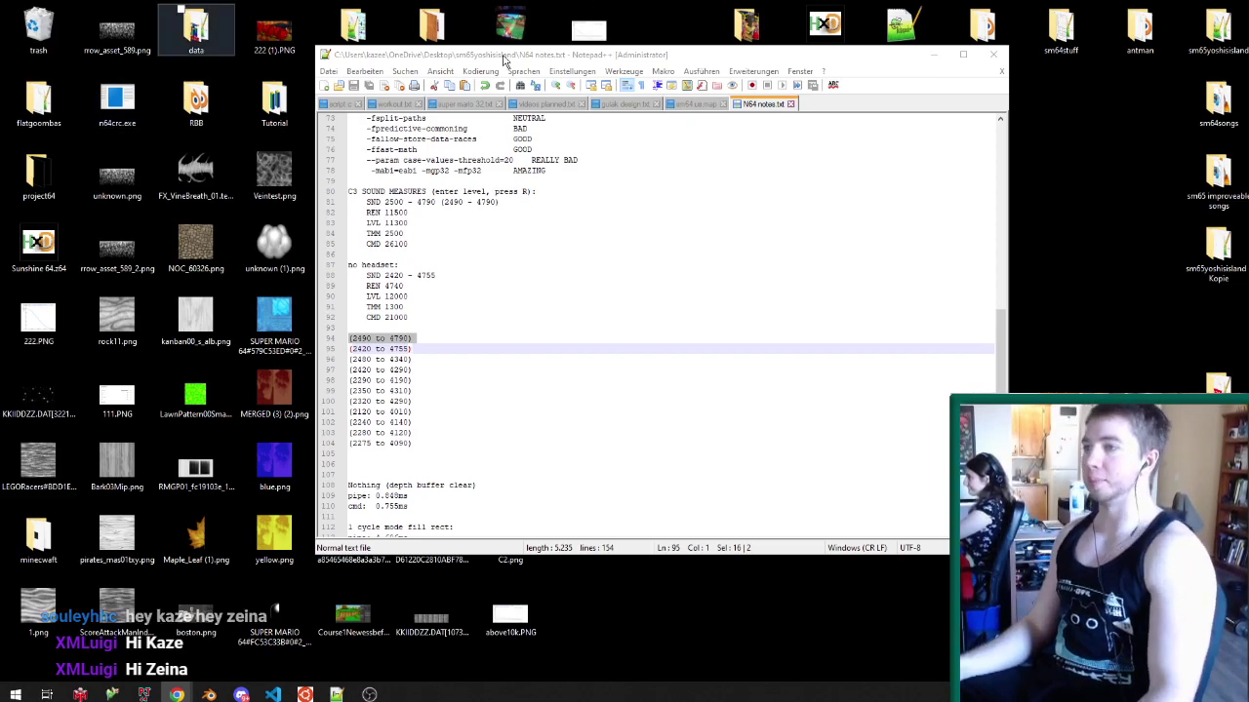
- Show the super mario 32.txt notes and shift the editor window slightly on the desktop
left_click(473, 103)
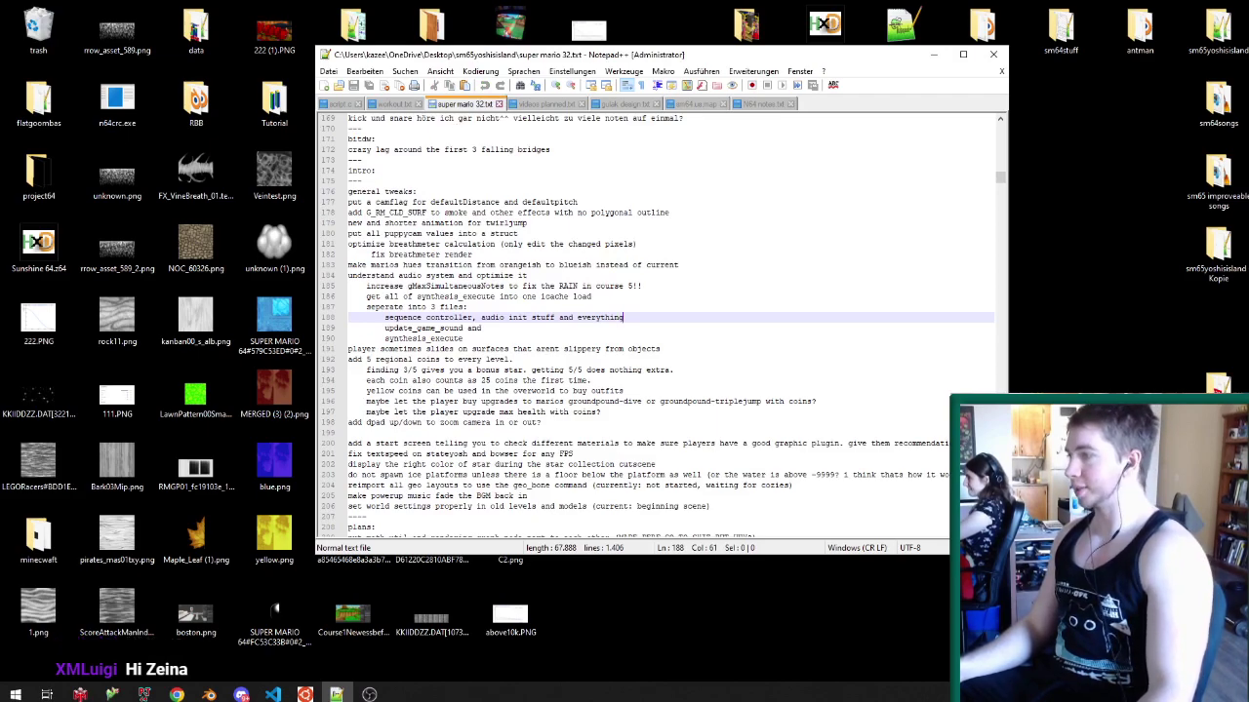
key("alt+Tab")
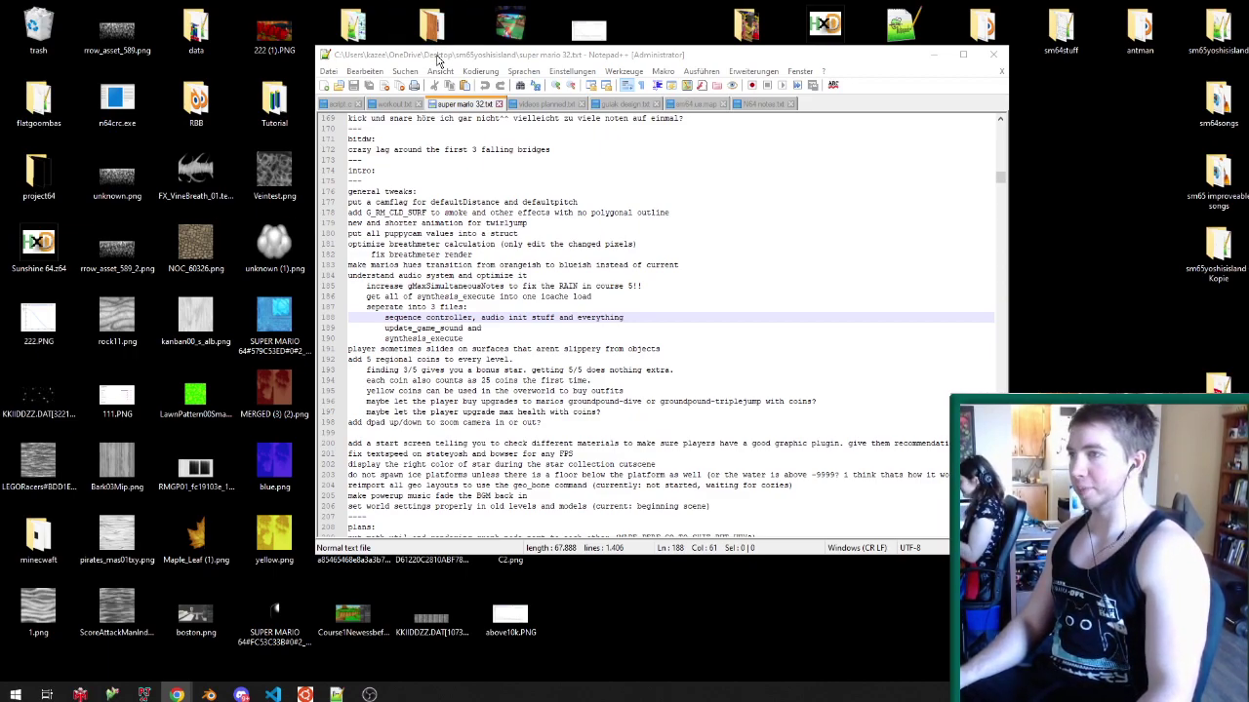
left_click_drag(438, 51, 492, 43)
- Launch Blender and dismiss its splash screen
left_click(201, 693)
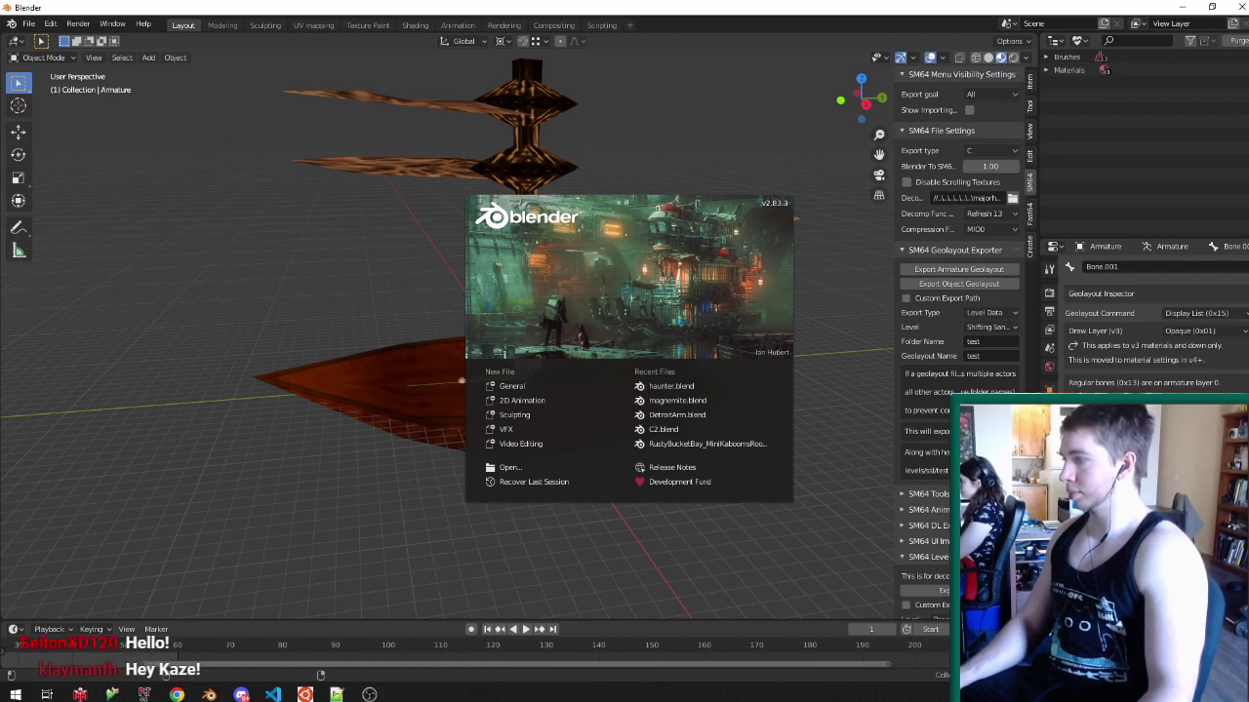
key("alt+Tab")
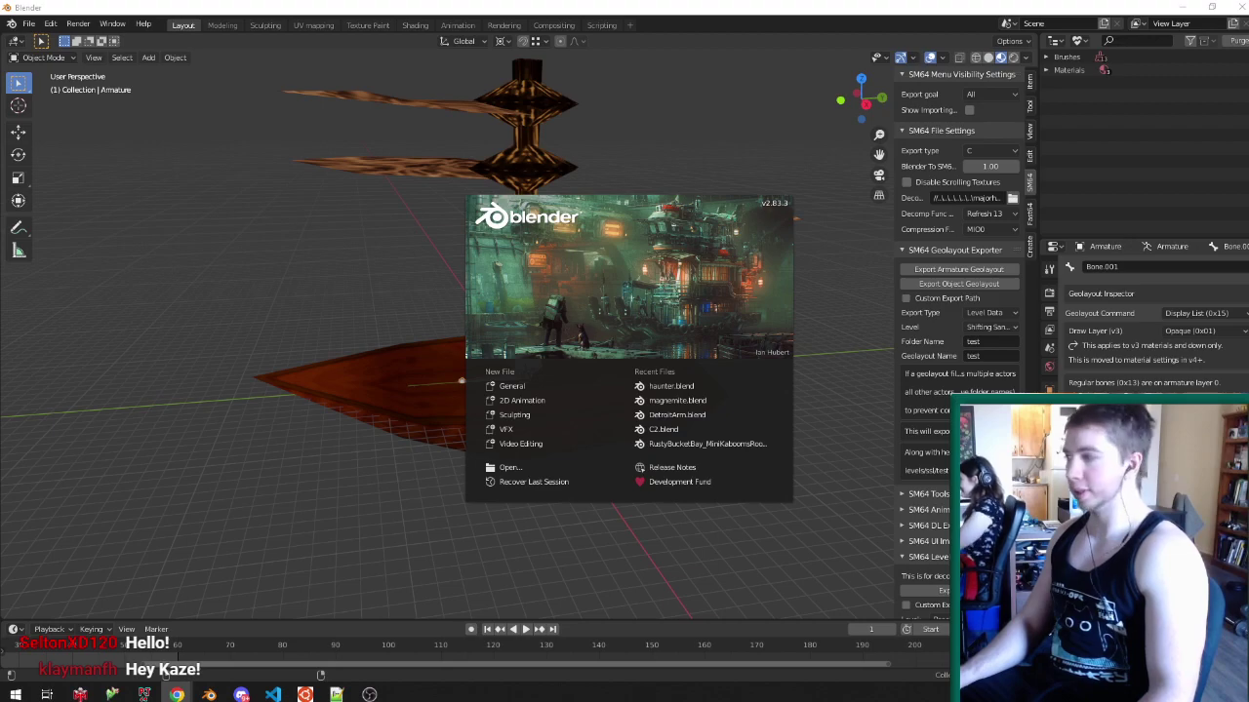
left_click(301, 179)
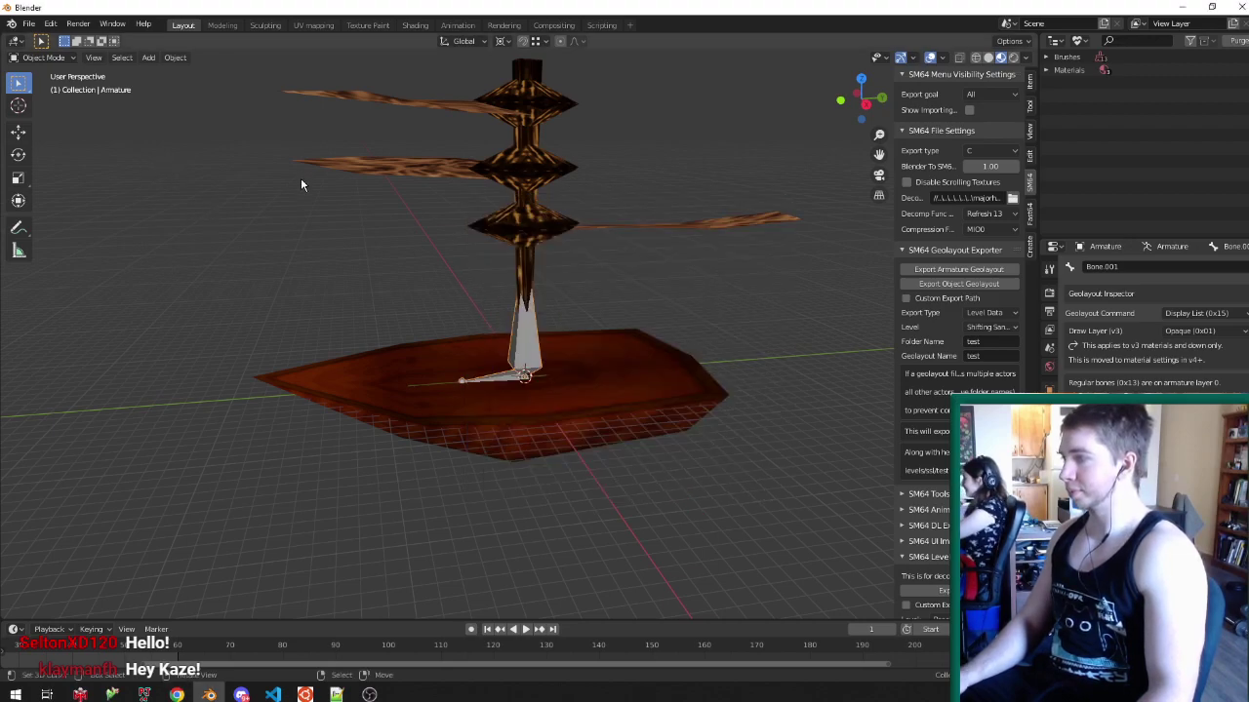
- Open C8treetops.blend from the Course 8 folder inside sm65yoshisisland on the Desktop
left_click(28, 23)
mouse_move(57, 41)
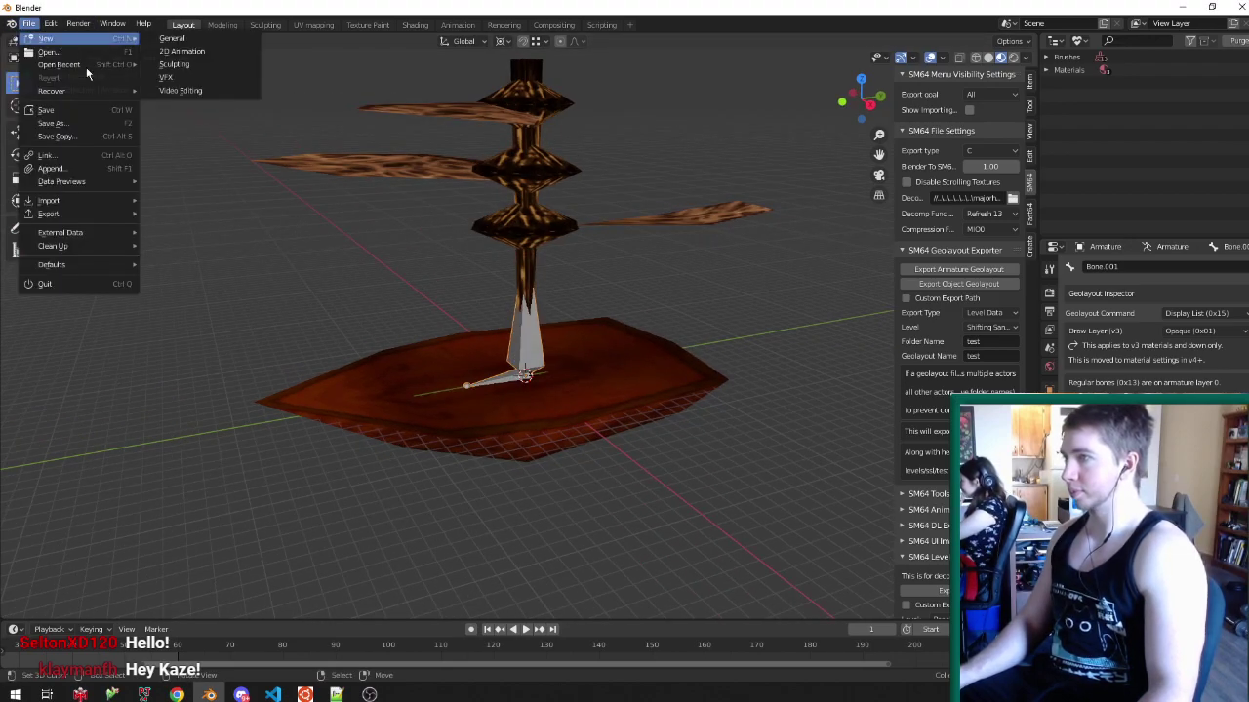
mouse_move(86, 67)
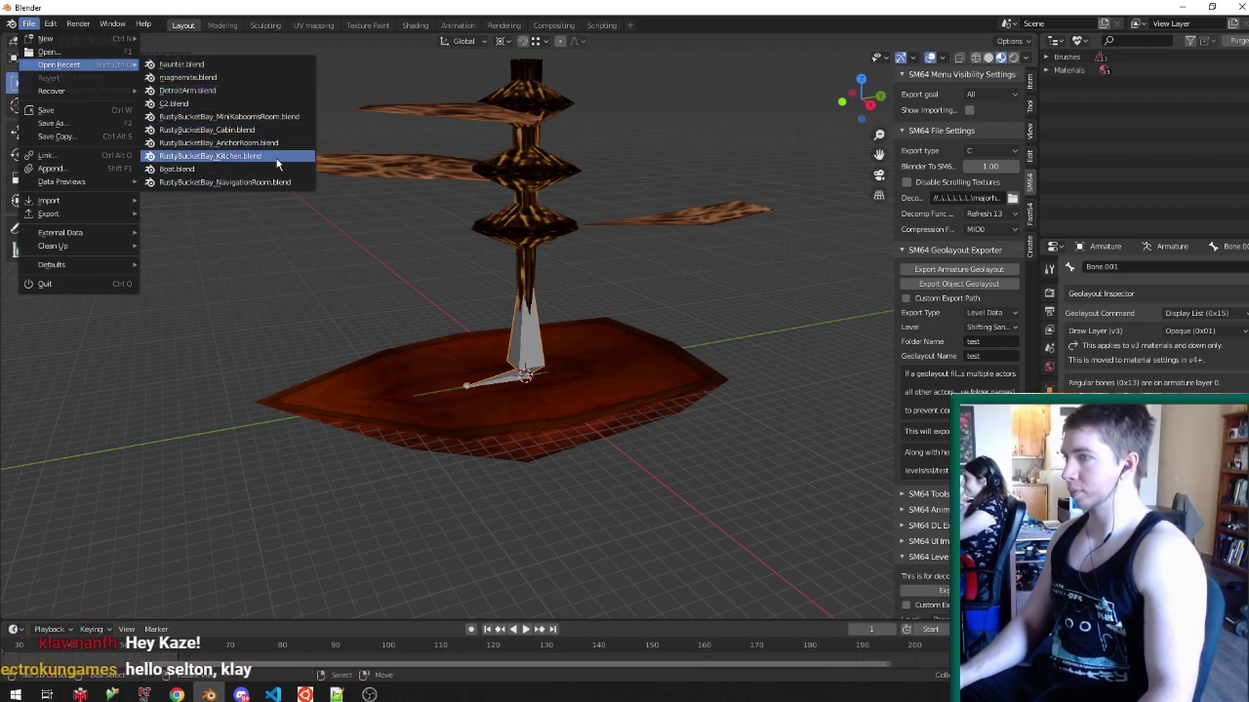
left_click(48, 51)
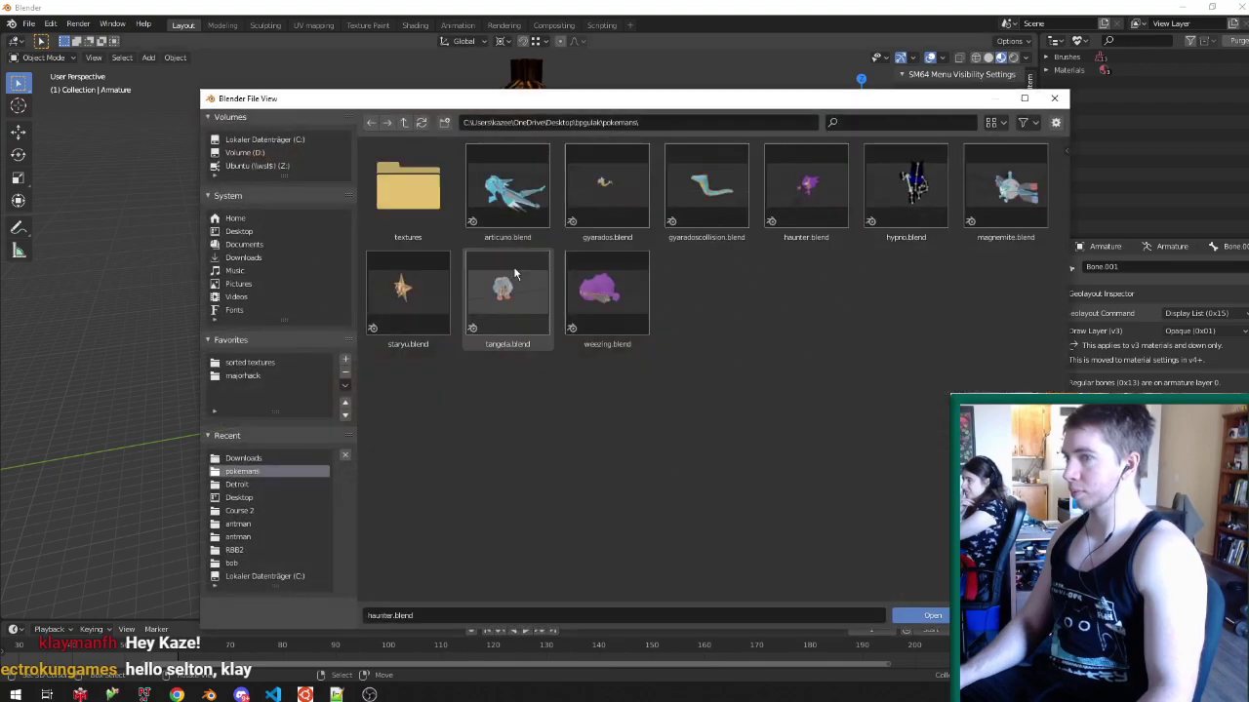
left_click(242, 498)
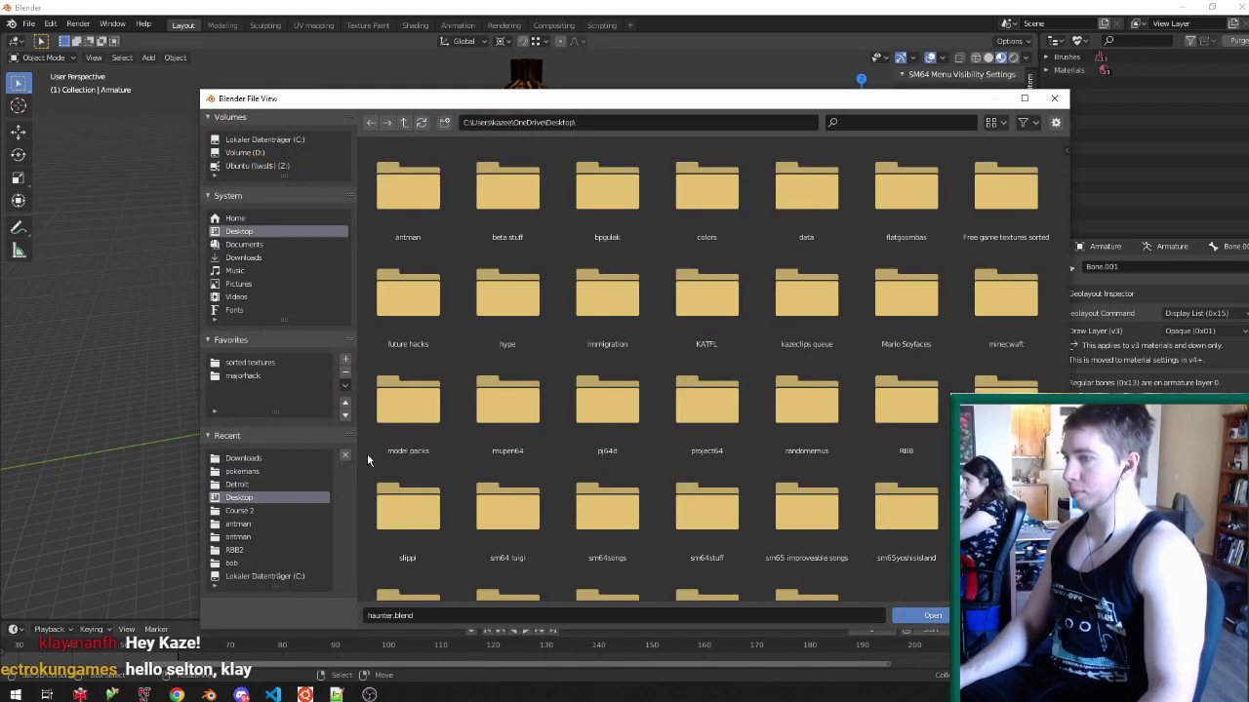
scroll(410, 438, "down", 1)
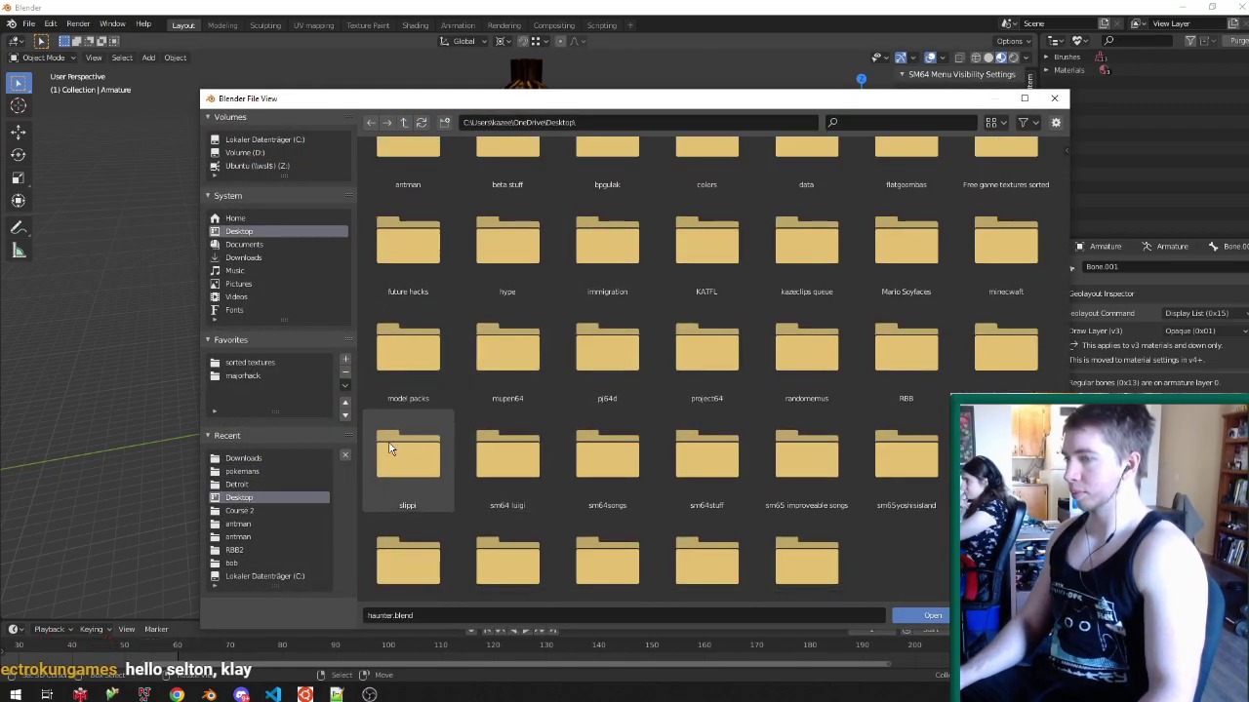
left_click(240, 511)
left_click(404, 124)
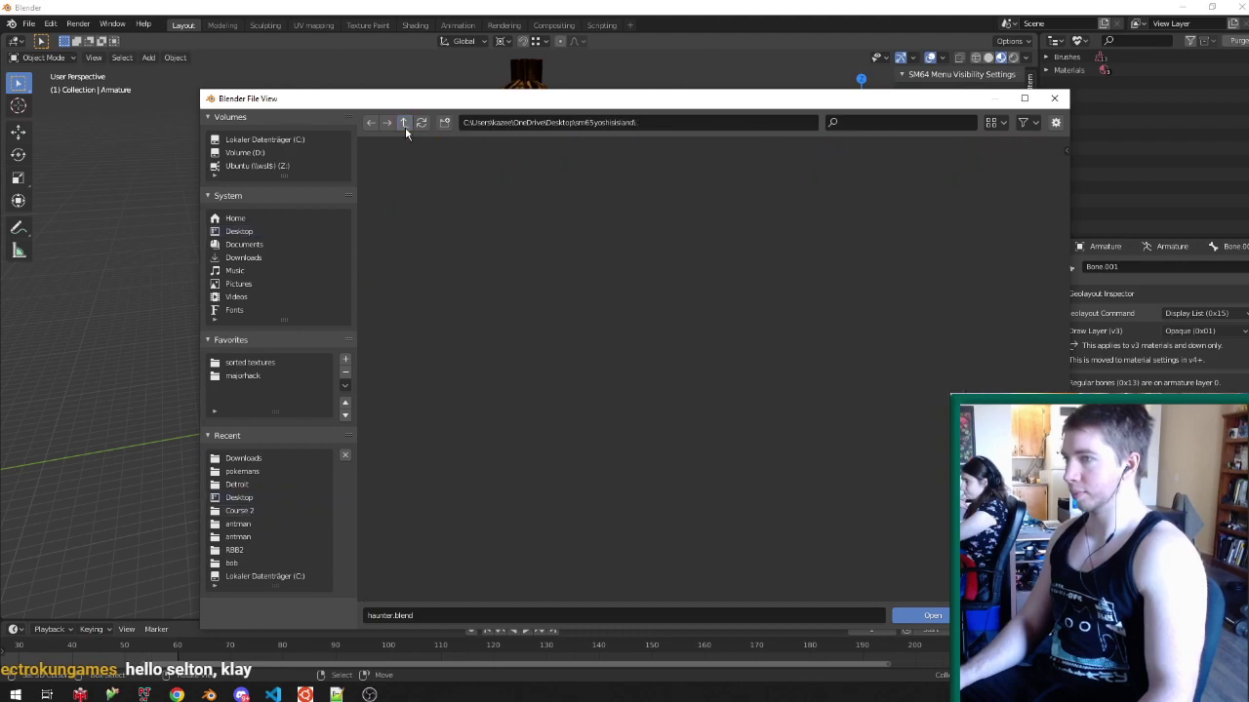
double_click(882, 289)
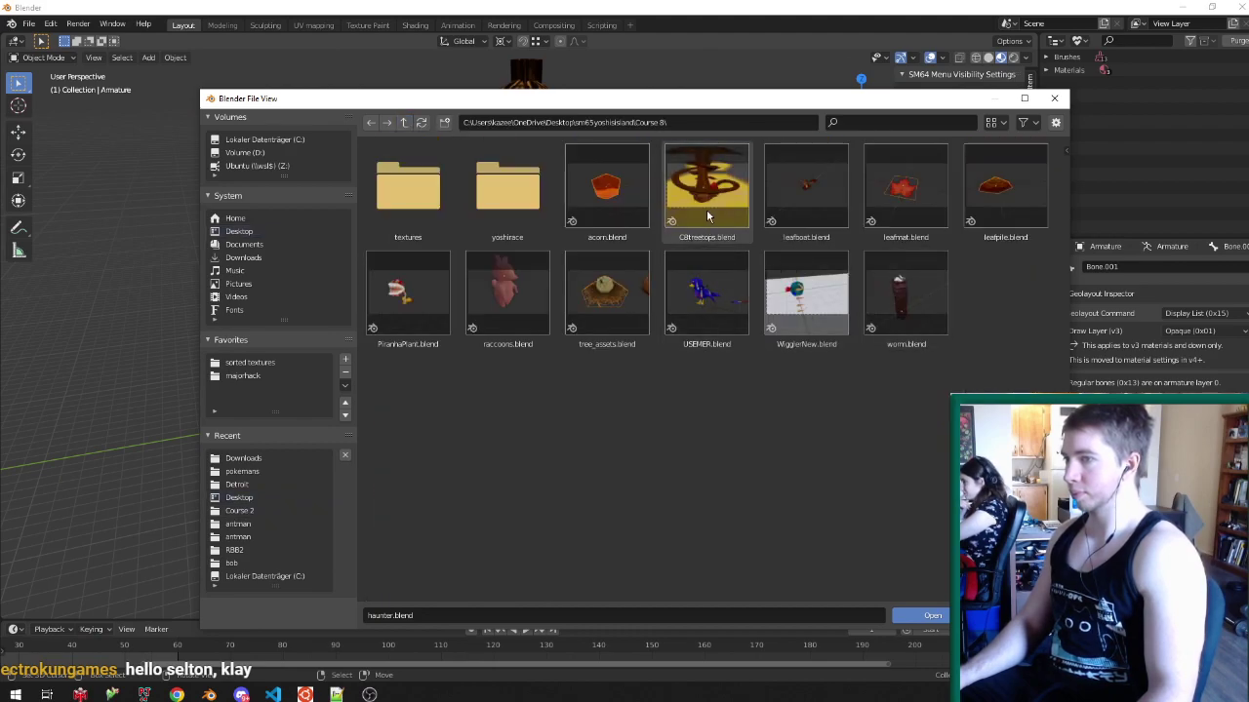
double_click(706, 208)
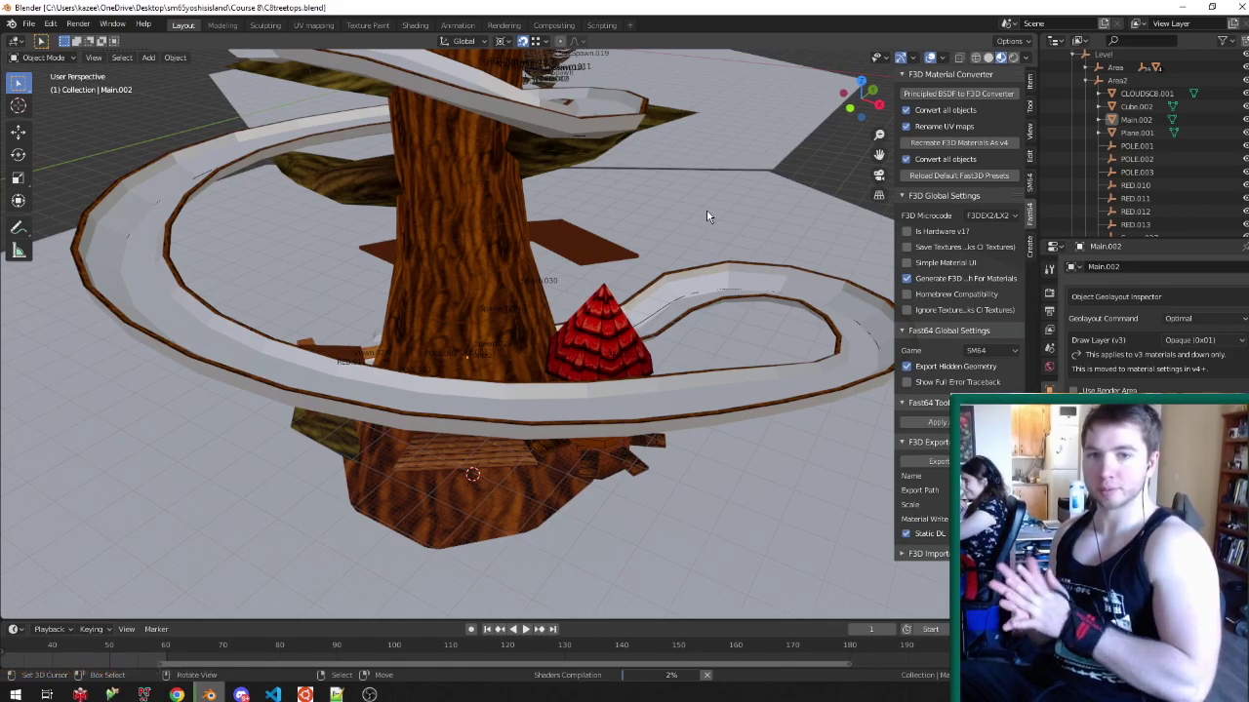
- Select the Level root object and export it as a level with the SM64 Level Exporter
middle_click_drag(644, 222, 352, 213)
scroll(469, 249, "down", 5)
scroll(523, 228, "up", 5)
middle_click_drag(523, 228, 583, 246)
left_click(1104, 54)
left_click(1030, 181)
left_click(983, 361)
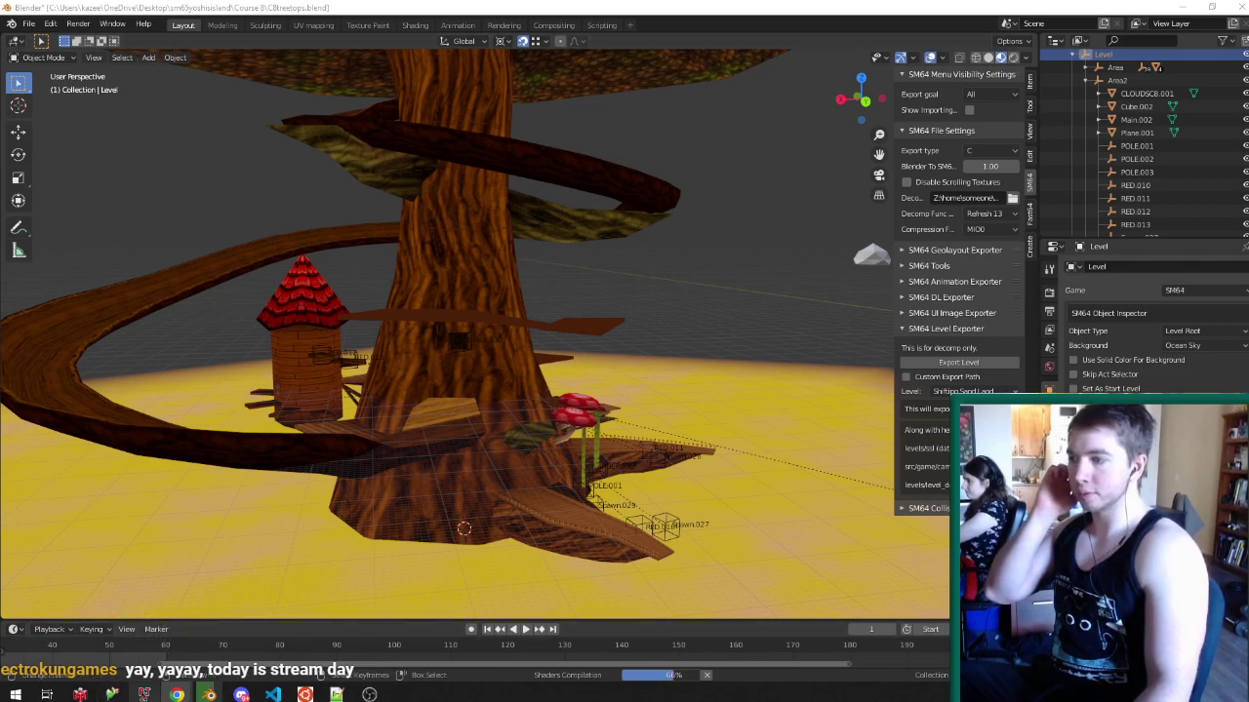
- Switch to Visual Studio Code, search the whole project for LEVEL_JRB and open the TEST_STAGE define in entry.c
left_click(145, 695)
left_click(273, 695)
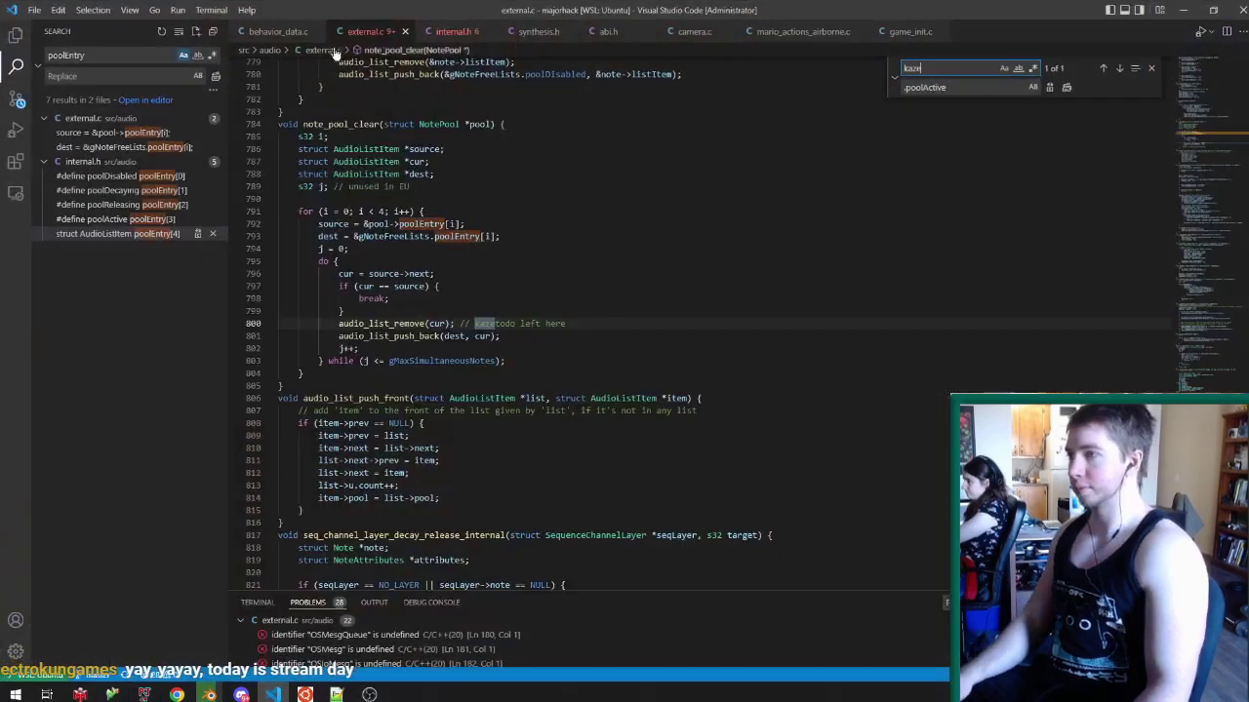
double_click(122, 46)
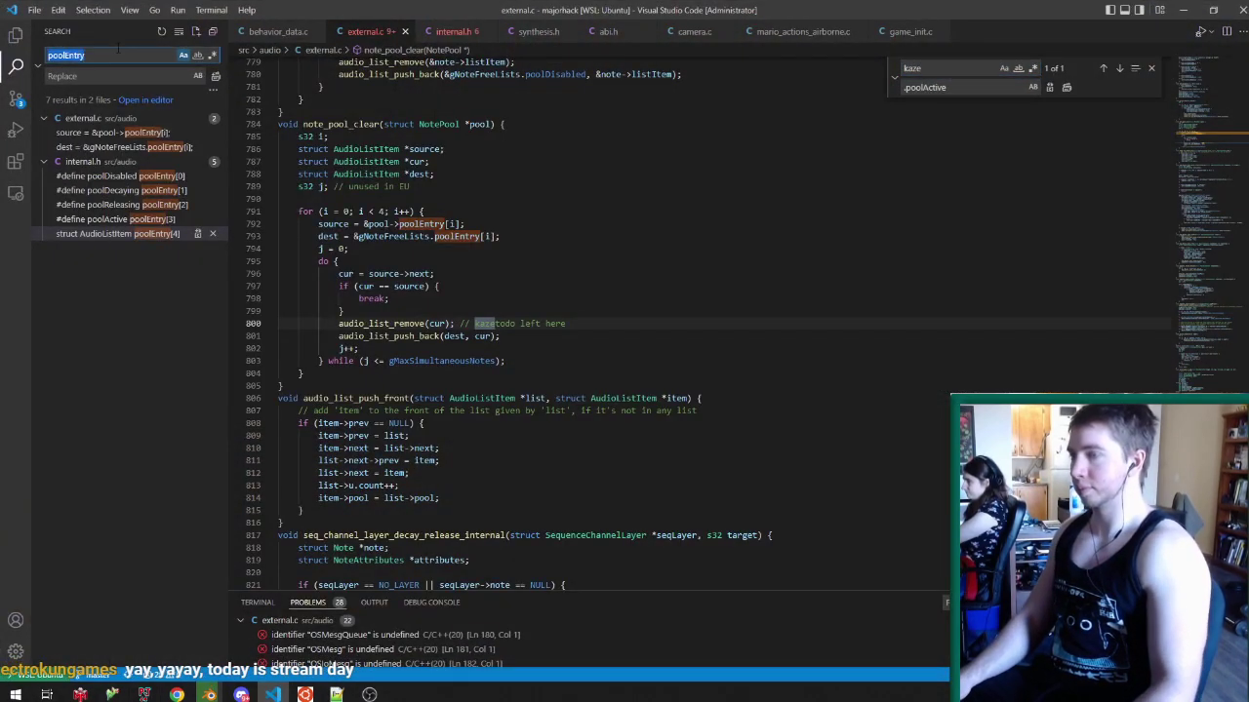
type("lEVEL_JRB")
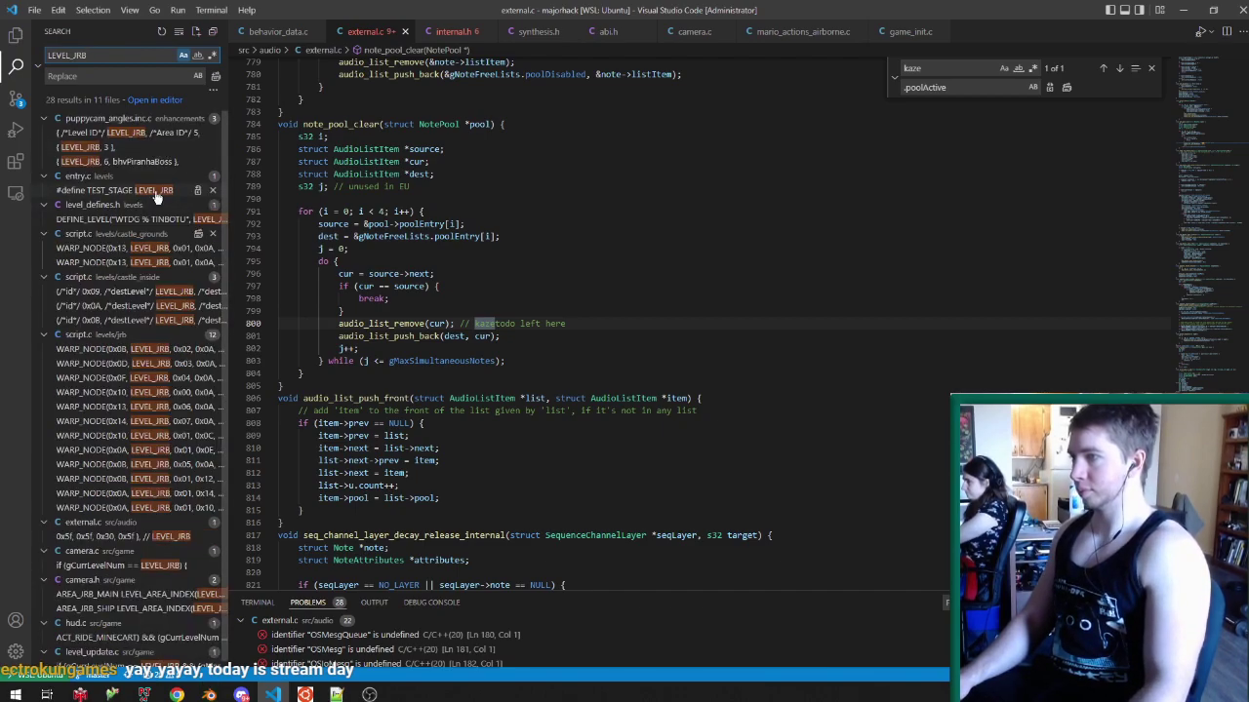
left_click(154, 190)
- Change the TEST_STAGE define to LEVEL_SSL and save entry.c
left_click(426, 174)
key("BackSpace")
key("BackSpace")
key("BackSpace")
type("SSL")
key("ctrl+s")
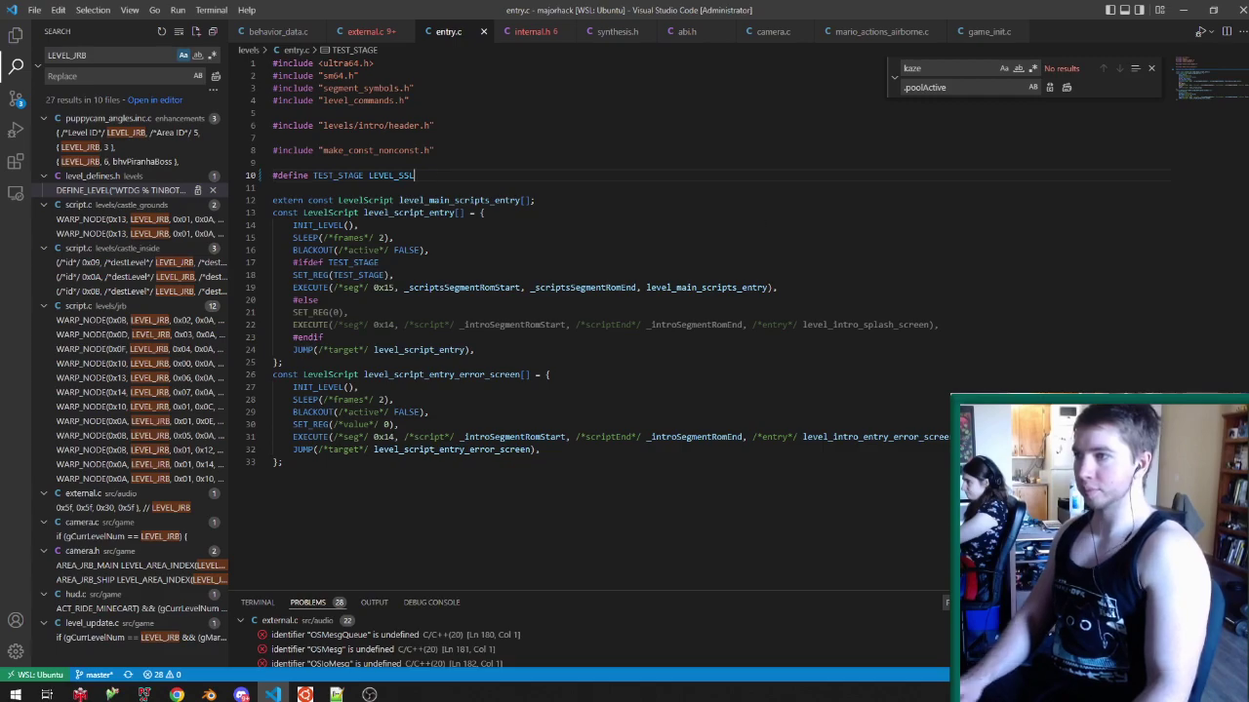
- Switch to Project64 and start the YOSHIS ISLAND 64 ROM
key("alt+Tab")
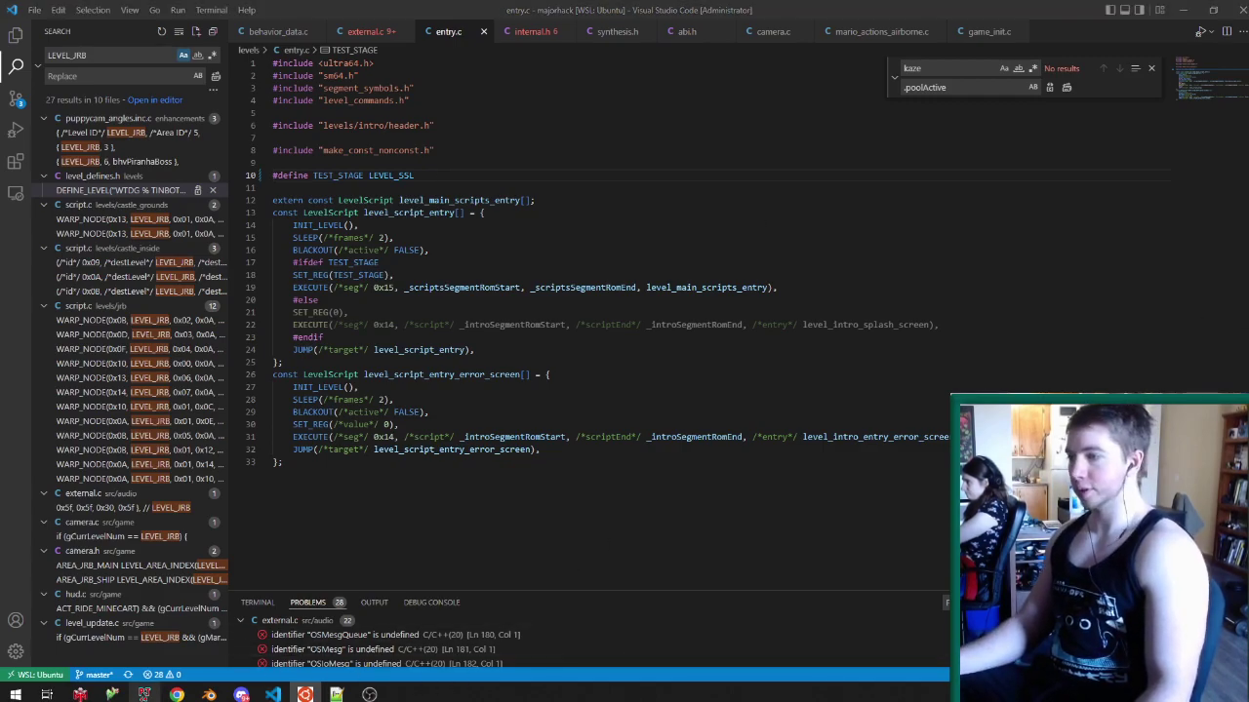
left_click(145, 695)
double_click(260, 183)
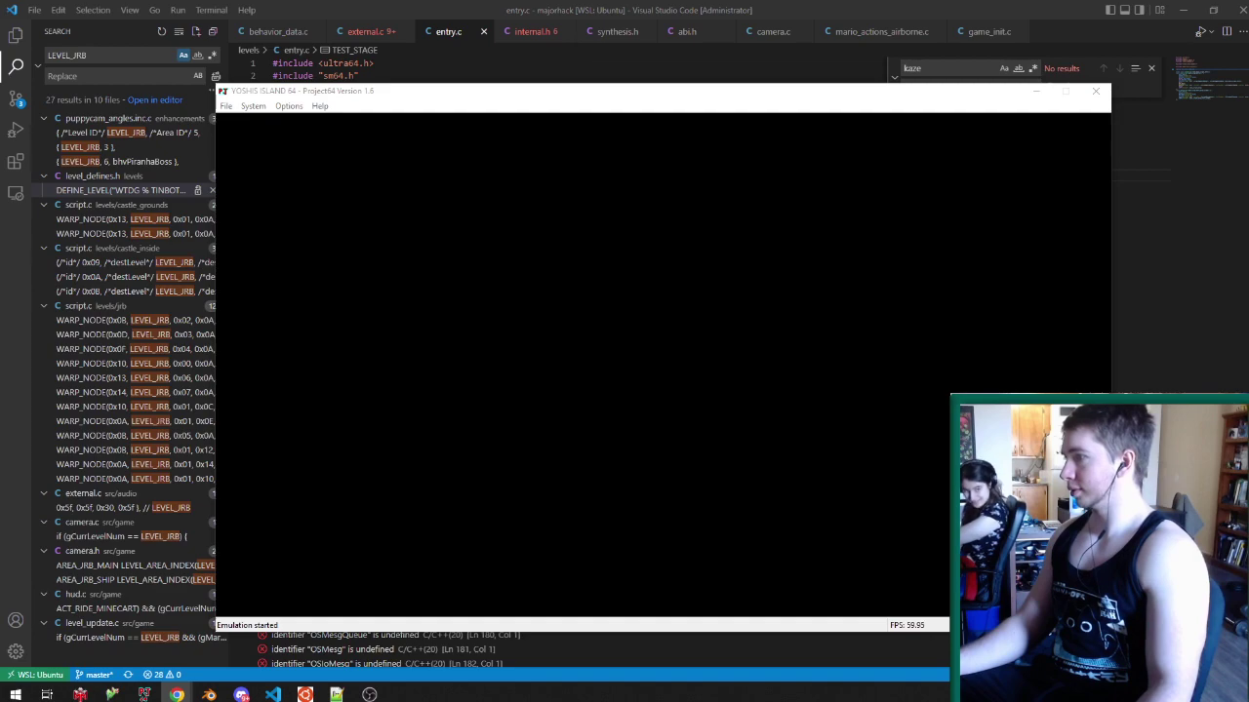
left_click(711, 239)
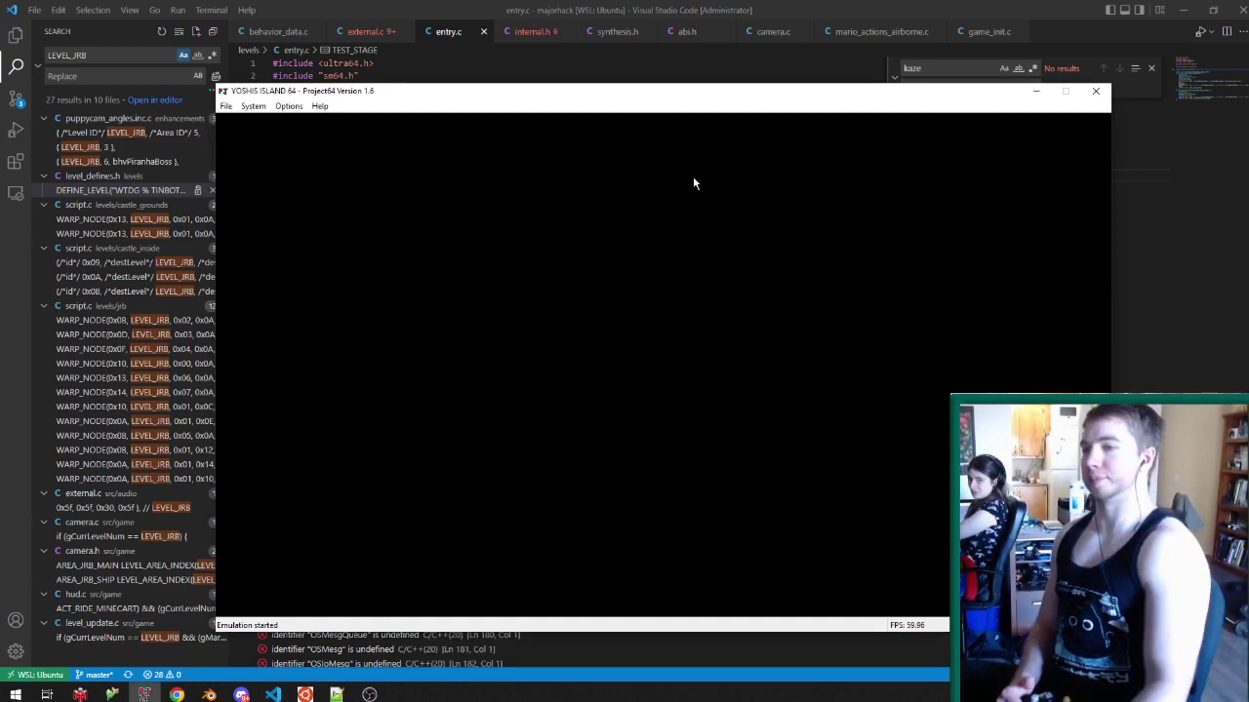
- Adjust a setting in the emulator's configuration dialog and close the emulator once the level has been tested
left_click(289, 105)
left_click(359, 168)
left_click(569, 347)
left_click(572, 340)
left_click_drag(571, 340, 610, 361)
left_click(681, 388)
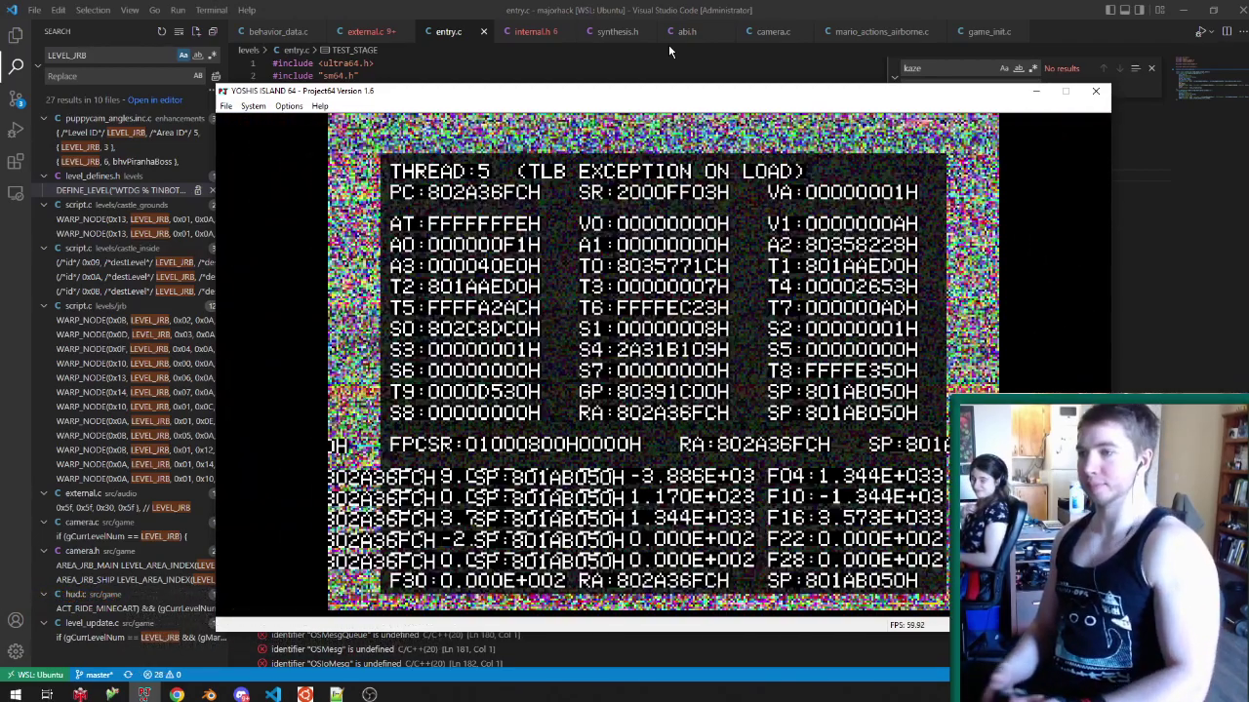
left_click(1096, 90)
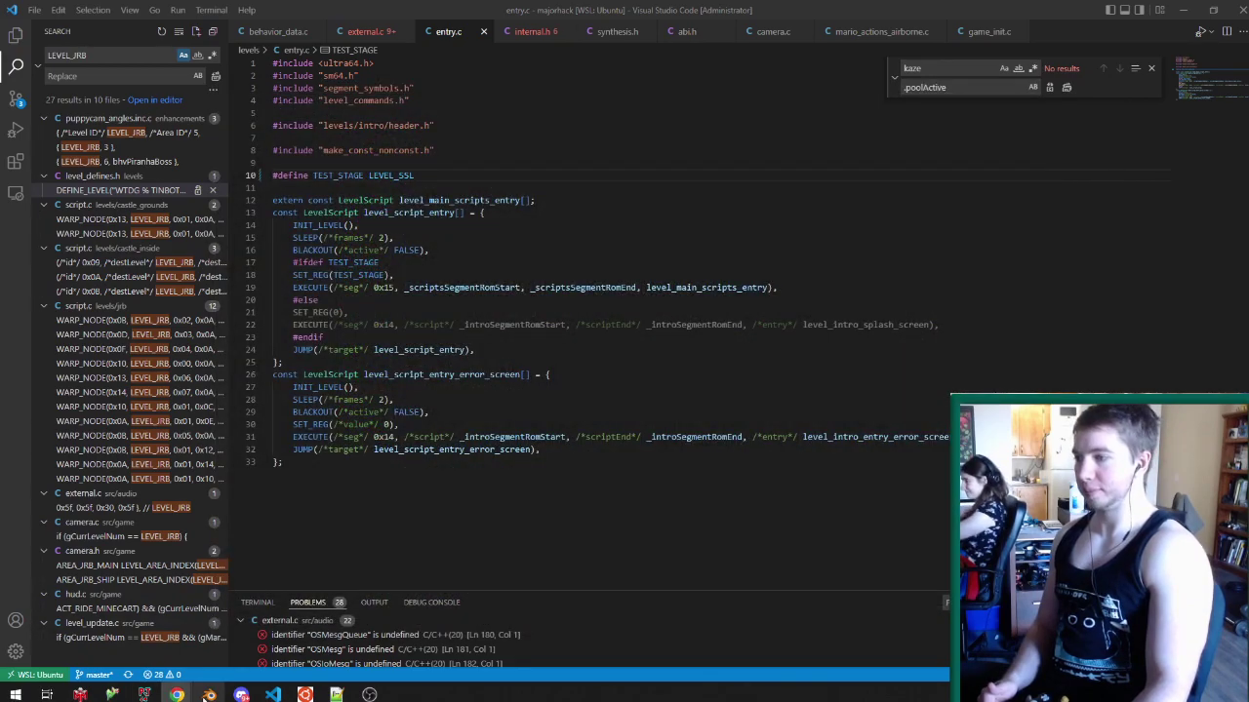
- Return to Blender, save C8treetops.blend and check the Main.002 tree mesh in Edit Mode
left_click(208, 695)
middle_click_drag(482, 342, 458, 405)
key("ctrl+s")
scroll(288, 405, "up", 5)
middle_click_drag(325, 316, 423, 378)
left_click(464, 422)
key("Tab")
scroll(420, 356, "down", 2)
key("Tab")
- Switch to a second Blender window and open worm.blend from the Course 8 folder
mouse_move(222, 689)
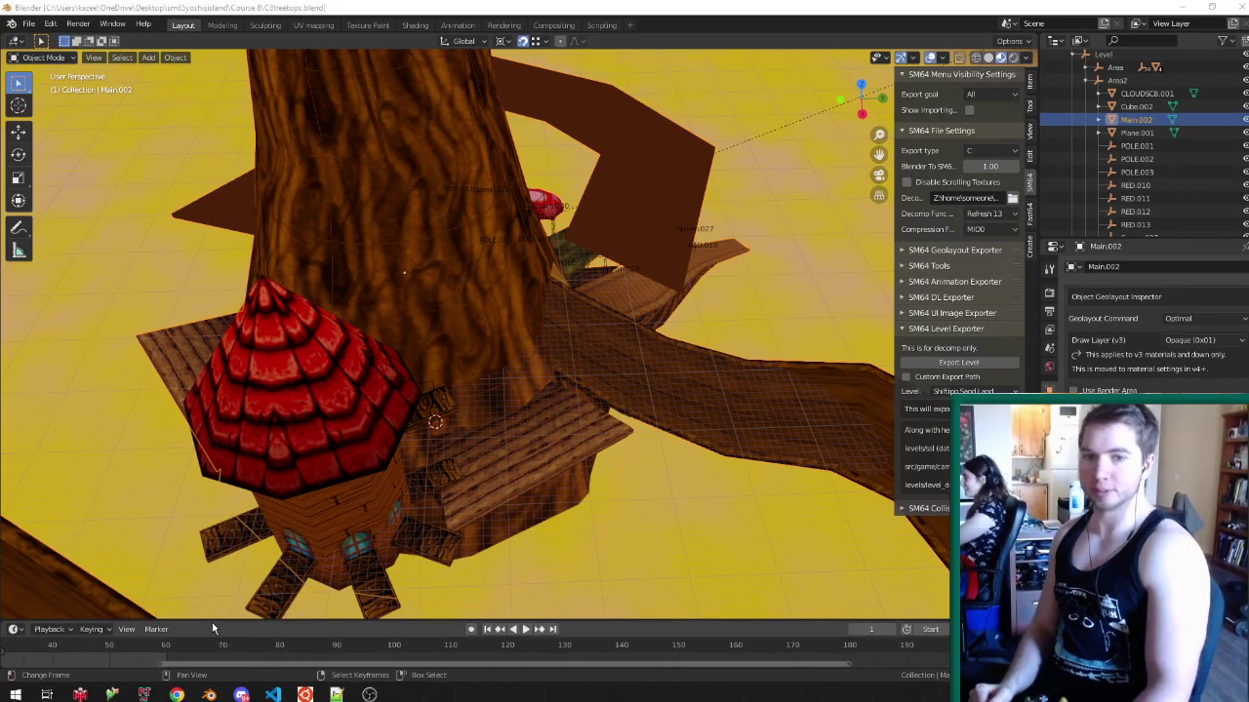
key("alt+Tab")
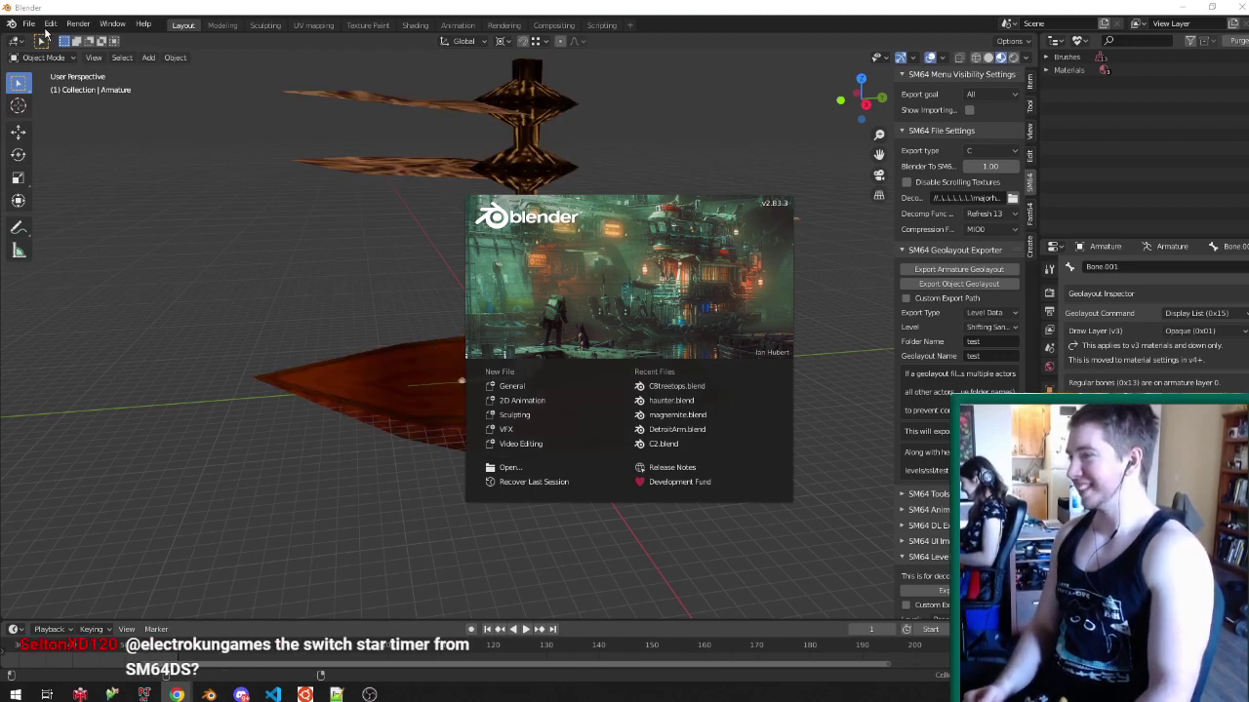
left_click(29, 24)
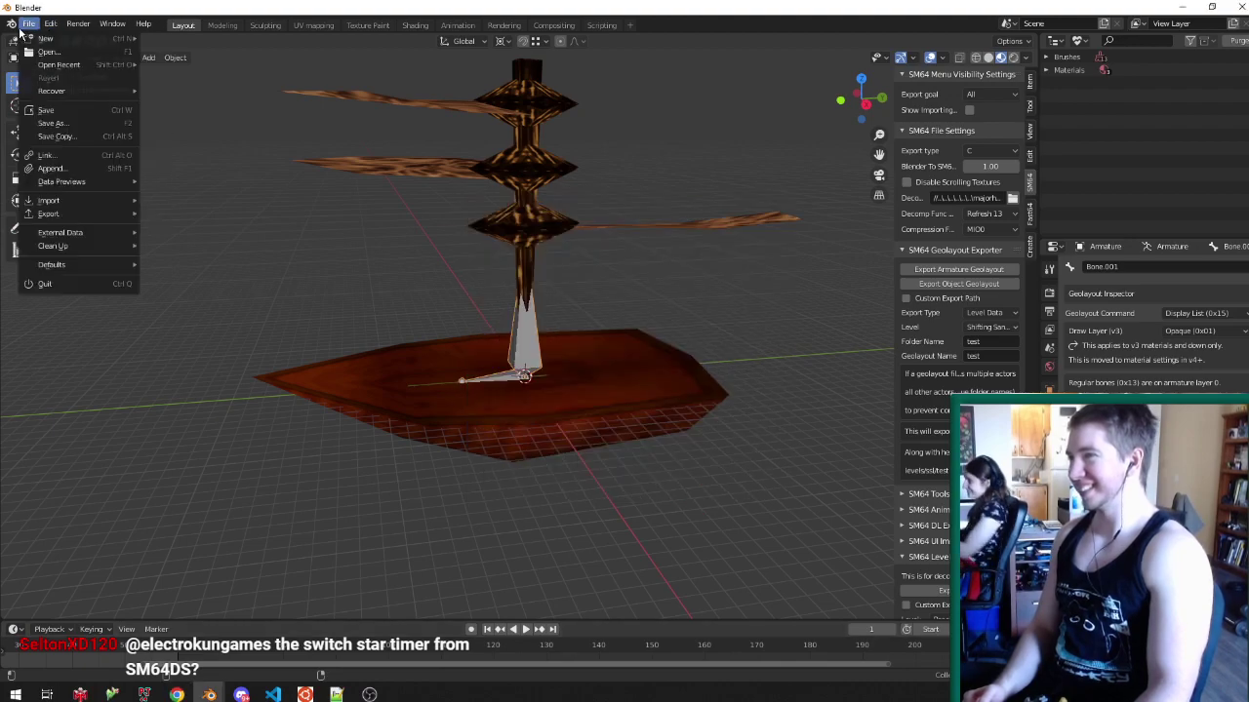
left_click(86, 53)
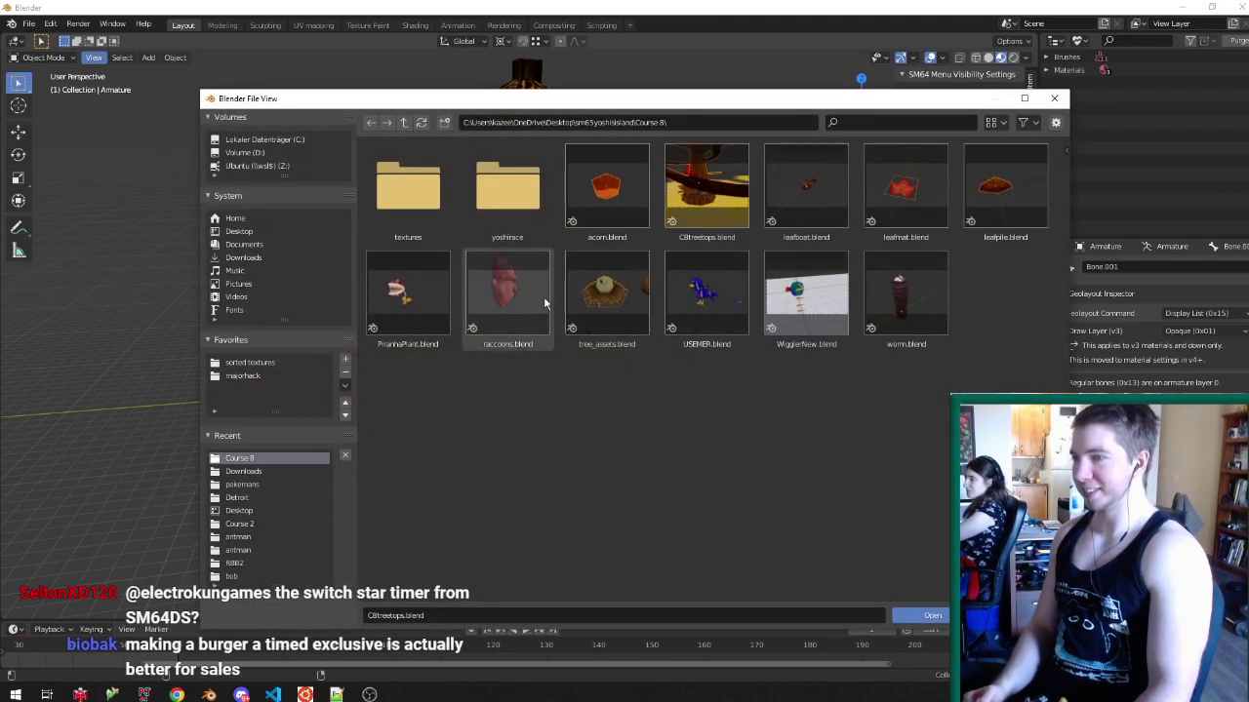
double_click(905, 293)
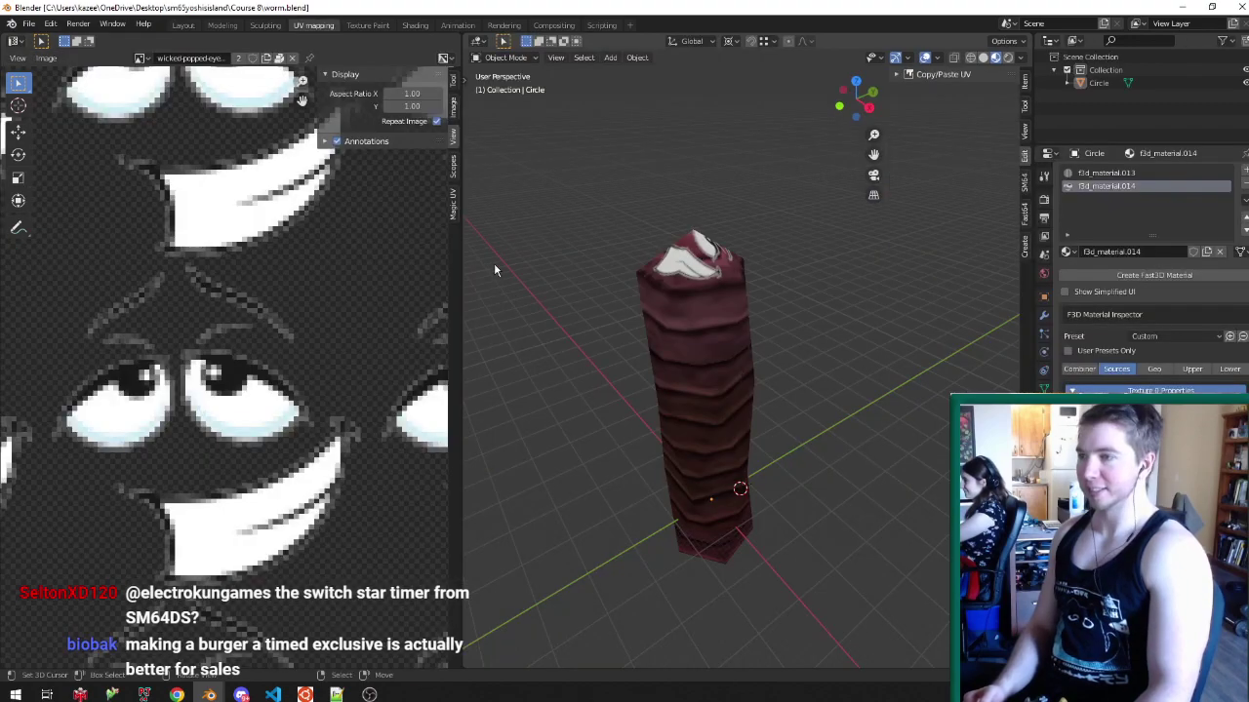
- Look over the worm model and its face, save worm.blend and select the worm mesh
middle_click_drag(634, 275, 774, 389)
scroll(771, 390, "up", 3)
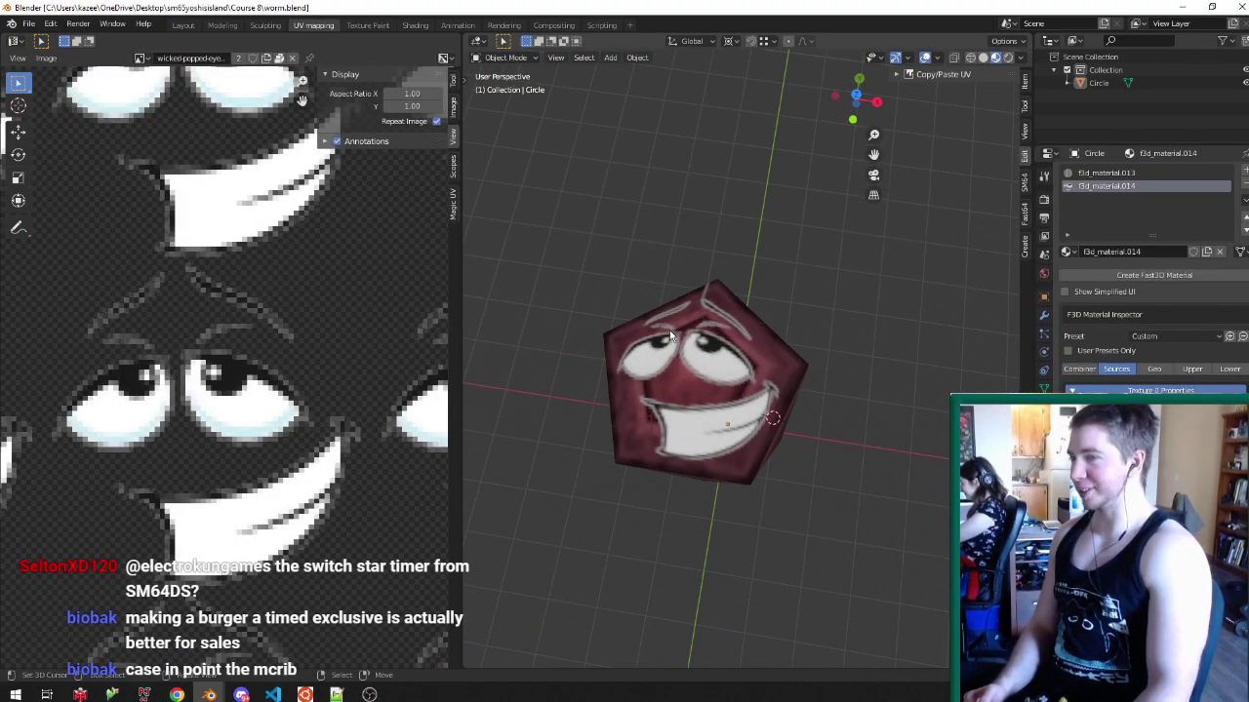
middle_click_drag(692, 389, 580, 351)
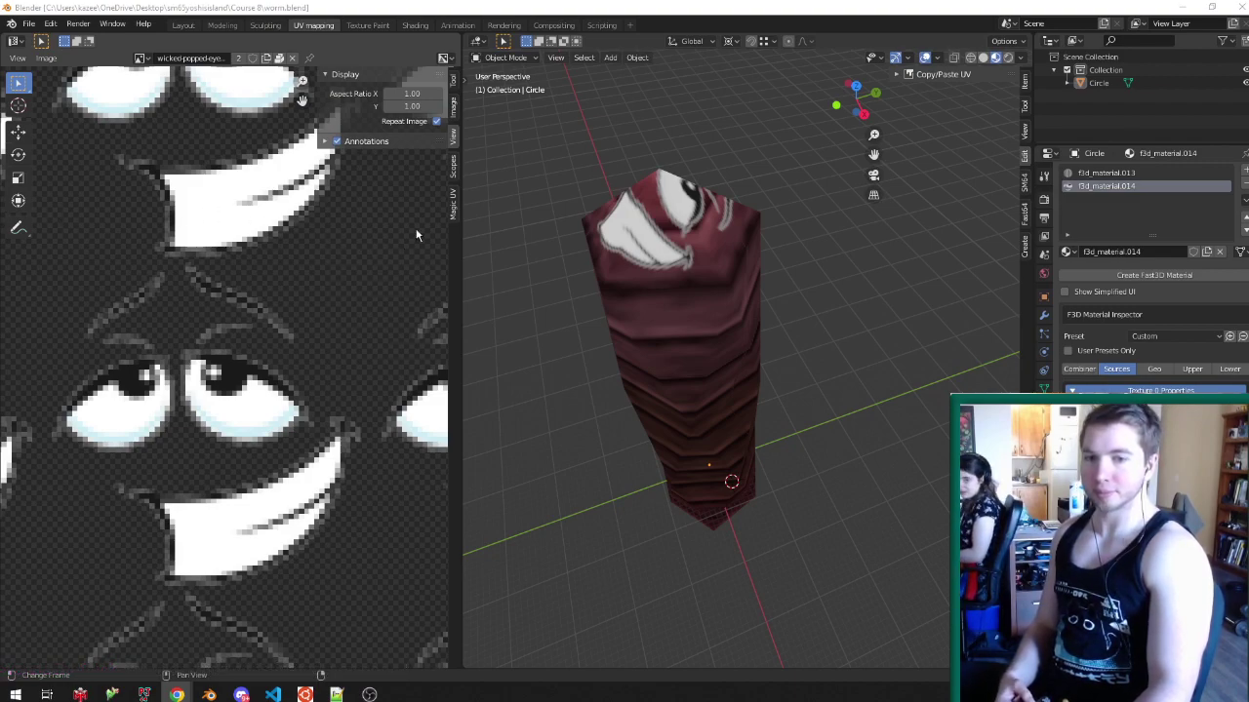
middle_click_drag(734, 244, 743, 248)
key("ctrl+s")
left_click(661, 322)
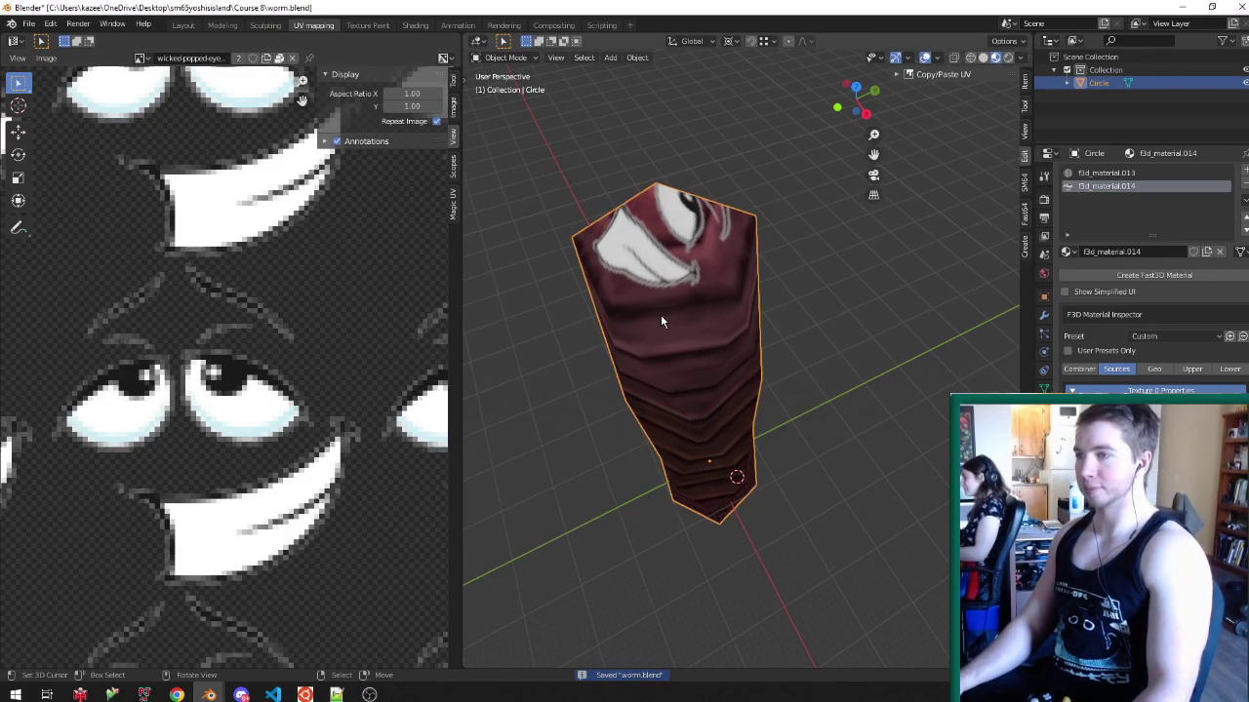
- Return to the C8treetops.blend window and examine the Main.002 mesh around the red-roofed hut in Edit Mode
mouse_move(209, 695)
left_click(137, 634)
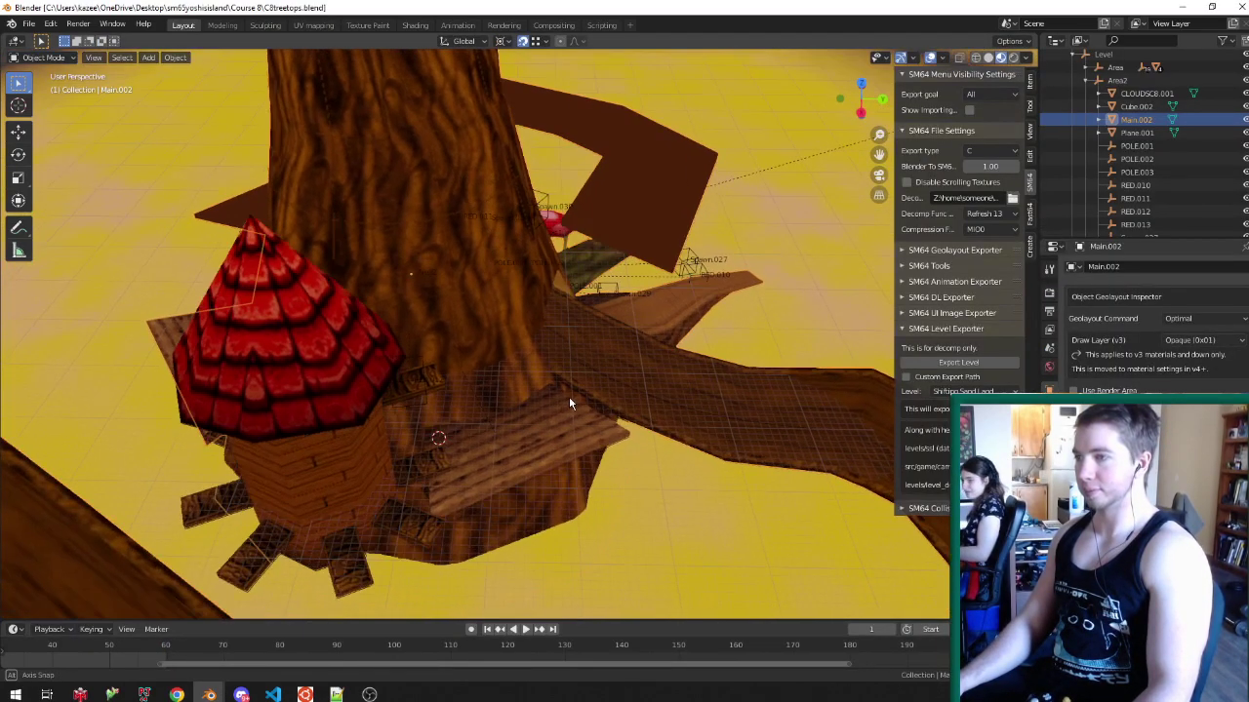
middle_click_drag(569, 398, 491, 433)
scroll(491, 433, "up", 2)
right_click(428, 352)
key("Tab")
scroll(428, 352, "down", 3)
key("Tab")
scroll(477, 356, "up", 2)
- Pick geometry of the Main.002 mesh near the hut in Edit Mode and save the file
right_click(478, 357)
key("Tab")
mouse_move(391, 292)
middle_mouse_down()
mouse_move(443, 274)
mouse_move(393, 317)
middle_mouse_up()
key("ctrl+Tab")
left_click(402, 328)
key("ctrl+s")
- Select linked geometry of the Main.002 mesh in Edit Mode, save C8treetops.blend and return to Object Mode
middle_click_drag(575, 263, 415, 351)
left_click(509, 390)
key("ctrl+Tab")
left_click(409, 344)
key("ctrl+Tab")
left_click(381, 335)
left_click(325, 261)
left_click(322, 248, "shift")
middle_click_drag(322, 258, 582, 283)
key("ctrl+l")
key("ctrl+s")
key("Tab")
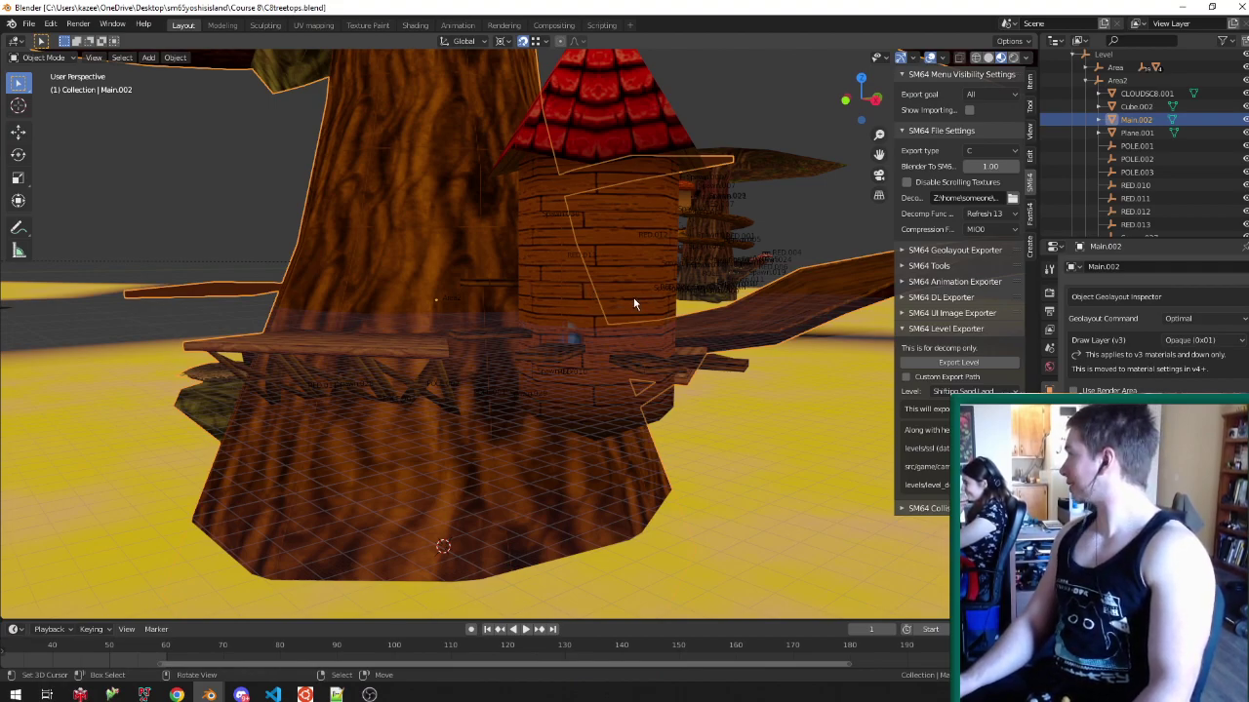
middle_click_drag(633, 297, 608, 311)
middle_click_drag(668, 345, 764, 404)
scroll(664, 388, "down", 4)
middle_click_drag(592, 379, 279, 293)
- Open super mario 32.txt in Notepad++ and read through the general tweaks, ideas and c3 underground cave notes
left_click(335, 694)
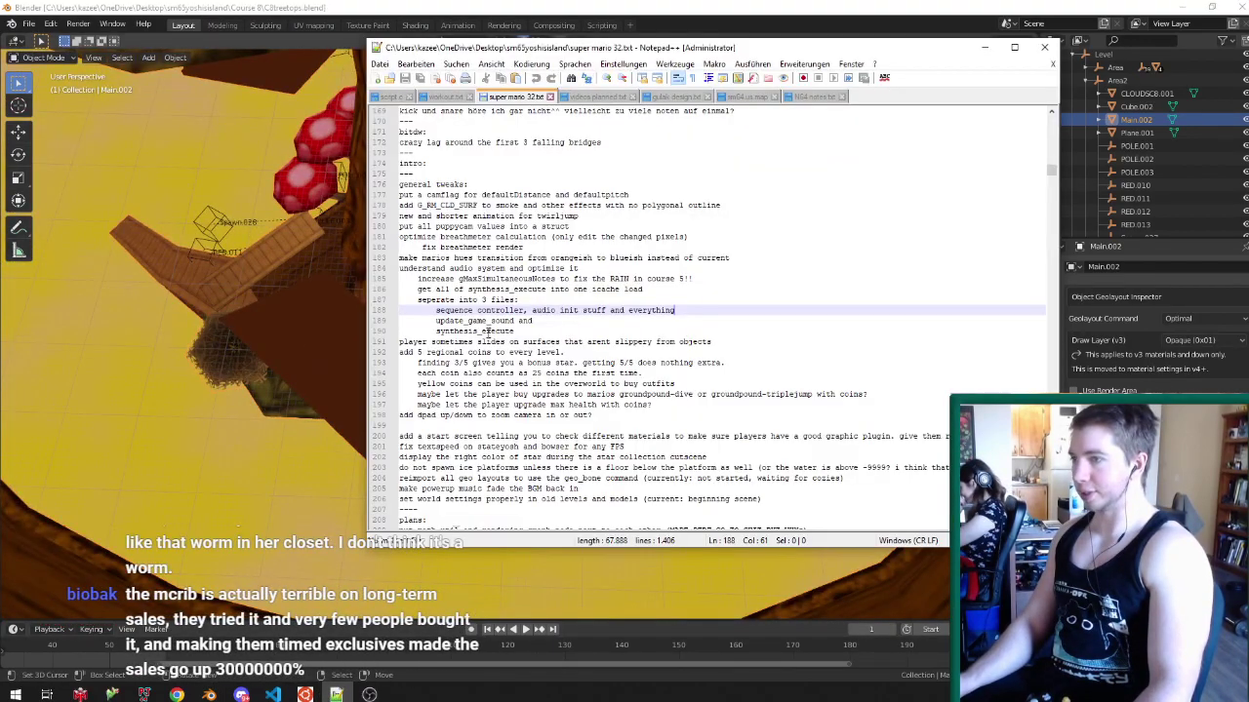
scroll(632, 230, "down", 20)
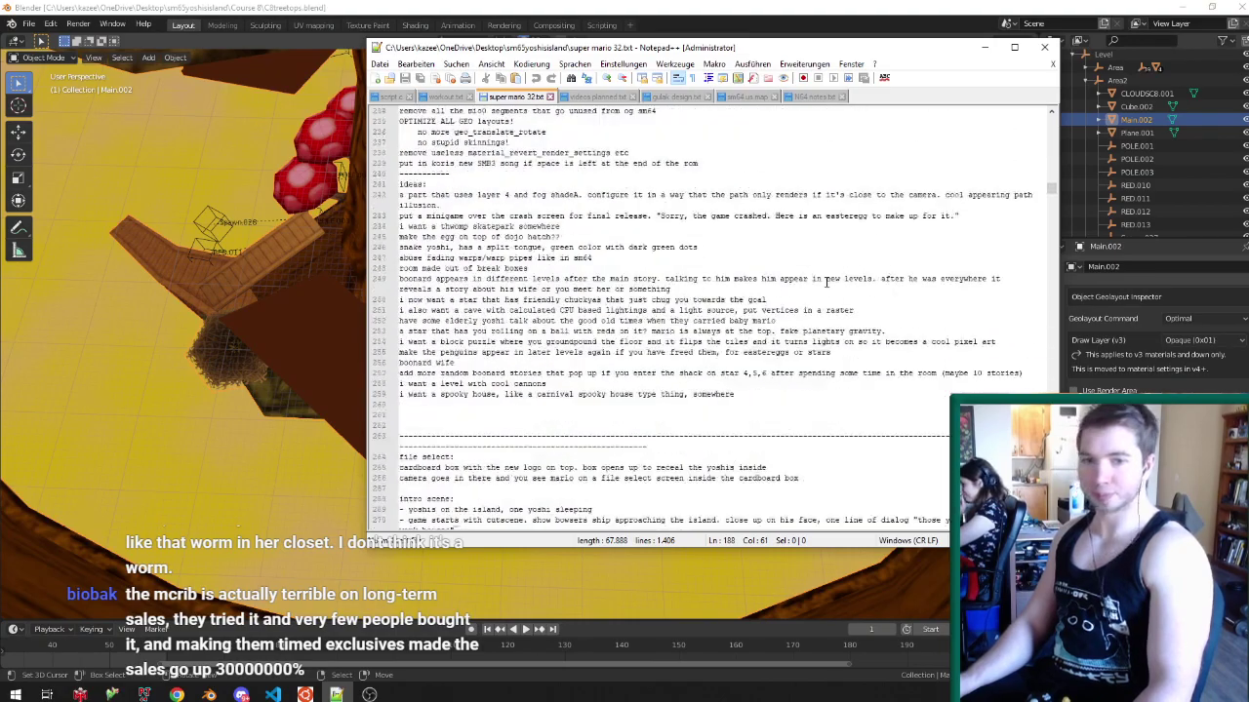
scroll(826, 282, "down", 20)
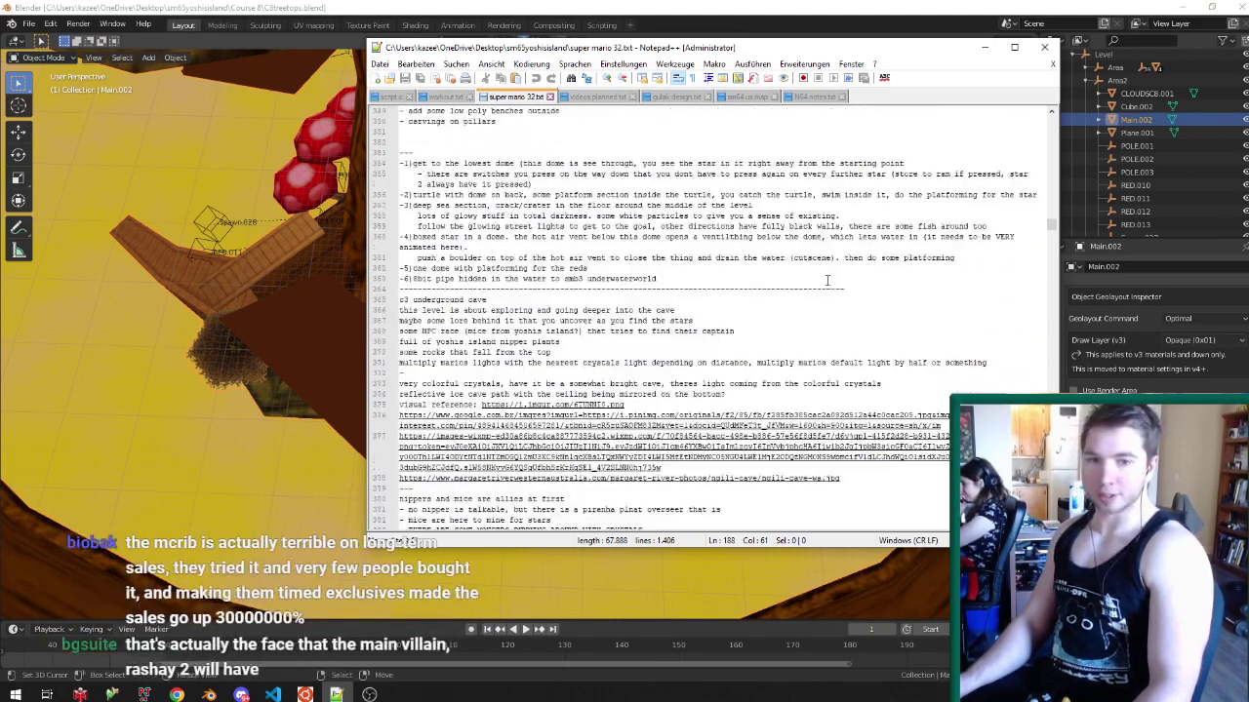
scroll(826, 281, "down", 3)
scroll(826, 281, "down", 2)
left_click(780, 296)
scroll(781, 296, "down", 10)
scroll(780, 296, "down", 5)
left_click(780, 300)
double_click(444, 288)
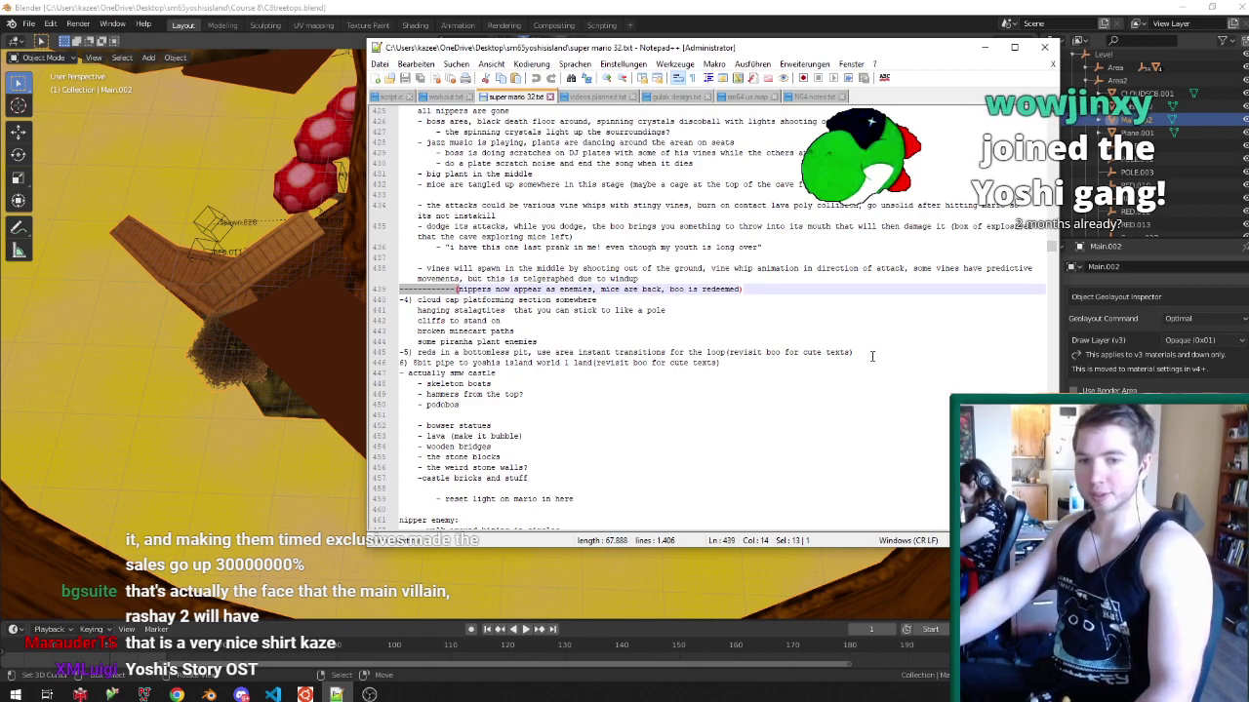
scroll(700, 345, "down", 4)
- Read on through the zoo, seashell, dinosaur and rollercoaster level notes down to the Squirrel acorn house references
key("alt+Tab")
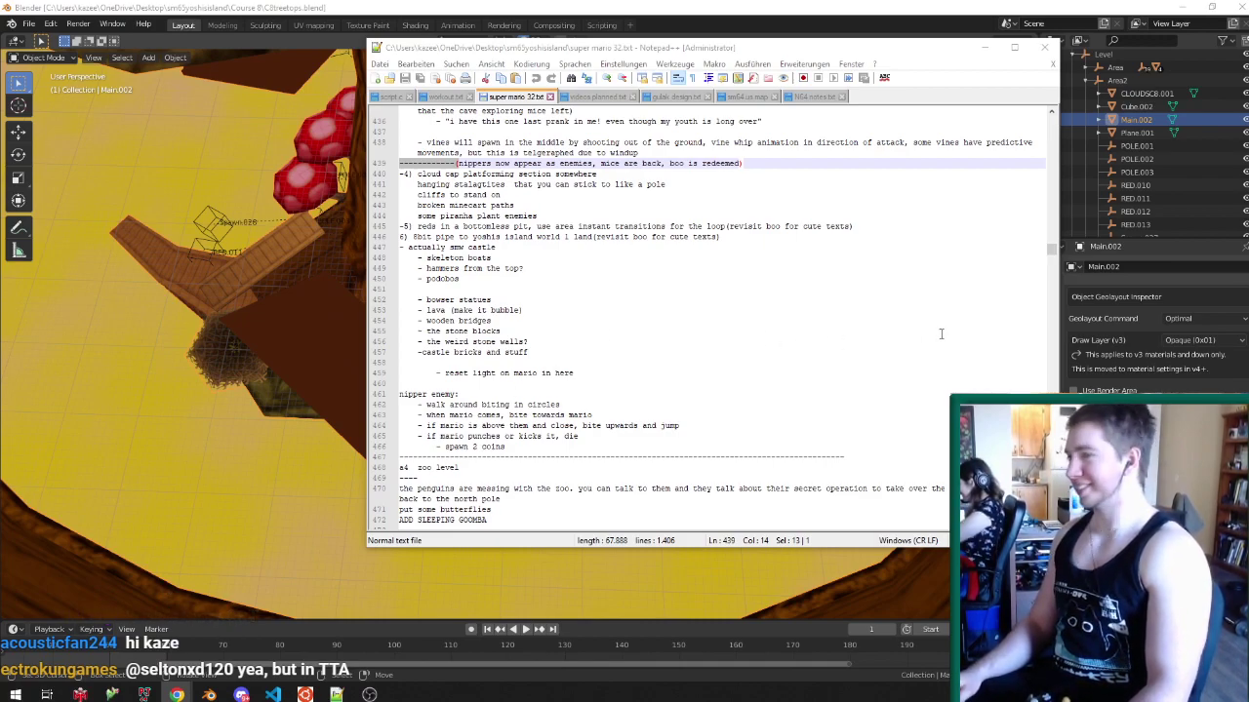
scroll(731, 324, "down", 20)
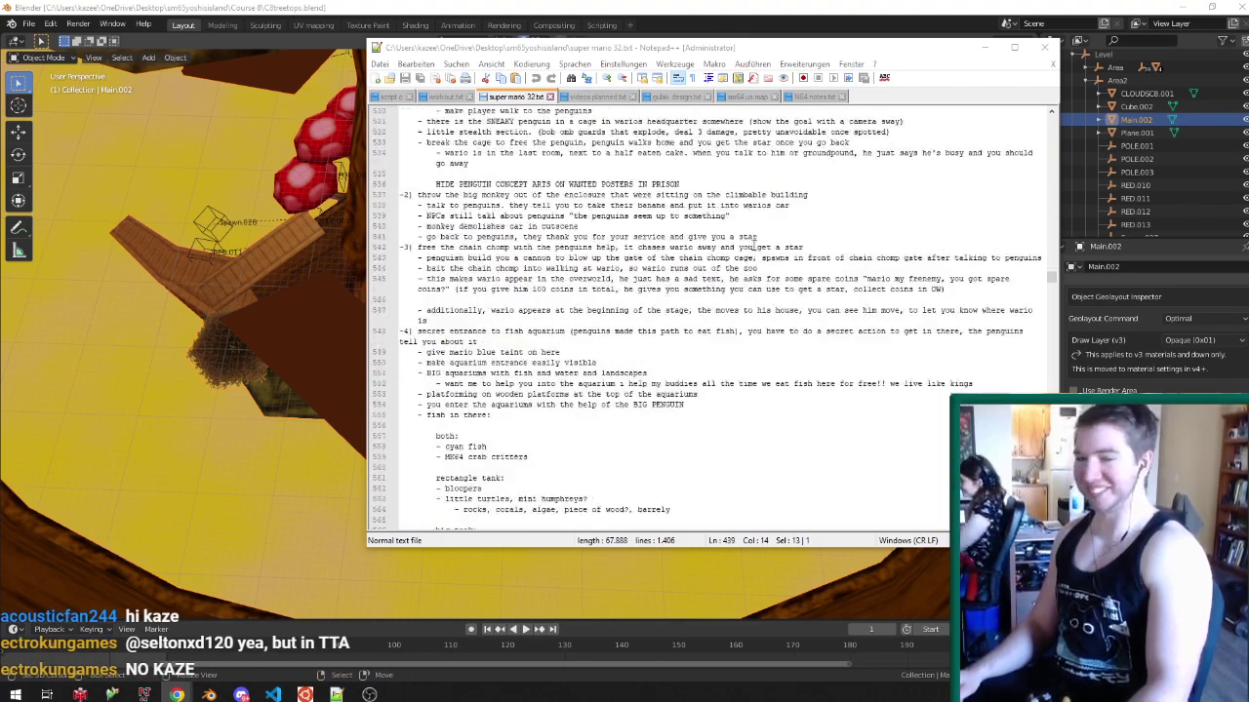
scroll(731, 214, "down", 20)
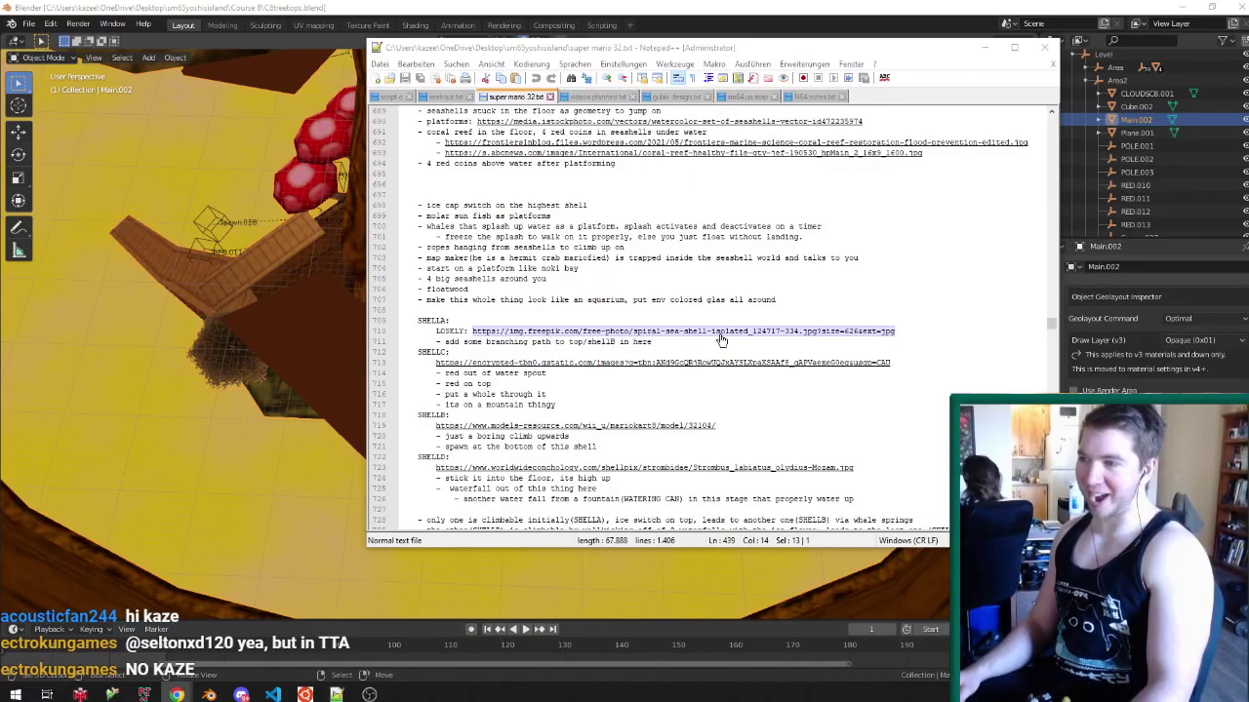
scroll(696, 371, "down", 20)
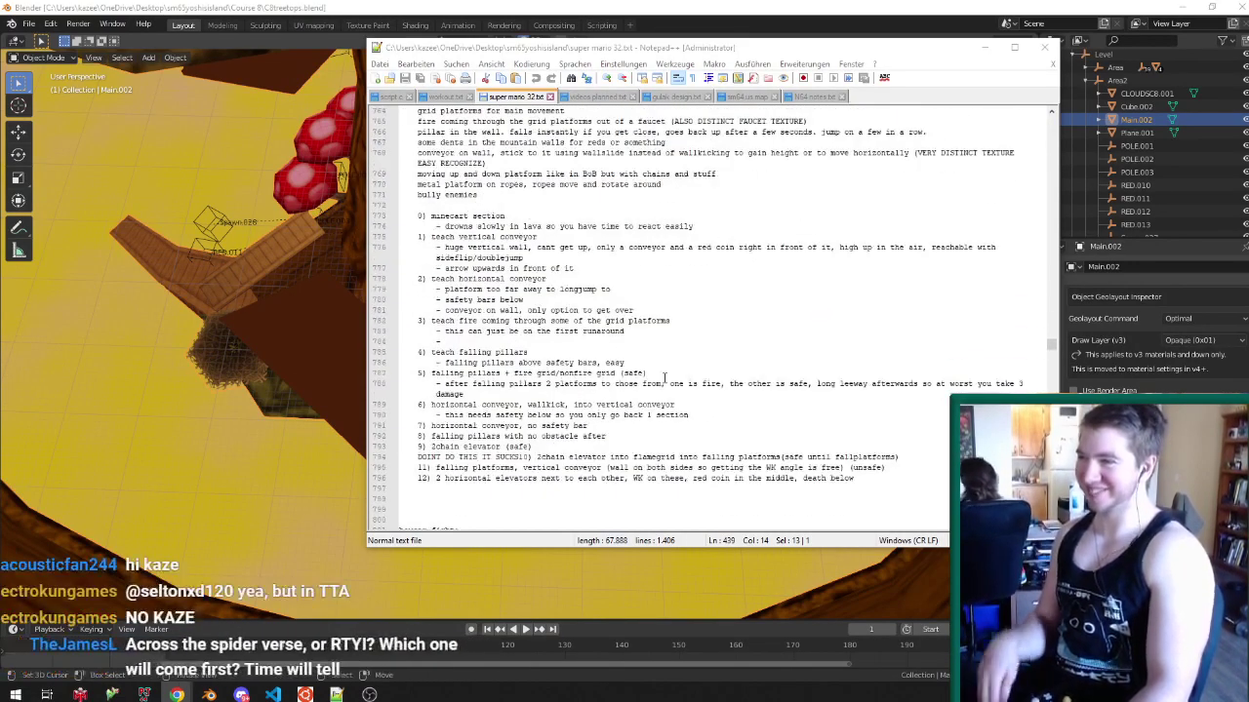
scroll(660, 364, "down", 20)
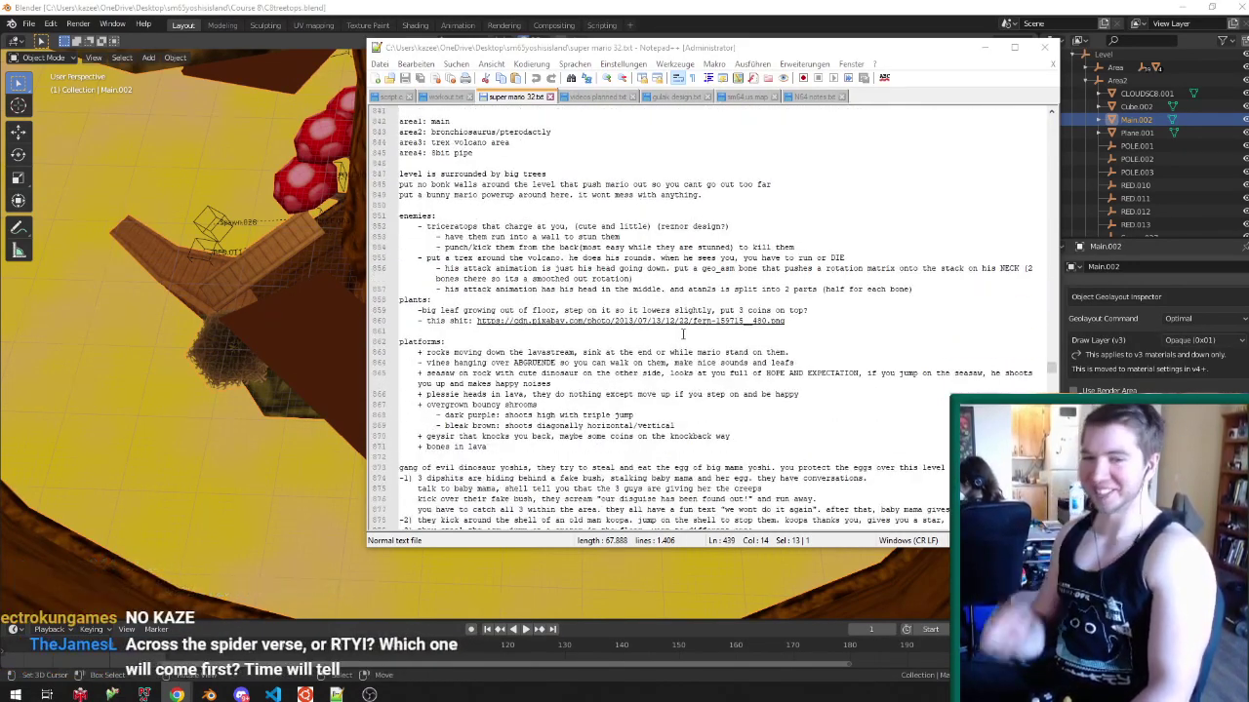
scroll(666, 332, "down", 20)
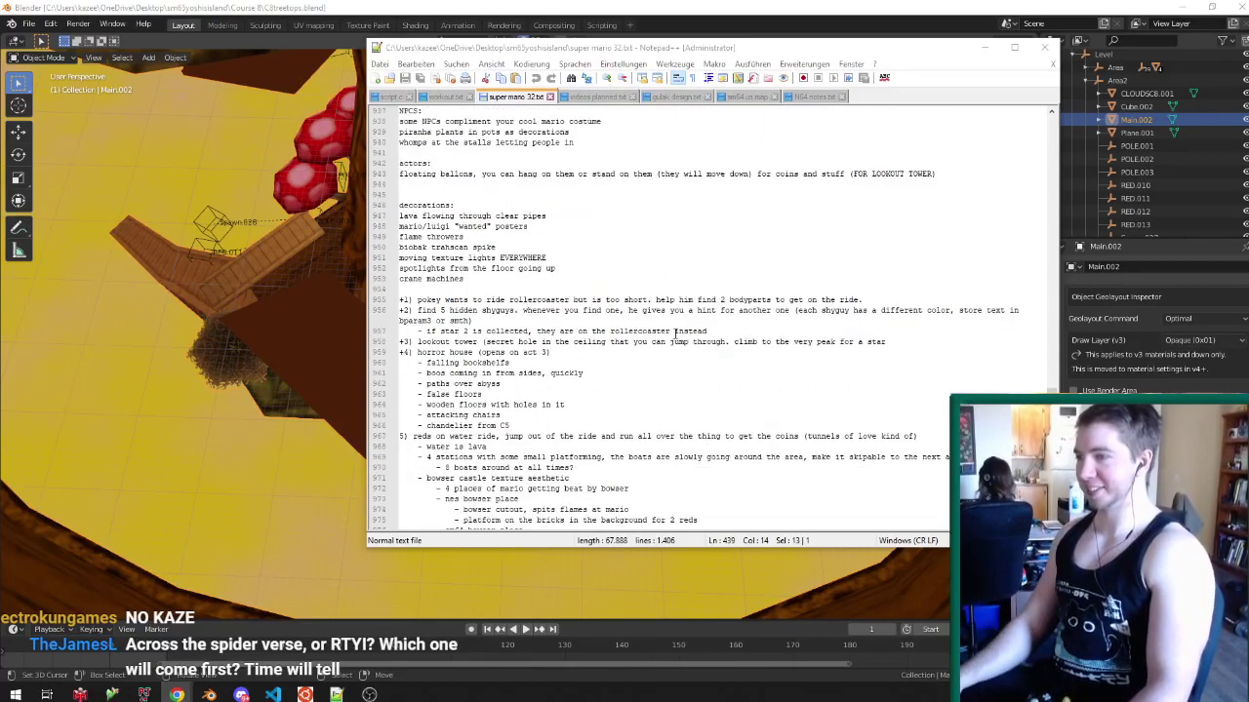
scroll(669, 341, "down", 13)
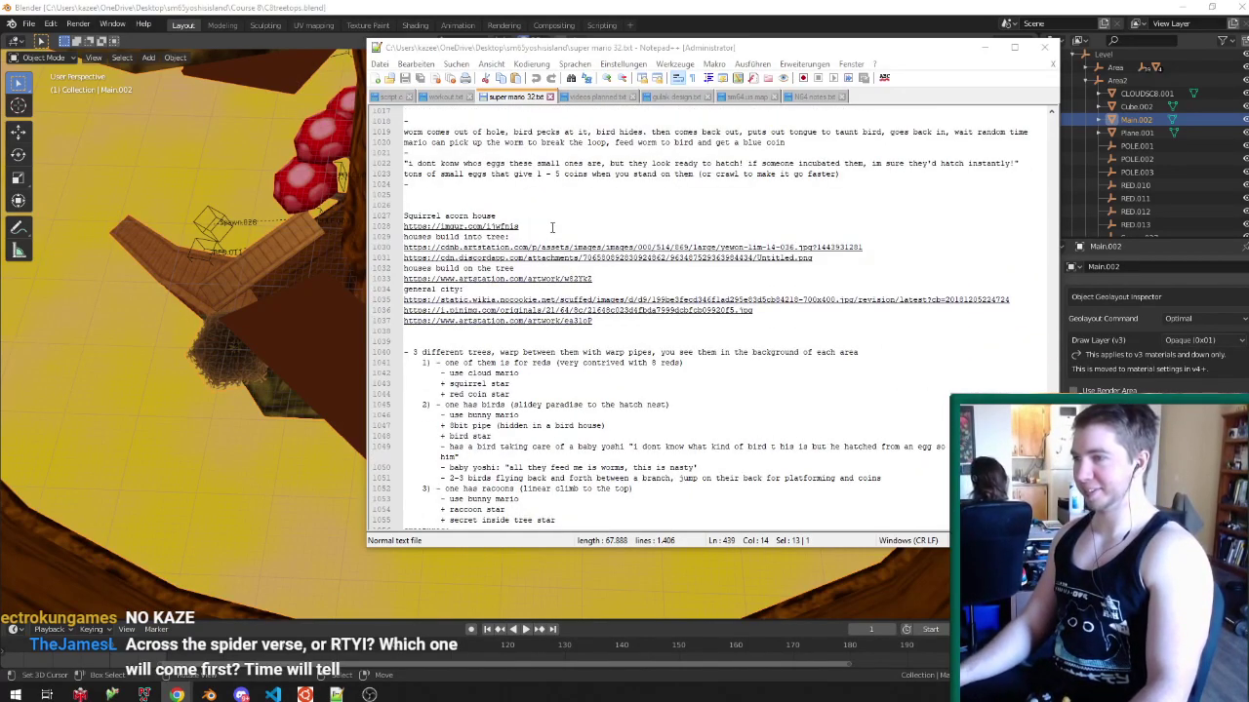
- Open the three reference links under "general city" in the browser and fit the images to view
left_click(534, 301)
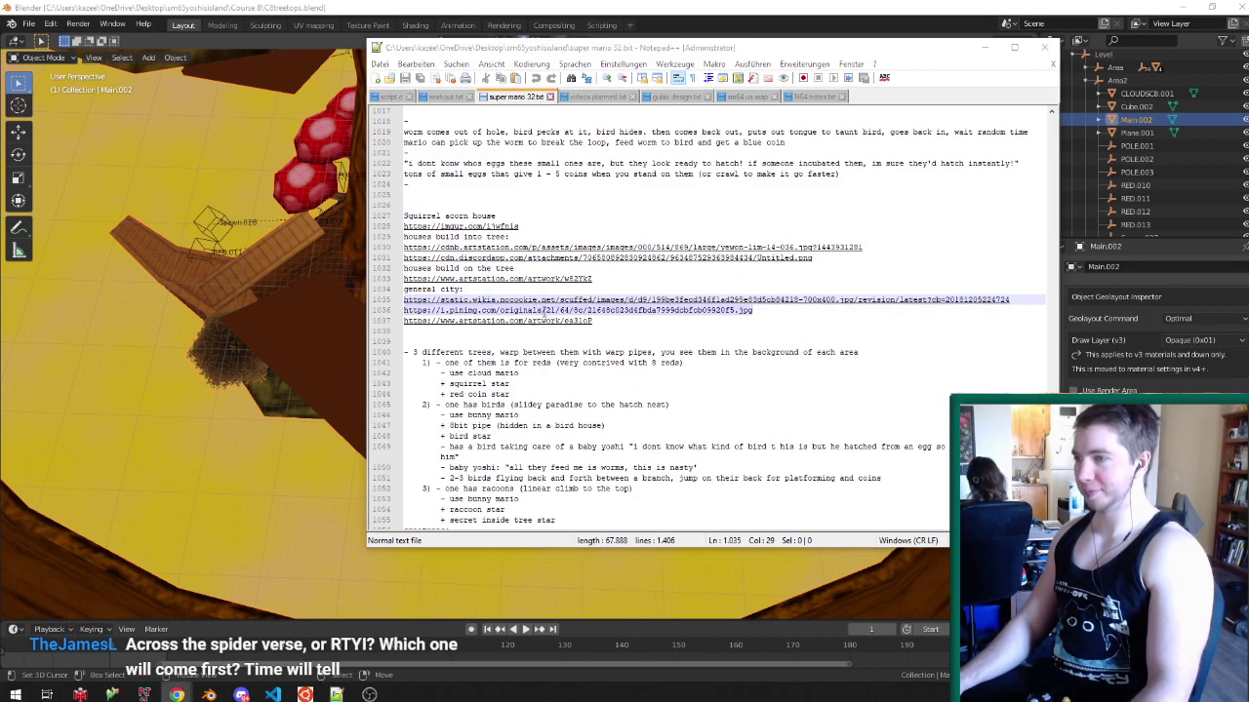
left_click(543, 311)
left_click(503, 321)
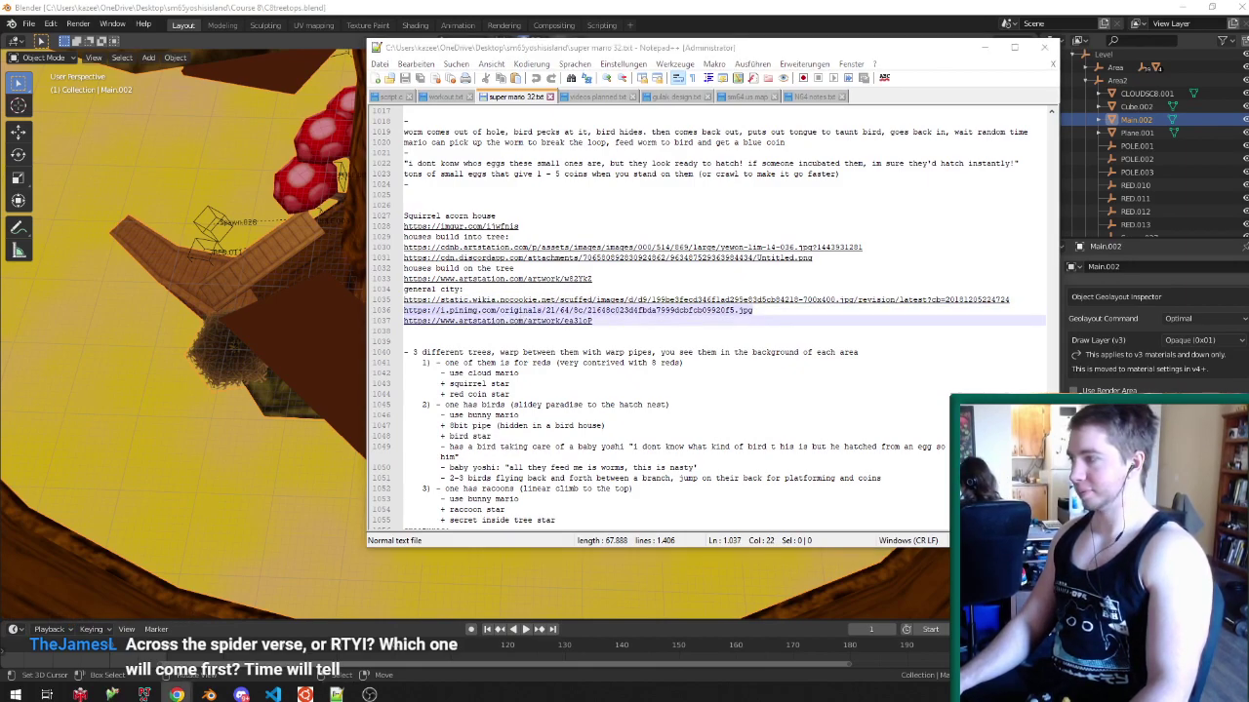
double_click(502, 320)
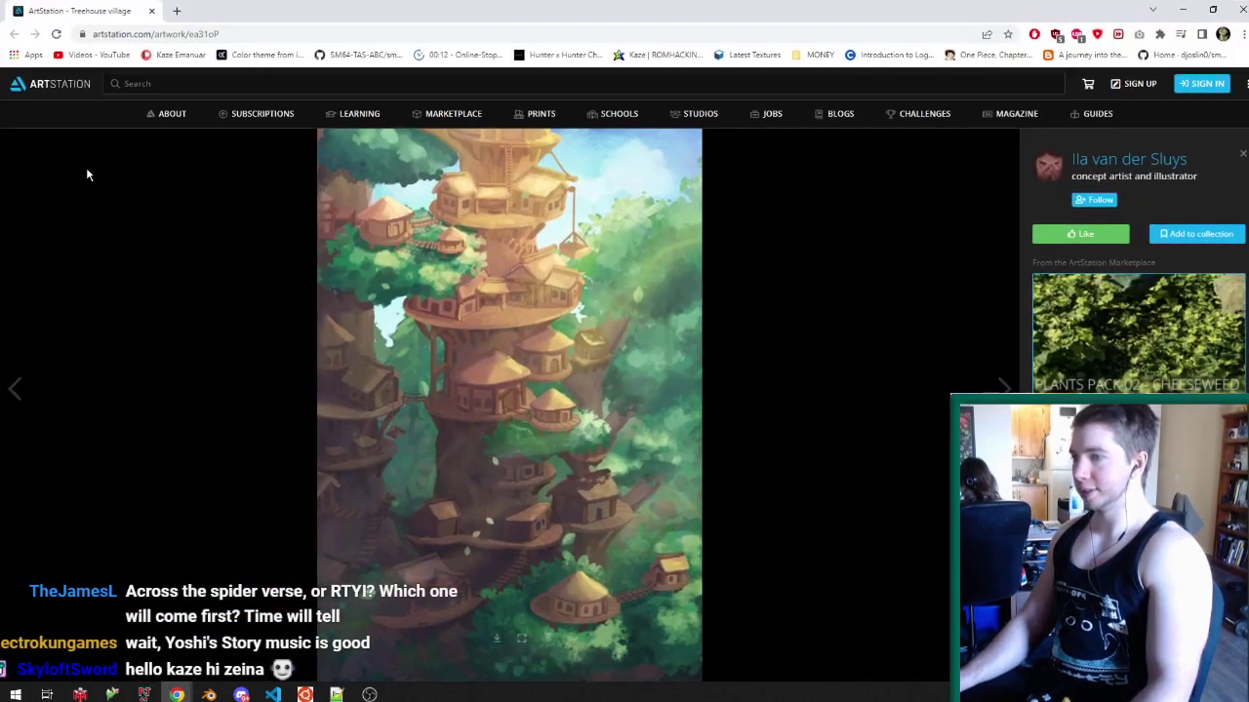
left_click_drag(476, 6, 480, 10)
left_click_drag(0, 161, 478, 13)
scroll(604, 335, "down", 4)
scroll(605, 337, "down", 3, "ctrl")
scroll(604, 338, "down", 5, "ctrl")
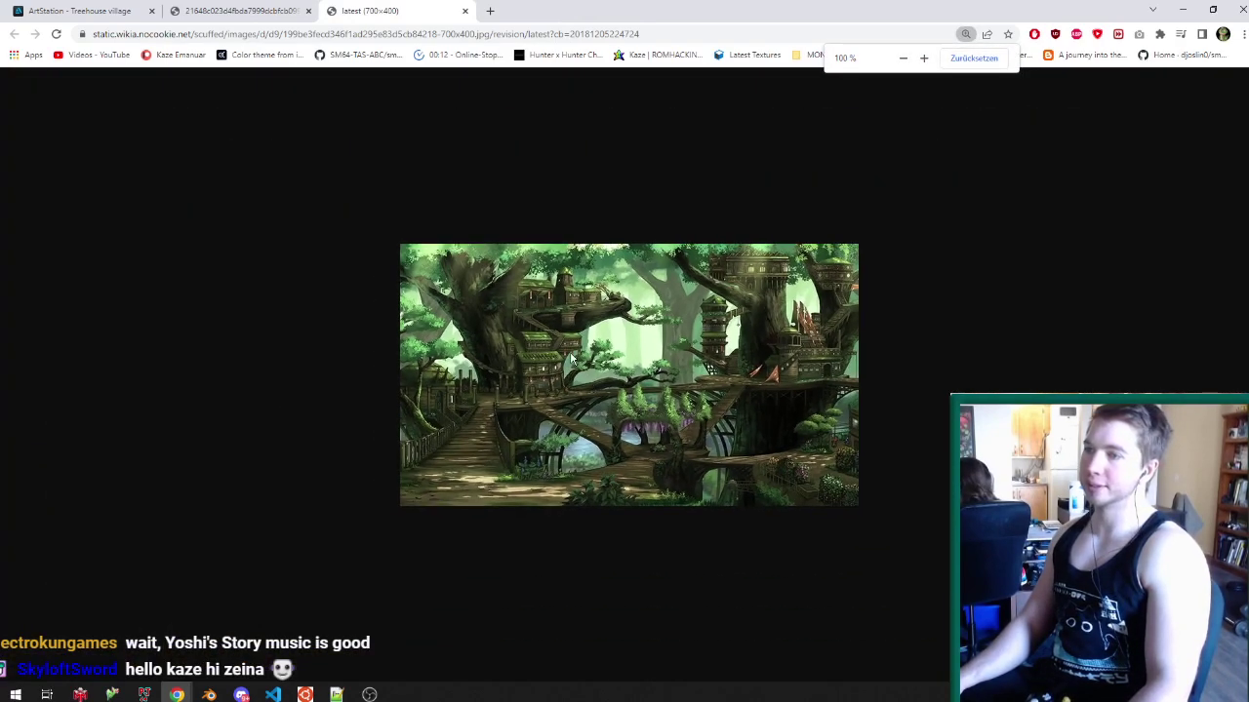
- Compare the Treehouse village artwork with the two forest tree-city images and return to the notes
left_click(203, 8)
left_click(65, 8)
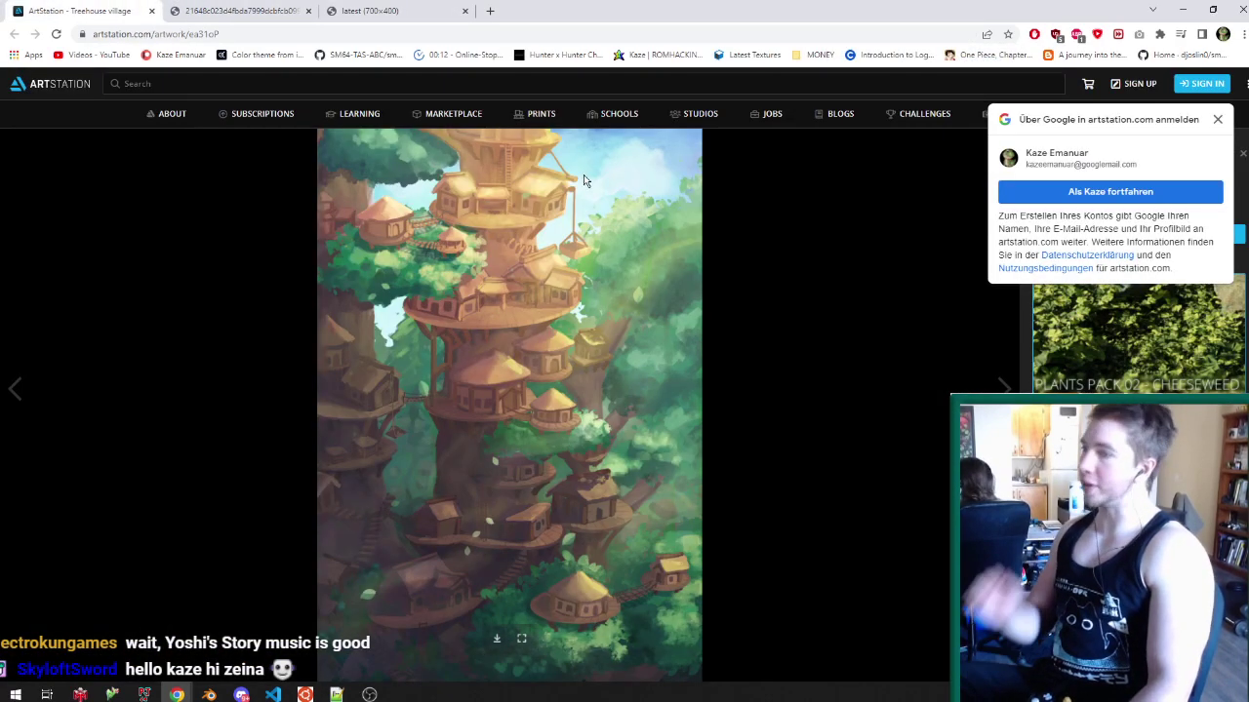
left_click(223, 13)
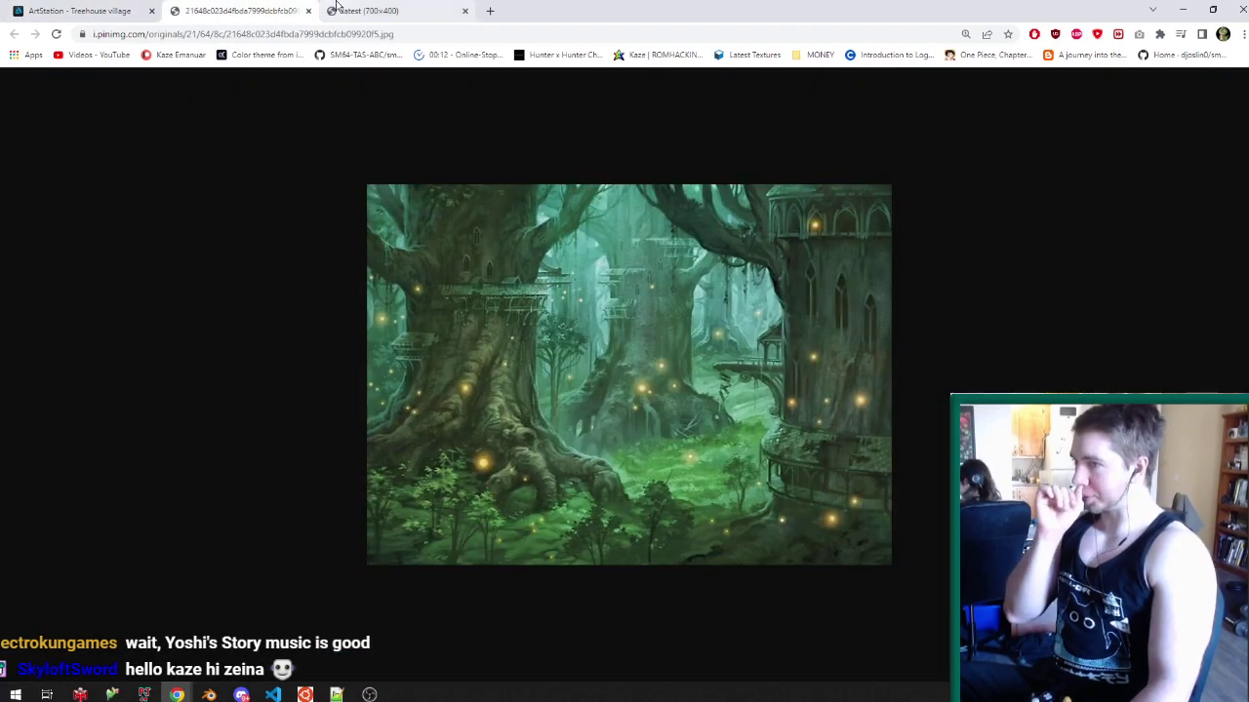
left_click(334, 8)
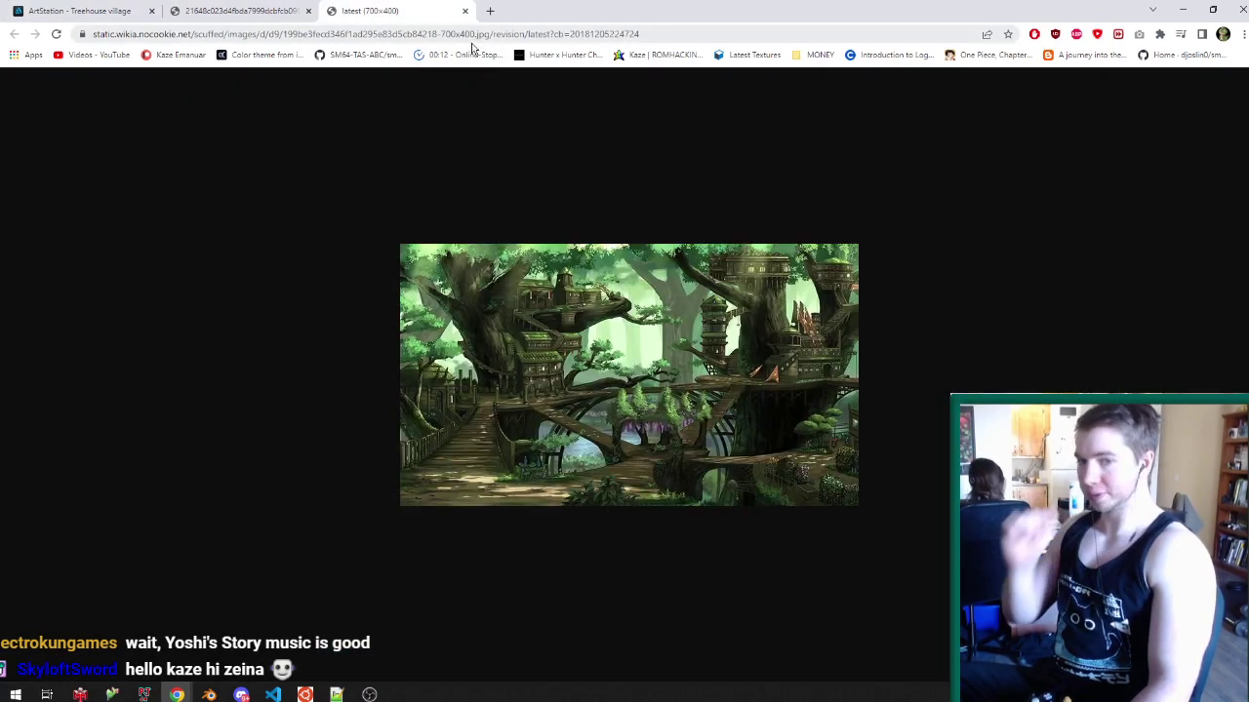
left_click_drag(619, 6, 0, 8)
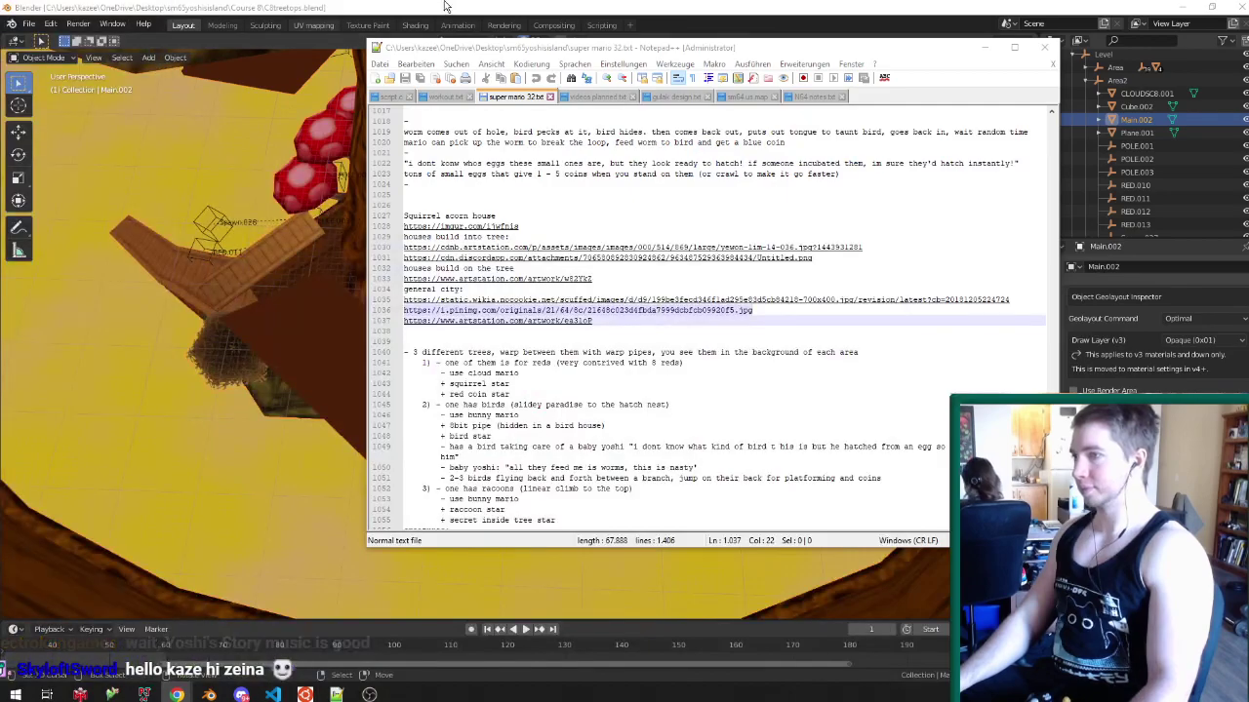
- Switch back to C8treetops.blend in Blender and look over the spiral ramp around the big tree trunk
left_click(591, 6)
scroll(534, 348, "down", 5)
mouse_move(535, 347)
middle_mouse_down()
mouse_move(423, 296)
mouse_move(409, 264)
mouse_move(502, 354)
mouse_move(528, 356)
middle_mouse_up()
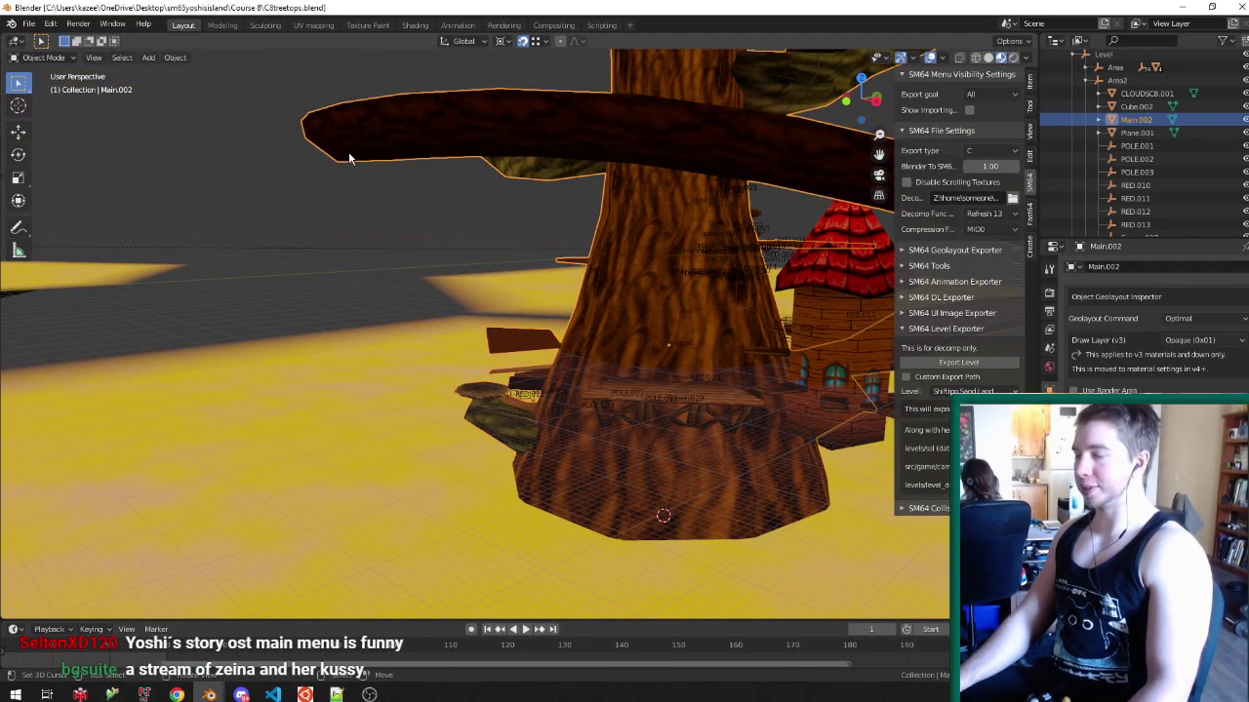
middle_click_drag(800, 380, 617, 384)
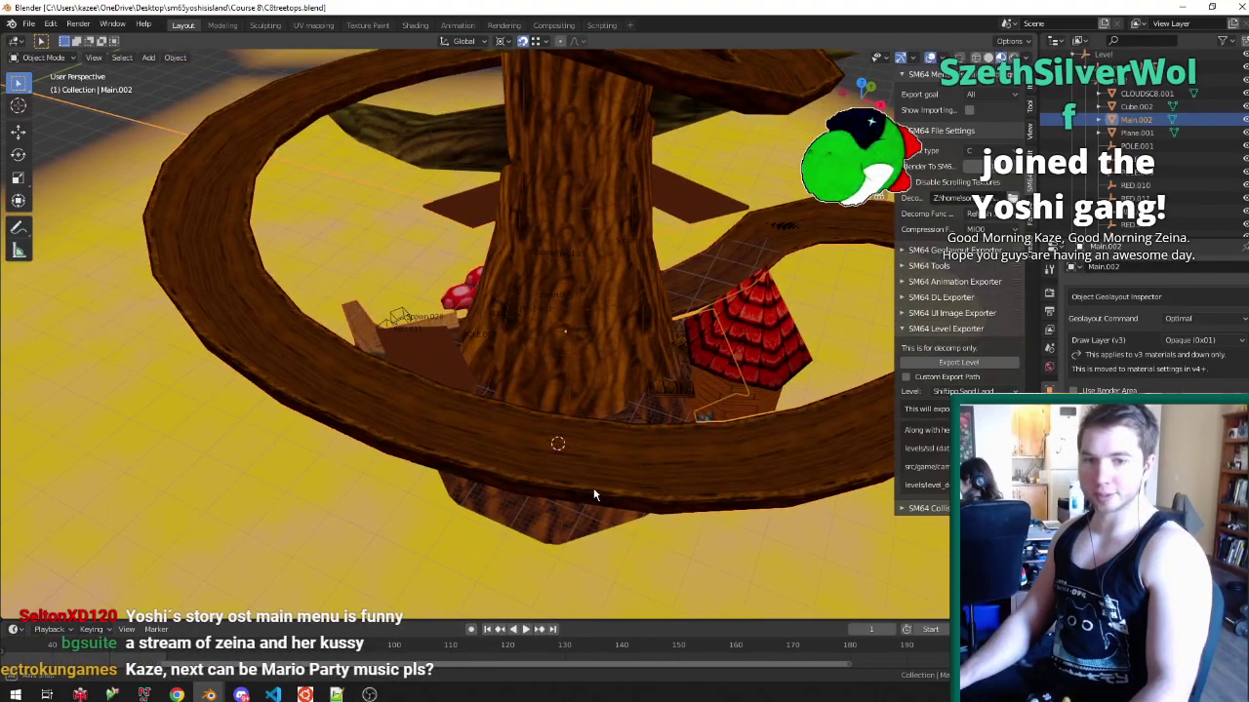
middle_click_drag(593, 495, 597, 443)
middle_click_drag(509, 423, 410, 227)
- Select a whole linked branch piece of Main.002 in Edit Mode and move it beside the spiral ramp's outer curve
key("Tab")
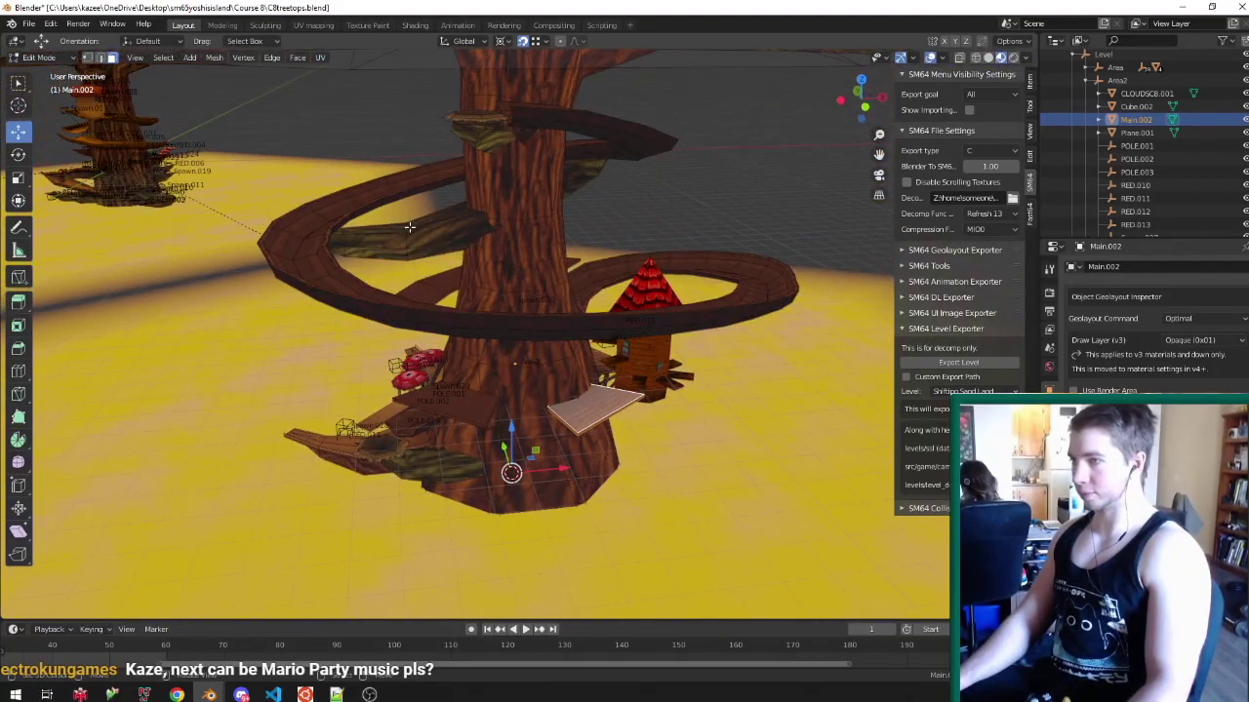
key("ctrl+l")
middle_click_drag(495, 314, 371, 335)
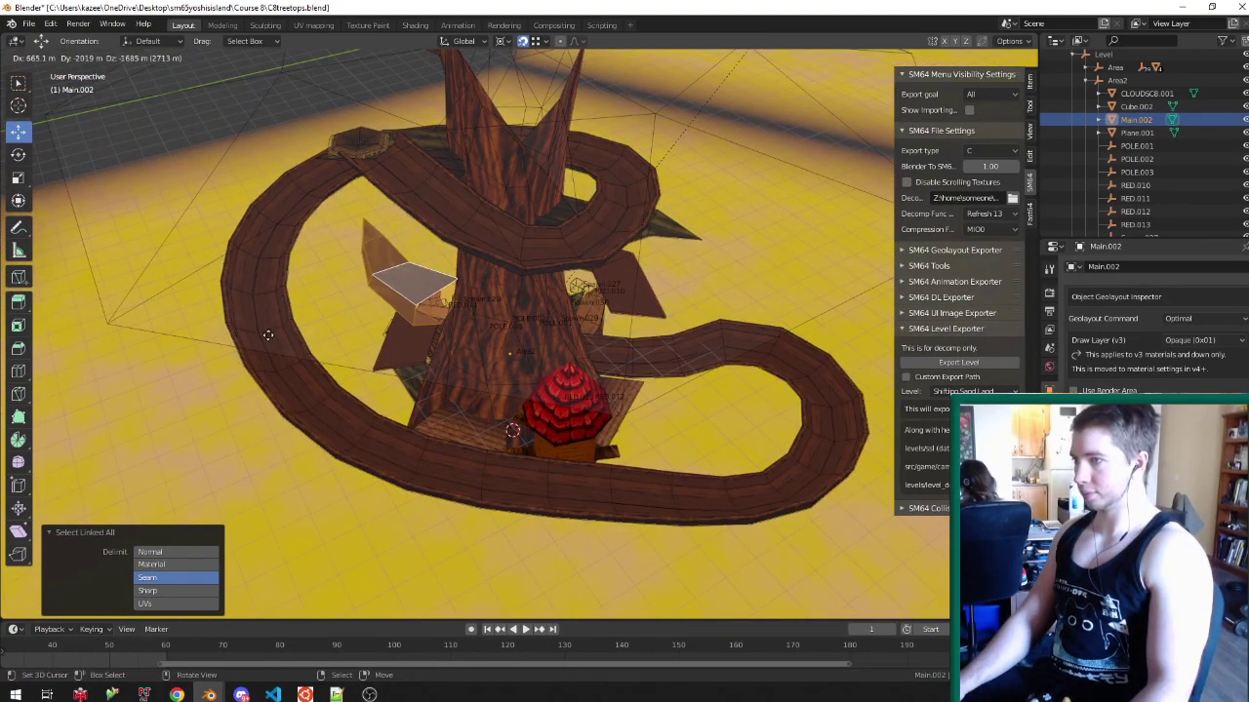
left_click(267, 335)
middle_click_drag(267, 335, 271, 288)
scroll(283, 288, "up", 3)
key("g")
left_click(439, 185)
- Rotate the branch 81.5° about Z around its own pivot instead of the 3D cursor and lower it about 788 m
key("r")
key("z")
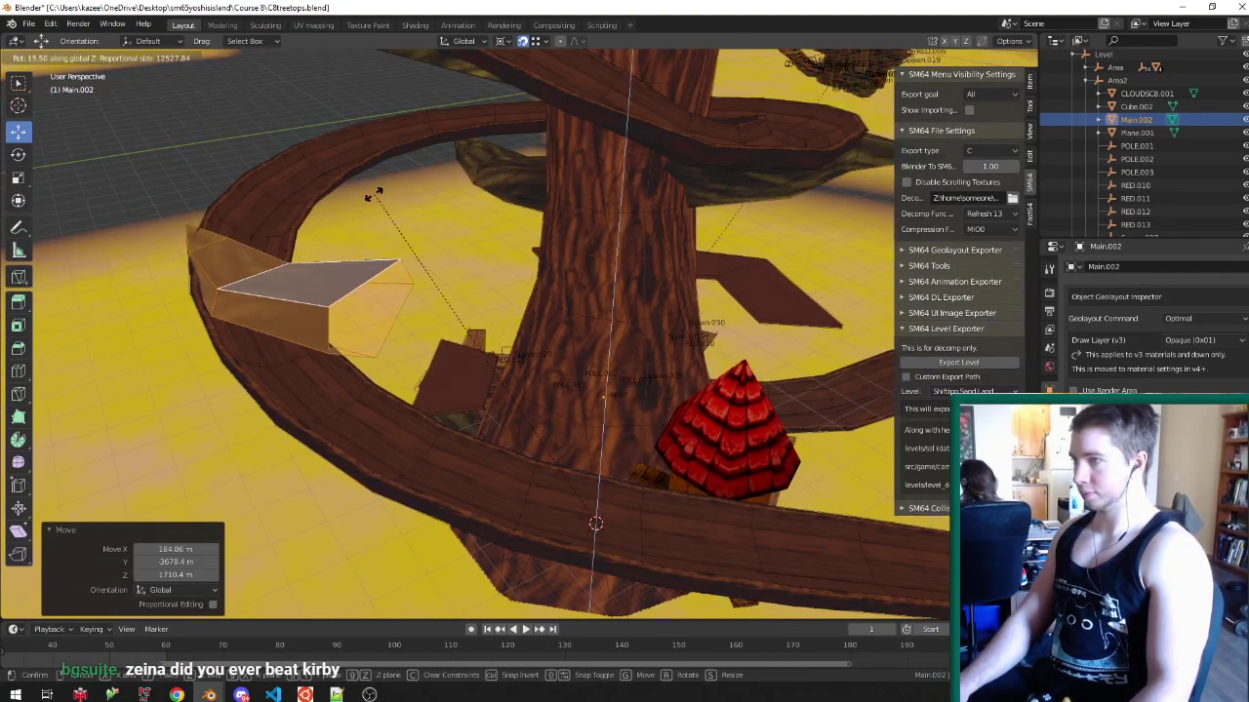
right_click(375, 195)
key("comma")
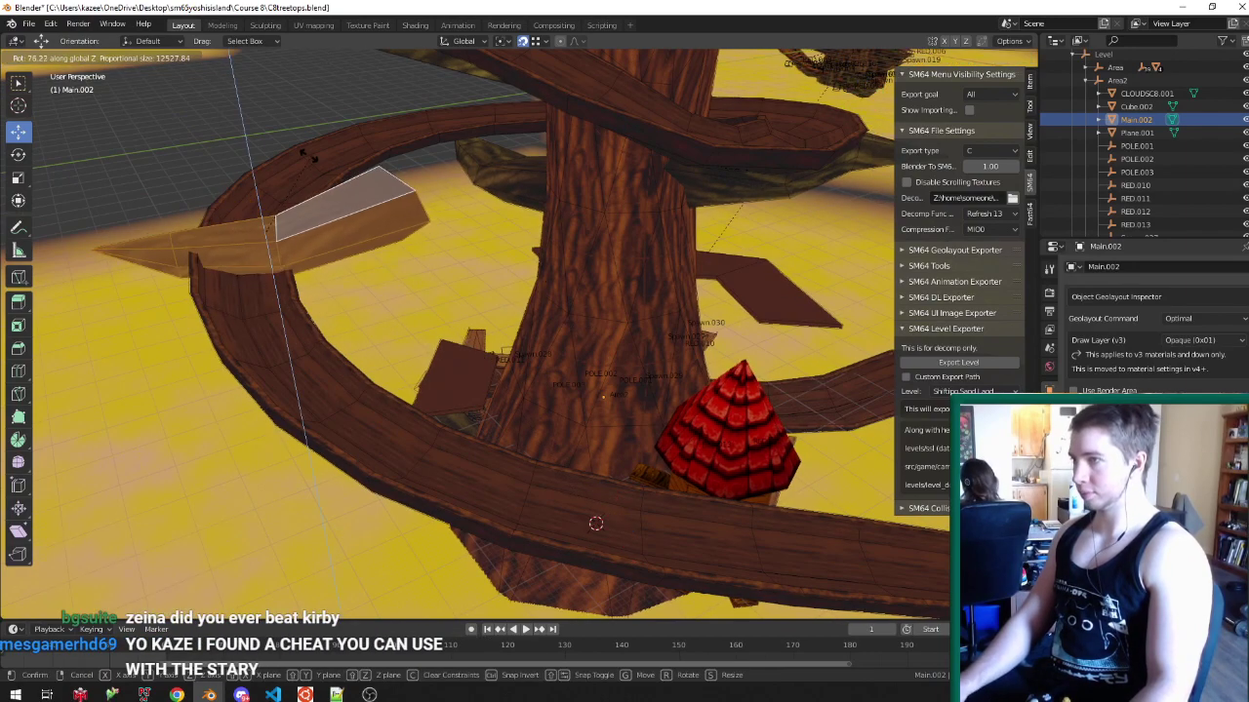
left_click(301, 156)
middle_click_drag(302, 180, 288, 151)
key("g")
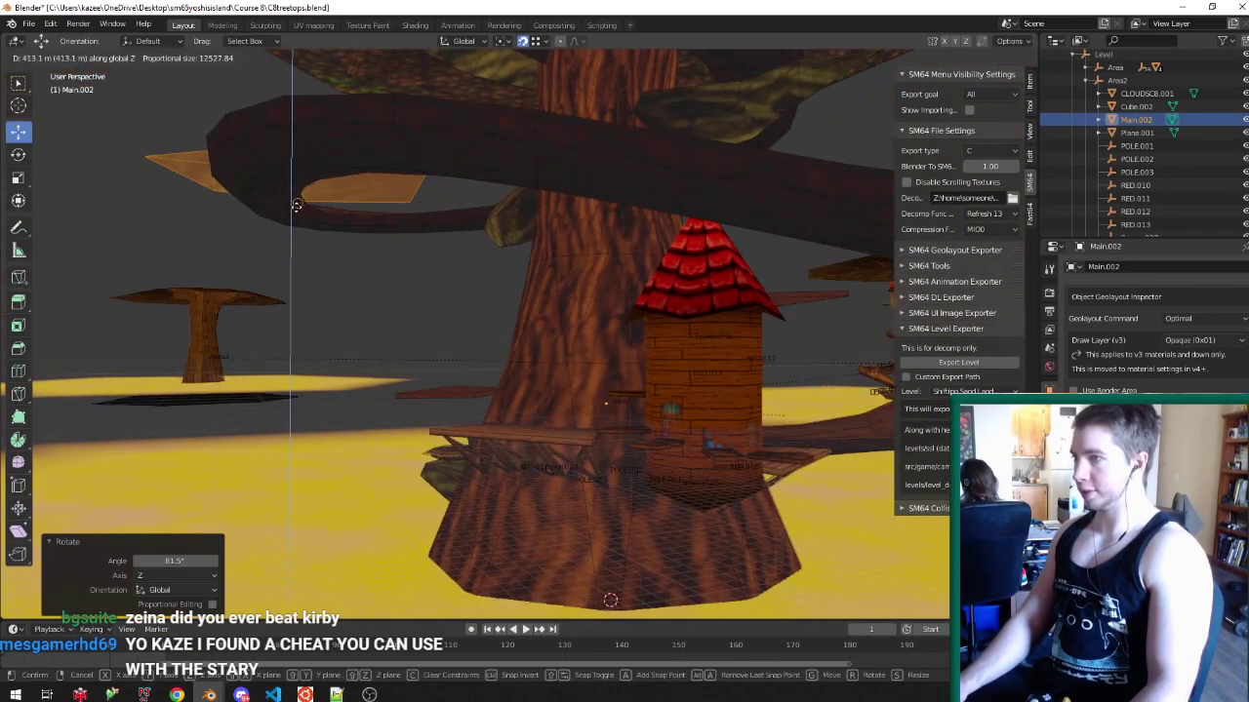
left_click(357, 202)
- Slide the branch horizontally towards the ramp's curve near the red-roofed hut and lower it about 603 m
middle_click_drag(357, 202, 351, 339)
scroll(365, 342, "down", 5)
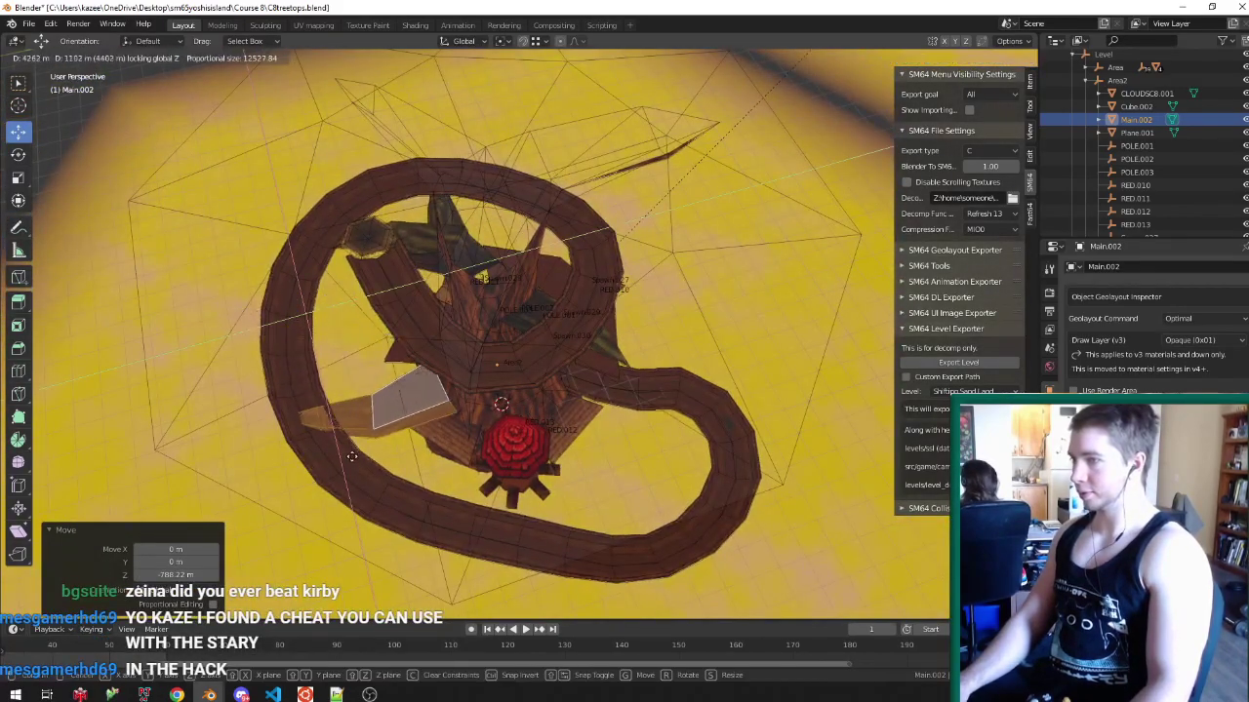
left_click(356, 419)
middle_click_drag(356, 419, 421, 458)
left_click(365, 325)
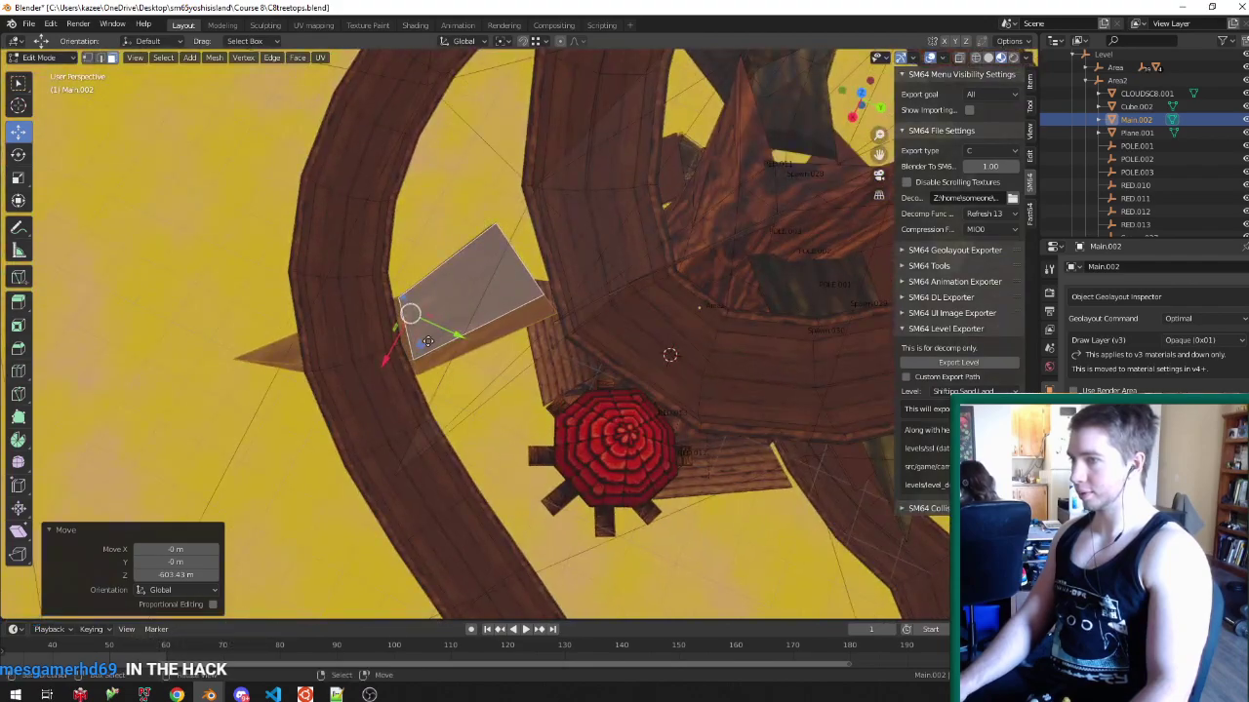
- Nudge the branch into place beneath the inner edge of the ramp and raise it about 33 m
left_click(447, 336)
middle_click_drag(447, 337, 414, 357)
key("g")
left_click(469, 315)
middle_click_drag(468, 315, 327, 328)
key("g")
left_click(340, 281)
- Add edge loops across the branch and grow the vertex selection over its trunk-side section
key("ctrl+Tab")
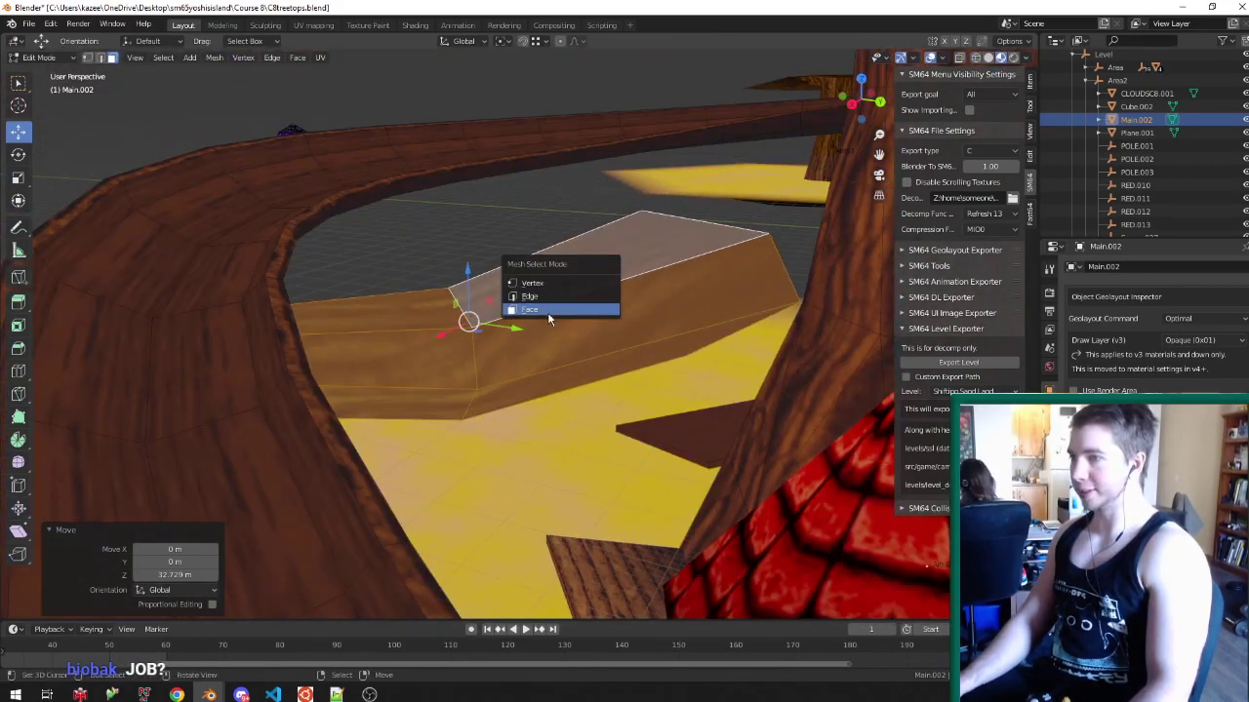
left_click(549, 297)
key("a")
left_click(568, 294)
right_click(569, 293)
middle_click_drag(569, 294, 607, 261)
left_click(606, 259)
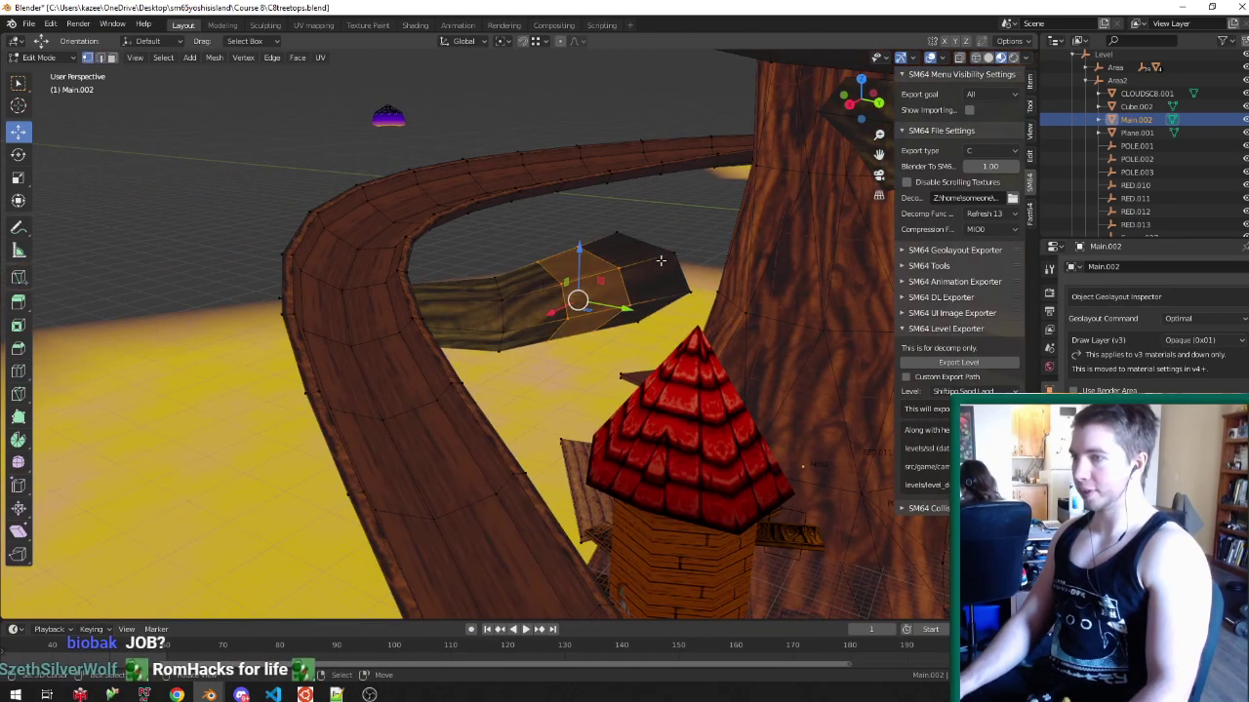
key("ctrl+KP_Add")
- Lower the branch's selected trunk-side section along Z and rotate it 26.1° in the view
middle_click_drag(680, 273, 591, 234)
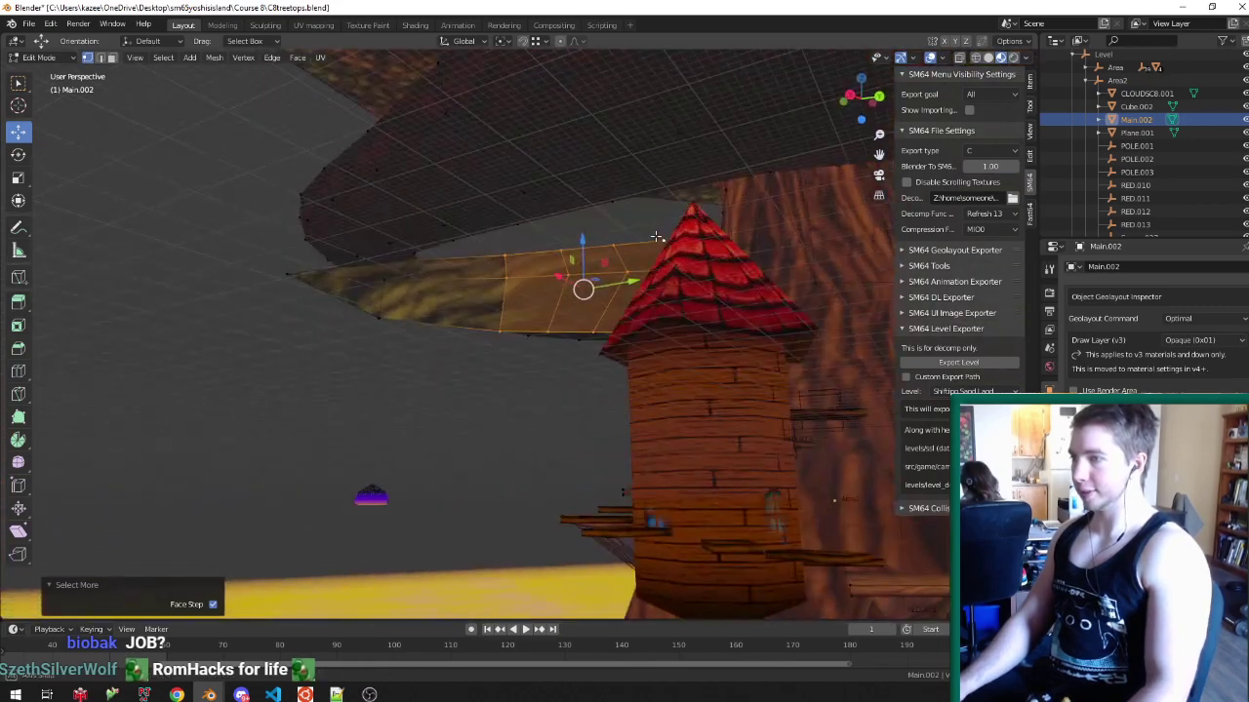
scroll(591, 278, "up", 1)
key("g")
key("z")
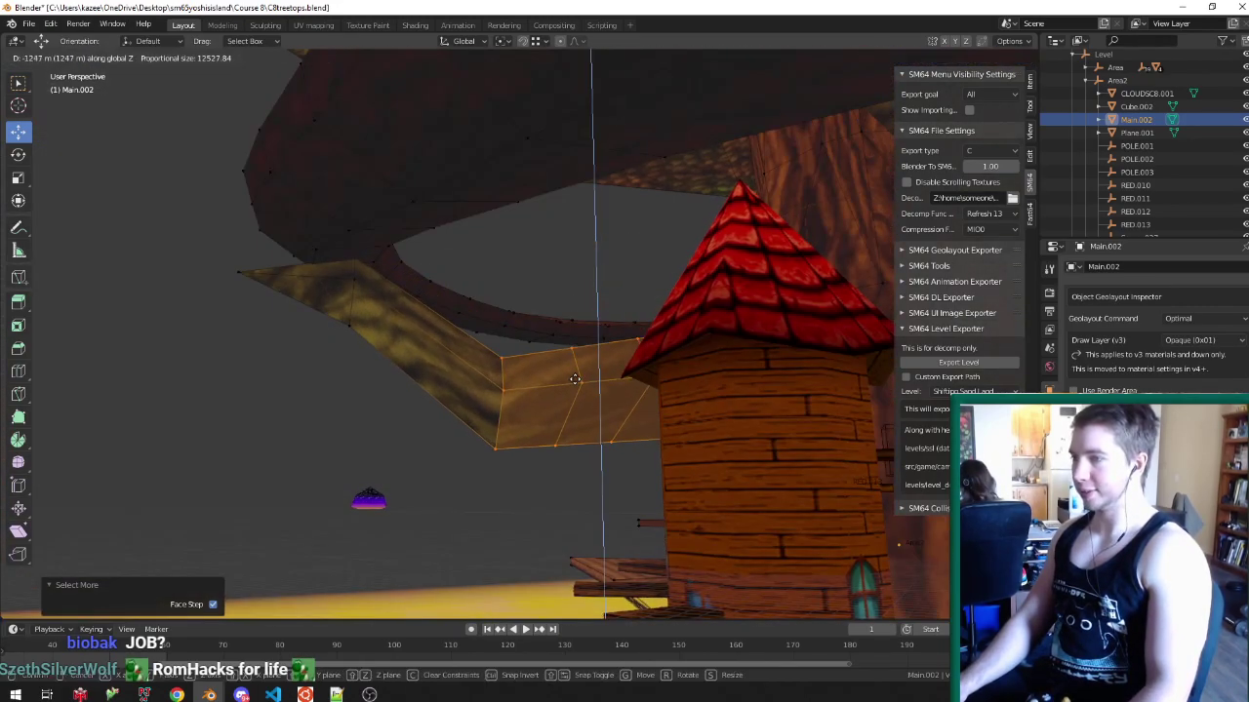
left_click(384, 342)
middle_click_drag(773, 351, 756, 331)
left_click(718, 427)
- Lower the selected branch section further along Z and tilt it more steeply down behind the hut roof
key("g")
key("z")
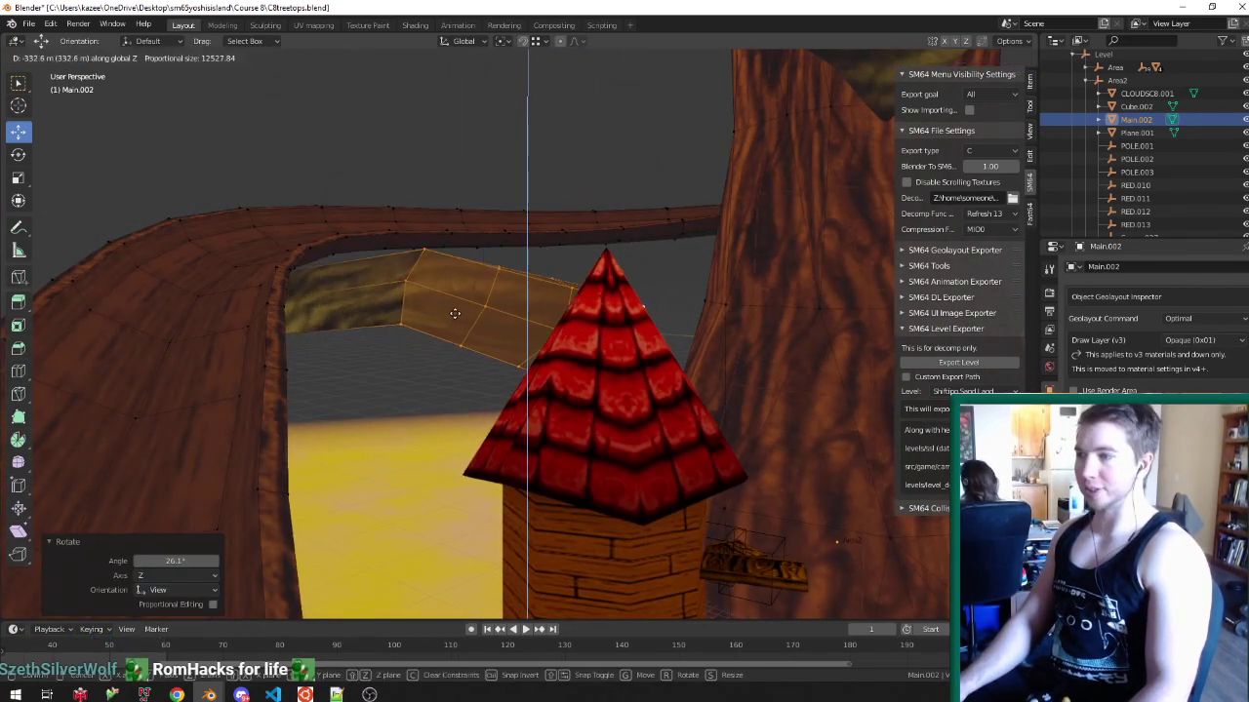
left_click(422, 398)
middle_click_drag(422, 398, 718, 422)
left_click(488, 427)
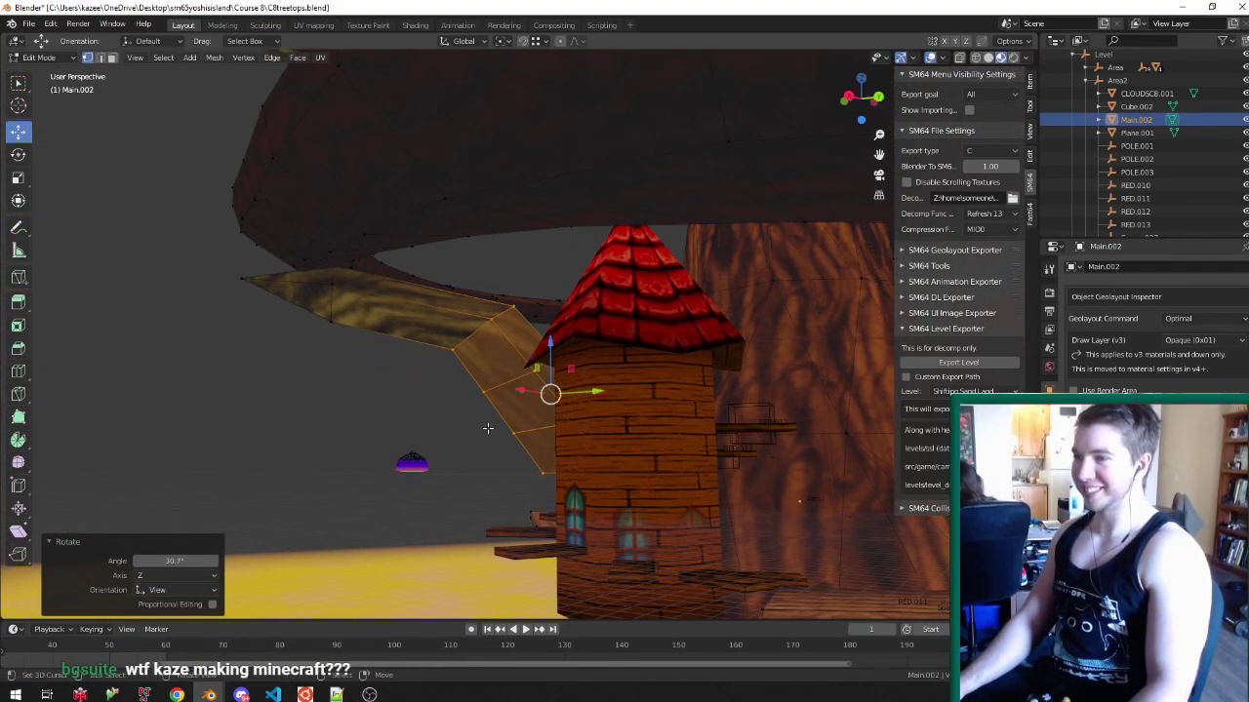
left_click(471, 500)
- Select the edge loop of the branch just outside the hut roof and raise it about 625 m along Z
mouse_move(471, 491)
middle_mouse_down()
mouse_move(497, 575)
mouse_move(482, 497)
middle_mouse_up()
scroll(481, 391, "up", 3)
left_click(481, 391, "alt")
middle_click_drag(481, 391, 495, 393)
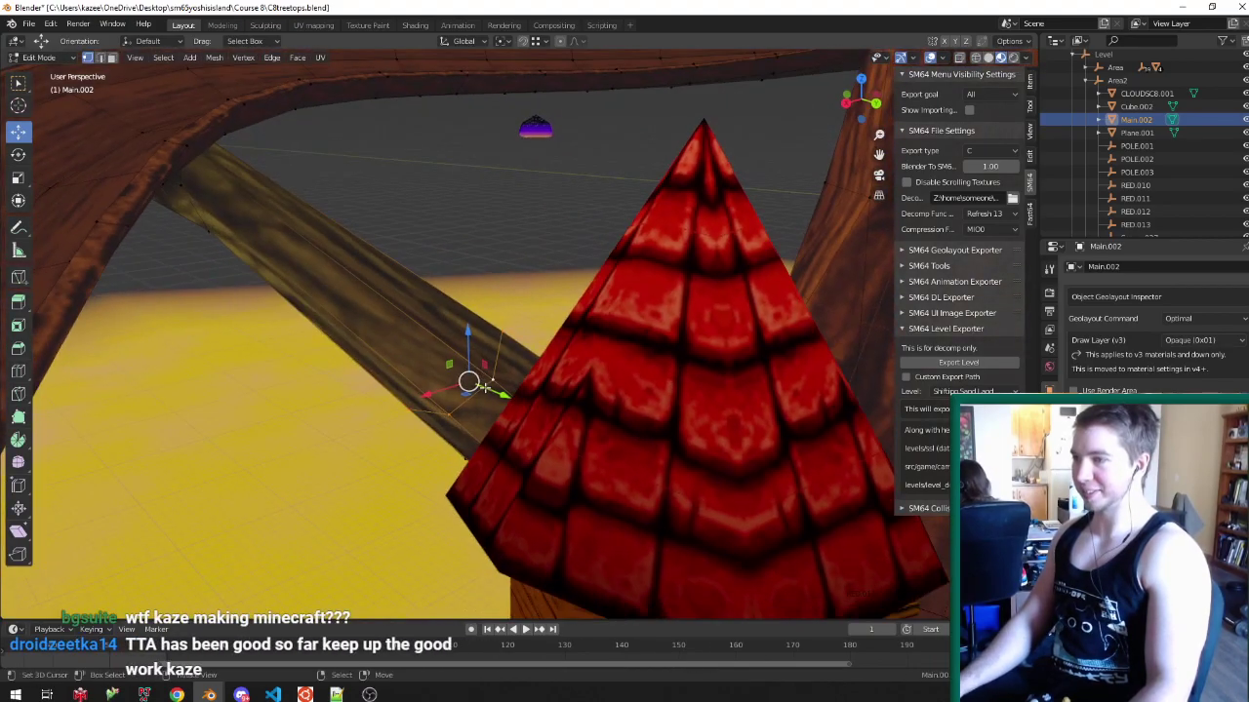
key("g")
key("z")
left_click(487, 336)
- Move the selected branch loop horizontally outward, away from the hut roof, with Z locked
mouse_move(487, 337)
middle_mouse_down()
mouse_move(513, 338)
mouse_move(502, 338)
middle_mouse_up()
key("g")
key("shift+z")
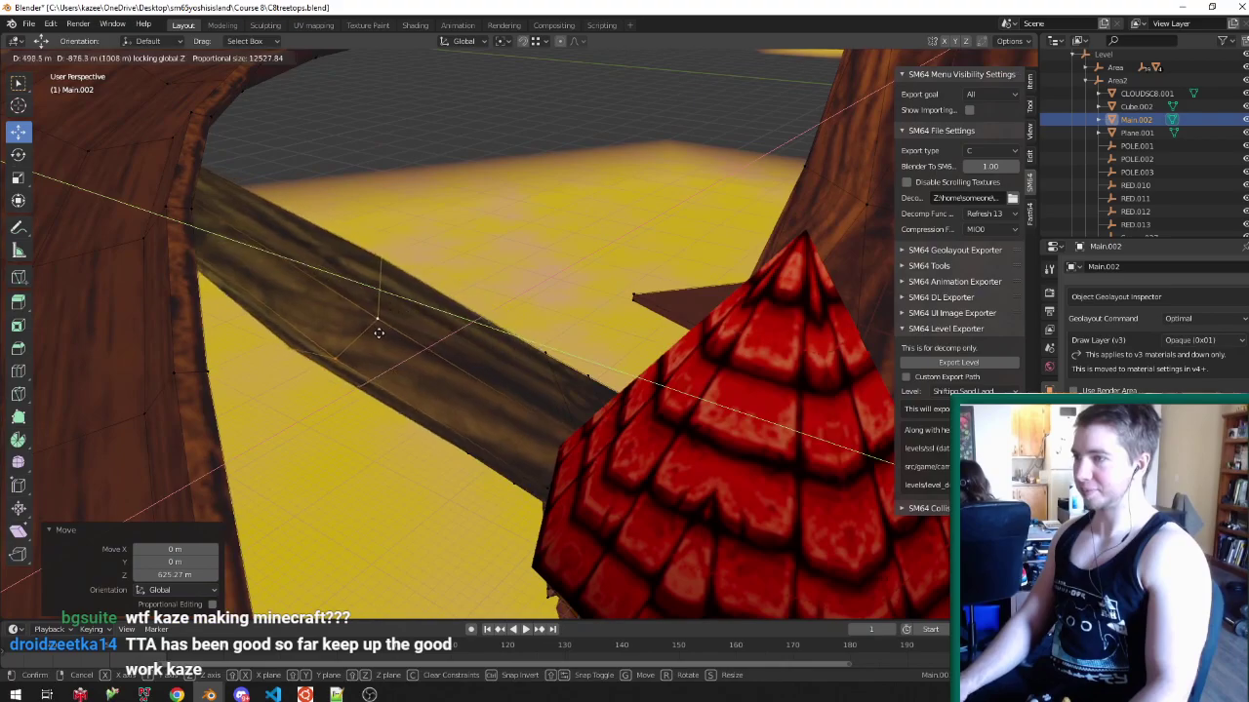
left_click(332, 324)
middle_click_drag(331, 324, 391, 238)
- Rotate the branch's edge loop nearest its outer tip by 38.5°
left_click(326, 239, "alt")
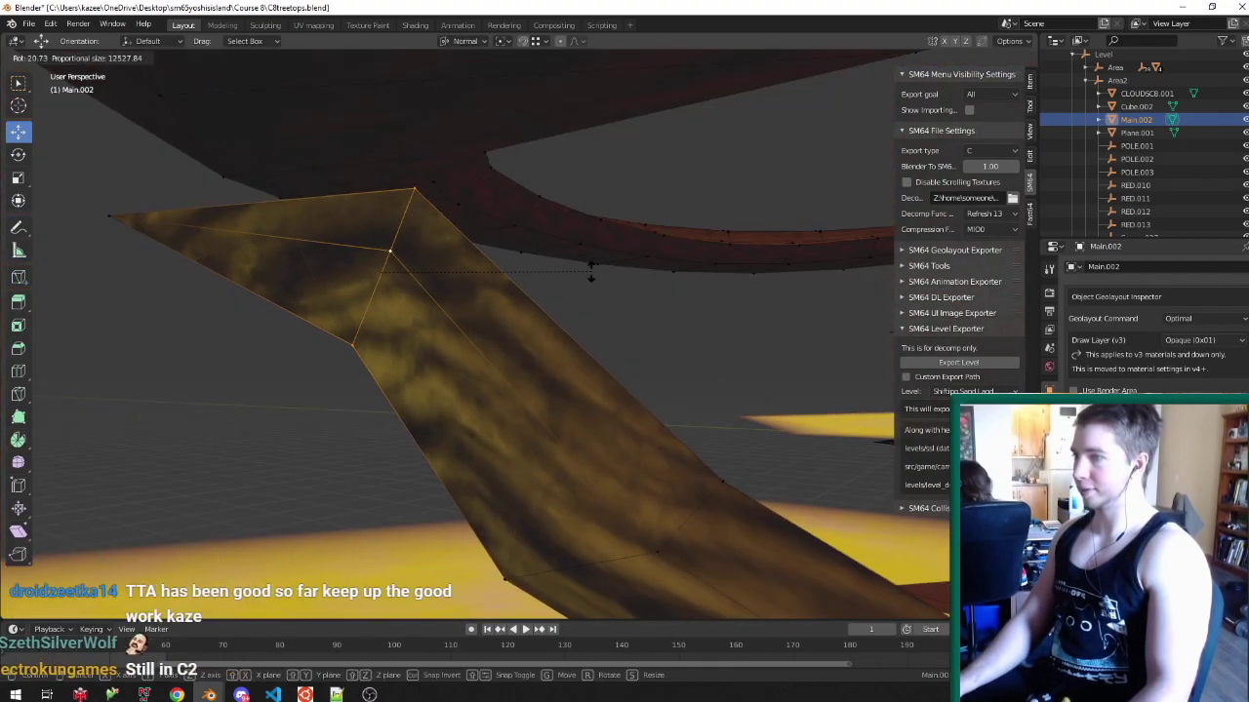
left_click(566, 330)
scroll(566, 332, "down", 2)
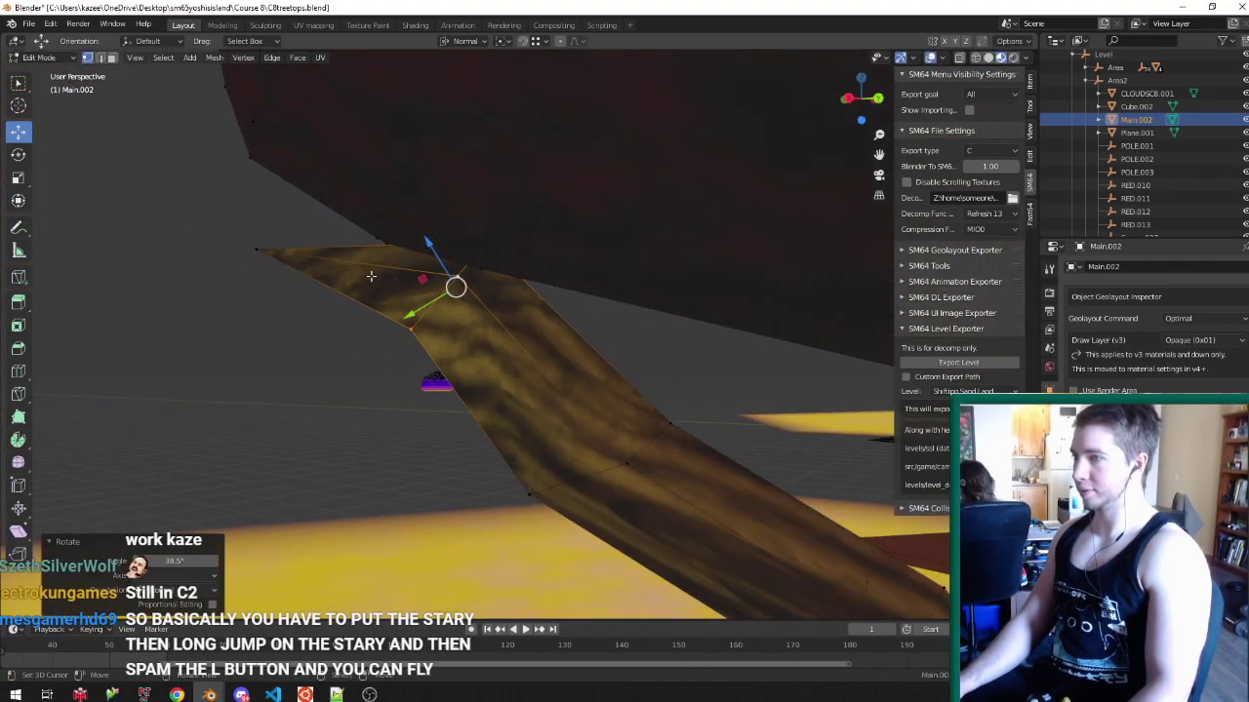
- Select the branch's outer tip together with its adjoining loop and move this end up beneath the ramp
scroll(370, 276, "up", 1)
right_click(235, 245)
middle_click_drag(234, 245, 278, 275)
key("g")
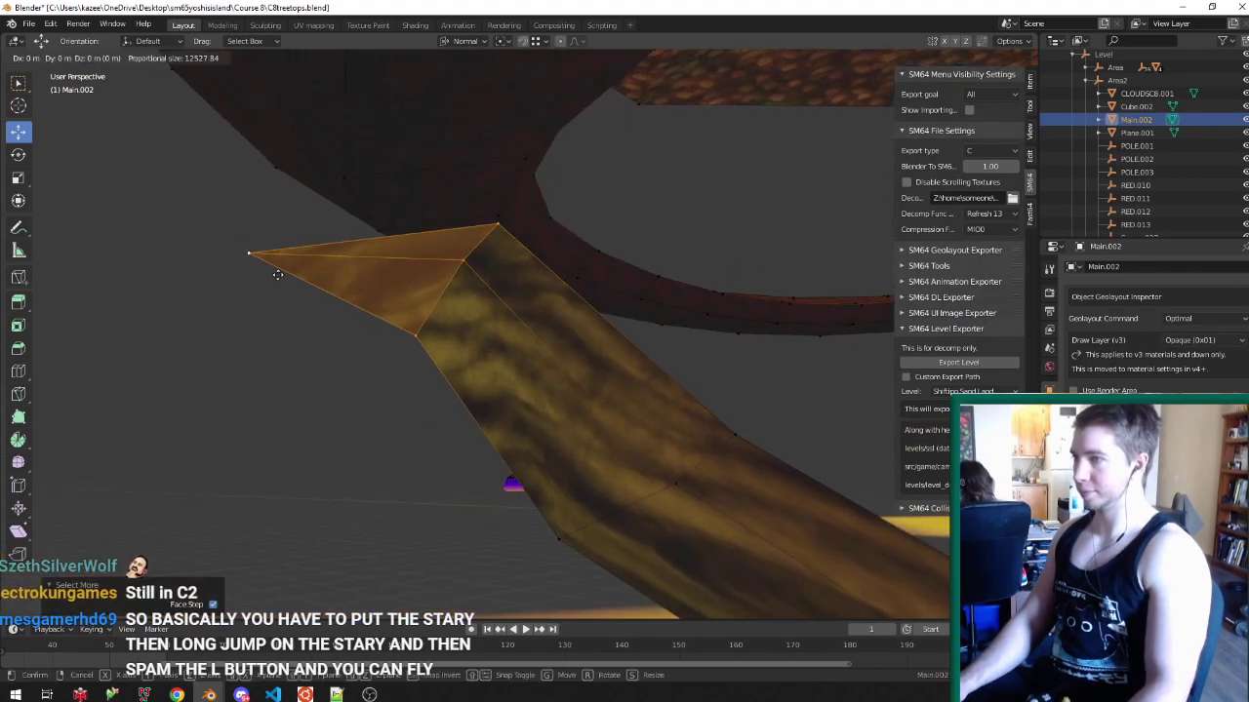
left_click(276, 212)
- Lower the branch's trunk-side sections along Z in two stages so the branch bends down beside the hut
middle_click_drag(415, 354, 563, 337)
left_click(499, 448, "alt")
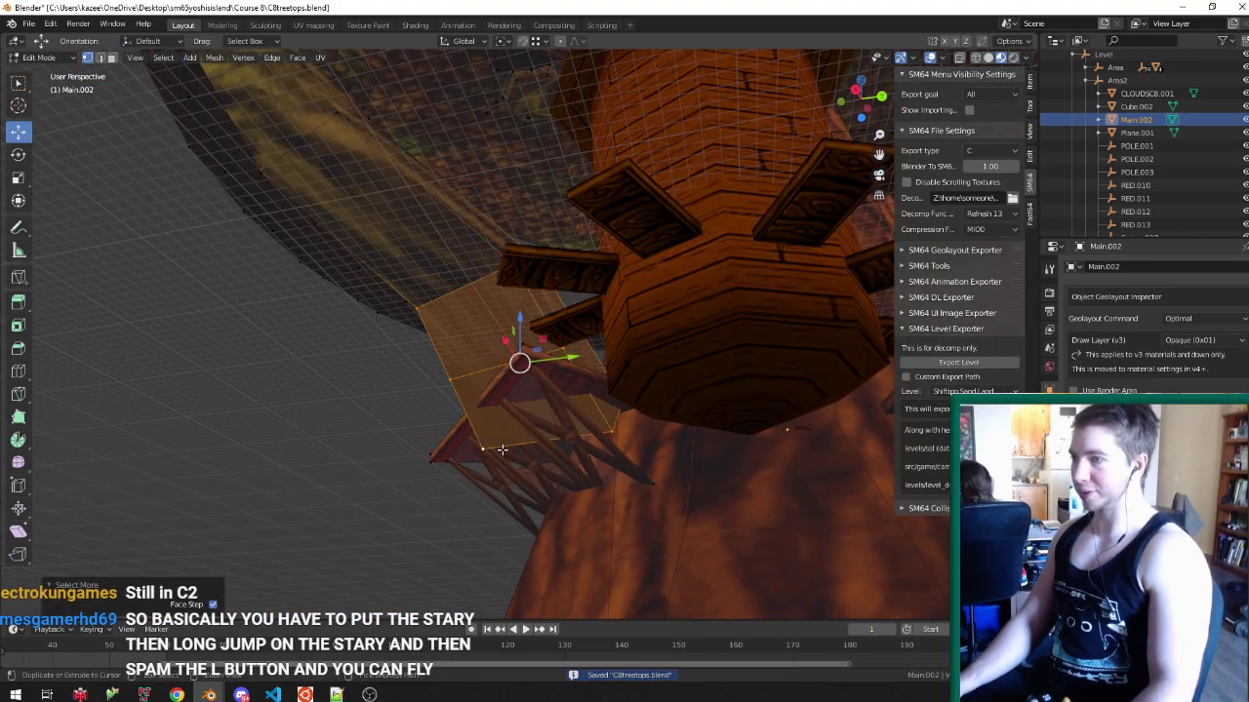
middle_click_drag(588, 363, 514, 408)
key("g")
key("z")
left_click(423, 425)
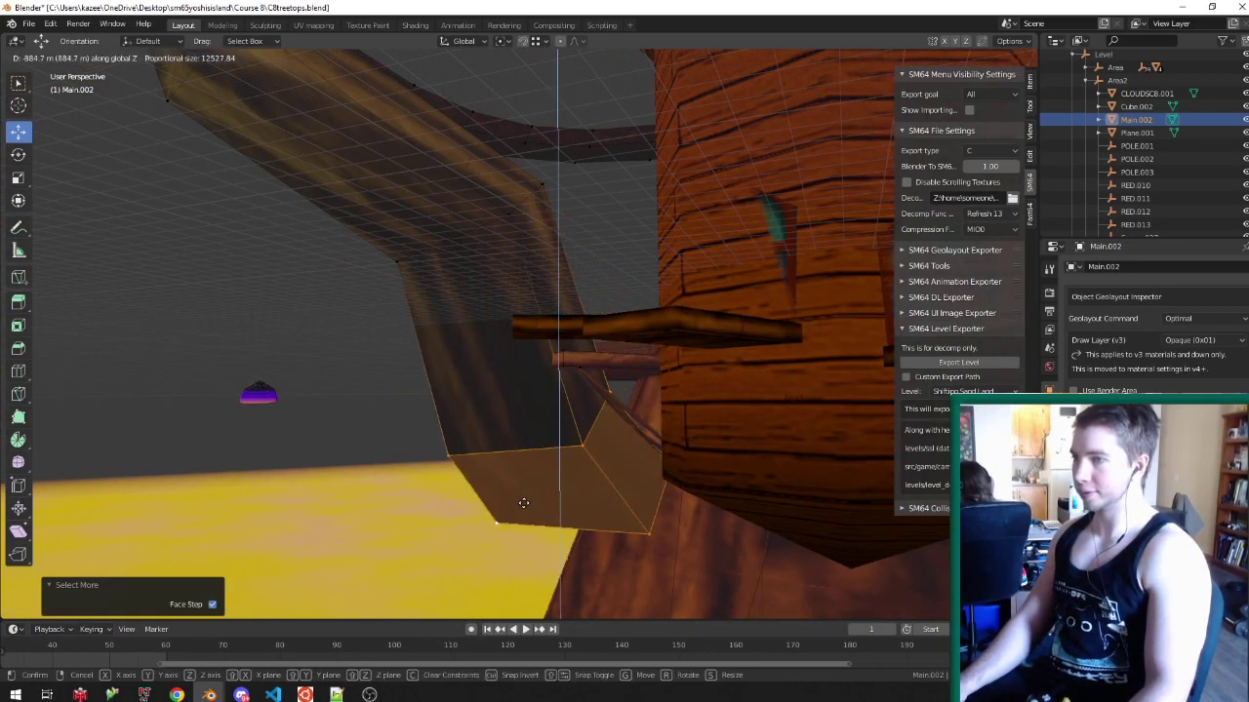
left_click(524, 560)
- Move the lowered trunk-side end of the branch across toward the base of the tree
middle_click_drag(523, 559, 371, 446)
left_click(432, 520)
key("g")
left_click(376, 508)
- Rotate the branch's lower end -21° about global Z and shift the branch geometry horizontally beside the trunk
left_click(753, 531)
middle_click_drag(753, 531, 657, 398)
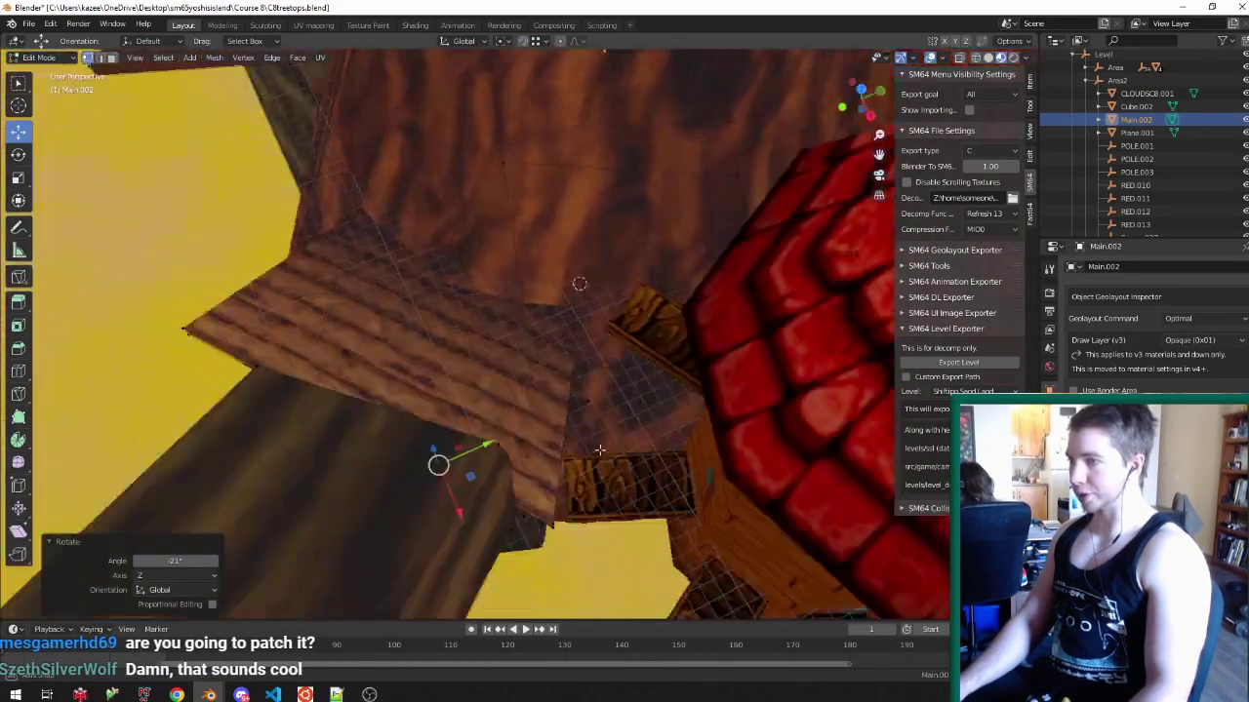
left_click(614, 478)
key("g")
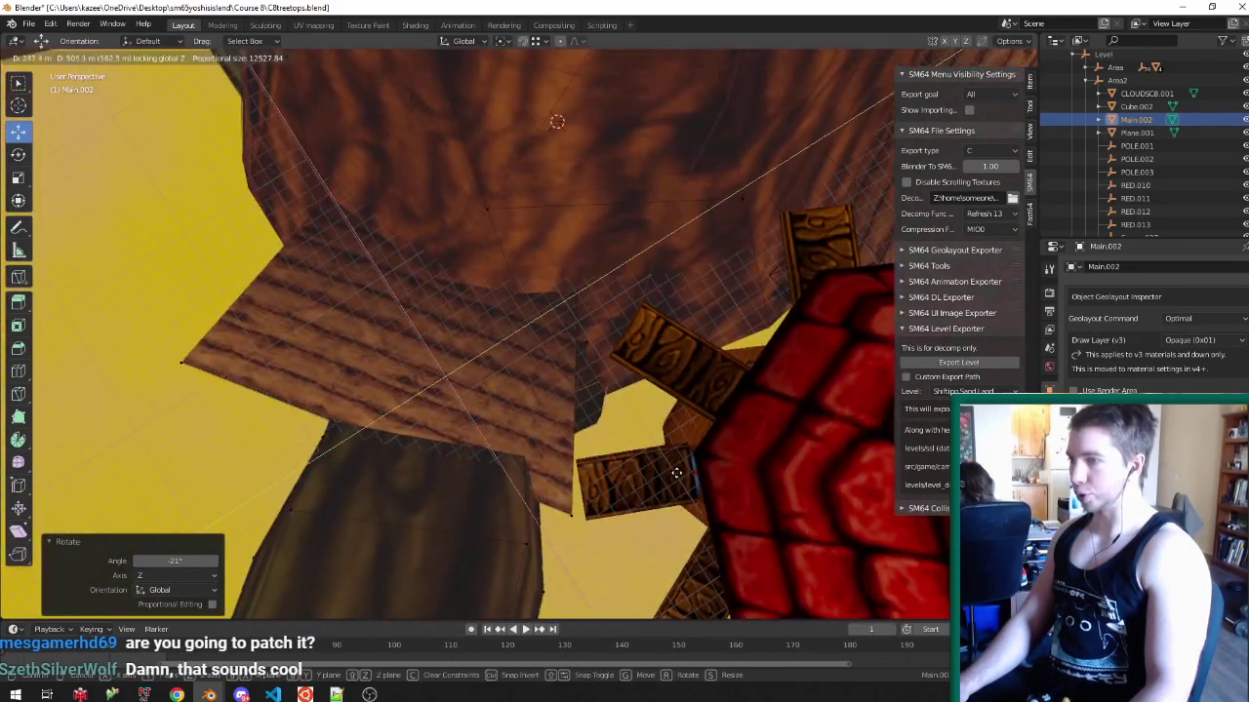
left_click(499, 351)
- Rotate the branch's lower end -36.8° in the view, move it against the trunk base and save the file
middle_click_drag(499, 351, 783, 523)
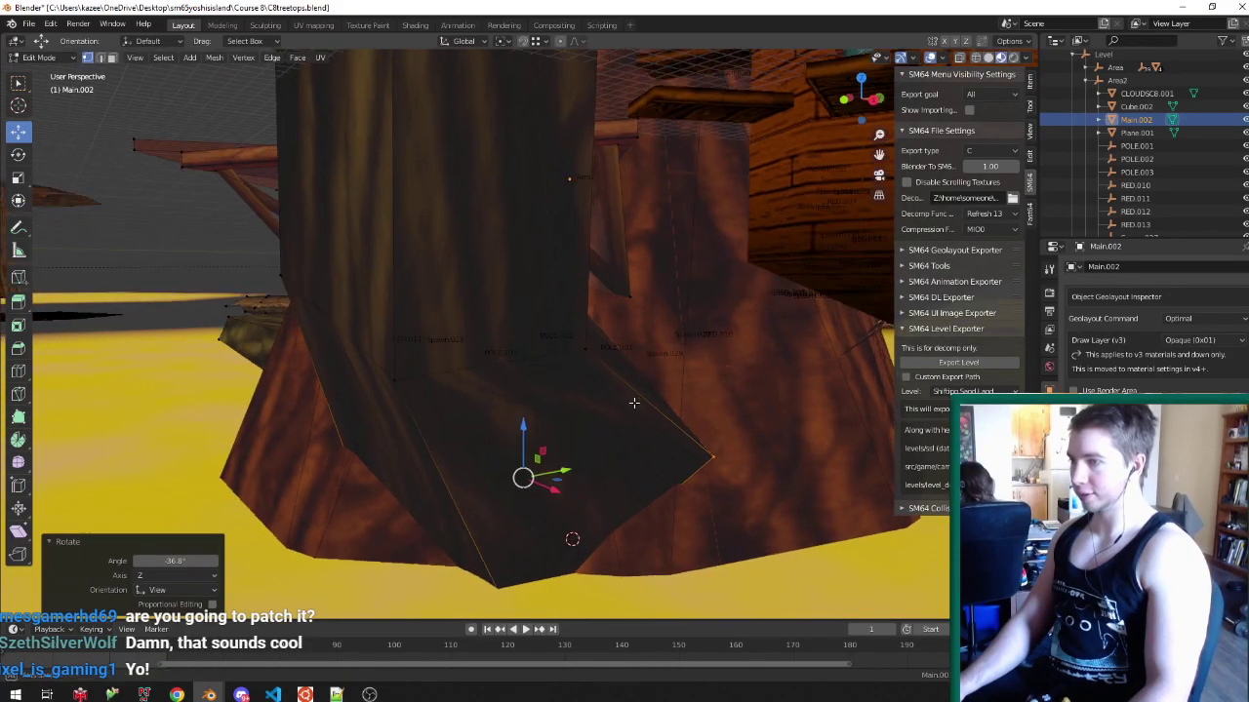
key("g")
middle_click_drag(530, 376, 546, 429)
key("ctrl+s")
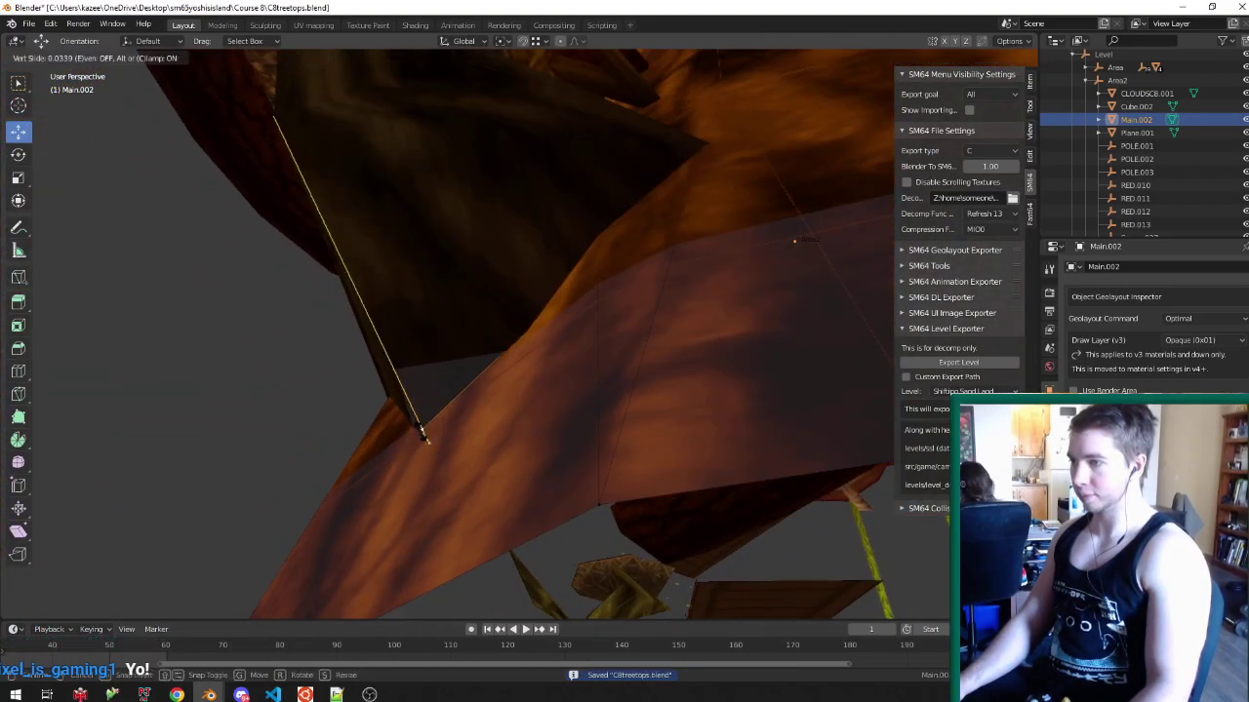
- Slide two vertices at the branch's lower end along their edges, using solid shading for the second one
left_click(506, 422)
key("z")
mouse_move(585, 342)
middle_mouse_down()
mouse_move(543, 337)
mouse_move(484, 400)
mouse_move(390, 352)
middle_mouse_up()
right_click(364, 282)
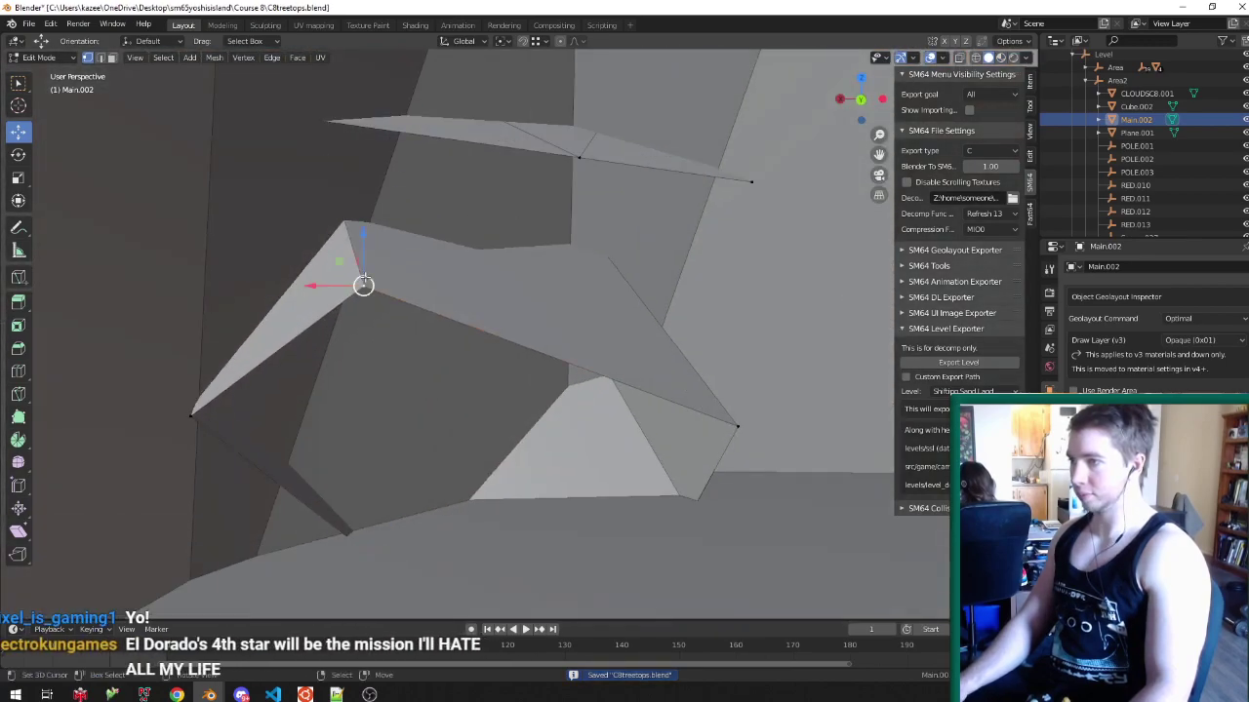
middle_click_drag(363, 283, 382, 281)
key("shift+v")
left_click(444, 299)
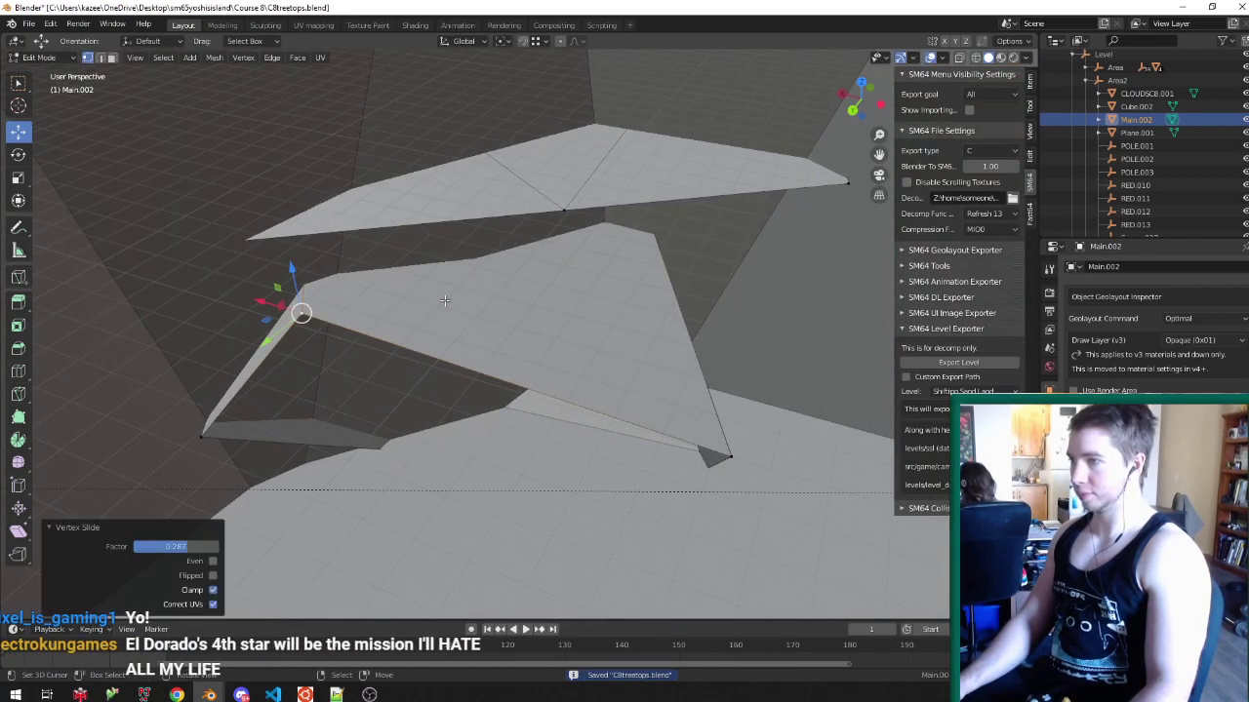
- Vertex-slide the remaining corners of the branch's open lower end along their edges and save the file
left_click(721, 445)
key("shift+v")
left_click(714, 220)
middle_click_drag(709, 253, 507, 248)
left_click(596, 355)
middle_click_drag(596, 355, 615, 418)
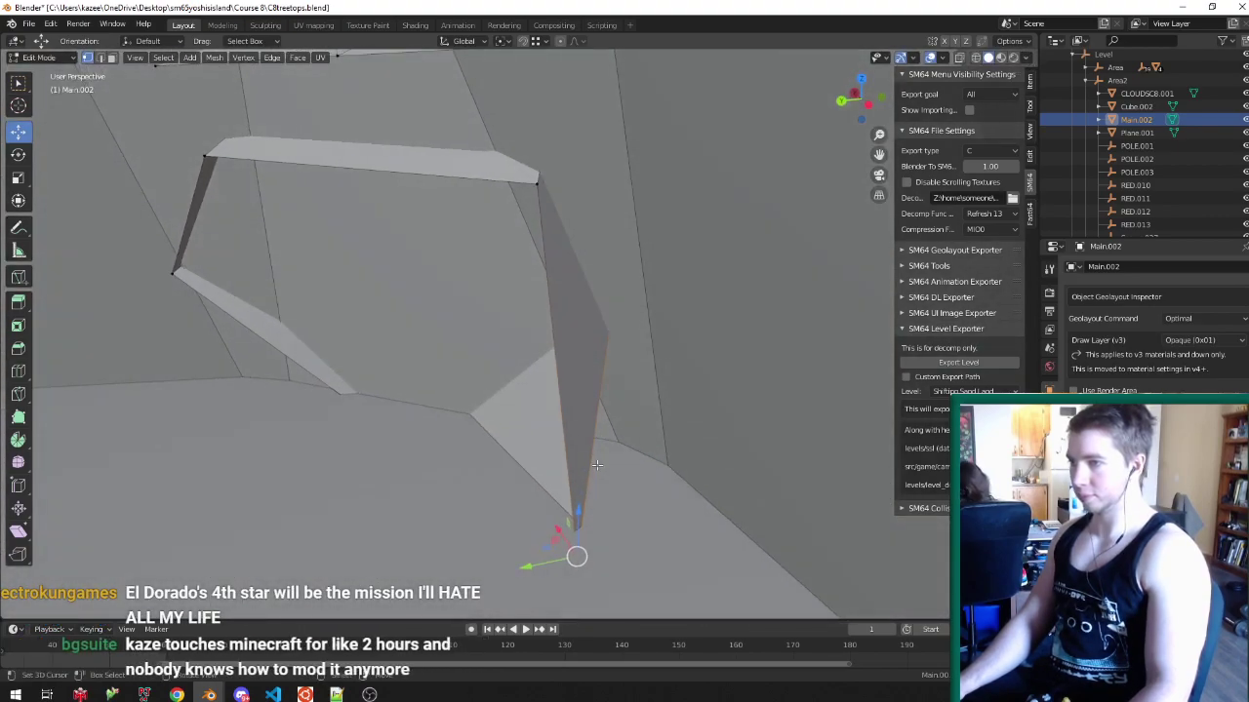
key("shift+v")
left_click(648, 282)
key("ctrl+s")
- Return to textured shading and inspect the branch and hut from a distance in Object Mode
middle_click_drag(568, 399, 429, 393)
scroll(457, 315, "down", 8)
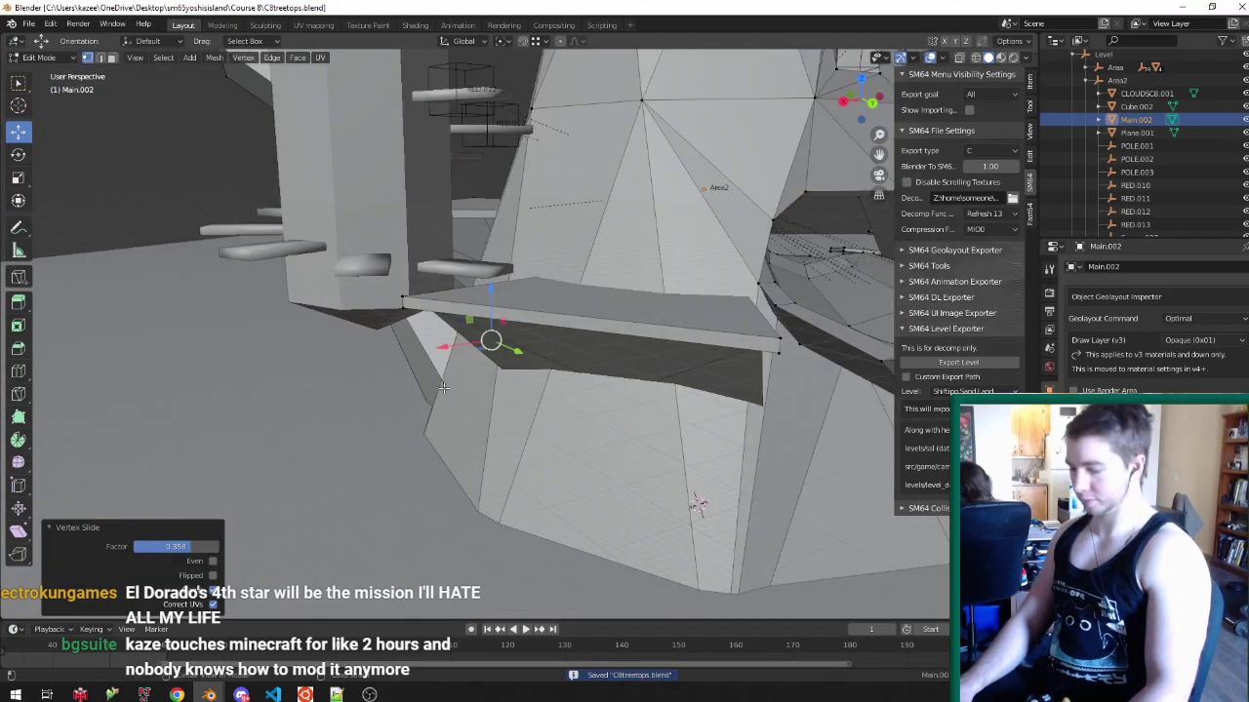
key("alt+z")
key("Tab")
middle_click_drag(474, 357, 535, 444)
scroll(536, 442, "down", 4)
mouse_move(516, 321)
middle_mouse_down()
mouse_move(502, 319)
mouse_move(437, 385)
middle_mouse_up()
- Move the branch loop beside the roof horizontally, about 1109 m along X, and save the file
key("Tab")
scroll(307, 279, "up", 4)
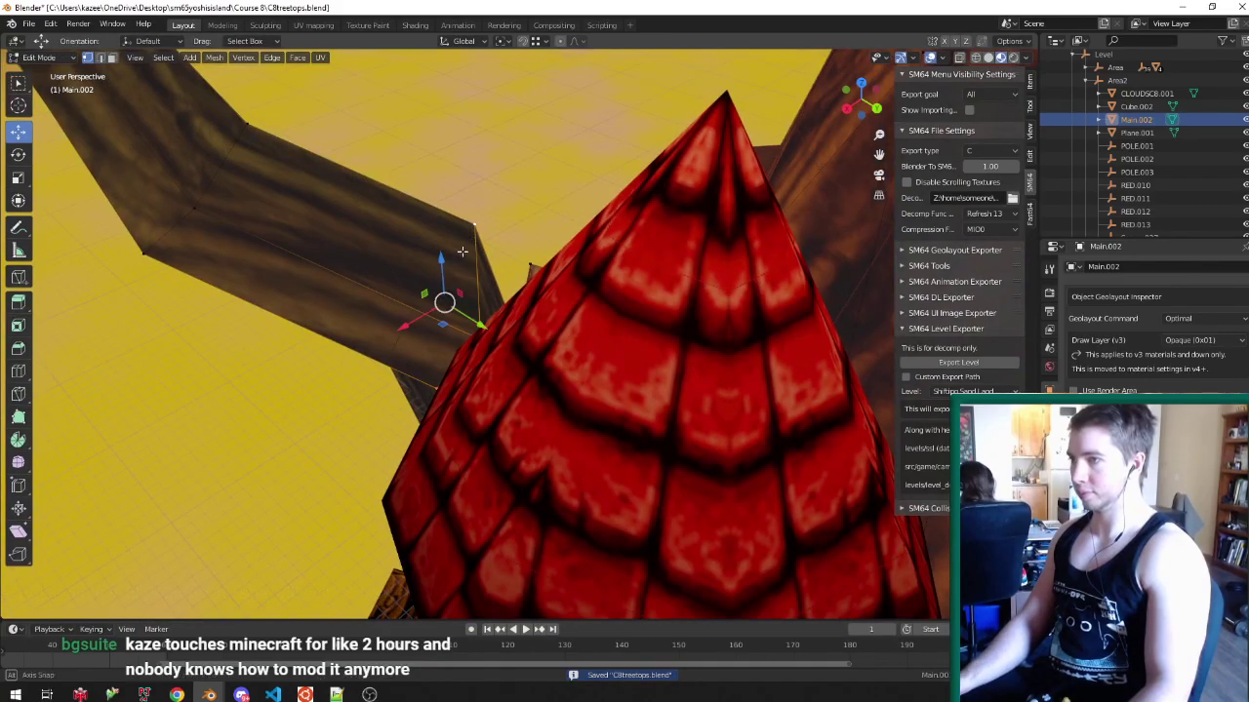
middle_click_drag(462, 252, 463, 366)
key("g")
key("shift+z")
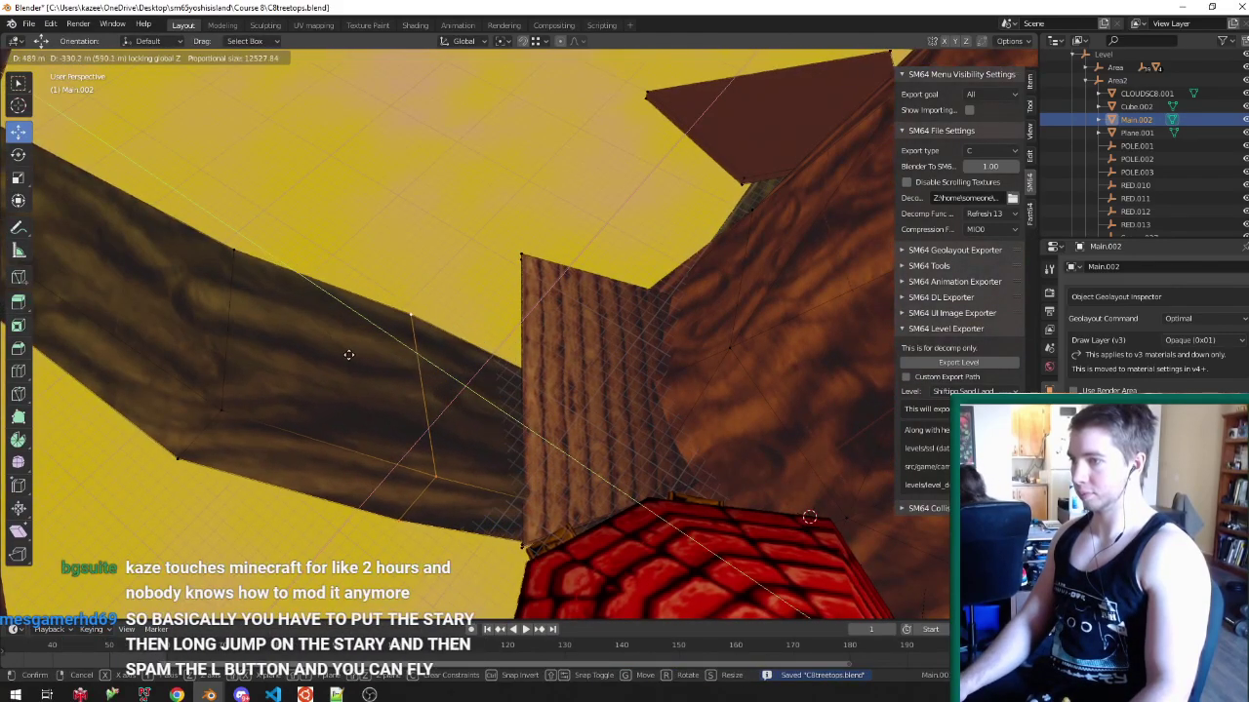
left_click(257, 357)
middle_click_drag(258, 357, 322, 280)
scroll(322, 280, "down", 4)
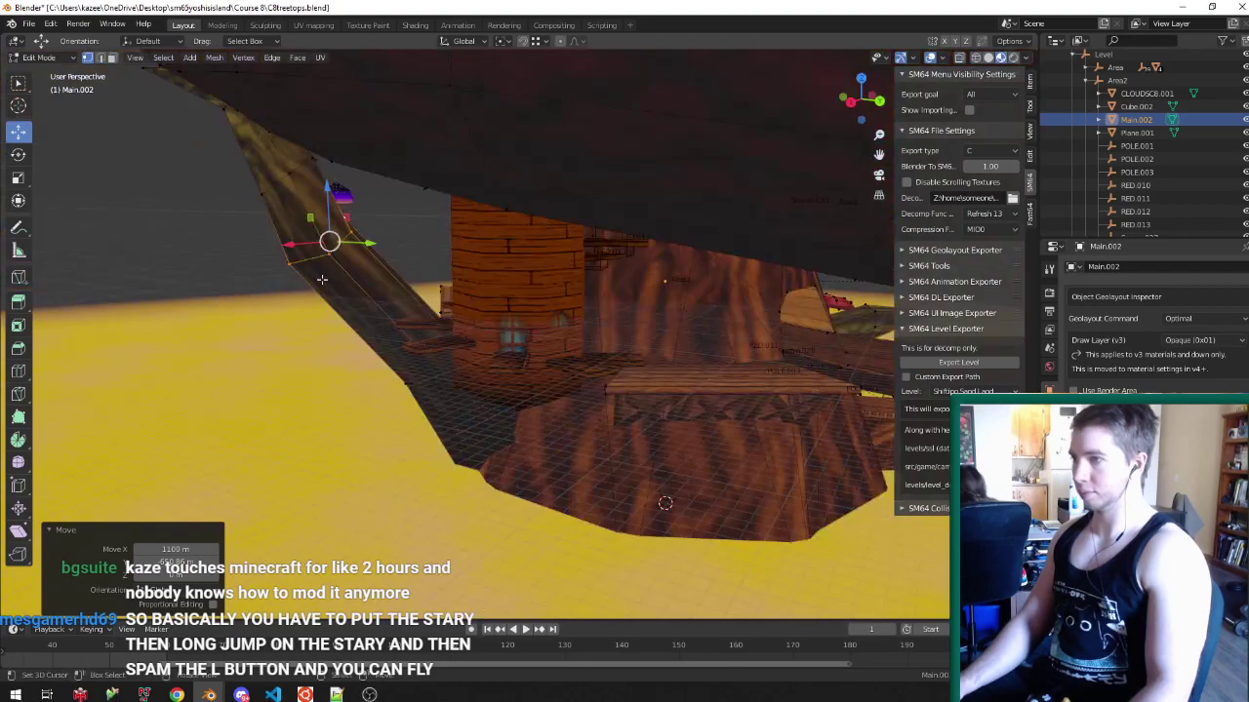
middle_click_drag(369, 332, 465, 426)
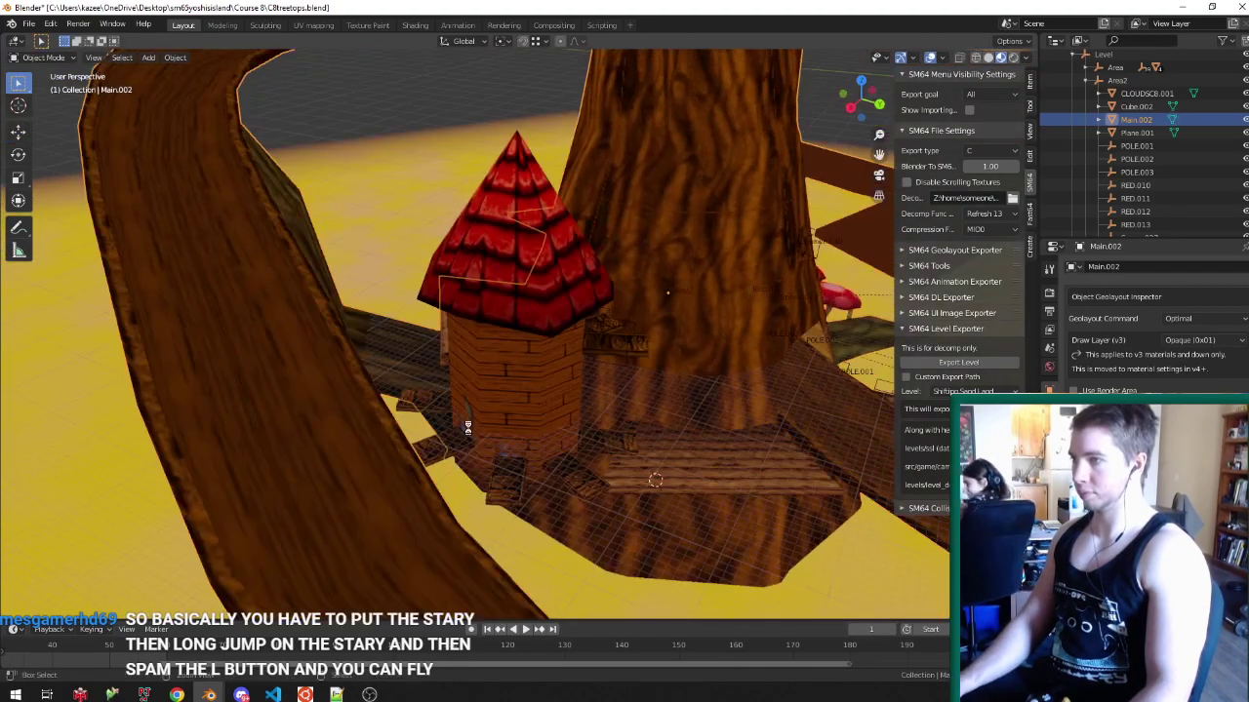
key("ctrl+s")
middle_click_drag(465, 263, 444, 309)
- Select the branch's edge loop just above its trunk-side end and scale it up
key("Tab")
middle_click_drag(409, 375, 399, 266)
middle_click_drag(411, 404, 429, 417)
left_click(460, 414, "alt")
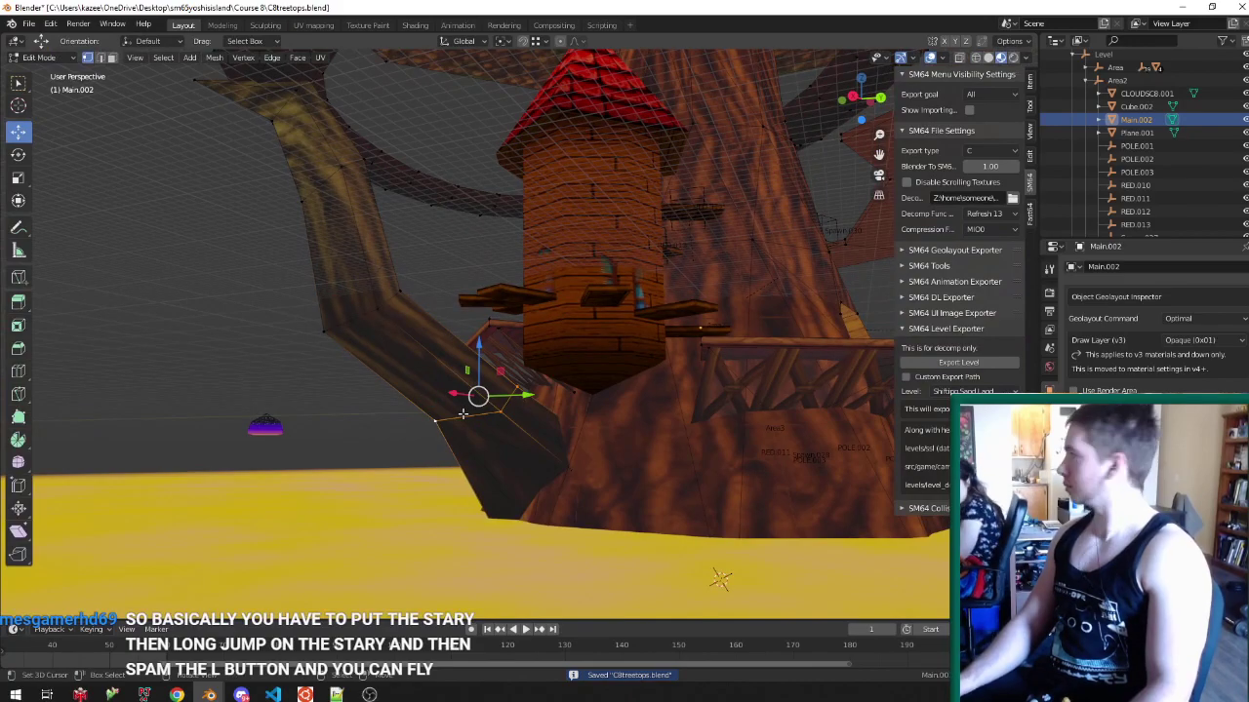
middle_click_drag(581, 381, 563, 401)
scroll(563, 401, "up", 1)
key("s")
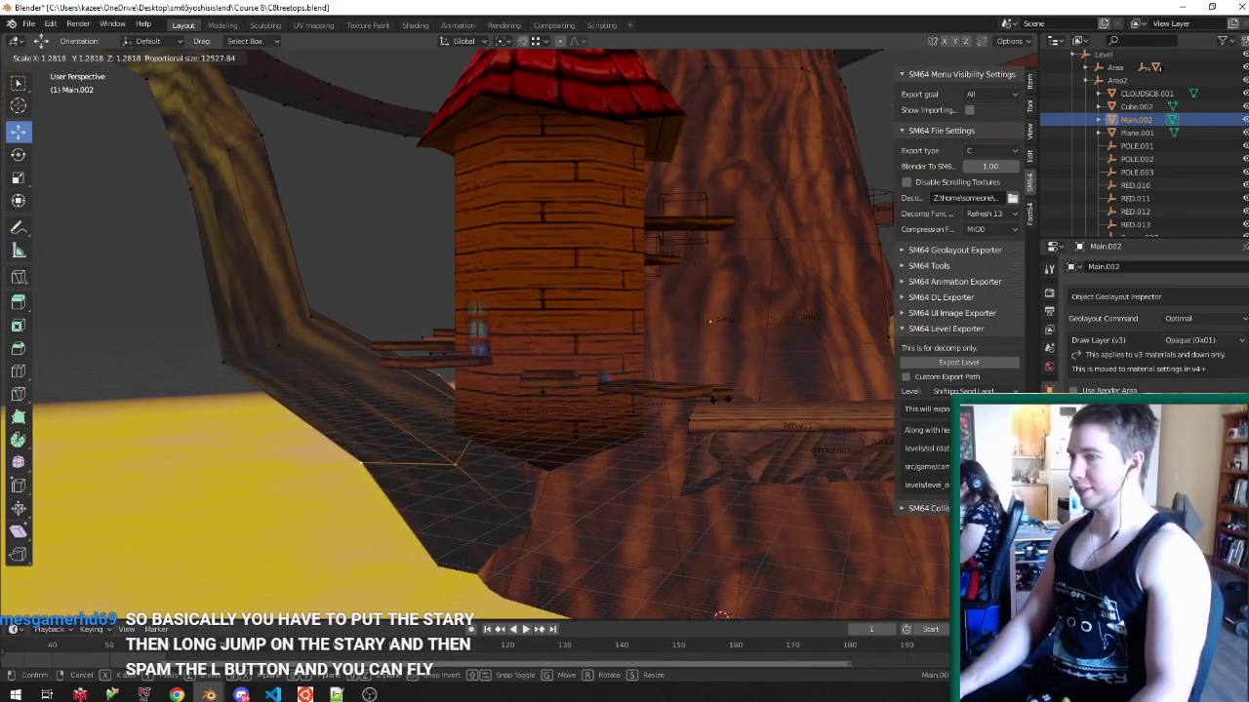
left_click(357, 370)
- Select the loop at the branch's bend outside the hut and scale it up
left_click(263, 355, "alt")
key("s")
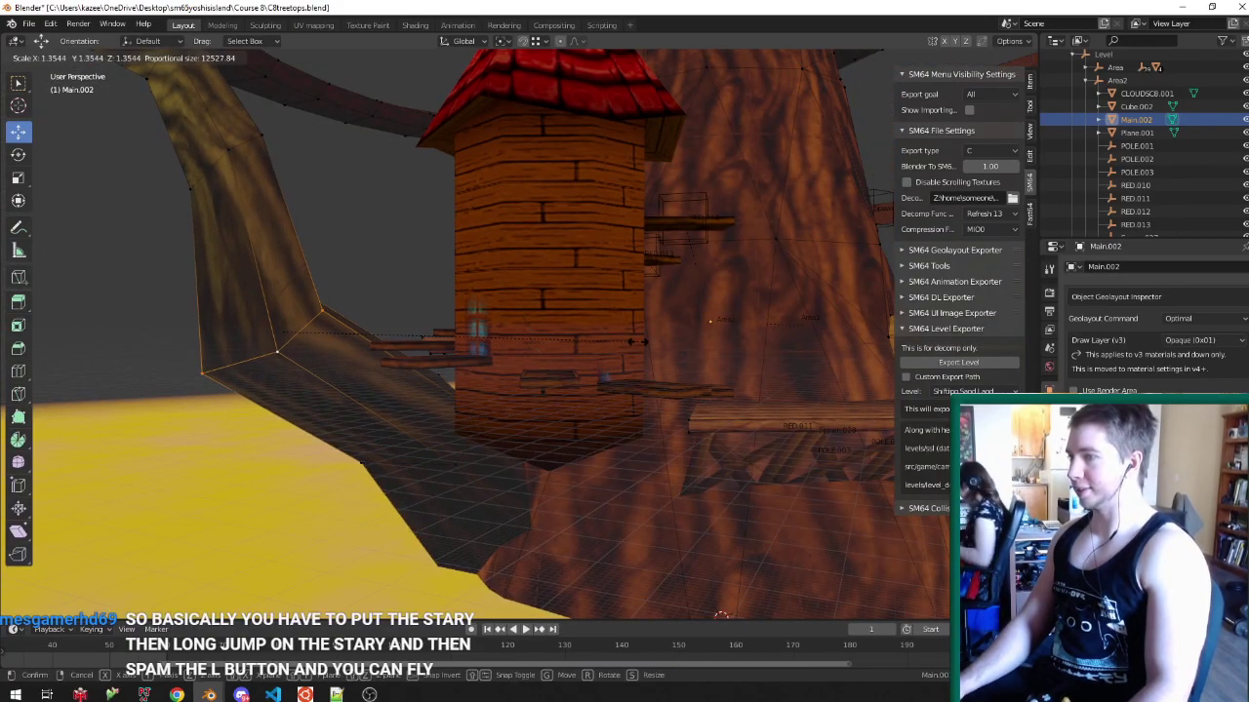
left_click(173, 207)
- Scale the branch's upper edge loop beneath the ramp and save the file
left_click(223, 179, "alt")
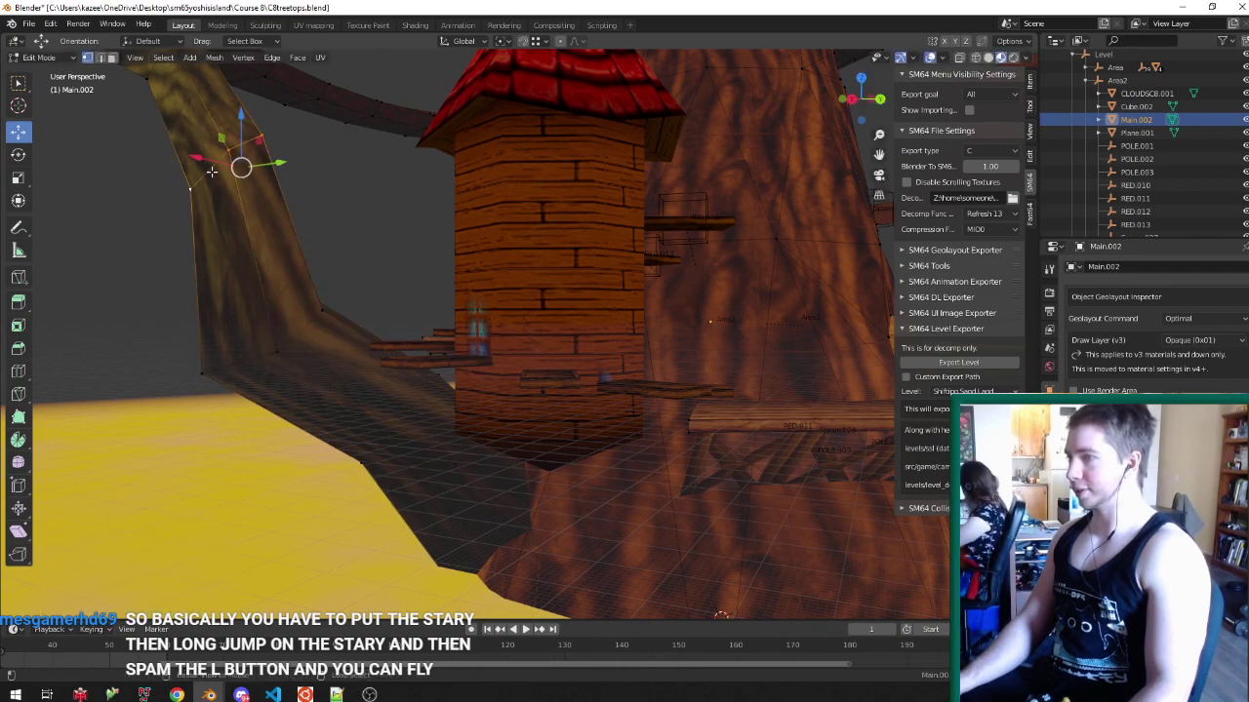
left_click(243, 167, "alt")
key("s")
left_click(468, 236)
middle_click_drag(468, 236, 595, 327)
key("Tab")
key("ctrl+s")
- Scale the selected part of the branch once more and view it in Object Mode around the hut roof
key("Tab")
scroll(316, 382, "up", 4)
key("s")
left_click(630, 316)
key("Tab")
middle_click_drag(597, 371, 628, 450)
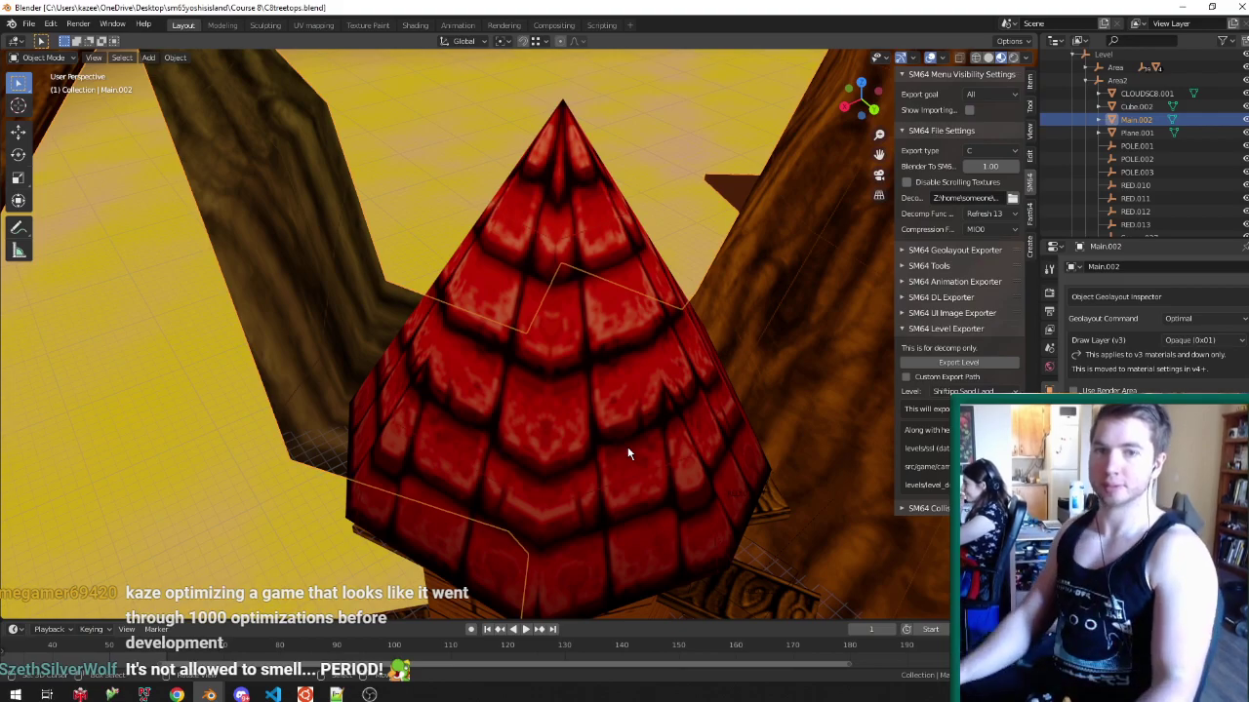
middle_click_drag(526, 441, 551, 406)
- Select the corner vertices around the branch's open lower end from underneath and scale them
key("Tab")
scroll(605, 454, "up", 4)
middle_click_drag(613, 463, 465, 455)
scroll(458, 444, "up", 3)
right_click(425, 395)
right_click(701, 469, "shift")
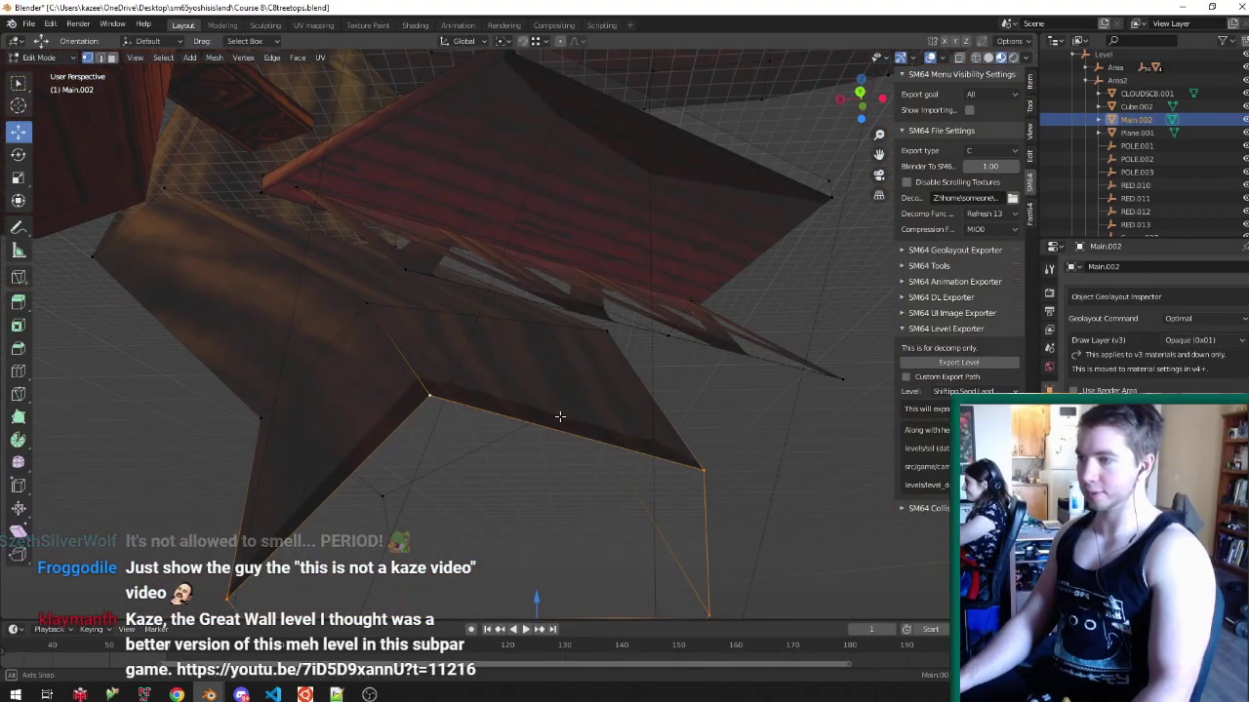
middle_click_drag(559, 415, 827, 477)
key("s")
left_click(629, 419)
- Shift the branch's selected end vertices horizontally at the trunk base and save the file
middle_click_drag(630, 420, 551, 433)
key("g")
key("shift+z")
left_click(608, 481)
key("ctrl+s")
key("Tab")
scroll(577, 430, "down", 4)
key("Tab")
scroll(577, 430, "up", 4)
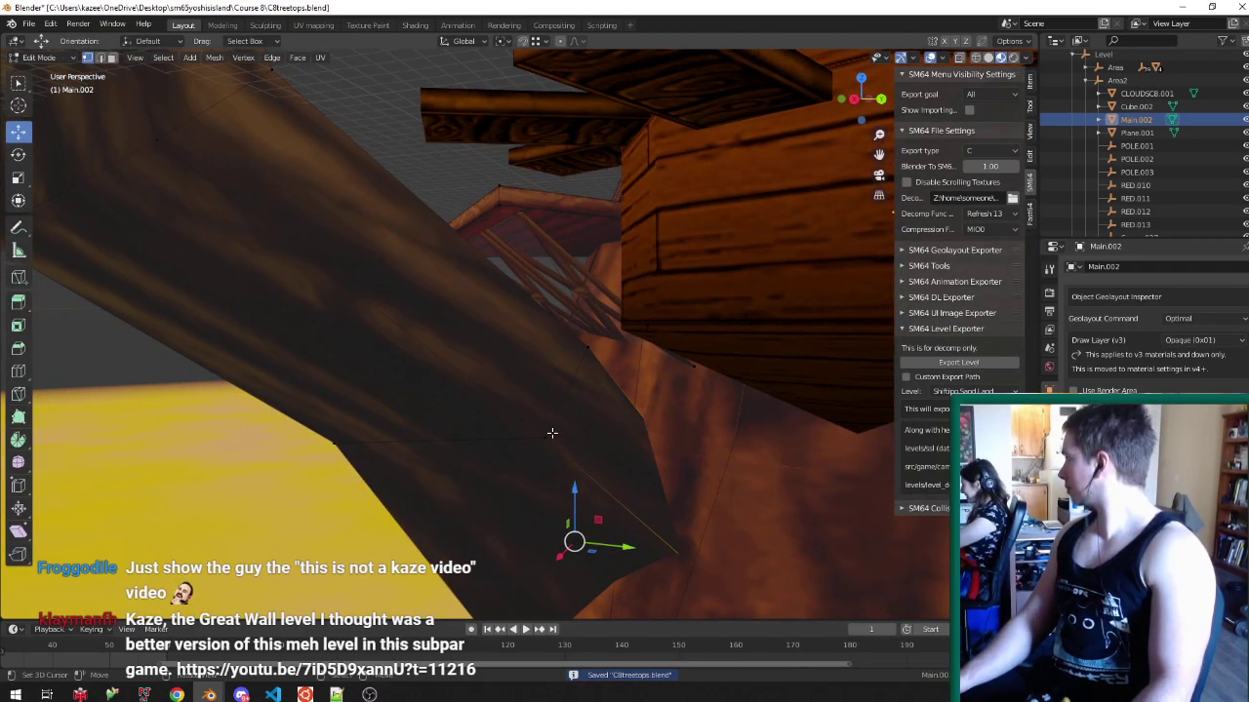
- Scale the branch loop beneath the hut to 1.216 and nudge it horizontally with Z locked
middle_click_drag(566, 415, 597, 423)
scroll(585, 469, "down", 3)
key("s")
left_click(618, 416)
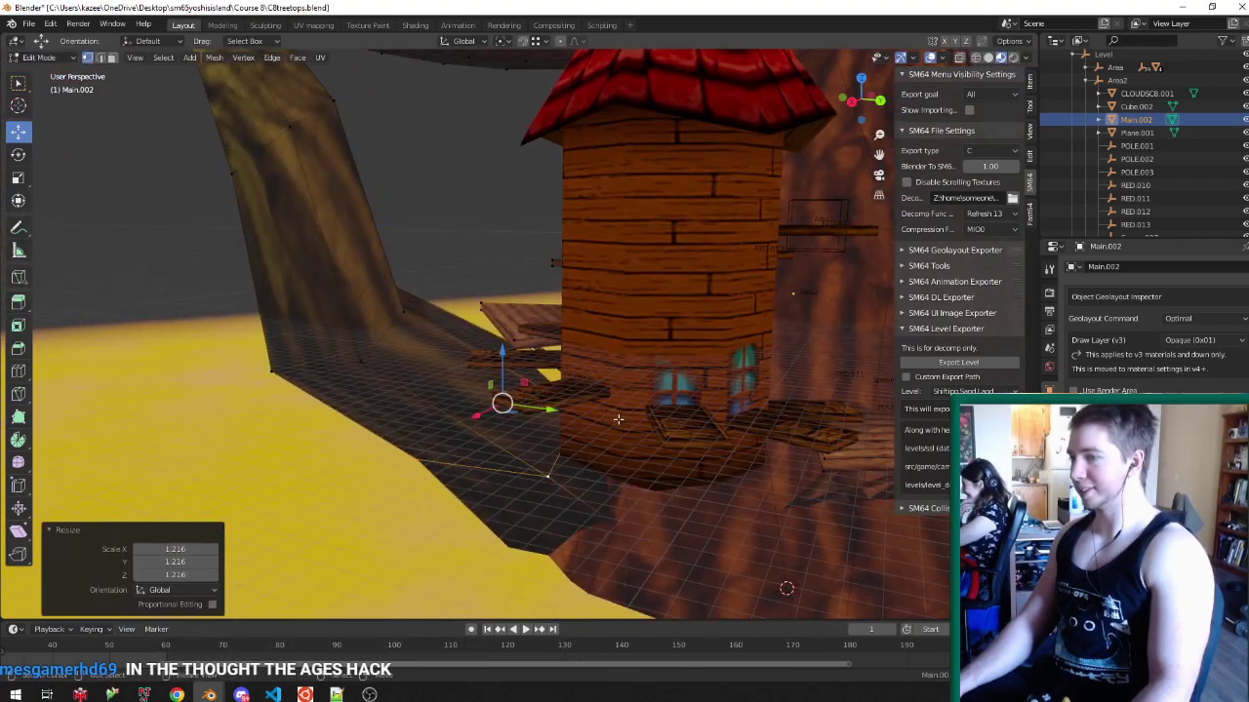
key("g")
key("shift+z")
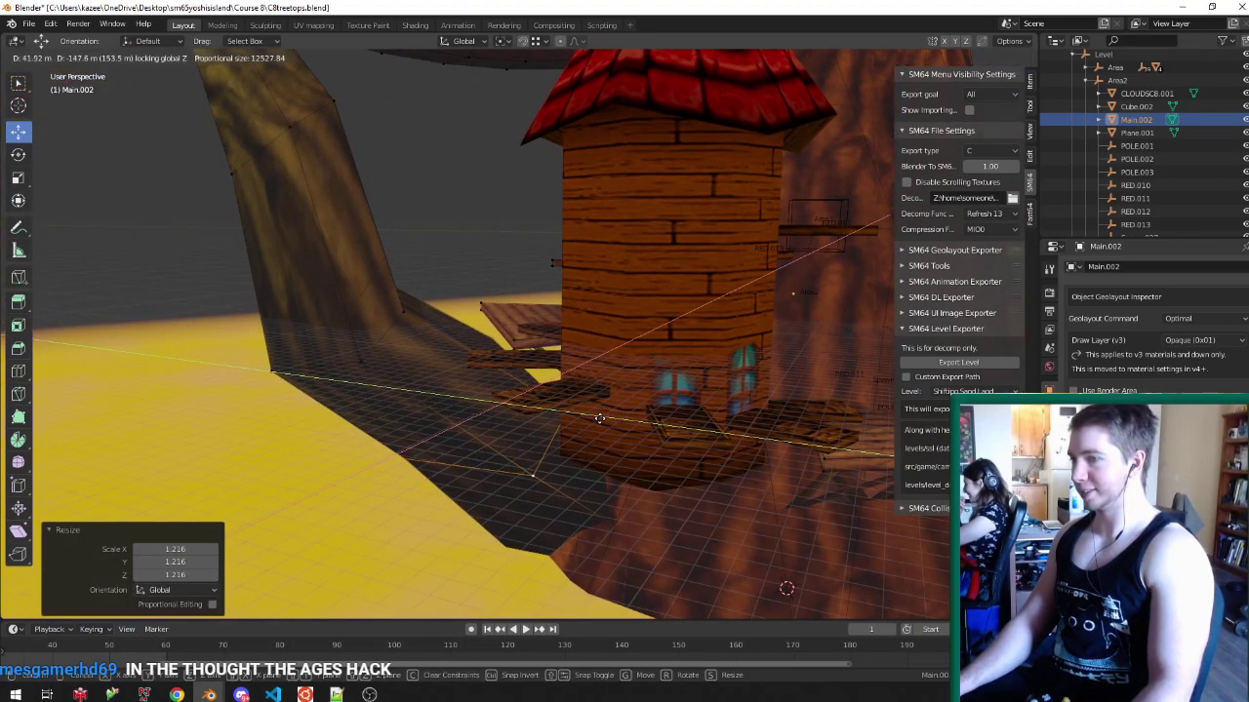
left_click(614, 412)
- Raise the selected branch loop along Z, return to Object Mode and save the file
middle_click_drag(597, 456, 541, 414)
key("g")
key("z")
left_click(524, 373)
middle_click_drag(524, 372, 576, 457)
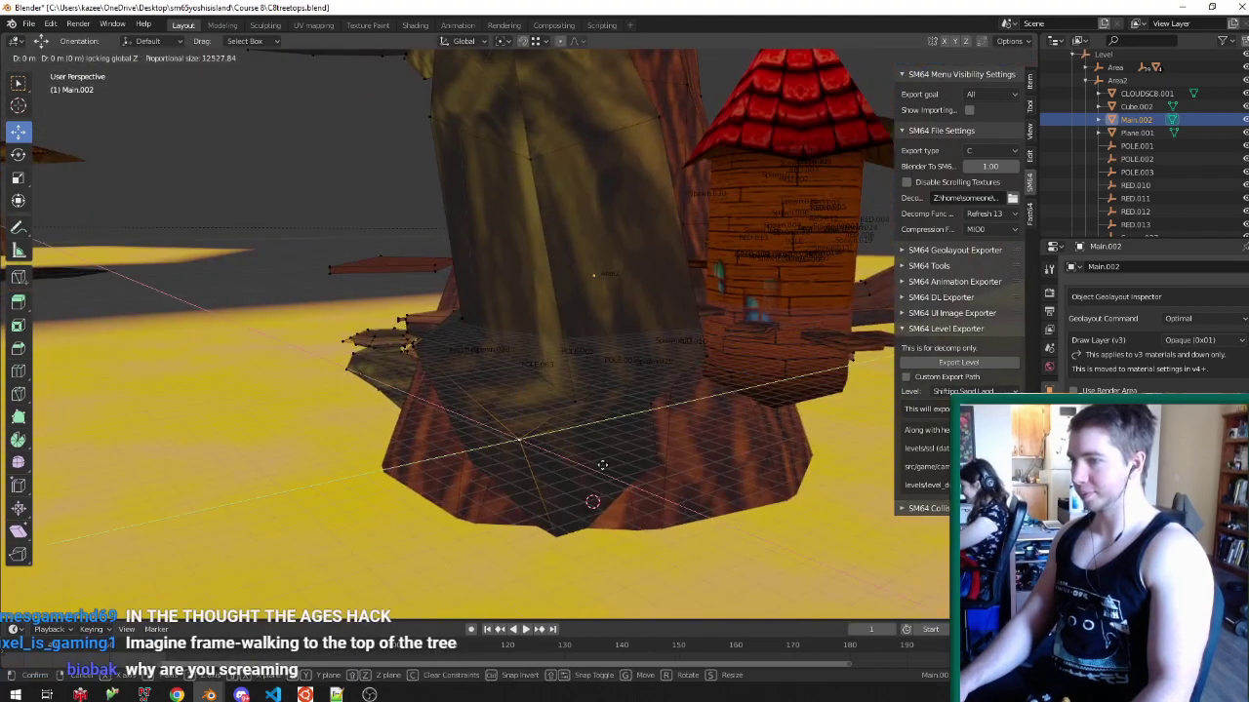
key("Tab")
key("ctrl+s")
- Switch to Discord and Chrome, open the GCC documentation page on Labels as Values and read through it
left_click(241, 695)
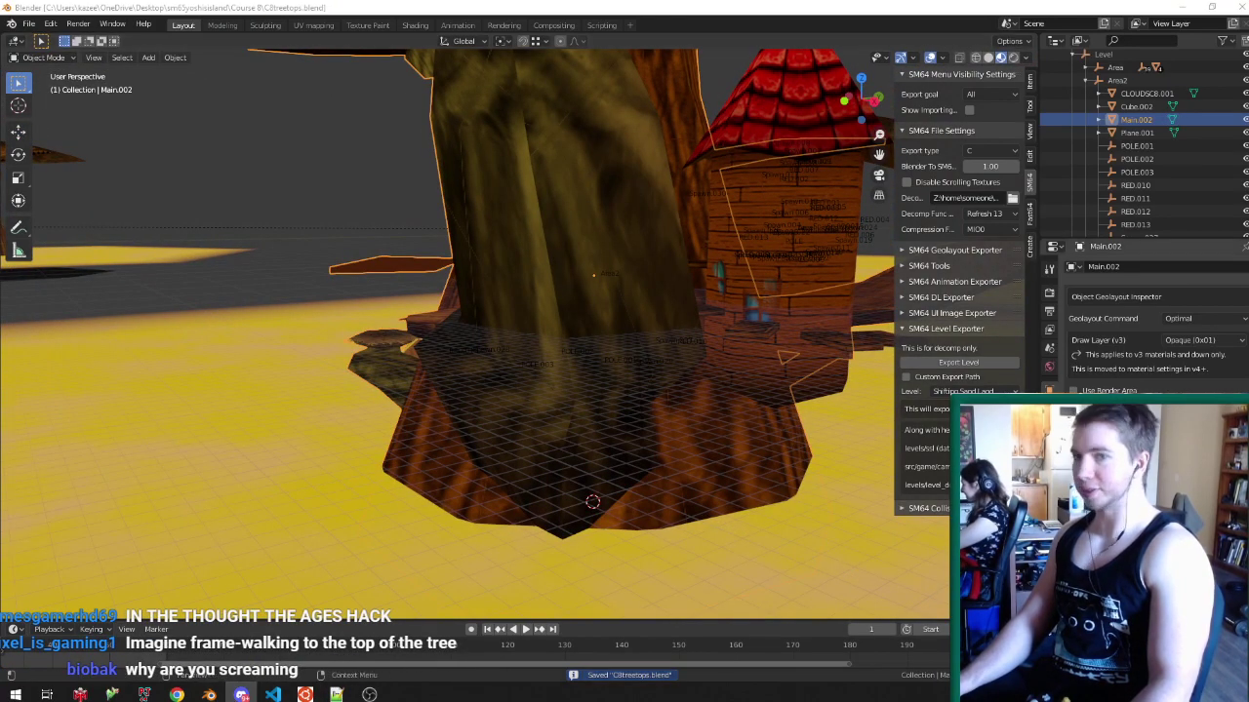
key("alt+Tab")
key("alt+Tab")
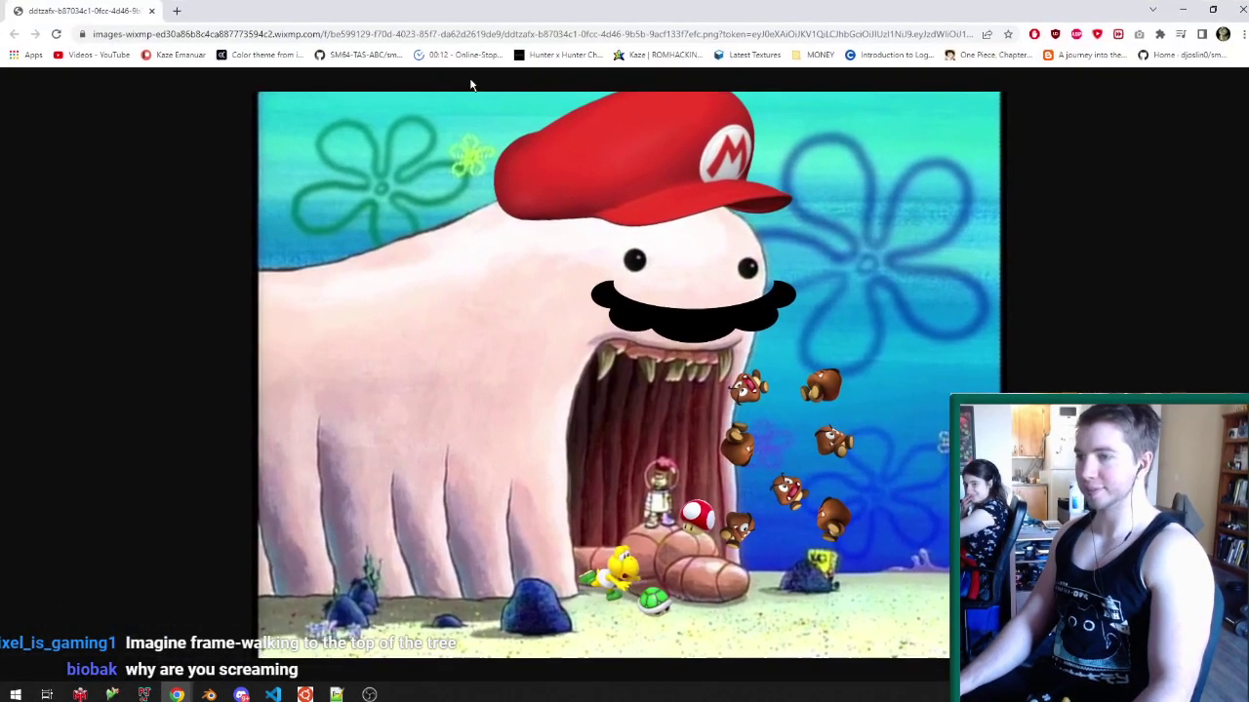
key("alt+Tab")
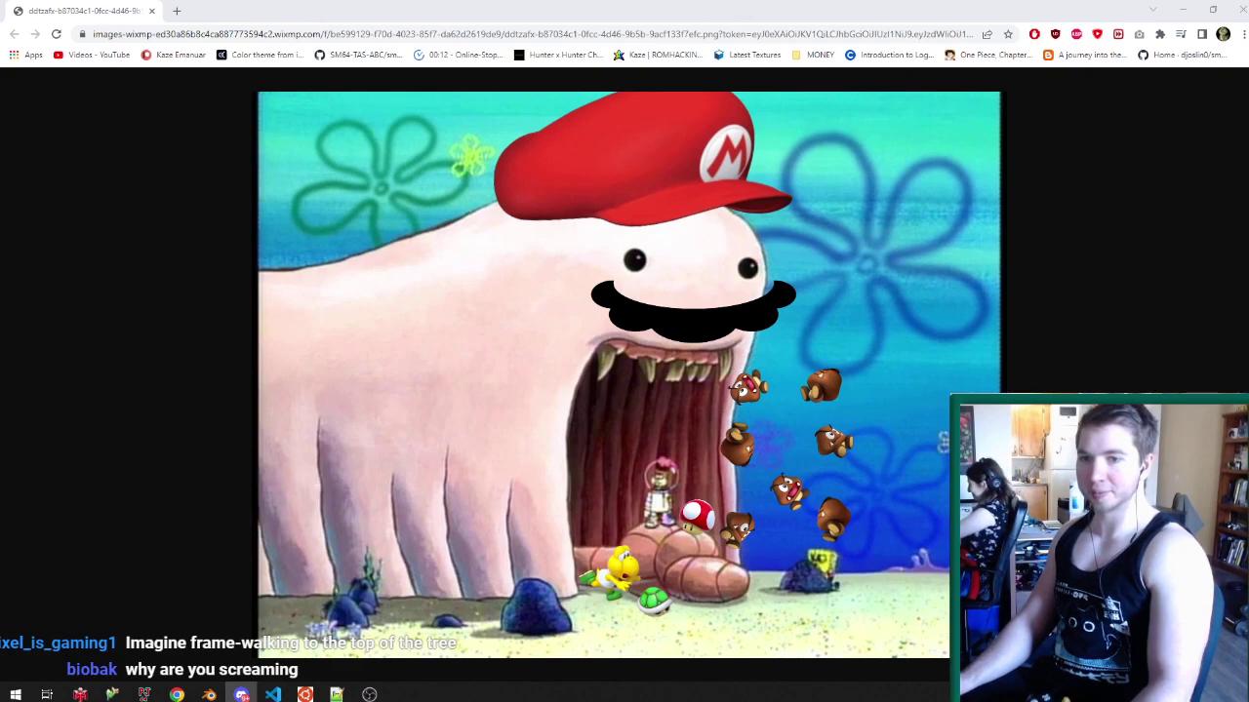
left_click(1181, 266)
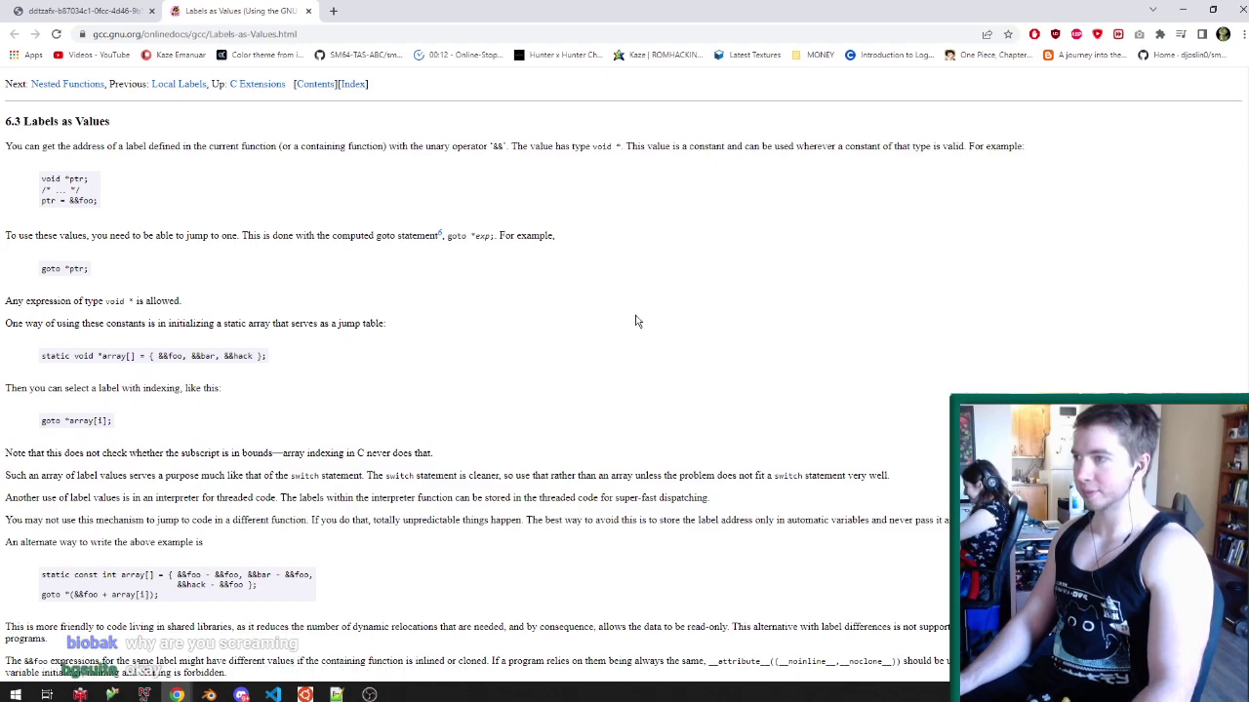
scroll(633, 321, "down", 3)
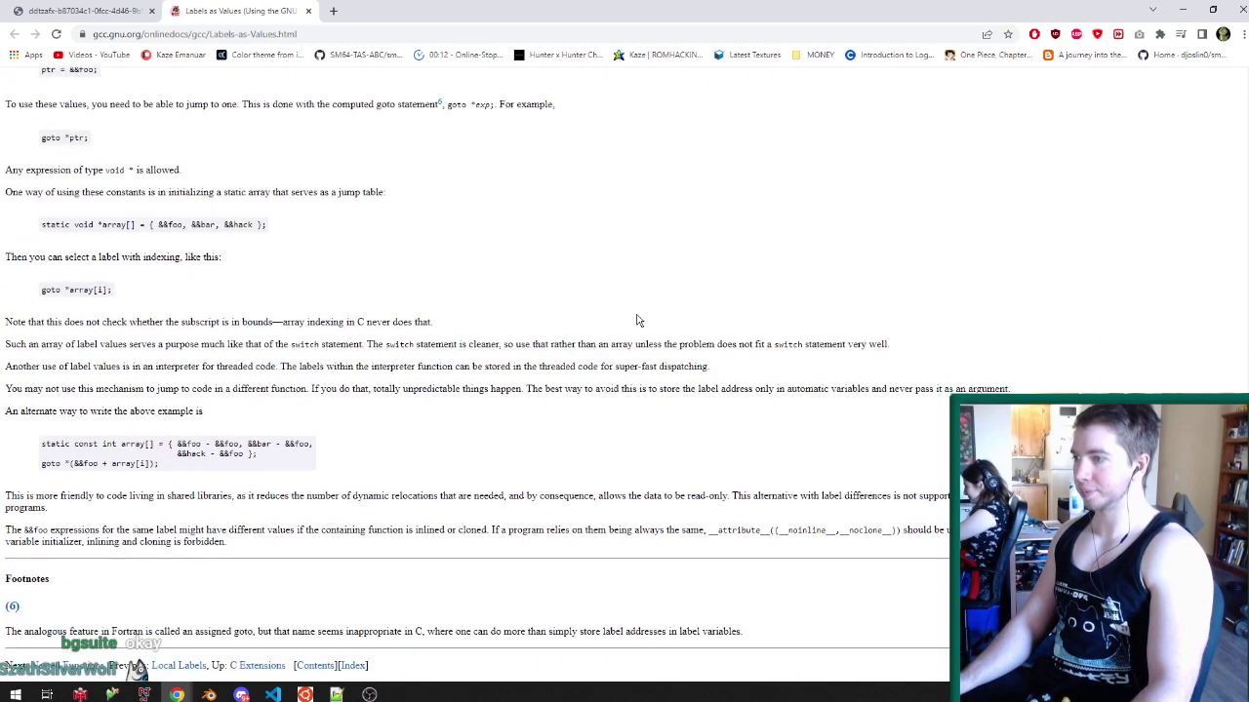
scroll(615, 364, "up", 3)
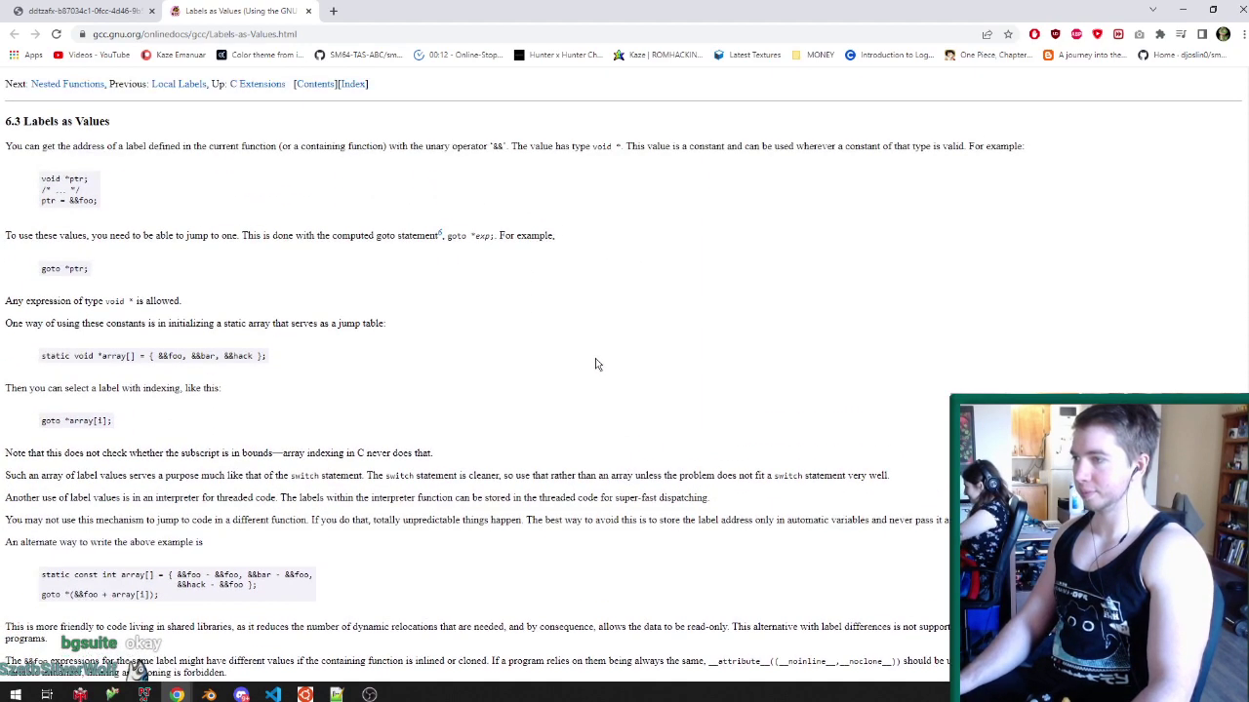
- Finish reading the Labels as Values page, close its tab and switch back to Blender
scroll(596, 364, "down", 3)
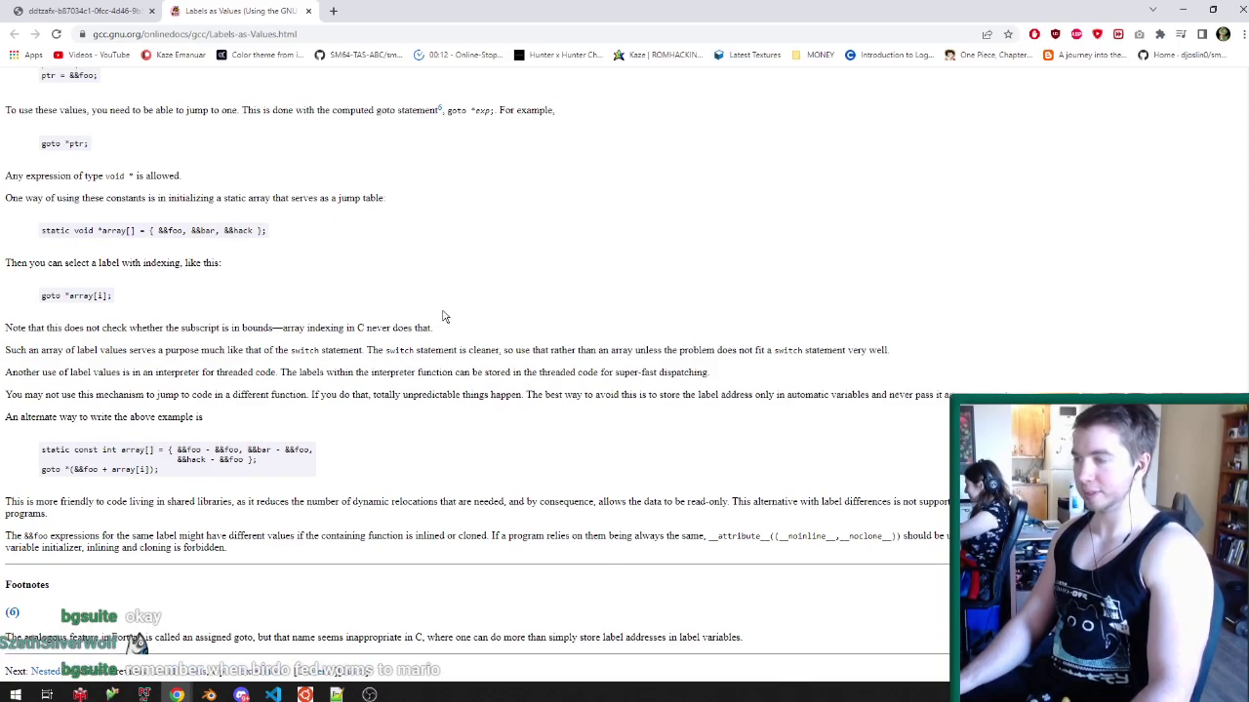
scroll(441, 317, "up", 3)
scroll(506, 317, "down", 3)
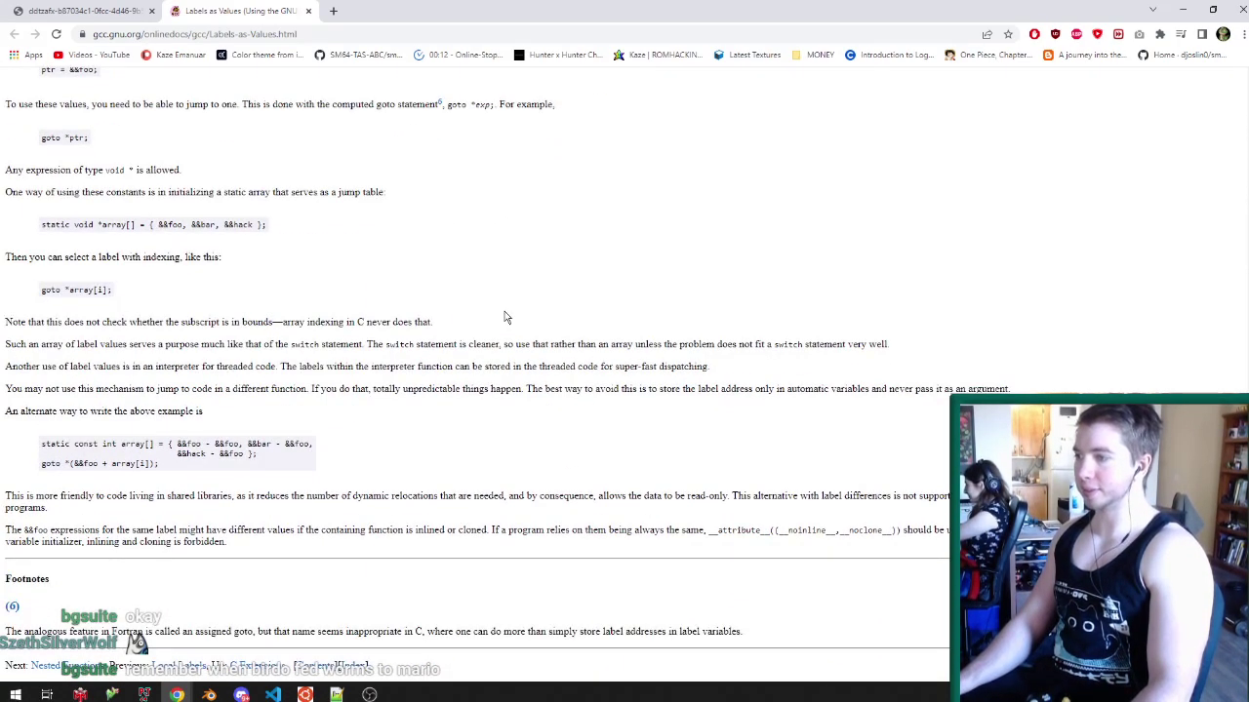
key("ctrl+w")
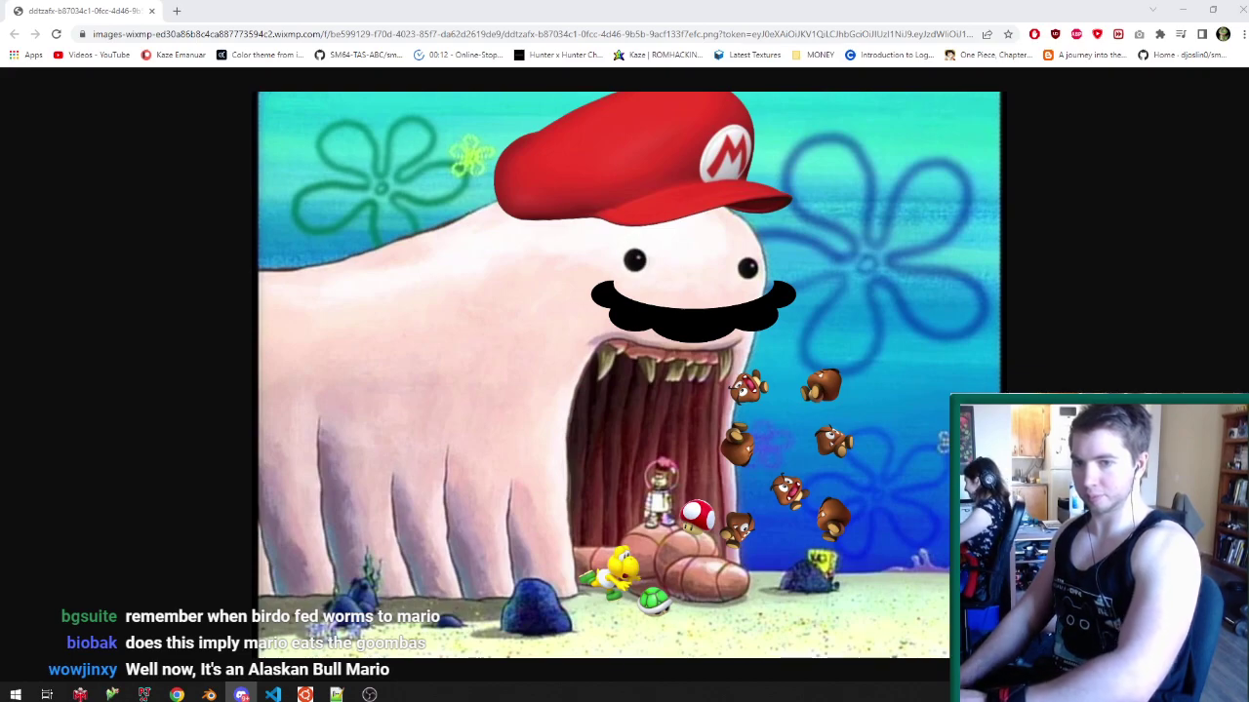
key("alt+Tab")
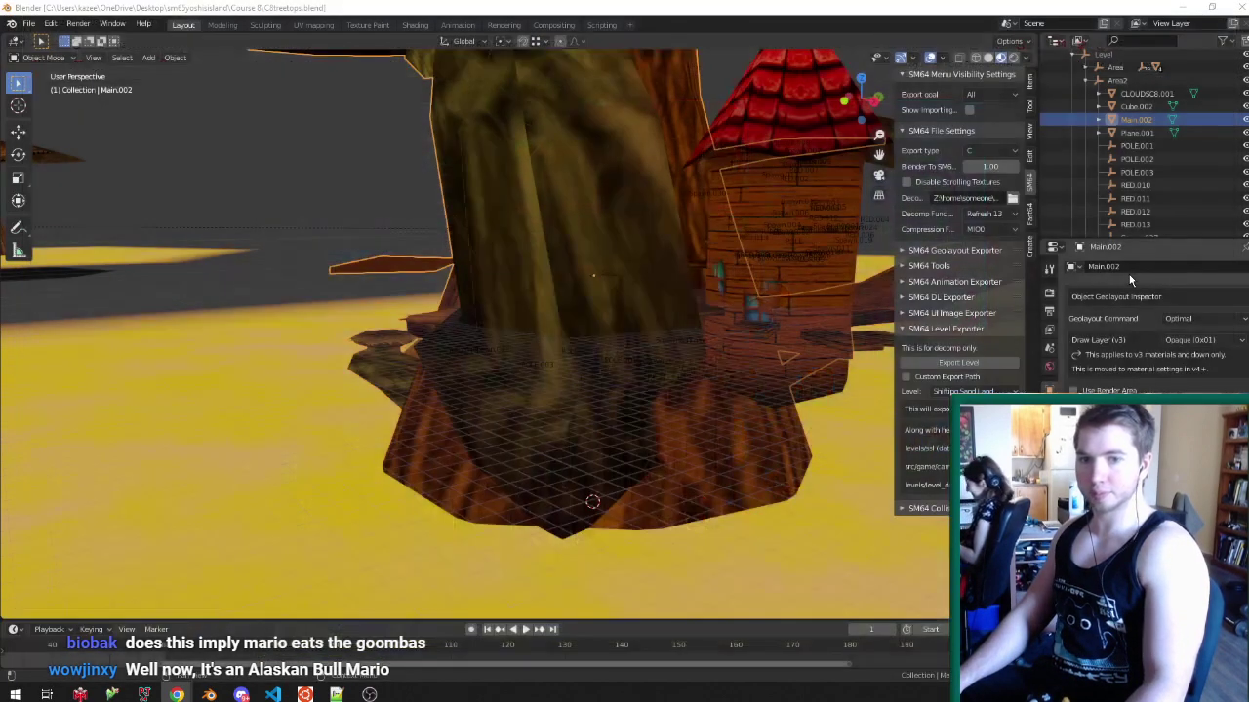
- Enter Edit Mode on Main.002, select the upper face strip of the branch beside the hut, and move it vertically
middle_click_drag(658, 356, 568, 396)
key("Tab")
scroll(477, 340, "up", 4)
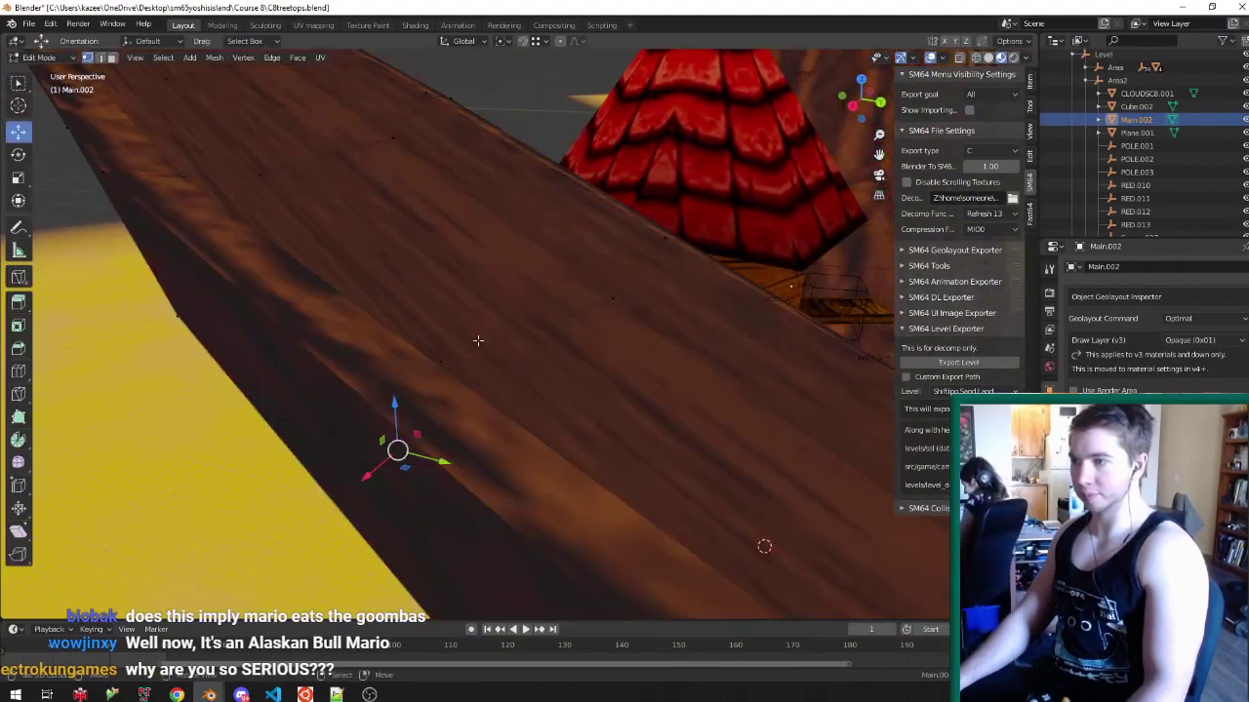
middle_click_drag(477, 340, 550, 305)
scroll(437, 346, "down", 4)
key("g")
key("z")
right_click(550, 317)
key("ctrl+Tab")
left_click(439, 411)
right_click(458, 357)
right_click(483, 367, "alt")
key("g")
key("z")
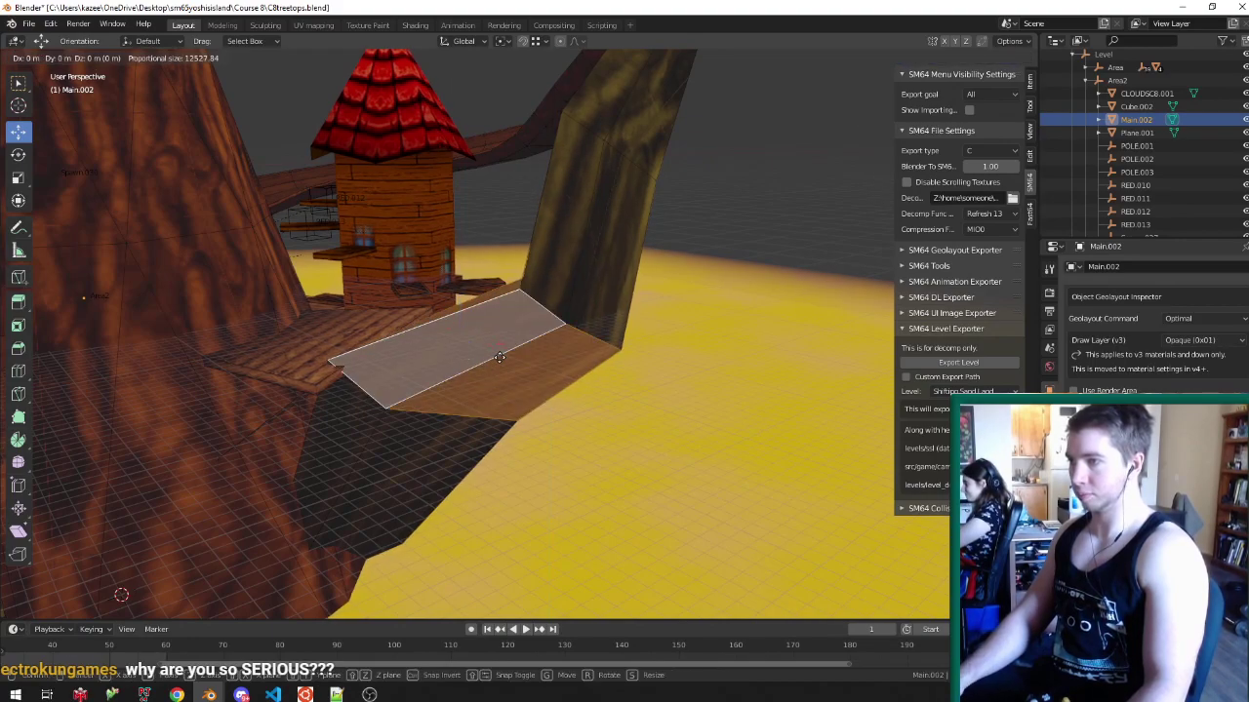
left_click(501, 367)
- Select the edge path where the branch meets the trunk and lower it about 107.64 m along Z
middle_click_drag(501, 368, 345, 357)
key("ctrl+tab")
left_click(341, 367)
left_click(371, 412)
key("ctrl+Tab")
left_click(299, 368)
left_click(410, 356)
left_click(517, 446, "ctrl")
key("g")
key("z")
left_click(407, 404)
- Shift the upright branch edge beneath the plank platform horizontally with Z locked, and save the file
middle_click_drag(407, 403, 393, 373)
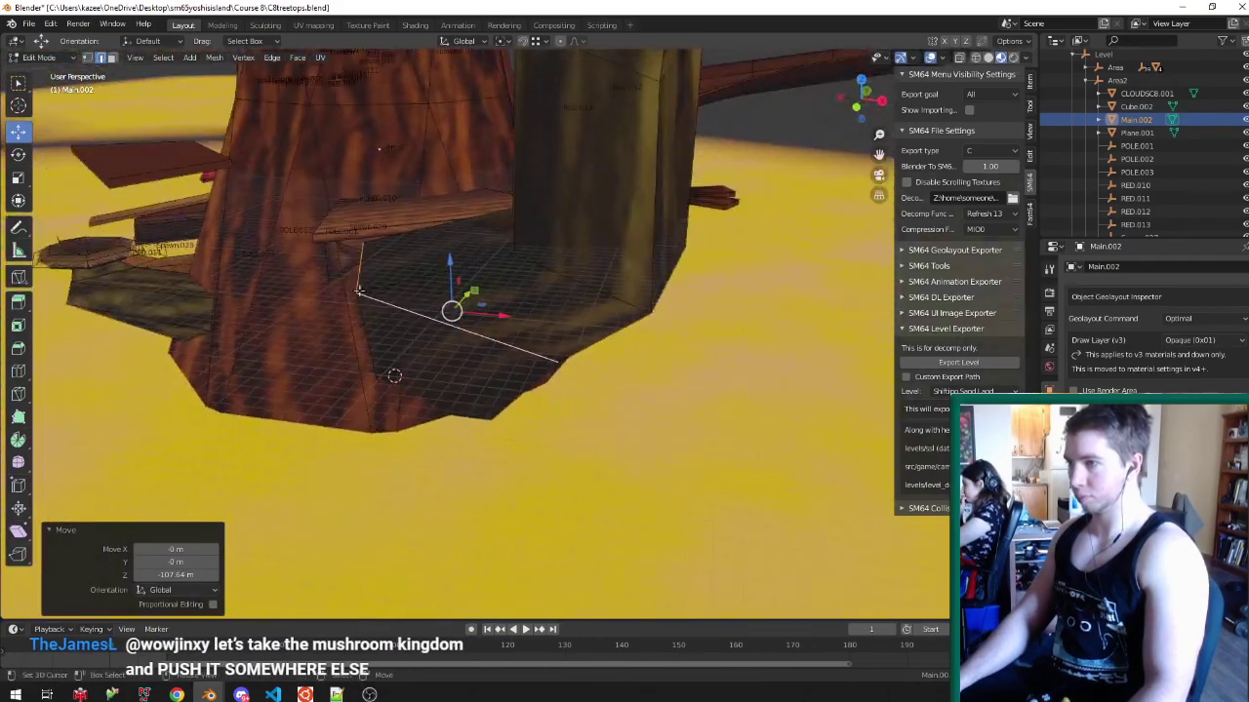
scroll(393, 303, "up", 5)
left_click(393, 303)
scroll(394, 305, "up", 3)
key("g")
key("shift+z")
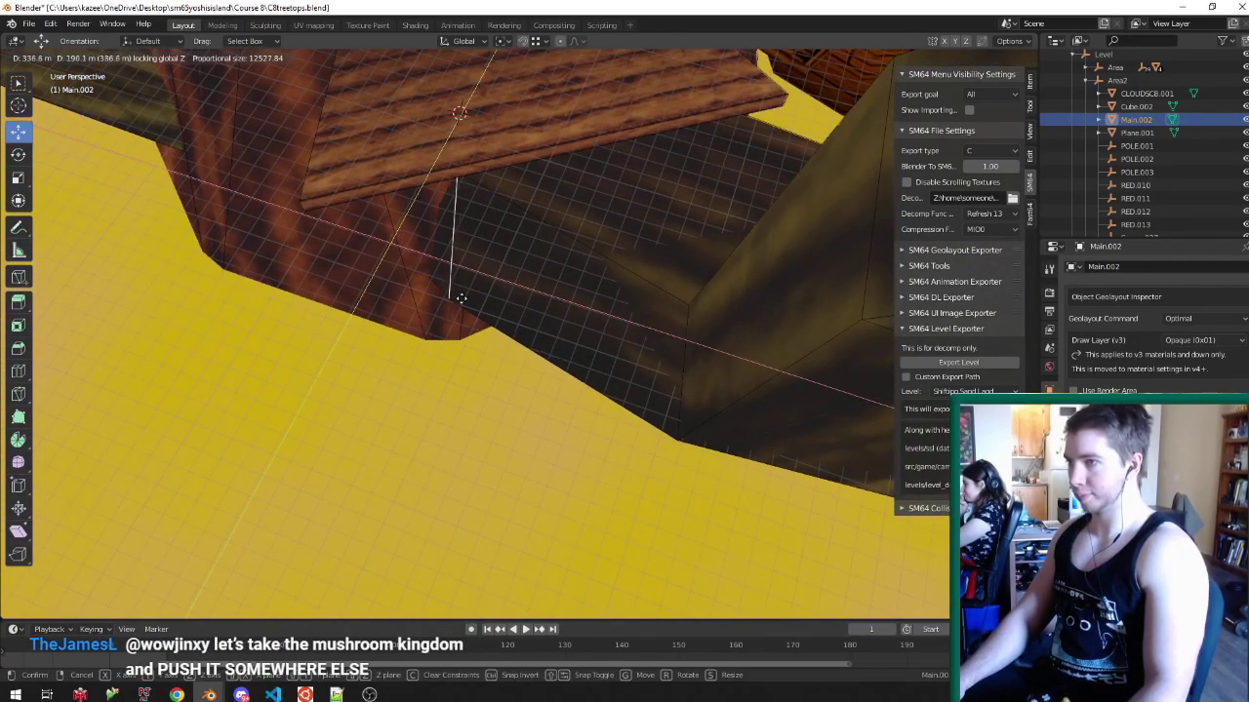
left_click(460, 301)
middle_click_drag(460, 302, 515, 270)
key("ctrl+s")
- Lower the vertex in the middle of the branch's underside about 280 m along Z and return to Object Mode
key("ctrl+Tab")
left_click(456, 270)
right_click(448, 299)
key("g")
key("z")
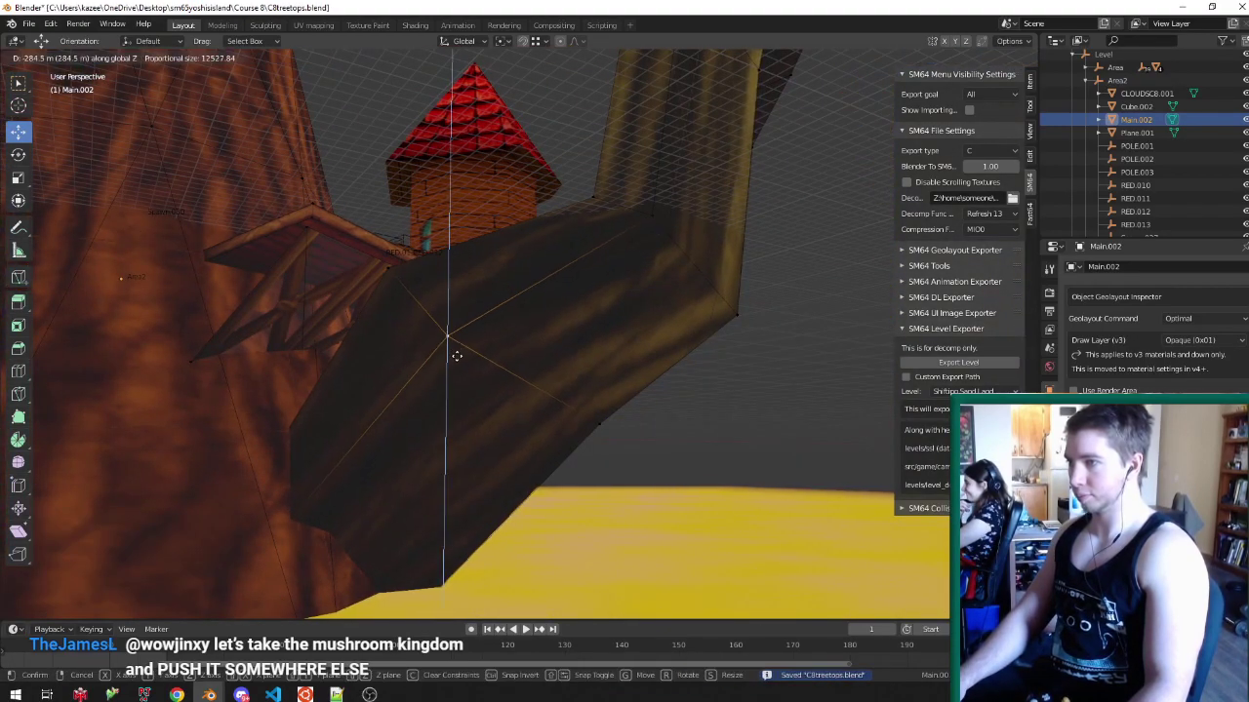
left_click(455, 354)
key("Tab")
mouse_move(581, 349)
middle_mouse_down()
mouse_move(557, 265)
mouse_move(571, 332)
middle_mouse_up()
- Select further geometry of the lower branch in Edit Mode, move it along Z, return to Object Mode and save
key("Tab")
middle_click_drag(571, 331, 574, 478)
scroll(568, 360, "up", 4)
right_click(602, 374)
key("ctrl+Tab")
left_click(560, 429)
right_click(583, 395)
middle_click_drag(582, 395, 357, 391)
key("g")
key("z")
left_click(582, 431)
key("Tab")
scroll(584, 429, "down", 4)
key("ctrl+s")
- Switch to vertex select in Edit Mode and move the branch's end vertices at the trunk base along Z
key("Tab")
scroll(555, 375, "up", 4)
key("ctrl+Tab")
left_click(473, 293)
key("m")
left_click(458, 283)
middle_click_drag(458, 283, 774, 390)
middle_click_drag(325, 298, 488, 323)
scroll(488, 323, "down", 4)
key("g")
key("z")
left_click(487, 357)
- Scale the branch's end vertices to 1.037, return to Object Mode and save the file
key("s")
key("Escape")
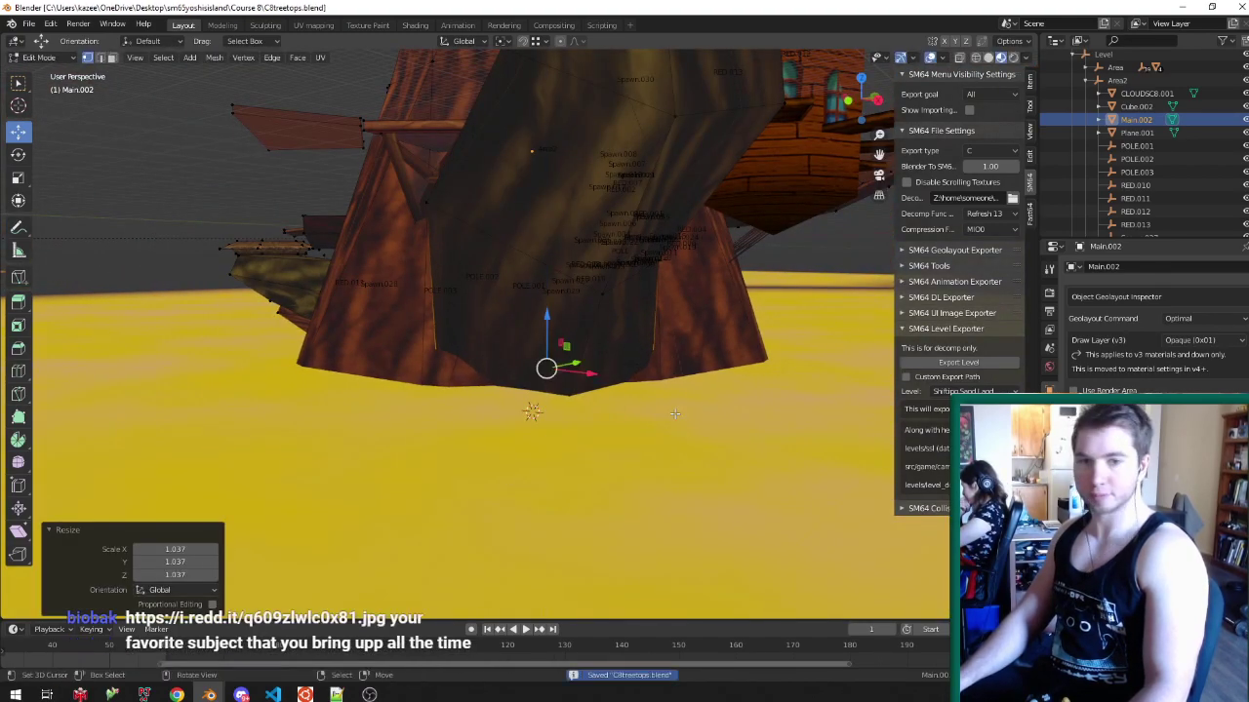
key("Tab")
key("ctrl+s")
key("shift")
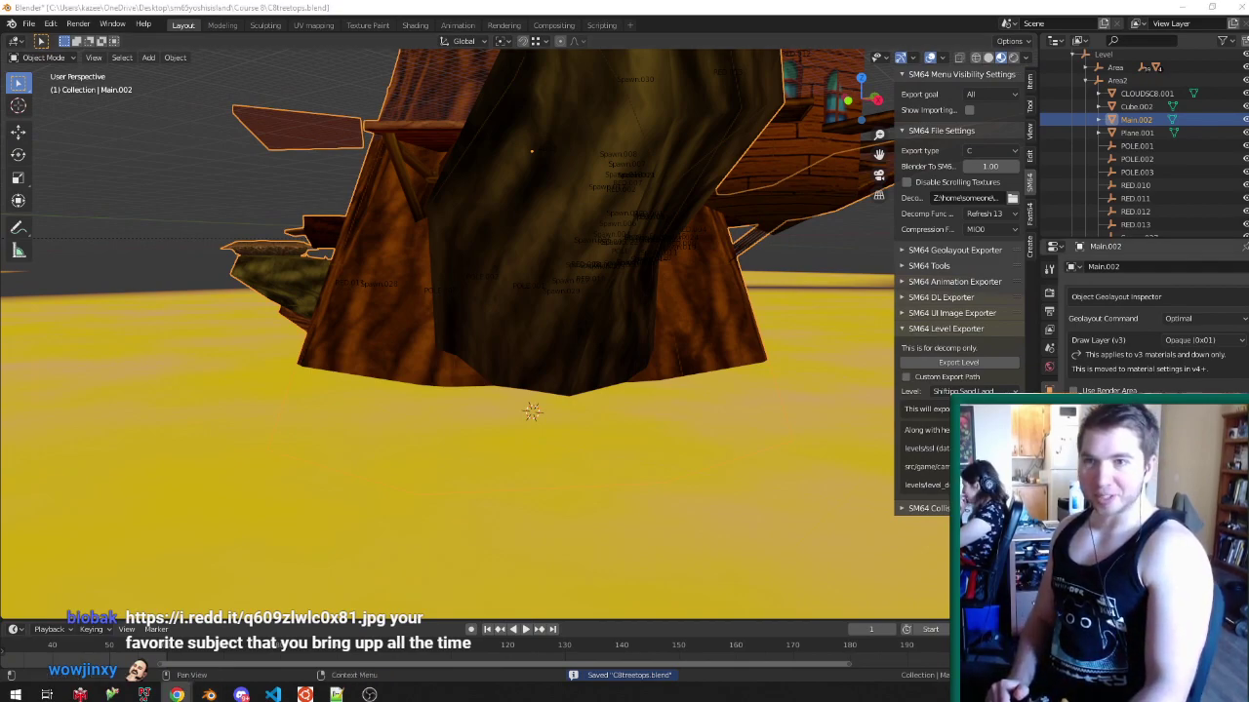
- Switch to Chrome, examine the linked Overwatch 2 image enlarged, and close the browser window
left_click_drag(1248, 200, 456, 9)
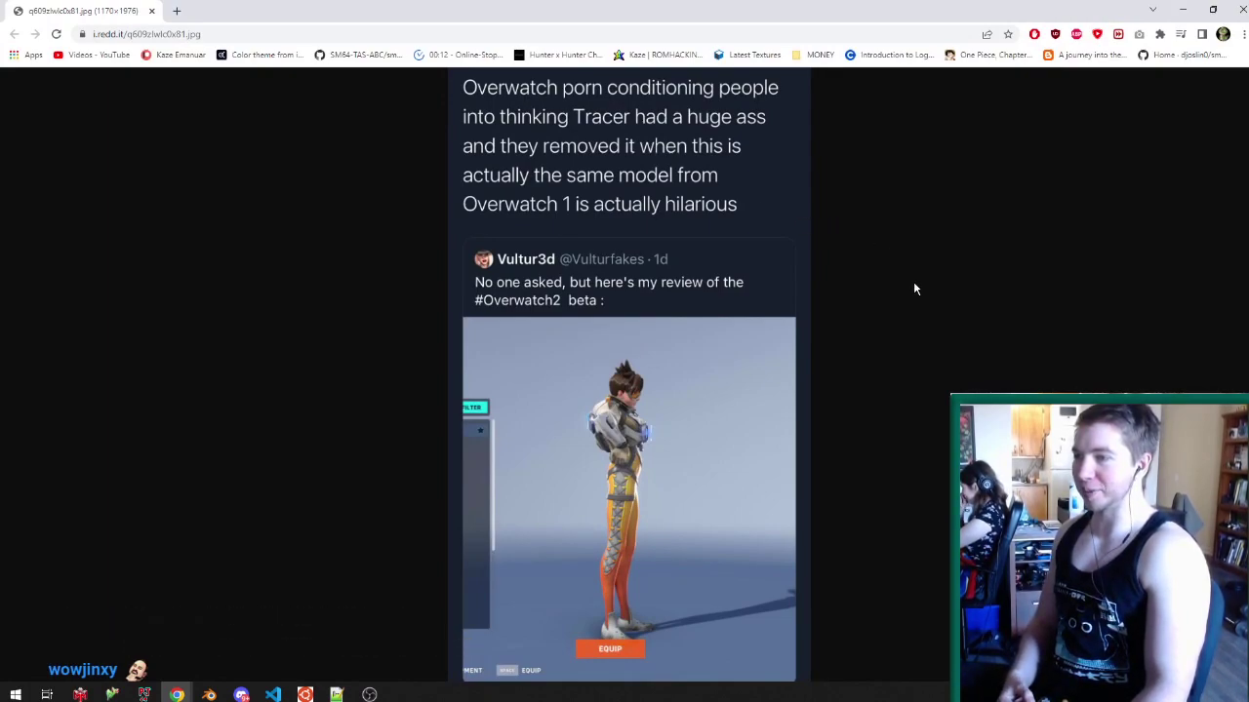
left_click(667, 423)
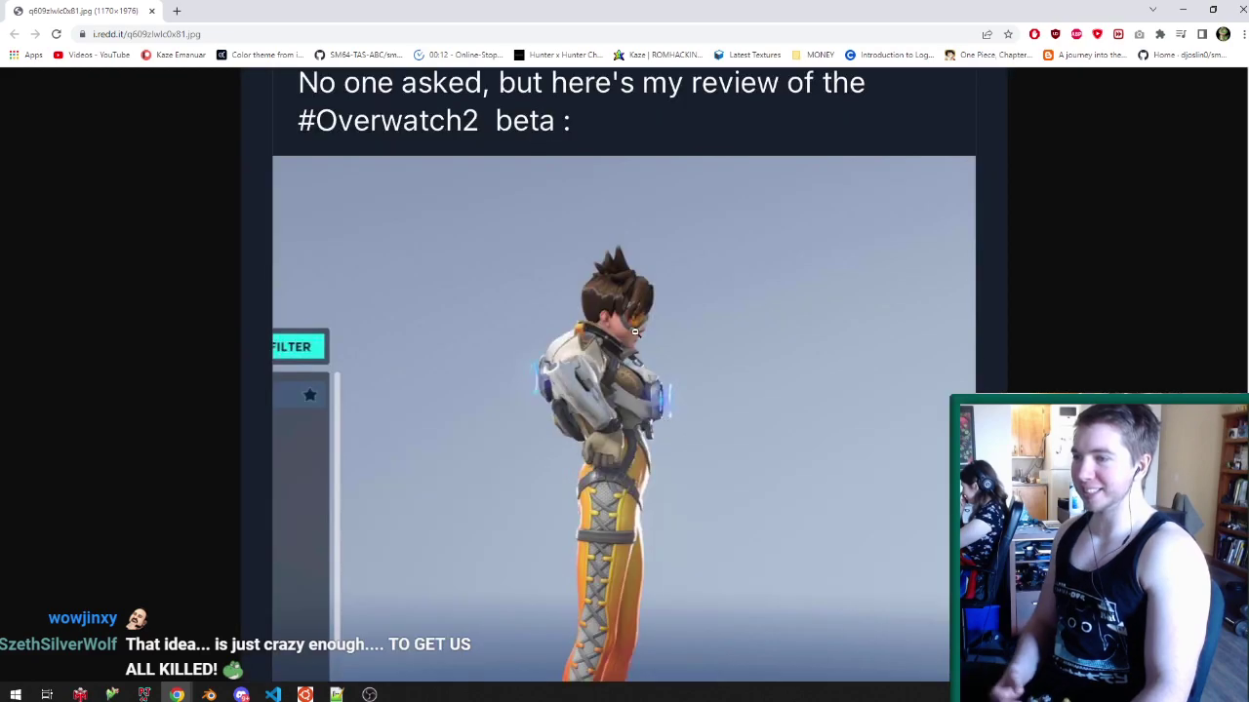
scroll(642, 333, "down", 2)
scroll(669, 348, "up", 6)
scroll(671, 345, "down", 4)
scroll(671, 344, "down", 3)
scroll(671, 345, "up", 5)
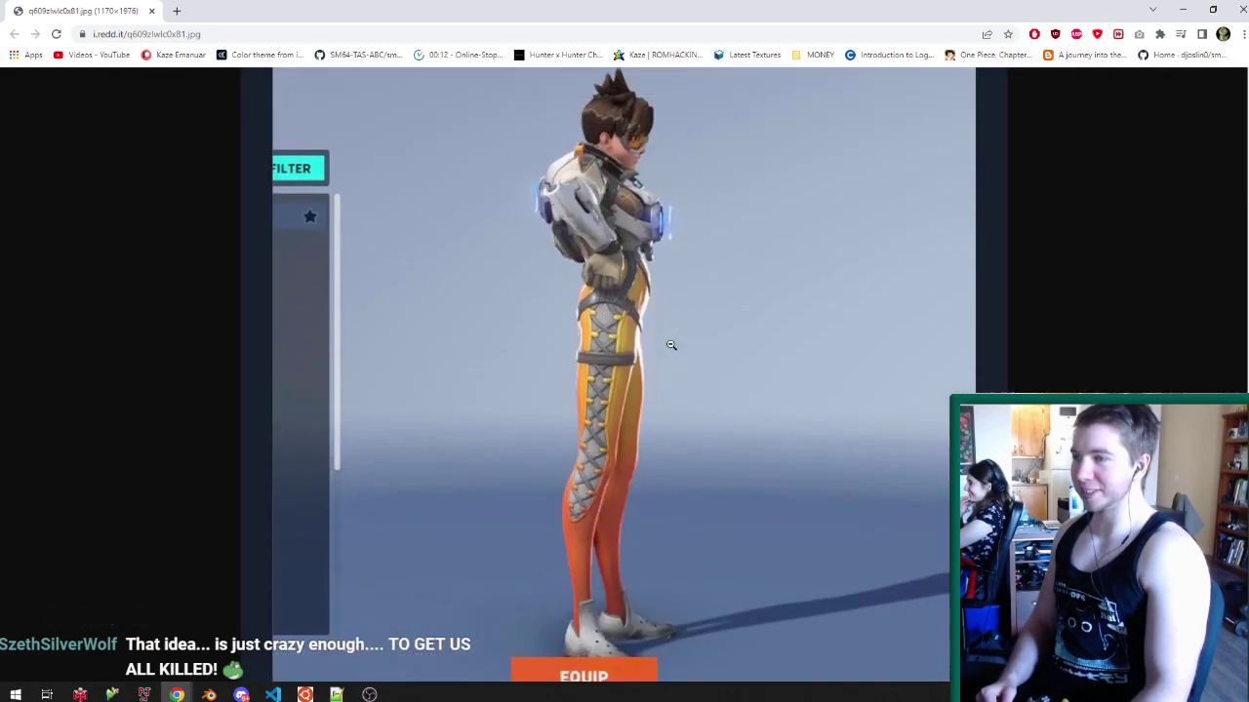
left_click(1241, 8)
- Save the file, add a second vertex below the plank platform to the Edit Mode selection, and move it along Z
key("ctrl+s")
middle_click_drag(557, 288, 454, 228)
key("Tab")
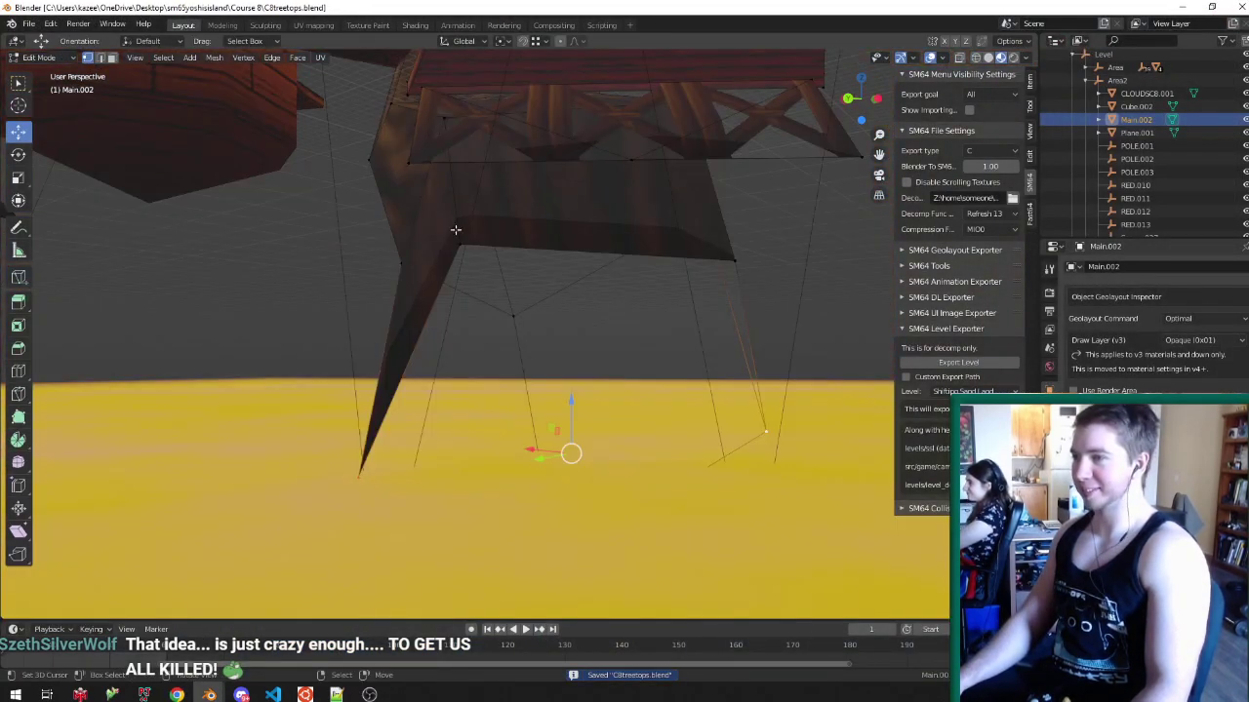
right_click(734, 247, "shift")
middle_click_drag(734, 246, 542, 281)
key("g")
key("z")
left_click(223, 165)
- Try scaling the selected branch vertices to 1.243 and shifting them horizontally with Z locked, and undo the last change
middle_click_drag(223, 166, 509, 346)
key("s")
left_click(634, 185)
middle_click_drag(538, 189, 639, 200)
key("g")
key("shift+z")
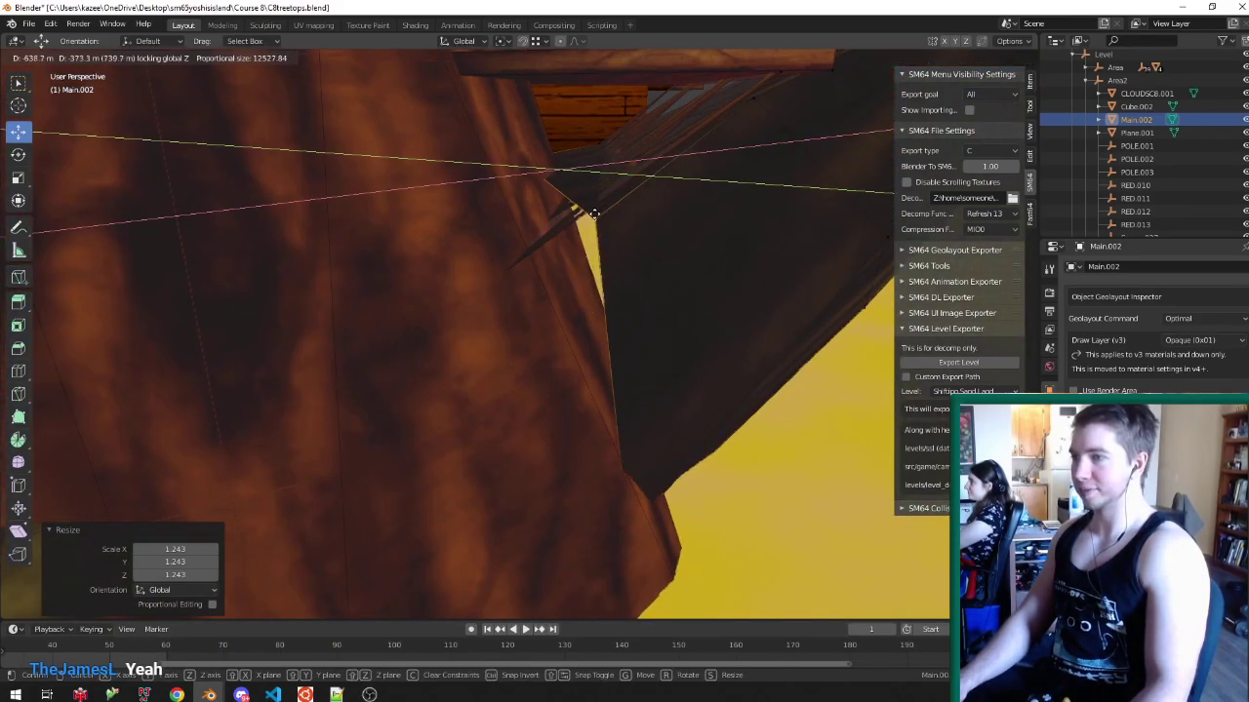
right_click(595, 211)
middle_click_drag(597, 204, 566, 310)
key("ctrl+z")
- Shift the selected branch end horizontally with Z locked and toggle the shading to inspect where it meets the trunk
key("g")
key("shift+z")
left_click(467, 305)
mouse_move(467, 306)
middle_mouse_down()
mouse_move(619, 254)
mouse_move(625, 172)
middle_mouse_up()
scroll(605, 252, "down", 3)
key("z")
key("alt+z")
mouse_move(532, 201)
middle_mouse_down()
mouse_move(655, 204)
mouse_move(788, 110)
middle_mouse_up()
middle_click_drag(577, 299, 563, 234)
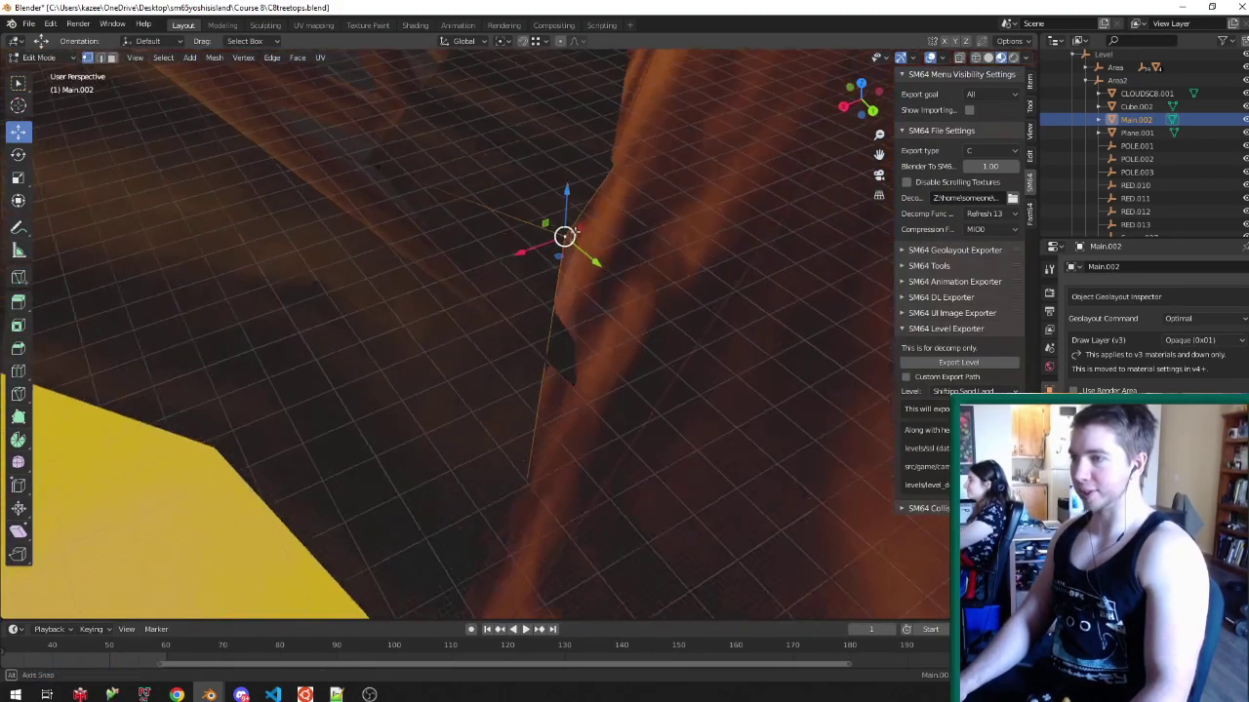
- Adjust the branch vertex at the trunk once more horizontally with Z locked, return to Object Mode and save
key("g")
key("shift+z")
left_click(673, 293)
key("ctrl+s")
middle_click_drag(673, 293, 555, 260)
key("Tab")
scroll(478, 248, "down", 6)
key("ctrl+s")
scroll(555, 260, "down", 3)
scroll(546, 229, "up", 3)
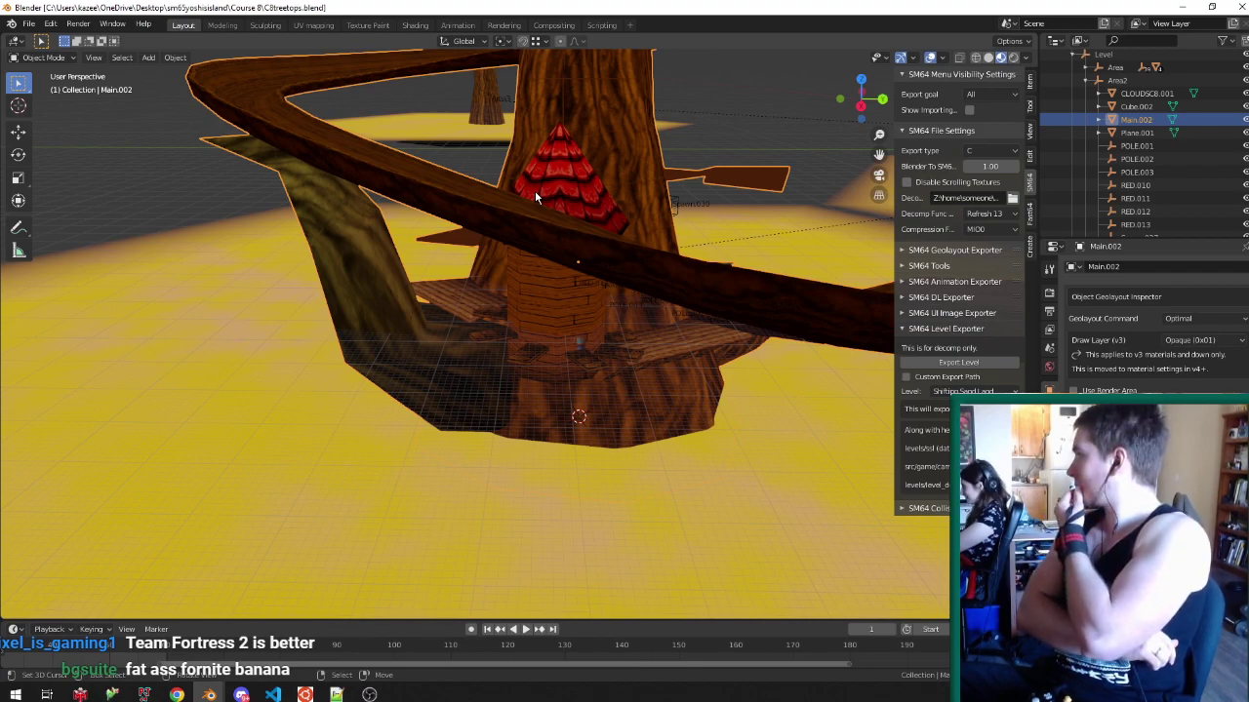
- Check Discord and Chrome, examine the Ickworm artwork at several zoom levels, and switch back to Blender
left_click(241, 695)
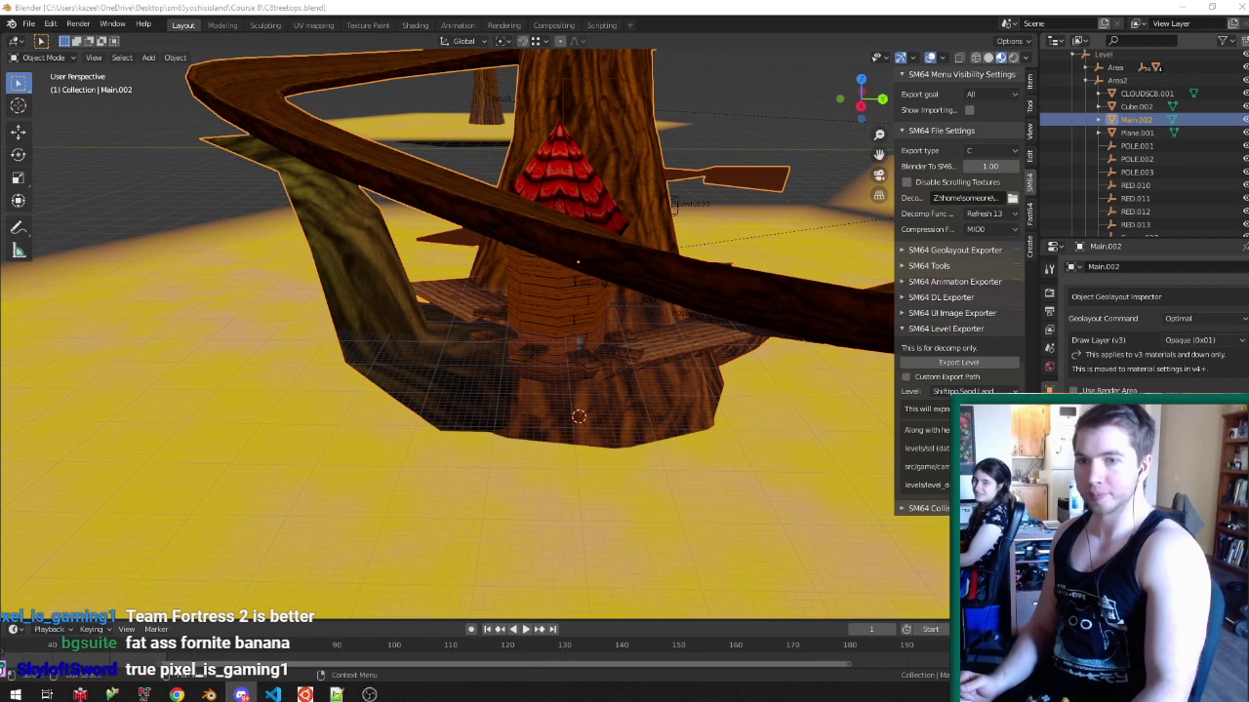
key("alt+Tab")
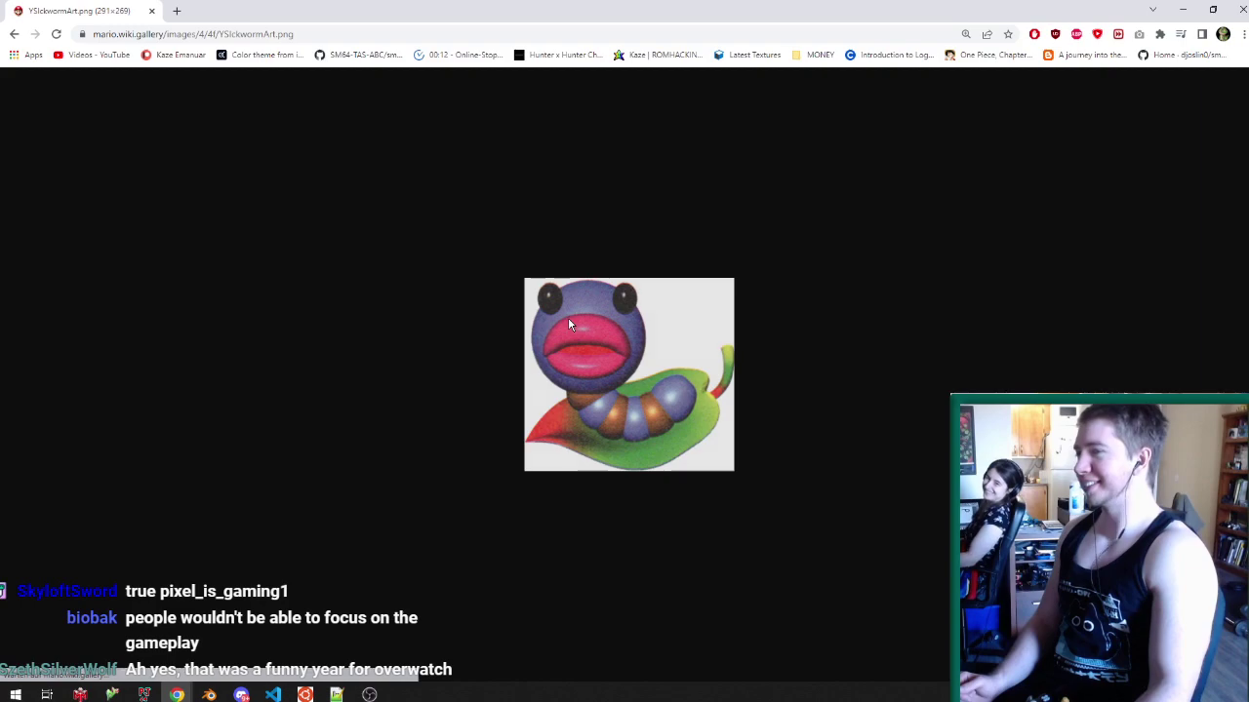
scroll(603, 361, "up", 8, "ctrl")
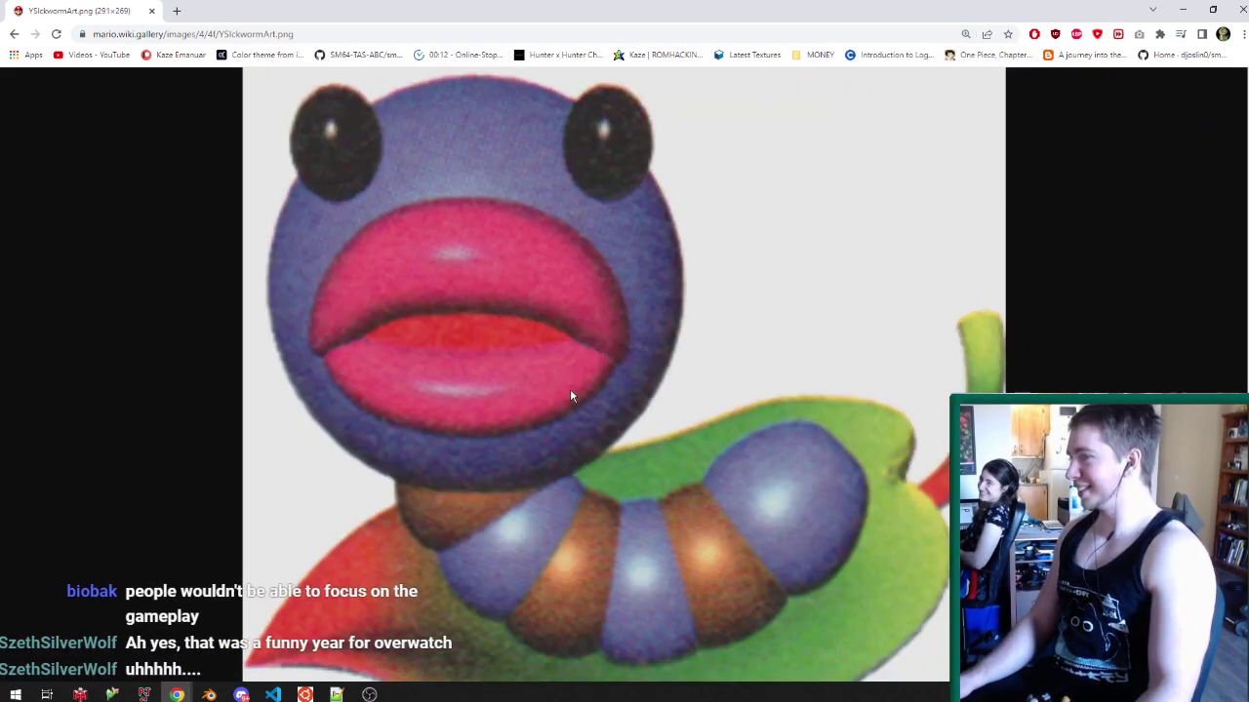
scroll(402, 293, "down", 6, "ctrl")
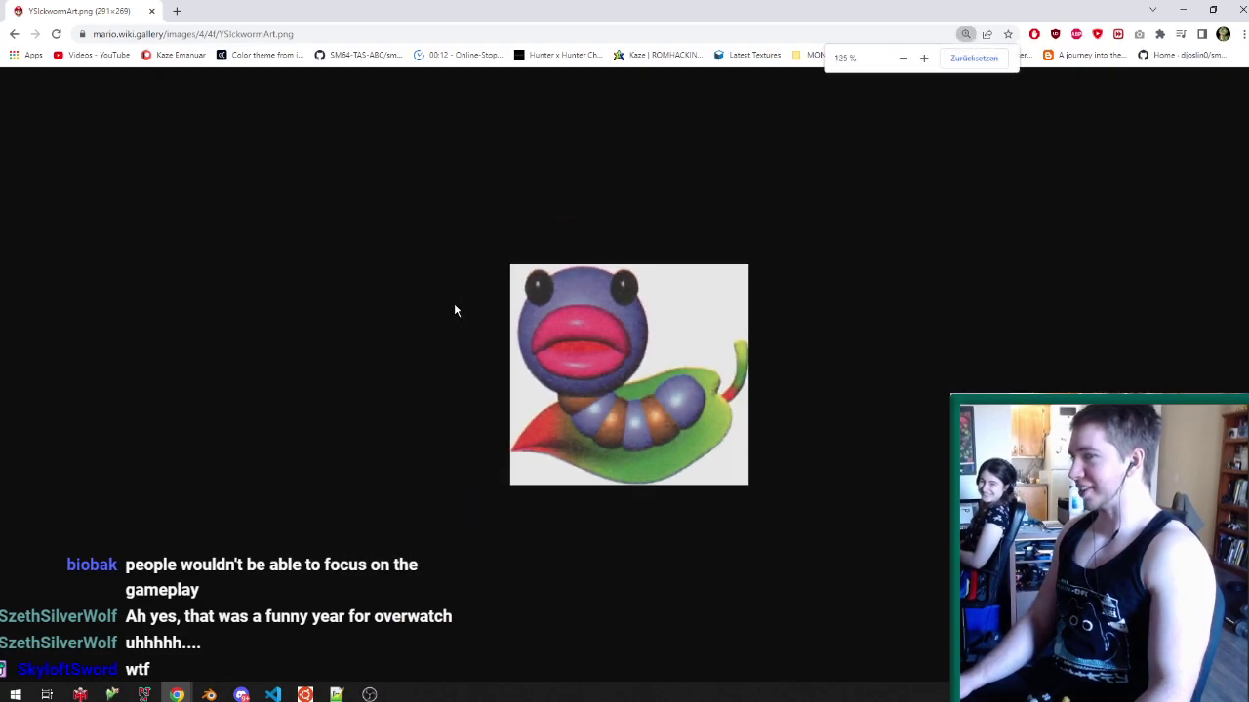
scroll(454, 310, "down", 2, "ctrl")
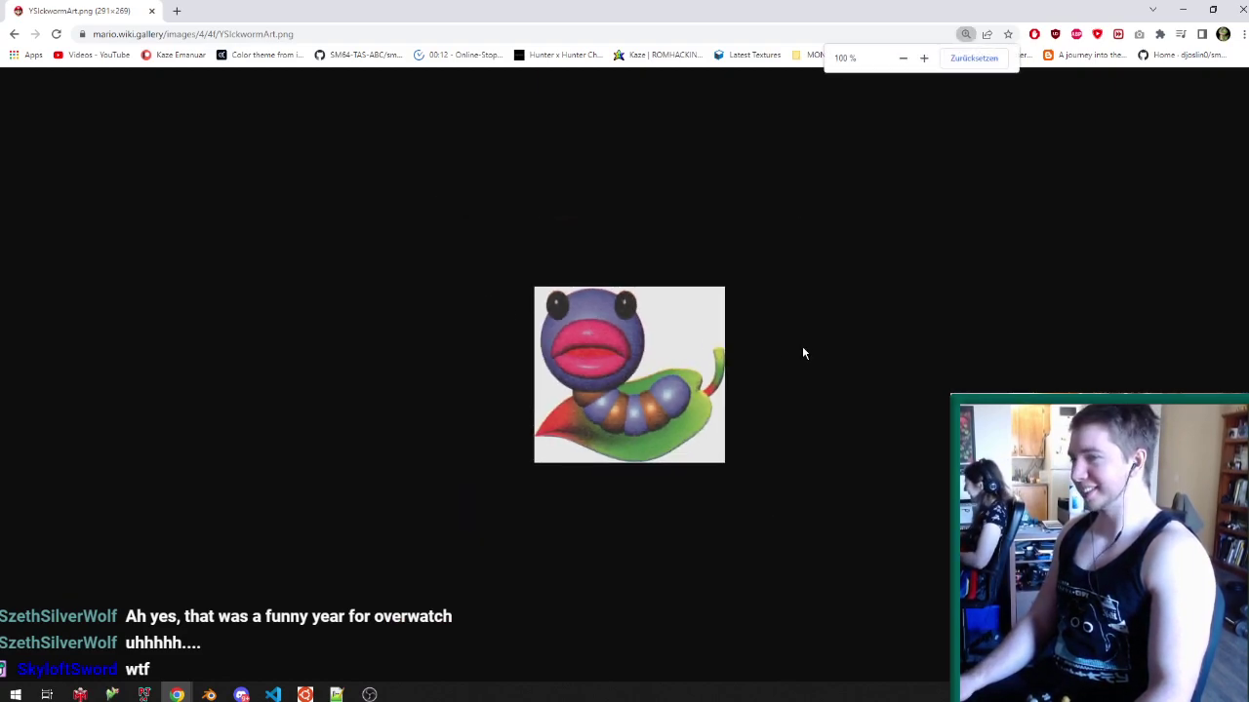
key("alt+Tab")
- Enter Edit Mode on Main.002, save the file and switch to face select near the branch
key("Tab")
middle_click_drag(766, 323, 516, 359)
key("ctrl+s")
key("ctrl+Tab")
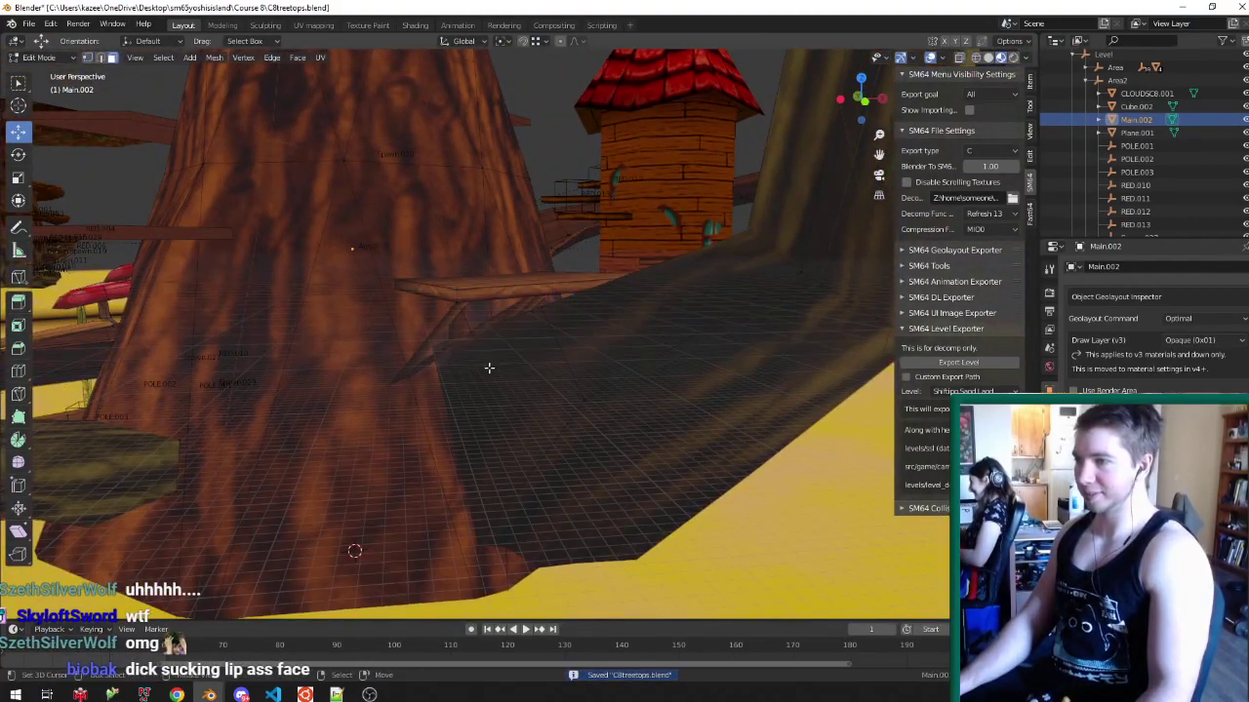
key("ctrl+l")
left_click(495, 291)
middle_click_drag(495, 292, 457, 278)
key("Tab")
key("Tab")
- Clear the selection and select the plank platform beside the hut together with its linked geometry
scroll(451, 300, "up", 3)
key("a")
key("a")
scroll(460, 278, "down", 4)
middle_click_drag(615, 267, 516, 323)
scroll(516, 322, "up", 3)
left_click(573, 312)
left_click(606, 341)
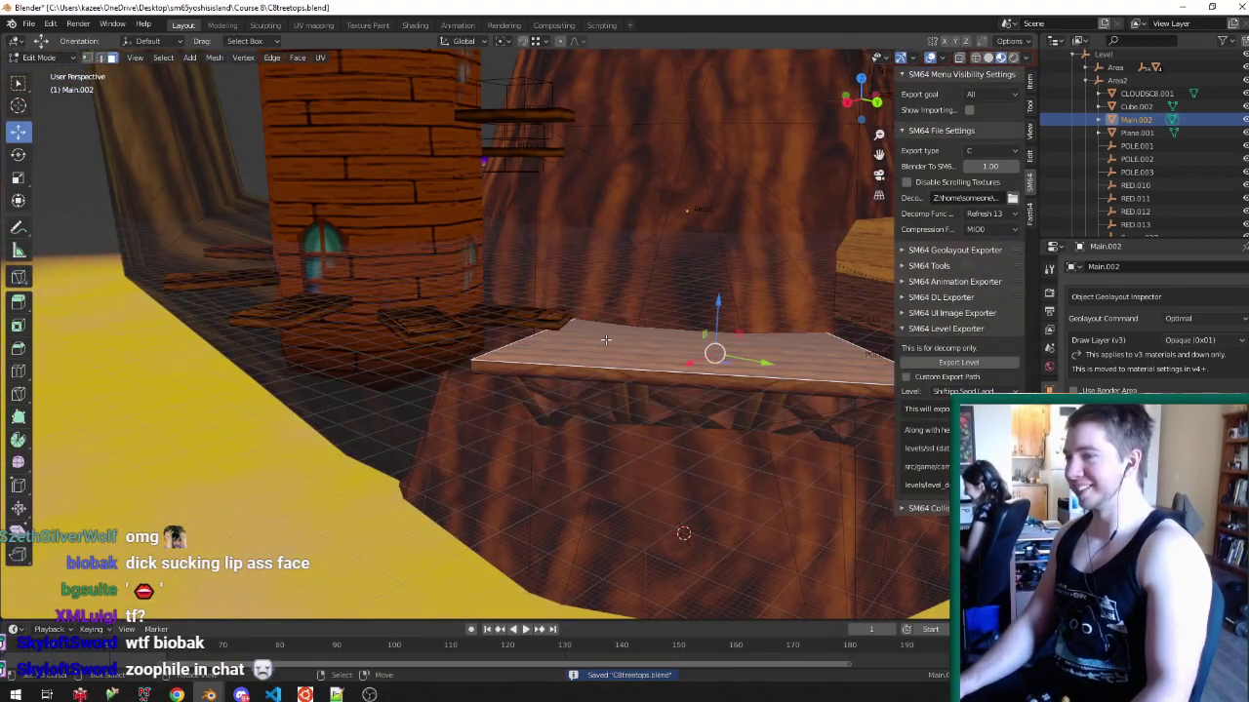
key("l")
- Rotate the plank platform 180° about Z, then shift and turn it horizontally to sit between the branch and the hut
middle_click_drag(434, 286, 496, 314)
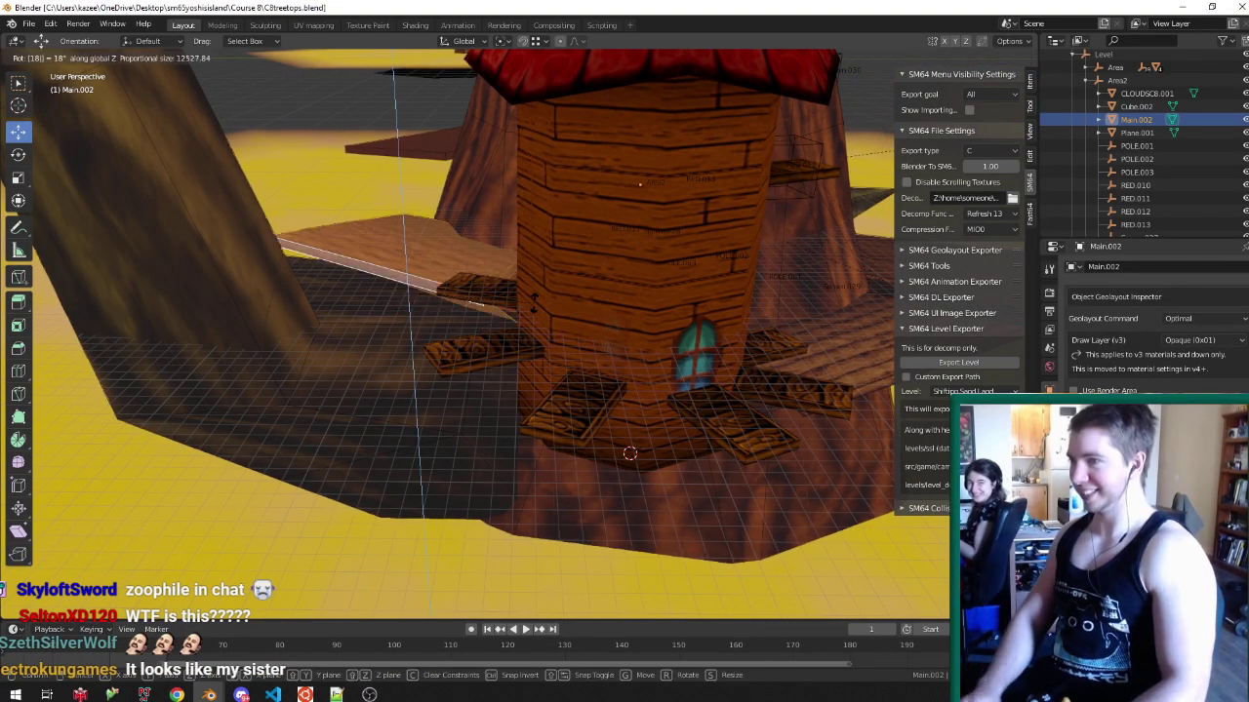
type("80")
key("Return")
middle_click_drag(534, 303, 225, 304)
key("g")
key("shift+z")
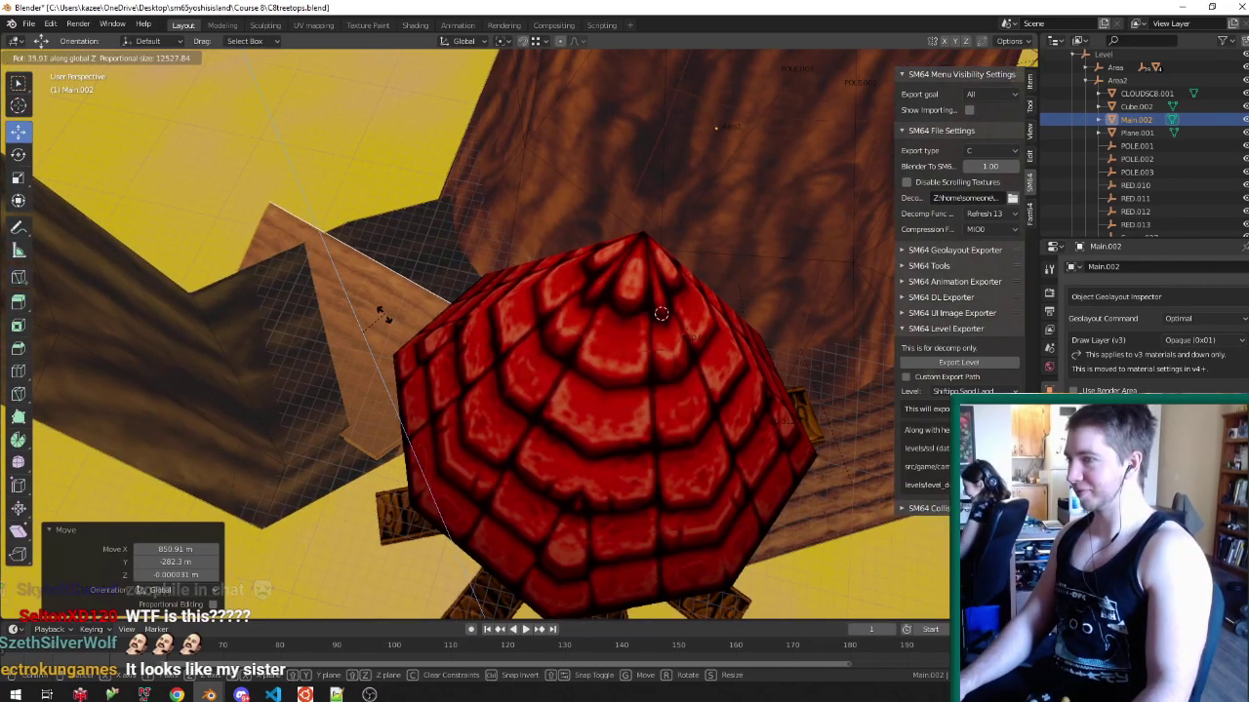
left_click(392, 333)
key("x")
left_click(391, 333)
key("ctrl+z")
- Raise the plank platform 664.89 m along Z beside the hut
middle_click_drag(417, 331, 384, 265)
key("g")
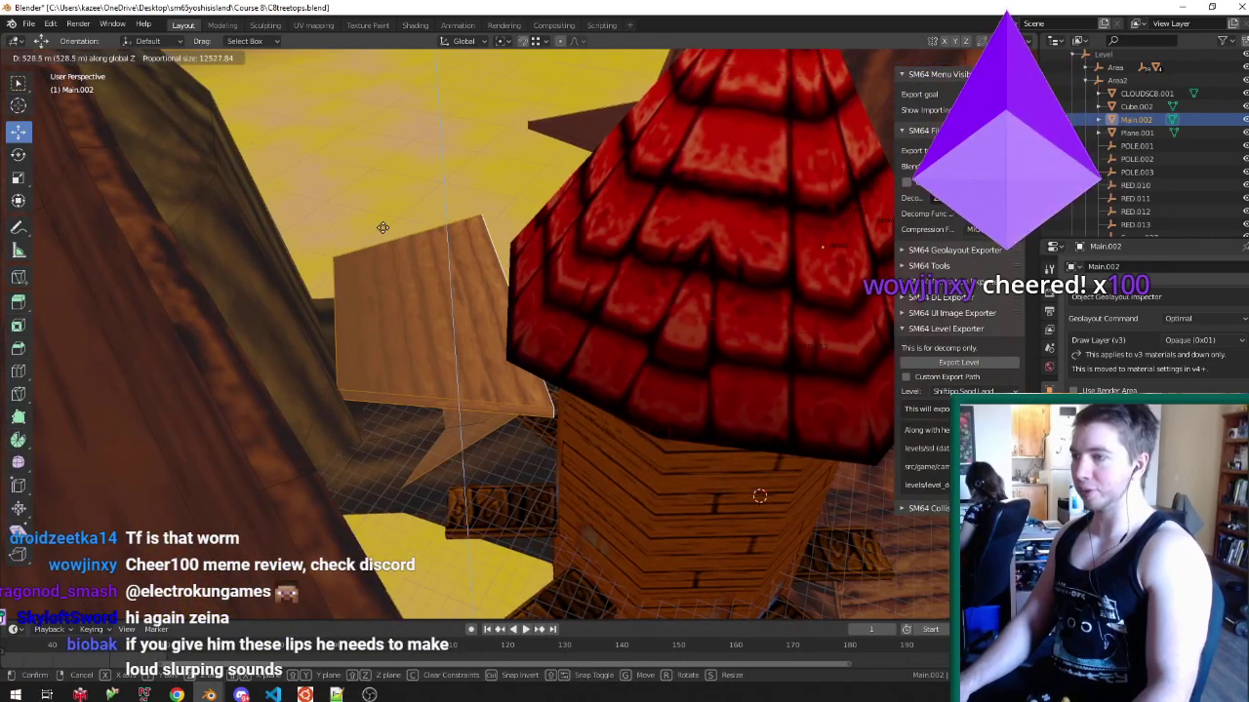
left_click(385, 215)
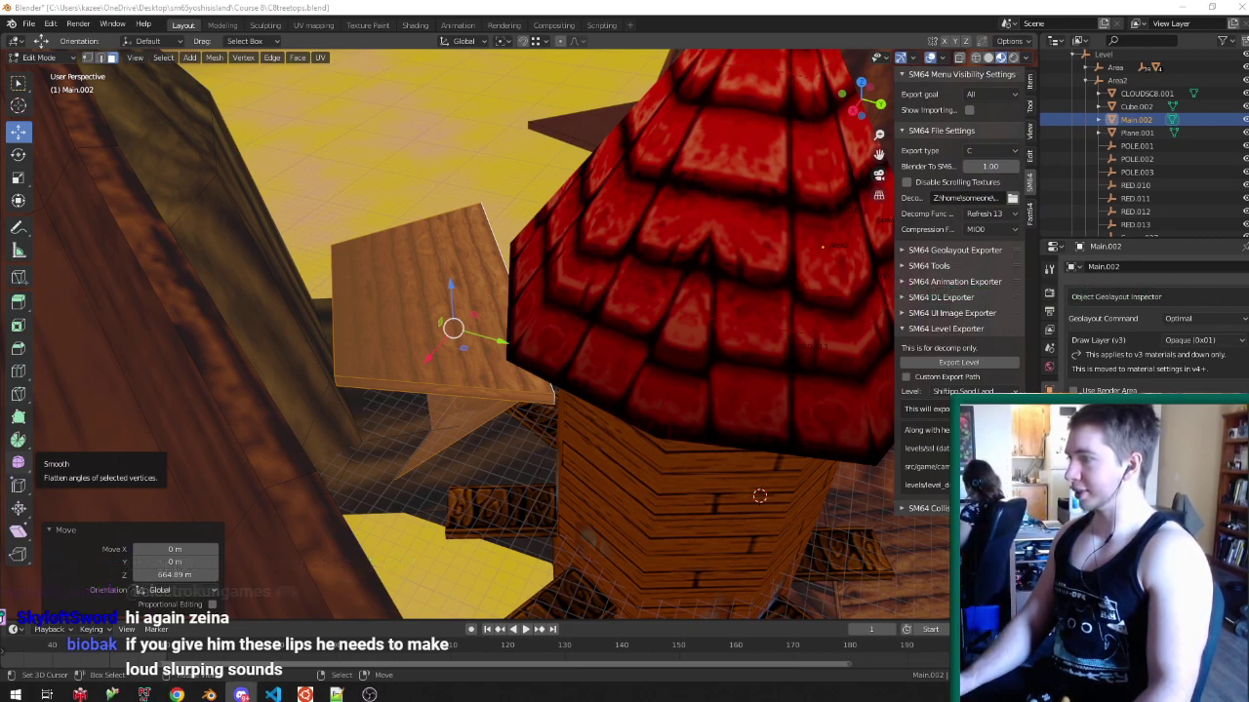
- Switch to Discord and watch the video clip shared in the direct messages in full screen
left_click_drag(1248, 98, 434, 67)
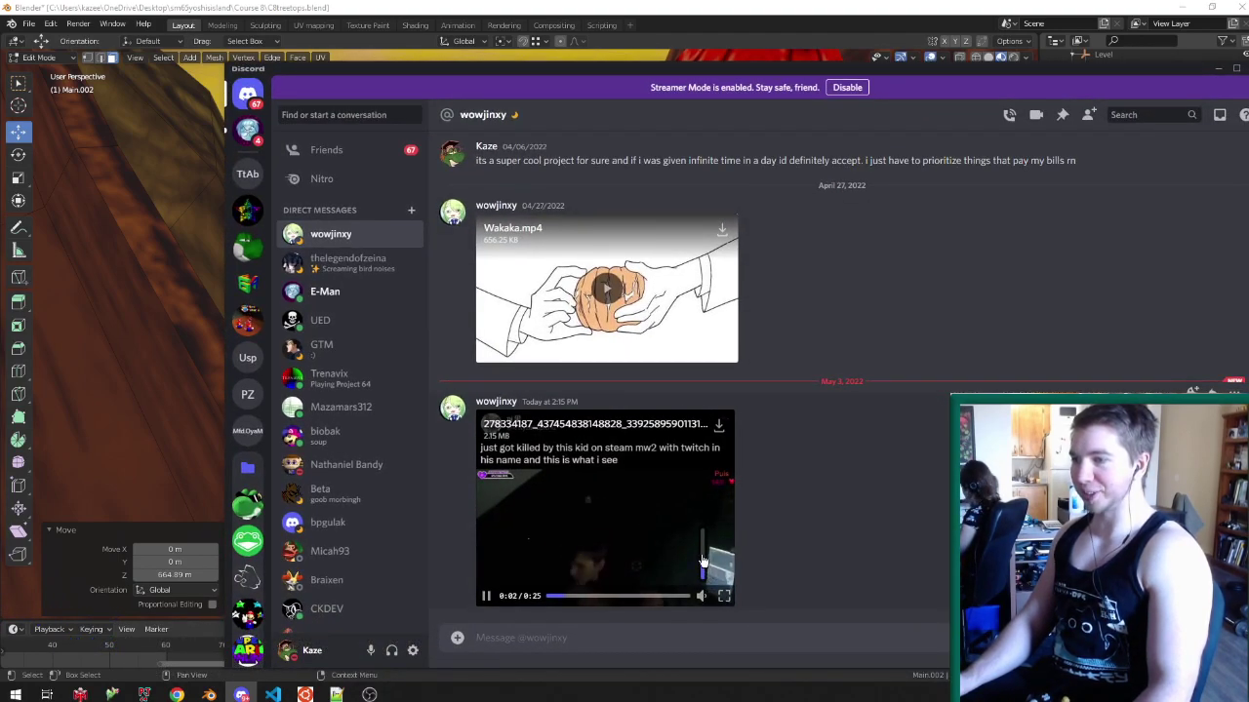
left_click(725, 595)
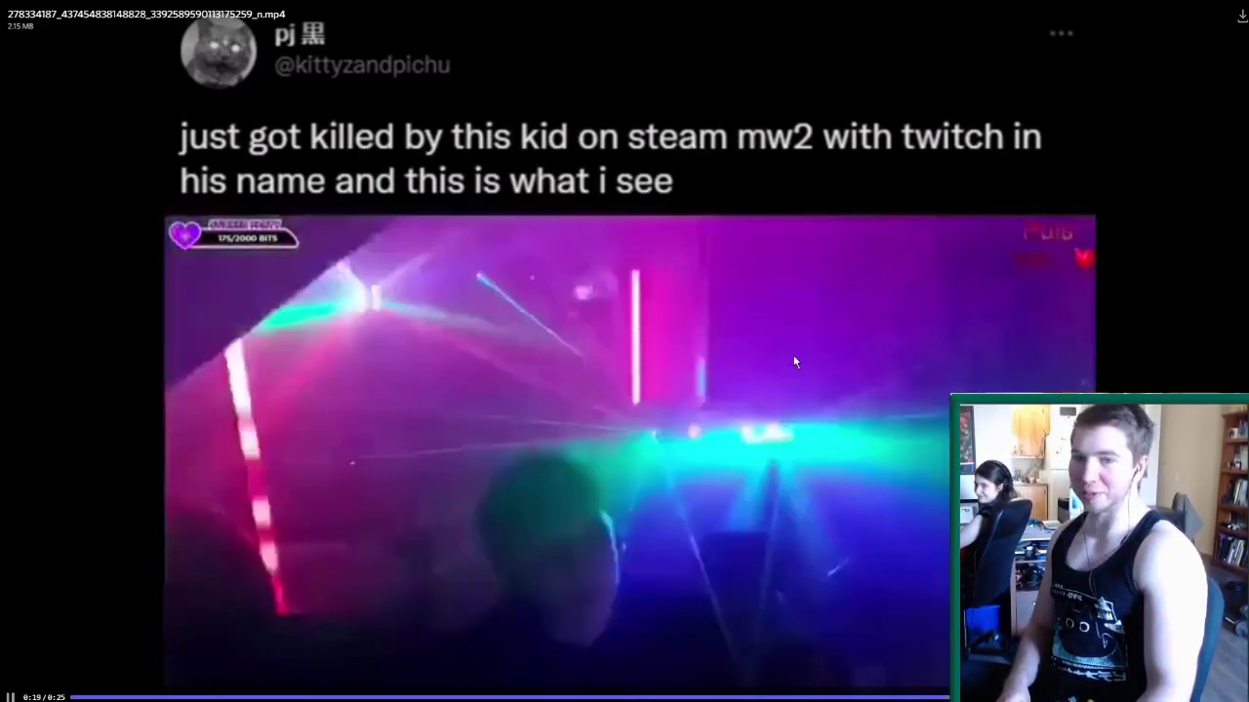
left_click(793, 355)
key("Escape")
left_click(658, 7)
- Search the computer for abfahrt, watch abfahrt.mp4 in VLC and close the player
key("super")
type("abfahrt")
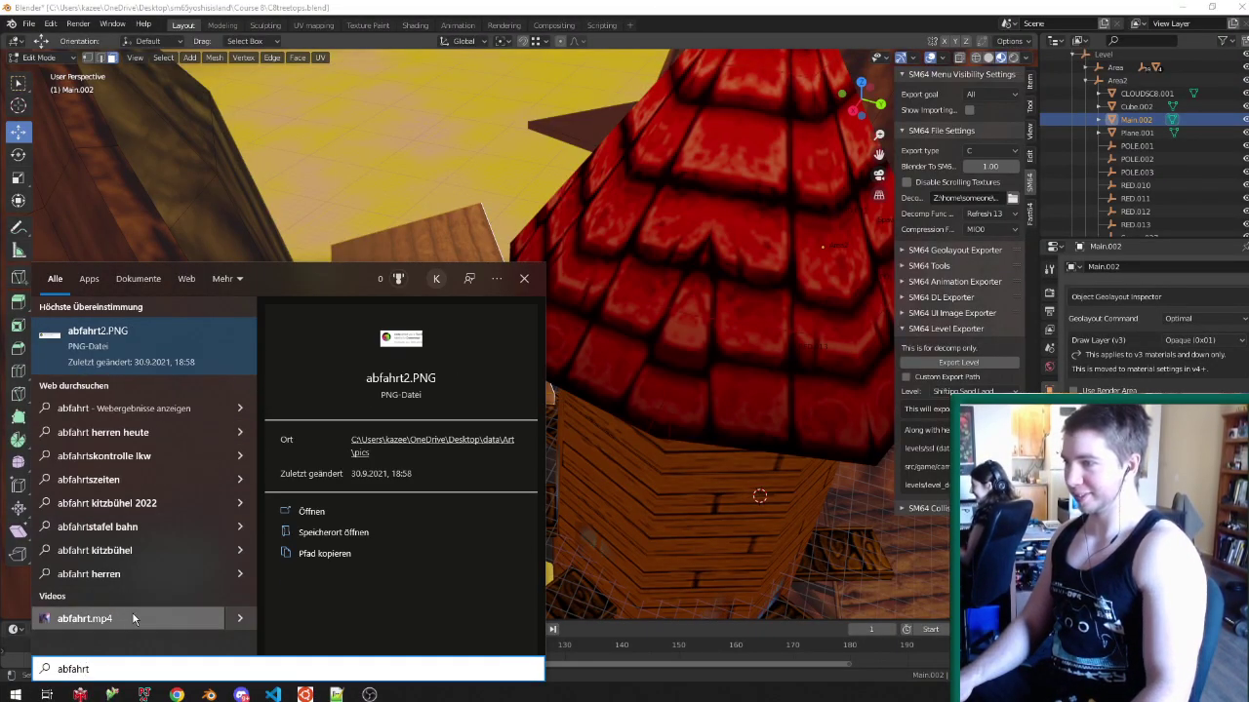
key("Escape")
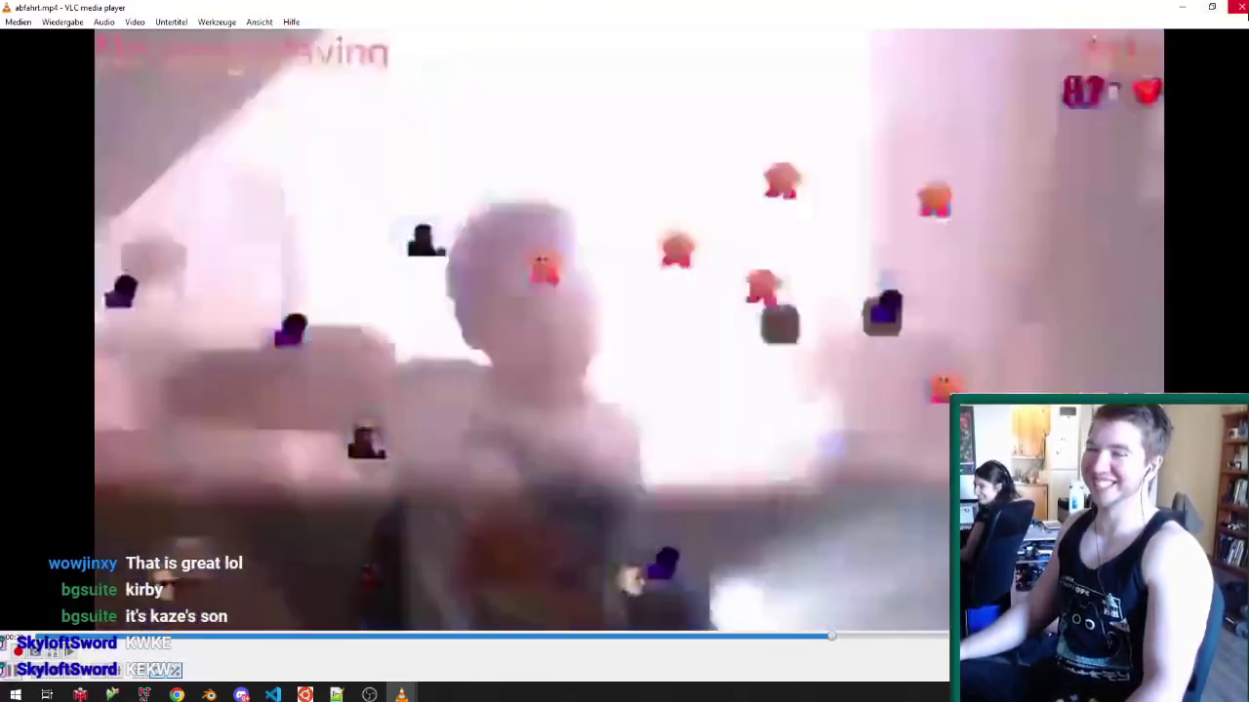
left_click(1240, 6)
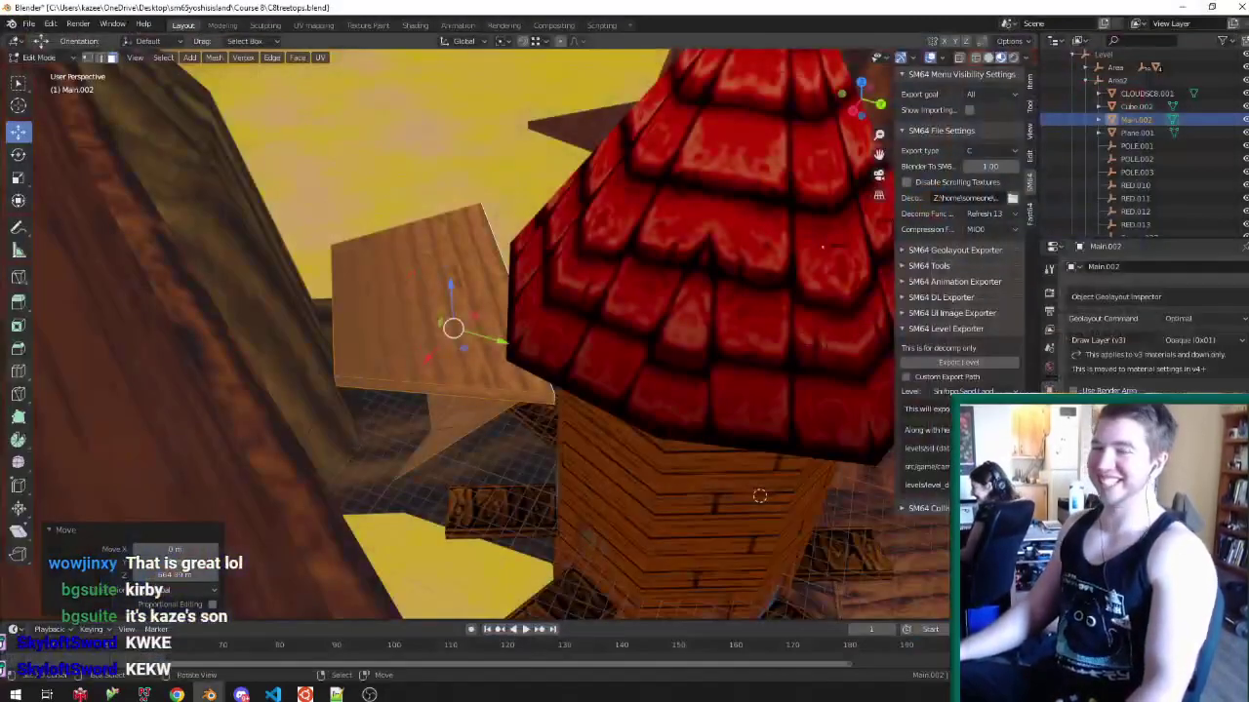
- Save the level file and frame the raised plank platform closely in vertex select mode
middle_click_drag(797, 415, 514, 314)
key("ctrl+s")
scroll(499, 350, "down", 4)
key("KP_Decimal")
scroll(587, 320, "down", 5)
scroll(585, 313, "up", 4)
key("ctrl+r")
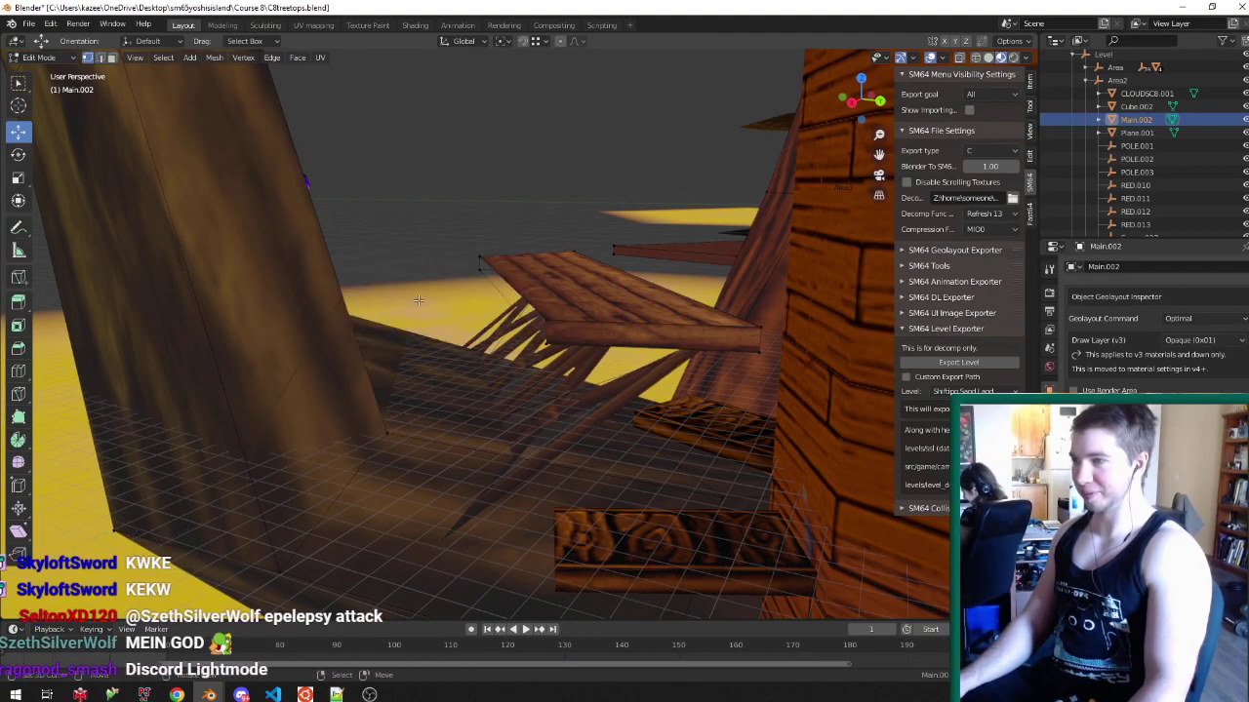
- Select the plank platform's narrow end face in face select mode, unwrap its UVs and save the file
middle_click_drag(418, 300, 505, 338)
key("ctrl+Tab")
scroll(430, 248, "up", 3)
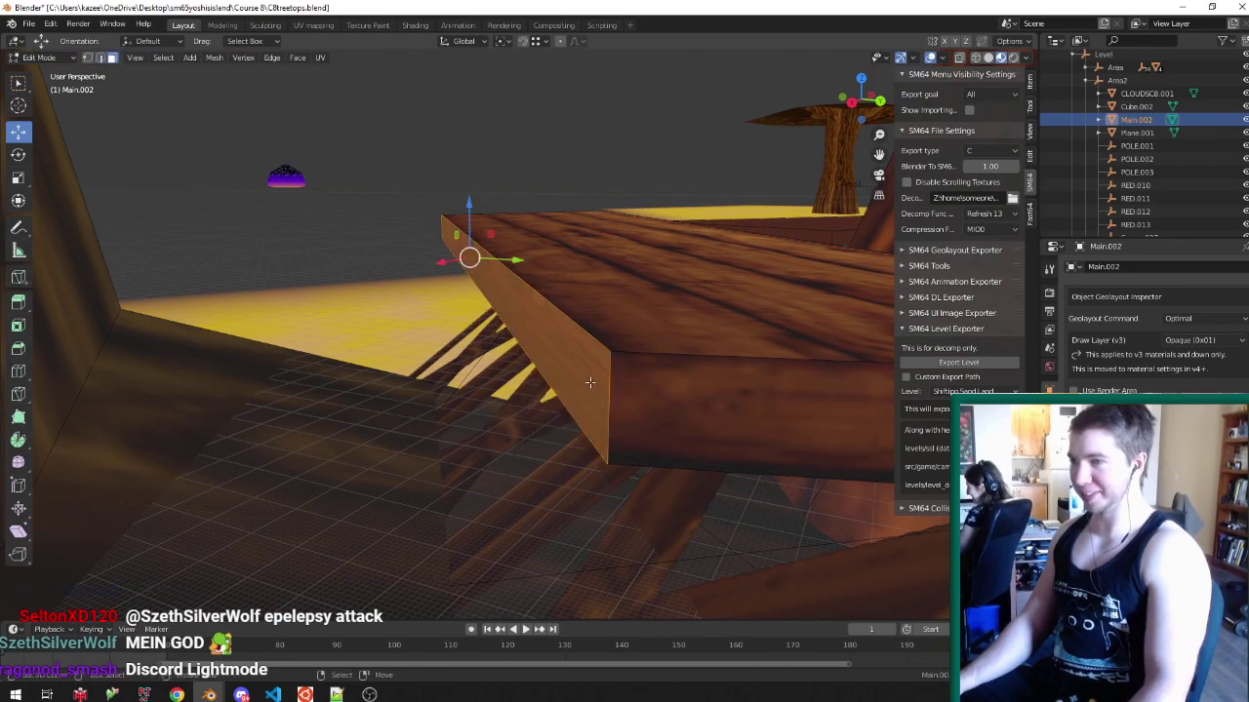
left_click(632, 385)
key("u")
left_click(625, 386)
key("ctrl+s")
- Edge-slide the plank platform's end face nearest the hut by a factor of about 0.28
middle_click_drag(624, 386, 515, 356)
key("ctrl+Tab")
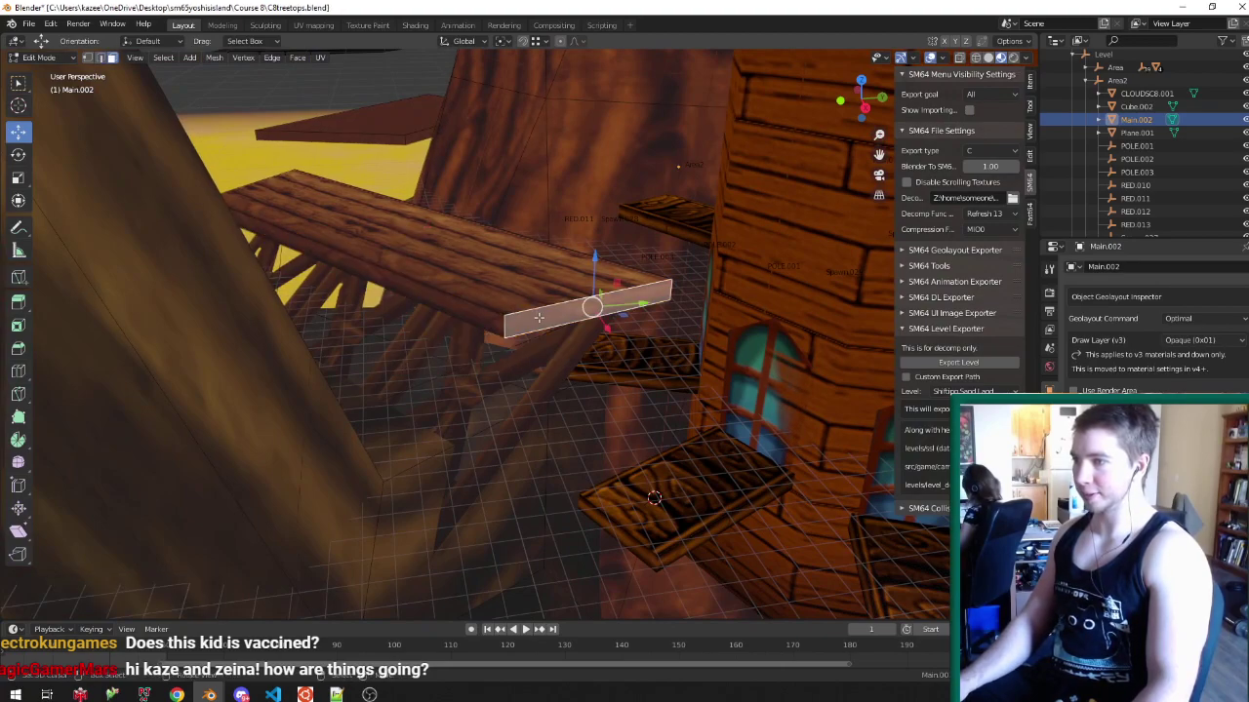
mouse_move(506, 362)
middle_mouse_down()
mouse_move(527, 359)
mouse_move(497, 351)
middle_mouse_up()
key("g")
key("g")
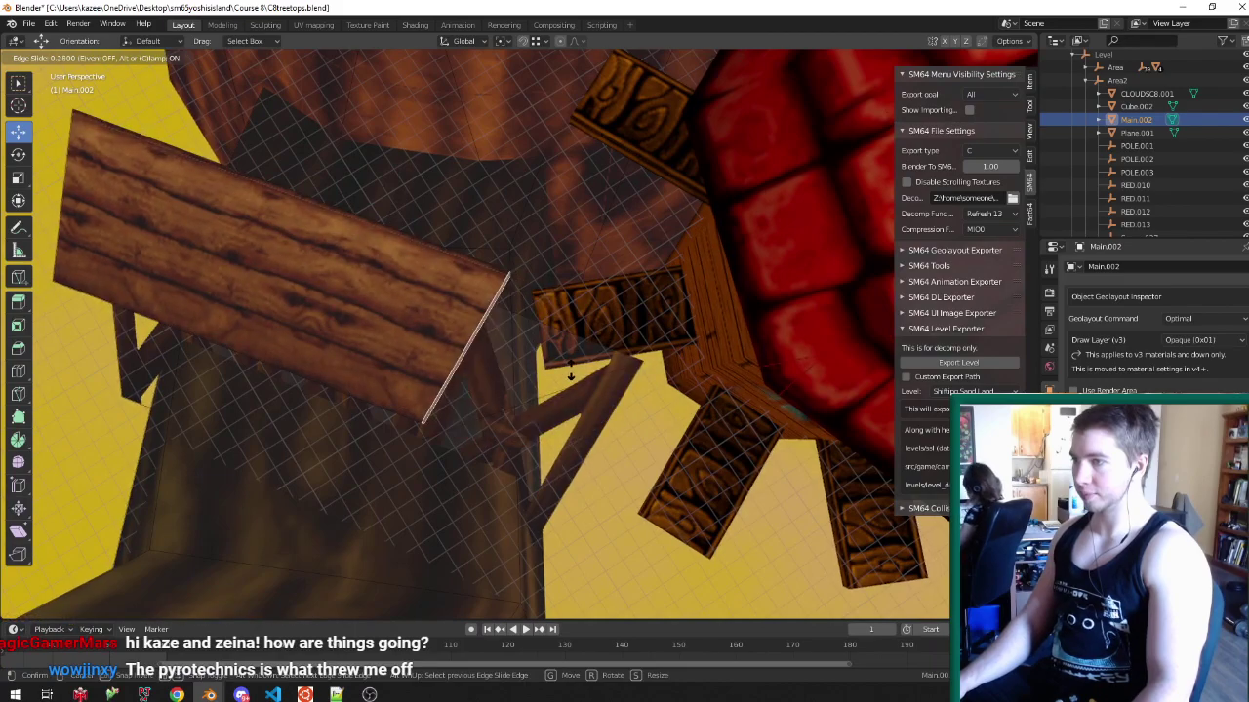
left_click(571, 376)
- Delete the plank platform's end face nearest the hut
middle_click_drag(570, 376, 339, 352)
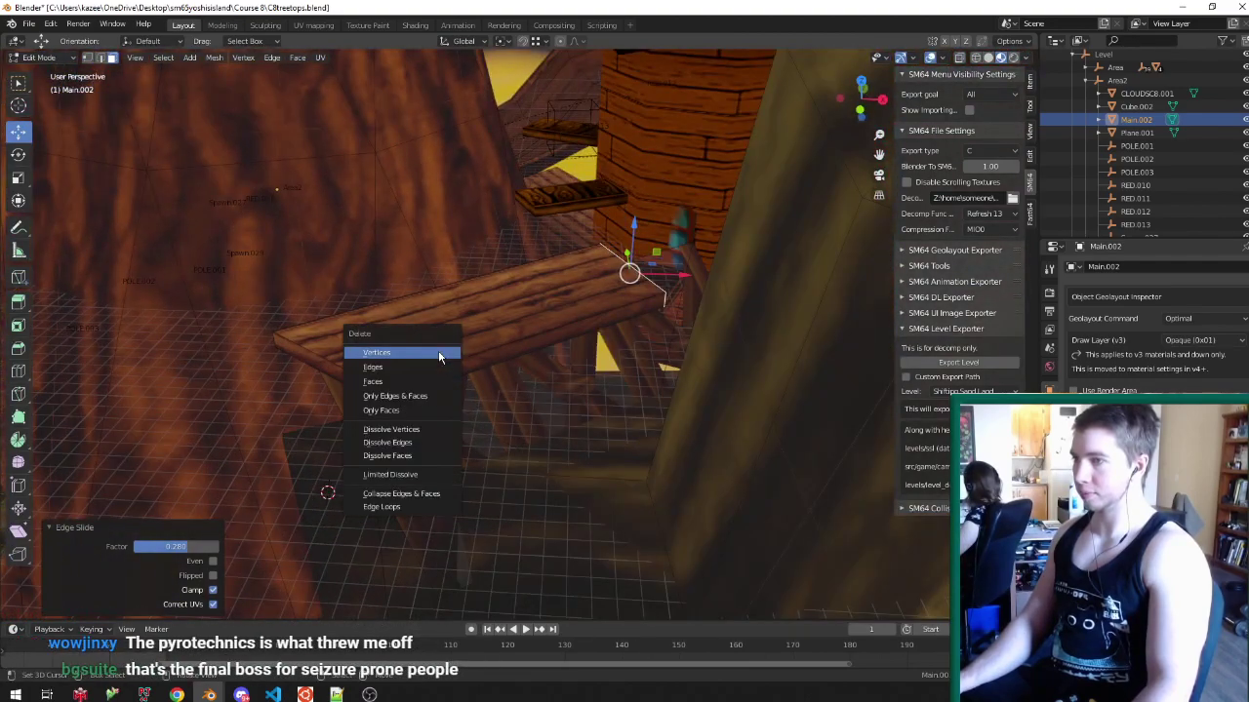
left_click(438, 353)
key("ctrl+z")
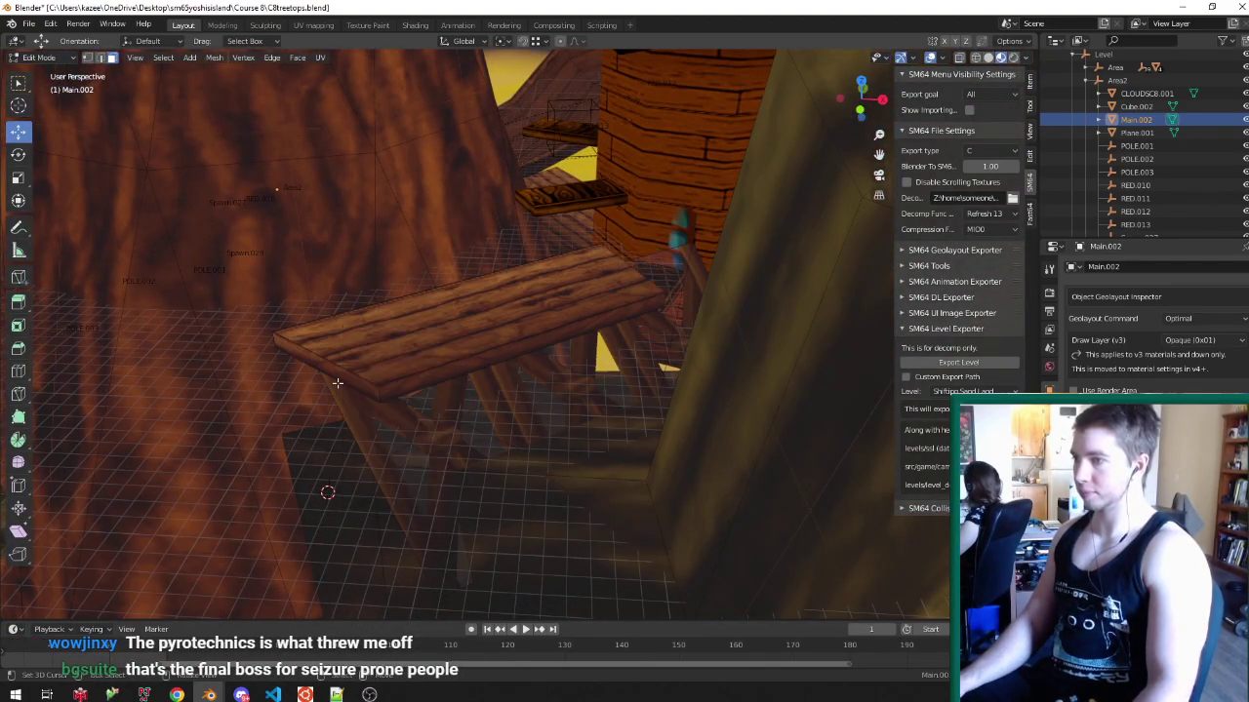
- Try duplicating the plank's far end face, mirroring the copy with scale -1 along X and flipping its normals
middle_click_drag(346, 381, 427, 385)
key("shift+d")
right_click(427, 384)
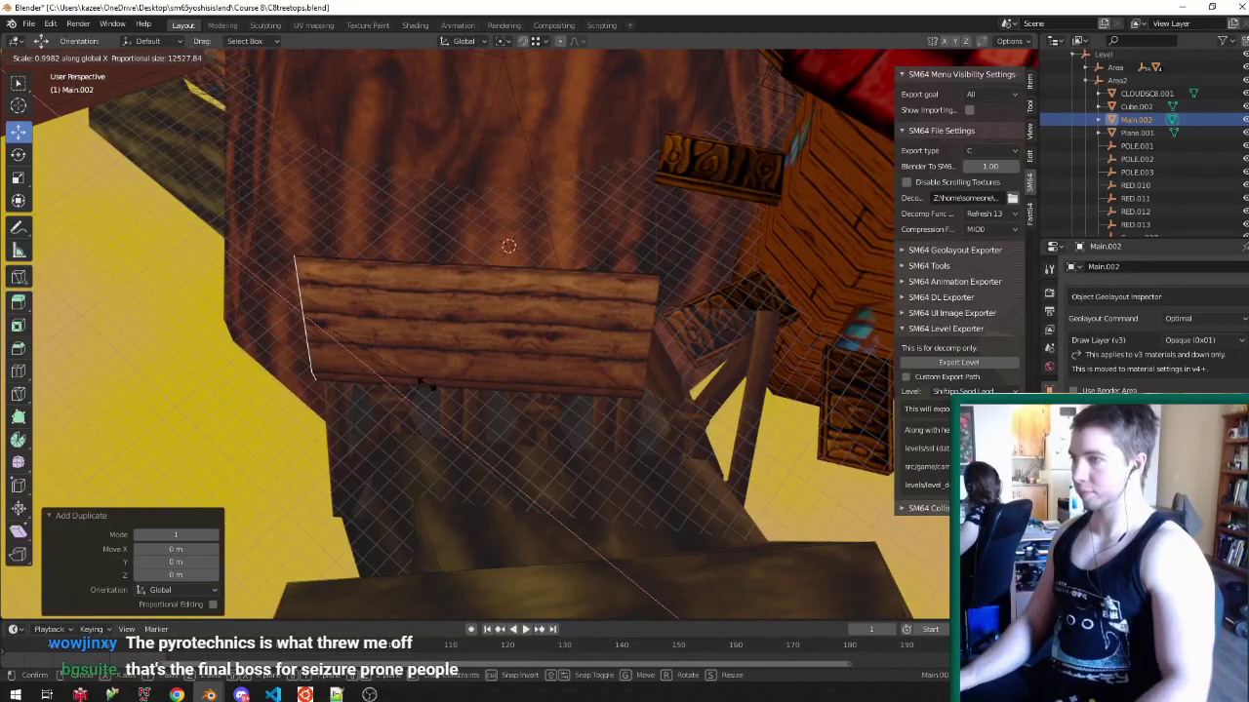
key("Return")
key("F3")
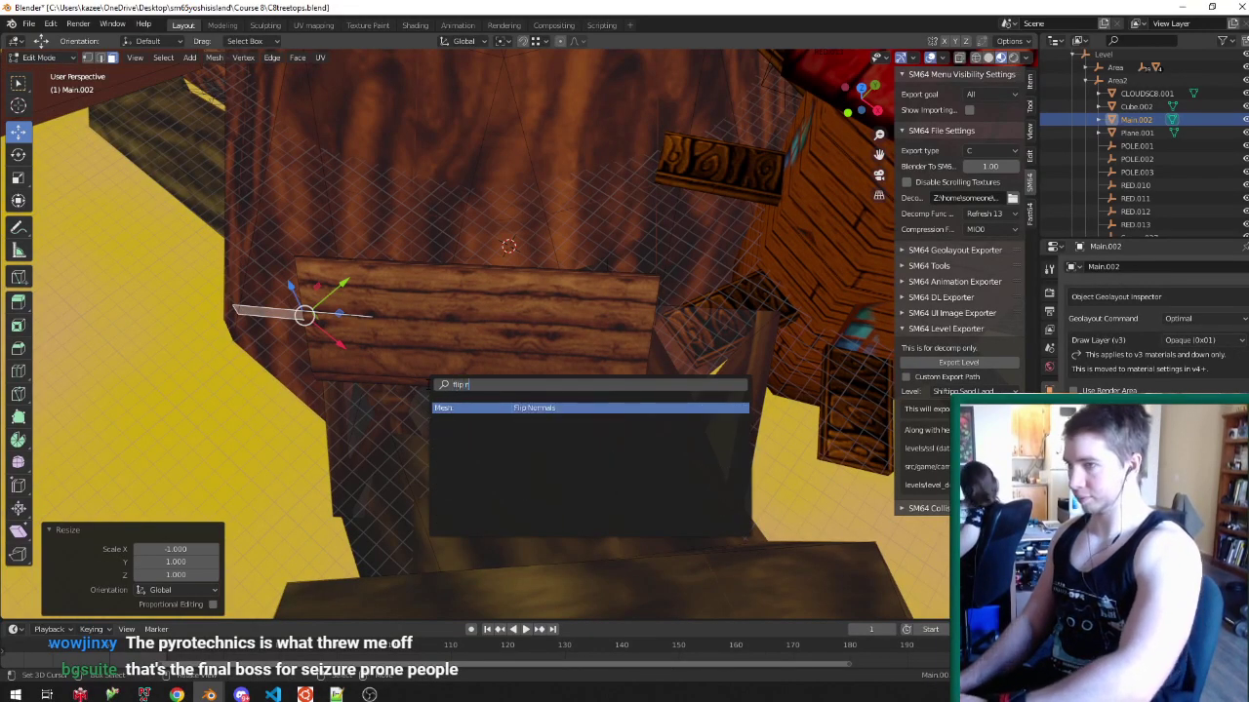
type("flip n")
key("Return")
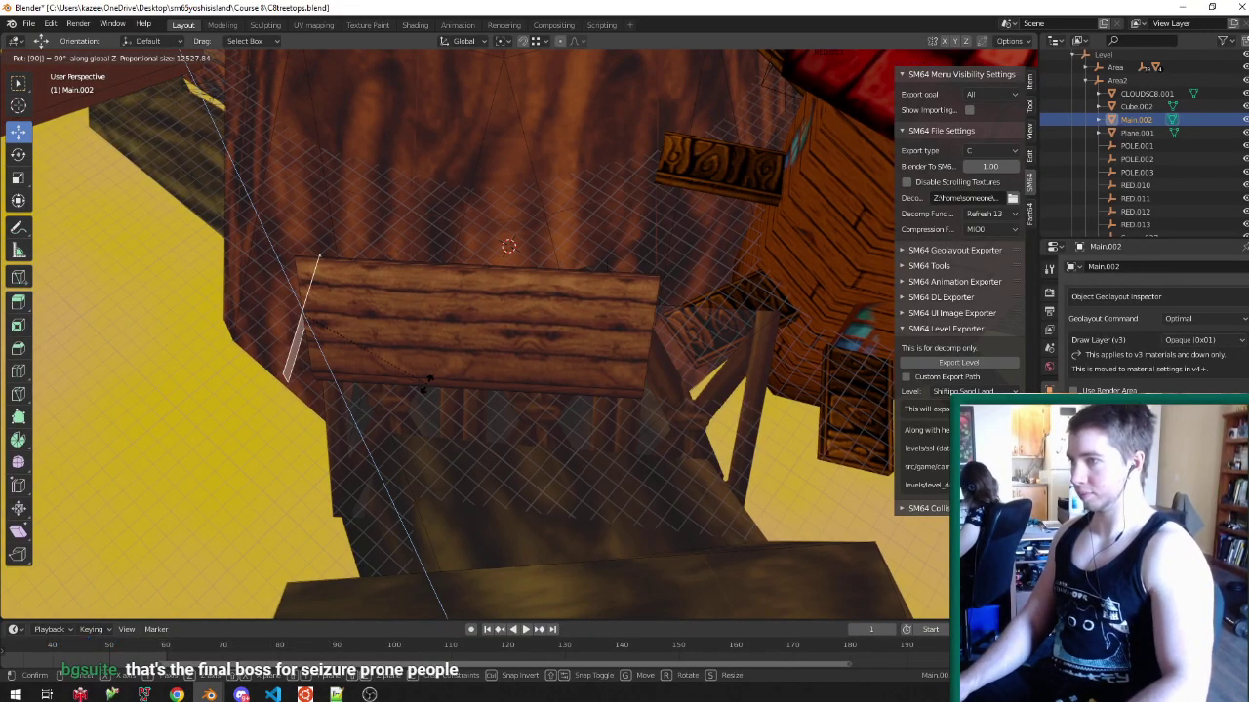
- Try rotating the copied end face 90° about Z and snapping it onto the plank's open hut end, and undo it
key("Return")
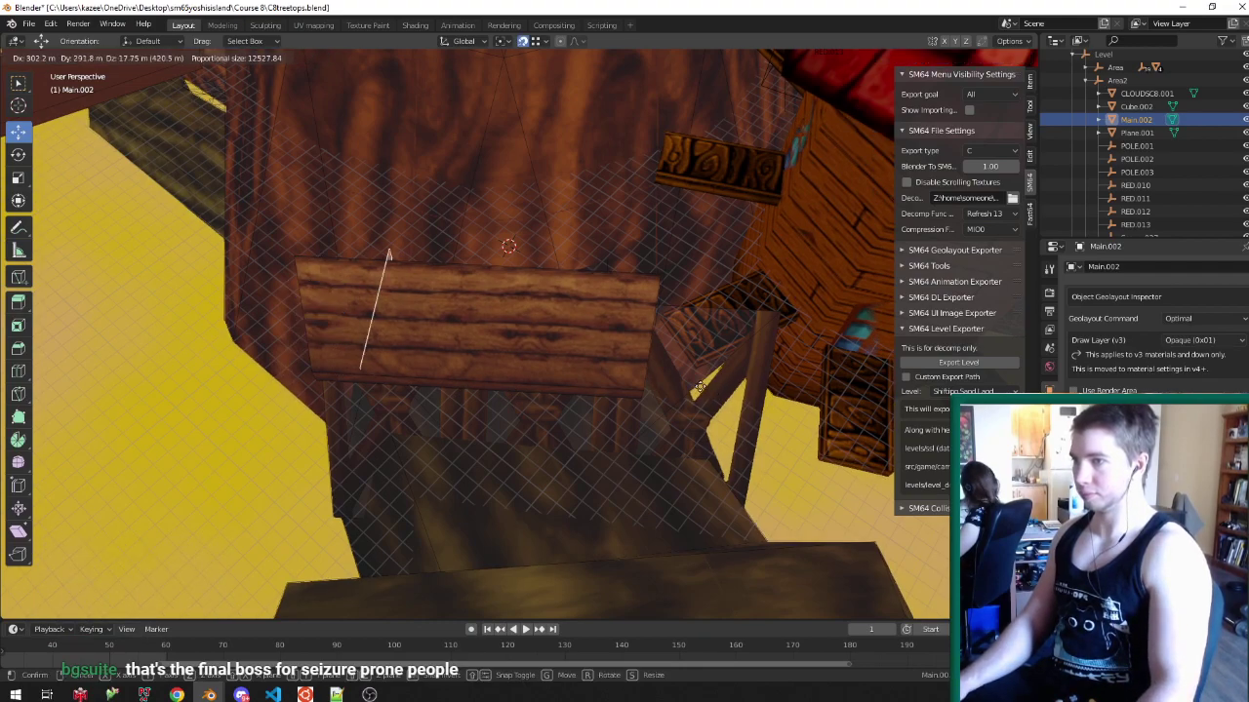
left_click(640, 388)
middle_click_drag(640, 388, 588, 350)
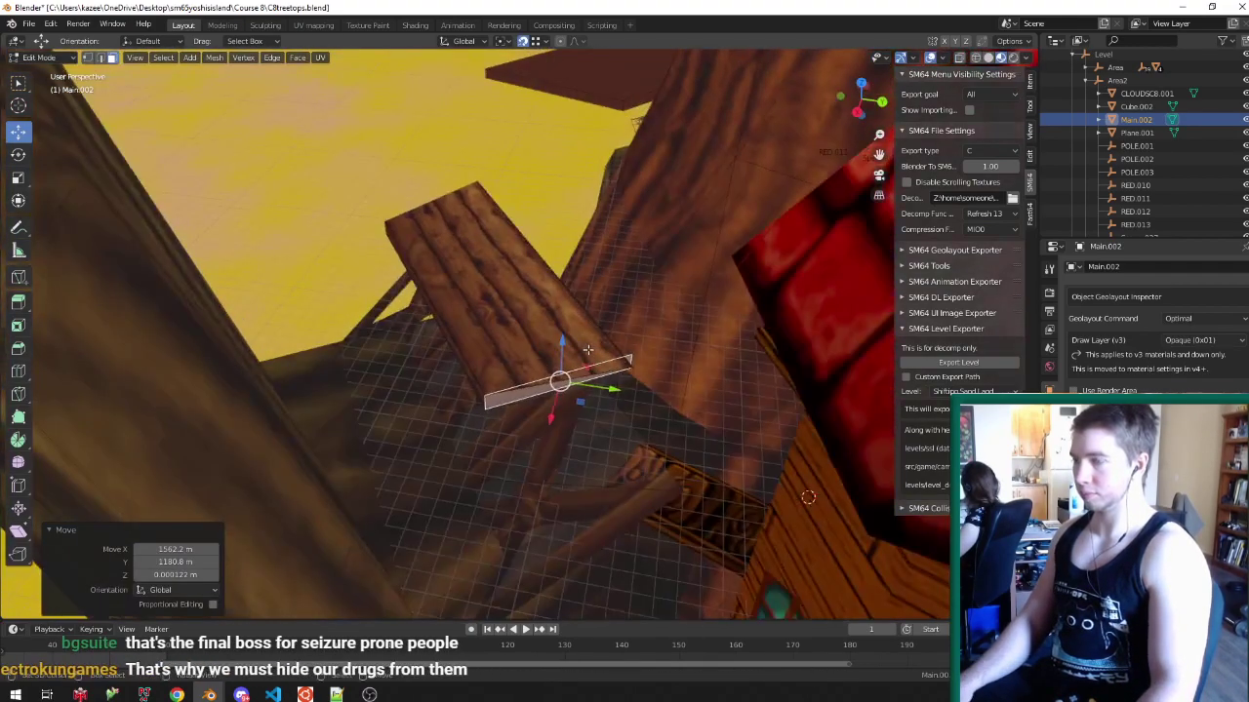
key("ctrl+z")
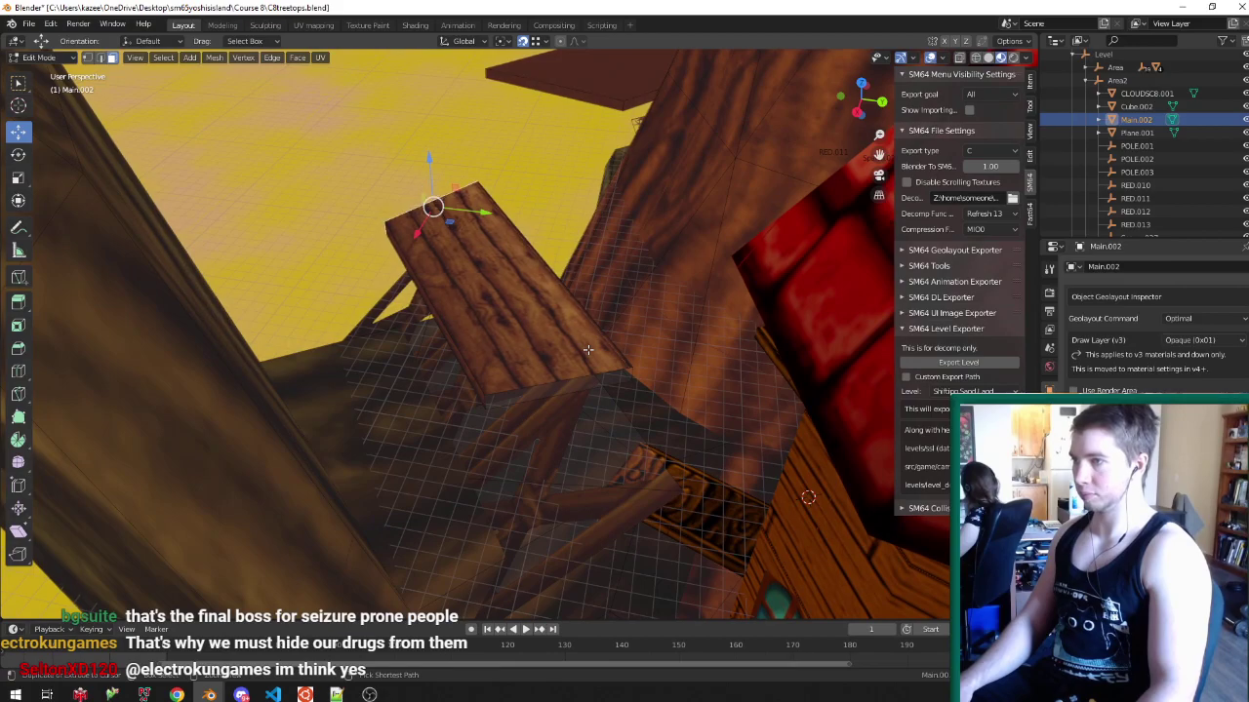
- Switch to edge select and select the outer edge of the support face that sticks out from the plank toward the hut
middle_click_drag(363, 302, 432, 405)
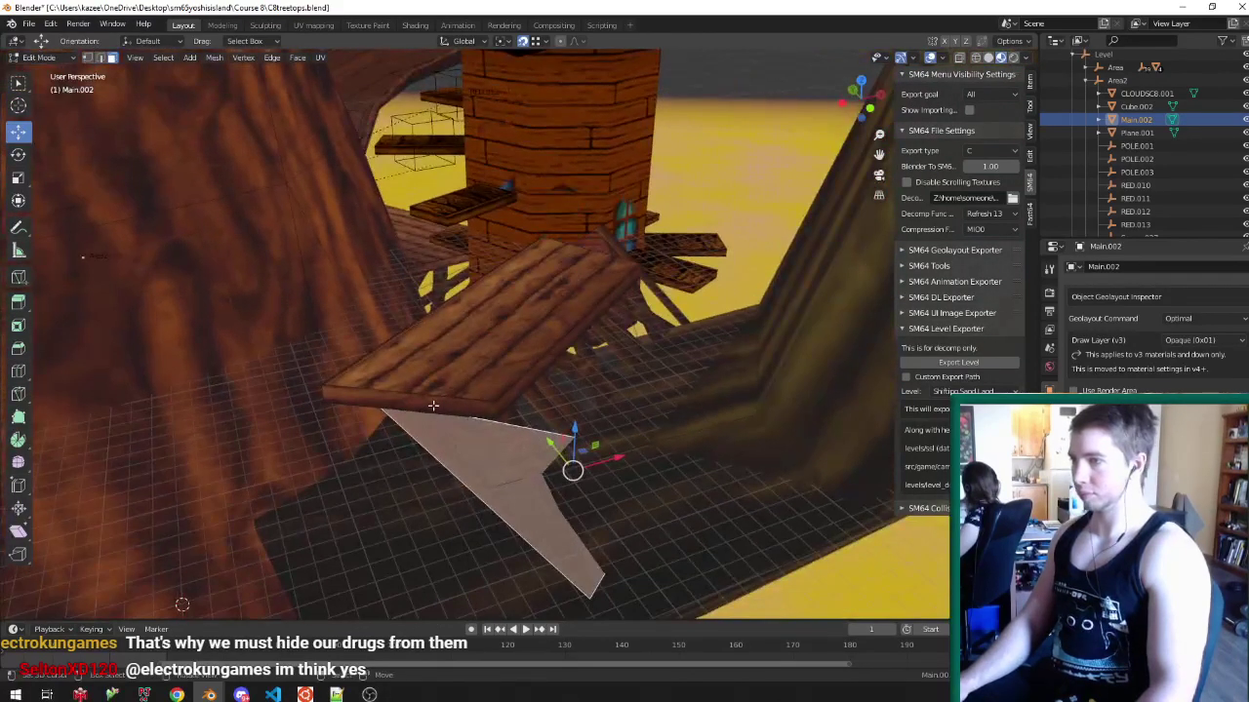
middle_click_drag(549, 376, 367, 361)
middle_click_drag(571, 362, 567, 414)
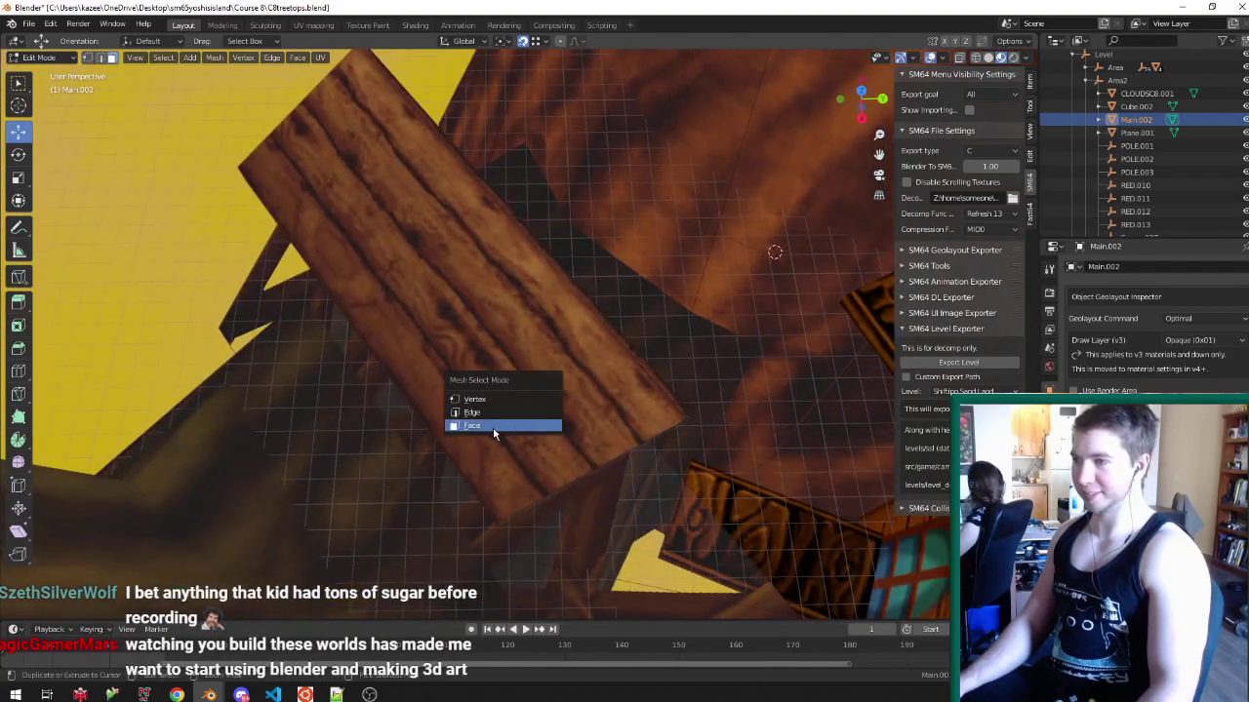
left_click(472, 416)
middle_click_drag(472, 416, 577, 461)
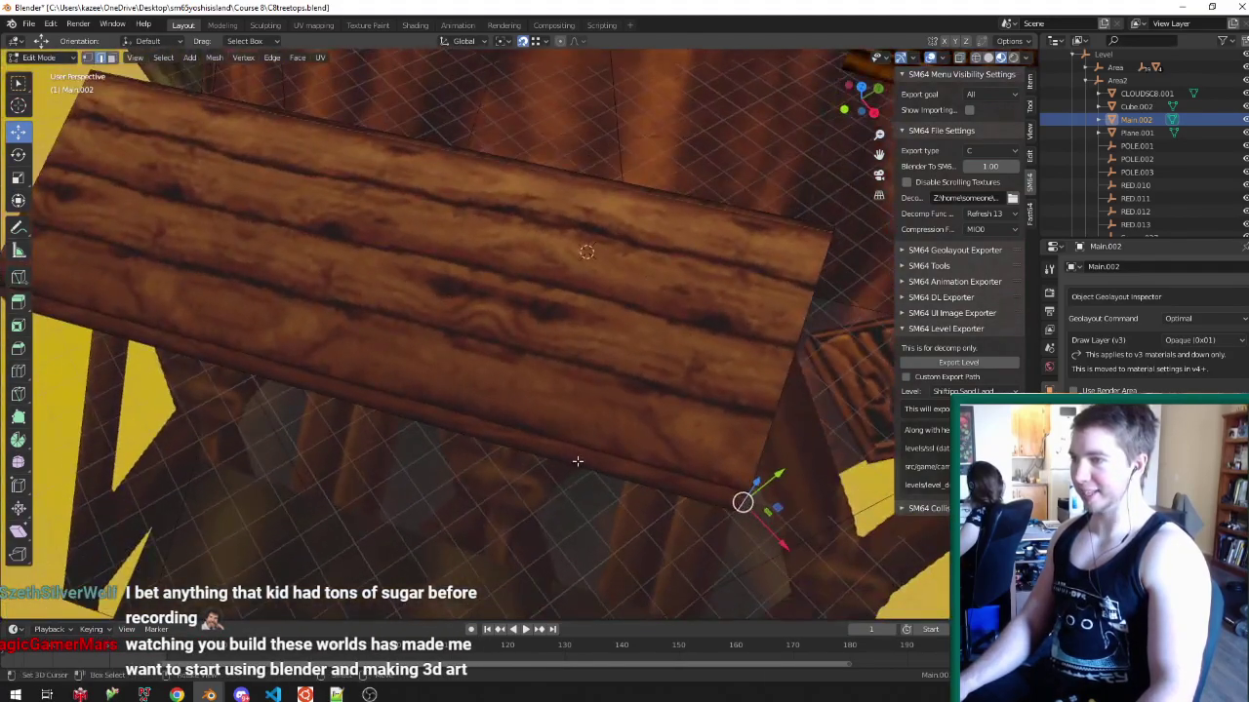
left_click(539, 457)
middle_click_drag(539, 457, 612, 392)
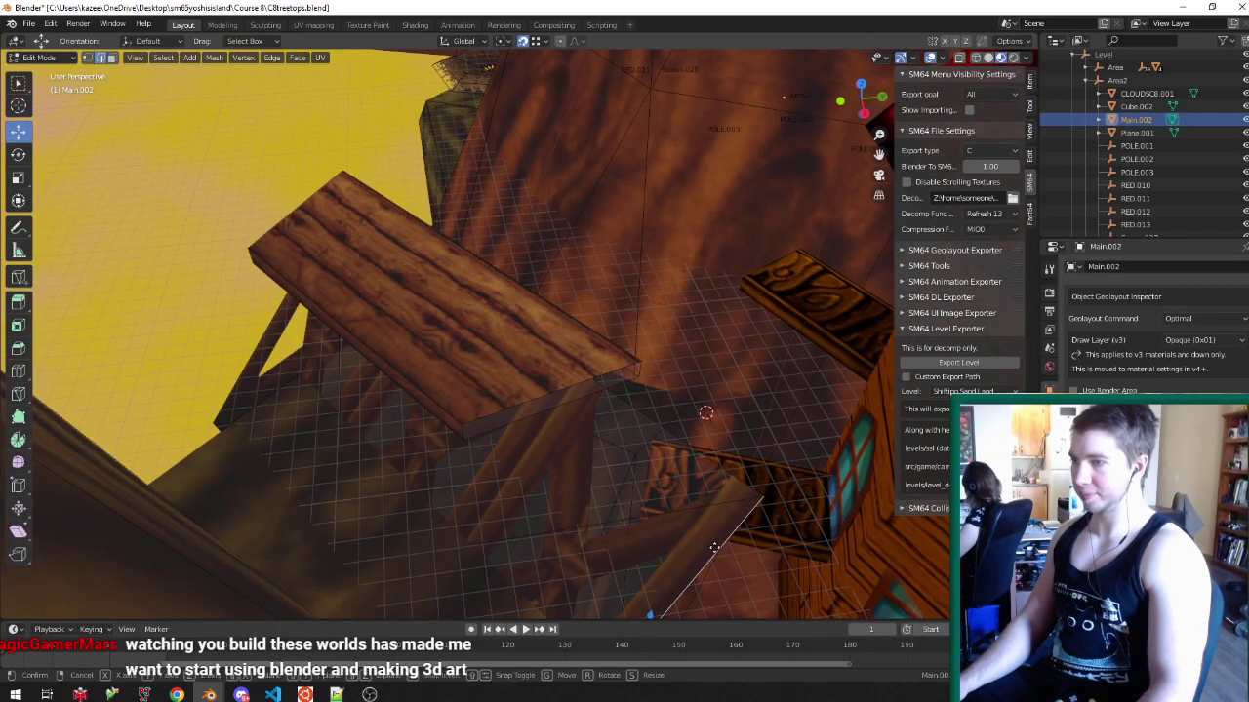
- Turn off snapping and try edge-sliding the support face's outer edge under the plank
middle_click_drag(416, 377, 339, 306)
scroll(416, 334, "up", 3)
key("shift+Tab")
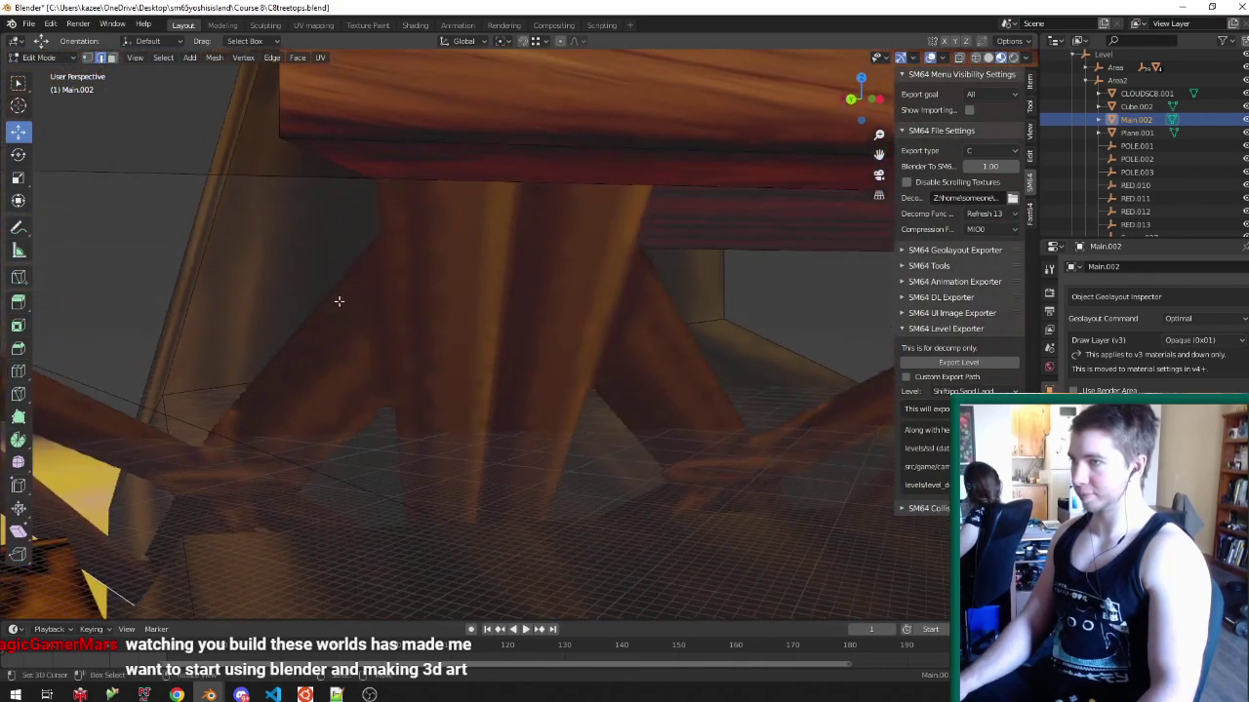
key("g")
key("g")
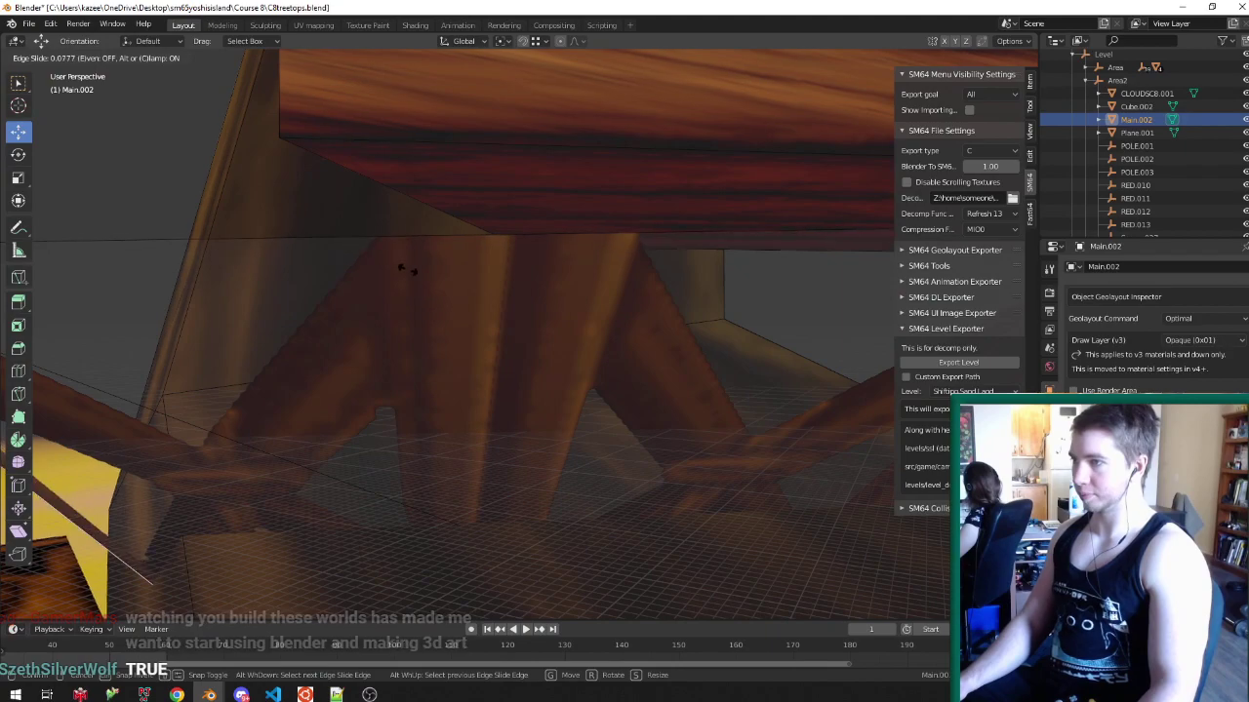
mouse_move(400, 166)
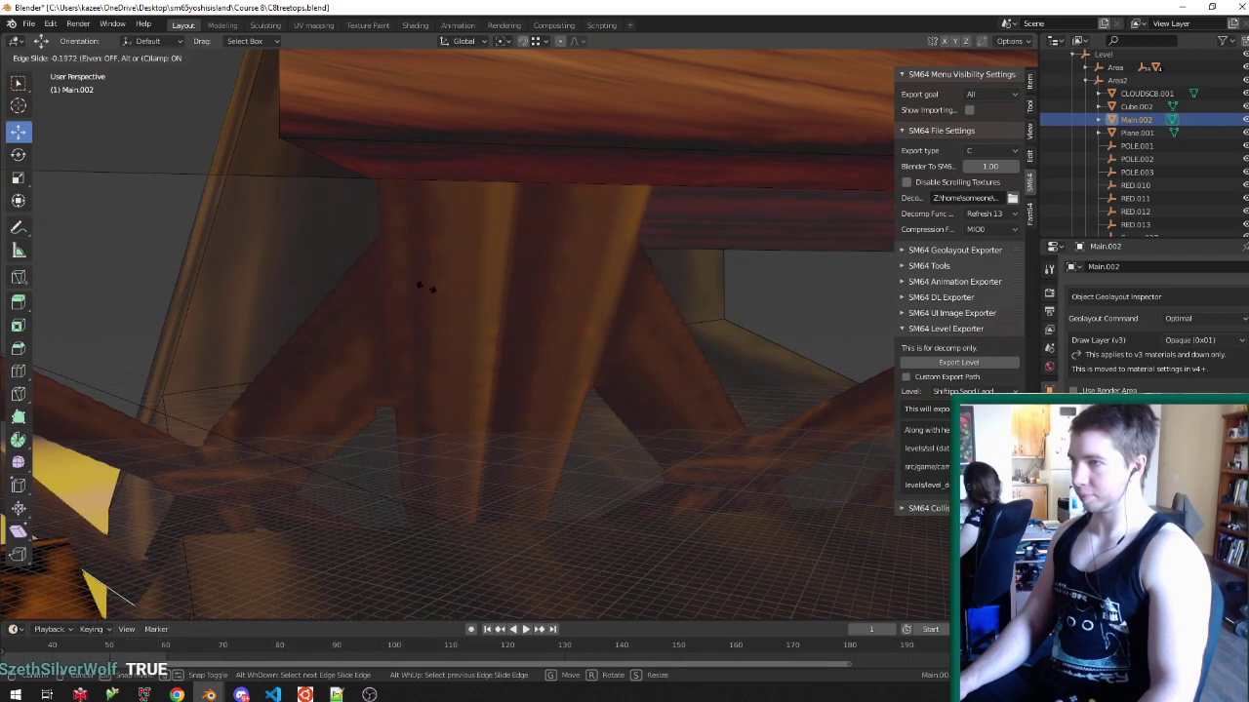
left_click(632, 78)
- Set the transform orientation to Normal for the support face's outer edge
scroll(387, 488, "down", 4)
middle_click_drag(403, 432, 257, 403)
key("alt+space")
left_click(356, 456)
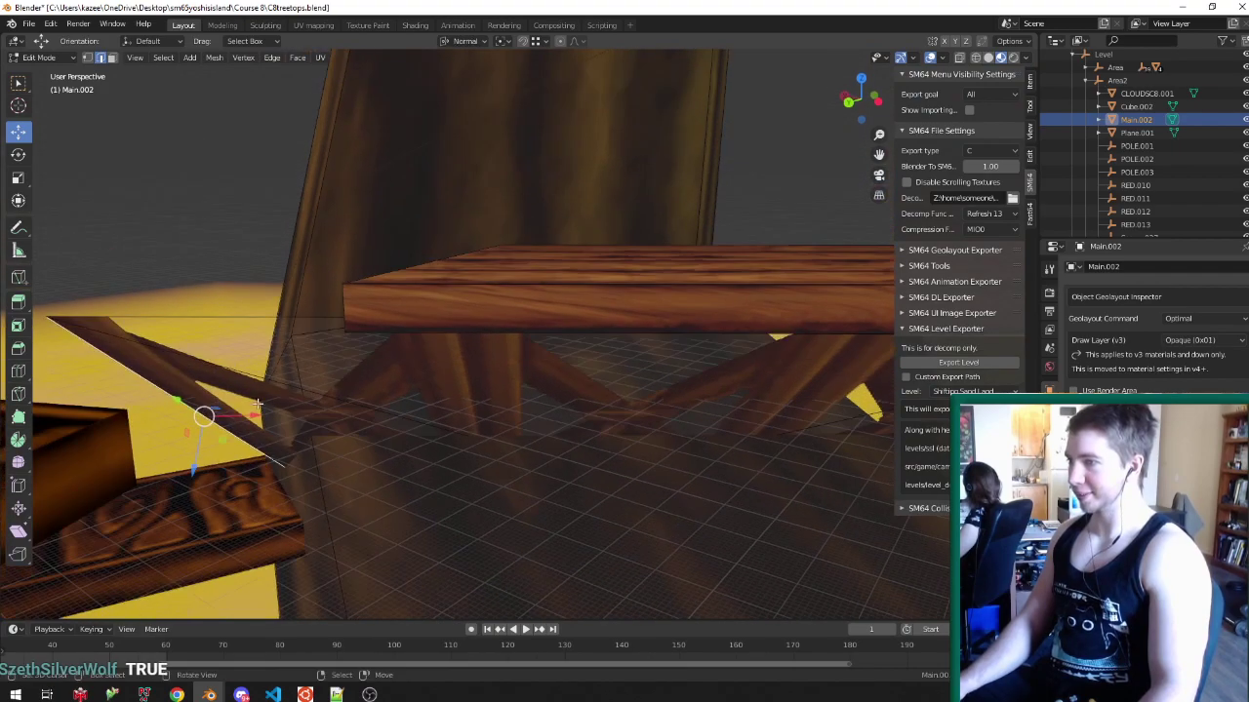
- Try moving the support face's outer edge 643.25 m along its normal X axis, and undo it
left_click_drag(254, 413, 455, 376)
middle_click_drag(457, 368, 474, 321)
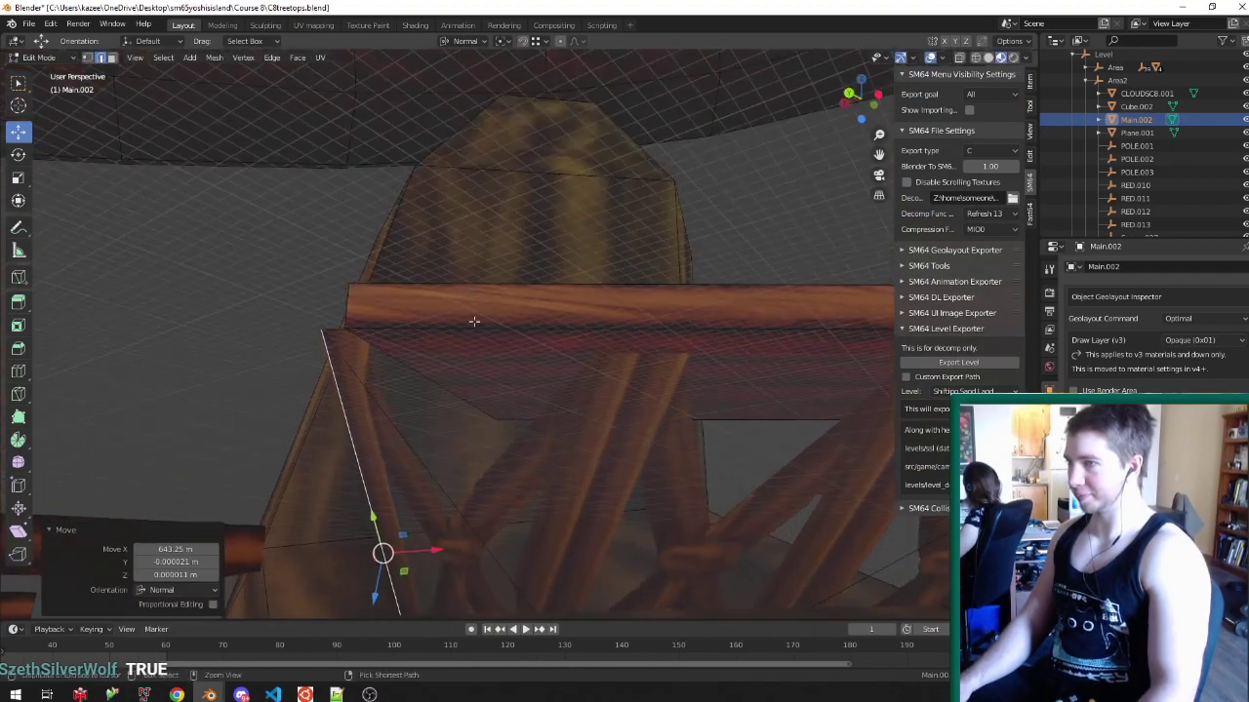
key("ctrl+z")
- Pull the support face's outer edge back along its normal X axis to the plank's hut end and change the snapping element
scroll(396, 386, "up", 2)
middle_click_drag(394, 387, 316, 449)
middle_click_drag(385, 400, 386, 410)
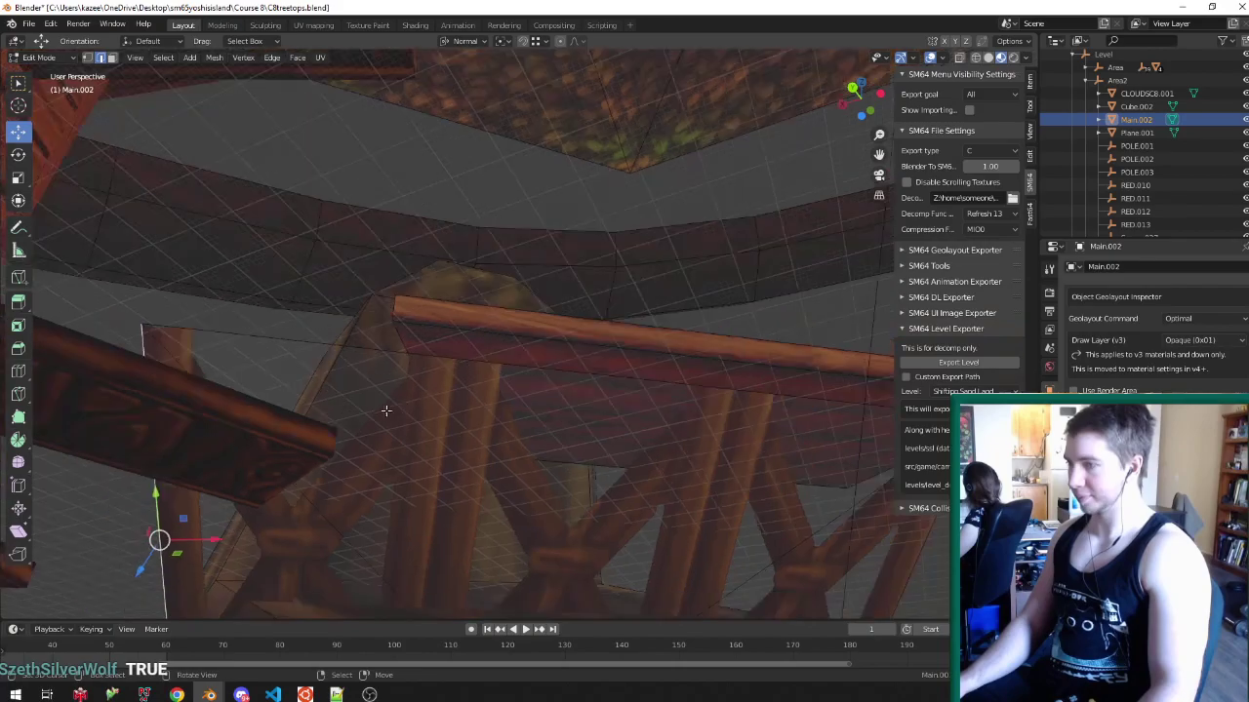
middle_click_drag(214, 537, 503, 435)
key("ctrl+shift+Tab")
left_click(516, 444)
scroll(627, 400, "up", 4)
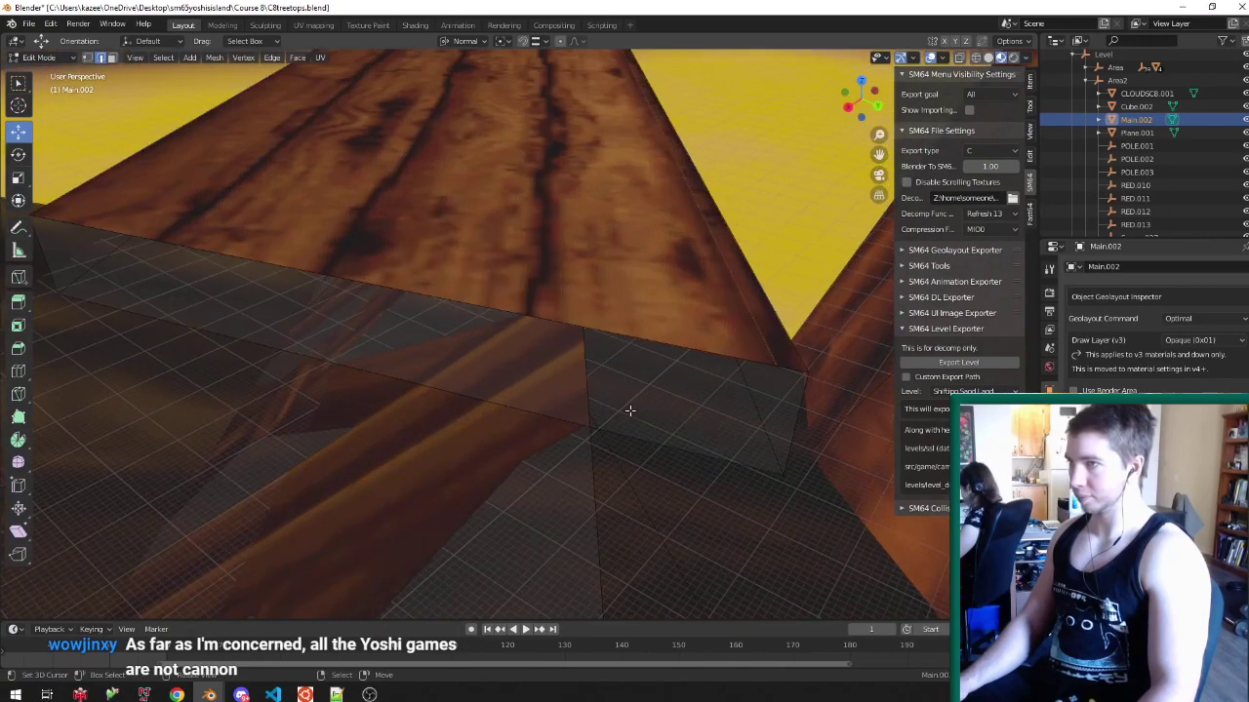
- Turn on snapping, switch to face select and select the connected support faces beneath the plank's hut end
key("shift+Tab")
scroll(585, 427, "up", 1)
right_click_drag(588, 474, 582, 457)
scroll(581, 456, "down", 2)
key("ctrl+Tab")
left_click(487, 512)
middle_click_drag(489, 511, 532, 463)
scroll(488, 478, "down", 2)
right_click(410, 493)
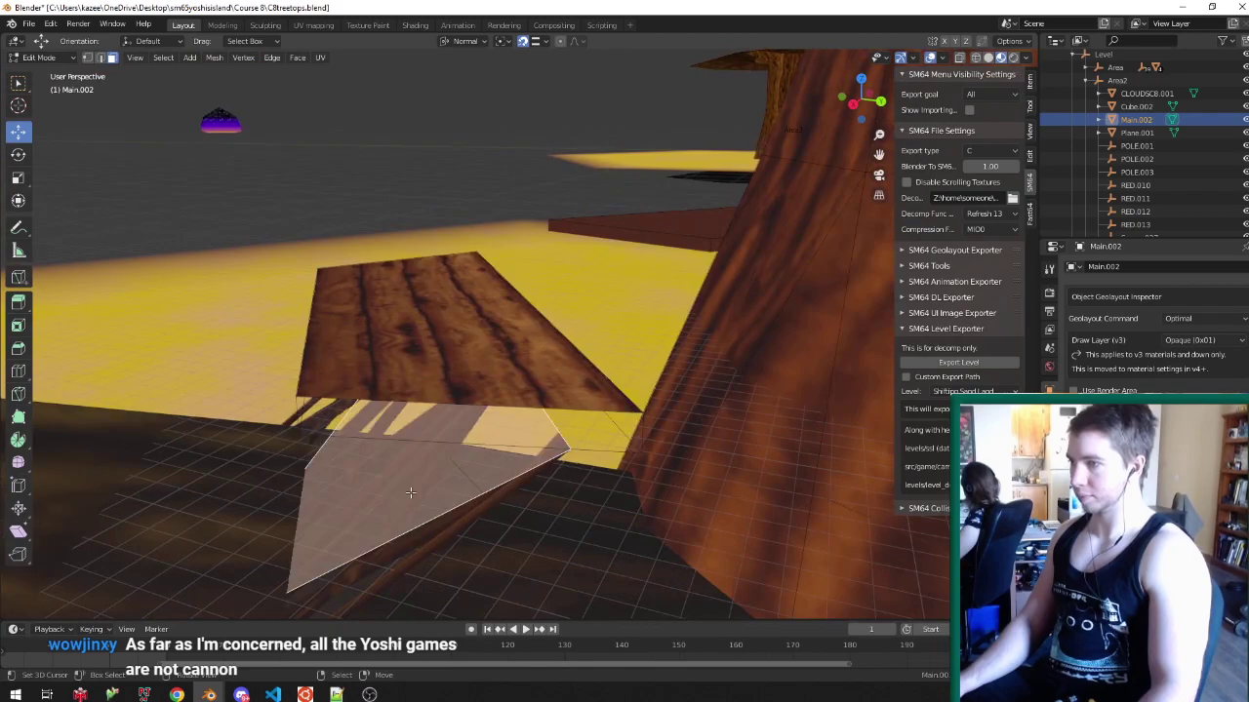
middle_click_drag(430, 506, 468, 504)
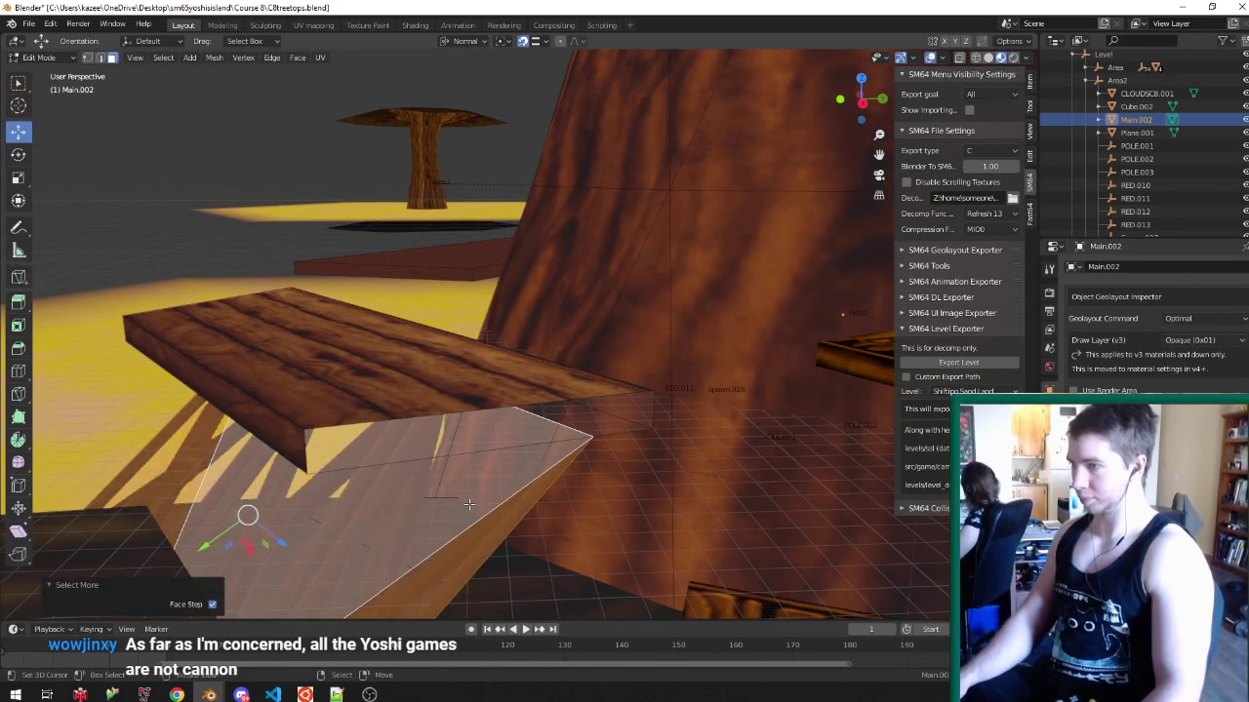
- In the UV mapping workspace, place the 2D cursor on the support UVs' upper corner, select them all and pivot around the cursor
left_click(313, 24)
scroll(226, 384, "down", 5)
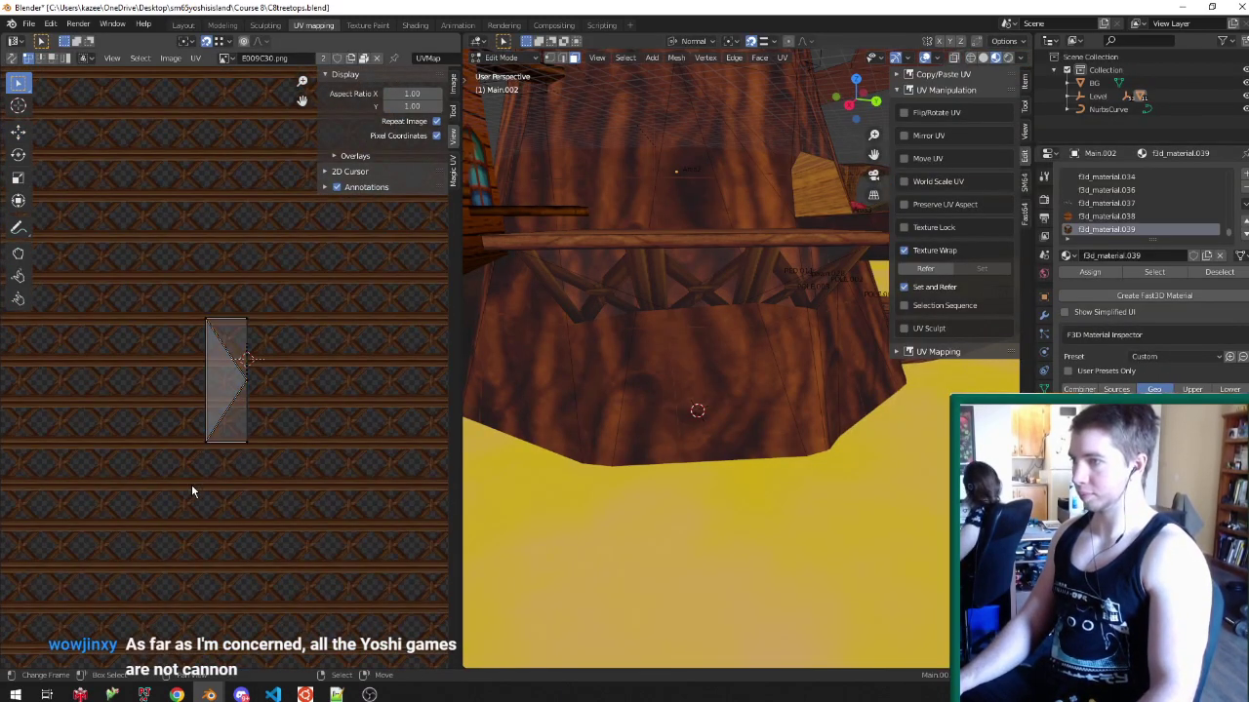
left_click(275, 387)
key("a")
key("period")
left_click(359, 406)
- Scale the support faces' UVs by 0.667 along Y, return to the Layout workspace and save the file
key("s")
key("y")
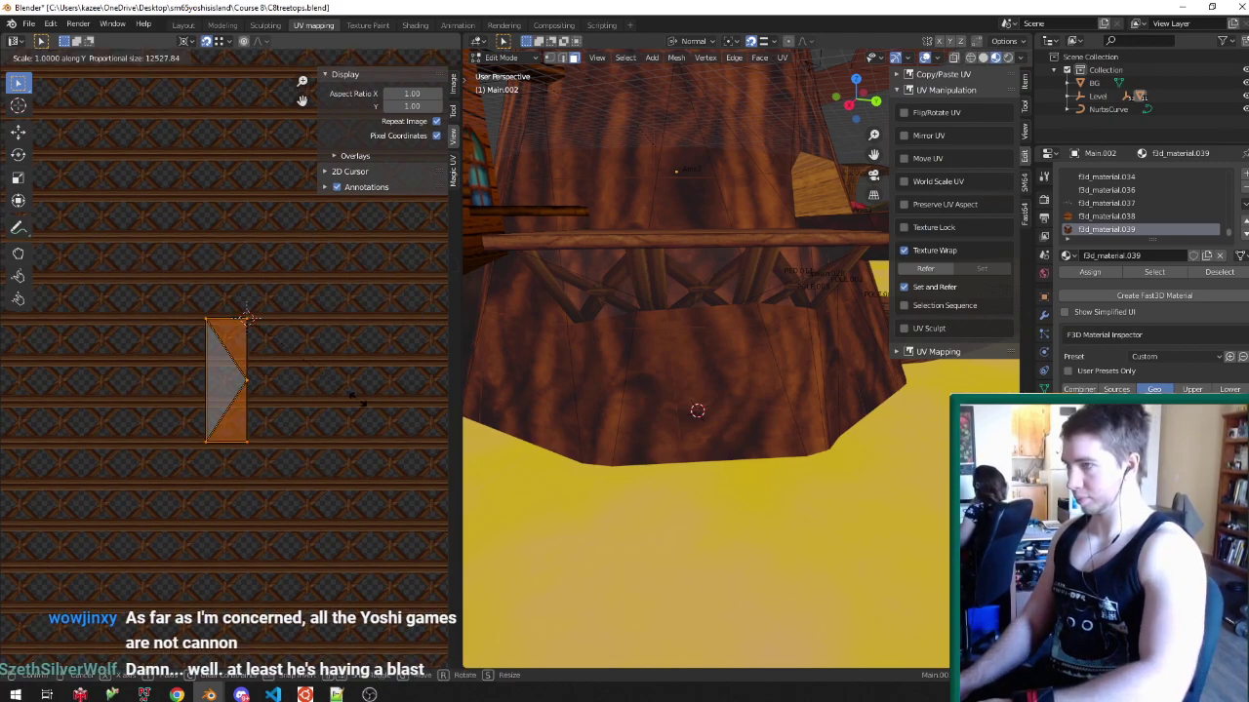
type(".6666666")
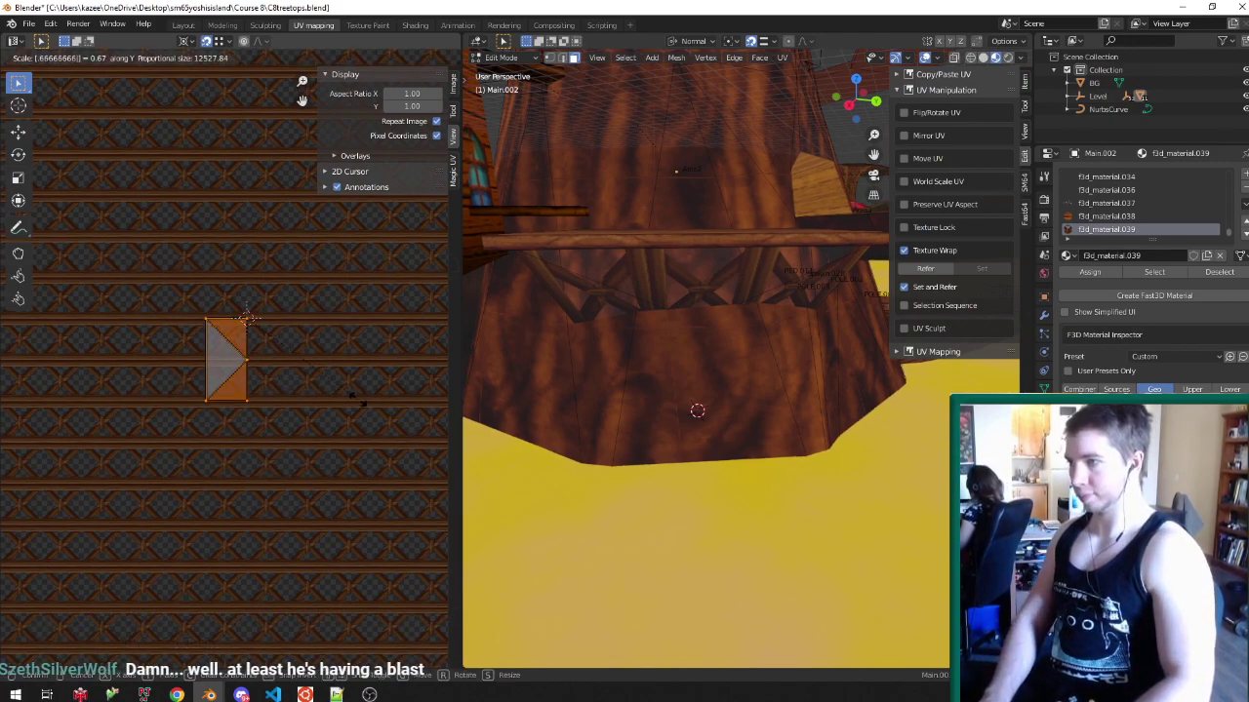
type("6666")
key("Return")
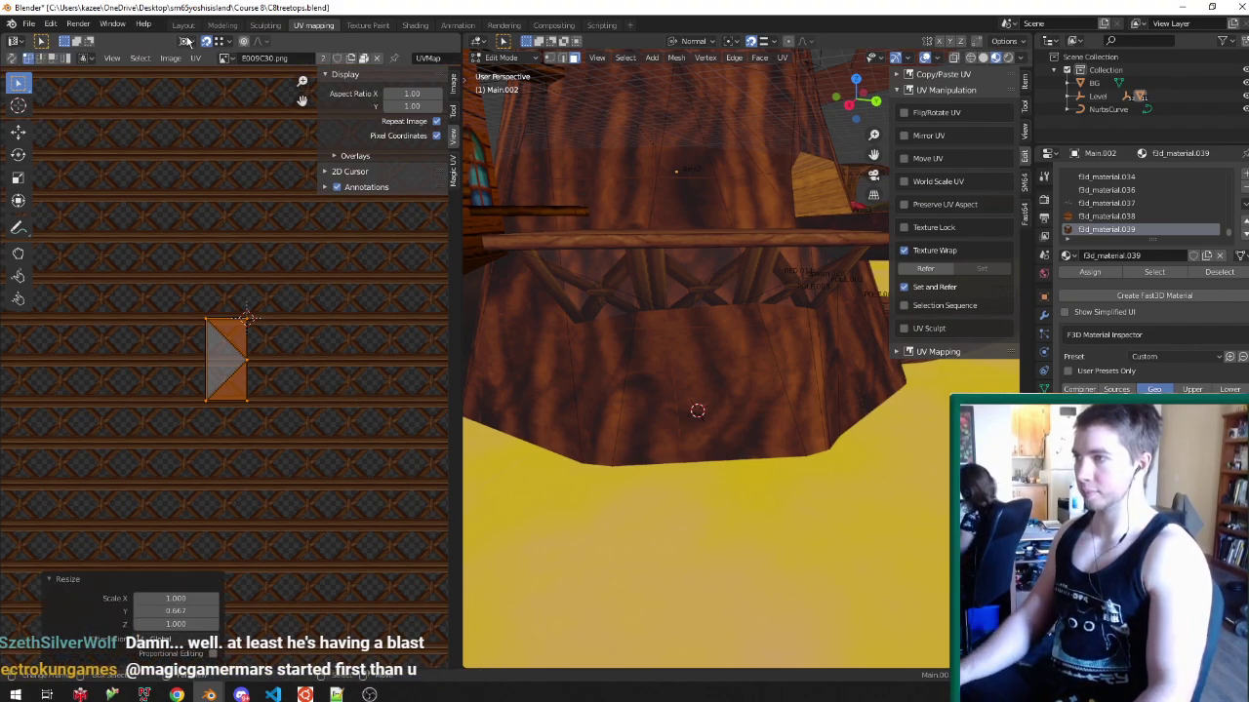
left_click(184, 25)
middle_click_drag(410, 220, 513, 320)
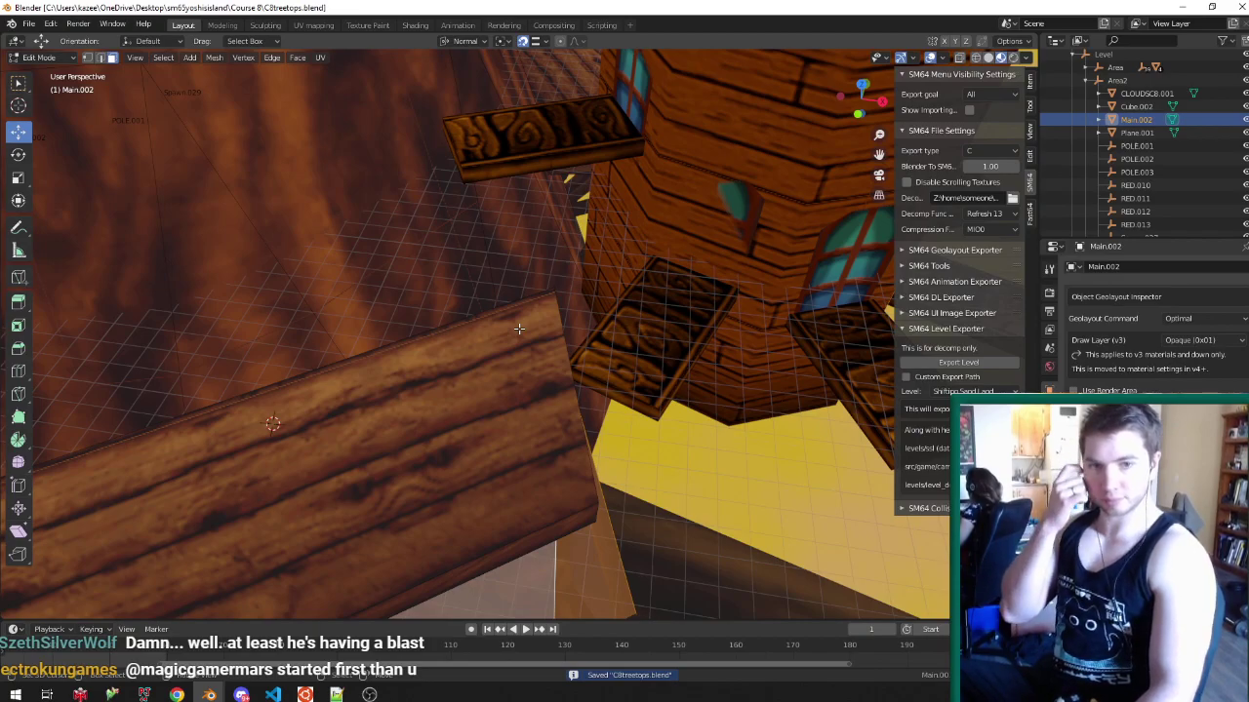
- Try to duplicate the linked plank and supports, scaling the copy by -1 along its normal X axis and flipping its normals
middle_click_drag(502, 344, 372, 341)
key("ctrl+Tab")
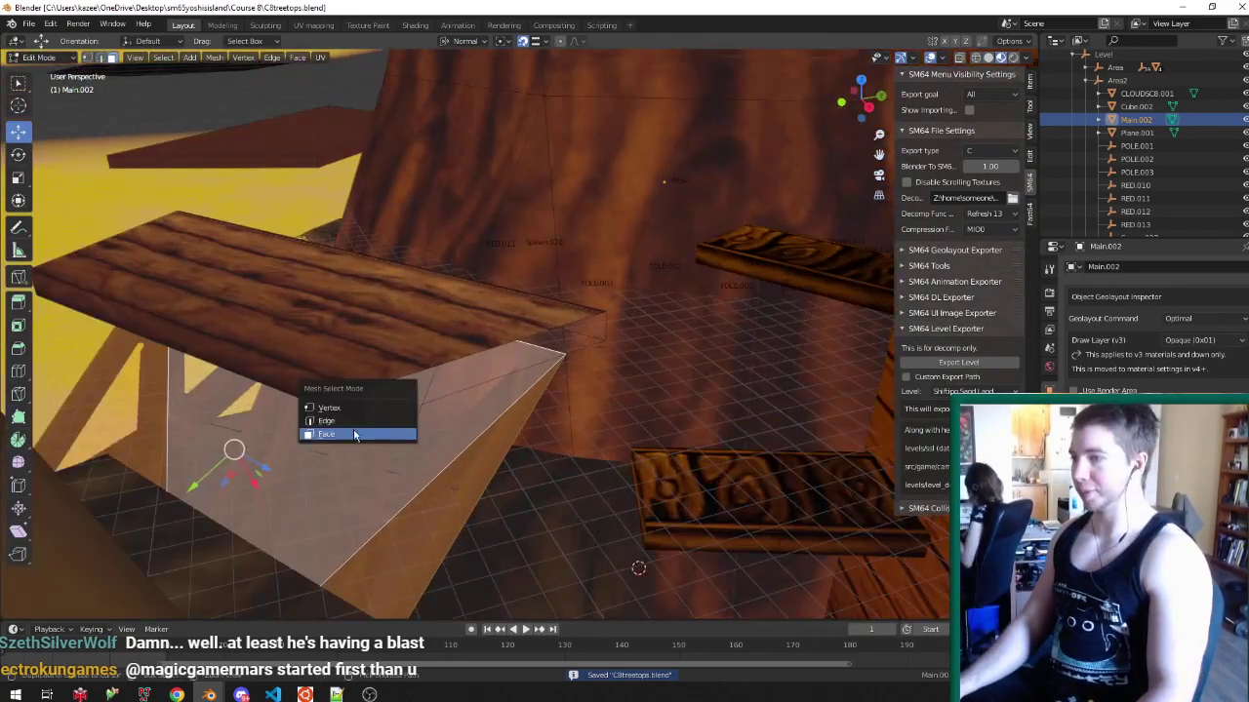
left_click(357, 421)
middle_click_drag(357, 420, 378, 402)
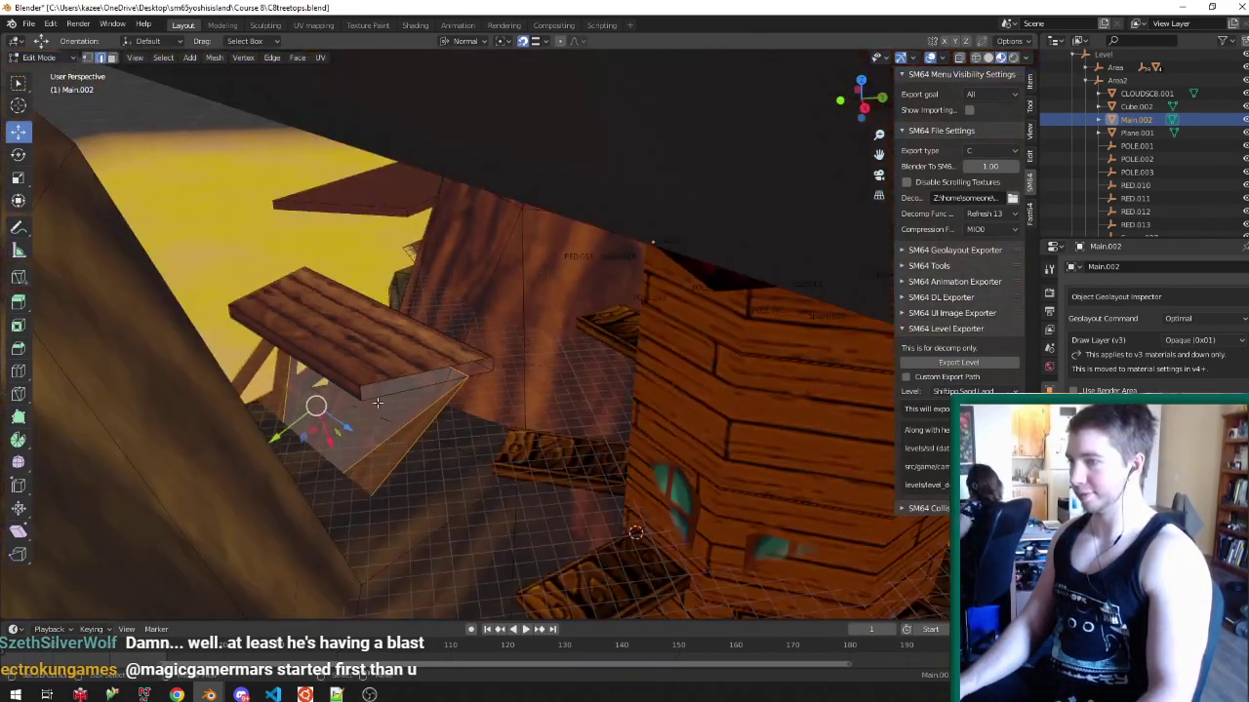
left_click(332, 443)
key("ctrl+l")
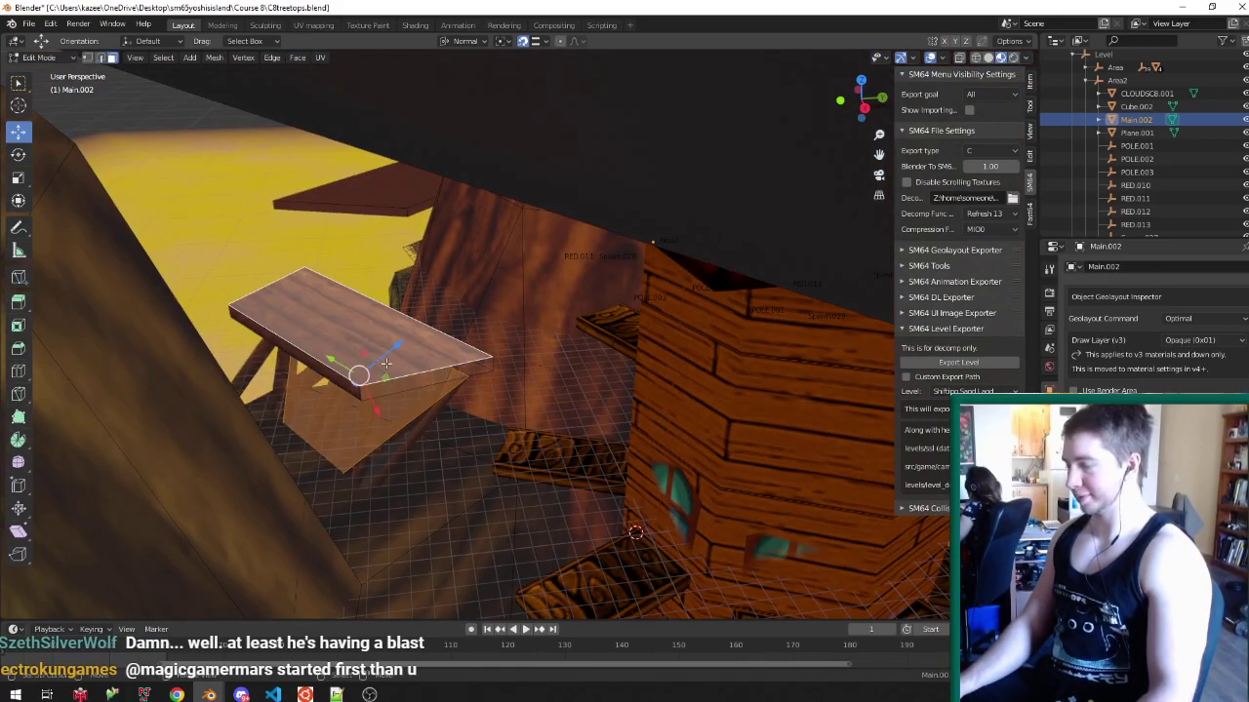
type("s")
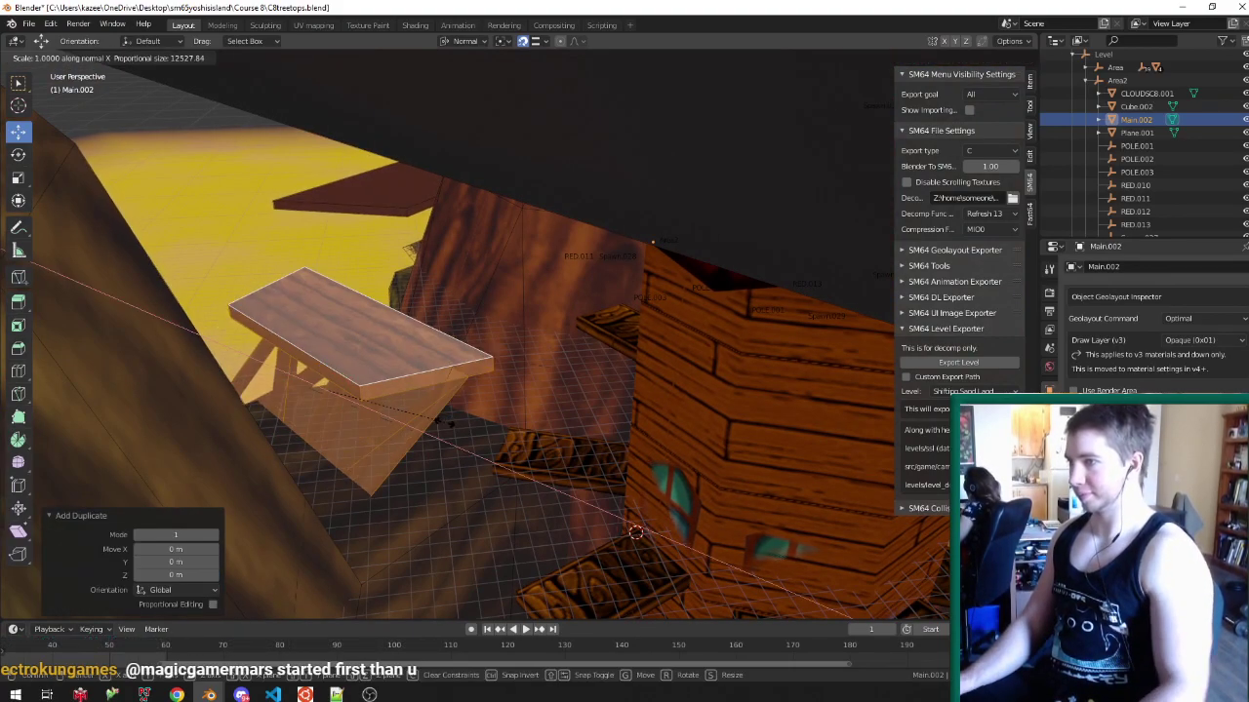
type("x-1")
key("Return")
key("F3")
type("flip n")
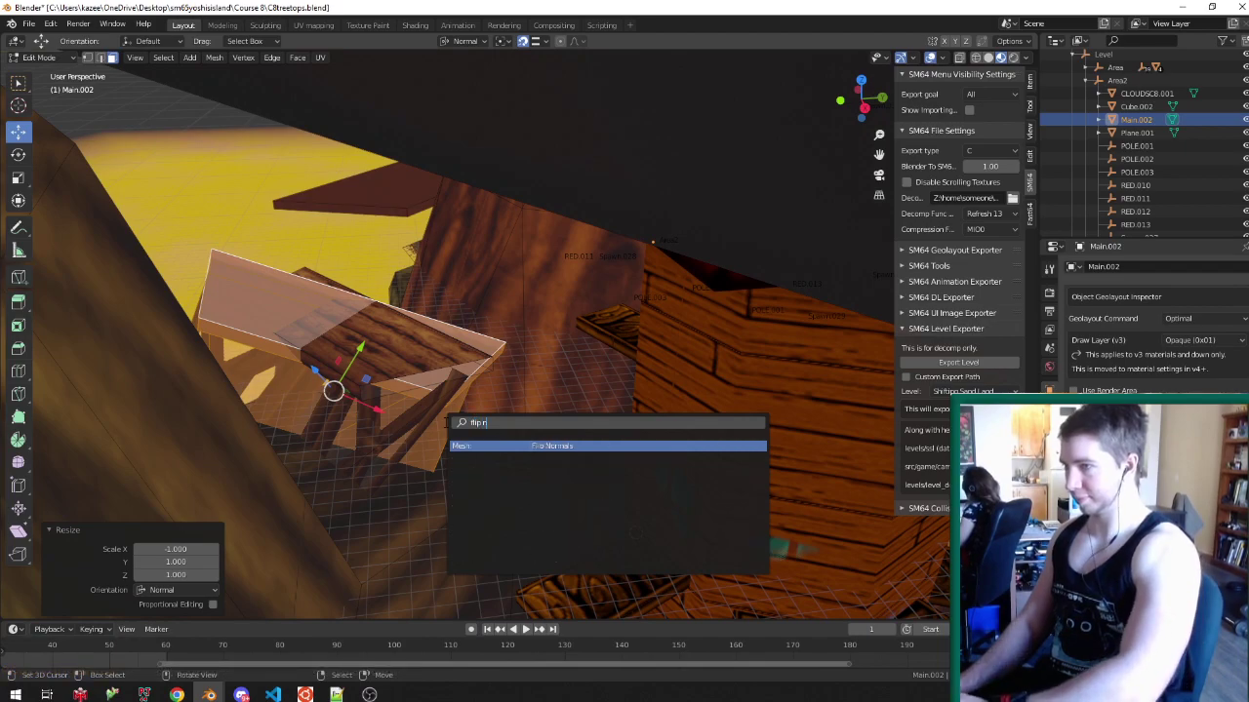
key("Return")
- Switch to global orientation and try mirroring the plank copy with a -1 scale along X and flipped normals
key("alt+space")
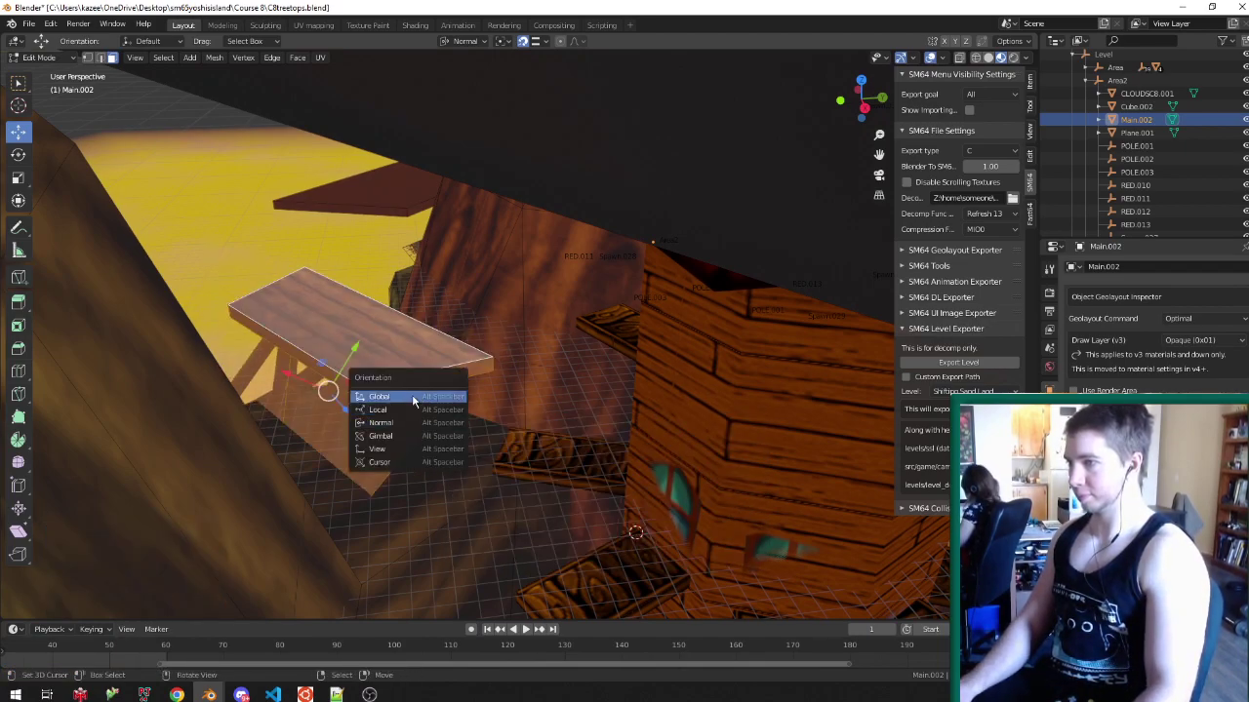
left_click(413, 397)
type("sx-1")
key("Return")
key("F3")
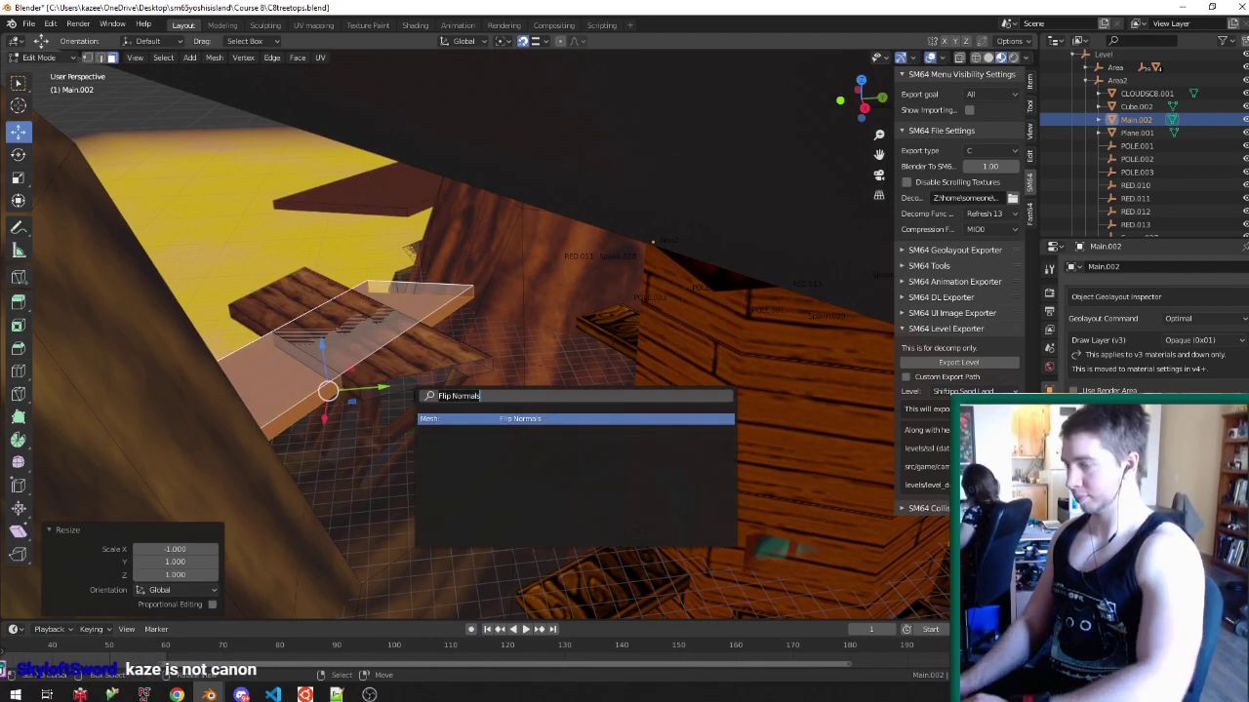
type("flip n")
key("Return")
- Try to rotate the mirrored plank copy 52° around Z and shift it horizontally, then undo the duplicate
key("r")
key("z")
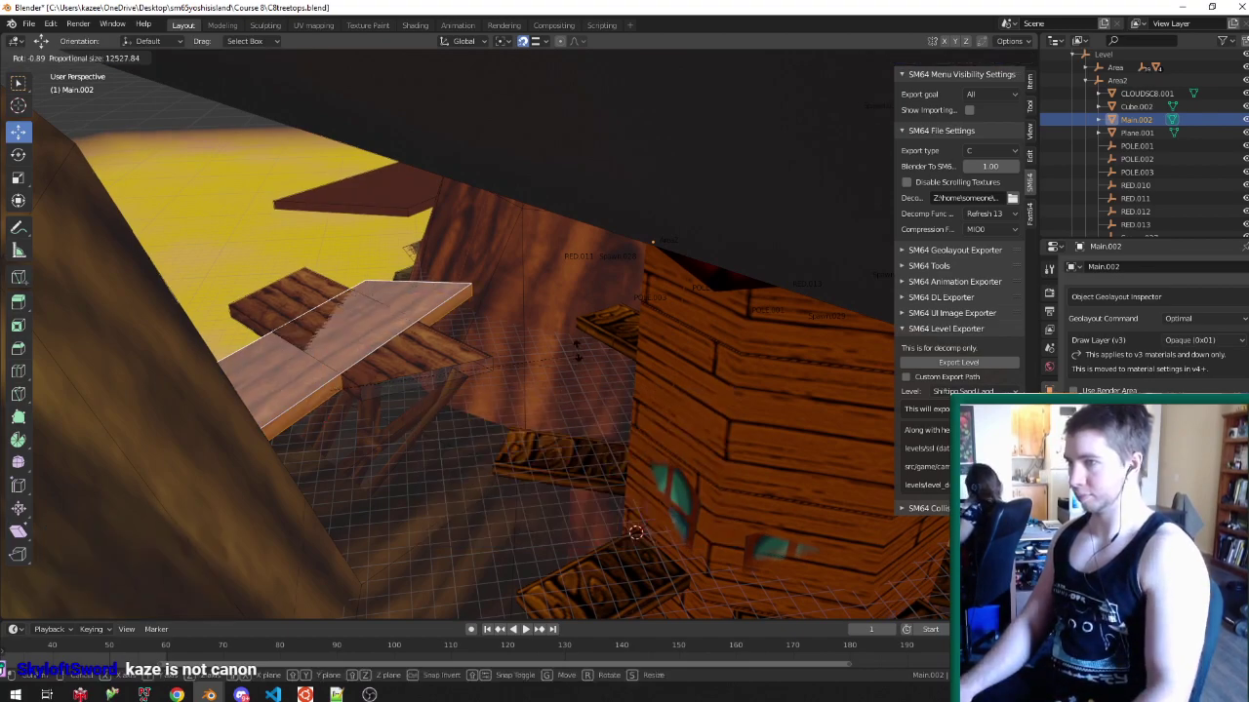
left_click(401, 266)
key("ctrl+z")
key("ctrl+z")
key("ctrl+z")
key("ctrl+z")
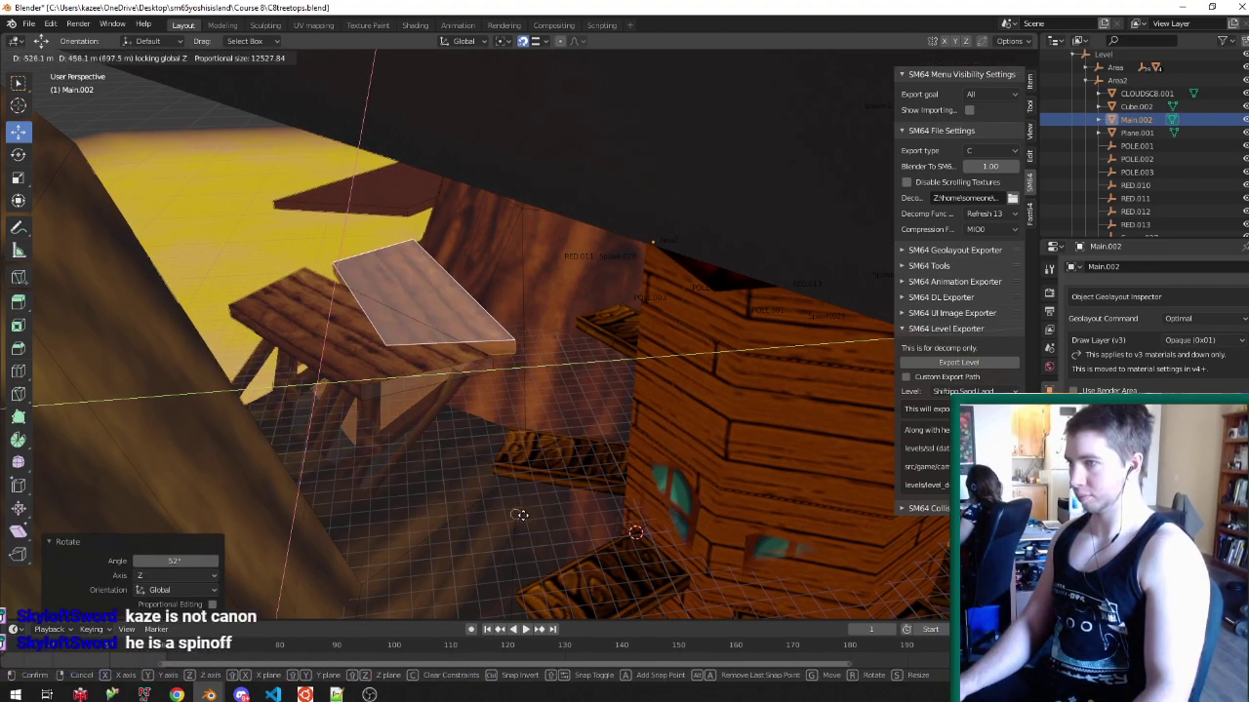
middle_click_drag(420, 415, 414, 517)
left_click(362, 353)
key("ctrl+l")
scroll(424, 340, "up", 6)
middle_click_drag(424, 341, 451, 315)
key("shift+a")
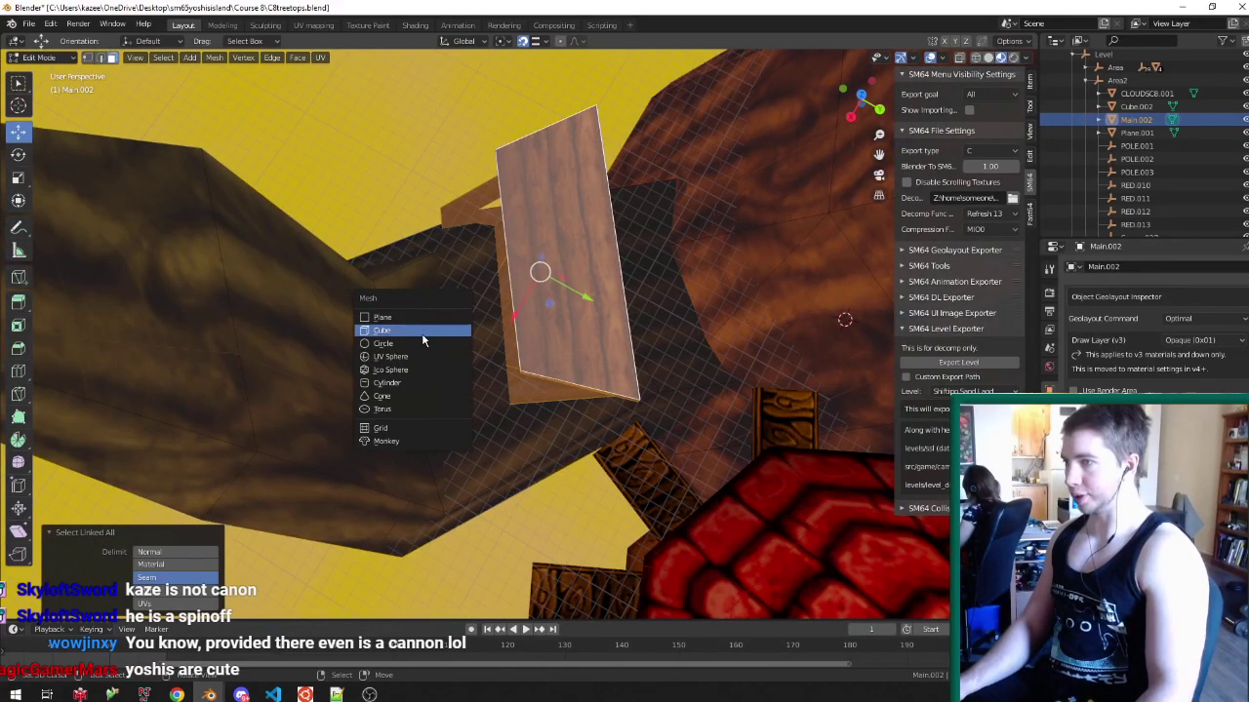
left_click(418, 342)
scroll(273, 396, "down", 4)
key("ctrl+z")
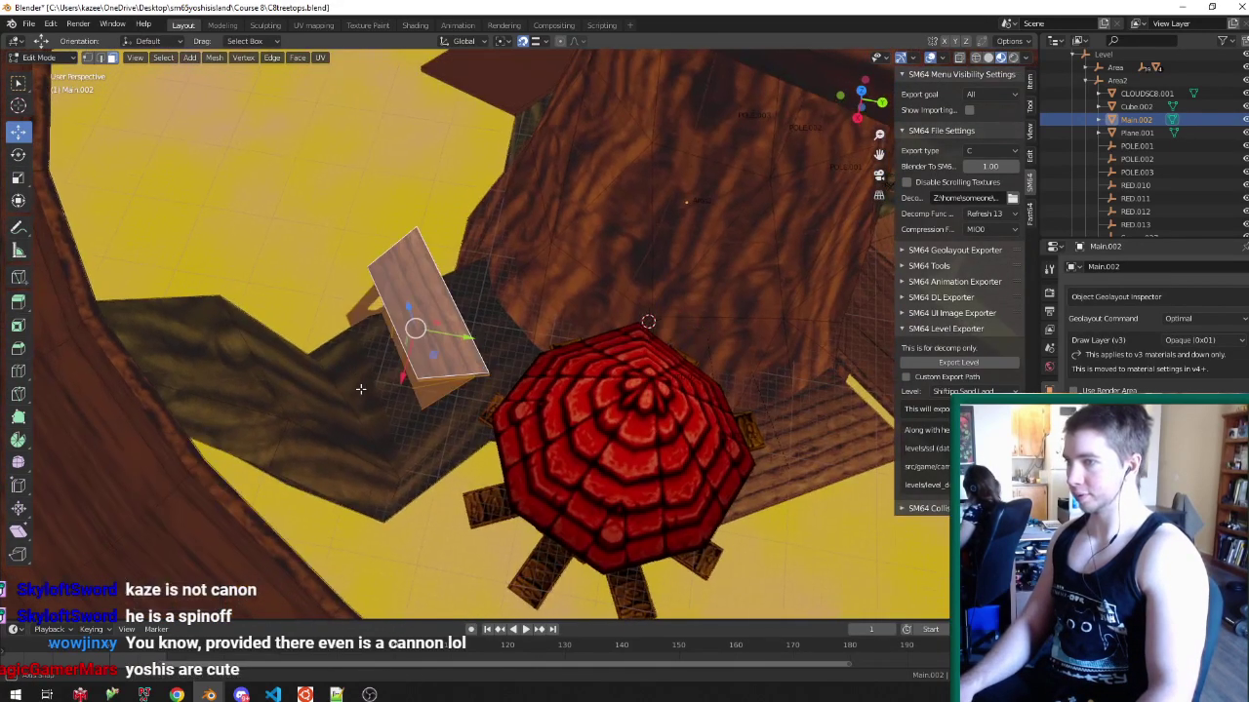
- Place the 3D cursor on the branch, add an 8-vertex circle with 1000 m radius there, scale it up and fill it
middle_click_drag(362, 390, 308, 374)
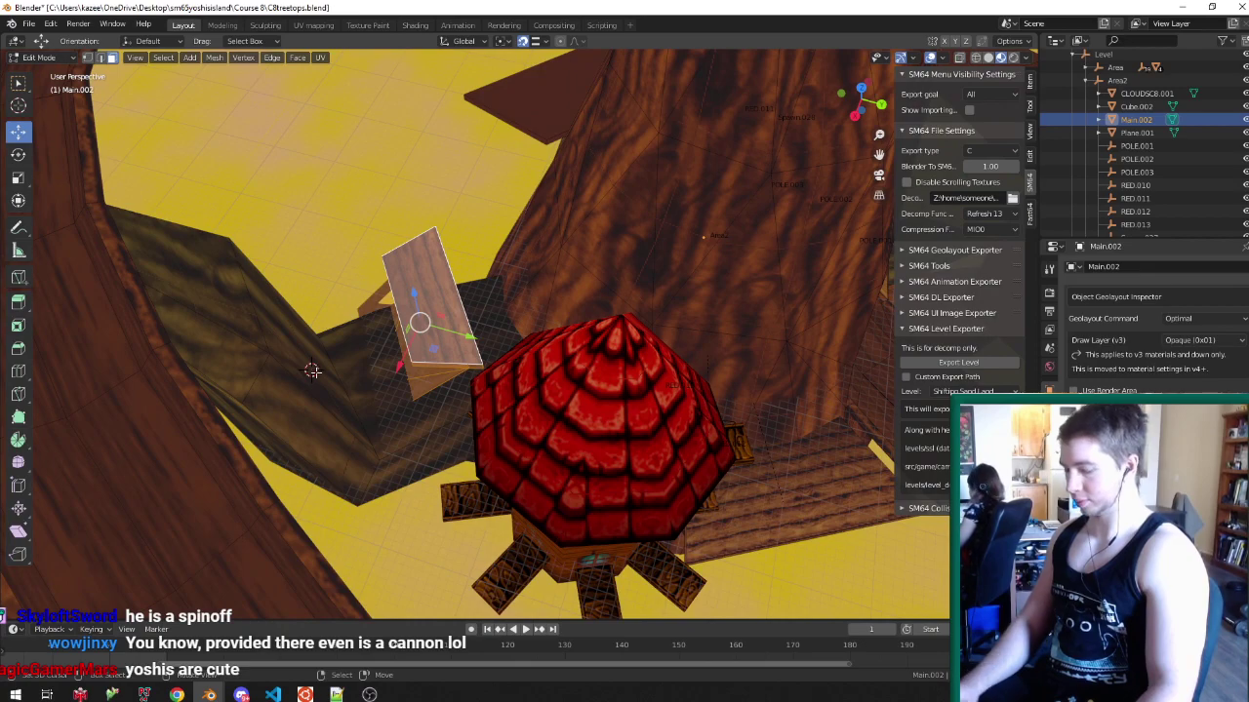
key("shift+a")
left_click(376, 357)
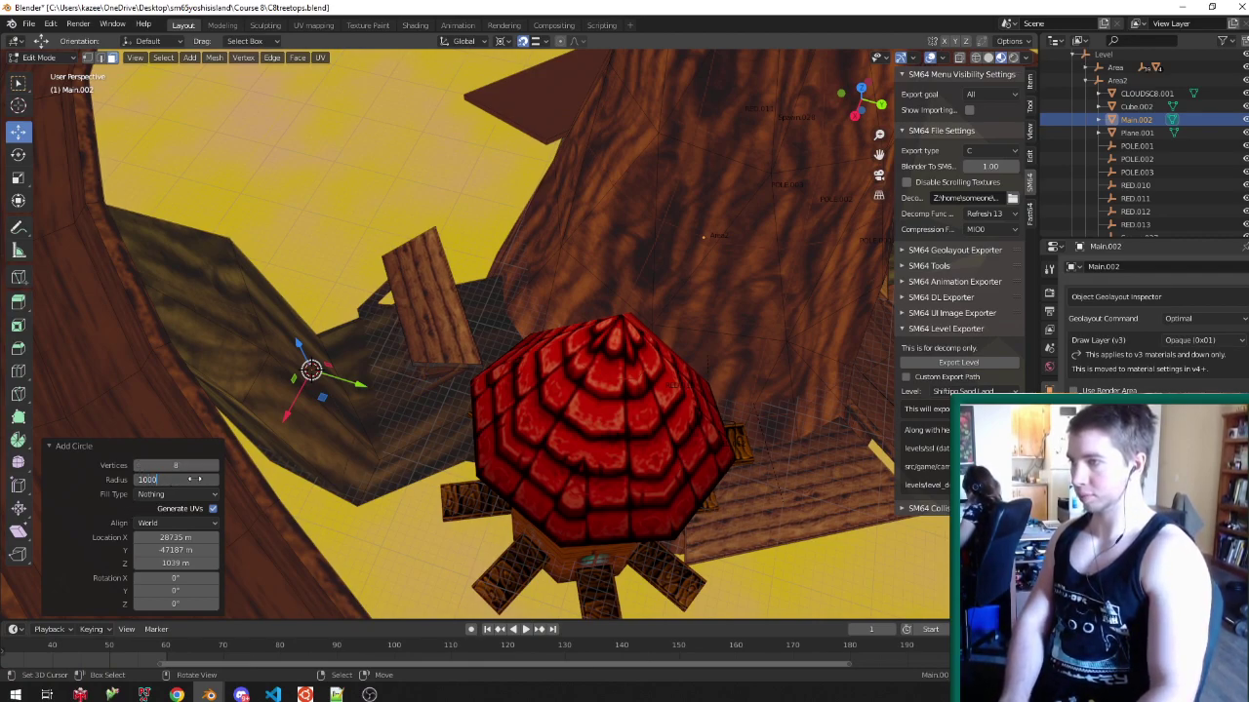
key("s")
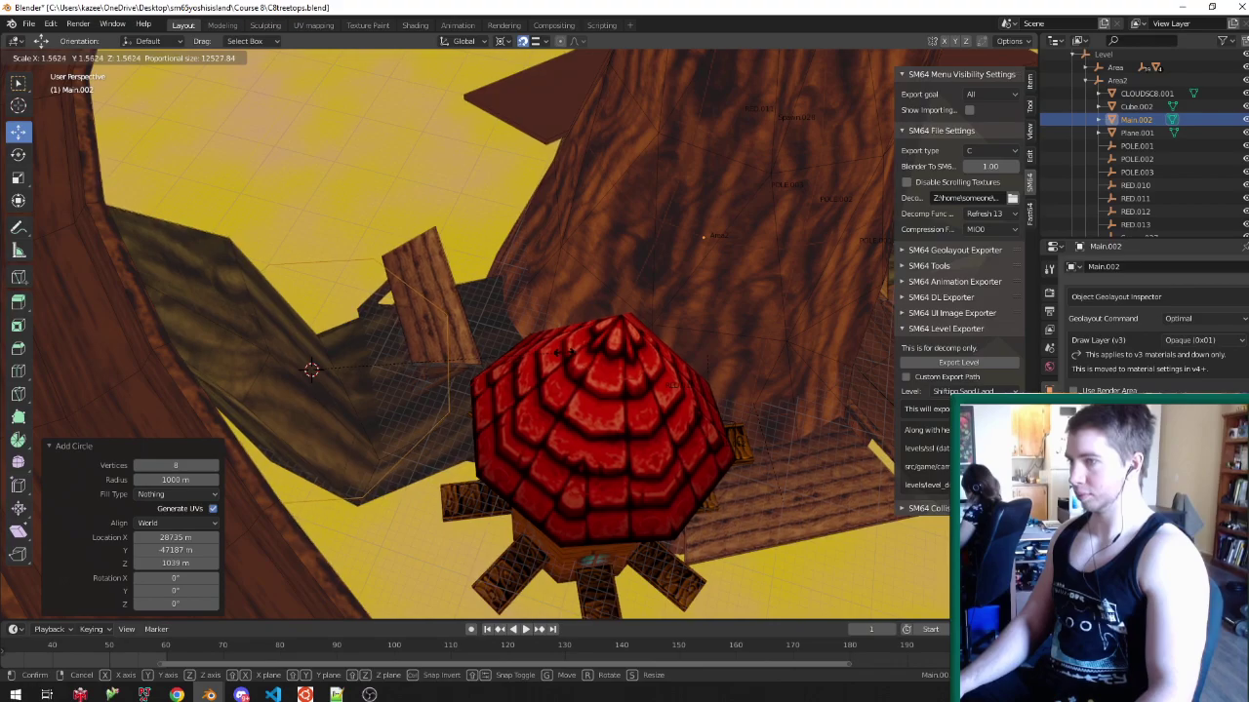
left_click(548, 356)
- Lower the octagonal disc along Z by 850.41 m so it sits around the branch's lower part
middle_click_drag(547, 353, 322, 331)
scroll(406, 299, "up", 1)
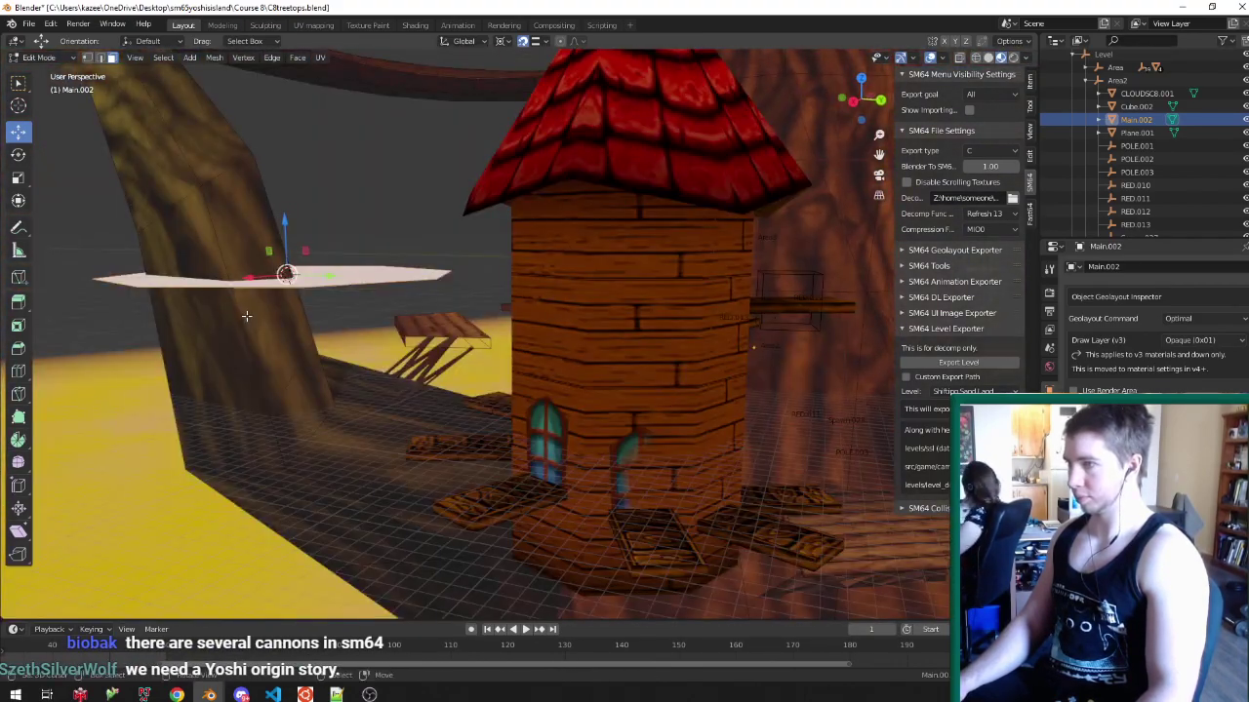
key("g")
key("z")
left_click(256, 451)
- Scale the octagonal disc by 1.113 and rotate it 6.4° around Z
middle_click_drag(257, 451, 604, 422)
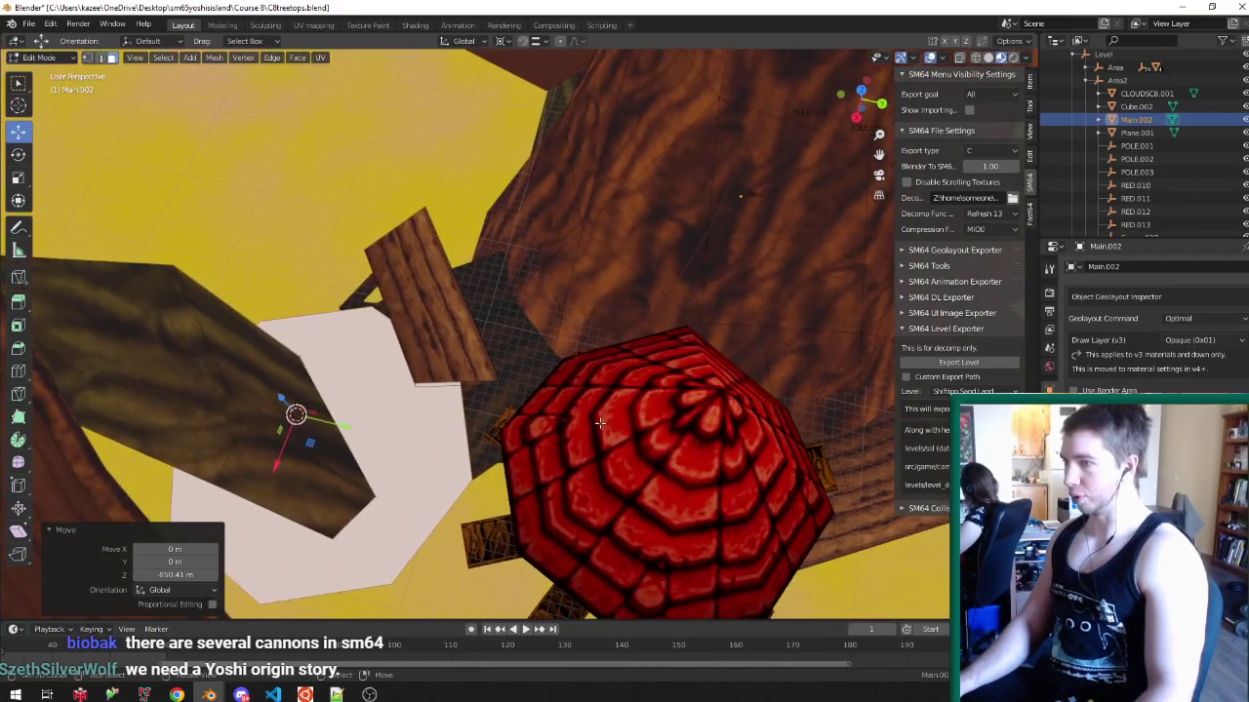
key("s")
left_click(633, 430)
key("r")
key("z")
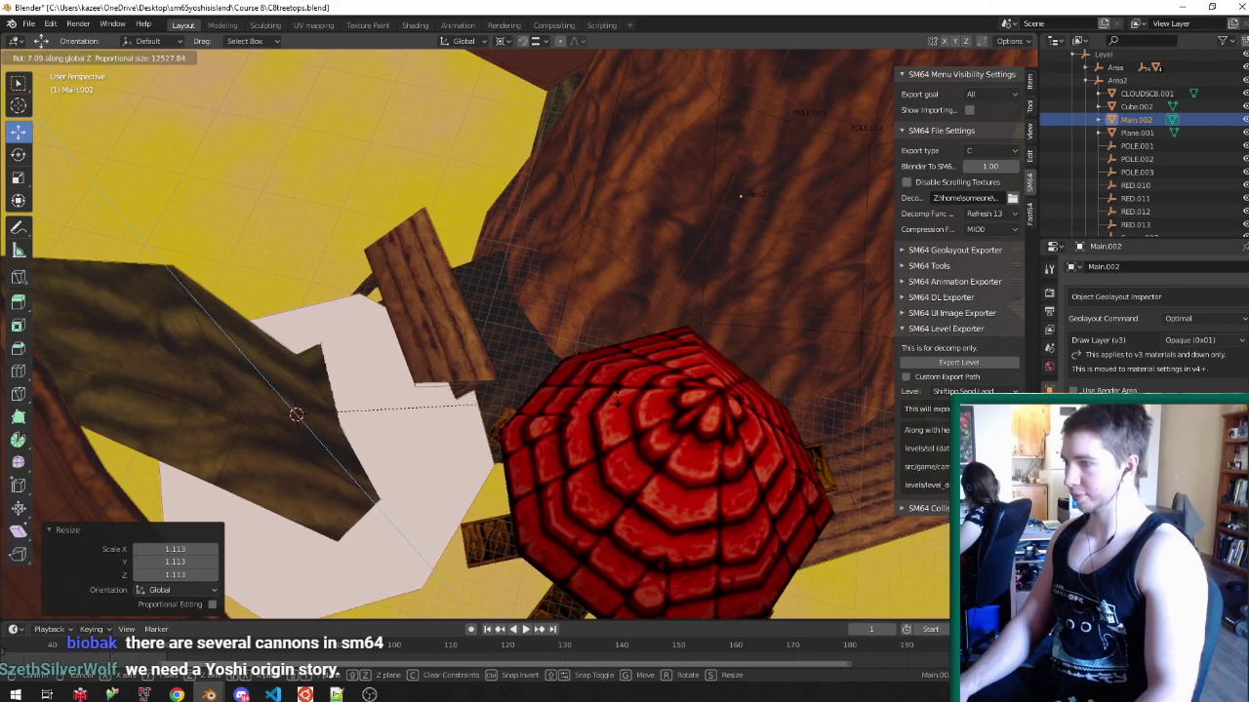
left_click(476, 402)
- Lower the octagonal disc further along Z and scale it by 1.119
middle_click_drag(477, 402, 429, 326)
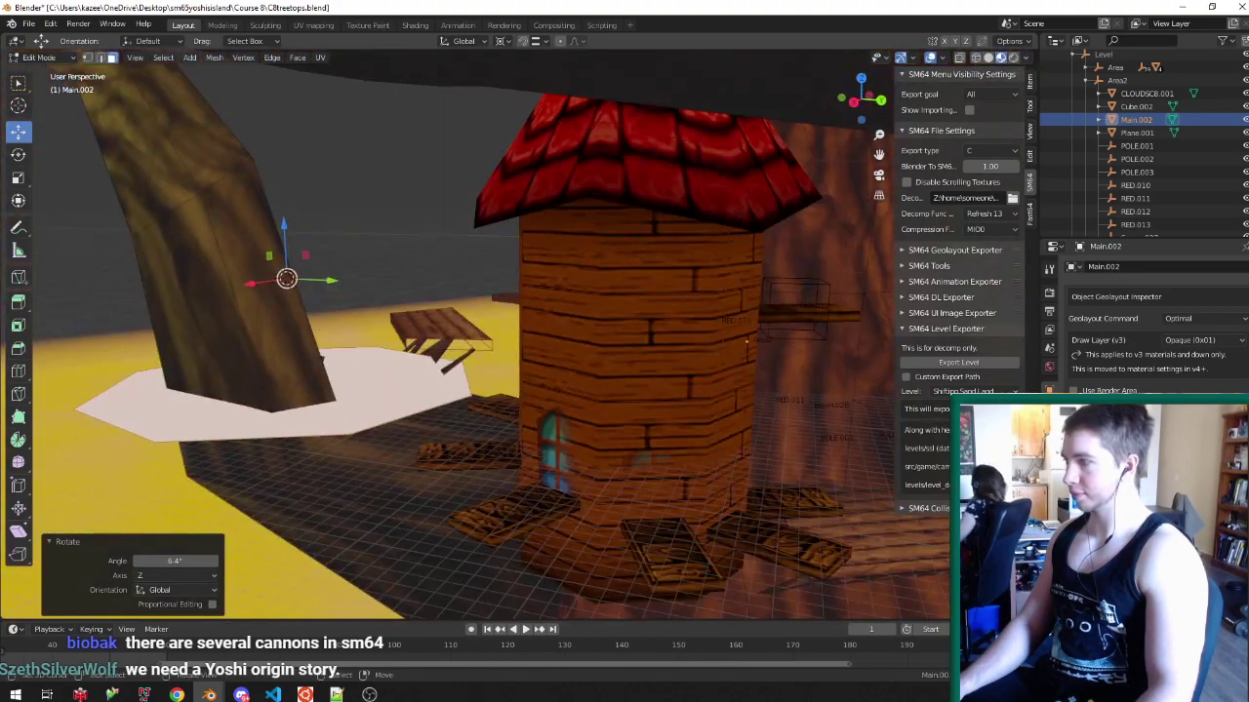
scroll(539, 398, "up", 3)
middle_click_drag(539, 398, 477, 325)
key("g")
key("z")
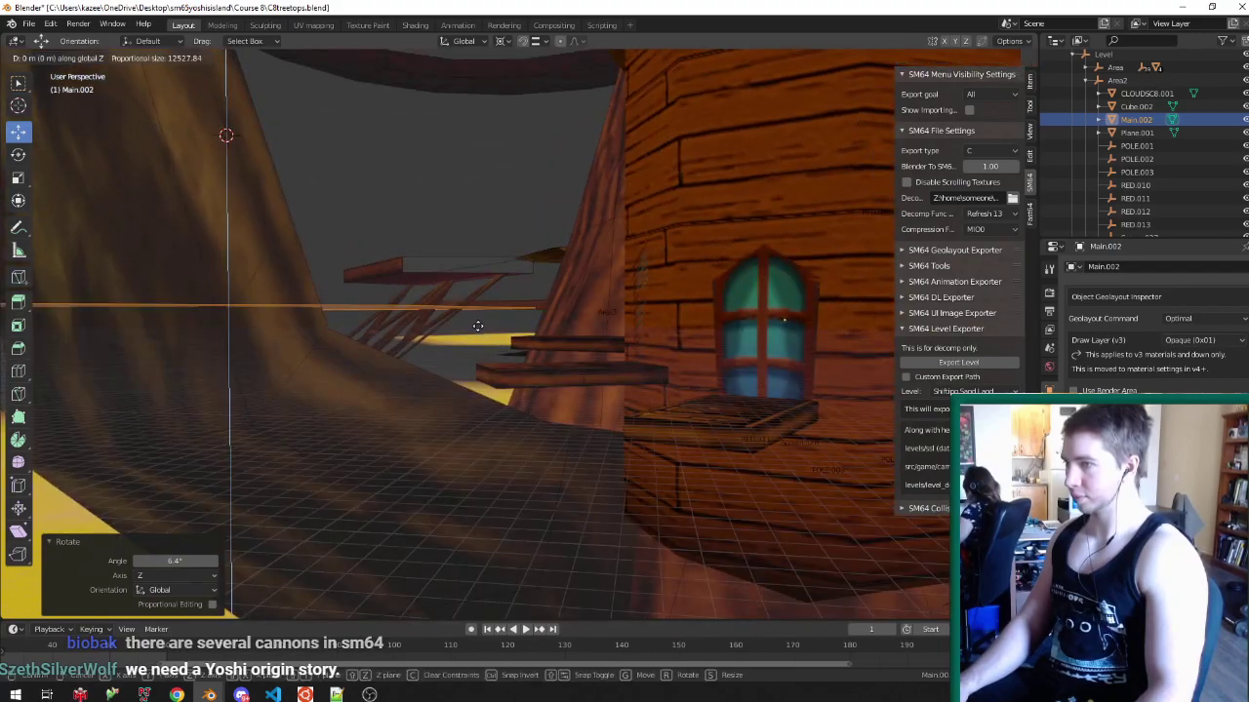
left_click(474, 377)
middle_click_drag(474, 377, 580, 467)
key("s")
left_click(639, 417)
- Raise the octagonal disc by 520.55 m along Z toward the plank platform's supports
middle_click_drag(639, 417, 507, 298)
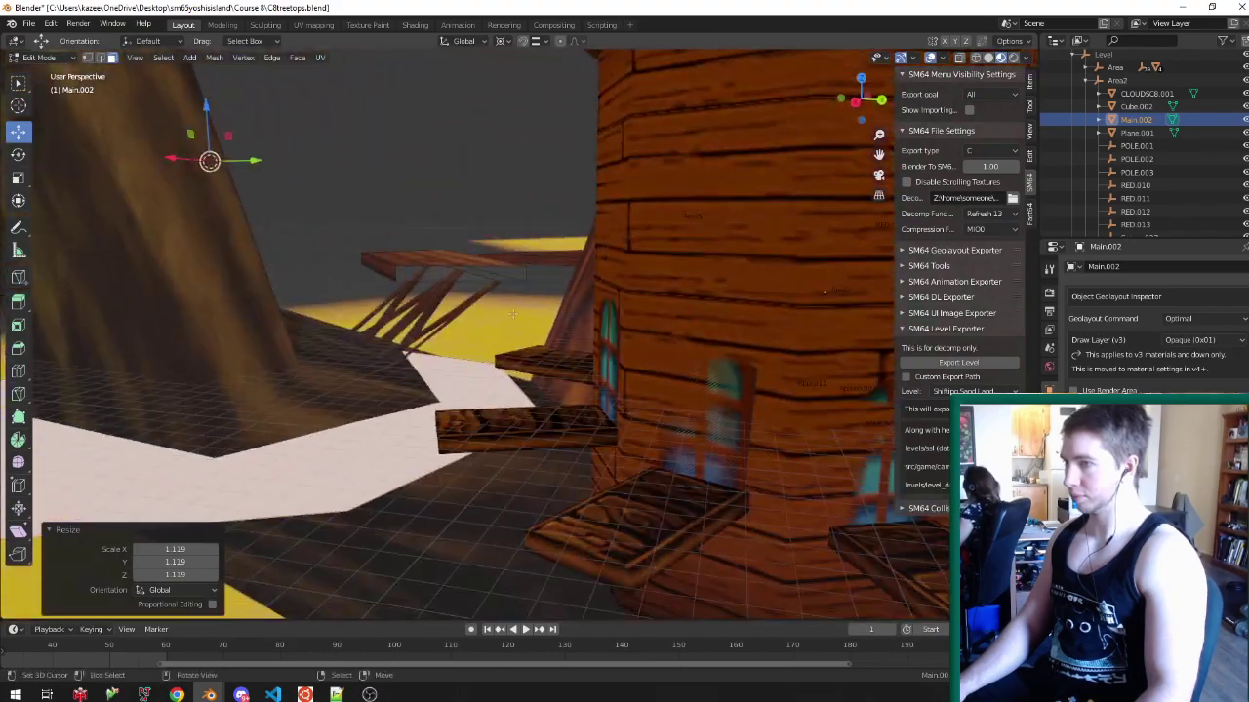
key("g")
key("z")
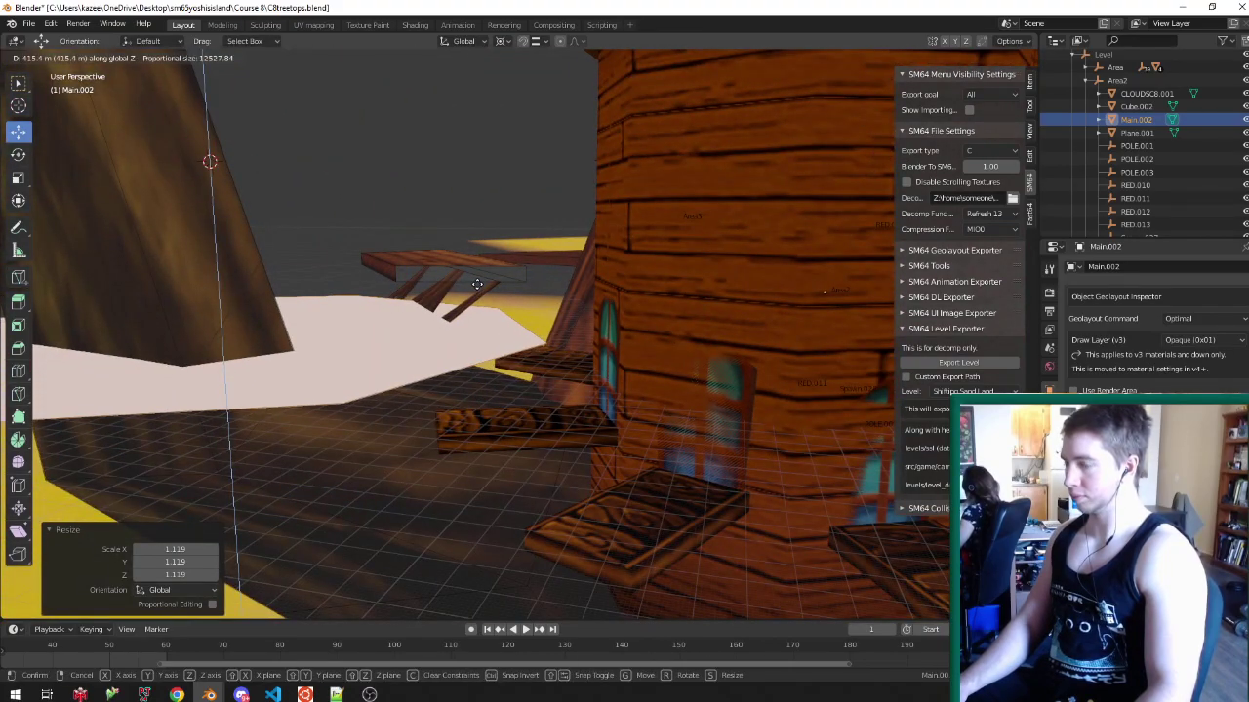
- Enlarge the octagonal disc slightly and move it horizontally by -785.8 m in X and -704.14 m in Y
middle_click_drag(479, 263, 542, 361)
key("s")
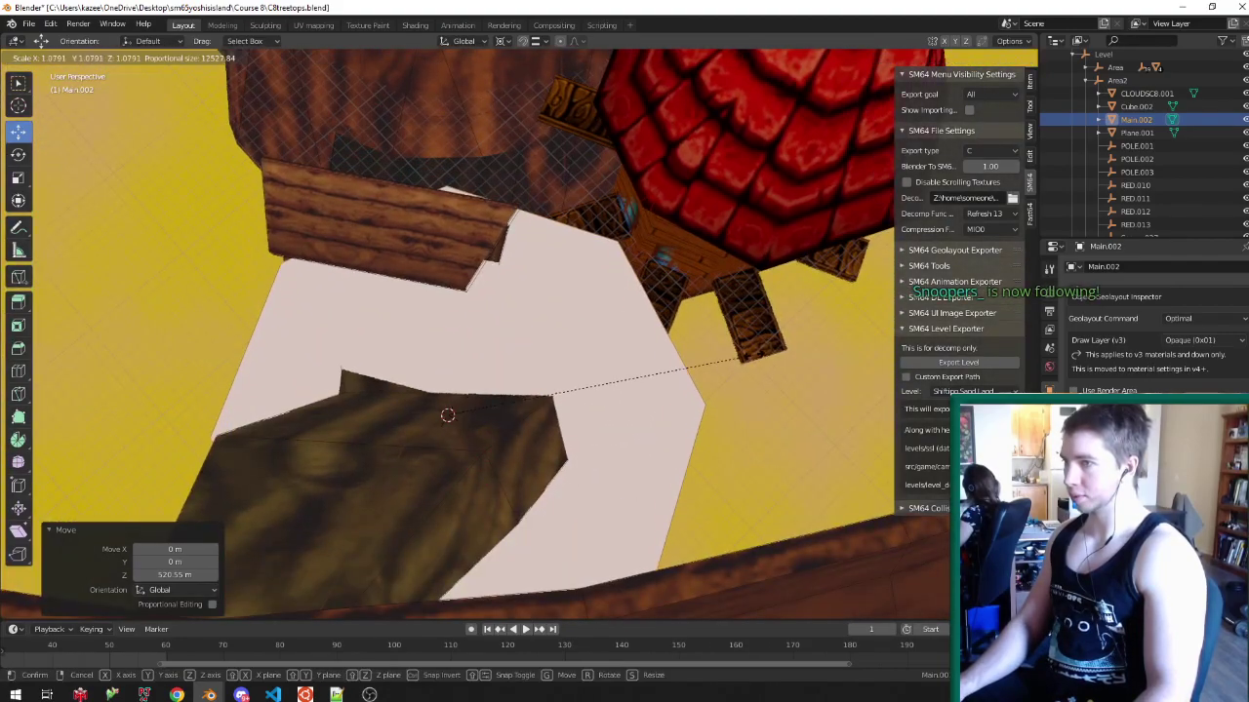
left_click(745, 359)
key("g")
key("shift+z")
left_click(577, 349)
- Inset the disc's face by 946.4 m and delete the inner face to leave an octagonal ring
middle_click_drag(576, 349, 621, 255)
middle_click_drag(731, 294, 778, 300)
key("i")
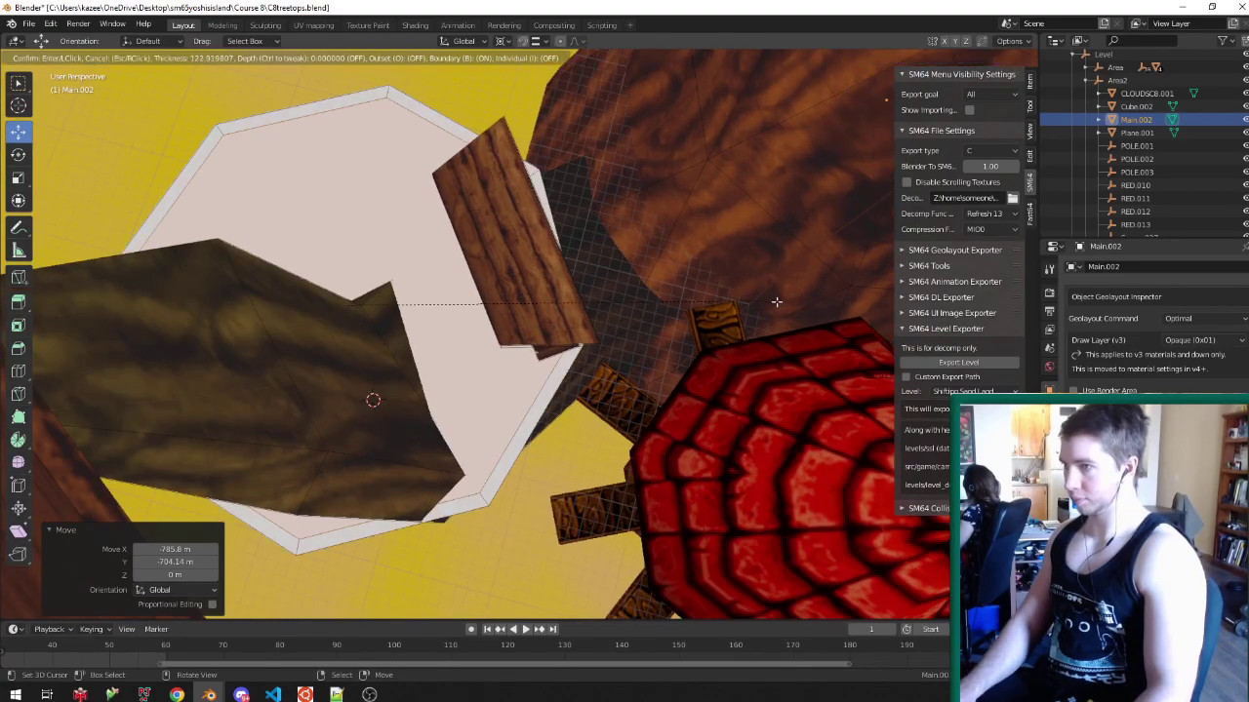
left_click(689, 312)
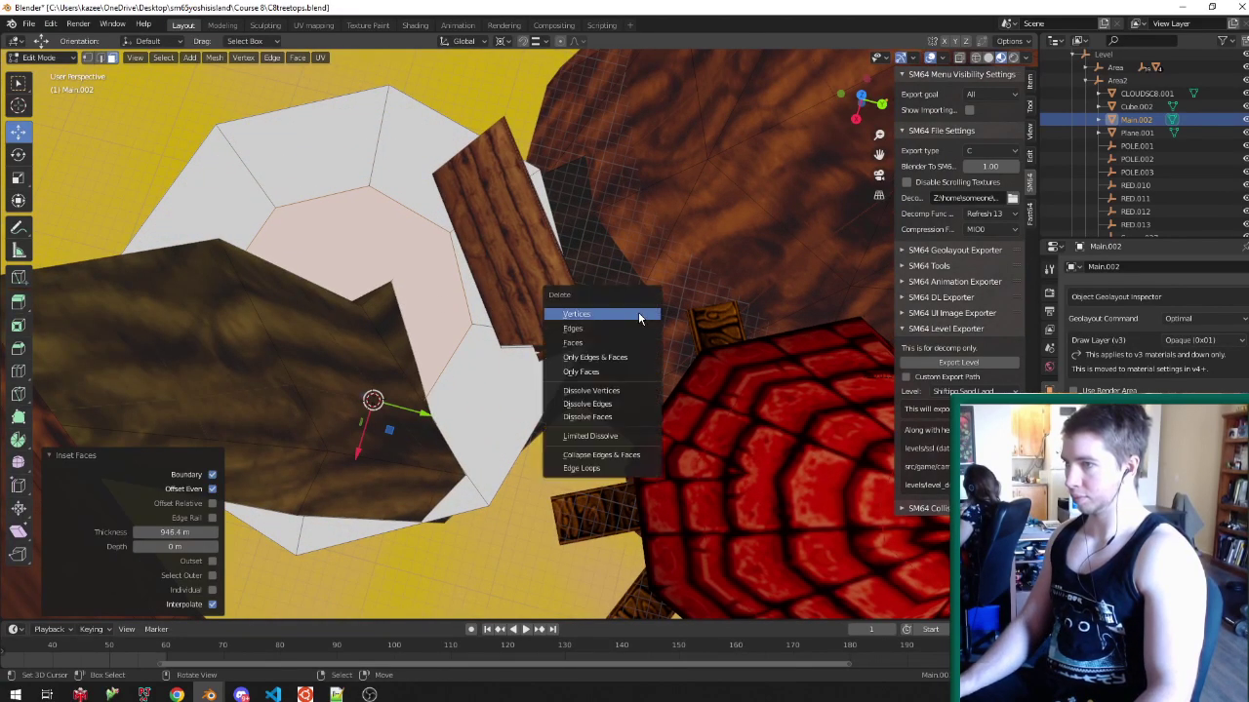
left_click(639, 314)
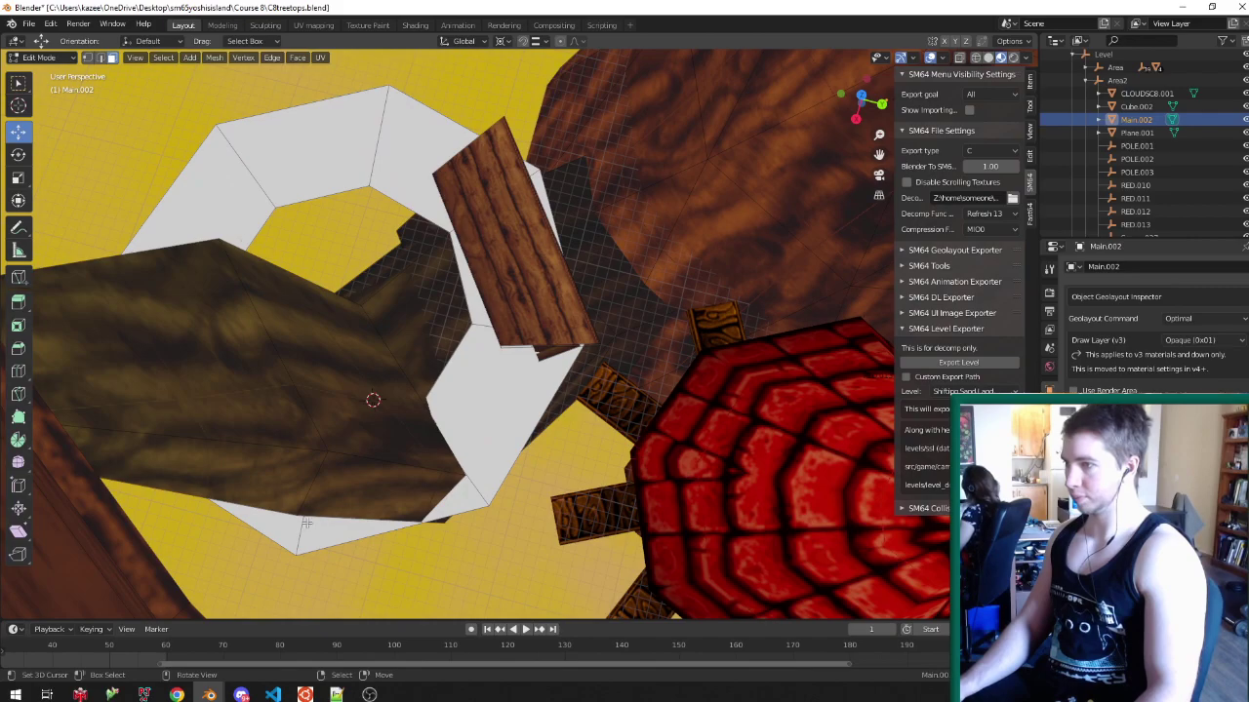
- Delete the ring segments on the far side of the branch, keeping those beside the plank platform
left_click(220, 190, "ctrl")
left_click(312, 135, "shift")
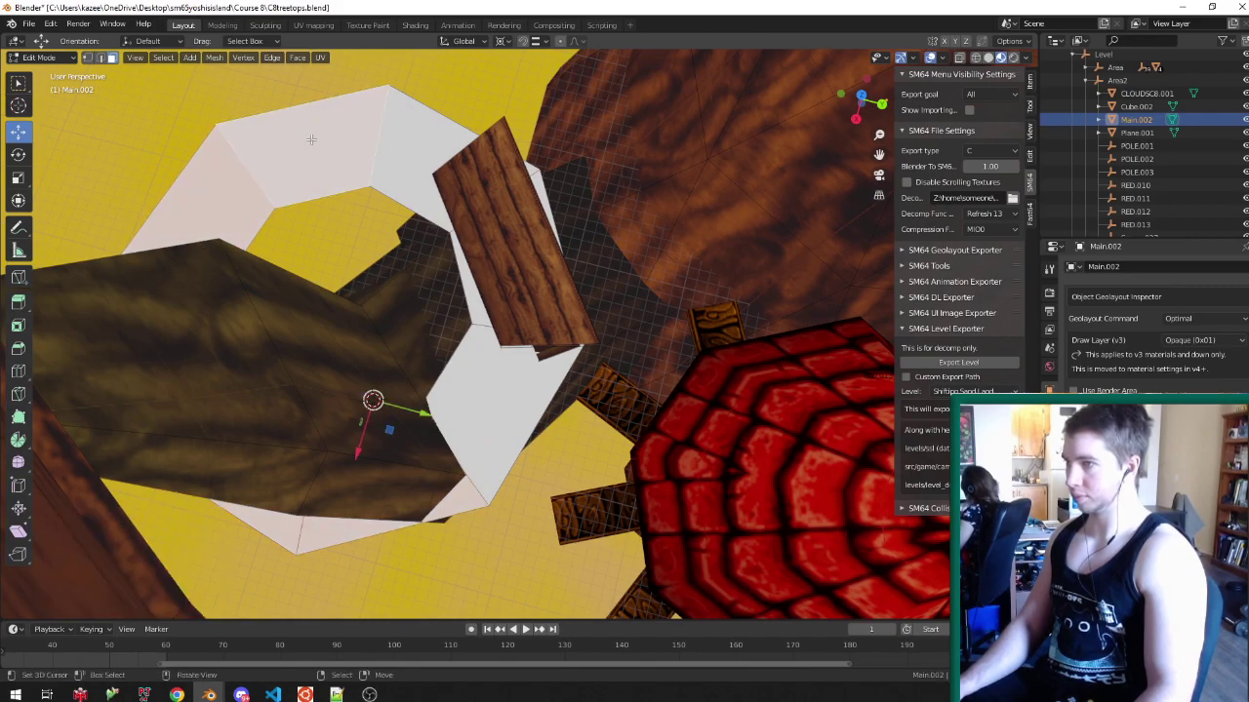
key("x")
left_click(312, 158)
- Reshape the branch's bend by moving its vertices horizontally away from the remaining ring segments
middle_click_drag(384, 283, 400, 180)
key("ctrl+Tab")
middle_click_drag(364, 412, 463, 476)
scroll(472, 400, "up", 4)
key("g")
key("shift+z")
left_click(404, 434)
middle_click_drag(408, 432, 461, 384)
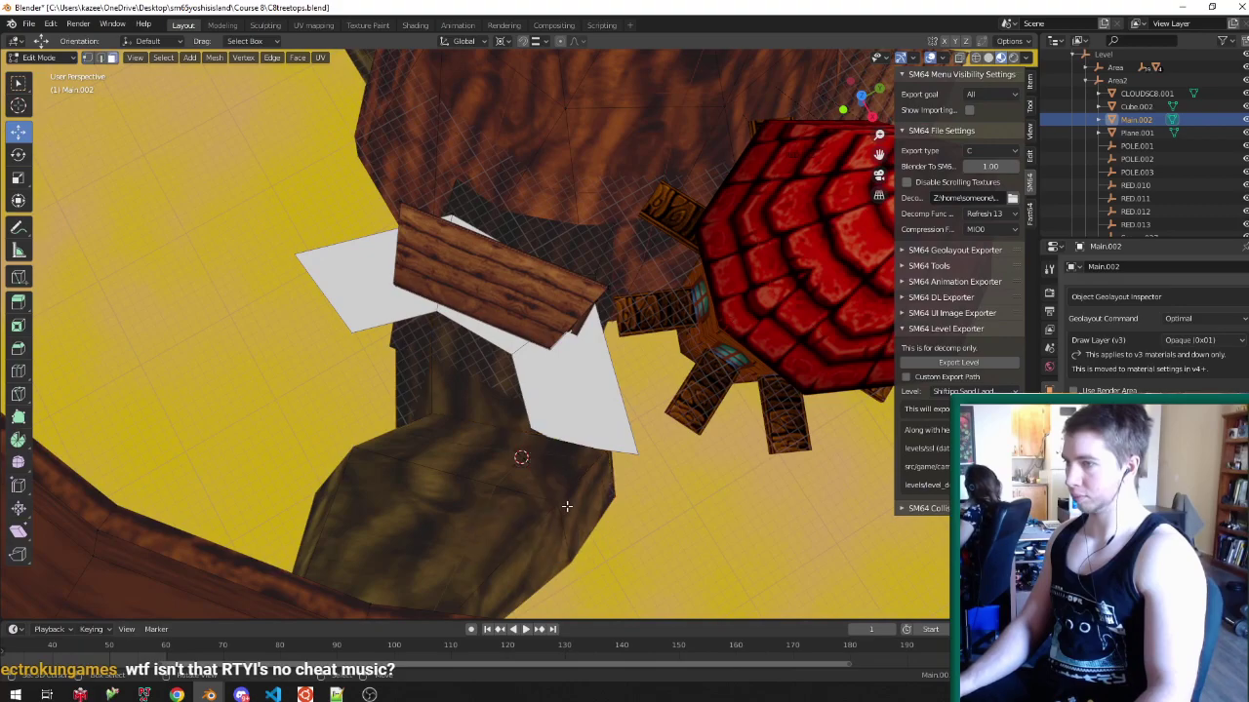
key("g")
key("shift+z")
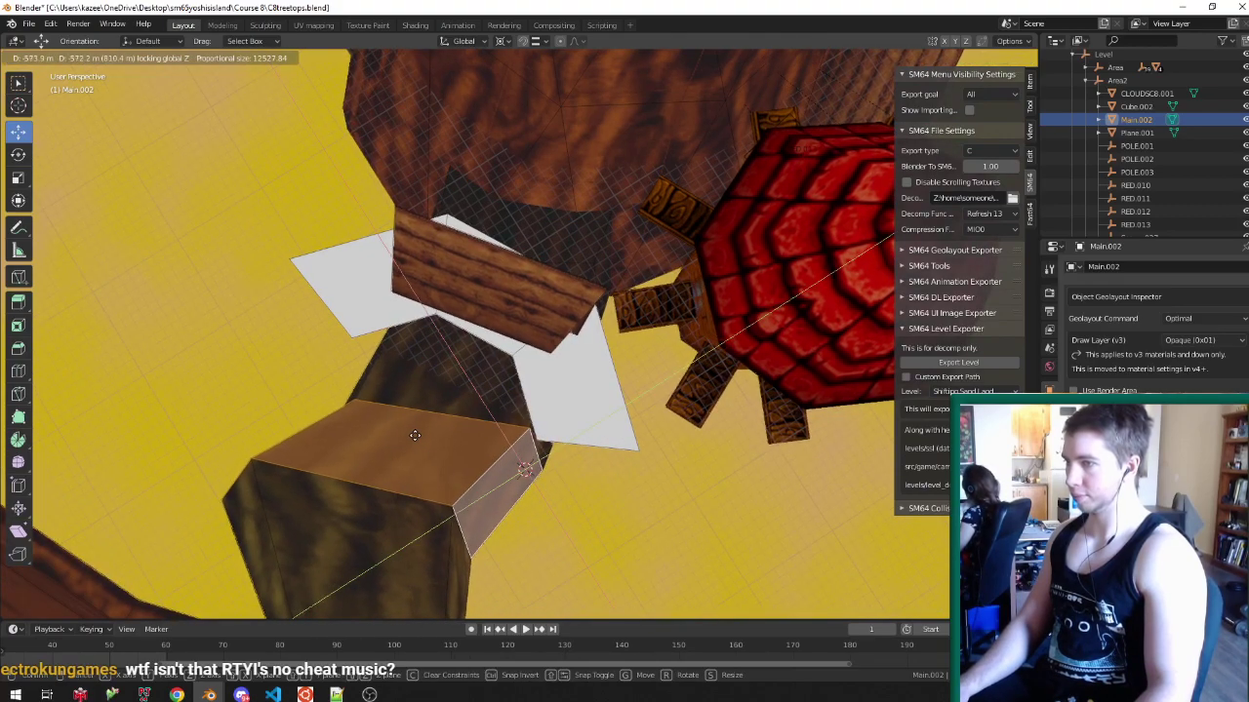
left_click(415, 433)
- Reposition the vertex at the inner corner of the branch's bend and save the file
middle_click_drag(415, 433, 388, 309)
scroll(392, 223, "up", 3)
left_click(375, 200)
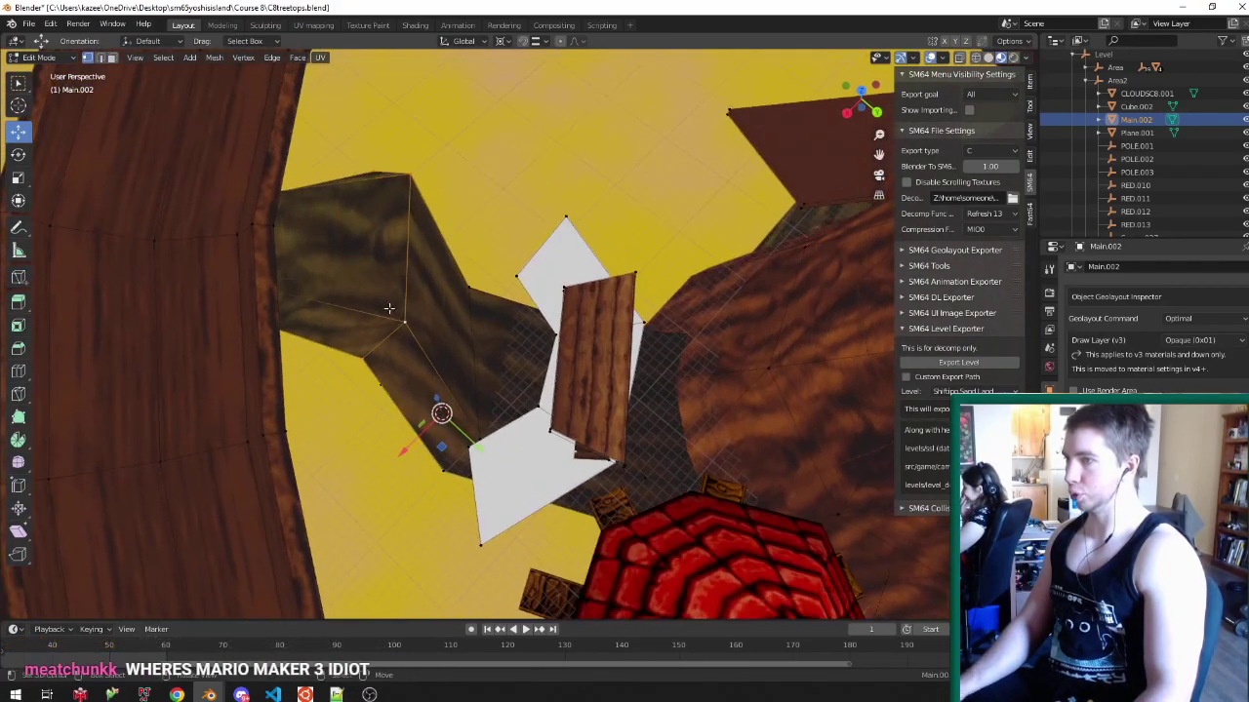
left_click(393, 266)
key("ctrl+s")
- Move another vertex on the lower part of the branch and save the file again
middle_click_drag(393, 265, 722, 376)
scroll(523, 394, "up", 5)
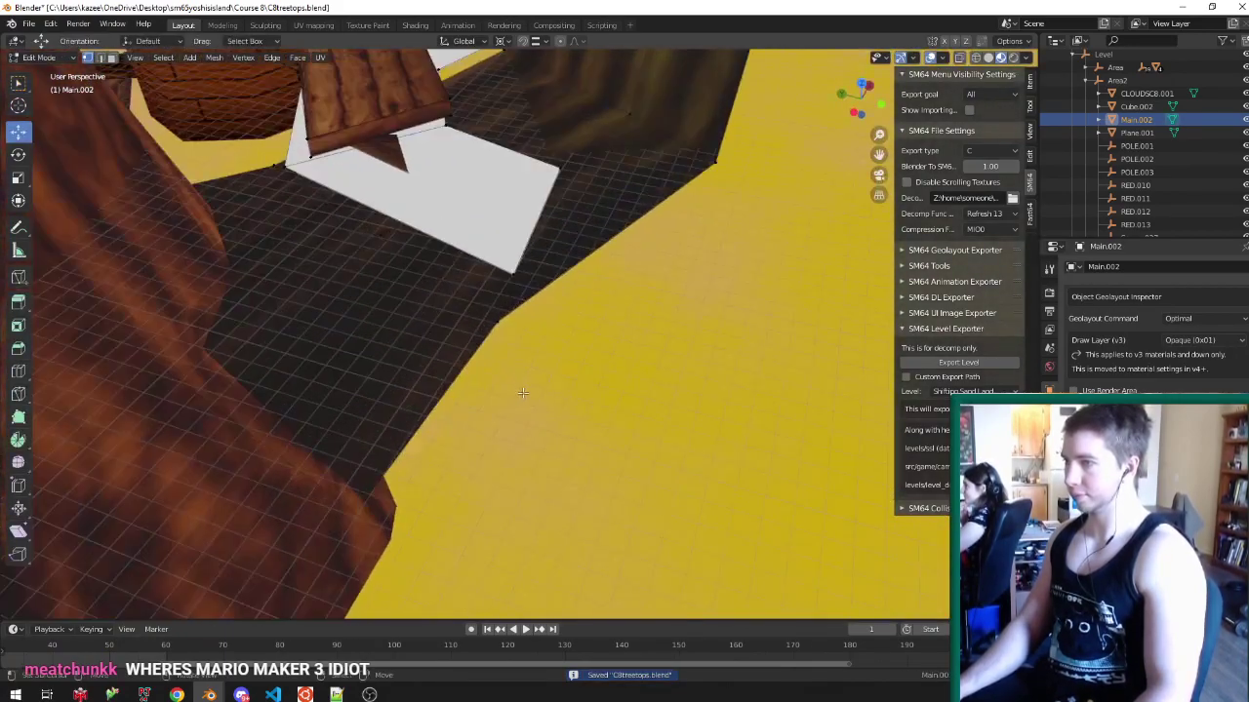
middle_click_drag(526, 316, 479, 312)
key("g")
left_click(501, 362)
key("ctrl+s")
- Select the whole linked branch, open the UV mapping workspace, frame the branch in the 3D view and save
middle_click_drag(501, 361, 517, 236)
key("Tab")
scroll(494, 254, "down", 1)
key("ctrl+l")
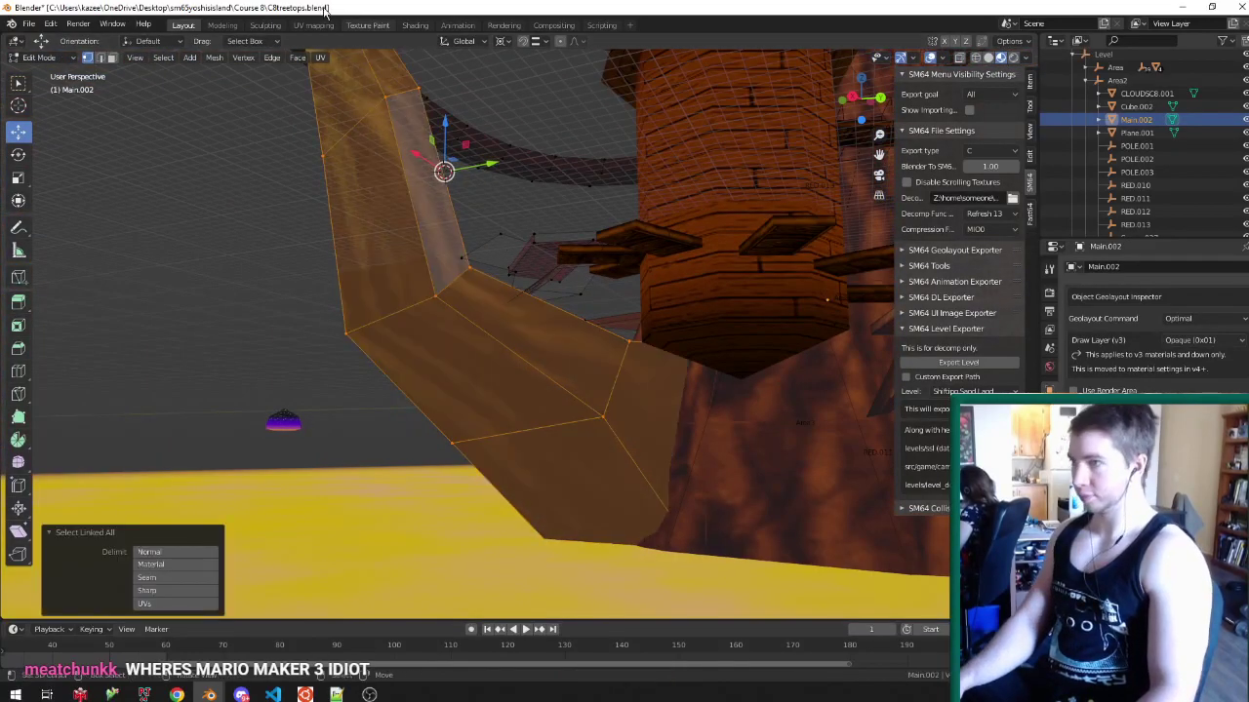
left_click(312, 26)
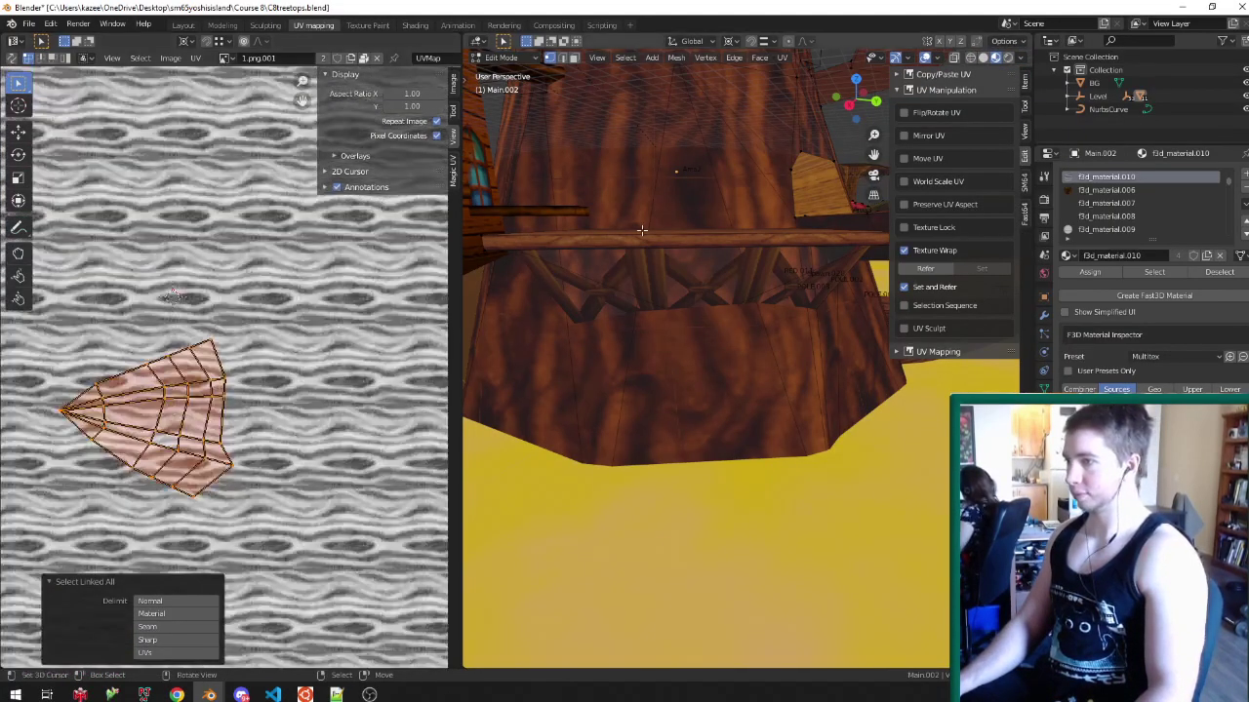
key("KP_Decimal")
key("ctrl+s")
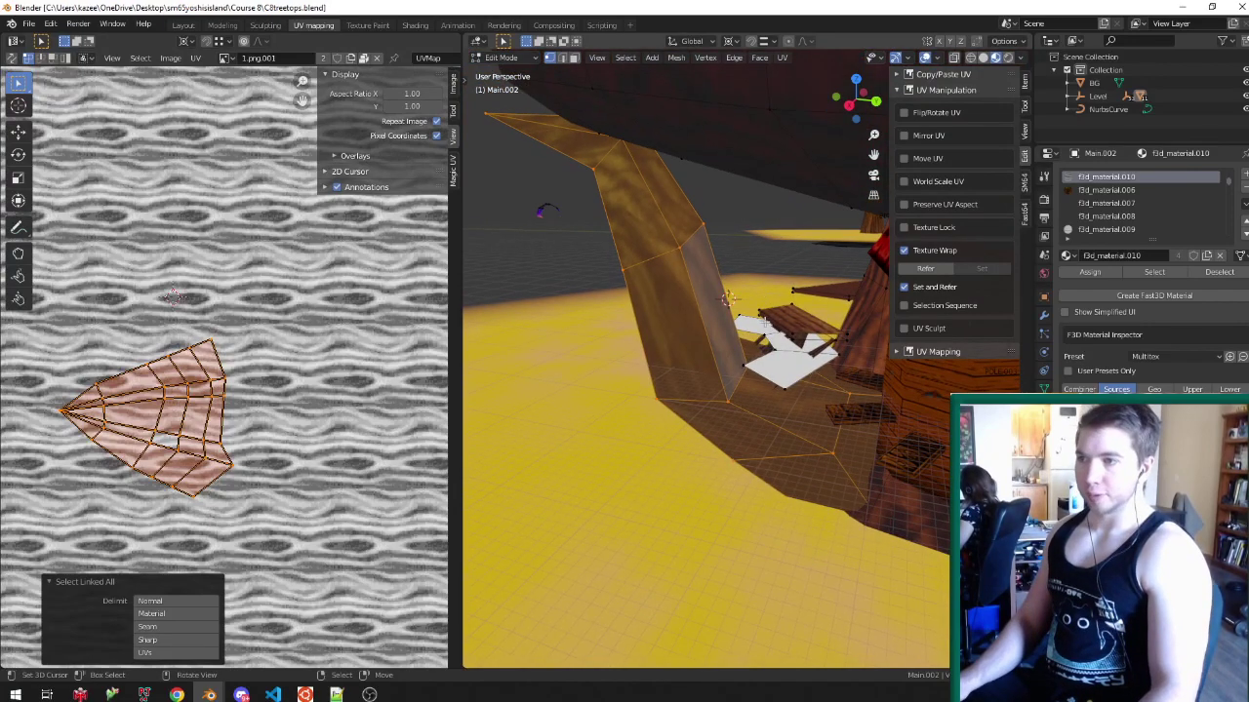
scroll(144, 548, "up", 1)
middle_click_drag(145, 548, 204, 558)
key("alt+a")
key("b")
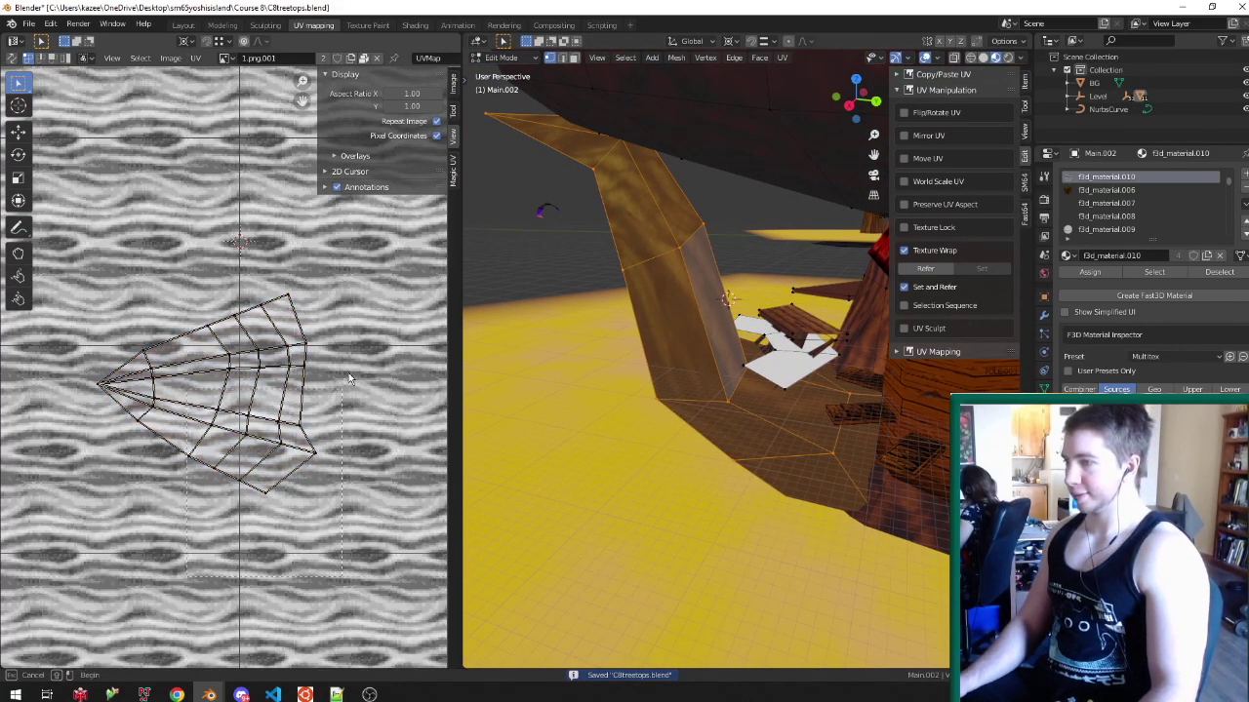
left_click_drag(379, 239, 175, 502)
scroll(240, 398, "up", 2)
key("g")
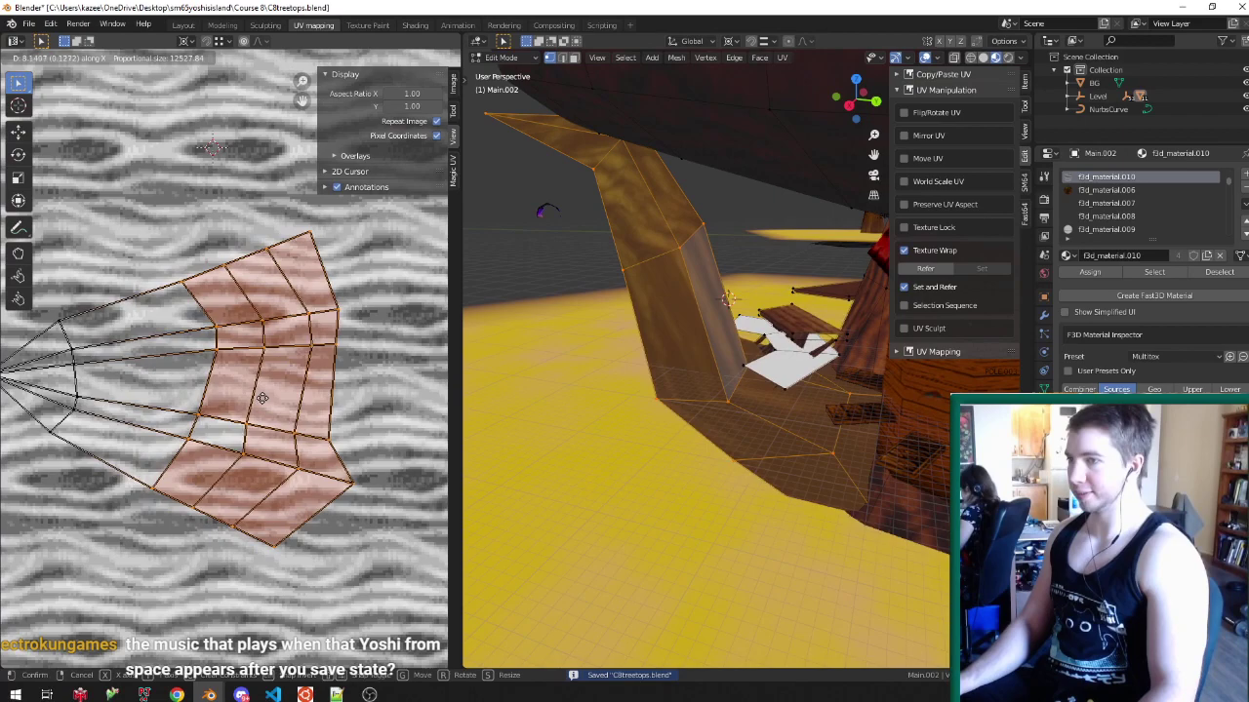
right_click(271, 397)
- Move the outer three vertex columns of the branch's UVs horizontally outward to stretch the layout, and save the file
key("alt+a")
left_click_drag(177, 615, 353, 476)
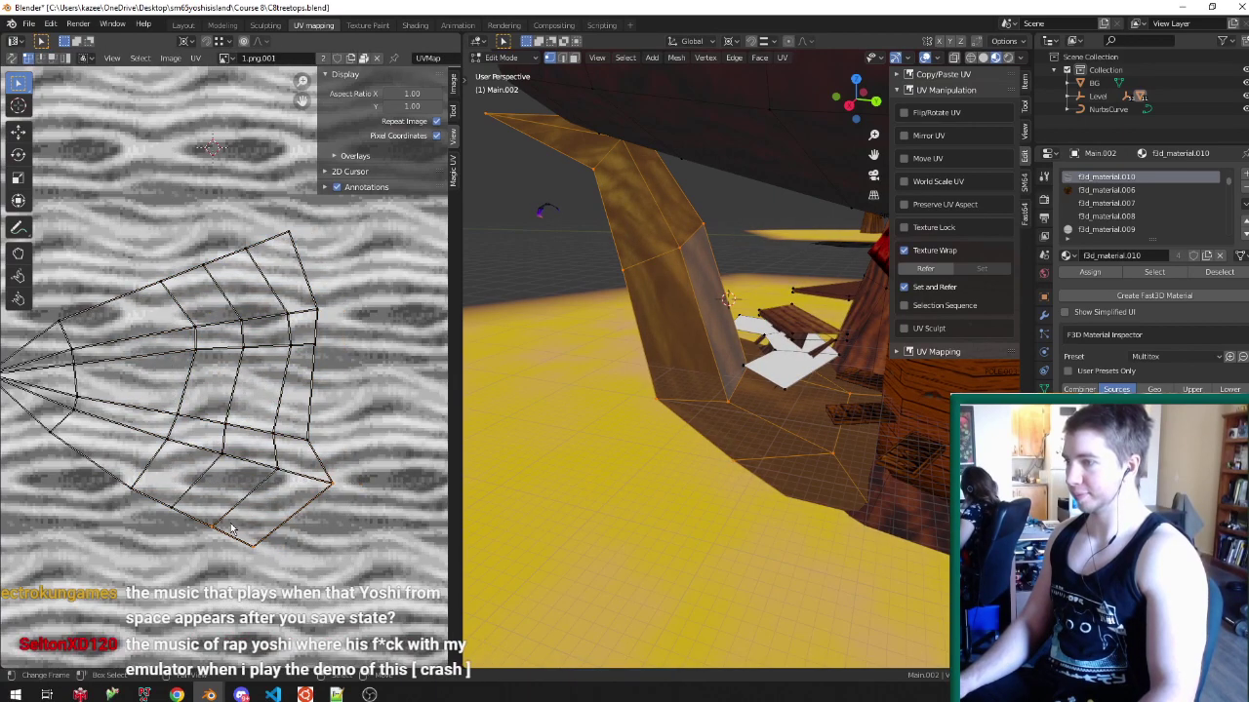
left_click_drag(219, 522, 447, 225)
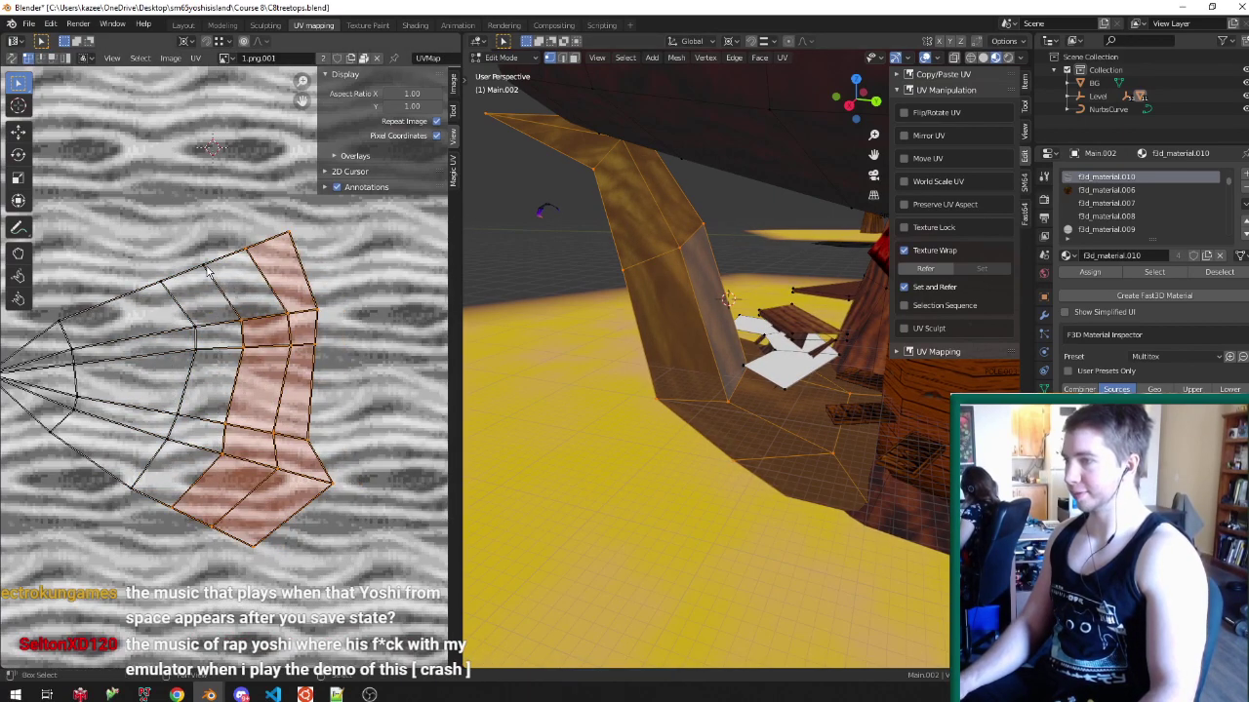
key("g")
key("x")
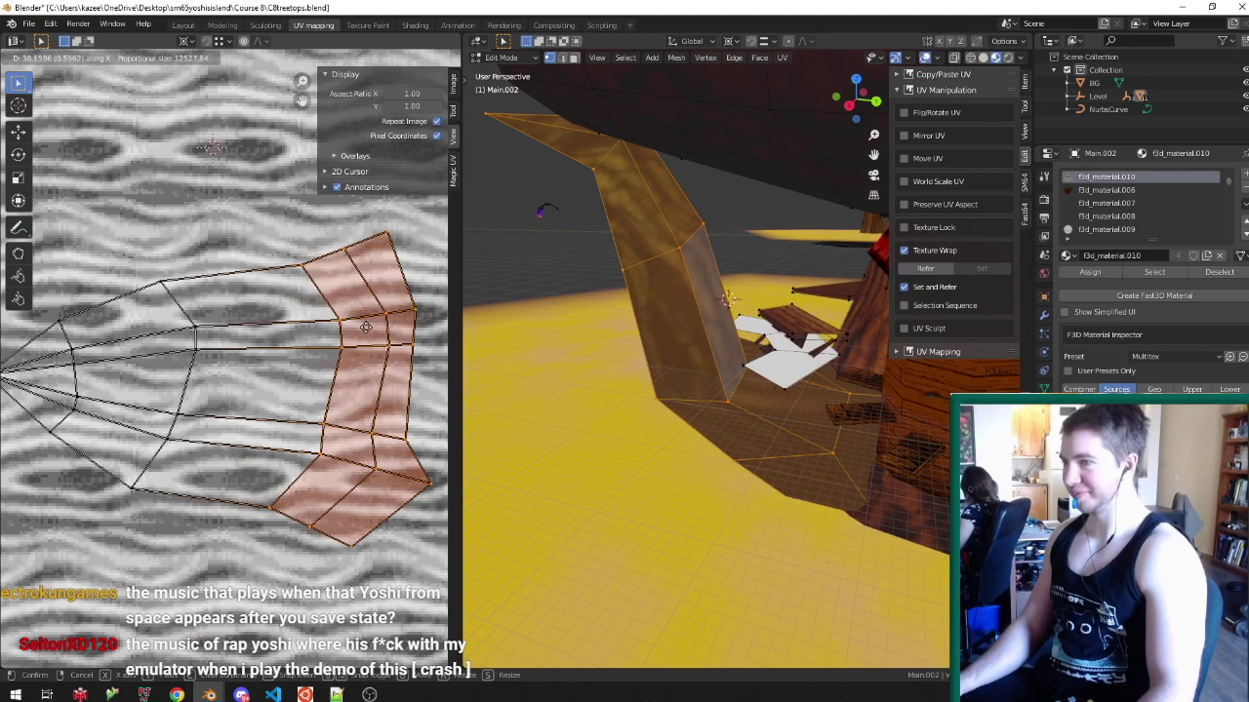
left_click(366, 326)
key("Tab")
middle_click_drag(651, 363, 624, 333)
key("ctrl+s")
- Move the outer two vertex columns of the branch's UVs farther outward along the X axis
scroll(625, 333, "up", 3)
key("Tab")
scroll(256, 373, "down", 3)
scroll(355, 453, "up", 2)
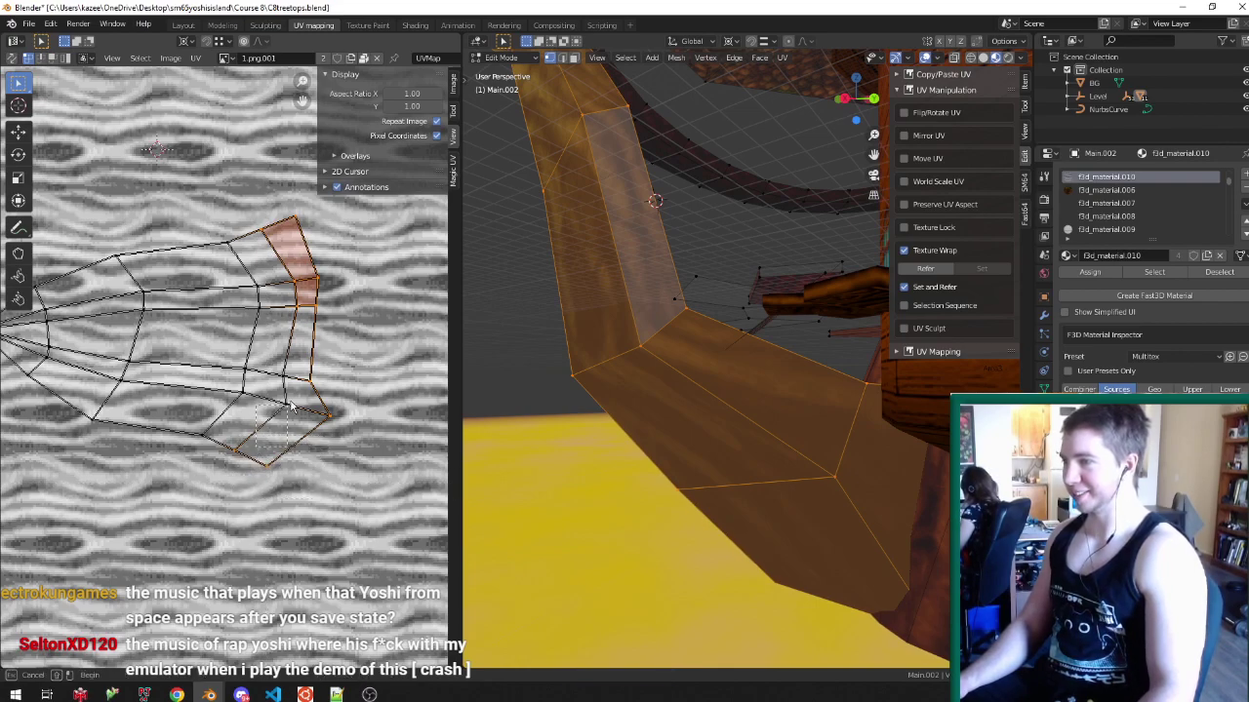
key("x")
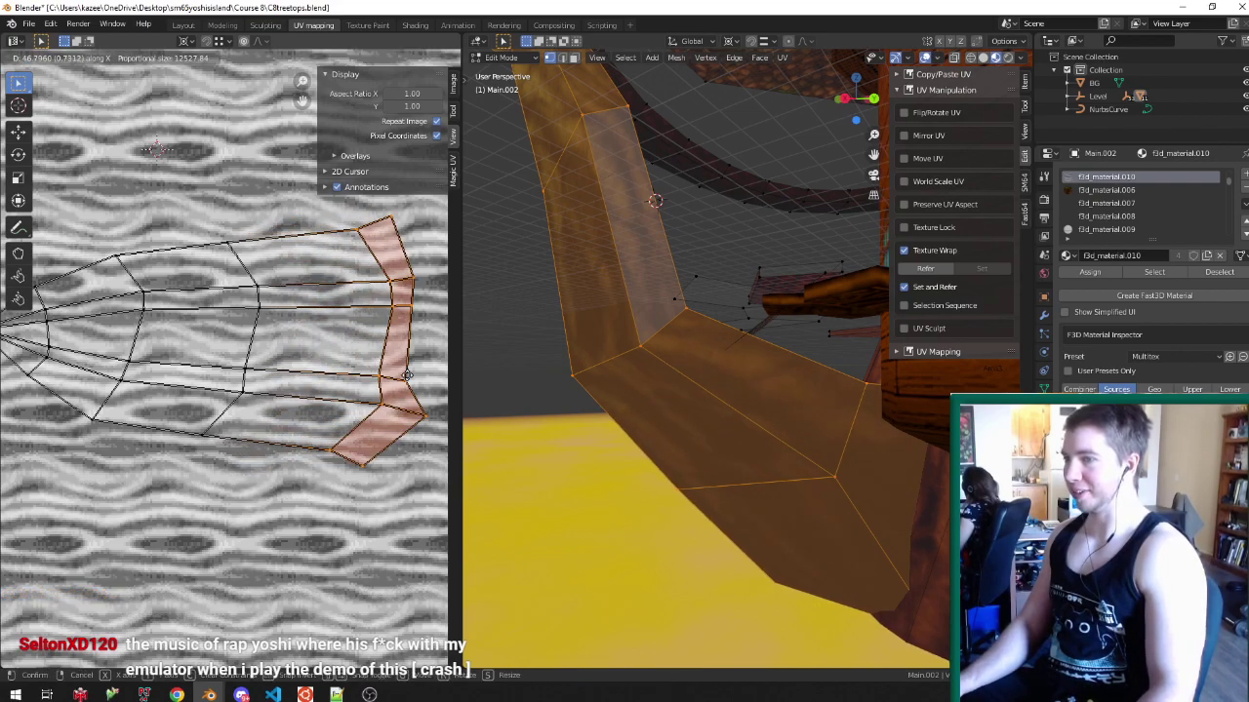
left_click(402, 378)
key("Tab")
scroll(488, 343, "down", 3)
scroll(579, 472, "up", 4)
- Select the outermost column of the branch's UV vertices, move it outward along X and save the file
key("Tab")
scroll(166, 269, "down", 2)
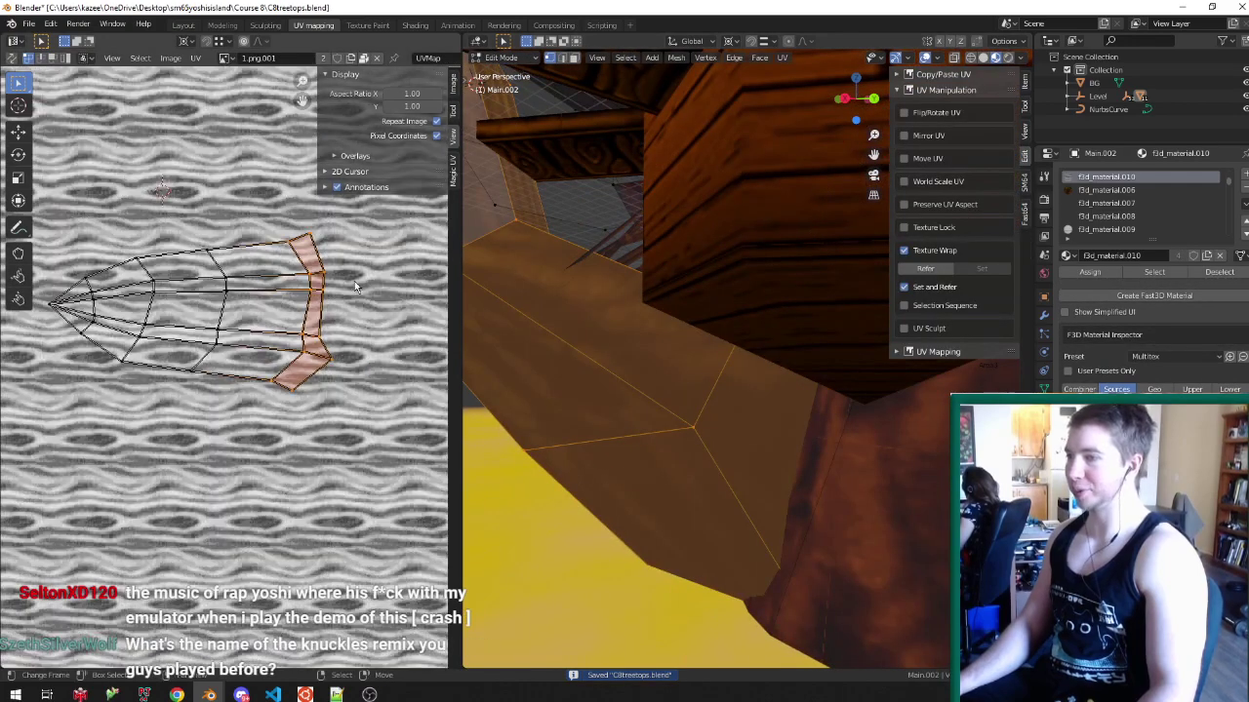
scroll(332, 283, "up", 2)
left_click(307, 266)
left_click(284, 205, "shift")
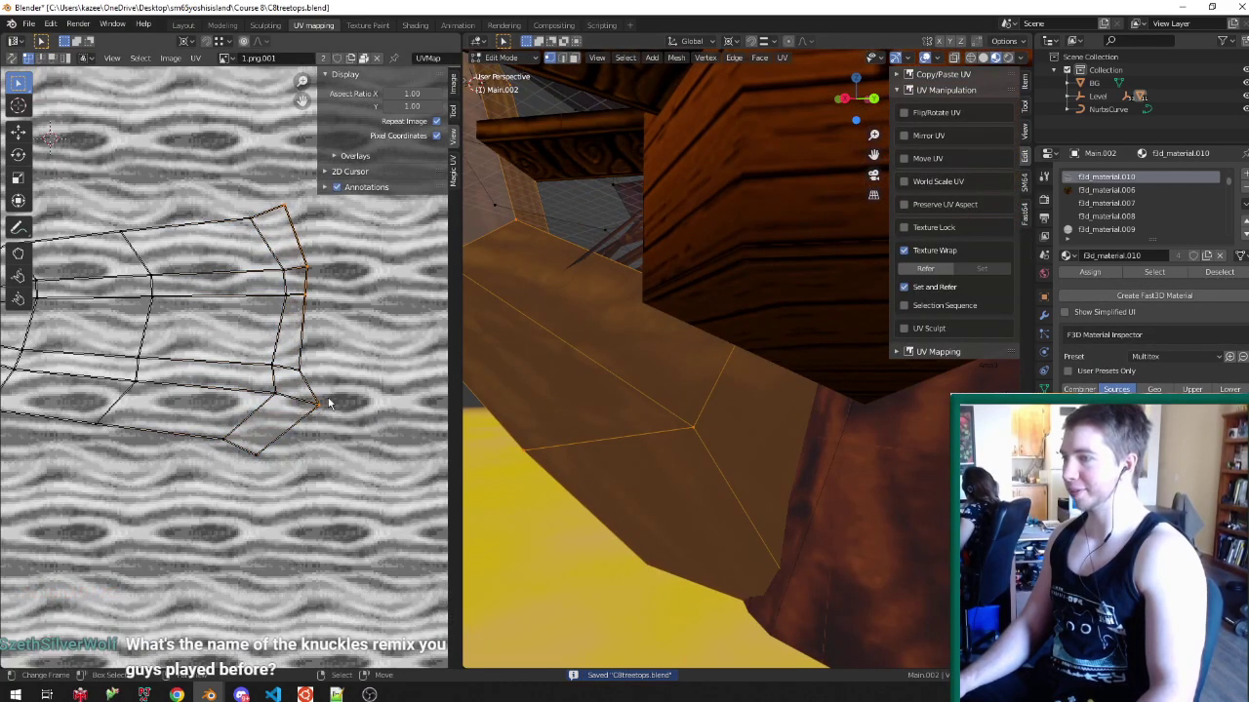
scroll(289, 435, "down", 2)
key("g")
key("x")
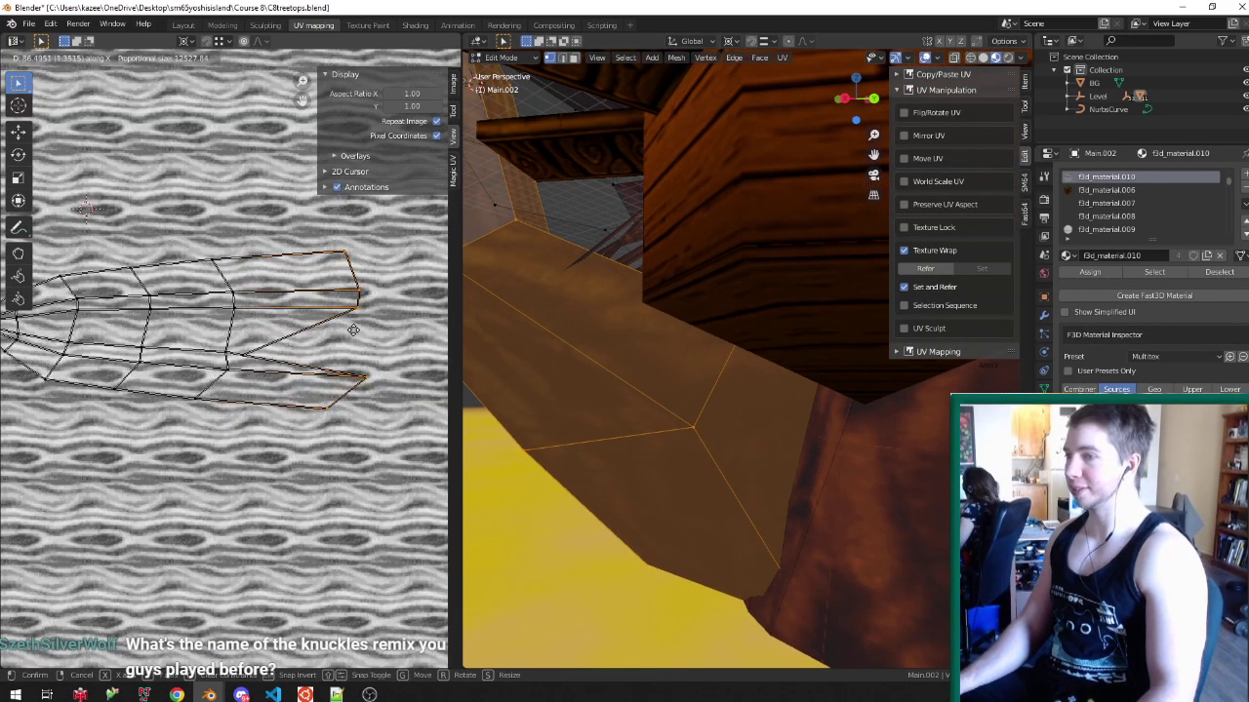
left_click(356, 330)
key("Tab")
key("ctrl+s")
- Pull the outermost UV vertices back along X, move the remaining end vertex outward in line with them, and save
key("Tab")
scroll(279, 322, "up", 1)
key("g")
key("x")
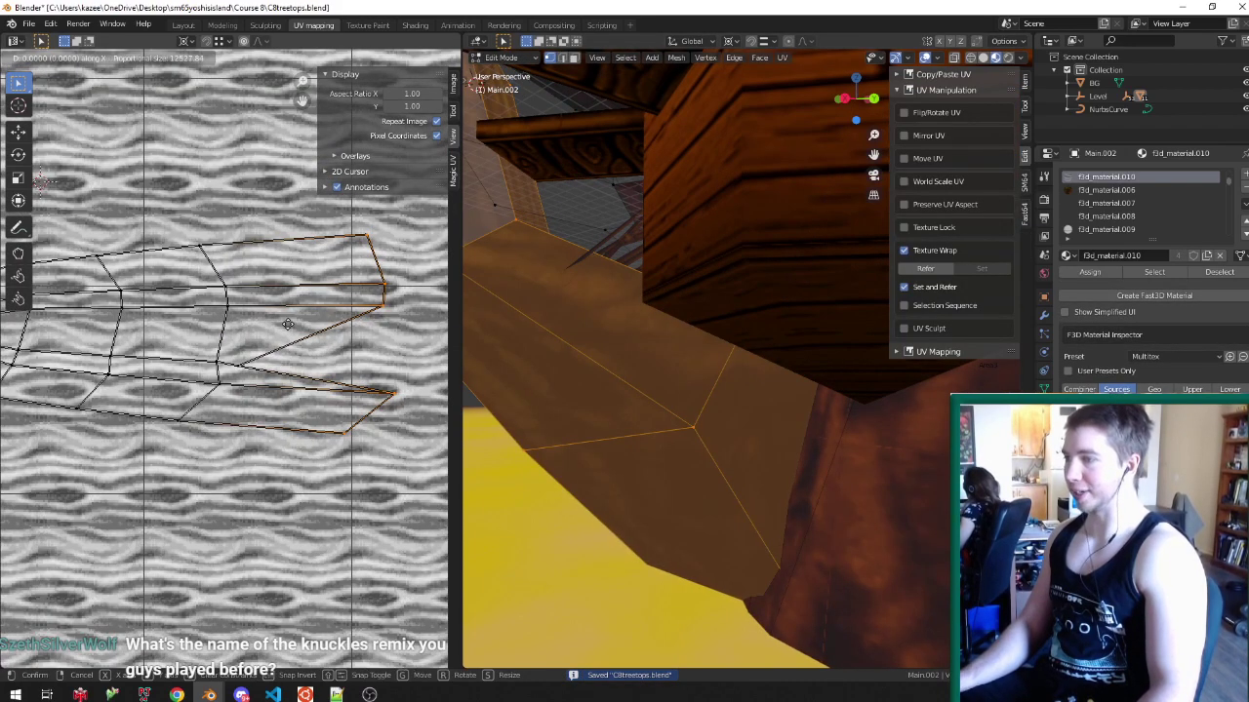
left_click(200, 331)
left_click(236, 363)
key("g")
left_click(304, 348)
key("Tab")
key("ctrl+s")
- Fine-tune the horizontal position of the UV vertices along the branch's end edge
middle_click_drag(673, 387, 563, 393)
key("Tab")
scroll(291, 313, "up", 1)
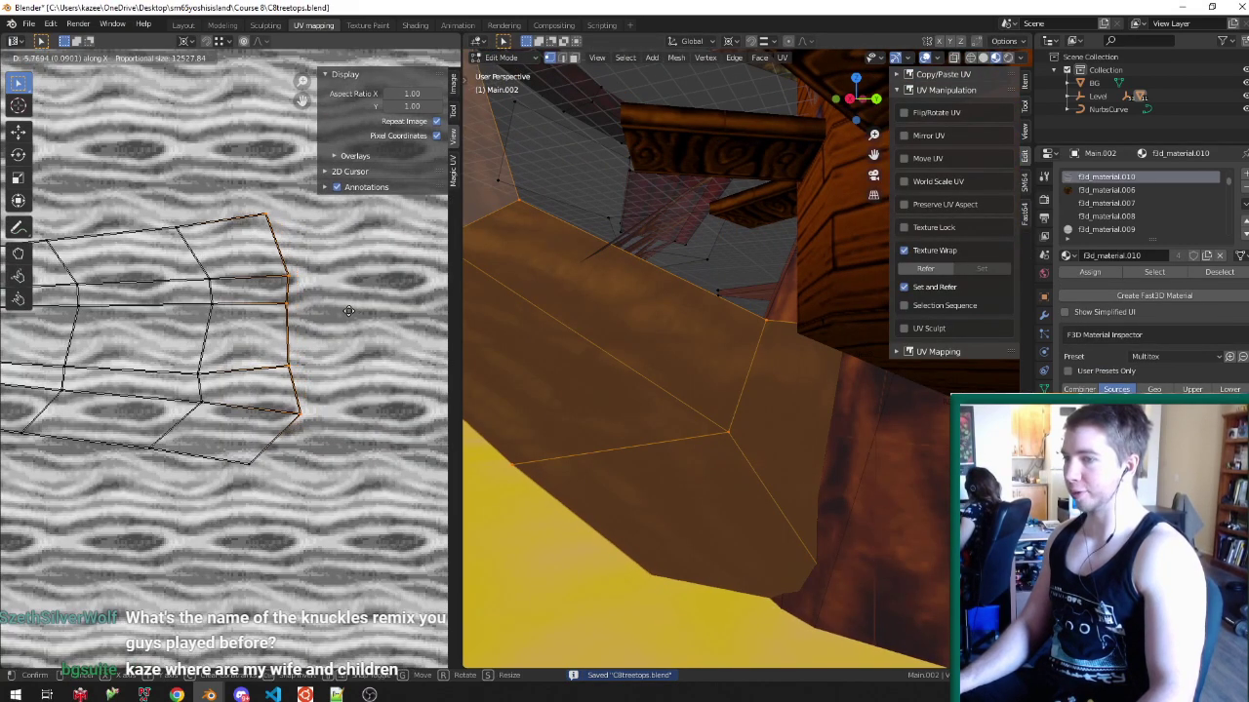
key("Tab")
key("Tab")
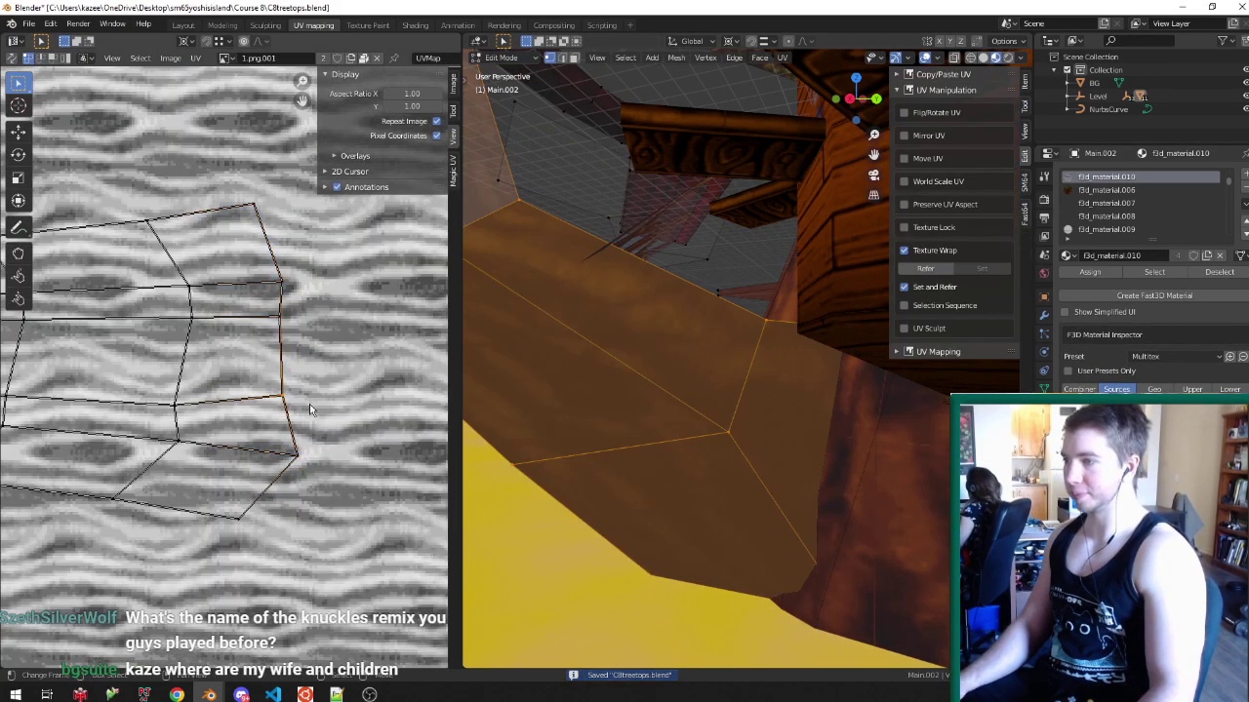
- Adjust the end vertices of the branch's UVs horizontally once more and save the file
key("g")
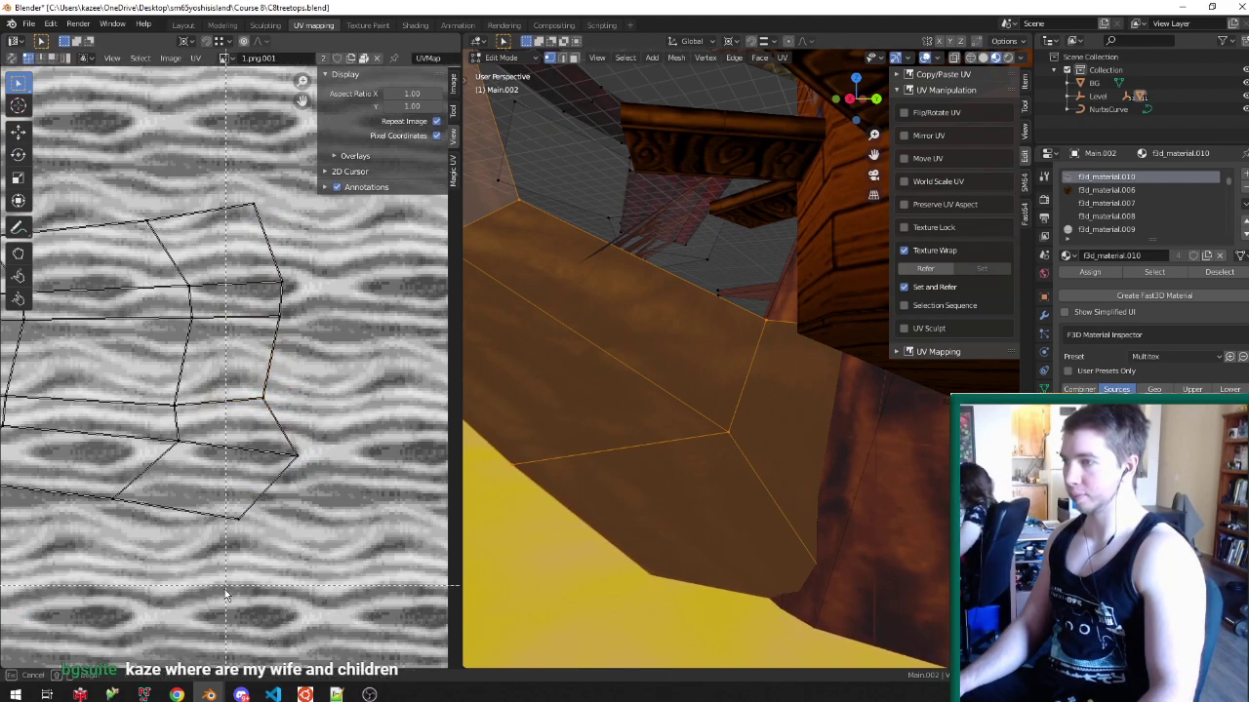
key("x")
left_click(328, 390)
key("Tab")
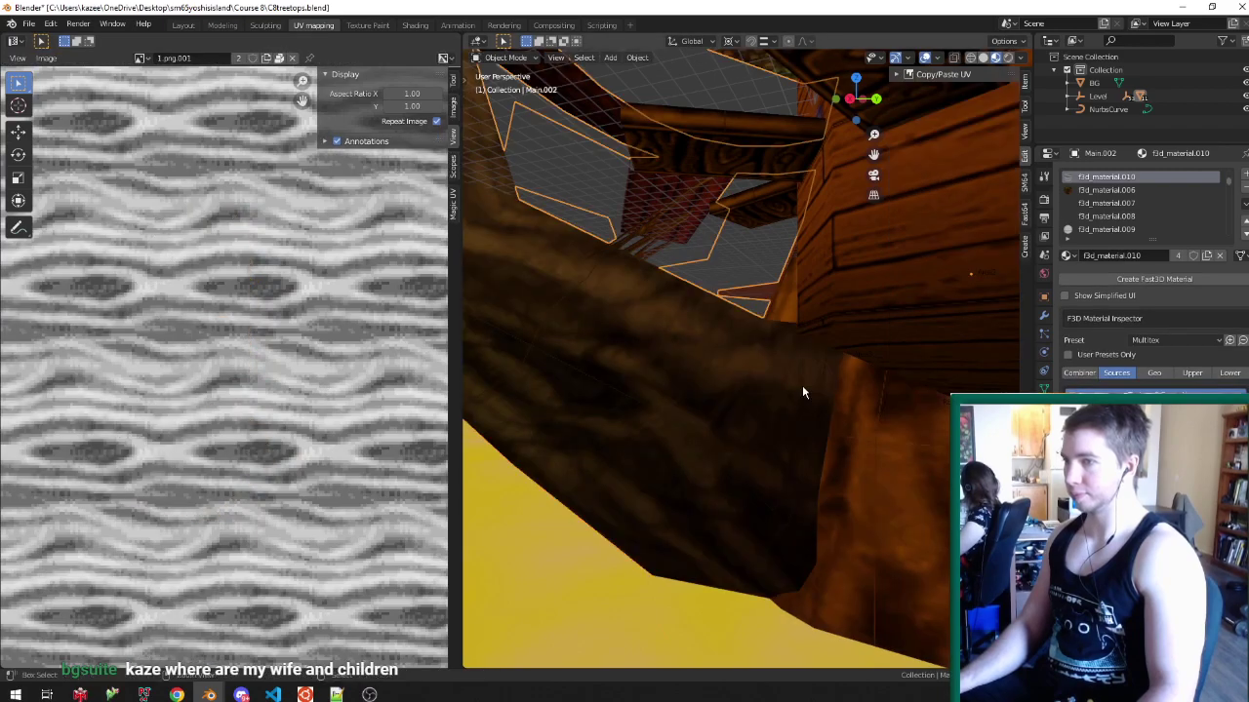
middle_click_drag(743, 384, 735, 407)
scroll(735, 407, "down", 7)
key("ctrl+s")
- Return to the Layout workspace and view the retextured branch and plank from above
left_click(191, 26)
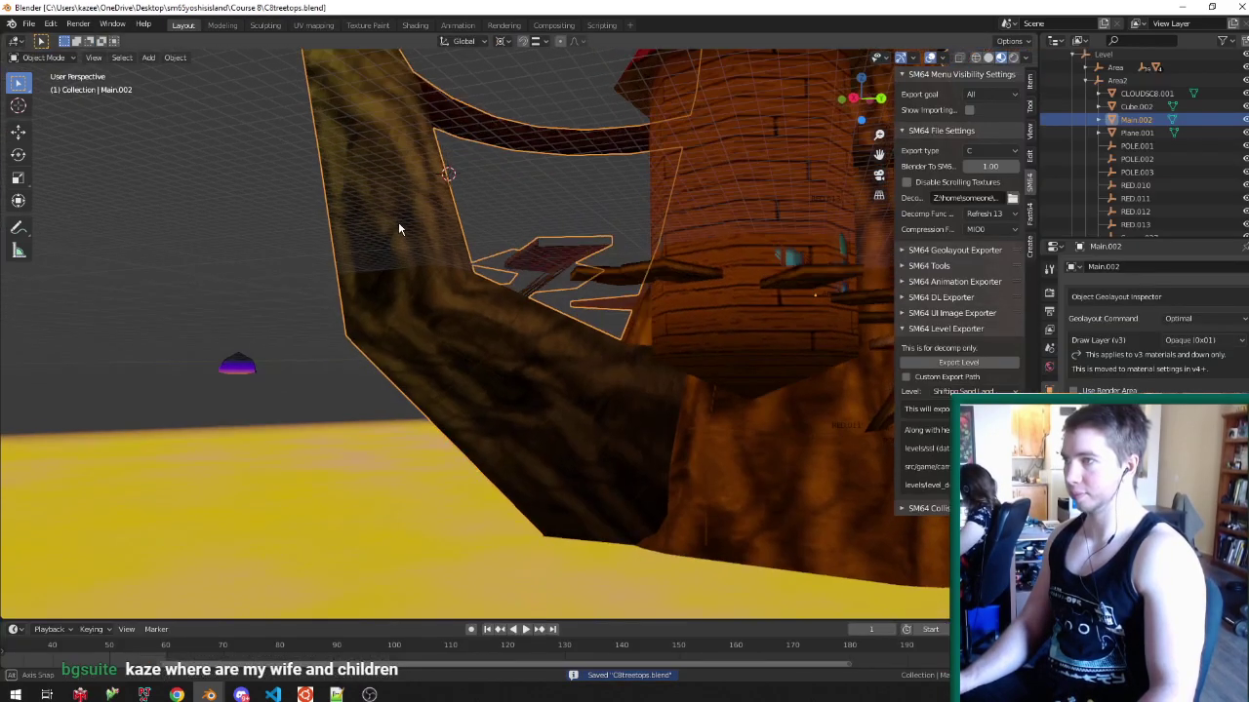
middle_click_drag(398, 227, 488, 273)
scroll(499, 293, "up", 5)
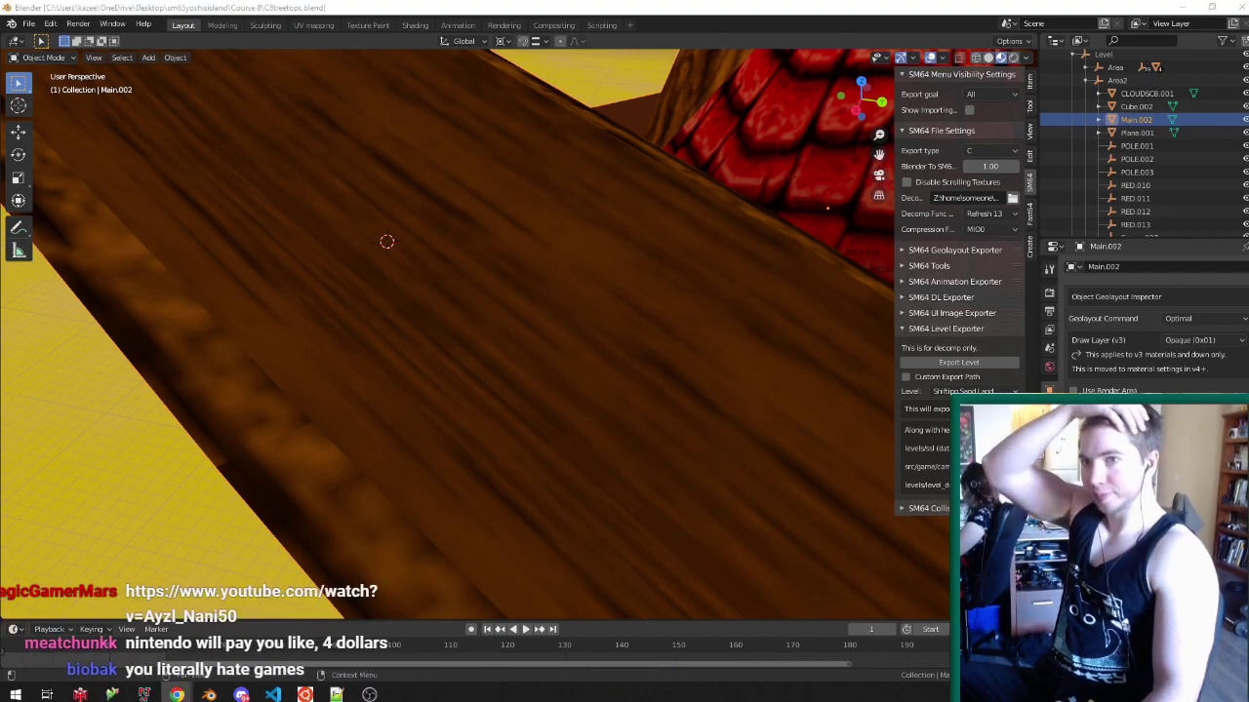
- Switch to Chrome, view the "You've Been Konged" YouTube video and close its tab
left_click_drag(407, 2, 407, 14)
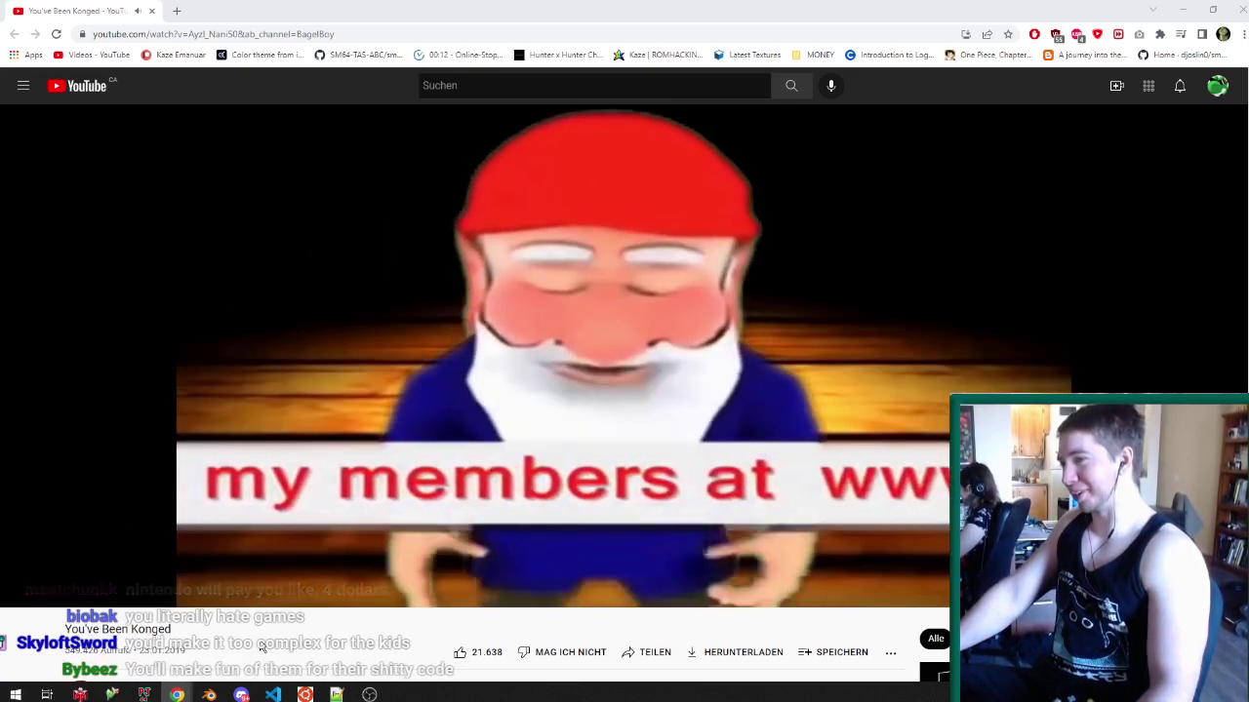
left_click(151, 12)
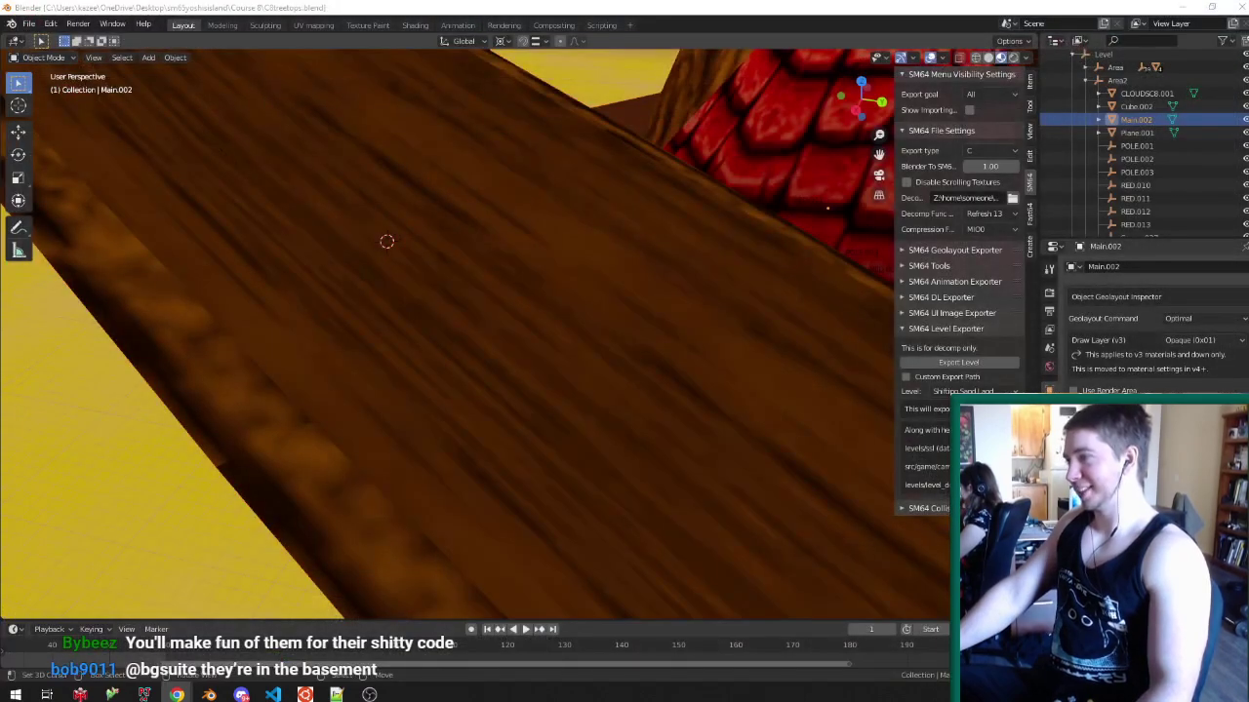
- Save the file, select all linked faces of the white ring platform in Edit Mode, and rescale them
scroll(624, 318, "down", 8)
key("ctrl+s")
scroll(532, 312, "up", 4)
middle_click_drag(572, 301, 502, 318)
key("Tab")
key("ctrl+Tab")
left_click(475, 357)
scroll(523, 310, "up", 2)
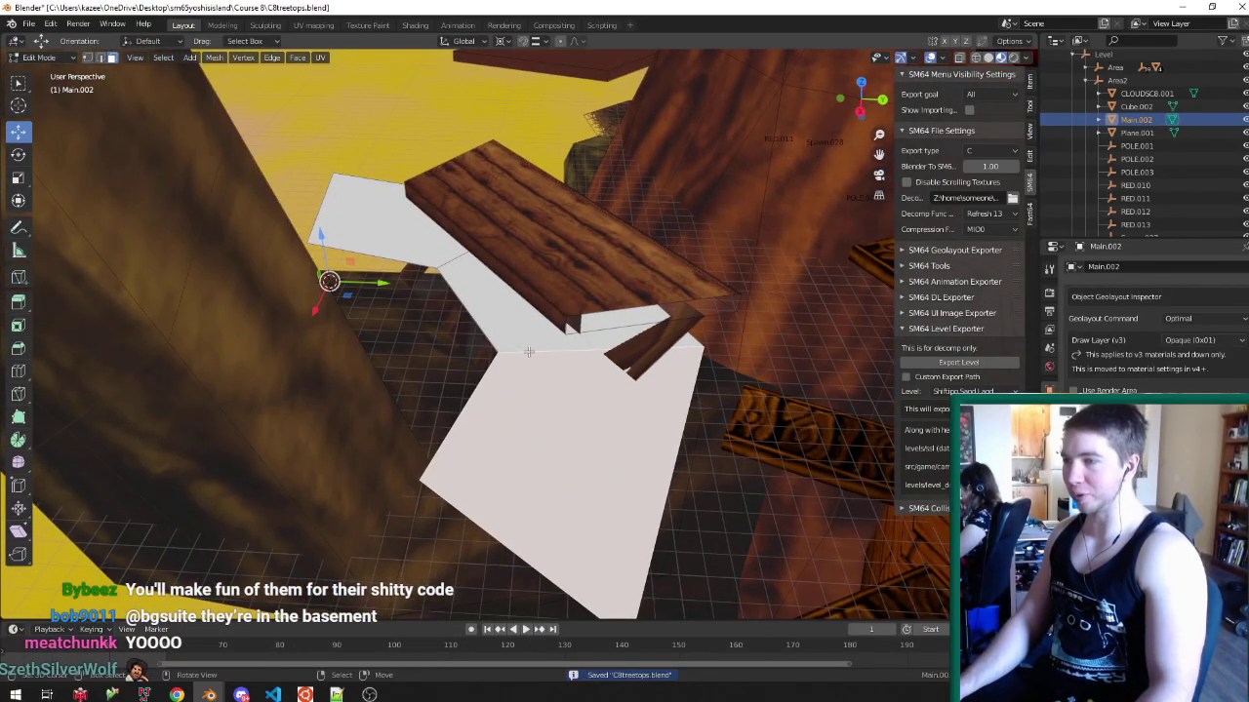
key("ctrl+l")
middle_click_drag(490, 318, 436, 236)
key("s")
left_click(765, 398)
- Move the selected white ring platform vertically along the Z axis
key("g")
key("z")
left_click(538, 310)
- Enable snapping in vertex selection mode and try to extrude the wooden plank's corner vertex downward
key("ctrl+Tab")
left_click(435, 225)
key("ctrl+Tab")
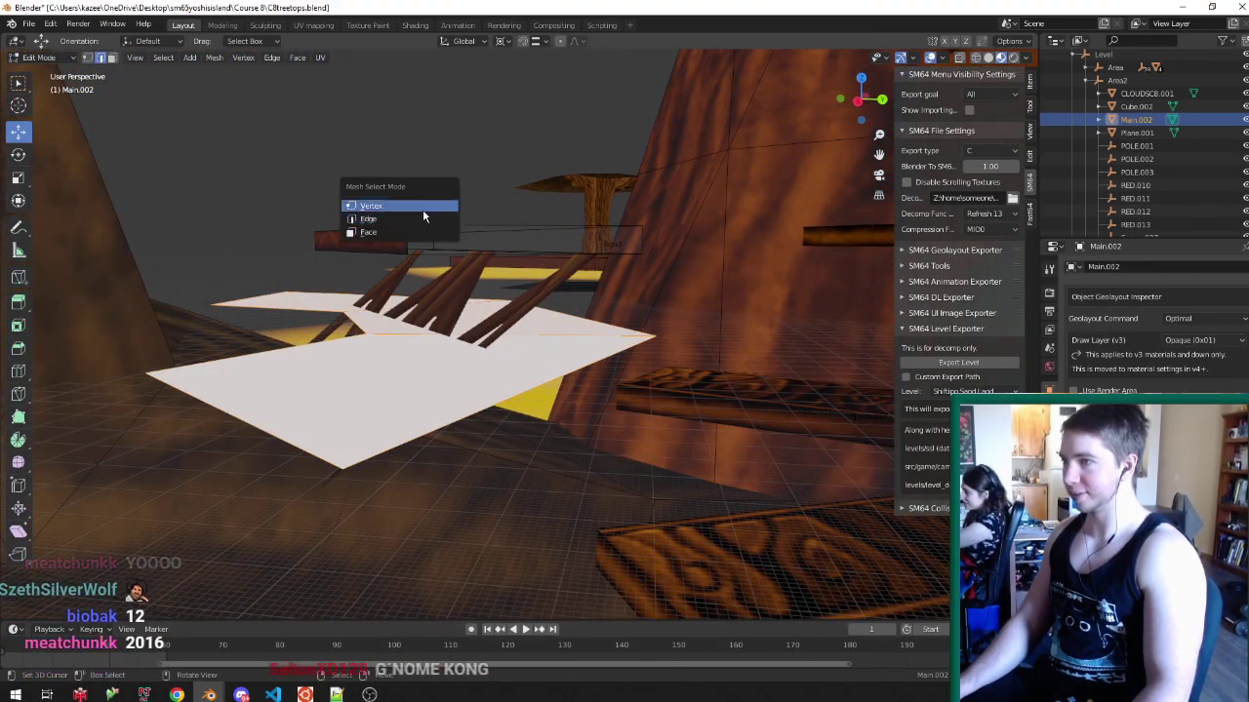
left_click(422, 208)
key("shift+Tab")
right_click(420, 235)
key("e")
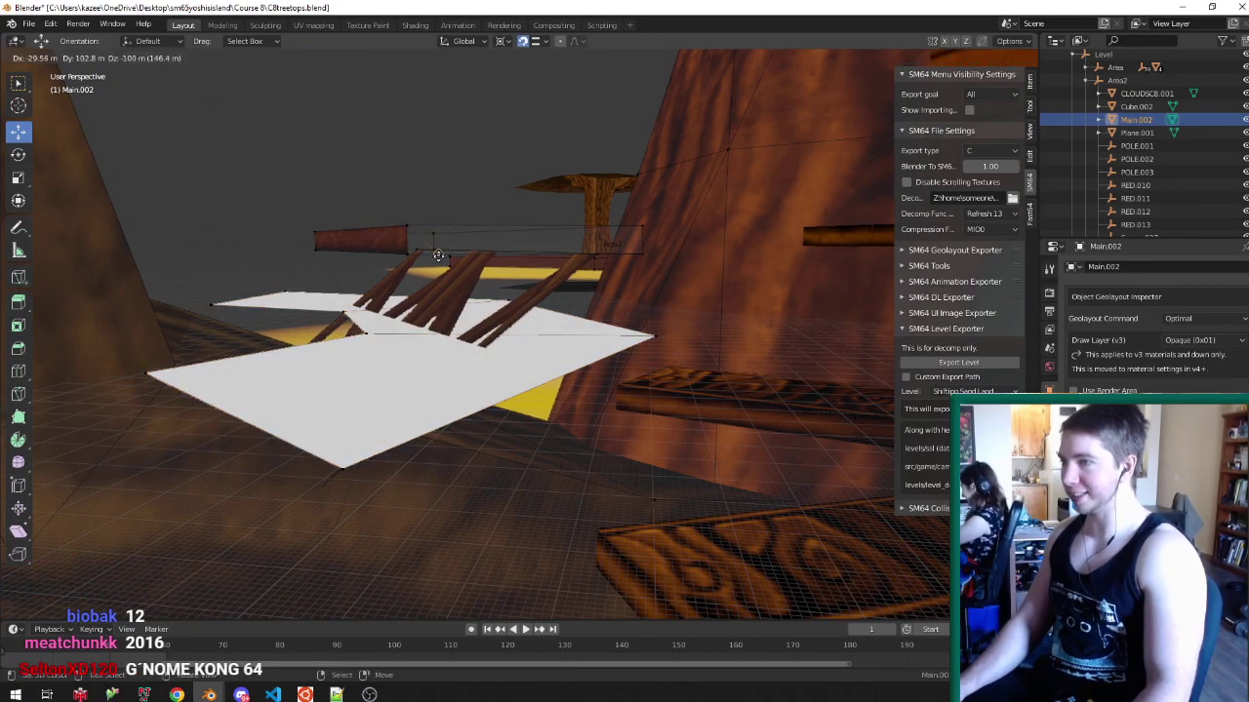
left_click(438, 255)
key("ctrl+z")
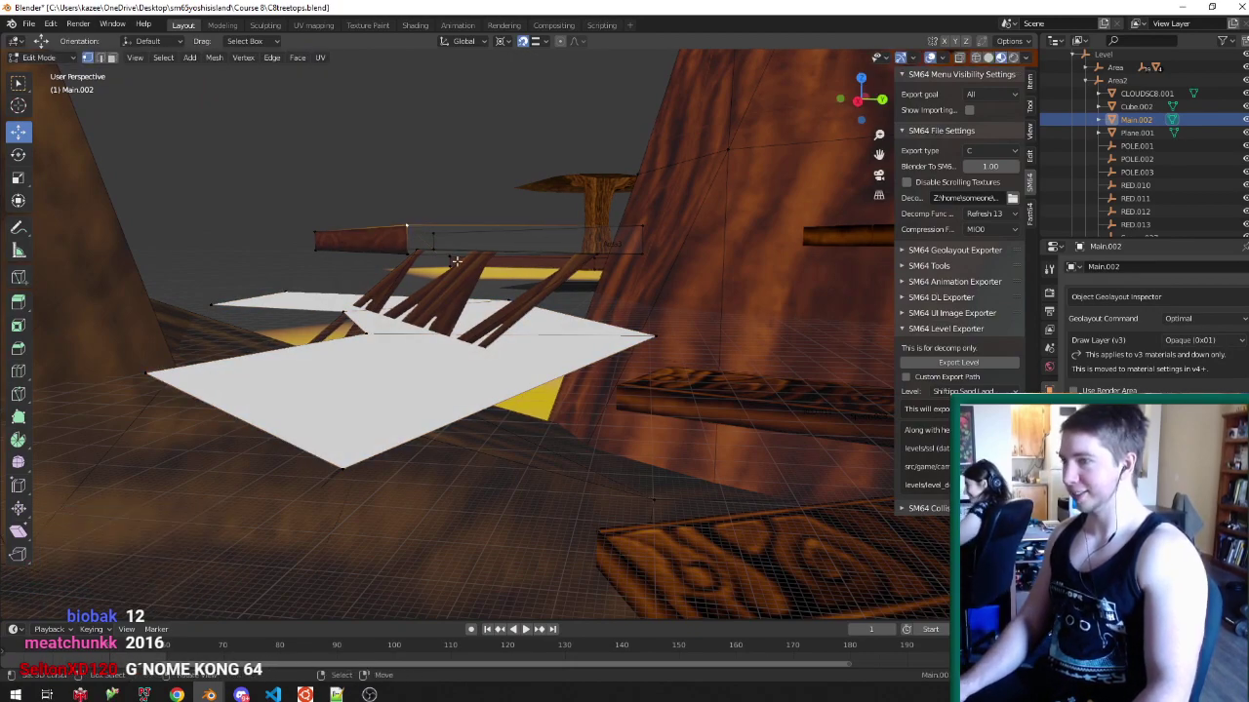
- Select the linked faces of the white ring platform and extrude them by -100 m to give it thickness
key("ctrl+Tab")
left_click(367, 419)
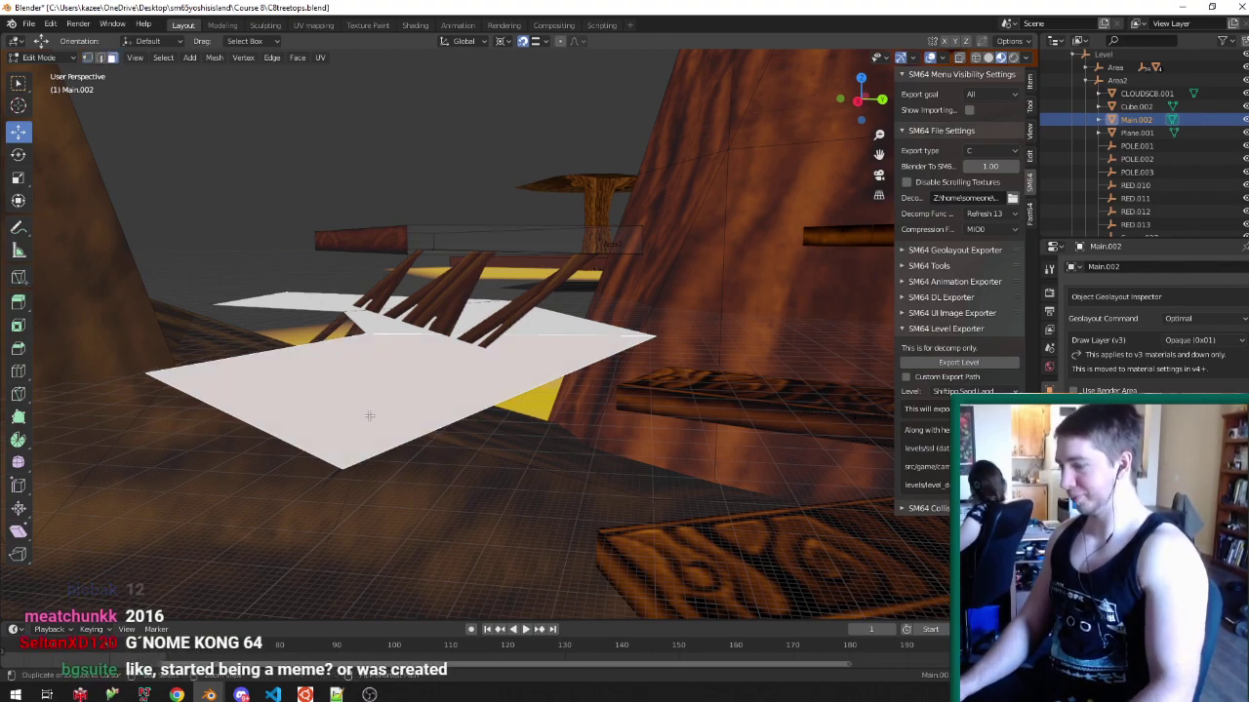
key("ctrl+l")
type("e100")
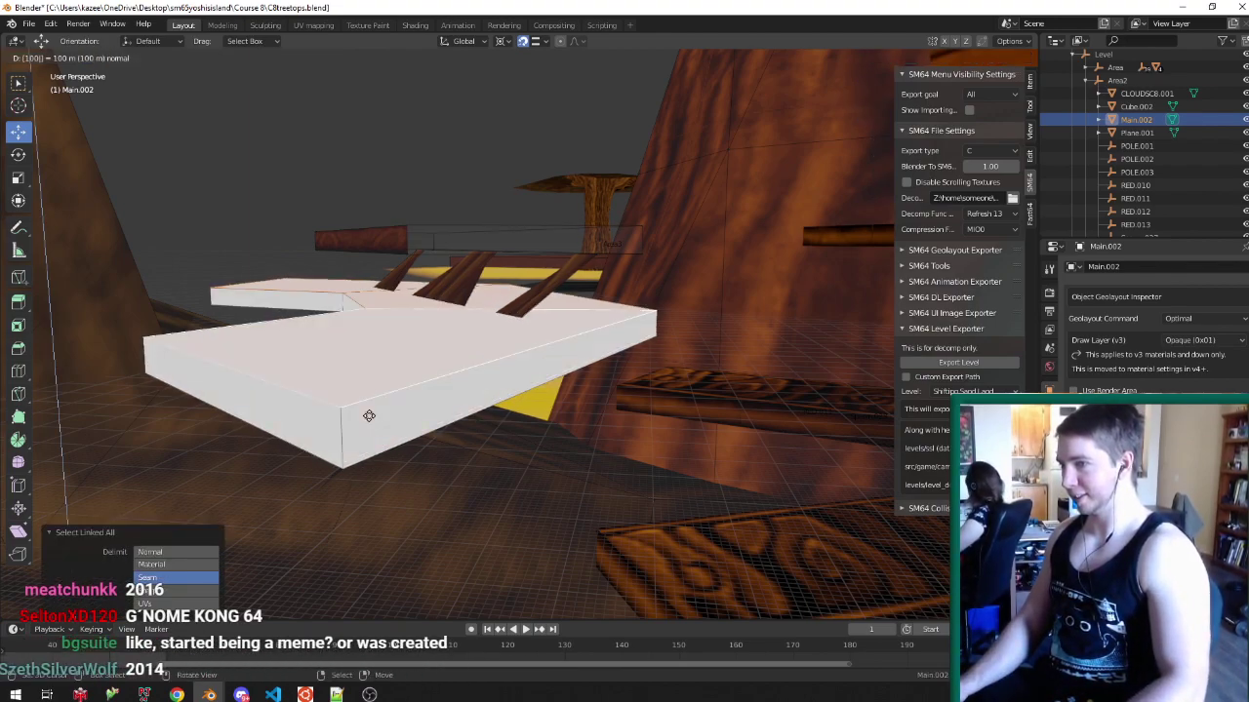
type("-")
key("Return")
- Select the whole thickened ring platform, recalculate its normals to face outside, and save the file
key("ctrl+l")
key("shift+n")
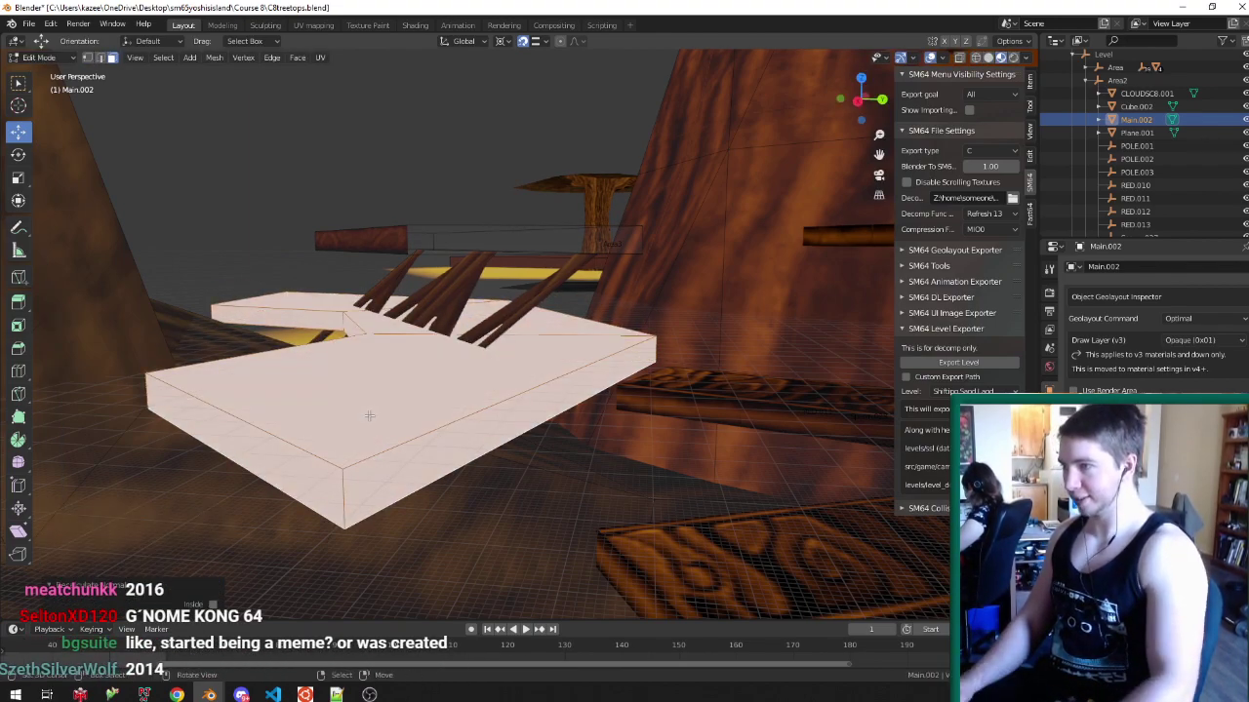
key("ctrl+s")
middle_click_drag(373, 416, 283, 427)
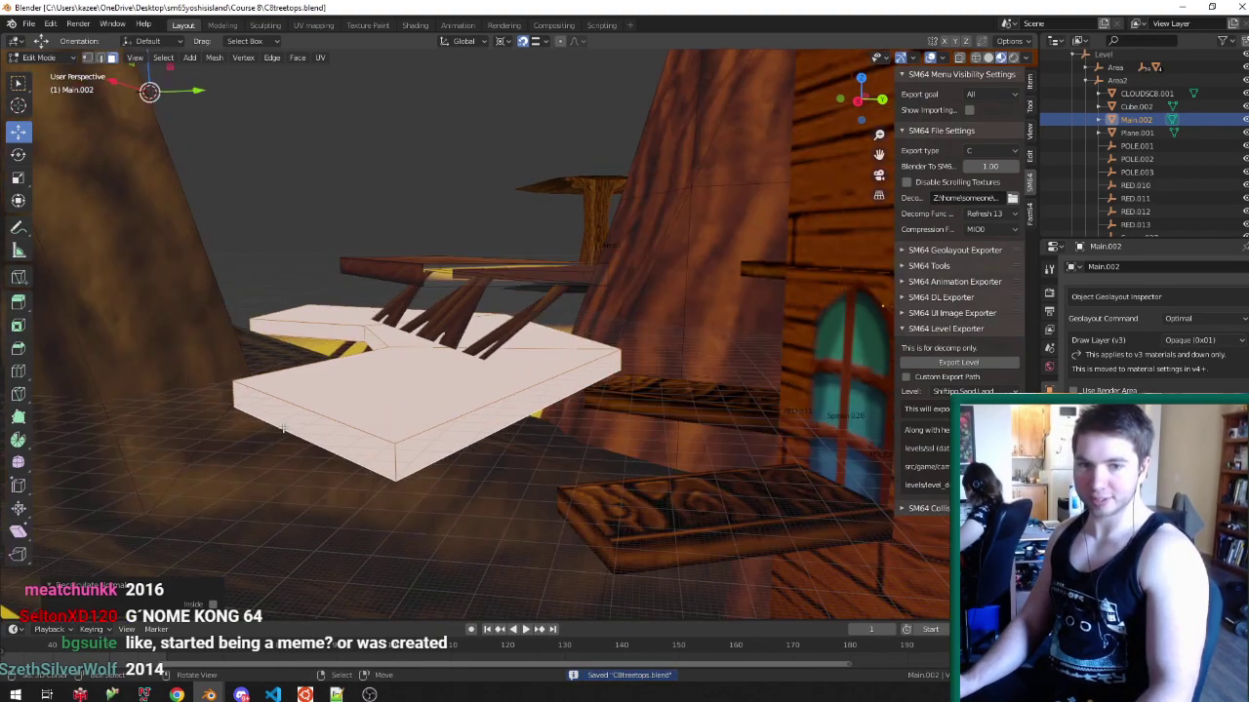
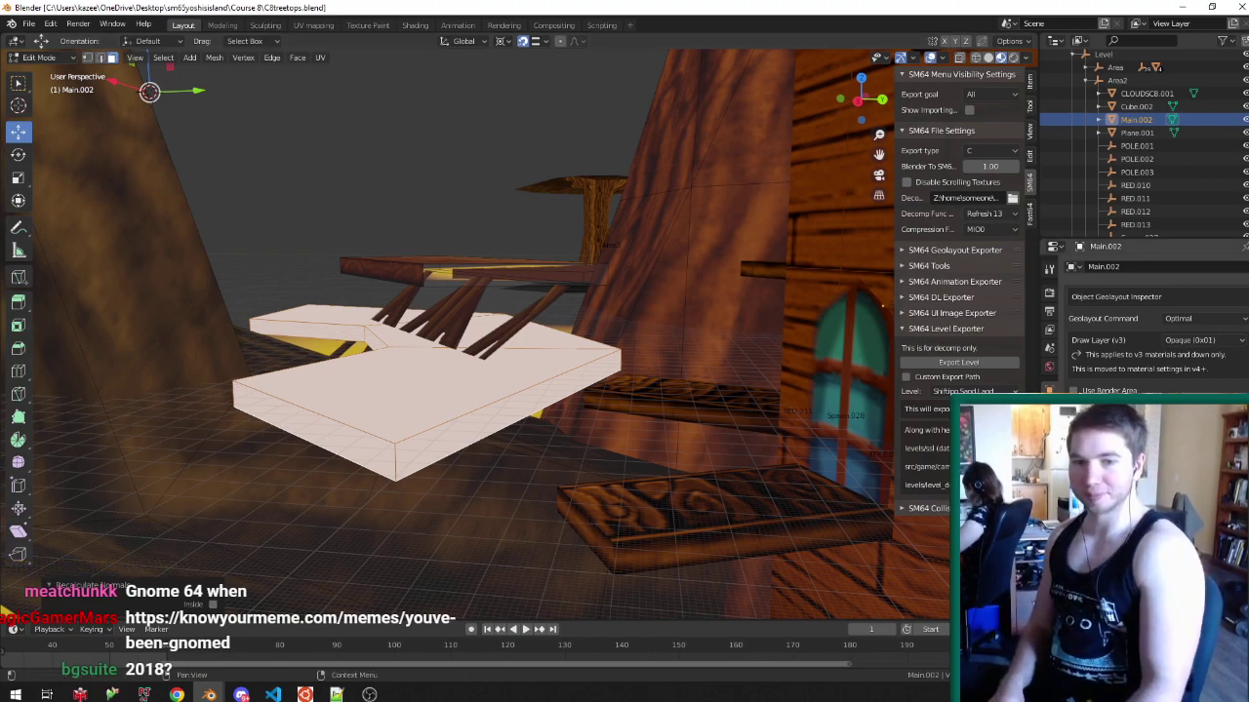
- Switch to Chrome and read the About, Origin and Spread sections of the Know Your Meme page "You've Been Gnomed"
key("alt+Tab")
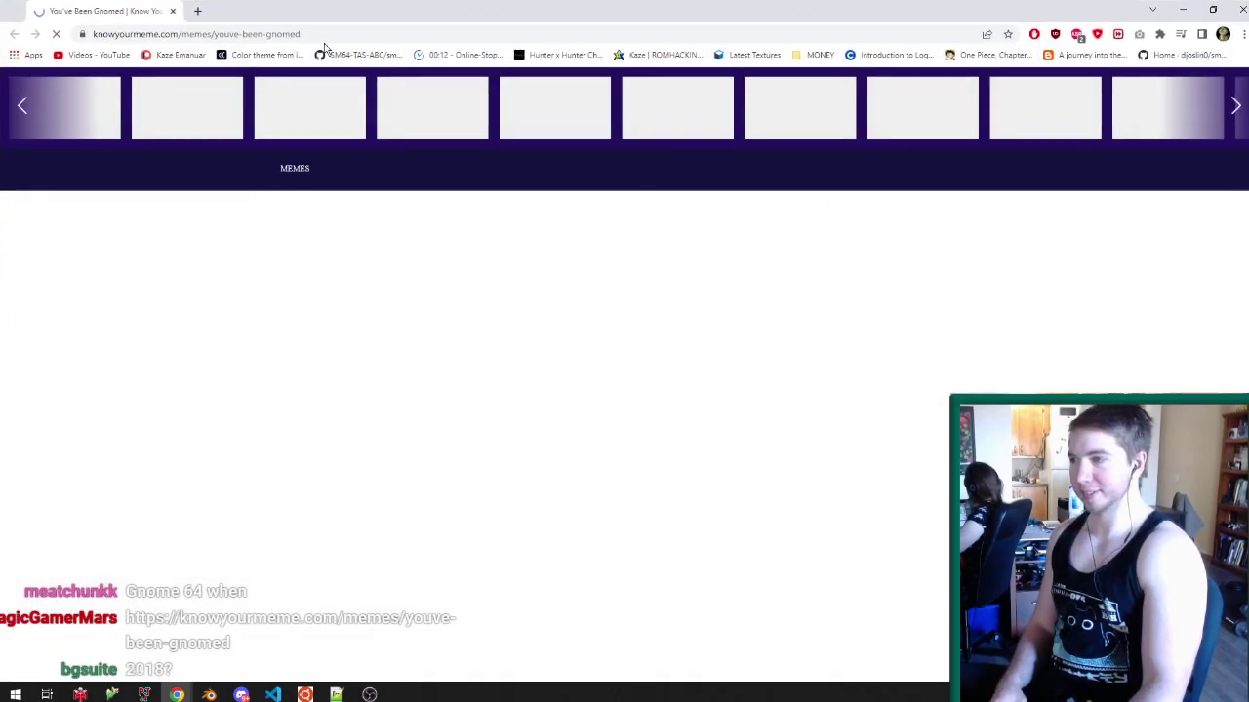
scroll(264, 390, "down", 2)
scroll(257, 395, "down", 5)
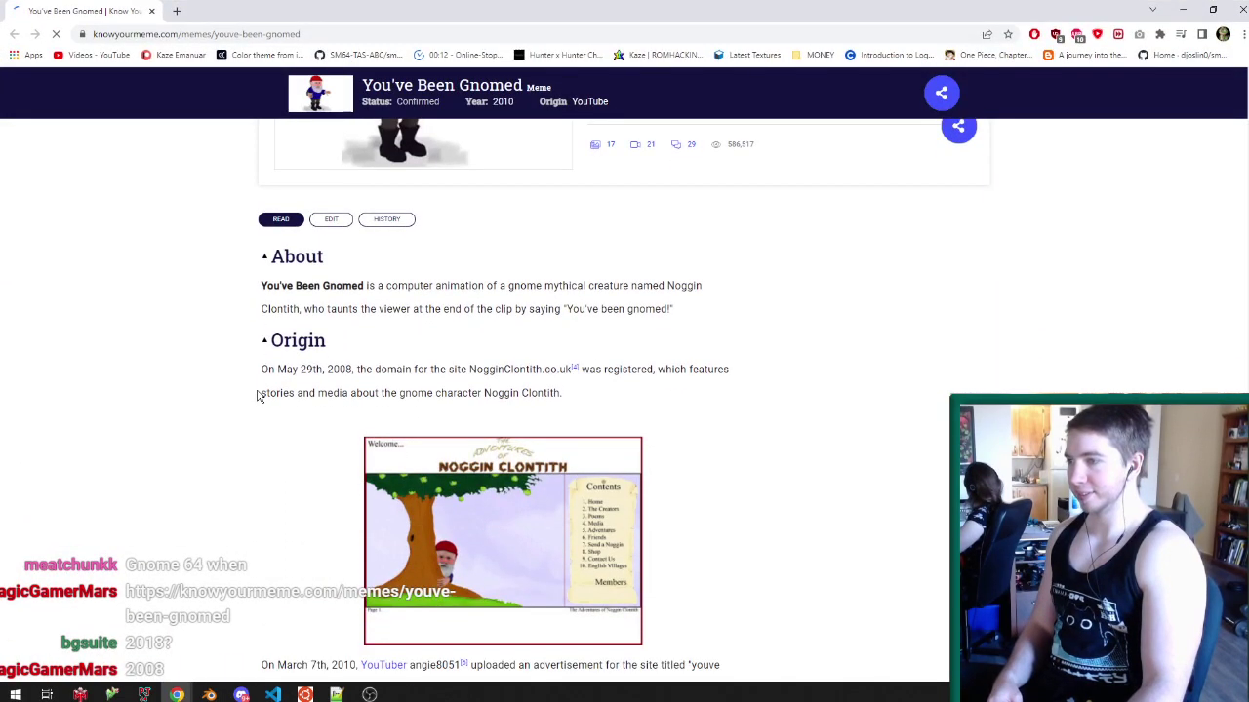
scroll(258, 395, "down", 2)
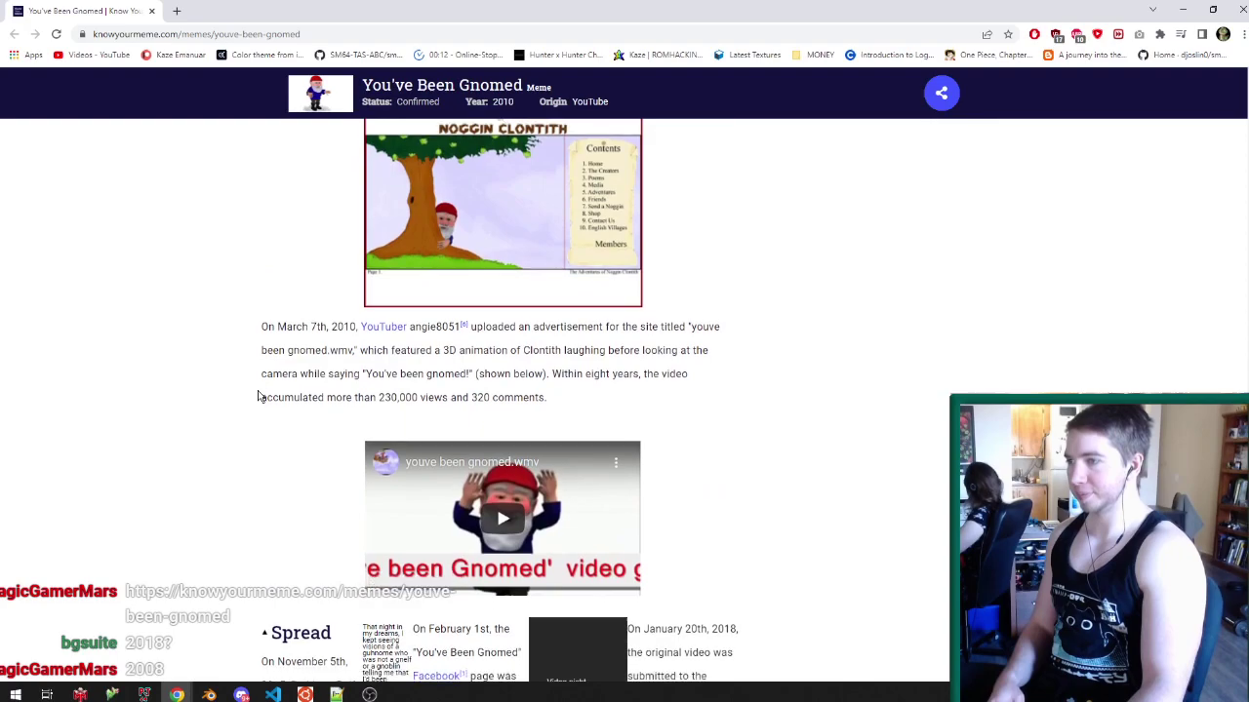
scroll(258, 396, "down", 1)
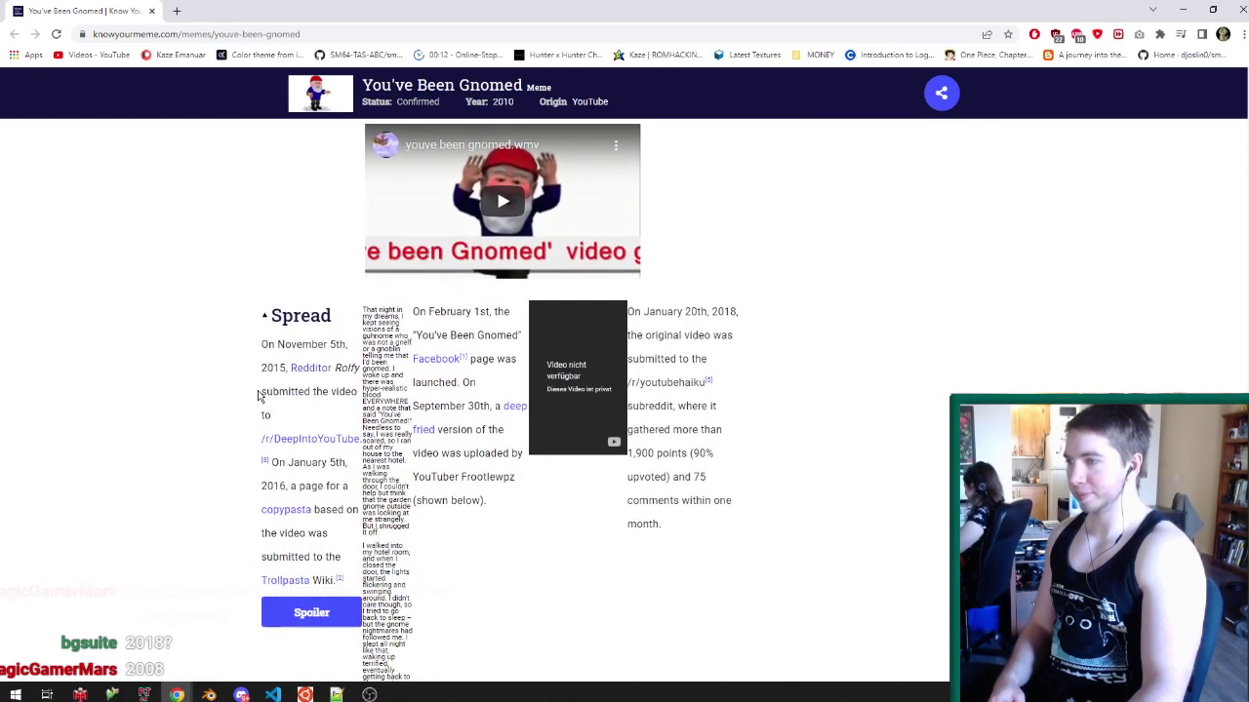
scroll(239, 317, "down", 1)
left_click_drag(229, 283, 353, 525)
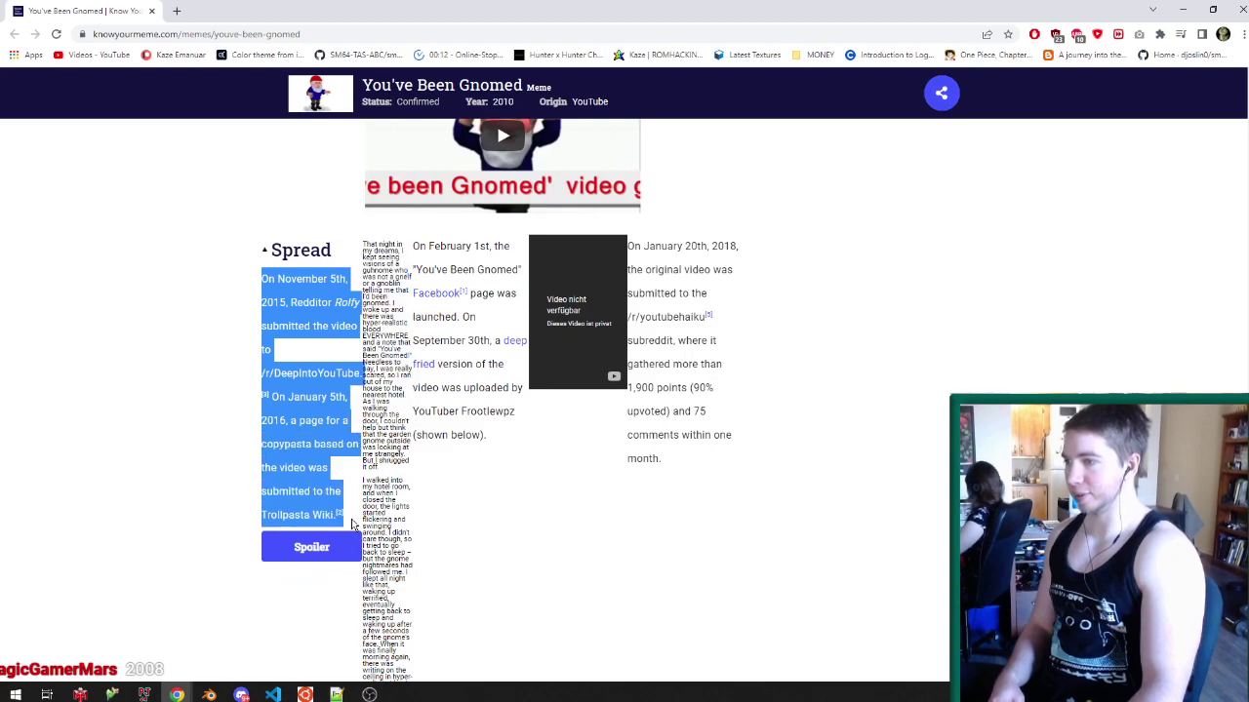
scroll(208, 424, "down", 1)
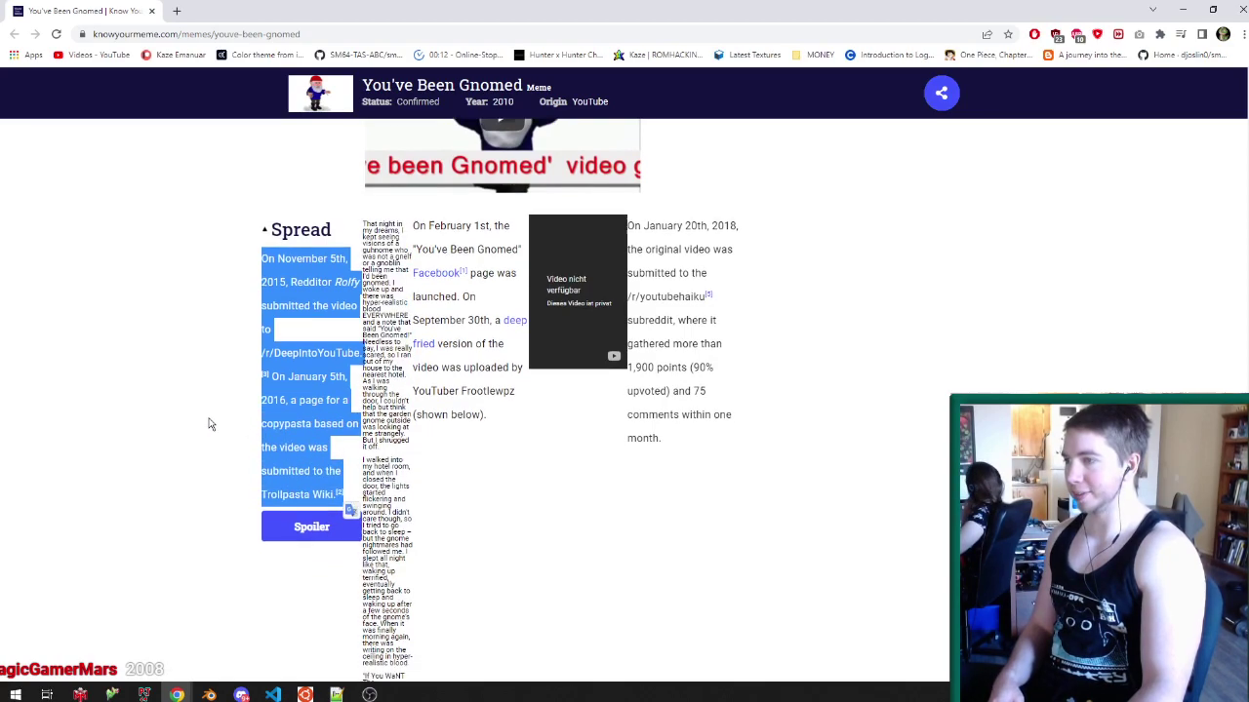
scroll(208, 425, "down", 6)
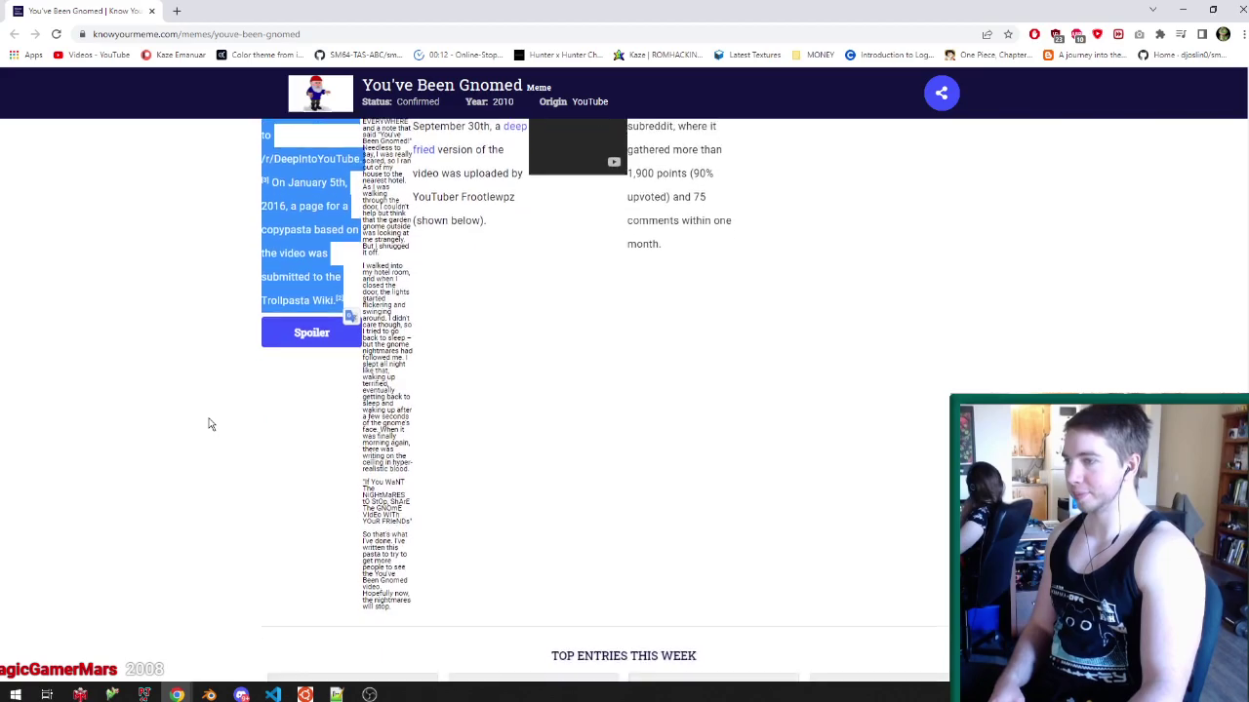
- Return to Blender from the meme page and delete the slanted support beams beneath the wooden plank
left_click(152, 11)
middle_click_drag(474, 240, 469, 294)
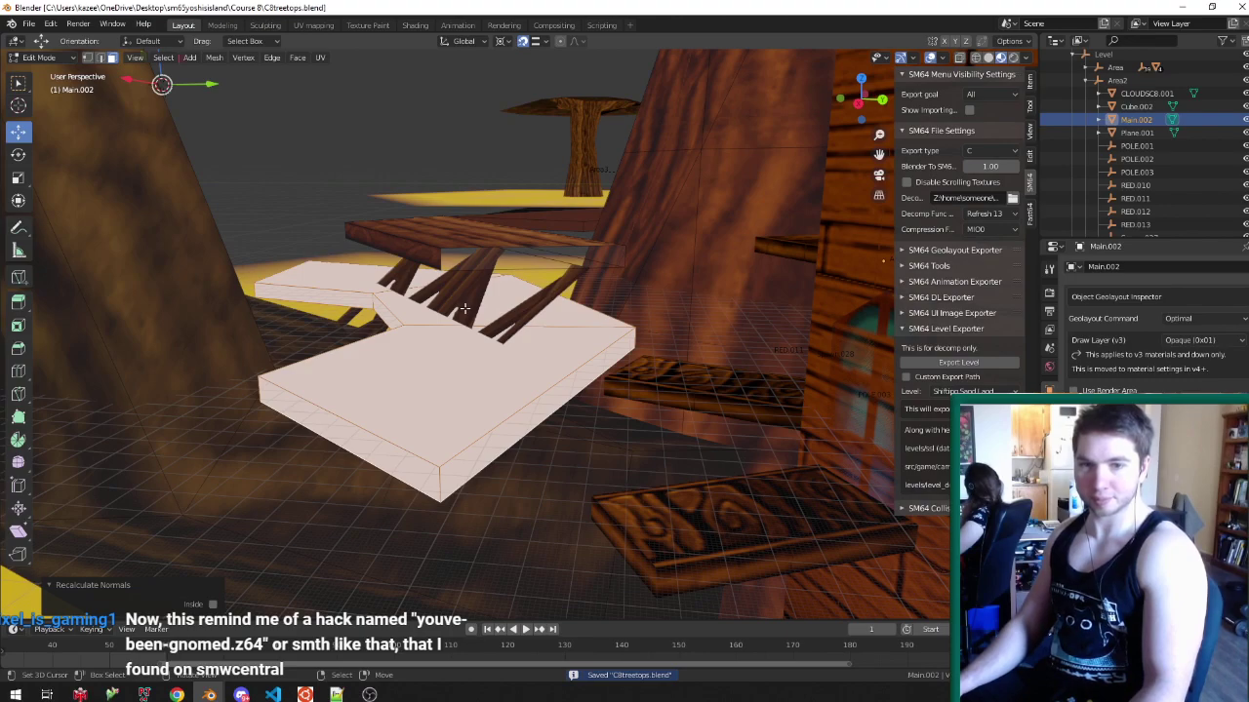
middle_click_drag(465, 308, 528, 266)
key("ctrl+Tab")
left_click(484, 341)
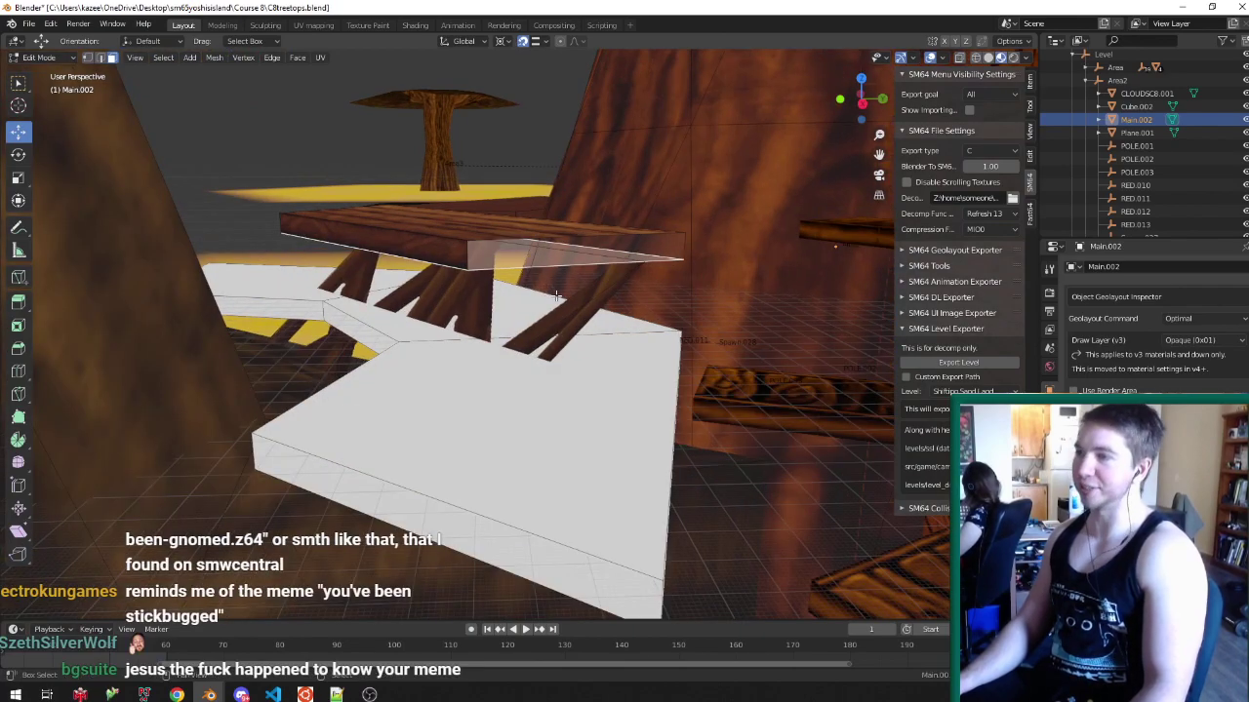
right_click(556, 296)
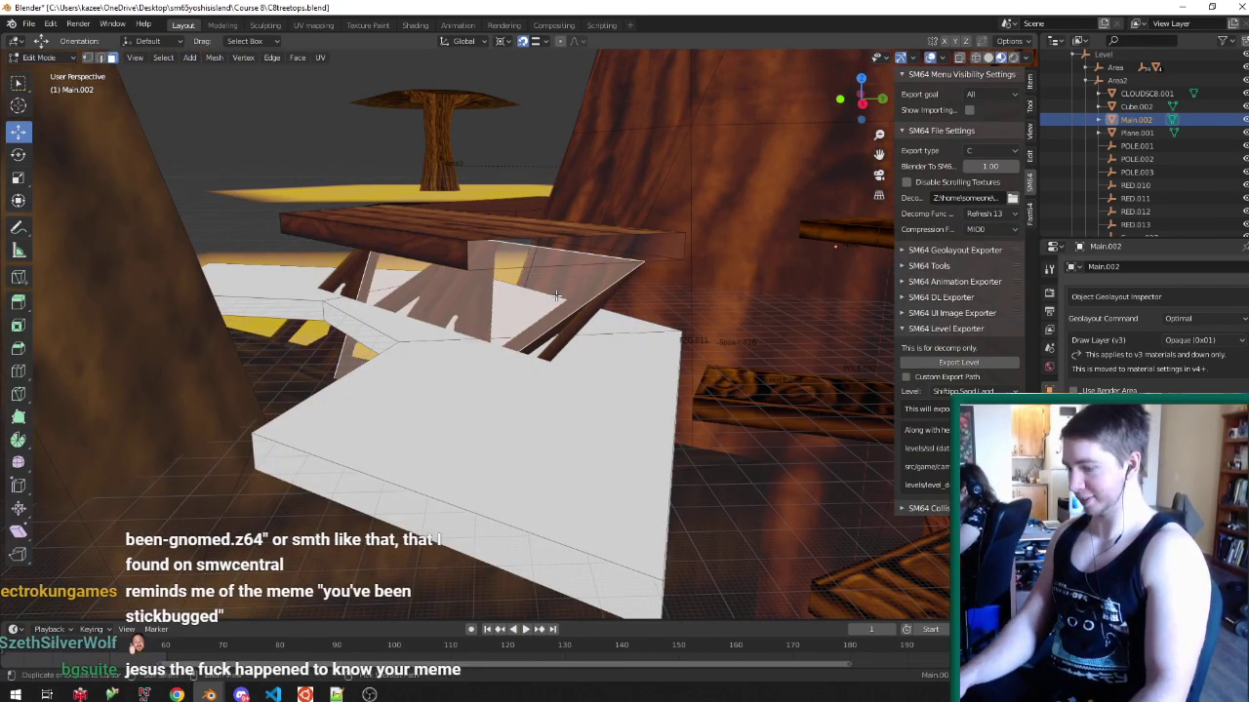
key("ctrl+l")
key("x")
left_click(557, 297)
- Select the white ring platform together with the plank's top face and assign the wood material f3d_material.038 to it
right_click(466, 358)
middle_click_drag(468, 356, 517, 254)
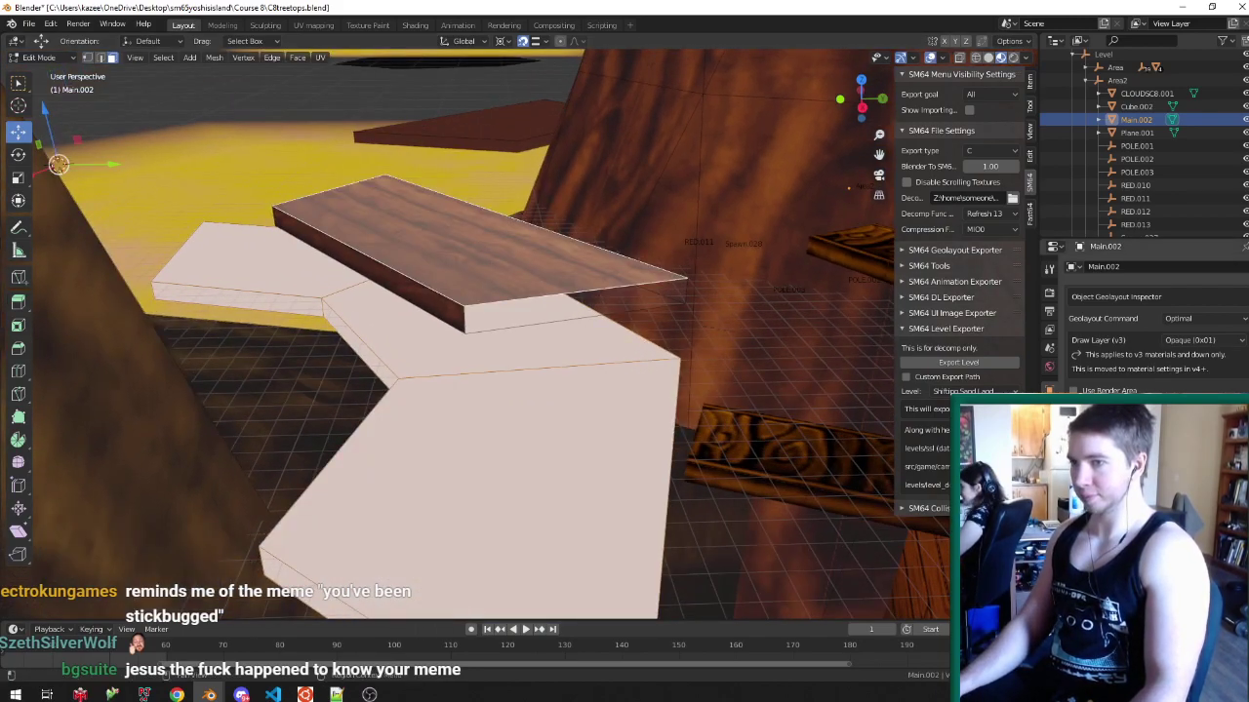
left_click(1049, 501)
left_click(1102, 367)
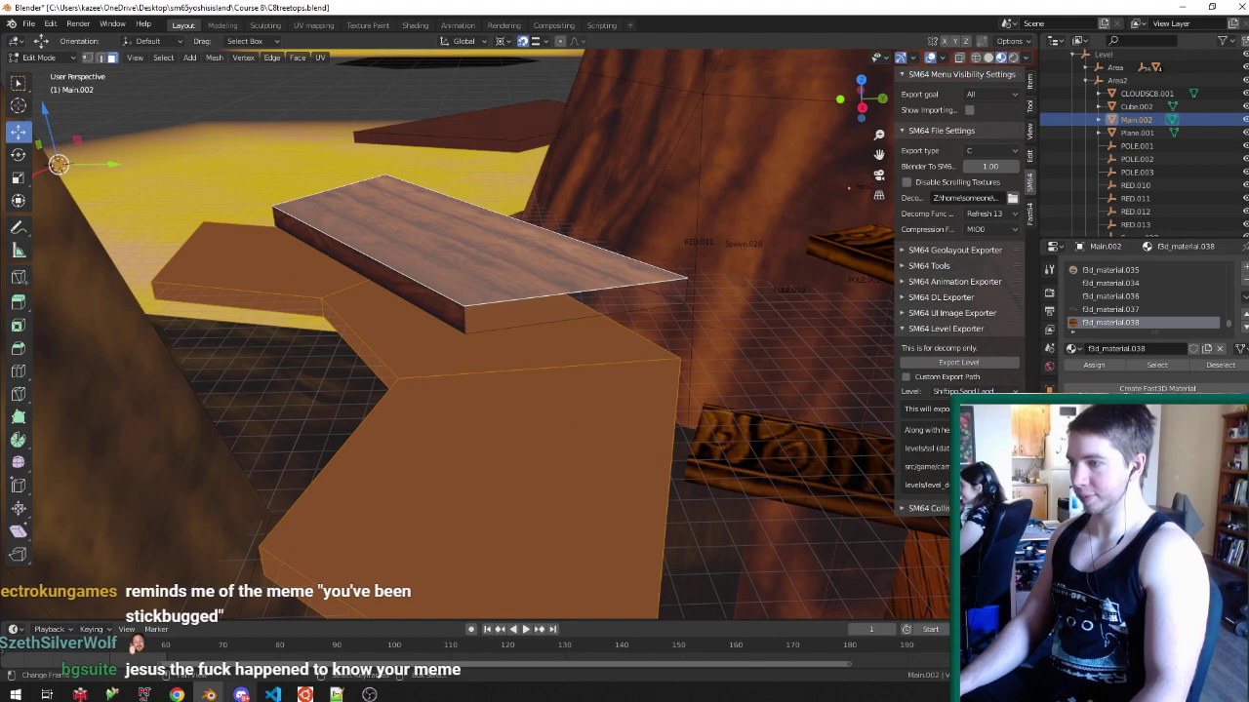
left_click(242, 693)
key("alt+Tab")
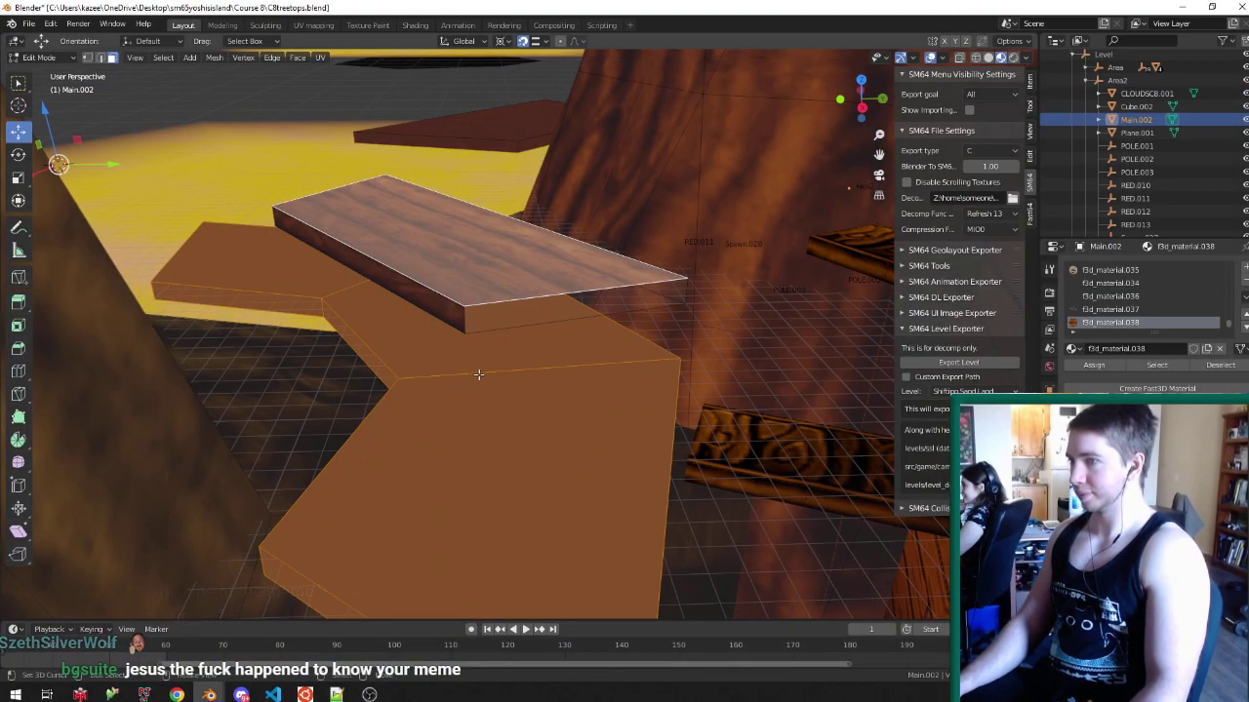
- Frame the selected wooden face in the UV mapping workspace and unwrap it
key("ctrl+z")
key("ctrl+z")
left_click(313, 24)
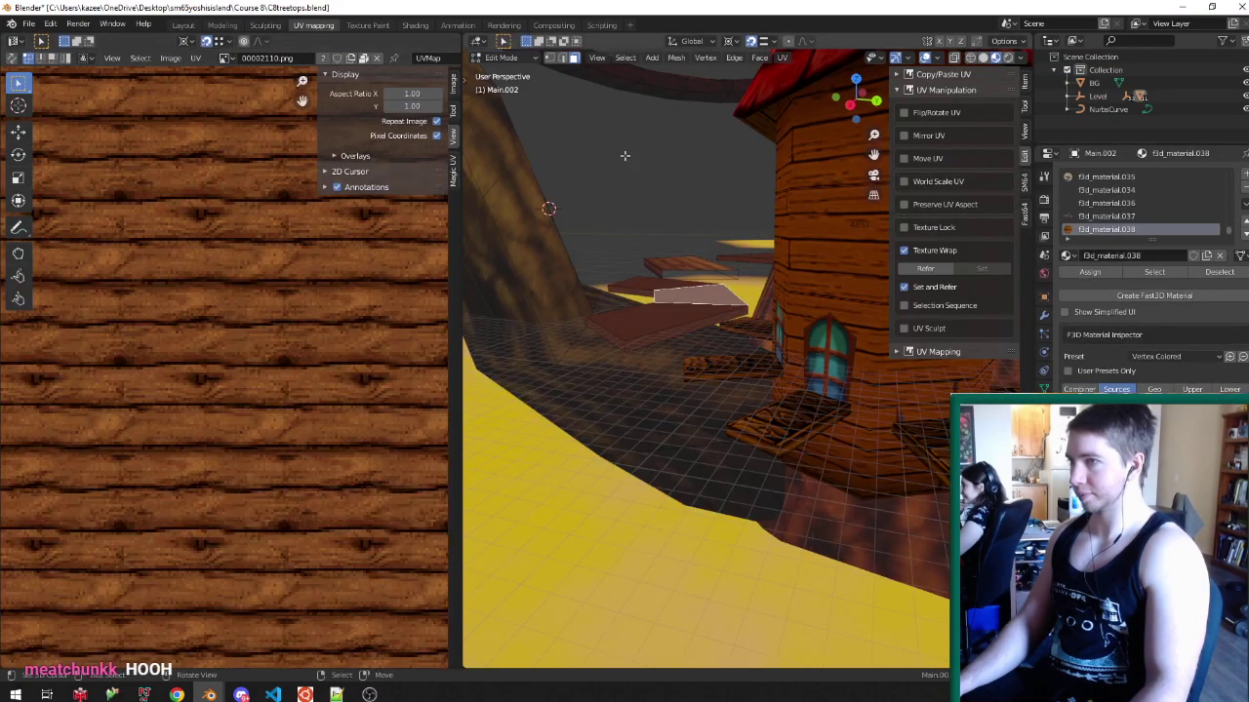
key("KP_Decimal")
middle_click_drag(625, 156, 689, 345)
key("u")
key("l")
key("Return")
- Select the neighbouring top faces of the ring platform and apply UV mapping to them for the wood texture
key("Tab")
key("Tab")
left_click(639, 339, "shift")
left_click(681, 346, "shift")
left_click(734, 409, "shift")
left_click(714, 355, "shift")
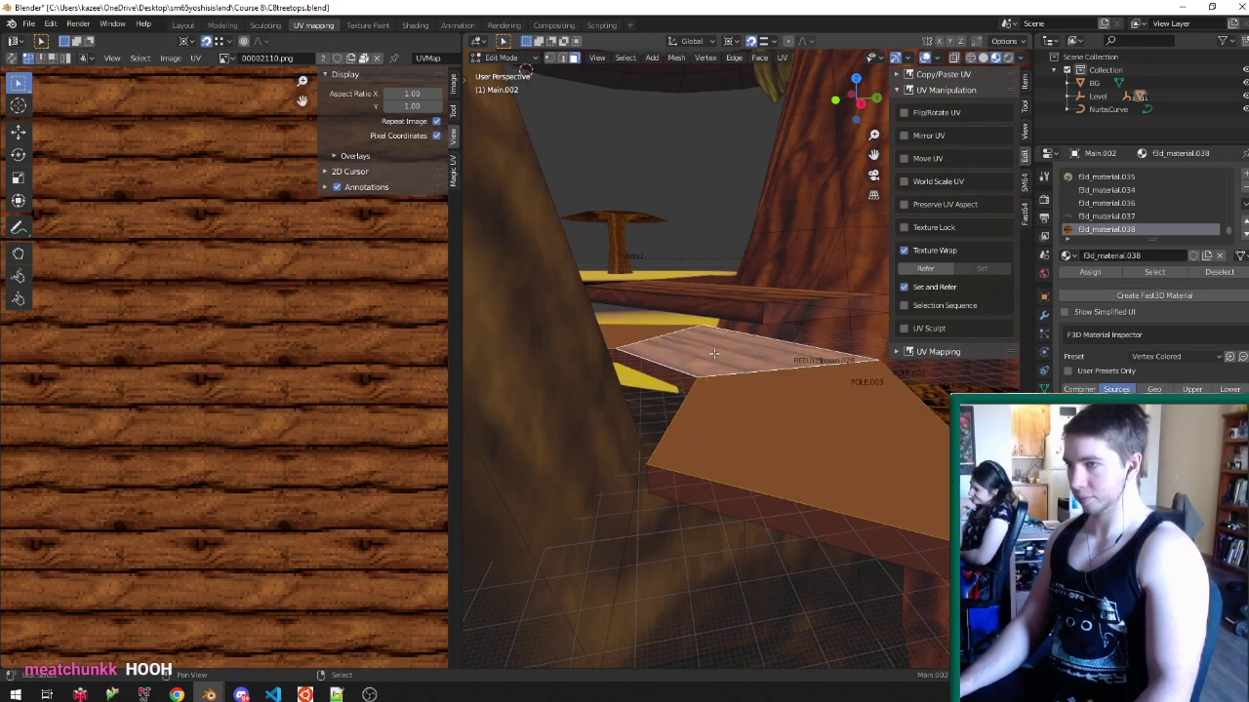
key("u")
left_click(715, 356)
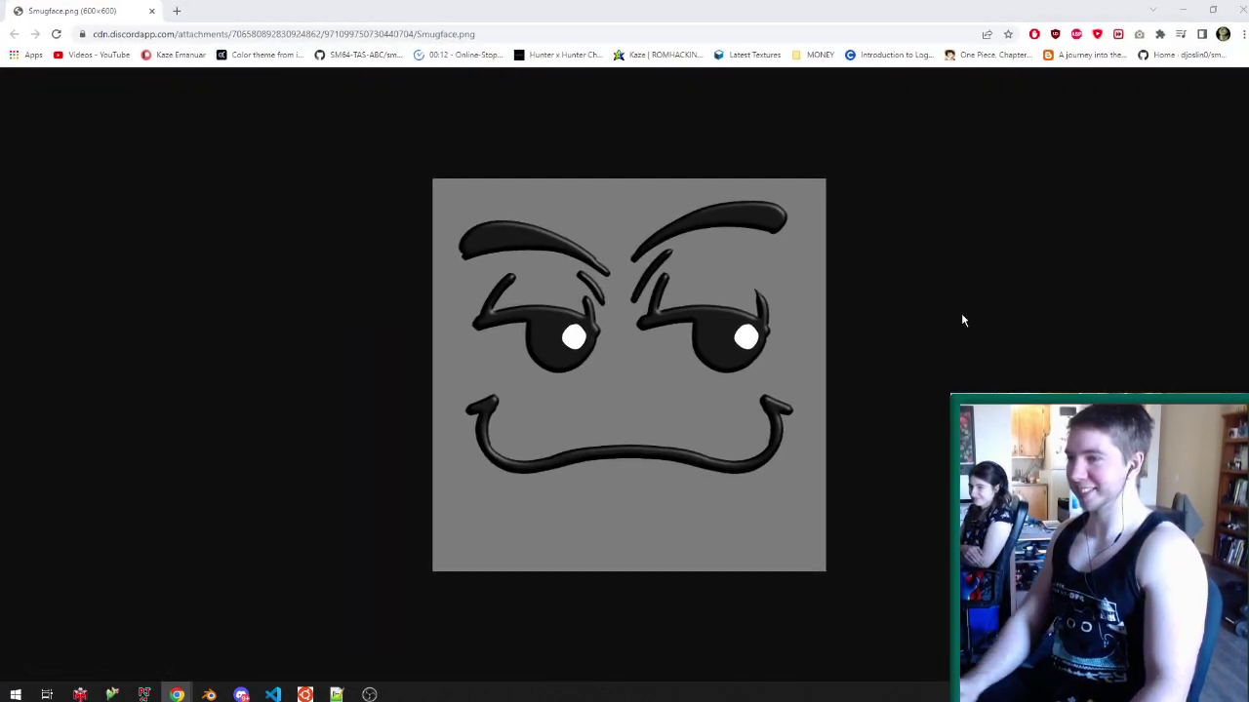
- Save Smugface.png from the browser and open the downloaded image in Photoshop
key("ctrl+s")
key("Return")
left_click(78, 658)
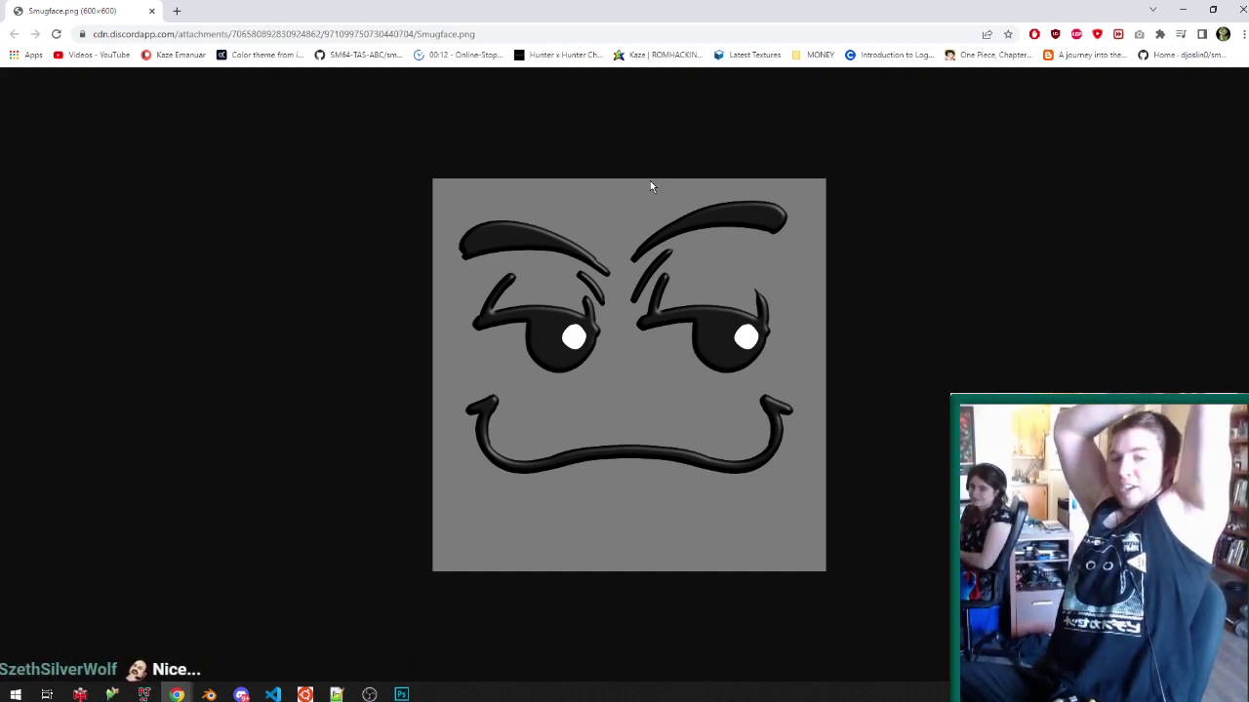
key("alt+Tab")
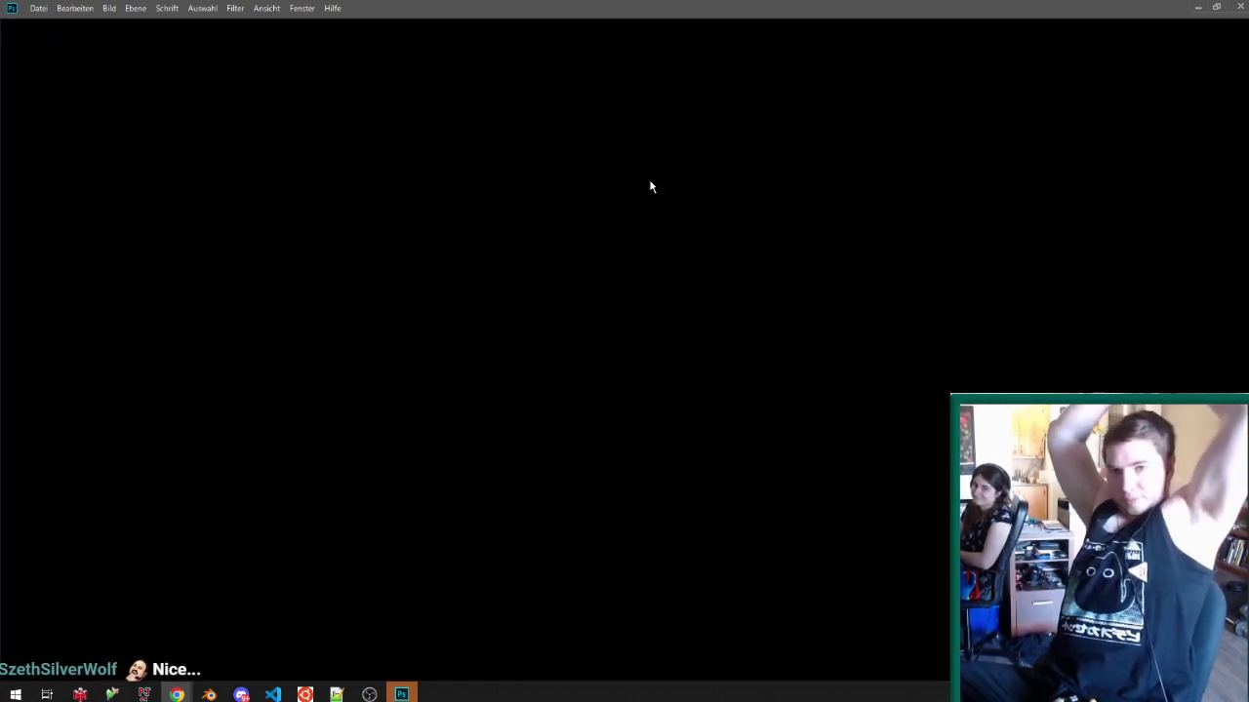
key("alt+Tab")
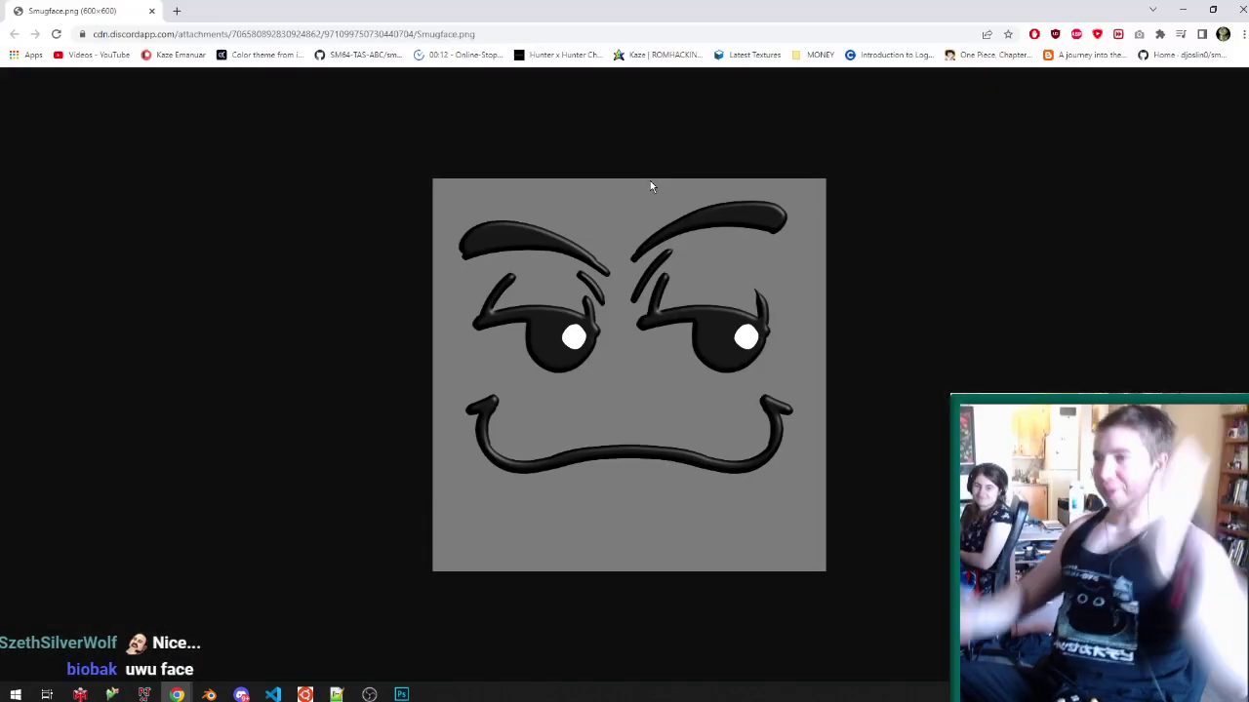
left_click(398, 693)
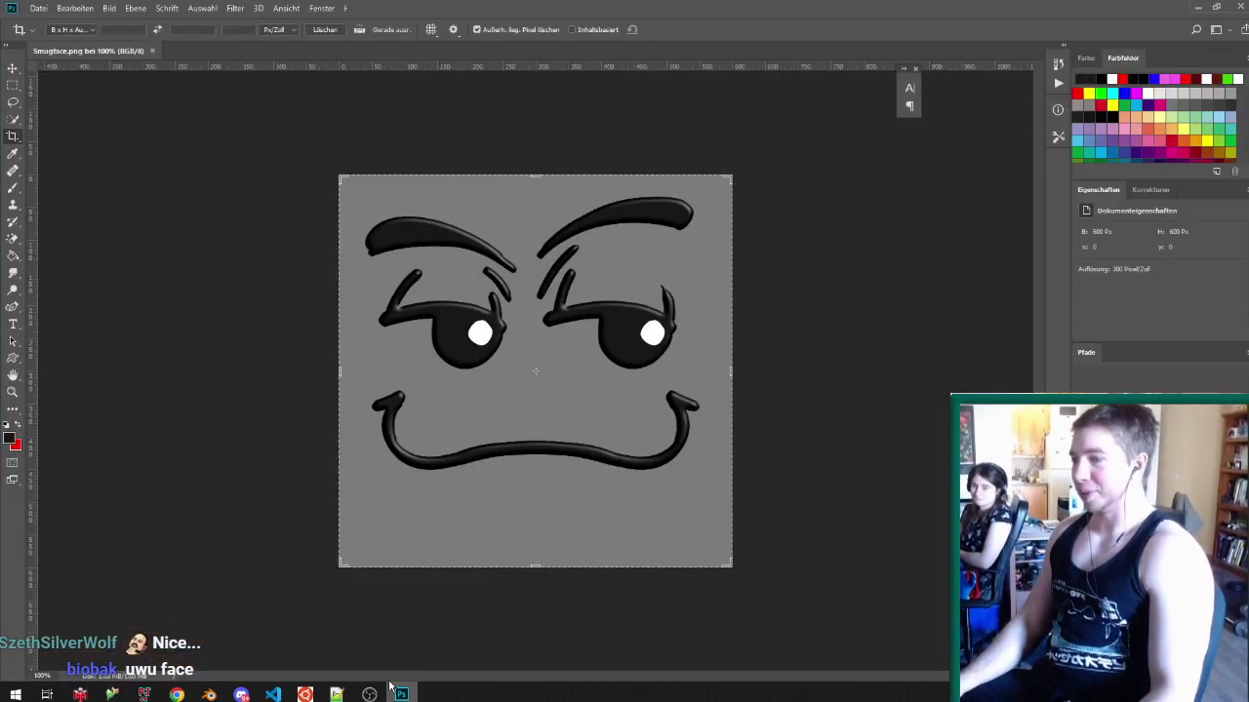
- Crop Smugface.png on all four sides closely around the face, to about 540 × 458 px
left_click_drag(535, 566, 535, 524)
left_click_drag(336, 373, 354, 374)
left_click_drag(741, 375, 719, 372)
left_click_drag(538, 219, 539, 229)
key("Return")
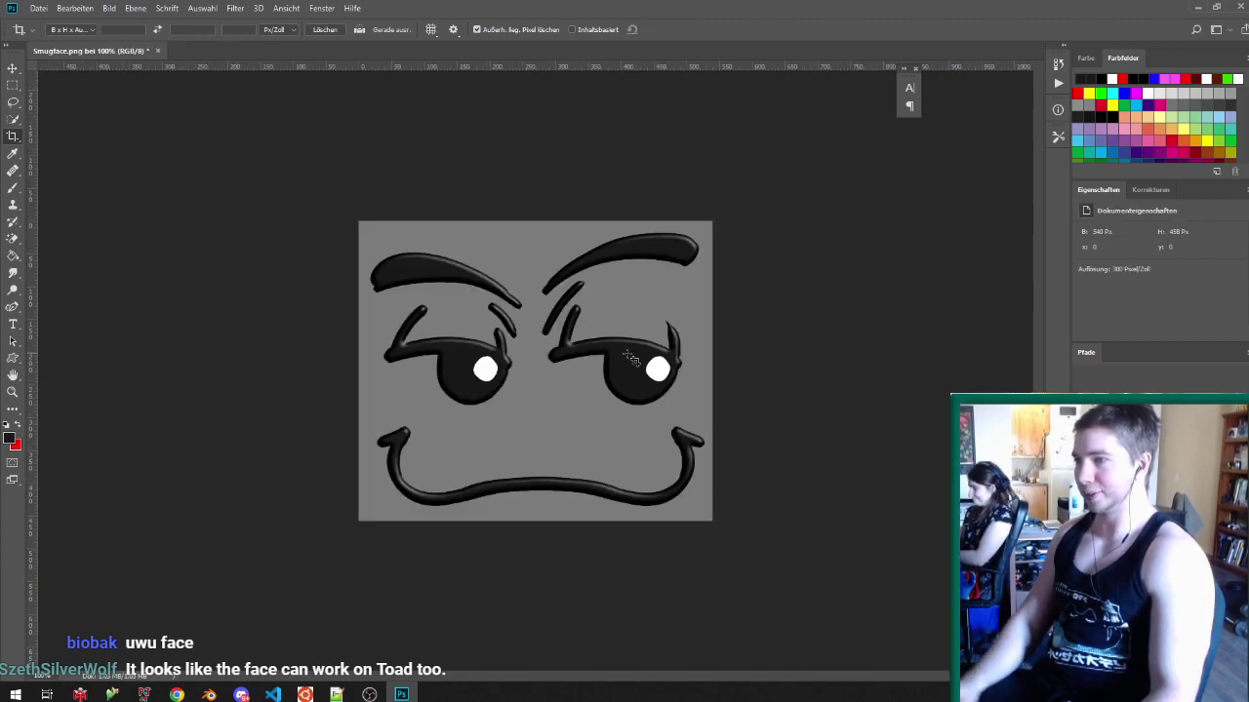
- Select the grey background around the face with the Magic Wand at tolerance 10 and delete it to transparency
key("w")
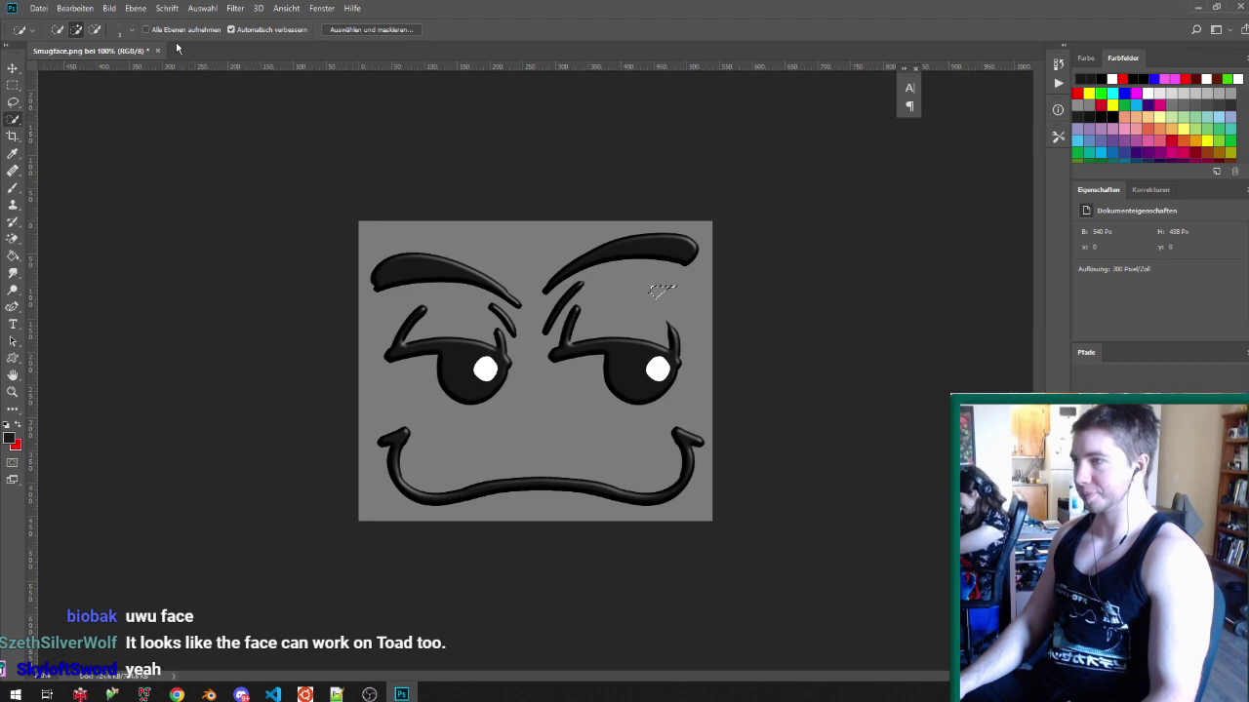
right_click(15, 121)
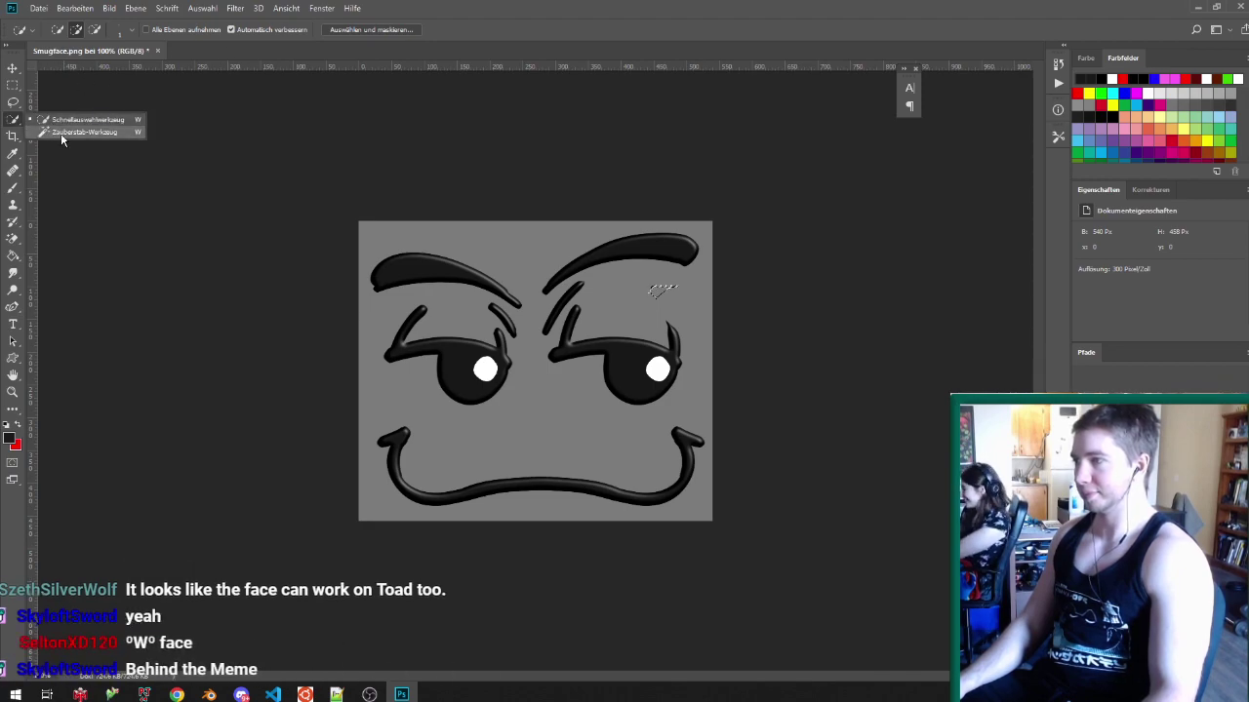
left_click(60, 132)
left_click(528, 229)
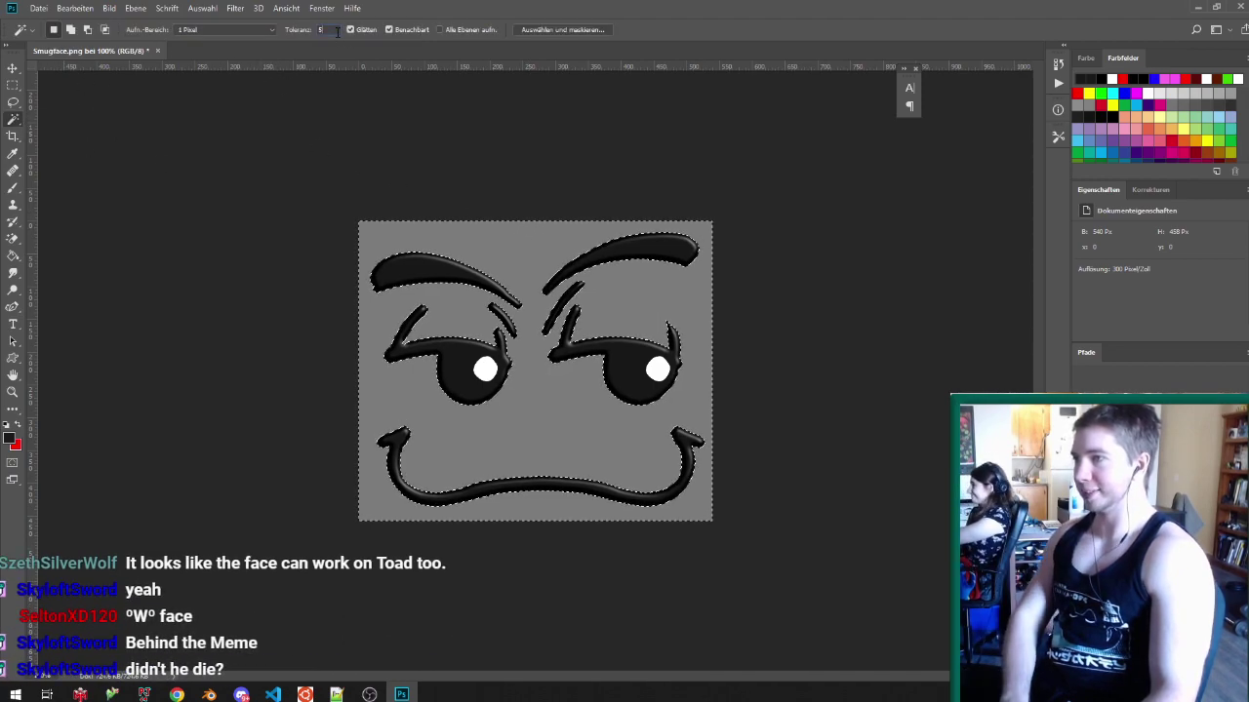
key("shift+F5")
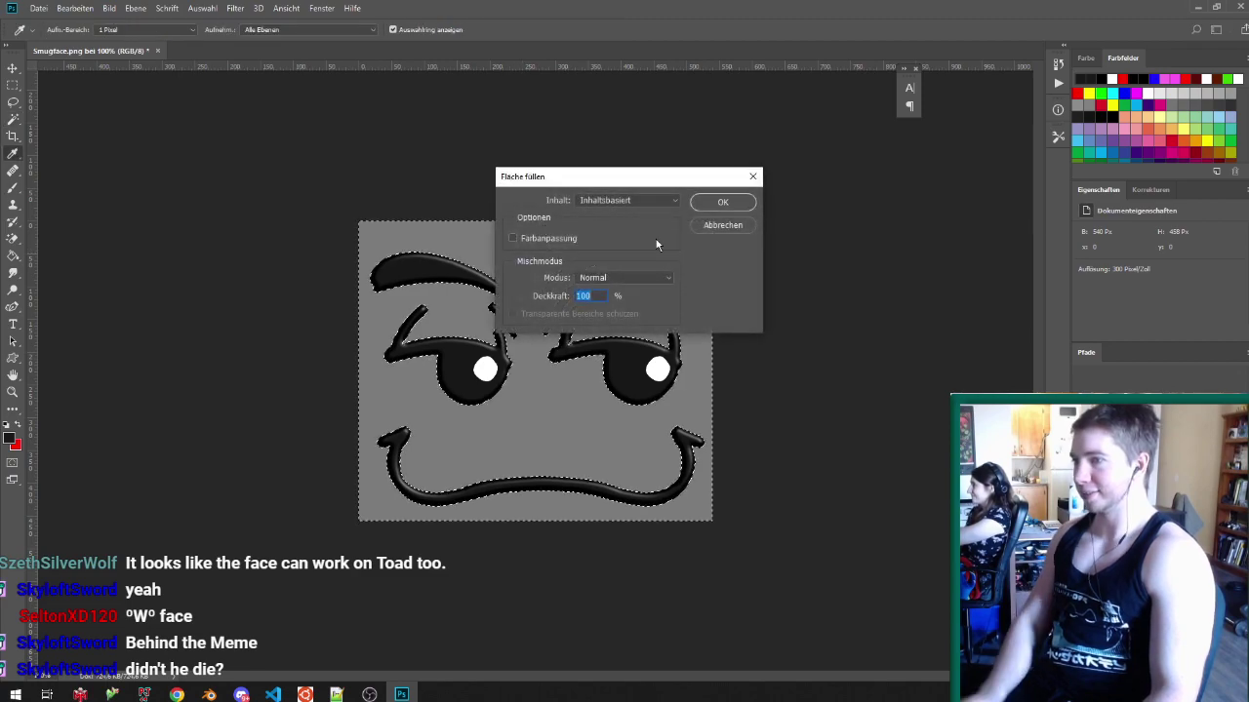
key("Return")
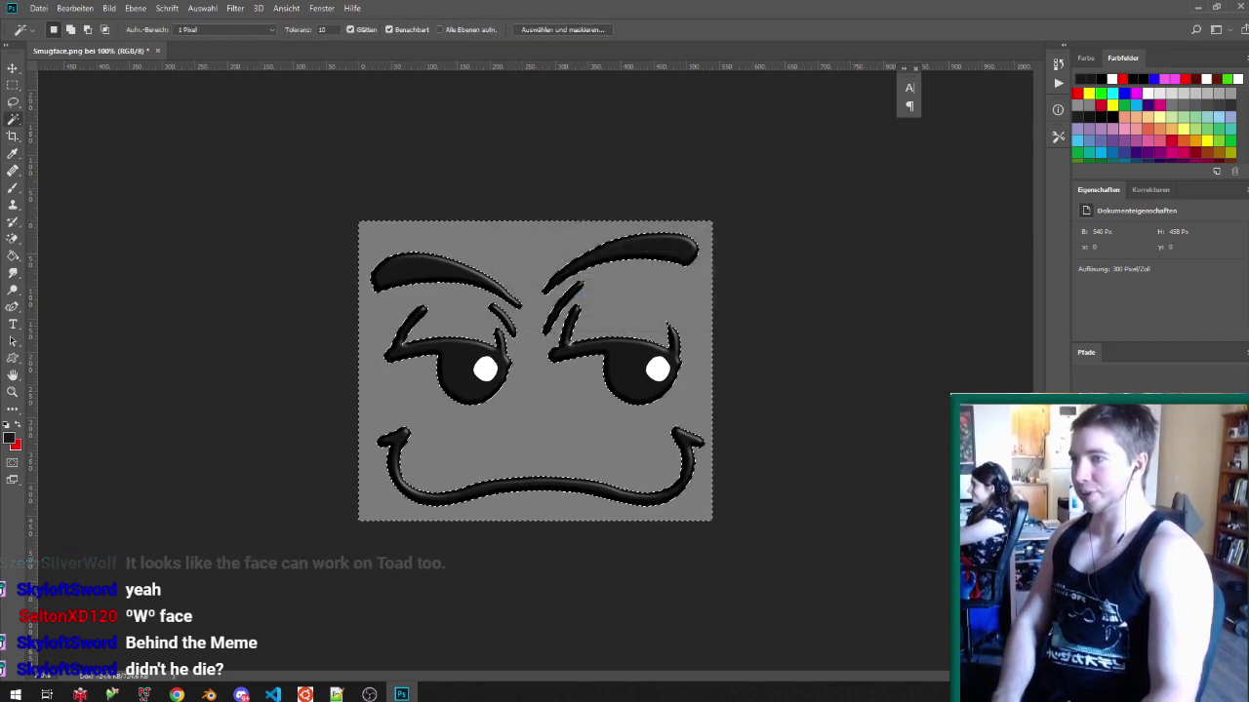
key("Delete")
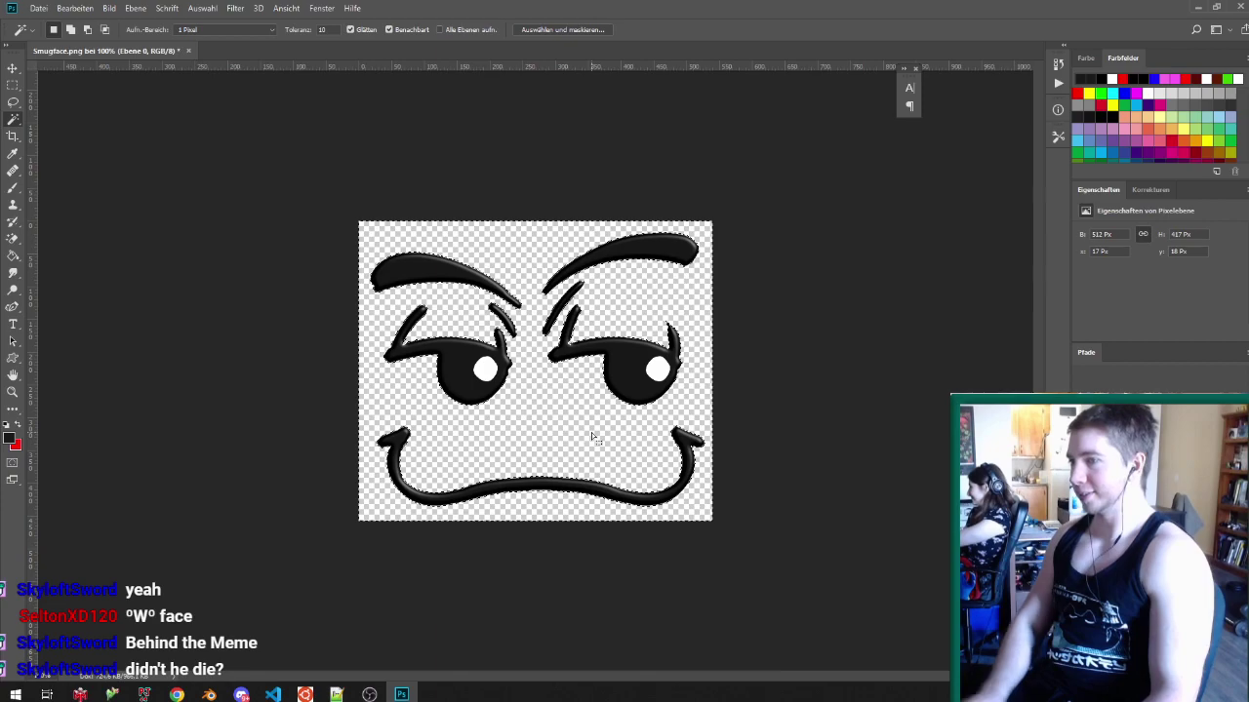
- Export the transparent face image to the Desktop as Smugface.png, replacing the existing file
left_click(47, 7)
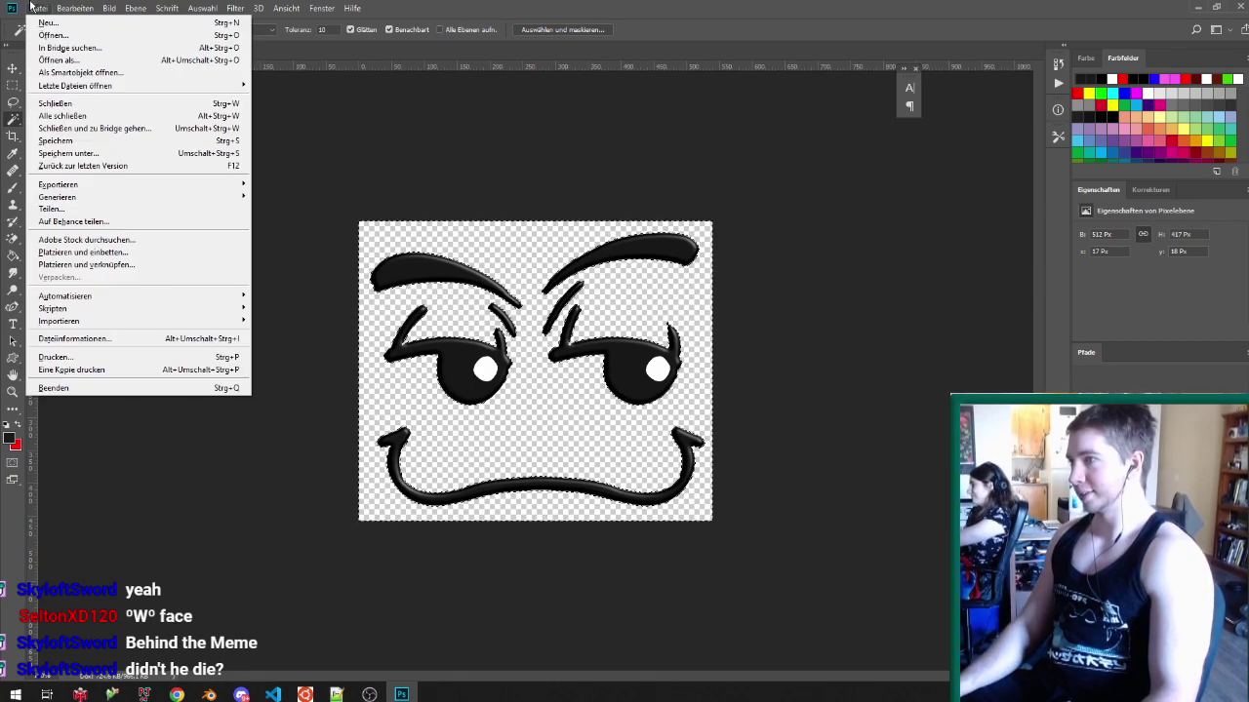
left_click(273, 184)
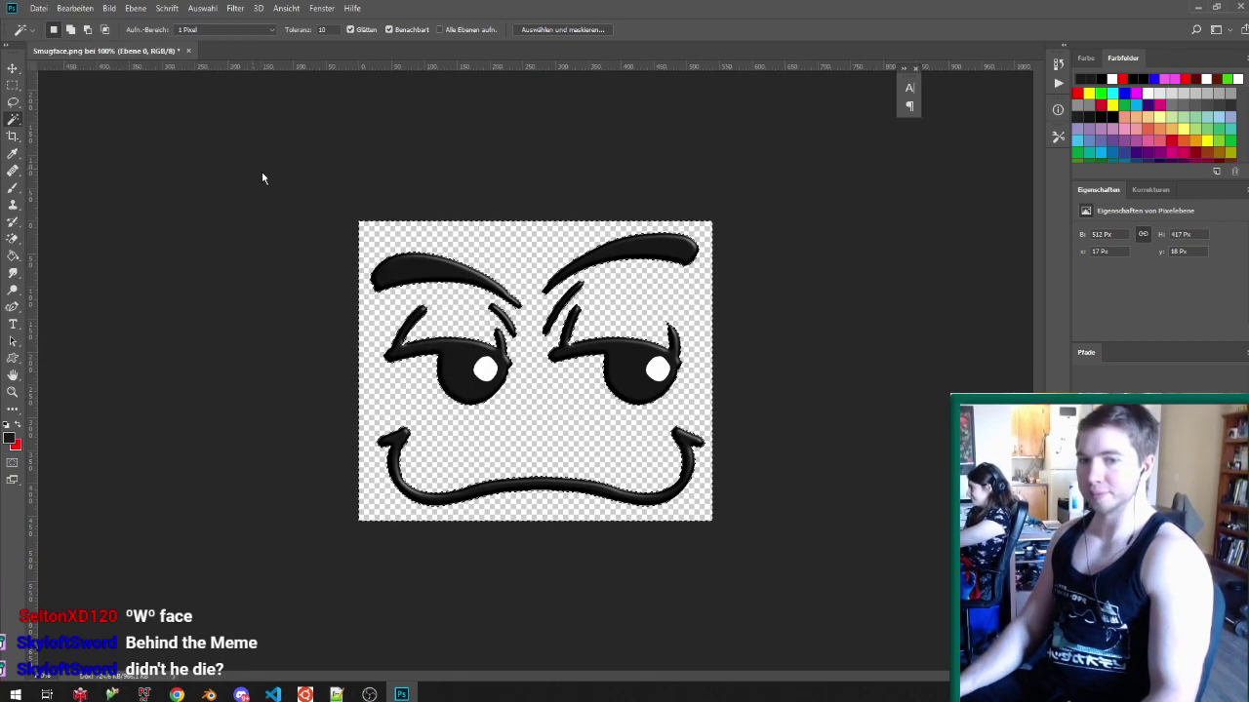
left_click(512, 332)
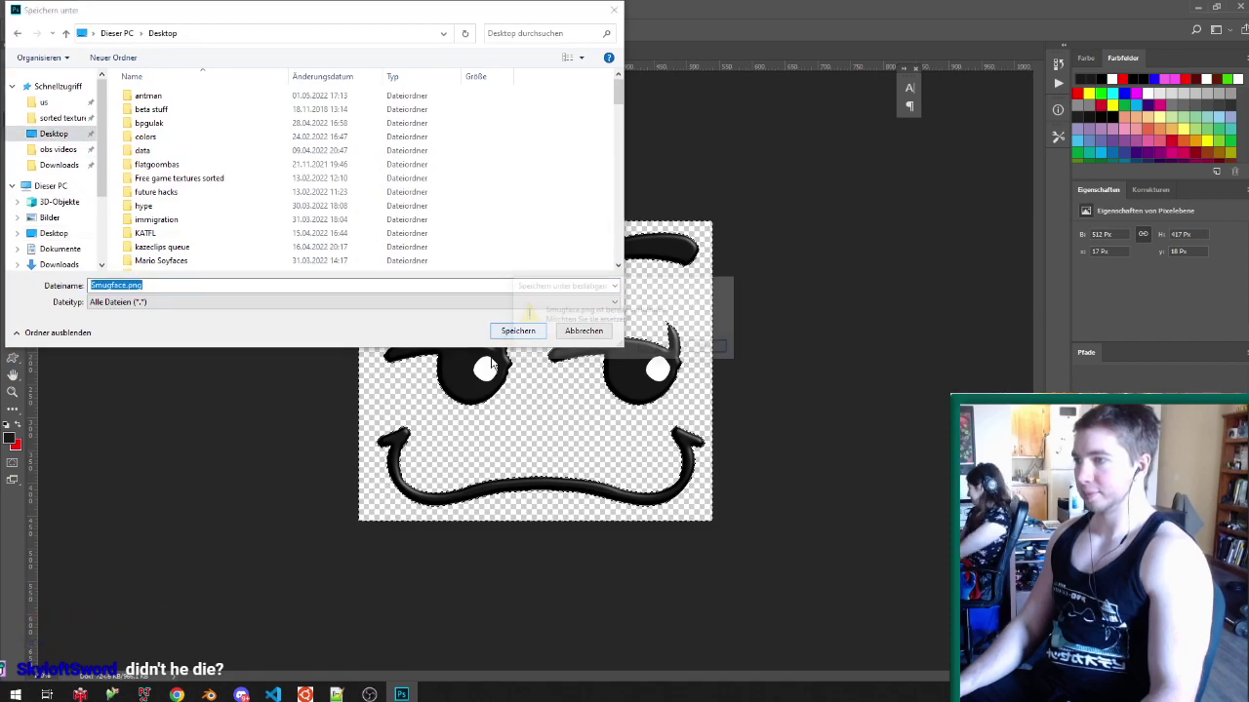
left_click(661, 348)
- Switch to the Blender window with worm.blend and inspect the face texture mapping on the worm's head
mouse_move(209, 693)
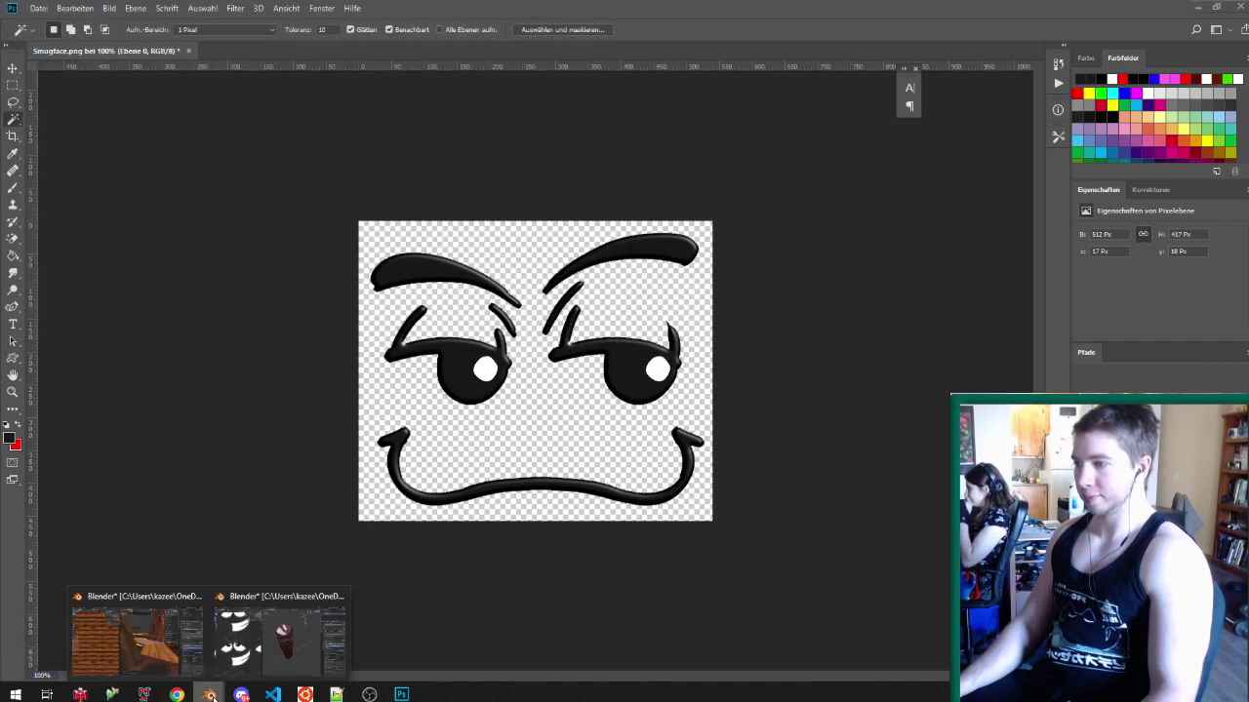
left_click(286, 642)
middle_click_drag(629, 338, 696, 348)
key("Tab")
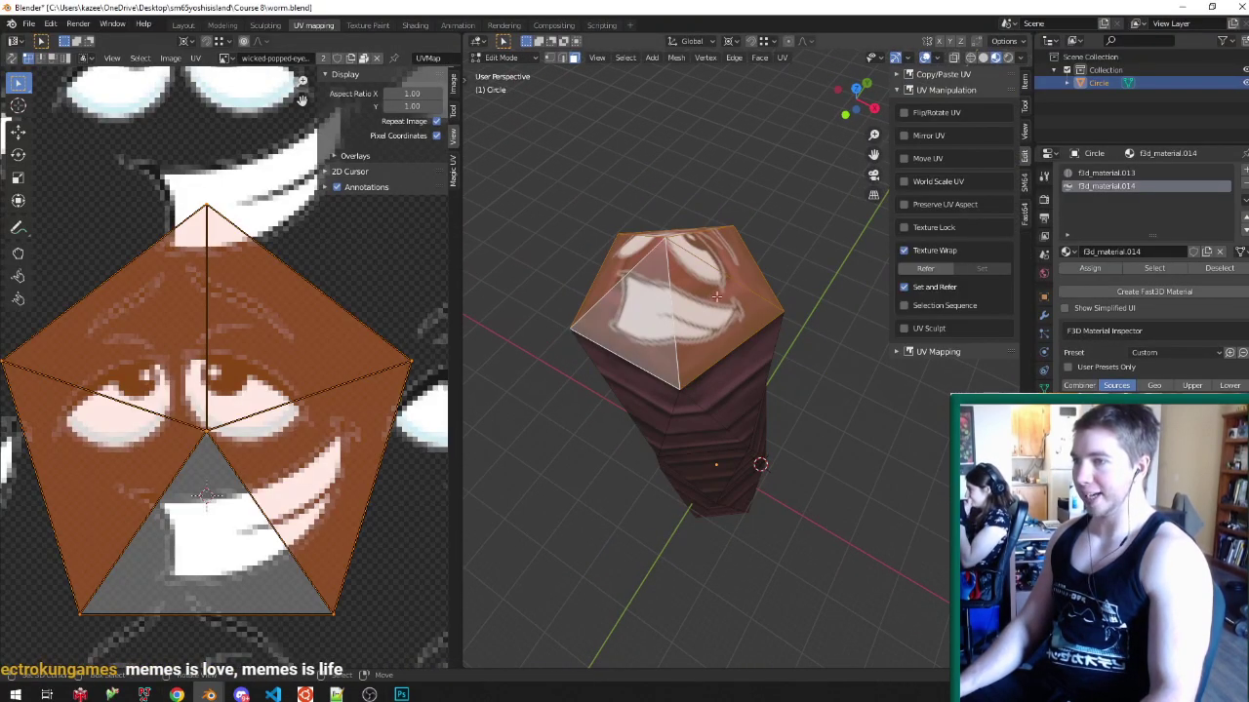
middle_click_drag(760, 464, 751, 420)
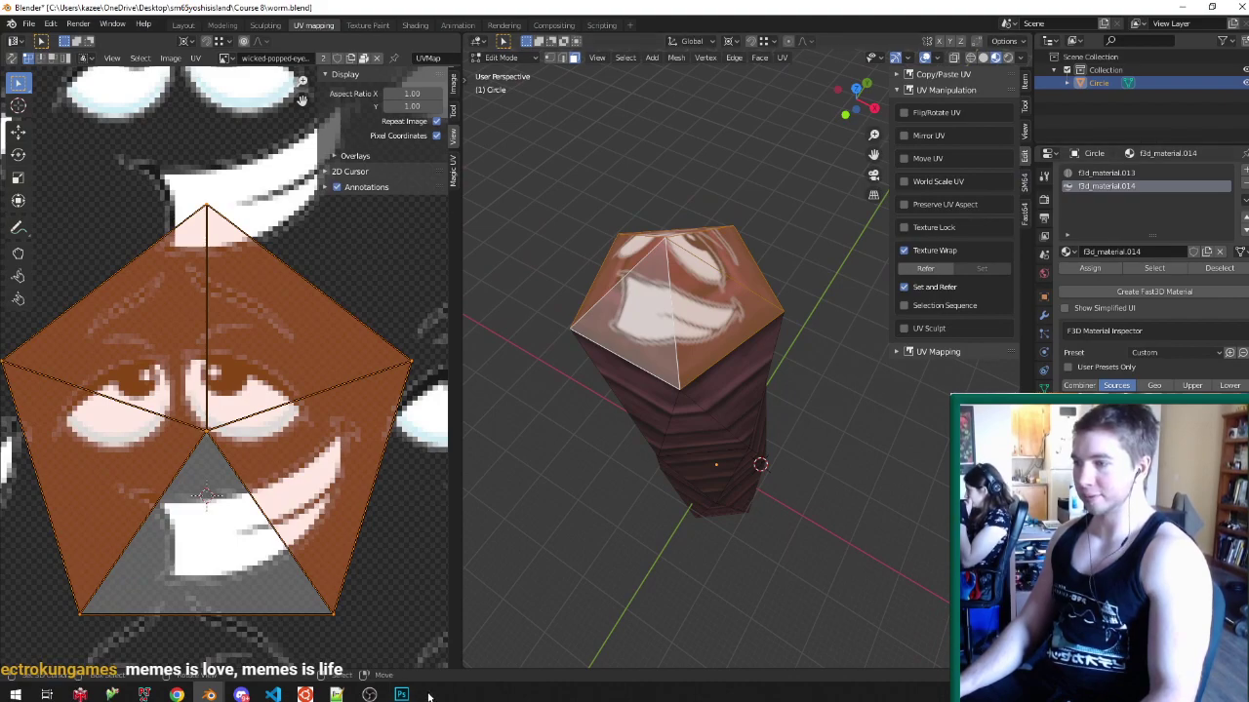
- Resize the face image to 64 × 64 px in Photoshop and save it over Smugface.png
left_click(401, 693)
key("ctrl+alt+i")
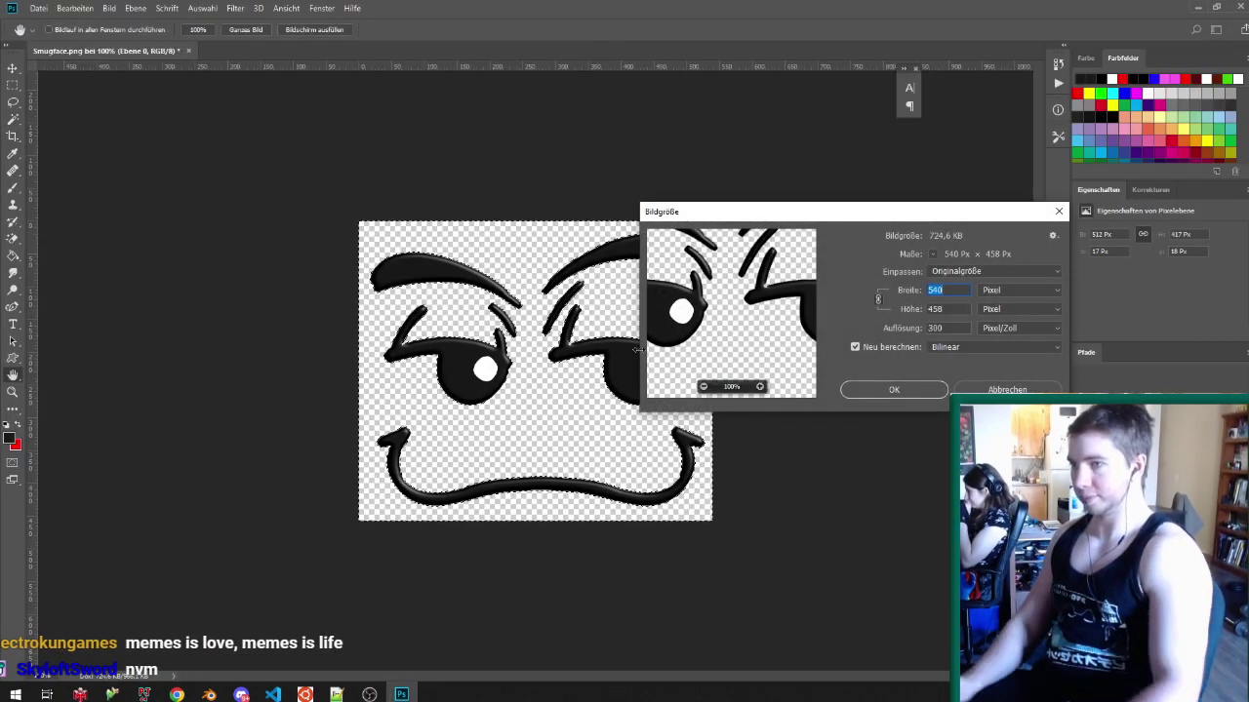
type("64")
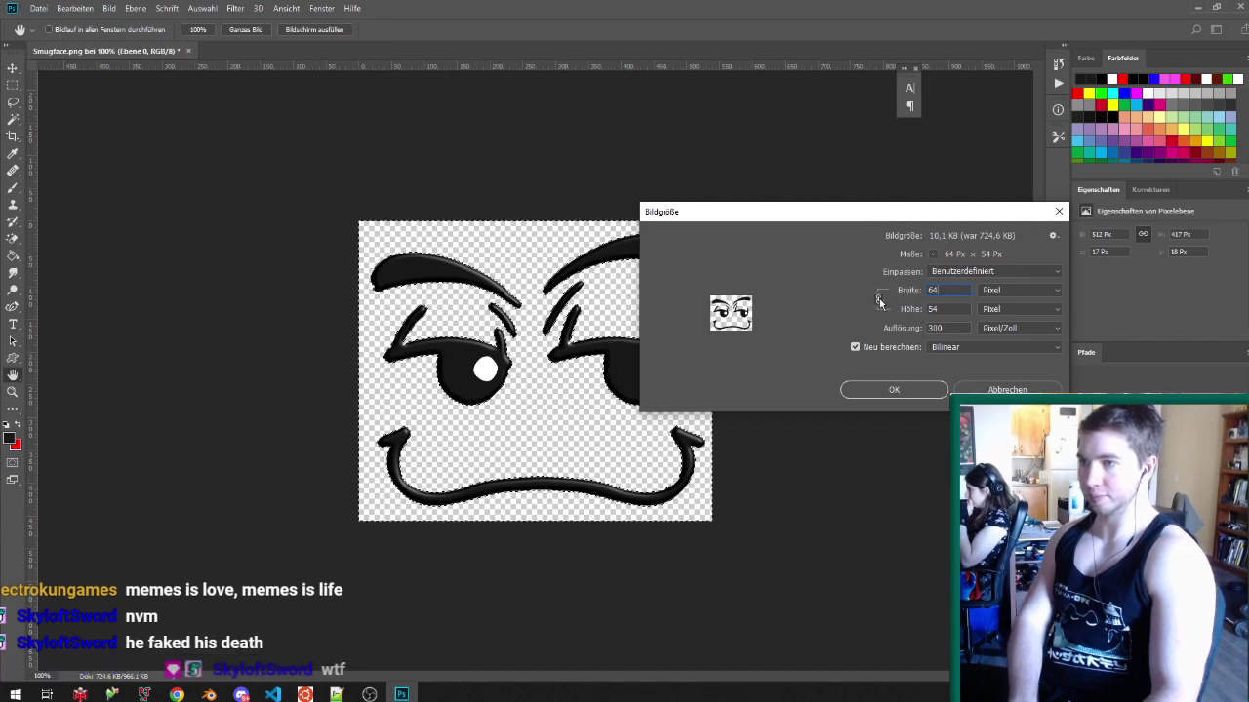
type("64")
key("Return")
key("w")
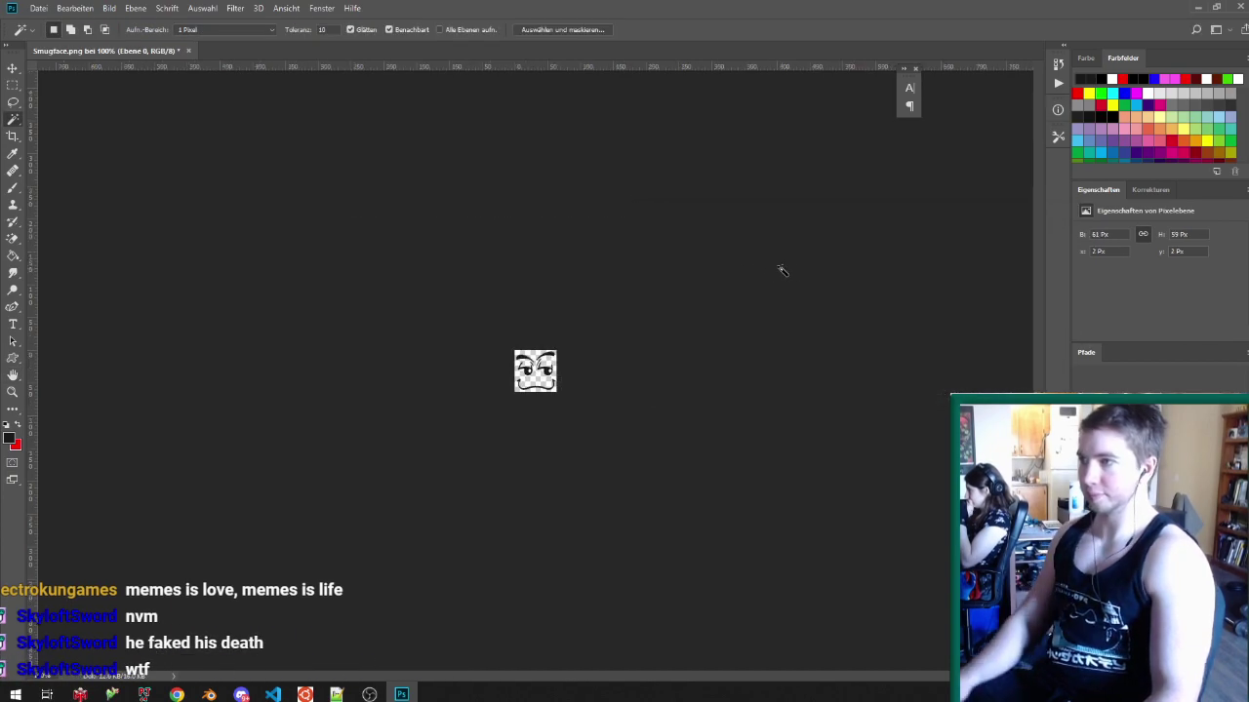
key("ctrl+s")
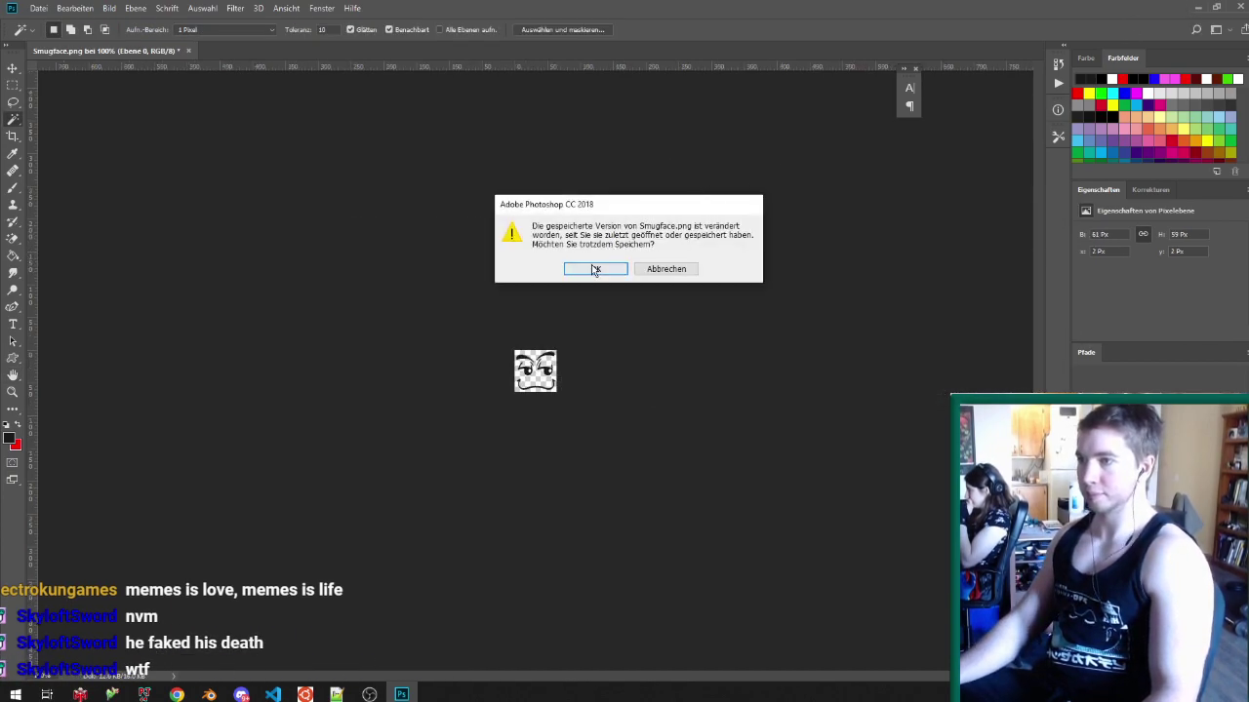
left_click(593, 269)
- Back in worm.blend, replace the worm head's wicked-popped-eye image with Smugface.png from the Desktop
key("alt+Tab")
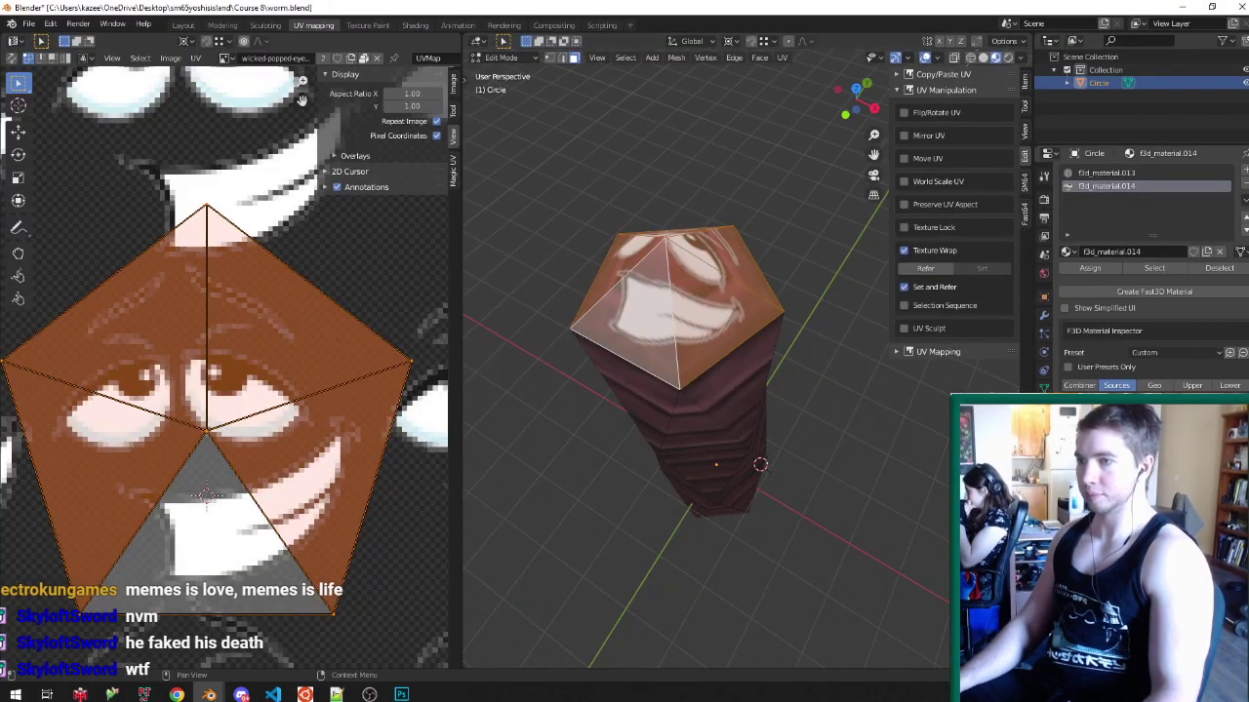
left_click(375, 59)
left_click(301, 59)
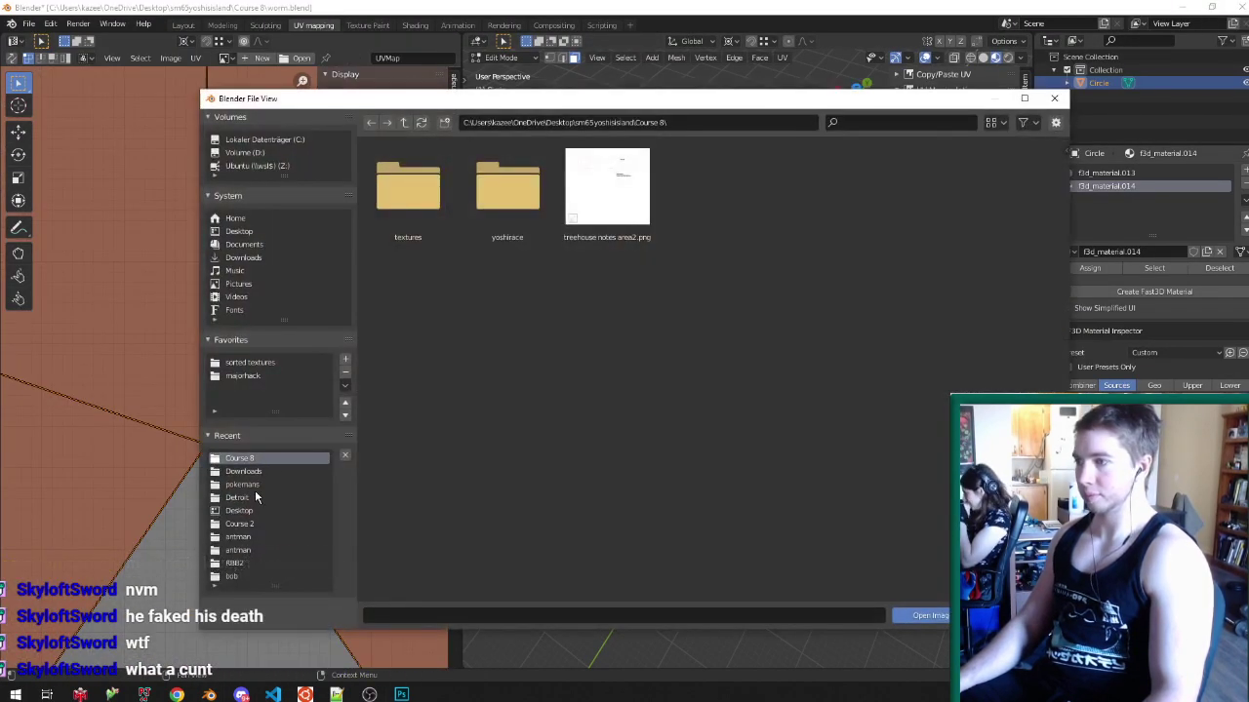
left_click(239, 511)
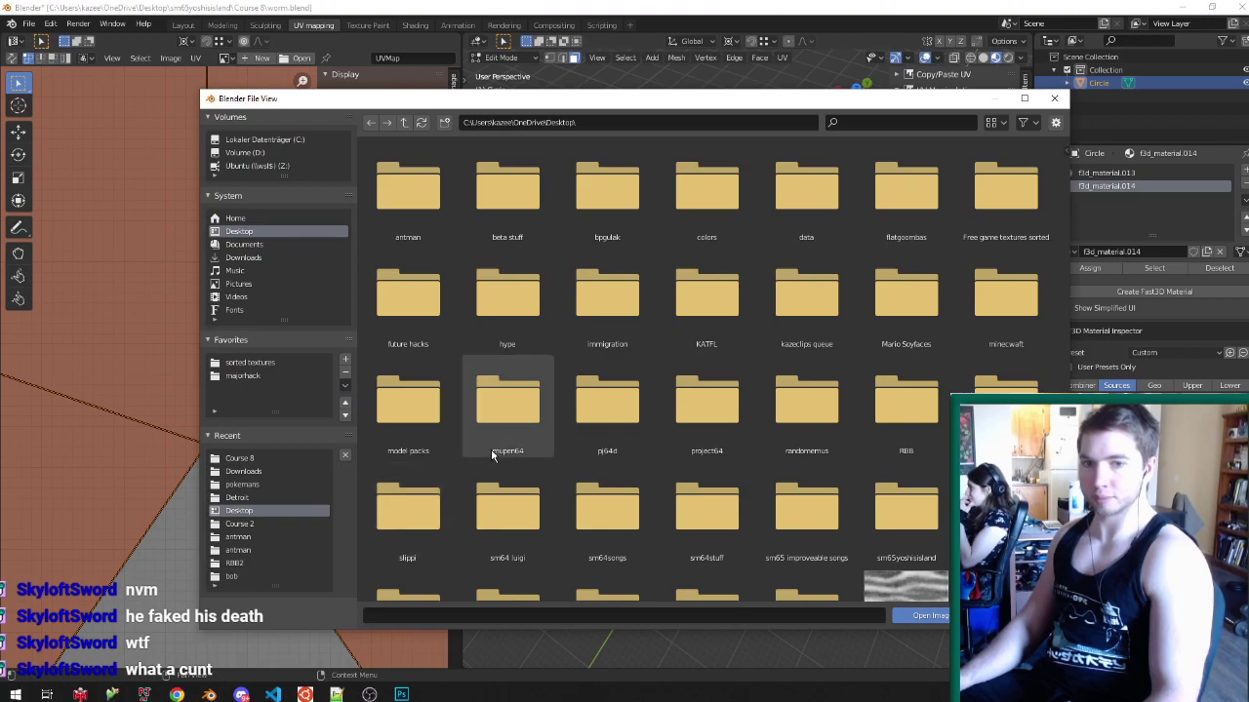
scroll(502, 454, "down", 10)
scroll(516, 448, "down", 3)
double_click(403, 441)
- Scale the worm head's UVs to fit one smug face, leave mesh editing and save the file
middle_click_drag(695, 343, 771, 426)
key("Tab")
key("Tab")
scroll(327, 436, "down", 2)
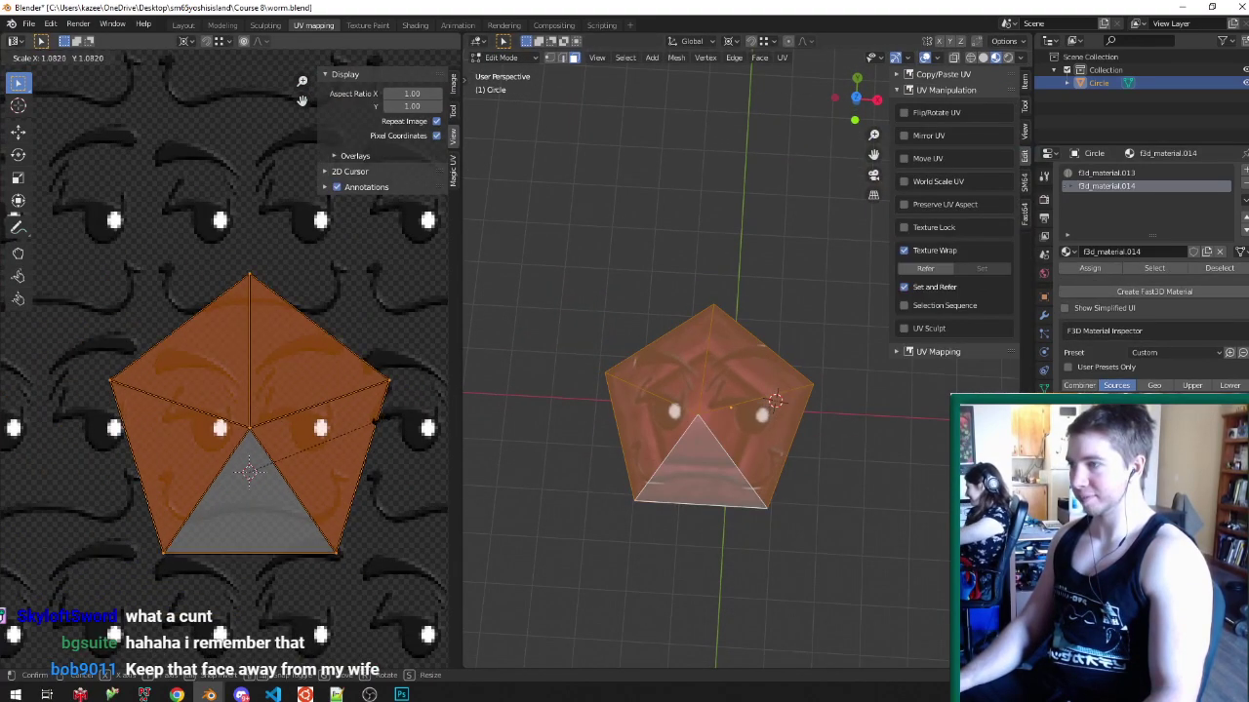
key("Tab")
key("ctrl+s")
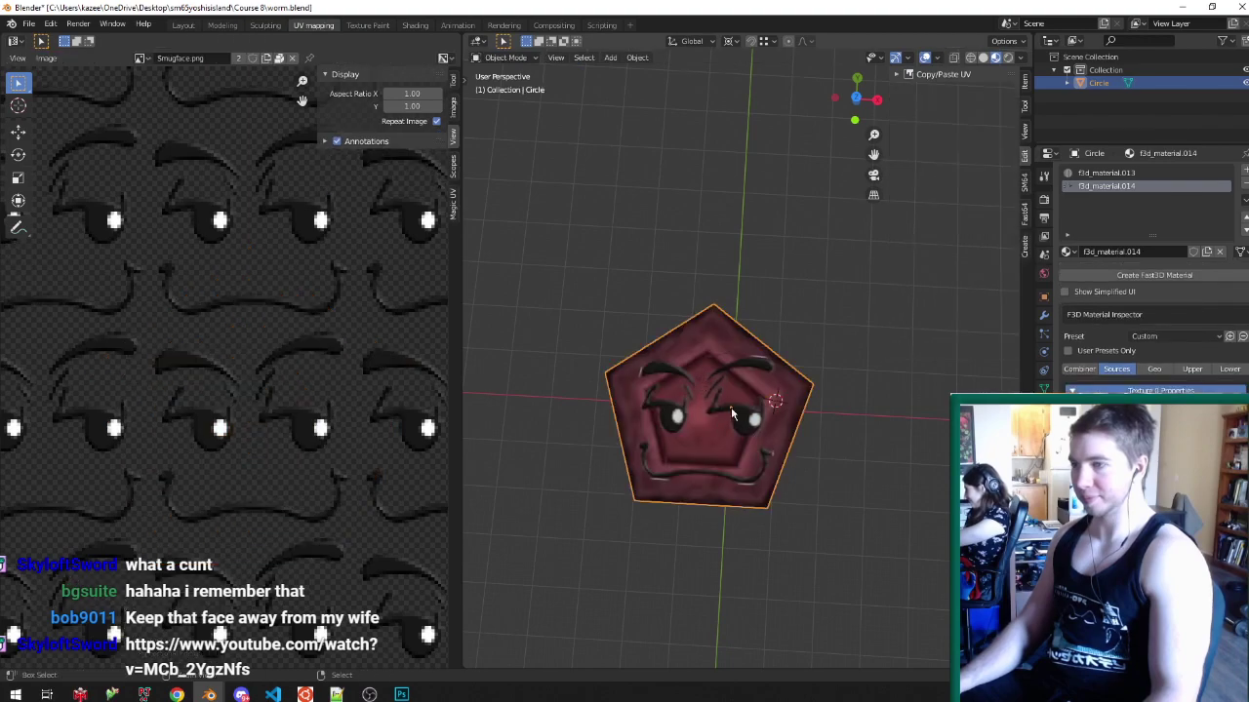
- Snap the 2D cursor to the top vertex of the head's face UVs, enlarge all the UVs around it and save the file
key("Tab")
key("shift+s")
left_click(278, 315)
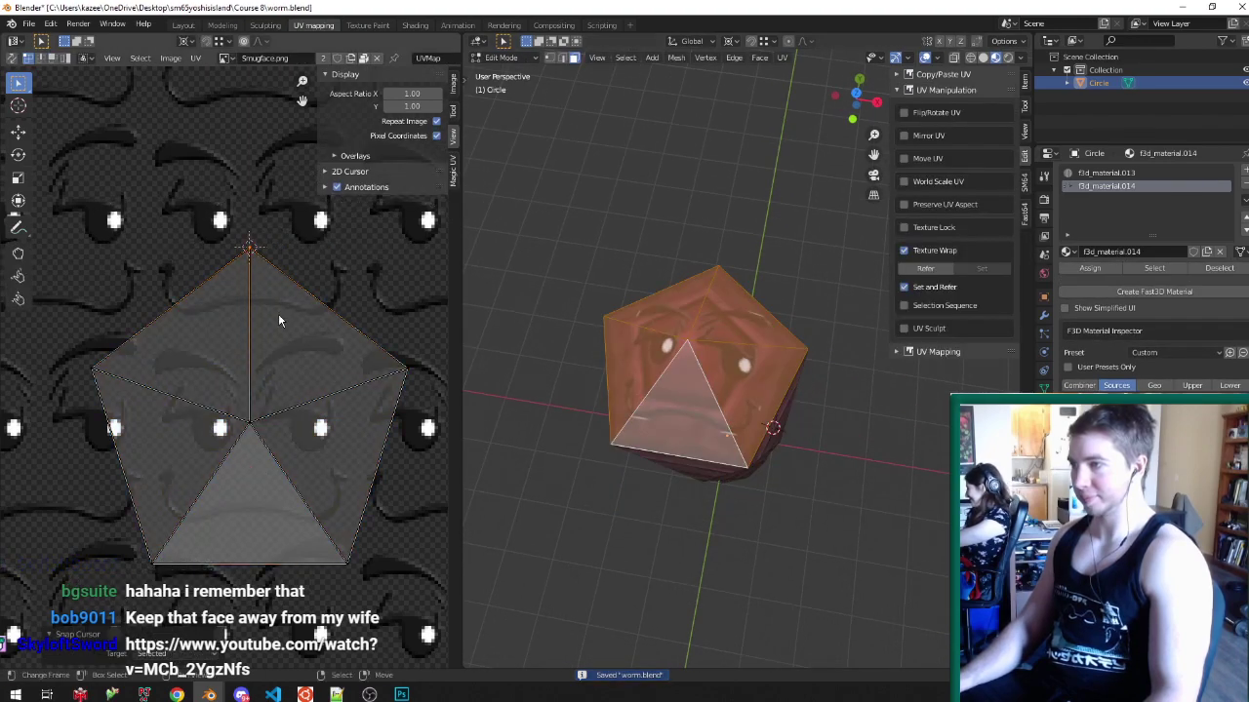
key("a")
key("period")
left_click(383, 404)
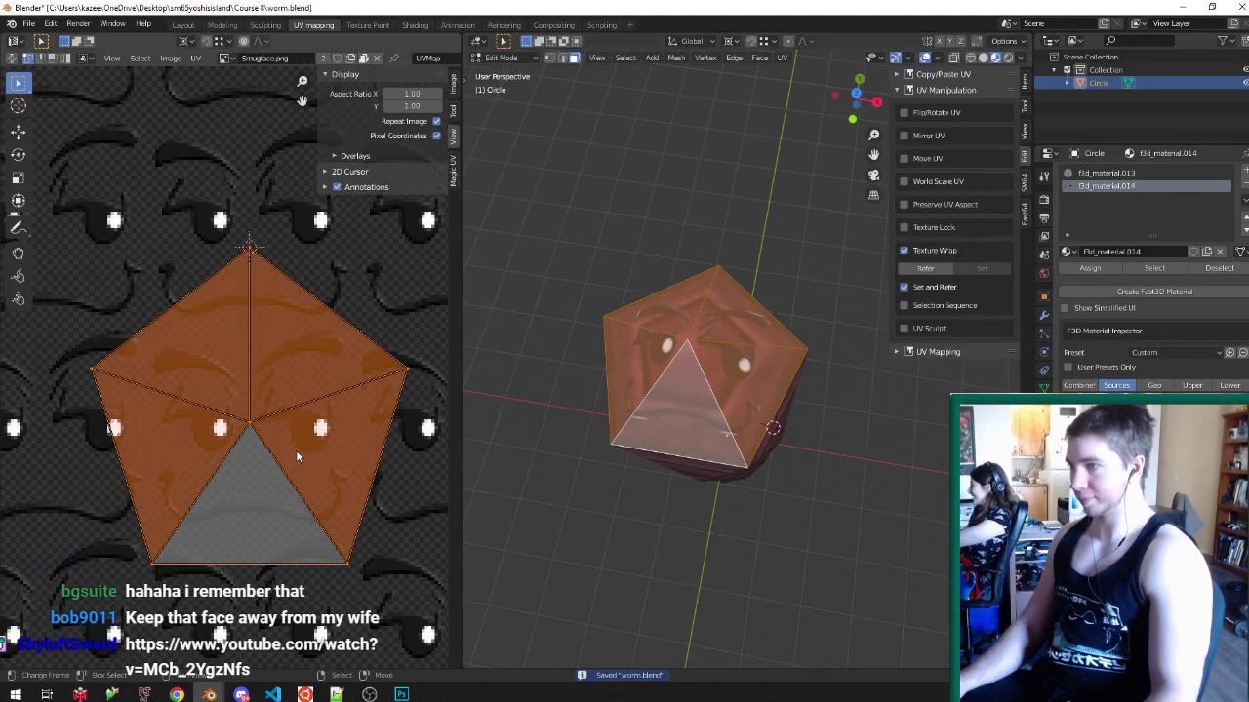
key("s")
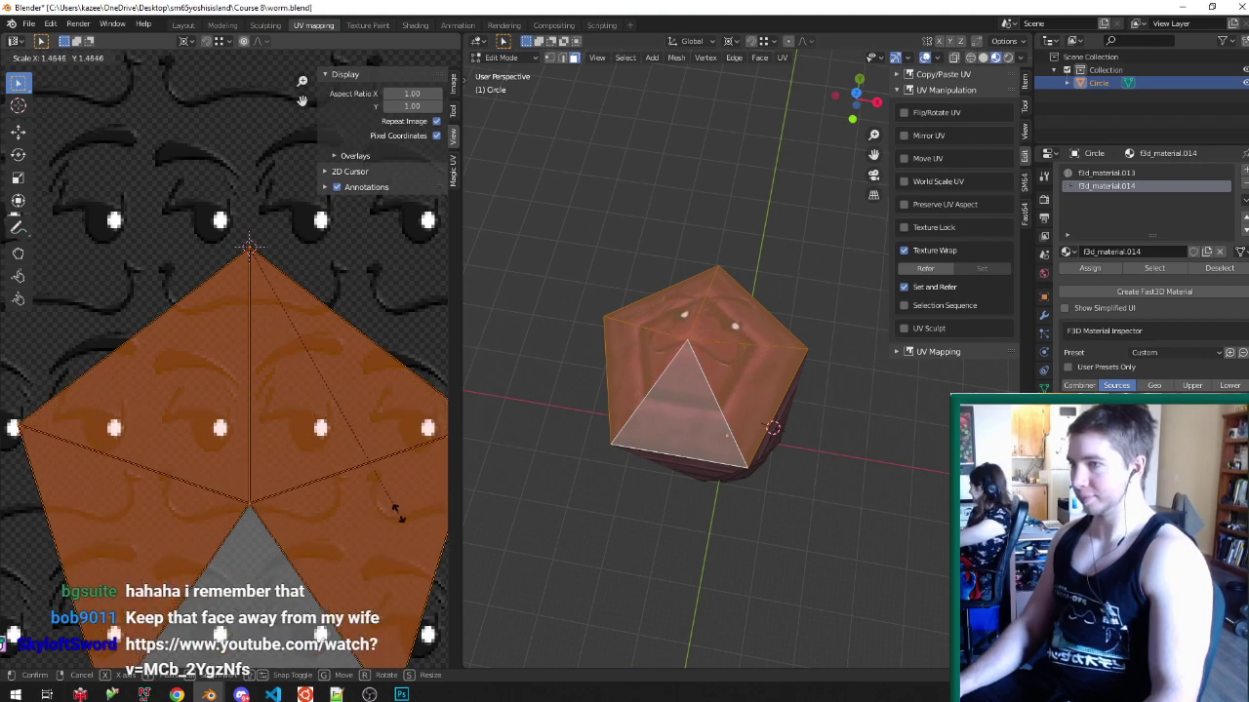
left_click(373, 478)
key("Tab")
key("ctrl+s")
- Hide the head's smug-face faces, select the underlying f3d_material.013 faces and shift their UVs along X on the striped texture
mouse_move(718, 403)
middle_mouse_down()
mouse_move(748, 505)
mouse_move(734, 411)
middle_mouse_up()
scroll(724, 275, "down", 3)
key("Tab")
scroll(700, 486, "up", 3)
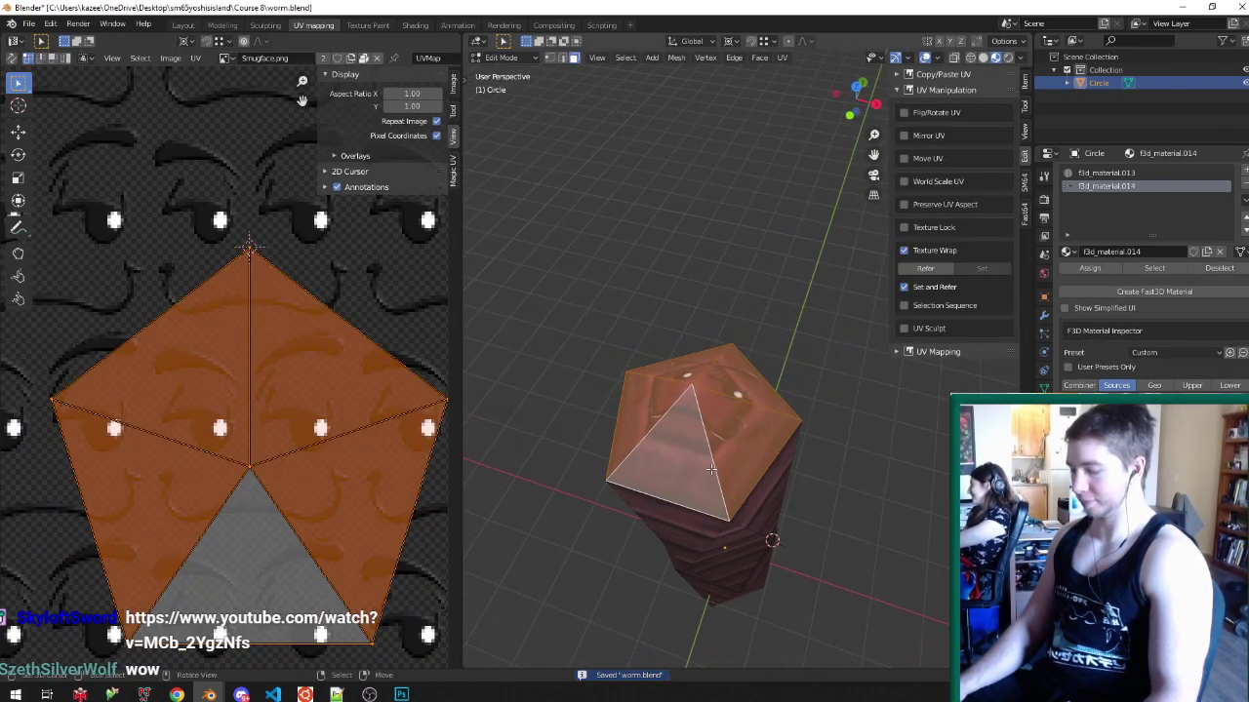
left_click(697, 431)
key("alt+a")
left_click_drag(676, 413, 725, 366)
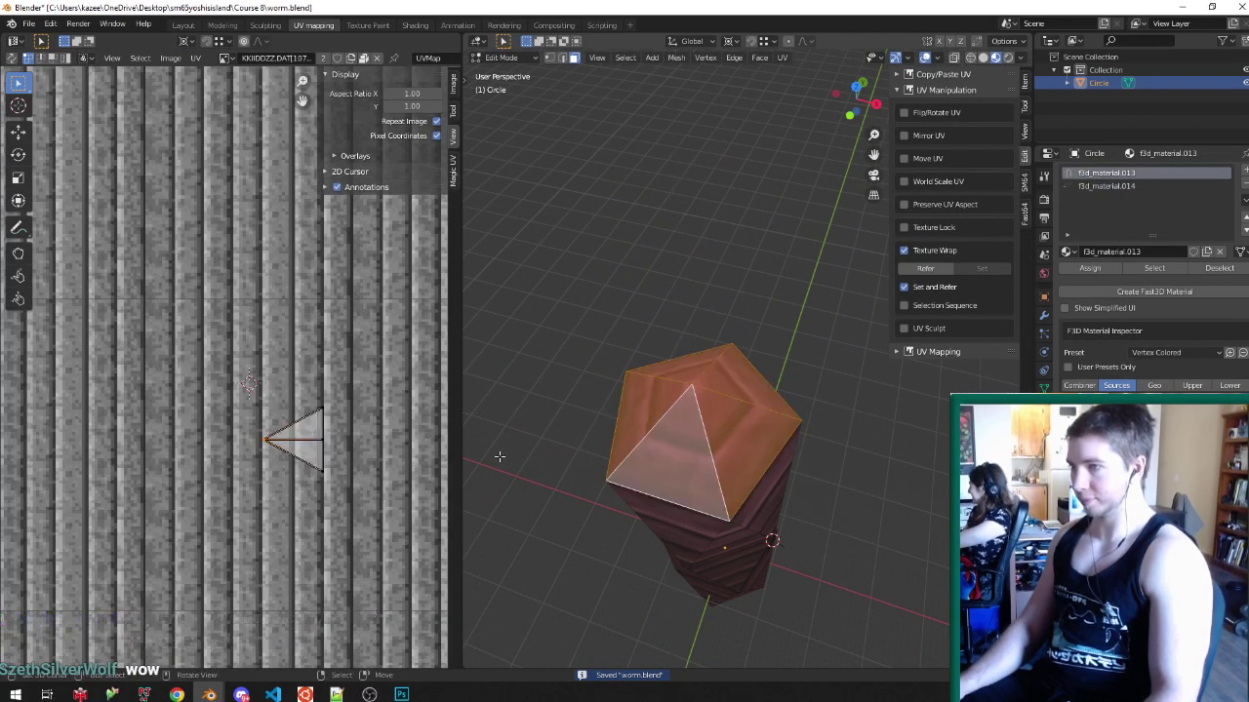
scroll(317, 429, "up", 3)
key("g")
key("x")
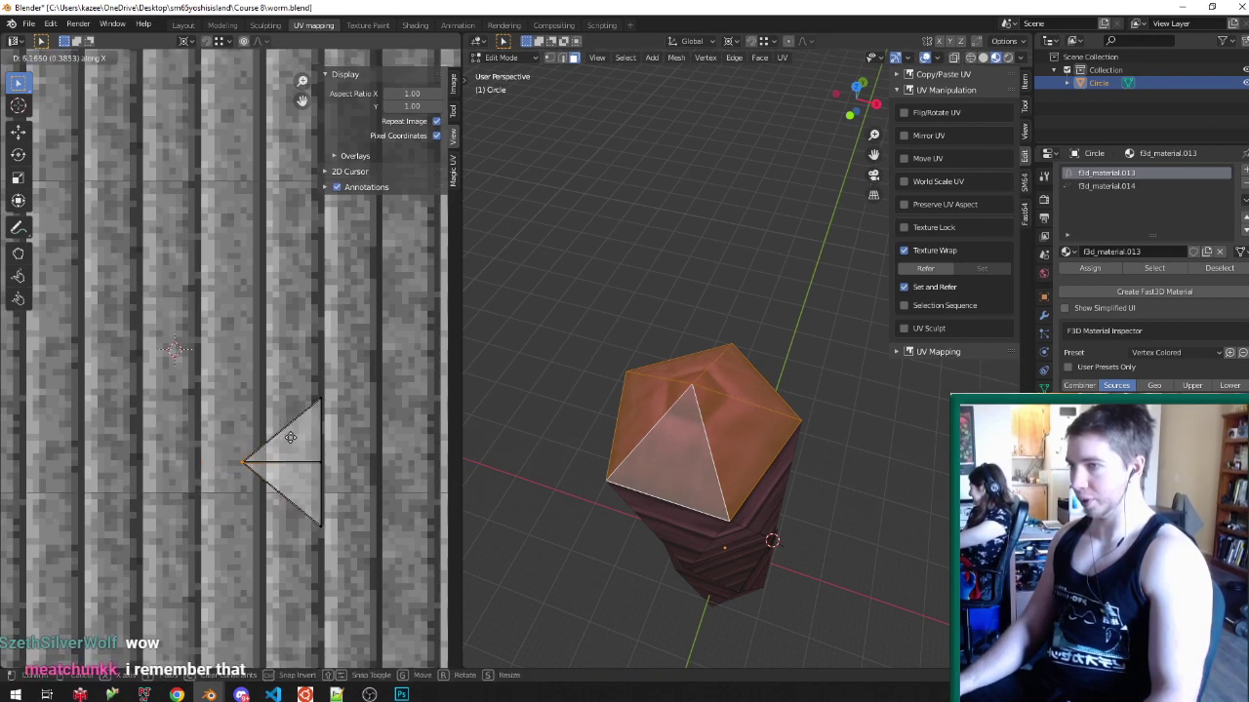
left_click(316, 441)
- Reveal the hidden smug-face faces on the worm's head, leave mesh editing and save worm.blend
key("Tab")
middle_click_drag(671, 464, 758, 449)
key("Tab")
key("ctrl+s")
left_click(706, 419)
key("alt+h")
key("Tab")
middle_click_drag(827, 409, 802, 458)
key("ctrl+s")
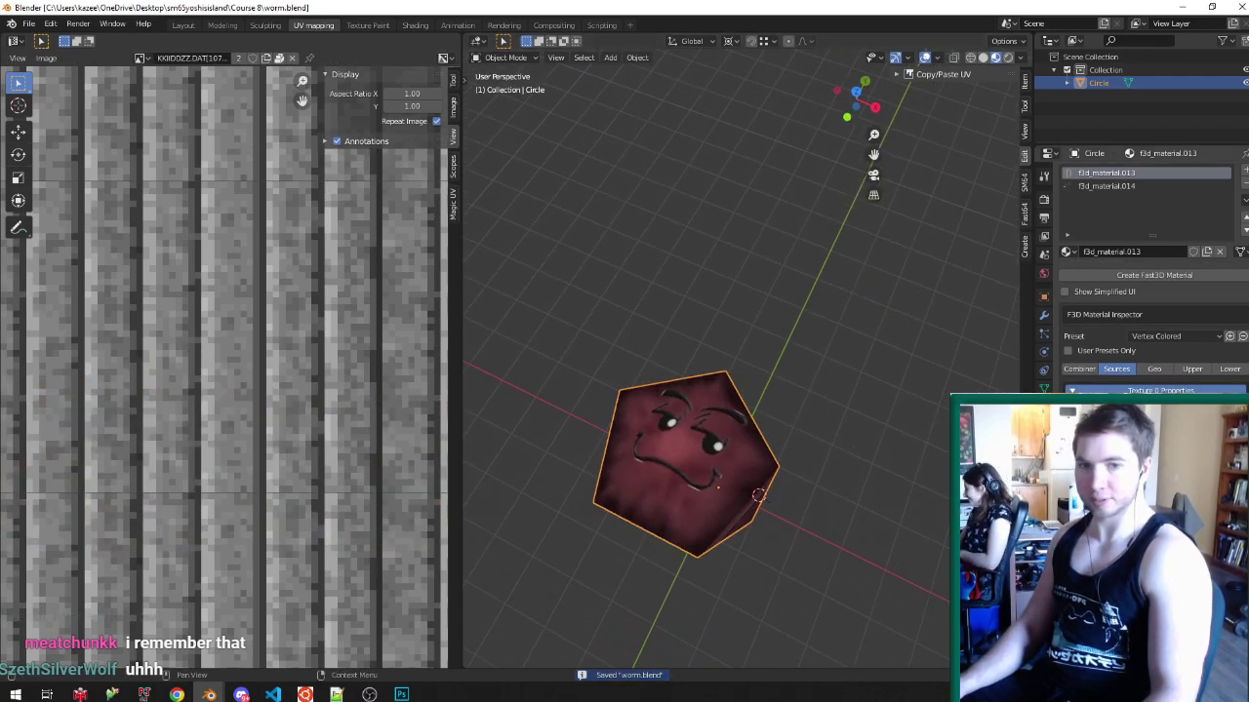
- Examine the smug face on the worm's head from above and from the side, and save the file
middle_click_drag(759, 493, 838, 486)
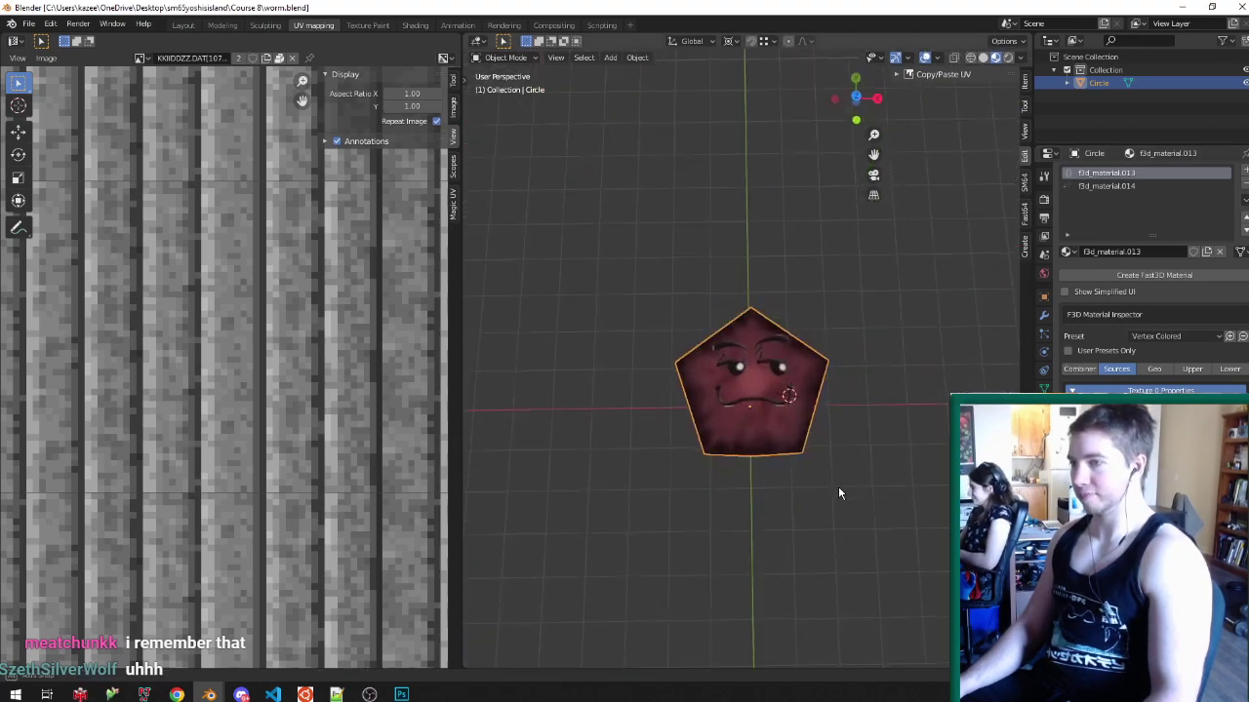
scroll(838, 486, "up", 3)
scroll(761, 381, "down", 4)
scroll(742, 366, "up", 5)
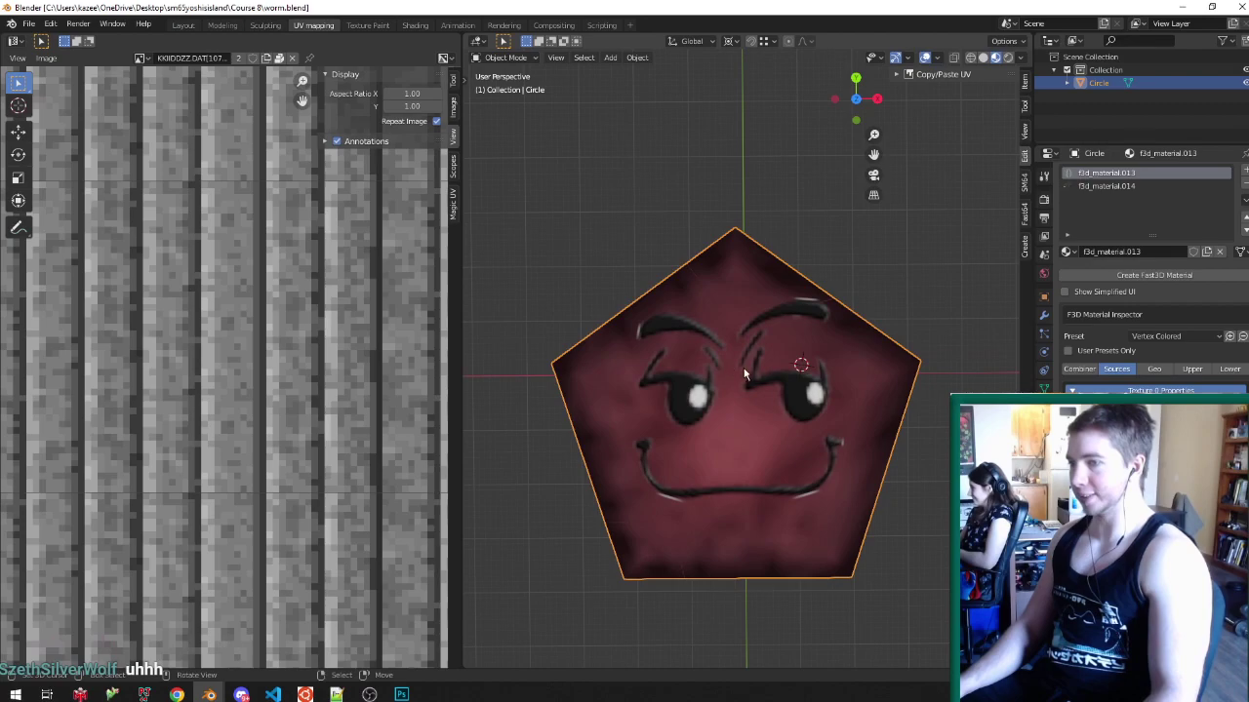
key("Tab")
key("Tab")
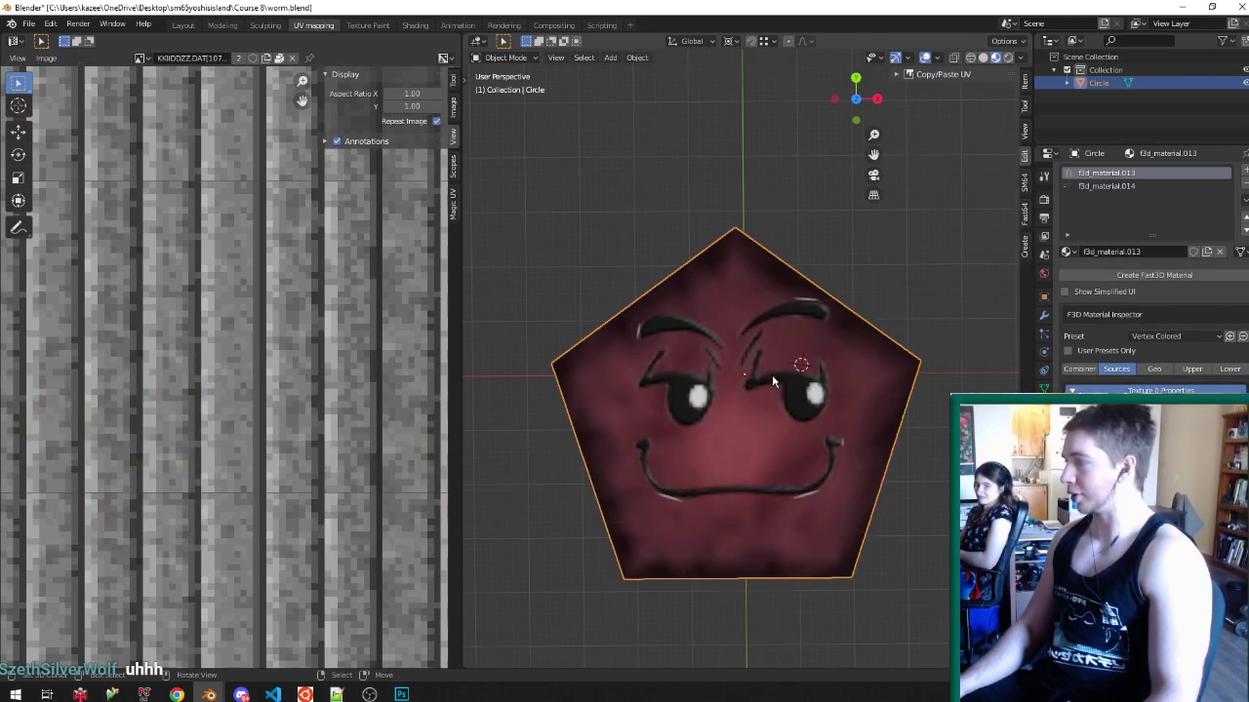
middle_click_drag(771, 374, 726, 380)
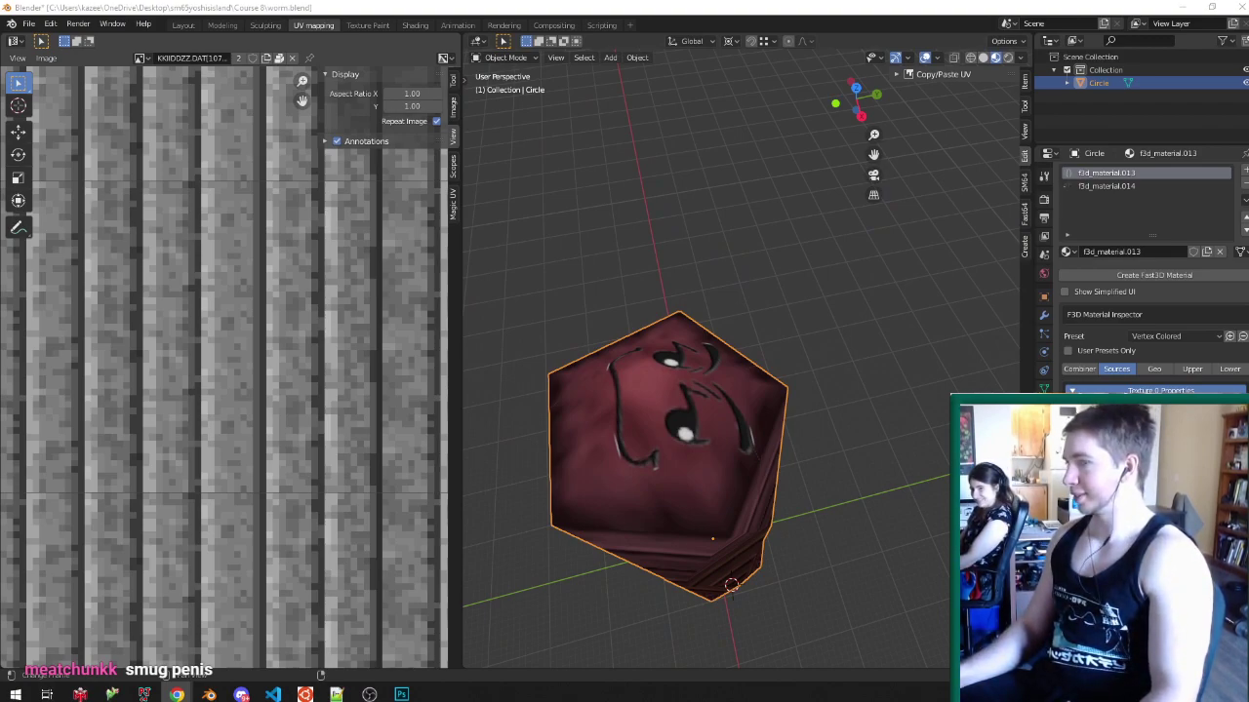
middle_click_drag(496, 435, 749, 376)
key("Tab")
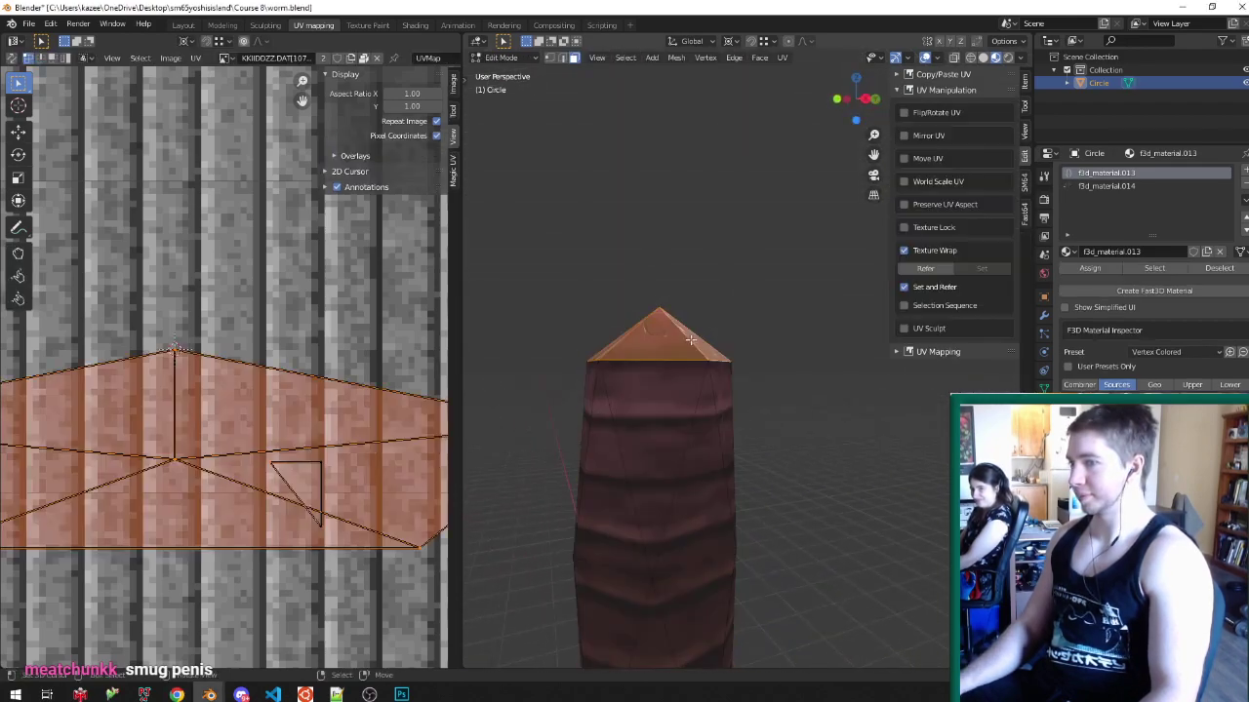
scroll(748, 431, "down", 4)
key("Tab")
middle_click_drag(745, 437, 672, 377)
key("ctrl+s")
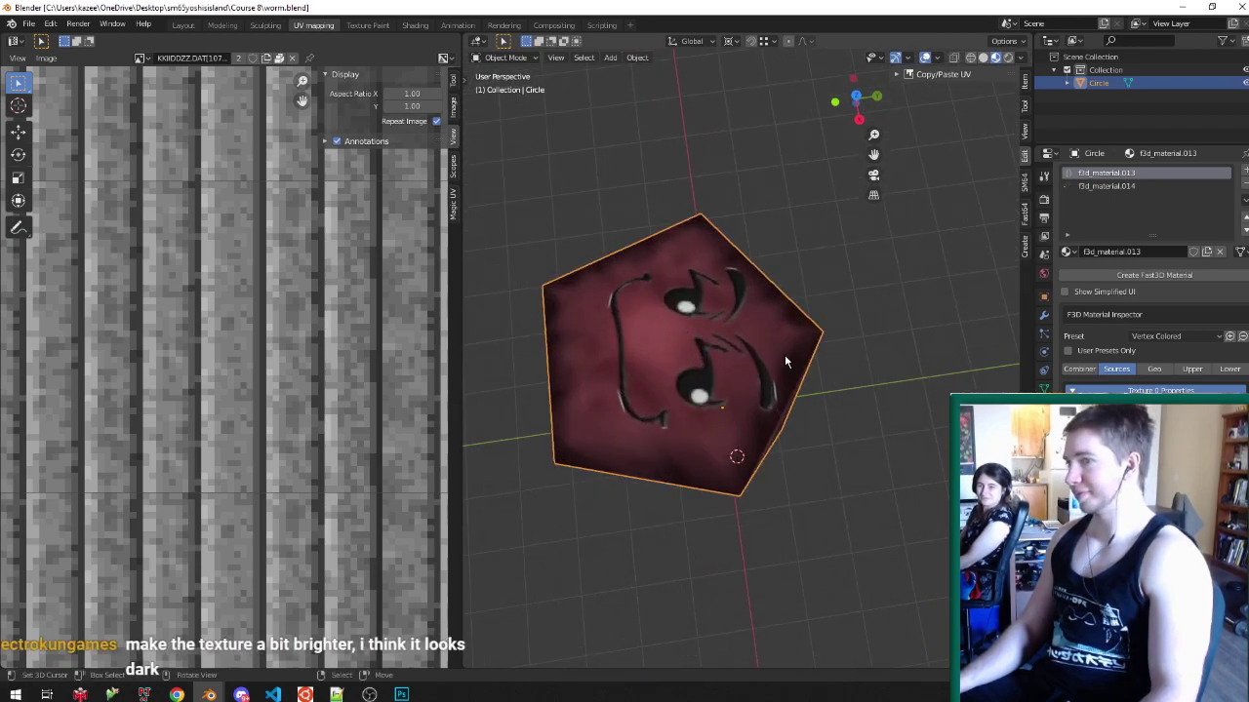
- Switch to Photoshop, undo the 64 × 64 px resize of Smugface.png and crop away the mouth to about 298 px high
left_click(401, 693)
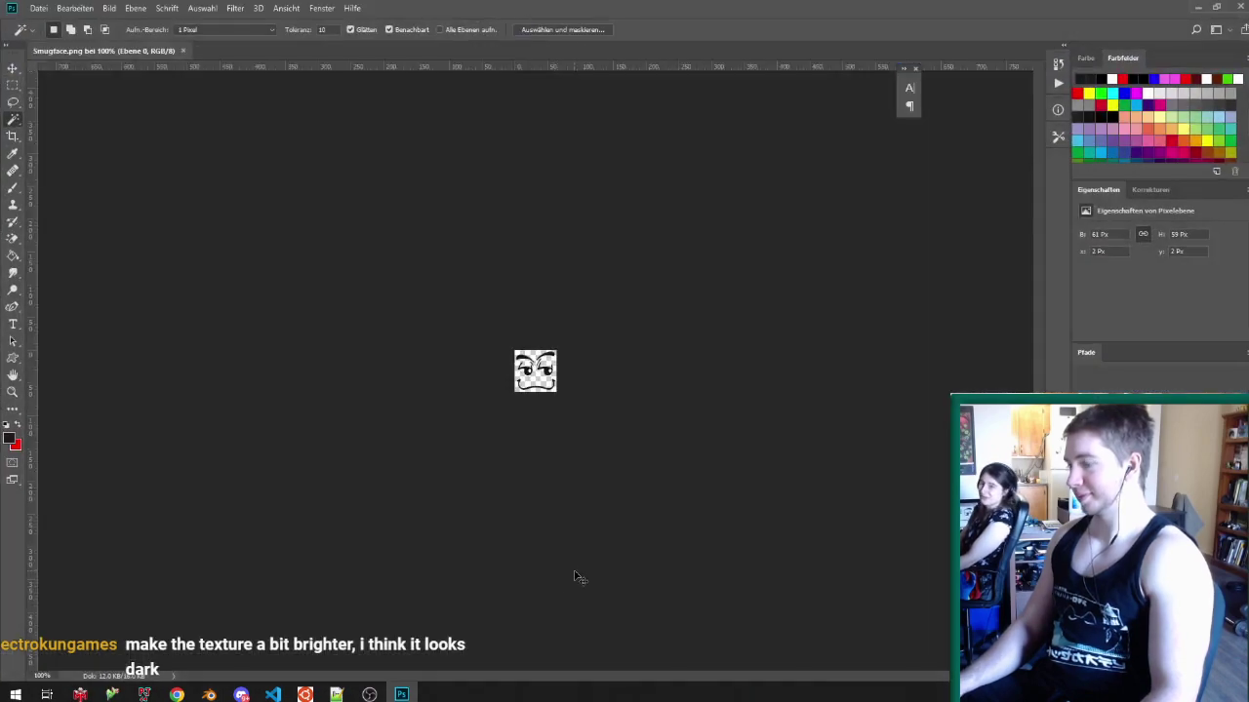
key("c")
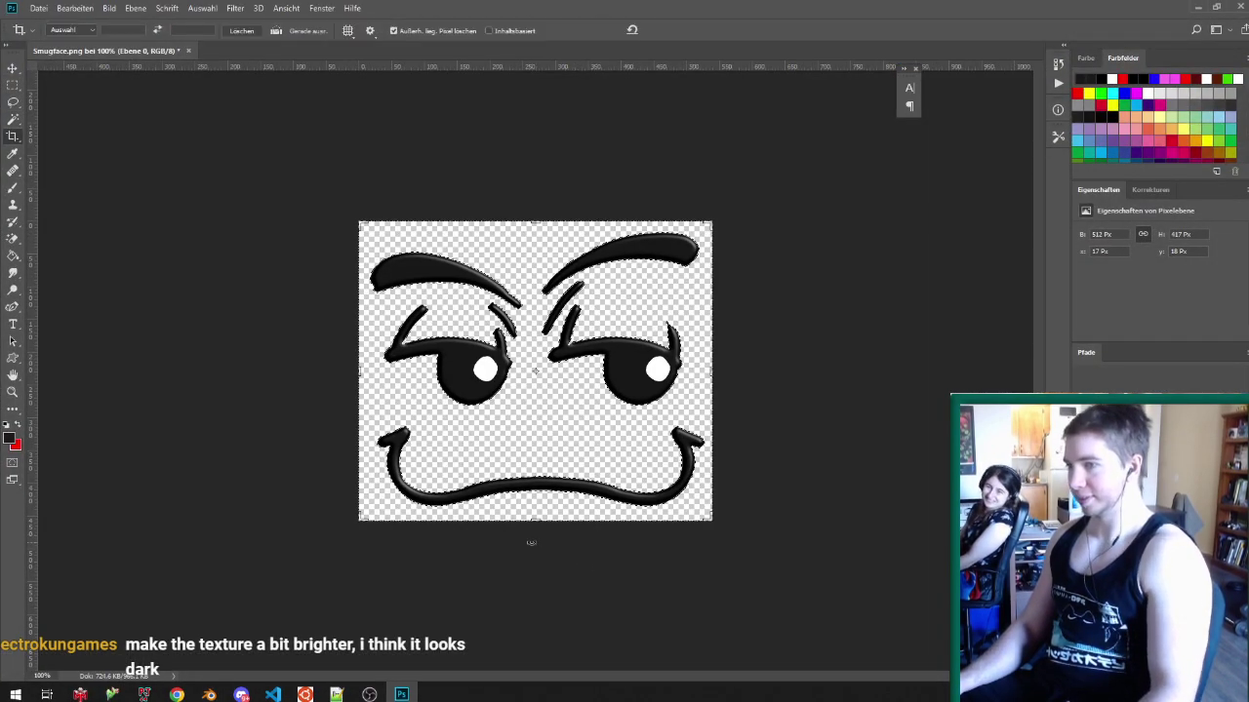
left_click_drag(543, 524, 575, 475)
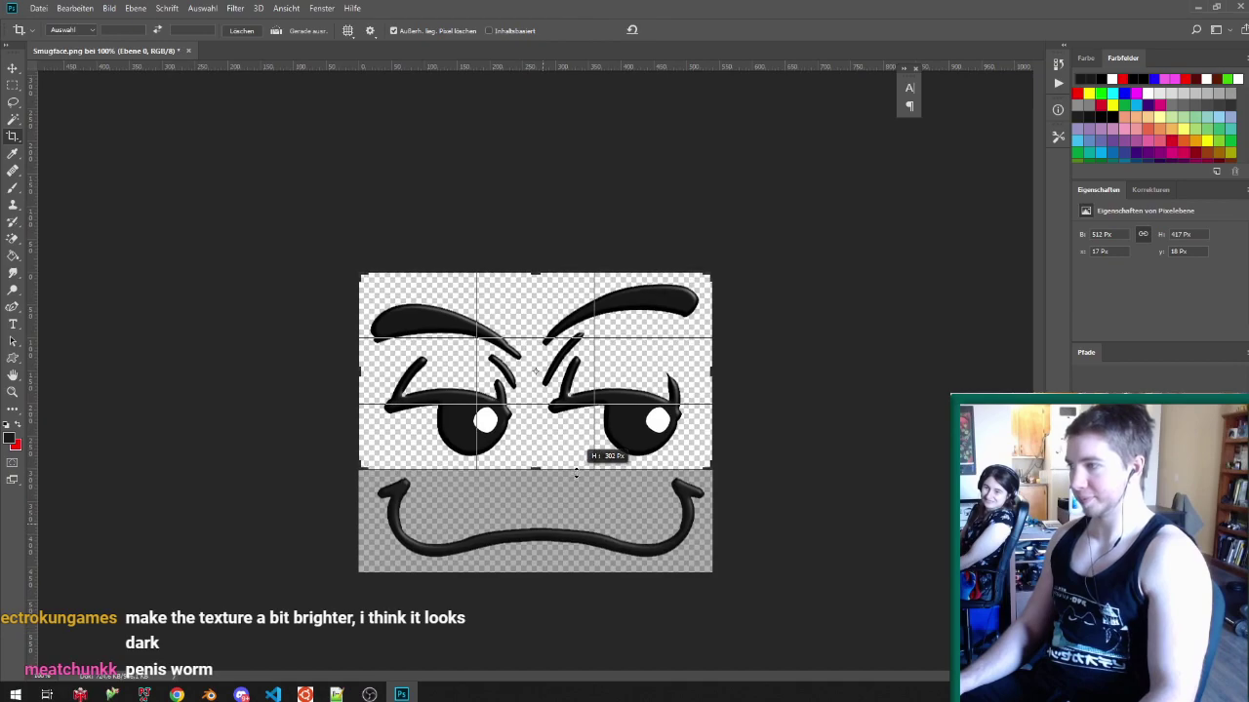
key("Return")
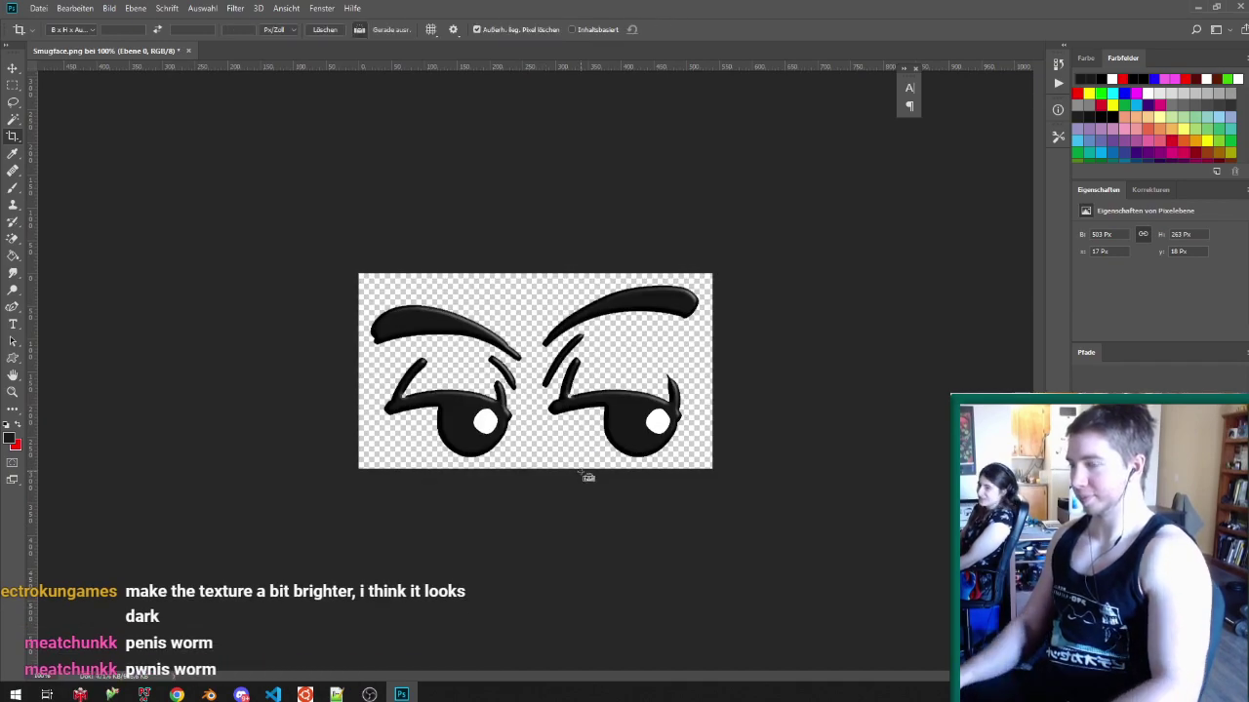
- Resize the eyes-only image to 64 × 64 px without keeping proportions, save it over Smugface.png and return to Blender
key("ctrl+alt+i")
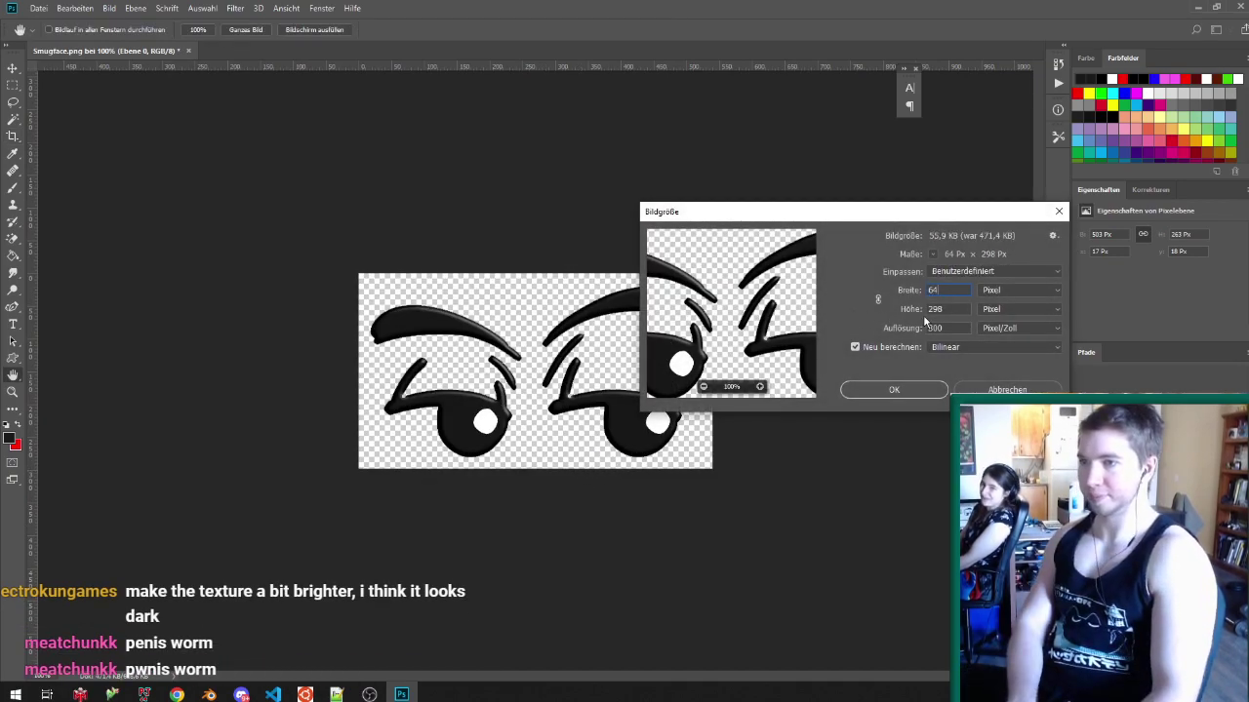
left_click(878, 301)
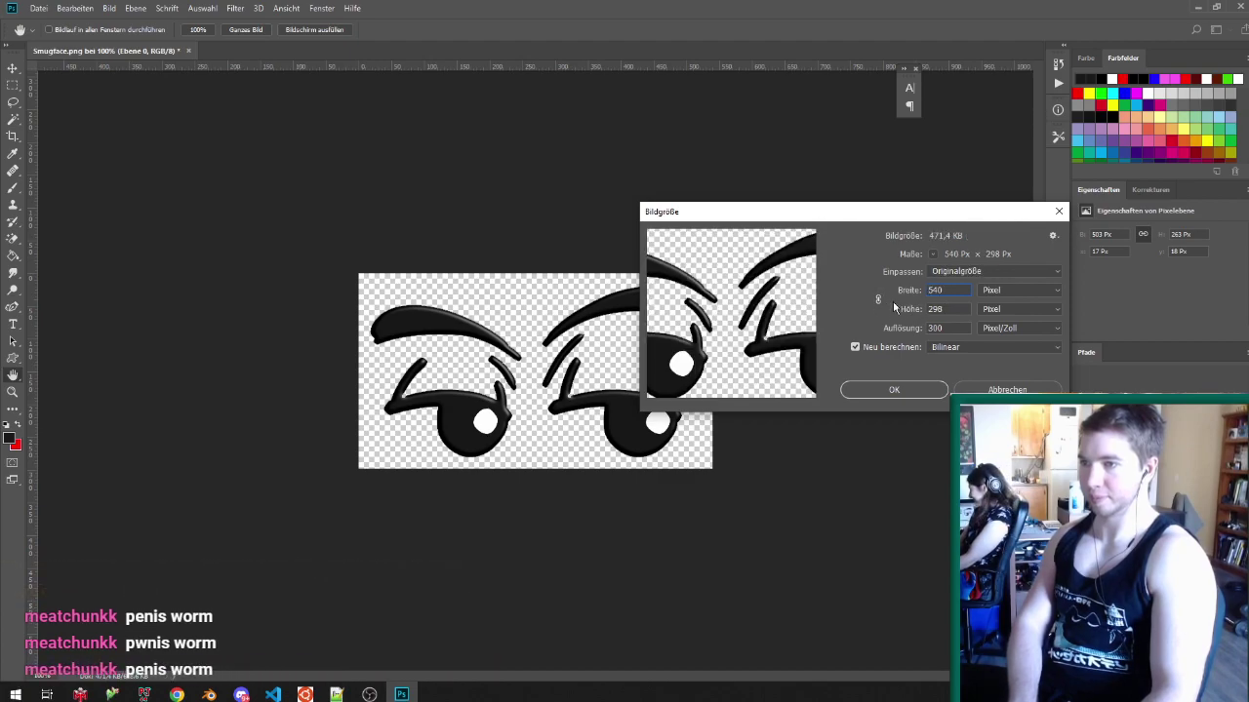
type("6464")
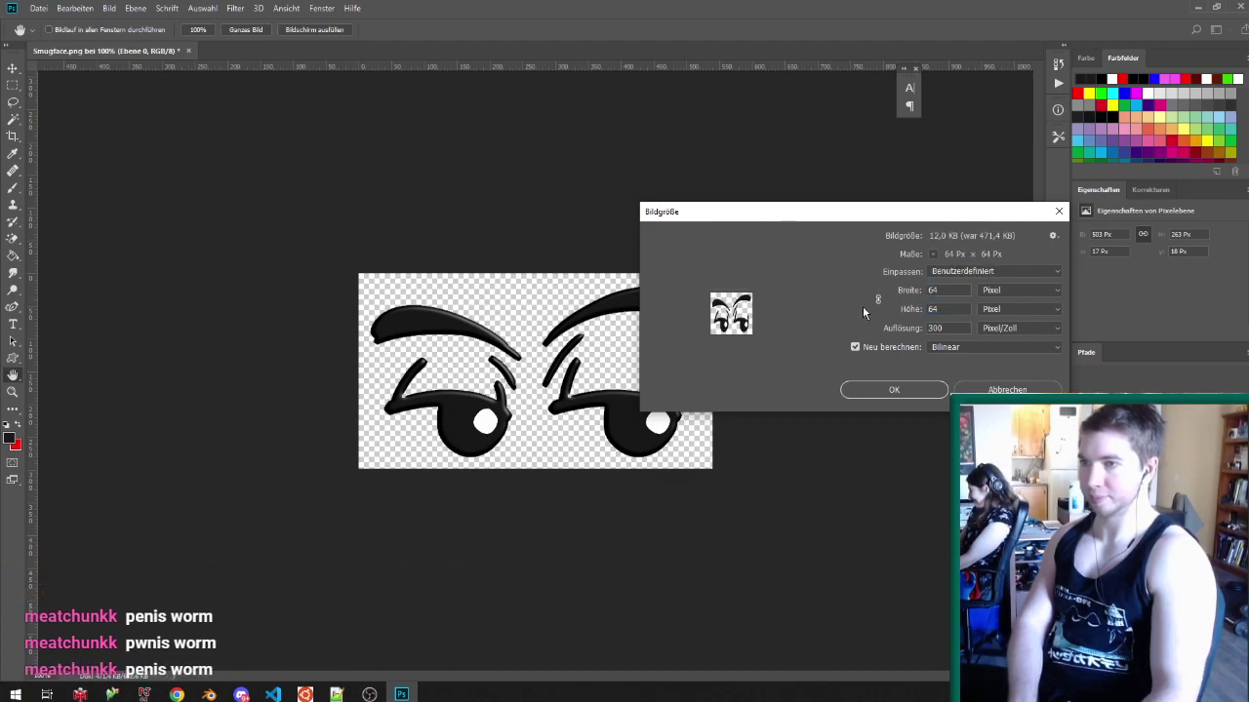
key("Return")
key("c")
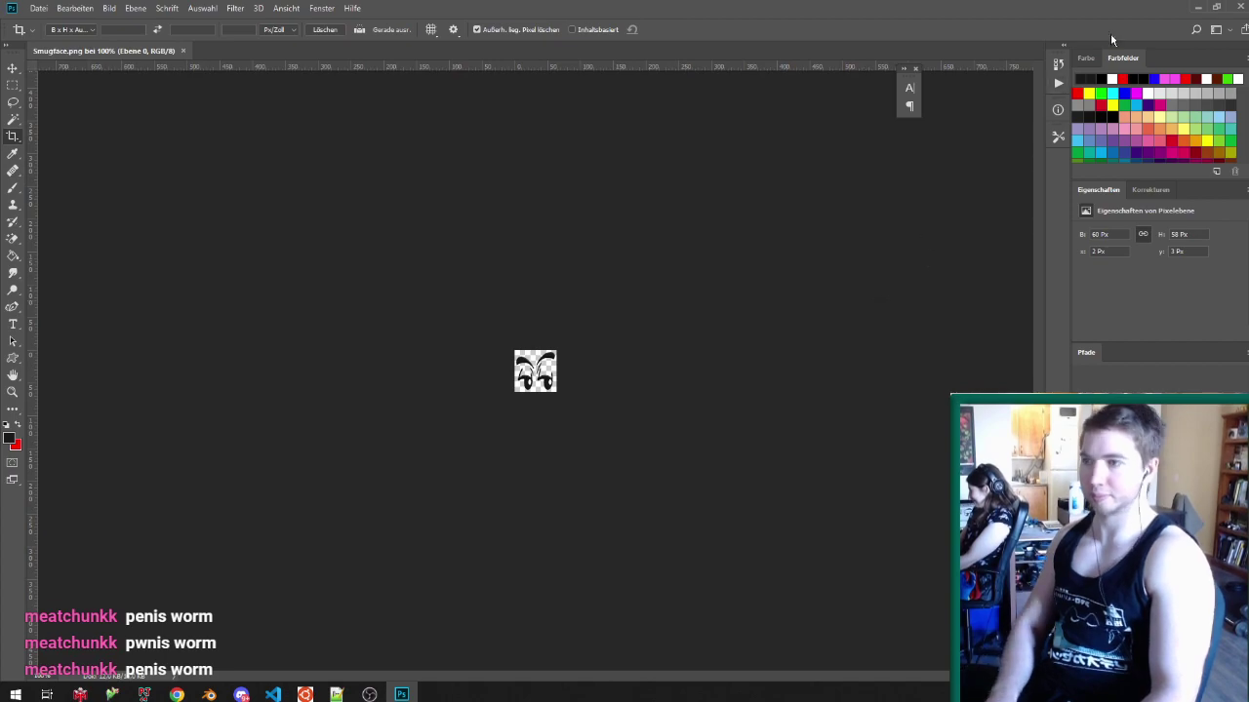
left_click(1185, 6)
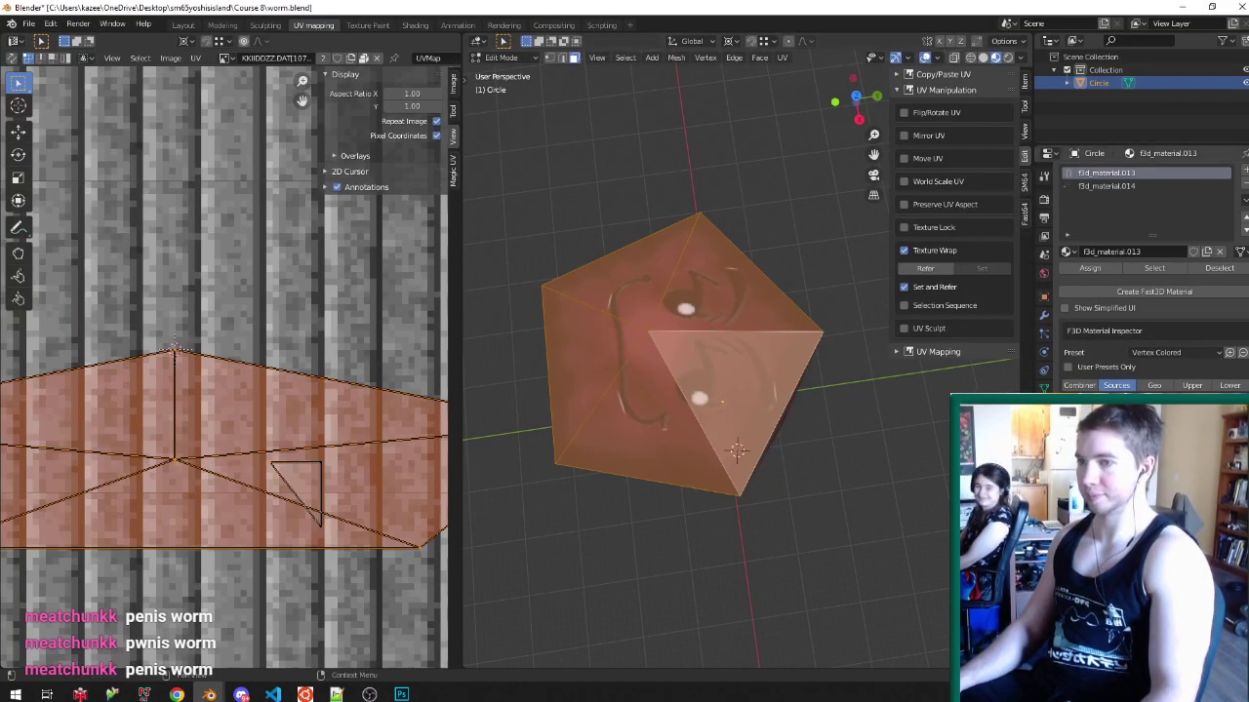
- Select a face of the worm's head, unlink its current Smugface.png image and load the updated Smugface.png from the Desktop
left_click(730, 390)
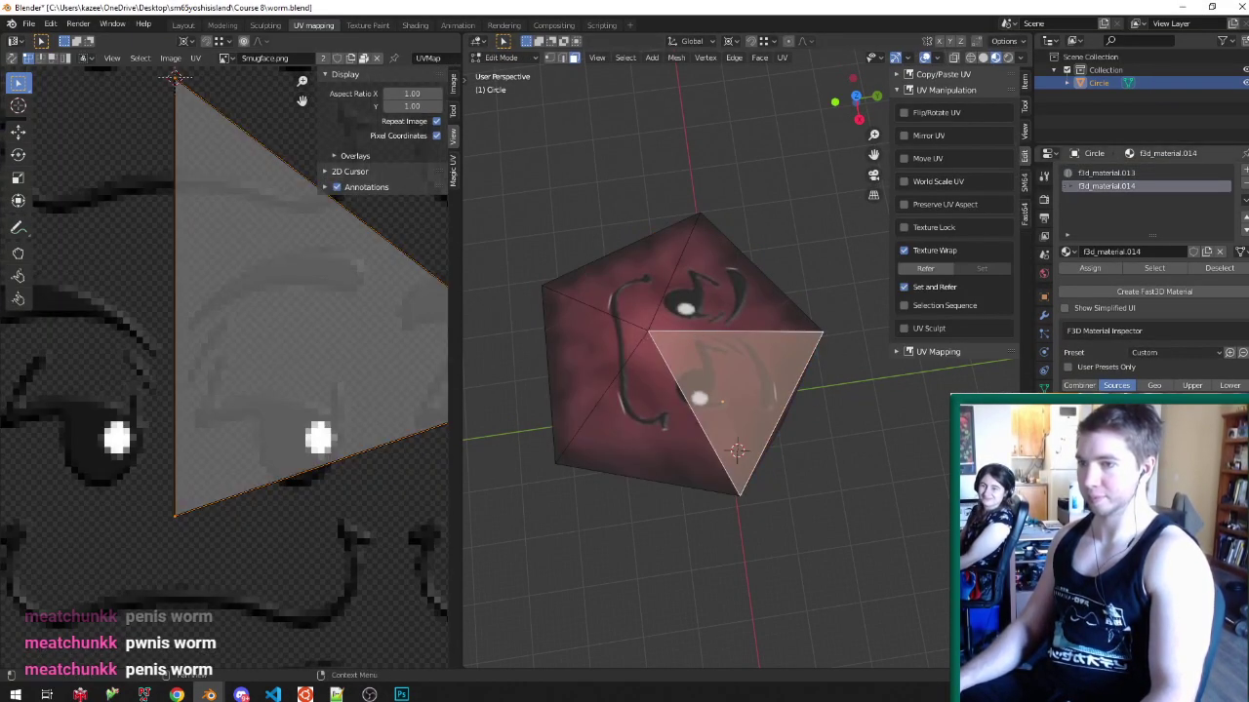
left_click(377, 57)
left_click(301, 58)
left_click(238, 460)
scroll(521, 446, "down", 9)
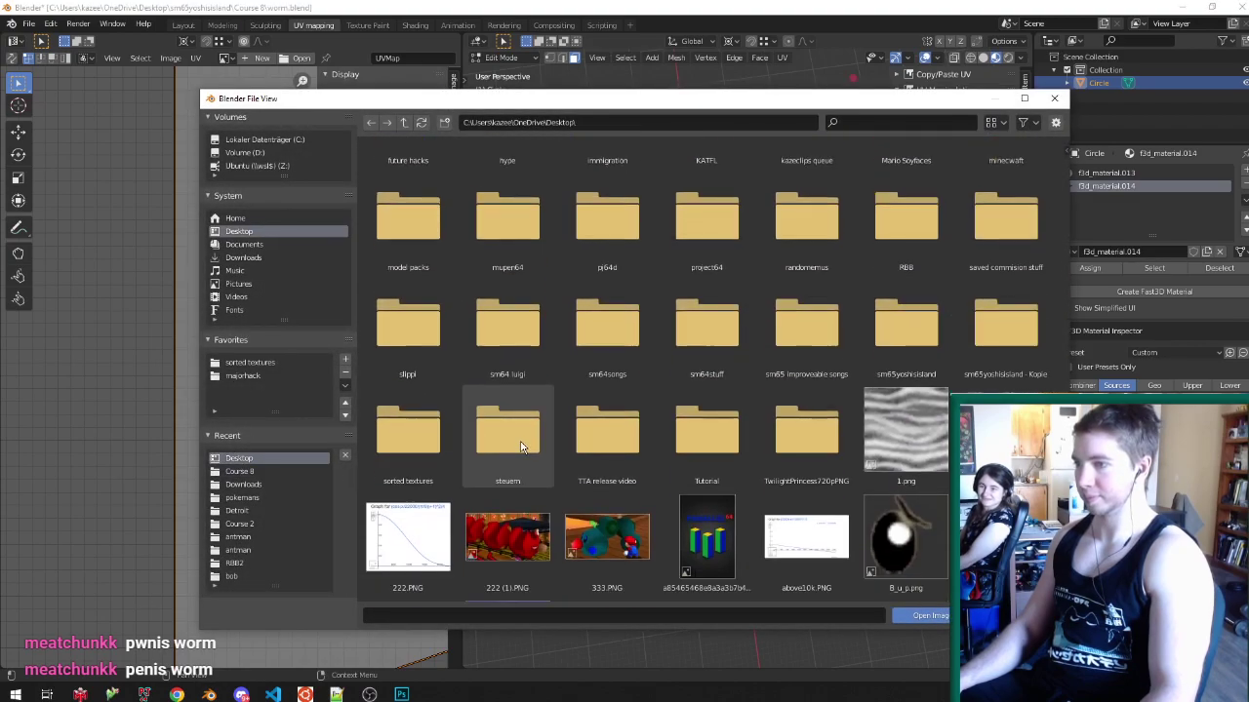
scroll(847, 471, "down", 13)
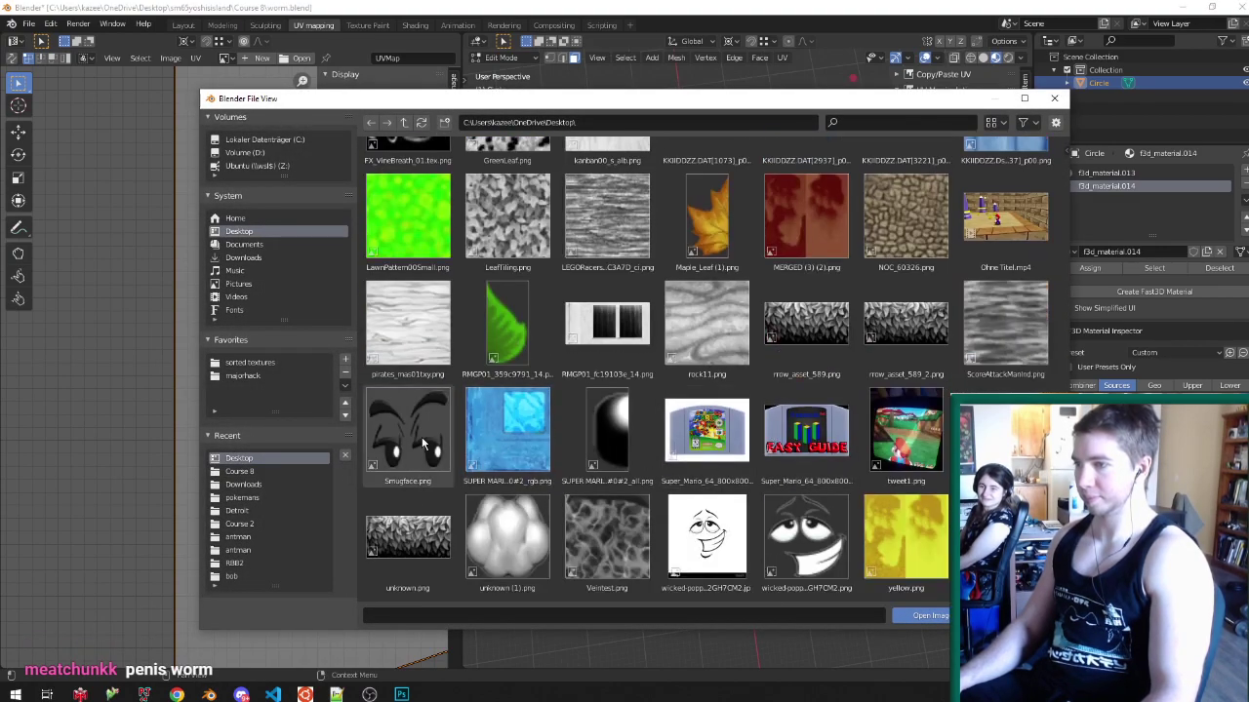
double_click(426, 442)
- Select all head faces sharing the f3d_material.014 material and stretch their UVs along Y around the 2D cursor
key("shift+g")
left_click(631, 452)
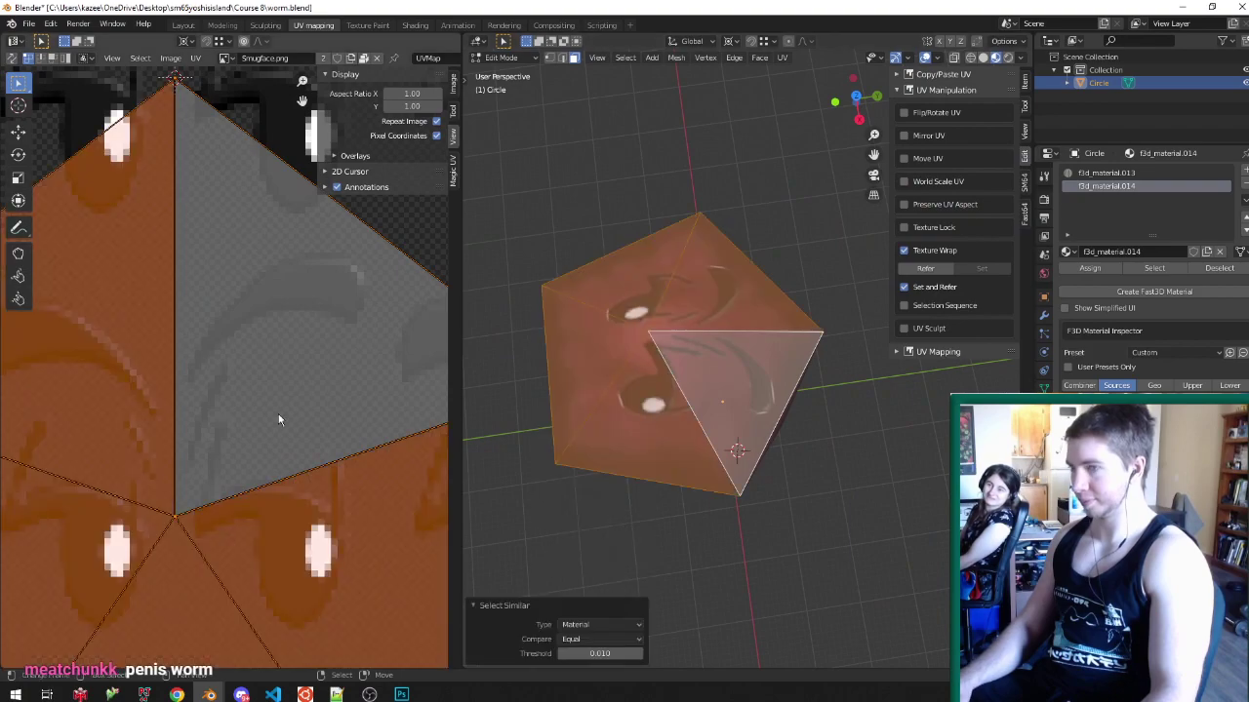
scroll(278, 413, "down", 4)
key("a")
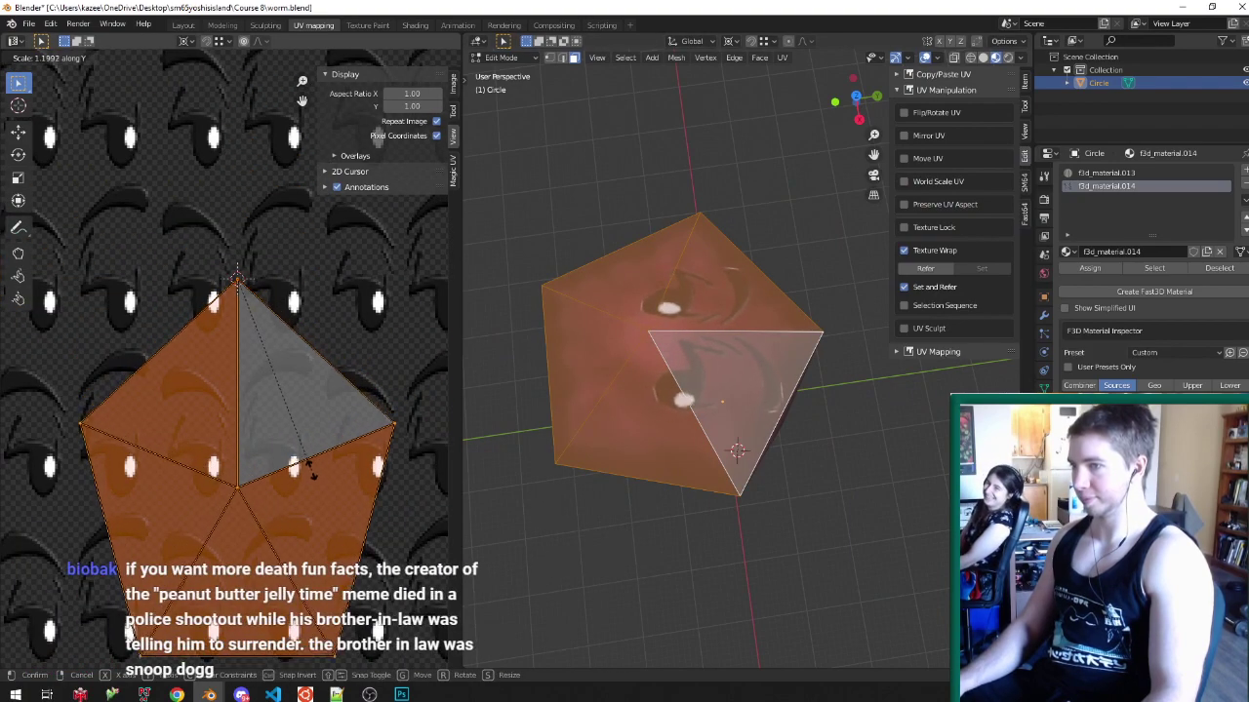
key("Tab")
middle_click_drag(766, 353, 891, 348)
key("Tab")
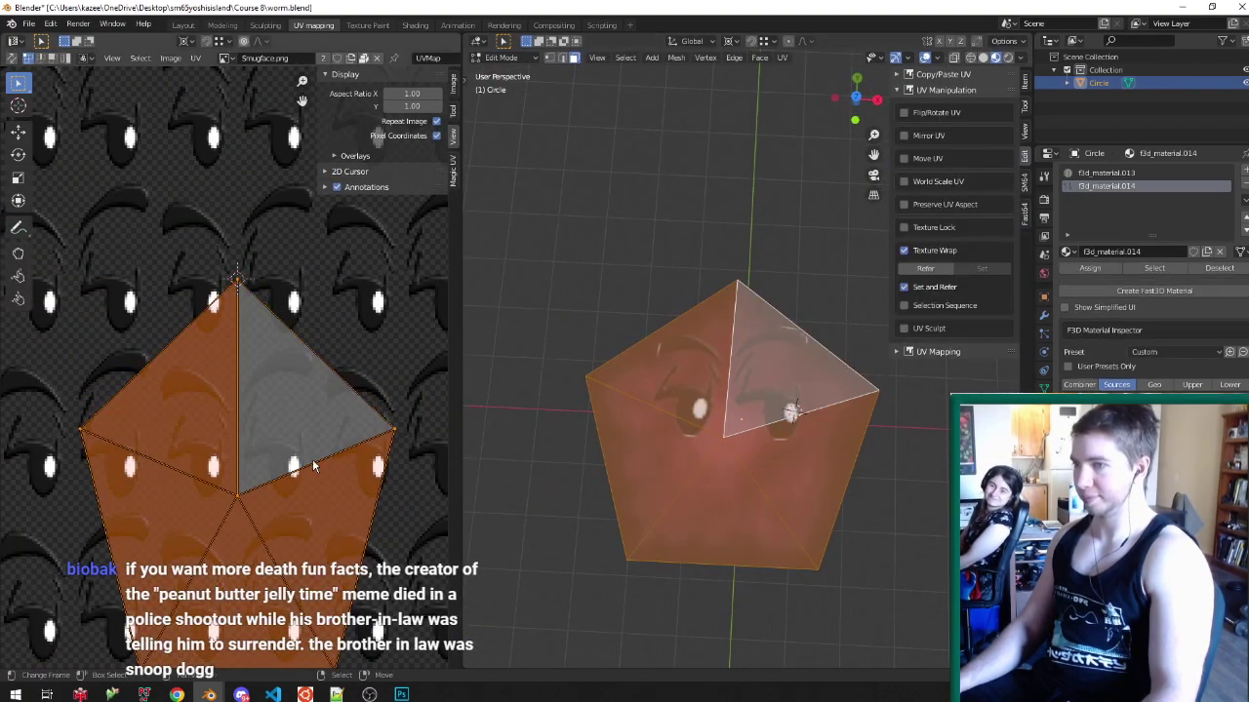
- Scale the head's UVs down around the 2D cursor, readjusting their Y stretch to proportion and place the eyes
scroll(272, 444, "up", 3)
key("s")
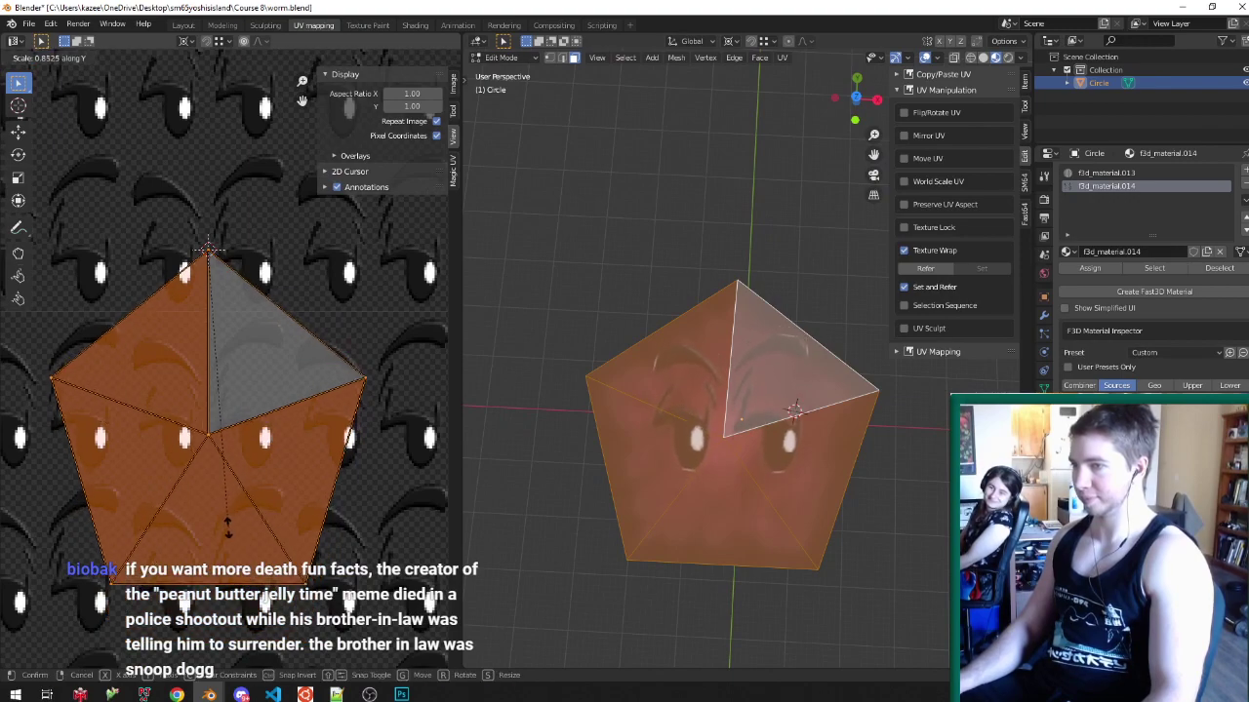
left_click(325, 502)
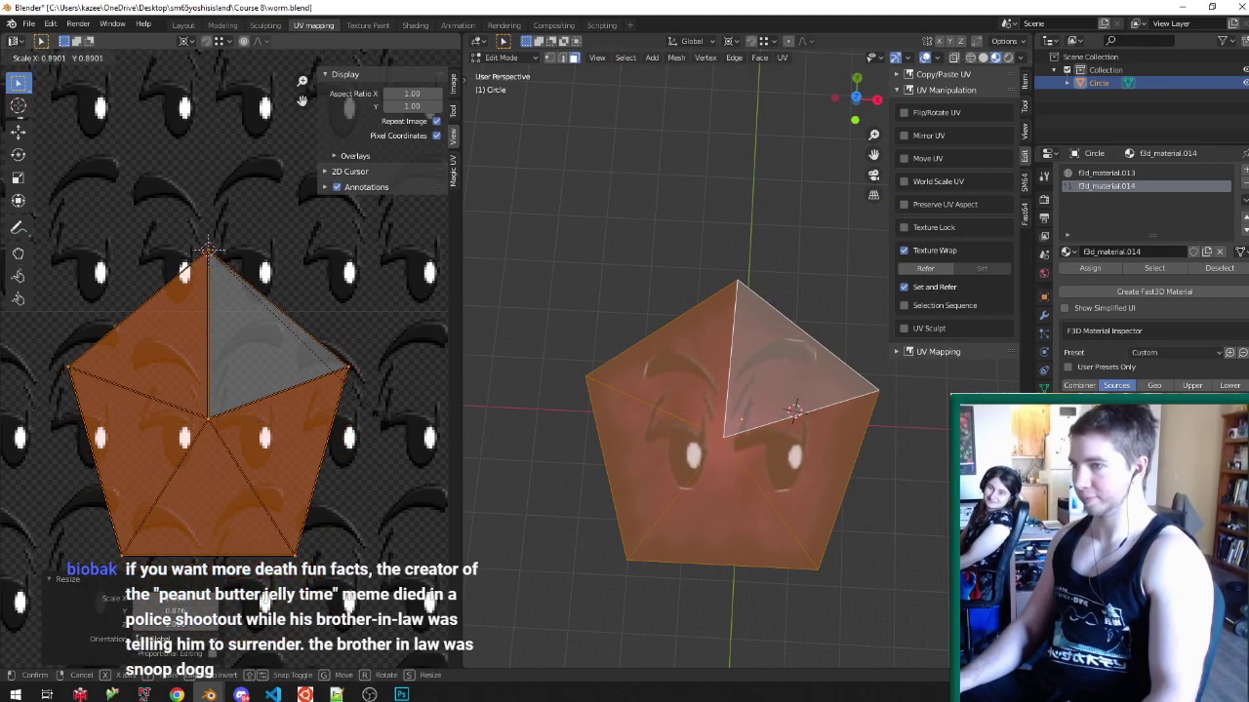
left_click(360, 405)
key("s")
key("y")
left_click(386, 441)
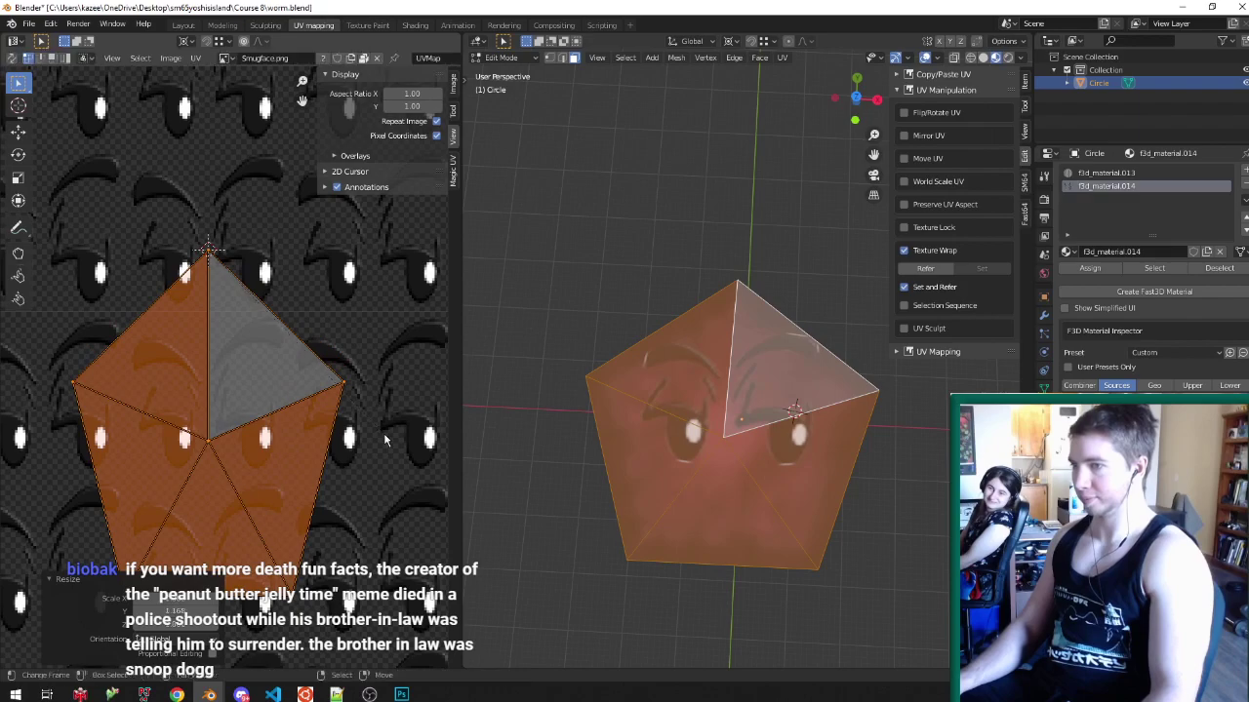
- Move the head's UVs slightly up along Y, narrow them along X, leave mesh editing and save the file
key("g")
key("y")
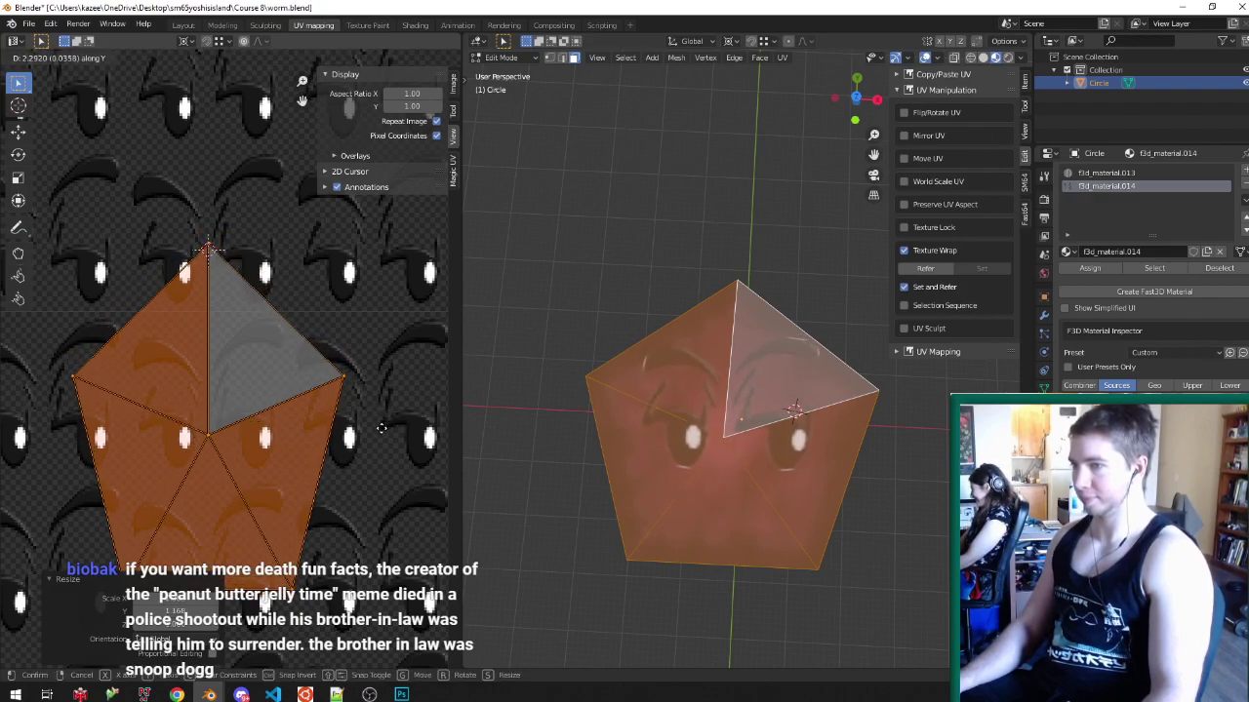
left_click(384, 429)
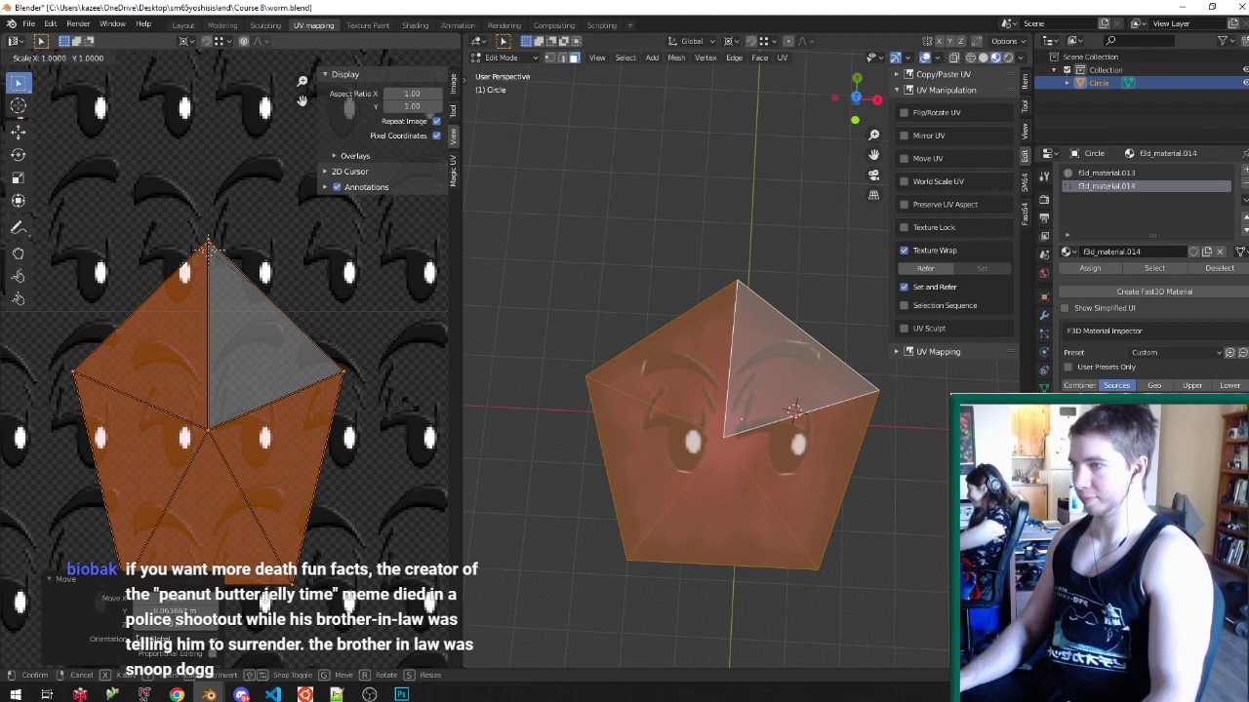
key("Tab")
key("ctrl+s")
- Try to flatten the worm's head faces by scaling them along Z and shifting them along Z, and undo both changes
mouse_move(766, 441)
middle_mouse_down()
mouse_move(842, 432)
mouse_move(828, 396)
mouse_move(612, 366)
mouse_move(817, 363)
mouse_move(778, 420)
middle_mouse_up()
key("Tab")
key("s")
key("z")
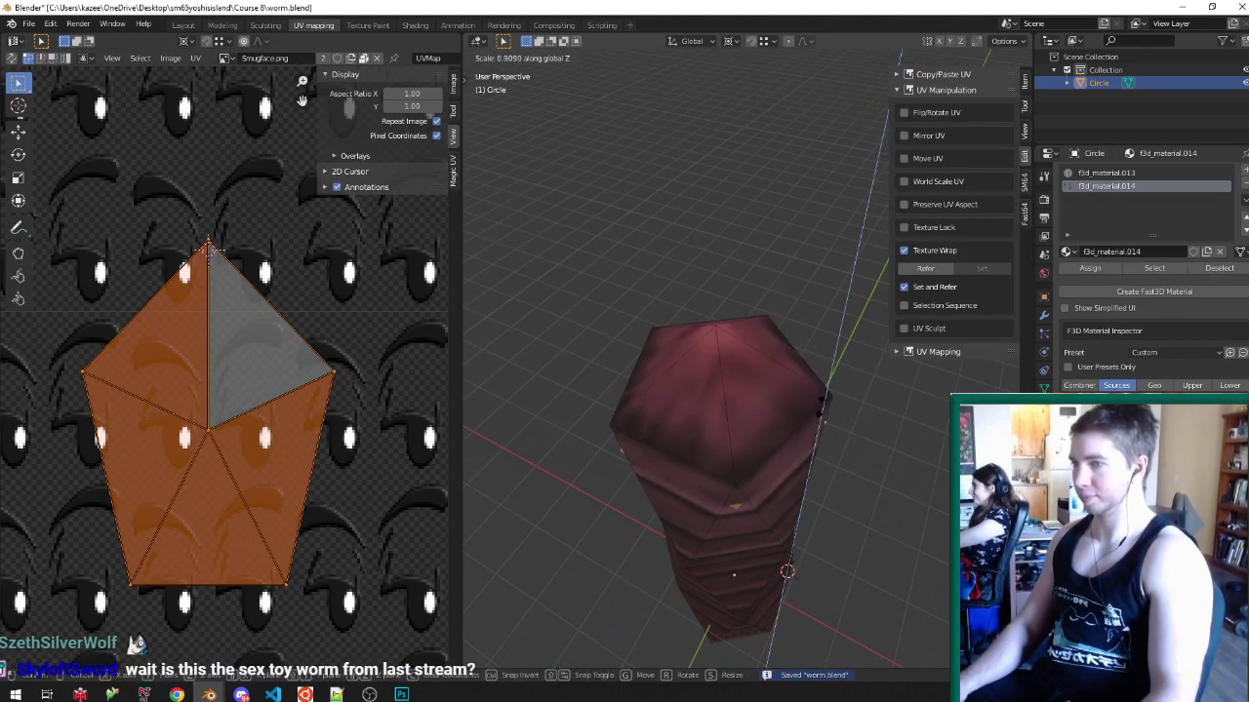
left_click(796, 395)
key("g")
key("z")
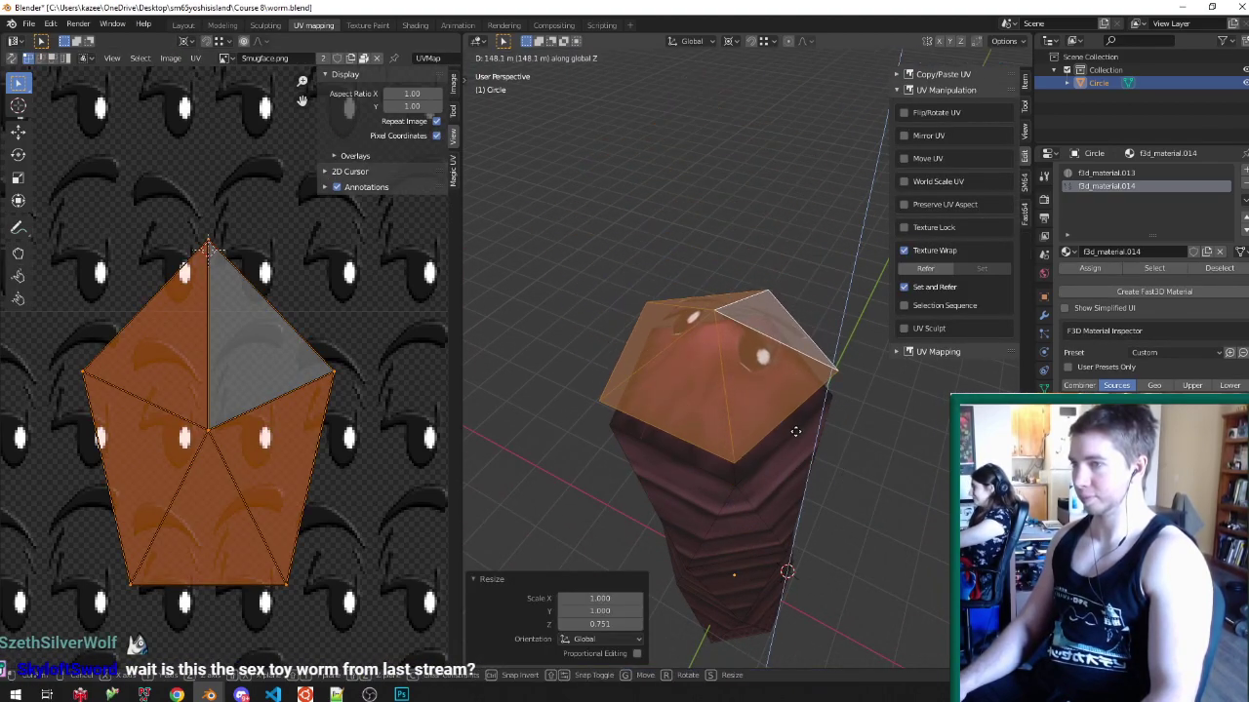
left_click(795, 432)
key("ctrl+z")
key("ctrl+z")
- Leave mesh editing and save the worm file
key("Tab")
middle_click_drag(795, 432, 870, 488)
key("ctrl+s")
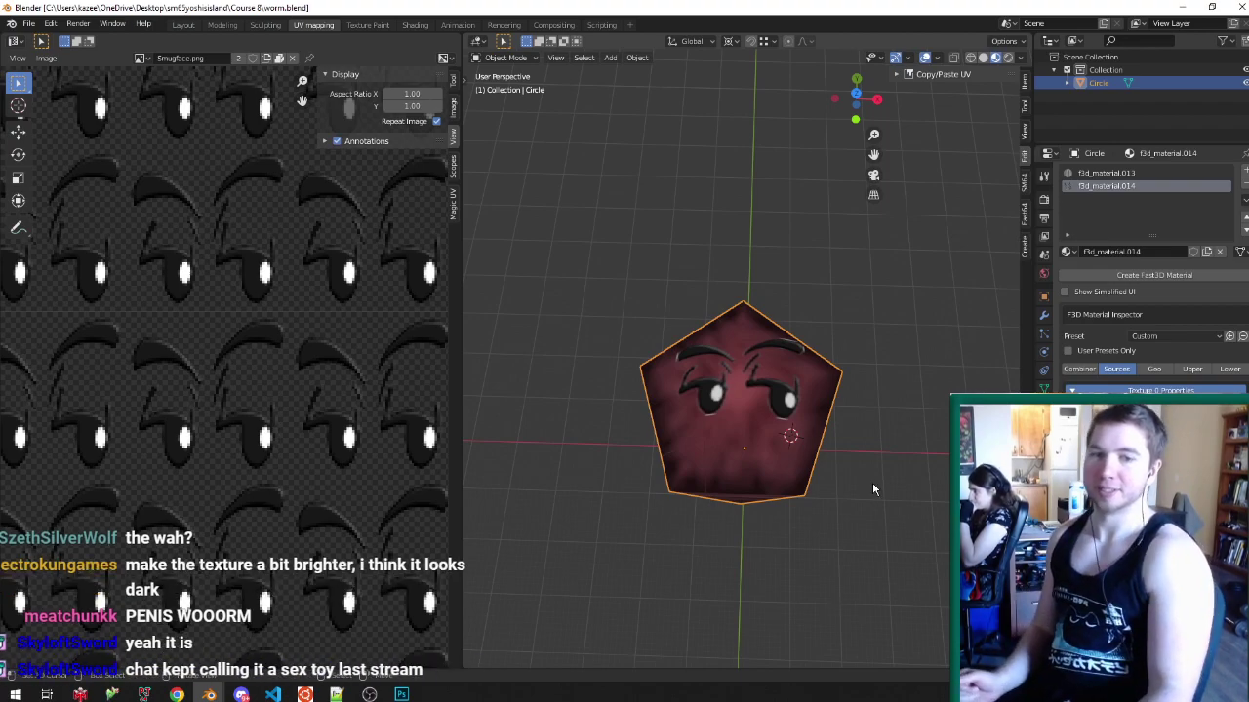
- Examine the worm's head from several angles and compare it with the cartoon worm reference image in Chrome
middle_click_drag(831, 441, 743, 449)
key("Tab")
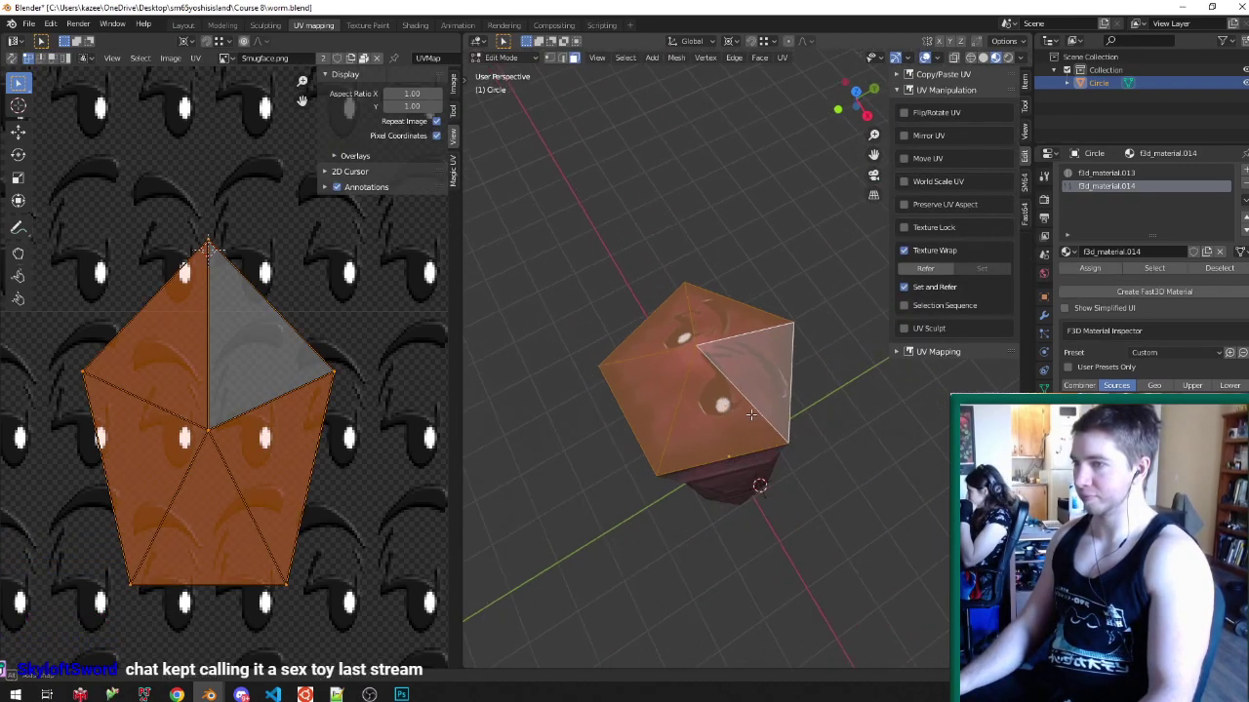
key("Tab")
middle_click_drag(759, 365, 707, 337)
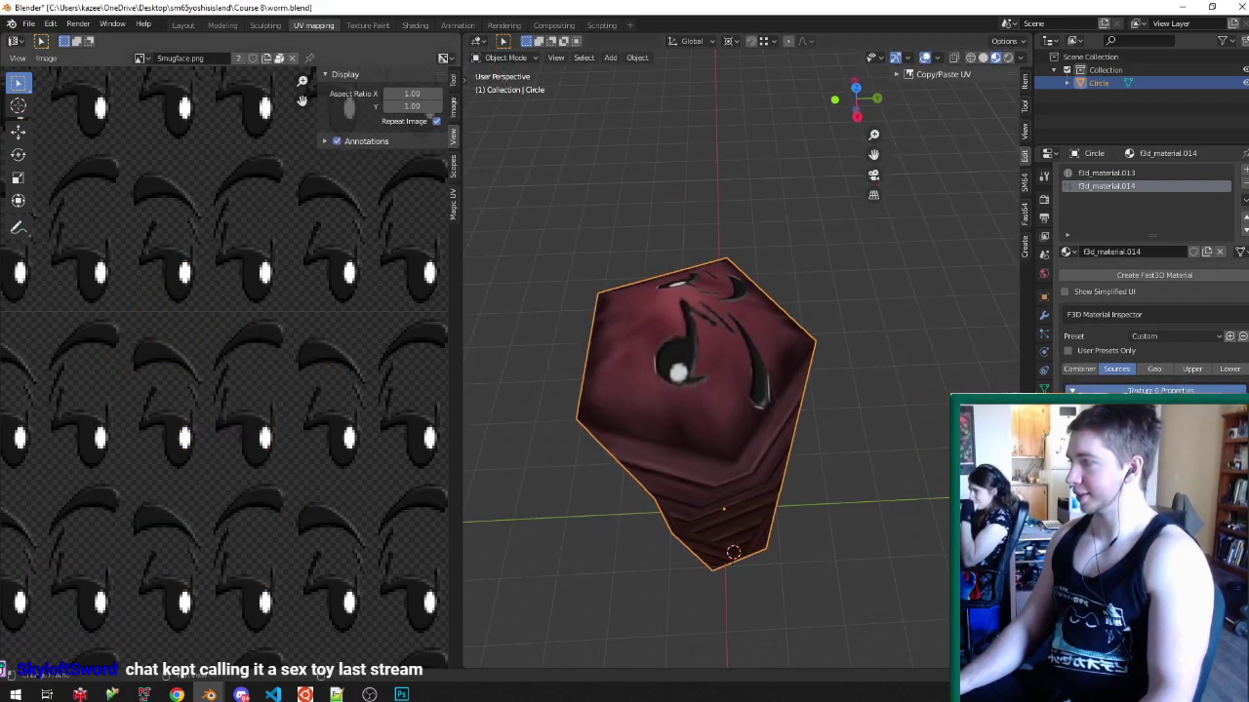
key("alt+Tab")
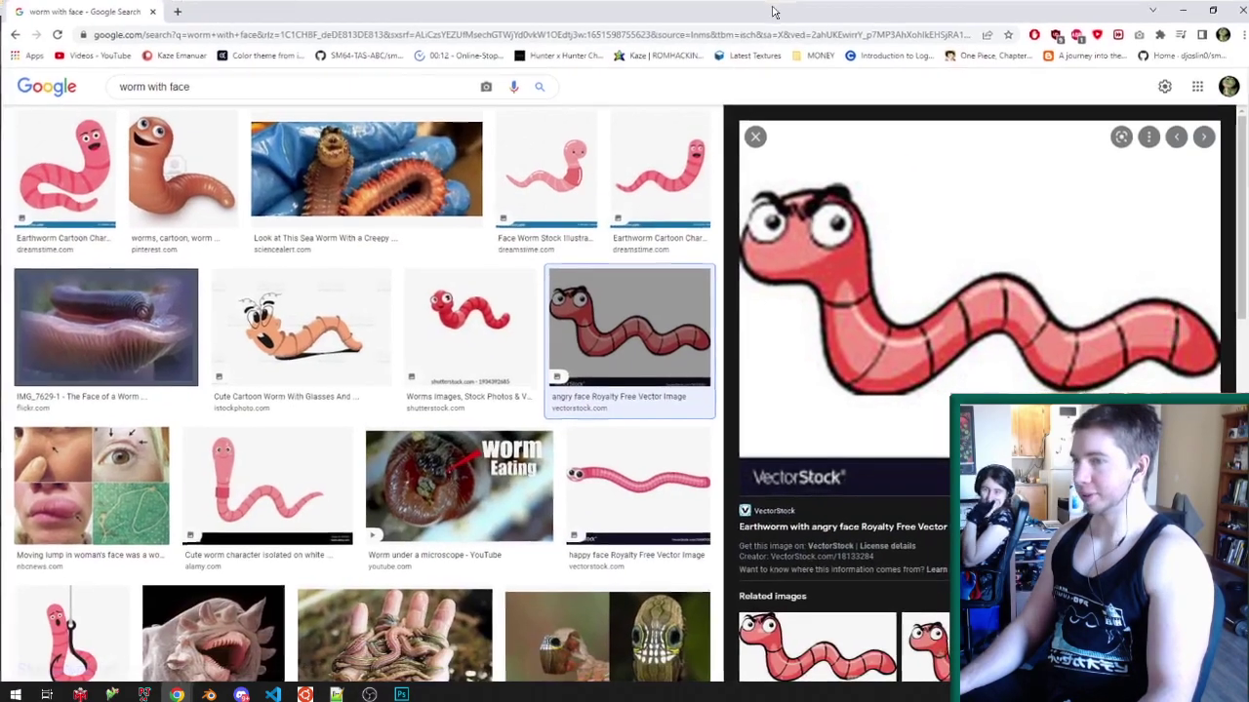
key("alt+Tab")
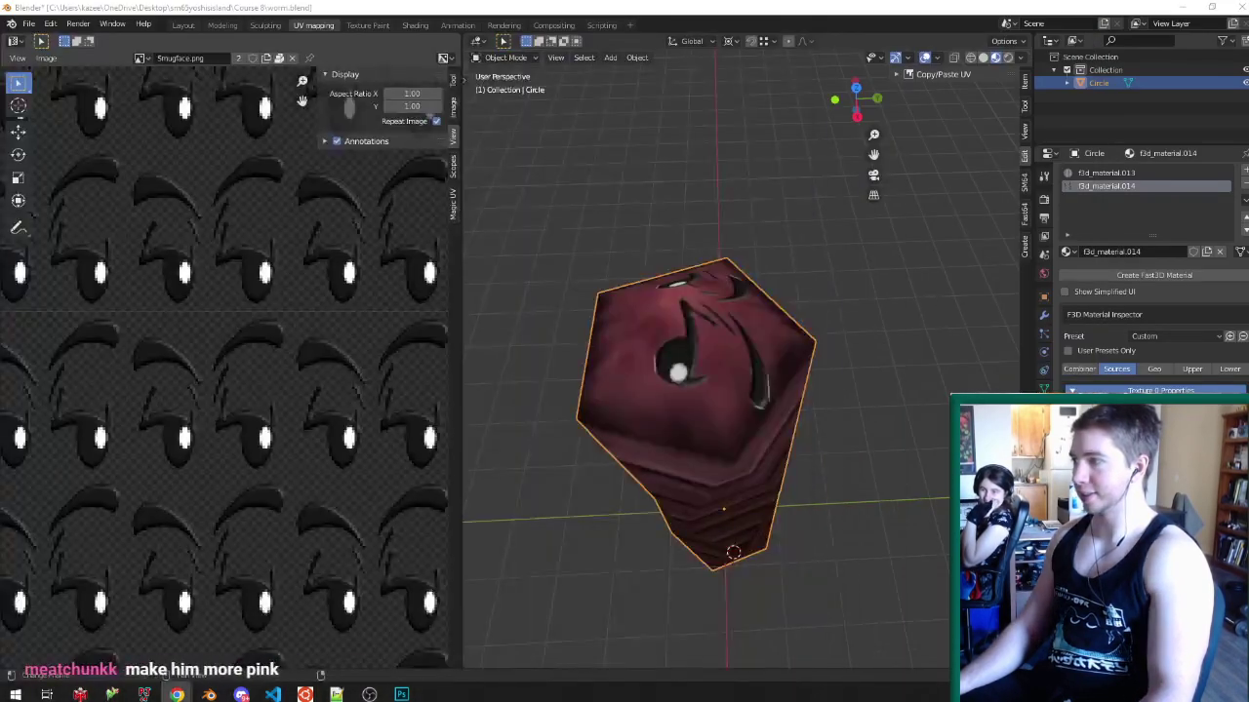
middle_click_drag(695, 309, 676, 261)
- Lower the head's centre tip vertex about 58 m along Z and leave mesh editing
key("Tab")
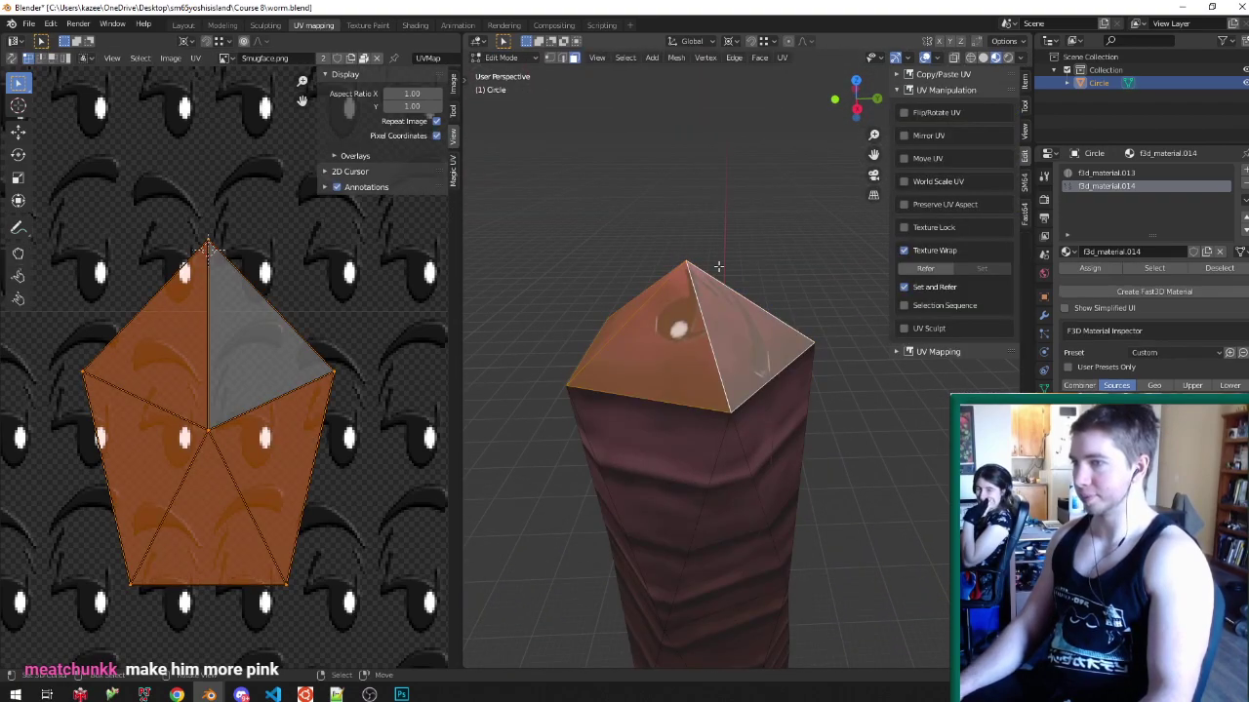
key("z")
key("ctrl+Tab")
left_click(674, 256)
key("a")
left_click(686, 263)
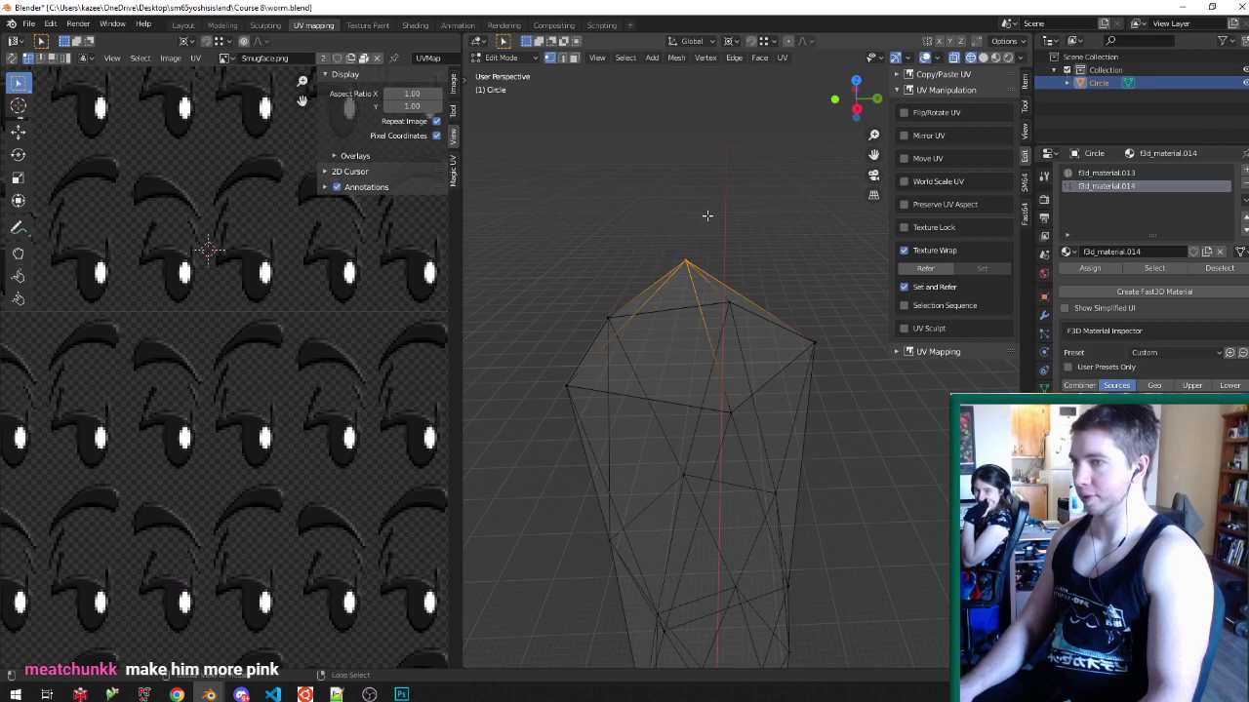
key("alt+z")
key("g")
key("z")
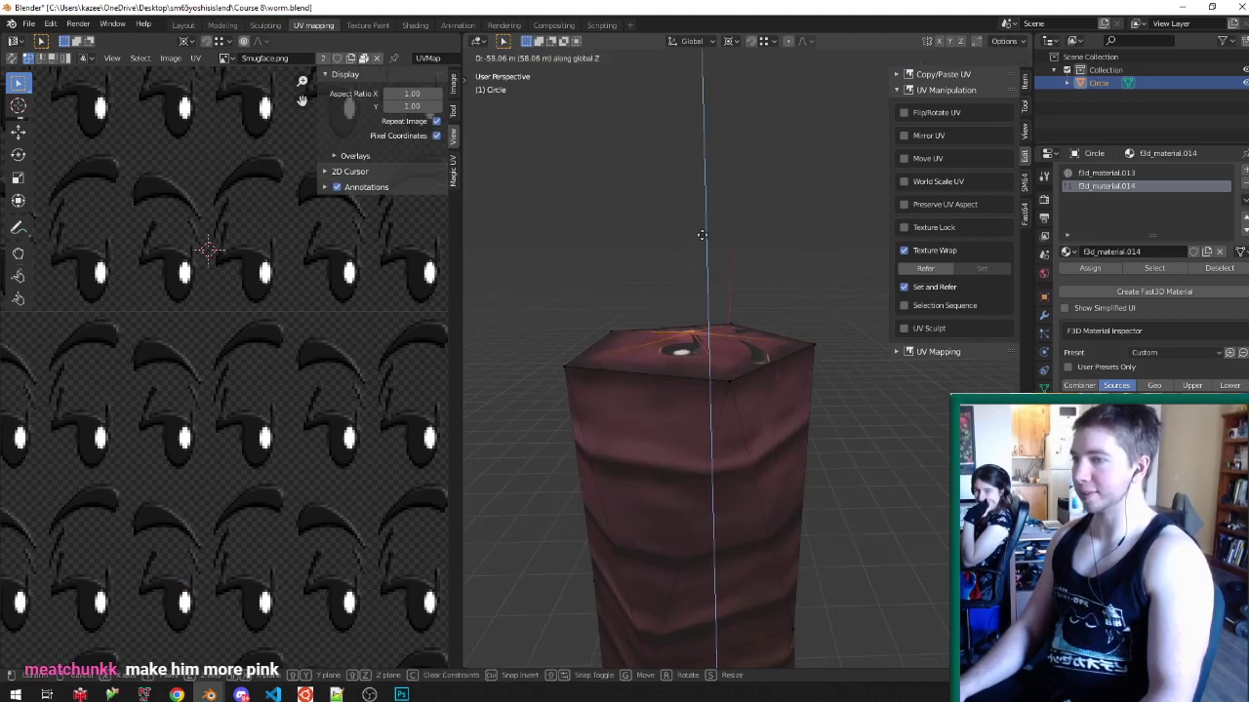
left_click(702, 234)
key("Tab")
middle_click_drag(702, 235, 706, 276)
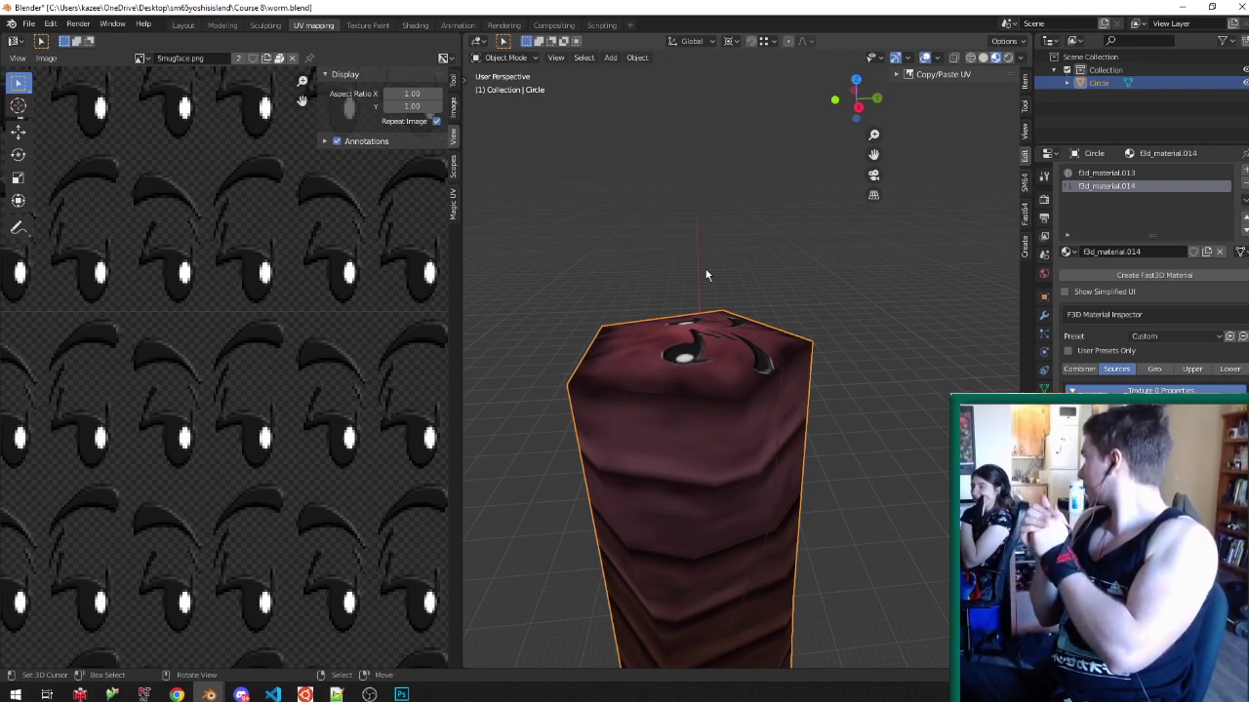
- Raise the head's centre tip vertex about 35 m along Z and save the file
middle_click_drag(629, 276, 728, 337)
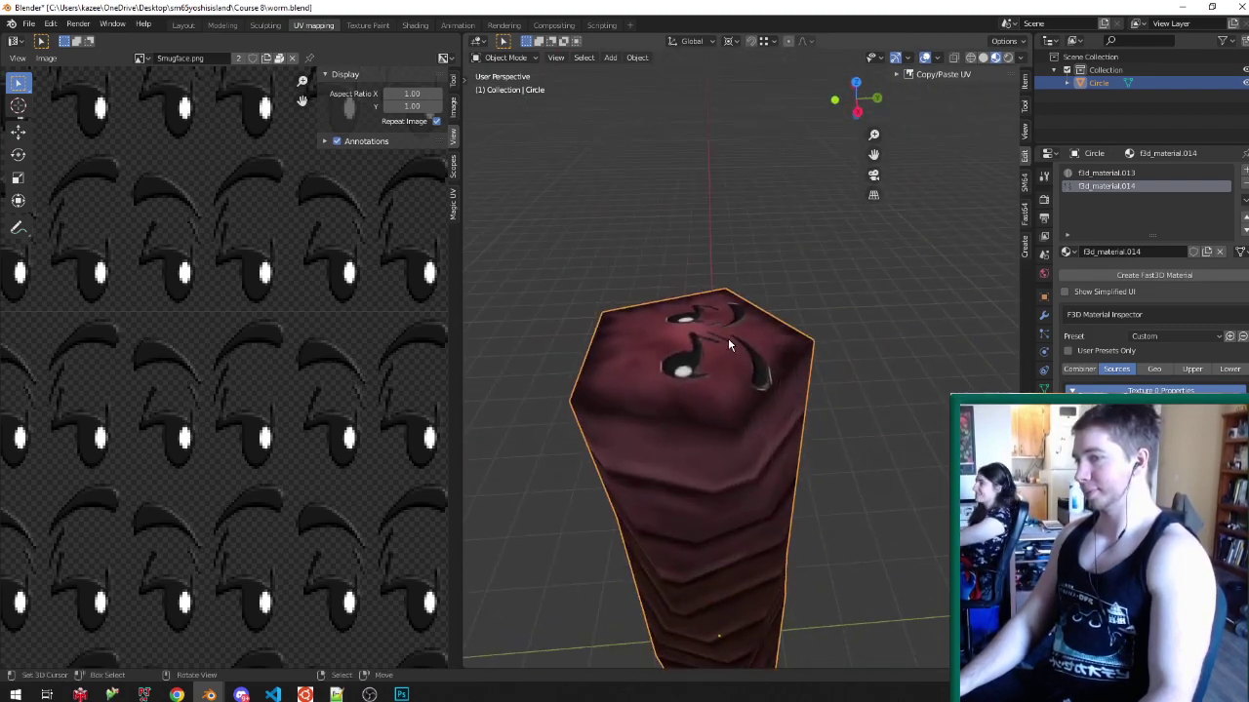
key("Tab")
key("g")
key("z")
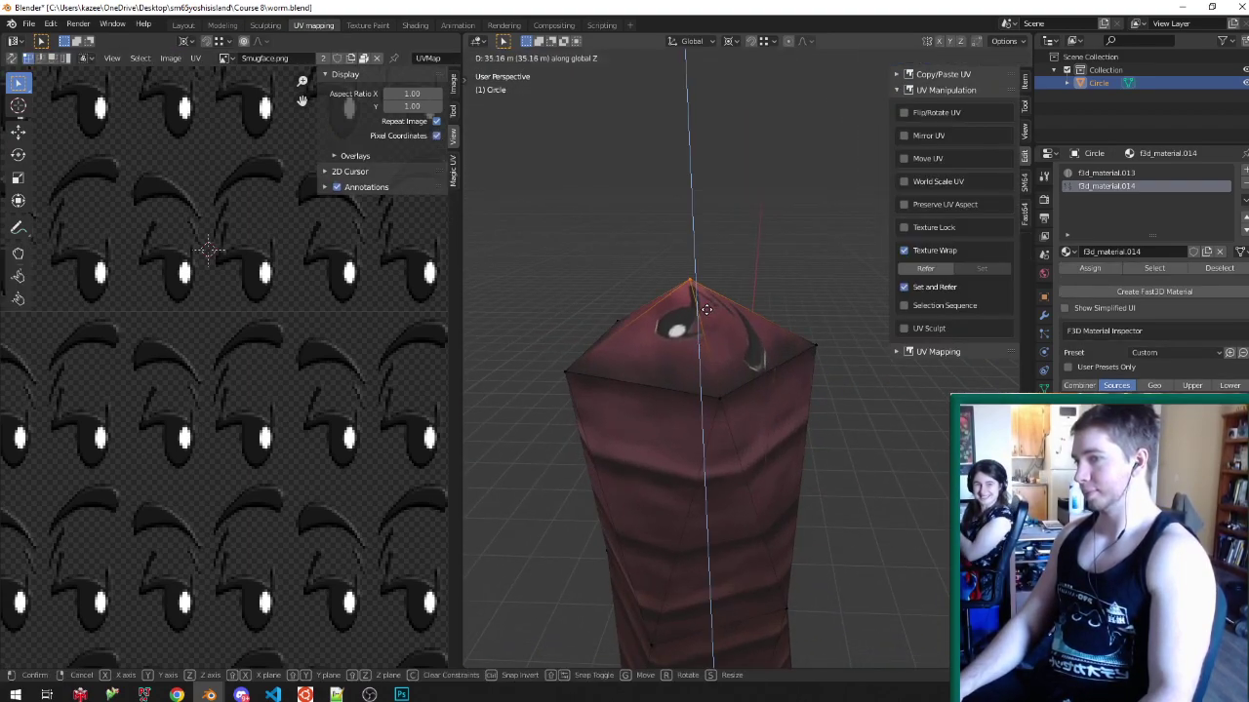
left_click(705, 309)
middle_click_drag(705, 310, 687, 488)
key("ctrl+s")
- Select one face of the head, unlink Smugface.png from its material and open the file browser for a replacement image
key("ctrl+Tab")
left_click(688, 481)
left_click(722, 388)
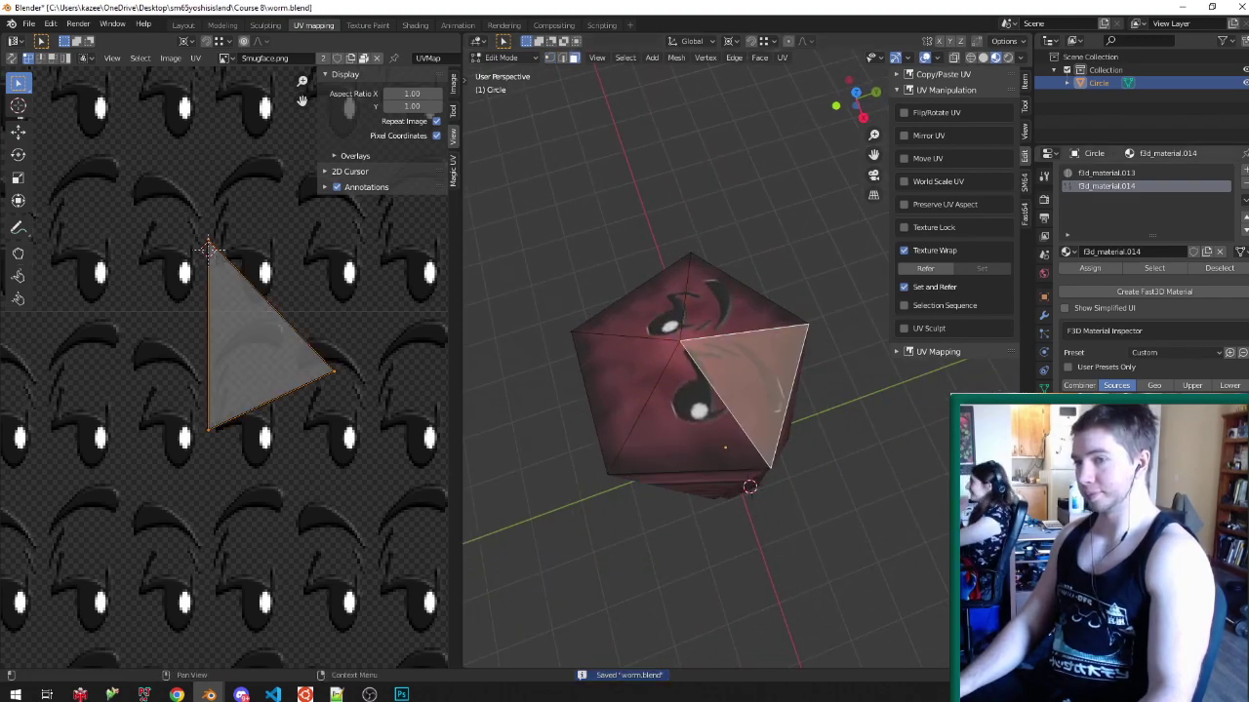
left_click(1209, 449)
left_click(1210, 449)
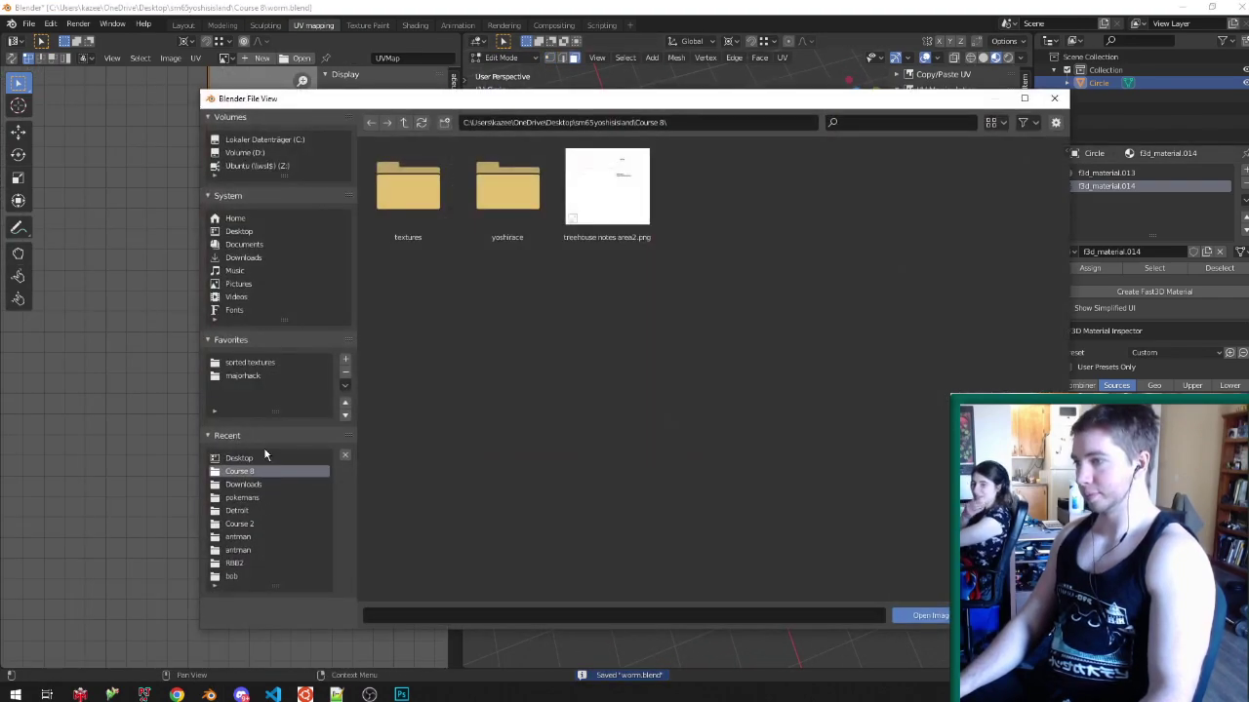
- Load the istockphoto sunglasses lens image from the faces folder in sorted textures and select all head faces
left_click(246, 362)
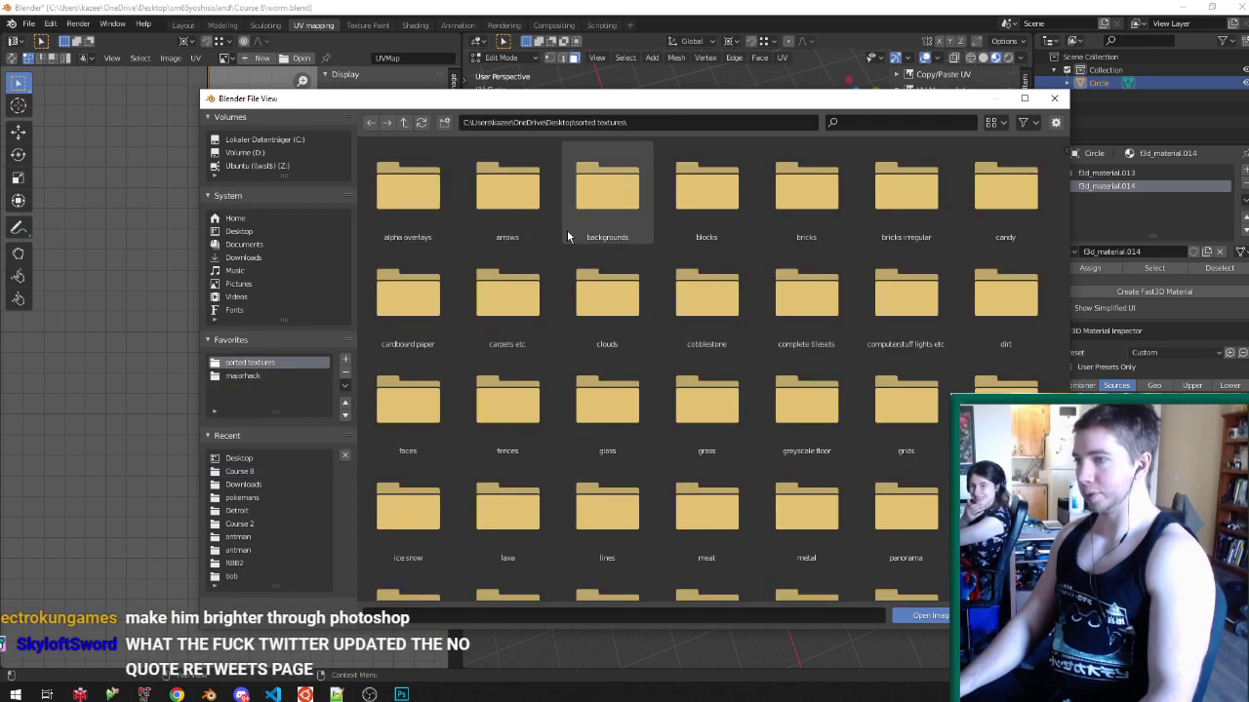
double_click(415, 405)
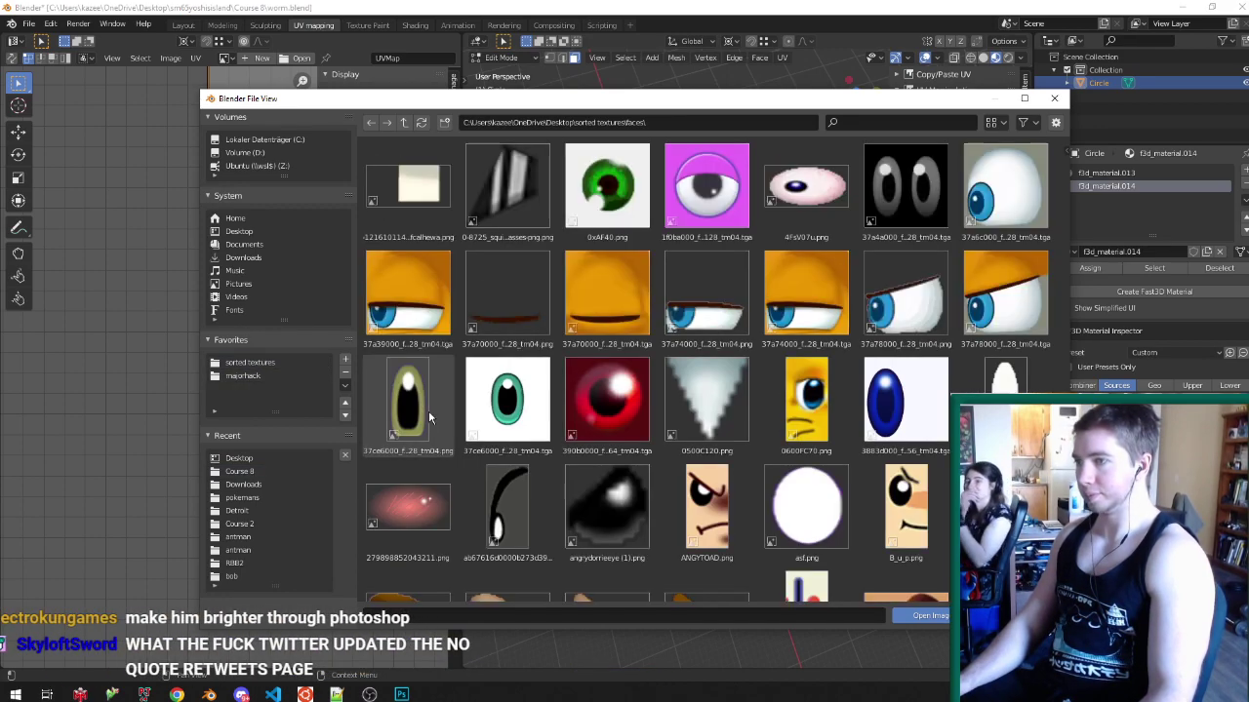
left_click(529, 201)
scroll(625, 273, "down", 5)
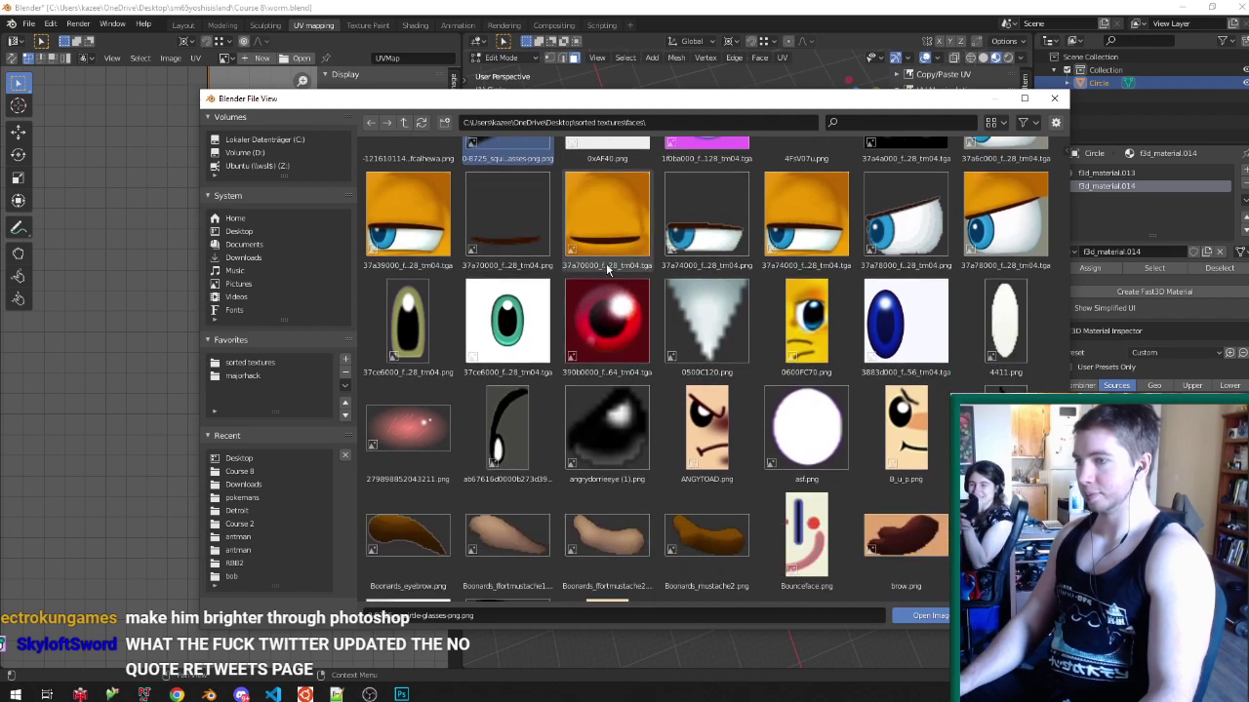
scroll(654, 291, "down", 8)
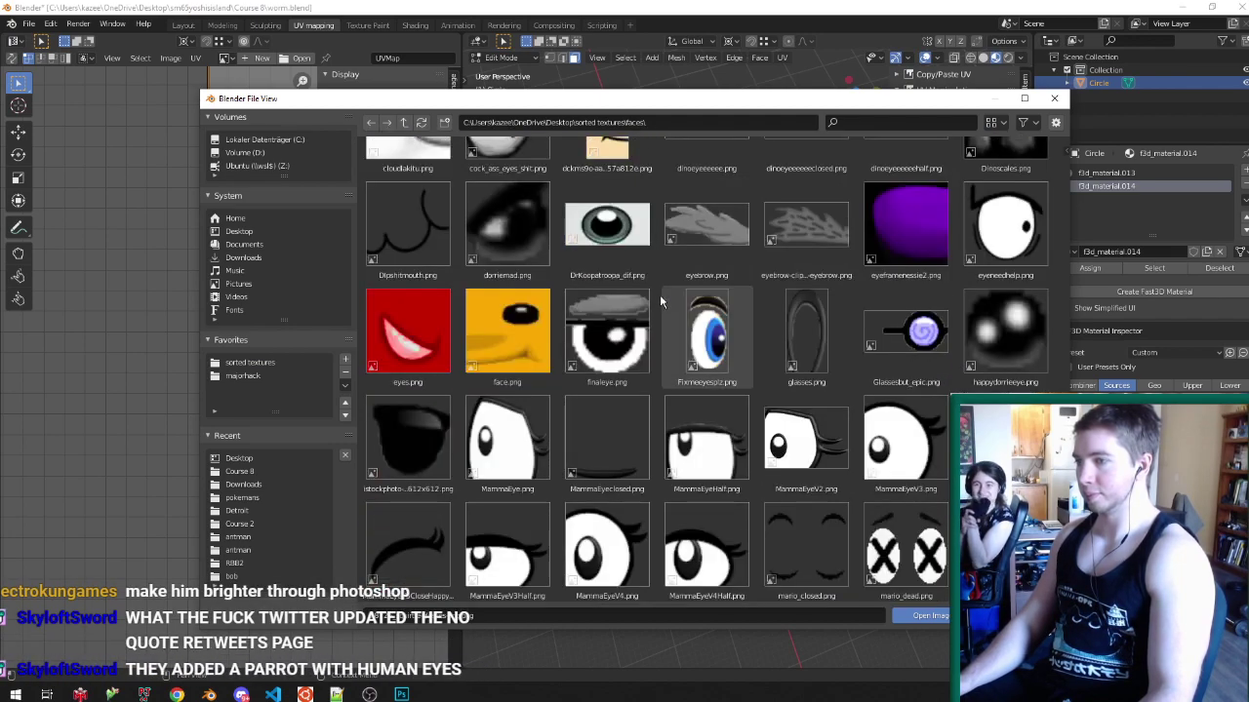
scroll(488, 390, "down", 5)
left_click(423, 234)
double_click(424, 234)
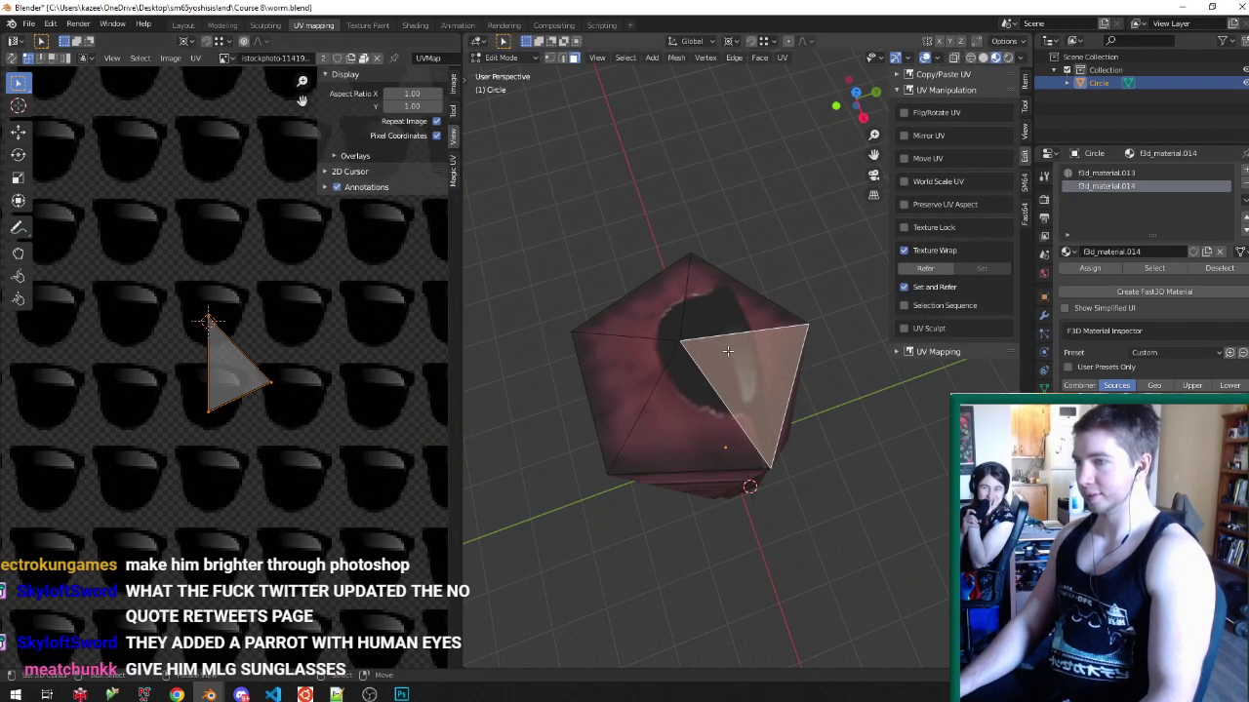
key("a")
- Place the 2D cursor on the UVs' left corner vertex and scale the head's UVs by 2 along X around it
key("shift+s")
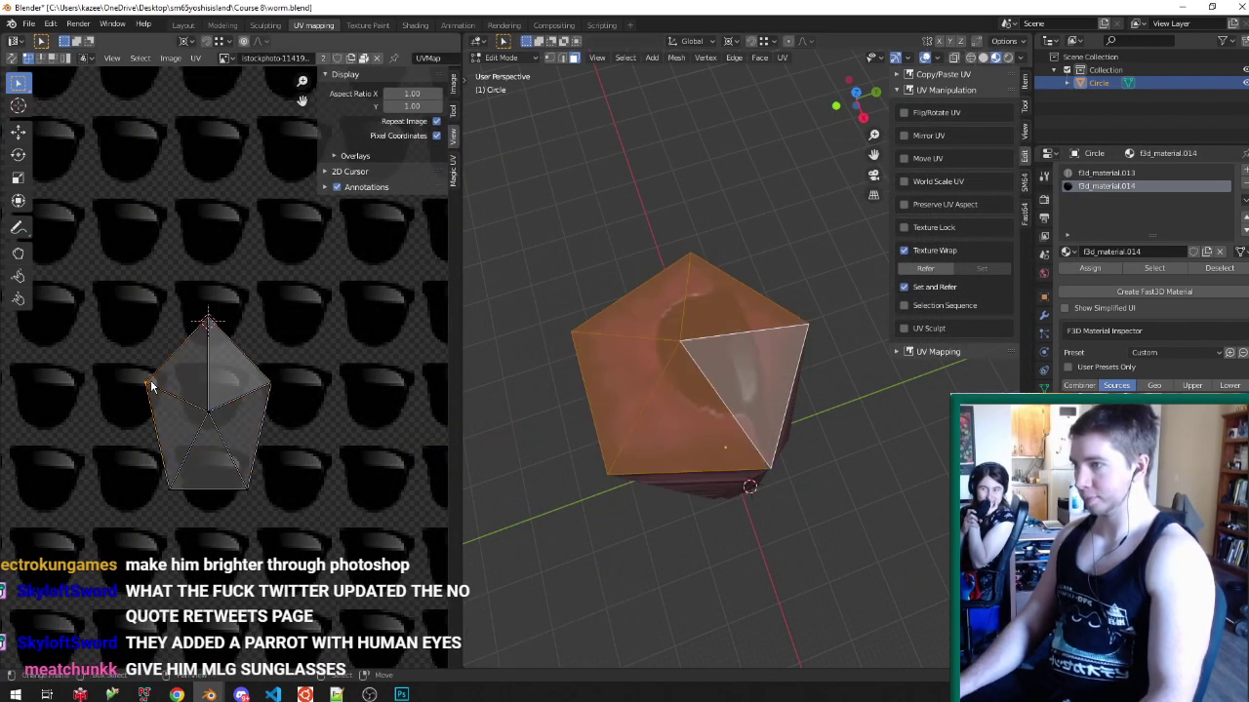
left_click(195, 488)
key("a")
key("period")
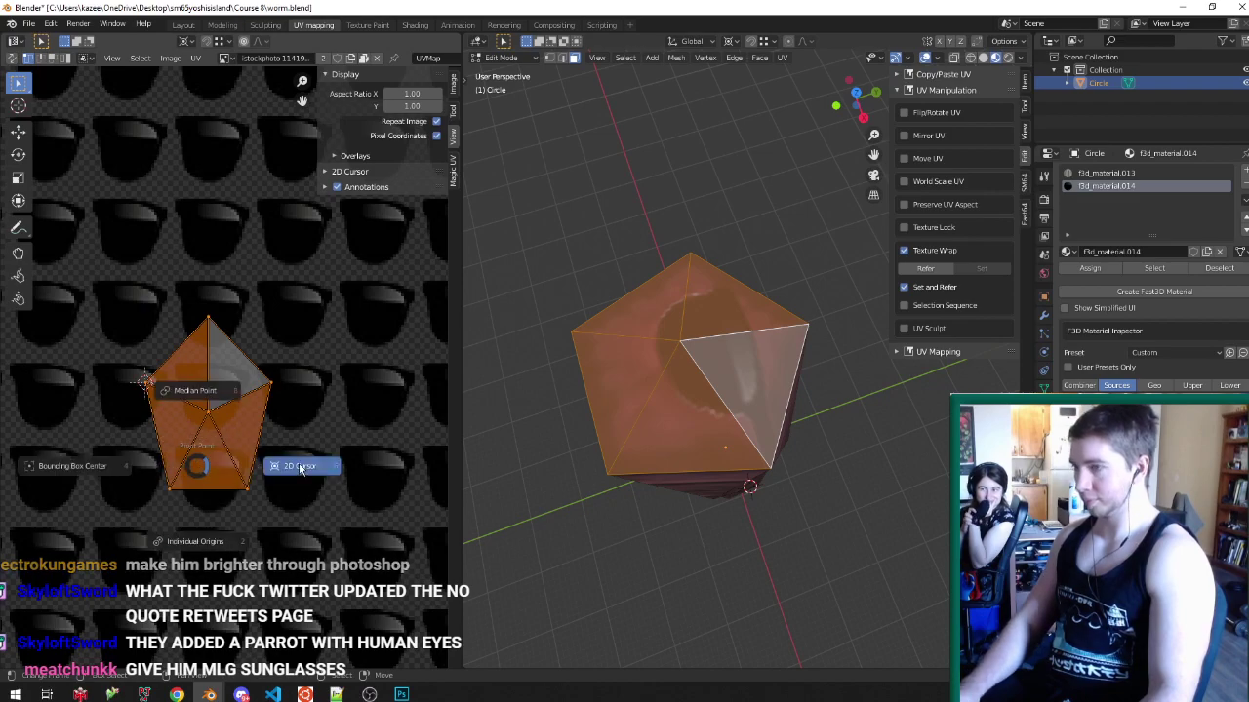
left_click(299, 468)
key("s")
key("x")
key("2")
key("Return")
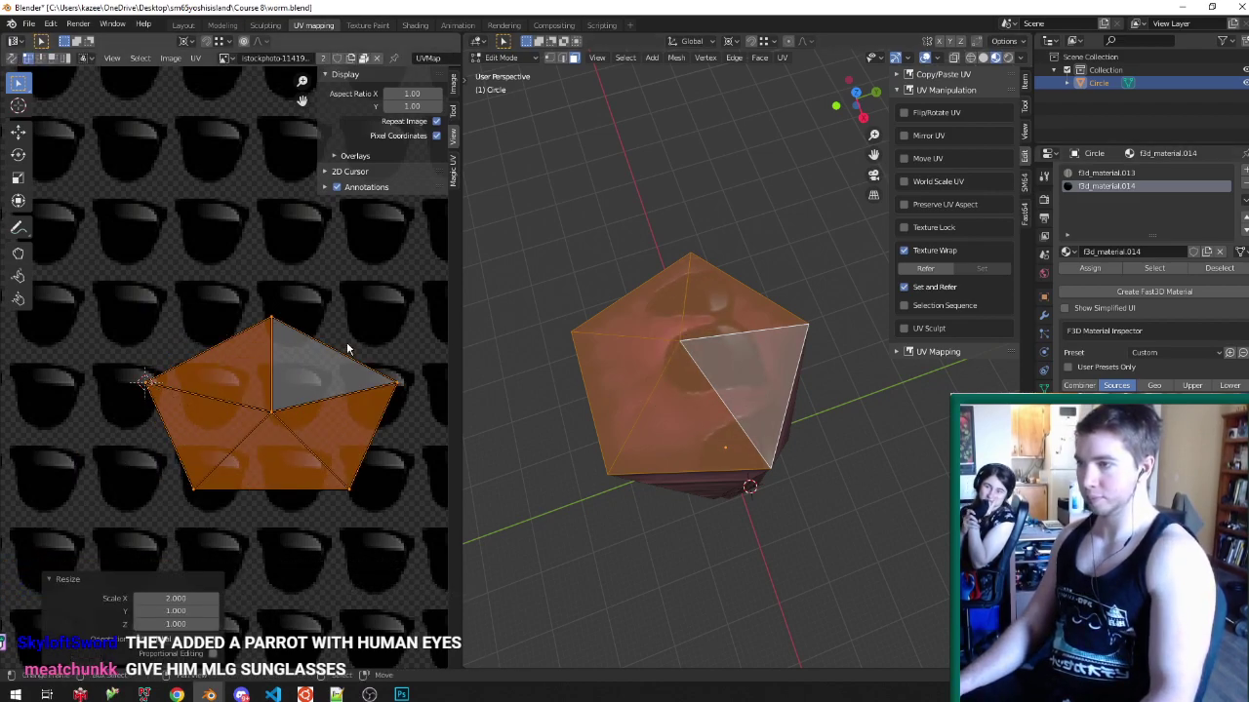
- Reproject the head faces' UVs from the top orthographic view with Scale to Bounds, and return to perspective
middle_click_drag(720, 349, 784, 375)
key("KP_7")
key("u")
left_click(785, 376)
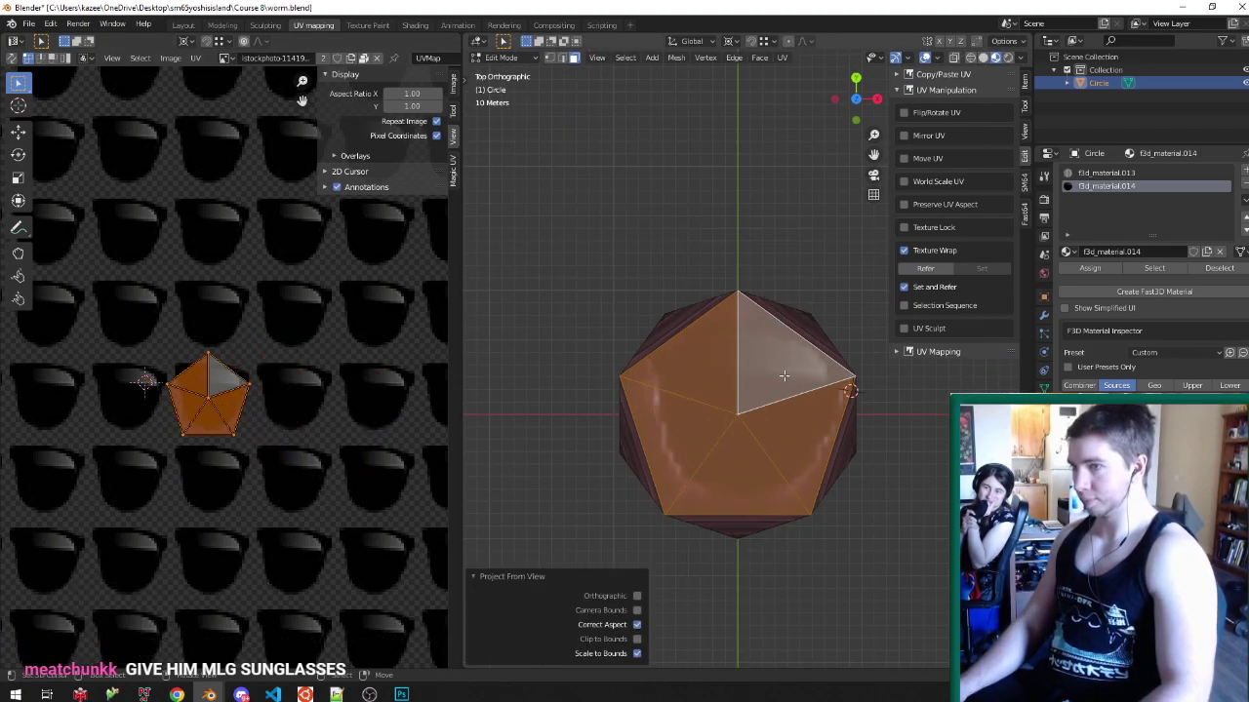
key("KP_5")
- Snap the 2D cursor to the reprojected UVs' left corner vertex and scale all head UVs by 2 along X around it
scroll(168, 400, "up", 3)
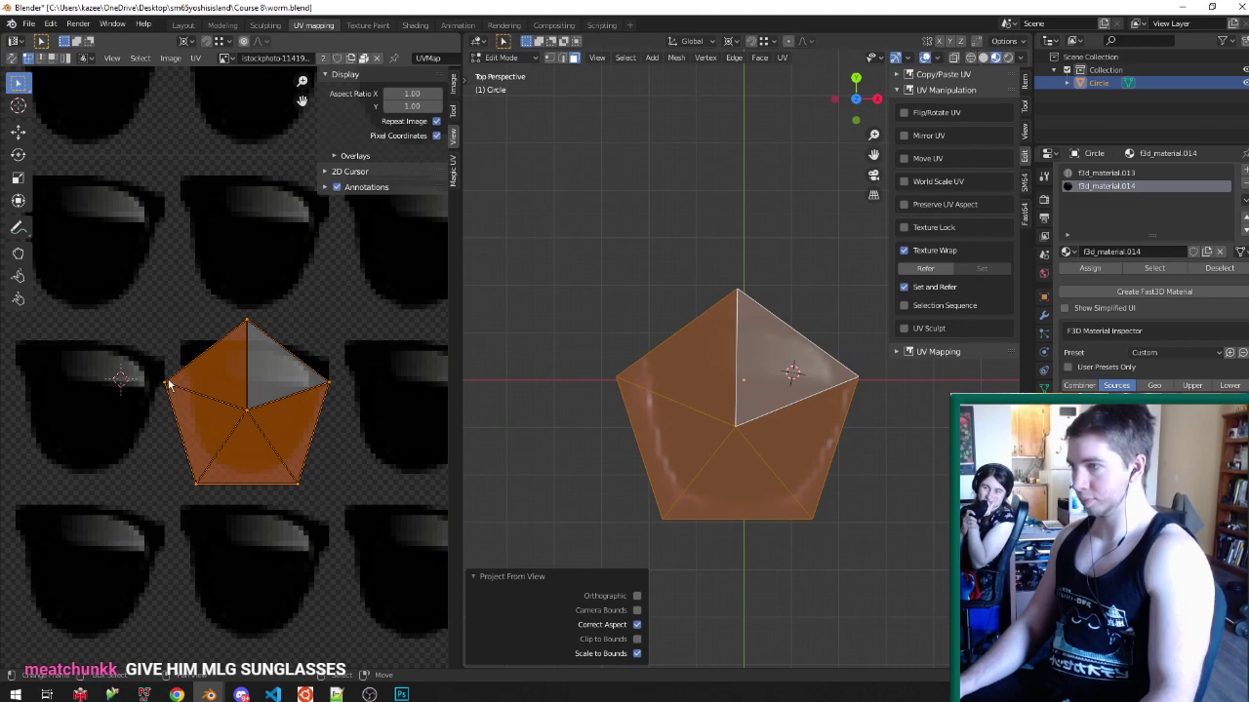
right_click(169, 384)
key("shift+s")
left_click(188, 451)
key("a")
key("period")
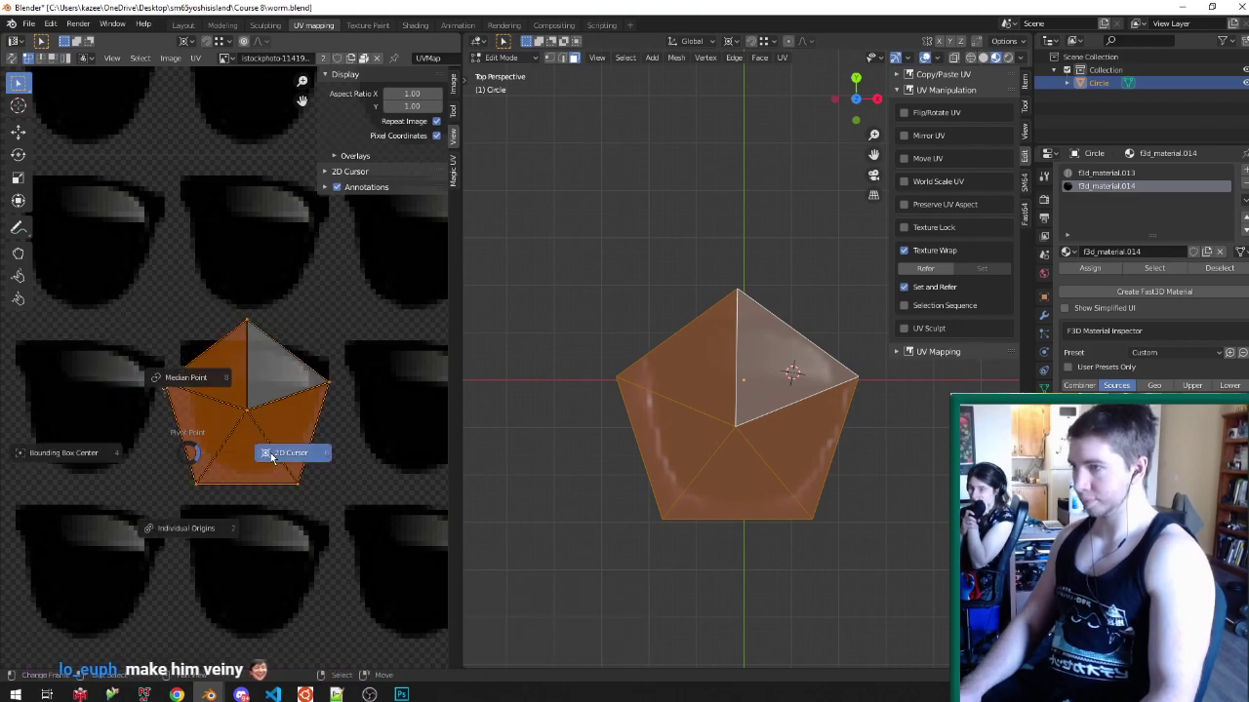
left_click(272, 457)
key("s")
key("x")
key("2")
key("Return")
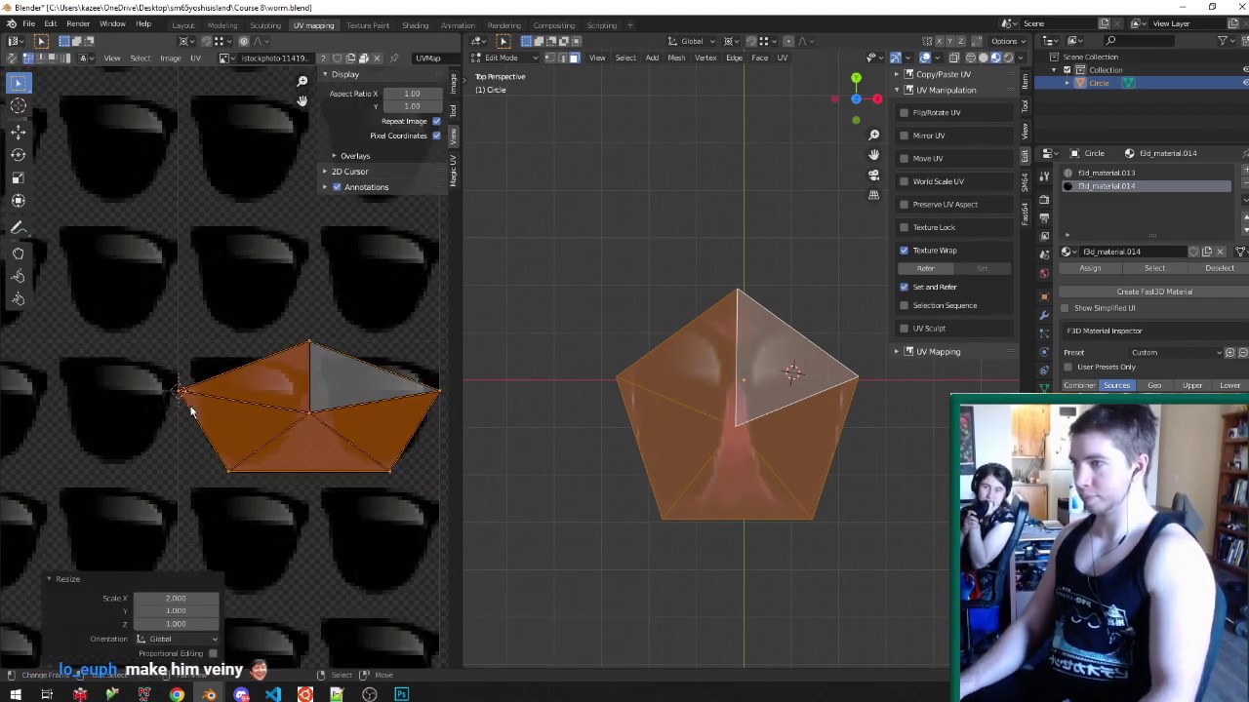
- Stretch the head's UVs to about 2.11 times their height along Y around their own centre
scroll(191, 412, "down", 1)
key("period")
left_click(163, 410)
key("s")
key("y")
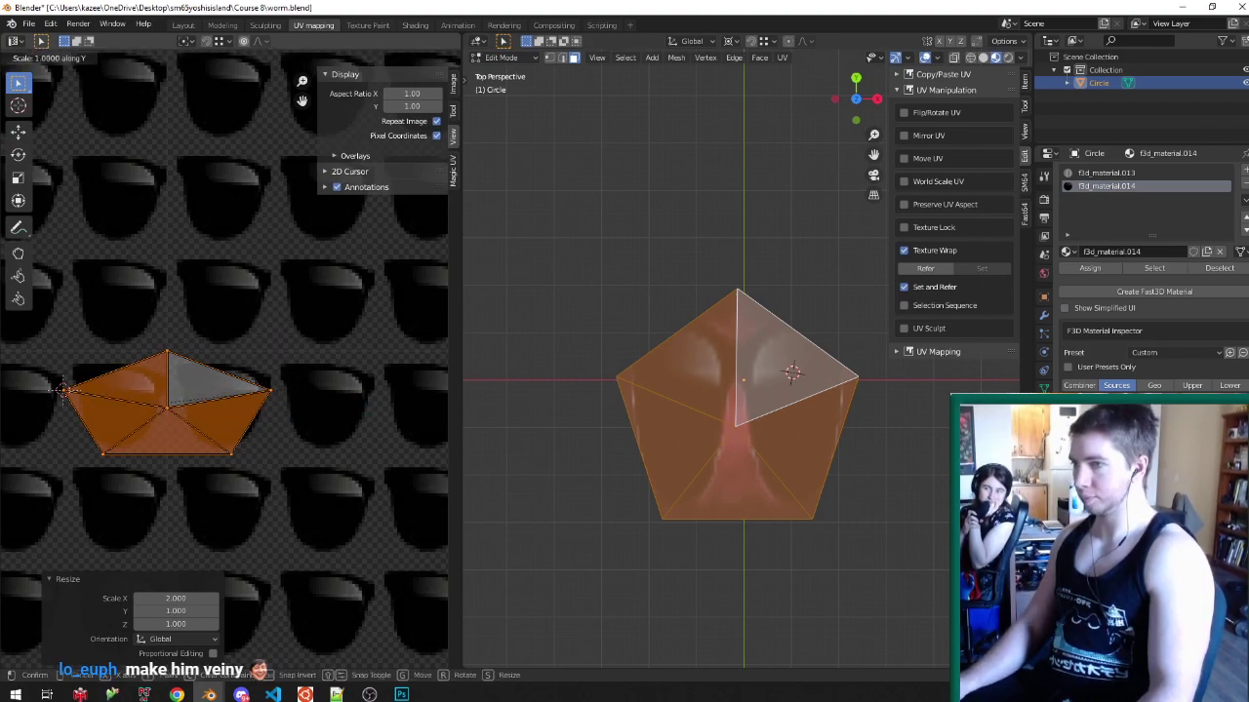
left_click(370, 457)
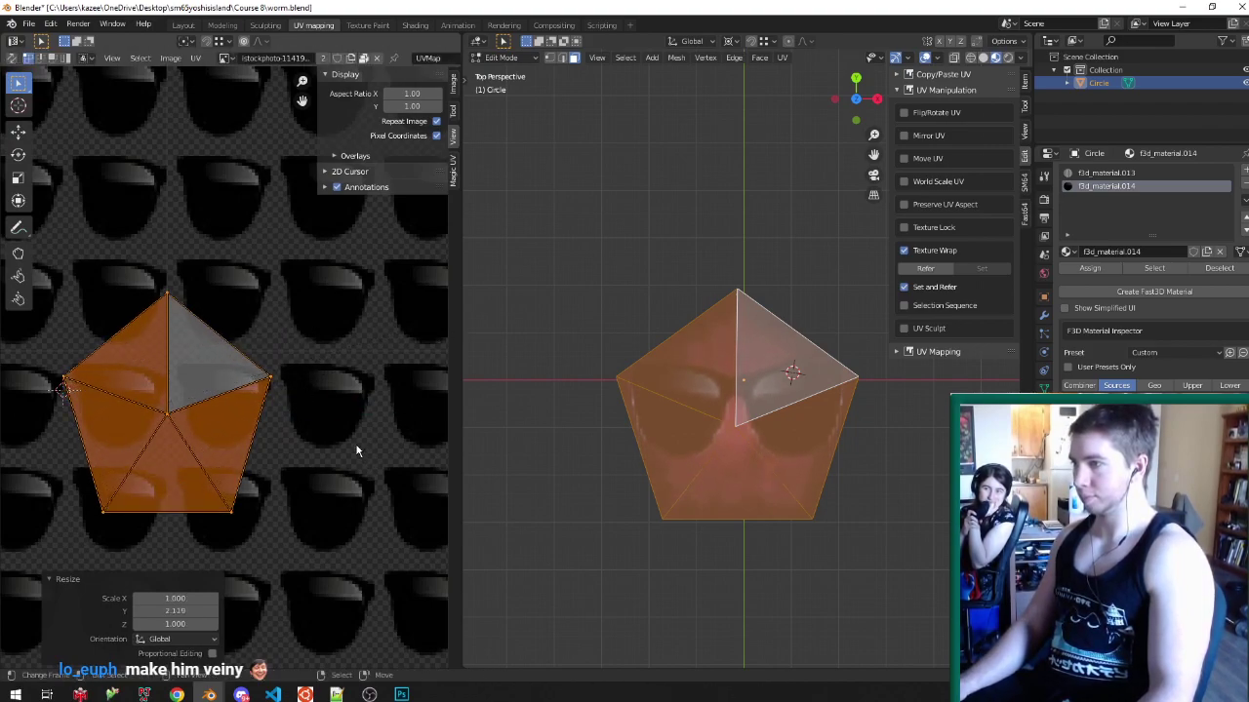
- Scale the head's UVs up slightly to shrink the sunglasses, leave mesh editing and save the file
key("s")
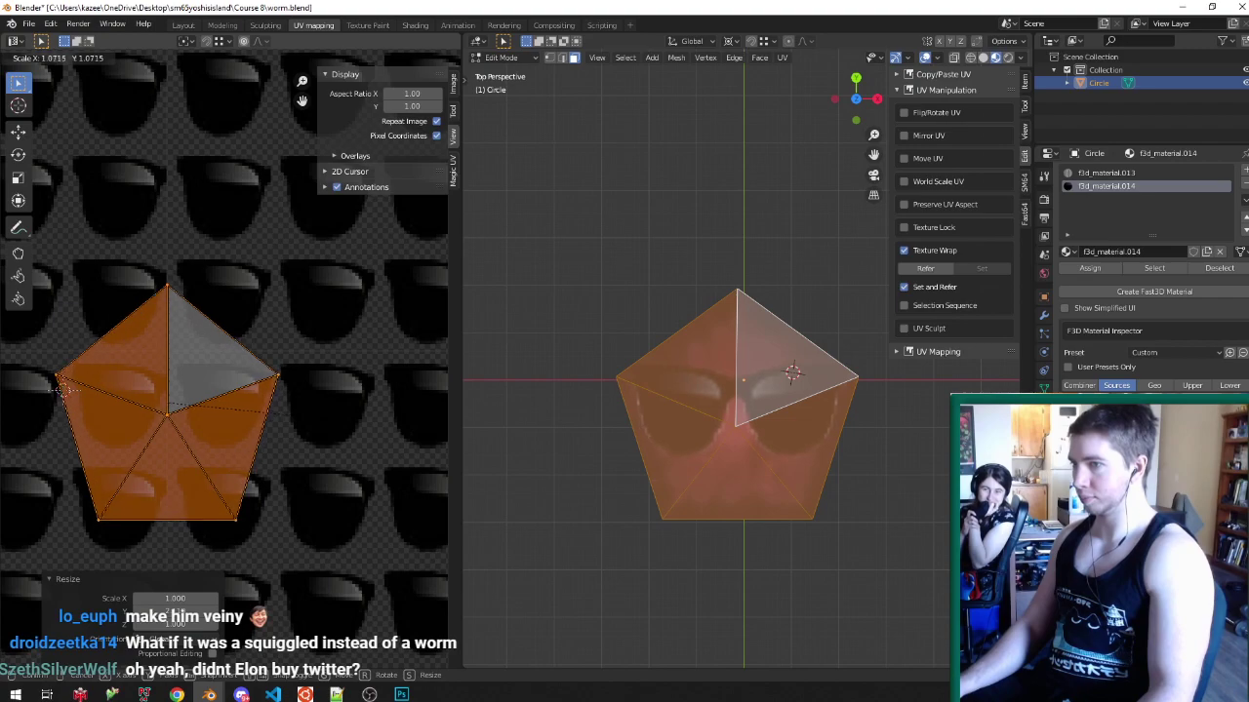
left_click(352, 419)
key("Tab")
middle_click_drag(819, 410, 649, 402)
key("ctrl+s")
key("Tab")
middle_click_drag(493, 388, 771, 402)
key("Tab")
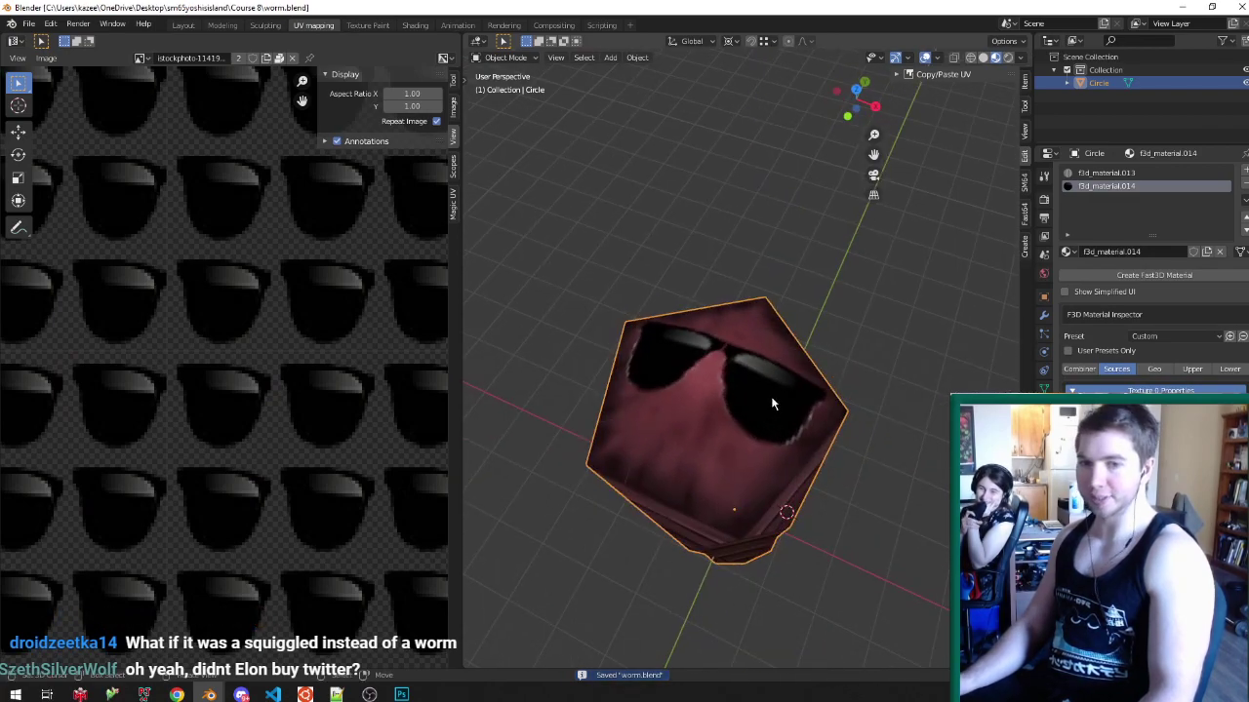
- Readjust the scale of the head's UVs along Y to correct the sunglasses' proportions
key("Tab")
scroll(179, 360, "up", 3)
key("s")
right_click(339, 393)
key("s")
key("y")
left_click(352, 395)
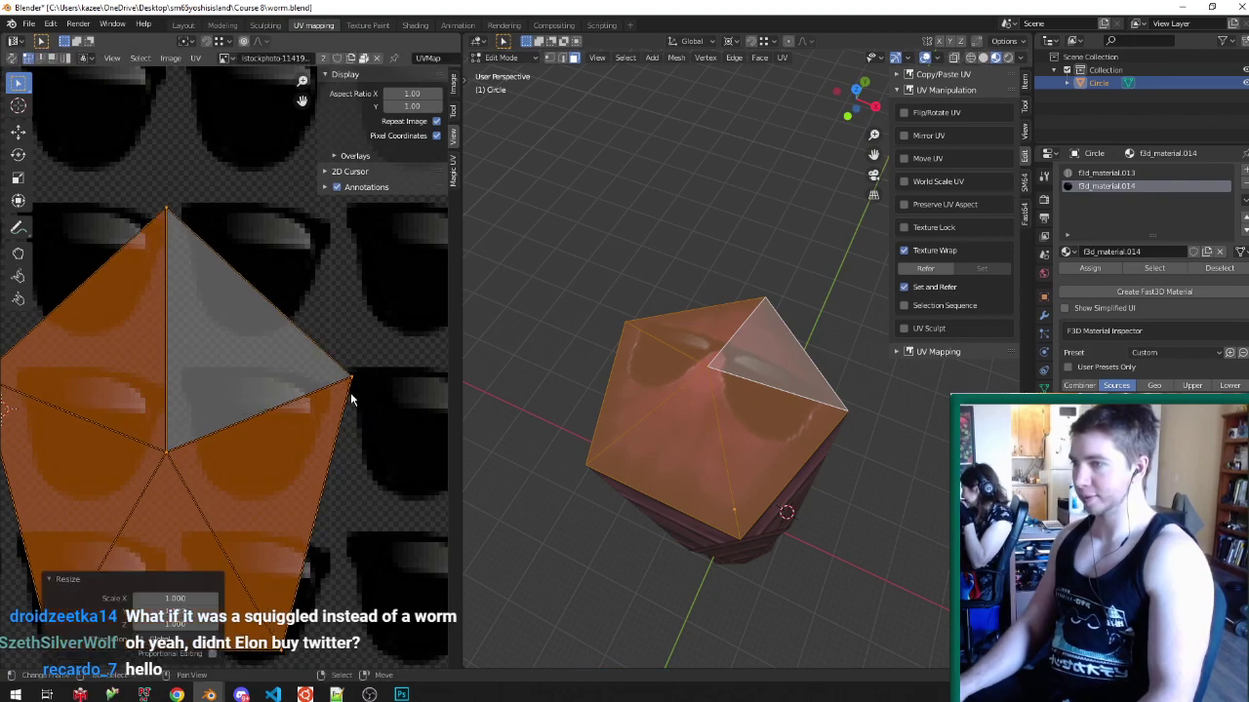
- Move the head's UVs slightly along Y to position the sunglasses, leave mesh editing and save the file
key("g")
key("y")
left_click(356, 408)
key("Tab")
middle_click_drag(824, 454, 725, 335)
key("ctrl+s")
scroll(718, 403, "down", 4)
key("ctrl+s")
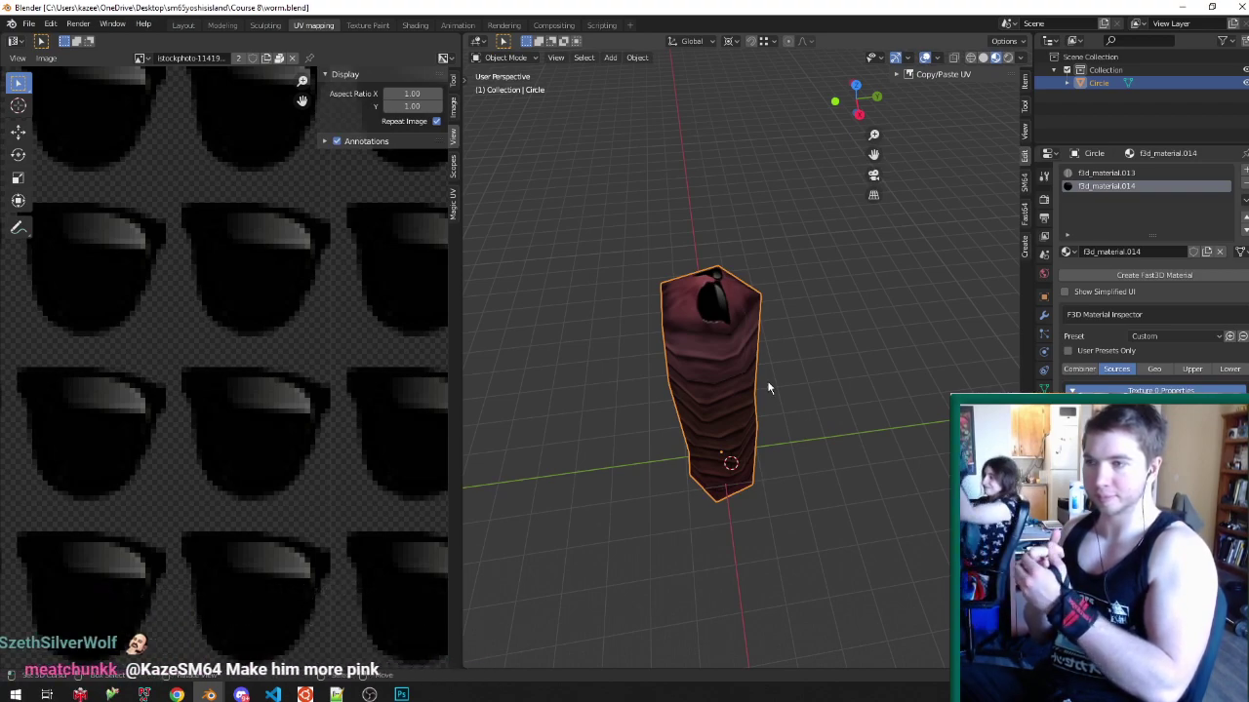
- Fill the worm's body in vertex paint with a fully saturated magenta at value 1.000
key("Tab")
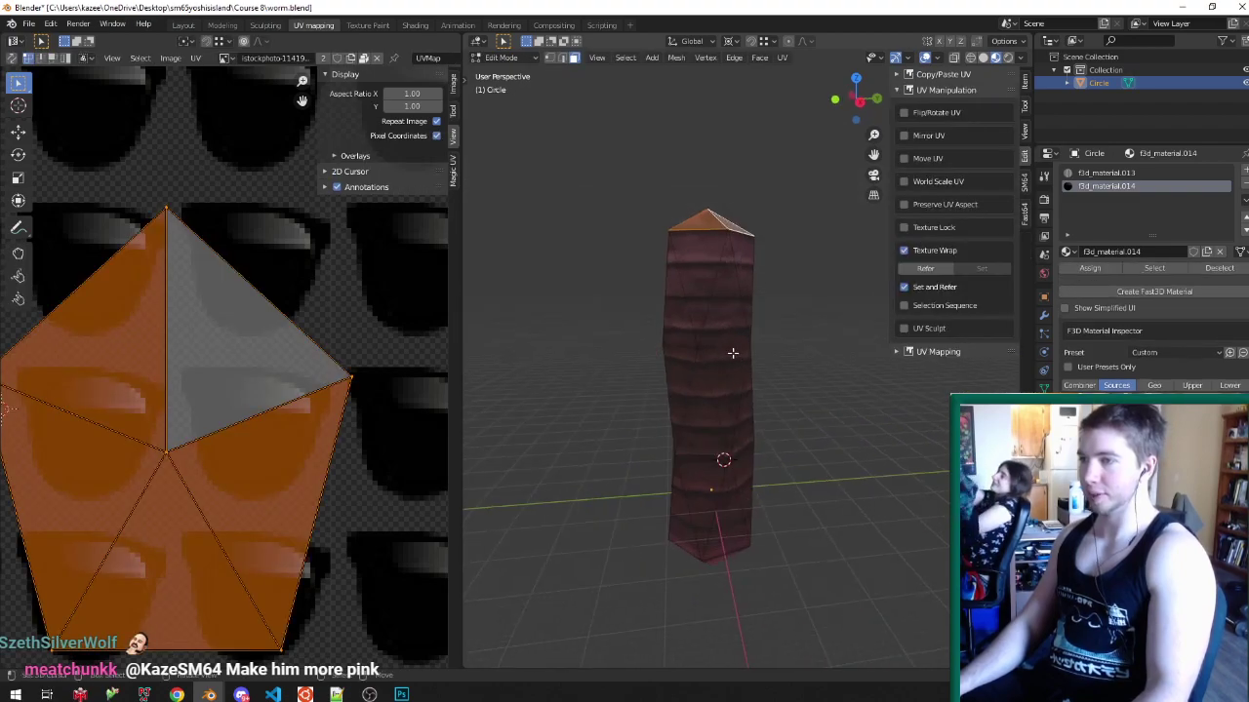
left_click(734, 342)
key("ctrl+l")
key("Tab")
key("v")
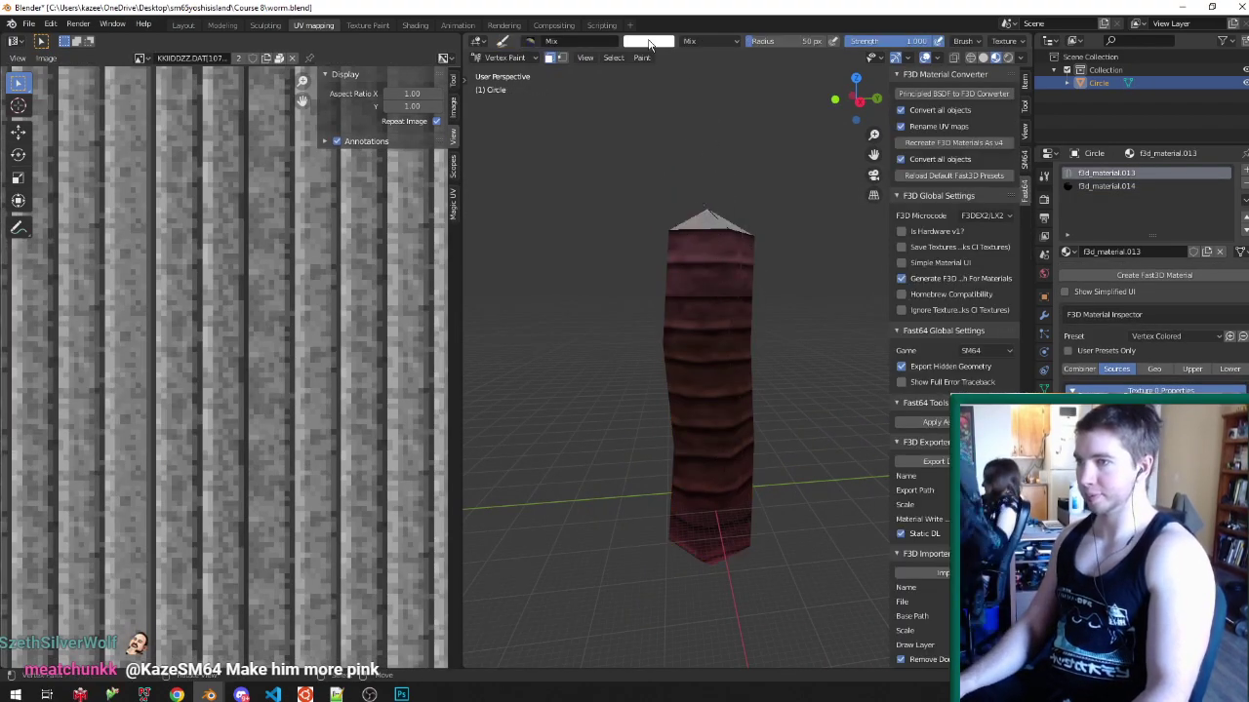
left_click(654, 42)
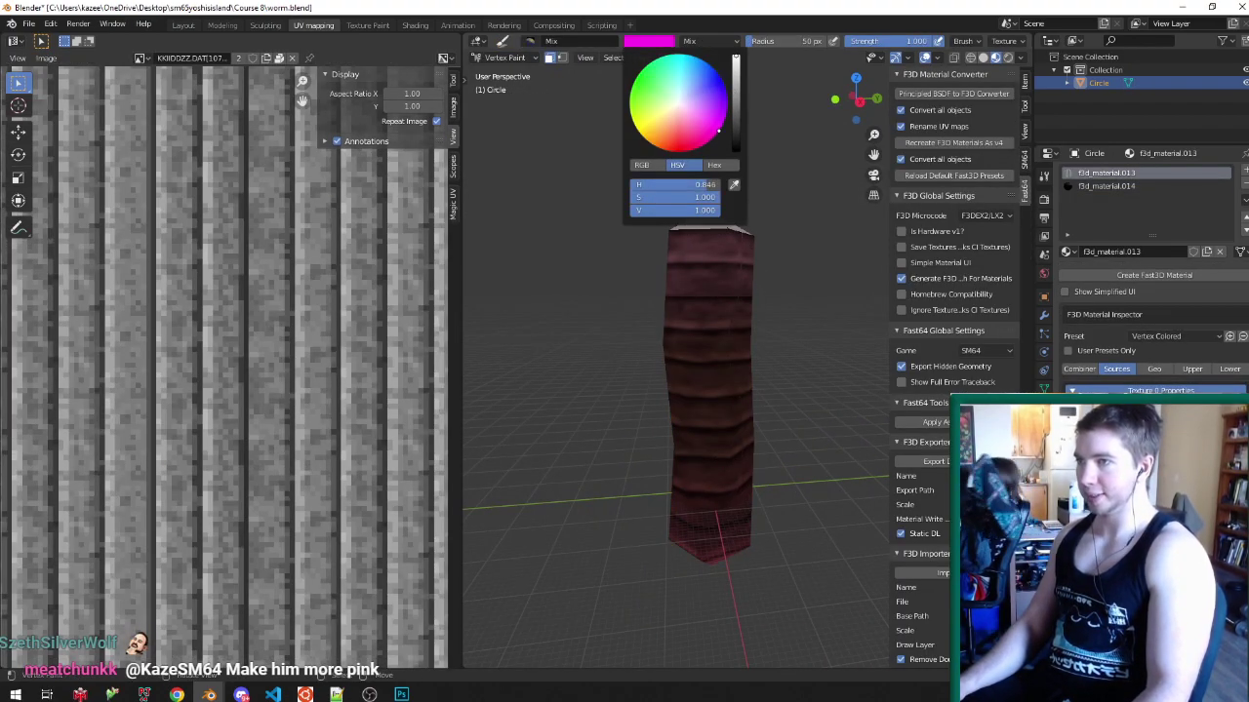
key("shift+k")
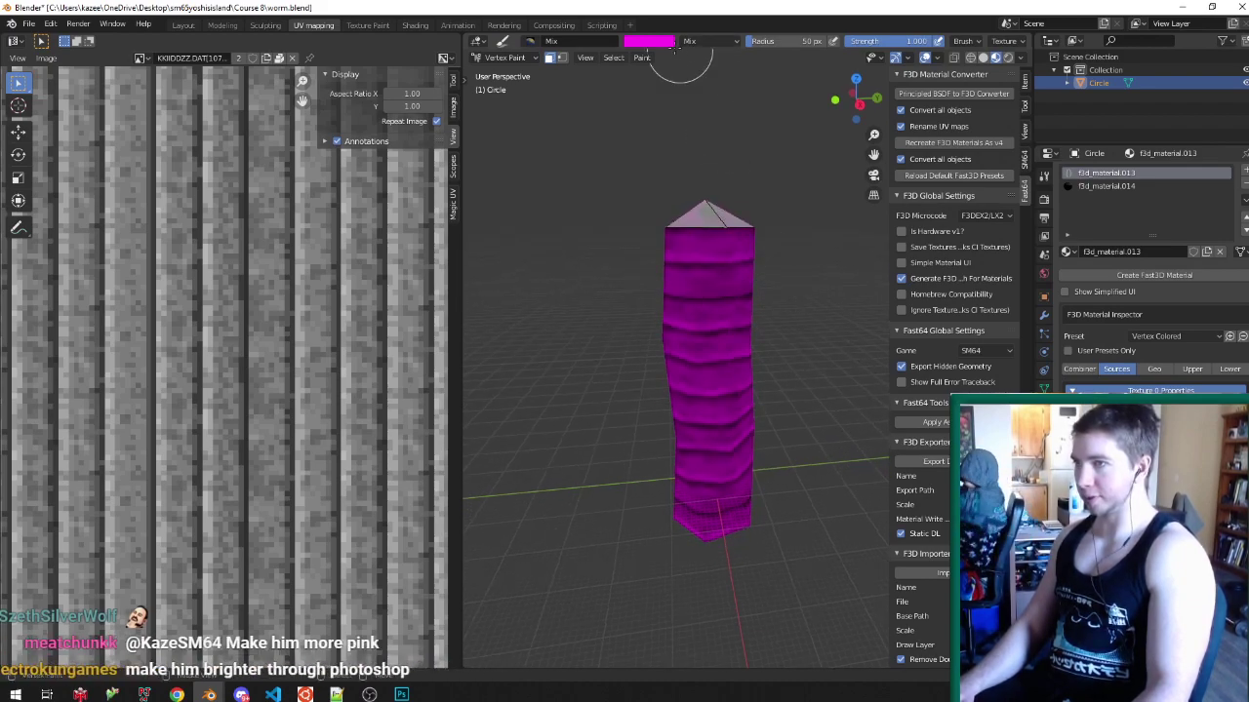
- Shift the paint colour from magenta to a redder hot pink, refill the worm's body and save the file
left_click(671, 43)
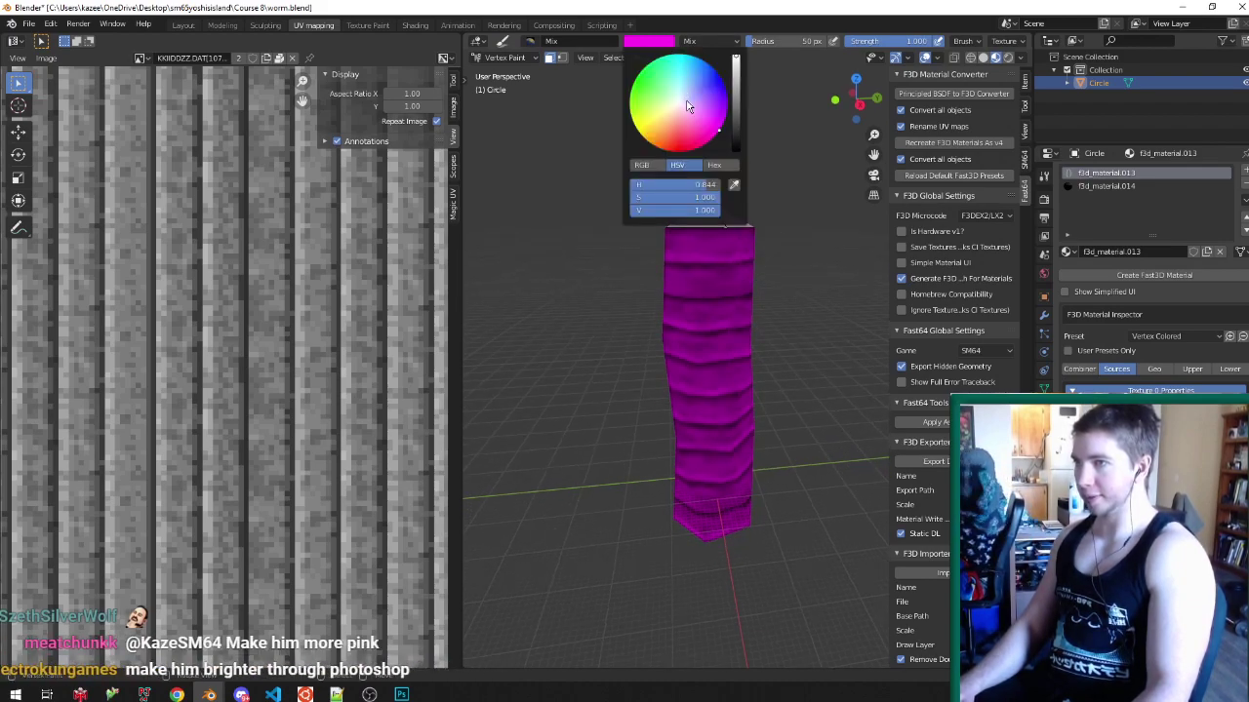
left_click(647, 45)
left_click_drag(723, 113, 707, 143)
key("v")
mouse_move(780, 274)
middle_mouse_down()
mouse_move(777, 324)
mouse_move(685, 339)
mouse_move(842, 304)
mouse_move(797, 337)
mouse_move(709, 270)
mouse_move(679, 300)
mouse_move(729, 256)
mouse_move(864, 261)
mouse_move(836, 346)
mouse_move(683, 337)
mouse_move(679, 261)
middle_mouse_up()
key("ctrl+s")
key("Tab")
key("Tab")
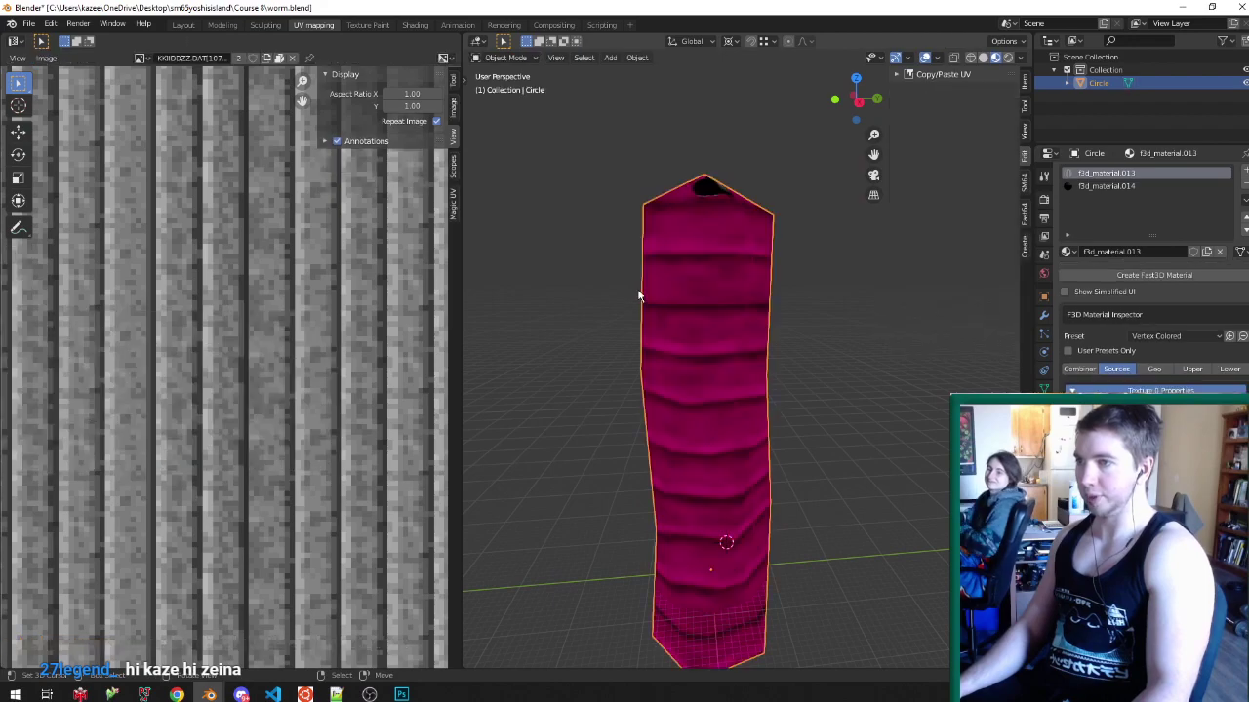
left_click(1115, 369)
middle_click_drag(878, 342, 742, 377)
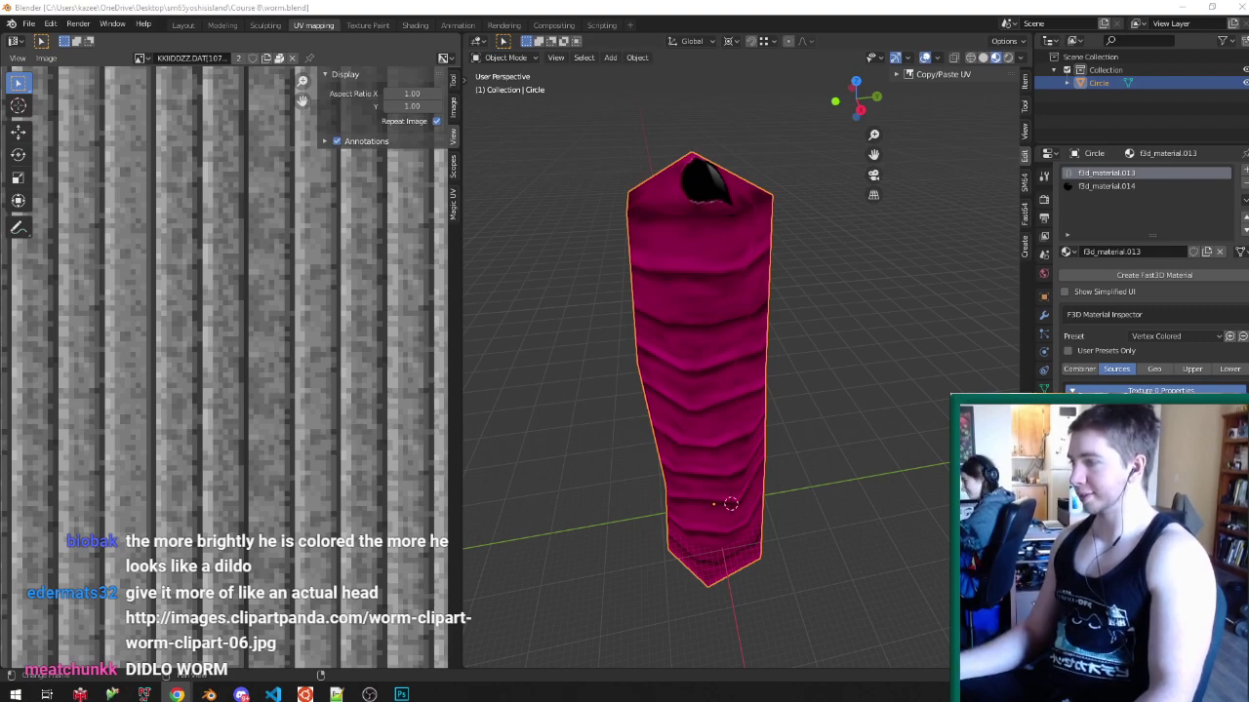
- Switch to the browser and look through the "mario worm" image results for worm design references
key("alt+Tab")
scroll(895, 298, "down", 3)
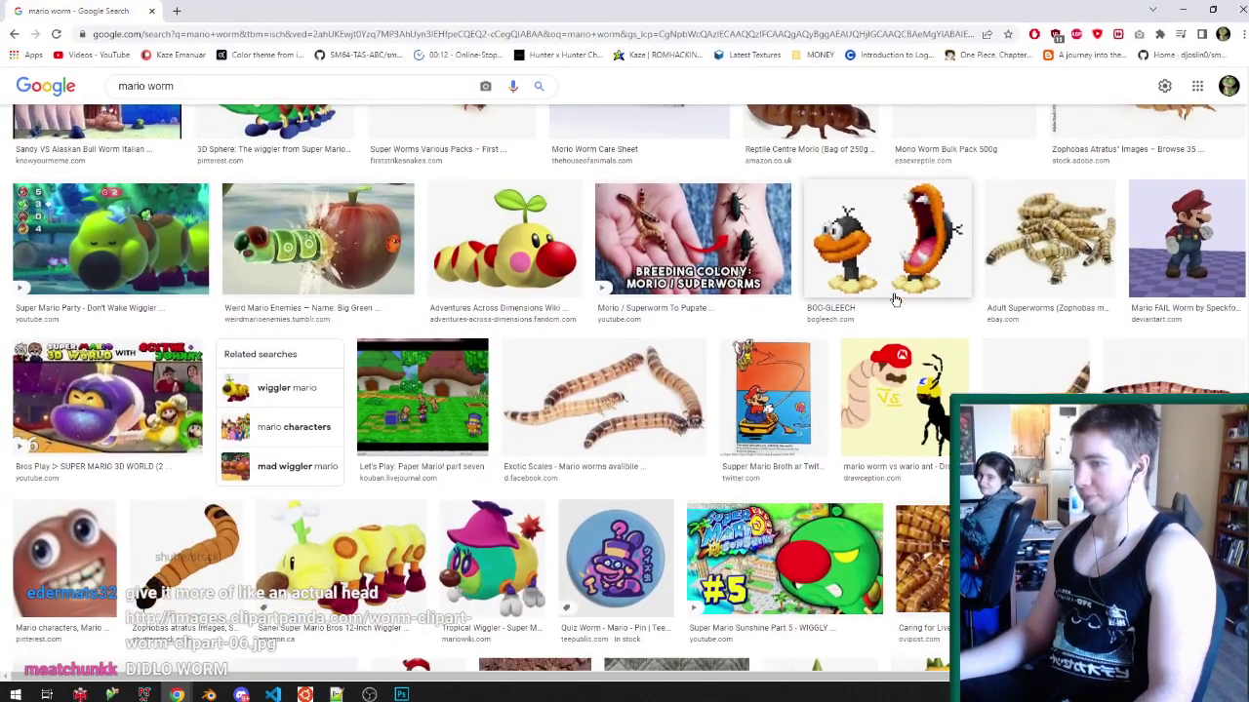
scroll(896, 298, "down", 5)
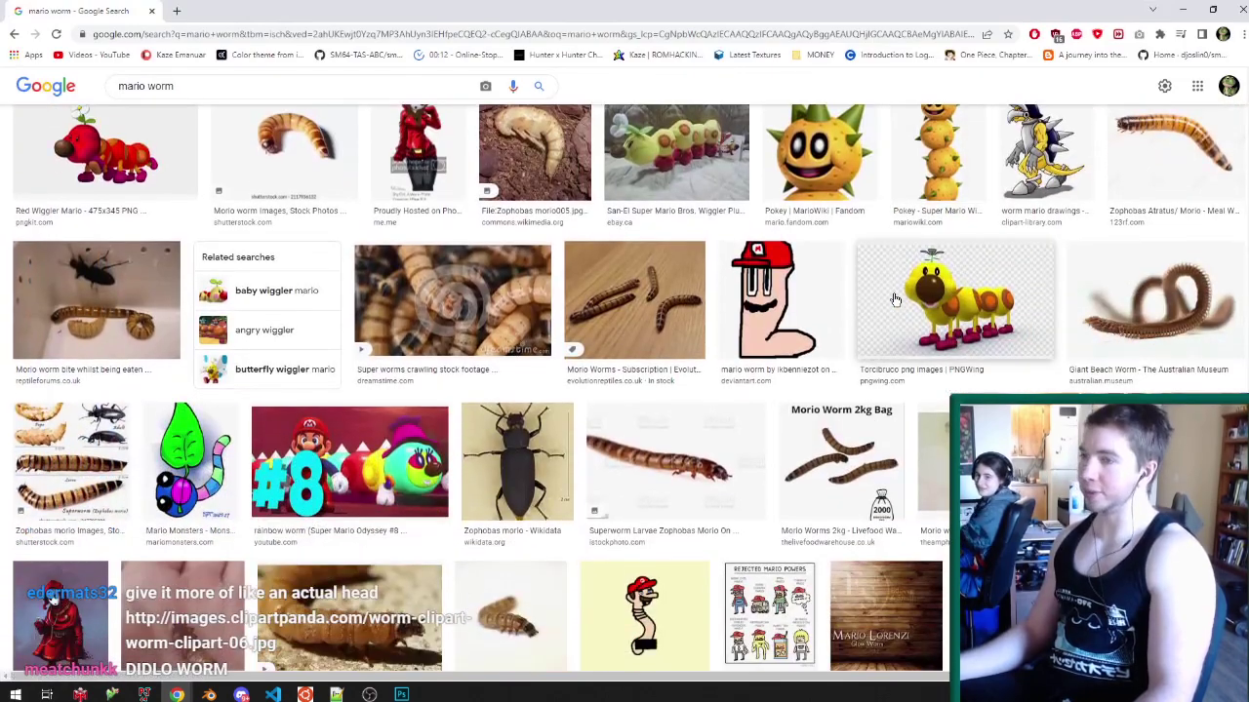
scroll(895, 299, "down", 6)
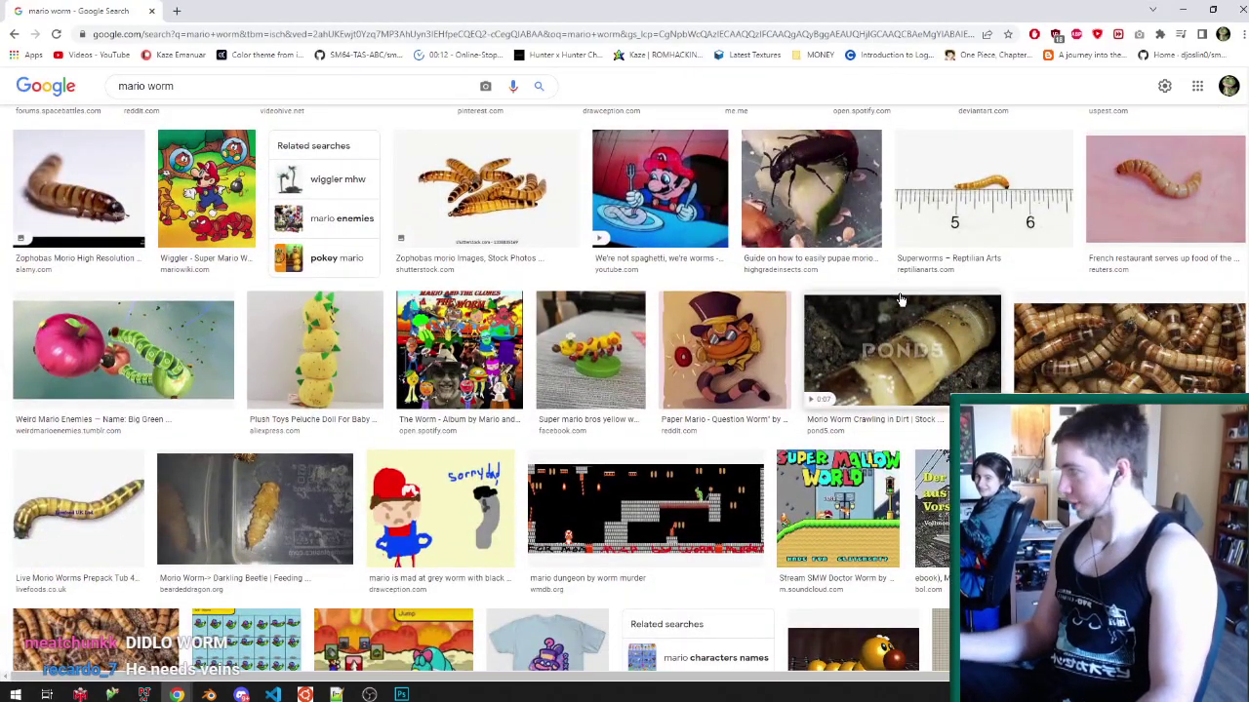
scroll(901, 298, "down", 5)
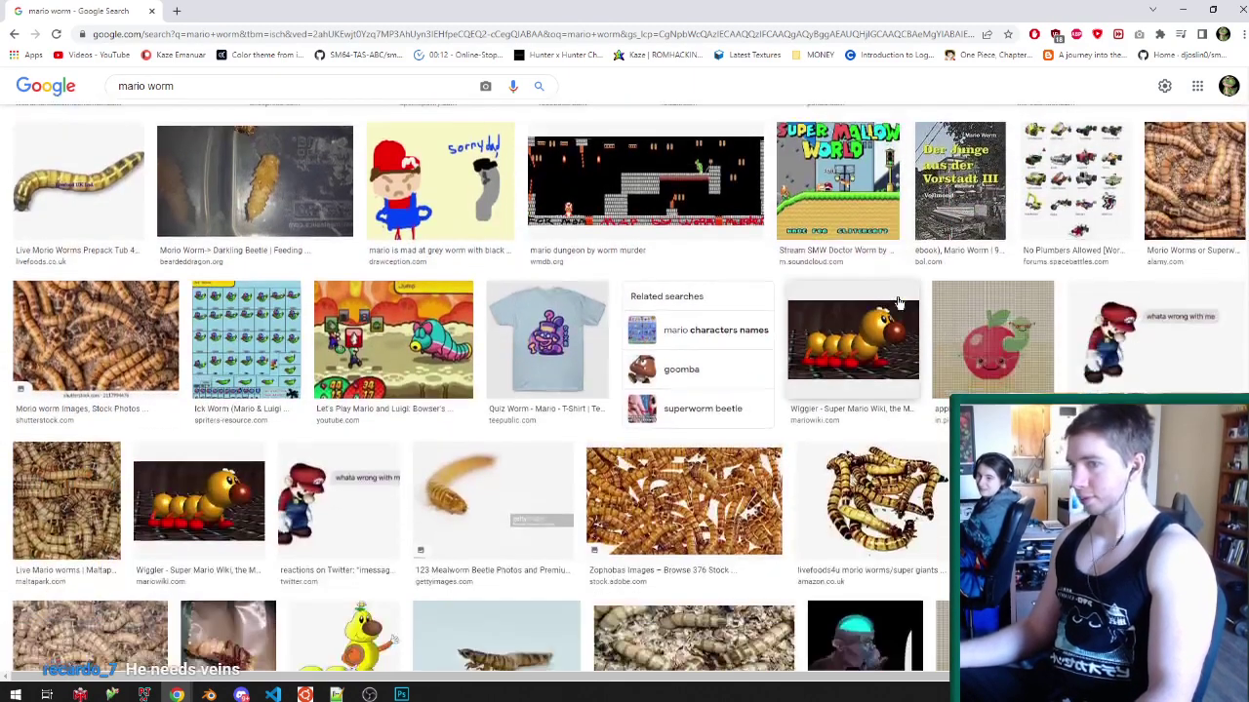
scroll(899, 301, "down", 5)
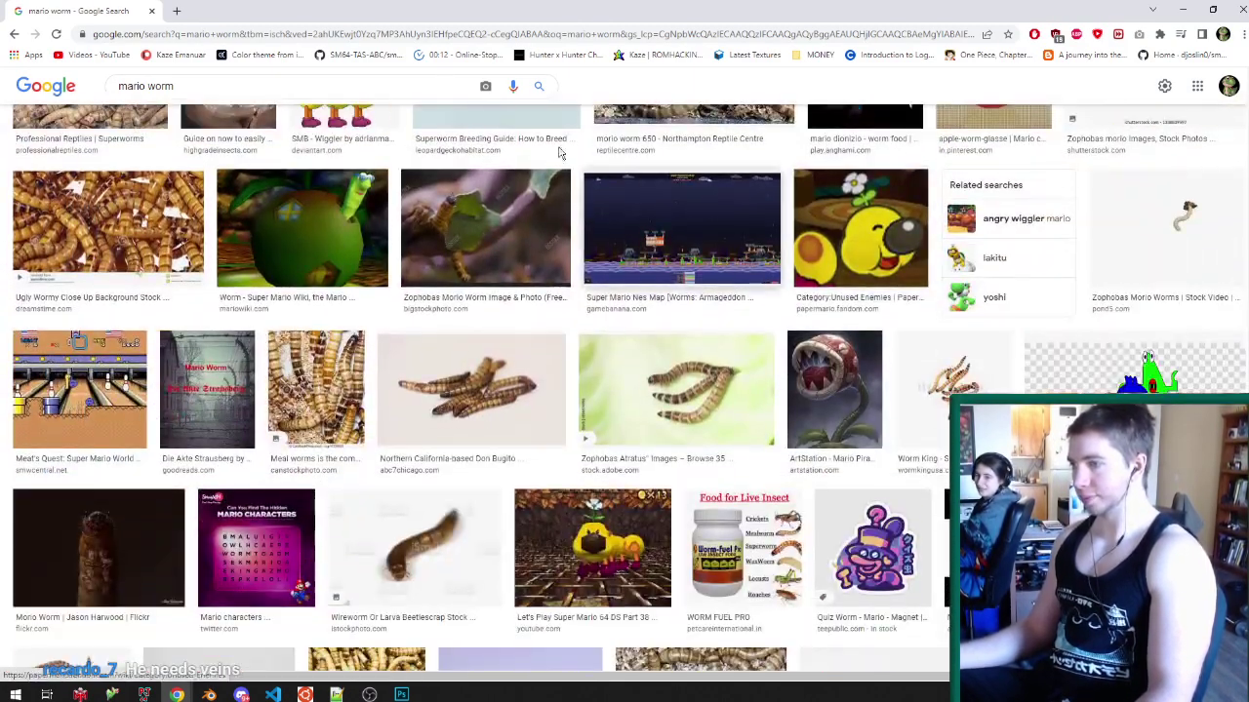
key("alt+Tab")
- Pick a pale pink paint colour, fill the worm's body with it, return to object mode and save the file
middle_click_drag(714, 243, 713, 253)
key("Tab")
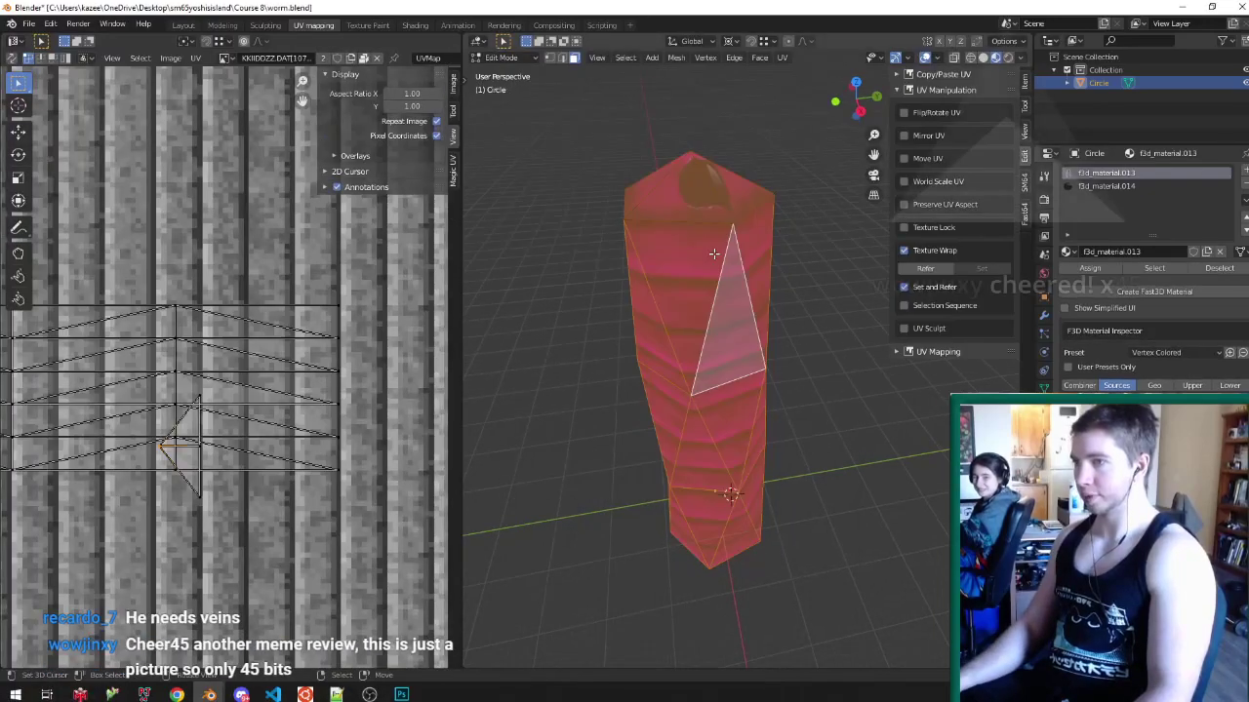
key("Tab")
key("v")
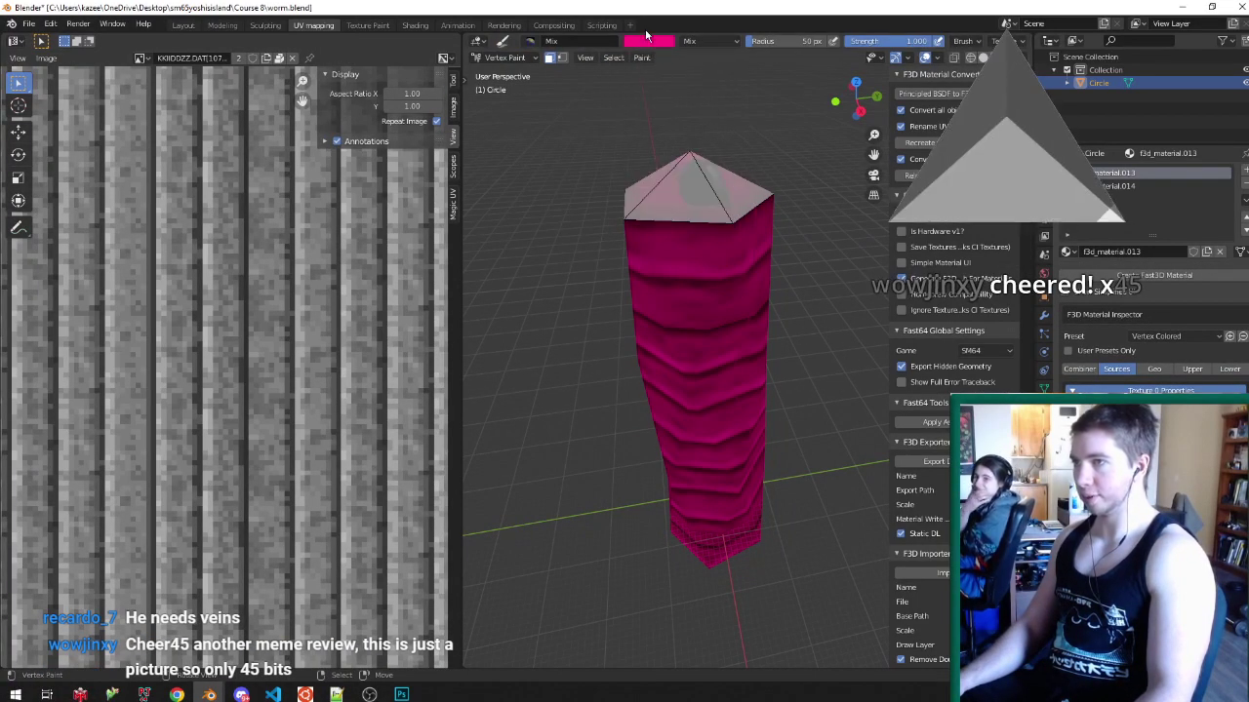
left_click(648, 41)
left_click(687, 114)
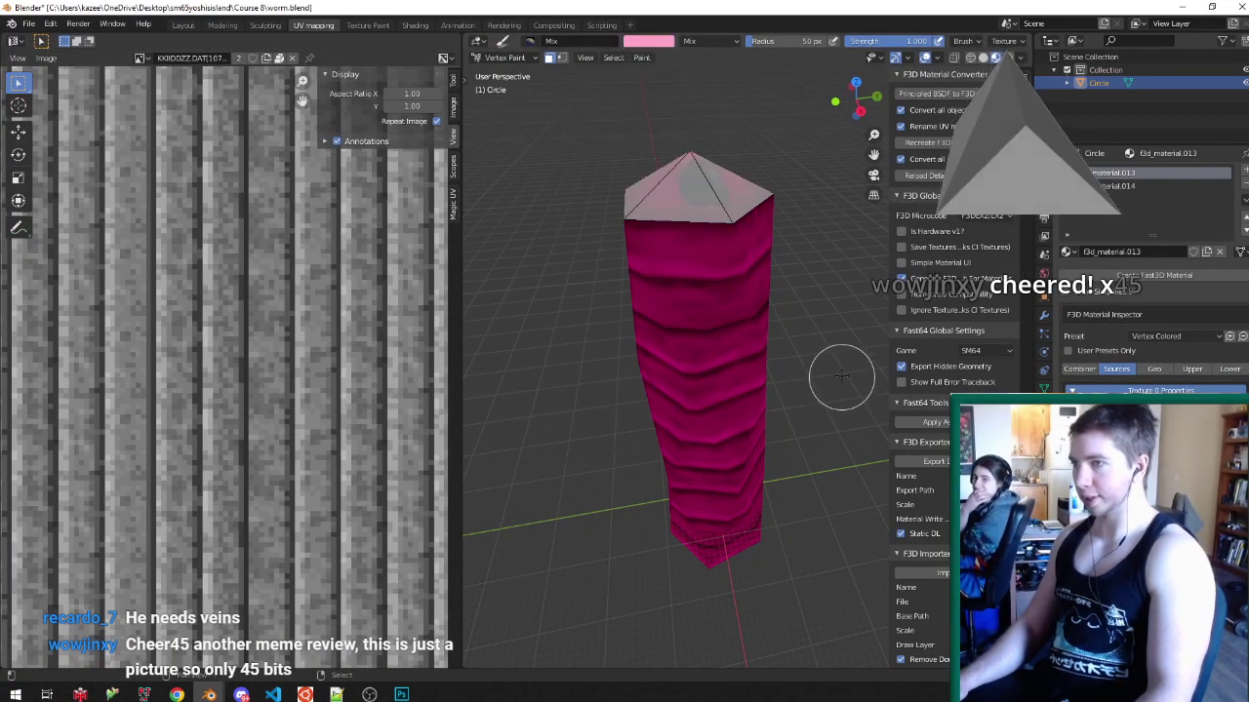
key("ctrl+Tab")
middle_click_drag(732, 327, 740, 297)
key("ctrl+s")
- Try scaling all of the worm body's UVs to 0 along Y
key("Tab")
key("a")
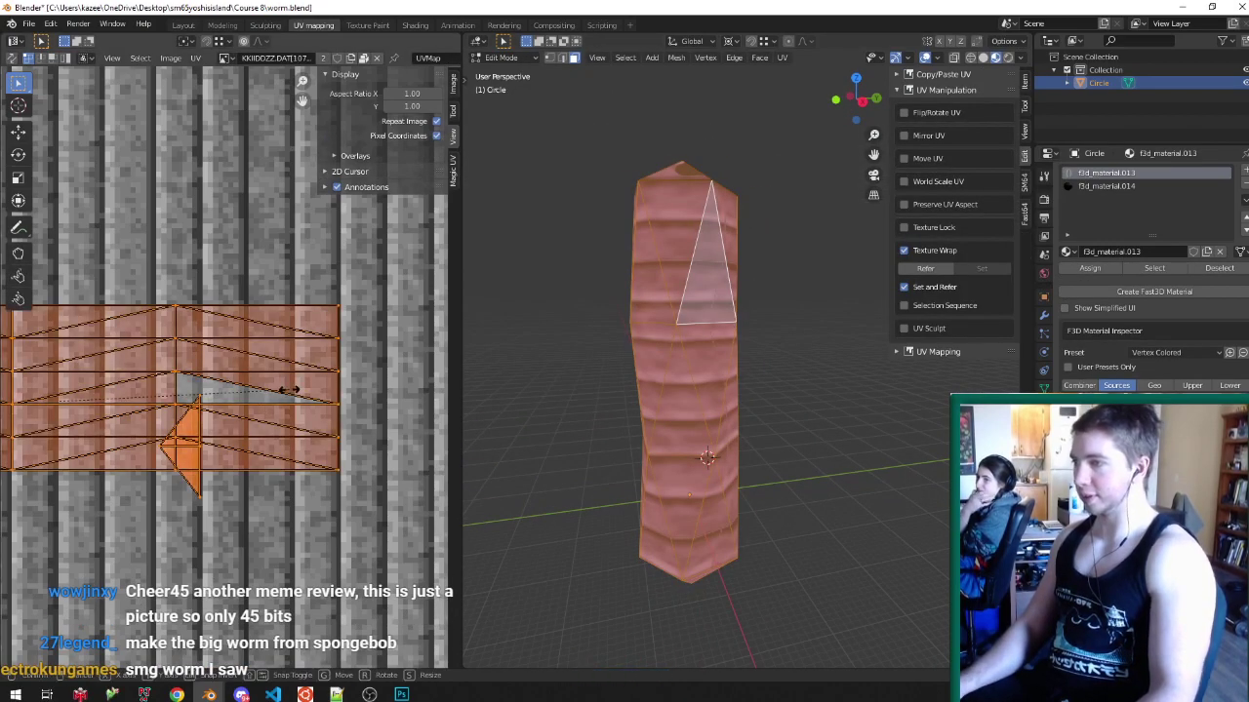
key("s")
key("y")
key("0")
key("Return")
key("Tab")
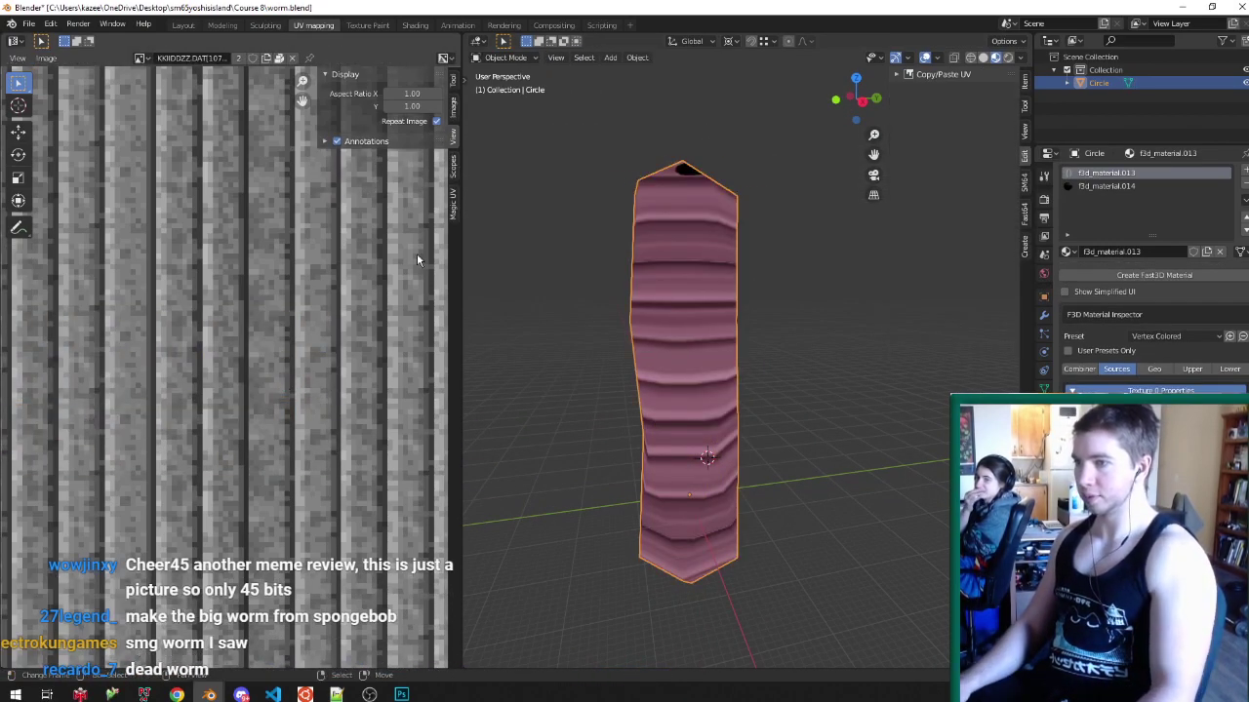
middle_click_drag(415, 256, 412, 269)
middle_click_drag(629, 280, 634, 326)
key("ctrl+z")
key("ctrl+z")
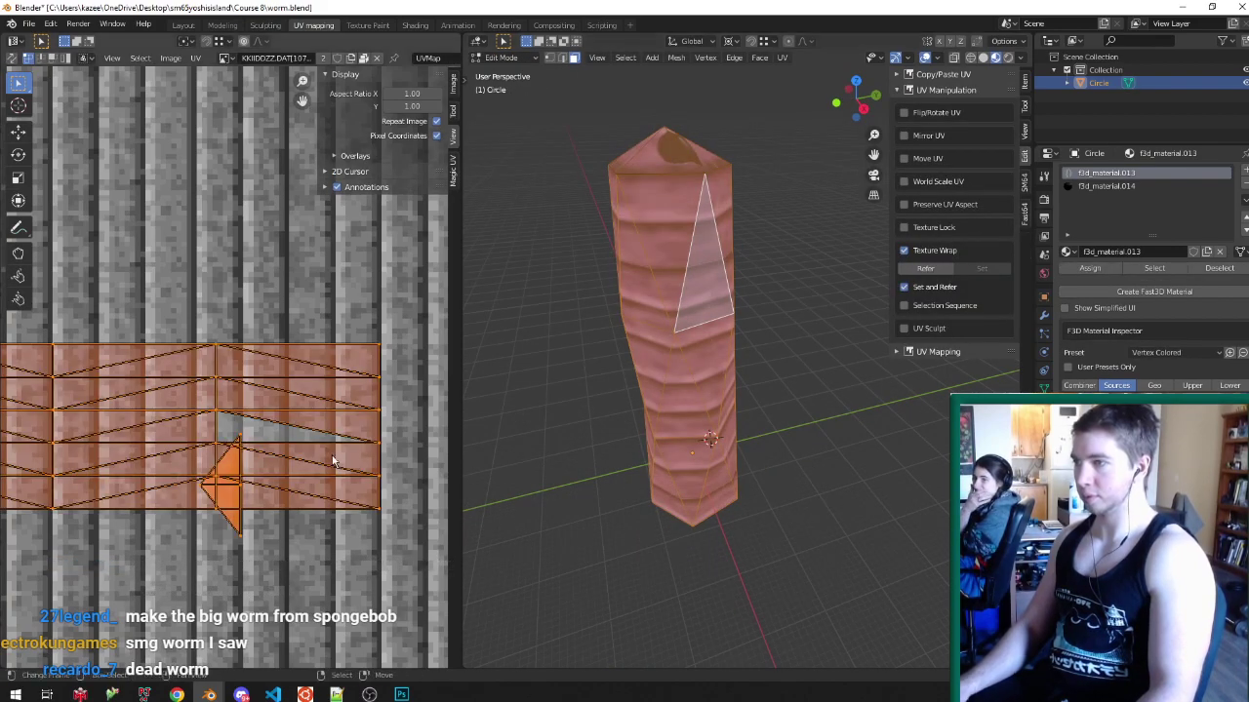
- Scale all of the worm body's UVs by 0.5 along X
scroll(331, 459, "down", 3)
type("x")
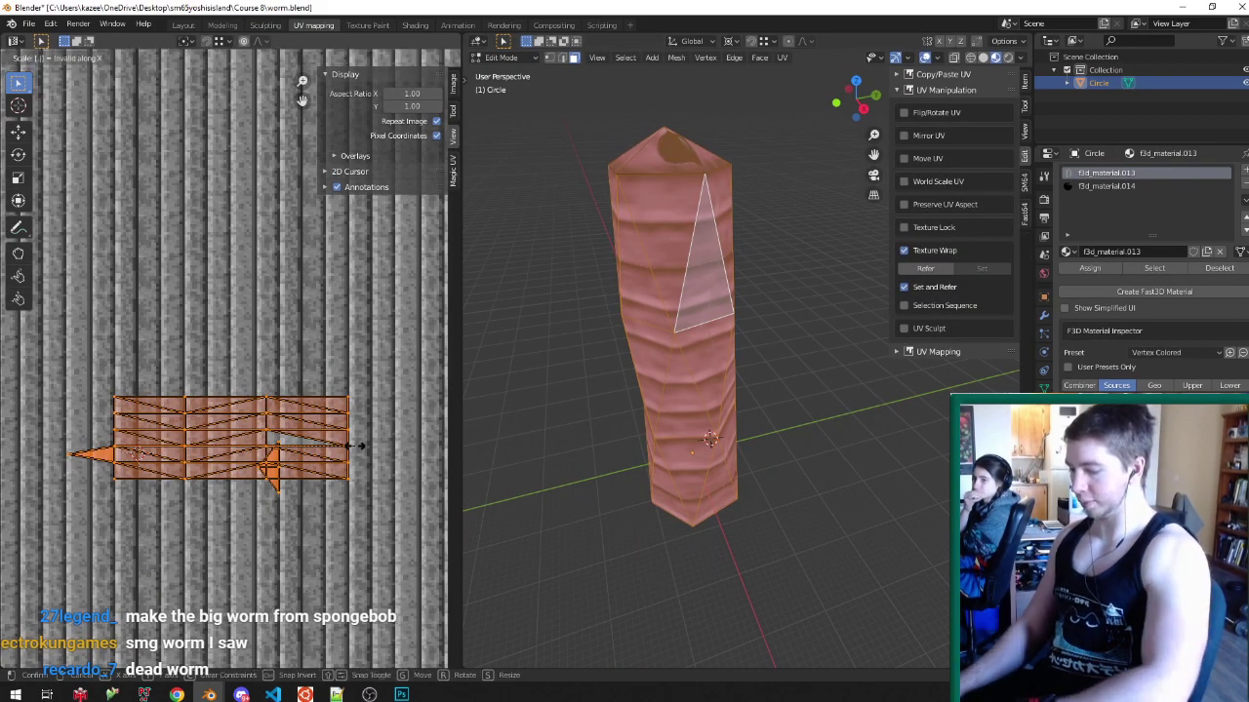
type("0.5")
key("Return")
middle_click_drag(732, 317, 688, 363)
scroll(129, 437, "up", 6)
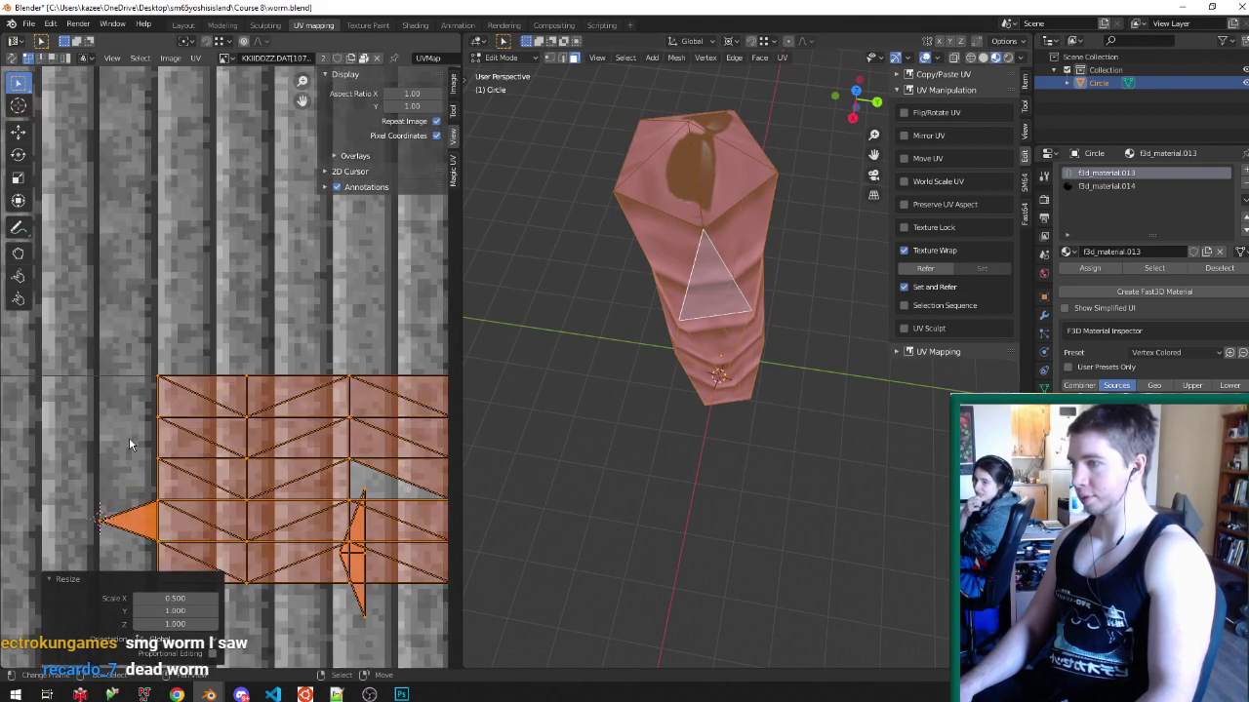
- Try shifting all of the worm body's UVs along X against the texture's dark stripes
scroll(168, 478, "down", 2)
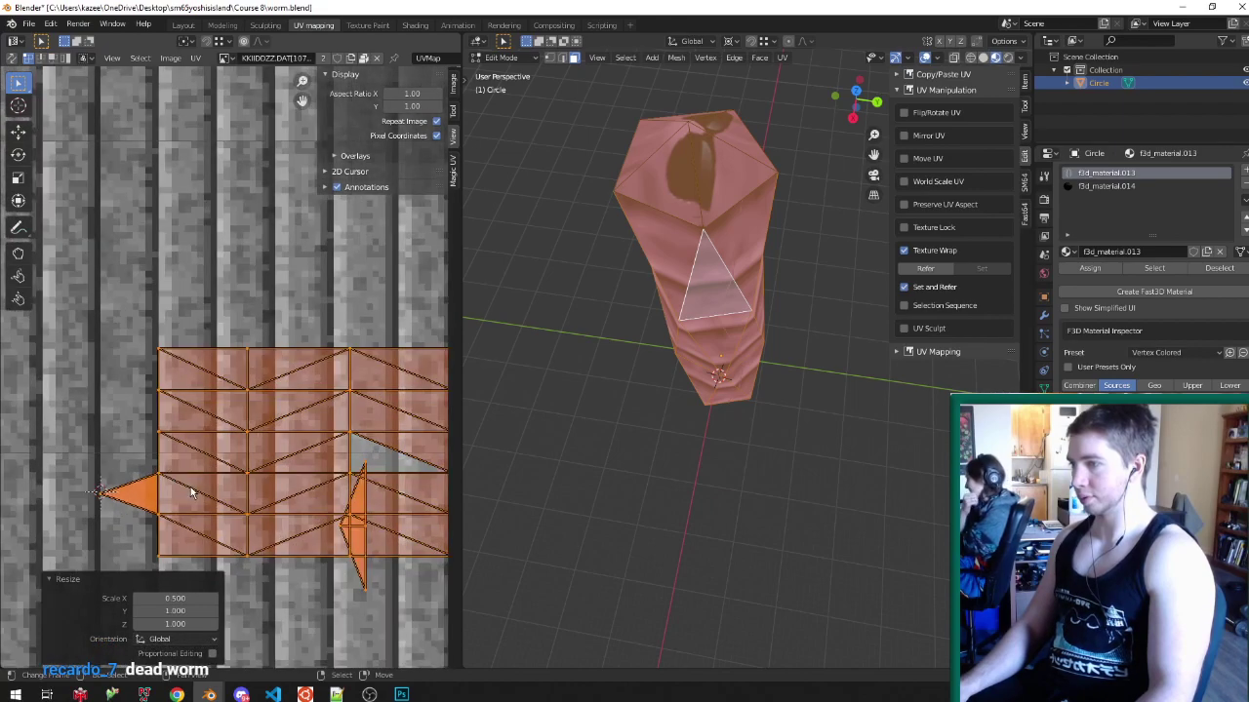
left_click(193, 485)
key("a")
scroll(128, 452, "up", 2)
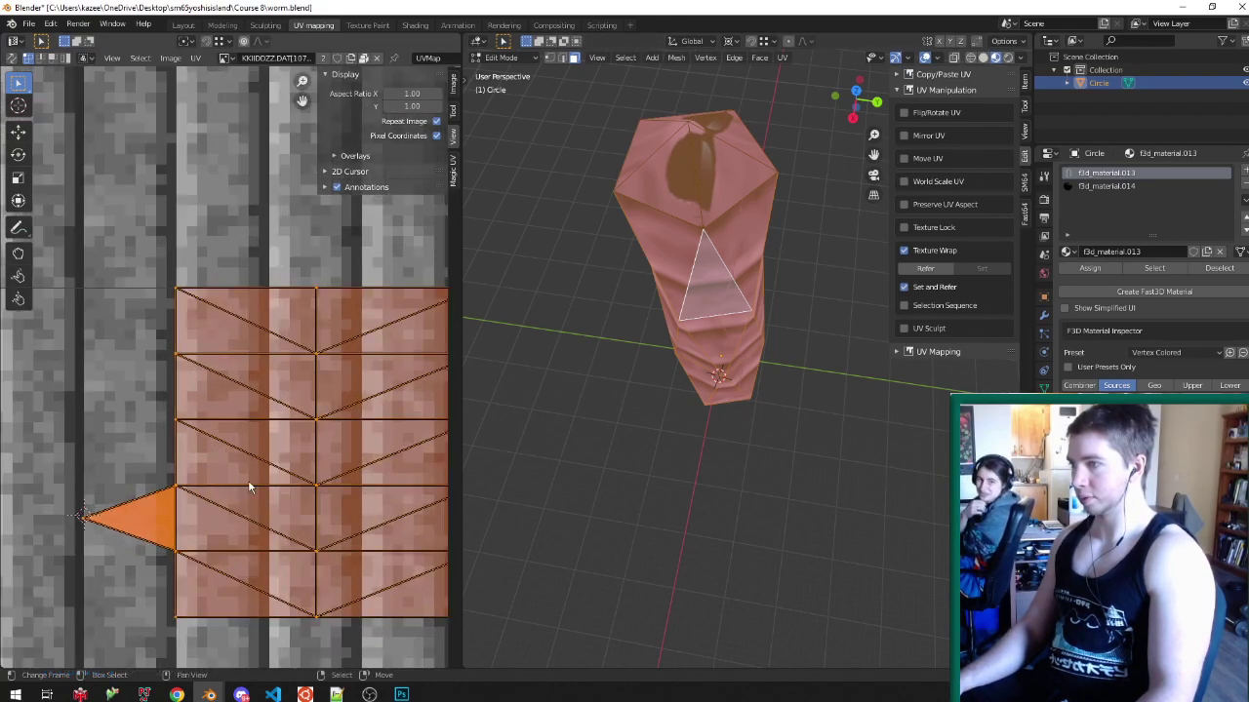
key("g")
key("x")
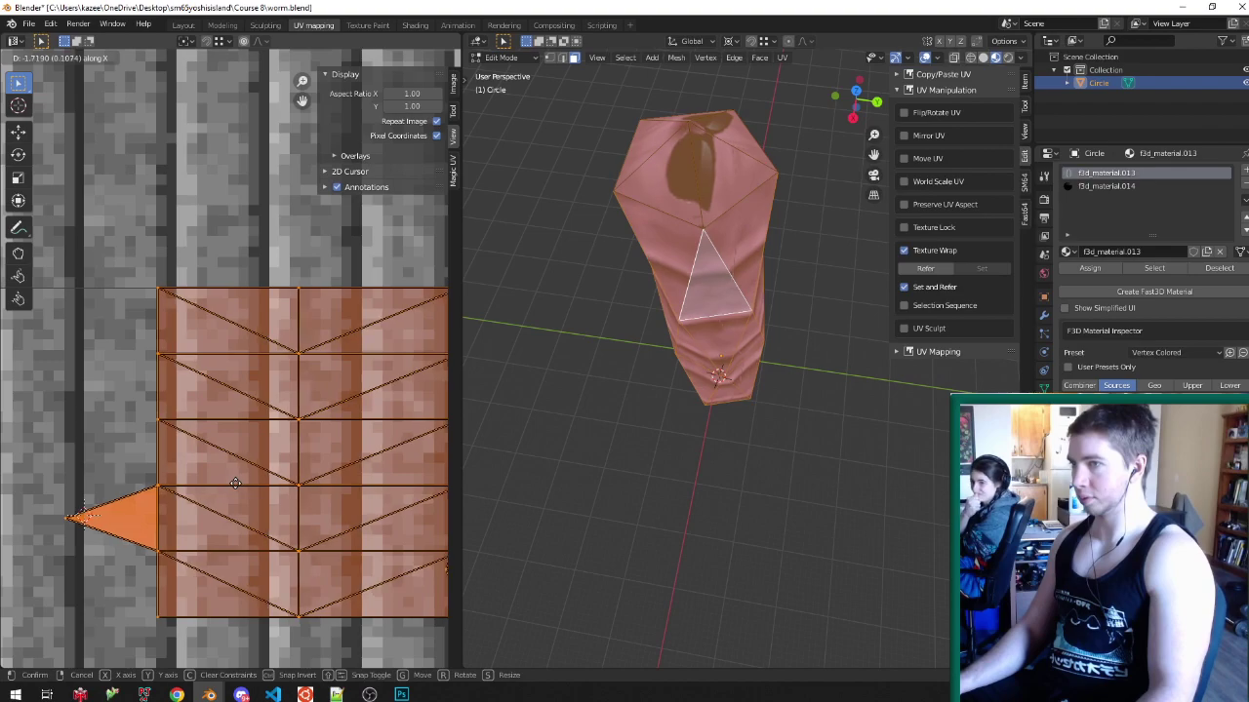
left_click(253, 483)
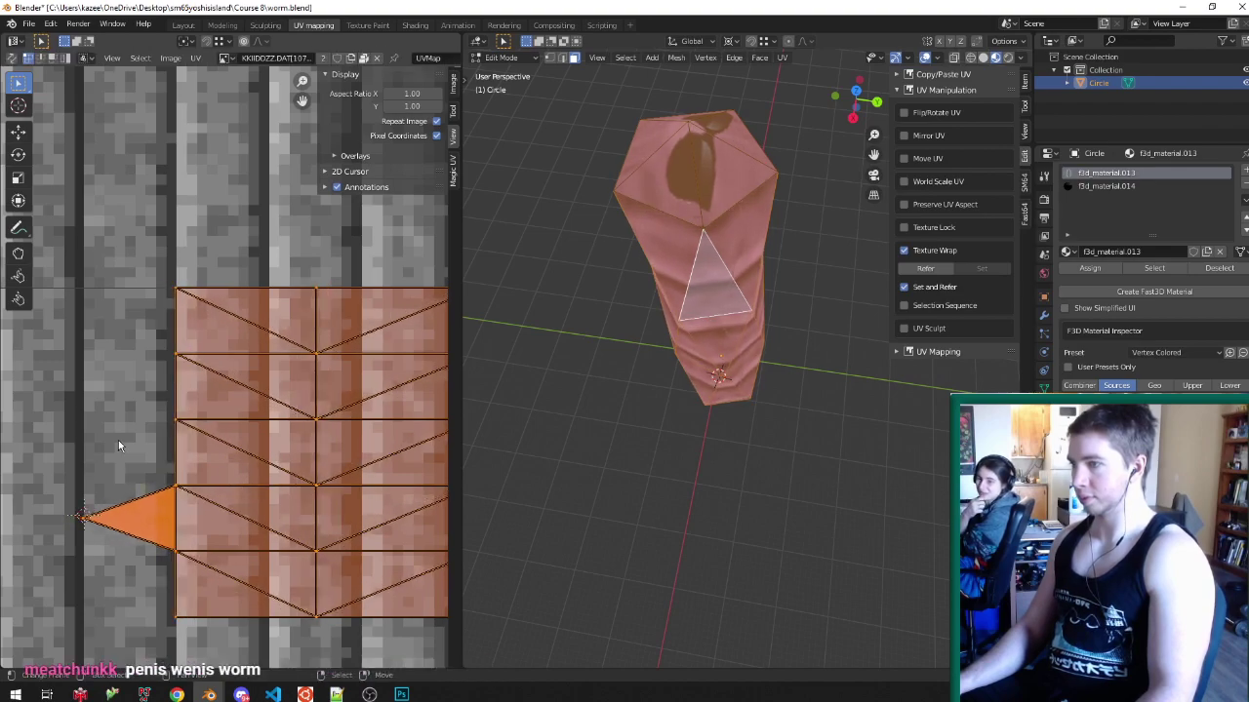
- Select the sunglasses faces around the head's tip vertex and hide them to expose the body faces underneath
scroll(118, 440, "down", 3)
key("ctrl+Tab")
left_click(666, 116)
right_click(692, 136)
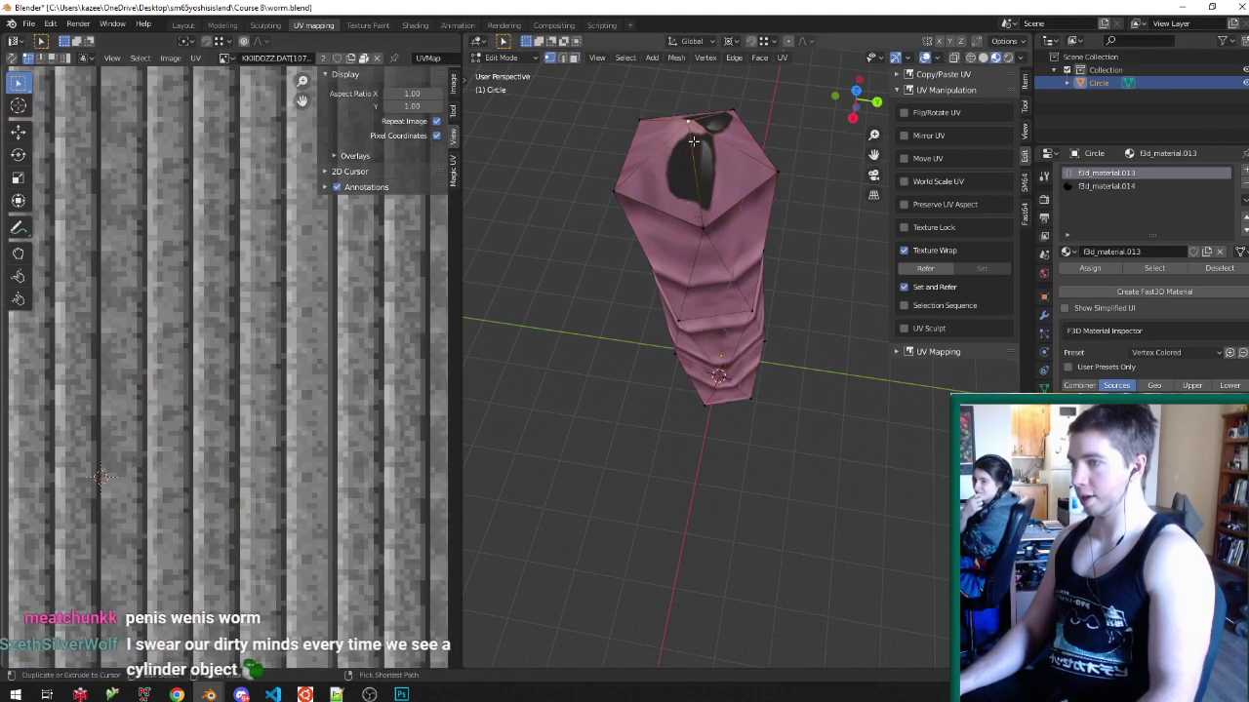
left_click(693, 141)
key("ctrl+KP_Add")
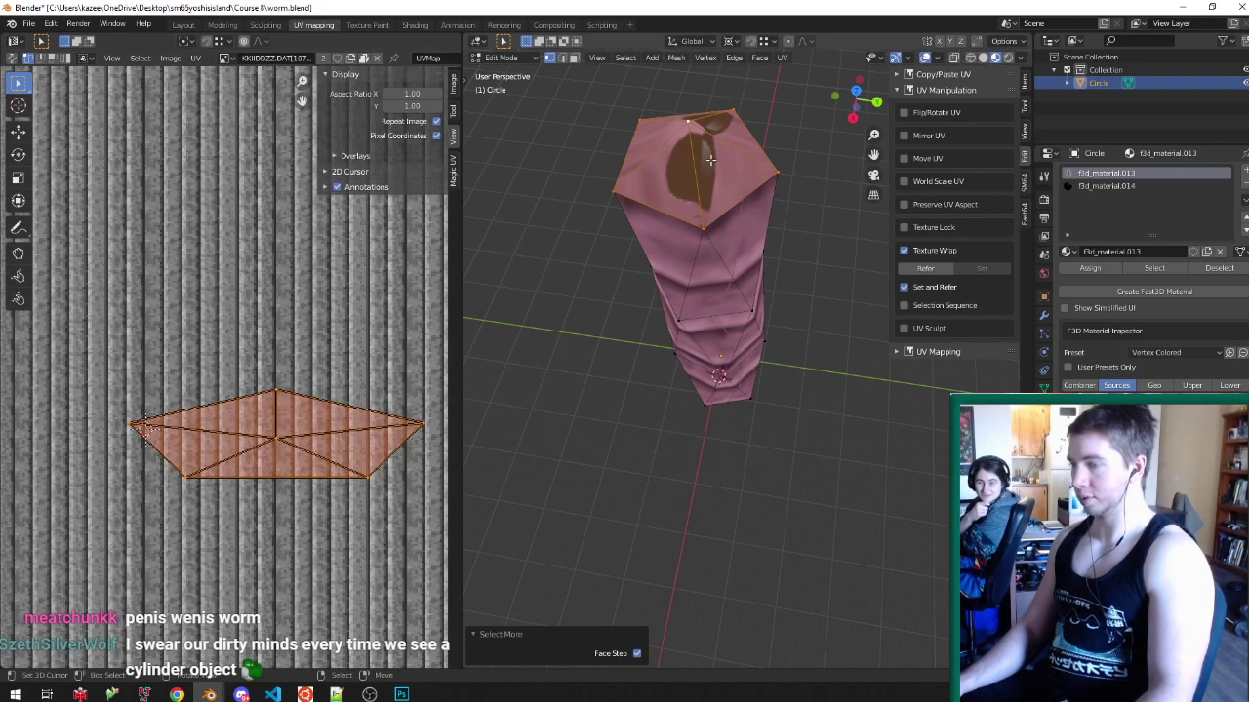
key("h")
- Select the body-textured head faces to bring up their UVs, leave mesh editing and save the file
right_click(703, 144)
key("ctrl+KP_Add")
scroll(241, 416, "up", 7)
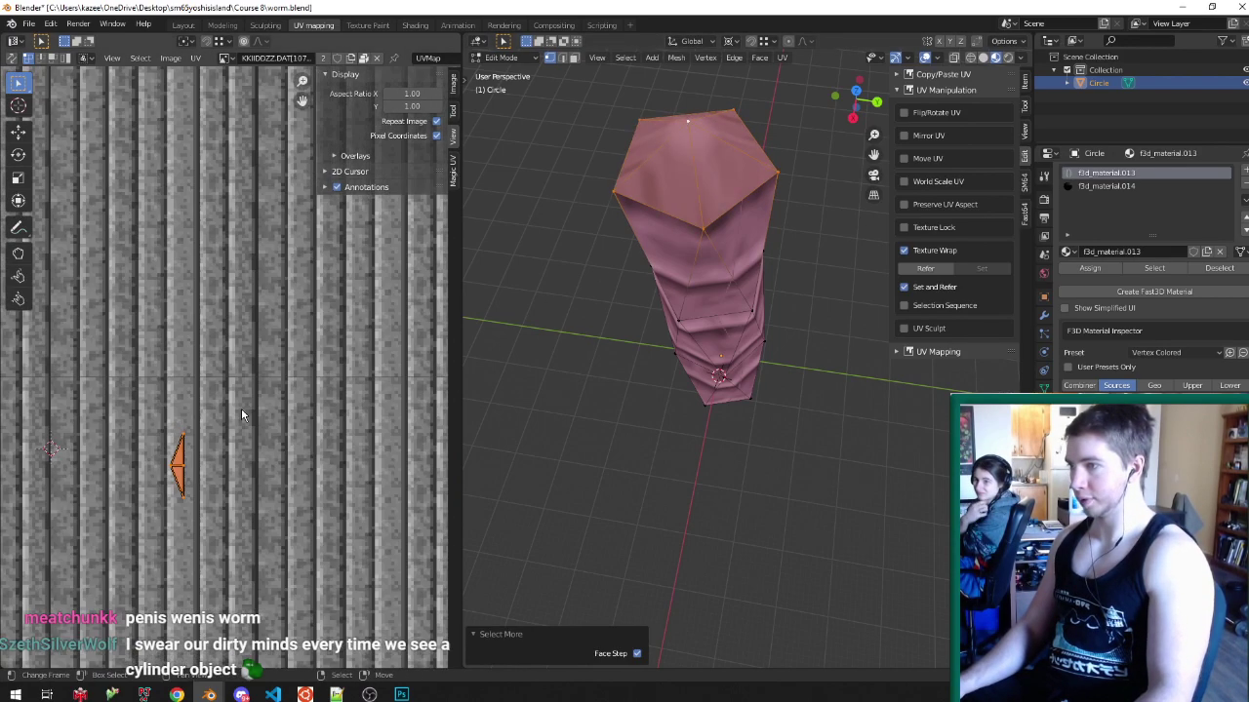
key("a")
key("a")
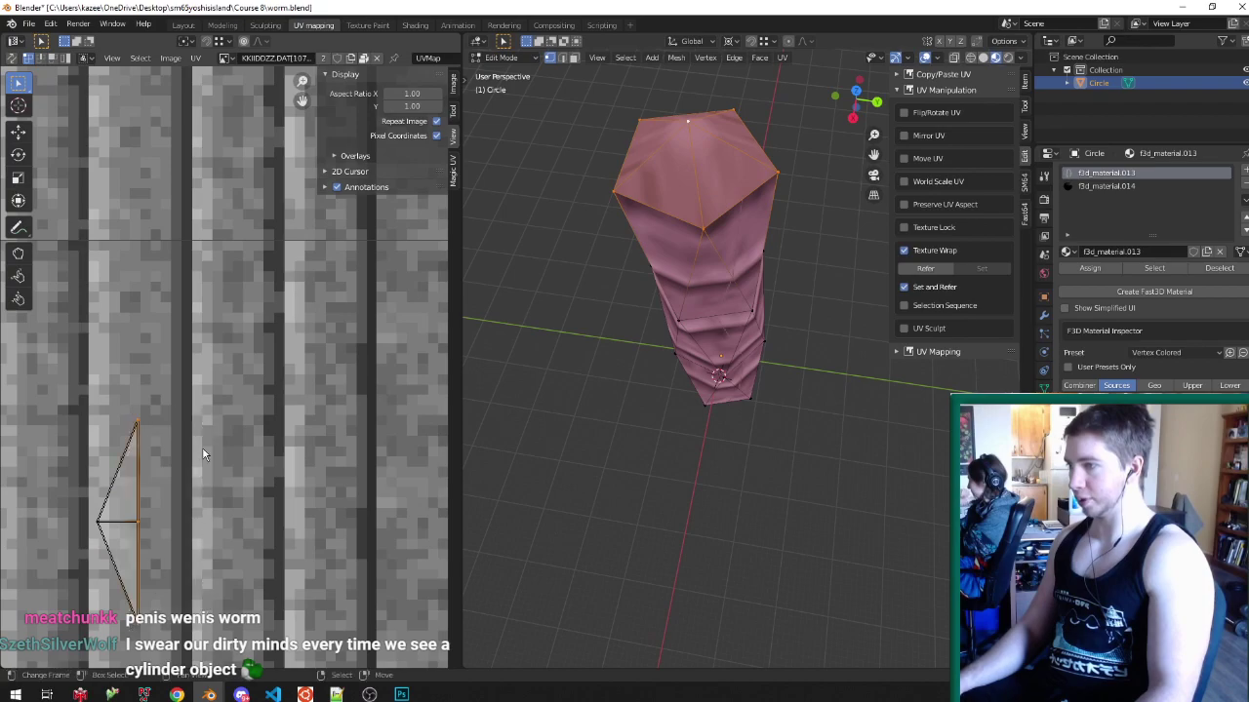
key("Tab")
key("ctrl+s")
middle_click_drag(770, 168, 810, 129)
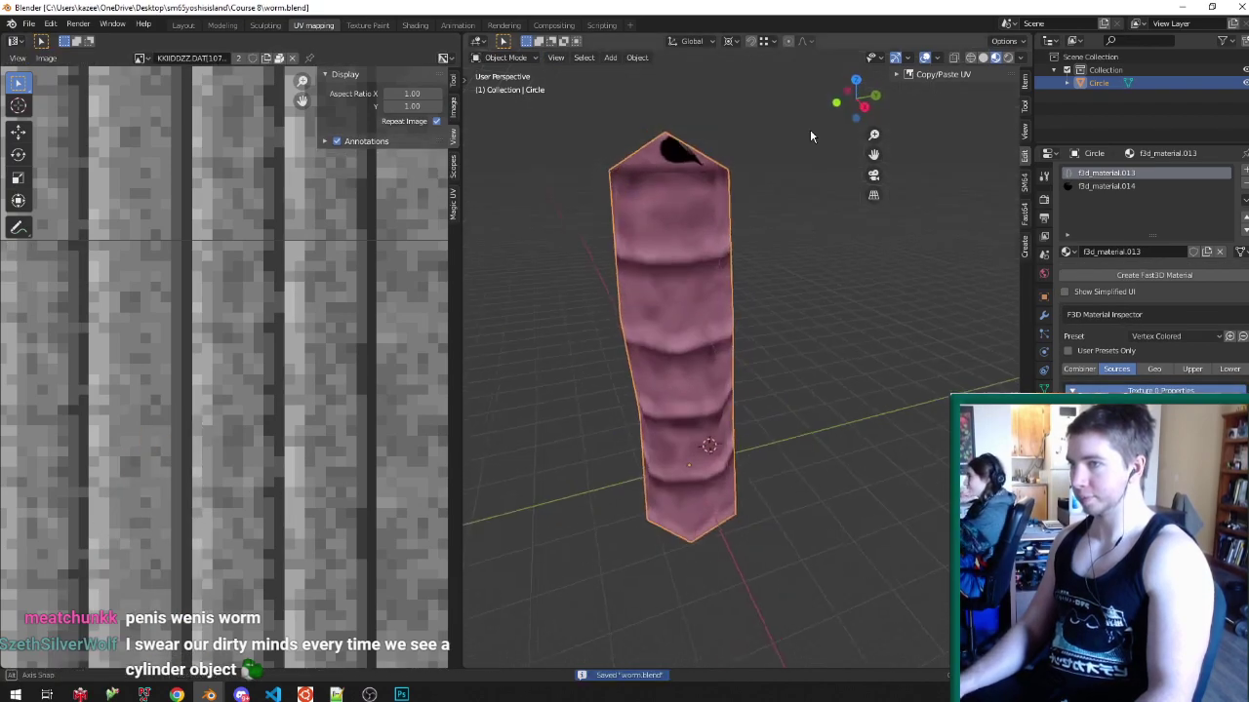
scroll(717, 189, "up", 2)
scroll(728, 379, "down", 4)
scroll(700, 351, "up", 3)
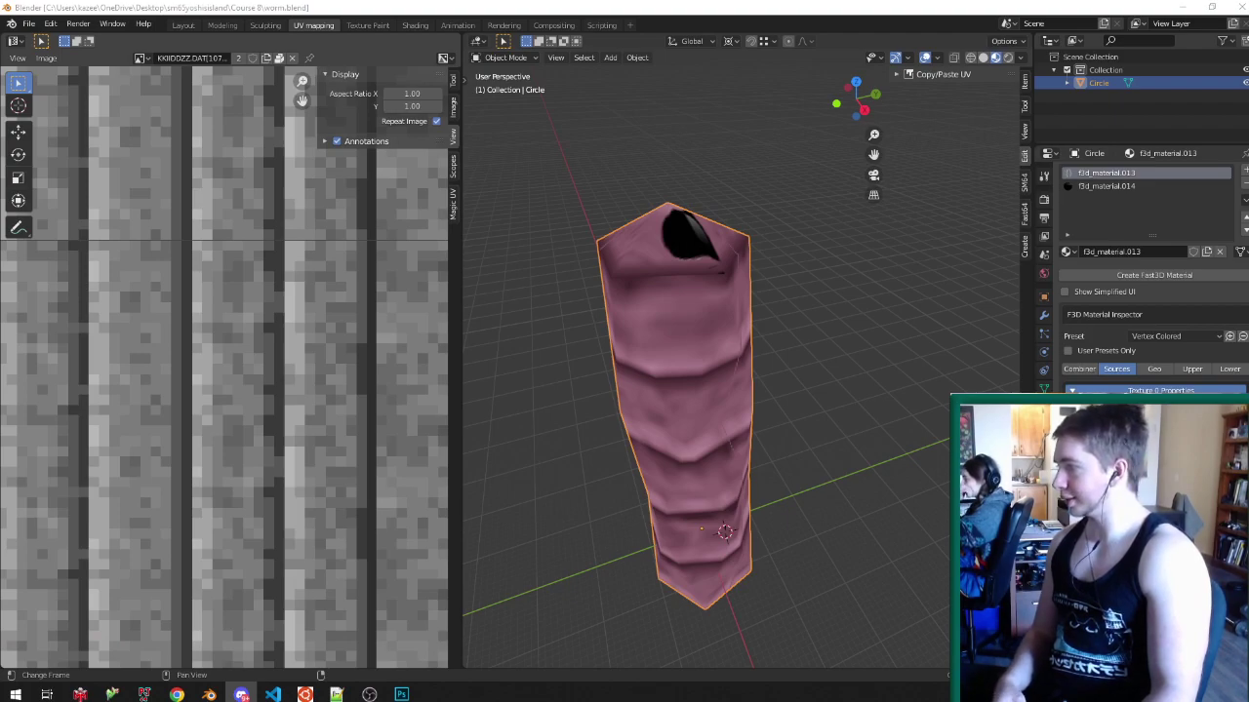
left_click(177, 693)
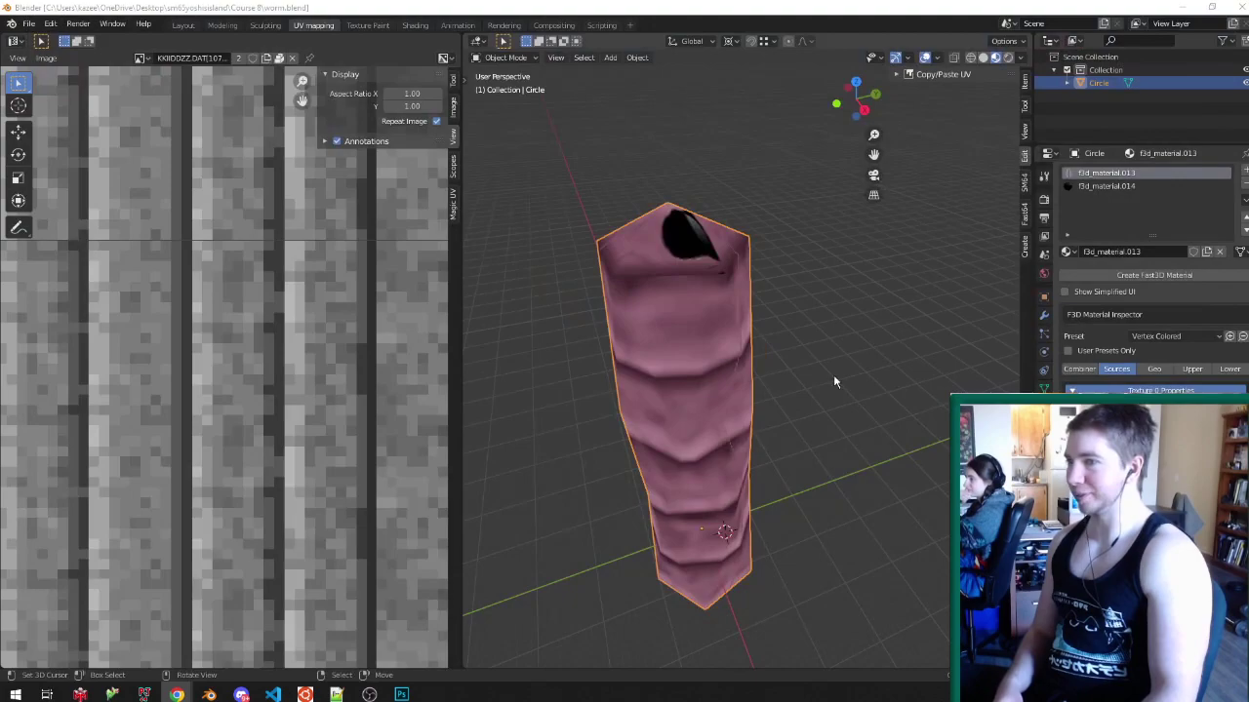
middle_click_drag(834, 343, 712, 256)
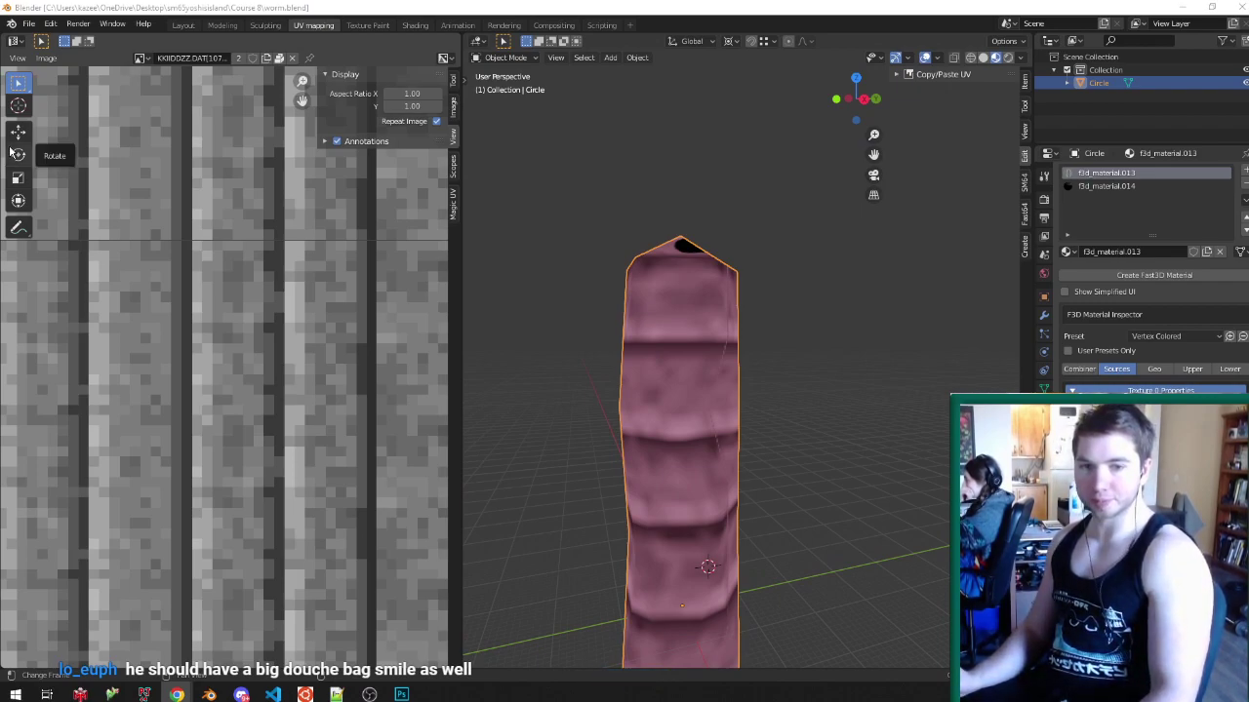
middle_click_drag(675, 211, 708, 252)
left_click(247, 696)
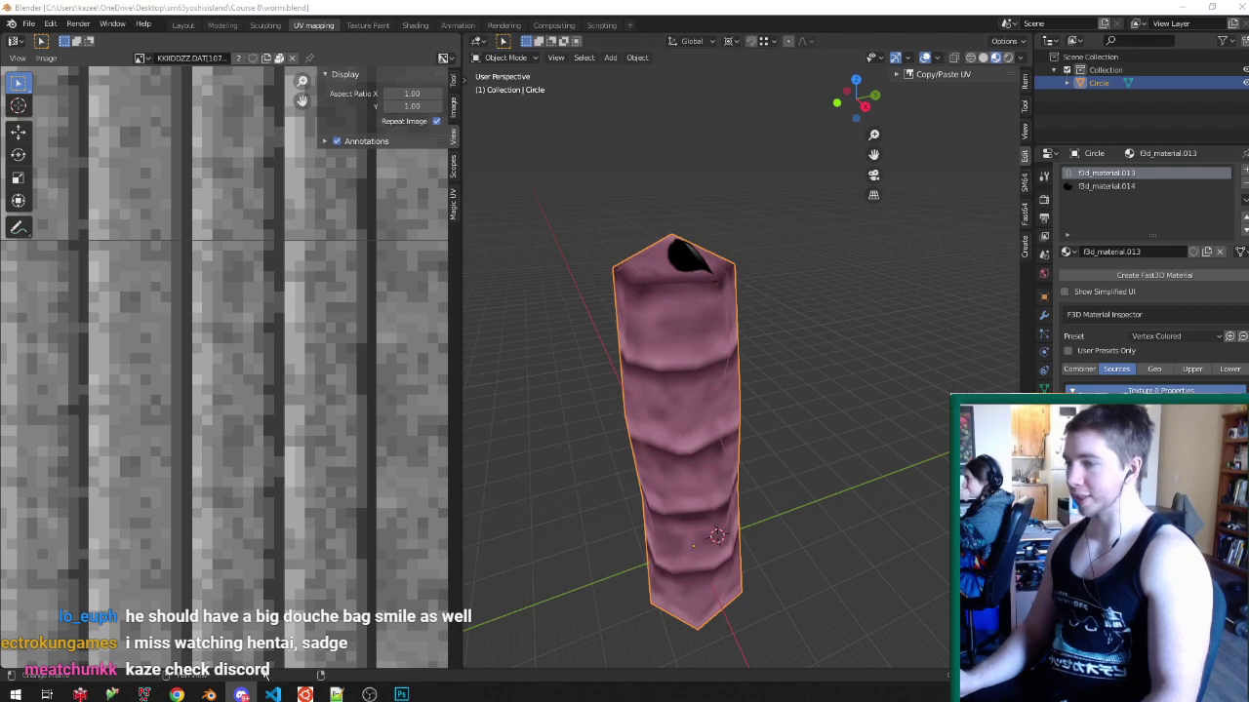
- Switch to the C8treetops.blend window, select the wooden walkway's long side face and reset its UVs to a full square
left_click(208, 693)
middle_click_drag(701, 490, 789, 483)
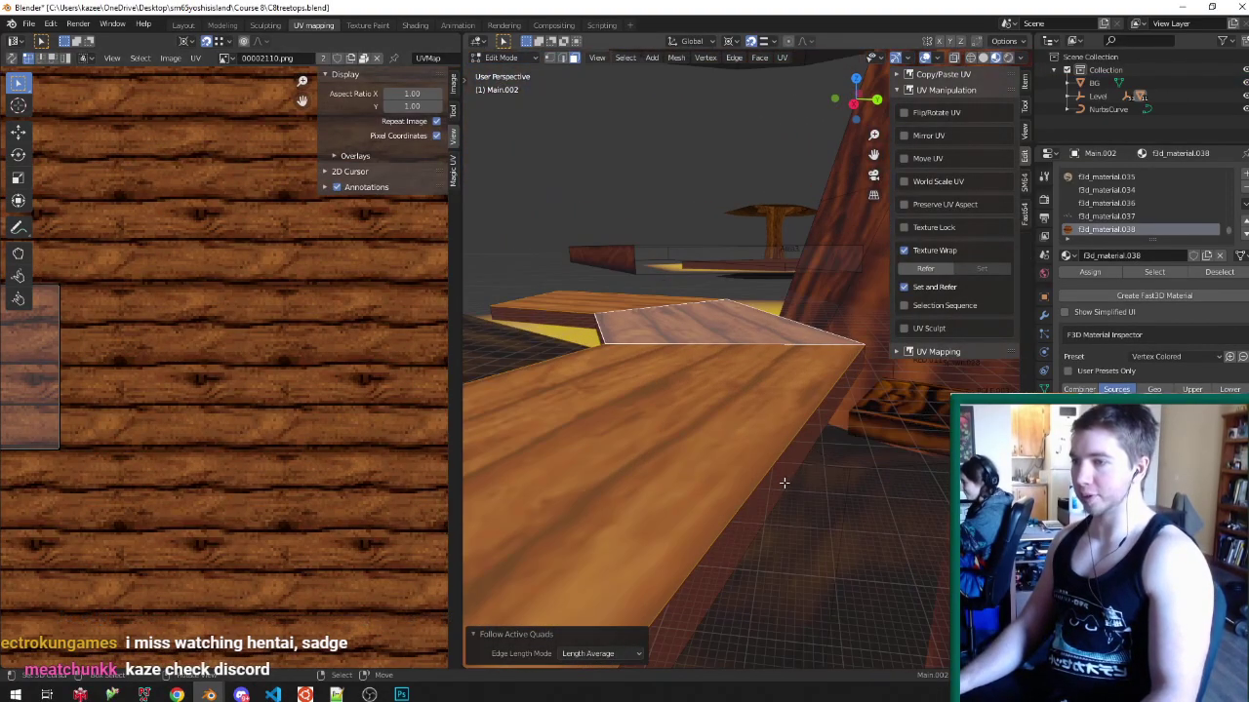
right_click(773, 488)
key("u")
key("l")
key("Return")
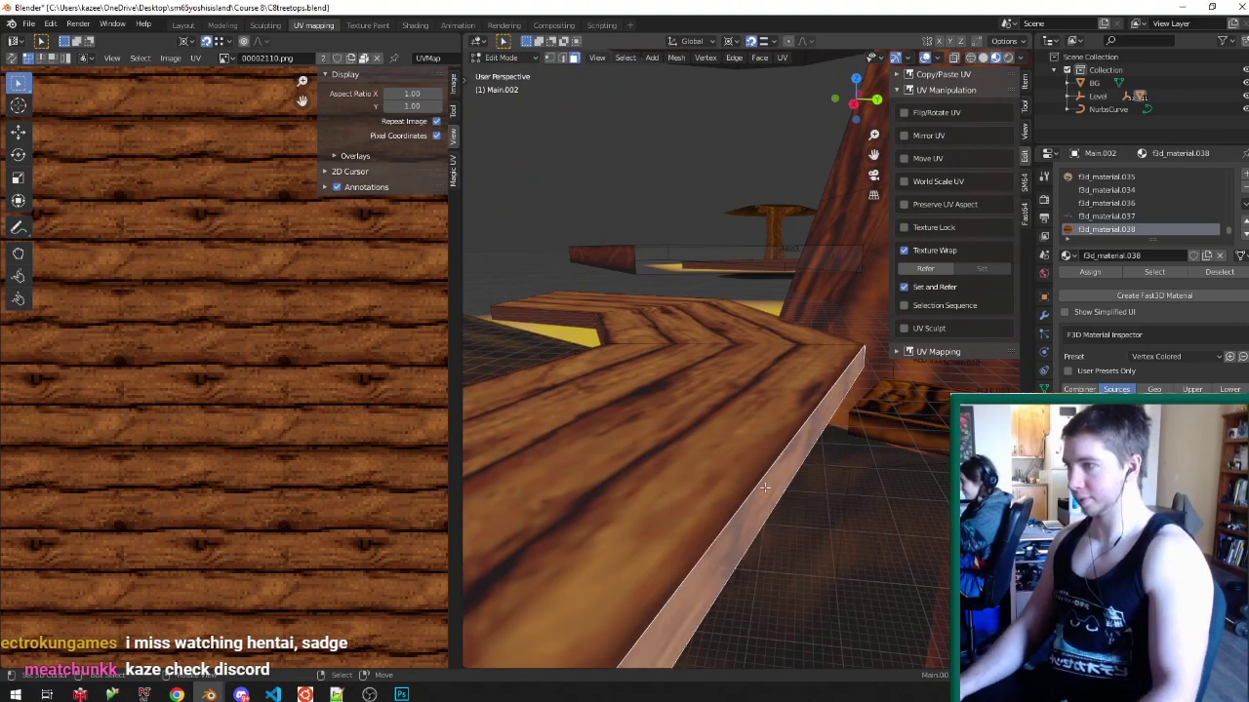
- Try to move the upper edge of the side face's UVs down 48 pixels and fit the strip between the plank seams
scroll(198, 395, "down", 3)
scroll(176, 385, "up", 3)
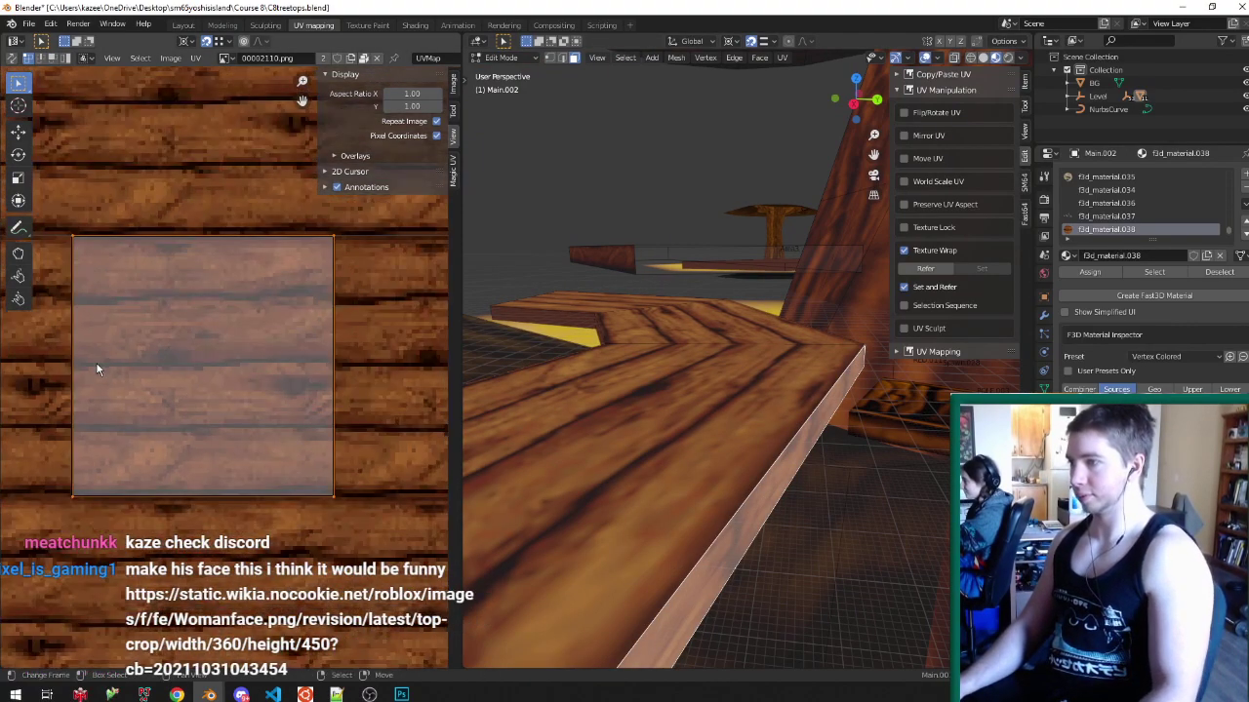
left_click_drag(62, 345, 260, 255)
type("gy.75-")
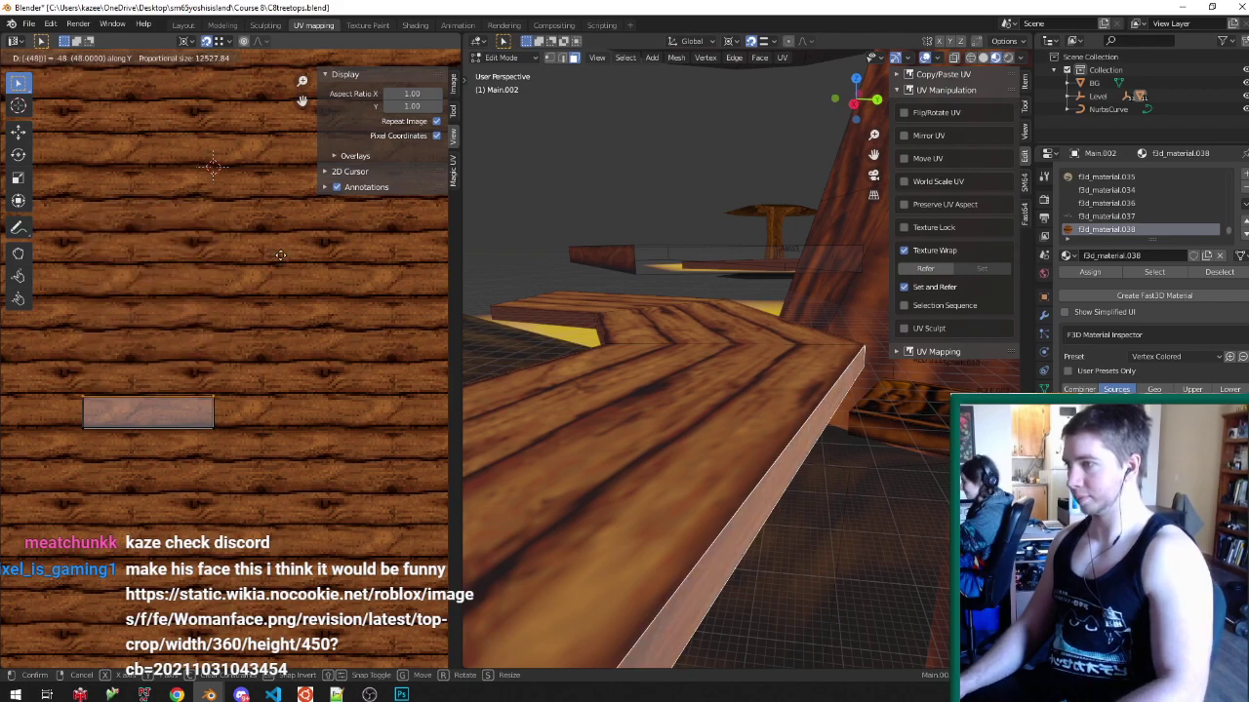
key("Return")
scroll(98, 389, "up", 5)
key("g")
key("y")
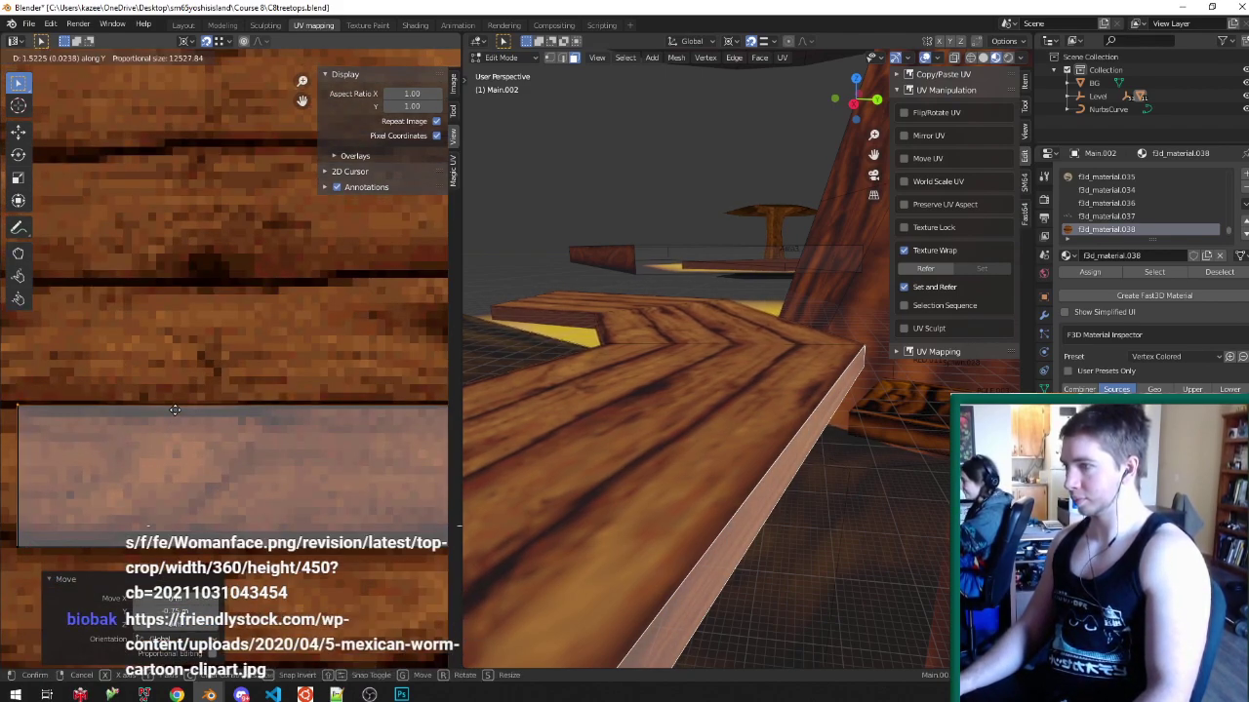
left_click(164, 405)
key("Tab")
- Reset the UVs of the walkway's side face again and rotate its texture mapping by 90 degrees
middle_click_drag(688, 458, 753, 438)
scroll(754, 438, "down", 4)
key("Tab")
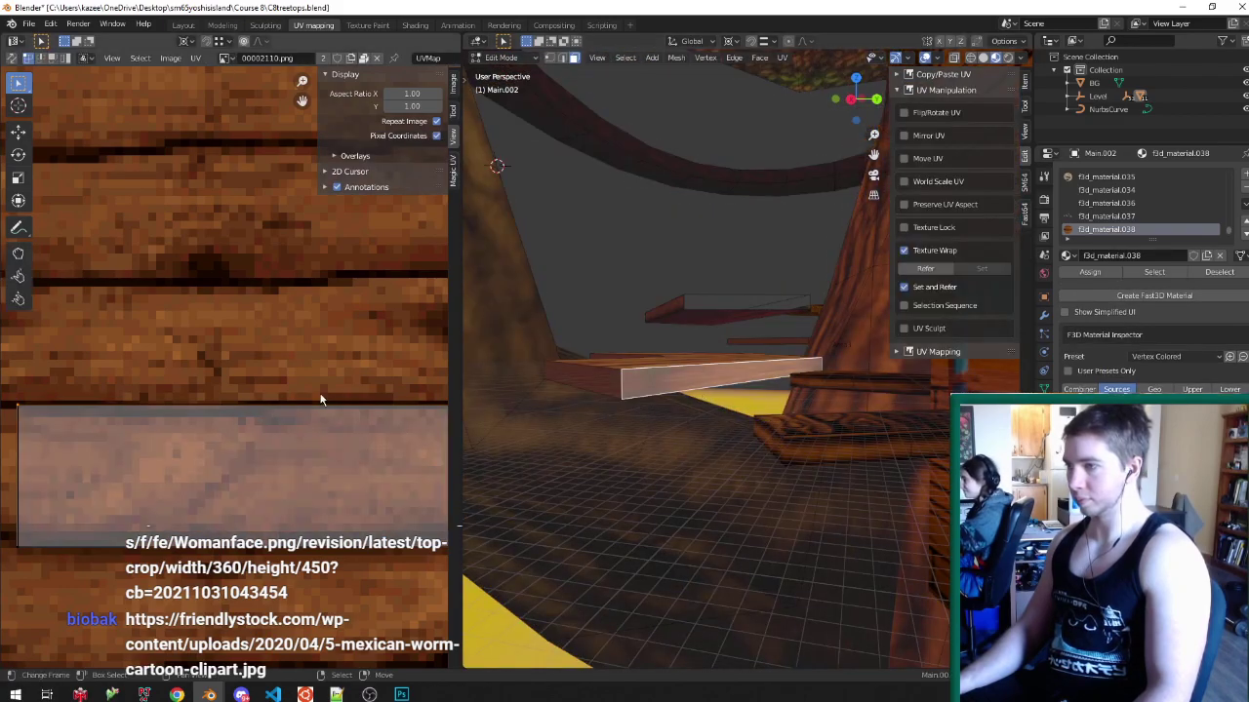
scroll(272, 402, "down", 3)
key("Tab")
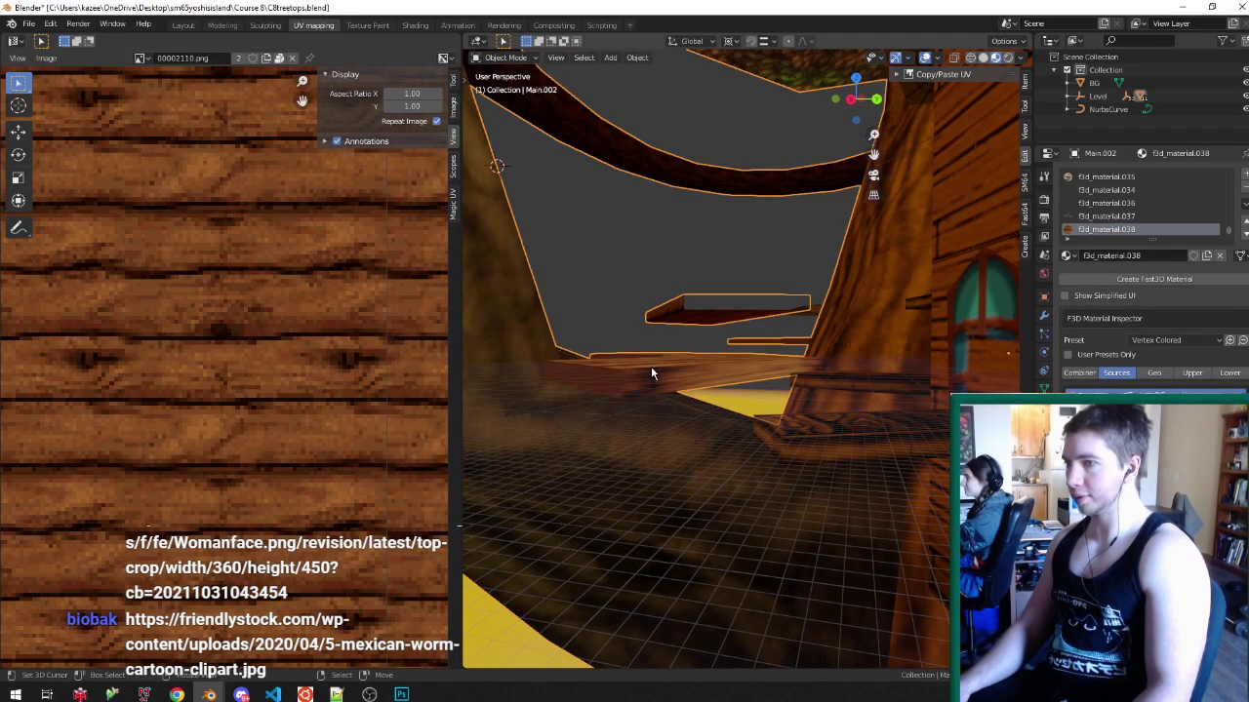
key("Tab")
key("u")
left_click(664, 377)
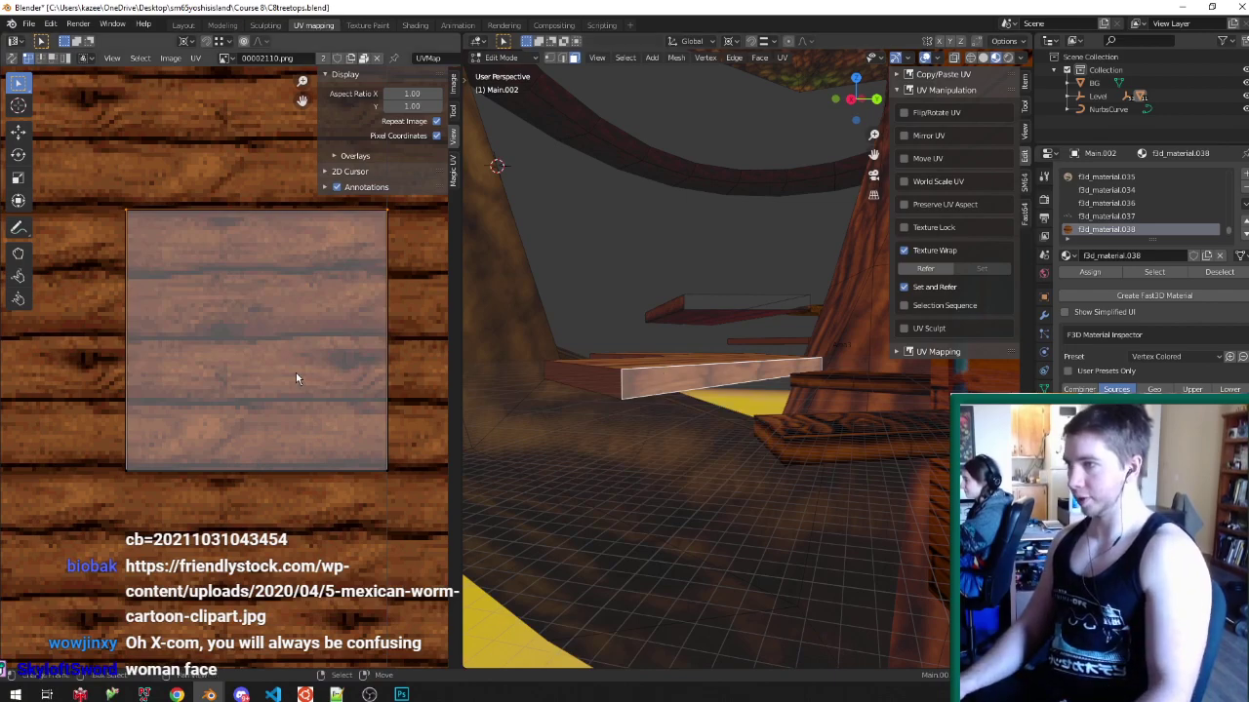
type("r90")
key("Return")
key("ctrl+z")
key("period")
left_click(182, 373)
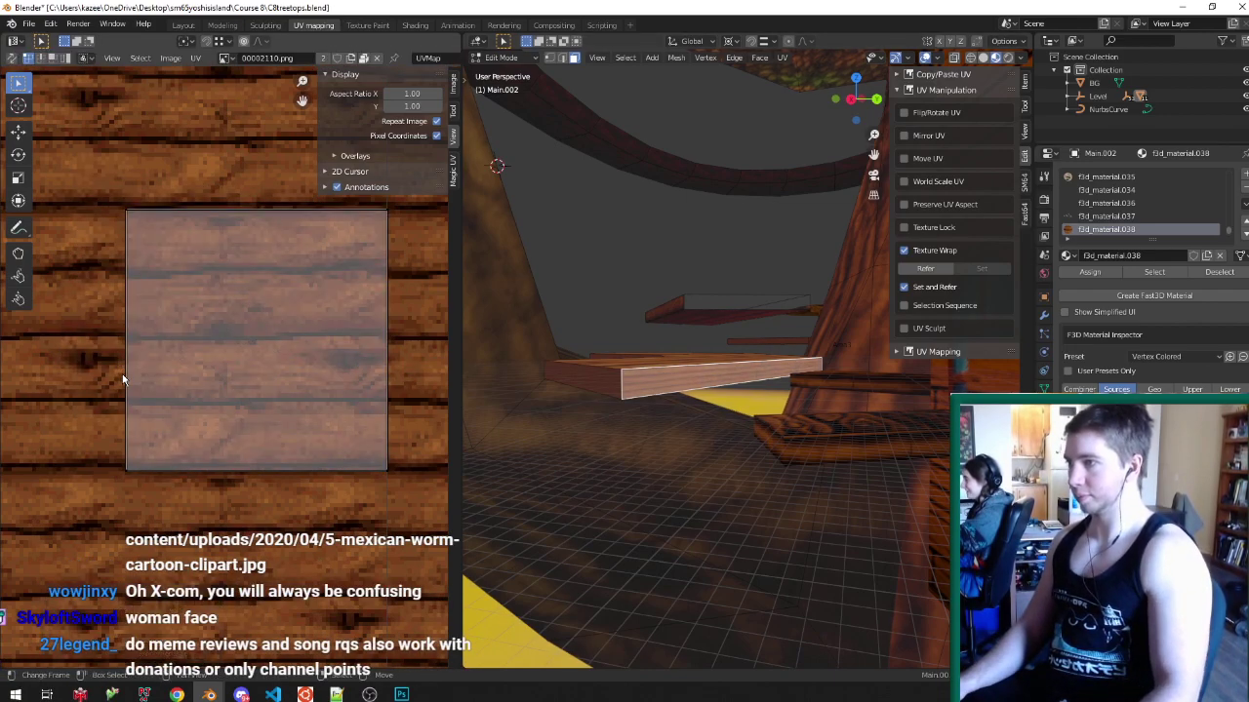
- Move the side face's upper UV edge down 48 pixels, shift the strip along Y onto one plank, and save the file
type("gy48-")
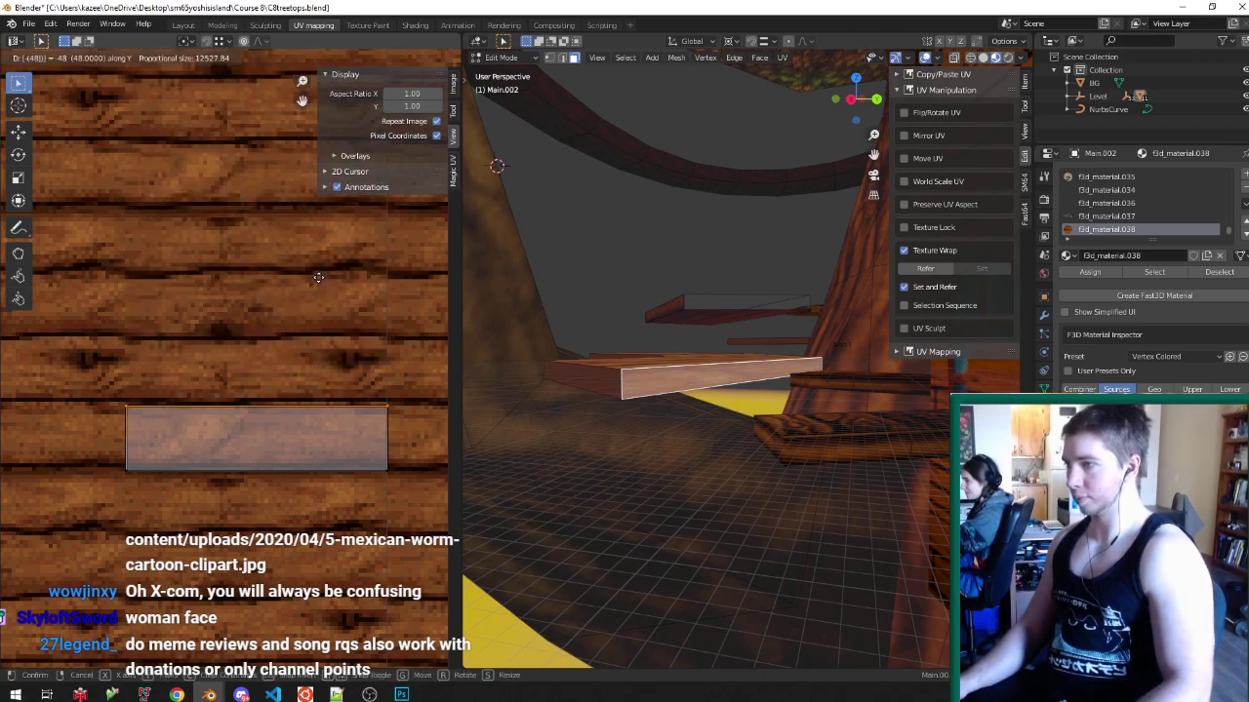
key("Return")
scroll(246, 373, "up", 3)
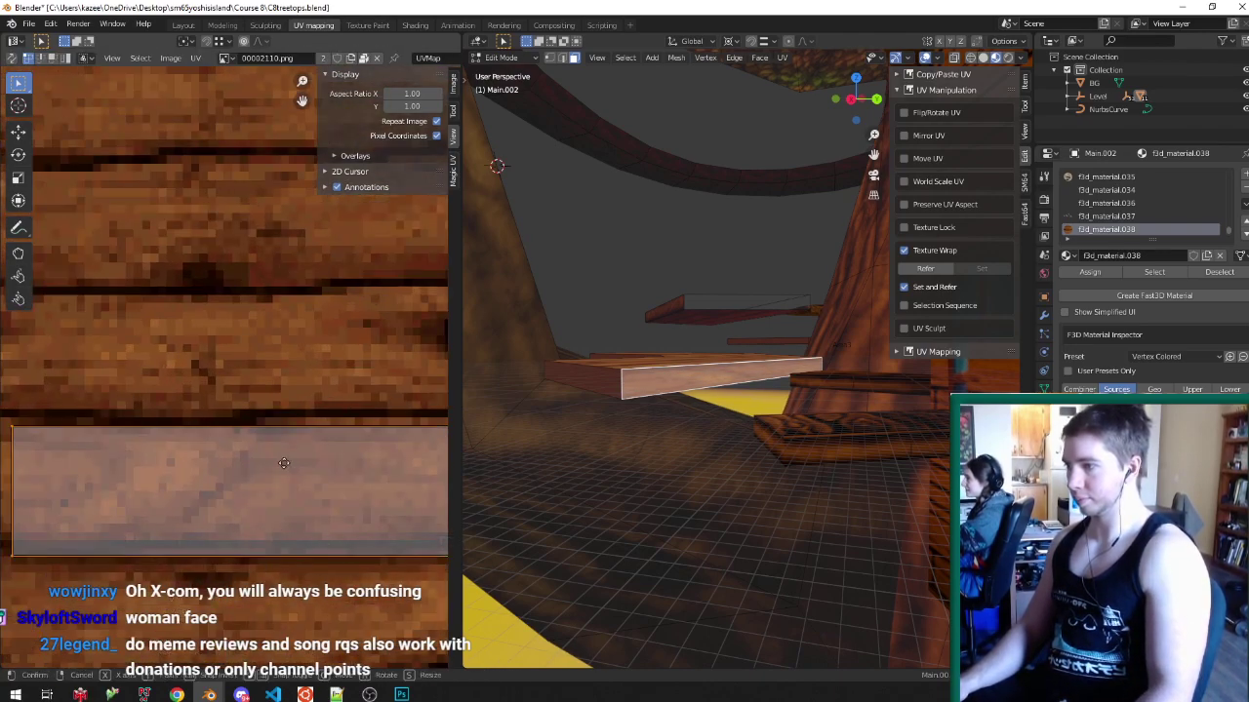
key("g")
key("y")
left_click(286, 454)
key("Tab")
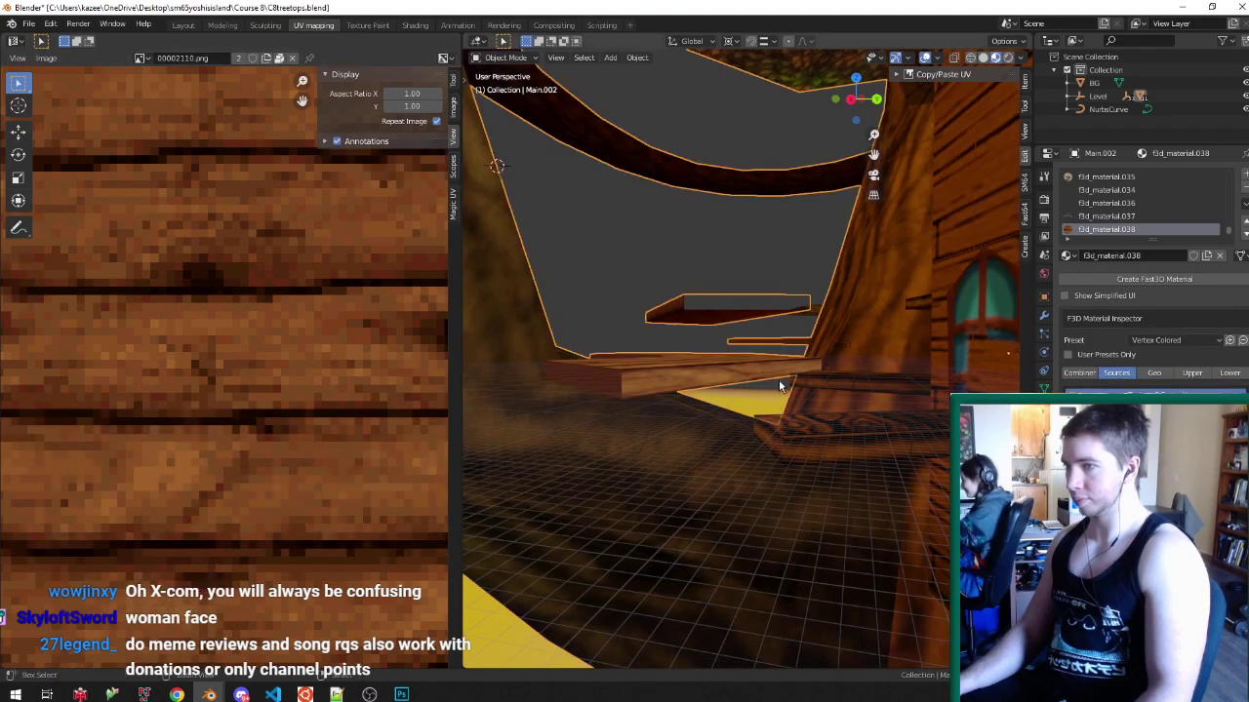
key("ctrl+s")
- Wrap the side face's plank texture around the corner onto the walkway's adjoining end face and leave mesh editing
key("Tab")
scroll(614, 387, "up", 2)
right_click(665, 408, "alt")
right_click(669, 405, "shift")
right_click(673, 401)
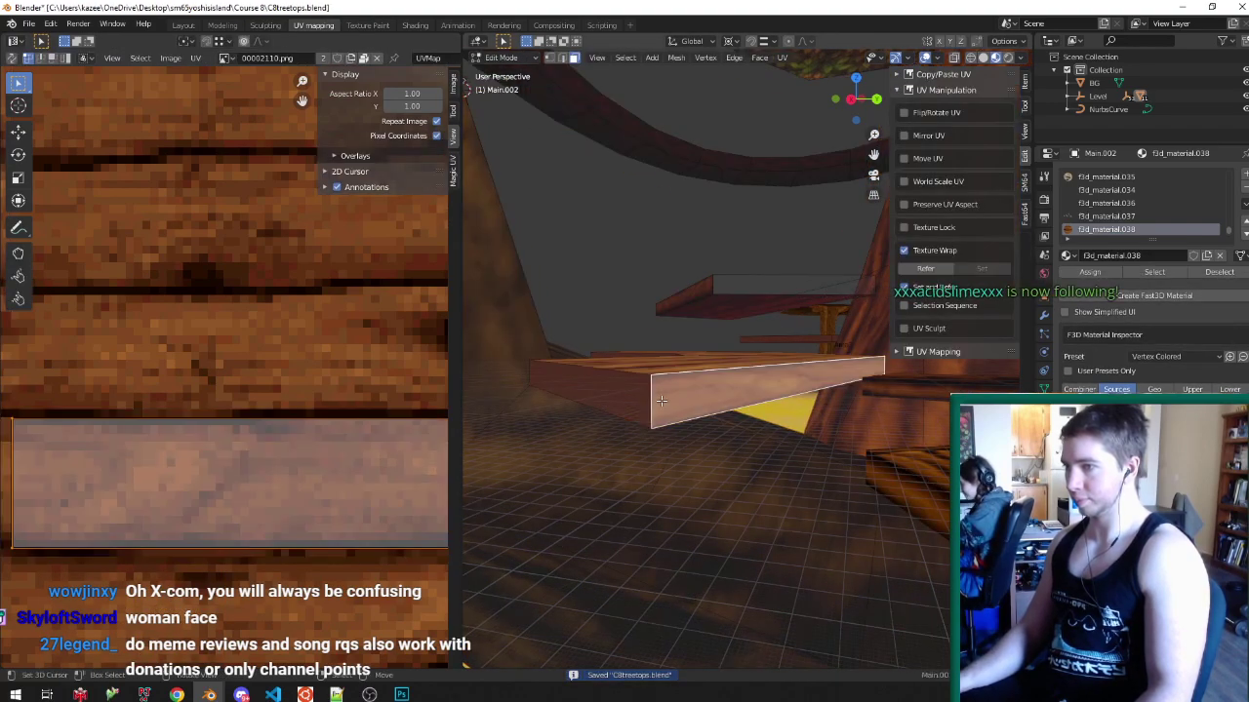
right_click(663, 400, "alt")
right_click(678, 396, "shift")
right_click(680, 394, "shift")
key("Tab")
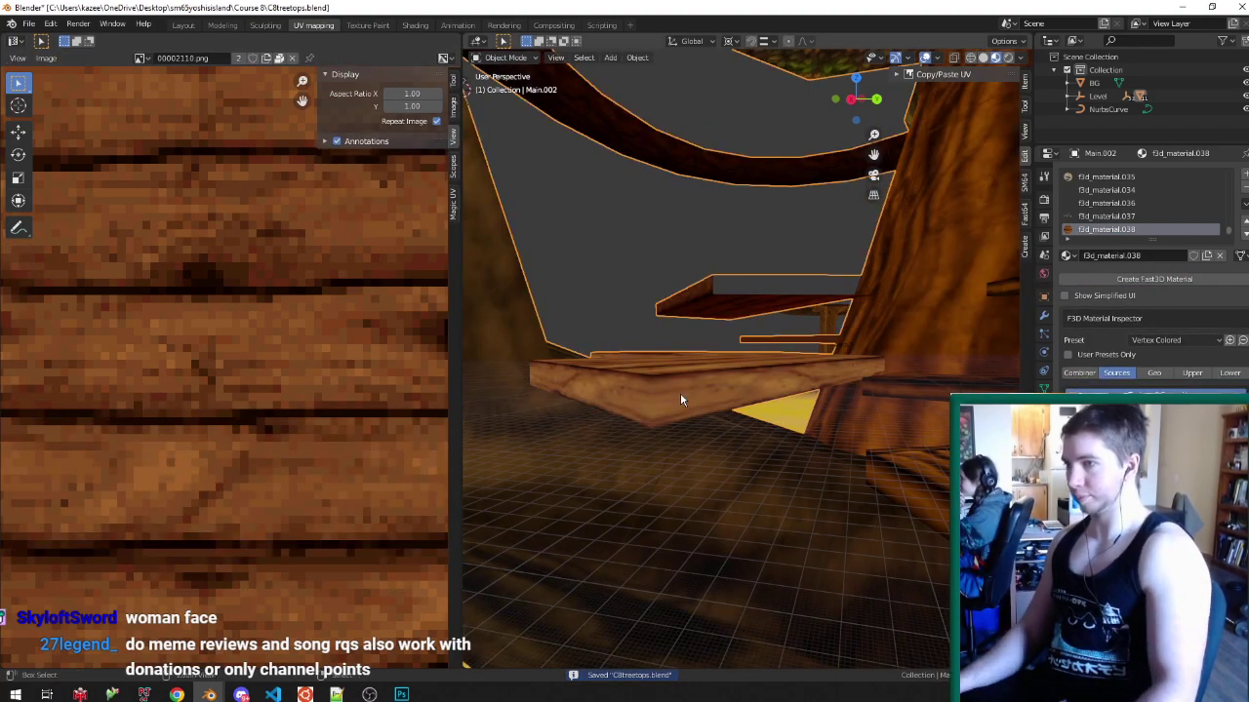
- Examine the cartoon worm reference pictures in the browser, including the Mexican worm clipart, closing each one
left_click(241, 693)
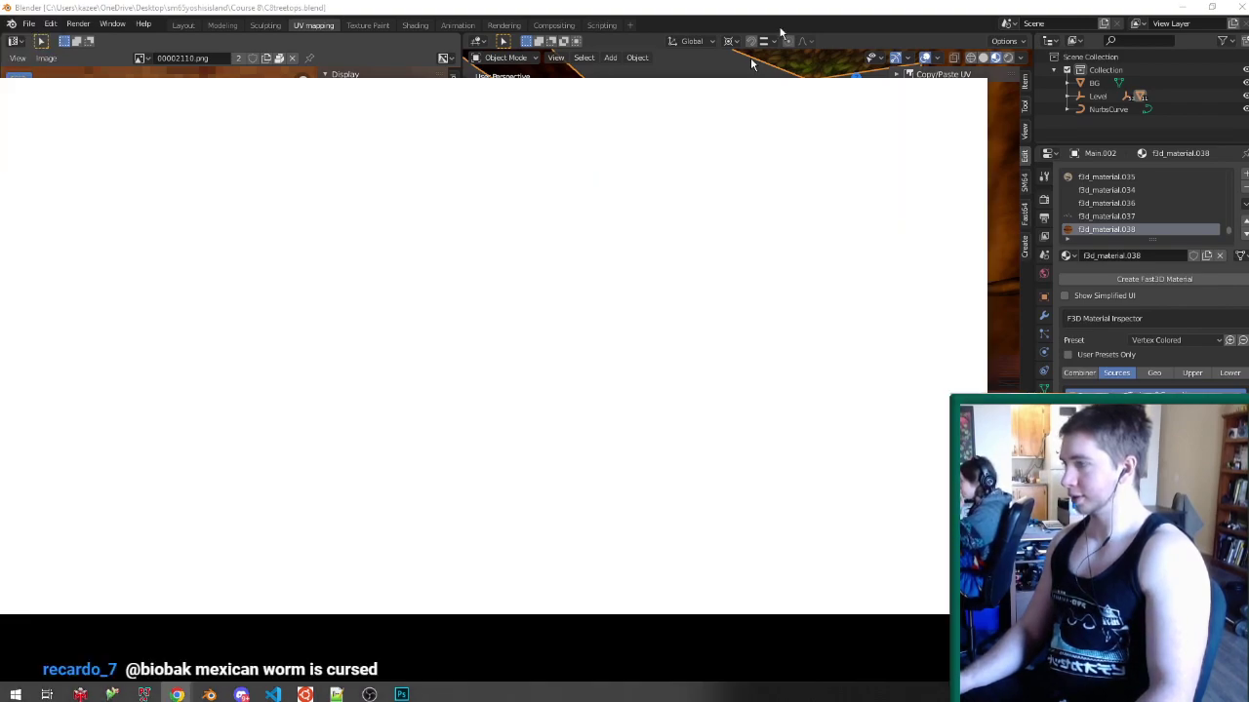
left_click_drag(781, 32, 810, 2)
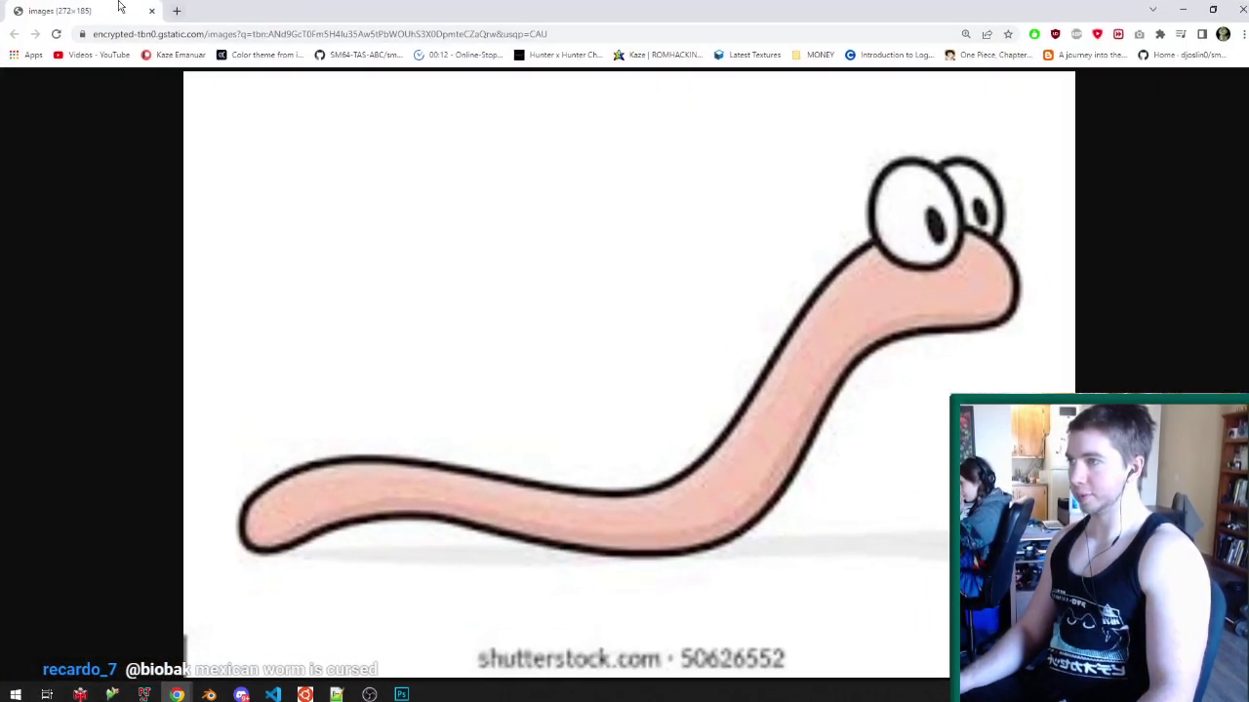
left_click(152, 10)
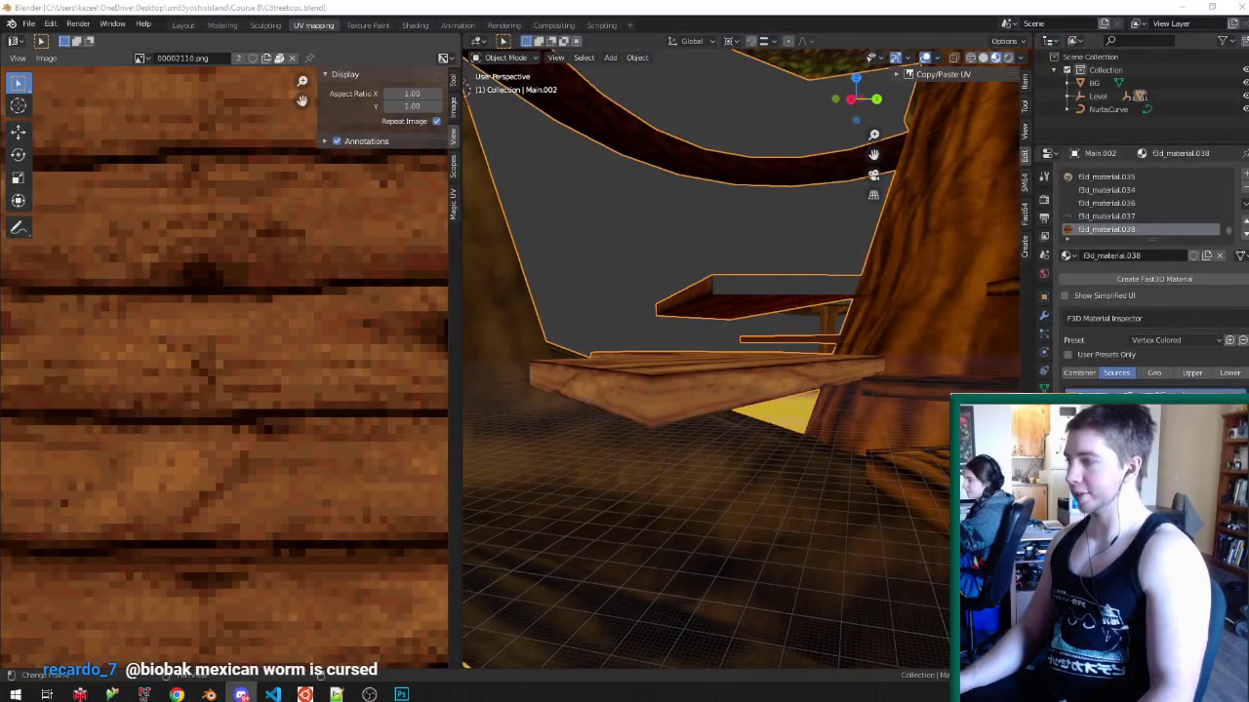
left_click_drag(2, 210, 663, 89)
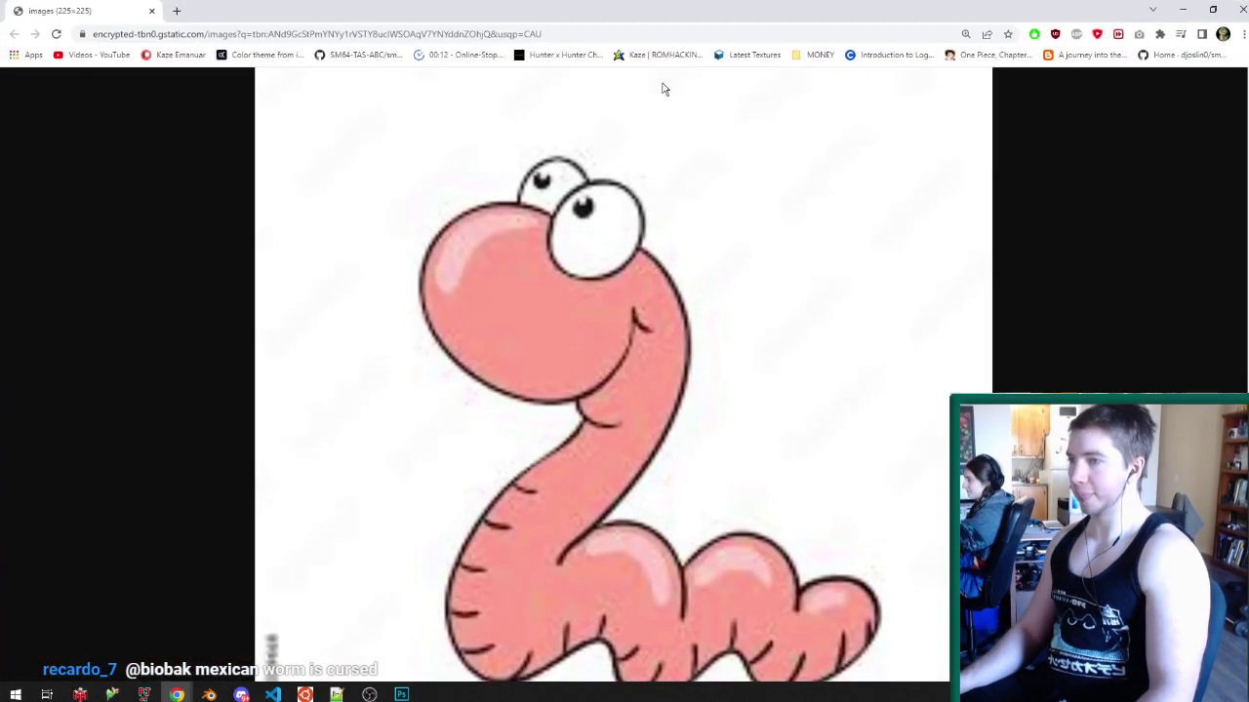
left_click(1238, 9)
middle_click_drag(816, 301, 827, 310)
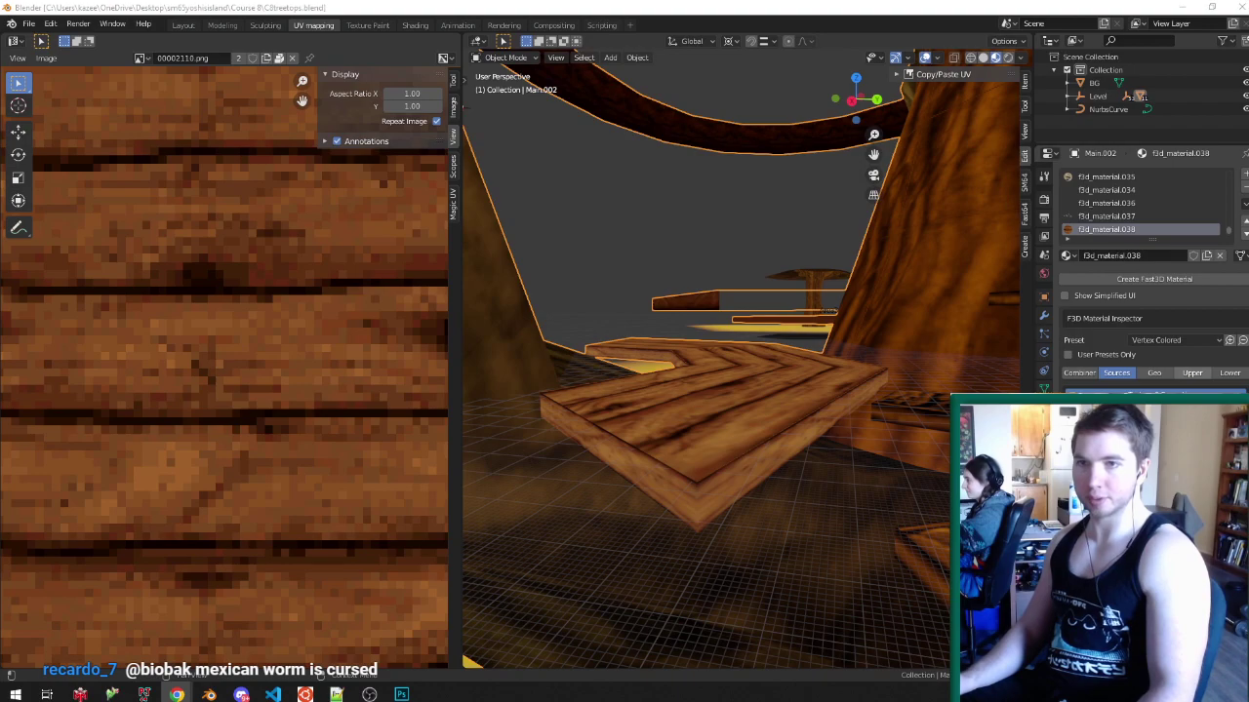
left_click_drag(0, 58, 251, 64)
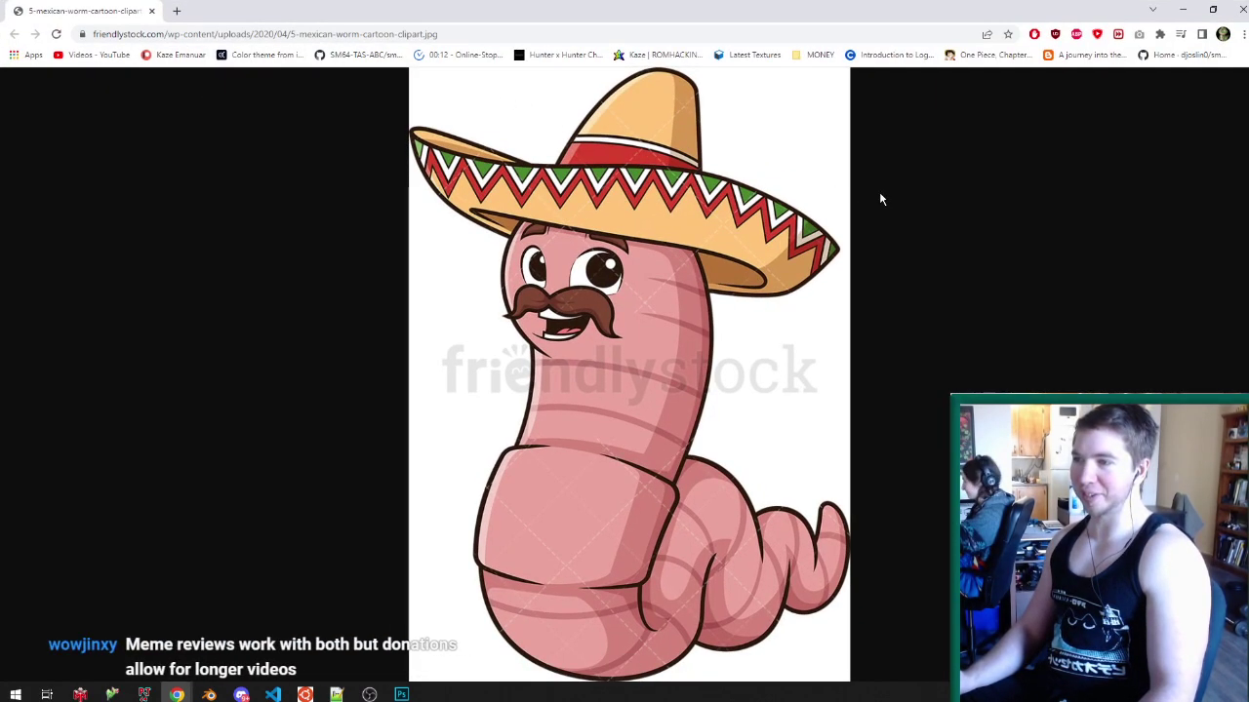
left_click(1242, 8)
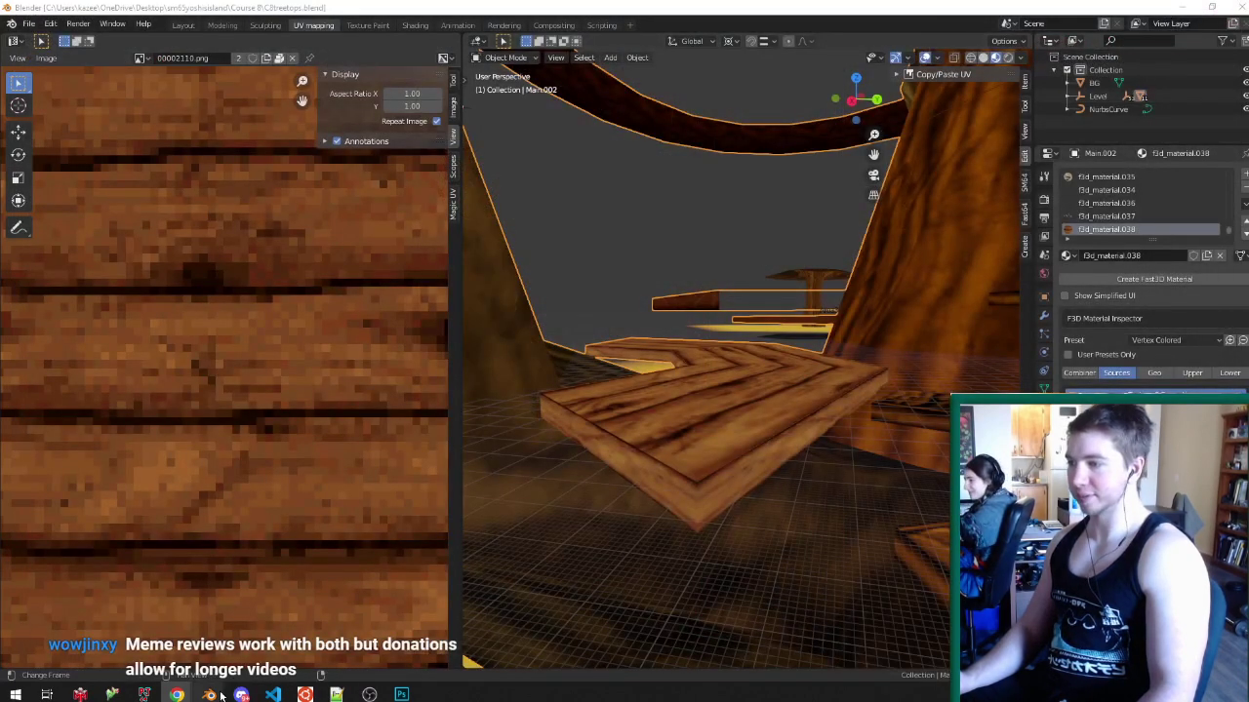
- Switch to the worm.blend window, edit the worm mesh and reveal its hidden sunglasses faces
mouse_move(230, 691)
left_click(279, 636)
middle_click_drag(704, 359, 761, 256)
key("Tab")
scroll(762, 256, "down", 2)
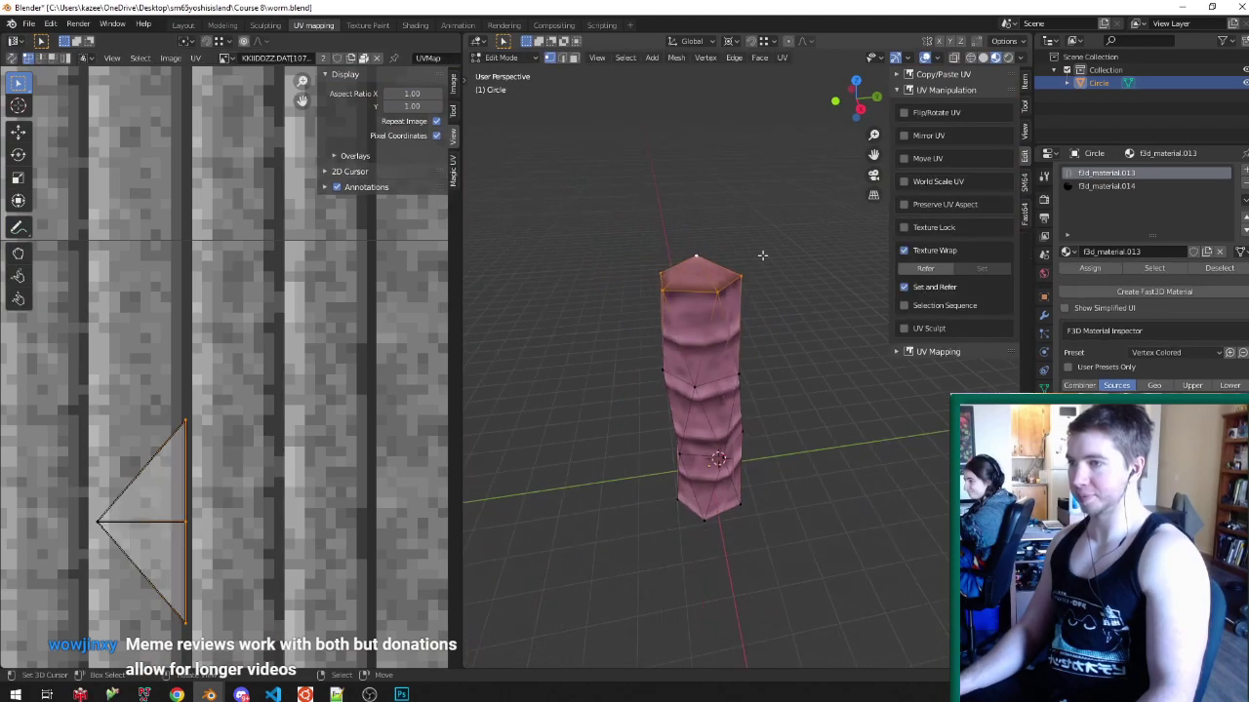
scroll(762, 255, "up", 3)
middle_click_drag(658, 274, 659, 262)
key("Tab")
key("Tab")
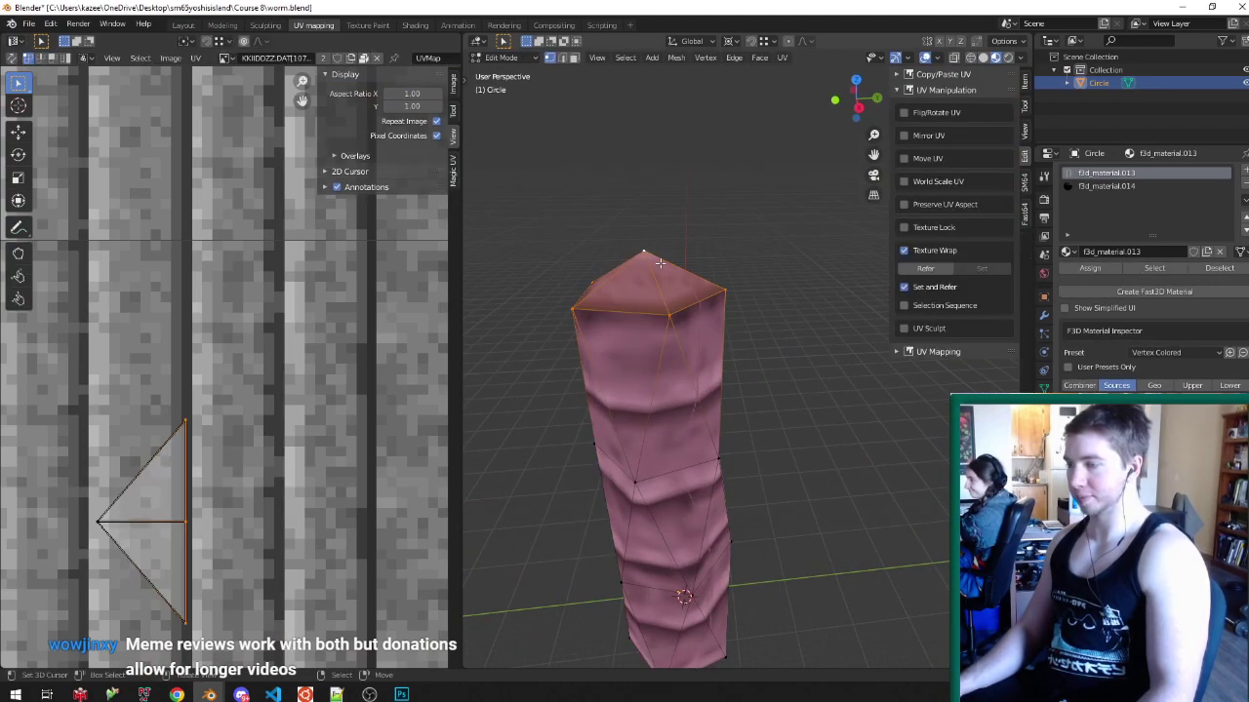
key("alt+h")
- Select all sunglasses faces by their shared material and move them along Y to a spot beside the worm's head
key("ctrl+Tab")
left_click(636, 337)
right_click(628, 294)
key("shift+g")
left_click(628, 293)
key("g")
key("x")
key("y")
left_click(847, 292)
scroll(702, 272, "down", 2)
key("ctrl+Tab")
left_click(671, 248)
left_click(677, 262)
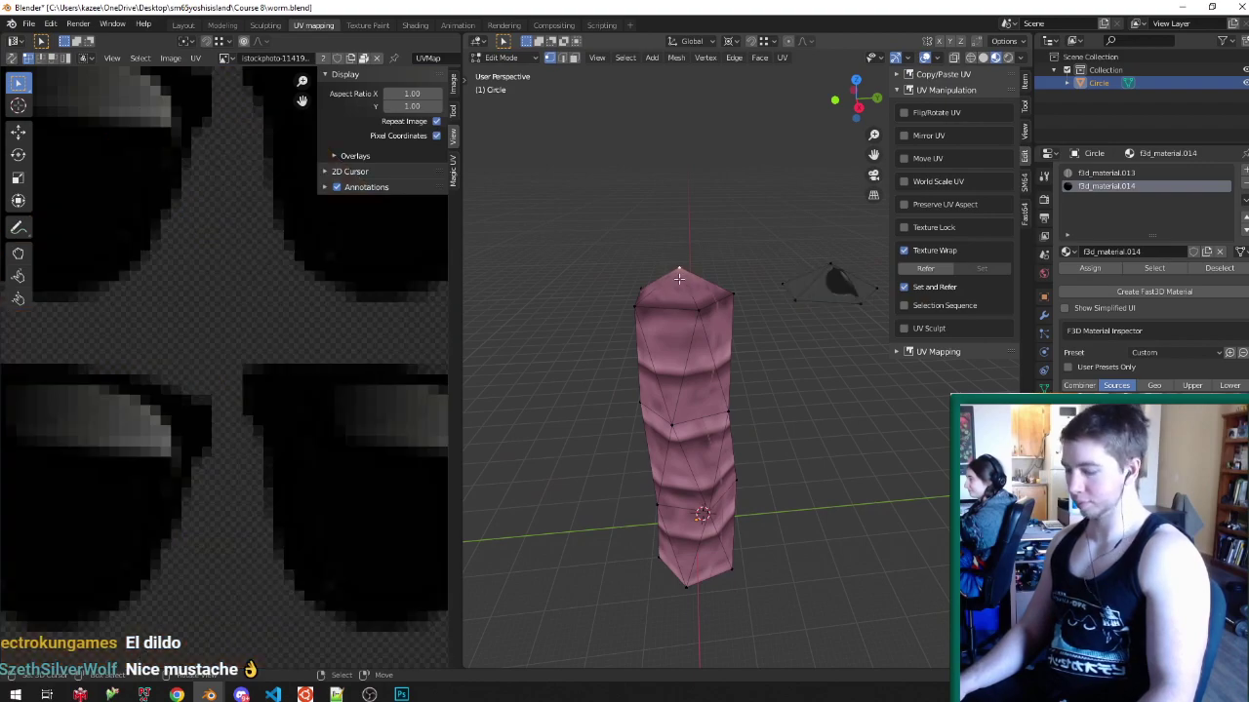
key("g")
key("z")
right_click(682, 244)
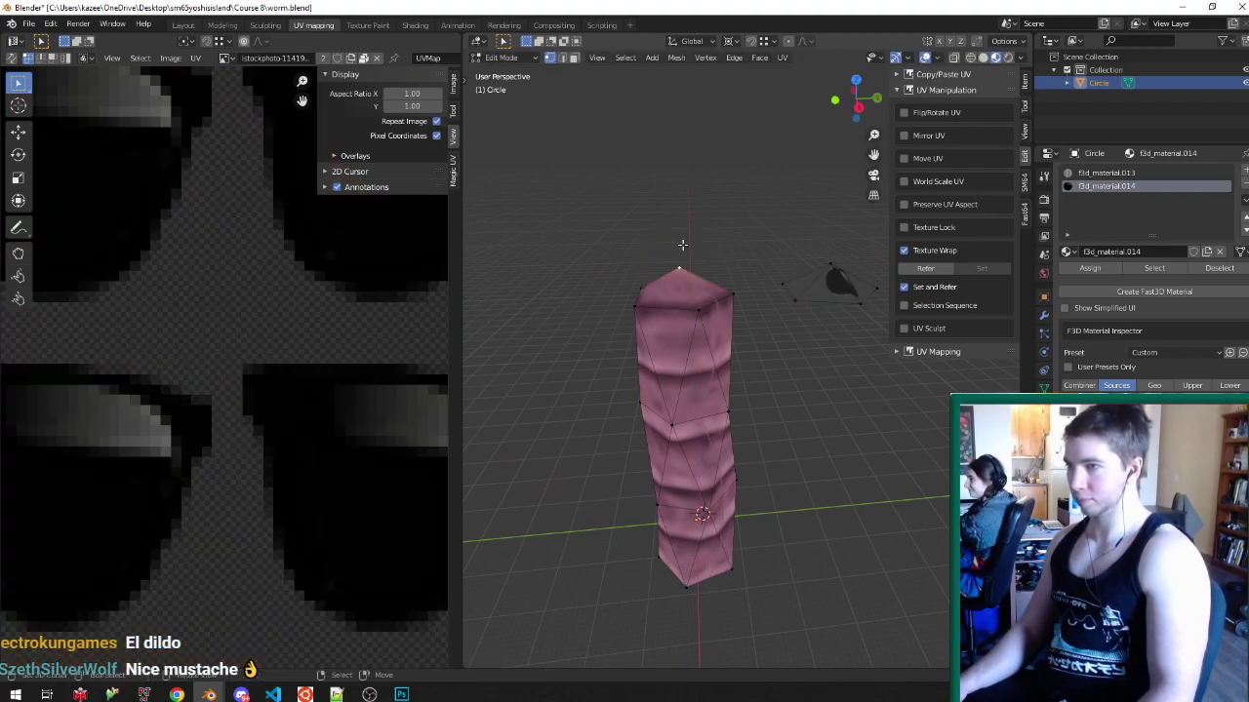
- Delete the pointed cap from the worm's head and snap the 3D cursor to a vertex on the open rim
scroll(683, 293, "up", 2)
key("ctrl+Tab")
left_click(634, 299)
key("x")
left_click(744, 305)
left_click(668, 302, "alt")
key("shift+s")
key("u")
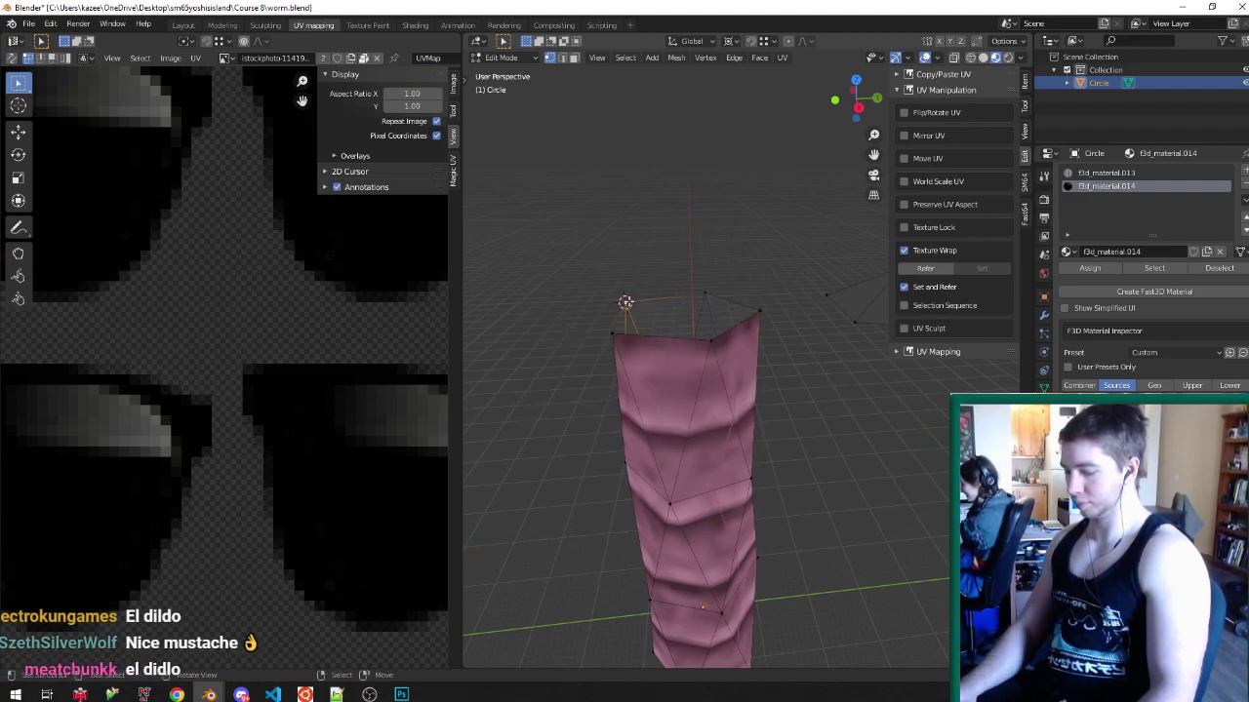
- Duplicate the worm body's open top edge loop in place and rotate the copy 9045° about global X
right_click(656, 297, "alt")
key("e")
right_click(676, 297)
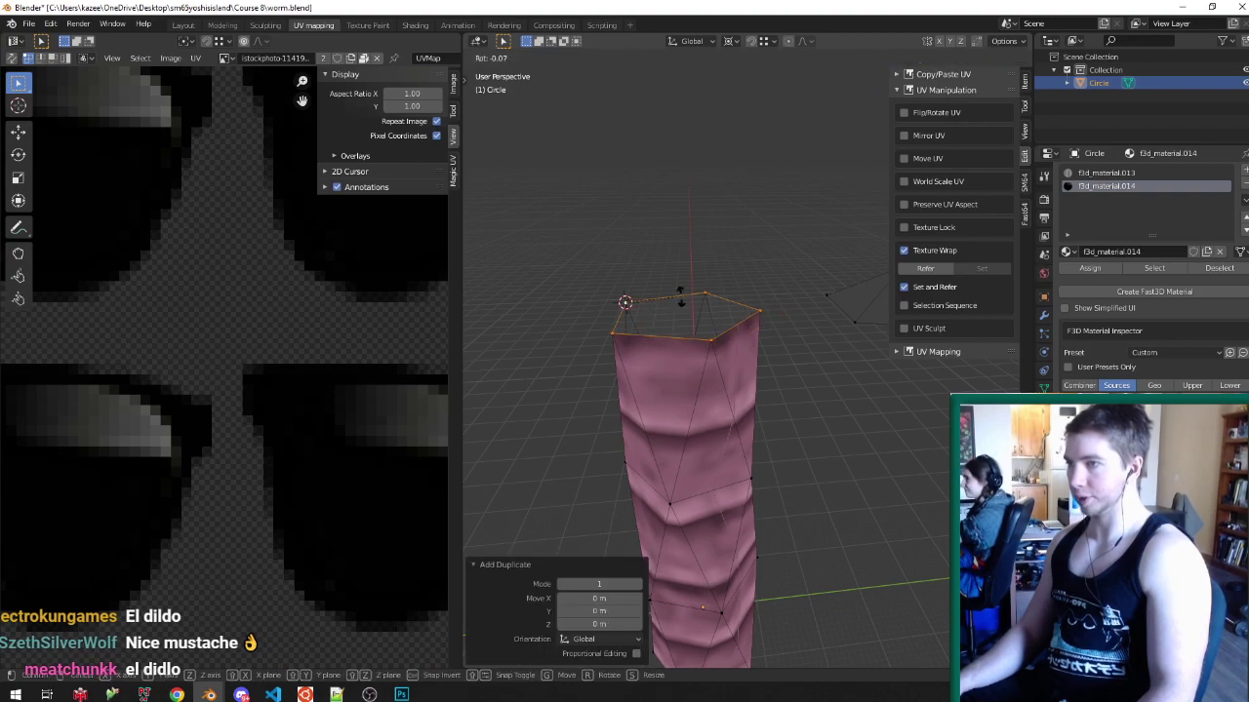
key("r")
key("y")
key("9")
key("0")
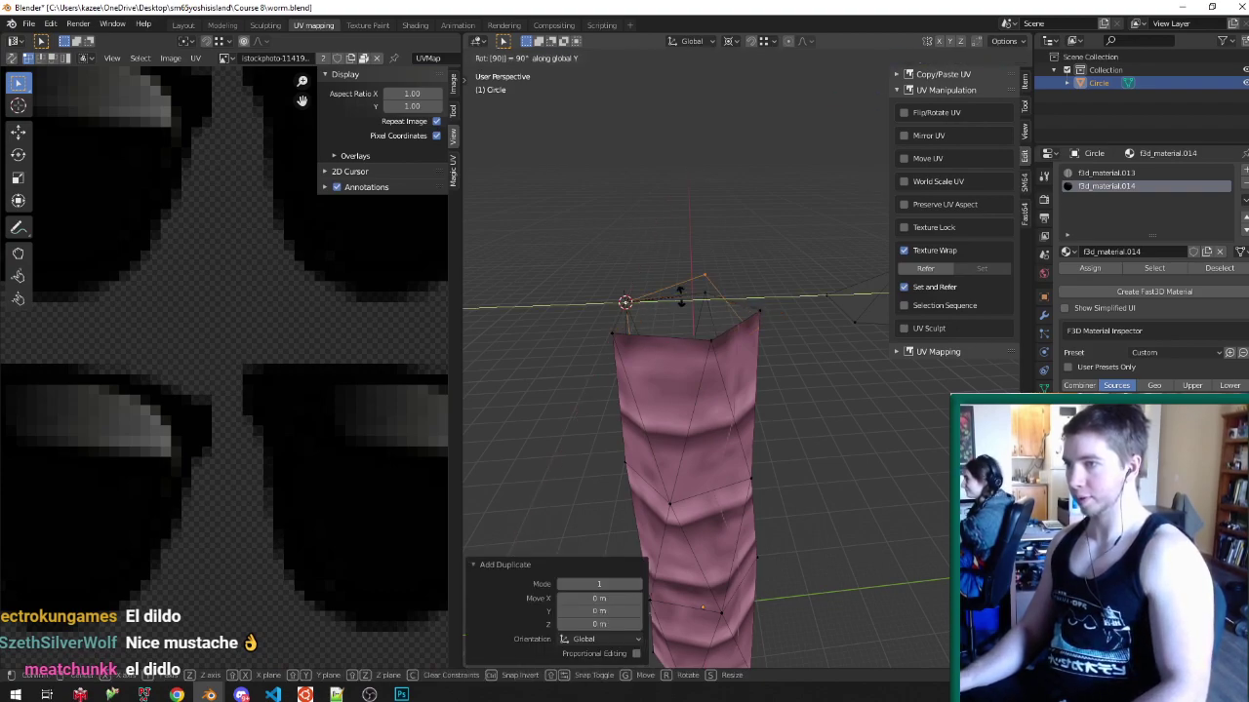
key("x")
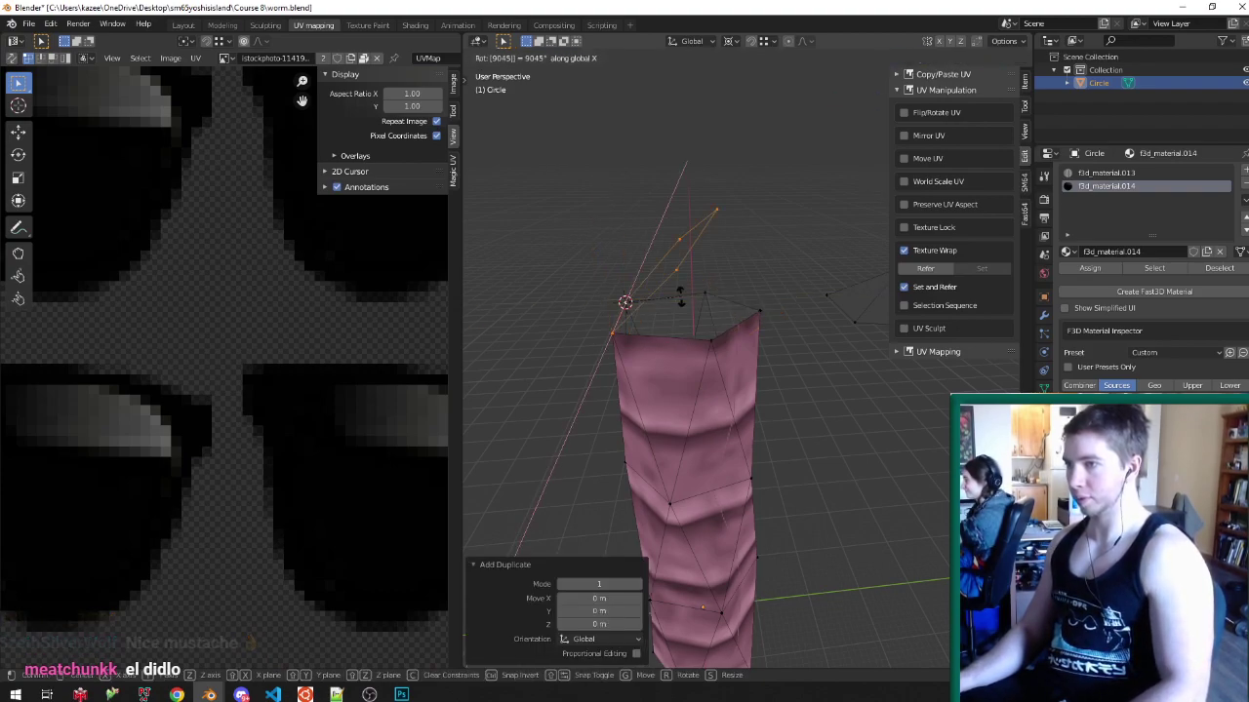
key("Return")
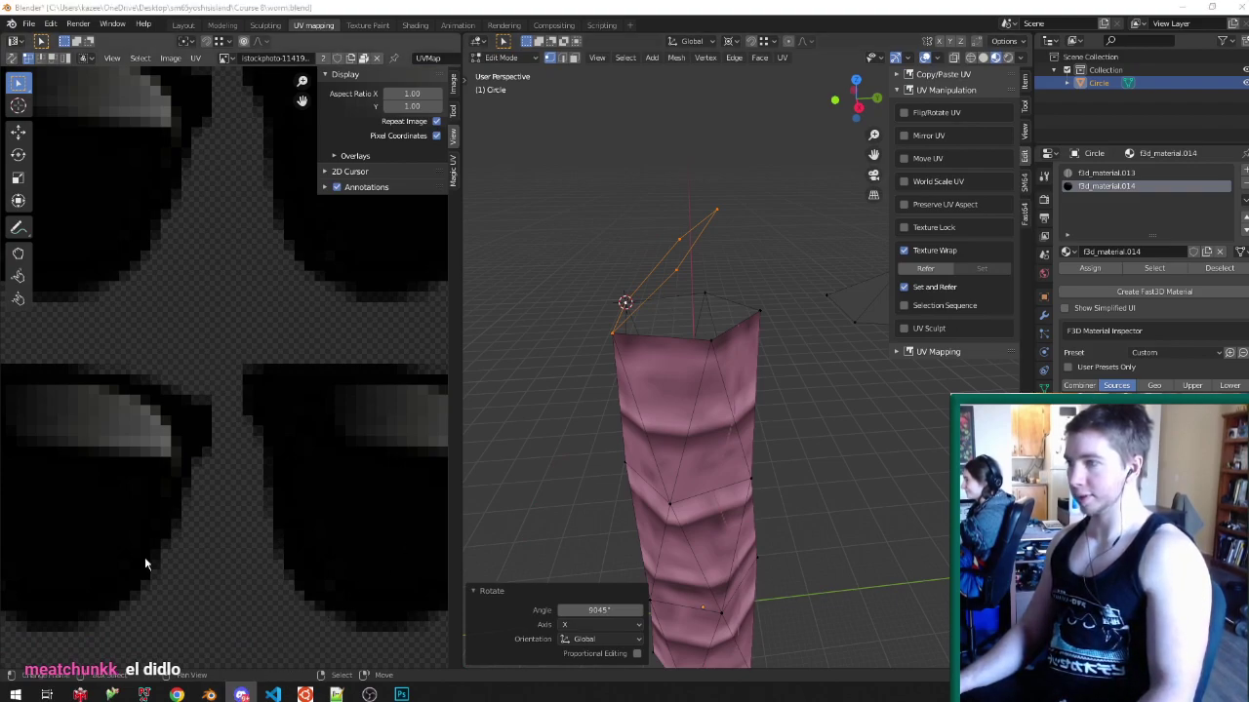
- Place the 3D cursor at the middle of the rim's front edge and scale the whole rotated loop up slightly
left_click(703, 12)
middle_click_drag(636, 336, 695, 347)
key("ctrl+Tab")
left_click(601, 387)
middle_click_drag(625, 373, 662, 376)
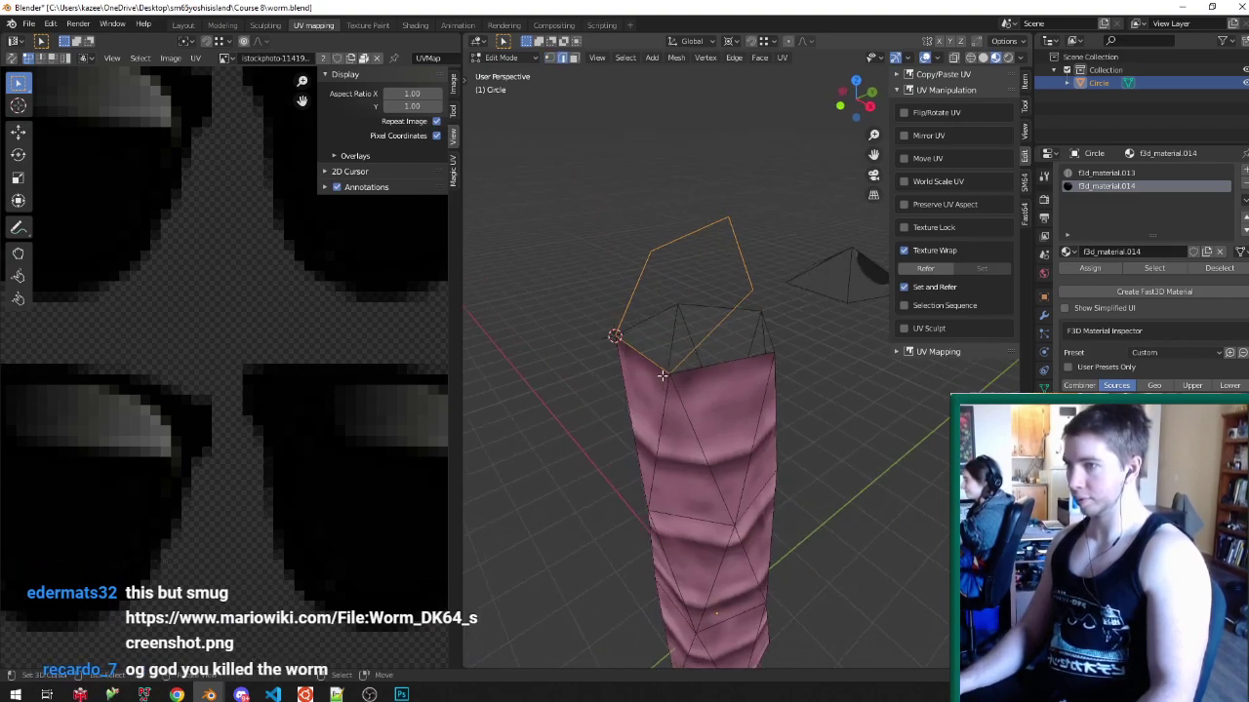
right_click(638, 352, "shift")
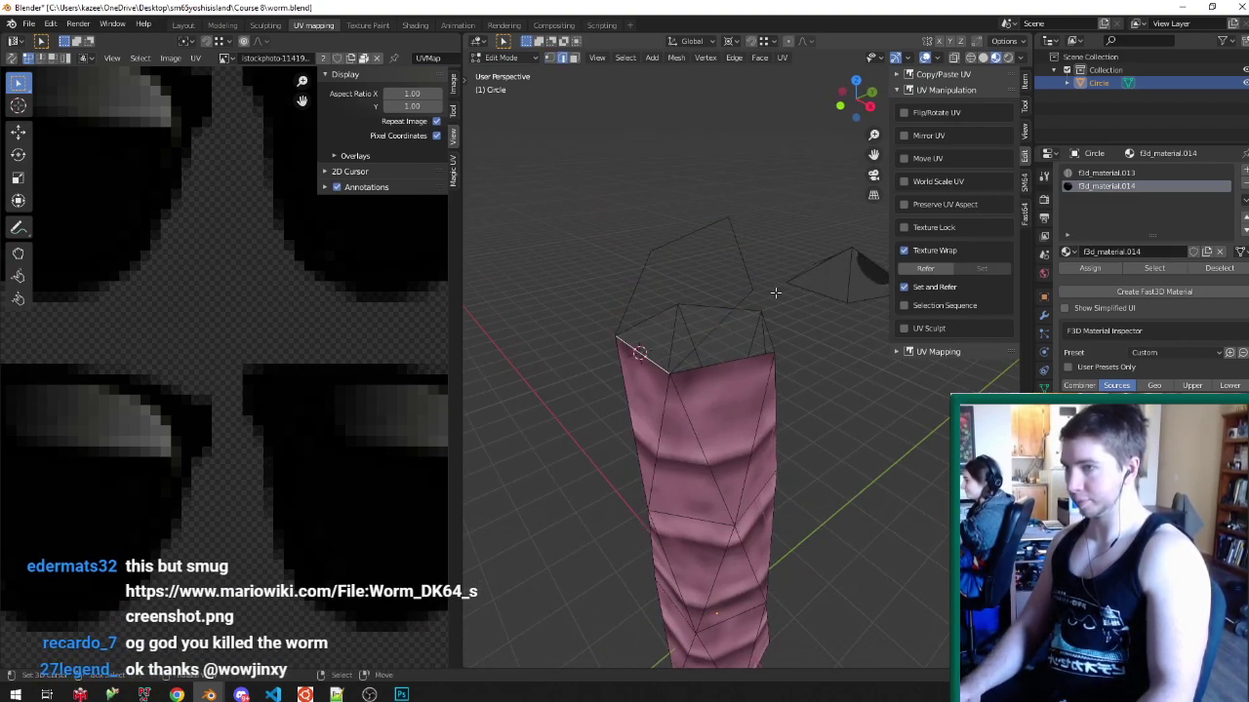
key("ctrl+l")
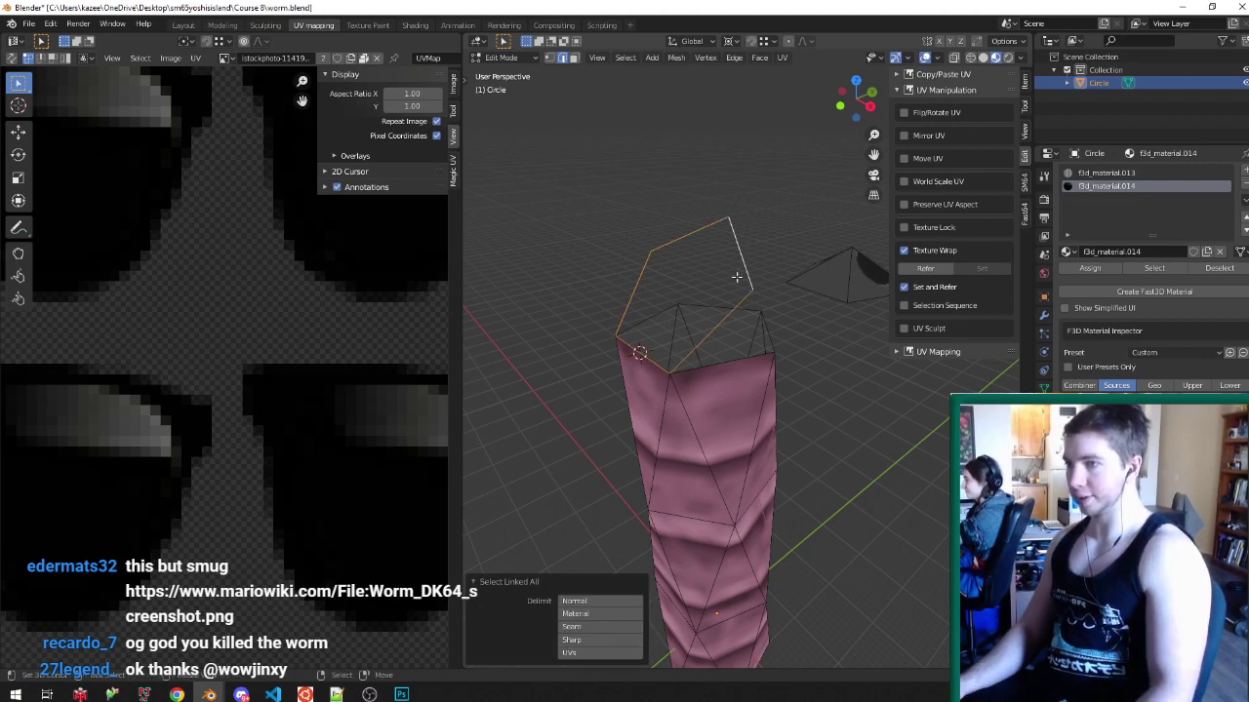
middle_click_drag(752, 274, 777, 269)
key("s")
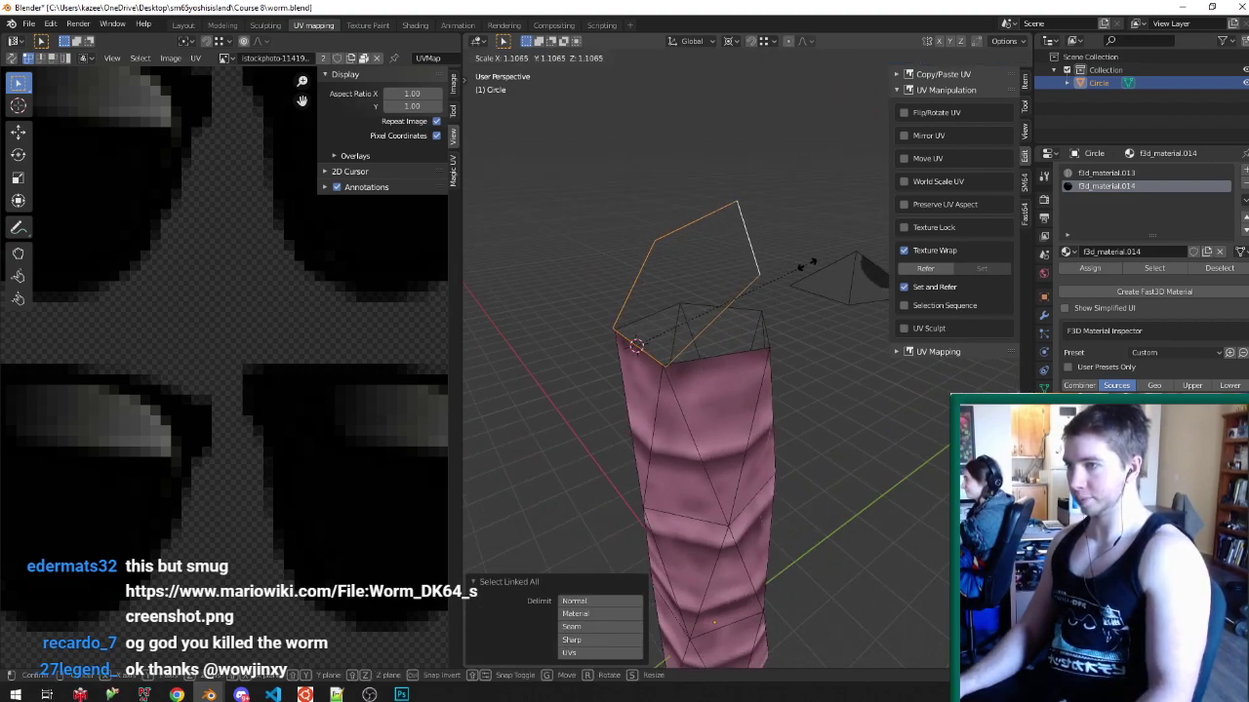
left_click(823, 263)
- Snap the rotated loop's two lower vertices onto the matching corner vertices of the body's rim
key("ctrl+Tab")
left_click(699, 312)
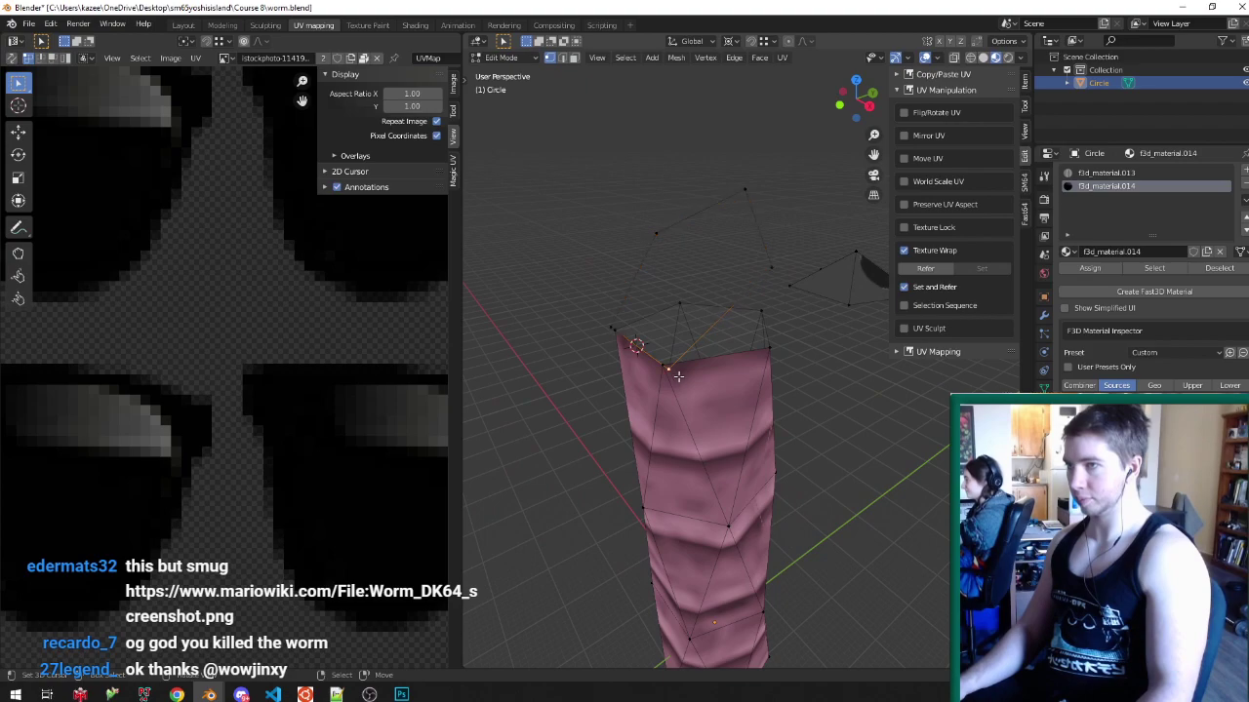
key("g")
left_click(664, 367)
right_click(607, 304)
key("g")
left_click(625, 312)
right_click(670, 235)
- Duplicate the rotated loop in place and rotate the copy further about global X
middle_click_drag(670, 235, 744, 308)
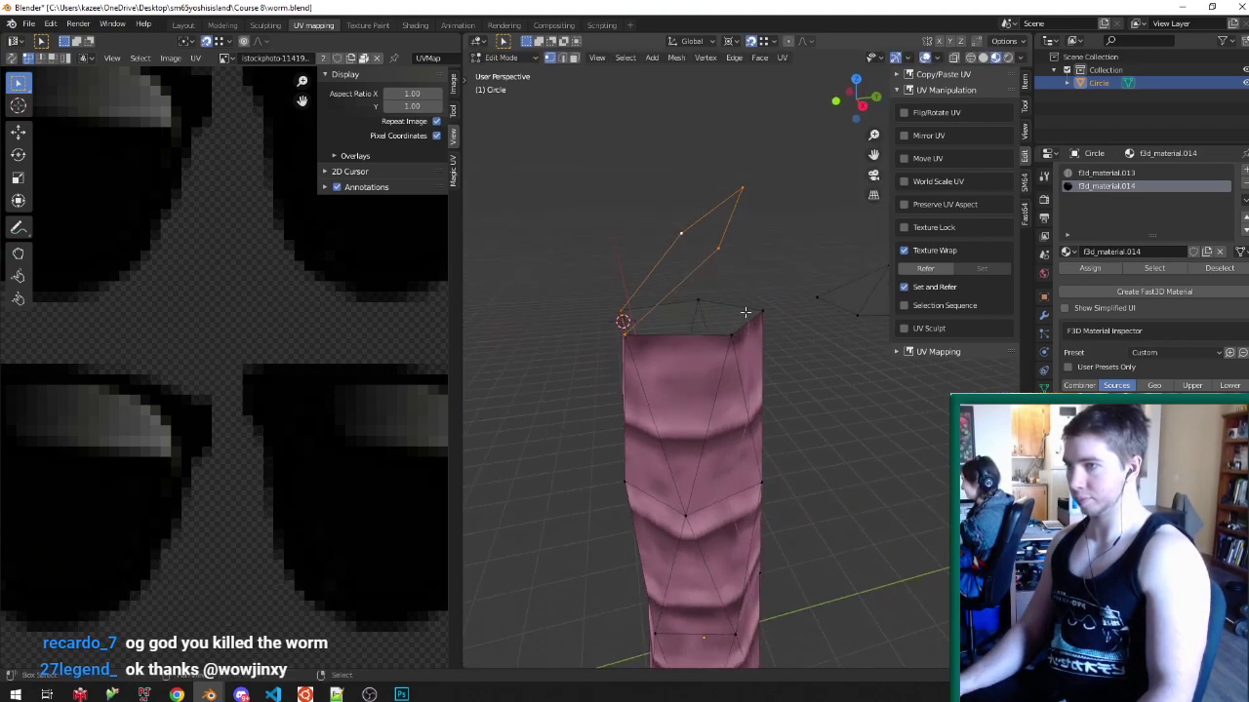
key("shift+d")
right_click(763, 307)
key("r")
key("x")
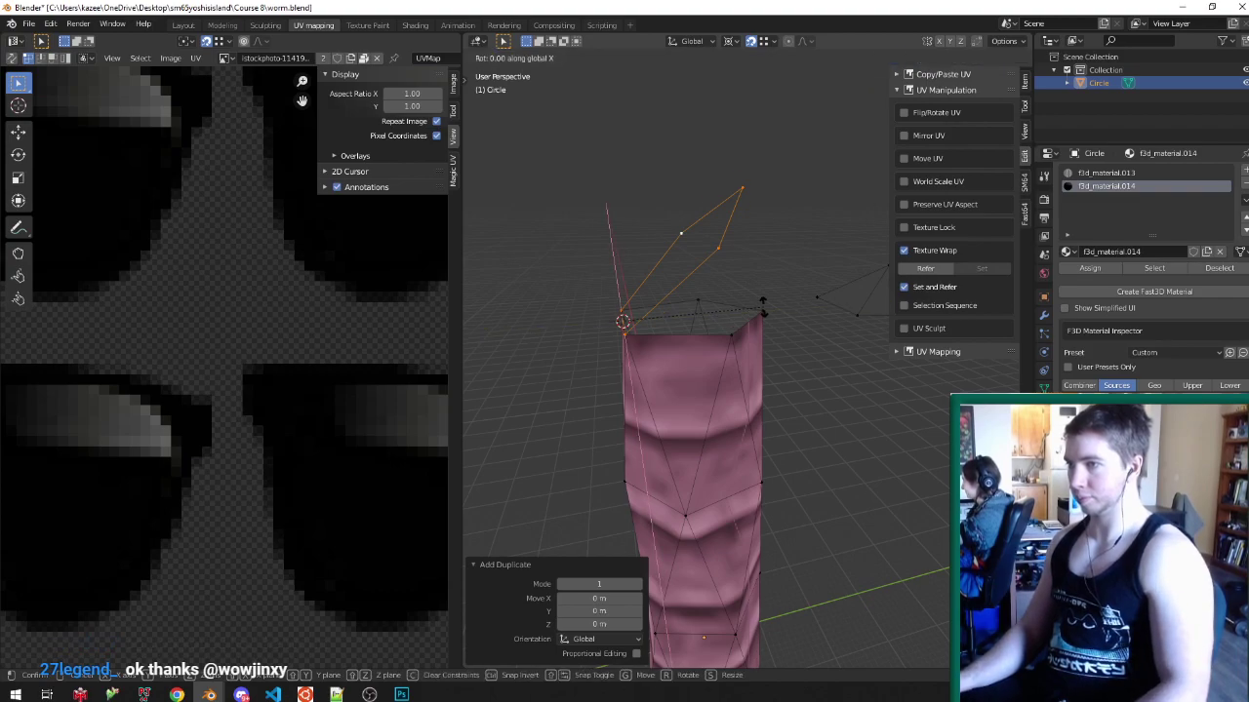
key("Return")
- Fill faces between the body's rim and the first rotated loop, edge pair by edge pair
middle_click_drag(763, 306, 780, 372)
key("ctrl+Tab")
left_click(675, 412)
left_click(678, 351)
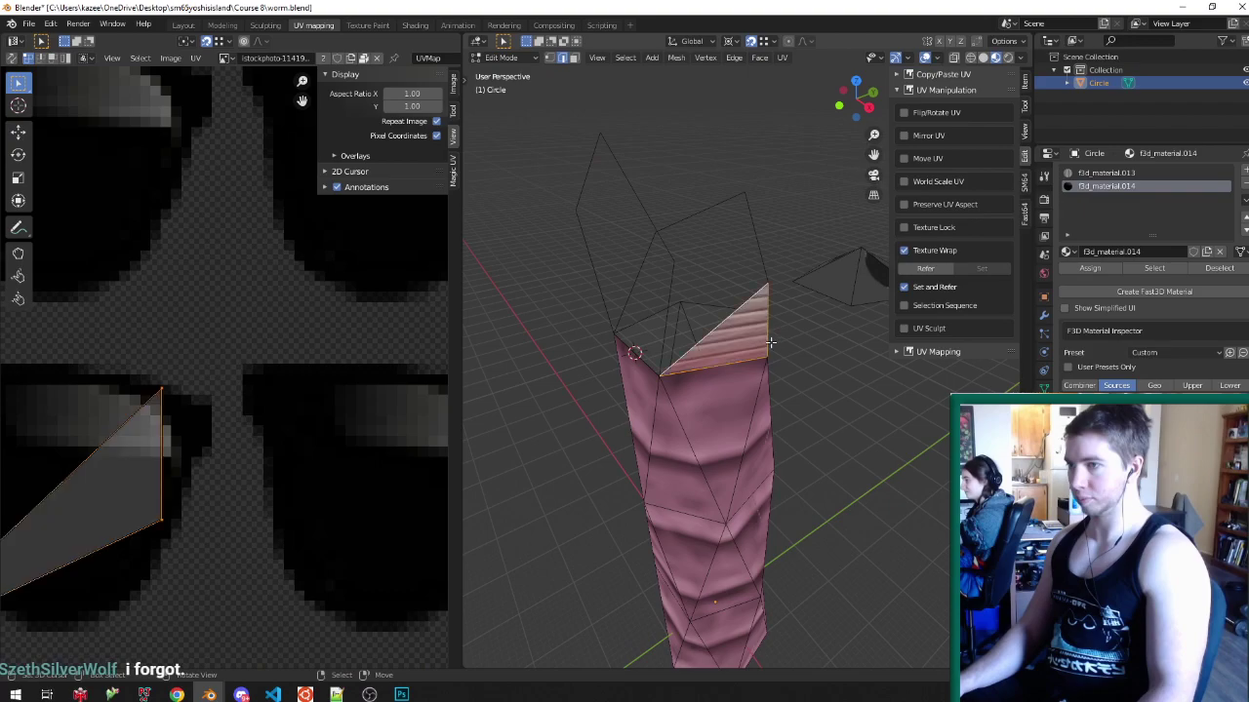
middle_click_drag(678, 351, 724, 359)
left_click(724, 357)
key("f")
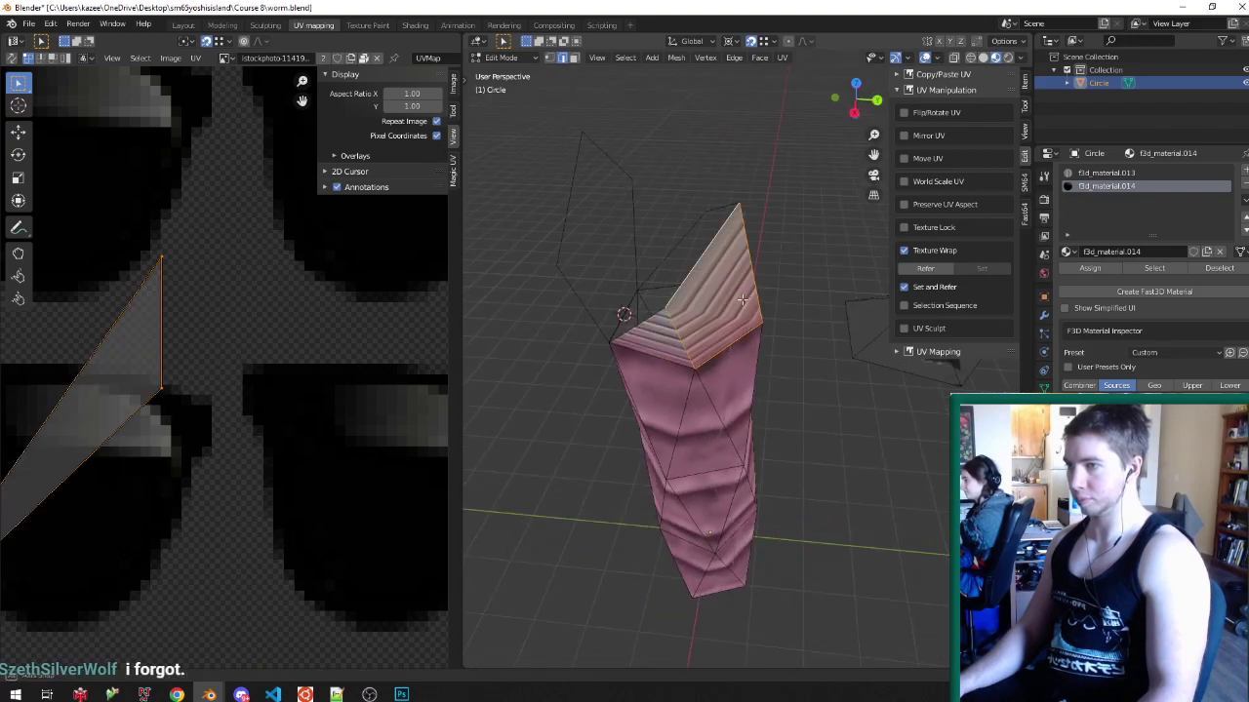
middle_click_drag(716, 258, 648, 293)
left_click(761, 306)
middle_click_drag(762, 307, 909, 320)
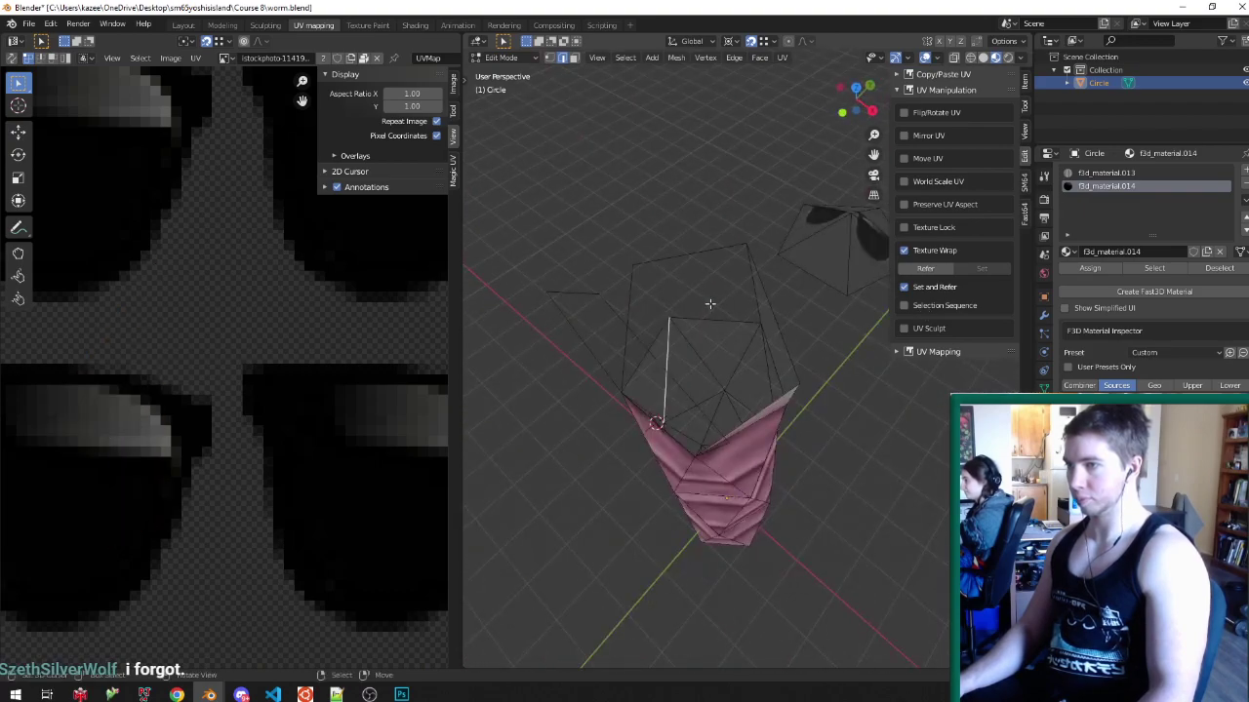
key("f")
- Fill the remaining faces between the first and second rotated loops around the back of the head
middle_click_drag(710, 266, 650, 314)
left_click(650, 303)
left_click(641, 273, "shift")
key("f")
left_click(622, 275)
left_click(700, 242)
left_click(551, 240, "shift")
key("f")
middle_click_drag(700, 273, 792, 232)
left_click(793, 235)
left_click(753, 261, "shift")
key("f")
left_click(802, 239)
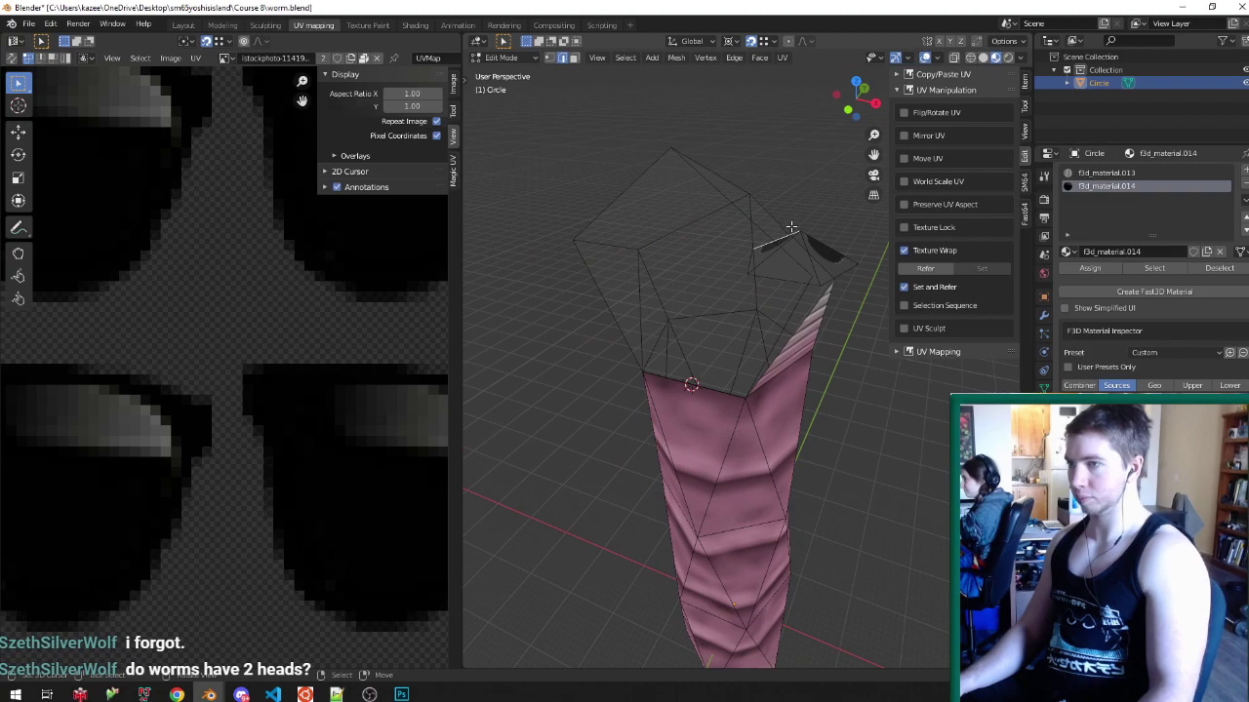
key("f")
middle_click_drag(770, 215, 562, 230)
key("f")
- Rotate the first head loop -15° about global X and the outer head loop -30° about global X
key("ctrl+Tab")
left_click(562, 230)
left_click(577, 160)
mouse_move(577, 160)
middle_mouse_down()
mouse_move(656, 146)
mouse_move(594, 165)
middle_mouse_up()
middle_click_drag(667, 228, 714, 249)
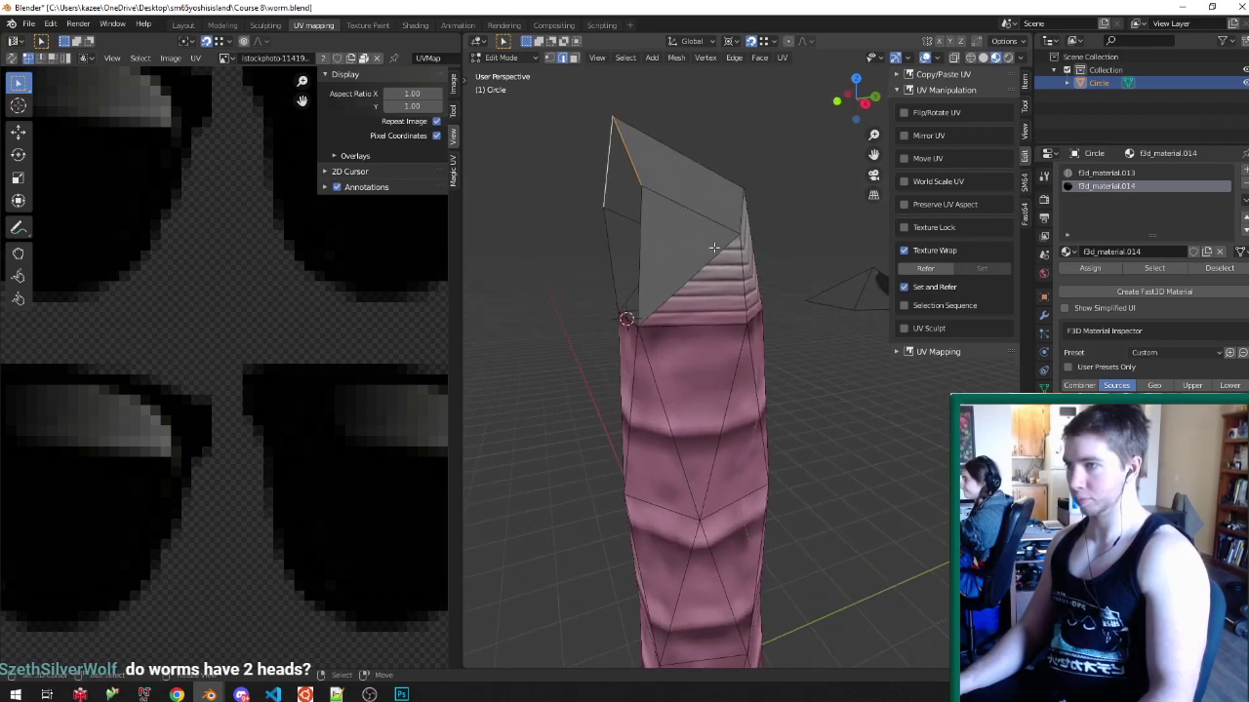
key("r")
key("x")
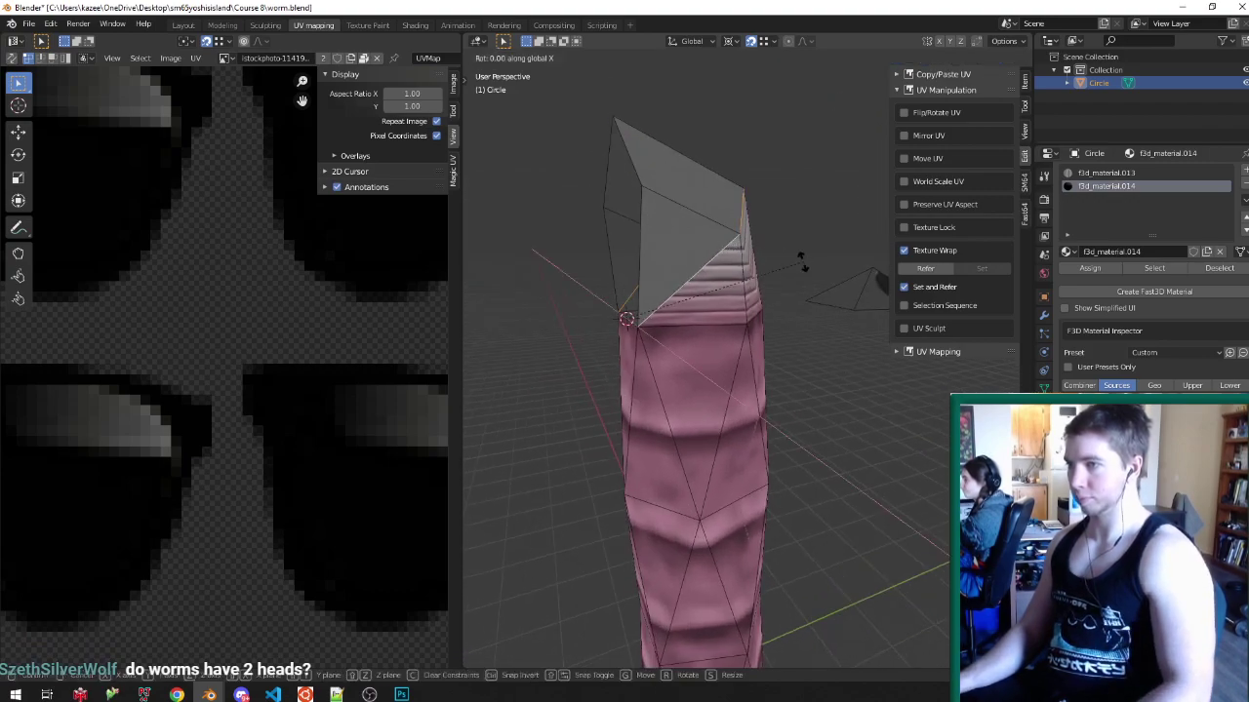
type("-15")
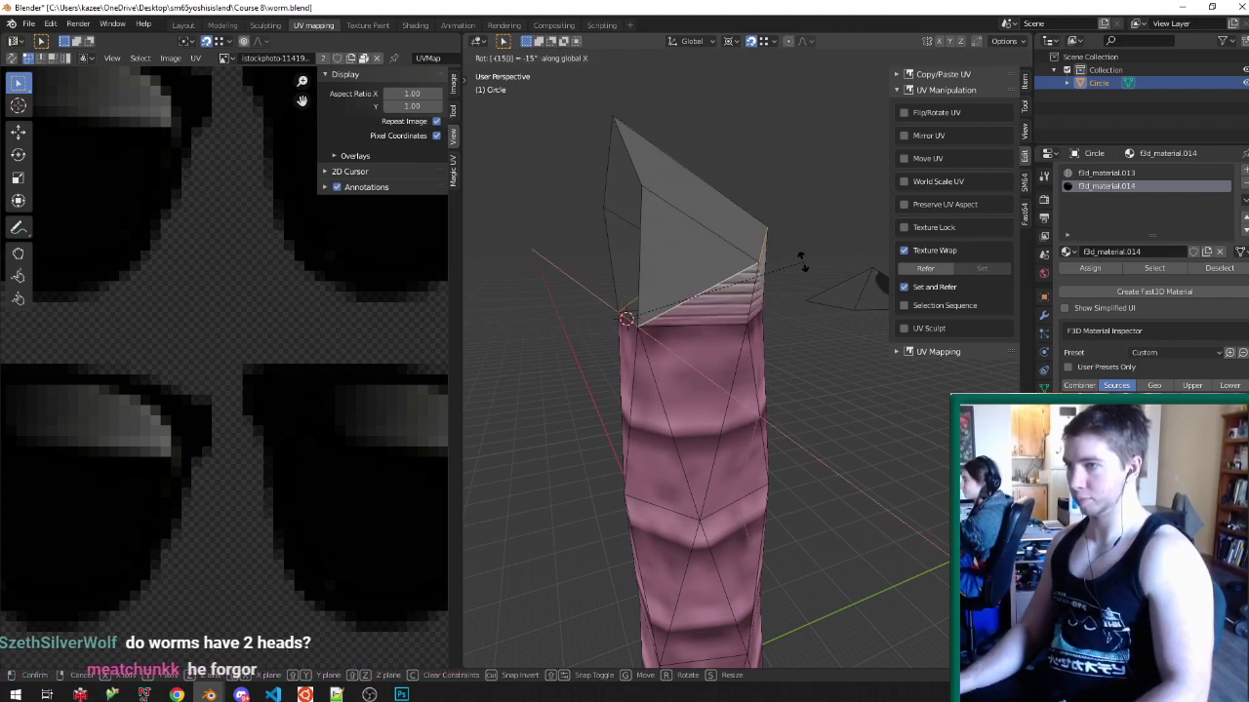
key("Return")
left_click(641, 198)
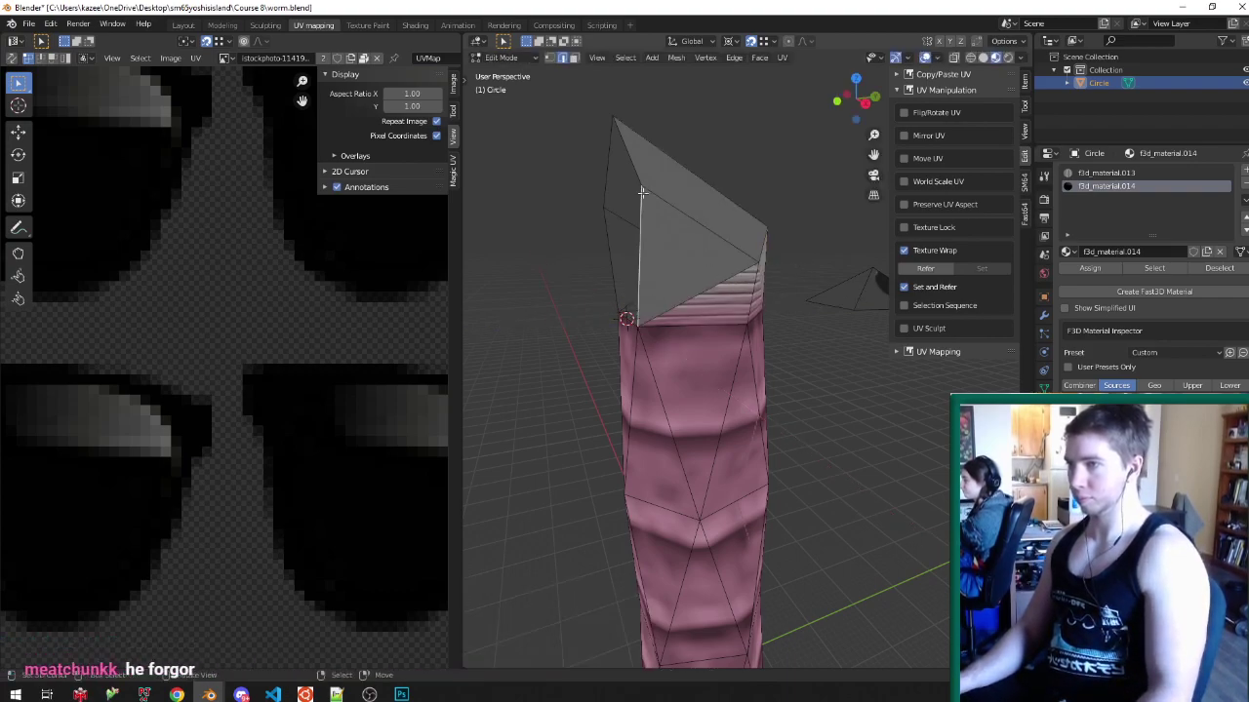
type("rx-30")
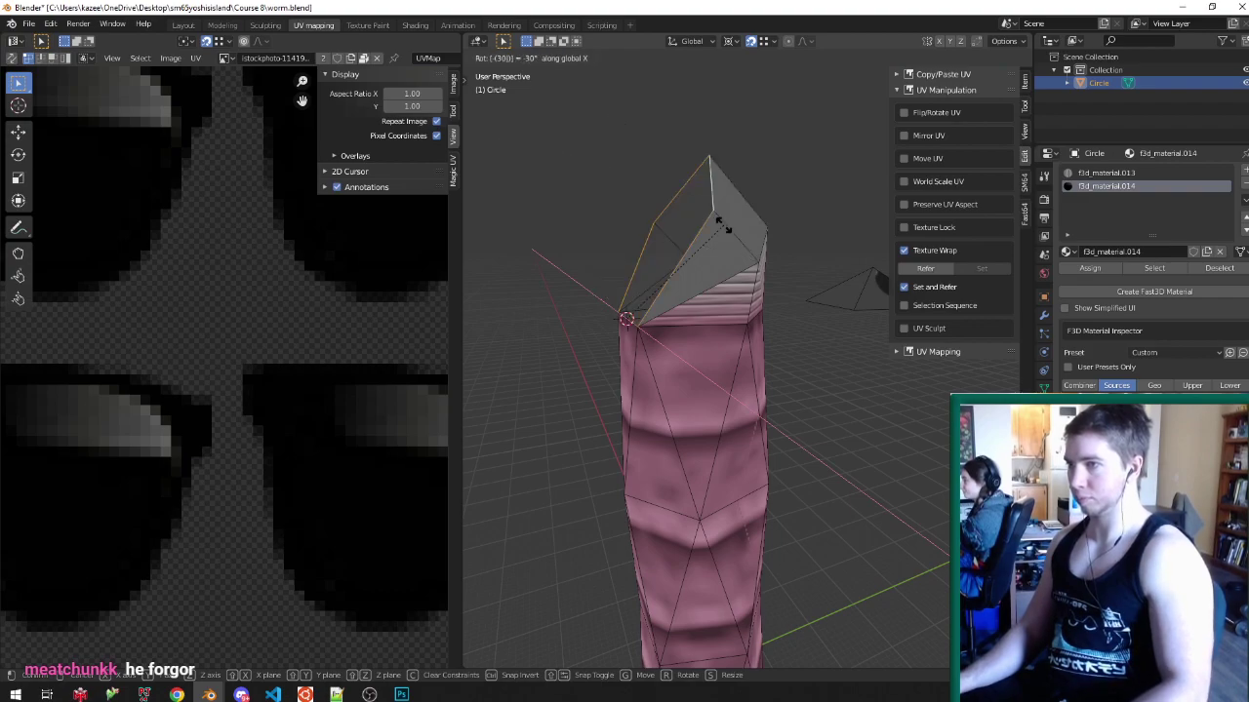
key("Return")
- Duplicate the outer head loop in place and rotate the copy 30° about global X
middle_click_drag(740, 230, 727, 252)
key("shift+d")
right_click(726, 252)
type("rx30")
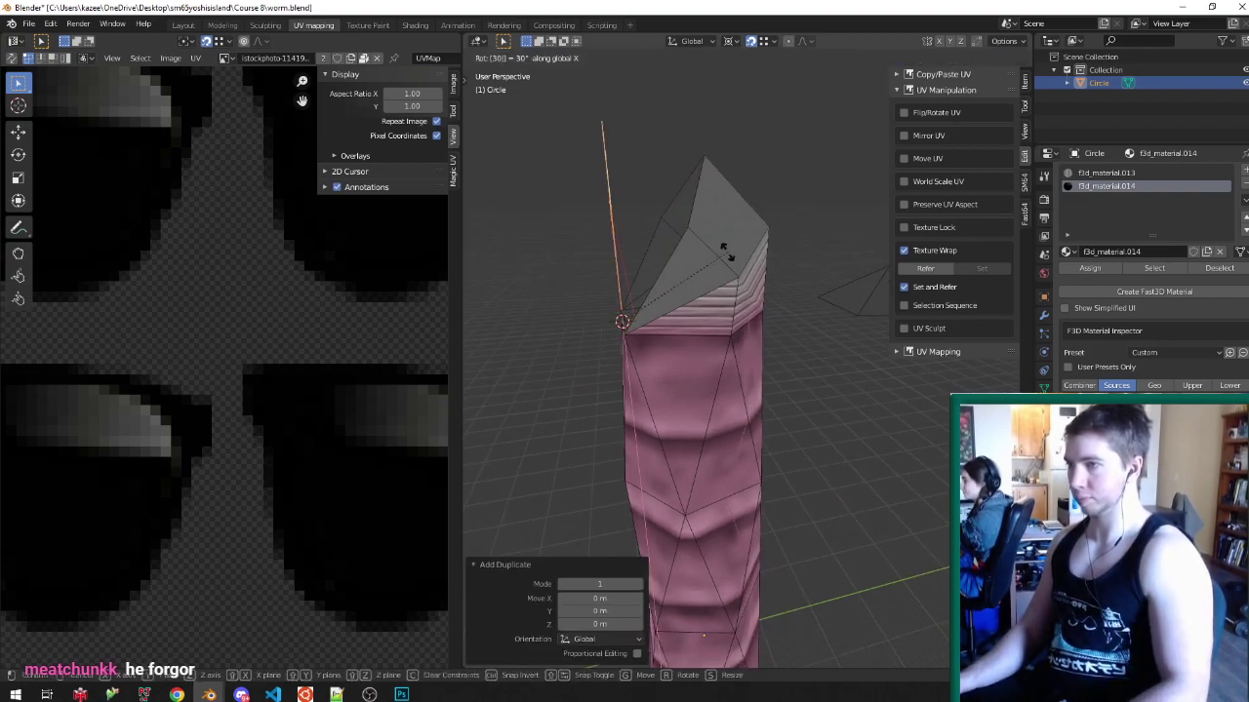
key("Return")
- Scale the new front loop by about 1.37 along global X
middle_click_drag(728, 256, 795, 274)
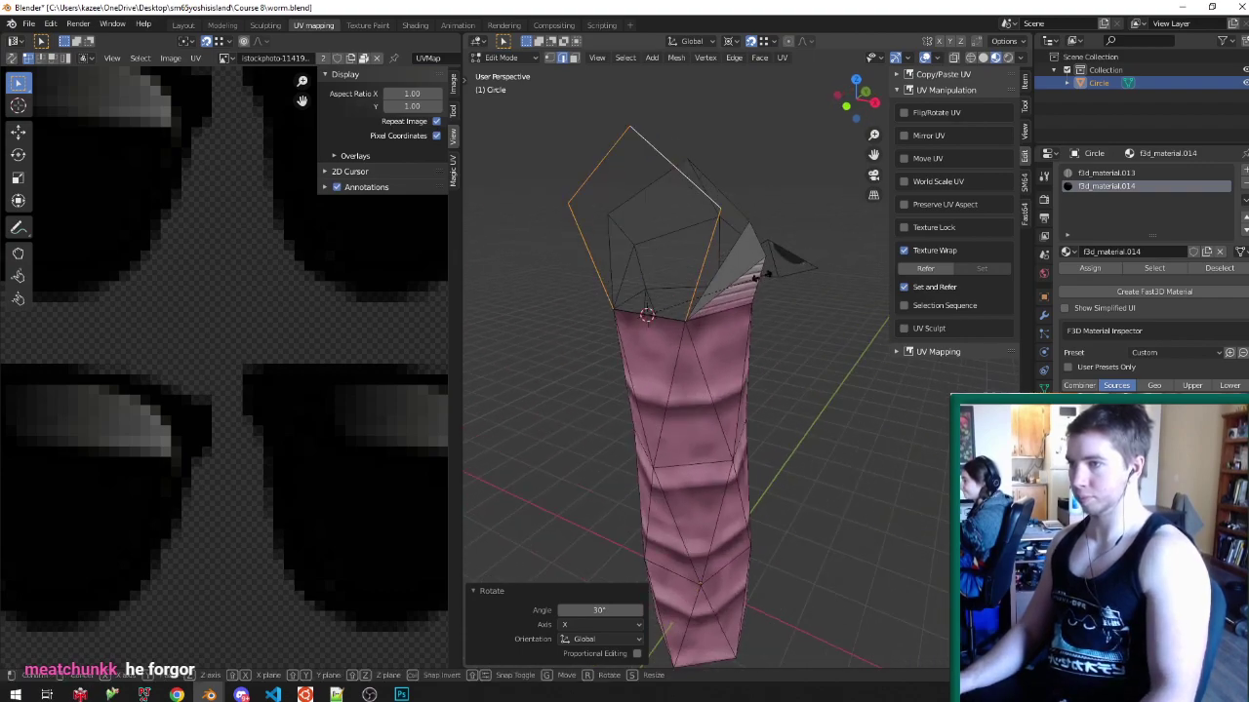
key("s")
key("x")
left_click(808, 280)
- Move the front loop's two lower vertices along global X to line up with the rim's corner vertices
key("ctrl+Tab")
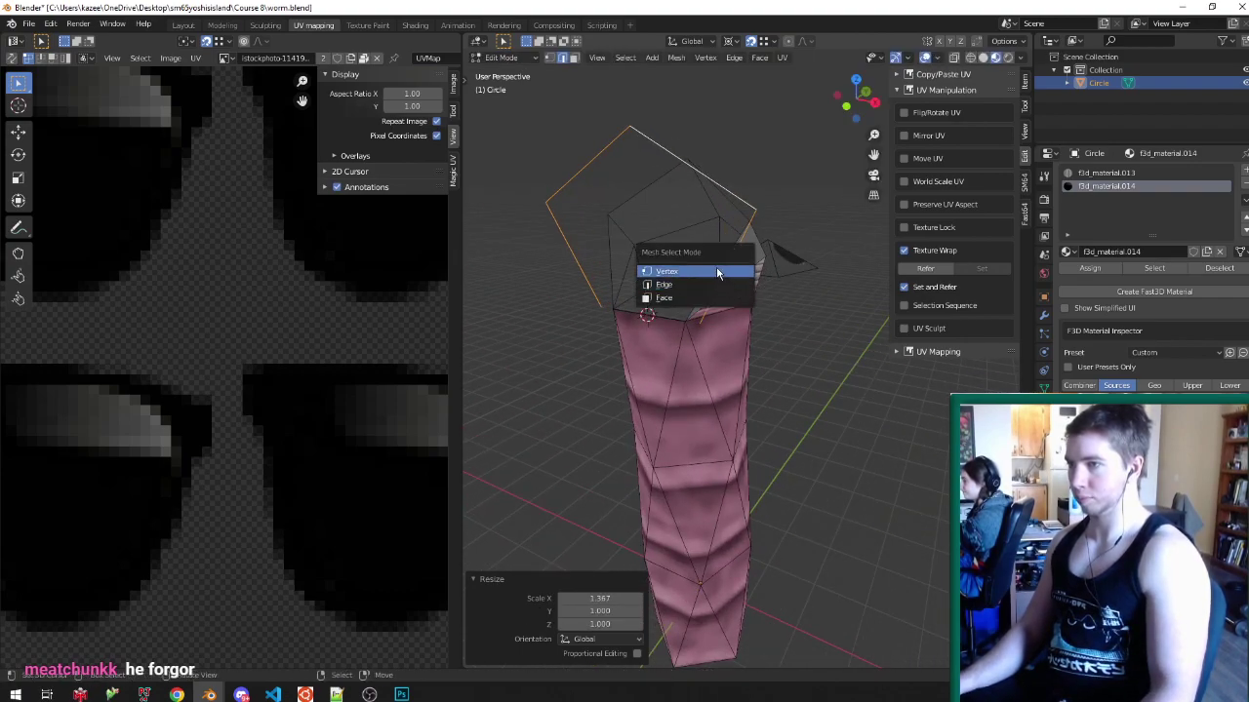
left_click(719, 273)
key("g")
key("x")
left_click(694, 327)
left_click(591, 303)
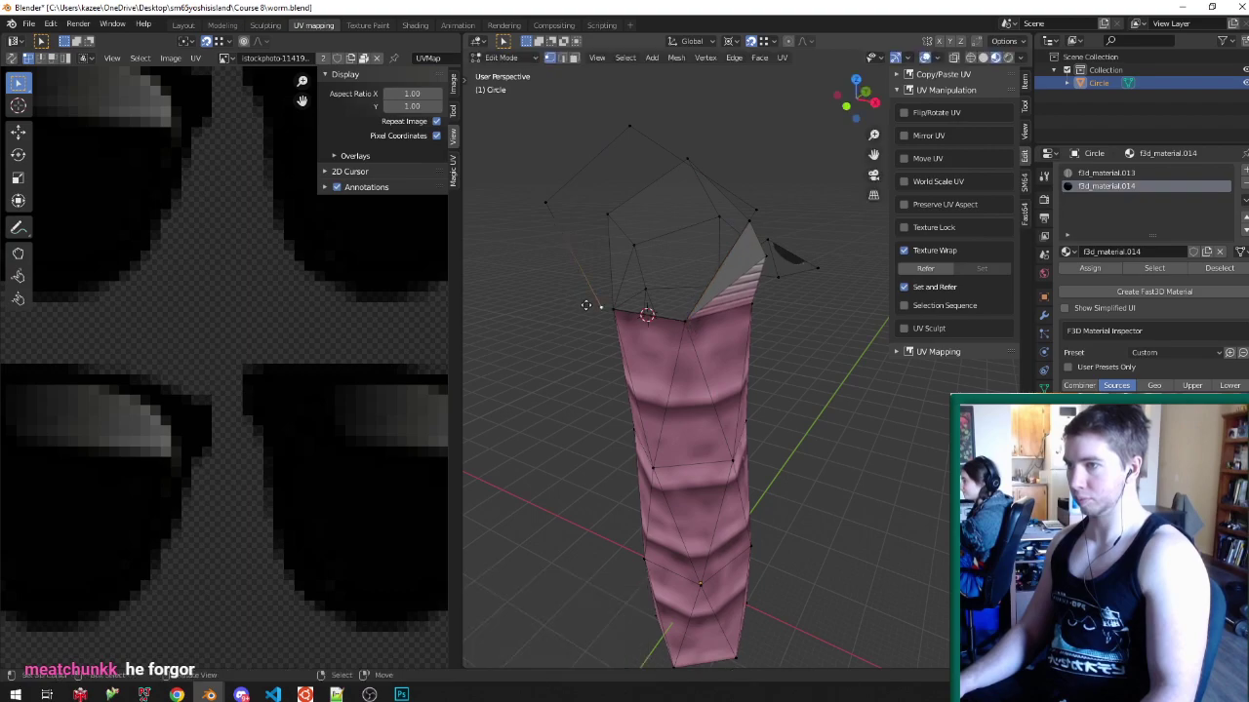
key("g")
key("x")
left_click(612, 313)
- Fill faces between the widened front loop and the head loop behind it
key("ctrl+Tab")
left_click(558, 330)
left_click(597, 259)
key("f")
left_click(586, 152)
left_click(635, 194)
key("f")
- Select the whole mesh and merge its vertices by distance
middle_click_drag(692, 166, 706, 242)
key("a")
key("m")
key("b")
- Select the head's open front edge loop and fill it with a single face
key("ctrl+Tab")
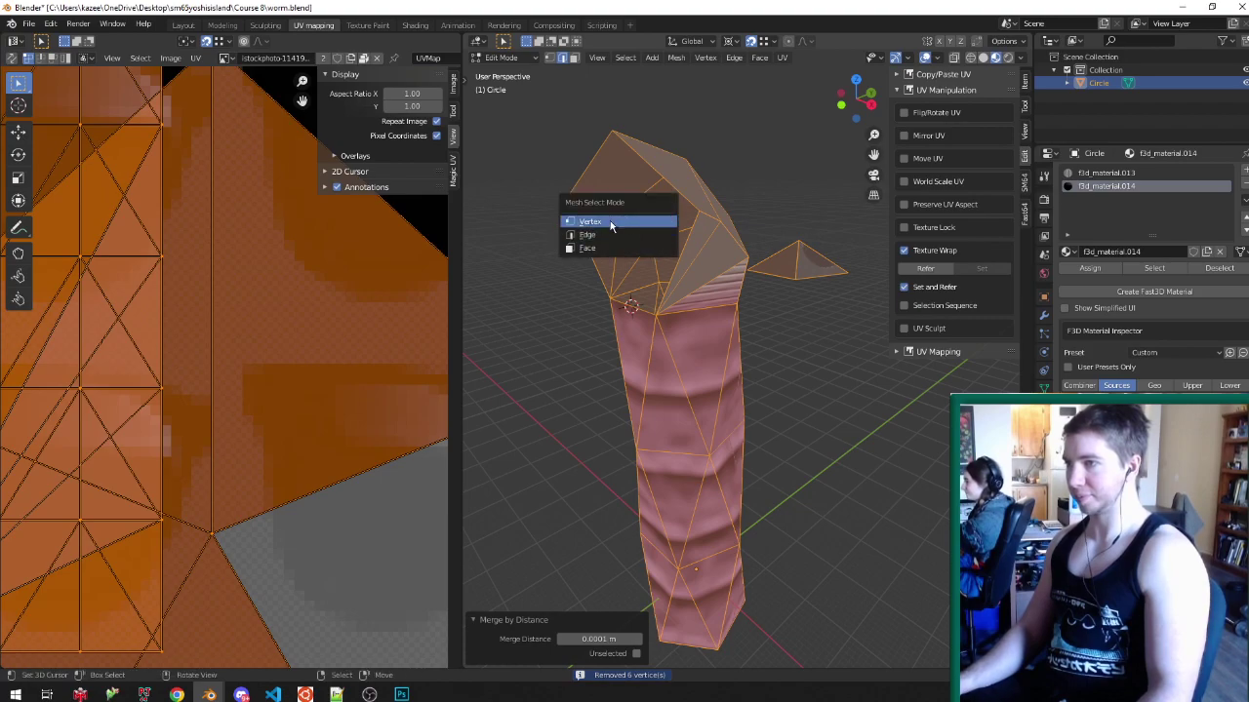
left_click(611, 225)
right_click(569, 198)
right_click(572, 196, "alt")
key("f")
- Inset the front face by about 21.6 m and move it about -56 m along global Y
middle_click_drag(716, 224, 685, 245)
key("i")
left_click(732, 202)
key("g")
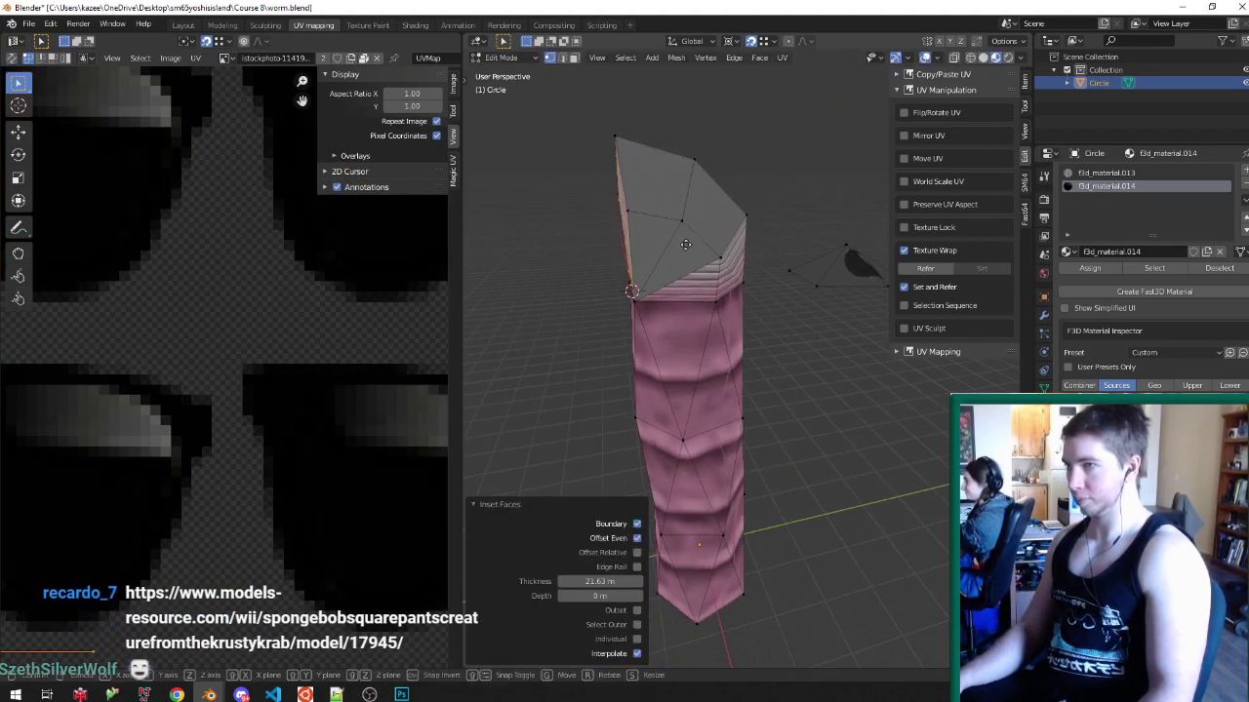
key("y")
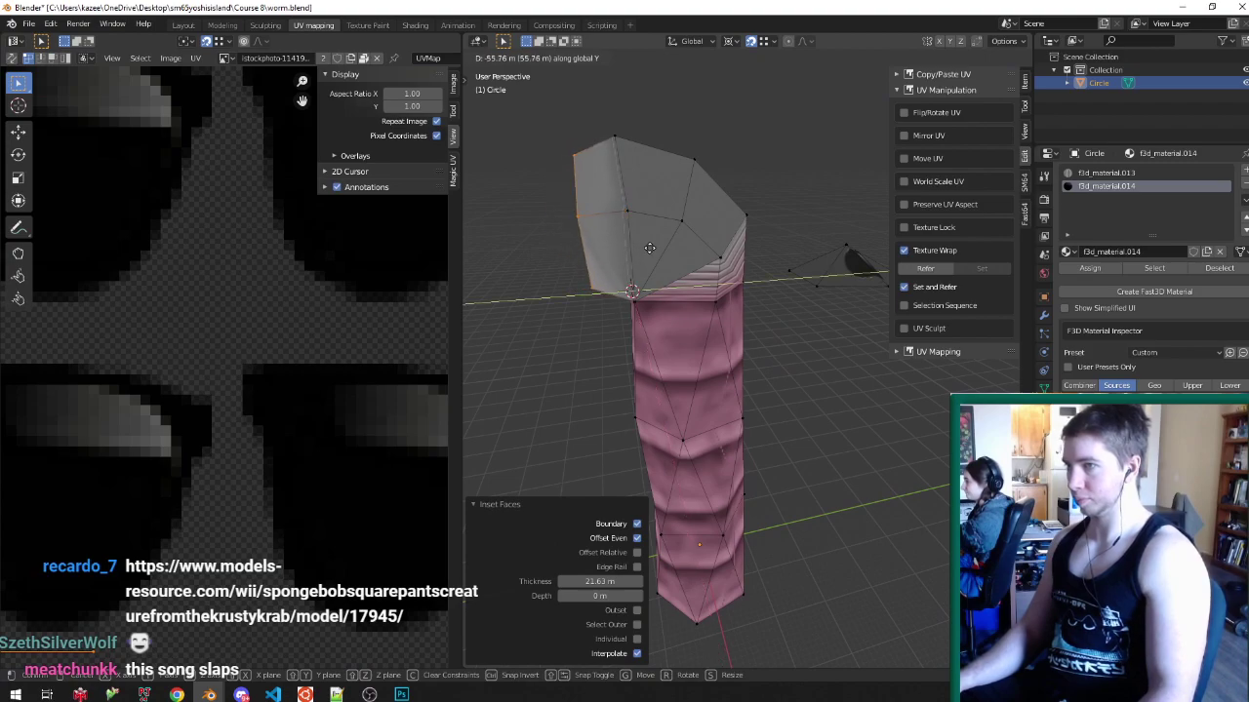
left_click(648, 248)
middle_click_drag(649, 248, 825, 259)
key("comma")
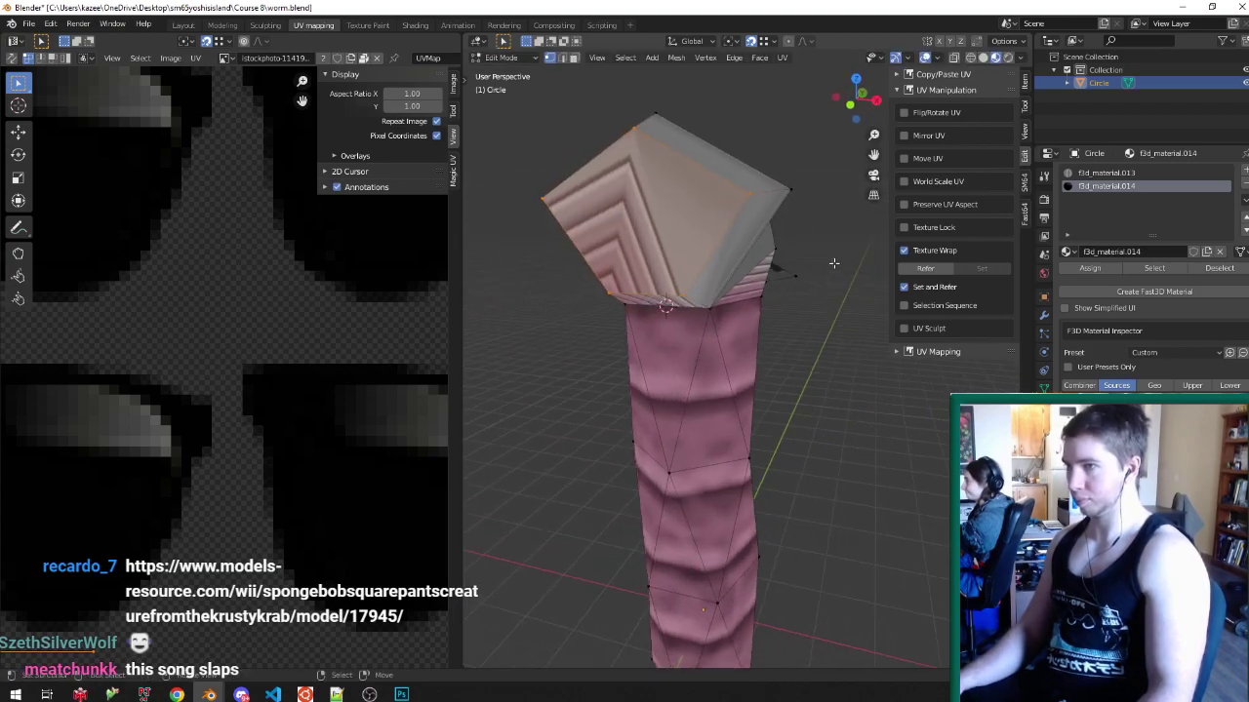
key("r")
key("x")
right_click(842, 271)
- Subdivide the edges of the inset front face and poke the face to give it a centre vertex
right_click(842, 273)
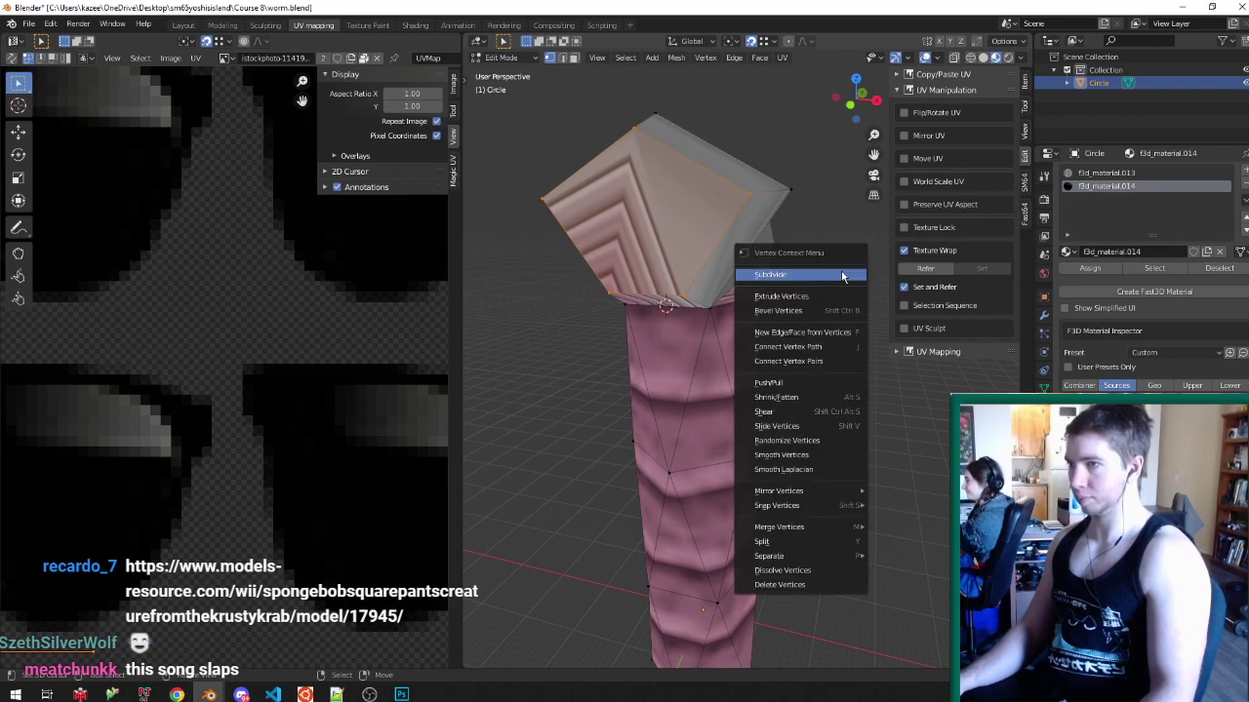
left_click(841, 274)
middle_click_drag(710, 214, 719, 219)
key("alt+p")
- Snap the inset ring's corner vertices onto neighbouring edge midpoints and merge the whole mesh by distance
key("ctrl+Tab")
left_click(578, 204)
right_click(553, 198)
right_click_drag(540, 211, 592, 165)
right_click_drag(638, 127, 730, 240)
right_click_drag(694, 291, 578, 251)
key("a")
key("a")
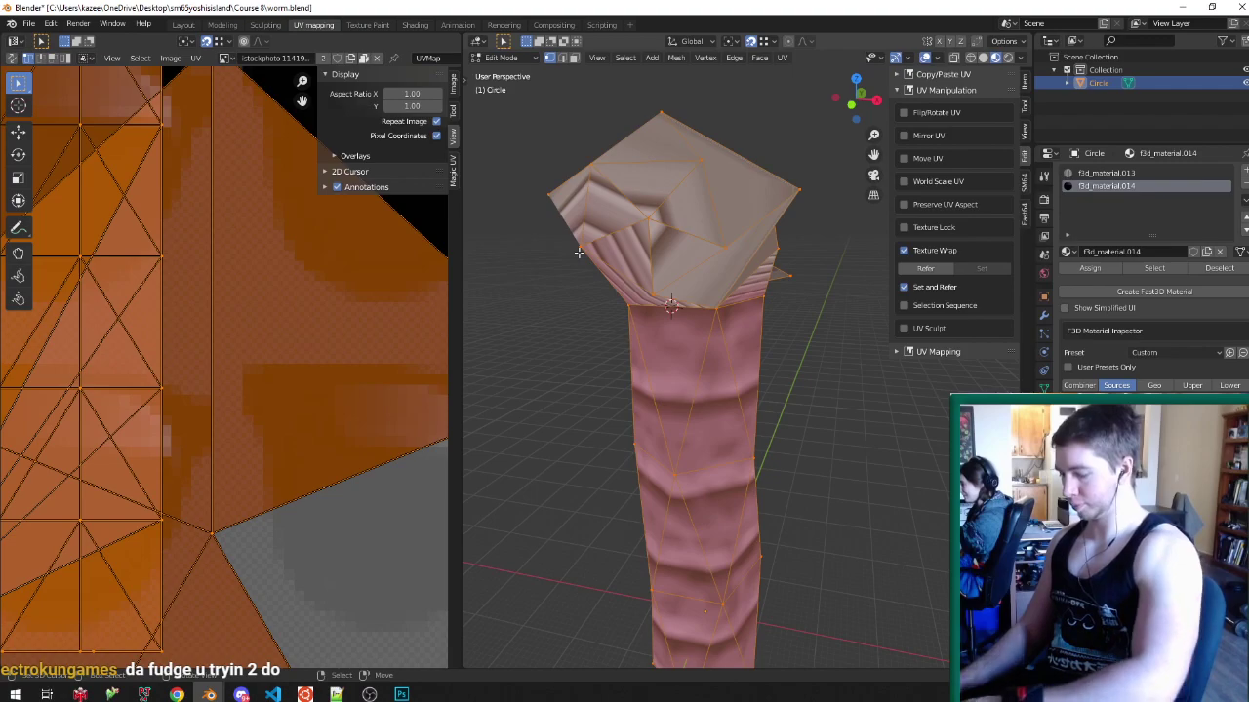
key("m")
left_click(578, 253)
- Move the head's front cap about -66 m along global Y and scale it down
middle_click_drag(644, 218, 526, 238)
key("g")
key("y")
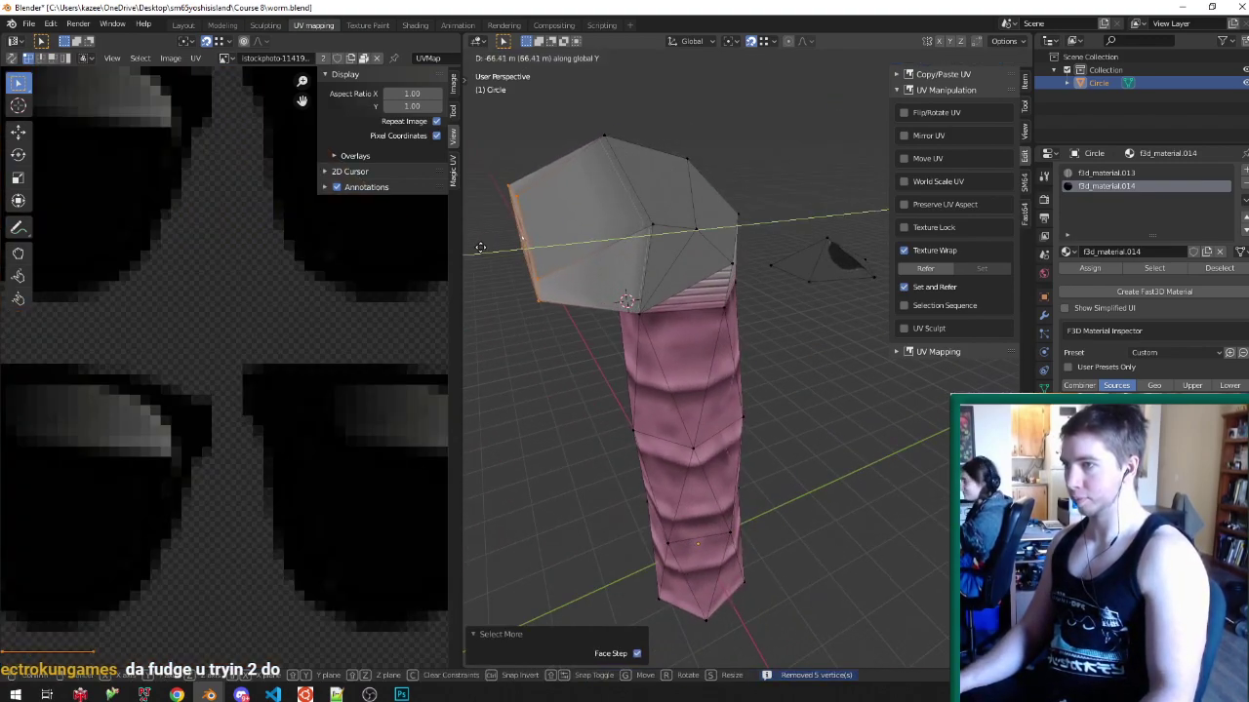
left_click(480, 247)
key("s")
left_click(638, 239)
- Move the front cap about 40.7 m along global Y, back toward the head
middle_click_drag(639, 239, 594, 241)
key("g")
key("x")
key("y")
left_click(639, 242)
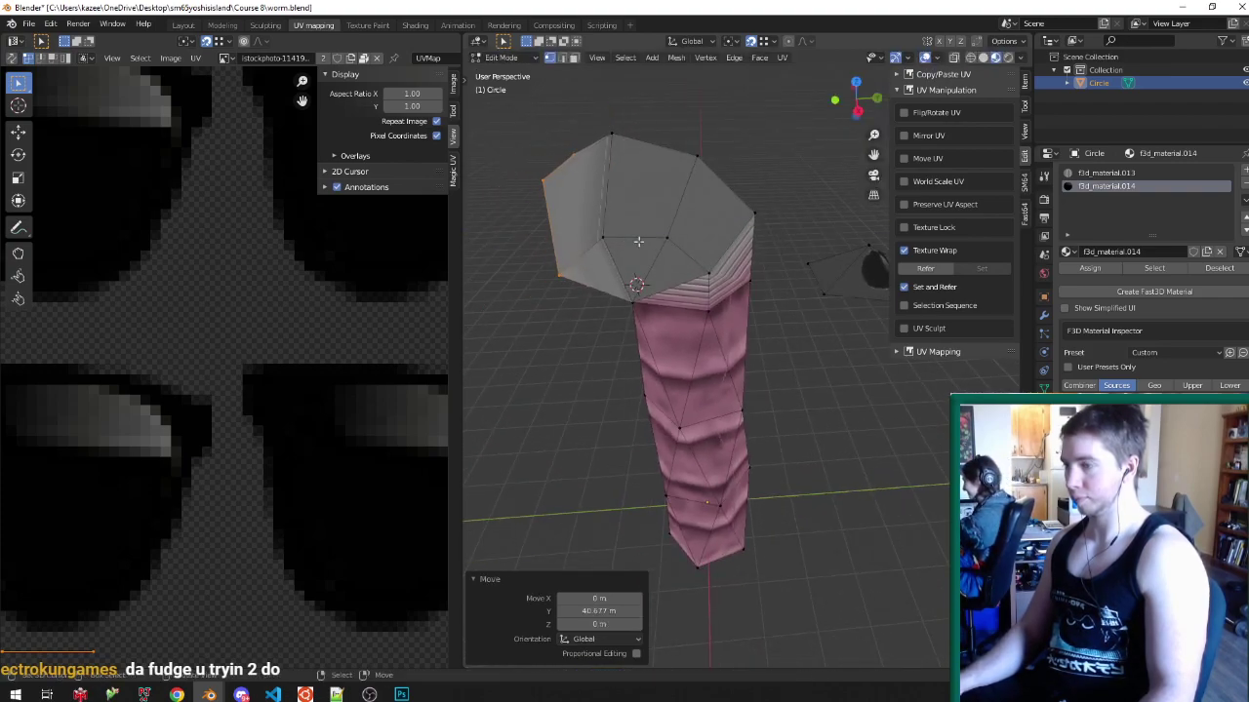
- Pull the front cap's centre vertex outward to form a rounded tip on the head
key("ctrl+KP_Add")
middle_click_drag(638, 242, 656, 289)
left_click(645, 263)
key("g")
key("x")
left_click(557, 260)
- Leave mesh editing, save worm.blend and resume editing the worm's mesh
key("Tab")
key("ctrl+s")
key("Tab")
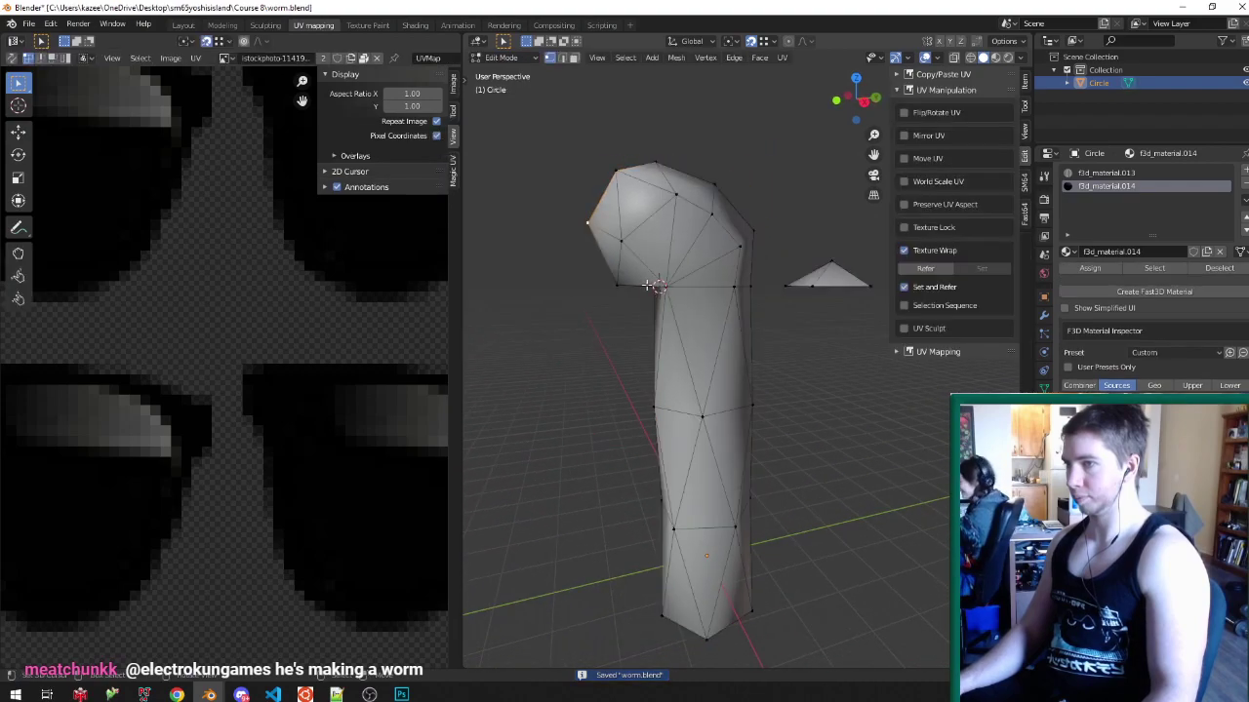
- Grow the selection to the head's front cap and move it about -10.2 m along global Y
middle_click_drag(648, 285, 554, 280)
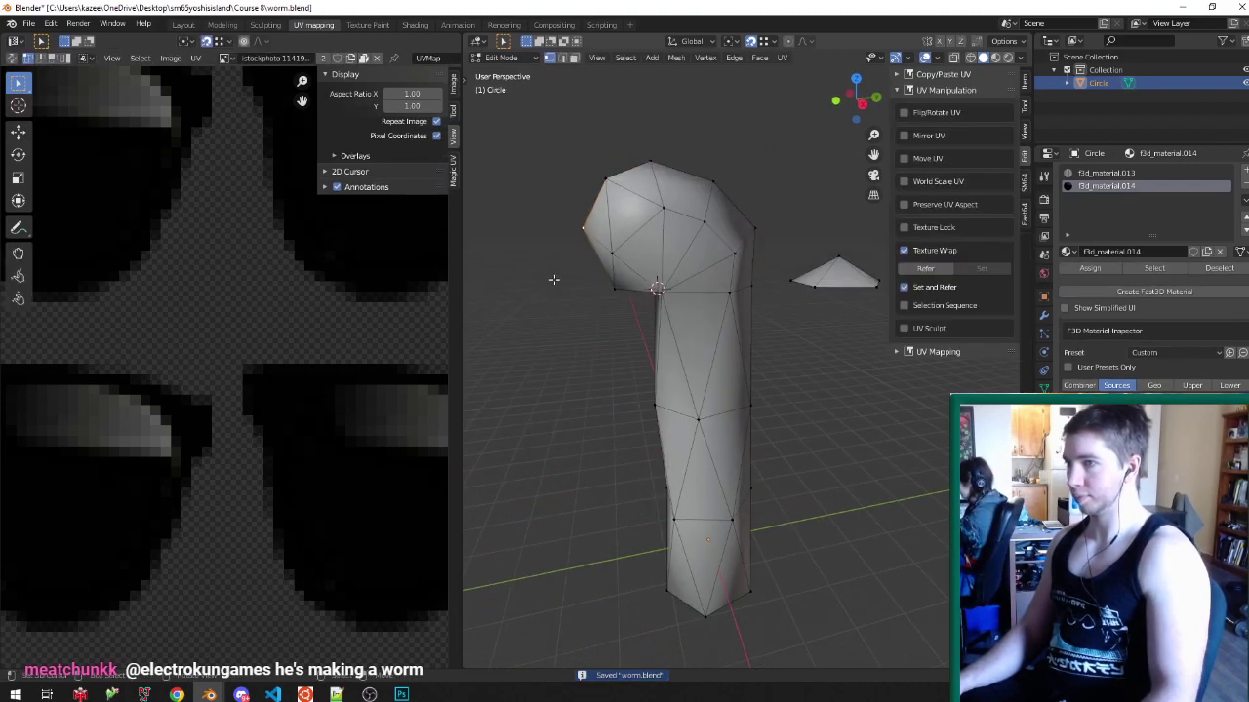
key("ctrl+KP_Add")
key("g")
key("y")
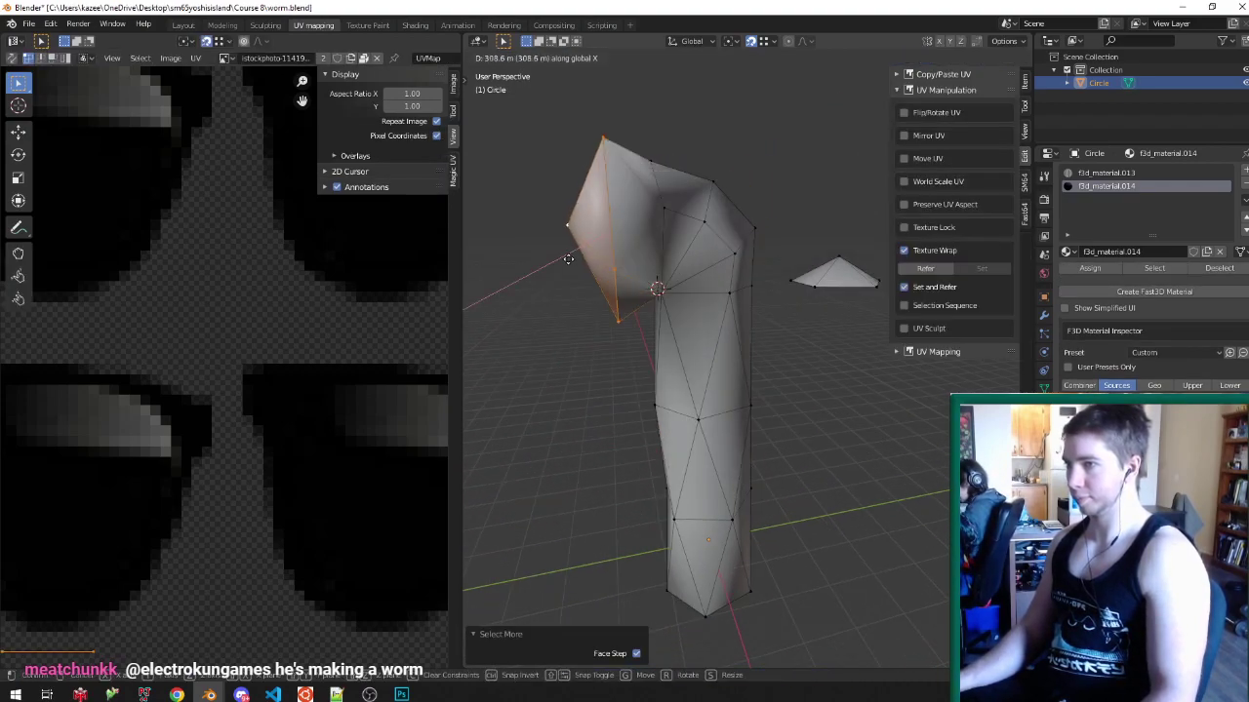
left_click(563, 260)
right_click(575, 247)
key("g")
key("y")
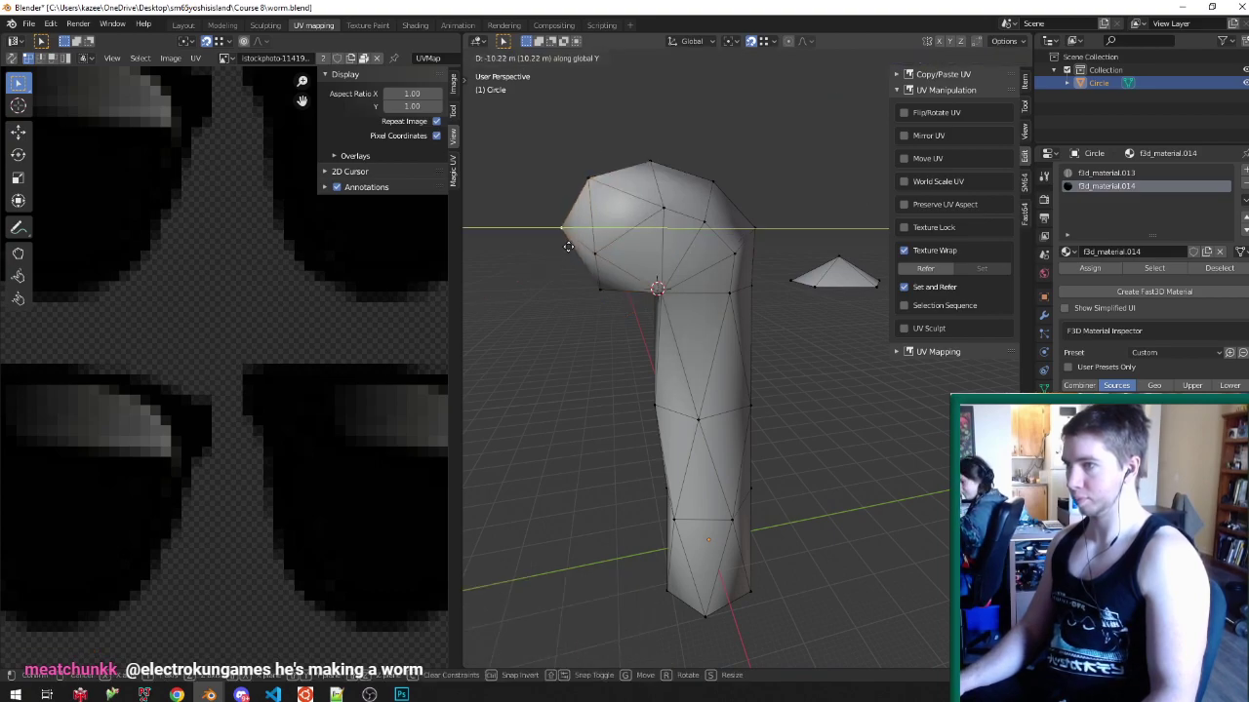
left_click(568, 247)
- Leave mesh editing and save worm.blend
key("Tab")
key("ctrl+s")
middle_click_drag(766, 255, 684, 201)
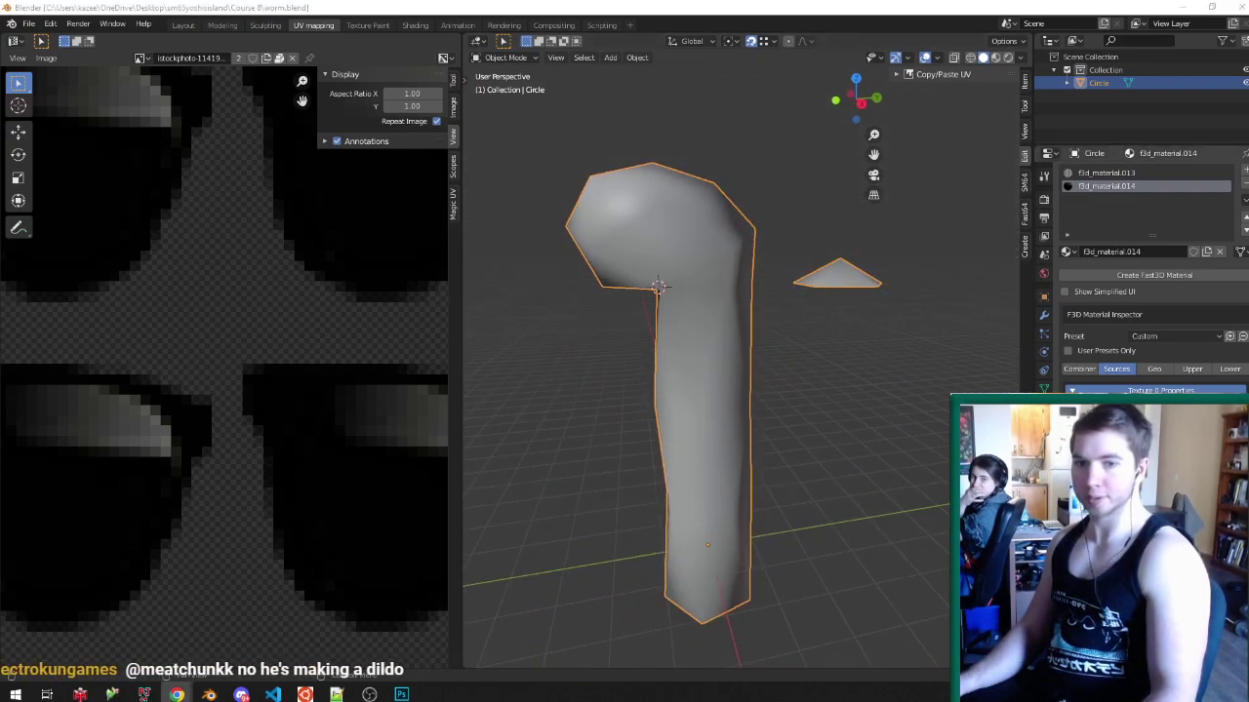
- Resume mesh editing and move the vertices of the head's middle ring onto the neighbouring ring
key("Tab")
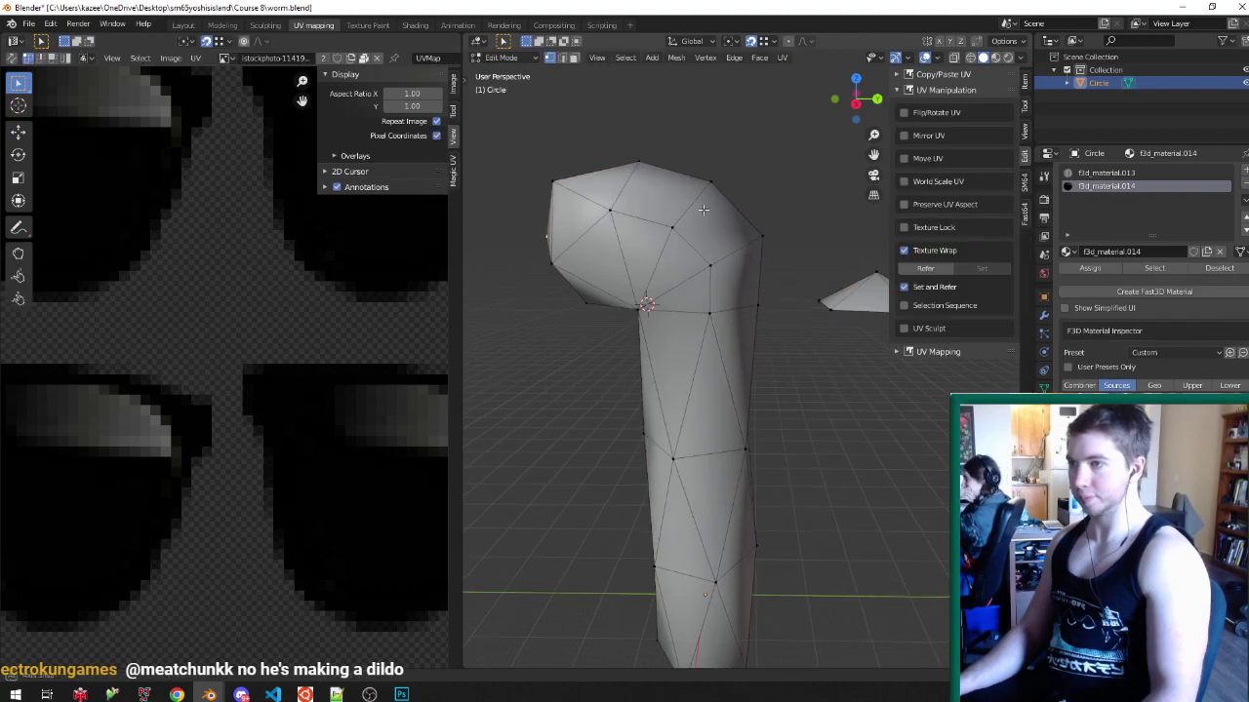
scroll(704, 199, "up", 2)
scroll(664, 216, "up", 2)
key("g")
left_click(683, 221)
left_click(645, 122)
key("g")
left_click(741, 177)
middle_click_drag(764, 186, 715, 224)
key("g")
left_click(765, 215)
- Merge the overlapping vertices across the whole mesh and clear the selection
key("a")
key("m")
left_click(715, 224)
key("alt+a")
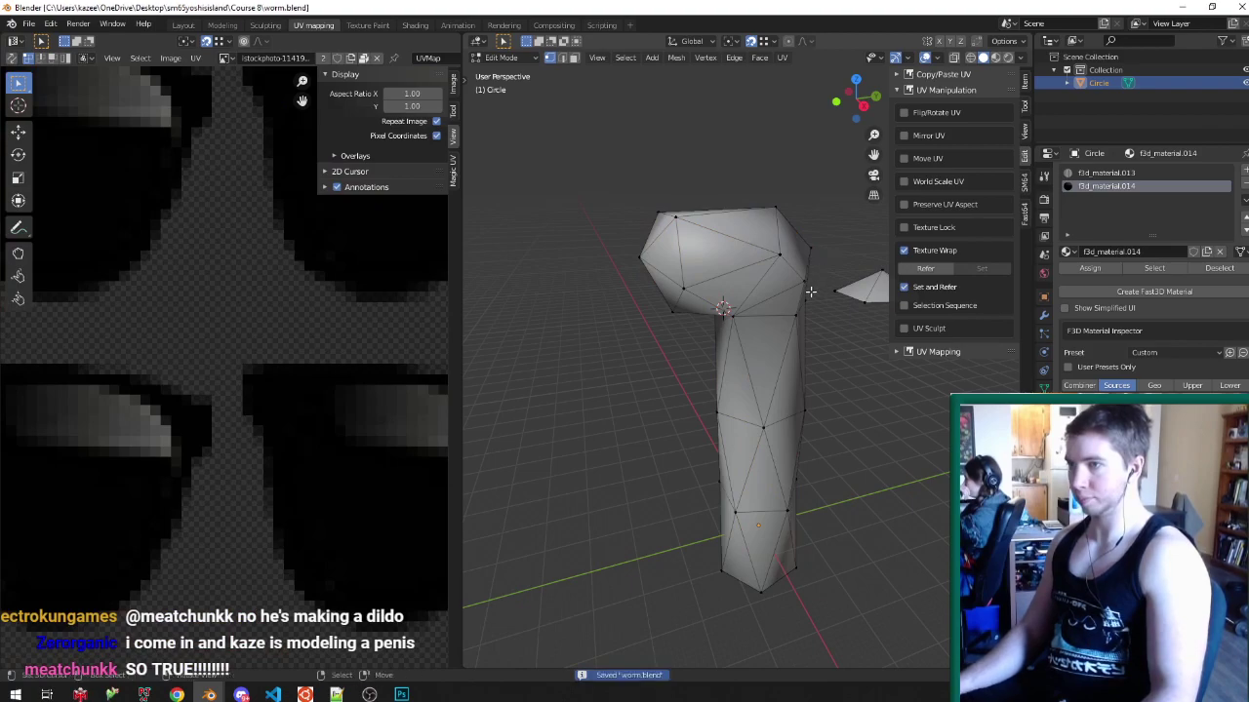
- Select the head's front cap, starting from its tip, and rotate it about -8.5° around the global X axis
key("Tab")
scroll(787, 265, "up", 1)
middle_click_drag(786, 265, 677, 263)
key("Tab")
middle_click_drag(589, 261, 687, 264)
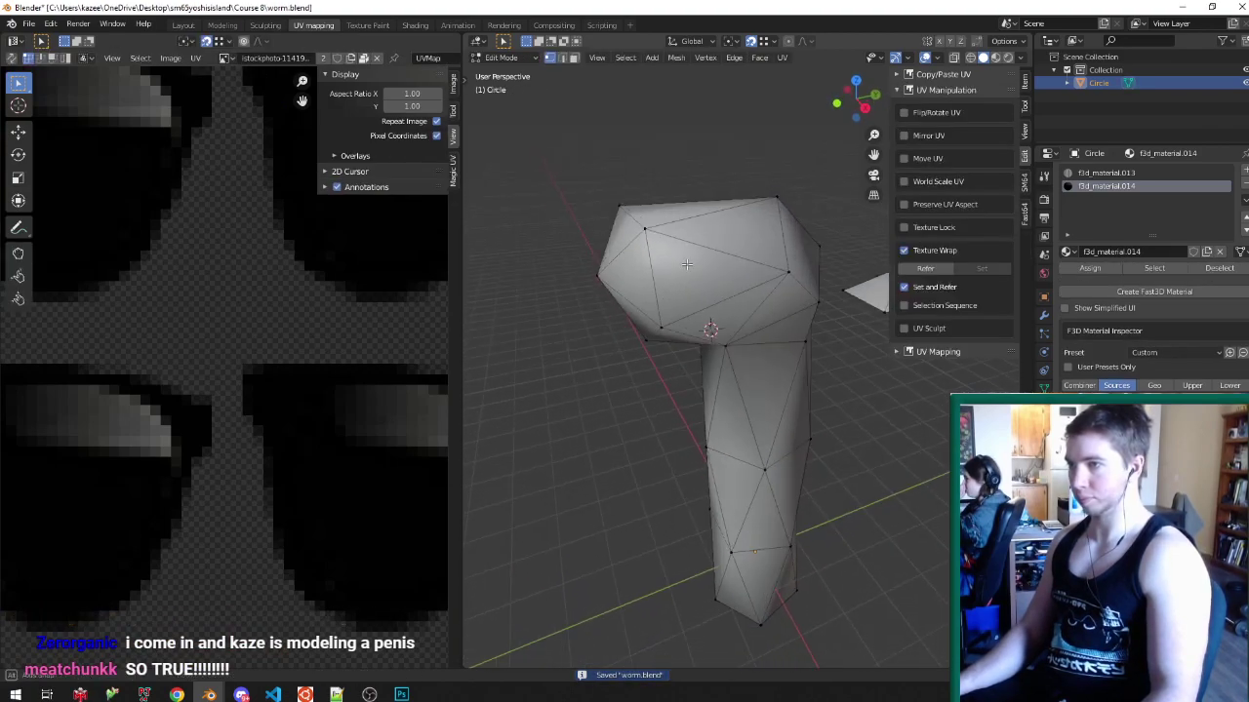
middle_click_drag(621, 210, 596, 224)
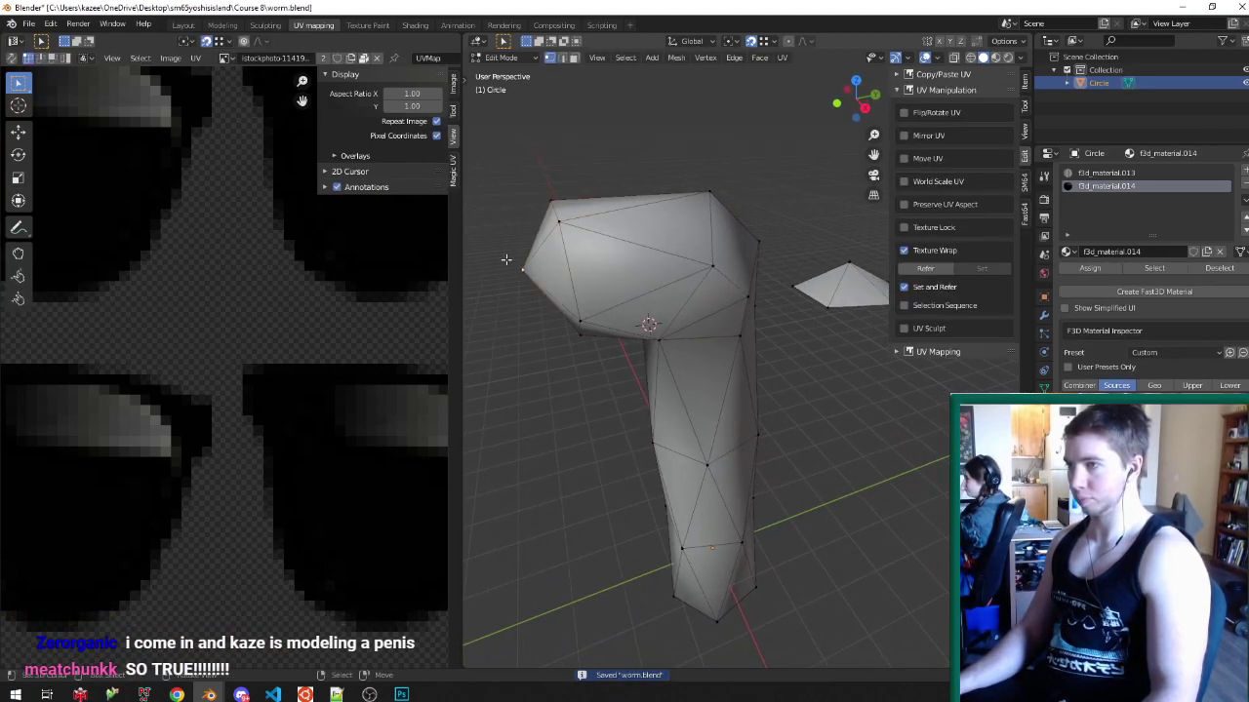
key("ctrl+KP_Add")
middle_click_drag(505, 258, 691, 164)
key("r")
key("x")
left_click(708, 183)
- Reposition the rotated front cap along global Y and along global Z
key("g")
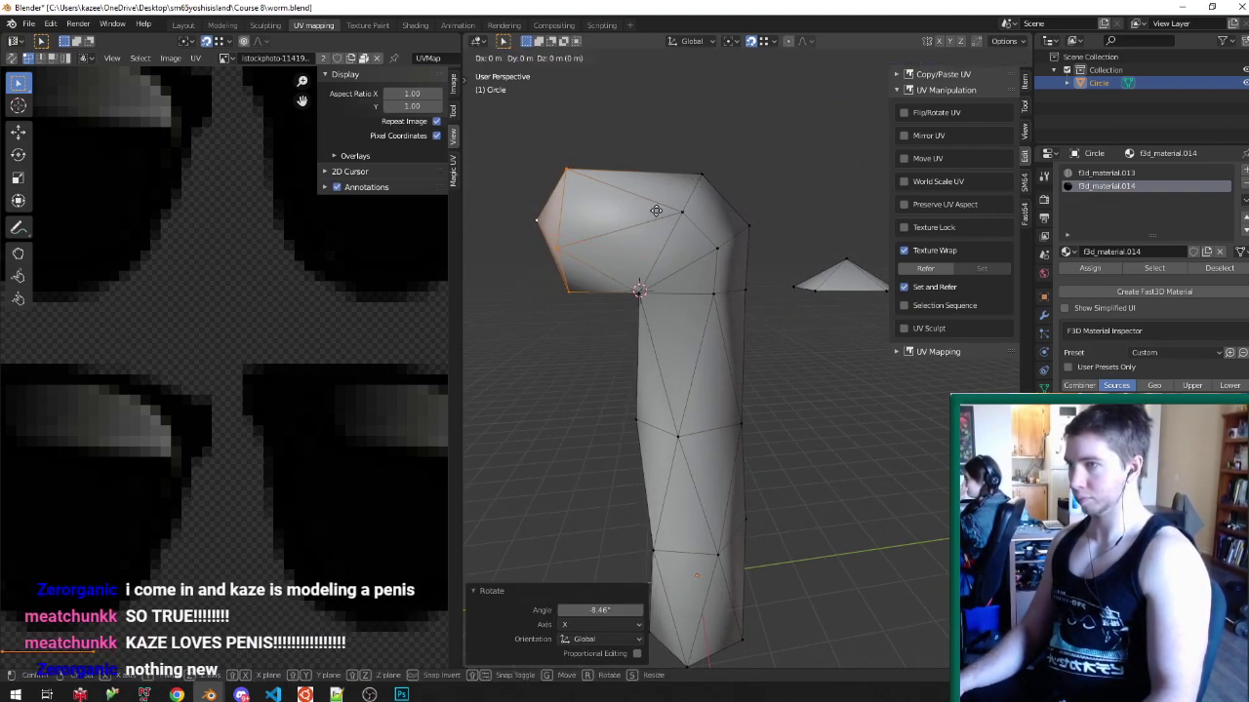
key("g")
key("y")
left_click(679, 214)
key("g")
key("z")
left_click(681, 202)
- Leave mesh editing, save worm.blend and view the worm from another side
key("Tab")
key("ctrl+s")
middle_click_drag(766, 279, 665, 308)
key("Tab")
key("Tab")
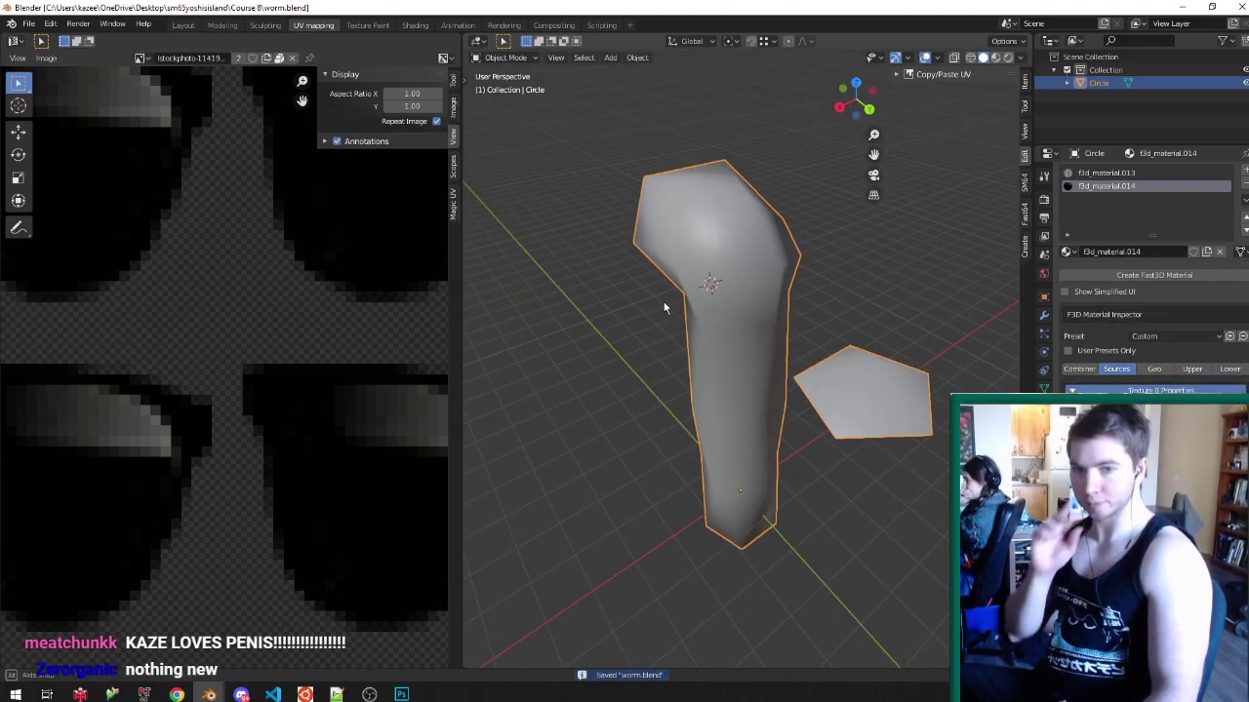
- Display the worm's textures in the viewport and resume editing its mesh
mouse_move(663, 309)
middle_mouse_down()
mouse_move(745, 285)
mouse_move(808, 229)
middle_mouse_up()
key("alt+z")
key("Tab")
scroll(787, 273, "up", 2)
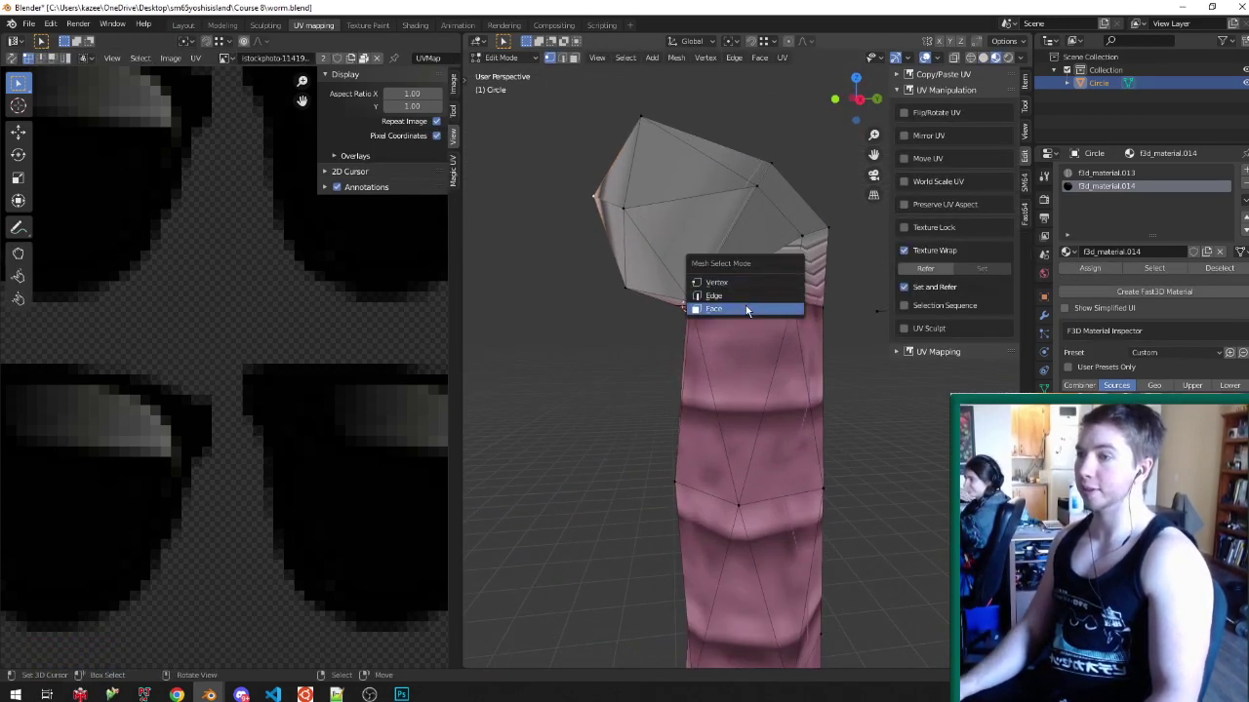
- Triangulate all faces of the worm mesh in face selection mode
key("a")
key("ctrl+t")
middle_click_drag(745, 276, 794, 294)
- Fill the worm's vertex colours with the pink brush colour in Vertex Paint and save worm.blend
key("Tab")
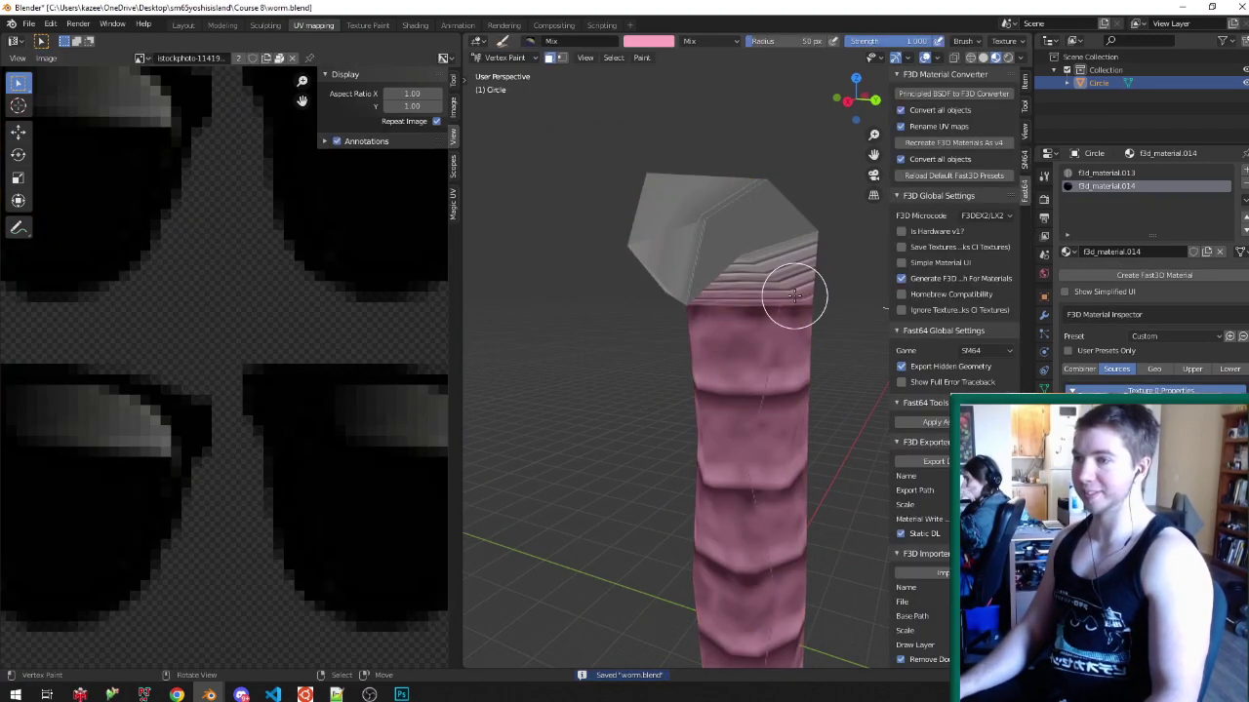
key("shift+k")
key("v")
key("ctrl+s")
mouse_move(702, 243)
middle_mouse_down()
mouse_move(798, 245)
mouse_move(716, 290)
mouse_move(667, 241)
middle_mouse_up()
- Join the triangle pairs at the back of the neck, just above the body, into quads
key("Tab")
left_click(725, 261)
left_click(761, 256, "shift")
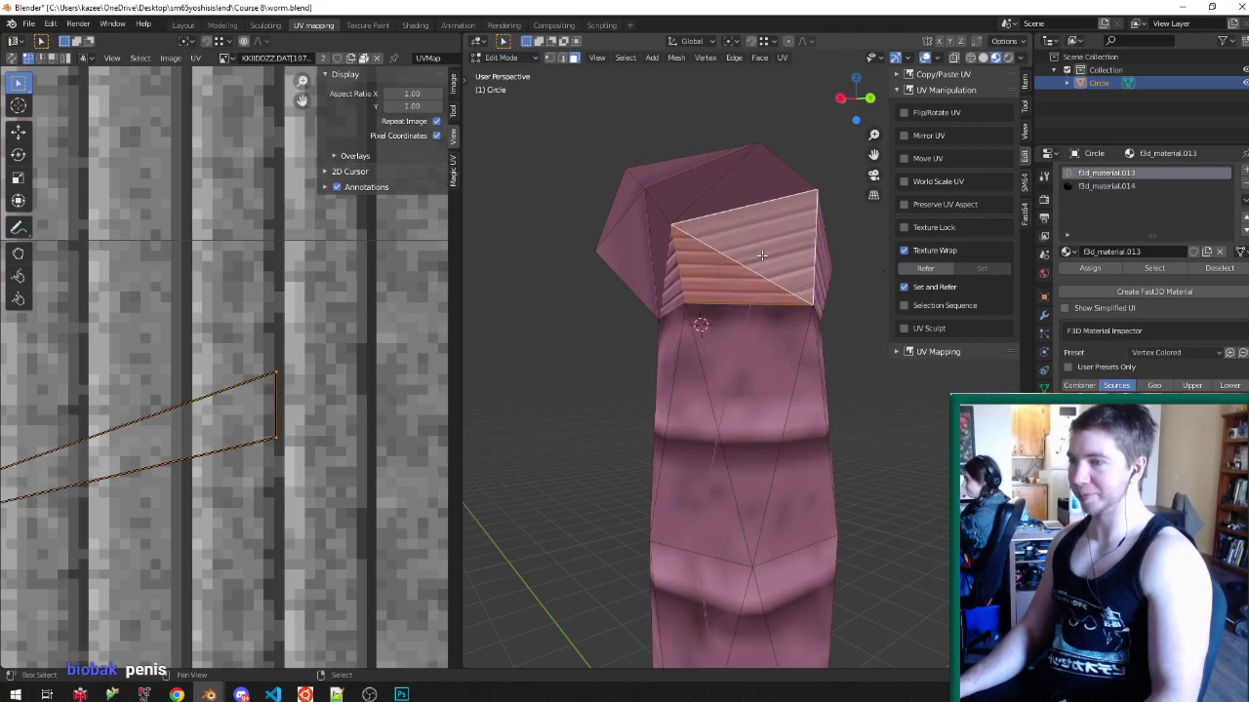
middle_click_drag(767, 257, 736, 369)
key("alt+j")
left_click(707, 286)
left_click(734, 315, "shift")
key("alt+j")
left_click(755, 283)
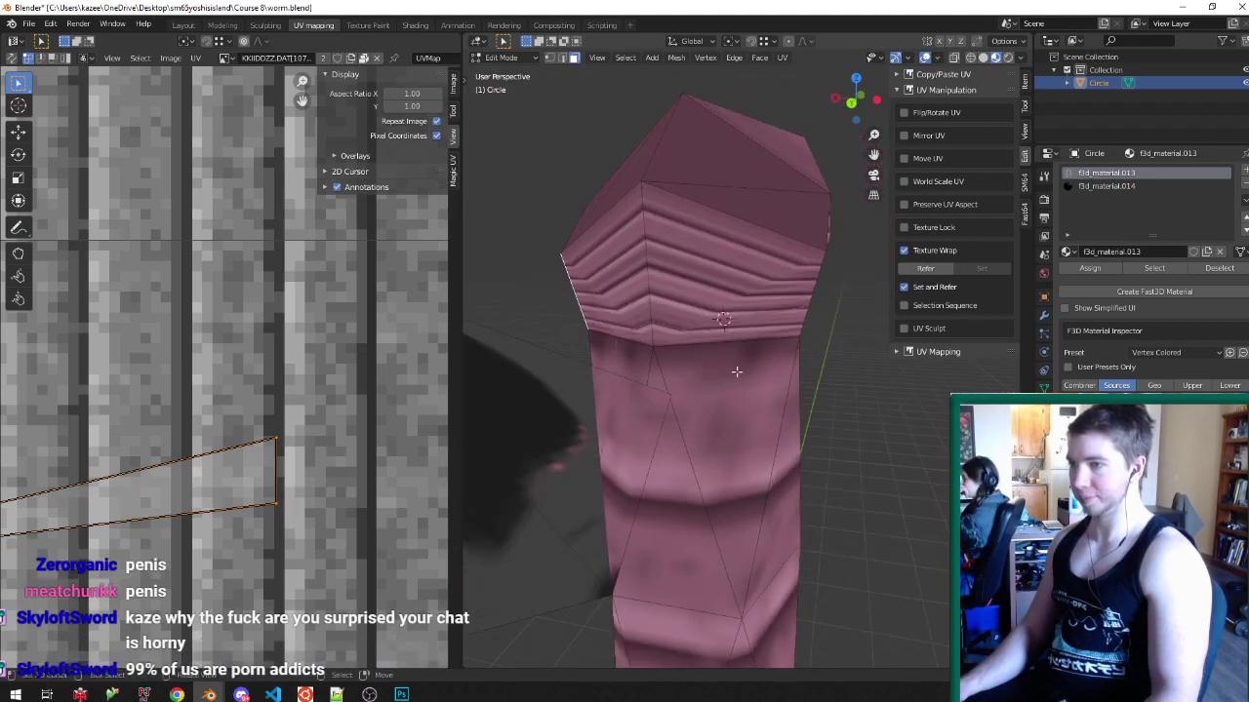
- Texture-wrap the first back neck quad, using the body face below it as the reference
left_click(736, 372)
left_click(938, 271)
left_click(735, 272)
left_click(984, 269)
middle_click_drag(810, 275, 781, 272)
- Texture-wrap the other back neck quad from the body face below it, and add the adjacent quad to the selection
left_click(729, 294)
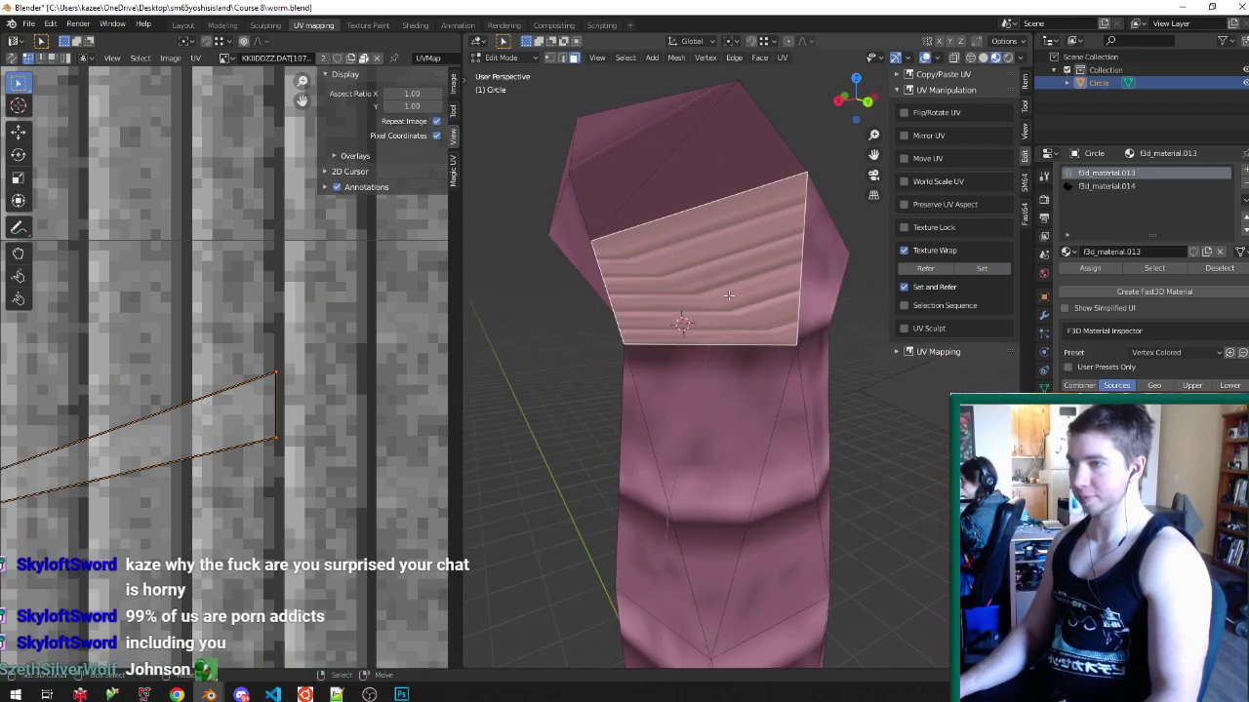
left_click(729, 386)
left_click(770, 273)
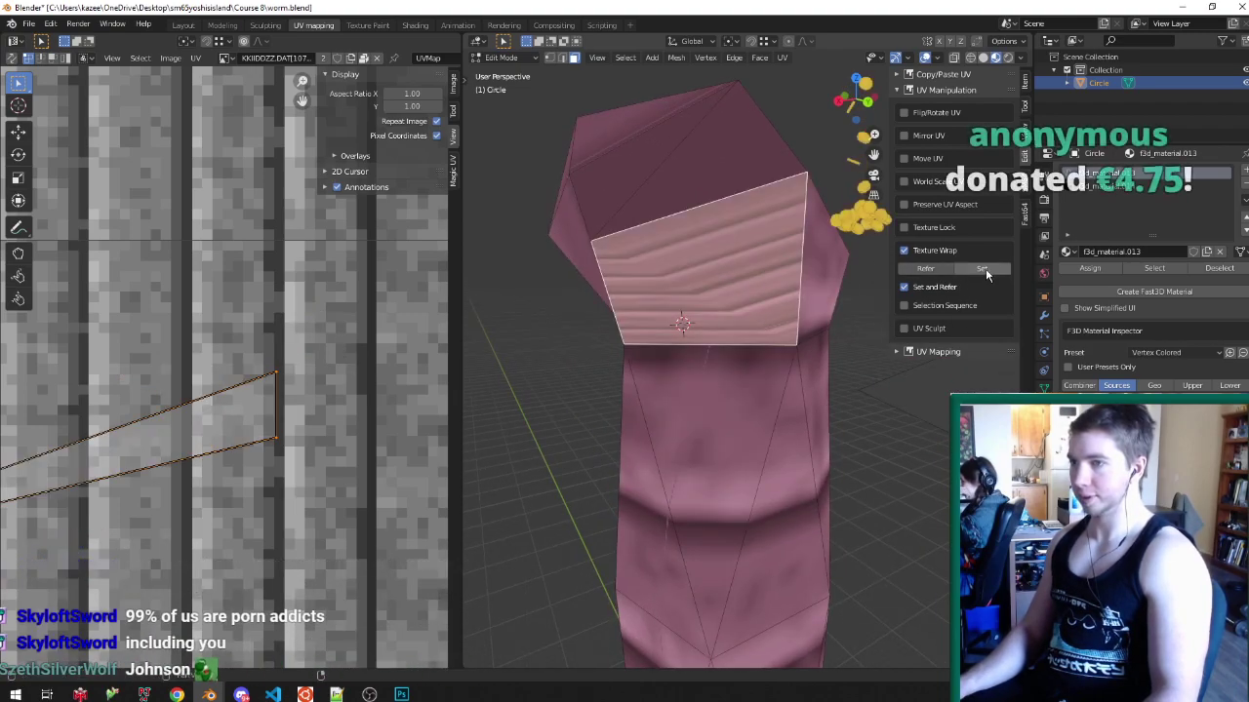
left_click(983, 268)
left_click(813, 279, "shift")
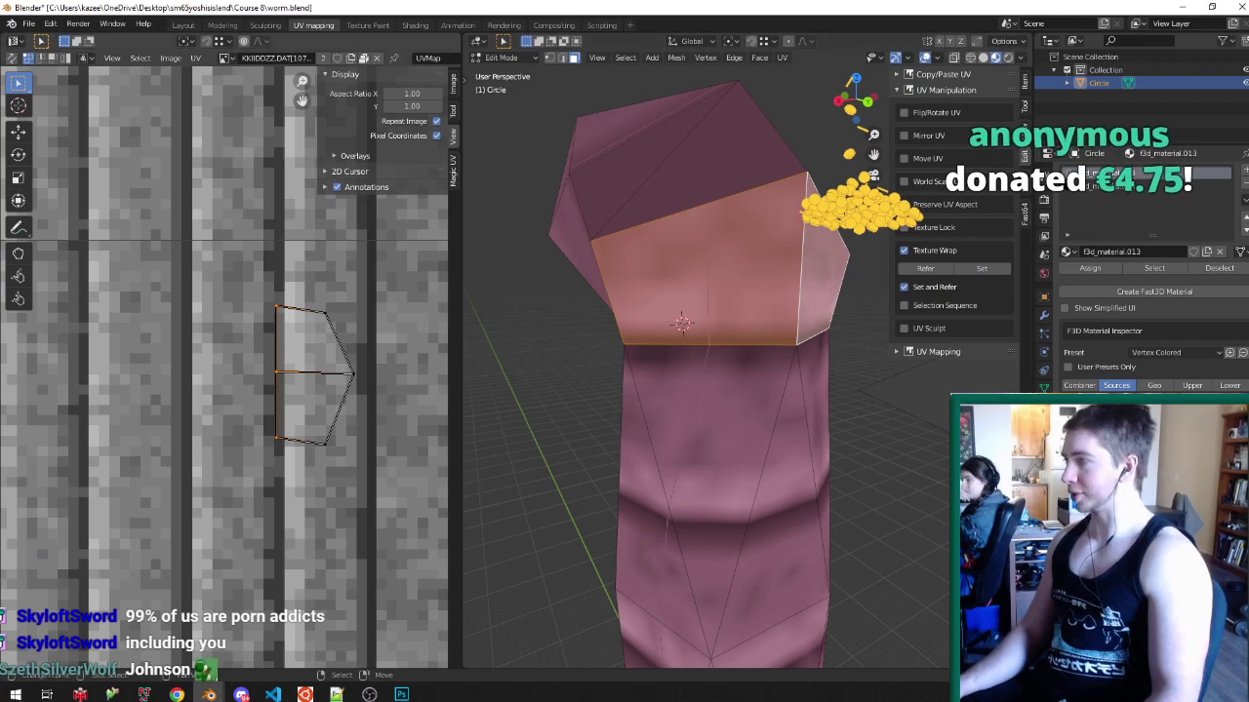
- Bring up the OBS streaming window to check it and return to Blender
left_click(361, 693)
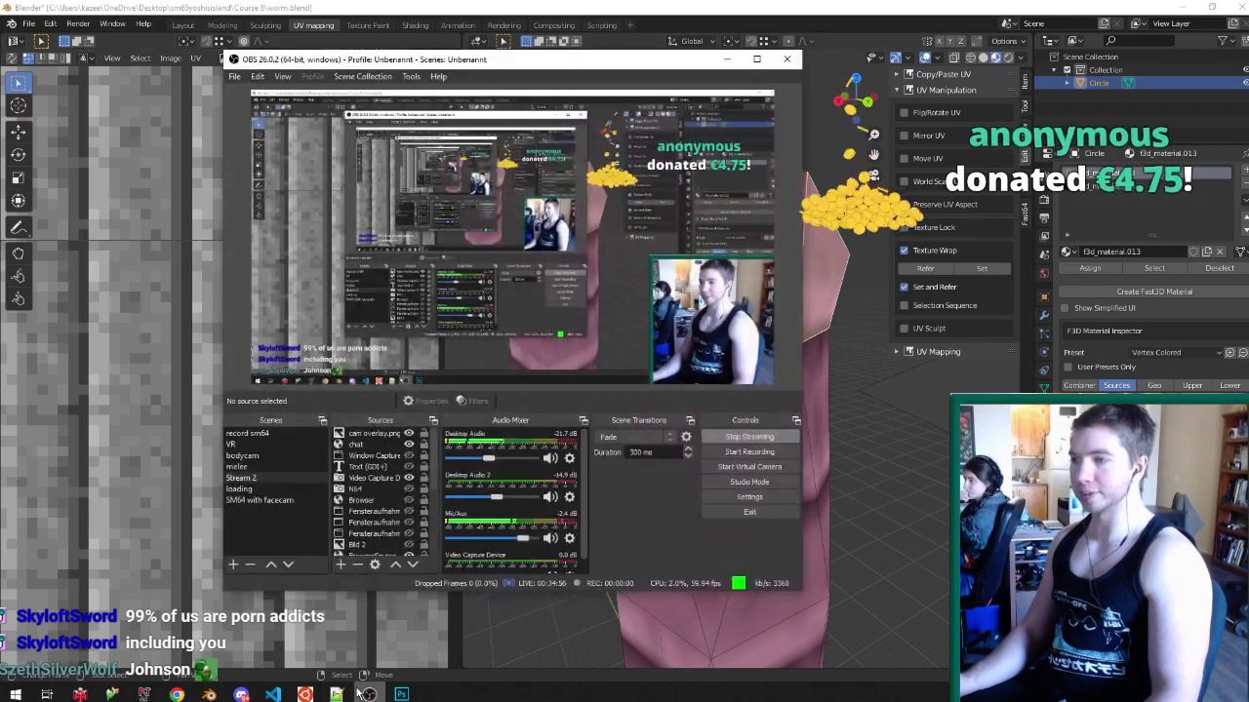
left_click(367, 694)
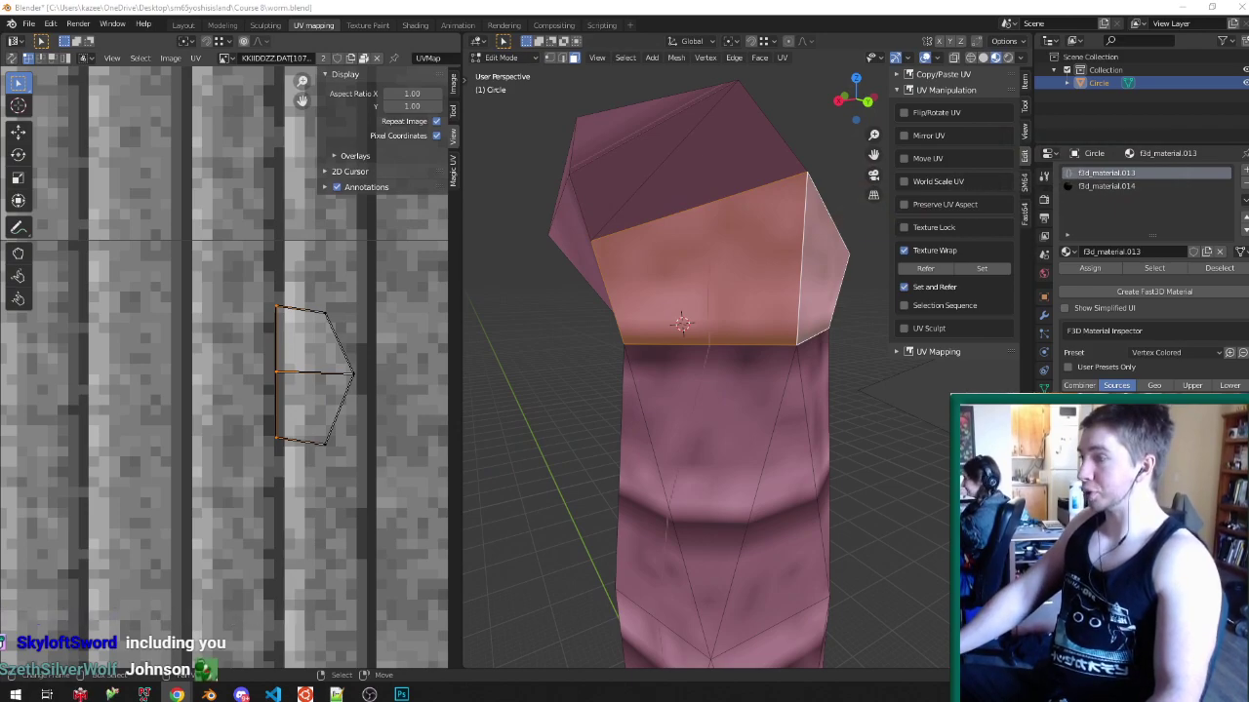
- Examine the neck's wrapped and unwrapped faces from several sides and save worm.blend
key("Tab")
middle_click_drag(627, 257, 685, 255)
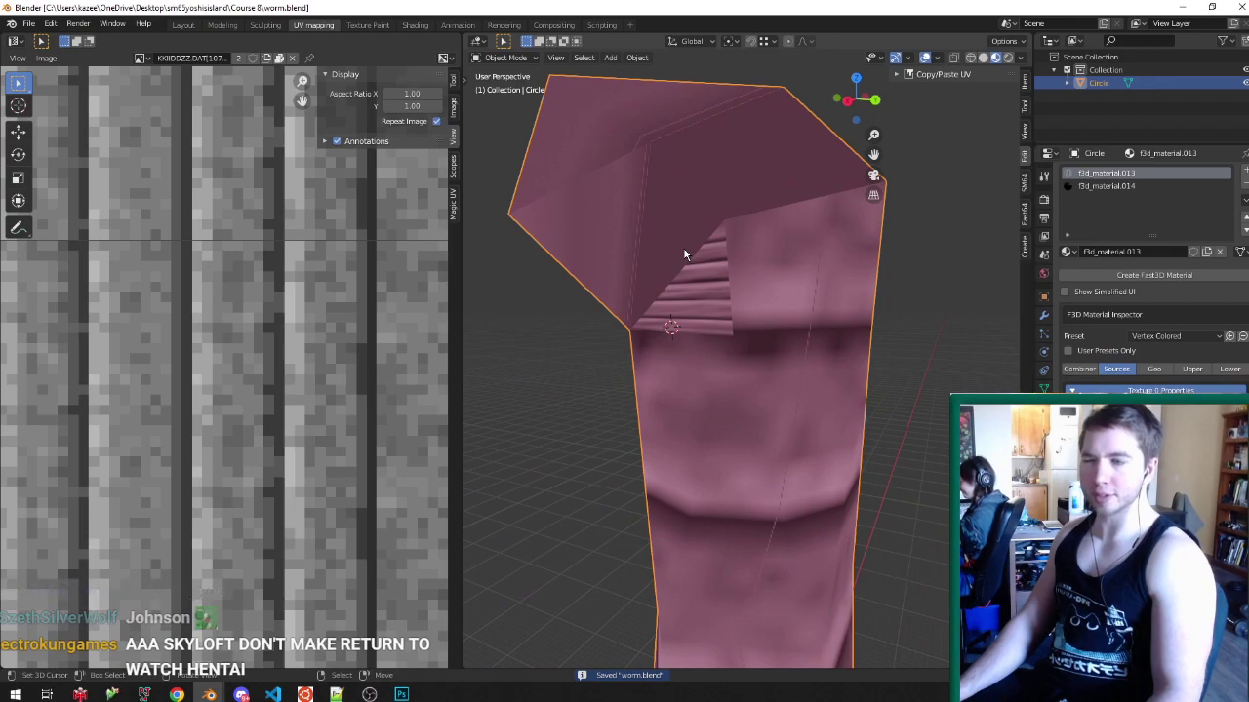
middle_click_drag(693, 255, 785, 247)
key("Tab")
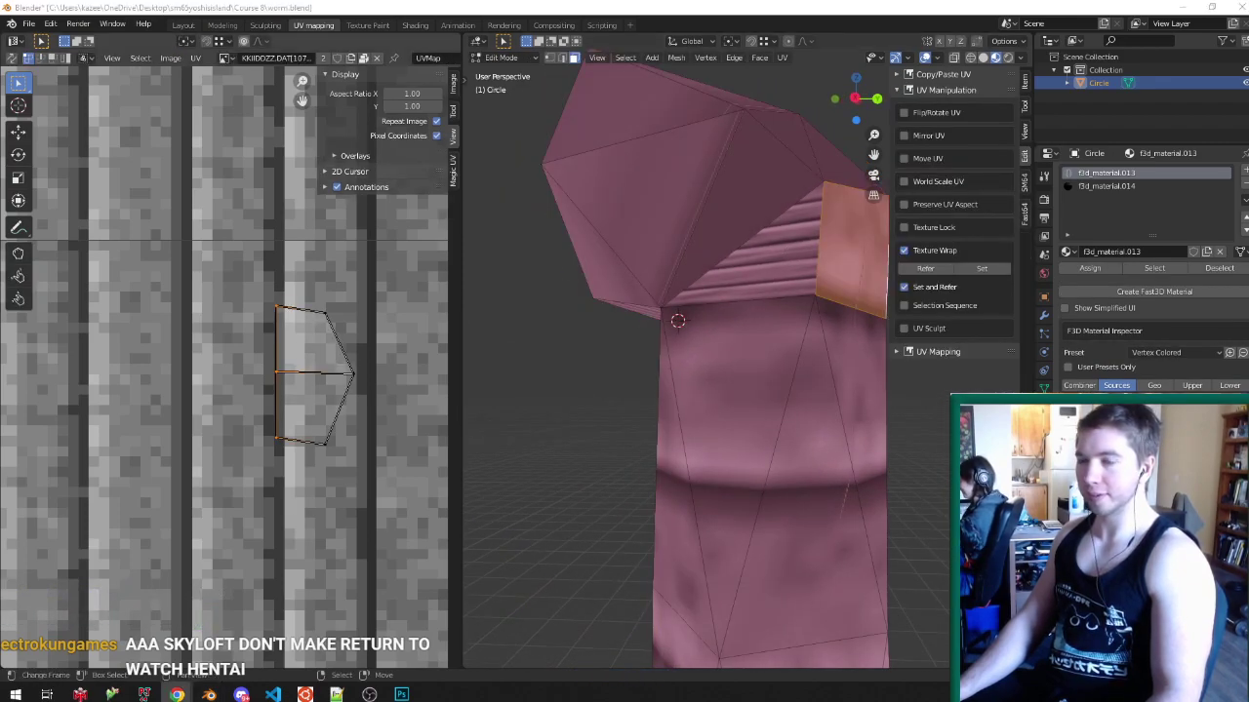
scroll(655, 243, "down", 2)
middle_click_drag(655, 243, 825, 298)
left_click(644, 265)
key("ctrl+s")
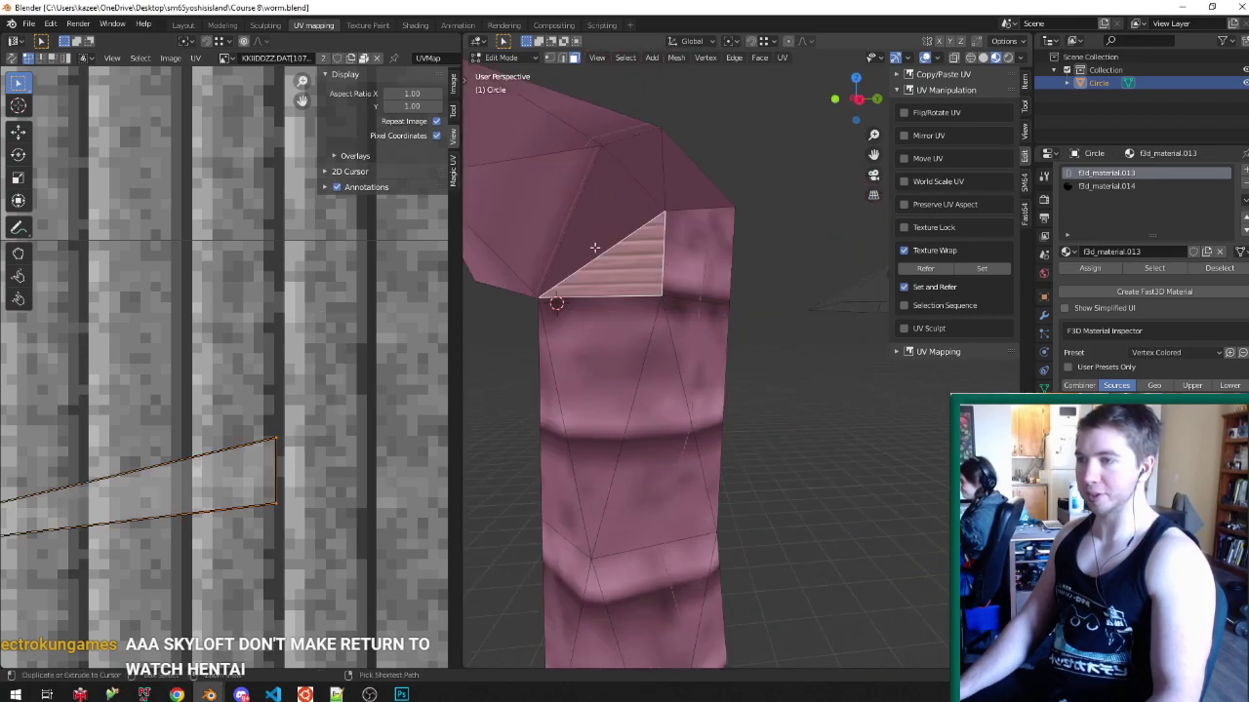
- Select the two texture-wrapped quads at the back of the neck
left_click(677, 246)
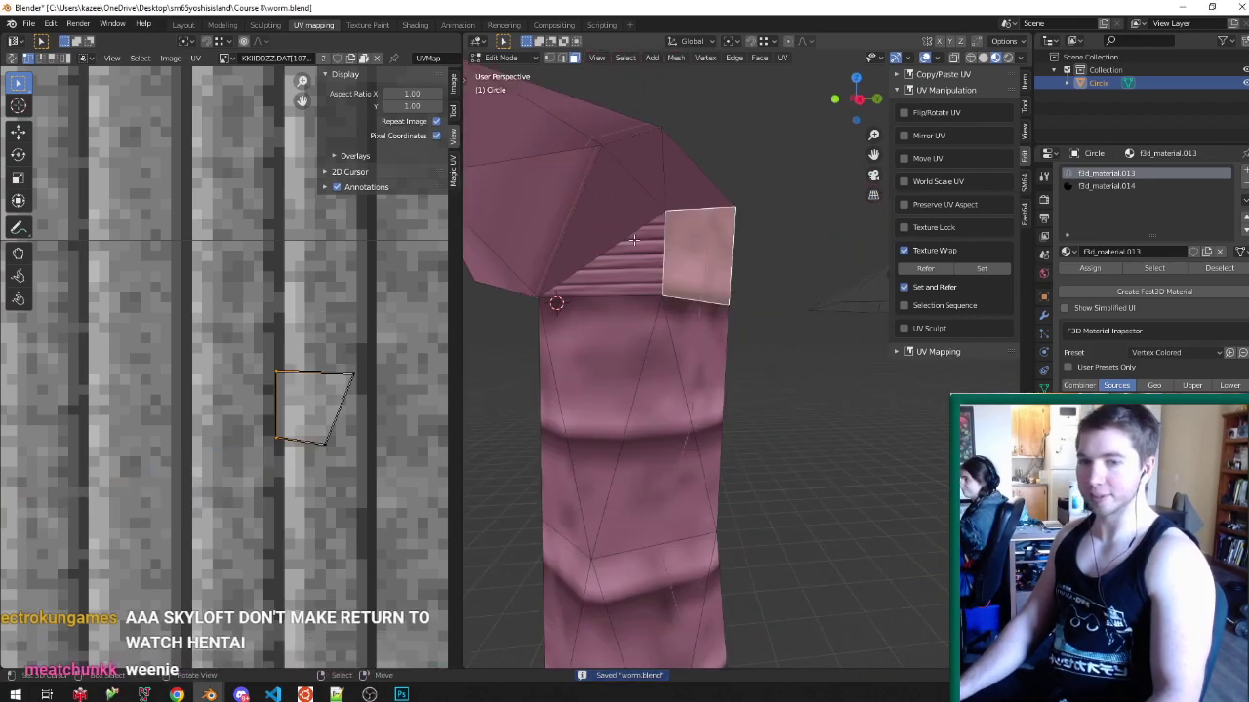
middle_click_drag(634, 240, 811, 244)
scroll(736, 259, "down", 4)
scroll(734, 259, "up", 4)
key("Tab")
middle_click_drag(732, 259, 829, 262)
scroll(674, 246, "down", 5)
key("Tab")
scroll(674, 245, "up", 5)
left_click(815, 259, "shift")
- Align the neck island's skewed upper UV corner horizontally and vertically with its neighbouring corners
left_click(341, 302)
key("g")
key("x")
left_click(348, 374)
key("g")
key("y")
left_click(282, 308)
- Align the neck island's skewed lower UV corner with its neighbouring corners to square off the second quad
left_click(344, 448)
key("g")
key("x")
left_click(352, 381)
key("g")
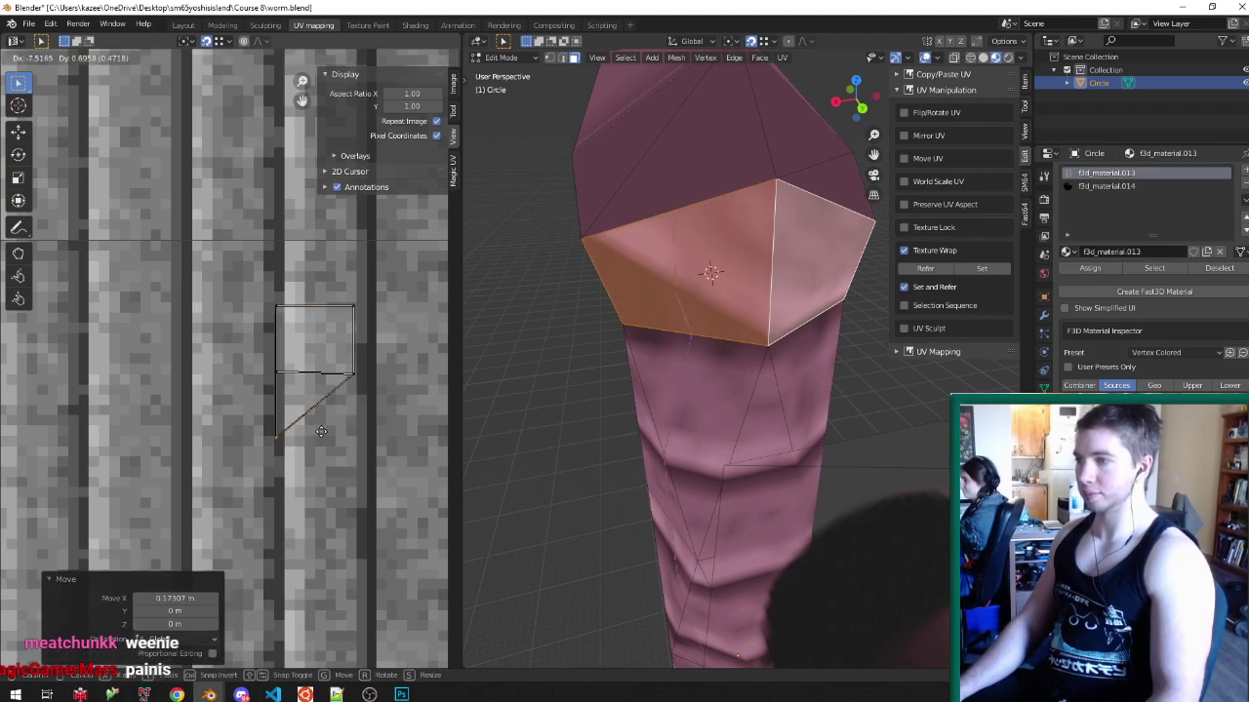
left_click(321, 431)
- Save worm.blend and leave mesh editing
key("ctrl+s")
key("Tab")
key("ctrl+s")
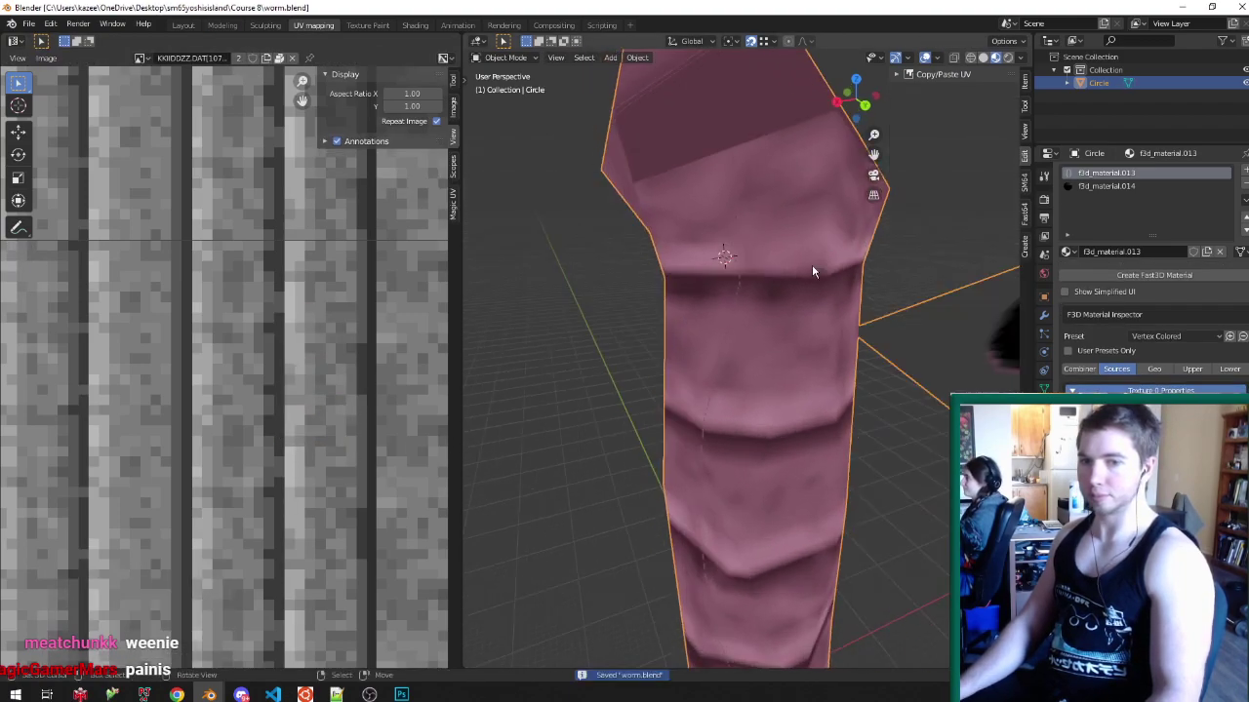
- Texture-wrap the triangular face on one side of the neck, using its adjacent quad as the reference
scroll(812, 271, "down", 4)
key("Tab")
middle_click_drag(809, 269, 622, 202)
scroll(718, 217, "up", 3)
scroll(572, 251, "up", 4)
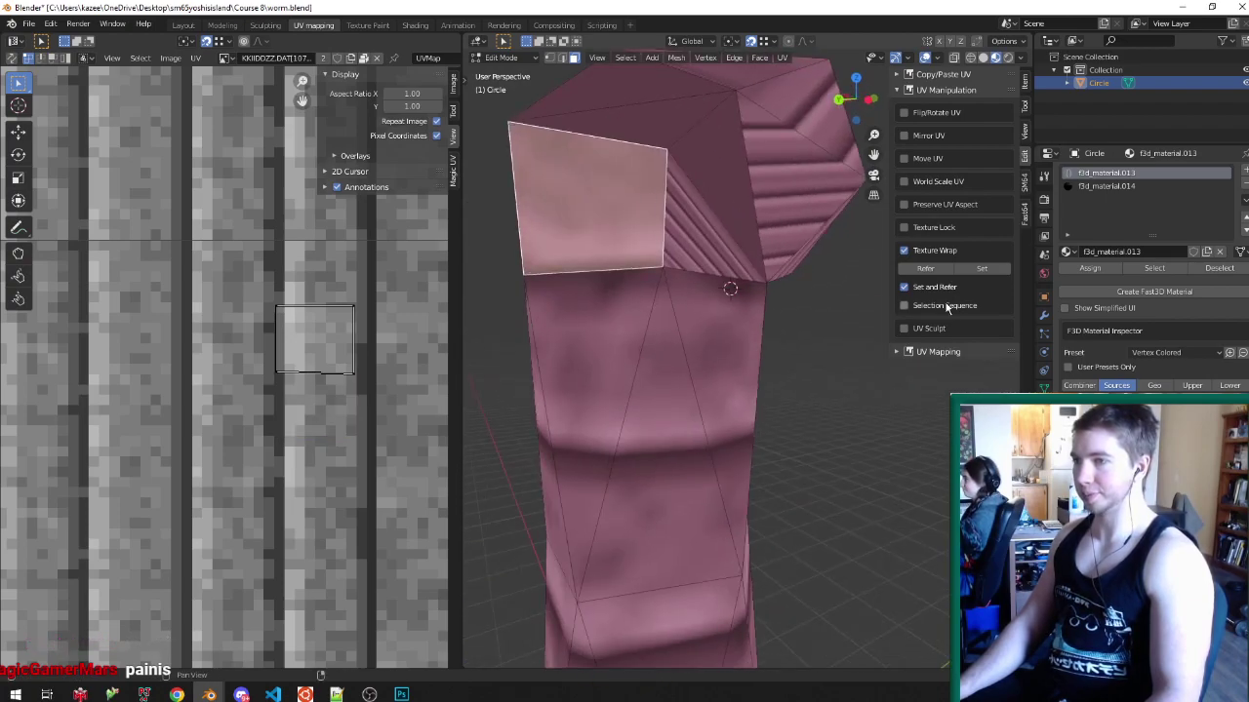
right_click(698, 240)
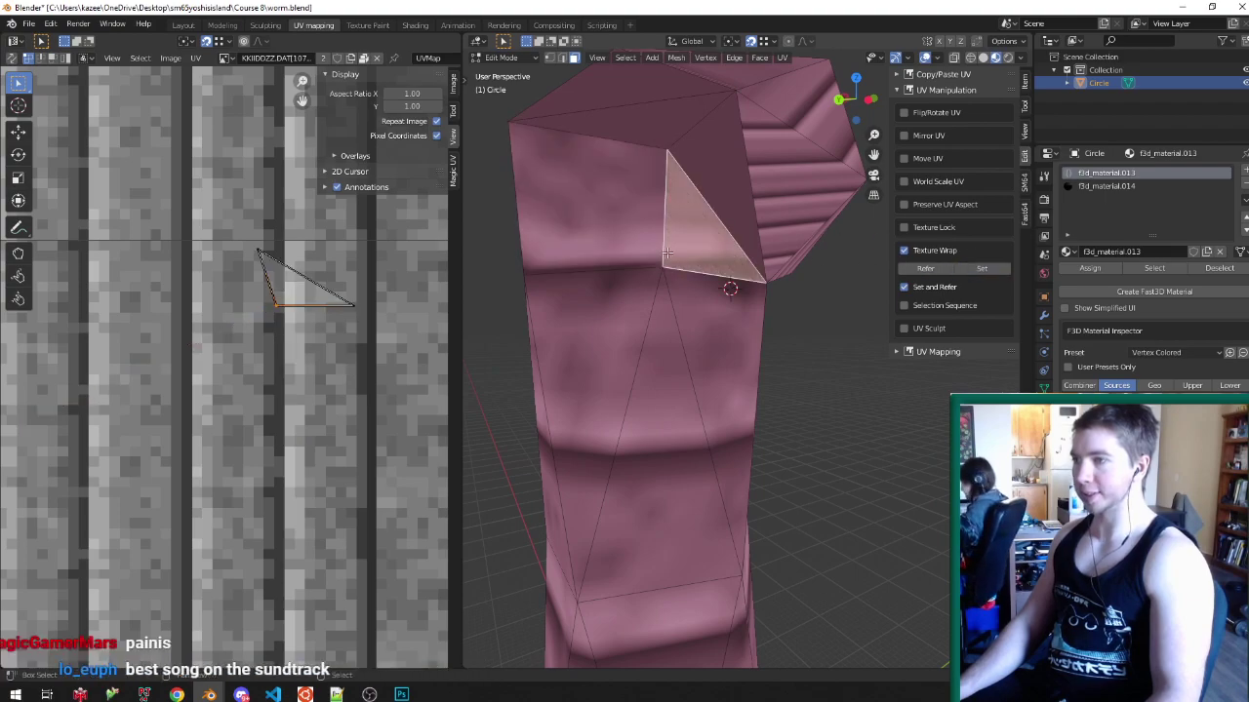
- Texture-wrap the triangular face on the neck's opposite side, using its adjacent quad as the reference
right_click(618, 244, "shift")
middle_click_drag(619, 245, 769, 224)
right_click(737, 234, "shift")
scroll(727, 229, "down", 4)
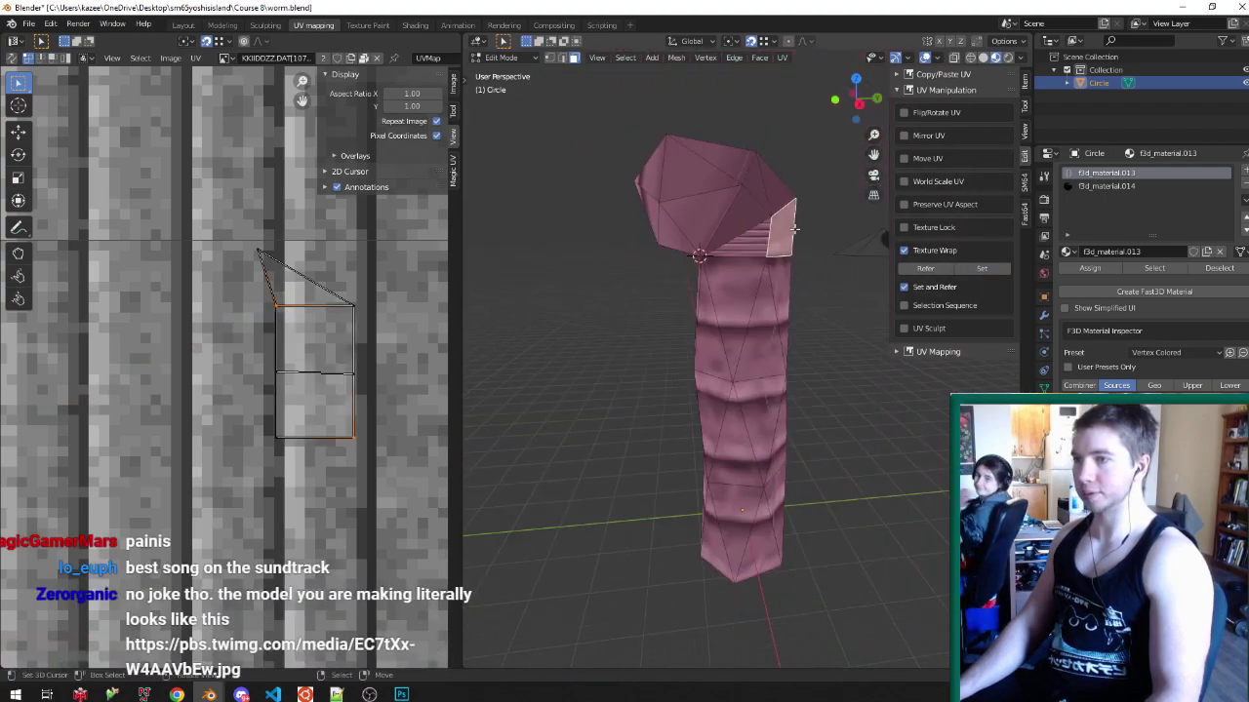
scroll(770, 224, "up", 3)
left_click(743, 233)
left_click(660, 234)
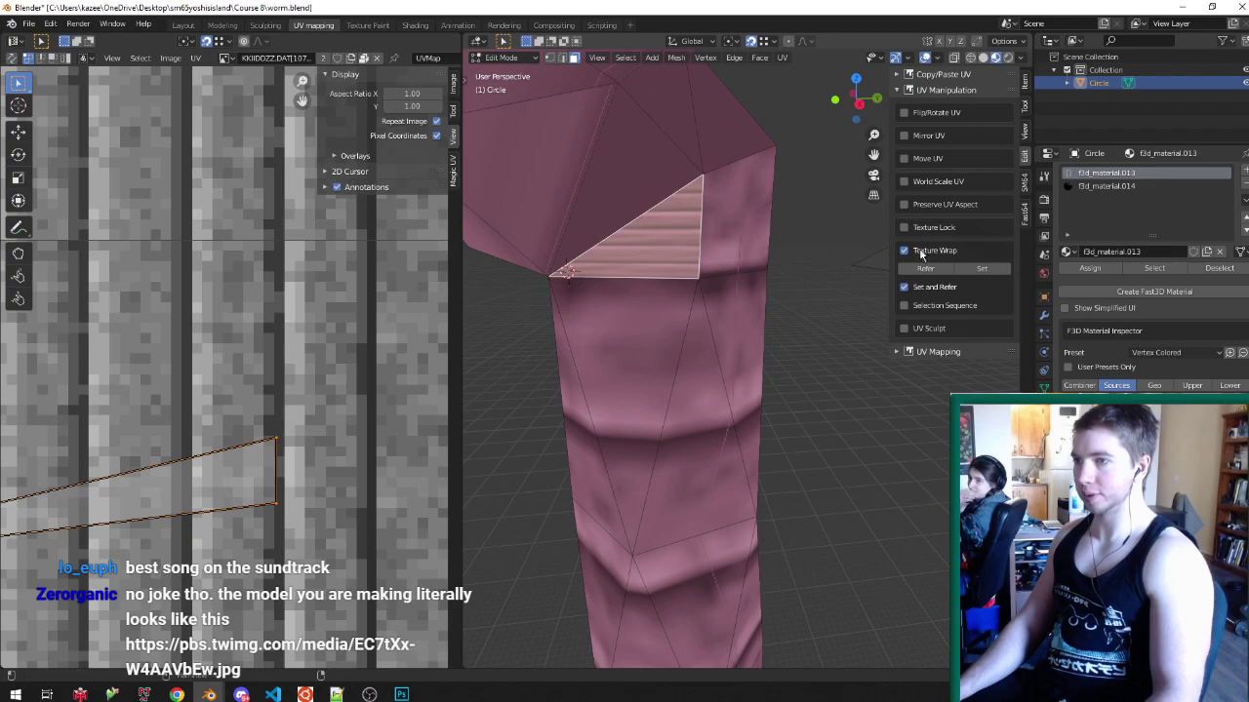
left_click(972, 276)
- Extend the selection to both neck quads and both side triangles
right_click(738, 220, "shift")
middle_click_drag(739, 220, 537, 237)
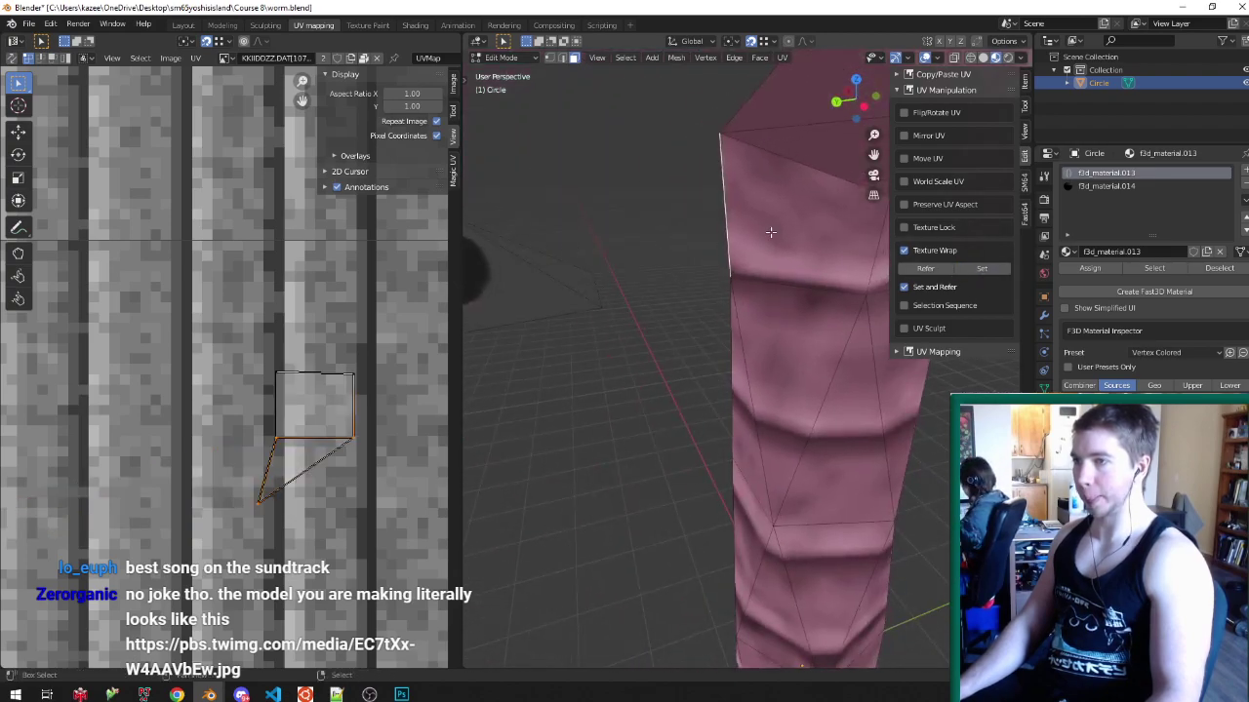
right_click(795, 229, "shift")
scroll(790, 232, "down", 2)
middle_click_drag(805, 232, 769, 238)
scroll(783, 249, "up", 2)
right_click(786, 254, "shift")
middle_click_drag(673, 248, 873, 230)
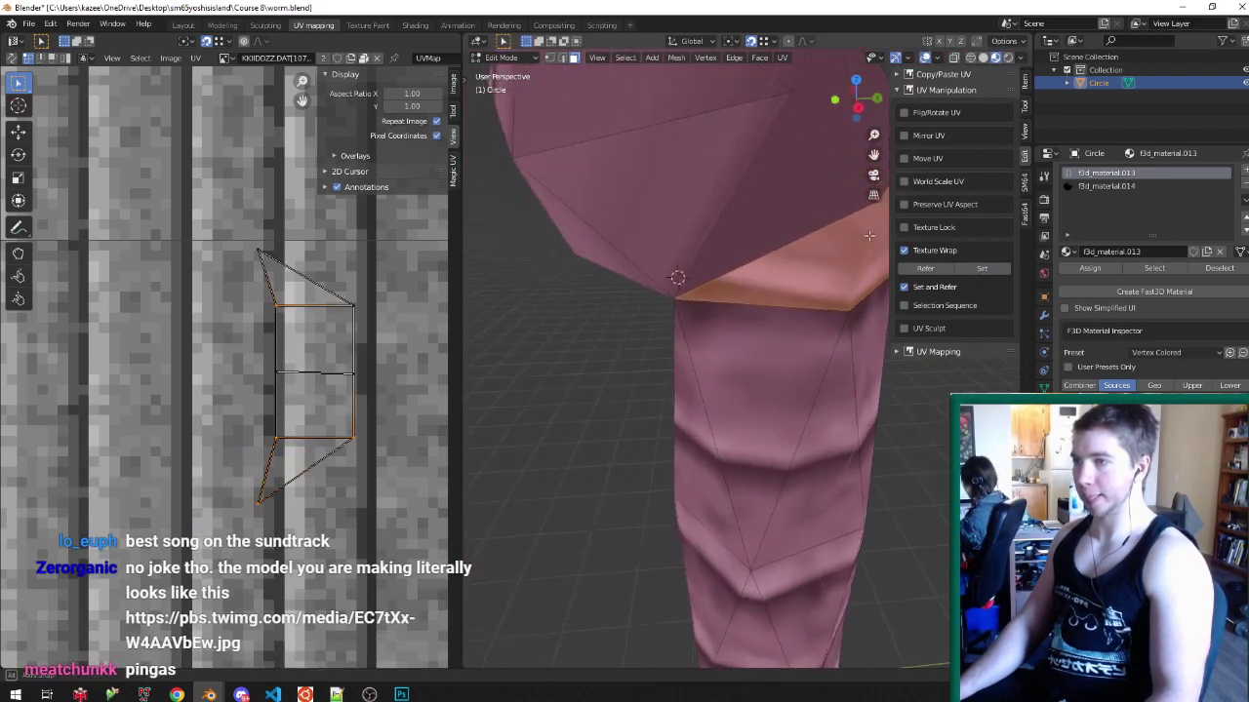
- Move the side triangles' outer UV points horizontally into line with the right edge of the neck island
left_click(367, 303)
left_click_drag(239, 536, 291, 478)
key("g")
key("x")
left_click(344, 452)
- Shift the neck island's outer UV points horizontally onto the texture's stripe edge and save the file
scroll(344, 451, "down", 2)
left_click_drag(317, 533, 383, 405)
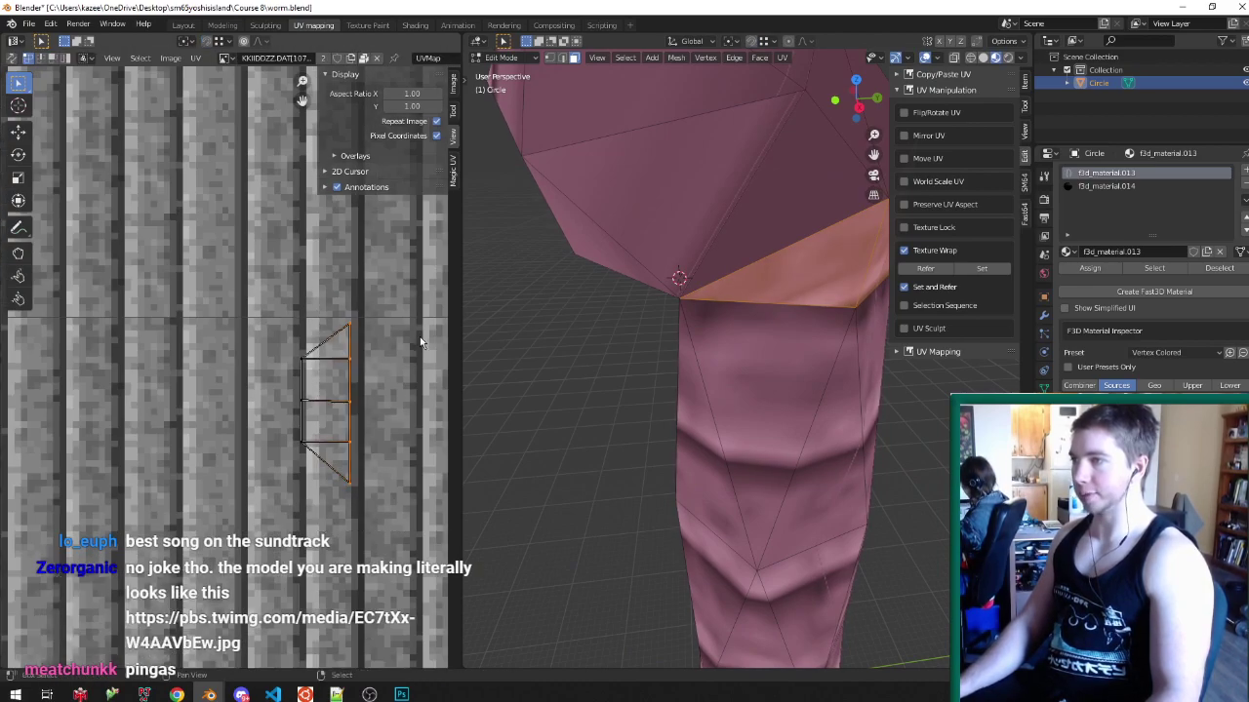
scroll(370, 395, "up", 2)
key("g")
key("x")
left_click(367, 401)
key("Tab")
key("ctrl+s")
- Merge the two pairs of triangles above the textured neck at the back of the head into quads with Tris to Quads
middle_click_drag(750, 293, 546, 252)
scroll(674, 234, "down", 3)
key("Tab")
scroll(792, 198, "up", 3)
right_click(766, 231)
right_click(711, 230, "shift")
key("alt+j")
right_click(760, 202)
right_click(794, 245, "shift")
key("alt+j")
scroll(817, 267, "up", 4)
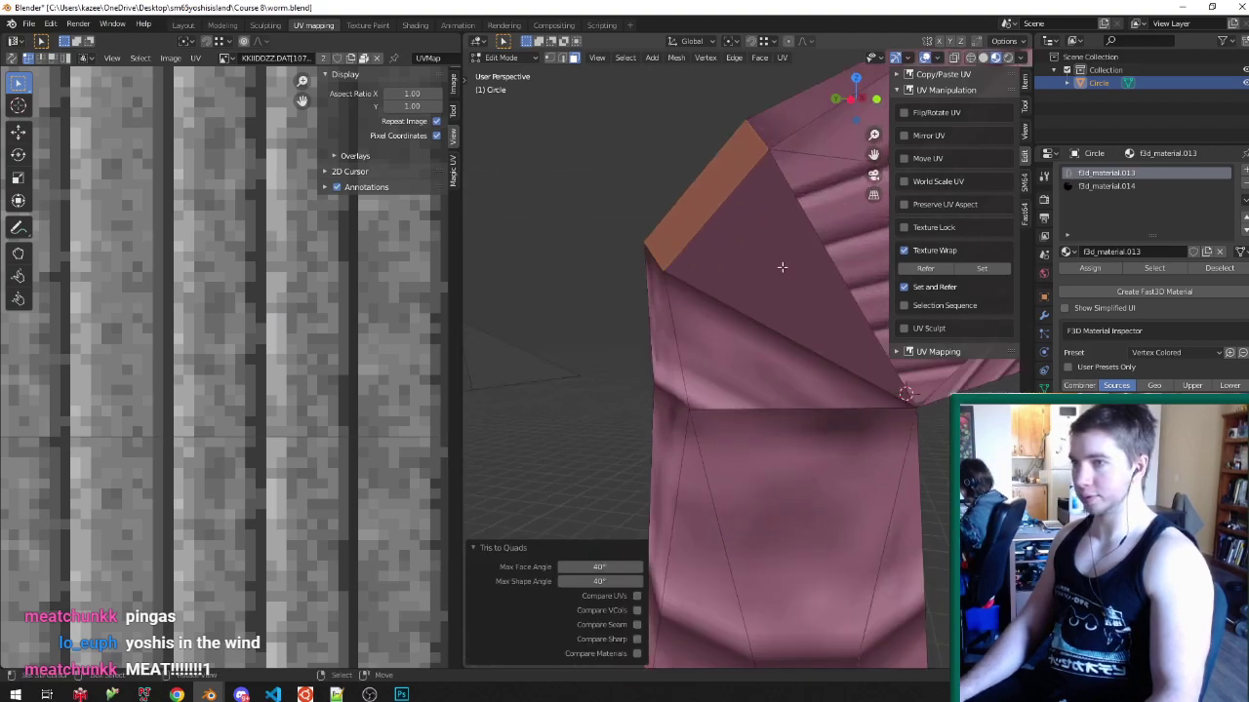
- Texture-wrap one of the back-of-head quads, using the textured neck face directly below it as the reference
middle_click_drag(809, 264, 731, 290)
left_click(730, 290)
right_click(781, 195)
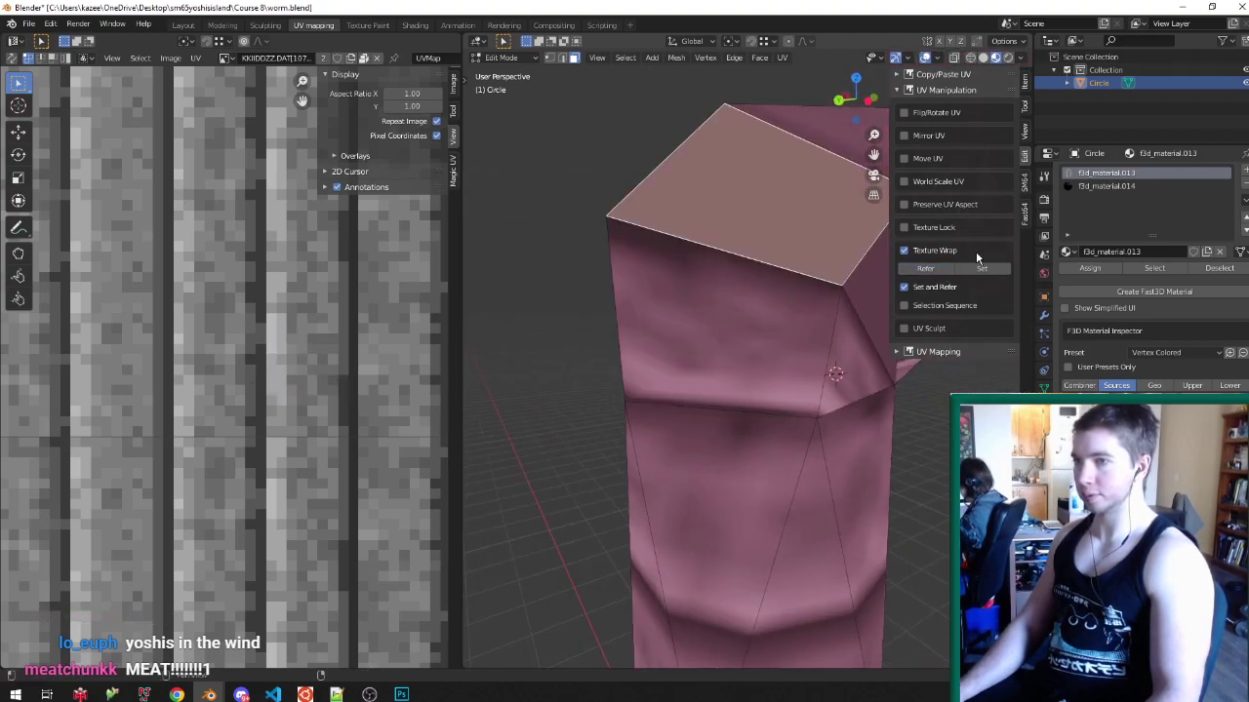
left_click(982, 268)
middle_click_drag(652, 211, 779, 250)
scroll(730, 244, "up", 2)
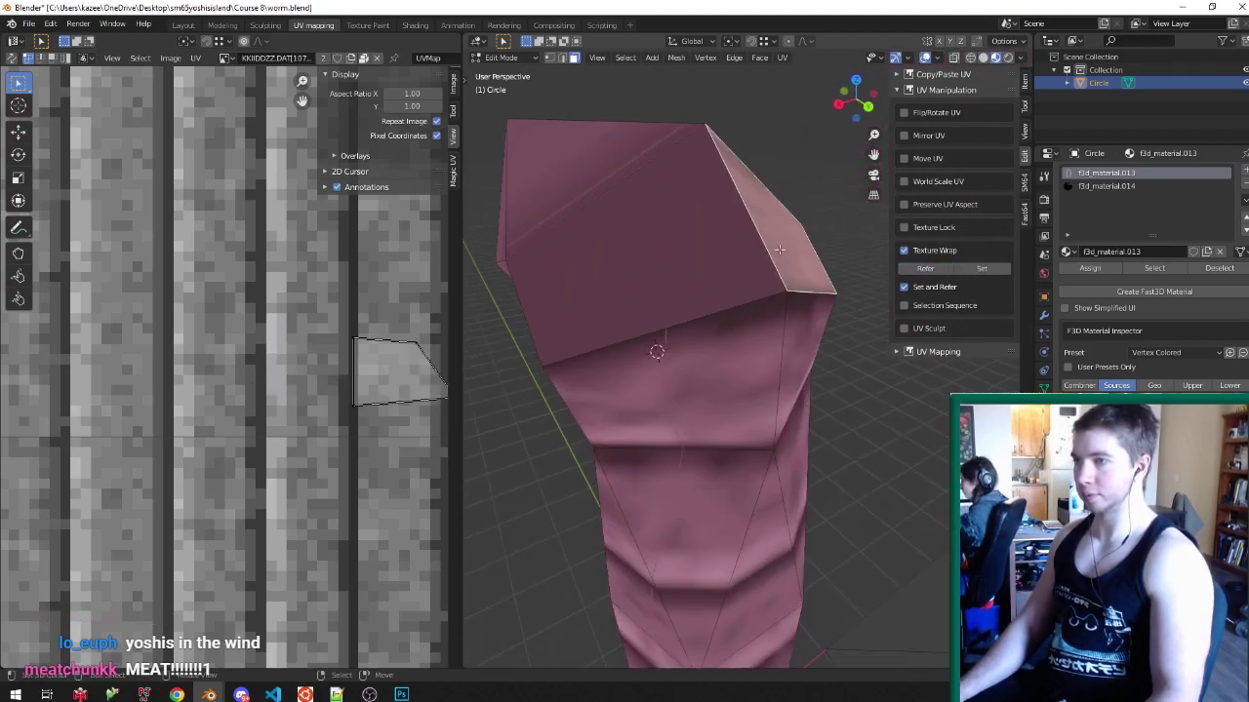
- Texture-wrap the adjacent back-of-head quad, using the textured neck face below it as the reference
left_click(728, 336)
right_click(694, 235)
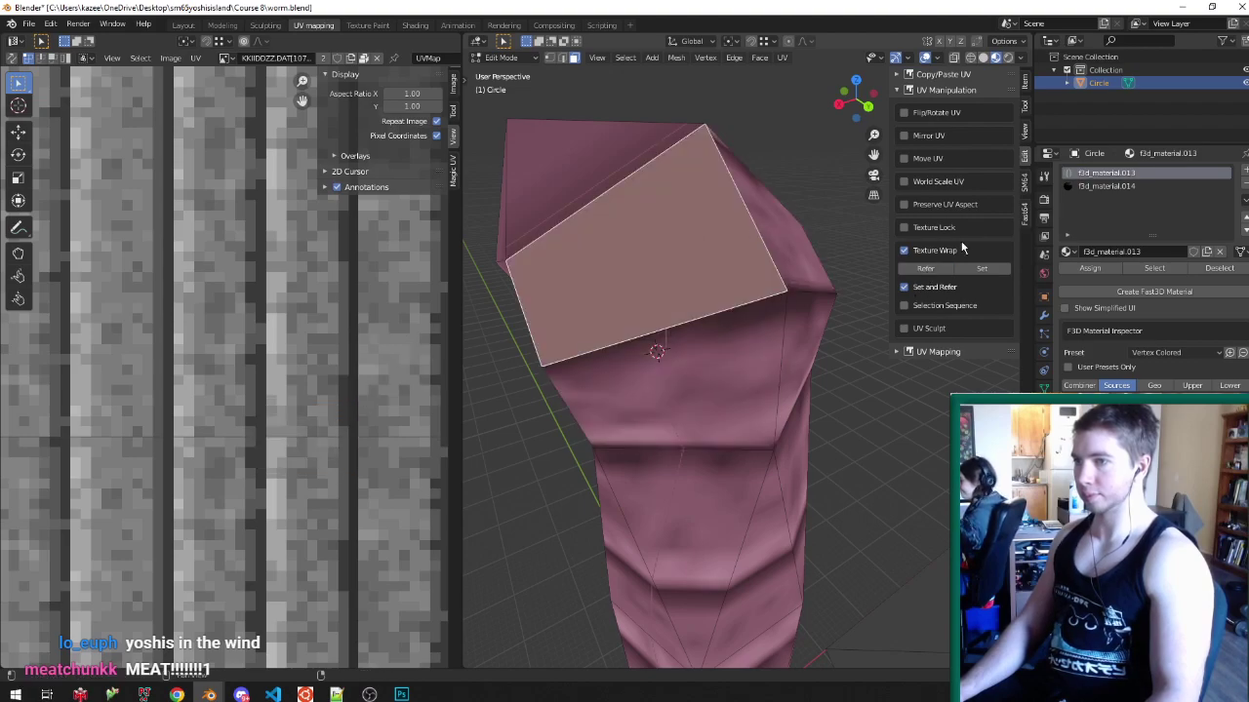
left_click(975, 269)
- Select both back-of-head quads and collapse their shared outer UV points together by scaling them to 0
right_click(785, 249, "shift")
scroll(359, 364, "down", 4)
scroll(359, 369, "up", 2)
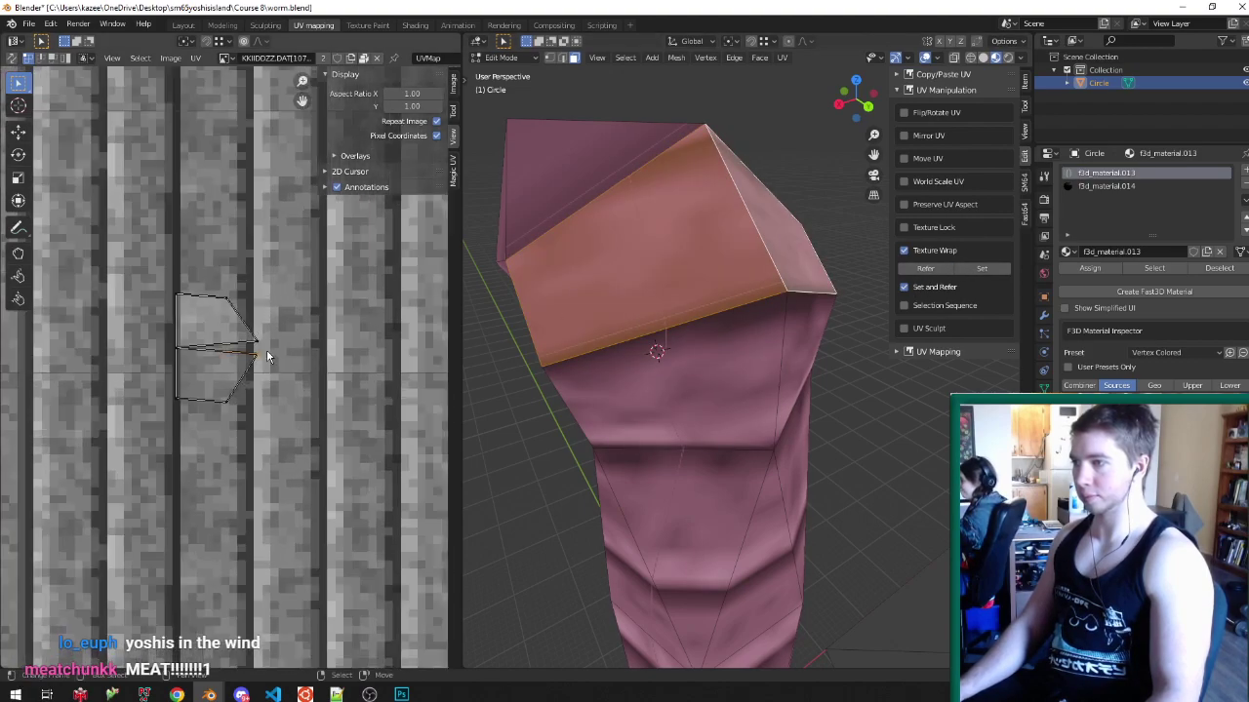
key("s")
key("0")
key("Return")
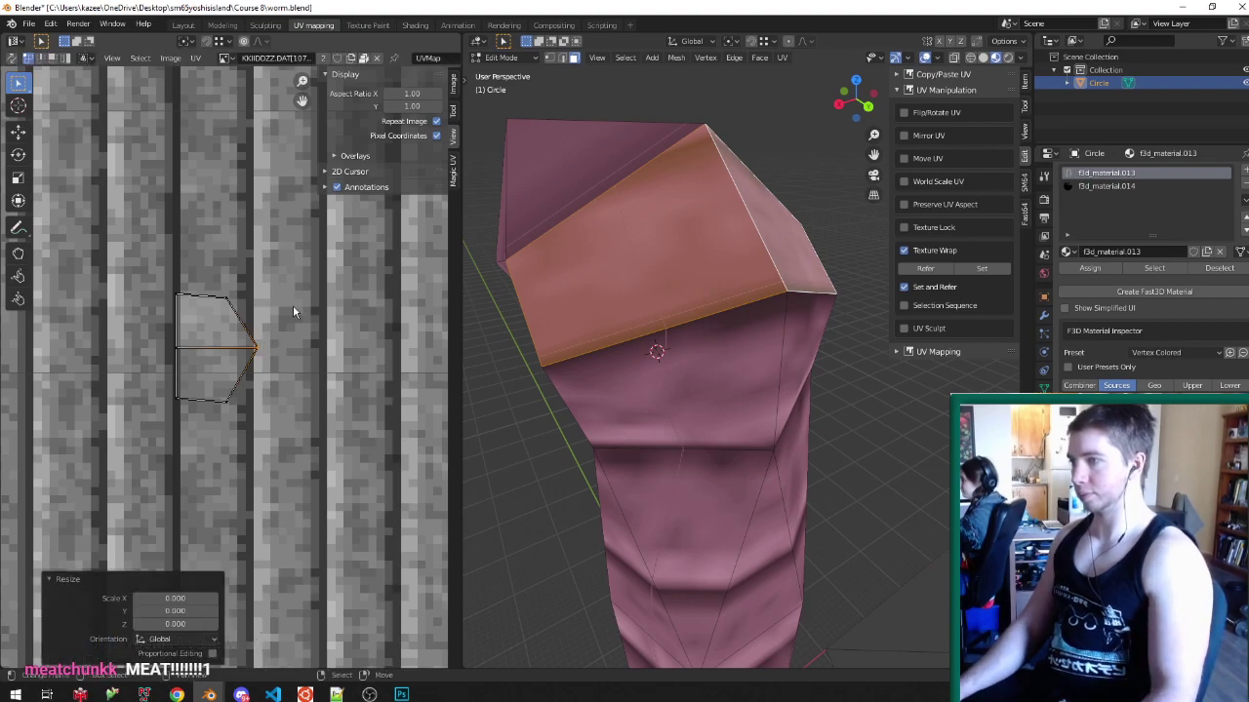
- Move the two outer corner UV points horizontally into line with the shared middle point and save the file
left_click_drag(228, 297, 236, 294)
left_click(256, 354)
left_click_drag(211, 410, 237, 383)
key("g")
key("x")
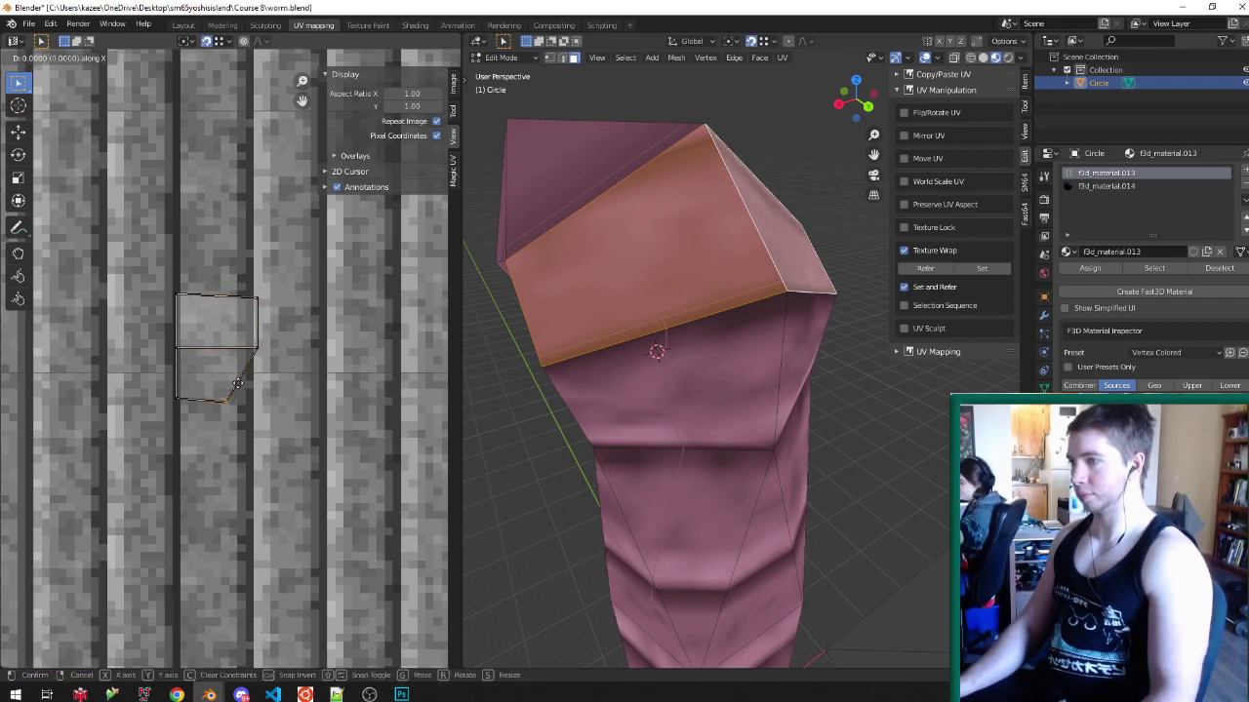
left_click(255, 361)
key("Tab")
middle_click_drag(654, 301, 694, 298)
key("ctrl+s")
- Turn off UV snapping and nudge the right edge of the back-of-head island horizontally to fit the texture stripe
key("Tab")
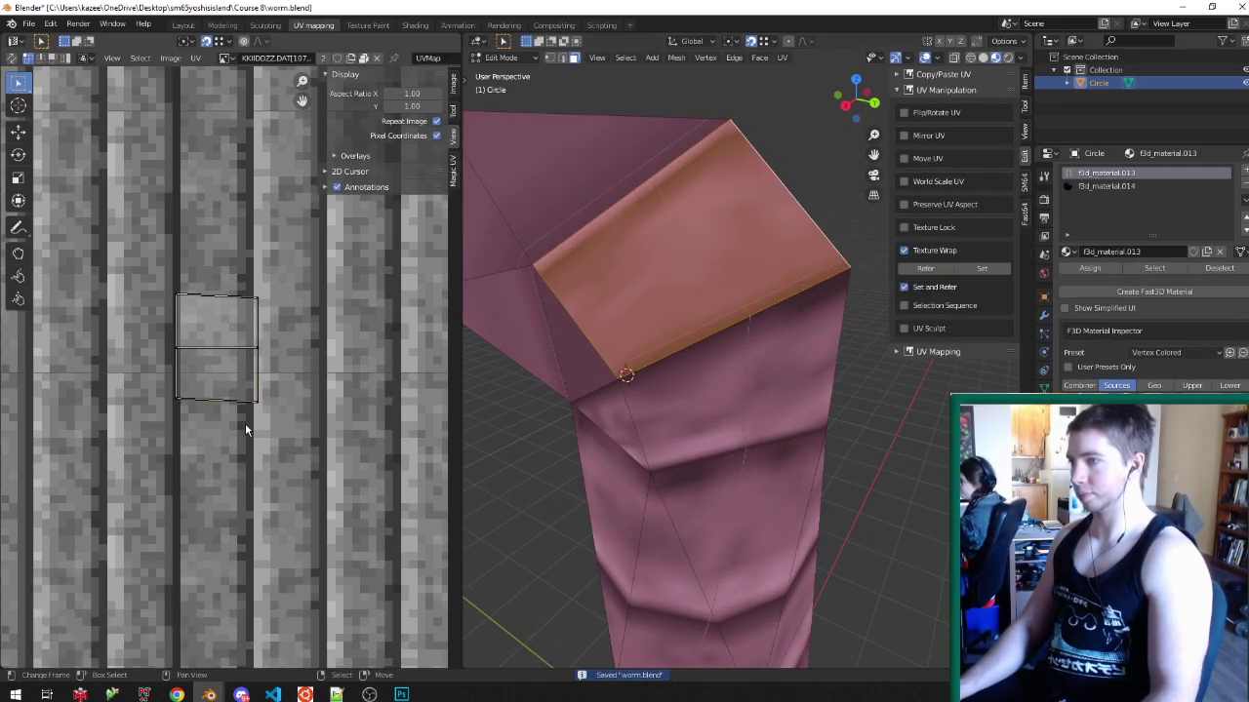
key("shift+Tab")
scroll(230, 338, "up", 4)
key("g")
key("x")
left_click(239, 355)
key("Tab")
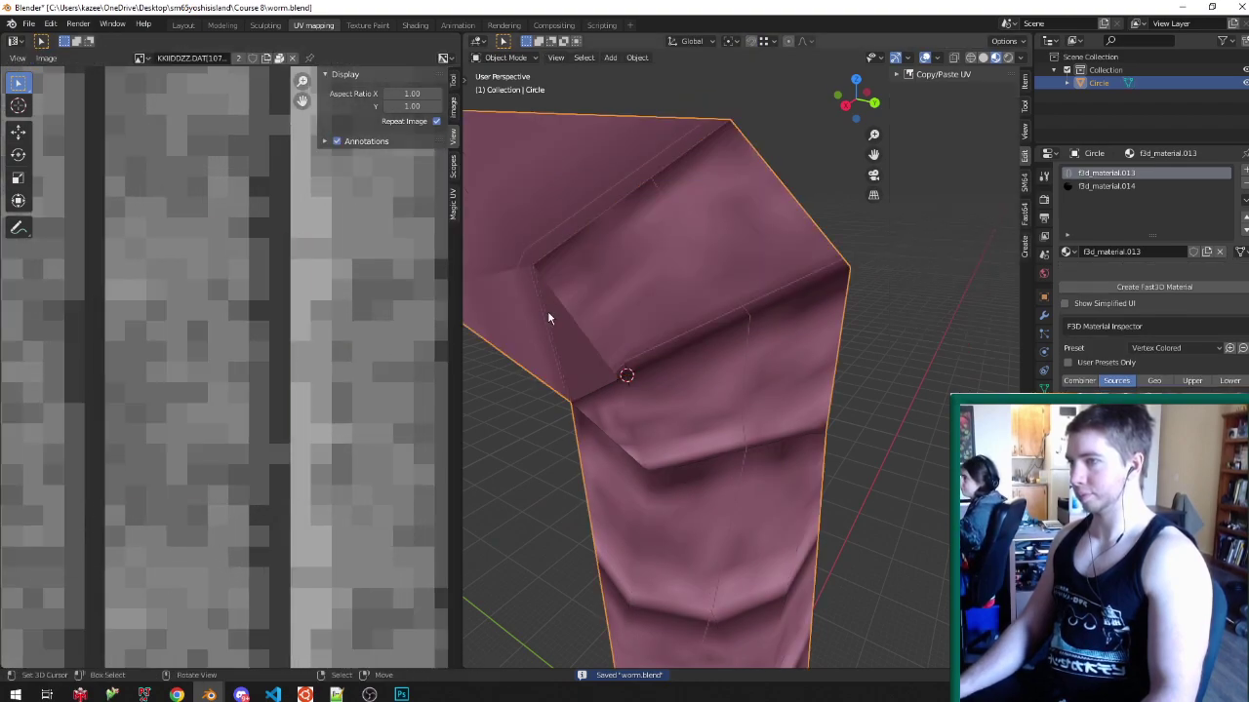
- Texture-wrap the untextured triangle between the head and neck on one side, using the adjacent textured quad as the reference
scroll(634, 279, "up", 1)
scroll(700, 264, "down", 3)
key("Tab")
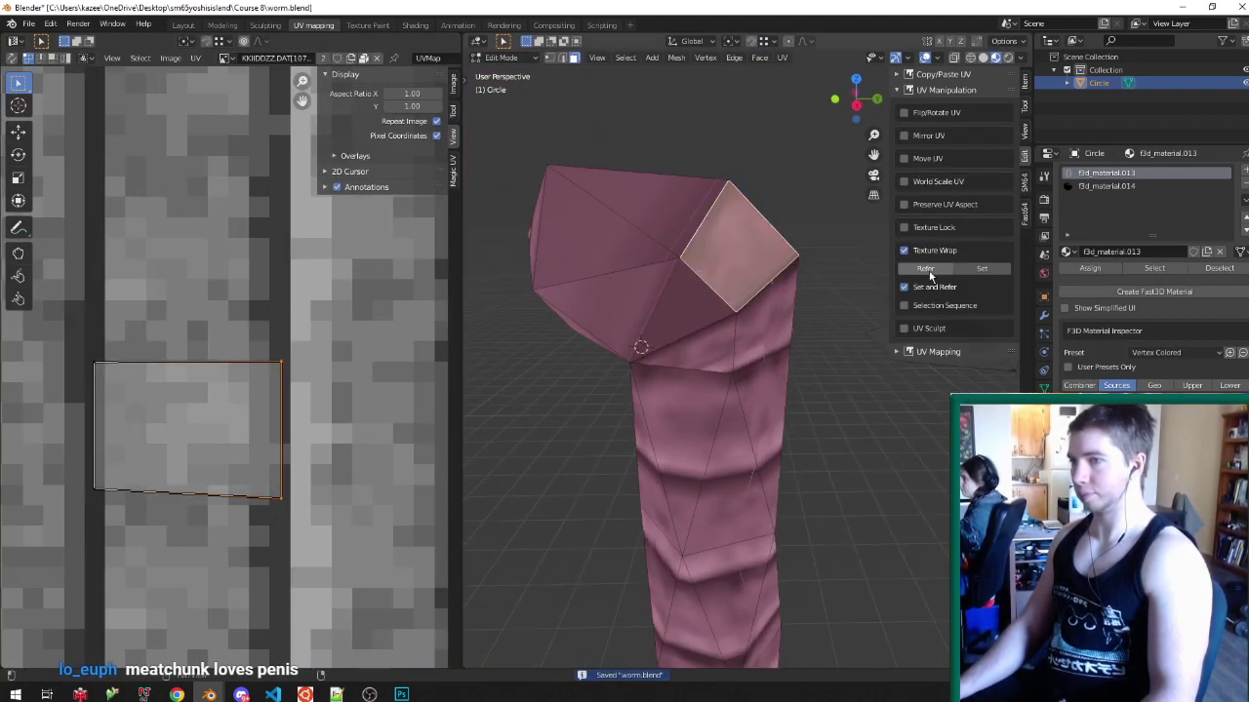
left_click(677, 314)
left_click(981, 269)
scroll(720, 261, "up", 1)
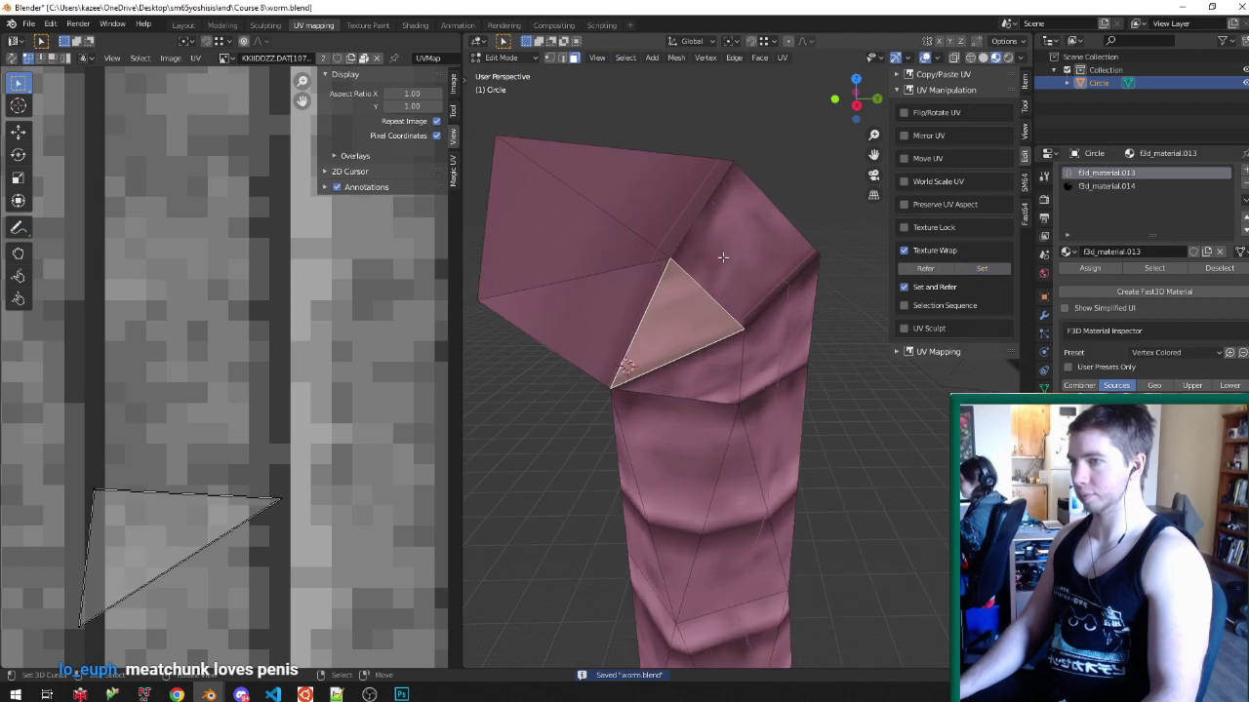
- Select the side triangle with its adjacent quad, align its stray UV point horizontally with the island's right edge, and save
left_click(720, 261, "shift")
scroll(200, 517, "down", 3)
key("g")
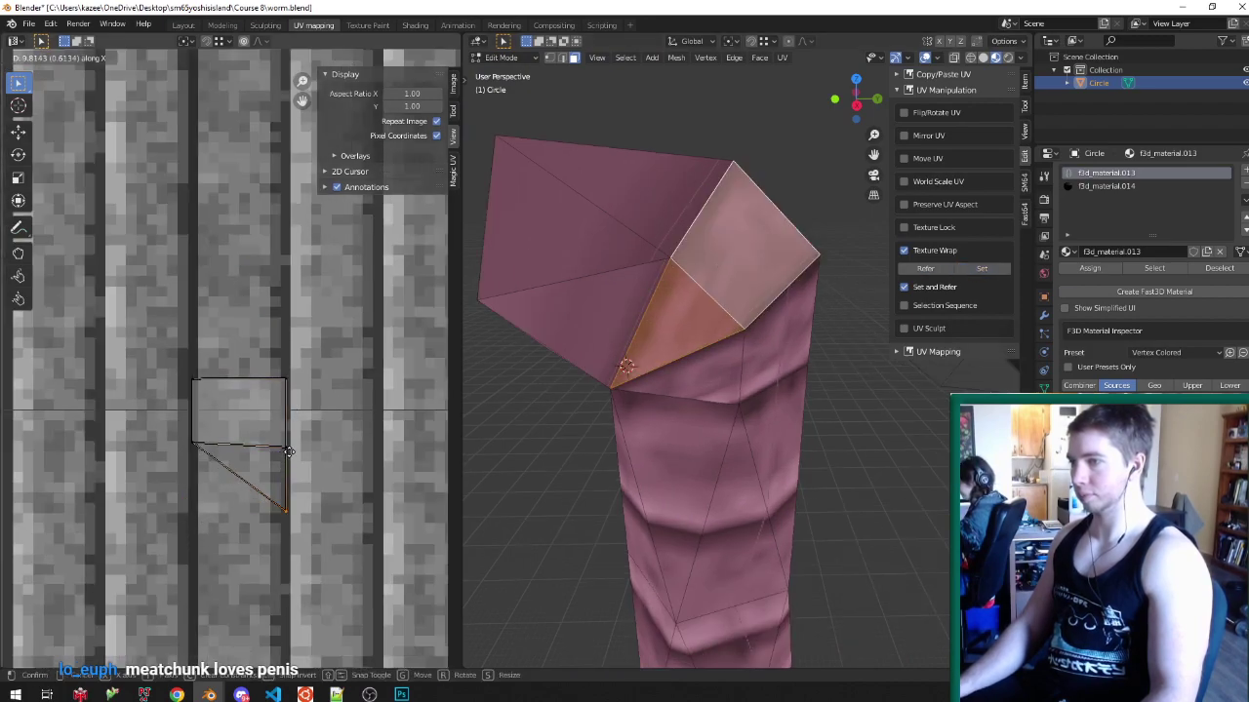
left_click(289, 452)
key("Tab")
middle_click_drag(771, 293, 776, 255)
key("ctrl+s")
- Texture-wrap the matching triangle on the opposite side, using its adjacent quad as the reference, and save the file
key("Tab")
left_click(774, 255)
left_click(812, 290)
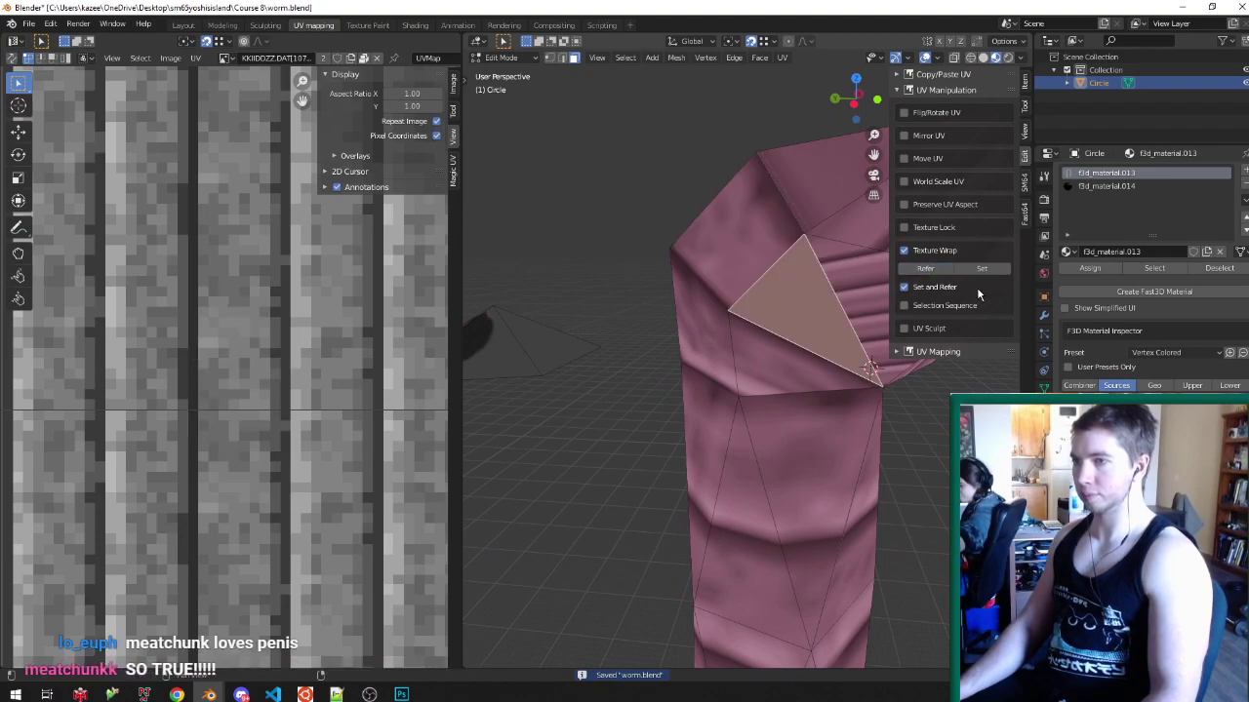
left_click(919, 272)
key("Tab")
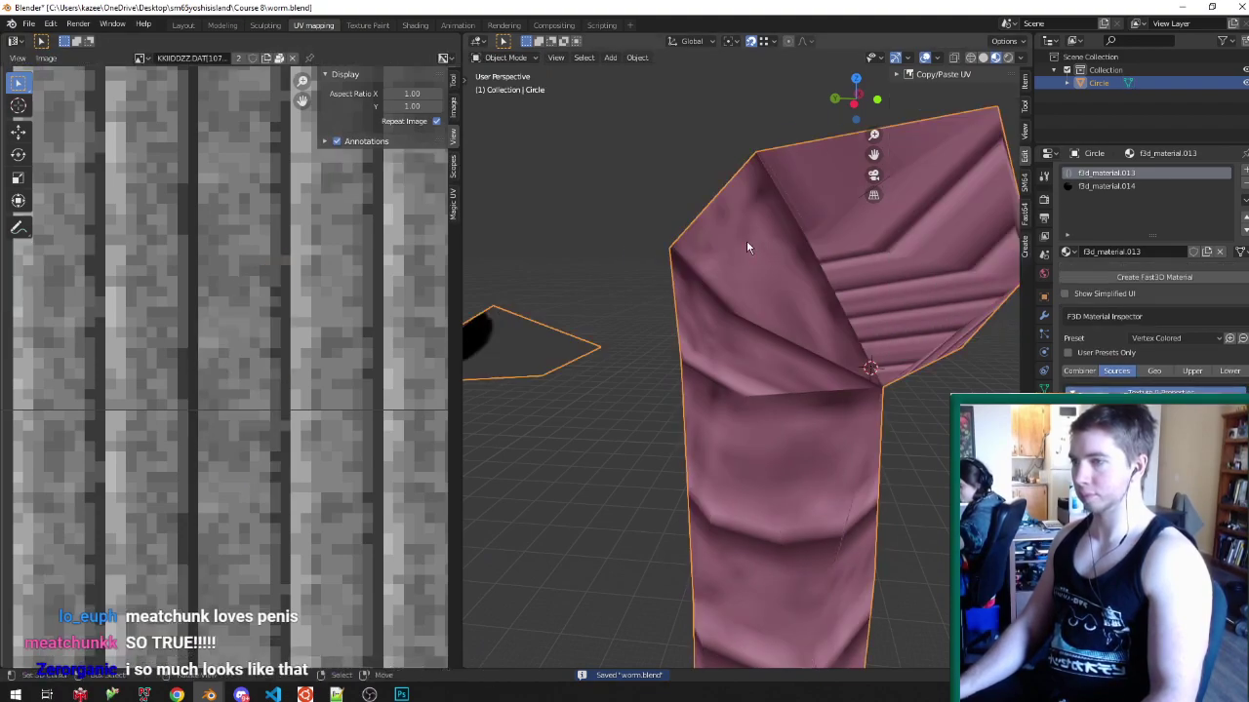
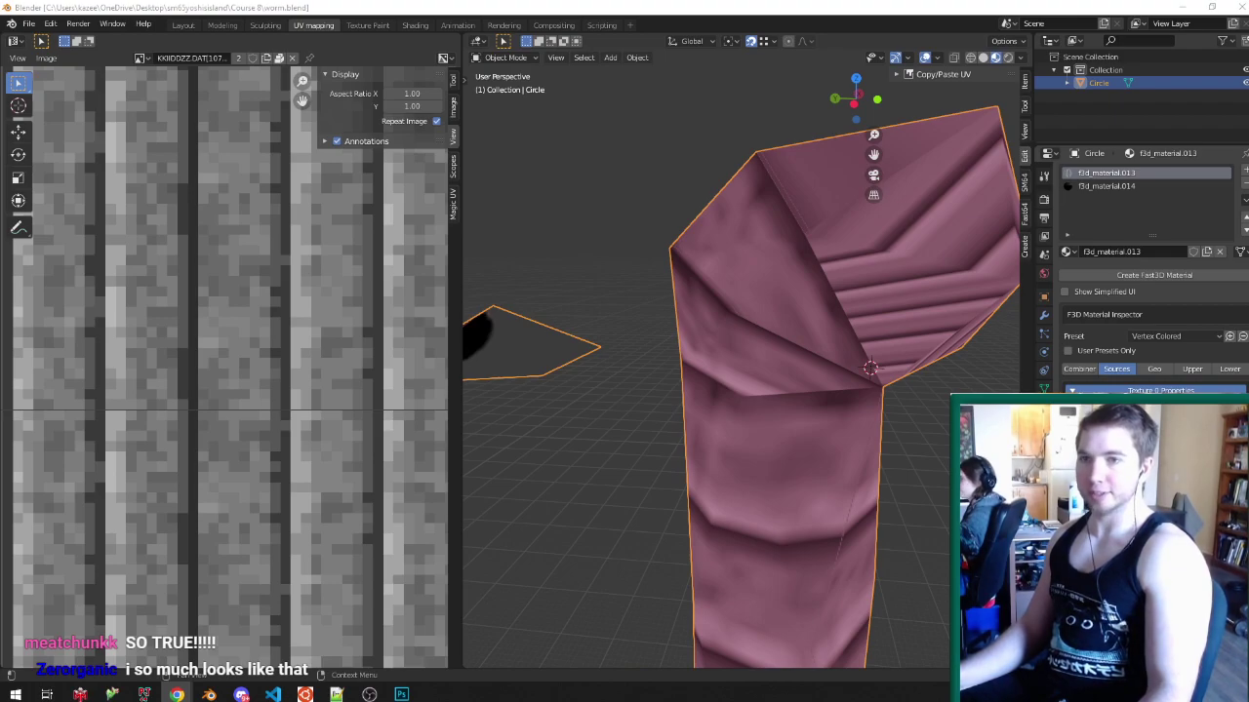
middle_click_drag(738, 335, 831, 345)
scroll(757, 347, "down", 1)
key("ctrl+s")
- Select the strip of triangular faces across the underside and side of the head and unwrap it
middle_click_drag(699, 314, 819, 326)
scroll(741, 324, "down", 3)
key("Tab")
scroll(730, 321, "up", 3)
middle_click_drag(730, 321, 755, 302)
middle_click_drag(814, 273, 817, 315)
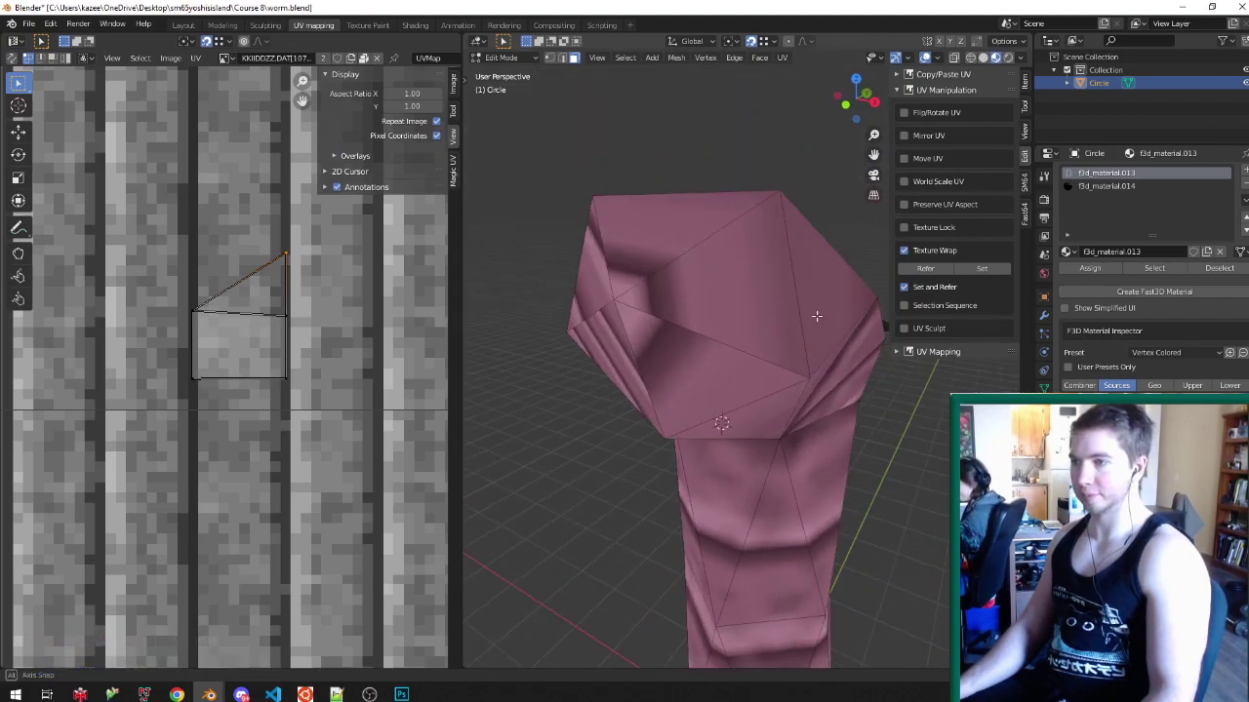
key("ctrl+Tab")
left_click(734, 280)
middle_click_drag(735, 280, 838, 353)
key("ctrl+Tab")
left_click(639, 305)
key("ctrl+Tab")
left_click(698, 291)
left_click(732, 287, "shift")
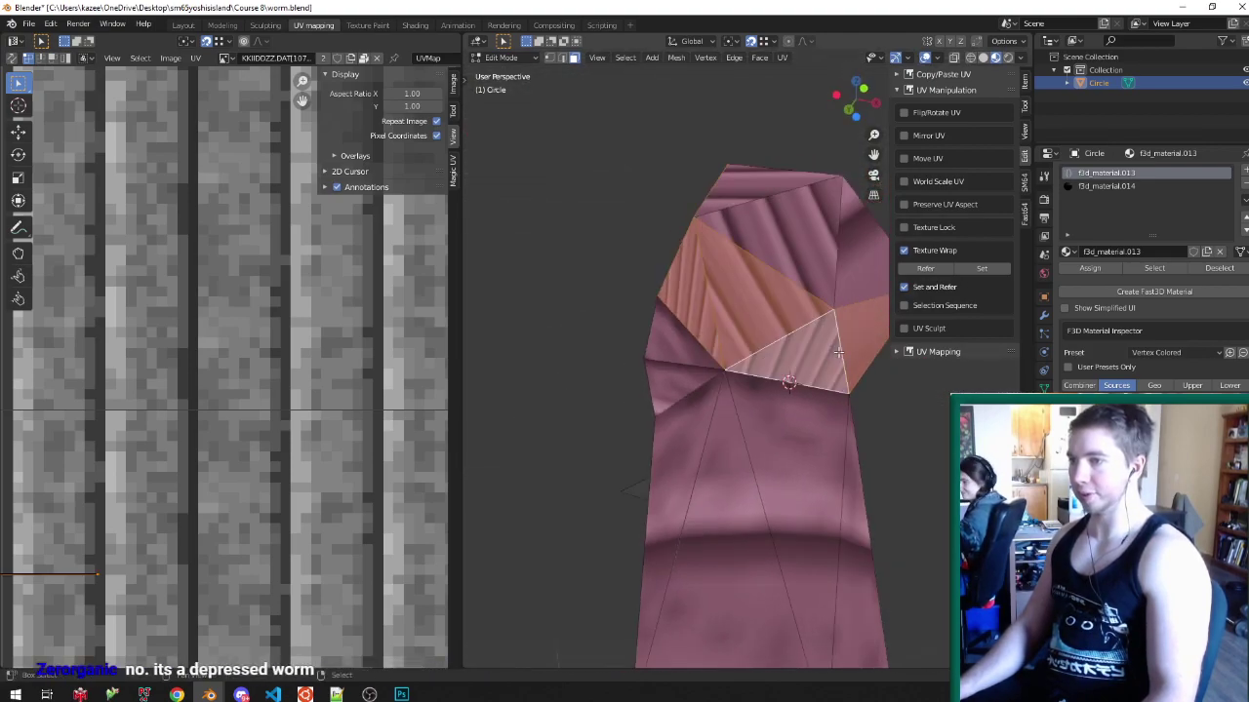
key("u")
left_click(838, 353)
- Mark the diagonal edge above the neck on the head's underside as a seam
key("ctrl+Tab")
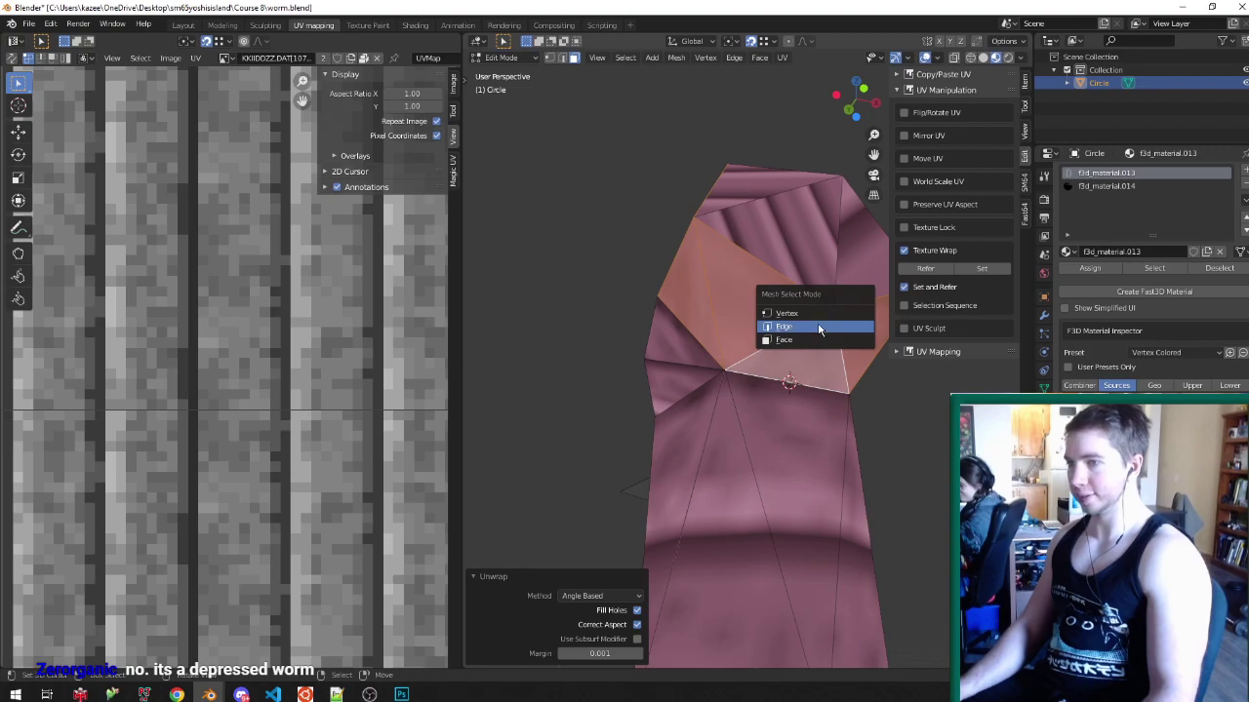
left_click(818, 327)
left_click(798, 329)
key("F3")
key("Return")
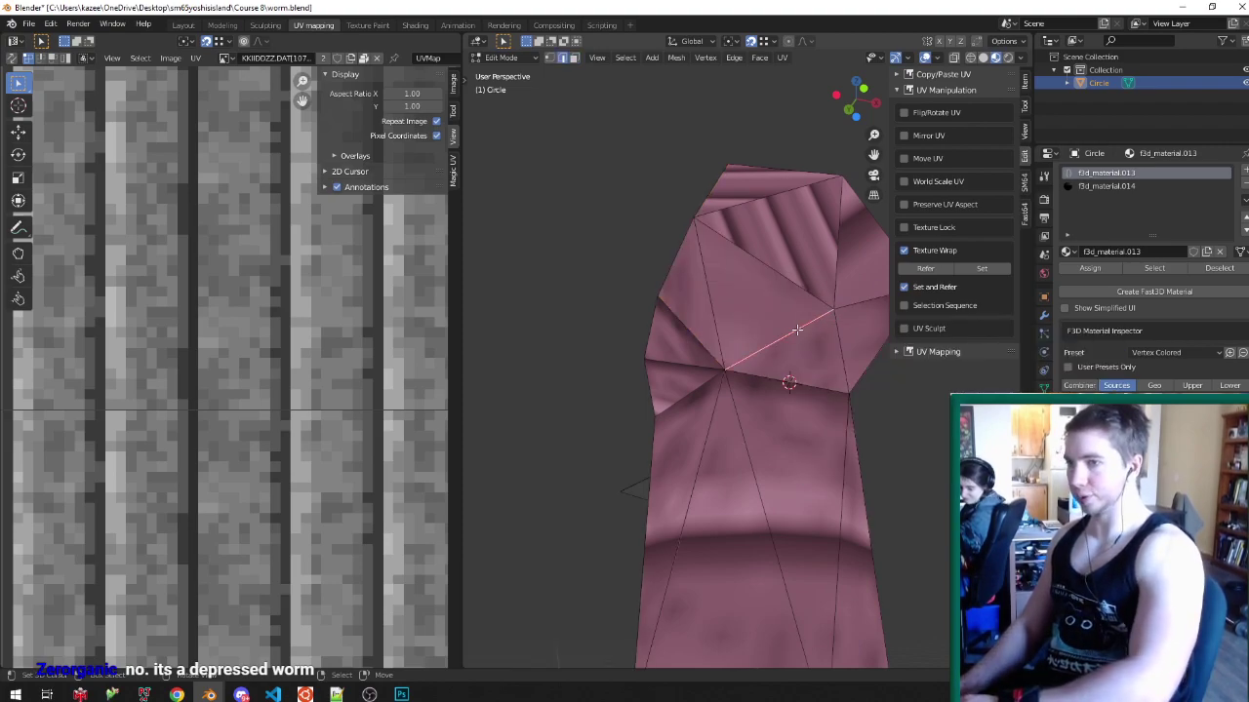
- Select the linked head faces delimited by UVs, unwrap them again, and select the whole resulting UV island
key("ctrl+Tab")
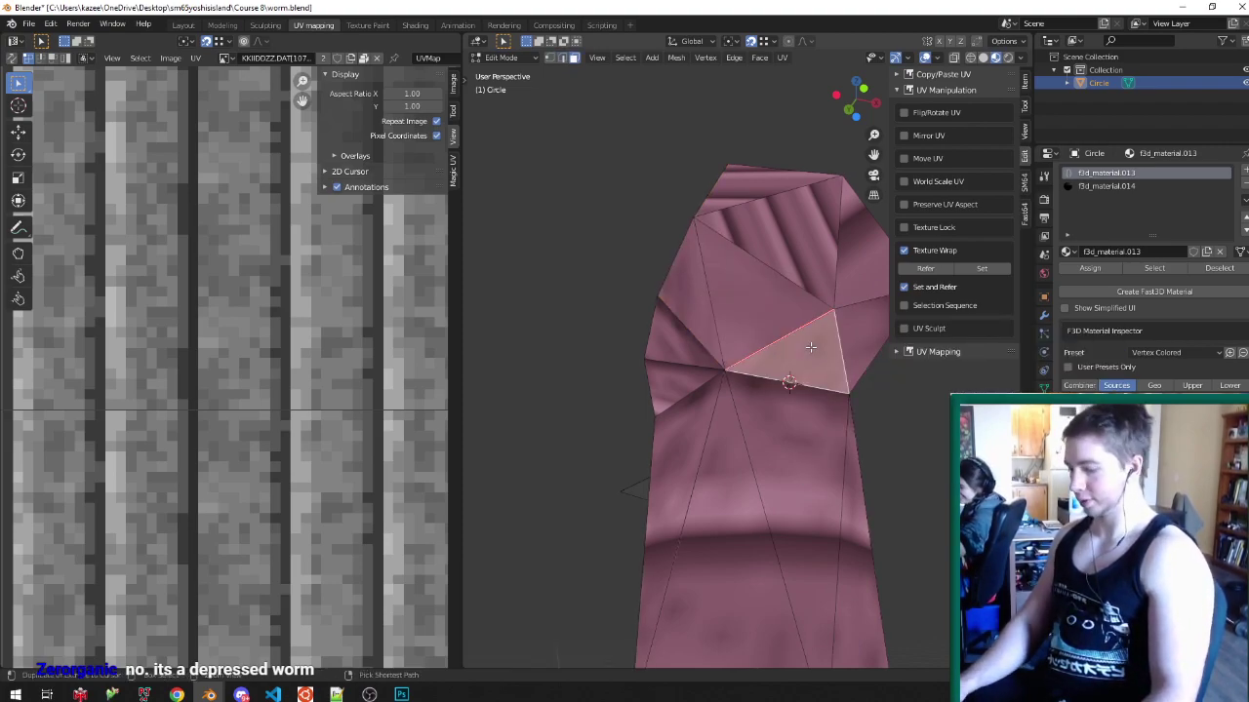
key("ctrl+l")
left_click(576, 627)
left_click(585, 651)
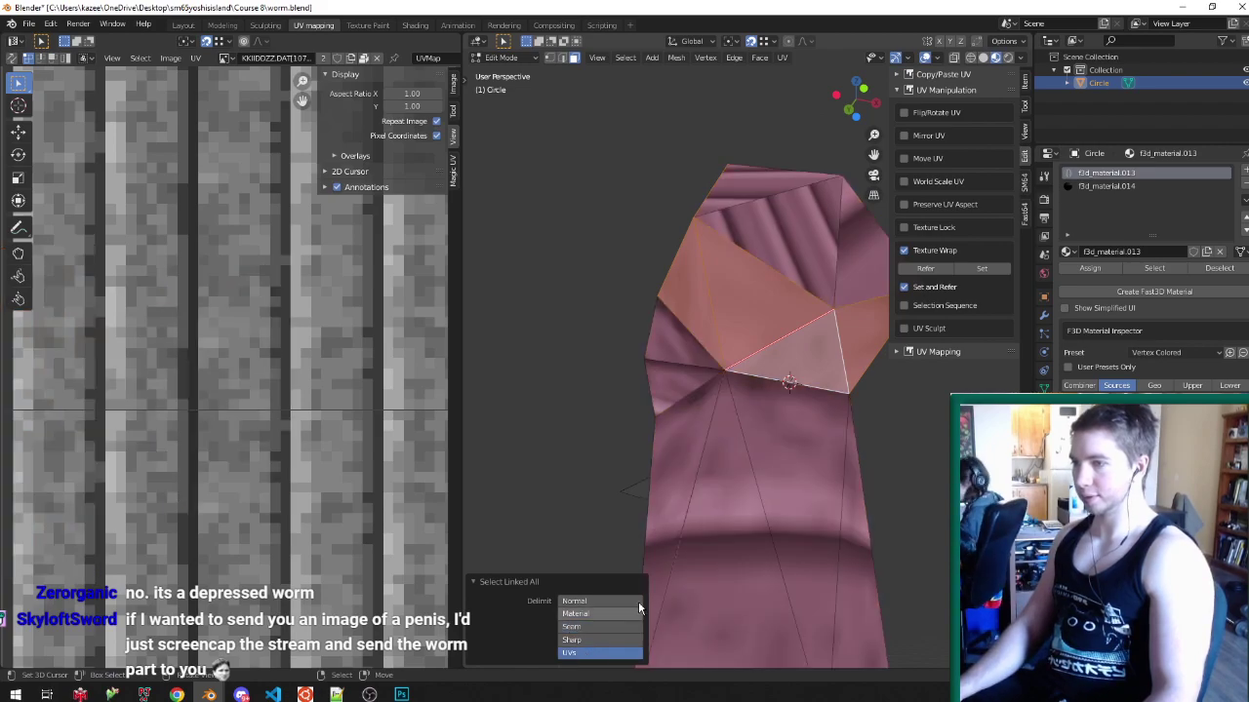
middle_click_drag(683, 439, 757, 318)
key("u")
left_click(757, 319)
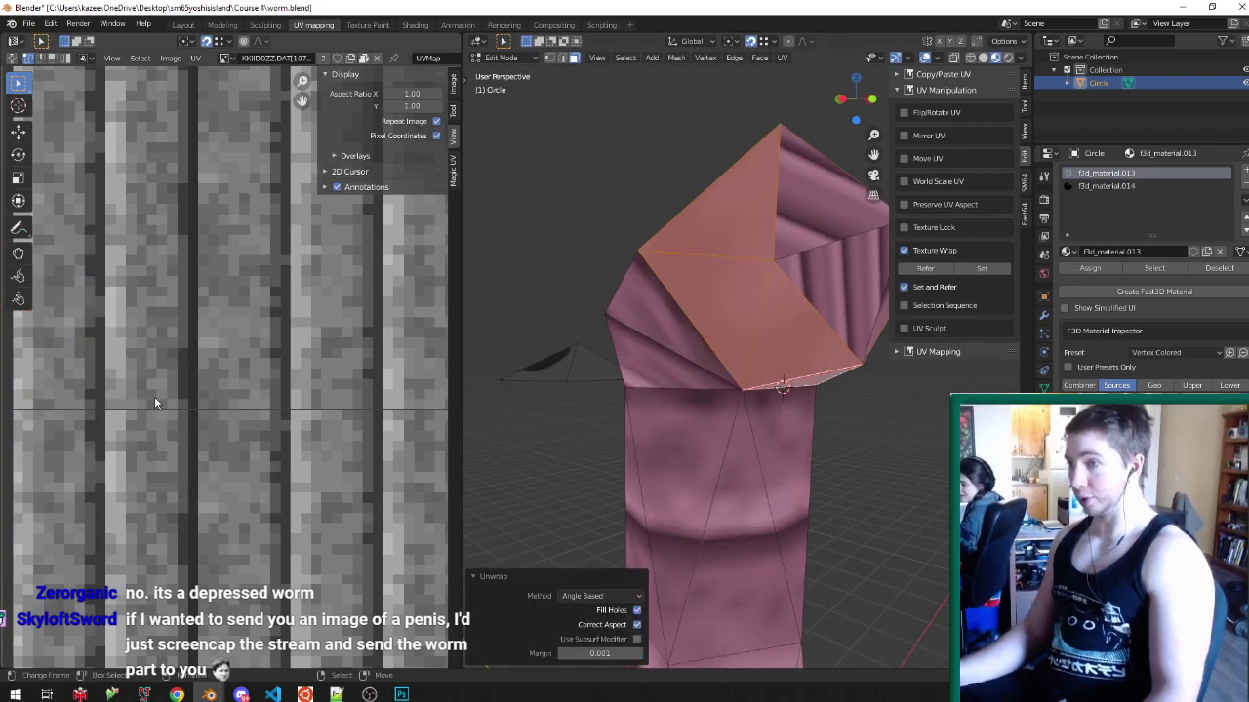
key("a")
key("KP_Decimal")
scroll(166, 410, "down", 5)
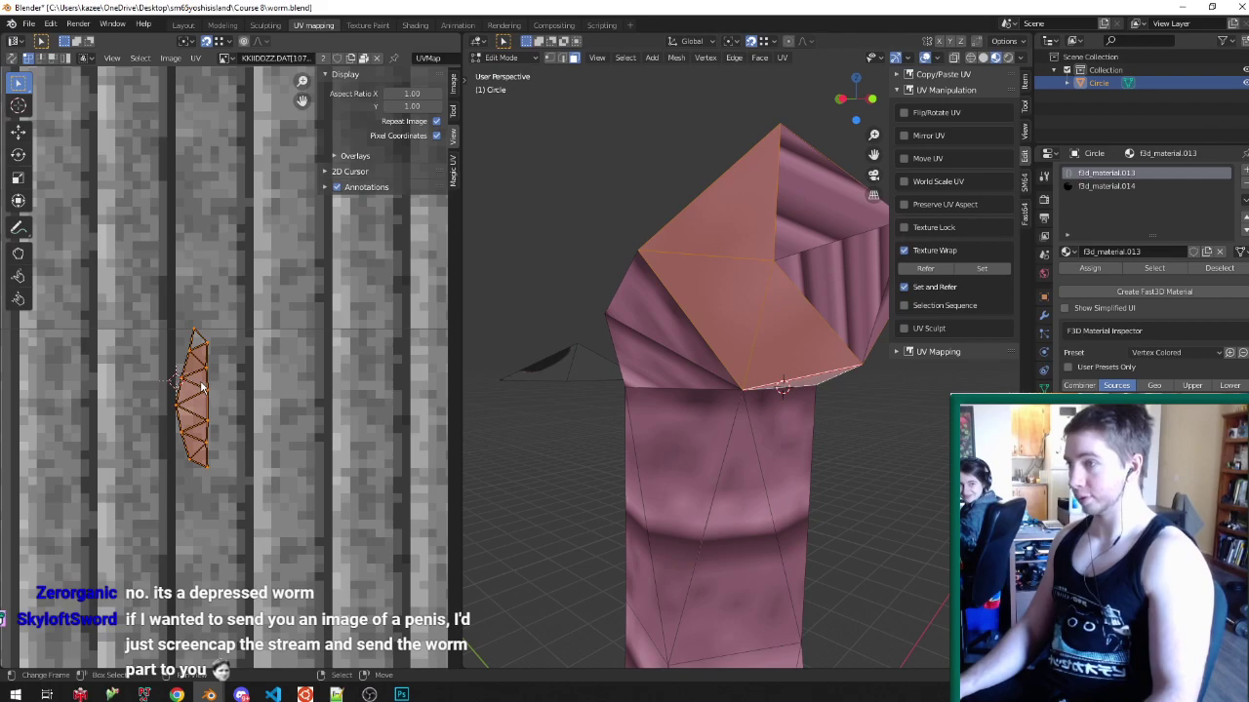
scroll(168, 419, "up", 1)
- Flatten the left column of the head strip's UV points with an X scale of 0 and move it onto the stripe's left edge
left_click_drag(156, 546, 187, 380)
left_click_drag(211, 273, 210, 274)
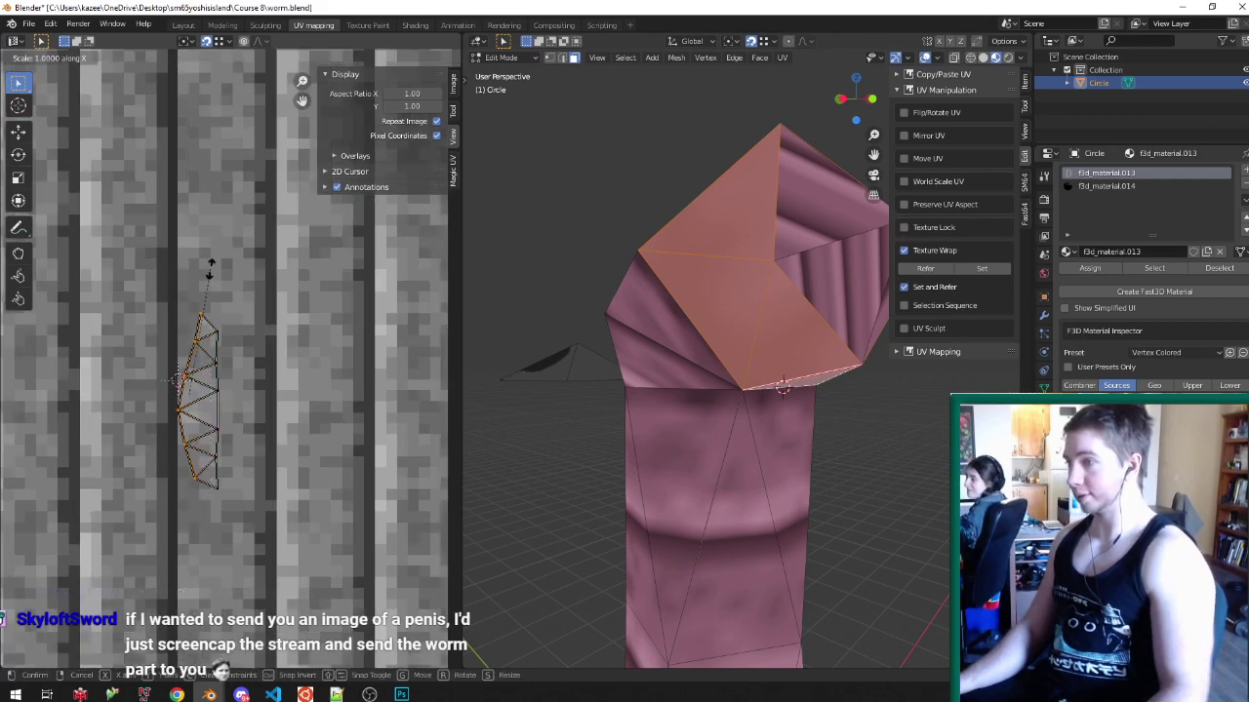
key("s")
key("x")
key("0")
key("Return")
key("g")
key("x")
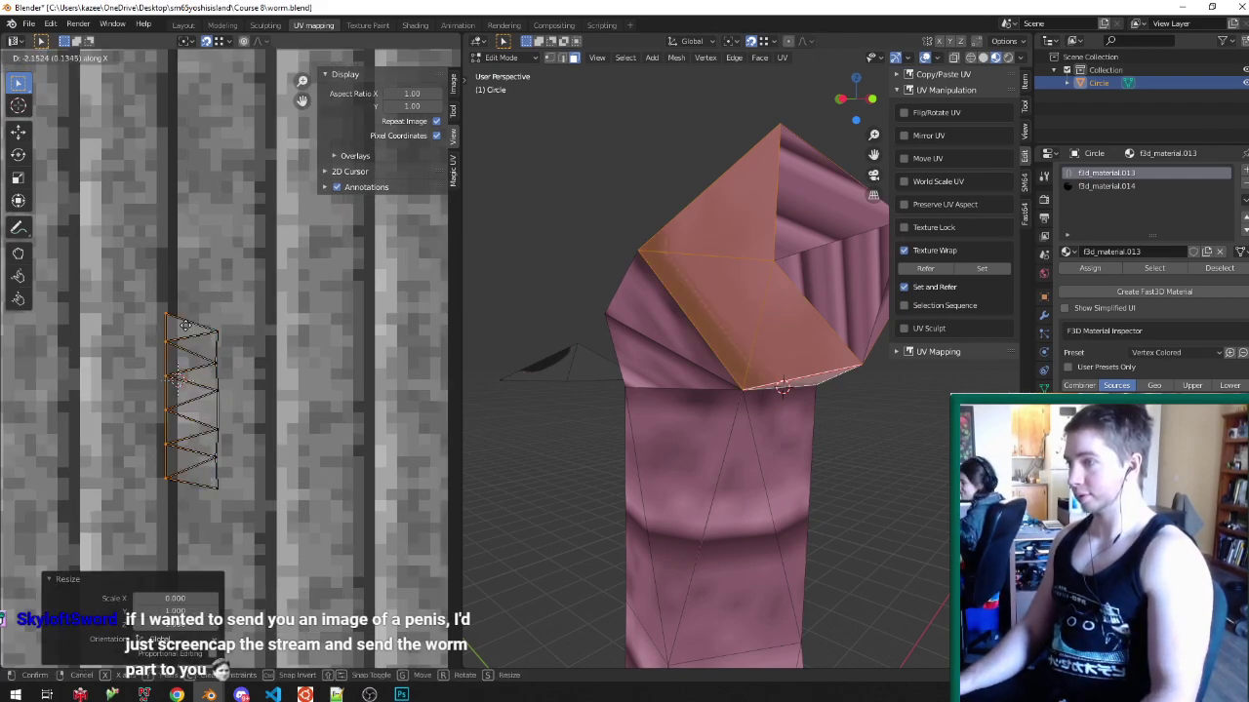
left_click(191, 325)
- Flatten the right column of the head strip's UV points with an X scale of 0 and move it onto the stripe's right edge
left_click(211, 458)
left_click_drag(287, 303, 286, 302)
key("s")
key("x")
key("0")
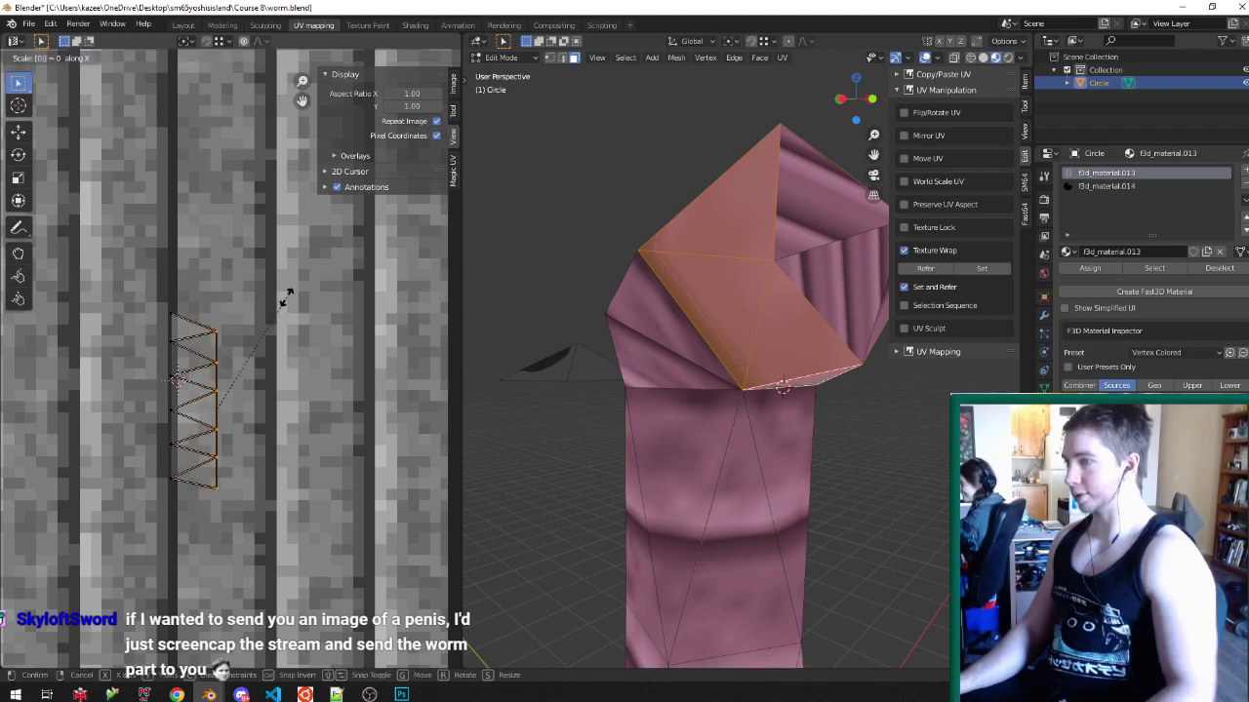
key("Return")
key("g")
key("x")
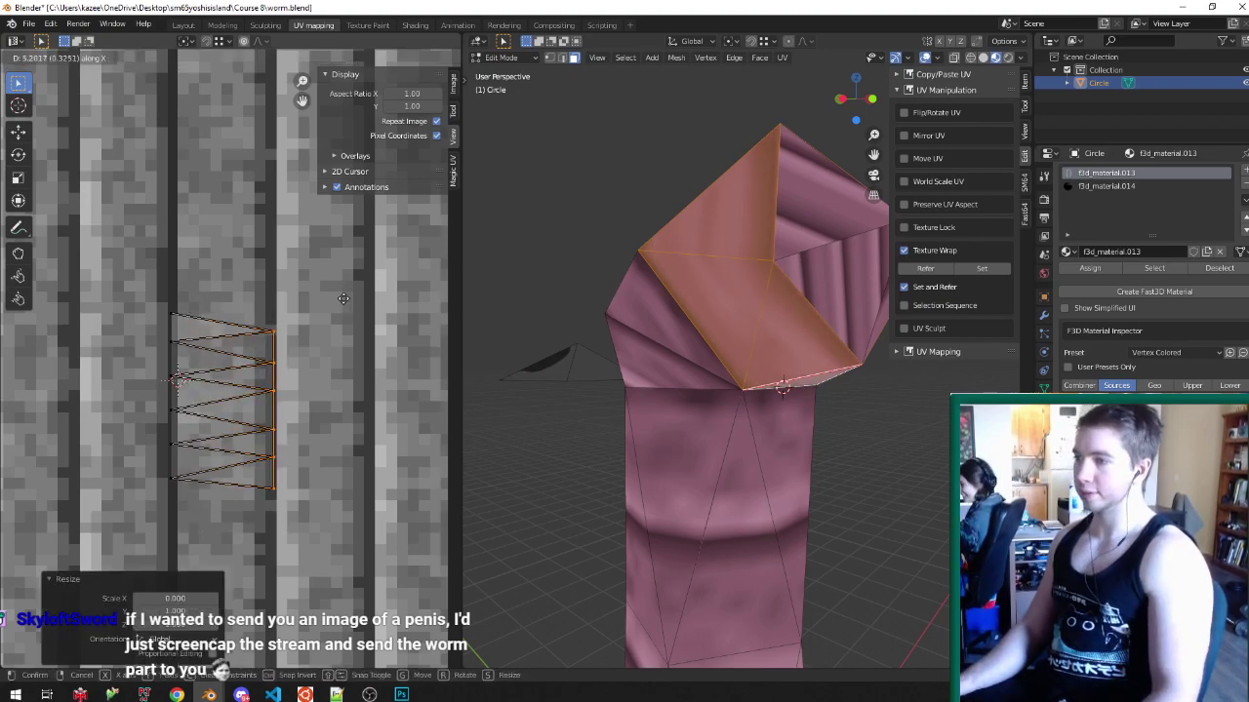
left_click(344, 298)
left_click_drag(164, 301, 281, 336)
key("g")
key("y")
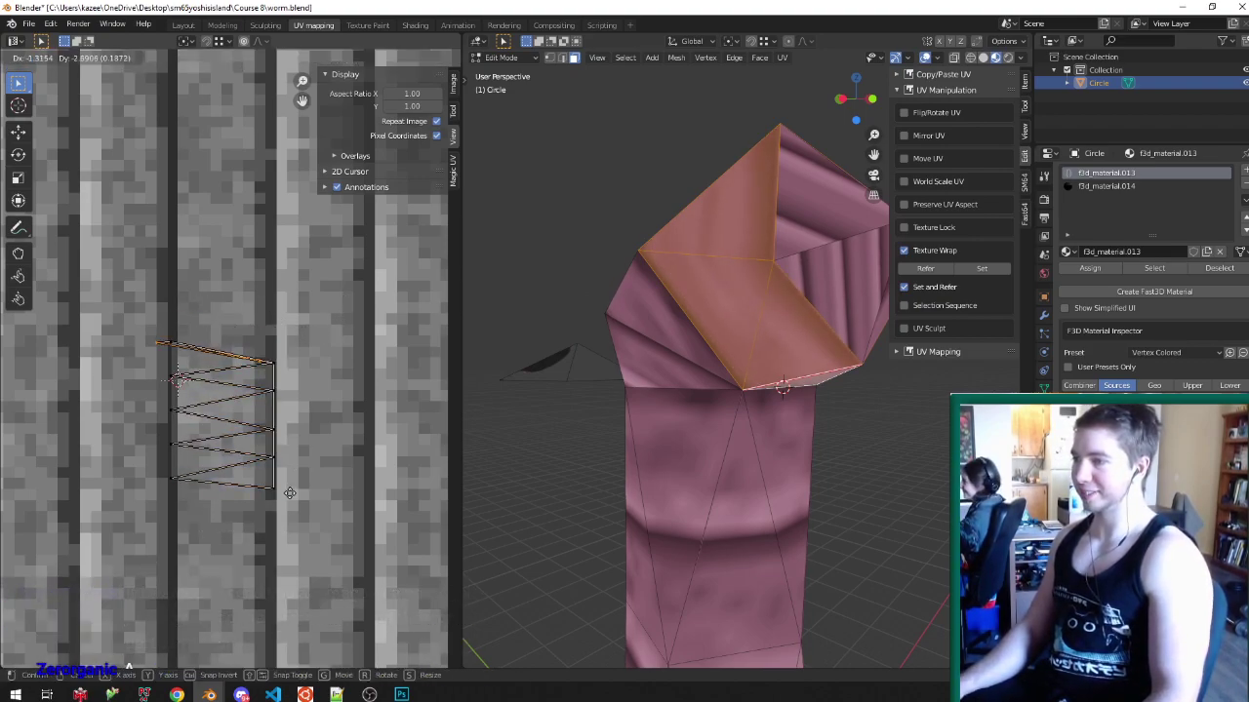
right_click(281, 501)
- Move the three lowest left-column UV points vertically until each is level with its matching right-column point
key("shift+Tab")
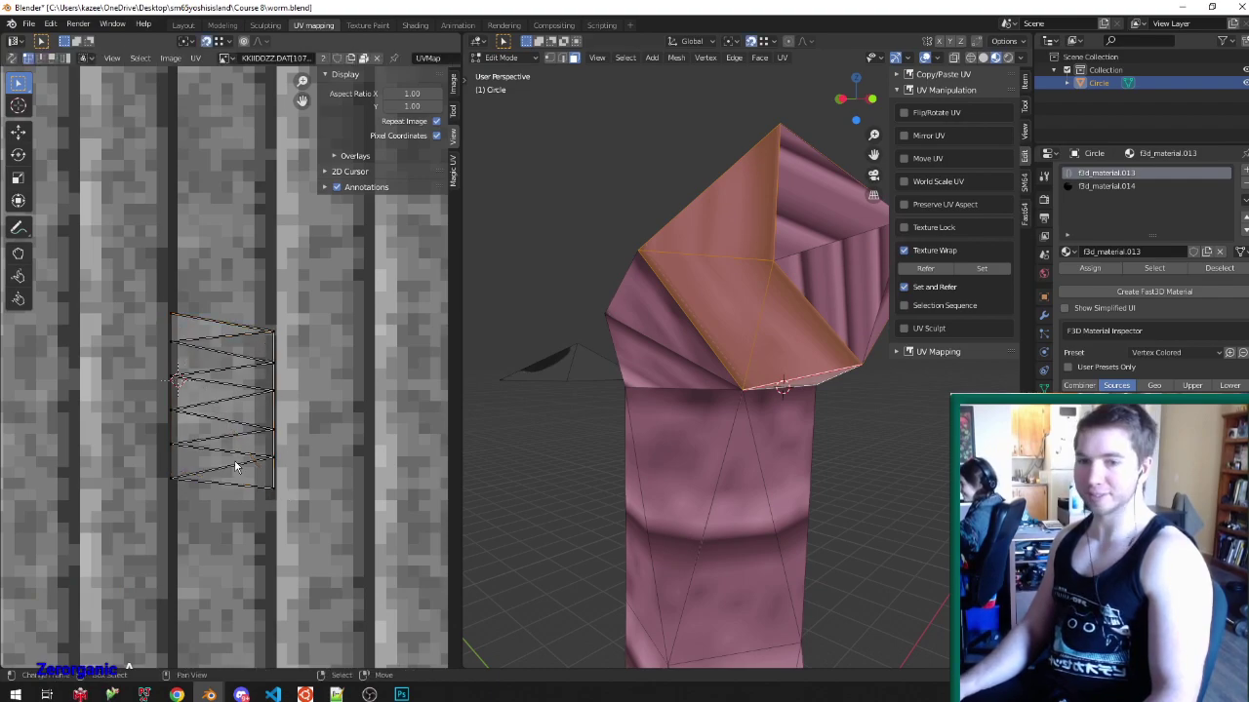
left_click(180, 483)
key("g")
key("y")
left_click(274, 492)
right_click(204, 443)
key("g")
key("y")
left_click(274, 459)
right_click(196, 414)
key("g")
key("y")
left_click(274, 430)
- Move the three upper left-column UV points vertically level with their right-column counterparts and save the file
right_click(211, 386)
key("g")
key("y")
left_click(284, 394)
right_click(217, 352)
key("g")
key("y")
left_click(262, 360)
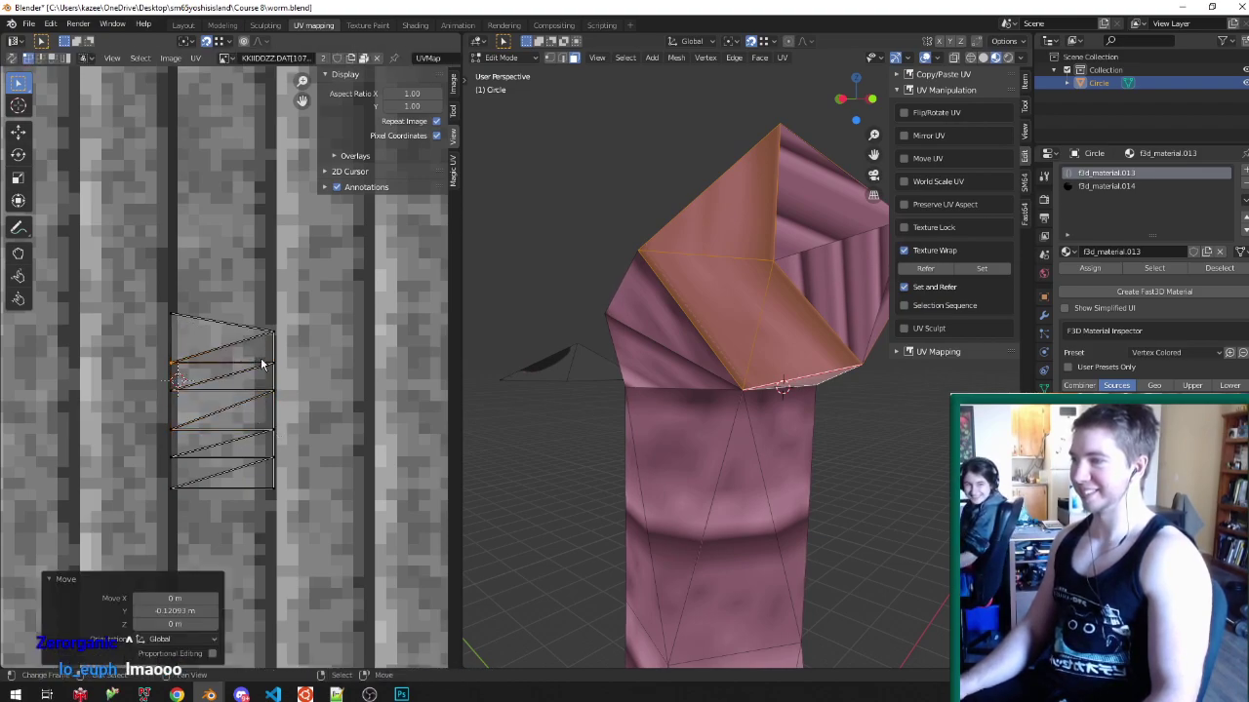
right_click(207, 310)
key("g")
key("y")
left_click(276, 332)
key("Tab")
key("ctrl+s")
middle_click_drag(673, 223, 724, 230)
key("Tab")
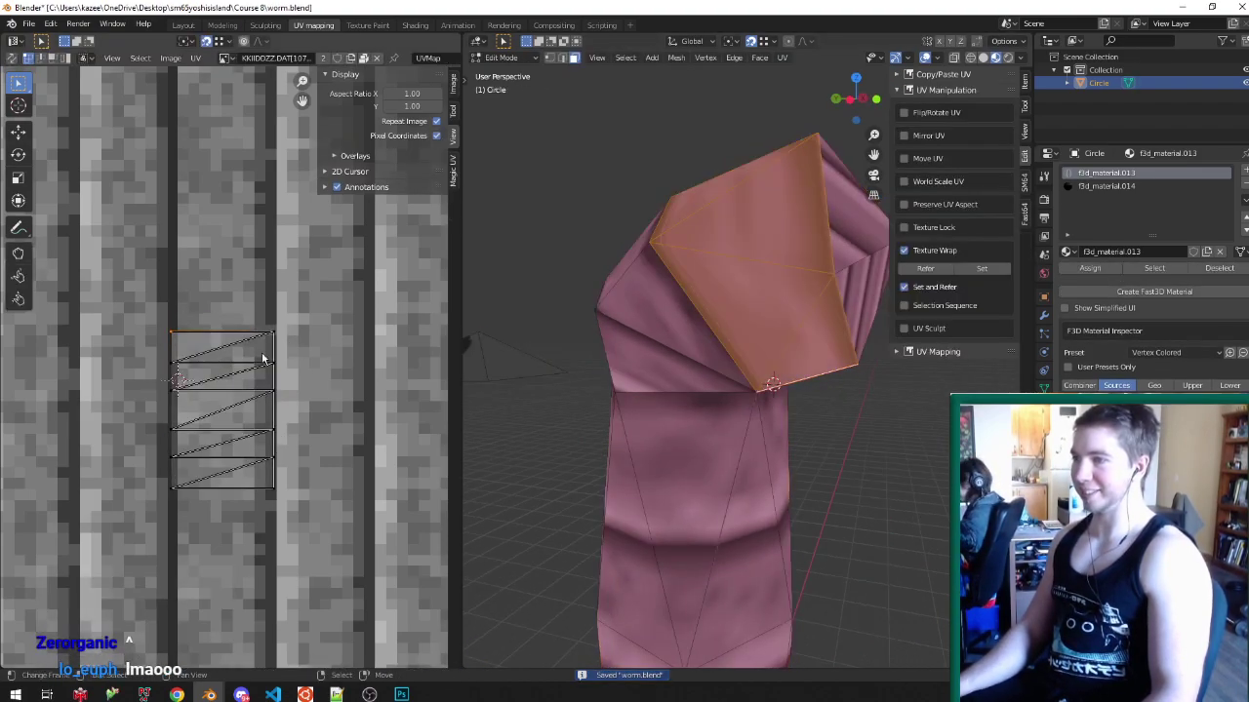
- Scale the whole head strip's UVs by 2 along Y, save the file and check the head's texture
key("s")
key("y")
key("2")
key("Return")
key("Tab")
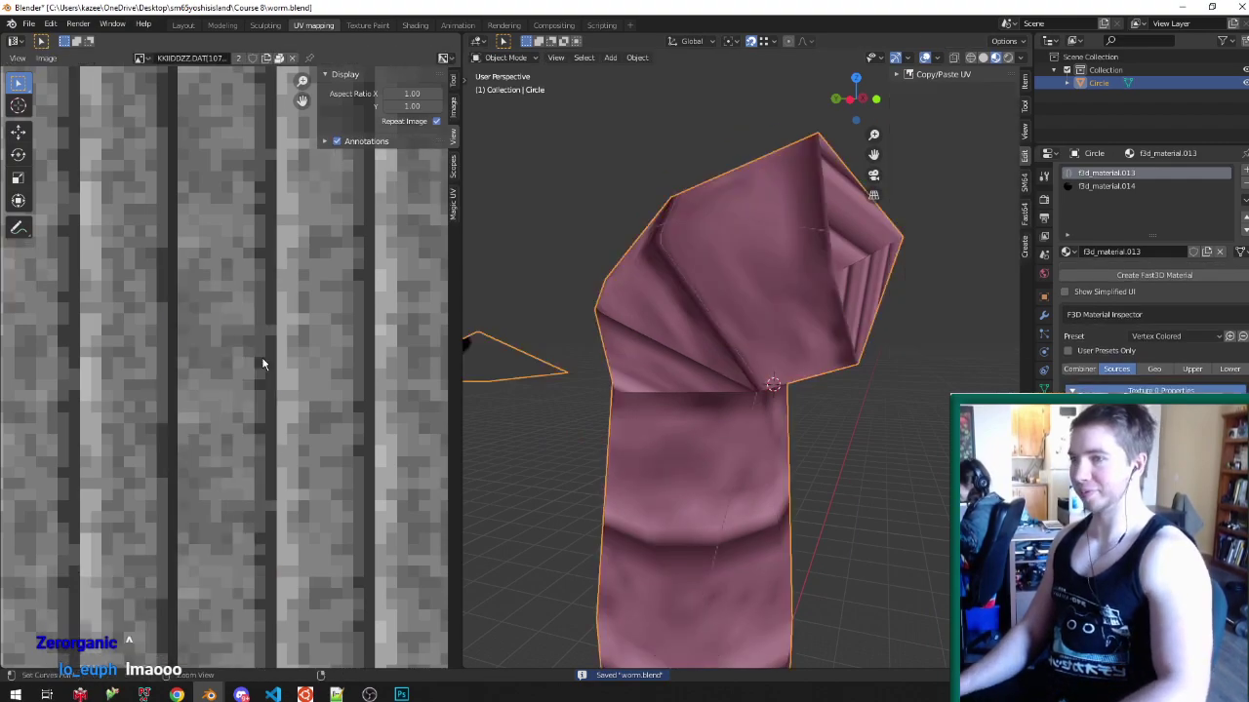
key("ctrl+s")
key("Tab")
scroll(267, 364, "down", 4)
key("Tab")
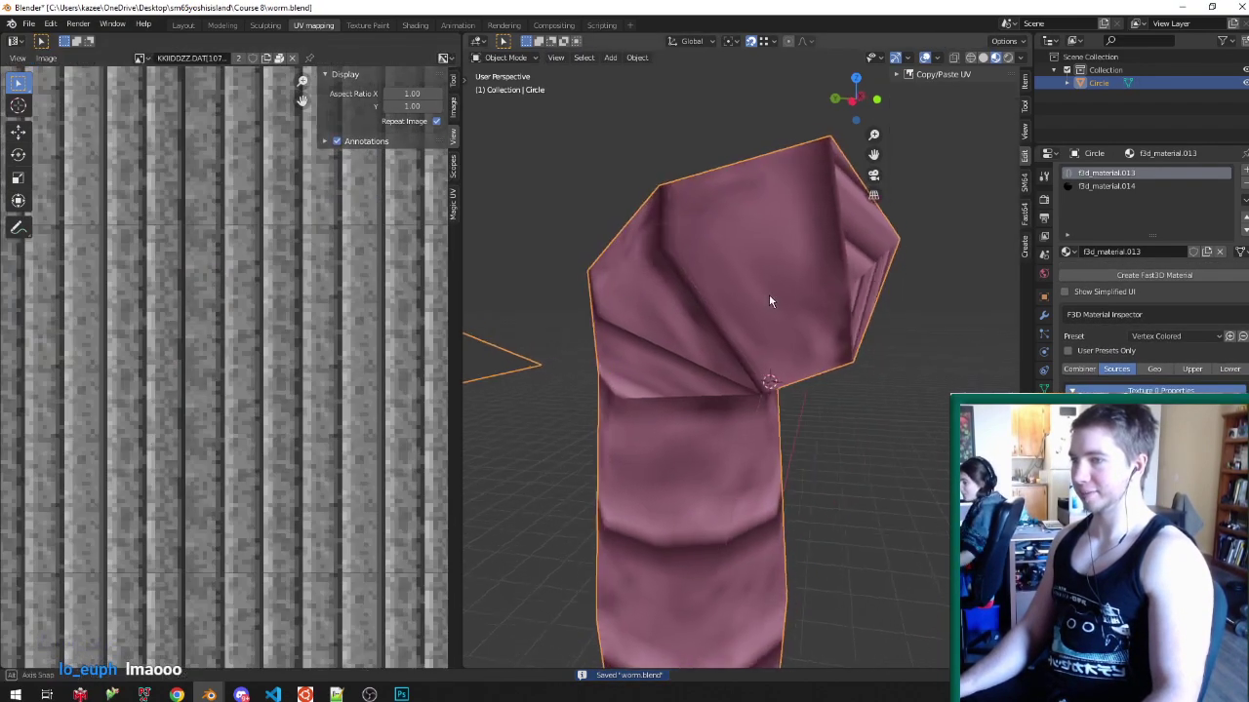
scroll(822, 307, "up", 2)
scroll(823, 303, "down", 2)
key("Tab")
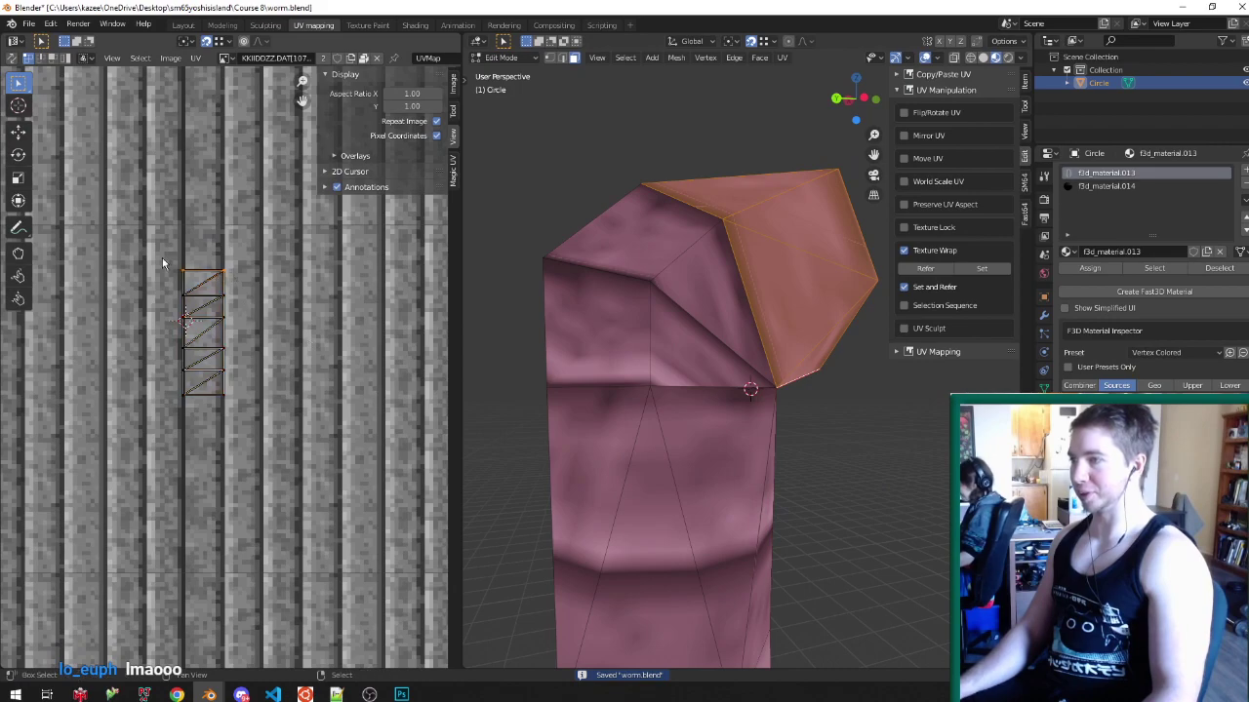
- Move the top row of the head strip's UV points vertically to lengthen the strip's uppermost segment
scroll(239, 379, "up", 3)
key("g")
key("y")
left_click(246, 439)
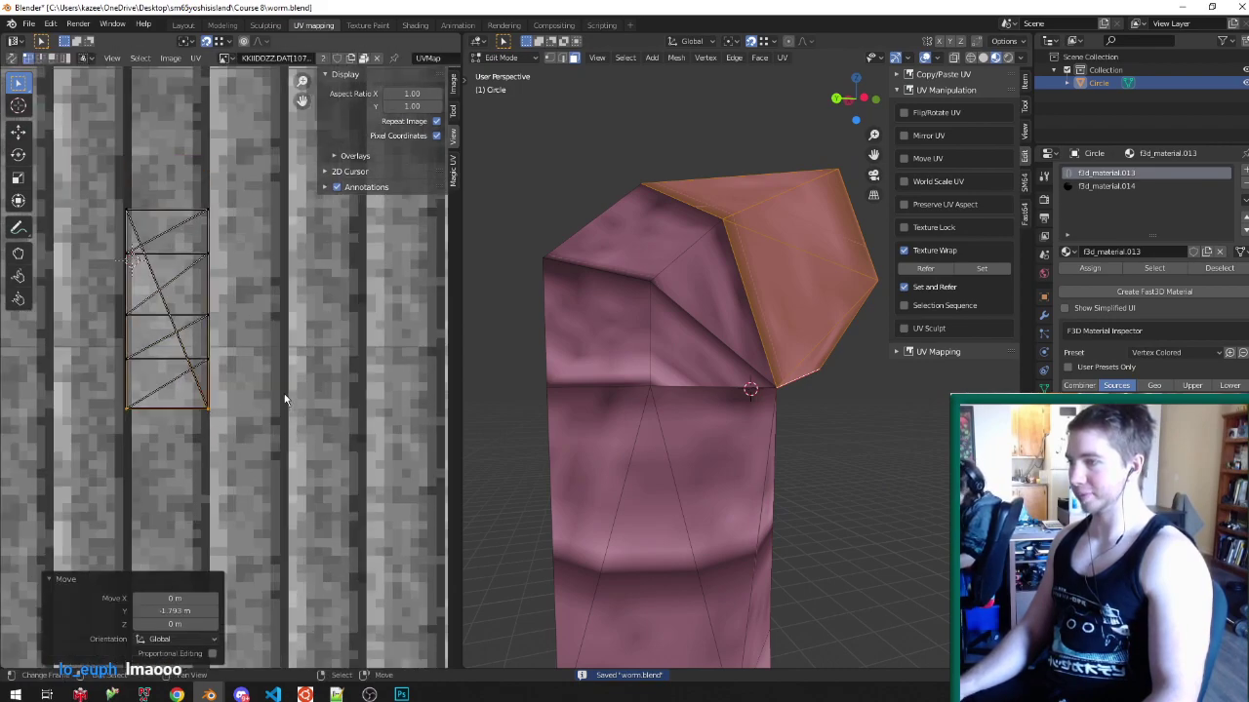
key("g")
key("y")
left_click(284, 121)
- Place the 2D cursor on the head strip's lower corner, stretch the lower UV rows along Y from it, and save the file
right_click(227, 411)
key("shift+s")
left_click(242, 491)
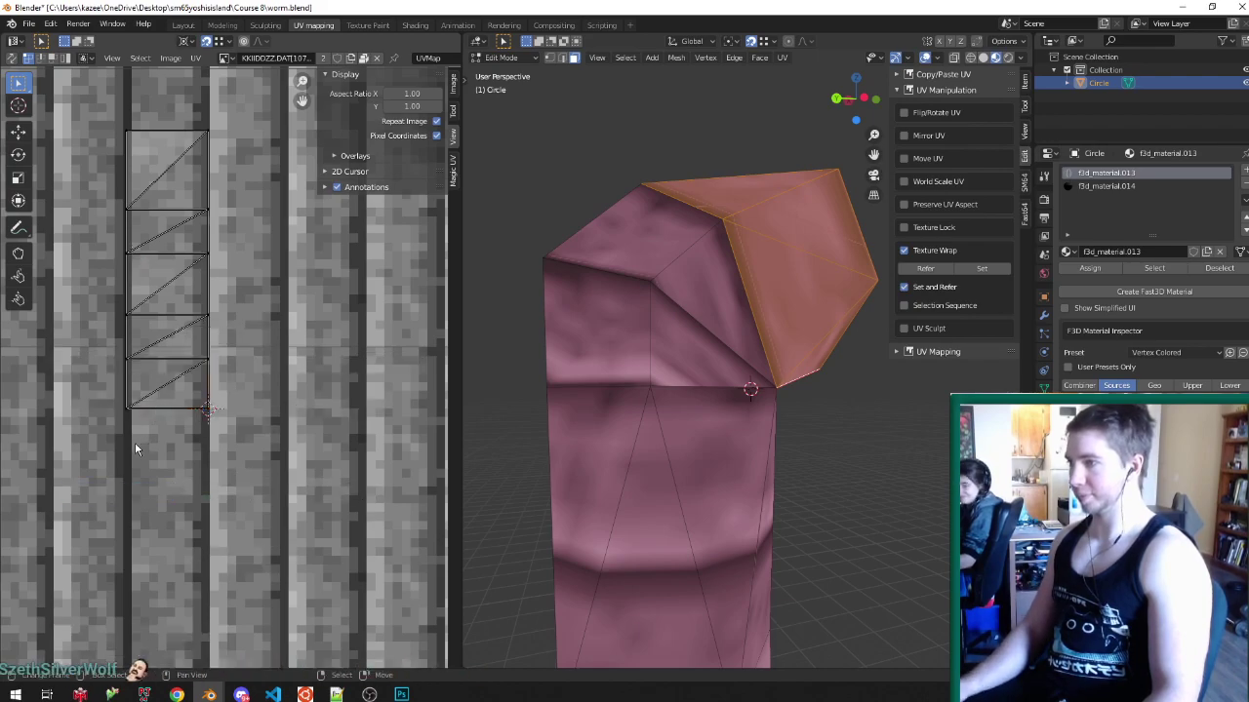
left_click_drag(249, 216, 249, 216)
key("s")
key("y")
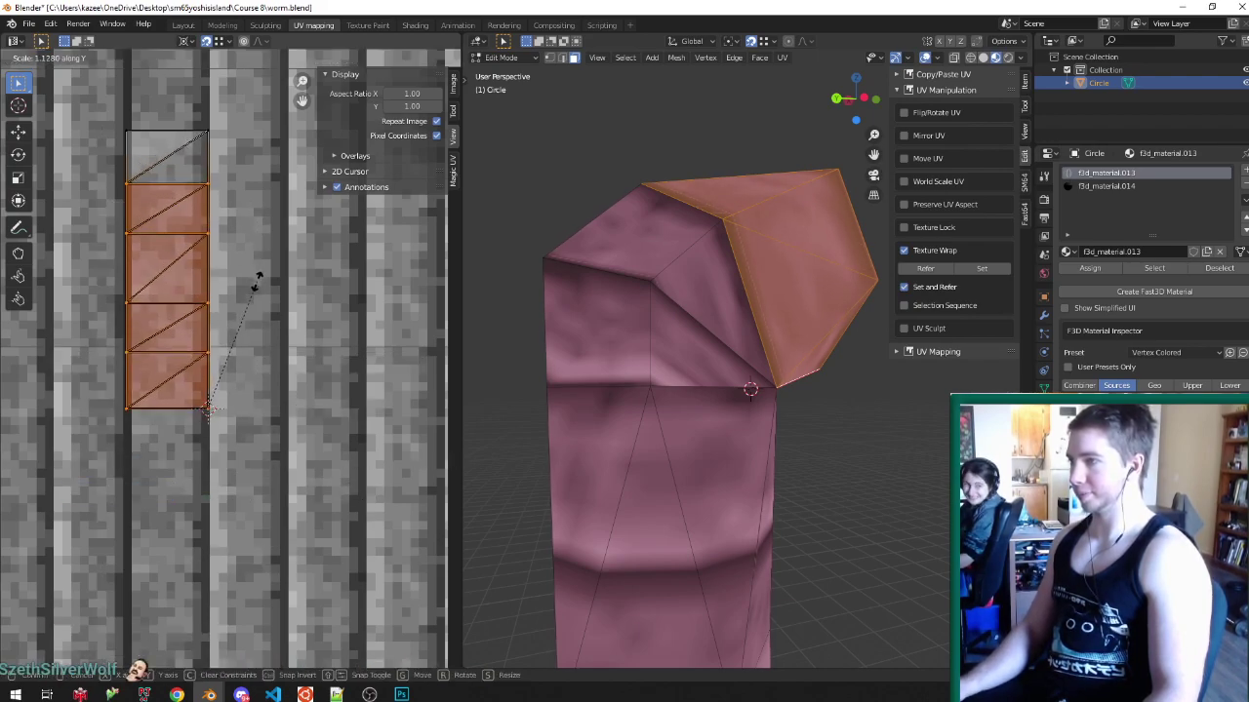
left_click(265, 288)
key("Tab")
key("ctrl+s")
- Select the head's front pentagon by growing the selection from its centre vertex and project its UVs from a slightly tilted front view
mouse_move(783, 298)
middle_mouse_down()
mouse_move(752, 348)
mouse_move(736, 287)
mouse_move(806, 330)
mouse_move(774, 303)
middle_mouse_up()
key("Tab")
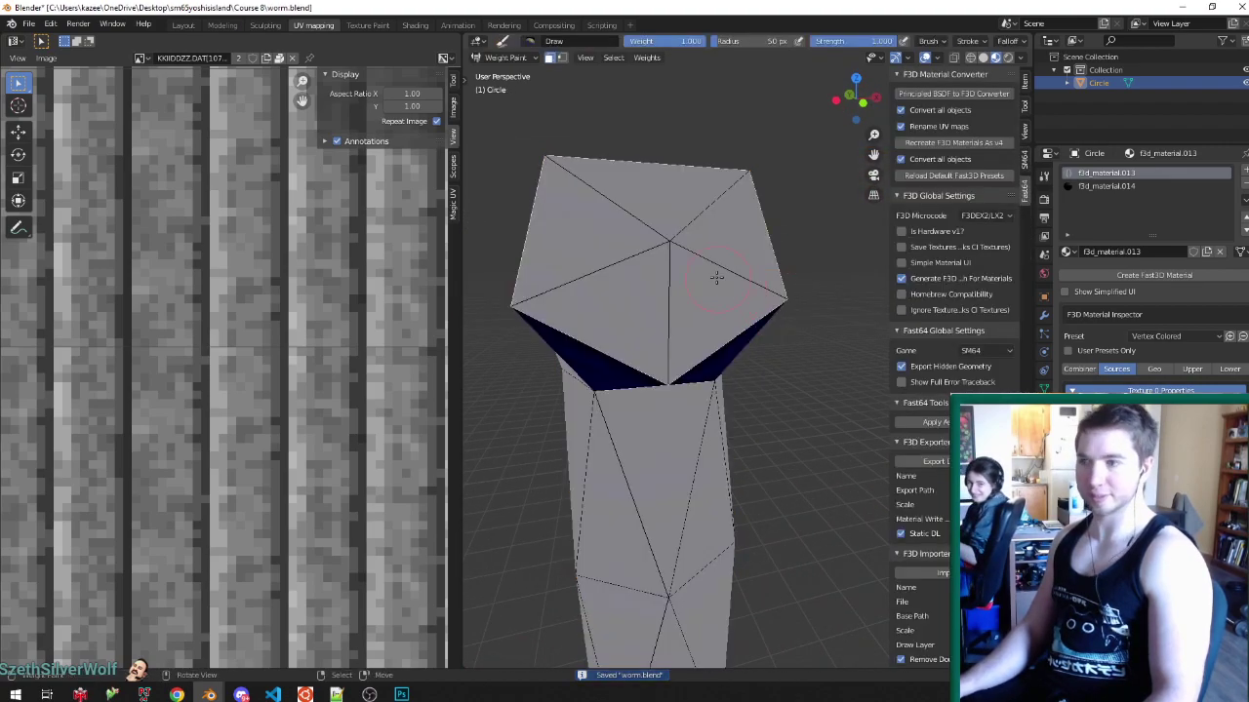
key("ctrl+Tab")
left_click(664, 252)
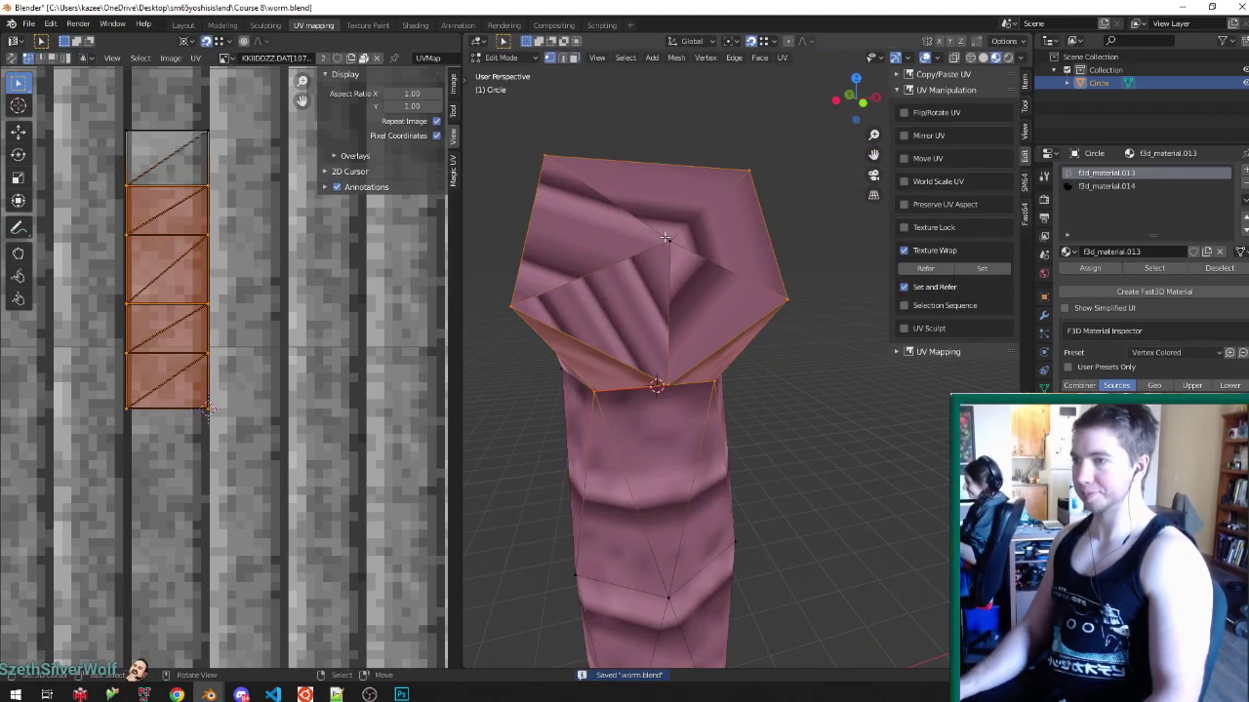
right_click(665, 237)
key("ctrl+KP_Add")
key("KP_1")
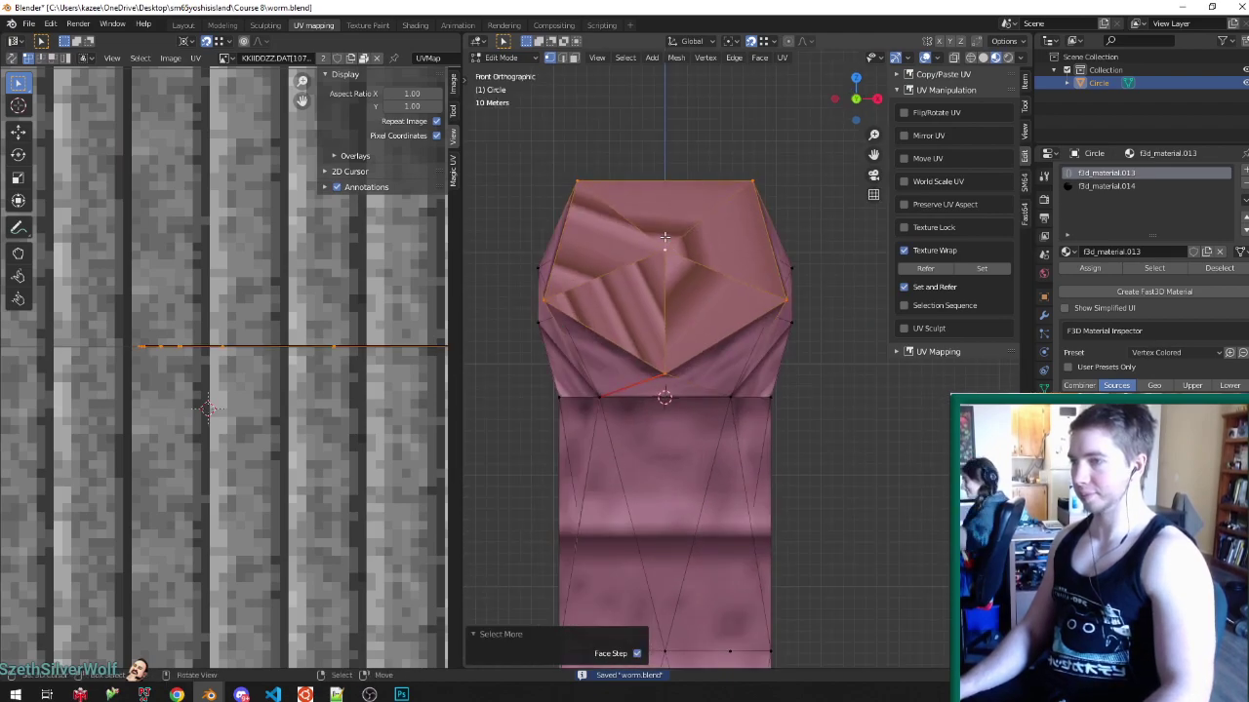
key("KP_8")
key("u")
key("b")
key("KP_5")
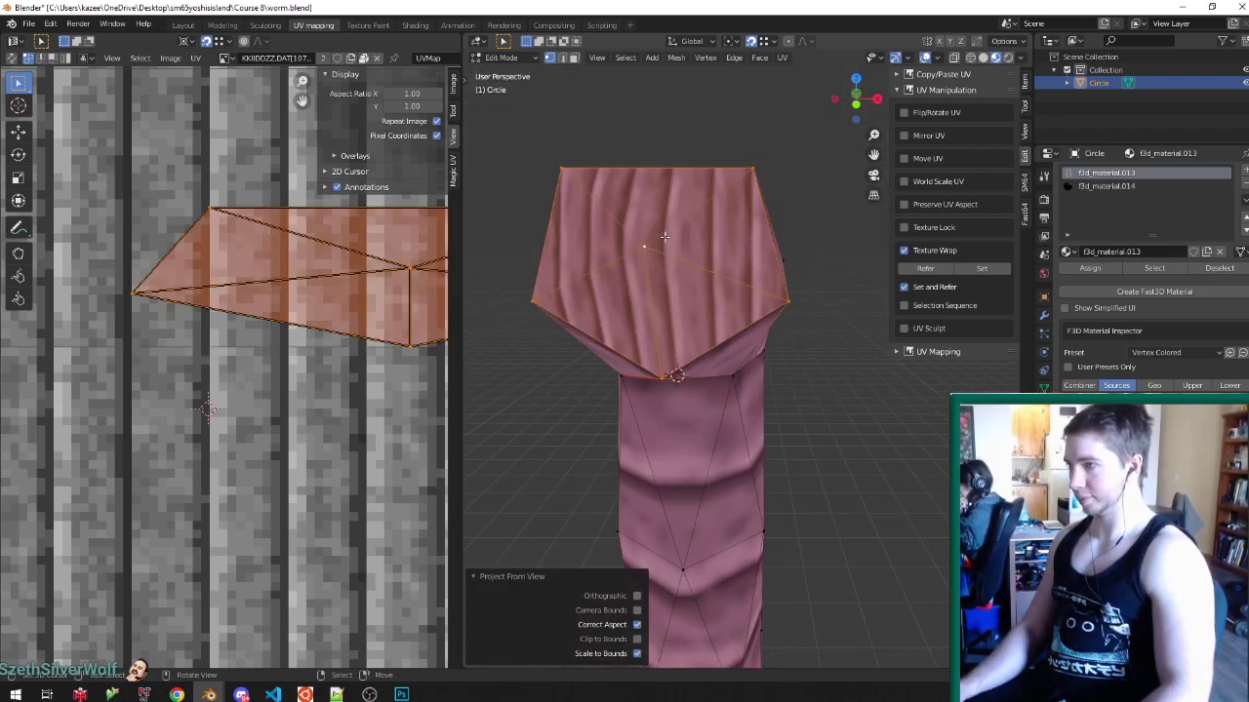
- Fold the pentagon's UV fan by snapping its side points onto the upper corners and its bottom point onto the upper edge's middle
scroll(123, 316, "down", 2)
middle_click_drag(304, 312, 207, 319)
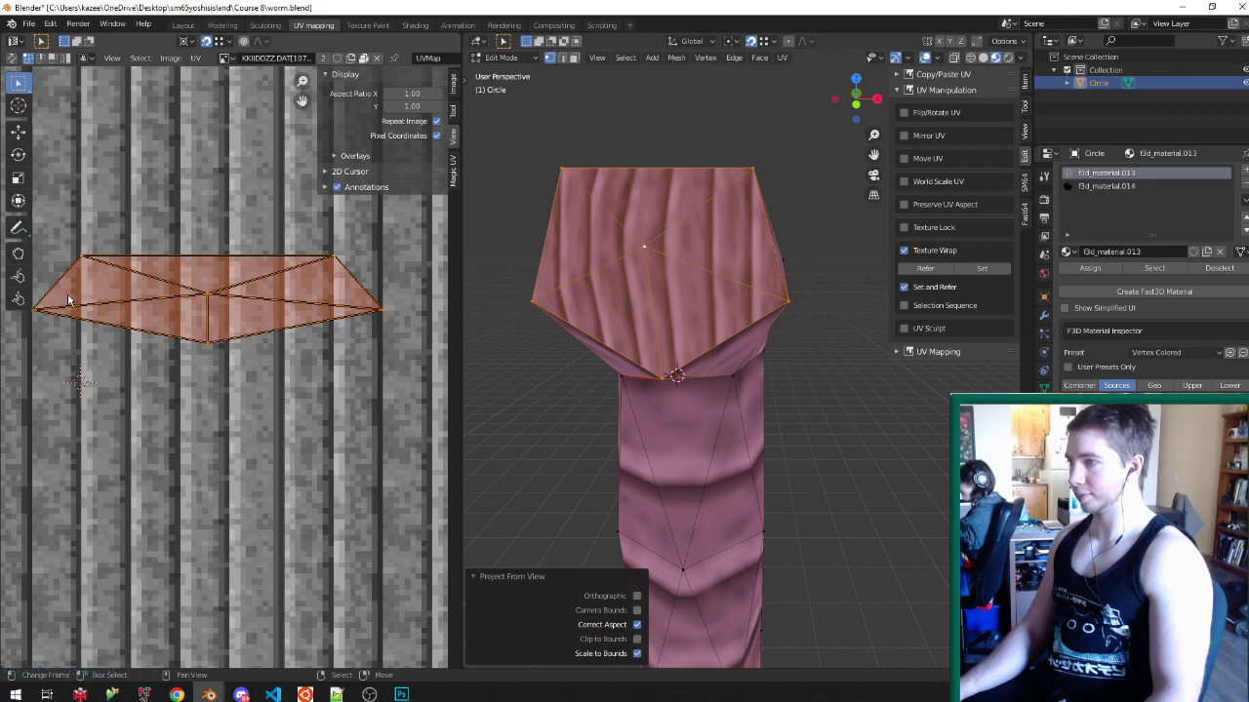
key("g")
left_click(102, 274)
right_click(377, 292)
key("g")
left_click(336, 261)
key("g")
key("x")
left_click(201, 308)
- Place the 2D cursor on the fan's centre point and rotate the folded UV fan 90° around it
right_click(210, 297)
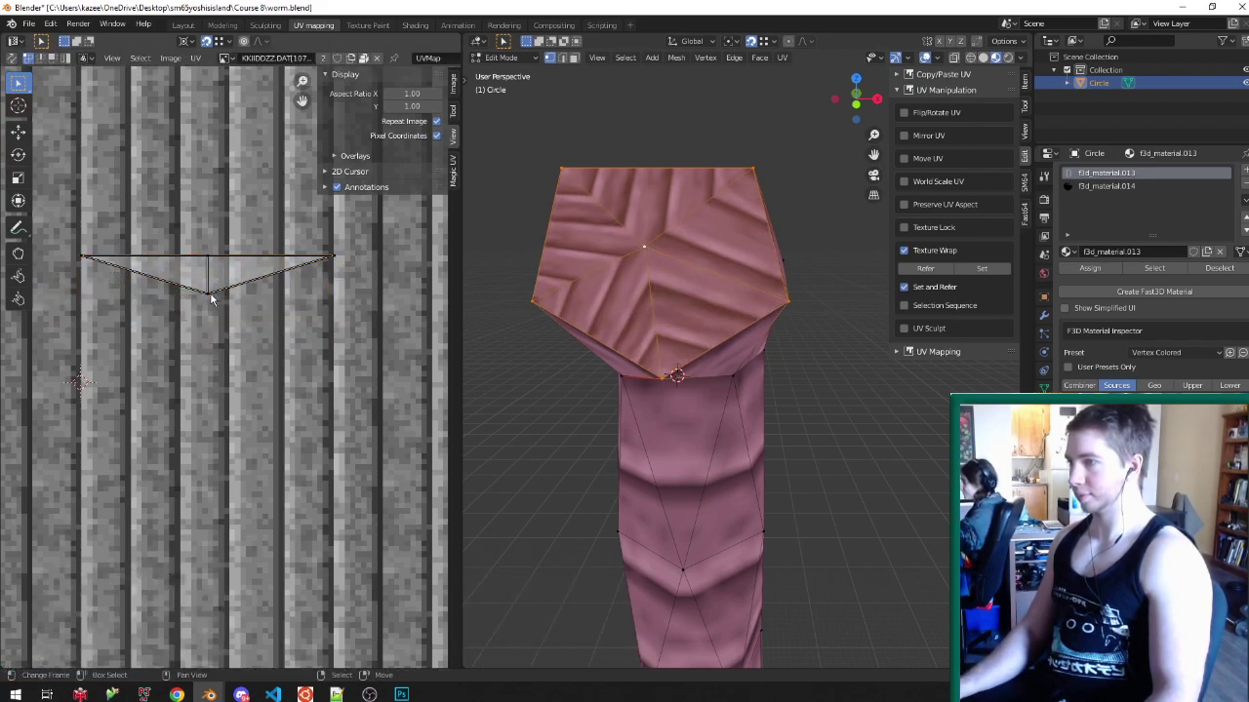
key("shift+s")
left_click(220, 367)
key("period")
left_click(304, 363)
type("r90")
key("Return")
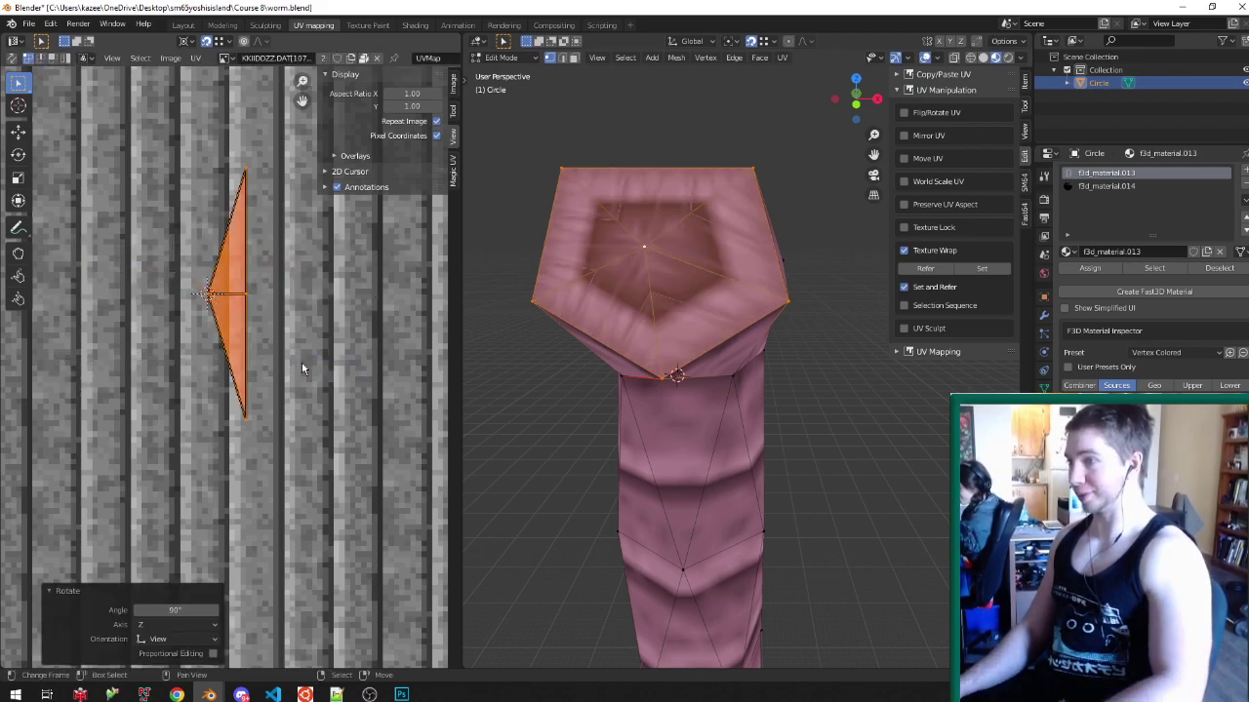
- Move the folded UV fan along X until its outer edge lies on a dark stripe line
scroll(299, 357, "up", 1)
middle_click_drag(256, 259, 239, 312)
key("g")
key("x")
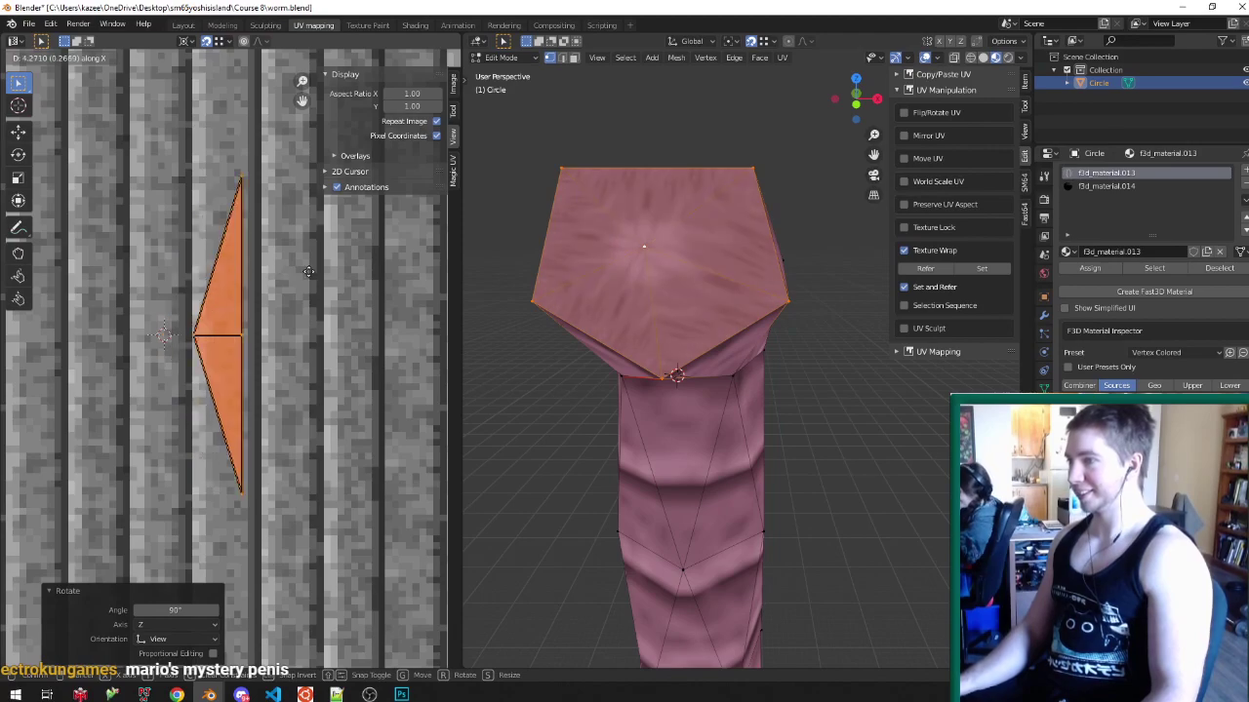
left_click(323, 275)
- Move the fan's centre UV point along X onto the opposite dark stripe line and save the file
left_click(211, 377)
left_click_drag(233, 290, 232, 289)
key("g")
key("x")
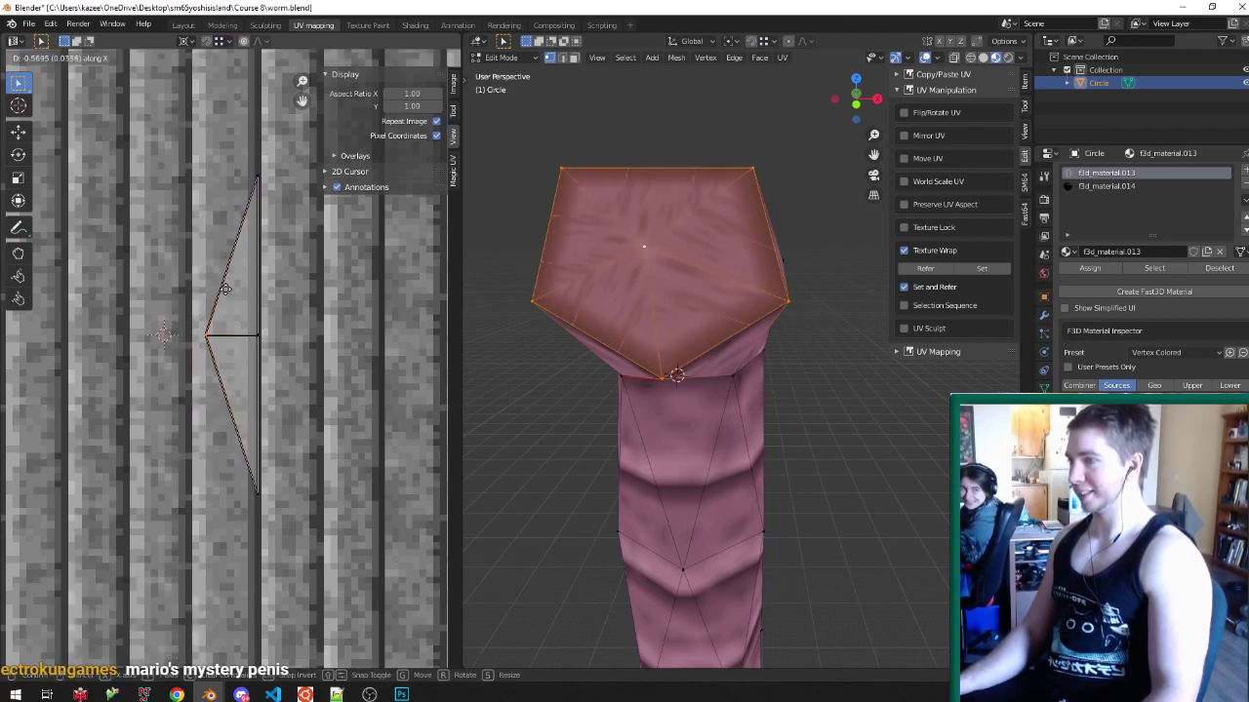
left_click(211, 289)
left_click(278, 474)
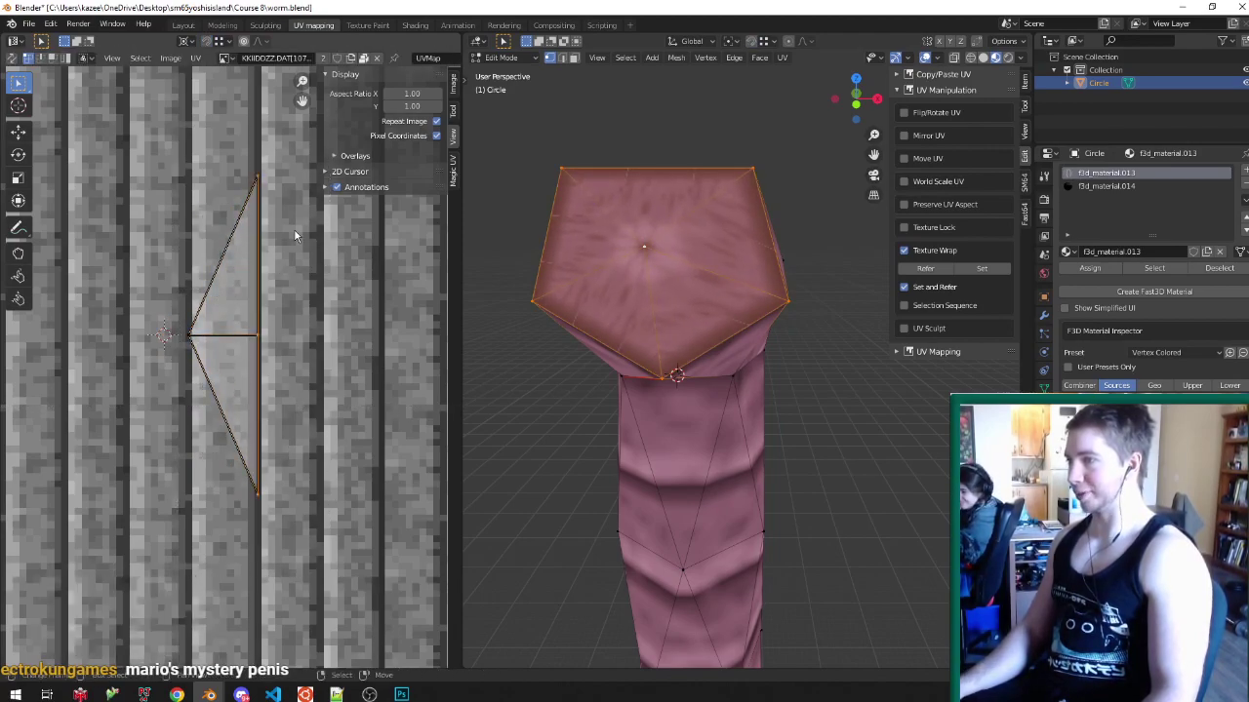
key("Tab")
key("ctrl+s")
- Select the neck's side quad and its adjoining triangle, adjust the triangle's uppermost UV point along the stripe, and save the file
middle_click_drag(723, 275, 976, 275)
scroll(771, 275, "up", 2)
scroll(758, 269, "down", 4)
scroll(754, 268, "down", 4)
scroll(829, 283, "up", 3)
key("Tab")
scroll(626, 380, "up", 3)
middle_click_drag(626, 380, 695, 342)
key("ctrl+Tab")
left_click(689, 358)
right_click(724, 322)
right_click(670, 297, "shift")
scroll(304, 502, "down", 3)
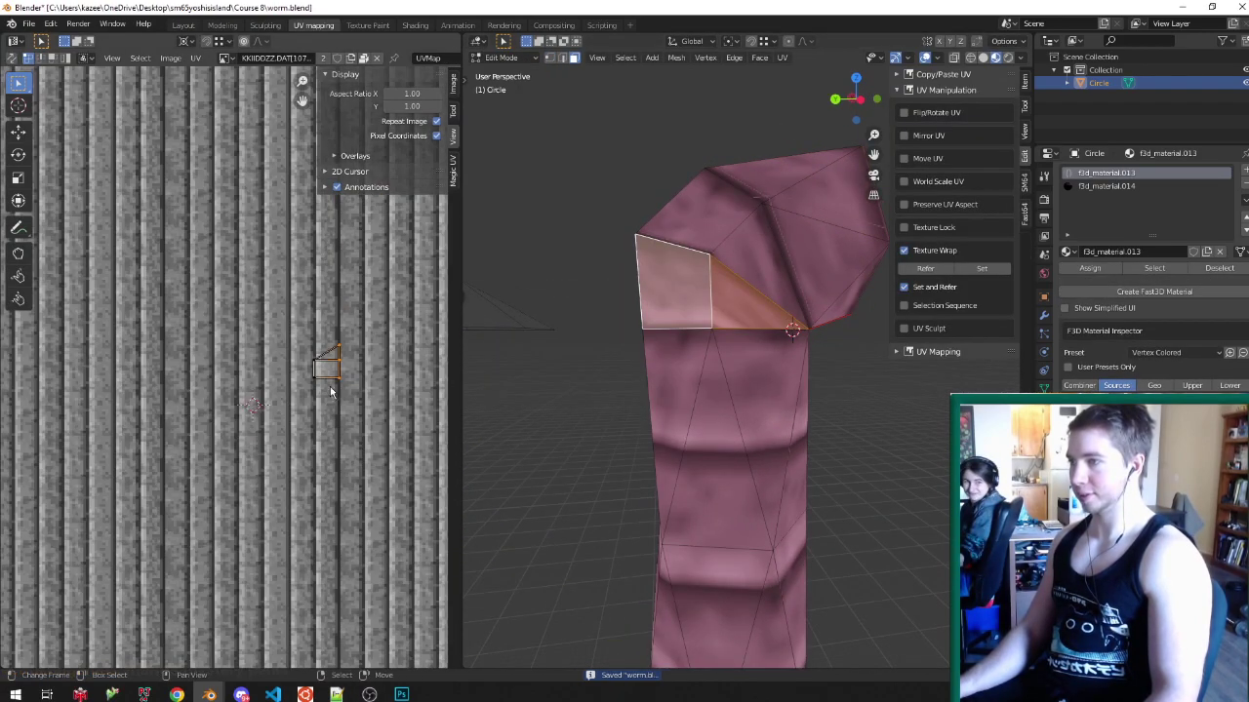
scroll(359, 298, "up", 3)
middle_click_drag(746, 328, 781, 336)
scroll(324, 381, "up", 2)
scroll(324, 410, "up", 3)
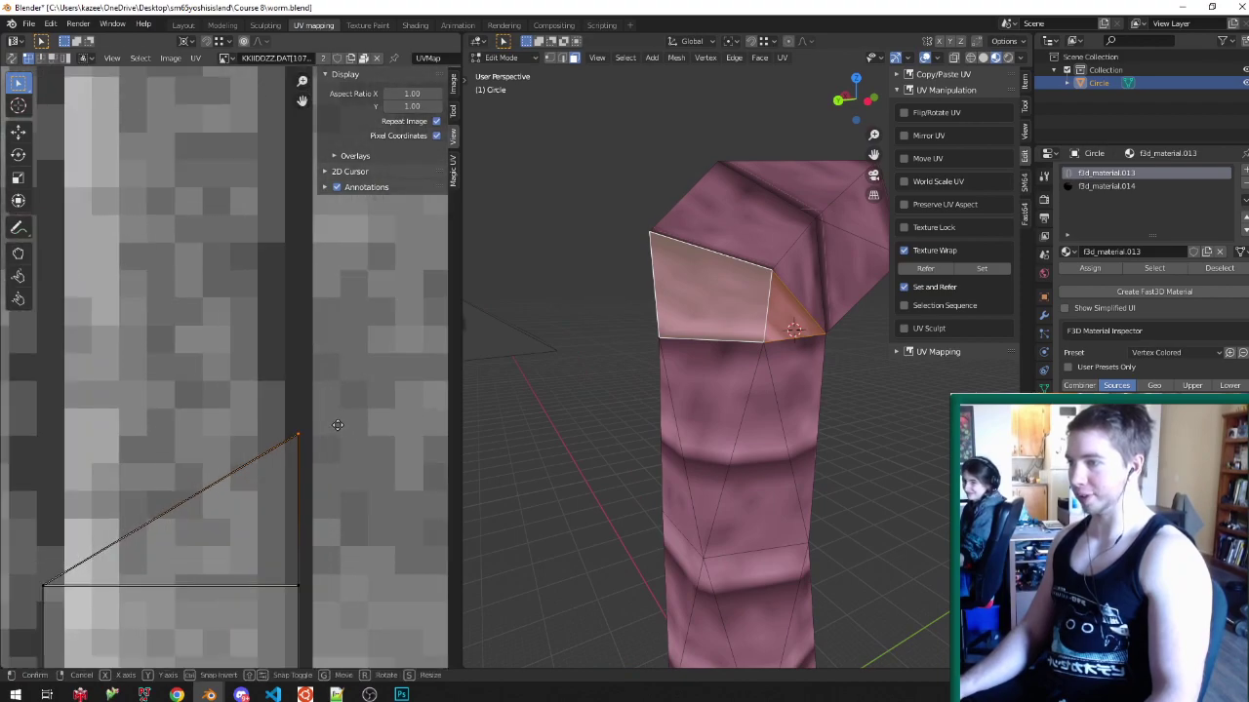
key("Tab")
key("ctrl+s")
- Select the neighbouring neck and upper body faces together to check how their UVs line up, and save the file
scroll(816, 248, "down", 4)
middle_click_drag(816, 249, 780, 261)
scroll(684, 255, "up", 2)
key("Tab")
right_click(677, 279, "shift")
scroll(305, 390, "down", 5)
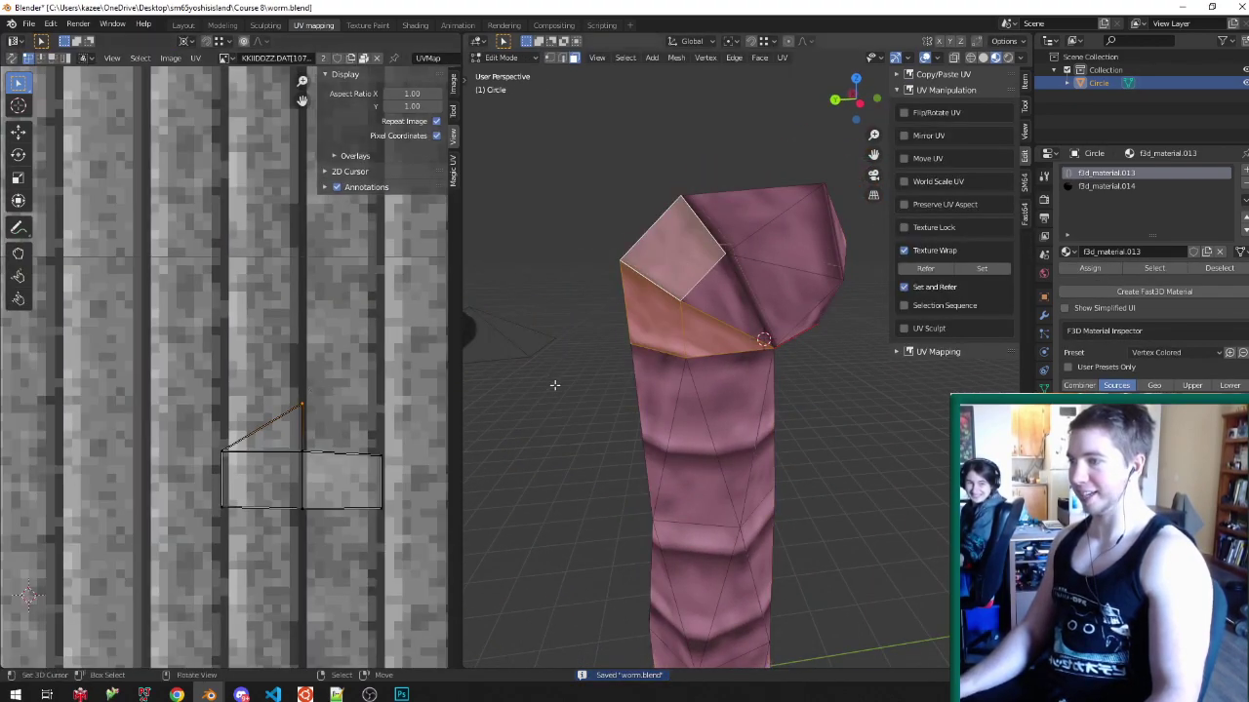
left_click(709, 296, "shift")
middle_click_drag(709, 296, 674, 341)
left_click(662, 359, "shift")
right_click(712, 405, "shift")
right_click(708, 377, "shift")
right_click(738, 425, "shift")
key("Tab")
middle_click_drag(788, 326, 692, 356)
key("ctrl+s")
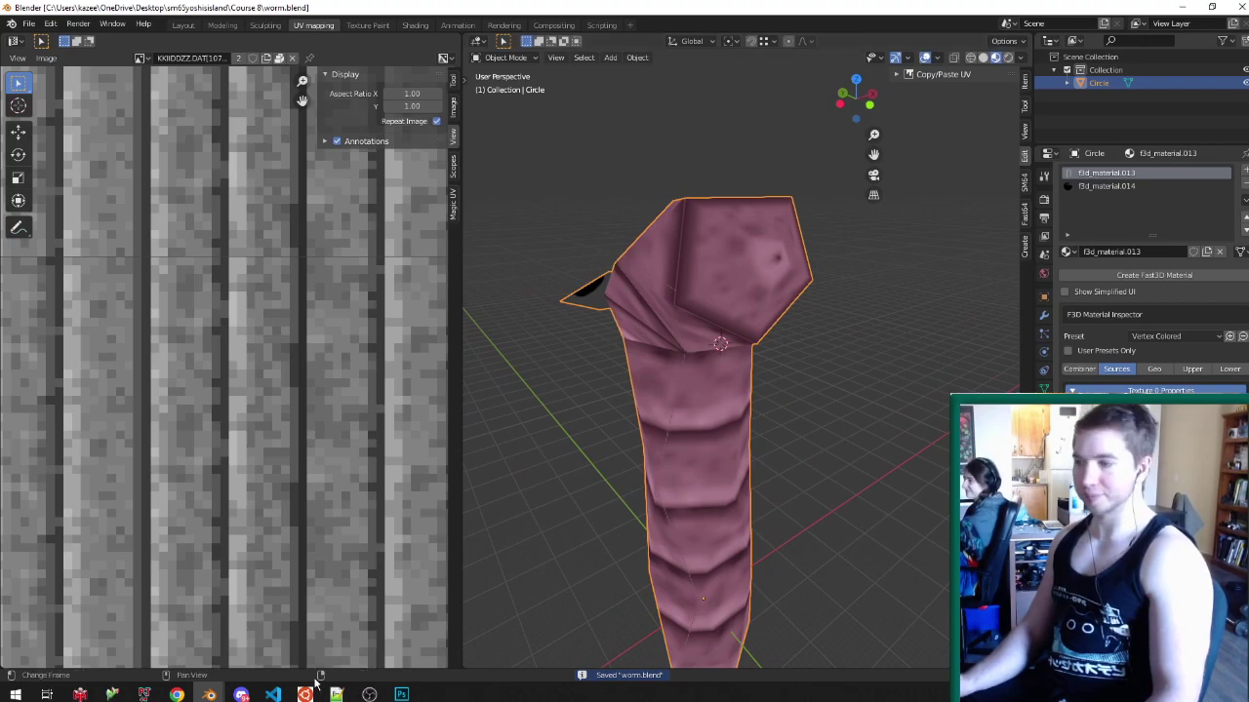
- Switch to Photoshop, resize Smugface.png to 64 × 64 pixels and return to Blender
left_click(398, 693)
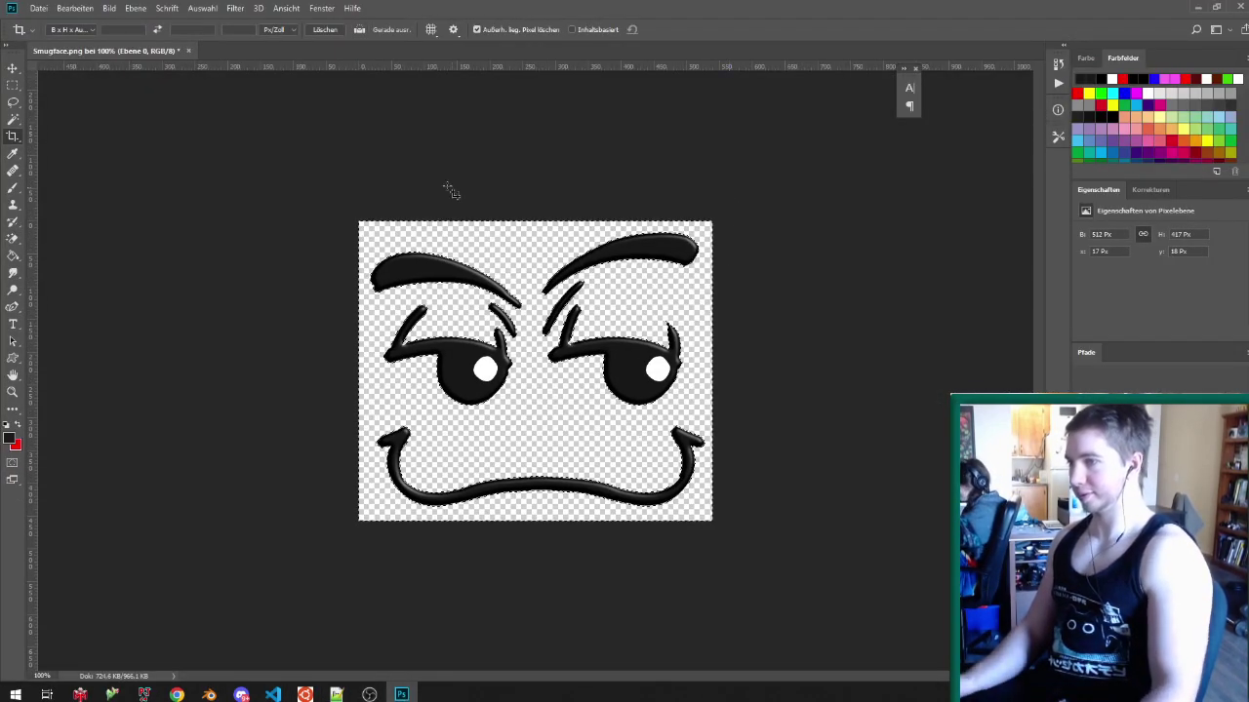
left_click(39, 8)
left_click(524, 415)
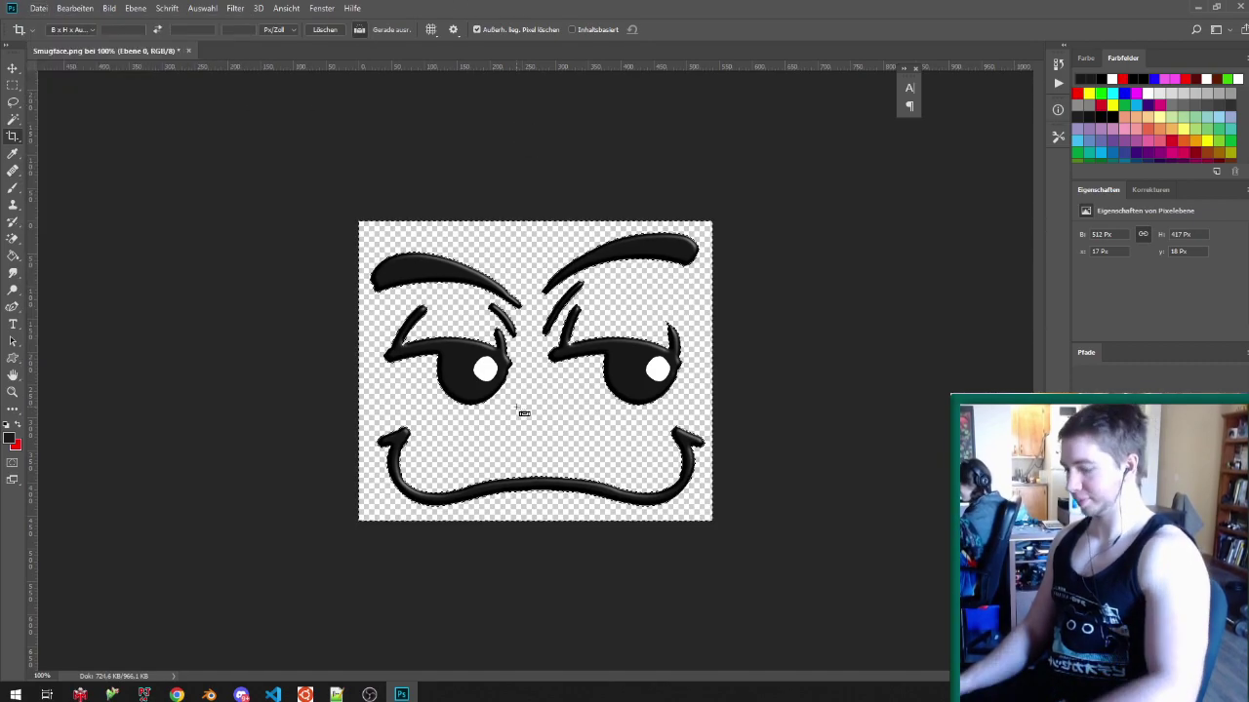
key("ctrl+alt+i")
type("64")
key("Tab")
type("64")
key("Return")
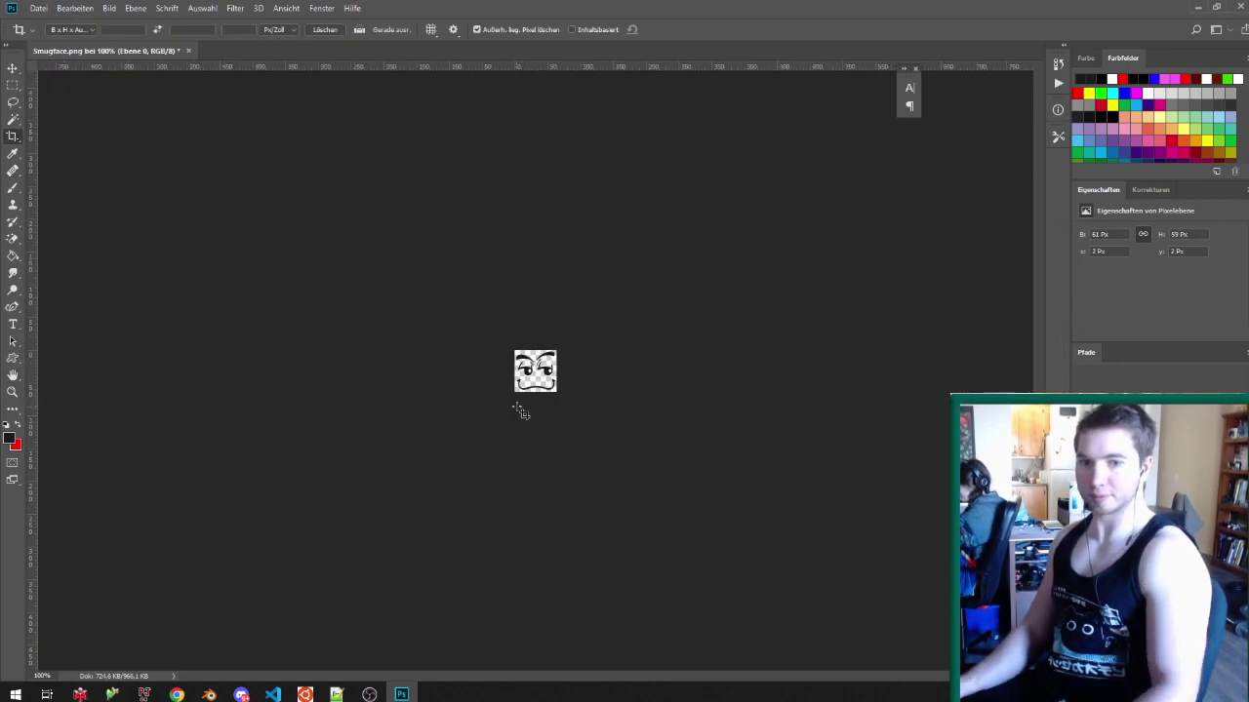
left_click(1196, 6)
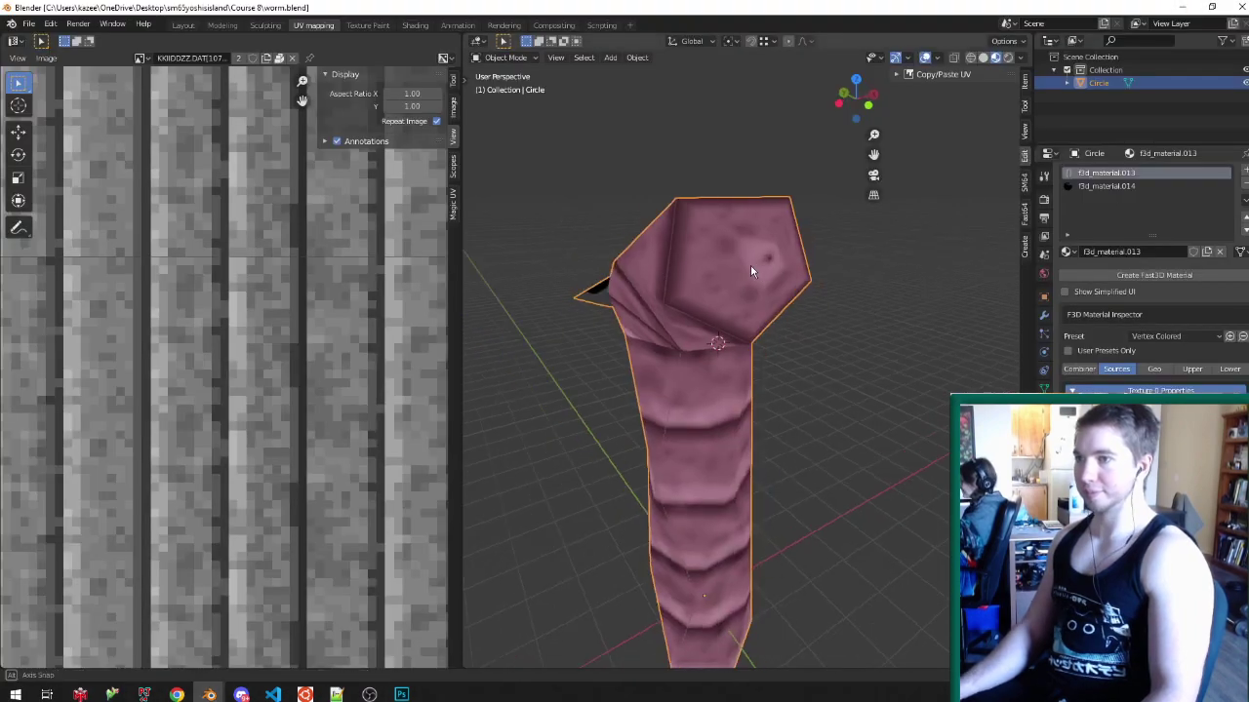
- Select the head's front pentagon faces from their centre vertex and duplicate them in place
middle_click_drag(751, 266, 741, 254)
key("Tab")
key("ctrl+Tab")
left_click(739, 223)
key("a")
left_click(740, 254)
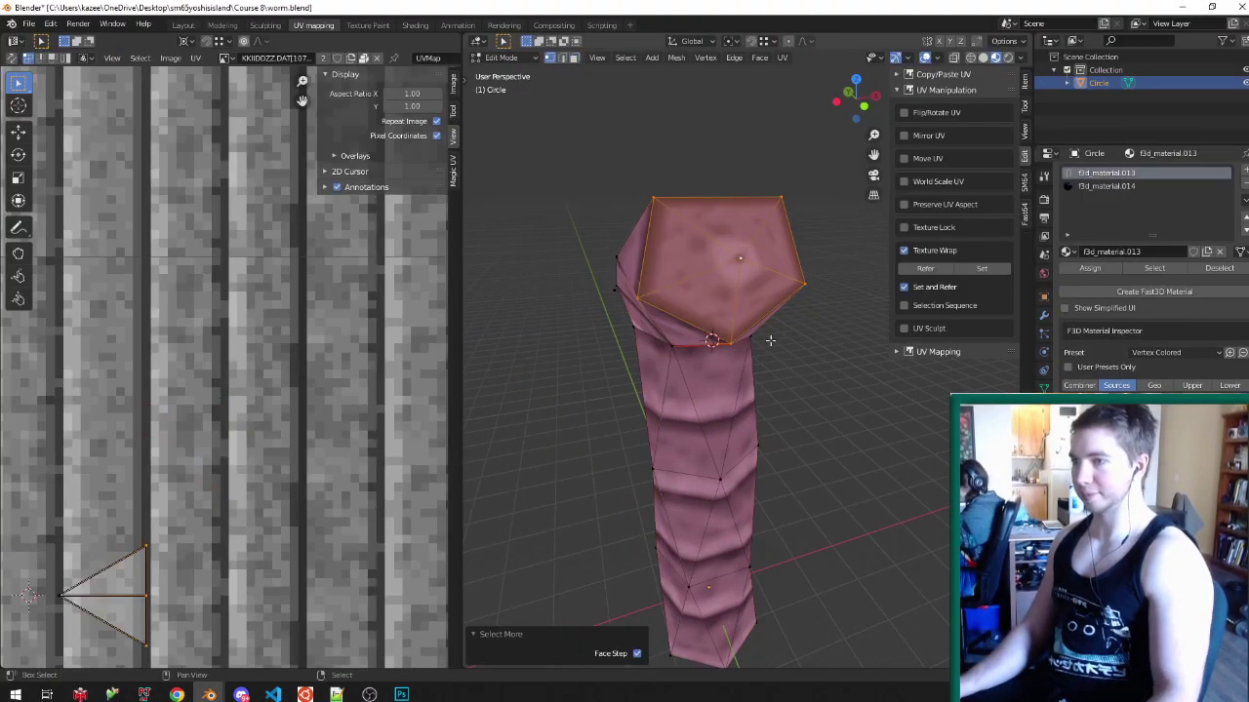
key("shift+d")
key("Escape")
- Assign f3d_material.014 to the duplicated front faces and load Smugface.png from the desktop as its texture
left_click(1024, 183)
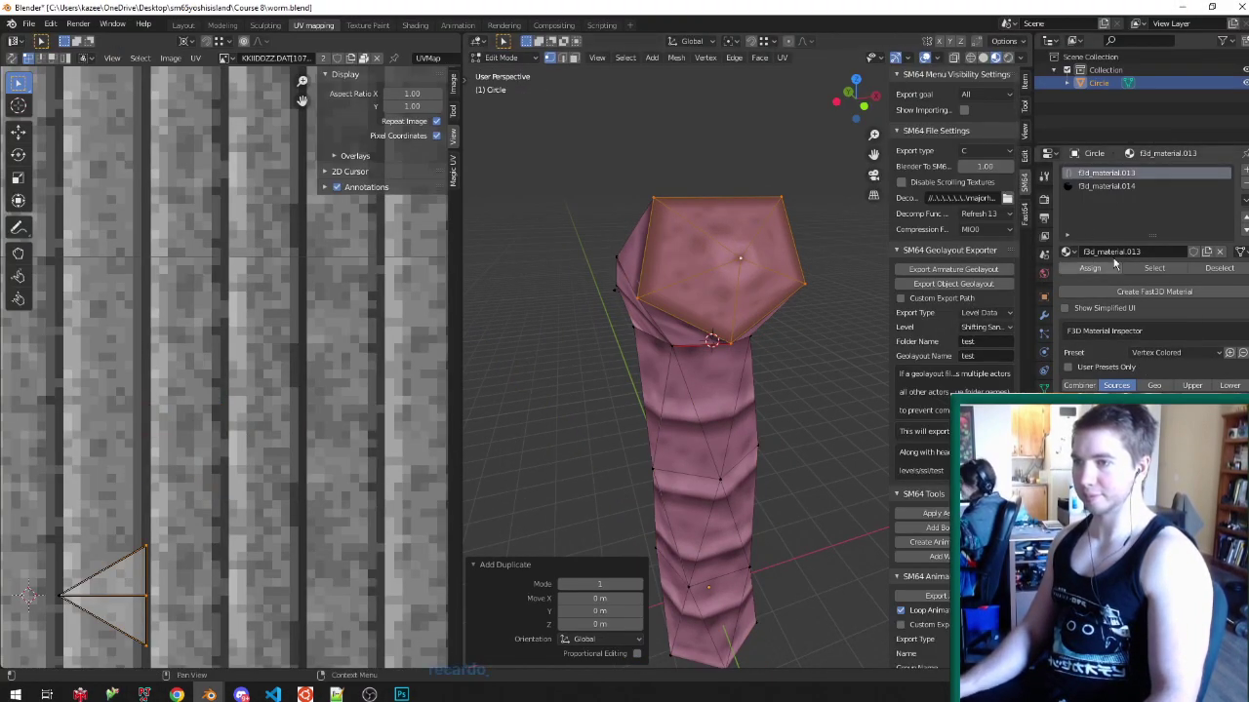
left_click(1122, 290)
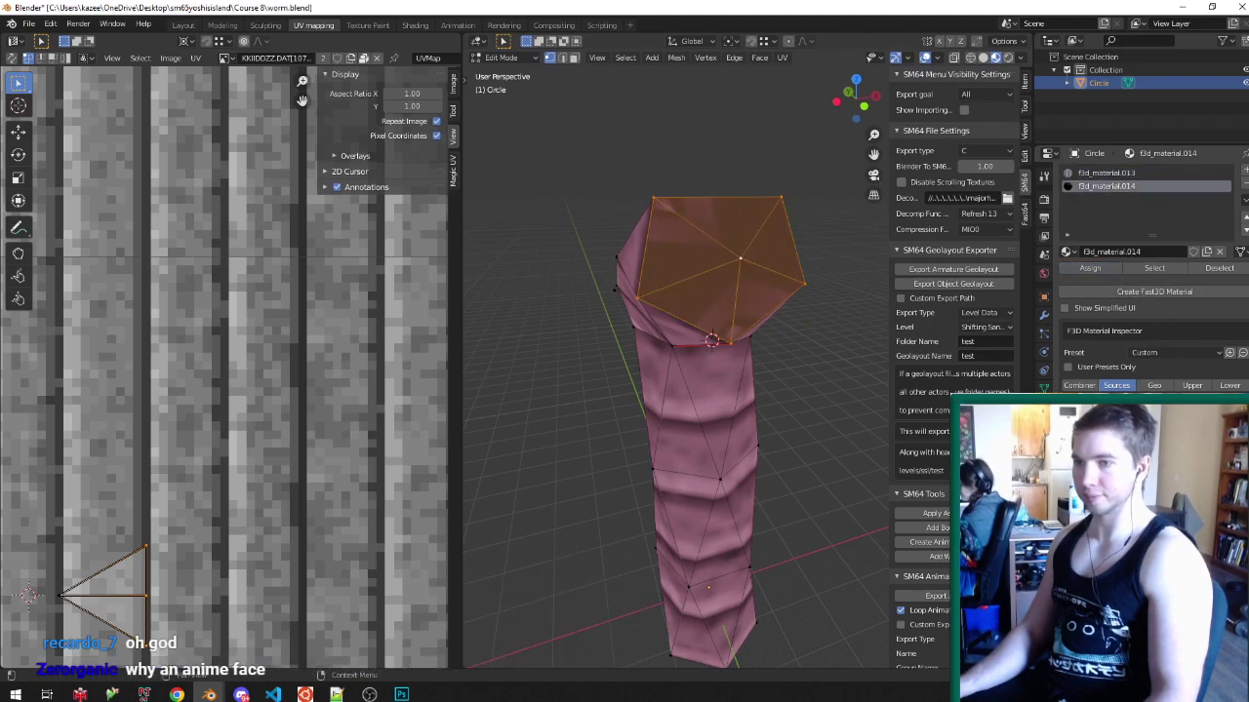
key("alt+o")
left_click(239, 471)
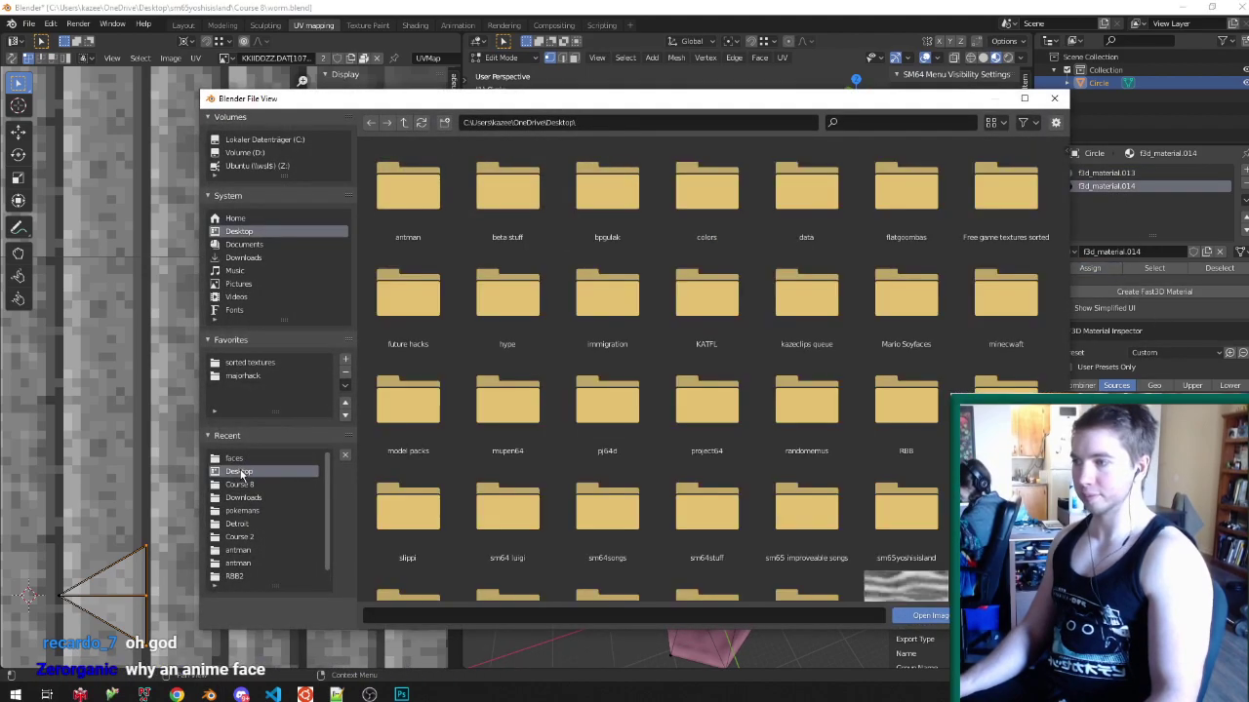
scroll(775, 497, "down", 2)
scroll(775, 497, "down", 15)
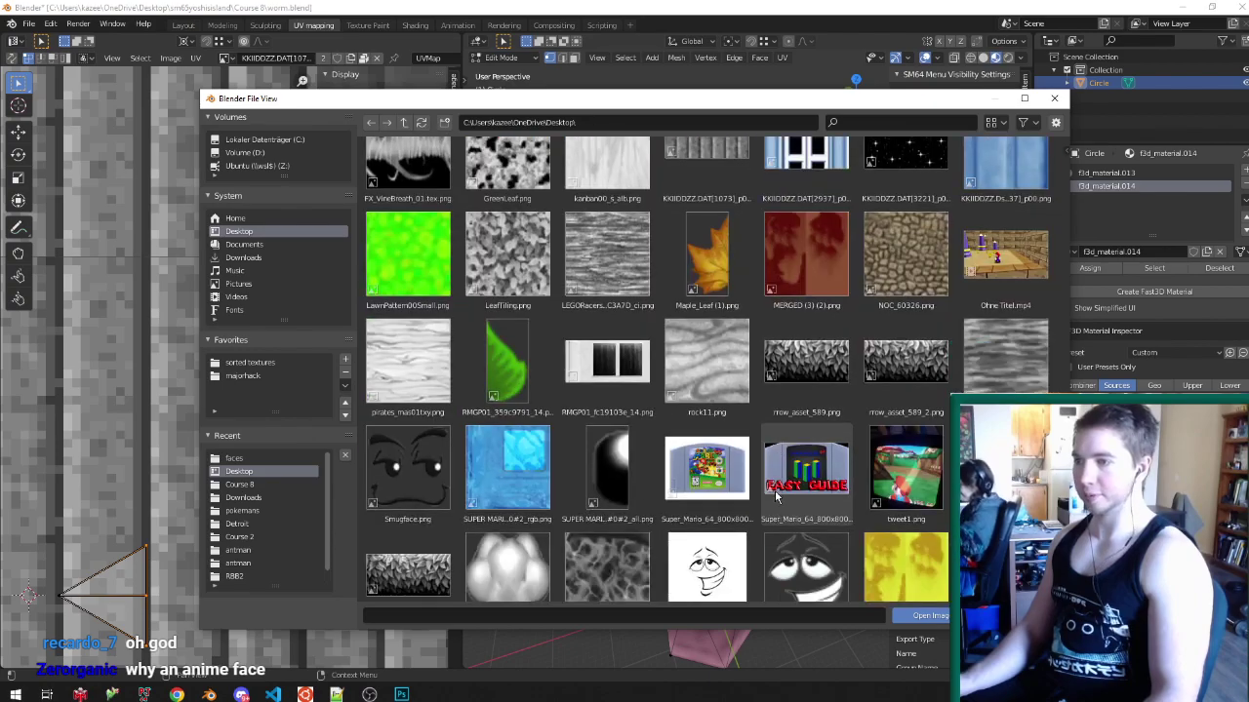
key("Escape")
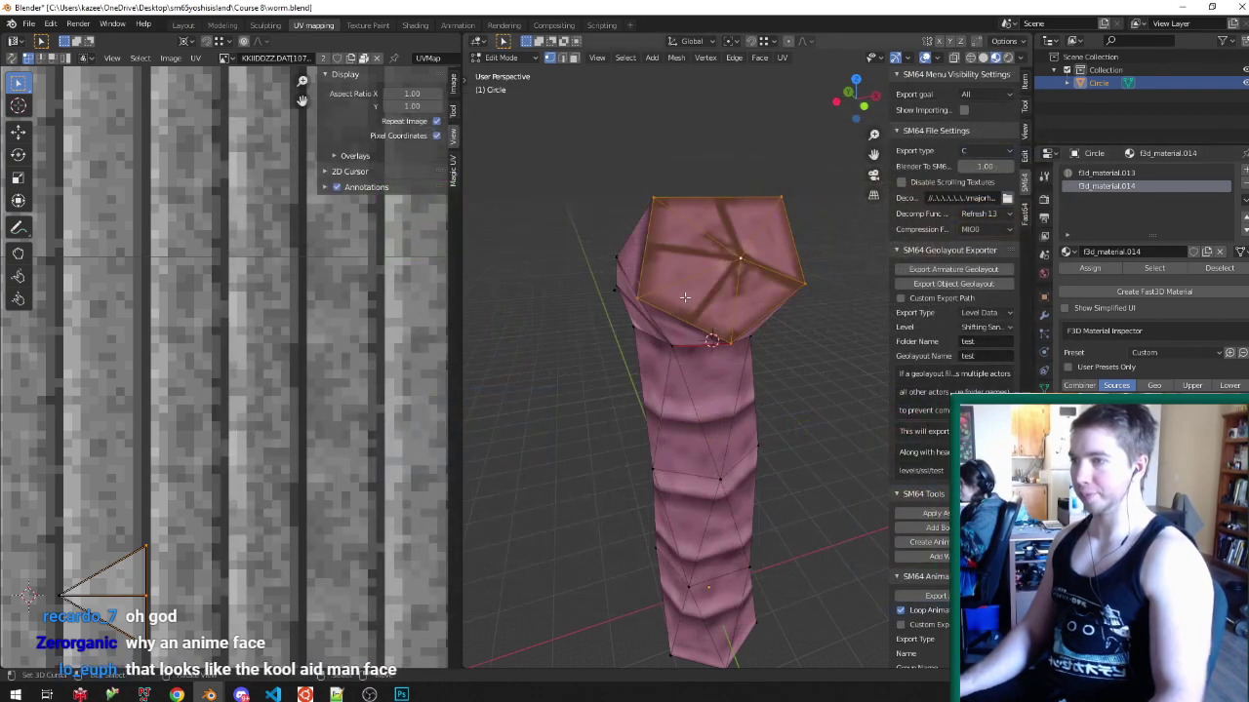
- Project the duplicated front faces' UVs from a slightly tilted front view and select all of their UV points
key("KP_1")
key("KP_8")
key("u")
key("b")
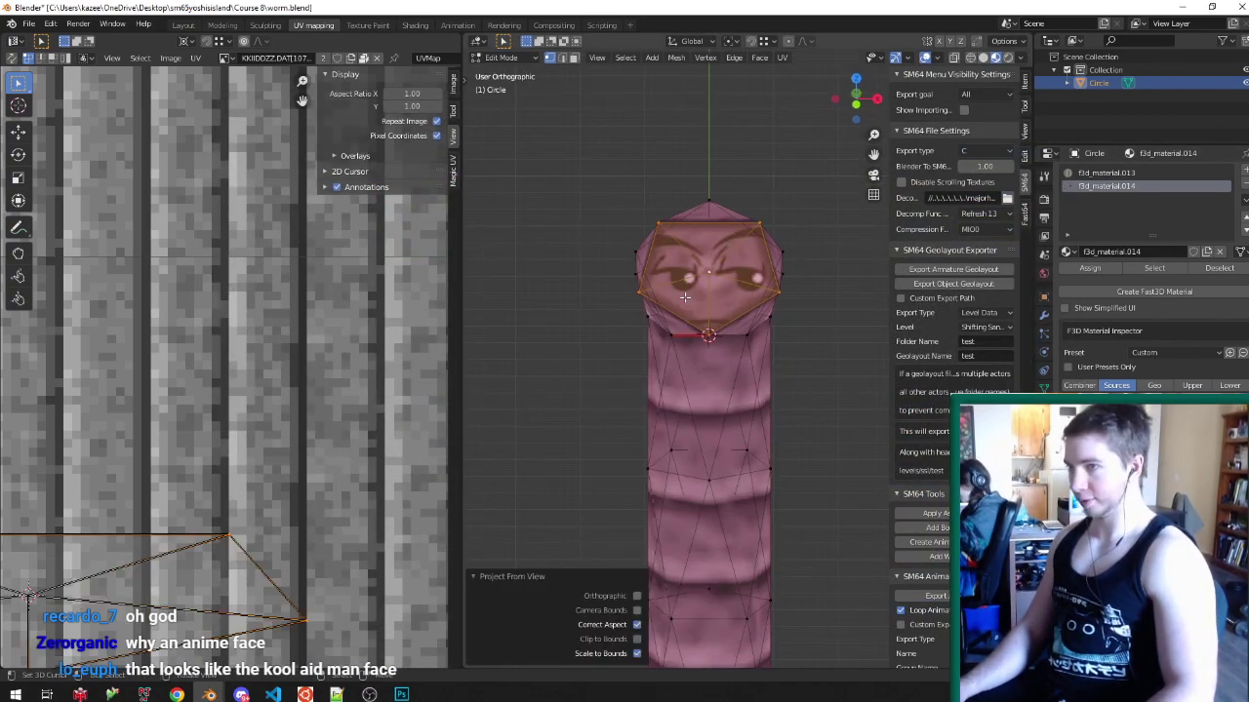
key("KP_5")
scroll(262, 348, "down", 4)
key("a")
scroll(292, 341, "up", 2)
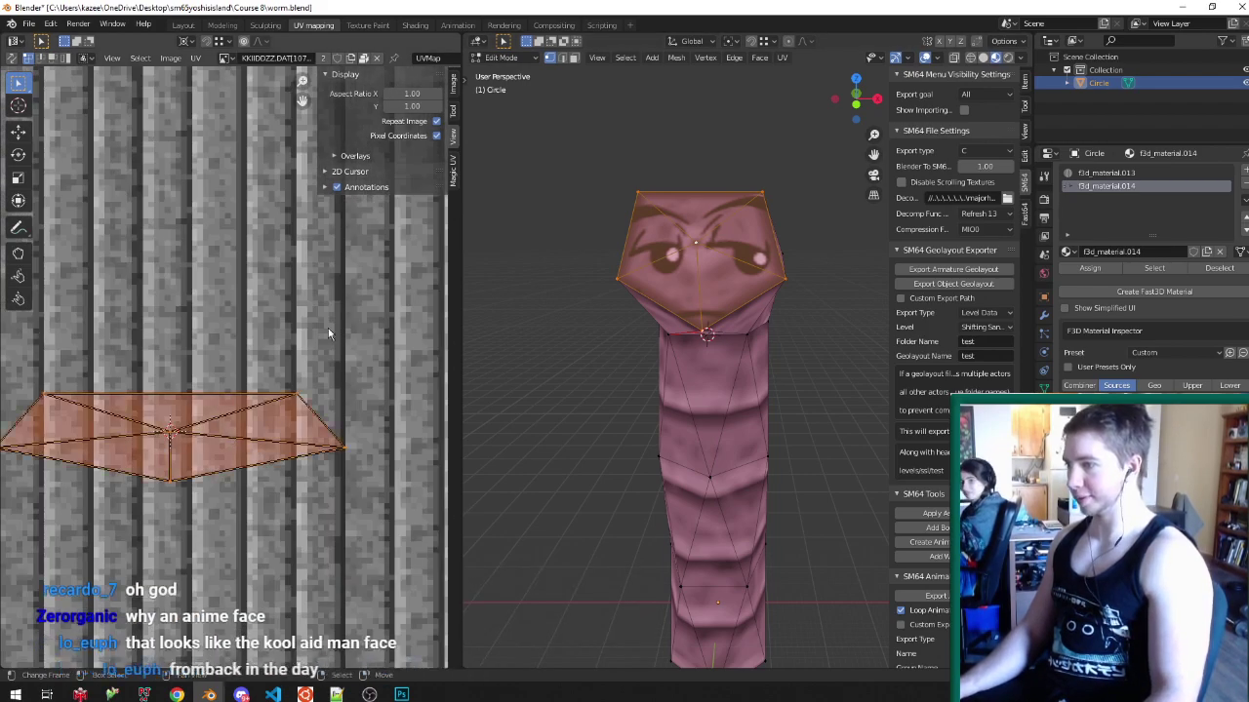
- Show Smugface.png as the background image behind the face UVs
left_click(224, 59)
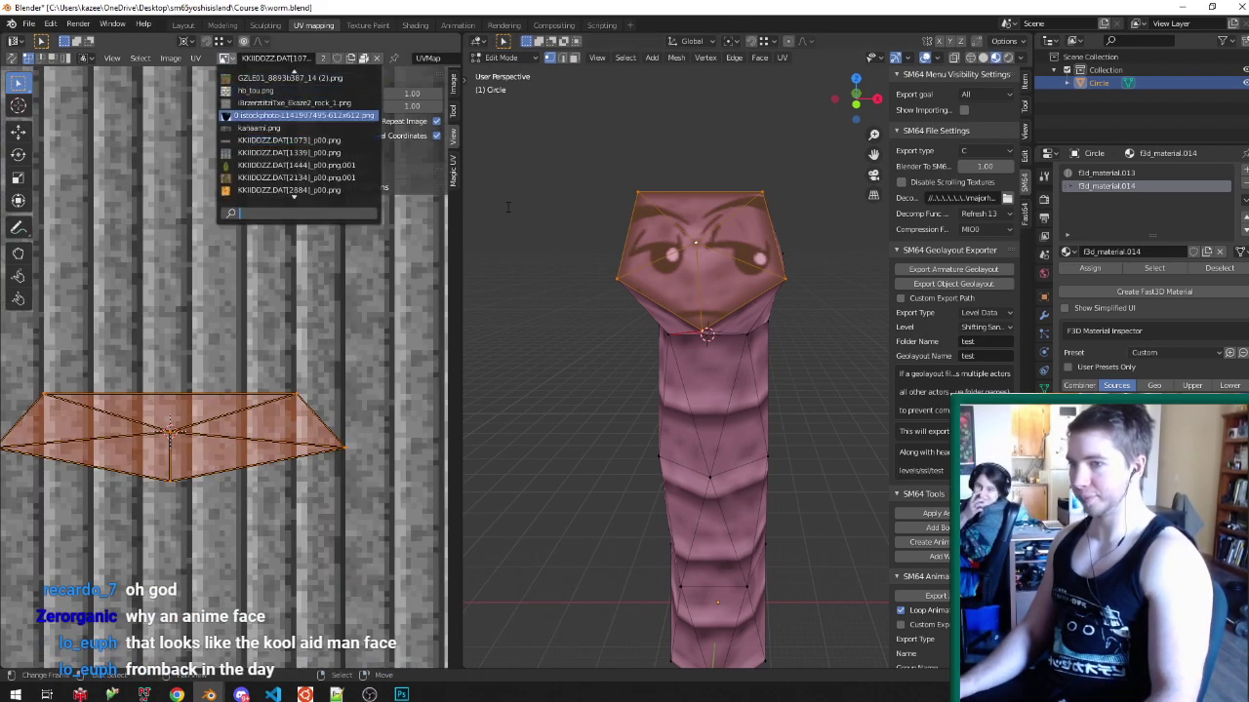
type("smuf")
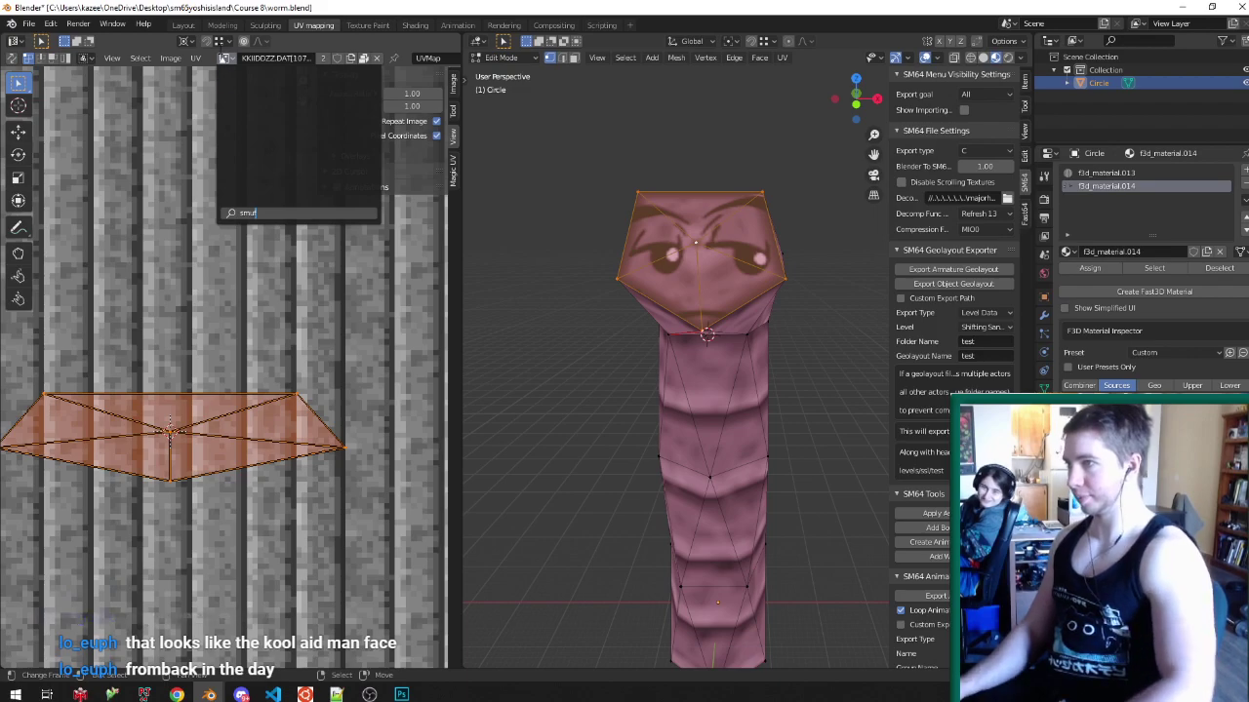
type("u")
key("Return")
scroll(265, 370, "down", 2)
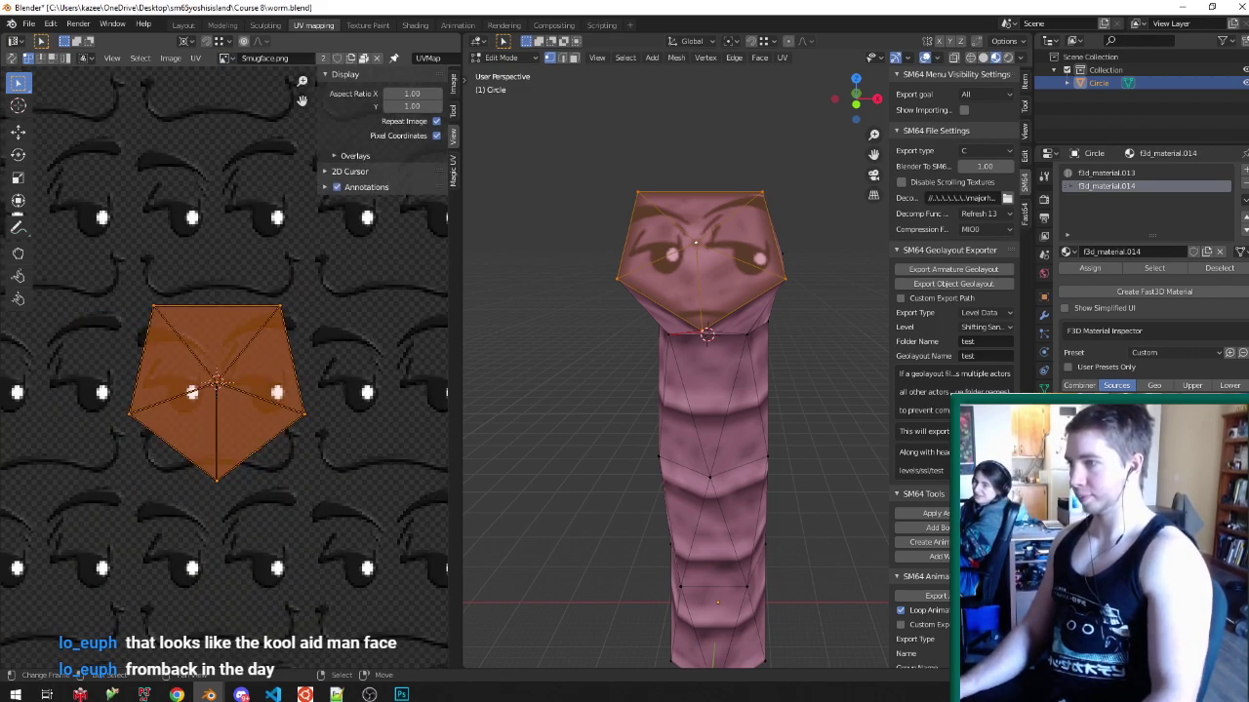
- Scale the face UVs up by 1.444, shift them vertically to fit the smug face on the head, and save
key("s")
left_click(349, 371)
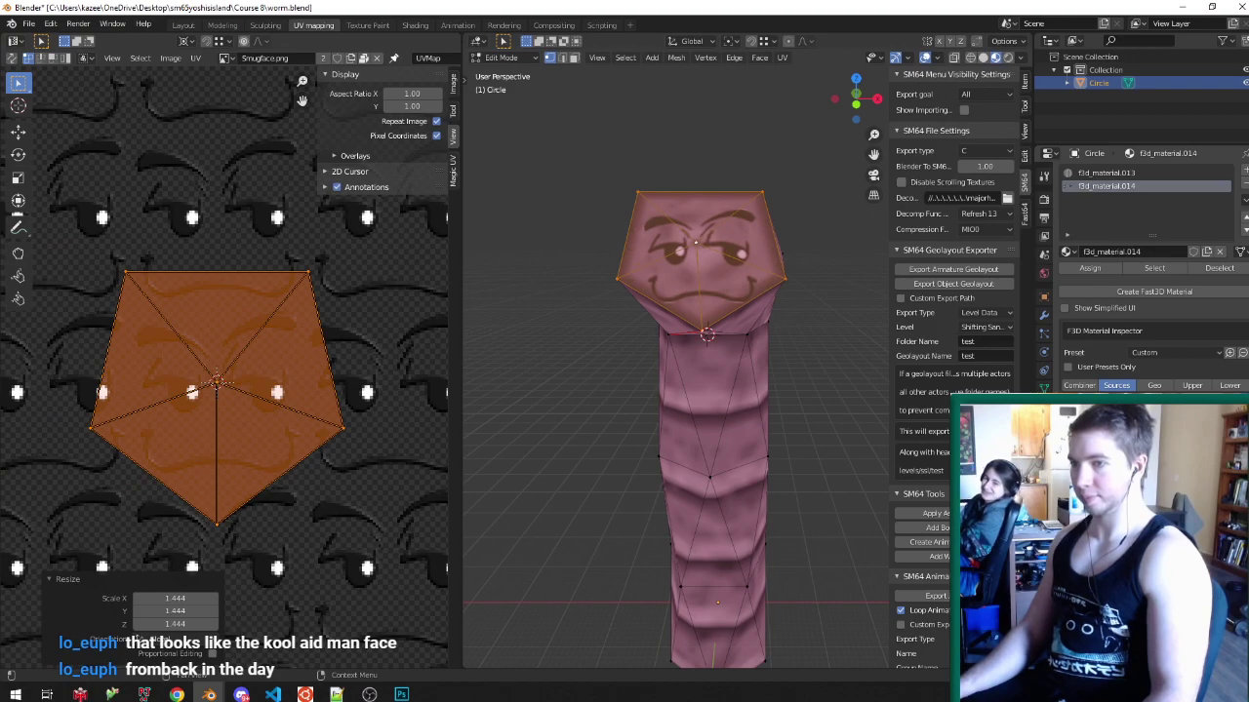
key("g")
key("y")
left_click(283, 393)
key("Tab")
middle_click_drag(687, 322, 540, 294)
key("ctrl+s")
- Delete the stray linked geometry floating beside the worm's head and save the file
key("Tab")
key("Tab")
key("Tab")
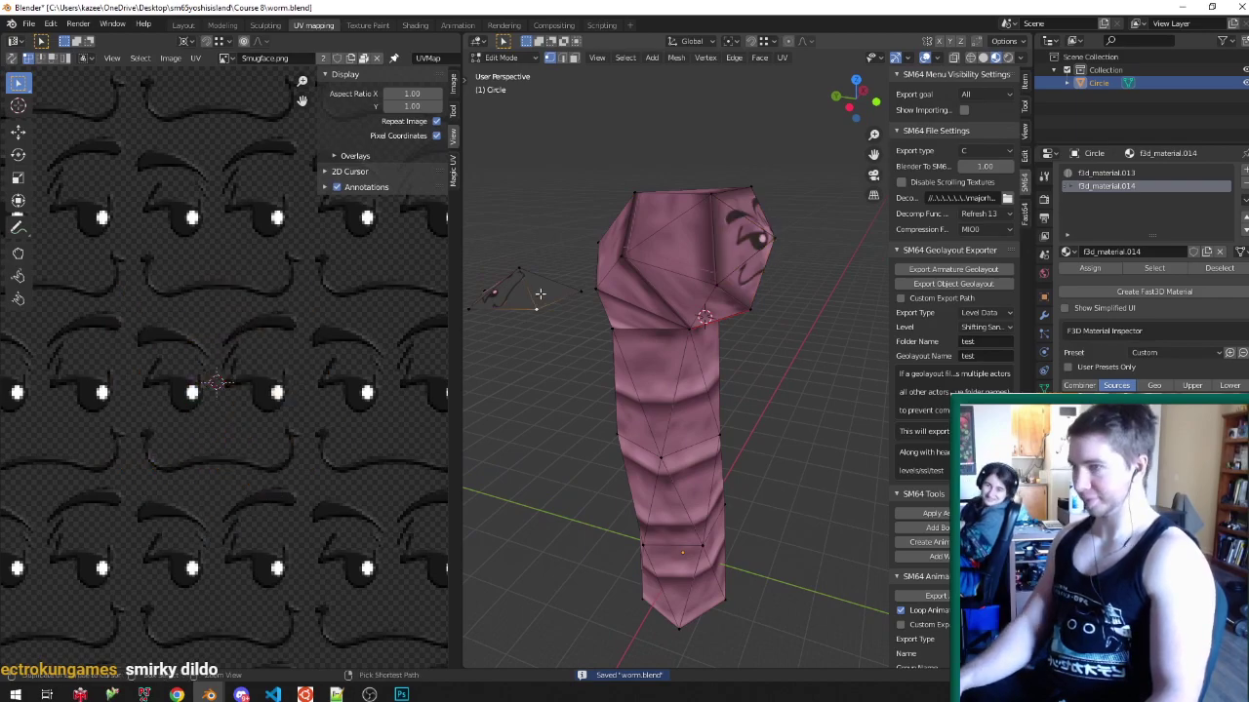
key("ctrl+l")
key("x")
left_click(540, 295)
key("Tab")
middle_click_drag(719, 270, 769, 255)
key("ctrl+s")
scroll(665, 251, "up", 2)
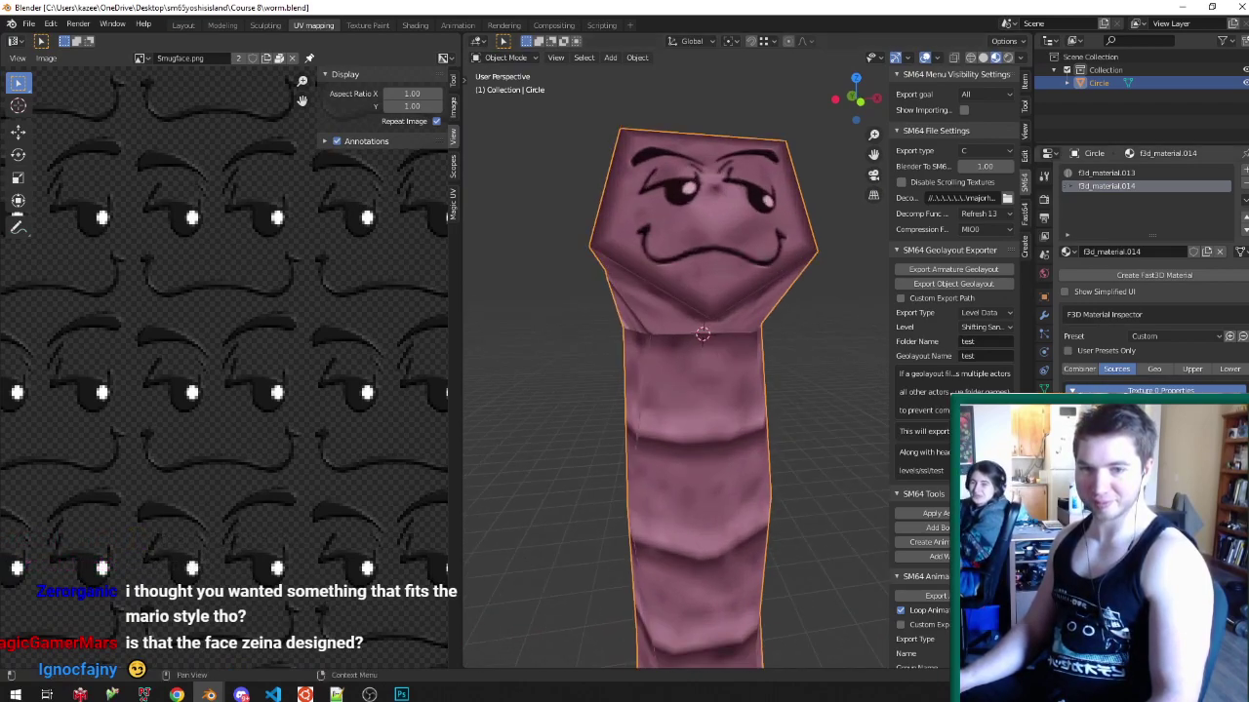
- Try ANGYTOAD.png from the faces folder as the texture of f3d_material.014
middle_click_drag(625, 200, 704, 180)
middle_click_drag(723, 226, 693, 234)
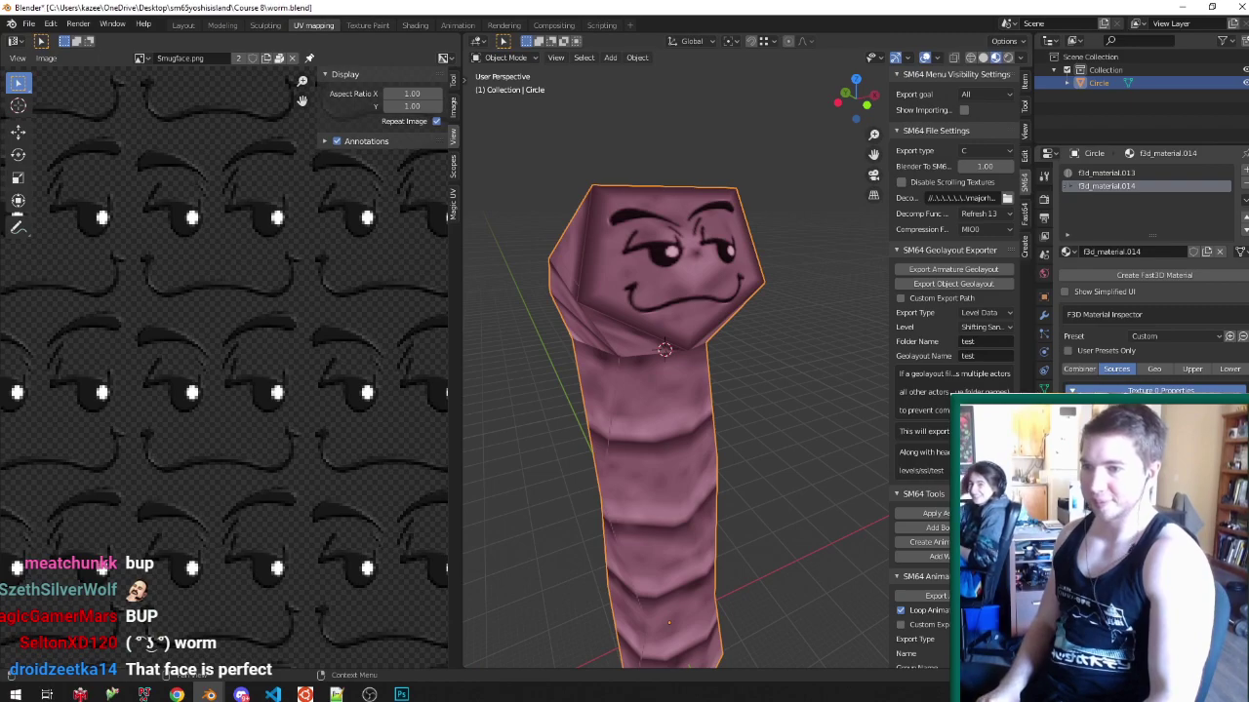
key("alt+o")
left_click(267, 472)
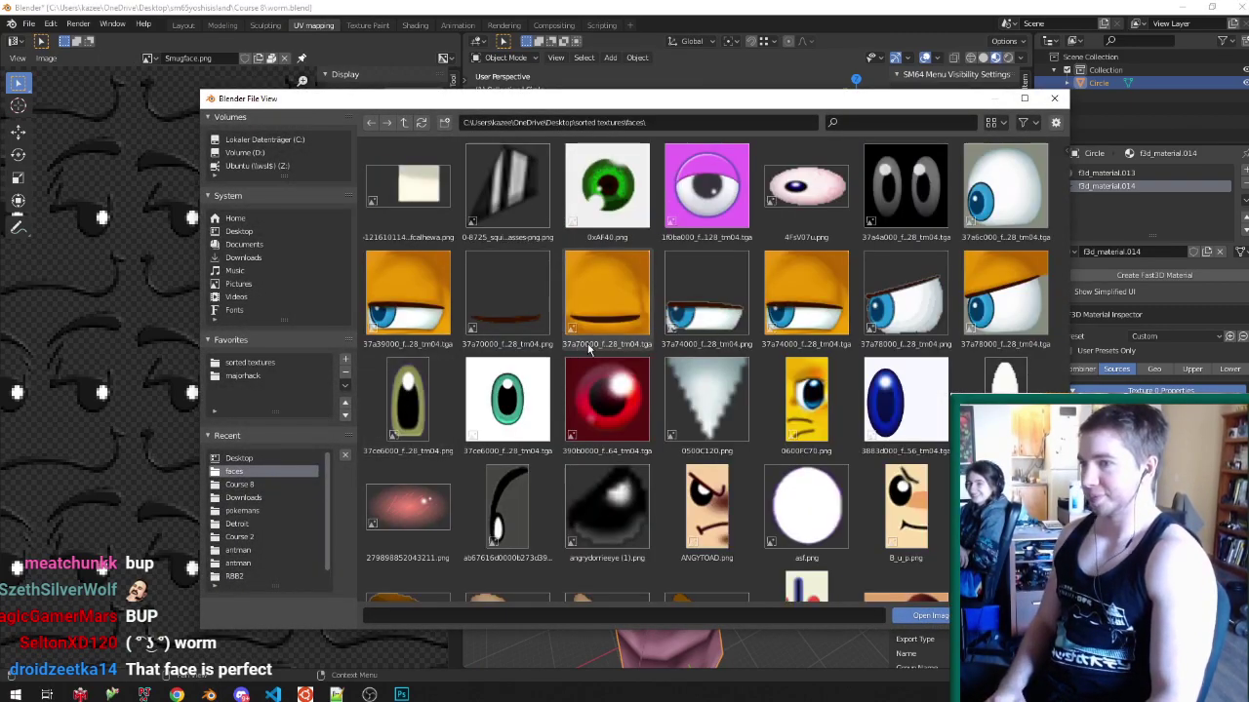
scroll(586, 343, "down", 3)
left_click(668, 342)
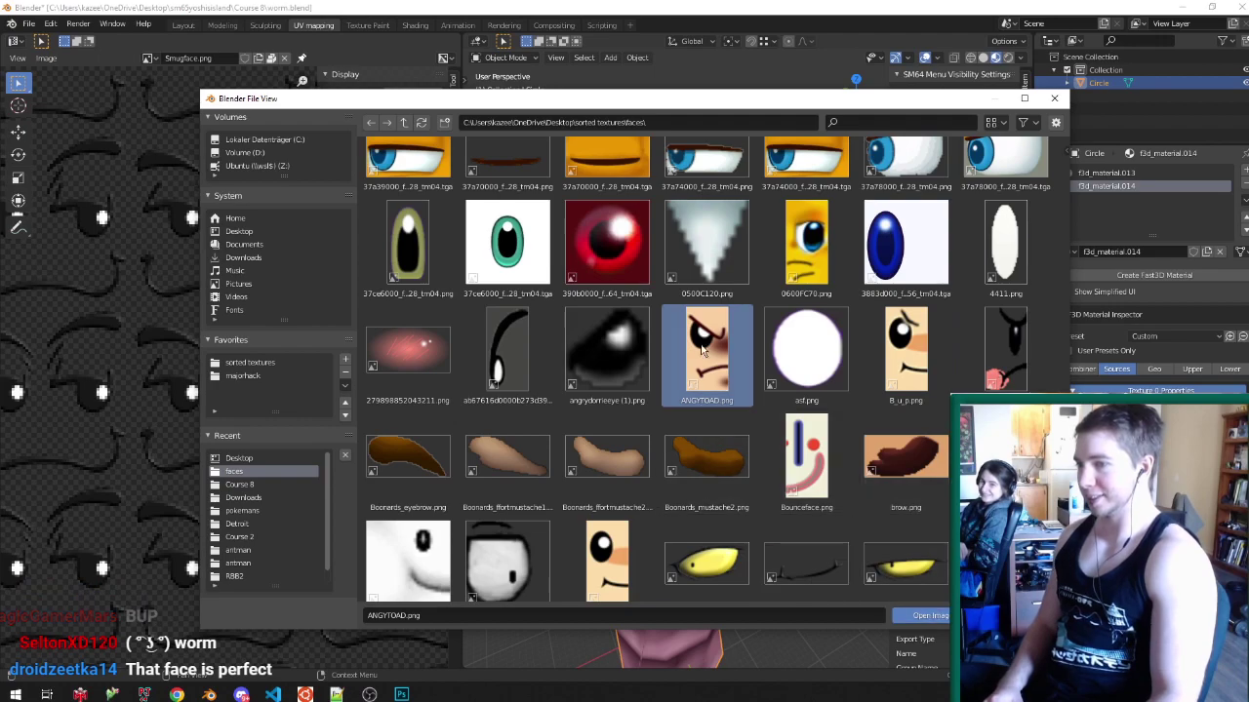
scroll(844, 552, "down", 3)
left_click(918, 616)
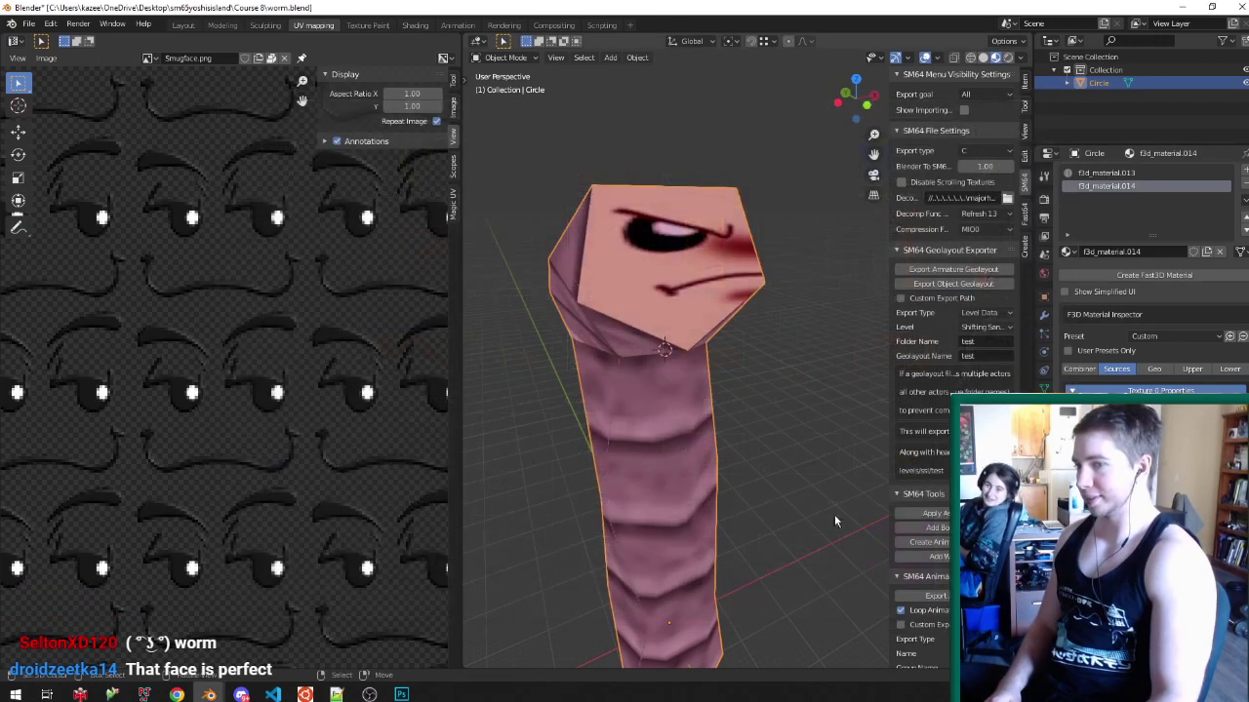
- Grow the selection over the front faces, then undo back to before the ANGYTOAD texture was loaded
key("Tab")
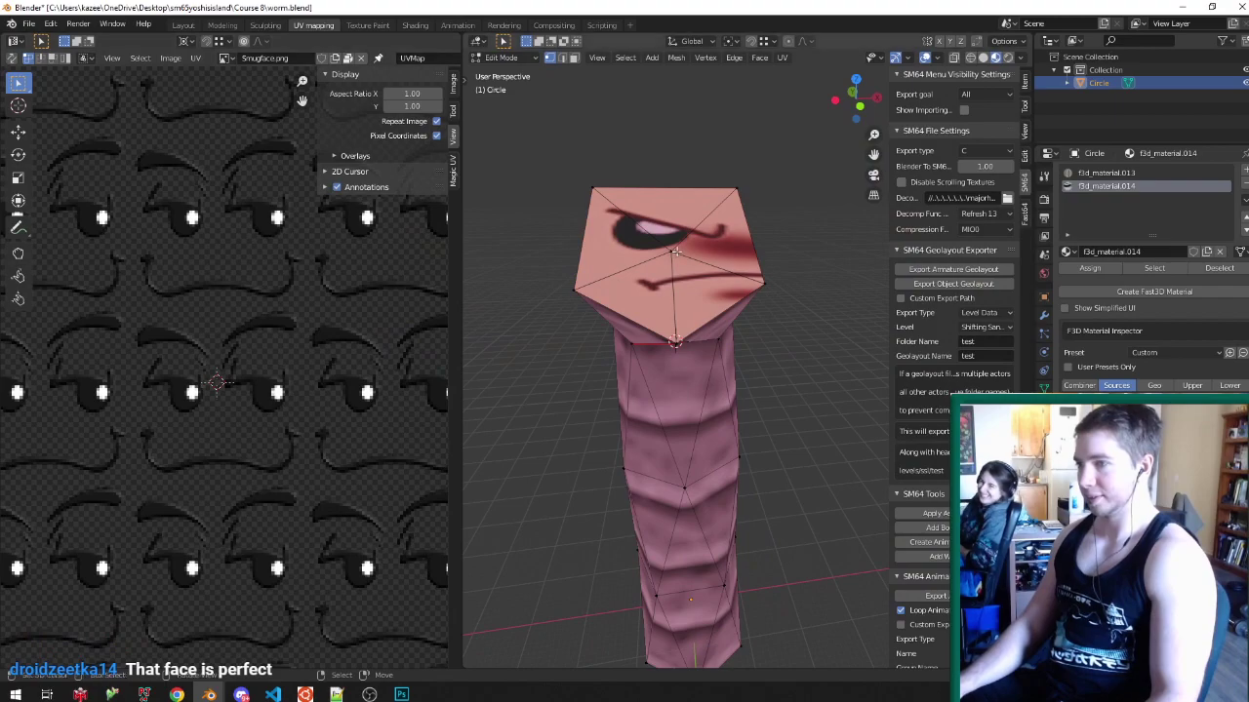
key("ctrl+KP_Add")
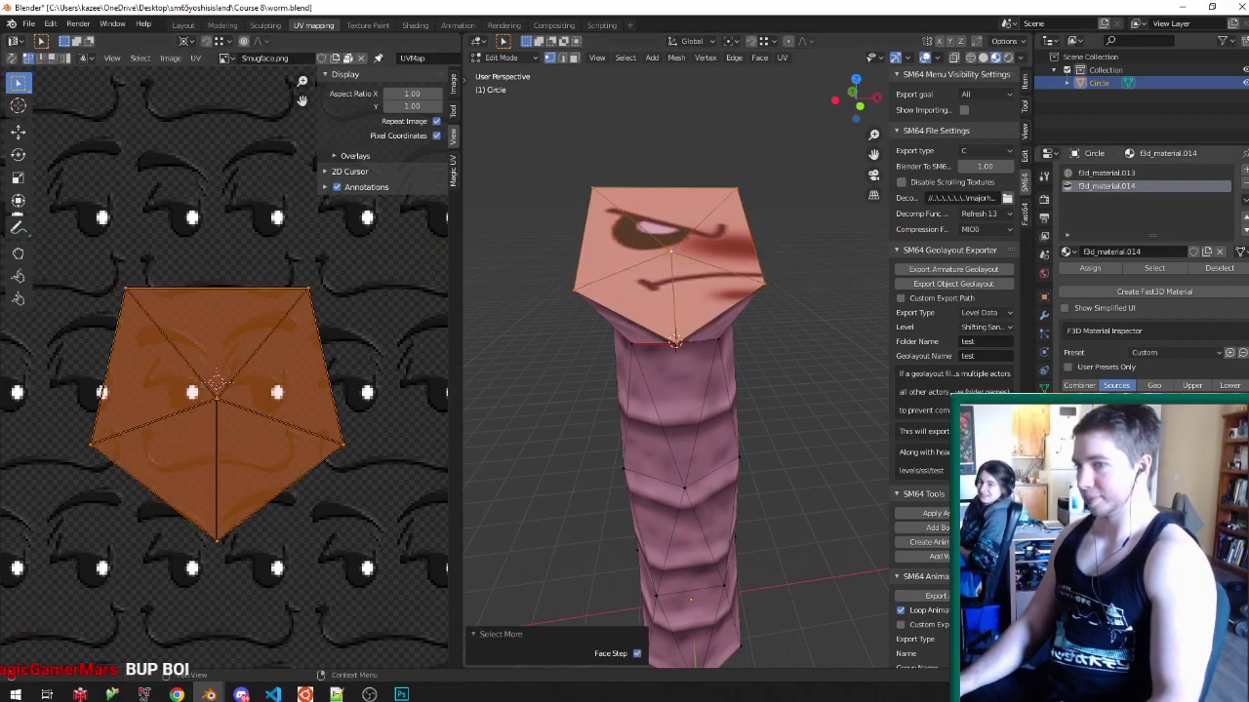
key("ctrl+z")
key("ctrl+z")
key("ctrl+z")
key("ctrl+z")
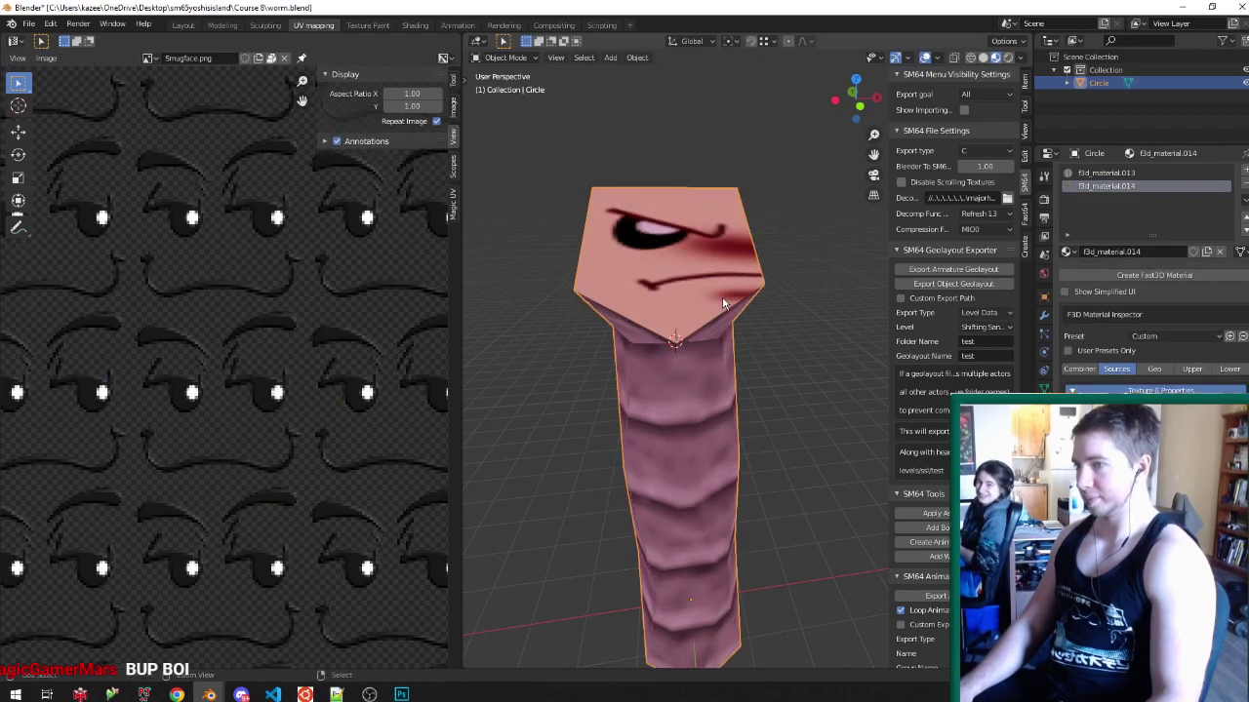
- Select all front faces sharing f3d_material.014 from one of its faces by material similarity, and save the file
key("Tab")
key("ctrl+Tab")
left_click(674, 373)
left_click(677, 318)
middle_click_drag(677, 318, 725, 312)
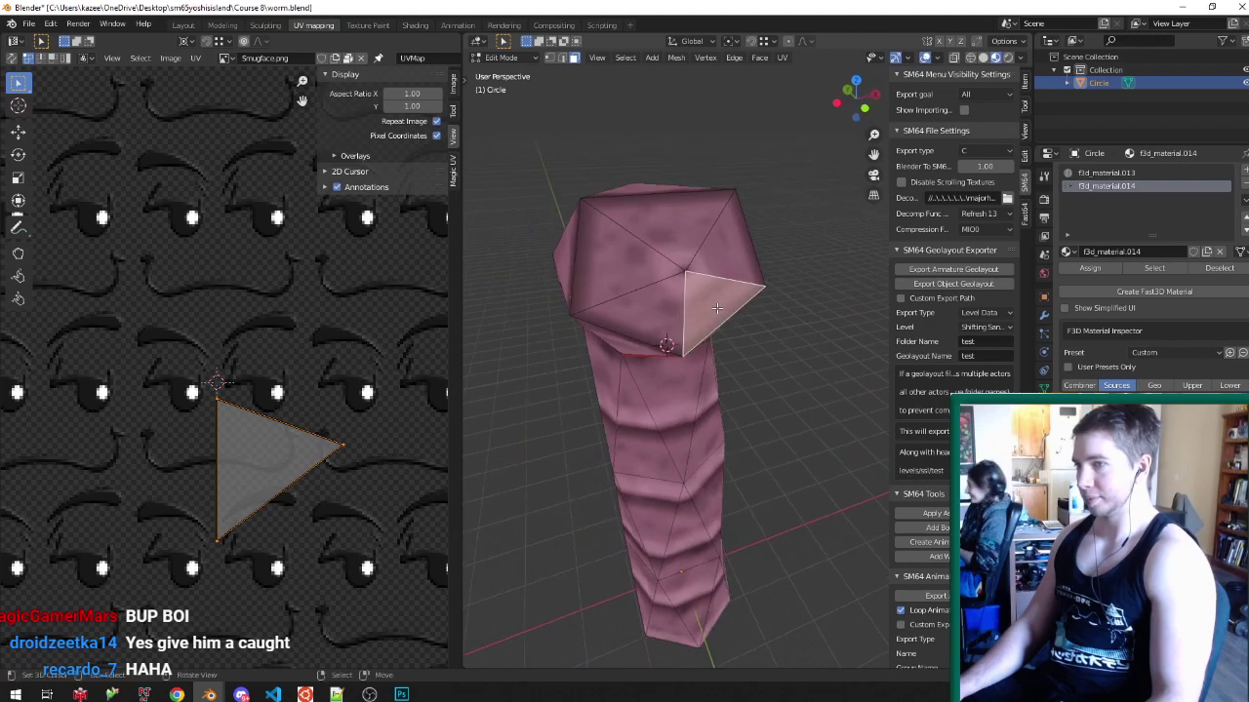
key("shift+g")
left_click(724, 309)
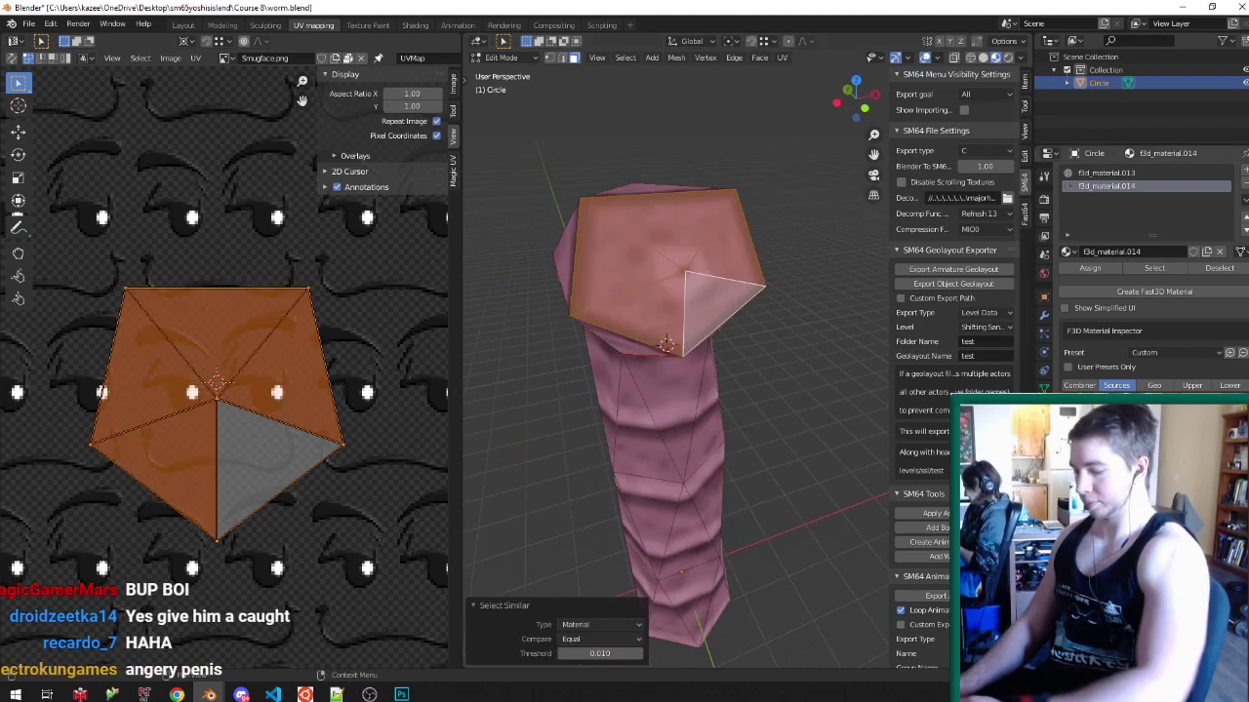
key("Tab")
key("ctrl+s")
key("Tab")
key("Tab")
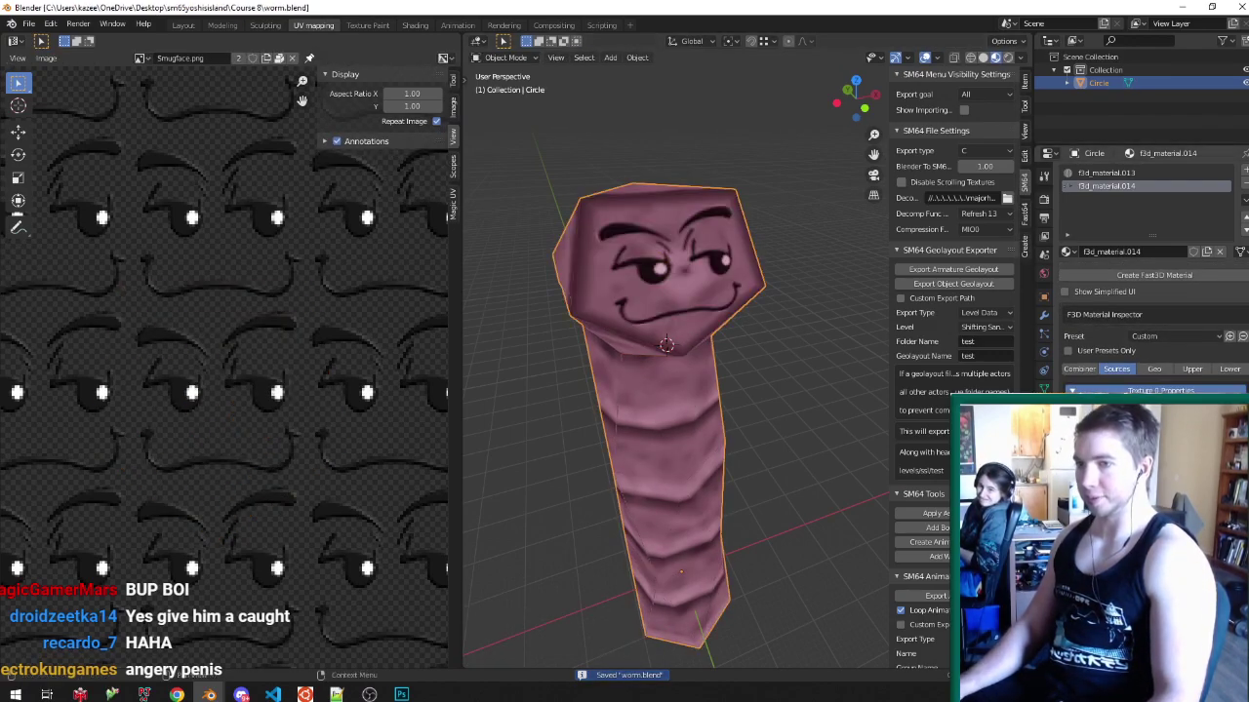
- Browse the faces texture folder for an alternative face image and close it without loading one
key("Tab")
key("alt+o")
left_click(259, 458)
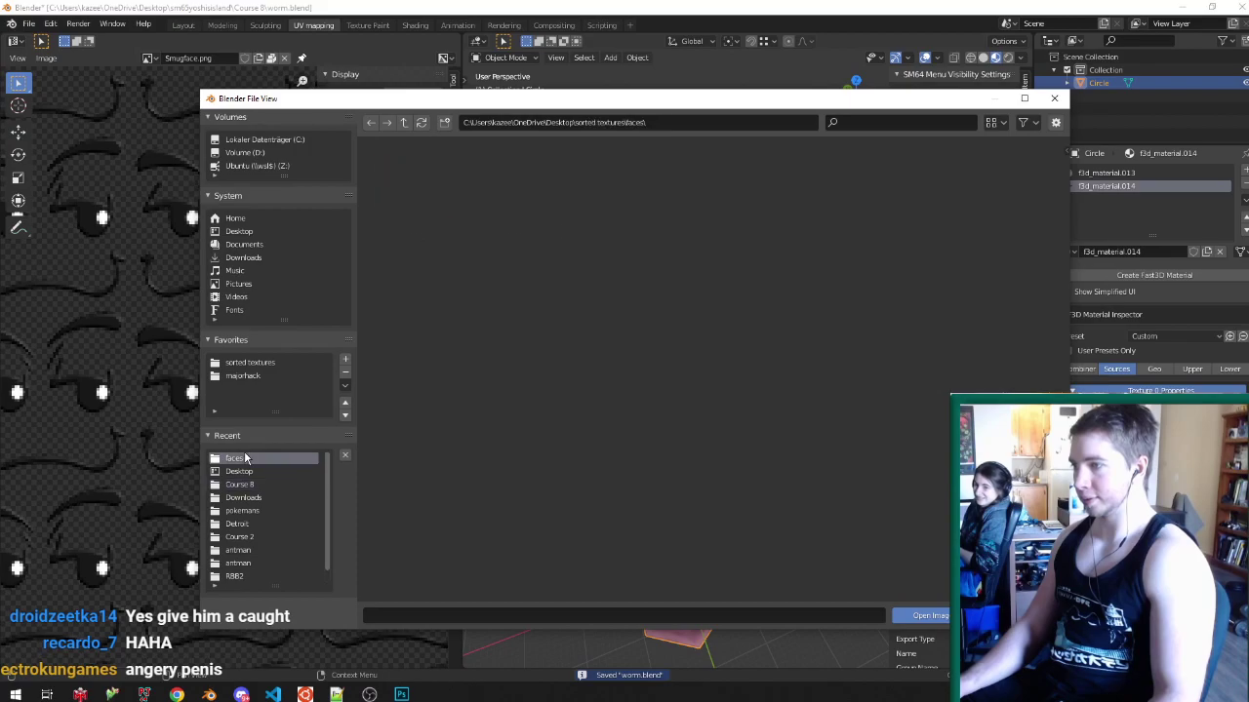
scroll(581, 455, "down", 6)
scroll(581, 455, "down", 10)
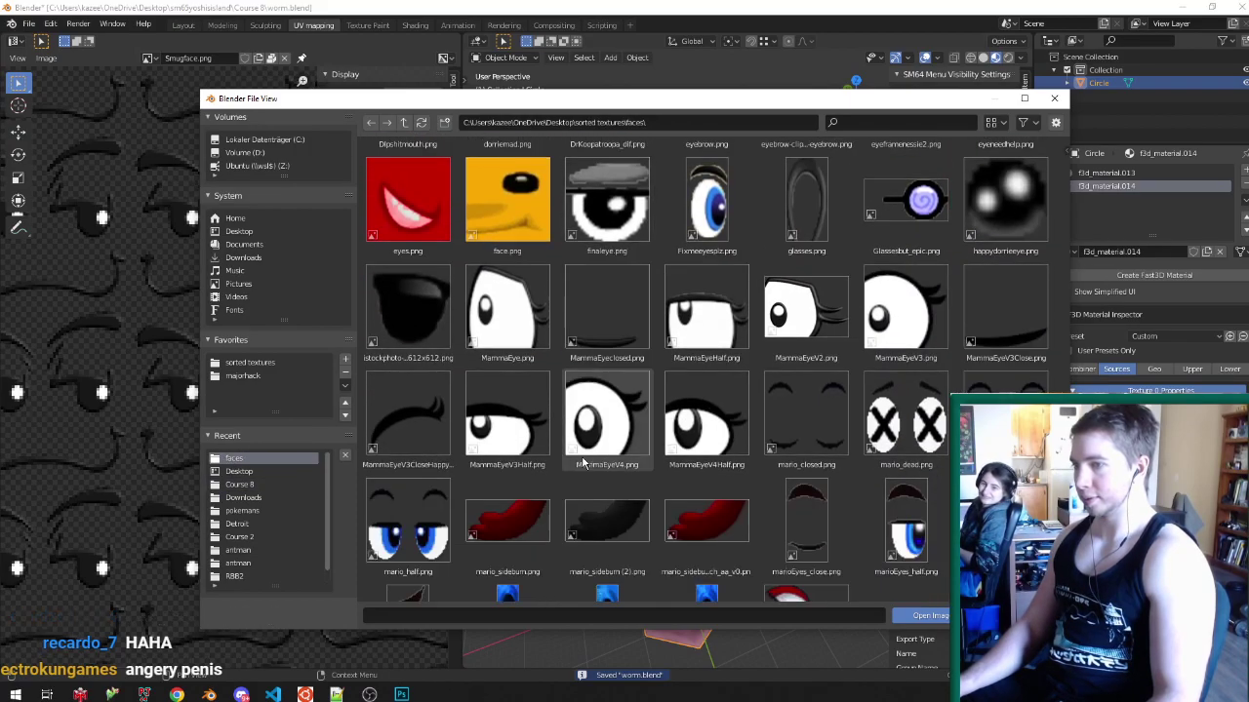
scroll(588, 465, "down", 10)
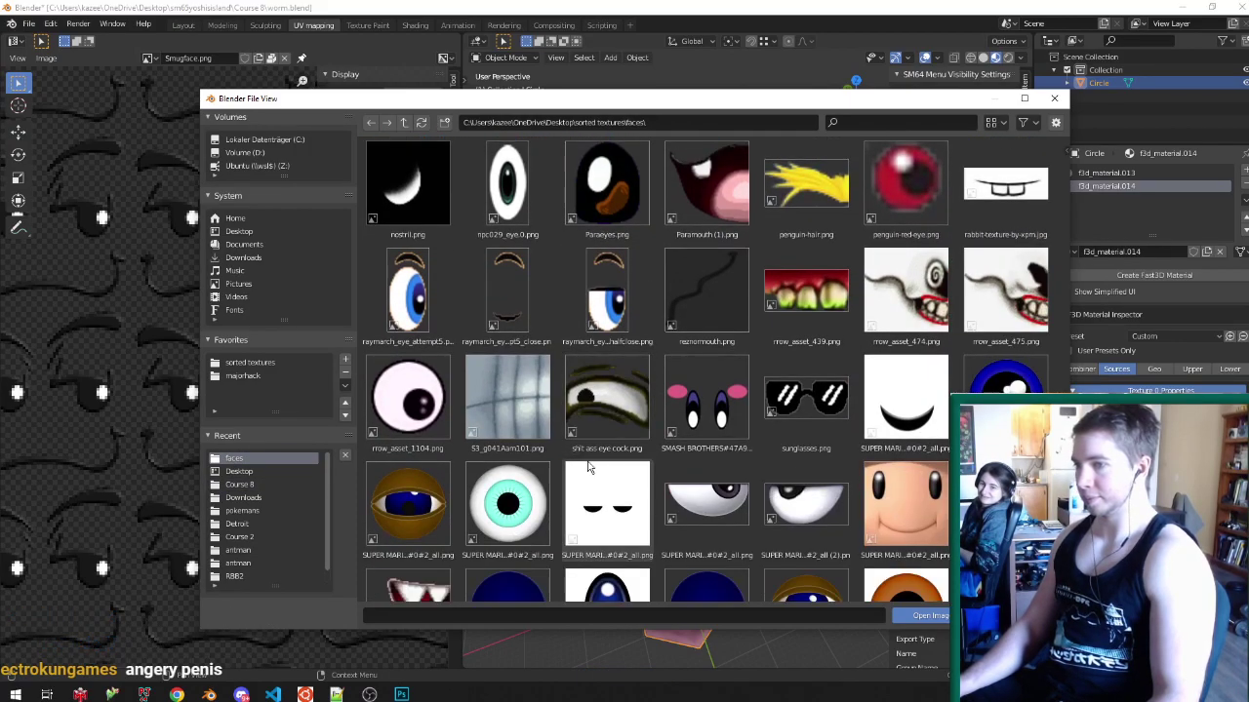
scroll(589, 465, "up", 10)
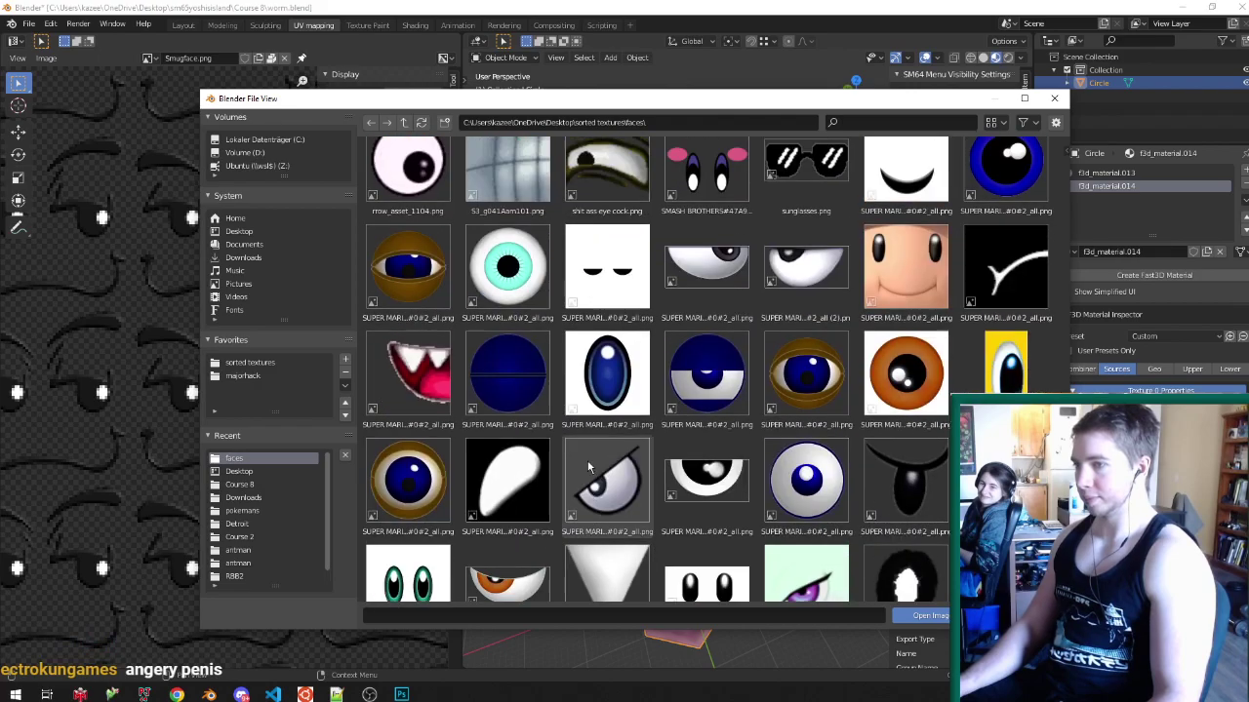
scroll(579, 468, "up", 10)
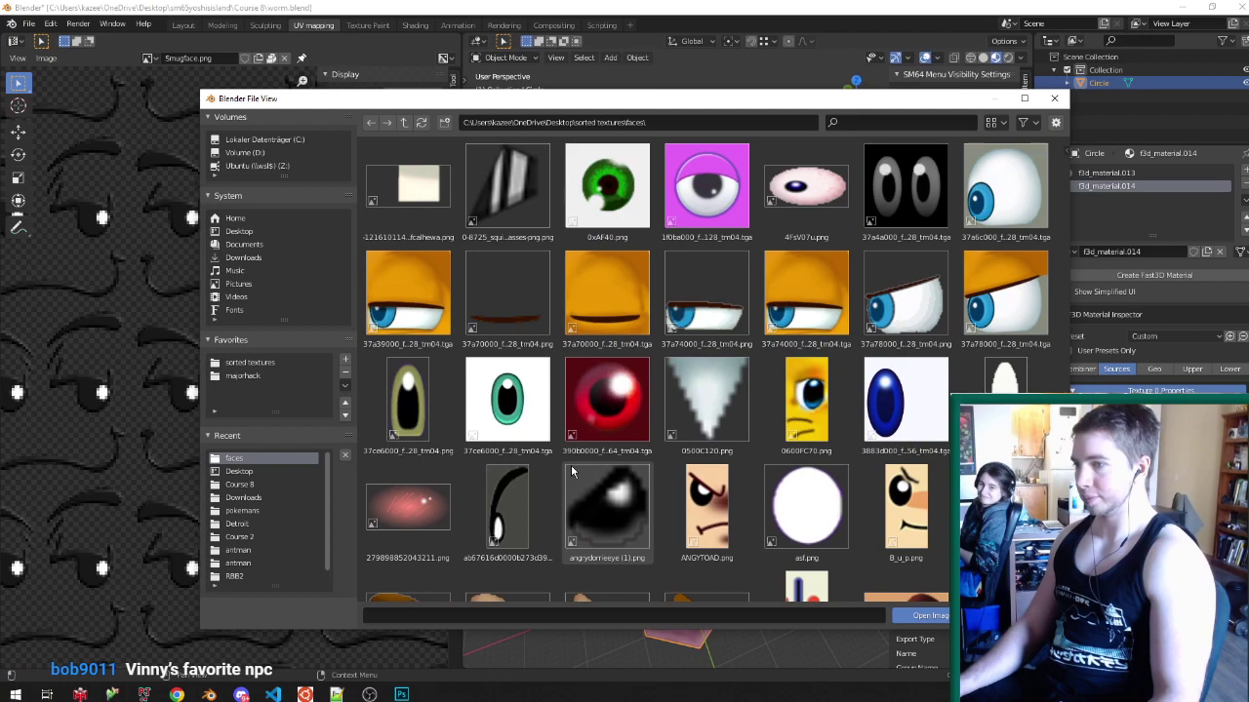
scroll(571, 464, "down", 4)
scroll(576, 464, "up", 4)
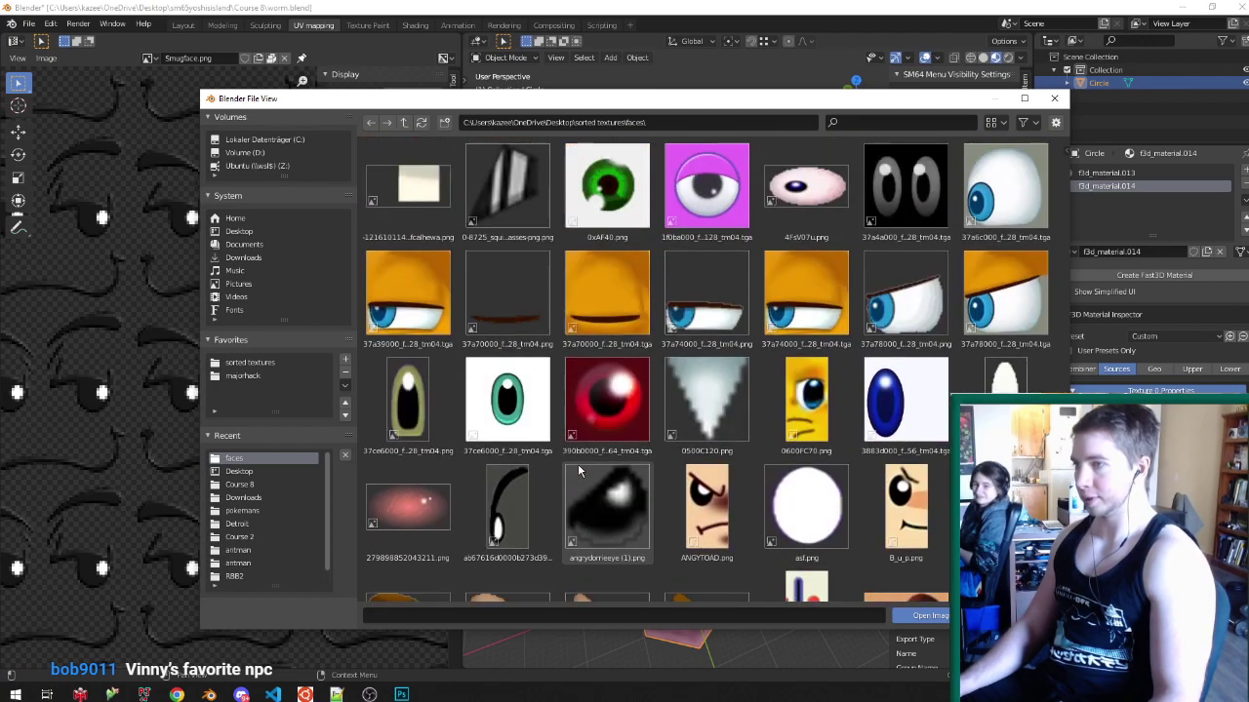
left_click(1020, 616)
- Turn the worm to face forward in Object Mode and save worm.blend
middle_click_drag(744, 369, 611, 299)
key("Tab")
key("Tab")
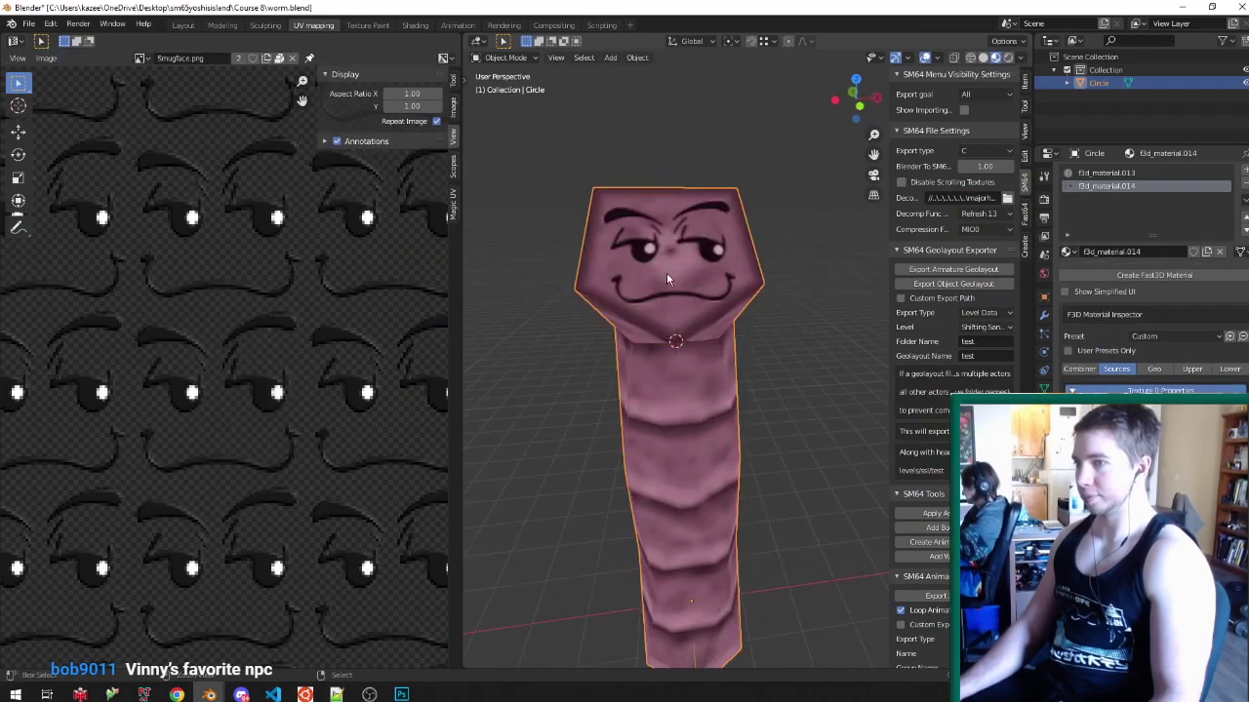
key("ctrl+s")
key("Tab")
key("Tab")
- Select the head's front vertices through the mesh in X-ray, scale them up slightly, and save the file
middle_click_drag(639, 312, 791, 267)
key("Tab")
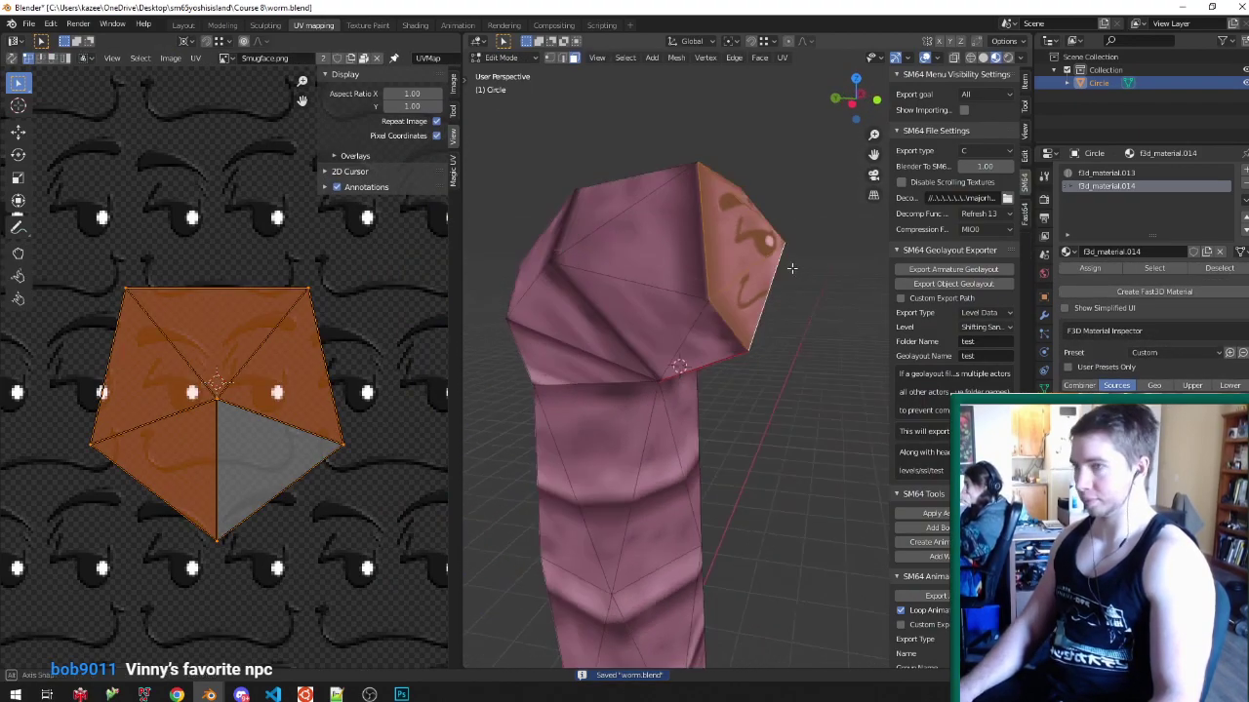
key("z")
key("z")
key("ctrl+Tab")
left_click(719, 242)
key("a")
left_click_drag(715, 367, 846, 142)
right_click(712, 164, "shift")
key("z")
key("alt+z")
scroll(752, 267, "down", 3)
mouse_move(775, 217)
middle_mouse_down()
mouse_move(683, 234)
mouse_move(788, 220)
mouse_move(683, 224)
mouse_move(749, 299)
mouse_move(717, 259)
mouse_move(707, 293)
mouse_move(617, 295)
middle_mouse_up()
key("s")
left_click(792, 268)
scroll(741, 244, "up", 2)
key("Tab")
key("ctrl+s")
key("Tab")
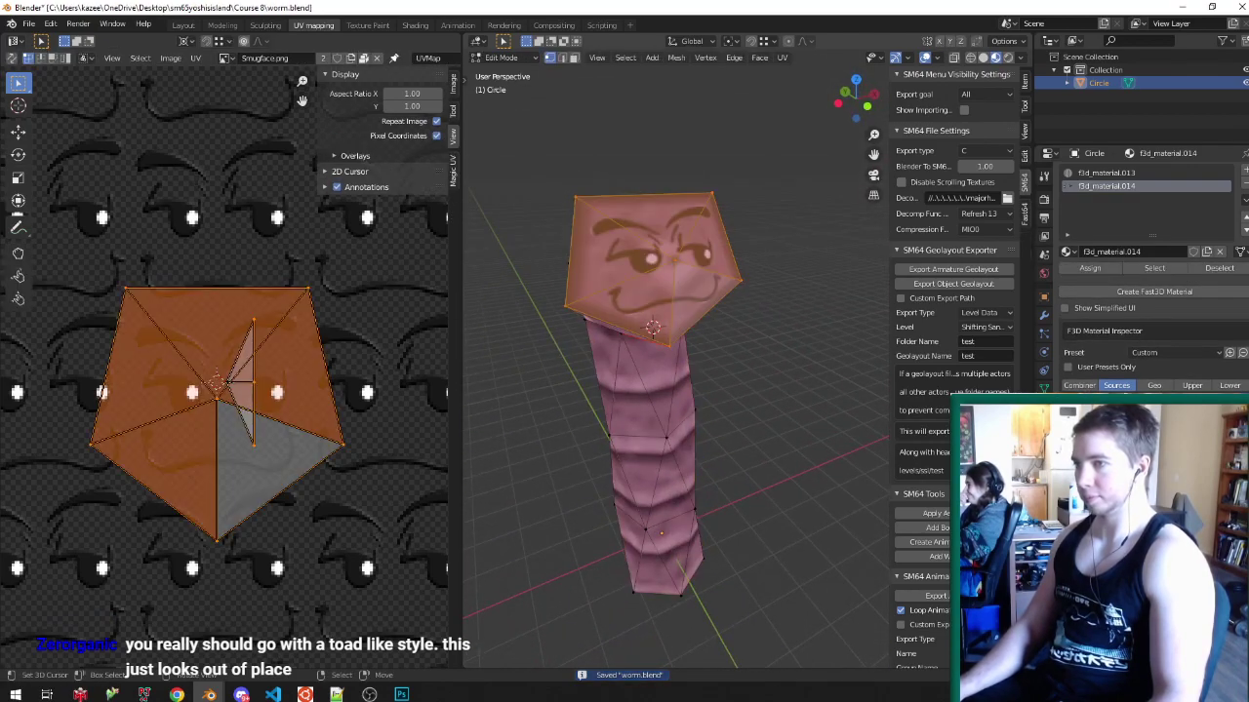
key("s")
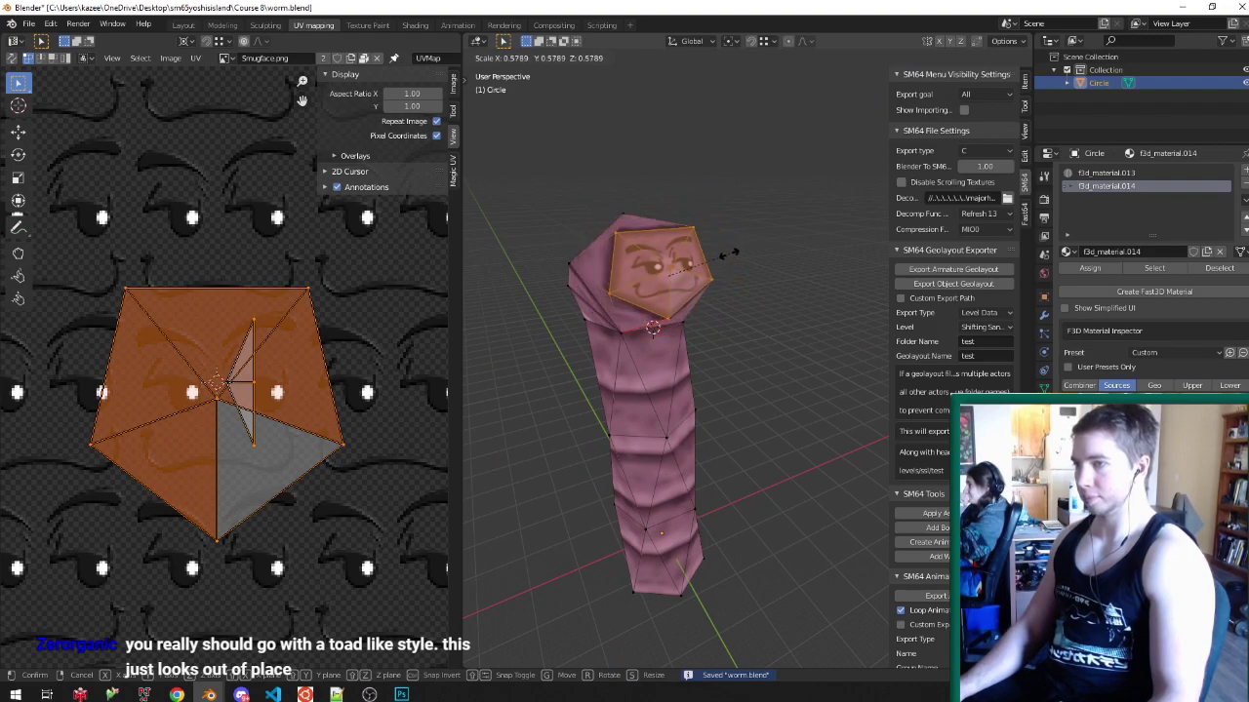
right_click(729, 254)
key("Tab")
- Load B_u_p.png from the faces folder as the texture of f3d_material.014
middle_click_drag(738, 264, 755, 285)
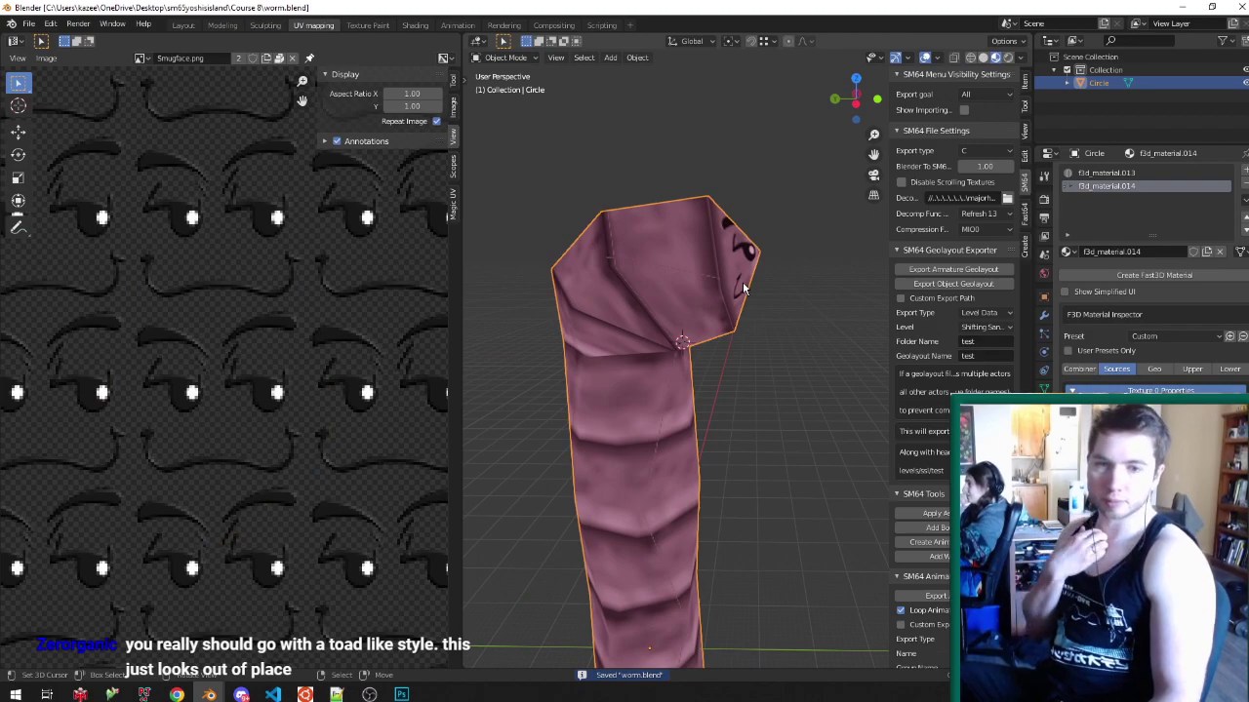
middle_click_drag(742, 287, 735, 245)
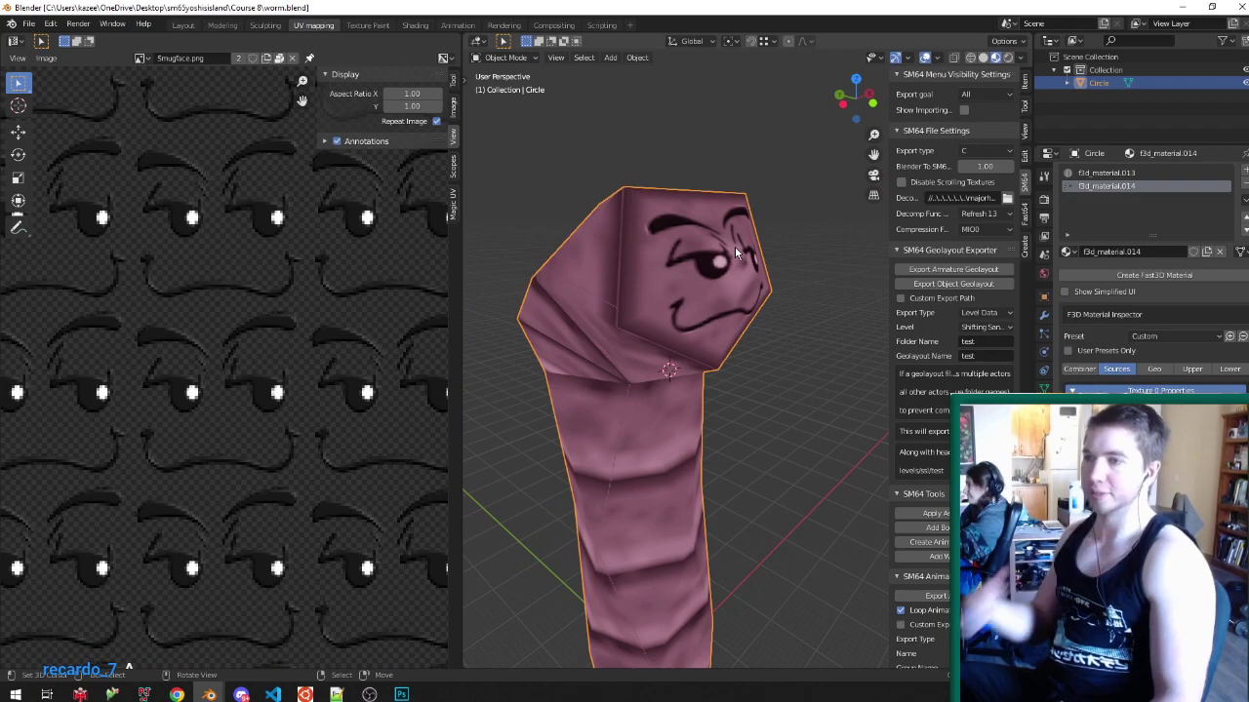
middle_click_drag(734, 246, 661, 251)
key("Tab")
key("ctrl+Tab")
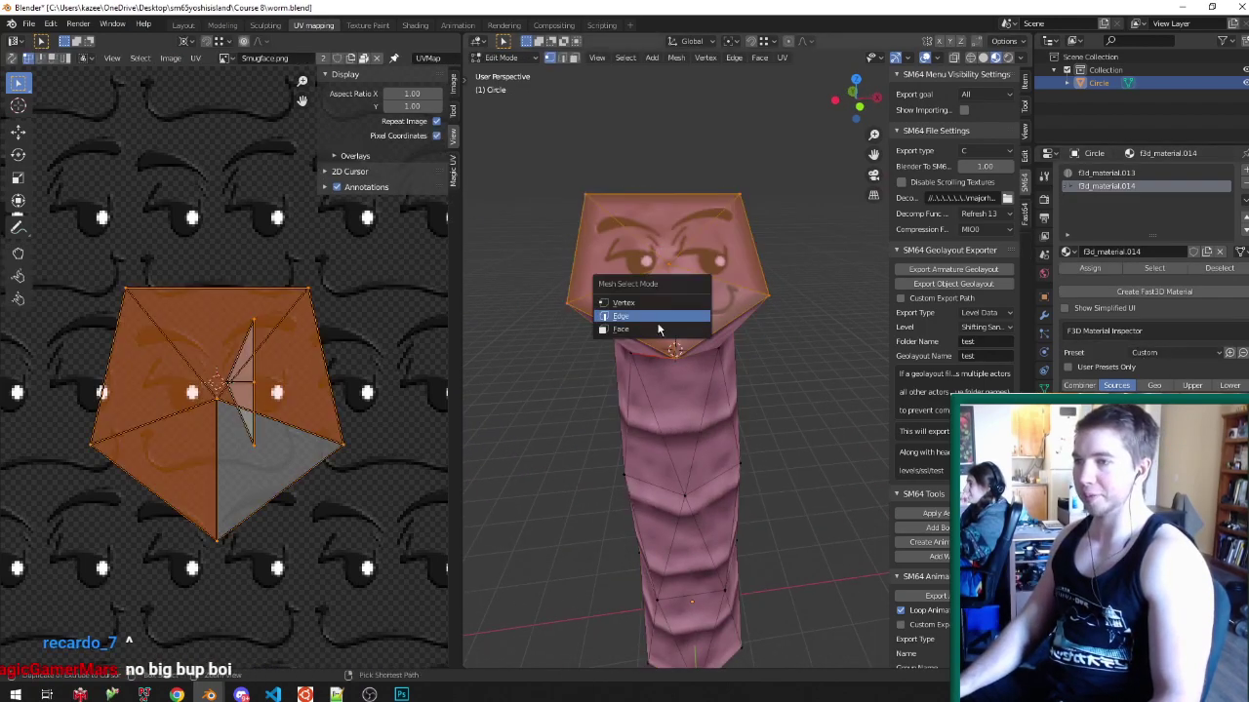
left_click(661, 330)
key("alt+o")
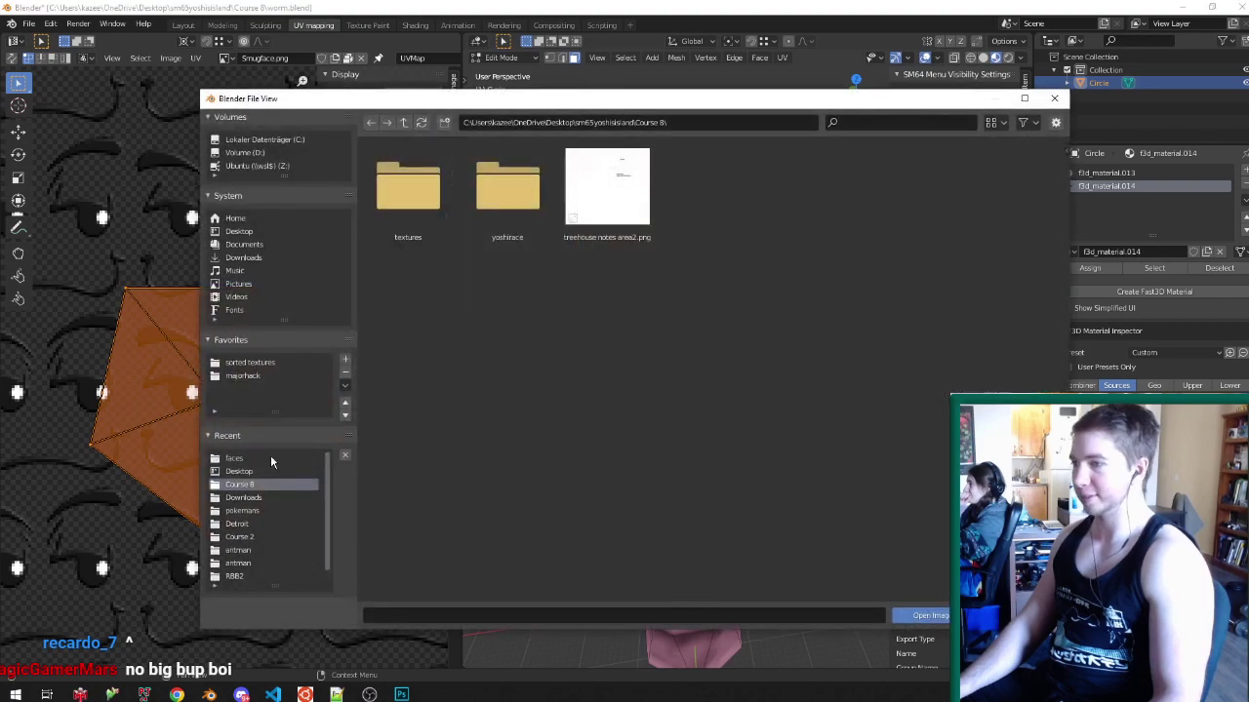
left_click(277, 458)
scroll(715, 429, "down", 3)
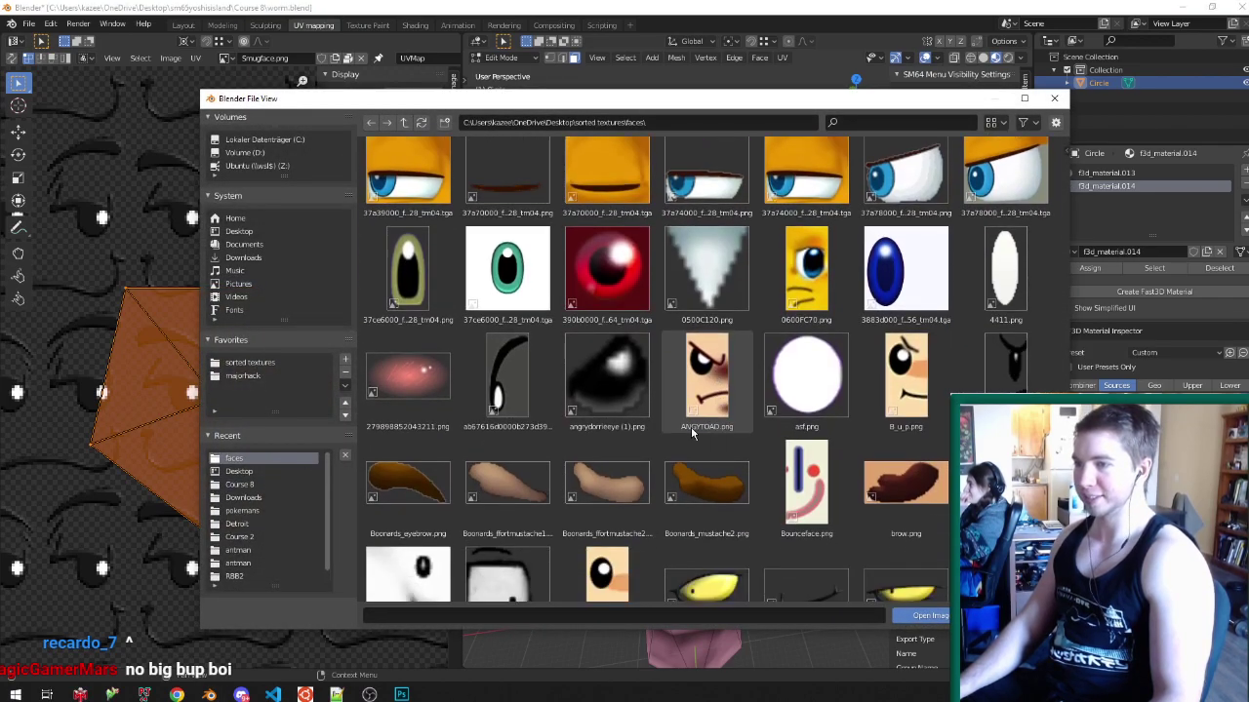
scroll(900, 375, "down", 2)
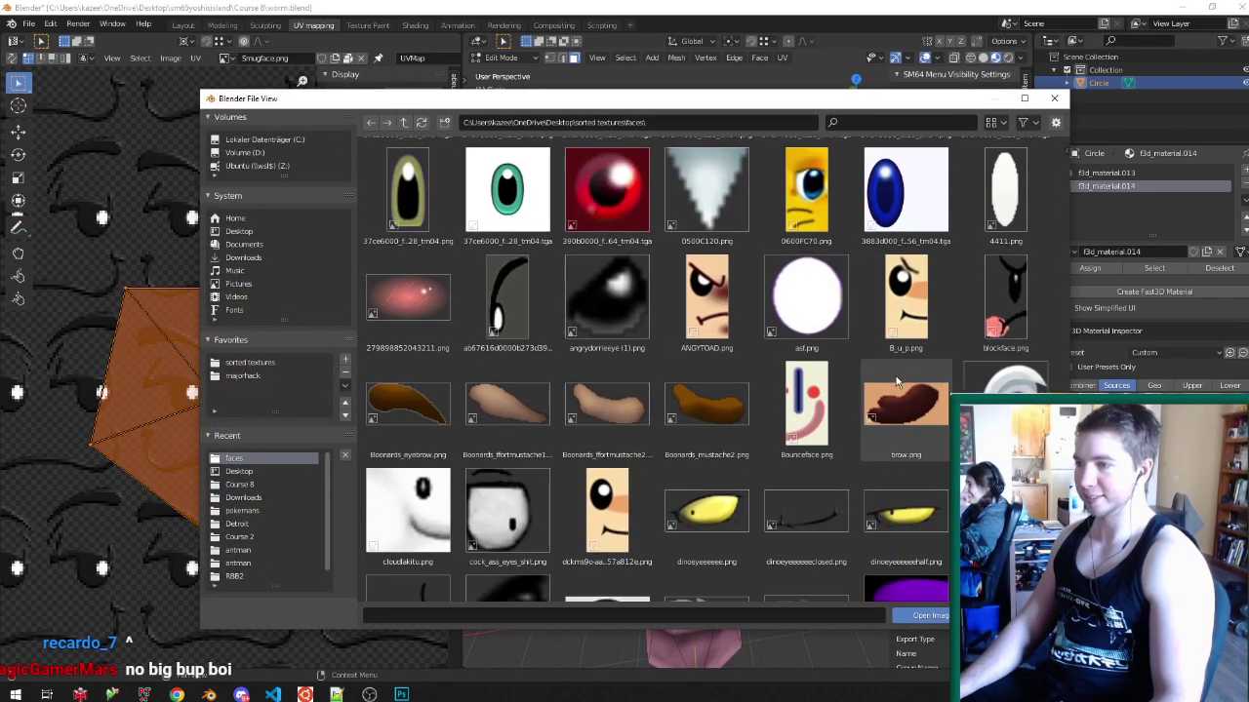
scroll(886, 421, "down", 2)
double_click(898, 222)
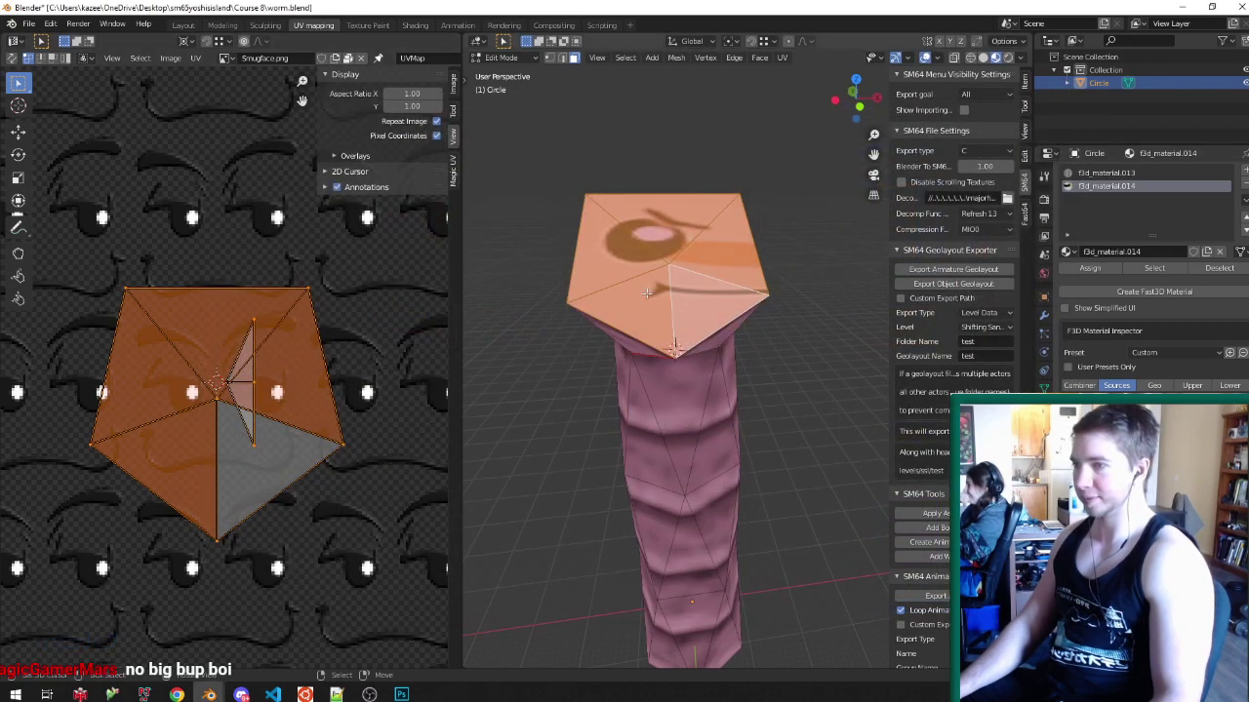
- Select all front faces sharing the face material and scale their UVs by 2 along X
key("ctrl+Tab")
key("Escape")
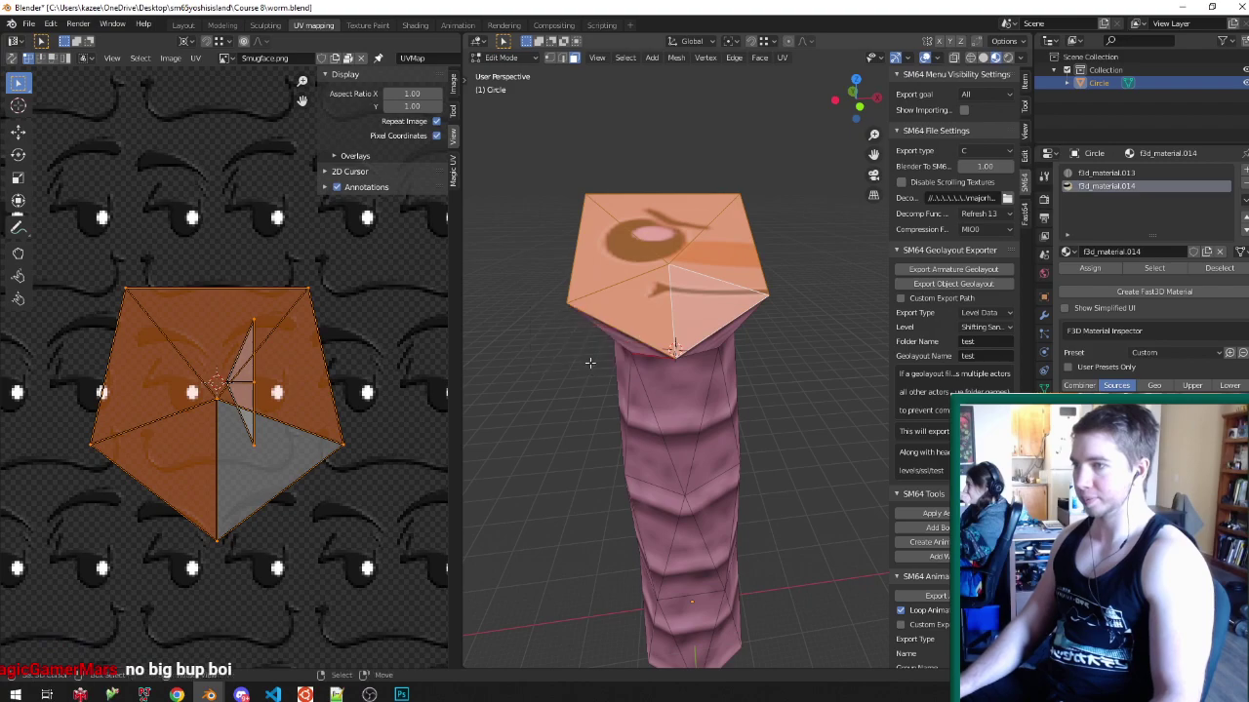
left_click(620, 322)
key("shift+g")
left_click(622, 324)
key("s")
key("x")
key("2")
key("Return")
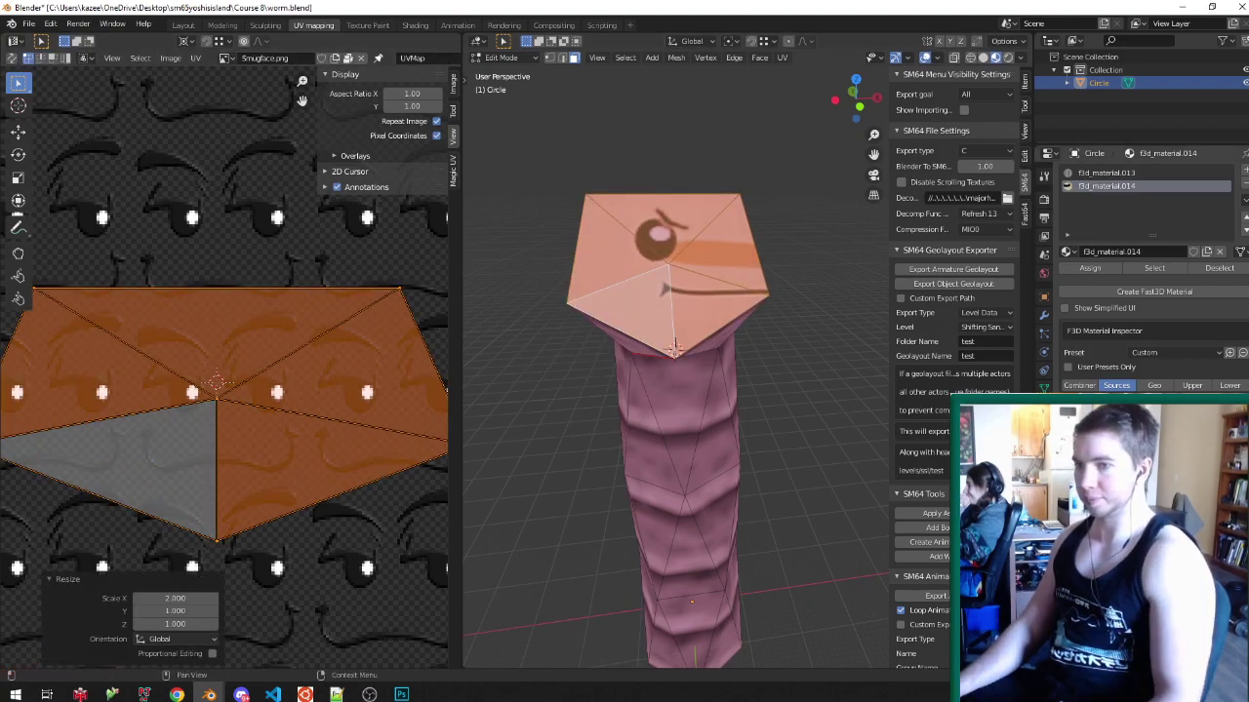
- Move the face UVs 0.5 along X to centre the mirrored face on the head, and leave Edit Mode
key("g")
key("x")
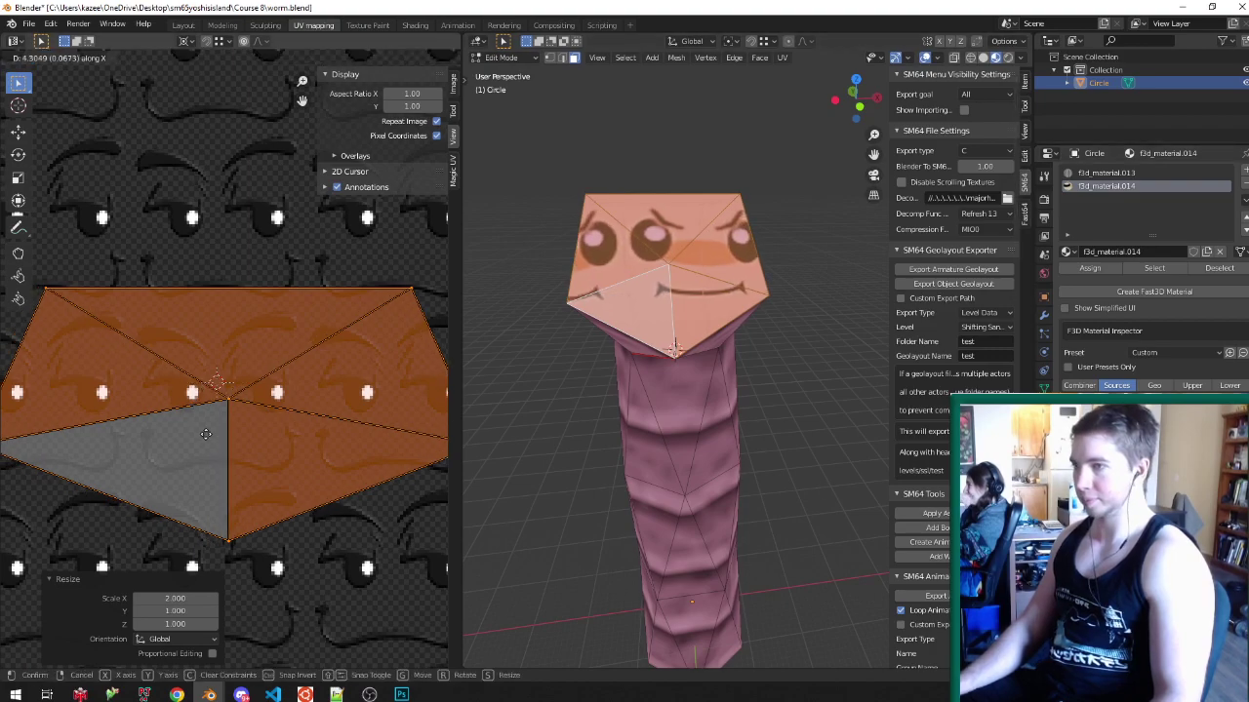
type("0.5")
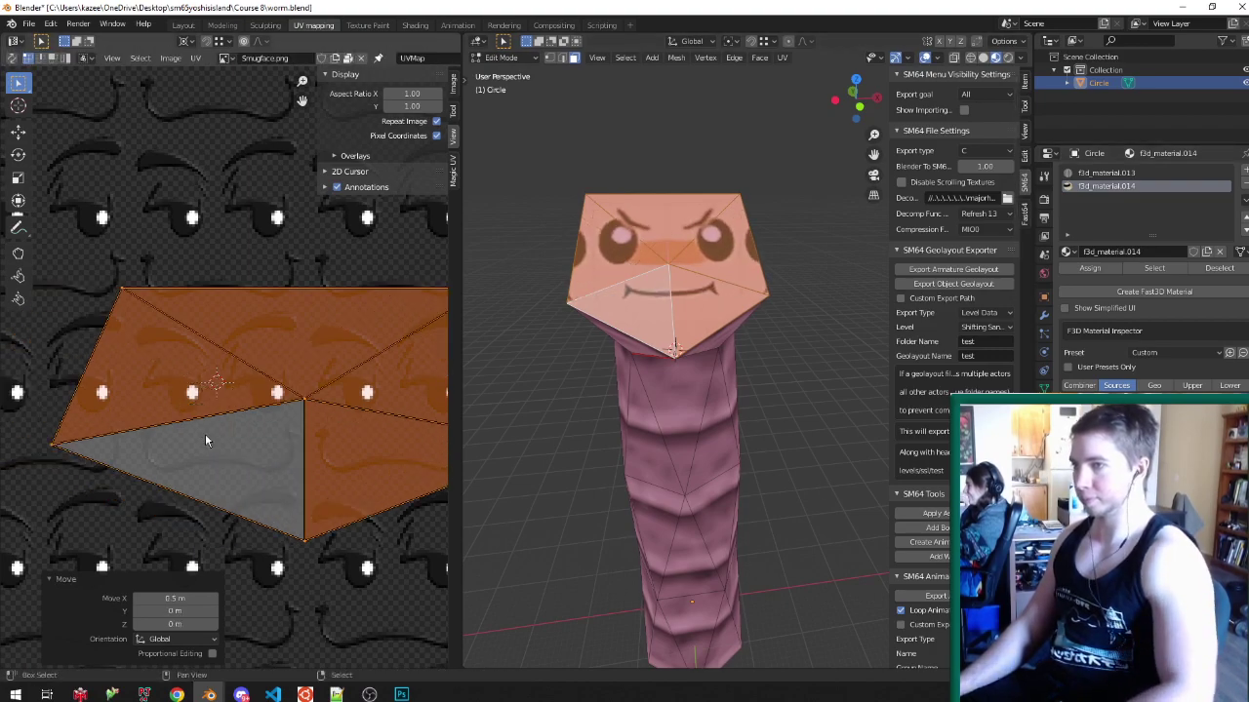
key("Return")
key("Tab")
middle_click_drag(644, 312, 667, 277)
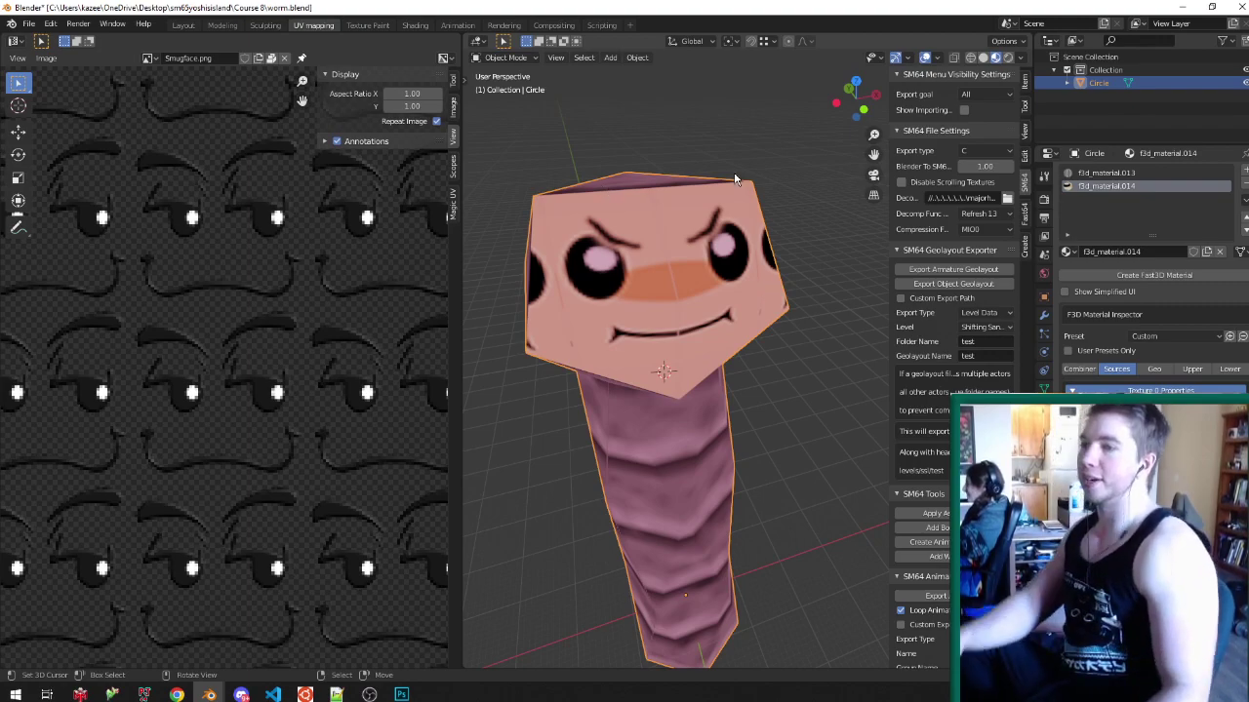
- Search the faces folder for another face texture for f3d_material.014
key("Tab")
middle_click_drag(790, 115, 771, 156)
left_click(1225, 469)
left_click(1210, 468)
left_click(255, 454)
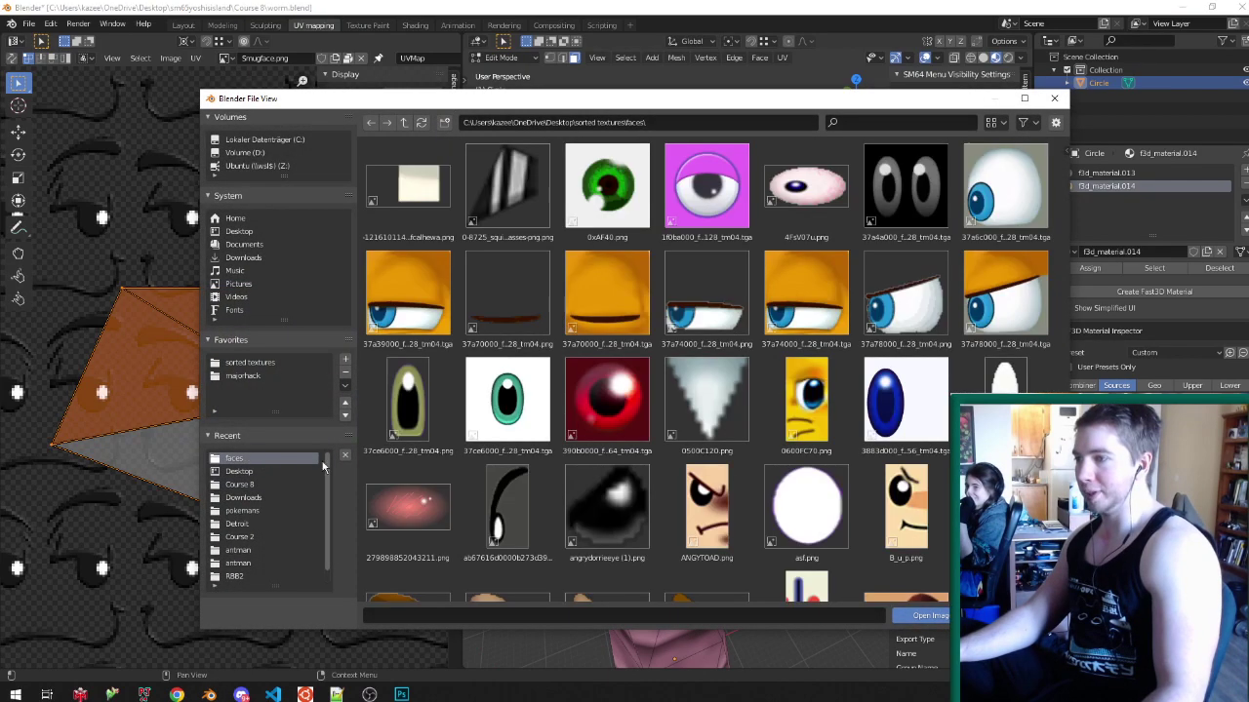
scroll(677, 495, "down", 5)
scroll(678, 502, "down", 8)
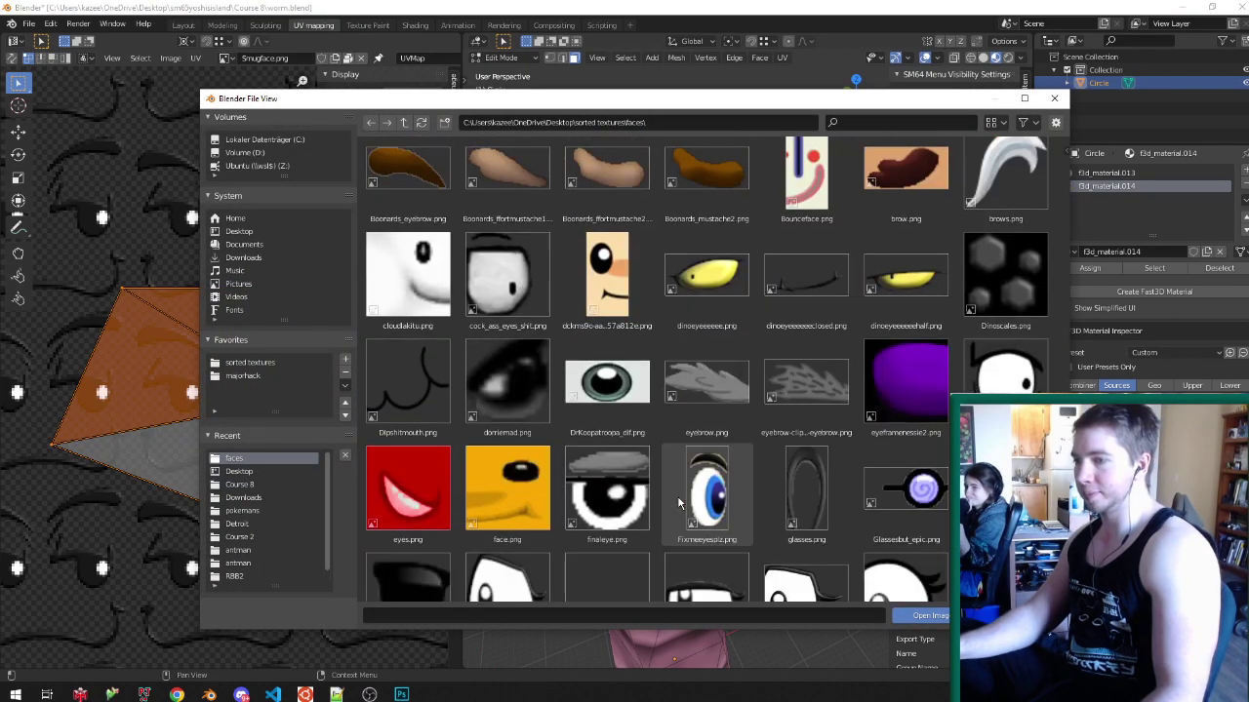
scroll(680, 502, "down", 15)
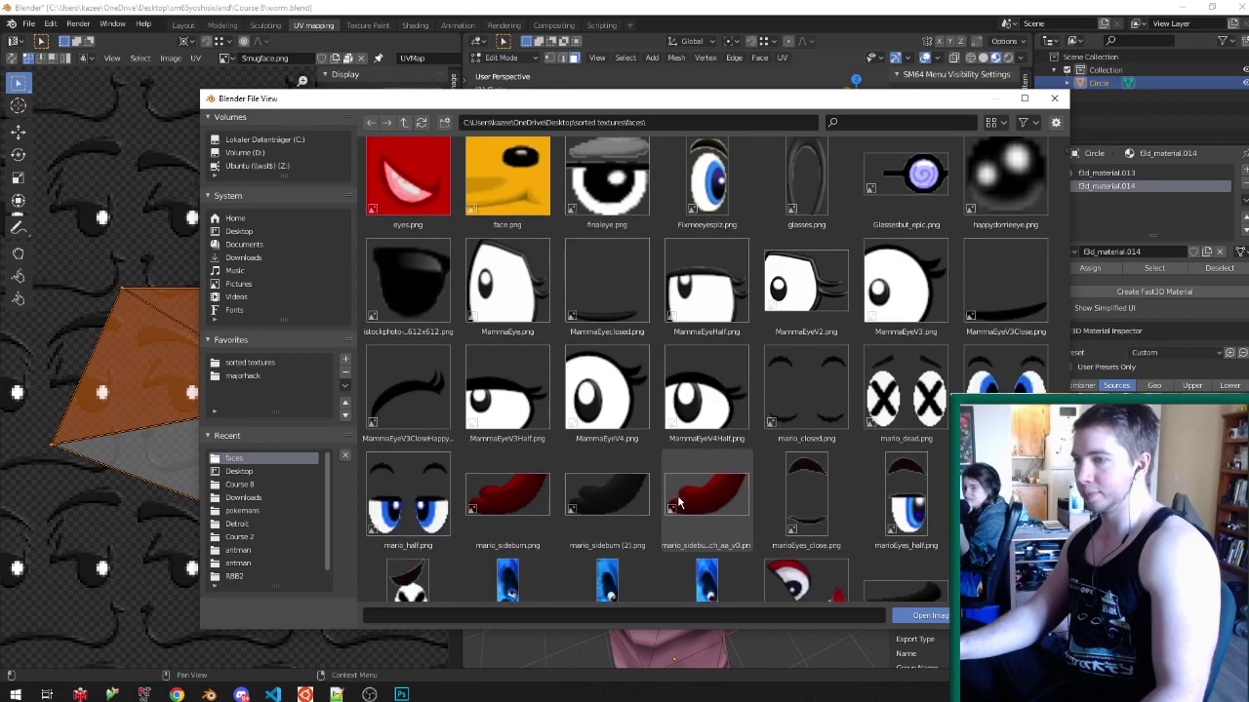
scroll(679, 503, "down", 6)
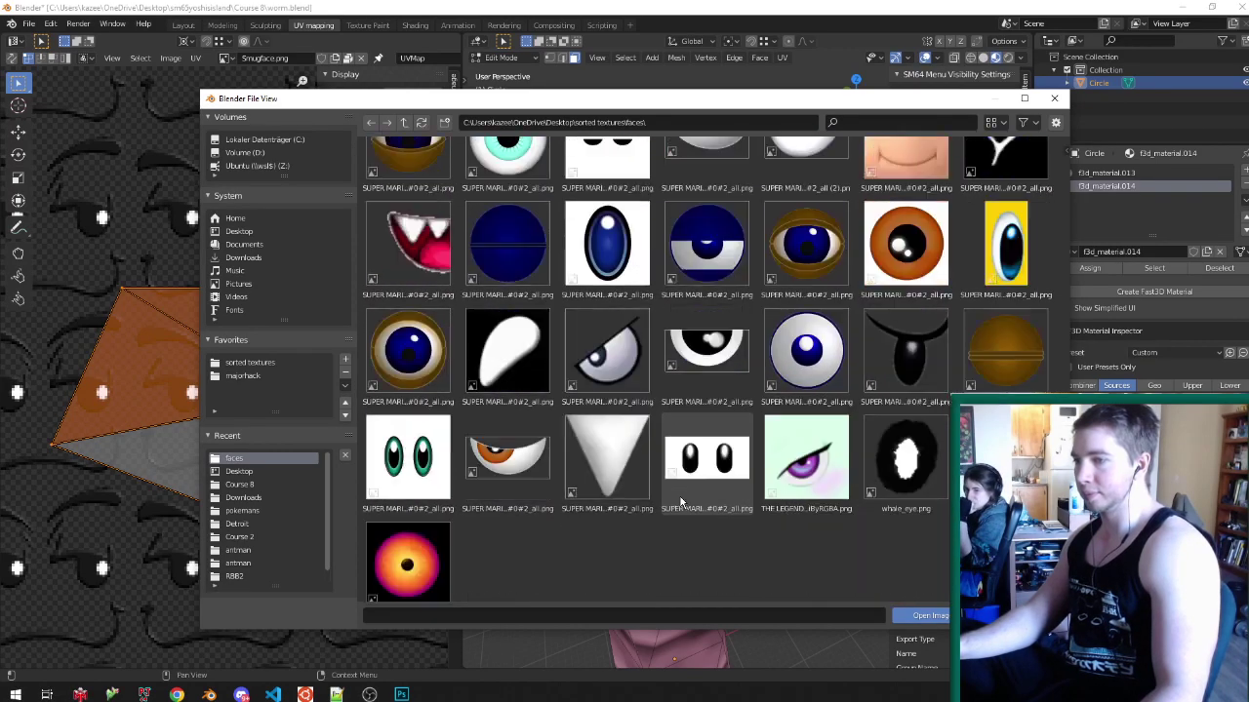
scroll(644, 483, "up", 12)
scroll(632, 473, "up", 15)
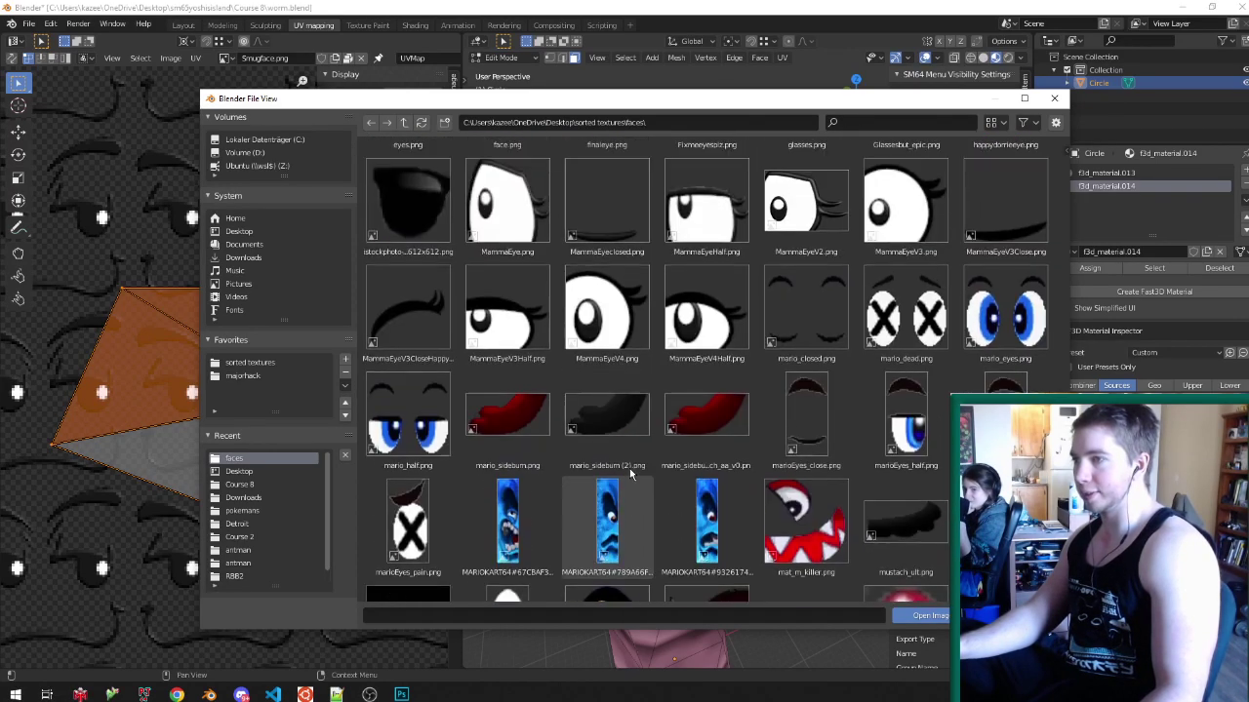
scroll(630, 473, "up", 6)
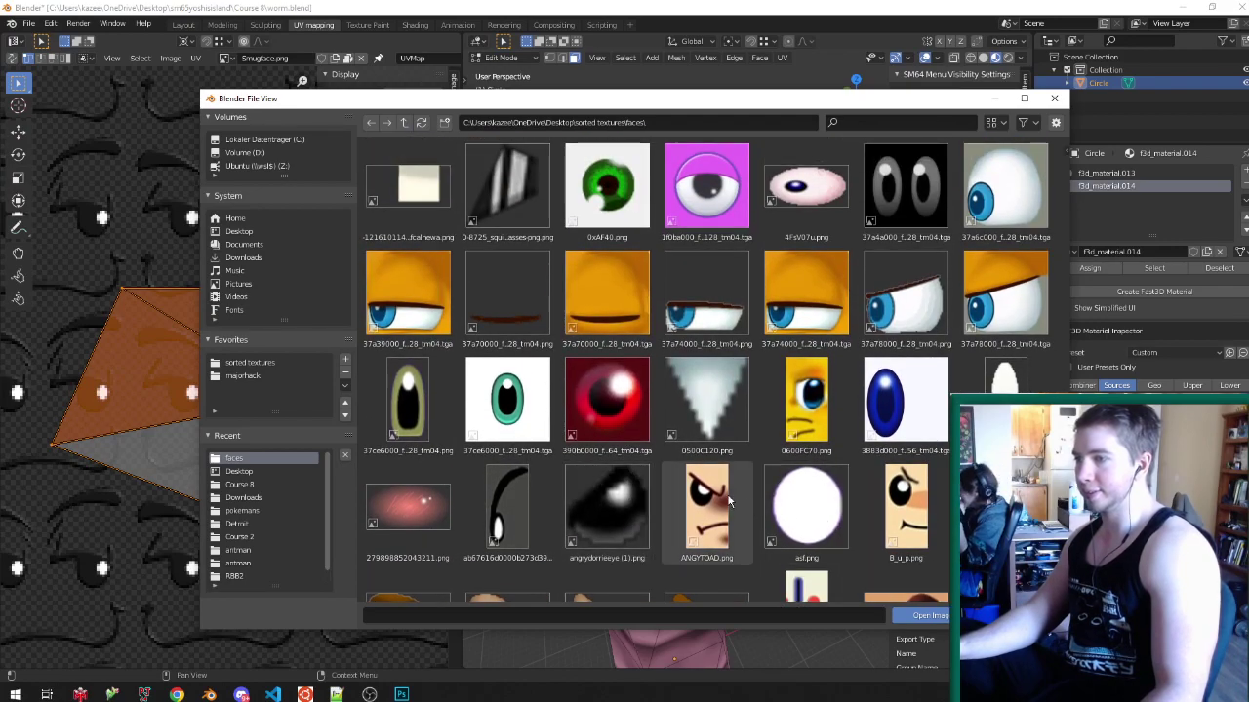
key("Escape")
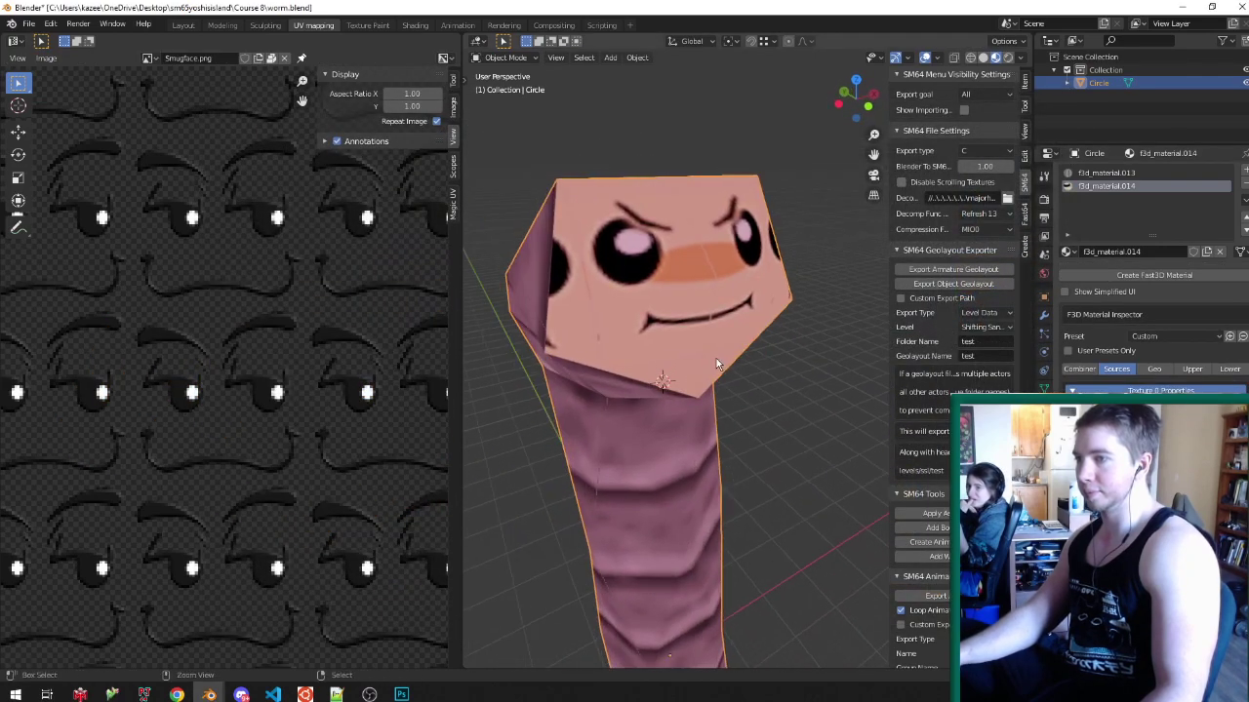
- Undo the face texture and UV changes back to the purple Smugface.png head, leave Edit Mode, and save the worm file
key("ctrl+z")
key("ctrl+z")
key("ctrl+z")
middle_click_drag(716, 358, 737, 335)
key("ctrl+z")
key("ctrl+z")
key("ctrl+z")
key("ctrl+z")
key("ctrl+z")
key("ctrl+z")
key("Tab")
key("ctrl+s")
middle_click_drag(667, 311, 711, 303)
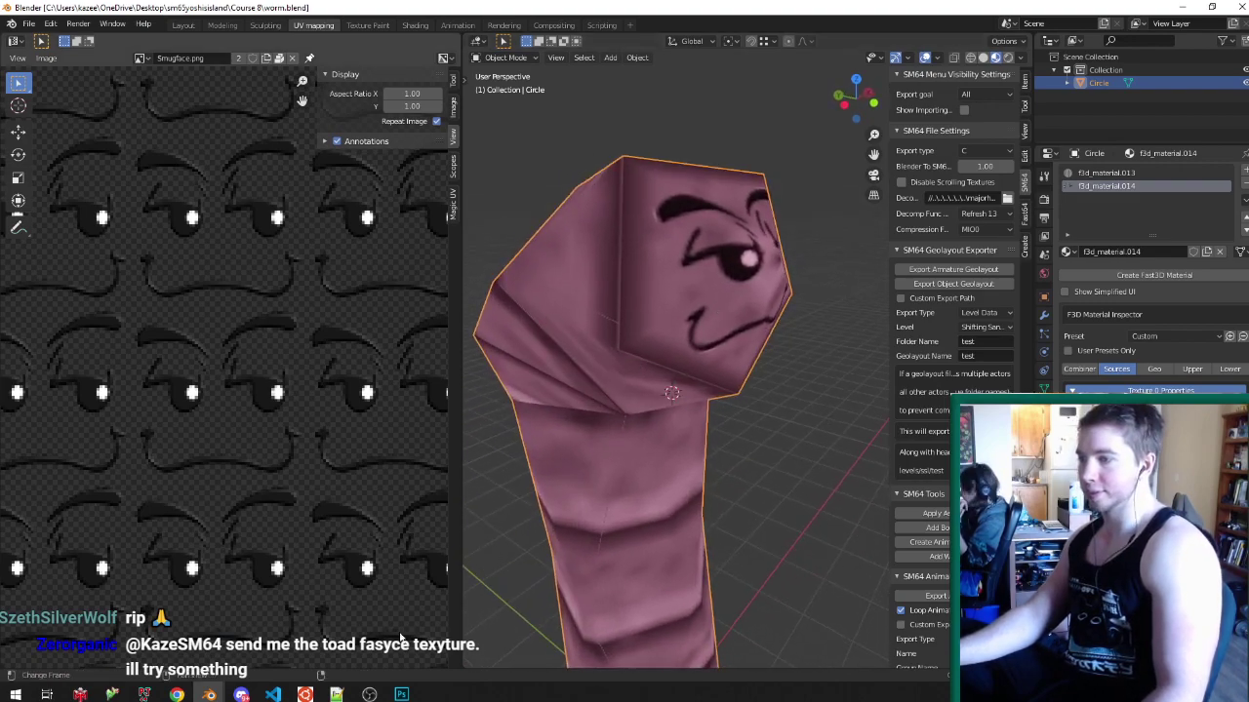
- Switch to the C8treetops.blend file, delete the raised linked plank above the bent wooden walkway, and save
left_click(241, 695)
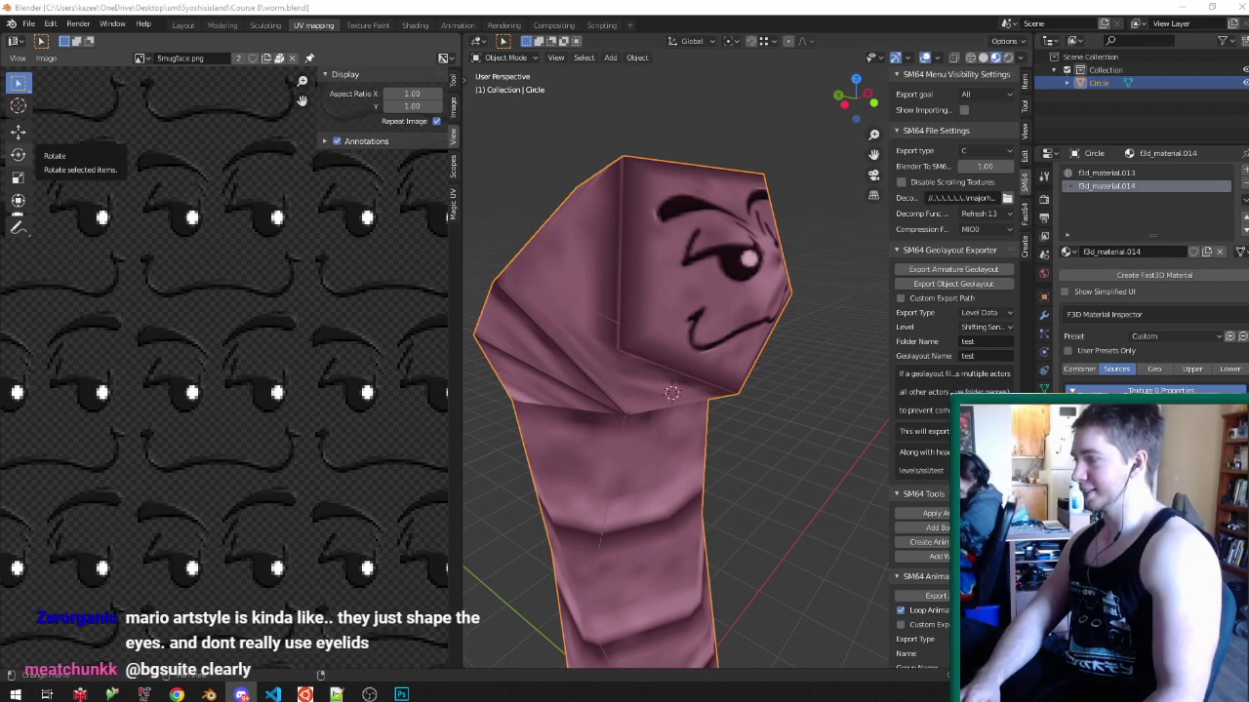
middle_click_drag(673, 380, 716, 362)
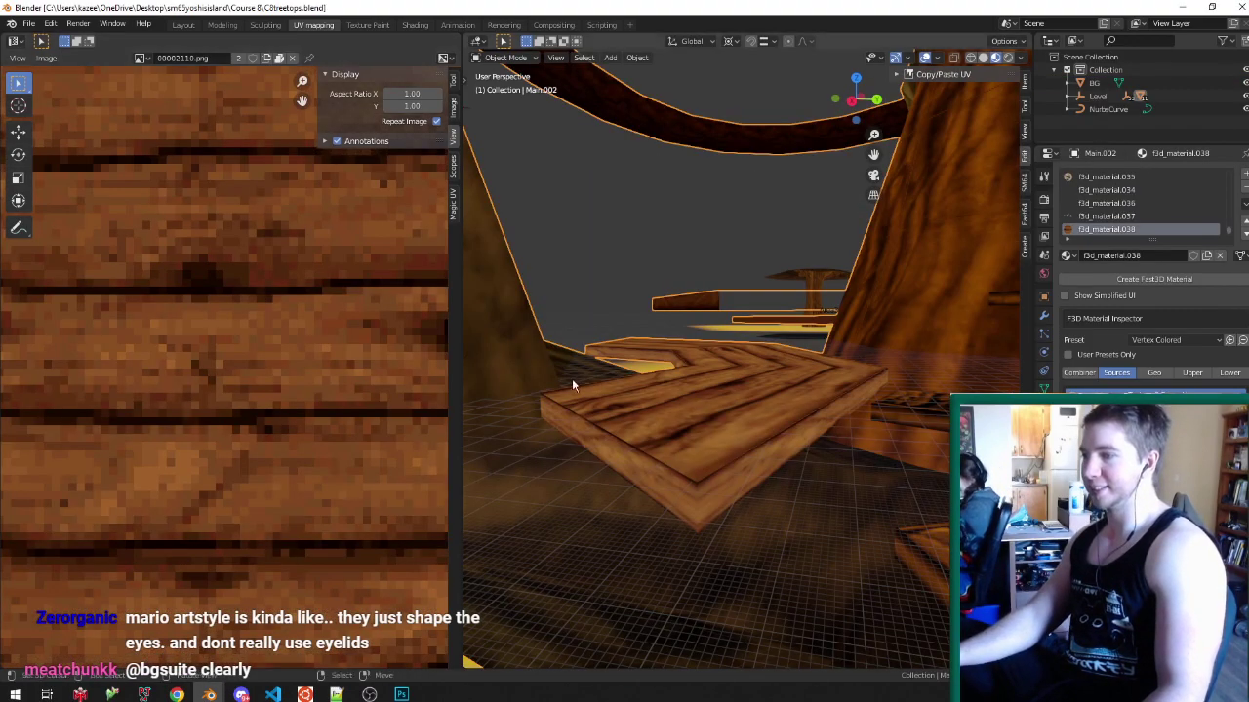
middle_click_drag(572, 383, 714, 388)
key("Tab")
right_click(714, 388)
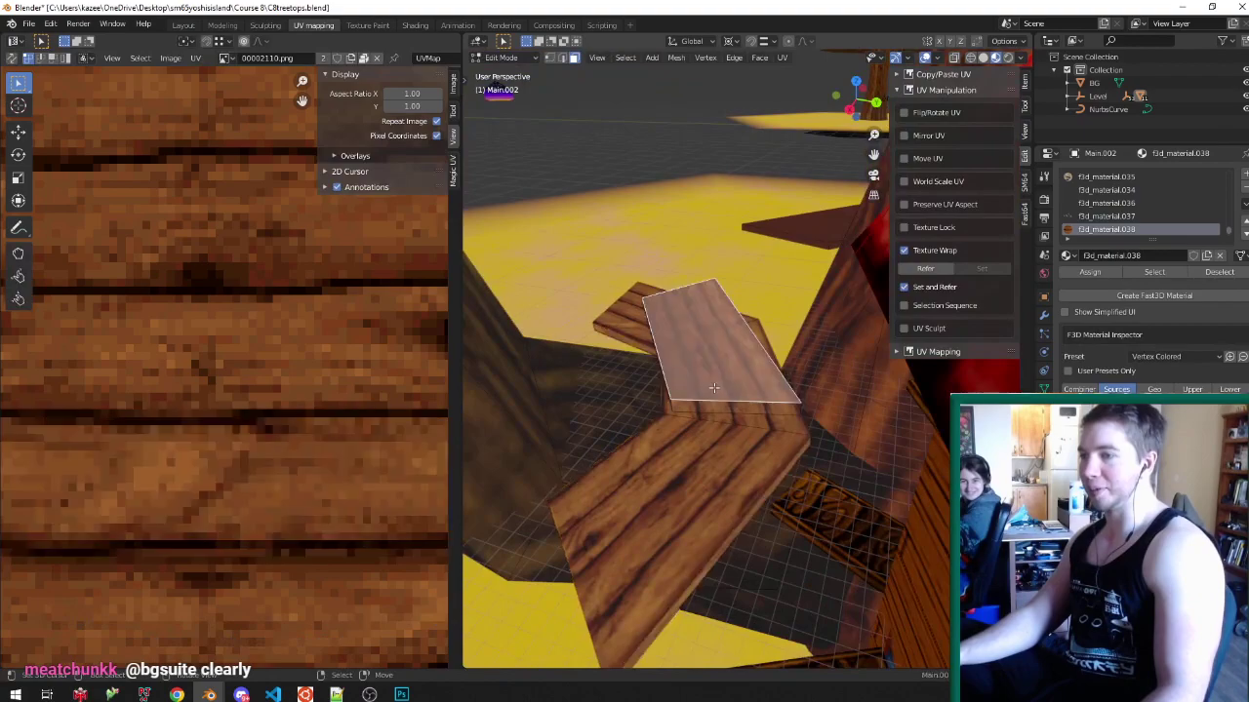
key("ctrl+l")
key("x")
left_click(716, 391)
mouse_move(719, 496)
middle_mouse_down()
mouse_move(733, 466)
mouse_move(727, 504)
middle_mouse_up()
key("ctrl+s")
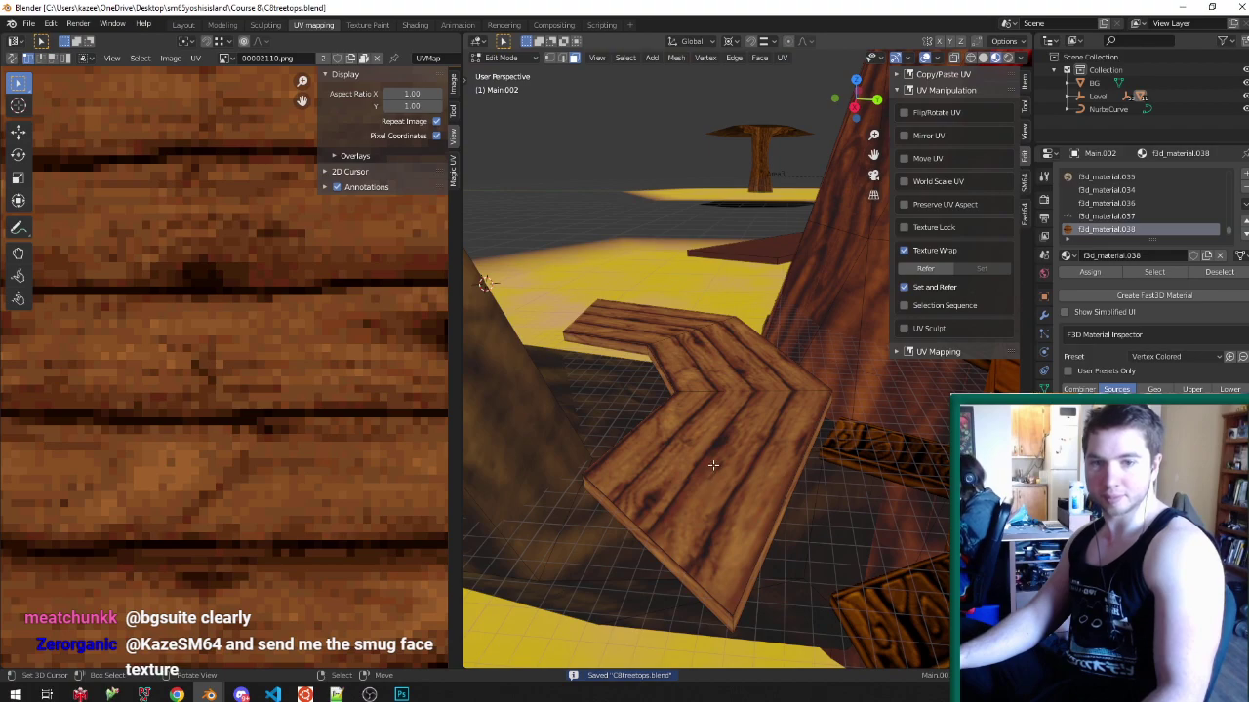
mouse_move(663, 416)
middle_mouse_down()
mouse_move(669, 395)
mouse_move(665, 406)
middle_mouse_up()
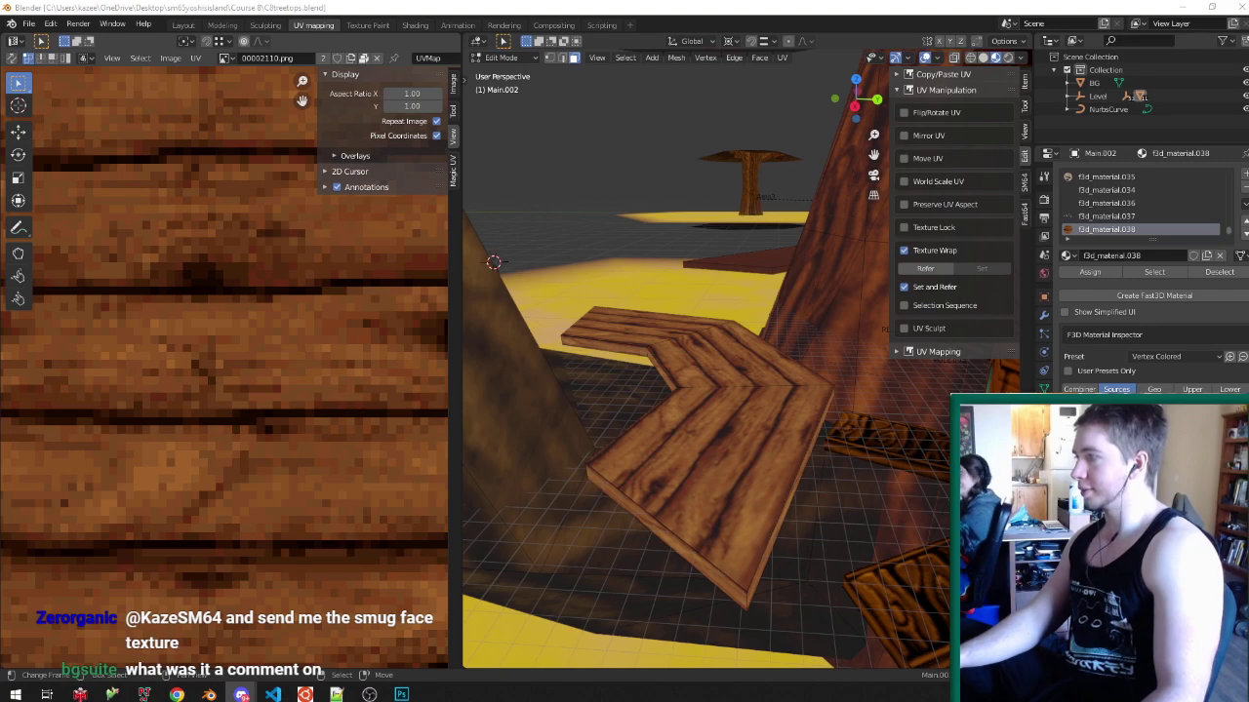
middle_click_drag(727, 361, 711, 357)
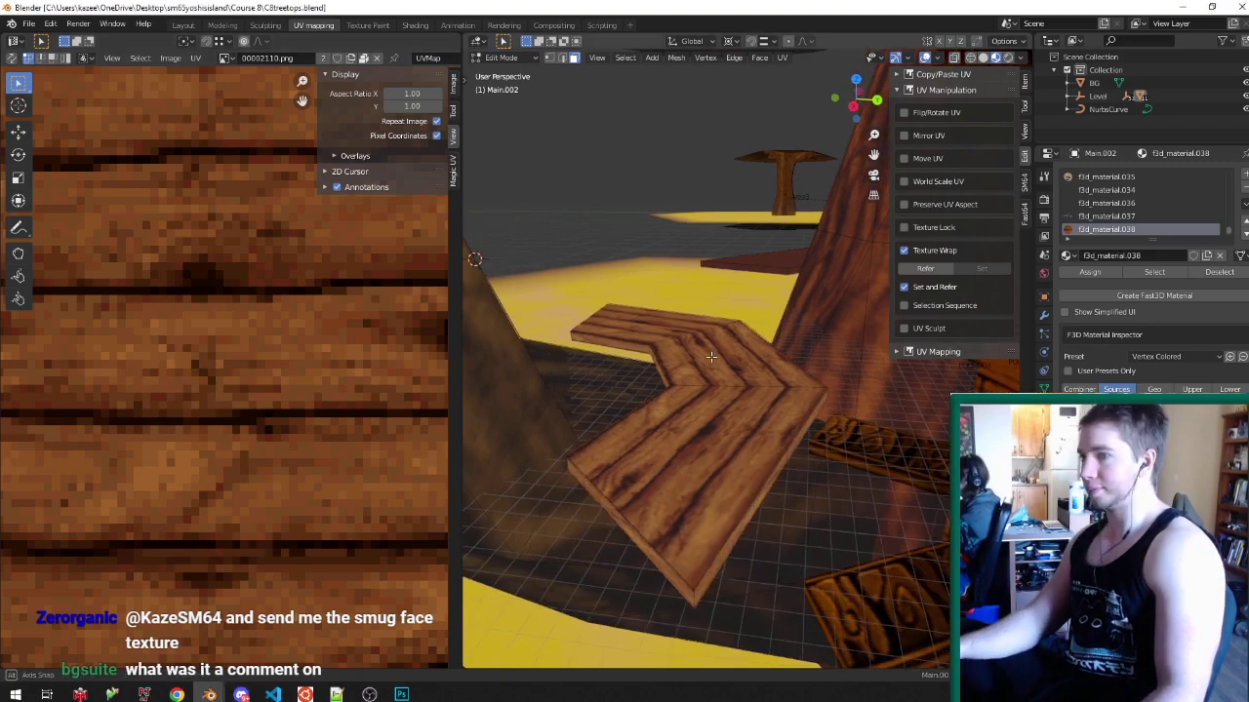
key("ctrl+s")
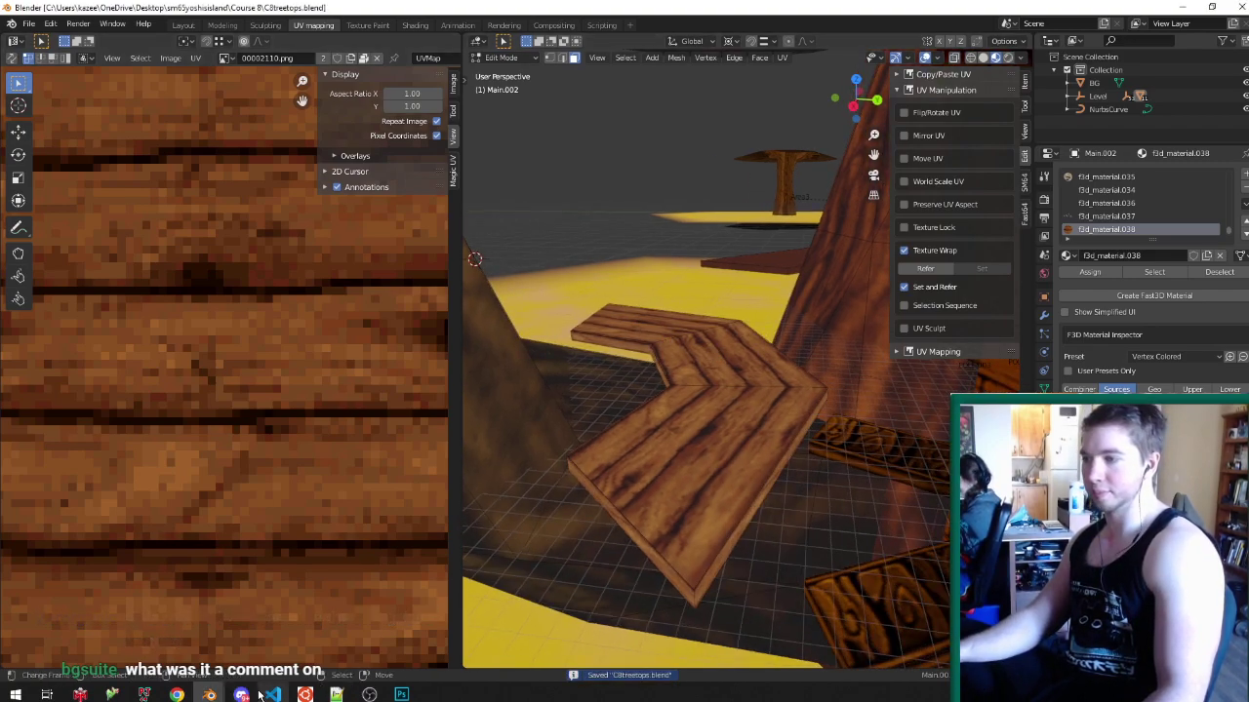
- Select the three faces on the underside of the bent wooden walkway and delete them
middle_click_drag(648, 437, 687, 390)
scroll(739, 438, "down", 5)
middle_click_drag(686, 425, 668, 287)
left_click(667, 270)
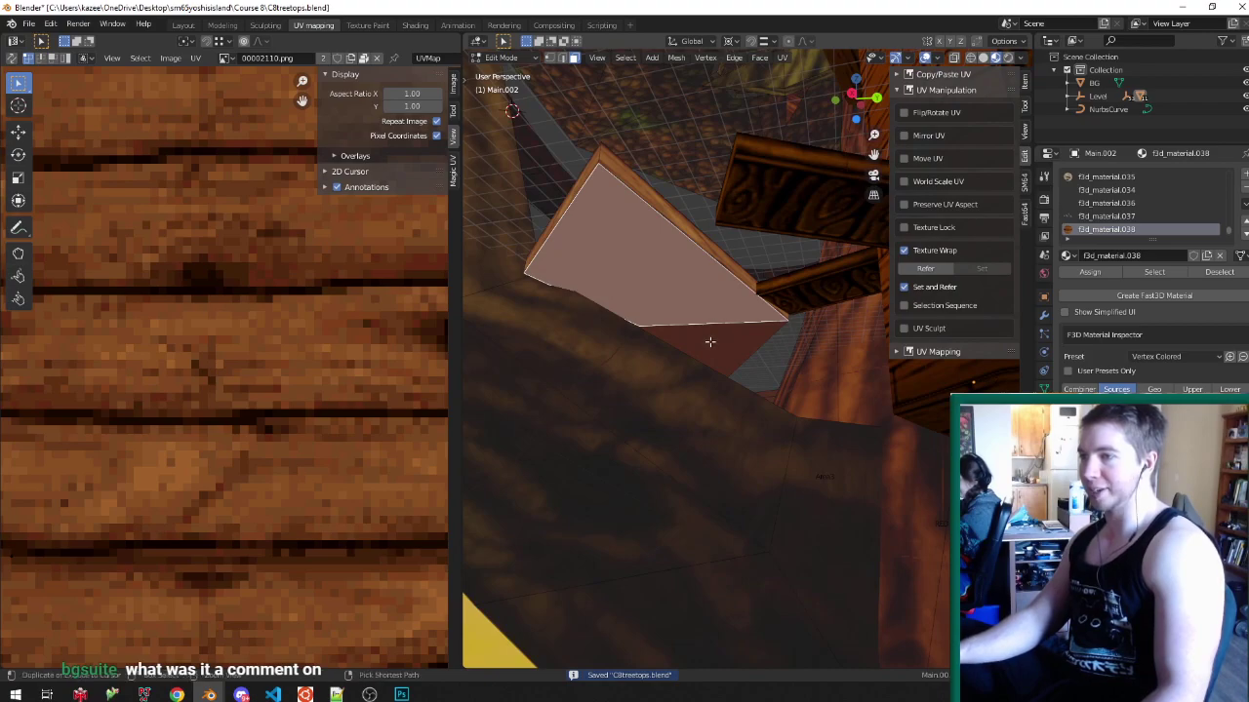
left_click(690, 332, "shift")
middle_click_drag(691, 333, 826, 363)
left_click(582, 309, "shift")
key("x")
key("f")
- Duplicate the walkway's top faces with snapping, lowering the copy 100 m along Z as the underside, flip its normals, and save
left_click(825, 363)
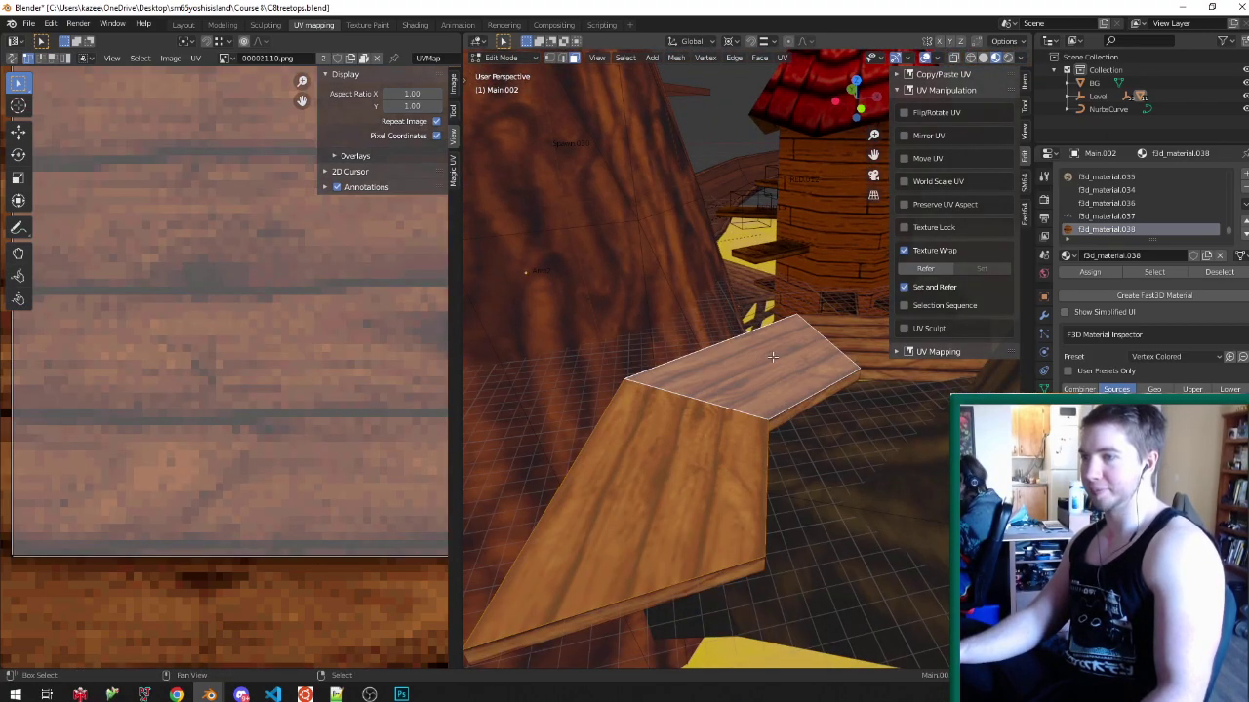
key("ctrl+shift+Tab")
left_click(718, 358)
middle_click_drag(724, 362, 753, 344)
key("shift+Tab")
key("shift+d")
left_click(789, 444)
key("F3")
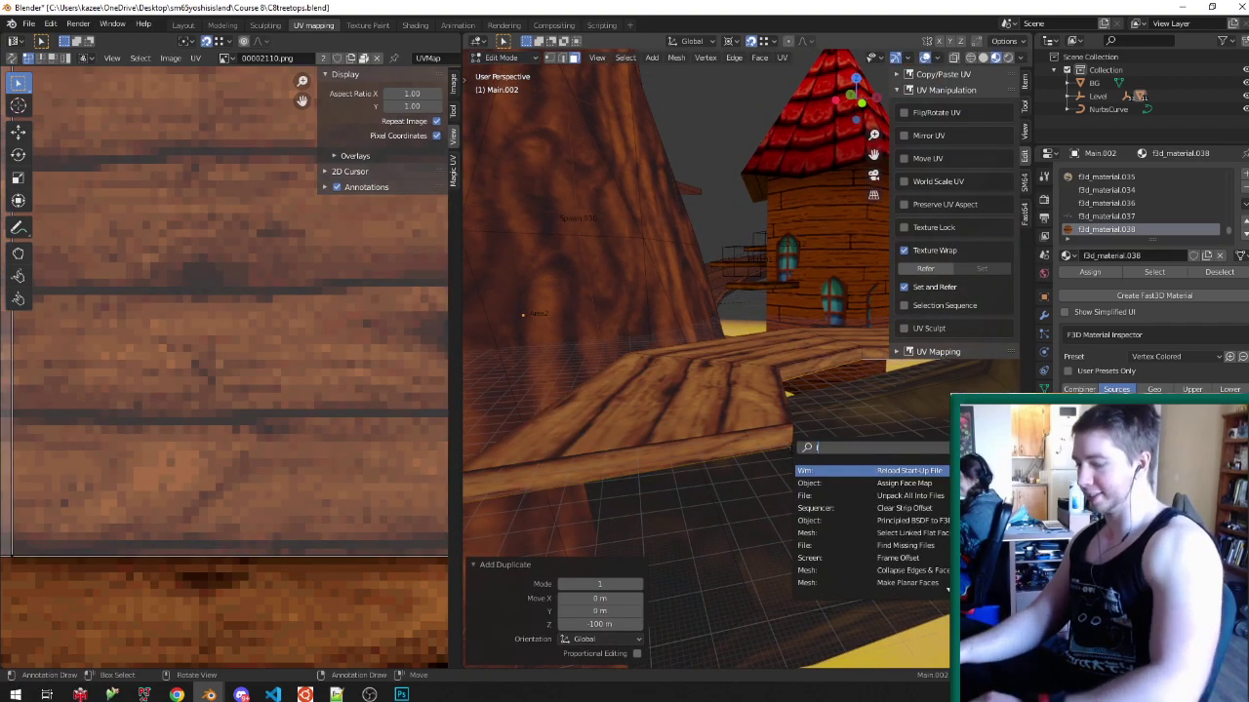
key("Return")
key("ctrl+s")
- Select the whole level mesh and merge its vertices by distance with a merge distance of 1 m
middle_click_drag(790, 446, 689, 359)
scroll(689, 359, "down", 5)
key("a")
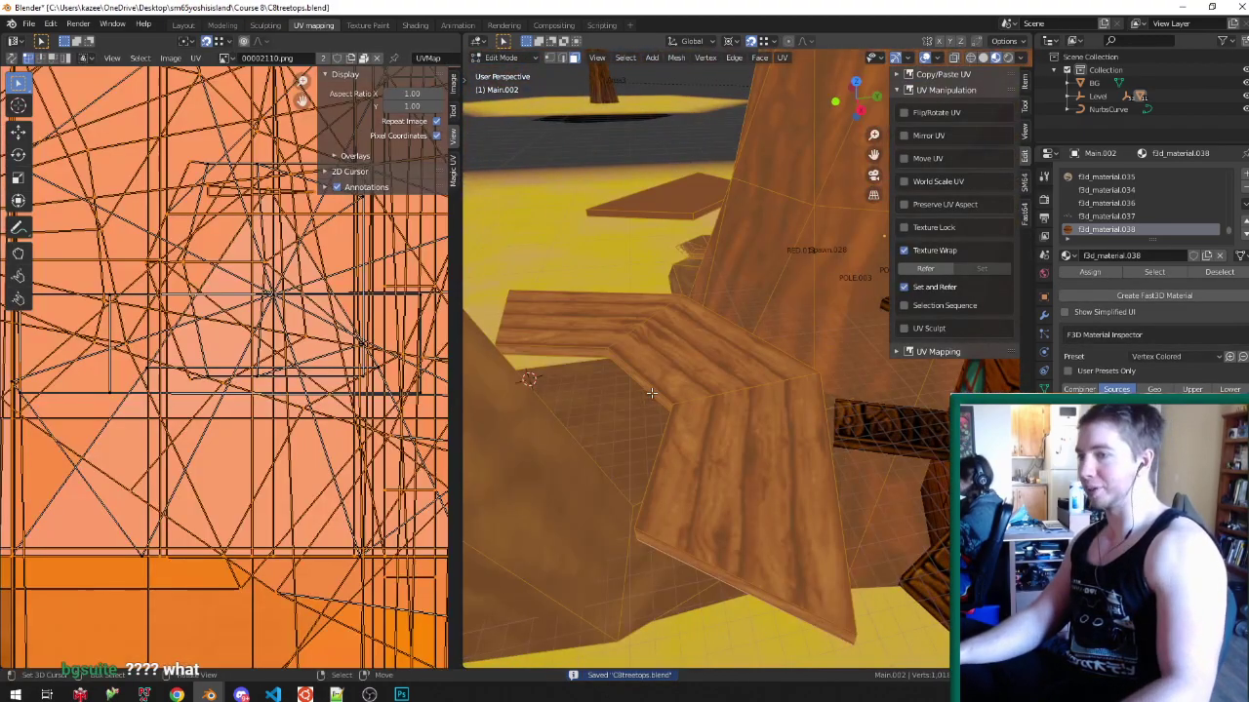
key("m")
left_click(651, 392)
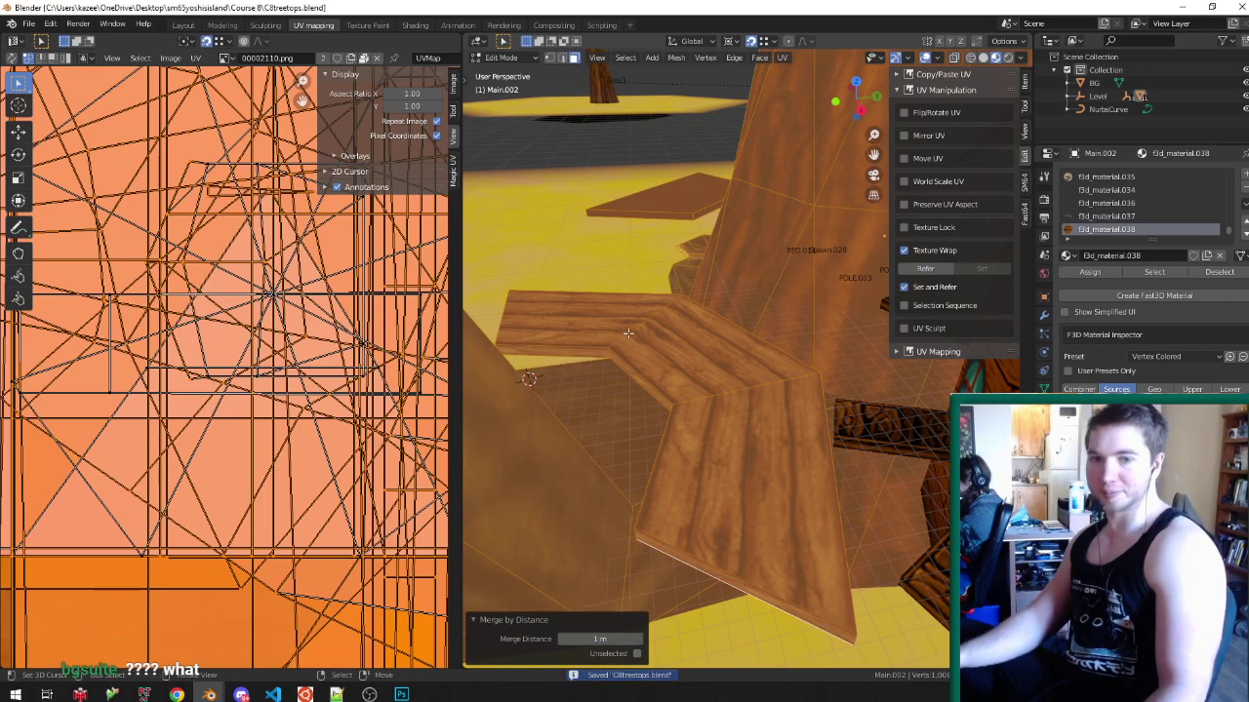
- In the Layout workspace, clear the vertex selection and place the 3D cursor at the walkway corner beside the tree trunk
left_click(184, 24)
middle_click_drag(293, 125, 395, 449)
key("Tab")
scroll(386, 450, "up", 2)
key("ctrl+Tab")
left_click(359, 439)
key("ctrl+Tab")
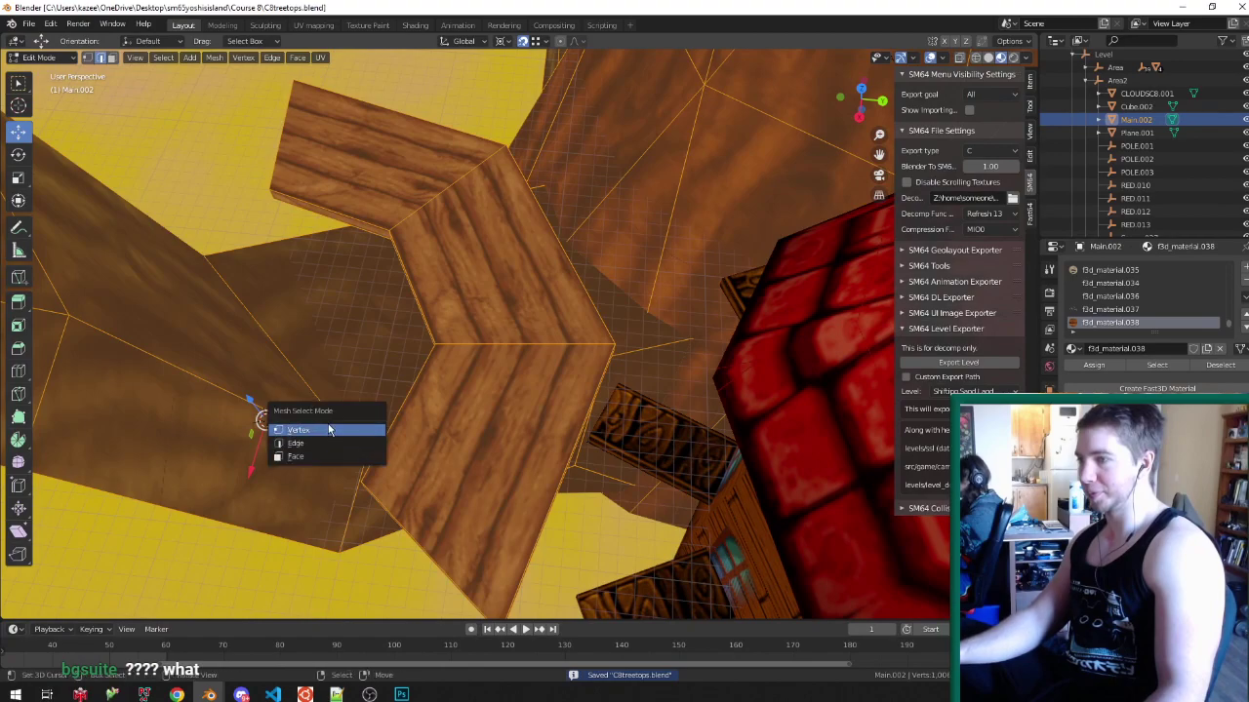
left_click(329, 430)
key("alt+a")
right_click(358, 479)
key("Escape")
right_click(357, 482, "shift")
- Select the entire linked walkway and rotate it 16.4° around Z about the 3D cursor
key("ctrl+l")
key("r")
key("z")
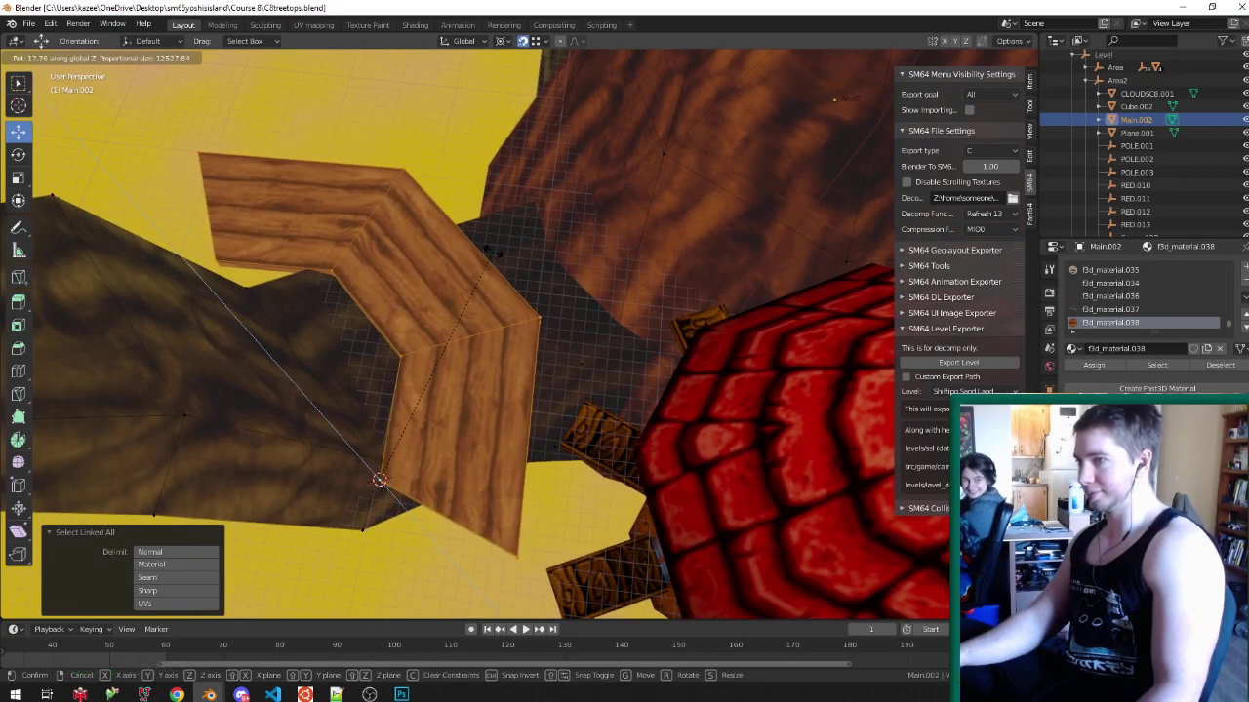
left_click(500, 255)
- Move the walkway horizontally with global Z locked to adjust its position beside the tree trunk, and save the file
middle_click_drag(488, 274, 395, 190)
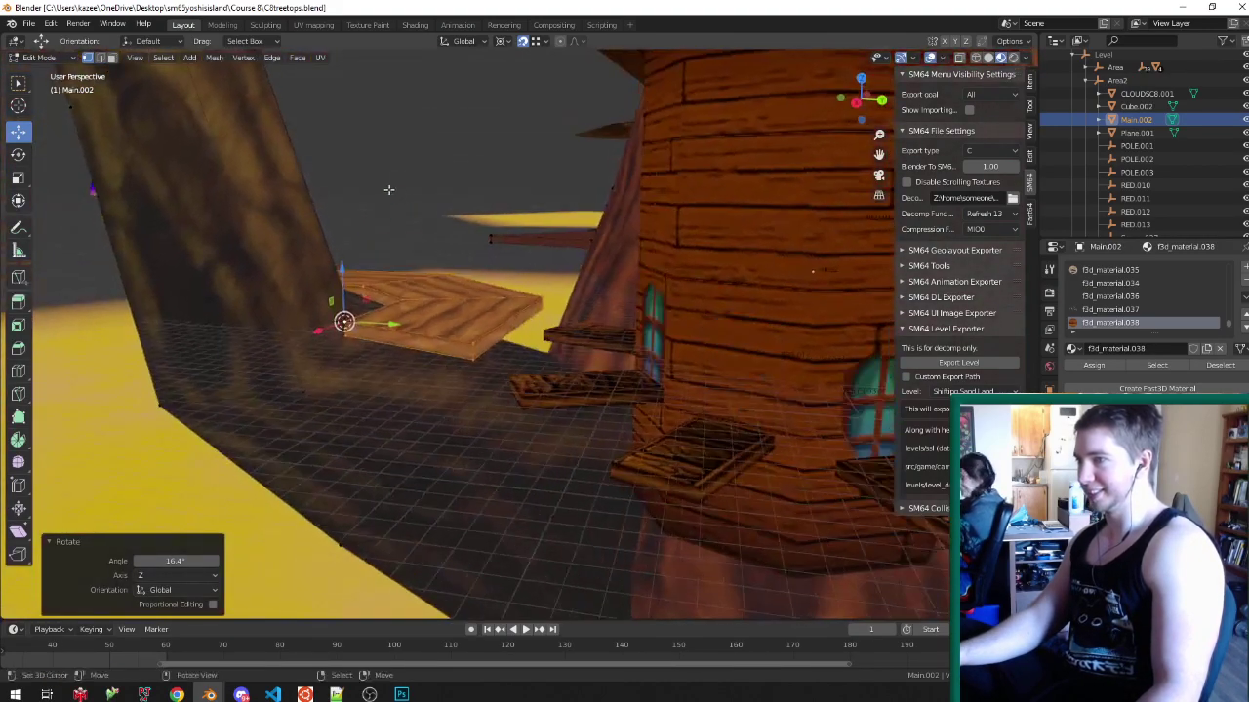
scroll(395, 205, "up", 2)
middle_click_drag(398, 312, 458, 390)
key("g")
key("shift+z")
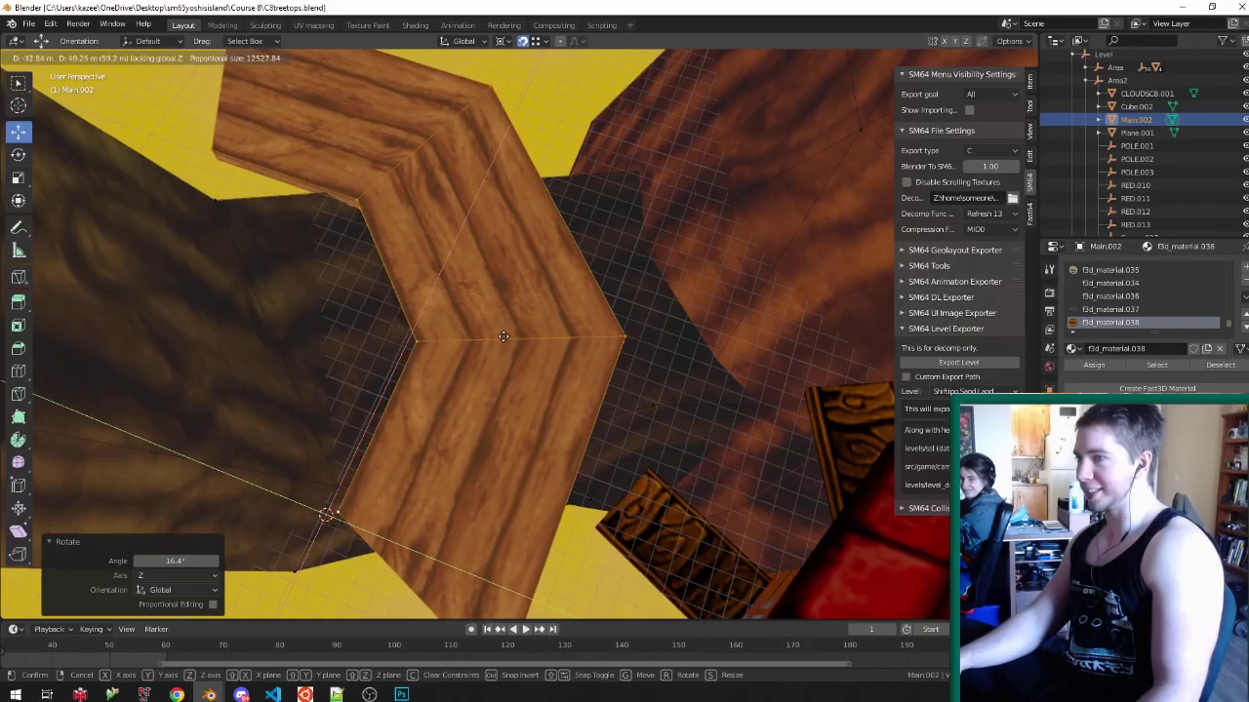
left_click(501, 345)
key("Tab")
middle_click_drag(498, 350, 408, 264)
key("ctrl+s")
key("Tab")
key("g")
key("shift+z")
left_click(489, 339)
key("Tab")
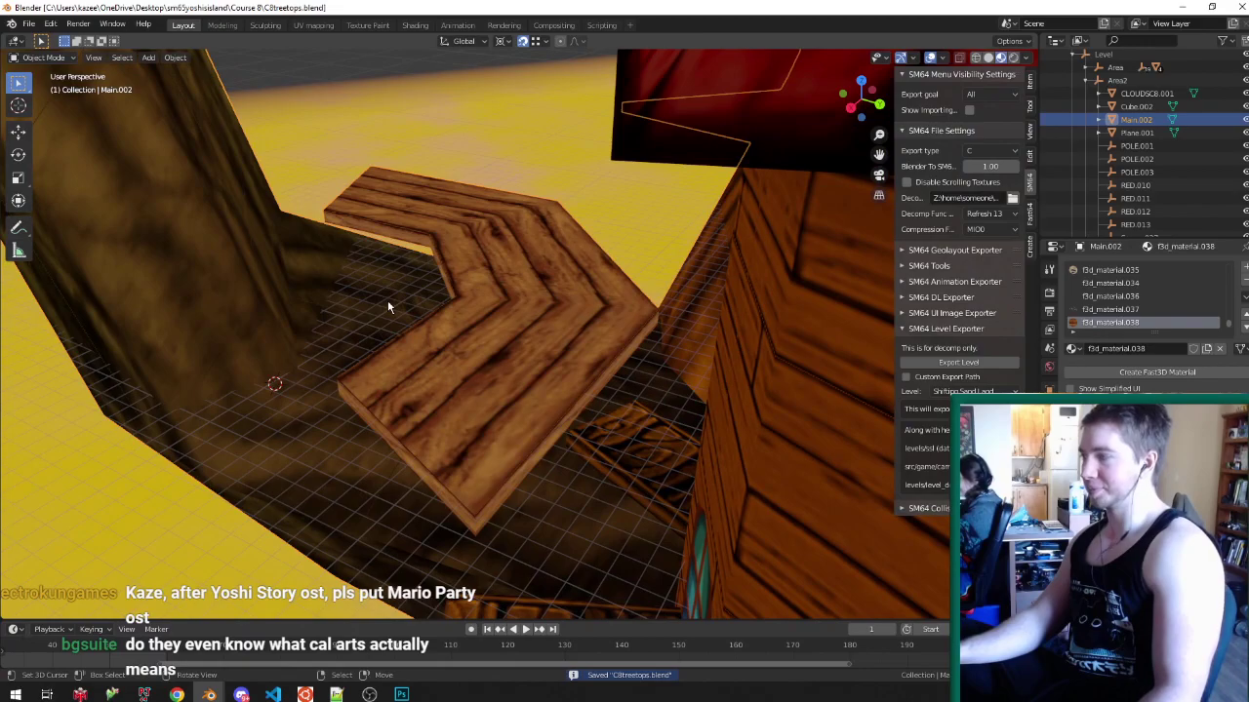
- Switch to edge selection and select the cross seams between the walkway's sections together with its end edge
middle_click_drag(388, 307, 577, 381)
scroll(577, 380, "up", 2)
key("Tab")
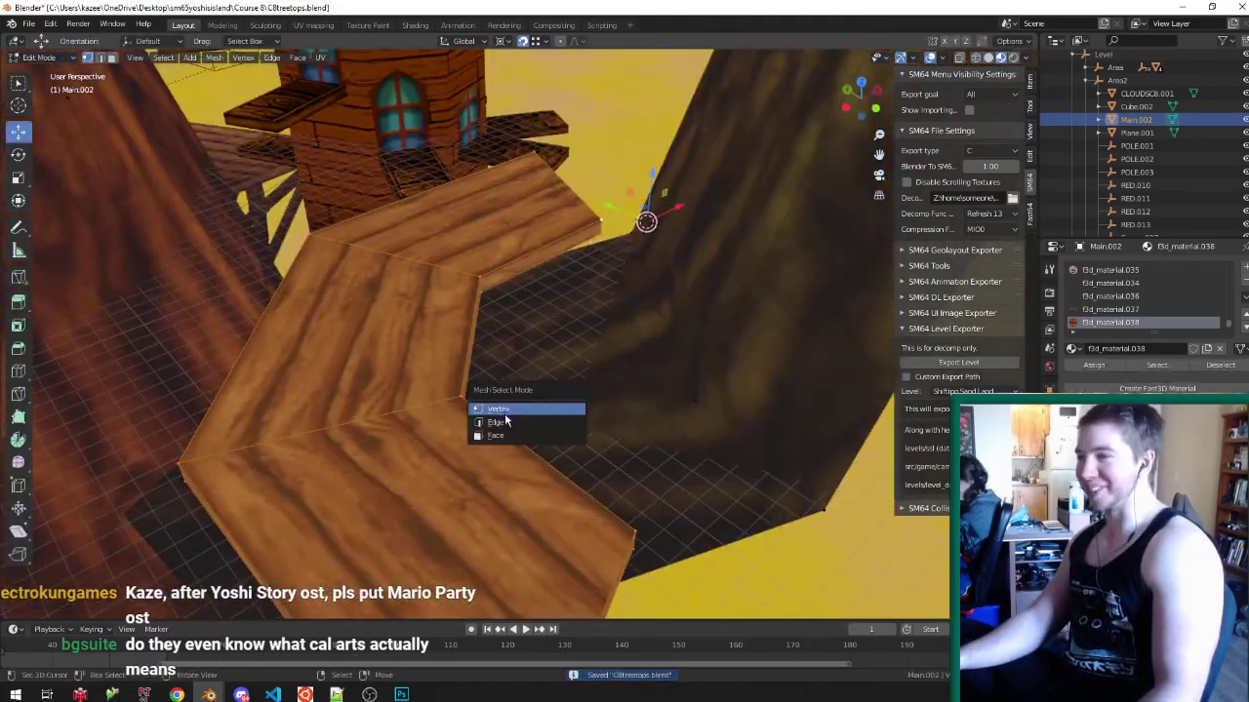
middle_click_drag(488, 348, 444, 239)
left_click(443, 239)
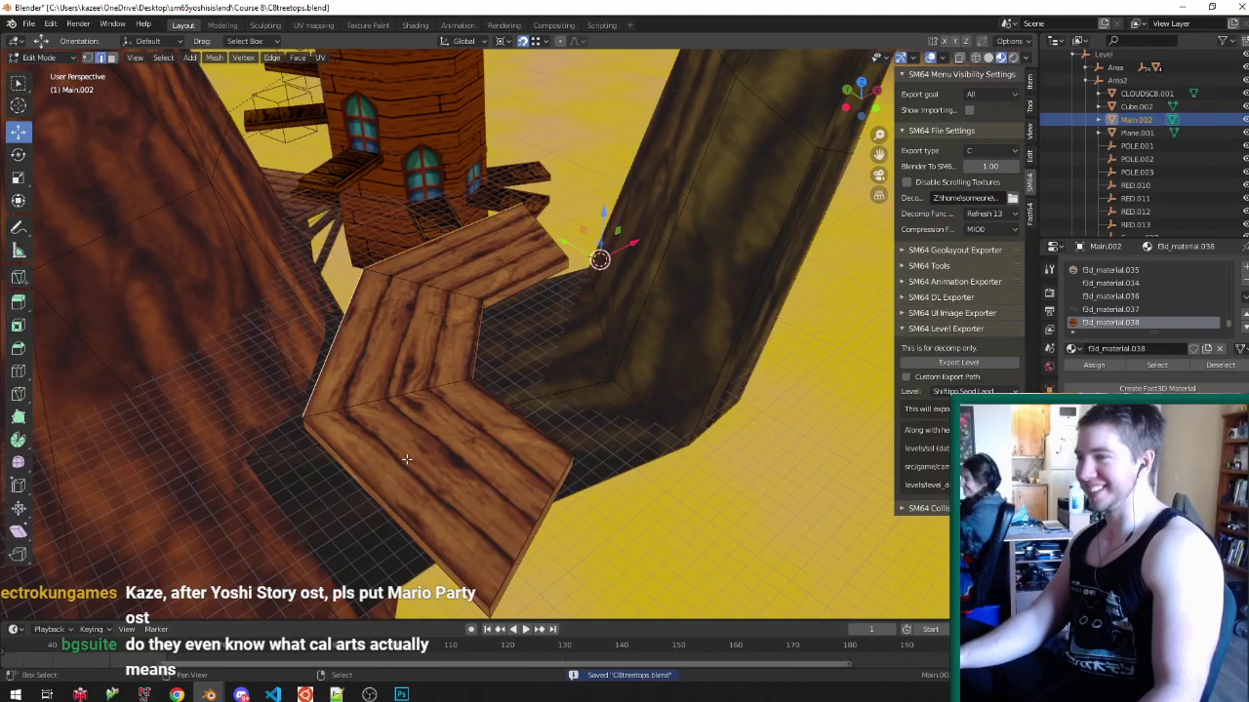
middle_click_drag(394, 456, 579, 382)
middle_click_drag(424, 338, 469, 248)
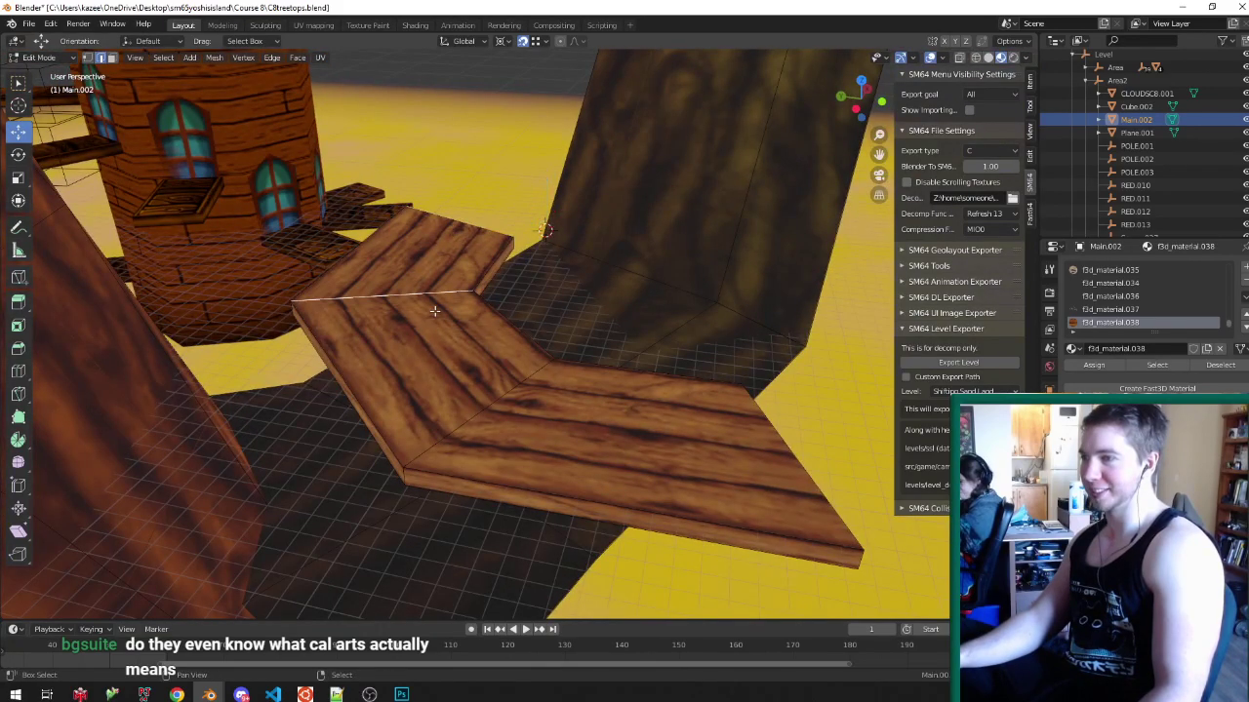
middle_click_drag(776, 441, 319, 223)
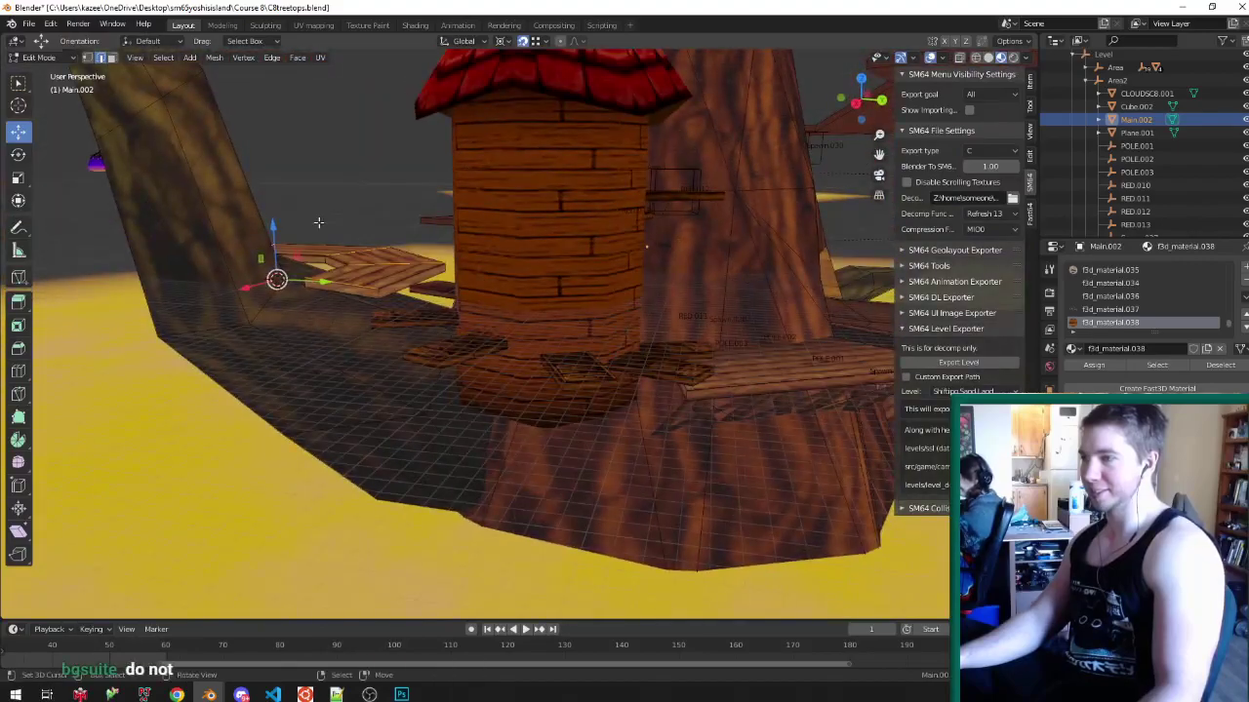
scroll(323, 226, "up", 5)
middle_click_drag(394, 251, 16, 187)
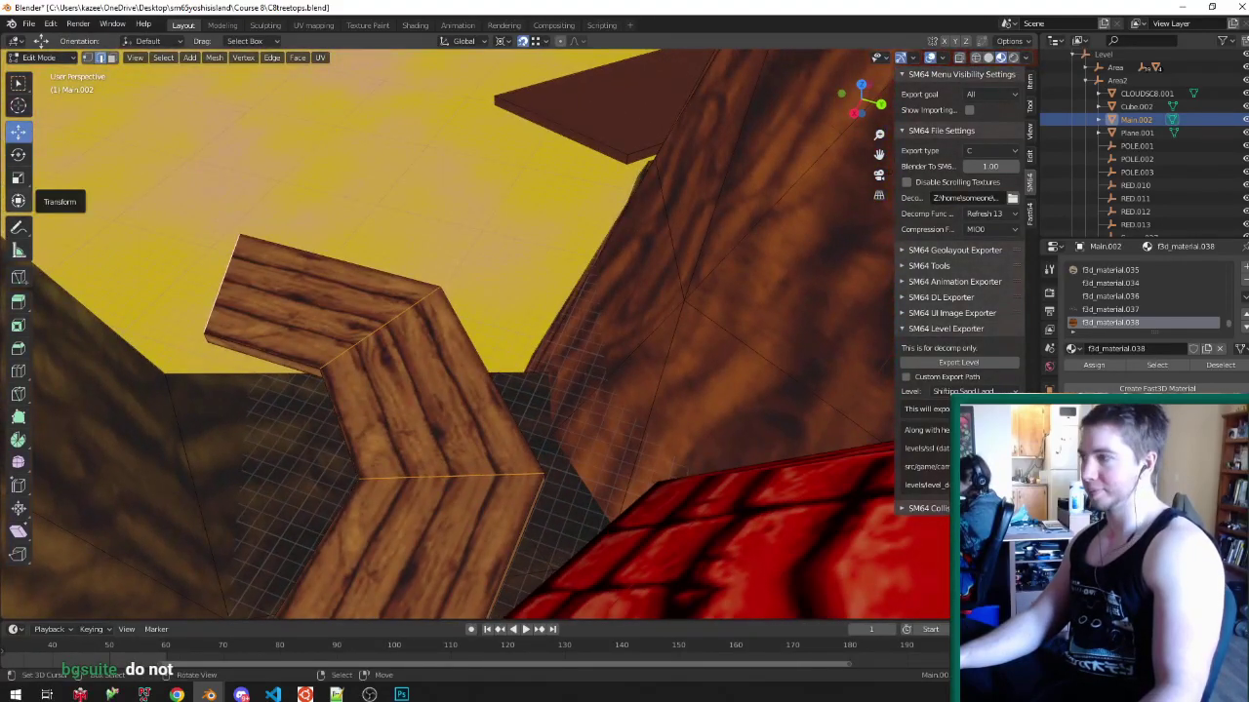
- Switch to Notepad++, open the ArtStation treehouse village link from the level notes, examine the artwork, and return to Blender
left_click(337, 694)
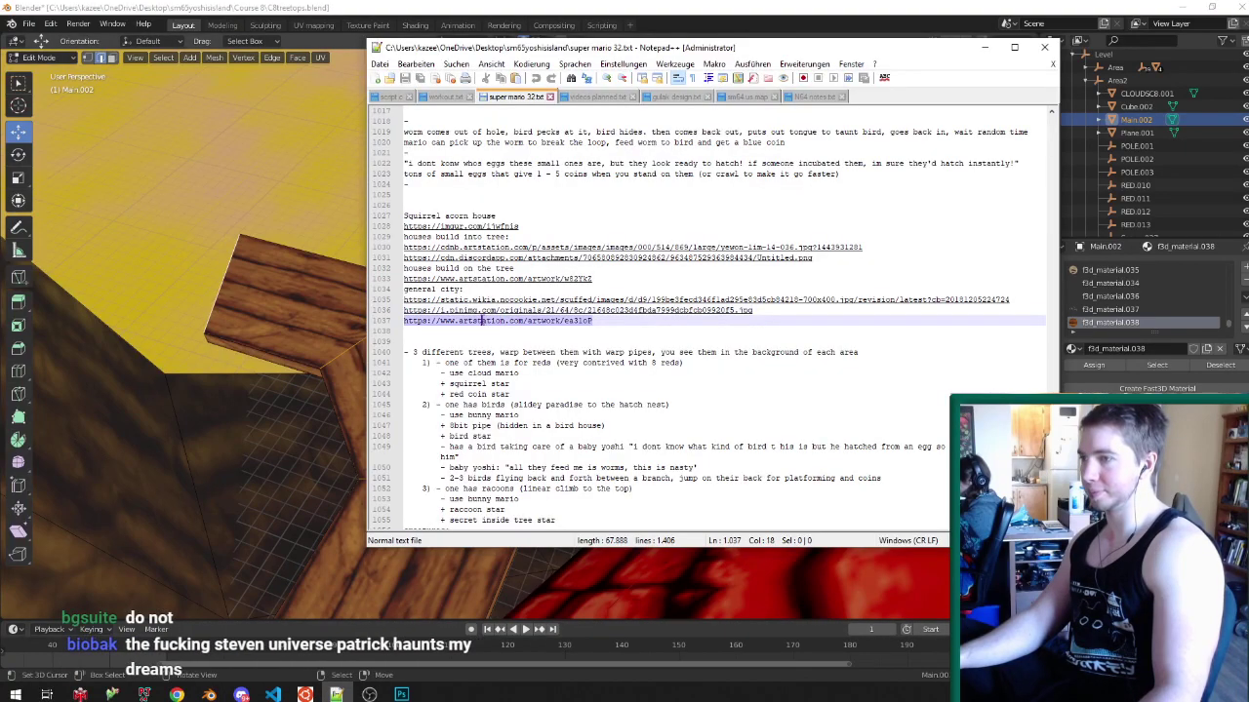
double_click(496, 320)
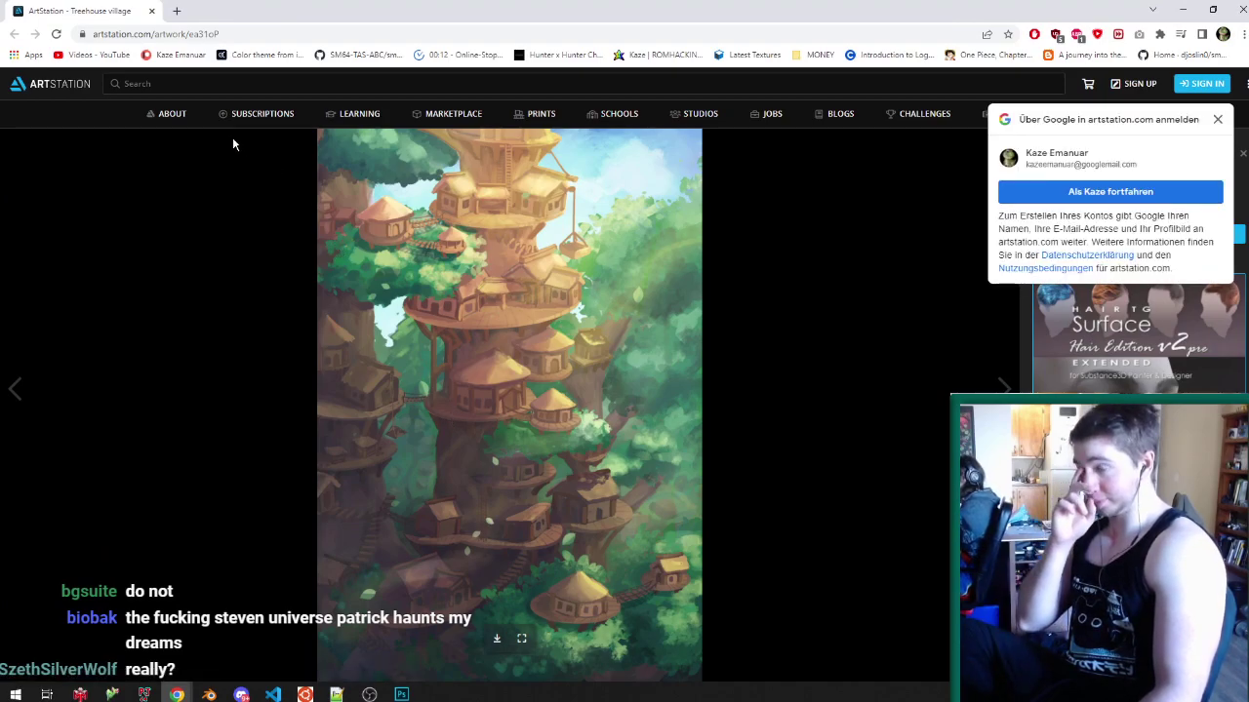
left_click(152, 11)
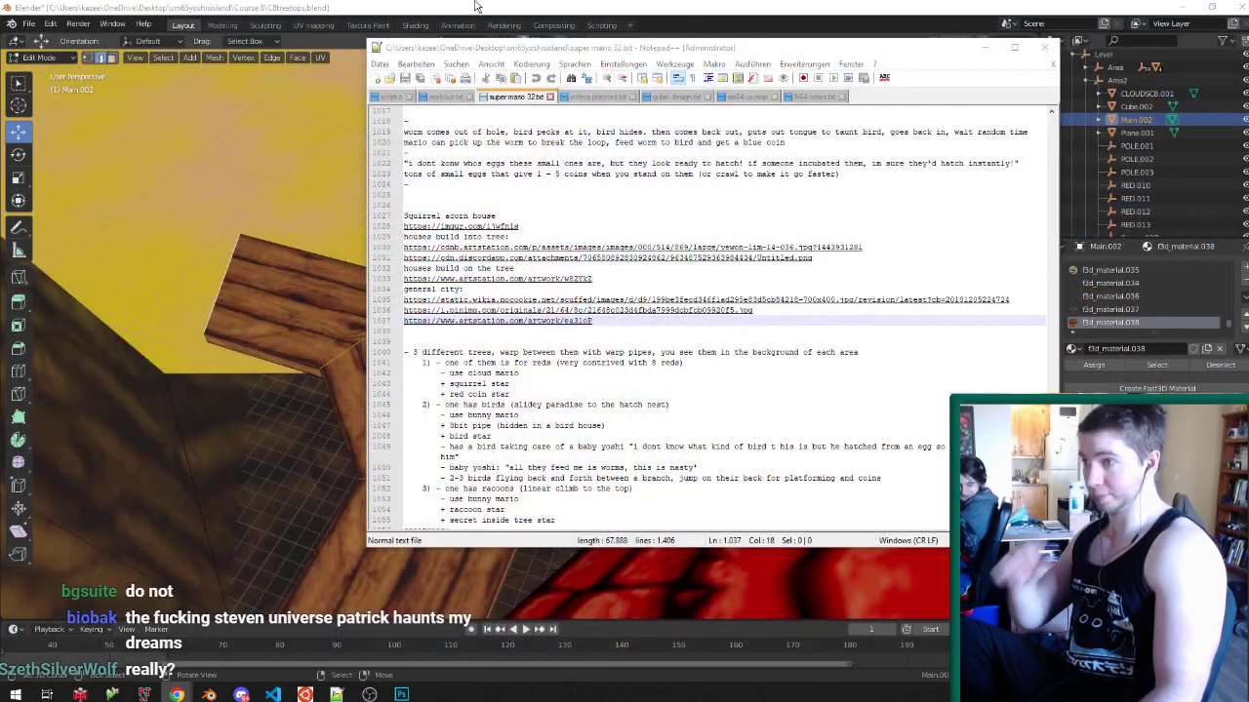
key("alt+Tab")
middle_click_drag(538, 323, 643, 221)
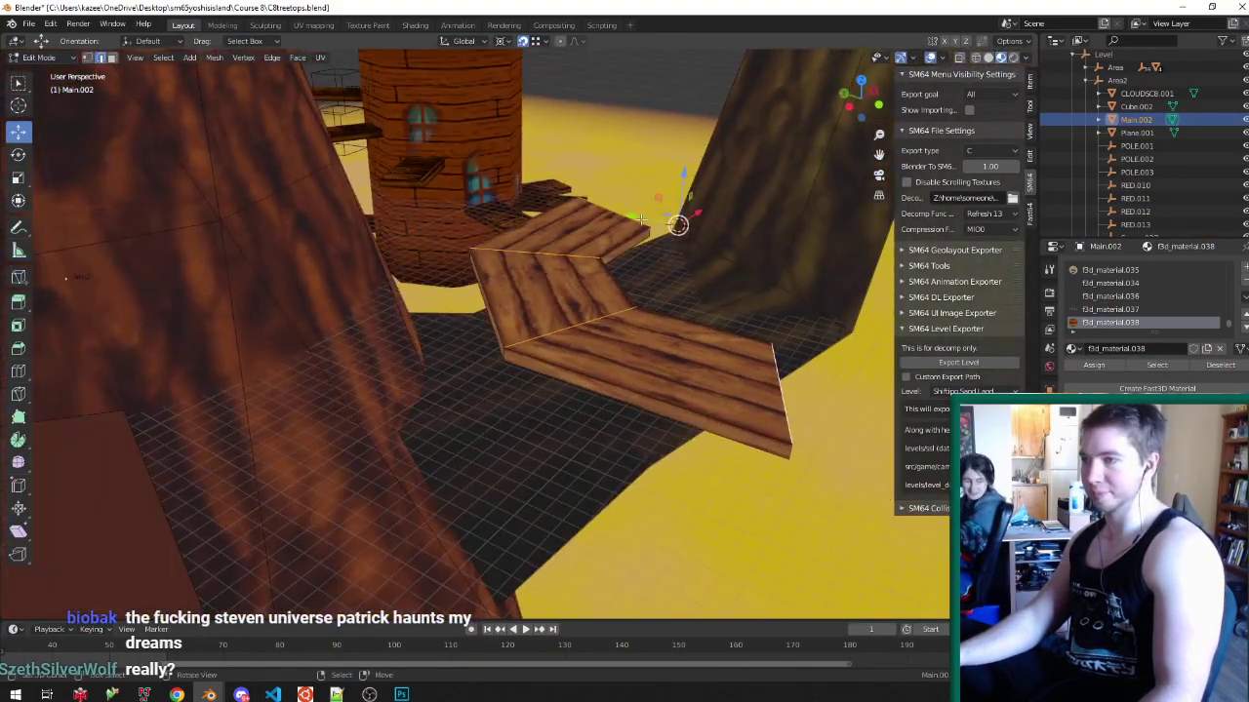
- Try to duplicate the walkway's selected seam edges, raise the copy along Z and fill faces between them
scroll(642, 221, "up", 1)
middle_click_drag(566, 232, 555, 268)
key("shift+d")
right_click(555, 268)
key("g")
key("z")
left_click(577, 201)
middle_click_drag(577, 201, 625, 183)
scroll(563, 210, "down", 2)
key("f")
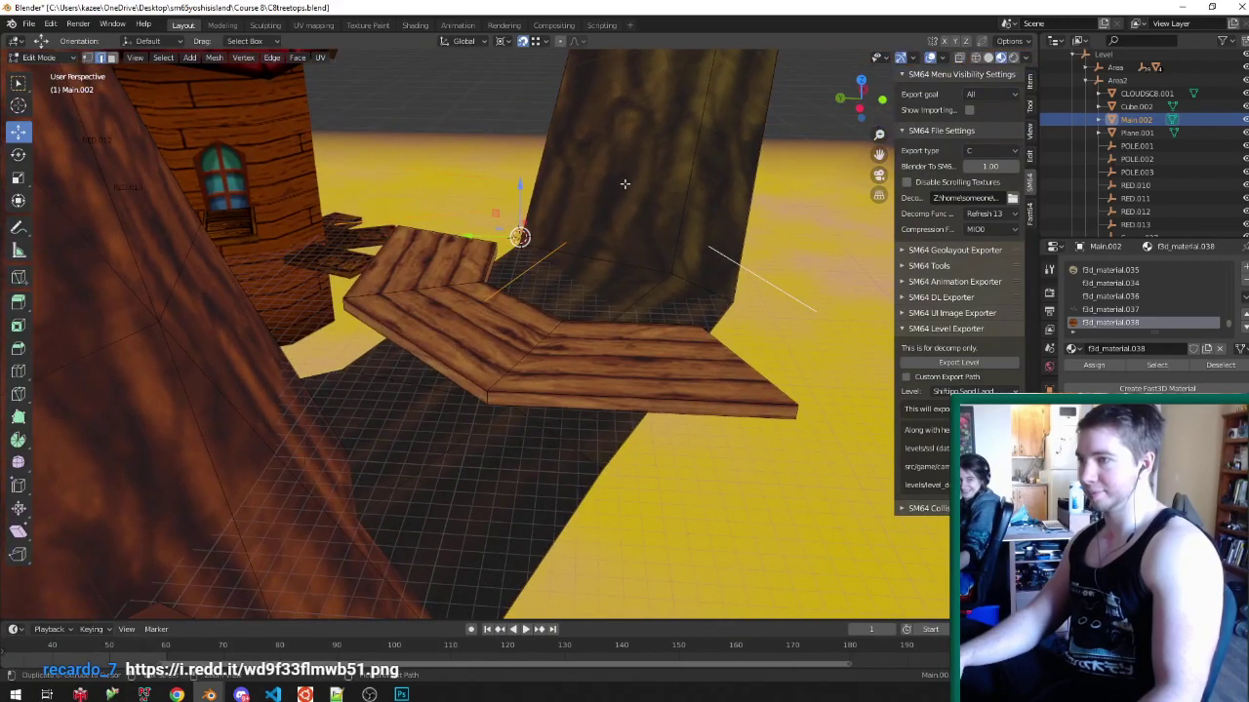
left_click(625, 184)
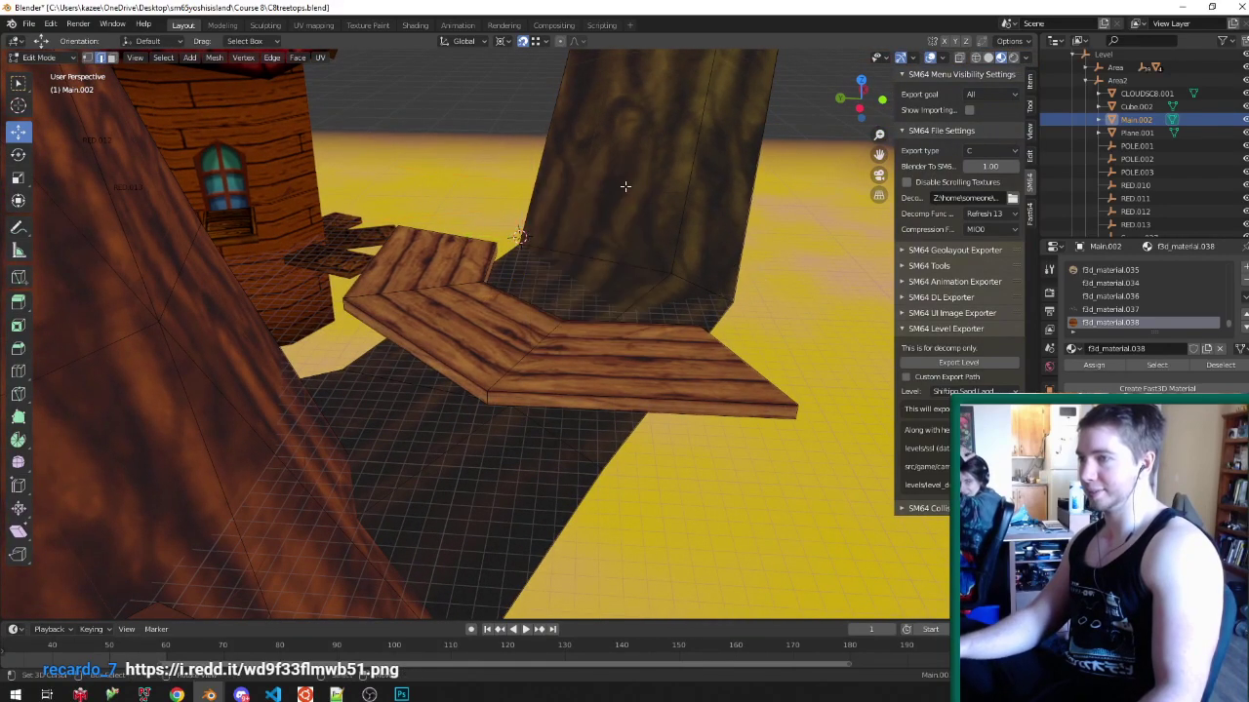
- Duplicate the walkway's three top faces and raise the copy along global Z above the original
right_click(448, 280)
right_click(485, 315, "shift")
right_click(552, 355, "shift")
key("shift+d")
key("z")
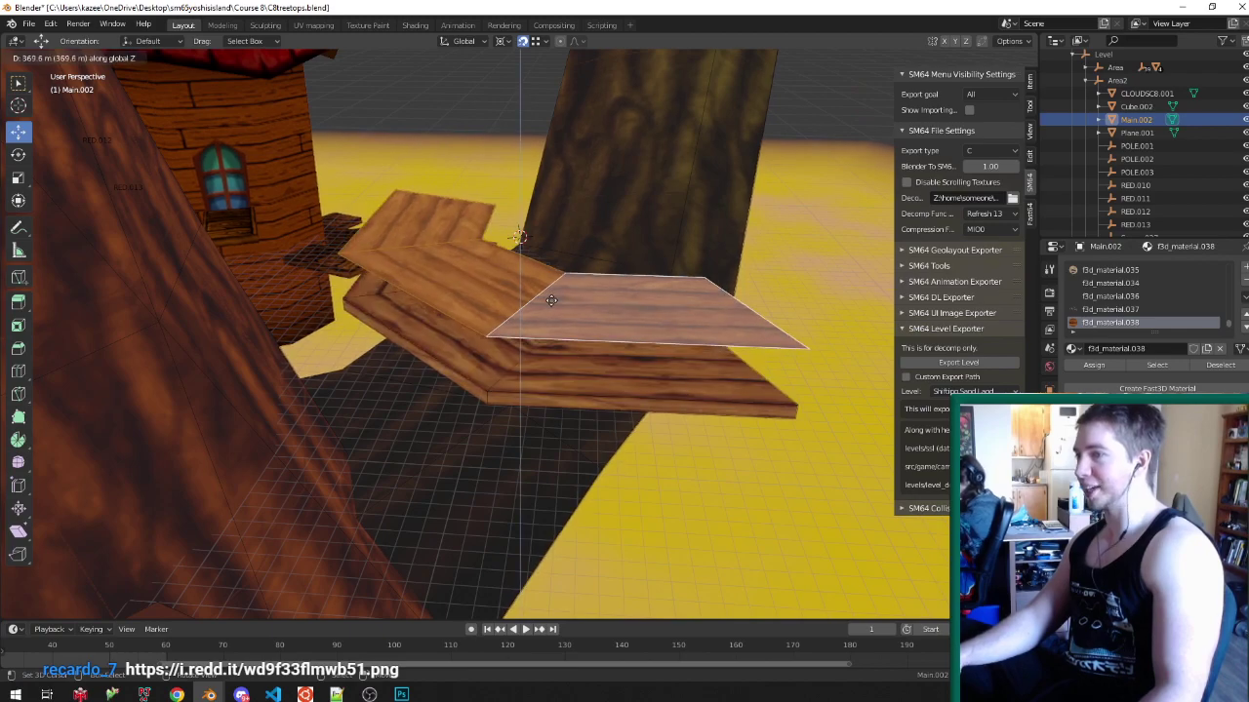
left_click(481, 252)
- Subdivide the raised copy's cross edges with one cut, and subdivide its outer half's cross edges again
key("ctrl+Tab")
left_click(455, 236)
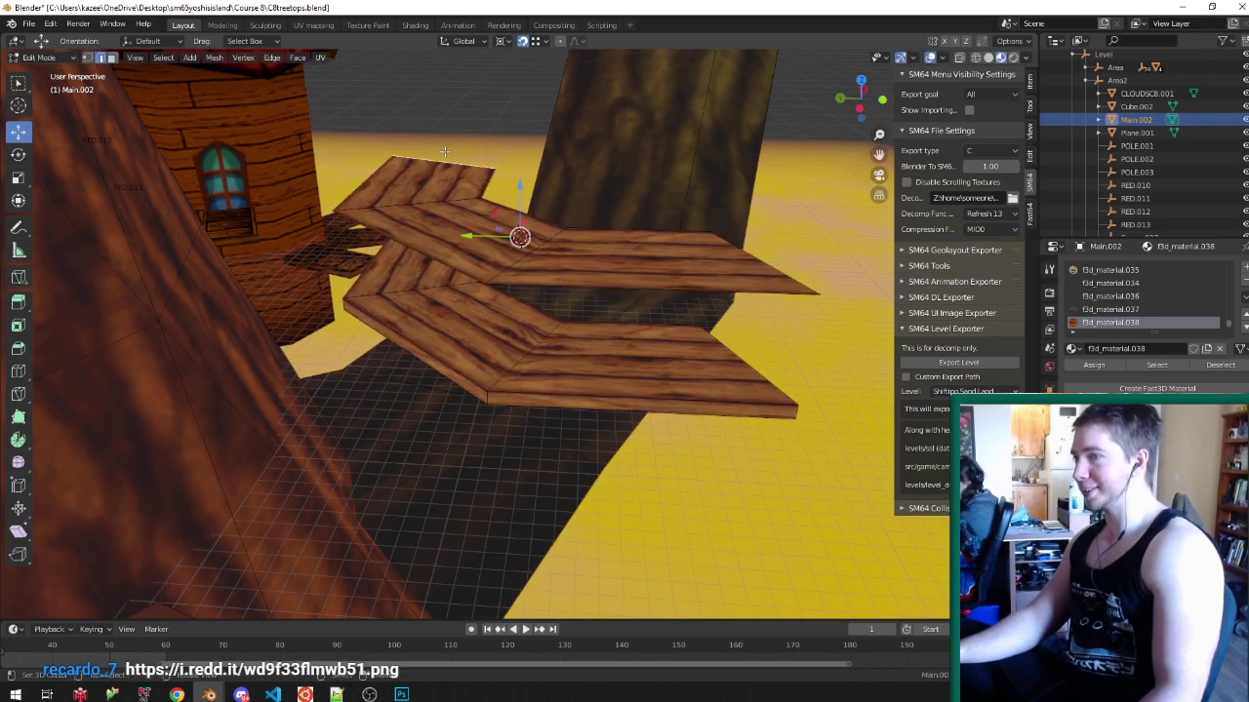
right_click(736, 252)
left_click(692, 244)
middle_click_drag(537, 240, 537, 253)
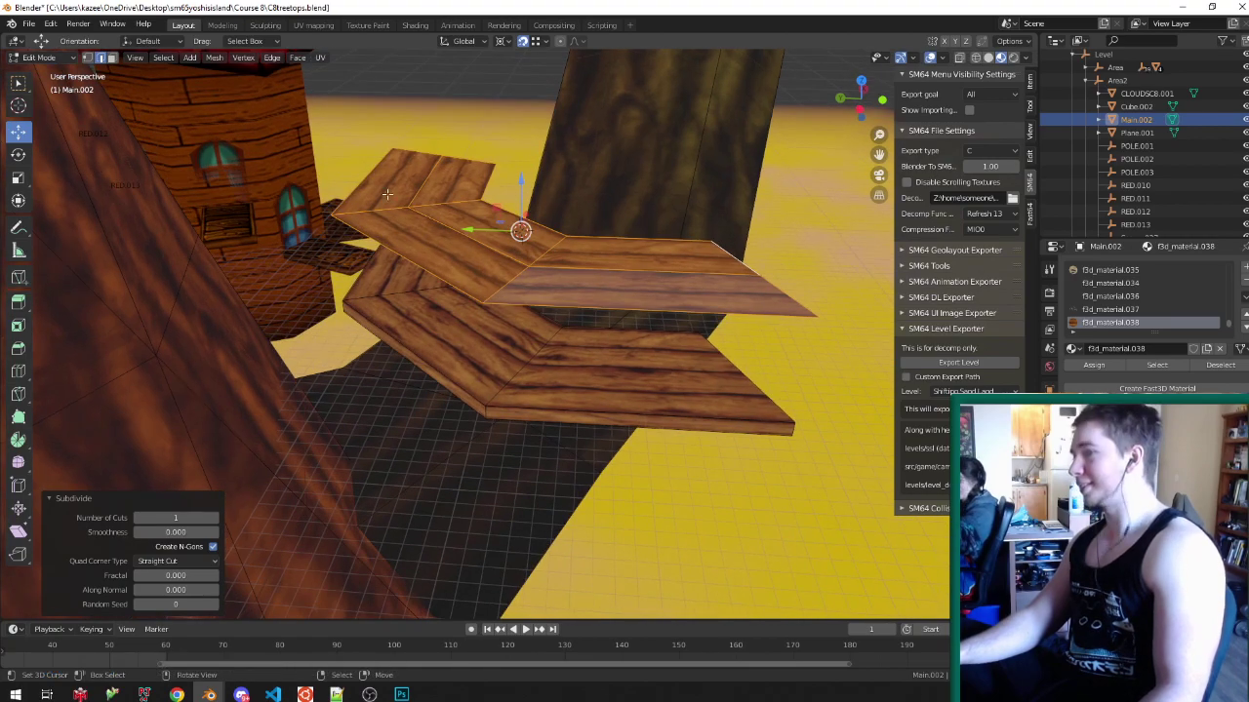
right_click(418, 153)
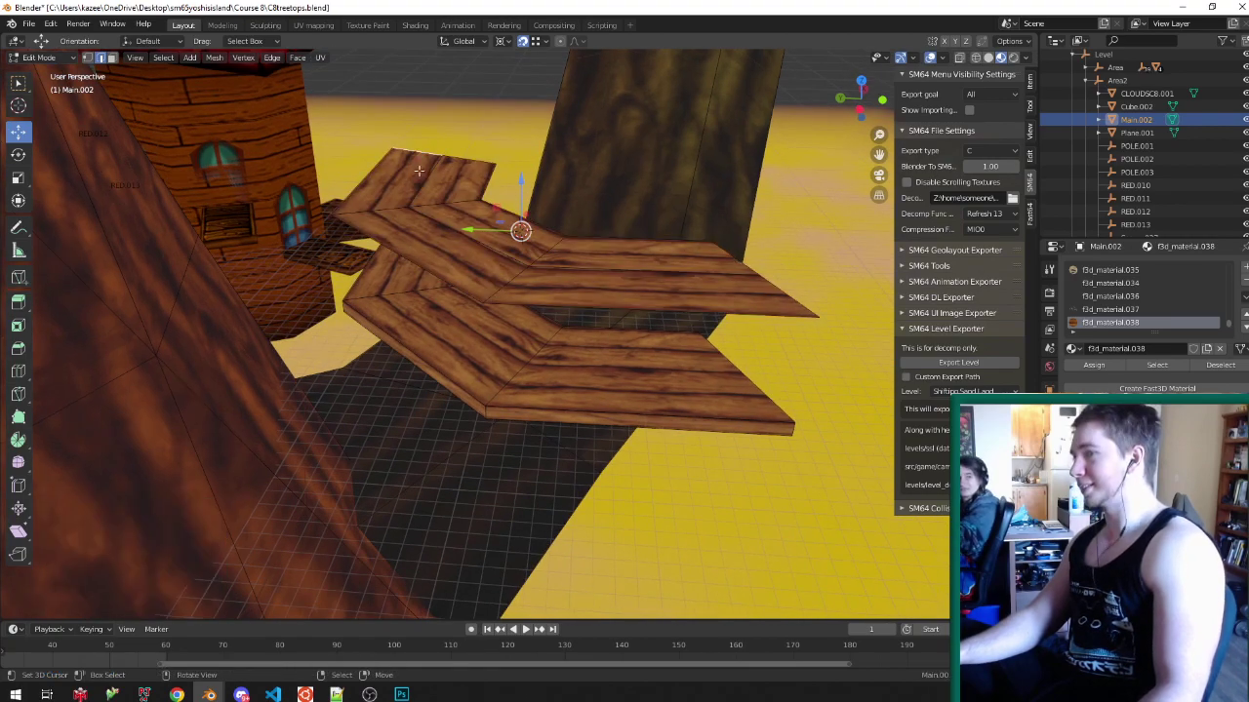
right_click(764, 285)
left_click(761, 287)
- Delete the inner rows of faces from the raised copy, keeping only its narrow outer strip
middle_click_drag(410, 176, 348, 253)
key("ctrl+Tab")
left_click(299, 274)
right_click(386, 221)
right_click(384, 214)
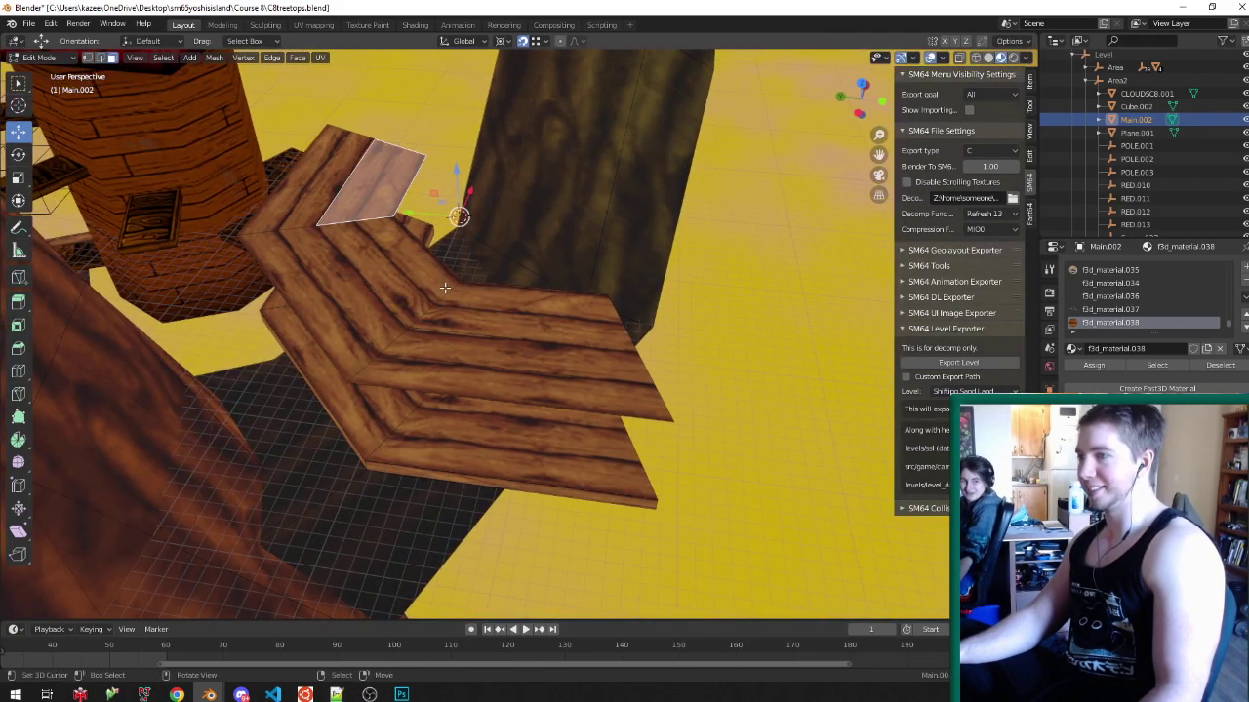
key("alt+a")
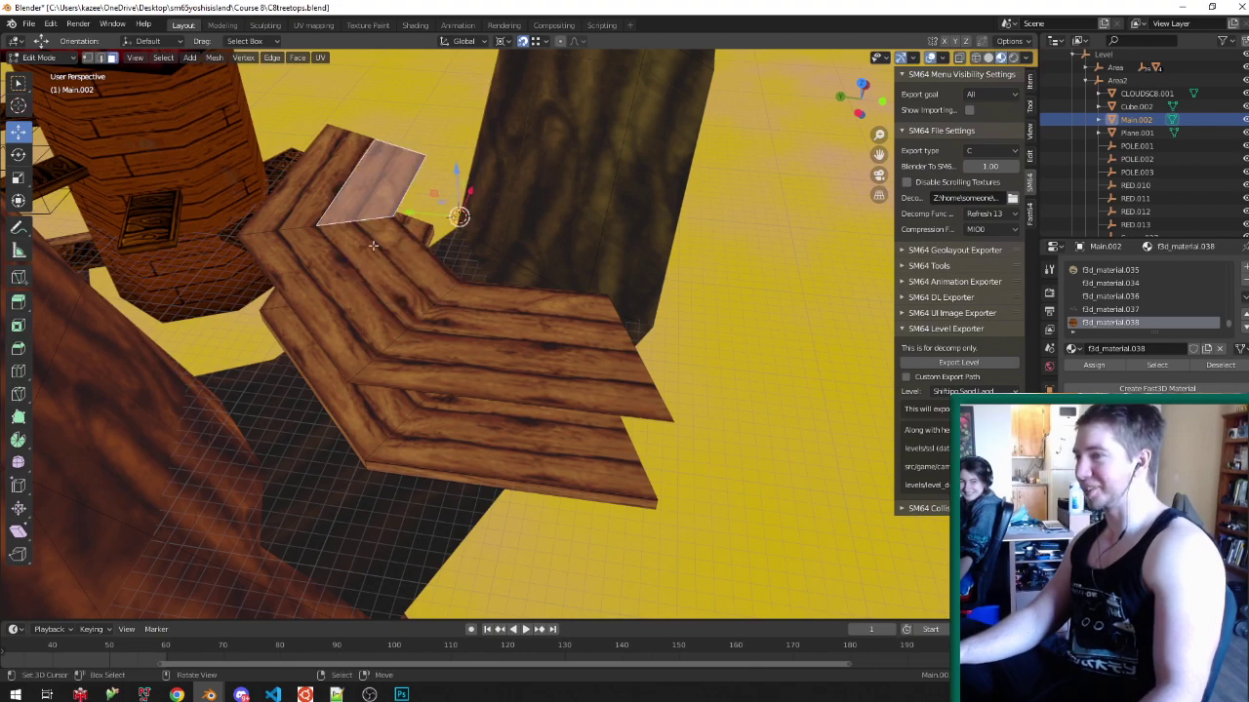
left_click(373, 240)
left_click(478, 293)
key("x")
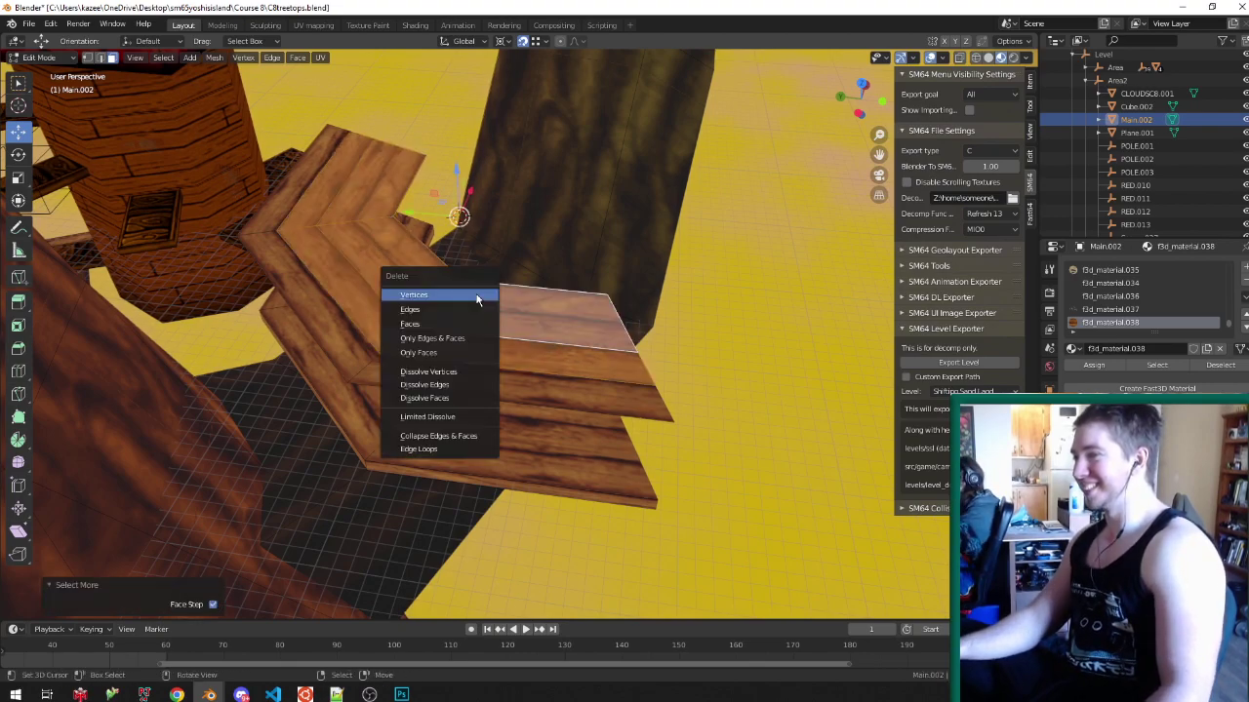
left_click(476, 290)
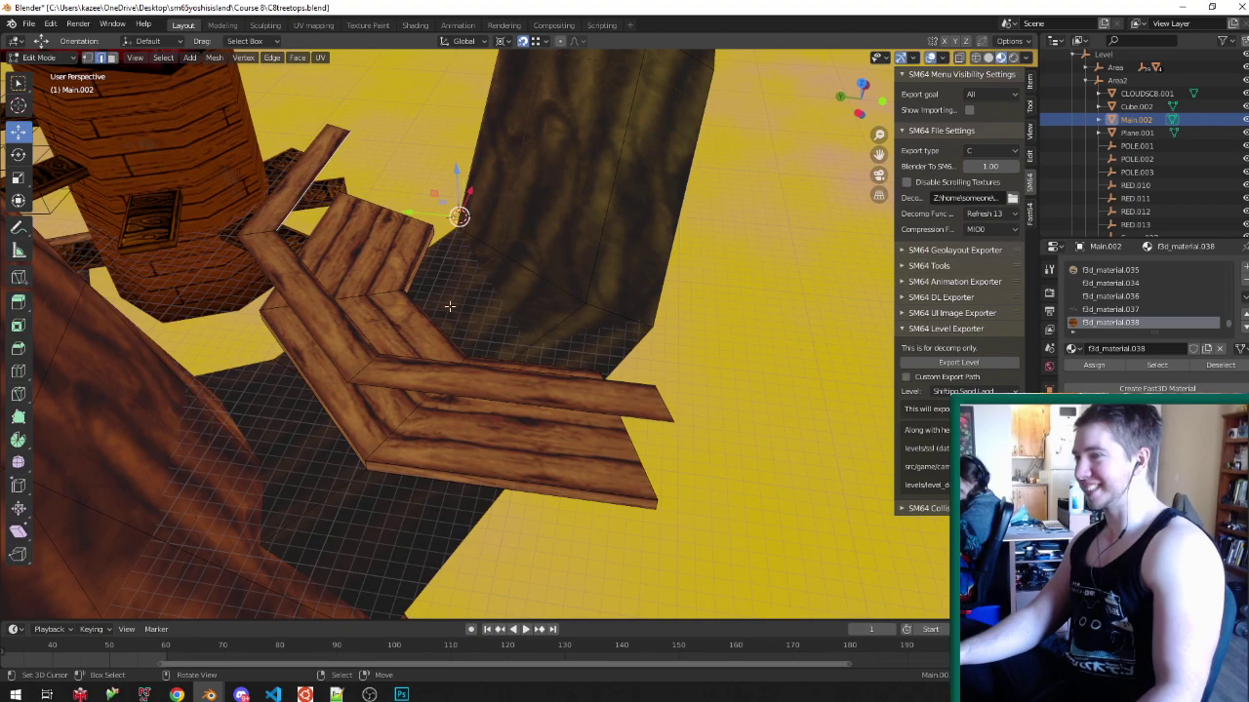
- Select the strip's inner edges from end to end and extrude them downward into a vertical wall
left_click(461, 361, "ctrl")
left_click(384, 352)
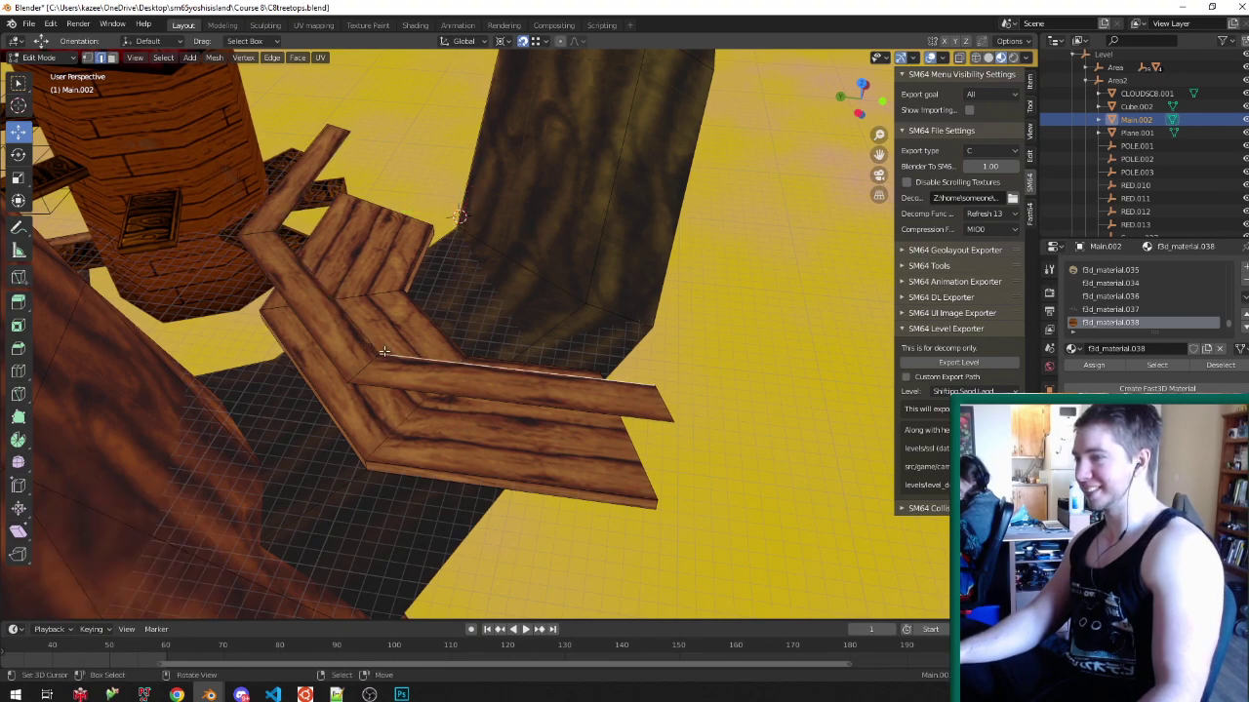
left_click(337, 144, "ctrl")
middle_click_drag(322, 236, 365, 260)
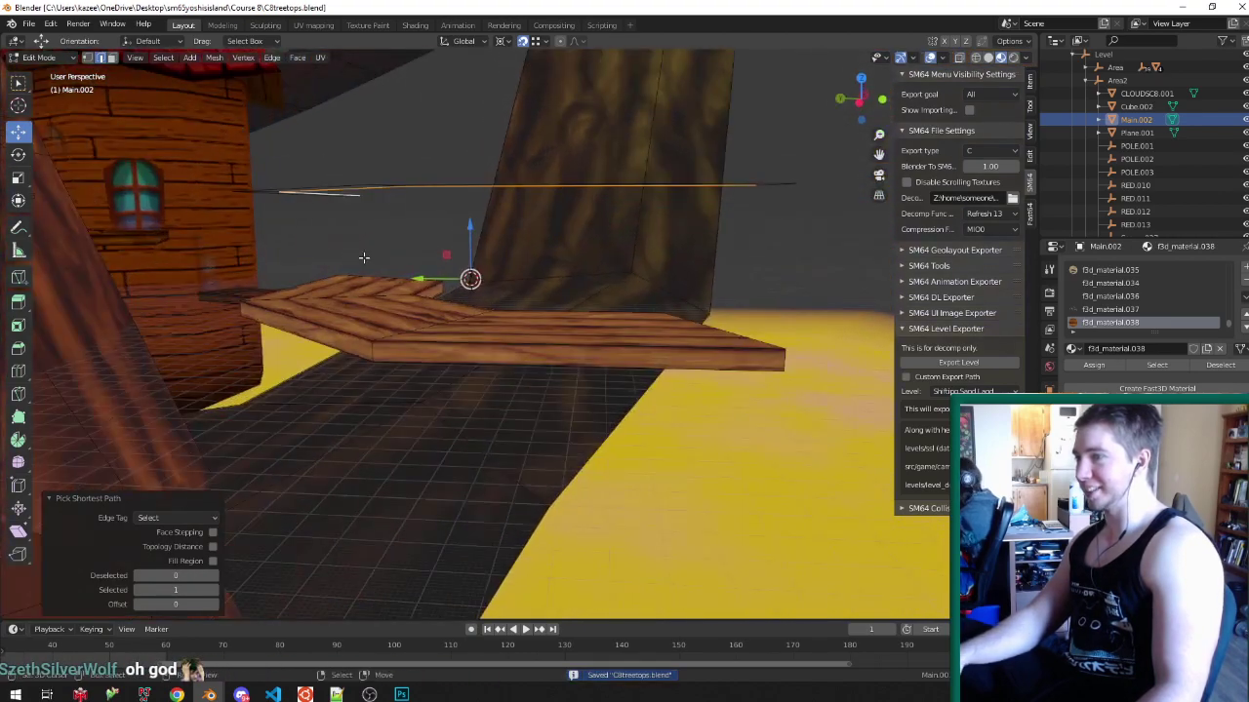
key("e")
left_click(371, 311)
- Delete the strip's flat top faces and select the entire linked vertical wall
middle_click_drag(370, 310, 316, 326)
key("ctrl+Tab")
left_click(310, 336)
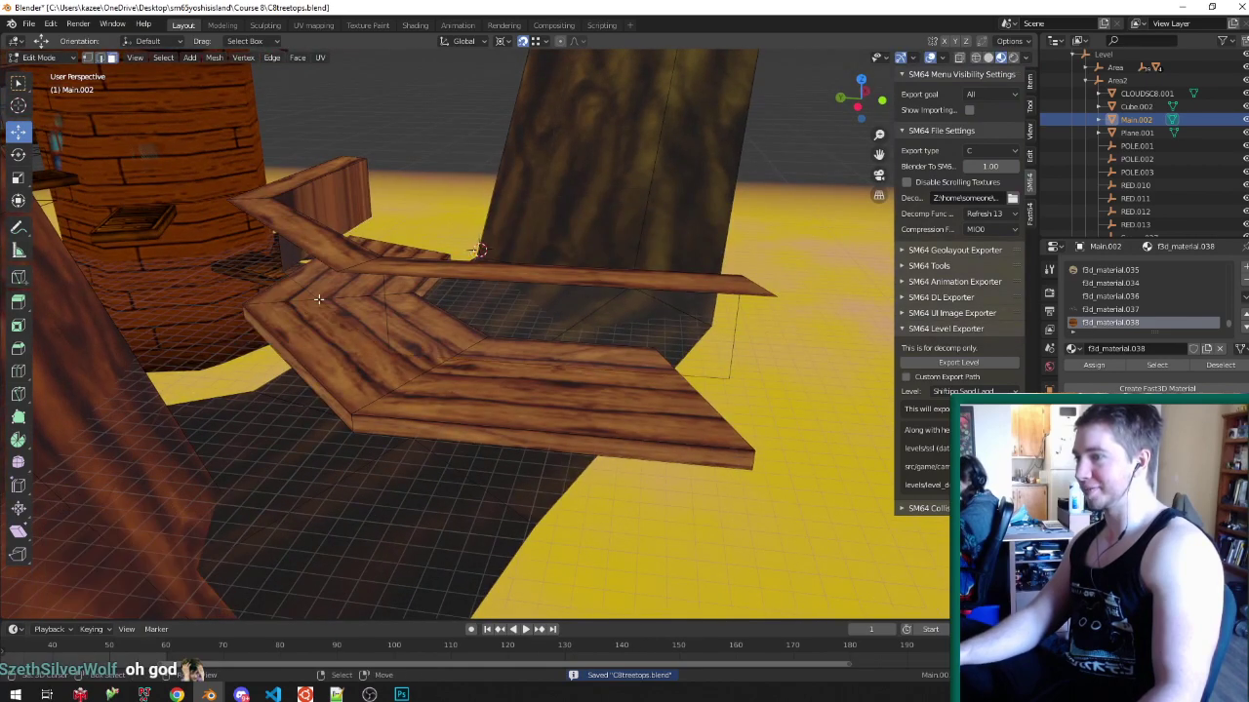
left_click(364, 260, "alt")
key("x")
left_click(342, 279)
left_click(339, 271)
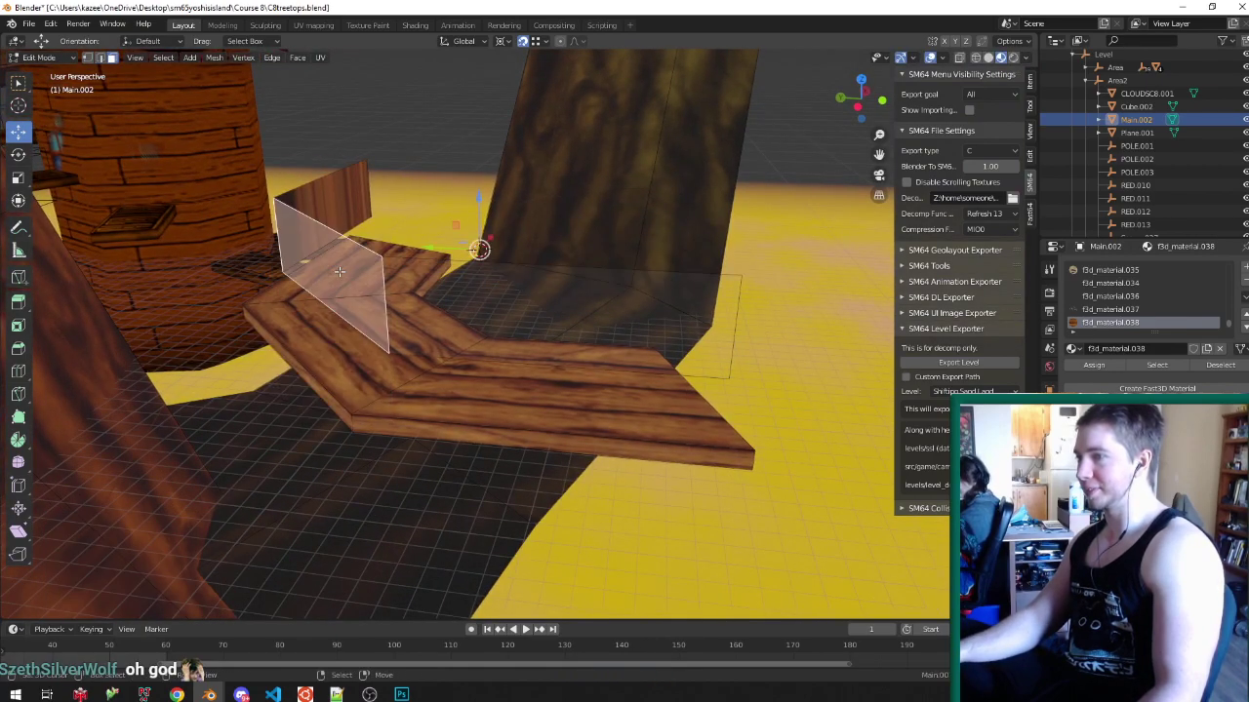
key("ctrl+l")
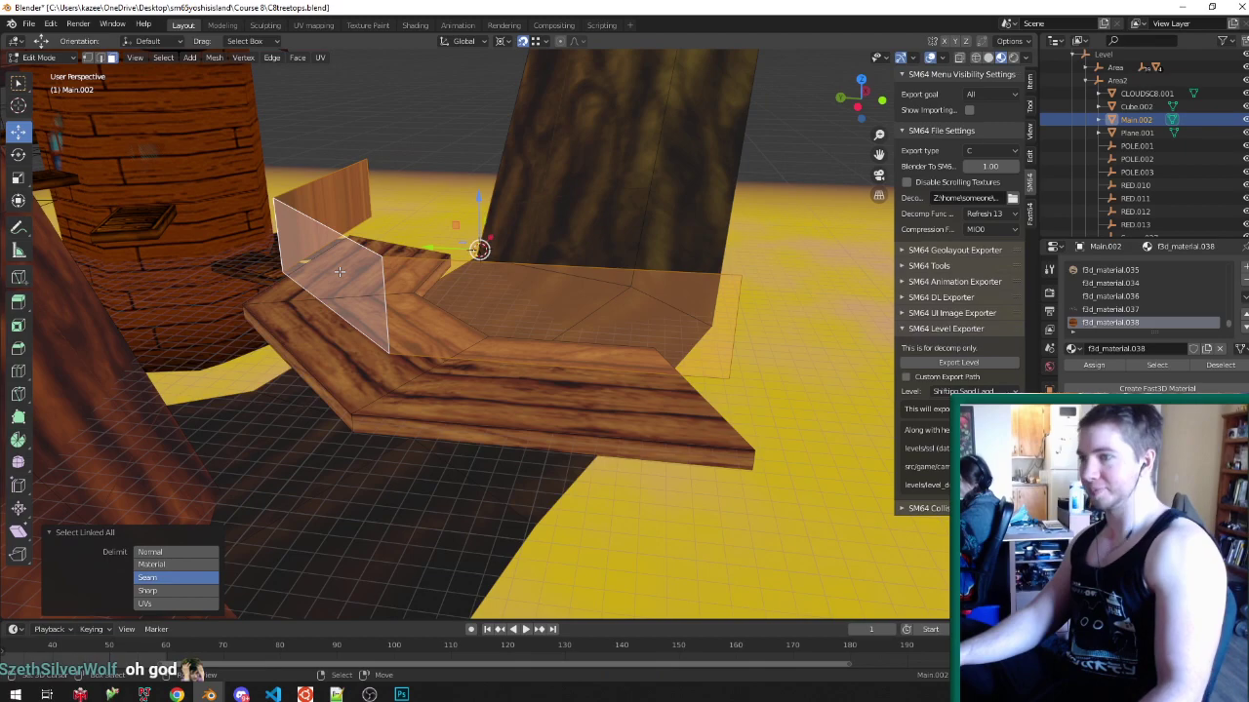
middle_click_drag(339, 271, 344, 210)
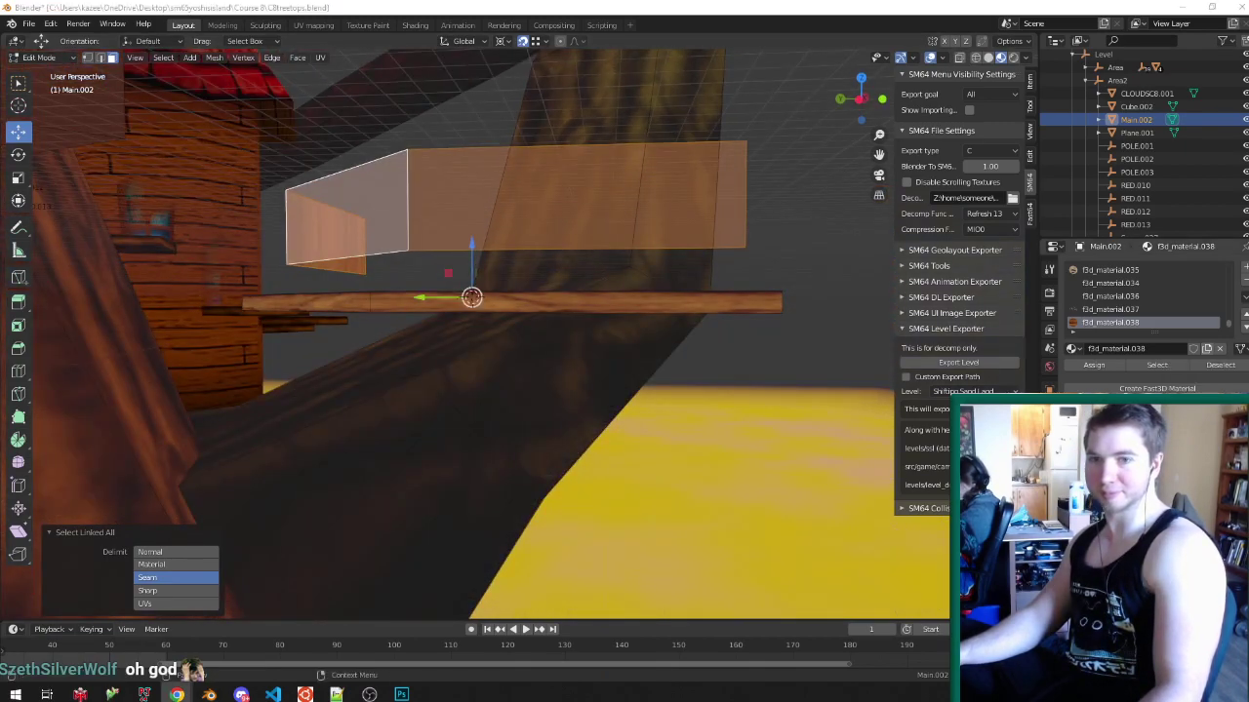
key("alt+Tab")
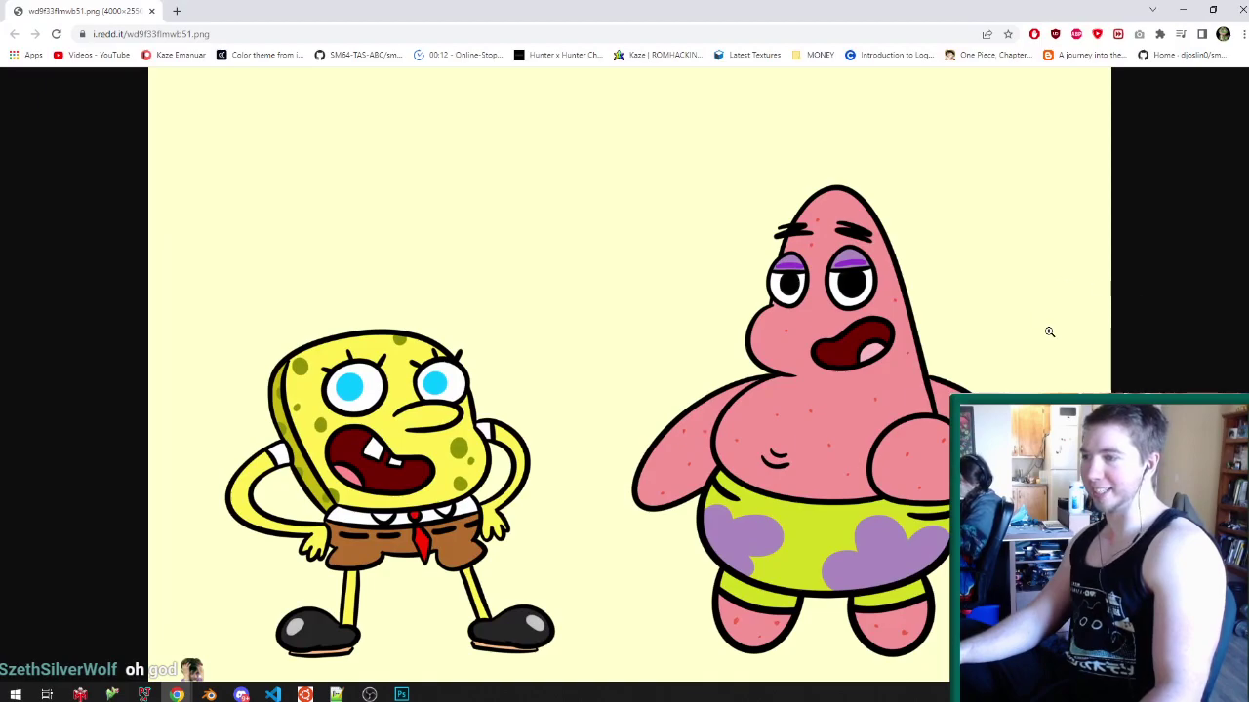
key("alt+Tab")
- Move the selected wall down along global Z until it sits underneath the walkway
key("g")
key("z")
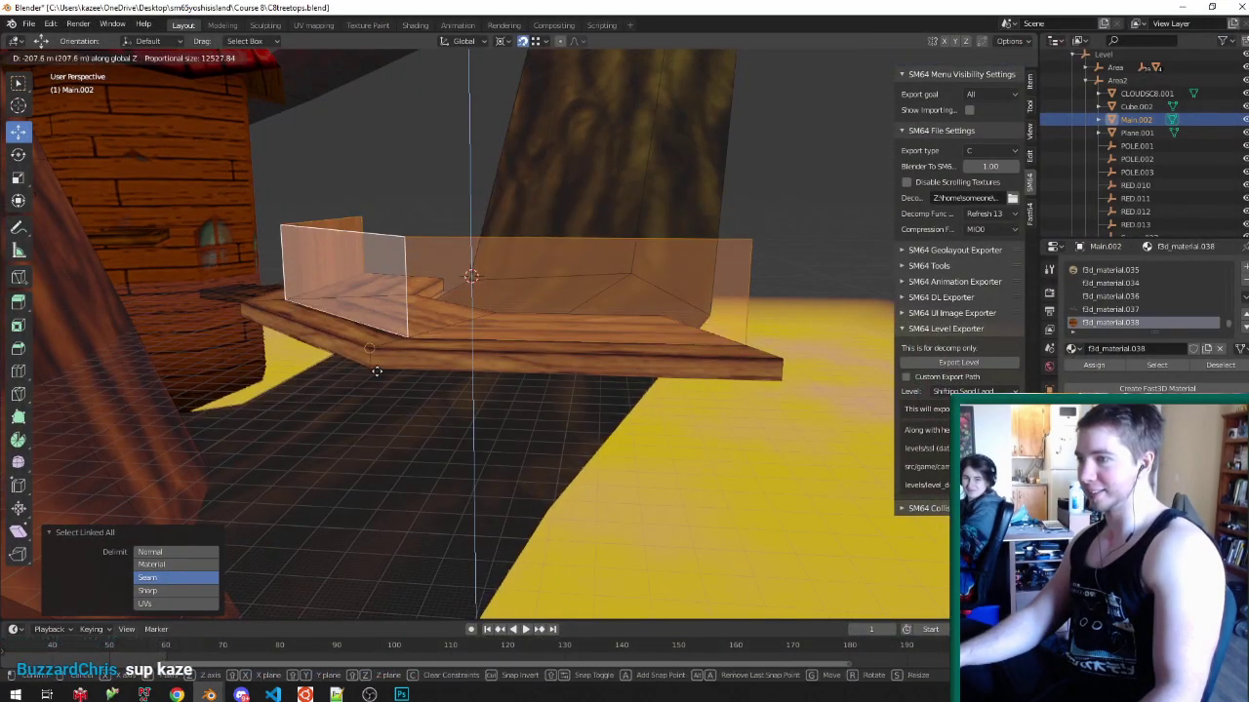
left_click(365, 381)
- Flip the normals of the wall faces and save the file
middle_click_drag(365, 380, 446, 364)
key("F3")
type("Flip Normals")
key("BackSpace")
key("BackSpace")
key("BackSpace")
key("BackSpace")
key("BackSpace")
key("BackSpace")
key("BackSpace")
key("BackSpace")
key("BackSpace")
key("BackSpace")
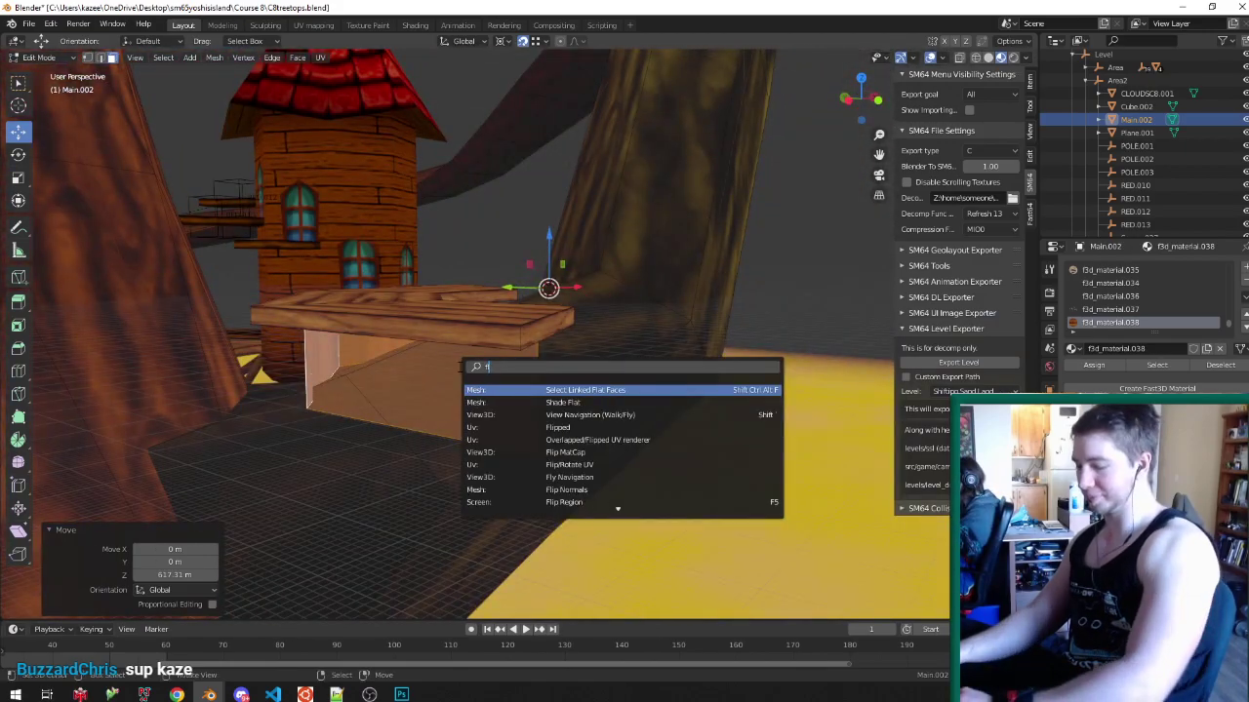
type("ip n")
key("Return")
key("ctrl+s")
- Lower the support wall's bottom vertices about 54 m along Z into the branch, and save the file
key("KP_Decimal")
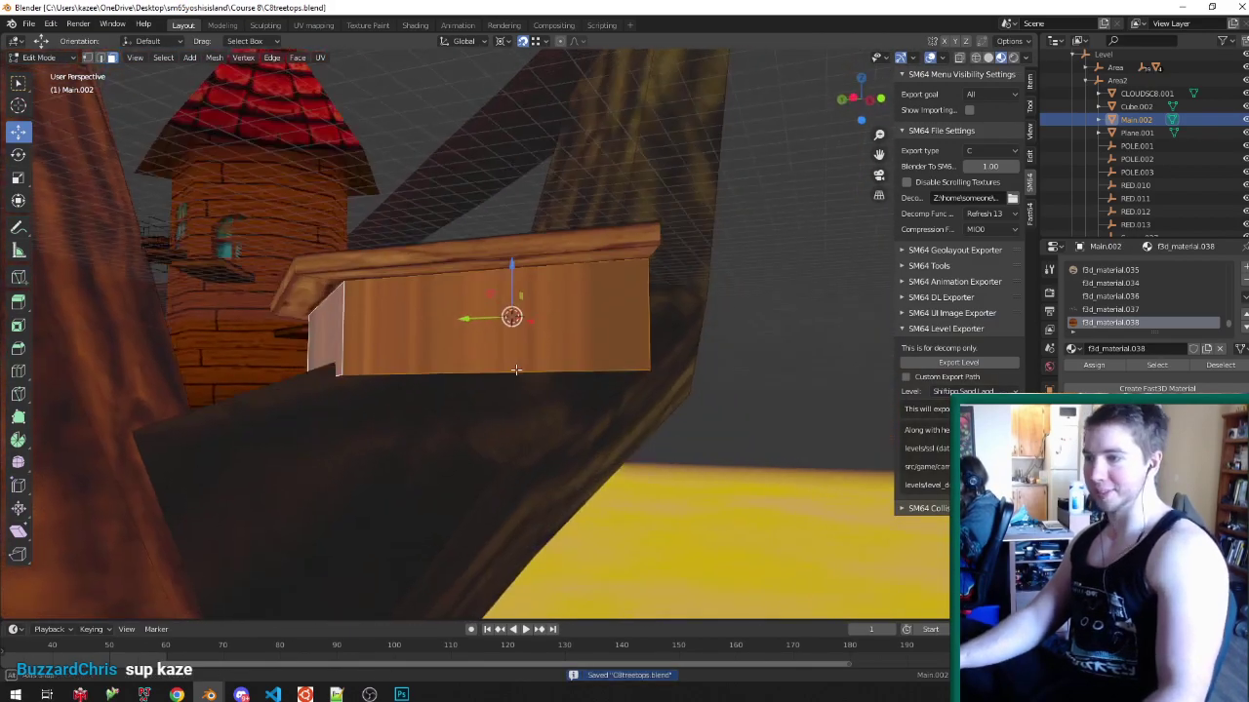
middle_click_drag(580, 369, 847, 334)
scroll(454, 382, "up", 4)
key("g")
key("z")
right_click(309, 323)
key("ctrl+Tab")
left_click(299, 314)
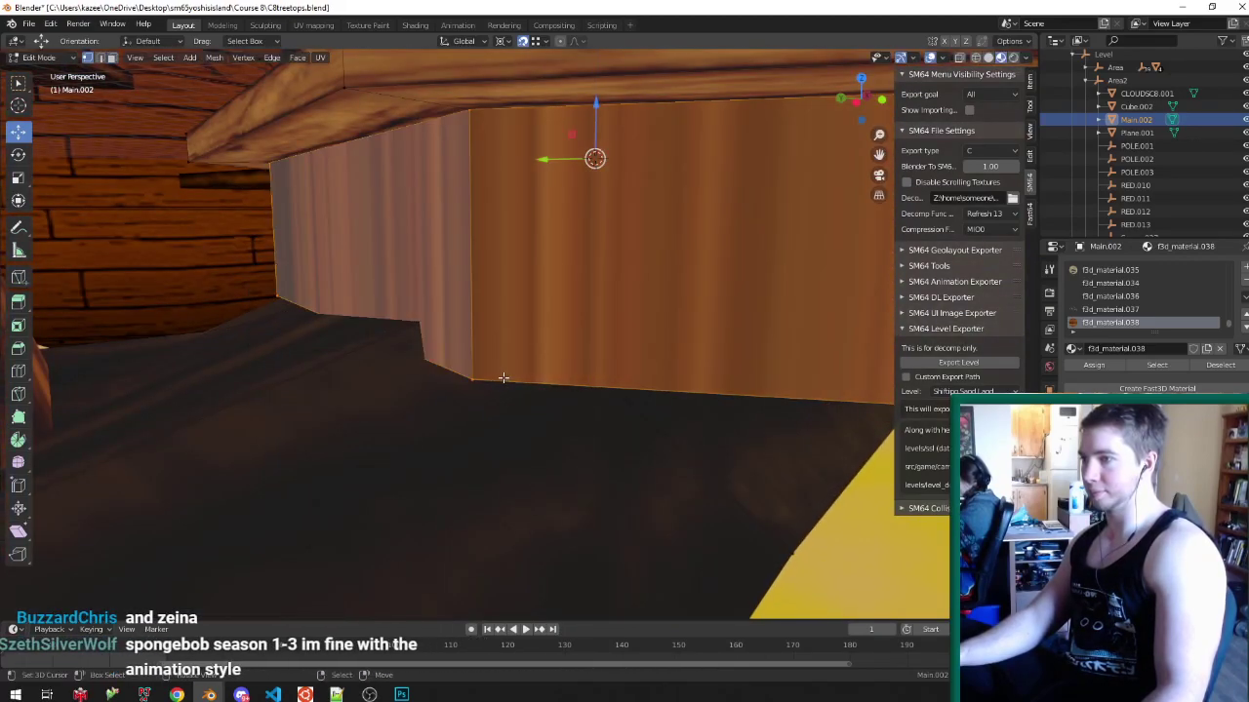
left_click(495, 385, "alt")
left_click(433, 393)
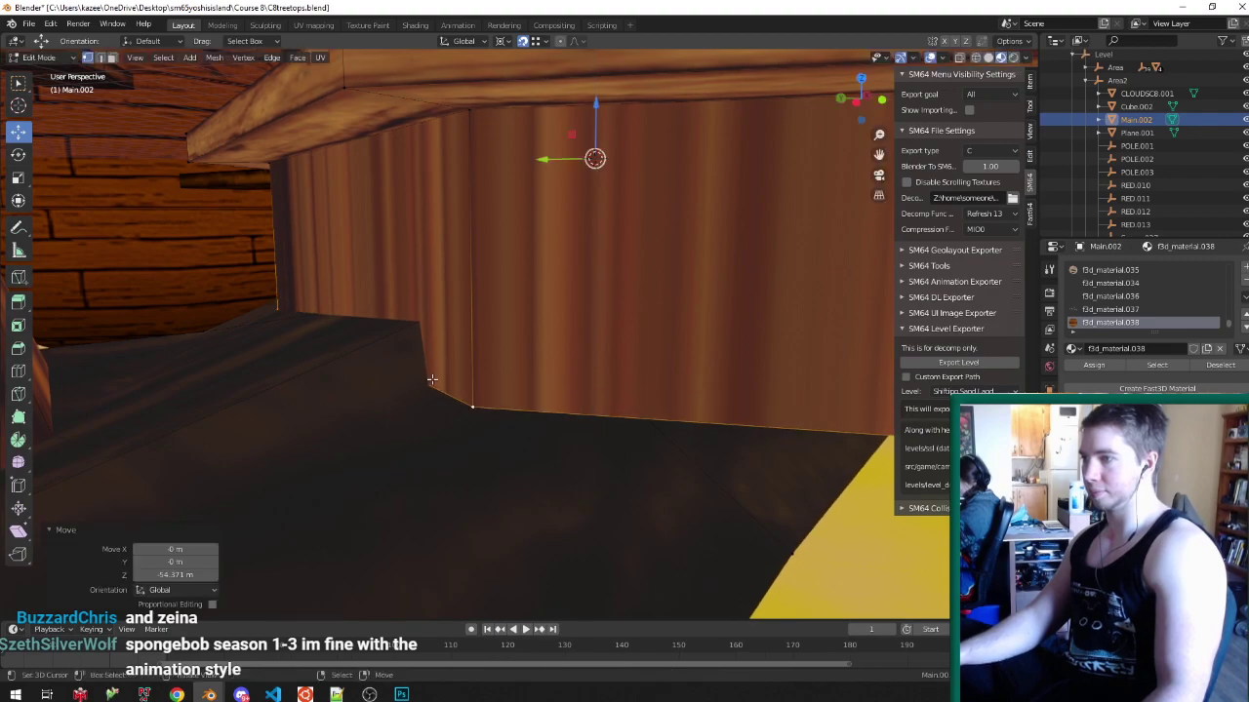
key("ctrl+s")
- Scale the support wall's bottom vertices to about 0.433 to taper it inward, and adjust their height along Z
scroll(439, 392, "down", 6)
middle_click_drag(439, 392, 585, 379)
key("comma")
key("s")
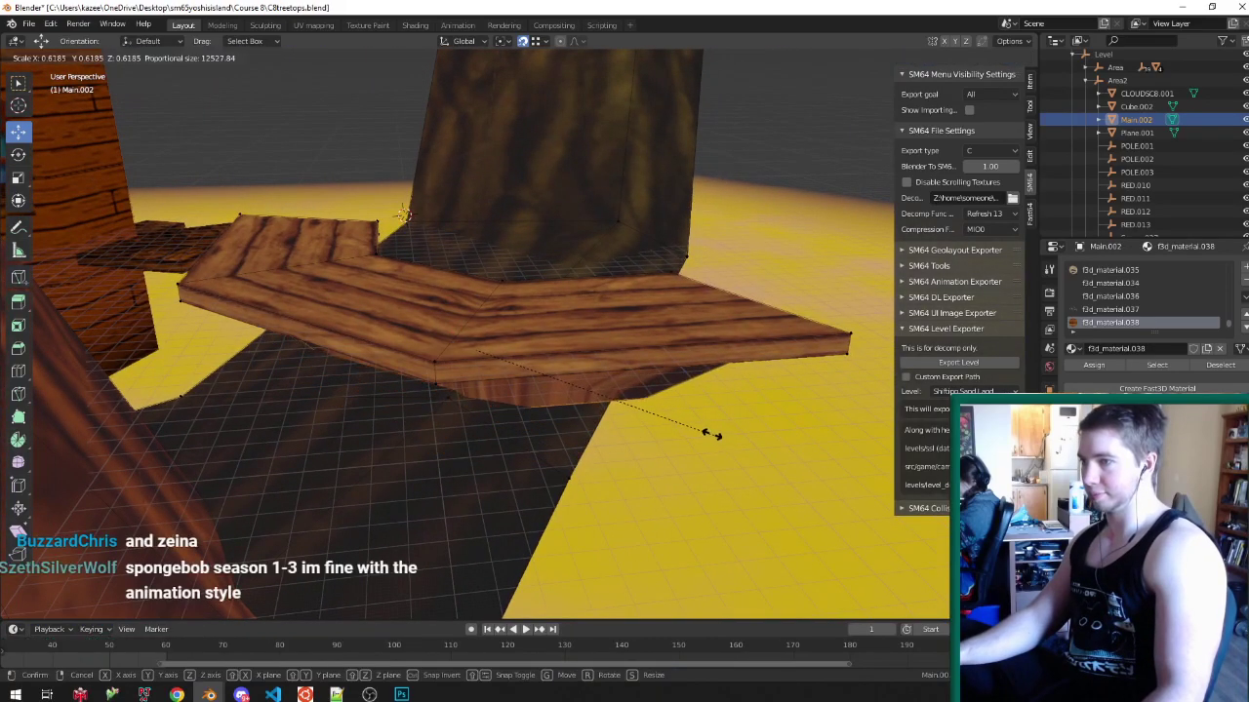
left_click(656, 417)
middle_click_drag(656, 417, 403, 325)
key("g")
key("z")
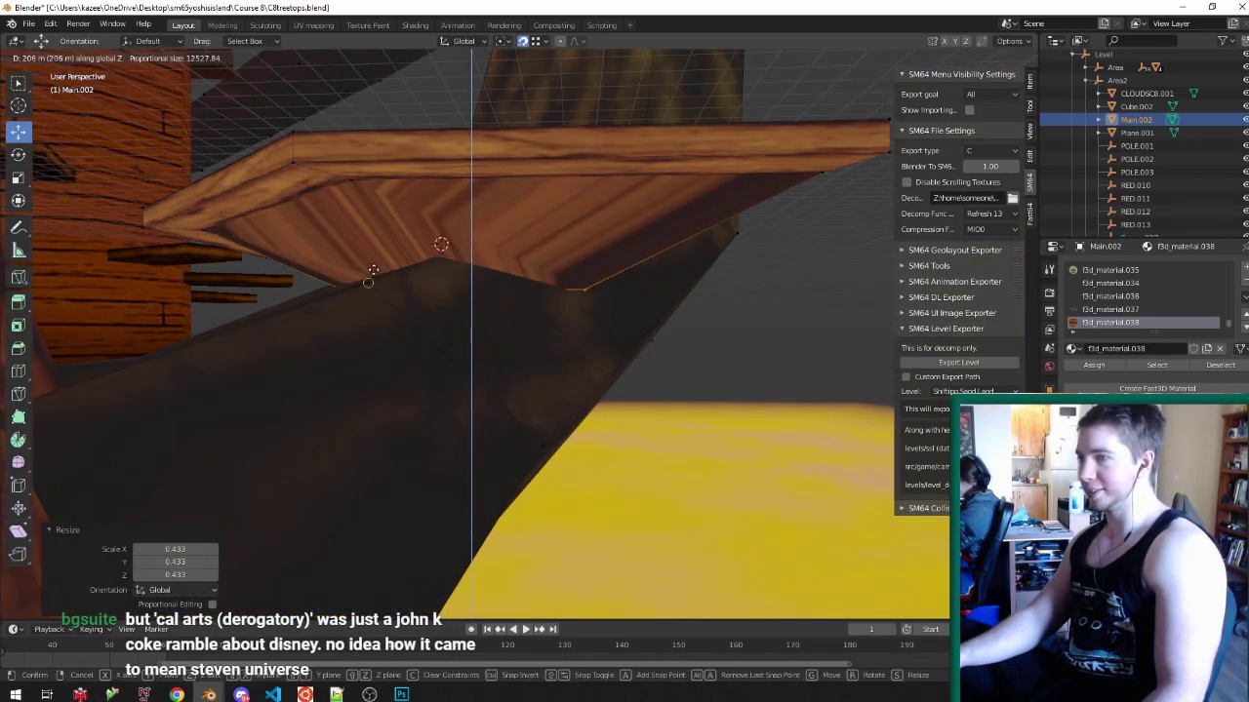
left_click(297, 378)
- Select the support wall's faces and give them the wooden lattice material f3d_material.039 used by the existing support
middle_click_drag(432, 367, 756, 342)
key("ctrl+Tab")
left_click(465, 390)
left_click(758, 364)
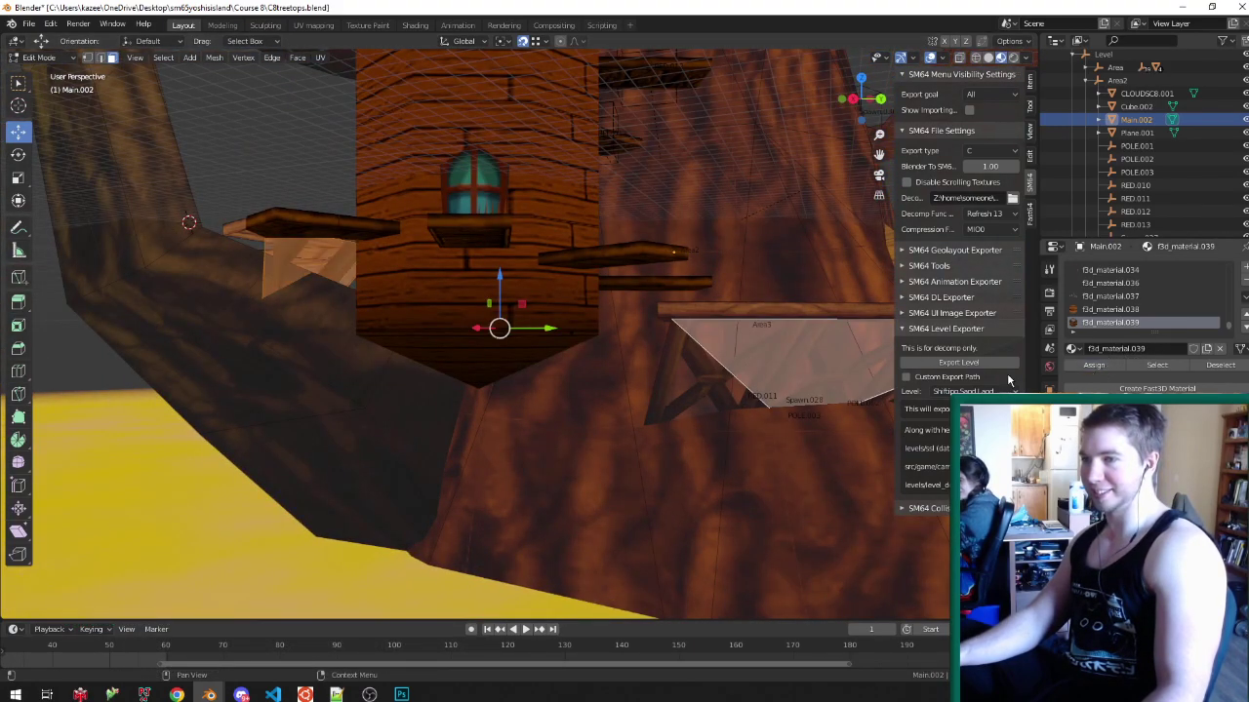
- Switch to the UV mapping workspace and unwrap the support wall's faces onto the lattice texture
scroll(282, 273, "up", 3)
middle_click_drag(302, 264, 405, 292)
left_click(411, 289)
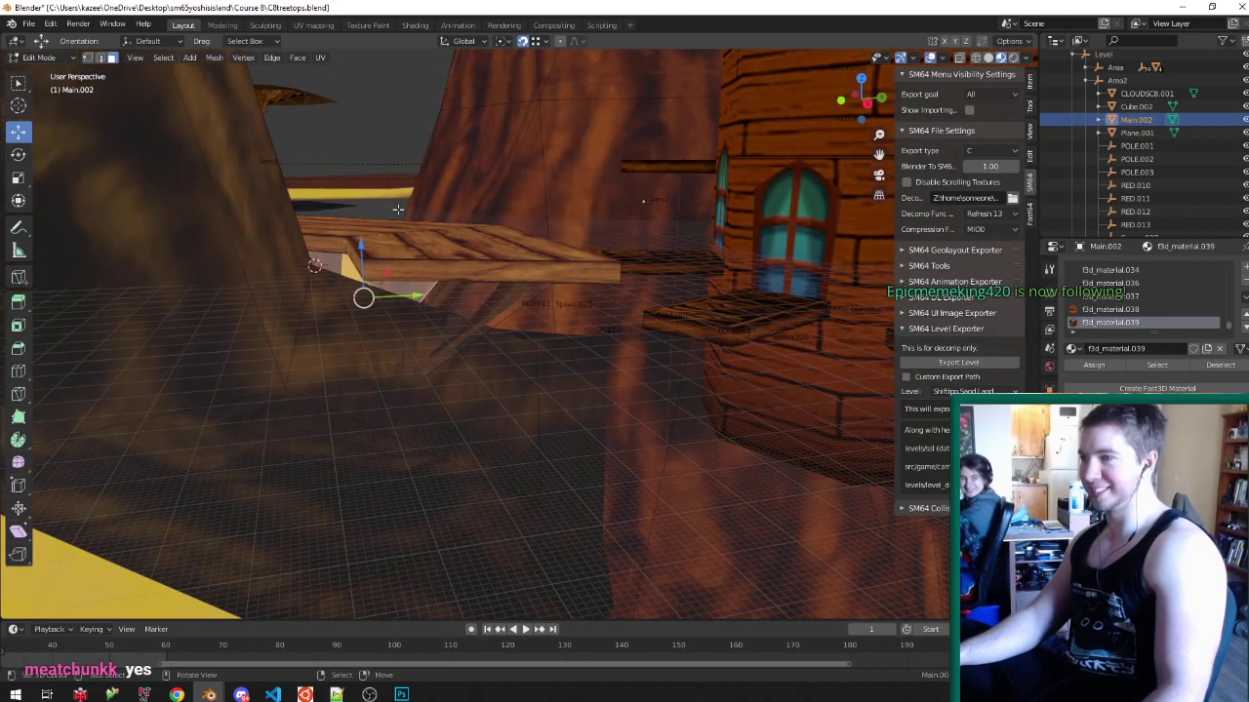
left_click(325, 25)
scroll(575, 235, "up", 3)
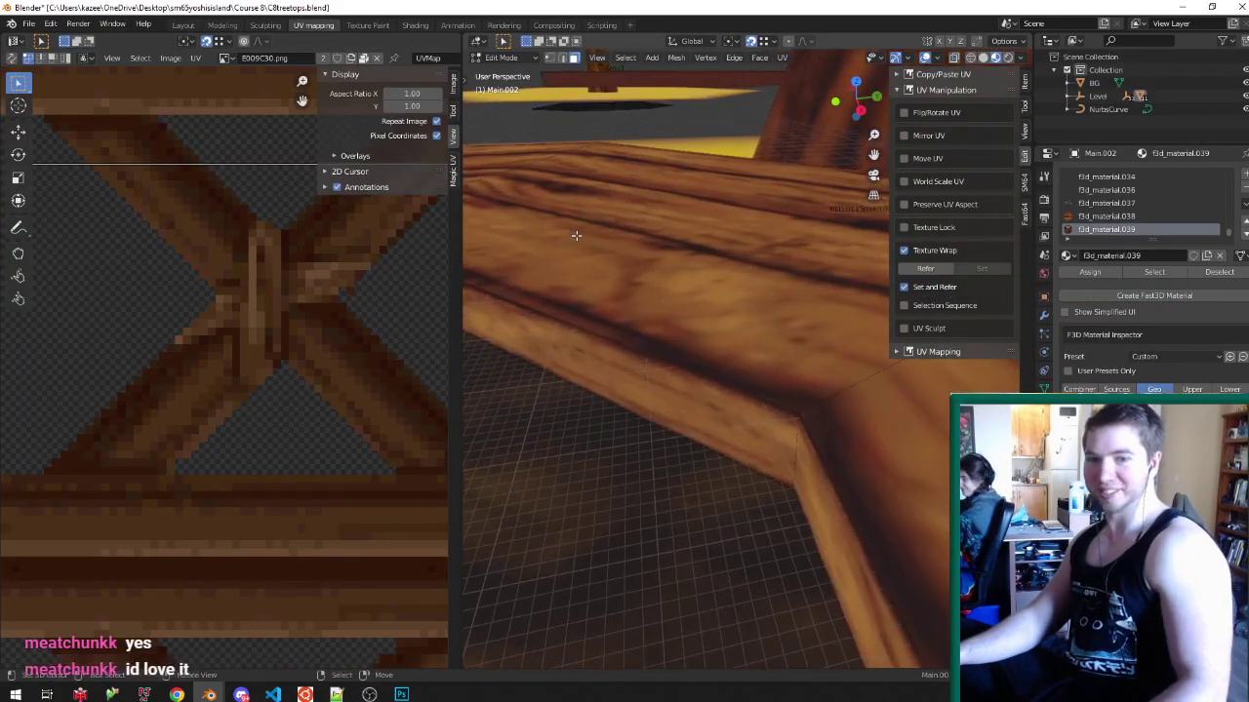
middle_click_drag(624, 323, 600, 293)
key("u")
left_click(600, 293)
- Save the file and scale the support wall's UVs by 2 along Y about a 2D cursor on their upper edge
scroll(283, 313, "down", 5)
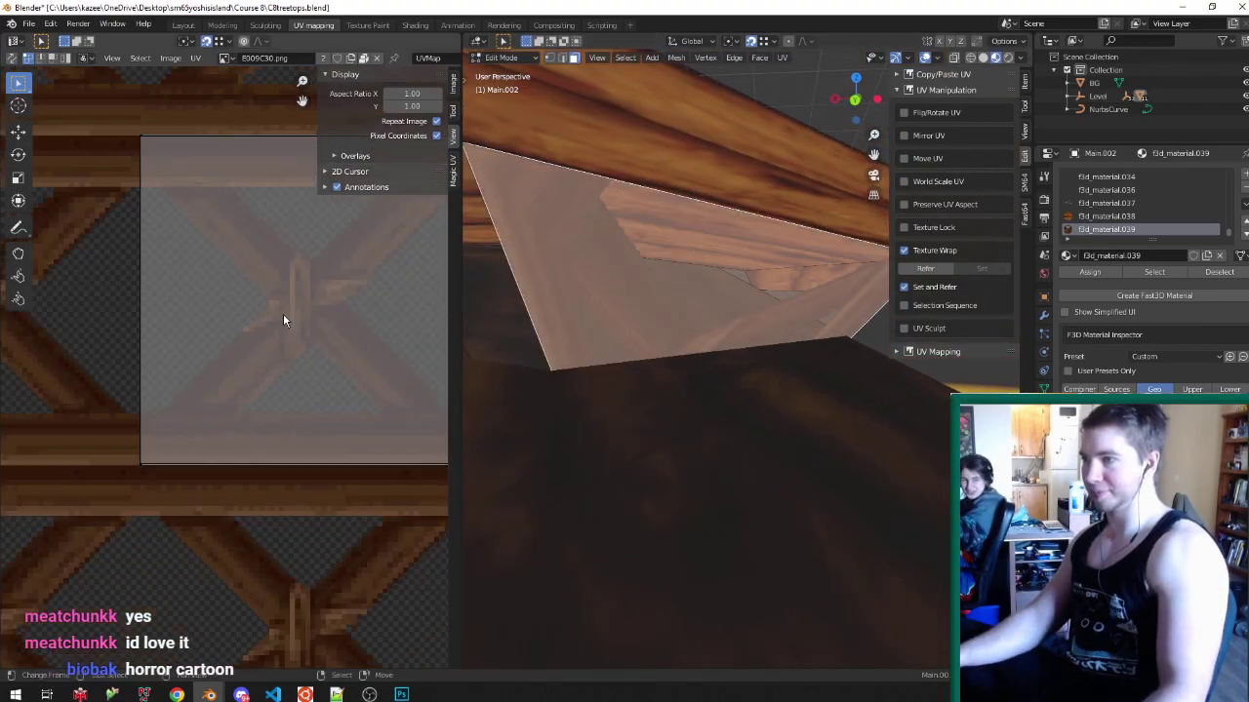
scroll(281, 293, "up", 3)
key("ctrl+s")
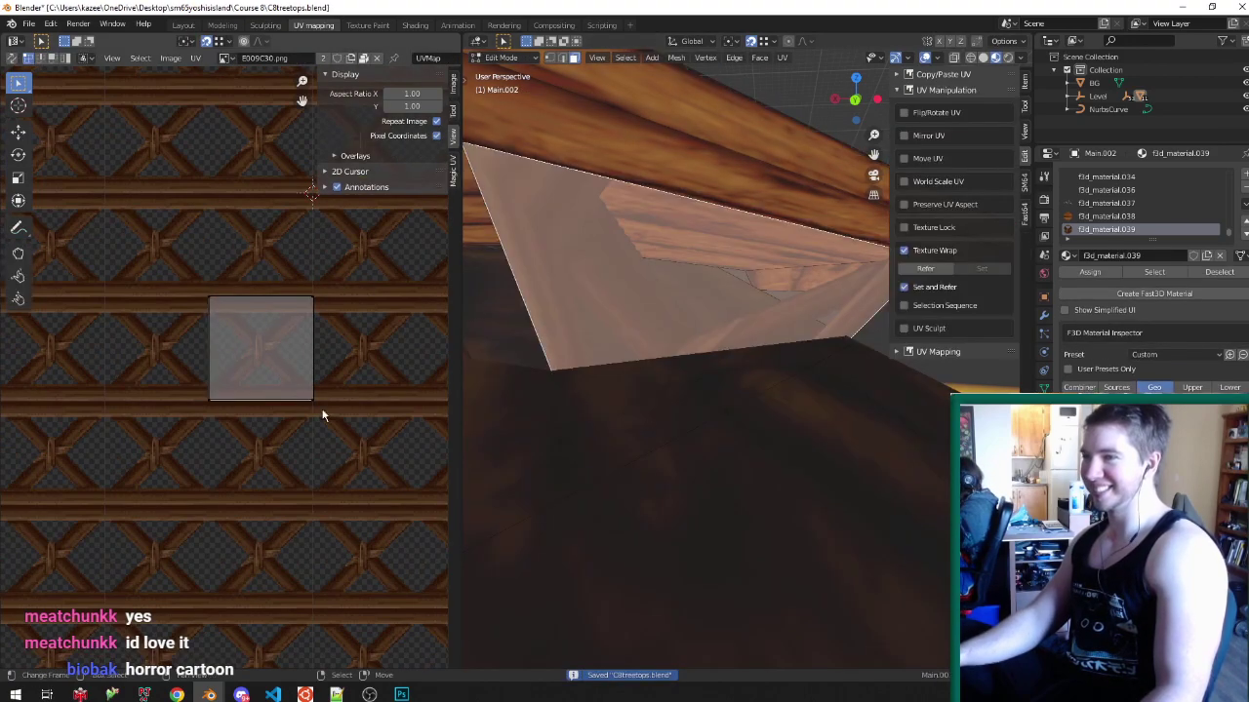
key("shift+s")
left_click(312, 371)
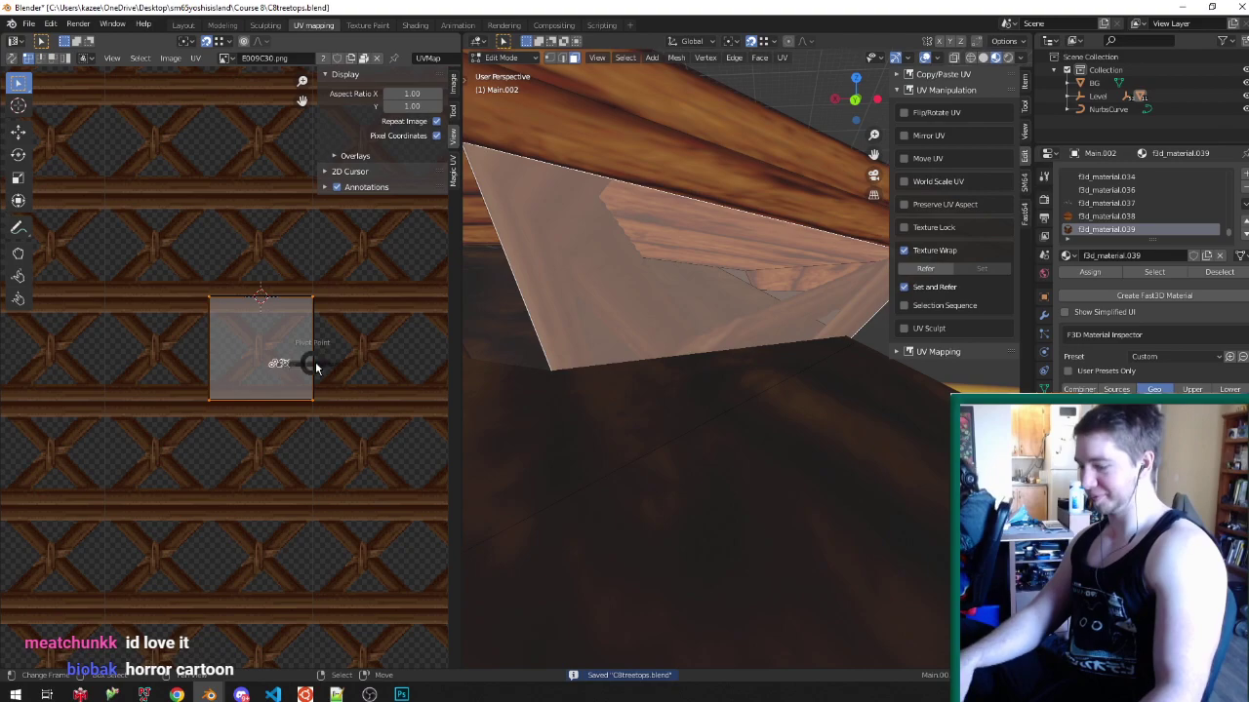
key("s")
key("x")
key("2")
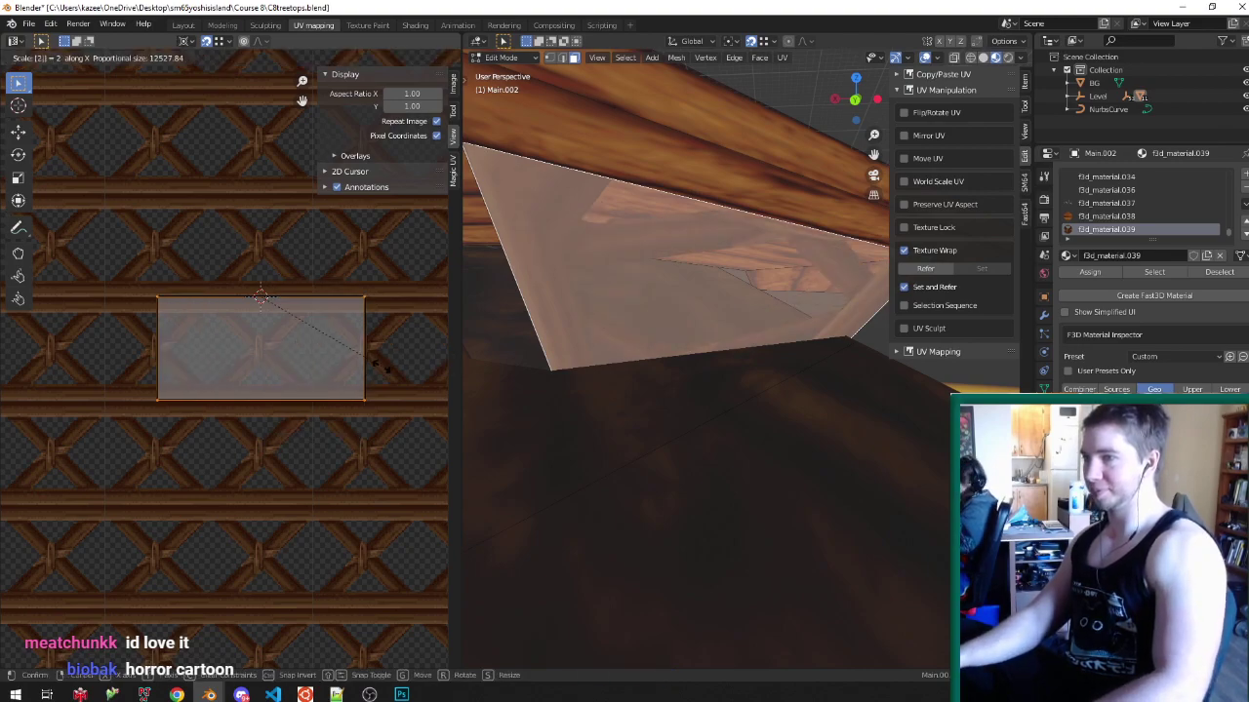
key("y")
key("Return")
- Switch to edge selection and subdivide the lower edges of the lattice support wall
middle_click_drag(655, 375, 805, 394)
key("ctrl+Tab")
left_click(734, 410)
right_click(583, 445)
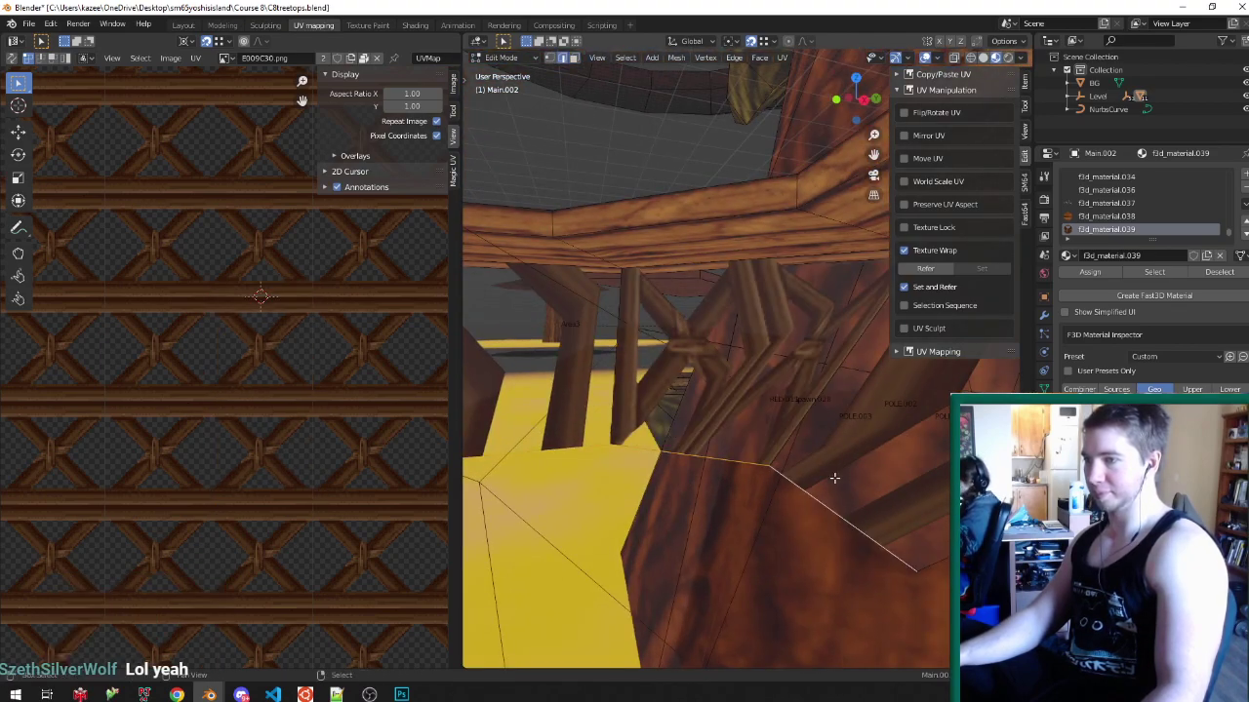
right_click(834, 477)
left_click(834, 477)
- Triangulate all linked faces of the lattice support, save the file and check the result in Object Mode
key("ctrl+l")
key("ctrl+t")
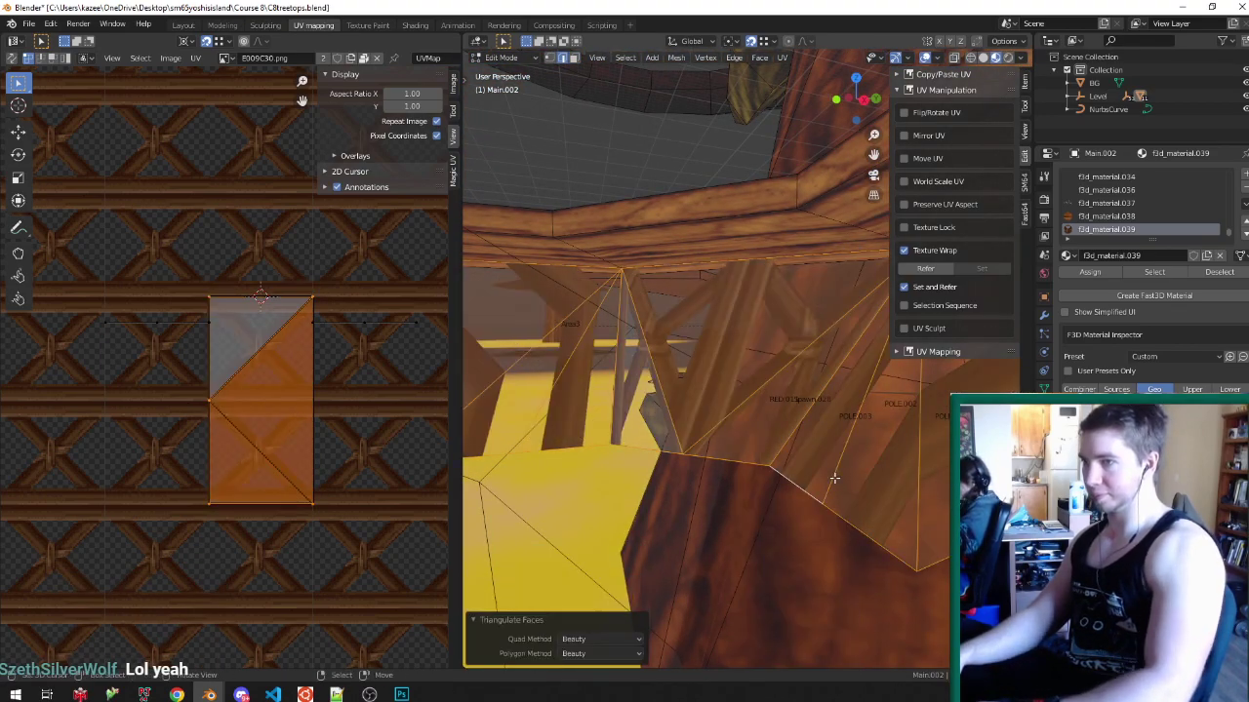
middle_click_drag(862, 426, 727, 382)
key("Tab")
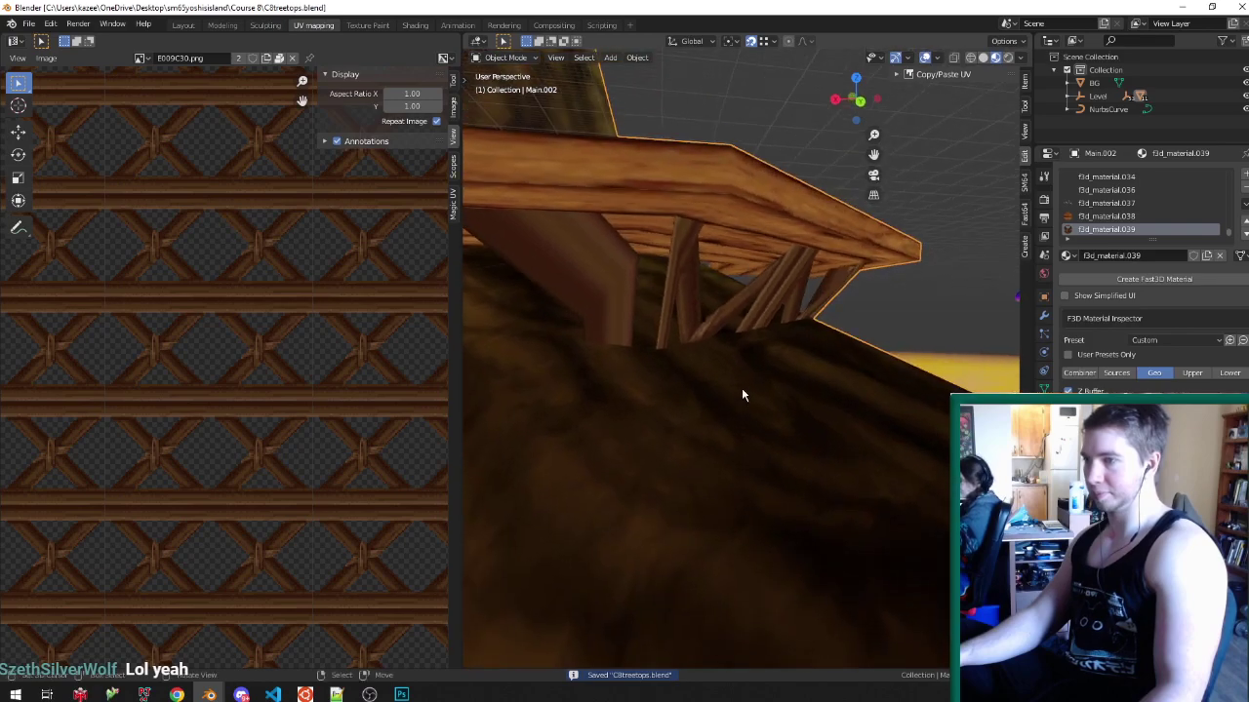
key("Tab")
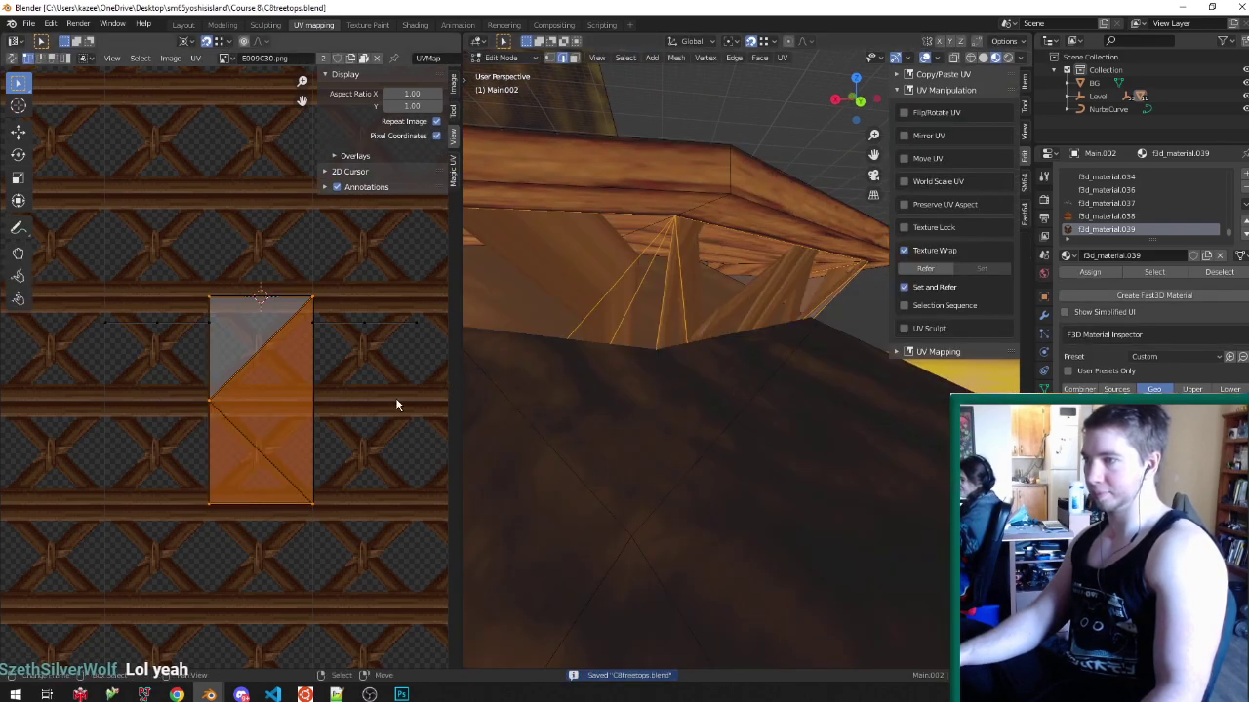
- Return the lattice support's triangulated faces to quads and select a side face of the support in face selection mode
key("ctrl+Tab")
left_click(621, 373)
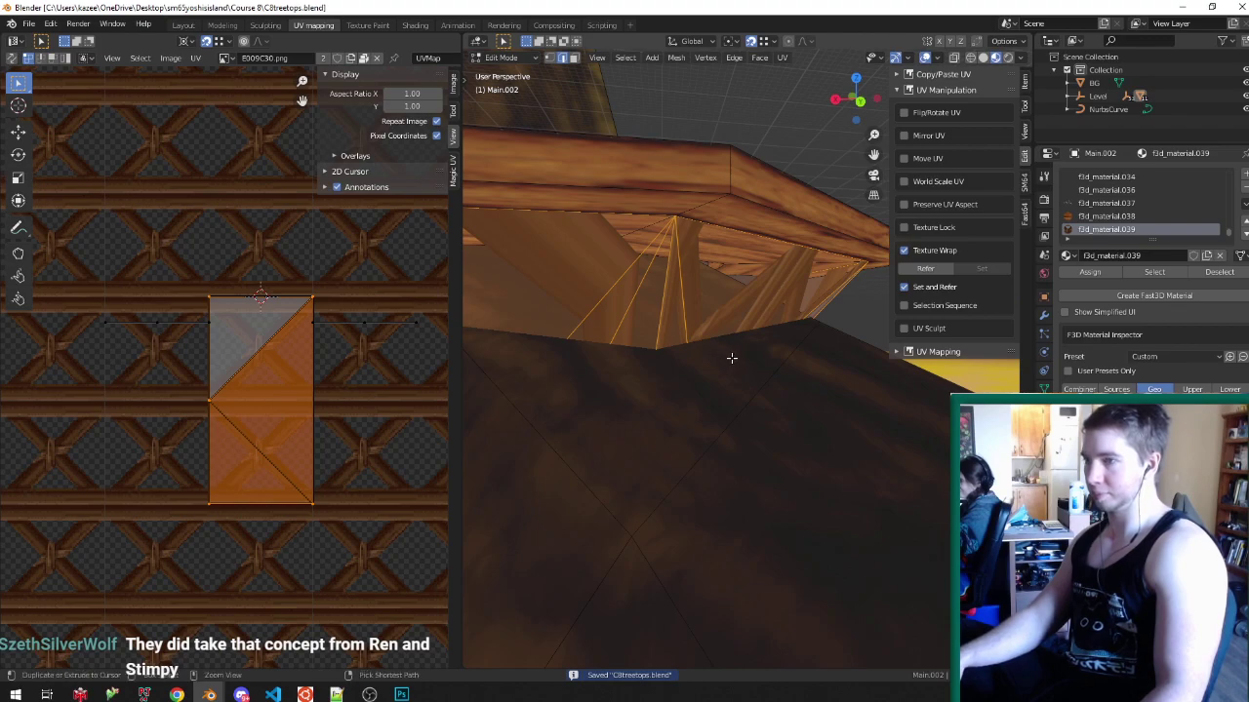
key("Tab")
key("Tab")
key("ctrl+Tab")
left_click(645, 355)
right_click(646, 314)
left_click(711, 304)
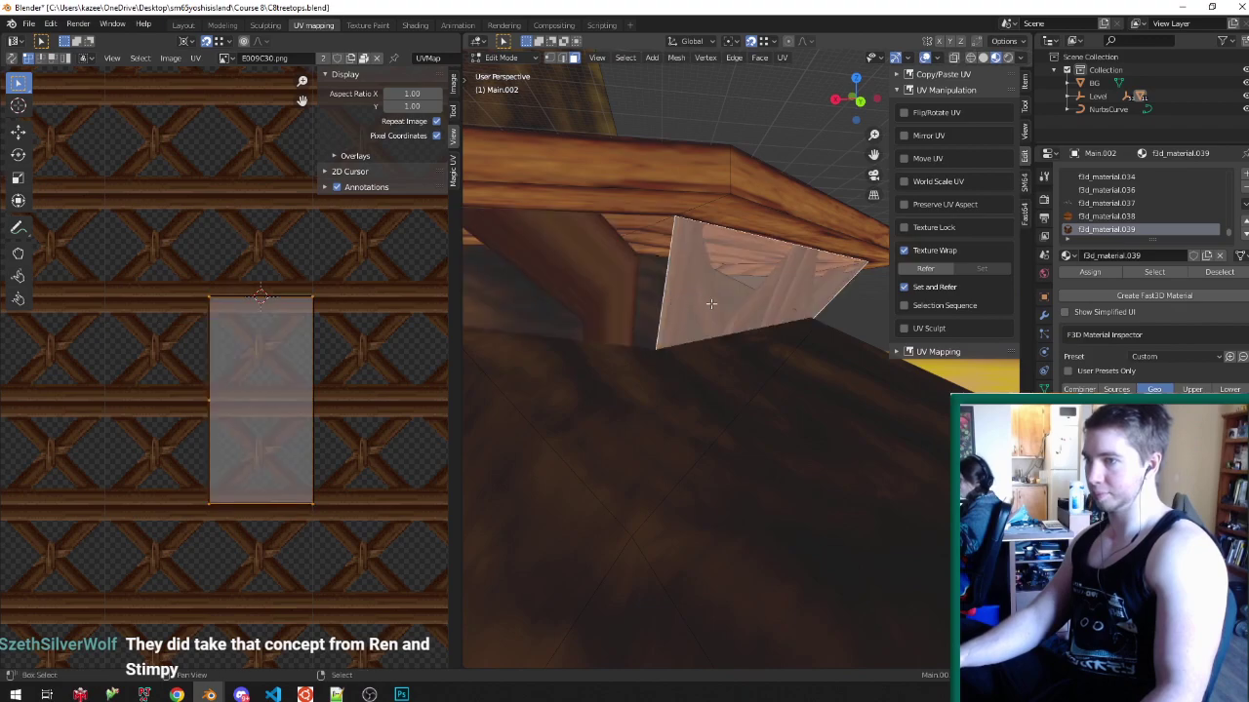
- Try to unwrap the lattice support with Follow Active Quads, using different side faces as the active face
key("u")
key("f")
key("Return")
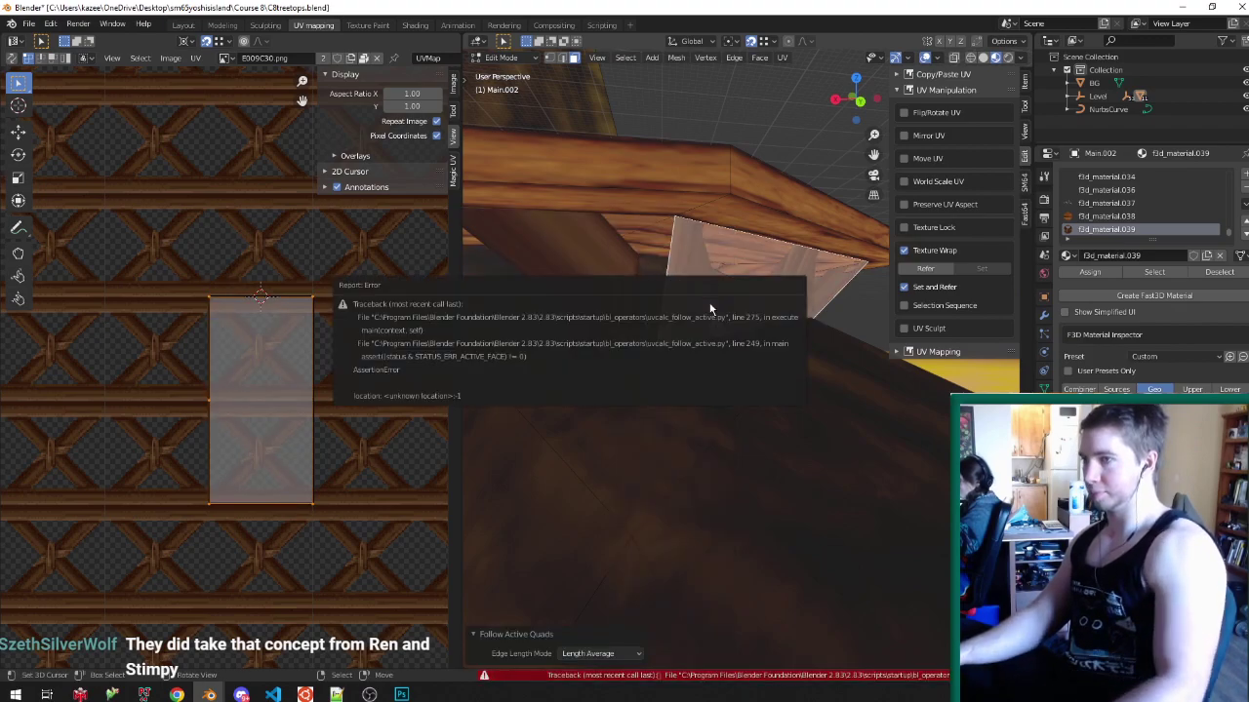
right_click(654, 292)
right_click(691, 289)
middle_click_drag(691, 288, 743, 308)
left_click(657, 293)
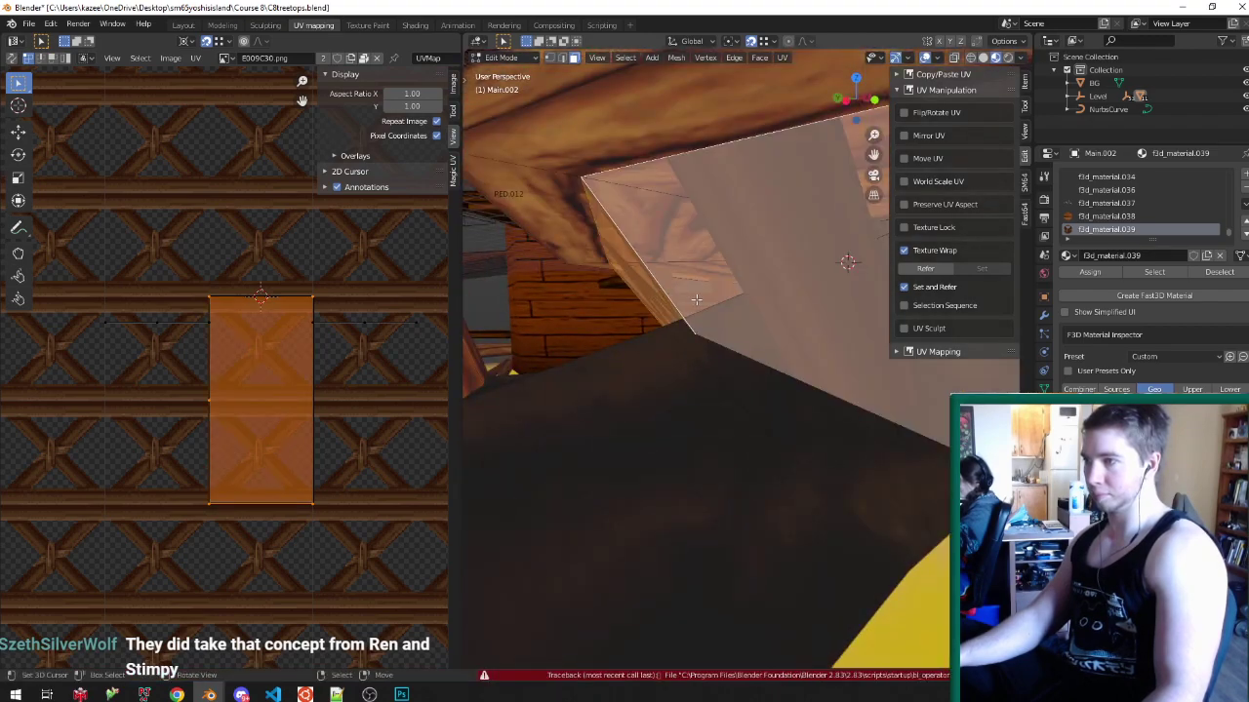
right_click(662, 297)
right_click(696, 299, "shift")
middle_click_drag(697, 298, 758, 292)
right_click(662, 278, "shift")
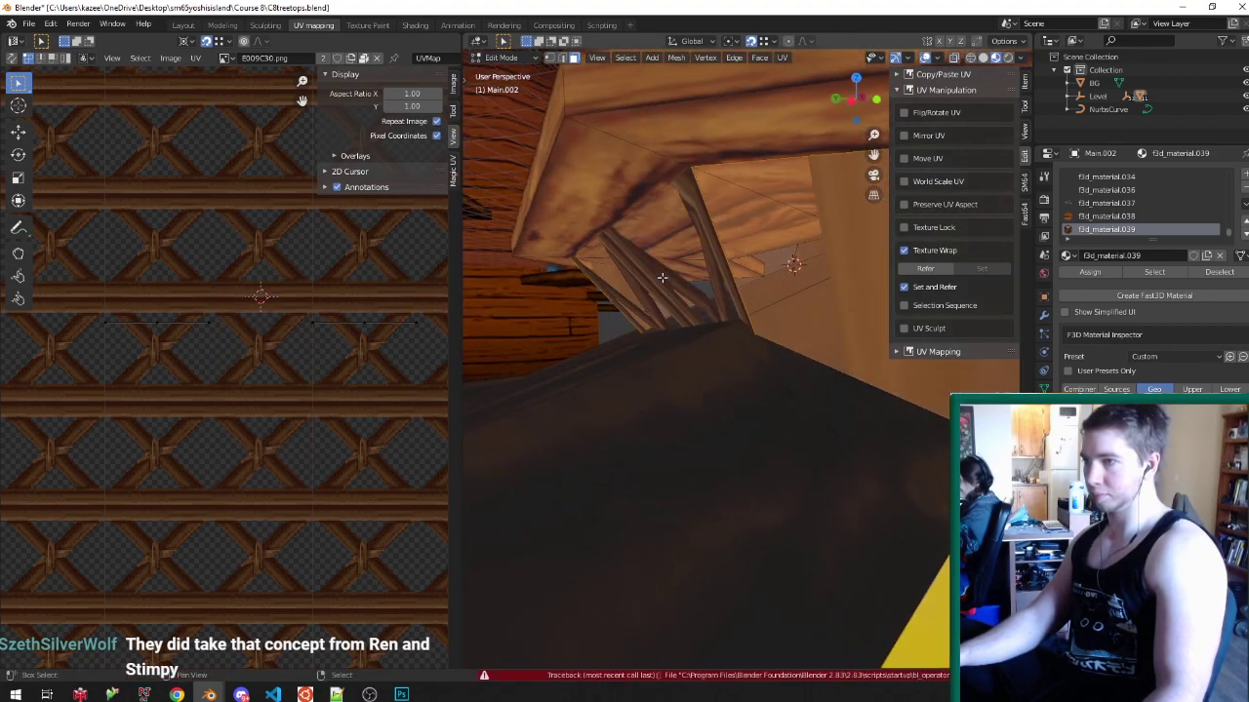
left_click(661, 278)
key("u")
left_click(663, 280)
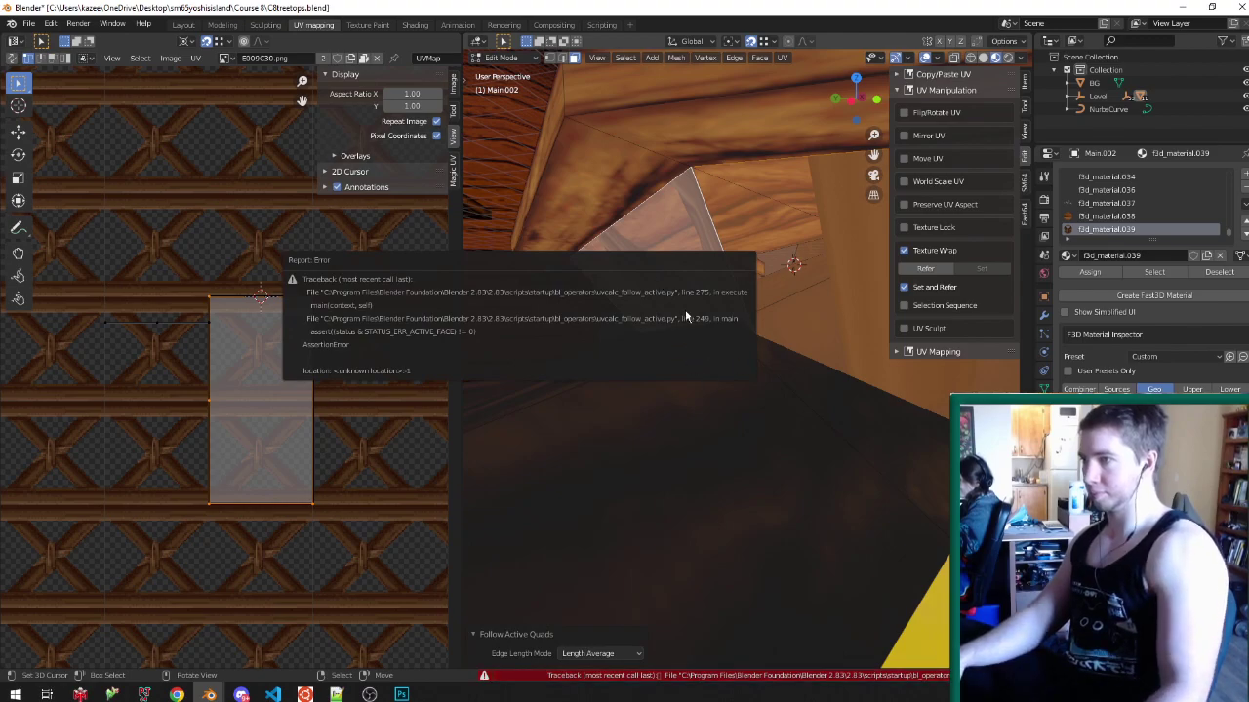
- Undo the Follow Active Quads attempts and face selections on the lattice support
key("ctrl+z")
key("ctrl+z")
key("ctrl+z")
key("ctrl+z")
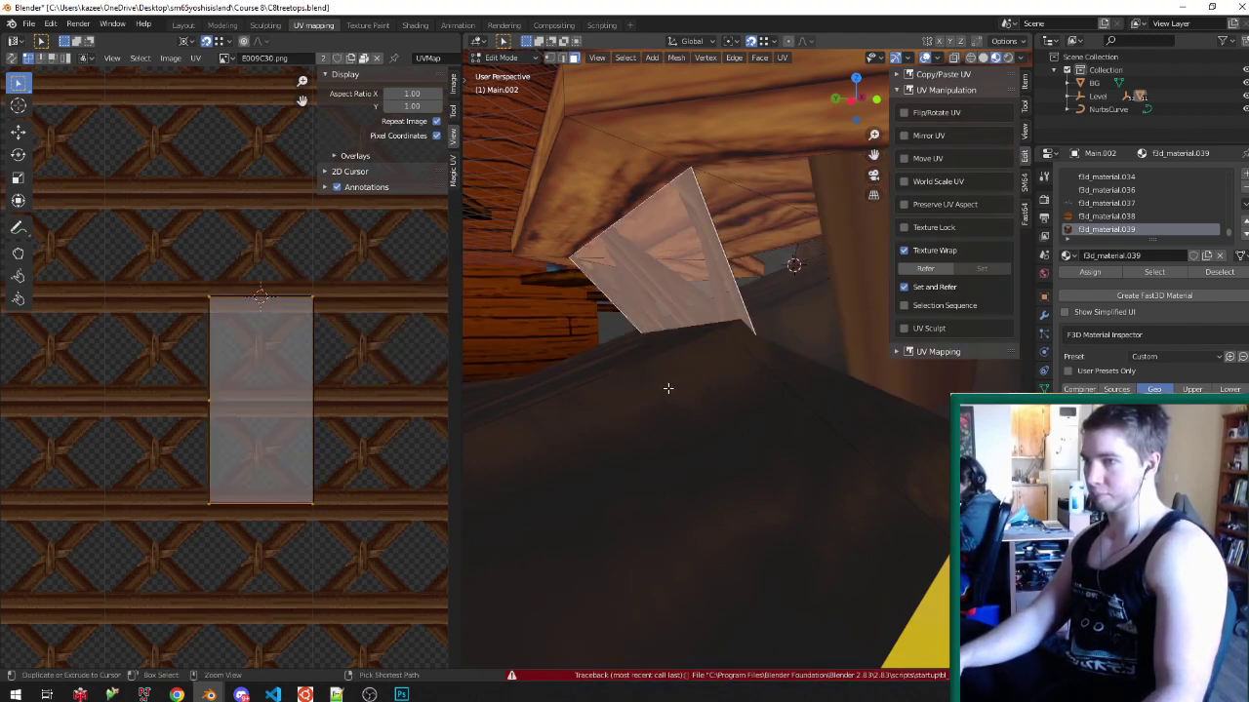
key("ctrl+z")
key("ctrl+shift+z")
key("ctrl+z")
key("ctrl+shift+z")
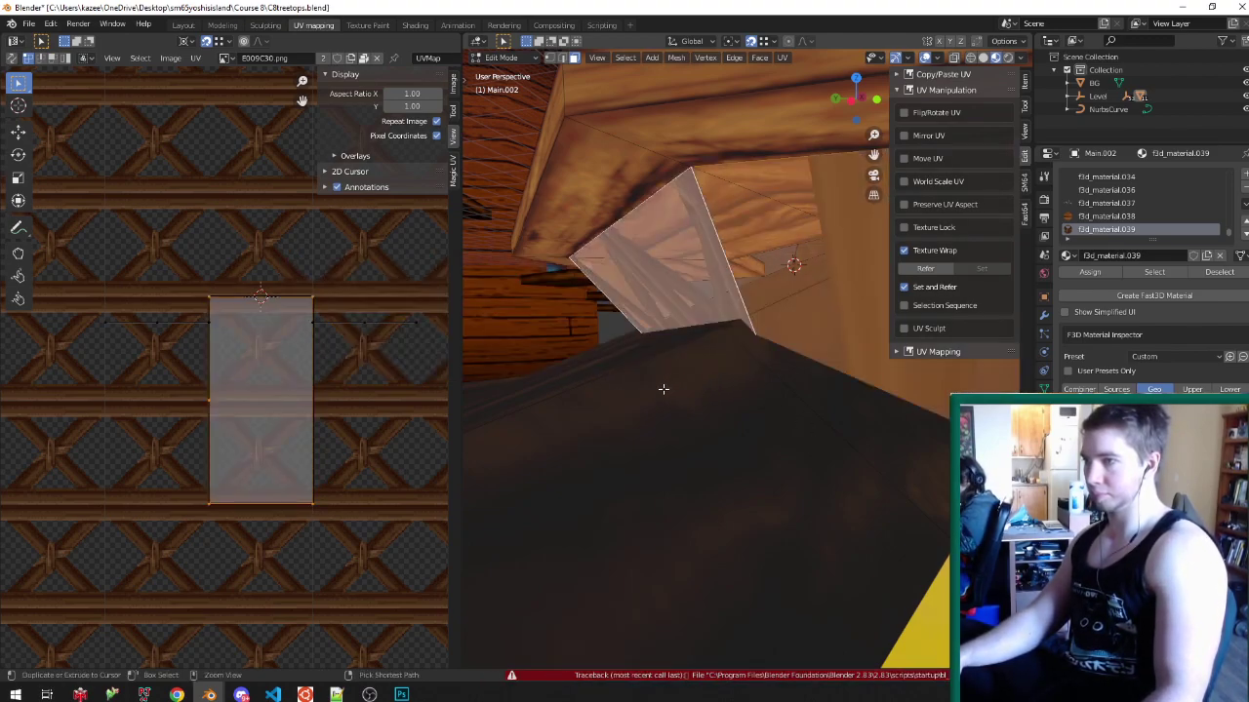
key("ctrl+z")
- Select the lattice support's adjoining faces, unwrap them with Follow Active Quads, and save the file
middle_click_drag(627, 380, 676, 294)
key("ctrl+Tab")
left_click(576, 299)
right_click(585, 283)
right_click(771, 292, "shift")
right_click(661, 293, "shift")
right_click(661, 293, "shift")
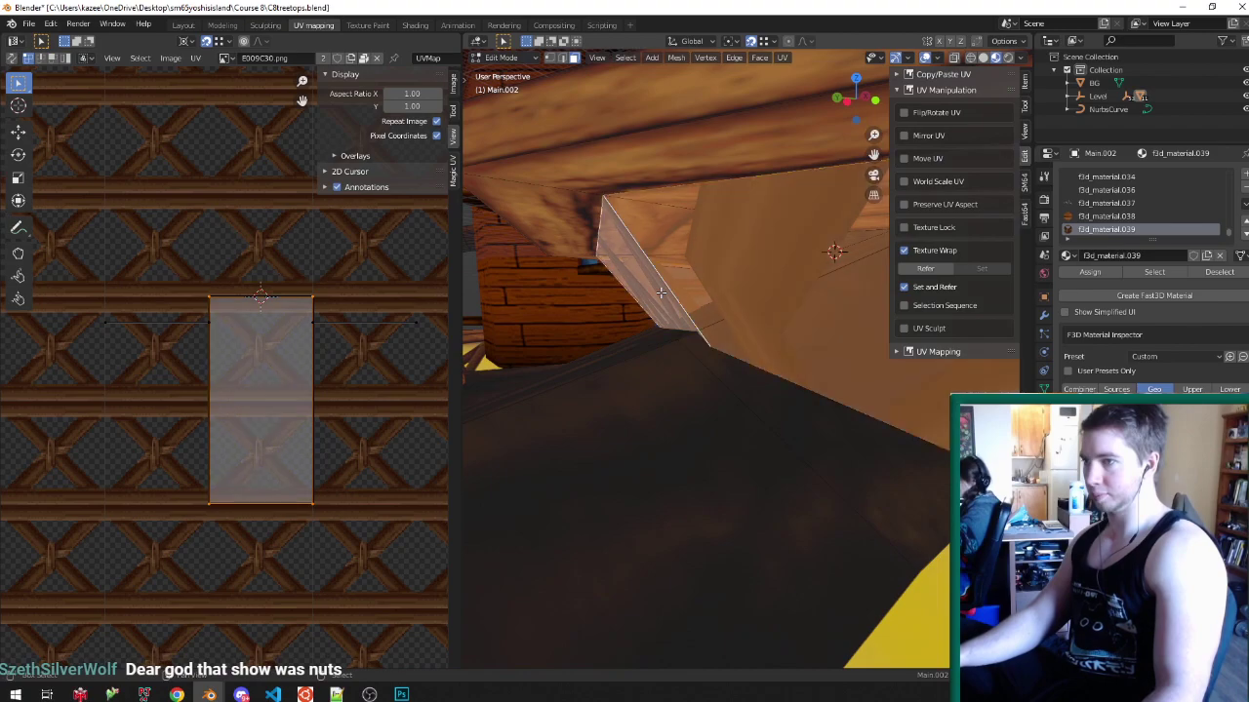
key("u")
left_click(661, 291)
key("Return")
key("Tab")
mouse_move(661, 291)
middle_mouse_down()
mouse_move(782, 282)
mouse_move(598, 258)
middle_mouse_up()
key("ctrl+s")
- Switch to edge selection and add single centred loop cuts across the lattice support's faces
key("ctrl+Tab")
key("ctrl+Tab")
key("Tab")
key("ctrl+Tab")
left_click(597, 256)
key("ctrl+r")
left_click(649, 215)
right_click(612, 247)
middle_click_drag(624, 252, 757, 381)
key("ctrl+r")
key("ctrl+r")
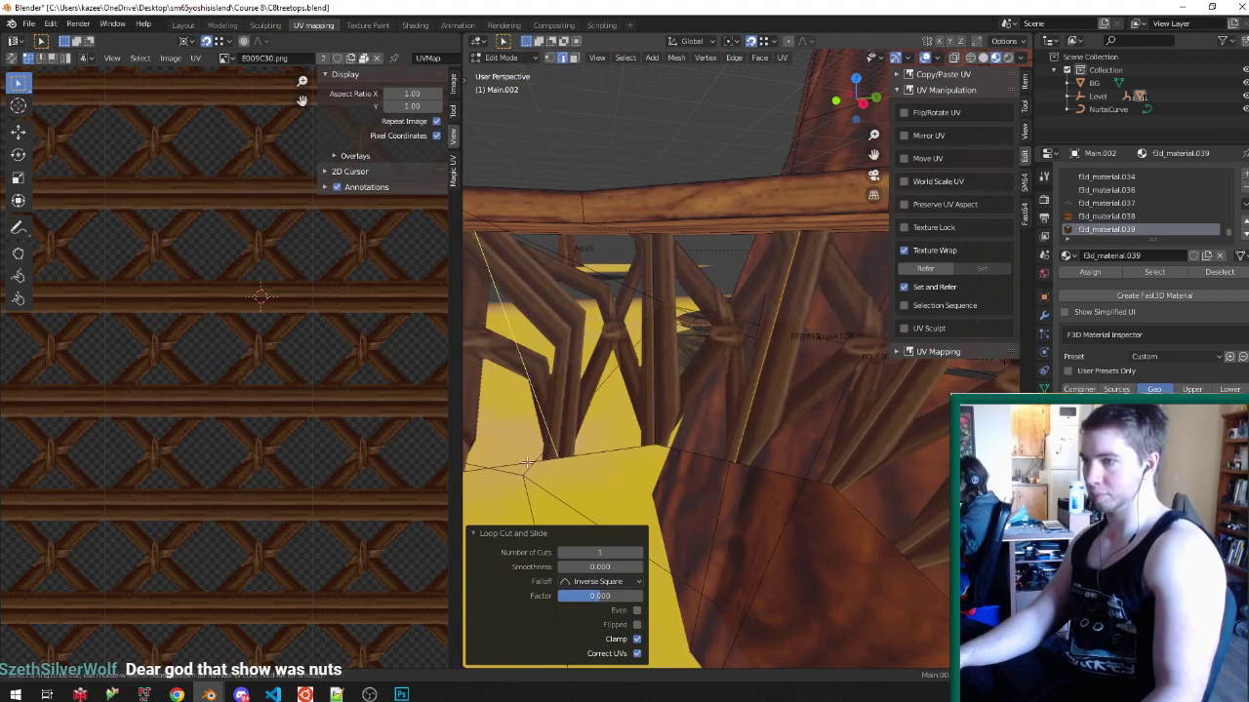
left_click(530, 462)
- Select all linked faces of the lattice support, triangulate them, and save the file
right_click(530, 462)
key("a")
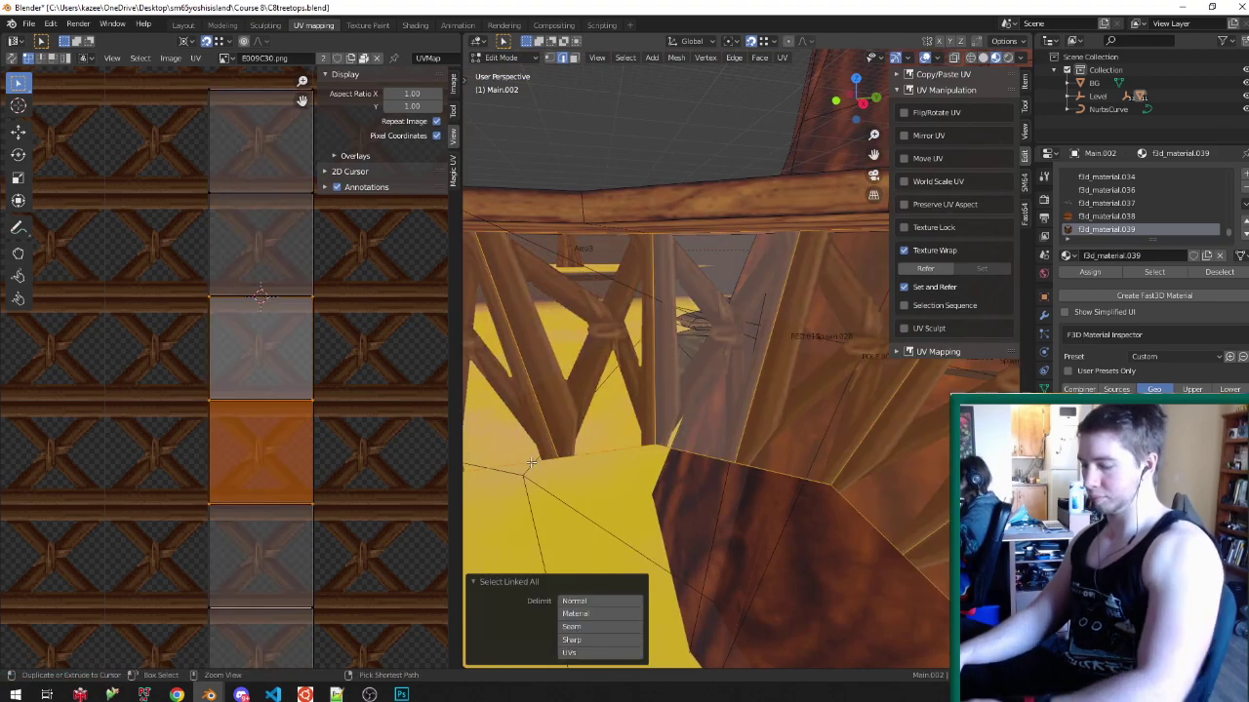
key("ctrl+t")
key("ctrl+s")
key("Tab")
- Switch to the Layout workspace and select the Level object that contains the level's areas
middle_click_drag(805, 401, 741, 322)
left_click(184, 25)
middle_click_drag(439, 271, 487, 341)
left_click(1119, 59)
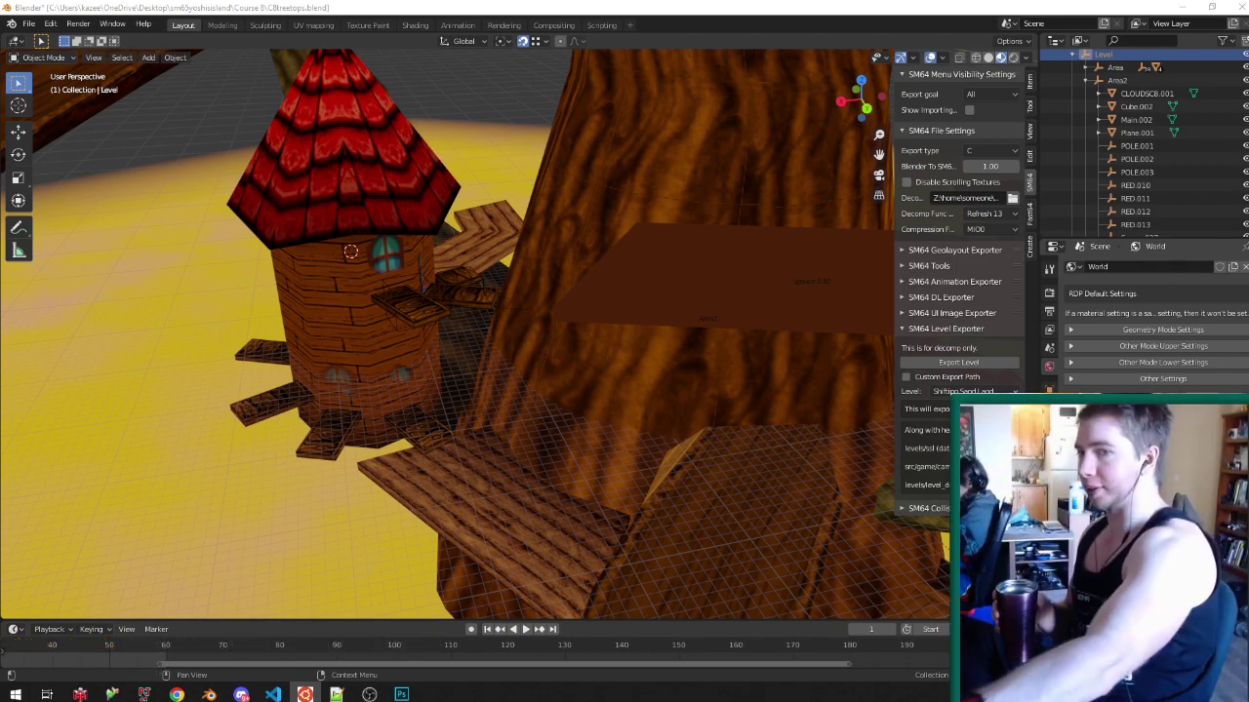
- Switch to Project64 and start the Yoshi's Island 64 ROM to examine the level in game
left_click(146, 694)
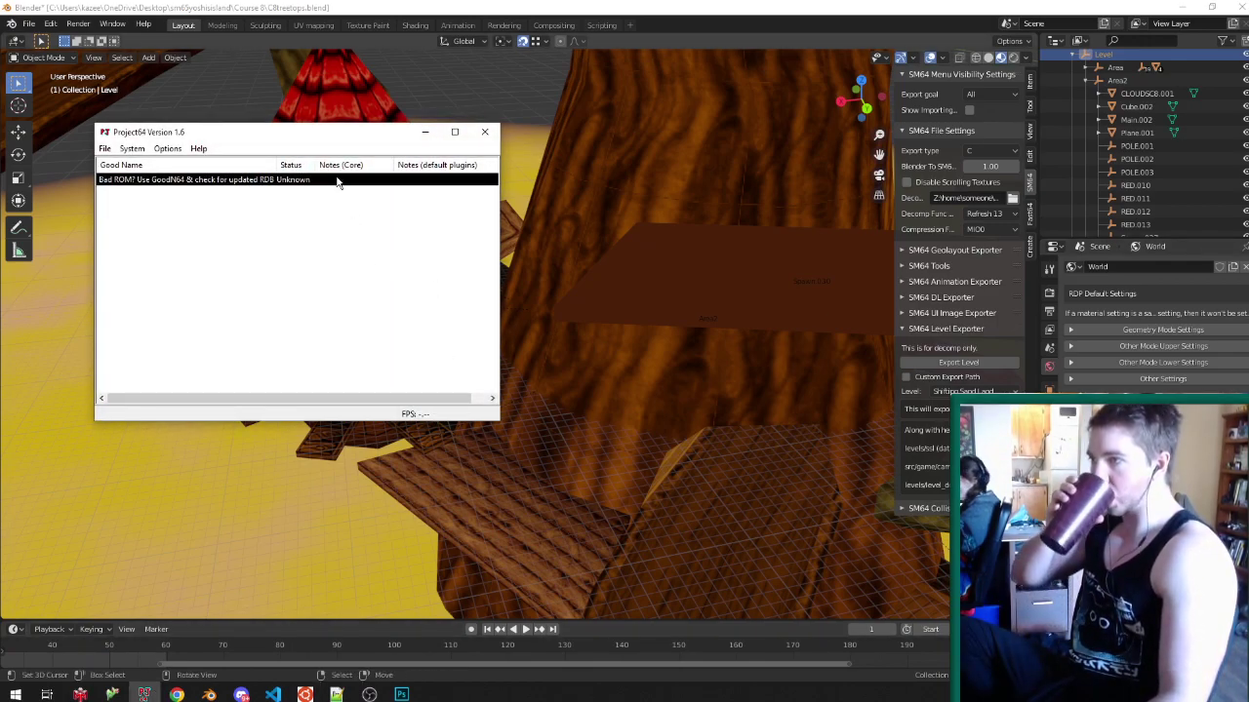
double_click(337, 181)
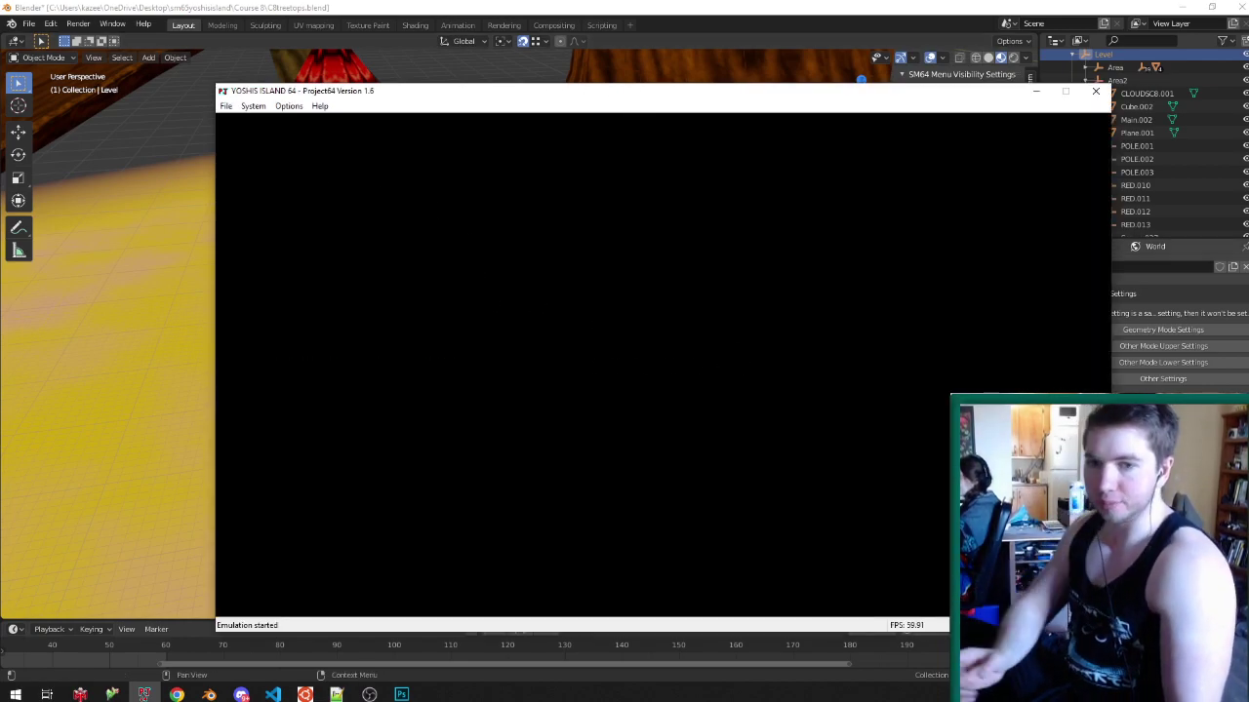
key("alt+Tab")
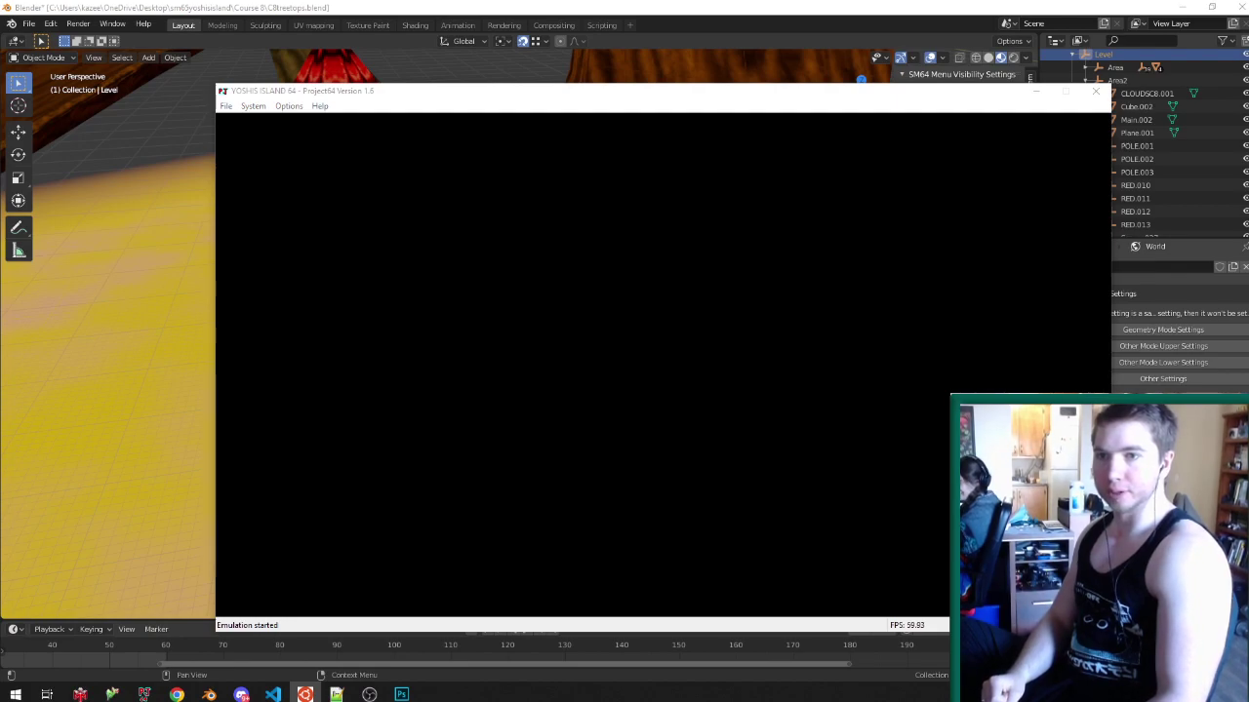
left_click(770, 274)
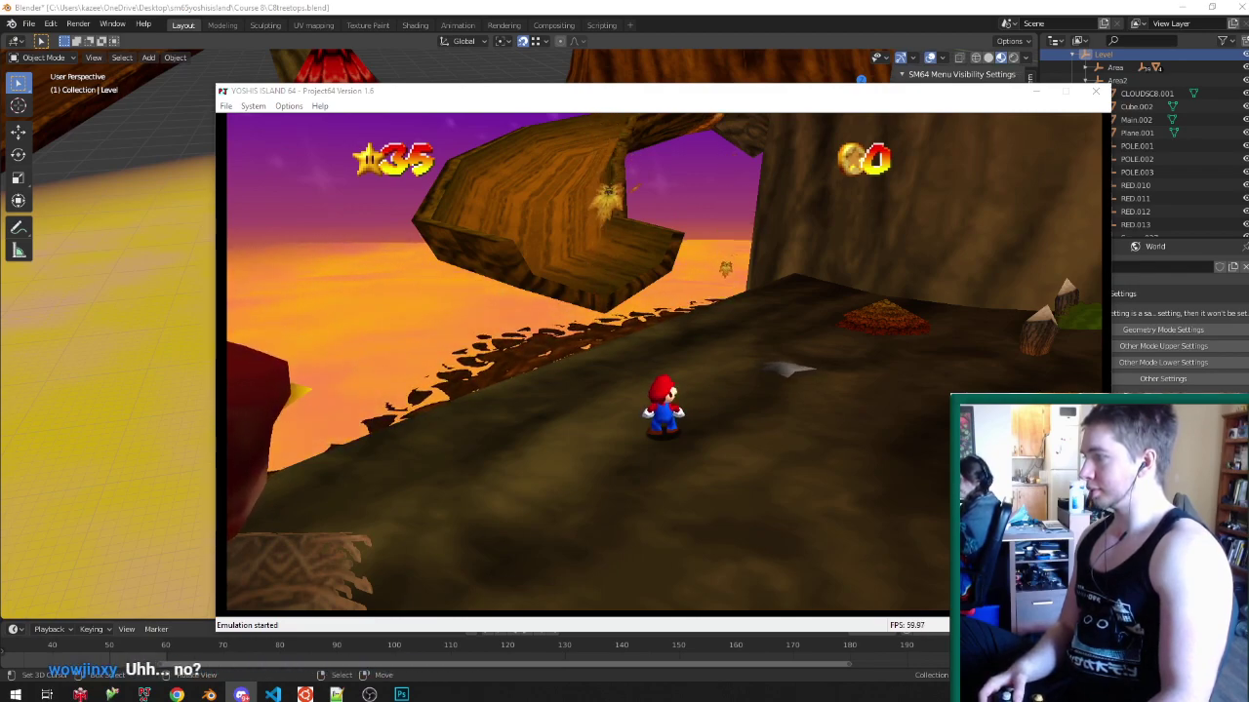
- View the linked cartoon head comparison image in the browser and close it
left_click(679, 342)
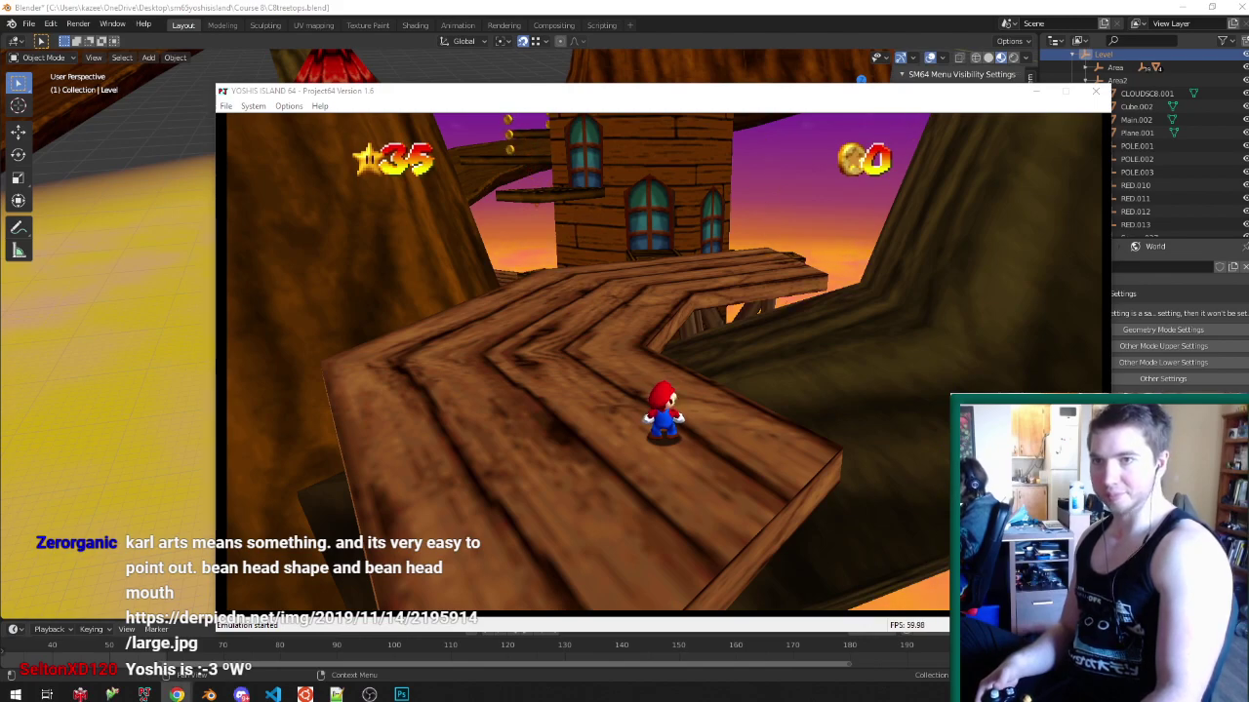
left_click_drag(1248, 34, 378, 34)
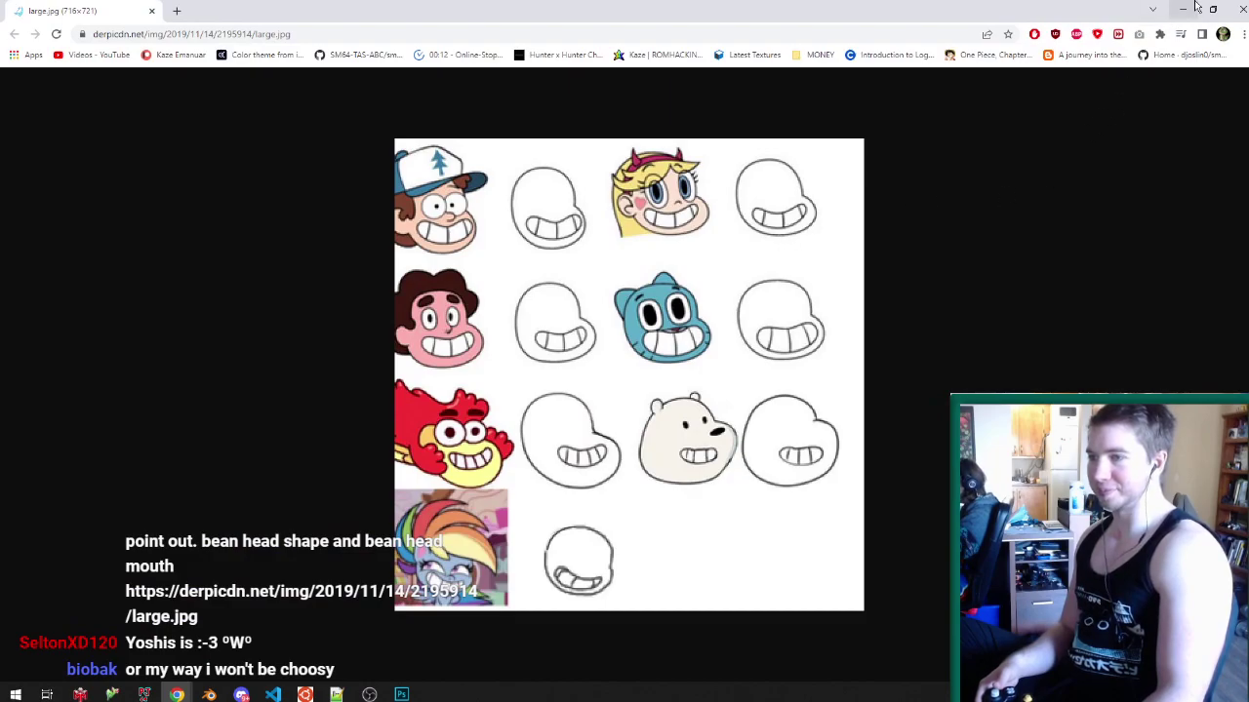
left_click(1237, 7)
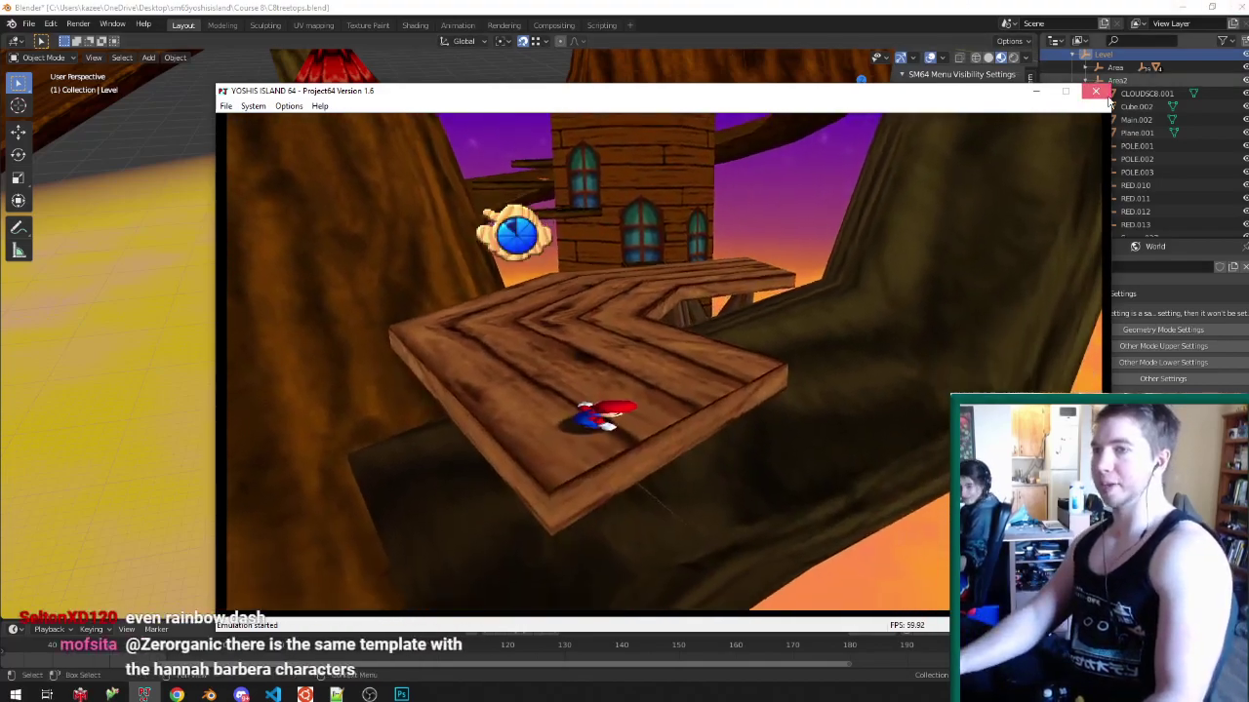
- Close the emulator, open the Main.002 level mesh for editing in Blender and save the file
left_click(1096, 90)
middle_click_drag(690, 261, 388, 269)
left_click(445, 342)
key("Tab")
scroll(470, 346, "up", 3)
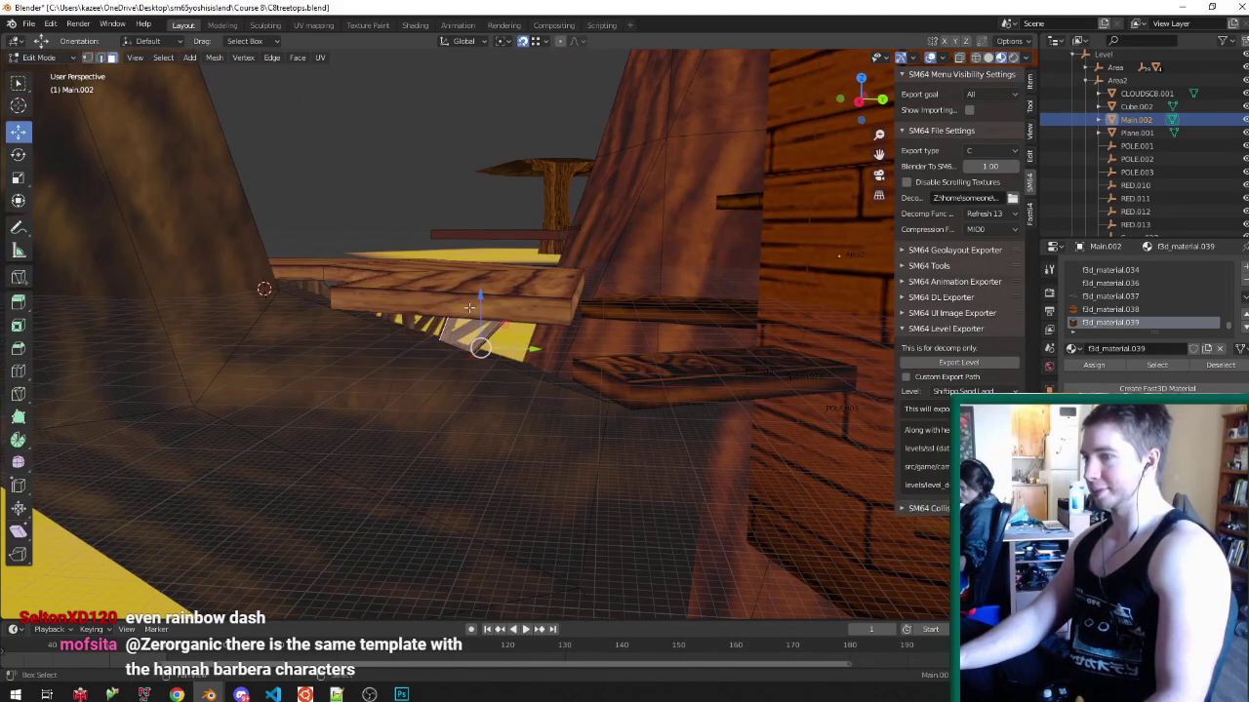
key("ctrl+s")
- Duplicate the wooden walkway with its supports about 1824 m up and shift the copy about 906 m in X and -658 m in Y
mouse_move(472, 303)
middle_mouse_down()
mouse_move(535, 311)
mouse_move(542, 326)
mouse_move(509, 363)
mouse_move(521, 328)
mouse_move(493, 312)
middle_mouse_up()
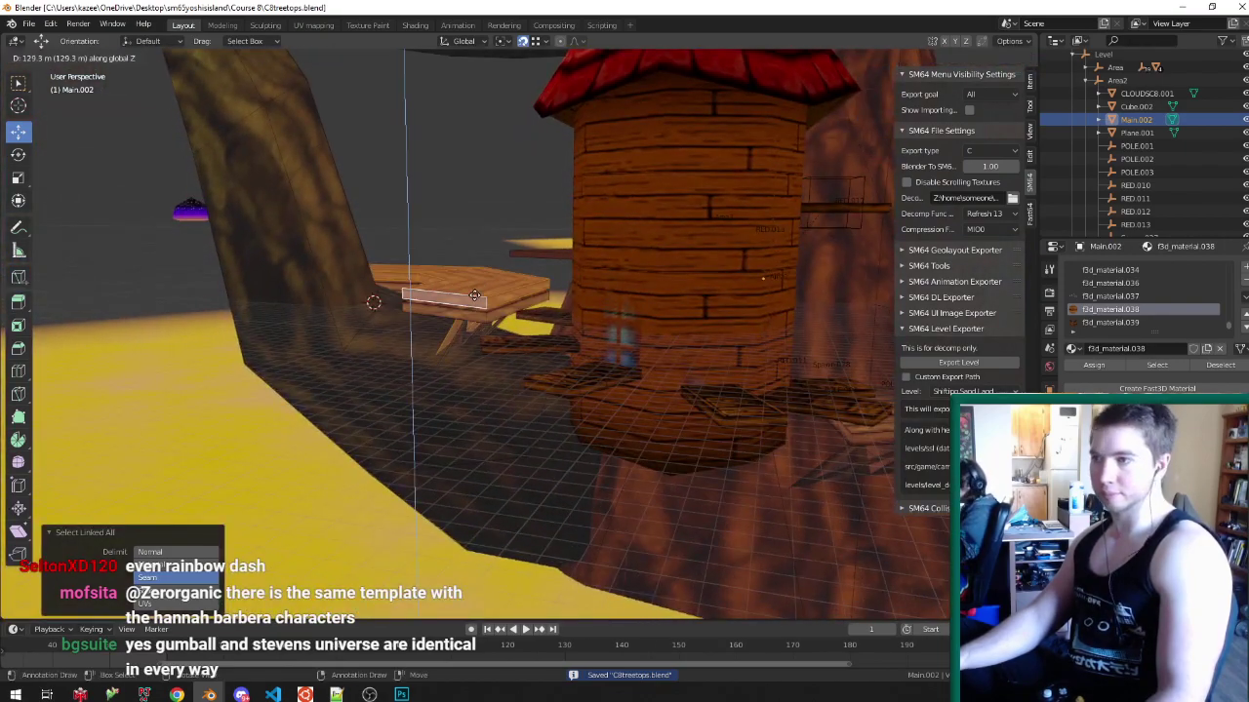
key("g")
key("z")
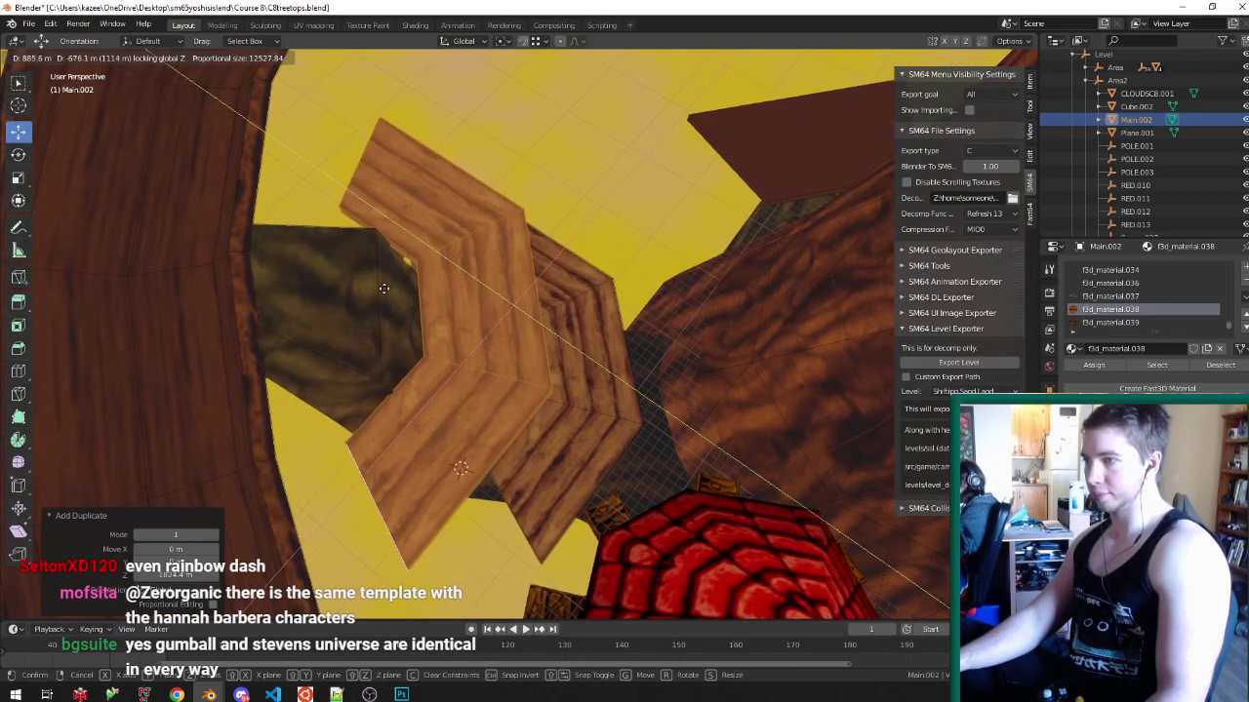
middle_click_drag(380, 289, 598, 305)
key("ctrl+s")
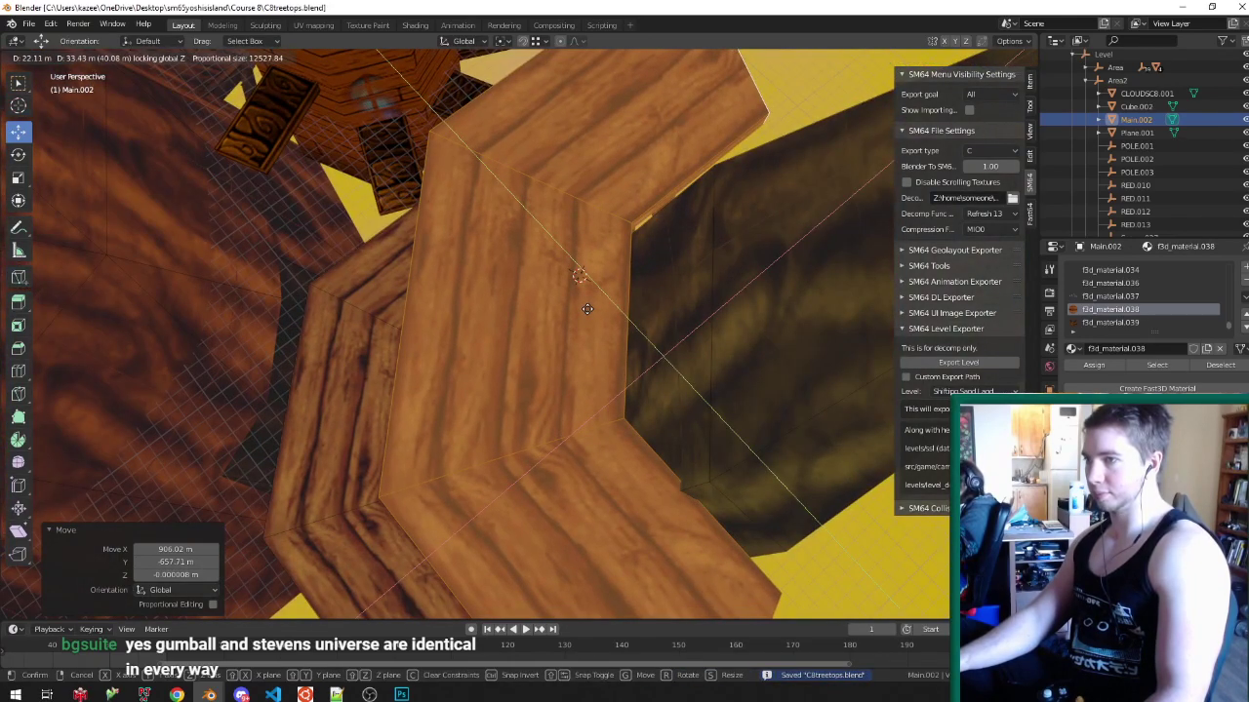
- Nudge the duplicated walkway horizontally against the upper branch and save the file
left_click(587, 309)
key("Tab")
key("Tab")
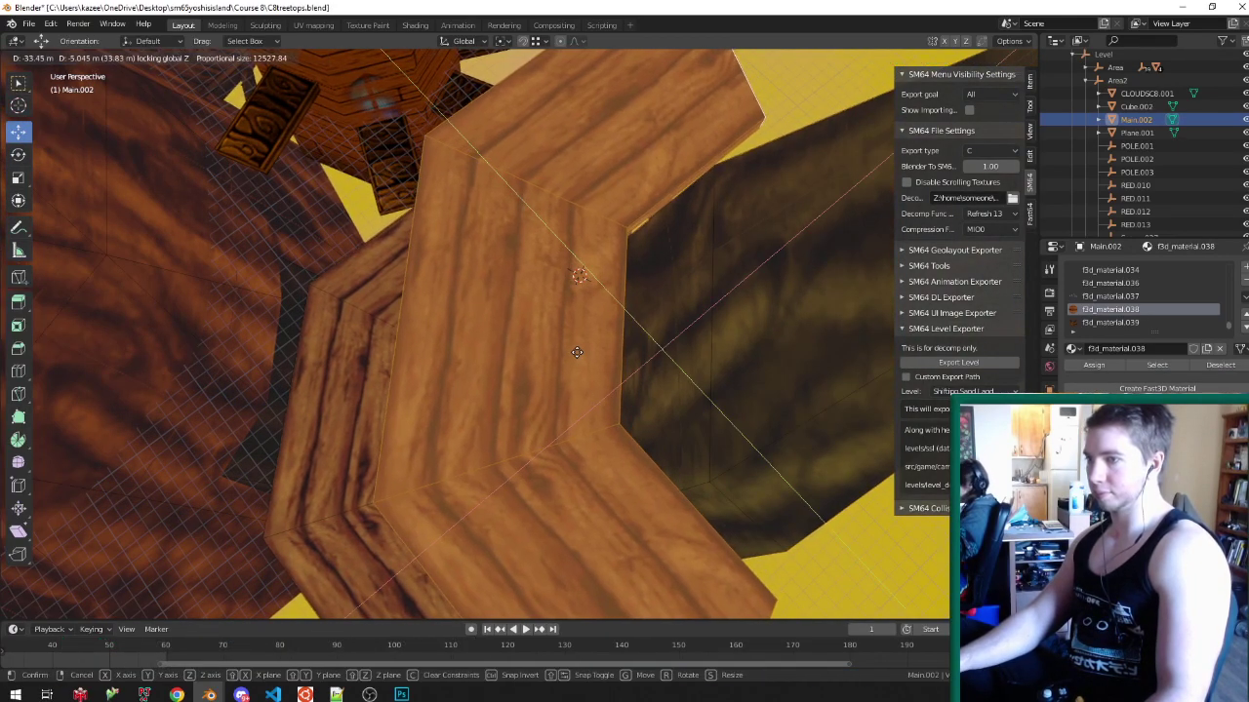
middle_click_drag(577, 352, 540, 360)
key("ctrl+s")
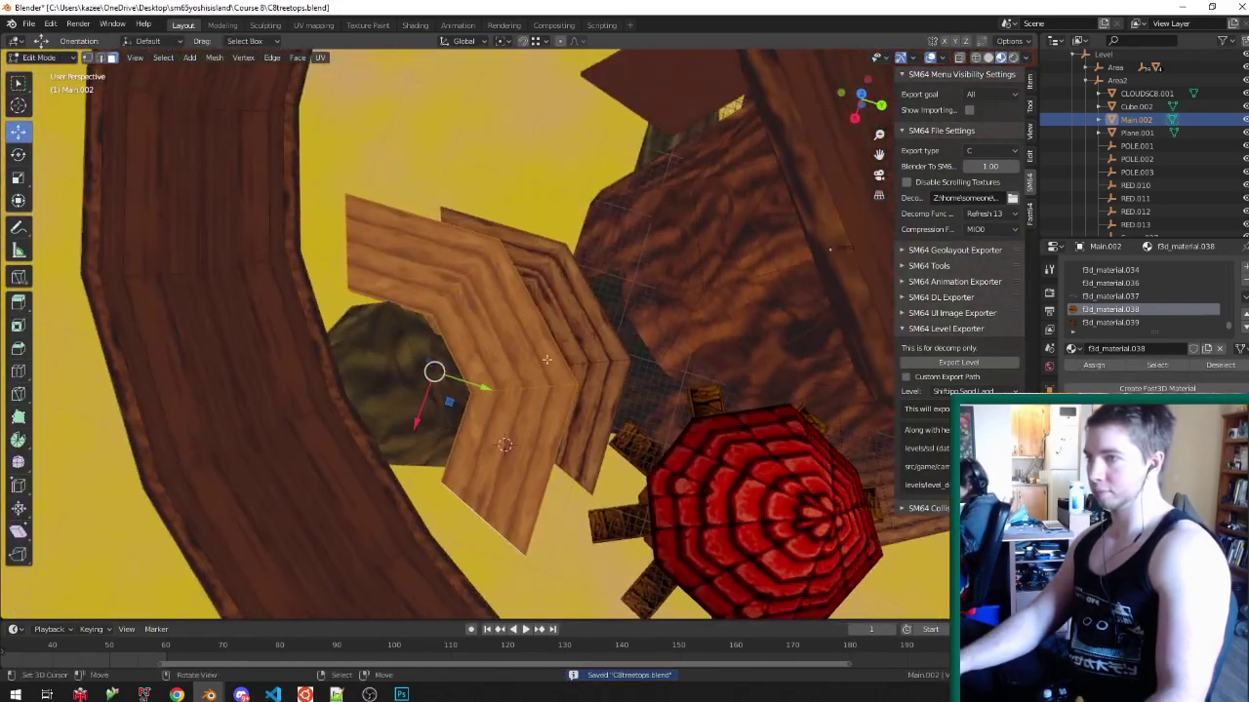
- Rotate the duplicated walkway 33.6° about Z and move it horizontally so it wraps around the branch's end
middle_click_drag(543, 279, 514, 323)
key("g")
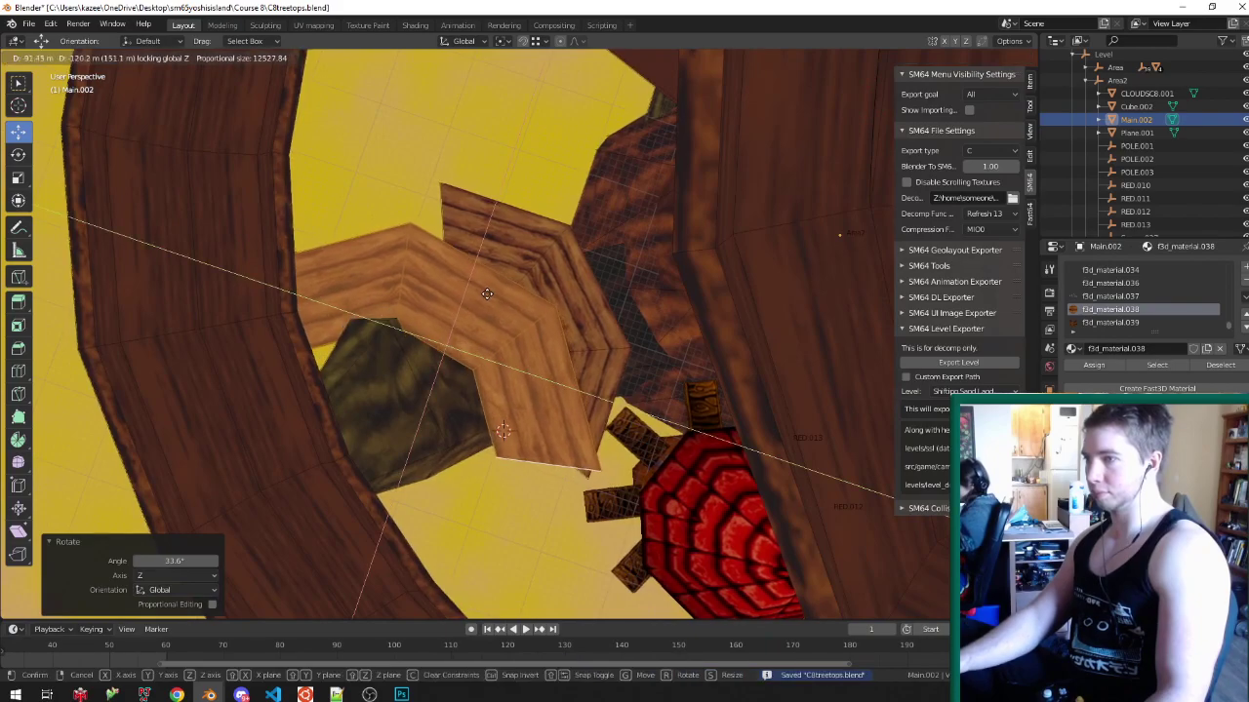
key("Escape")
middle_click_drag(474, 282, 577, 412)
key("ctrl+s")
key("Tab")
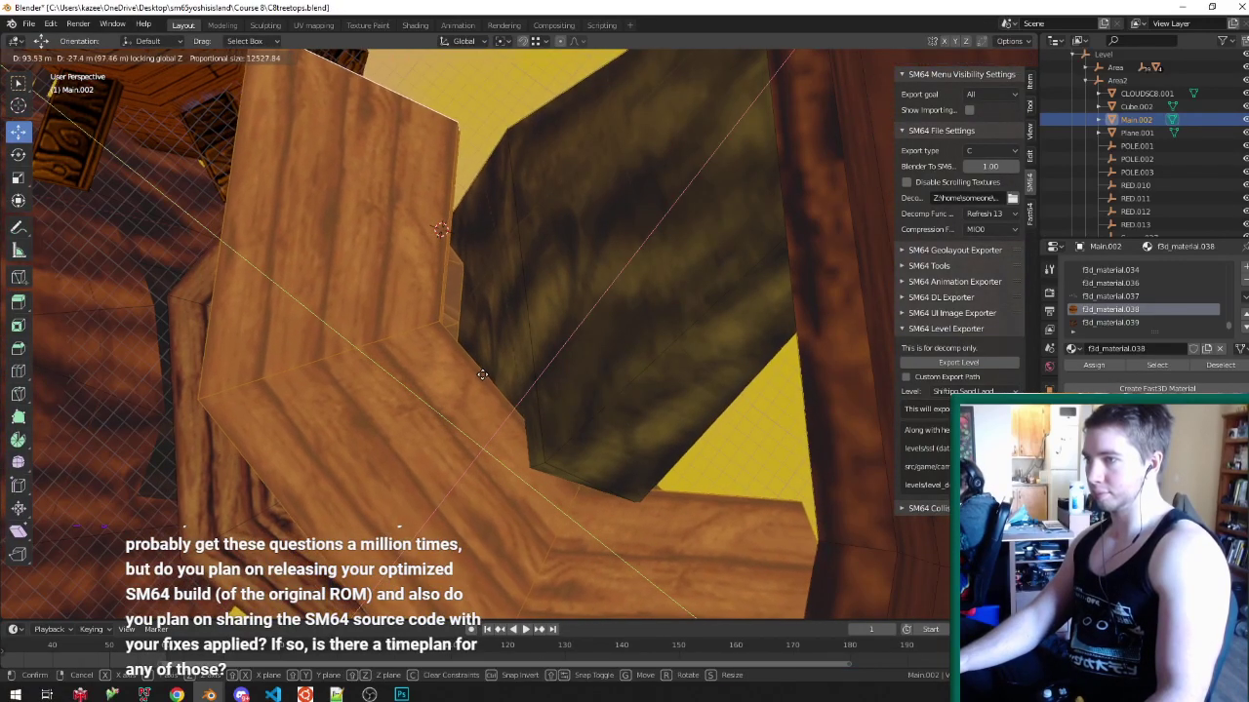
left_click(537, 438)
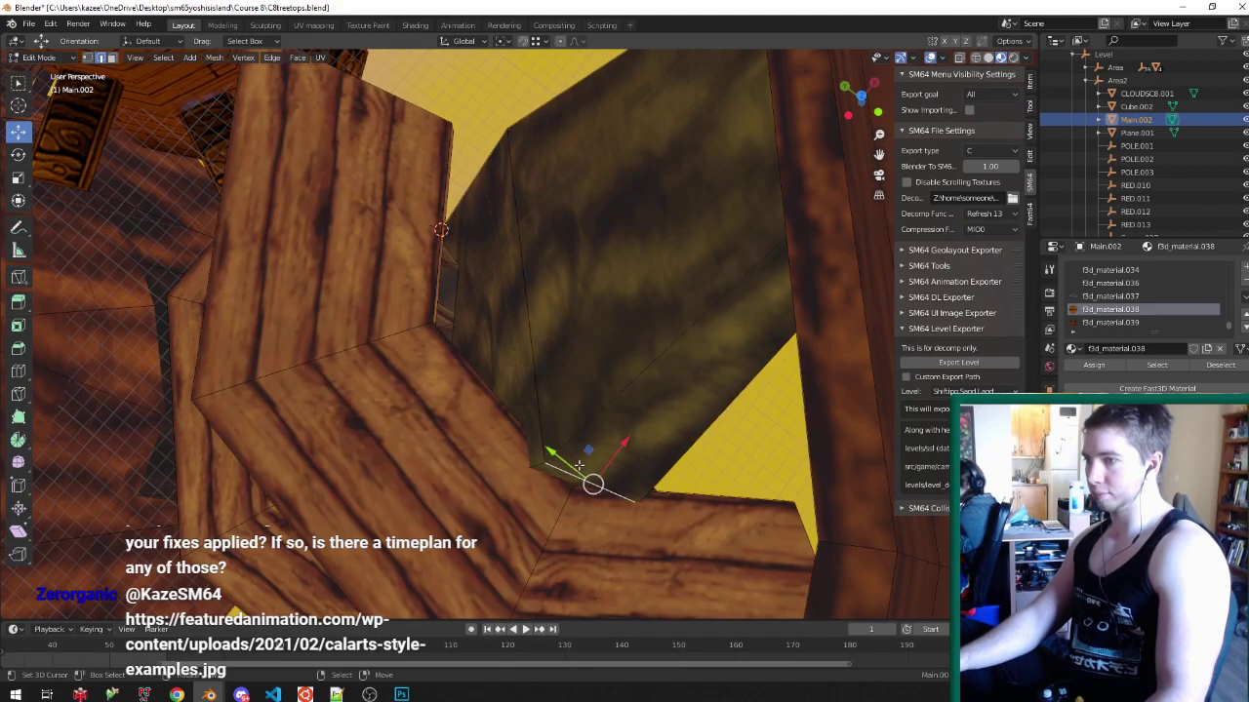
- Select the duplicated walkway with its linked lattice supports and rotate them 7.05° about Z
middle_click_drag(611, 438, 535, 298)
key("ctrl+s")
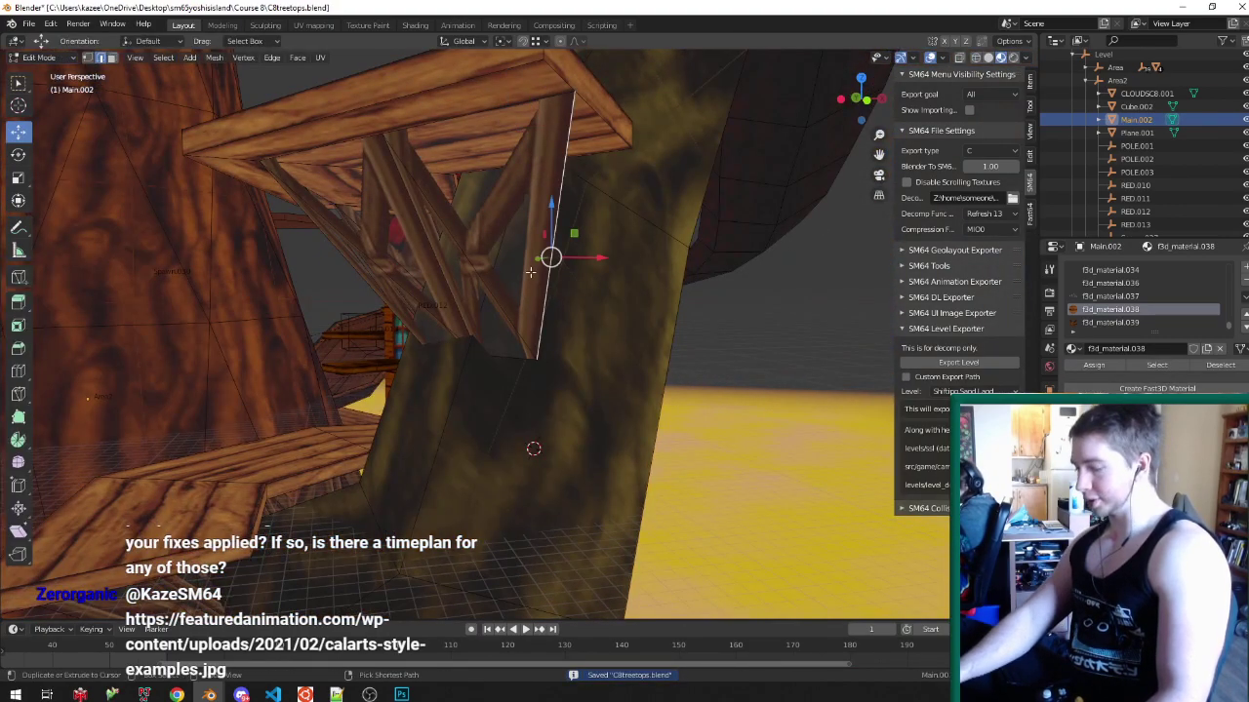
key("ctrl+l")
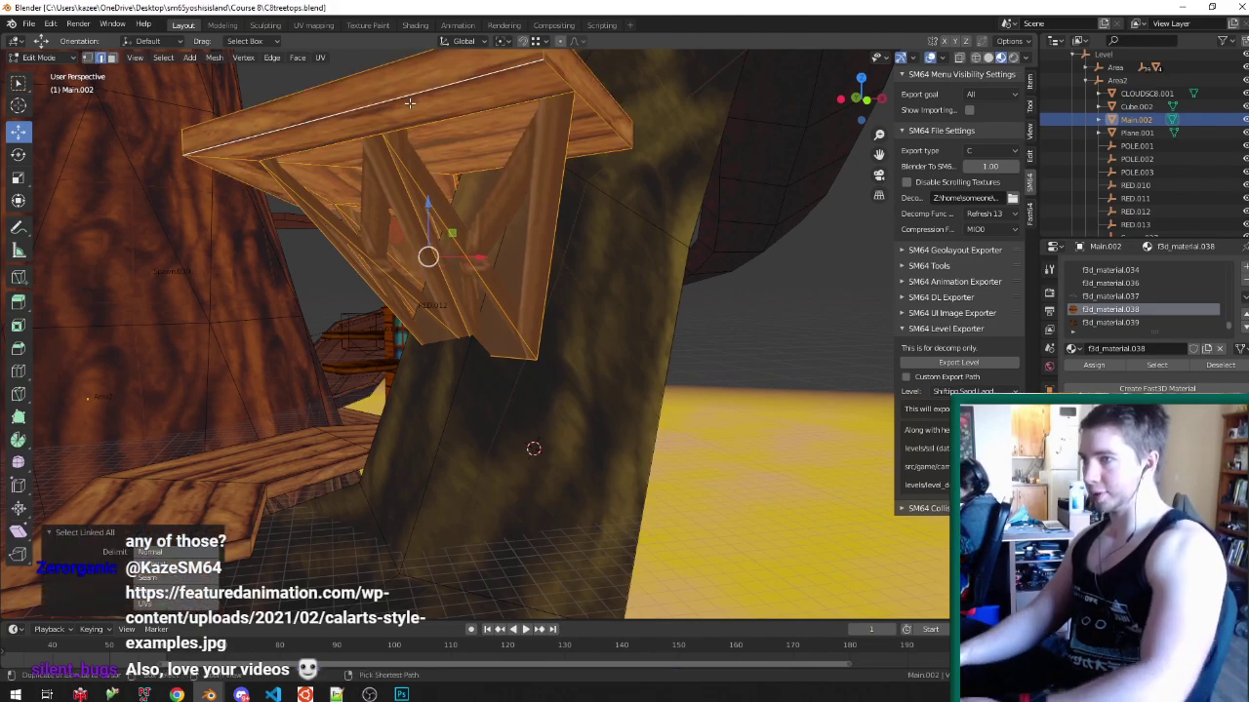
middle_click_drag(404, 149, 586, 298)
mouse_move(659, 265)
middle_mouse_down()
mouse_move(680, 309)
mouse_move(658, 277)
middle_mouse_up()
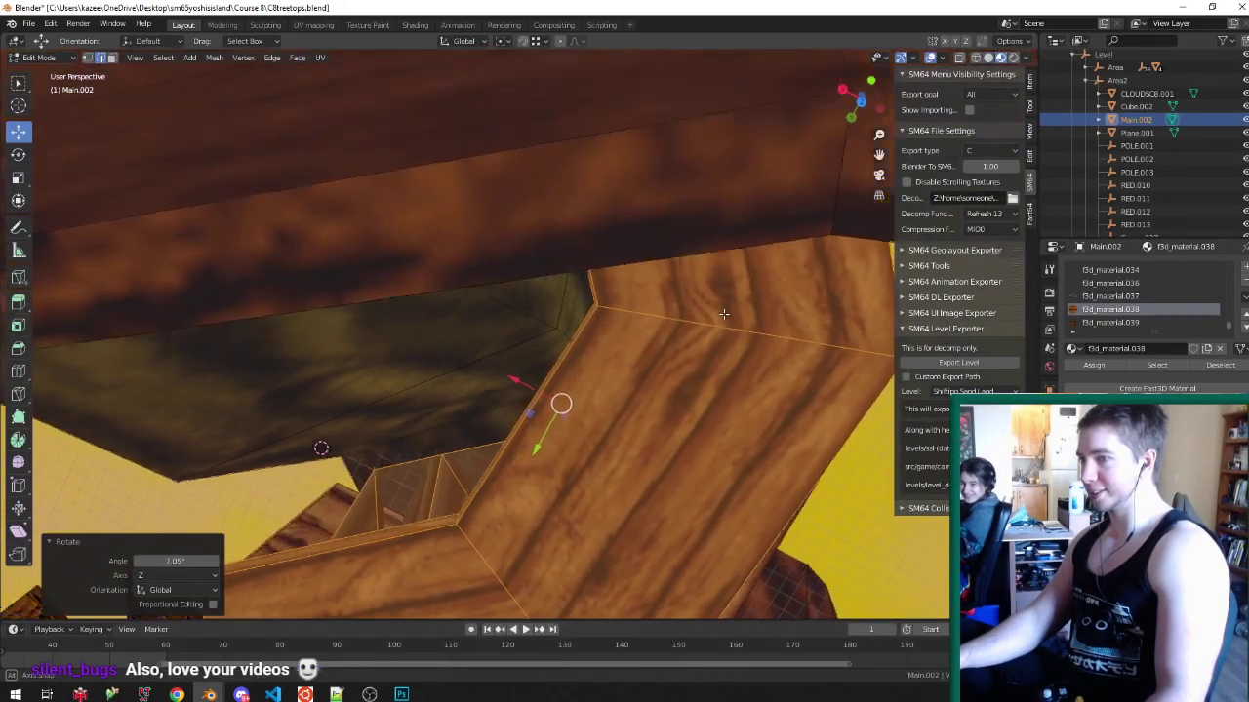
- Move the duplicated walkway 128.15 m in X and -117.2 m in Y against the branch and save the file
middle_click_drag(724, 313, 661, 283)
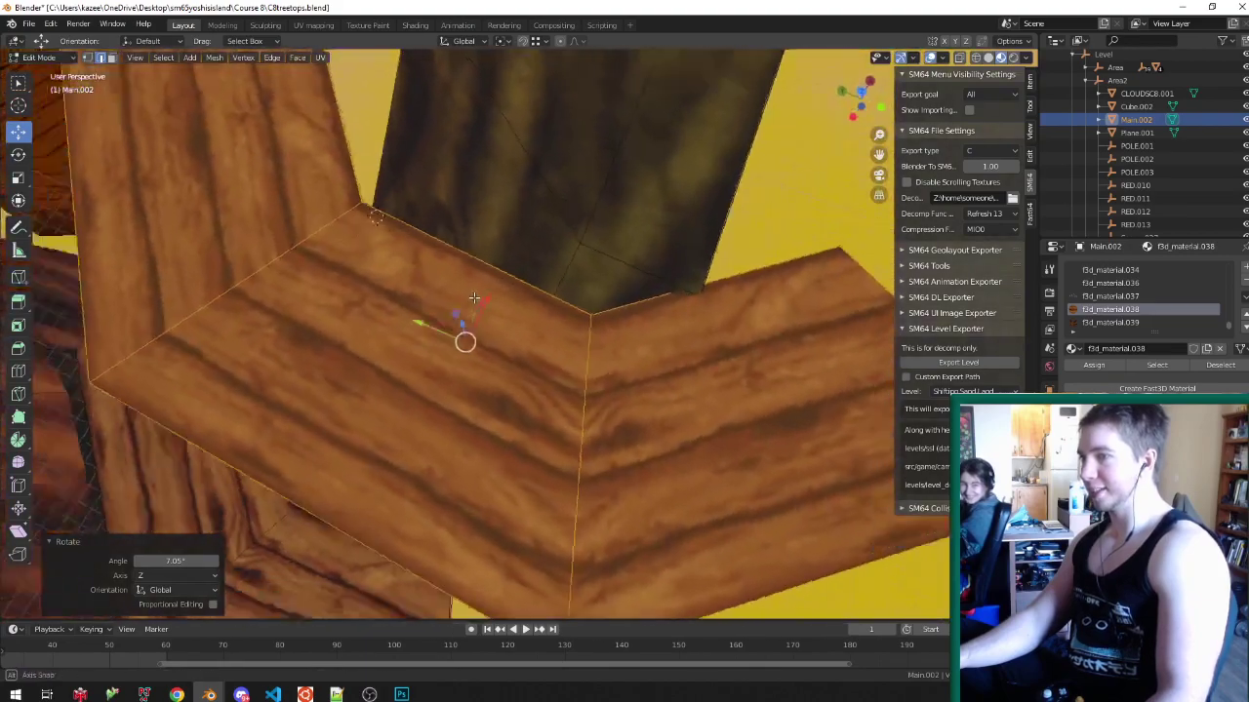
middle_click_drag(473, 298, 416, 305)
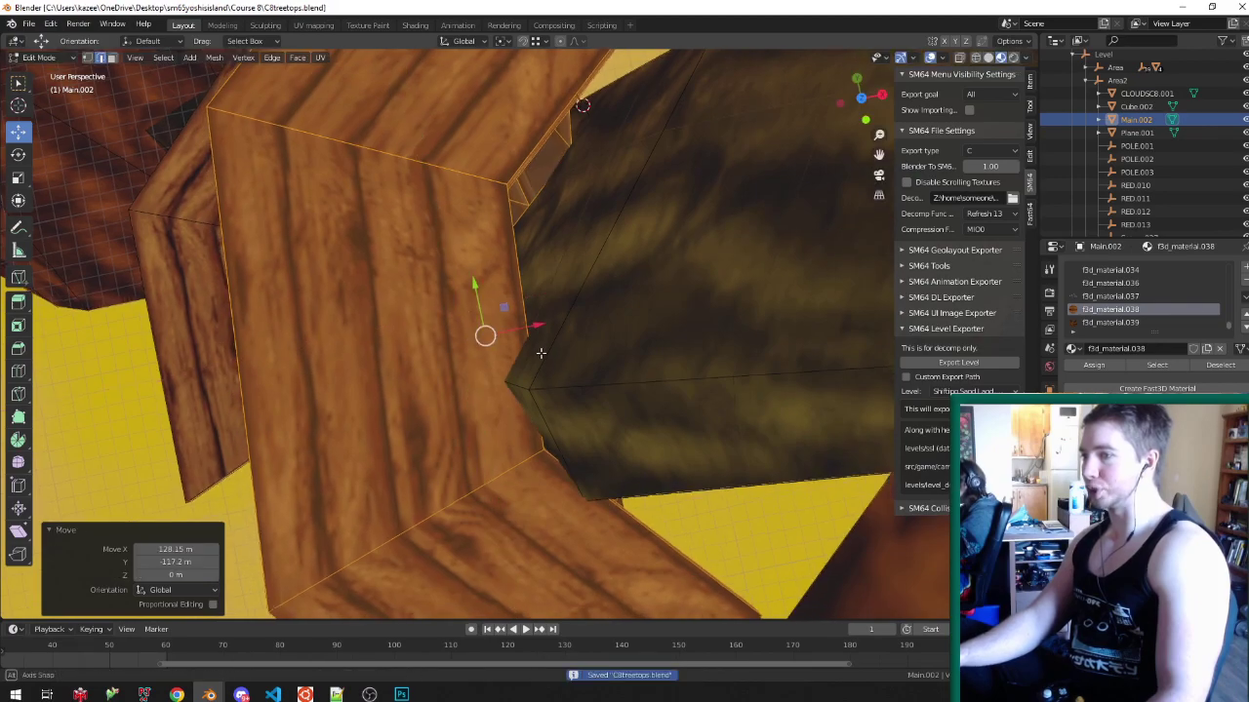
middle_click_drag(543, 356, 507, 332)
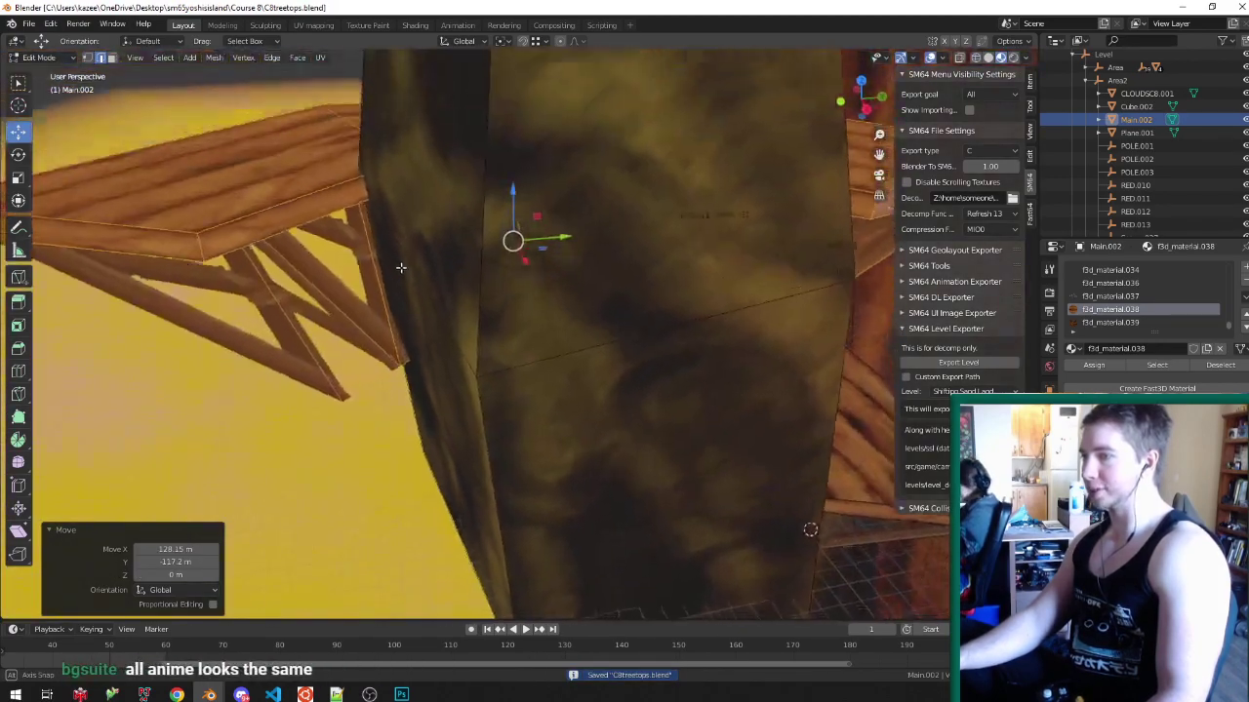
- Rotate the duplicated walkway -11.9° about Z, shift it horizontally around the branch's end and save the file
middle_click_drag(401, 266, 602, 323)
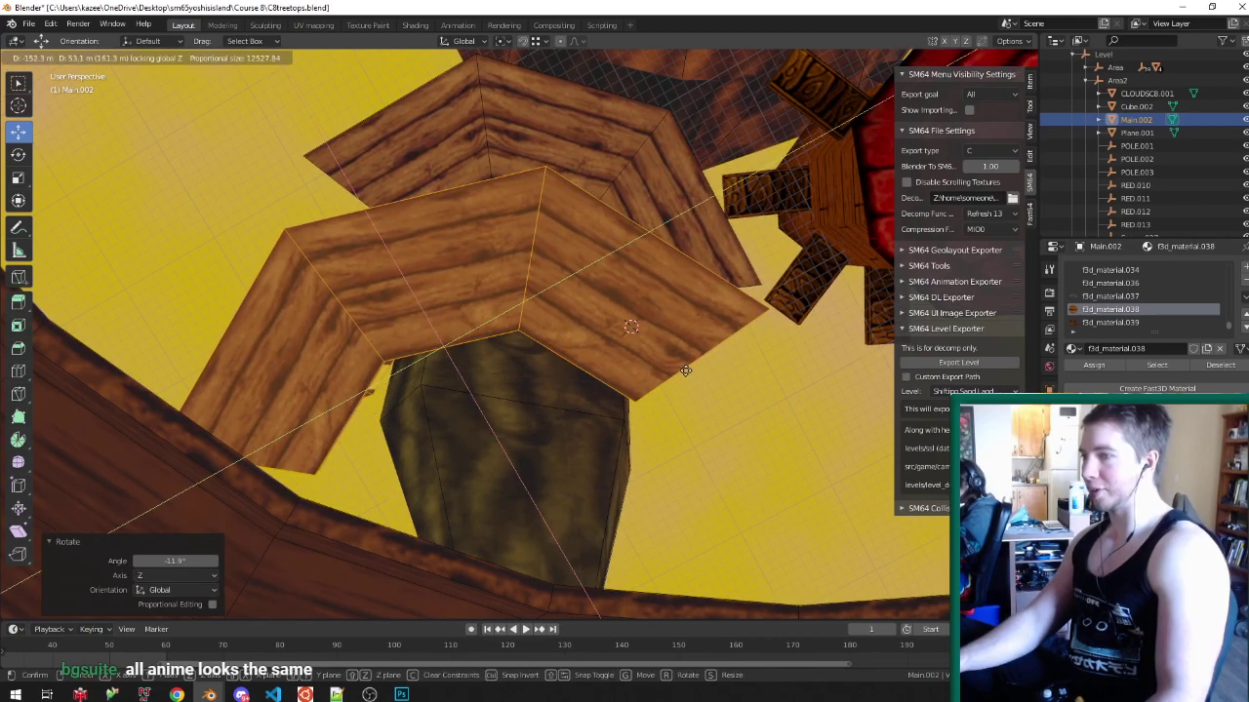
left_click(693, 383)
key("Tab")
middle_click_drag(685, 387, 496, 205)
key("ctrl+s")
- Nudge the duplicated walkway once more to fit it against the branch and save the file
key("Tab")
scroll(547, 307, "up", 3)
key("g")
left_click(547, 307)
key("Tab")
key("Tab")
key("Tab")
key("ctrl+s")
key("Tab")
- In edge select mode, adjust the edge where the walkway's inner side meets the dark bark
key("ctrl+Tab")
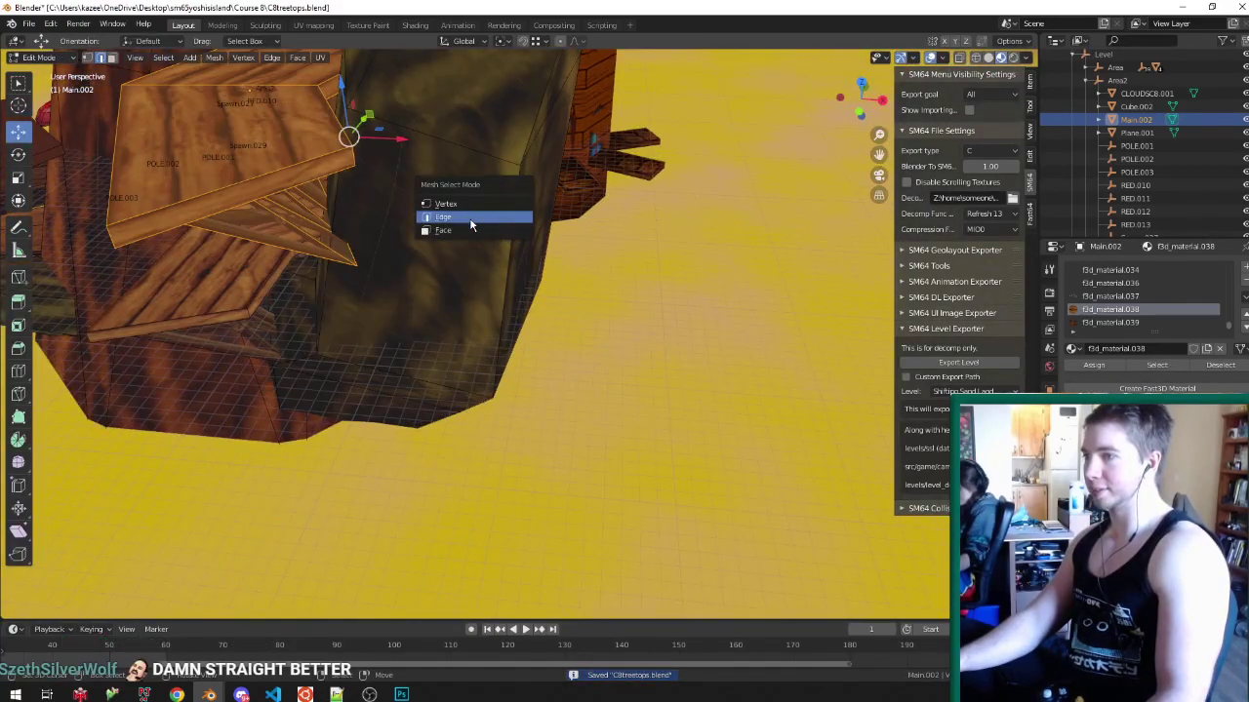
middle_click_drag(481, 251, 510, 375)
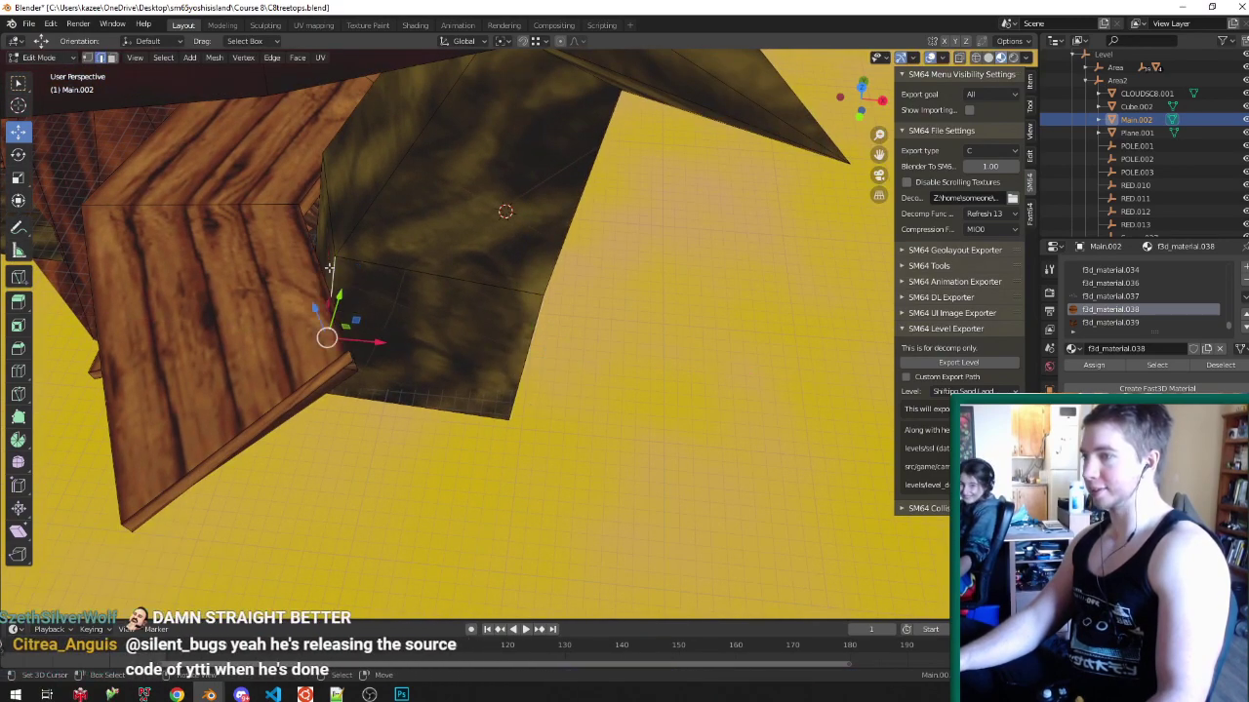
left_click(397, 393)
key("Tab")
scroll(441, 263, "down", 5)
middle_click_drag(441, 263, 476, 173)
key("Tab")
scroll(381, 195, "up", 4)
key("Tab")
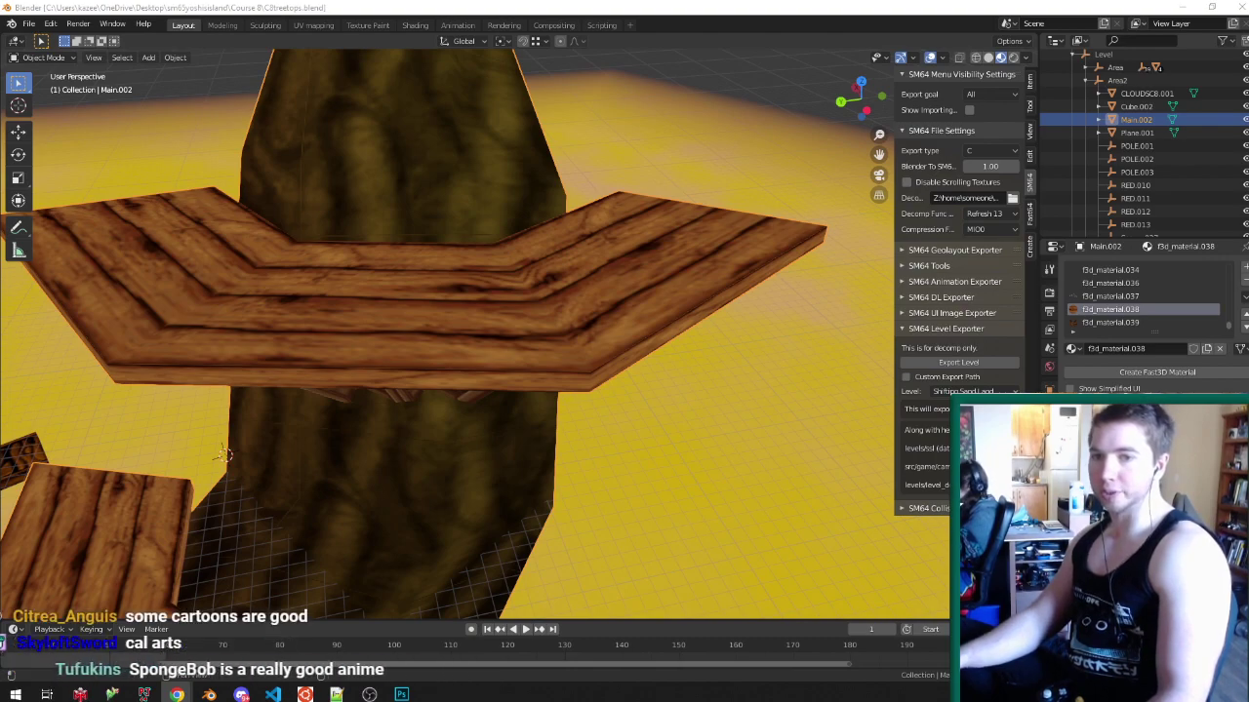
- Switch to the browser, examine the cartoon style example image enlarged, and return to Blender
middle_click_drag(585, 210, 671, 194)
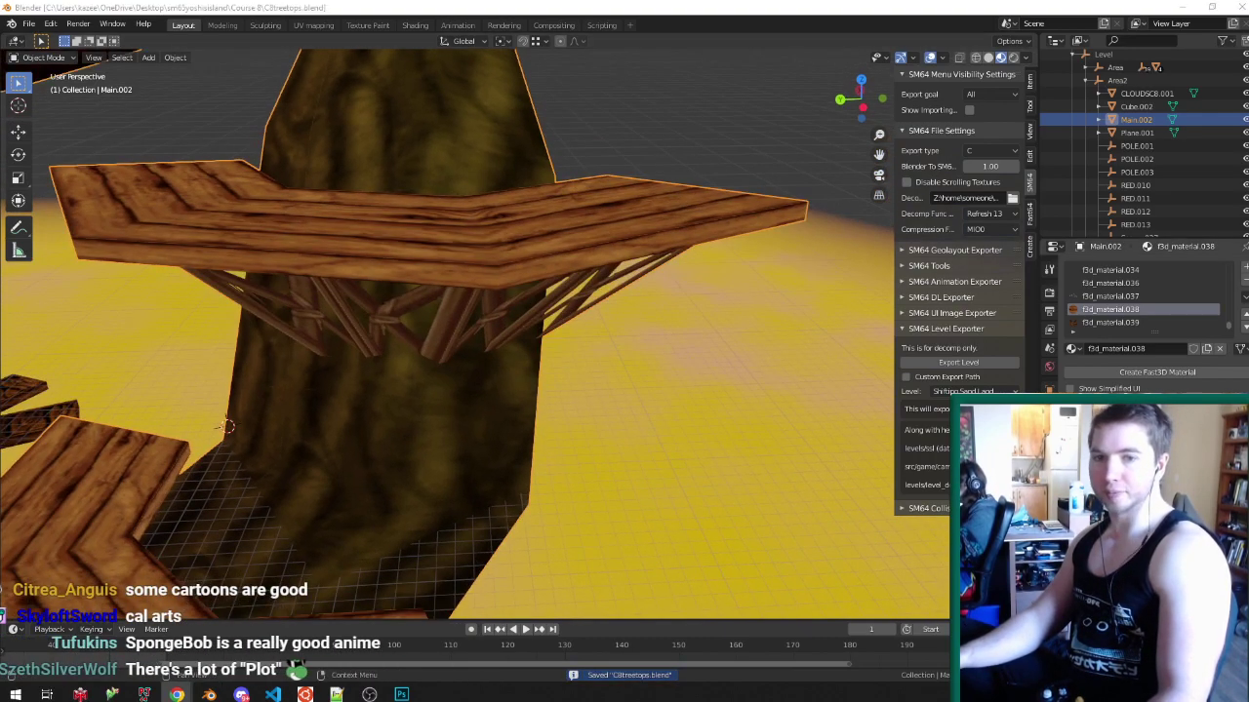
key("alt+Tab")
scroll(739, 424, "up", 6, "ctrl")
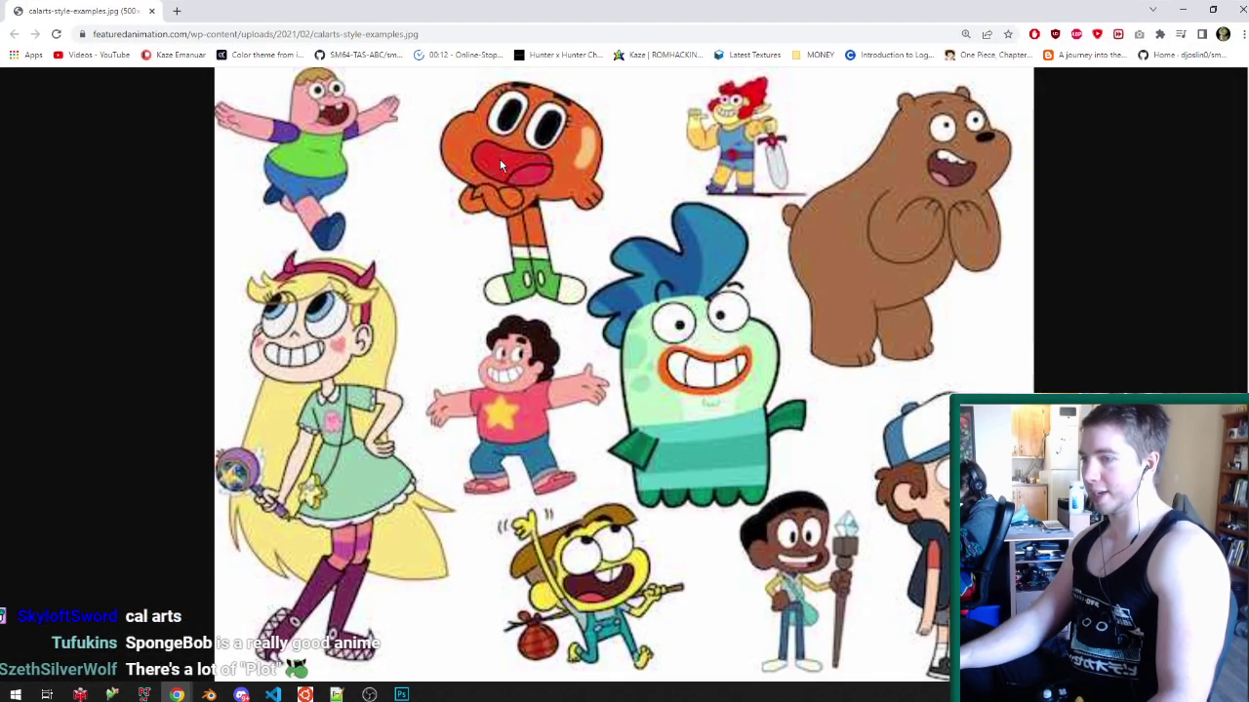
scroll(500, 159, "down", 6, "ctrl")
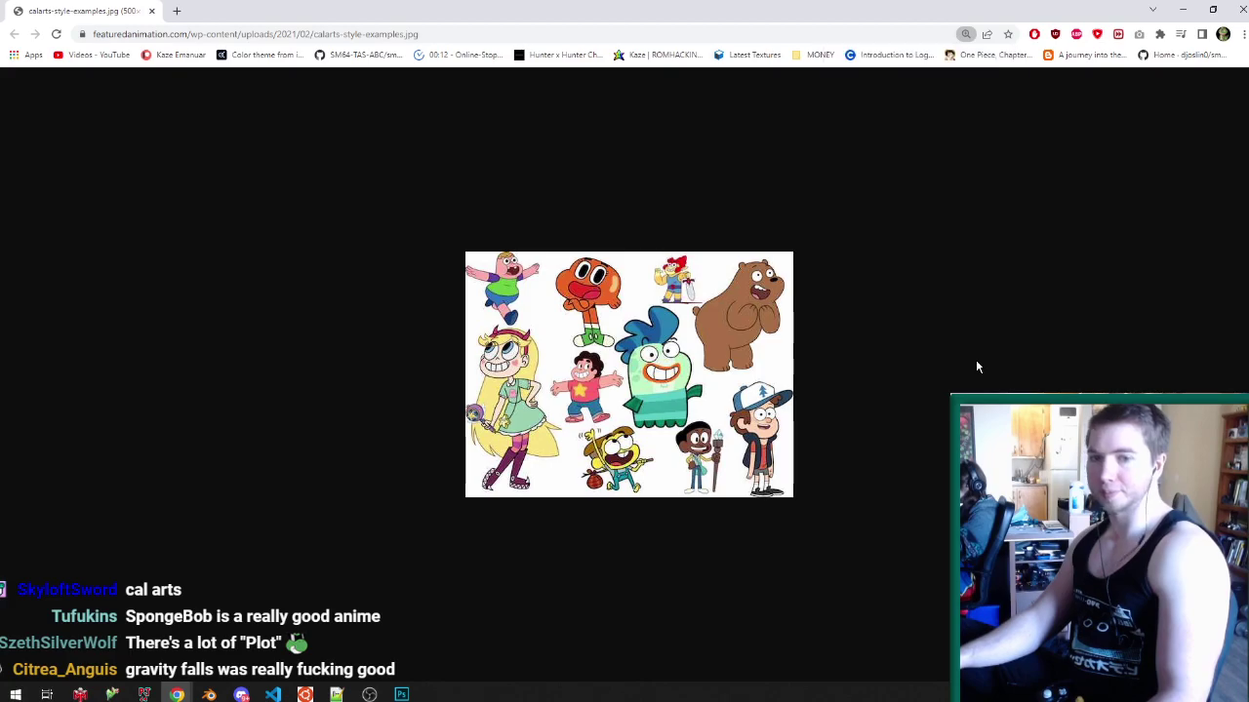
key("alt+Tab")
- Look over the walkways and branches around the trees and save the file
middle_click_drag(565, 210, 675, 380)
key("ctrl+s")
key("Tab")
key("Tab")
key("Tab")
key("ctrl+s")
key("ctrl+s")
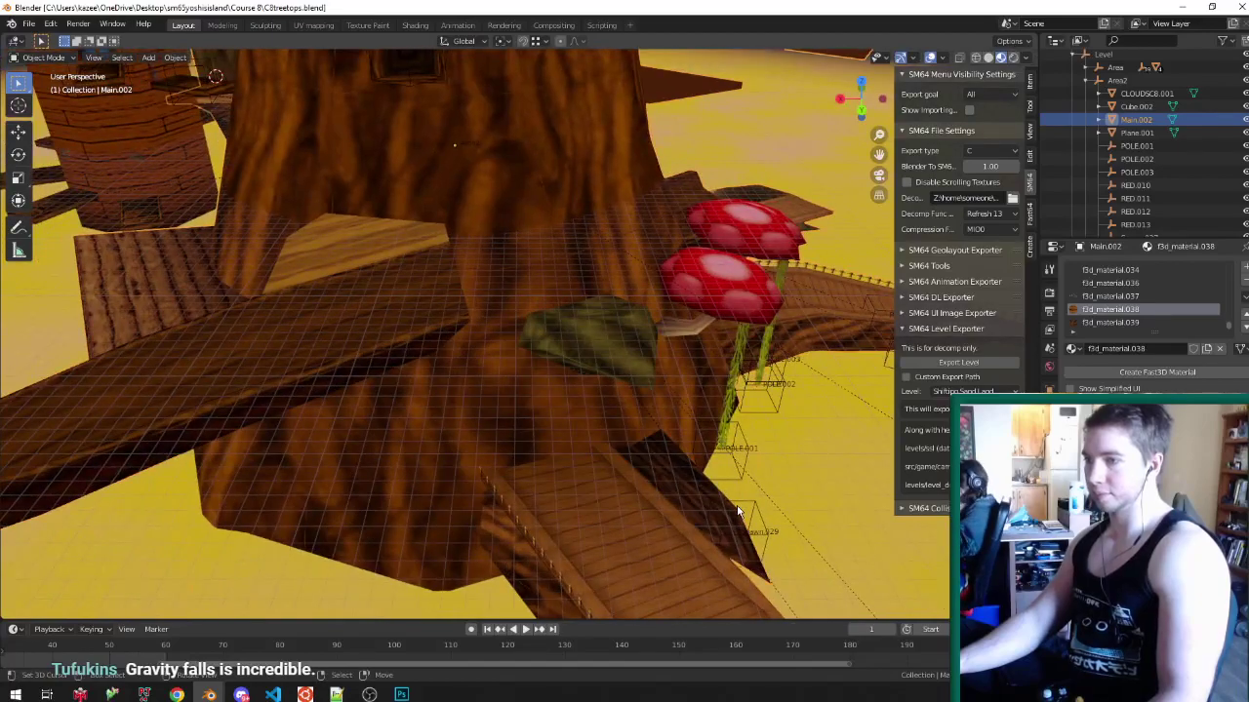
middle_click_drag(311, 341, 512, 302)
key("ctrl+s")
- Duplicate a spawn empty about 4431 m along X onto the dark branch beside the curved walkway and save the file
key("KP_7")
middle_click_drag(590, 122, 566, 227, "shift")
scroll(566, 227, "up", 1)
middle_click_drag(530, 266, 559, 400)
key("ctrl+s")
left_click(490, 453)
middle_click_drag(487, 452, 535, 420, "shift")
left_click(515, 444)
key("ctrl+s")
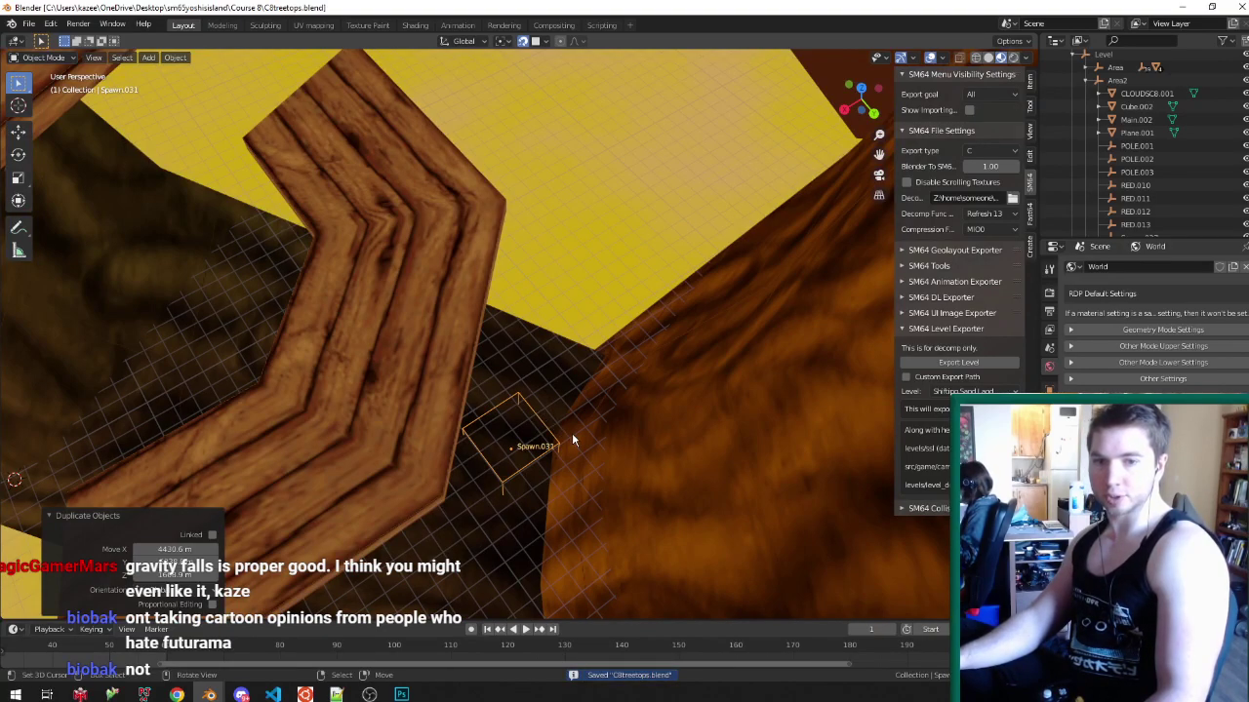
- Lower the upper walkway with its linked lattice supports about 284 m and save the file
middle_click_drag(561, 439, 305, 178)
left_click(325, 260)
key("Tab")
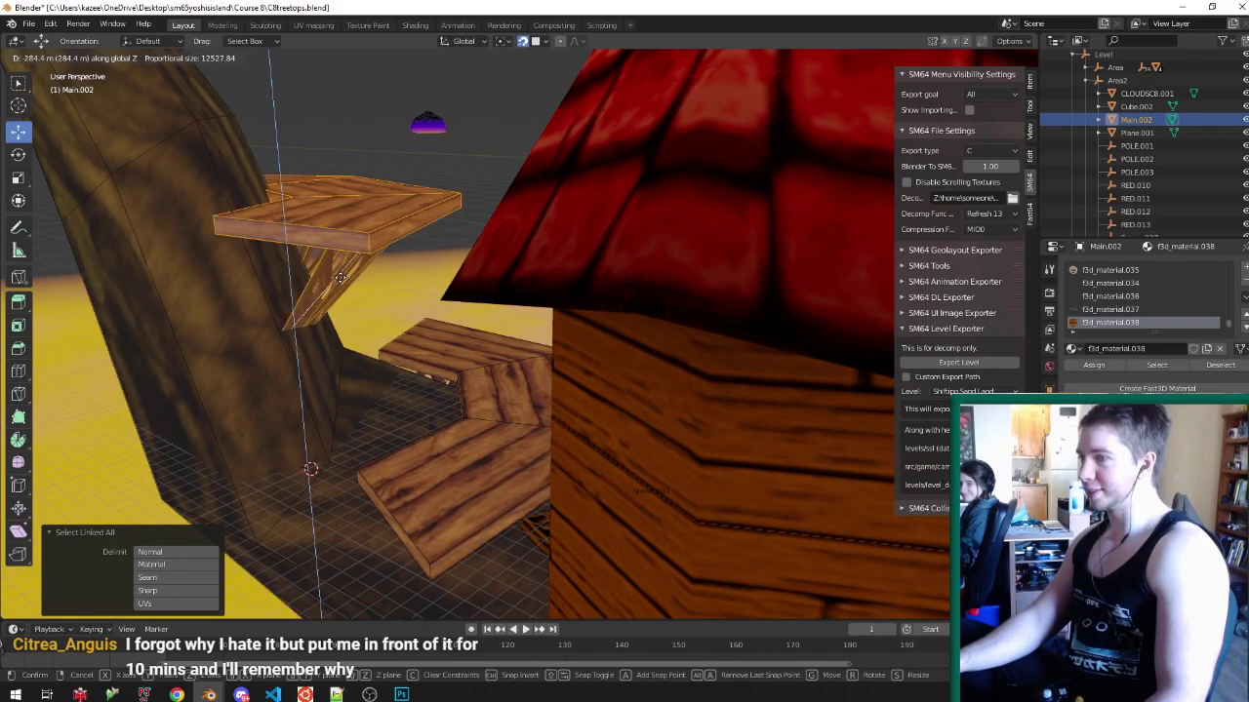
left_click(341, 283)
middle_click_drag(341, 283, 586, 305)
left_click(310, 340)
key("Tab")
key("ctrl+s")
key("Tab")
- In vertex select mode, lower the bottom vertex of the upper walkway's lattice support about 89 m along Z
key("ctrl+Tab")
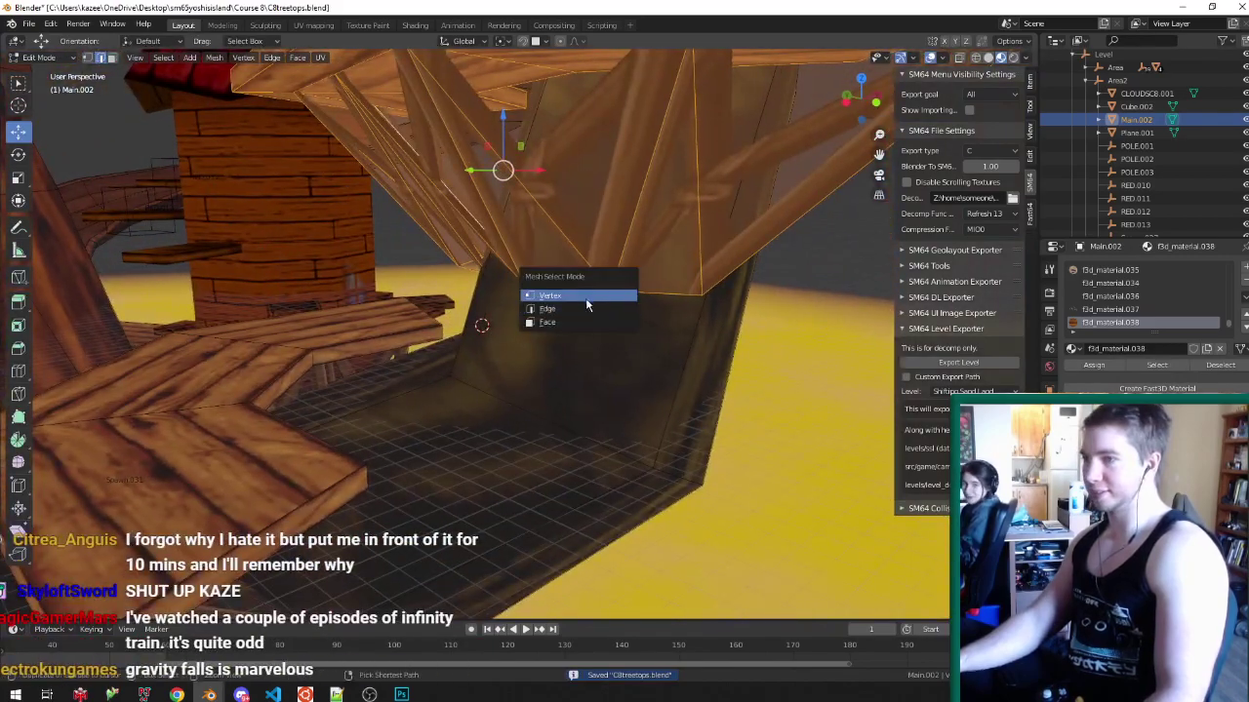
middle_click_drag(705, 295, 541, 285)
key("Tab")
key("ctrl+s")
key("Tab")
key("g")
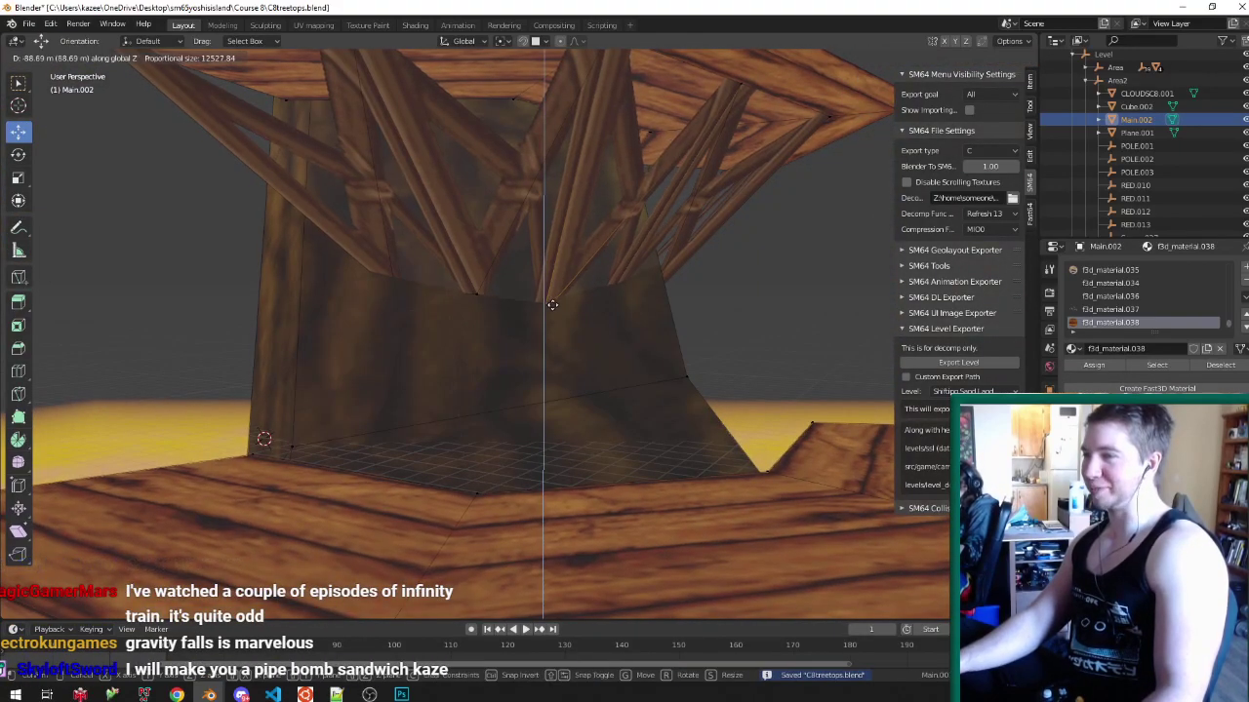
middle_click_drag(461, 283, 556, 298)
- Move a bottom vertex of the lattice support about 380 m horizontally against the trunk
key("shift+z")
right_click(494, 319)
key("shift+z")
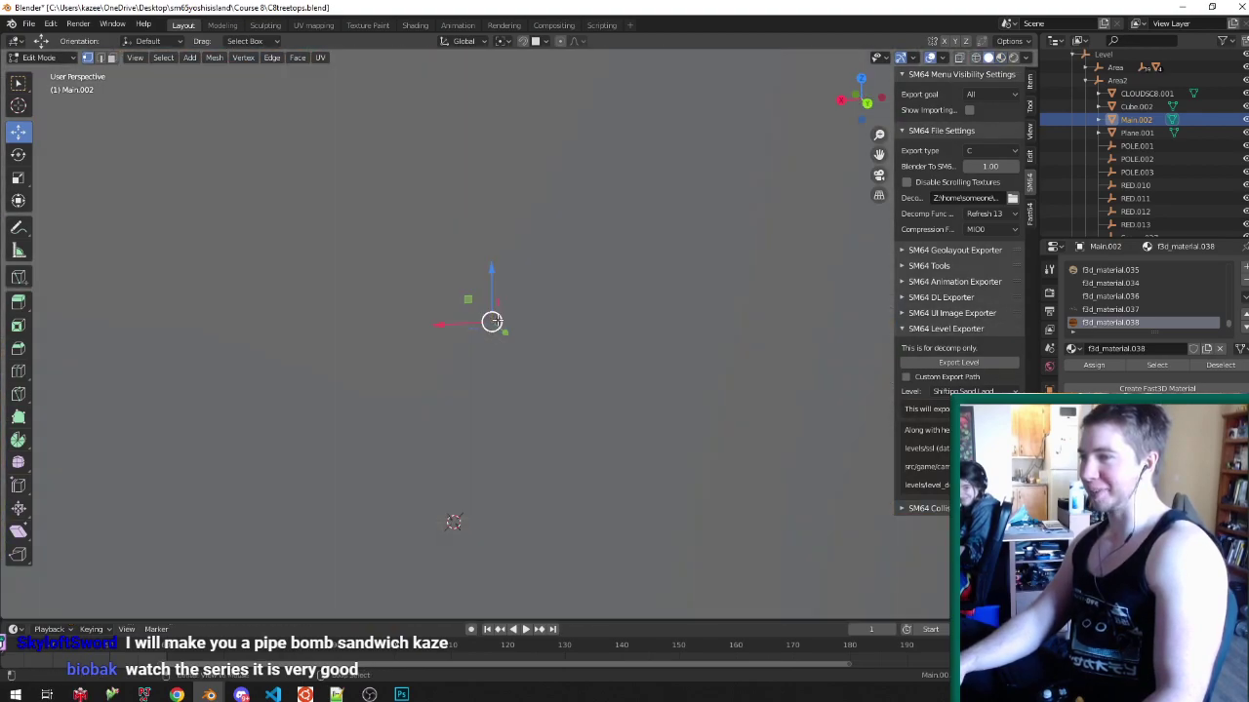
key("g")
key("z")
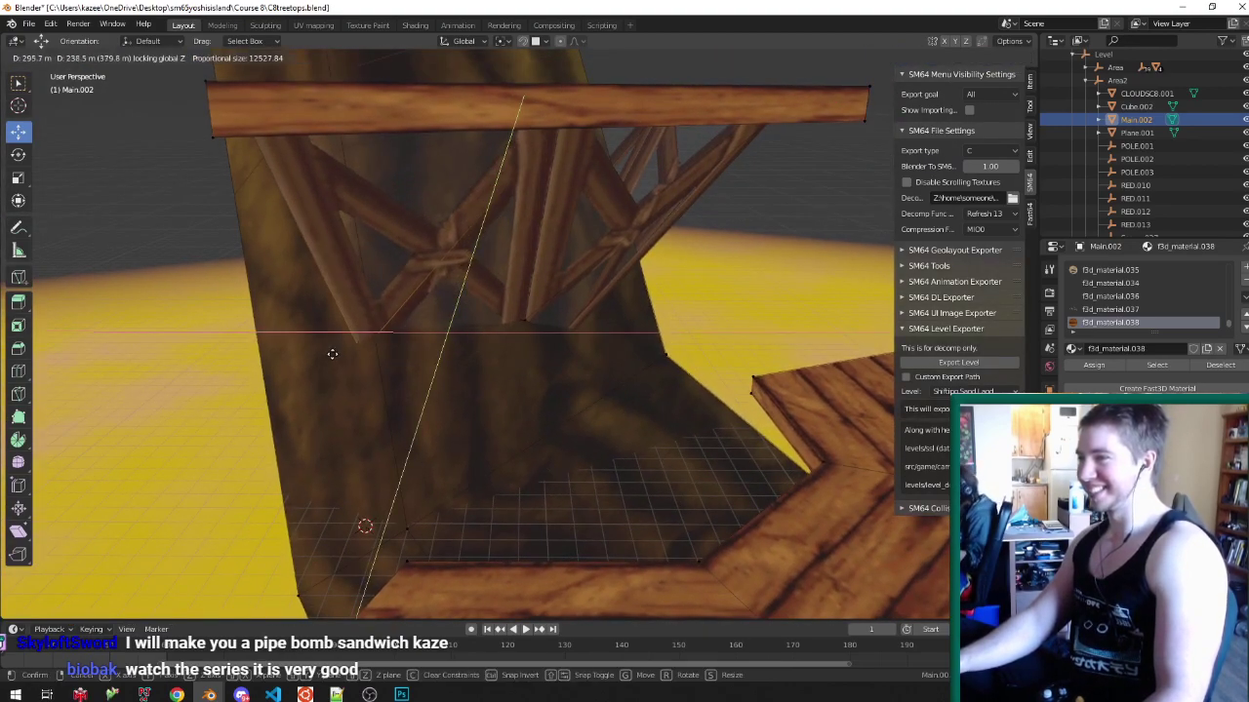
left_click(329, 354)
key("h")
middle_click_drag(331, 355, 479, 315)
key("u")
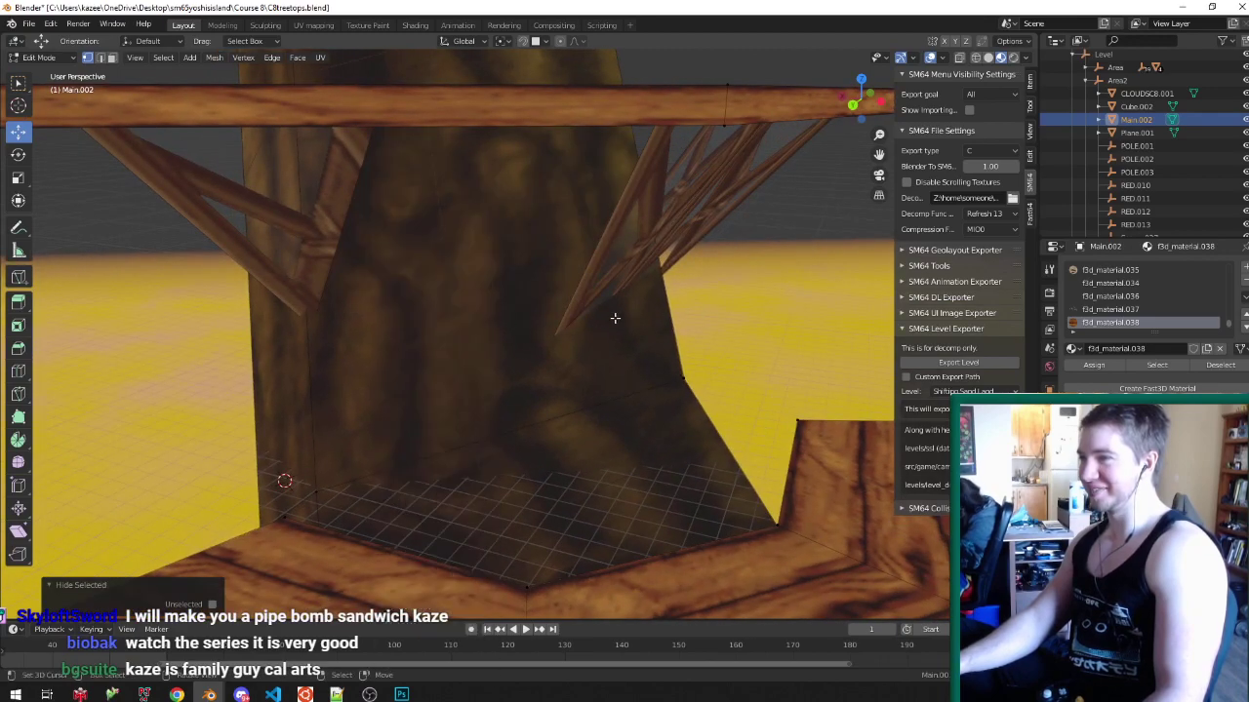
key("ctrl+z")
- Shift the selected bottom support vertex horizontally in two moves to meet the trunk's surface and save the file
key("g")
key("shift+z")
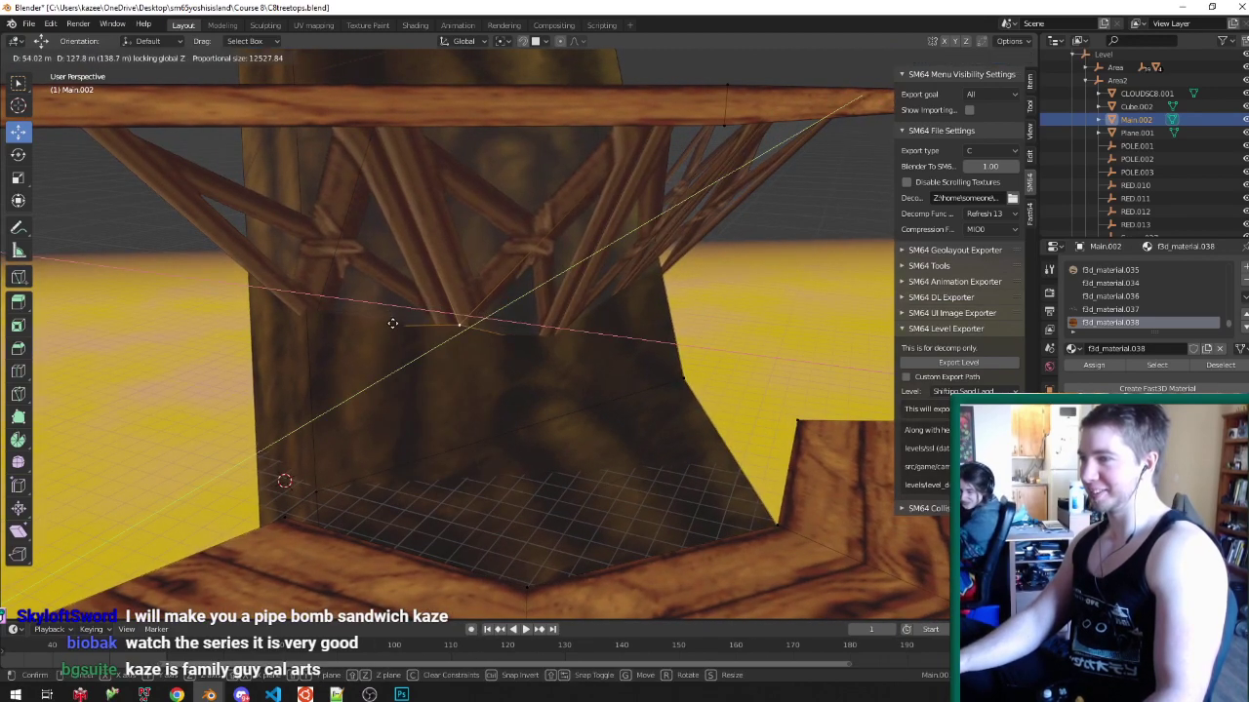
left_click(382, 329)
key("g")
key("shift+z")
left_click(402, 348)
key("ctrl+s")
- Try to move another bottom vertex of the lattice support about 141 m horizontally toward the trunk
mouse_move(404, 348)
middle_mouse_down()
mouse_move(485, 333)
mouse_move(593, 340)
mouse_move(627, 362)
middle_mouse_up()
key("shift+z")
left_click(625, 334)
key("shift+z")
key("g")
key("shift+z")
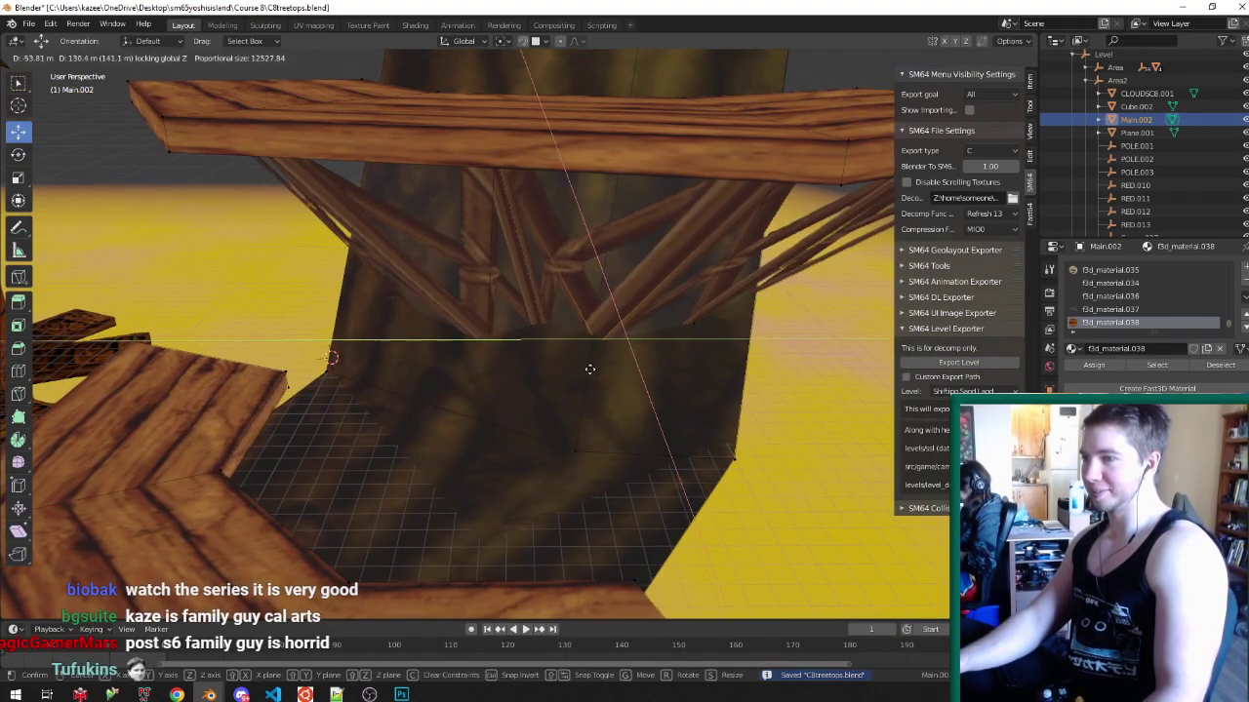
left_click(591, 376)
key("ctrl+z")
- Move the neighbouring bottom support vertex about 146 m horizontally into the trunk, leave mesh editing and save the file
key("shift+z")
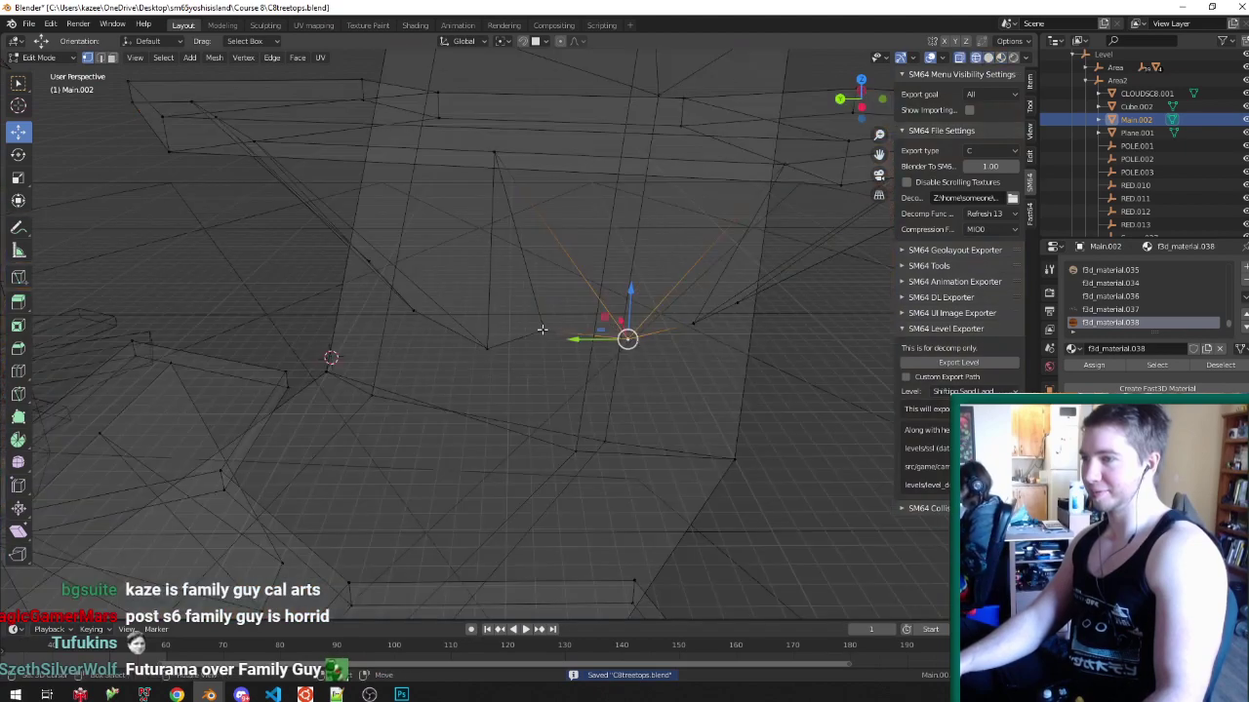
key("shift+z")
key("g")
key("z")
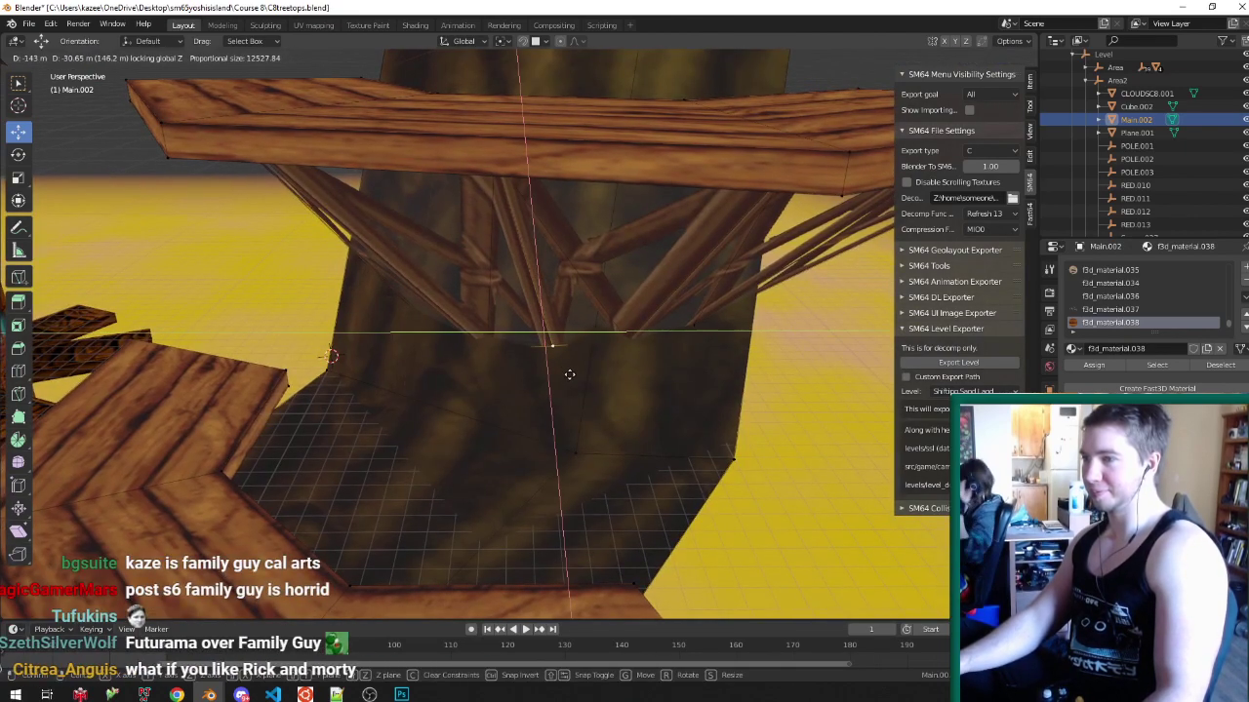
left_click(569, 366)
mouse_move(570, 367)
middle_mouse_down()
mouse_move(574, 337)
mouse_move(554, 329)
mouse_move(599, 329)
mouse_move(637, 298)
mouse_move(576, 241)
mouse_move(604, 343)
mouse_move(577, 359)
middle_mouse_up()
key("shift+z")
key("shift+z")
key("Tab")
key("ctrl+s")
- Save the file, select the Level object and export the level
scroll(604, 344, "up", 4)
key("alt+a")
key("ctrl+s")
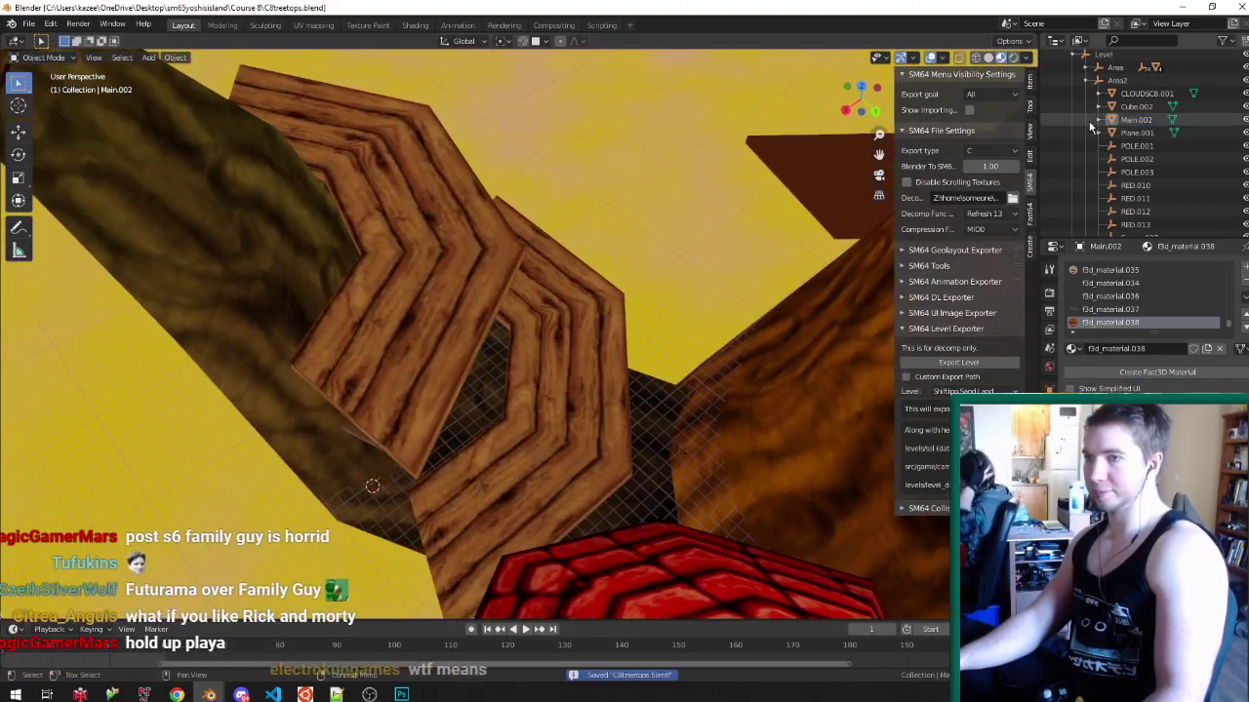
left_click(1107, 54)
left_click(983, 364)
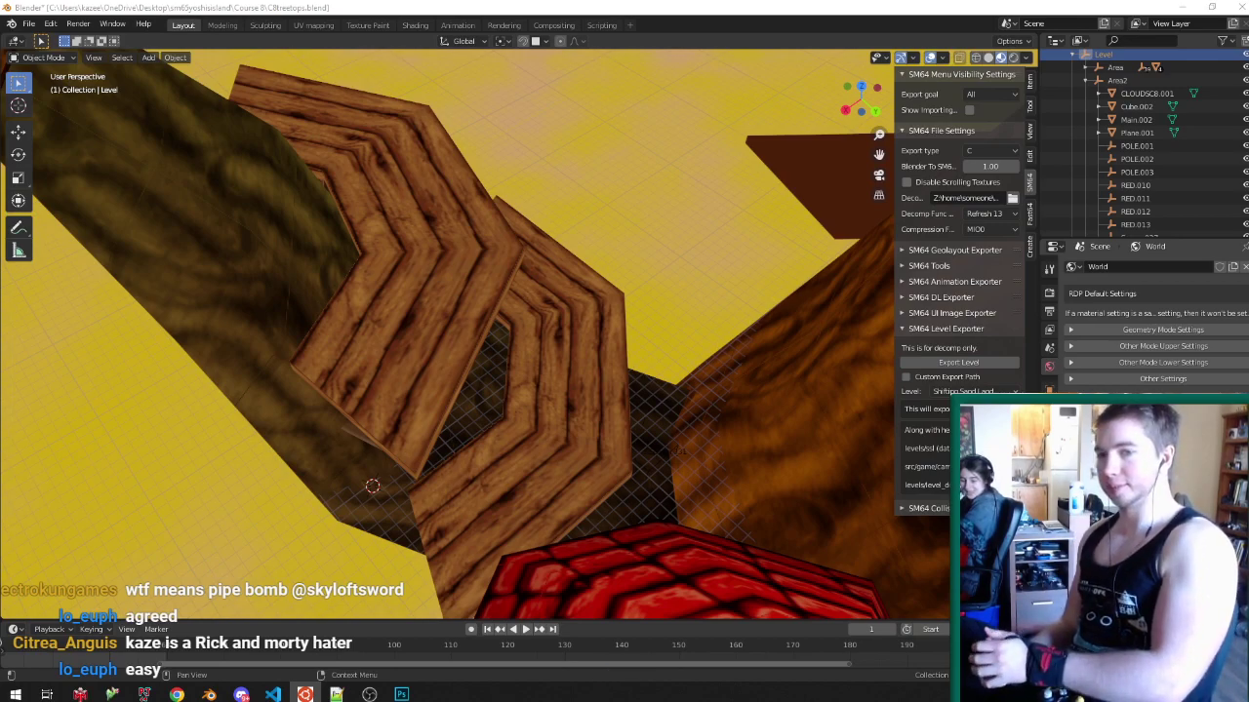
- Switch to Project64, run the rebuilt ROM to test the new walkways, save the emulator state and close the game
left_click(144, 695)
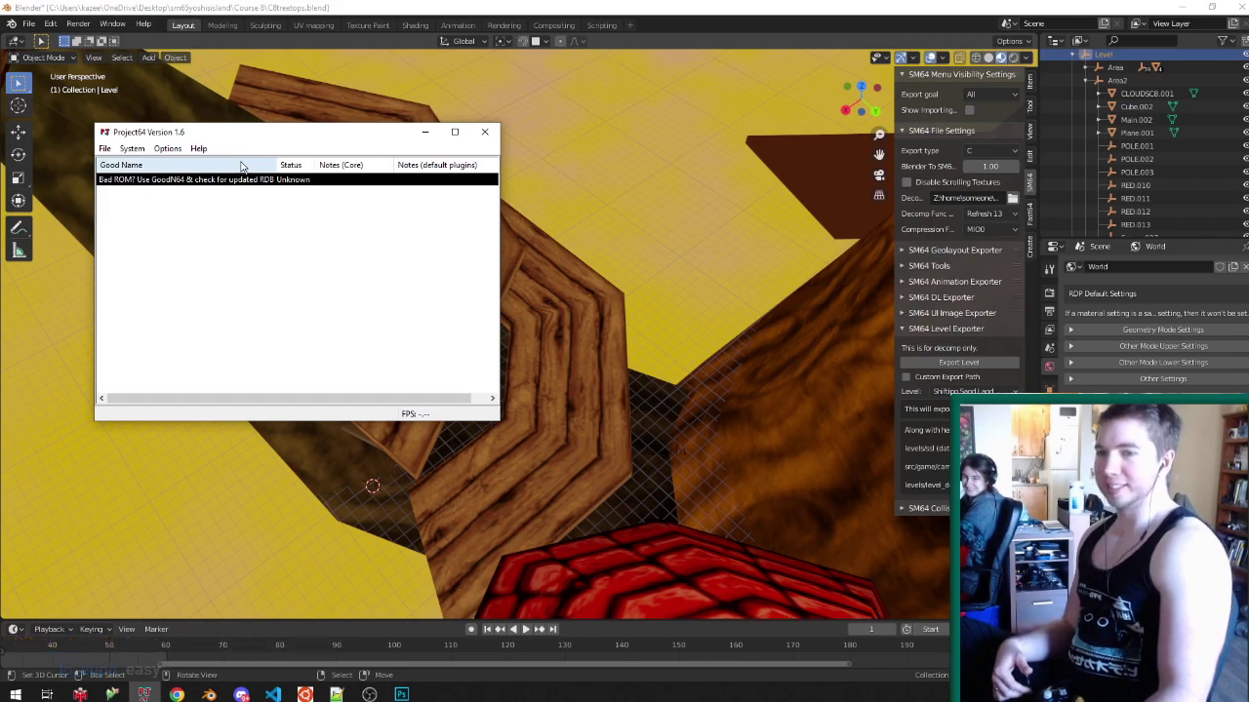
left_click_drag(227, 140, 327, 112)
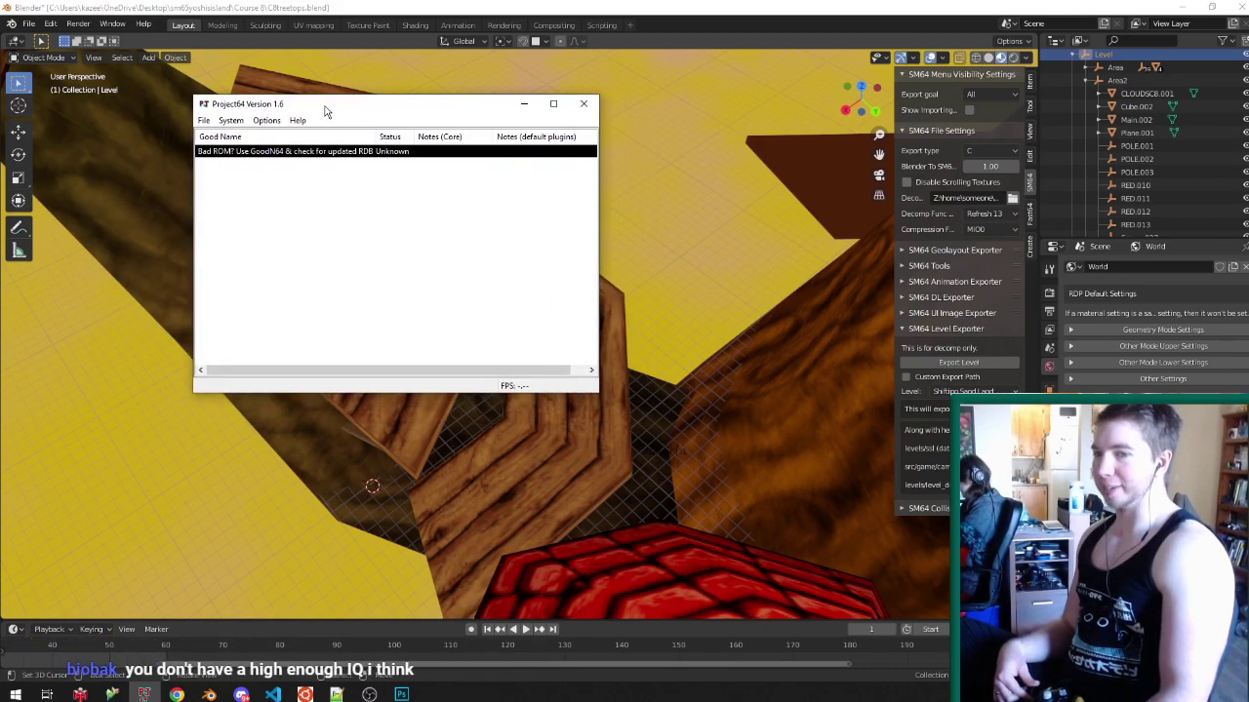
double_click(312, 155)
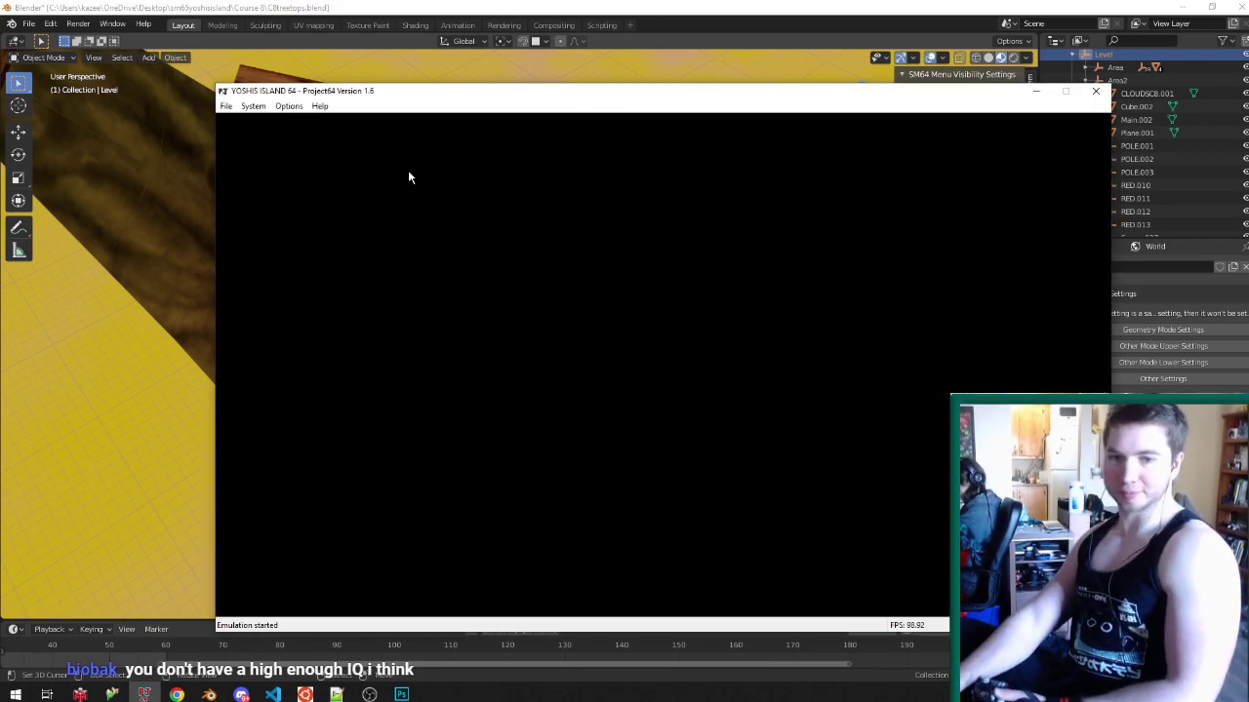
key("F5")
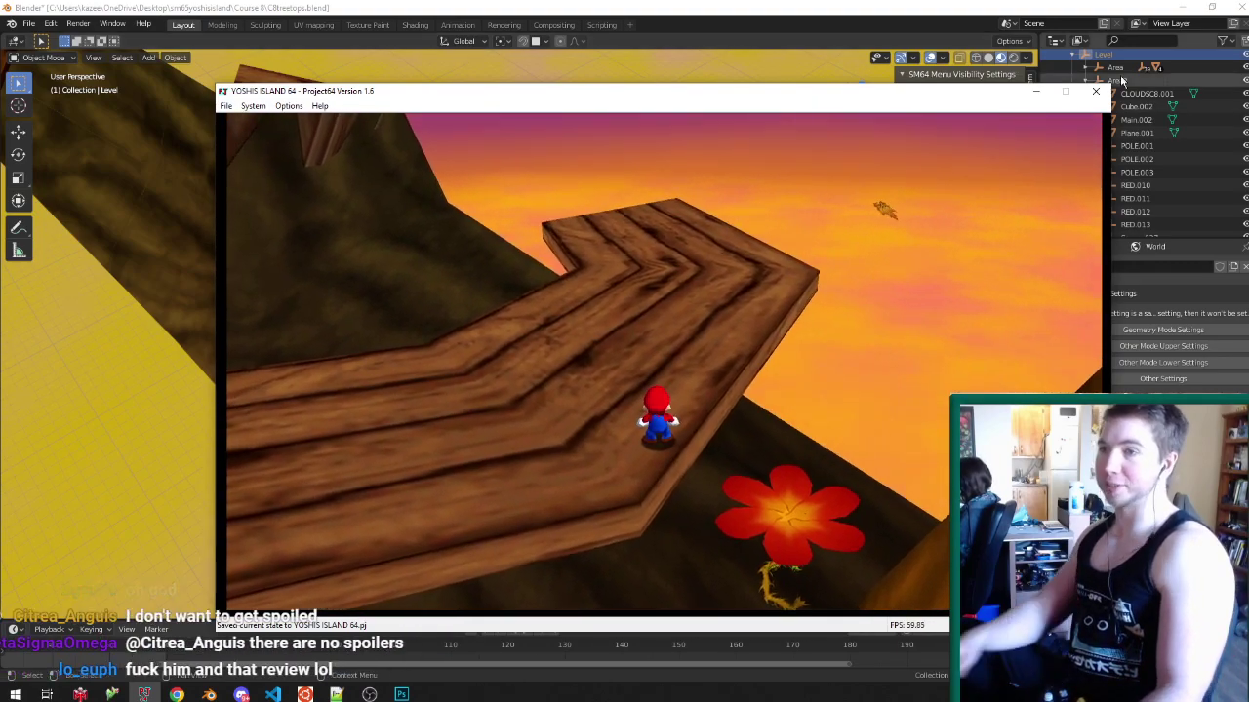
left_click(1096, 91)
- In edge select mode, lower the outer edge of Main.002's dark bark base, shift it about 78 m horizontally and save the file
right_click(639, 399)
key("Tab")
middle_click_drag(658, 390, 558, 452)
key("ctrl+Tab")
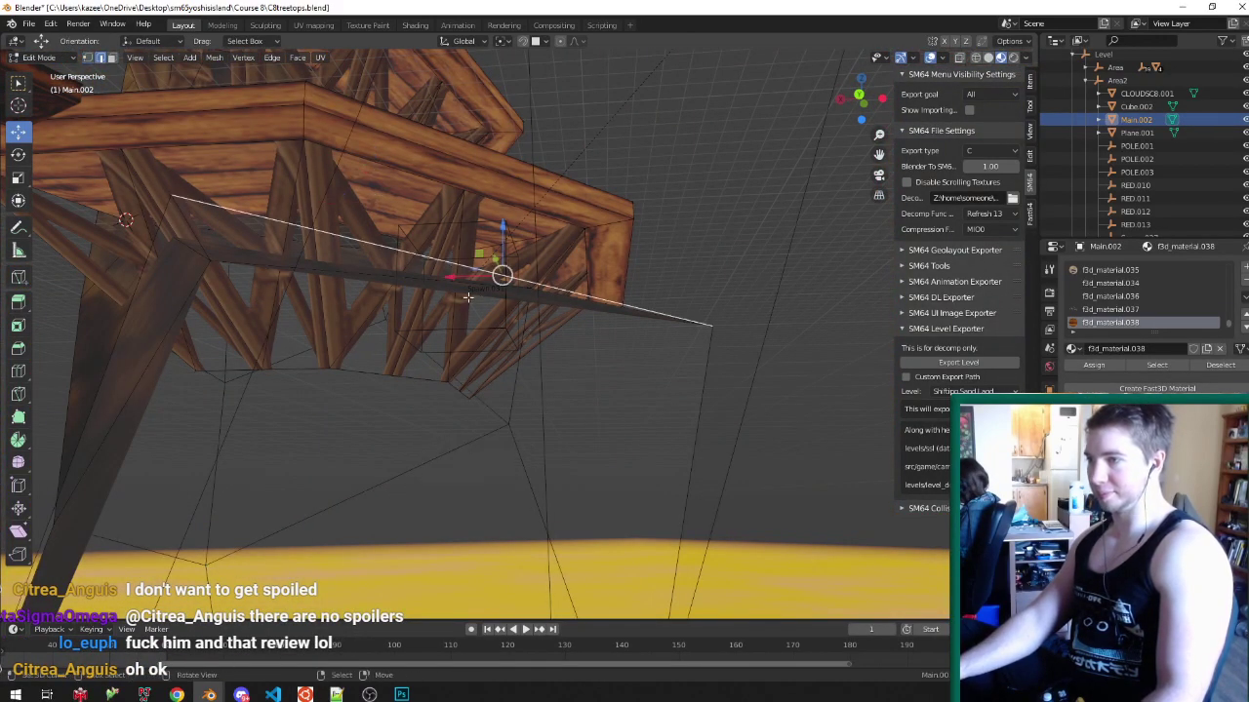
key("g")
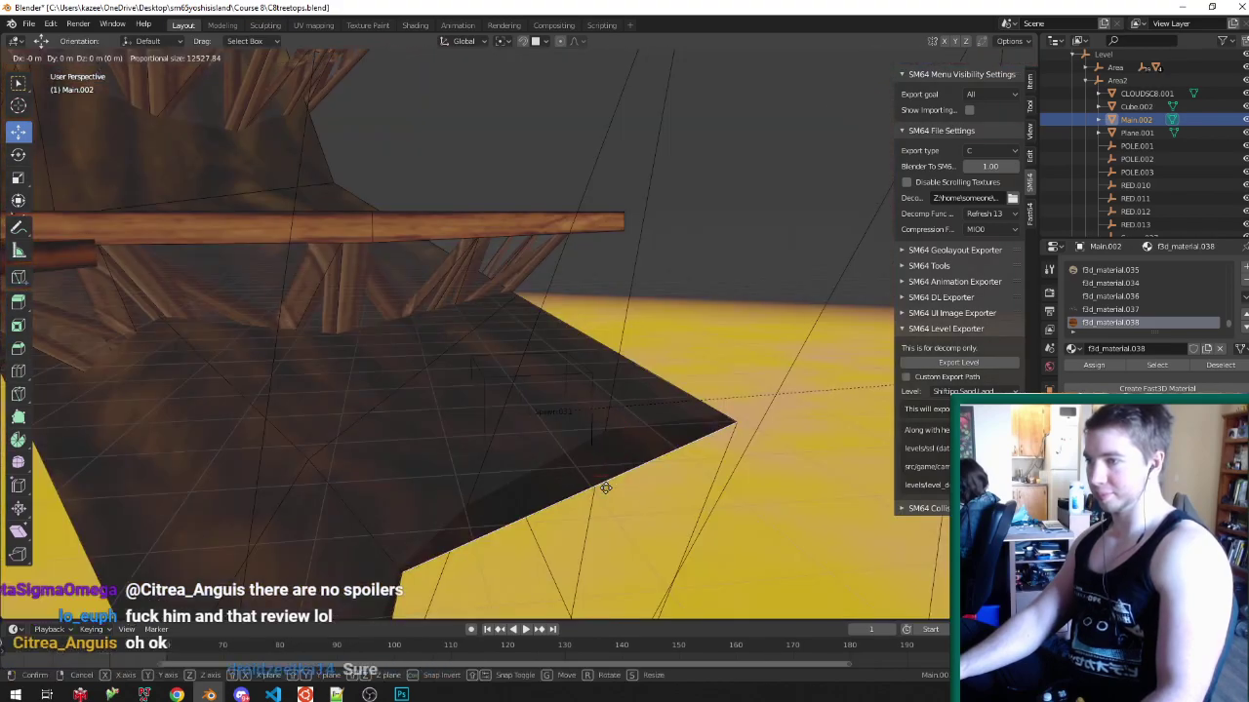
key("shift+z")
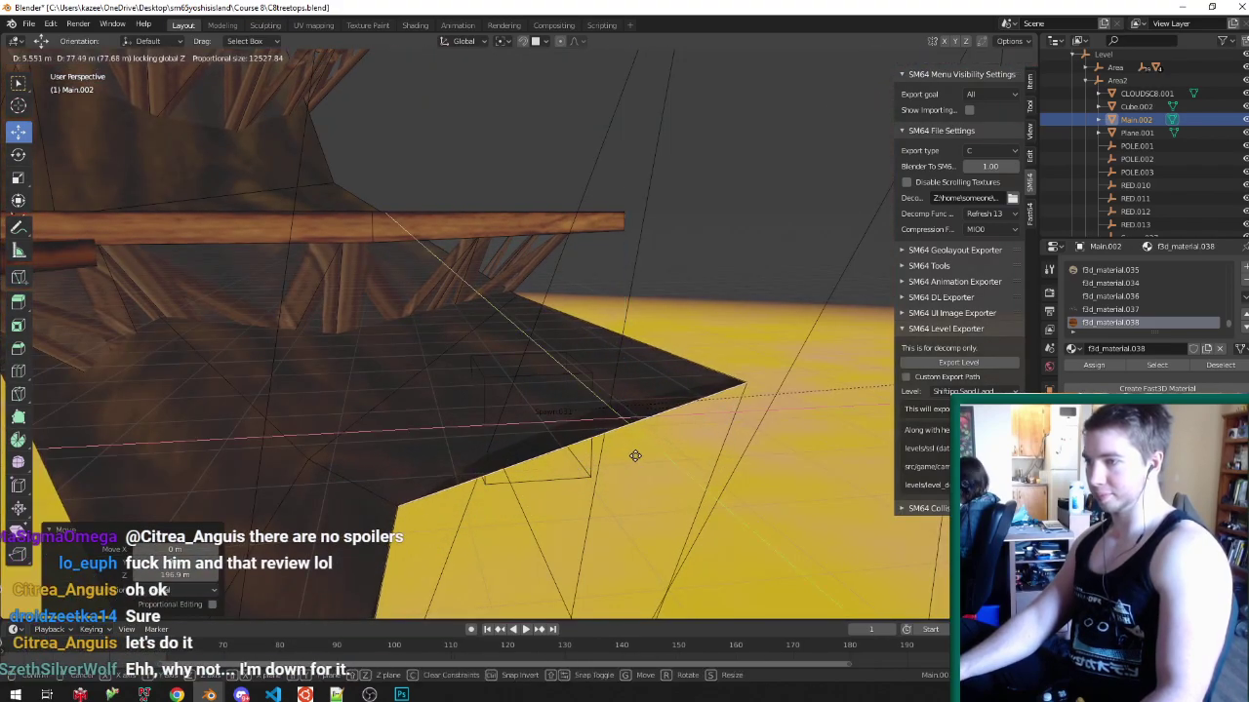
left_click(644, 465)
key("Tab")
middle_click_drag(643, 466, 684, 433)
key("ctrl+s")
- Select Cube.002 and try to triangulate one of its dark bark faces in face select mode
right_click(702, 408)
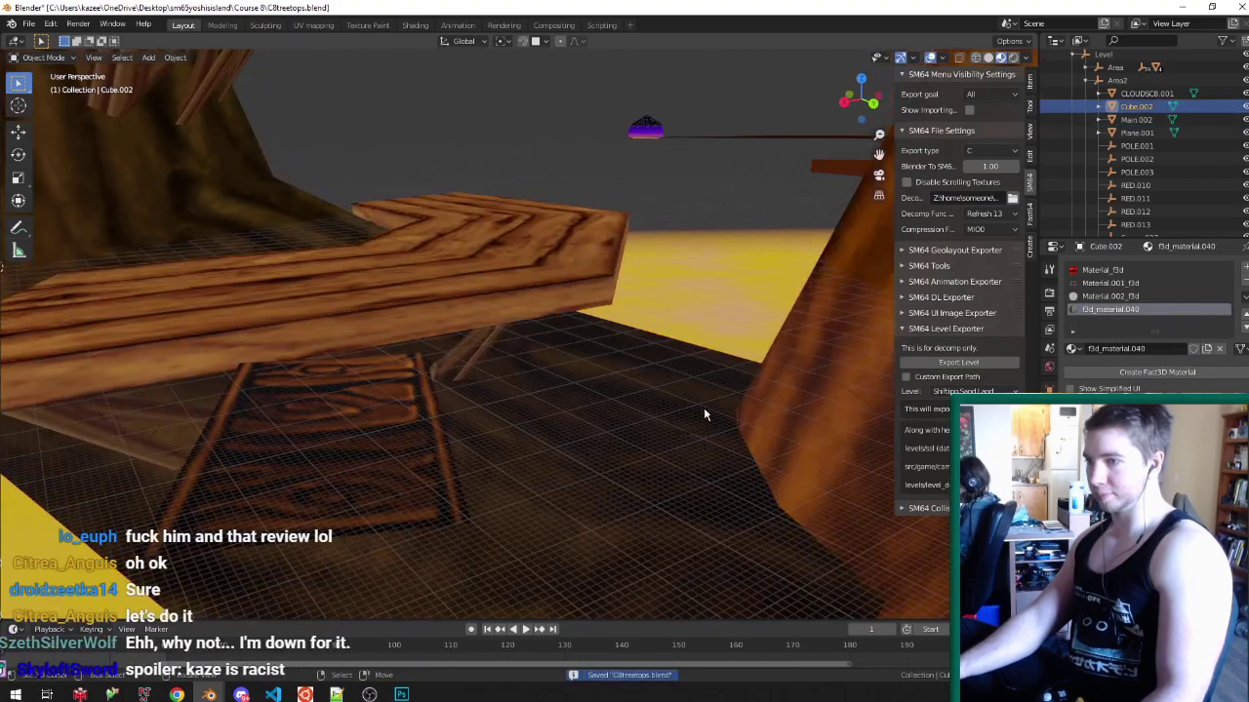
scroll(702, 410, "up", 2)
key("Tab")
key("Tab")
right_click(744, 402)
key("z")
key("z")
key("alt+z")
key("alt+z")
right_click(689, 498)
key("Tab")
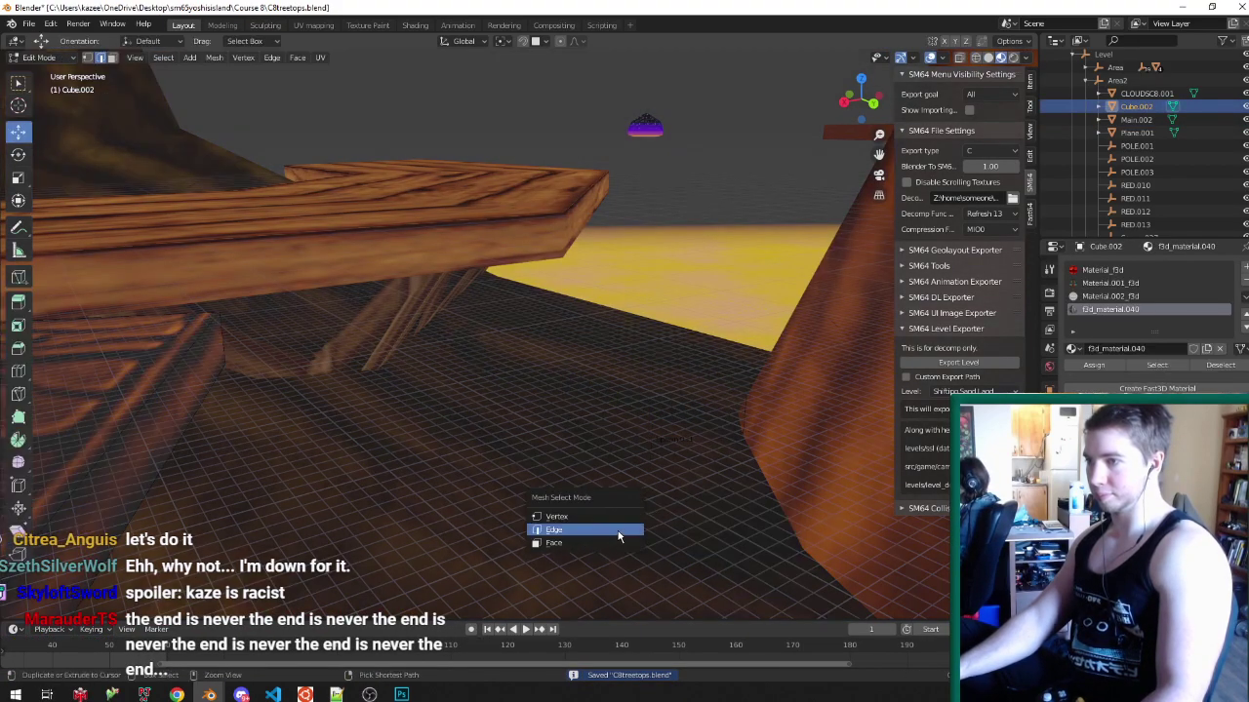
left_click(582, 544)
right_click(591, 455)
key("ctrl+t")
key("ctrl+z")
- Reselect the dark bark mesh and try triangulating its face near the orange trunk again
scroll(573, 390, "up", 2)
key("Tab")
right_click(527, 382)
key("Tab")
right_click(547, 382)
key("ctrl+t")
middle_click_drag(557, 390, 673, 391)
key("ctrl+z")
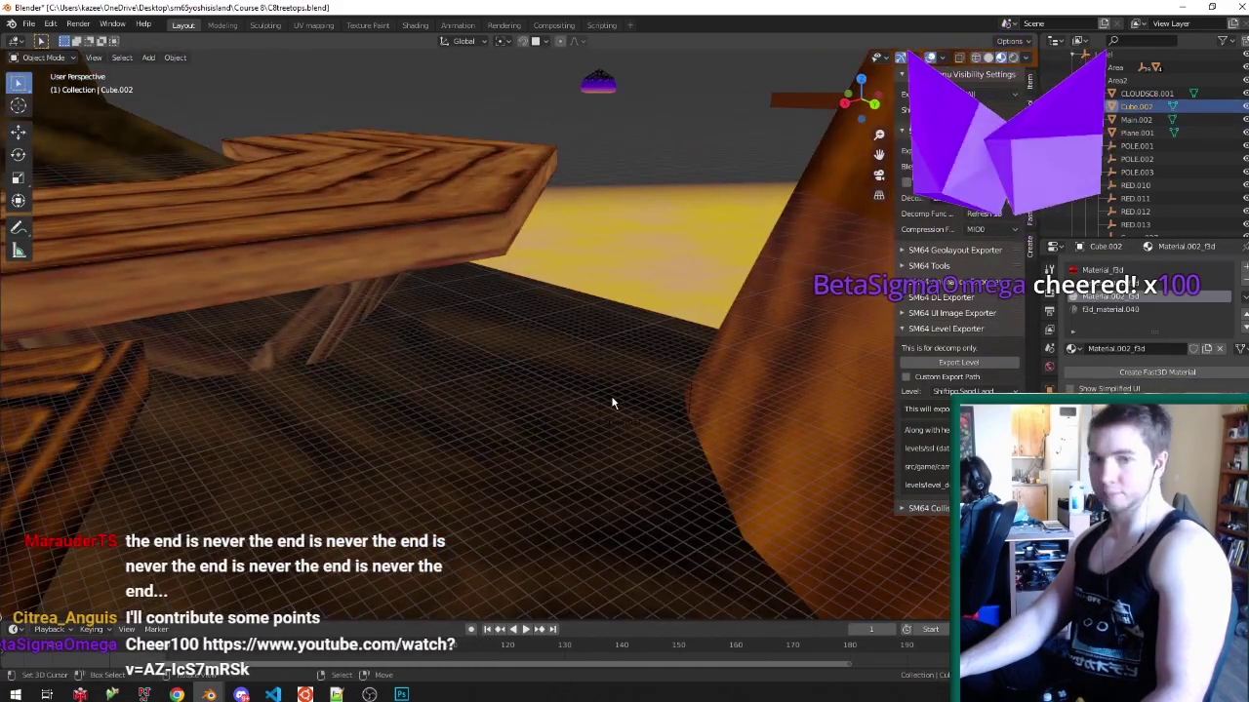
- Move the Spawn.031 empty onto the dark bark ground beside the orange trunk using snapping, and save the file
key("ctrl+s")
scroll(634, 373, "down", 3)
scroll(655, 434, "up", 5)
key("shift+Tab")
key("g")
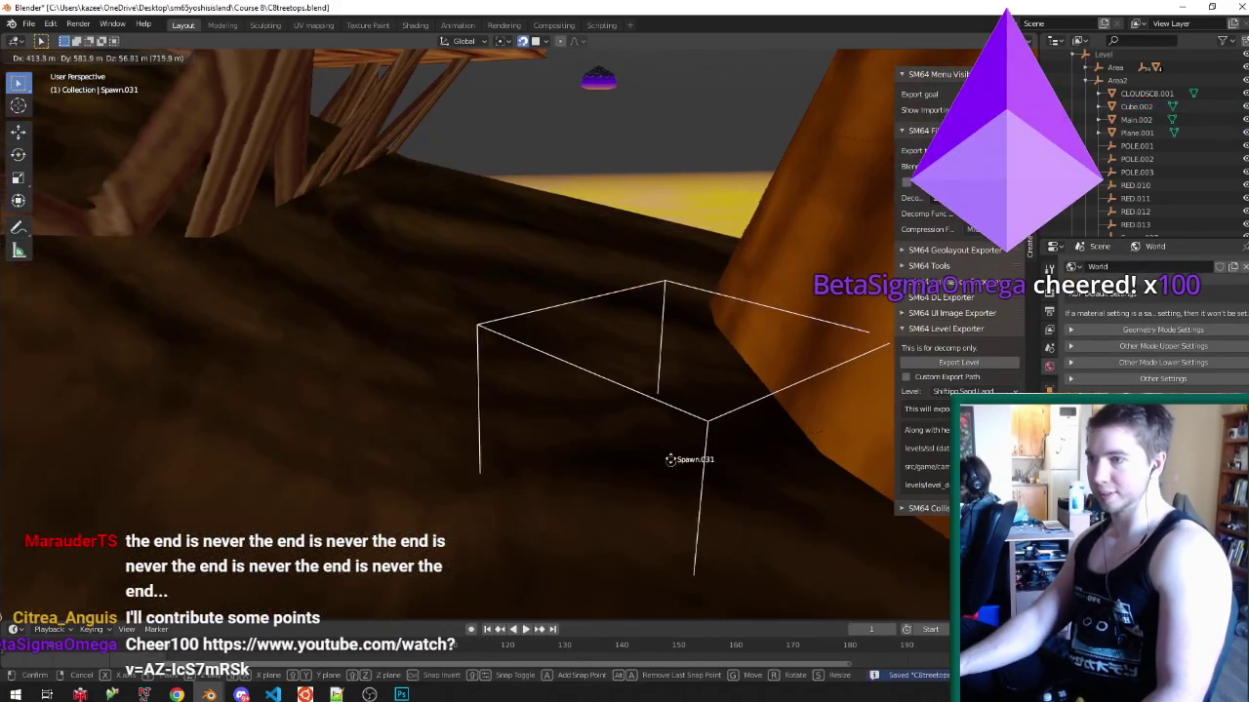
left_click(668, 446)
key("ctrl+s")
scroll(627, 385, "down", 5)
scroll(626, 385, "up", 2)
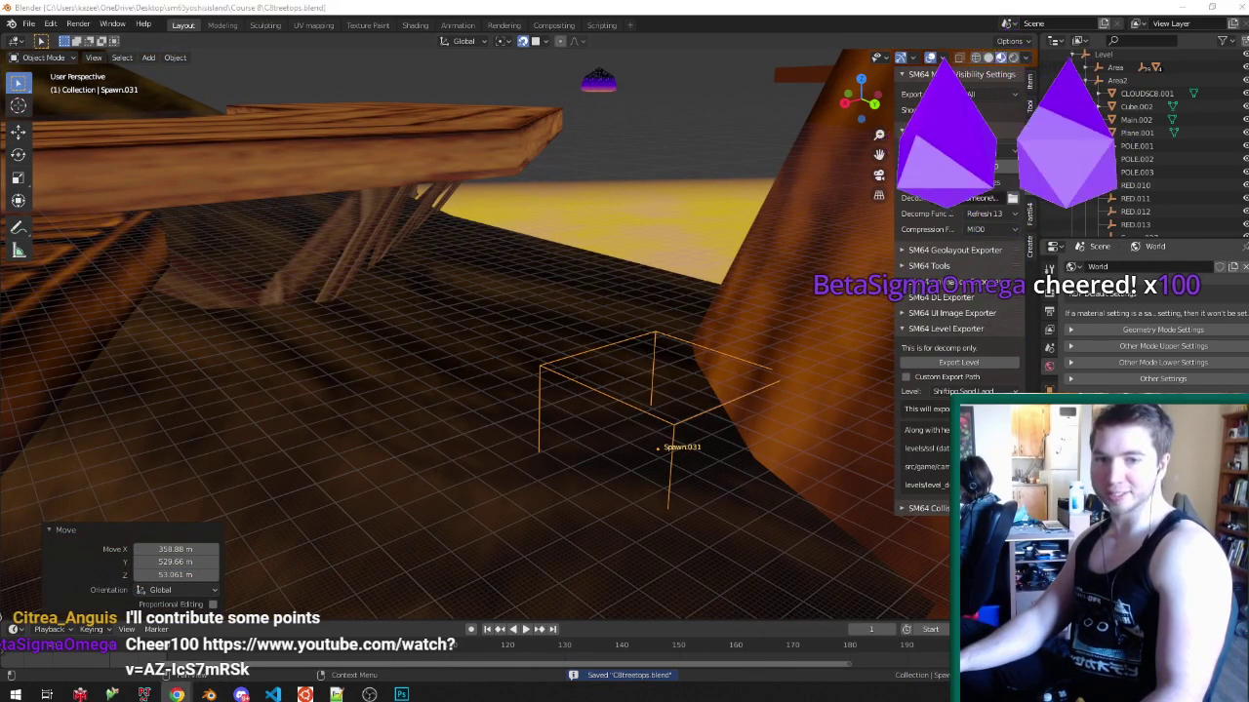
middle_click_drag(446, 439, 572, 456)
scroll(572, 456, "down", 3)
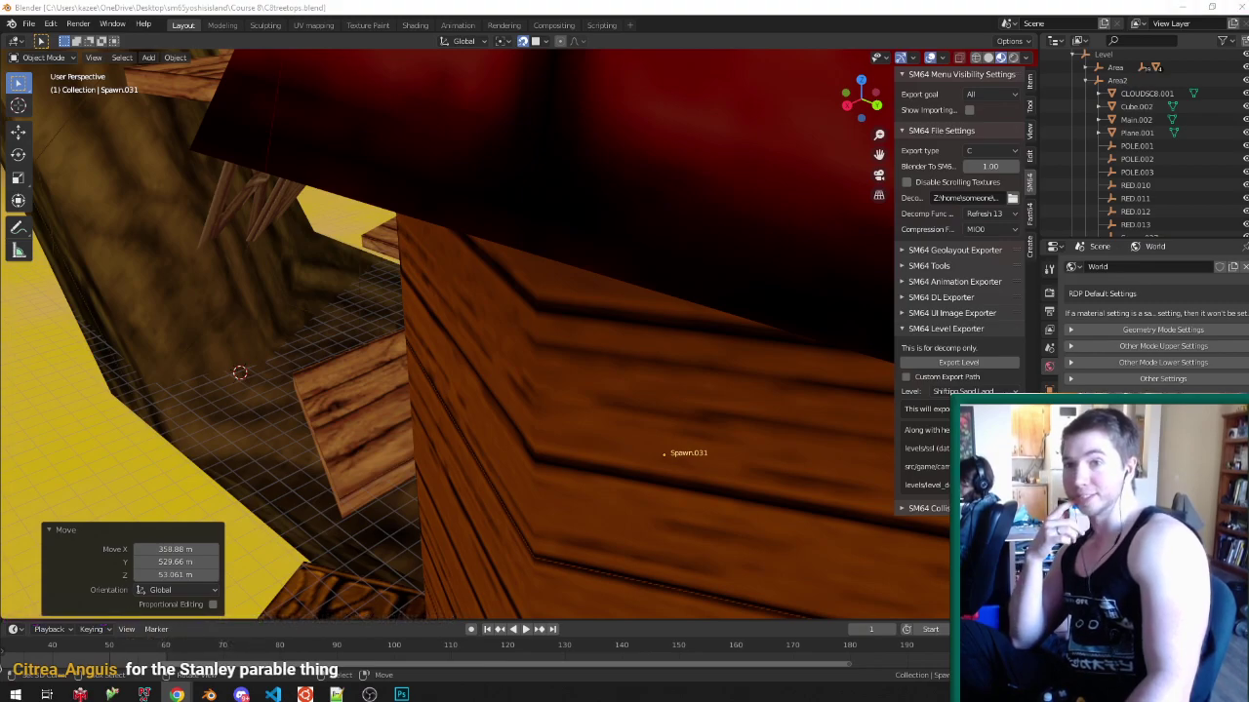
- Switch to the browser, watch The Stanley Parable "Raphael Trailer", adjust its volume and close the tab
left_click_drag(1247, 10, 429, 1)
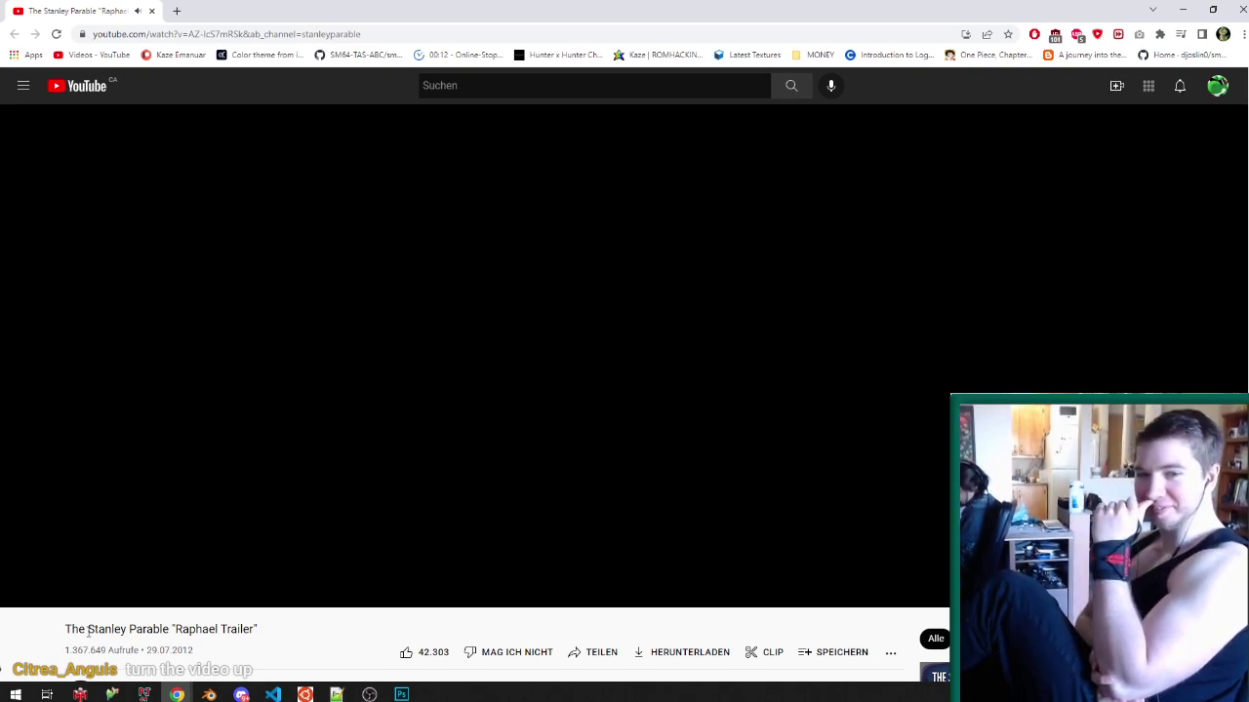
mouse_move(284, 583)
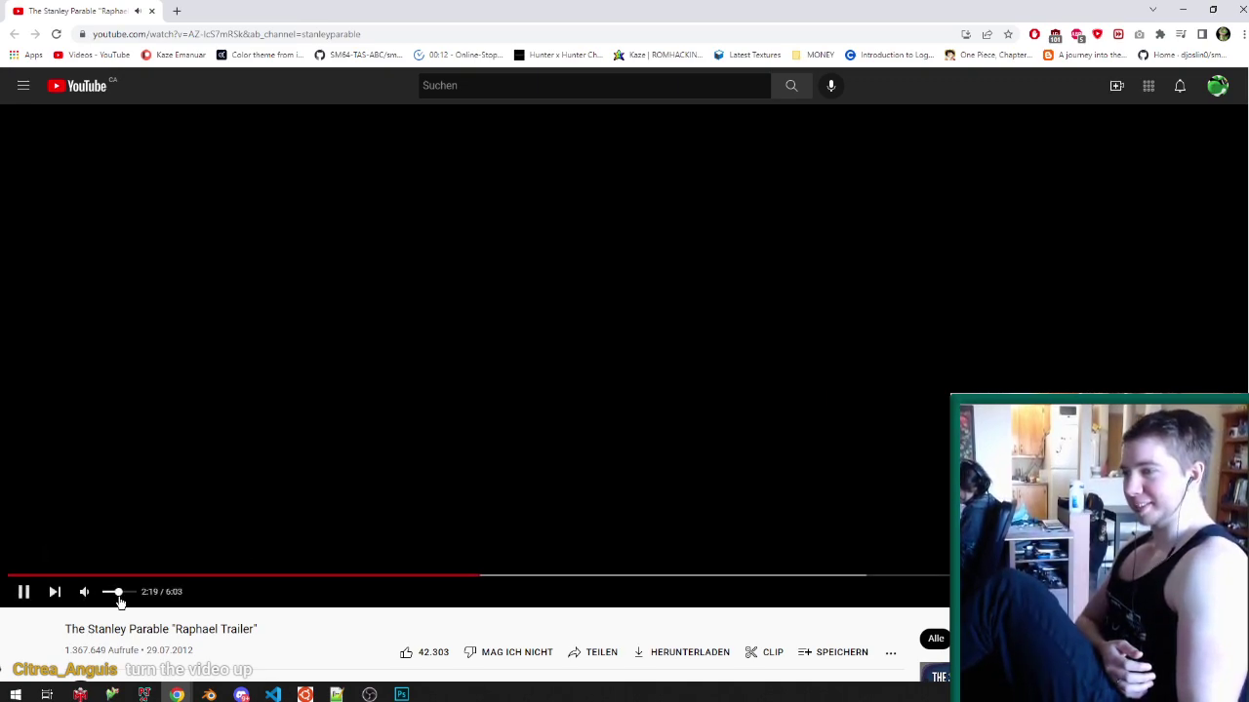
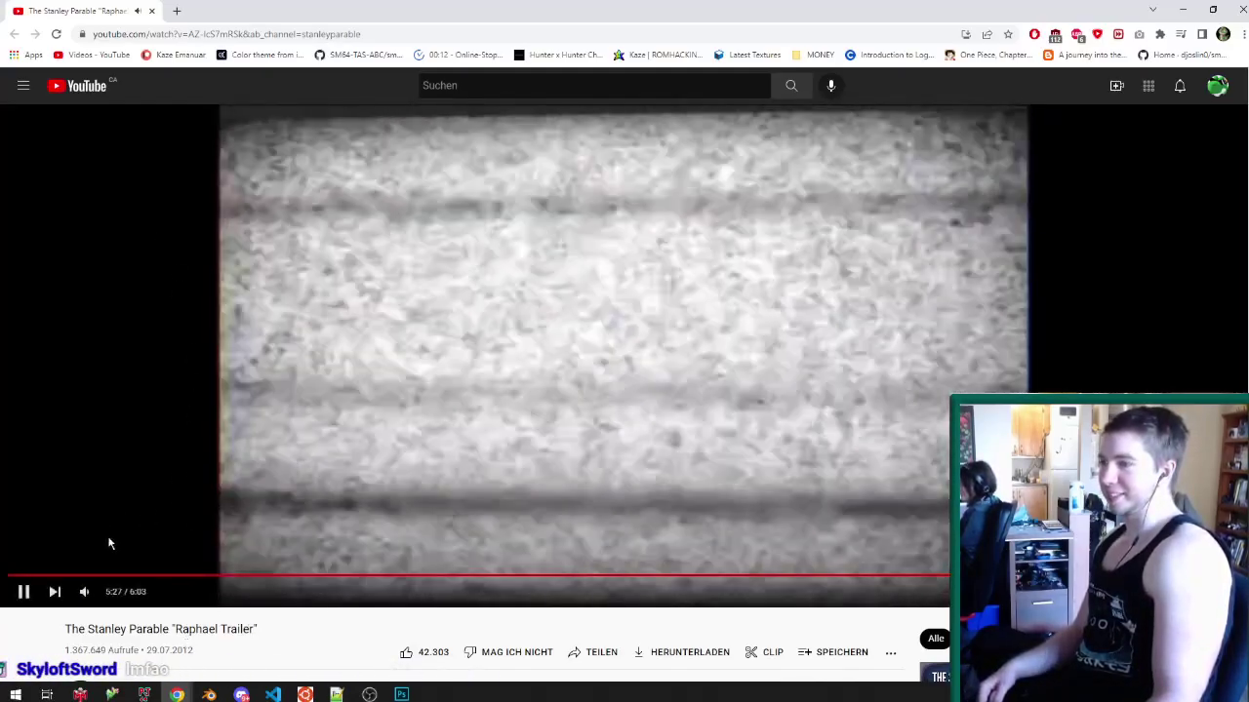
left_click(110, 593)
left_click_drag(111, 596, 119, 596)
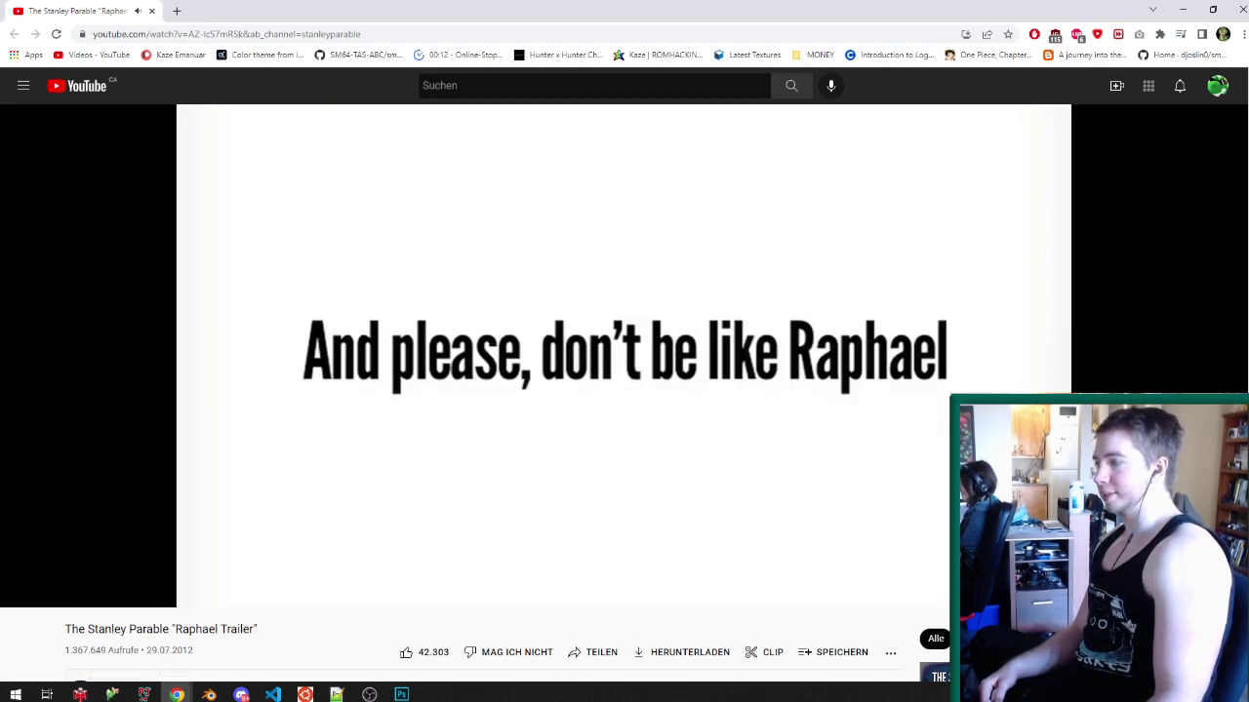
left_click(152, 10)
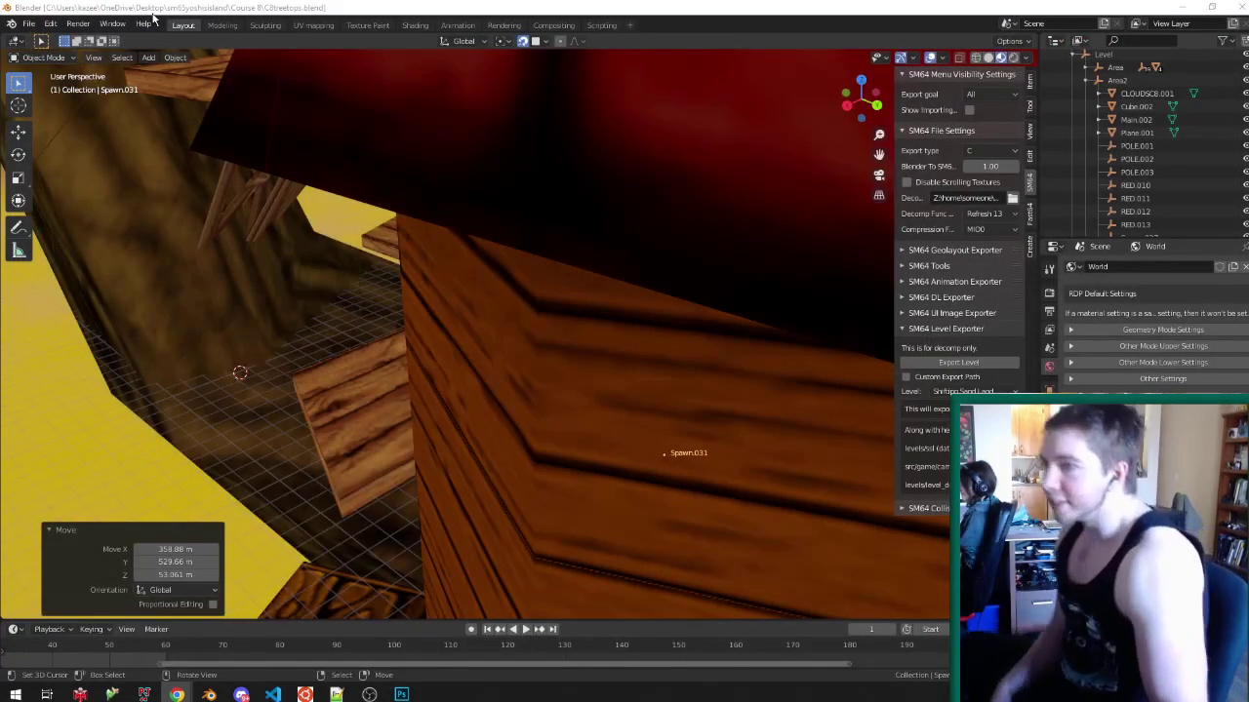
- Back in Blender, check the walkways around the red-roofed tower and save the level file
scroll(341, 323, "down", 5)
scroll(353, 323, "up", 4)
middle_click_drag(391, 324, 482, 337)
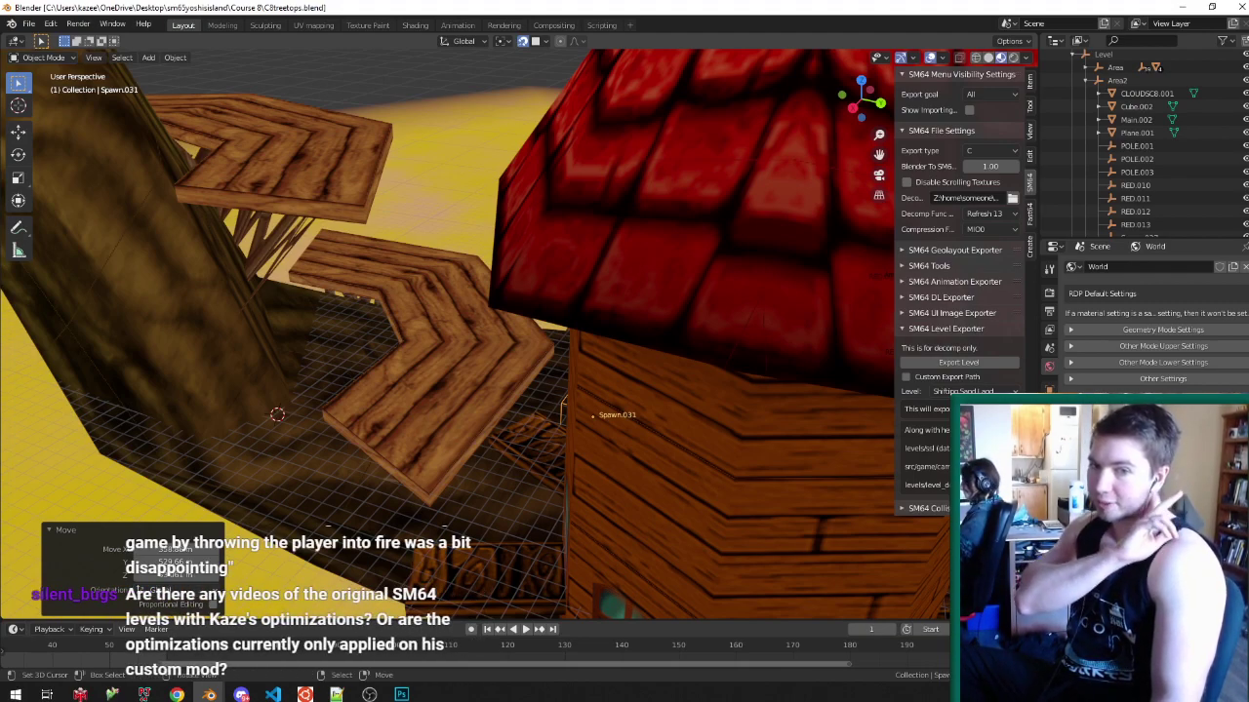
mouse_move(503, 319)
middle_mouse_down()
mouse_move(603, 445)
mouse_move(546, 366)
mouse_move(526, 310)
mouse_move(510, 311)
middle_mouse_up()
key("ctrl+s")
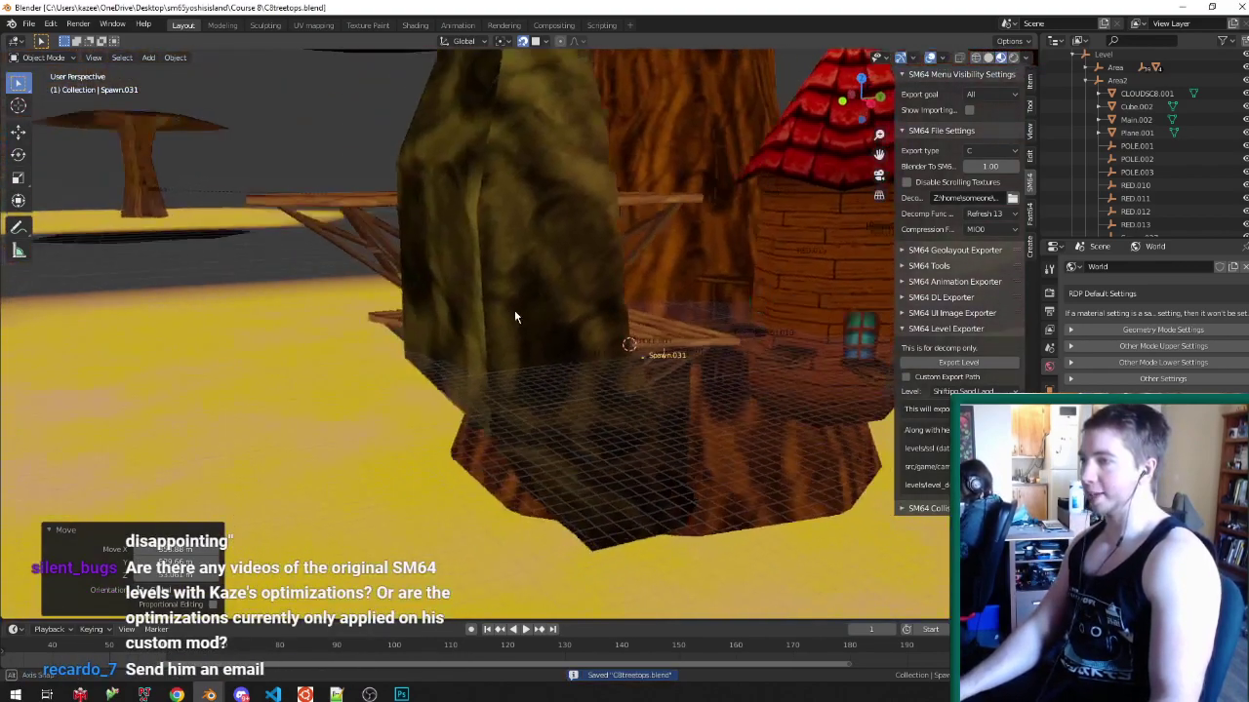
- Edit Main.002 in face select mode, select a lower face of the mossy bark trunk and switch to the UV mapping workspace
scroll(511, 312, "down", 4)
left_click(560, 288)
key("Tab")
scroll(560, 288, "up", 4)
key("ctrl+Tab")
left_click(549, 350)
middle_click_drag(549, 350, 621, 441)
key("Tab")
key("Tab")
scroll(622, 441, "up", 2)
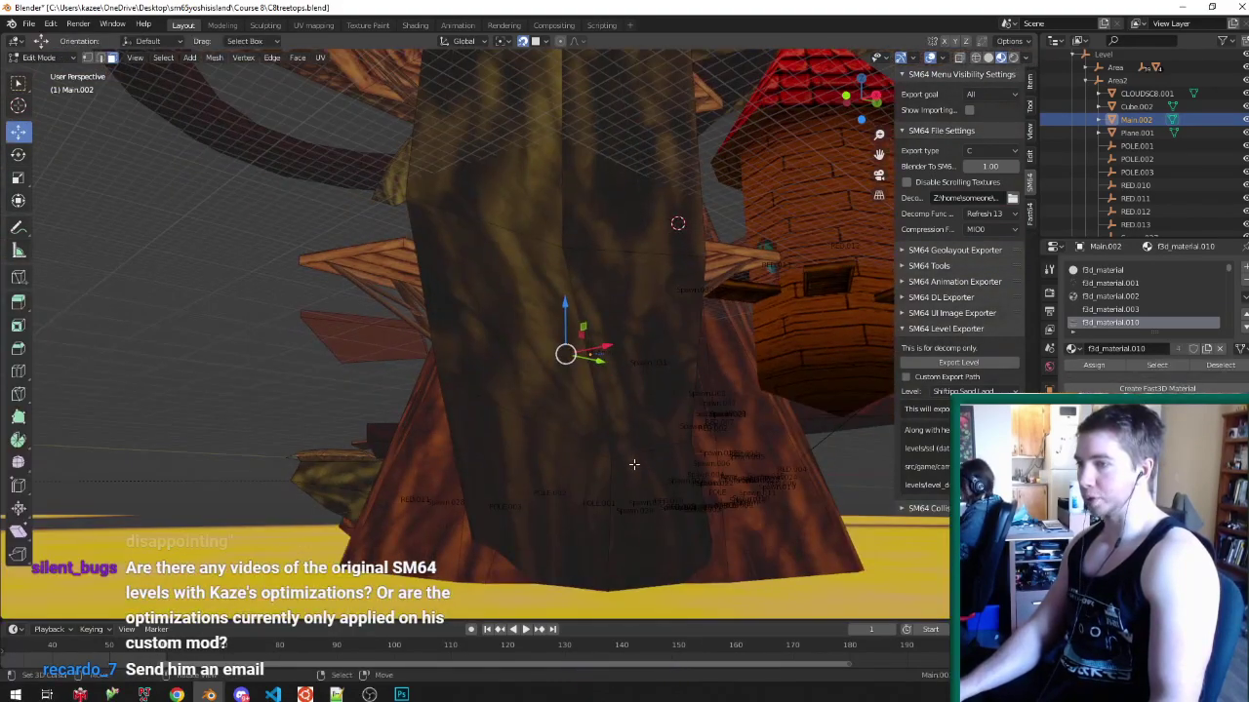
left_click(634, 464)
left_click(313, 24)
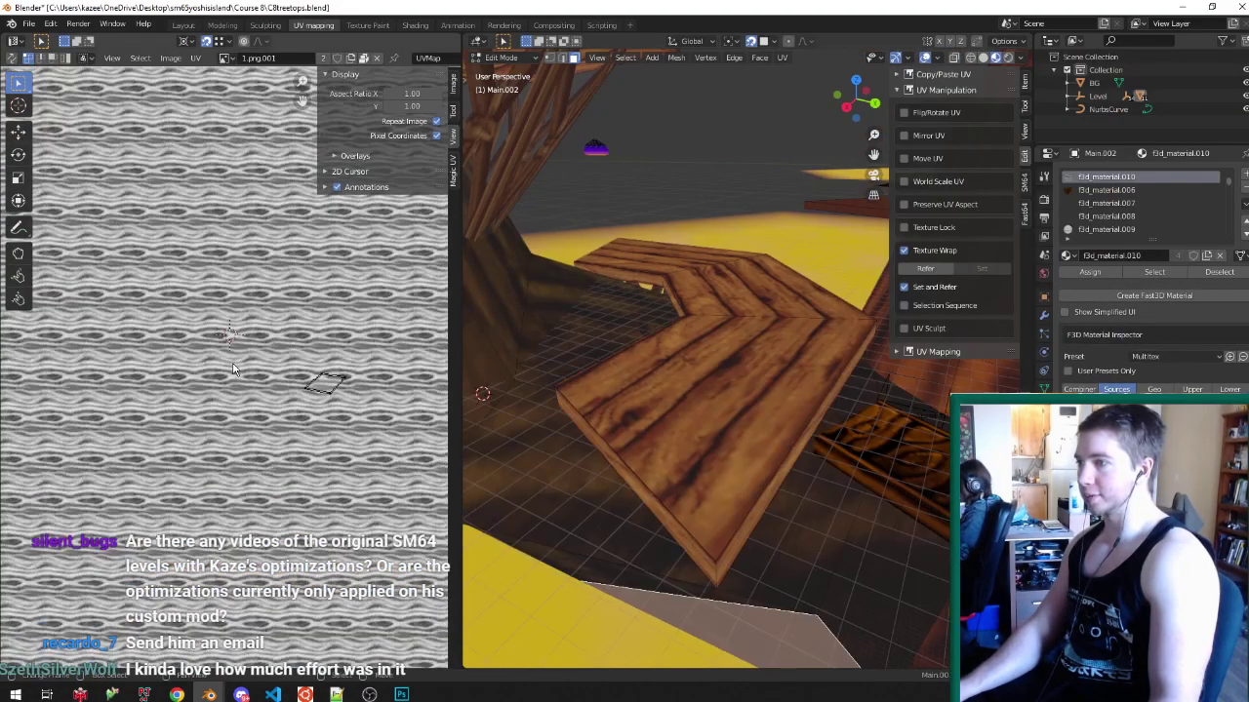
- Select the faces up both visible sides of the mossy bark trunk using shortest-path picks
key("KP_Decimal")
scroll(730, 368, "down", 6)
middle_click_drag(731, 368, 780, 371)
left_click(742, 361, "ctrl")
left_click(766, 466, "shift")
middle_click_drag(767, 465, 673, 434)
left_click(710, 255, "ctrl")
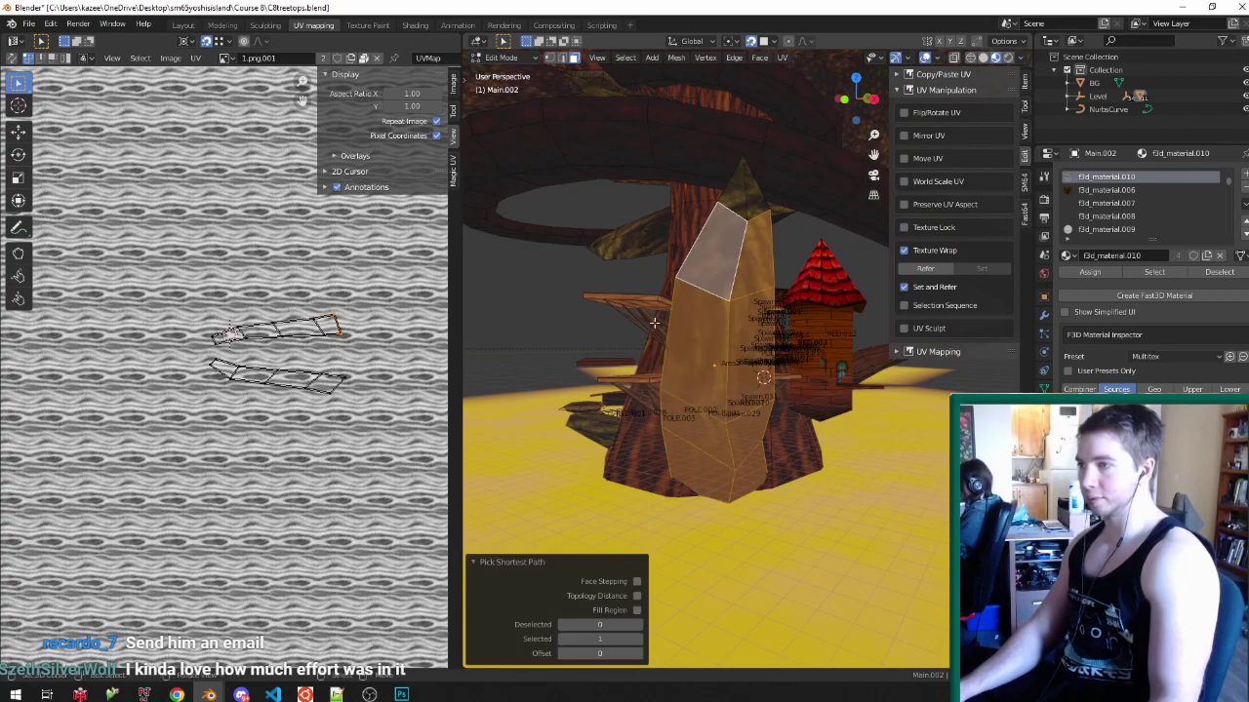
- Save the file and add the two faces near the trunk's upper end to the selection
scroll(342, 335, "up", 2)
middle_click_drag(683, 331, 714, 323)
key("Tab")
key("ctrl+s")
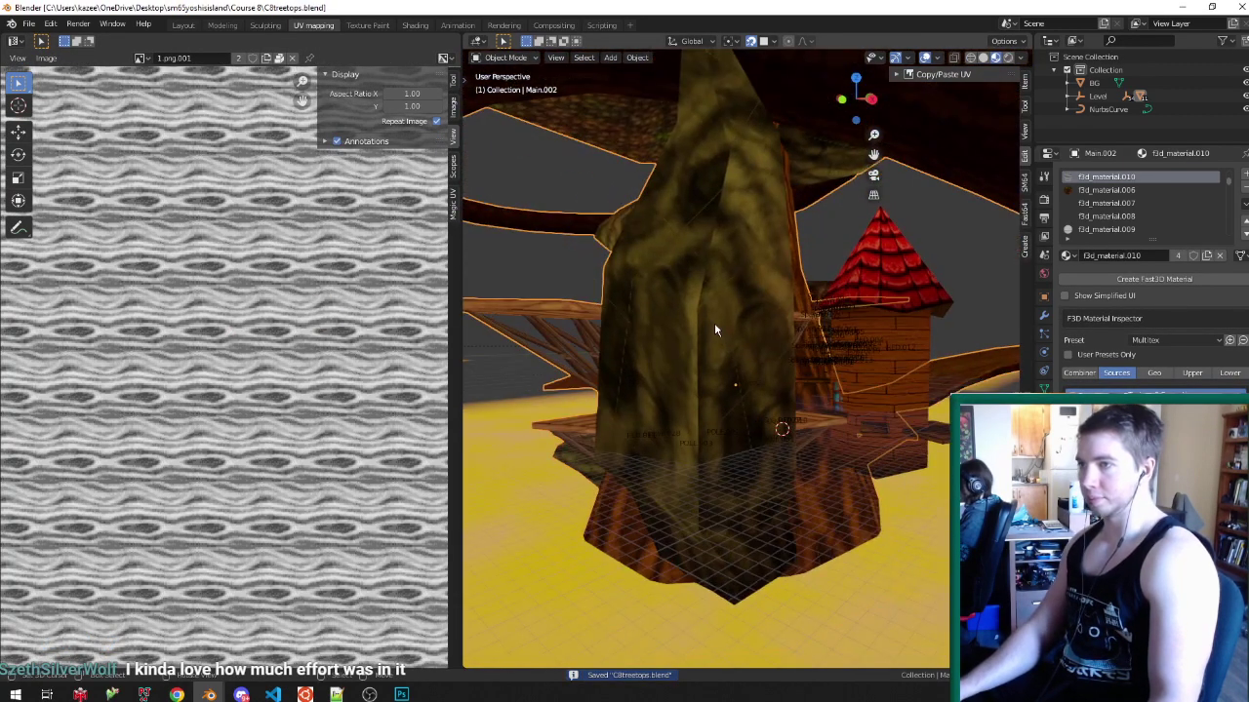
key("Tab")
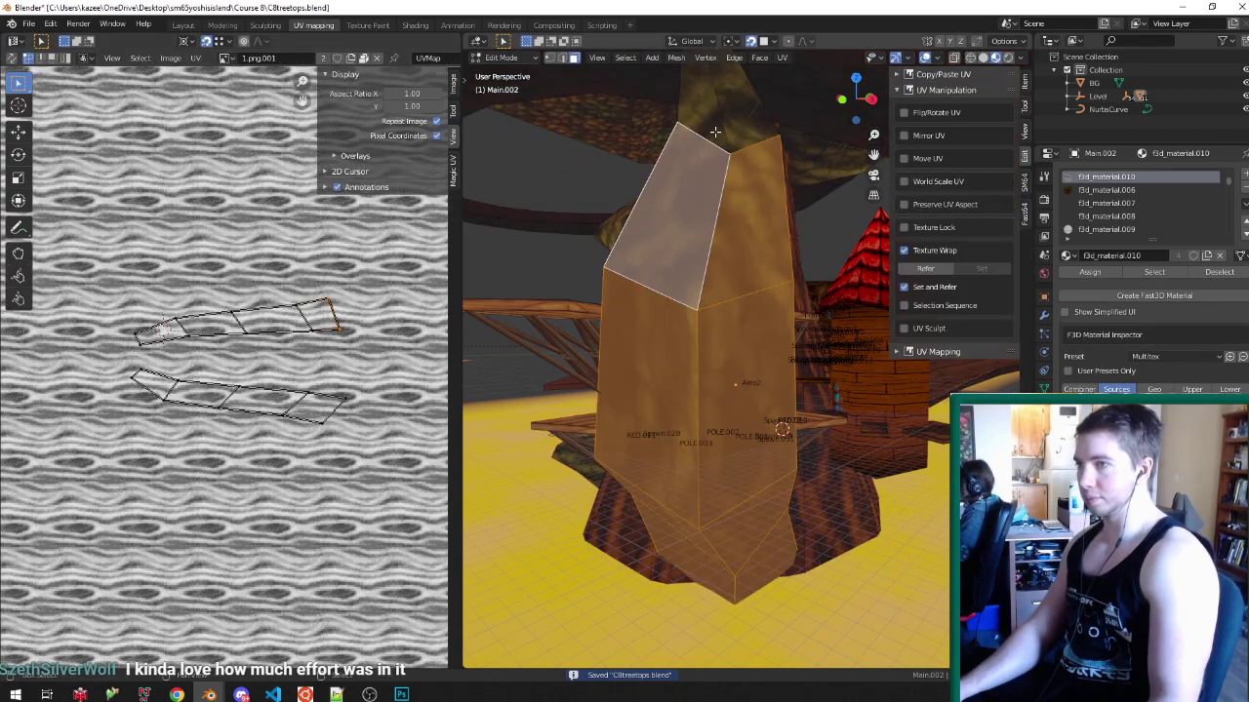
left_click(716, 132, "shift")
left_click(746, 124, "shift")
- Try joining the two facing inner UV vertices nearest the tip of the trunk's UV strips by scaling them to 0
left_click(141, 347)
scroll(142, 349, "up", 2)
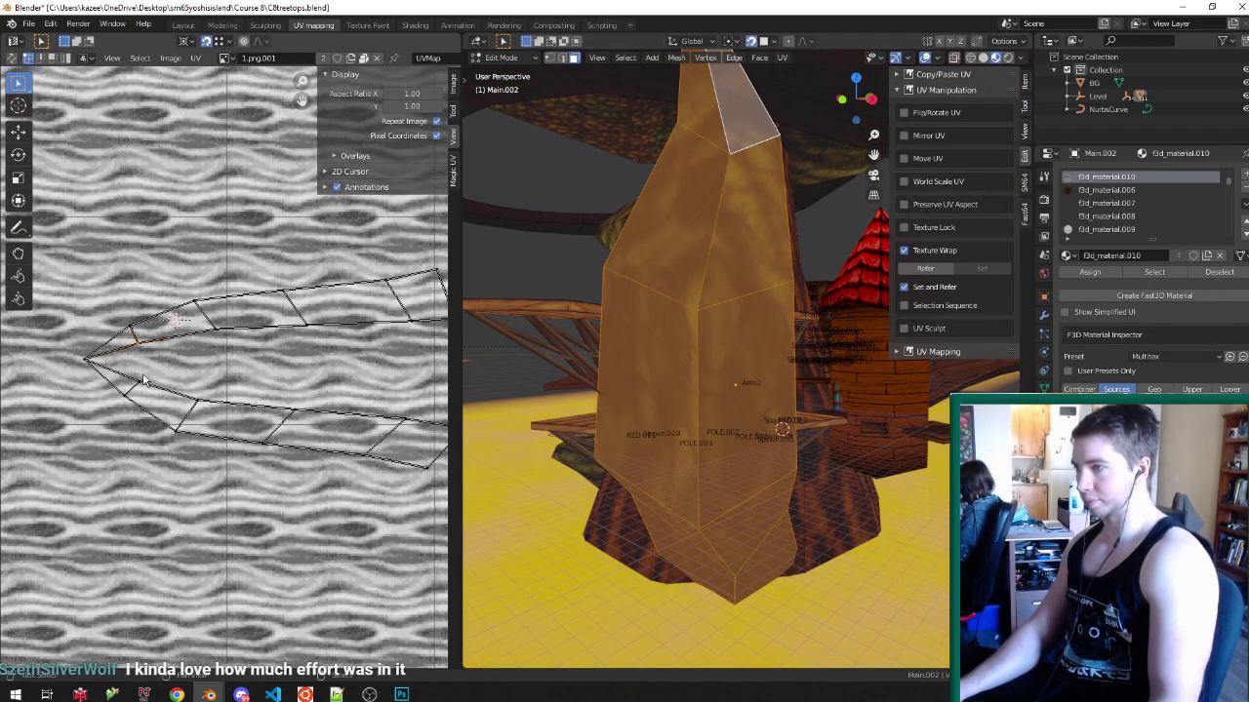
left_click(143, 379, "shift")
key("s")
key("x")
key("0")
key("Return")
- Try collapsing the following inner UV vertex pairs along the two strips by scaling each pair to 0
key("m")
left_click(219, 370)
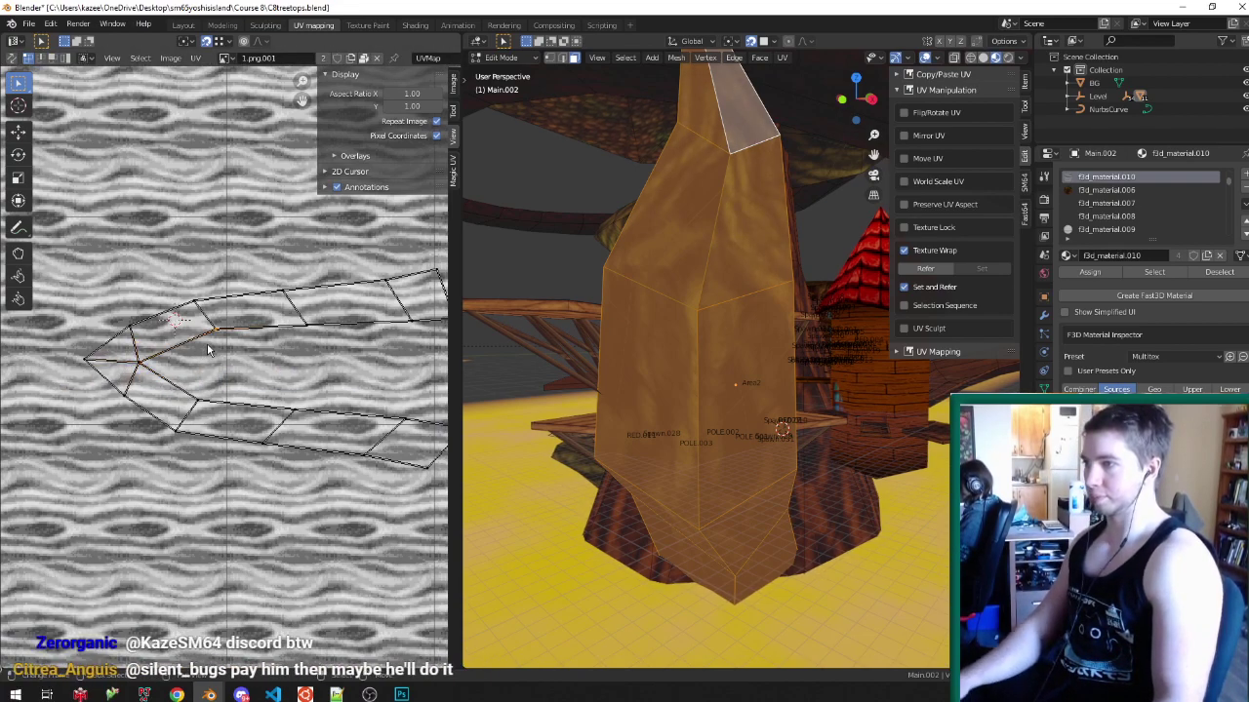
key("s")
key("0")
key("Return")
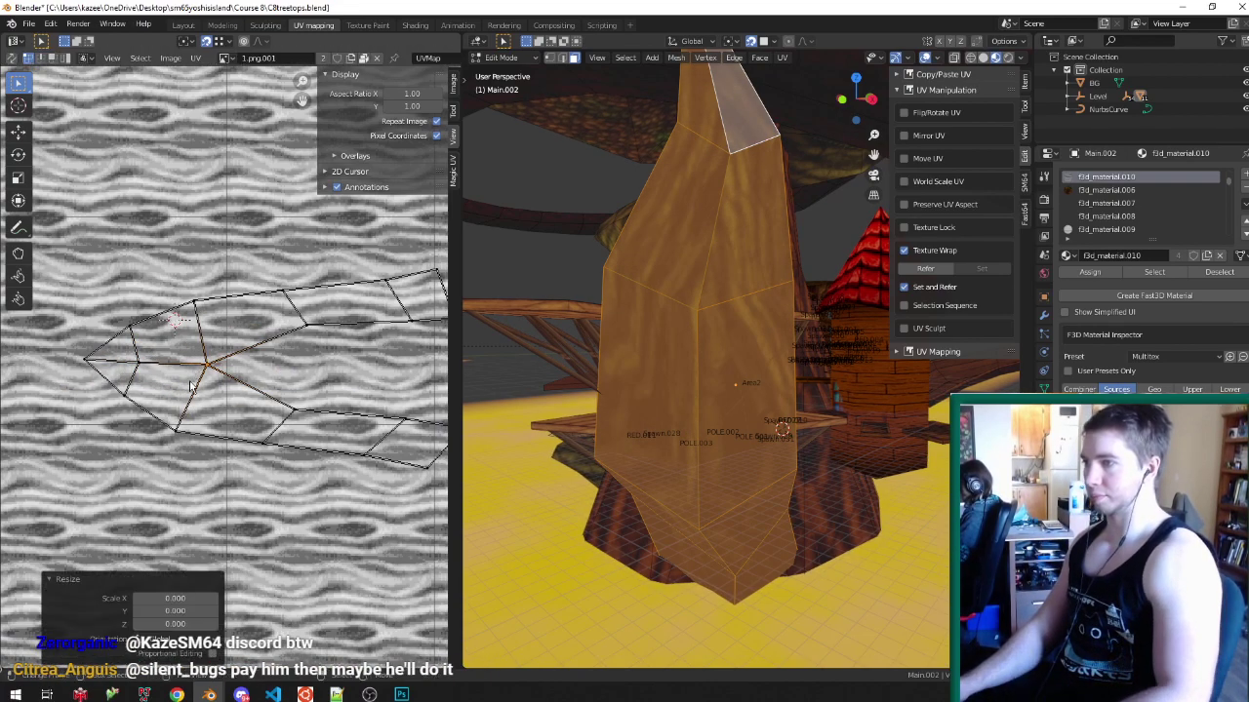
key("g")
left_click(297, 405)
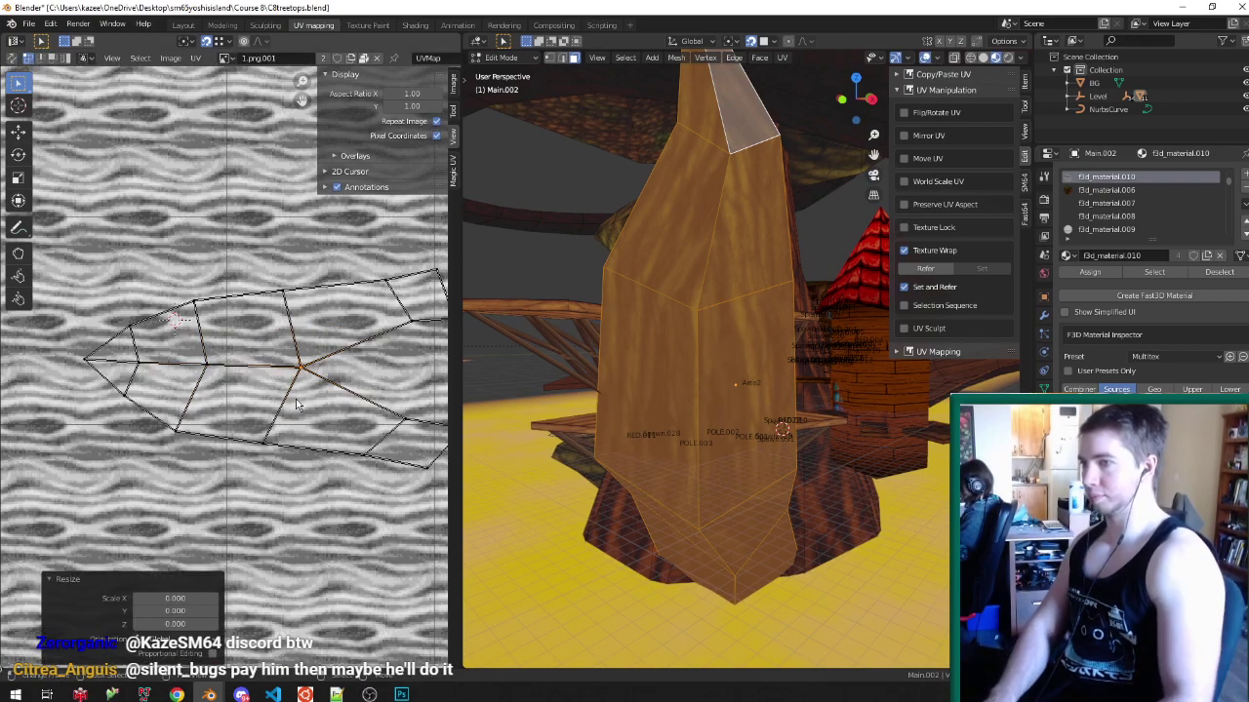
scroll(284, 410, "down", 3)
scroll(317, 398, "up", 2)
left_click_drag(384, 330, 348, 429)
key("s")
key("0")
key("Return")
- Try joining the inner UV vertices at the strips' wide end by scaling to 0, save and check the trunk texture
left_click(409, 354)
middle_click_drag(585, 380, 727, 374)
left_click(409, 426, "shift")
key("s")
key("x")
key("0")
key("Return")
middle_click_drag(546, 391, 717, 512)
key("ctrl+s")
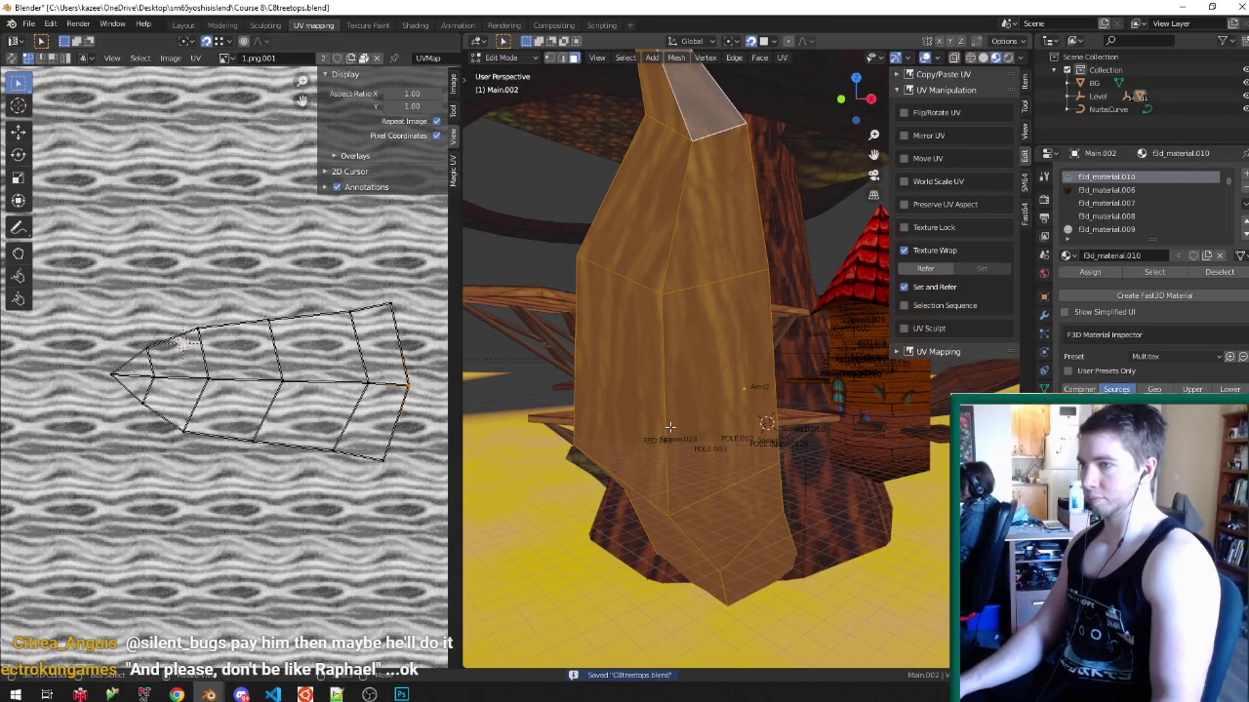
key("Tab")
key("Tab")
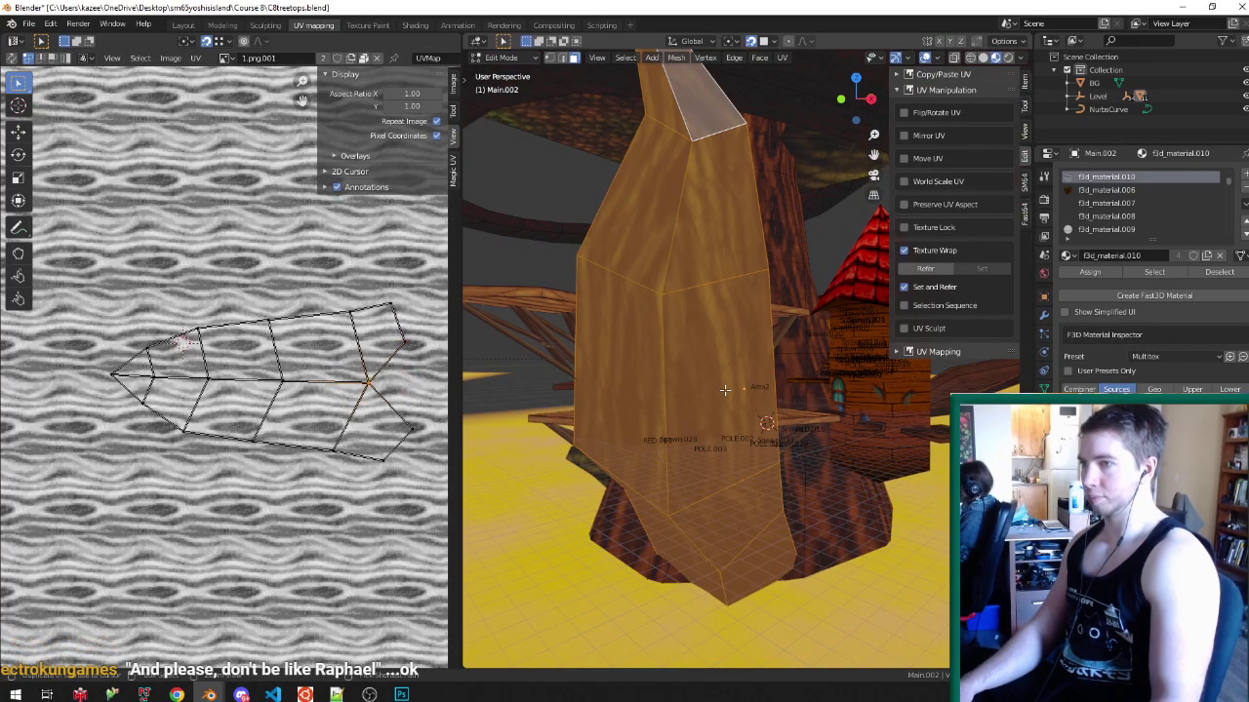
- Undo all the inner UV vertex joins so the trunk's two UV strips are separate again
key("ctrl+z")
key("ctrl+z")
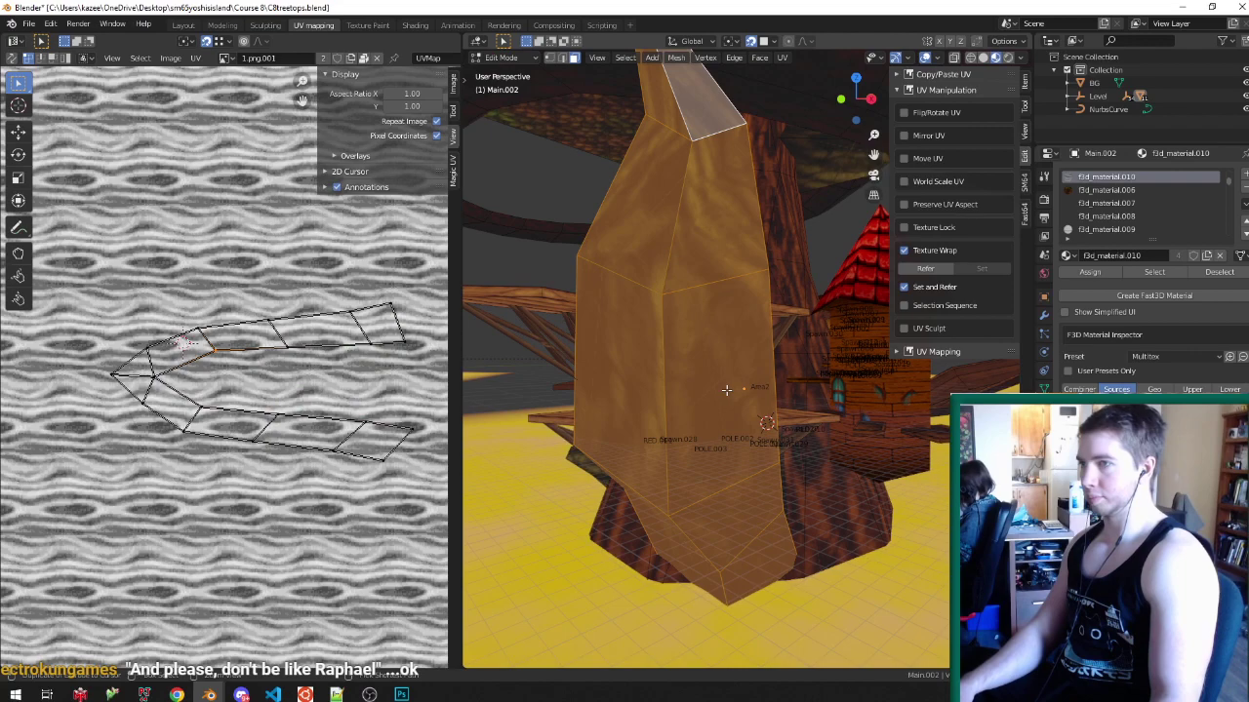
key("ctrl+z")
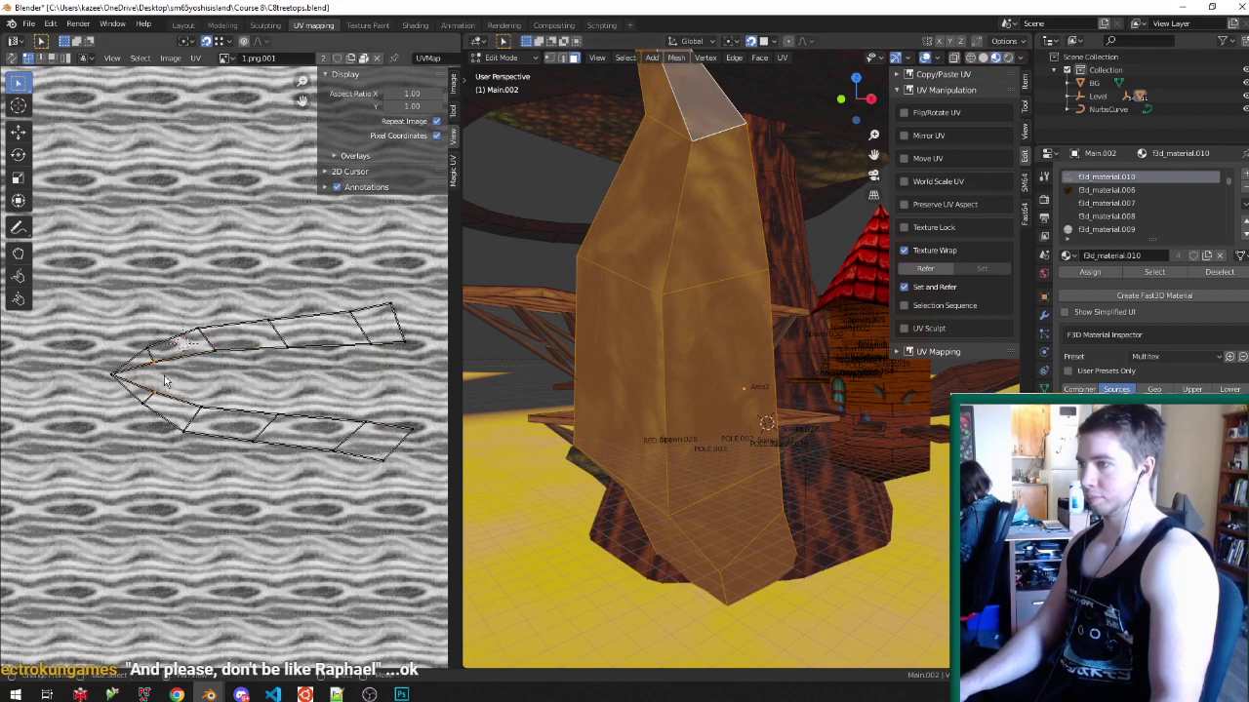
key("g")
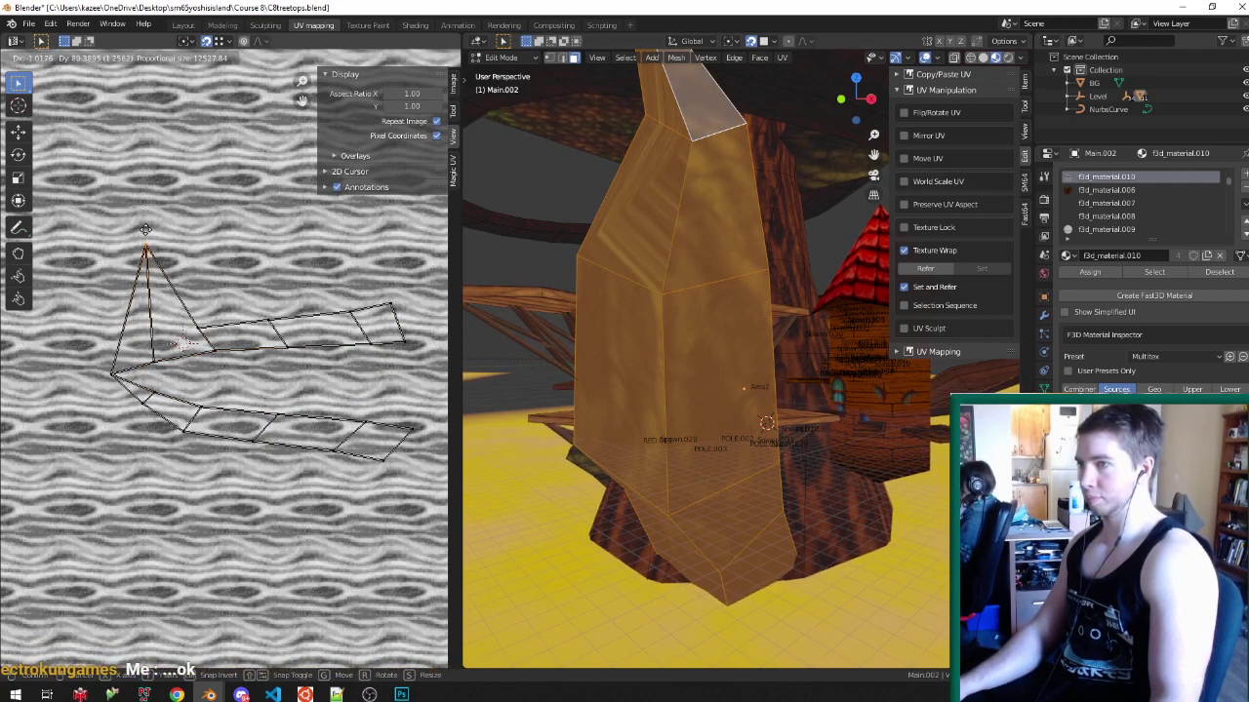
key("Escape")
left_click(151, 393)
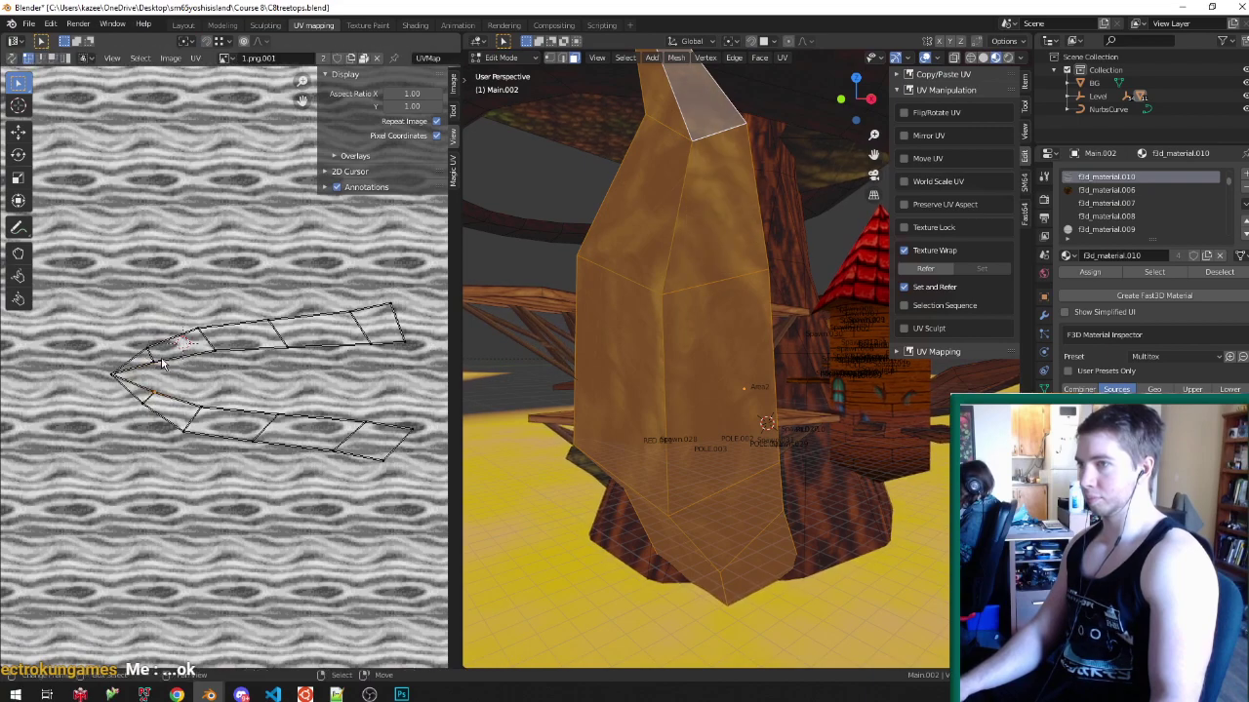
- Collapse the outer UV vertex pair nearest the tip of the two strips by scaling it to 0 along Y
left_click(150, 415)
key("g")
right_click(152, 406)
left_click(153, 356, "shift")
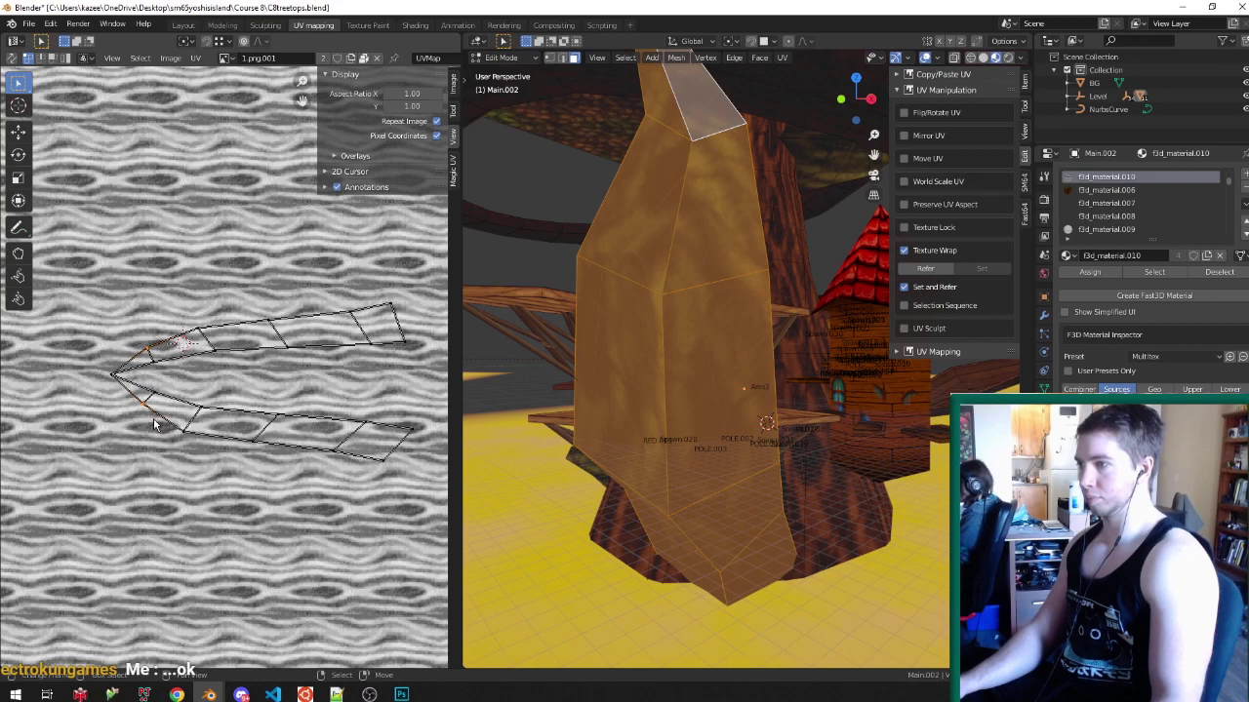
key("s")
key("y")
key("0")
key("Return")
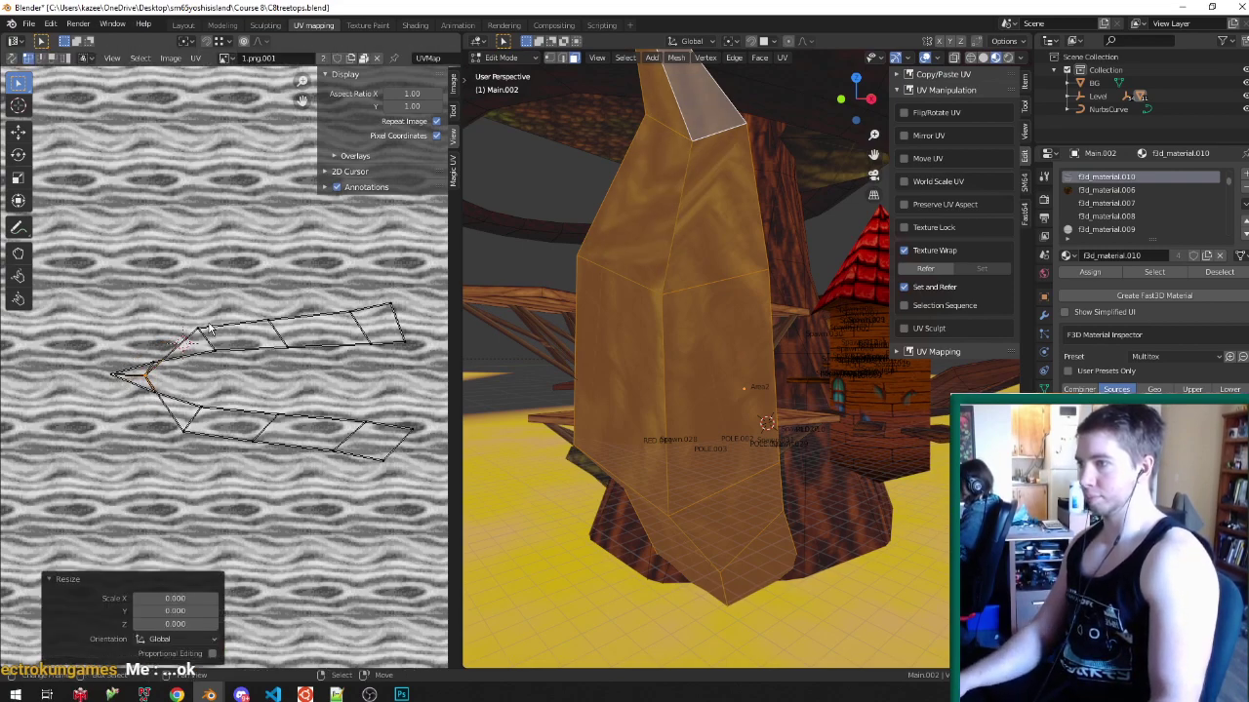
- Collapse the second and third outer UV vertex pairs of the strips by scaling each to 0 along Y
left_click(206, 325)
left_click(179, 436, "shift")
key("s")
key("y")
key("0")
key("Return")
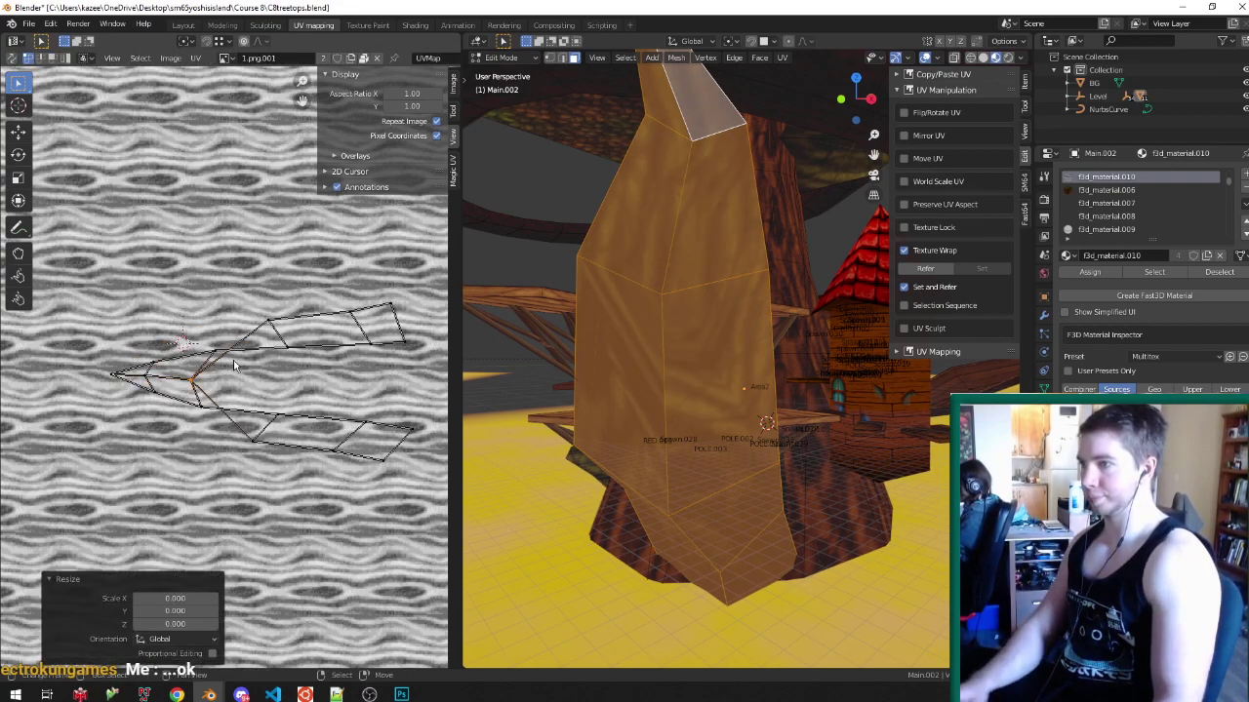
left_click(280, 290)
left_click(266, 472, "shift")
key("s")
key("y")
key("0")
key("Return")
- Collapse the last two outer UV vertex pairs to 0 along Y, leave edit mode and save the file
left_click(364, 304)
right_click(326, 483, "shift")
key("s")
key("y")
key("0")
key("Return")
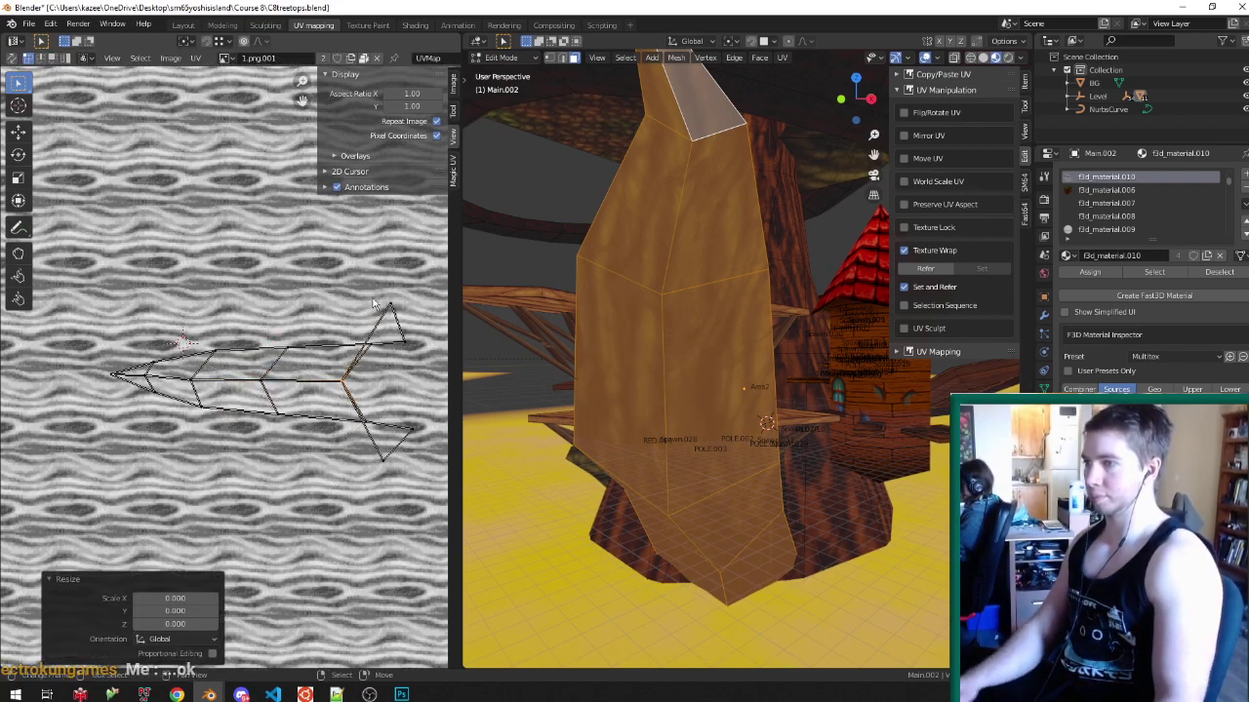
right_click(377, 275)
key("Tab")
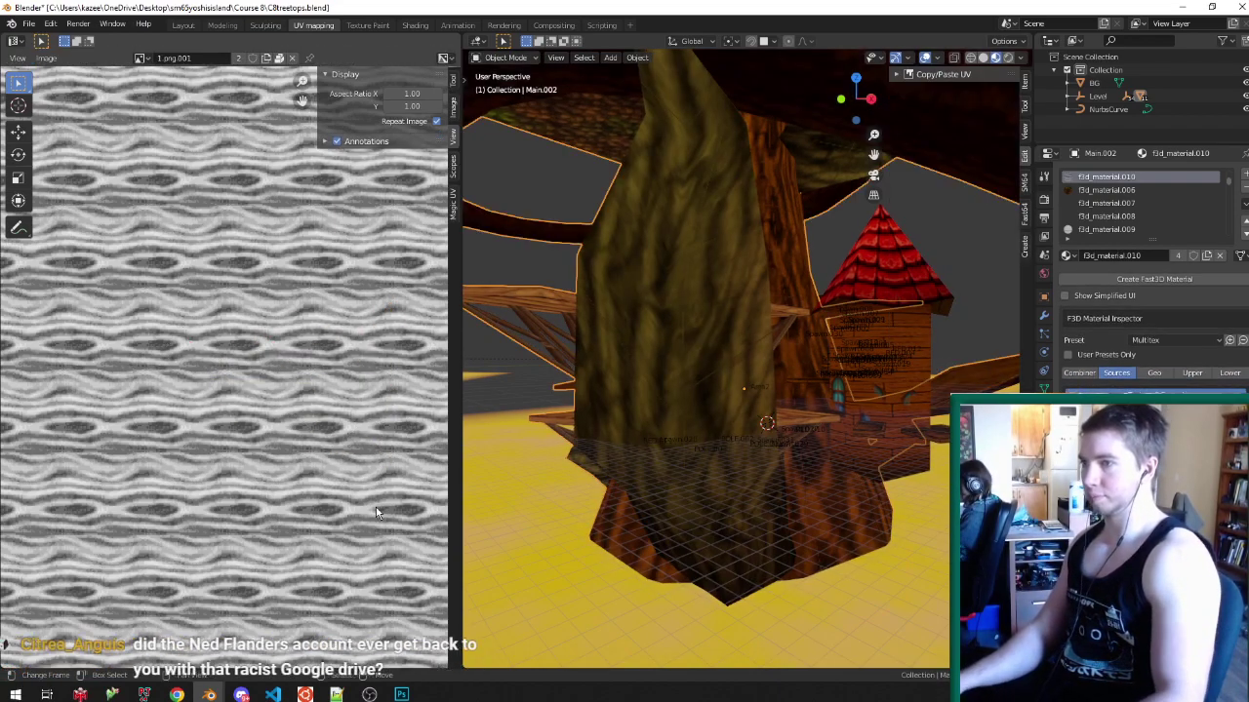
middle_click_drag(662, 400, 627, 384)
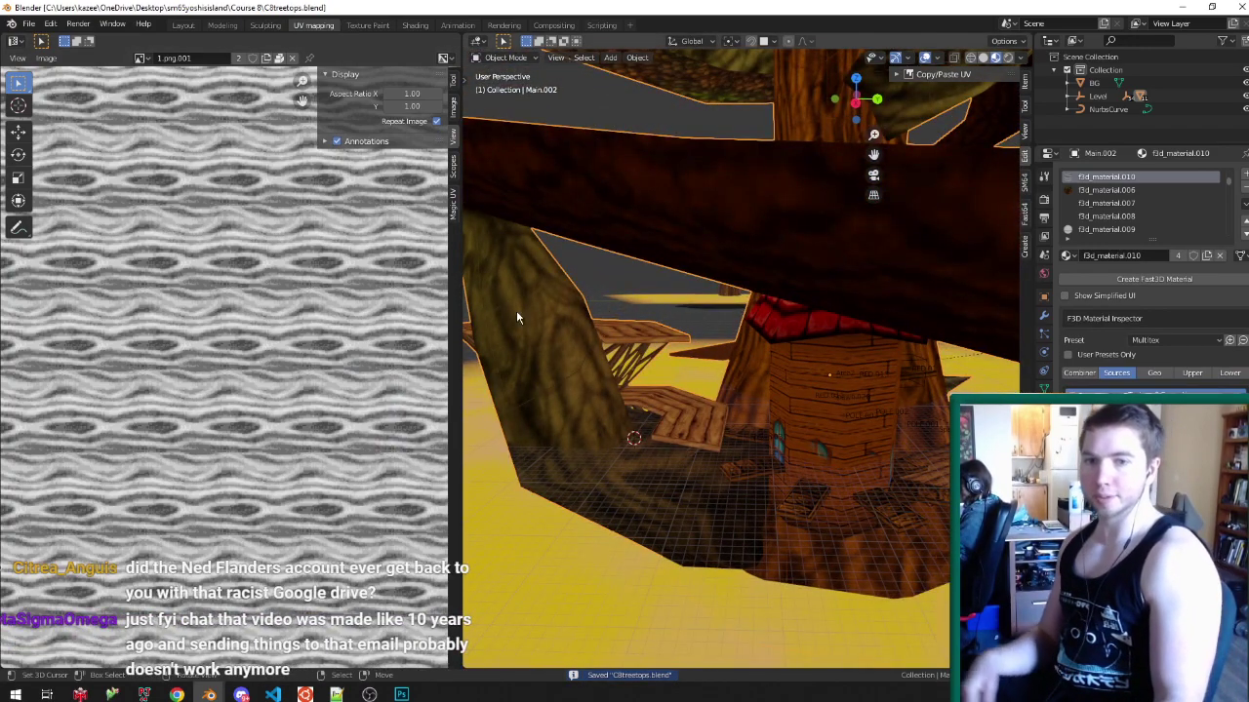
- Switch to the Blender window with worm.blend, save it and view the whole worm model
left_click(211, 695)
left_click(281, 671)
key("ctrl+s")
left_click(242, 693)
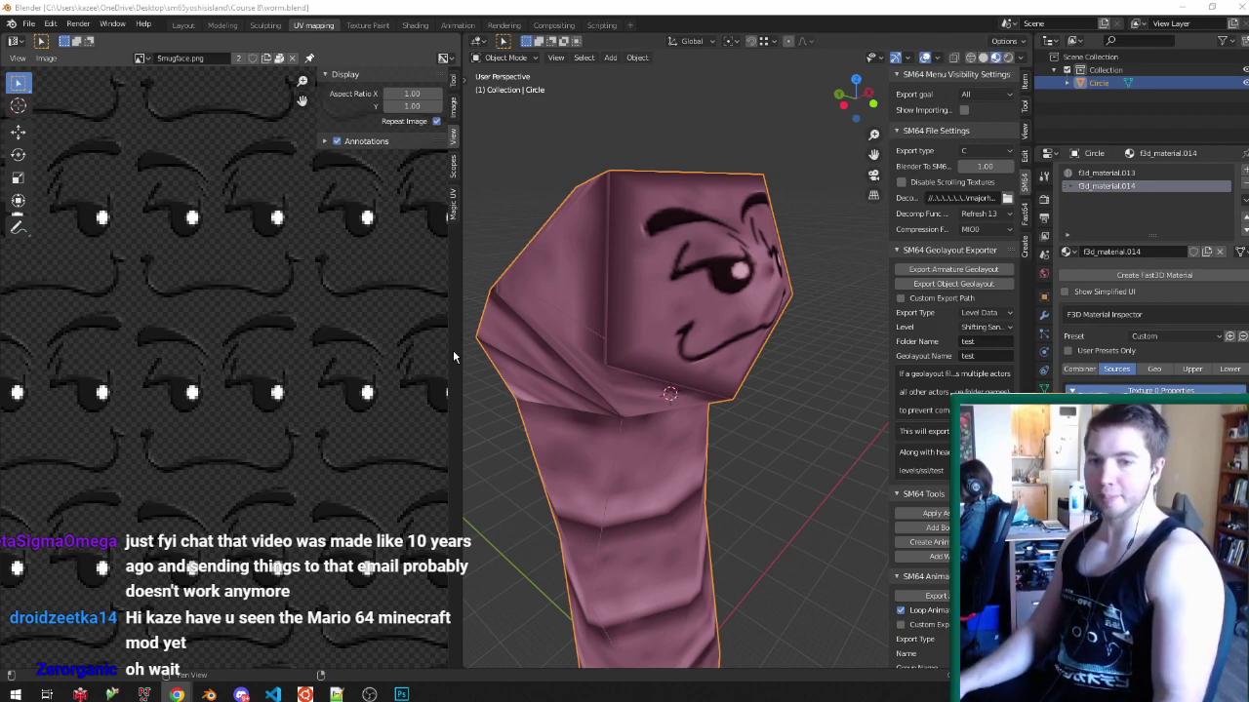
middle_click_drag(426, 321, 427, 327)
scroll(513, 336, "down", 5)
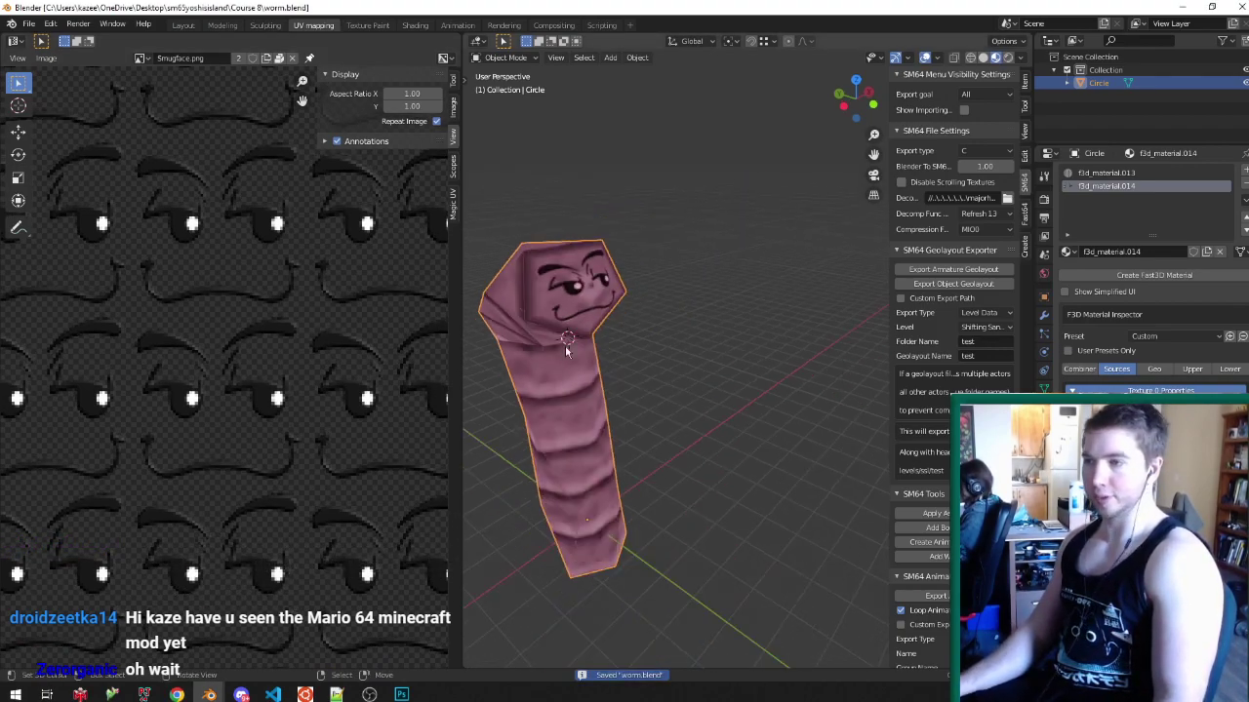
key("Tab")
- Return to the C8treetops.blend window, check Main.002 in edit mode and save the file
left_click(168, 642)
middle_click_drag(552, 372, 614, 419)
key("Tab")
scroll(663, 414, "up", 4)
key("Tab")
key("ctrl+s")
- Select the small triangular bark face of Main.002 beside the orange trunk and move it 157.19 m along Z
middle_click_drag(727, 408, 708, 432)
scroll(717, 298, "up", 3)
left_click(773, 454)
key("Tab")
key("Tab")
left_click(764, 449)
key("Tab")
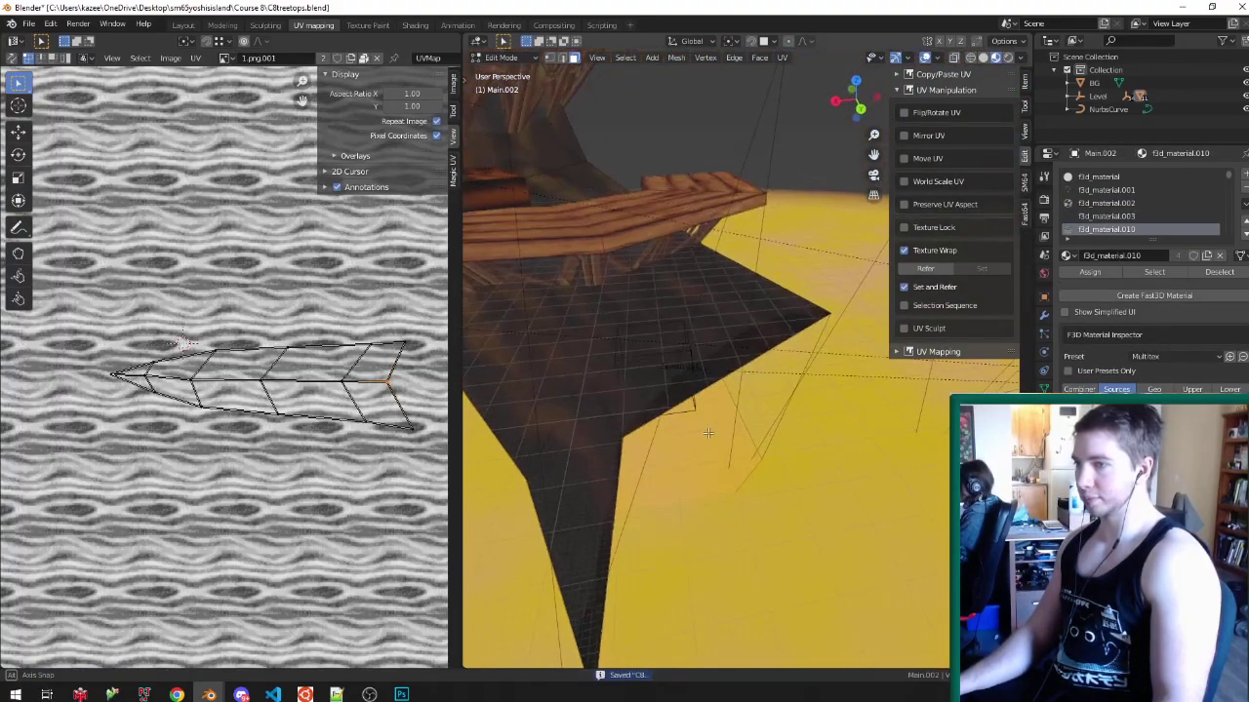
middle_click_drag(725, 357, 790, 334)
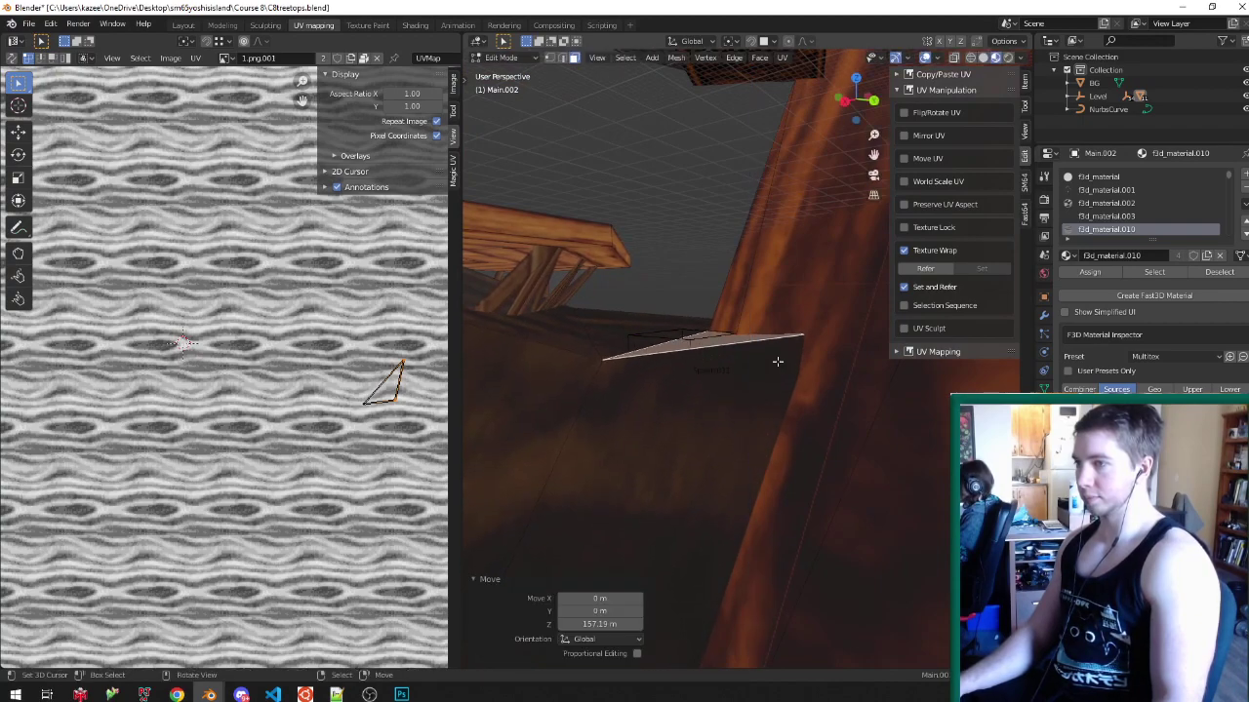
- Select the Spawn.031 object near the orange trunk, reposition it on the bark surface and save the file
key("Tab")
right_click(670, 331)
right_click(669, 332)
middle_click_drag(669, 331, 685, 370)
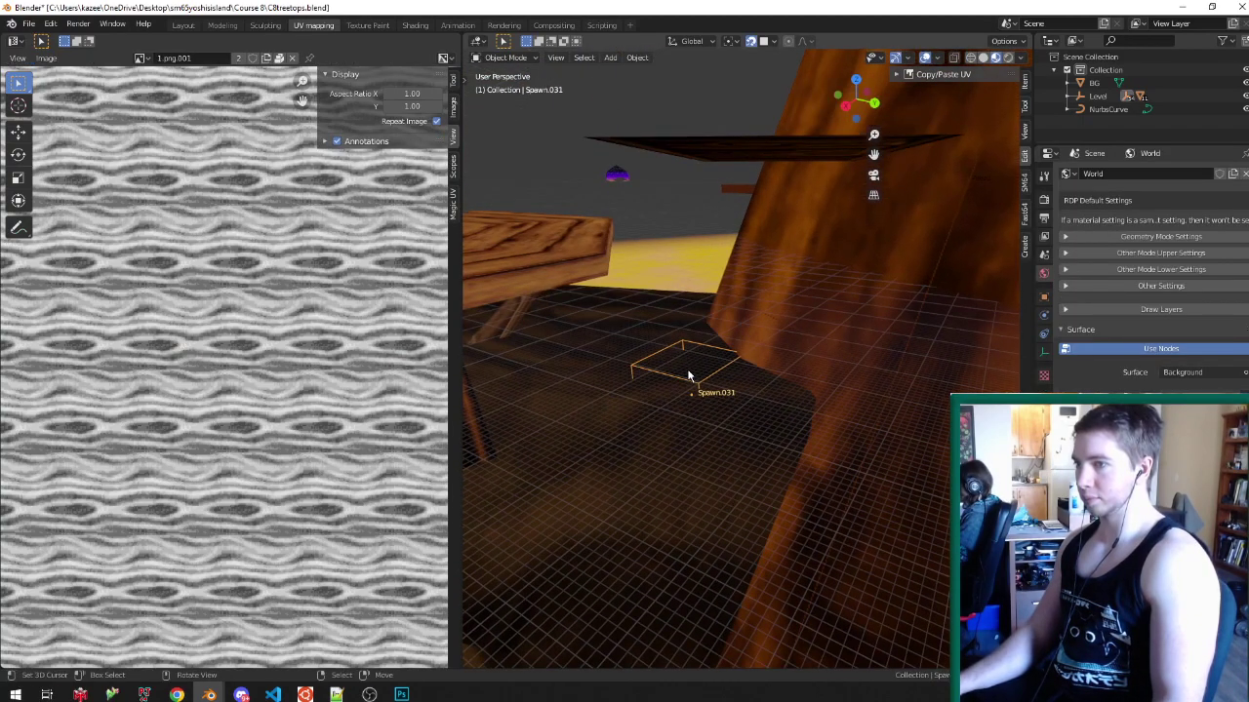
scroll(686, 372, "up", 2)
key("g")
key("z")
right_click(688, 371)
scroll(693, 372, "up", 3)
key("g")
left_click(698, 380)
scroll(698, 379, "down", 5)
mouse_move(634, 314)
middle_mouse_down()
mouse_move(621, 346)
mouse_move(612, 319)
mouse_move(638, 301)
mouse_move(617, 322)
middle_mouse_up()
key("ctrl+s")
- Select the bottom edge path of the walkway supports in Main.002 and raise it along Z
right_click(613, 319)
key("Tab")
scroll(612, 312, "up", 3)
key("Tab")
right_click(643, 266)
key("Tab")
middle_click_drag(644, 267, 732, 291)
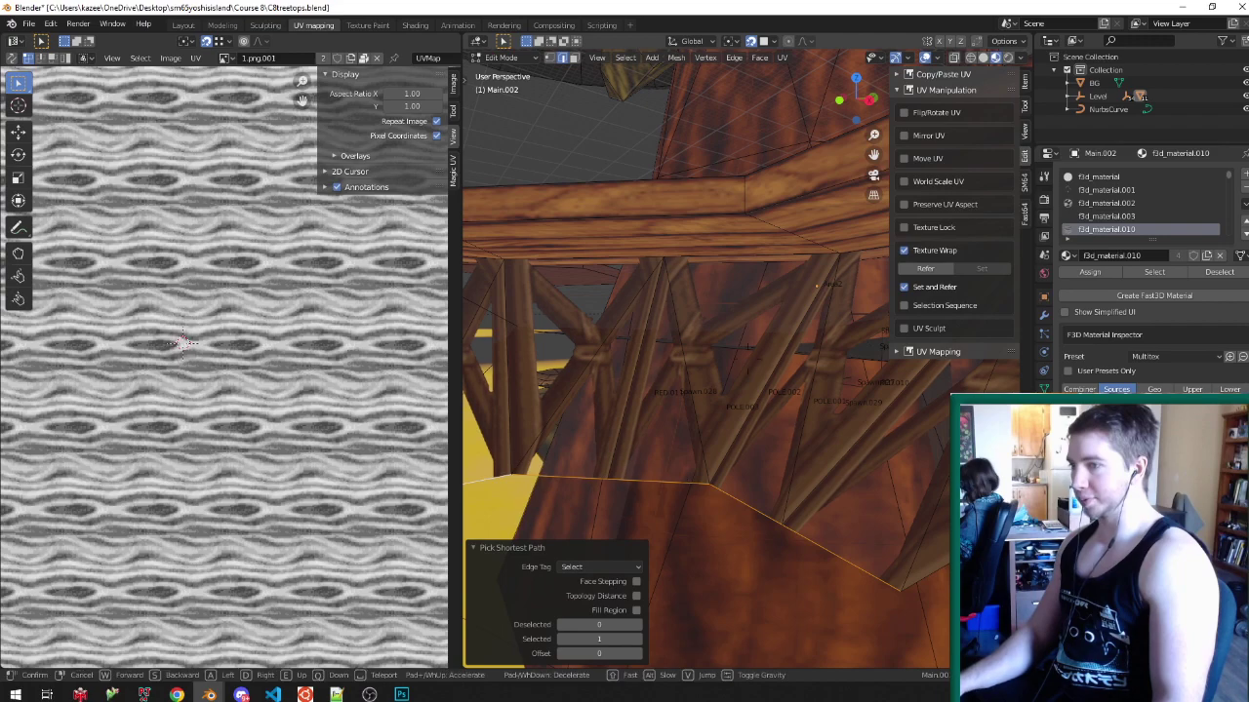
left_click(748, 361)
key("z")
mouse_move(654, 460)
middle_mouse_down()
mouse_move(697, 424)
mouse_move(801, 380)
mouse_move(714, 387)
mouse_move(759, 391)
middle_mouse_up()
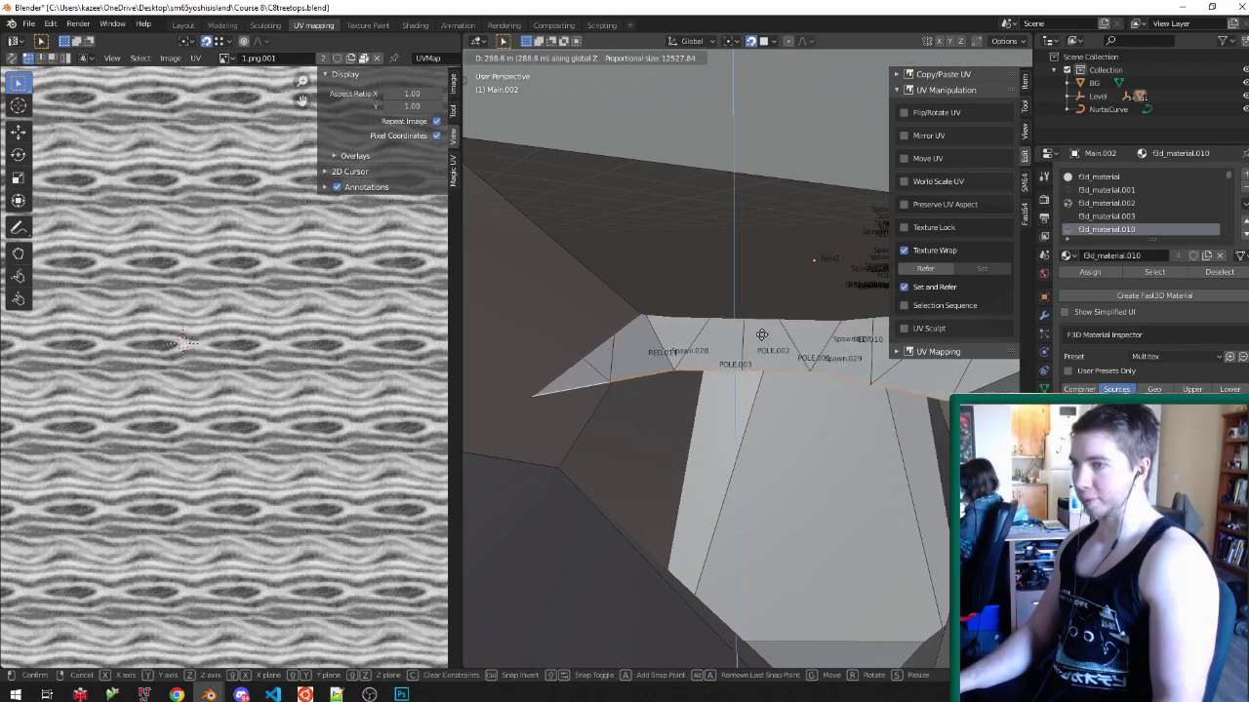
left_click(769, 300)
mouse_move(649, 298)
middle_mouse_down()
mouse_move(741, 322)
mouse_move(789, 318)
mouse_move(793, 300)
mouse_move(805, 309)
mouse_move(724, 355)
mouse_move(628, 383)
mouse_move(688, 339)
mouse_move(692, 273)
mouse_move(652, 280)
mouse_move(709, 315)
mouse_move(711, 287)
mouse_move(683, 316)
mouse_move(686, 347)
middle_mouse_up()
key("z")
key("Tab")
key("Tab")
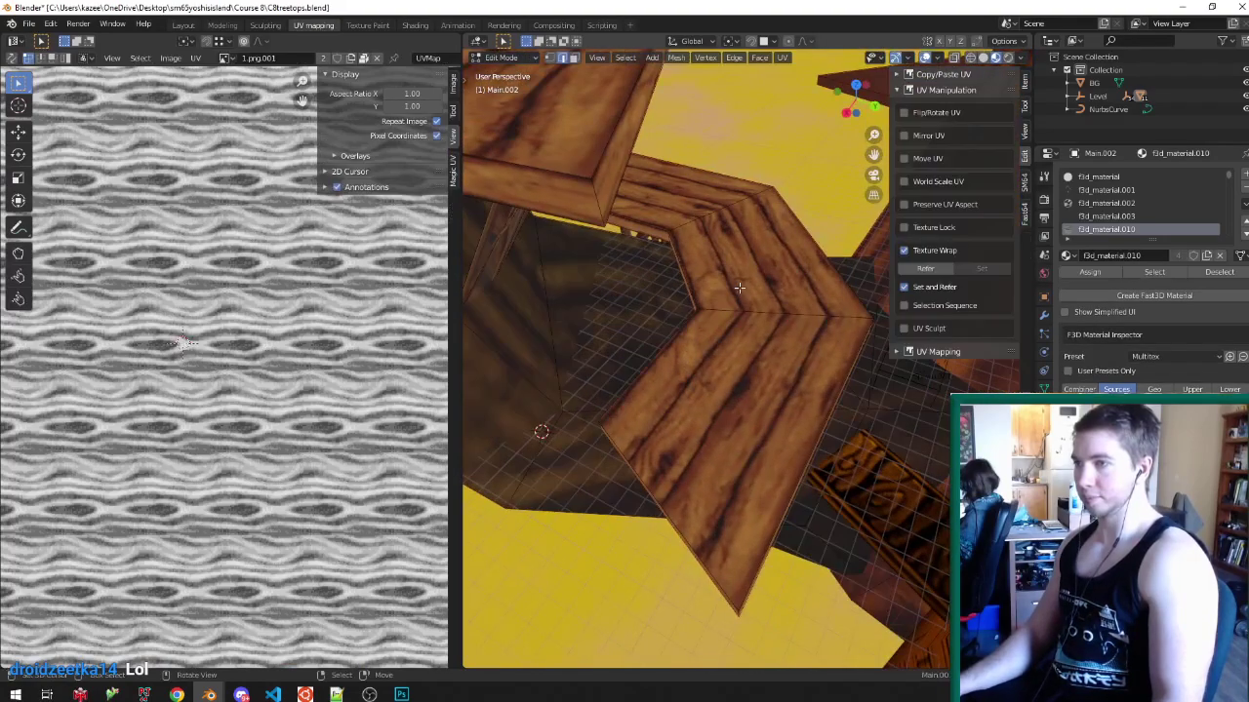
- Select the linked geometry of the zigzag walkway beside the mossy trunk, move it, save the file and check the tree base
key("ctrl+l")
middle_click_drag(740, 286, 720, 328)
key("g")
key("Tab")
key("ctrl+s")
key("ctrl+s")
key("Tab")
key("Tab")
key("ctrl+s")
key("Tab")
key("ctrl+Tab")
key("ctrl+s")
scroll(705, 330, "up", 1)
left_click(184, 25)
middle_click_drag(510, 184, 660, 301)
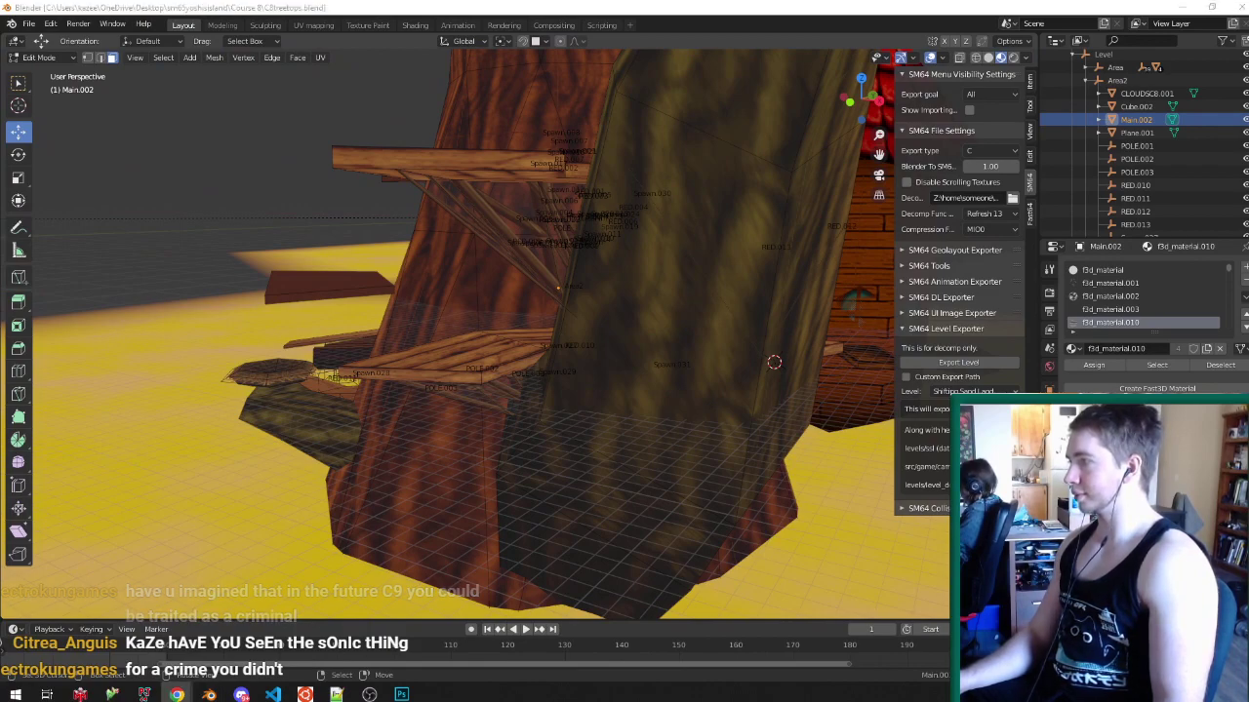
middle_click_drag(660, 301, 634, 447)
key("ctrl+s")
- Select the bark faces at the trunk base under the walkway, shift their UV vertices on the bark texture and save the file
key("ctrl+Tab")
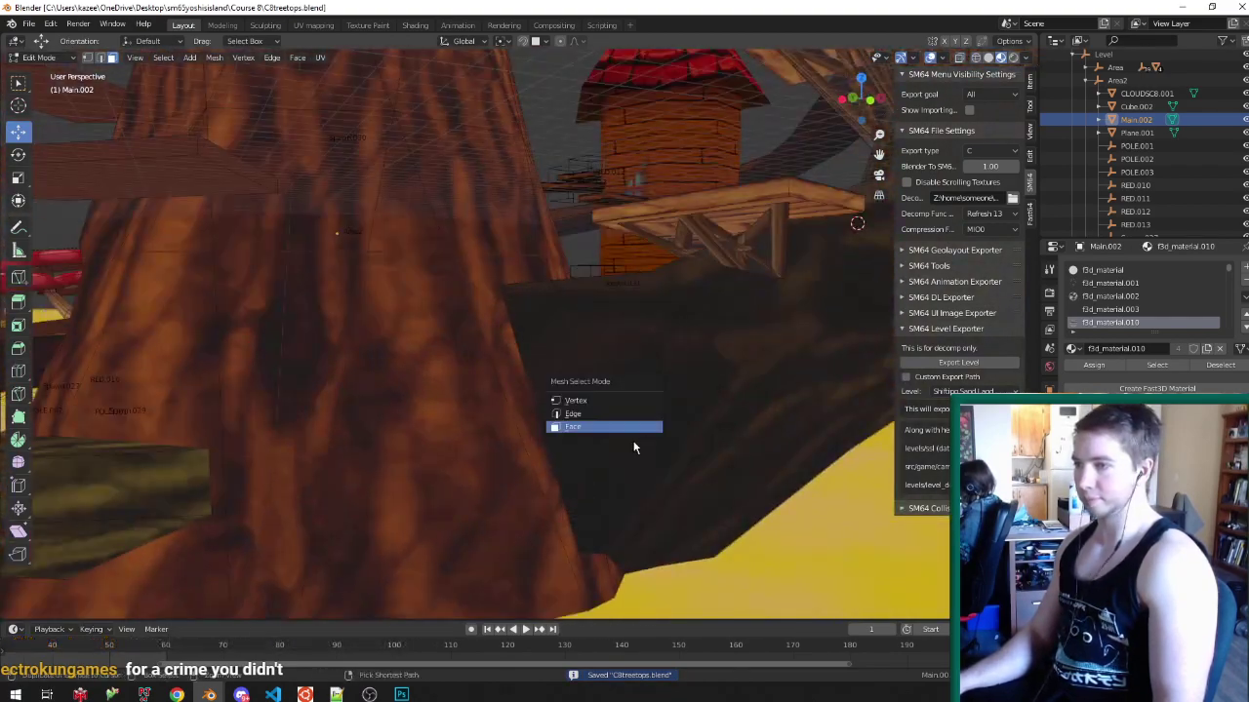
left_click(635, 396)
left_click(331, 26)
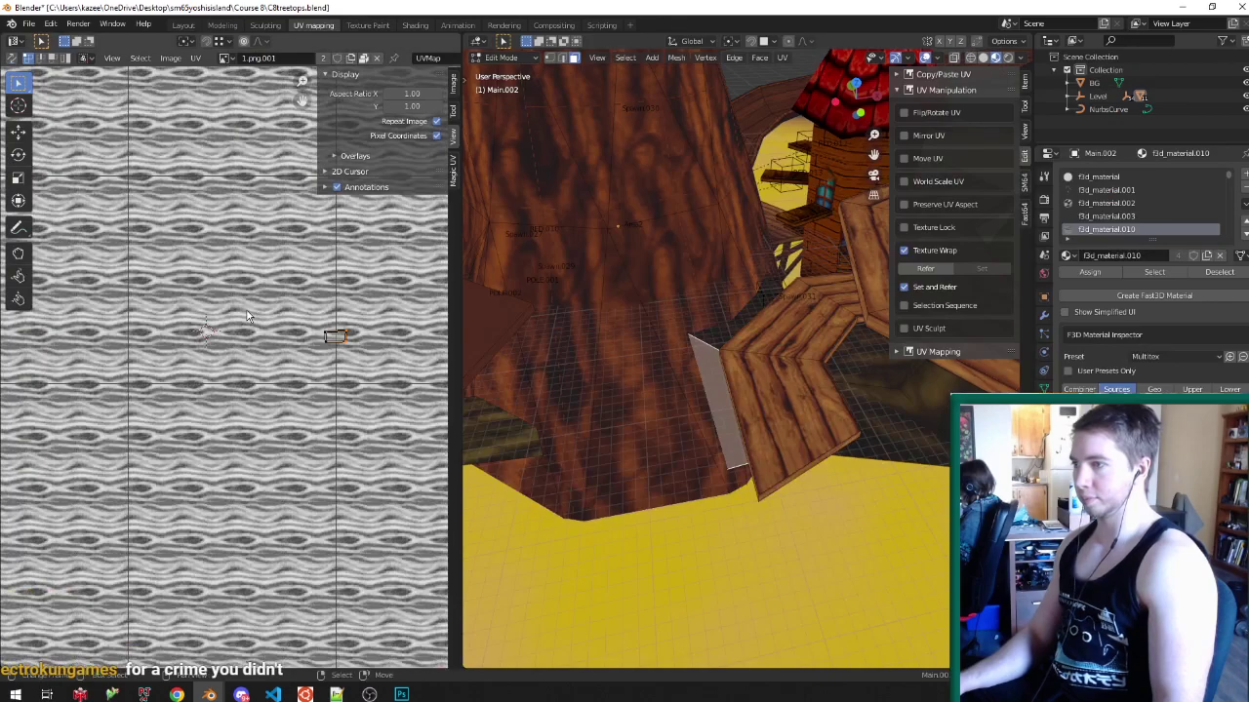
middle_click_drag(777, 403, 774, 374)
left_click(775, 464, "shift")
middle_click_drag(775, 464, 724, 440)
middle_click_drag(864, 520, 767, 444)
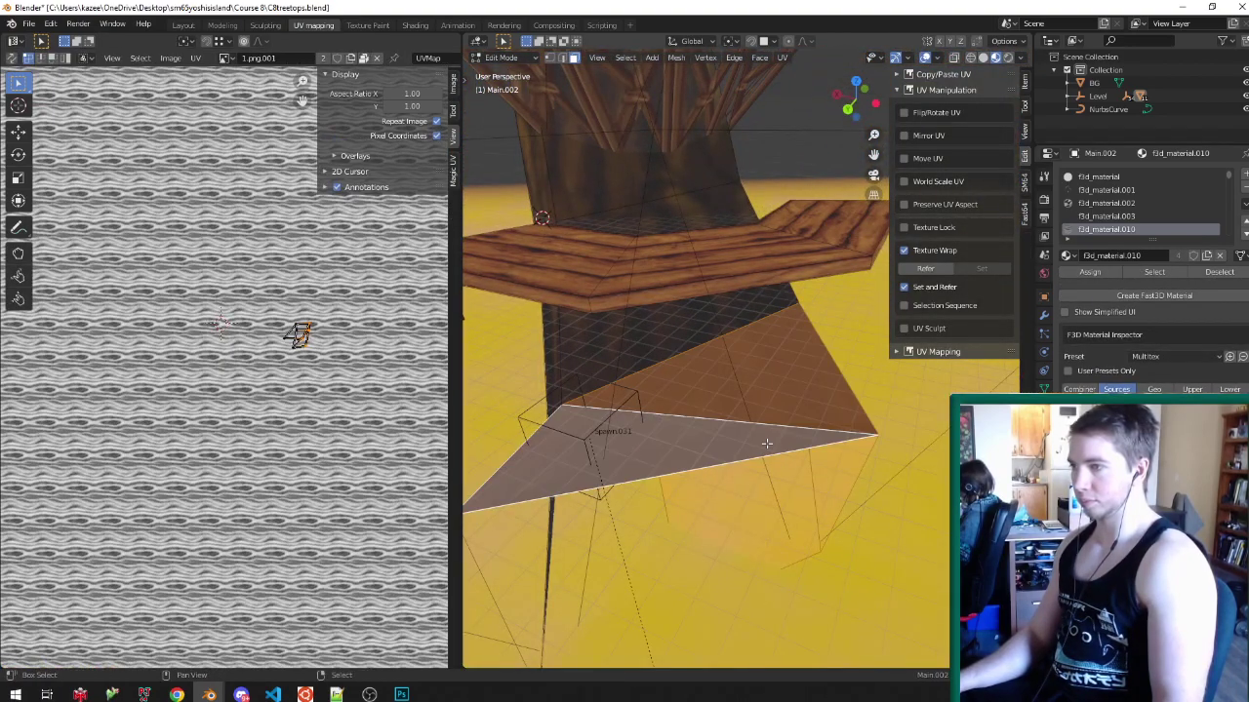
scroll(837, 410, "up", 4)
middle_click_drag(839, 412, 729, 396)
right_click(711, 397)
right_click(741, 411, "ctrl")
scroll(310, 331, "up", 5)
right_click(265, 395)
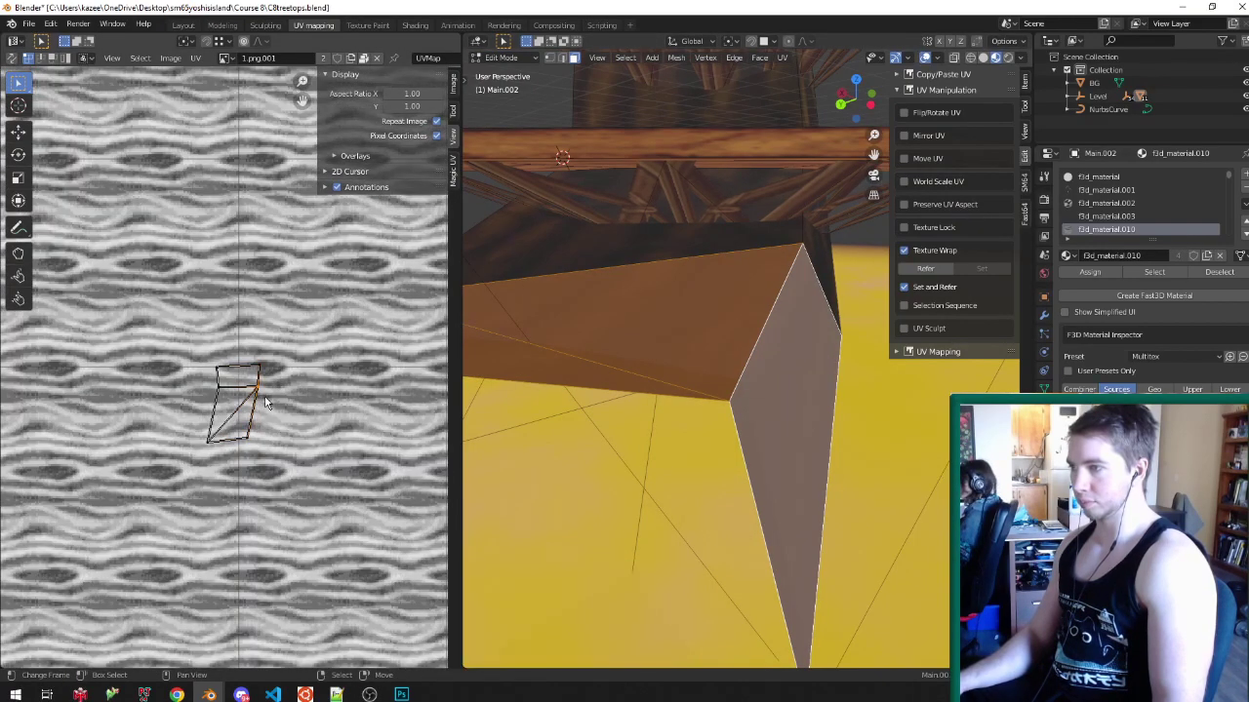
left_click(331, 401)
middle_click_drag(644, 381, 467, 404)
scroll(308, 398, "up", 1)
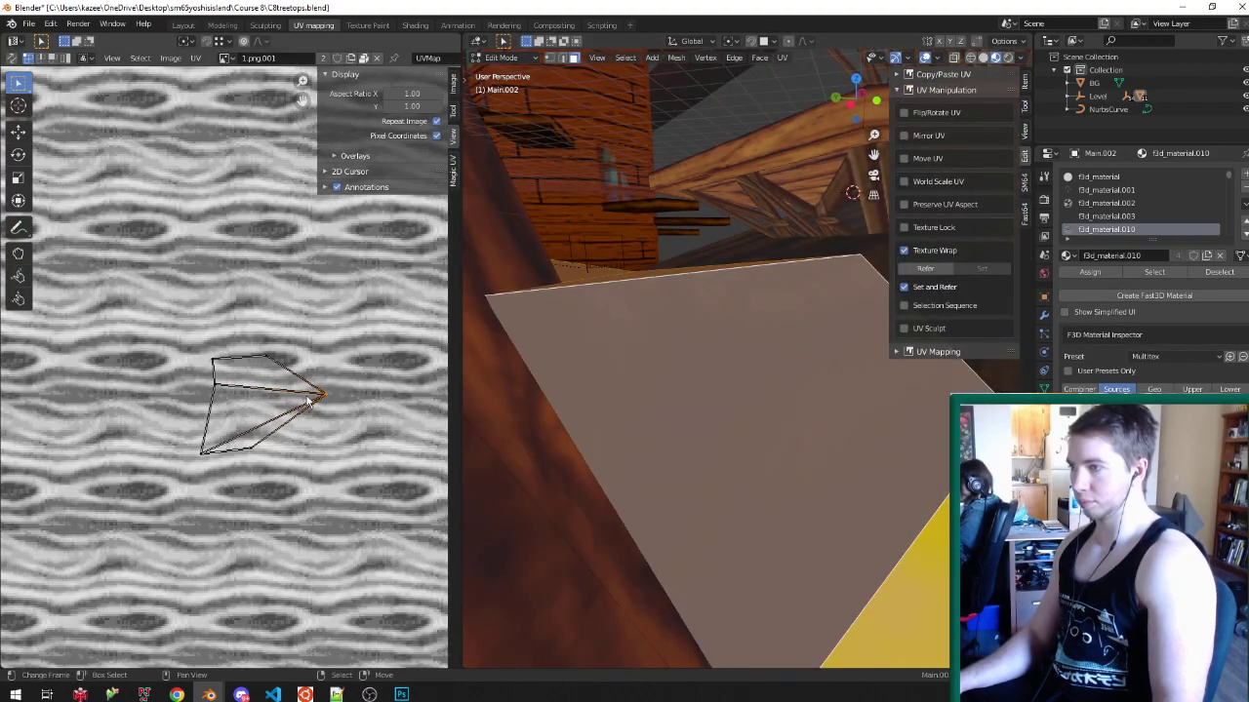
left_click(252, 394)
key("Tab")
middle_click_drag(720, 410, 702, 432)
key("ctrl+s")
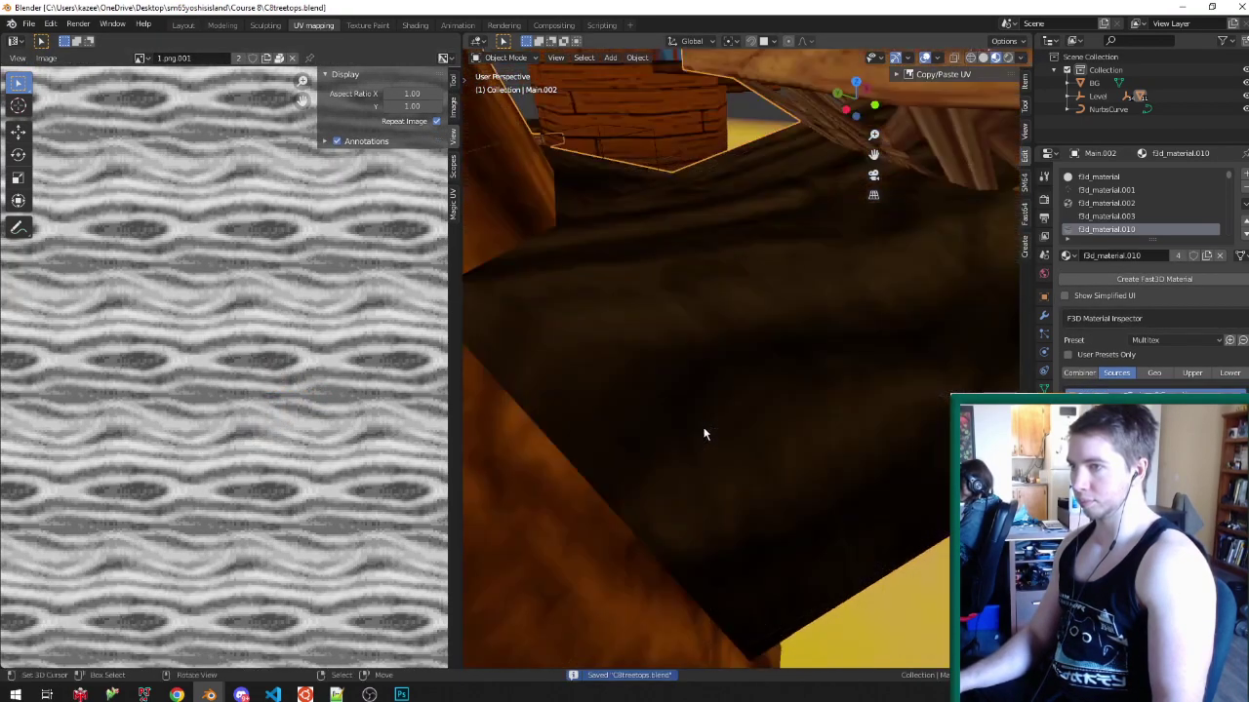
- Examine the tree base, walkways and spiral branch from several sides in the Layout workspace and save the file
scroll(700, 430, "down", 3)
left_click(183, 25)
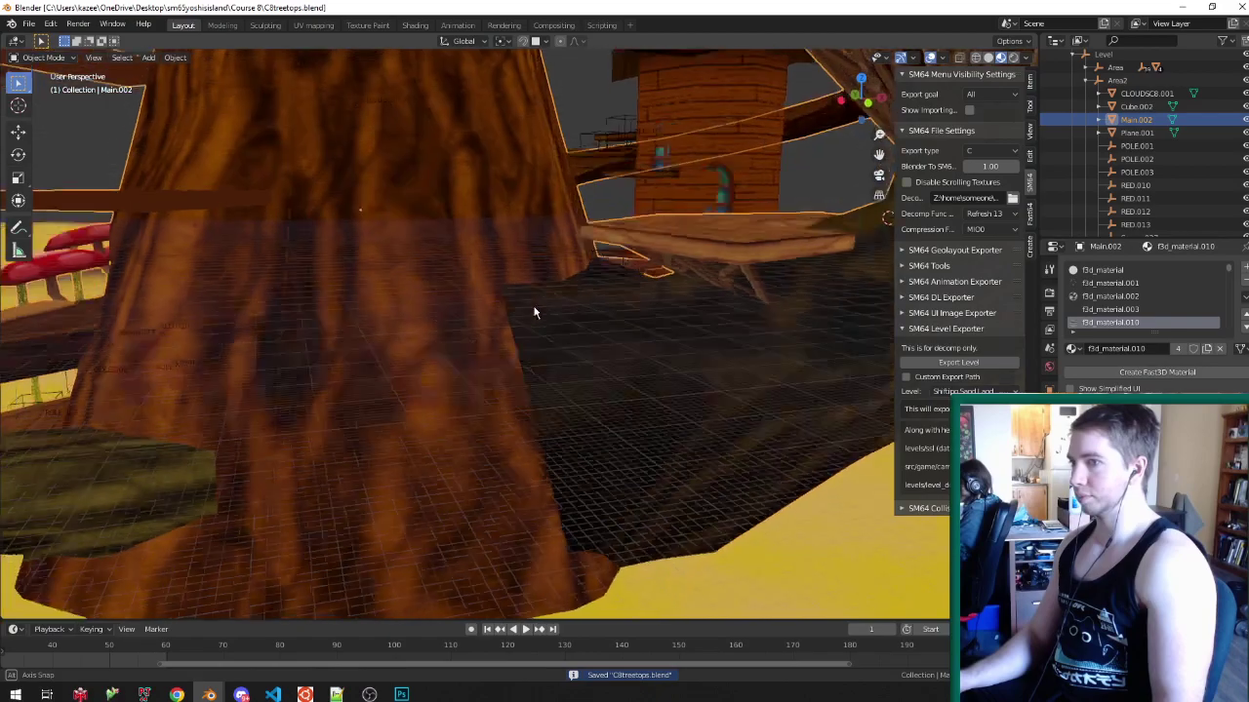
middle_click_drag(624, 332, 572, 348)
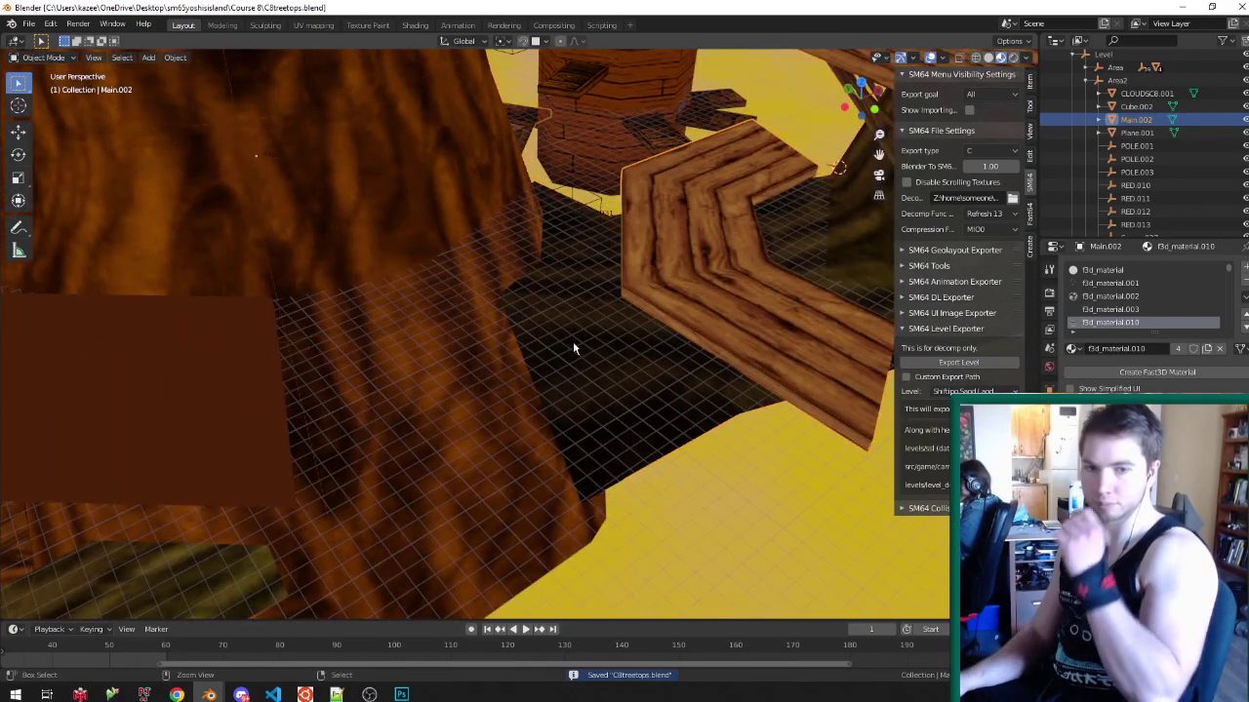
middle_click_drag(574, 348, 362, 248)
key("ctrl+s")
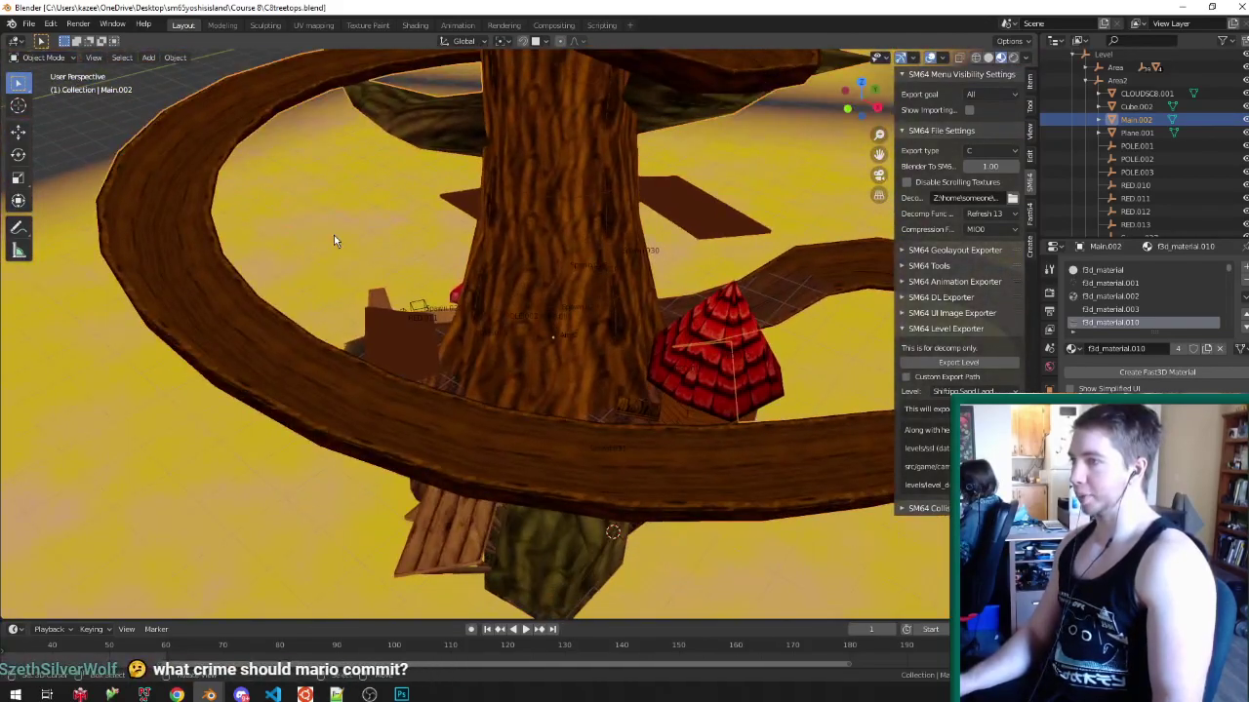
middle_click_drag(161, 174, 492, 317)
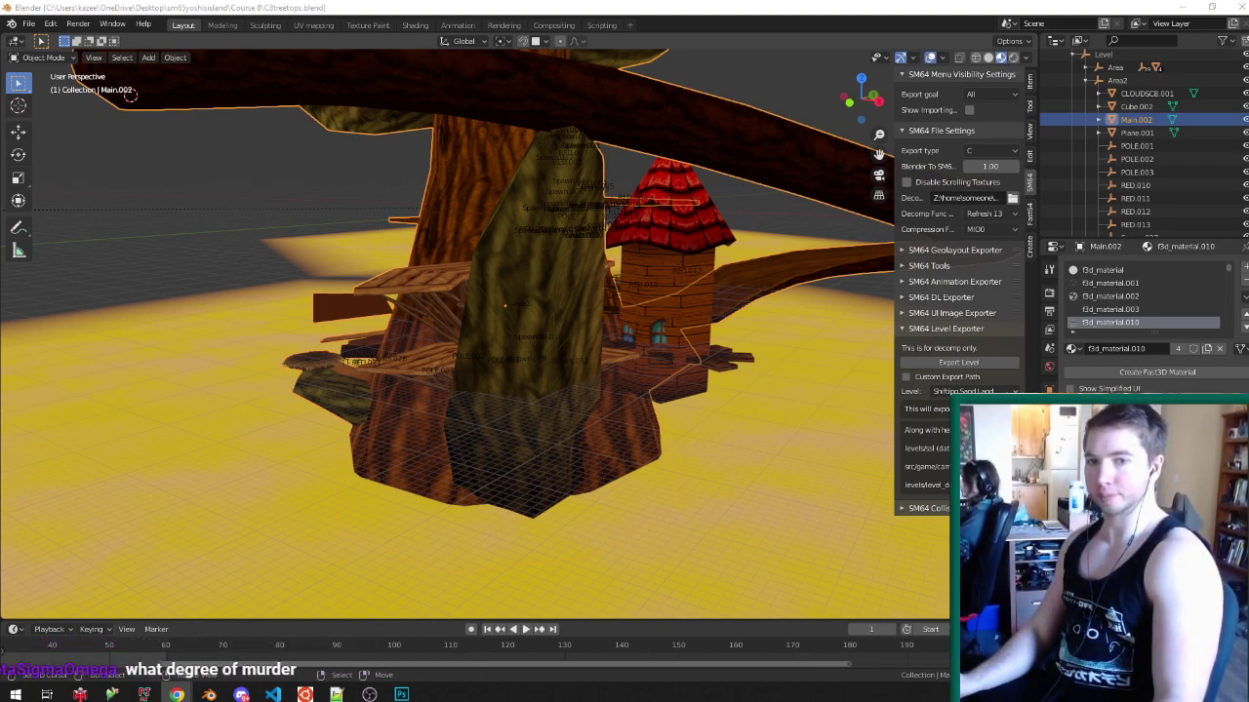
middle_click_drag(375, 234, 575, 322)
key("ctrl+s")
- Select the linked faces of Main.002's mossy side trunk delimited by seams, save the file and examine them from several angles
key("Tab")
scroll(575, 371, "down", 3)
scroll(586, 408, "up", 3)
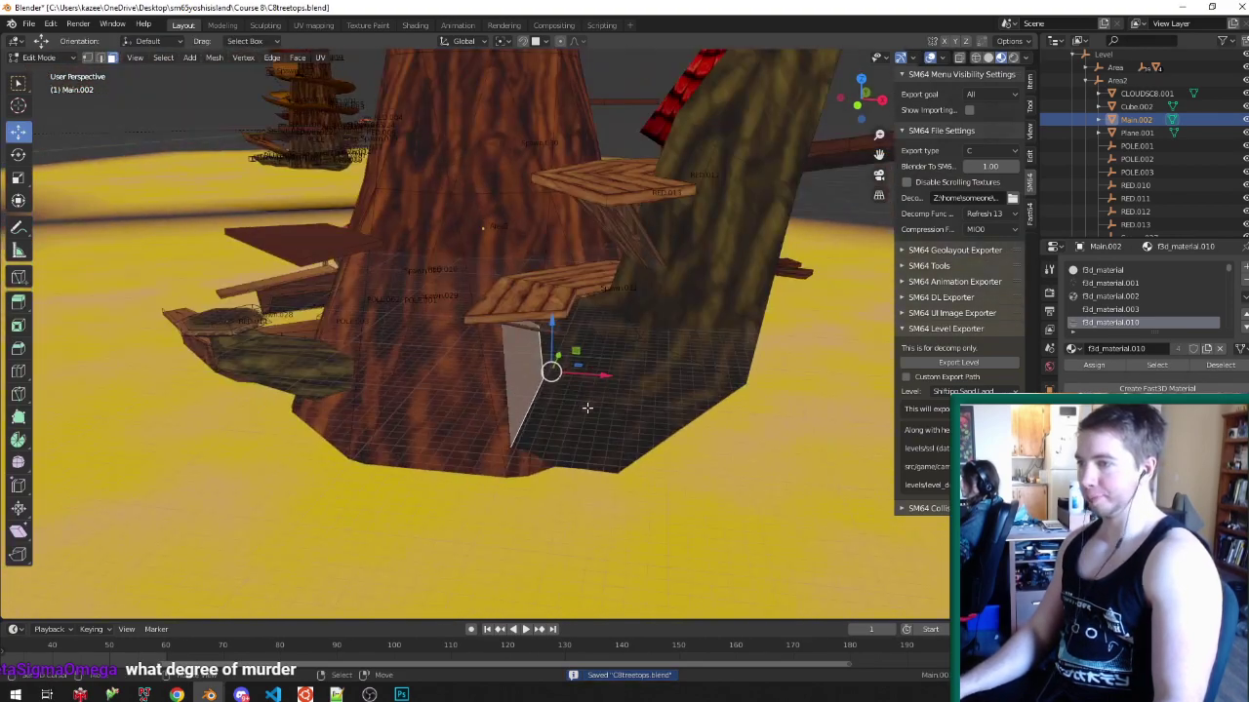
key("ctrl+l")
middle_click_drag(586, 408, 589, 349)
middle_click_drag(382, 436, 370, 326)
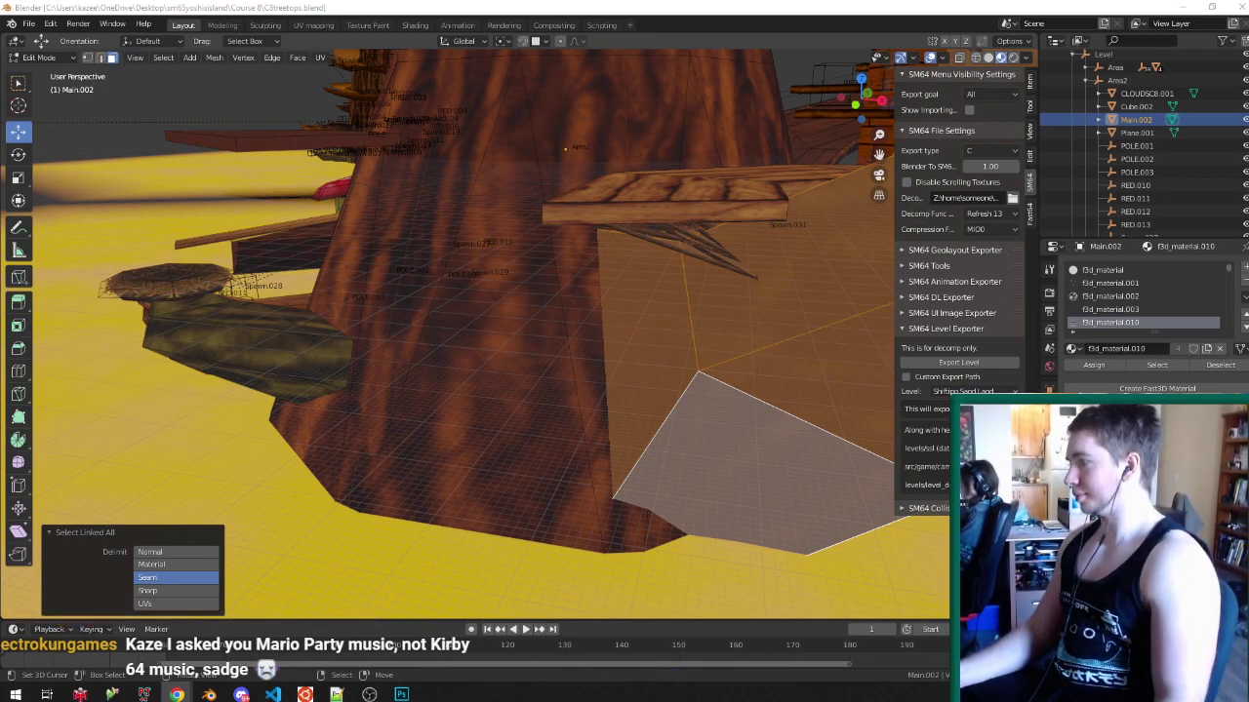
middle_click_drag(608, 314, 611, 321)
key("ctrl+s")
scroll(611, 321, "down", 4)
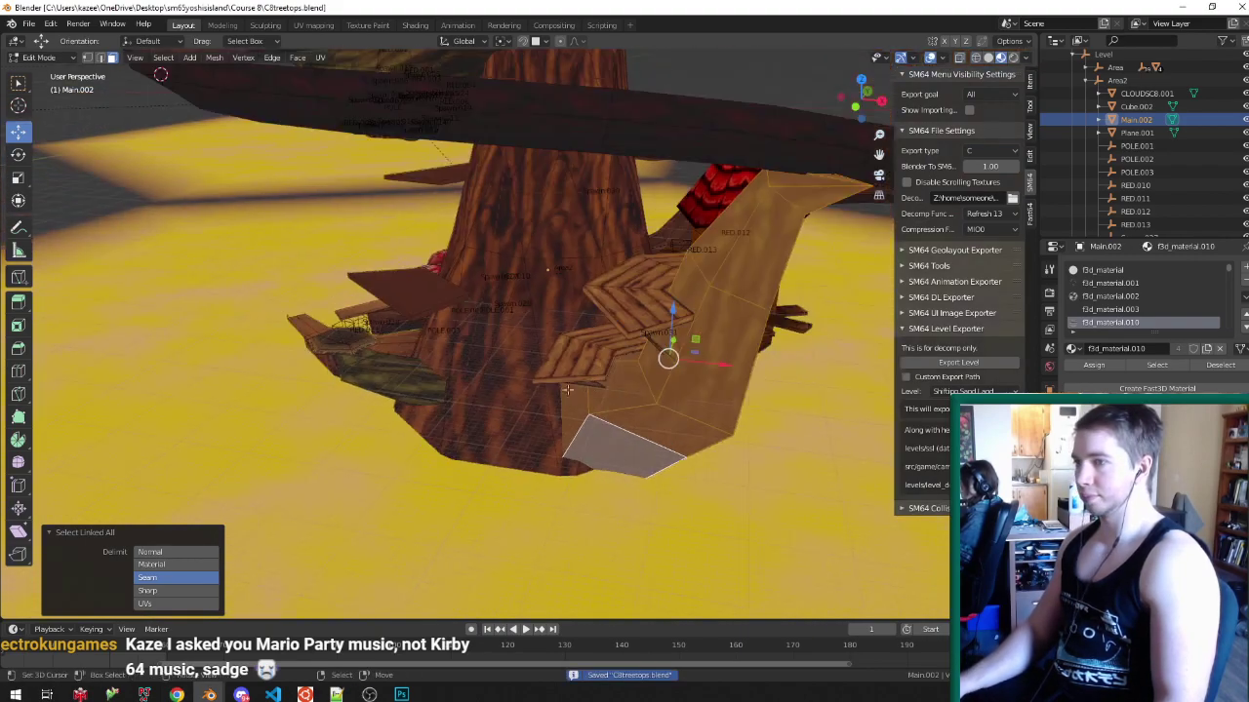
scroll(611, 332, "up", 2)
middle_click_drag(592, 402, 677, 362)
middle_click_drag(625, 319, 607, 372)
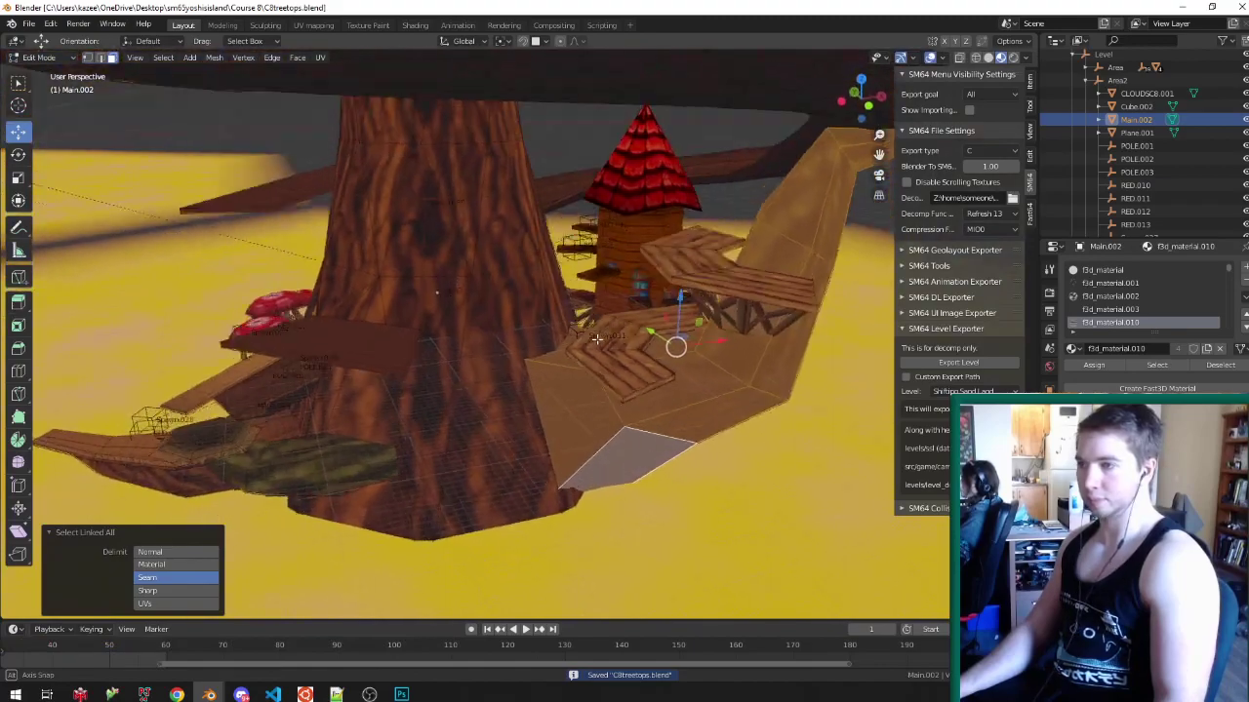
middle_click_drag(596, 324, 604, 358)
scroll(603, 358, "down", 3)
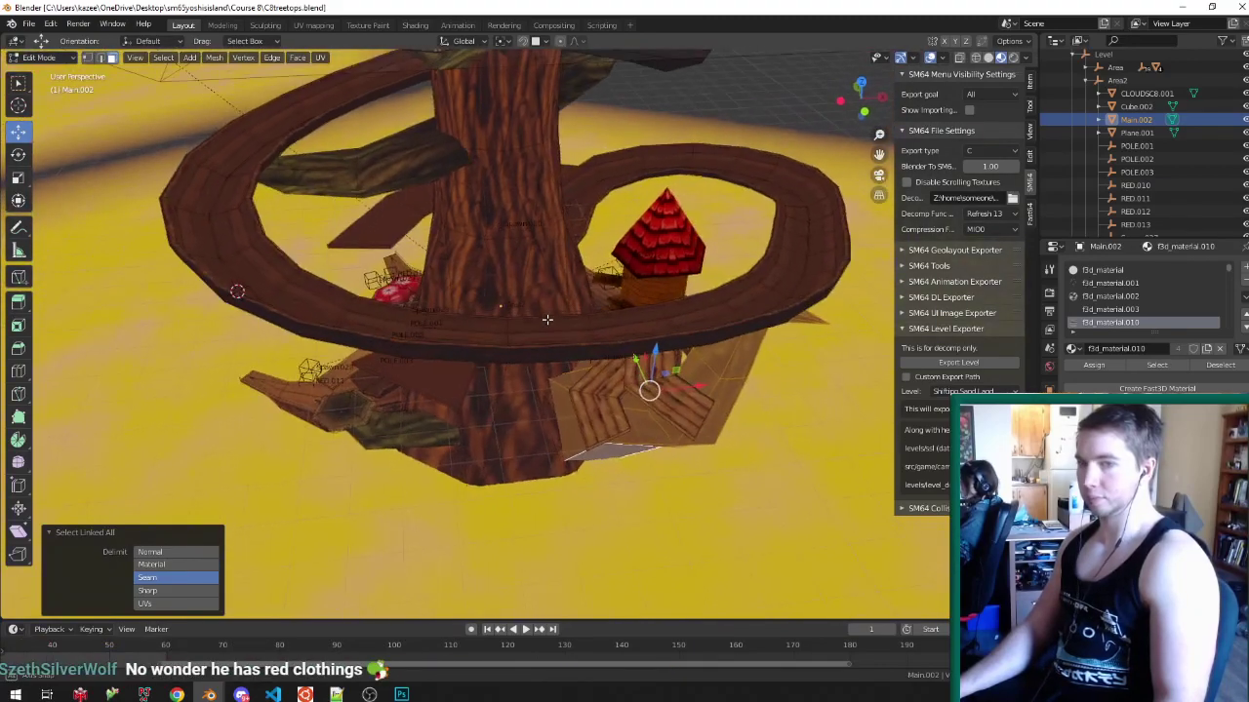
middle_click_drag(532, 321, 434, 250)
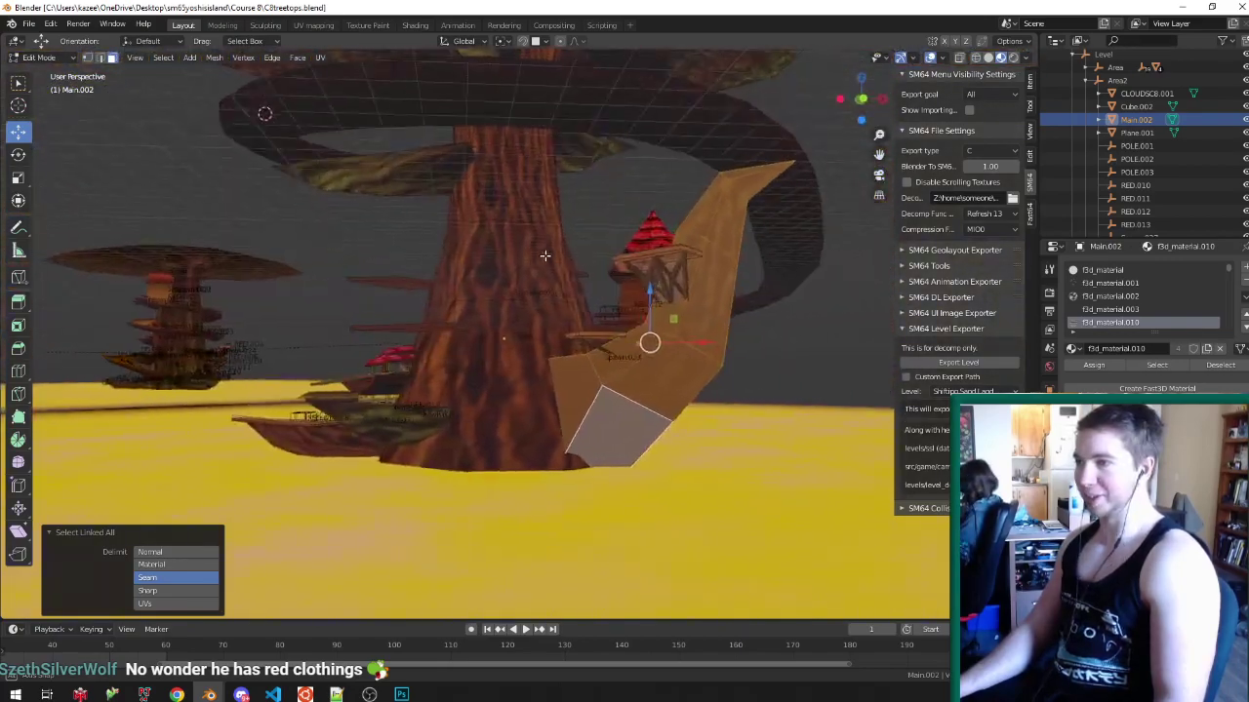
middle_click_drag(652, 288, 476, 310)
- In Cube.002, select the apex vertex of the tower's red roof and lower it along Z to flatten the roof
key("ctrl+Tab")
left_click(471, 288)
key("Tab")
right_click(502, 315)
key("Tab")
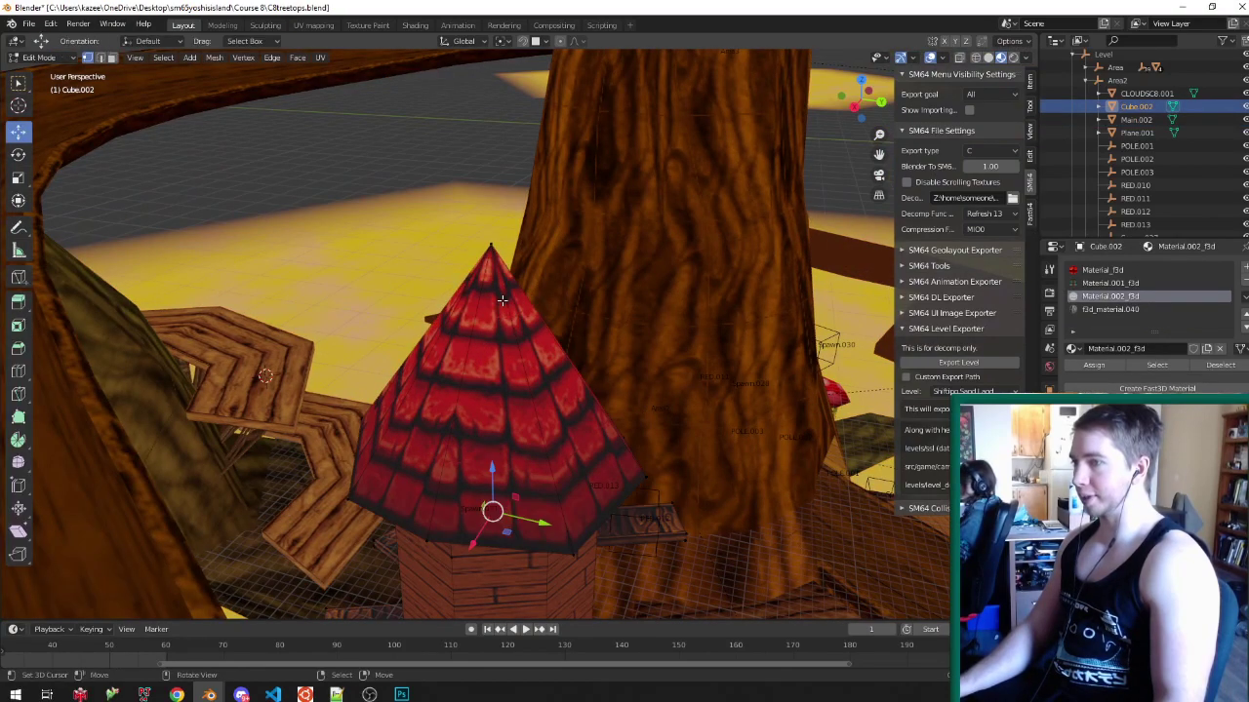
key("ctrl+Tab")
left_click(465, 299)
right_click(490, 251)
middle_click_drag(488, 255, 332, 173)
key("g")
key("z")
left_click(341, 296)
key("Tab")
middle_click_drag(366, 298, 417, 285)
scroll(416, 283, "down", 3)
key("Tab")
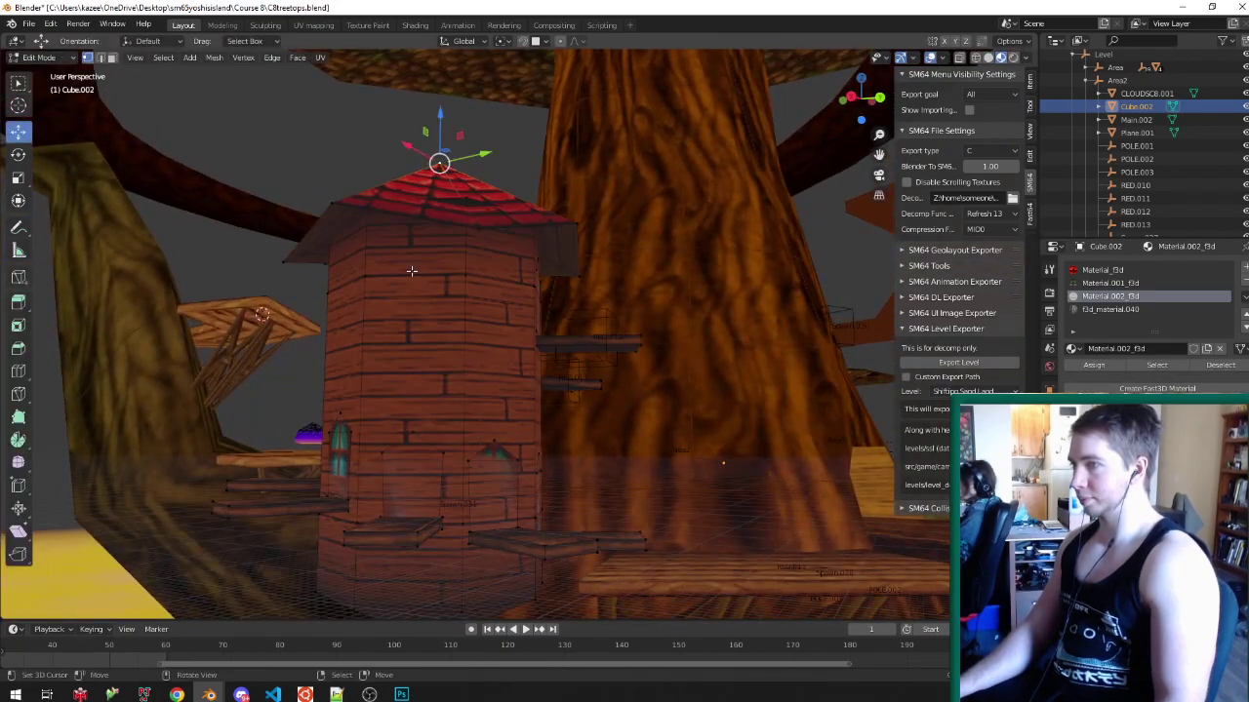
- Expand the selection to the whole red roof, raise it slightly along Z and save the file
key("ctrl+KP_Add")
key("g")
key("z")
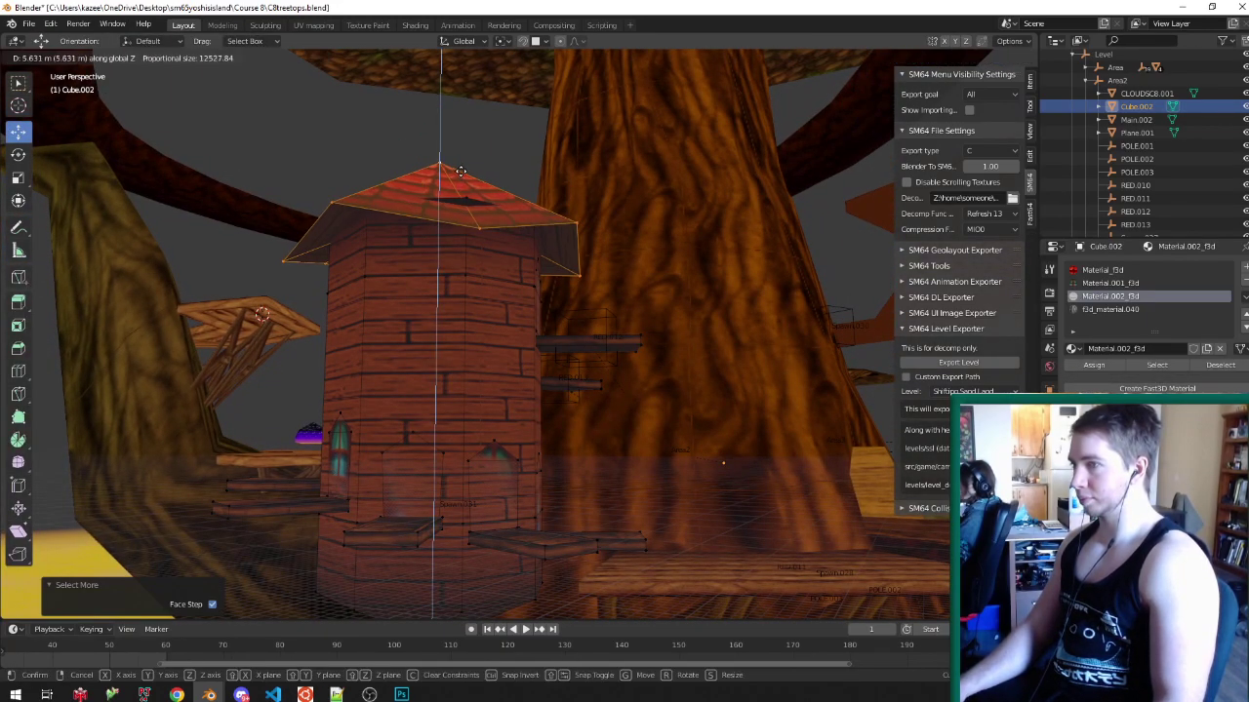
left_click(461, 159)
key("Tab")
middle_click_drag(430, 209, 521, 285)
key("ctrl+s")
scroll(532, 312, "down", 2)
mouse_move(539, 330)
middle_mouse_down()
mouse_move(555, 341)
mouse_move(596, 292)
mouse_move(550, 329)
mouse_move(475, 341)
mouse_move(438, 286)
mouse_move(519, 342)
middle_mouse_up()
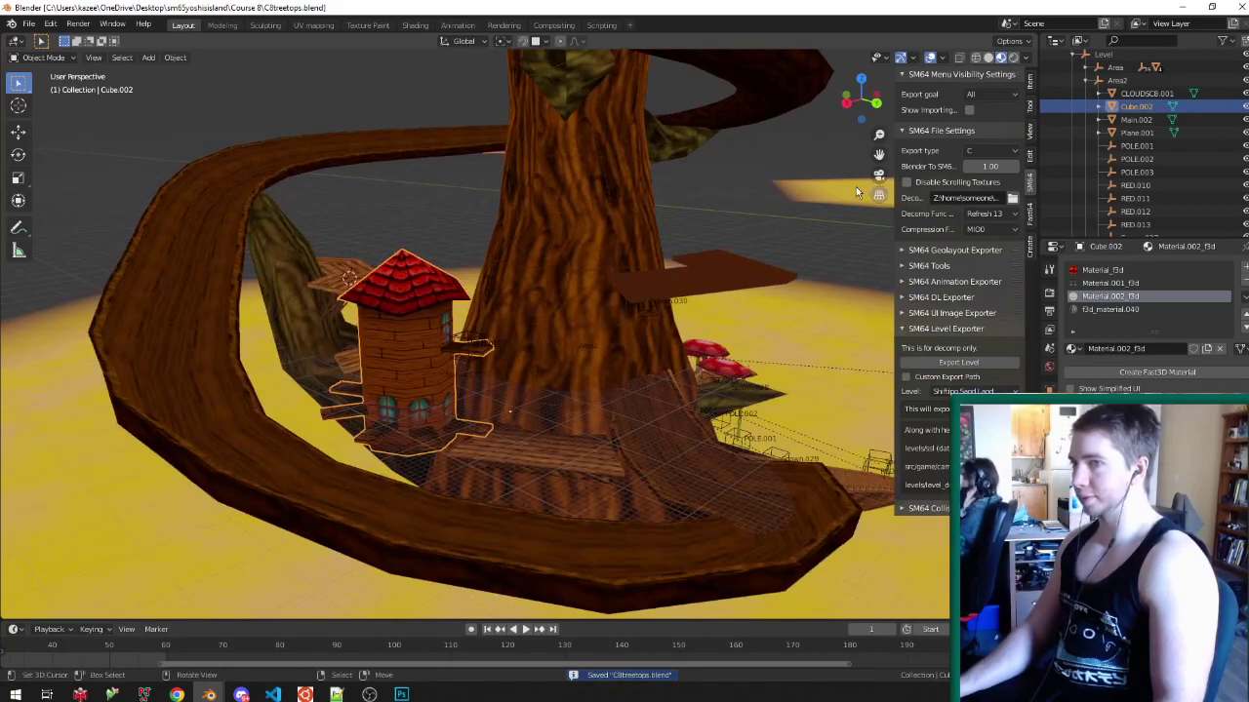
- Select the Level object, export the level and switch to the Ubuntu terminal
middle_click_drag(589, 148, 633, 190)
left_click(1120, 56)
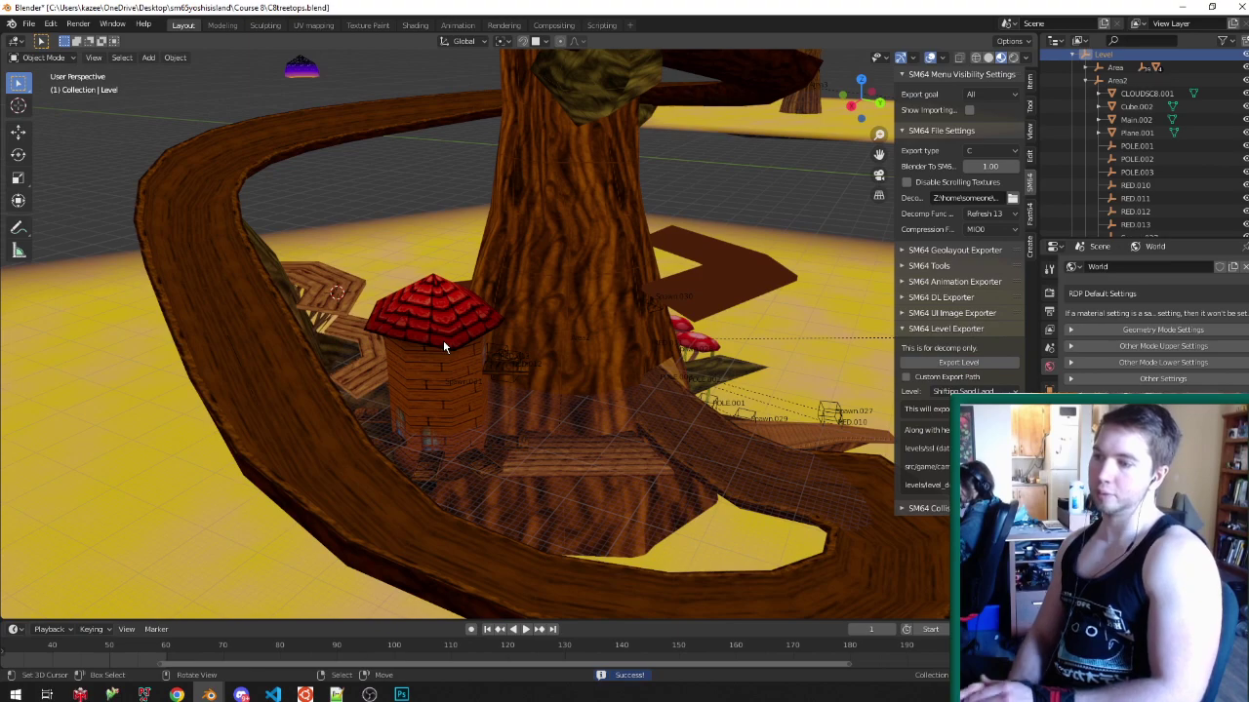
left_click(306, 695)
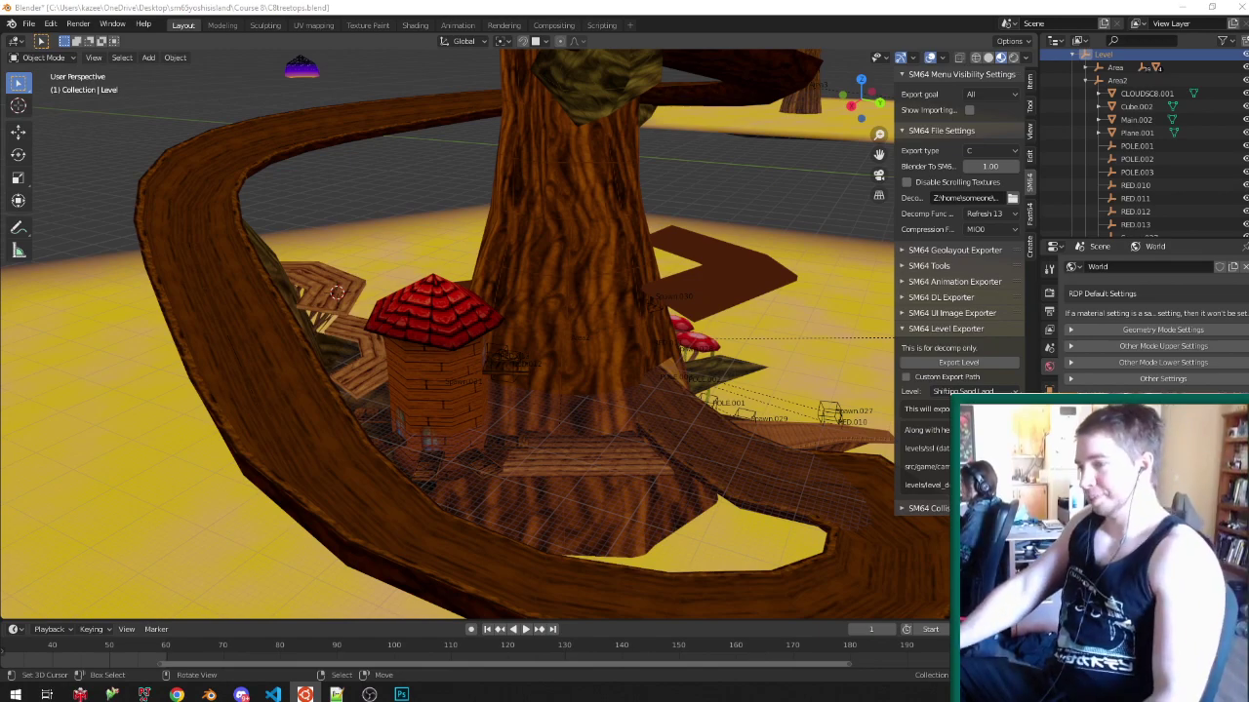
- Switch to Project64, launch the Yoshi's Island 64 ROM and save the emulator state
left_click(145, 694)
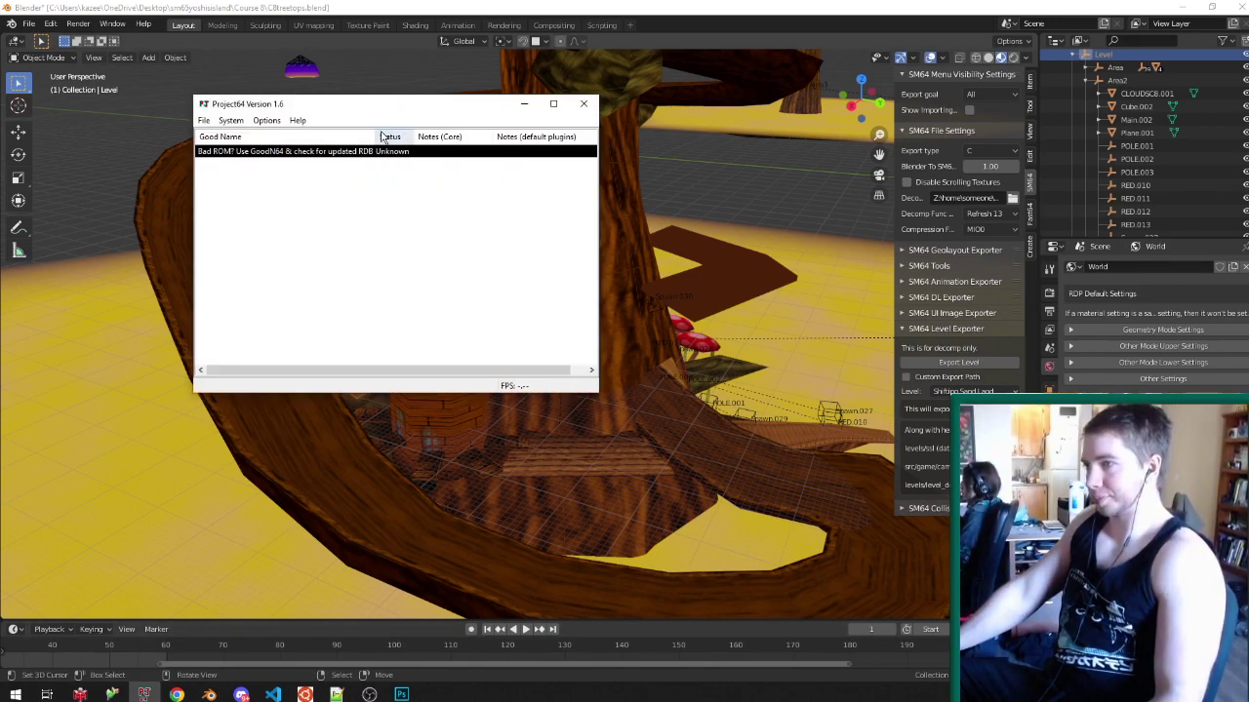
double_click(363, 154)
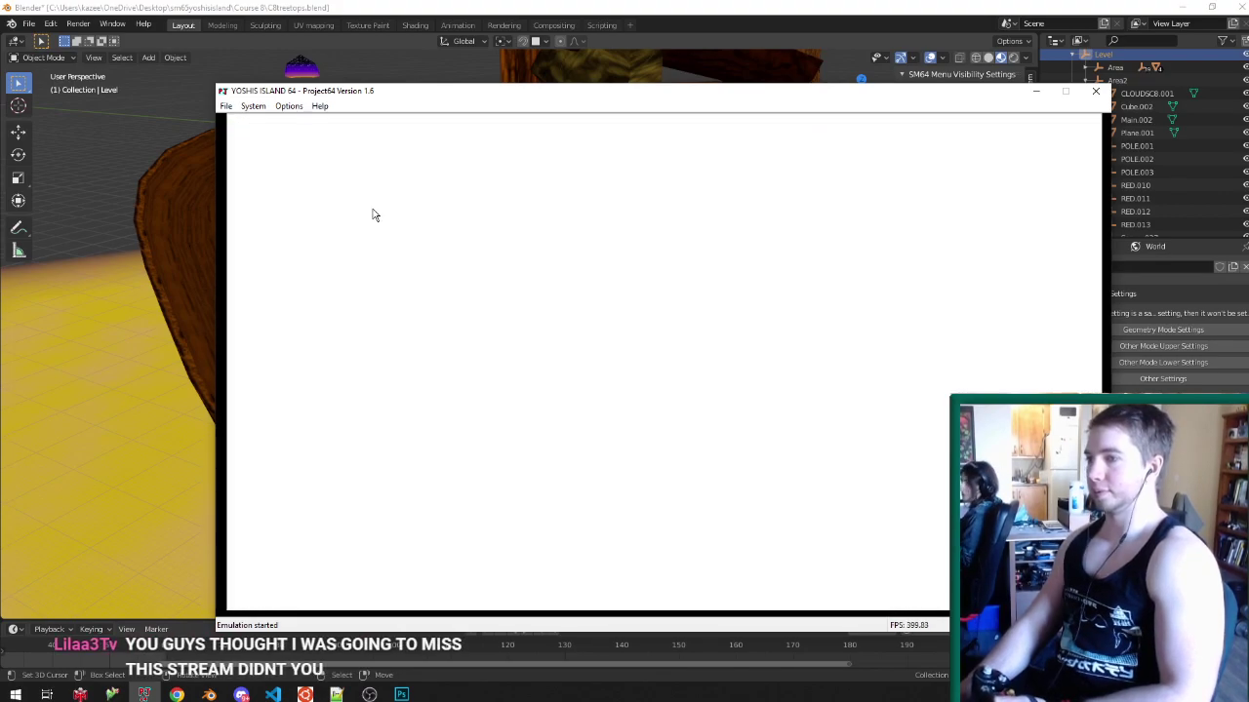
key("F5")
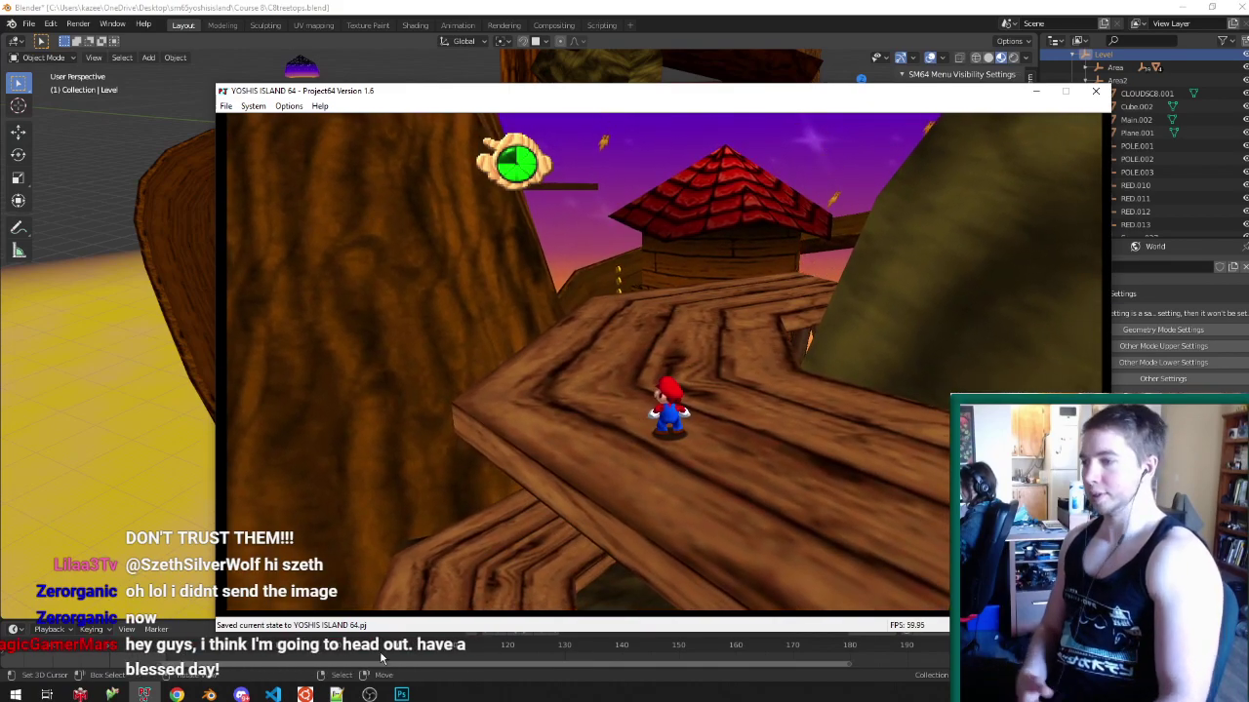
- Switch to Discord, open the shared 32×64 face texture in Chrome and download it as unknown (2).png
left_click(241, 694)
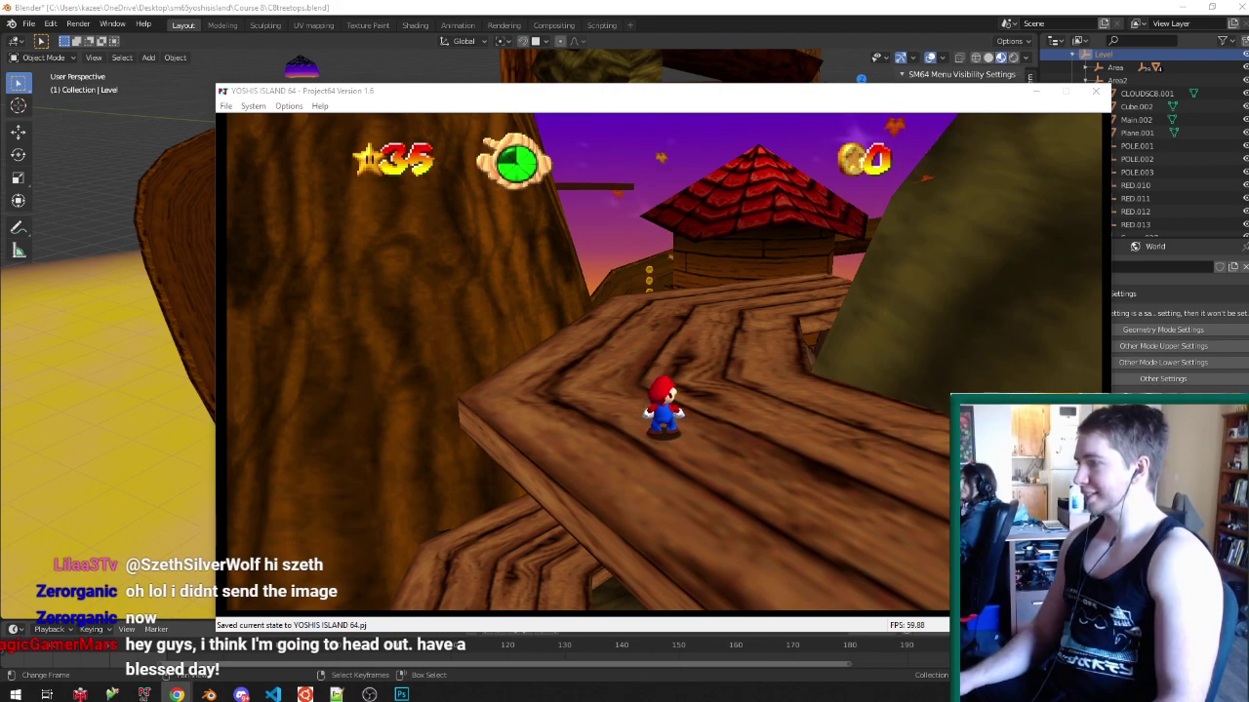
left_click_drag(0, 27, 646, 105)
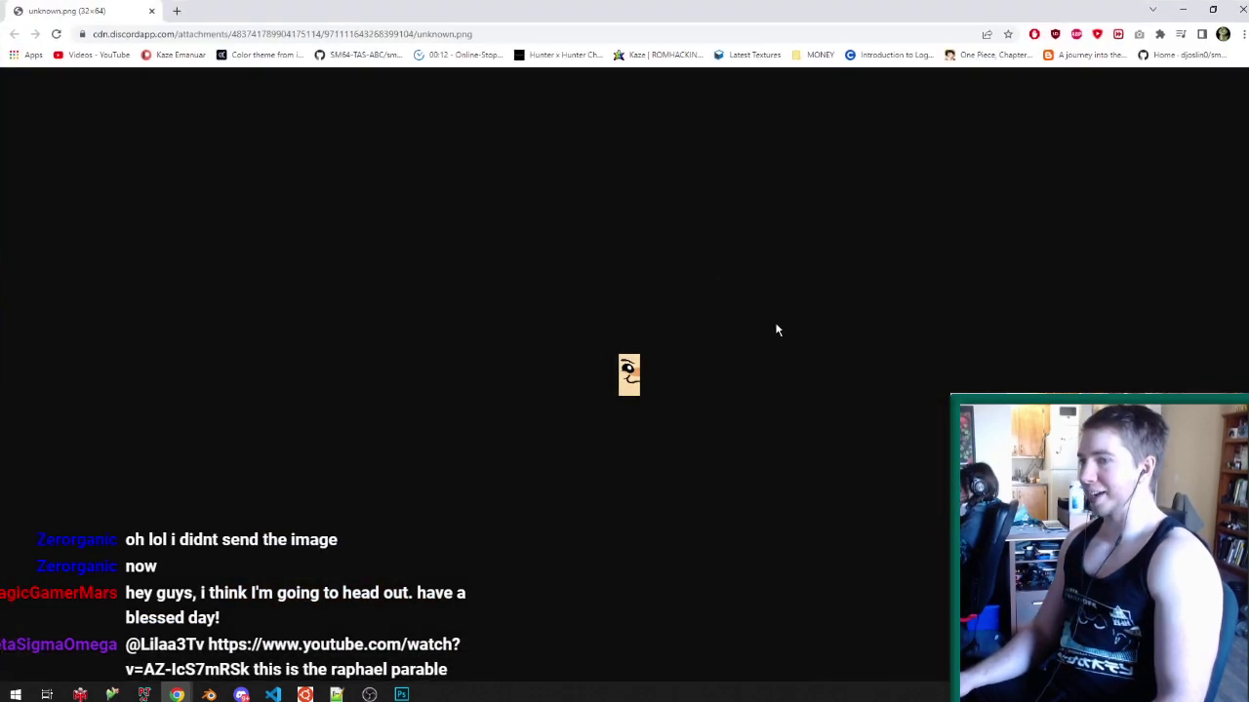
key("ctrl+s")
key("Return")
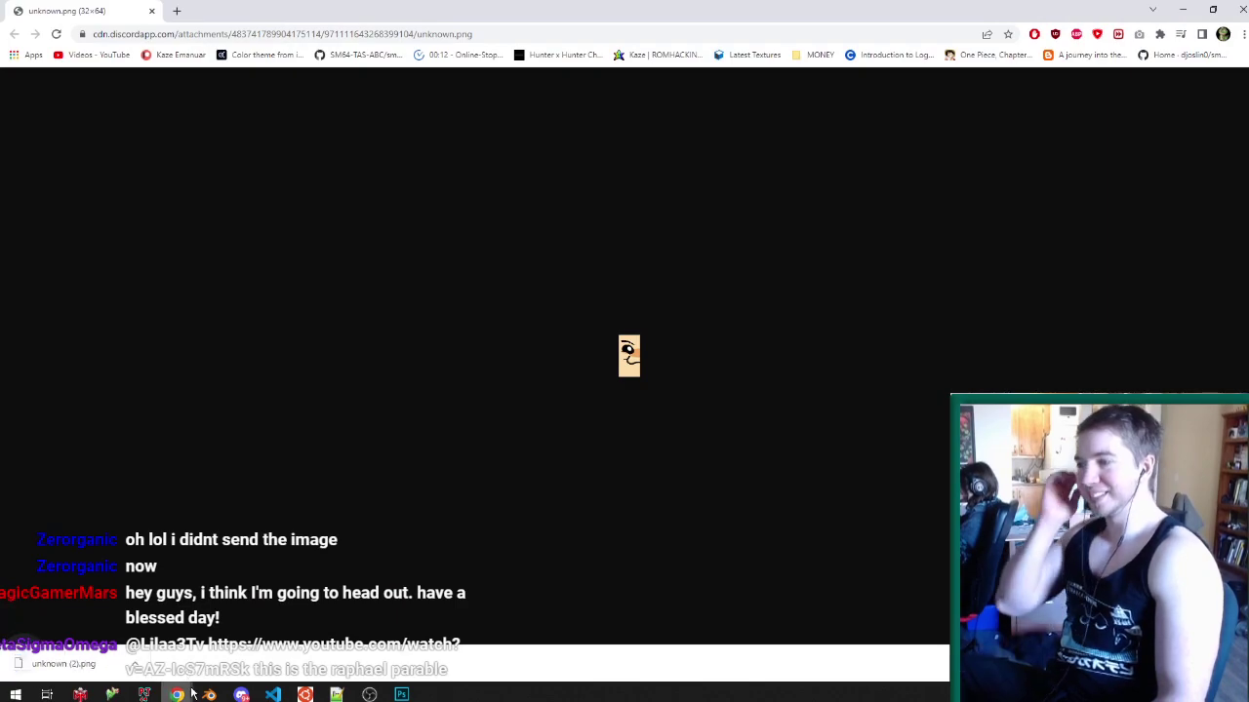
- Switch to Blender and load the downloaded face image from the Desktop as the texture of f3d_material.014
left_click(208, 694)
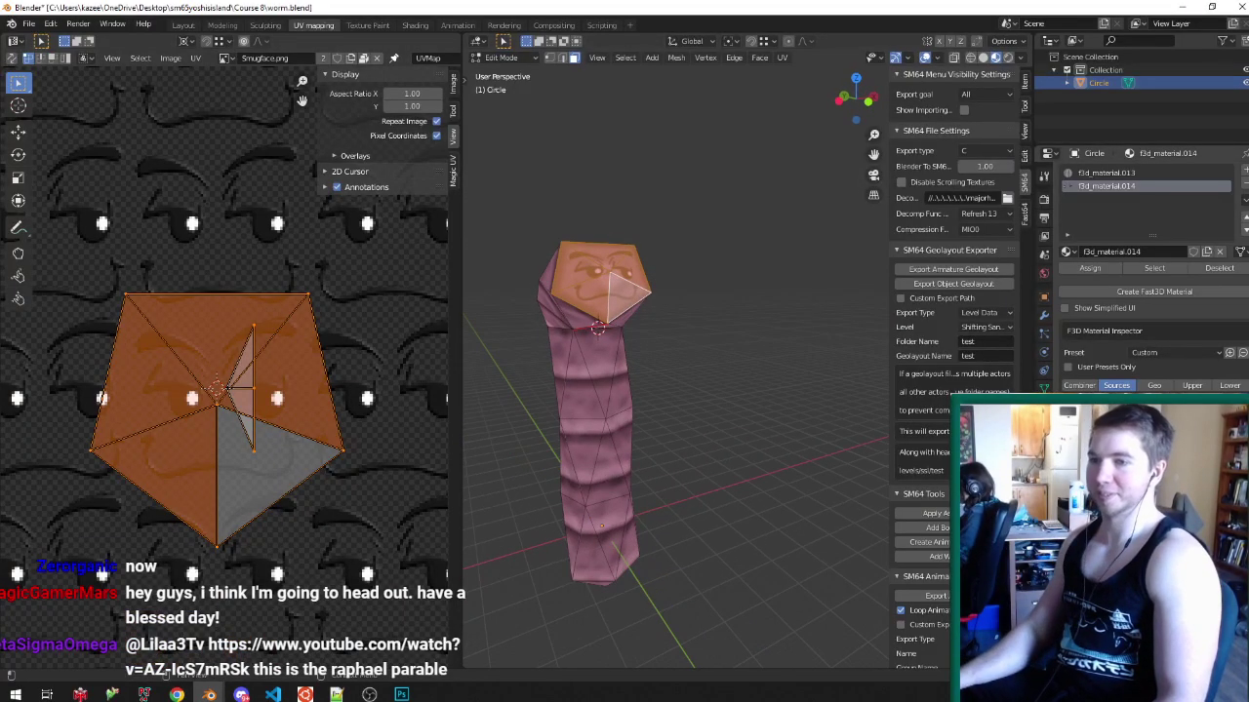
left_click(1227, 449)
left_click(1193, 449)
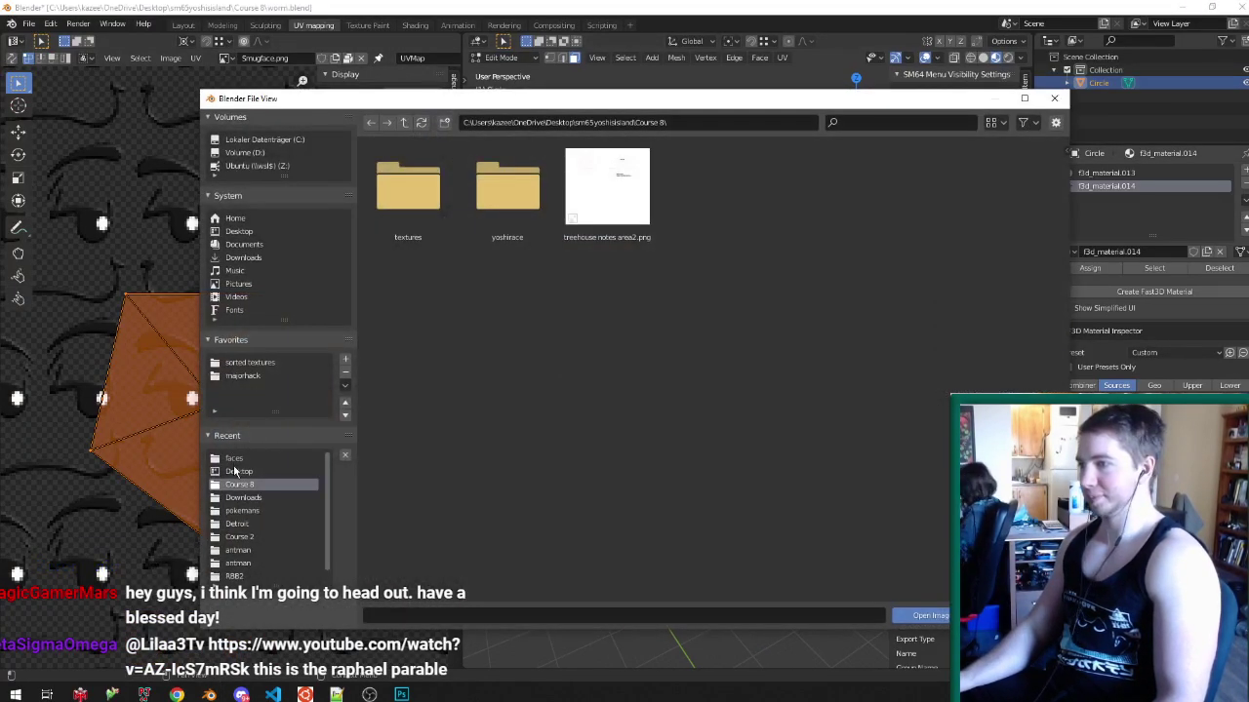
left_click(234, 472)
scroll(612, 456, "down", 10)
scroll(612, 456, "down", 2)
double_click(623, 544)
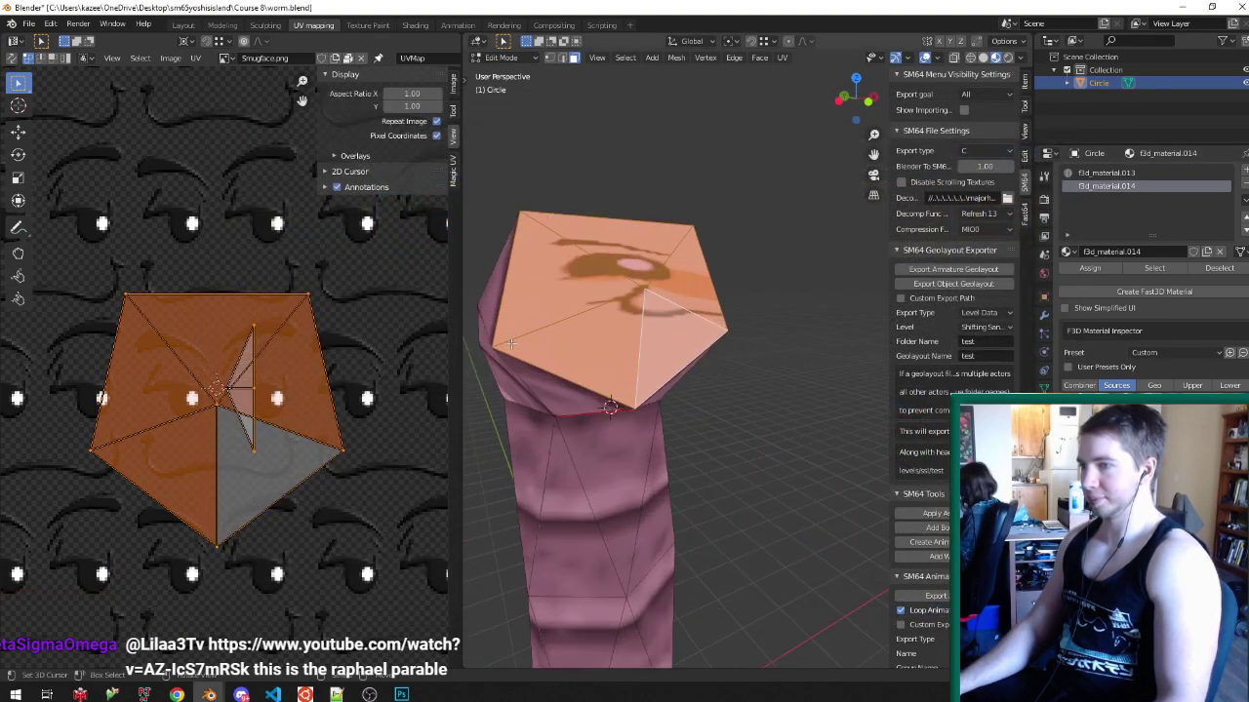
- Select all head faces sharing the face material and scale their UVs by 2 along X
scroll(511, 344, "up", 2)
key("shift+g")
left_click(586, 359)
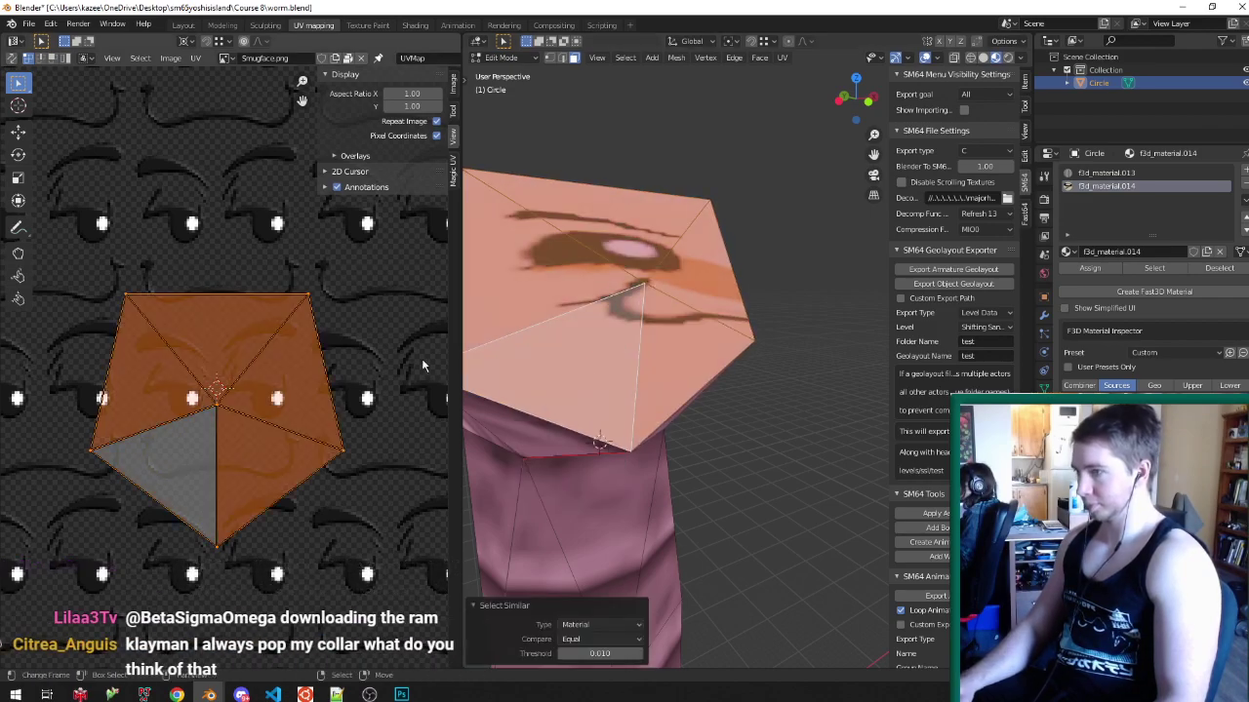
key("s")
key("x")
key("2")
key("Return")
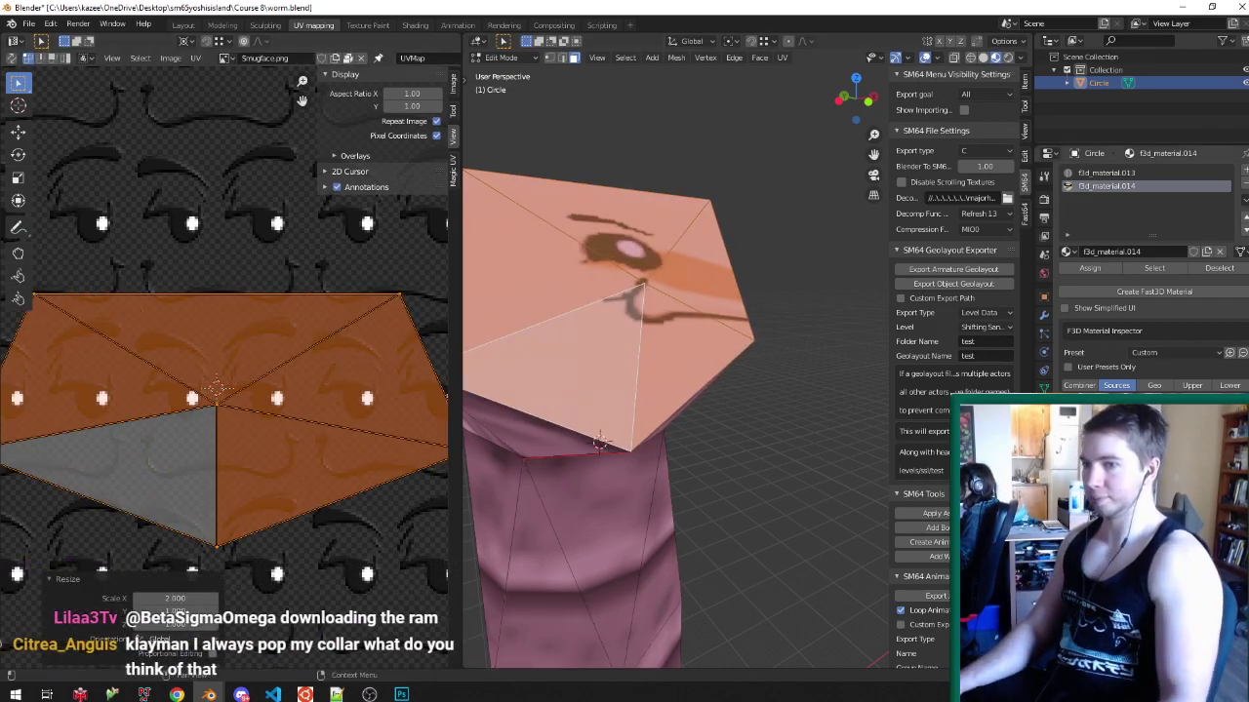
- Move the face UVs 32 pixels along X to center the mirrored face on the worm's head
key("g")
key("x")
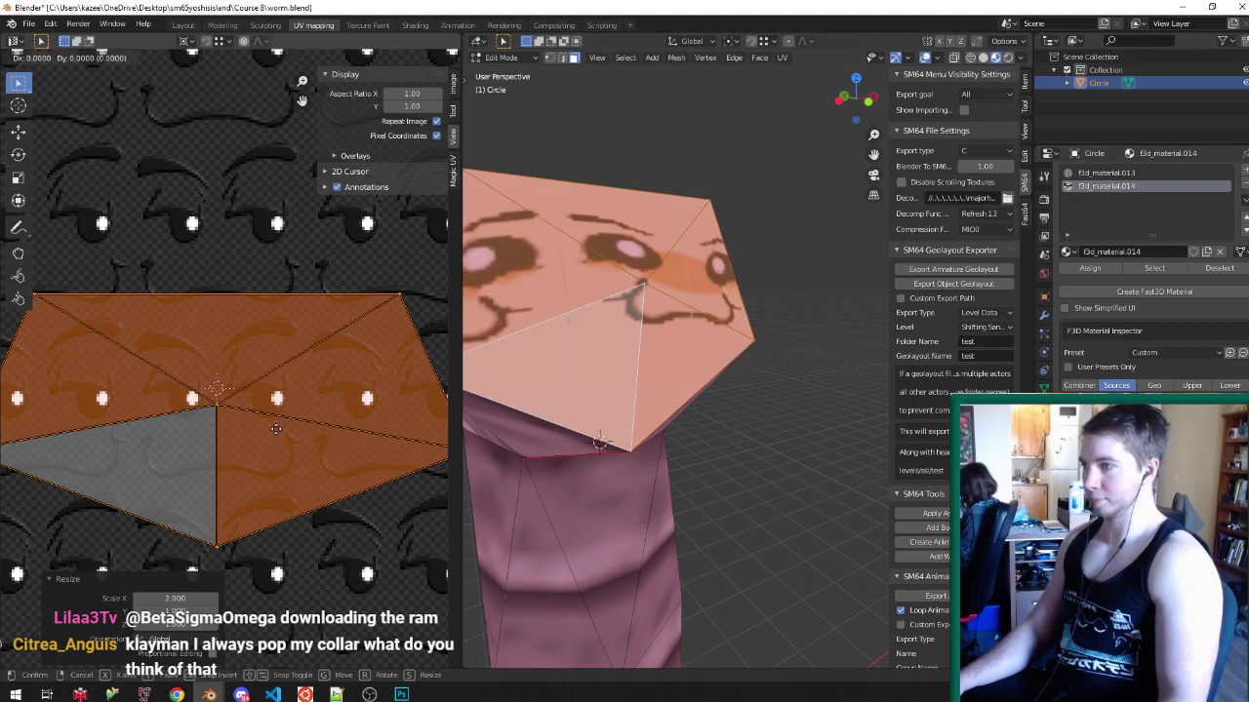
type(".5")
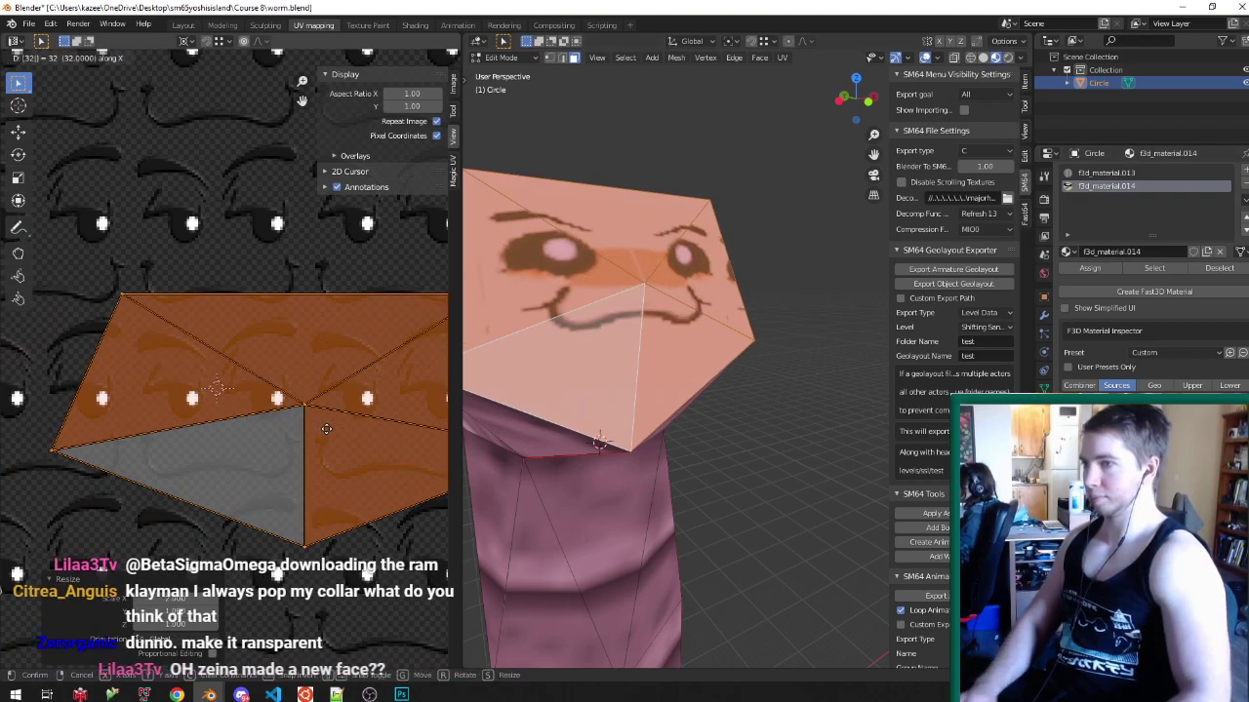
key("Return")
middle_click_drag(822, 244, 676, 273)
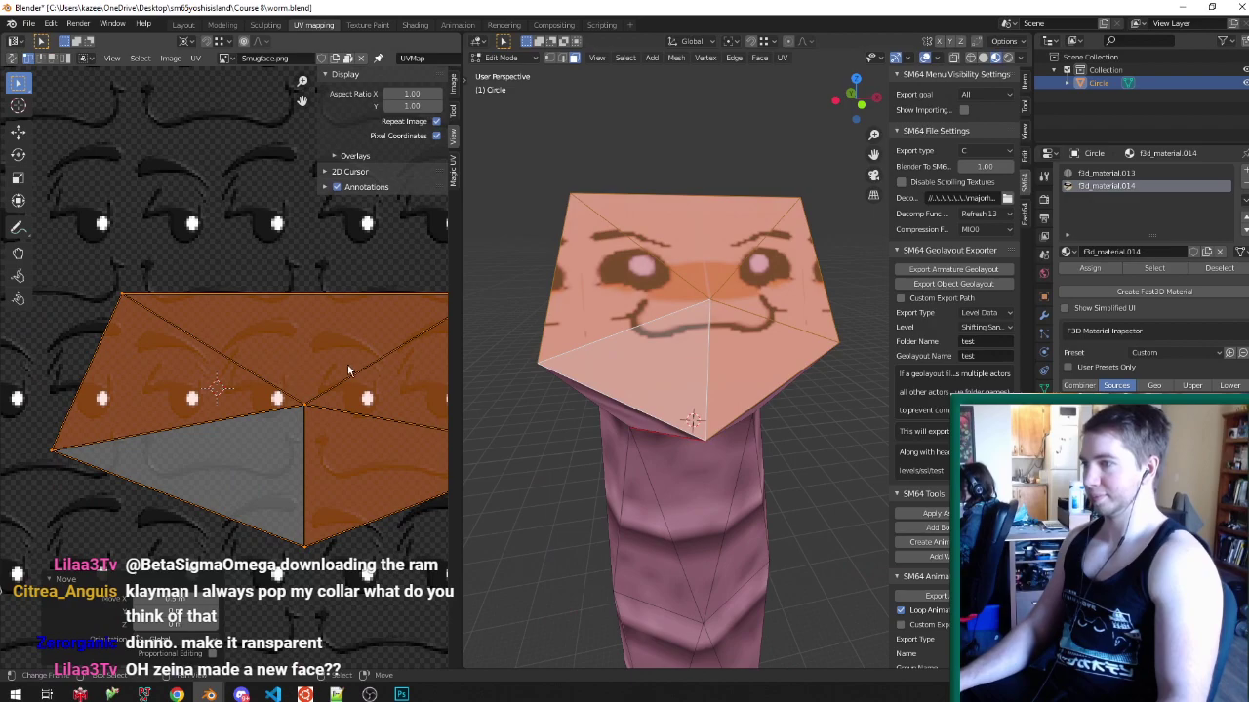
- Scale the face UVs down slightly, realign them along X and save the worm file
key("s")
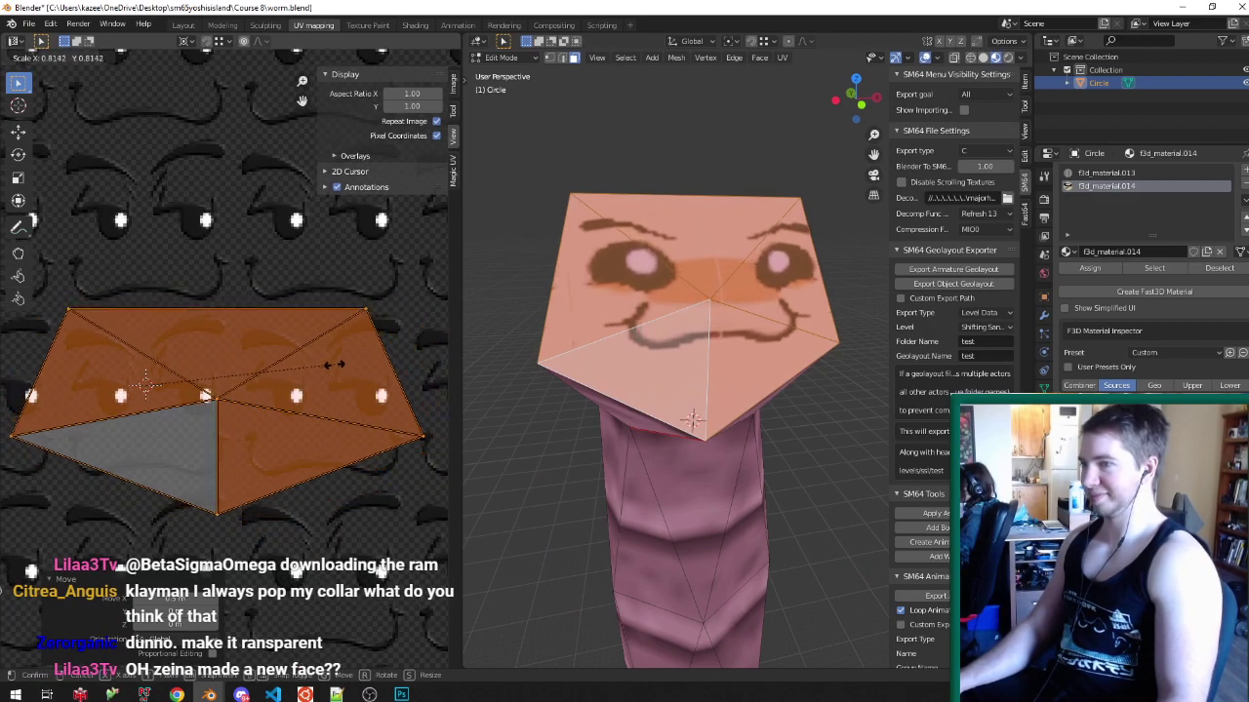
right_click(329, 365)
scroll(224, 390, "up", 2)
scroll(234, 388, "down", 4)
left_click(332, 362)
key("g")
key("x")
left_click(332, 366)
key("Tab")
mouse_move(704, 314)
middle_mouse_down()
mouse_move(622, 307)
mouse_move(725, 304)
middle_mouse_up()
key("ctrl+s")
- Squash the face UVs along Y to about 0.767 and shift them slightly along Y
scroll(630, 313, "down", 4)
key("Tab")
scroll(630, 313, "up", 3)
scroll(315, 328, "up", 2)
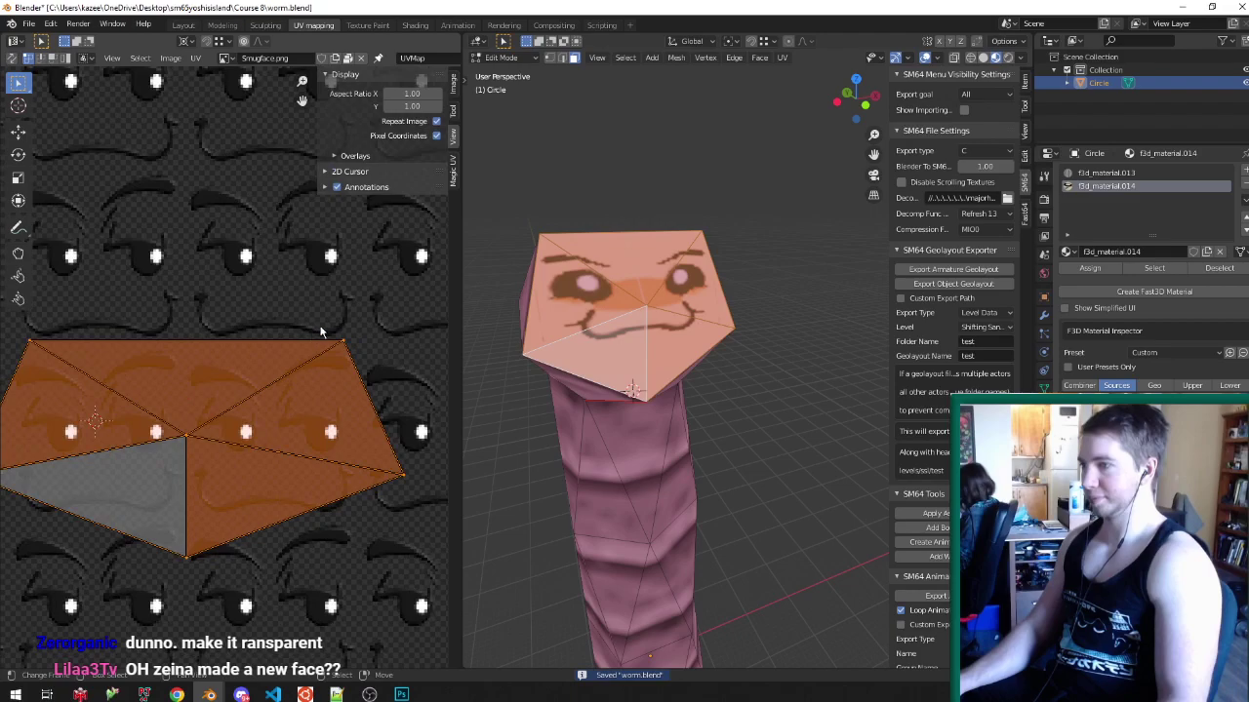
key("s")
key("y")
left_click(285, 353)
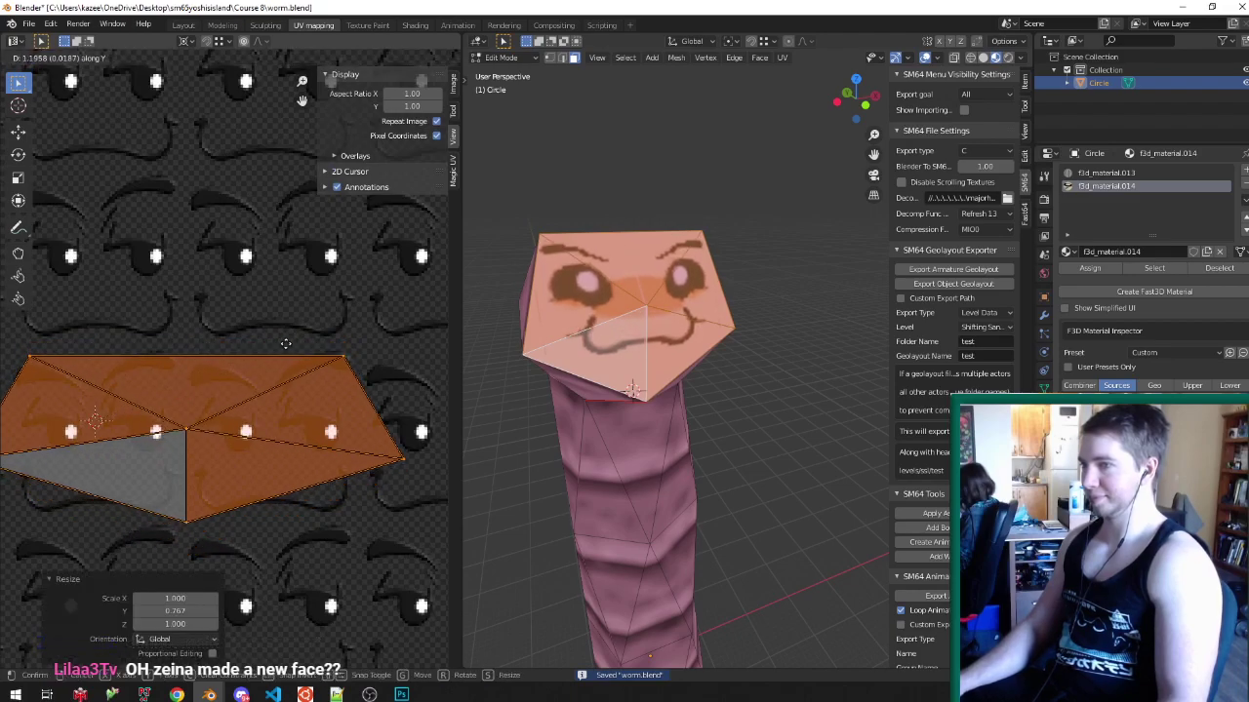
key("Tab")
middle_click_drag(683, 351, 715, 361)
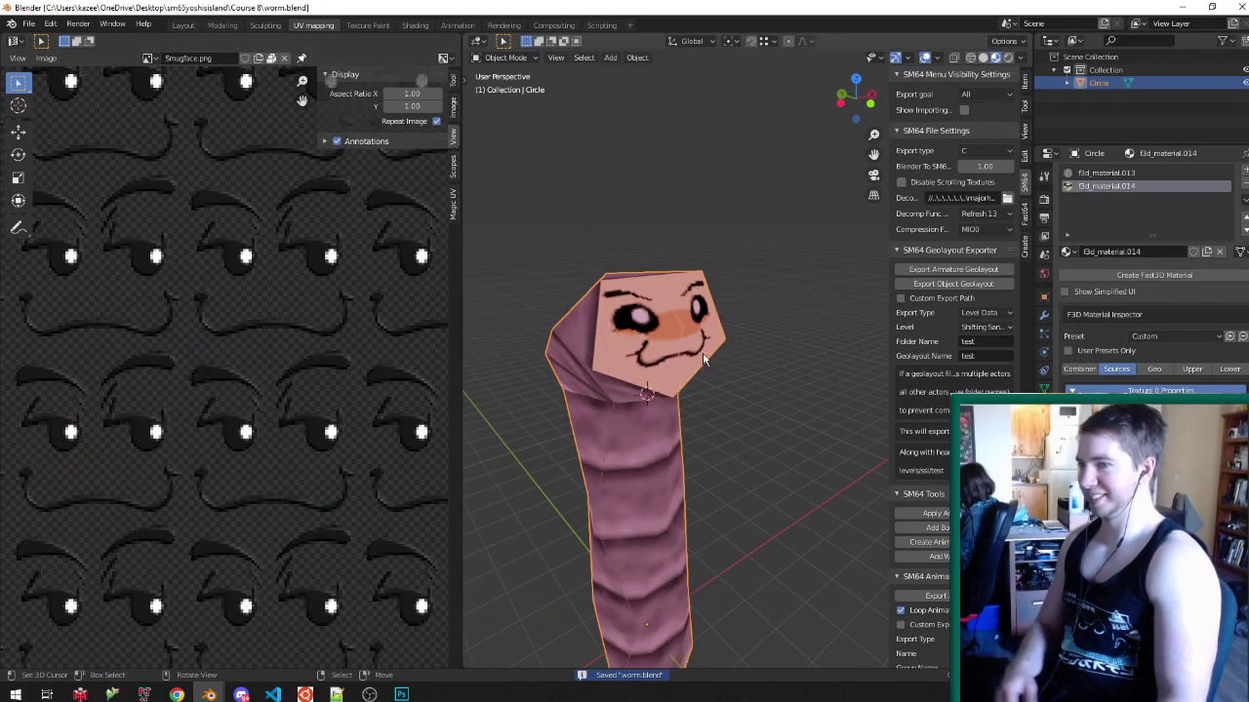
- Switch to Project64, close the emulator, return to the worm model in Blender and save it
left_click(145, 694)
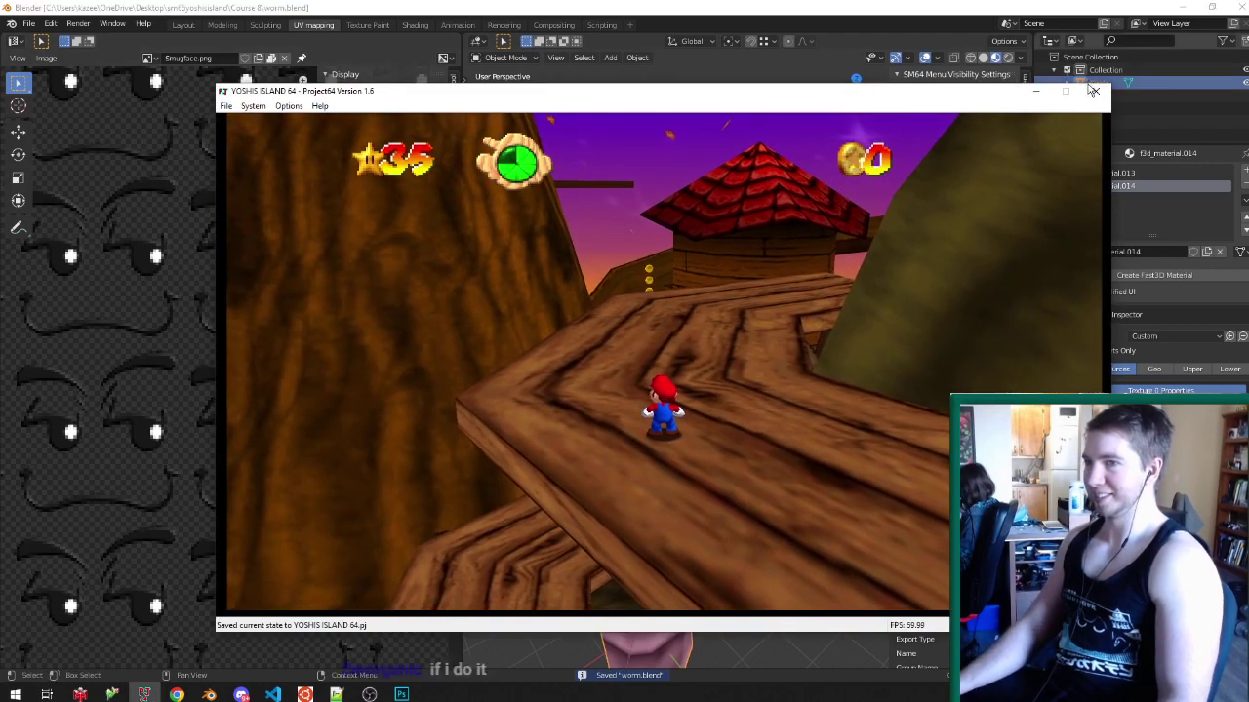
left_click(1092, 90)
middle_click_drag(571, 368, 602, 372)
scroll(602, 372, "up", 2)
scroll(601, 377, "up", 1)
key("Tab")
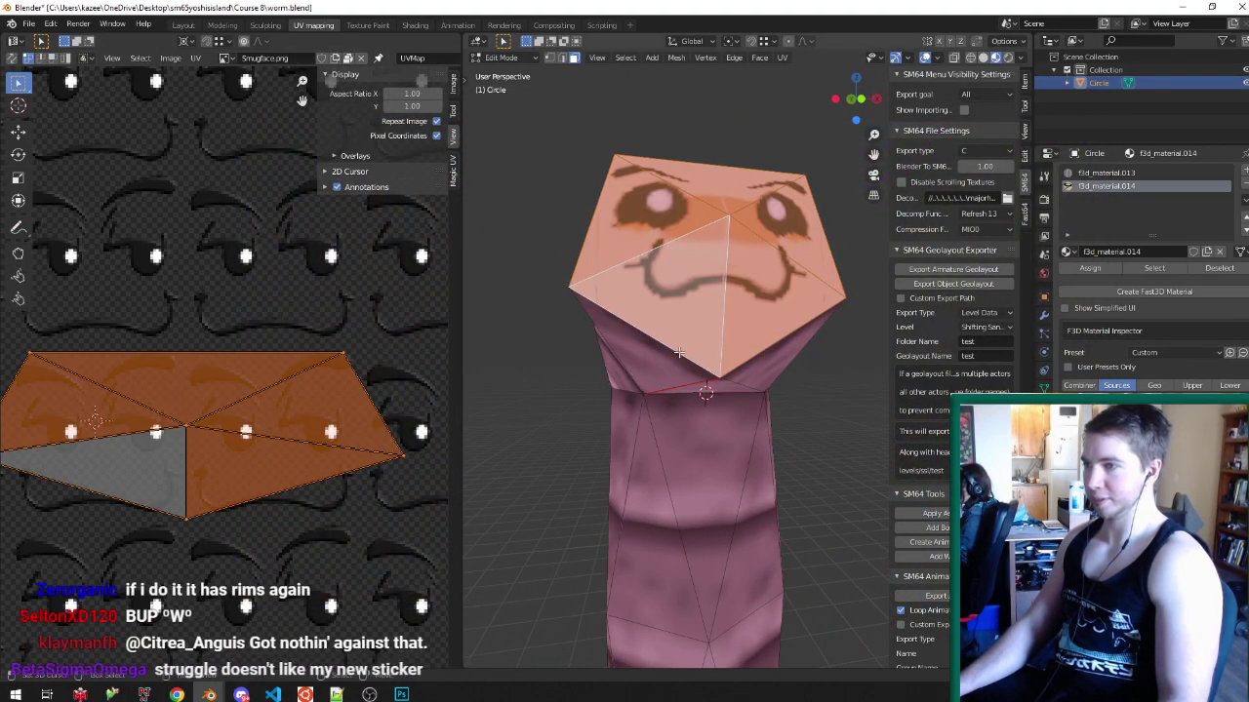
scroll(753, 338, "up", 2)
middle_click_drag(753, 338, 711, 379)
key("Tab")
key("ctrl+s")
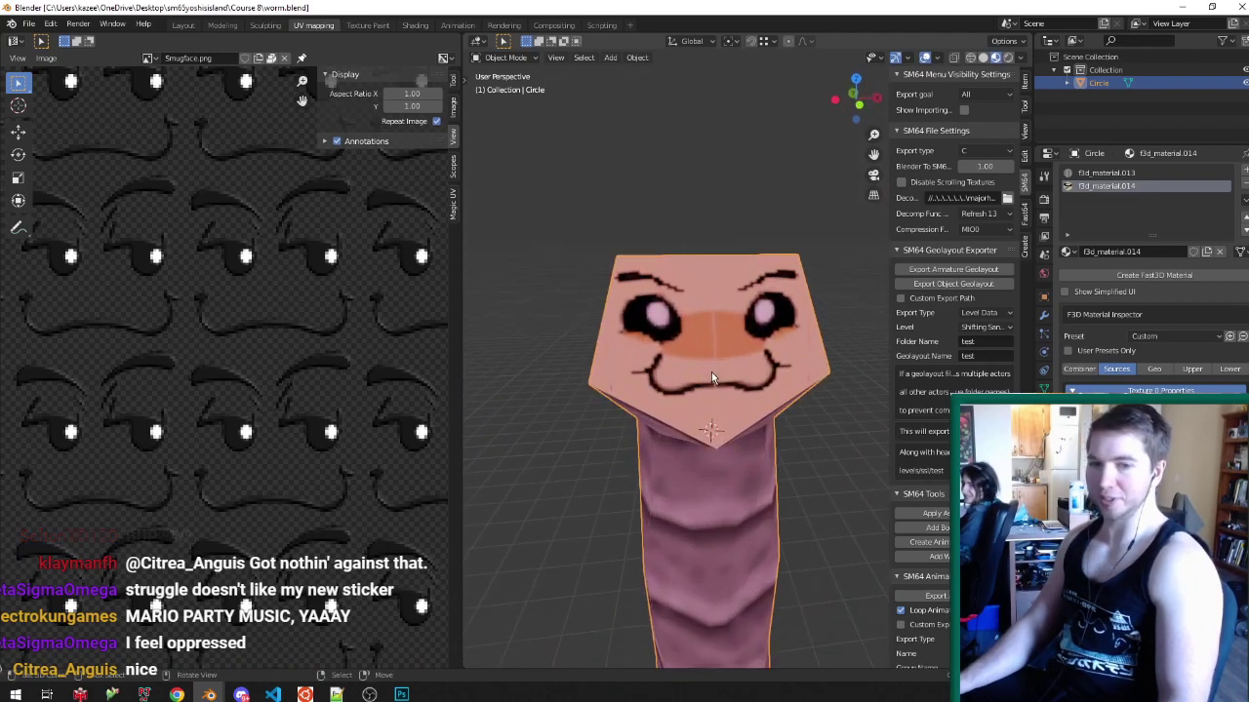
- Examine the new face on the worm's head from several angles and distances, saving the file again
middle_click_drag(704, 376, 746, 376)
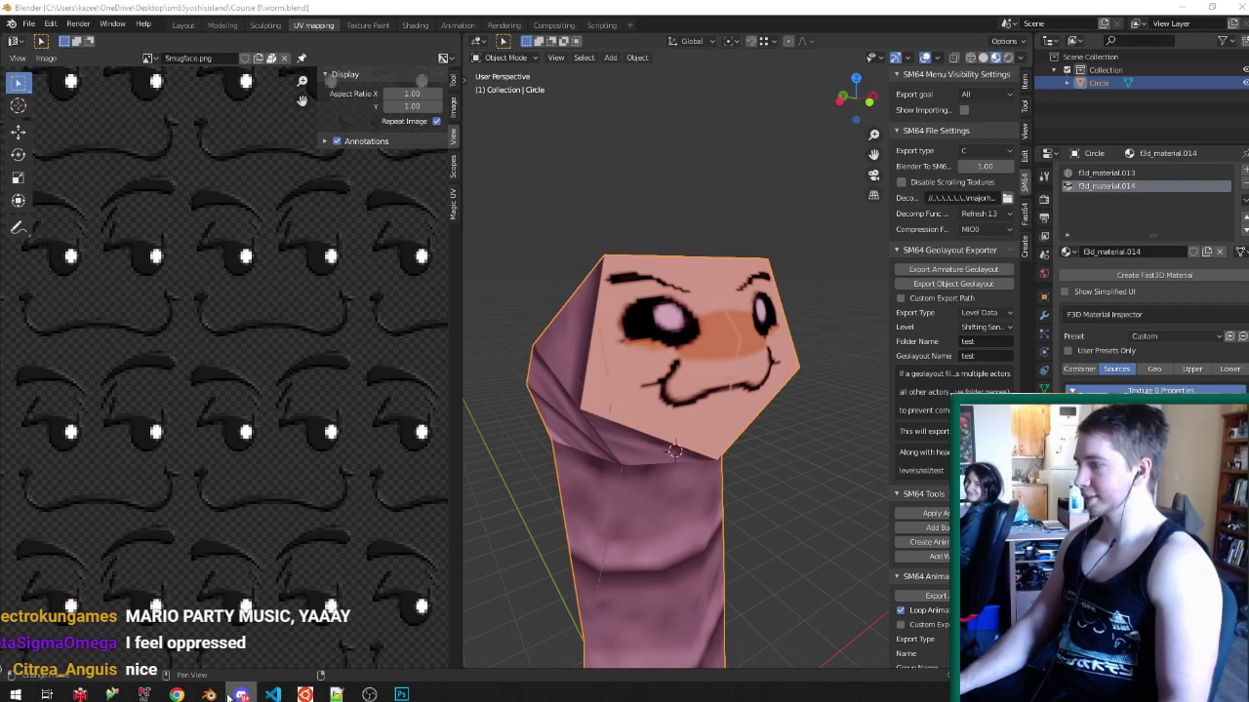
middle_click_drag(655, 458, 600, 451)
key("Tab")
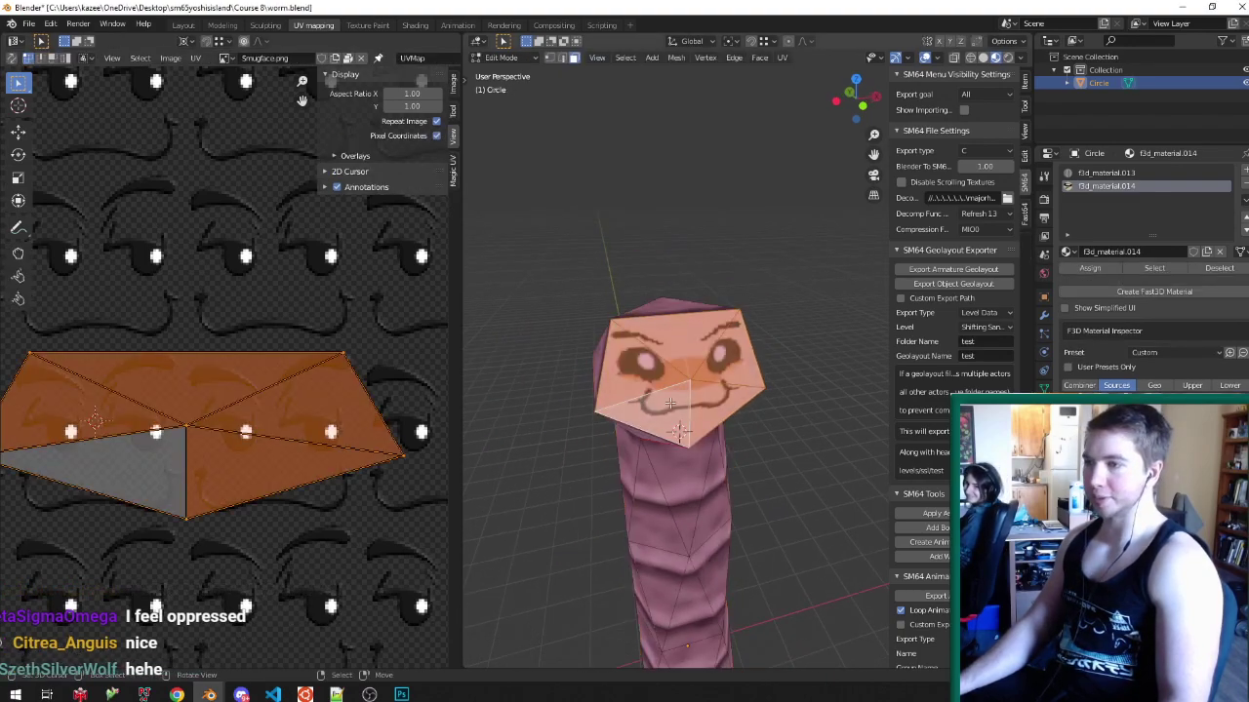
middle_click_drag(720, 426, 739, 403)
key("ctrl+s")
key("ctrl+s")
scroll(739, 403, "up", 3)
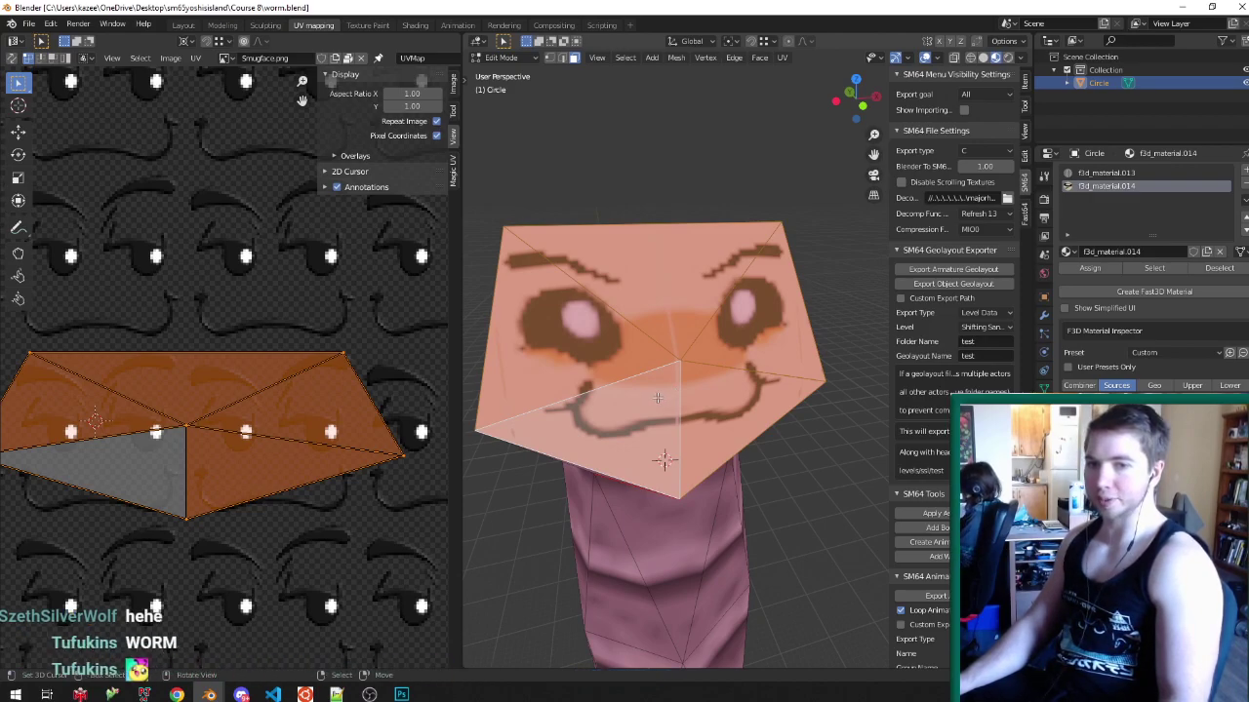
middle_click_drag(607, 373, 756, 338)
key("Tab")
scroll(707, 343, "down", 6)
key("ctrl+s")
scroll(682, 374, "up", 2)
scroll(681, 371, "down", 3)
scroll(710, 400, "up", 3)
scroll(675, 371, "up", 3)
key("Tab")
key("a")
key("a")
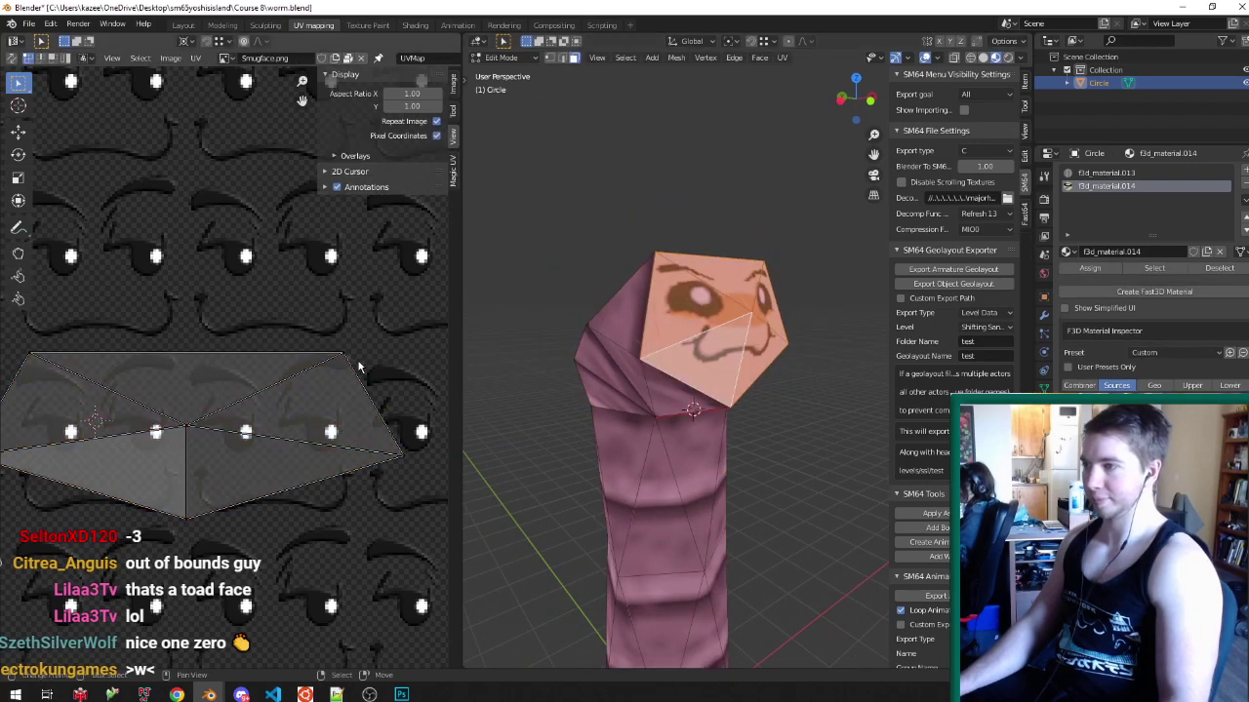
key("s")
key("Return")
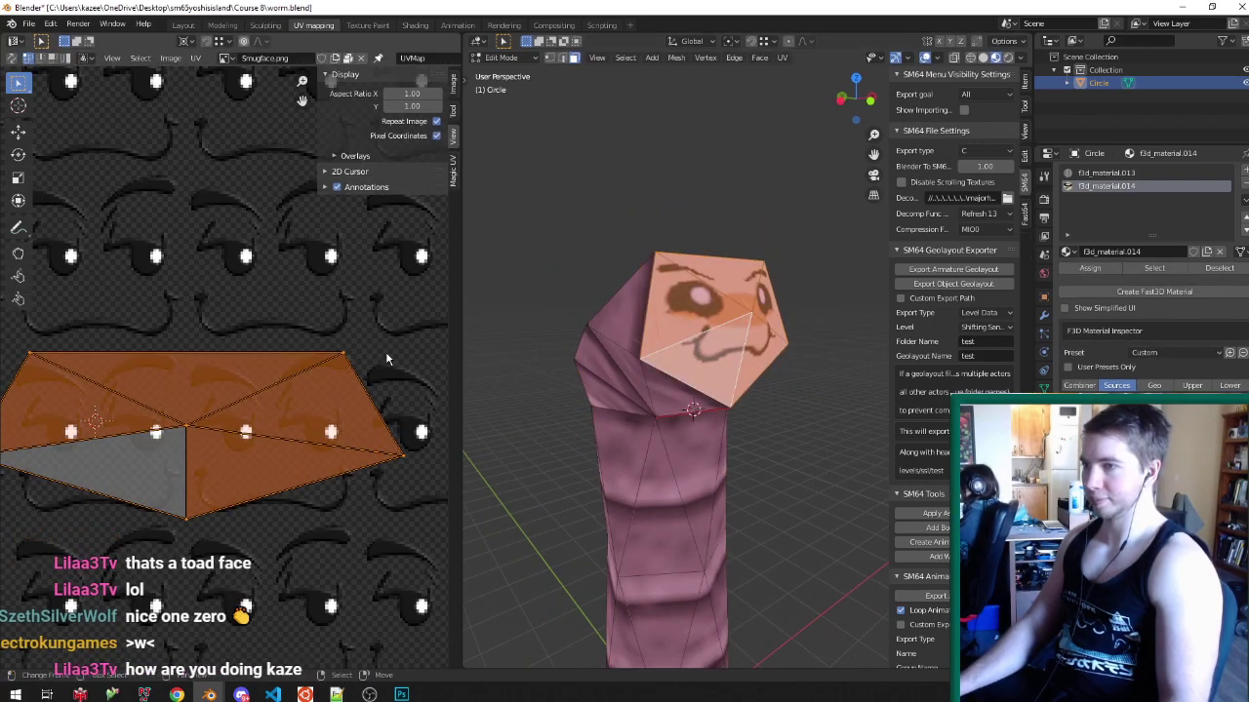
key("Tab")
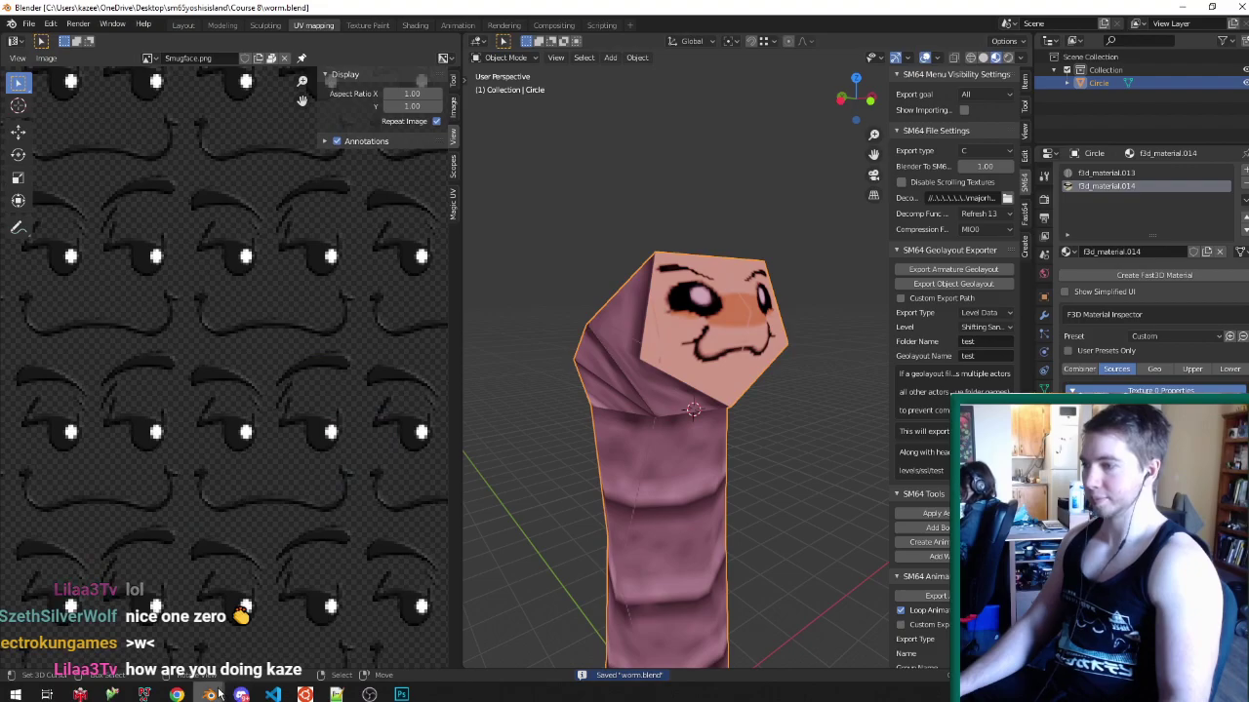
- Switch to the Blender window with C8treetops.blend and save the level file
left_click(218, 693)
middle_click_drag(597, 392, 658, 435)
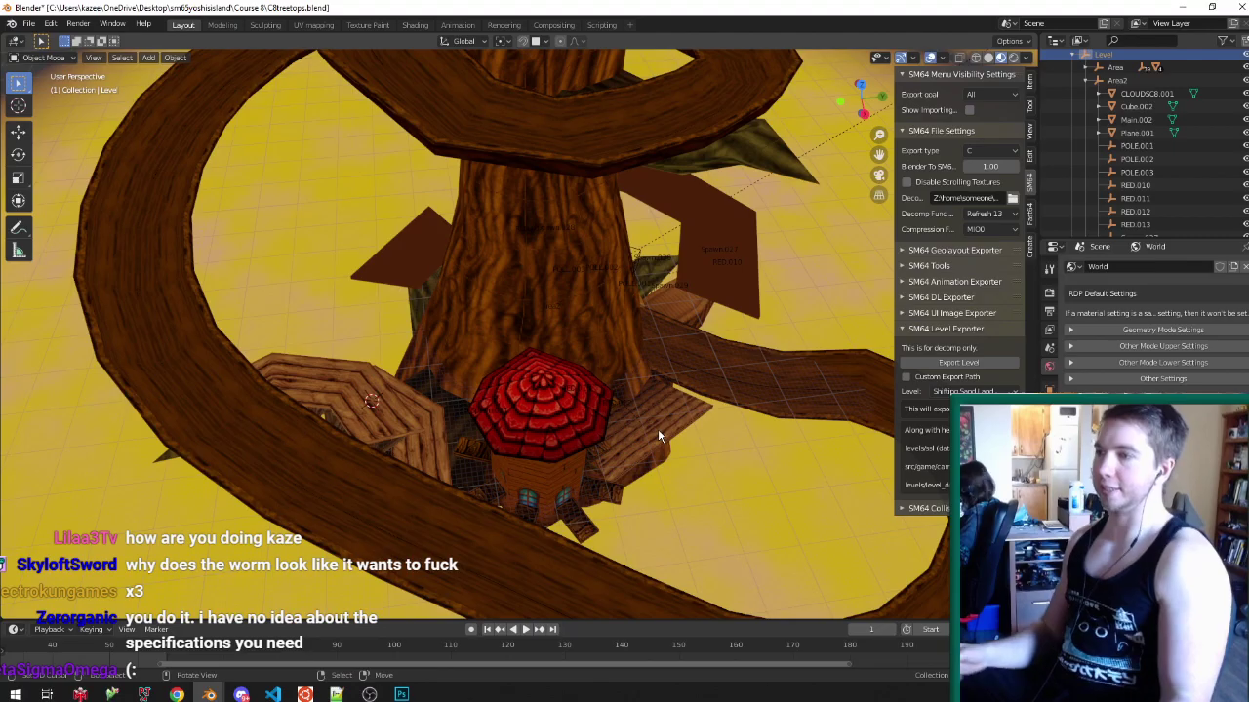
middle_click_drag(570, 419, 504, 413)
key("ctrl+s")
- Select the Spawn.031 empty near the tower and move it across the dark ground between the tree trunk and the plank walkway
scroll(330, 357, "up", 5)
middle_click_drag(330, 357, 557, 416)
left_click(555, 404)
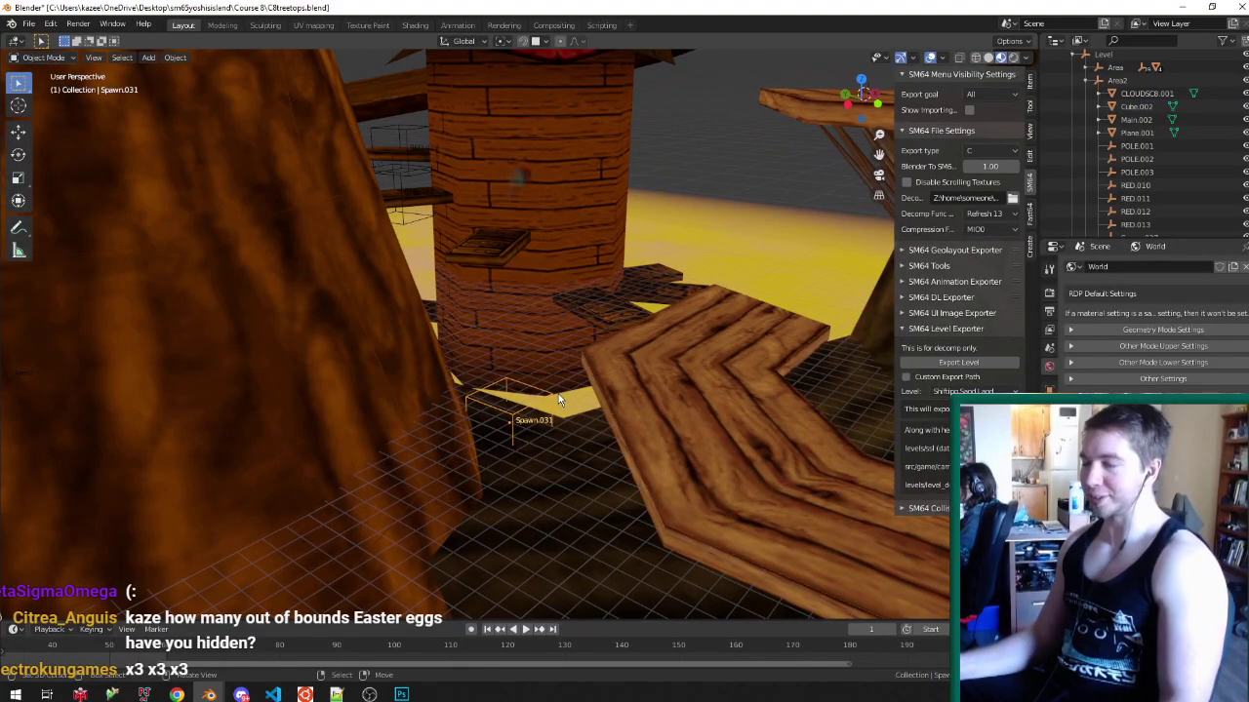
mouse_move(586, 390)
middle_mouse_down()
mouse_move(516, 440)
mouse_move(399, 455)
mouse_move(360, 429)
mouse_move(454, 452)
mouse_move(459, 469)
mouse_move(454, 427)
mouse_move(493, 393)
mouse_move(494, 470)
middle_mouse_up()
middle_click_drag(482, 275, 469, 302)
scroll(468, 301, "up", 6)
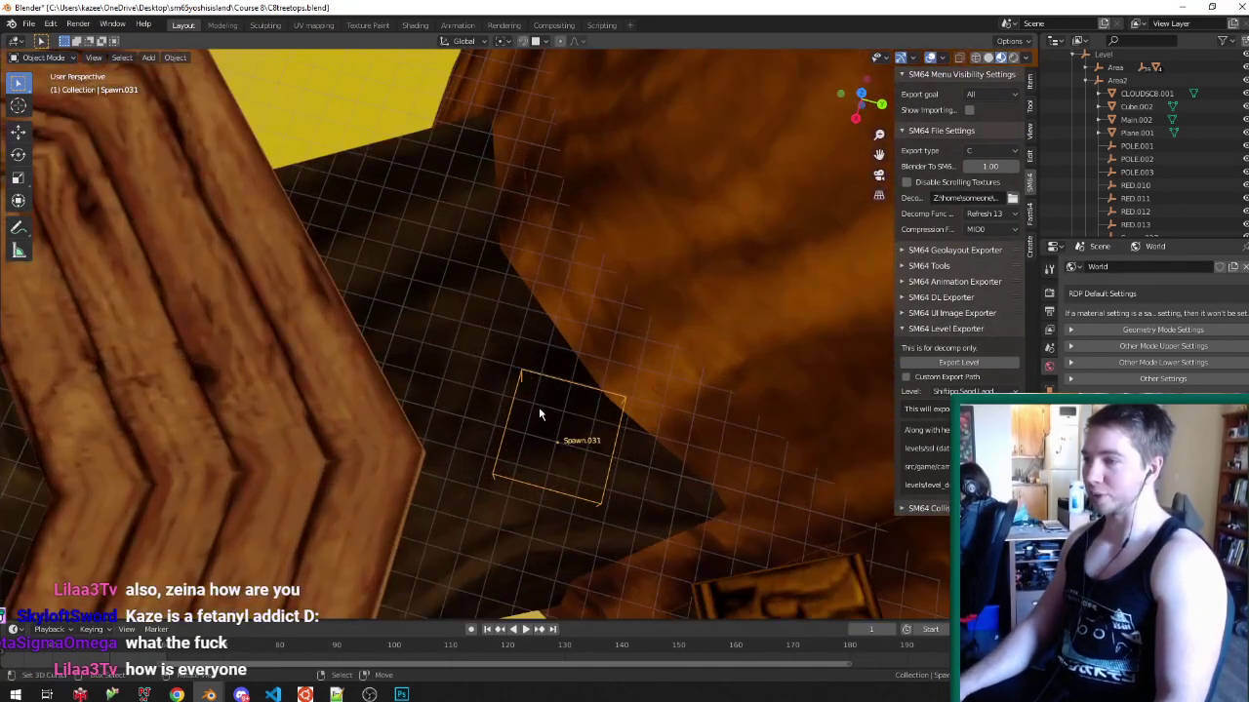
key("alt+z")
mouse_move(539, 408)
middle_mouse_down()
mouse_move(564, 401)
mouse_move(556, 420)
middle_mouse_up()
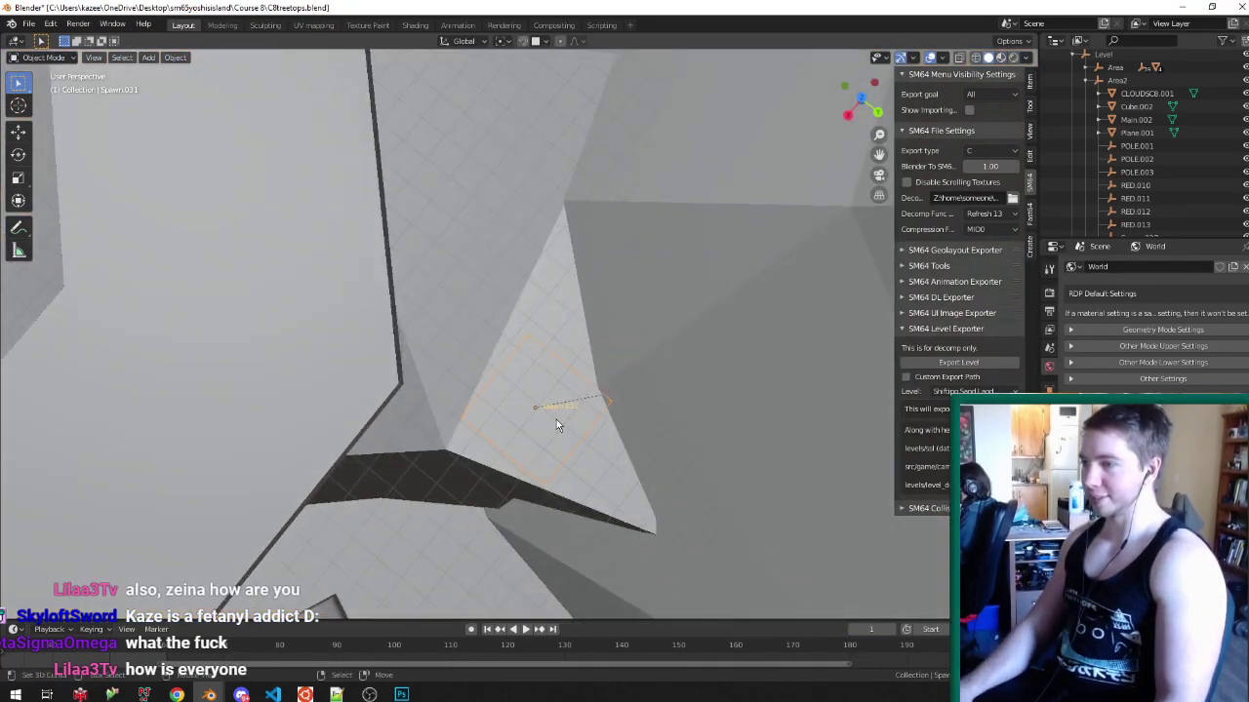
key("alt+z")
key("g")
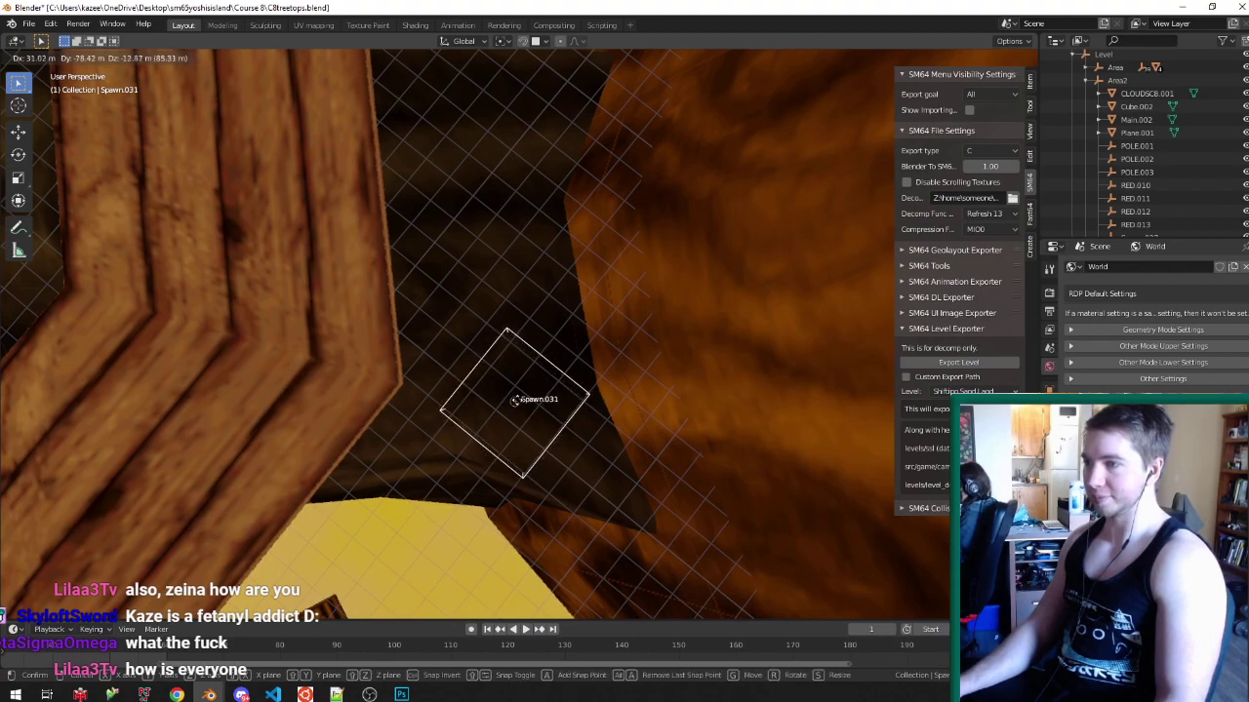
- Move the Spawn.031 empty onto the dark ledge between the plank walkway and the large trunk
left_click(523, 394)
scroll(496, 402, "up", 1)
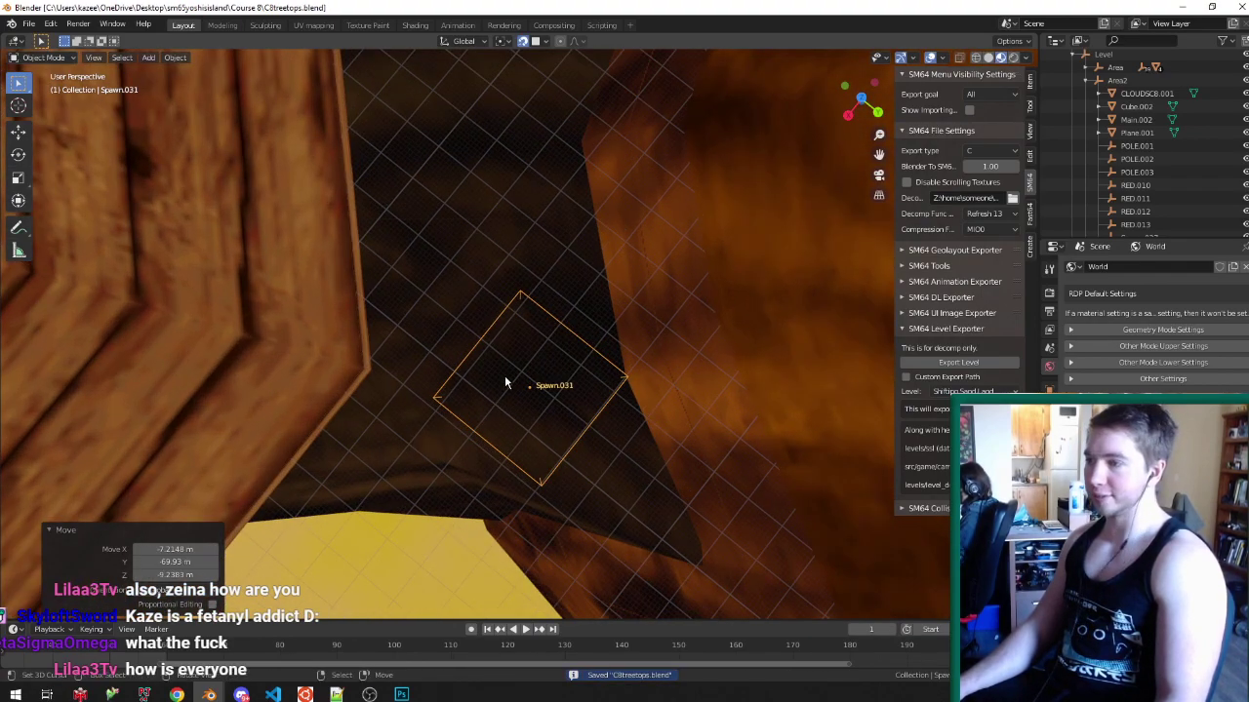
key("g")
left_click(508, 422)
middle_click_drag(520, 384, 475, 333)
key("alt+z")
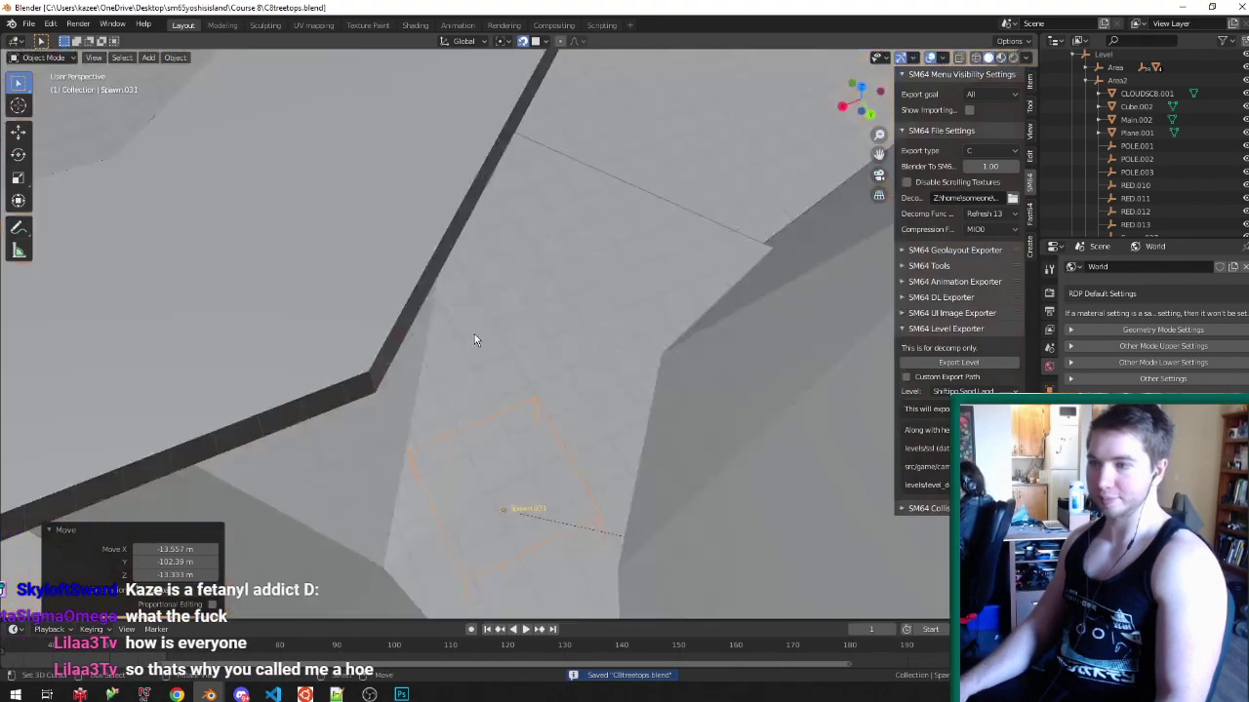
- Set snapping to Face, reposition Spawn.031 on the dark ledge surface, and save the file
scroll(478, 332, "up", 2)
key("alt+z")
key("ctrl+shift+Tab")
left_click(498, 446)
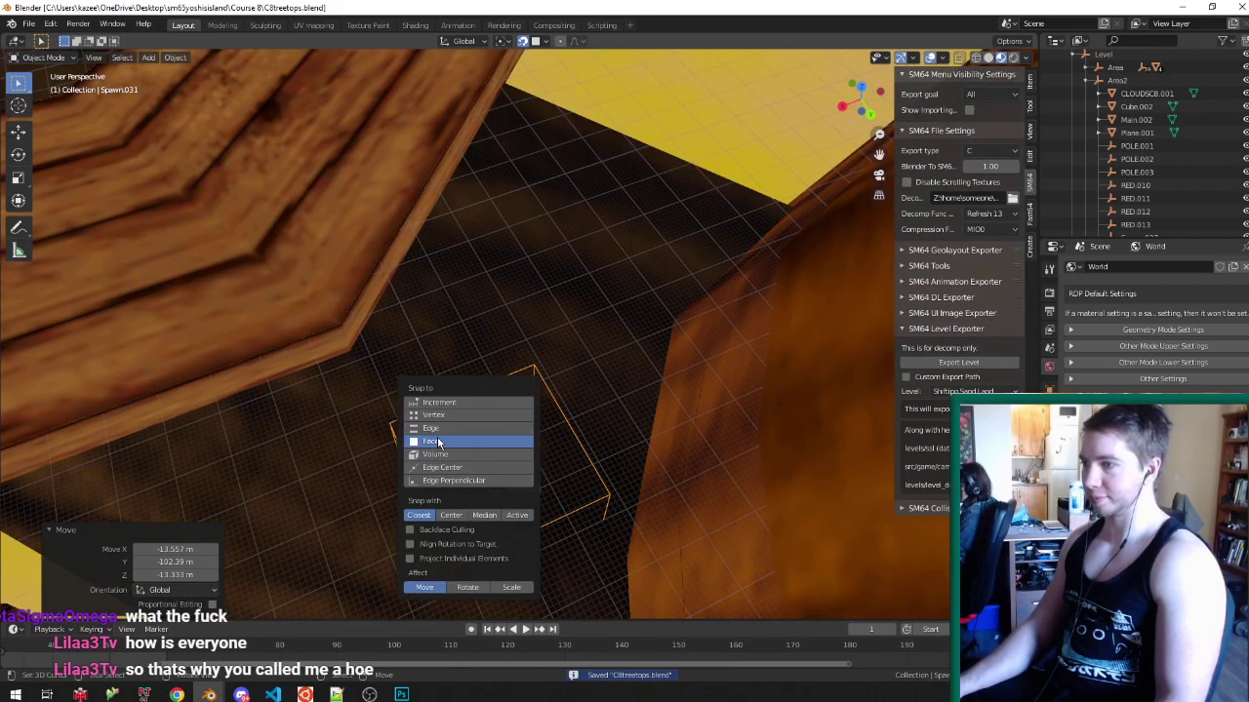
key("g")
left_click(493, 471)
key("ctrl+s")
- Turn snapping off, adjust the snapping options, and save the file
middle_click_drag(493, 470, 513, 378)
scroll(574, 377, "down", 13)
scroll(512, 378, "down", 3)
key("shift+Tab")
scroll(512, 378, "up", 2)
key("ctrl+s")
scroll(512, 379, "up", 4)
key("ctrl+shift+Tab")
left_click(453, 396)
key("ctrl+s")
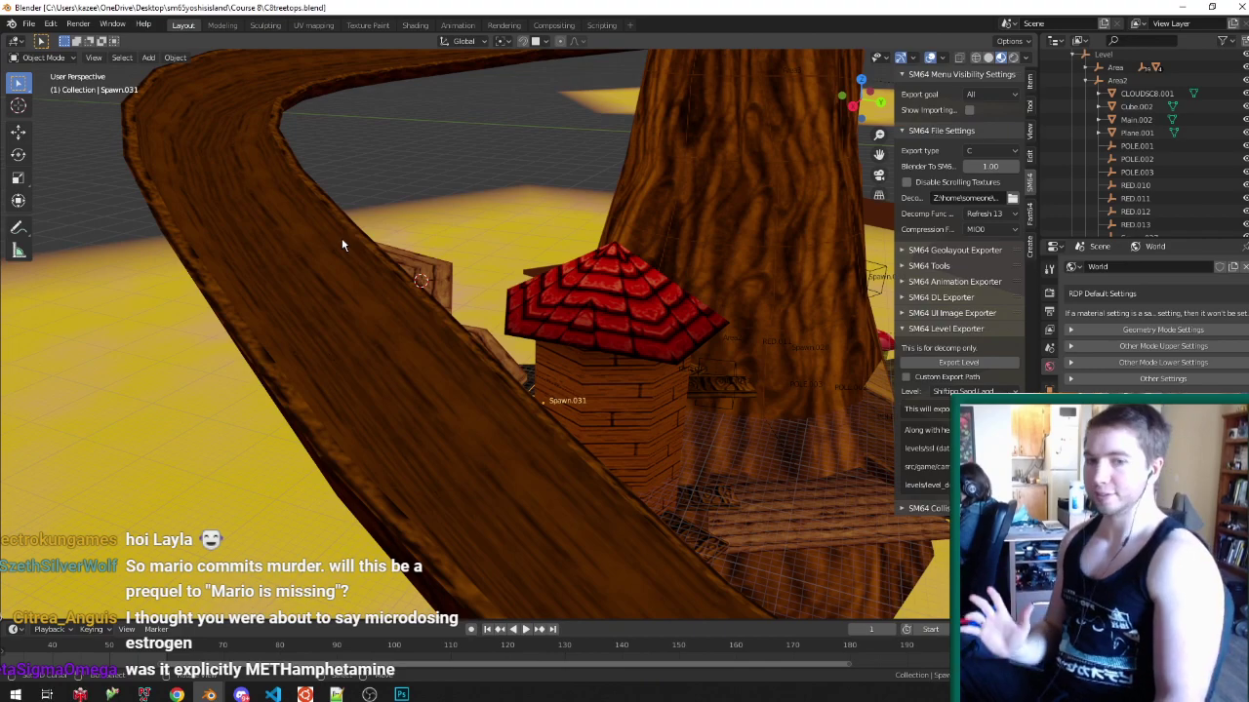
- Enter Edit Mode on the Main.002 level mesh and set the selection mode to Face
middle_click_drag(327, 270, 469, 330)
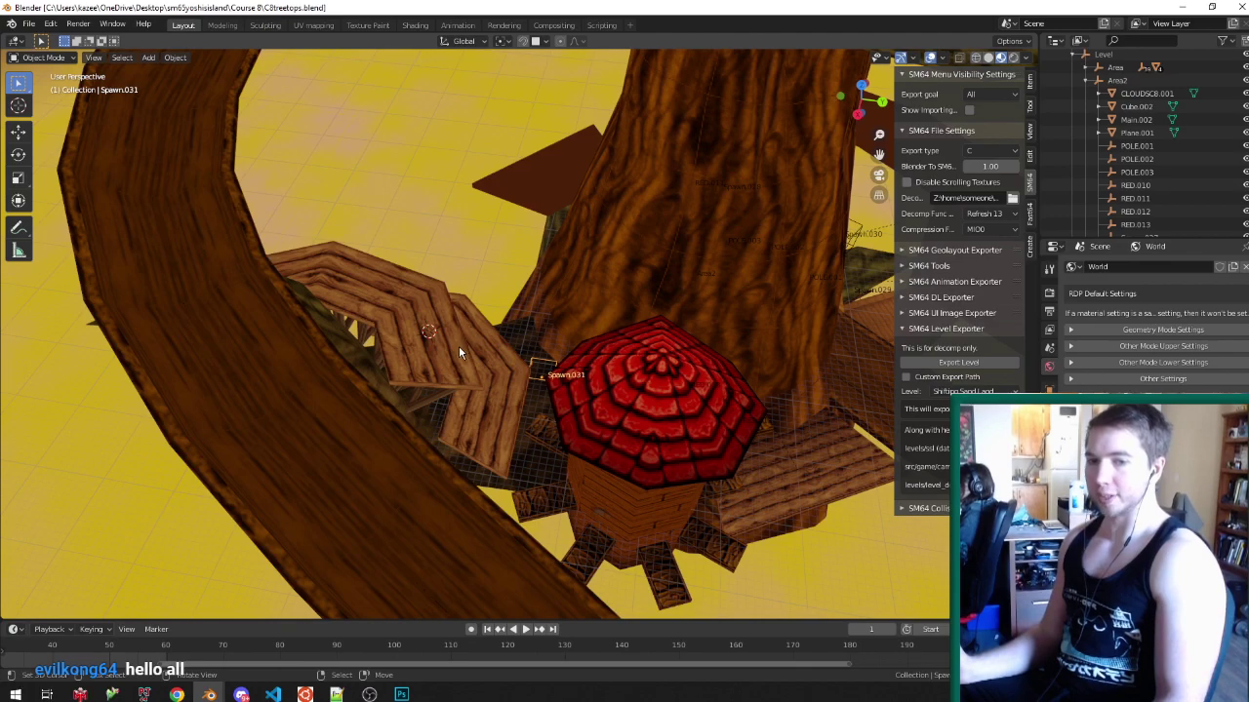
scroll(460, 349, "up", 5)
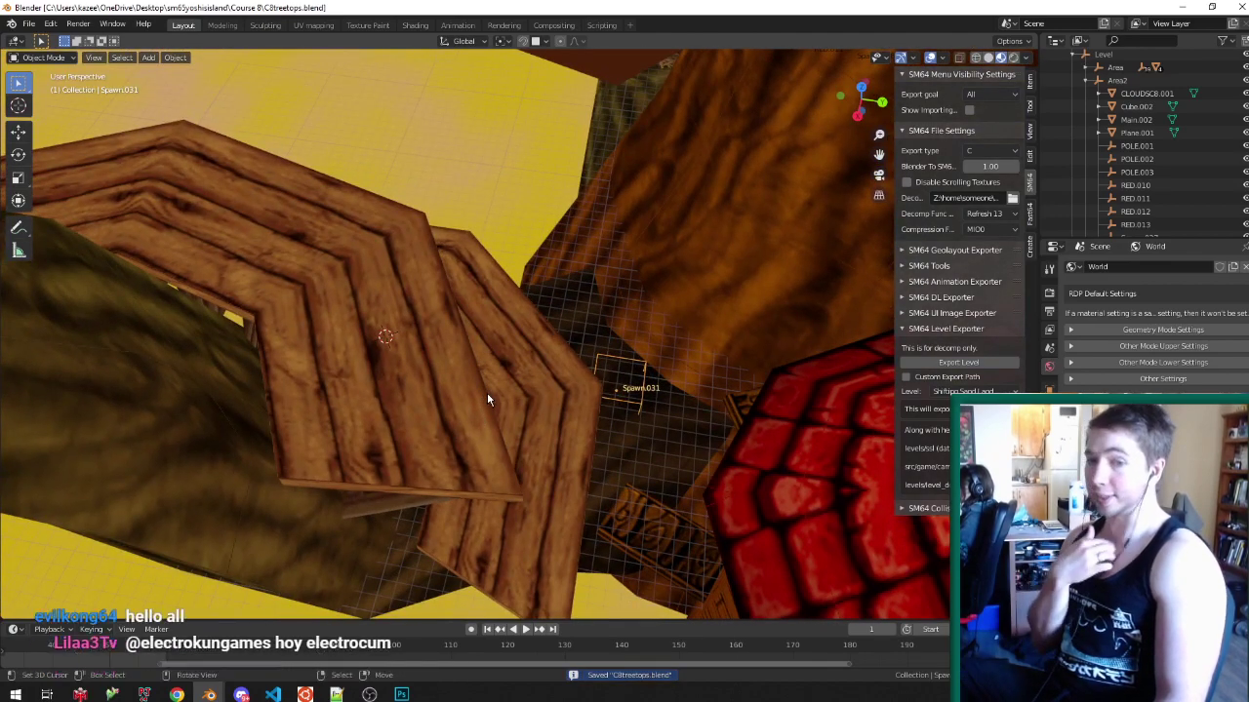
middle_click_drag(491, 401, 542, 384)
middle_click_drag(535, 429, 344, 390)
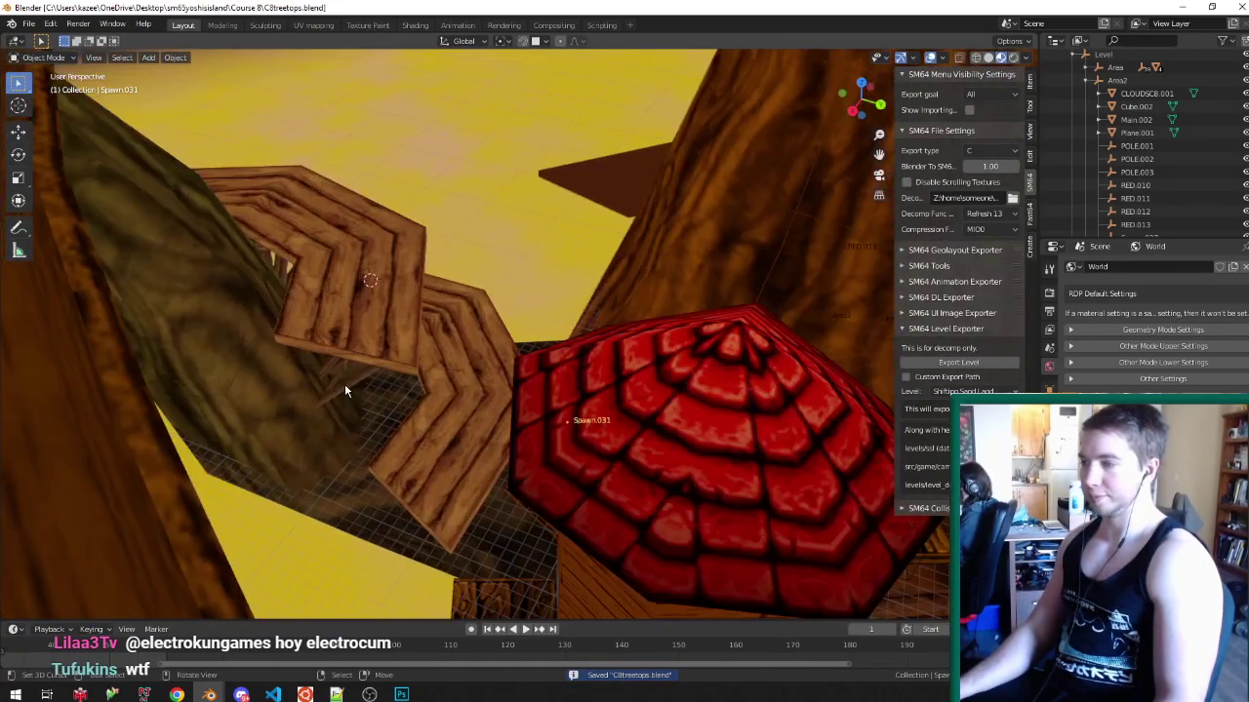
left_click(346, 335)
key("Tab")
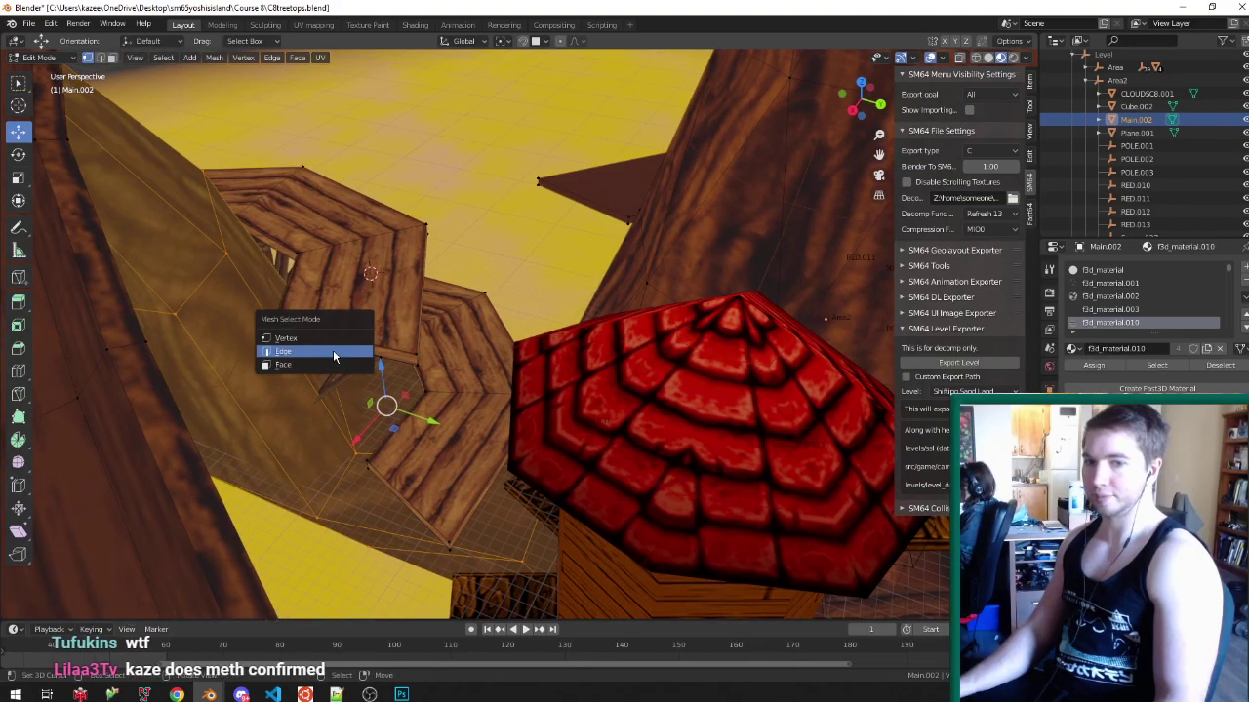
left_click(335, 363)
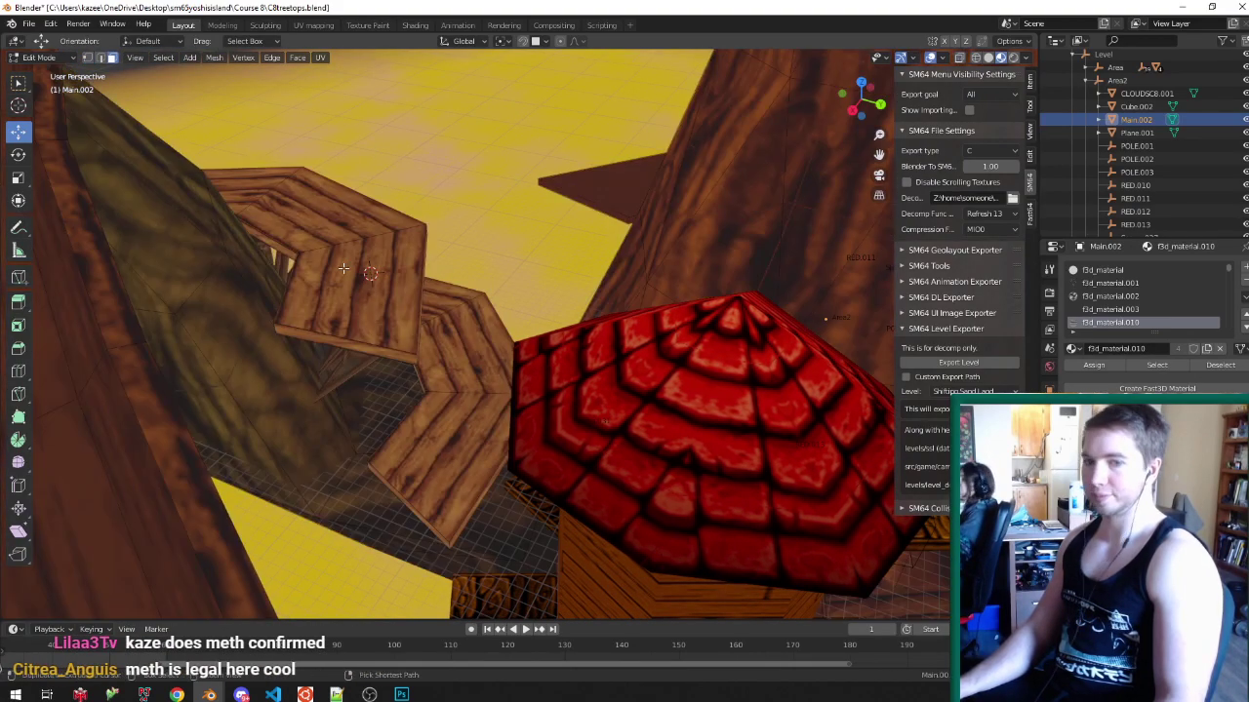
- Select the entire linked bridge piece beside the wooden boards on the trunk's other side, and save the file
middle_click_drag(382, 331, 586, 436)
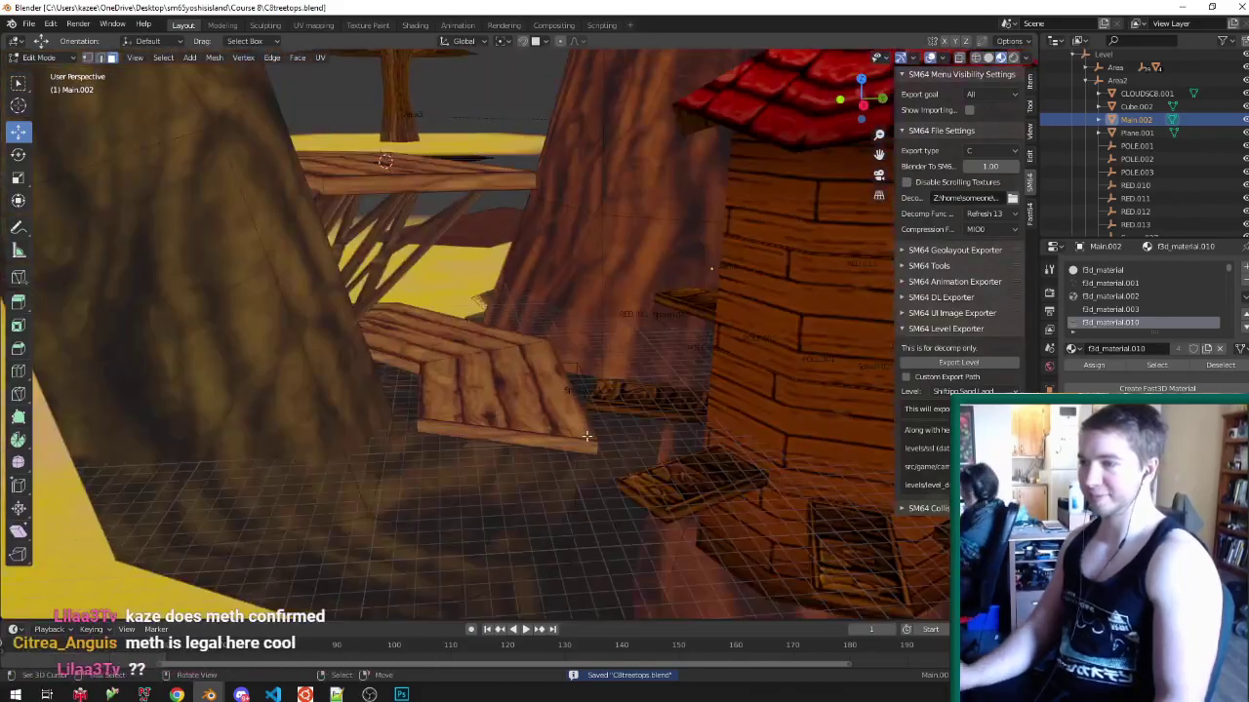
middle_click_drag(584, 436, 480, 269)
key("ctrl+s")
scroll(632, 319, "up", 3)
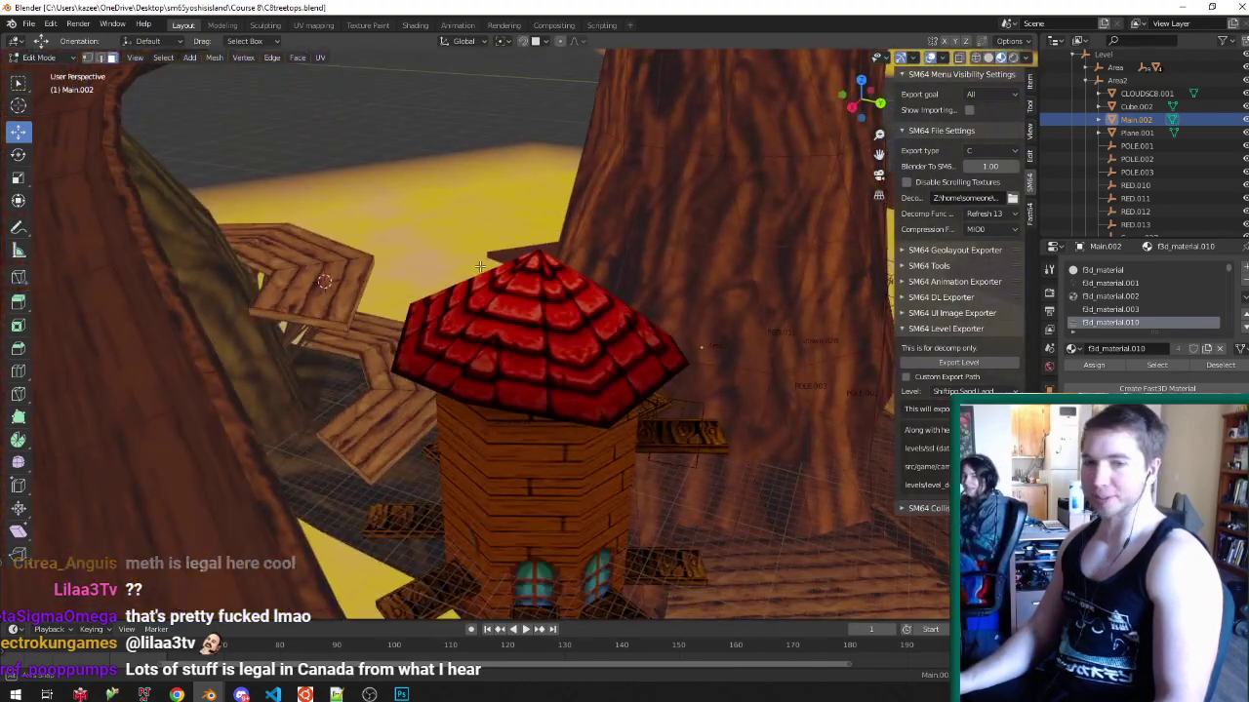
scroll(444, 263, "up", 3)
middle_click_drag(451, 265, 470, 324)
scroll(474, 327, "down", 5)
scroll(806, 306, "up", 3)
middle_click_drag(806, 306, 489, 291)
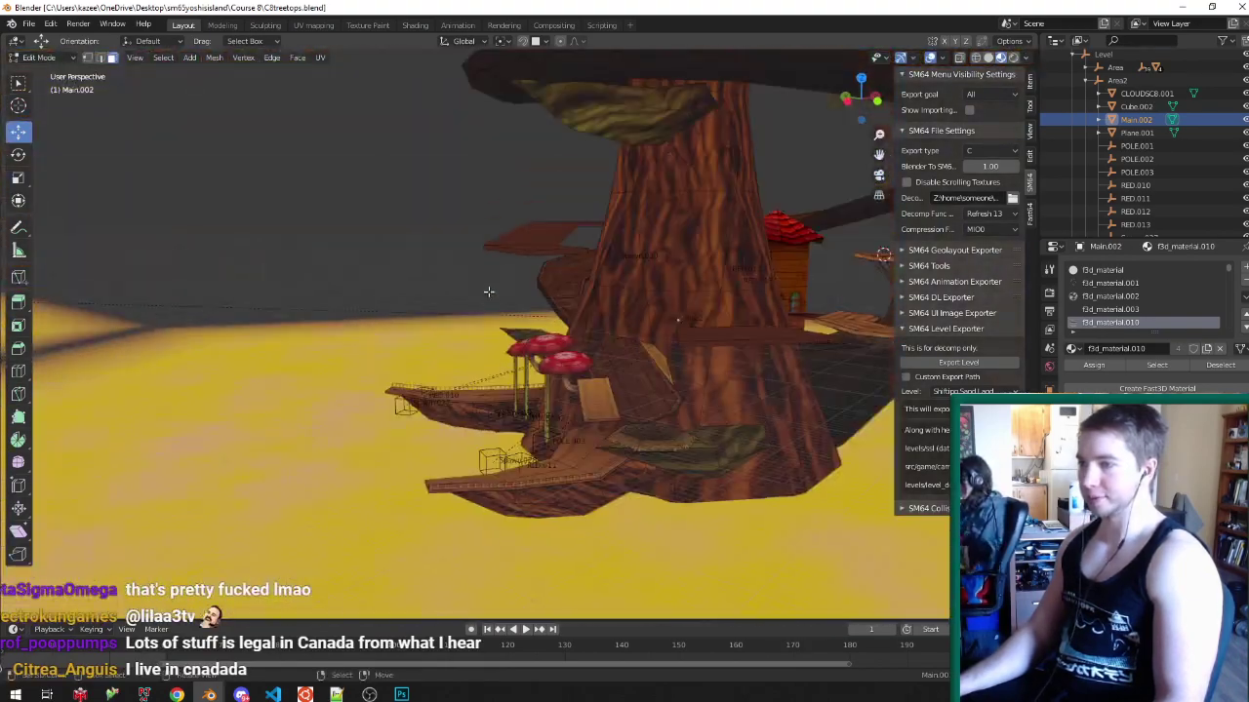
scroll(791, 396, "up", 8)
left_click(828, 374)
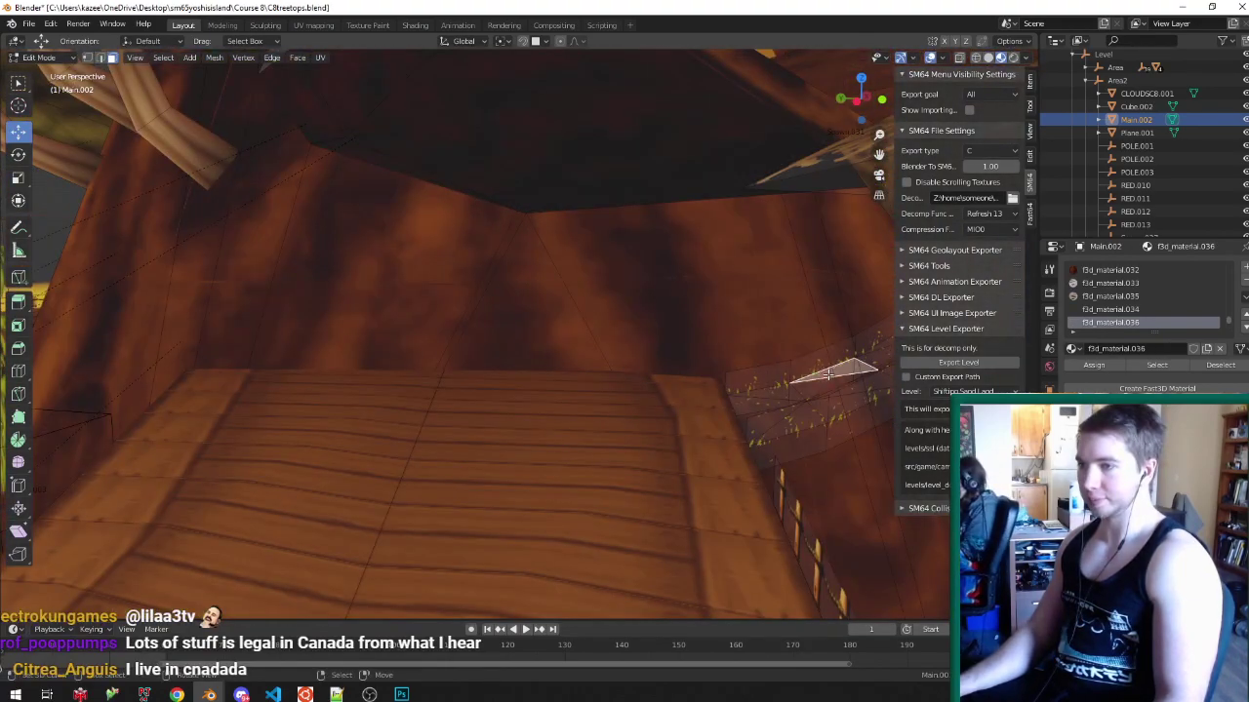
key("ctrl+l")
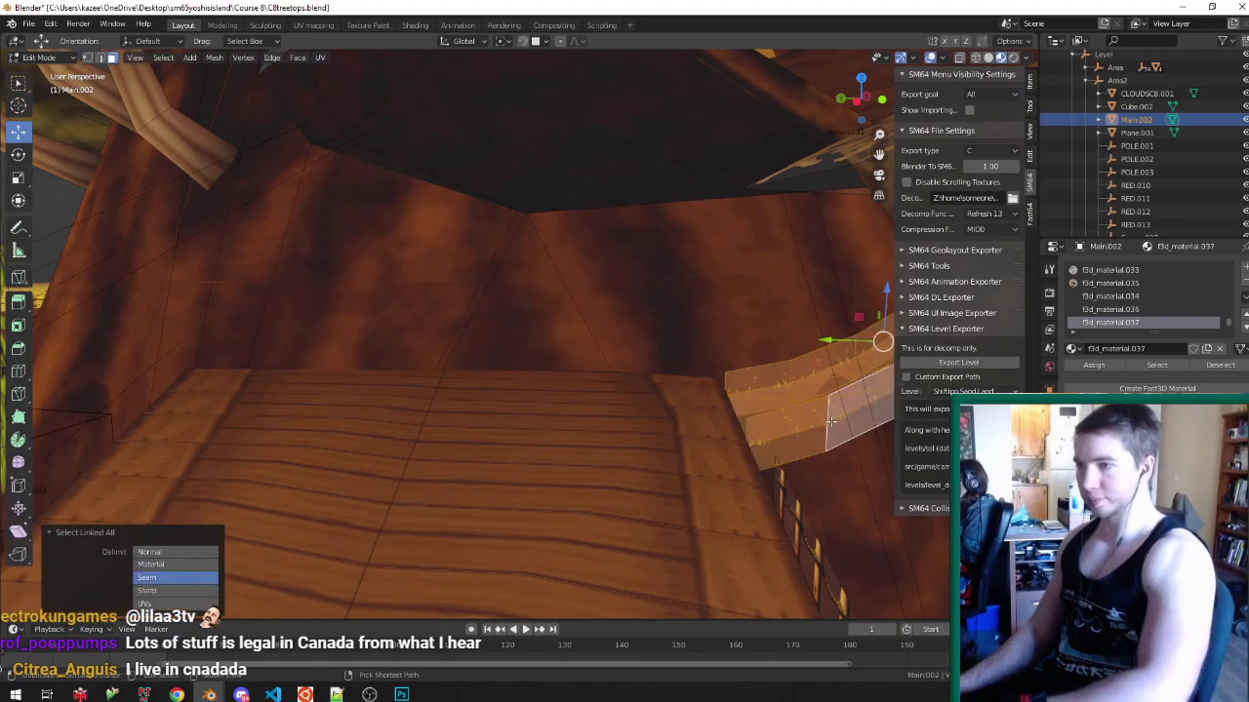
key("ctrl+s")
- Duplicate the bridge piece and place the copy between the plank walkway and the red-roofed house
scroll(707, 370, "down", 8)
middle_click_drag(707, 371, 790, 464)
middle_click_drag(351, 316, 507, 361)
scroll(491, 267, "up", 5)
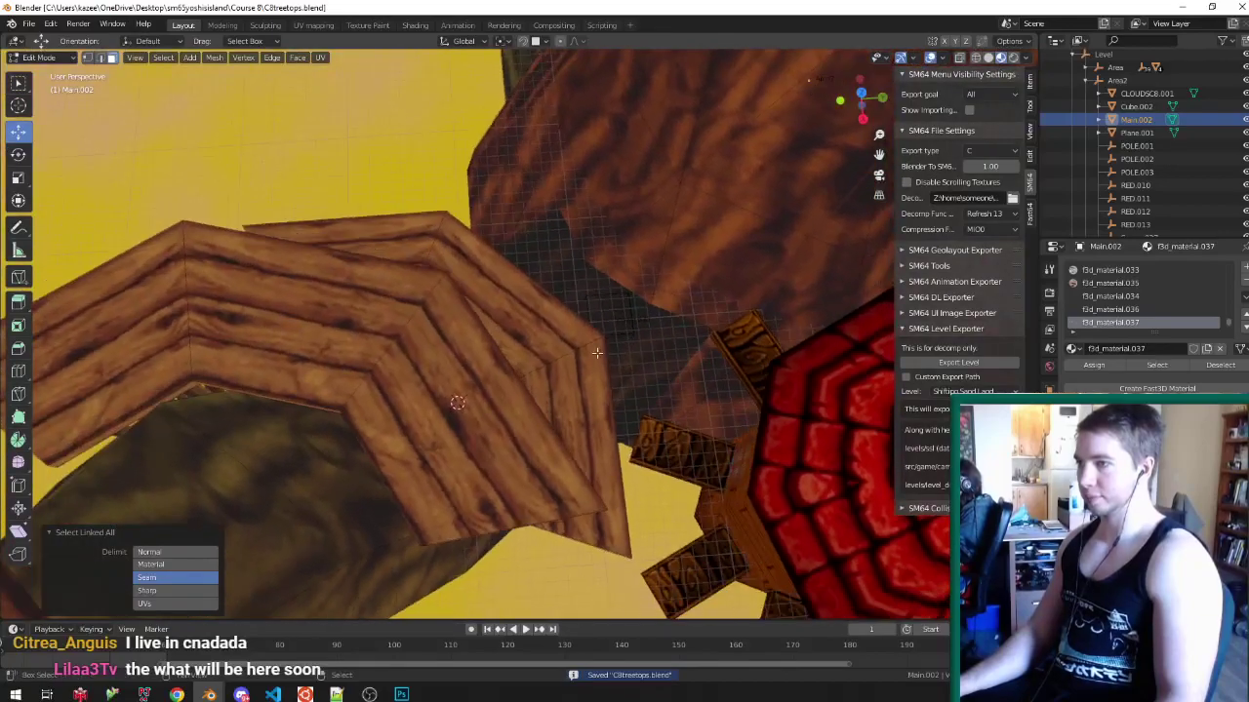
key("g")
left_click(534, 487)
- Rotate the duplicated bridge about the Z axis and raise it about 478 m
middle_click_drag(534, 488, 487, 438)
key("r")
key("z")
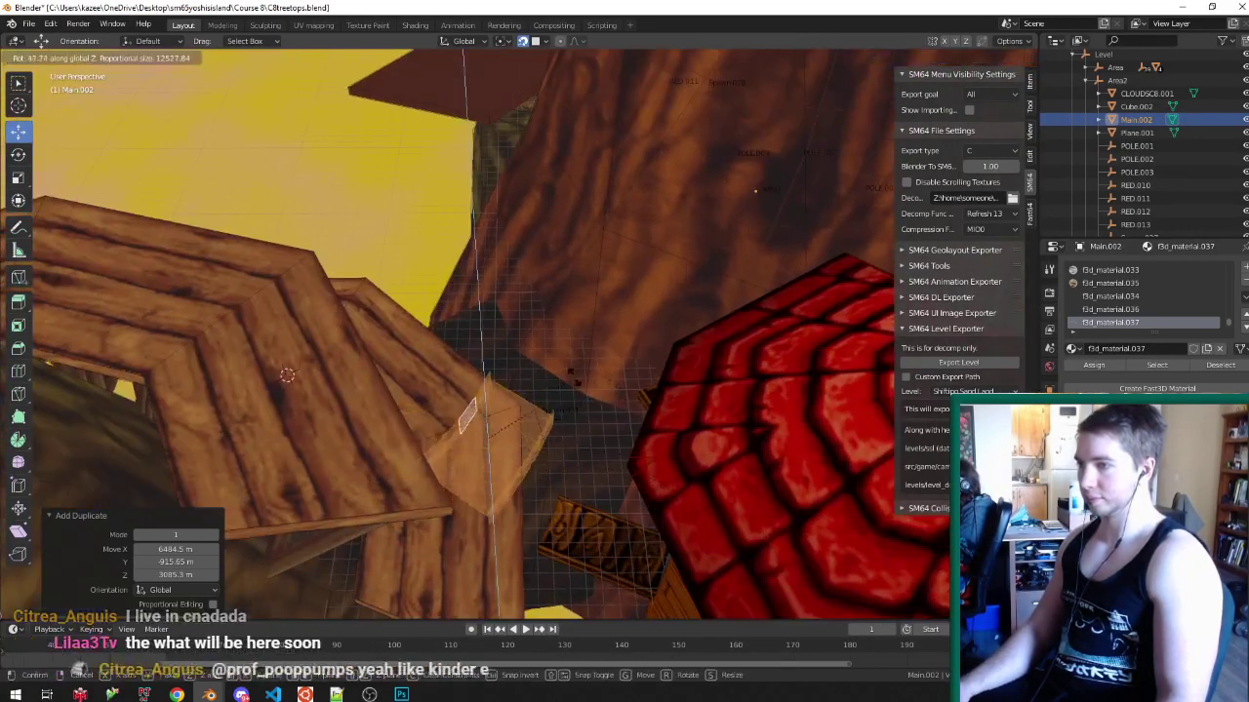
left_click(400, 391)
middle_click_drag(400, 391, 393, 329)
key("g")
key("z")
left_click(409, 228)
- Shift the bridge horizontally to line up with the plank walkway and lower it about 42 m
middle_click_drag(409, 228, 494, 393)
key("g")
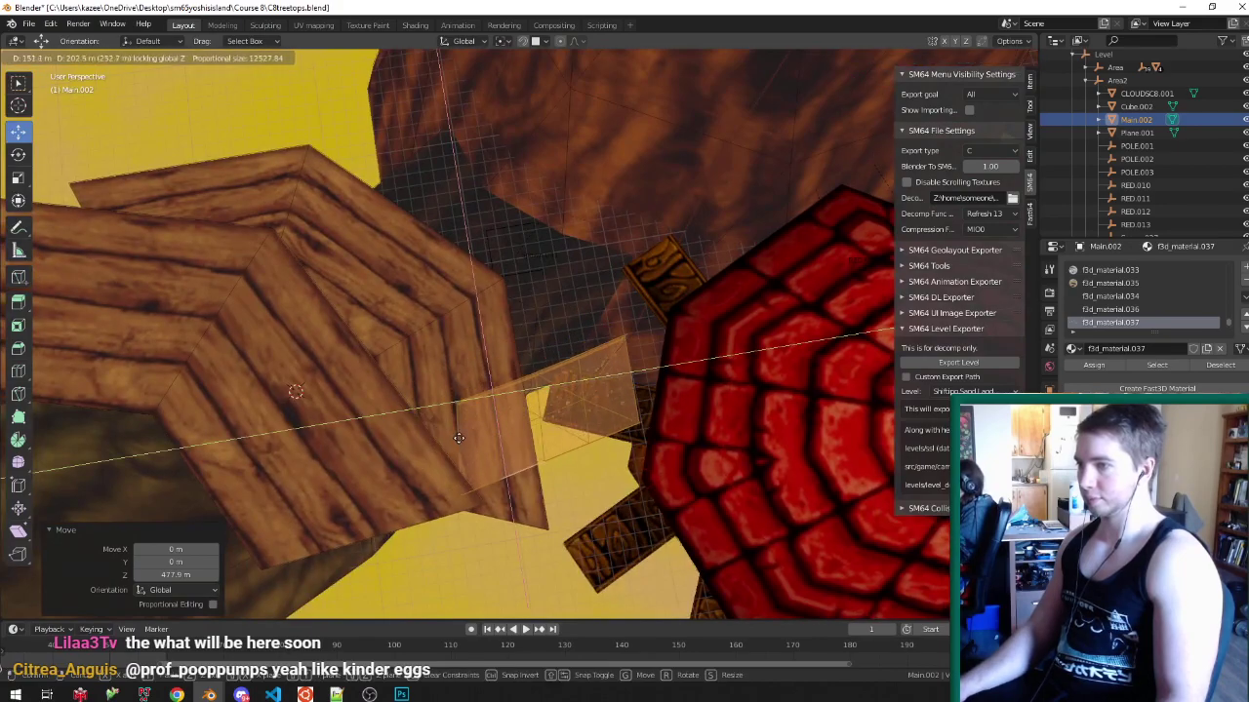
left_click(466, 448)
middle_click_drag(466, 448, 747, 314)
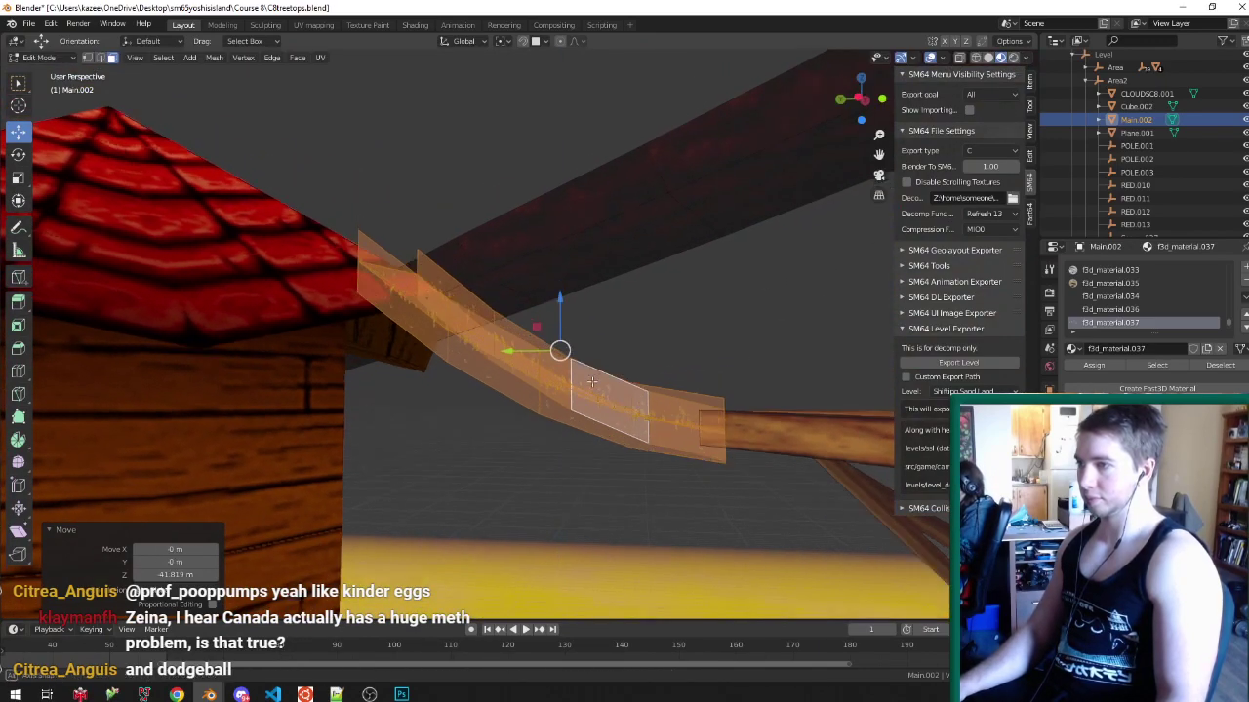
- In vertex mode, select the bridge's house-side end vertices and move them toward the red roof
middle_click_drag(593, 377, 585, 417)
key("alt+z")
key("z")
key("ctrl+Tab")
middle_click_drag(455, 341, 478, 299)
left_click(475, 301)
left_click_drag(453, 224, 453, 225)
key("shift+z")
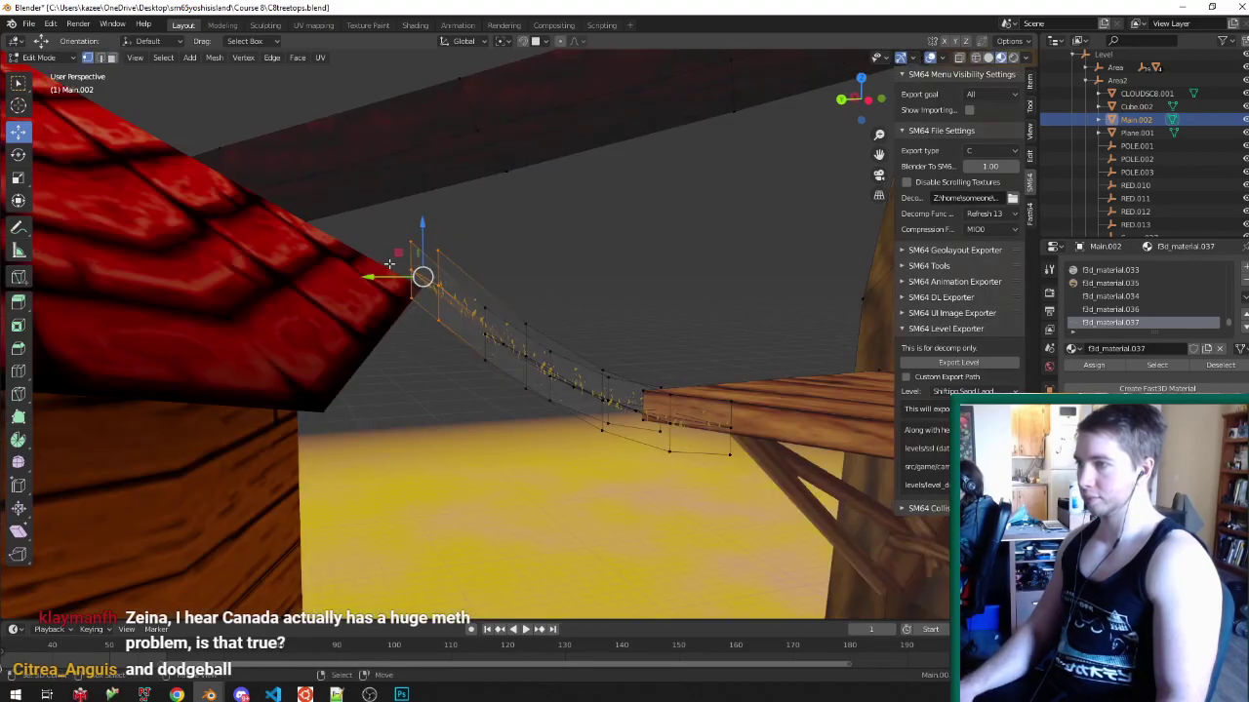
key("g")
left_click(360, 280)
- Rotate the house-side end vertices -16.6° about Z and move them about 19.3 m in X and 82.5 m in Y
middle_click_drag(542, 304, 625, 405)
key("r")
key("z")
left_click(614, 399)
key("g")
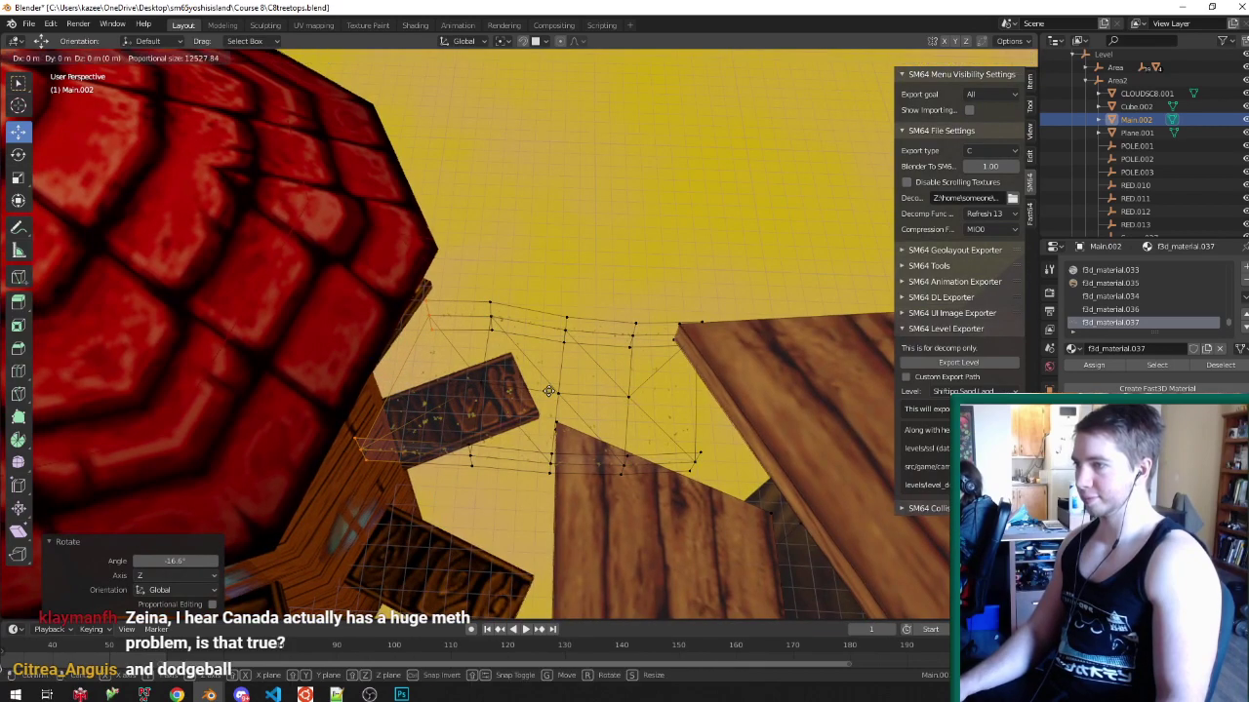
left_click(511, 382)
- Rotate the house-side end vertices a further -11.3° about Z and shift them horizontally against the house
middle_click_drag(488, 331, 337, 341)
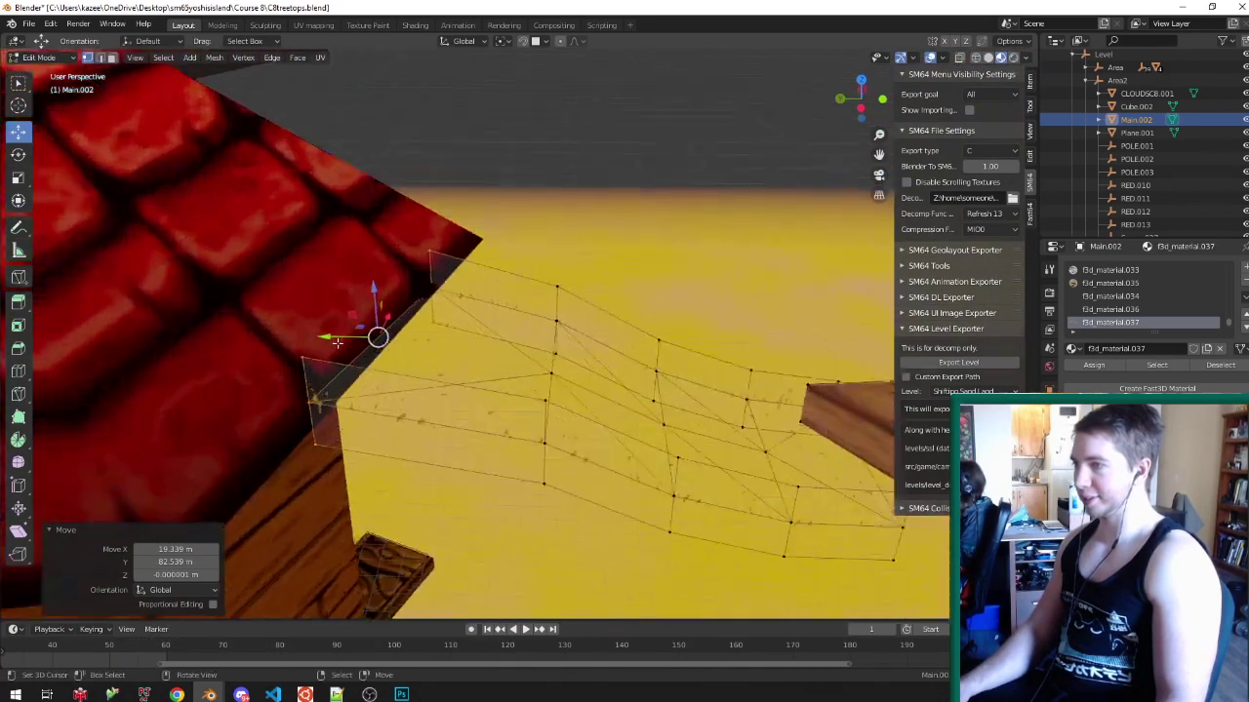
left_click(667, 429)
middle_click_drag(546, 380, 514, 407)
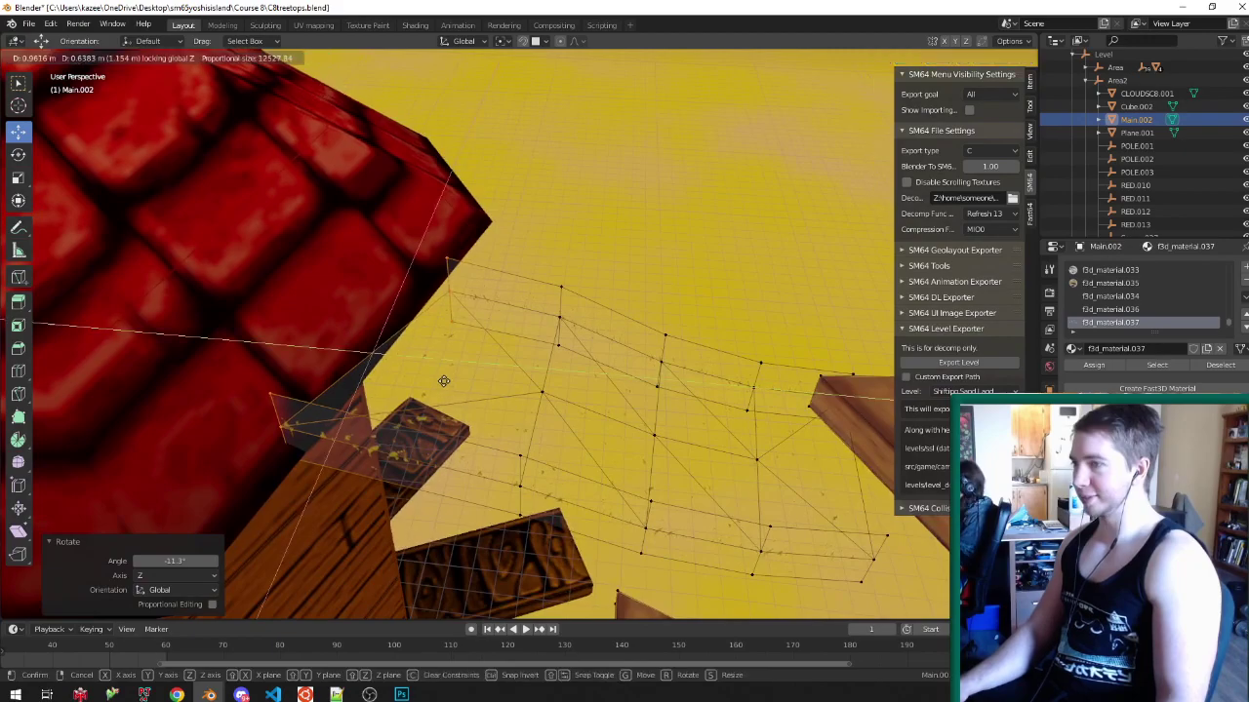
left_click(357, 331)
- Select the bridge cross-section next to the house end, move it horizontally, and save the file
middle_click_drag(357, 331, 547, 377)
key("alt+z")
key("z")
key("a")
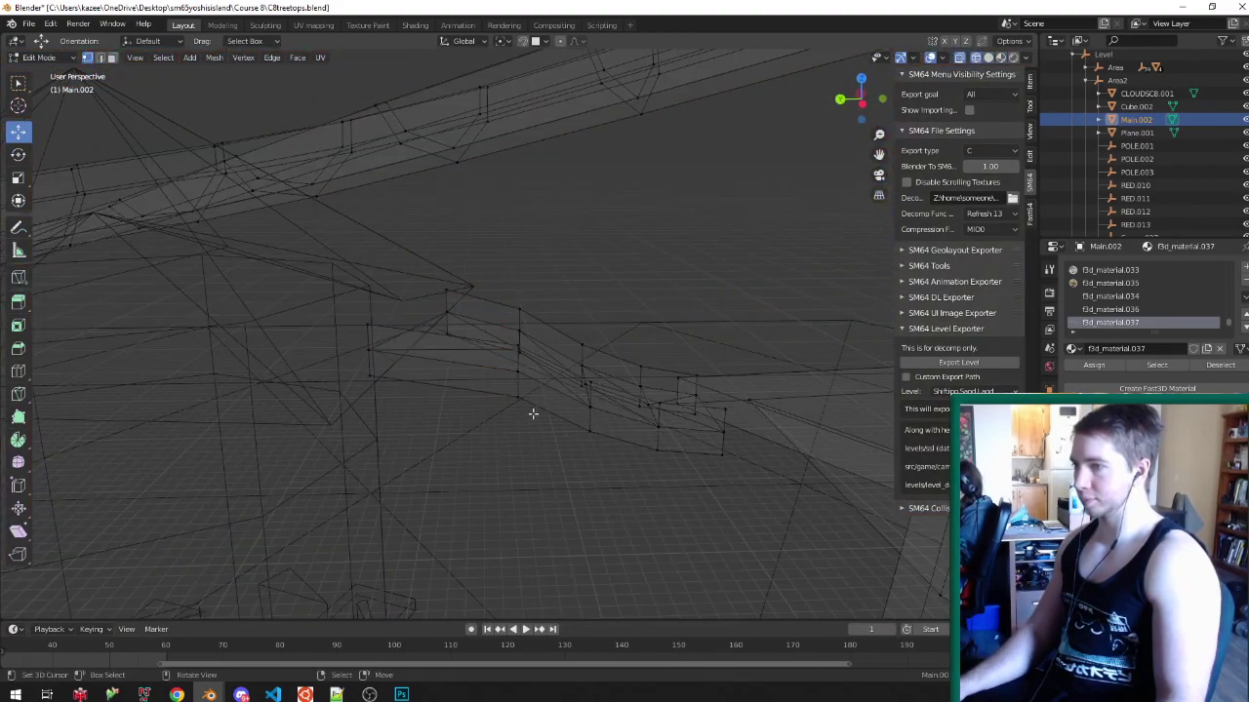
left_click_drag(539, 293, 540, 293)
mouse_move(541, 292)
middle_mouse_down()
mouse_move(561, 391)
mouse_move(591, 398)
mouse_move(582, 296)
mouse_move(546, 288)
mouse_move(479, 315)
middle_mouse_up()
key("z")
key("alt+z")
key("g")
key("shift+z")
left_click(596, 401)
key("ctrl+s")
- Adjust the height of the selected bridge cross-section along the Z axis
key("g")
key("z")
left_click(491, 309)
- Select the bridge's middle cross-section through the mesh and lower it about 47 m along Z
key("alt+z")
key("z")
key("a")
key("b")
key("shift+z")
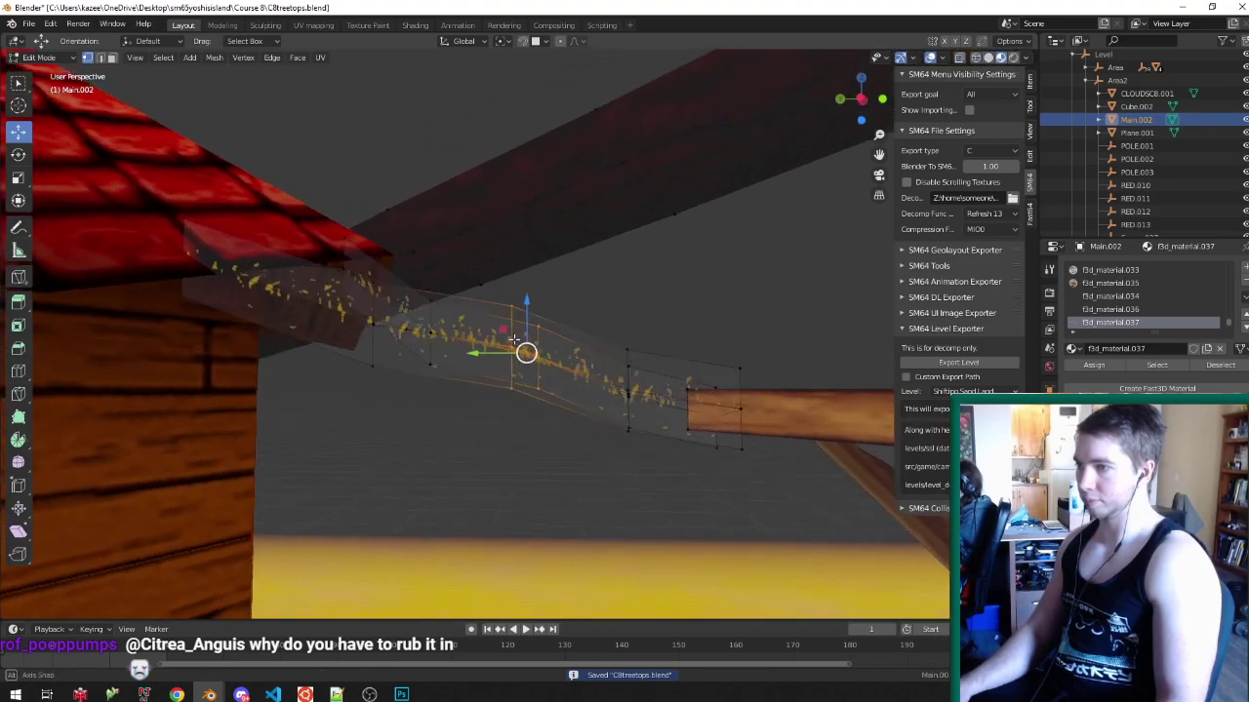
key("g")
key("z")
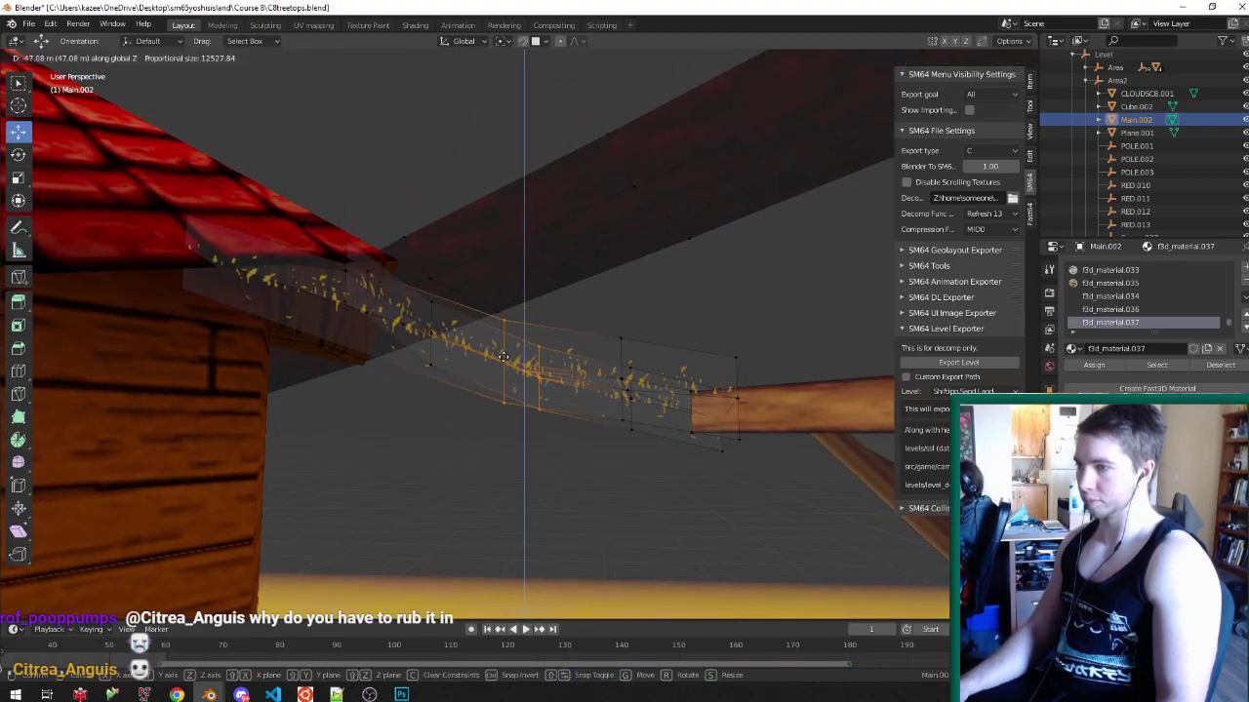
left_click(507, 359)
- Select the bridge cross-section nearest the platform end and adjust its height along Z
key("shift+z")
key("Tab")
key("a")
left_click_drag(643, 336, 644, 337)
middle_click_drag(419, 415, 469, 430)
key("b")
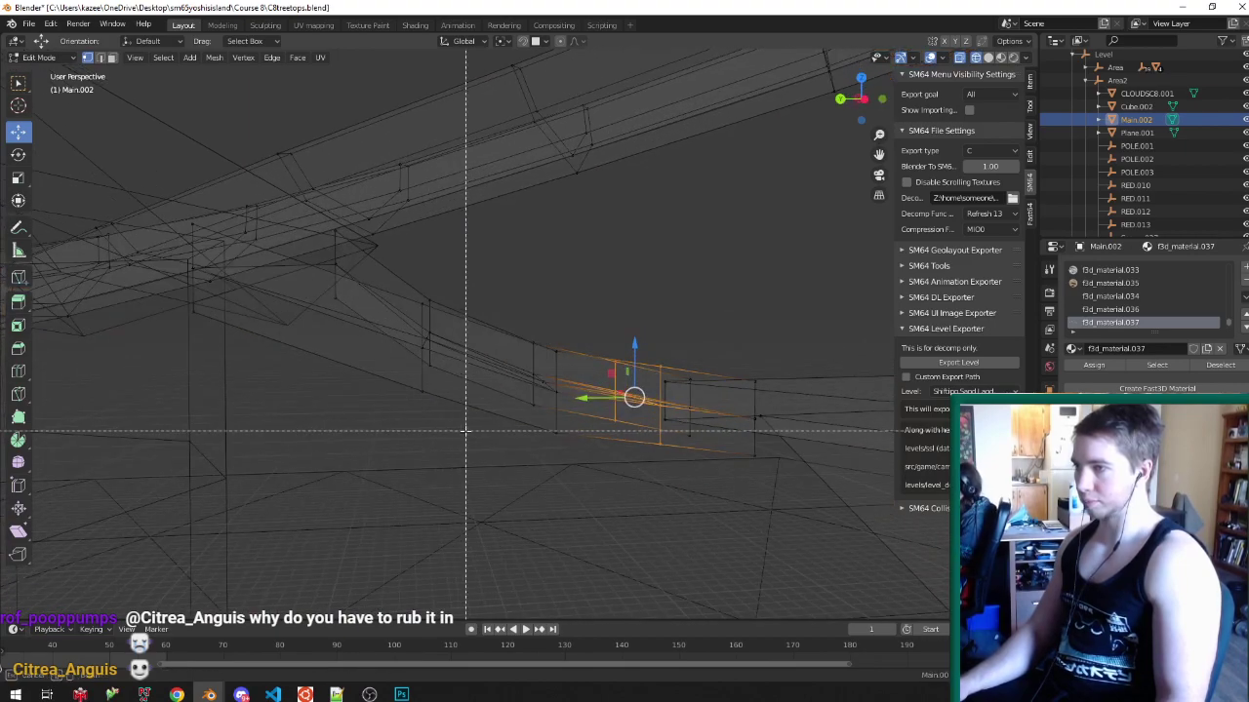
key("Escape")
key("shift+z")
key("g")
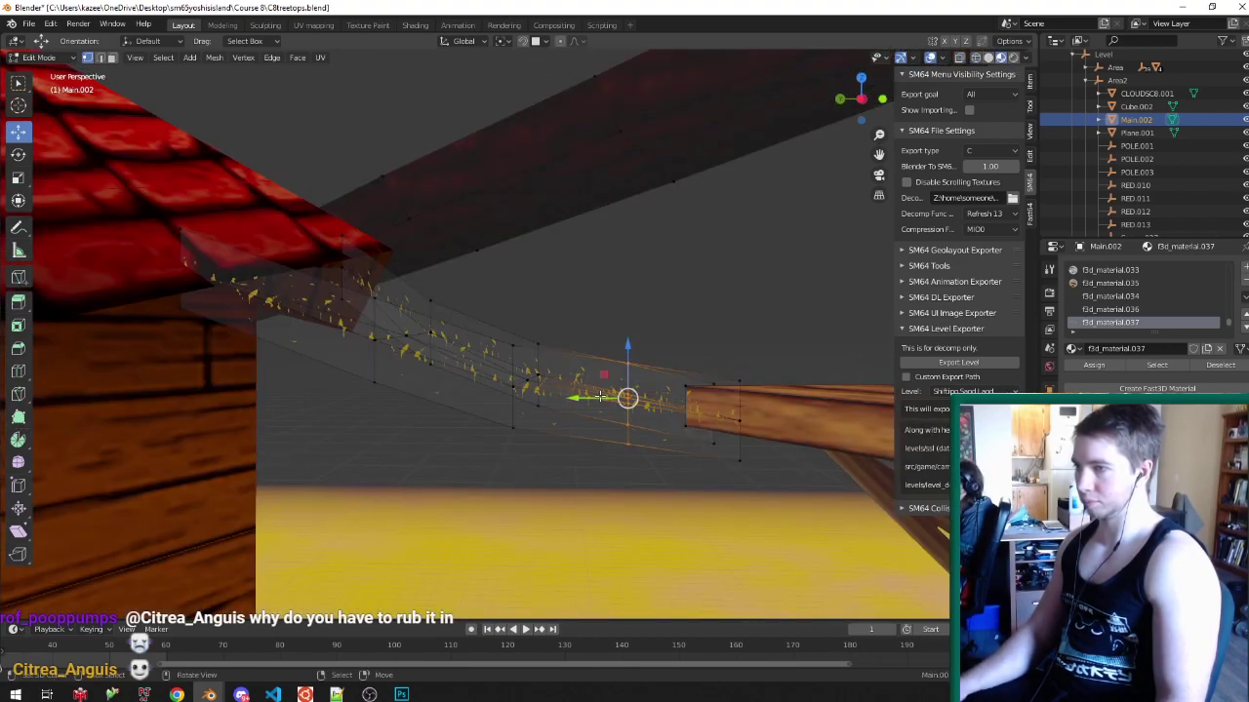
key("z")
left_click(599, 403)
key("Tab")
mouse_move(604, 405)
middle_mouse_down()
mouse_move(725, 450)
mouse_move(768, 422)
middle_mouse_up()
key("shift+z")
key("Tab")
middle_click_drag(640, 414, 609, 466)
key("alt+a")
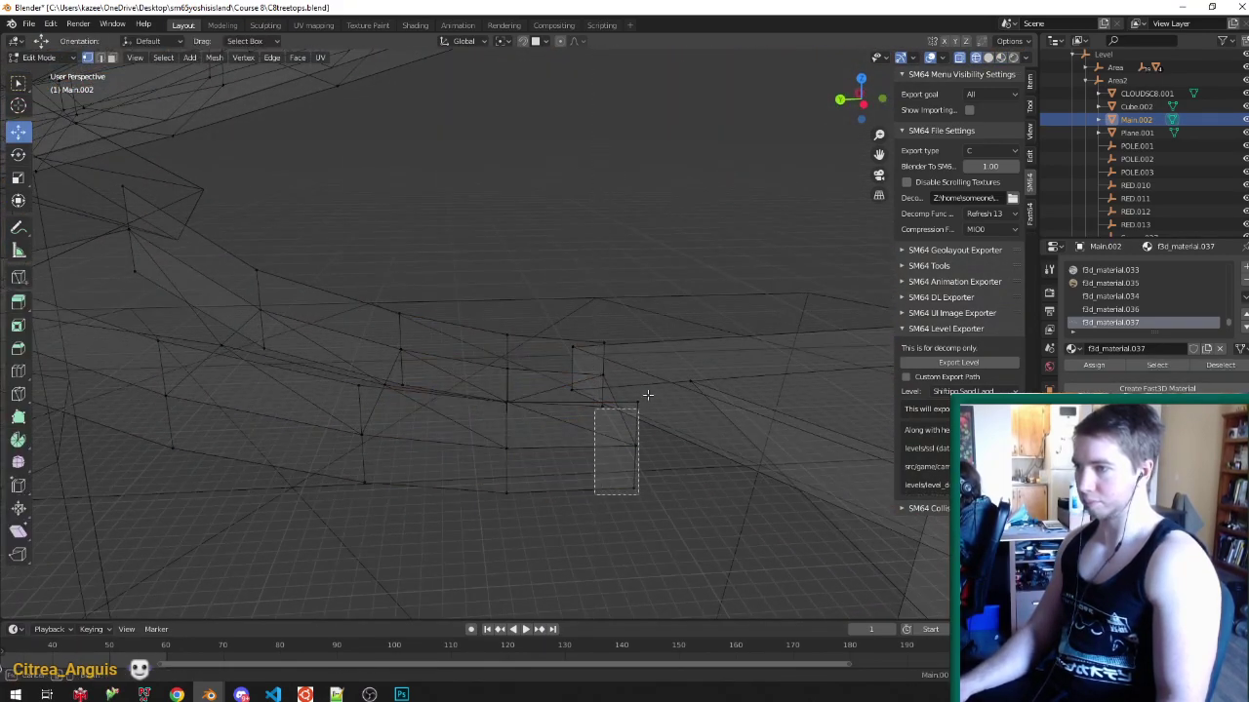
left_click_drag(648, 395, 702, 377)
key("z")
key("alt+z")
middle_click_drag(695, 386, 673, 392)
- Select all the bridge's platform-end vertices, save the file, and rotate them 34.4° about Z
key("alt+z")
key("z")
key("a")
key("b")
mouse_move(601, 511)
left_mouse_down()
mouse_move(680, 301)
mouse_move(664, 336)
left_mouse_up()
key("shift+z")
key("ctrl+s")
middle_click_drag(638, 335, 703, 478)
key("r")
key("z")
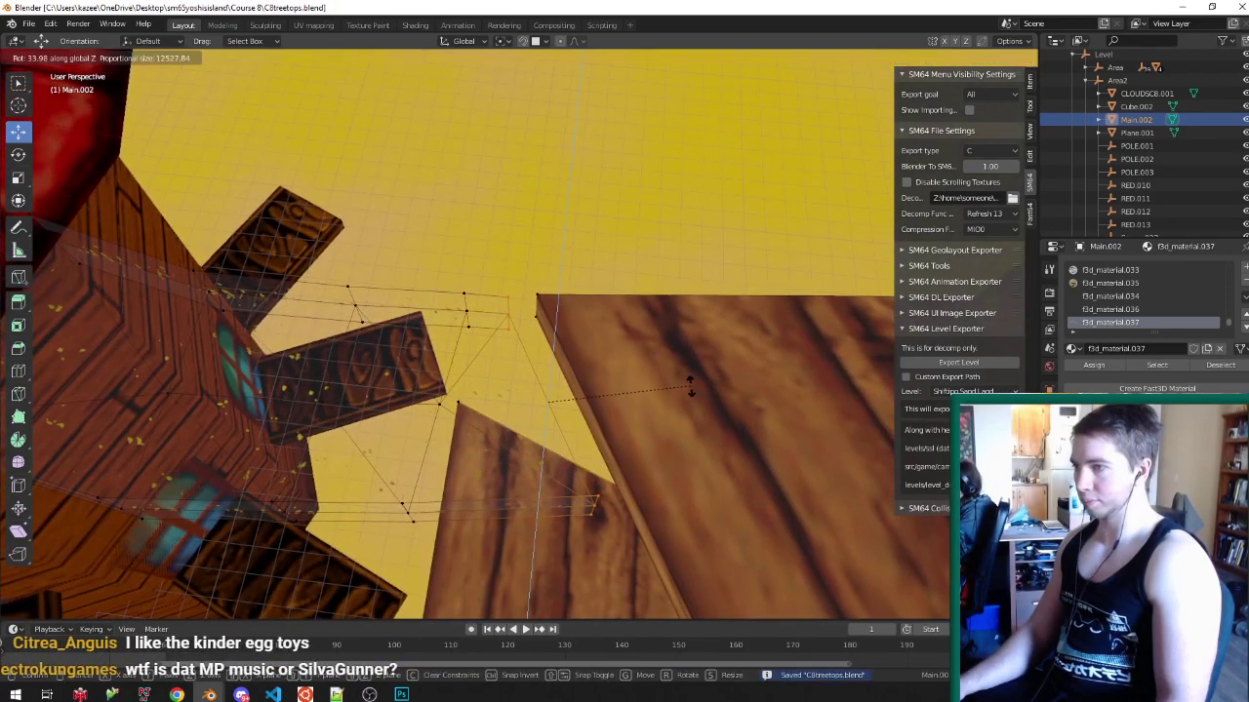
left_click(690, 387)
- Move the platform-end vertices horizontally about 9 m in X and -68 m in Y to meet the platform edge
key("g")
key("shift+z")
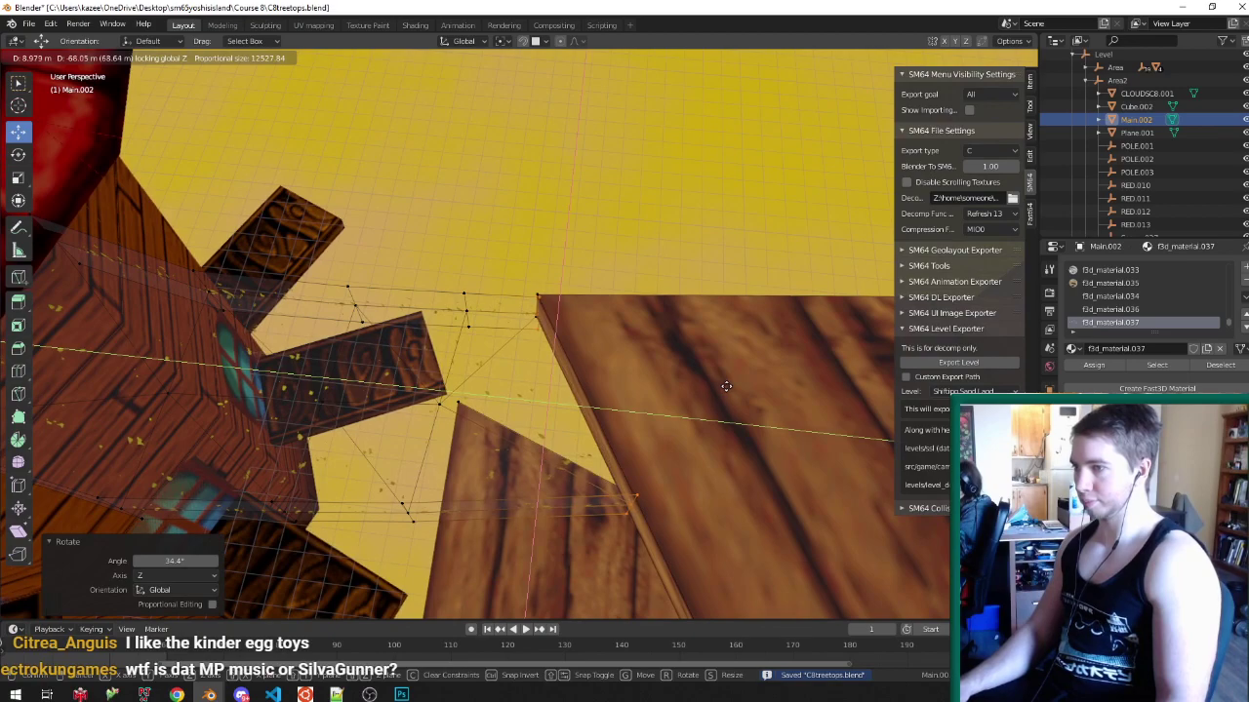
left_click(727, 386)
scroll(750, 373, "down", 3)
key("shift+z")
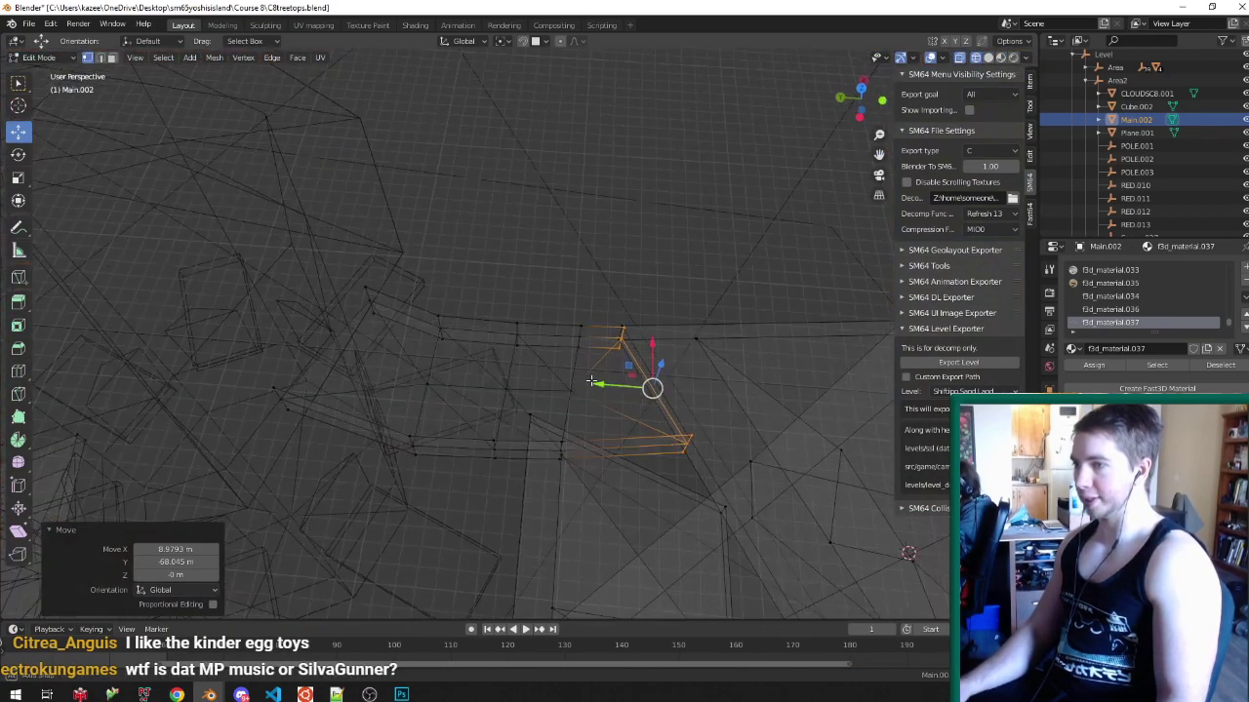
key("alt+a")
key("b")
left_click_drag(600, 312, 601, 314)
key("shift+z")
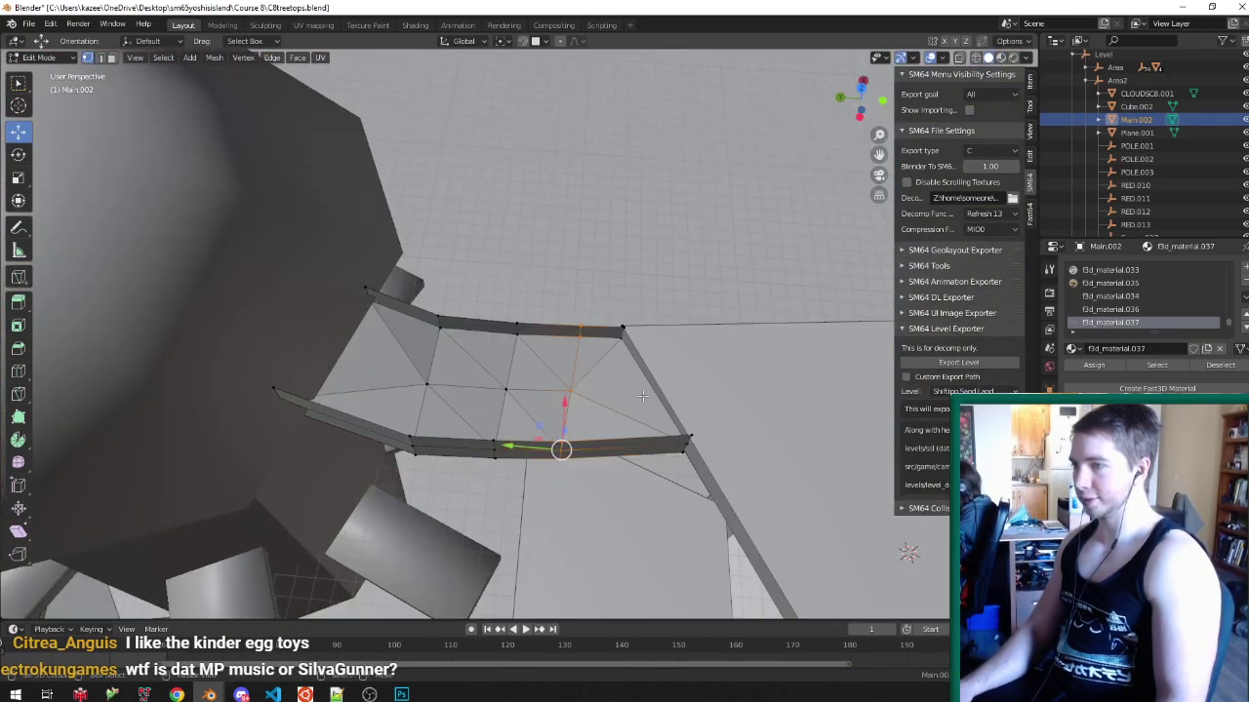
middle_click_drag(656, 396, 602, 326)
- Select the full cross-section next to the platform end and rotate it 18° about Z
key("shift+z")
key("alt+a")
left_click_drag(599, 318, 606, 317)
key("shift+z")
mouse_move(651, 330)
middle_mouse_down()
mouse_move(750, 427)
mouse_move(761, 417)
middle_mouse_up()
key("r")
key("z")
left_click(760, 355)
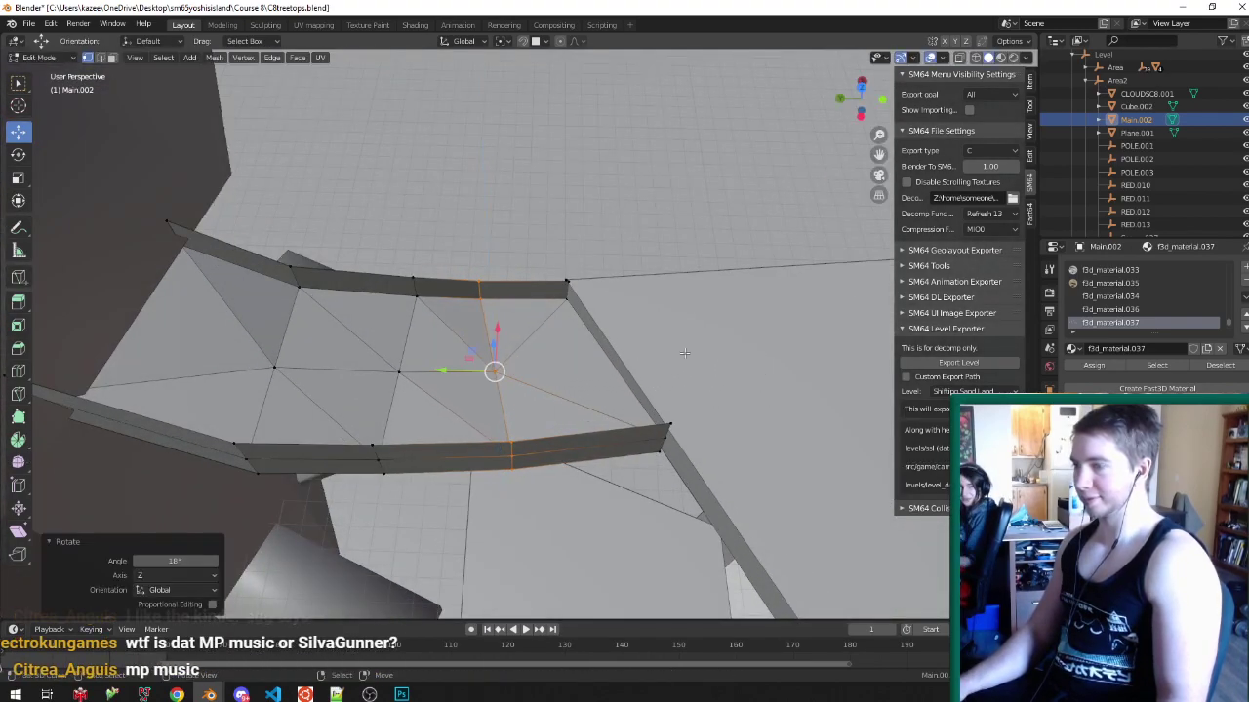
- Move the selected cross-section next to the bridge's platform end horizontally, keeping its height
key("g")
key("shift+z")
left_click(711, 387)
- Select the full third cross-section from the bridge's platform end and rotate it about Z to follow the curve
key("shift+z")
key("shift+z")
middle_click_drag(535, 363, 510, 304)
key("shift+z")
key("alt+a")
key("b")
left_click_drag(394, 496, 446, 260)
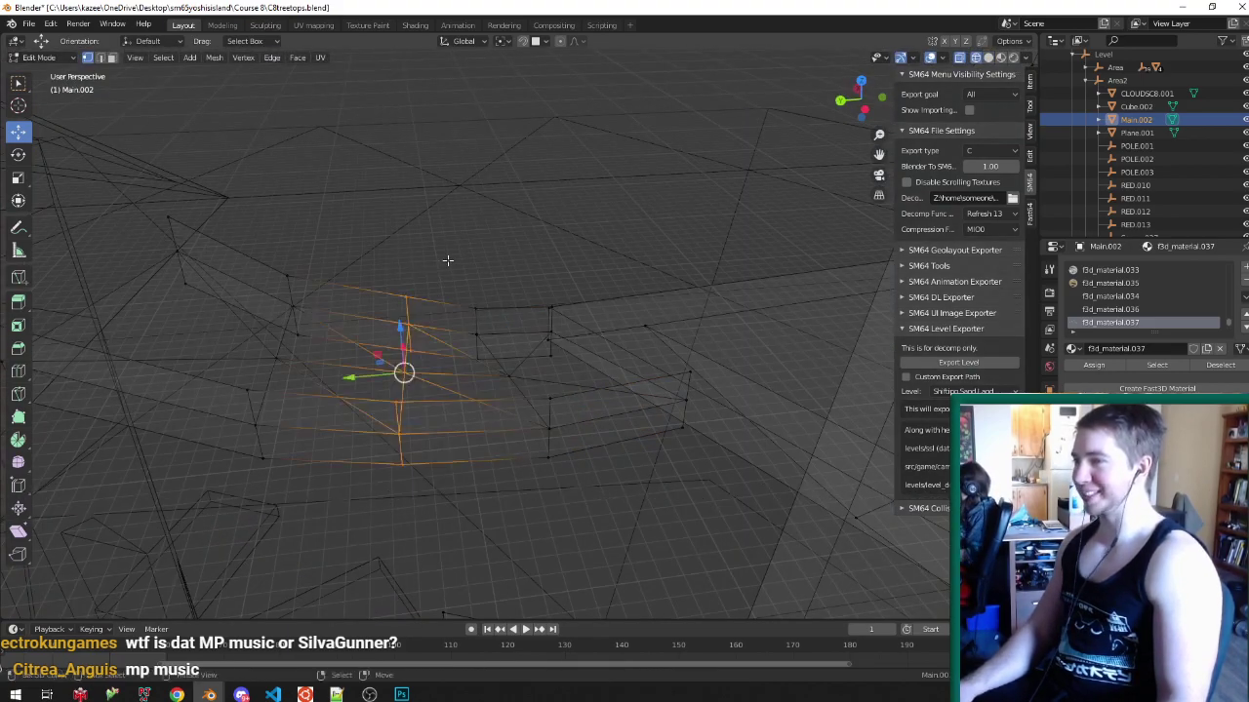
key("shift+z")
middle_click_drag(441, 269, 382, 363)
key("g")
right_click(437, 377)
key("r")
key("z")
left_click(595, 367)
- Shift the rotated third cross-section horizontally into line, save the file, and return to Object Mode
key("g")
key("shift+z")
left_click(599, 355)
key("ctrl+s")
mouse_move(599, 355)
middle_mouse_down()
mouse_move(635, 337)
mouse_move(479, 357)
middle_mouse_up()
key("shift+z")
key("shift+z")
key("Tab")
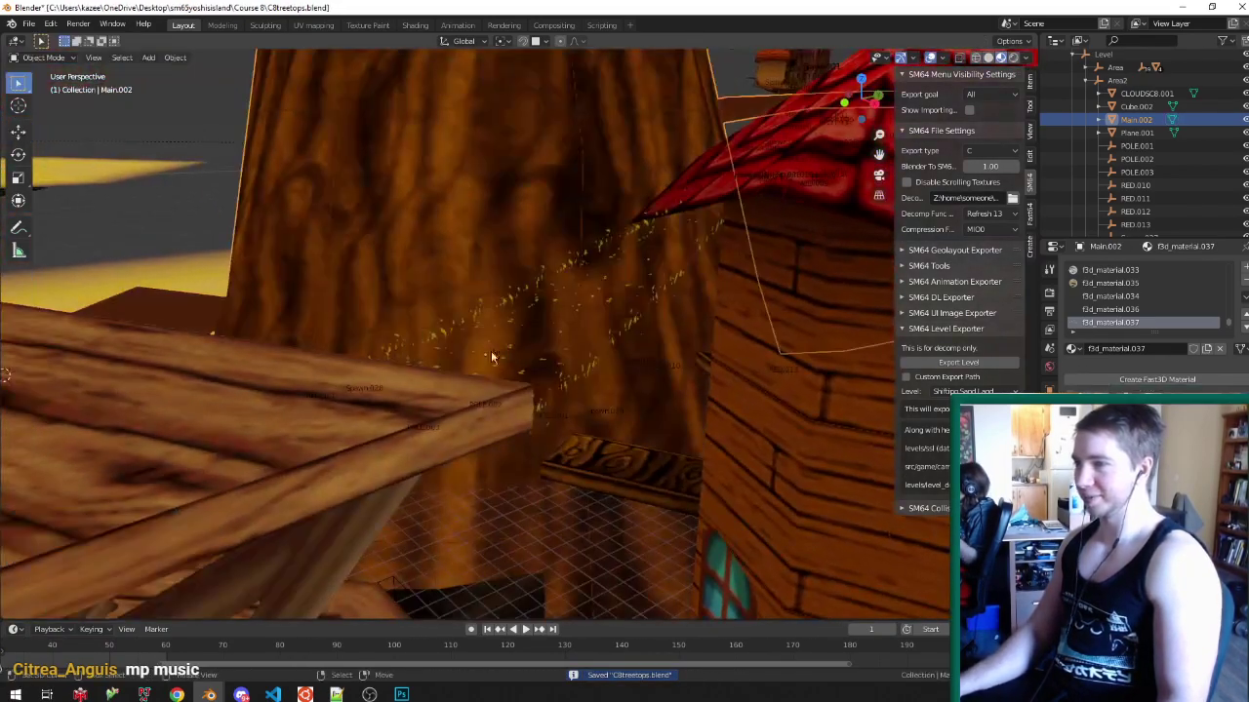
- Inspect the bridge between platform and red-roofed house, clear the selection, and select the Level root object for export
scroll(616, 335, "down", 5)
middle_click_drag(616, 360, 583, 286)
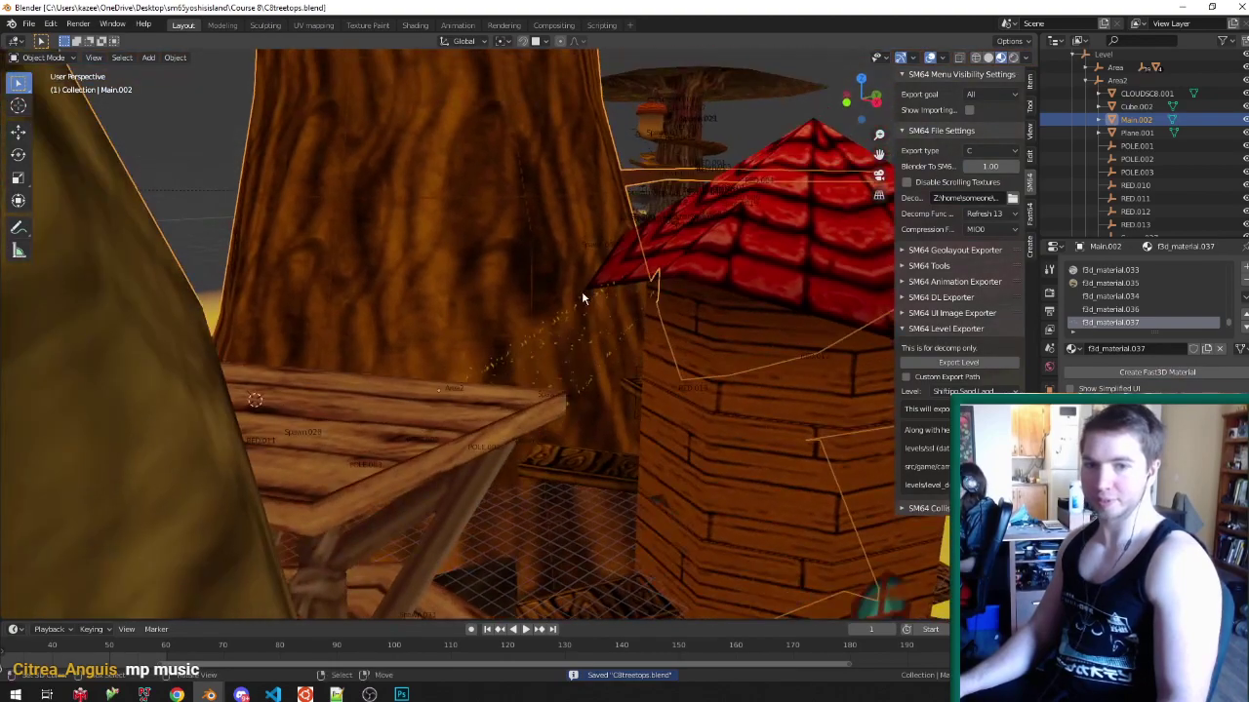
scroll(599, 332, "up", 3)
key("alt+a")
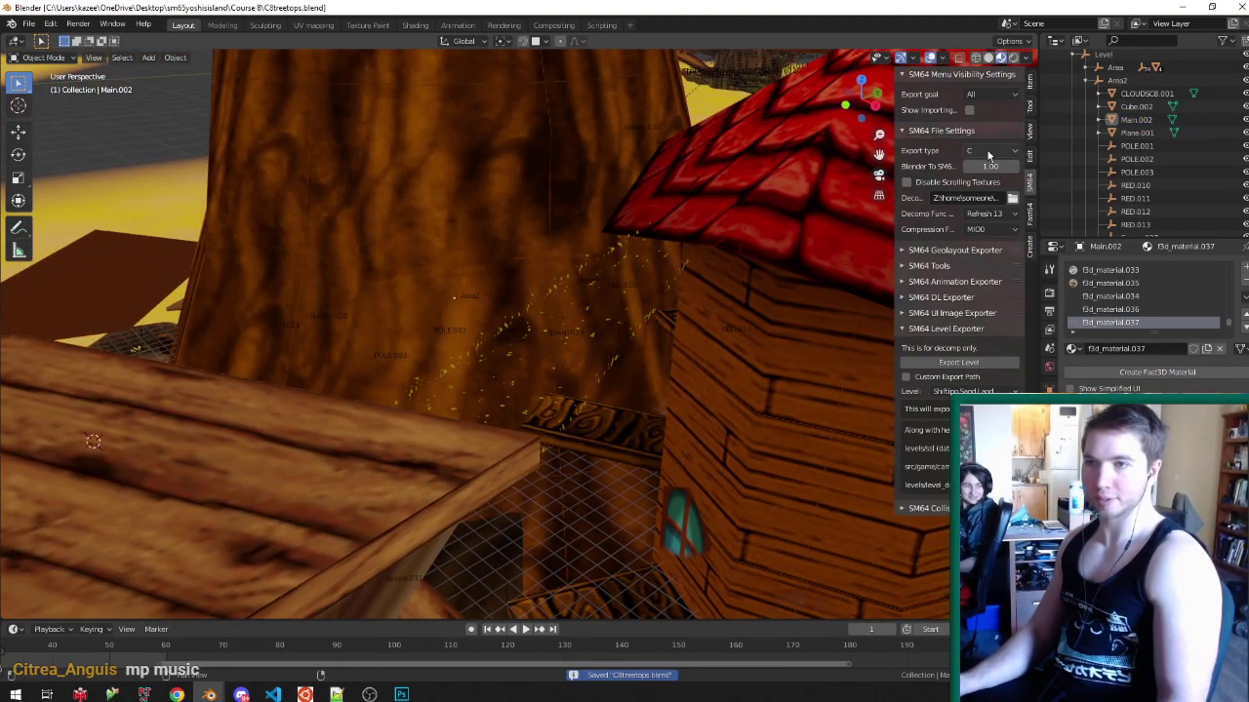
left_click(1103, 54)
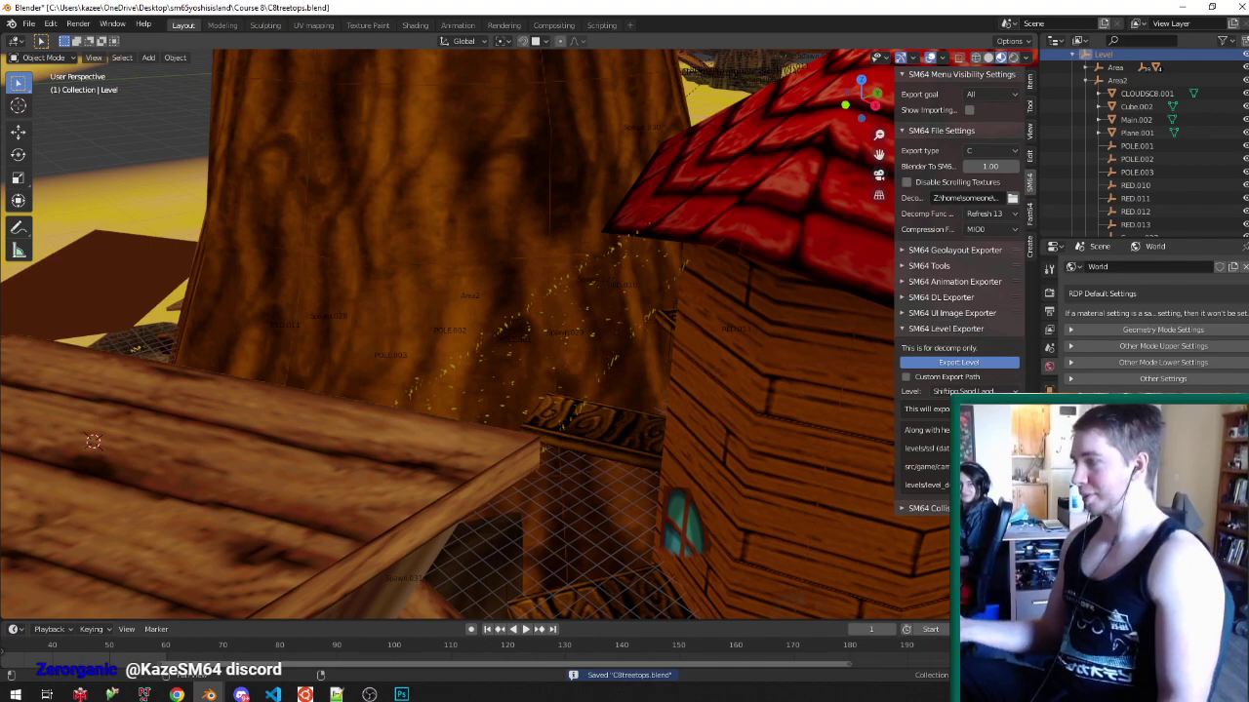
- Switch to the browser and save the 63×45 face image
key("alt+Tab")
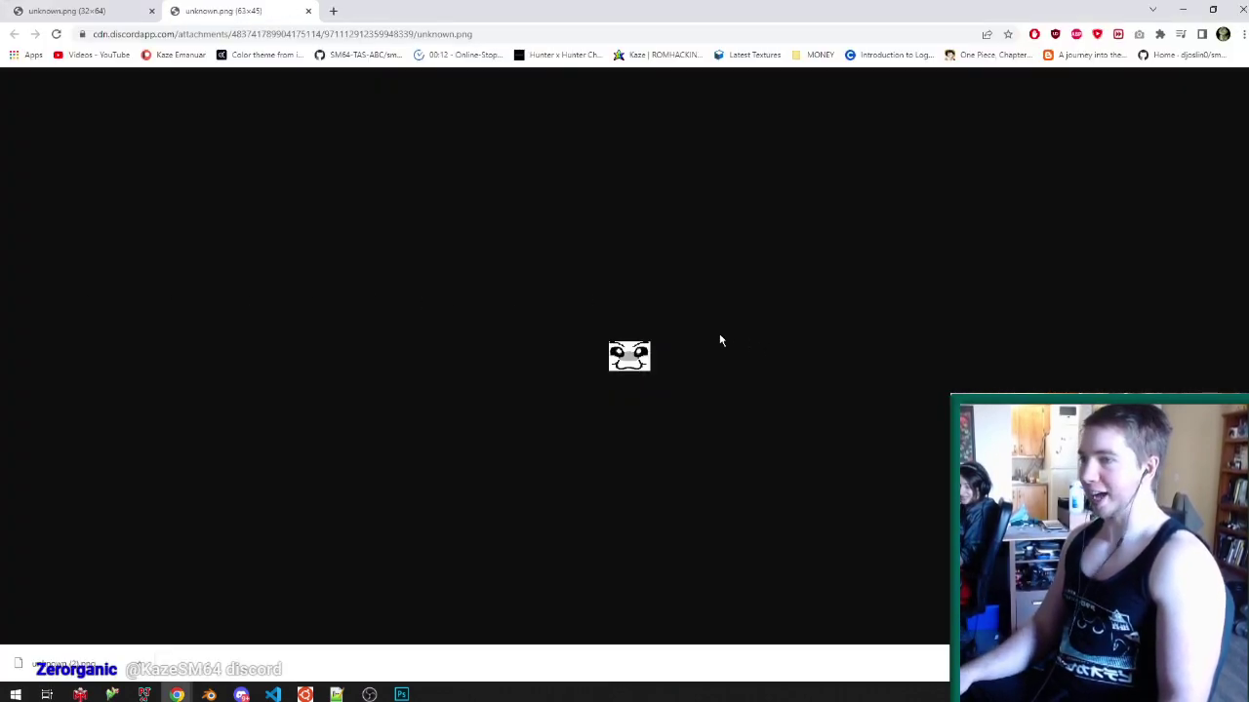
key("ctrl+s")
key("Return")
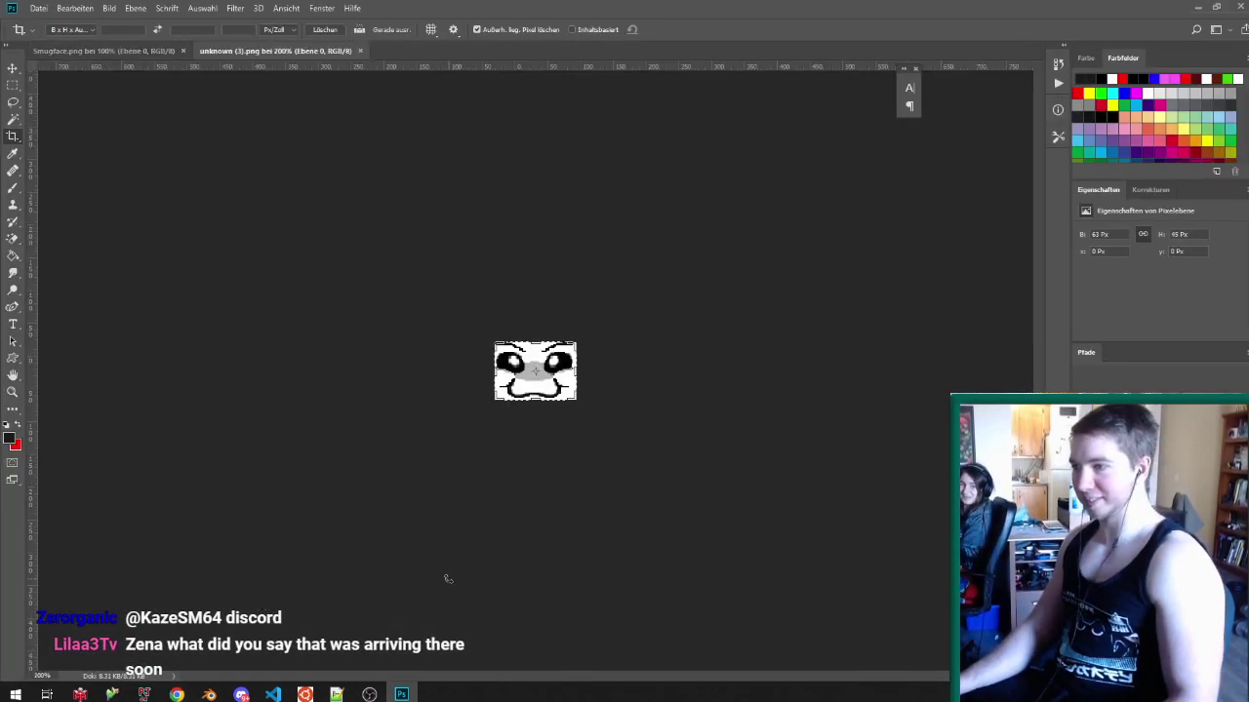
- Crop the unknown (3).png face image in Photoshop to its left half, 32 px wide
key("ctrl+plus")
key("ctrl+plus")
key("ctrl+plus")
key("ctrl+plus")
key("ctrl+alt+i")
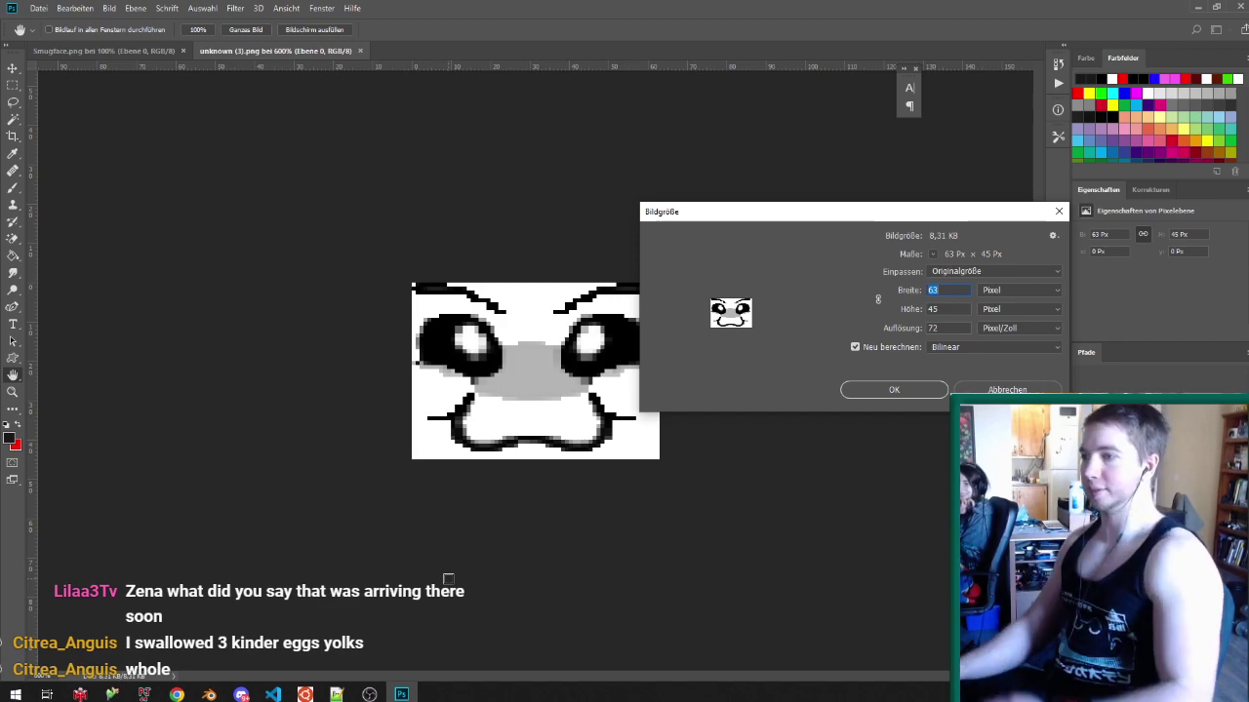
key("Escape")
key("c")
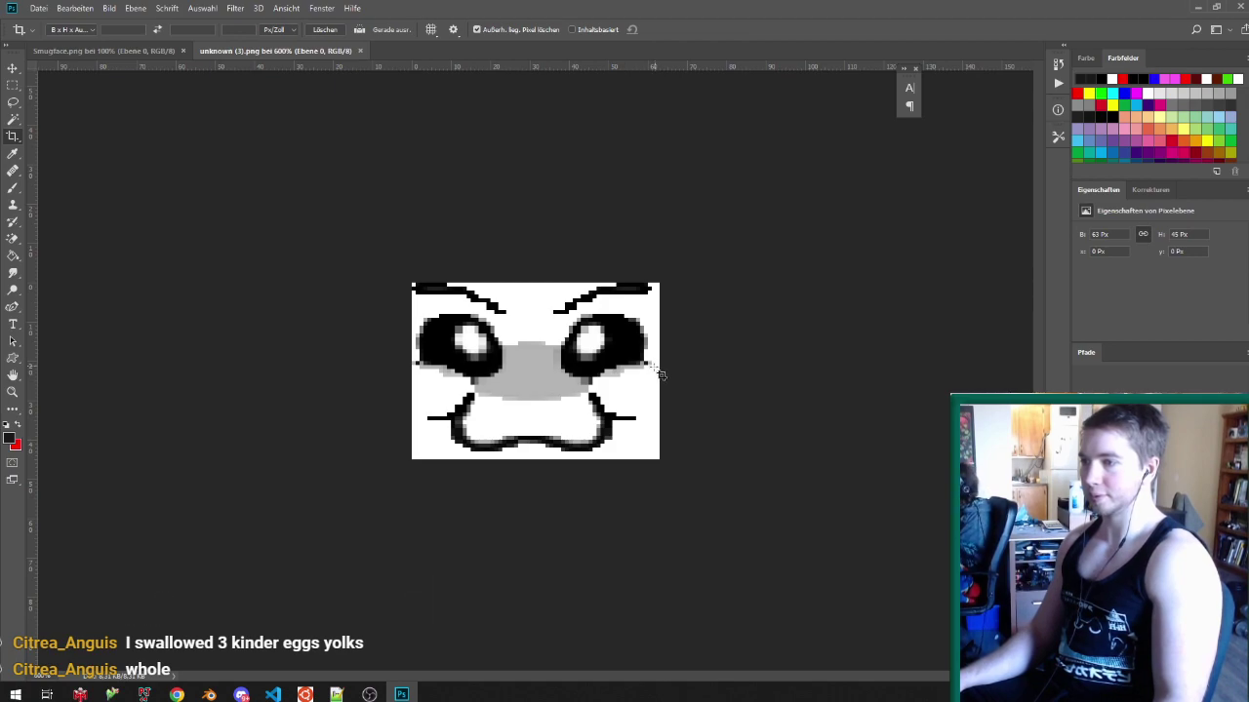
mouse_move(664, 372)
left_mouse_down()
mouse_move(593, 373)
mouse_move(605, 372)
left_mouse_up()
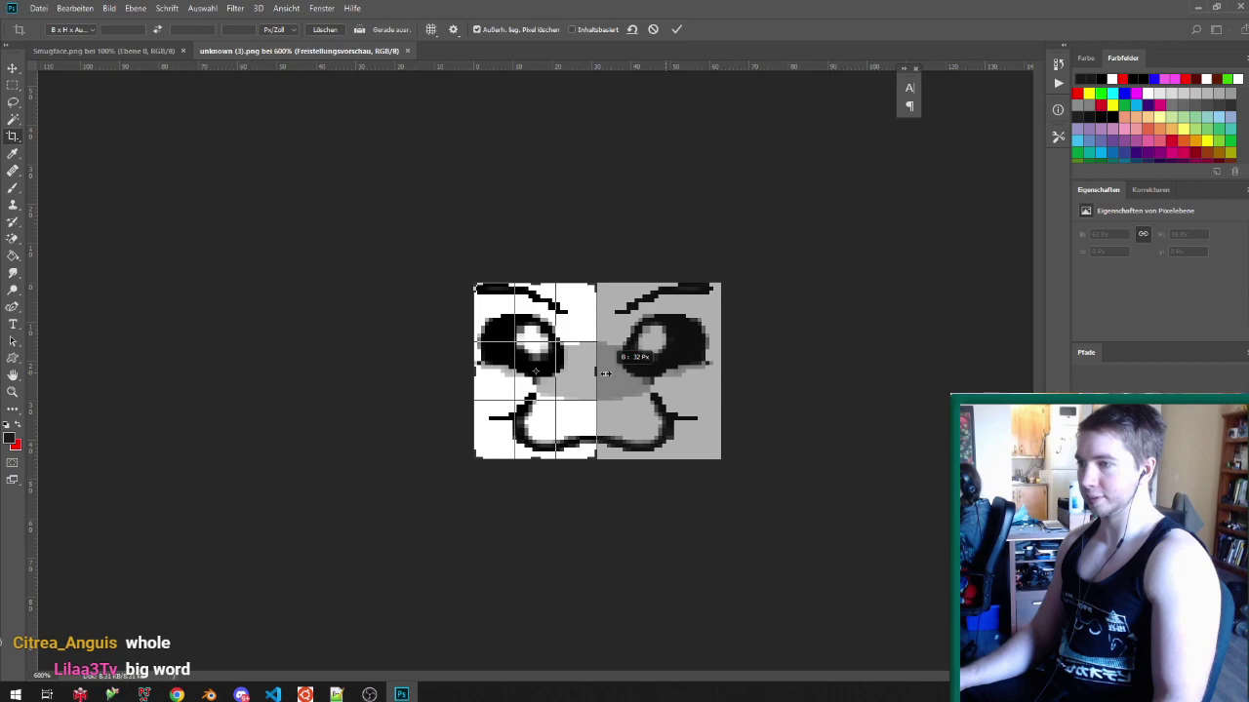
key("Return")
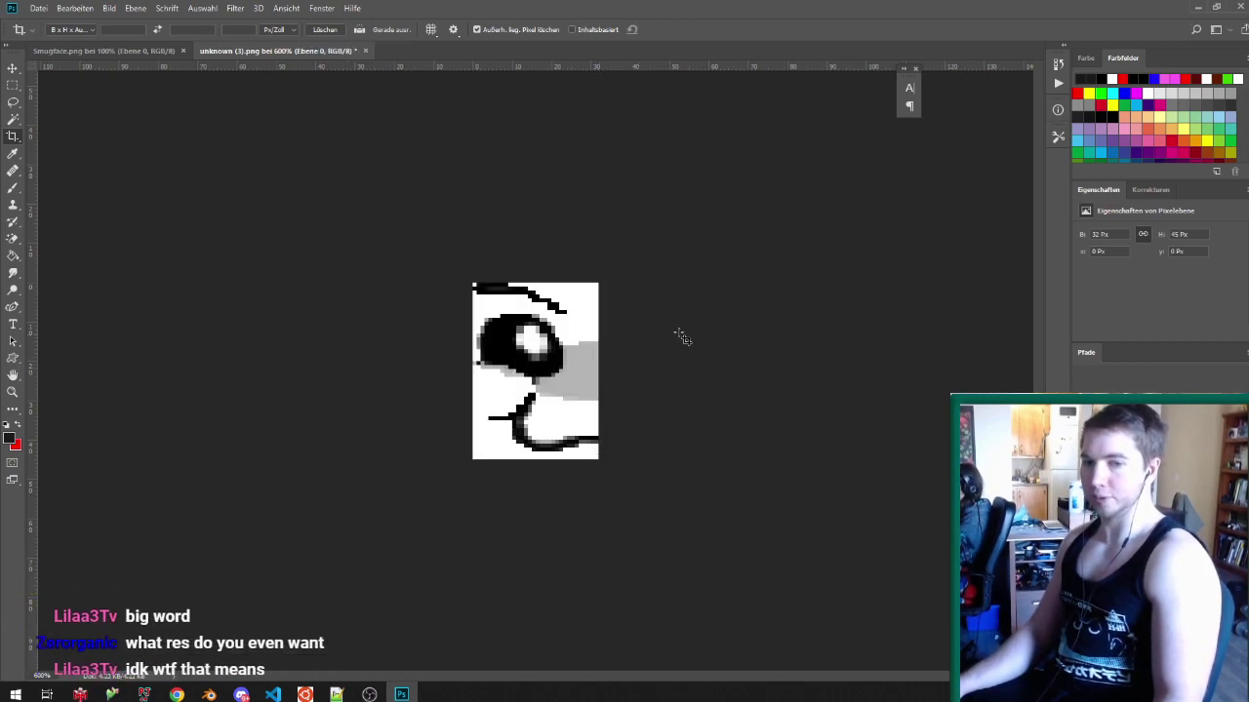
- Minimize Photoshop, close the browser's image tabs, and save the treetops file in Blender
left_click(1189, 7)
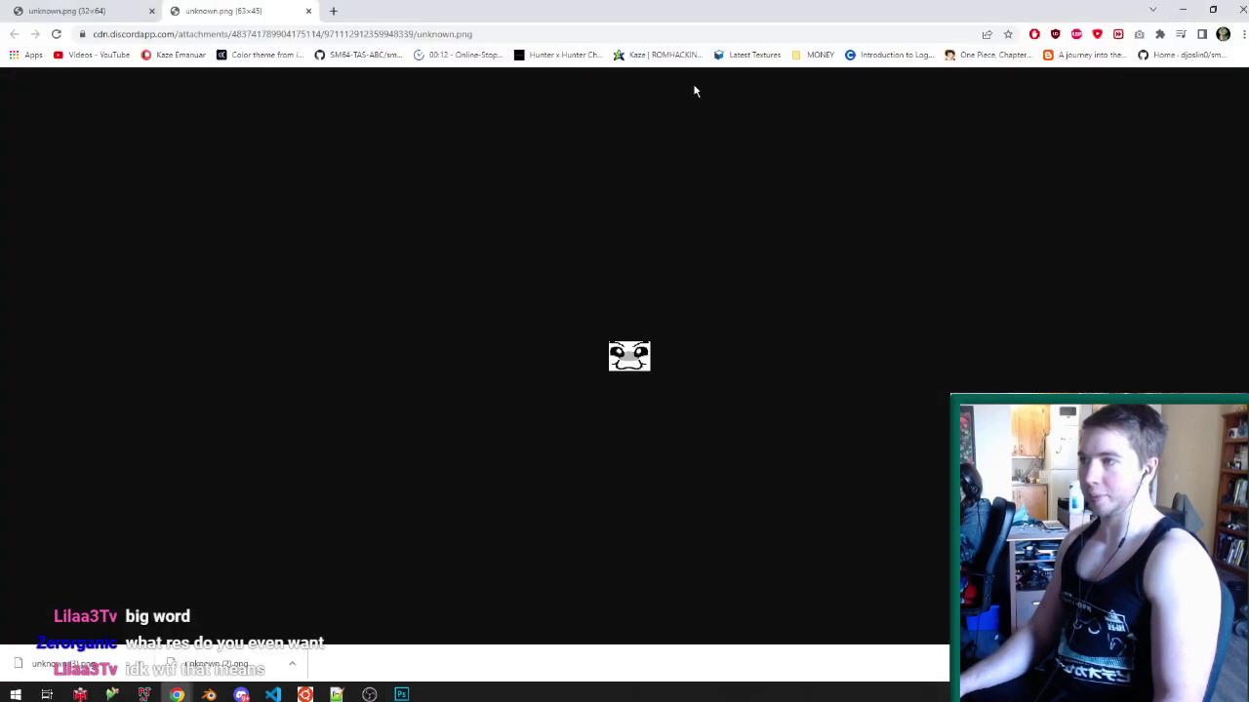
left_click(308, 10)
key("ctrl+w")
middle_click_drag(585, 234, 503, 262)
scroll(617, 257, "down", 5)
scroll(617, 256, "up", 2)
key("ctrl+s")
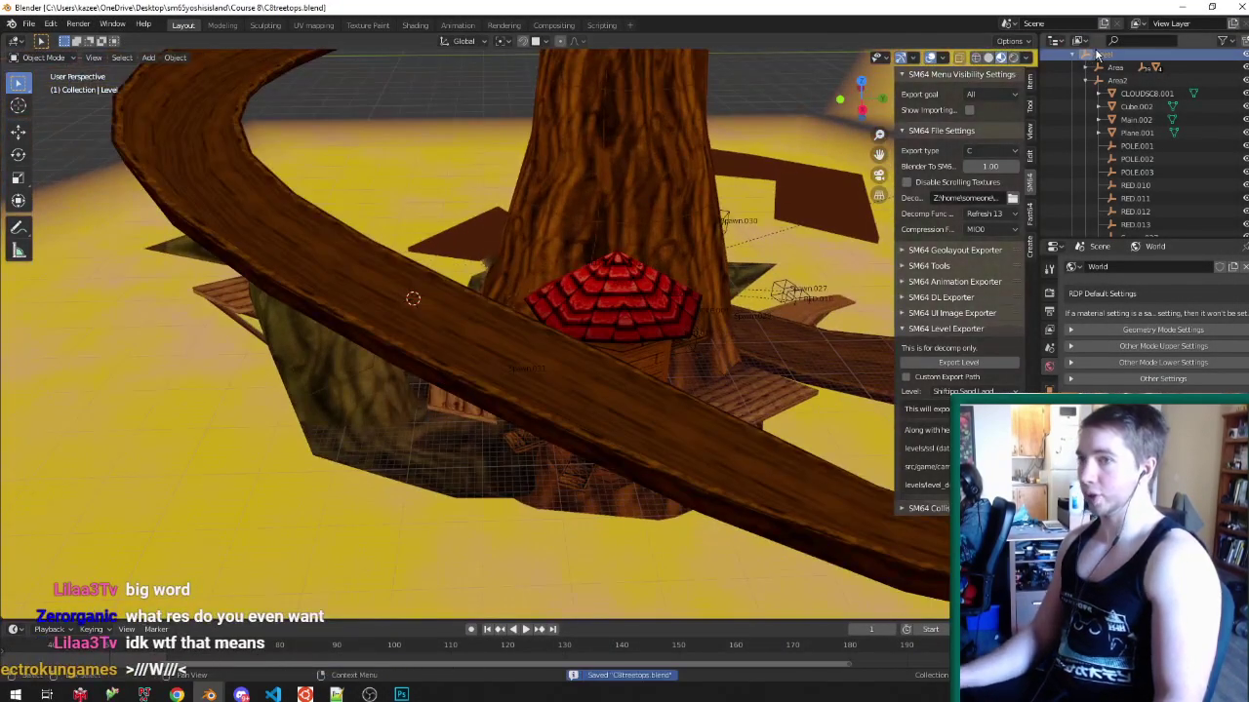
- Launch the Yoshi's Island 64 ROM in Project64, play to the wooden walkway, and save the emulator state
left_click(306, 695)
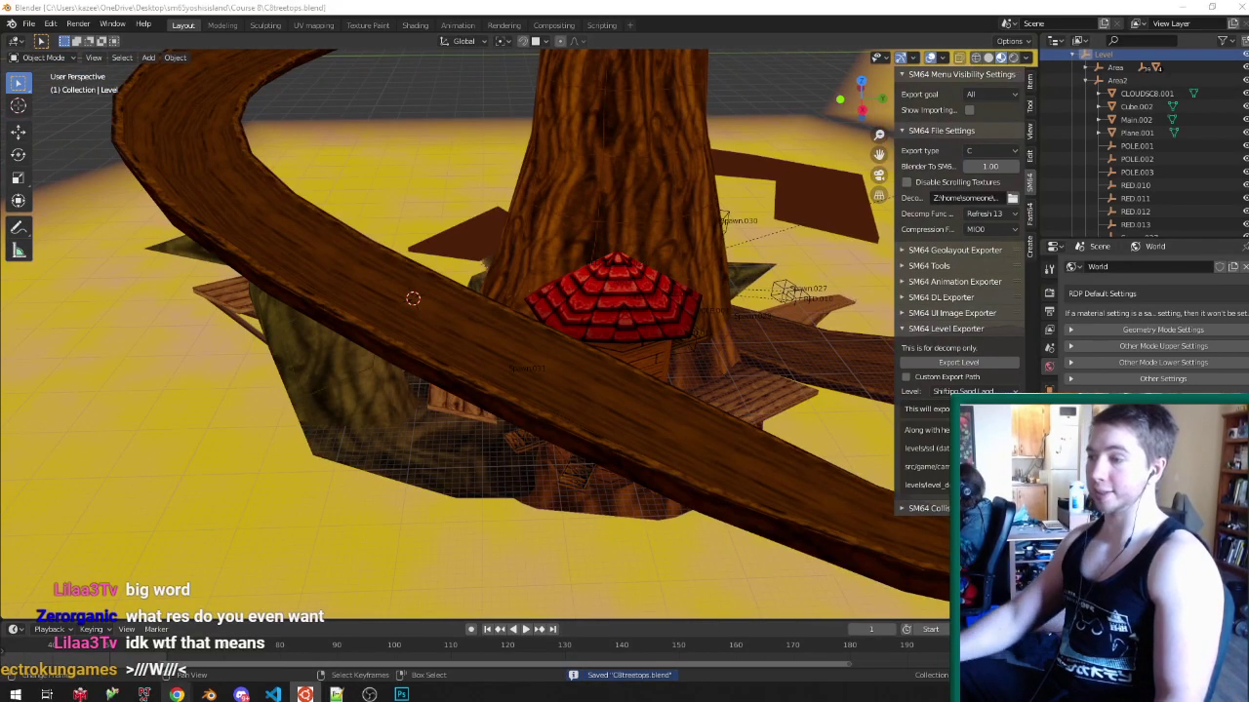
left_click(144, 695)
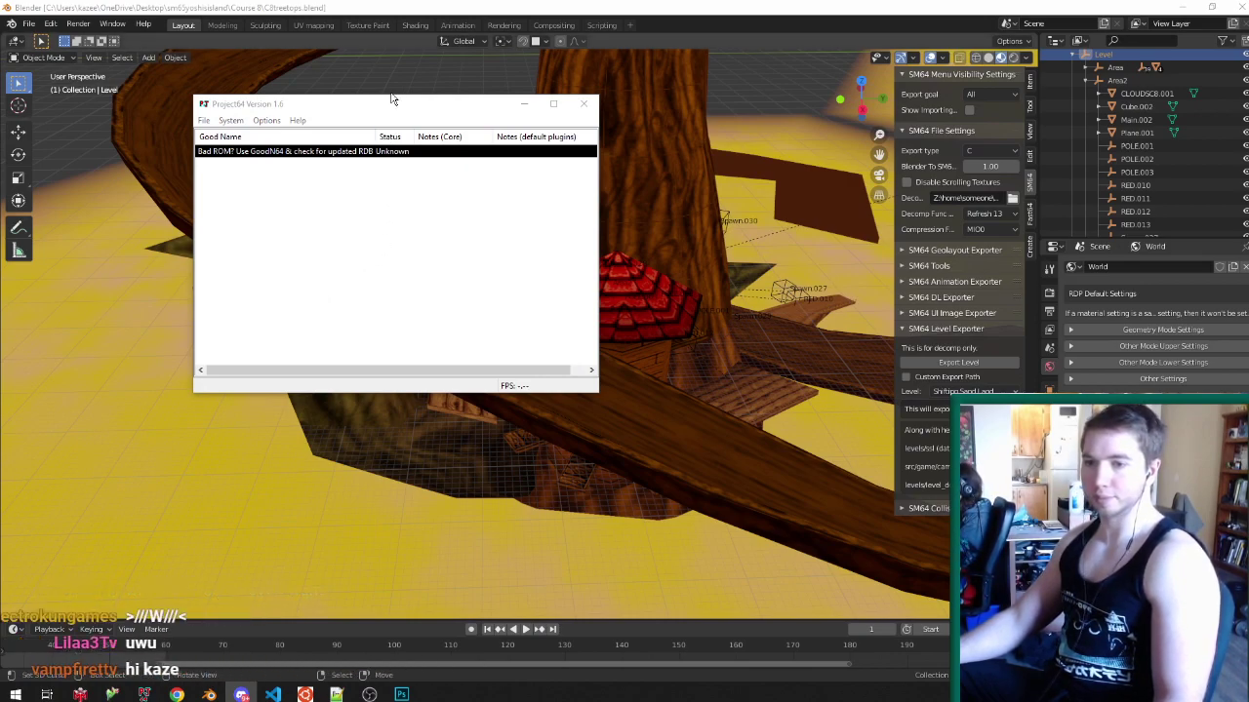
double_click(306, 153)
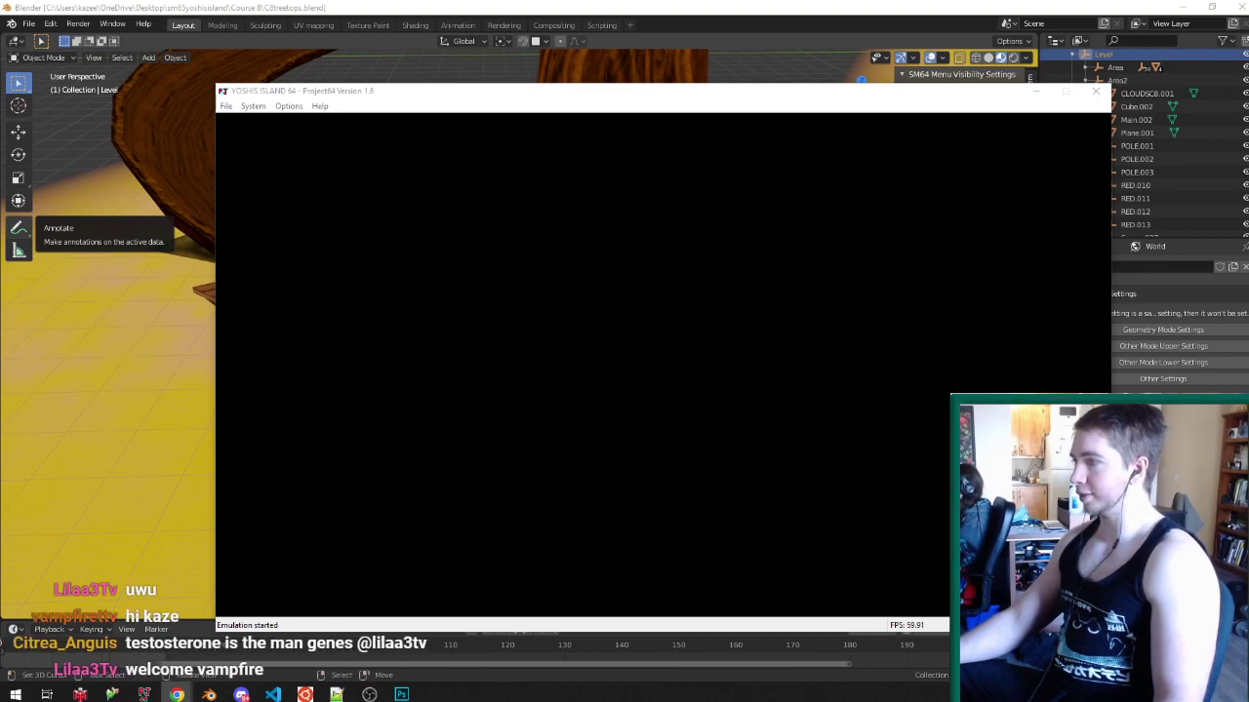
left_click(481, 198)
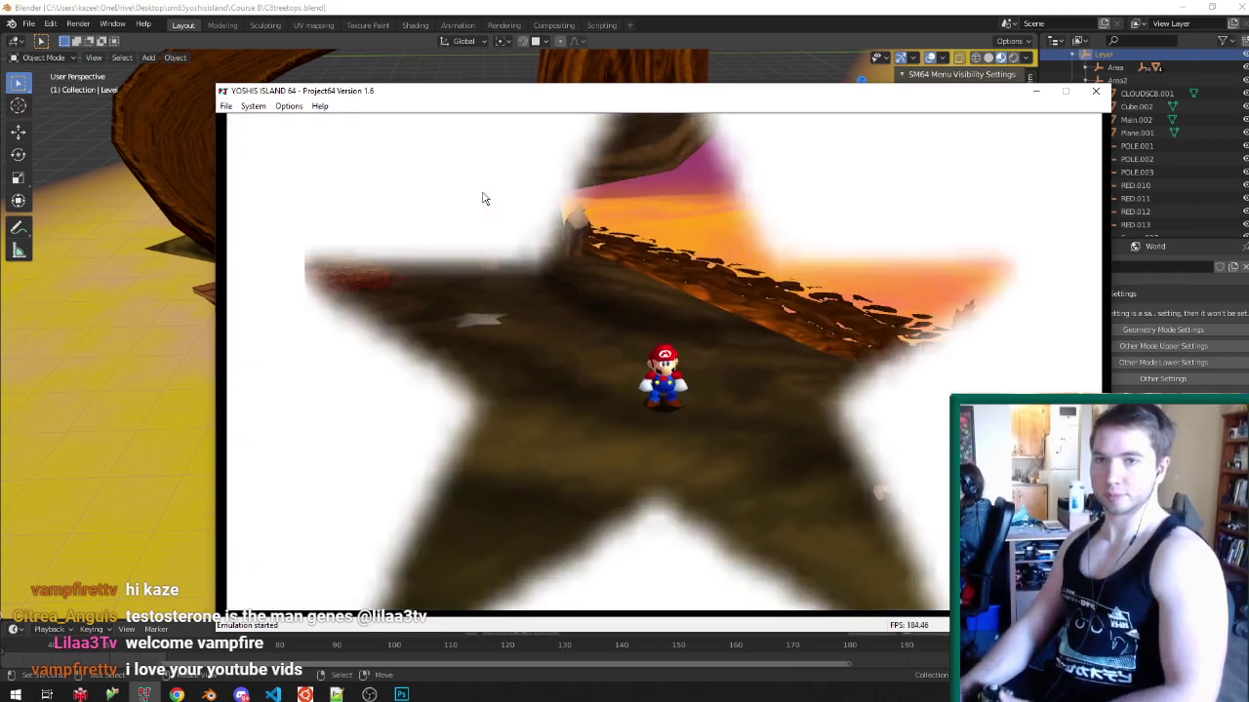
key("F5")
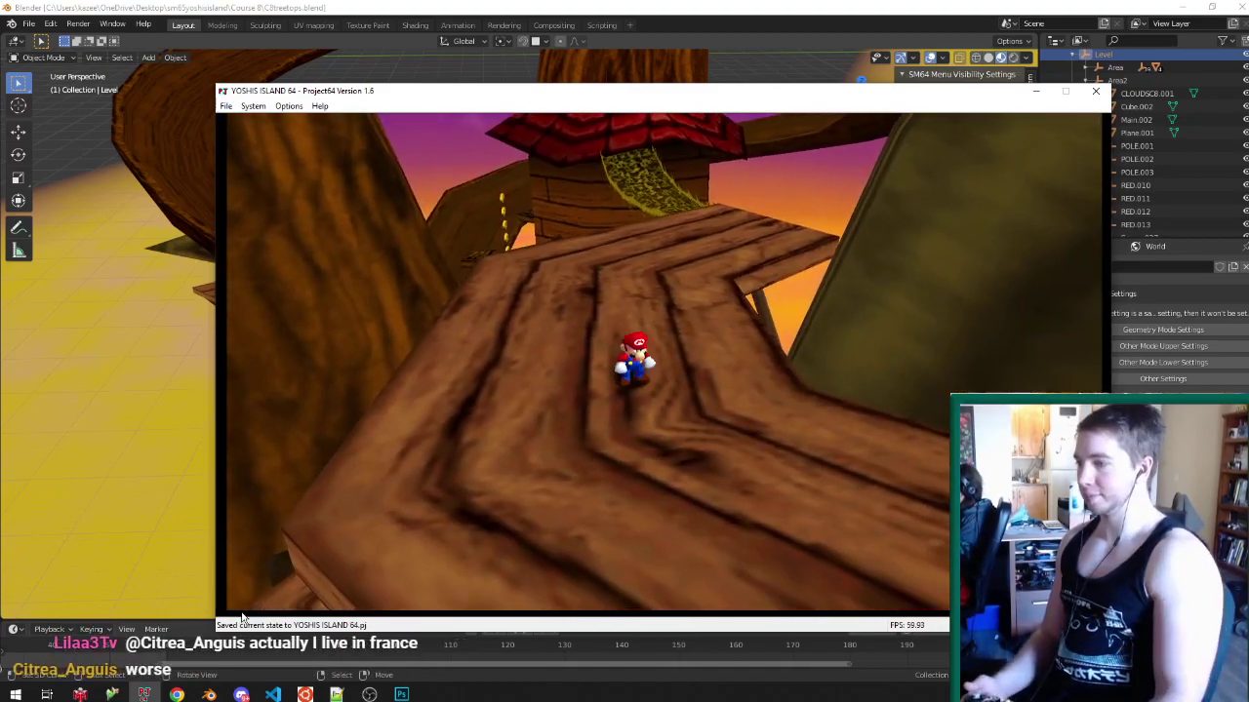
- Check Discord, return to the game to test the wooden platforms, and close the emulator
left_click(240, 694)
left_click(537, 239)
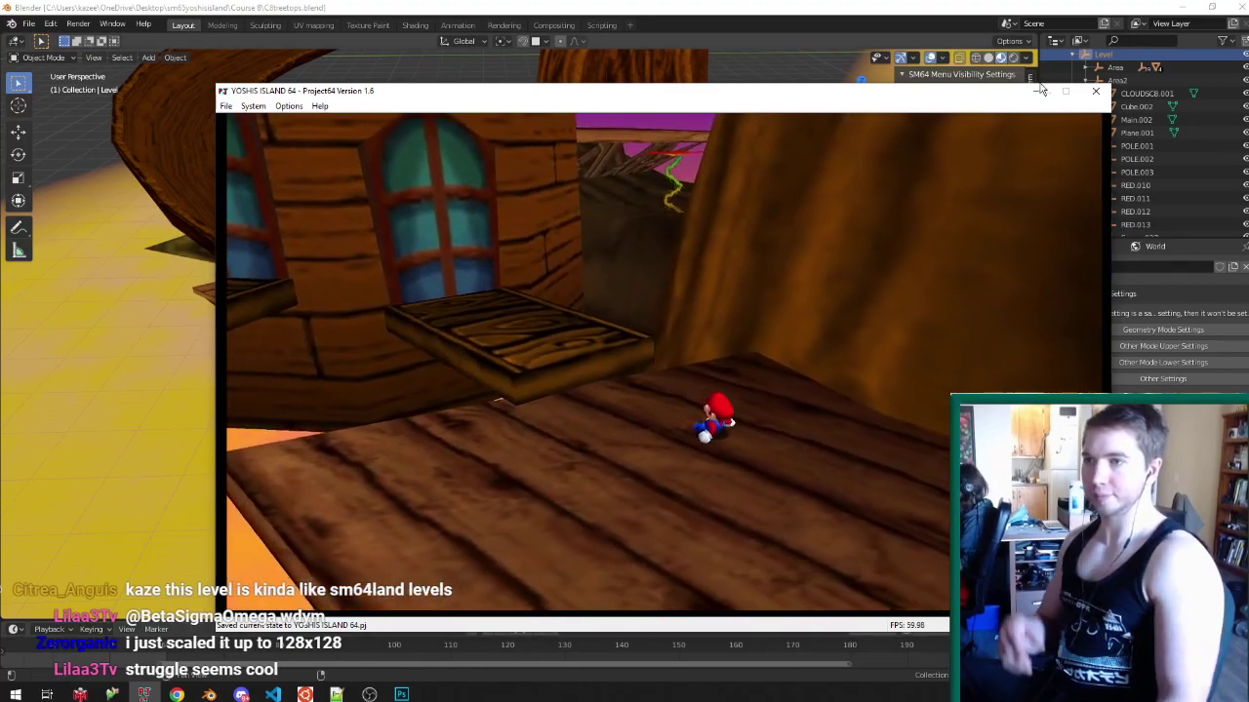
left_click(1095, 91)
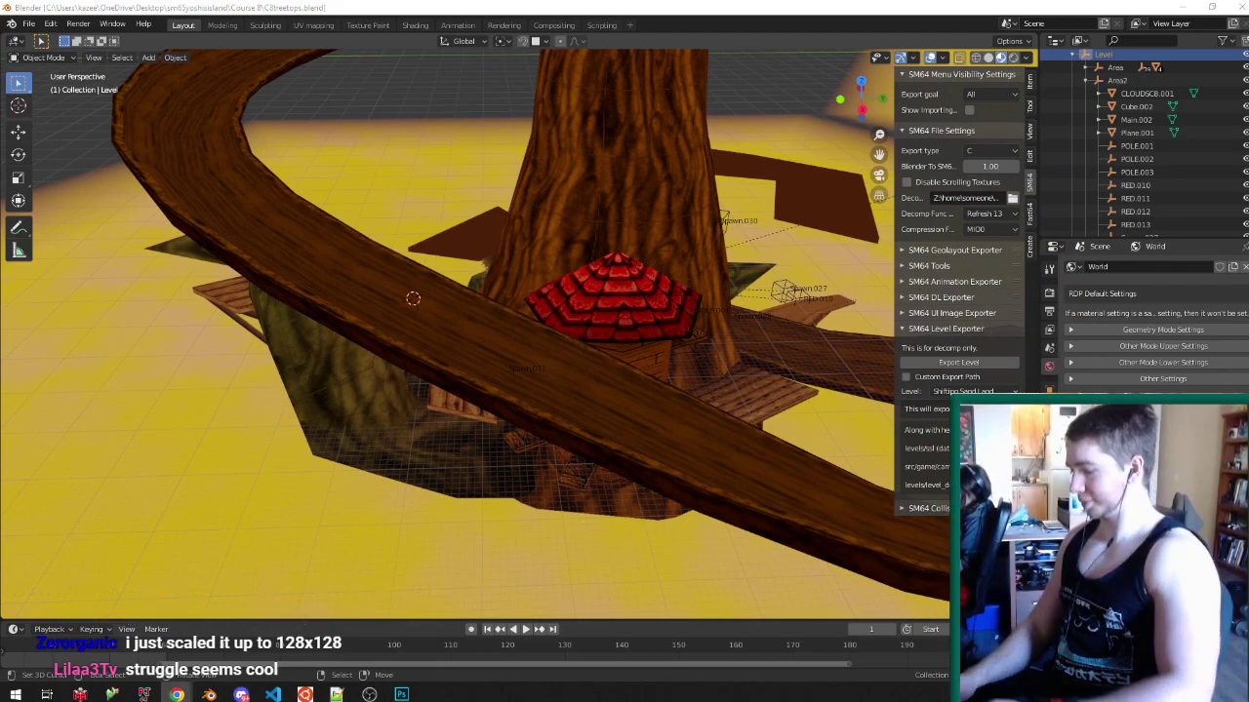
- Launch GIMP 2.10.8
key("super")
type("gimp")
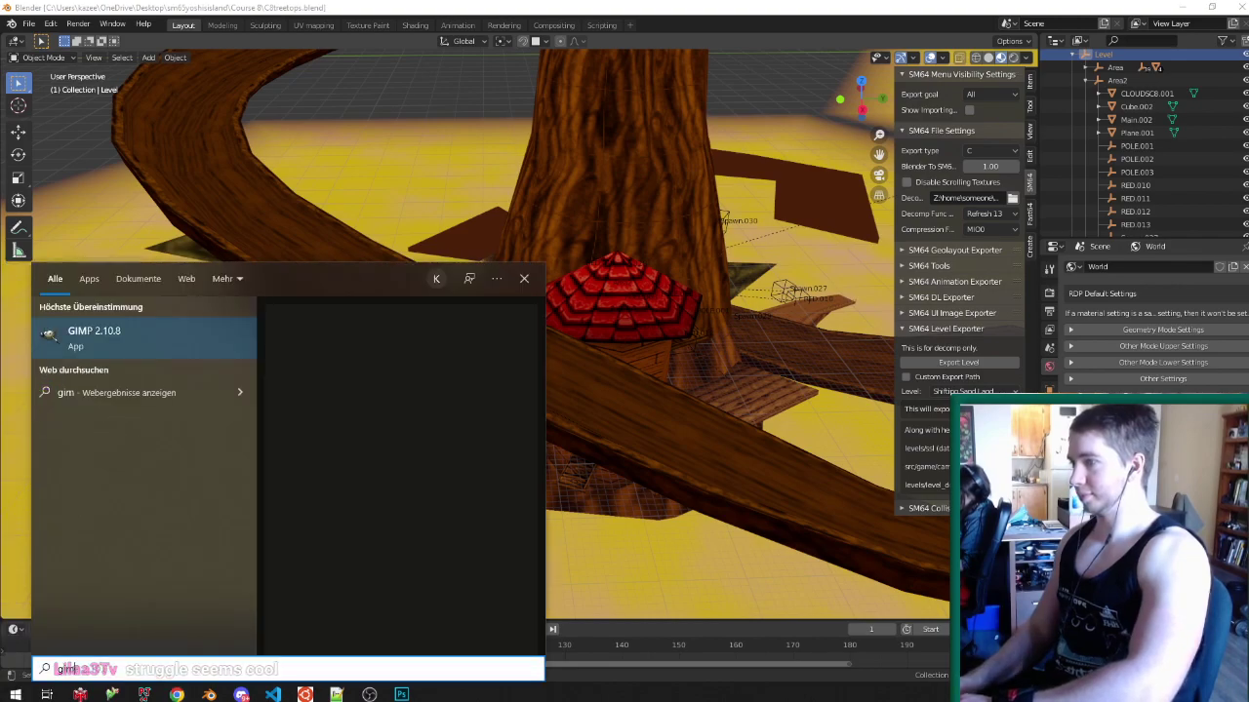
key("Return")
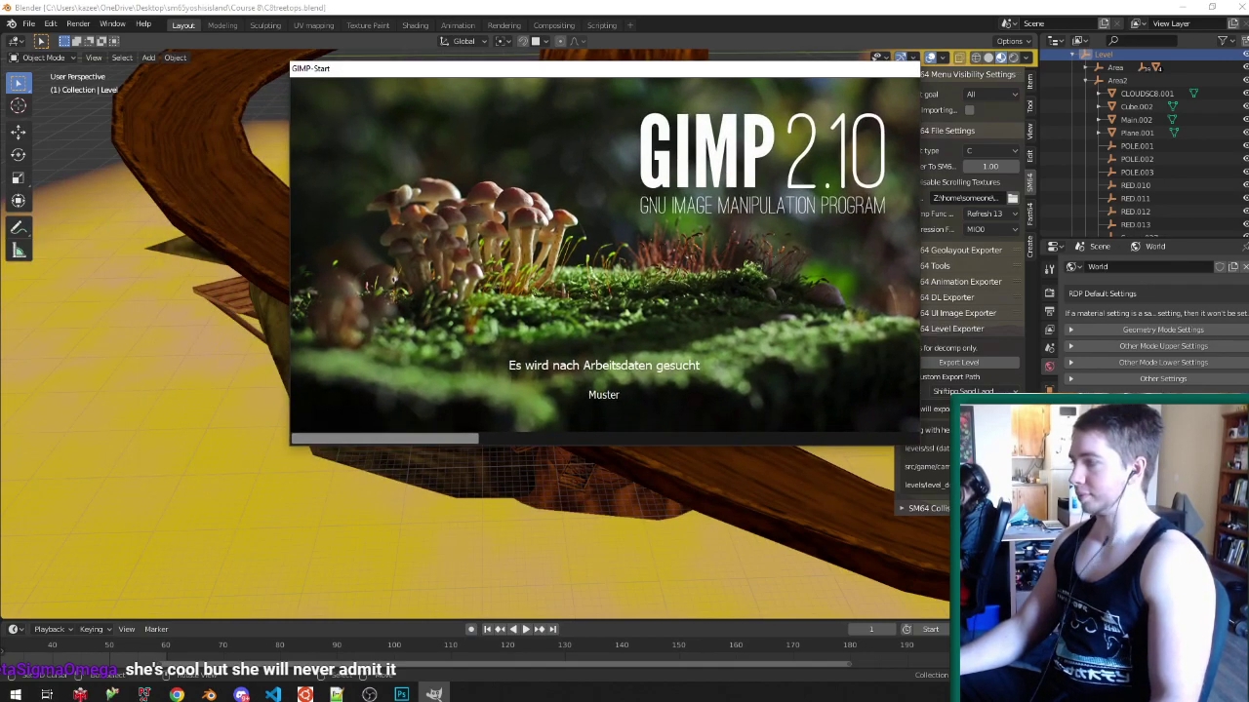
- Switch to Photoshop and crop the unknown (4).png face image to its left half, 64 px wide
key("alt+Tab")
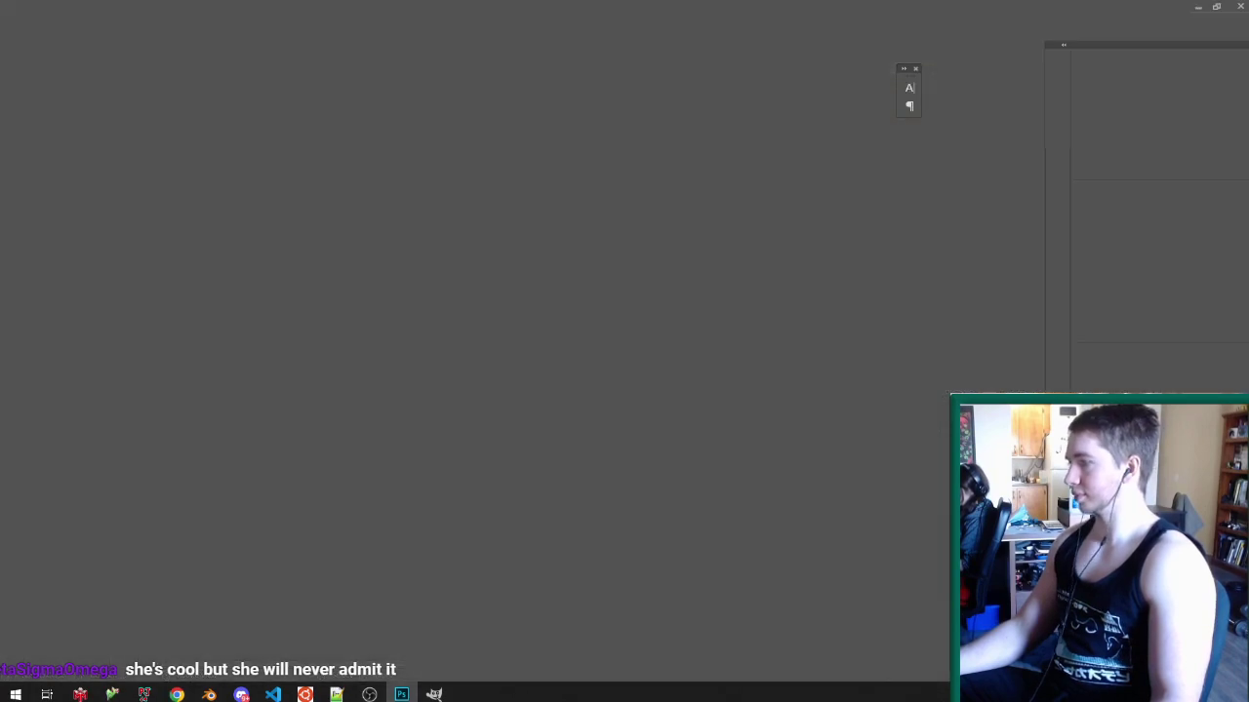
key("ctrl+Tab")
key("ctrl+plus")
key("ctrl+plus")
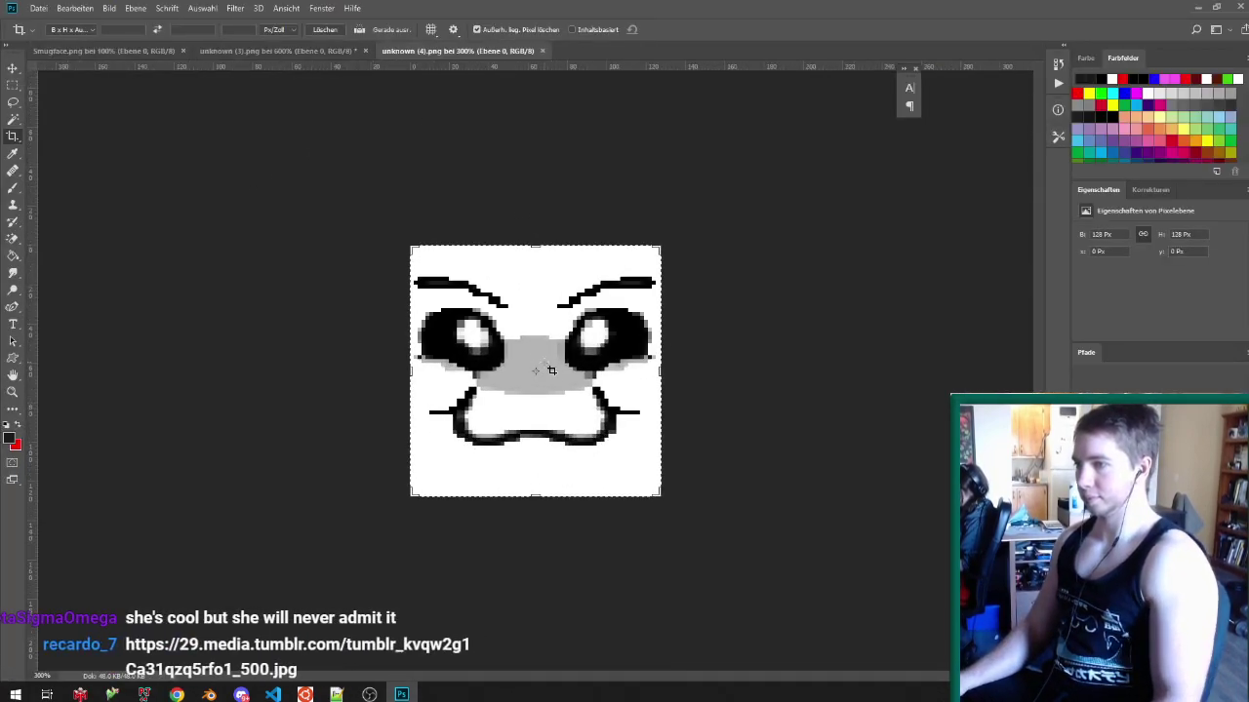
left_click_drag(660, 369, 599, 378)
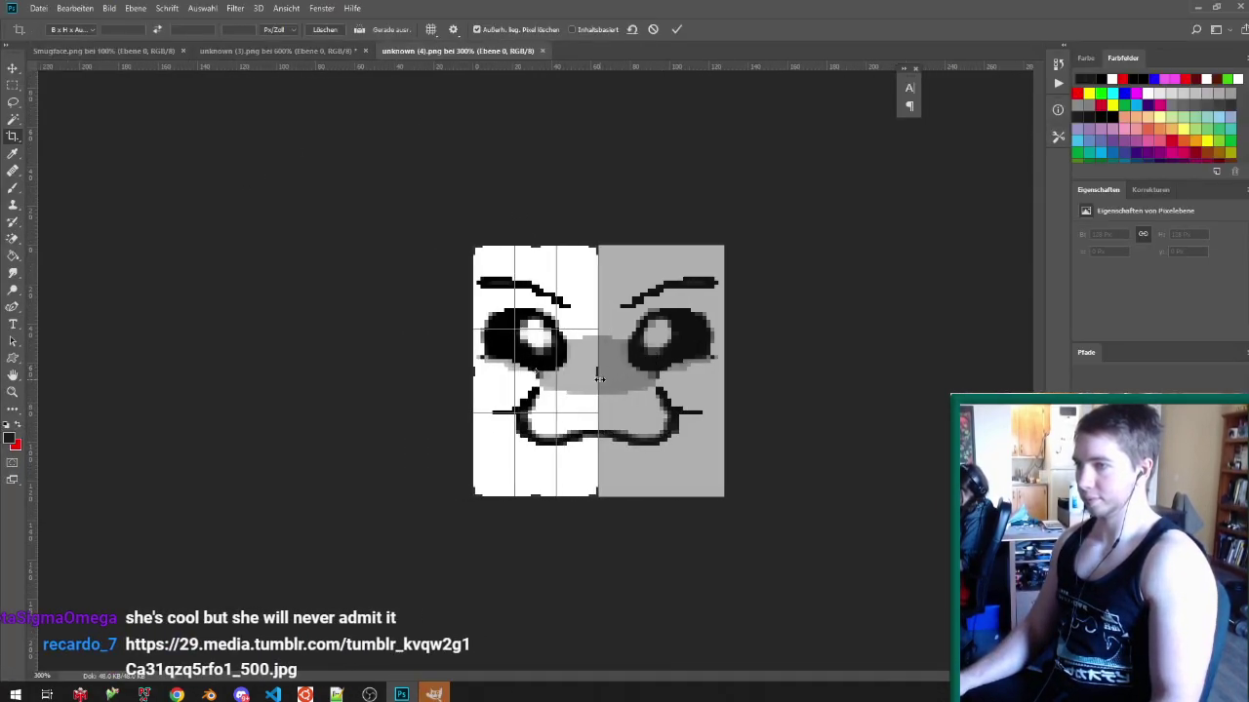
key("Return")
- Resize the cropped half-face image to 32 × 64 px
key("ctrl+alt+i")
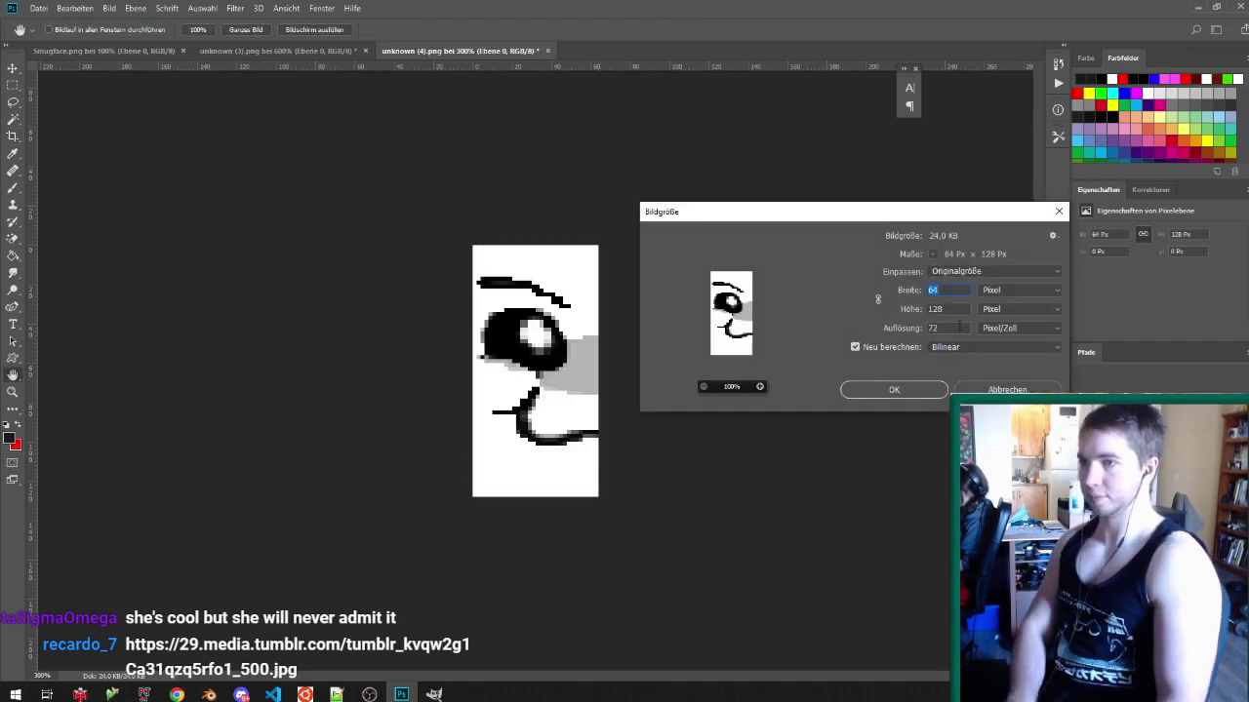
type("32")
key("Tab")
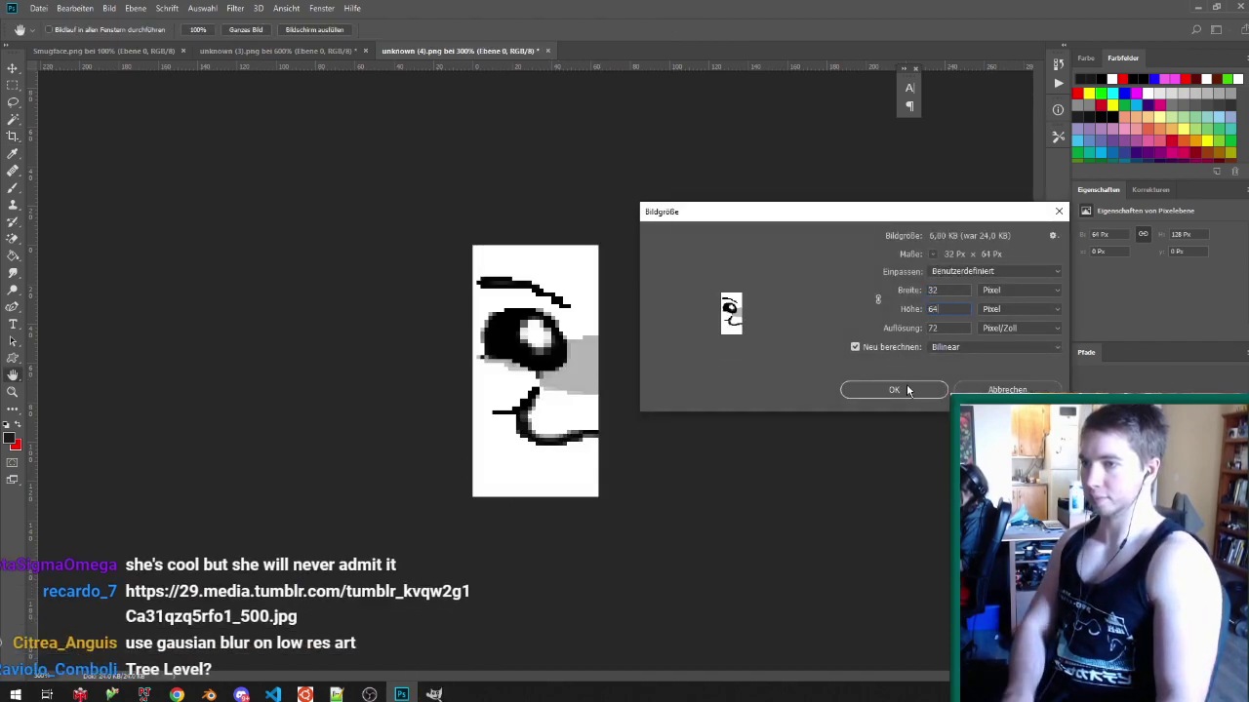
left_click(907, 390)
scroll(683, 348, "up", 4, "alt")
scroll(686, 349, "down", 1, "alt")
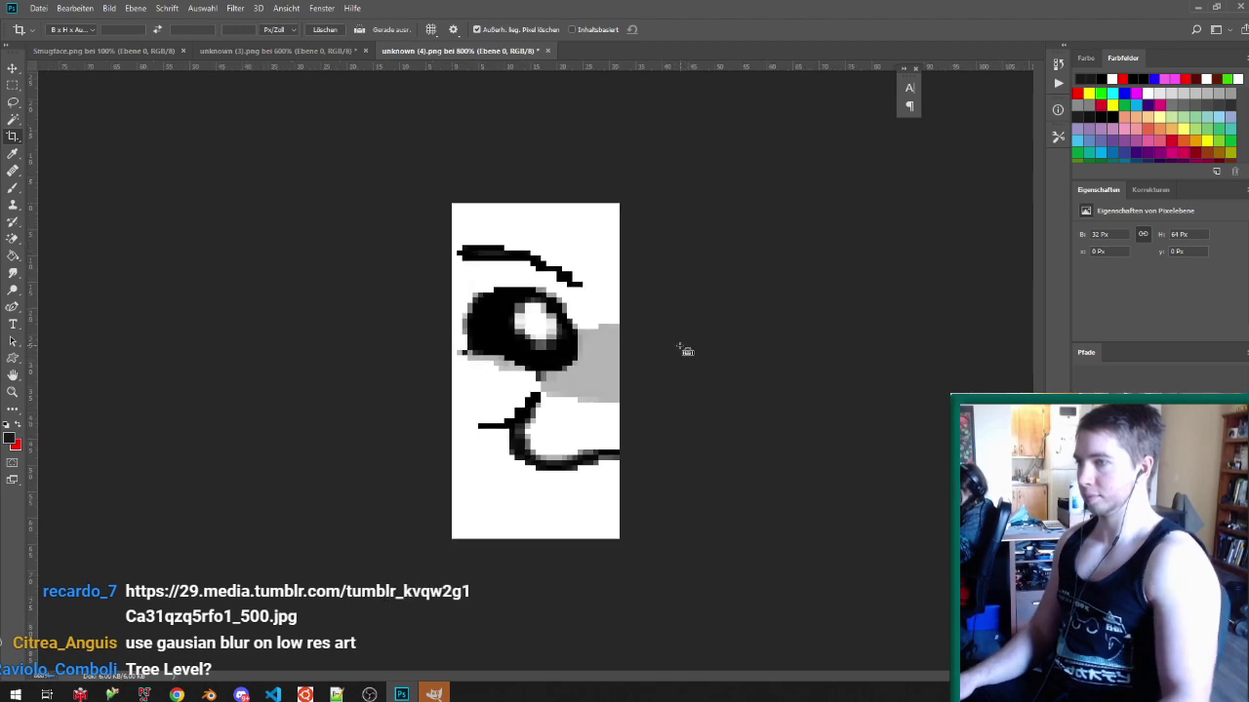
- Switch to worm.blend and load unknown (4).png from the Desktop as the texture of the worm's face material
left_click(209, 694)
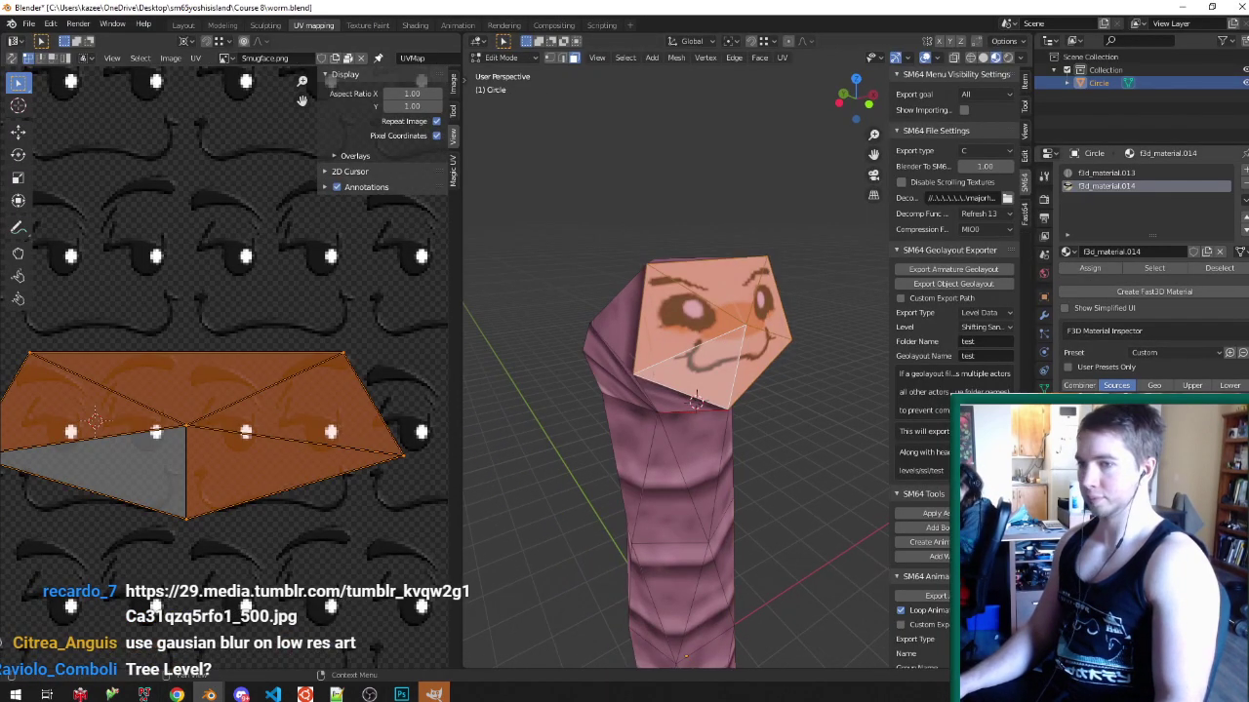
left_click(1225, 468)
left_click(1194, 468)
left_click(264, 459)
scroll(590, 494, "down", 6)
scroll(590, 496, "down", 10)
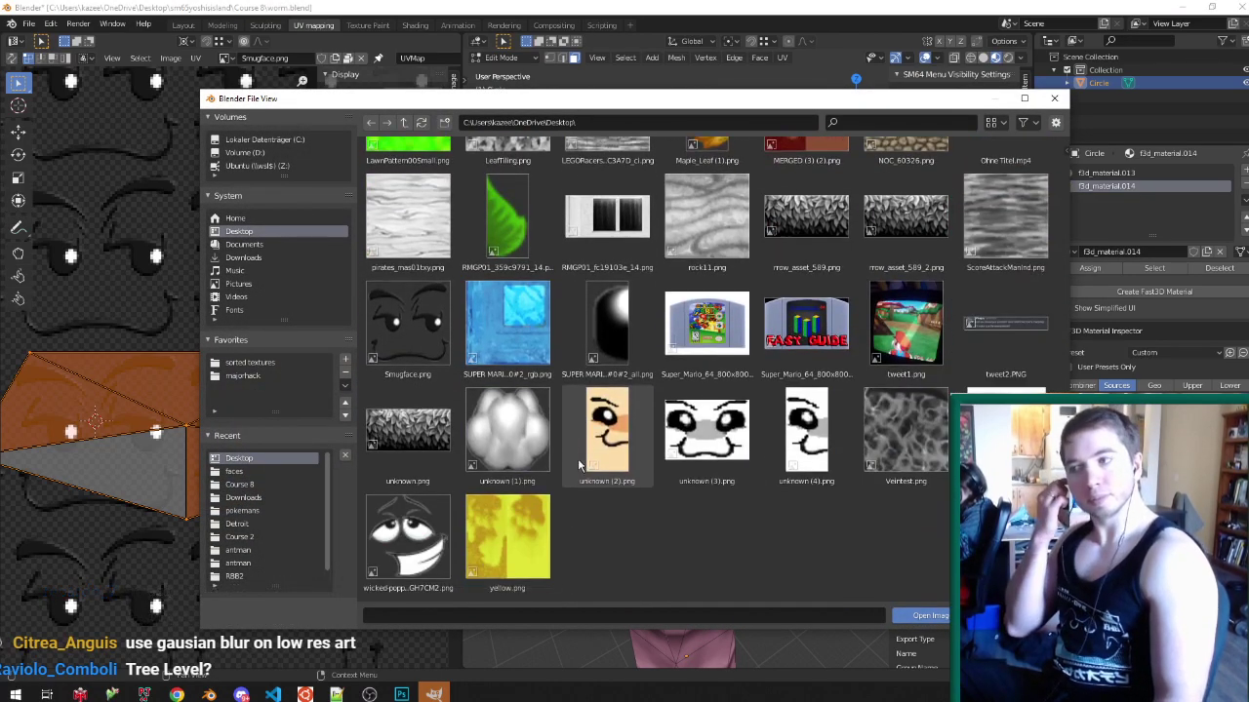
double_click(805, 429)
- Set the UV pivot to Bounding Box Center and try widening all the face UVs along X
left_click(332, 433)
key("a")
key("s")
key("x")
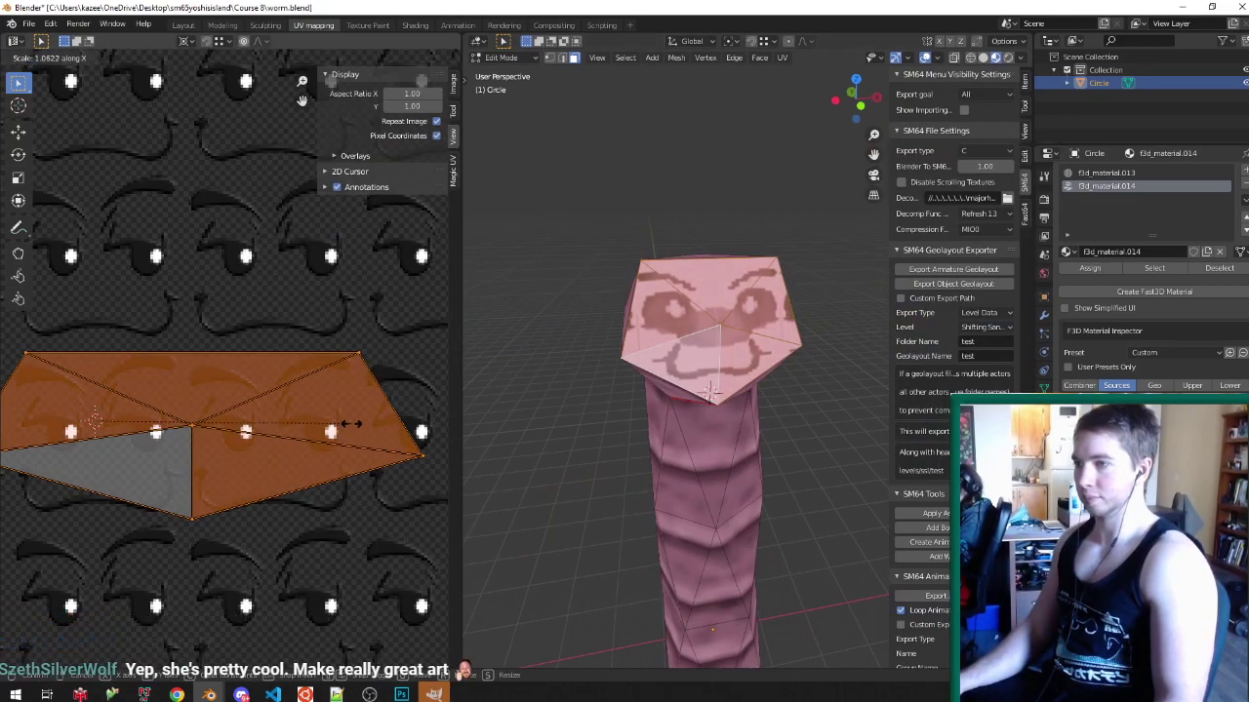
right_click(352, 430)
key("period")
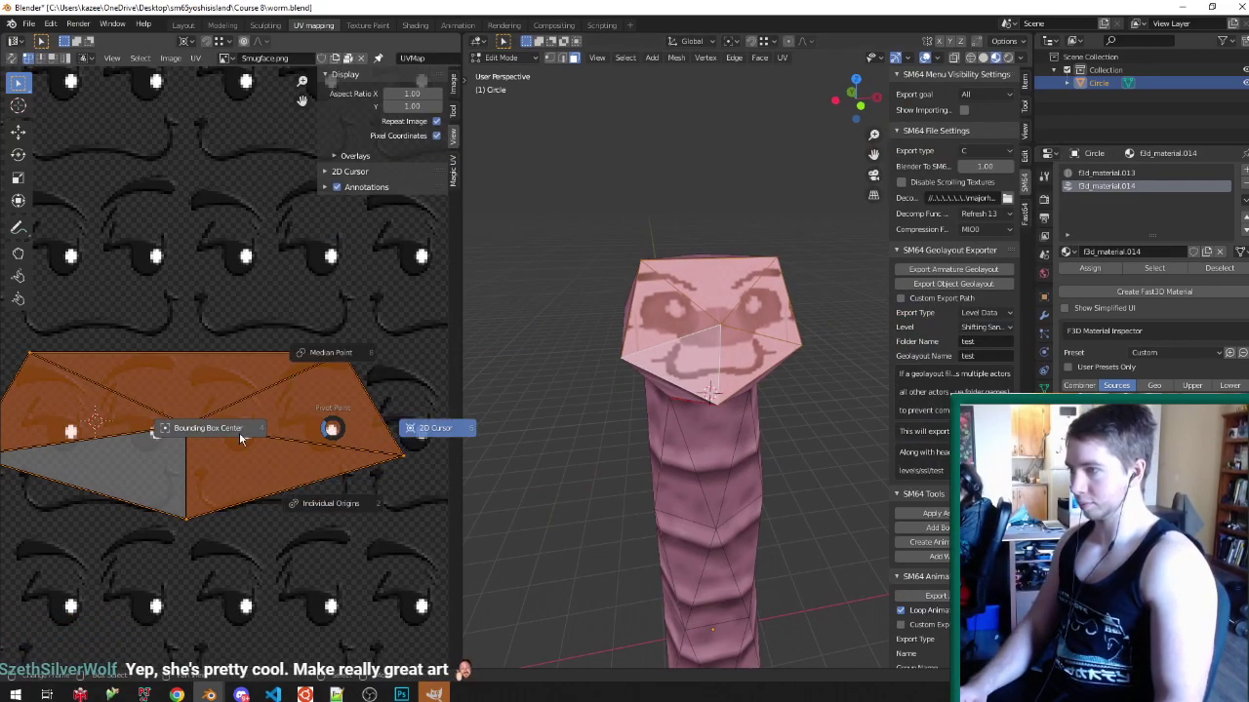
key("s")
key("x")
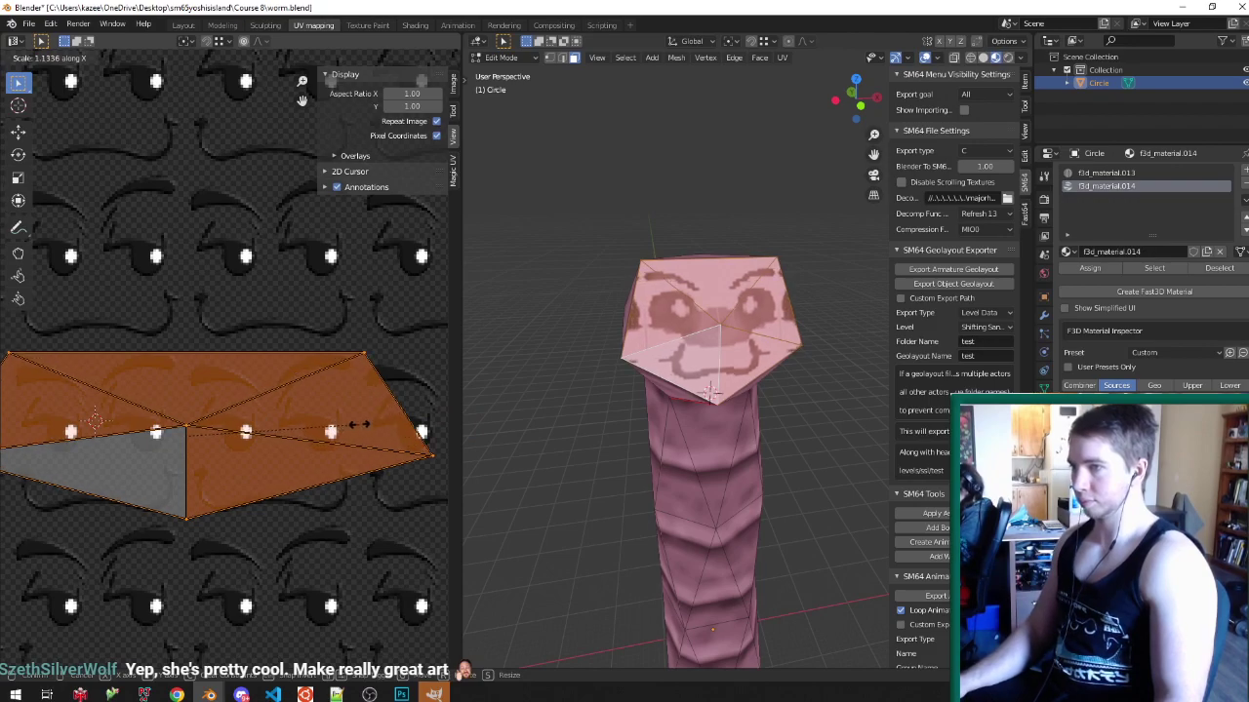
left_click(358, 425)
- Leave Edit Mode, save the worm file, and inspect the textured face from the side
key("Tab")
key("ctrl+s")
middle_click_drag(759, 306, 727, 295)
- Hide the selected face polygons on the worm's head in Edit Mode and work in vertex selection
key("Tab")
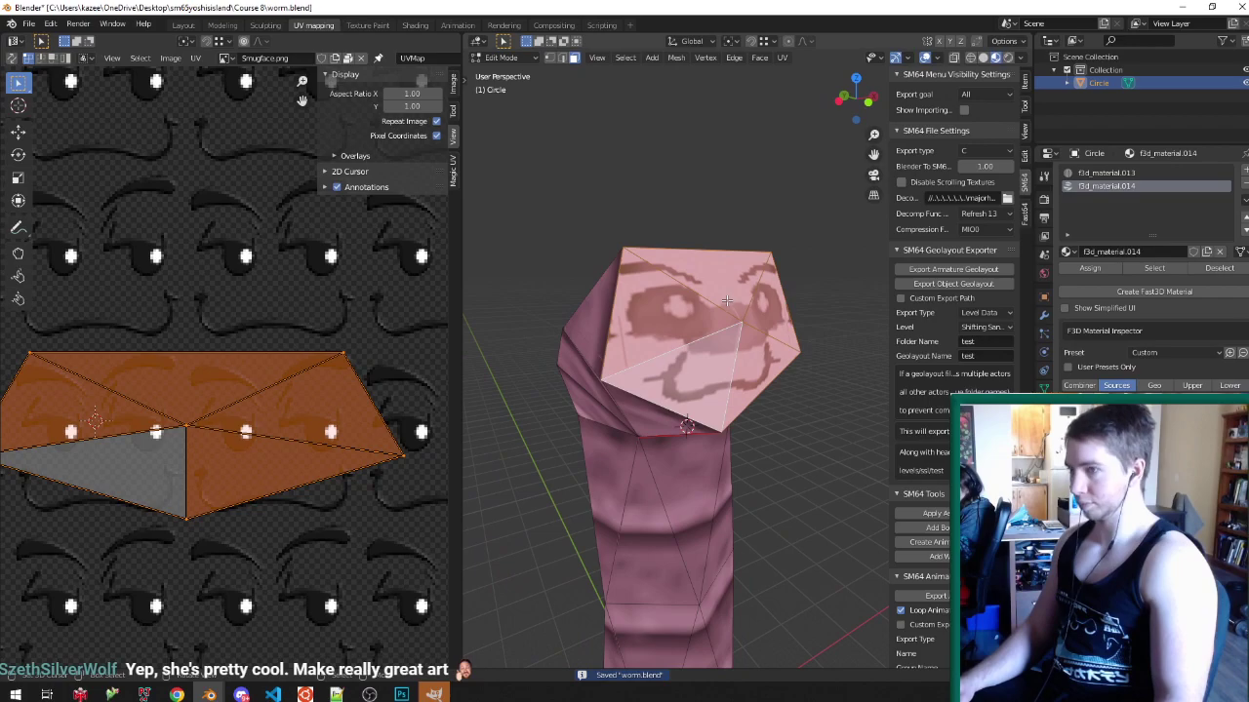
key("h")
left_click(696, 296)
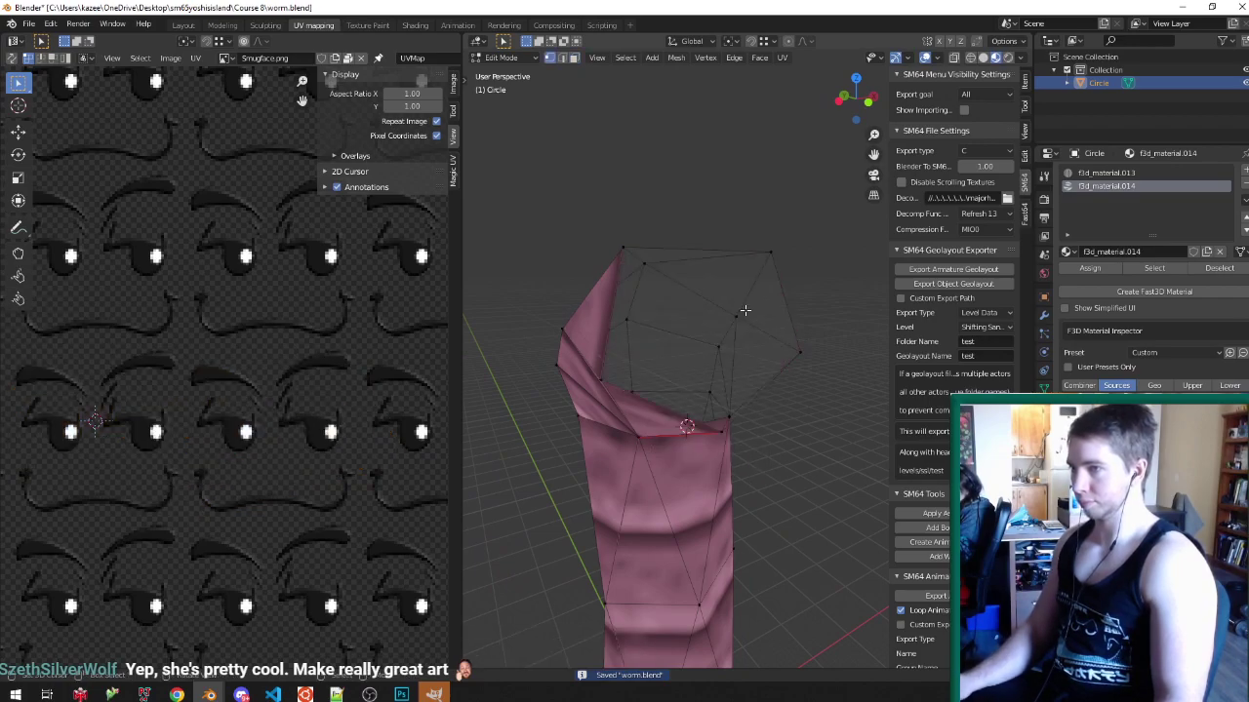
- Reveal the hidden head polygons and move the plain pink pentagon cap straight up along Z, clear of the worm's head
key("alt+h")
left_click(742, 314)
scroll(741, 312, "down", 2)
key("ctrl+KP_Add")
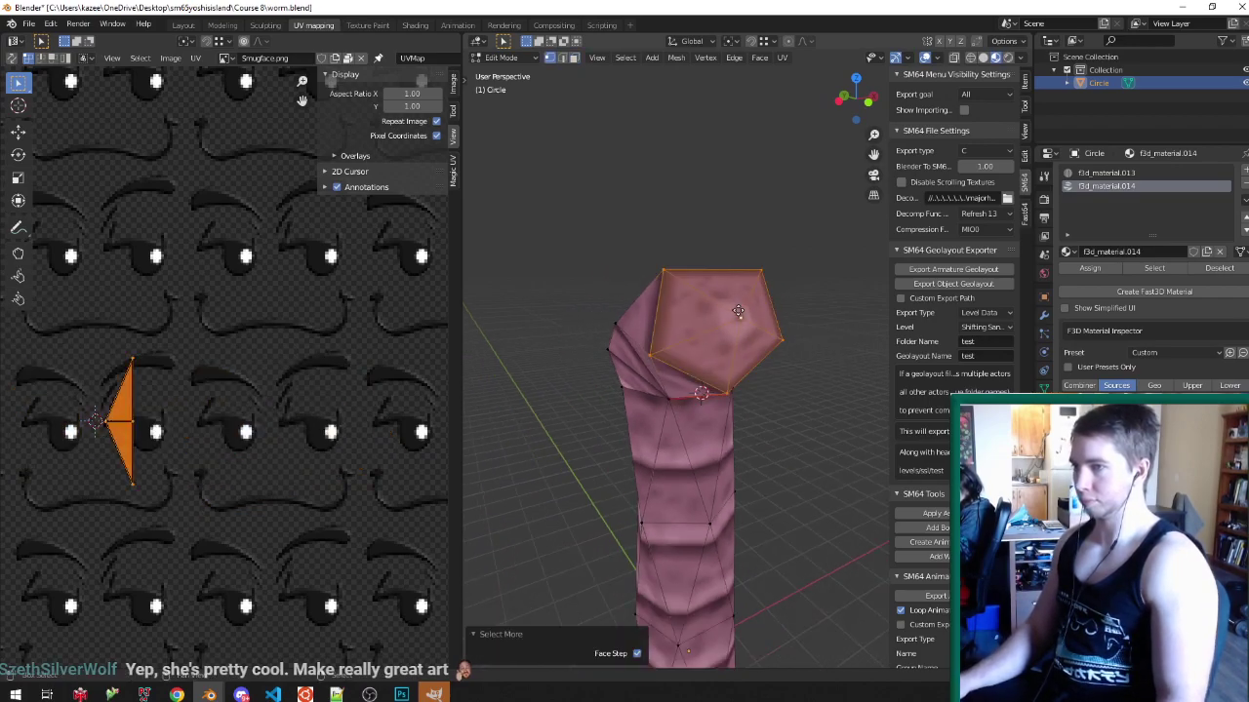
key("g")
key("z")
left_click(736, 147)
- Delete the centre vertex of the remaining plain pentagon covering the face, leave Edit Mode, and save the worm file
left_click(737, 313)
key("x")
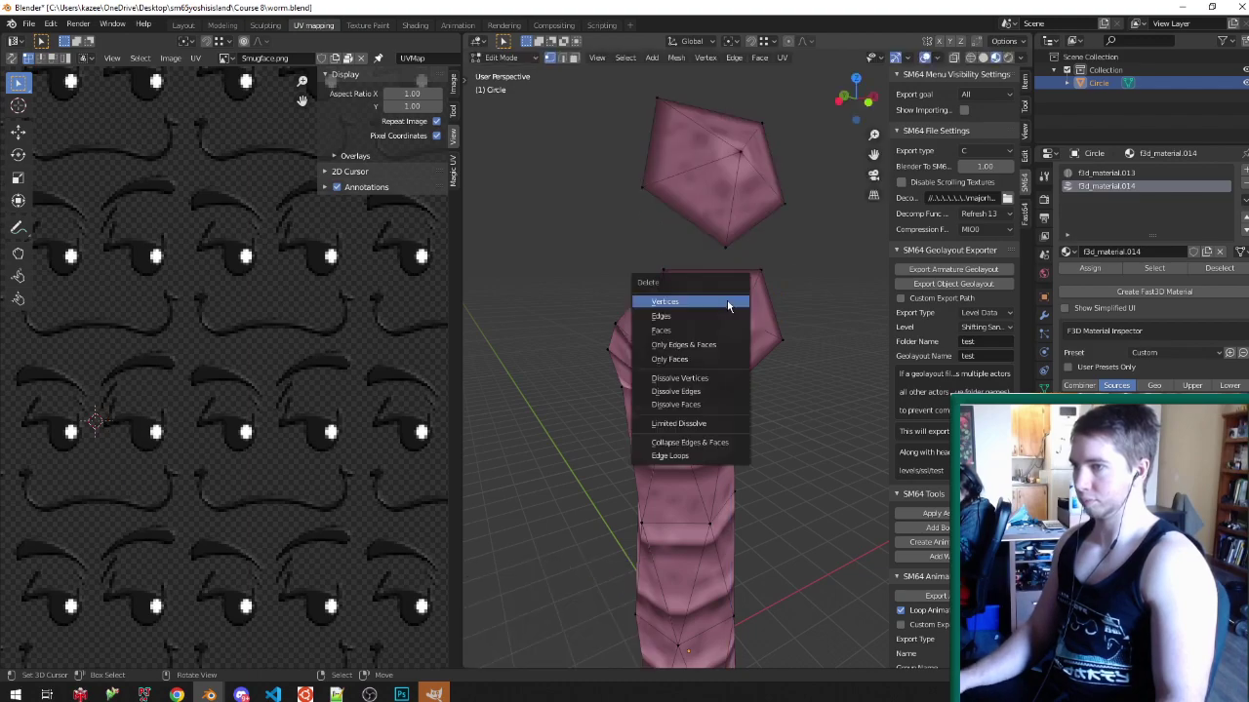
left_click(728, 300)
key("f")
key("Tab")
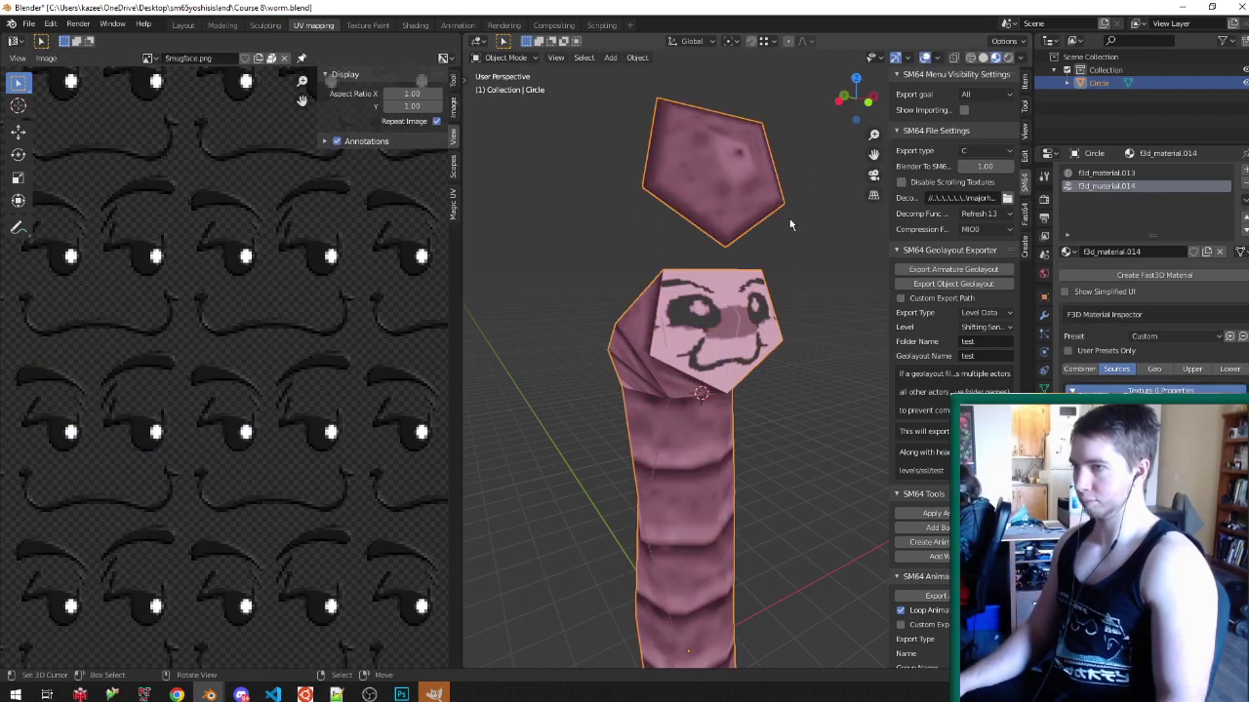
scroll(673, 307, "up", 4)
key("ctrl+s")
mouse_move(673, 308)
middle_mouse_down()
mouse_move(729, 300)
mouse_move(690, 344)
mouse_move(598, 343)
mouse_move(612, 289)
mouse_move(653, 289)
mouse_move(668, 324)
mouse_move(658, 296)
mouse_move(670, 304)
middle_mouse_up()
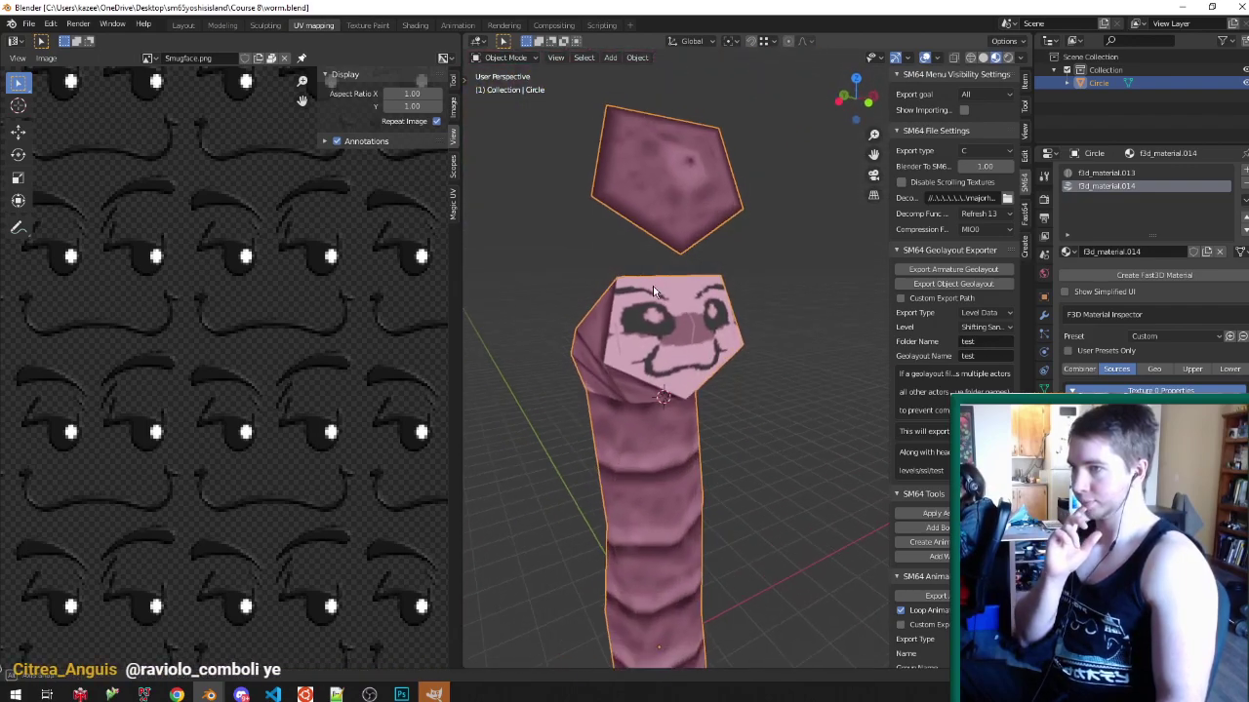
scroll(671, 309, "up", 2)
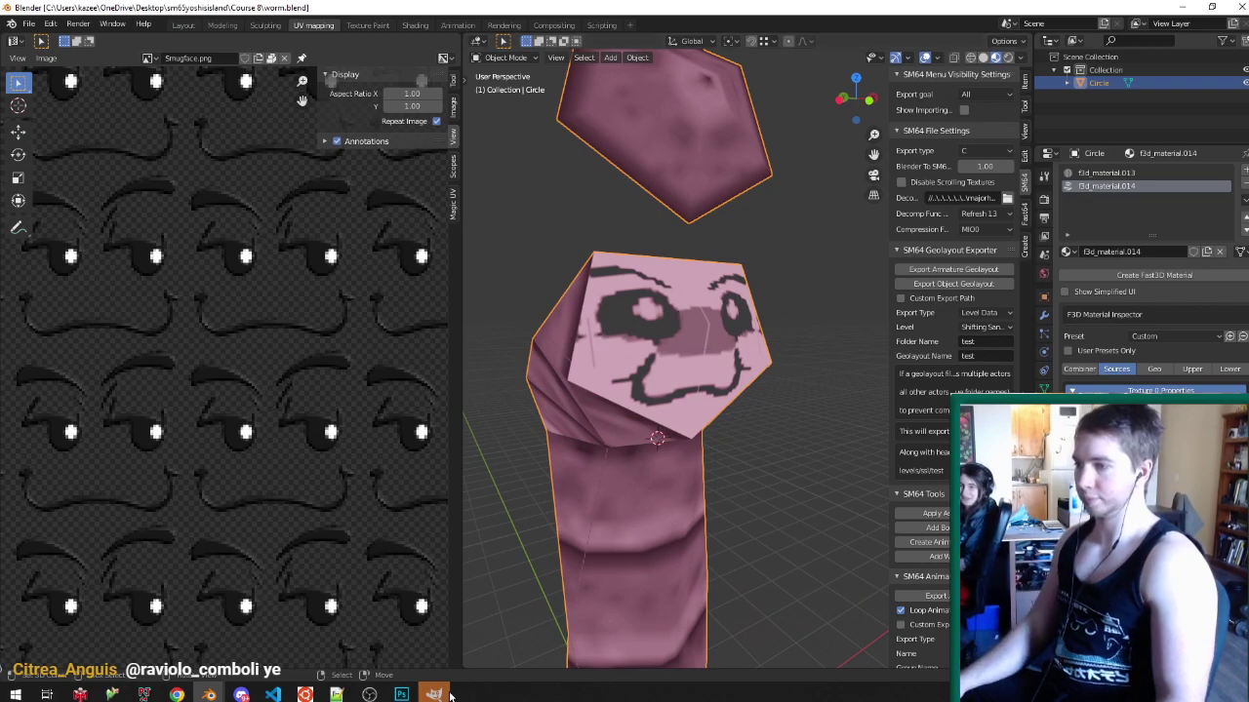
- Switch to Photoshop to view the half-face image unknown (4).png, and return to the worm in Blender
left_click(401, 695)
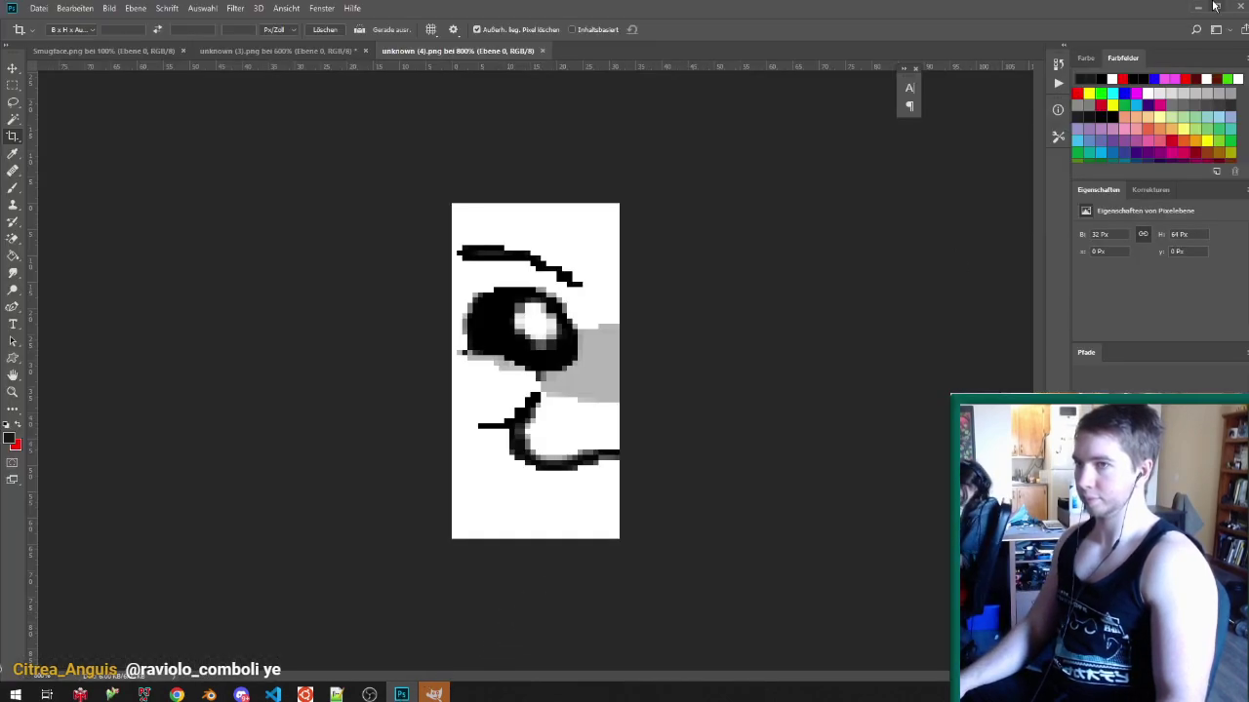
left_click(1215, 6)
left_click(1119, 9)
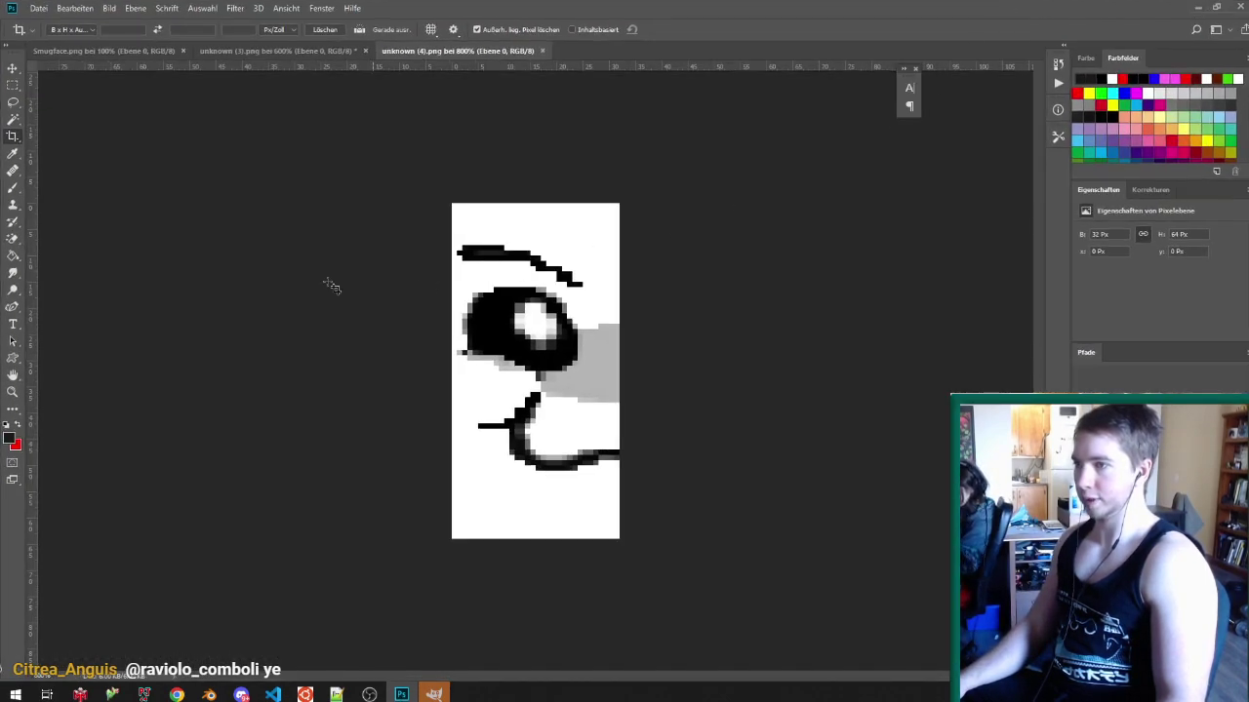
key("alt+Tab")
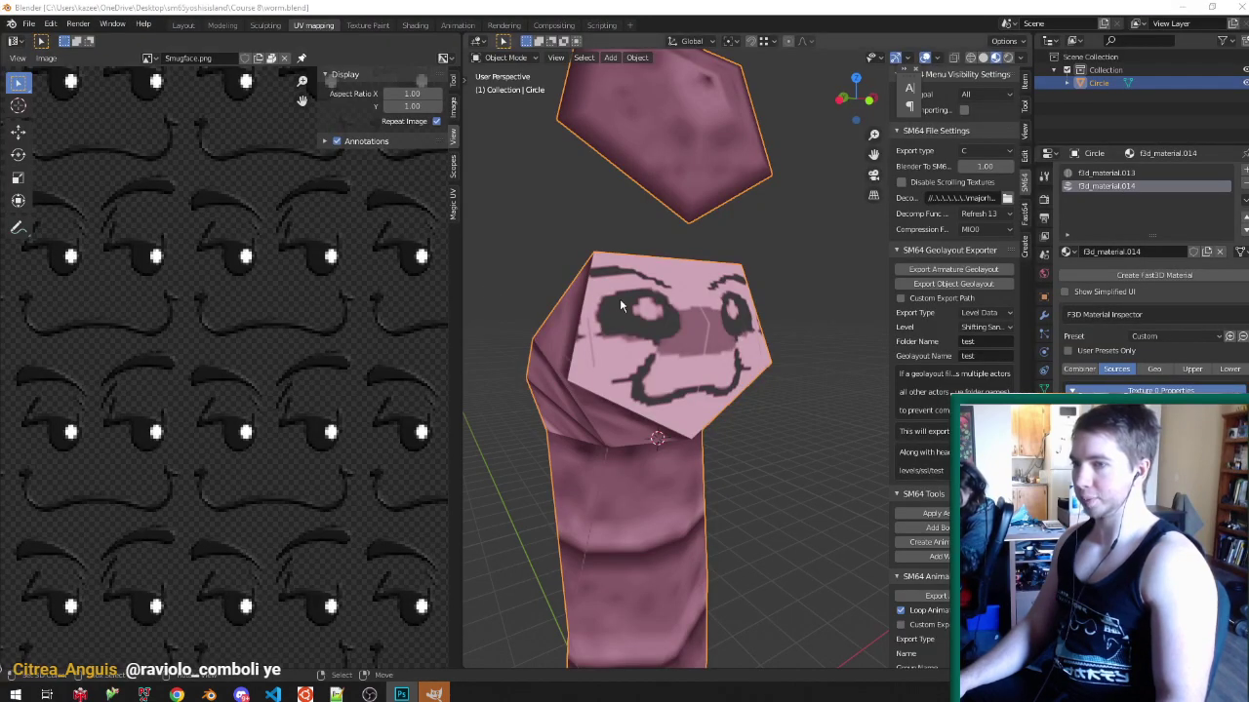
middle_click_drag(621, 300, 629, 322)
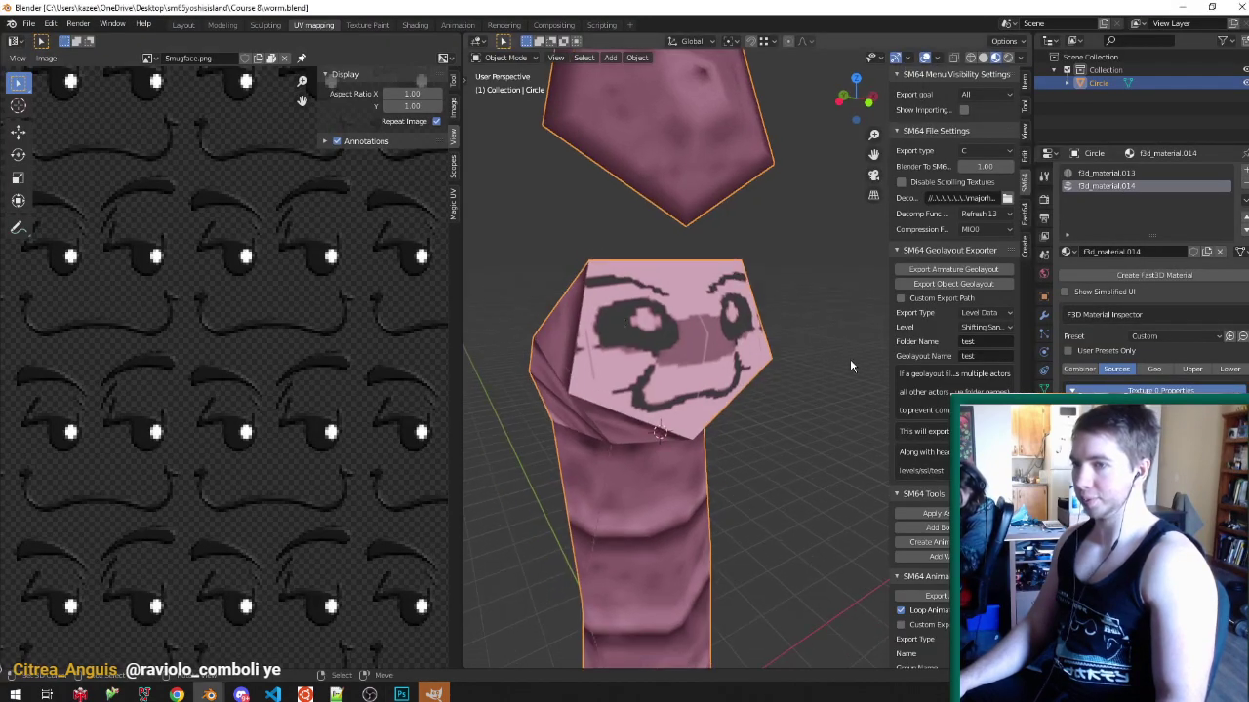
- Apply the Vertex Colored preset to the worm's face material and save the file
left_click(1179, 335)
left_click(1112, 576)
middle_click_drag(749, 428, 612, 544)
scroll(711, 429, "down", 2)
key("ctrl+s")
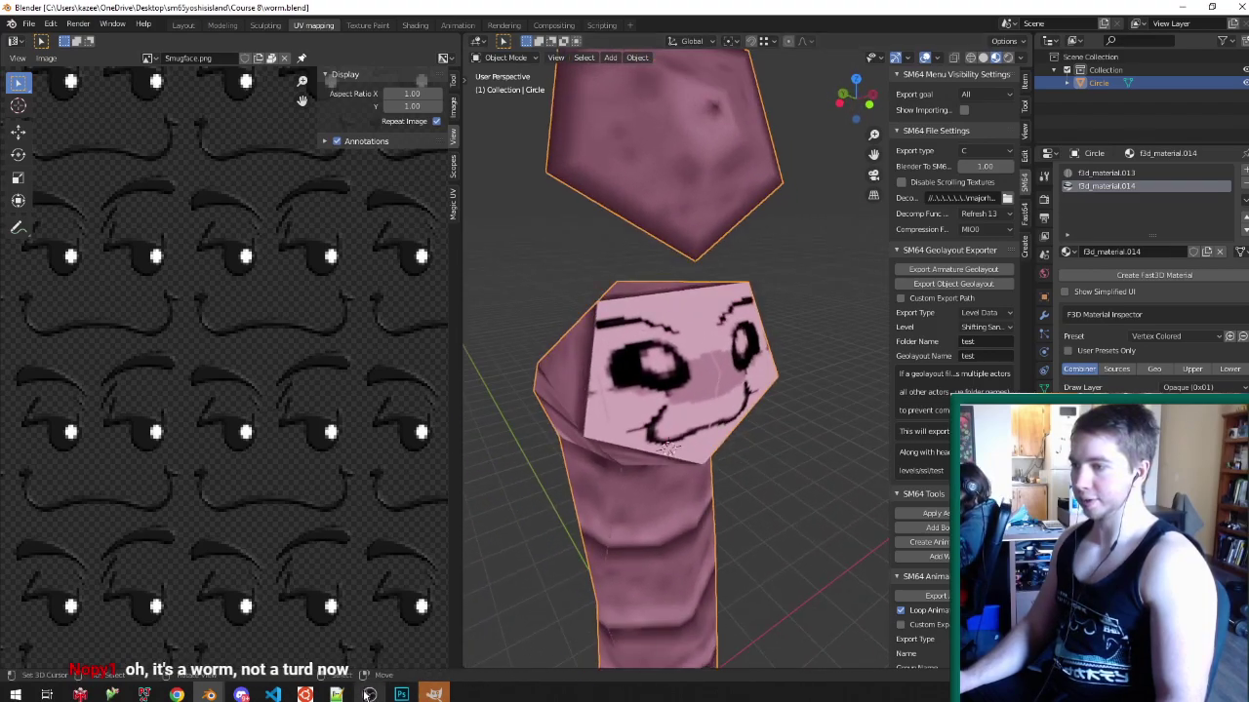
- In Photoshop, enlarge unknown (4).png to 64 × 128 px, scale it back to 32 × 64 px with bicubic resampling, and return to Blender
mouse_move(401, 693)
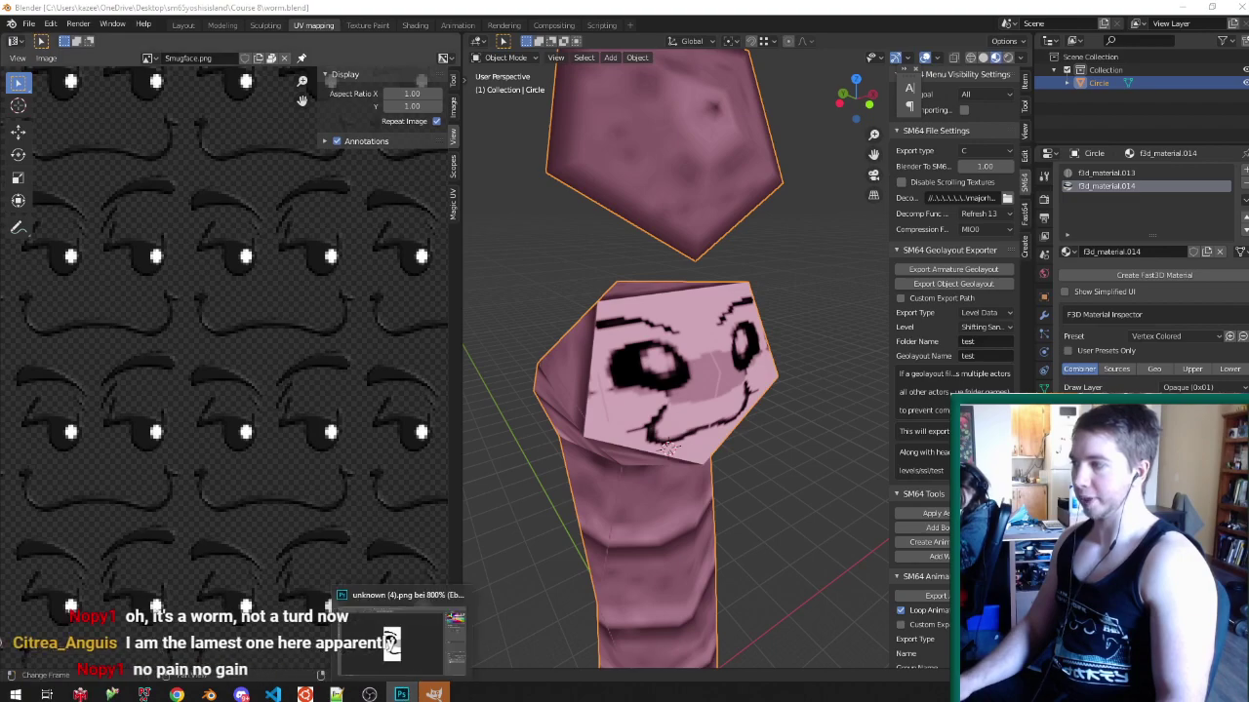
double_click(768, 6)
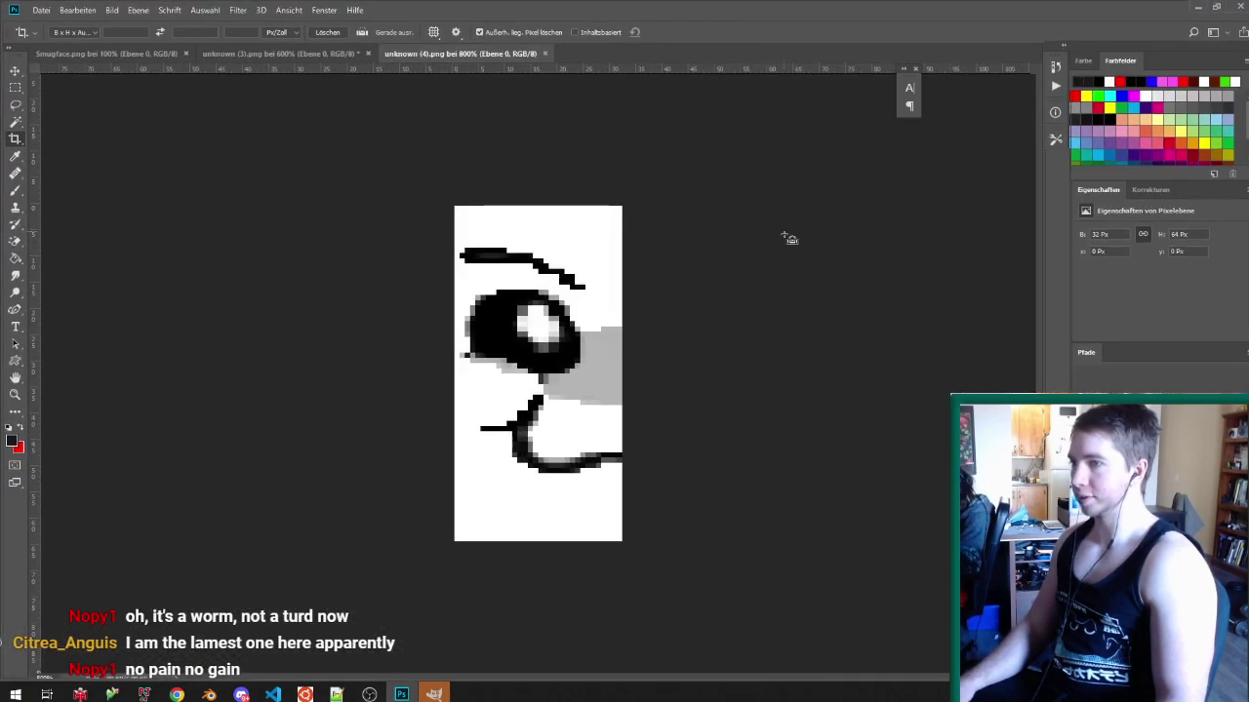
key("F2")
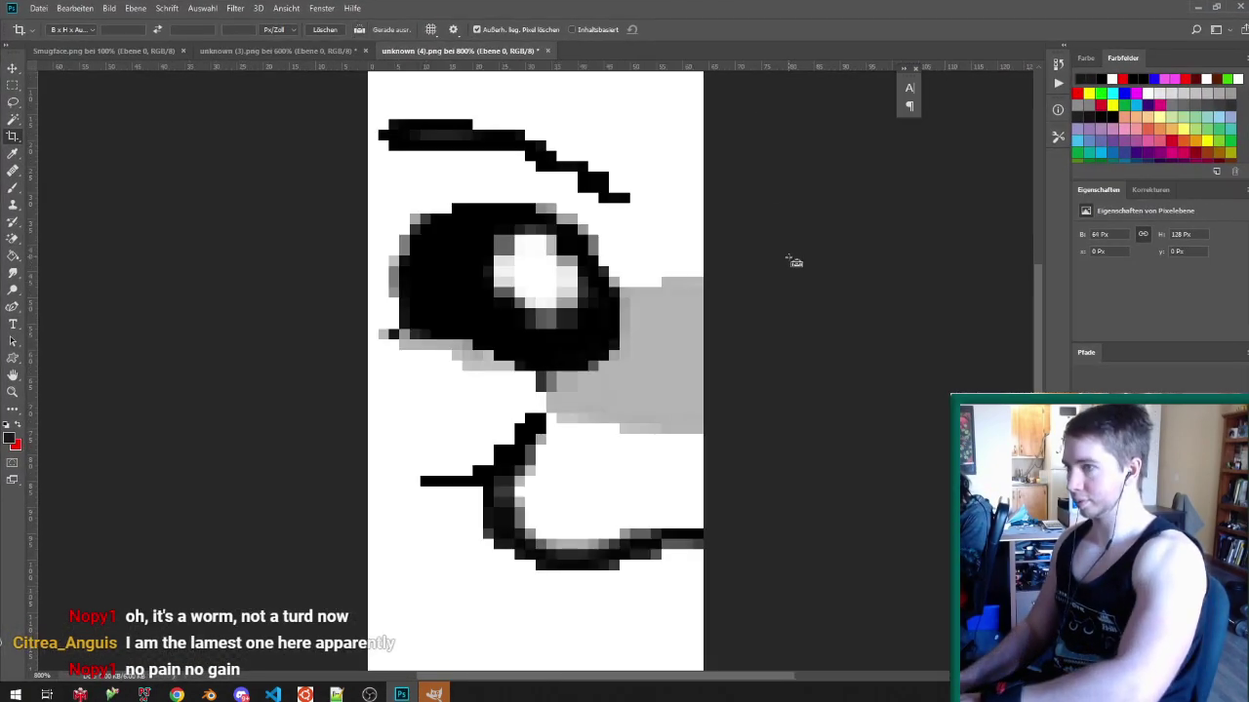
key("ctrl+alt+i")
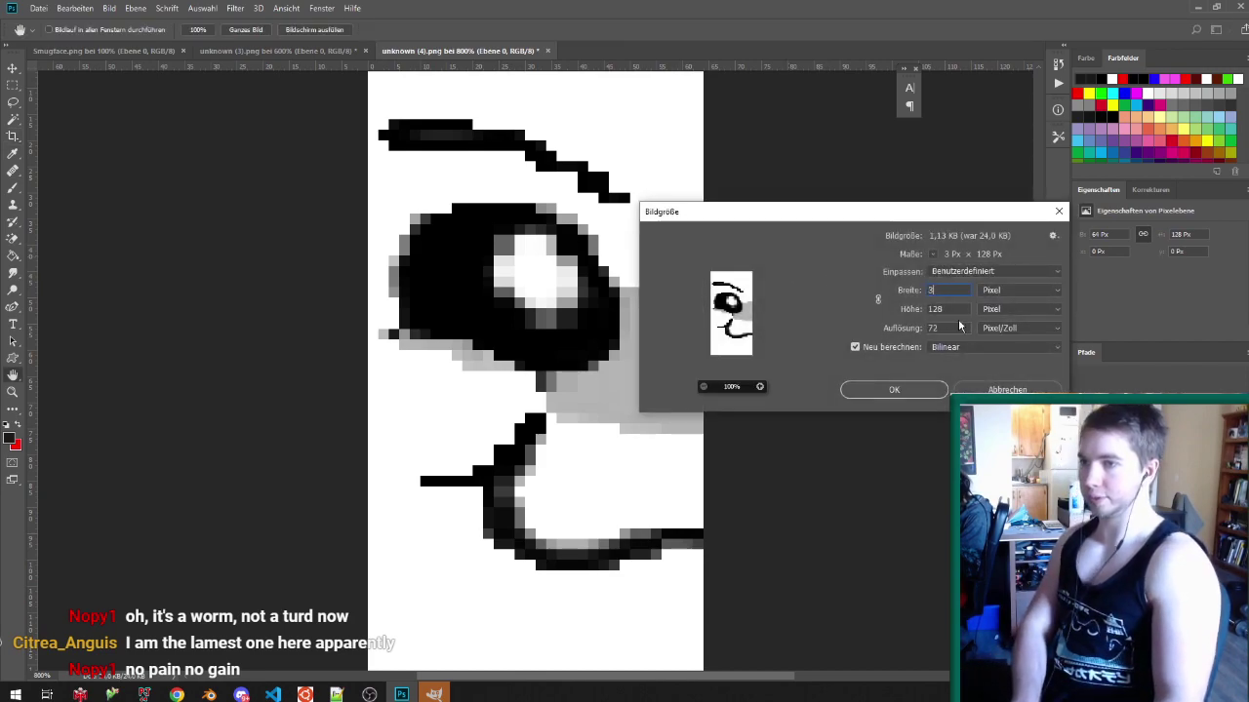
left_click(955, 348)
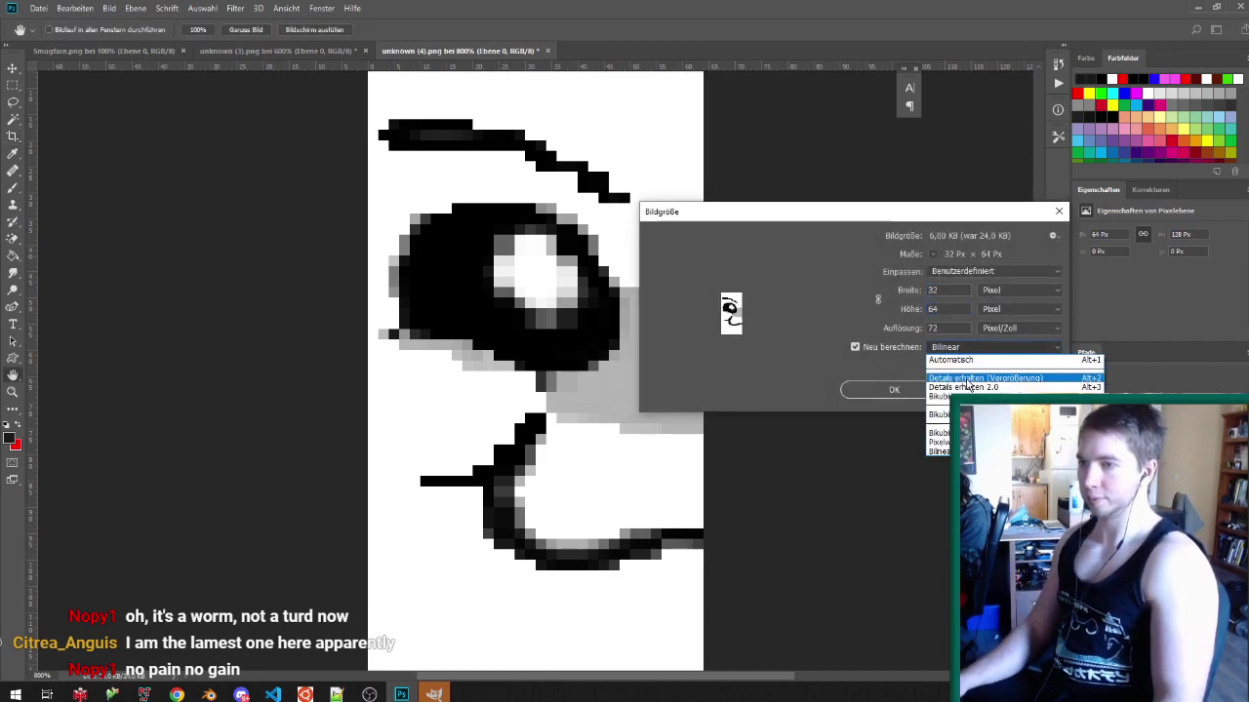
left_click(938, 432)
left_click(890, 390)
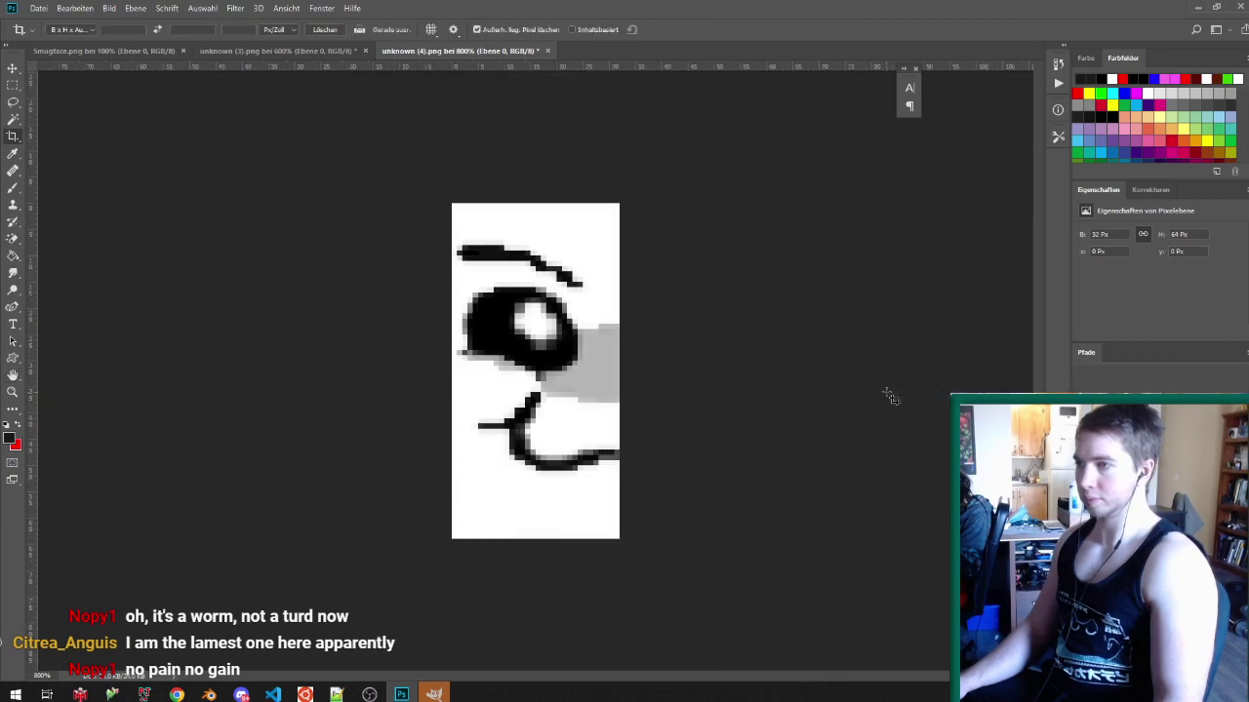
left_click(1196, 7)
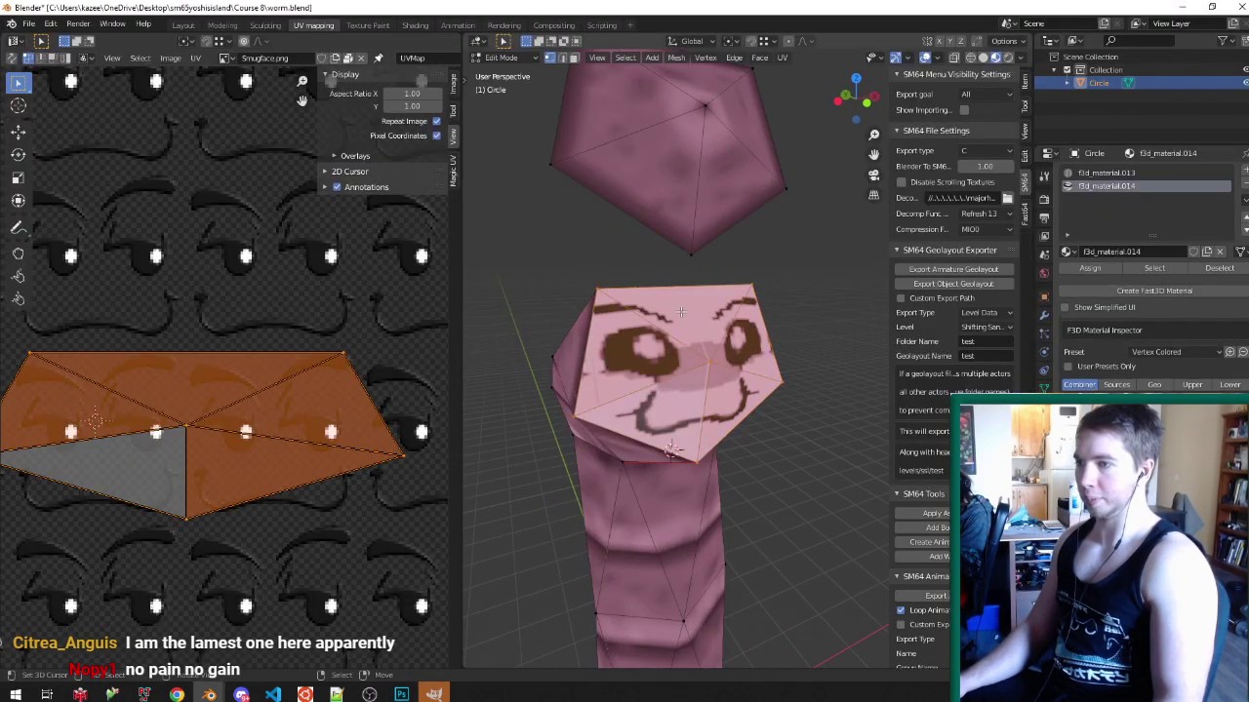
- Clear the face material's texture and load unknown (4).png from the Desktop again
key("alt+r")
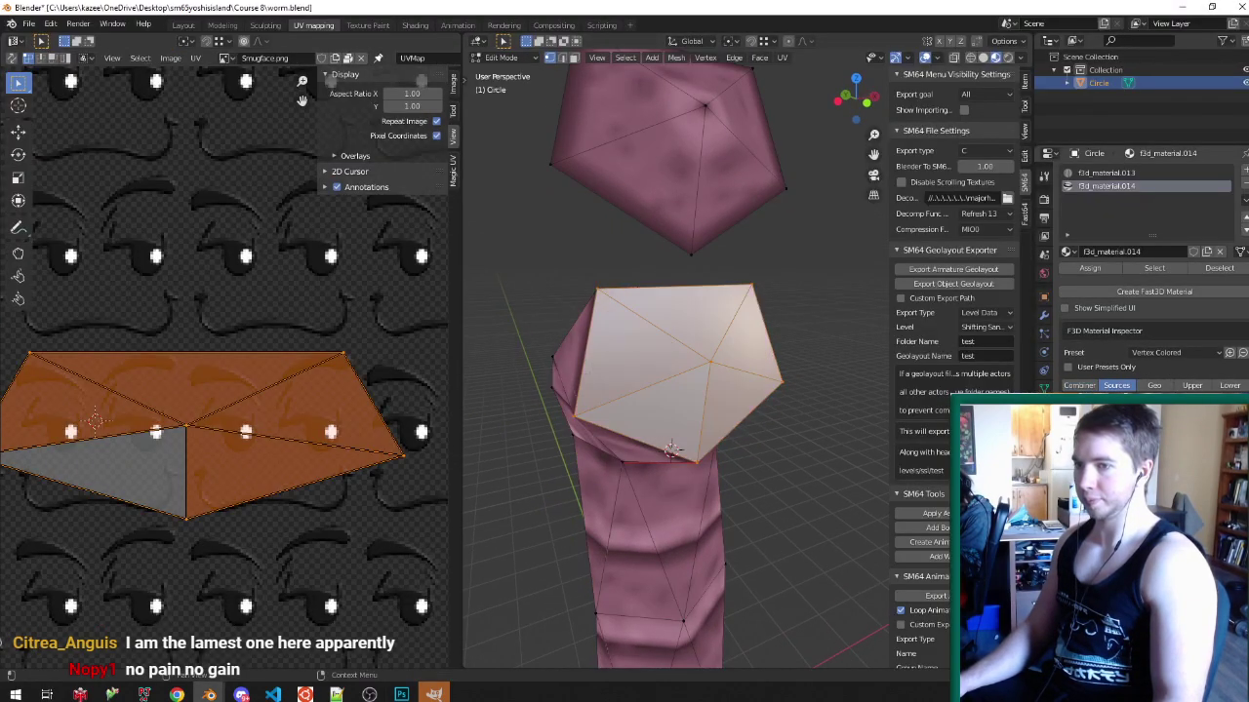
key("alt+o")
left_click(279, 459)
scroll(490, 454, "down", 10)
scroll(717, 470, "down", 10)
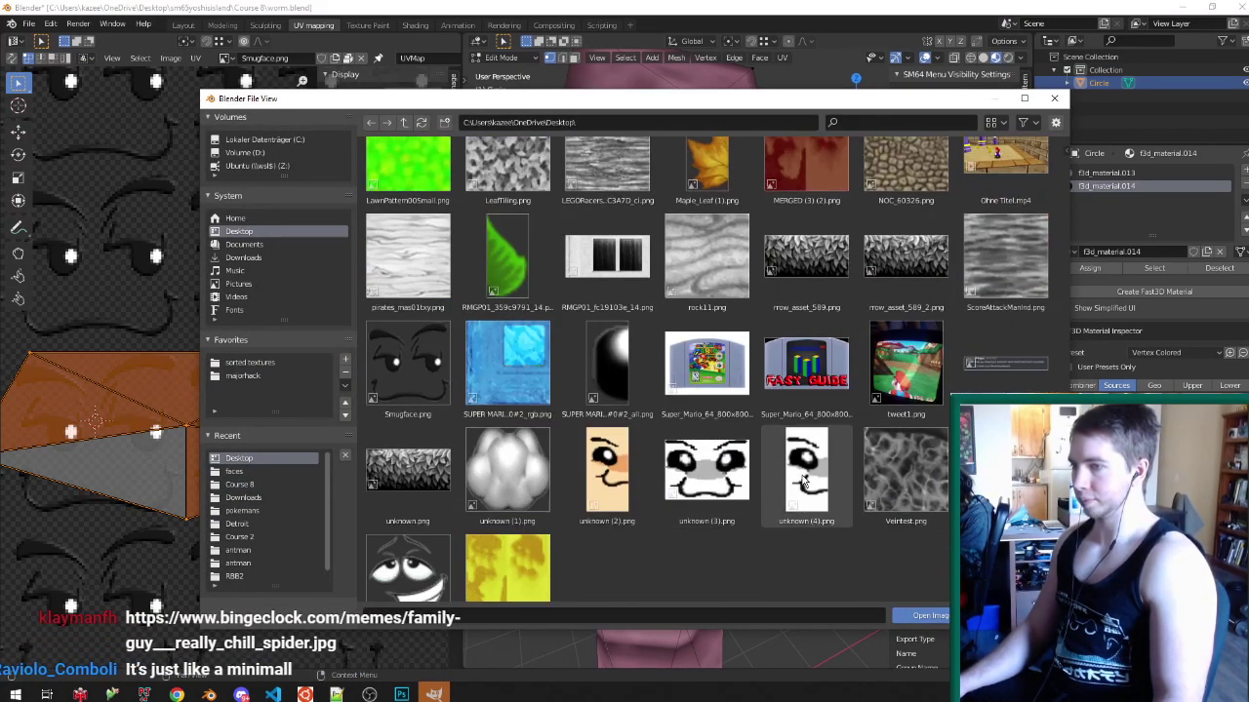
double_click(804, 478)
mouse_move(658, 353)
middle_mouse_down()
mouse_move(714, 340)
mouse_move(719, 366)
mouse_move(686, 367)
middle_mouse_up()
- Fill the selected face polygons with white in Vertex Paint, return to Object Mode, and save the worm file
key("v")
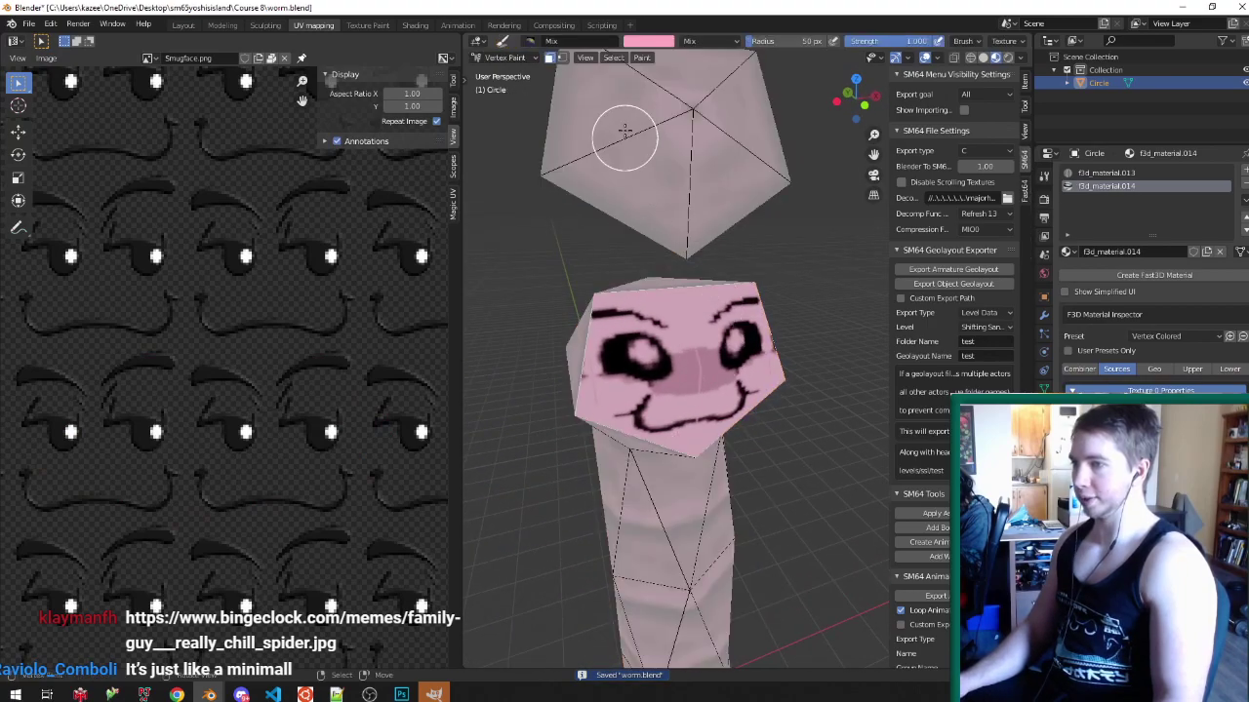
left_click(652, 46)
left_click_drag(691, 199, 634, 201)
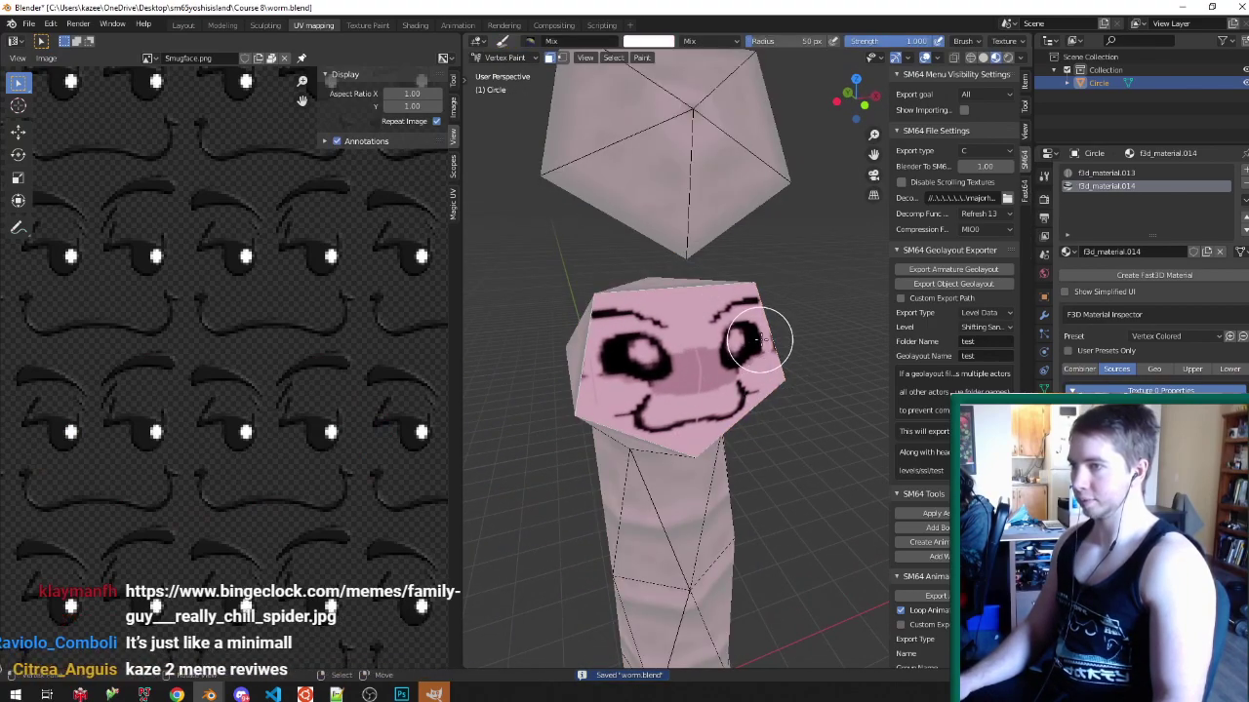
key("shift+k")
key("v")
mouse_move(737, 337)
middle_mouse_down()
mouse_move(780, 331)
mouse_move(763, 336)
middle_mouse_up()
key("ctrl+s")
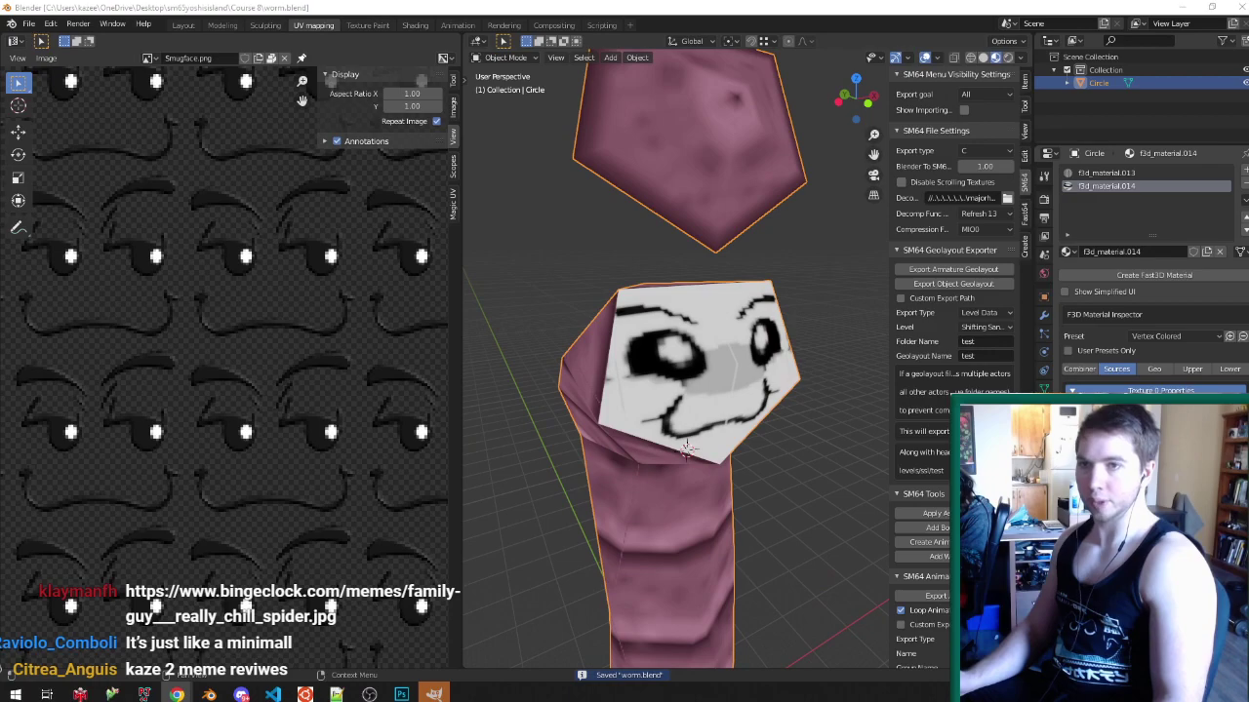
key("alt+Tab")
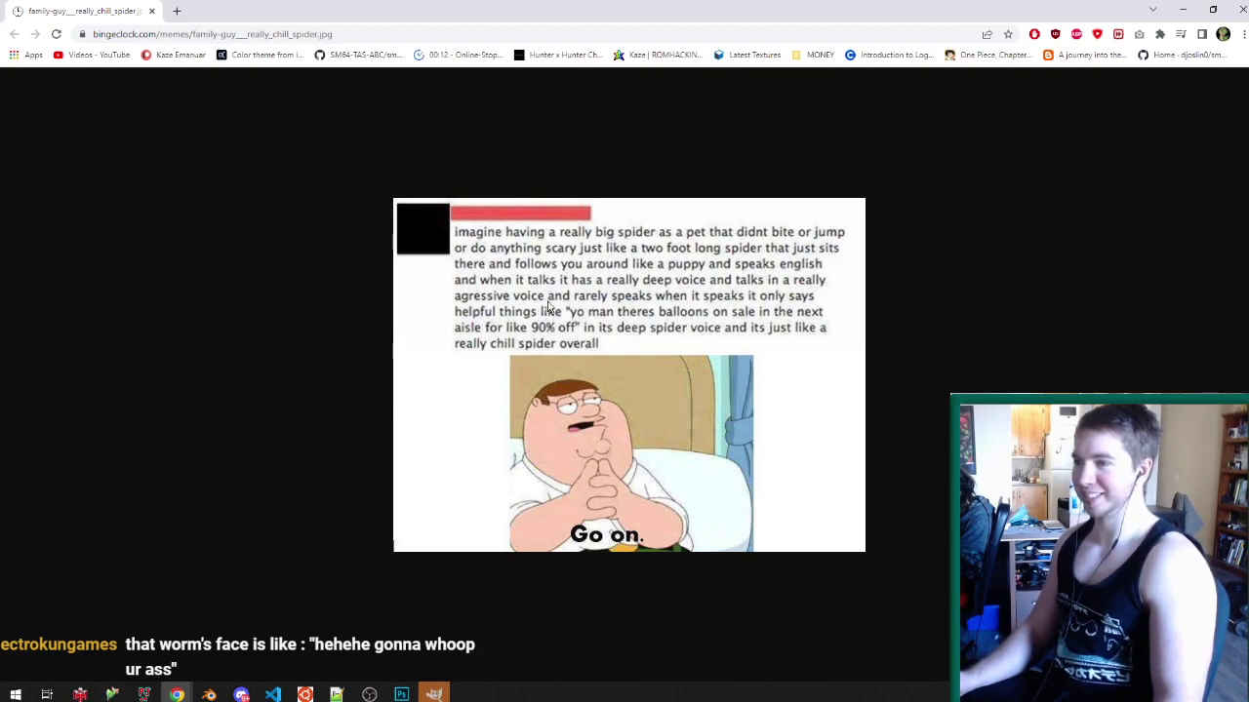
left_click(1236, 9)
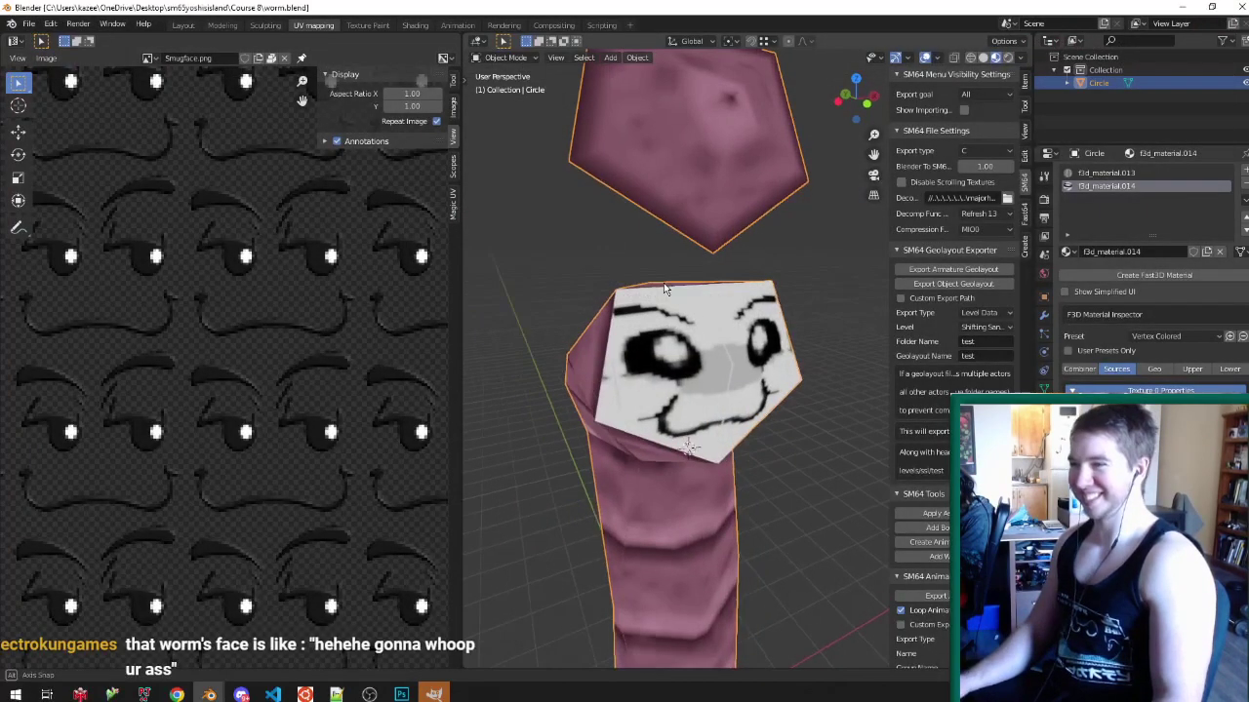
middle_click_drag(672, 287, 664, 327)
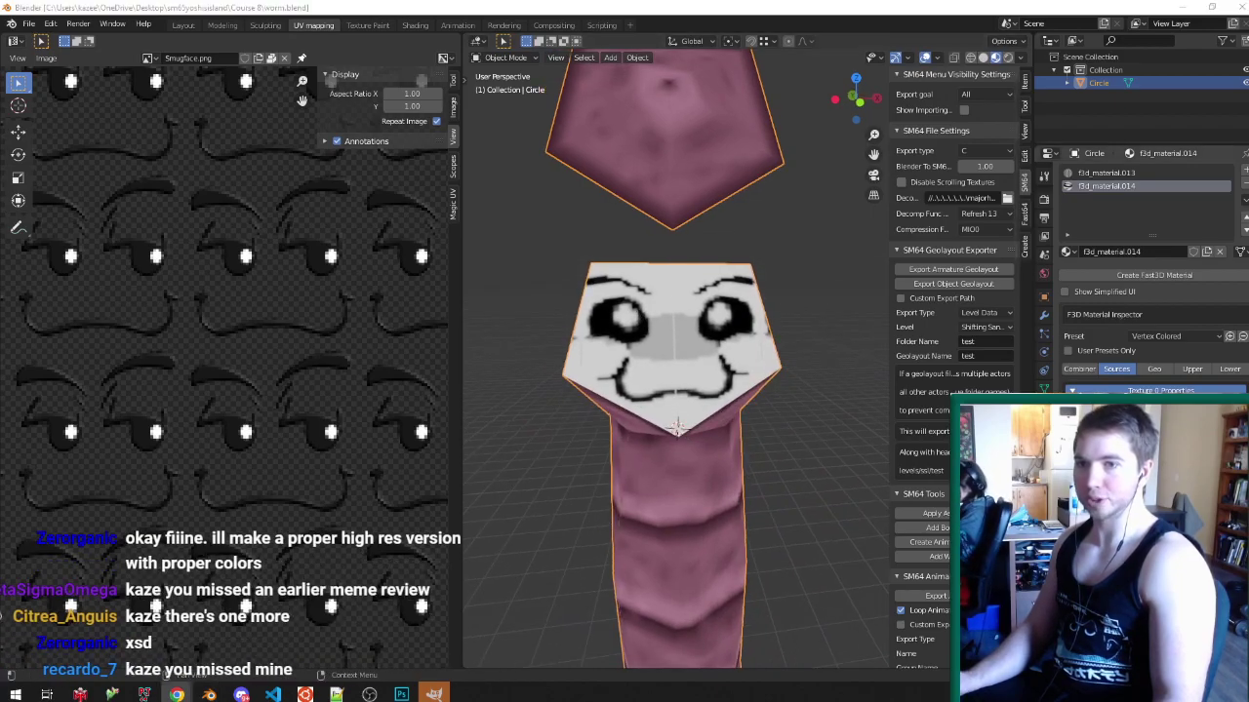
key("alt+Tab")
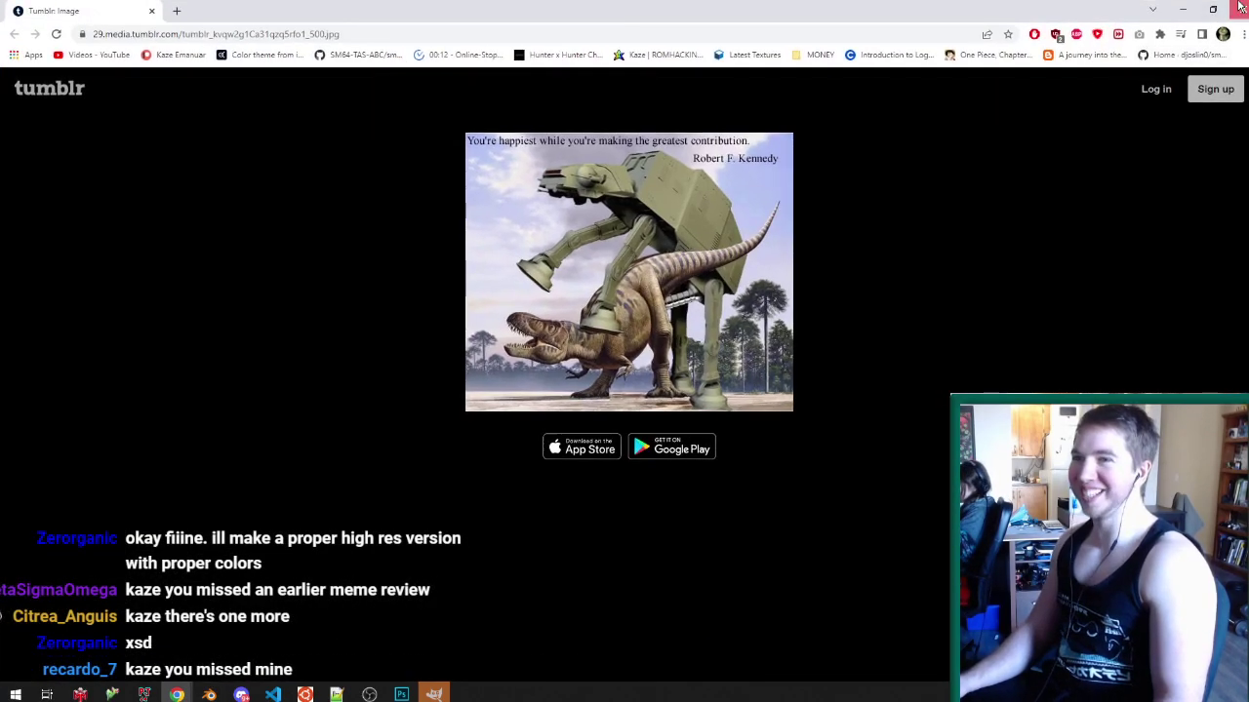
left_click(1241, 6)
- Examine the worm's textured head and its mesh in Edit Mode from the side, and return to Object Mode
key("Tab")
scroll(730, 293, "down", 3)
scroll(688, 332, "up", 2)
middle_click_drag(688, 331, 729, 341)
scroll(729, 341, "down", 2)
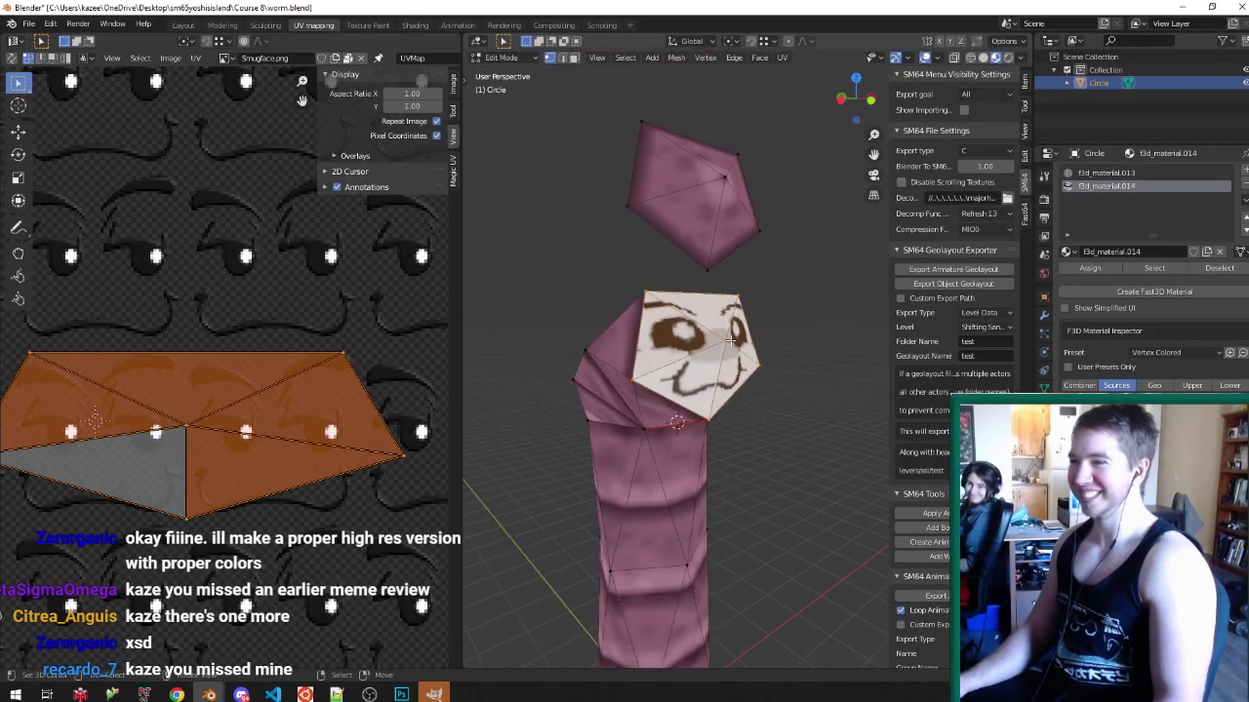
scroll(730, 340, "up", 1)
right_click(729, 342)
key("ctrl+KP_Add")
key("Tab")
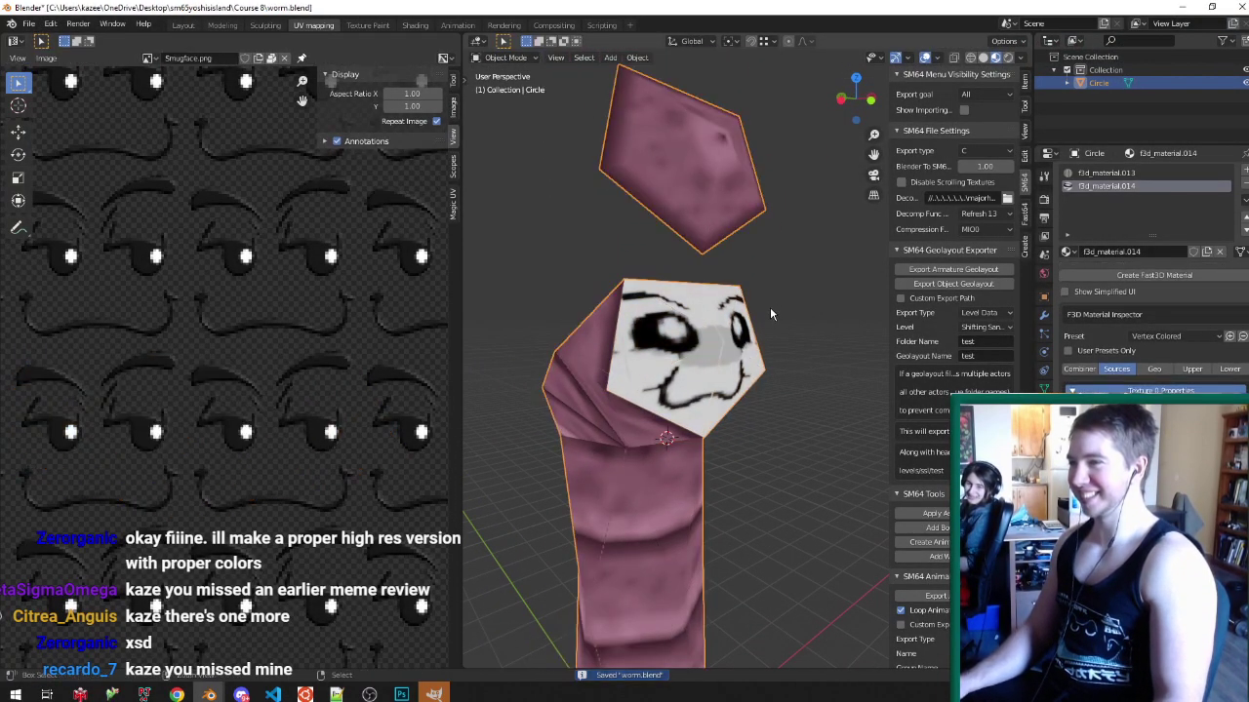
- Switch to C8treetops.blend, inspect the wooden bridge beside the red-roofed house, and save the level file
left_click(201, 696)
left_click(146, 639)
scroll(649, 426, "down", 3)
middle_click_drag(650, 426, 558, 384)
scroll(562, 344, "up", 4)
right_click(559, 385)
key("Tab")
scroll(559, 385, "up", 1)
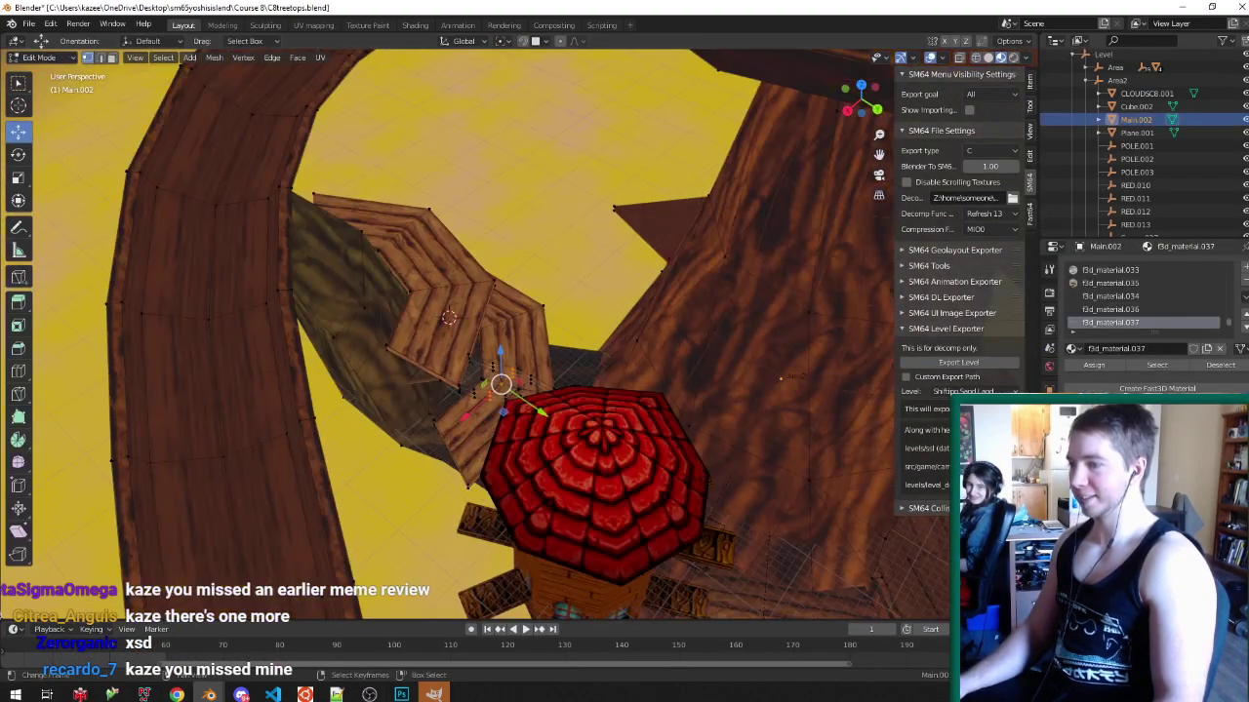
left_click(440, 697)
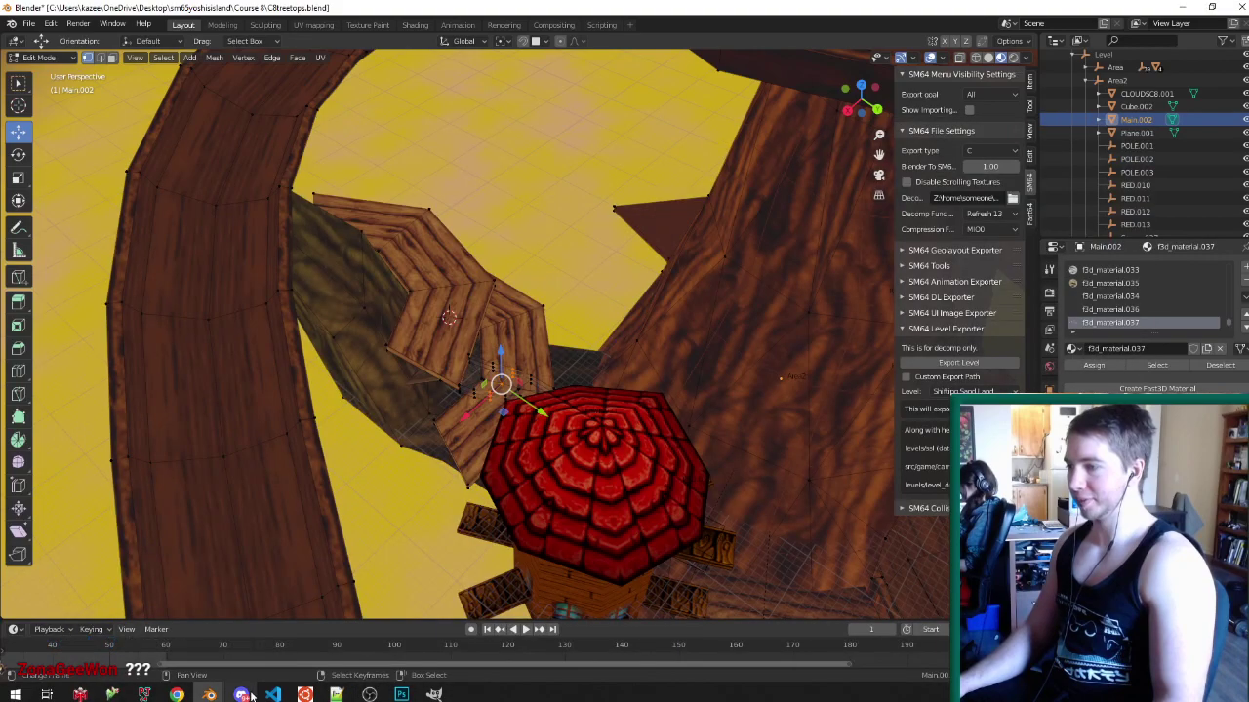
middle_click_drag(488, 390, 528, 414)
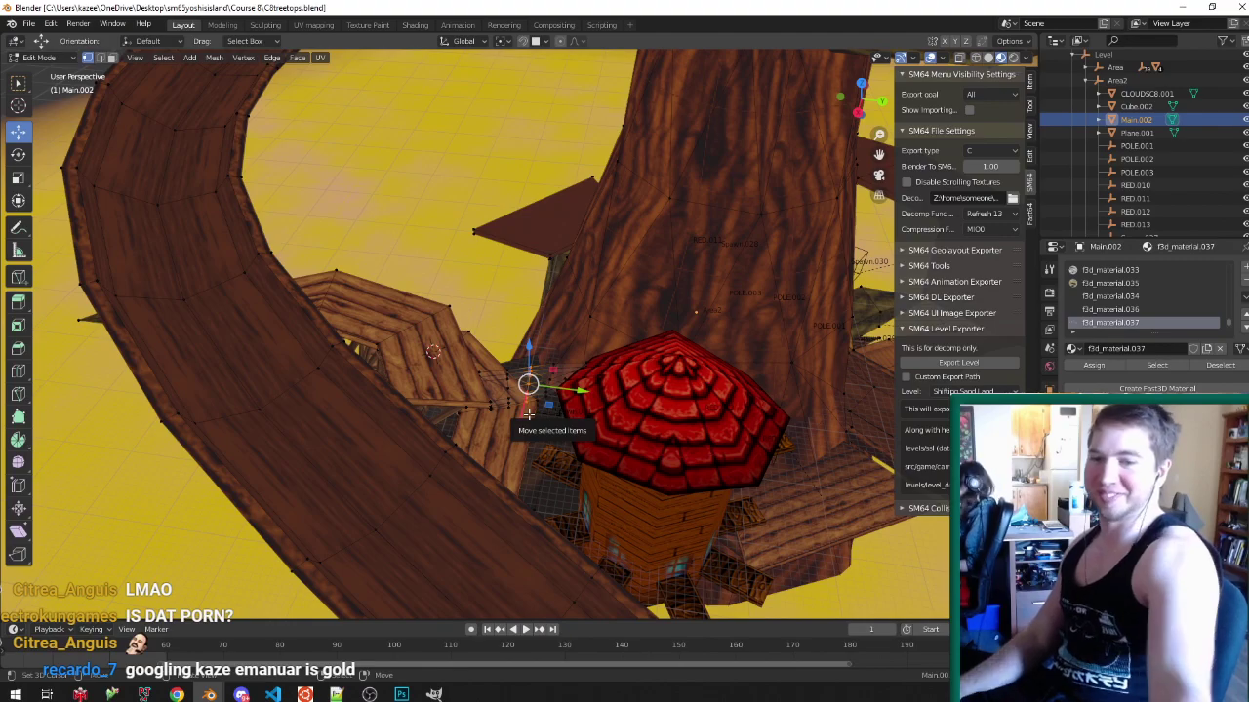
key("Tab")
mouse_move(508, 406)
middle_mouse_down()
mouse_move(632, 374)
mouse_move(613, 289)
mouse_move(400, 274)
mouse_move(688, 299)
middle_mouse_up()
key("ctrl+s")
- Box-select the bridge's end vertices by the red roof in wireframe and raise them about 31 m along Z
scroll(577, 396, "up", 3)
key("Tab")
key("alt+z")
key("z")
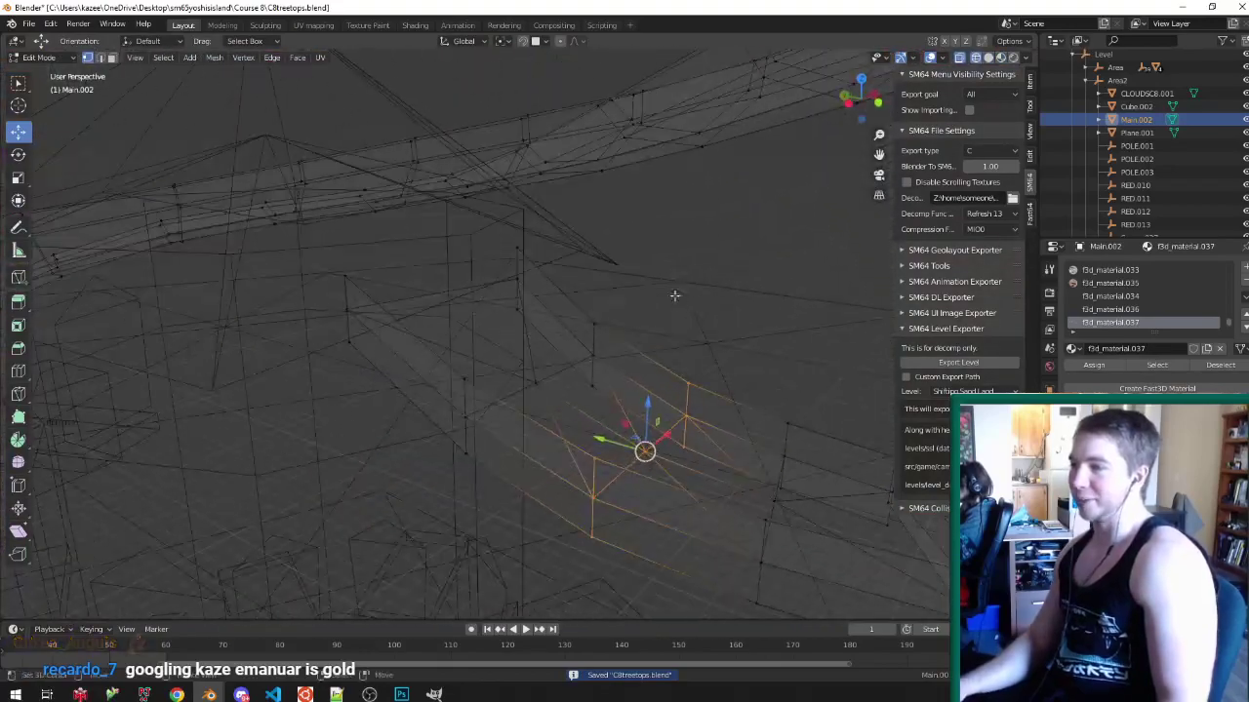
left_click_drag(501, 324, 540, 238)
key("z")
key("alt+z")
middle_click_drag(519, 328, 512, 292)
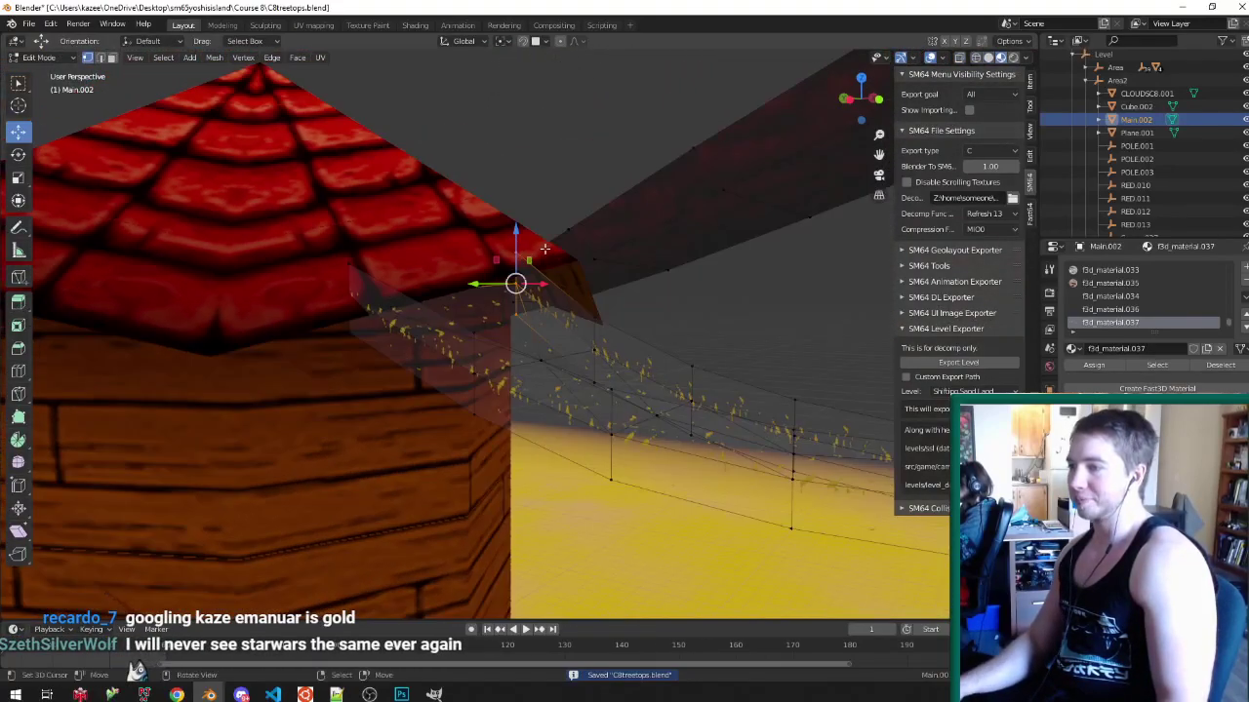
scroll(511, 291, "up", 2)
key("g")
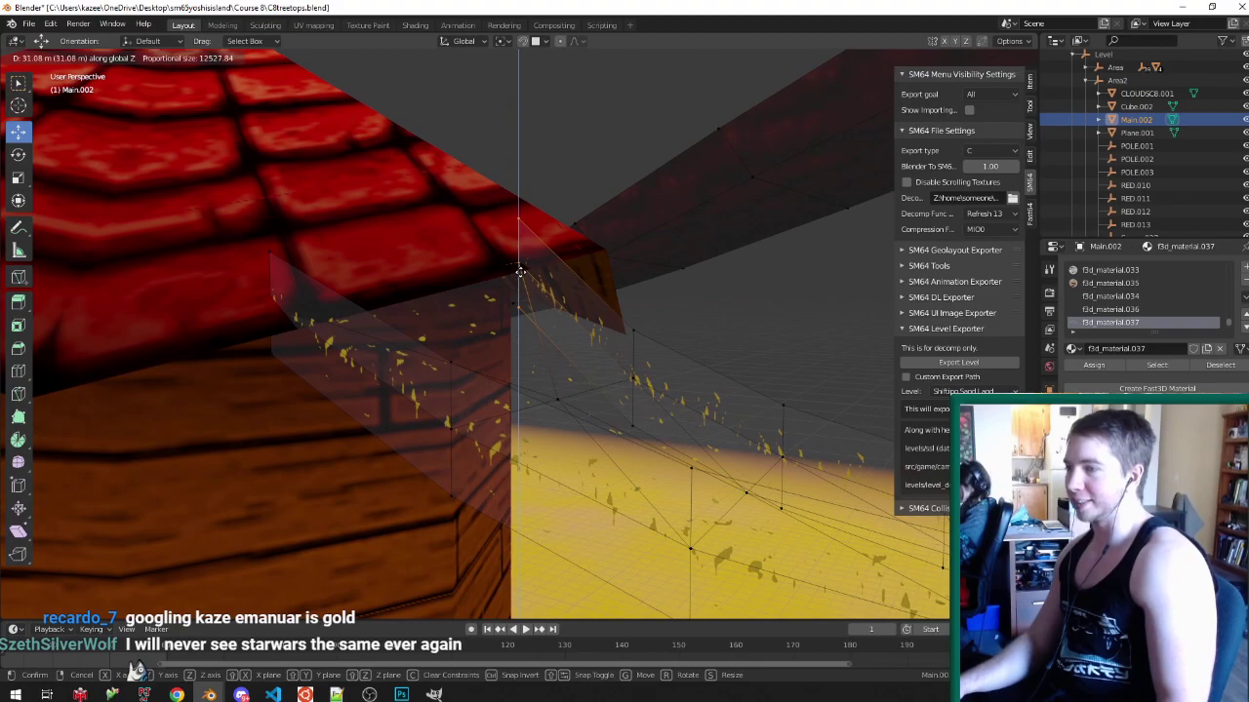
left_click(520, 271)
- Box-select the next column of bridge vertices from the red roof in wireframe and raise it about 23 m along Z
key("shift+z")
key("shift+z")
key("b")
left_click_drag(612, 397, 643, 301)
middle_click_drag(643, 300, 603, 314)
key("g")
key("z")
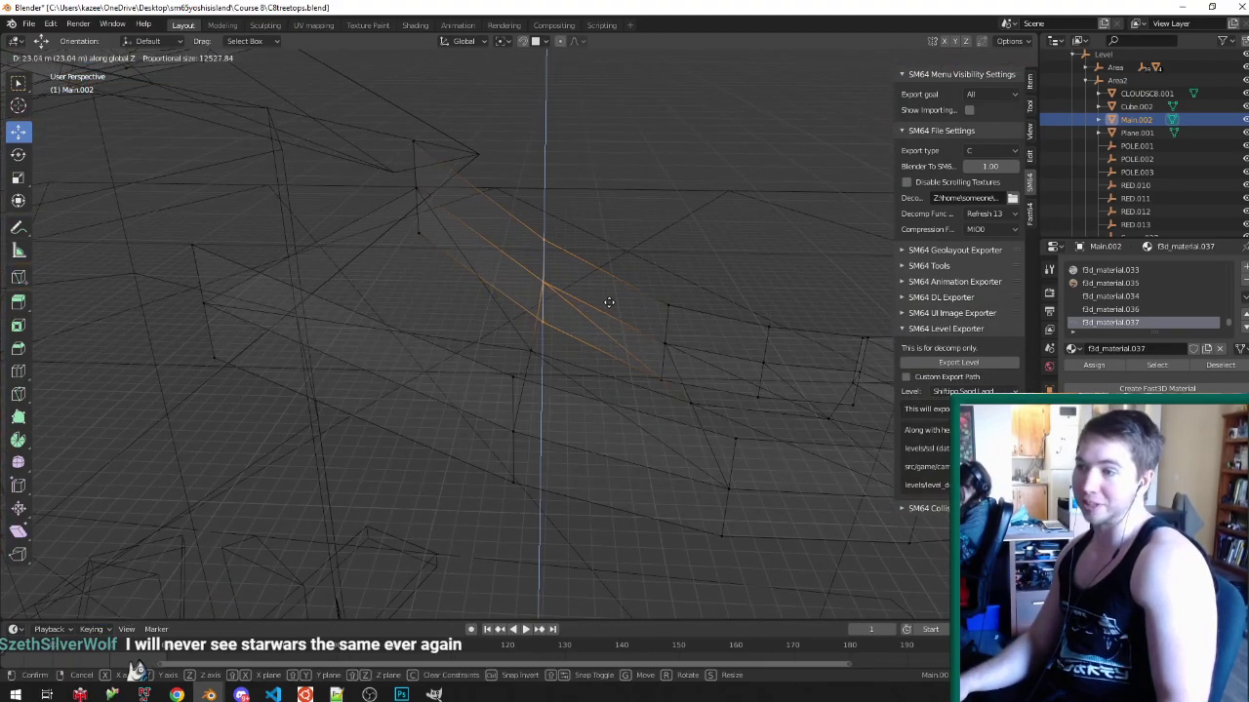
left_click(609, 302)
- Select the following column of bridge vertices in wireframe and raise it 25.58 m along Z
mouse_move(726, 357)
middle_mouse_down("shift")
mouse_move(604, 341)
mouse_move(562, 370)
middle_mouse_up("shift")
key("alt+a")
key("b")
key("shift+z")
key("shift+z")
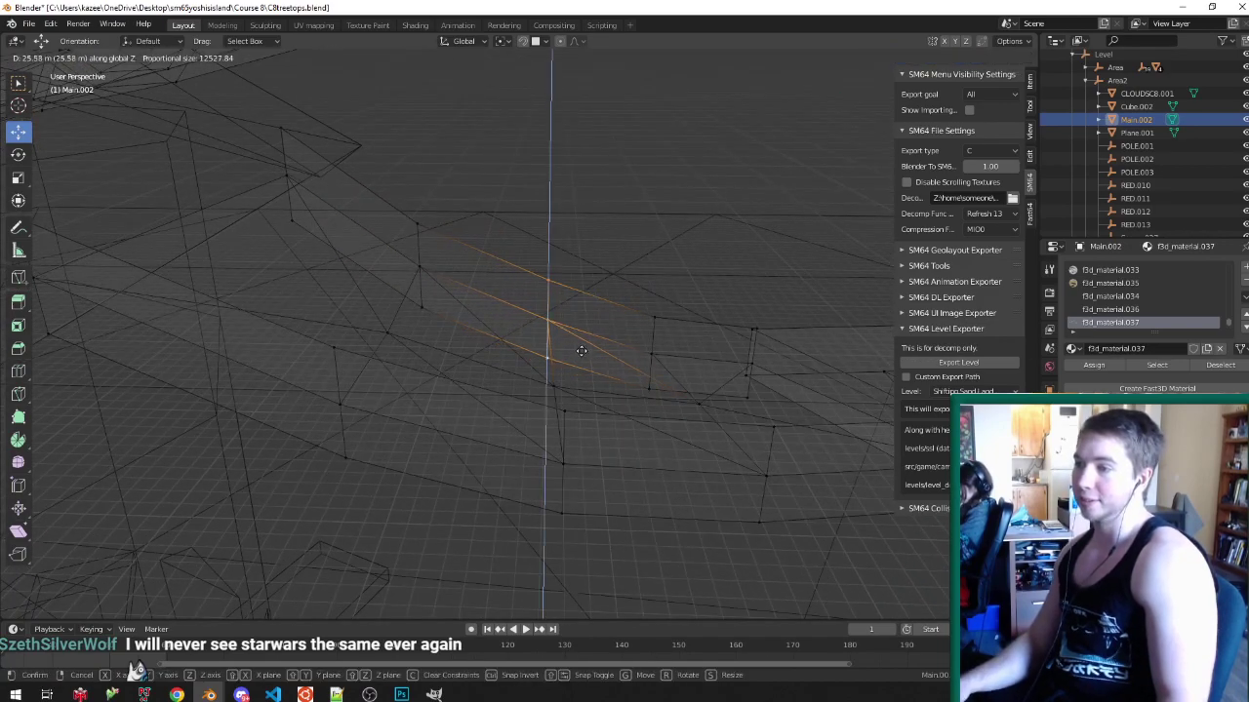
key("z")
key("alt+z")
scroll(663, 359, "down", 2)
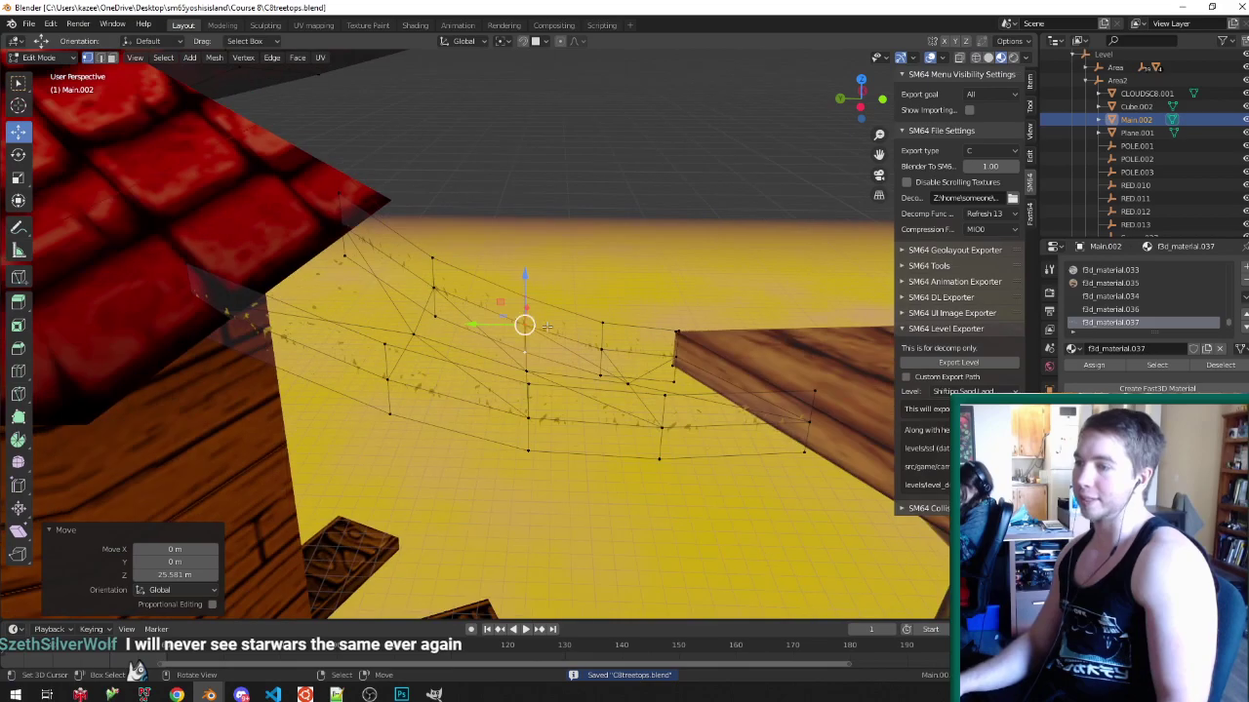
- Check the sloped bridge in wireframe and textured view, return to Object Mode, and save the level file
scroll(615, 361, "up", 4)
key("alt+z")
key("z")
key("a")
key("z")
key("alt+z")
scroll(616, 361, "up", 2)
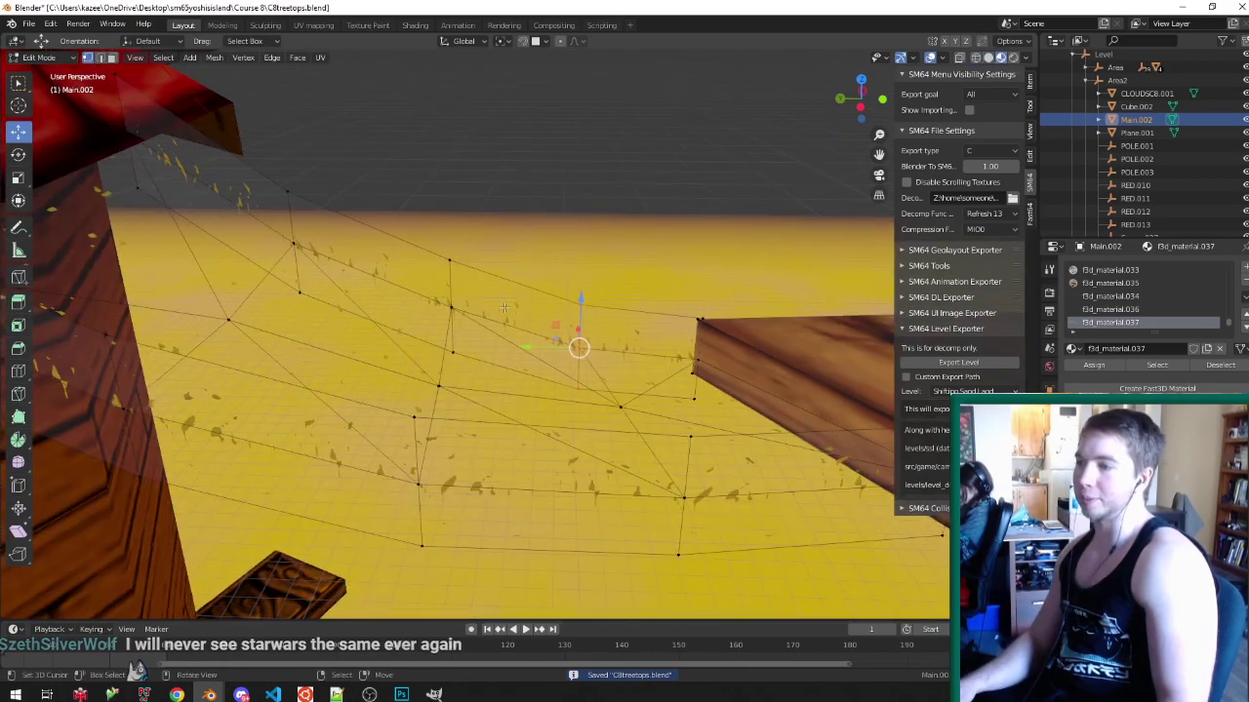
key("Tab")
middle_click_drag(550, 303, 780, 292)
key("ctrl+s")
key("ctrl+s")
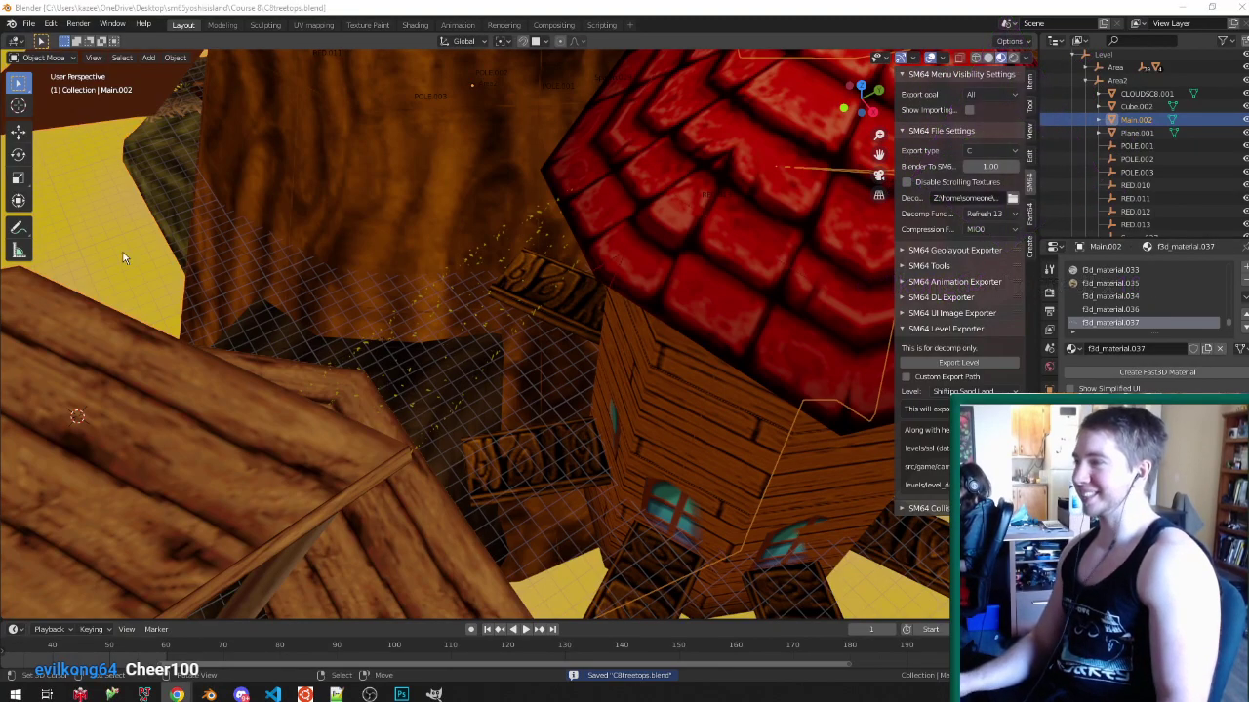
- Inspect the bridge between the platform and the red-roofed house from several angles and save the level file
middle_click_drag(563, 349, 621, 333)
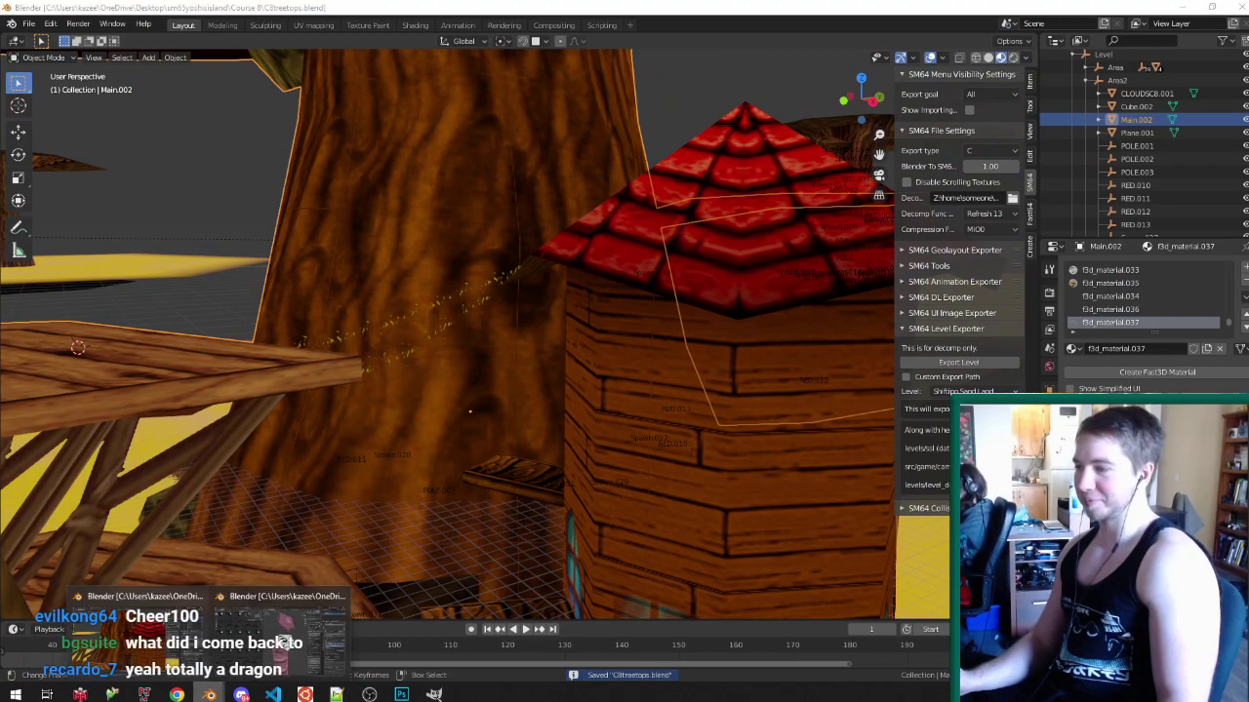
middle_click_drag(627, 259, 629, 304)
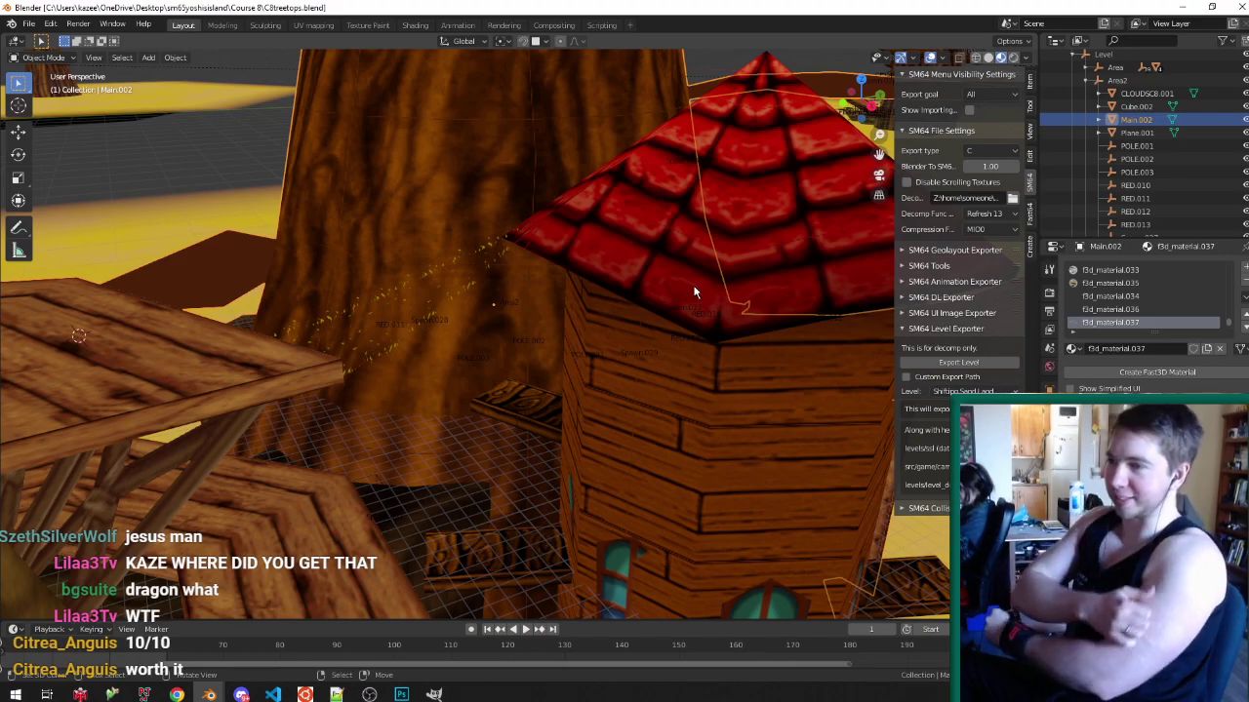
middle_click_drag(576, 139, 574, 244)
key("ctrl+s")
scroll(551, 340, "down", 4)
key("Tab")
key("Tab")
key("Tab")
- Switch to face selection, pick individual faces around the red-roofed house, save the level file, and clear the selection
key("ctrl+Tab")
left_click(518, 308)
right_click(527, 298)
key("Tab")
right_click(584, 316)
key("Tab")
key("Tab")
right_click(340, 344)
key("Tab")
key("ctrl+s")
key("Tab")
scroll(578, 251, "down", 3)
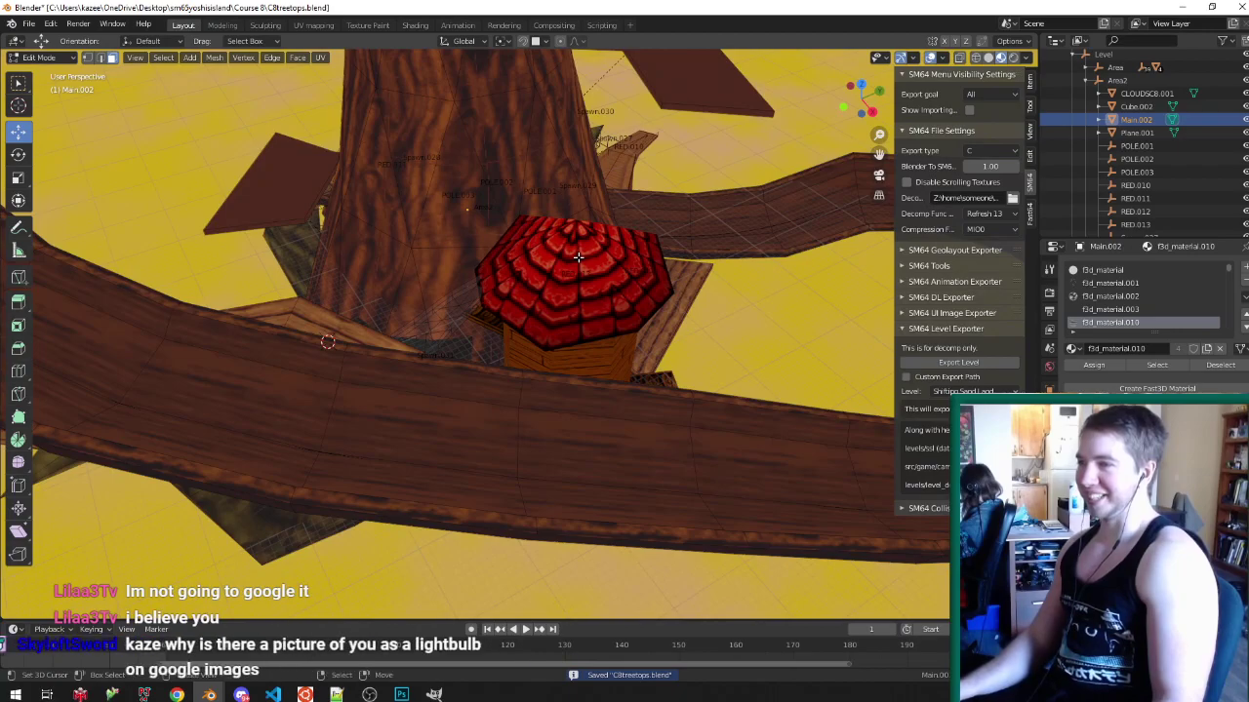
scroll(613, 246, "up", 2)
middle_click_drag(570, 256, 628, 258)
key("alt+a")
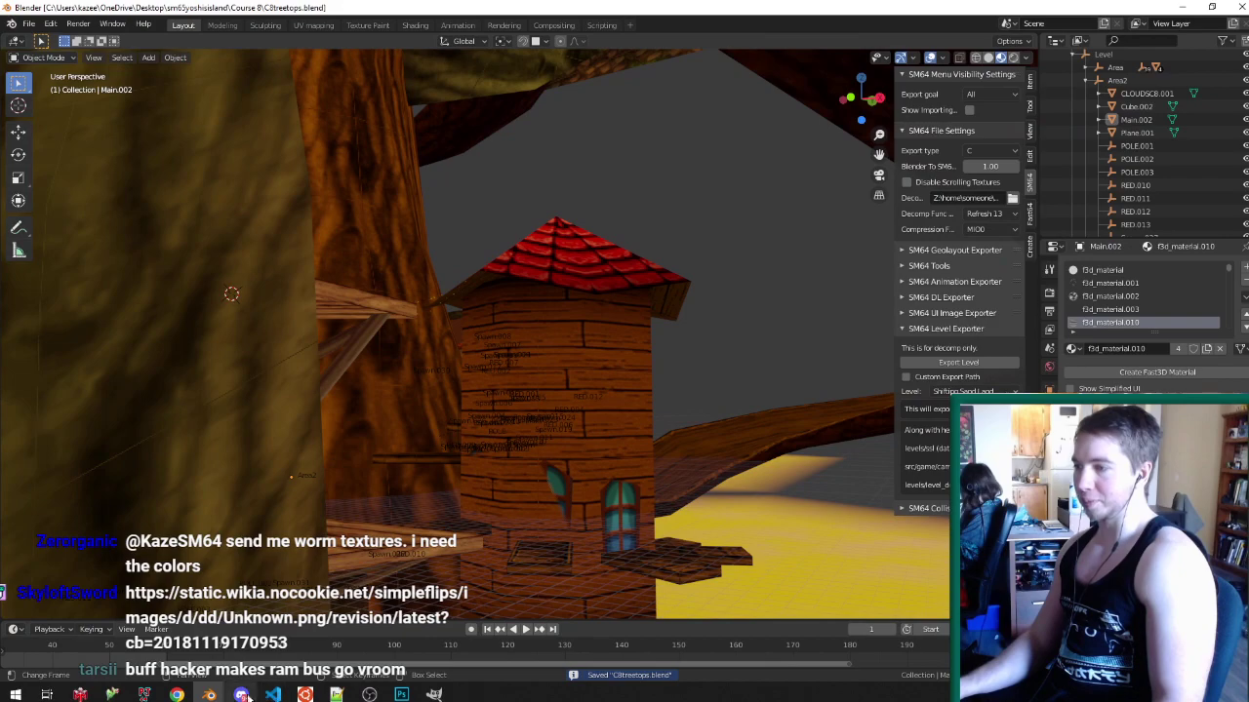
- Switch to worm.blend, deselect the worm, frame its face and body, and save a screenshot as worm.png on the Desktop
left_click(208, 695)
left_click(281, 639)
middle_click_drag(595, 434, 671, 441)
scroll(674, 444, "down", 4)
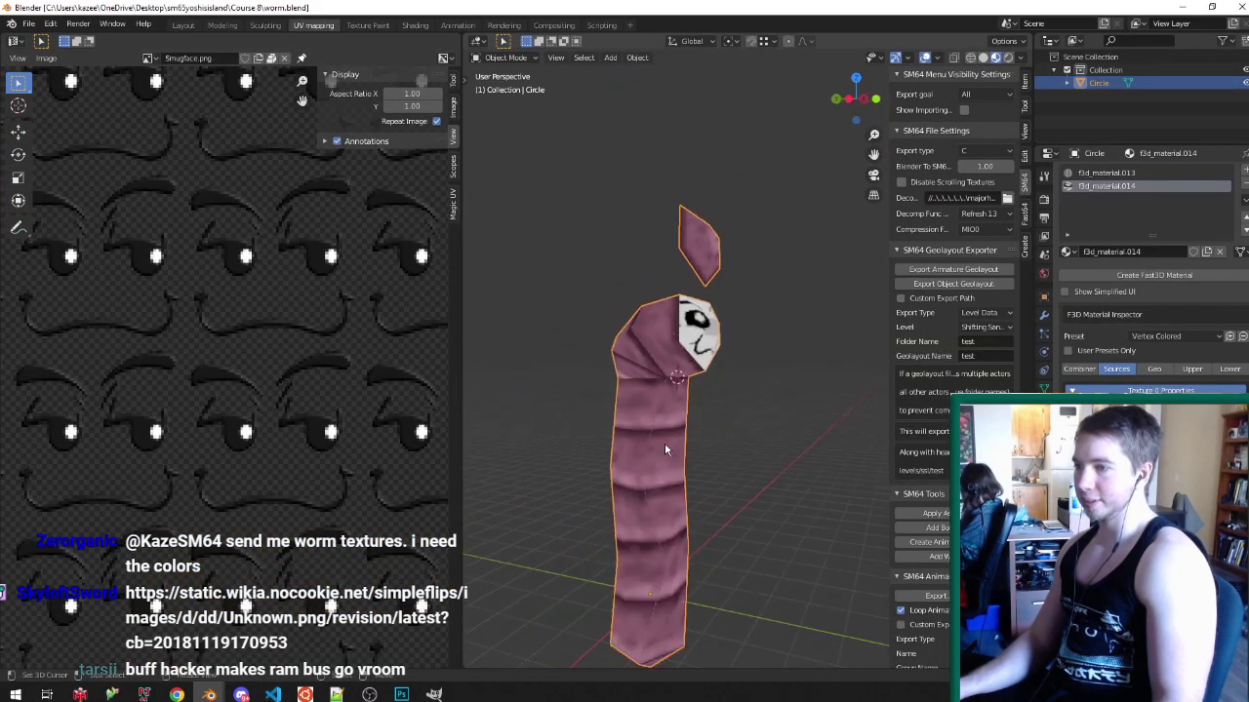
scroll(674, 444, "up", 3)
key("alt+a")
middle_click_drag(684, 391, 671, 407)
scroll(671, 320, "down", 2)
scroll(665, 403, "up", 1)
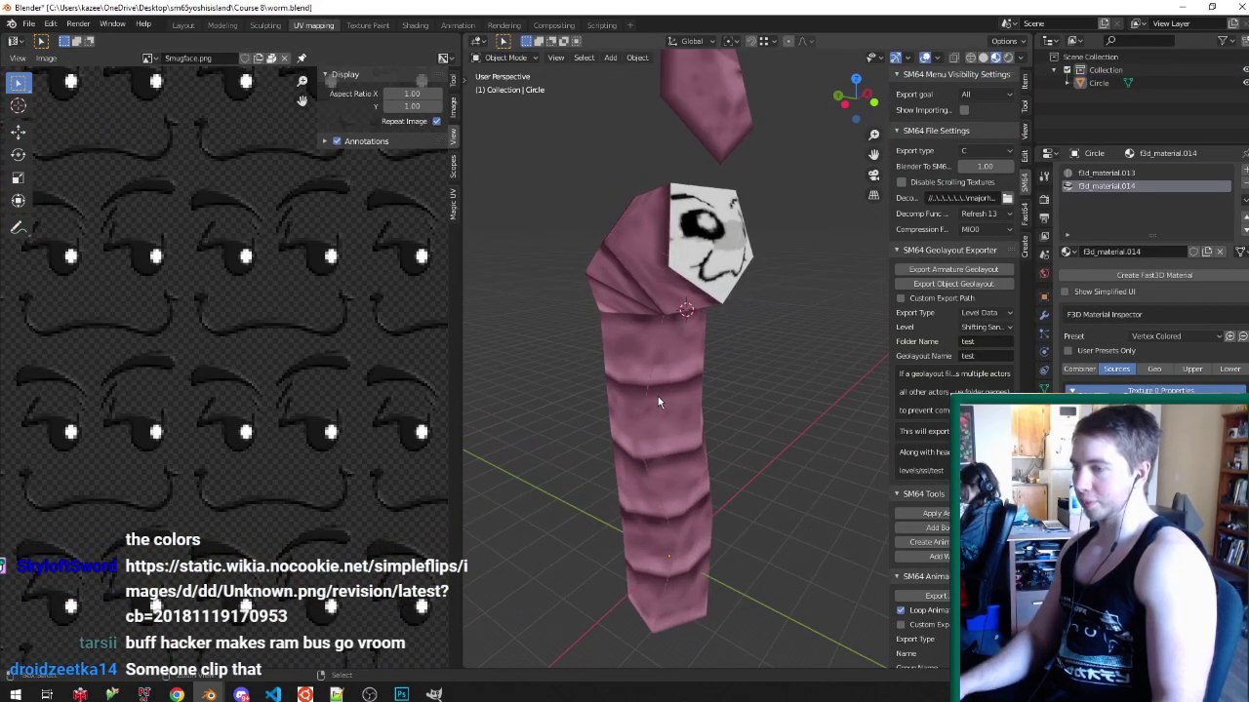
key("ctrl+F3")
left_click(239, 459)
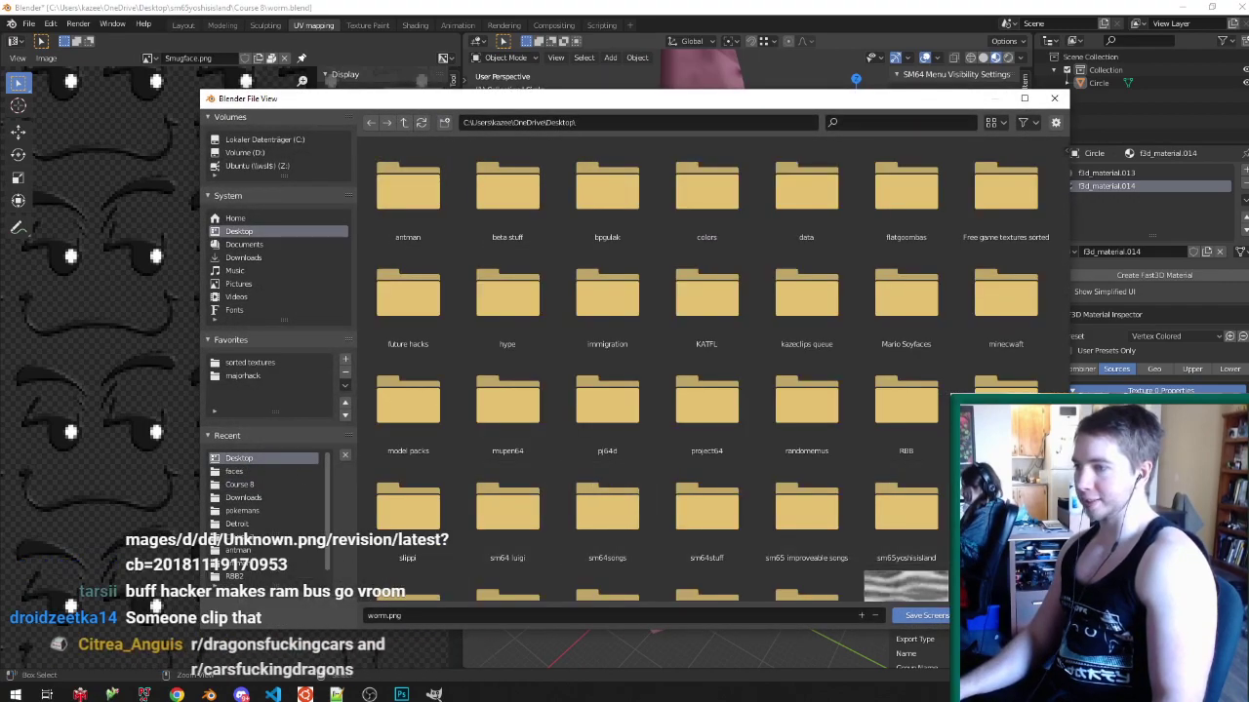
left_click(926, 615)
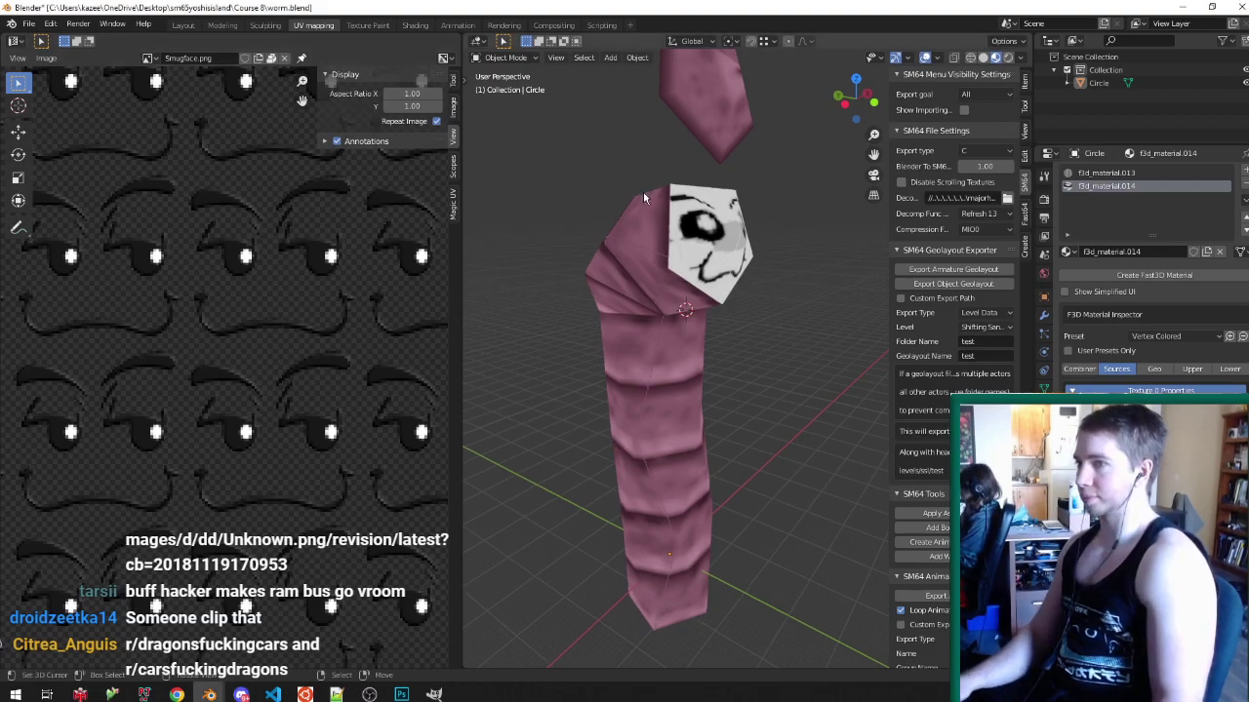
- Switch back to C8treetops.blend and enter Edit Mode on the Main.002 level mesh with face selection
left_click(208, 694)
middle_click_drag(663, 371, 533, 376)
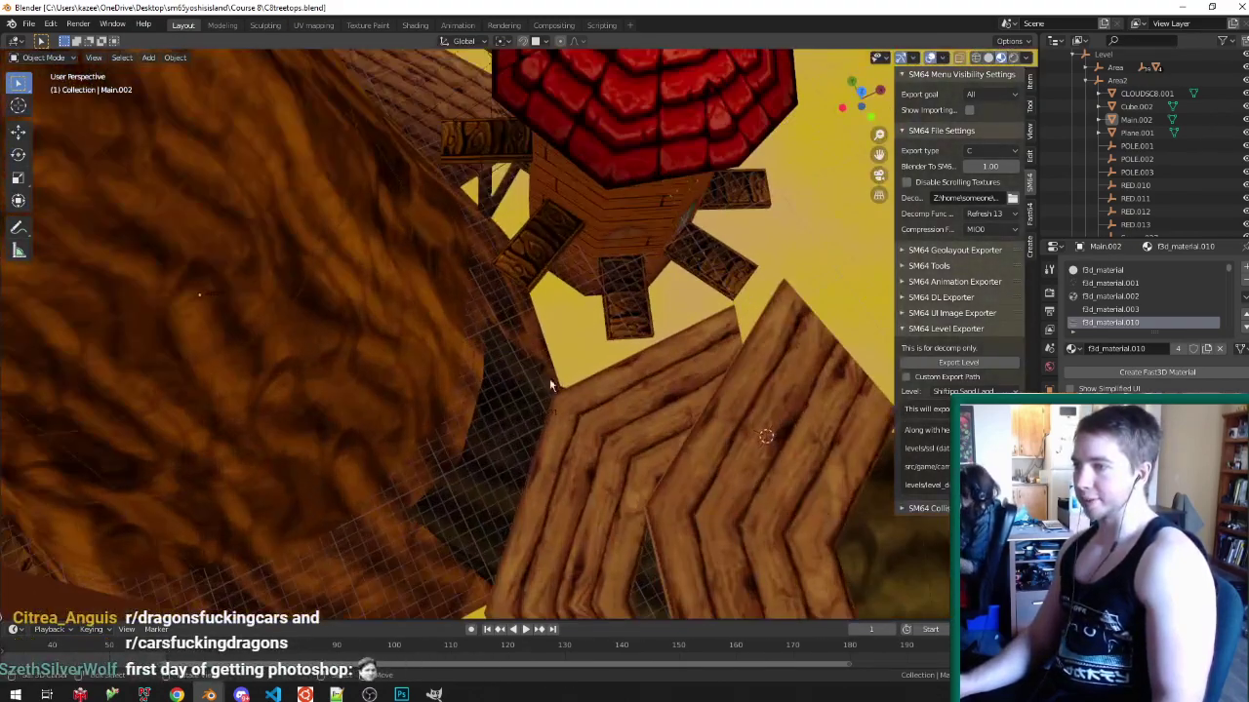
left_click(712, 400)
key("Tab")
middle_click_drag(712, 400, 606, 390)
key("ctrl+Tab")
left_click(593, 482)
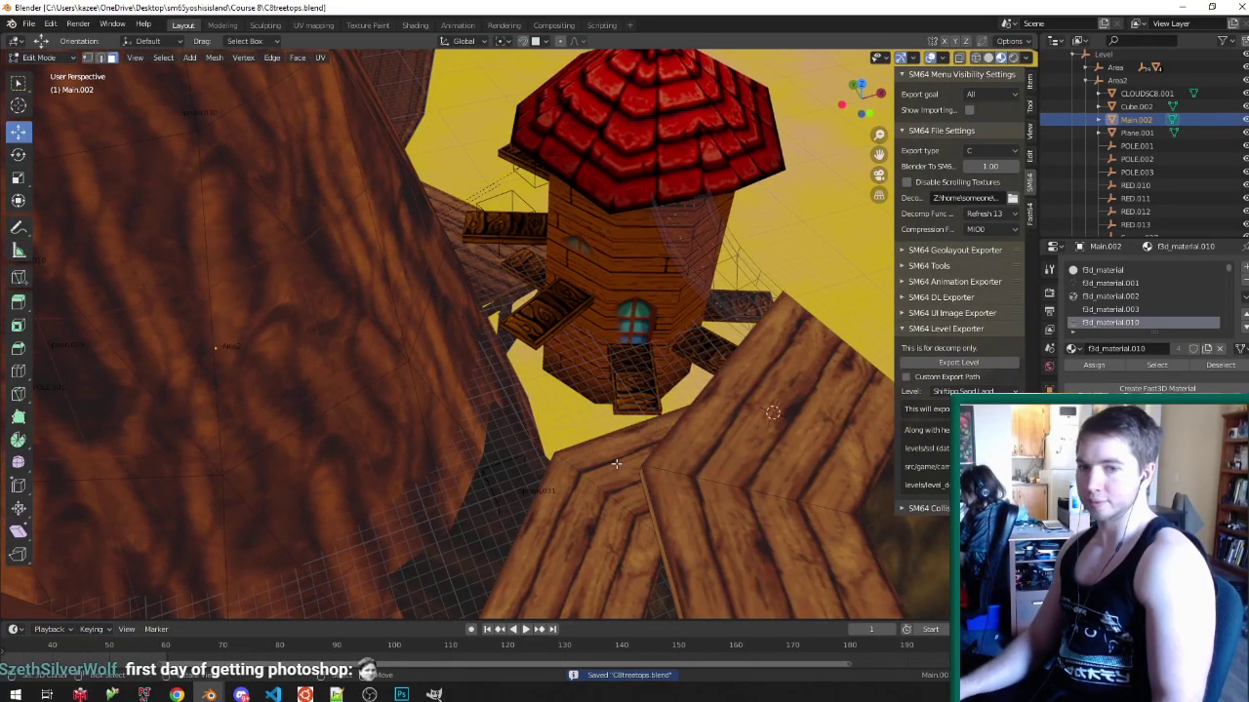
scroll(613, 495, "down", 2)
scroll(602, 528, "up", 2)
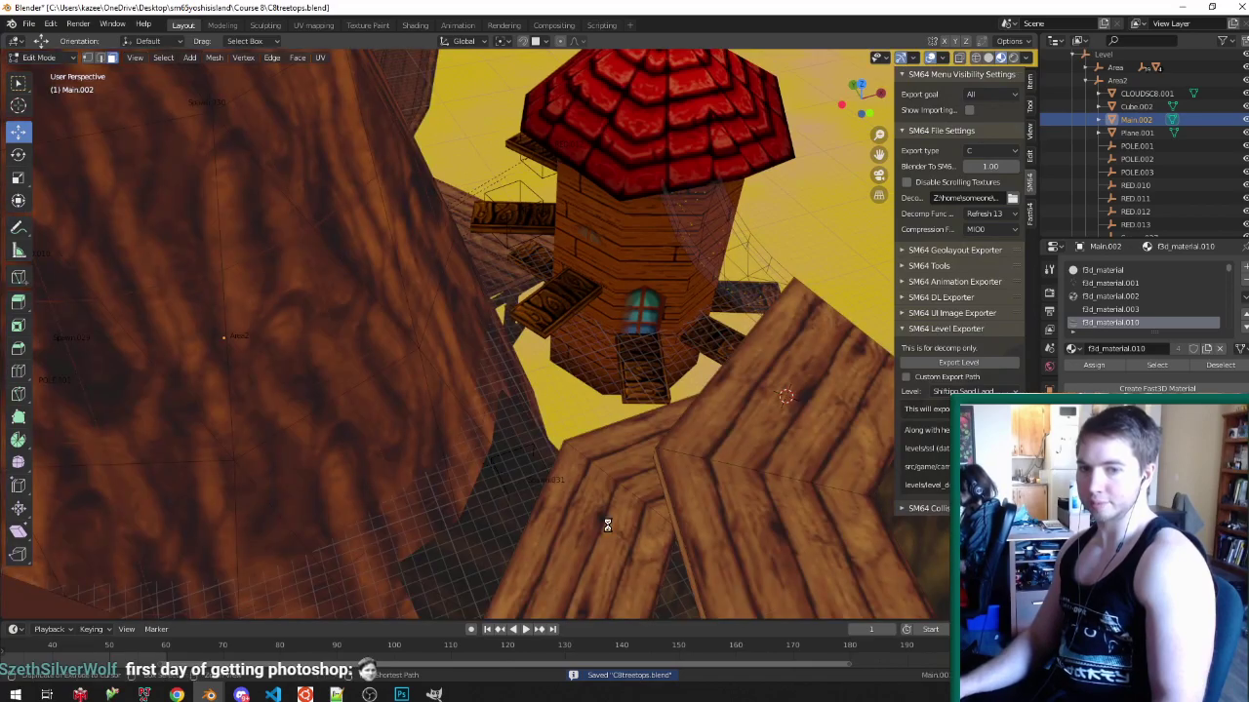
- Select the whole branch piece high on the tree trunk and place a snapped duplicate on the lower trunk near the red-roofed house
middle_click_drag(544, 521, 499, 507)
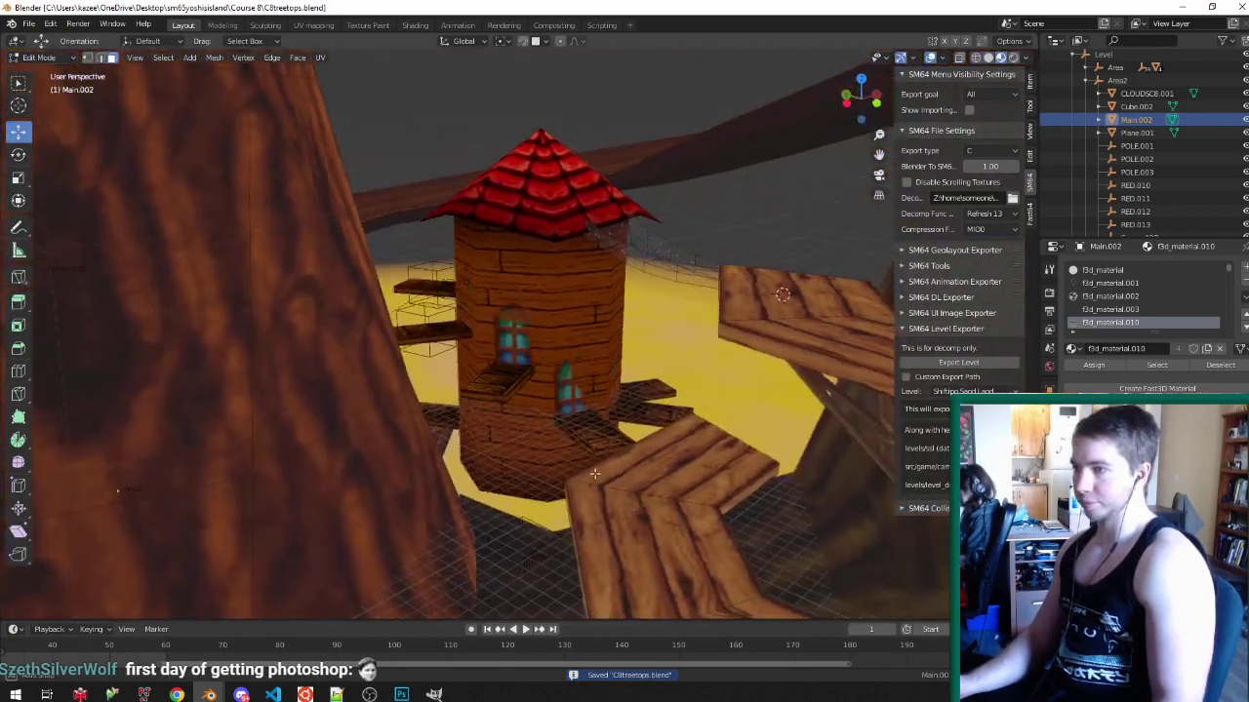
middle_click_drag(611, 451, 490, 541)
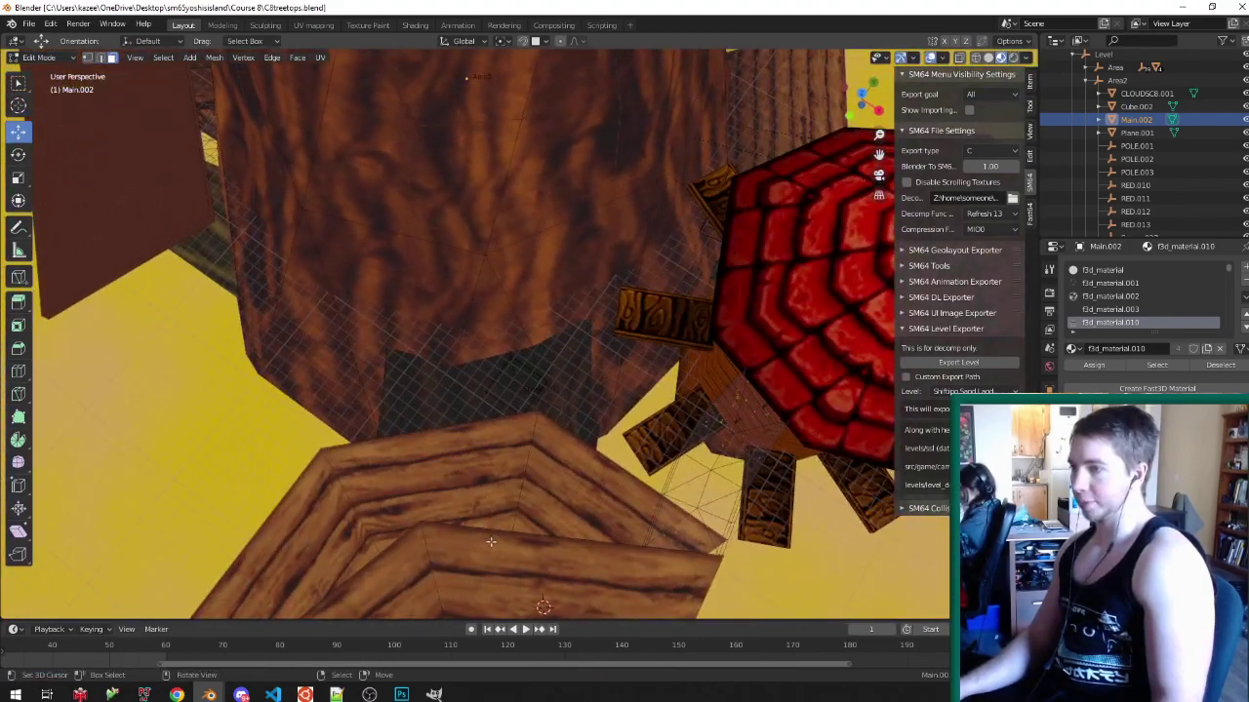
middle_click_drag(518, 170, 588, 209)
scroll(580, 147, "down", 5)
middle_click_drag(578, 110, 506, 144)
scroll(575, 140, "down", 2)
scroll(576, 140, "up", 4)
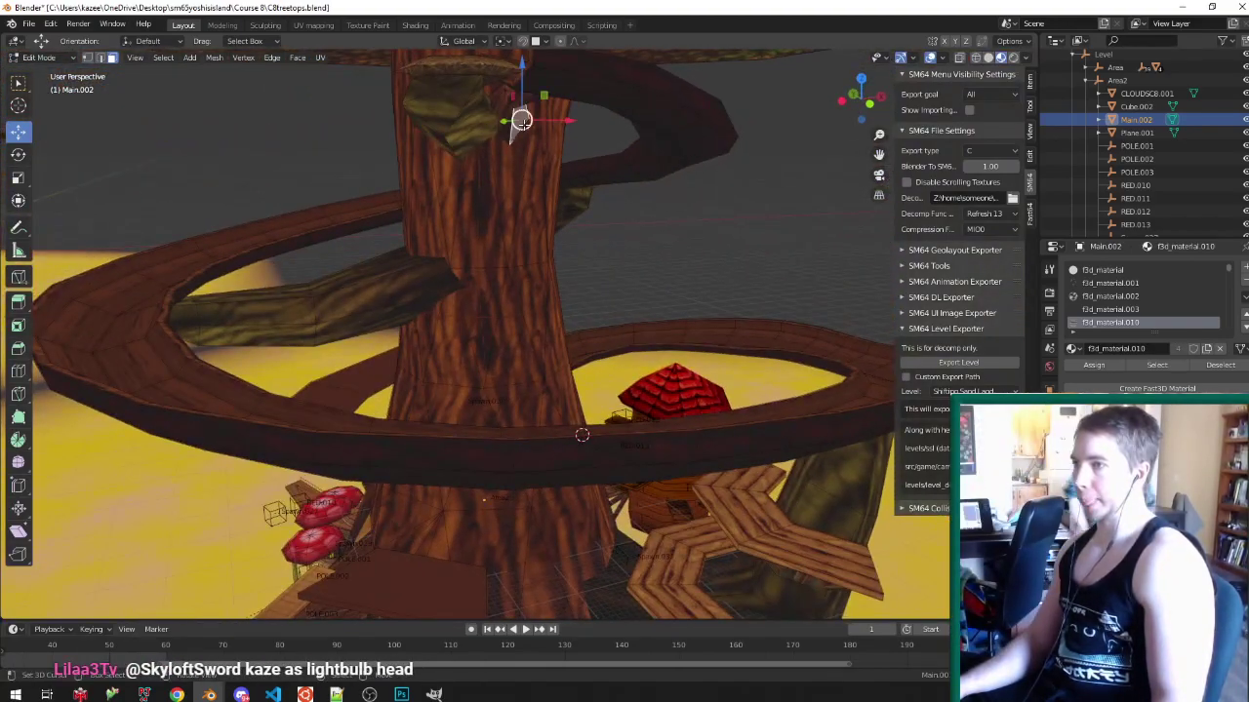
key("ctrl+l")
middle_click_drag(700, 267, 716, 508)
scroll(716, 507, "up", 3)
key("shift+d")
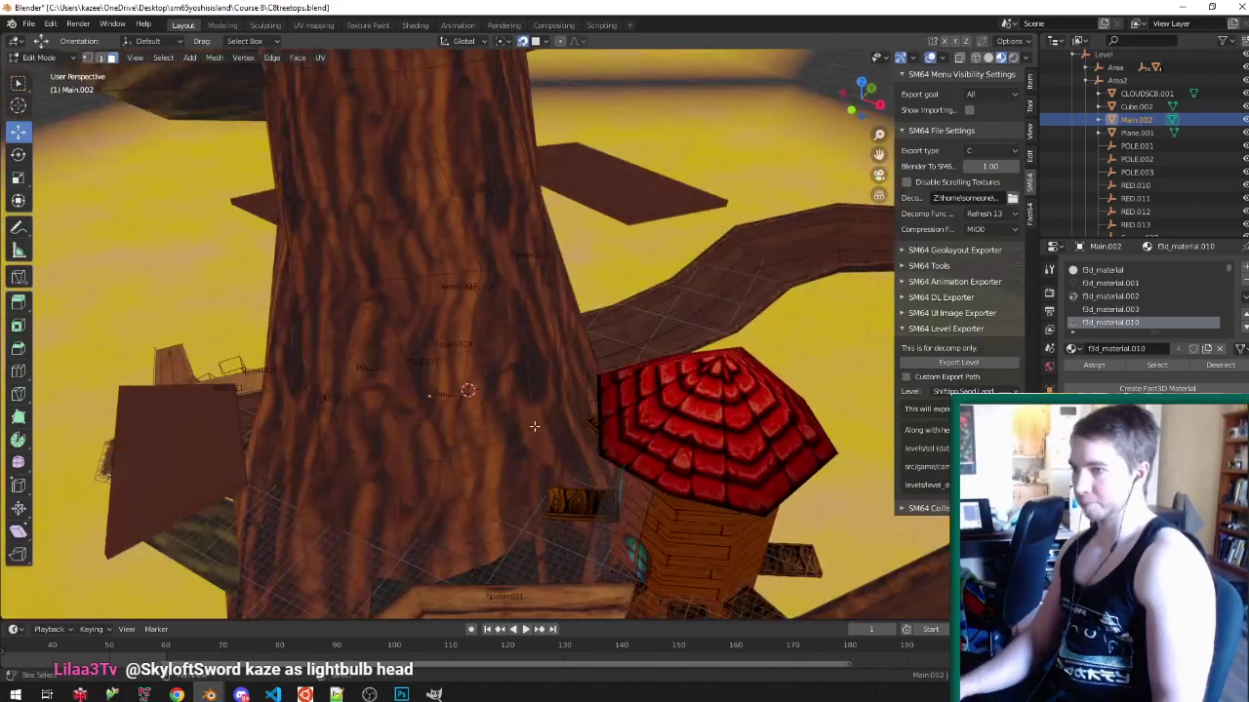
left_click(457, 413)
key("KP_Decimal")
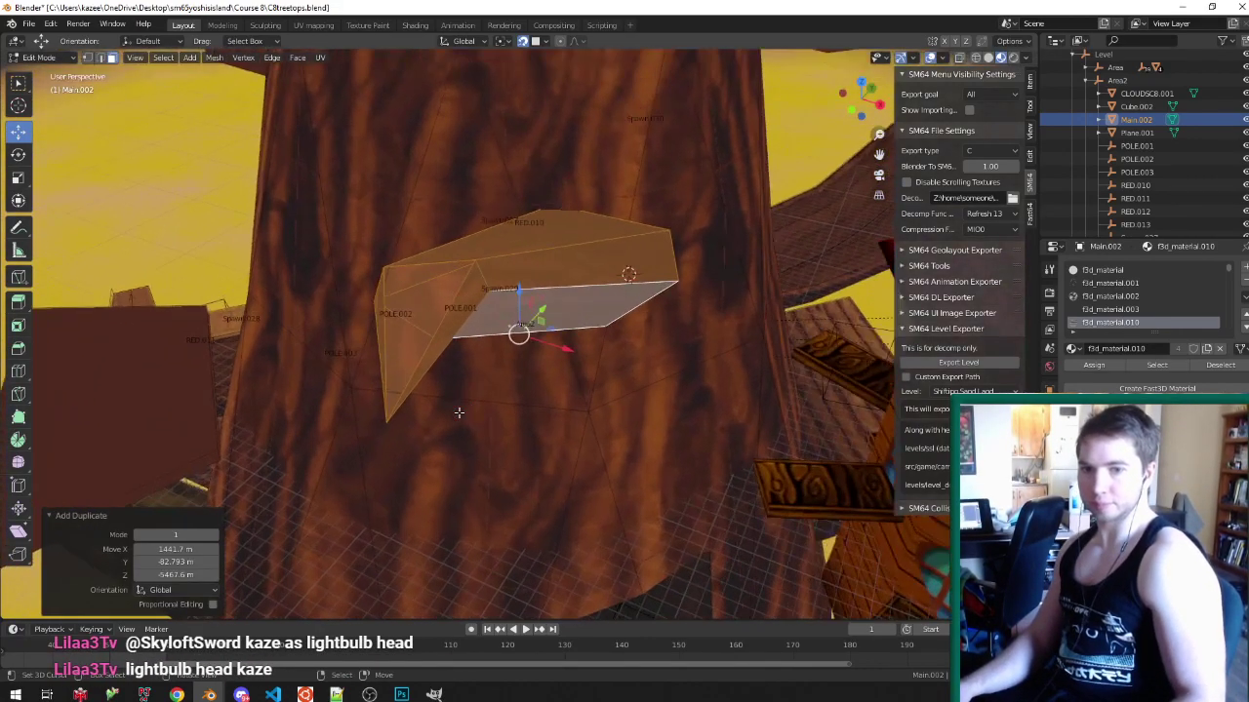
- Rotate the duplicated branch piece 41° around the Z axis
scroll(502, 405, "down", 3)
key("r")
key("z")
left_click(618, 307)
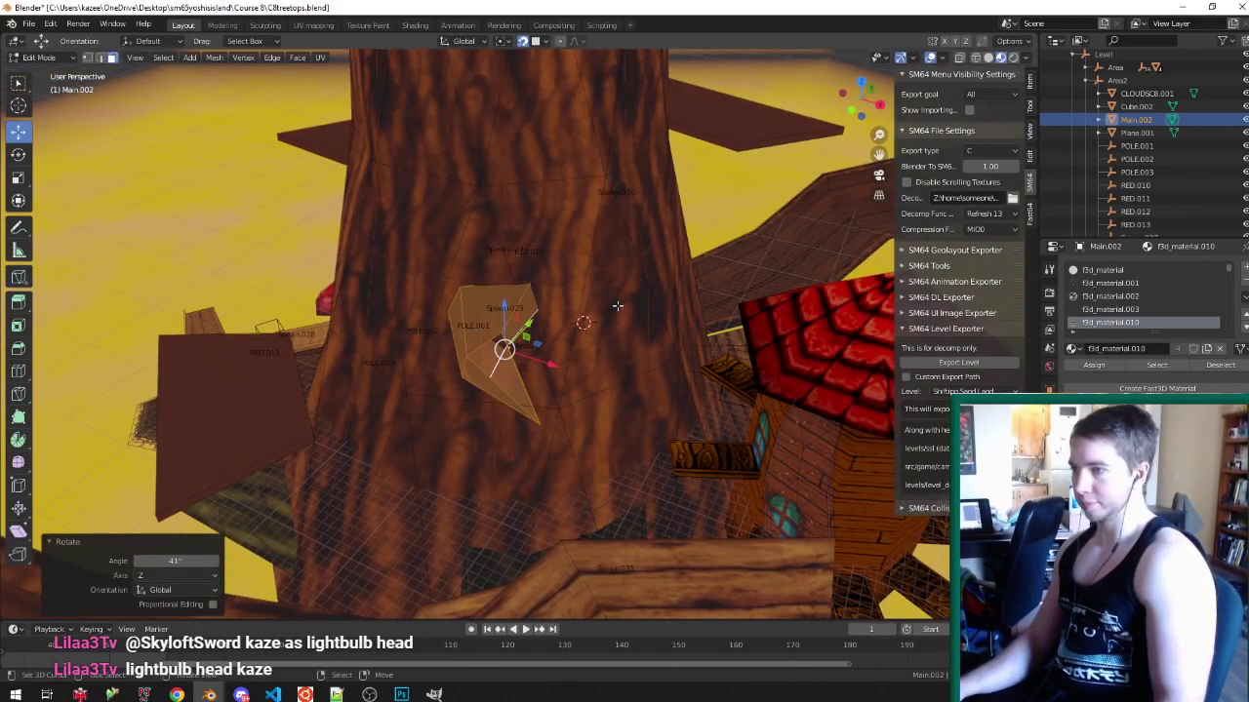
- Save the level file, select all linked geometry of the branch copy, and lower it along Z on the trunk
scroll(586, 345, "up", 3)
key("ctrl+Tab")
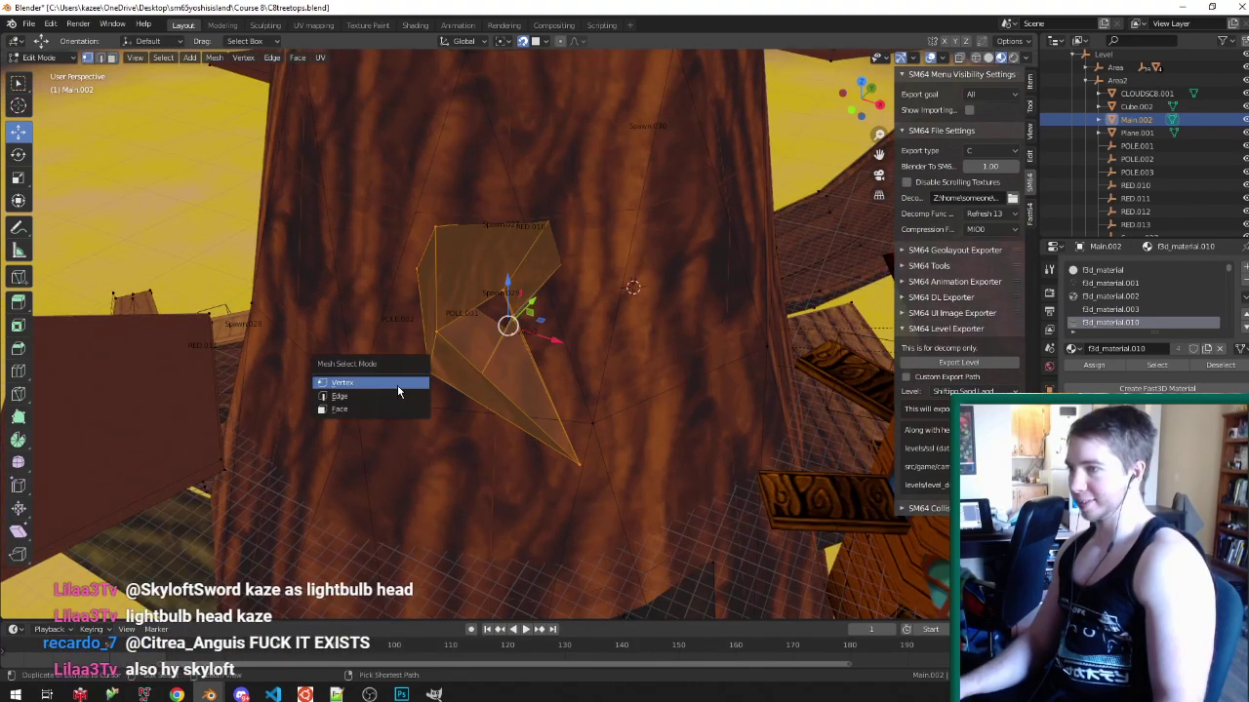
left_click(461, 362)
middle_click_drag(462, 362, 696, 363)
key("ctrl+s")
key("ctrl+l")
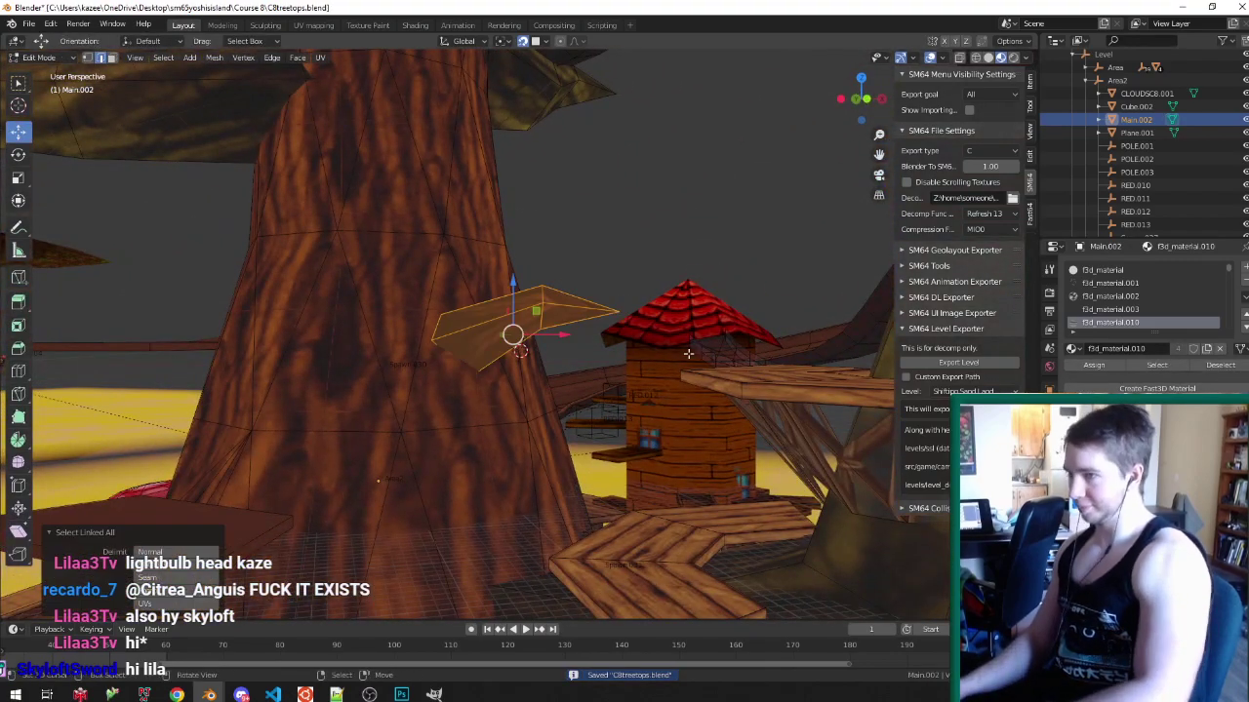
key("g")
key("z")
left_click(654, 475)
- Turn off snapping and move the branch copy horizontally about 295 m along X and 39 m along Y
key("shift+Tab")
middle_click_drag(654, 475, 527, 443)
key("g")
key("shift+z")
left_click(645, 379)
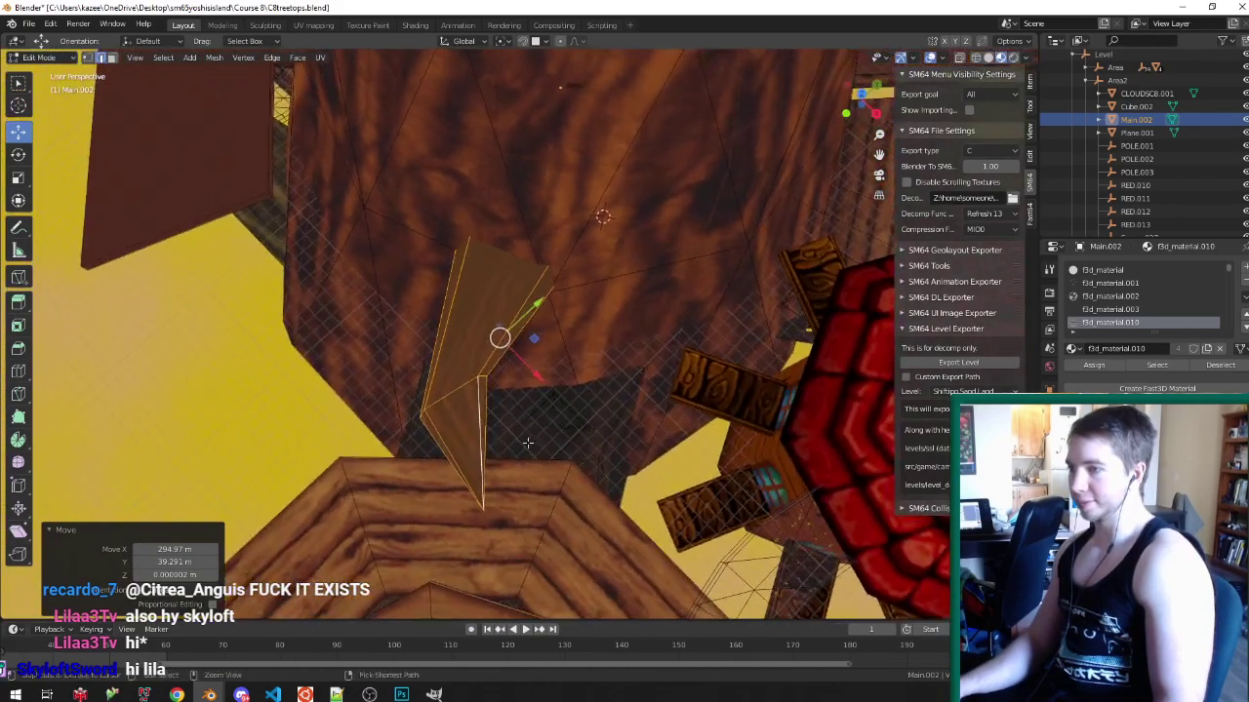
- Select the vertices of the branch copy's pointed outer section, rotate them -24.4° around Z, and shift them horizontally
left_click(503, 436)
left_click(481, 511, "ctrl")
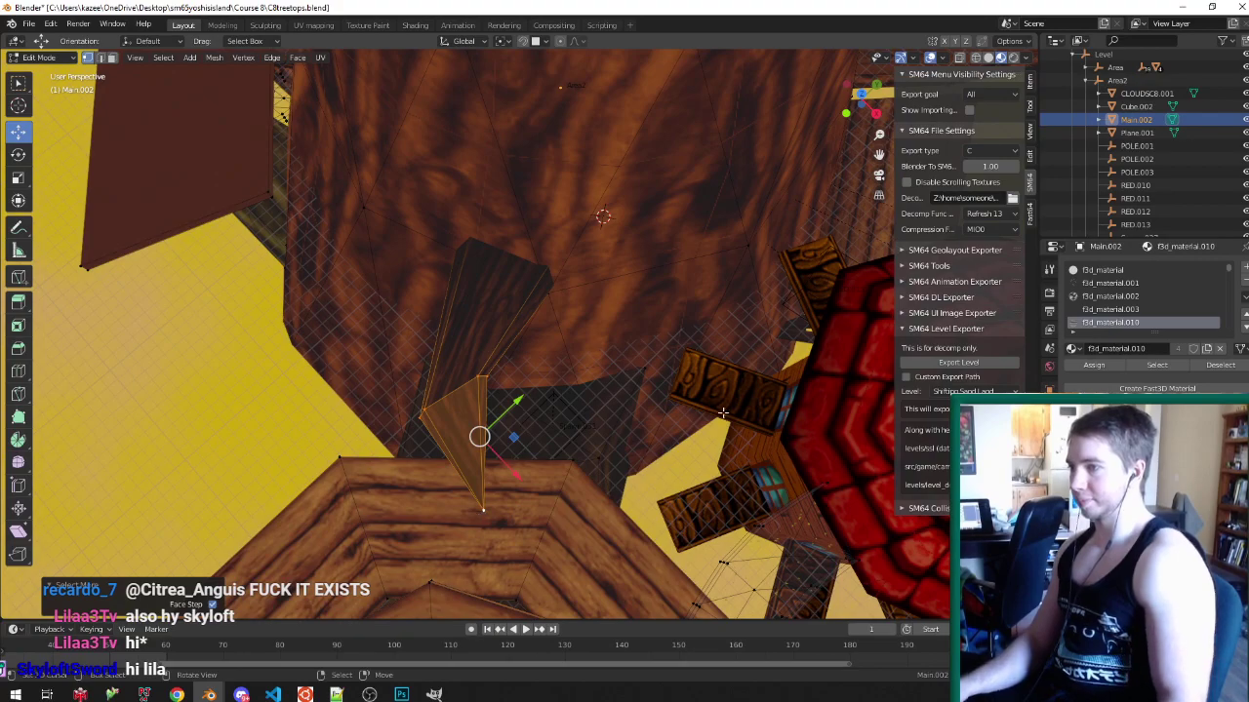
key("r")
key("z")
left_click(650, 477)
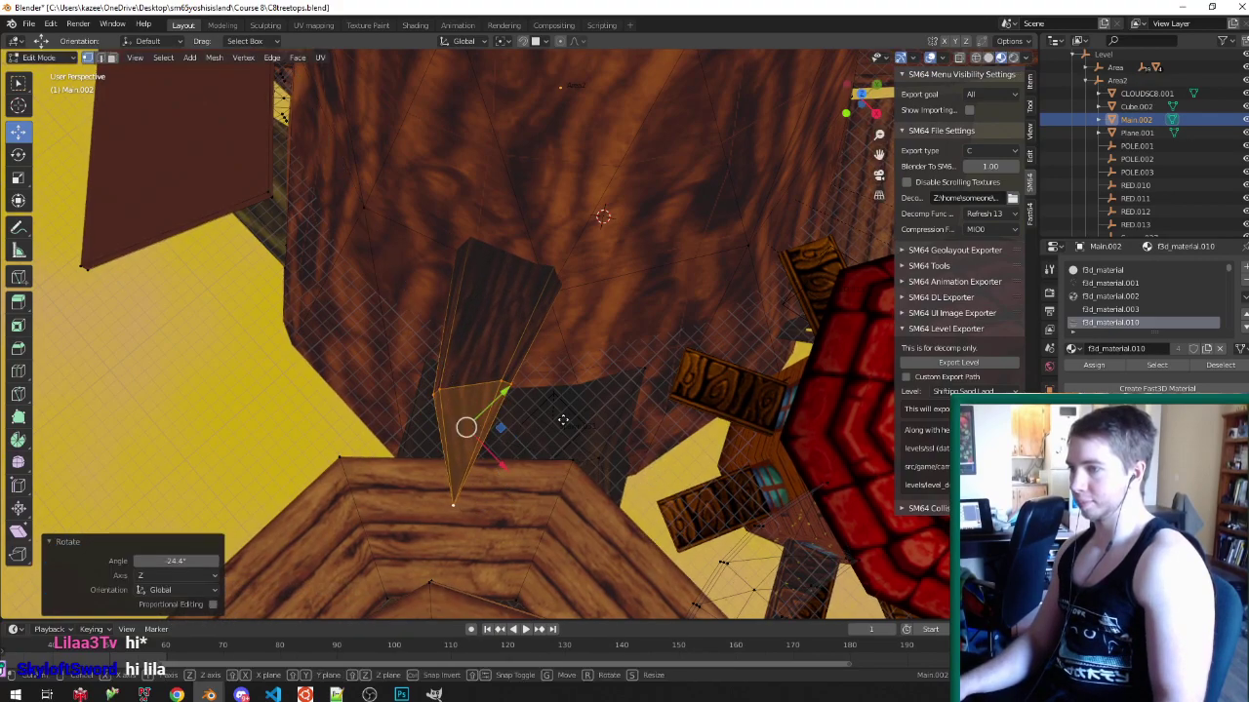
key("g")
key("shift+z")
left_click(580, 437)
- Select the branch copy's open base ring in solid view from inside the trunk and rotate it -16.9° around Z
key("Tab")
mouse_move(644, 418)
middle_mouse_down()
mouse_move(646, 392)
mouse_move(662, 403)
mouse_move(538, 399)
mouse_move(538, 435)
mouse_move(497, 533)
middle_mouse_up()
key("z")
key("Tab")
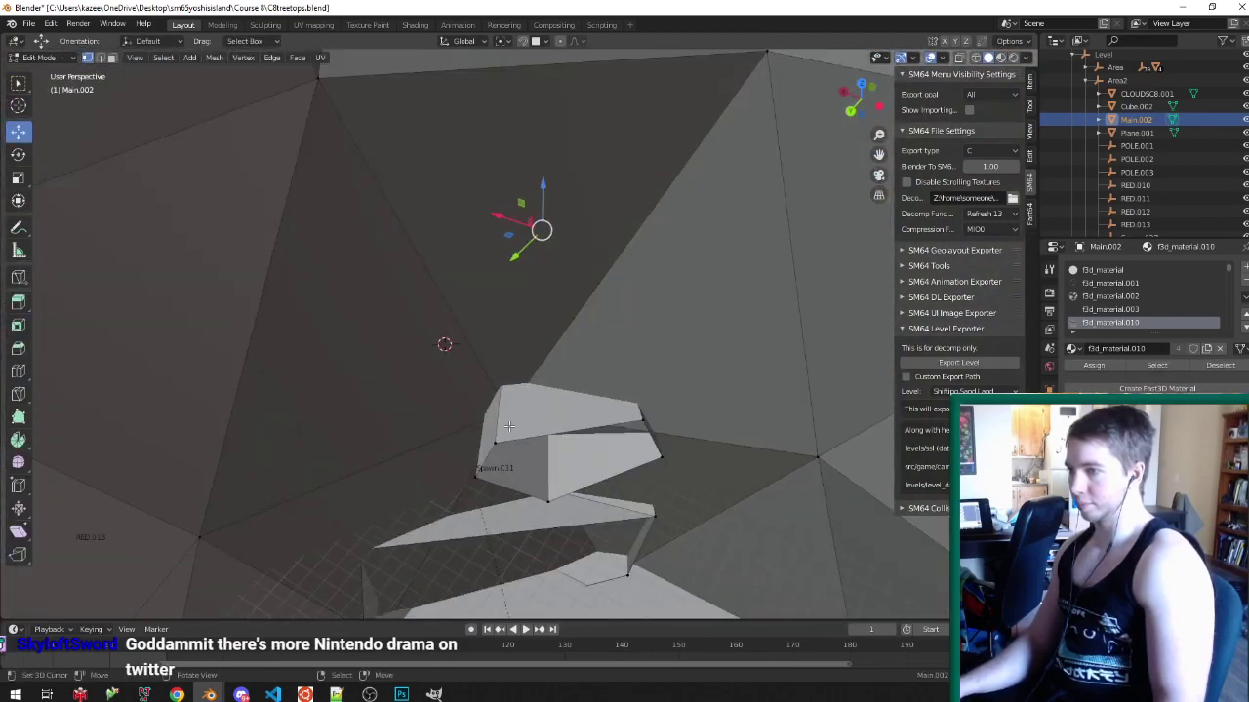
key("r")
key("z")
left_click(737, 498)
- Shift the branch's base ring horizontally about 137 m, rotate it once more around Z, and save the level file
middle_click_drag(735, 498, 689, 492)
key("g")
key("shift+z")
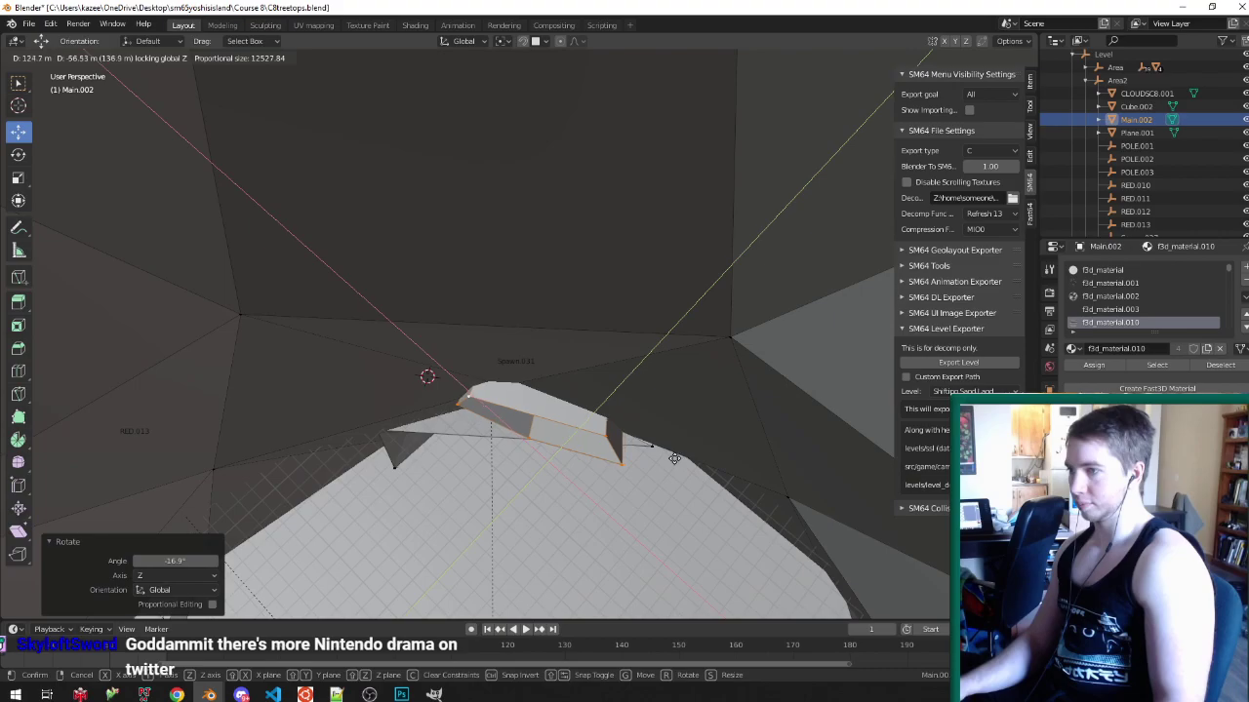
left_click(689, 474)
key("r")
key("z")
left_click(705, 469)
key("ctrl+s")
- Return to the textured view and adjust the height of the branch copy's vertices along Z
mouse_move(705, 469)
middle_mouse_down()
mouse_move(586, 412)
mouse_move(685, 426)
mouse_move(512, 447)
mouse_move(500, 422)
mouse_move(451, 510)
middle_mouse_up()
key("Tab")
key("z")
key("Tab")
scroll(663, 429, "down", 3)
scroll(512, 447, "up", 3)
key("g")
key("z")
left_click(504, 398)
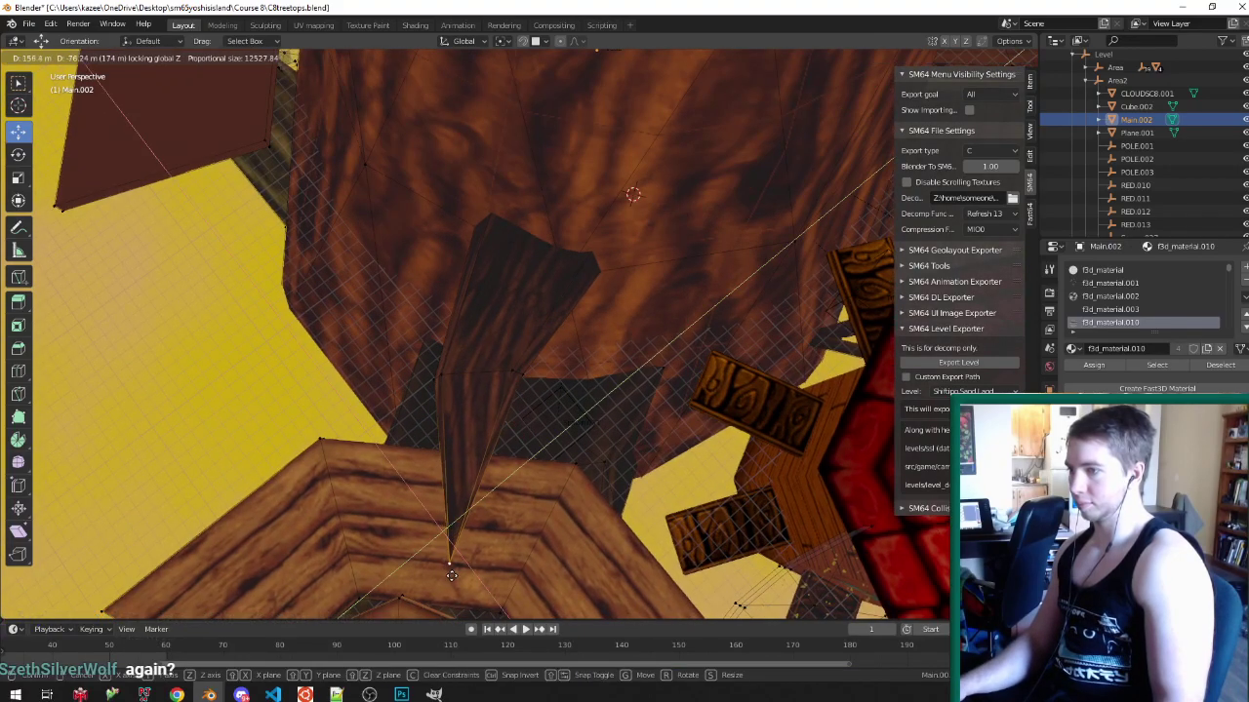
- Extend the branch copy's tip about 174 m horizontally over the wooden platform, return to Object Mode, and save the level file
left_click(450, 576)
key("Tab")
middle_click_drag(516, 480, 475, 304)
key("ctrl+s")
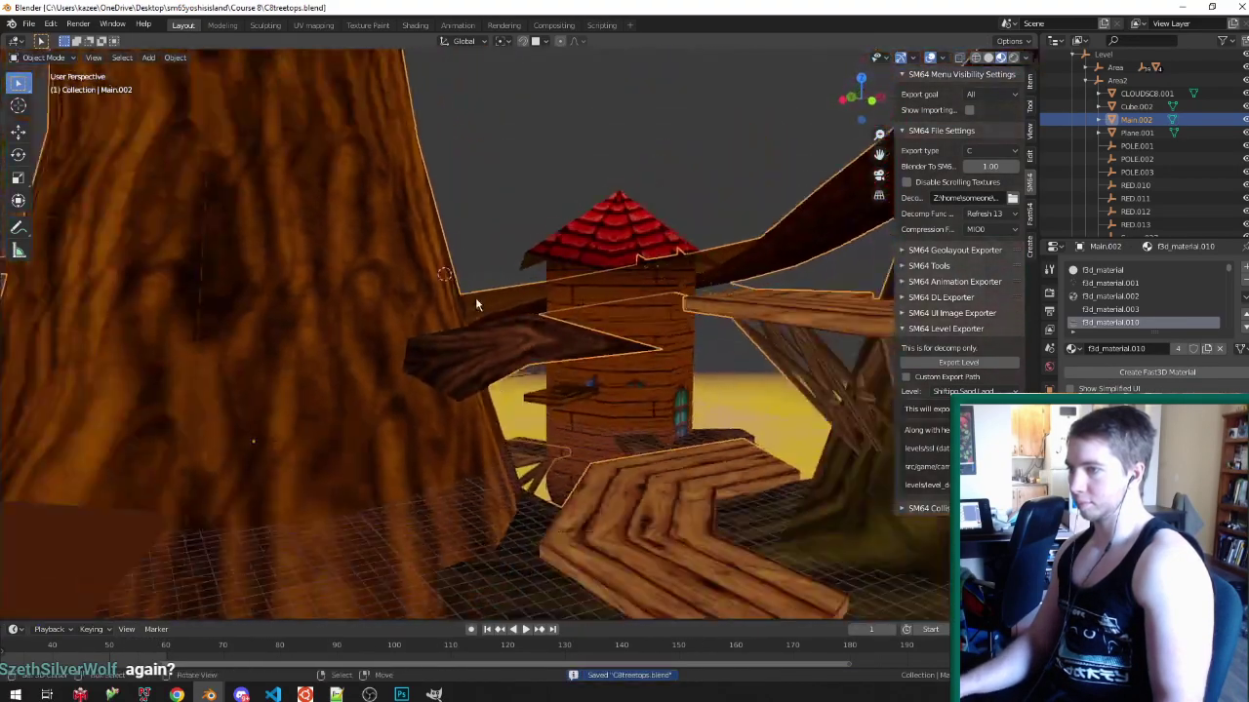
- Reenter Edit Mode and adjust the height of the branch's tip along Z
key("Tab")
scroll(659, 343, "up", 2)
key("g")
middle_click_drag(624, 341, 579, 331)
key("z")
left_click(676, 348)
- Select the vertices around the branch's base in solid view, scale them, and move them along Z
key("ctrl+KP_Add")
key("Tab")
key("Tab")
key("z")
middle_click_drag(634, 384, 677, 416)
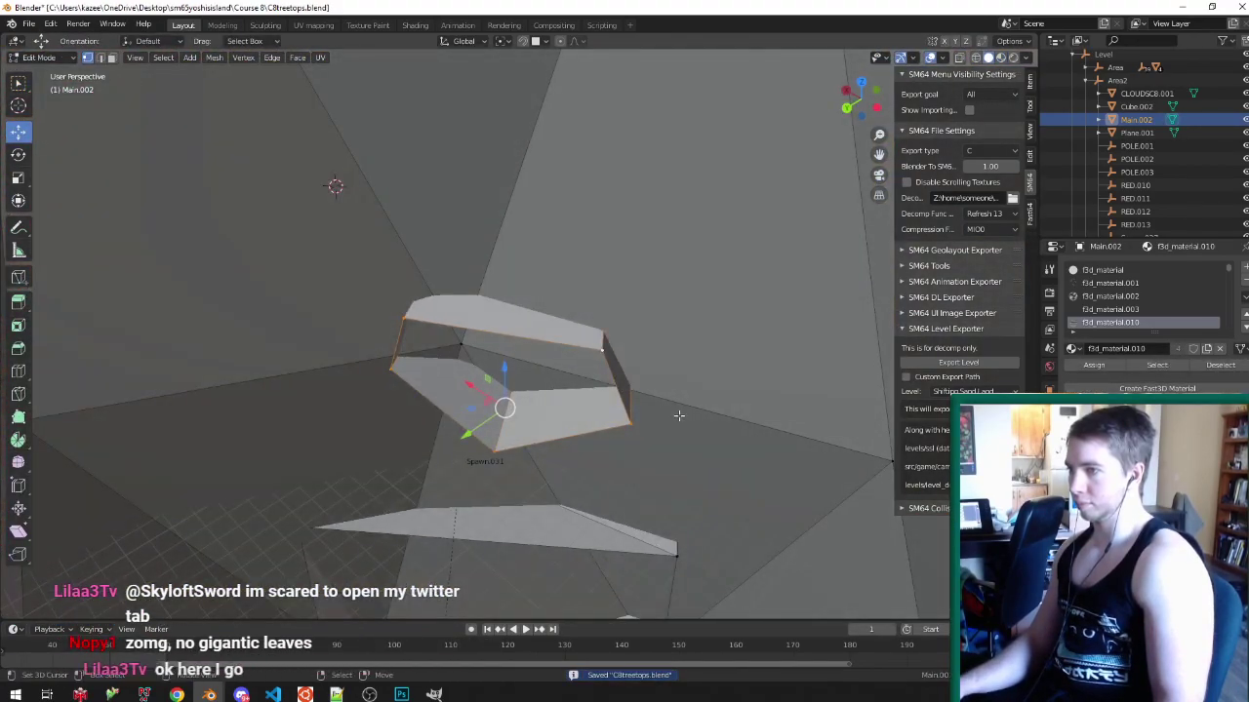
key("s")
left_click(704, 415)
key("g")
key("z")
left_click(634, 410)
- Return to the textured view in Object Mode, save the level file, and select the Level object
key("z")
mouse_move(390, 371)
middle_mouse_down()
mouse_move(532, 306)
mouse_move(509, 291)
mouse_move(527, 304)
mouse_move(770, 318)
middle_mouse_up()
key("Tab")
key("ctrl+s")
left_click(1103, 55)
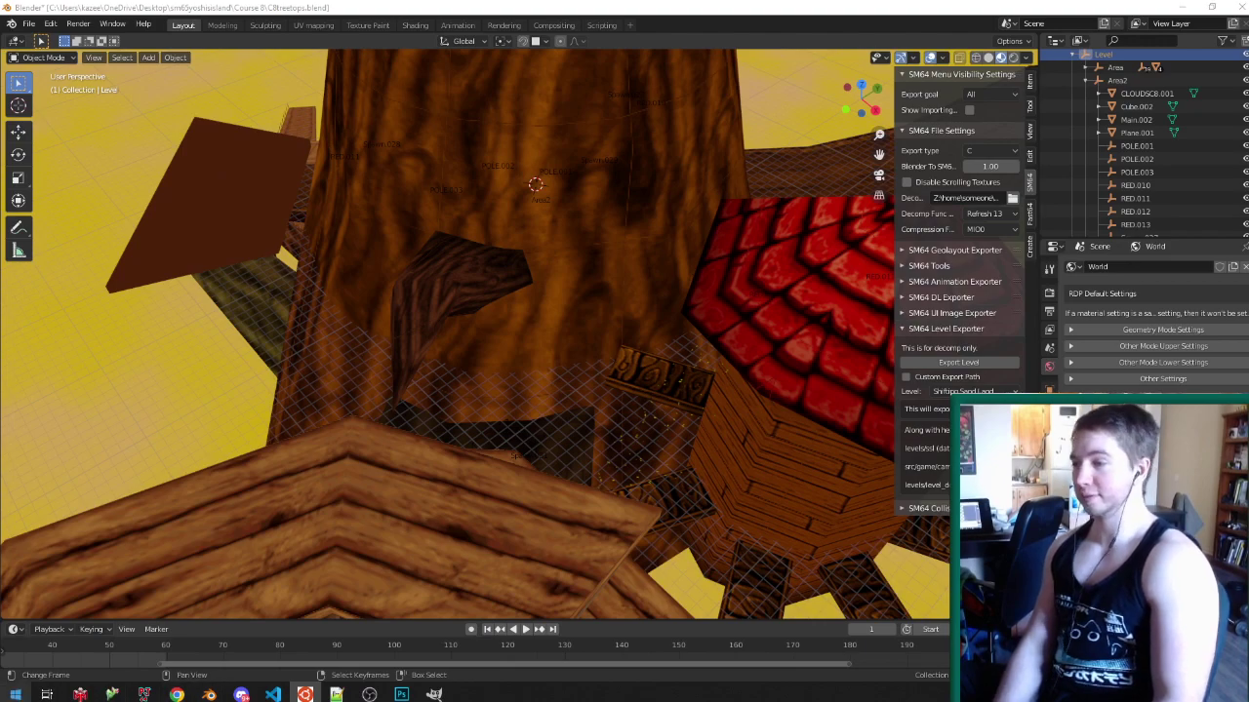
- Switch to the Project64 emulators, close the 2.4 window, and launch the listed ROM in version 1.6 for in-game testing
left_click(113, 694)
left_click(144, 695)
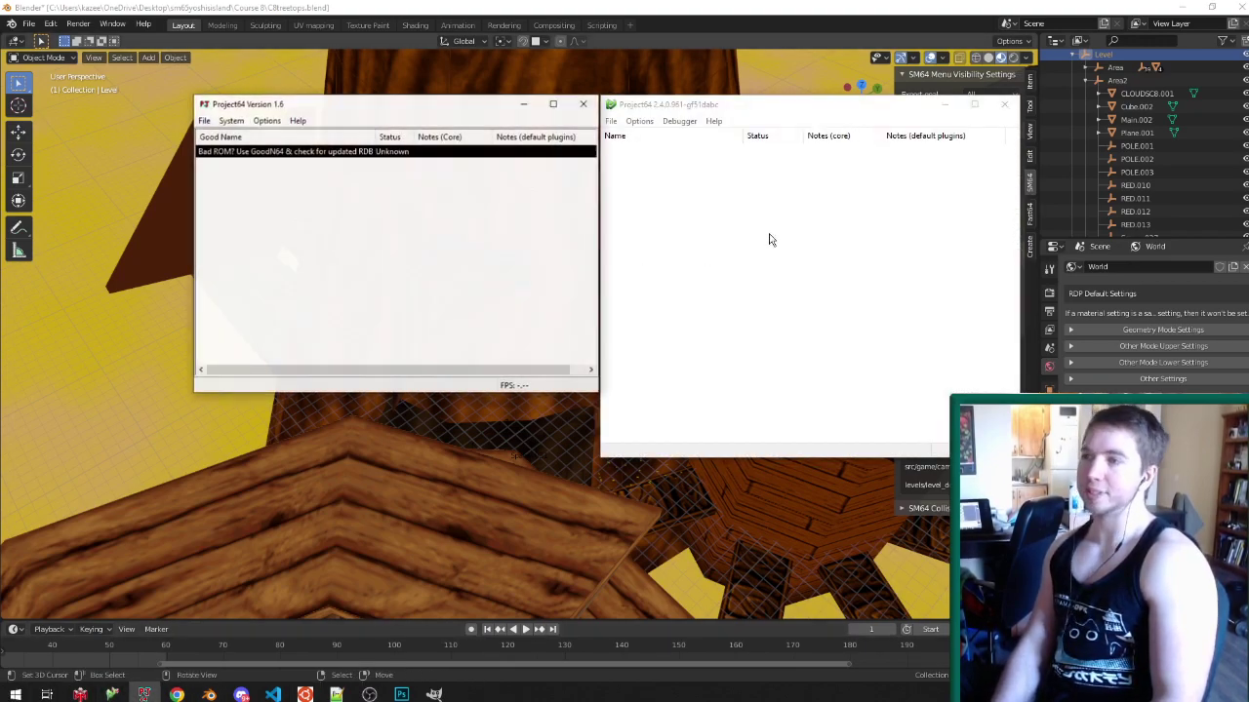
left_click(1005, 109)
double_click(383, 153)
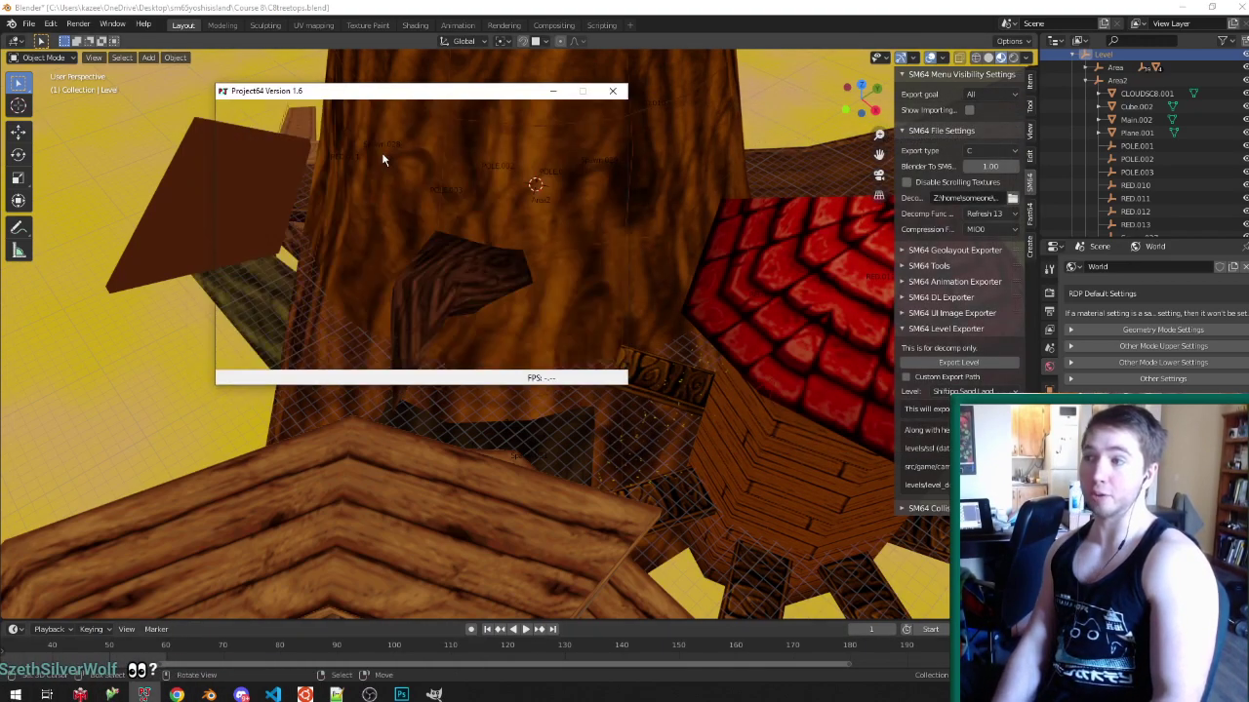
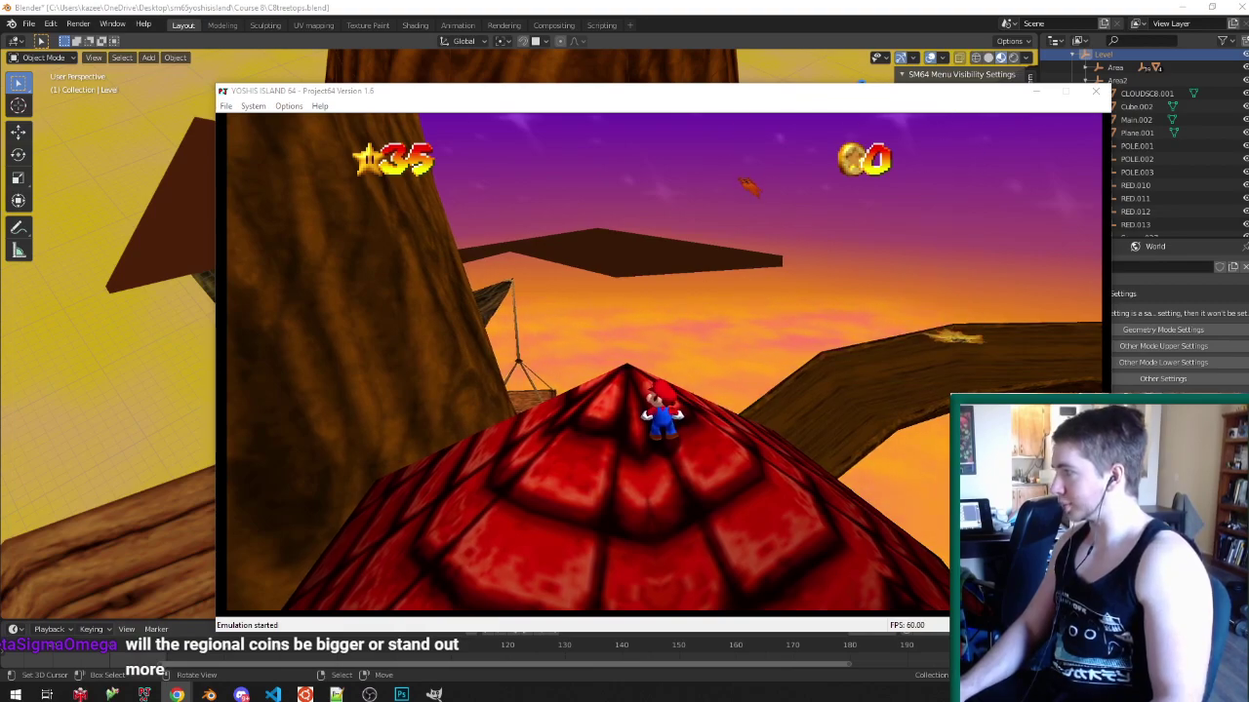
- Switch to the browser, search the KazeClips channel for "whomp", and open the Thwomp Photoshoot video in a new tab
key("alt+Tab")
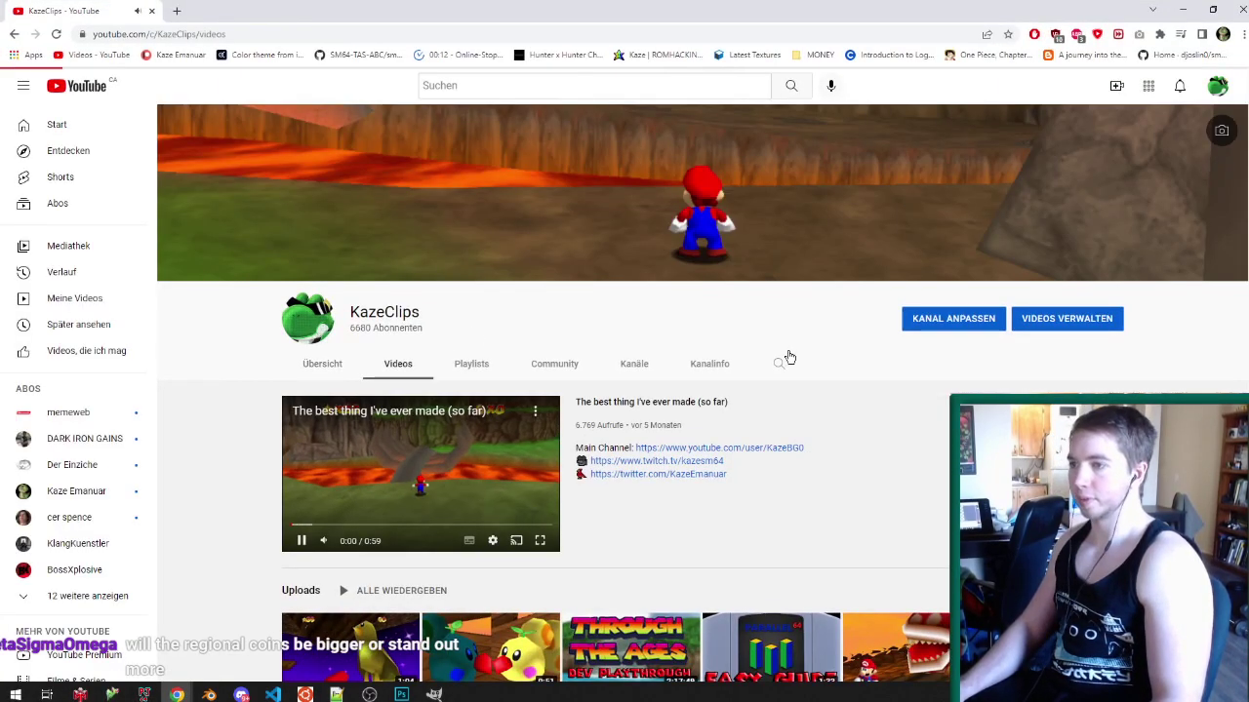
left_click(781, 362)
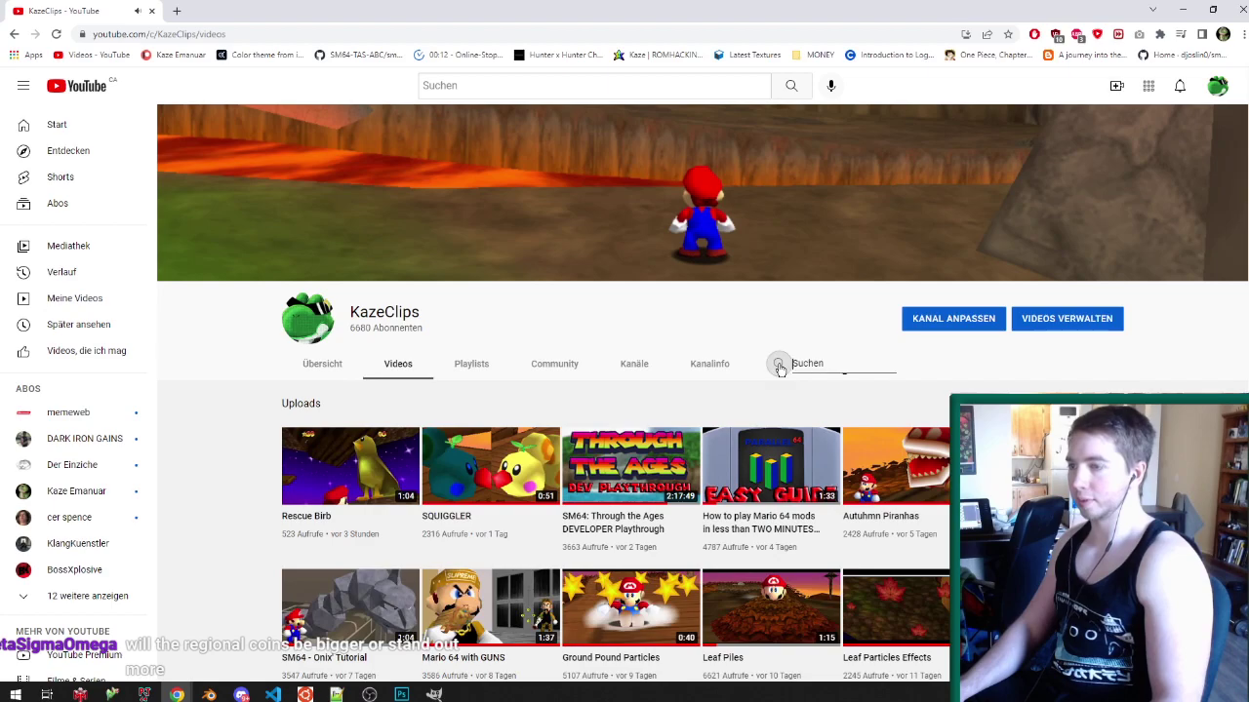
type("whomp")
key("Return")
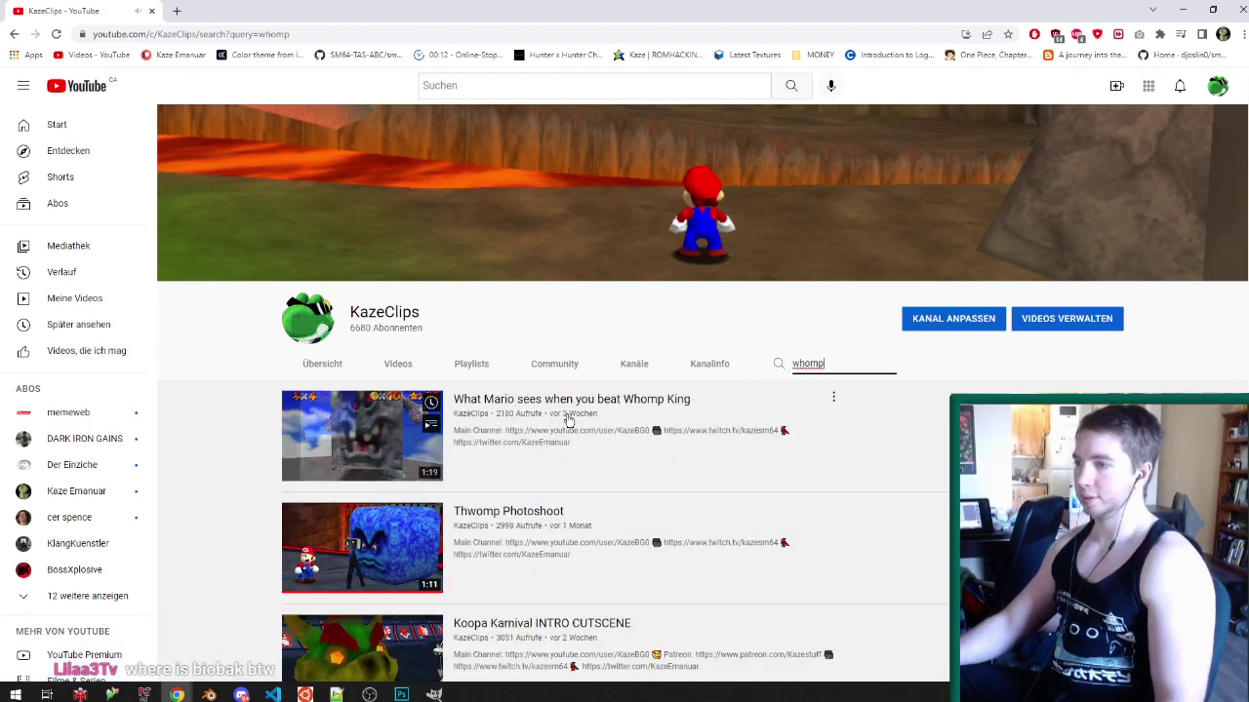
scroll(367, 367, "down", 2)
middle_click(367, 368)
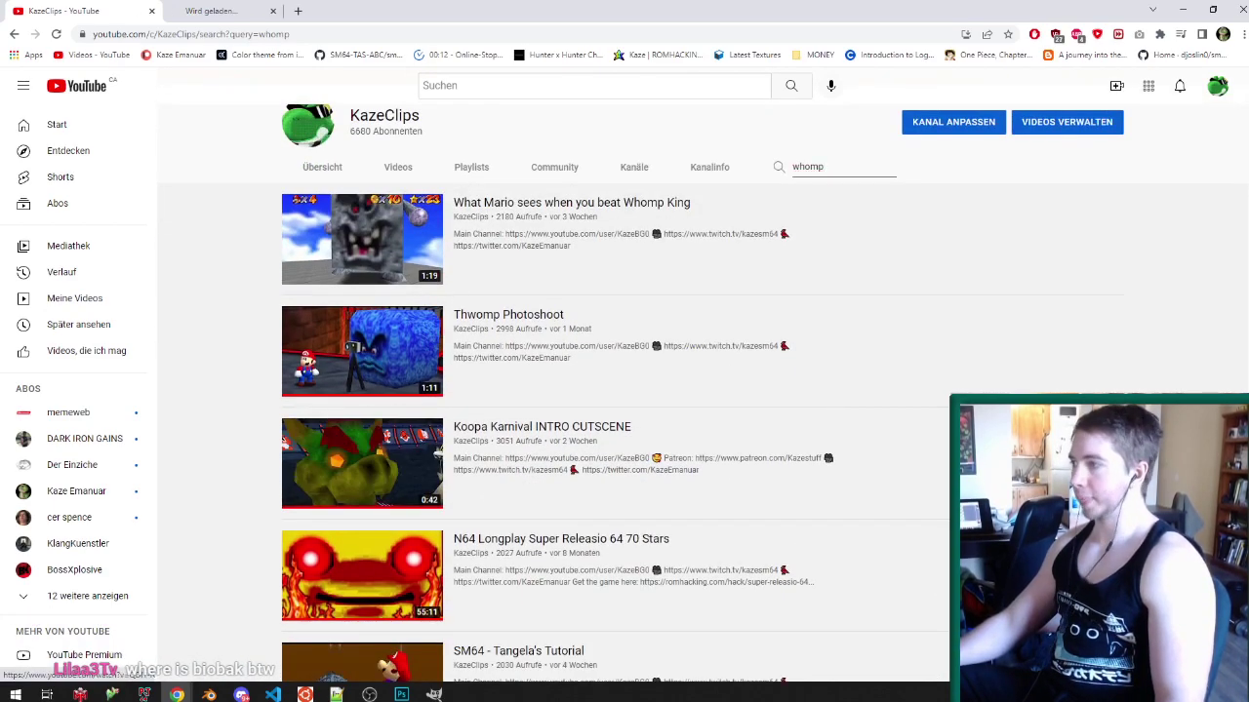
- Show the Thwomp Photoshoot video from about 0:17 with adjusted volume, and close its tab
left_click(276, 8)
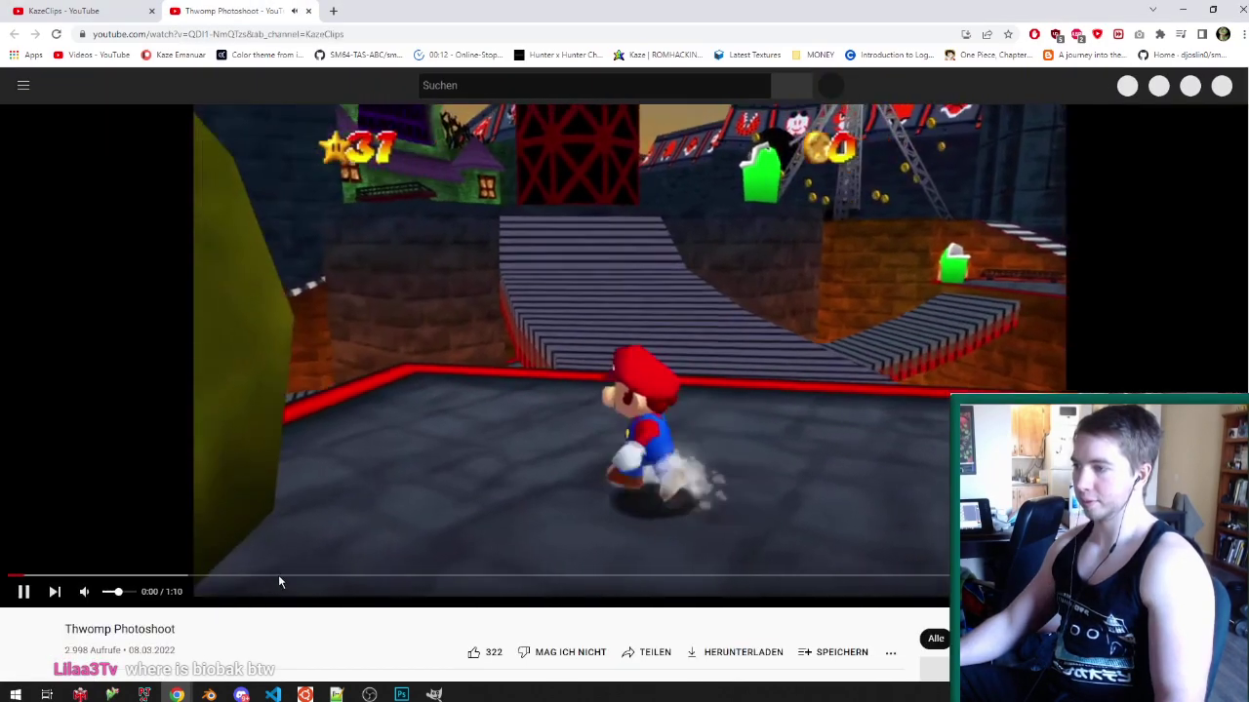
left_click(299, 576)
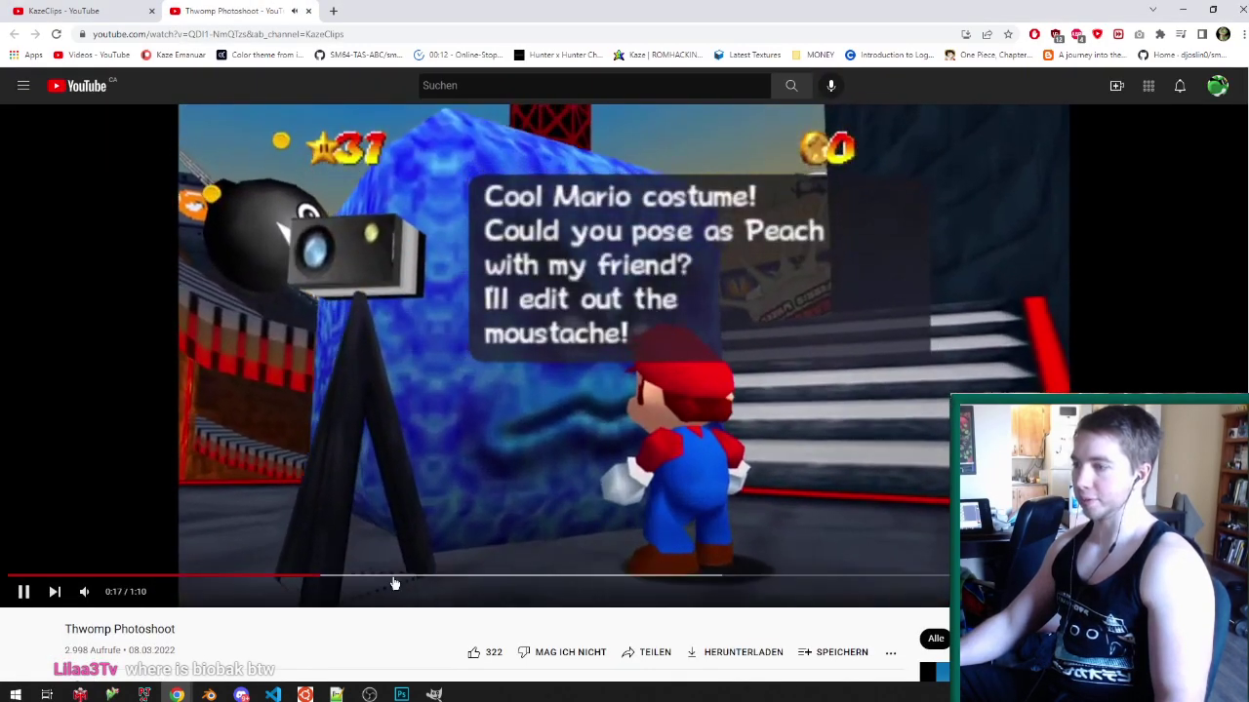
left_click(114, 592)
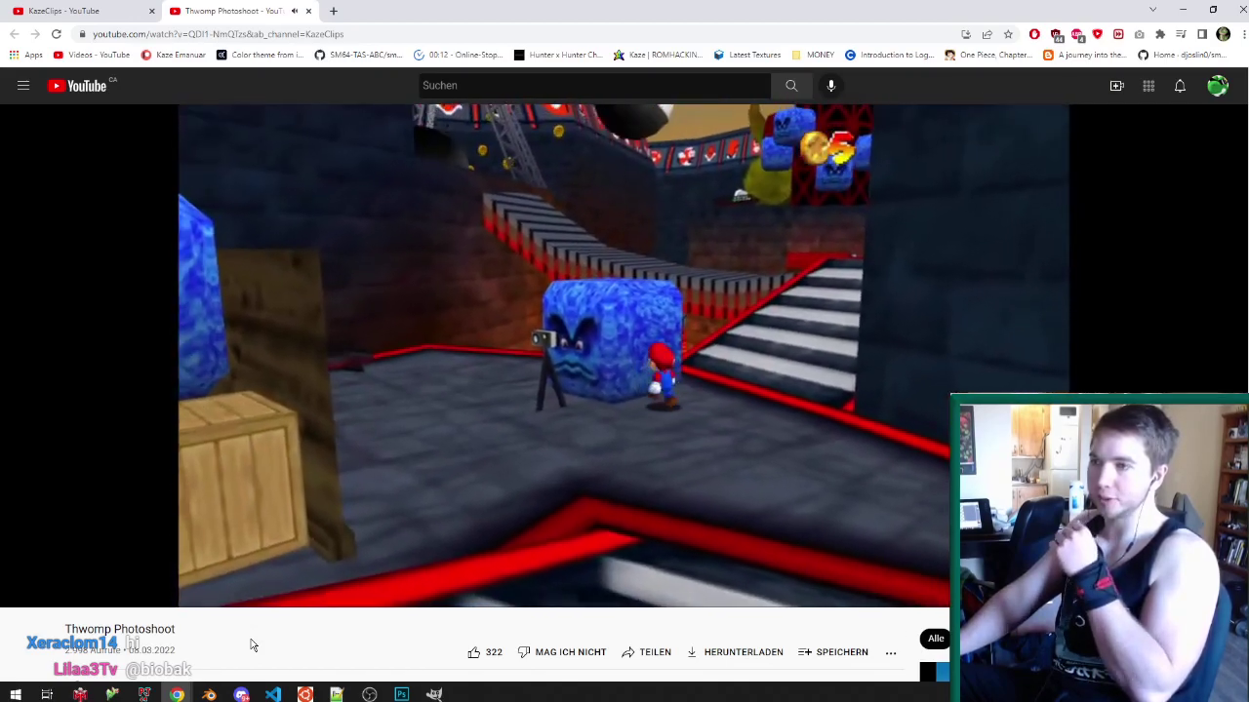
mouse_move(190, 421)
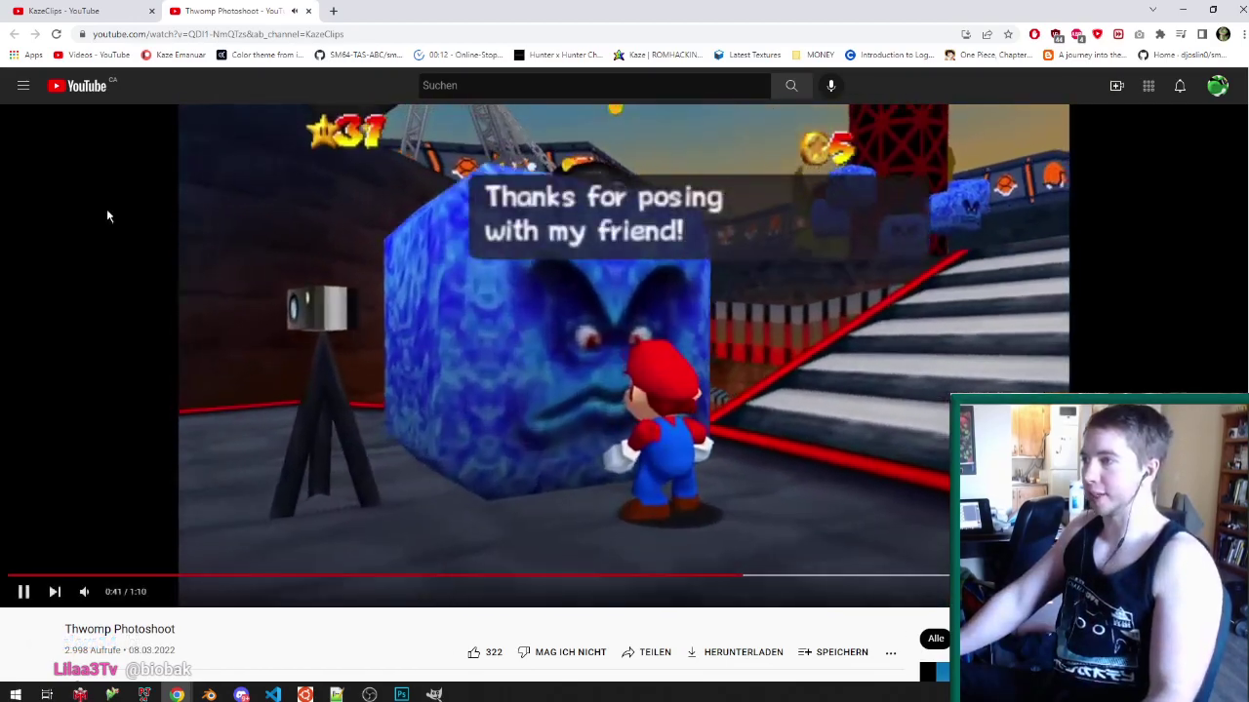
key("ctrl+w")
- Search the channel for "entertainer" and bring up the Bowser Entertainer video in a new tab
scroll(371, 293, "down", 4)
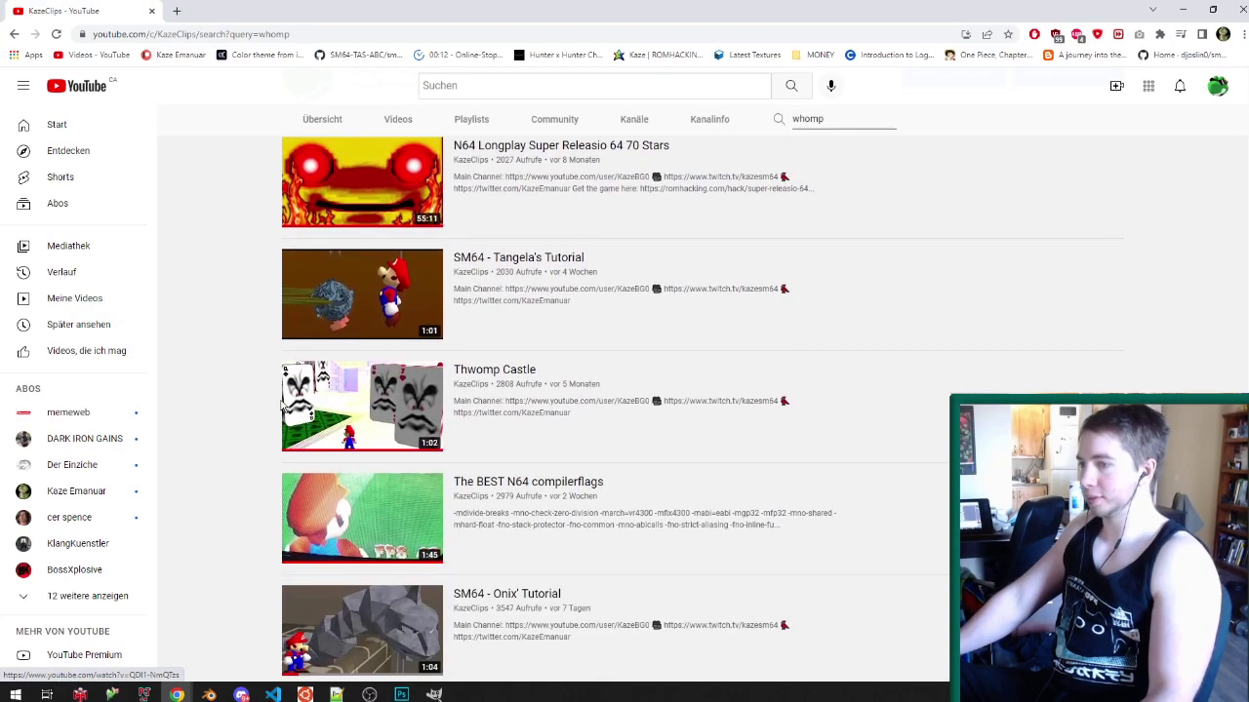
scroll(283, 407, "up", 4)
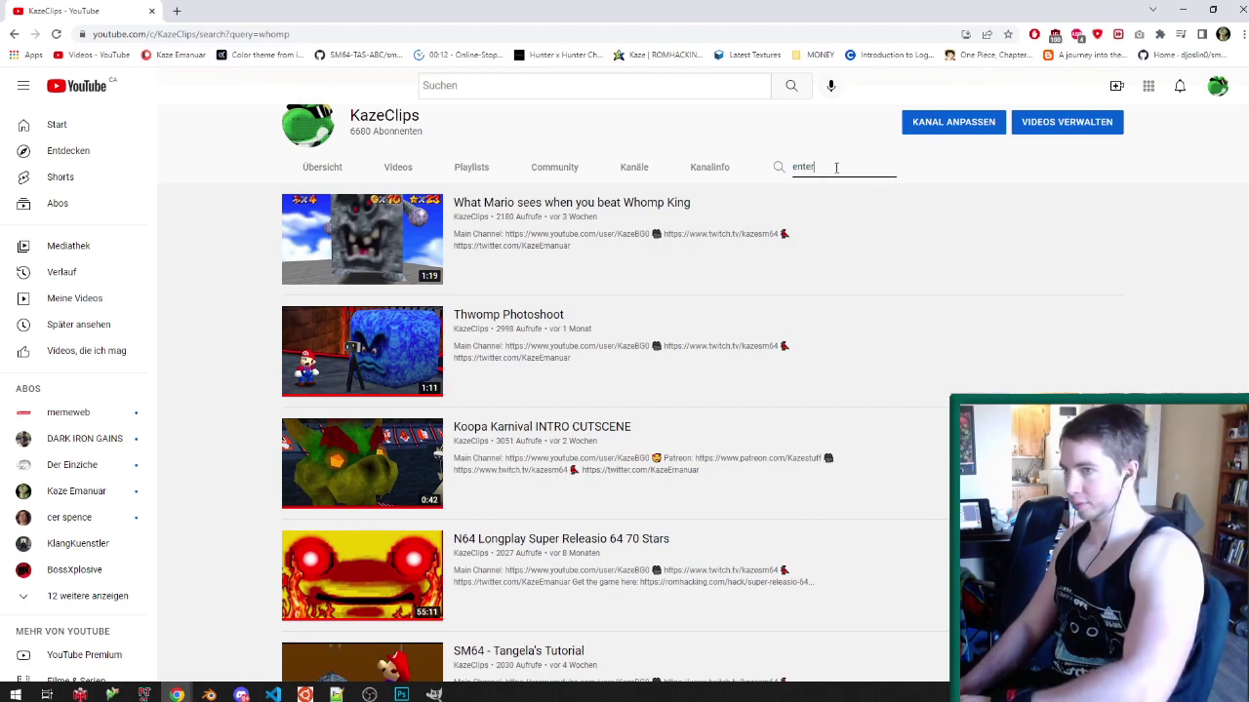
key("Return")
middle_click(432, 395)
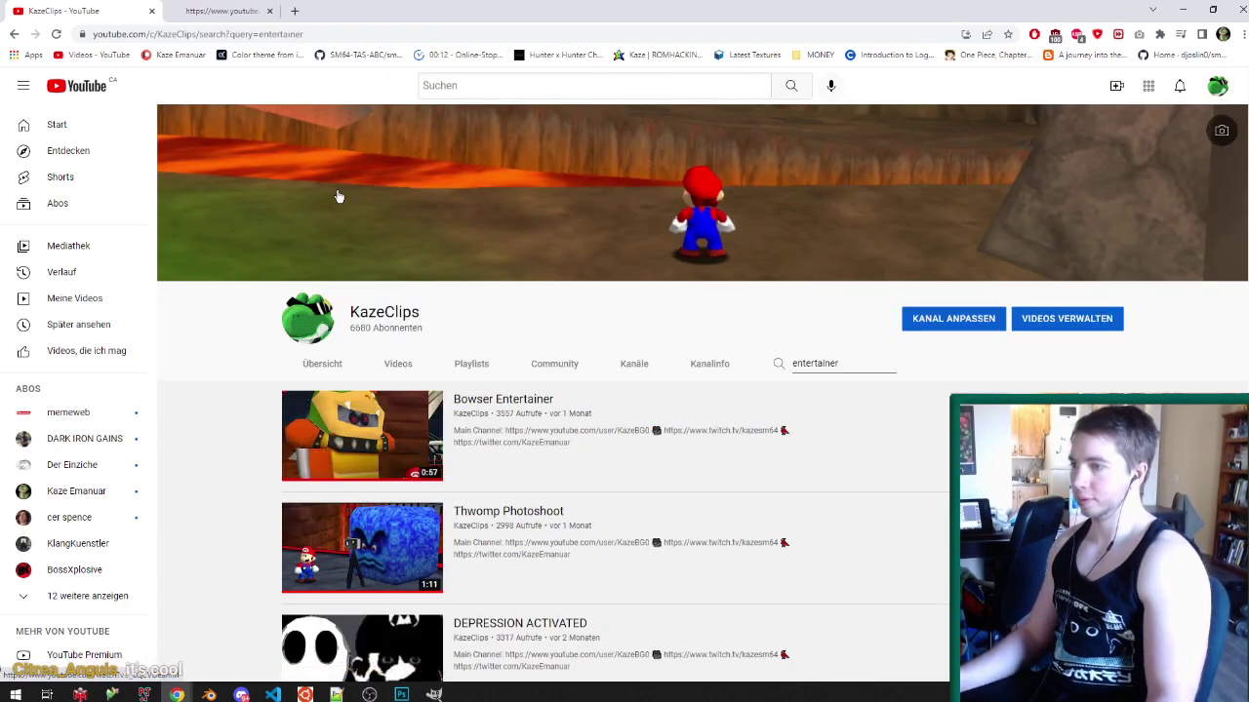
left_click(242, 8)
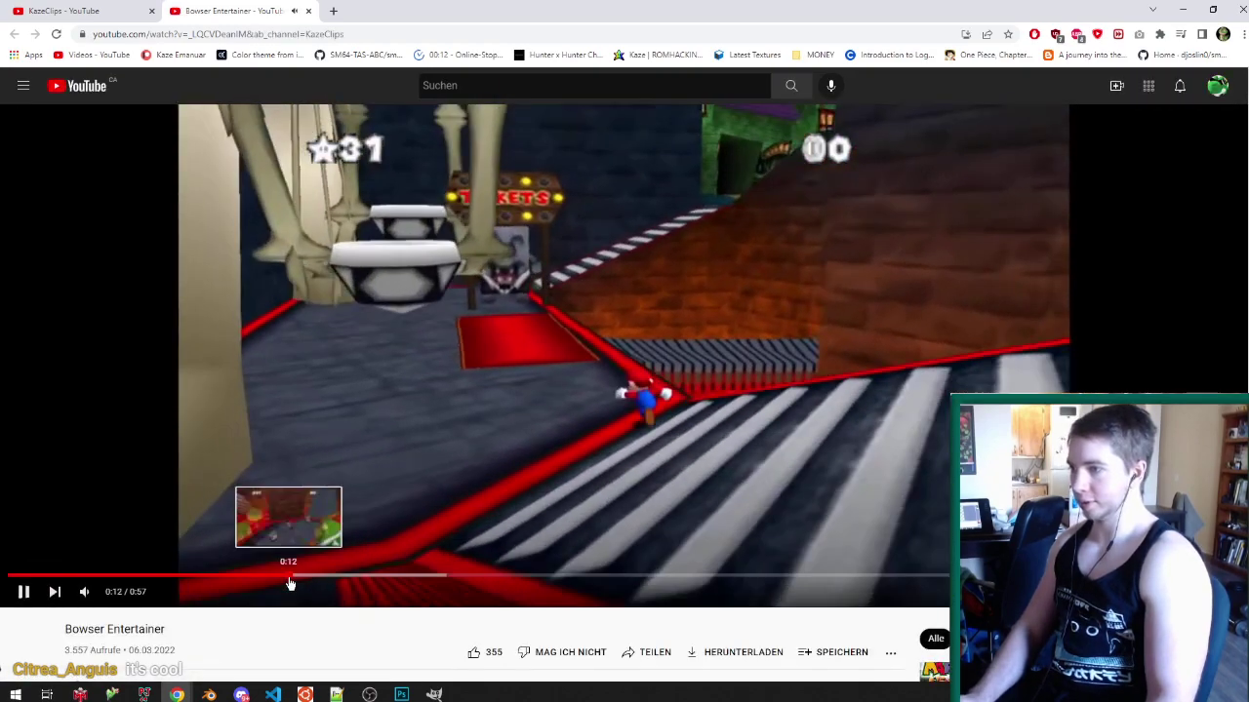
- Play the Bowser Entertainer video from about 0:13 and skip ahead to the Goomba scene
left_click(288, 577)
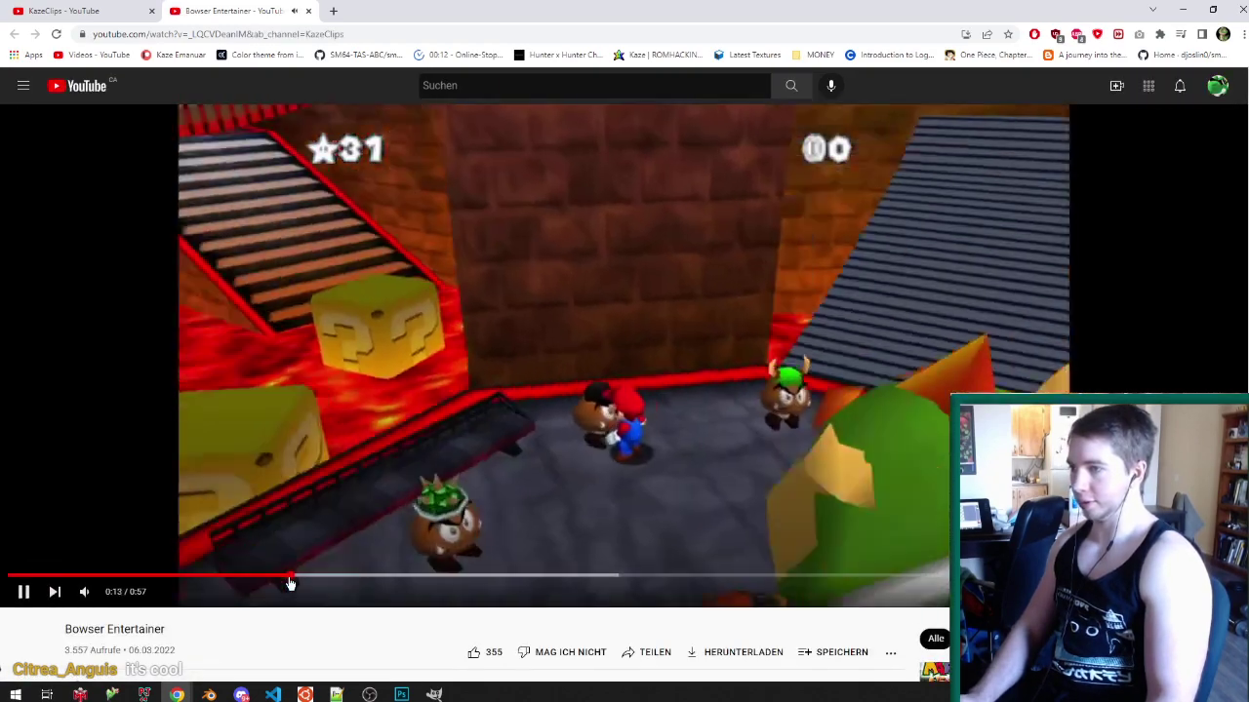
key("l")
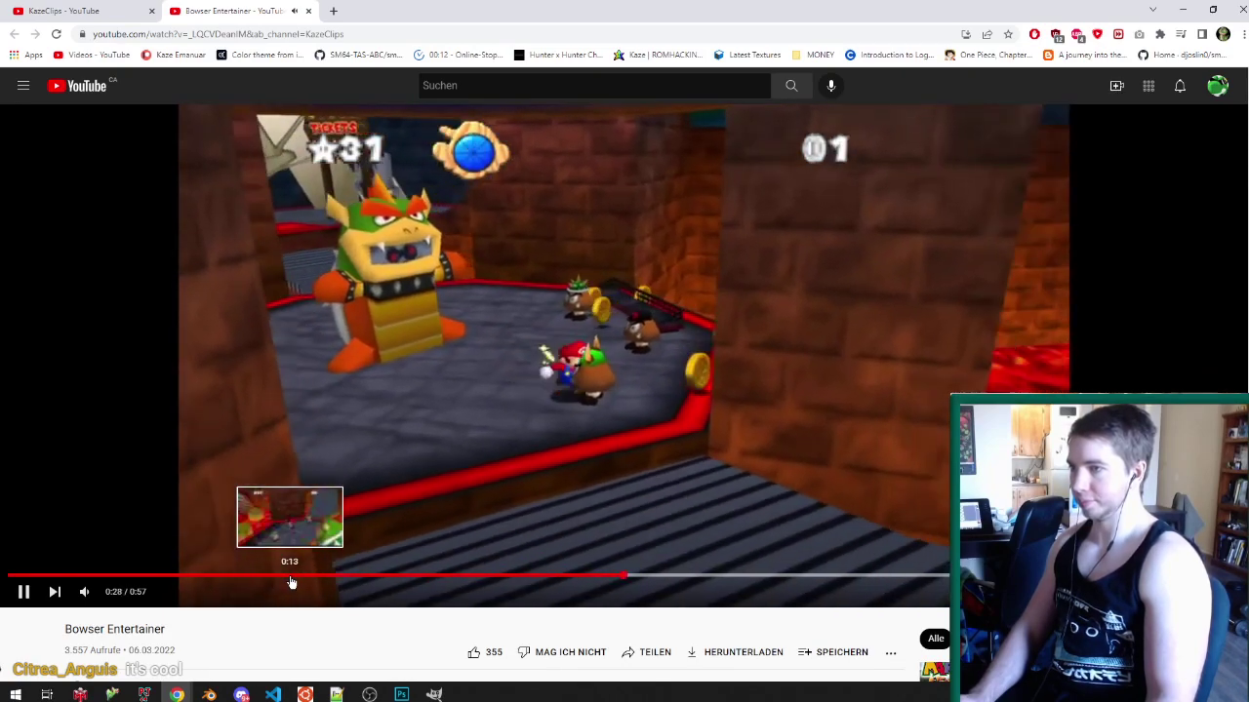
left_click(294, 563)
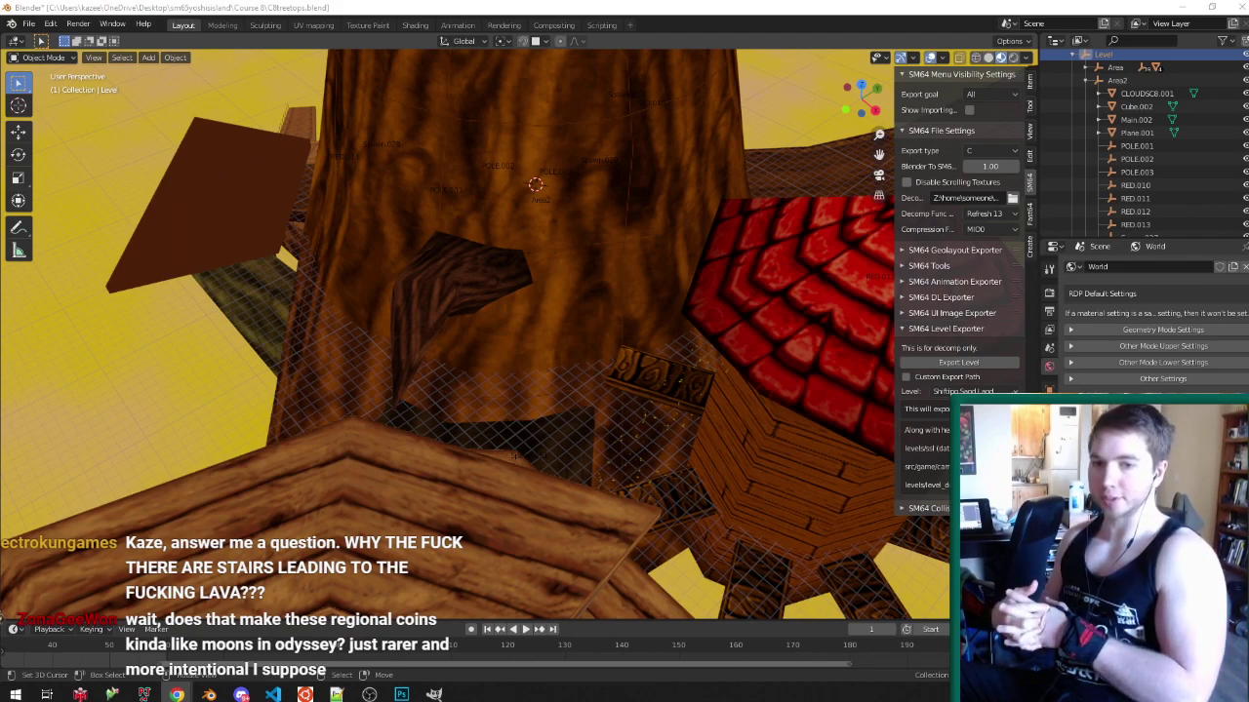
- Switch back to Blender and save the treetops level file
scroll(488, 376, "down", 3)
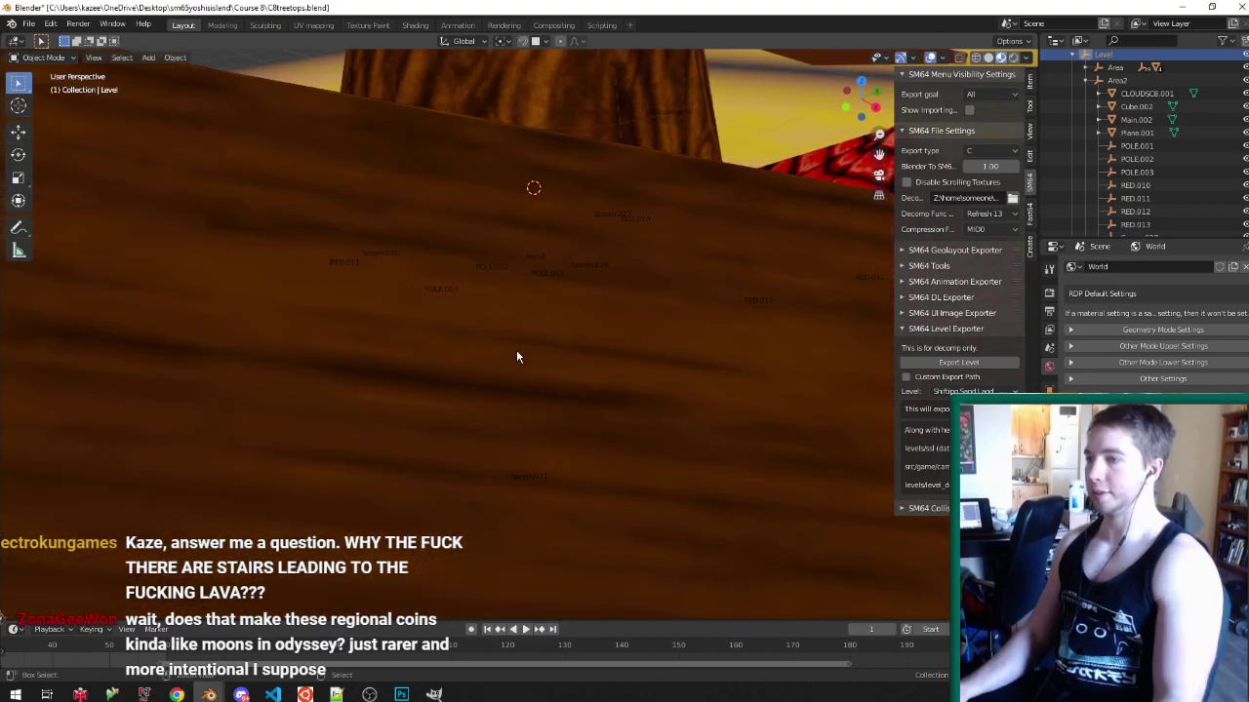
key("ctrl+s")
scroll(372, 410, "down", 3)
middle_click_drag(372, 411, 439, 327)
left_click(600, 336)
key("Tab")
mouse_move(599, 337)
middle_mouse_down()
mouse_move(532, 393)
mouse_move(558, 375)
mouse_move(528, 322)
mouse_move(575, 349)
mouse_move(547, 359)
mouse_move(501, 341)
mouse_move(514, 285)
mouse_move(546, 299)
mouse_move(549, 347)
middle_mouse_up()
key("alt+a")
key("ctrl+s")
key("Tab")
key("ctrl+Tab")
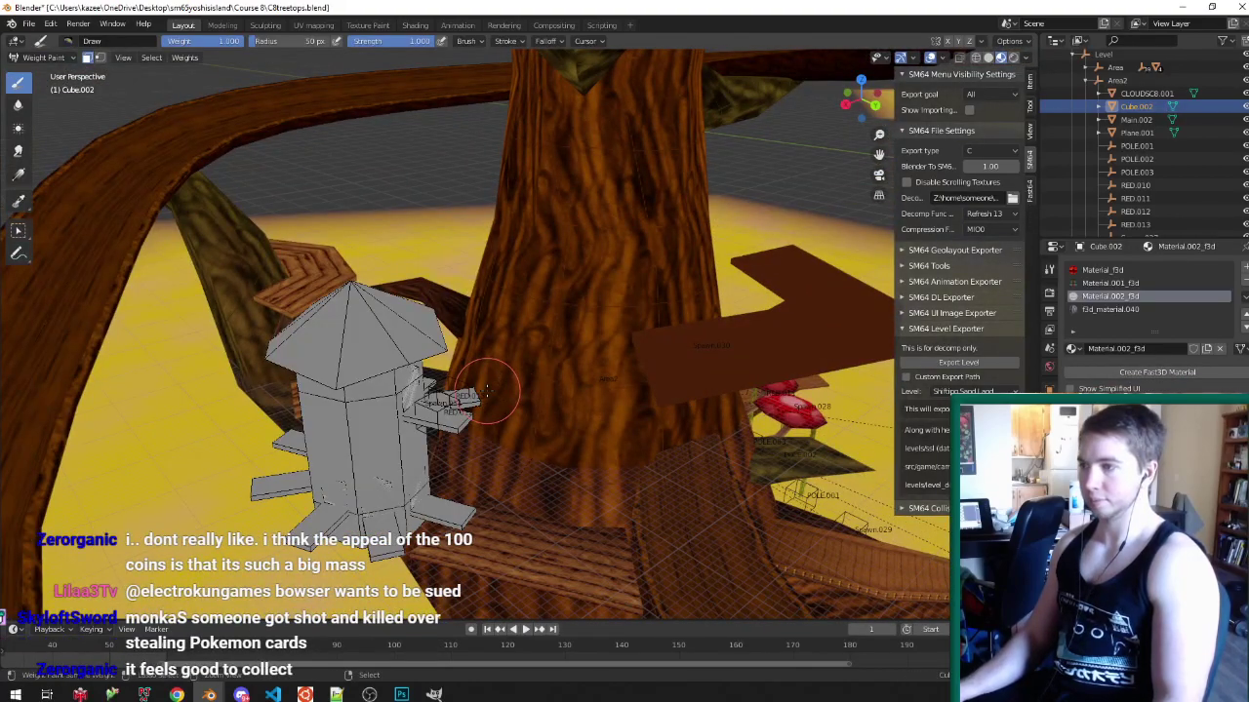
key("ctrl+Tab")
left_click(581, 332)
key("ctrl+s")
key("ctrl+Tab")
key("ctrl+Tab")
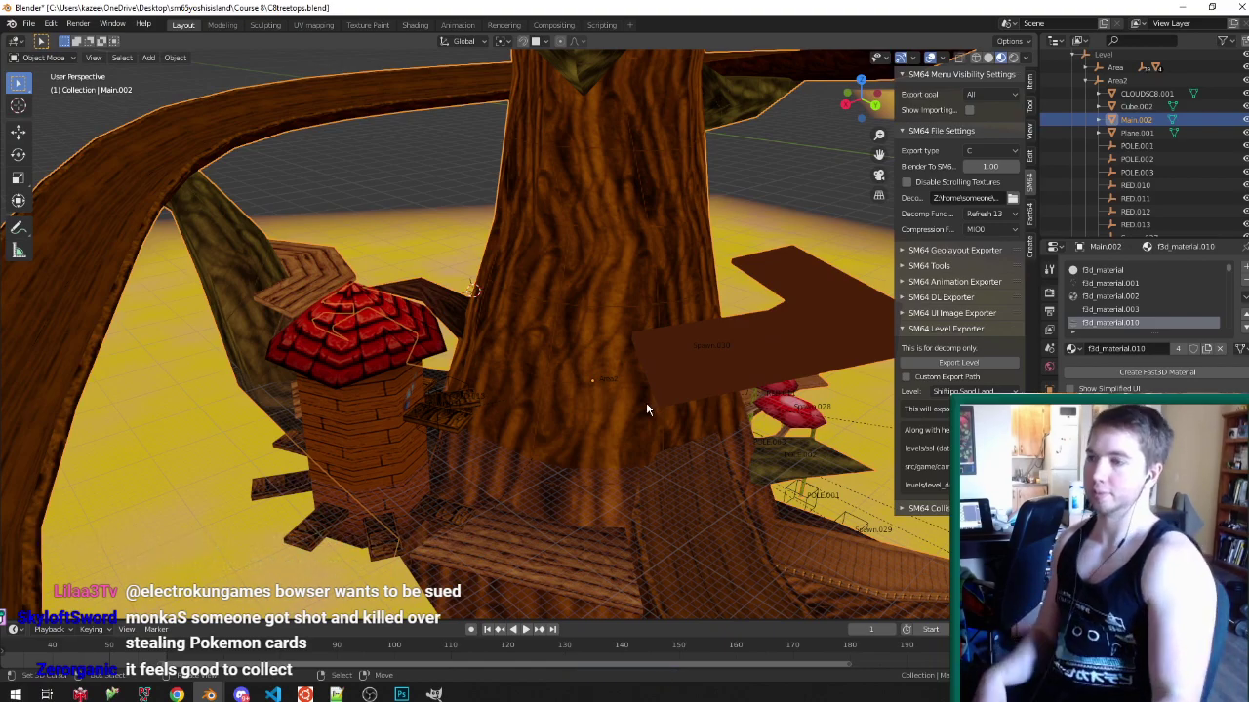
left_click(702, 332)
key("Tab")
middle_click_drag(577, 330, 681, 314)
key("Tab")
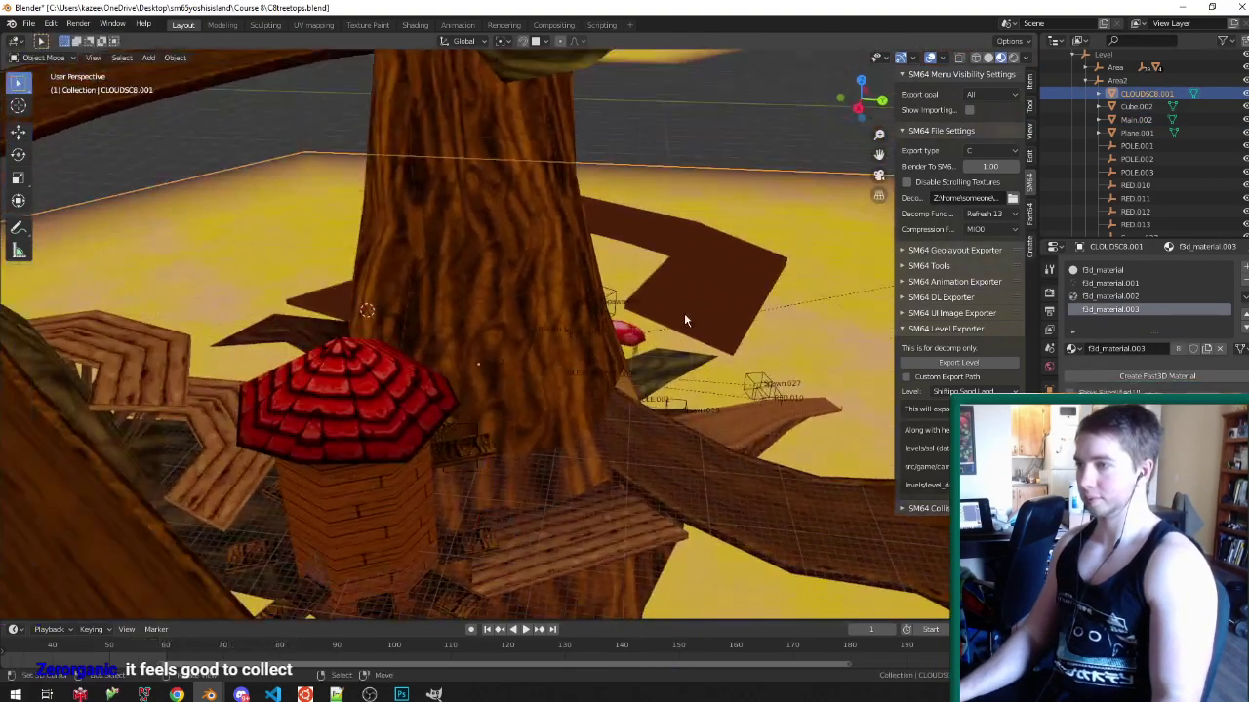
- Select the main tree mesh Main.002, enter its Edit Mode, and save the level file
left_click(685, 314)
key("Tab")
key("ctrl+Tab")
left_click(611, 390)
key("ctrl+s")
middle_click_drag(517, 369, 517, 330)
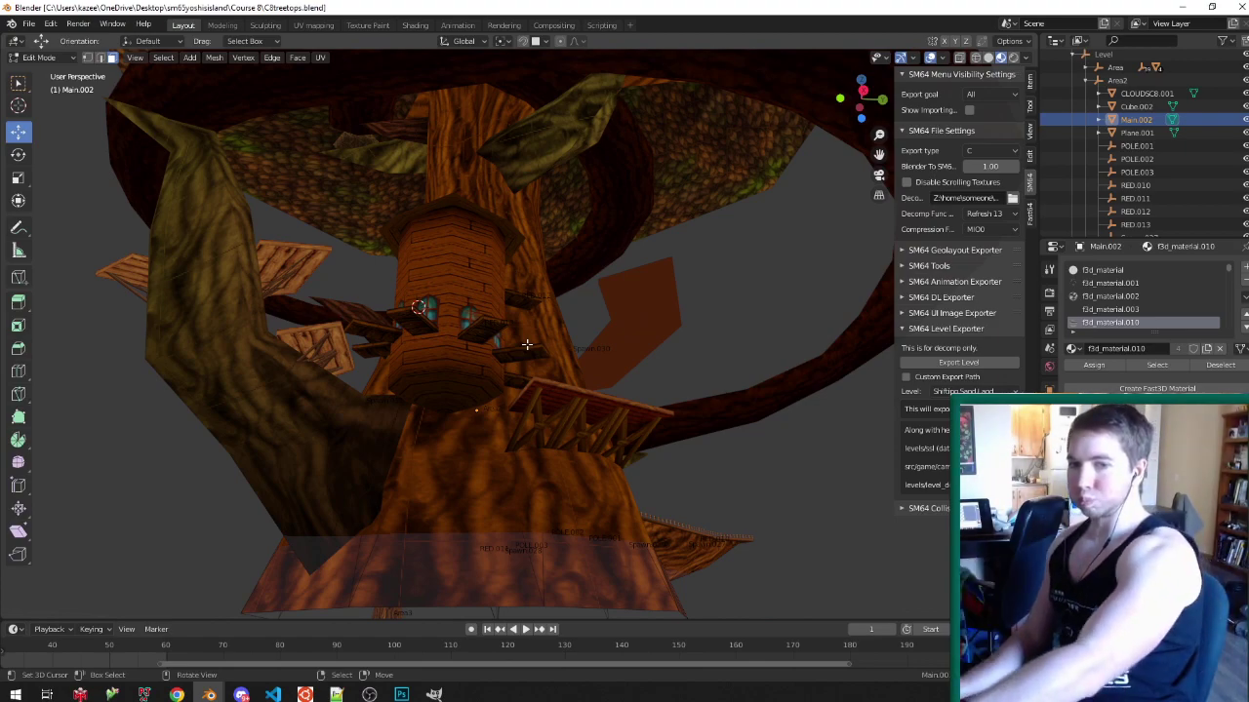
middle_click_drag(514, 268, 534, 370)
key("ctrl+s")
scroll(515, 361, "up", 2)
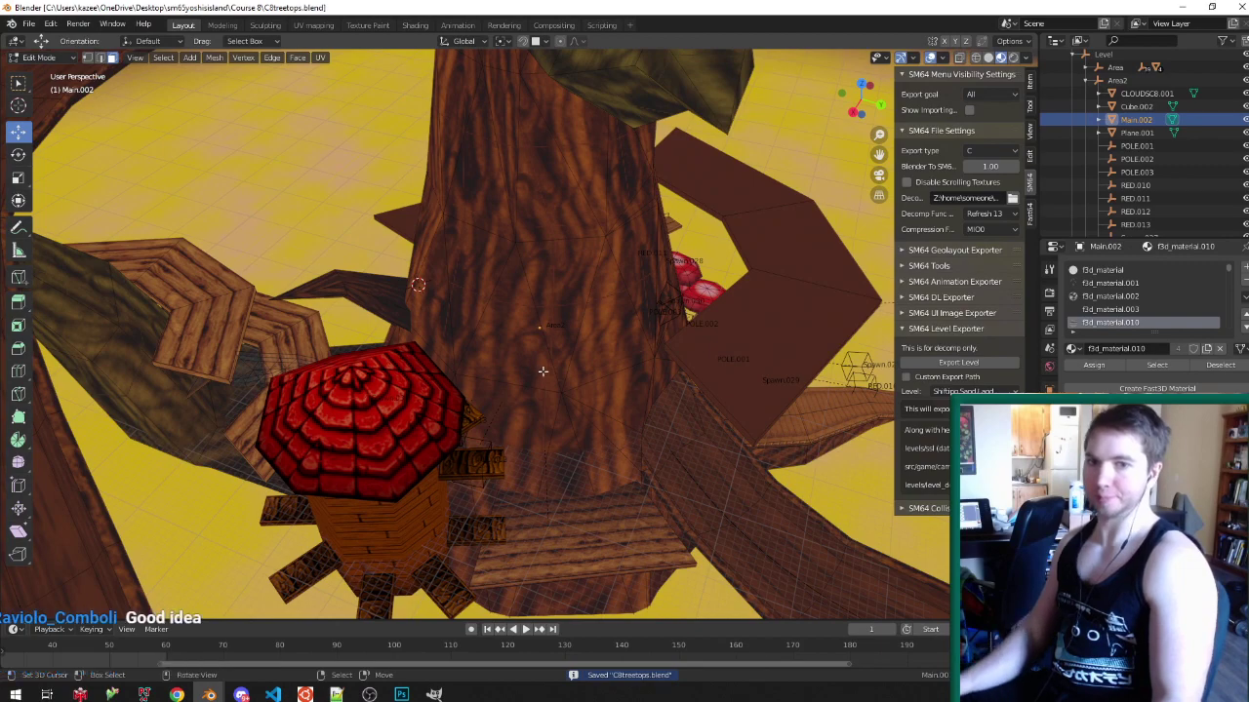
- Select the wooden platform on the lower trunk with its cross-braced supports using Select Linked, and save the level file
middle_click_drag(538, 371, 538, 372)
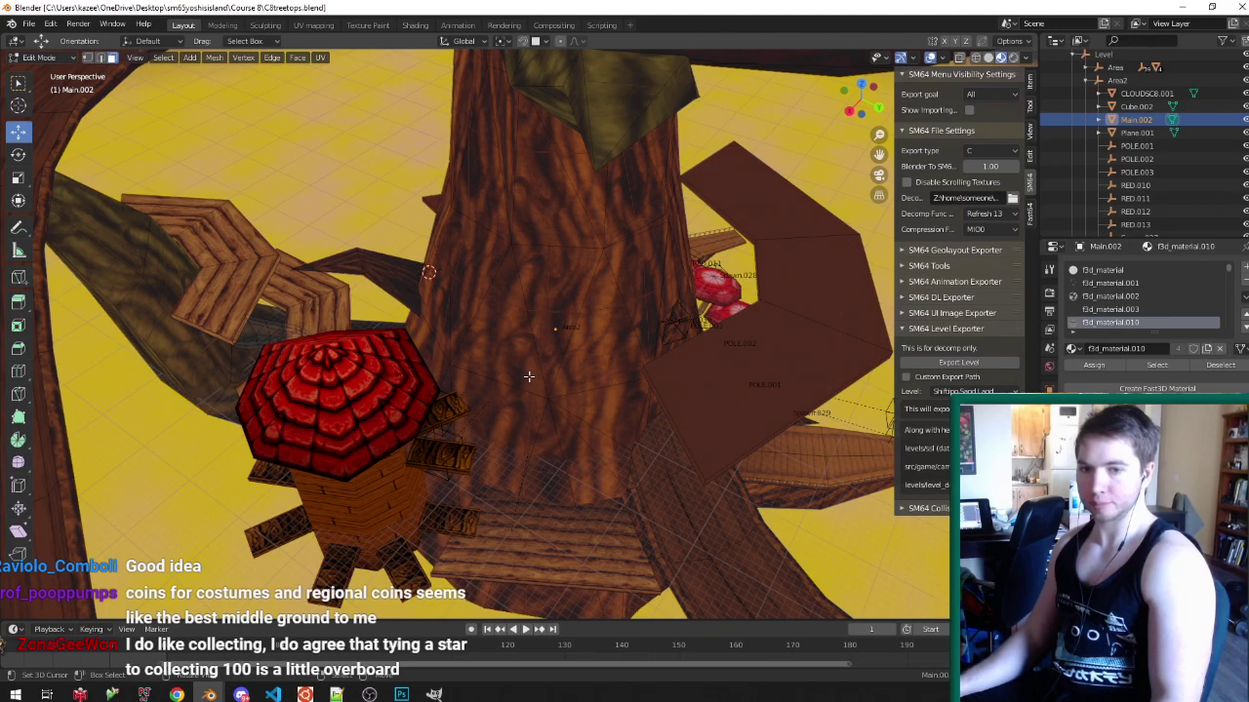
middle_click_drag(542, 381, 602, 395)
scroll(602, 395, "up", 1)
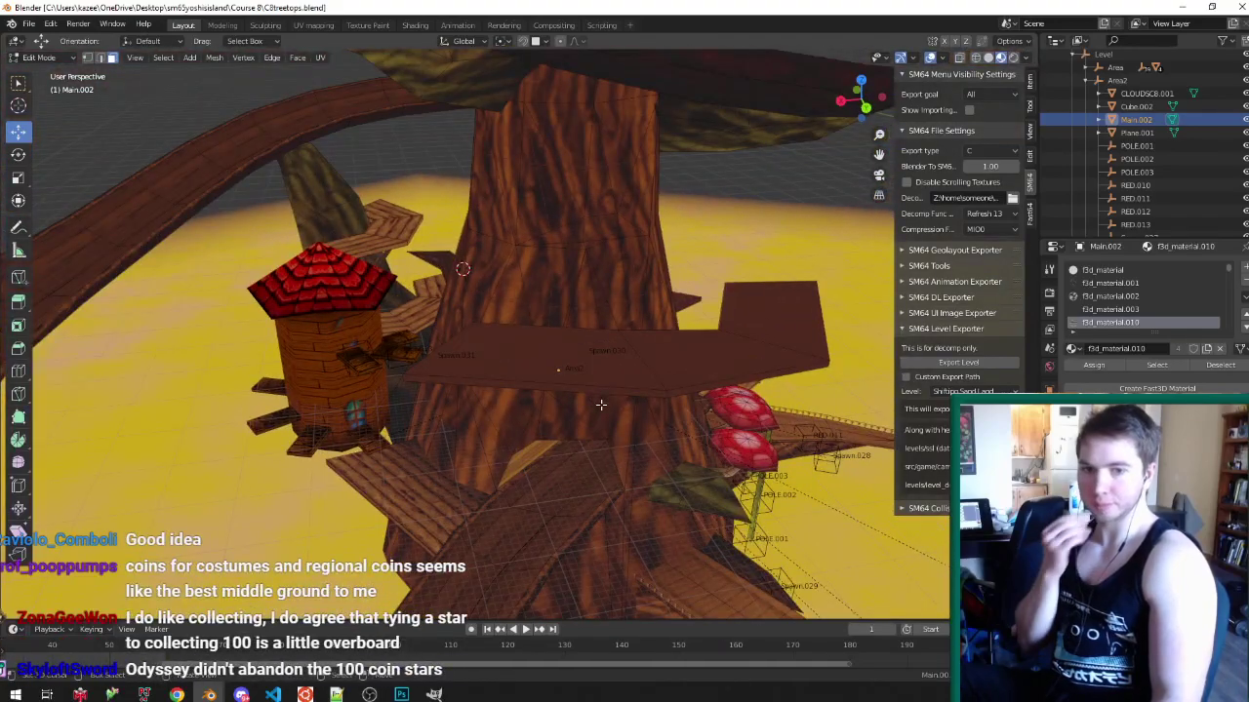
middle_click_drag(601, 405, 618, 357)
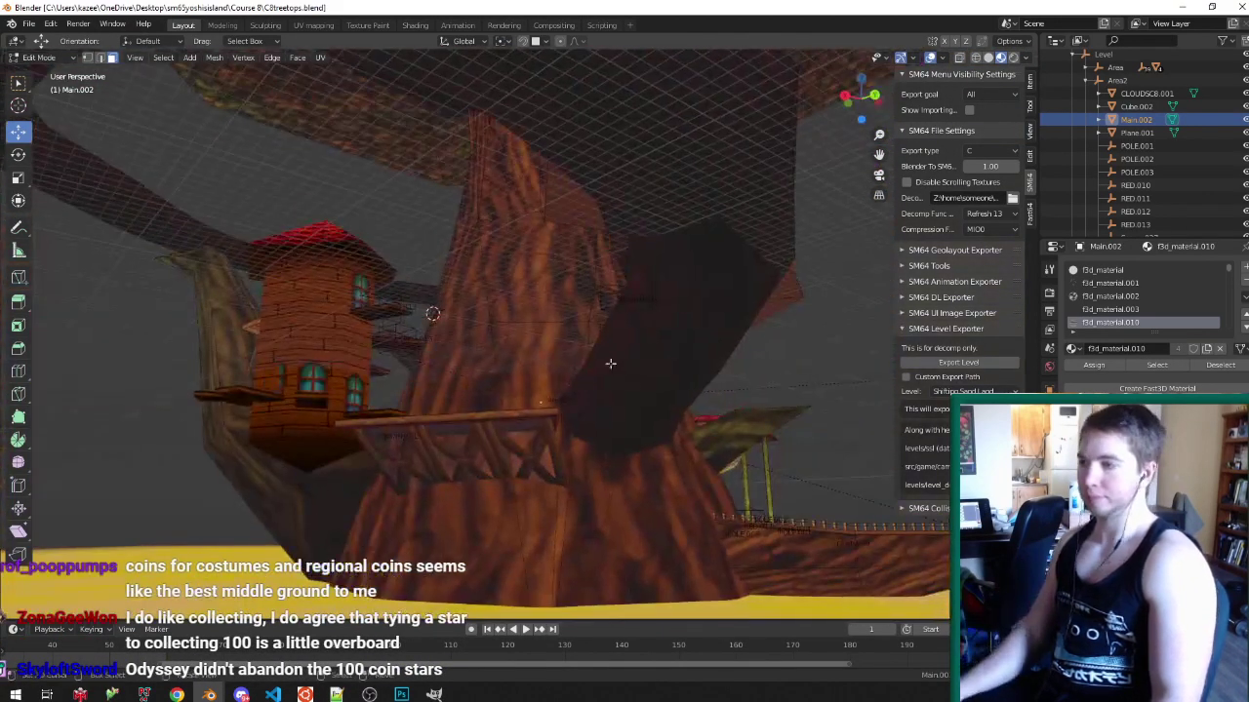
scroll(546, 390, "up", 3)
left_click(439, 440)
middle_click_drag(441, 442, 431, 423)
left_click(442, 412, "shift")
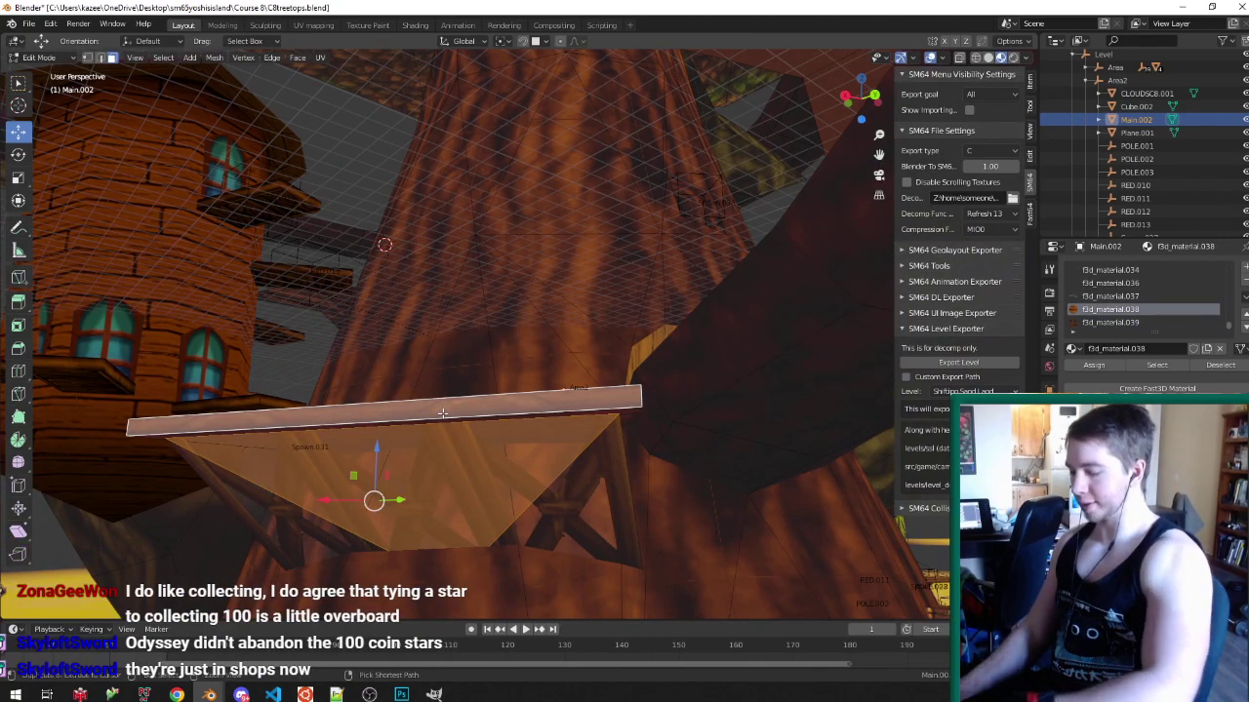
key("ctrl+l")
key("ctrl+s")
- Duplicate the wooden platform with its supports and raise the copy 2734.6 m along Z
middle_click_drag(455, 398, 462, 451)
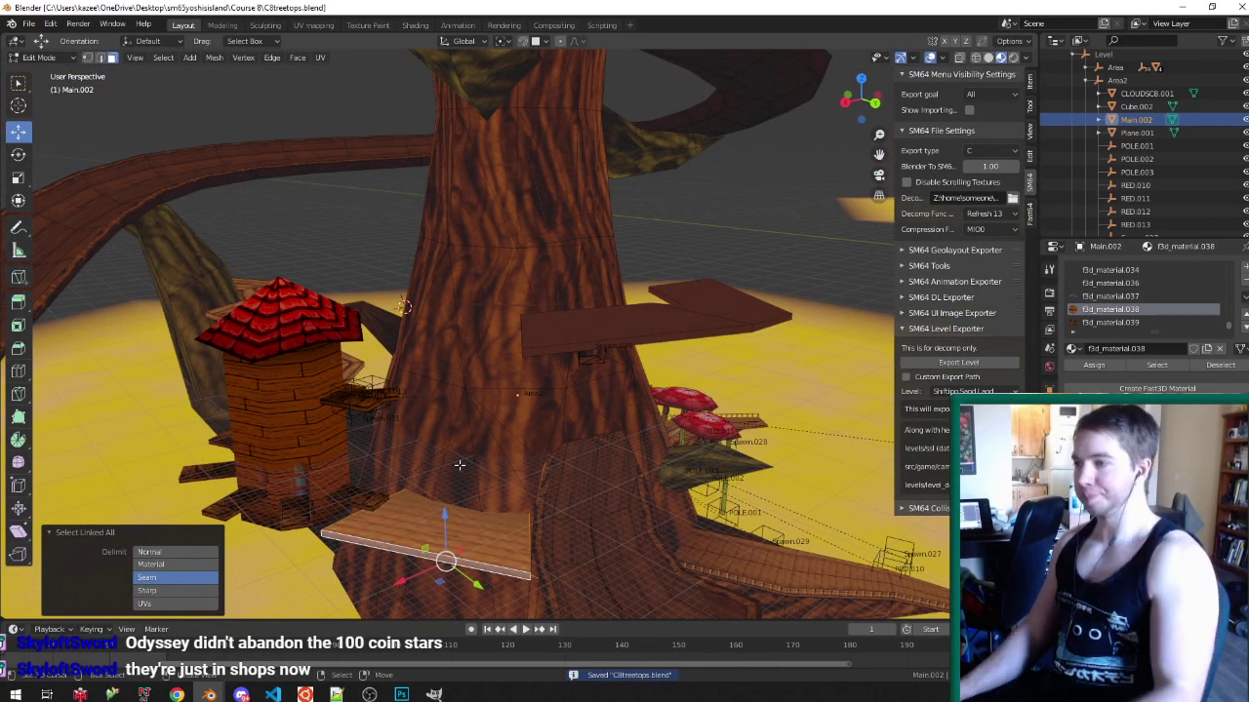
middle_click_drag(459, 465, 494, 410)
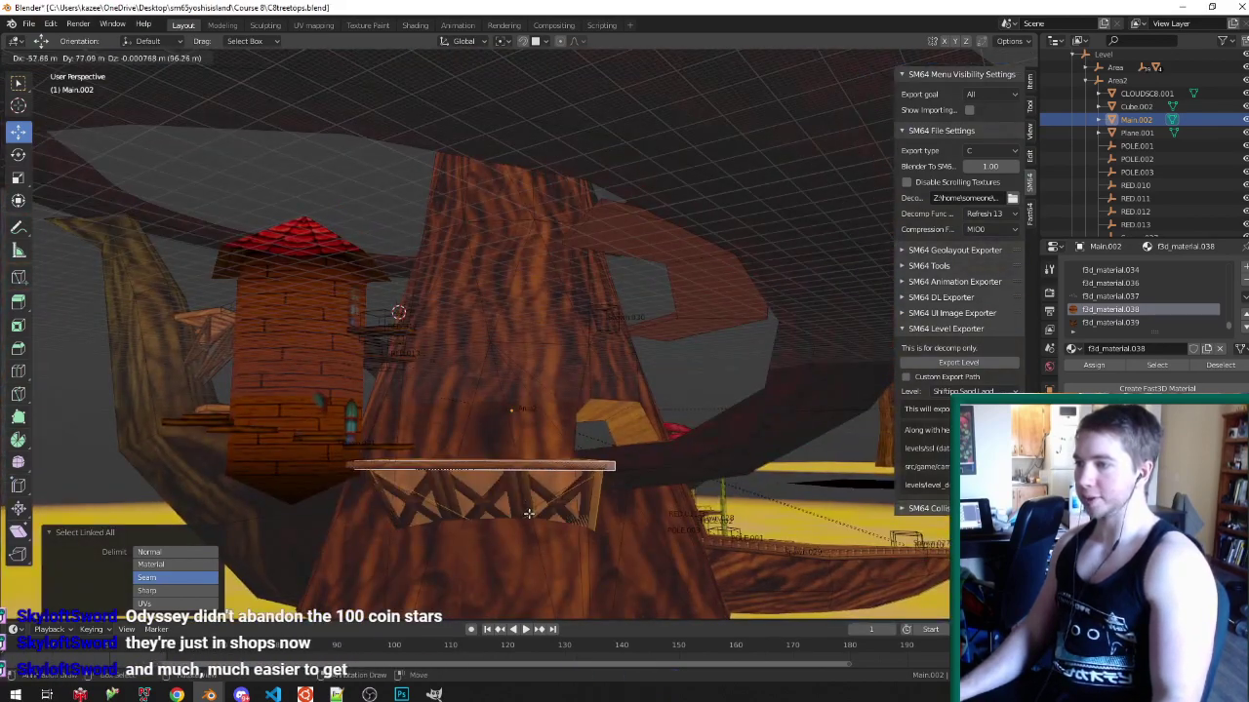
key("shift+d")
key("z")
left_click(536, 294)
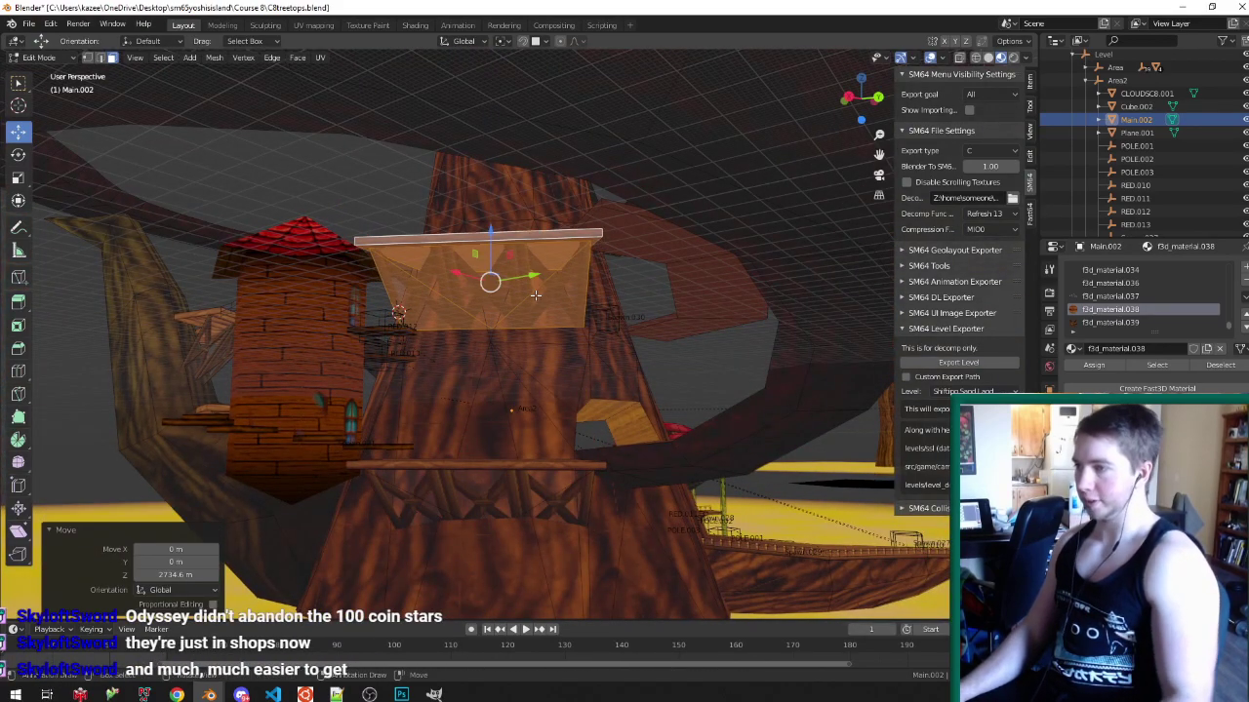
- Move the raised platform copy horizontally against the trunk by about -713.5 m in X and -396.3 m in Y
scroll(535, 294, "up", 3)
middle_click_drag(536, 294, 588, 522)
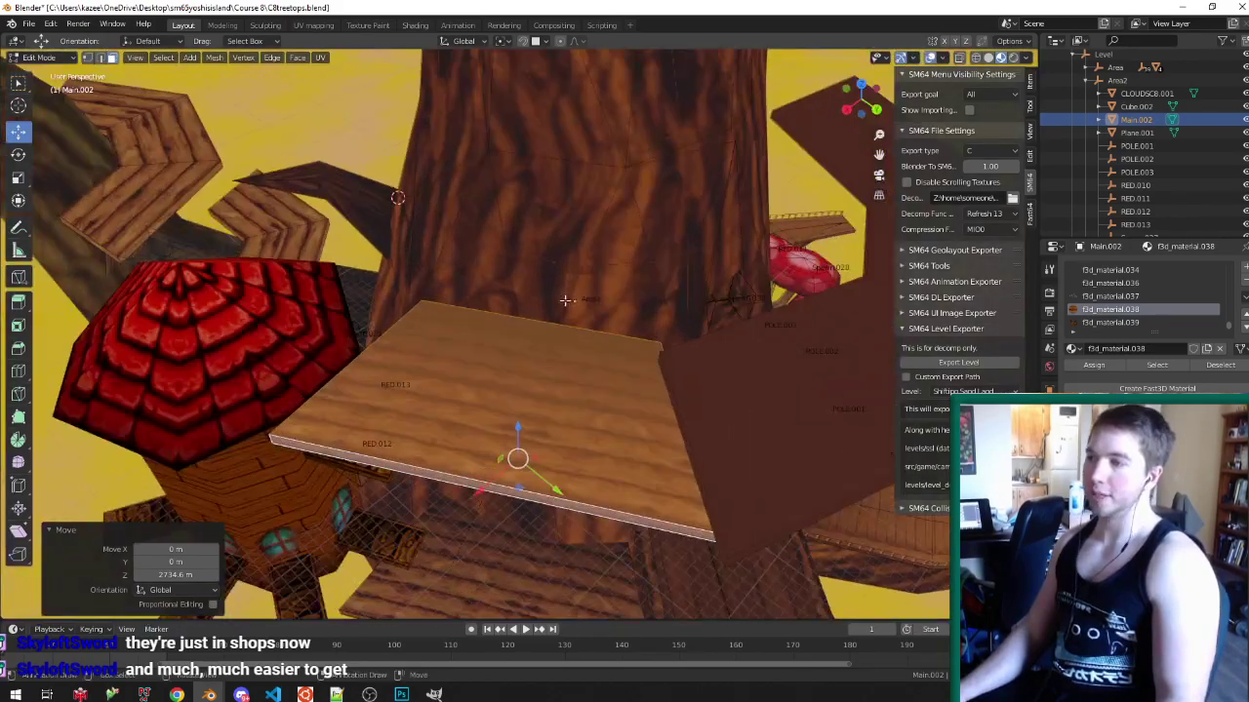
scroll(565, 294, "down", 3)
scroll(563, 341, "up", 1)
key("g")
key("shift+z")
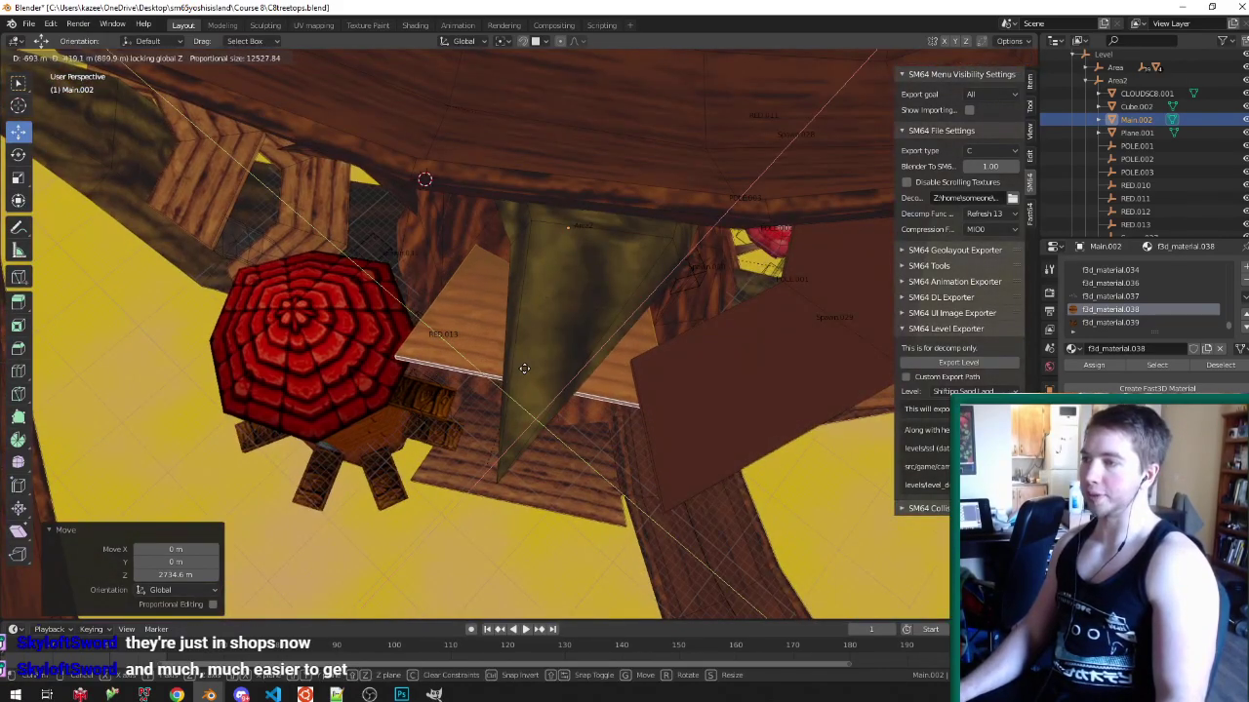
left_click(525, 369)
- Fine-tune the platform copy's horizontal position beside the brown walkway by about -160 m in X and 169.8 m in Y
scroll(525, 368, "up", 2)
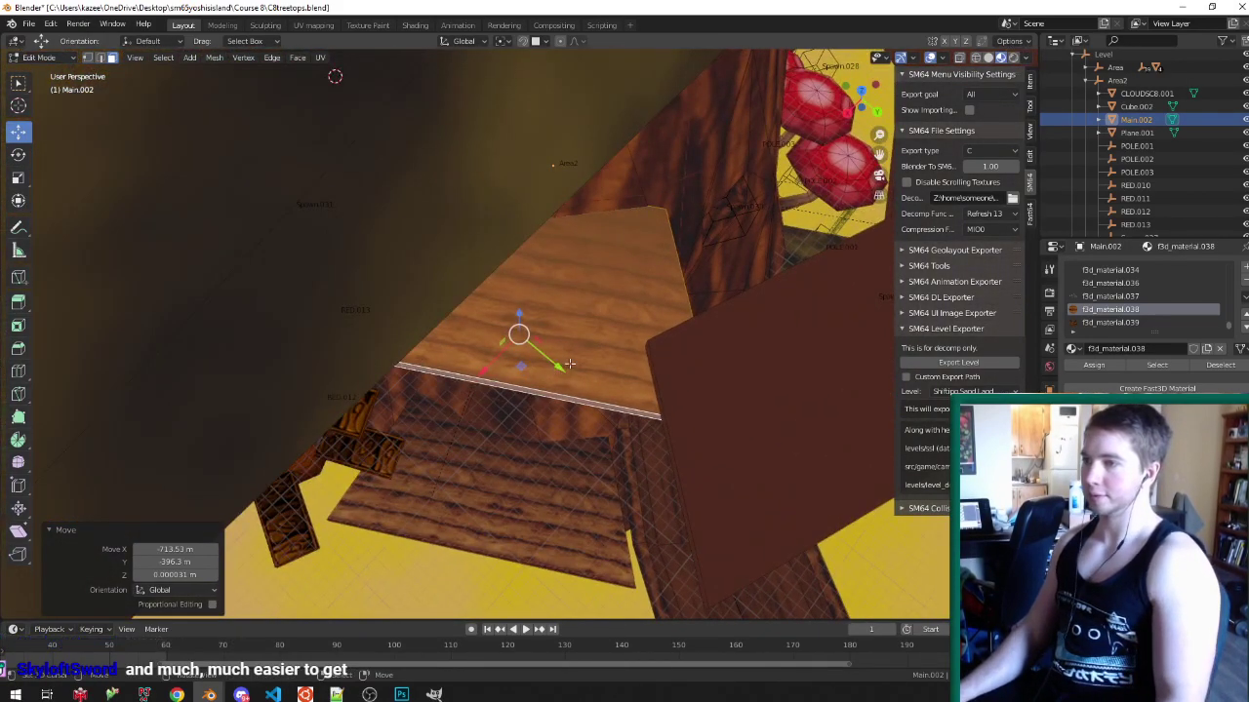
key("g")
key("shift+z")
left_click(571, 317)
scroll(772, 297, "up", 3)
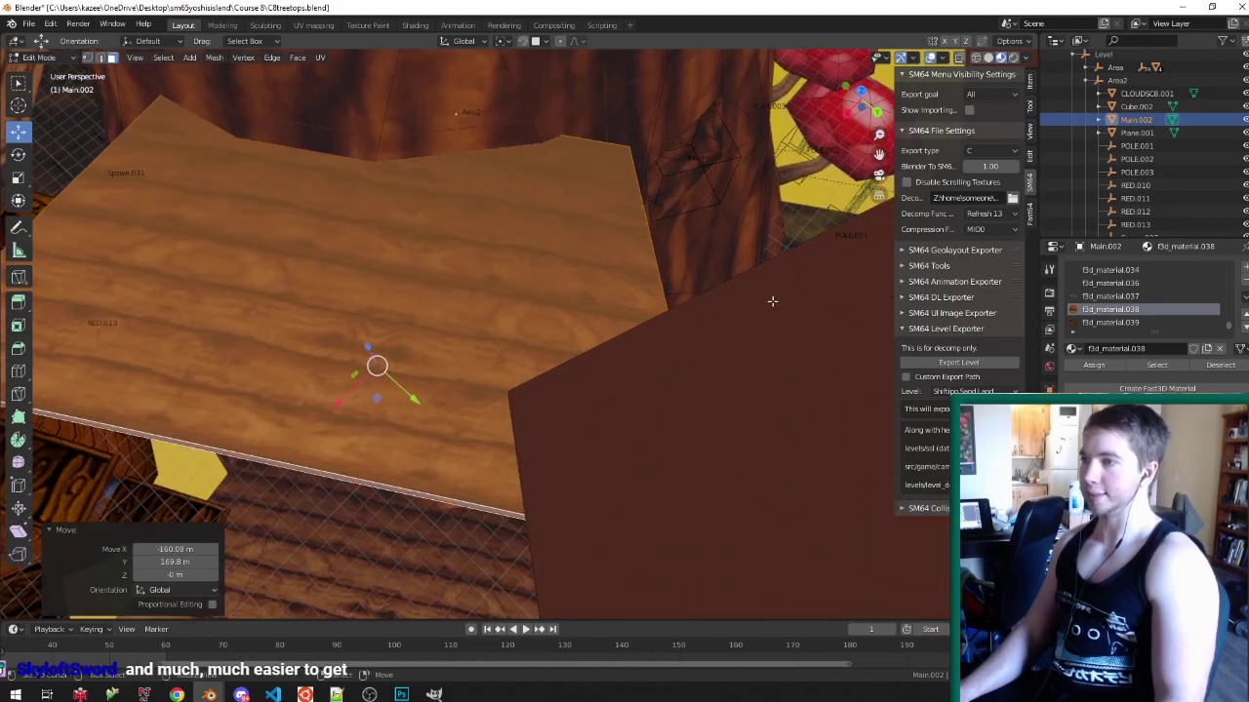
- Rotate the raised platform copy by about 7° around the Z axis
key("r")
key("z")
left_click(778, 259)
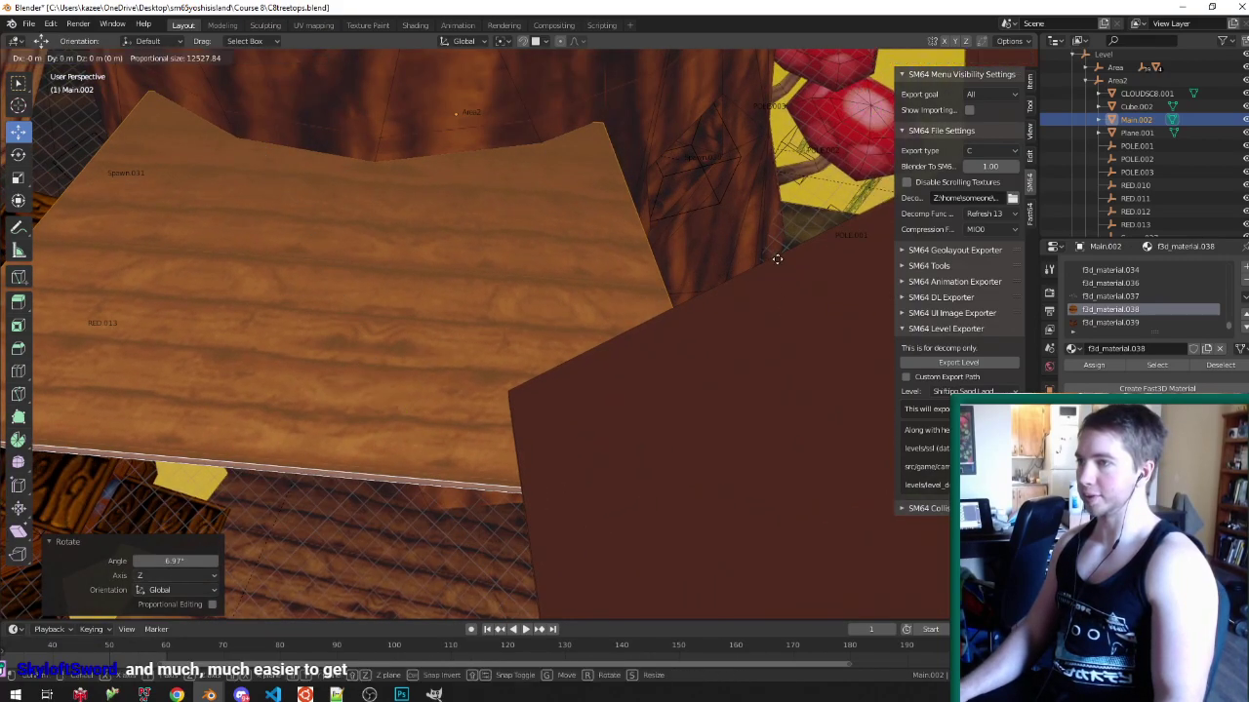
key("g")
key("shift+z")
key("Escape")
key("Tab")
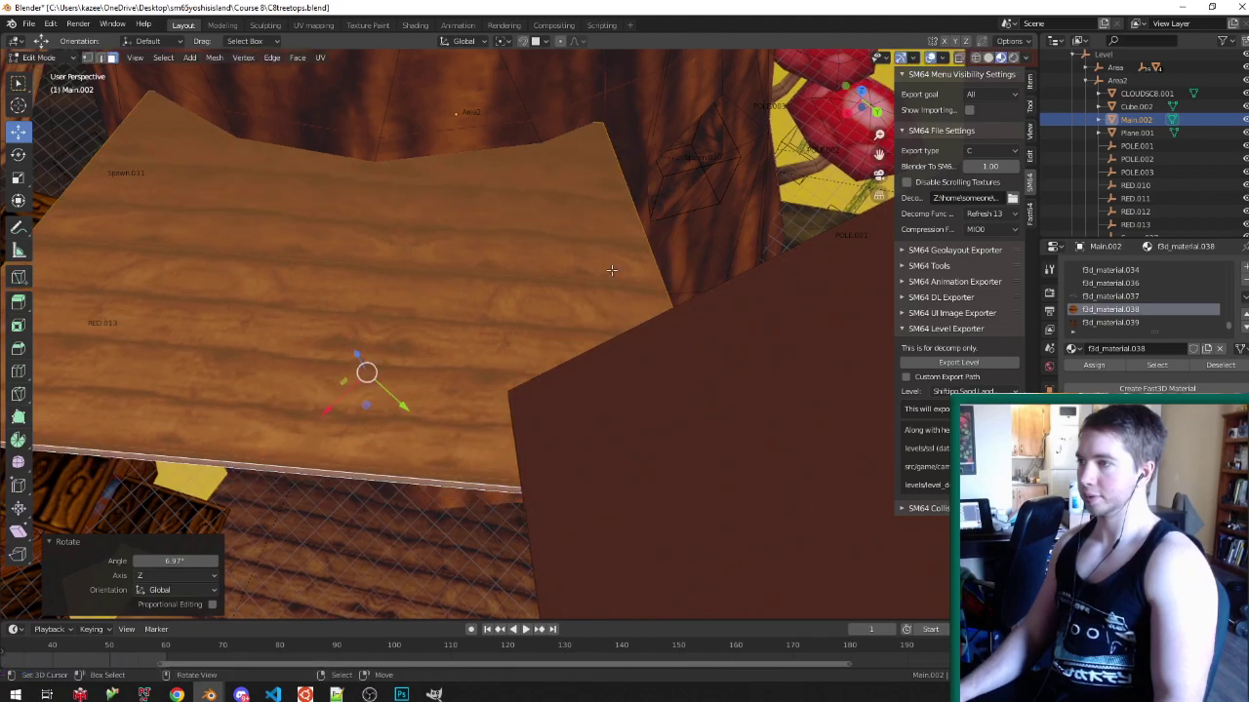
- Rotate the platform copy another 7.5° around Z and move it horizontally about -290.5 m in X and 349 m in Y
scroll(692, 283, "up", 1)
key("r")
key("z")
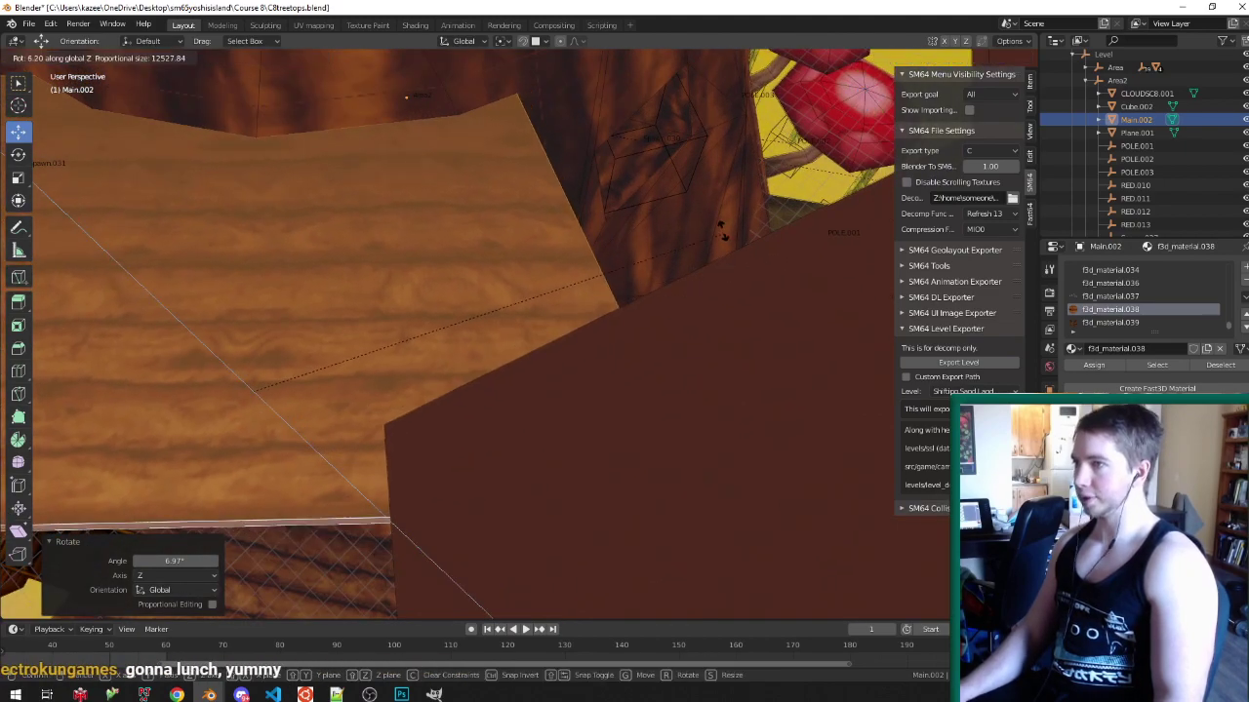
left_click(719, 227)
scroll(719, 228, "down", 2)
key("g")
key("shift+z")
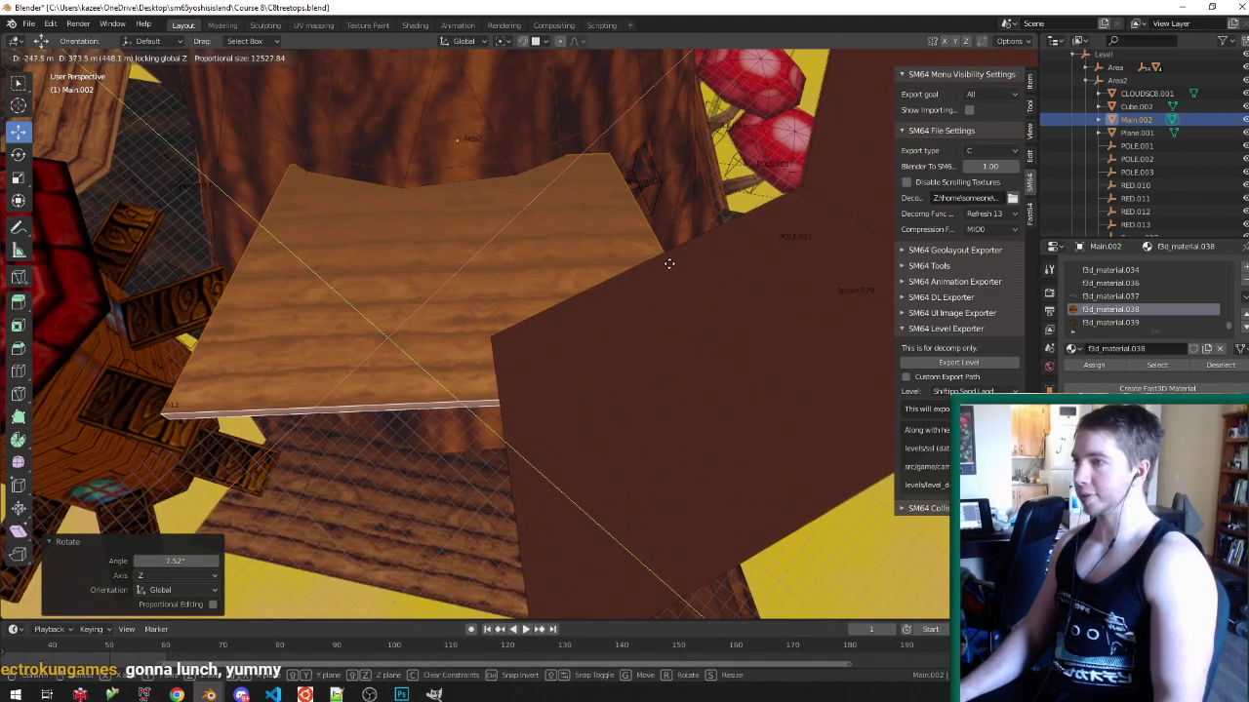
left_click(673, 258)
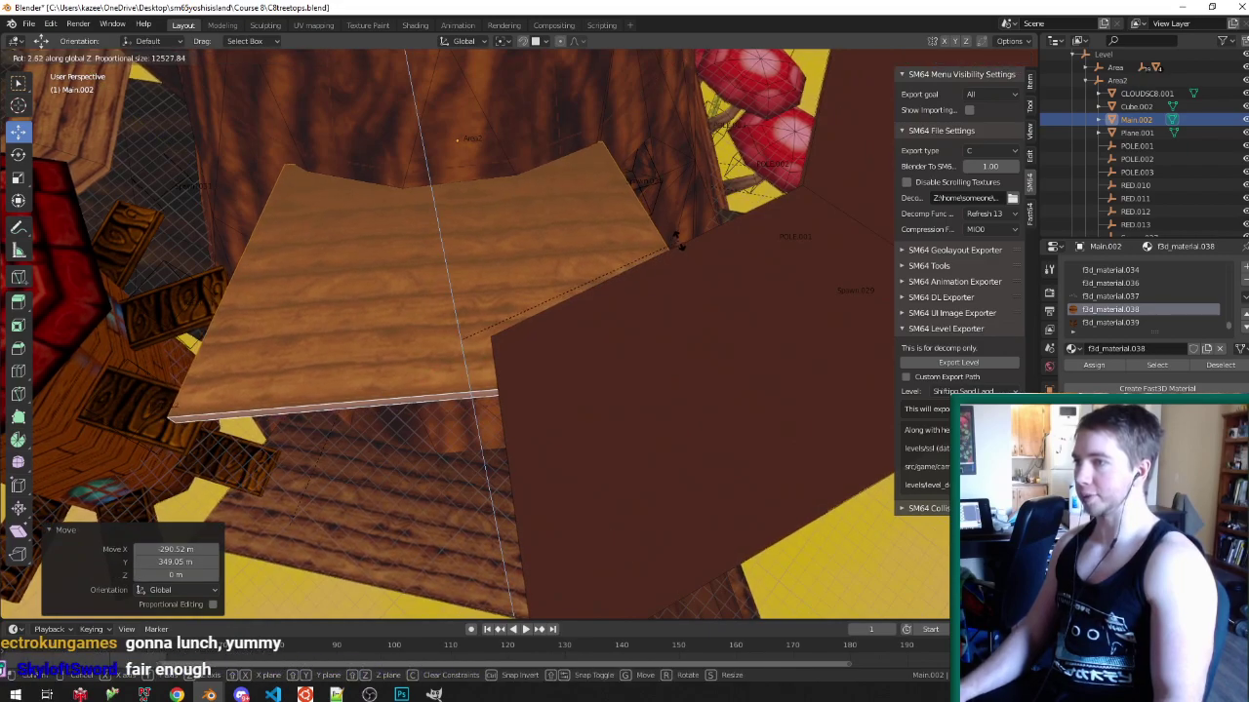
- Save the level file and adjust the height of the platform copy along Z on the trunk
key("Tab")
middle_click_drag(675, 240, 615, 286)
key("ctrl+s")
key("Tab")
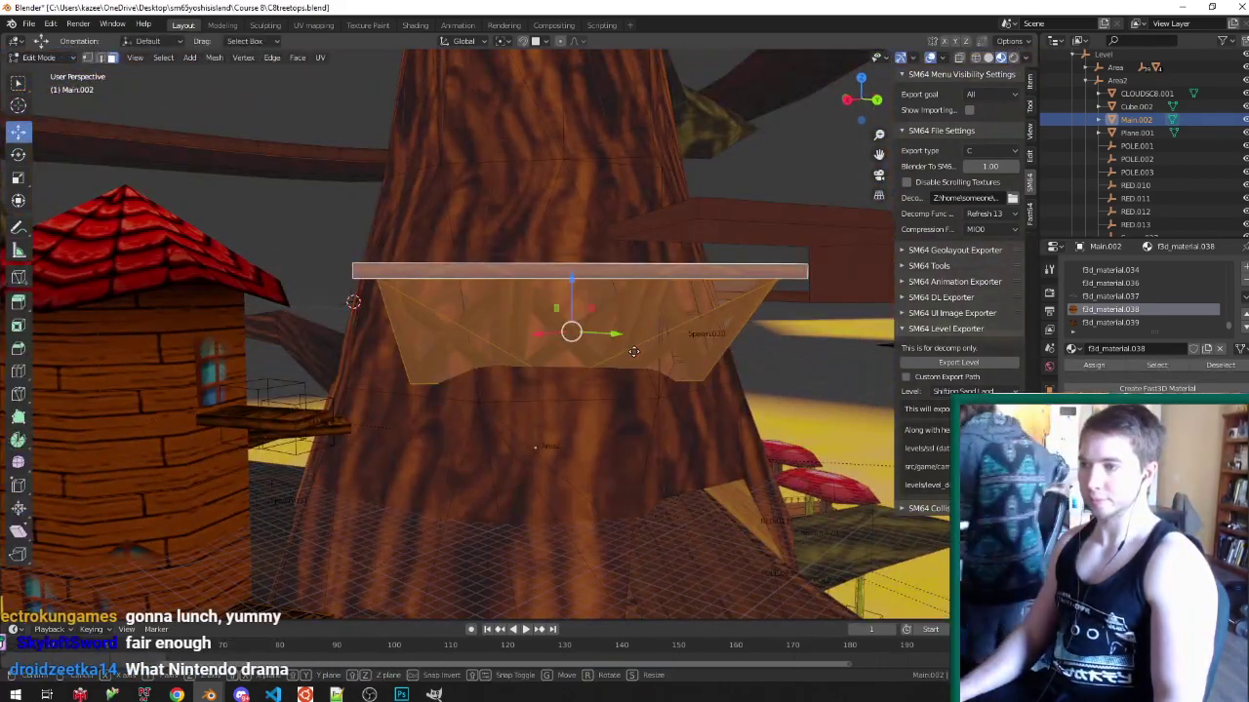
key("g")
key("z")
left_click(621, 266)
- Move the platform copy horizontally by about 100 m in X and -165.6 m in Y, and save the level file
middle_click_drag(622, 265, 649, 322)
key("g")
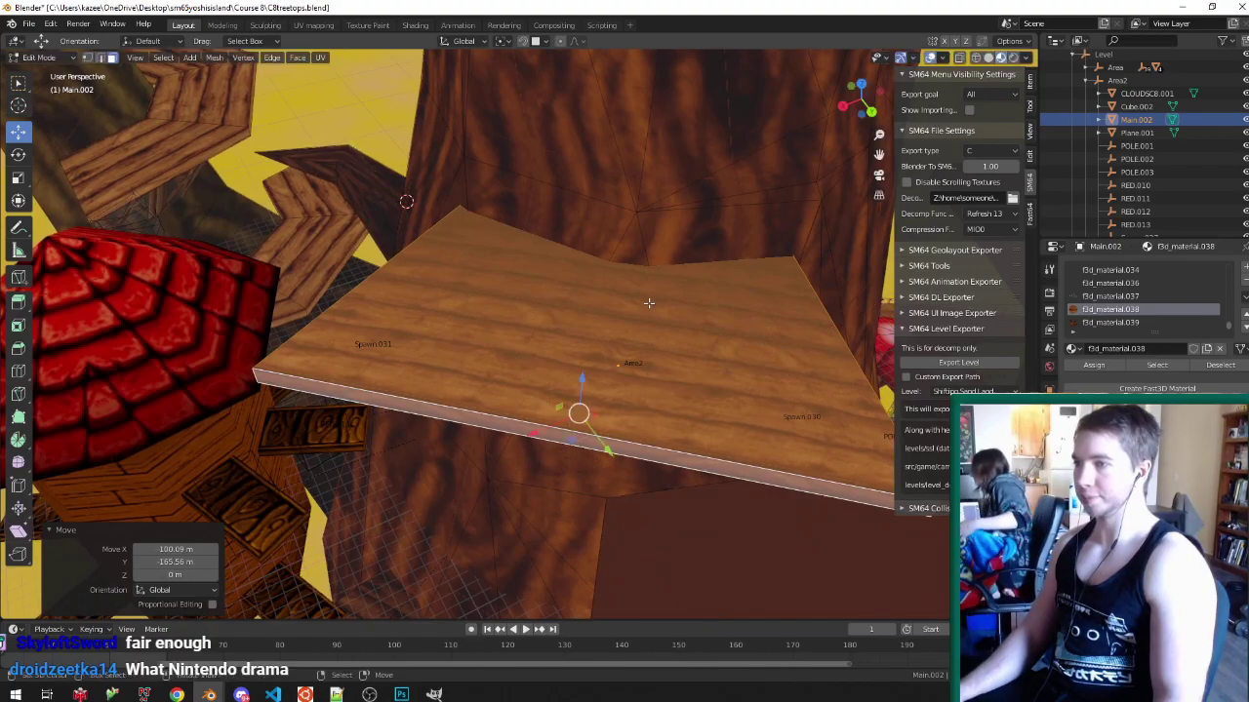
left_click(649, 302)
key("Tab")
key("ctrl+s")
middle_click_drag(683, 327, 722, 315)
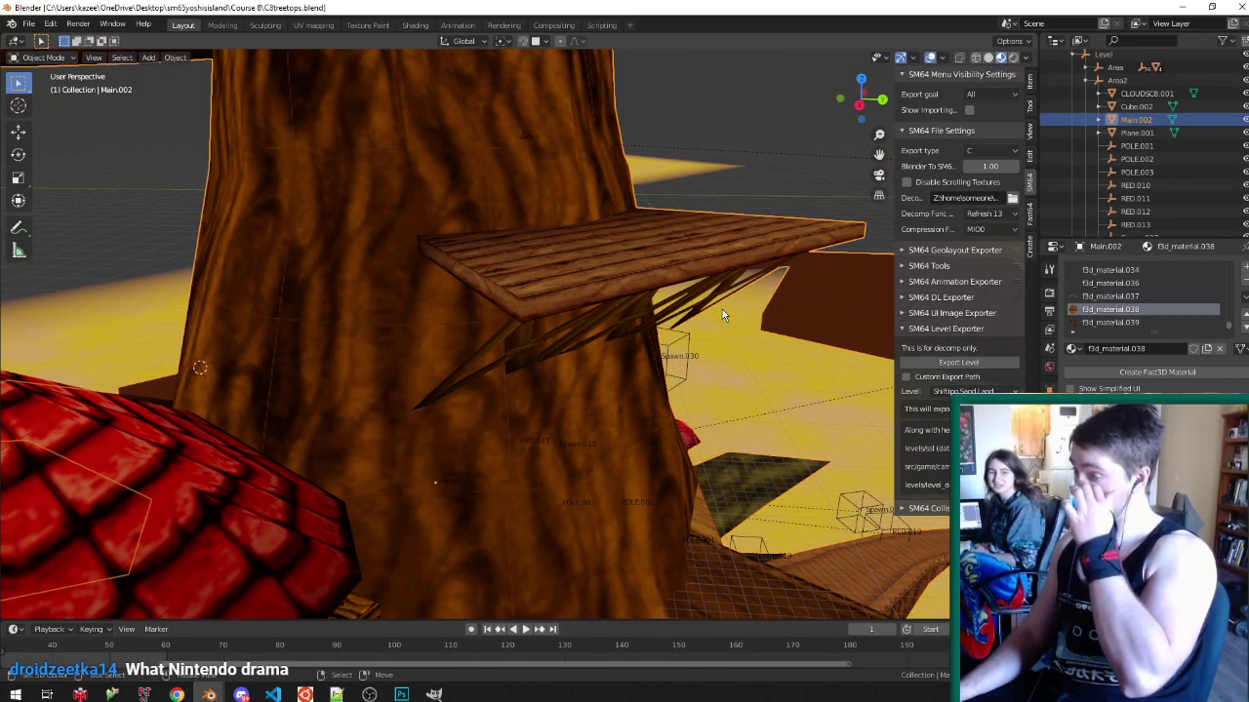
- Select the whole translucent curved bridge beside the red-roofed house using Select Linked
middle_click_drag(722, 315, 480, 420)
middle_click_drag(588, 424, 610, 349)
key("Tab")
scroll(439, 278, "up", 3)
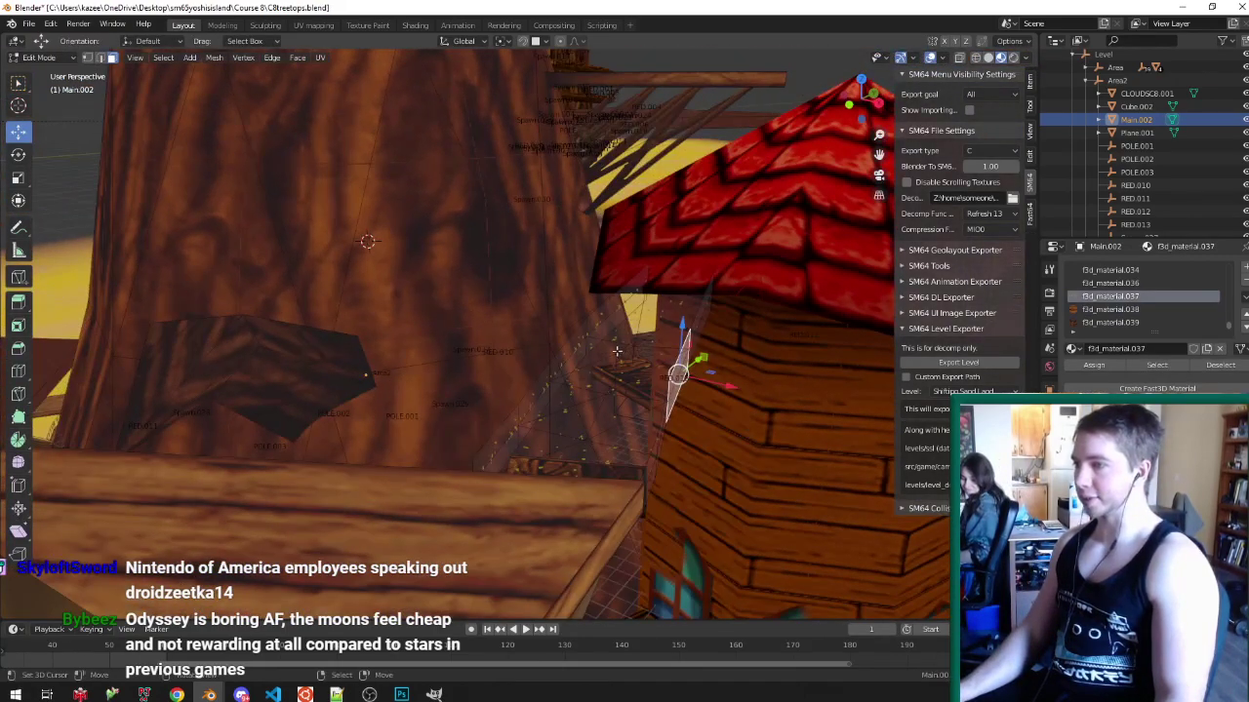
left_click(597, 308, "shift")
key("ctrl+l")
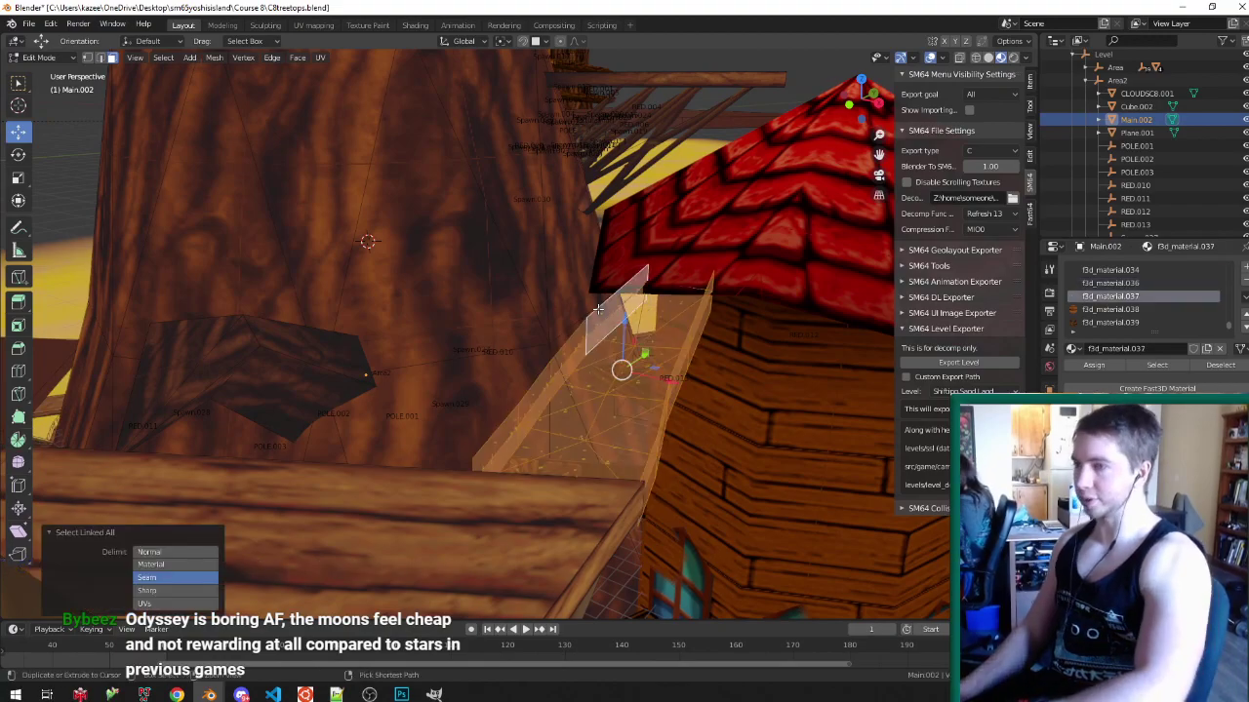
- Toggle snapping, duplicate the translucent bridge and place the copy up near the raised platform
scroll(598, 309, "up", 2)
middle_click_drag(598, 309, 478, 420, "shift")
key("shift+Tab")
key("shift+d")
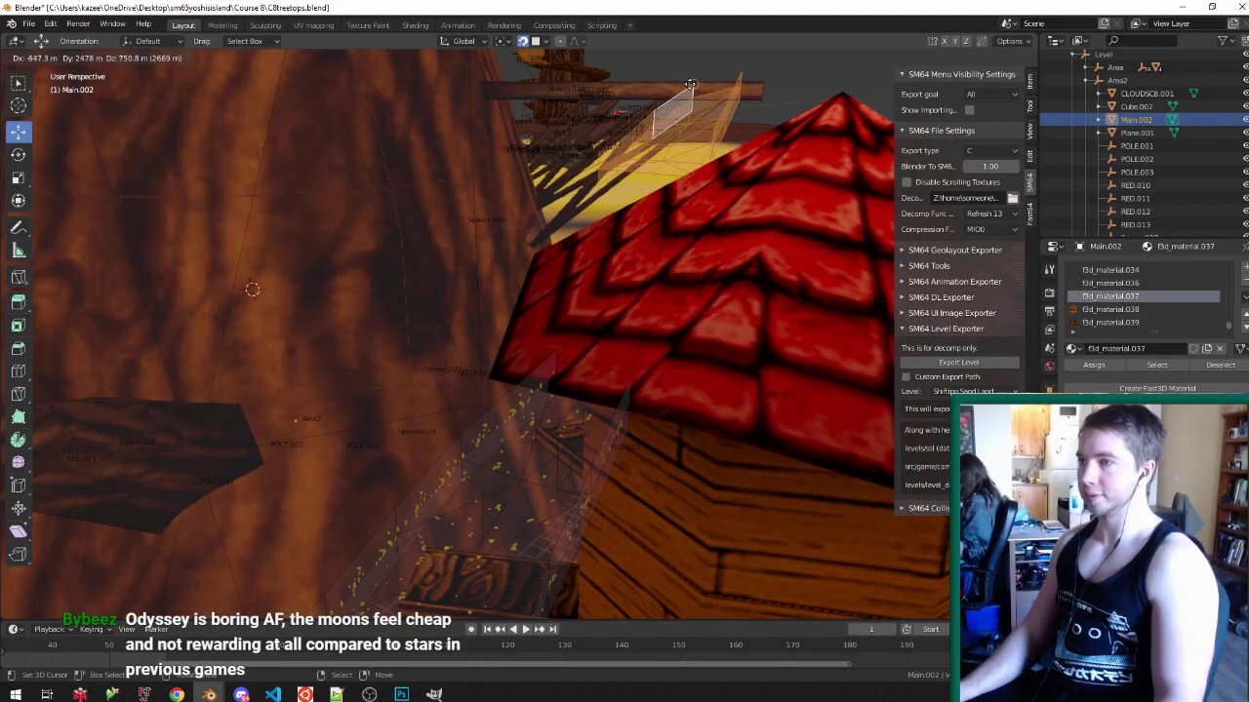
left_click(688, 85)
key("KP_Decimal")
scroll(670, 218, "down", 3)
- Rotate the bridge copy 61.5° around Z and move it about 18.3 m in X and 263.9 m in Y
middle_click_drag(669, 217, 515, 254)
key("r")
key("z")
left_click(546, 229)
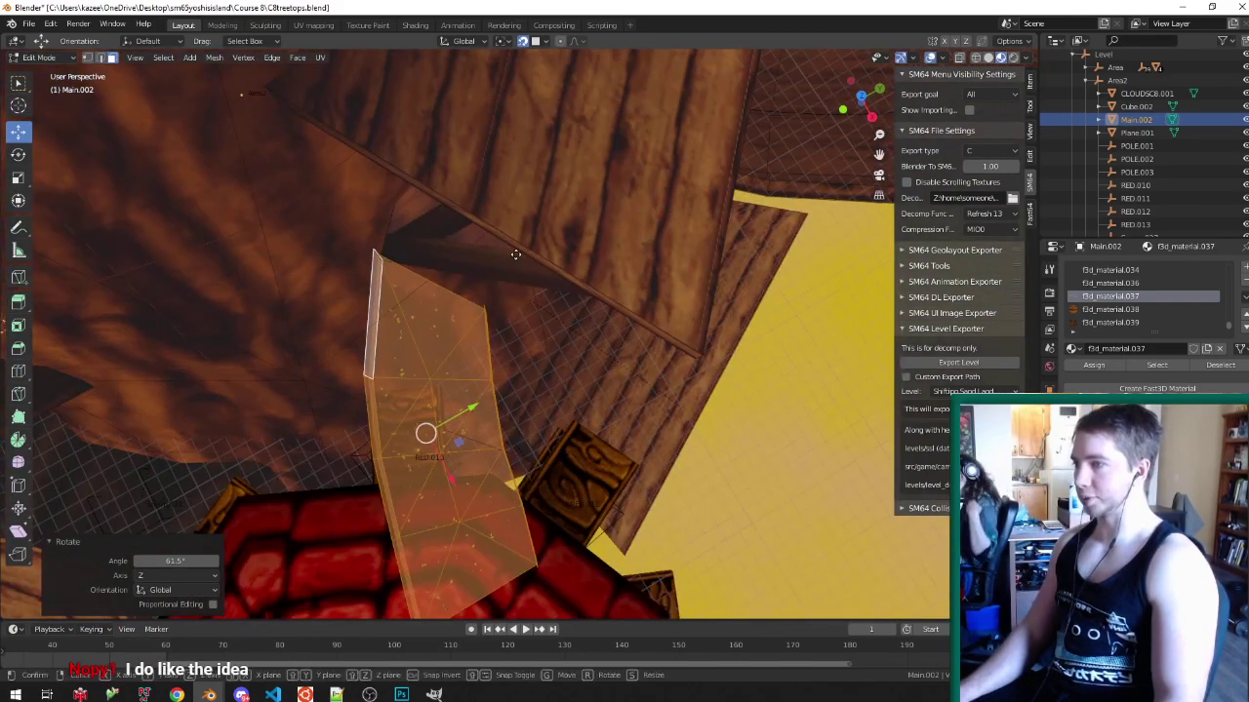
key("g")
left_click(603, 212)
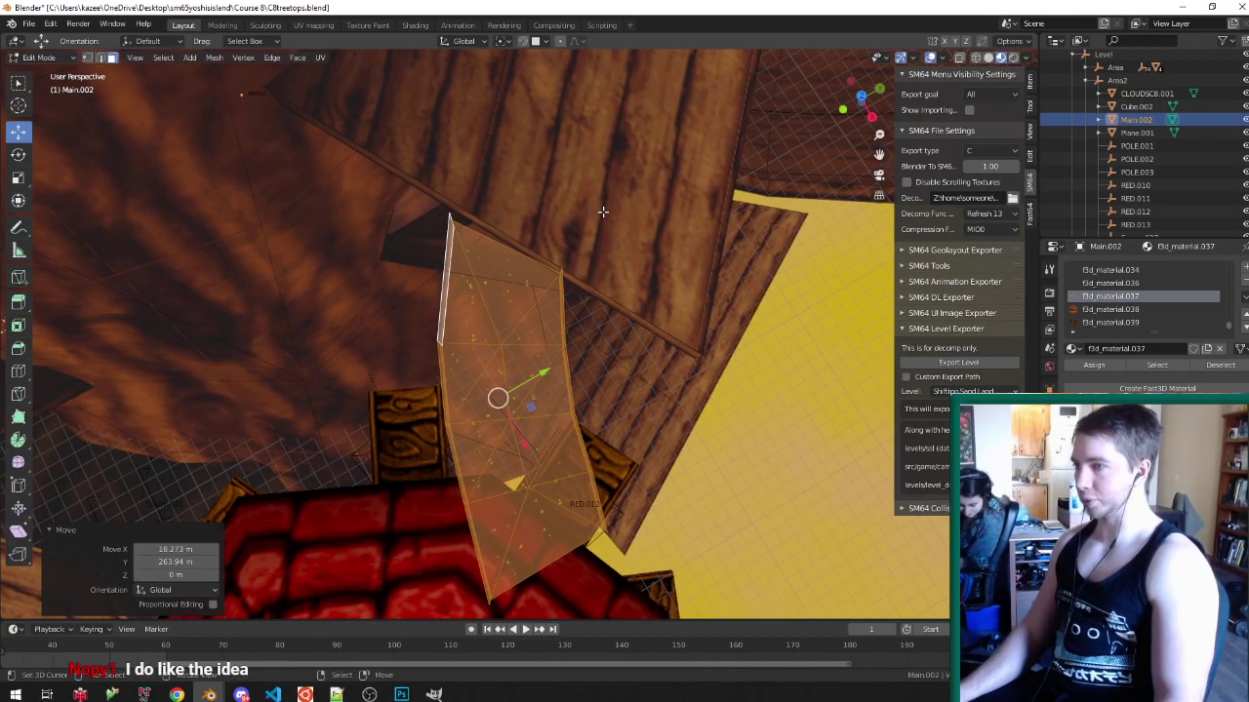
- Rotate the bridge copy by about -5.7° and reposition it so its end meets the raised platform's edge
middle_click_drag(603, 211, 708, 276)
key("r")
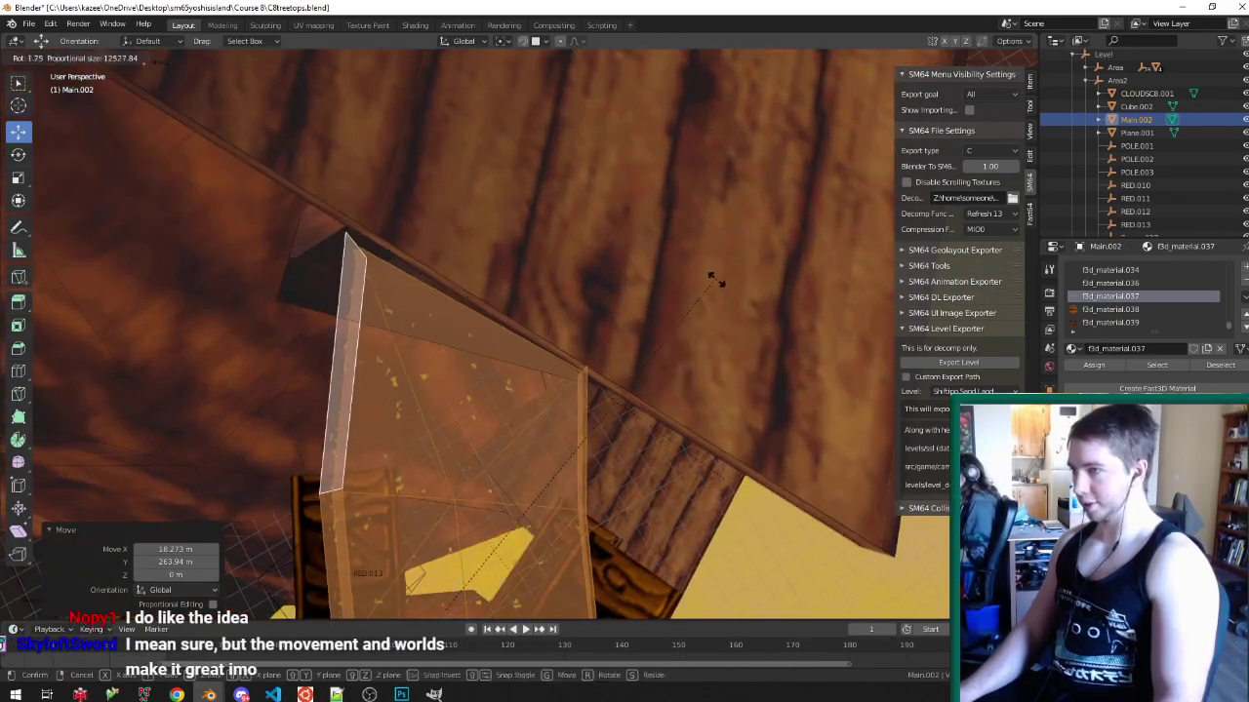
left_click(738, 292)
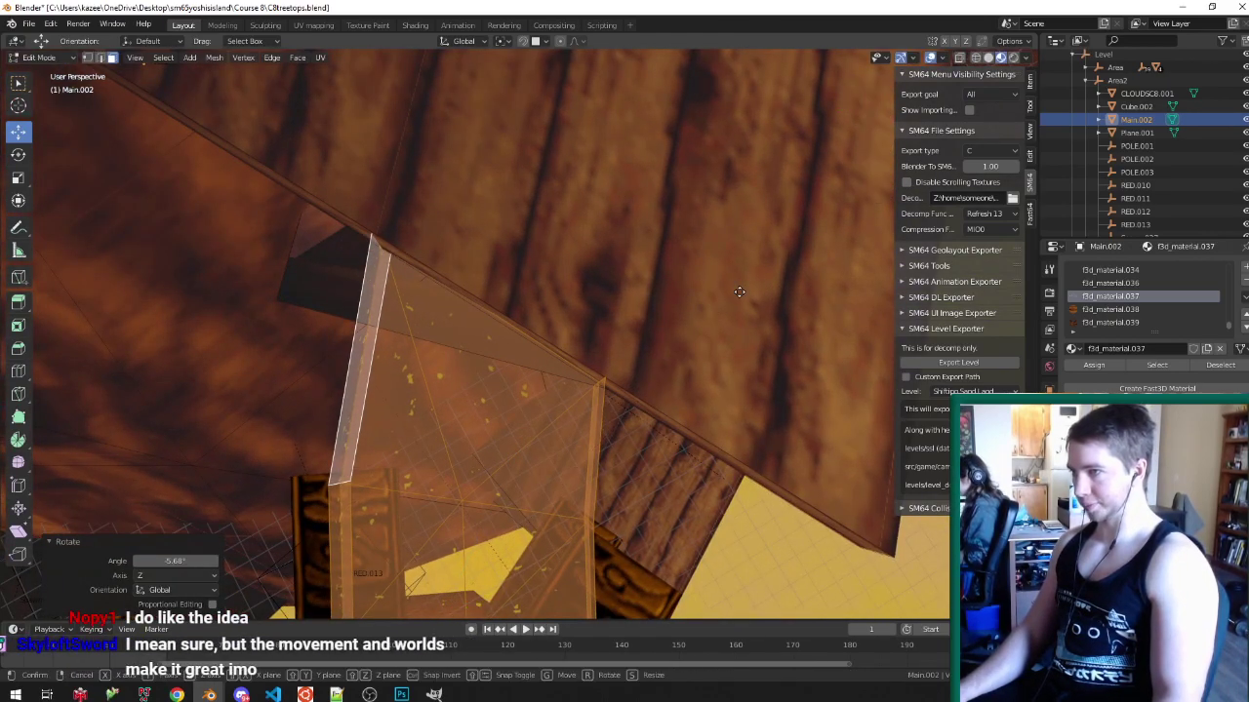
left_click(739, 287)
- Rotate the vertices at the bridge copy's far end about -41.8° around Z and shift them horizontally toward the red roof
scroll(737, 316, "down", 5)
middle_click_drag(737, 316, 562, 240)
key("shift+z")
scroll(470, 324, "down", 1)
mouse_move(471, 324)
middle_mouse_down()
mouse_move(597, 337)
mouse_move(563, 314)
middle_mouse_up()
key("shift+z")
key("shift+z")
left_click(418, 312)
middle_click_drag(418, 312, 718, 390)
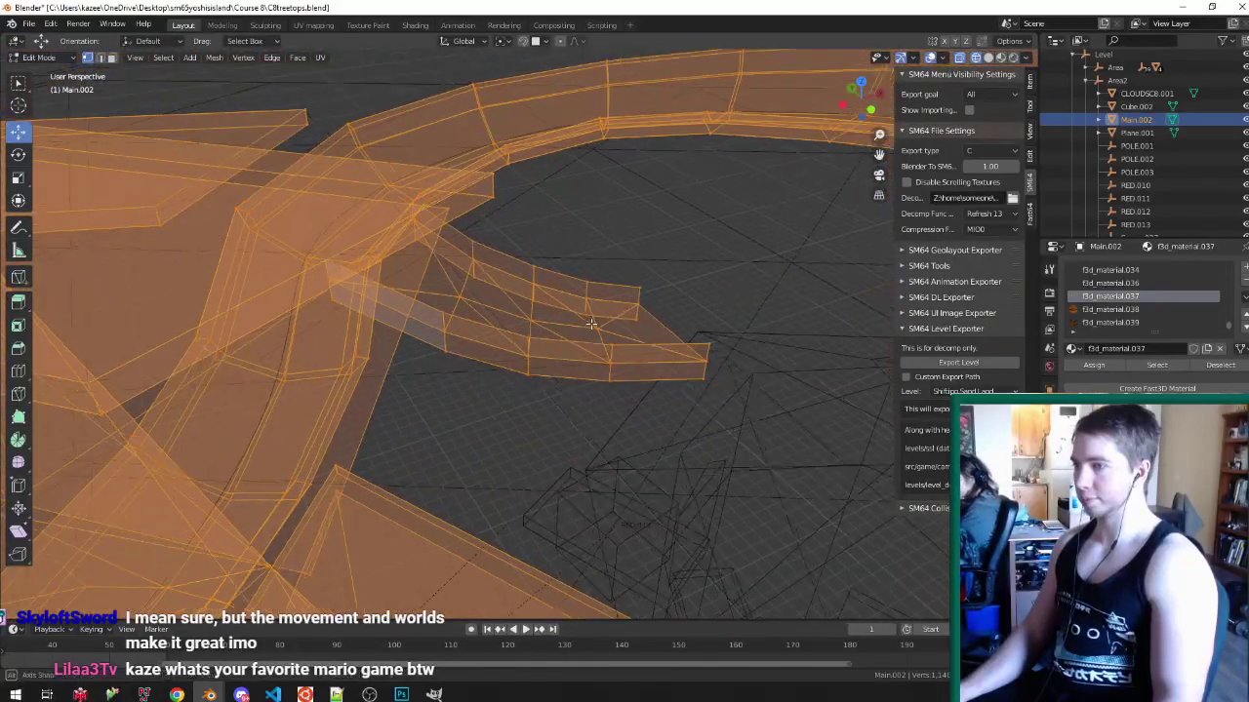
key("alt+a")
key("b")
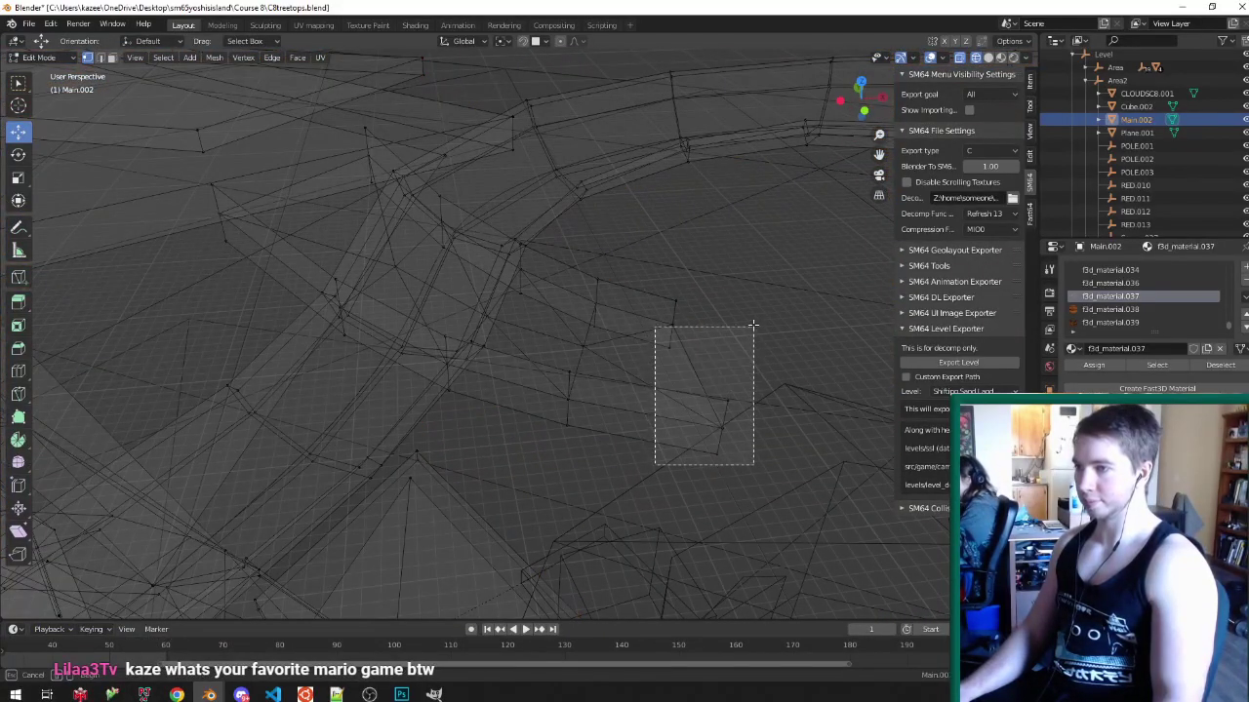
key("z")
mouse_move(608, 273)
middle_mouse_down()
mouse_move(644, 380)
mouse_move(585, 458)
mouse_move(605, 517)
middle_mouse_up()
key("alt+z")
key("r")
key("z")
left_click(187, 152)
key("g")
key("shift+z")
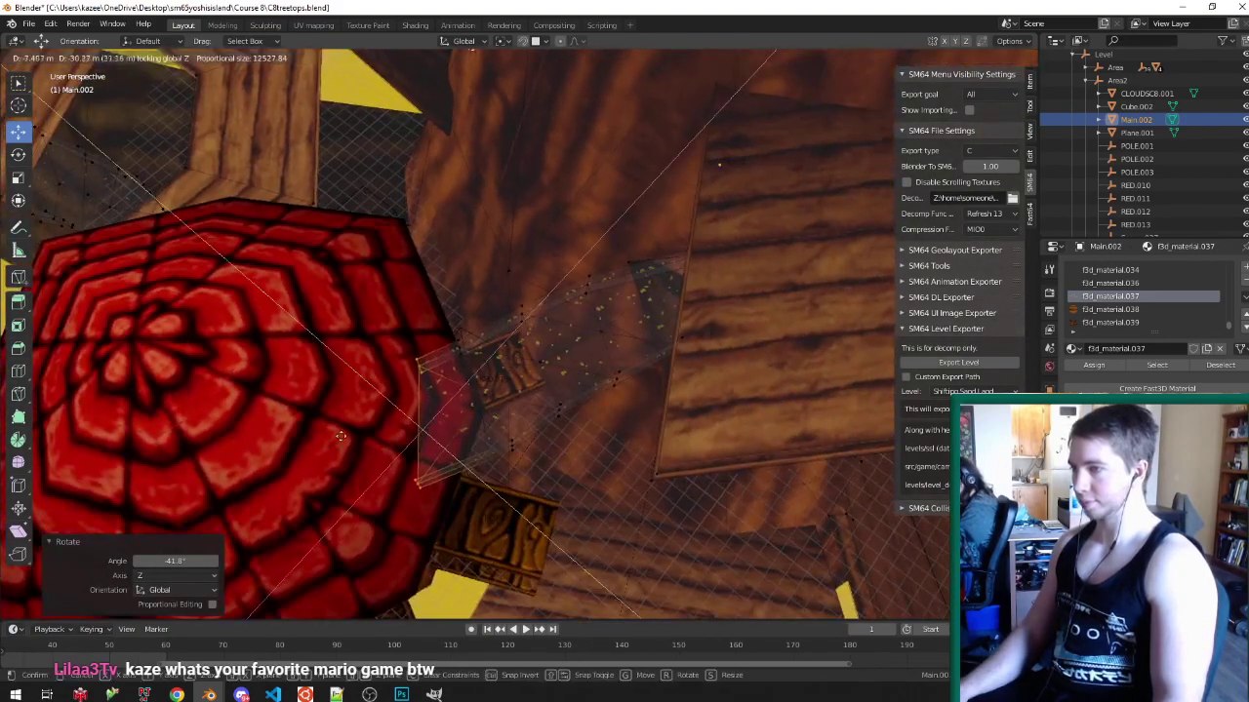
- Lower the bridge copy's far end about 115.4 m along Z and fine-tune its position at the red roof
middle_click_drag(298, 409, 281, 302)
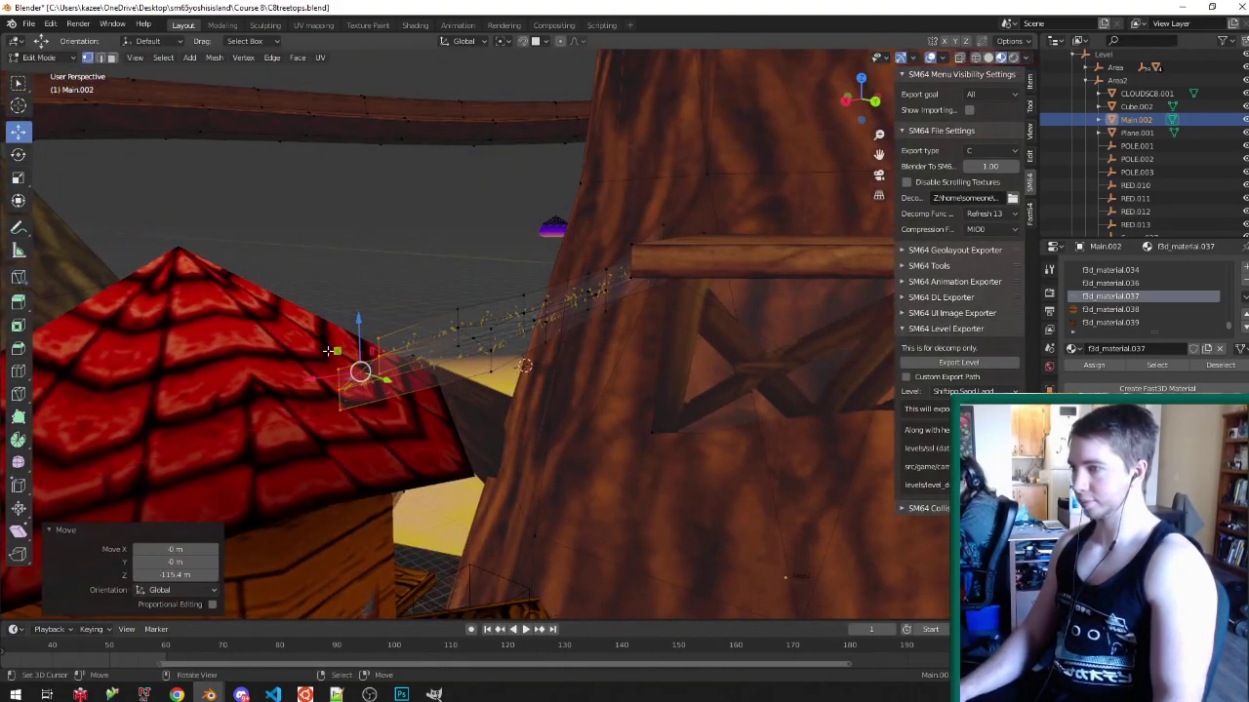
middle_click_drag(328, 345, 304, 388)
key("g")
left_click(220, 359)
- Rotate the bridge cross-section next to the roof end by -21° and move it about 91.5 m in X and -195.4 m in Y
mouse_move(221, 359)
middle_mouse_down()
mouse_move(255, 312)
mouse_move(370, 256)
mouse_move(673, 278)
mouse_move(732, 296)
mouse_move(564, 349)
middle_mouse_up()
key("shift+z")
left_click_drag(603, 263, 604, 262)
key("shift+z")
middle_click_drag(604, 262, 697, 344)
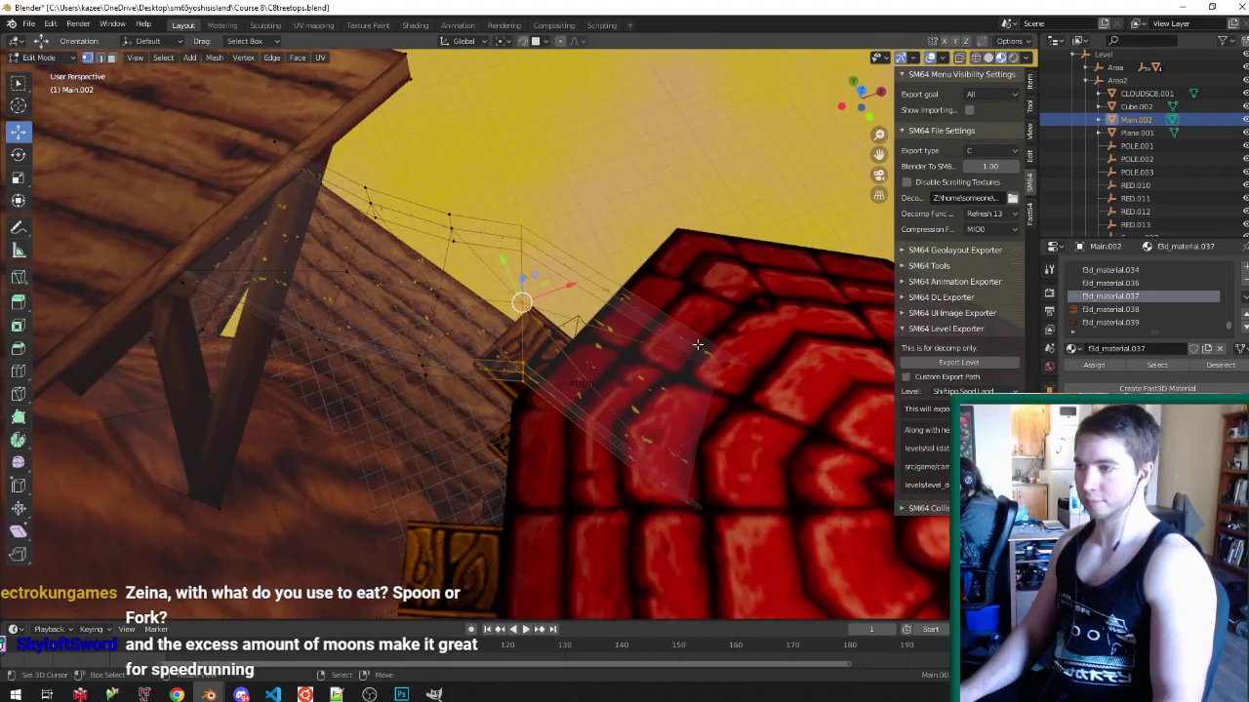
left_click(673, 404)
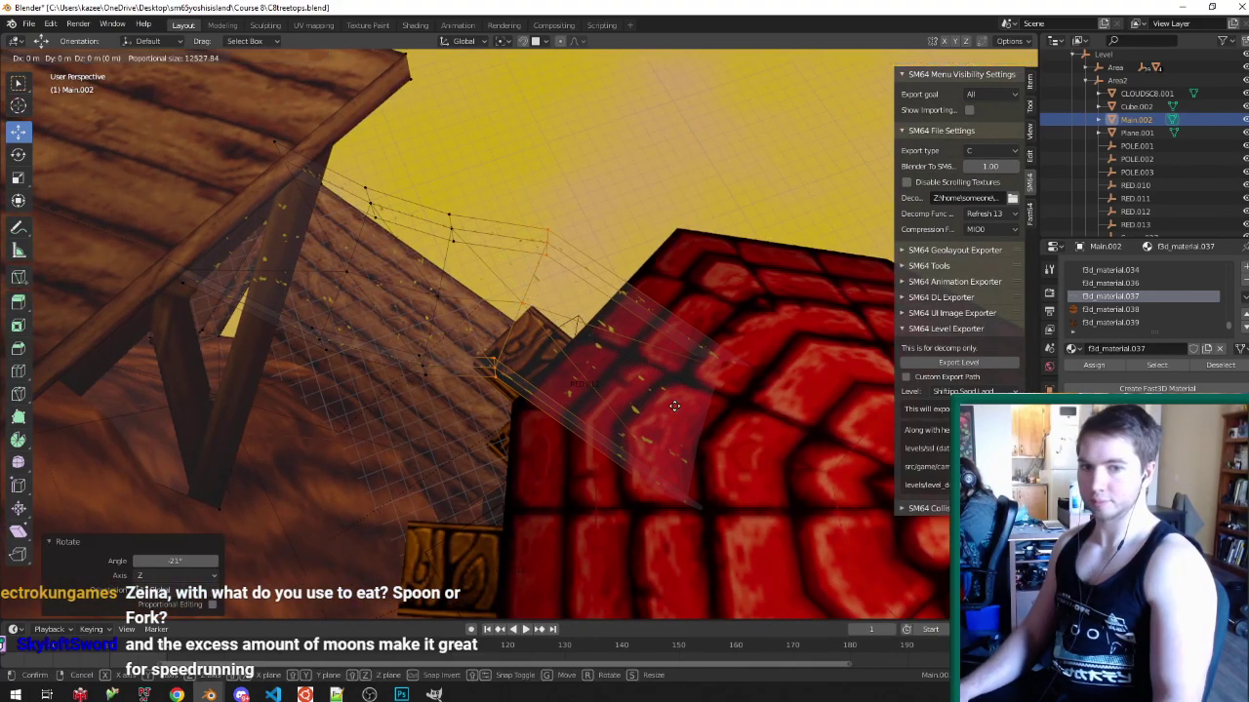
left_click(694, 448)
- Rotate the following bridge cross-section toward the platform around Z and shift it horizontally to smooth the curve
middle_click_drag(691, 446, 468, 341)
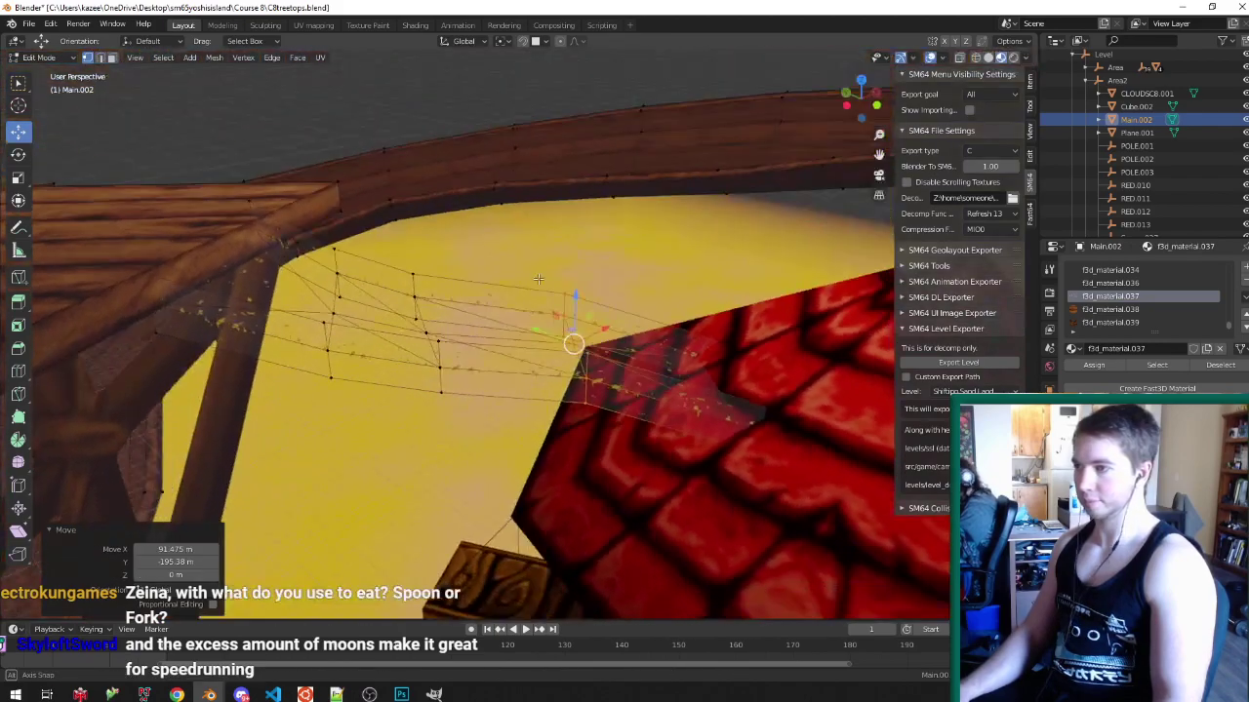
key("shift+z")
key("alt+a")
key("b")
key("shift+z")
mouse_move(464, 250)
middle_mouse_down()
mouse_move(583, 343)
mouse_move(478, 302)
mouse_move(365, 336)
middle_mouse_up()
key("r")
key("z")
left_click(595, 333)
key("g")
key("shift+z")
left_click(643, 340)
- Select another cross-section of the bridge copy, rotate it around Z and move it horizontally into line with its neighbours
key("shift+z")
key("alt+a")
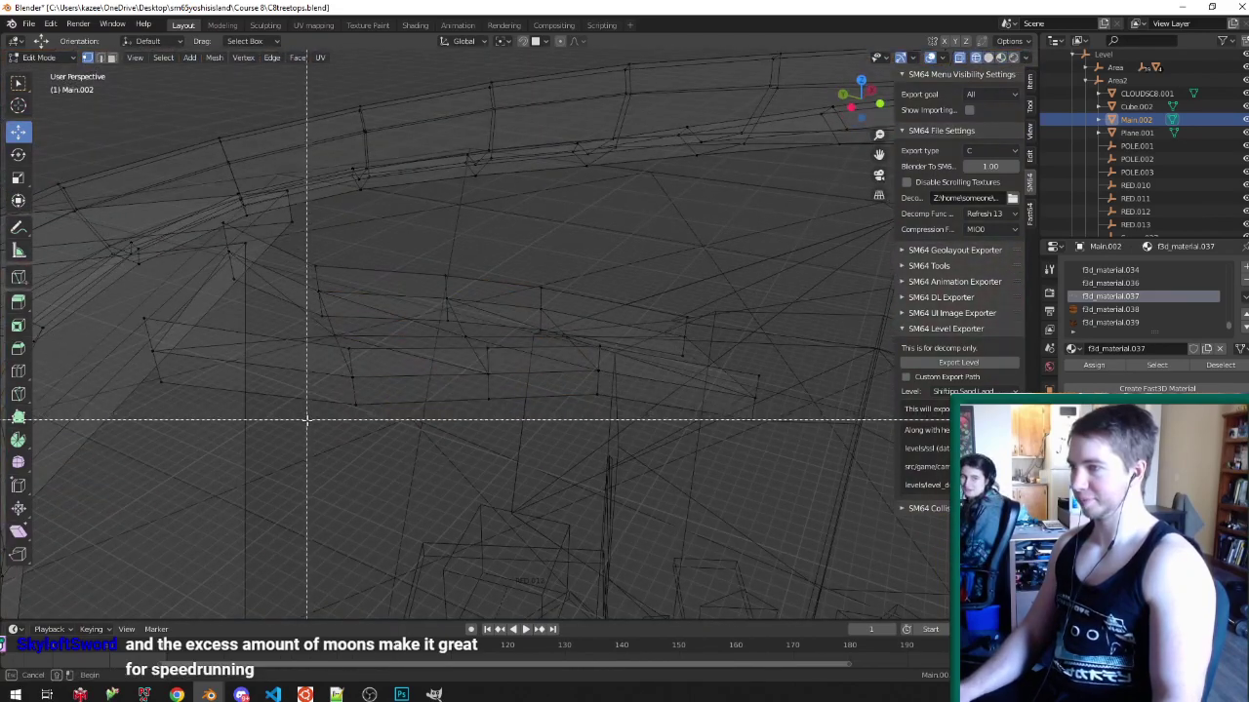
left_click_drag(414, 248, 415, 246)
key("shift+z")
mouse_move(444, 259)
middle_mouse_down()
mouse_move(516, 376)
mouse_move(532, 317)
middle_mouse_up()
key("r")
key("z")
left_click(498, 368)
key("g")
key("shift+z")
left_click(542, 377)
- Select the remaining cross-section near the platform end of the bridge copy and align it horizontally with the curve
key("shift+z")
key("alt+a")
left_click_drag(435, 420, 495, 237)
key("shift+z")
key("z")
mouse_move(507, 283)
middle_mouse_down()
mouse_move(542, 373)
mouse_move(609, 304)
mouse_move(533, 326)
middle_mouse_up()
key("g")
key("shift+z")
left_click(555, 381)
- Select a cross-section of the bridge copy and adjust its height along Z
key("shift+z")
key("alt+a")
key("b")
key("g")
key("z")
left_click(591, 322)
- Lower the middle cross-section of the bridge copy by about 55.6 m along Z
key("alt+a")
key("b")
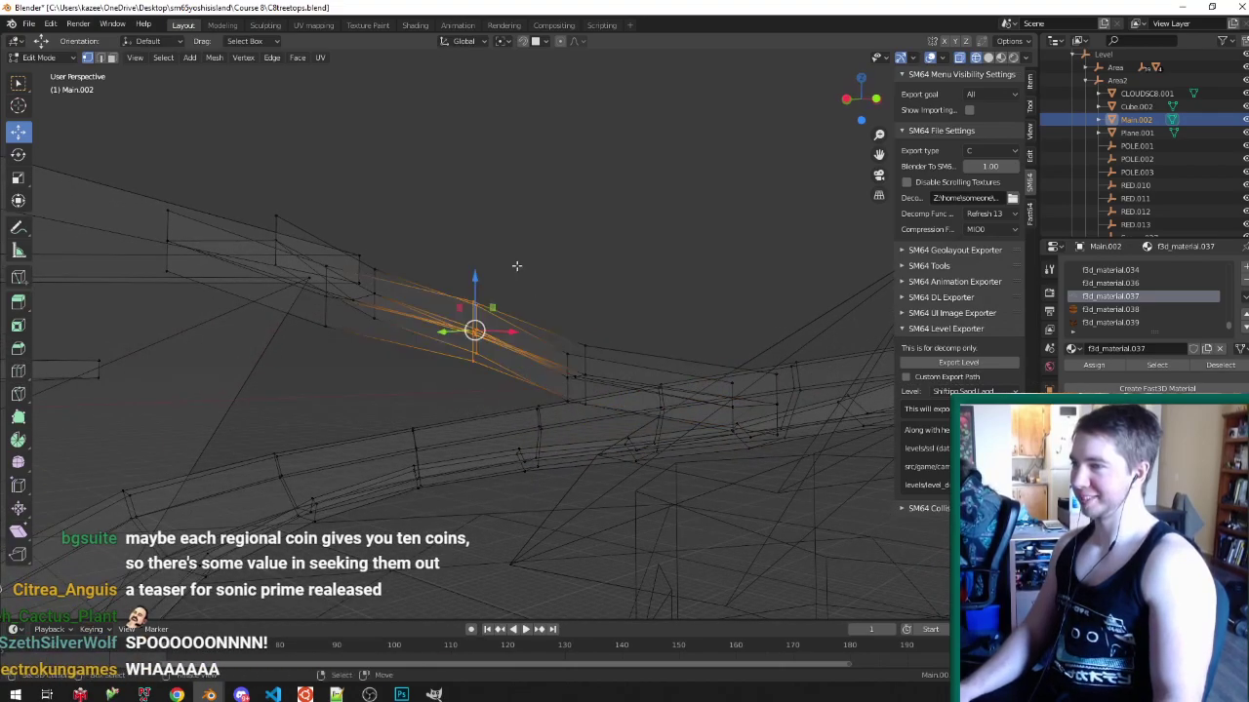
key("g")
key("z")
left_click(515, 287)
- Shift the middle bridge cross-section horizontally, by about -20 m in X, and save the level file
middle_click_drag(515, 289, 530, 363)
scroll(530, 363, "down", 3)
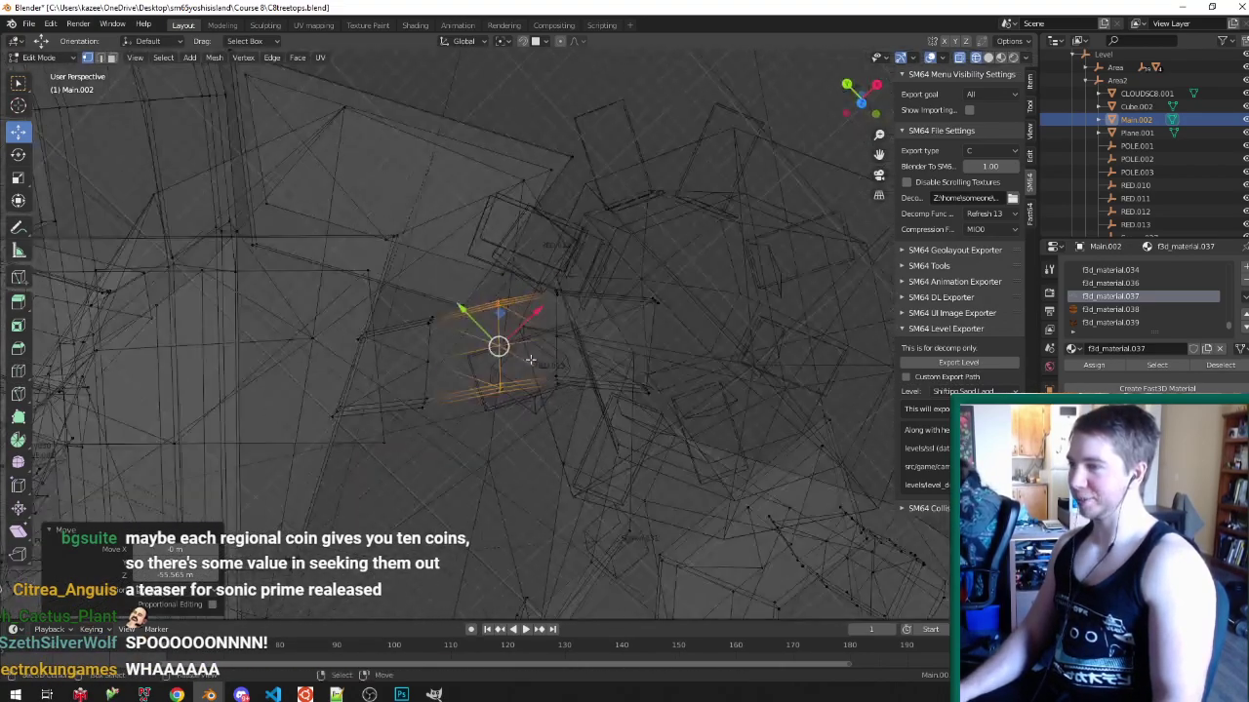
scroll(525, 371, "up", 4)
key("g")
key("shift+z")
left_click(500, 387)
key("ctrl+s")
middle_click_drag(630, 432, 521, 306)
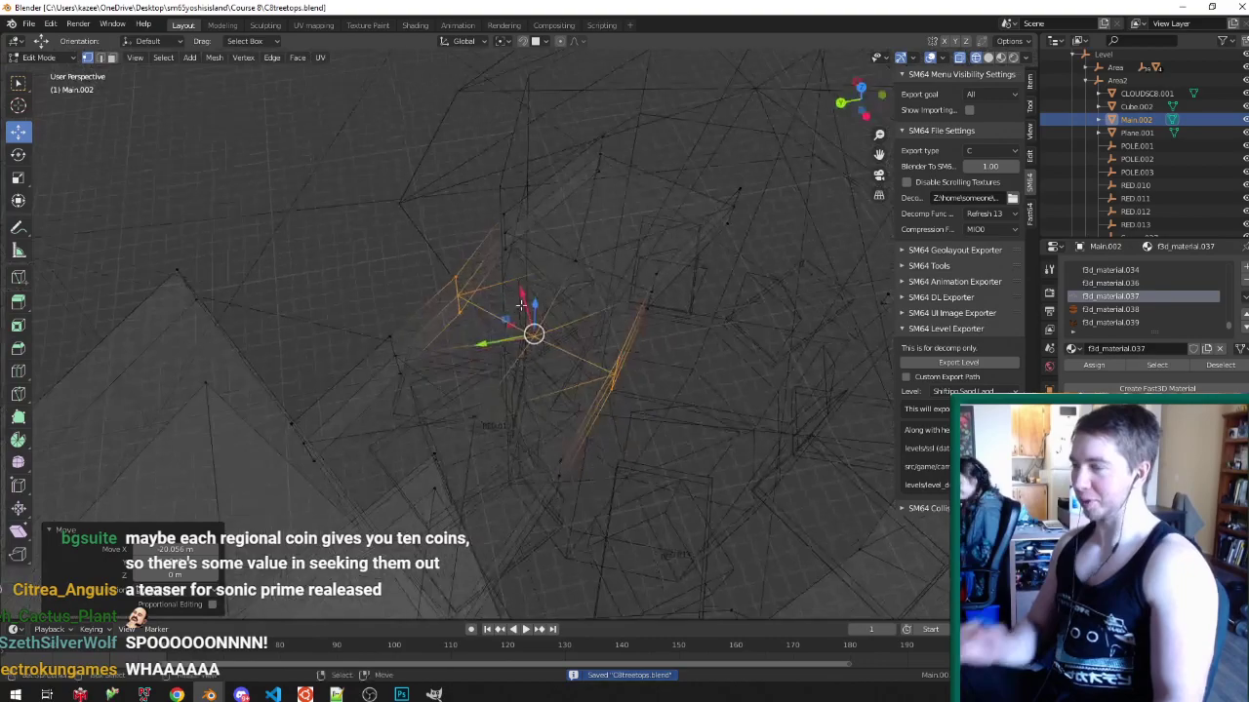
middle_click_drag(628, 319, 566, 325)
- Restore the textured view, return to Object Mode to check the new bridge, and save the level file
key("shift+z")
scroll(571, 339, "up", 3)
key("Tab")
scroll(531, 311, "down", 3)
key("ctrl+s")
key("Tab")
scroll(624, 381, "down", 3)
scroll(614, 371, "up", 2)
key("Tab")
- Export the Level object with the SM64 Level Exporter and save the level file
left_click(1107, 56)
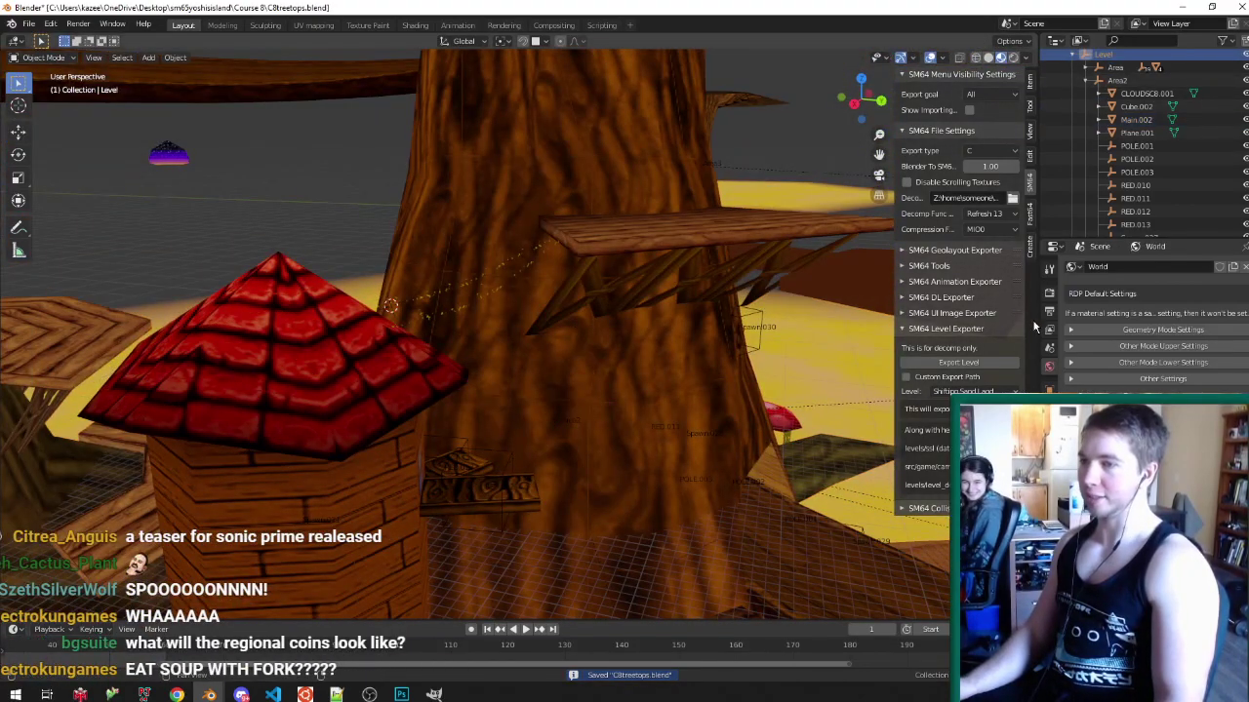
left_click(1007, 366)
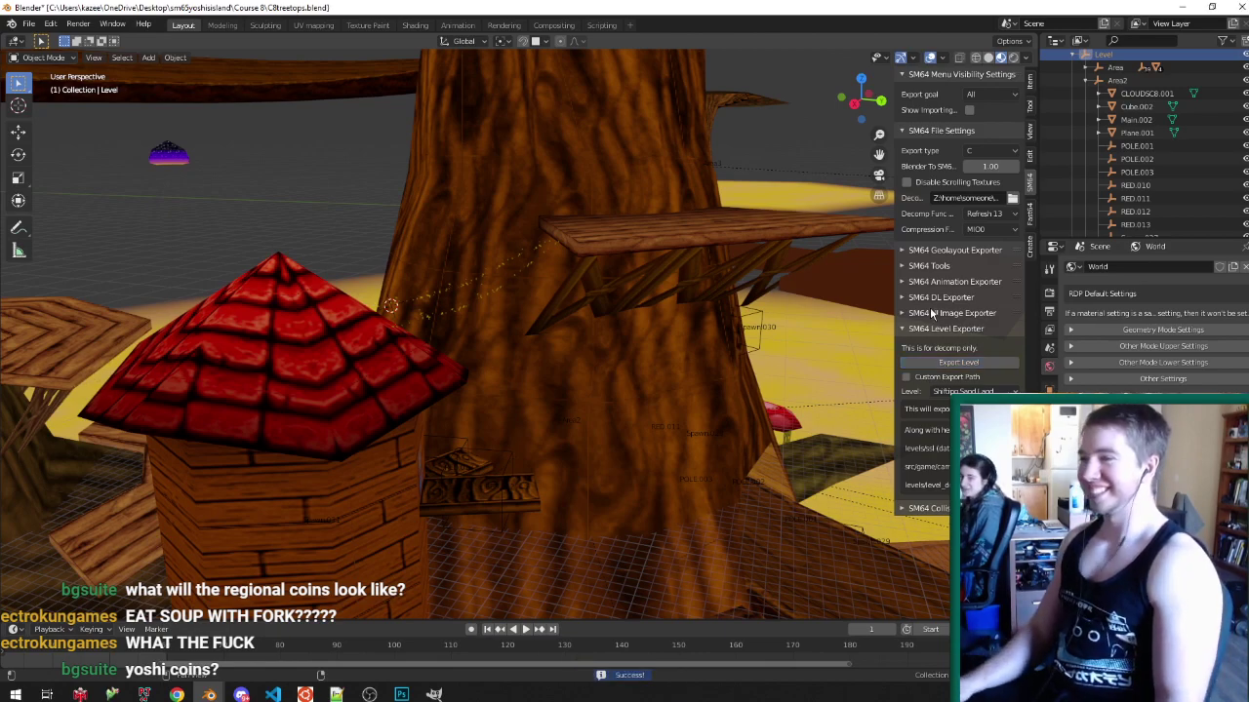
middle_click_drag(535, 301, 549, 344)
key("ctrl+s")
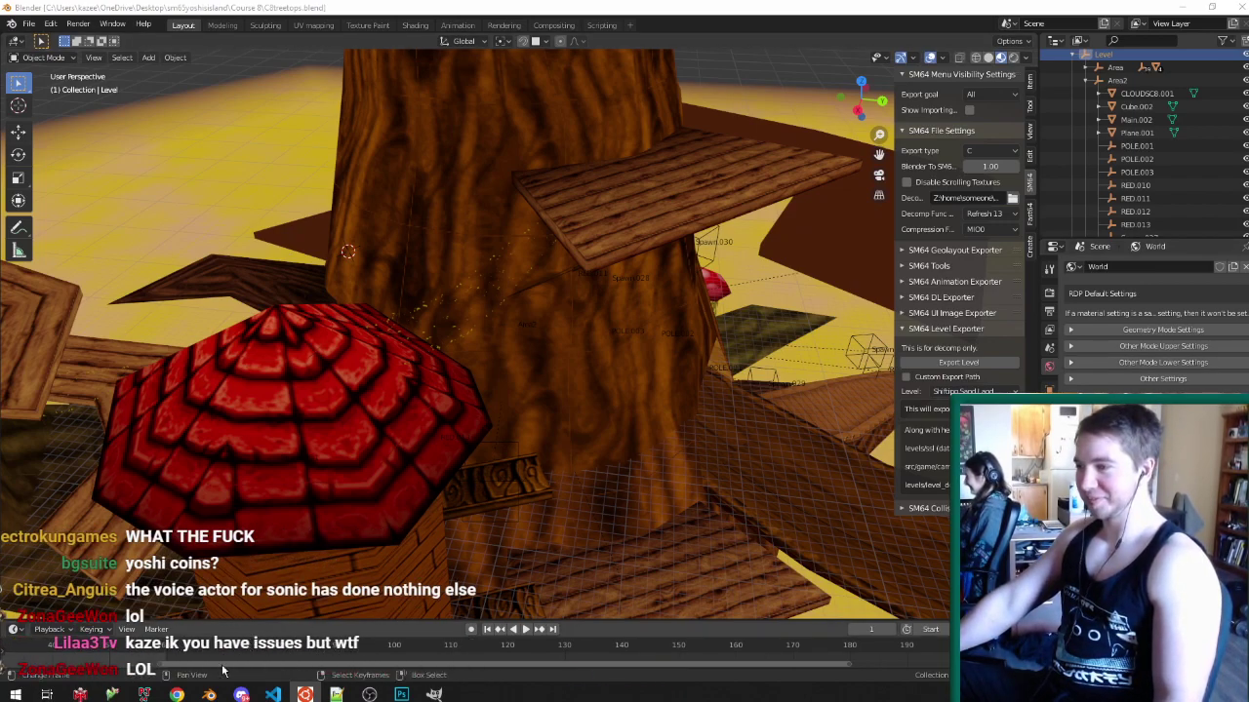
- Switch to Project64, start the listed ROM and save the emulator state
left_click(145, 695)
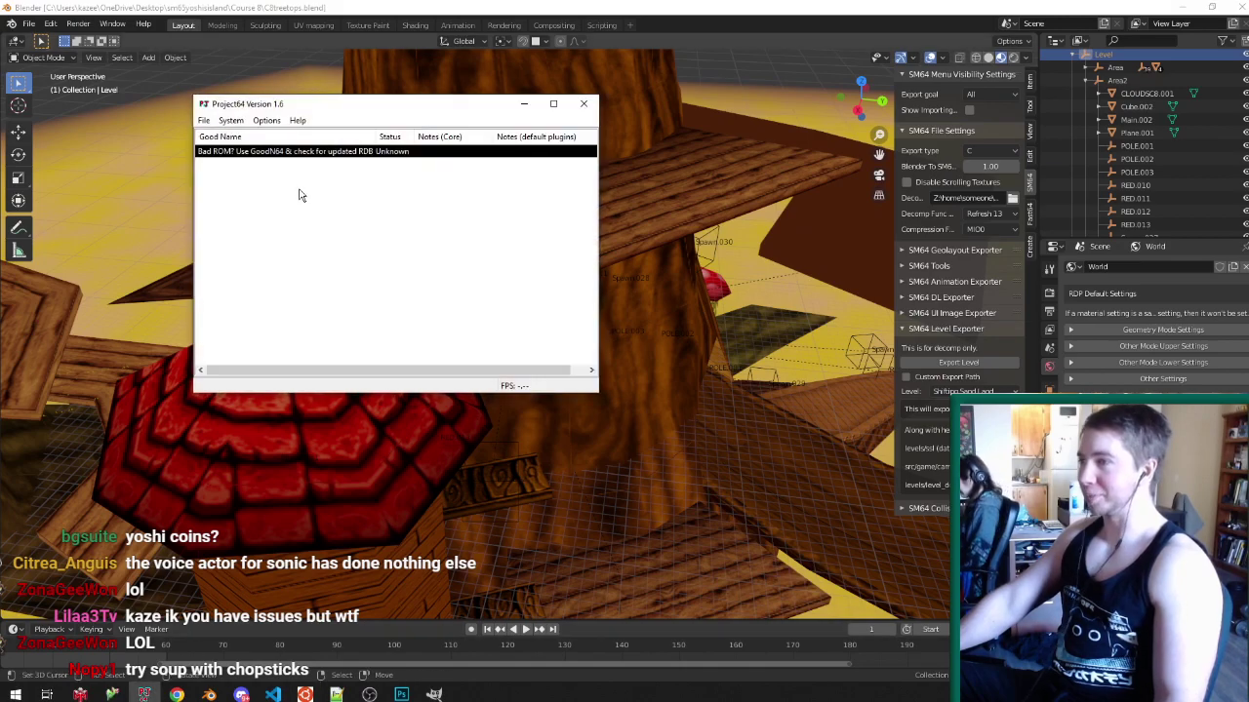
double_click(295, 153)
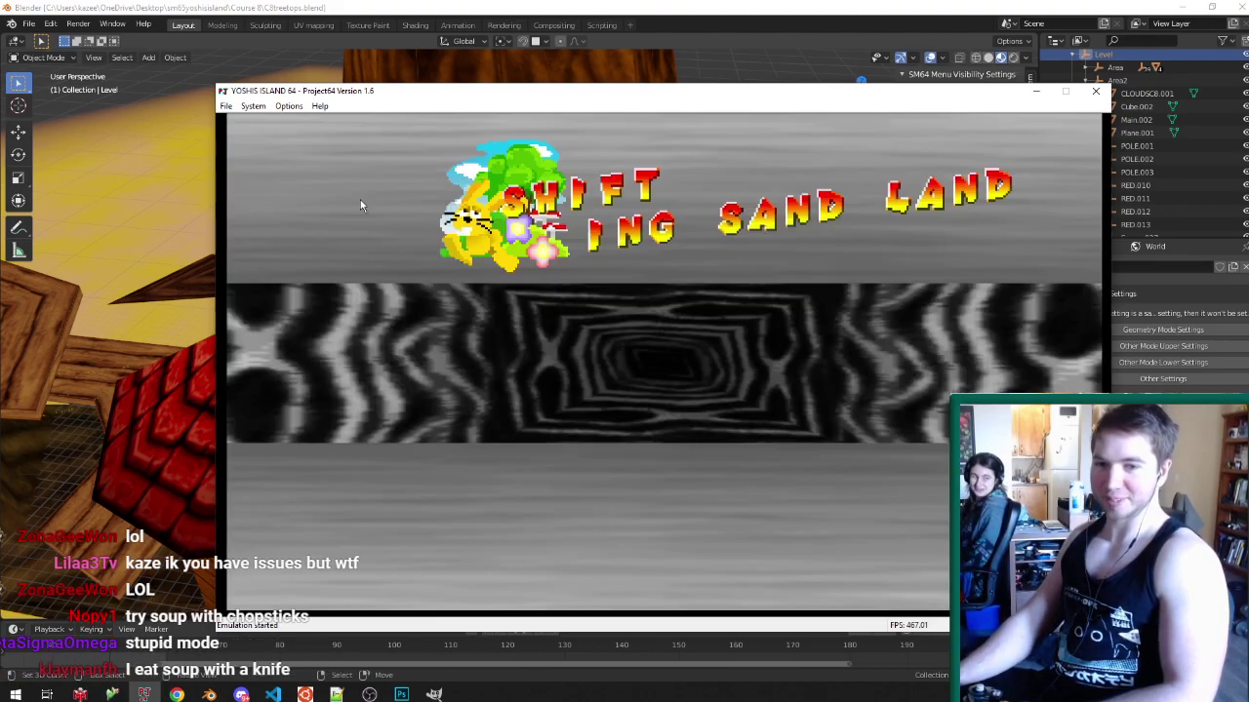
key("F5")
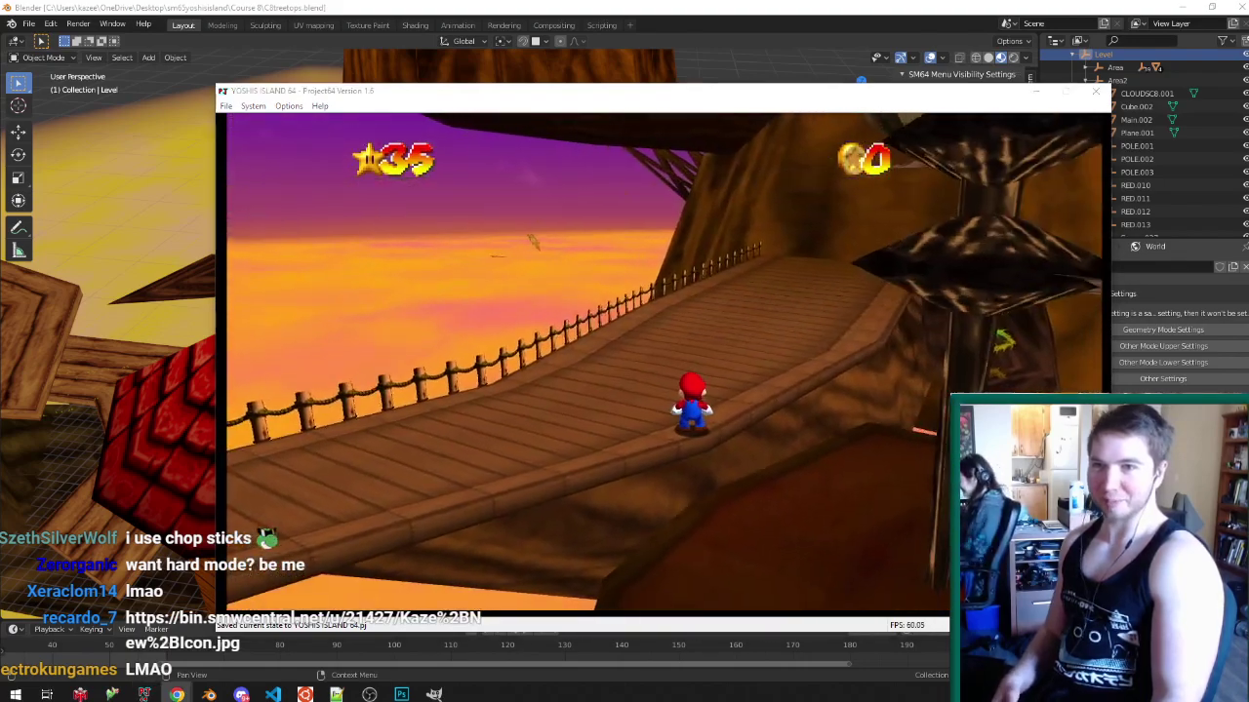
- View the two linked images by bringing their Chrome windows onto the main screen, closing the first one after viewing
left_click_drag(0, 9, 316, 6)
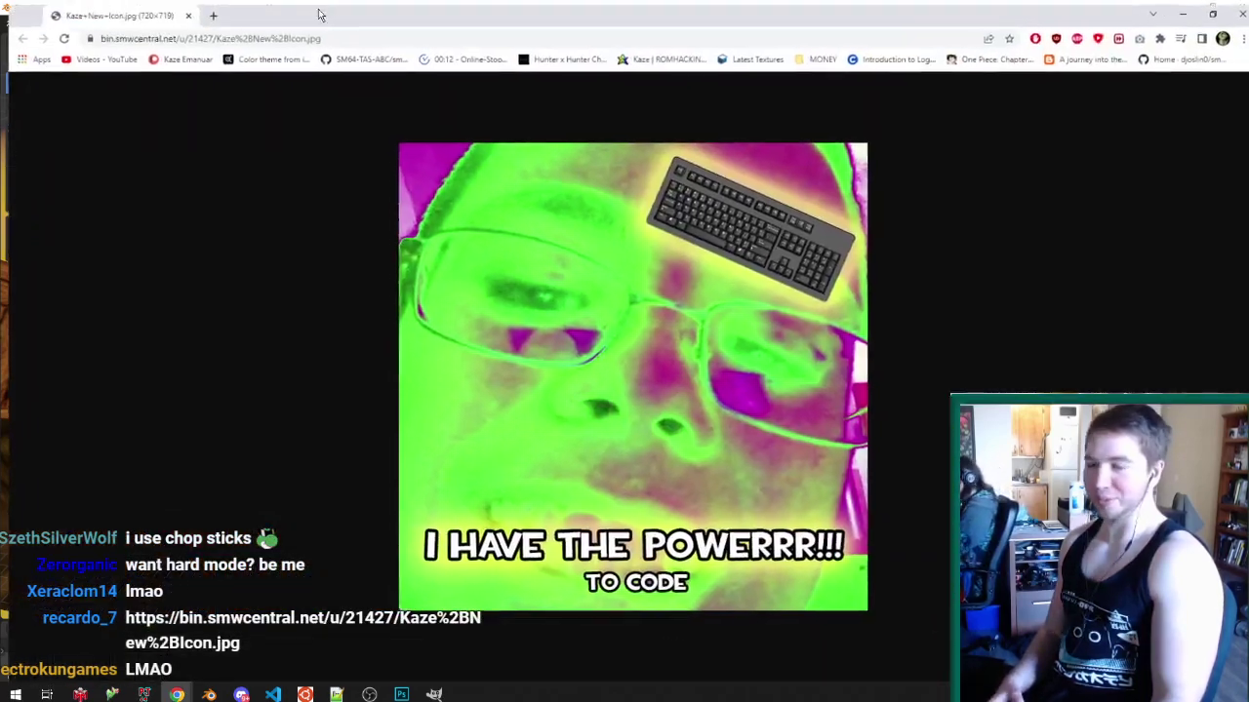
left_click(1241, 9)
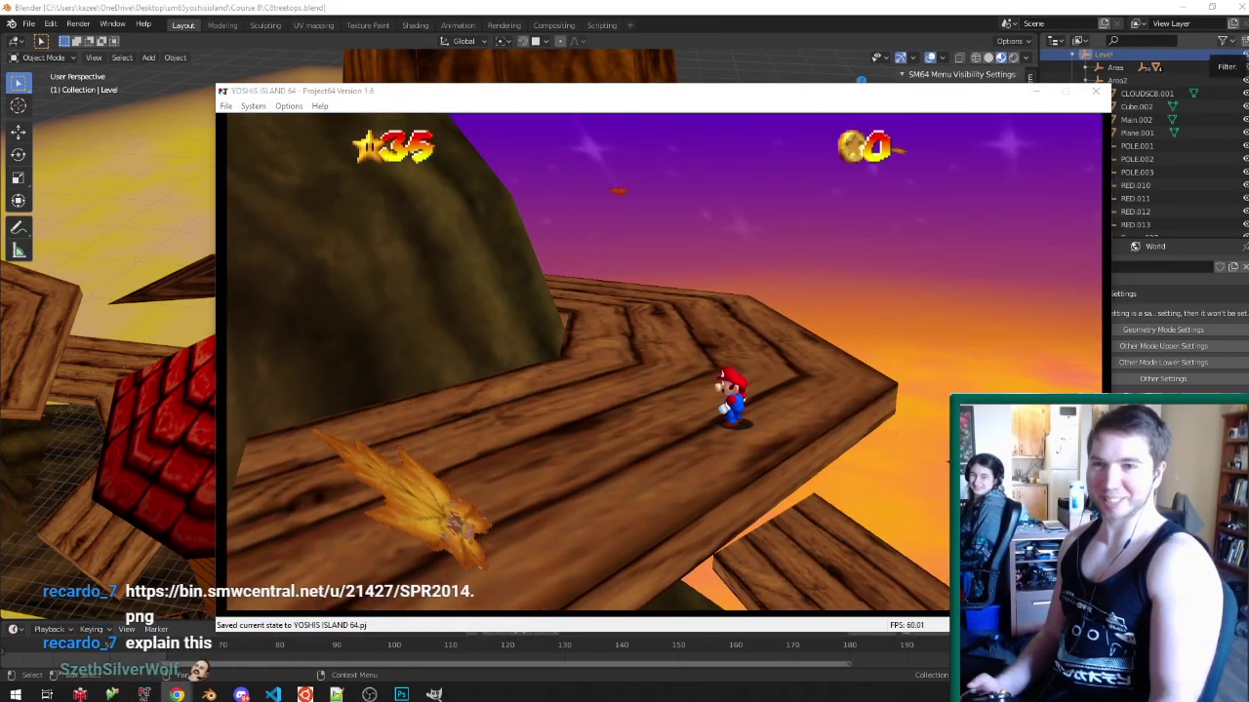
left_click_drag(1248, 9, 439, 0)
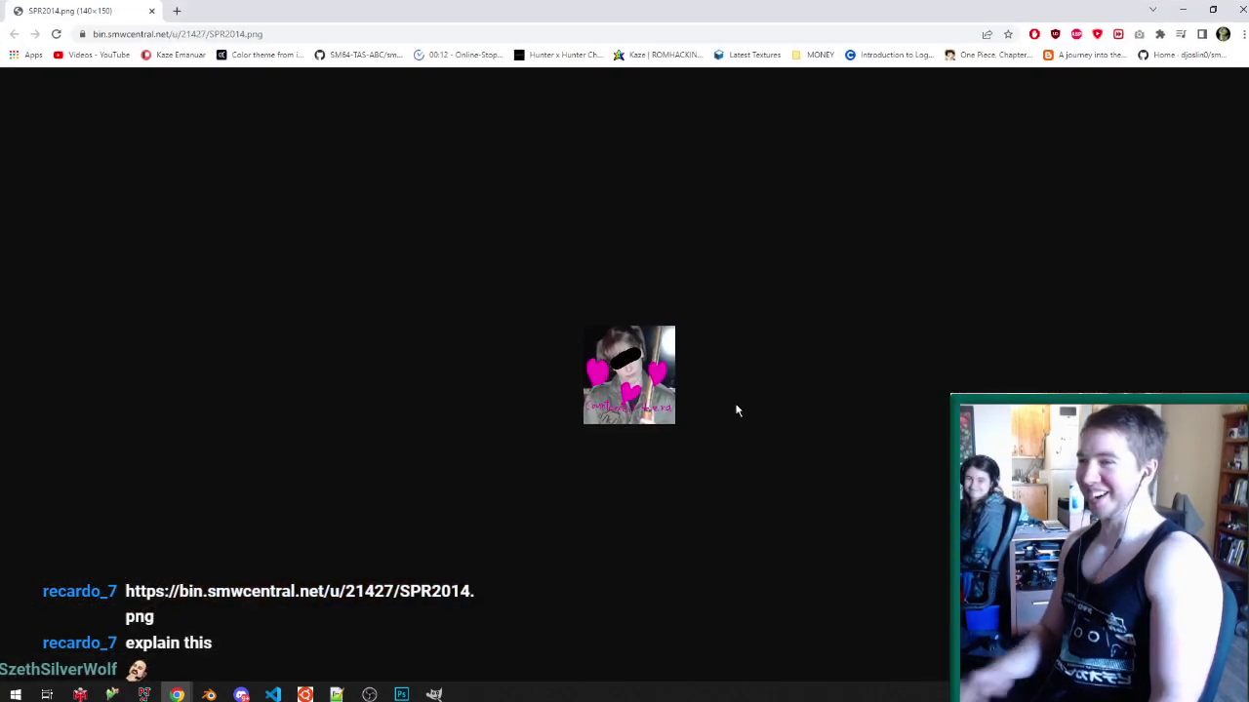
- Enlarge the SPR2014.png image to 500%, restore it to 100%, and switch back to Project64
scroll(737, 410, "up", 9, "ctrl")
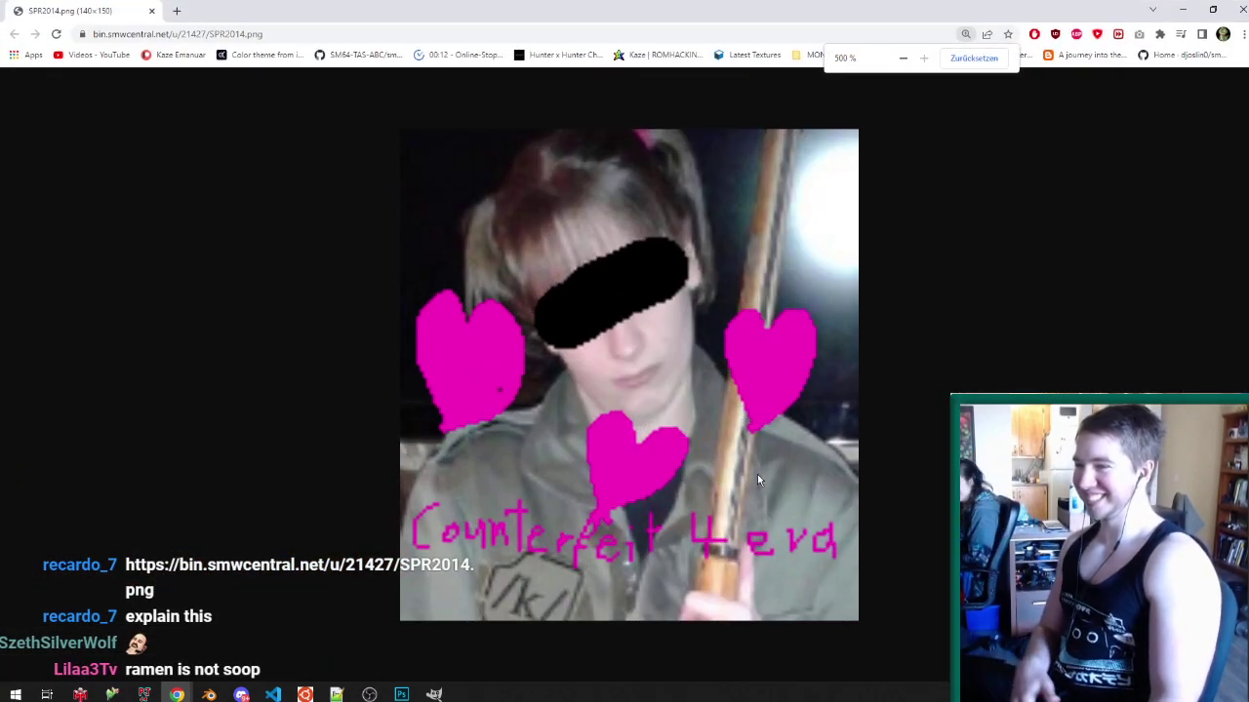
scroll(895, 419, "down", 12, "ctrl")
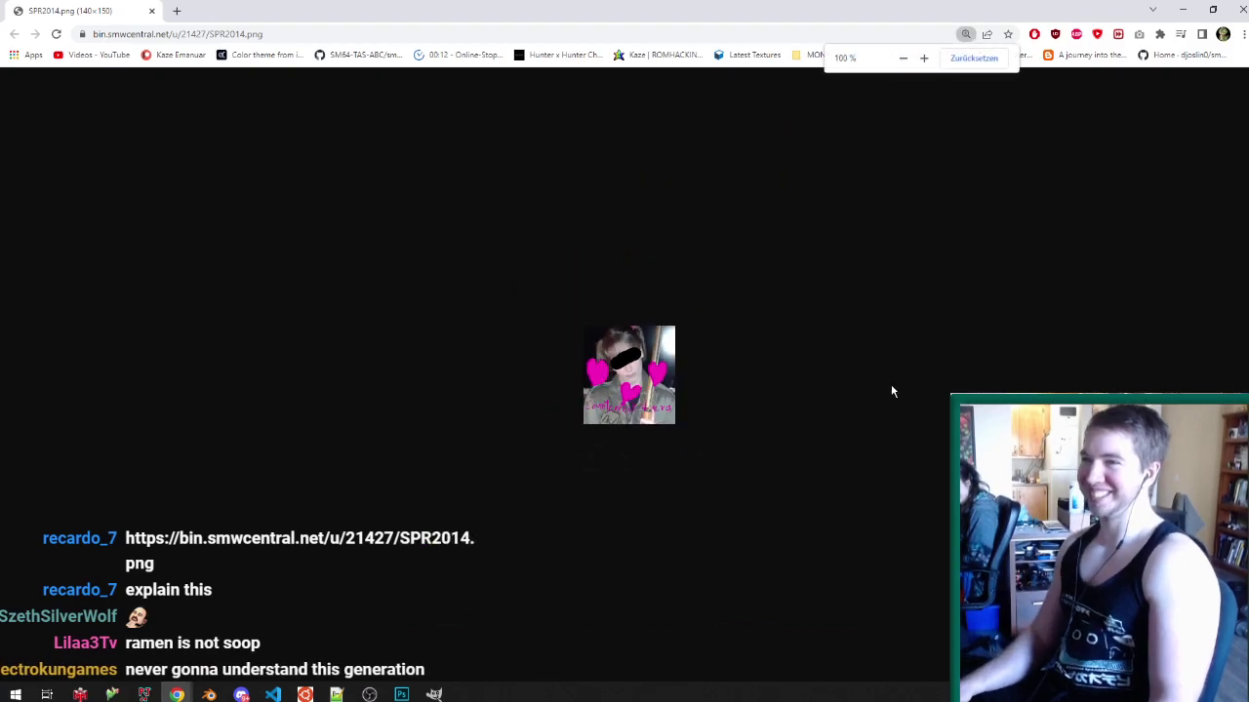
key("alt+Tab")
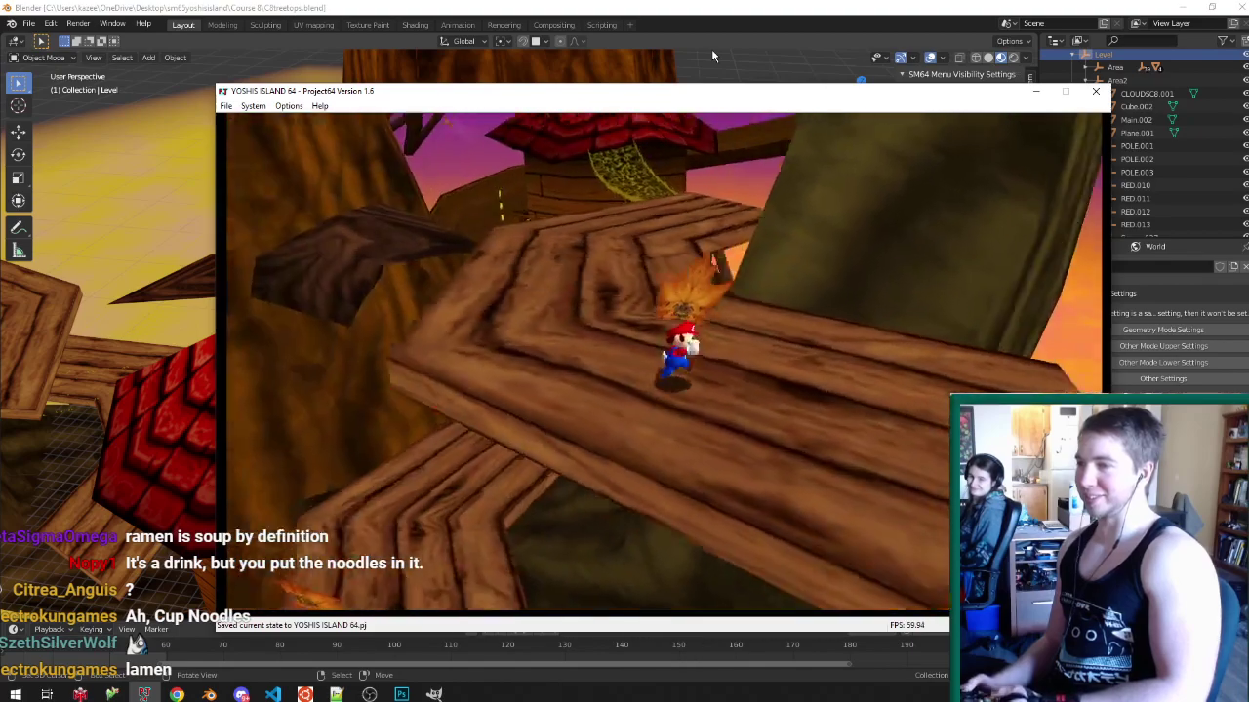
- Switch to the treetop level in Blender and enter Edit Mode on the main level mesh with face selection
left_click(1120, 82)
middle_click_drag(829, 264, 647, 299)
scroll(615, 280, "down", 4)
left_click(736, 275)
key("Tab")
key("ctrl+Tab")
left_click(519, 408)
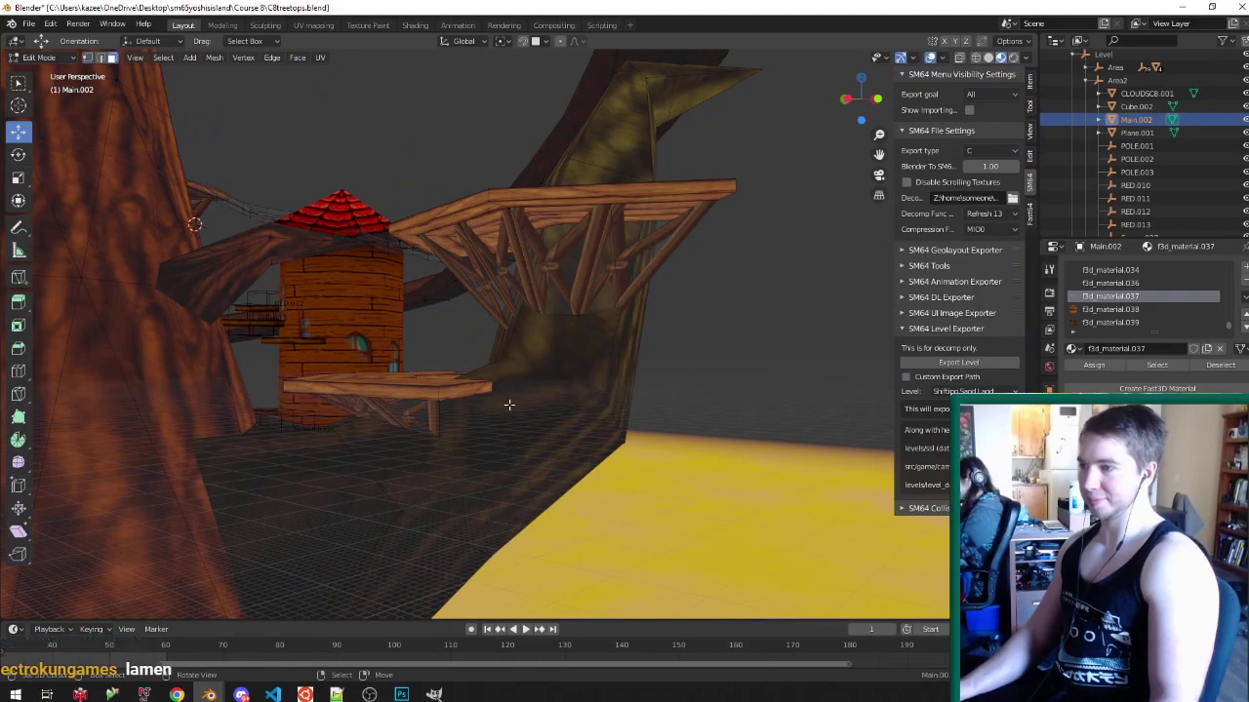
- Check the underside of the lower wooden platform by selecting its support faces, and save the level file
right_click(468, 390)
middle_click_drag(470, 392, 510, 442)
key("ctrl+KP_Add")
middle_click_drag(616, 452, 512, 367)
left_click(482, 384)
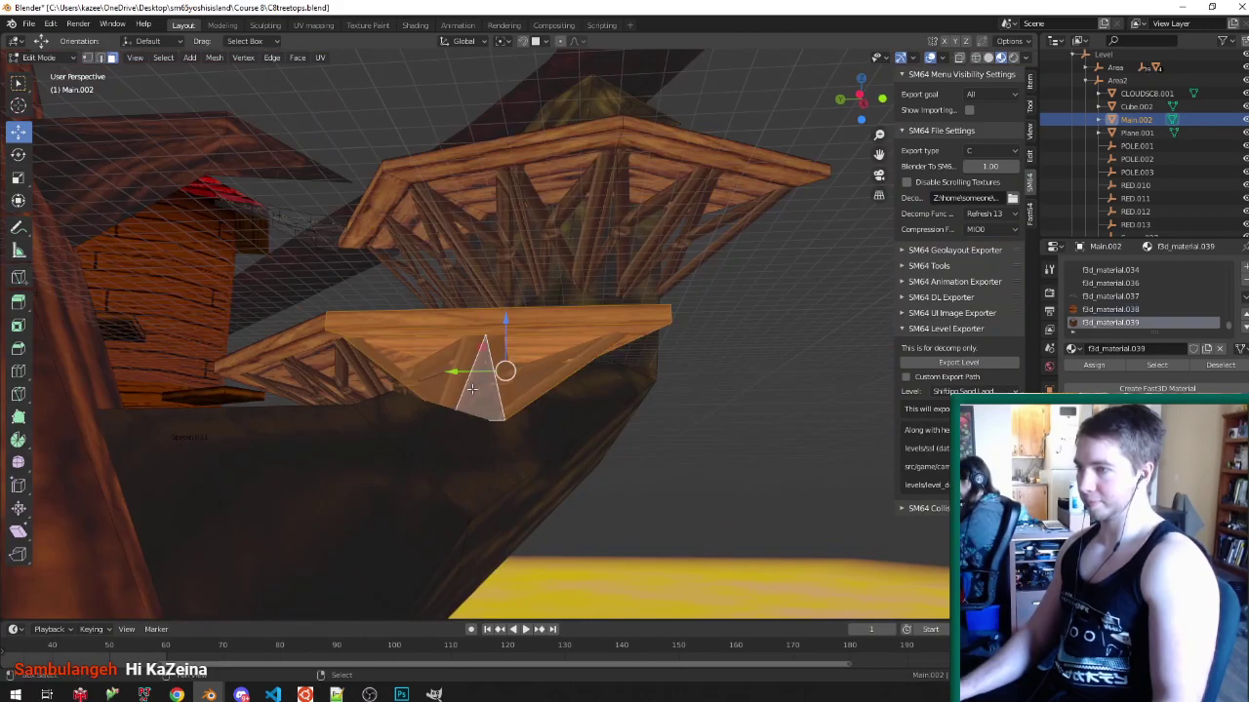
middle_click_drag(382, 380, 454, 365)
key("ctrl+s")
middle_click_drag(536, 341, 498, 416)
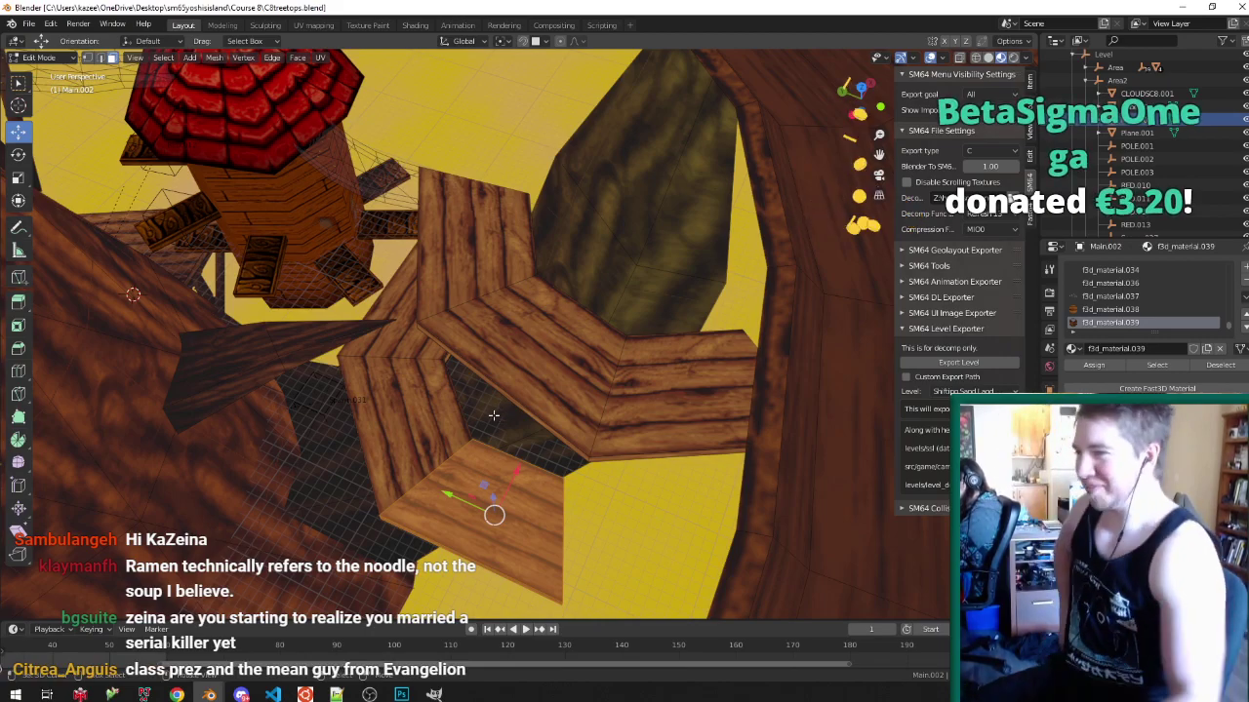
- Return the main level mesh to Object Mode and save C8treetops.blend
left_click(369, 695)
left_click(369, 694)
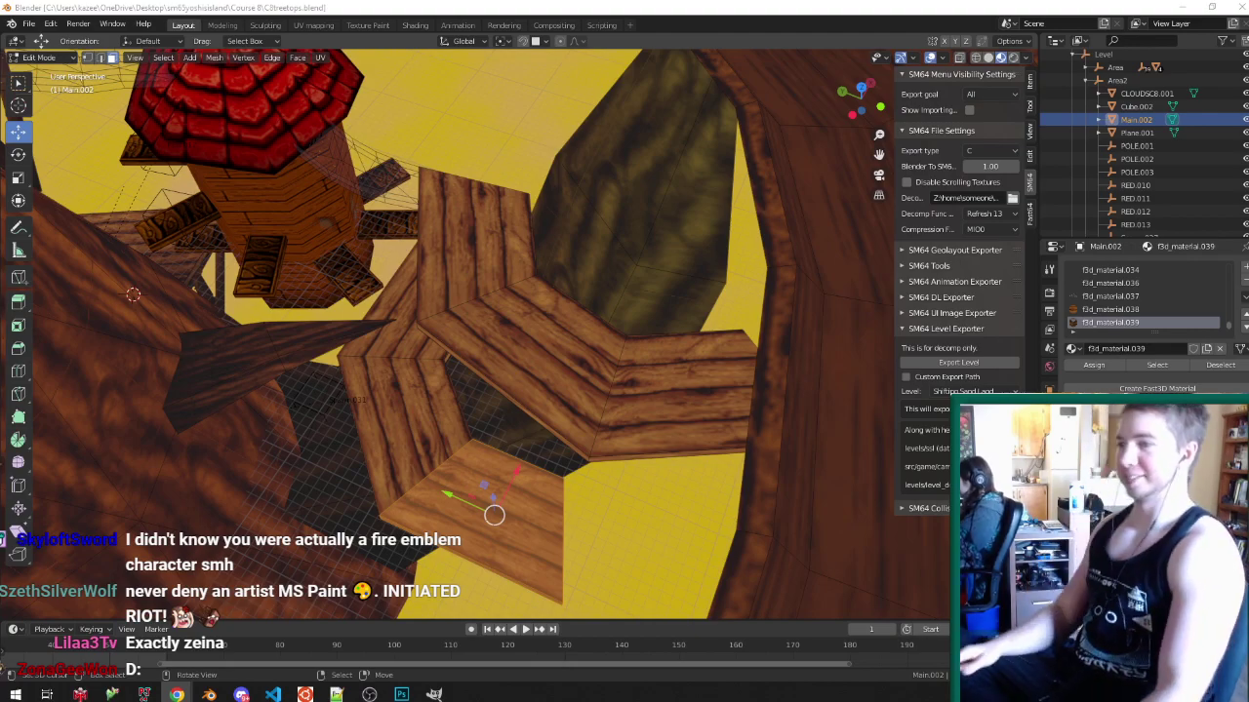
key("Tab")
middle_click_drag(387, 379, 426, 354)
key("ctrl+s")
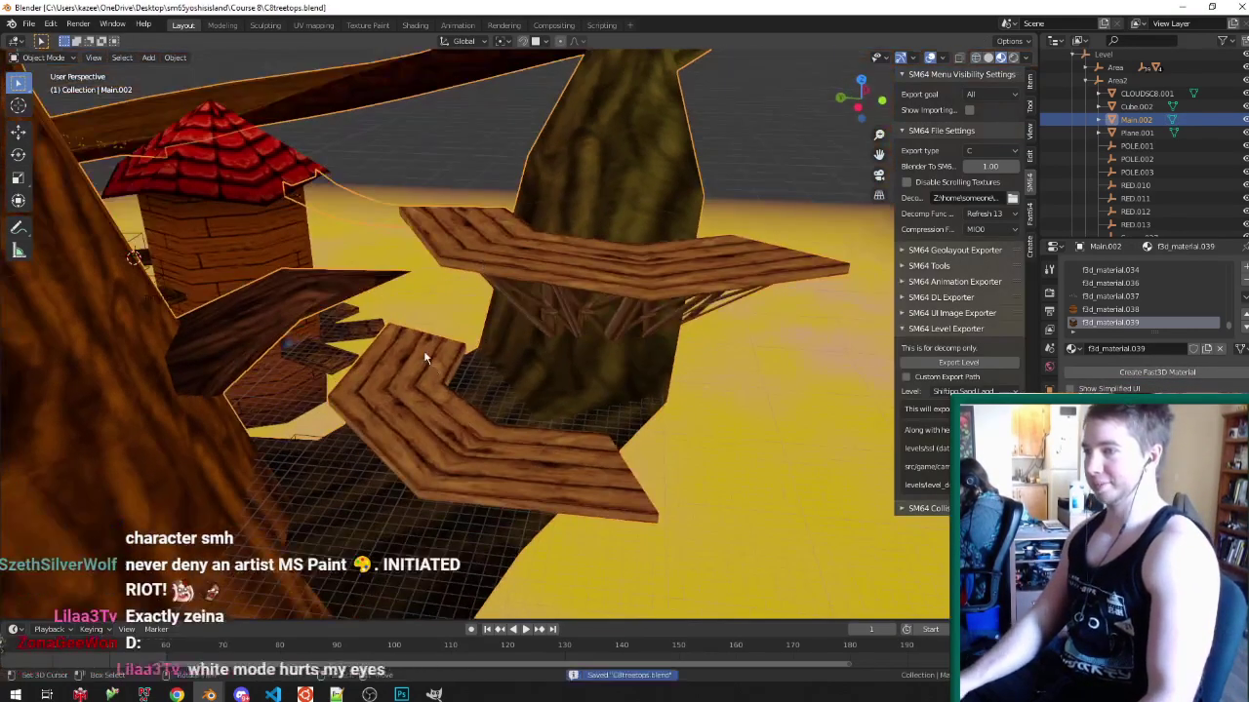
scroll(426, 354, "up", 3)
- Bring up a second Blender window and browse for a file to open in D:\Downloads
left_click(210, 693)
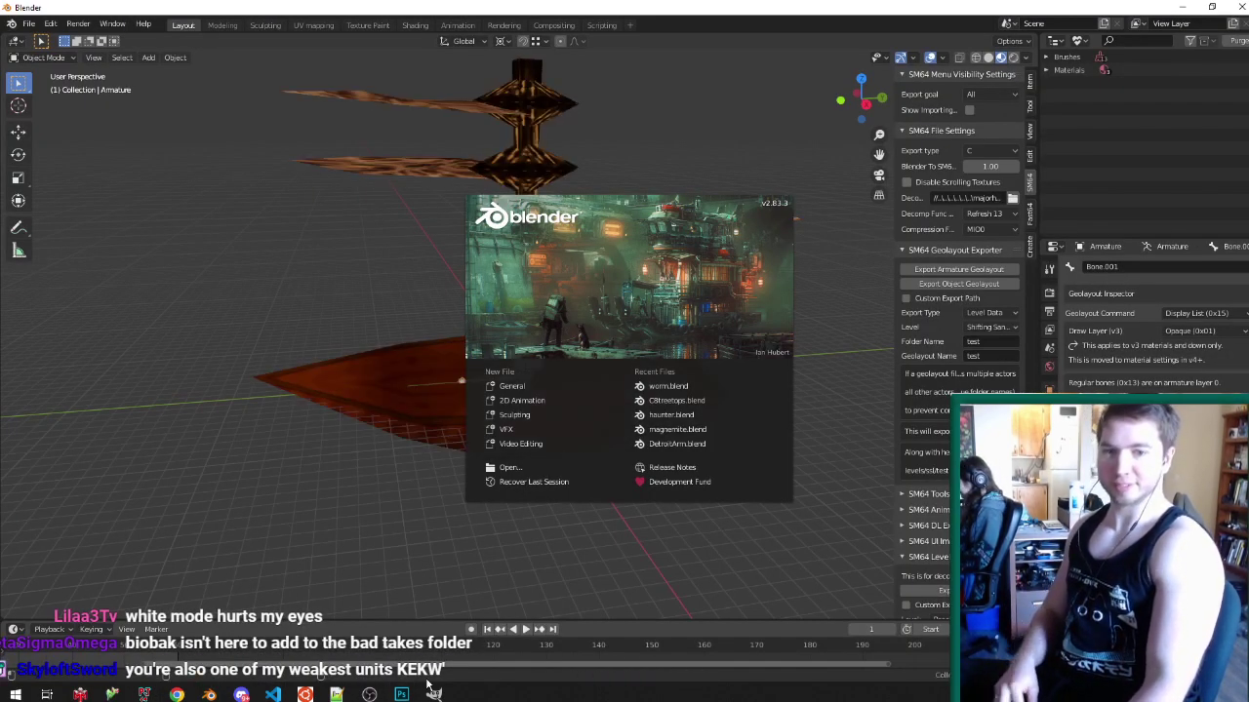
left_click(30, 24)
left_click(44, 54)
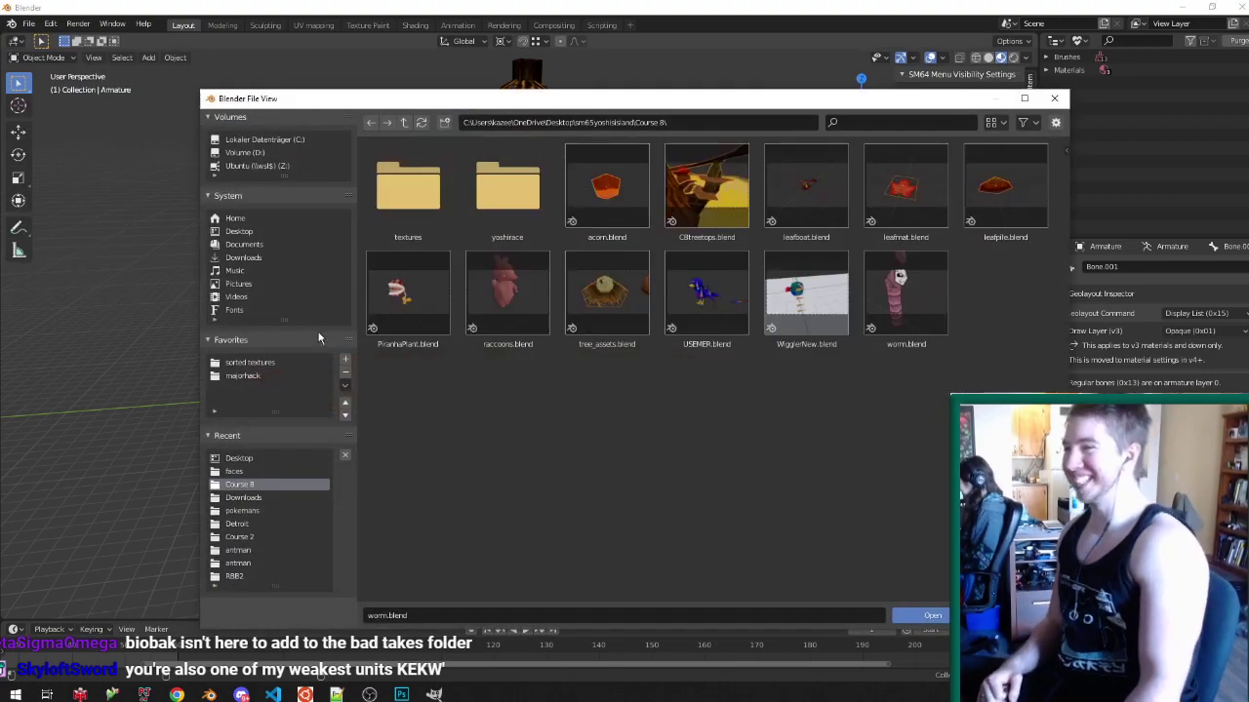
left_click(275, 154)
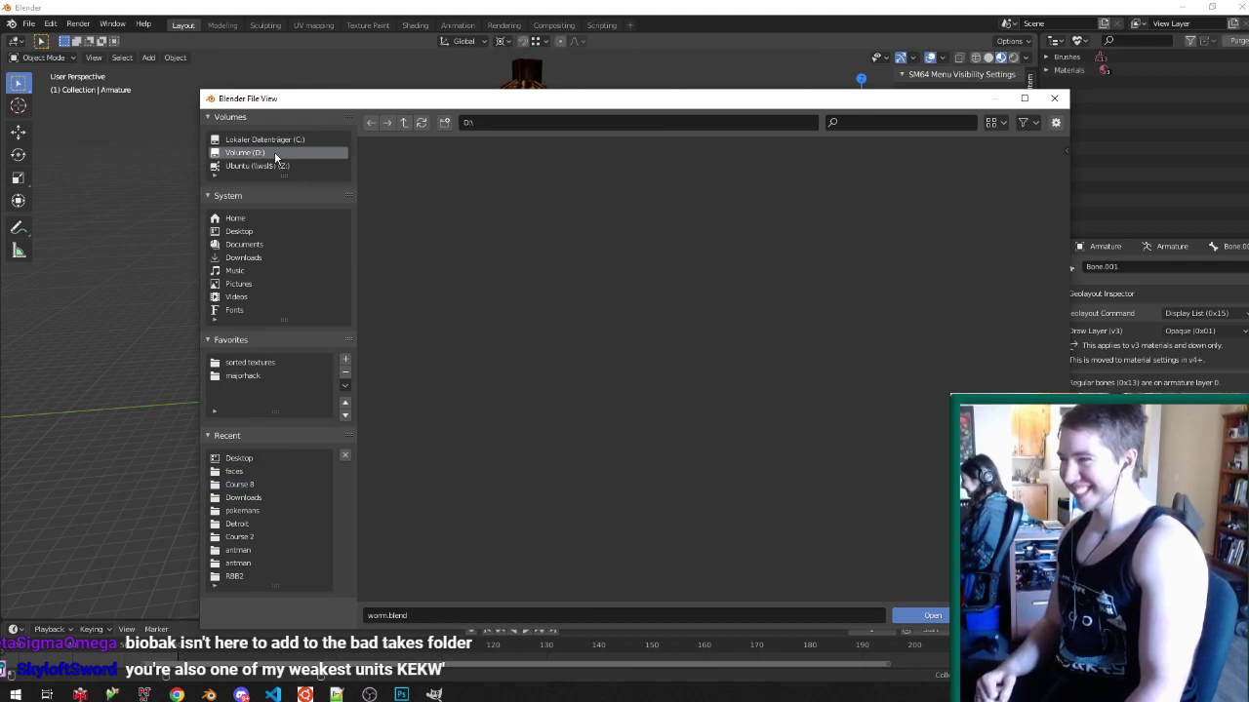
left_click(616, 198)
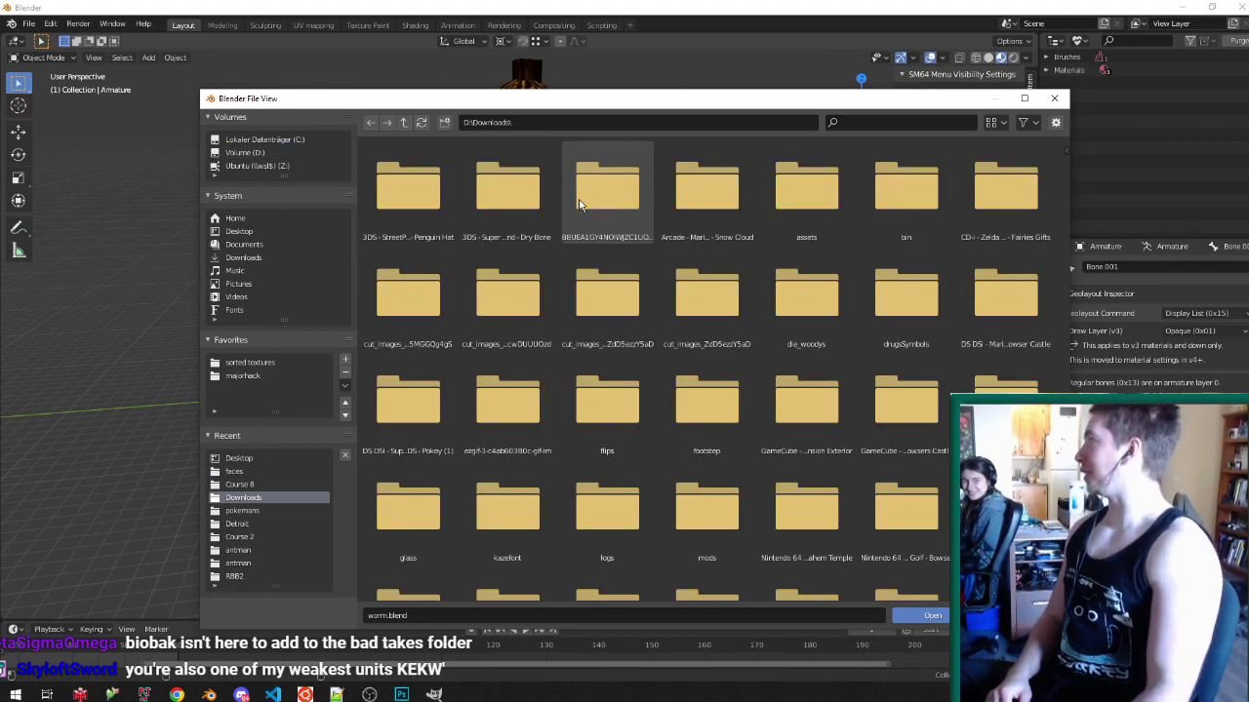
- Look through the Downloads models and open KIOSK__BloodyRED.blend
scroll(605, 458, "down", 10)
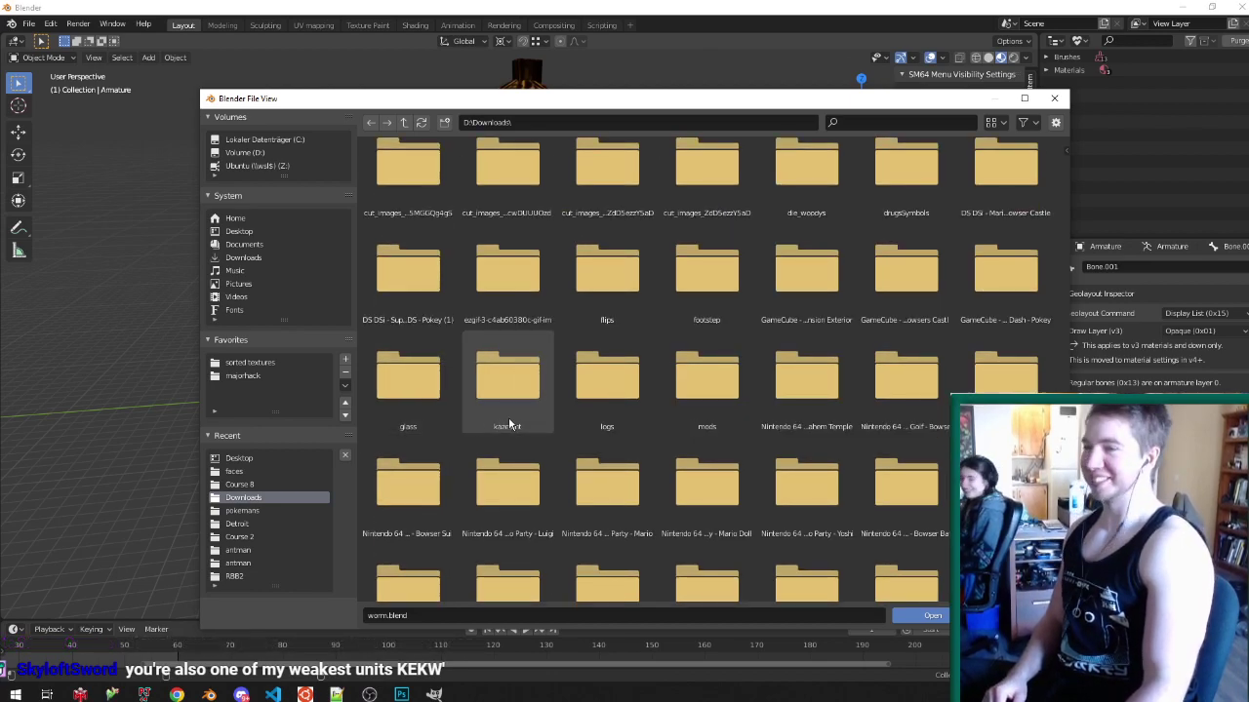
scroll(630, 467, "down", 10)
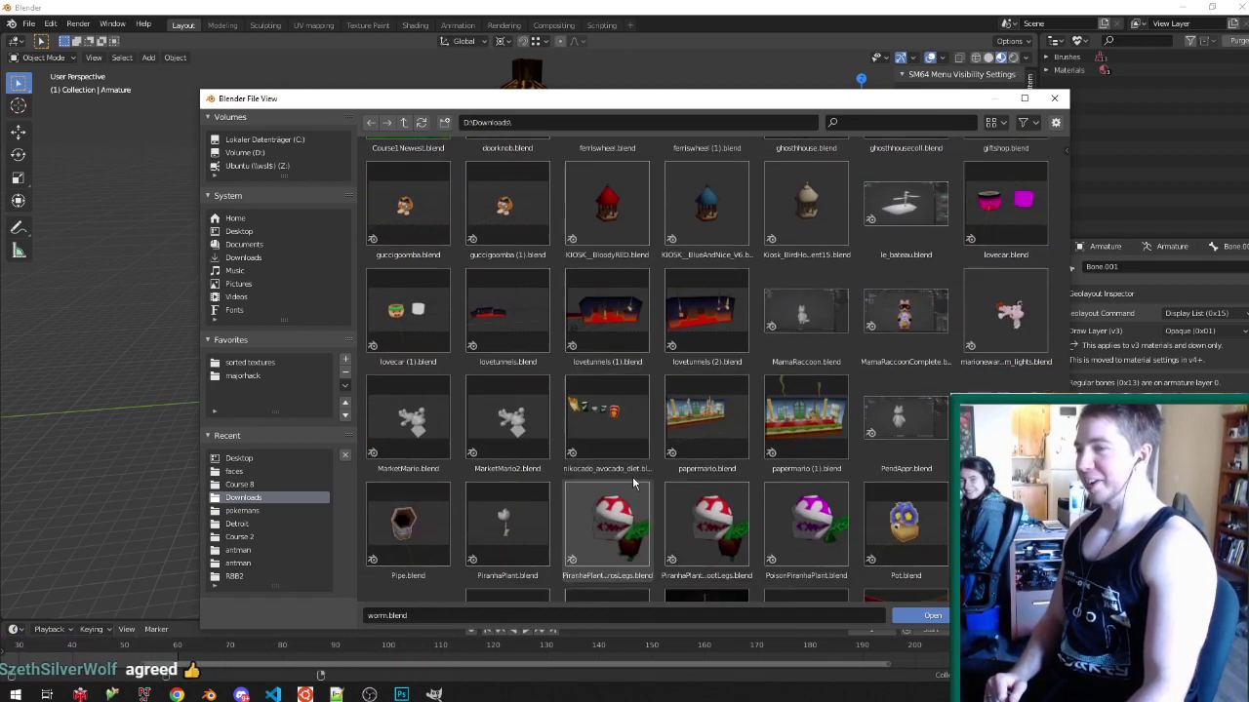
scroll(634, 483, "down", 5)
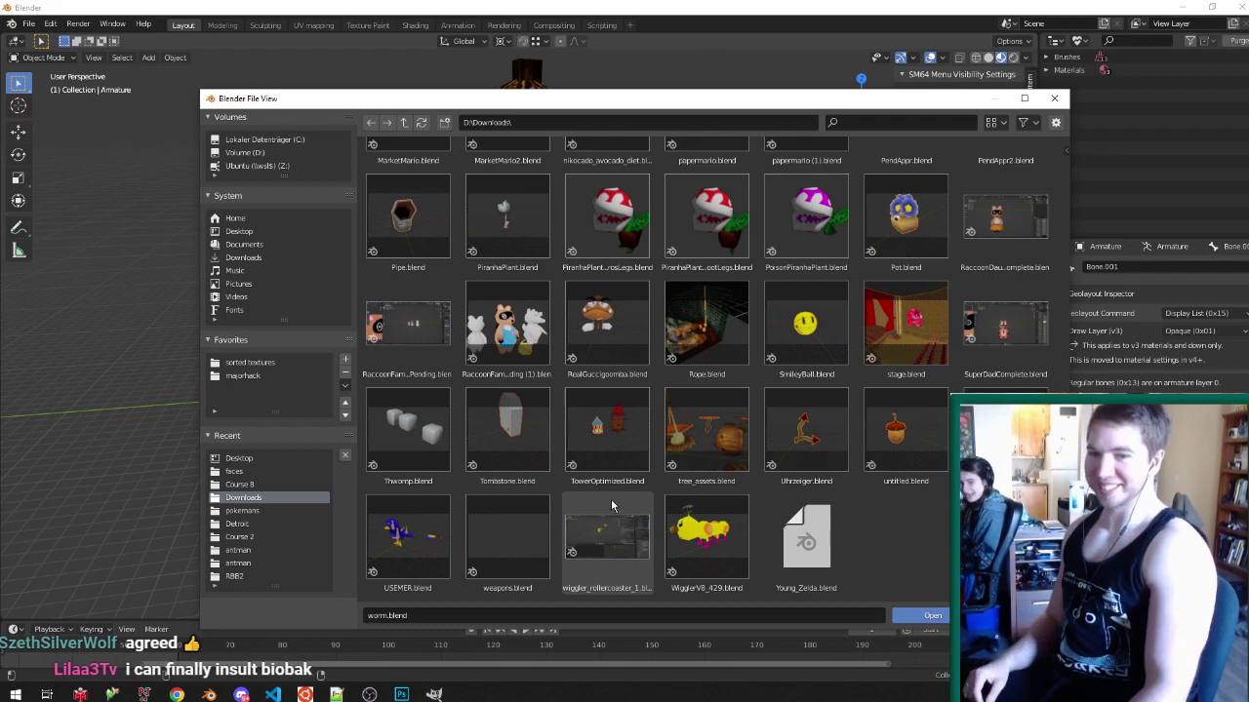
scroll(609, 503, "up", 5)
scroll(603, 497, "up", 6)
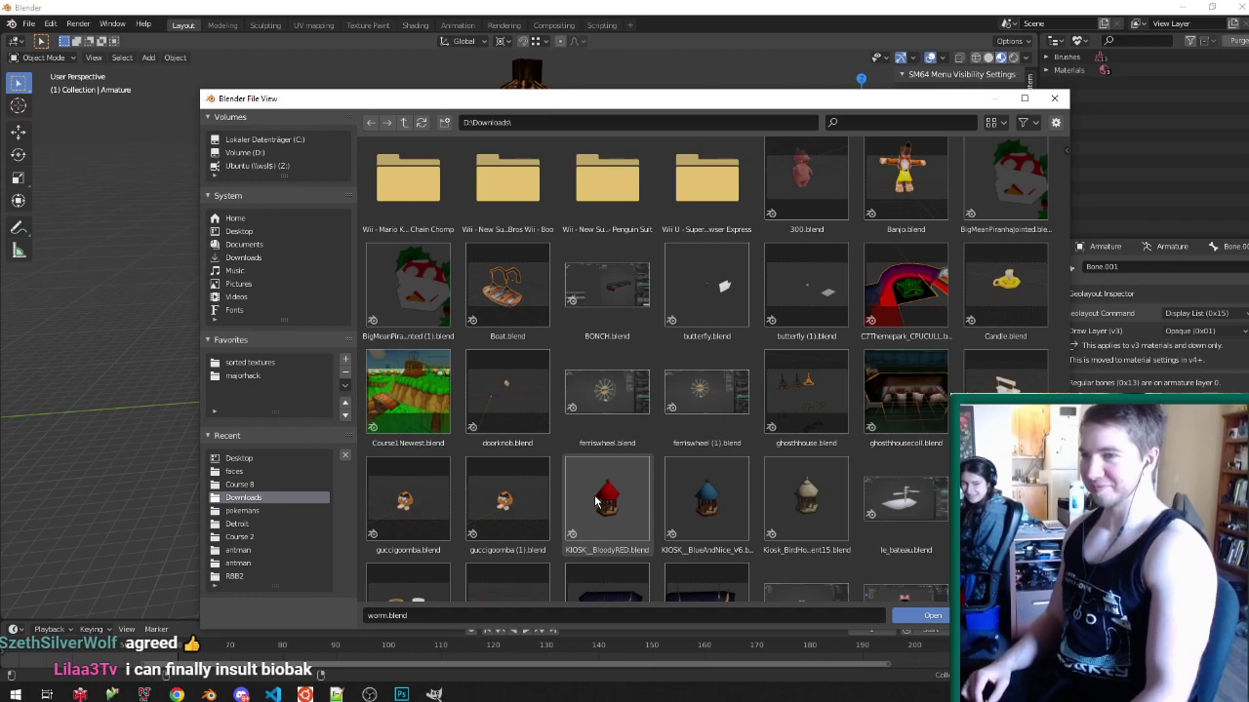
scroll(590, 480, "down", 2)
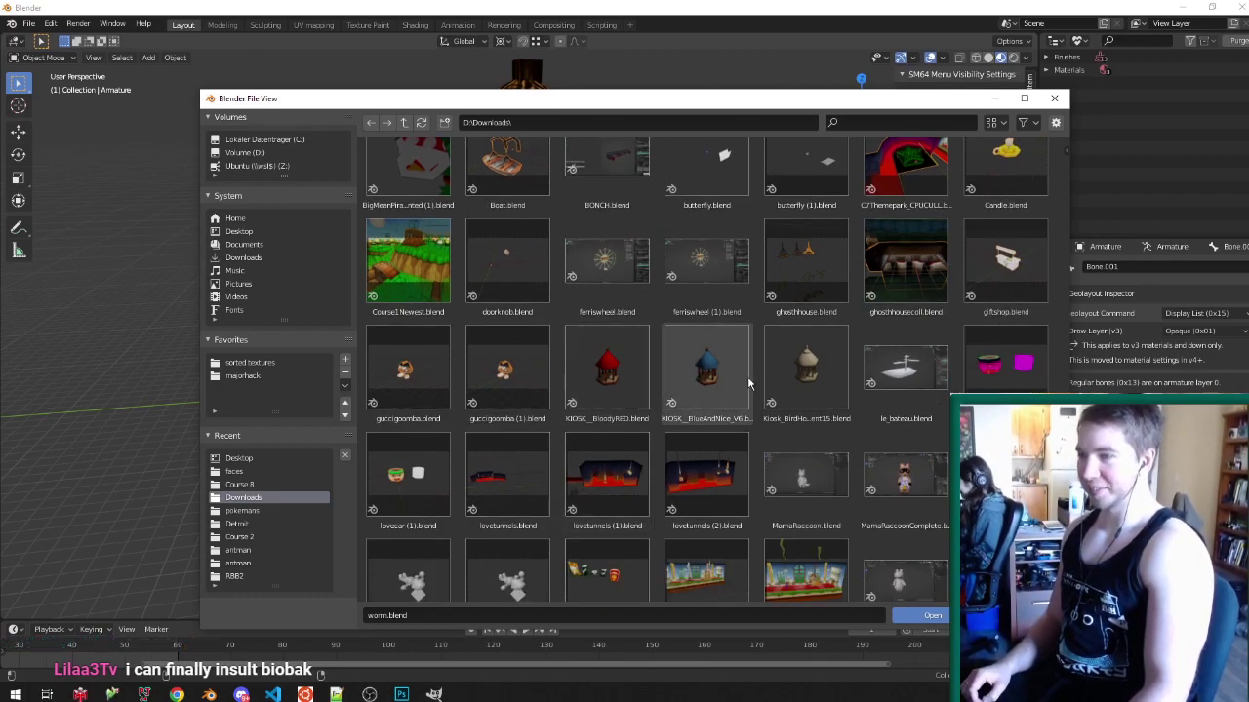
double_click(607, 368)
- Inspect the red kiosk roof's mesh in Edit Mode and return to Object Mode
middle_click_drag(733, 359, 547, 337)
left_click(599, 312)
key("Tab")
middle_click_drag(629, 317, 585, 322)
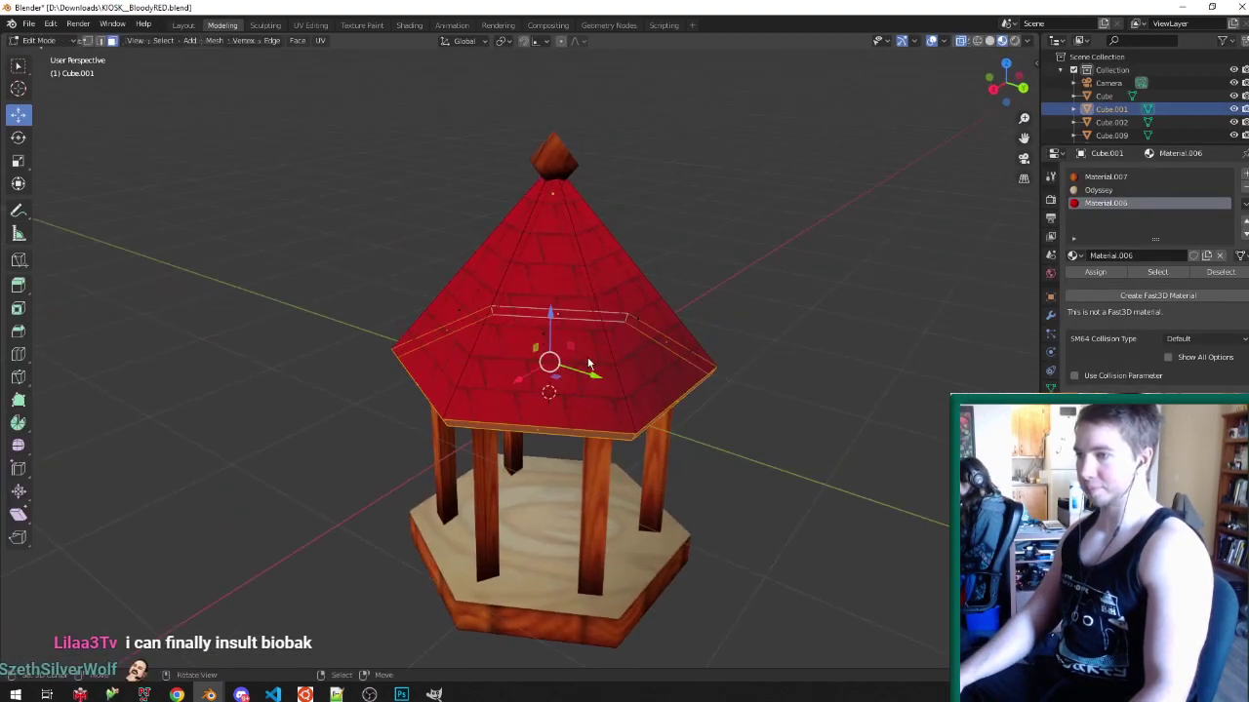
key("Tab")
- Open TowerOptimized.blend from D:\Downloads without saving the changes to the kiosk file
left_click(29, 23)
left_click(69, 54)
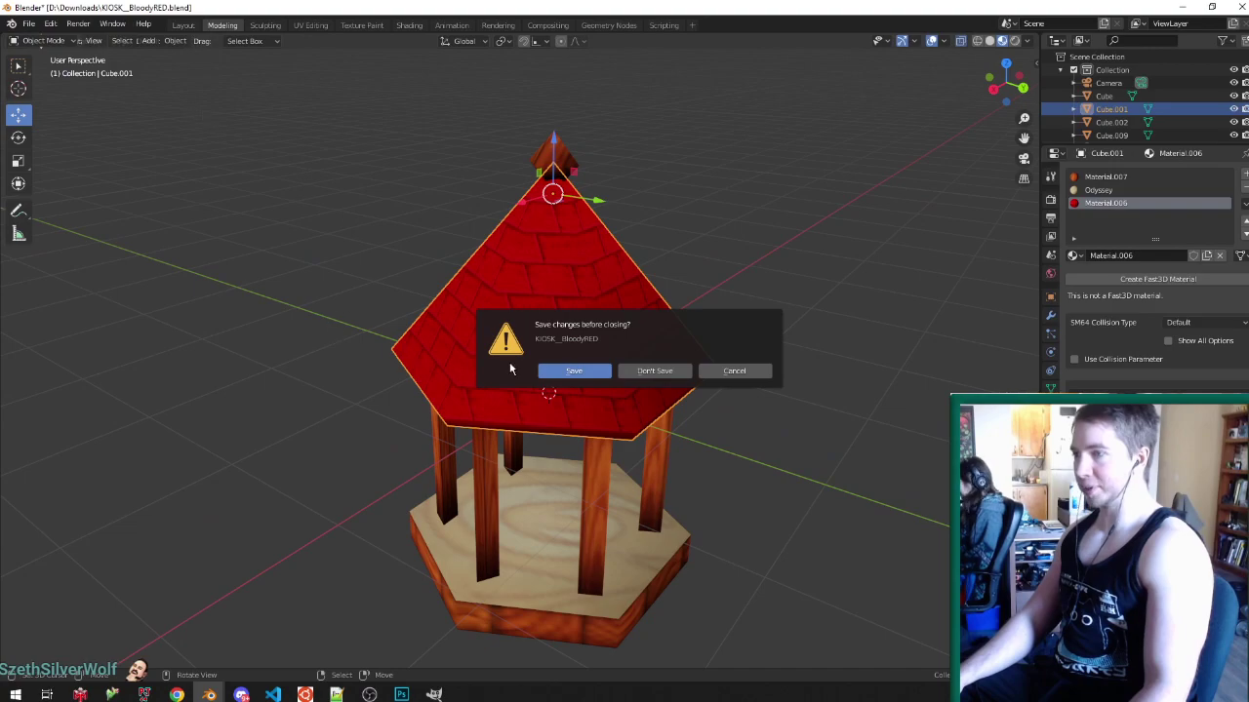
left_click(652, 370)
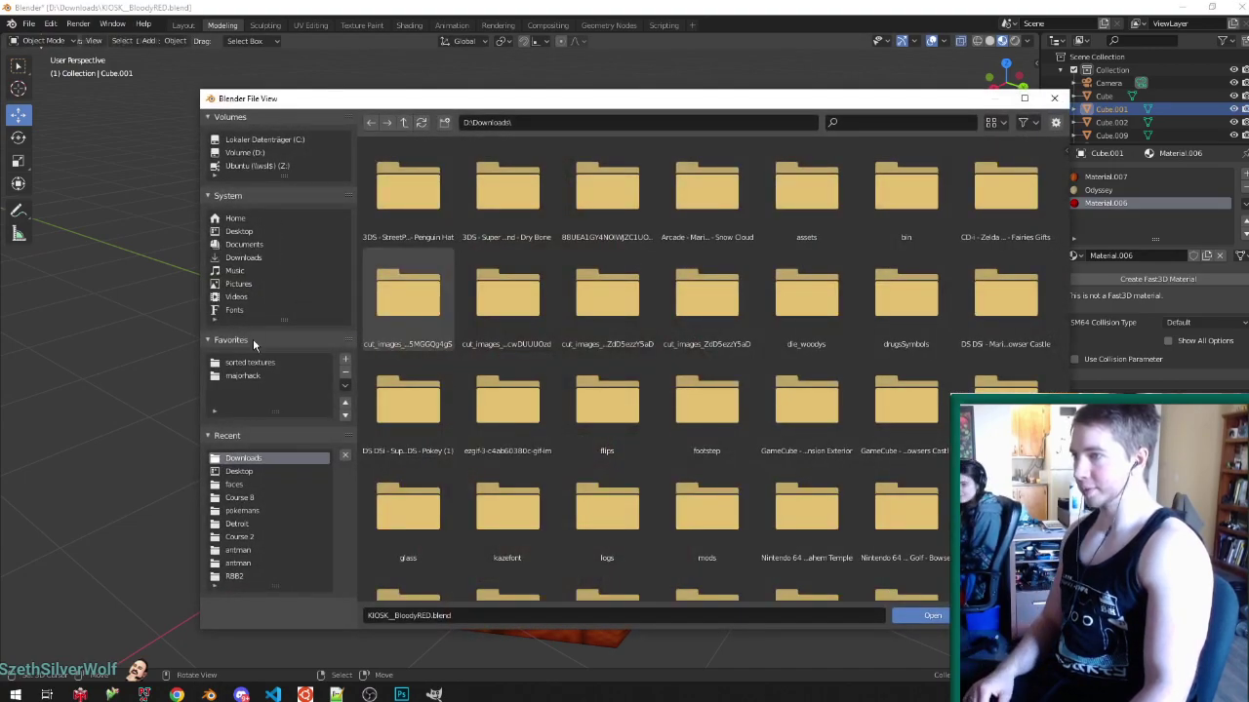
left_click(242, 498)
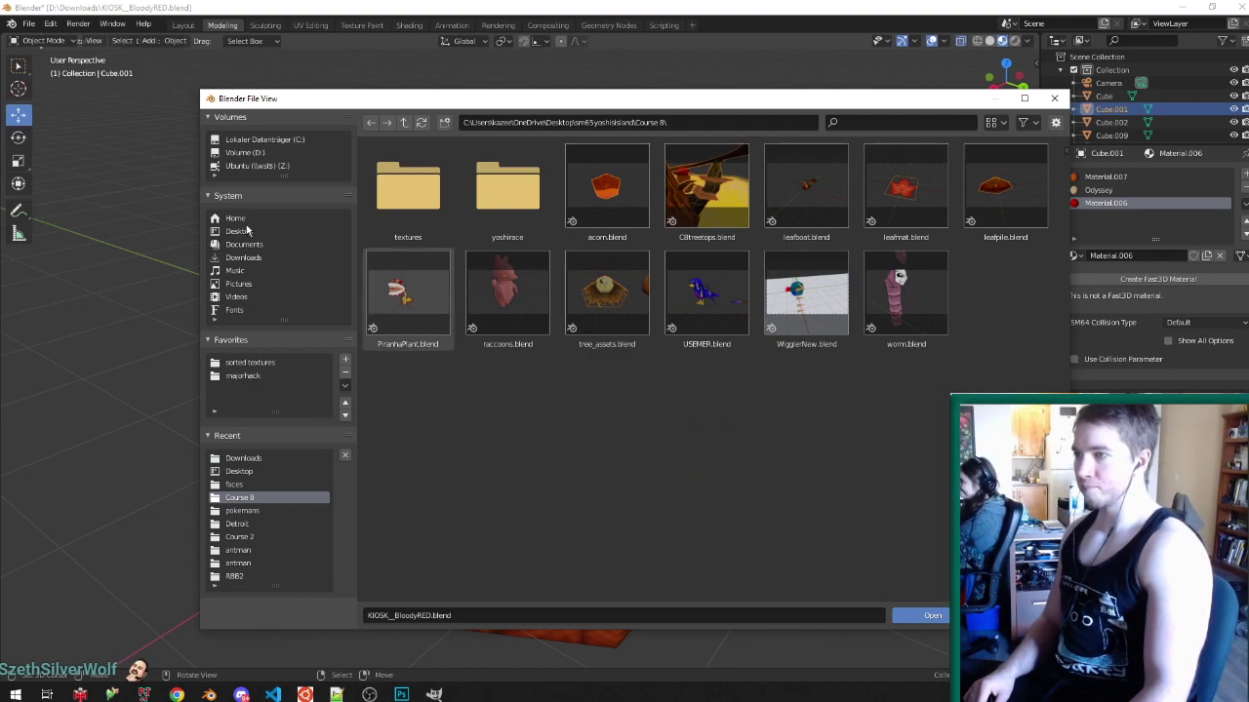
left_click(267, 459)
scroll(531, 453, "down", 10)
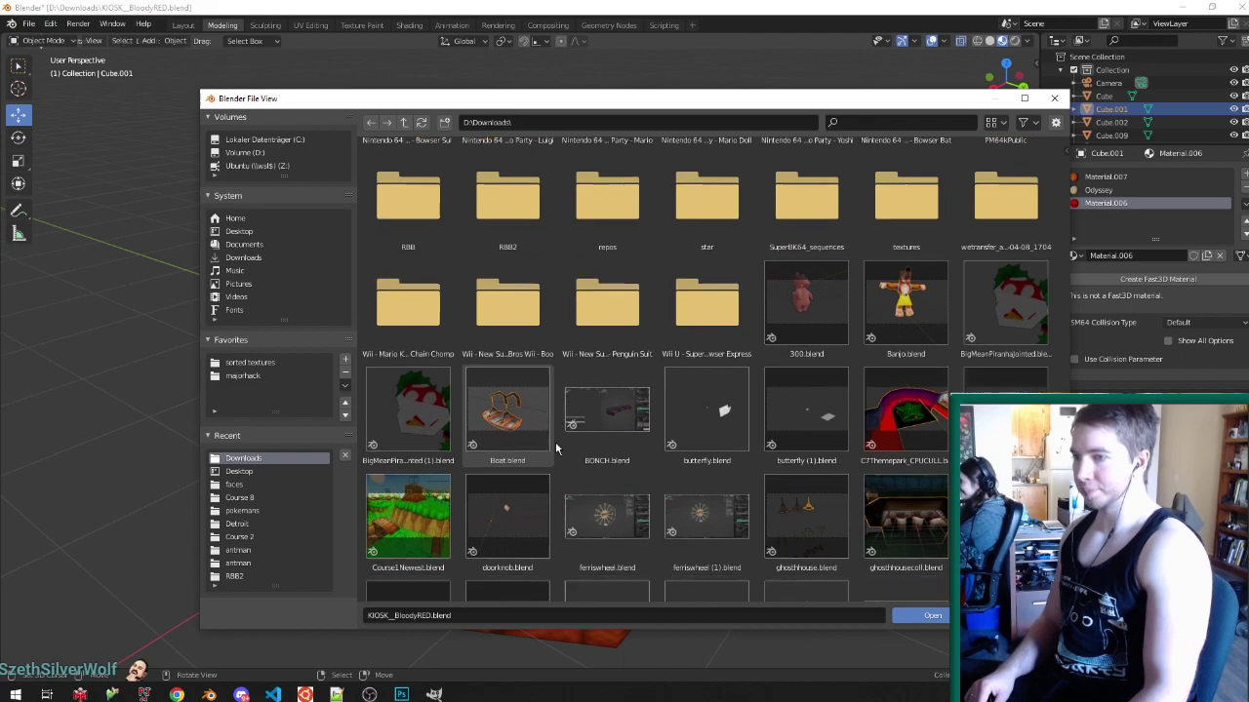
scroll(556, 448, "down", 15)
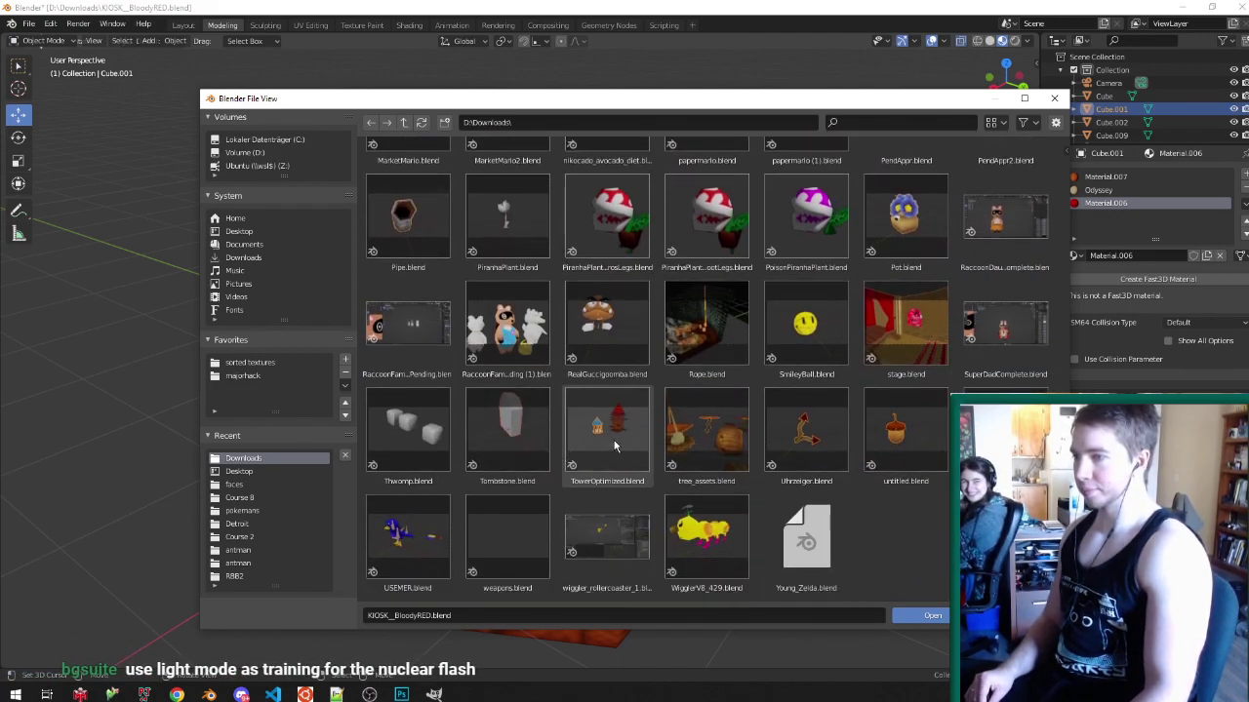
double_click(612, 445)
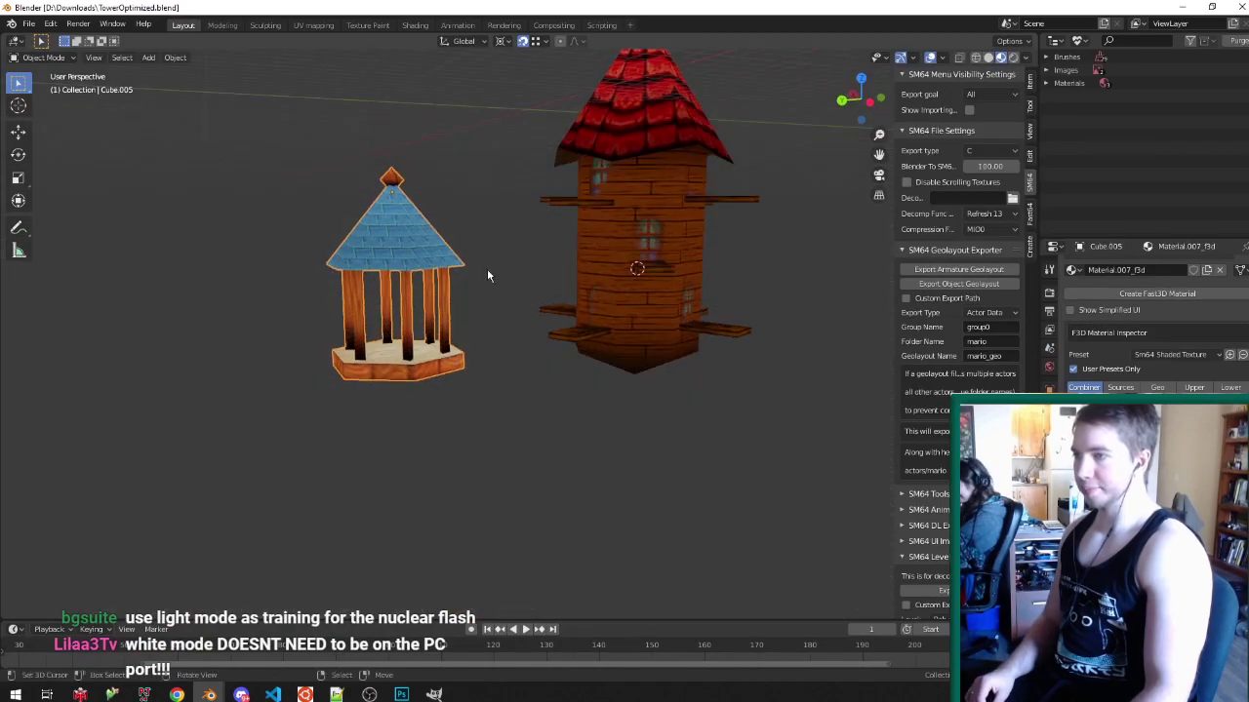
- View the blue-roofed gazebo beside the tower from several angles and save TowerOptimized.blend
scroll(316, 232, "up", 2)
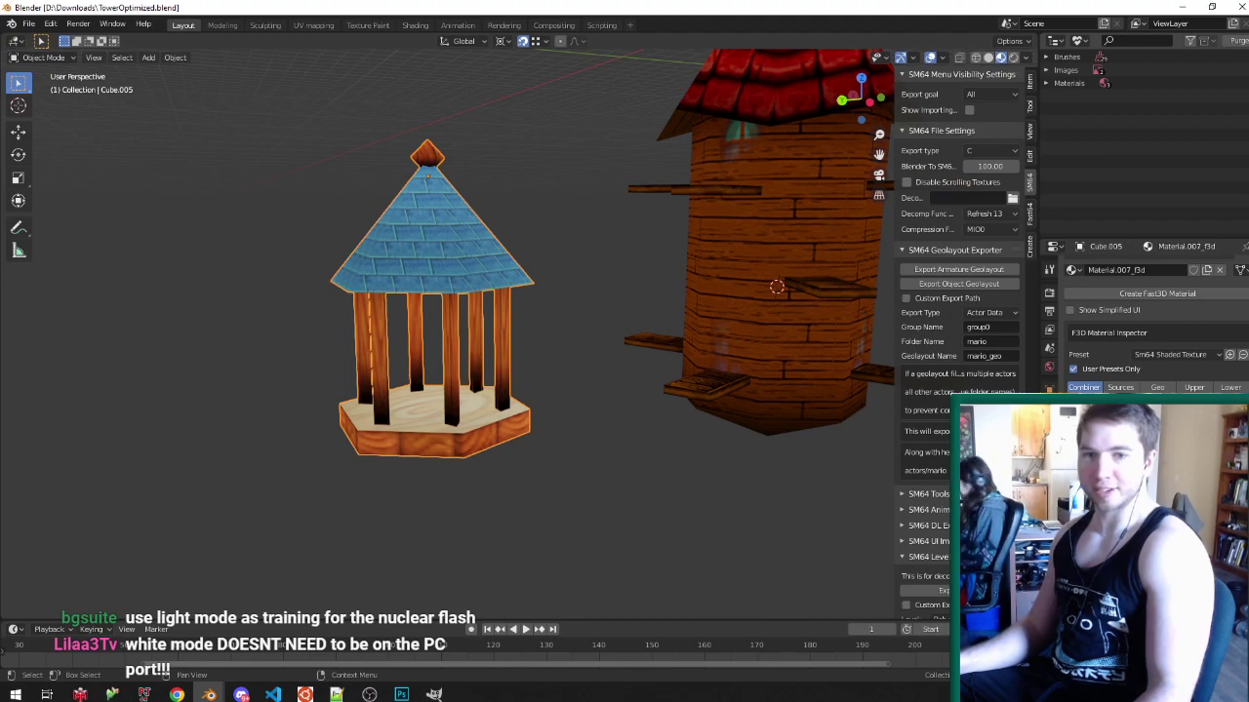
key("alt+Tab")
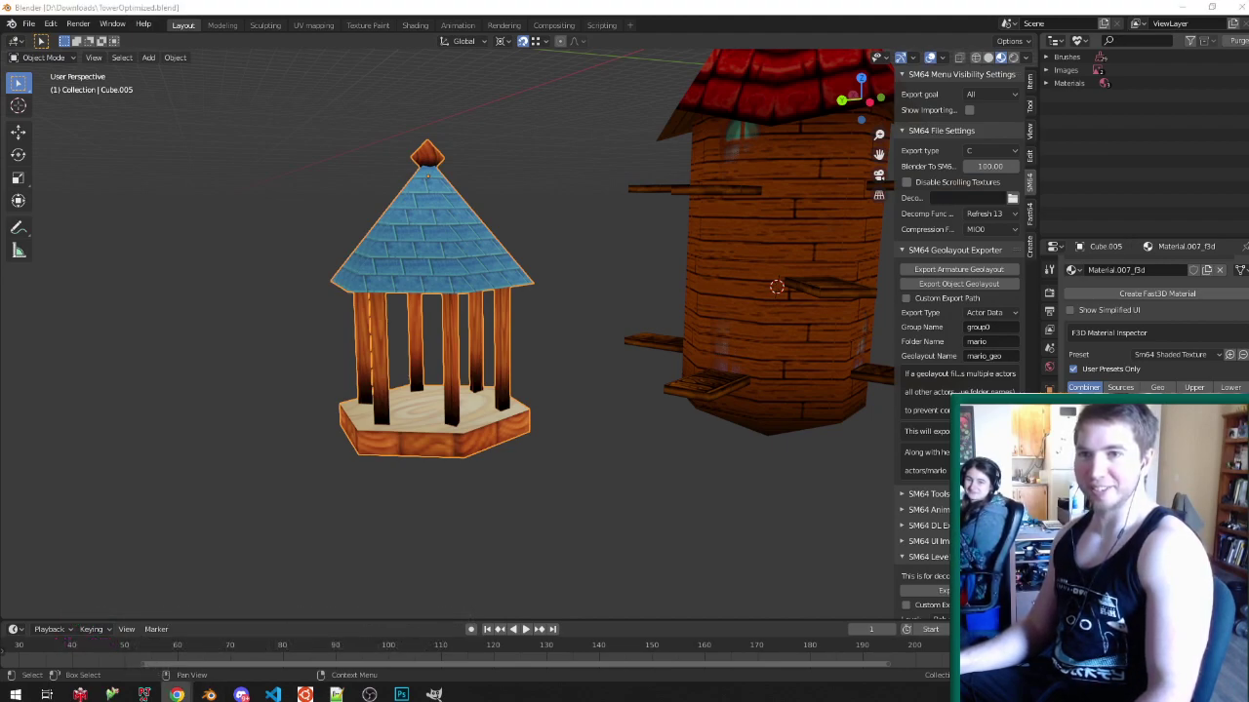
key("alt+Tab")
middle_click_drag(557, 284, 382, 230)
key("ctrl+s")
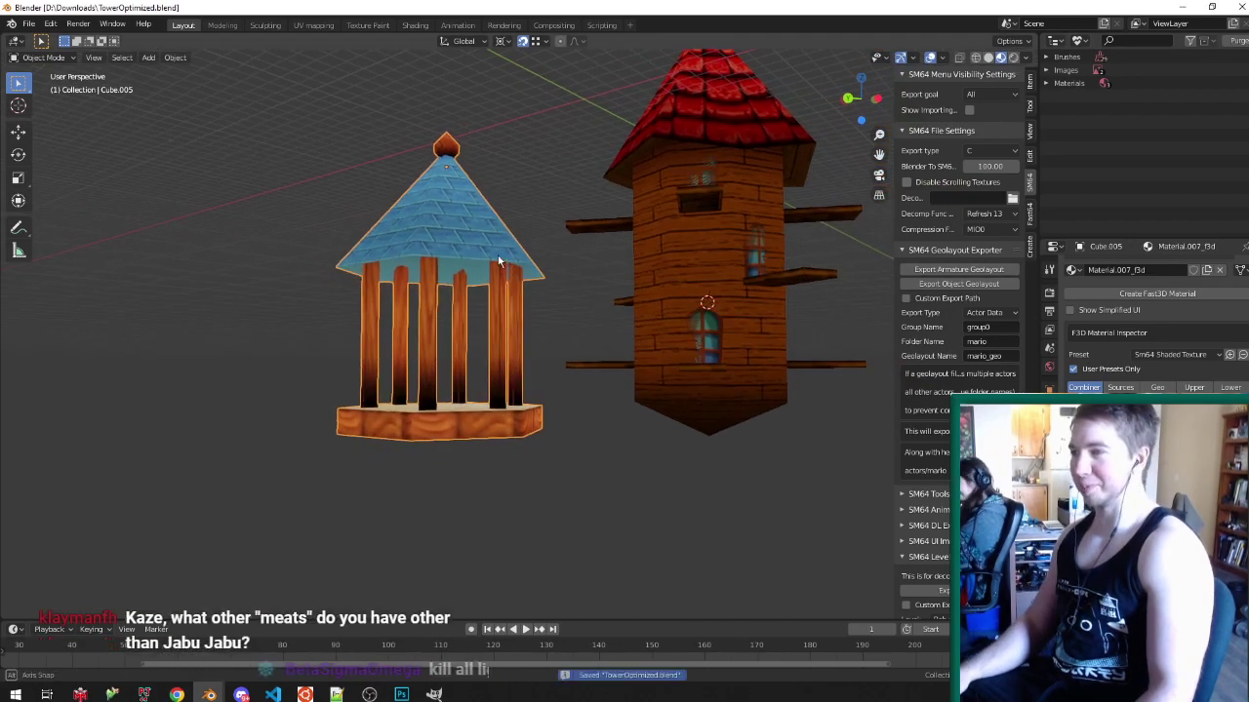
- Examine the gazebo's mesh in Edit Mode and switch to Chrome to view the Unbenannt.png image
key("Tab")
middle_click_drag(503, 258, 451, 209)
scroll(450, 209, "up", 4)
key("alt+Tab")
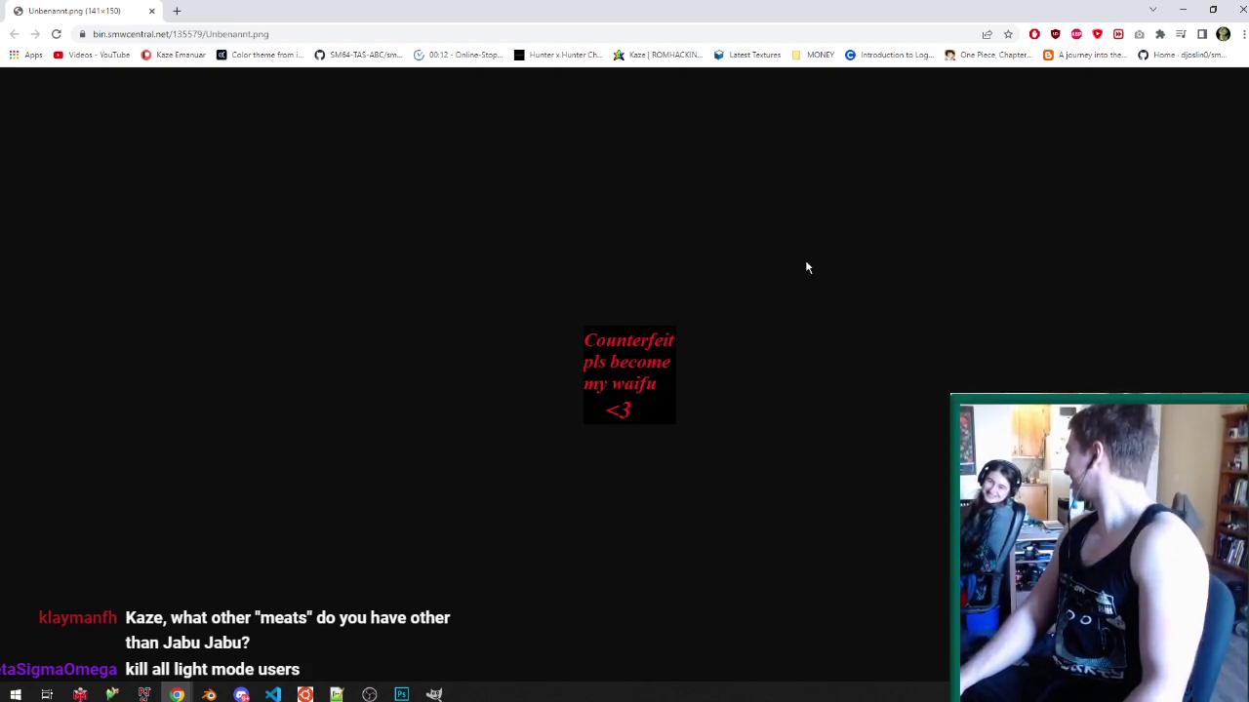
- Switch back to Blender, return the gazebo to Object Mode and copy it
key("alt+Tab")
middle_click_drag(630, 254, 629, 259)
left_click(436, 270)
middle_click_drag(436, 270, 507, 423)
key("Tab")
scroll(438, 277, "down", 2)
key("ctrl+c")
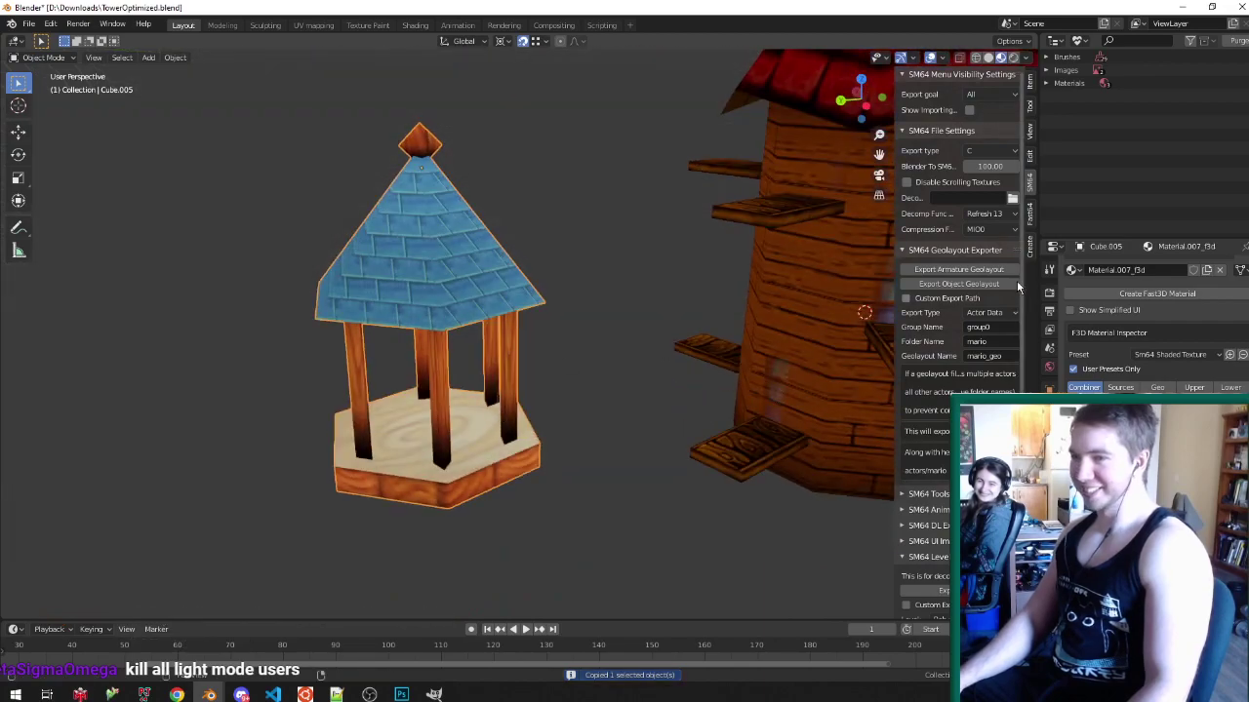
- Recreate the F3D materials of all objects as v4 and enter Edit Mode on the gazebo
left_click(1029, 210)
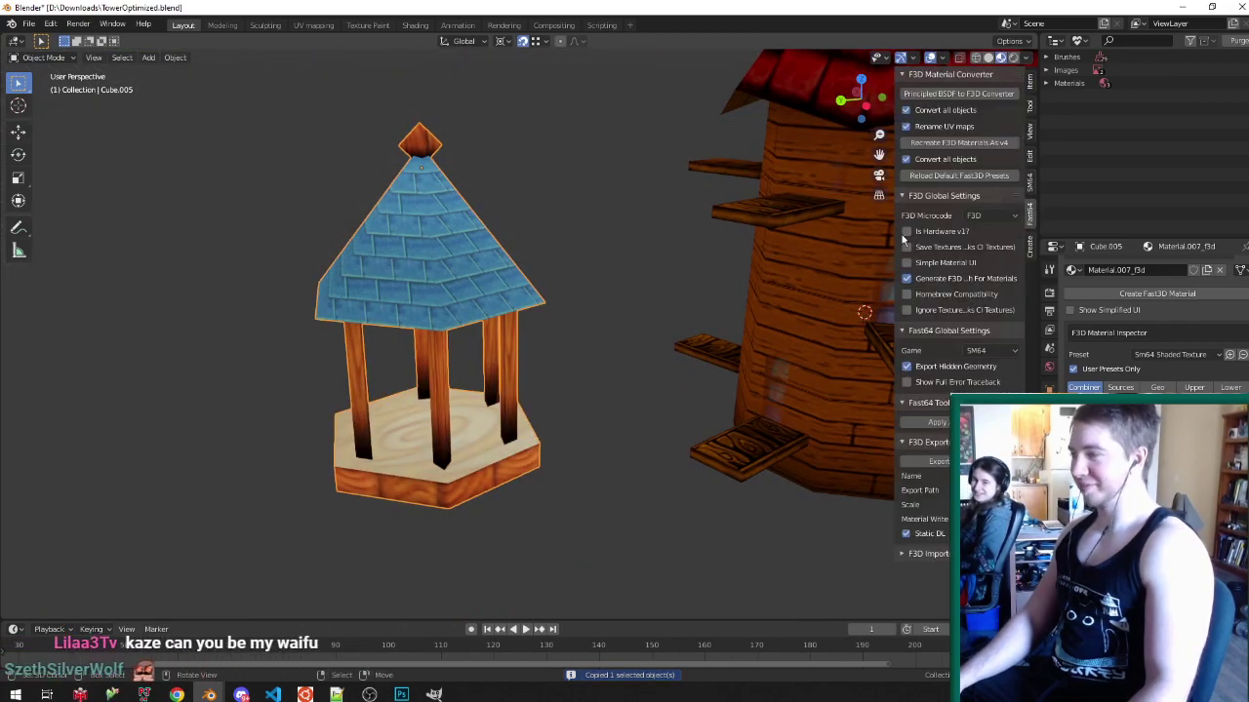
left_click(981, 144)
middle_click_drag(407, 350, 552, 186)
scroll(395, 301, "up", 4)
key("Tab")
- Examine the gazebo's roof, posts and floor geometry up close, switching the mesh to edge selection
key("ctrl+Tab")
left_click(414, 315)
right_click(406, 294)
scroll(302, 264, "up", 3)
scroll(448, 283, "up", 3)
key("ctrl+Tab")
left_click(502, 151)
middle_click_drag(401, 234, 448, 322)
scroll(471, 182, "down", 5)
scroll(449, 322, "up", 4)
- Select the gazebo's floor with face selection and open the UV mapping workspace
key("ctrl+Tab")
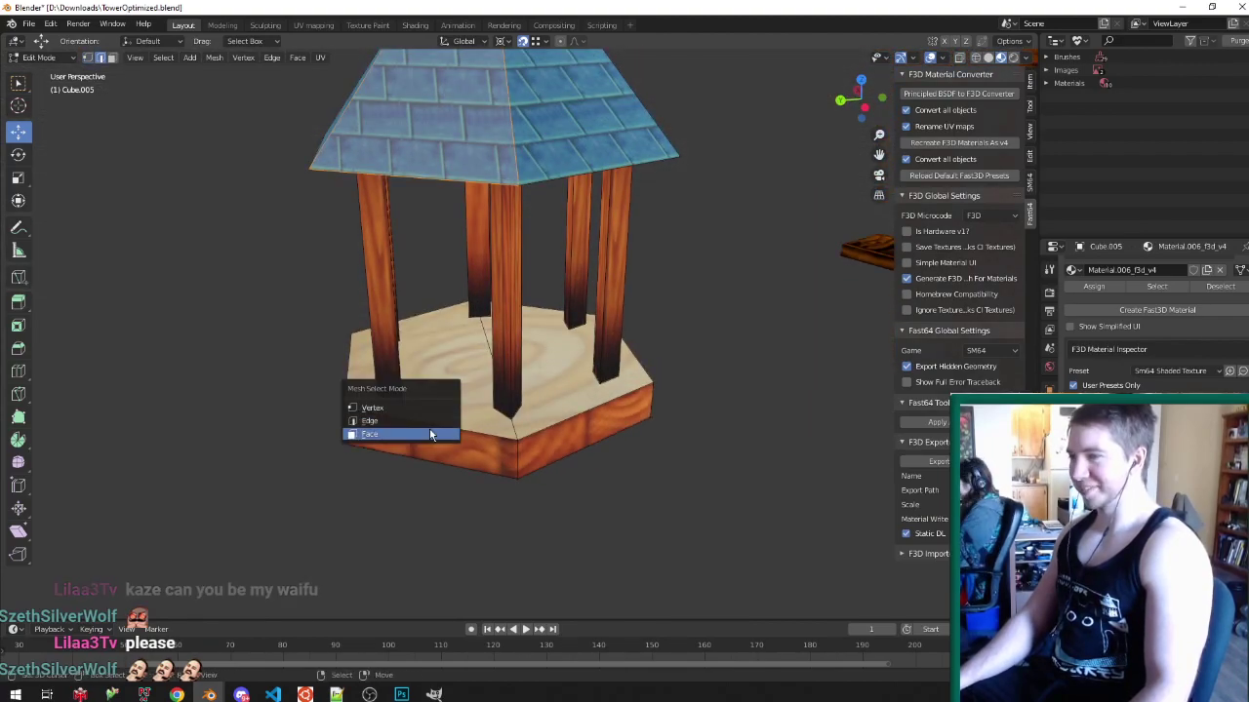
left_click(434, 420)
left_click(312, 24)
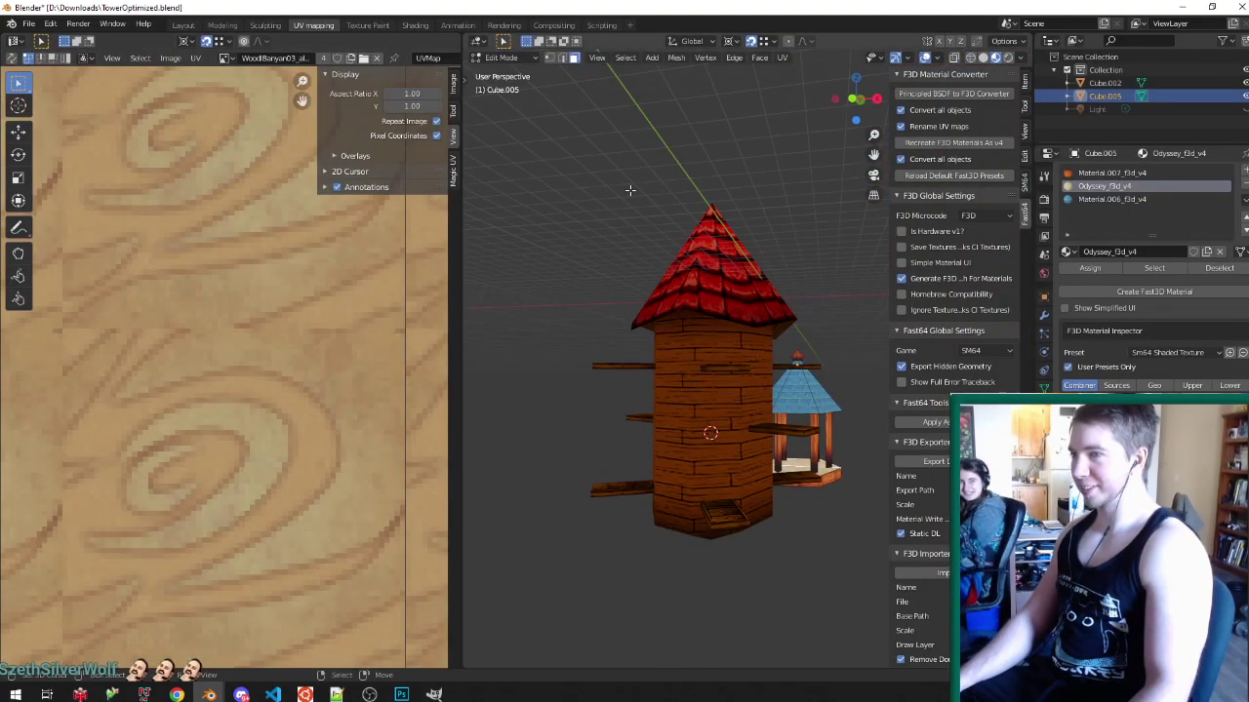
- Inspect the wood textures on the gazebo's base and floor, save TowerOptimized.blend, and switch to Chrome
scroll(673, 293, "up", 5)
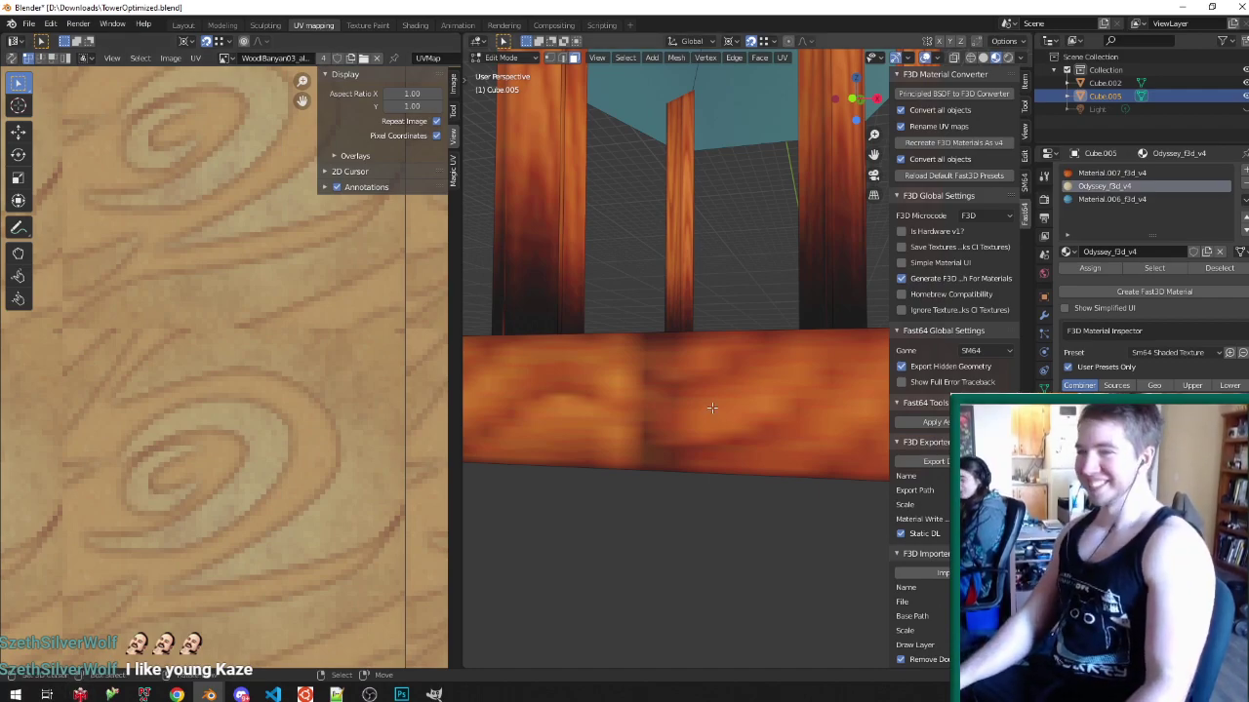
scroll(746, 473, "down", 5)
middle_click_drag(747, 473, 694, 432)
scroll(695, 432, "up", 5)
key("ctrl+s")
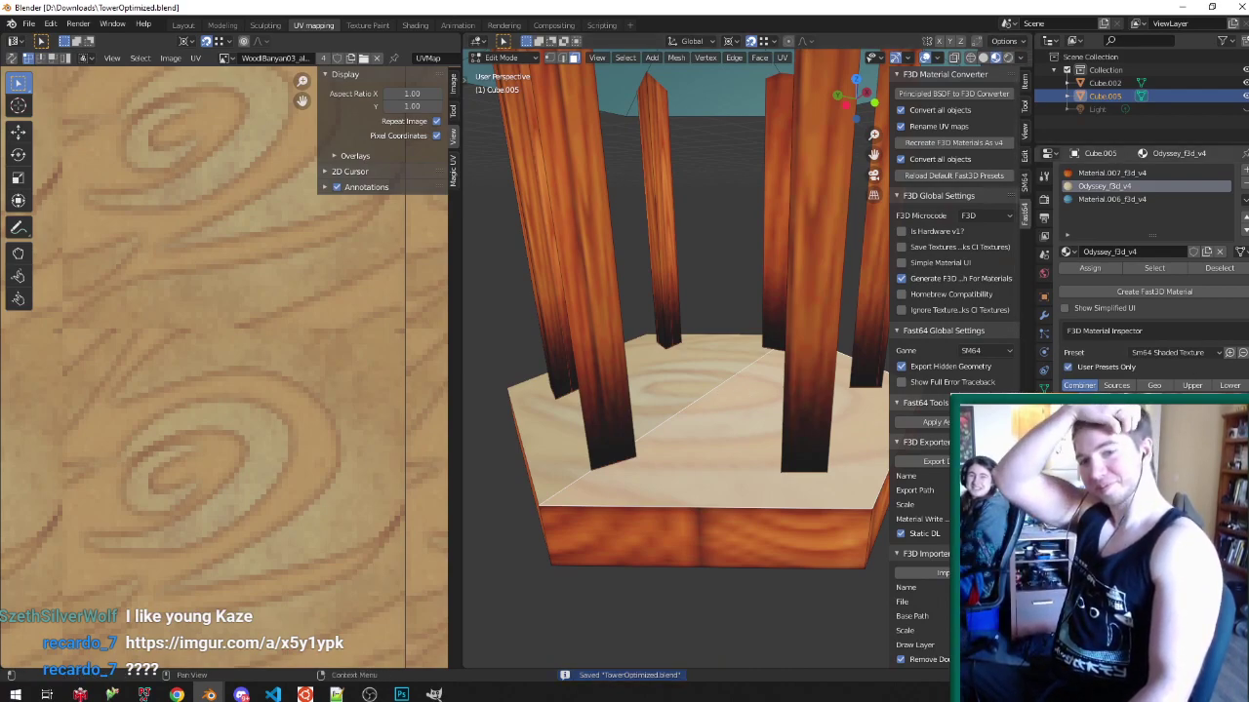
key("alt+Tab")
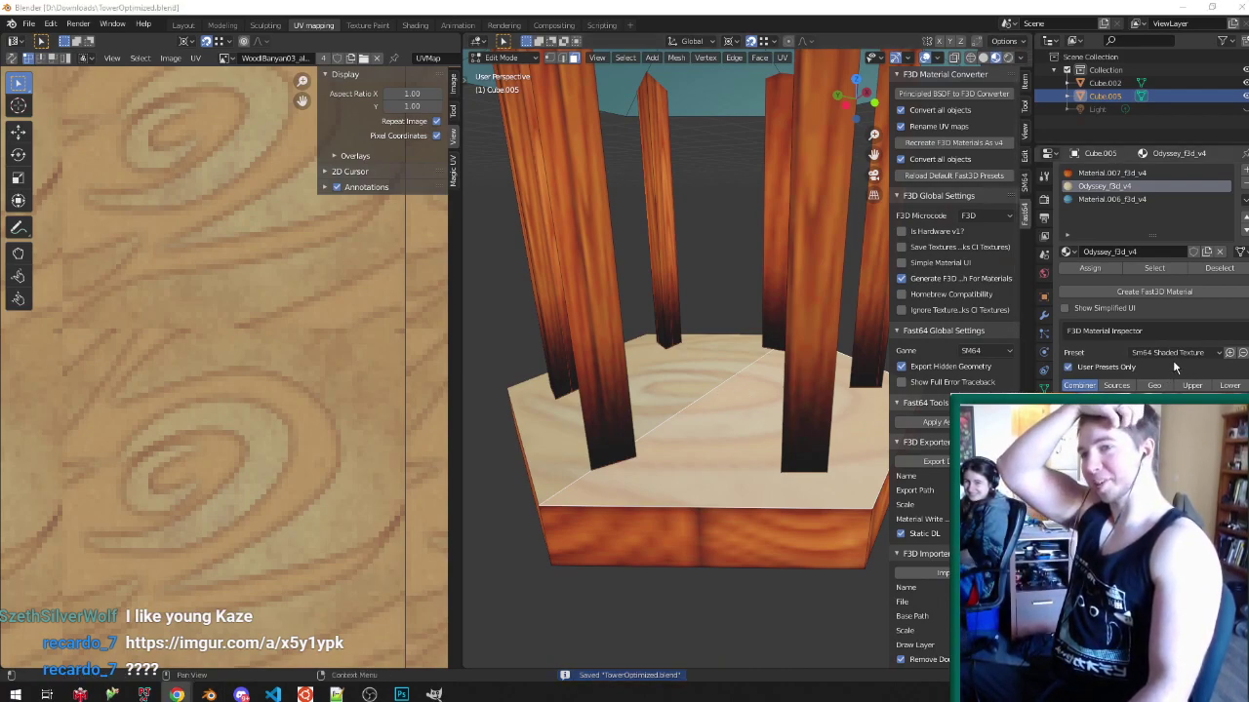
- Apply the Vertex Colored preset to the floor's material and browse to the wood trees folder in sorted textures for a replacement image
left_click(1174, 355)
left_click(1171, 444)
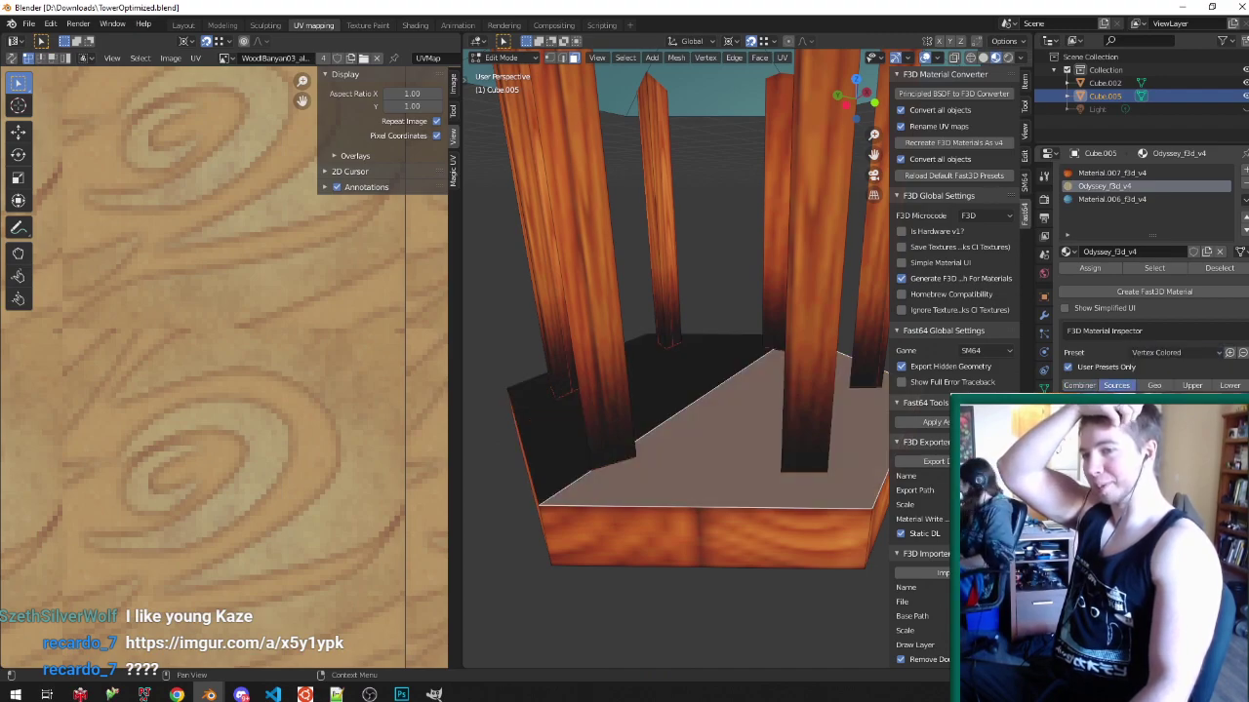
key("alt+o")
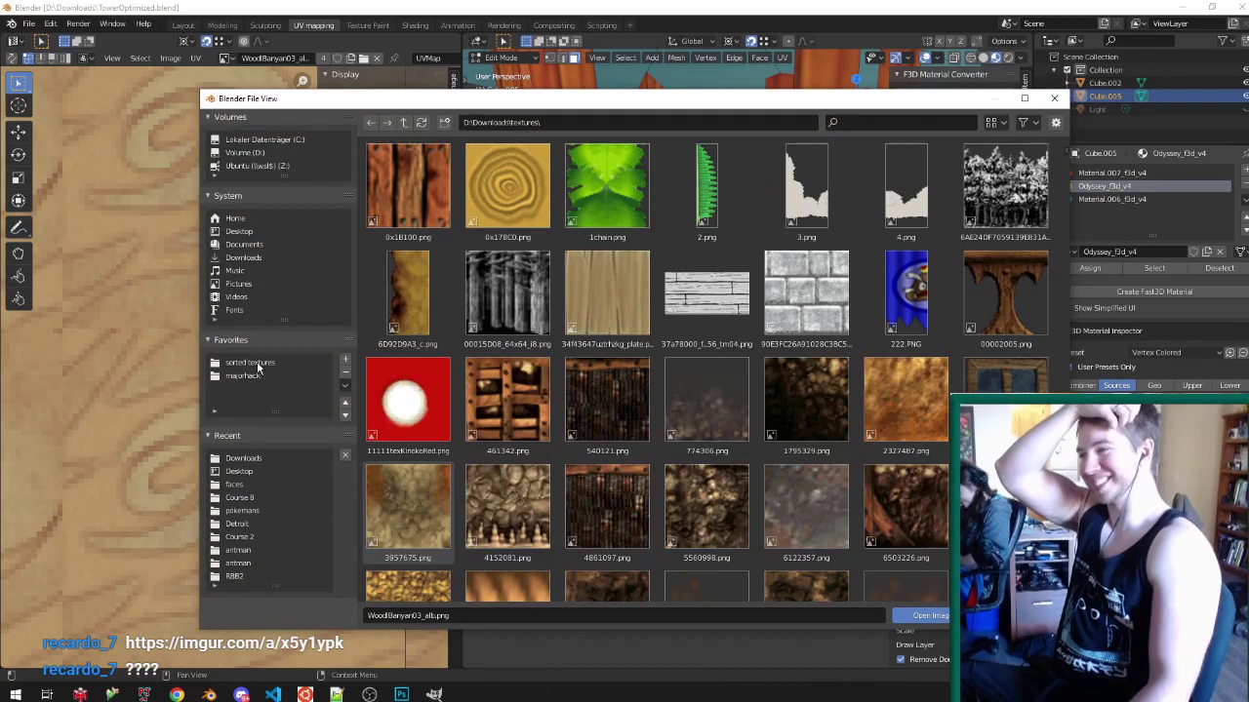
left_click(259, 367)
scroll(556, 410, "down", 2)
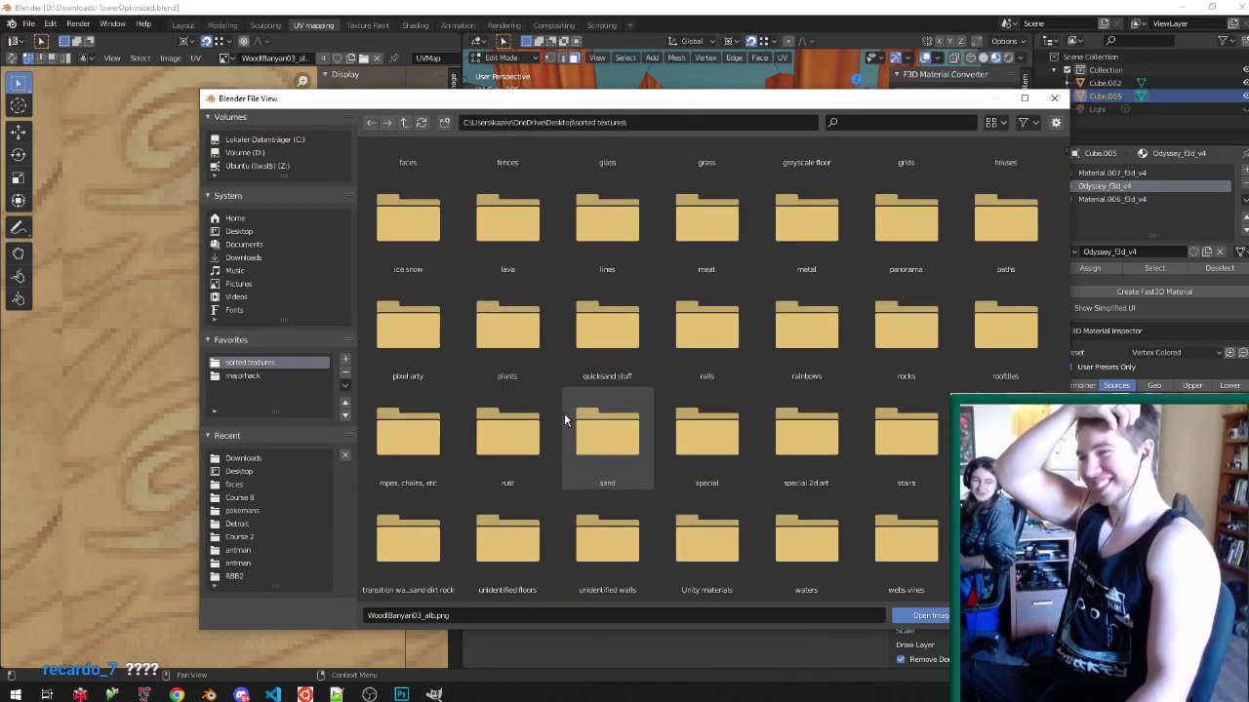
scroll(564, 420, "down", 2)
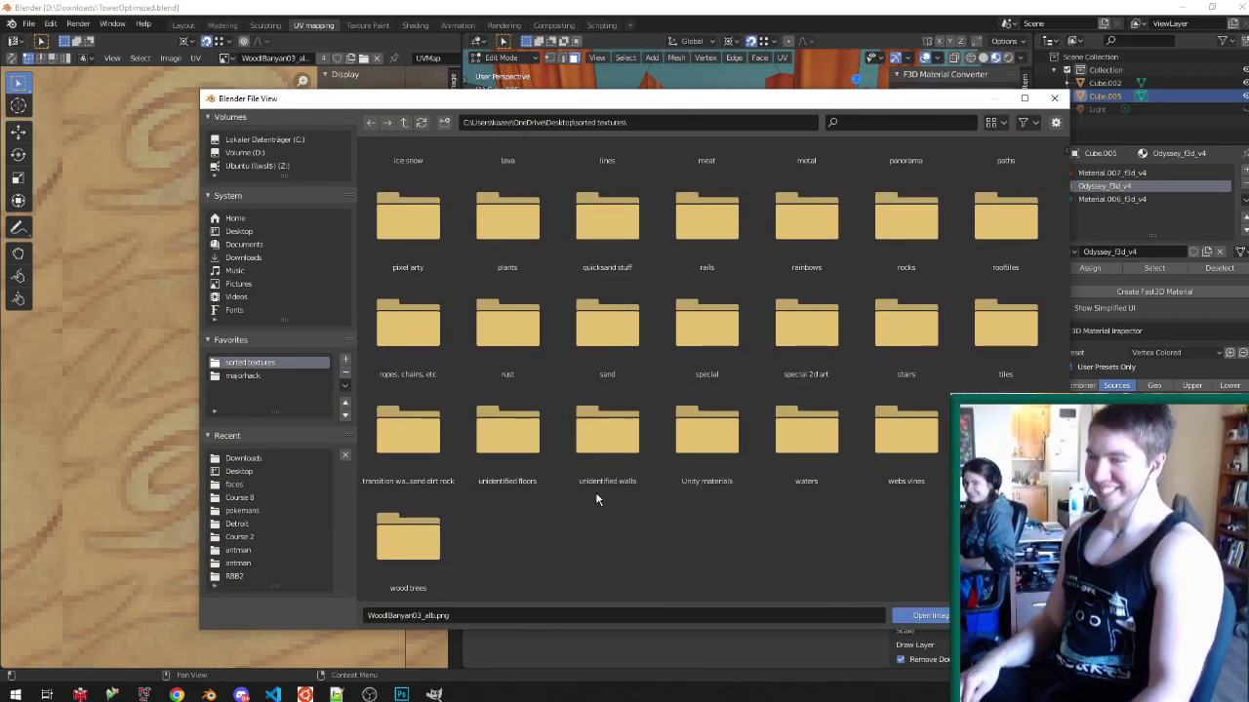
double_click(449, 537)
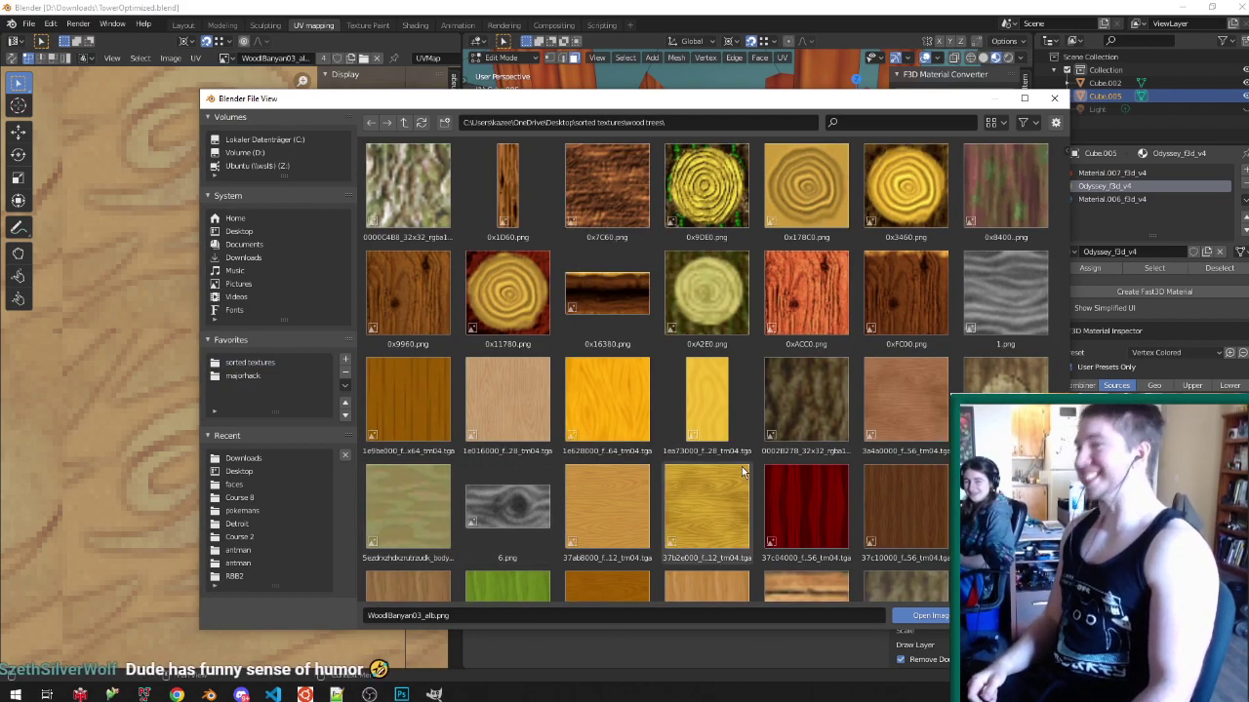
- Examine the bark and wood grain textures in the wood trees folder for a suitable gazebo floor texture
scroll(742, 472, "down", 10)
scroll(847, 429, "down", 3)
scroll(819, 418, "down", 3)
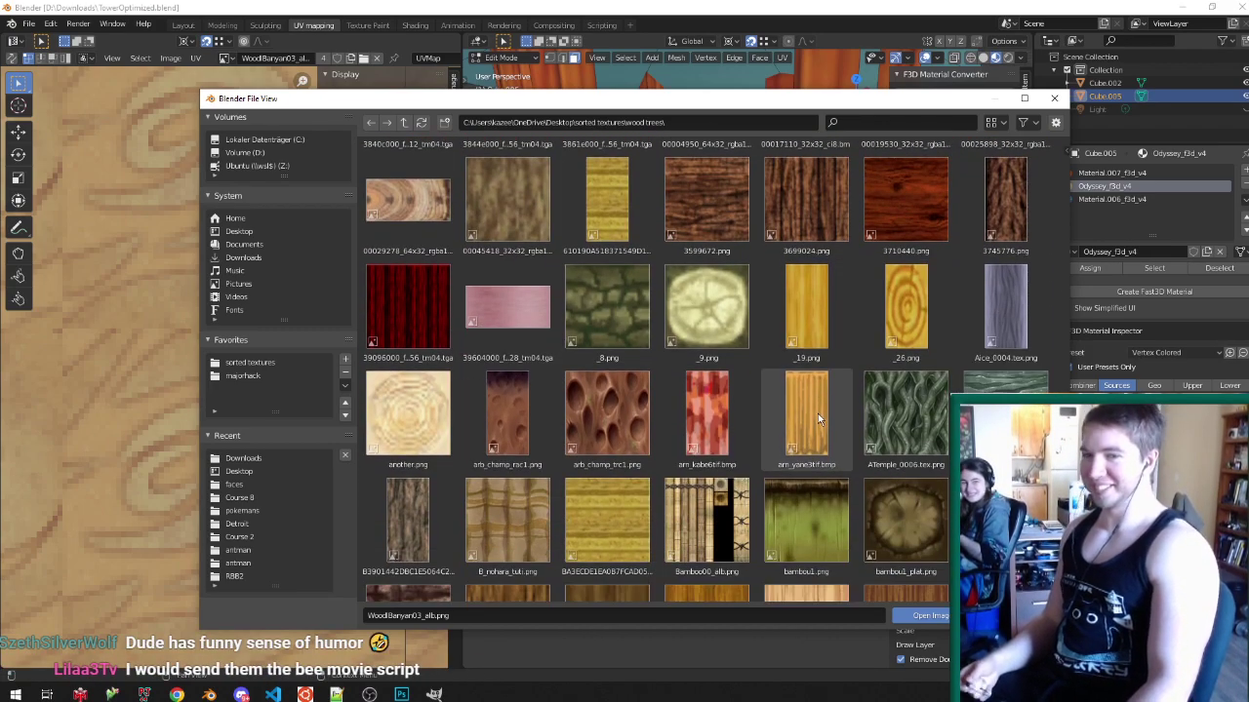
scroll(817, 417, "down", 1)
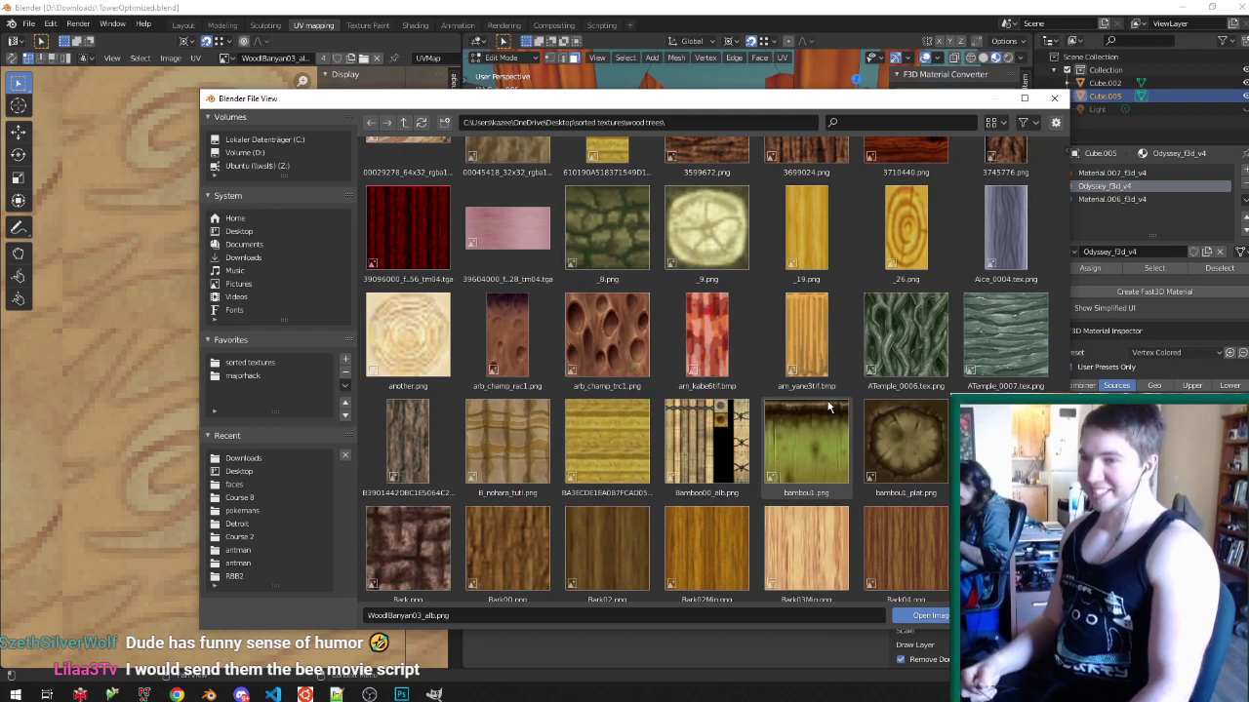
scroll(828, 406, "down", 1)
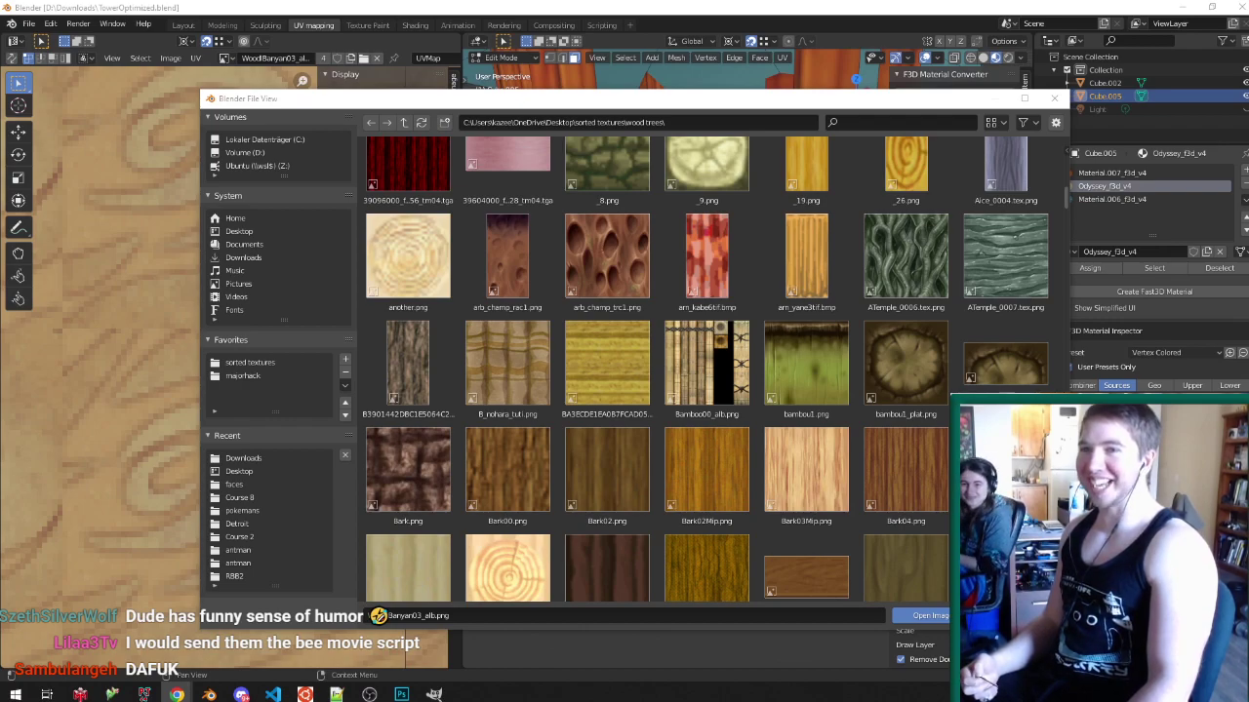
scroll(801, 404, "down", 3)
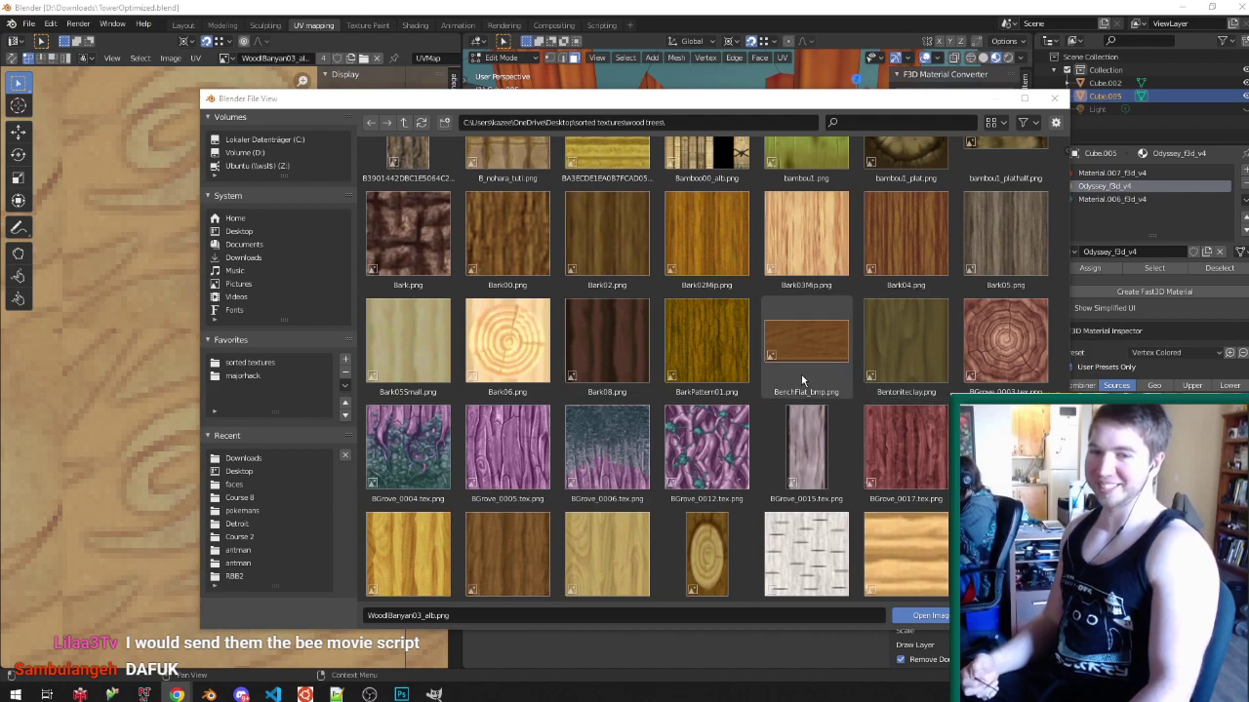
scroll(689, 362, "down", 1)
scroll(689, 363, "down", 2)
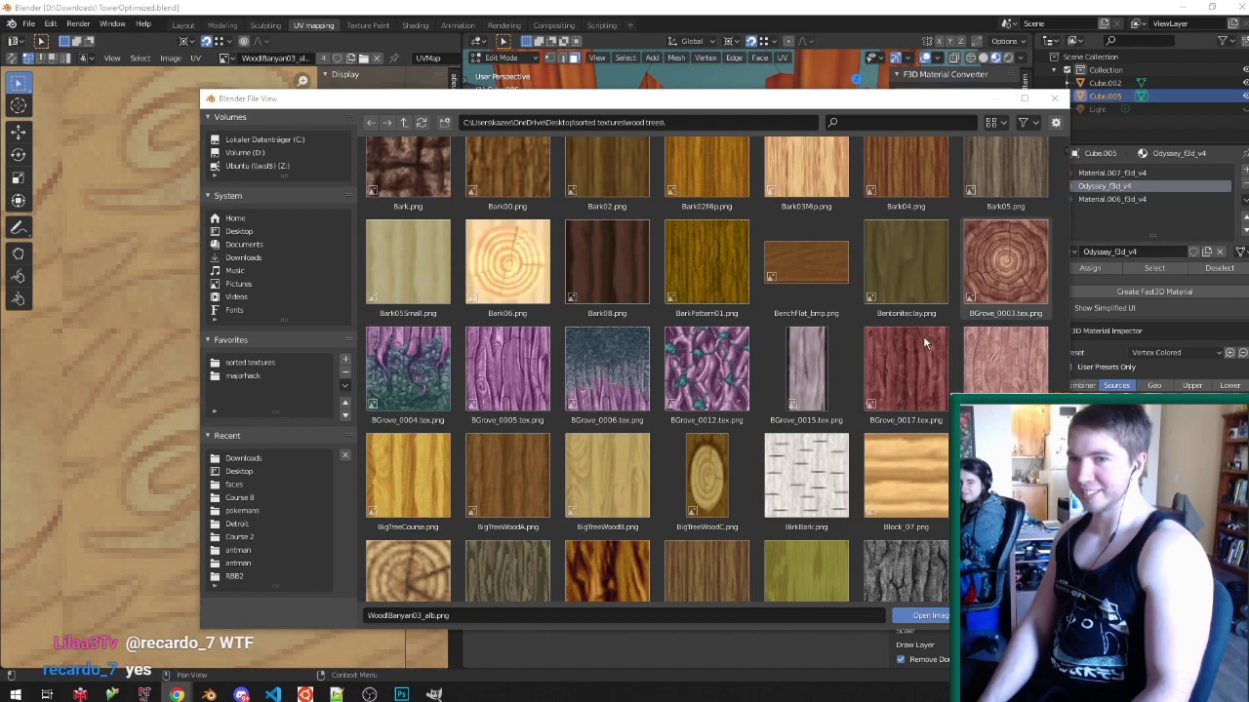
scroll(806, 478, "down", 2)
left_click(724, 394)
scroll(725, 395, "down", 4)
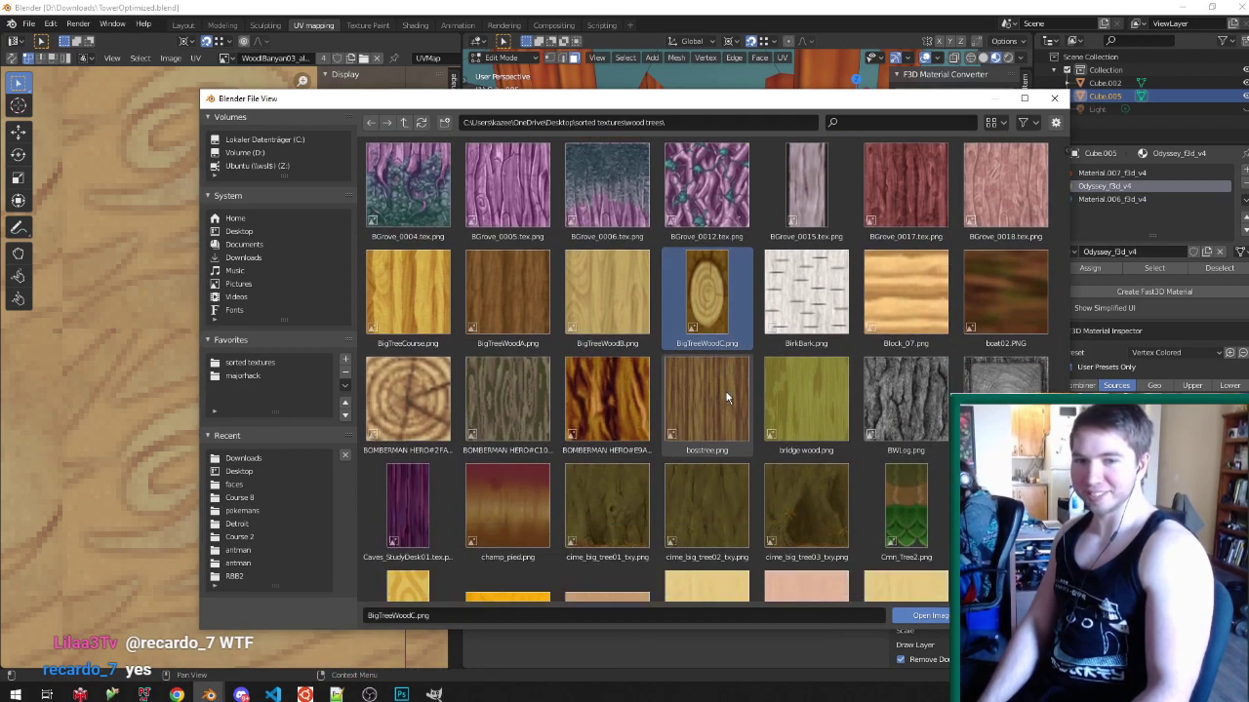
scroll(727, 395, "down", 10)
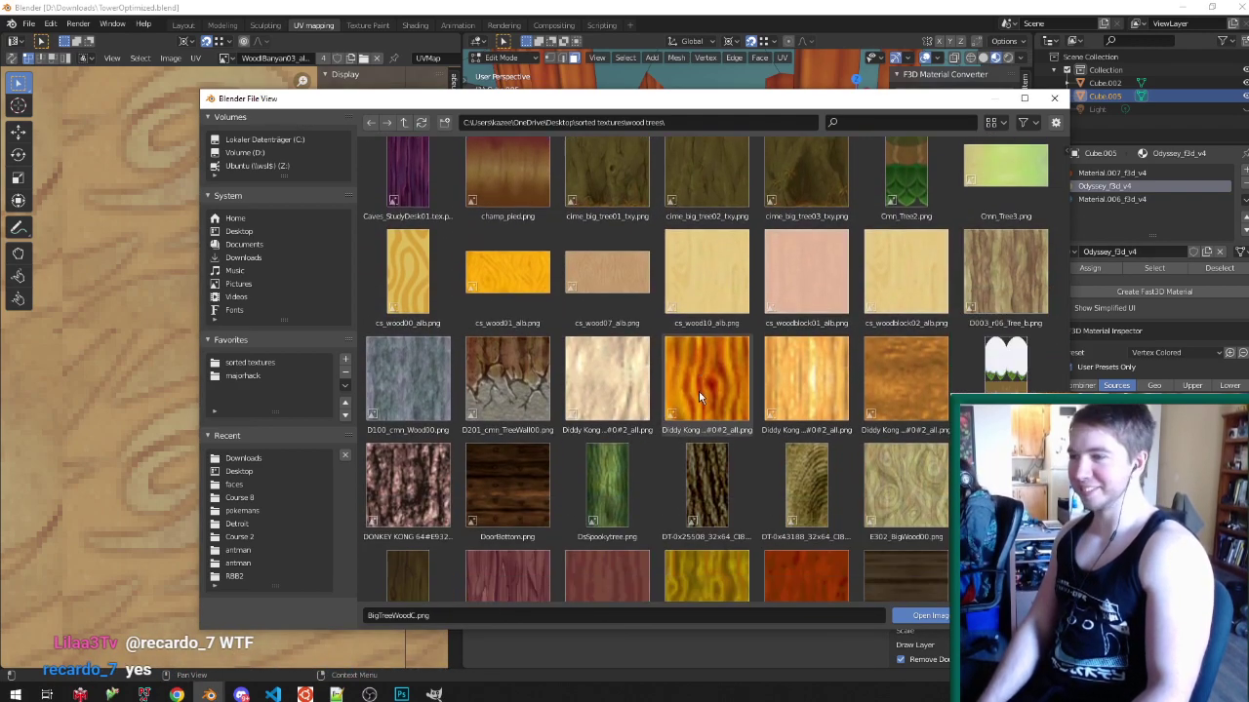
scroll(703, 402, "down", 12)
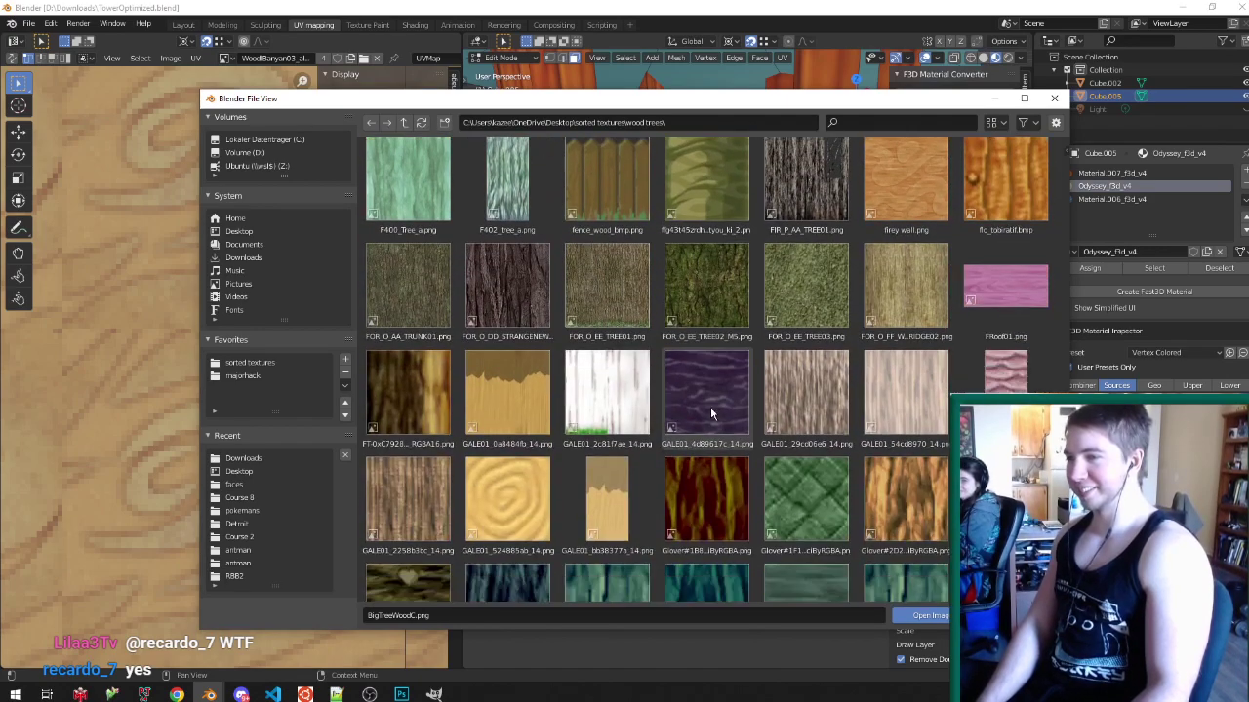
scroll(717, 417, "down", 2)
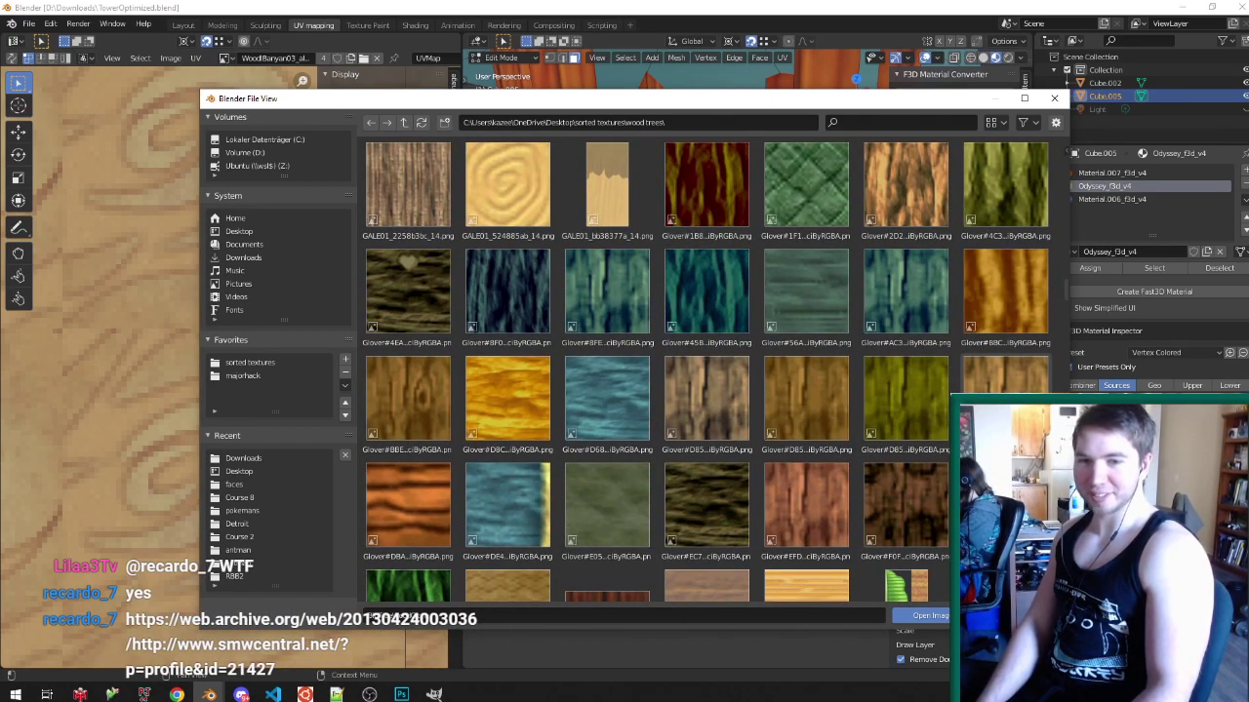
key("alt+Tab")
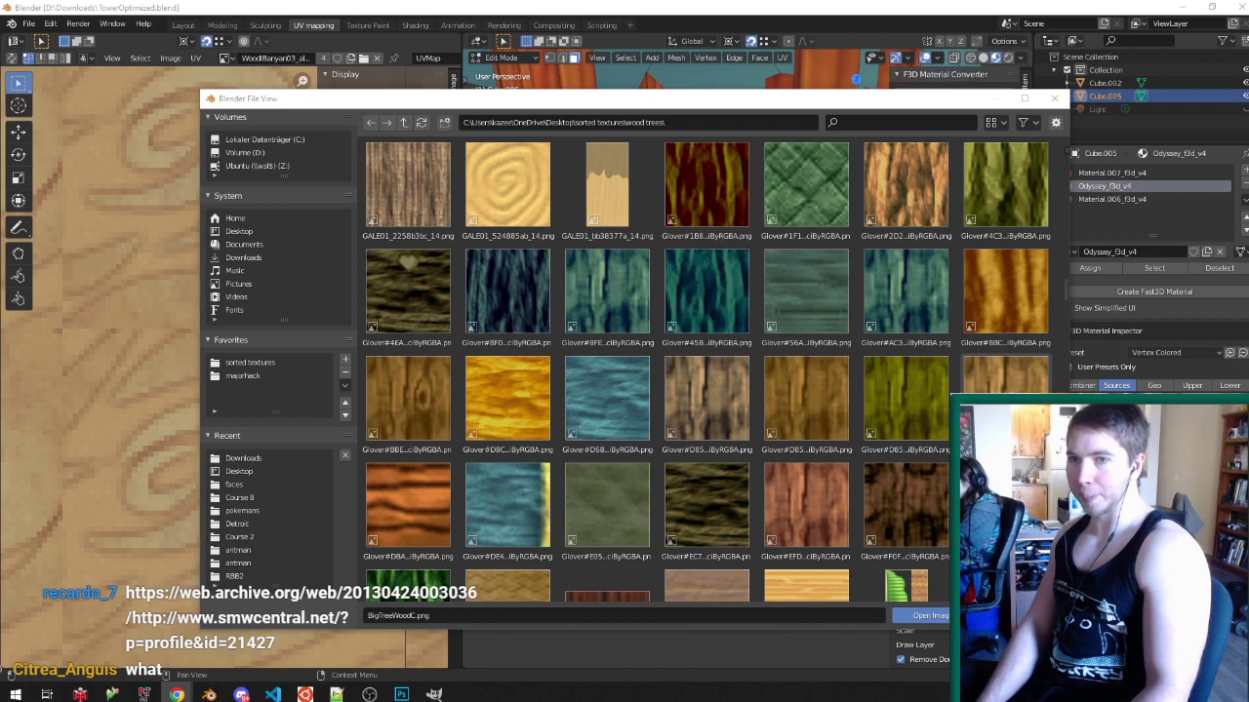
- Load the grey concentric-ring KKIIDOZZ.DAT[826 wood texture from the wood trees folder as the floor's image
scroll(707, 346, "down", 2)
left_click(705, 349)
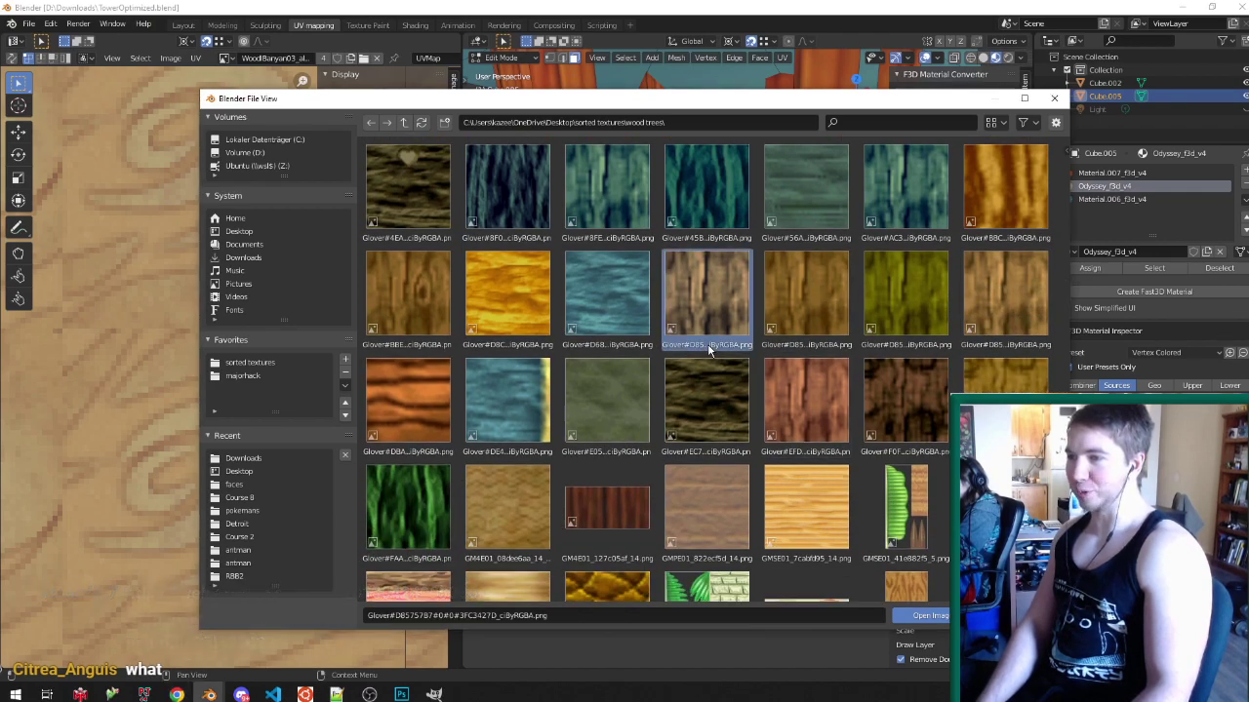
scroll(707, 343, "down", 4)
scroll(708, 344, "down", 5)
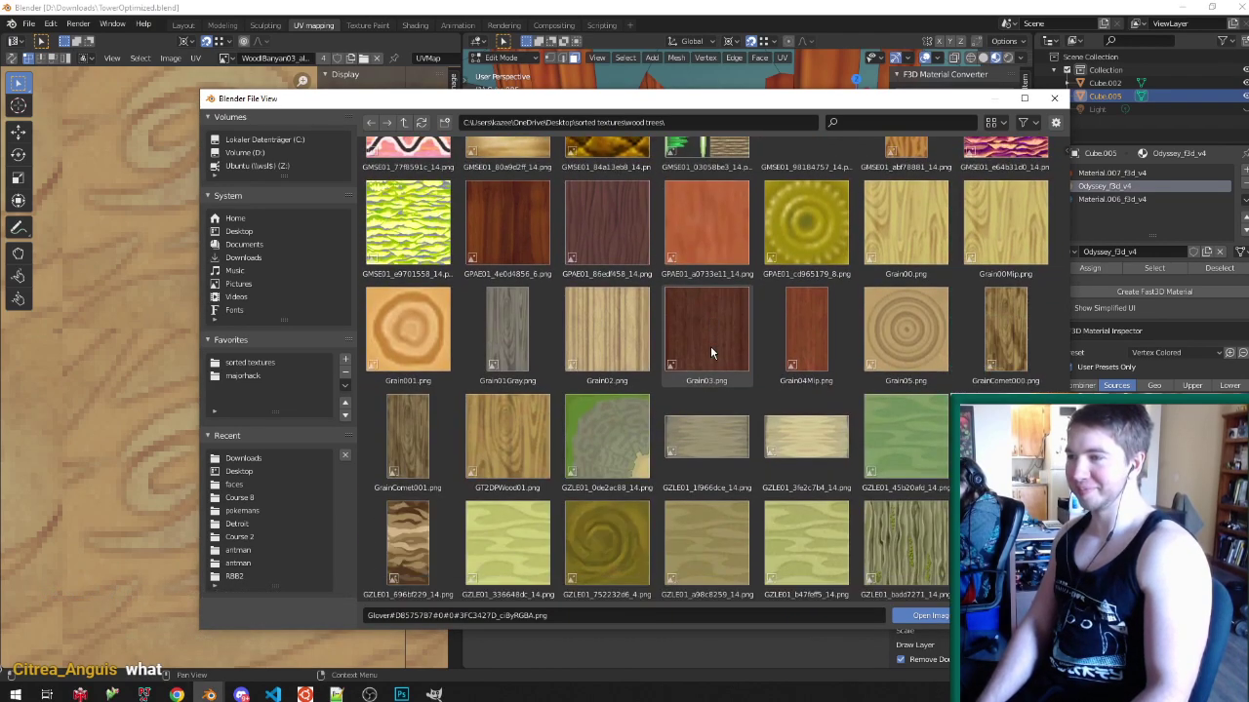
scroll(710, 345, "down", 3)
scroll(706, 343, "down", 5)
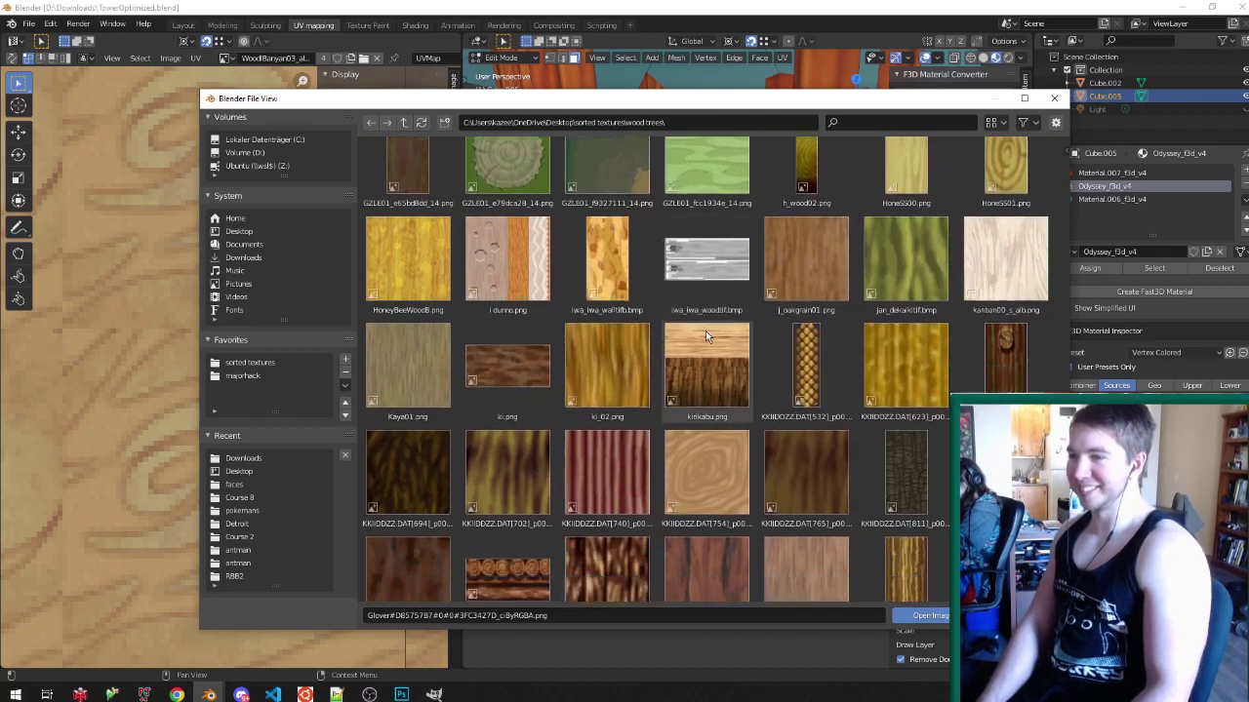
double_click(972, 378)
- Select both halves of the gazebo's floor from below and save TowerOptimized.blend
middle_click_drag(757, 362, 746, 273)
key("Tab")
key("Tab")
scroll(741, 346, "down", 4)
scroll(741, 351, "up", 3)
left_click(747, 277)
left_click(787, 277, "shift")
left_click(749, 279)
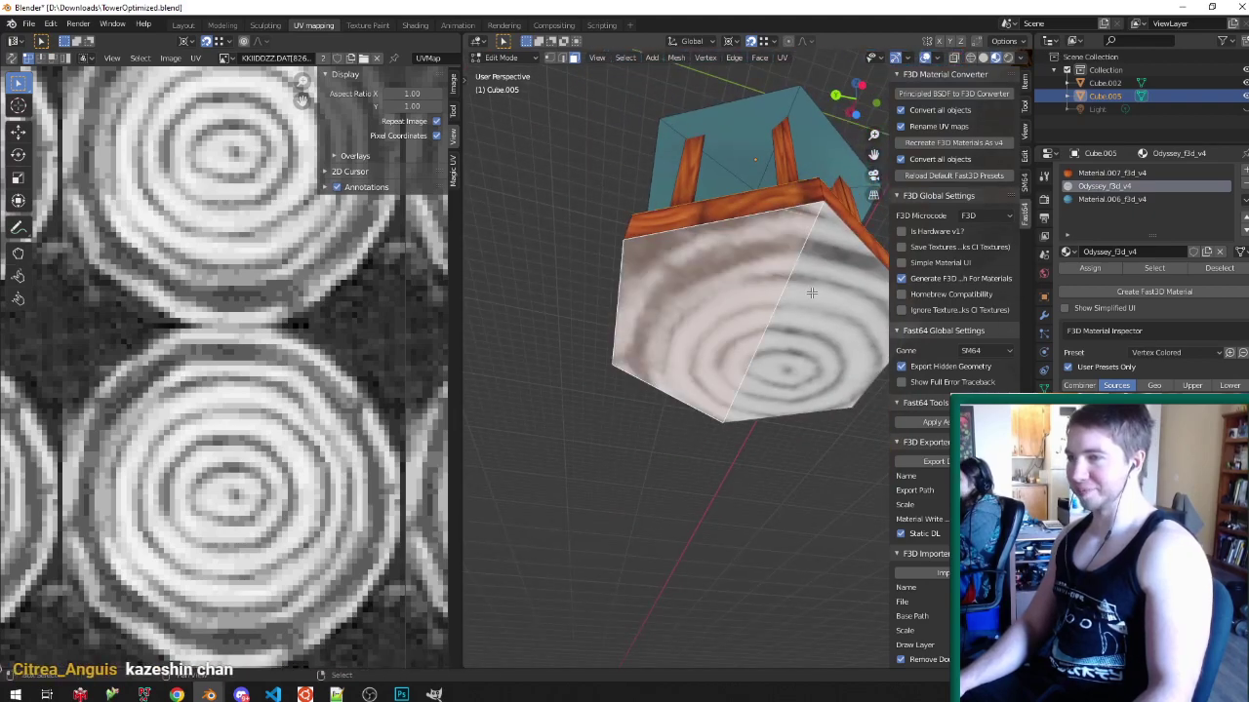
left_click(800, 282, "shift")
key("ctrl+s")
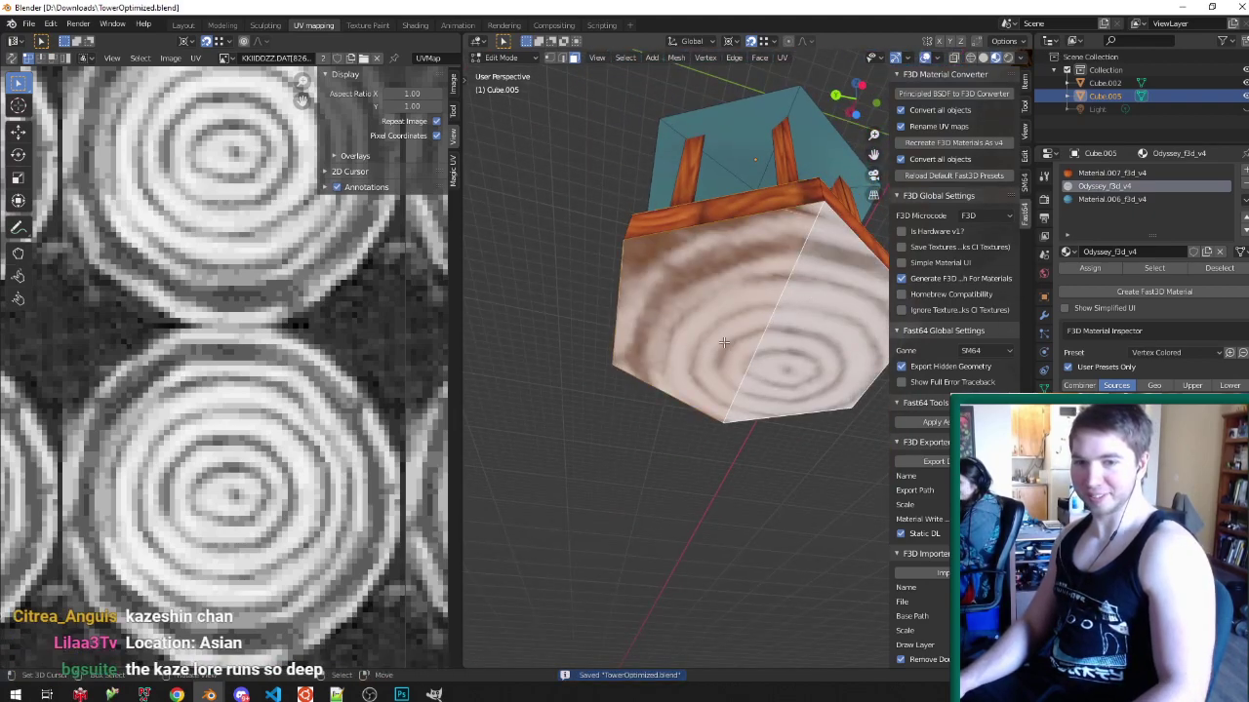
- Project the floor's UVs from the top view, scaled to bounds, and check the ring texture on the floor
key("KP_7")
key("u")
left_click(724, 343)
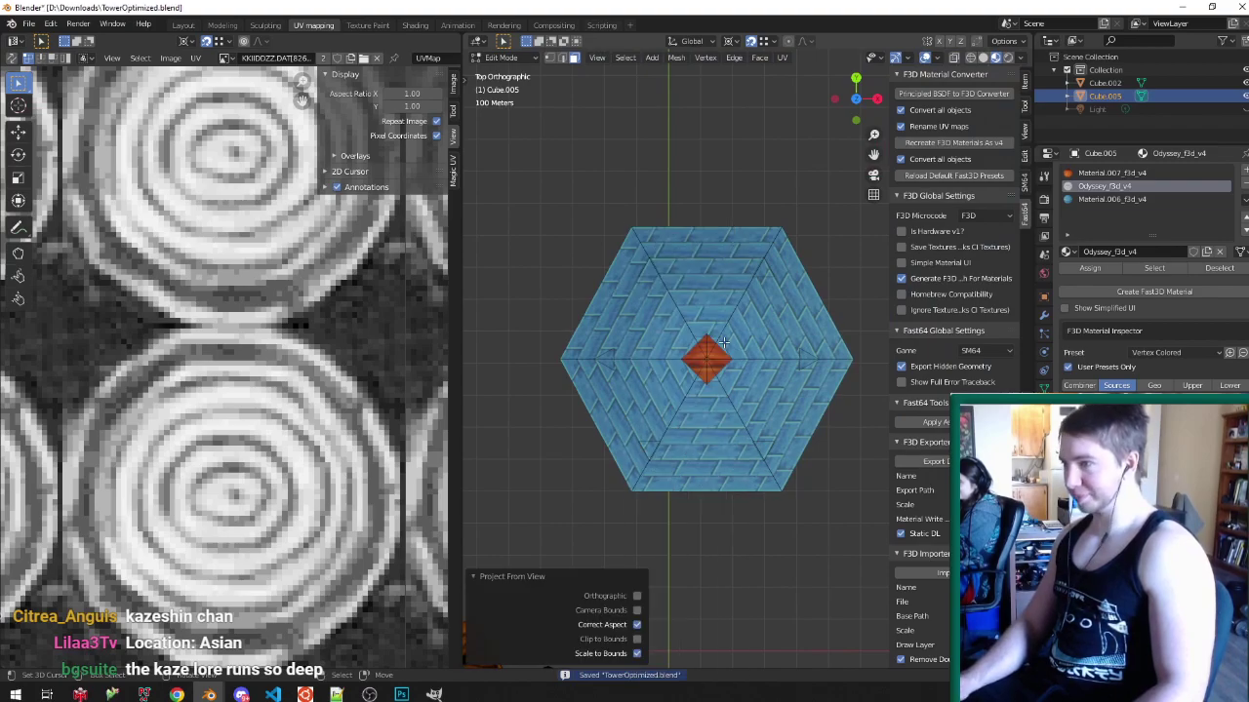
key("KP_5")
key("KP_Decimal")
key("Tab")
middle_click_drag(702, 328, 779, 373)
scroll(697, 268, "down", 3)
scroll(702, 278, "up", 4)
scroll(779, 374, "down", 5)
scroll(781, 379, "up", 4)
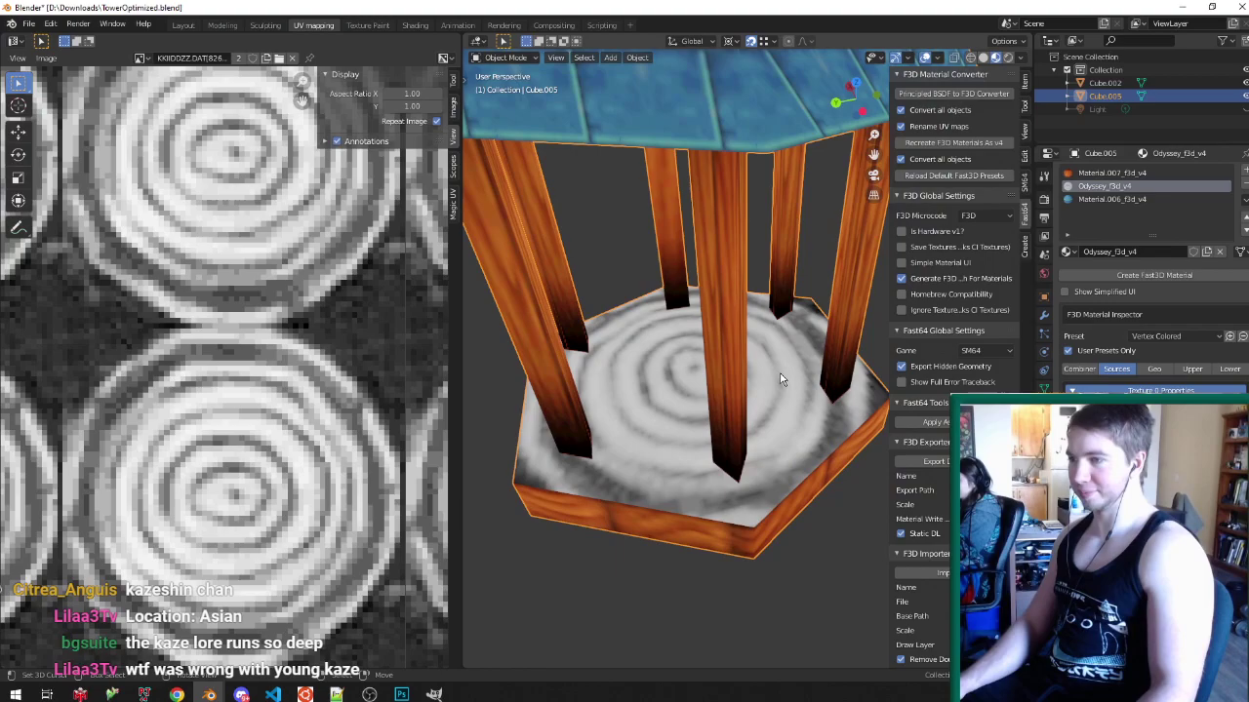
- Try to rotate the floor's UVs by 90 degrees
key("Tab")
scroll(283, 416, "down", 5)
key("KP_Decimal")
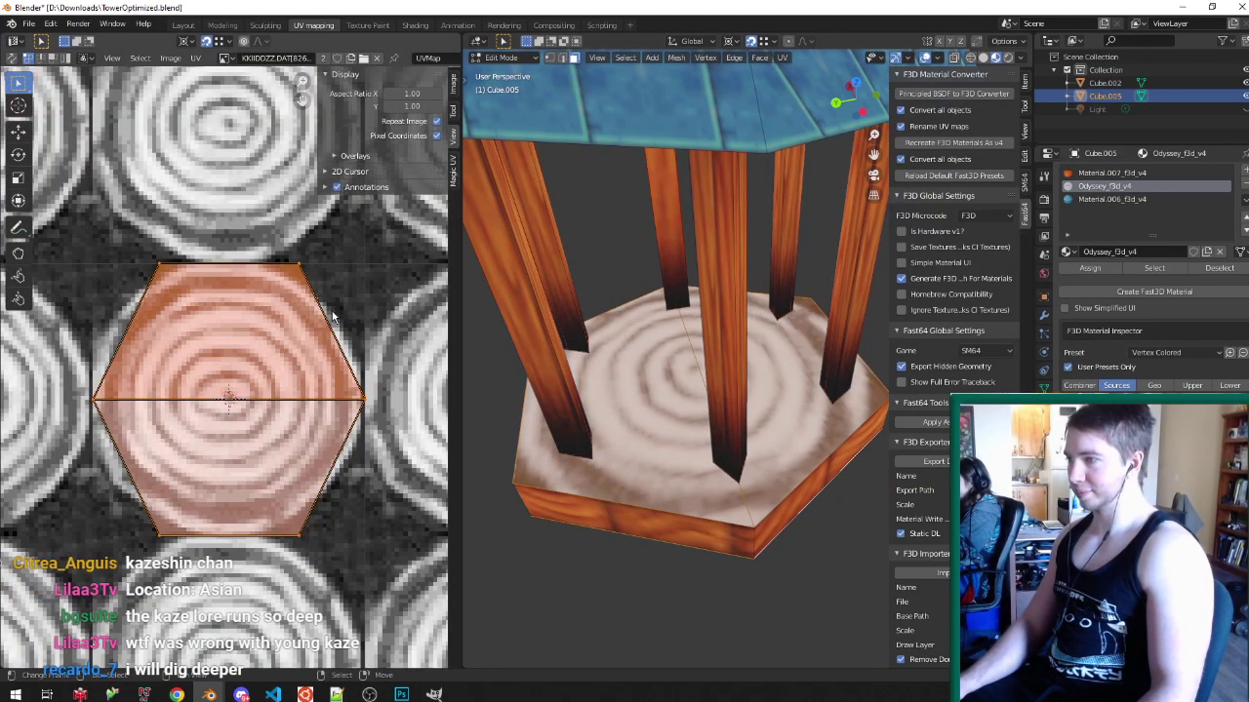
type("r")
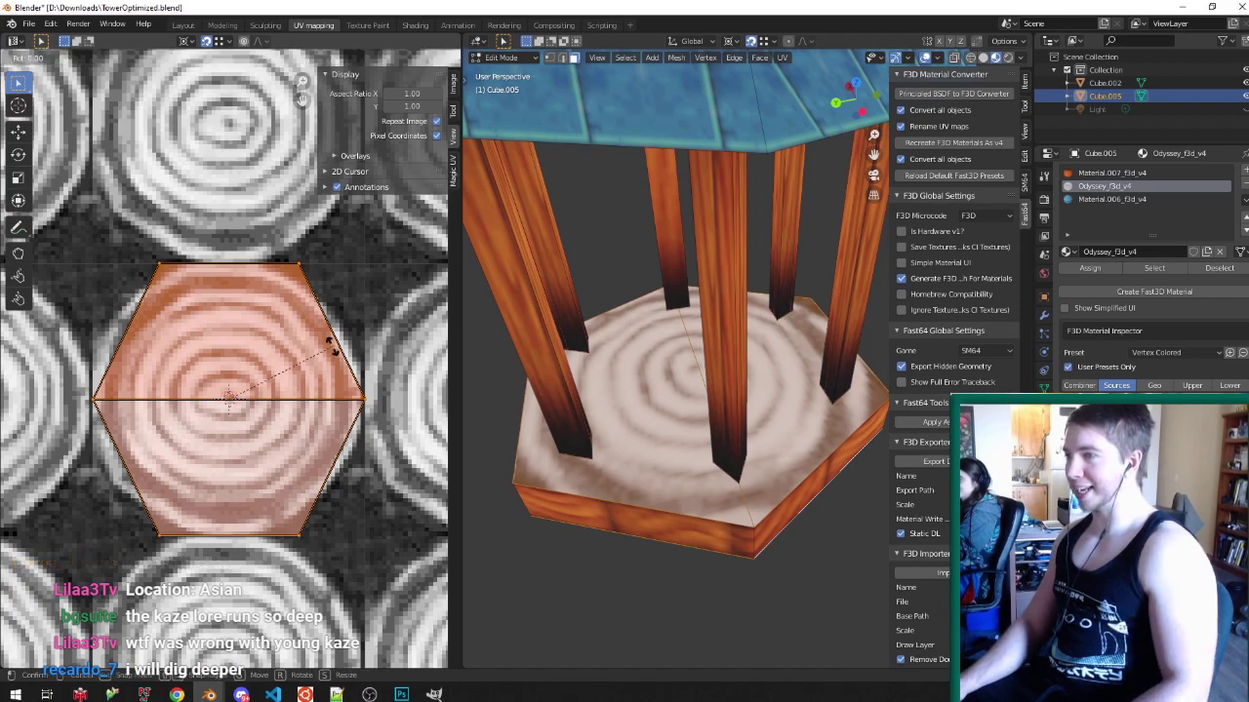
type("90")
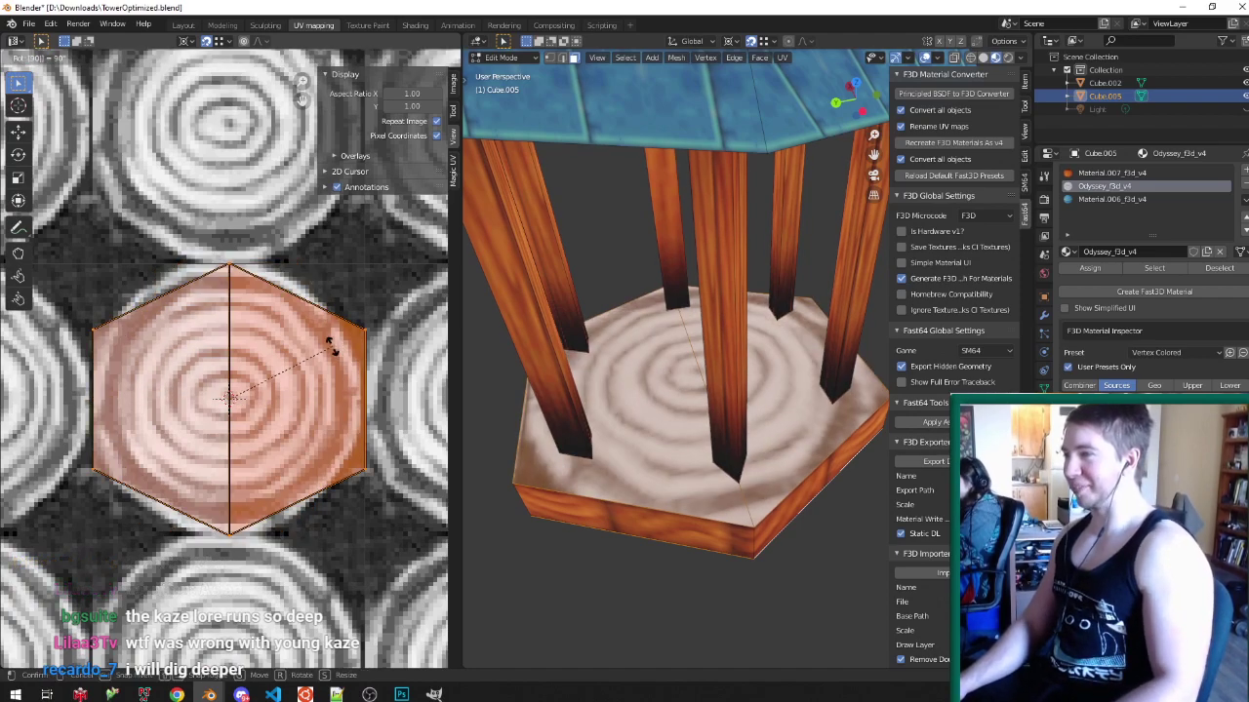
key("Return")
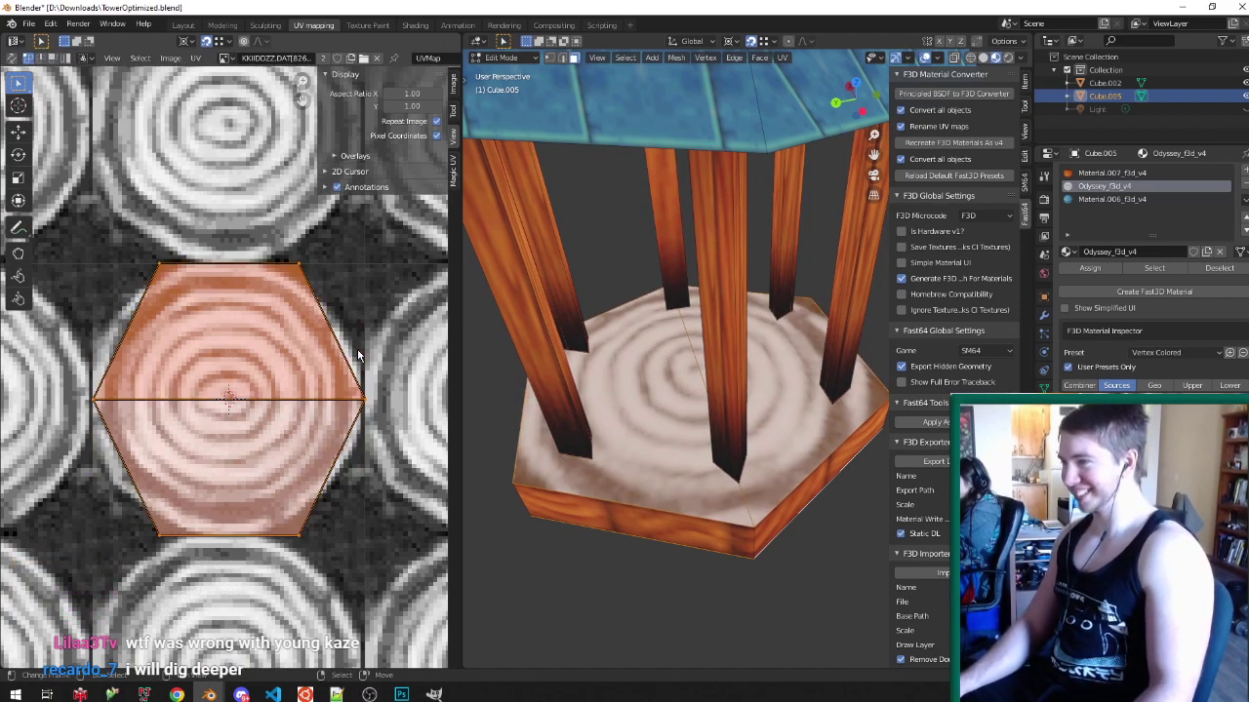
- Scale the floor's UVs along X by 1.251 and again by 0.783, adjust them along Y, and save the file
key("s")
key("x")
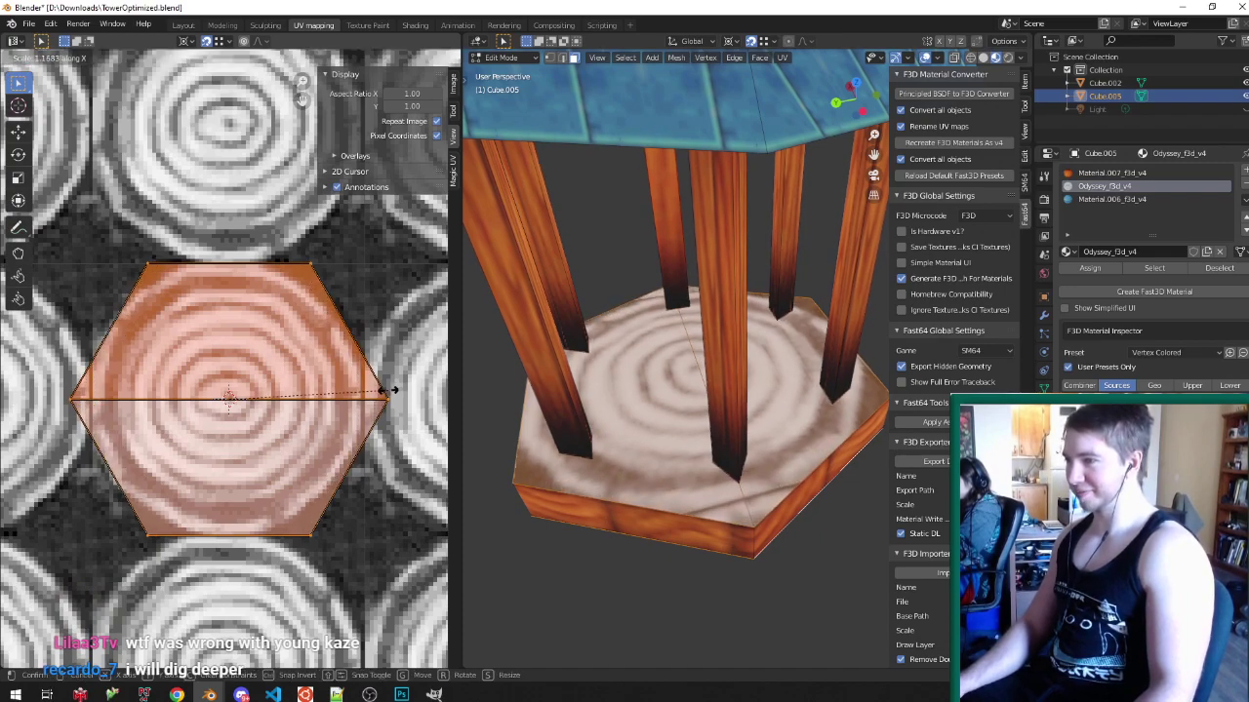
left_click(394, 388)
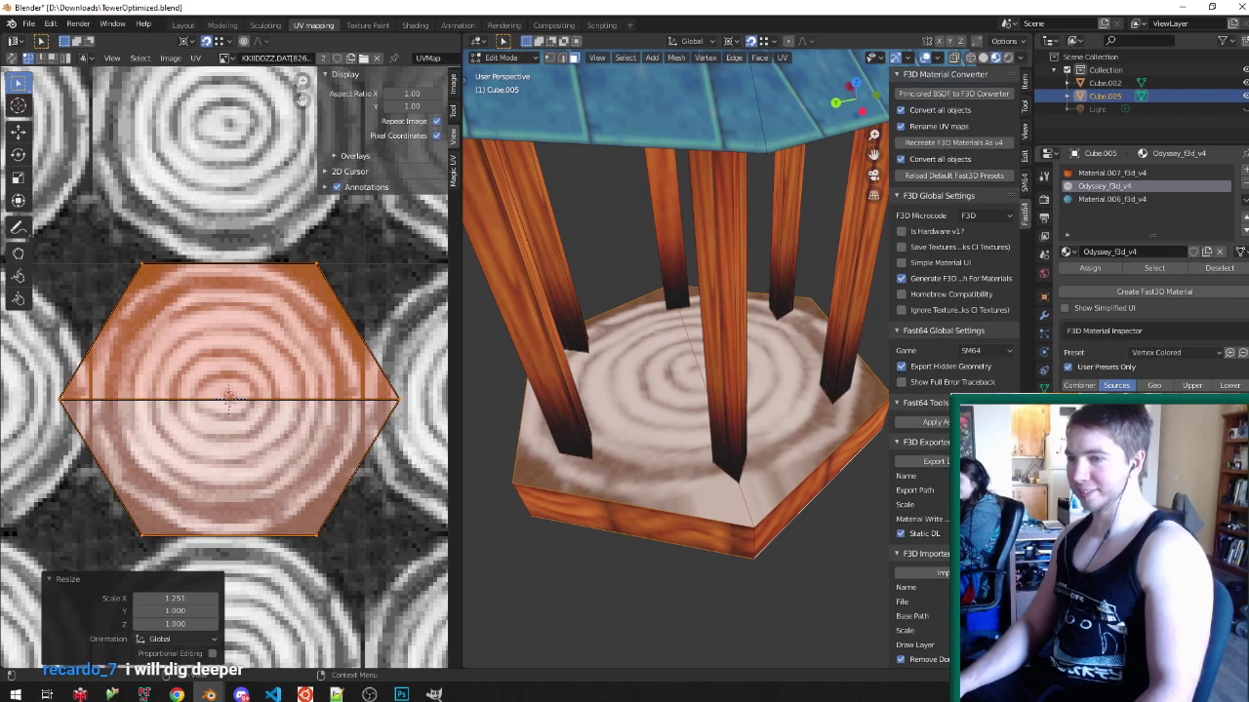
key("s")
key("x")
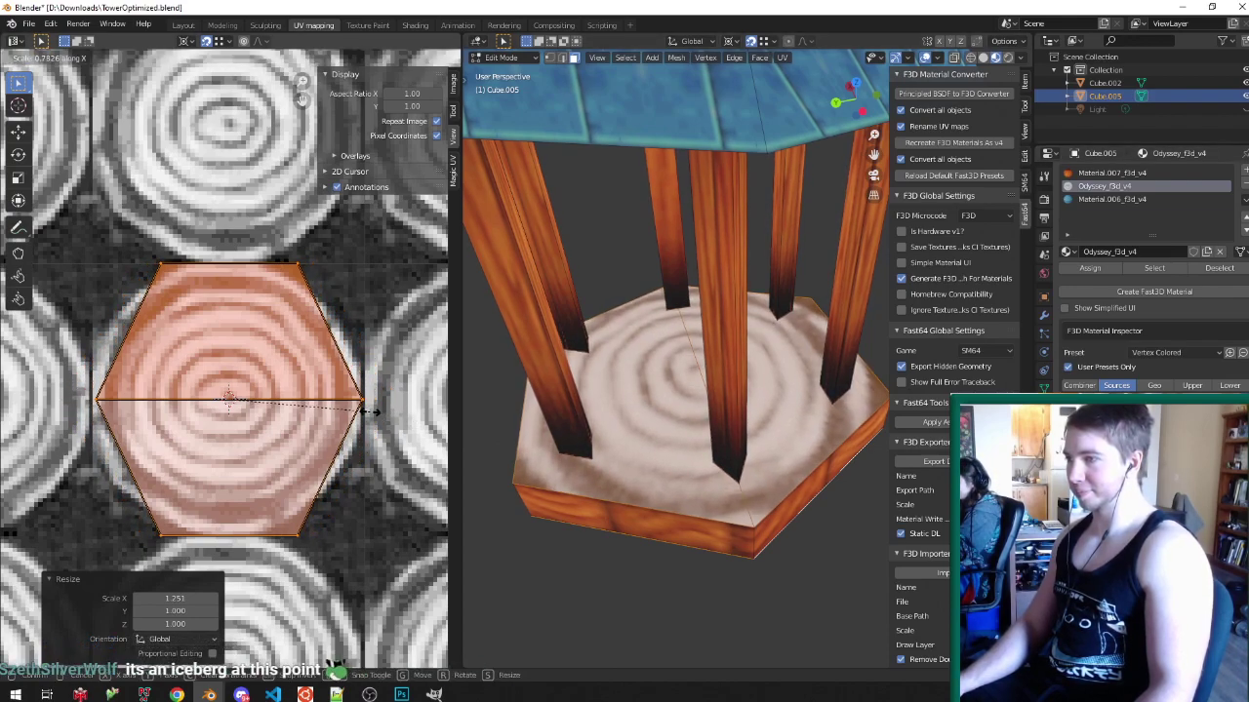
left_click(371, 414)
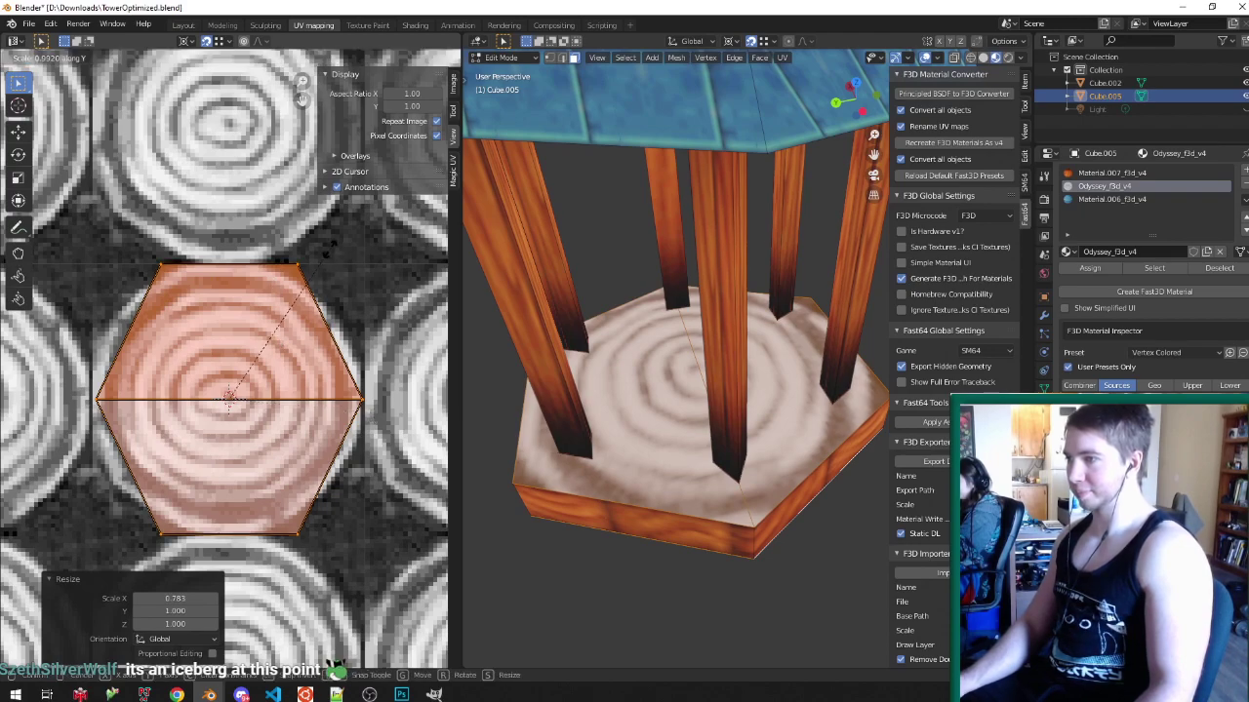
key("Tab")
middle_click_drag(607, 384, 654, 362)
key("ctrl+s")
- Select a side face of the gazebo's base and apply the Vertex Colored preset to its Material.007_f3d_v4
middle_click_drag(656, 359, 774, 357)
scroll(809, 370, "down", 4)
scroll(774, 357, "up", 3)
key("Tab")
left_click(684, 459)
middle_click_drag(683, 458, 727, 453)
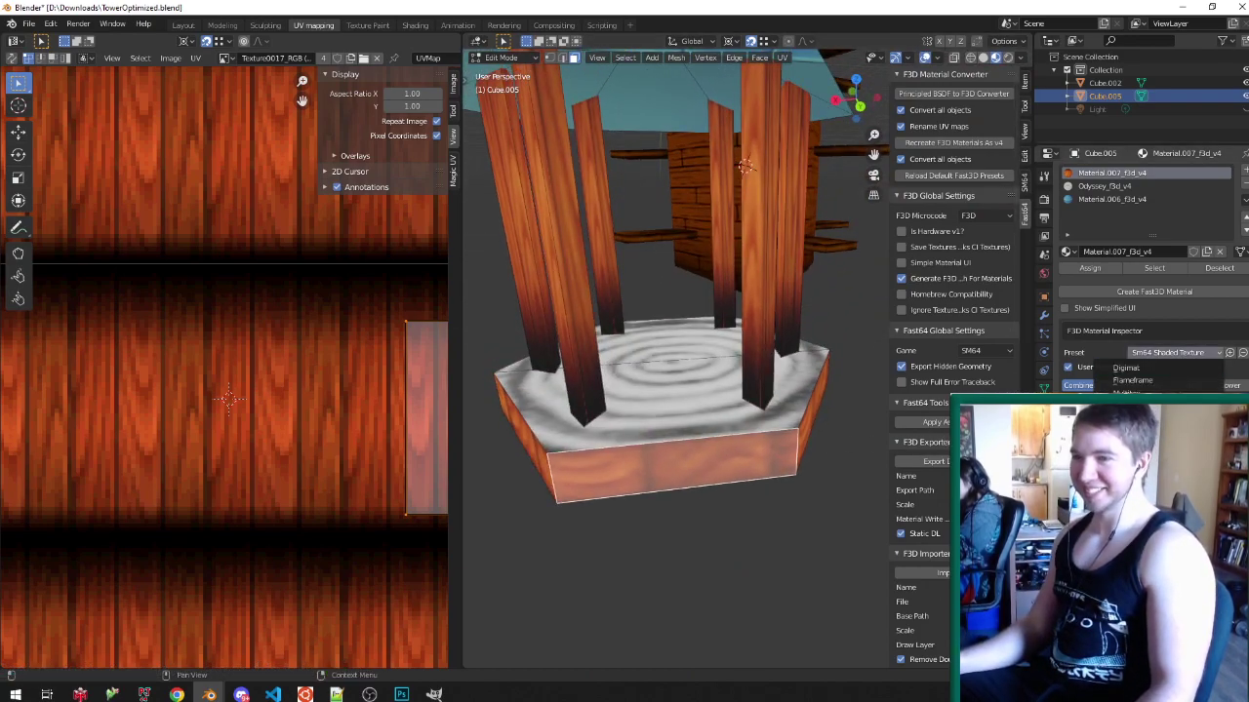
left_click(1120, 387)
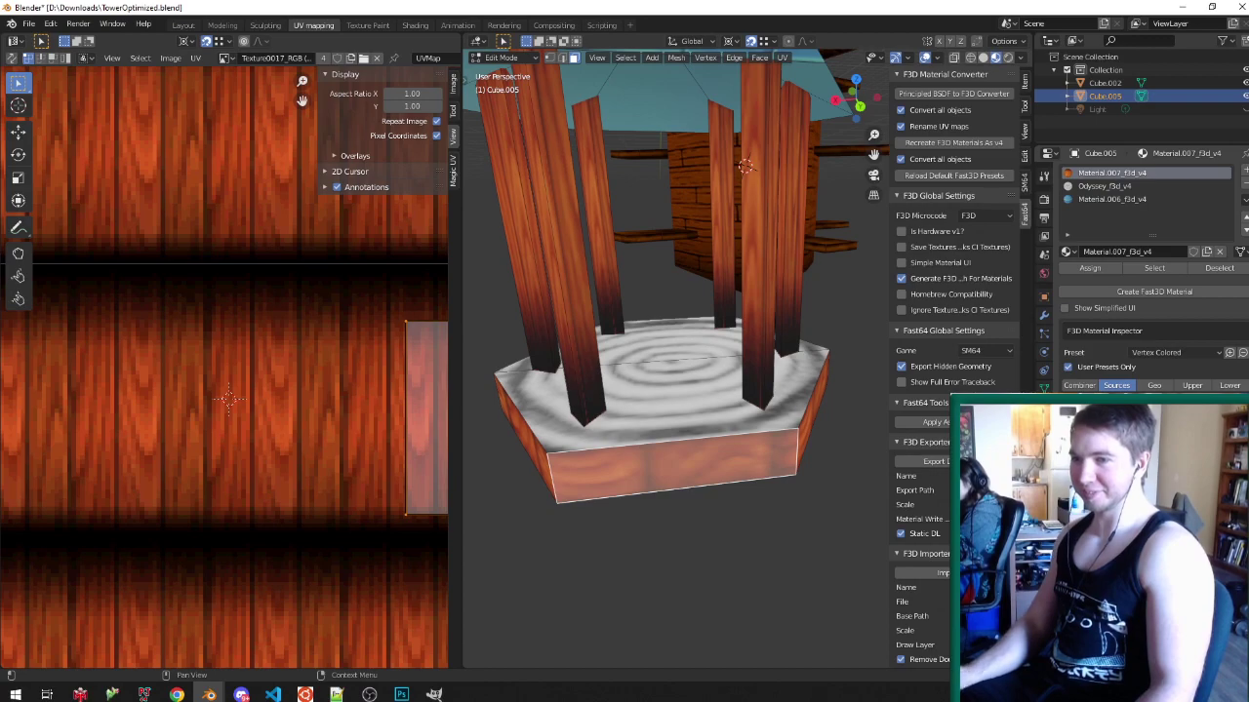
- Start loading a replacement image for the Material.007_f3d_v4 texture and open the wood trees folder
key("alt+o")
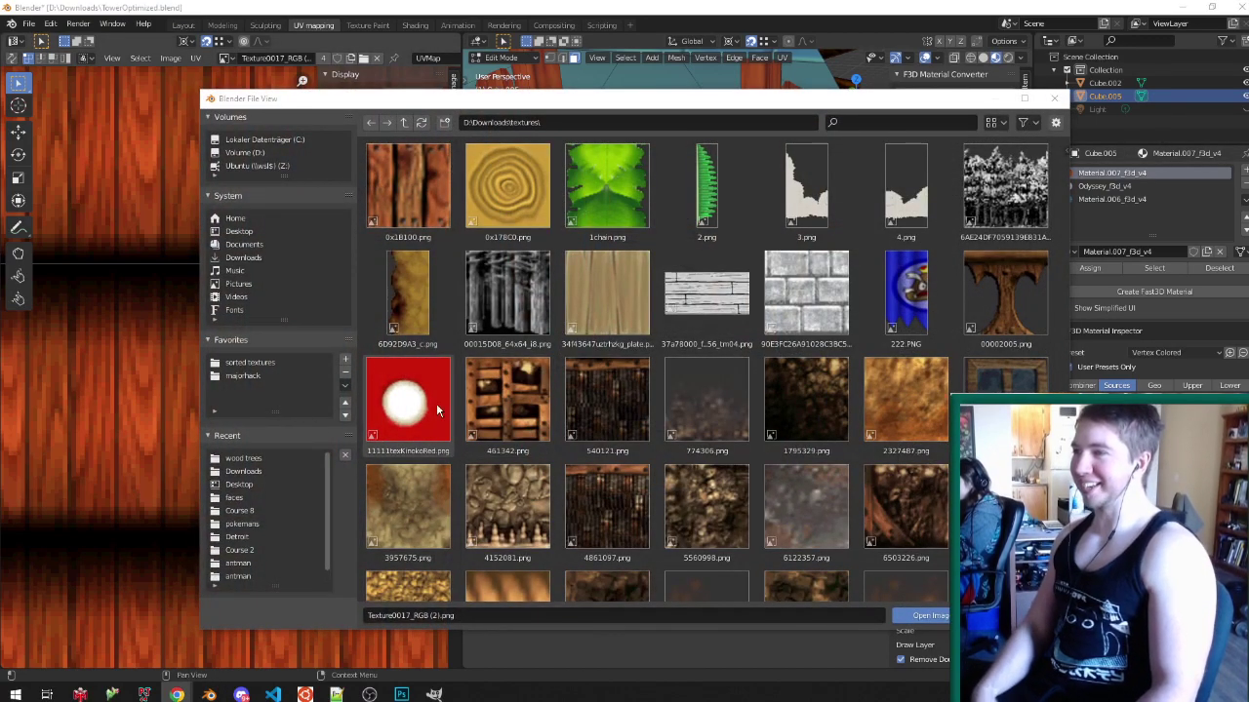
left_click(243, 459)
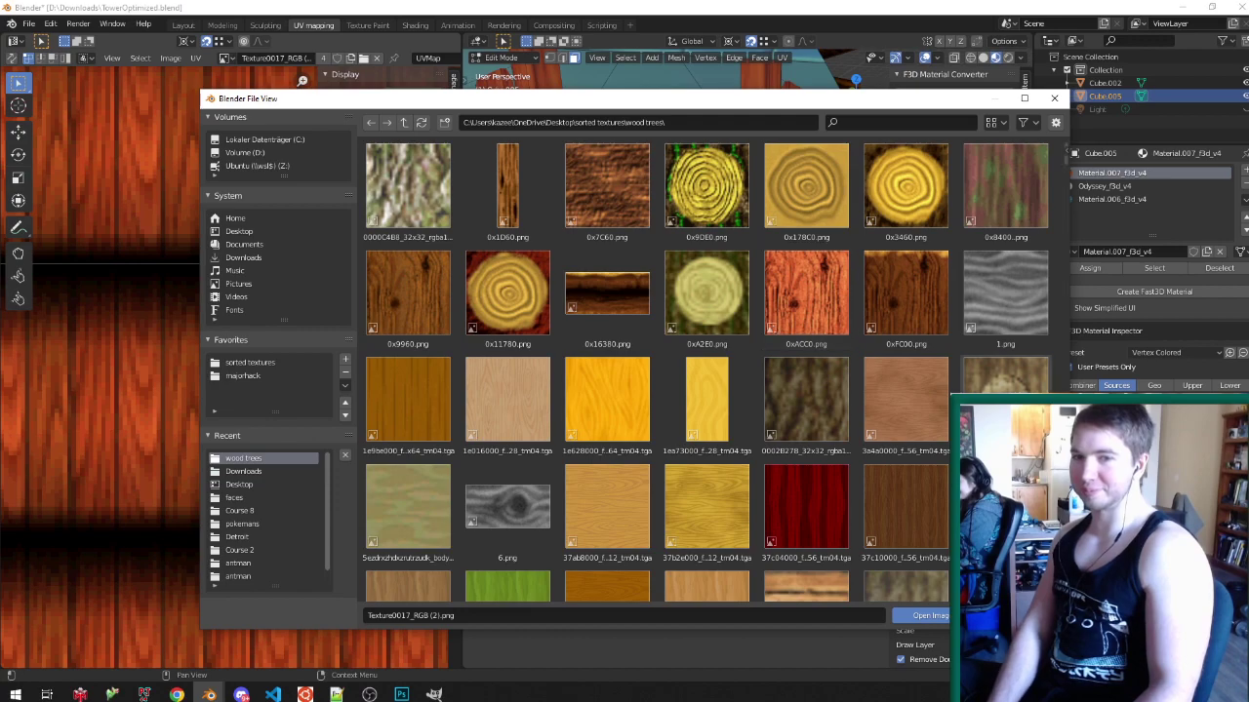
scroll(517, 338, "down", 4)
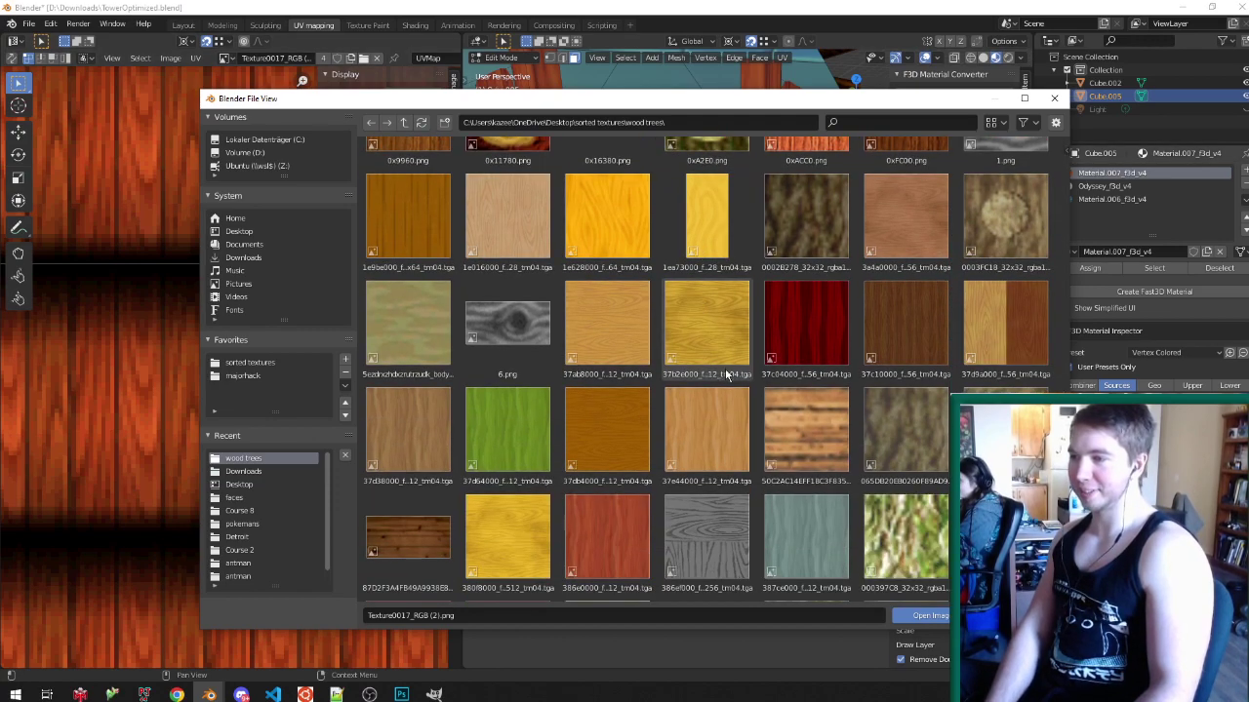
scroll(517, 338, "down", 6)
- Examine the wood trees textures for a replacement, marking 00004950_64x32_rgba16.png, _8.png, ki.png and the grey LEGORacers bark image as candidates
left_click(707, 376)
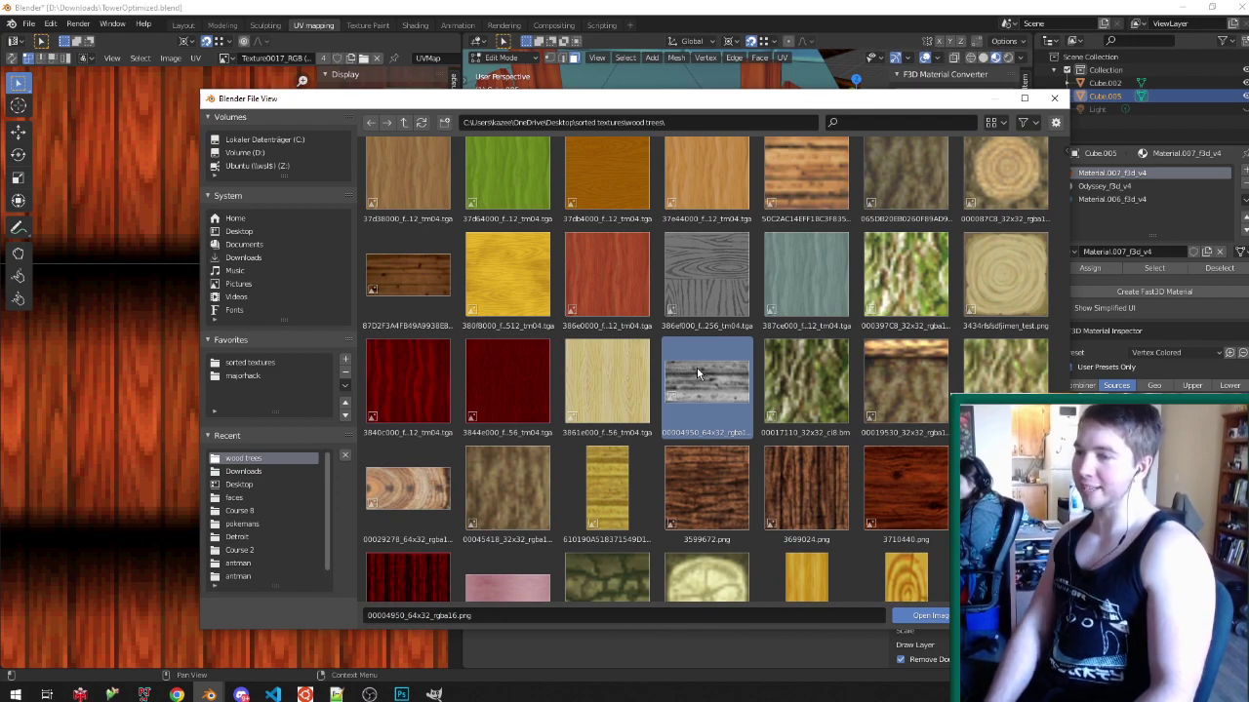
scroll(698, 368, "down", 2)
scroll(693, 366, "down", 4)
left_click(626, 305)
scroll(626, 304, "down", 2)
scroll(625, 306, "down", 2)
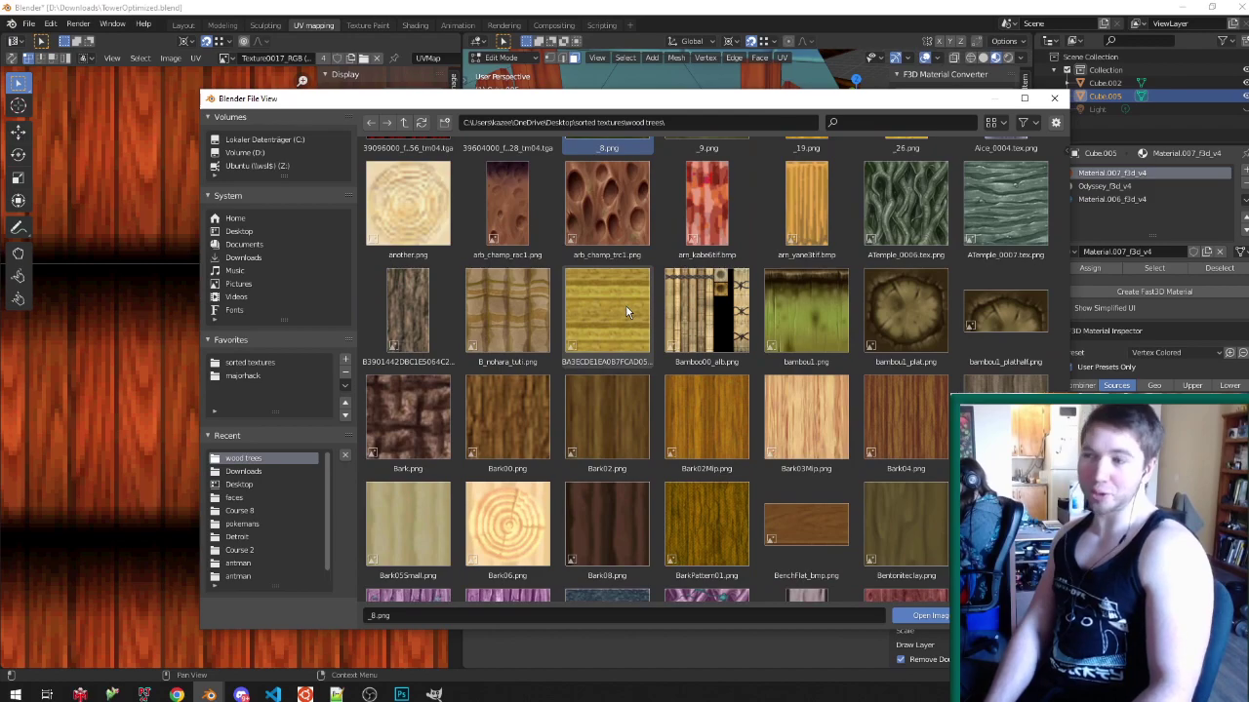
scroll(626, 307, "down", 4)
scroll(624, 302, "down", 7)
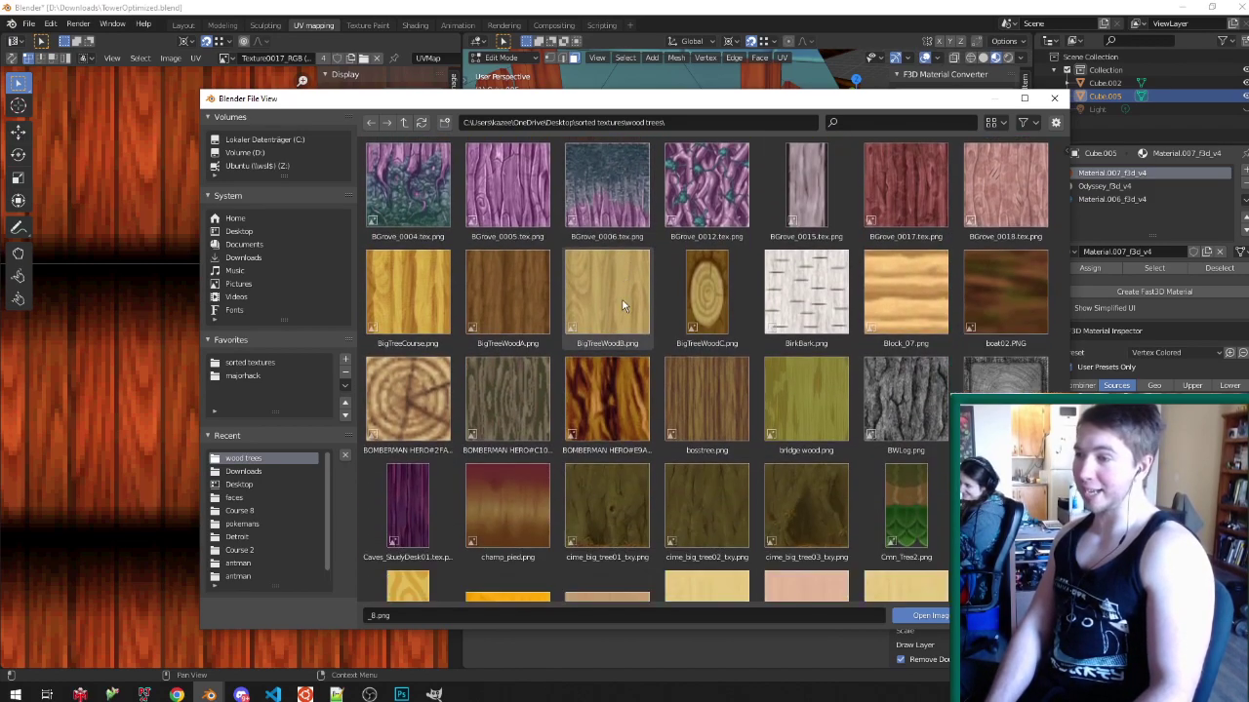
scroll(625, 312, "down", 1)
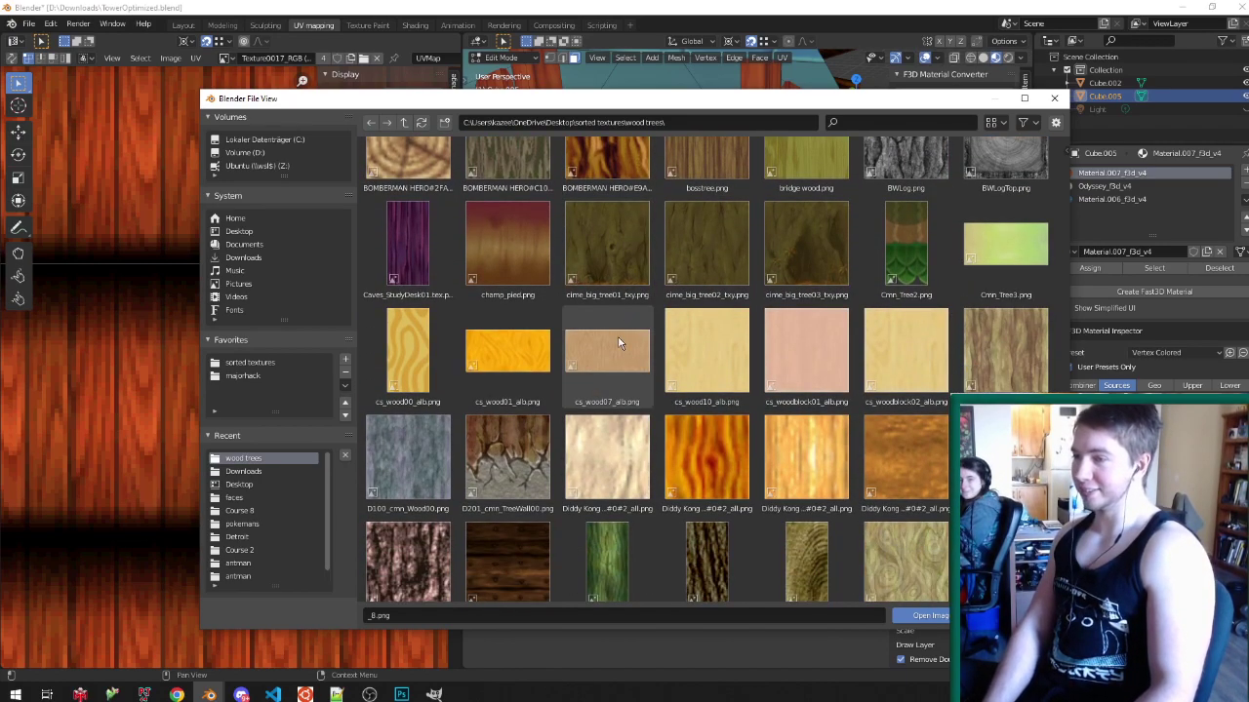
scroll(616, 317, "down", 1)
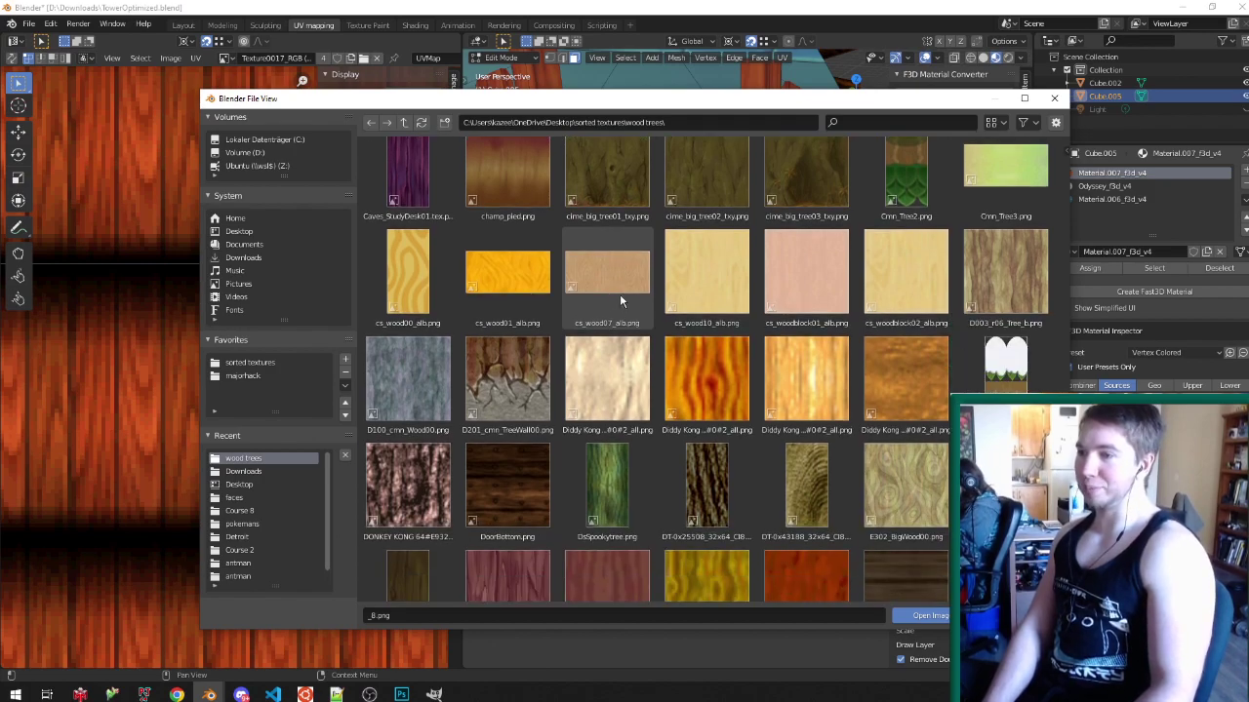
scroll(616, 325, "down", 2)
scroll(616, 320, "down", 5)
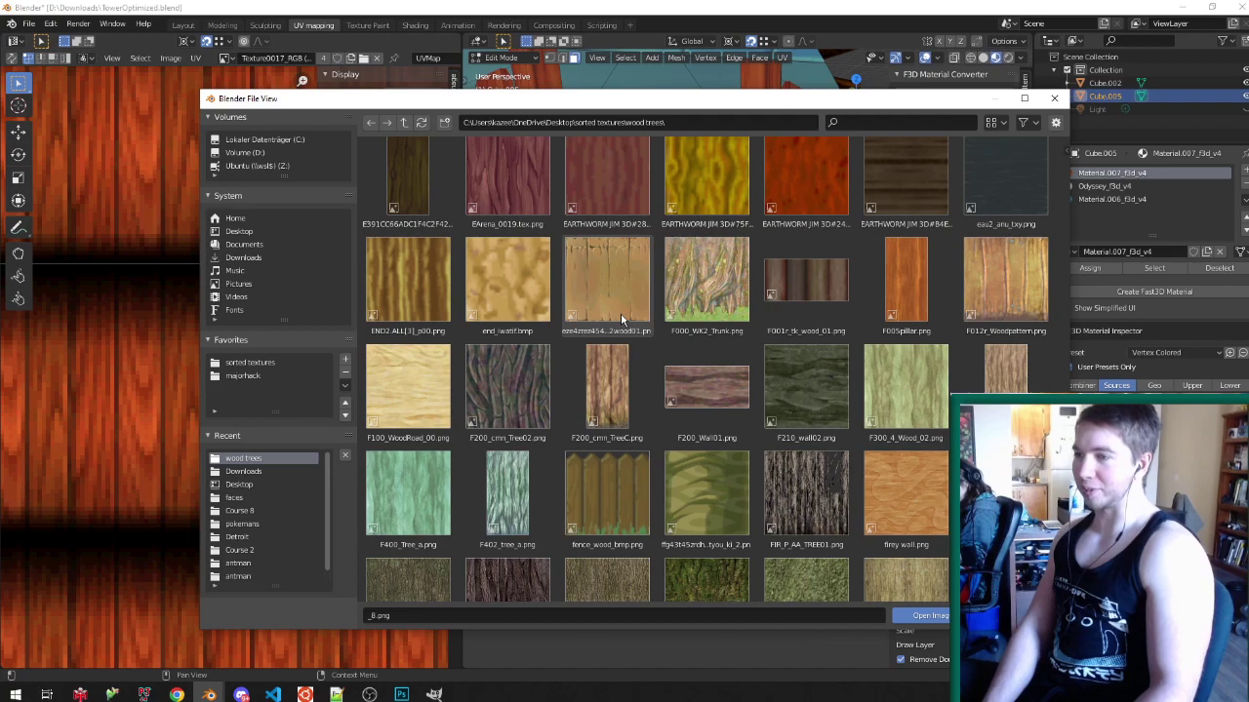
scroll(621, 313, "down", 5)
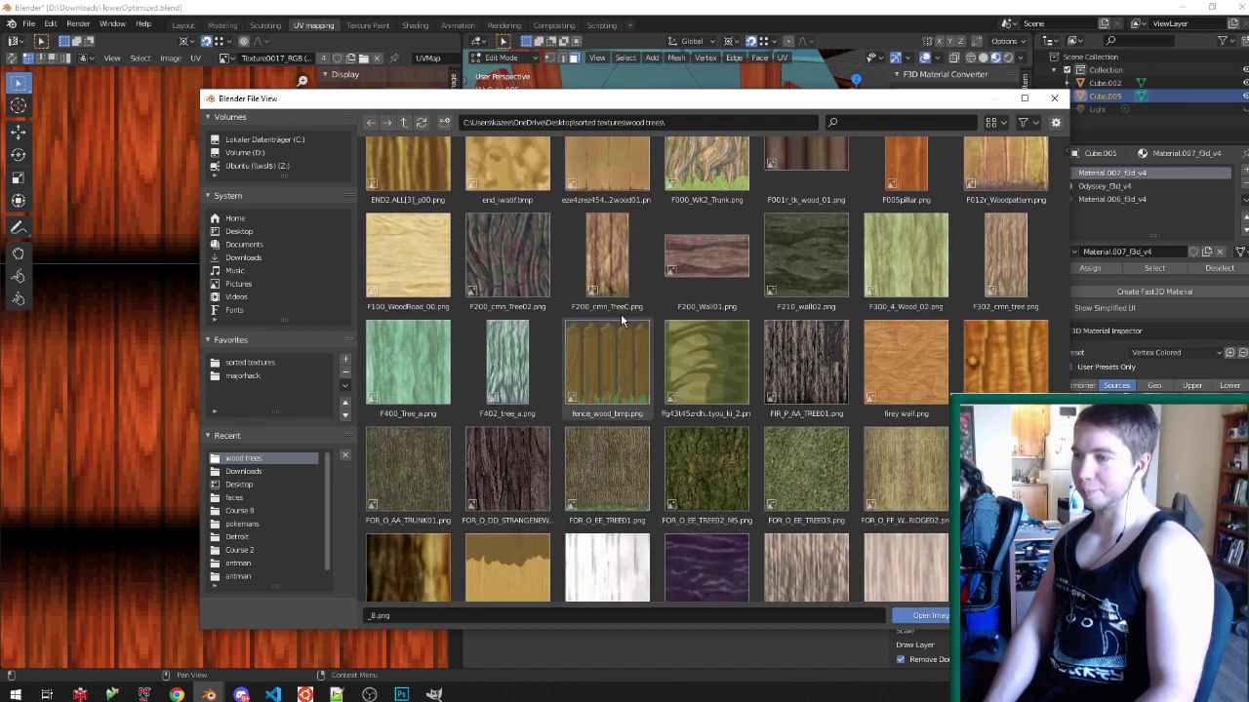
scroll(620, 316, "down", 5)
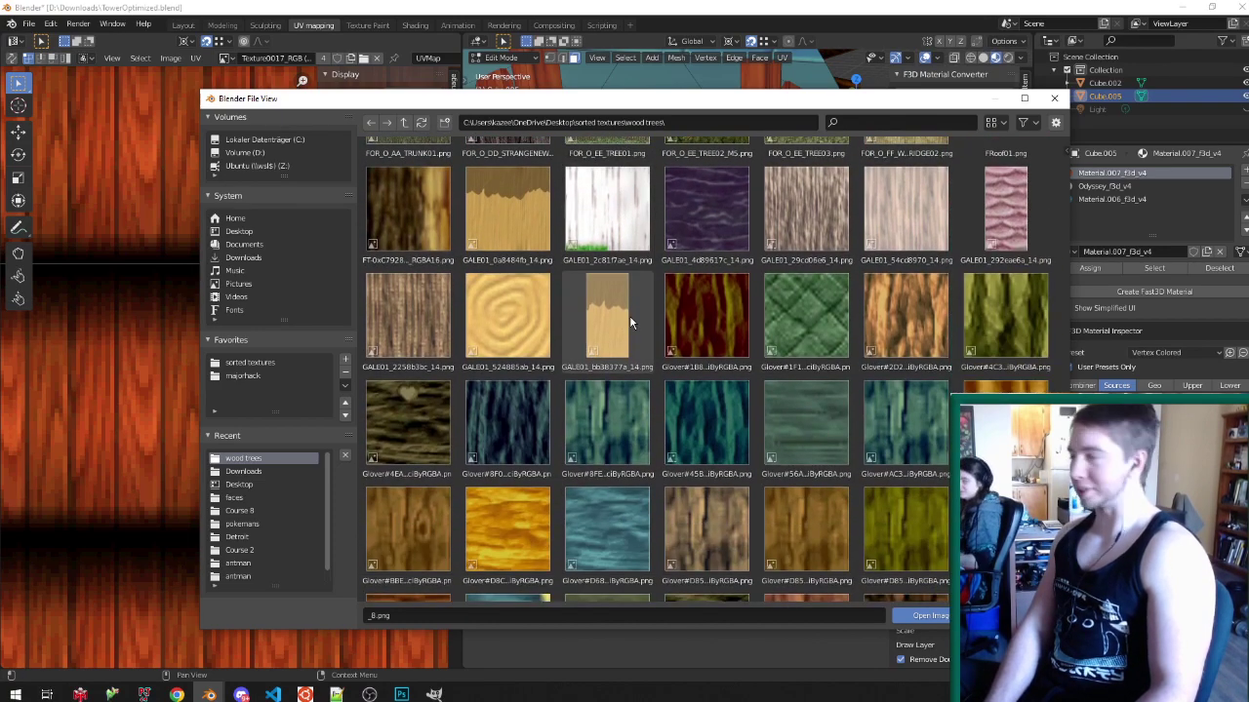
scroll(625, 318, "down", 2)
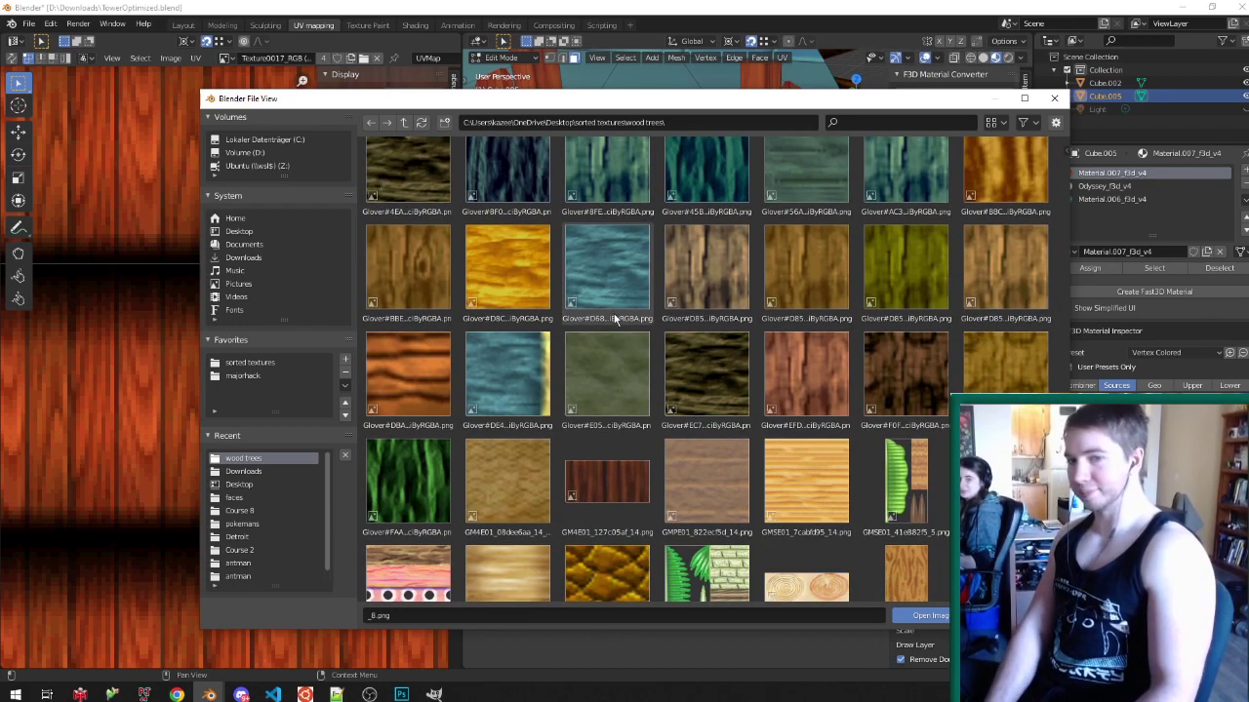
scroll(616, 315, "down", 7)
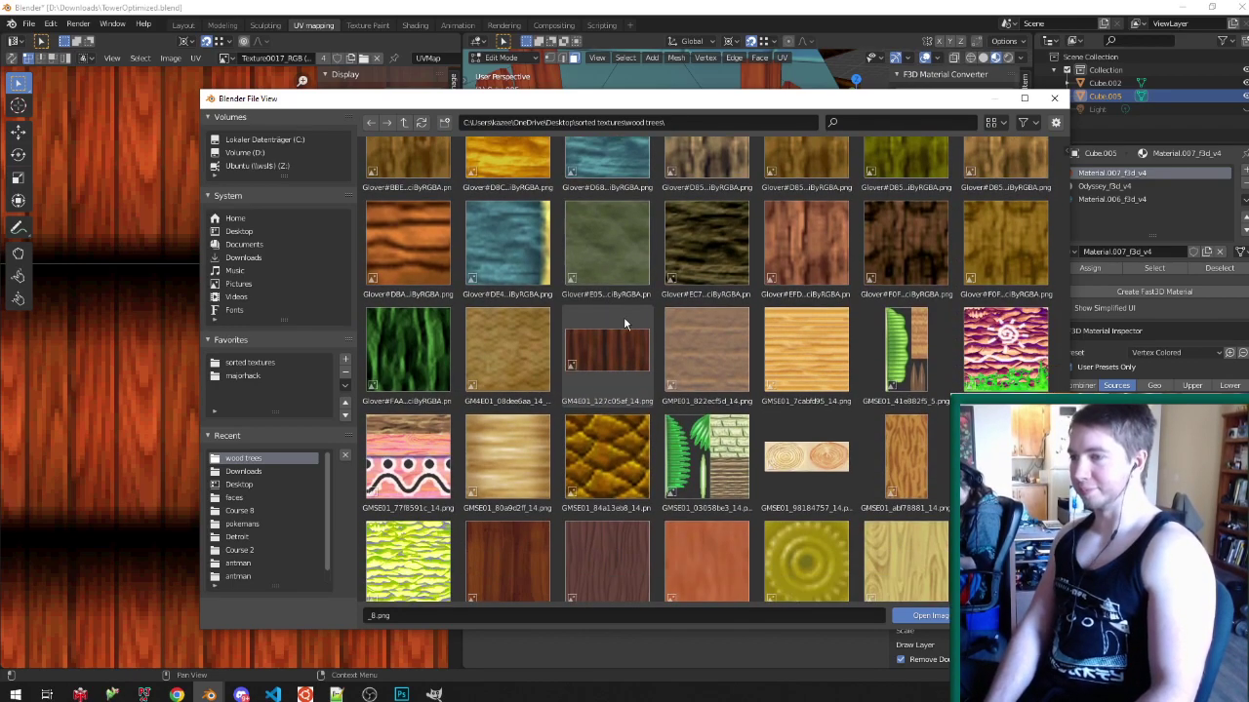
scroll(629, 331, "down", 5)
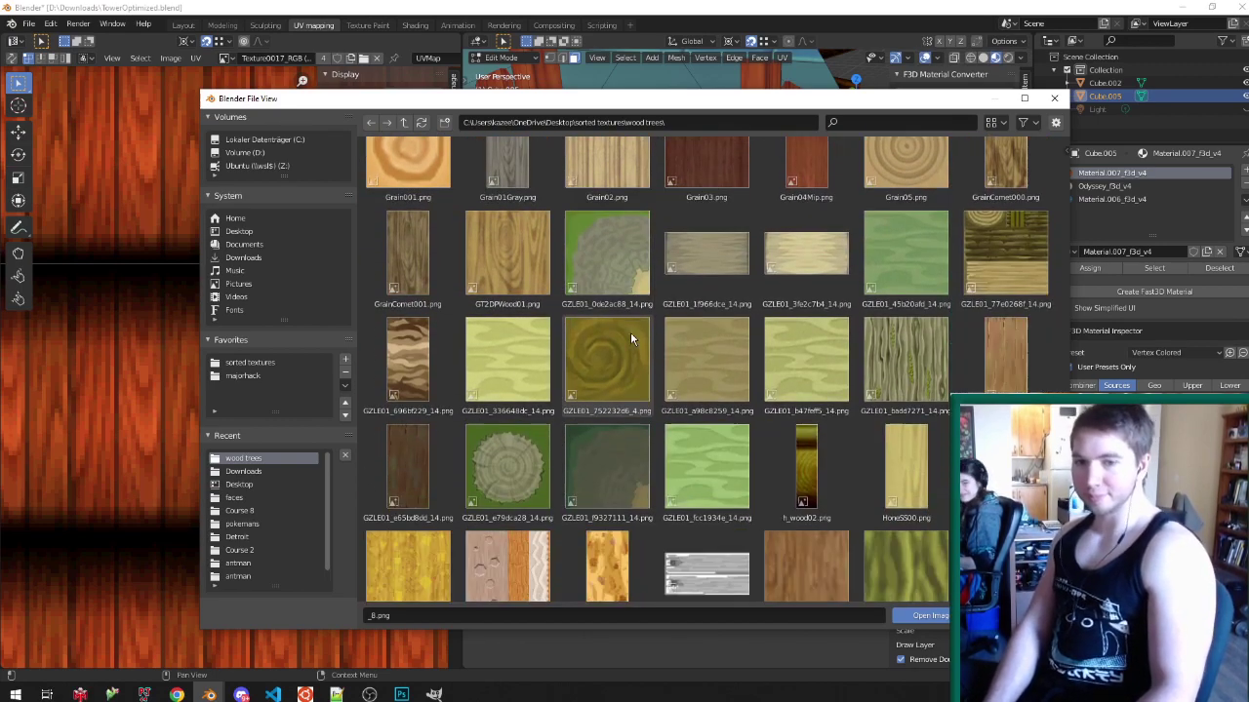
scroll(629, 330, "down", 10)
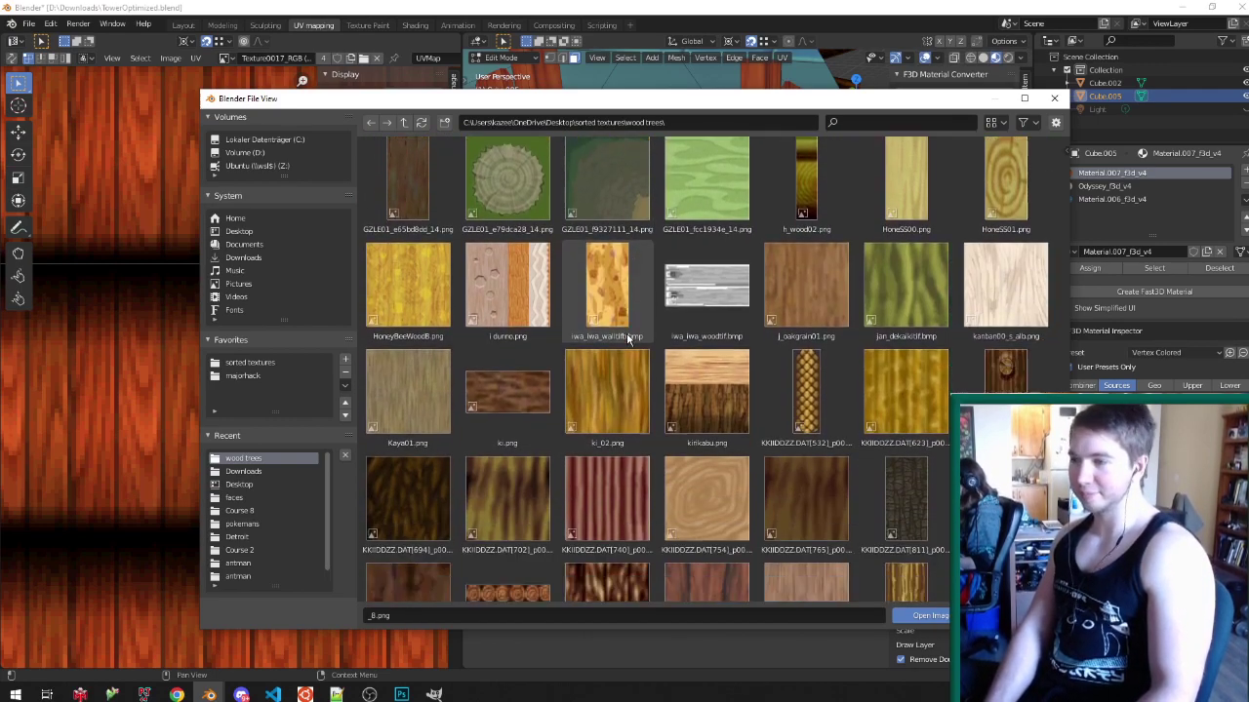
left_click(532, 296)
scroll(531, 296, "down", 7)
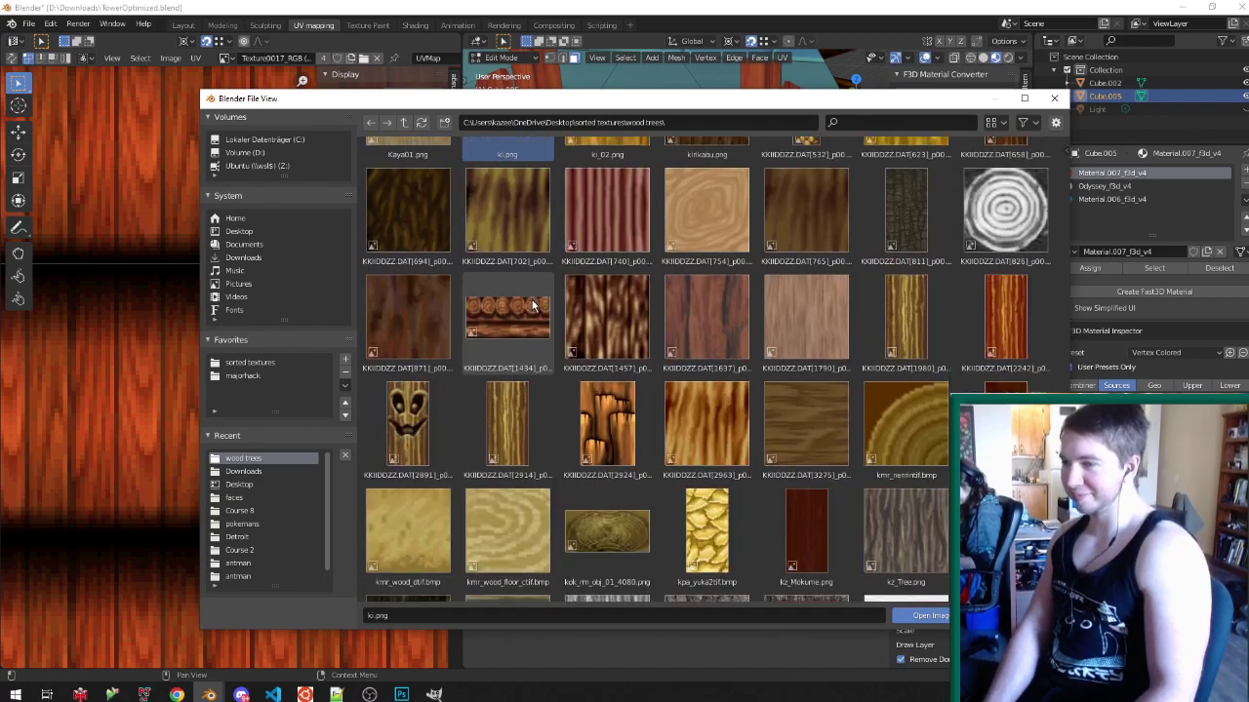
scroll(526, 304, "down", 2)
left_click(598, 422)
scroll(605, 403, "down", 5)
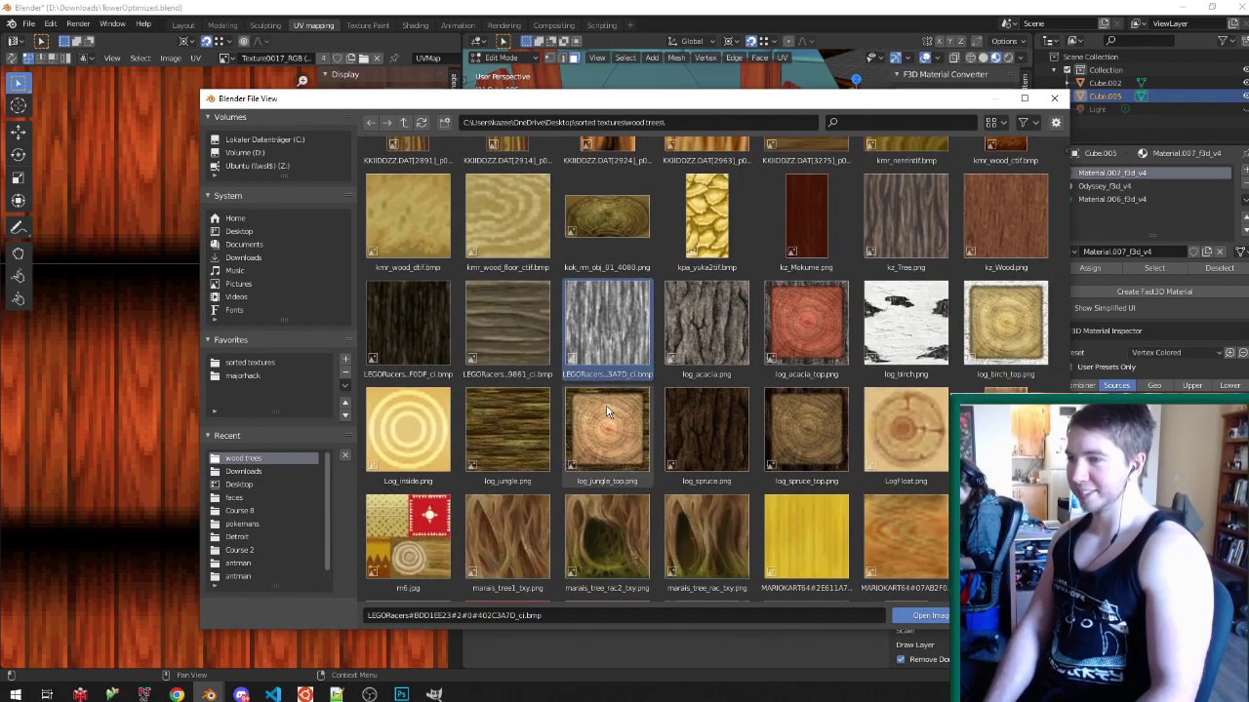
- Examine the remaining textures through the end of the folder, marking pirates_mas01txy.png, RMGP01_9c436b8d_14.png and Tile0702_RGB.bmp as candidates
scroll(606, 404, "down", 8)
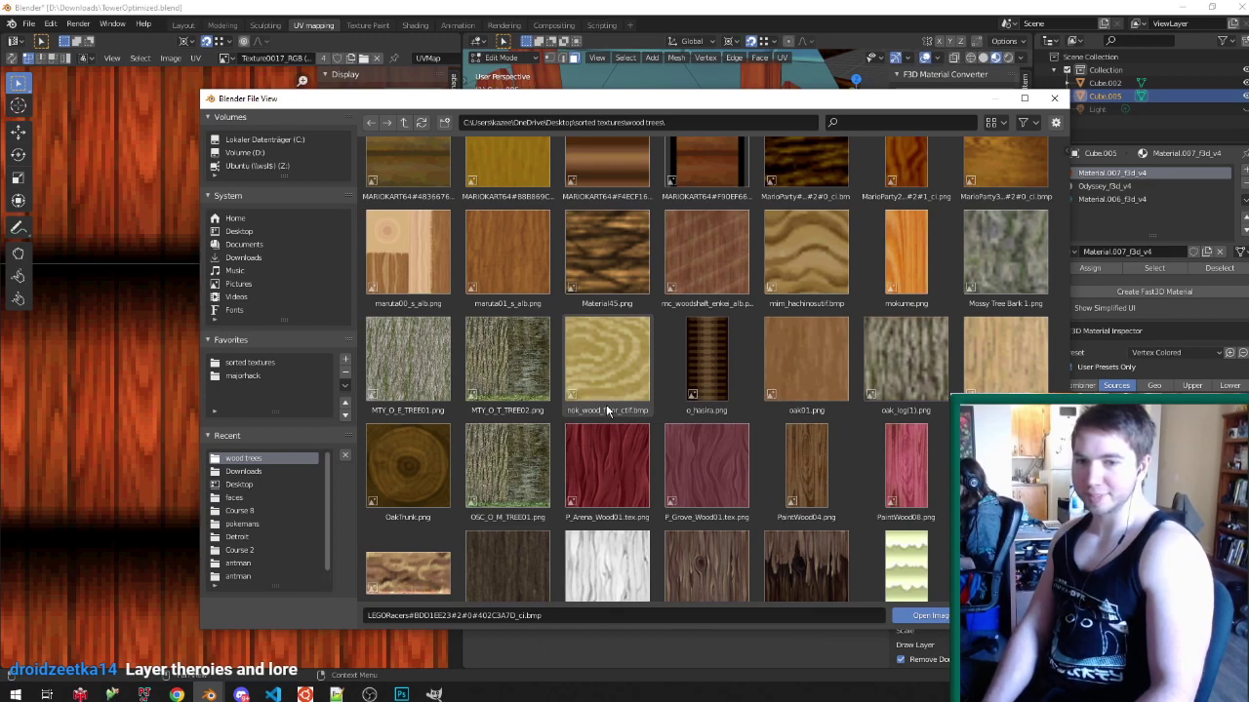
scroll(606, 410, "down", 6)
left_click(590, 314)
scroll(590, 314, "up", 2)
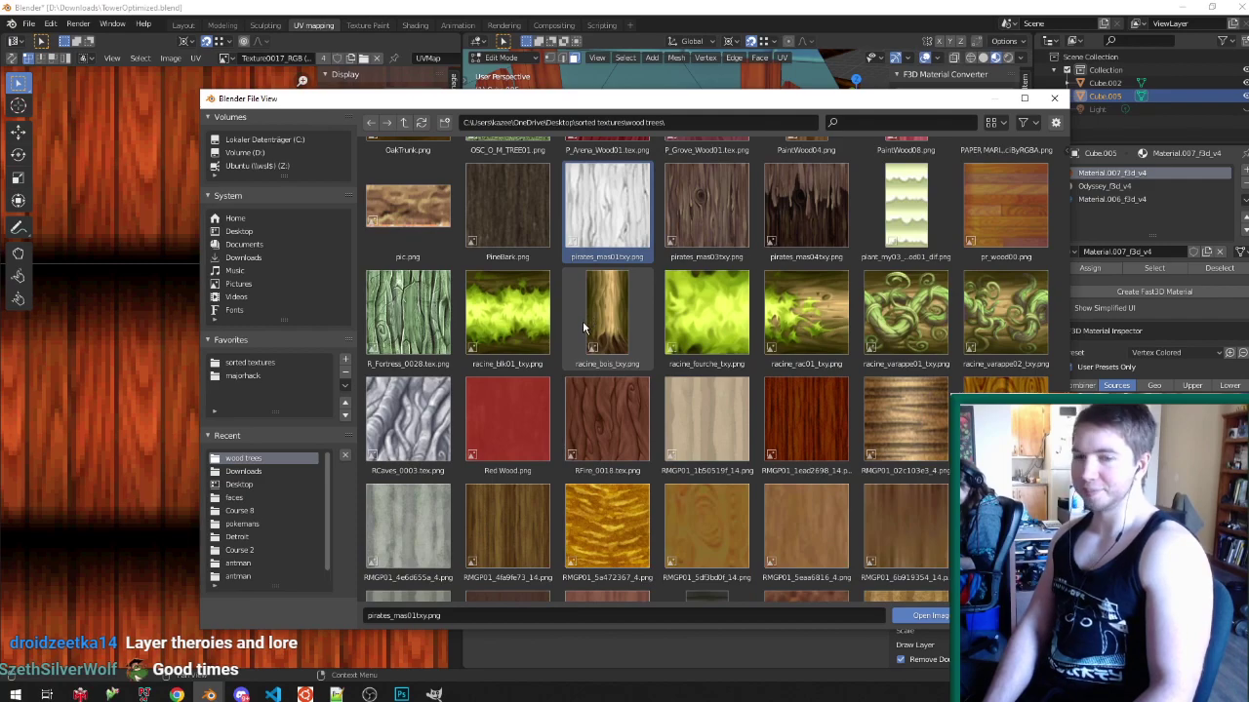
scroll(585, 322, "down", 4)
left_click(406, 487)
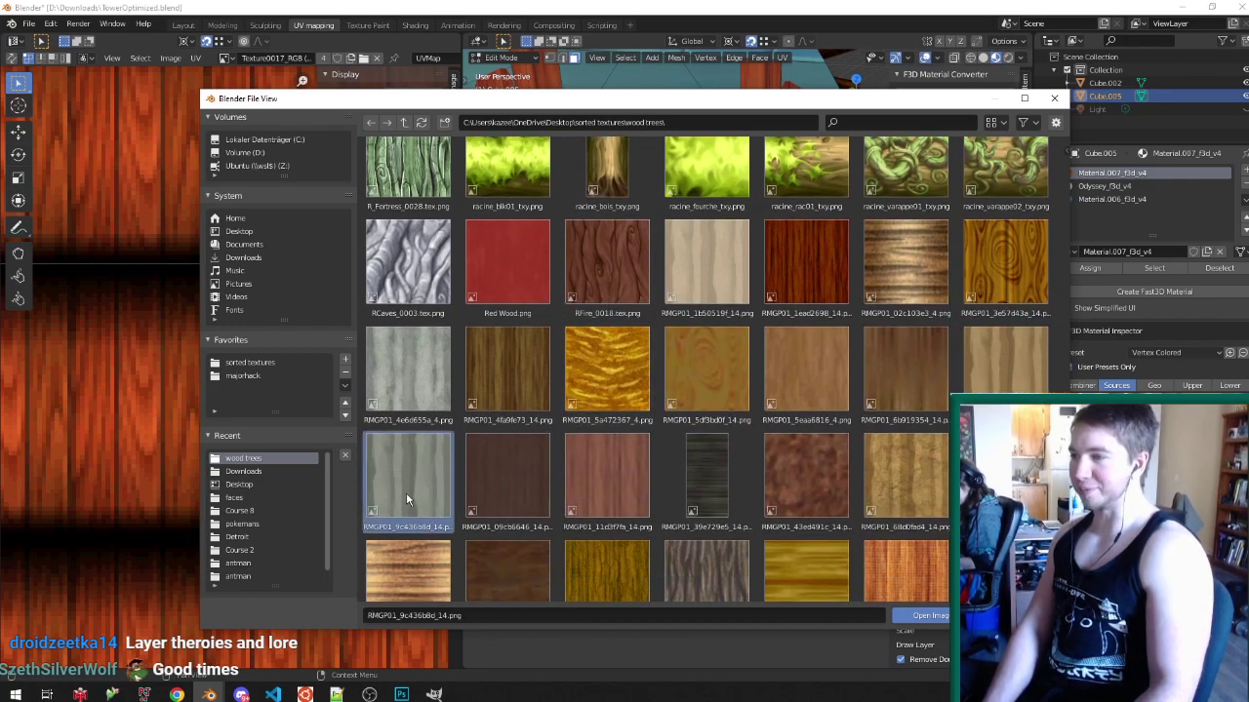
scroll(458, 458, "down", 2)
scroll(478, 451, "down", 15)
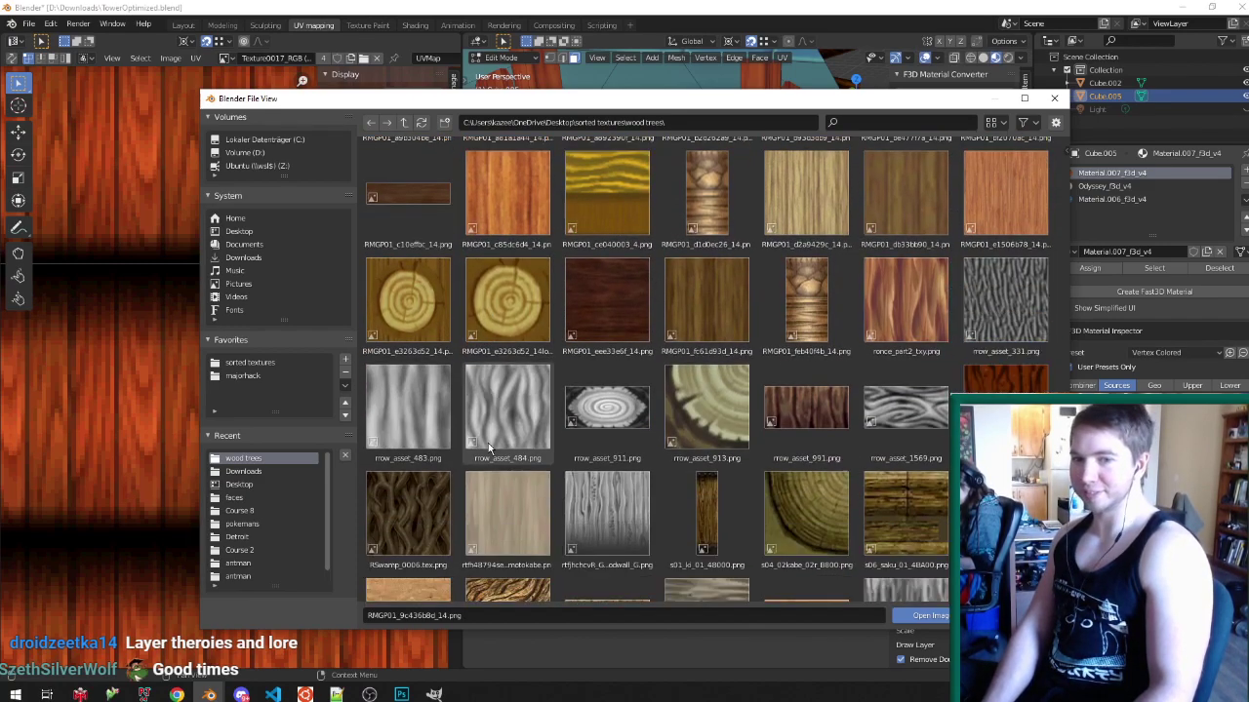
scroll(493, 446, "down", 5)
scroll(566, 308, "up", 4)
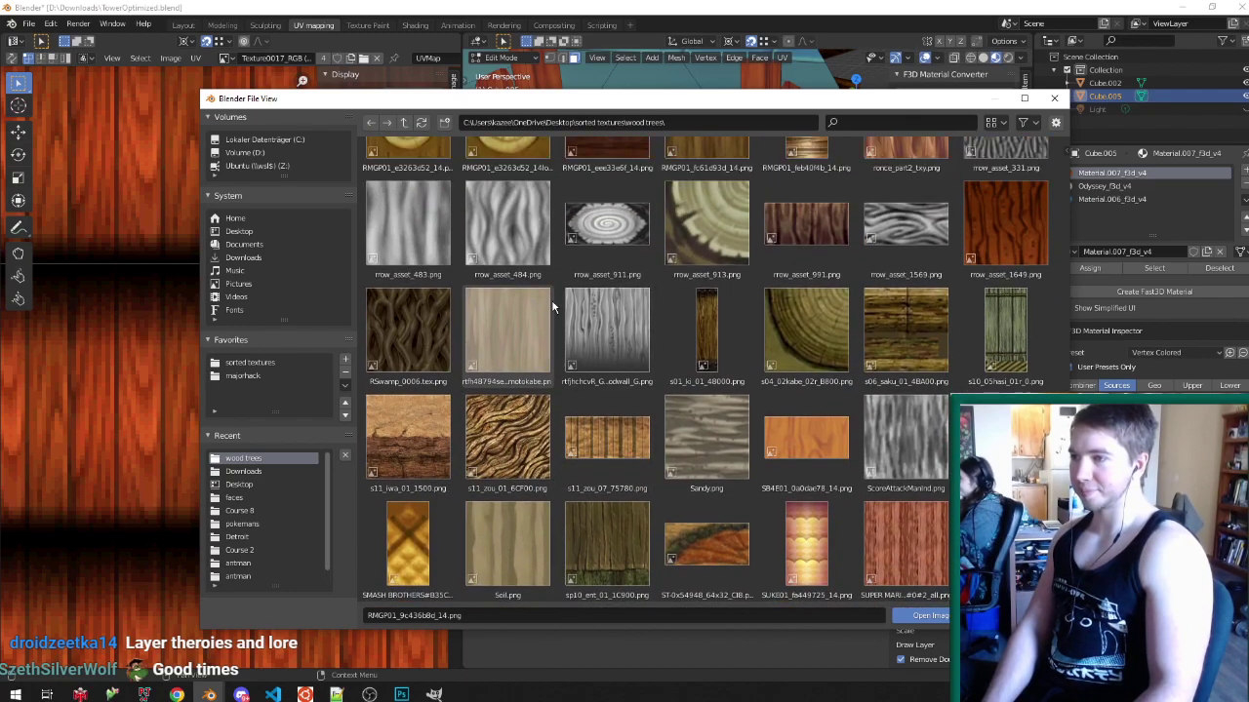
scroll(594, 336, "down", 4)
scroll(594, 337, "down", 8)
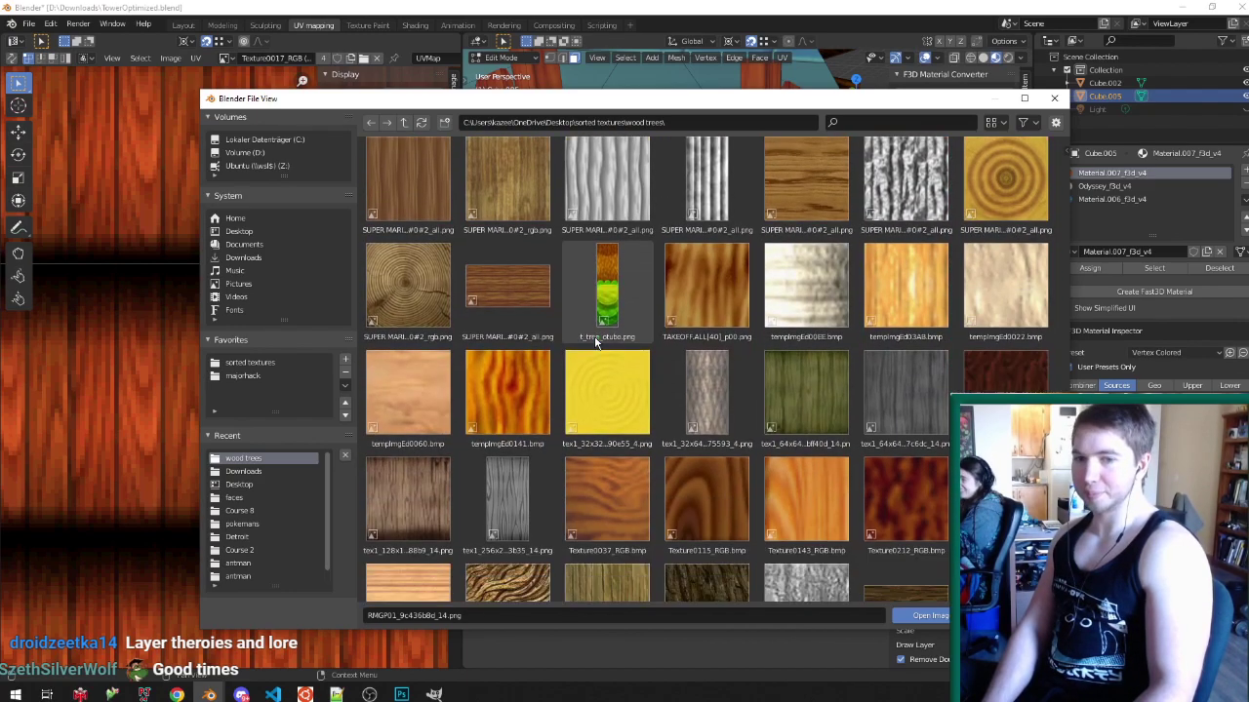
scroll(595, 344, "down", 8)
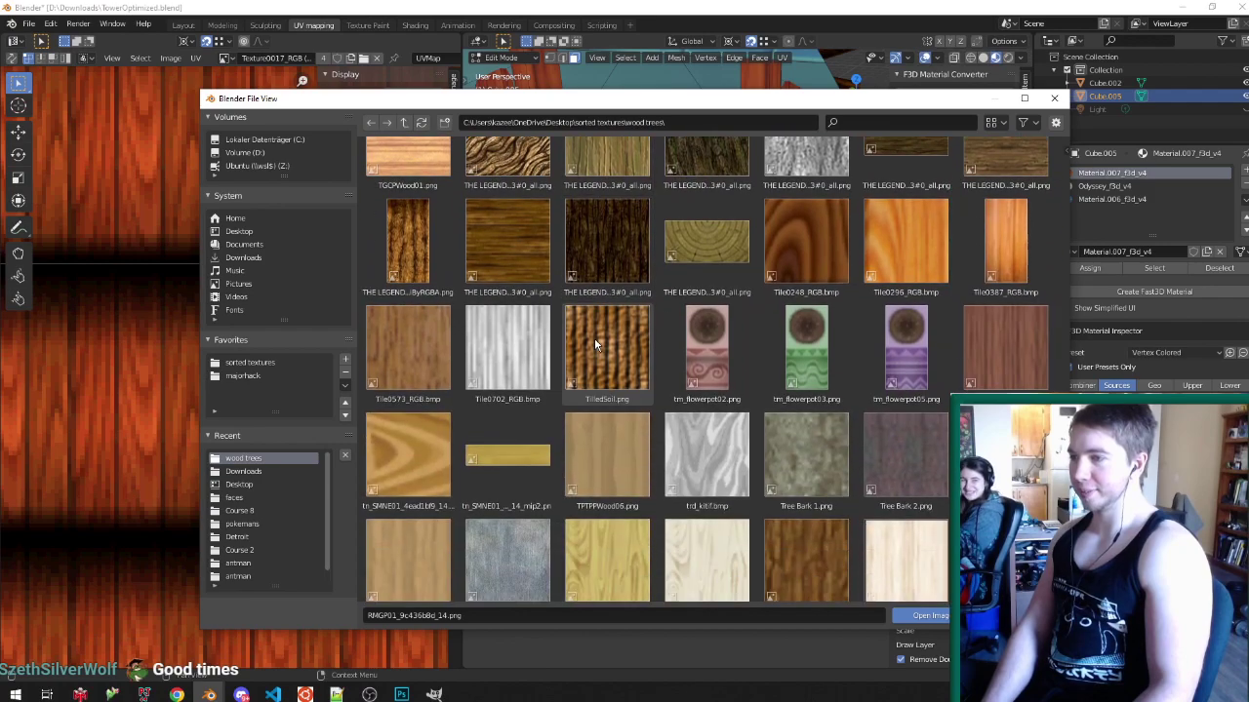
left_click(506, 251)
scroll(488, 274, "down", 4)
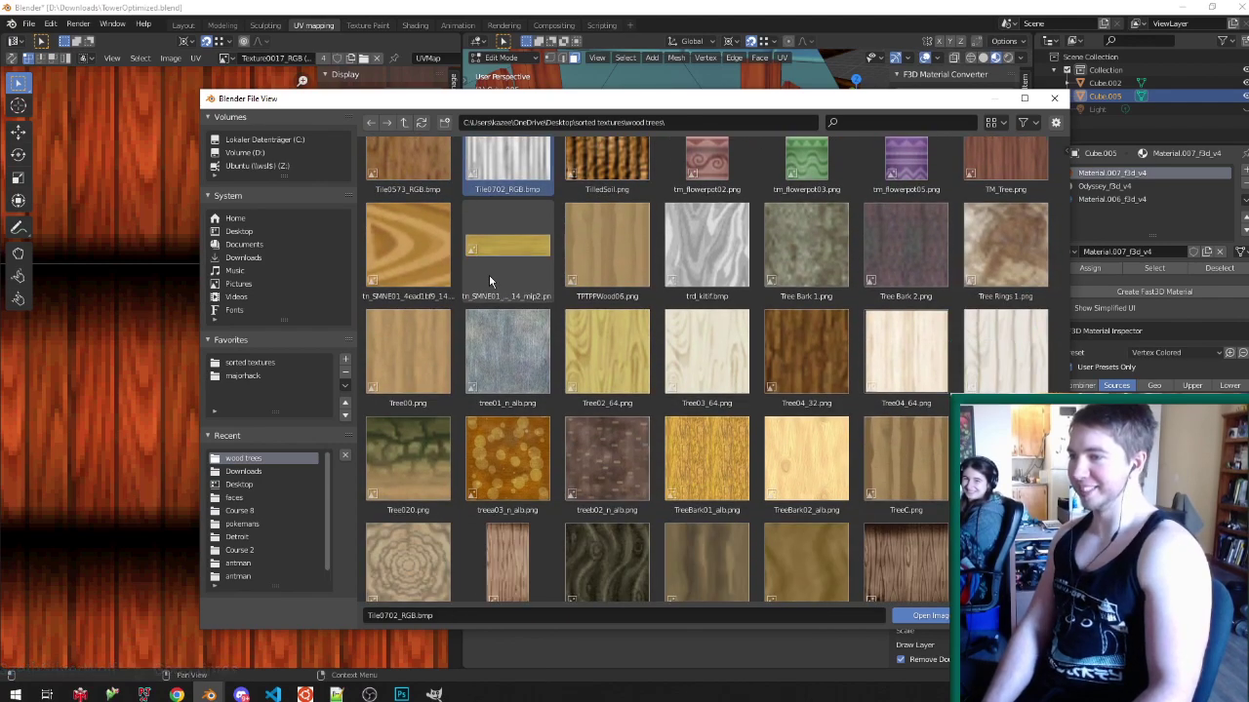
scroll(488, 276, "down", 12)
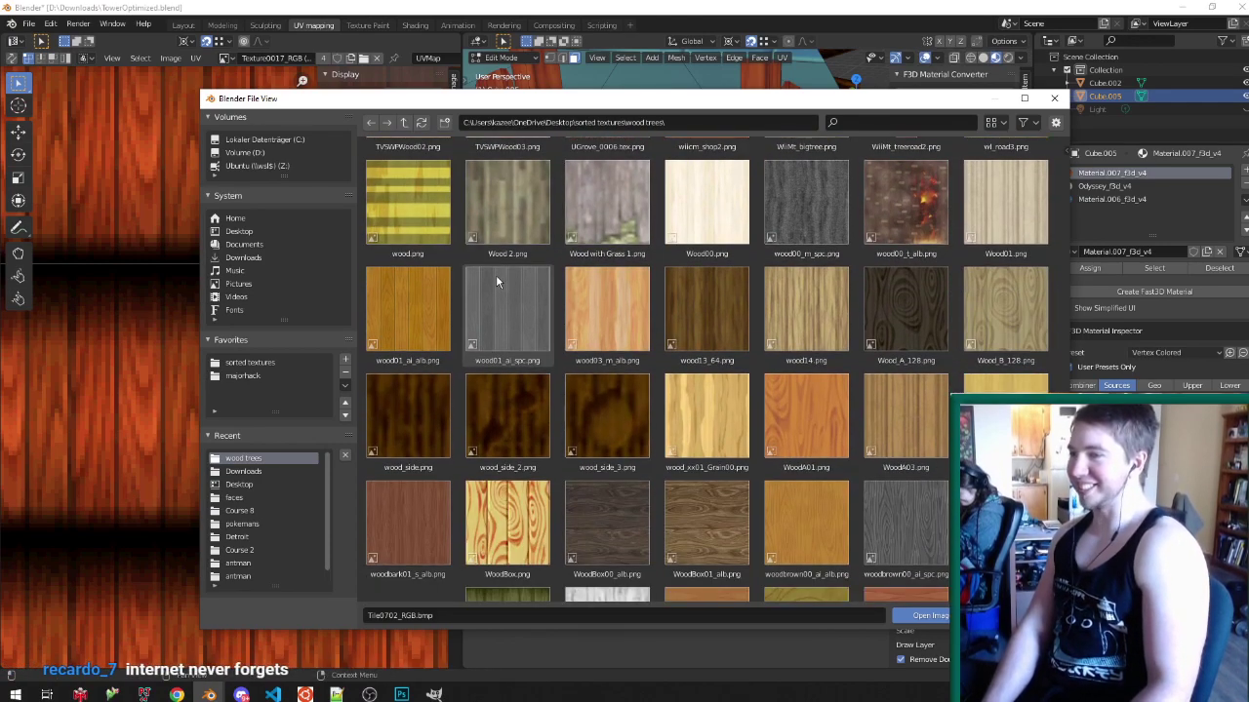
scroll(495, 281, "down", 2)
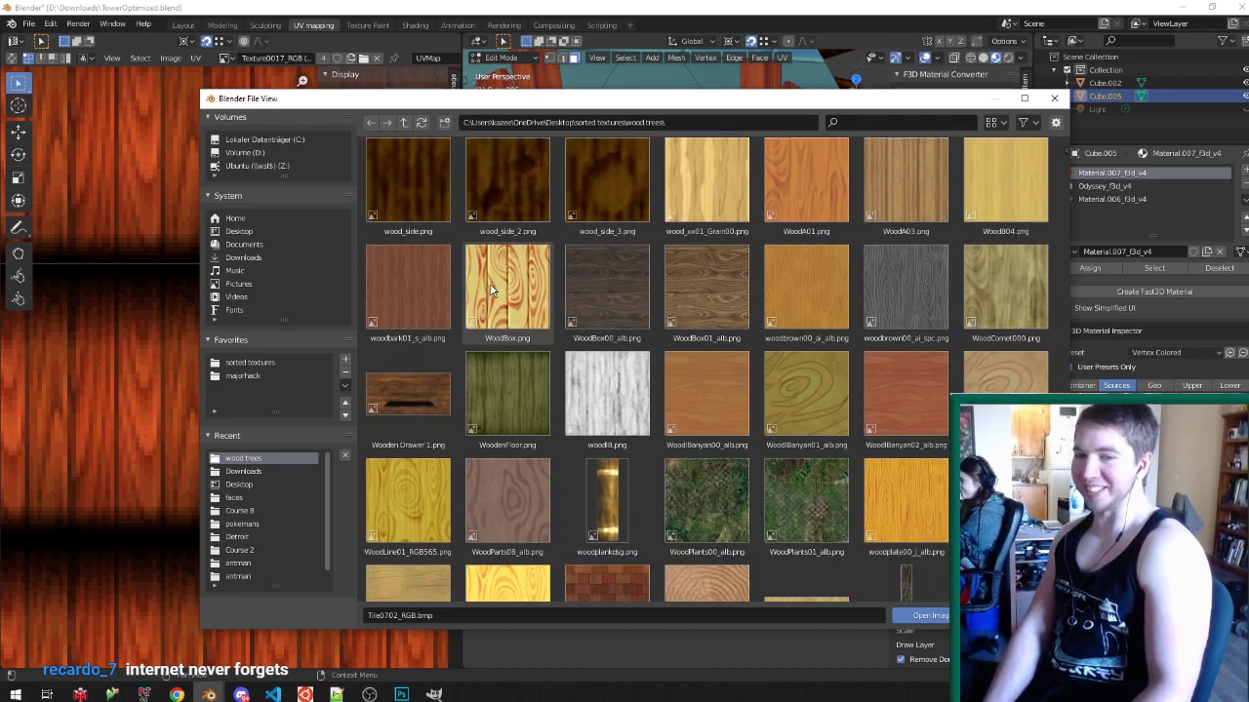
scroll(489, 288, "down", 6)
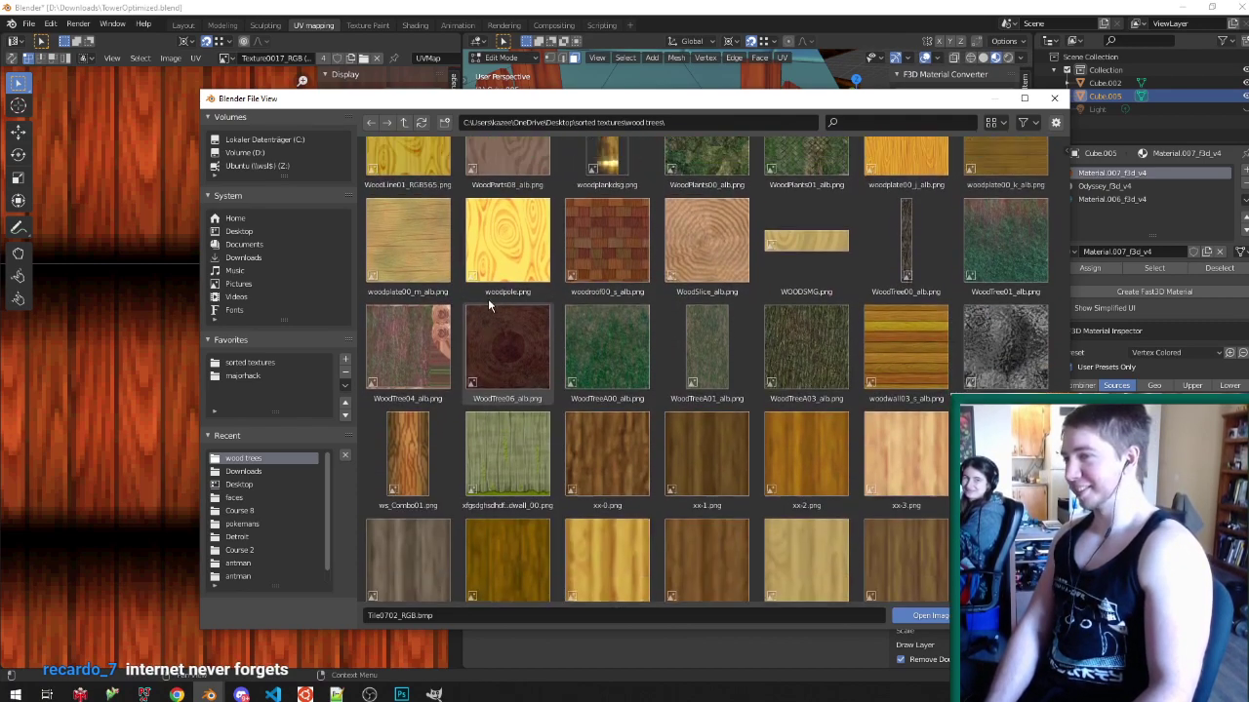
scroll(492, 297, "down", 5)
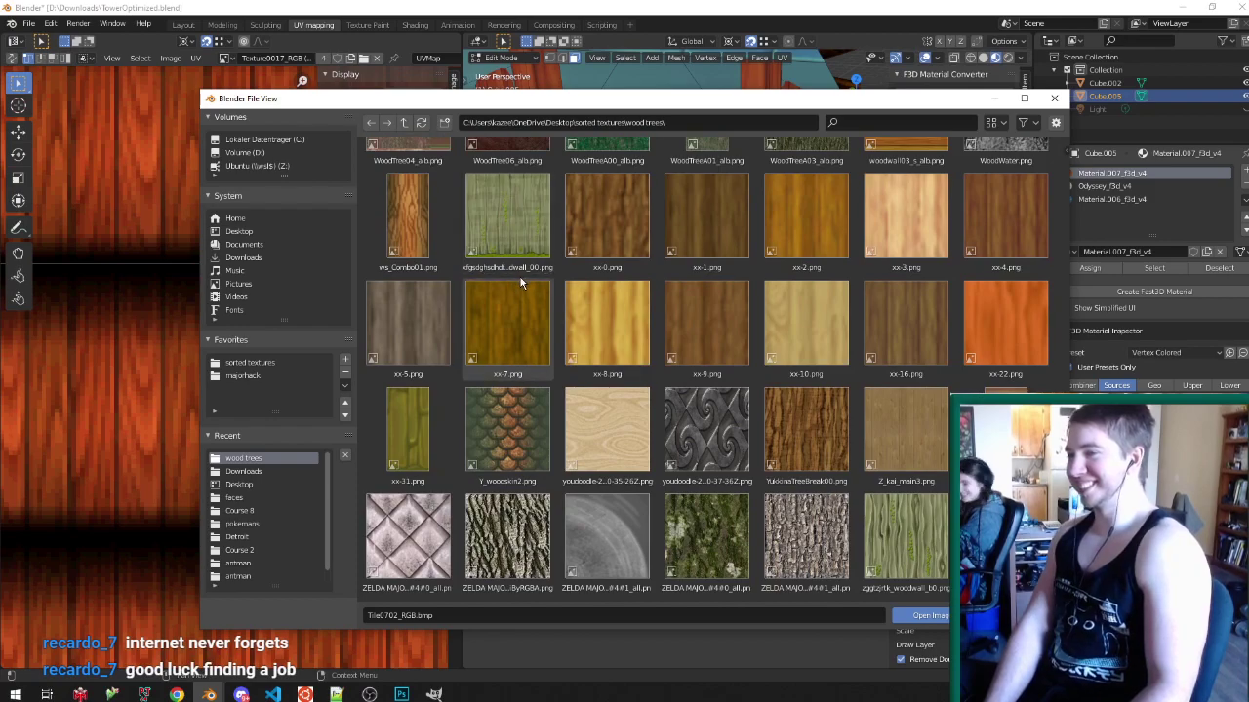
- Go back to the grey LEGORacers#BDD1EE23#2#0#402C3A7D_ci.bmp bark image and load it as the texture of Material.007_f3d_v4
scroll(527, 273, "up", 6)
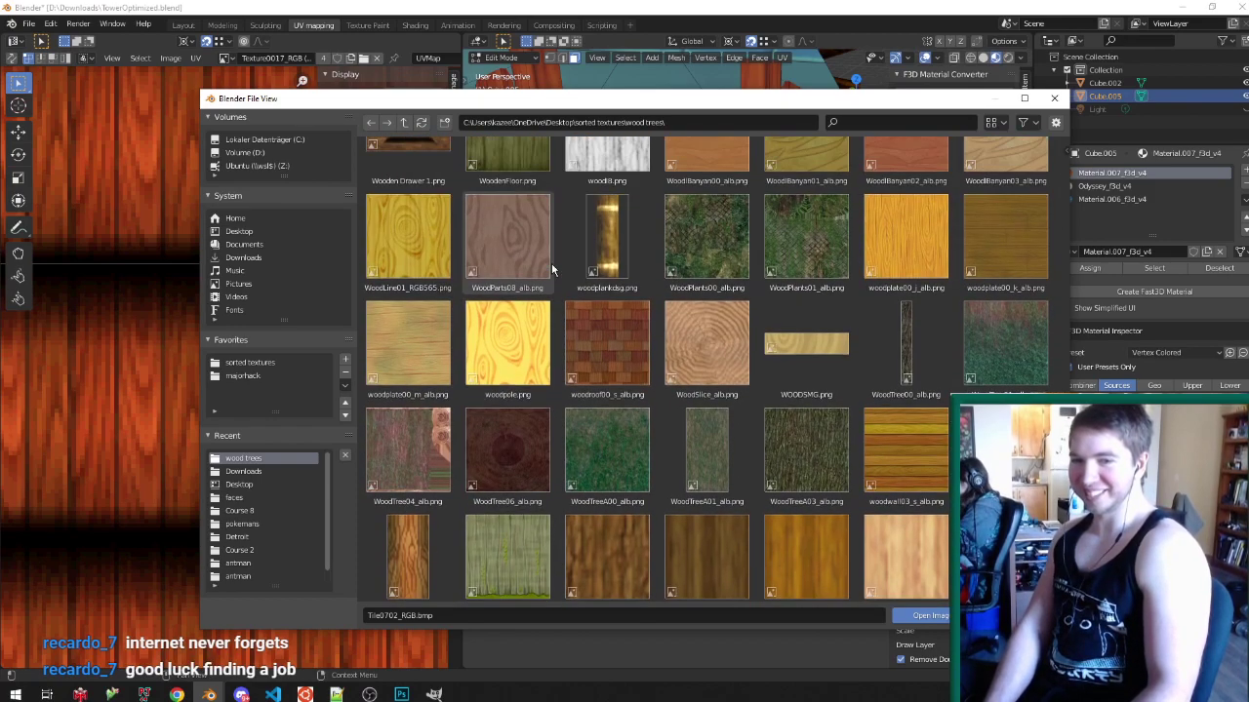
scroll(551, 269, "up", 10)
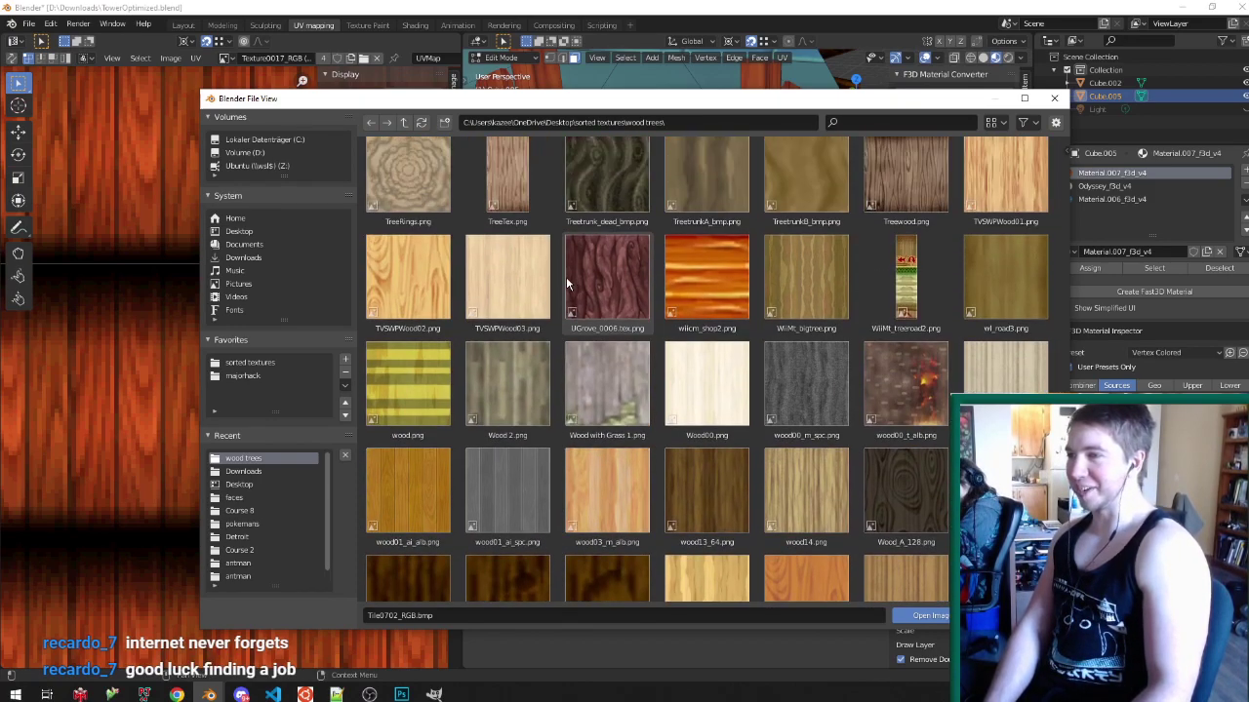
scroll(567, 283, "up", 5)
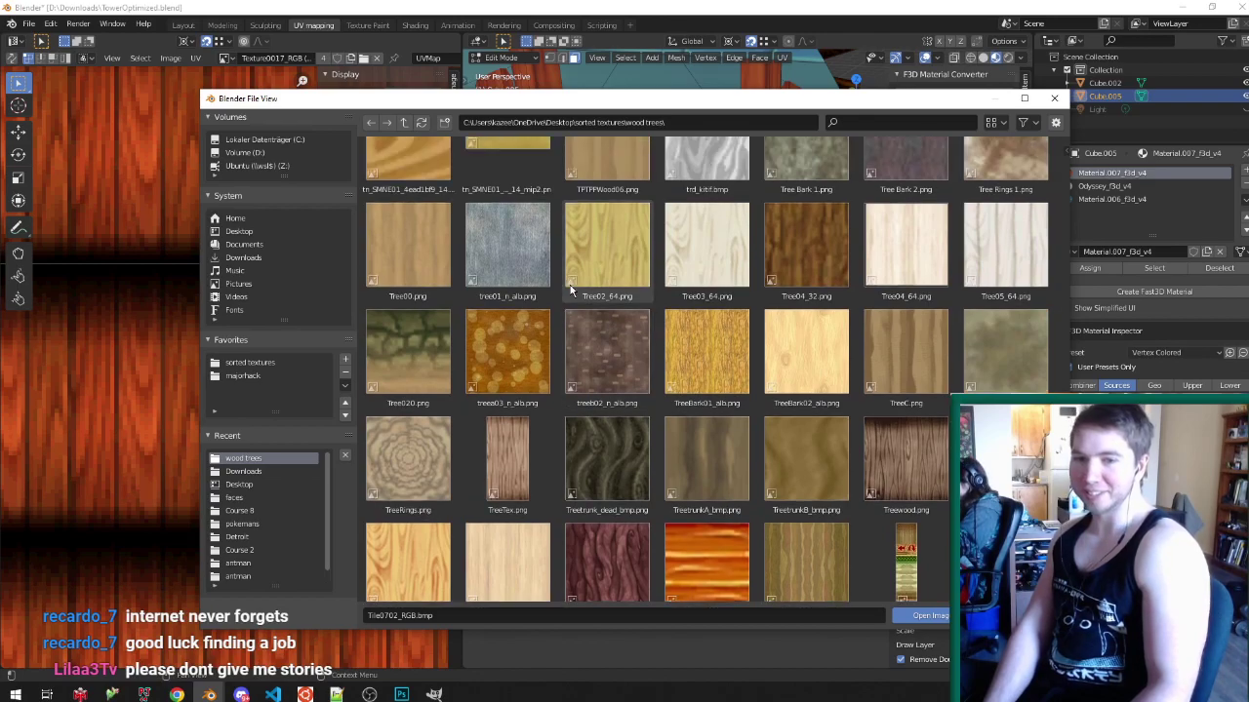
scroll(569, 285, "down", 2)
scroll(568, 293, "up", 7)
scroll(565, 302, "up", 15)
scroll(562, 300, "up", 15)
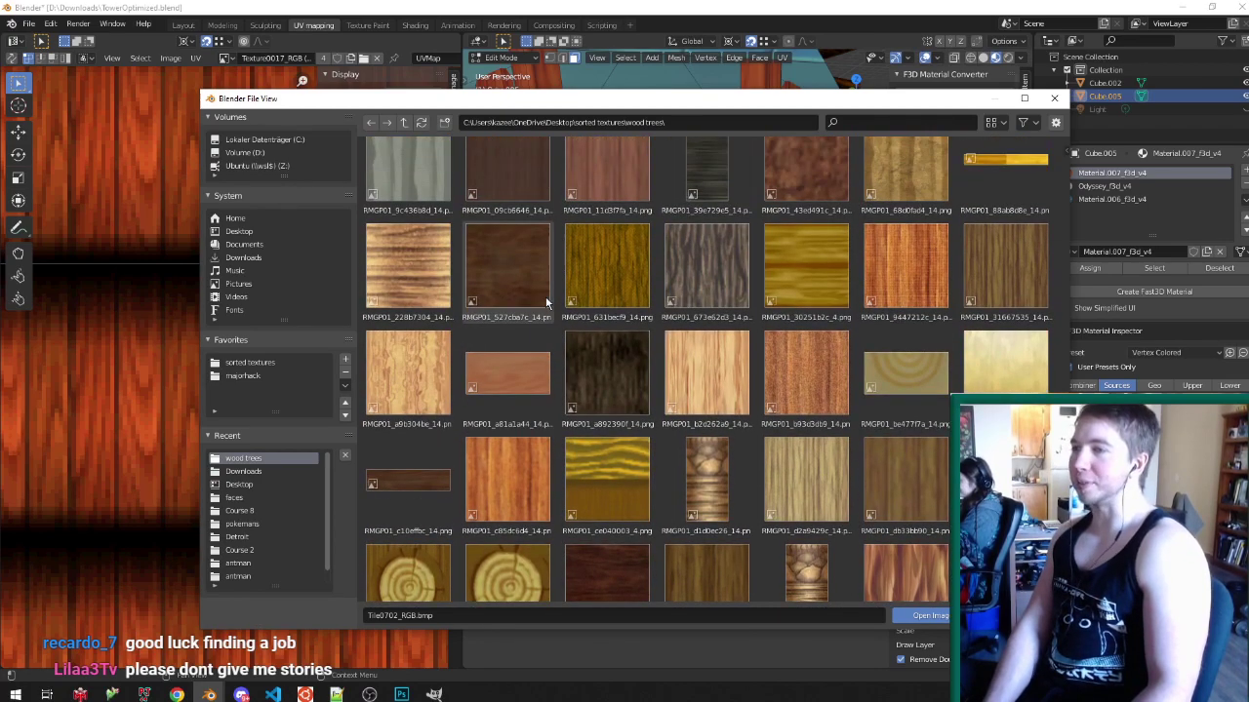
scroll(546, 302, "up", 5)
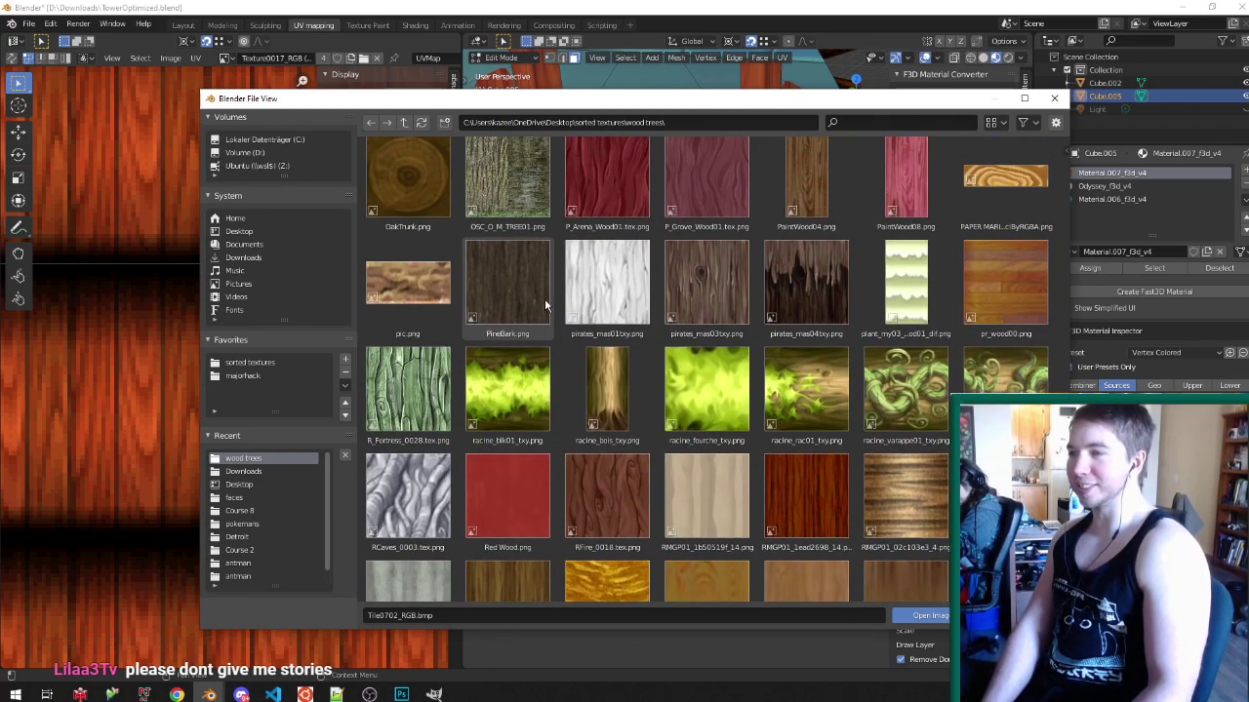
scroll(546, 300, "up", 8)
scroll(552, 302, "up", 5)
double_click(618, 351)
middle_click_drag(617, 351, 697, 344)
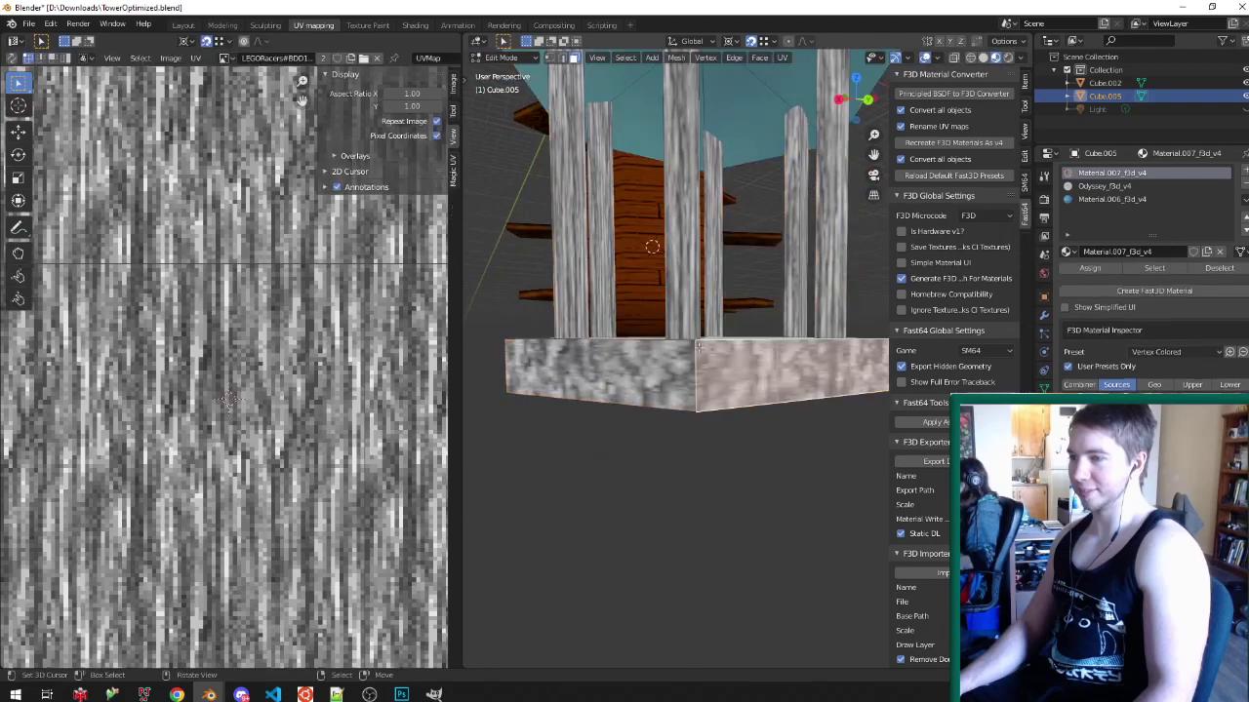
- Reset the UVs of one side face of the gazebo's base to the full texture square and rotate them by 90°
left_click(714, 367)
key("u")
left_click(712, 368)
key("Return")
right_click(825, 394)
key("u")
key("r")
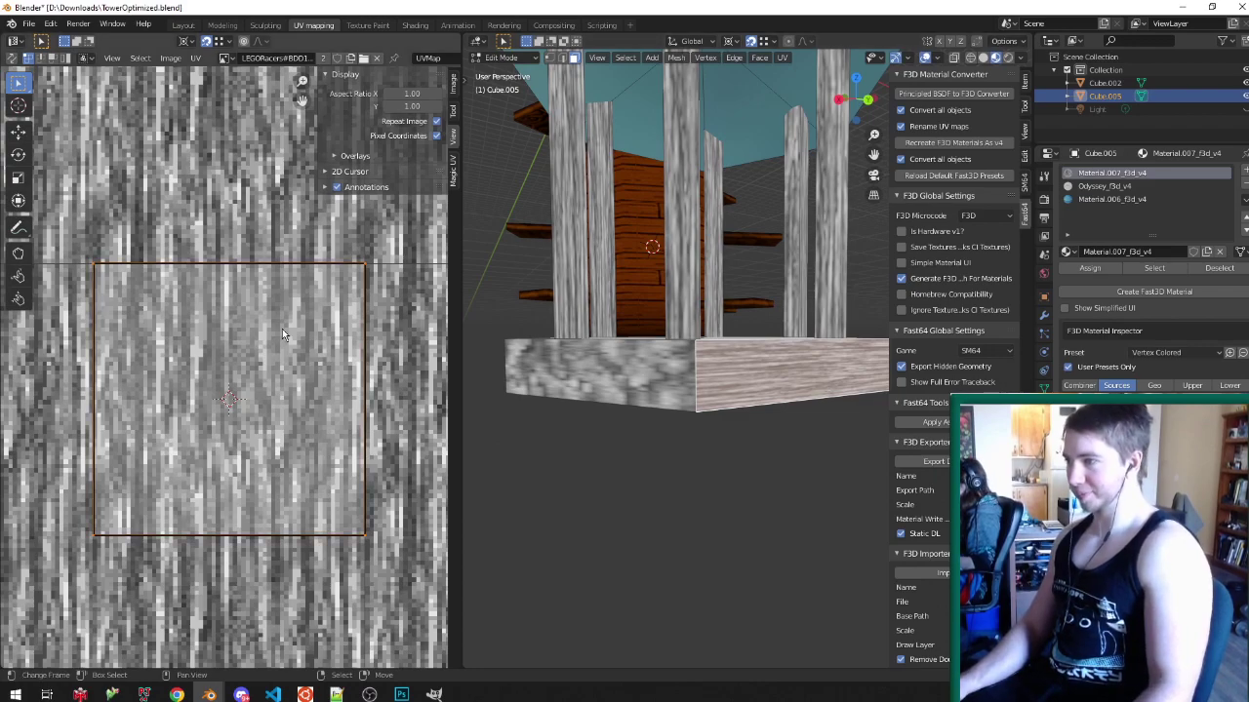
type("r90")
key("Return")
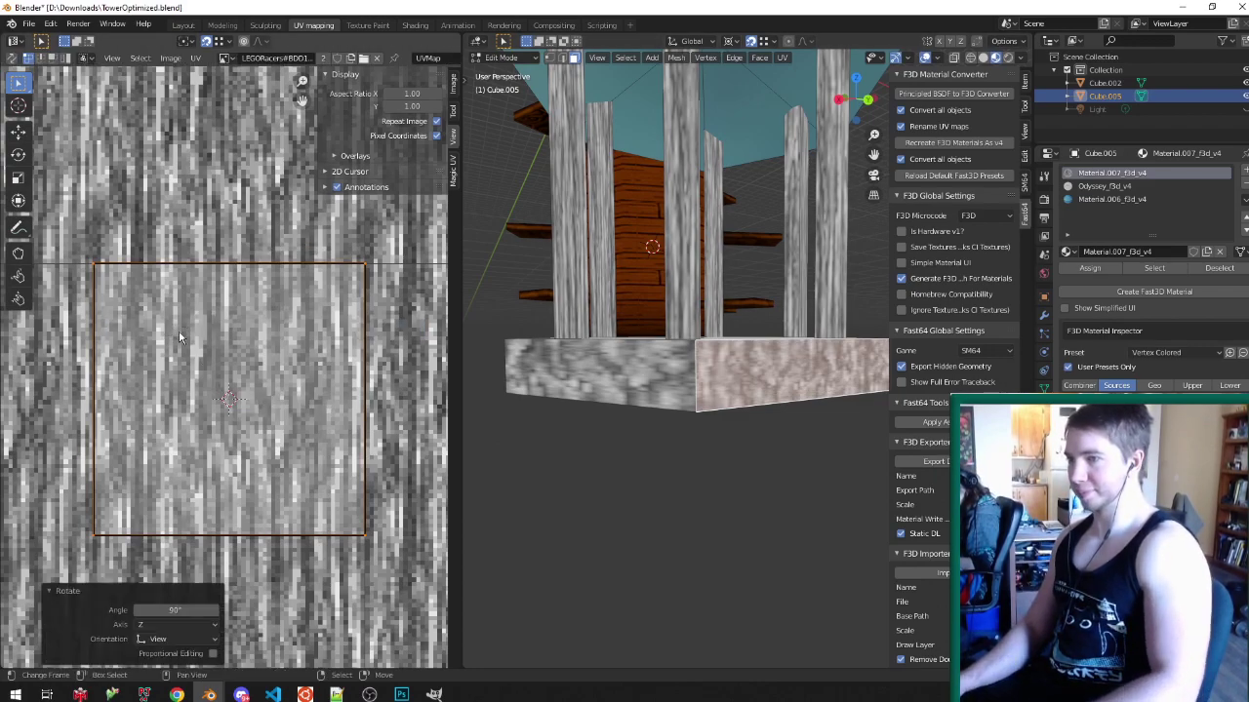
- Scale the face's UVs by 0.2 along Y and extend the layout to the base's other side faces with Follow Active Quads
type("sx0.2")
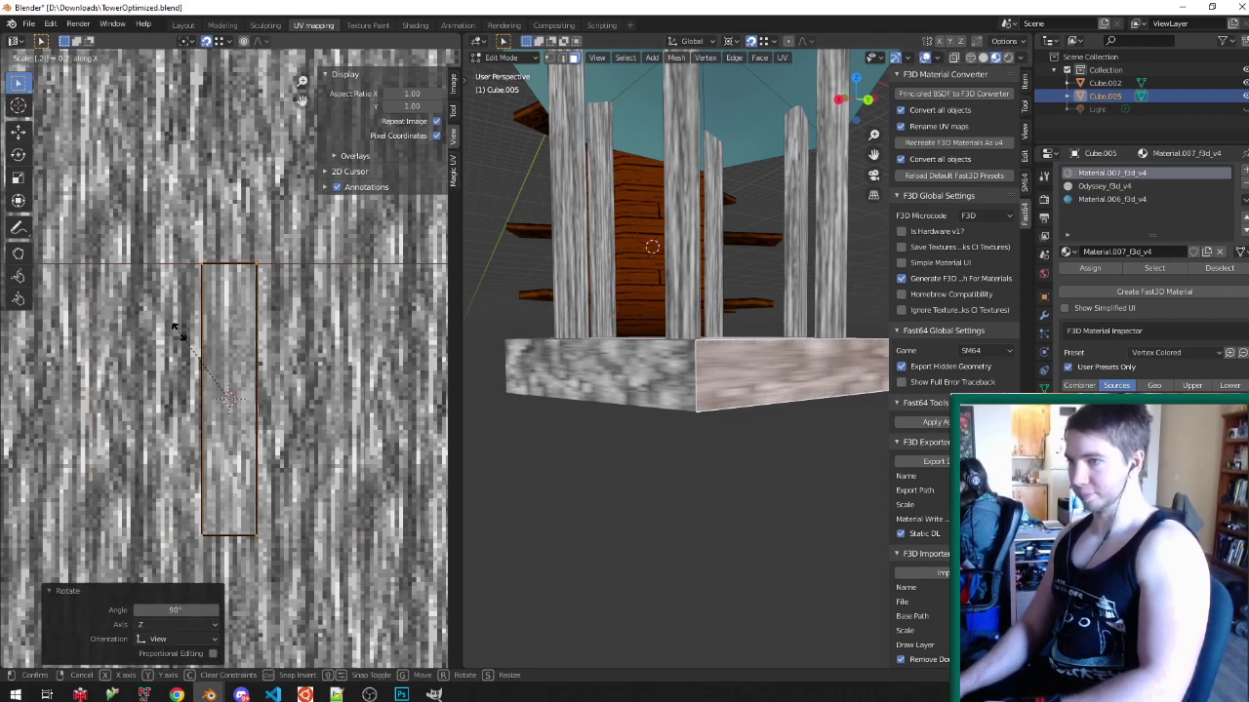
type("y")
key("Return")
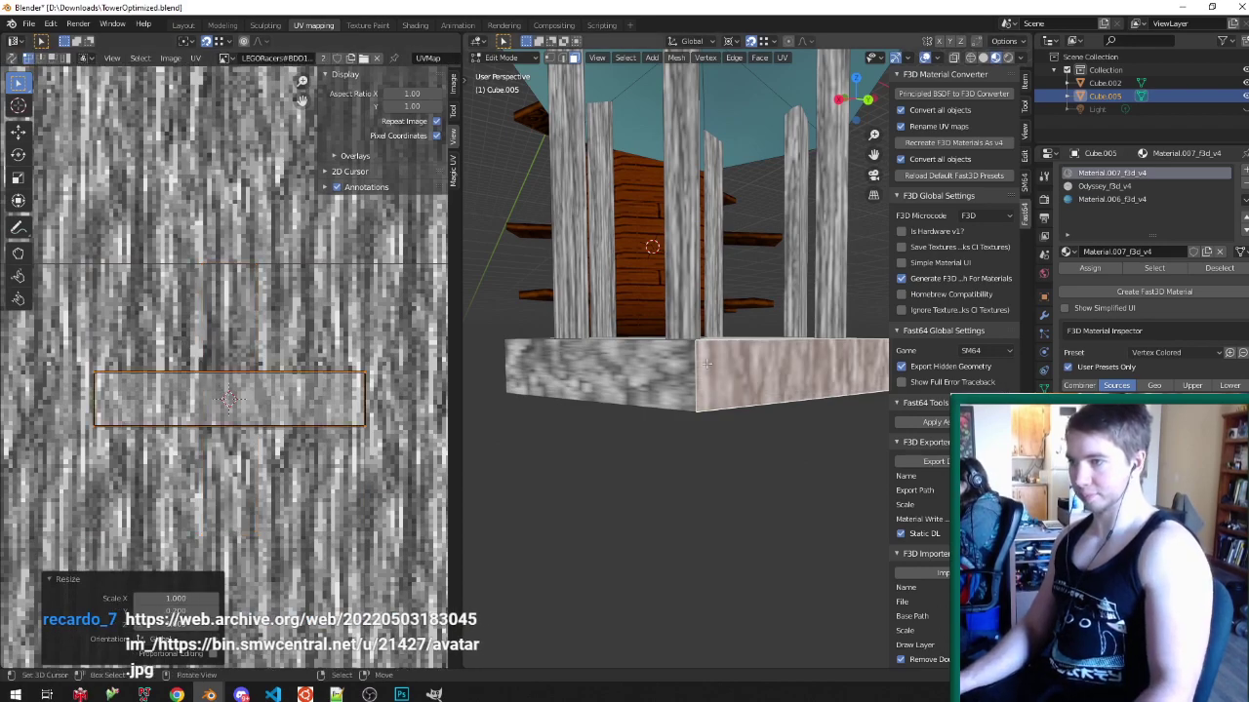
left_click(671, 366, "shift")
left_click(746, 368, "shift")
left_click(747, 368, "shift")
key("u")
left_click(746, 368)
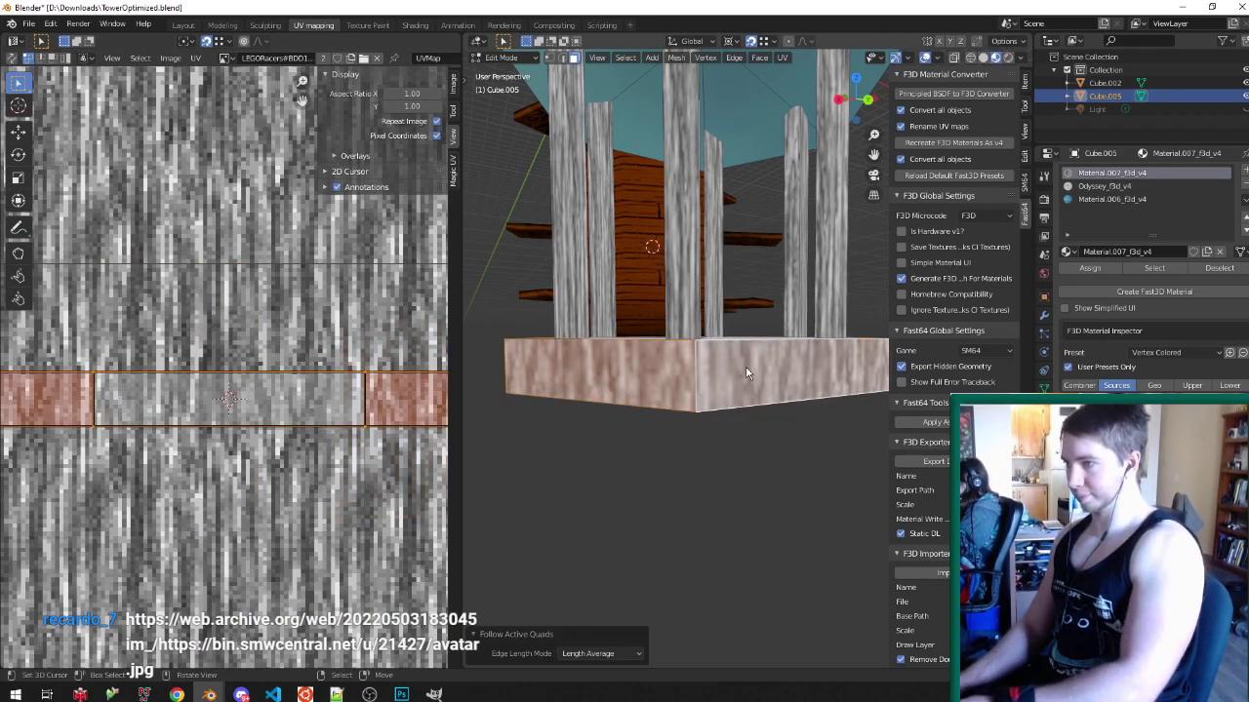
- Return to Object Mode, check the bark texture around the gazebo's base and save TowerOptimized.blend
key("Tab")
middle_click_drag(746, 368, 738, 426)
scroll(738, 426, "down", 5)
scroll(739, 426, "up", 3)
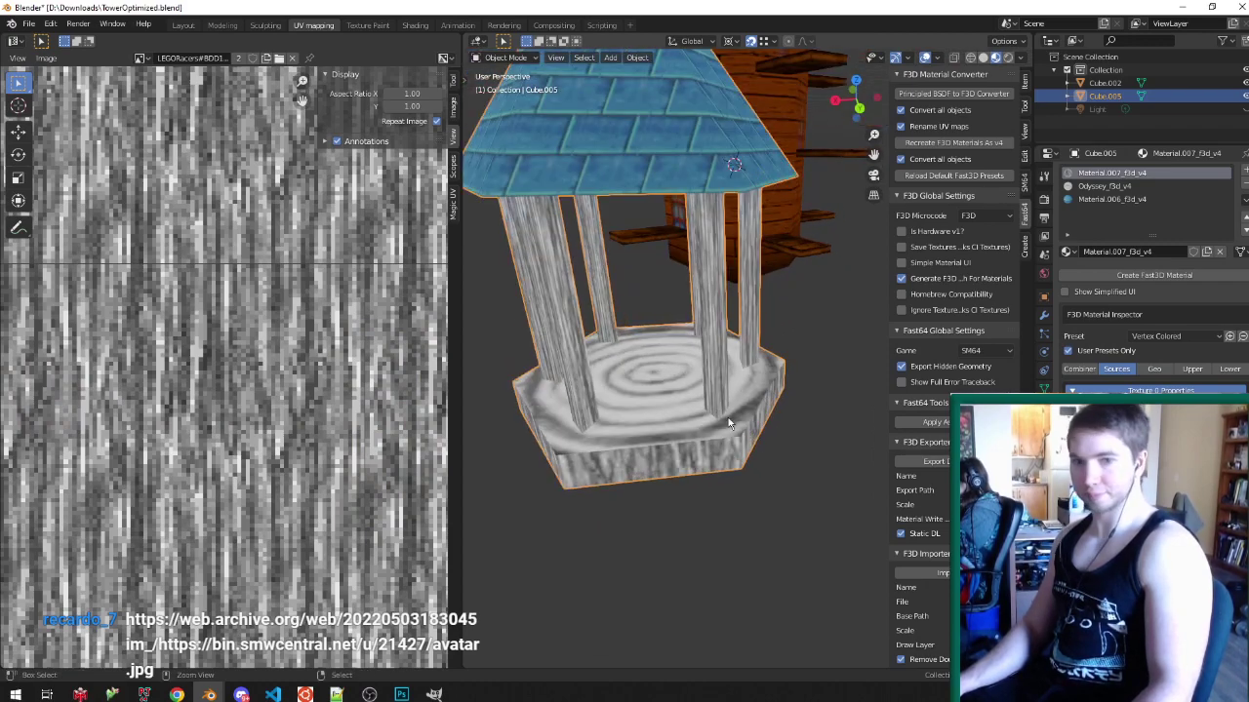
key("ctrl+s")
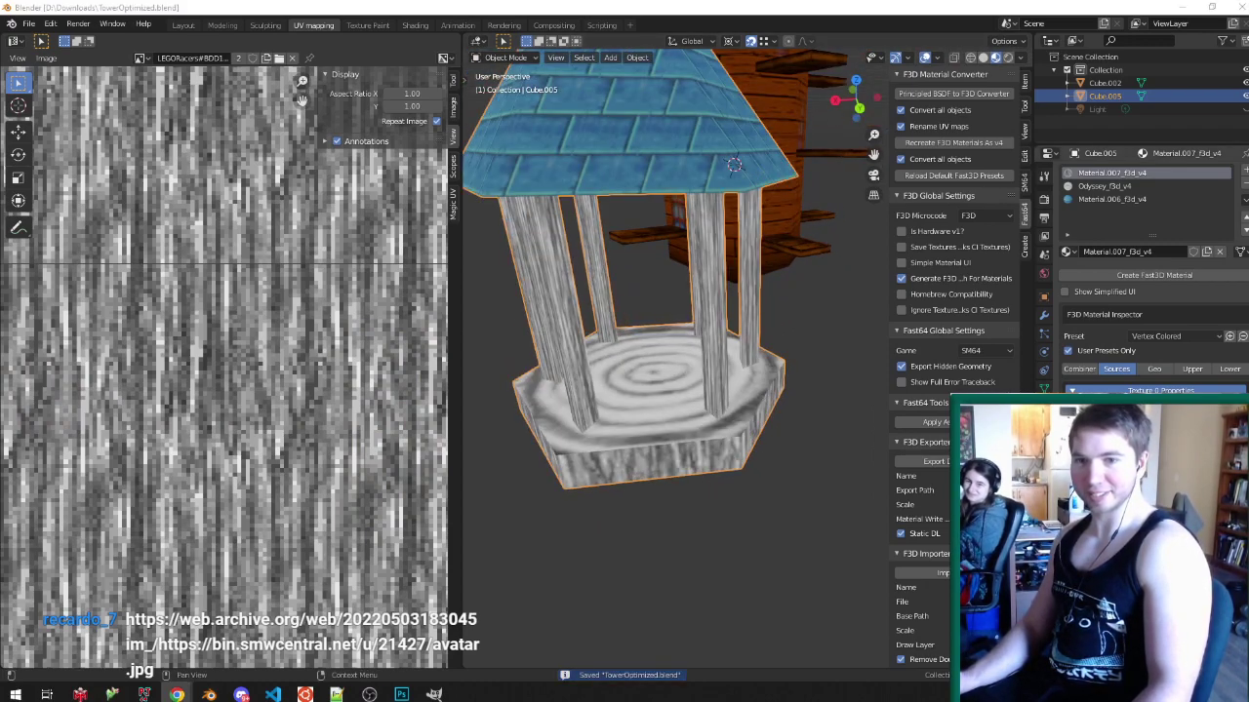
- Switch to the Chrome window and view the archived avatar.jpg image enlarged to 400 %
key("alt+Tab")
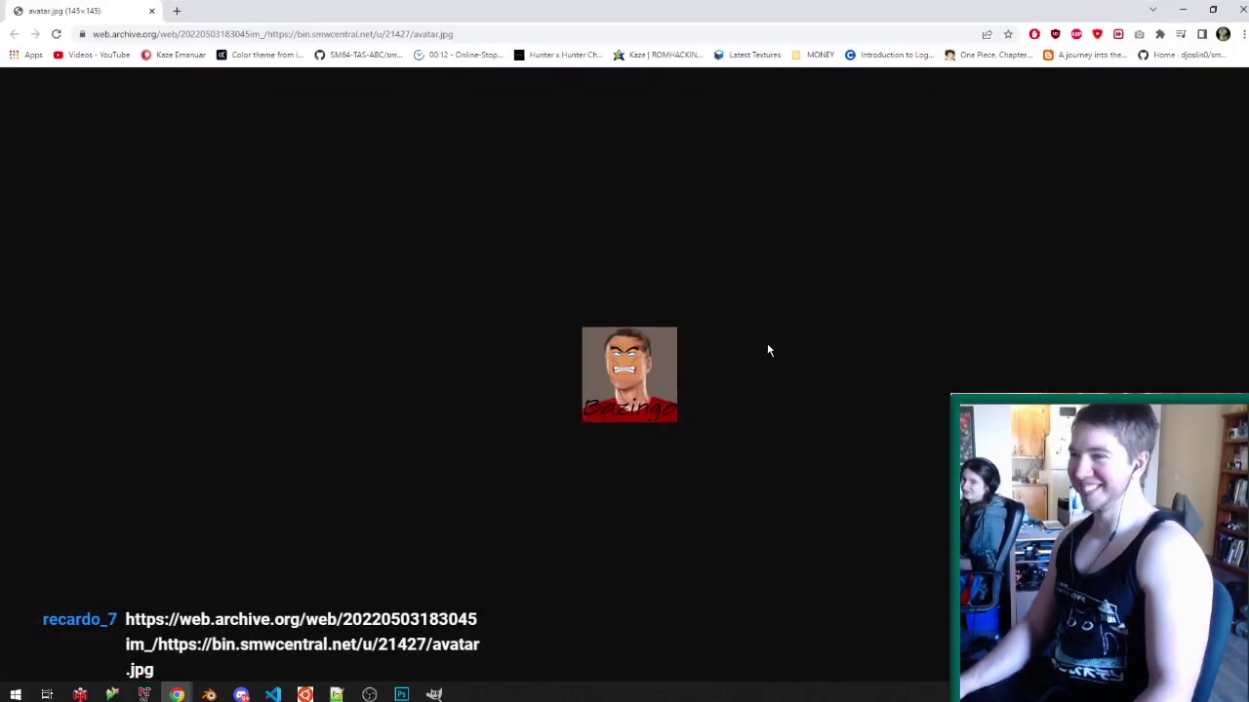
scroll(702, 377, "up", 8, "ctrl")
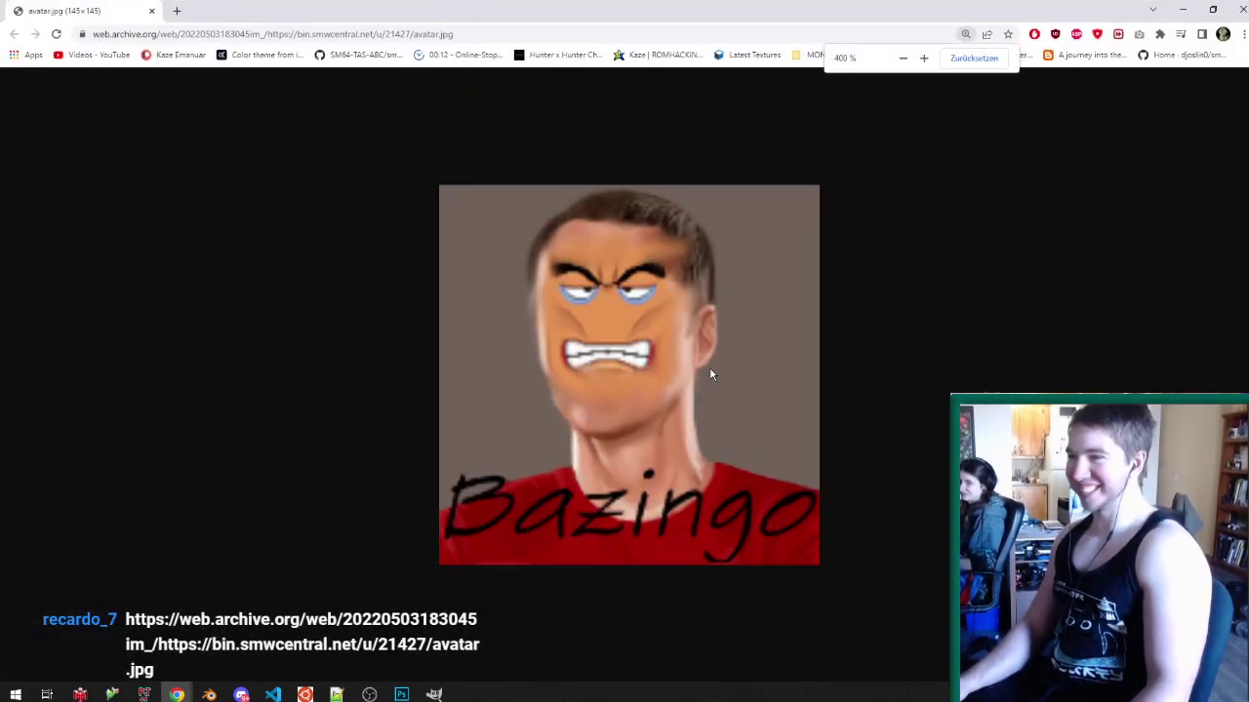
scroll(702, 363, "up", 1, "ctrl")
scroll(698, 356, "down", 7, "ctrl")
scroll(704, 359, "down", 2, "ctrl")
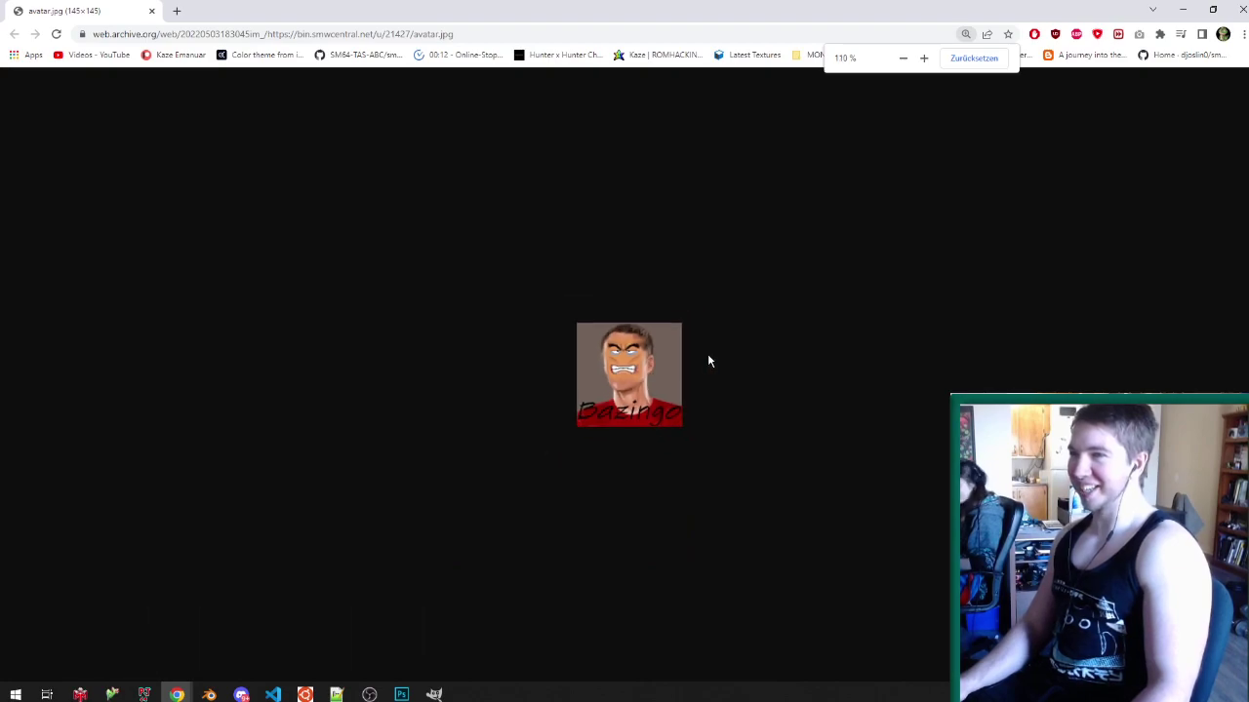
- Switch back to Blender and select all of the gazebo's pillars with their linked geometry in Edit Mode
key("alt+Tab")
key("Tab")
middle_click_drag(666, 314, 745, 276)
scroll(702, 281, "up", 2)
left_click(699, 281)
right_click(732, 417)
left_click(700, 414)
left_click(639, 358)
middle_click_drag(639, 358, 552, 296)
left_click_drag(519, 293, 812, 251)
key("ctrl+l")
scroll(811, 251, "up", 4)
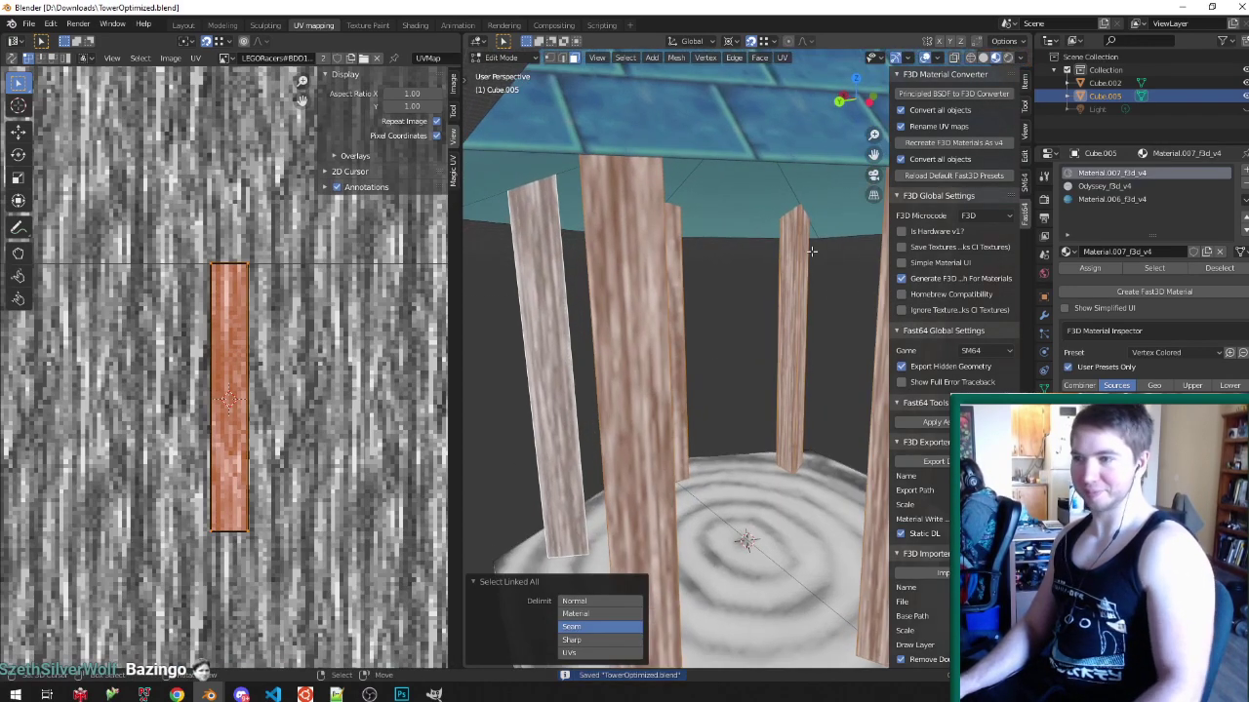
- Scale the selected pillars outward from the gazebo's centre by about 1.2 with the Z axis locked
scroll(812, 251, "down", 7)
middle_click_drag(749, 363, 800, 488)
scroll(744, 400, "up", 4)
key("s")
key("shift+z")
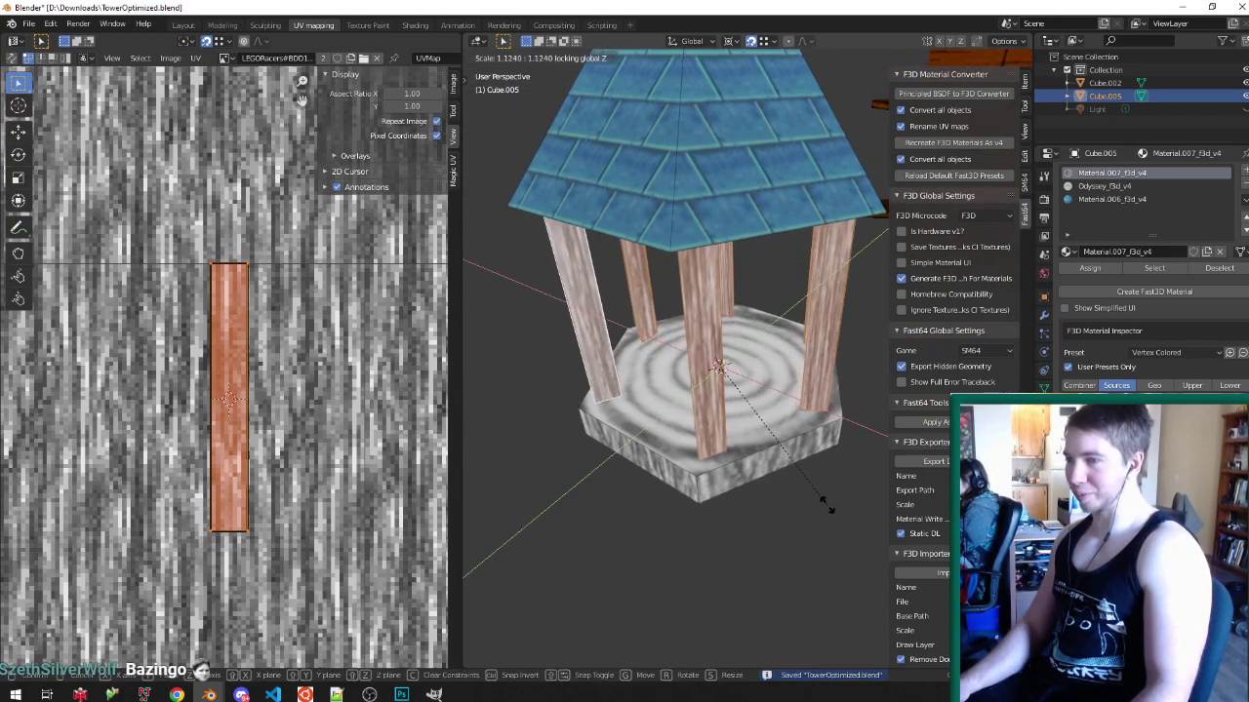
left_click(831, 515)
middle_click_drag(831, 515, 761, 411)
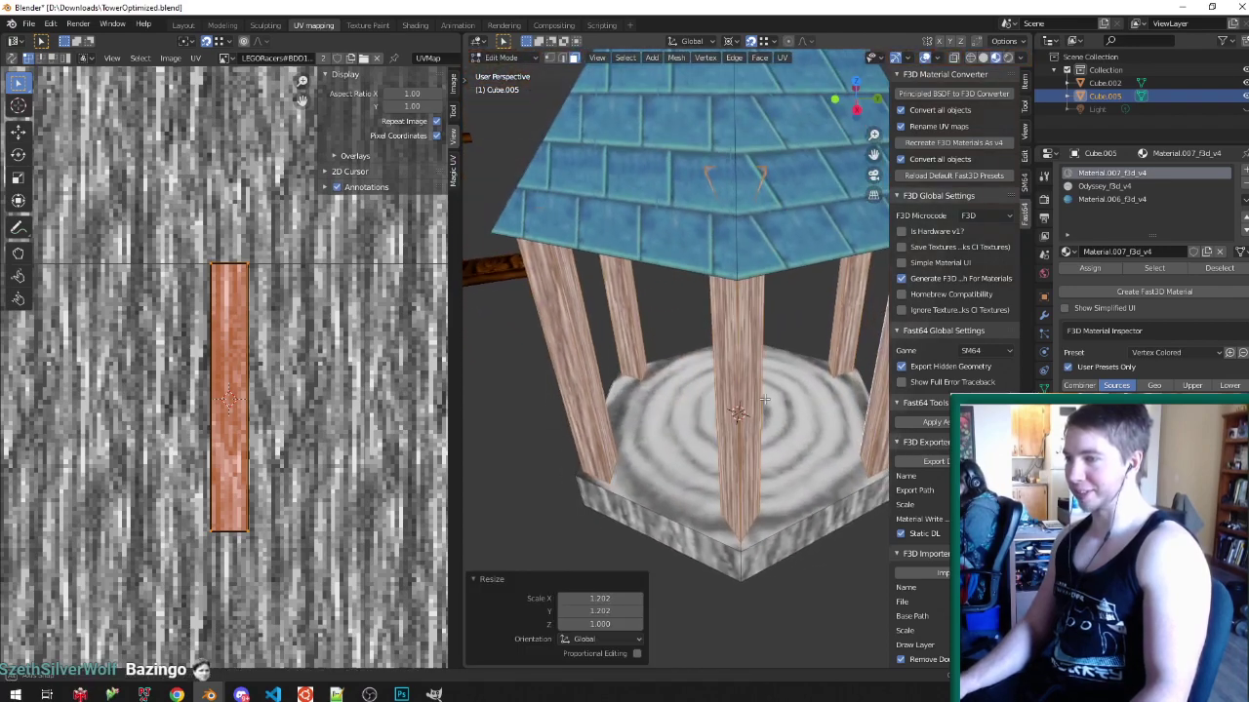
- Scale the pillars slightly further outward with Z locked, by about 1.02, and save the file
scroll(760, 419, "down", 2)
scroll(820, 524, "up", 2)
key("s")
key("shift+z")
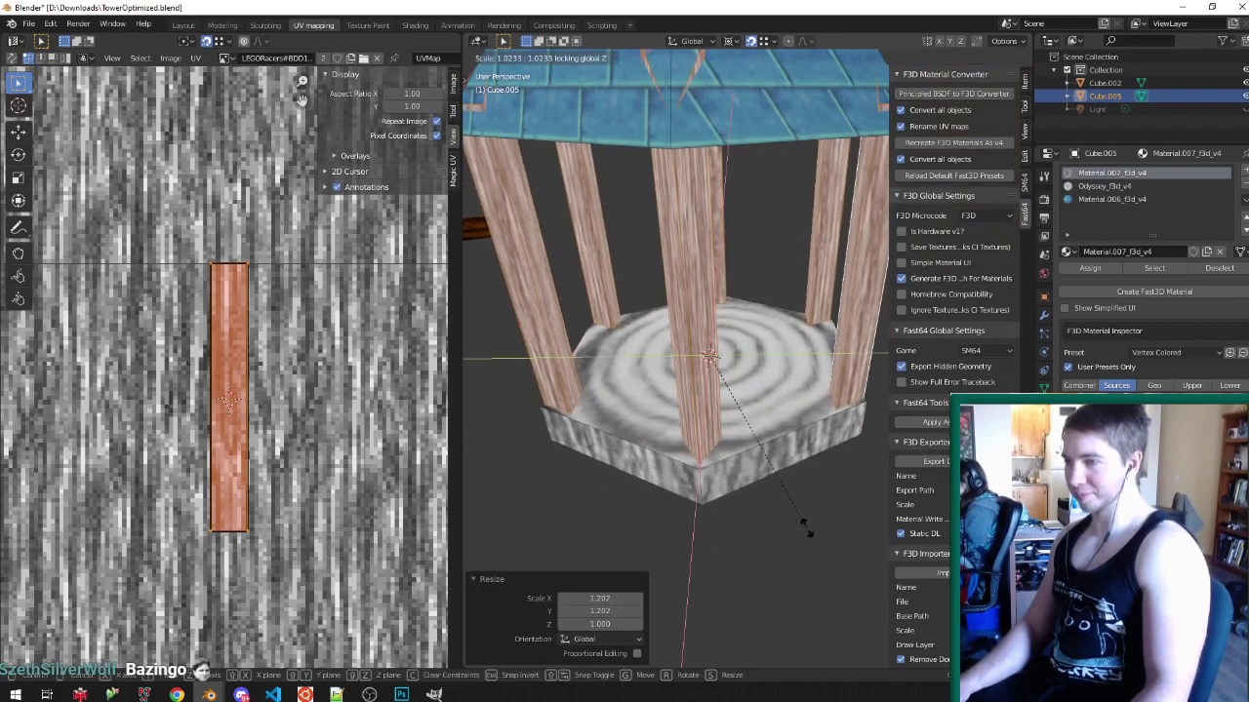
left_click(801, 524)
key("Tab")
middle_click_drag(780, 488, 729, 368)
scroll(730, 368, "down", 4)
key("ctrl+s")
scroll(730, 234, "up", 3)
middle_click_drag(730, 232, 671, 252)
scroll(672, 251, "down", 4)
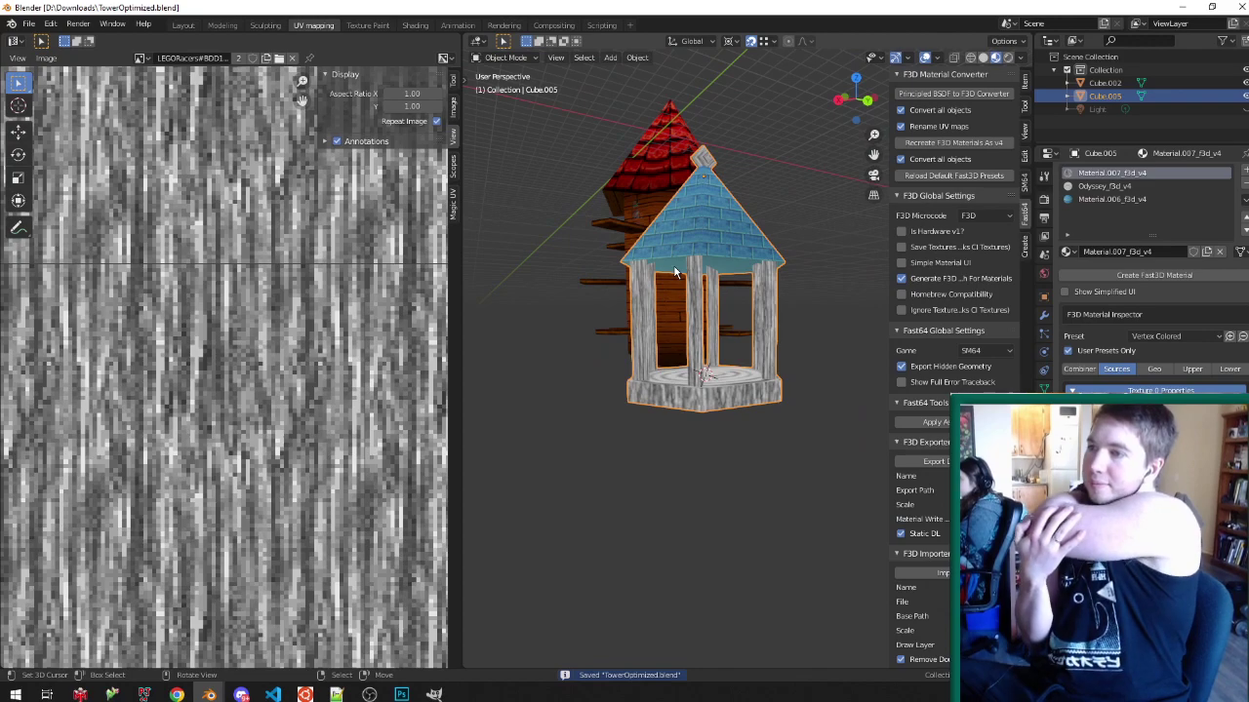
- Delete every second pillar of the gazebo, three in total, including their linked geometry
key("Tab")
scroll(675, 272, "up", 4)
middle_click_drag(673, 274, 757, 335)
right_click(678, 314)
right_click(829, 390, "shift")
right_click(638, 378, "shift")
key("ctrl+l")
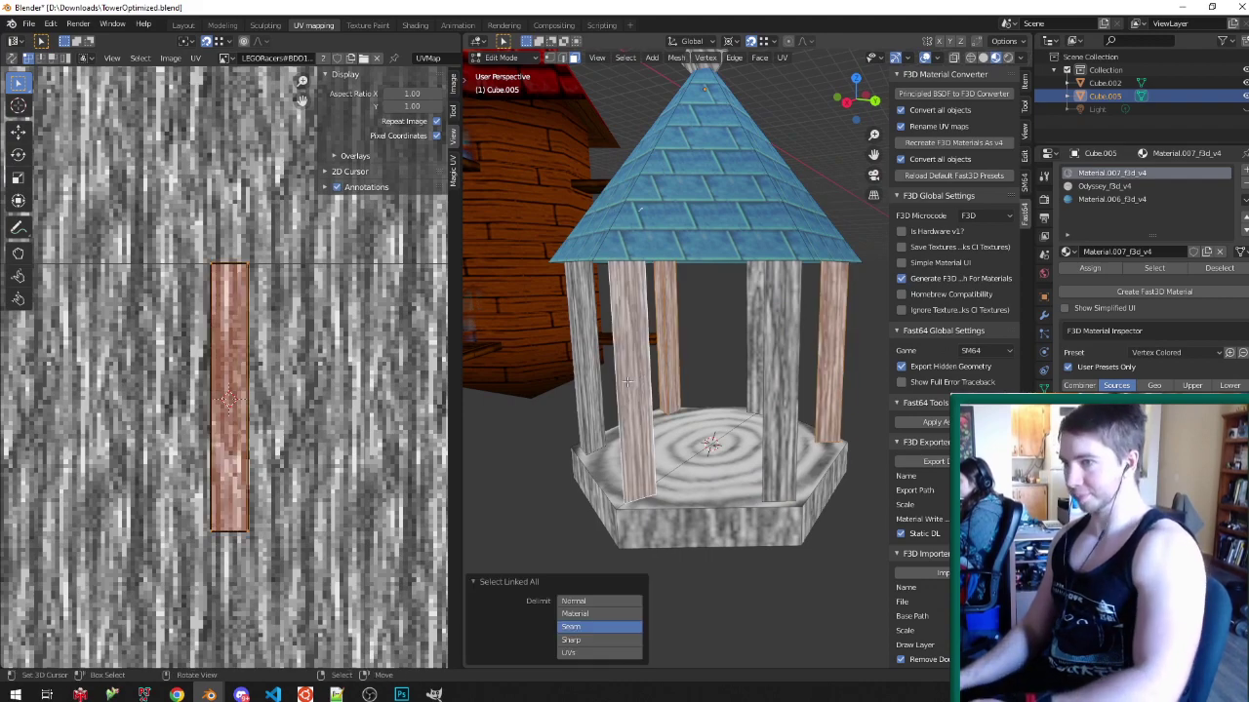
key("x")
left_click(627, 381)
- Inspect the gazebo with its three remaining pillars and save TowerOptimized.blend from Object Mode
middle_click_drag(776, 367, 753, 381)
scroll(683, 387, "down", 2)
scroll(717, 357, "up", 3)
key("Tab")
key("ctrl+s")
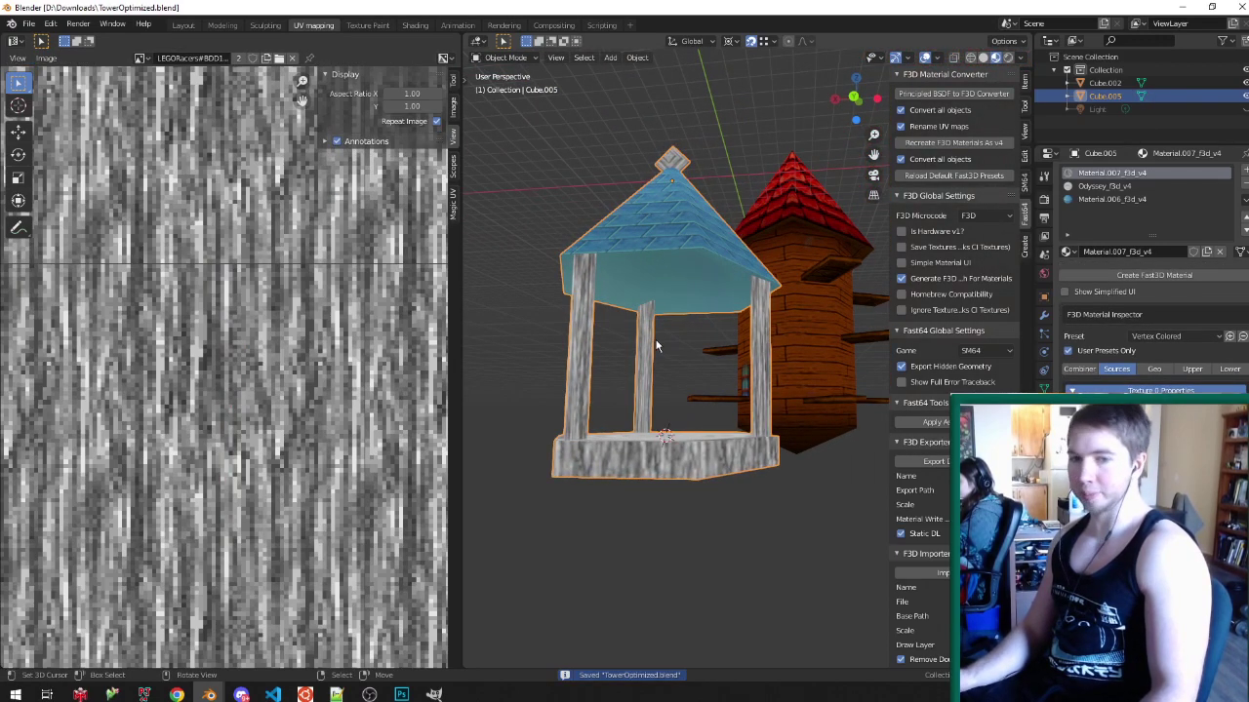
- Select the gazebo's blue roof and switch its Material.006_f3d_v4 to the Vertex Colored preset
middle_click_drag(650, 330, 707, 293)
key("Tab")
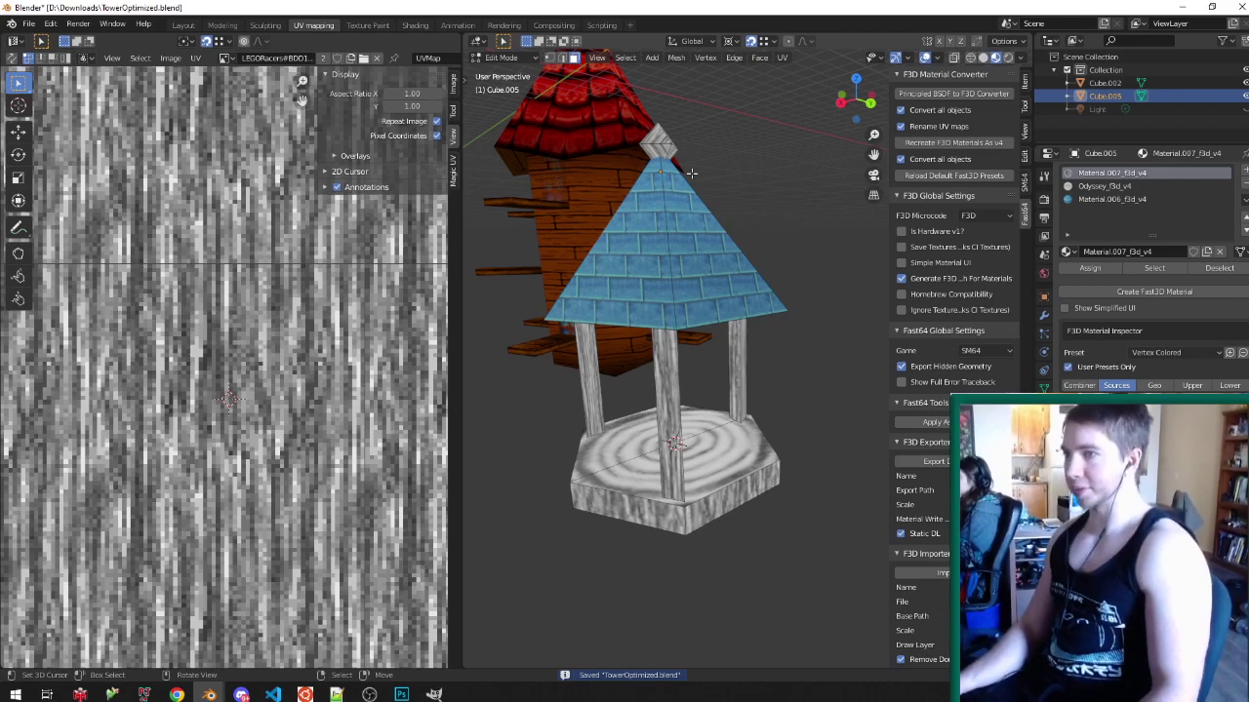
right_click(666, 258)
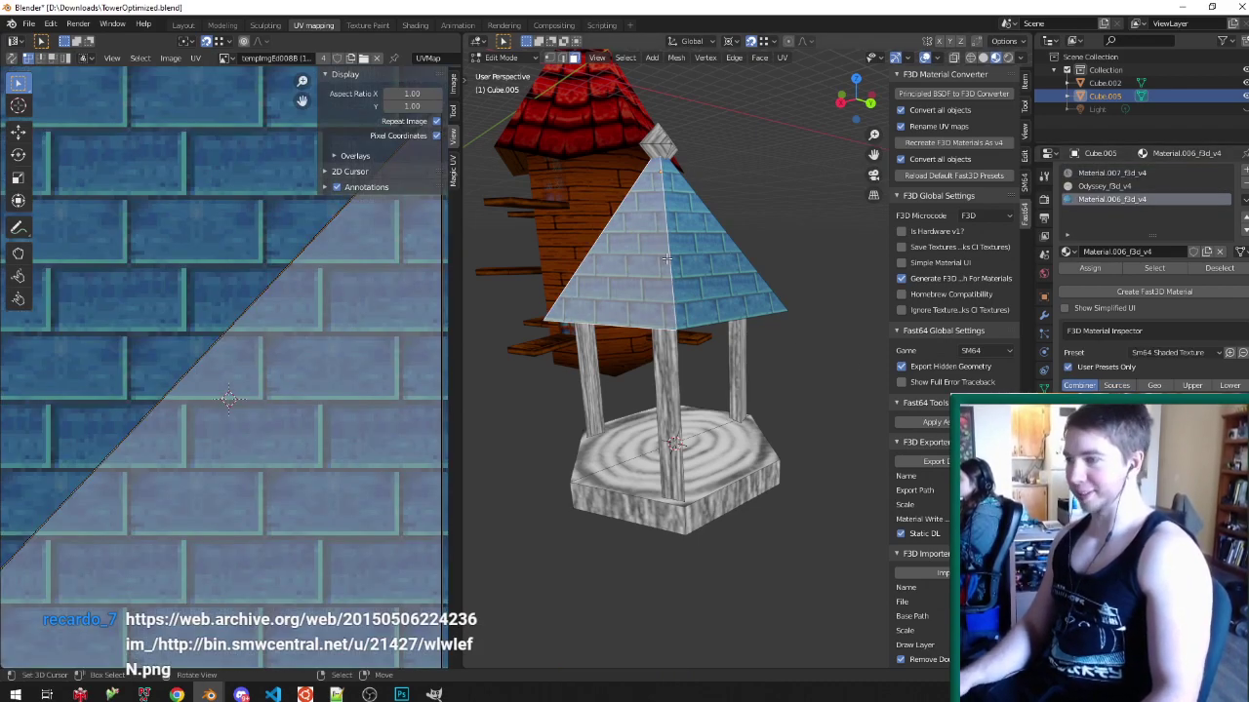
key("ctrl+l")
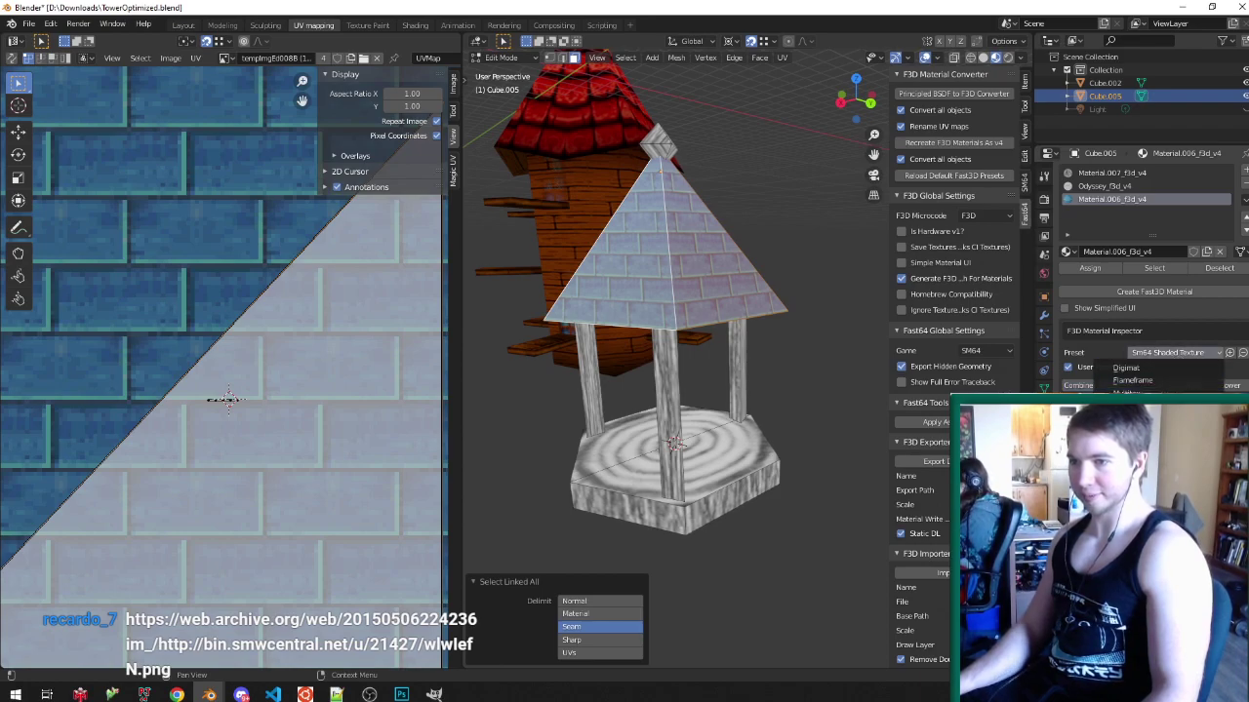
key("Tab")
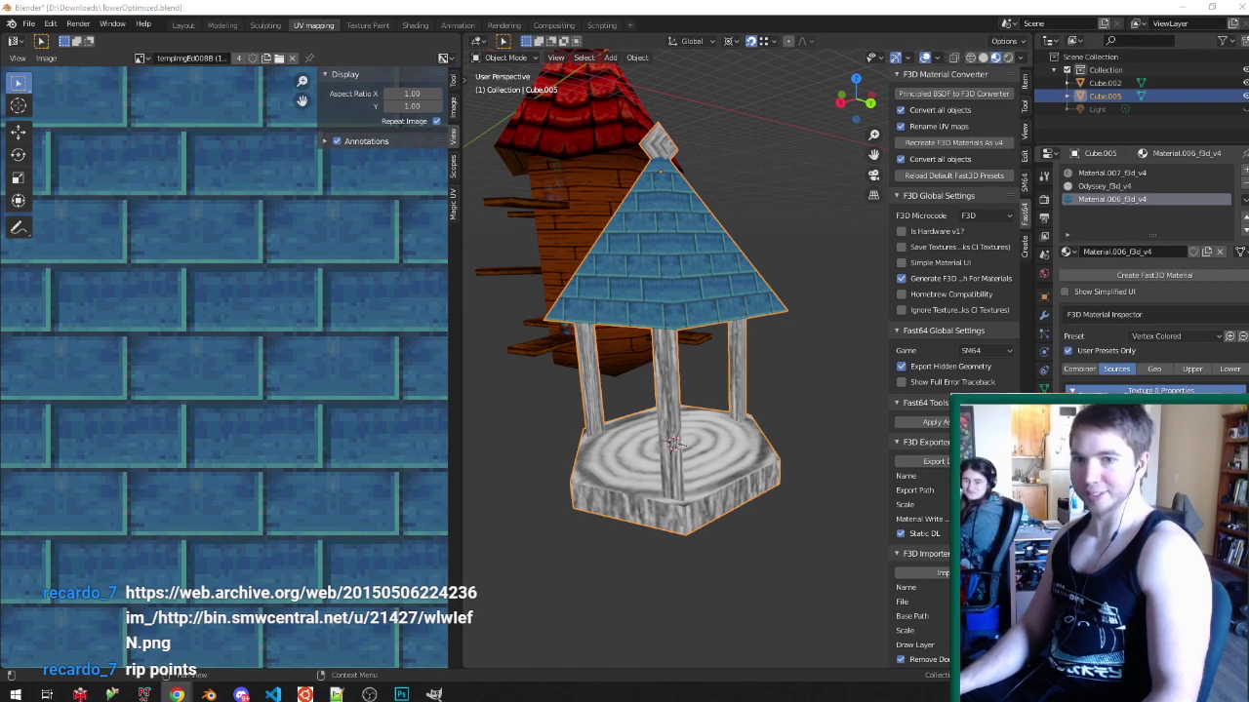
- Switch to the Chrome window and view the archived wlwlefN.png image enlarged to 400 %
left_click_drag(1248, 10, 657, 2)
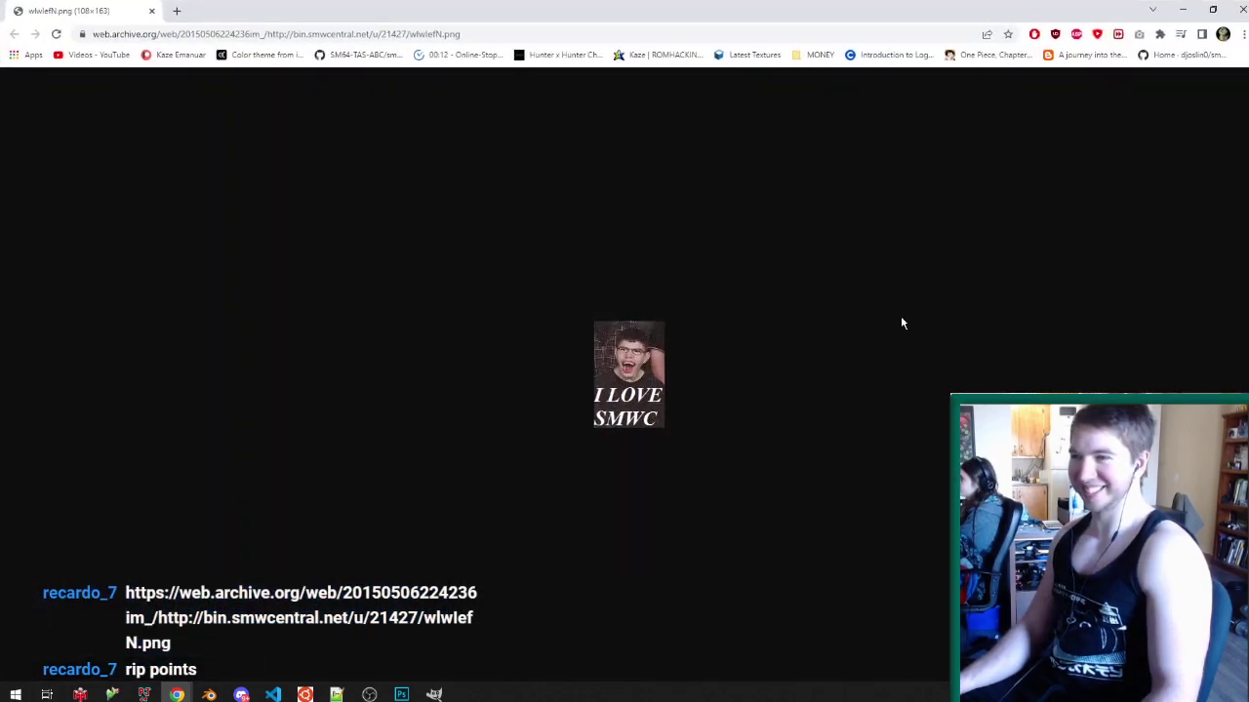
scroll(758, 413, "up", 8, "ctrl")
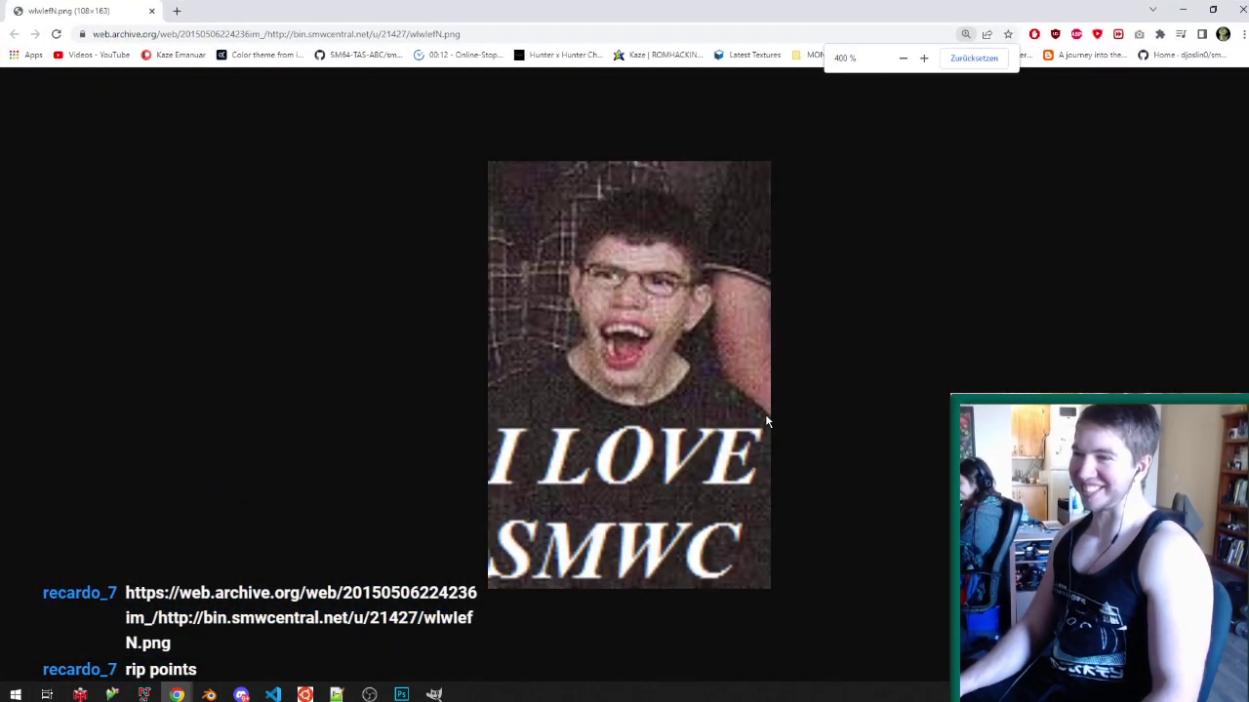
scroll(776, 400, "down", 8, "ctrl")
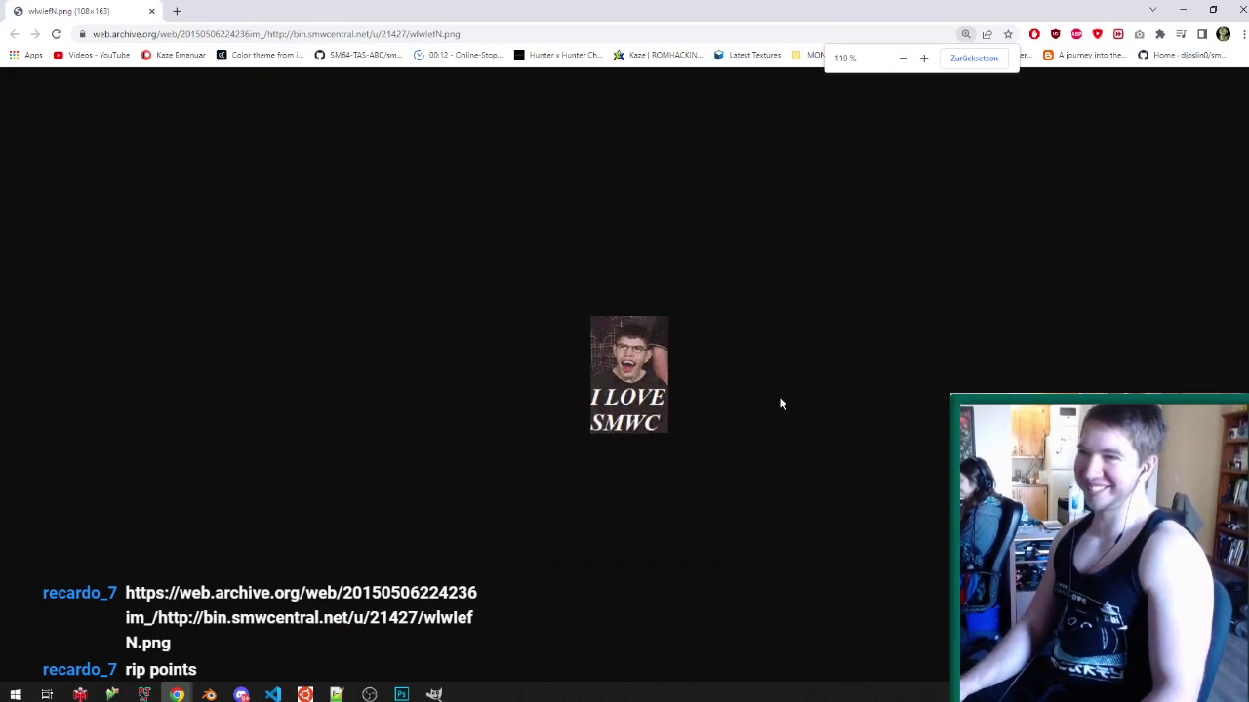
- Return to Blender, start loading a replacement image for the roof's texture and open the rooftiles folder in sorted textures
key("alt+Tab")
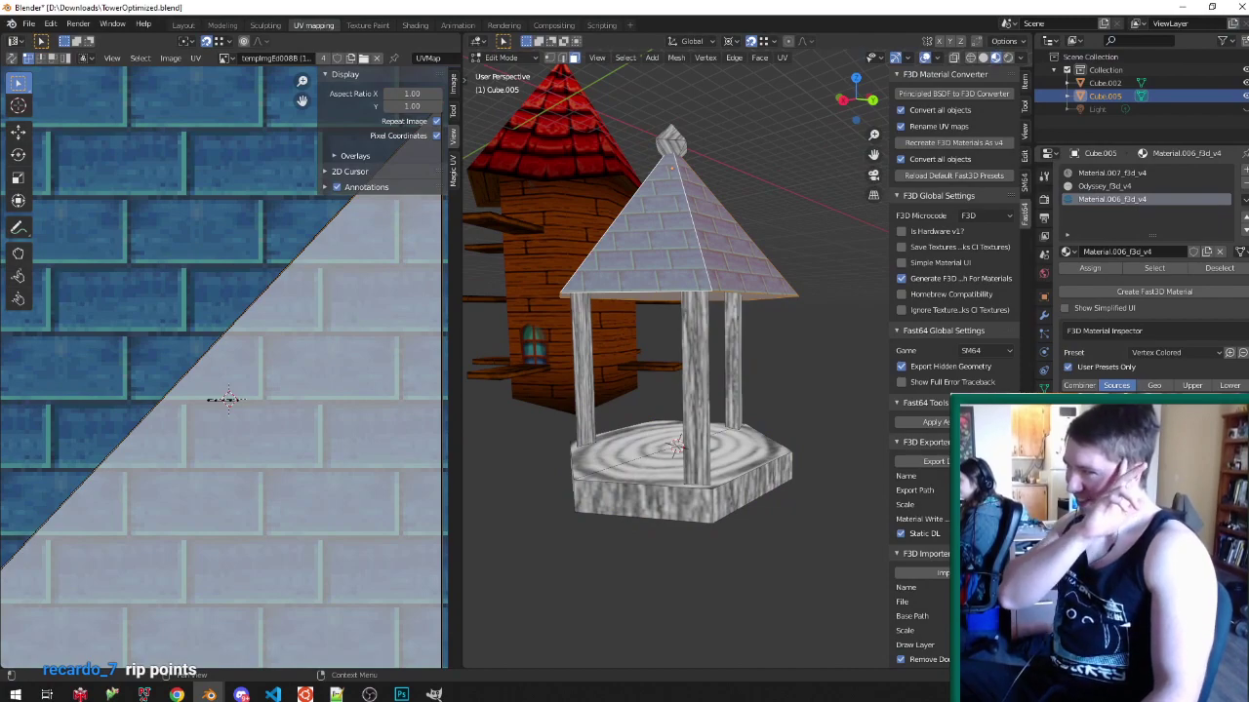
key("alt+o")
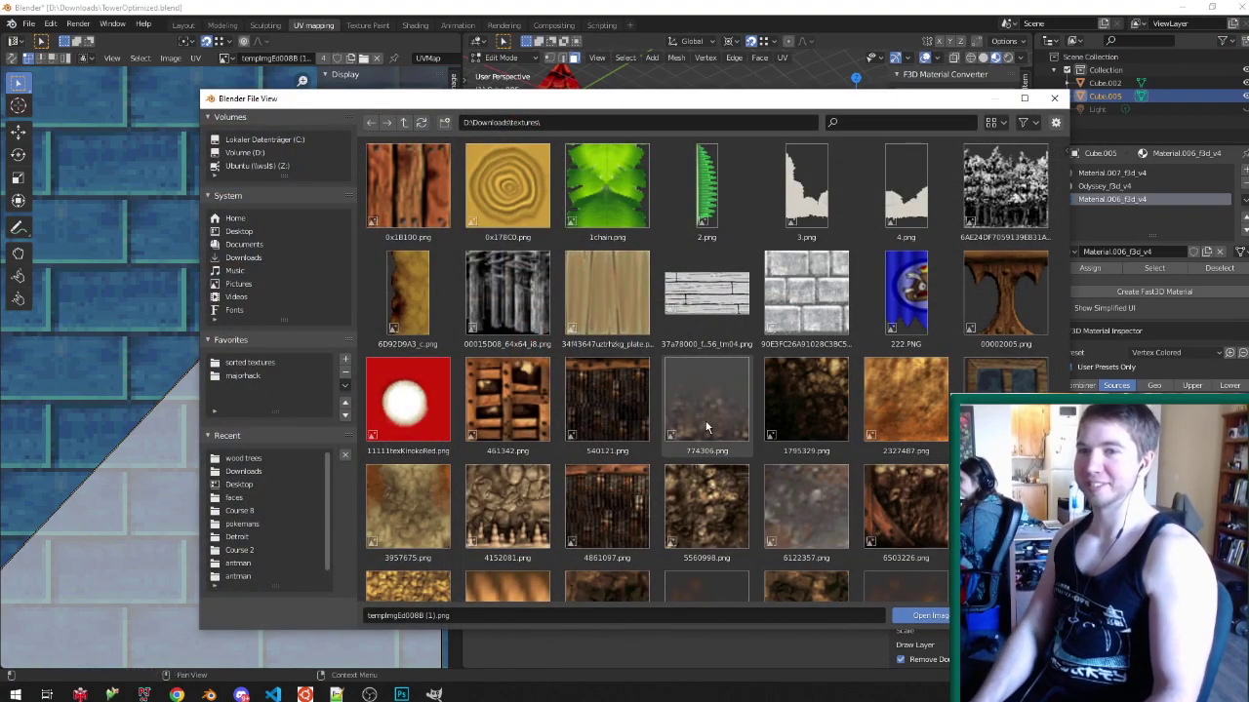
left_click(407, 122)
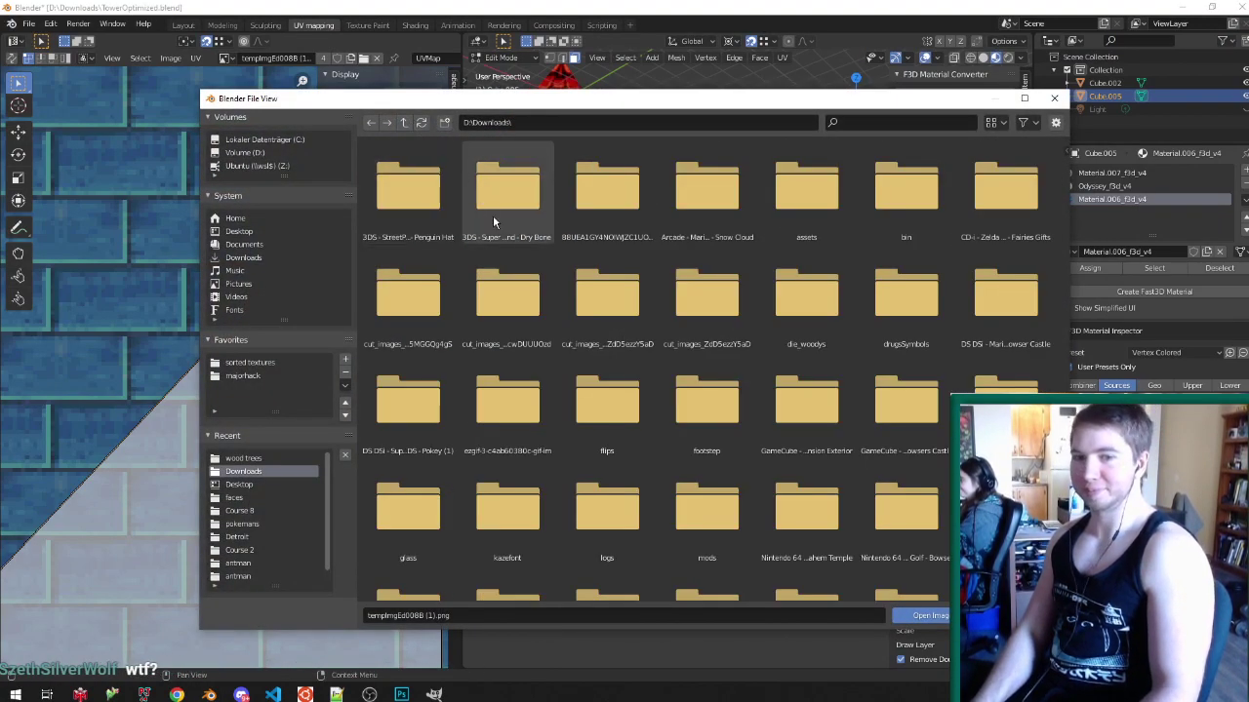
scroll(617, 369, "down", 10)
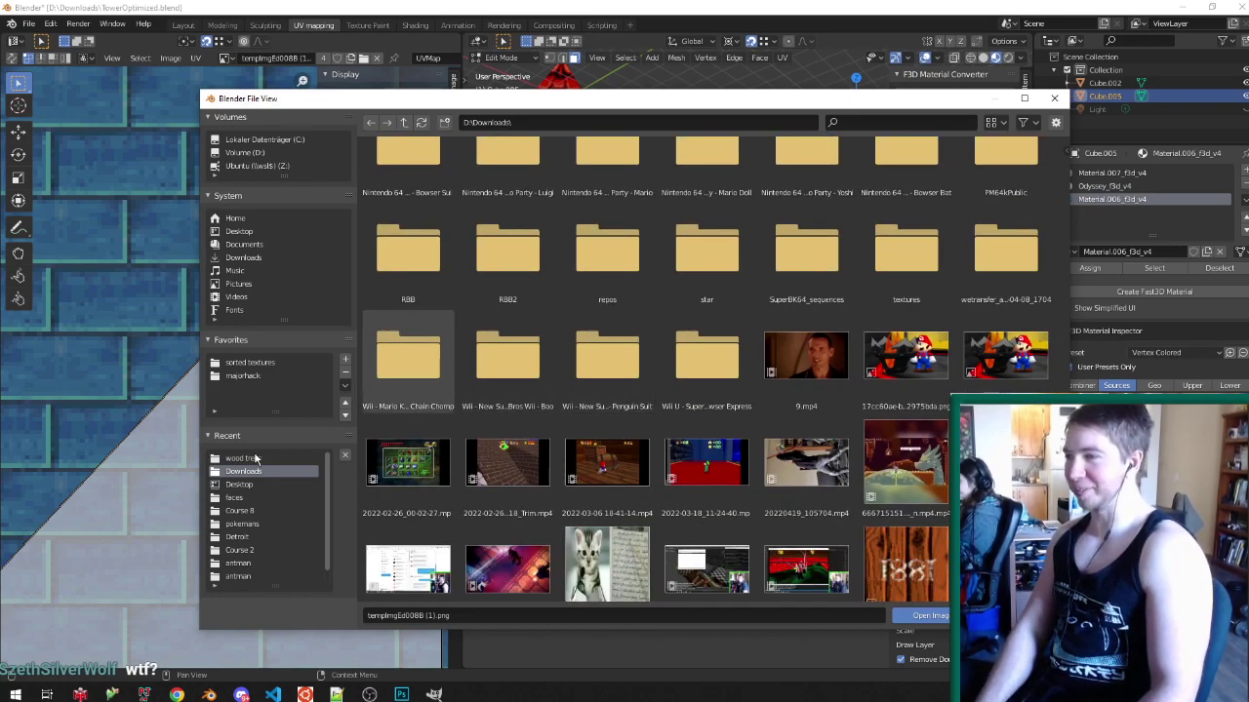
left_click(256, 459)
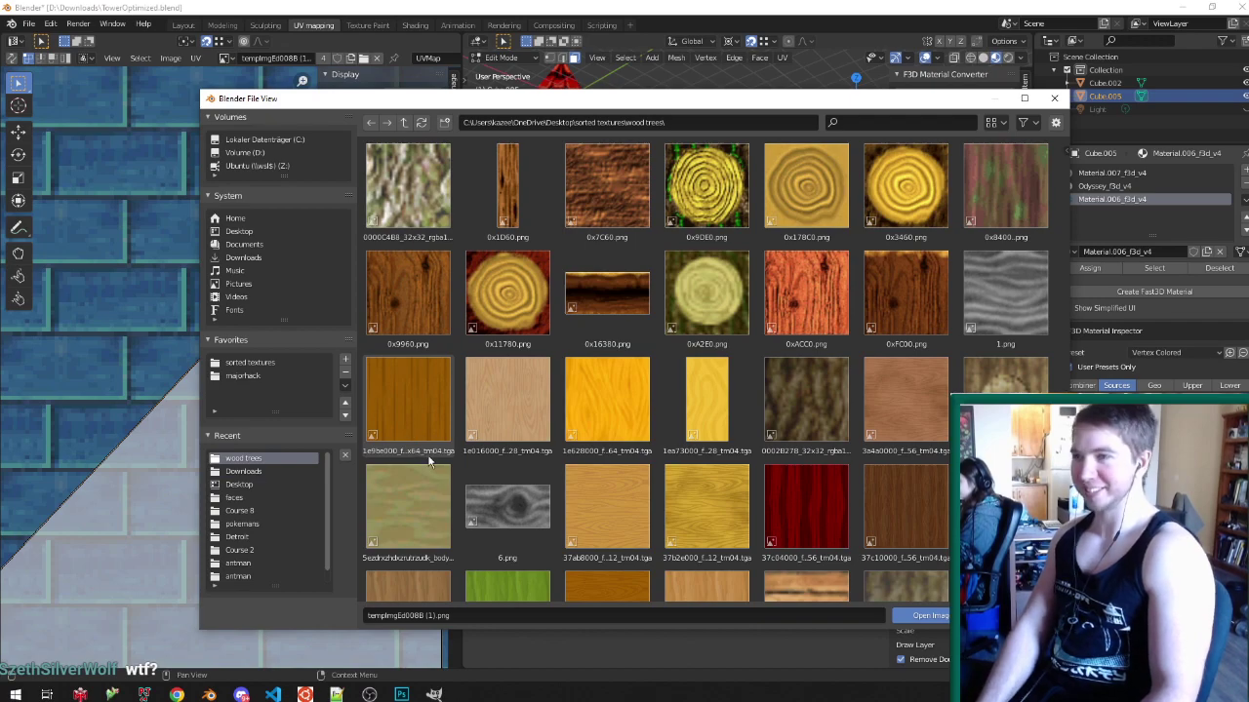
left_click(401, 122)
scroll(671, 276, "down", 2)
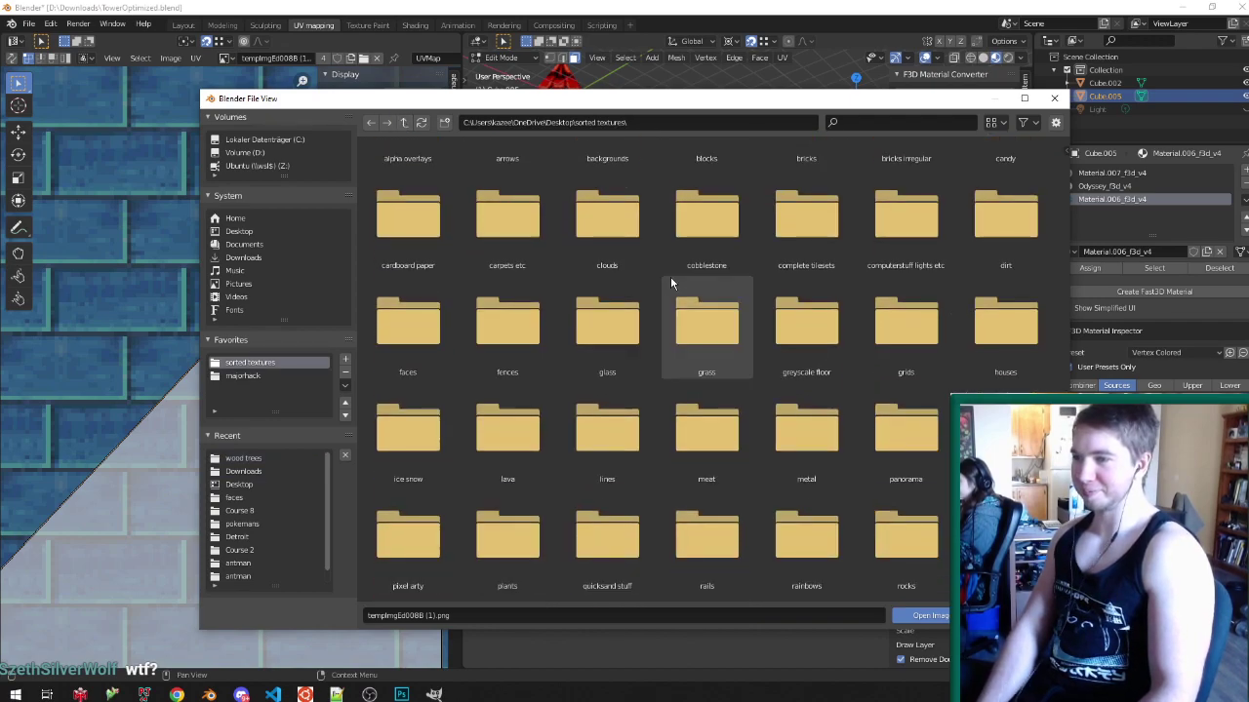
left_click(980, 218)
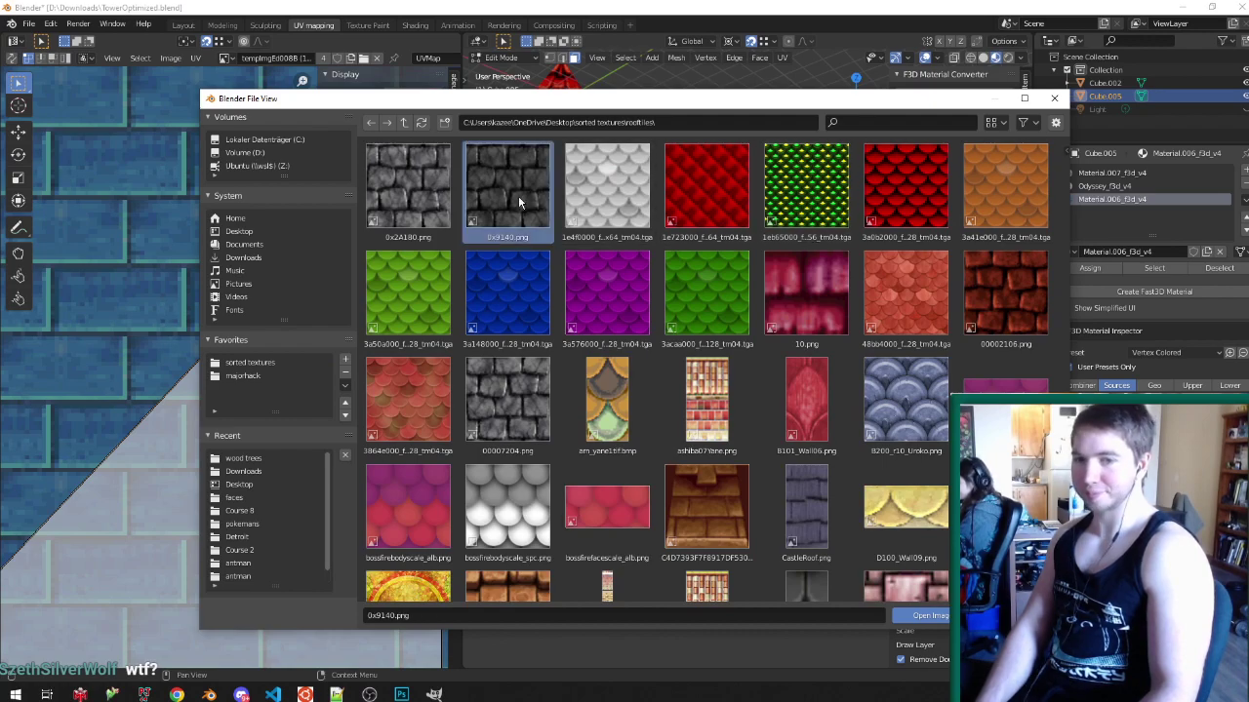
- Browse the rooftiles folder and load the gray tile image R_Elec_0018.tex.png as the gazebo roof's texture
left_click(399, 195)
scroll(529, 328, "down", 2)
scroll(529, 327, "down", 10)
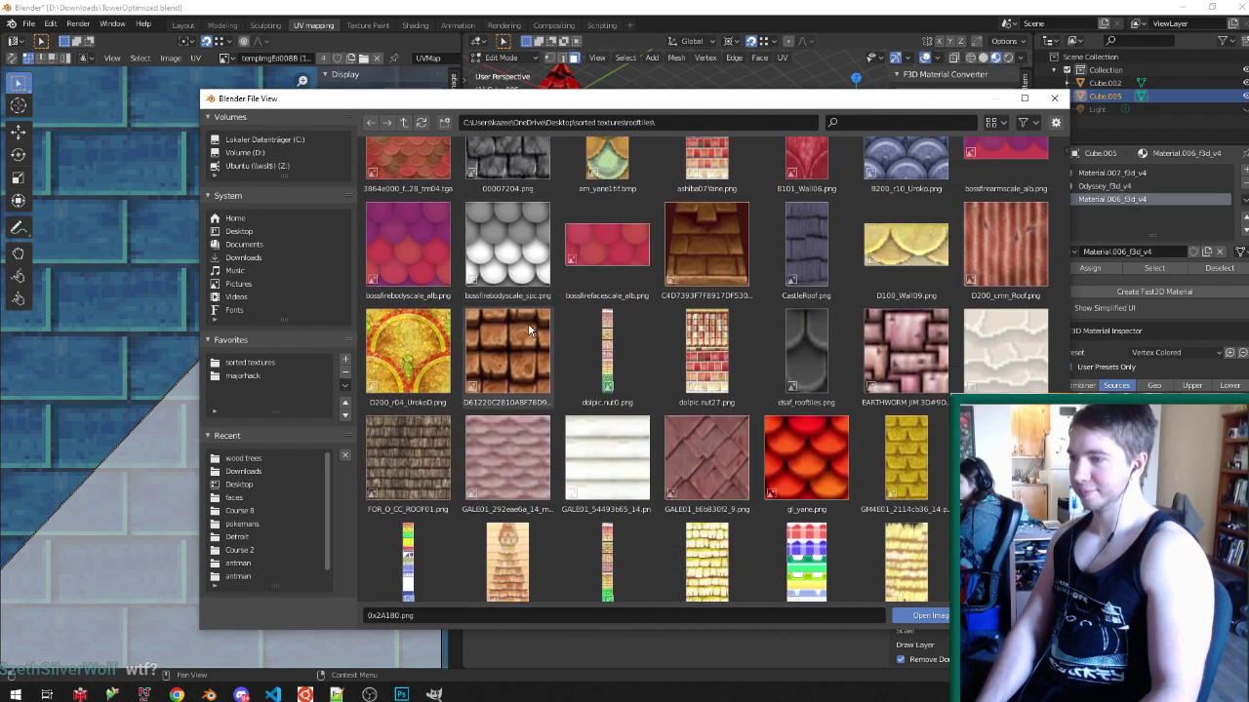
scroll(532, 331, "down", 5)
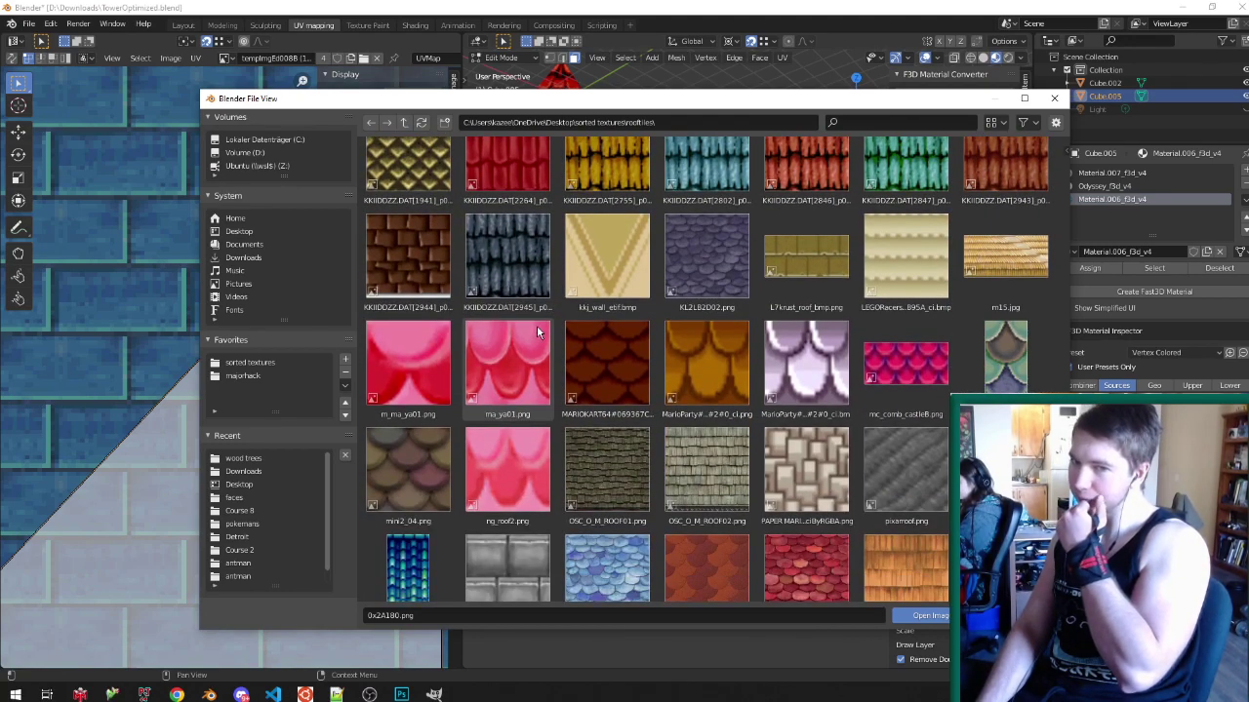
scroll(606, 353, "down", 5)
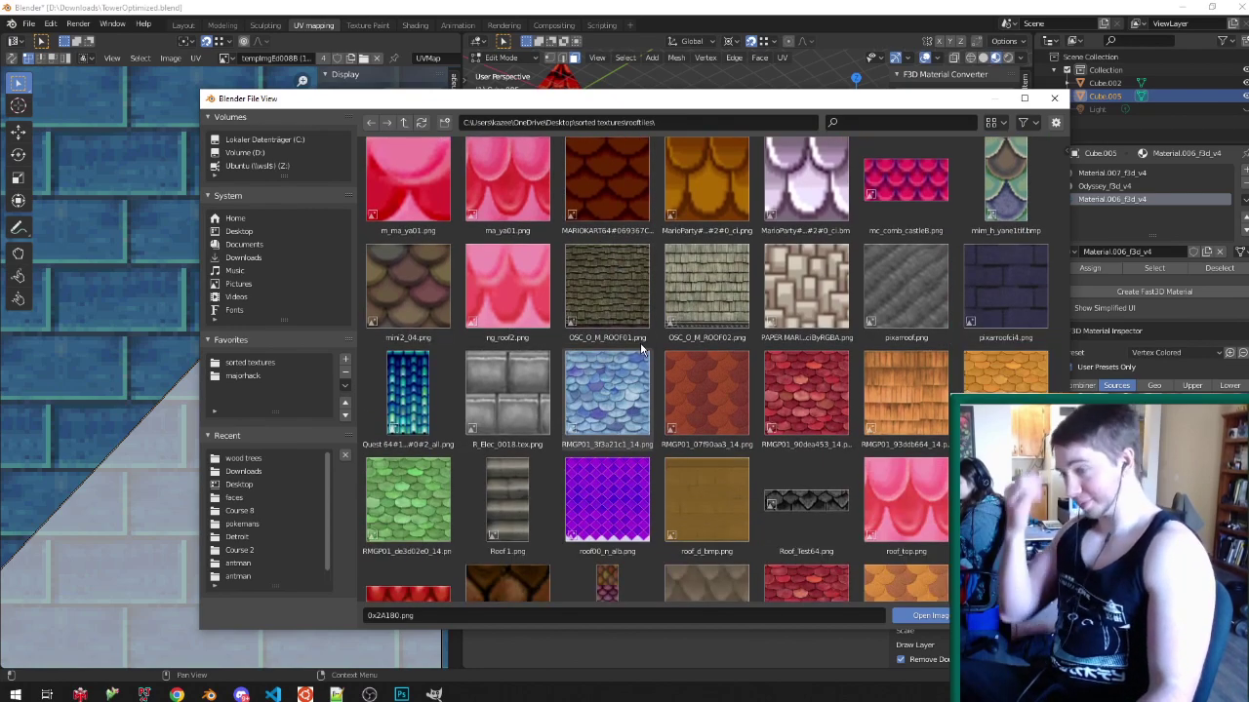
scroll(663, 342, "down", 7)
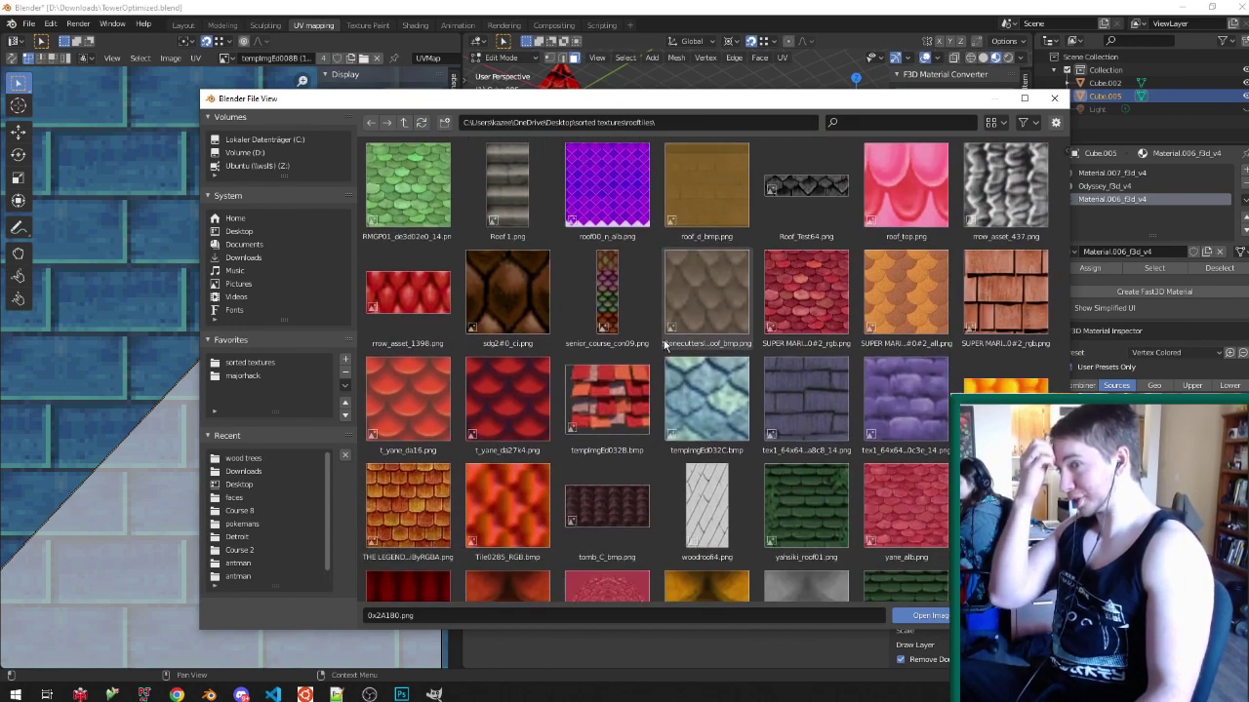
scroll(634, 314, "down", 2)
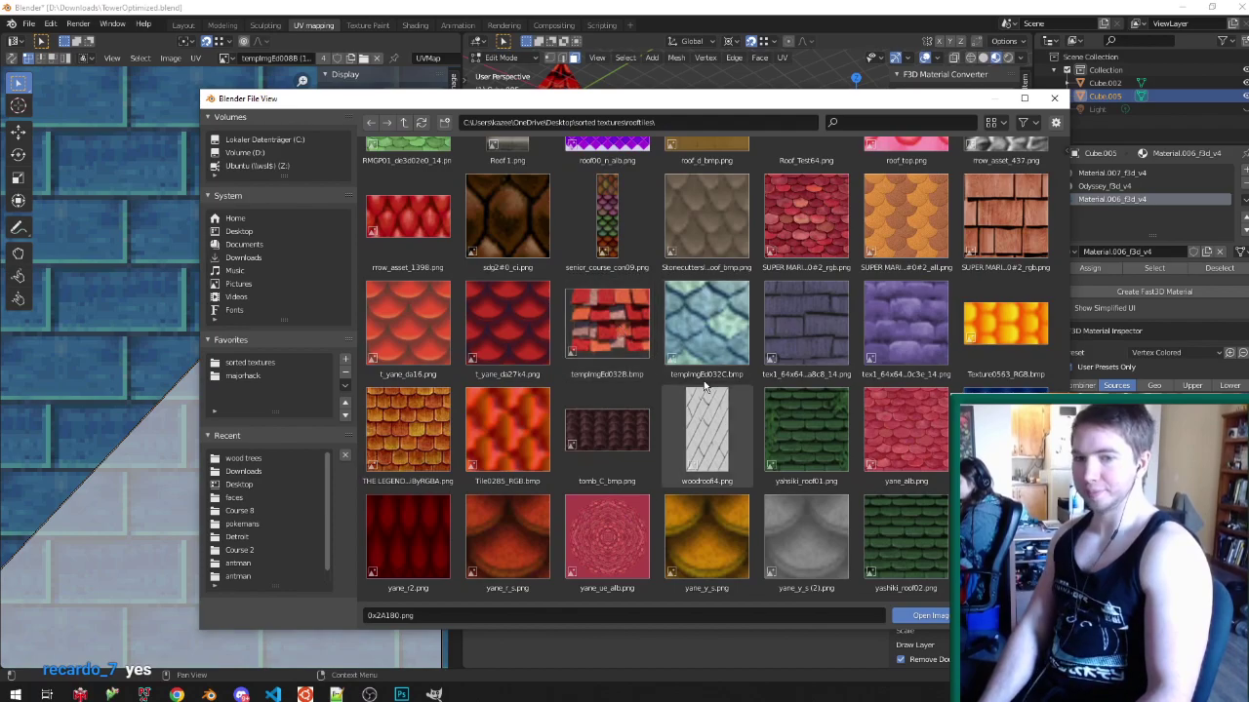
scroll(657, 348, "up", 8)
double_click(500, 302)
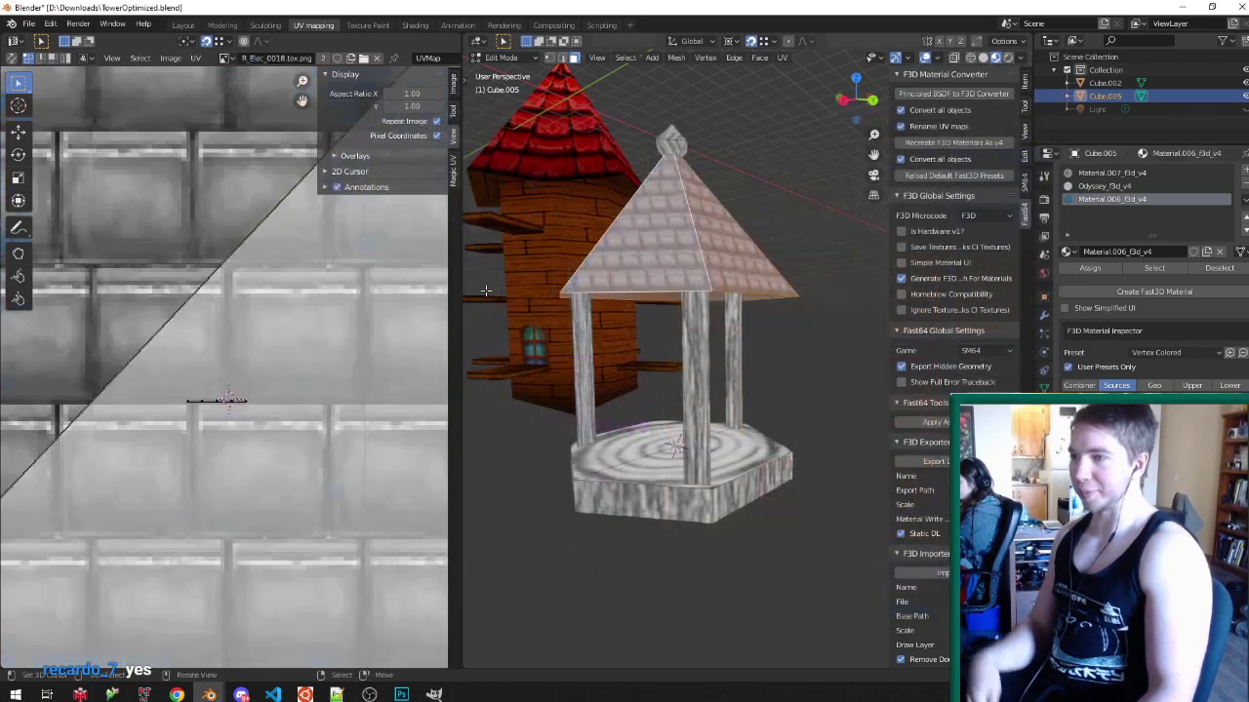
- Unwrap the gazebo's roof faces with Project From View from the top, scaled to bounds
scroll(675, 244, "up", 4)
scroll(675, 243, "down", 2)
scroll(283, 351, "down", 6)
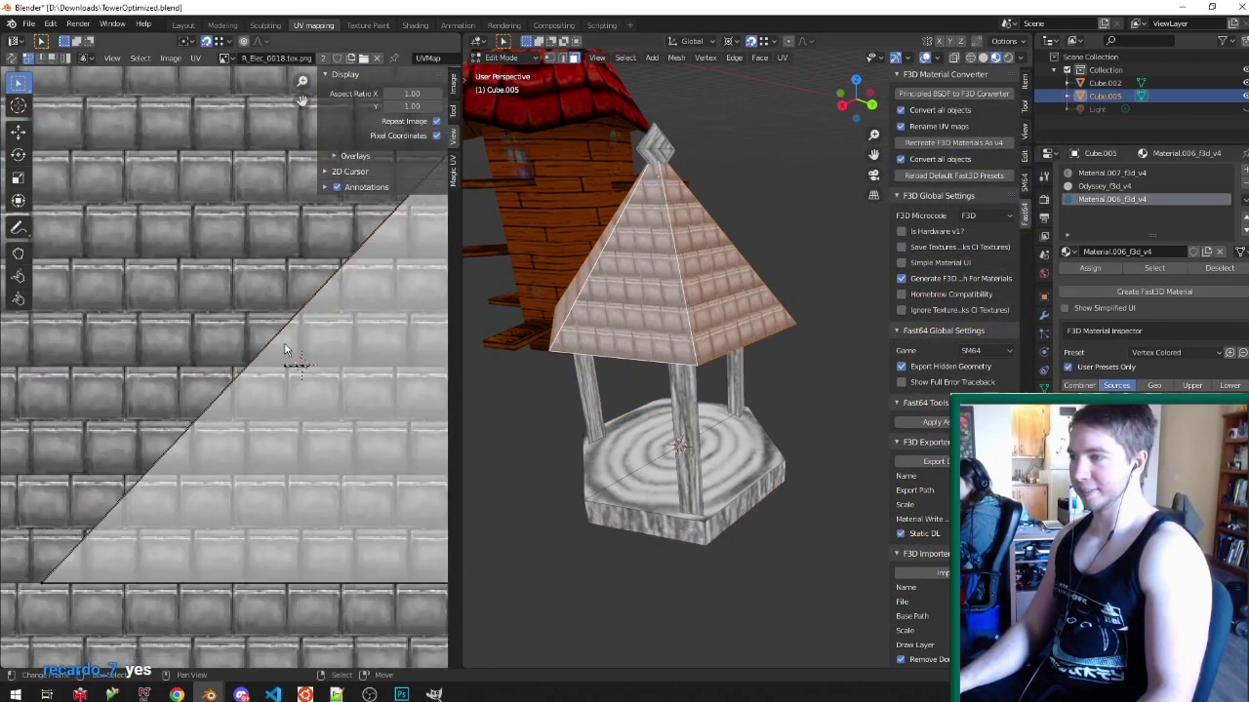
key("KP_7")
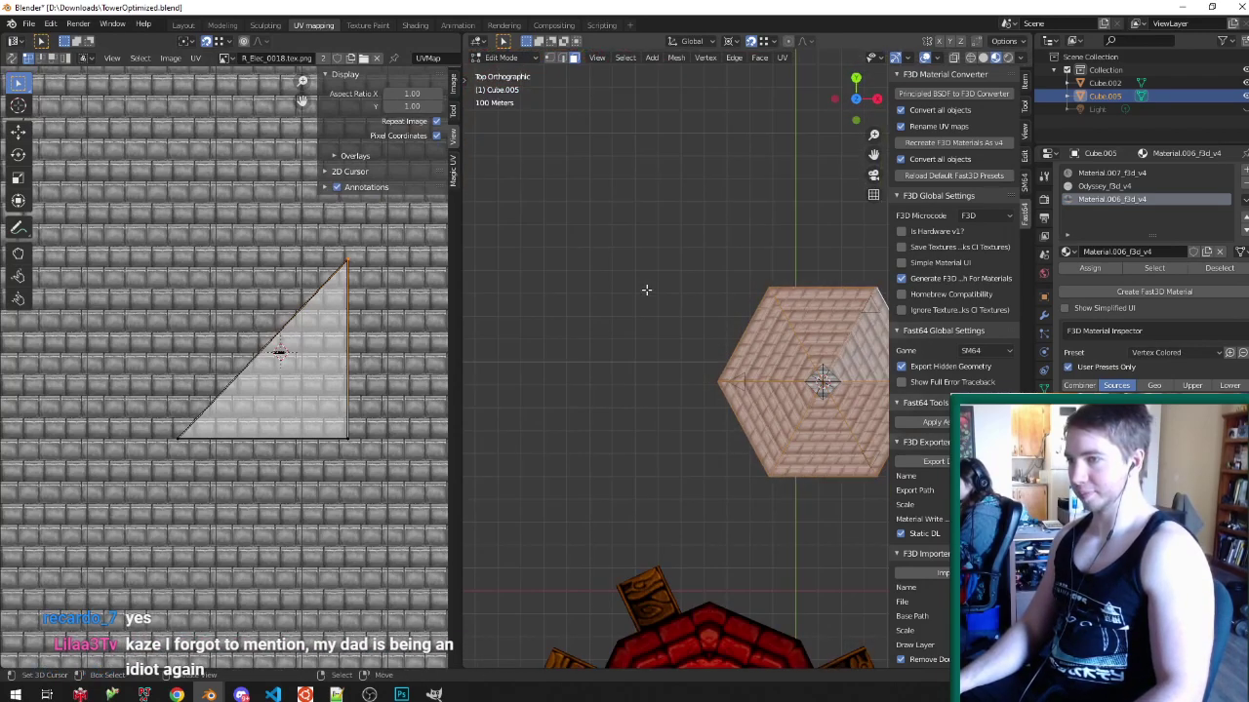
key("u")
key("b")
key("KP_5")
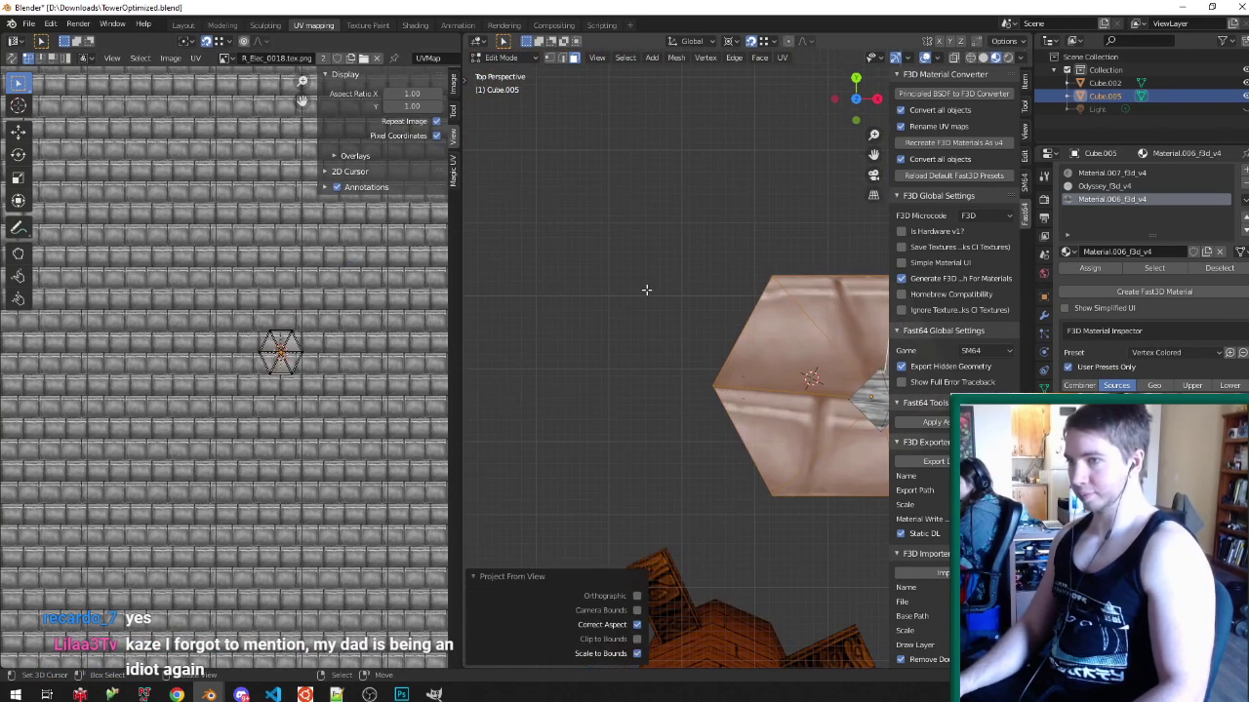
key("KP_Decimal")
middle_click_drag(679, 295, 577, 201)
scroll(639, 238, "down", 5)
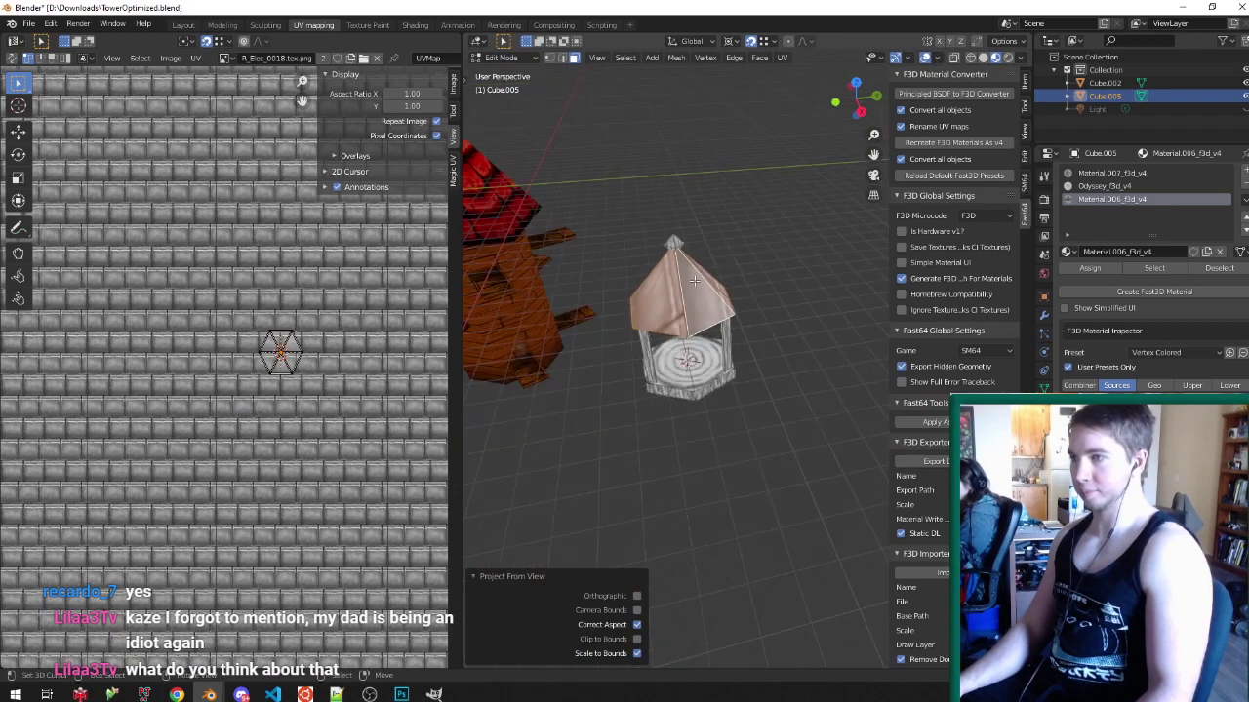
- Check the UV layout of a red tower roof face for comparison and return to the gazebo's roof
scroll(494, 213, "up", 2)
middle_click_drag(741, 295, 608, 260)
left_click(608, 260)
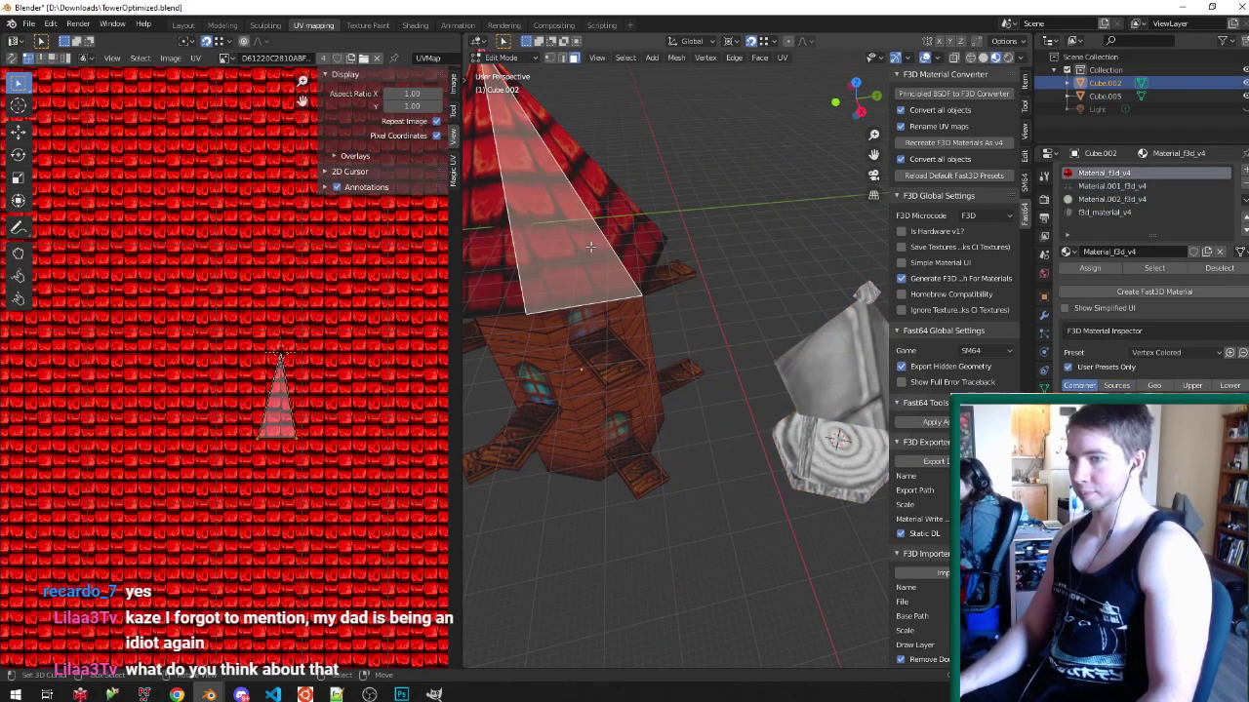
left_click(848, 344)
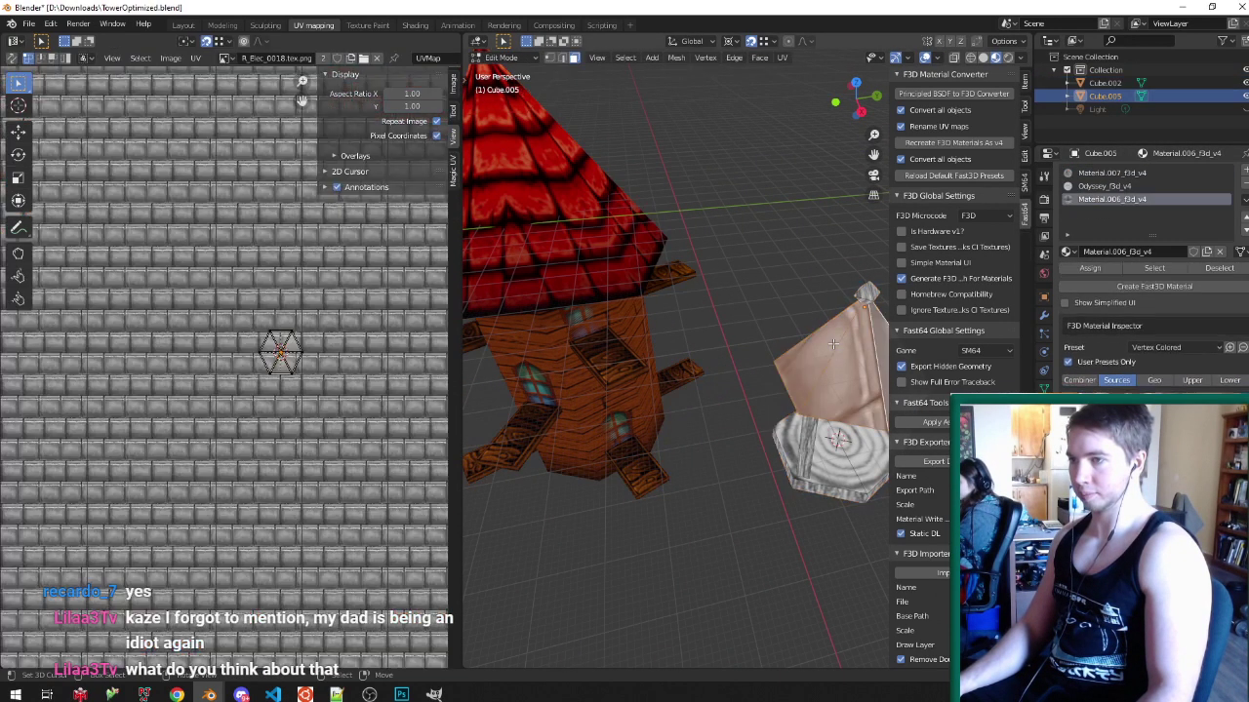
middle_click_drag(855, 327, 852, 326)
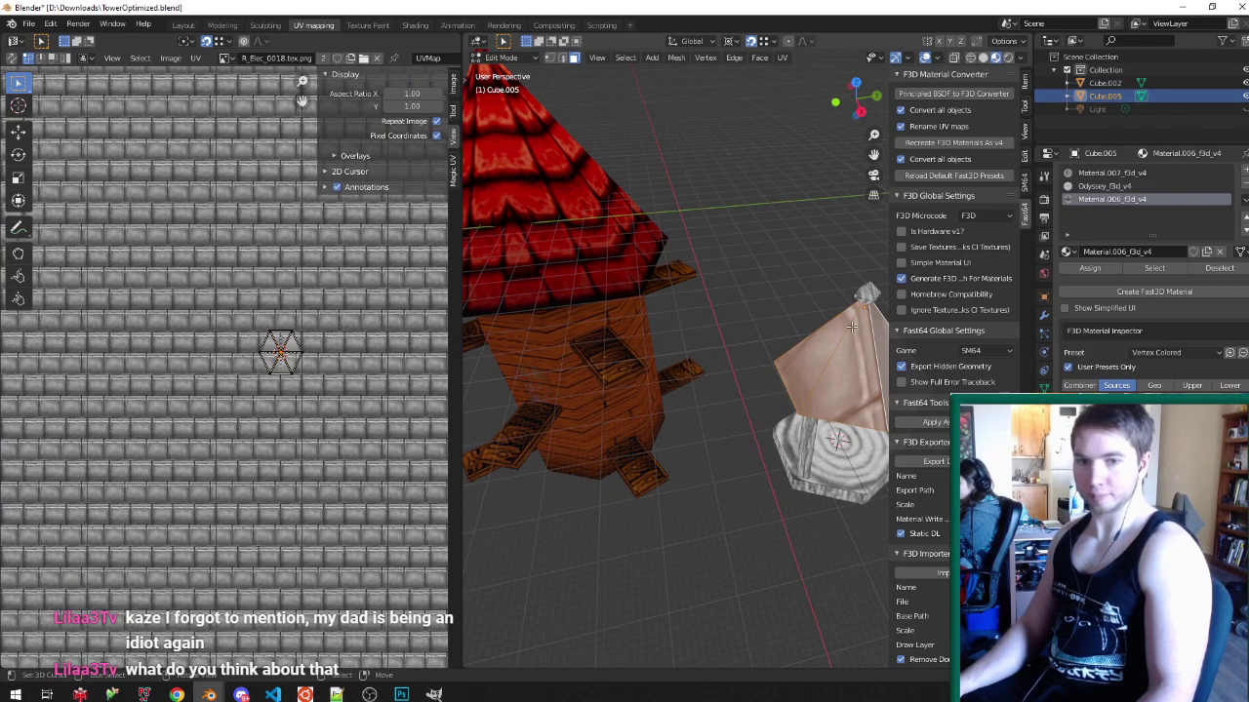
- Move the two outer left corners of the roof's UV hexagon onto the base corners of its lowest triangle
key("KP_Decimal")
middle_click_drag(766, 375, 705, 249)
scroll(705, 249, "down", 4)
scroll(217, 310, "up", 4)
scroll(226, 312, "down", 1)
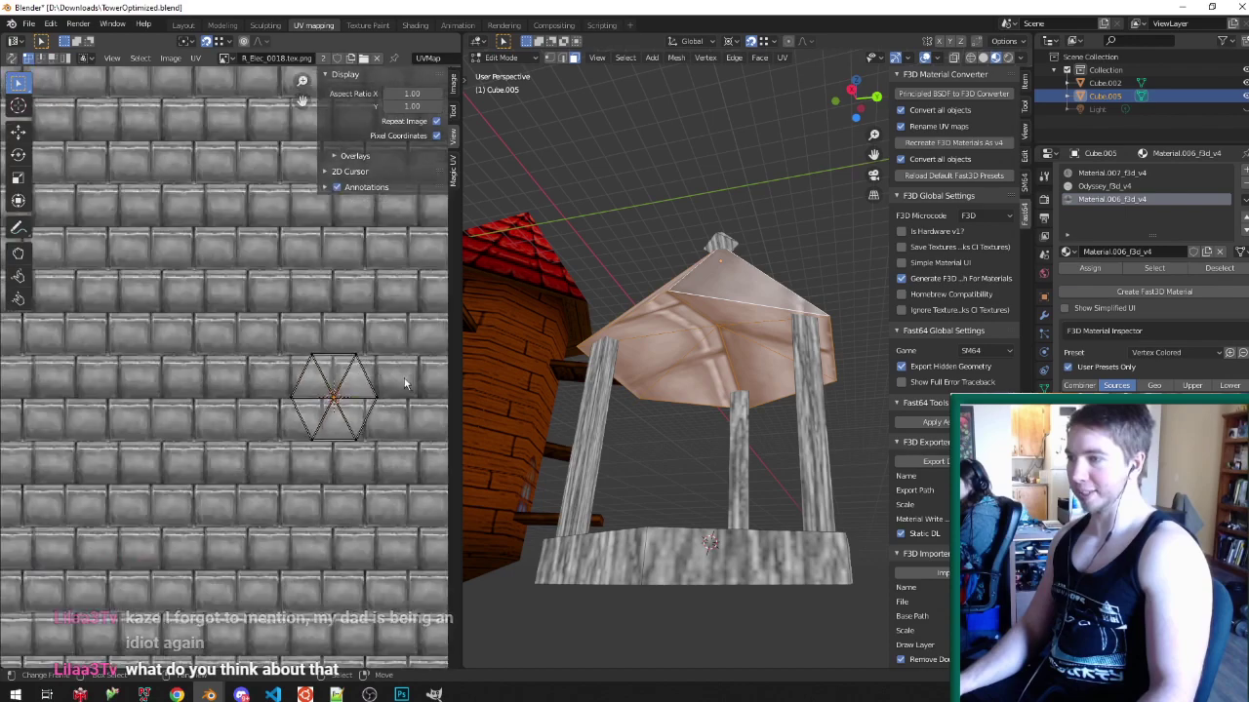
scroll(405, 383, "up", 4)
key("g")
left_click(316, 536)
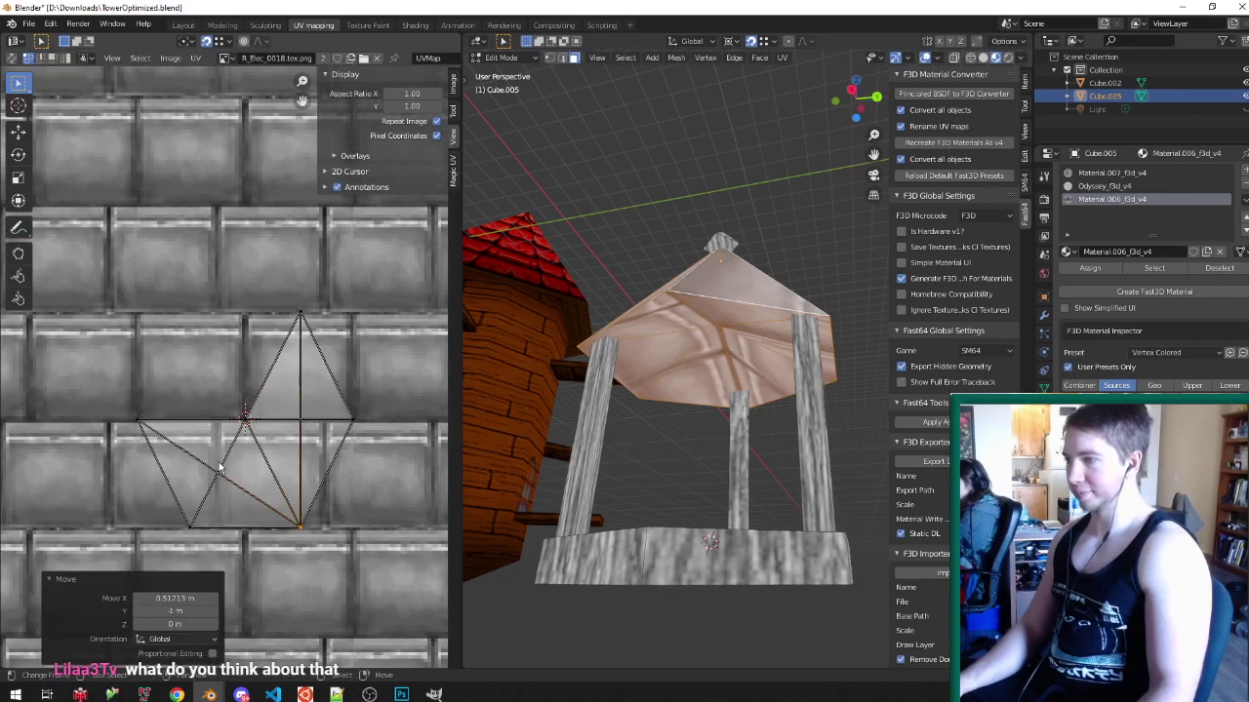
key("ctrl+z")
key("g")
left_click_drag(120, 450, 230, 297)
left_click(313, 528)
key("b")
key("g")
left_click(195, 525)
- Move the two outer right corners of the roof's UV hexagon onto the base corners, stacking all faces in one triangle
left_click_drag(268, 348, 348, 254)
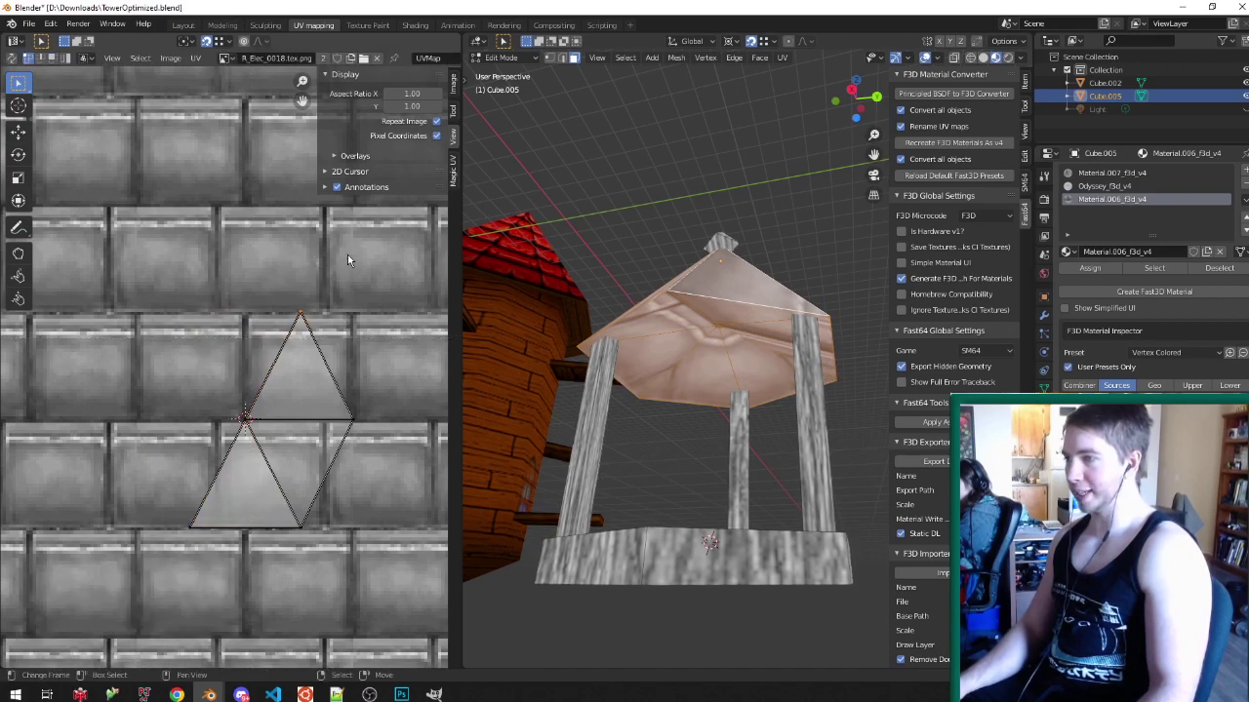
key("g")
left_click(308, 524)
left_click_drag(318, 450, 380, 386)
key("g")
left_click(200, 536)
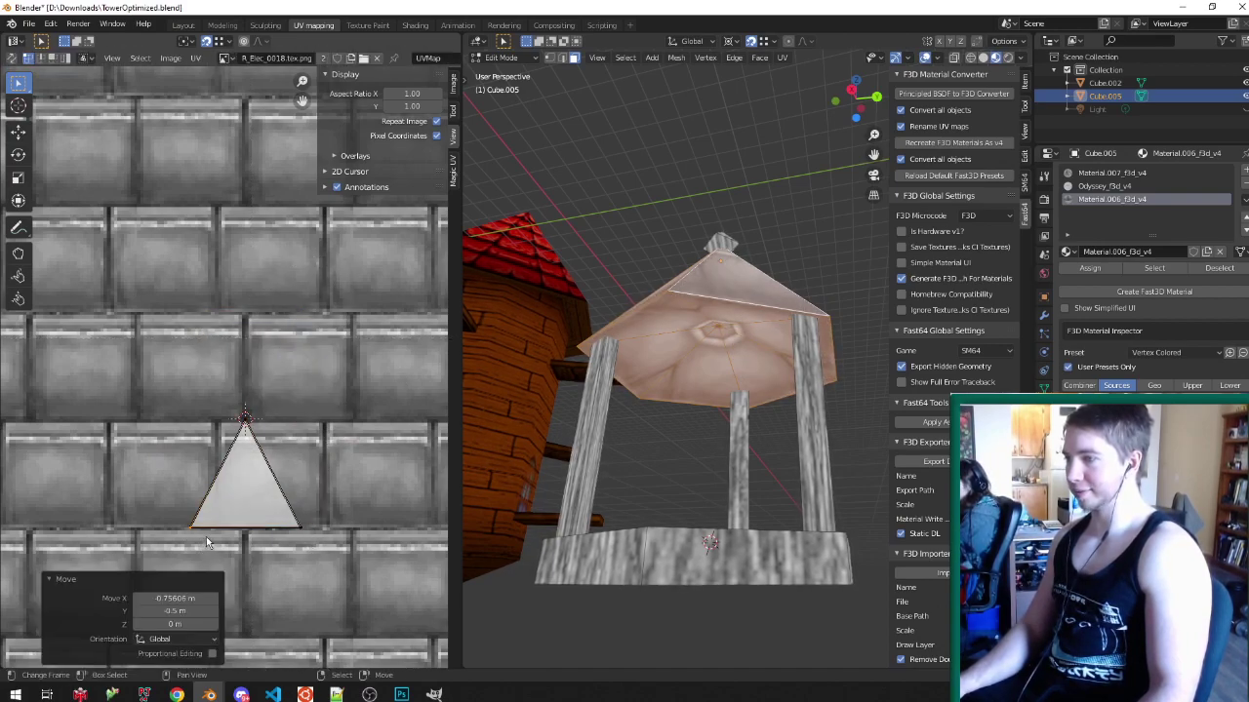
- Select the roof's whole UV triangle, rotate it 180° and scale it by 4
scroll(276, 399, "down", 4)
key("a")
key("s")
key("4")
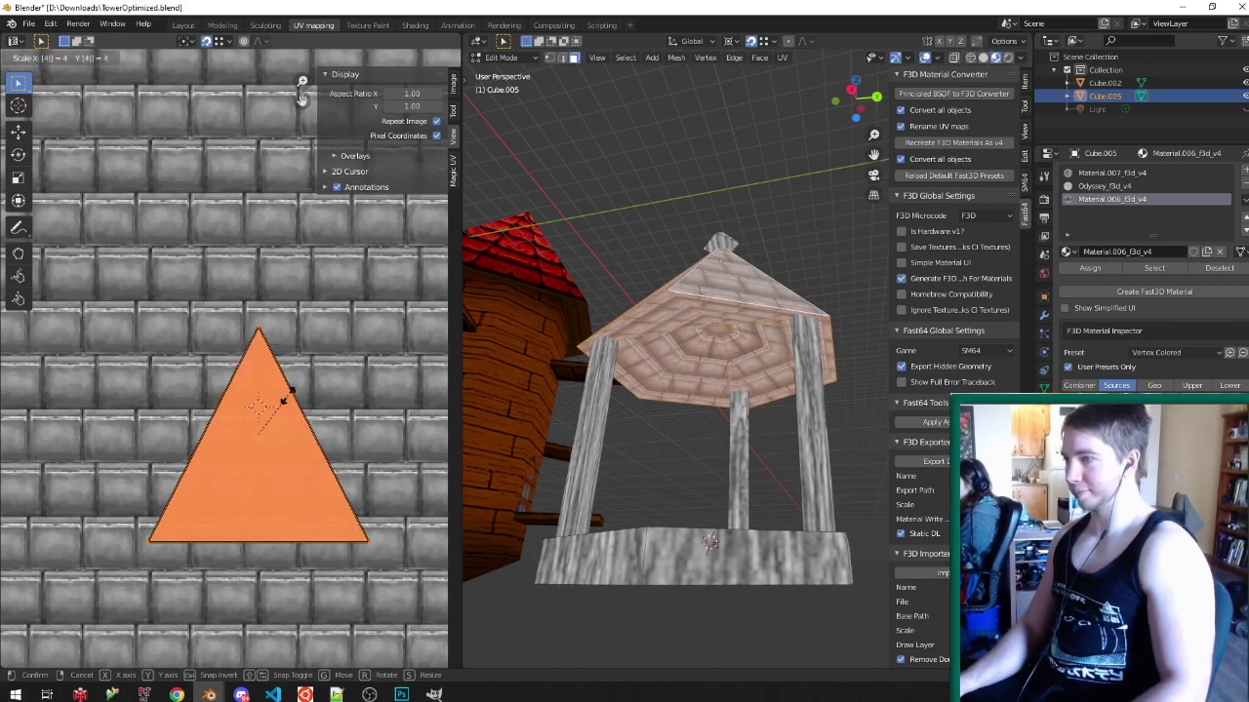
key("Escape")
type("r")
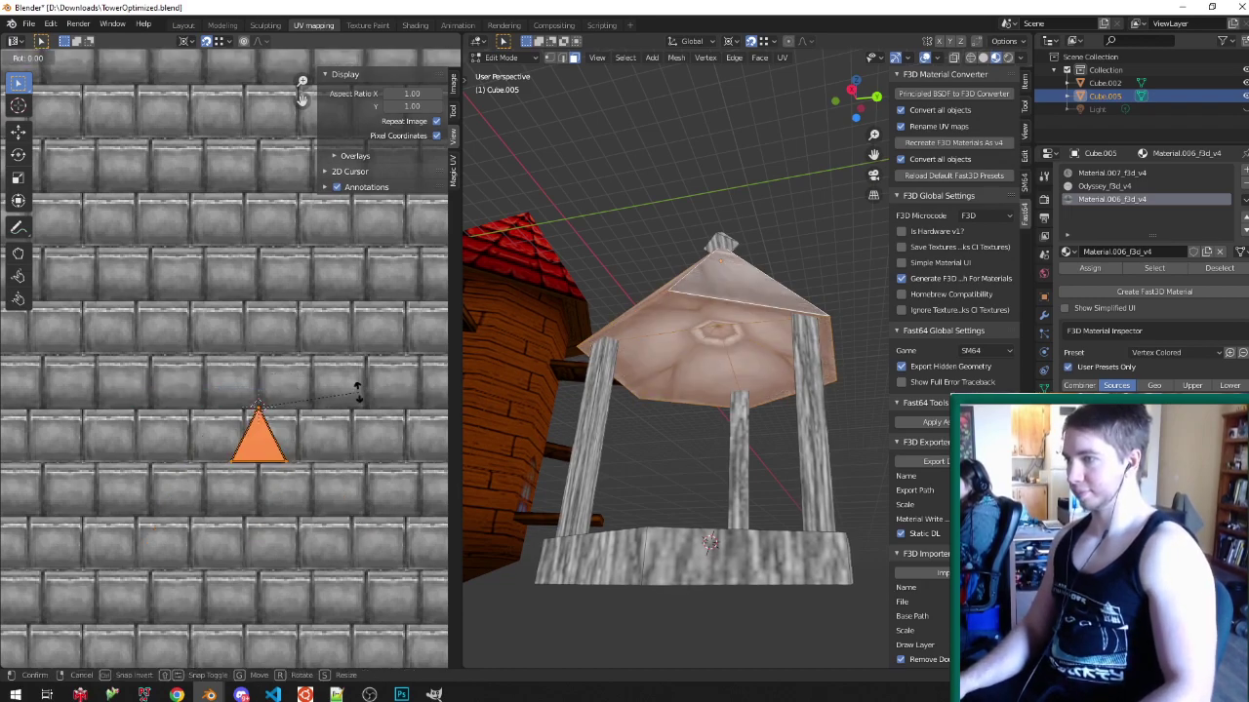
type("180")
key("Return")
key("s")
key("4")
key("Return")
- Return to Object Mode, view the tiled roof from the side and save TowerOptimized.blend
key("Tab")
middle_click_drag(704, 327, 758, 331)
key("ctrl+s")
scroll(758, 330, "up", 2)
- Rotate the roof's UV triangle another 180° and scale it by 0.5 along X
key("Tab")
type("r")
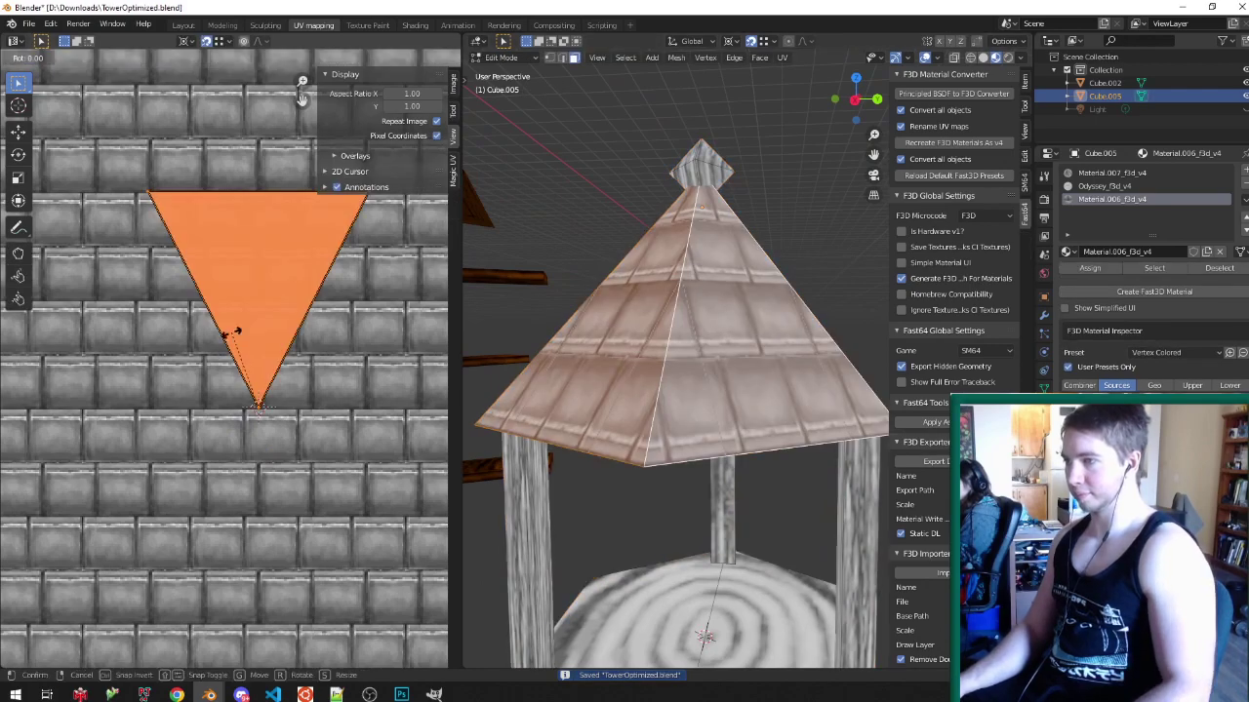
type("180")
key("Return")
type("s")
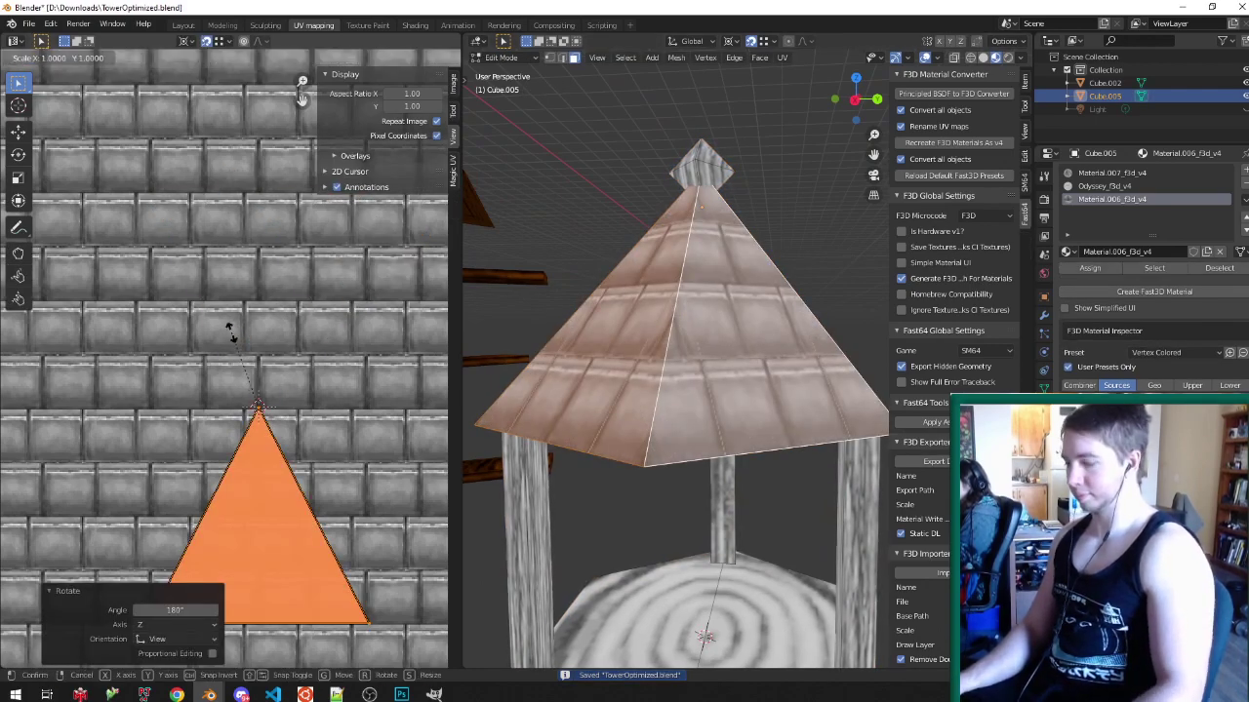
type(".5")
key("Return")
type("sy2")
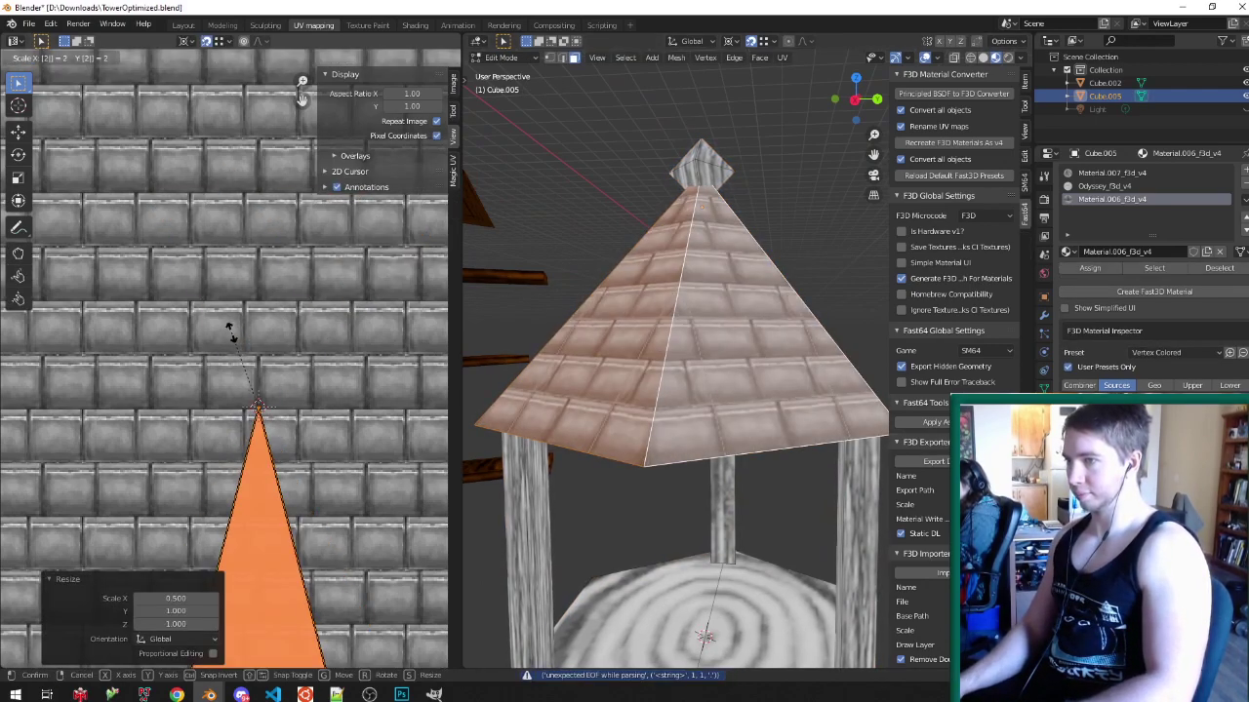
key("Escape")
- Enlarge the roof's UV triangle about 1.5 times, lining its base up with a tile row, and save in Object Mode
scroll(230, 320, "down", 4)
middle_click_drag(289, 389, 272, 322)
scroll(266, 434, "up", 3)
key("s")
key("y")
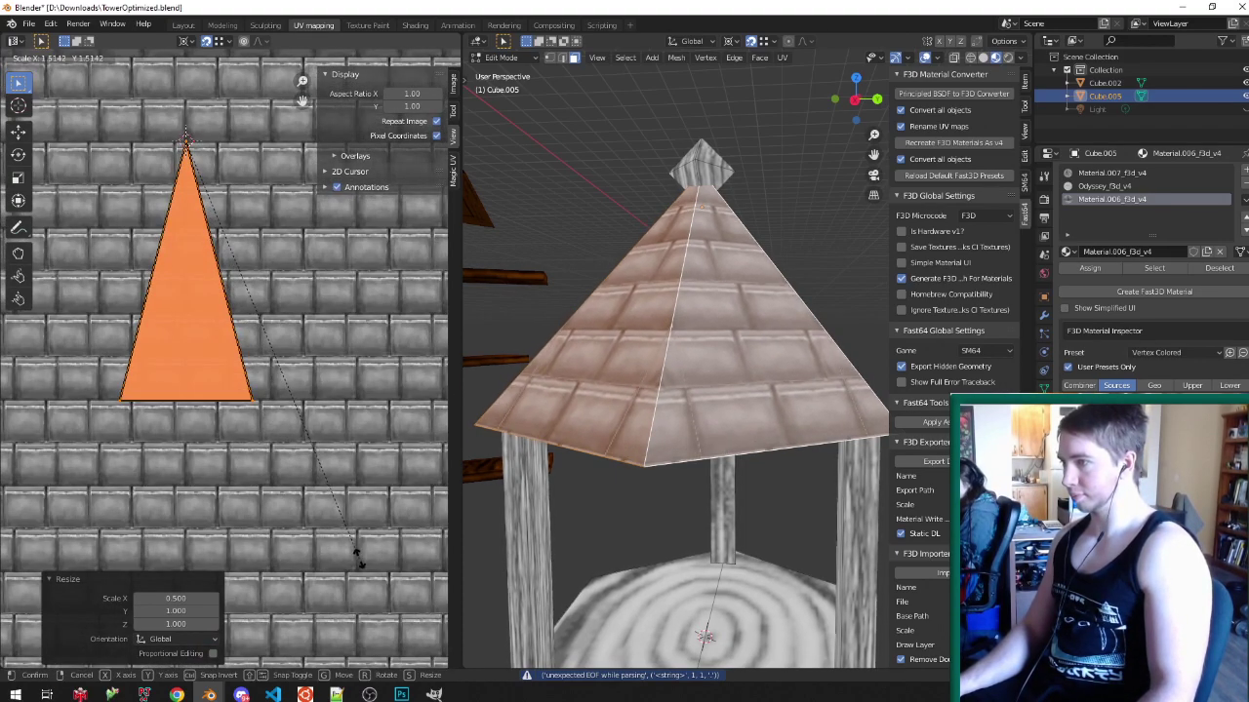
left_click(357, 547)
key("Tab")
middle_click_drag(746, 382, 716, 304)
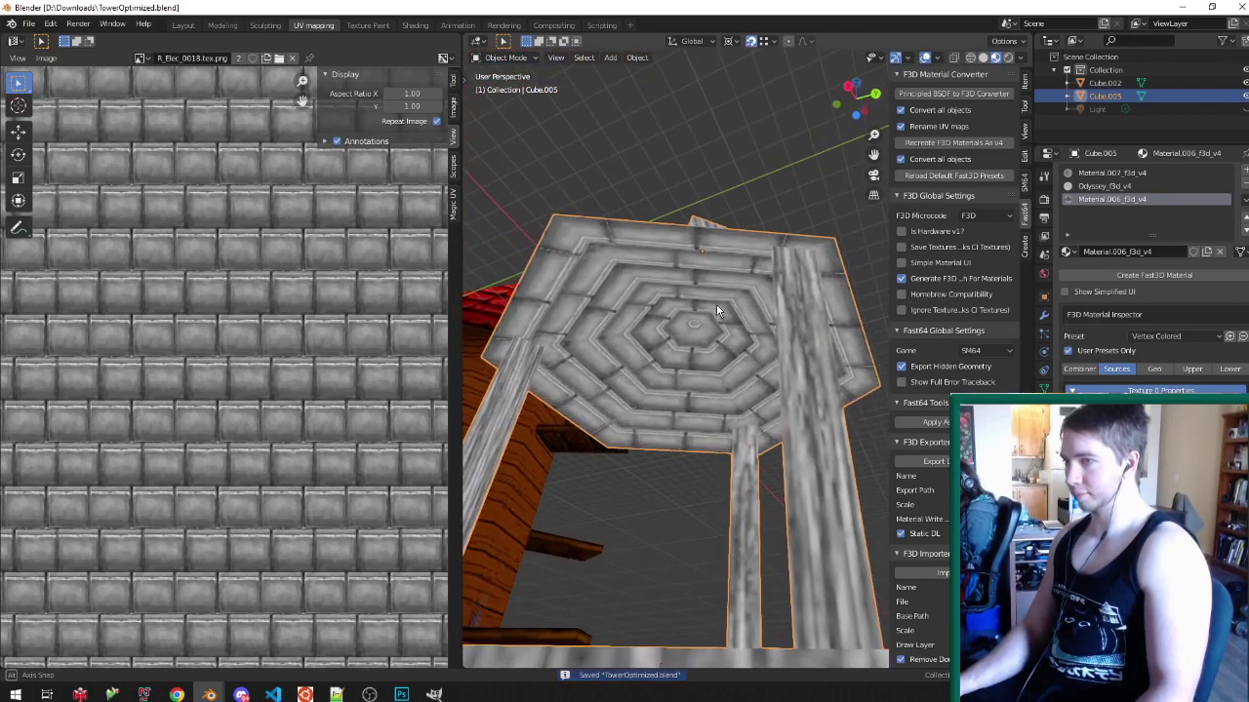
- Select the roof's apex and move its UV points along Y toward the base to shorten the triangle
key("Tab")
left_click(679, 316)
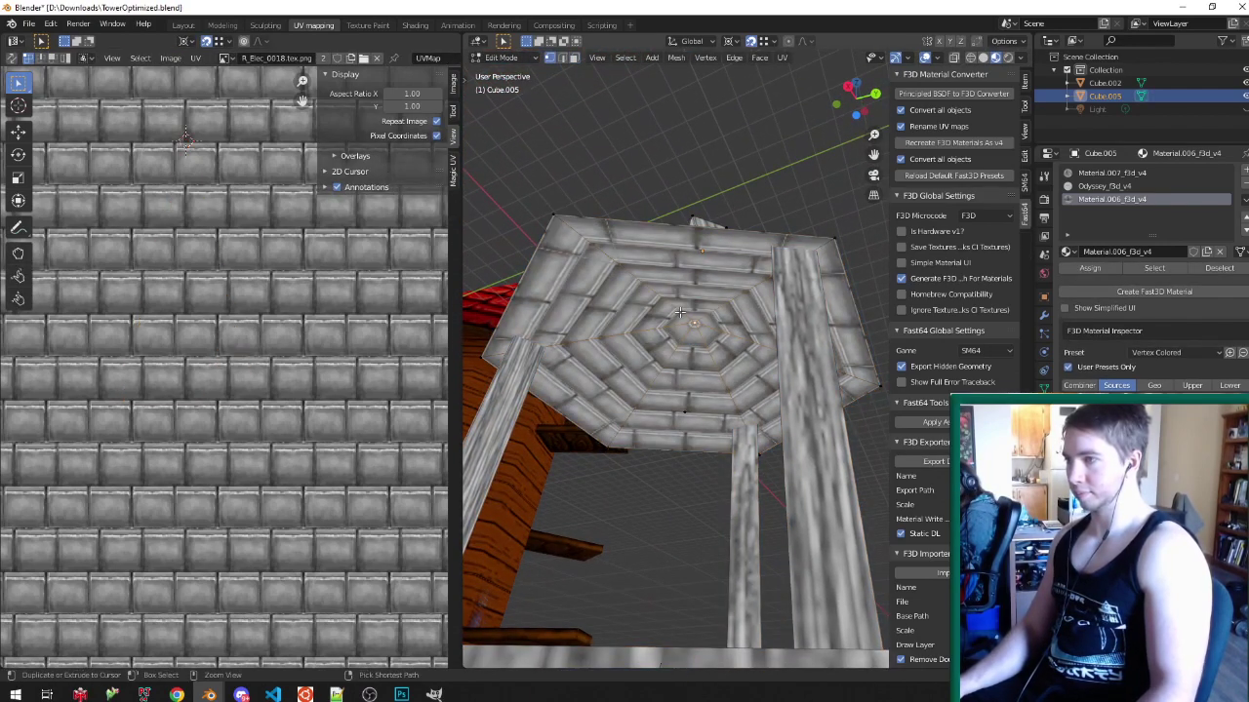
key("y")
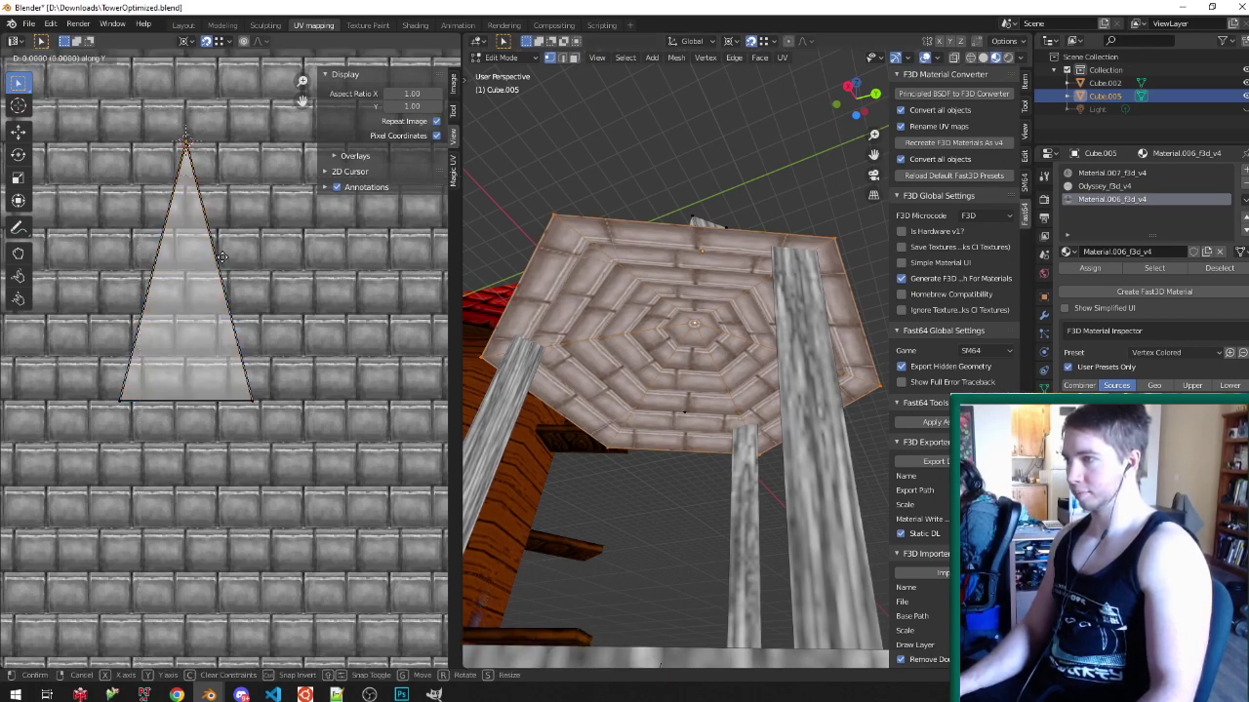
left_click(249, 302)
key("y")
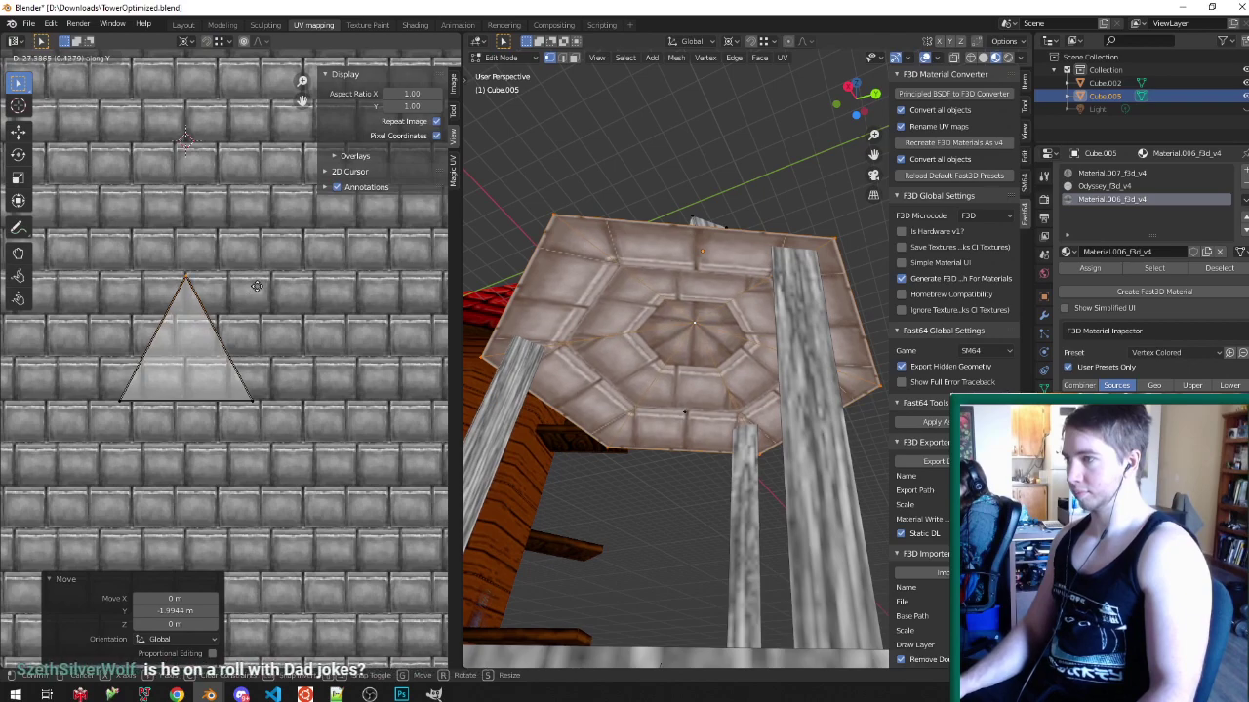
left_click(260, 282)
- Scale the roof's whole UV triangle along X to about 0.67 and save TowerOptimized.blend from Object Mode
key("a")
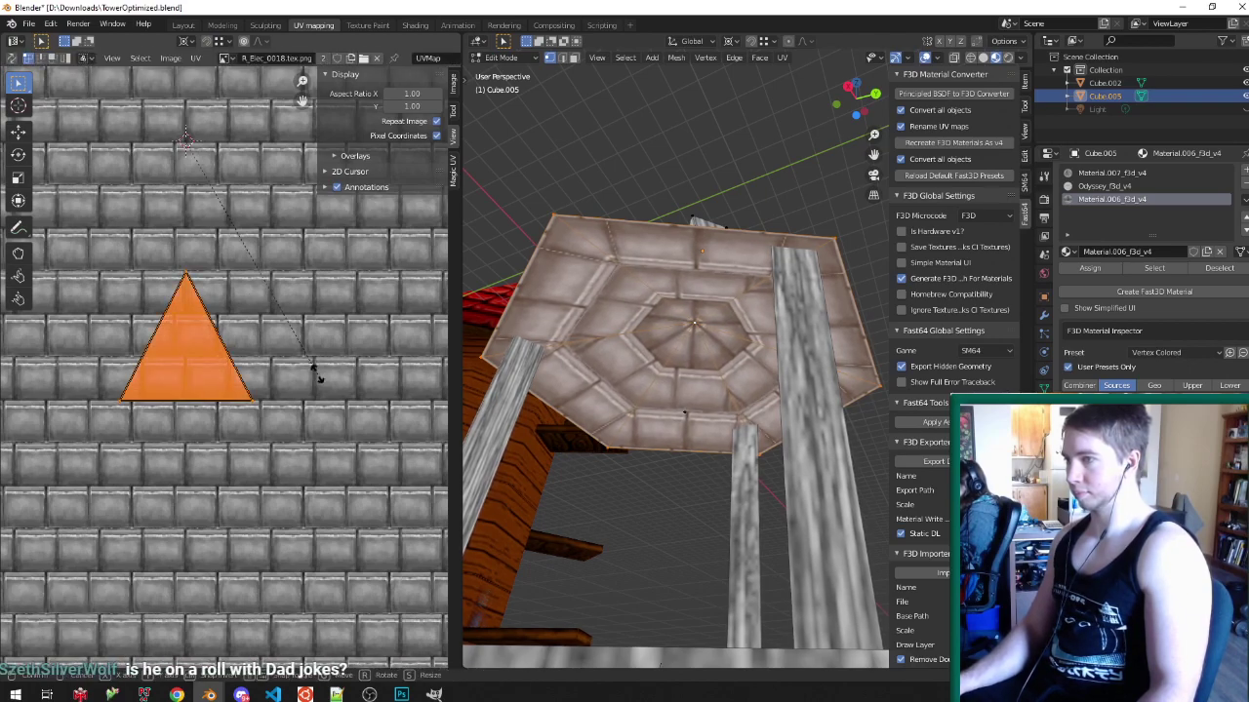
key("s")
key("x")
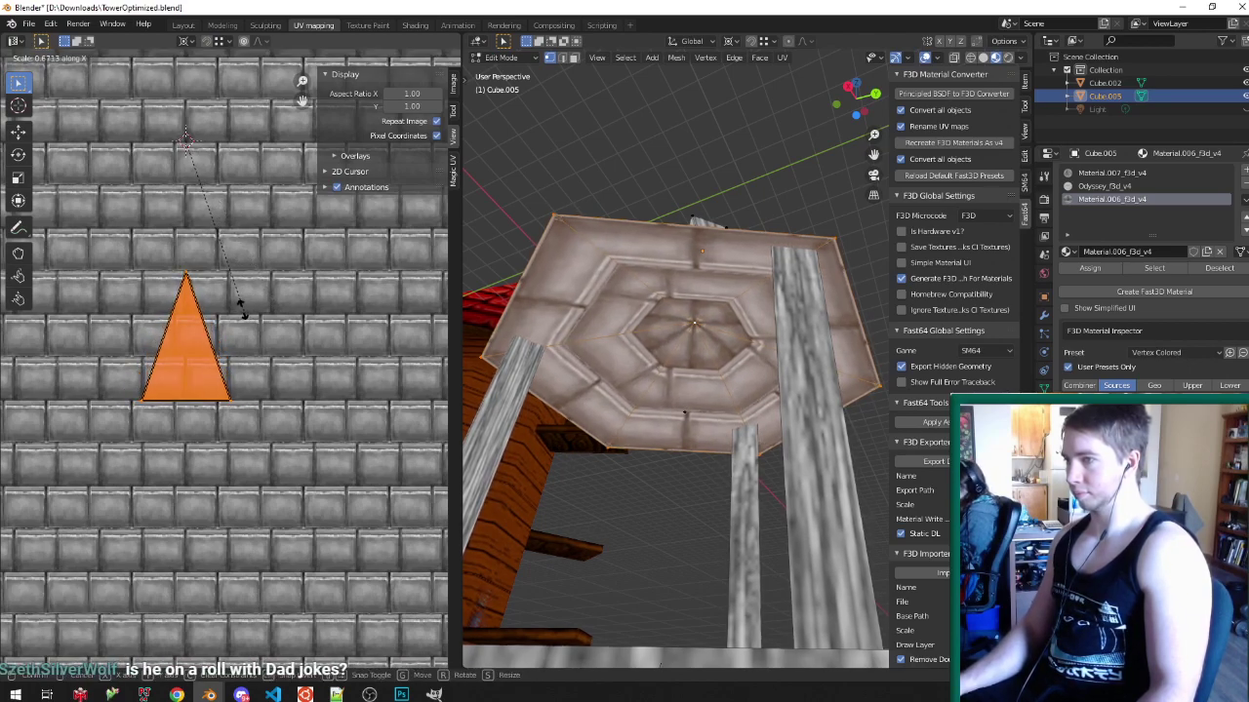
left_click(237, 308)
key("Tab")
key("ctrl+s")
middle_click_drag(579, 362, 640, 441)
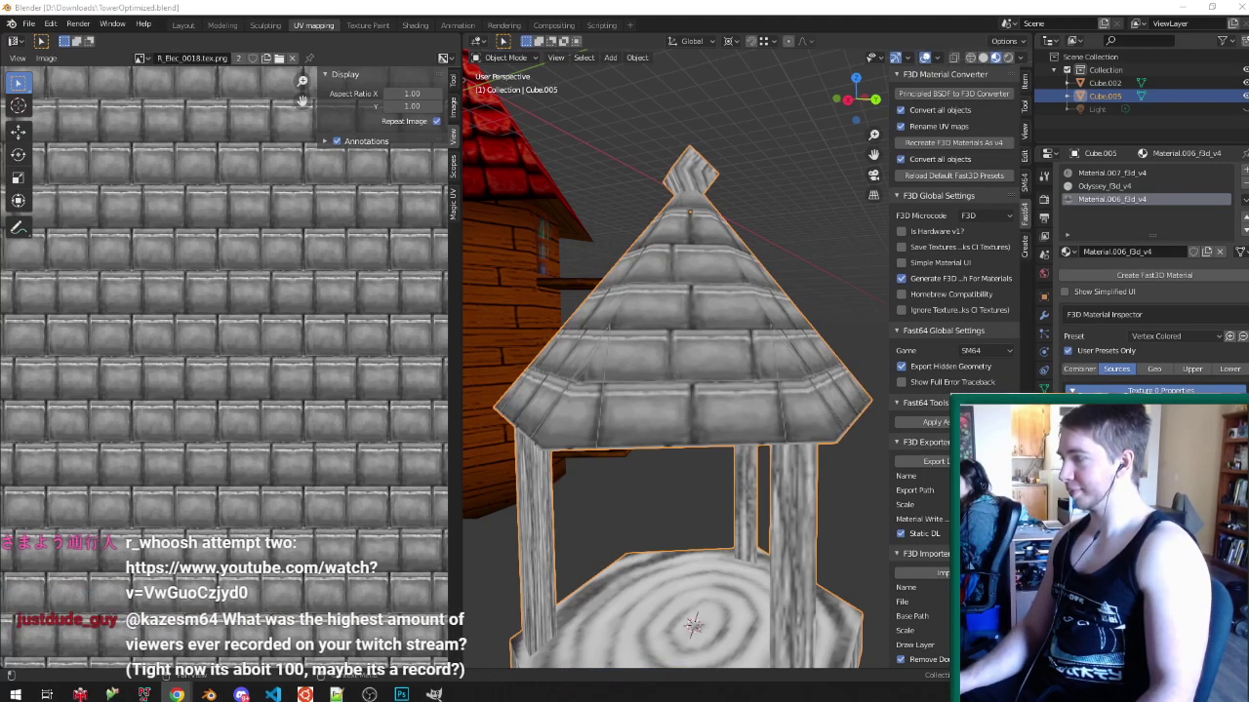
middle_click_drag(794, 230, 738, 326)
key("ctrl+s")
- Select the diamond finial above the roof with its linked geometry and unwrap it with Project From View from the top, scaled to bounds
scroll(683, 326, "down", 3)
scroll(738, 327, "down", 3)
scroll(738, 171, "up", 2)
key("Tab")
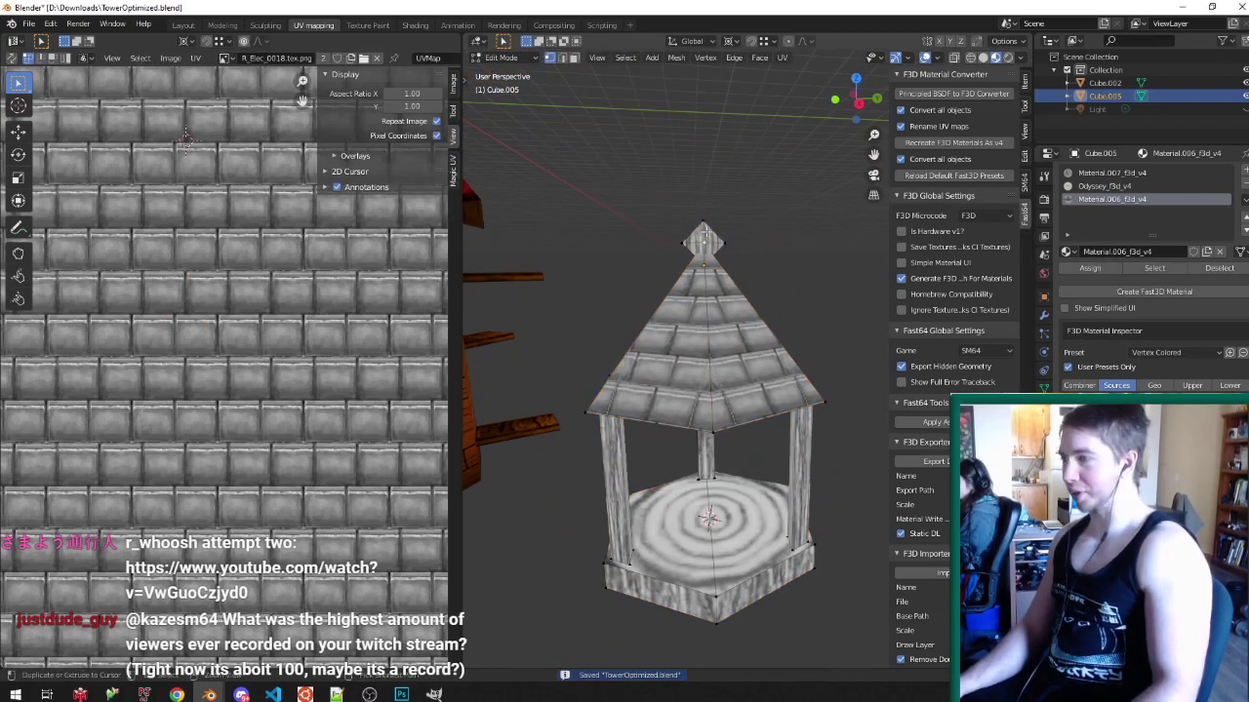
key("ctrl+l")
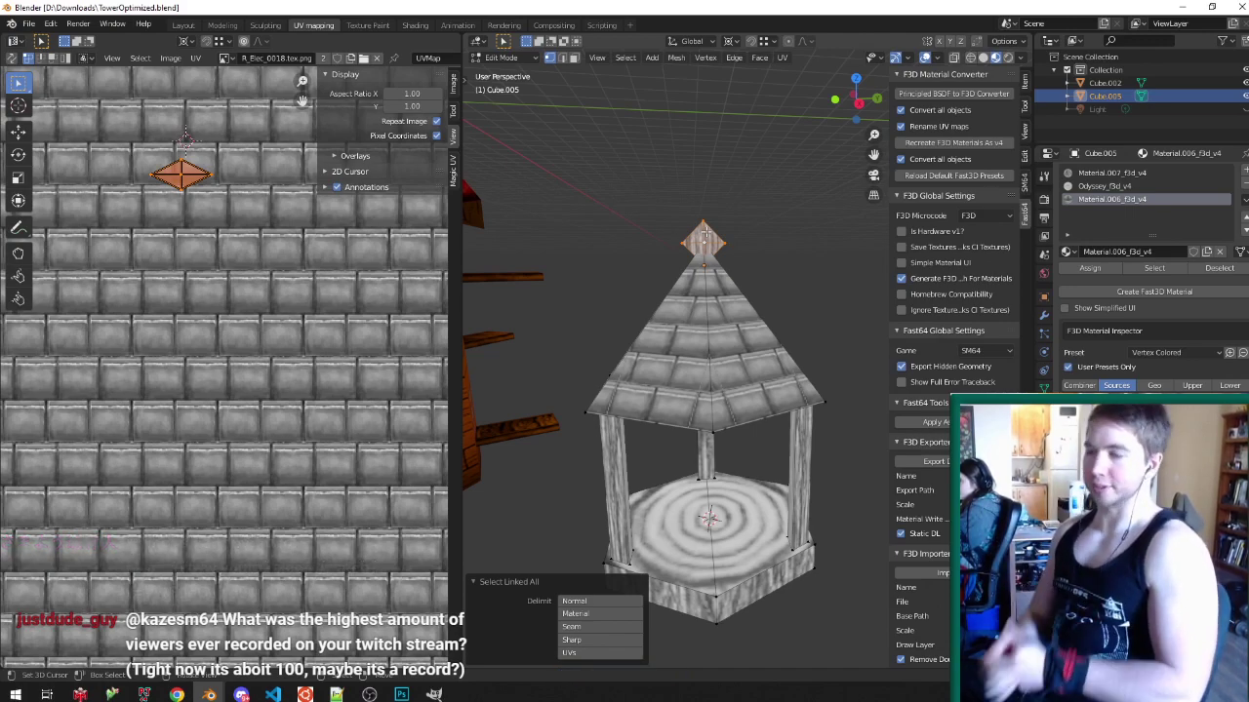
middle_click_drag(704, 232, 737, 300)
key("KP_Decimal")
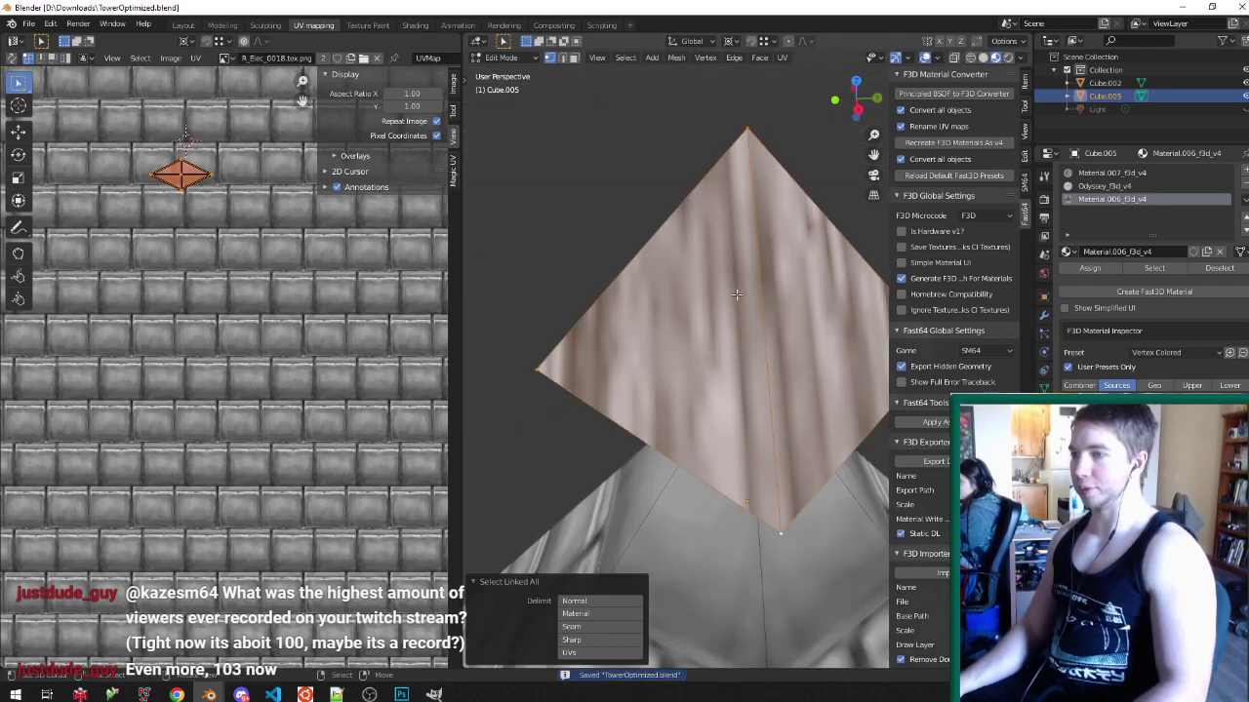
key("KP_7")
scroll(736, 293, "up", 2)
key("u")
key("b")
key("KP_5")
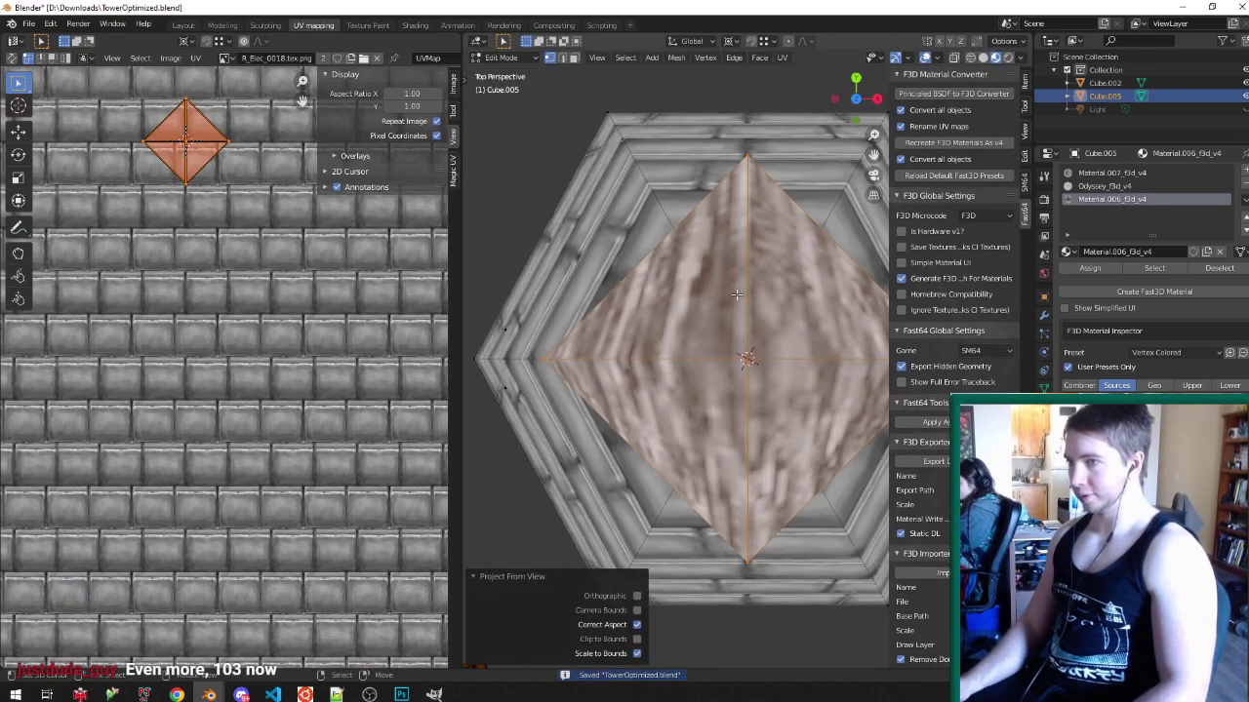
middle_click_drag(737, 297, 634, 458)
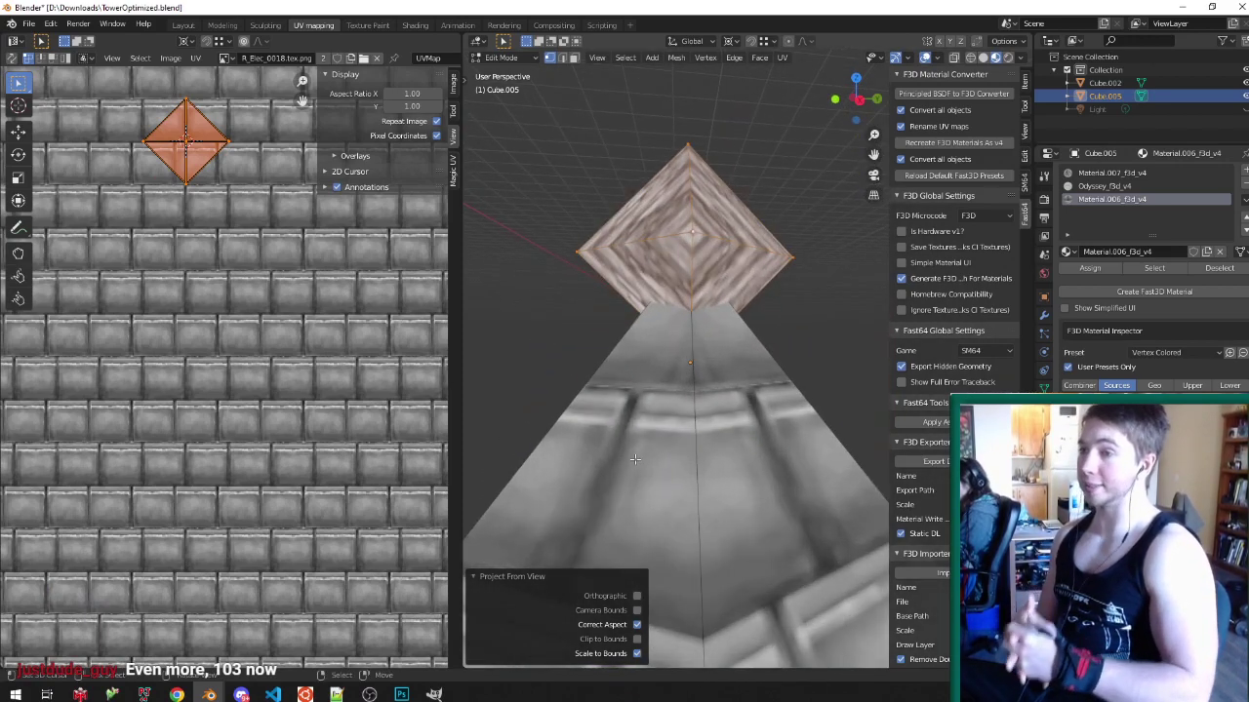
- Return to Object Mode and save TowerOptimized.blend
key("Tab")
mouse_move(672, 337)
middle_mouse_down()
mouse_move(827, 312)
mouse_move(819, 279)
mouse_move(686, 275)
mouse_move(622, 226)
middle_mouse_up()
key("ctrl+s")
scroll(686, 275, "down", 3)
scroll(687, 280, "down", 8)
scroll(660, 351, "up", 1)
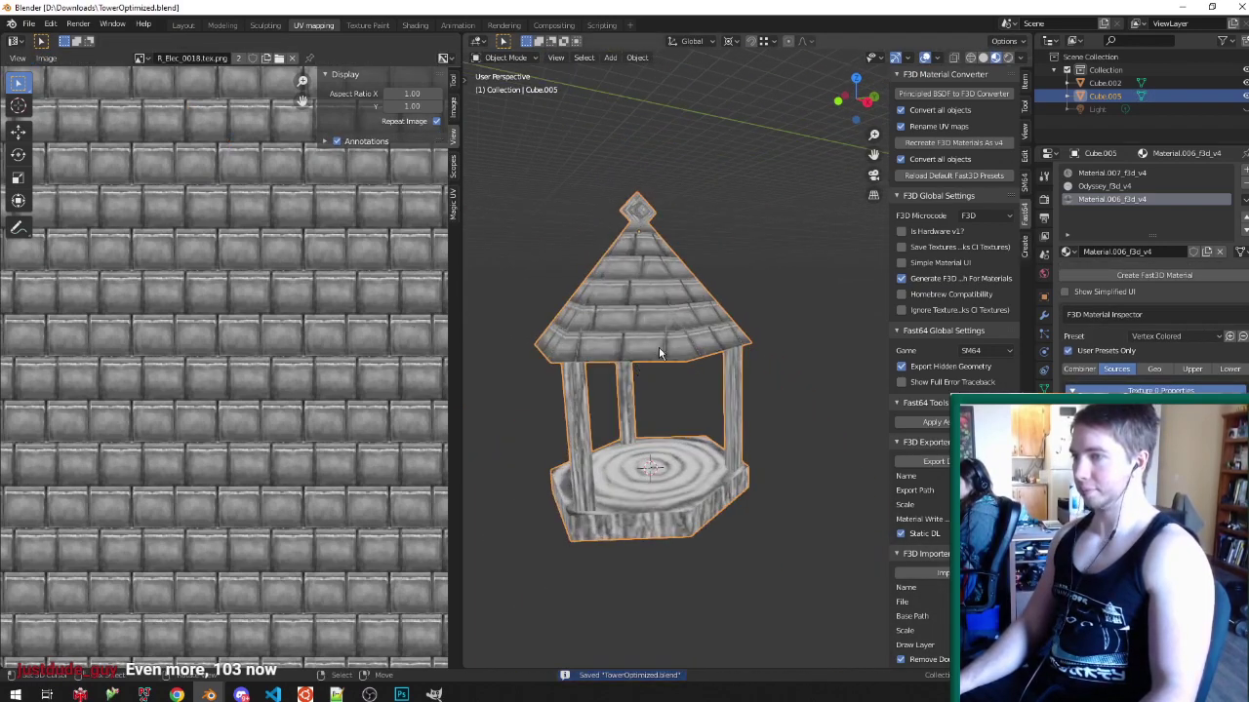
- Fill the selected diamond finial with the dark brown brush color in Vertex Paint mode
key("Tab")
key("Tab")
key("ctrl+Tab")
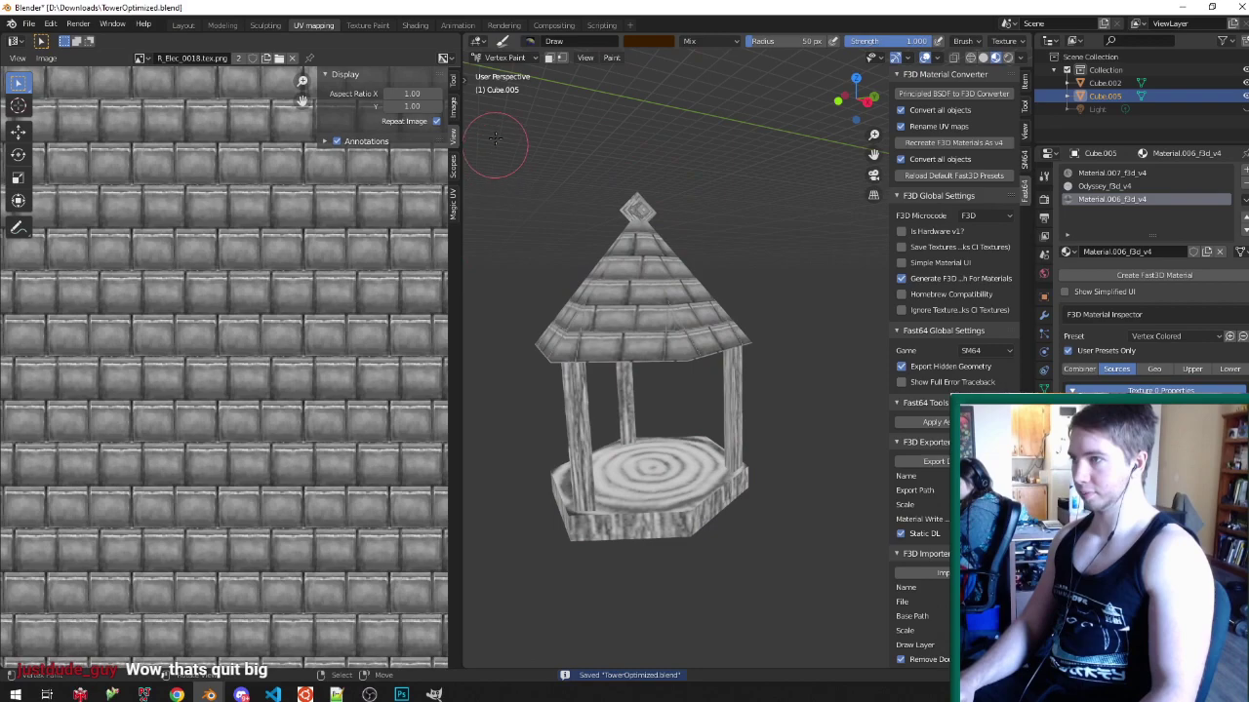
- Select the roof's linked geometry and fill it with a deep saturated blue in Vertex Paint mode
key("Tab")
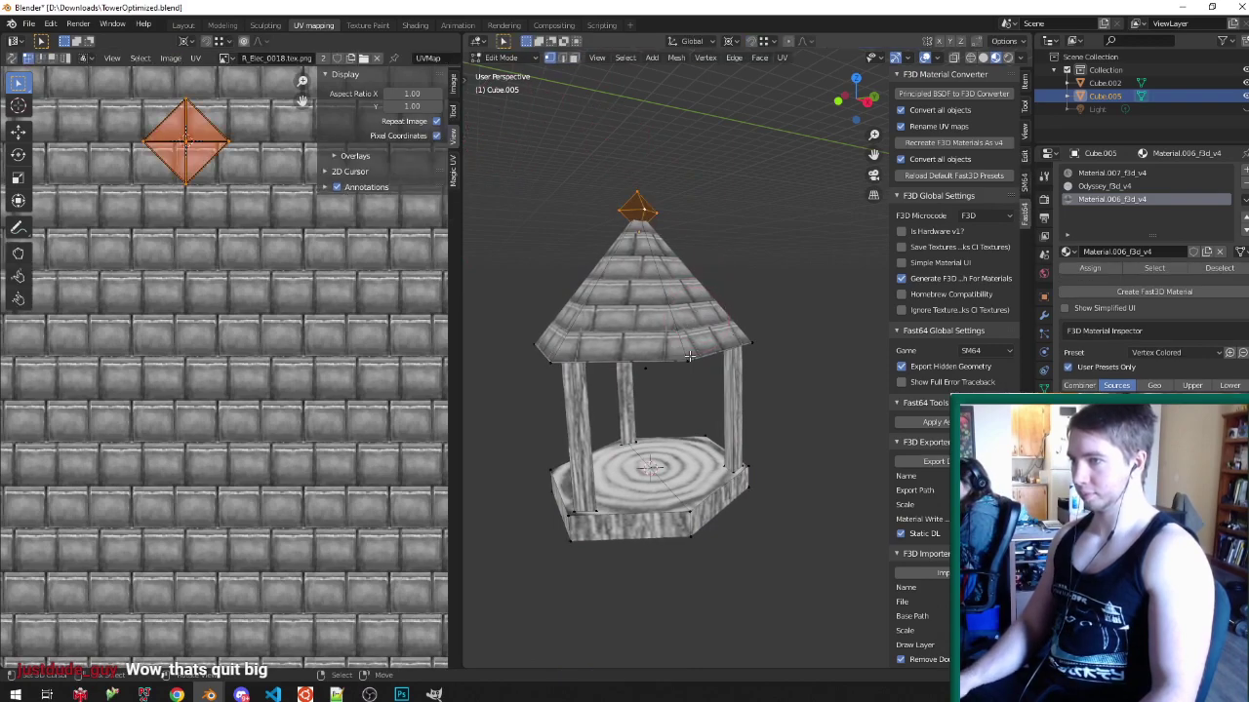
key("ctrl+l")
middle_click_drag(683, 280, 657, 212)
key("Tab")
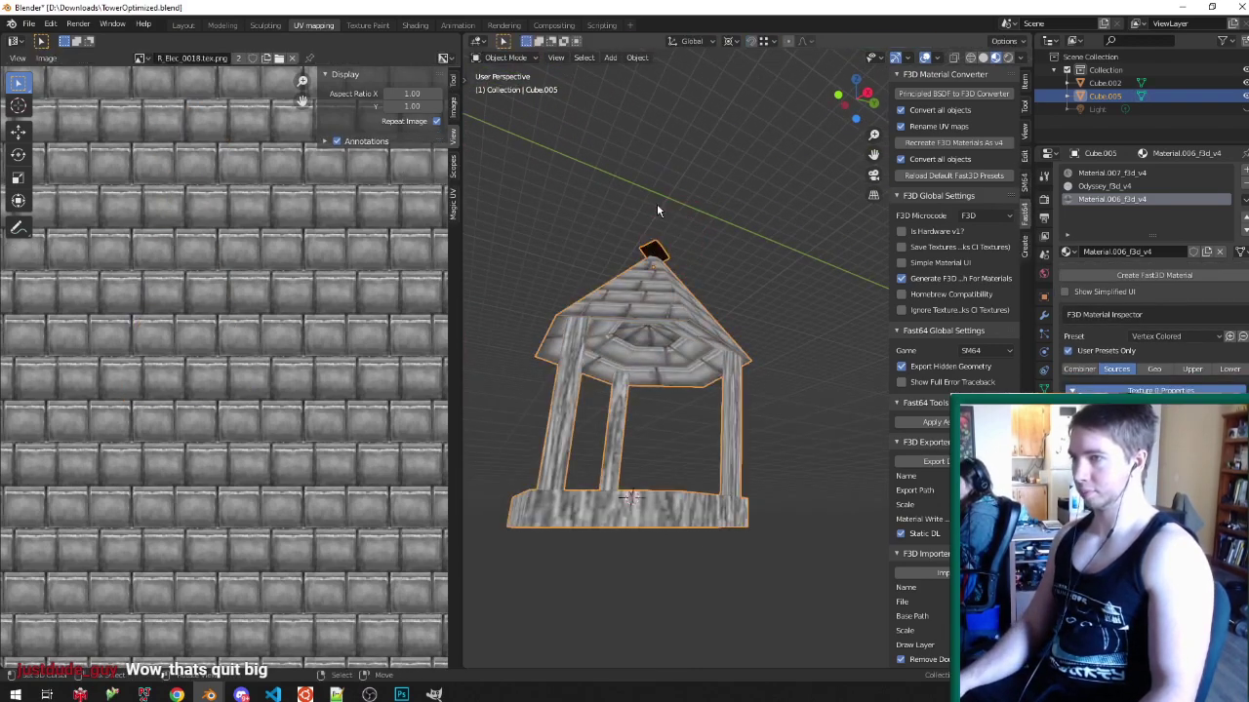
key("ctrl+Tab")
left_click(646, 41)
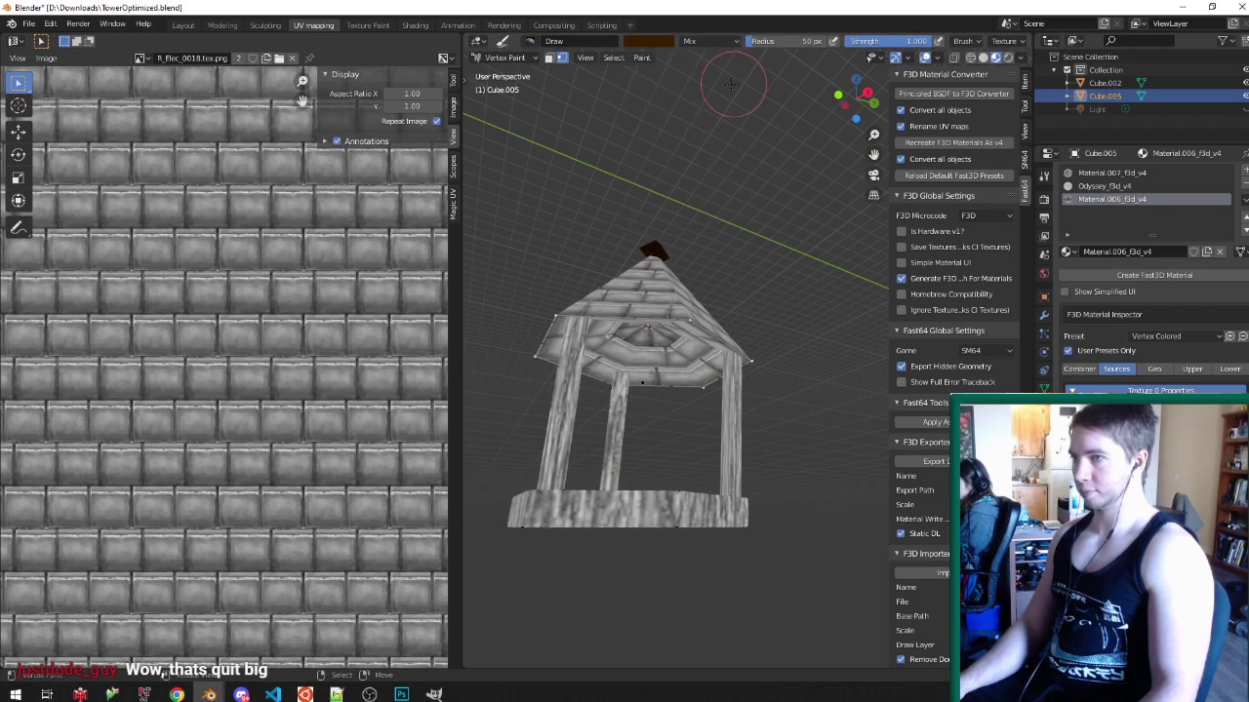
left_click(667, 43)
left_click_drag(737, 83, 738, 60)
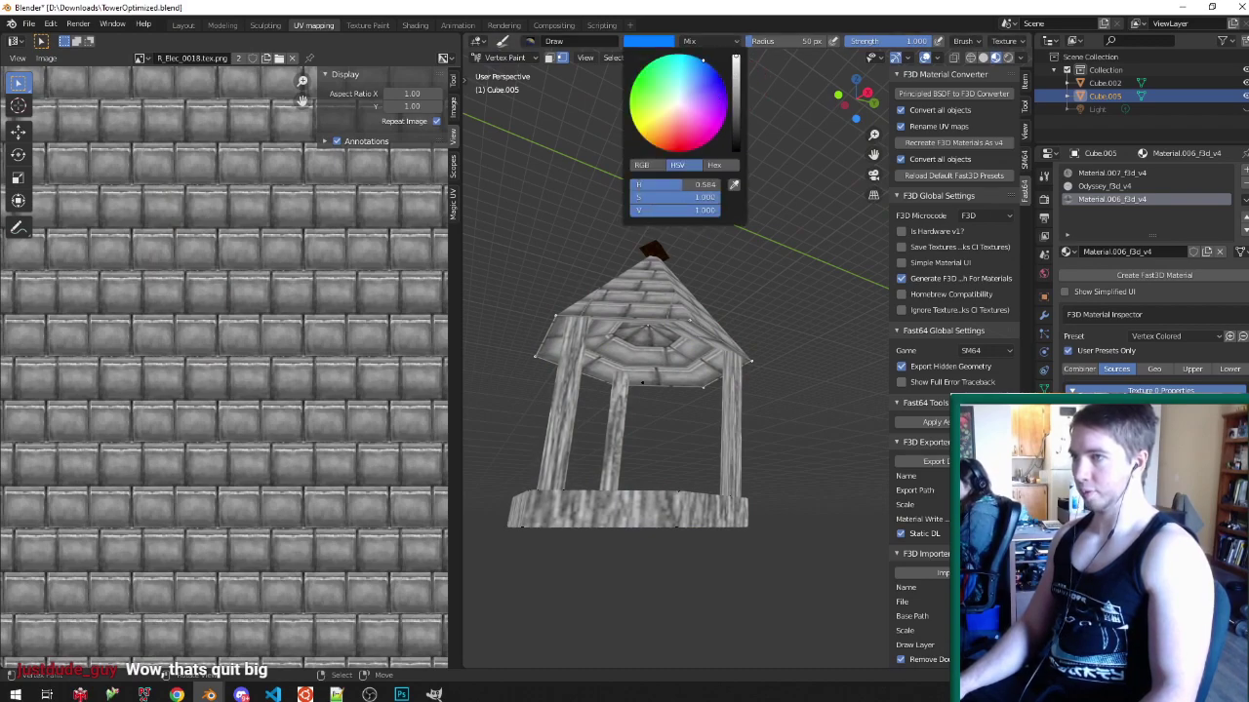
key("shift+k")
mouse_move(728, 299)
middle_mouse_down()
mouse_move(713, 332)
mouse_move(719, 301)
middle_mouse_up()
scroll(720, 300, "up", 3)
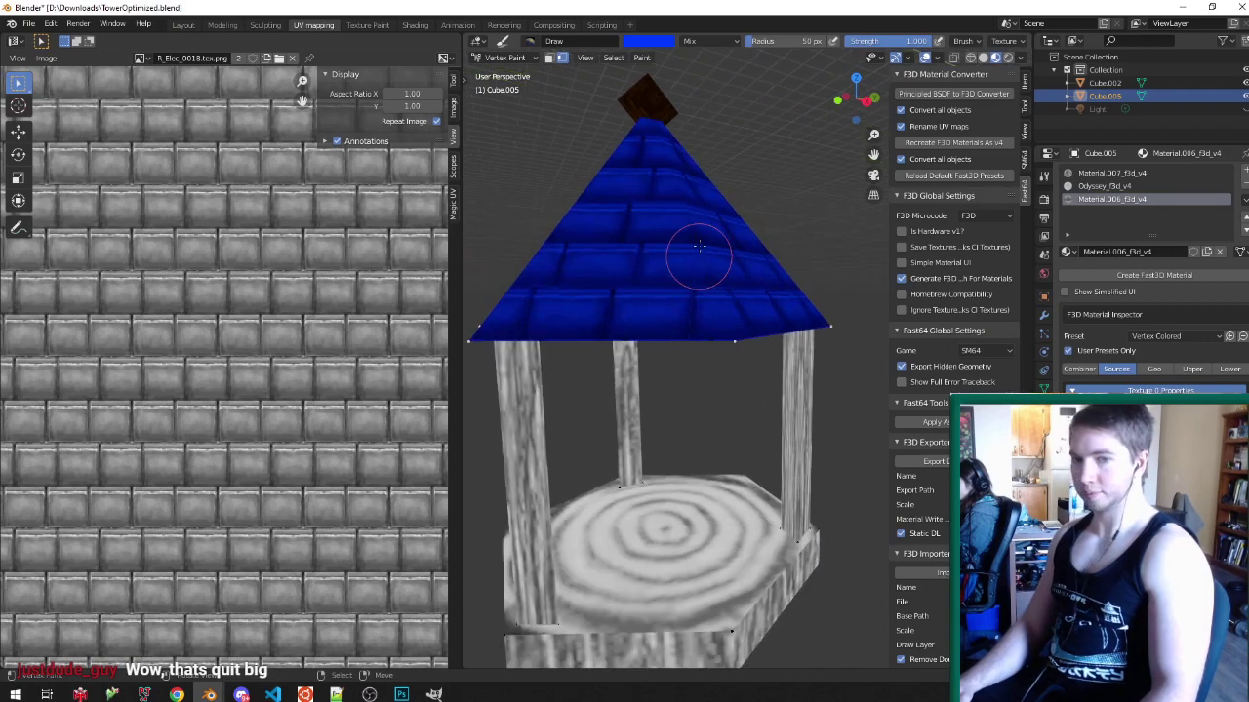
- Change the brush color to a lighter azure blue and refill the roof's vertex color
left_click(658, 43)
key("shift+k")
scroll(737, 385, "down", 1)
middle_click_drag(734, 418, 731, 396)
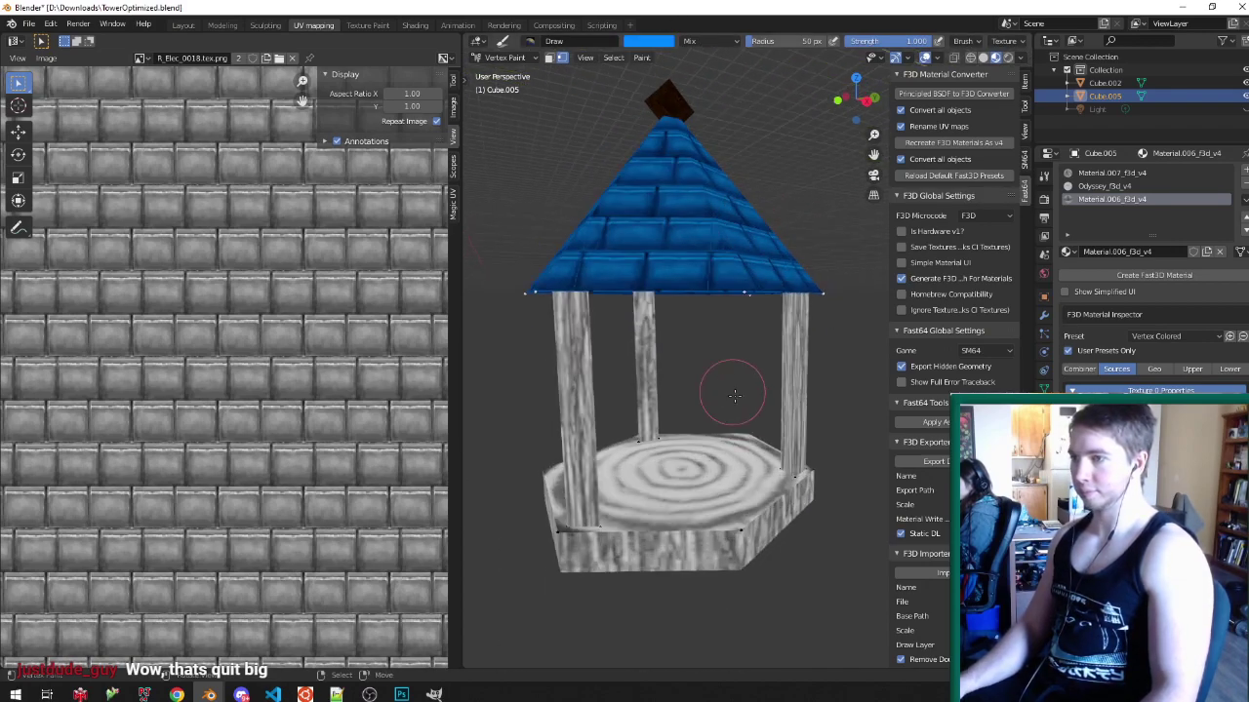
- Select the gazebo's wooden base with its linked geometry and fill it with a darkened orange-brown, hue 0.067 and saturation 0.686, in Vertex Paint
key("Tab")
key("ctrl+Tab")
left_click(715, 504)
key("Tab")
key("Tab")
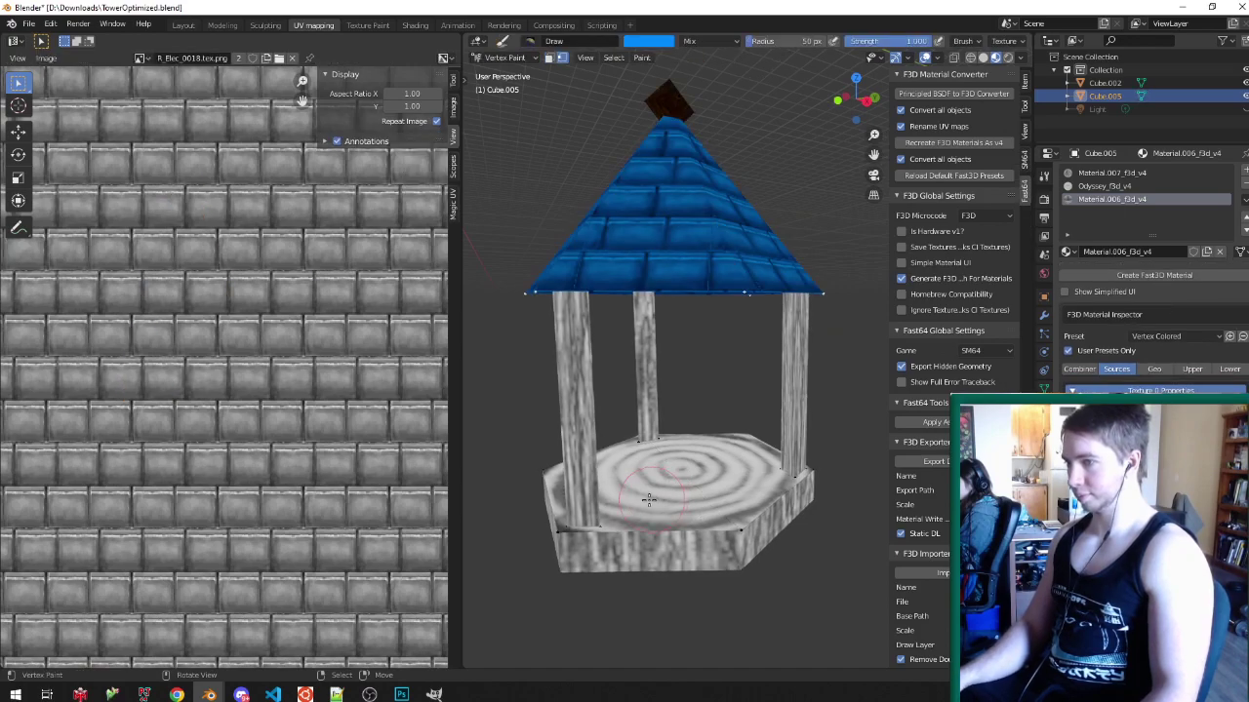
key("ctrl+Tab")
left_click(588, 543)
right_click(654, 488)
key("ctrl+l")
key("Tab")
middle_click_drag(752, 404, 748, 373)
key("v")
key("v")
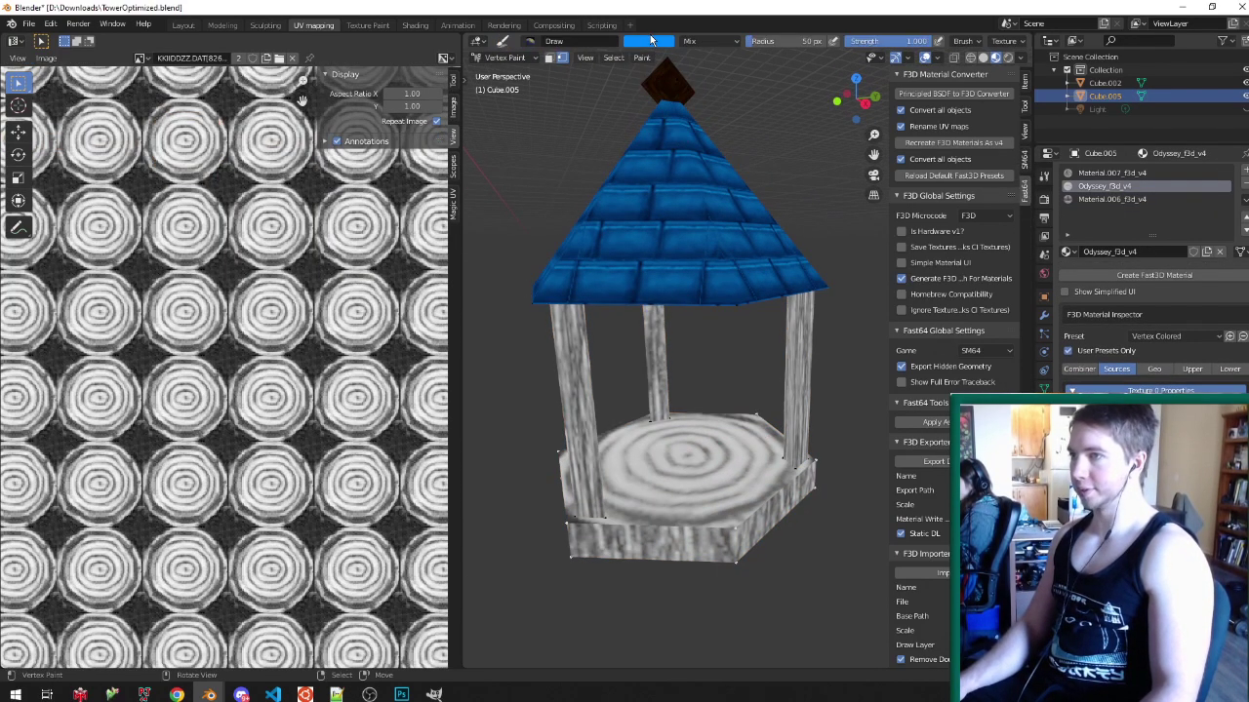
left_click(652, 40)
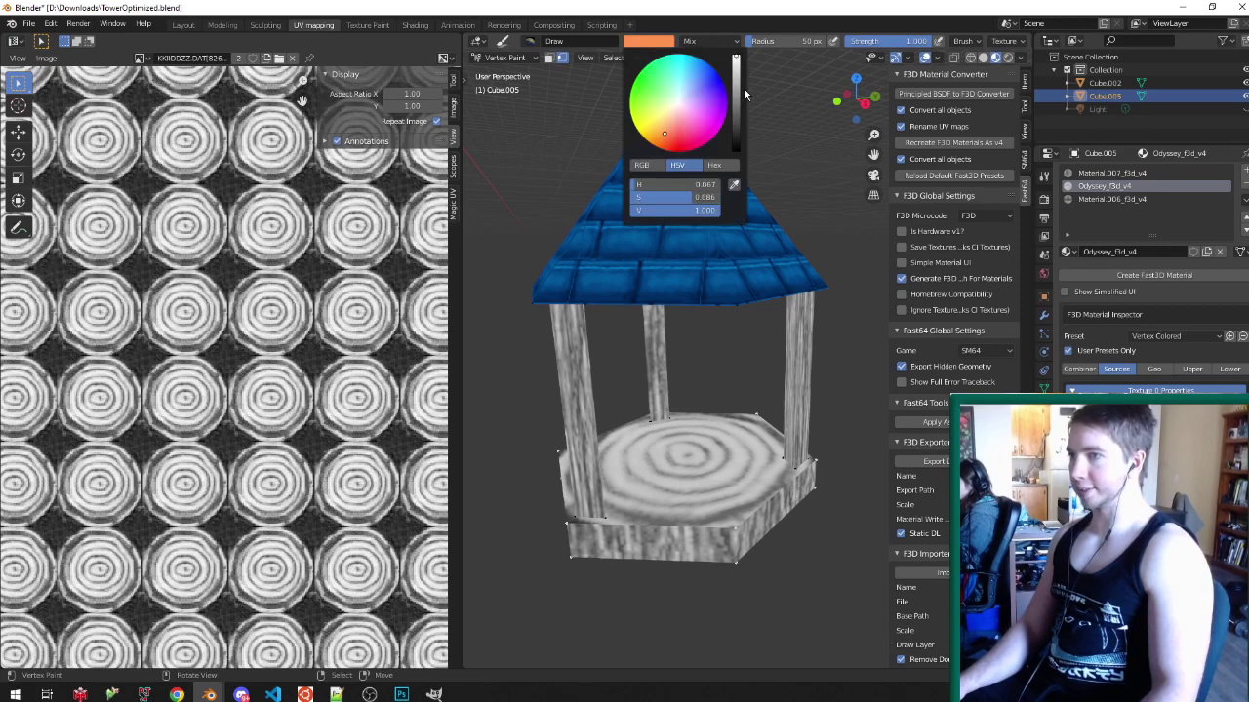
left_click_drag(738, 92, 738, 105)
key("shift+k")
scroll(732, 308, "down", 3)
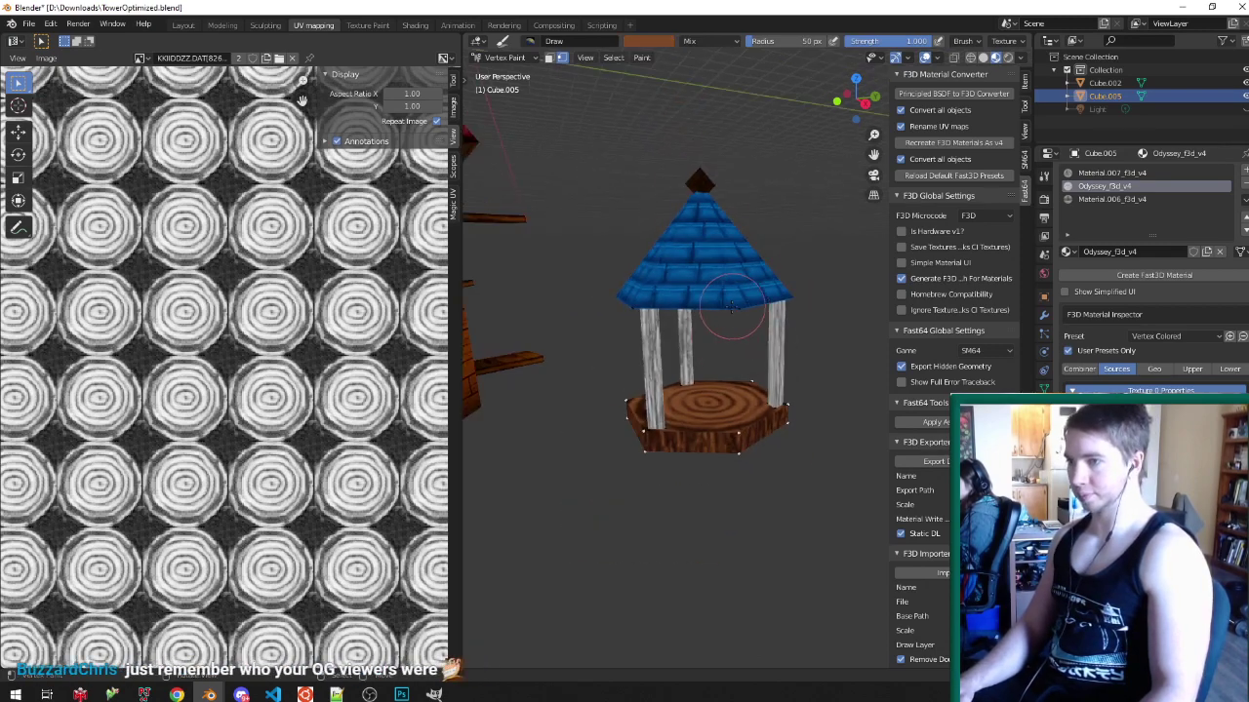
- Select all the gazebo's support posts with their linked geometry and fill them with the same brown vertex color
scroll(732, 307, "up", 2)
key("Tab")
key("ctrl+Tab")
left_click(611, 414)
right_click(627, 371)
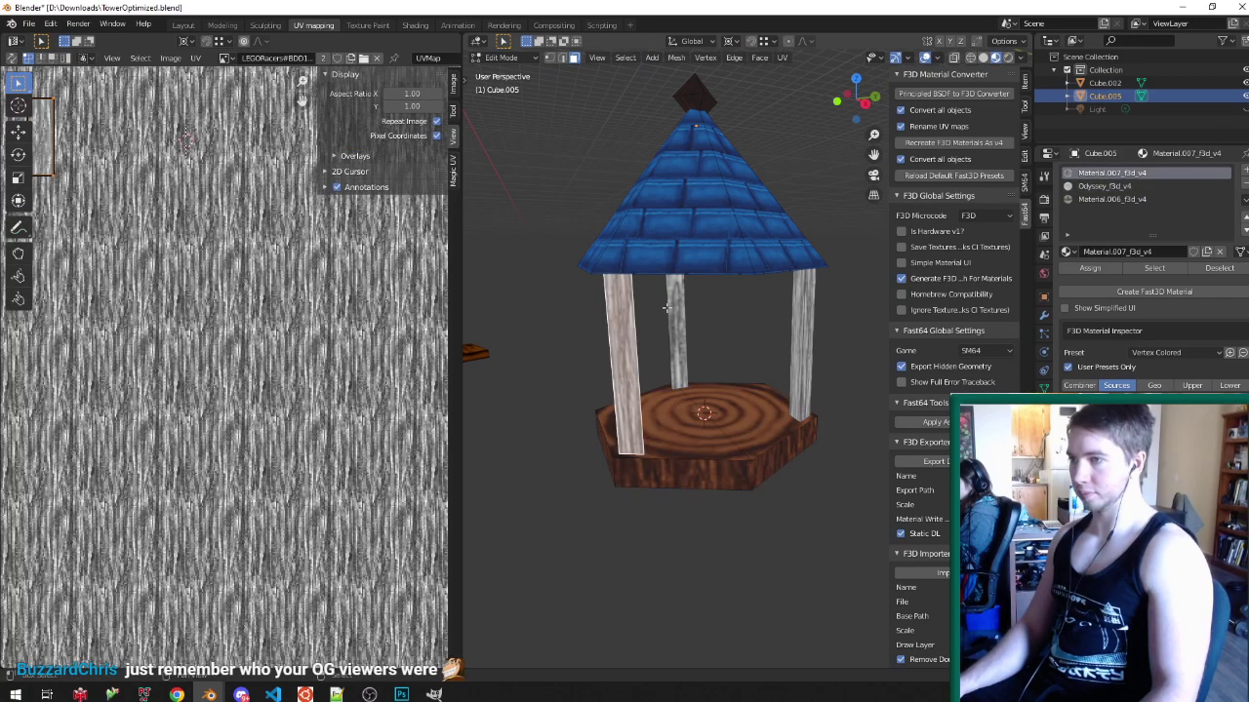
middle_click_drag(667, 308, 658, 290)
key("b")
left_click_drag(574, 375, 825, 334)
key("ctrl+l")
key("Tab")
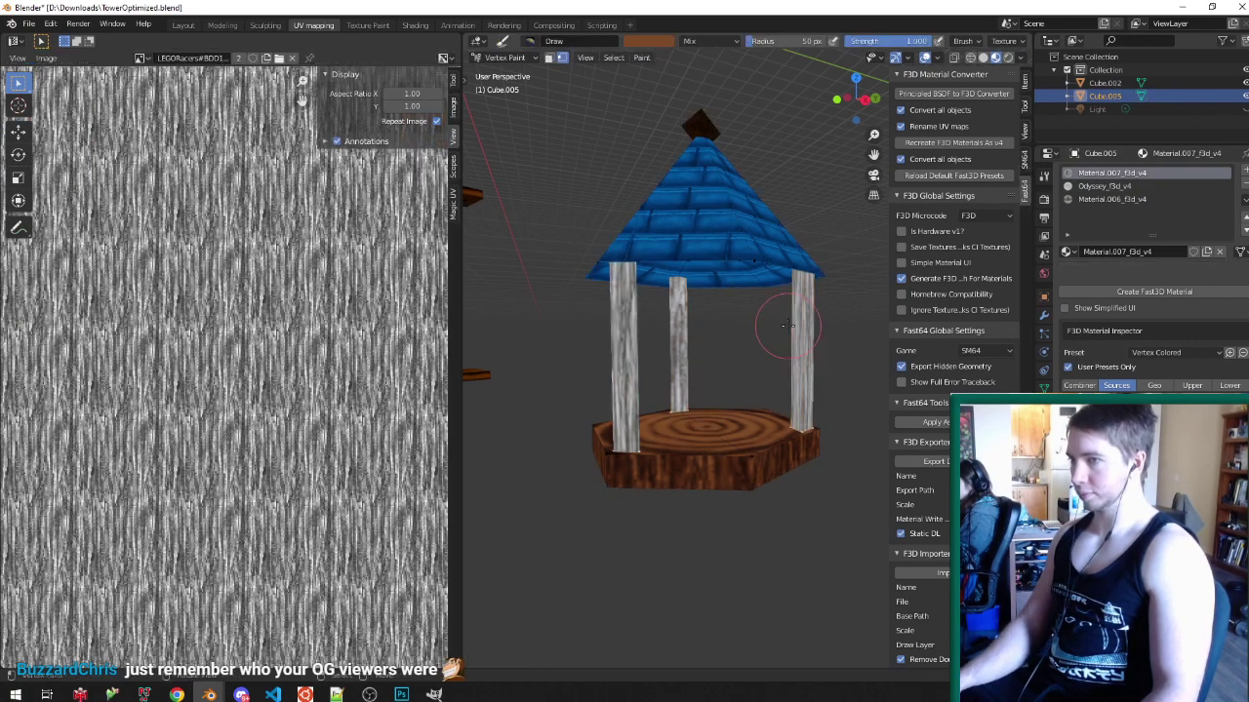
key("shift+k")
mouse_move(782, 327)
middle_mouse_down()
mouse_move(649, 343)
mouse_move(793, 335)
mouse_move(709, 289)
middle_mouse_up()
- Leave Vertex Paint for Object Mode, save TowerOptimized.blend and select the gazebo
key("v")
scroll(692, 340, "down", 4)
key("ctrl+s")
key("a")
scroll(726, 324, "up", 3)
key("ctrl+s")
left_click(710, 289)
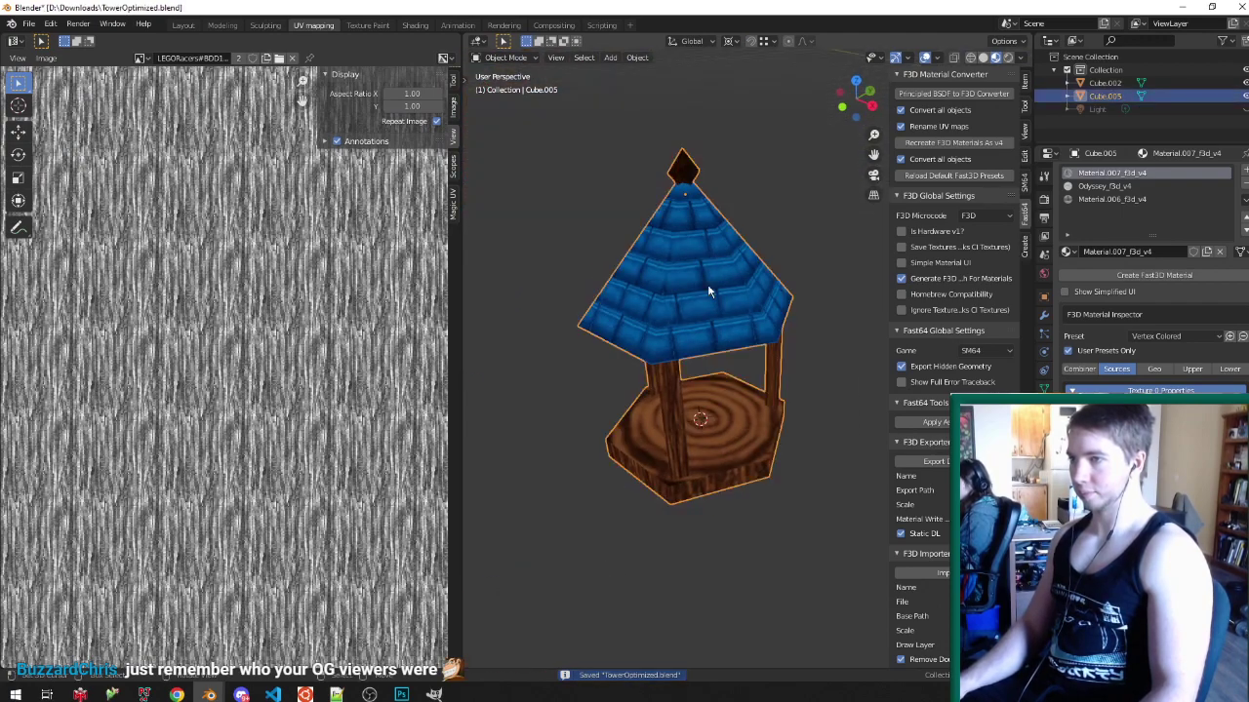
- Copy the gazebo object, switch to the C8treetops.blend window and paste it into the level
key("ctrl+c")
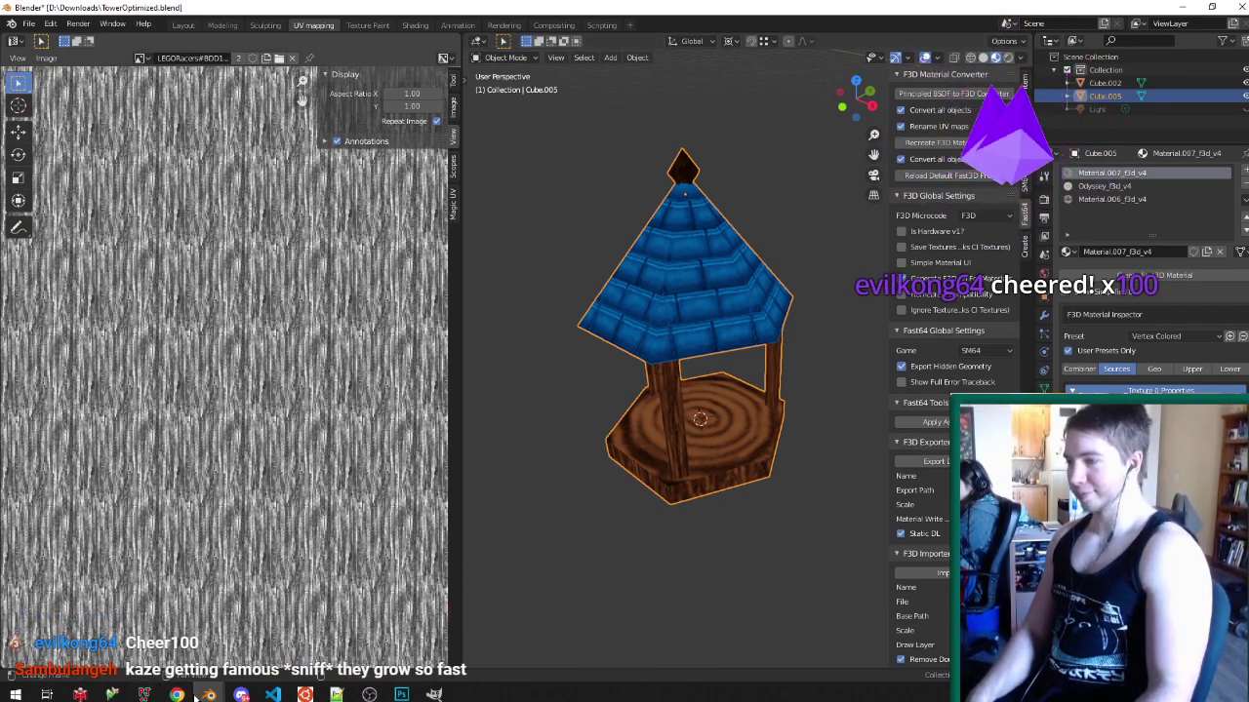
mouse_move(208, 695)
left_click(98, 639)
middle_click_drag(351, 370, 624, 243)
key("ctrl+v")
- Move the pasted gazebo beside the big trunk near the angled wooden plank platforms and make it the active object
key("g")
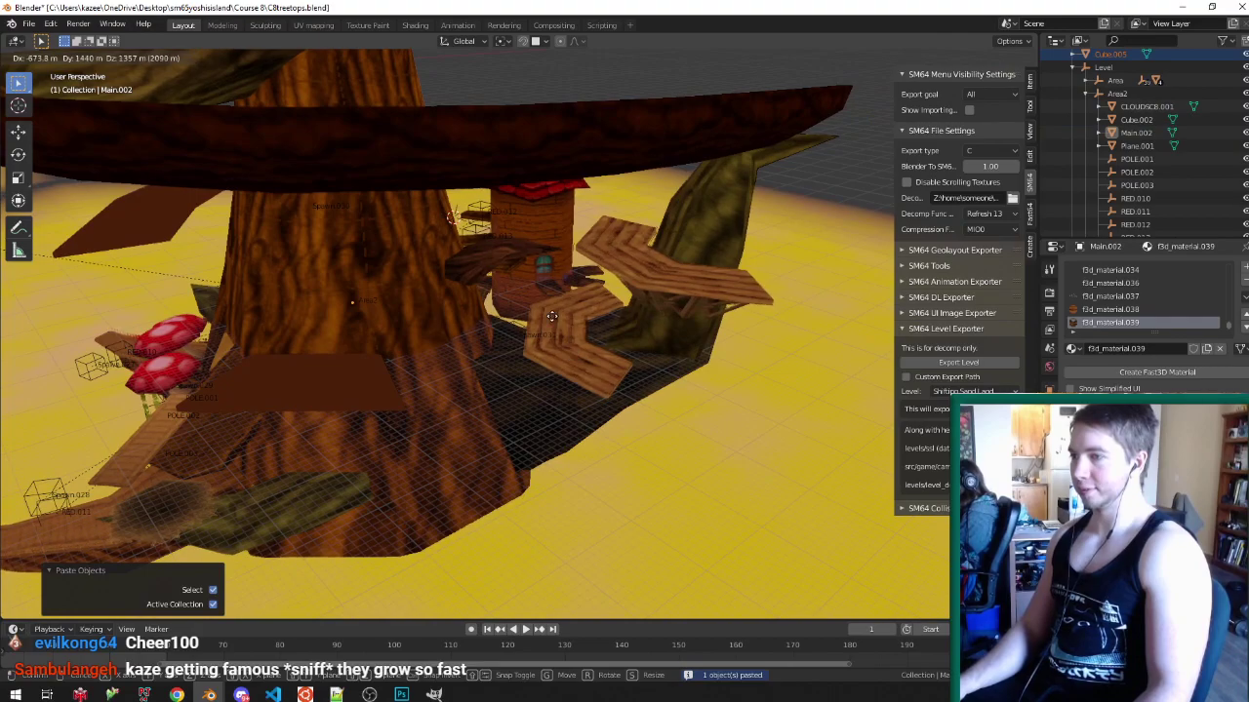
left_click(574, 320)
key("KP_Decimal")
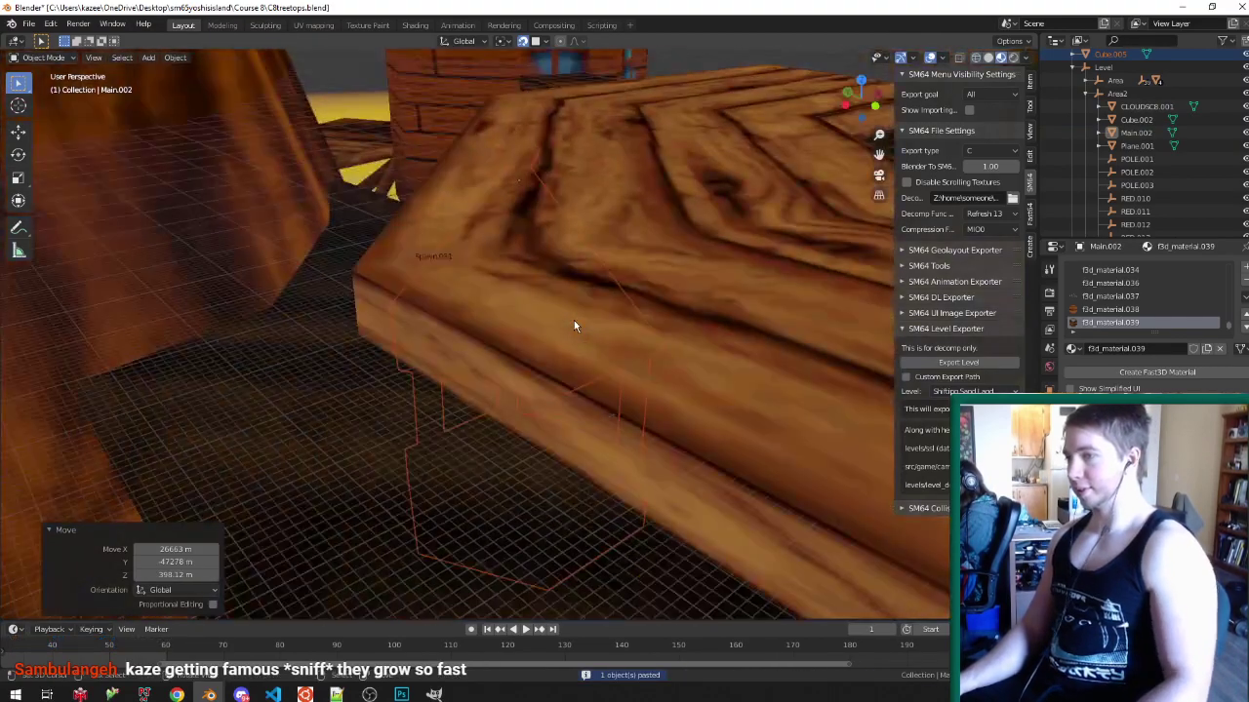
middle_click_drag(574, 320, 609, 282)
left_click(537, 235)
middle_click_drag(537, 235, 472, 233)
middle_click_drag(335, 230, 517, 275)
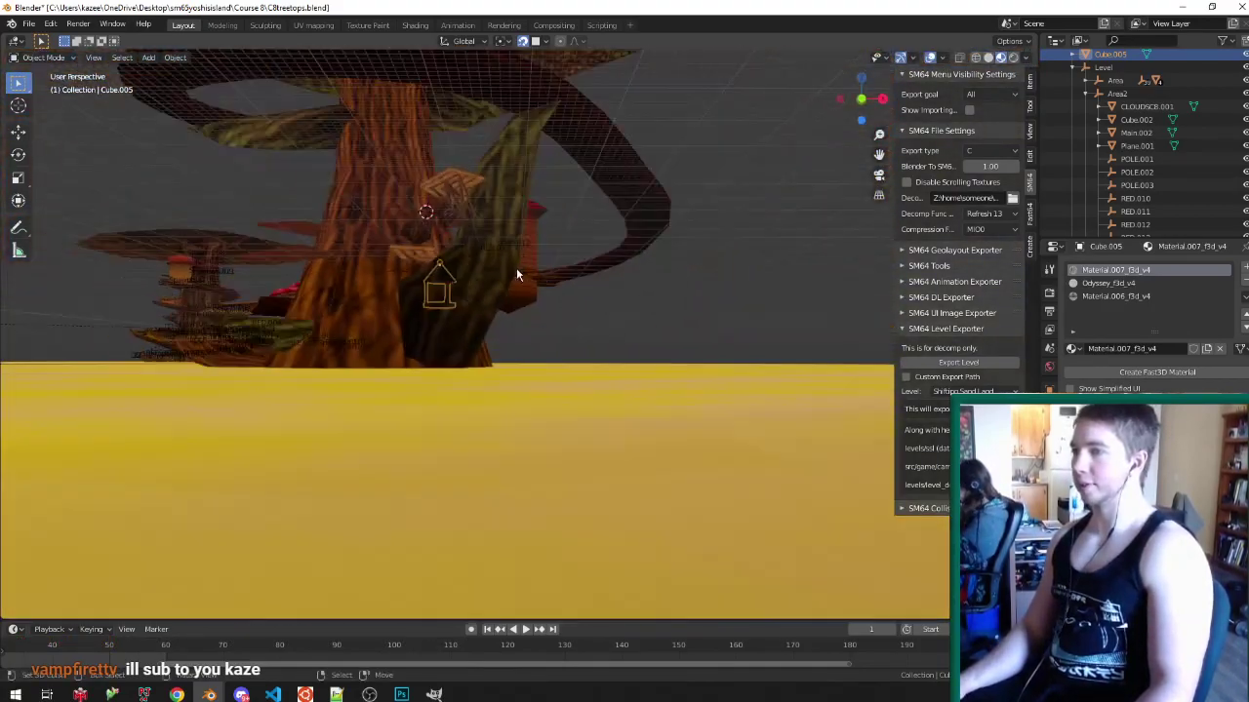
- Raise the gazebo along Z in two moves from below the plank platforms
scroll(517, 275, "up", 3)
key("g")
key("z")
left_click(406, 158)
middle_click_drag(406, 158, 359, 300)
key("g")
key("z")
left_click(373, 203)
middle_click_drag(374, 203, 716, 212)
- Scale the gazebo's whole mesh by 1.5 in Edit Mode
key("Tab")
type("2")
left_click(521, 227)
key("ctrl+z")
type("s1.5")
key("Return")
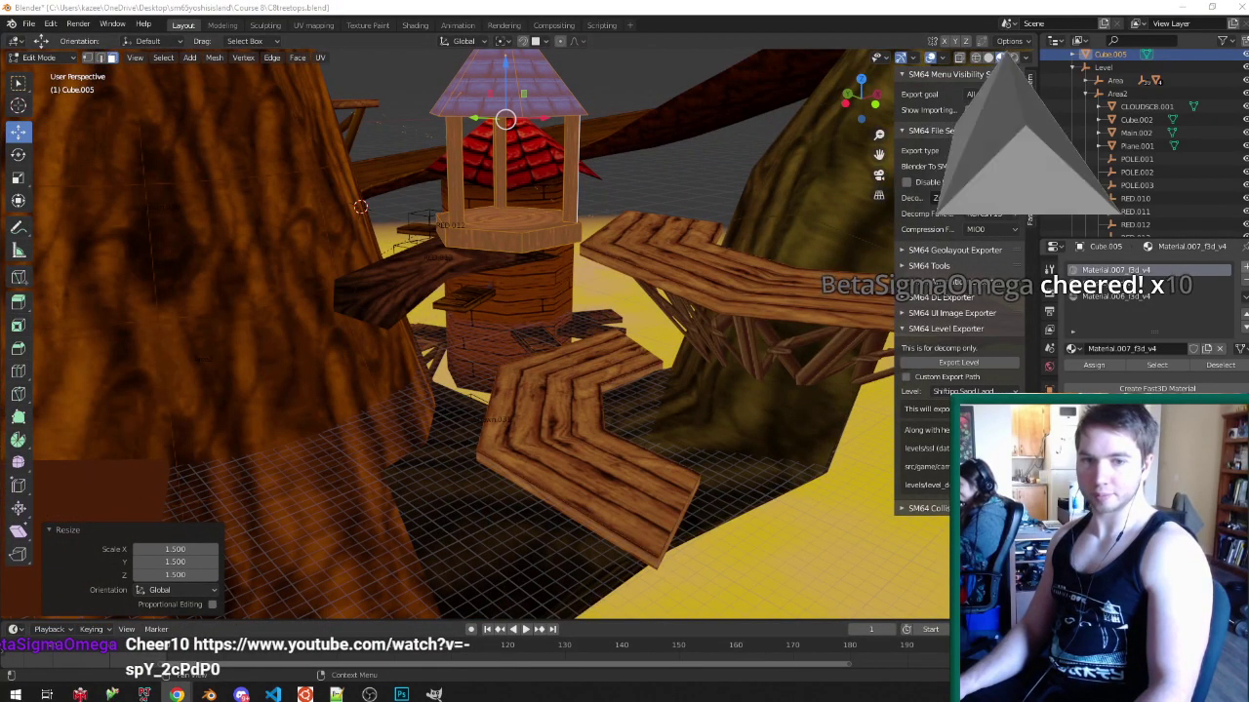
- Switch to the browser to watch the linked YouTube video, and close its tab
key("alt+Tab")
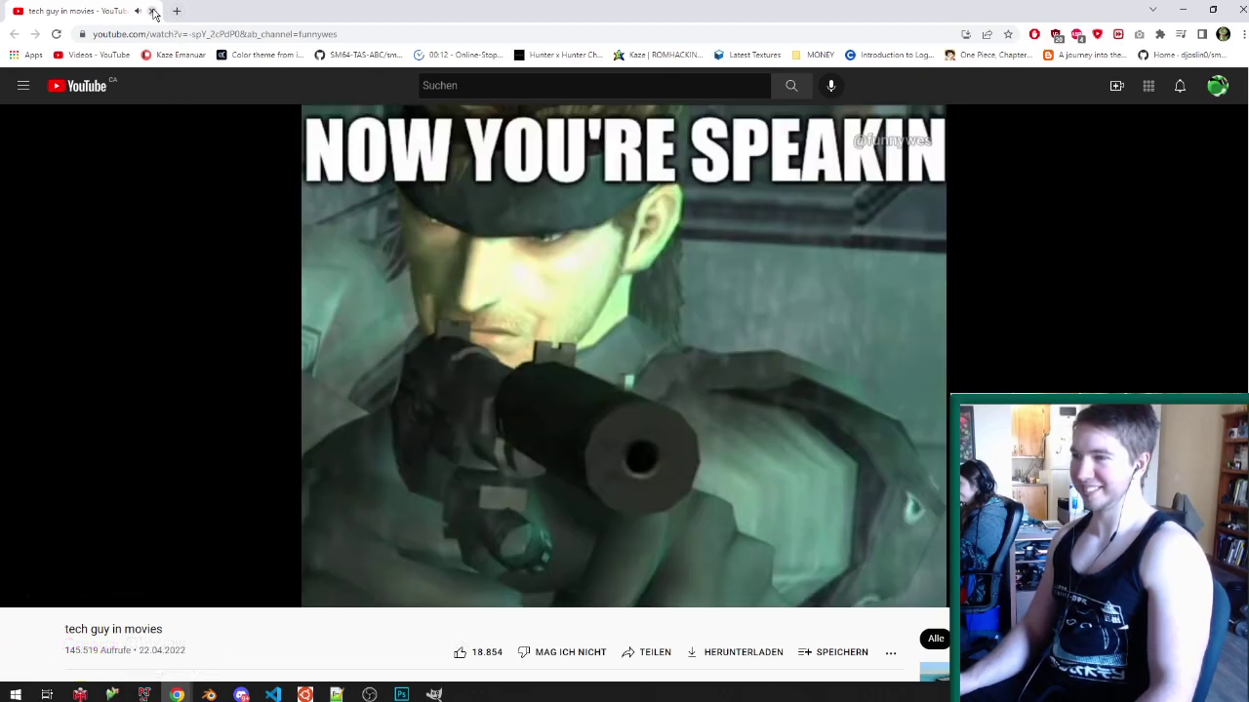
left_click(152, 11)
- Move the blue-roofed gazebo about 121 m in X and -2896 m in Y, and lower it about 208 m
middle_click_drag(452, 231, 711, 261)
key("g")
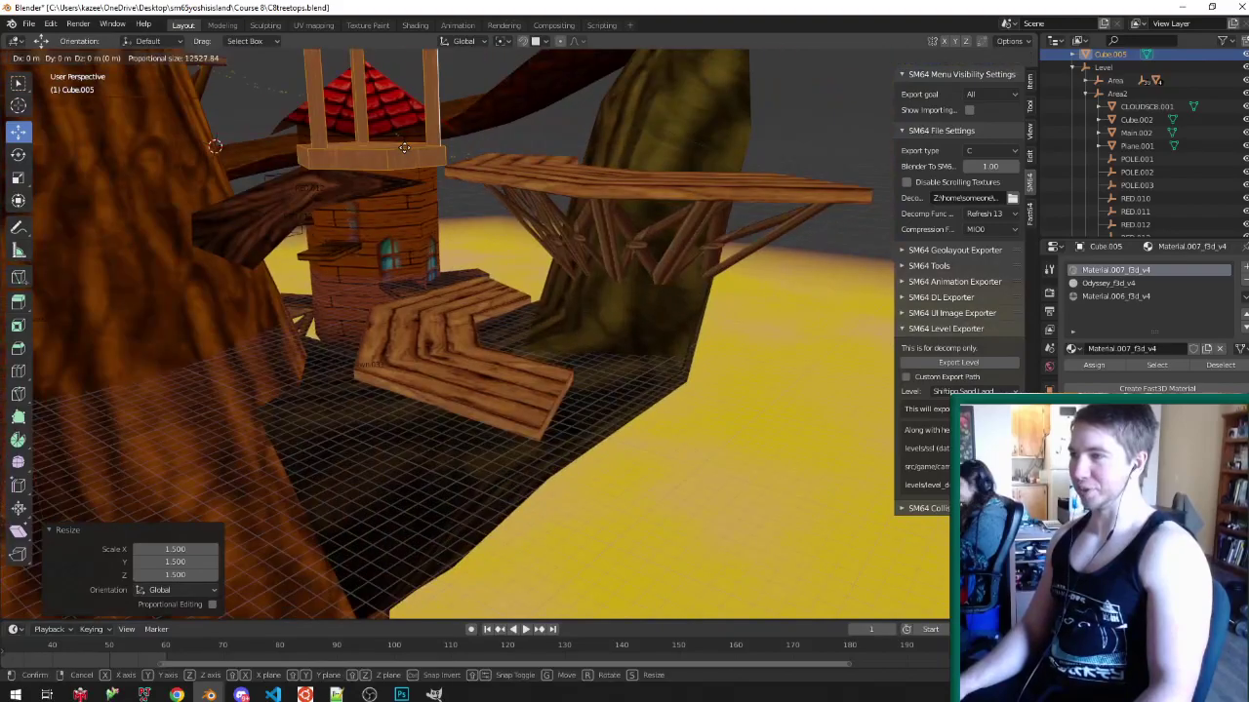
key("z")
left_click(427, 296)
middle_click_drag(427, 296, 424, 125)
key("g")
key("z")
left_click(469, 365)
key("g")
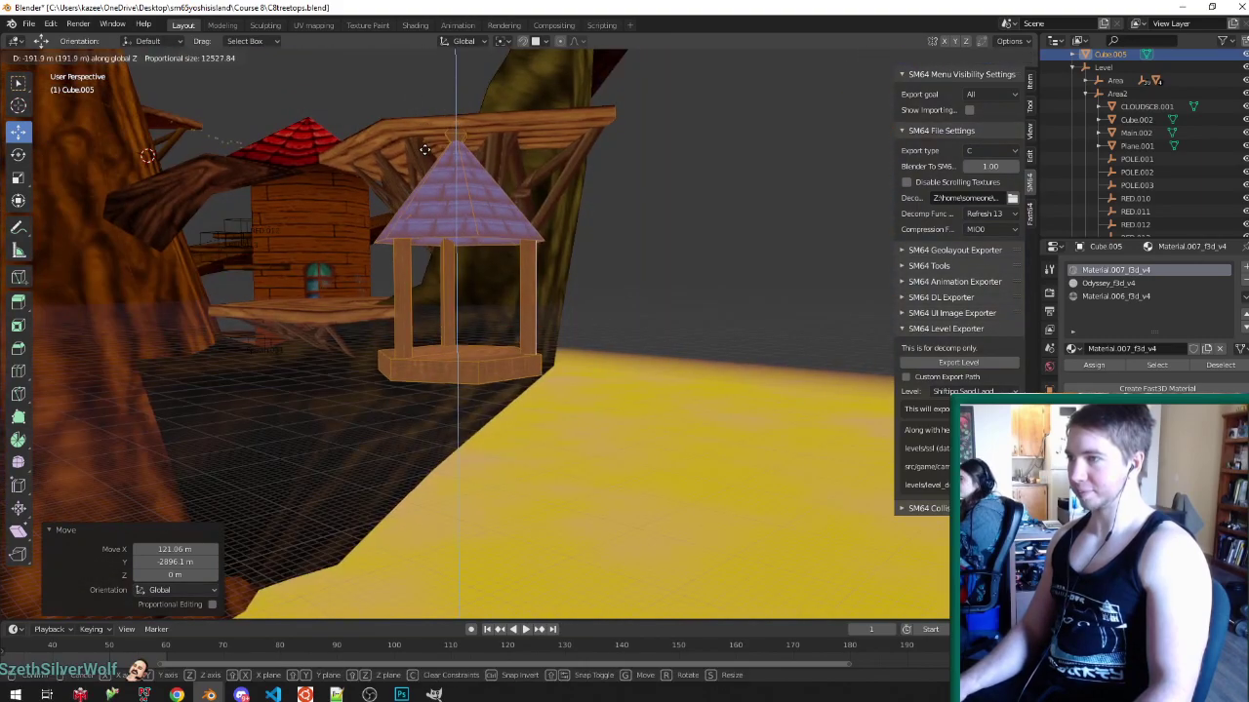
left_click(424, 152)
- Slide the gazebo horizontally toward the outer corner of the upper plank platform, keeping its height
middle_click_drag(454, 251, 587, 449)
scroll(588, 448, "up", 2)
key("g")
key("shift+z")
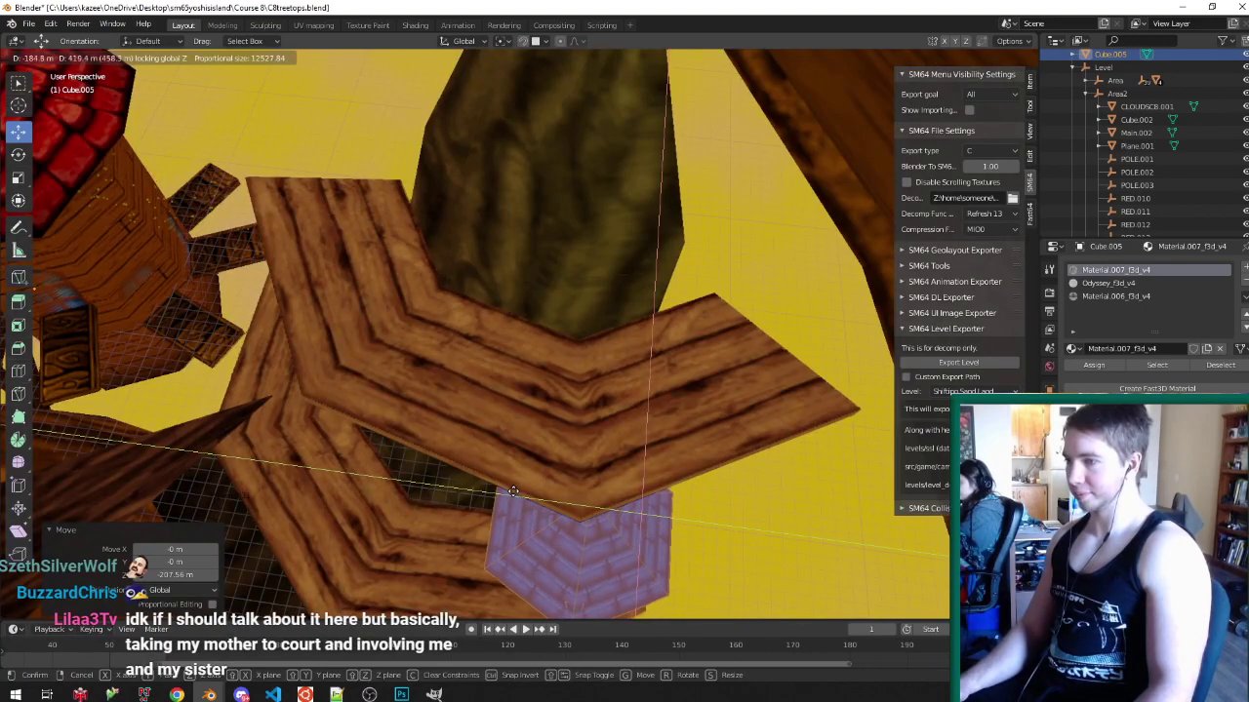
left_click(452, 487)
- Fine-tune the gazebo's horizontal position so its roof tip sits at the upper platform's outer corner, and save the file
middle_click_drag(451, 488, 533, 408)
key("g")
key("shift+z")
left_click(524, 512)
key("ctrl+s")
key("g")
key("shift+z")
left_click(614, 473)
- In Main.002, expand the selection from the lower plank platform's end face nearest the gazebo and delete those faces
key("Tab")
left_click(559, 475)
key("Tab")
left_click(436, 346)
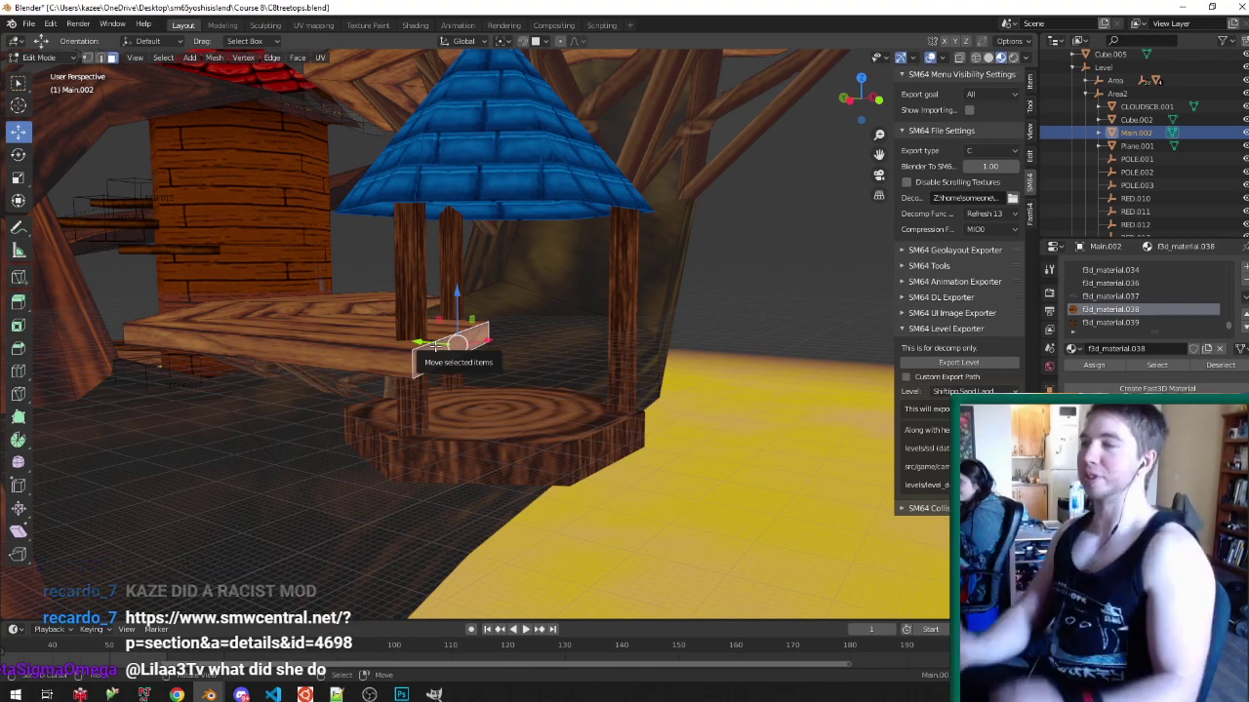
key("ctrl+KP_Add")
key("x")
left_click(437, 349)
- Delete the leftover support faces beneath the open end of the lower plank platform
middle_click_drag(437, 349, 397, 318)
left_click(414, 303)
left_click(521, 295)
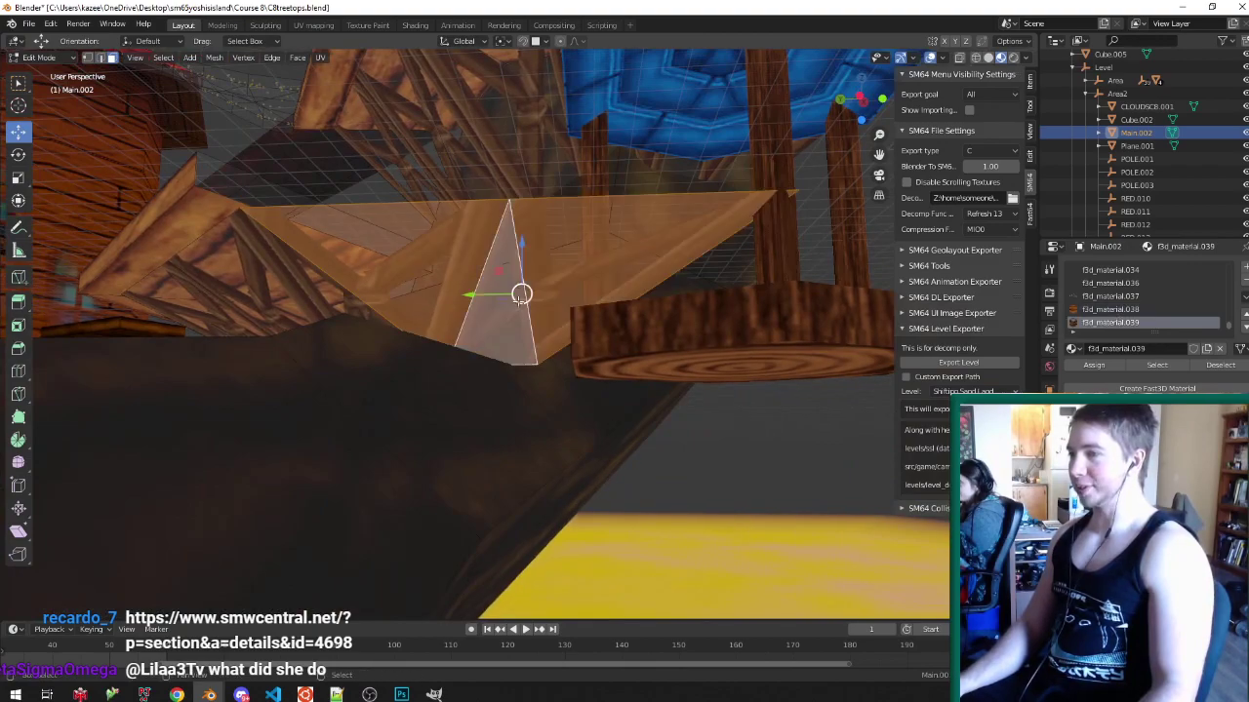
left_click(325, 284, "shift")
key("x")
left_click(324, 284)
middle_click_drag(325, 265, 326, 284)
- Fill the open end of the lower plank platform with a new face between its edges
key("ctrl+Tab")
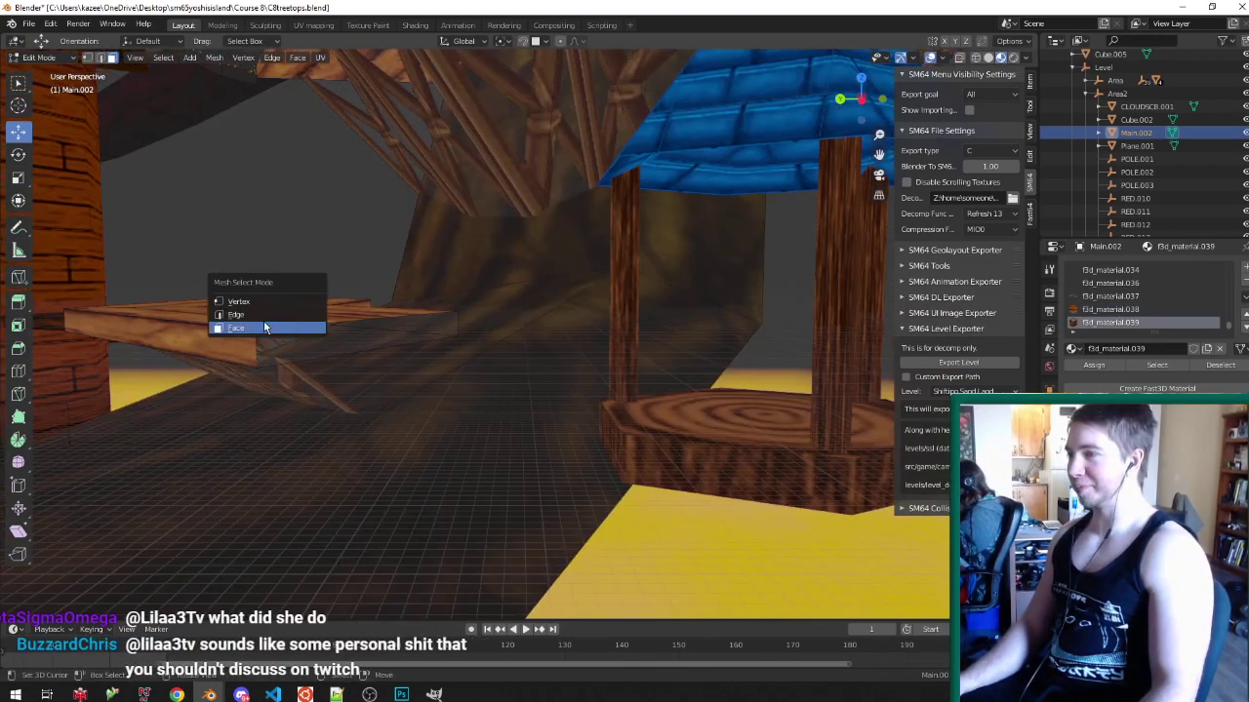
scroll(250, 332, "up", 2)
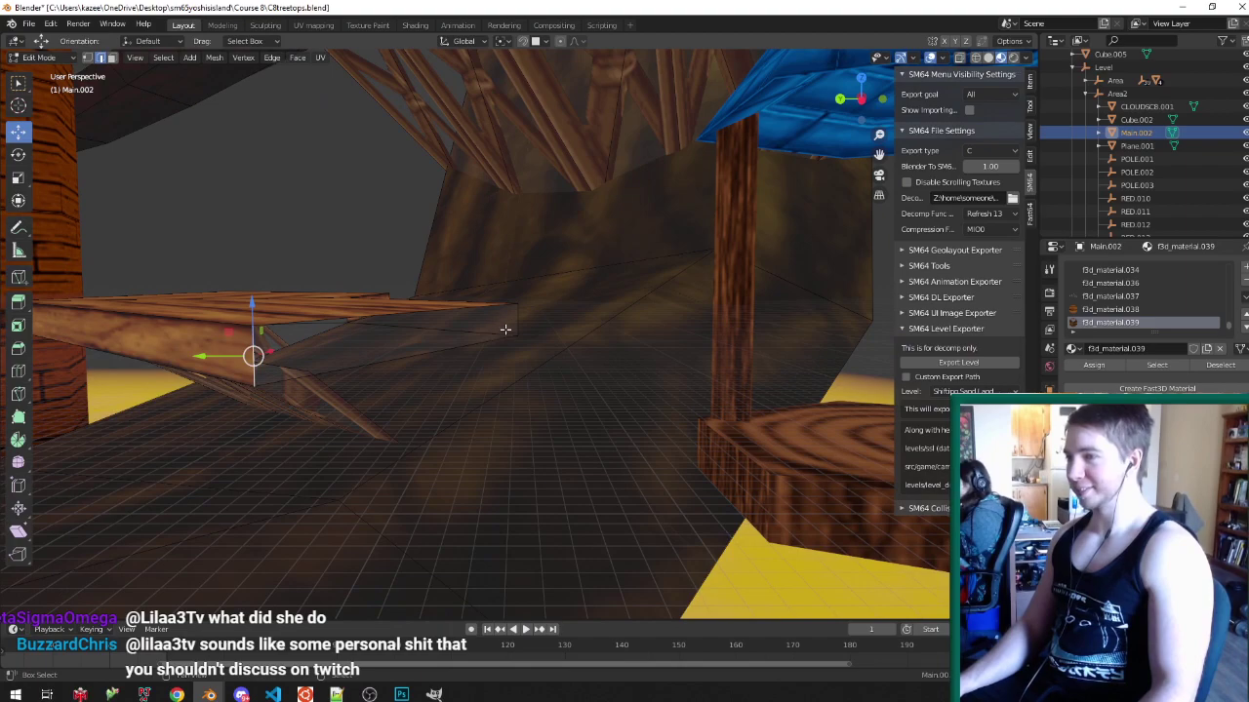
key("f")
key("ctrl+Tab")
left_click(330, 378)
left_click(304, 361)
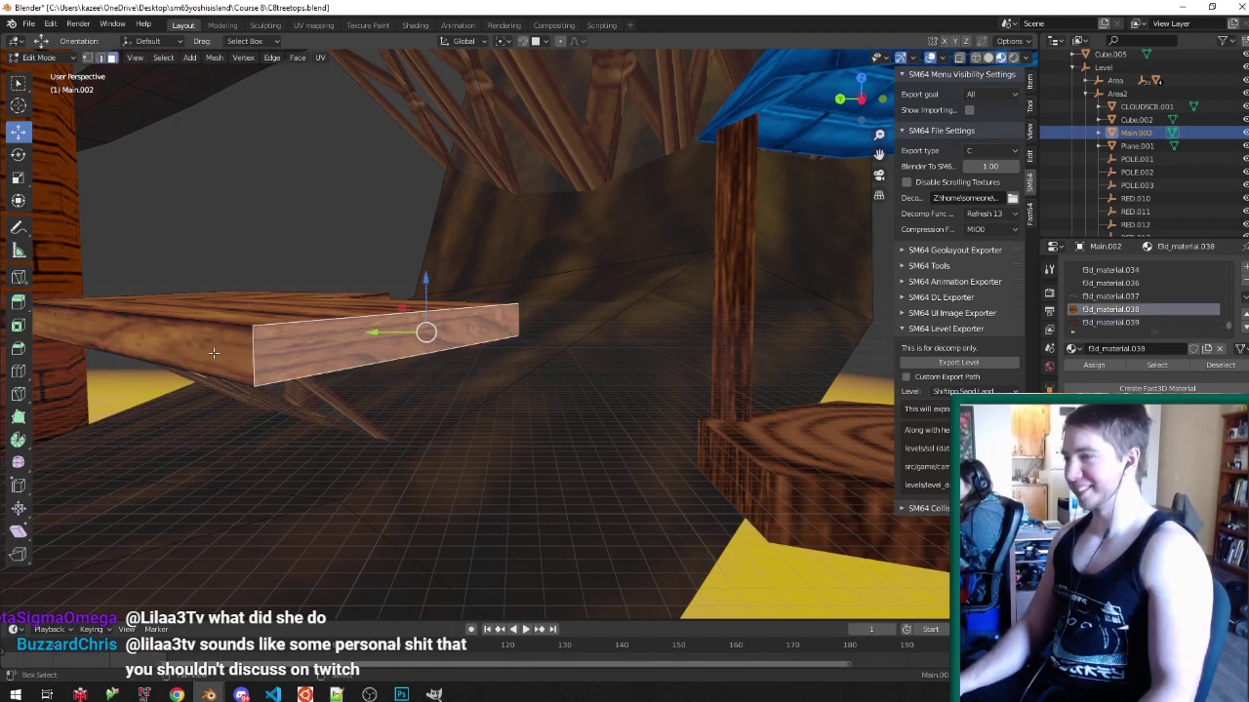
- Unwrap the new end face from the adjacent side face with Follow Active Quads at Length Average, and save the file
right_click(213, 353, "shift")
key("u")
left_click(214, 353)
key("Return")
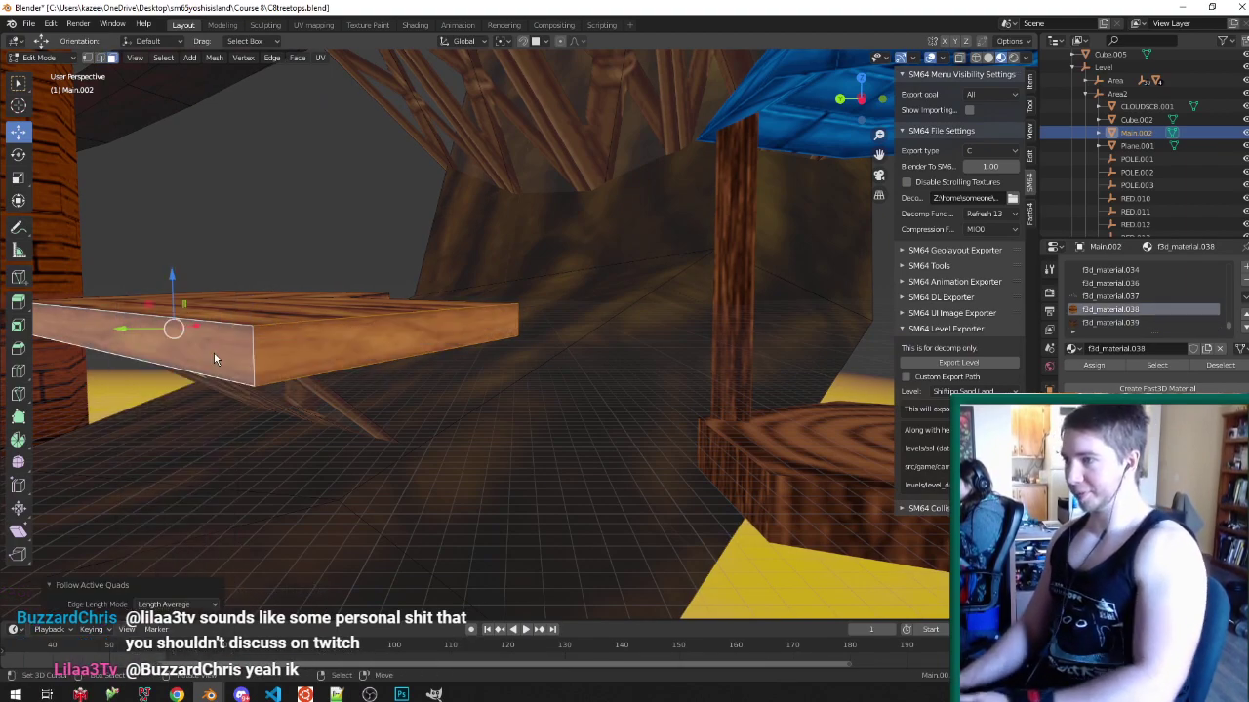
key("Tab")
key("ctrl+s")
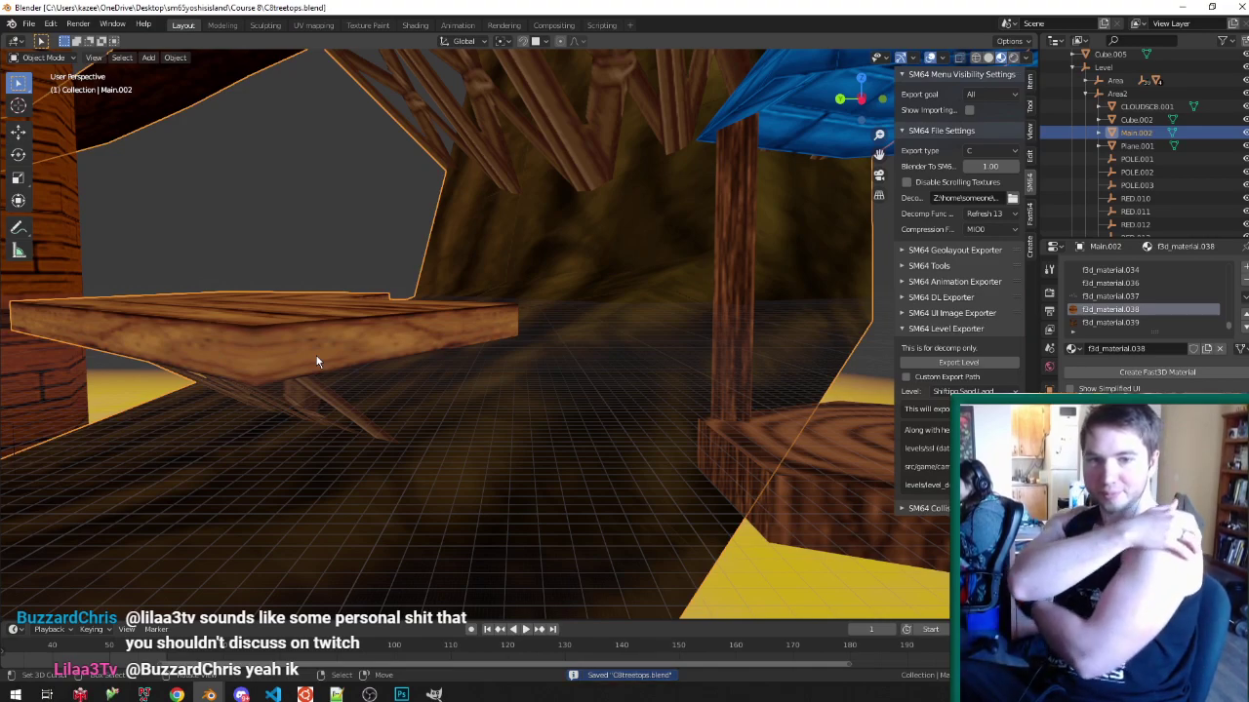
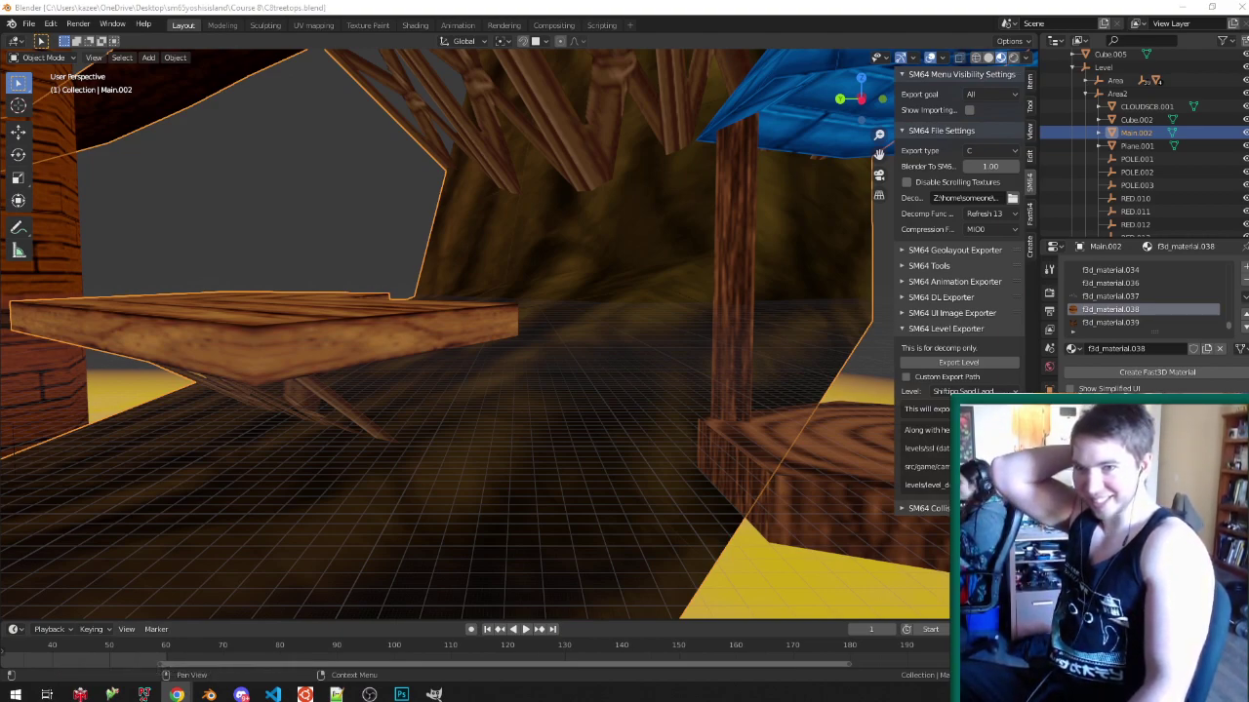
- Scale the whole gazebo mesh in Edit Mode and save the file
middle_click_drag(382, 285, 377, 305)
scroll(377, 306, "down", 4)
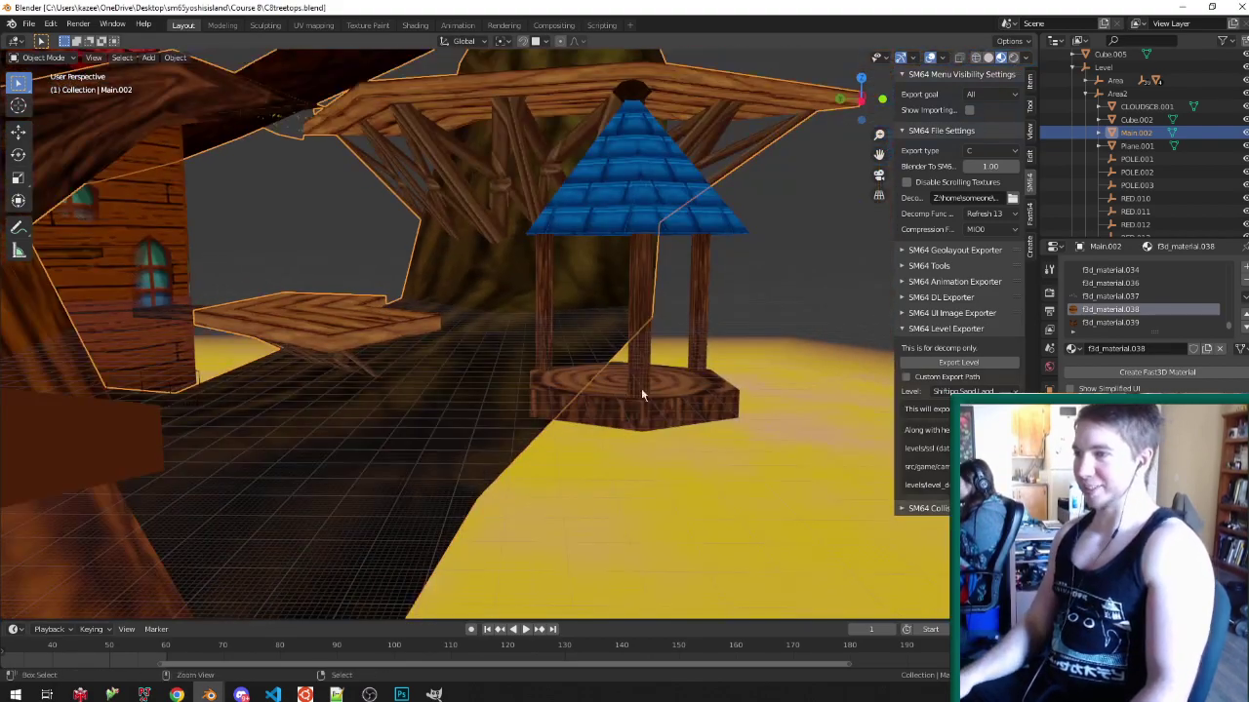
key("ctrl+s")
middle_click_drag(631, 390, 624, 361)
left_click(599, 225)
key("Tab")
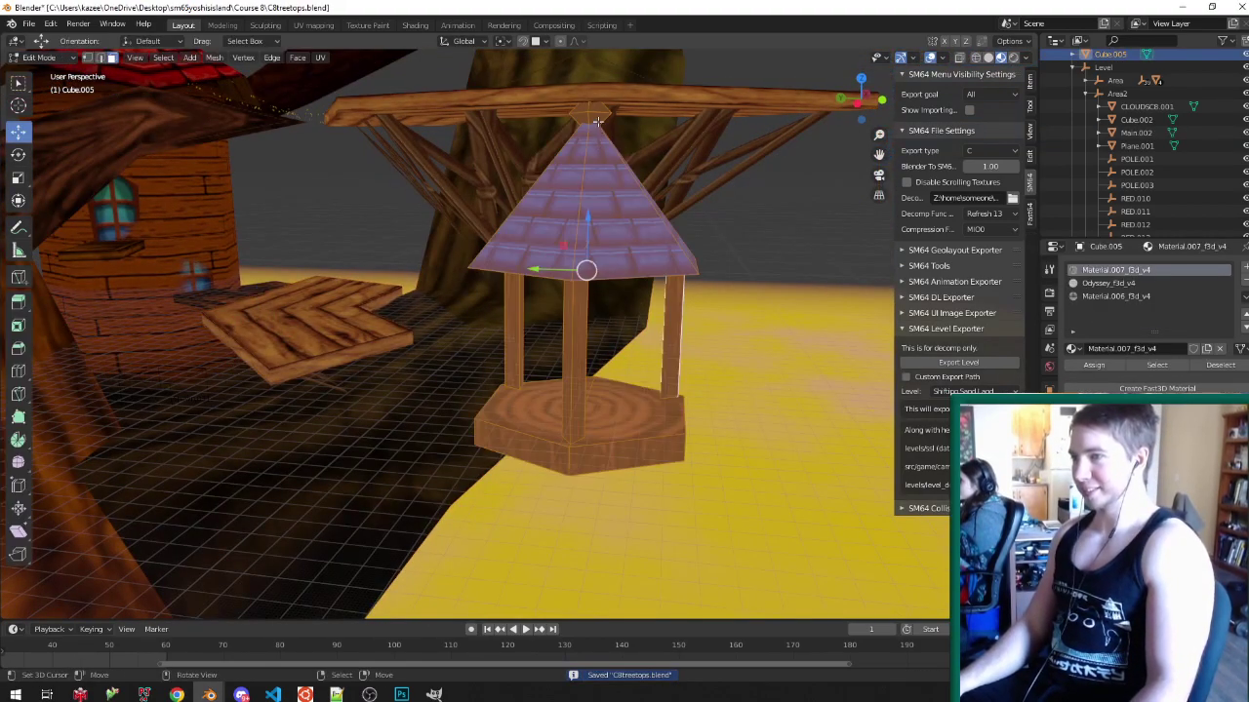
middle_click_drag(847, 570, 775, 574)
key("s")
left_click(704, 526)
middle_click_drag(704, 527, 585, 548)
key("Tab")
key("ctrl+s")
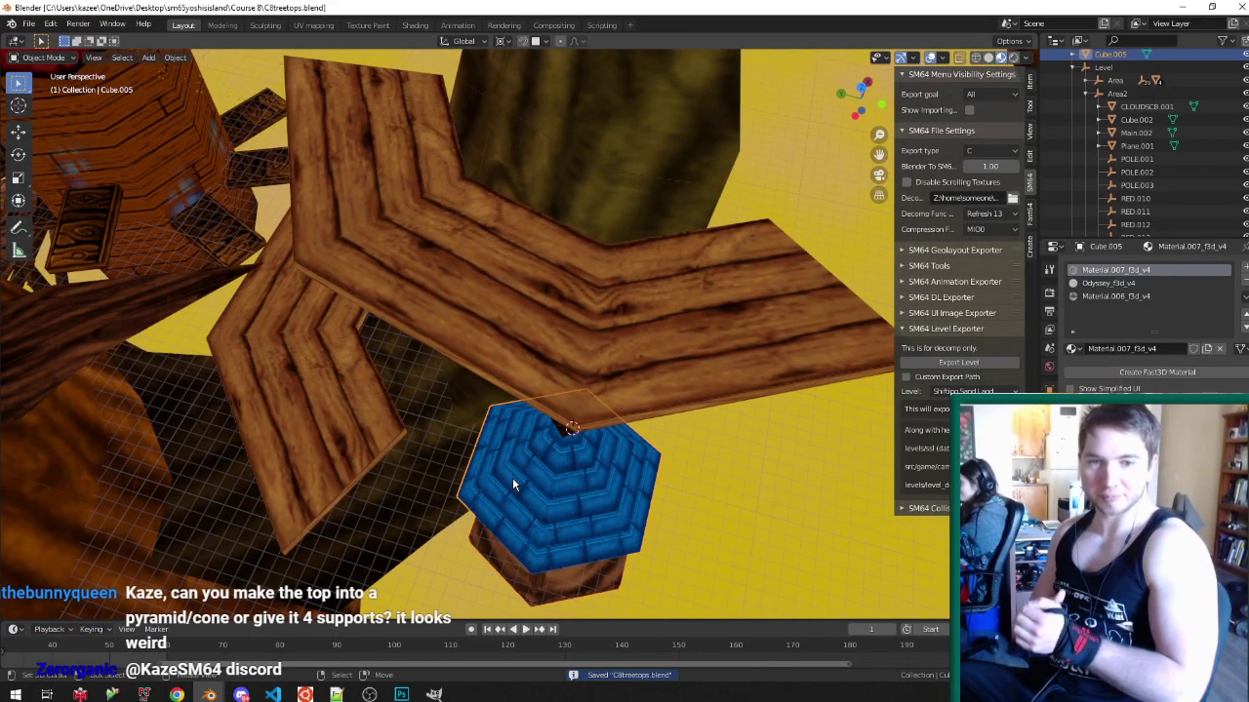
- Rotate the whole gazebo around the Z axis beside the upper platform, and save the file
middle_click_drag(512, 477, 541, 383)
key("Tab")
key("r")
key("z")
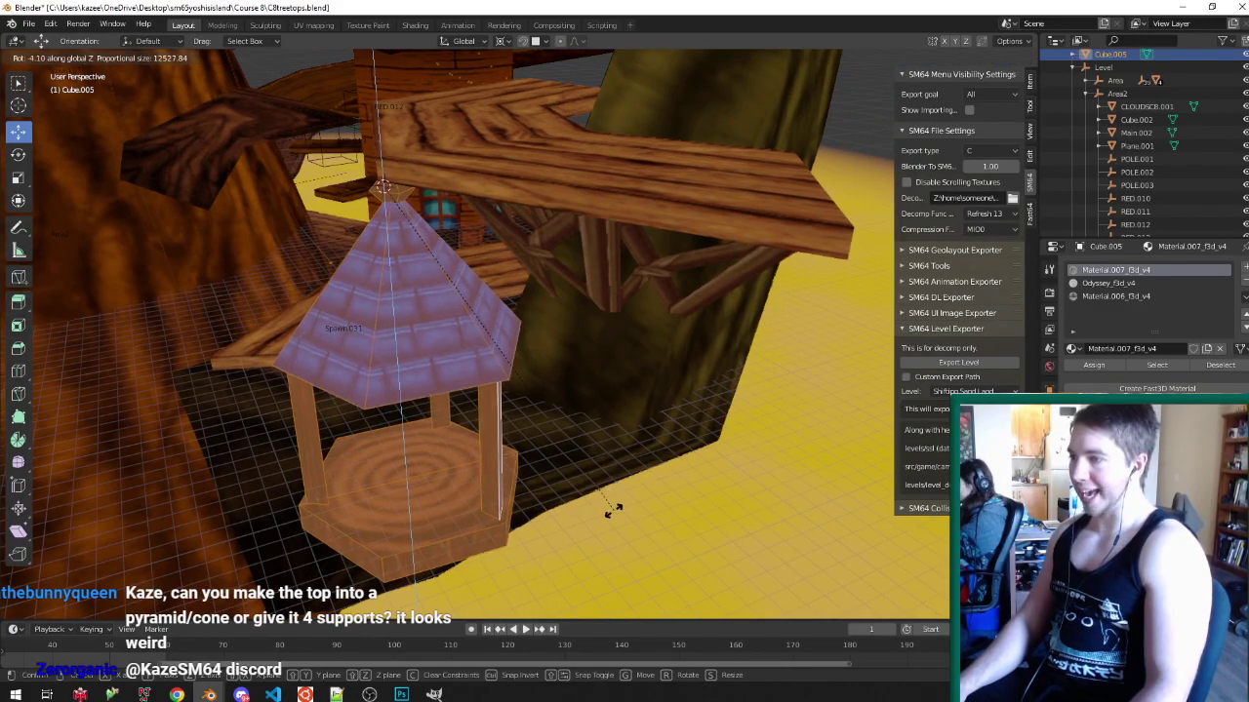
left_click(368, 457)
middle_click_drag(369, 458, 611, 323)
scroll(716, 415, "up", 4)
key("Tab")
key("ctrl+s")
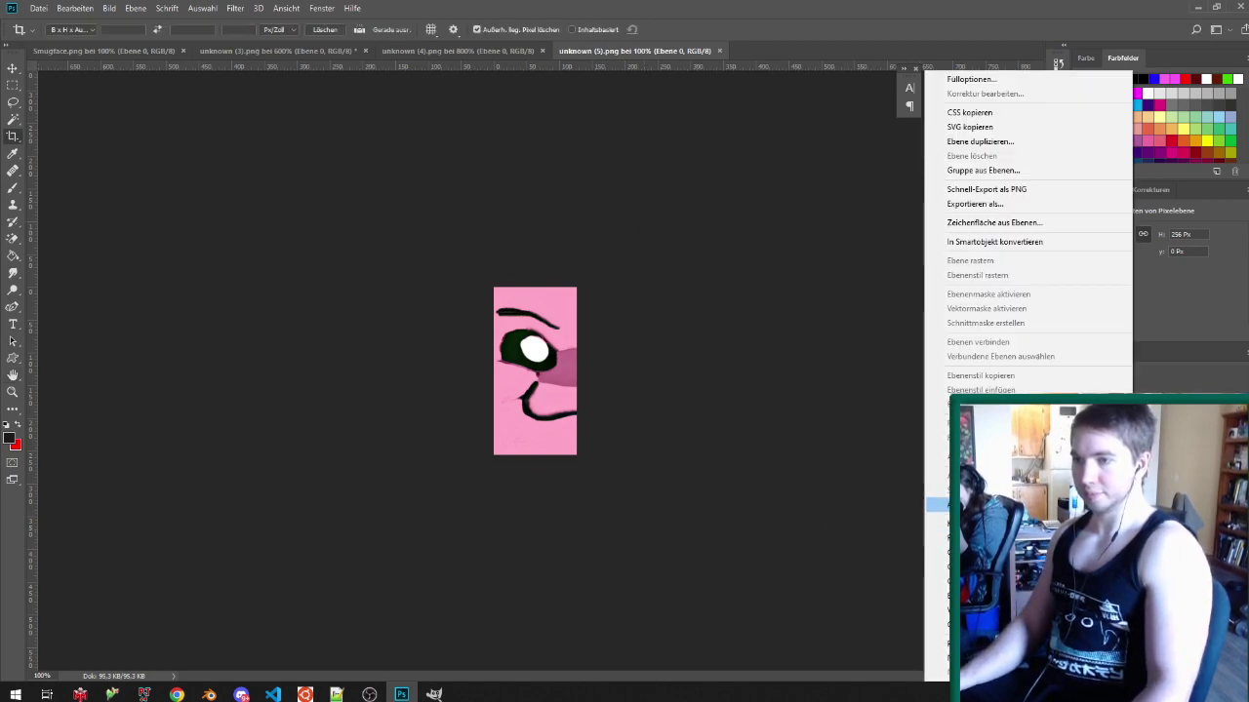
- In Photoshop, flatten the pink face texture, resize it to 32 × 64 pixels, and return to Blender
left_click(1015, 504)
key("ctrl+alt+i")
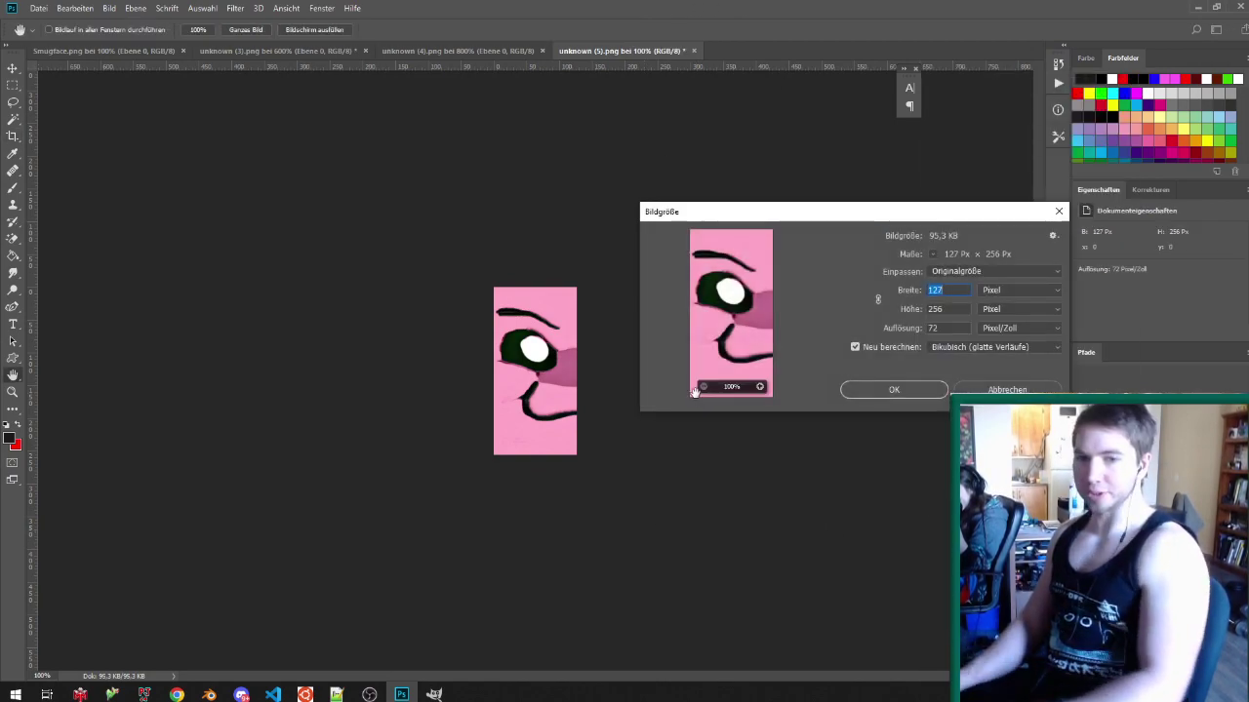
type("32")
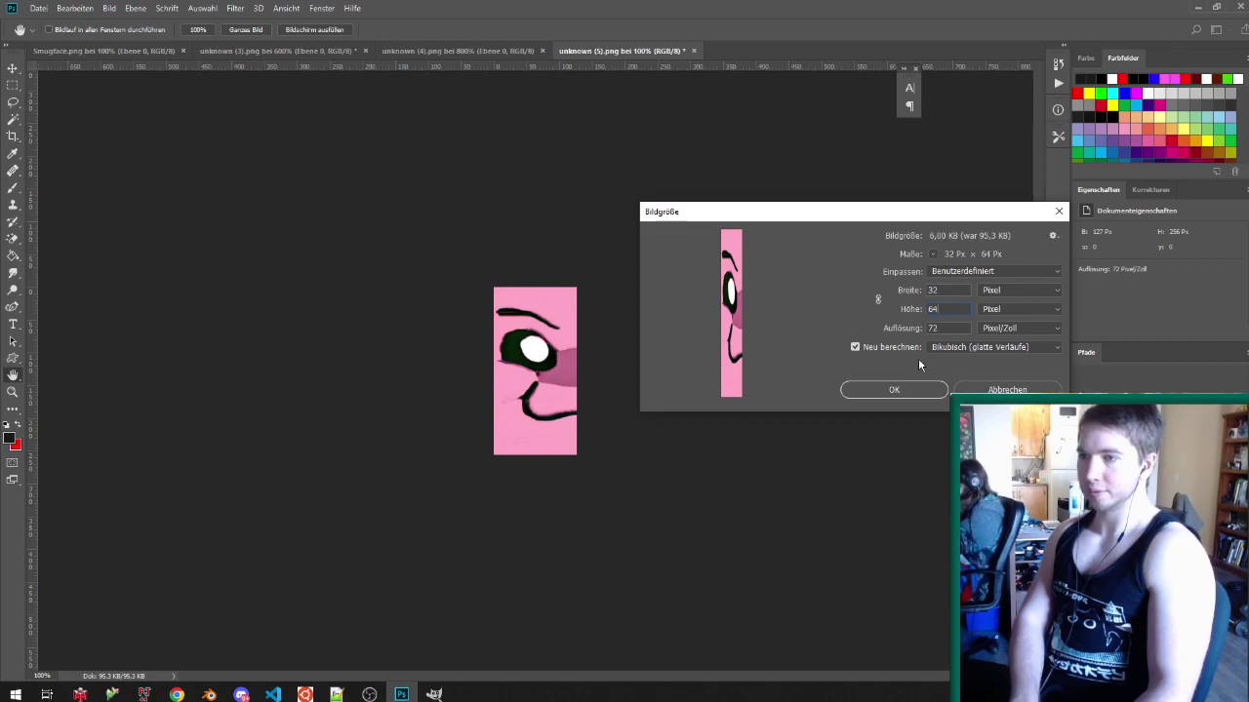
key("Return")
key("c")
key("ctrl+0")
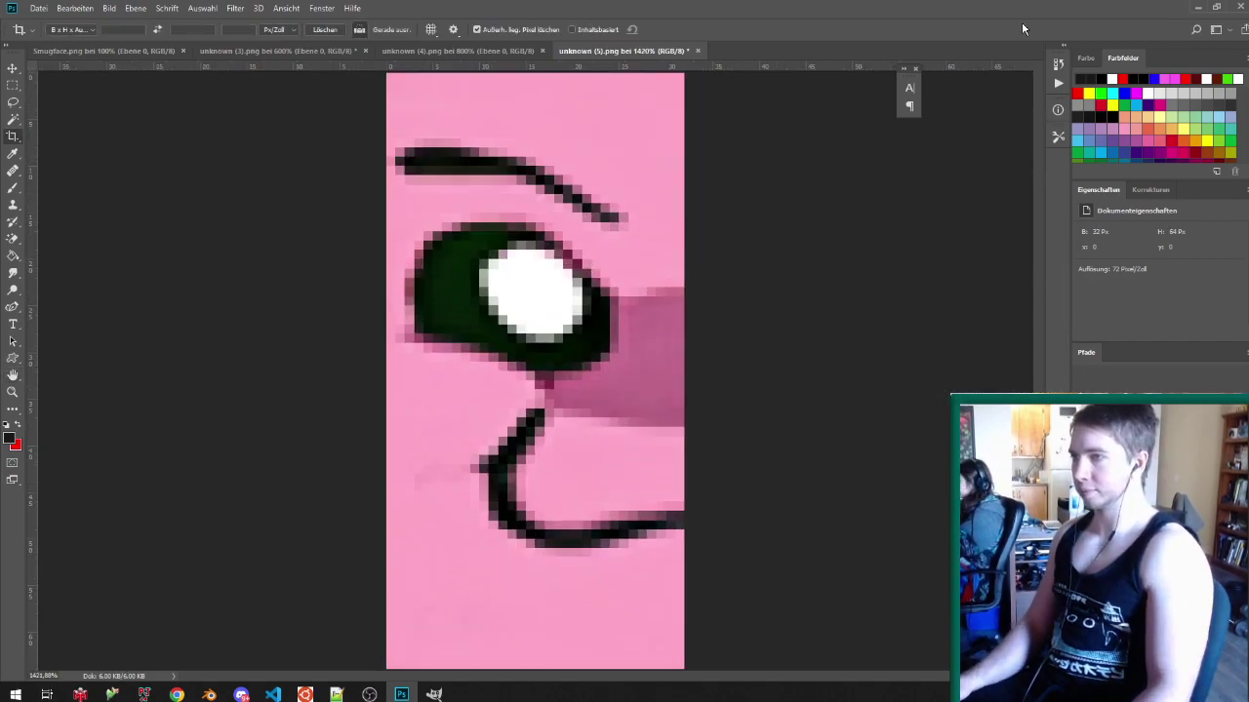
left_click(1198, 7)
- Select one linked gazebo pillar, move it horizontally to another spot on the wooden base, and save the file
middle_click_drag(561, 292, 589, 289)
scroll(633, 290, "down", 5)
scroll(542, 128, "up", 3)
key("Tab")
key("ctrl+Tab")
left_click(515, 102)
right_click(540, 114)
scroll(548, 120, "down", 3)
left_click(386, 462)
left_click(394, 346)
key("ctrl+l")
middle_click_drag(386, 348, 569, 548)
key("g")
key("shift+z")
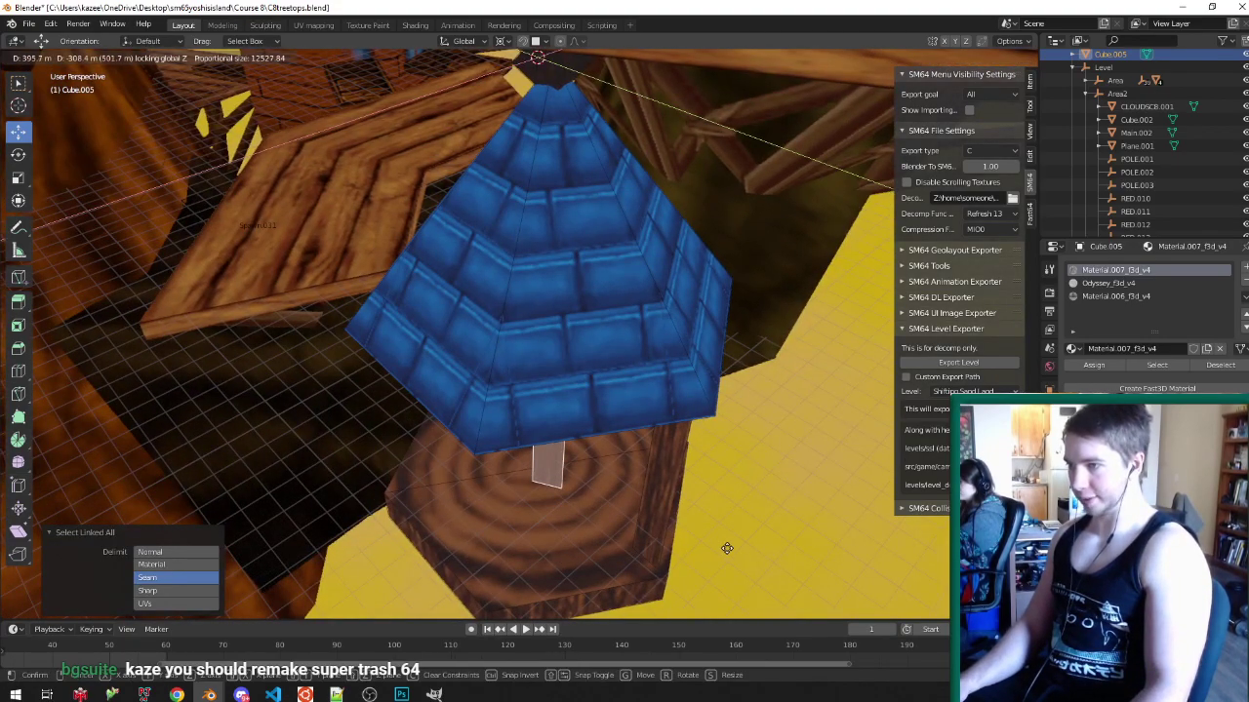
left_click(728, 468)
middle_click_drag(728, 468, 481, 410)
middle_click_drag(472, 352, 501, 166)
key("ctrl+s")
- Snap the 3D cursor to the selected geometry at the centre of the roof's underside
key("ctrl+Tab")
left_click(501, 164)
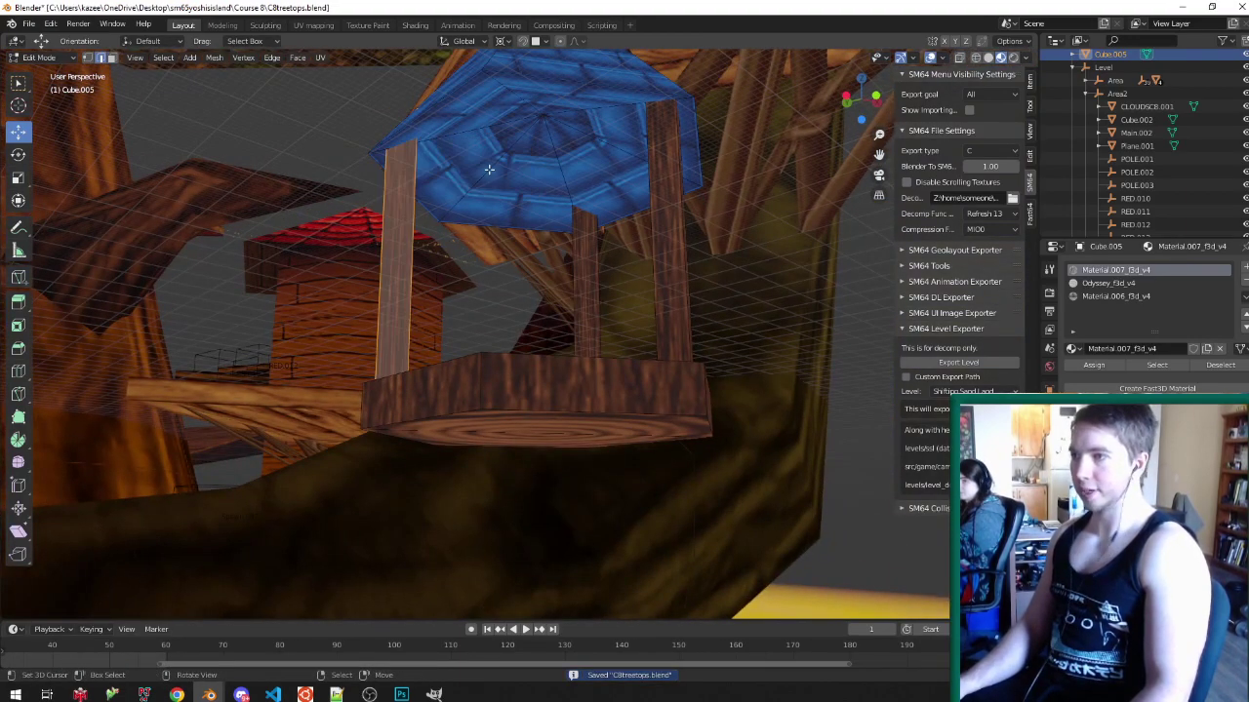
key("shift+s")
key("u")
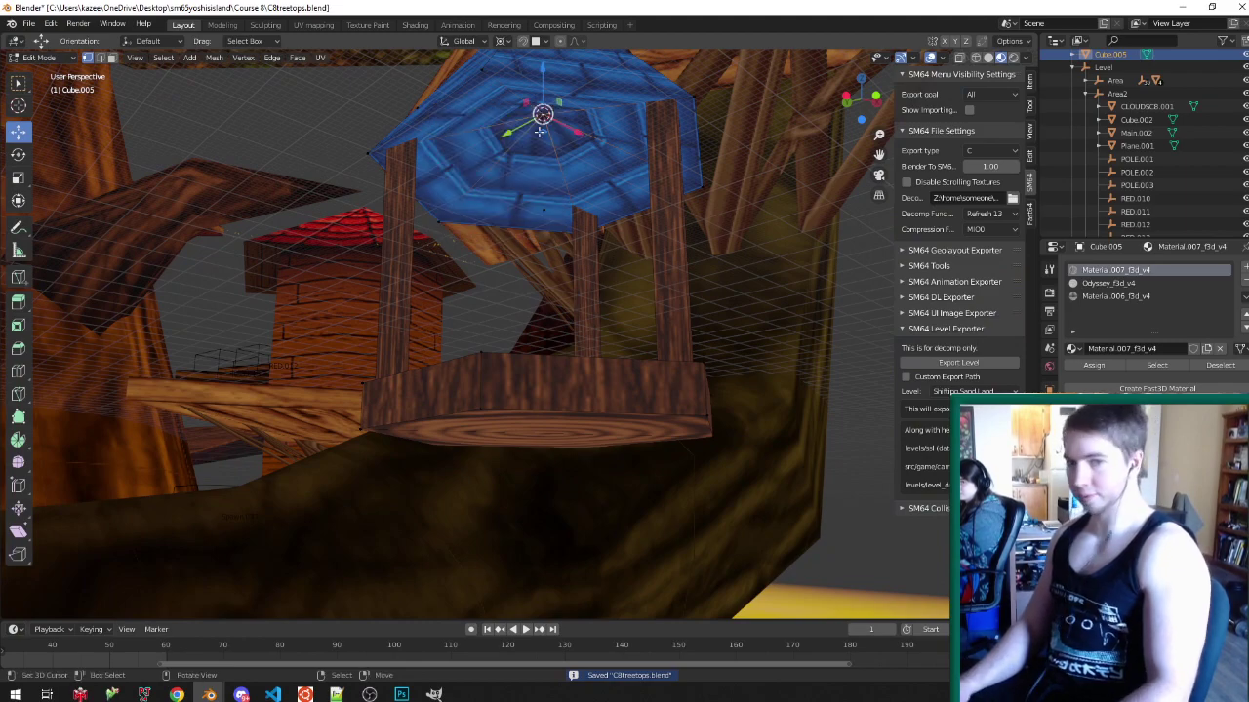
- Add a circle with 4 vertices at the 3D cursor and scale the ring for a central column
middle_click_drag(587, 123, 600, 158)
key("shift+a")
left_click(600, 159)
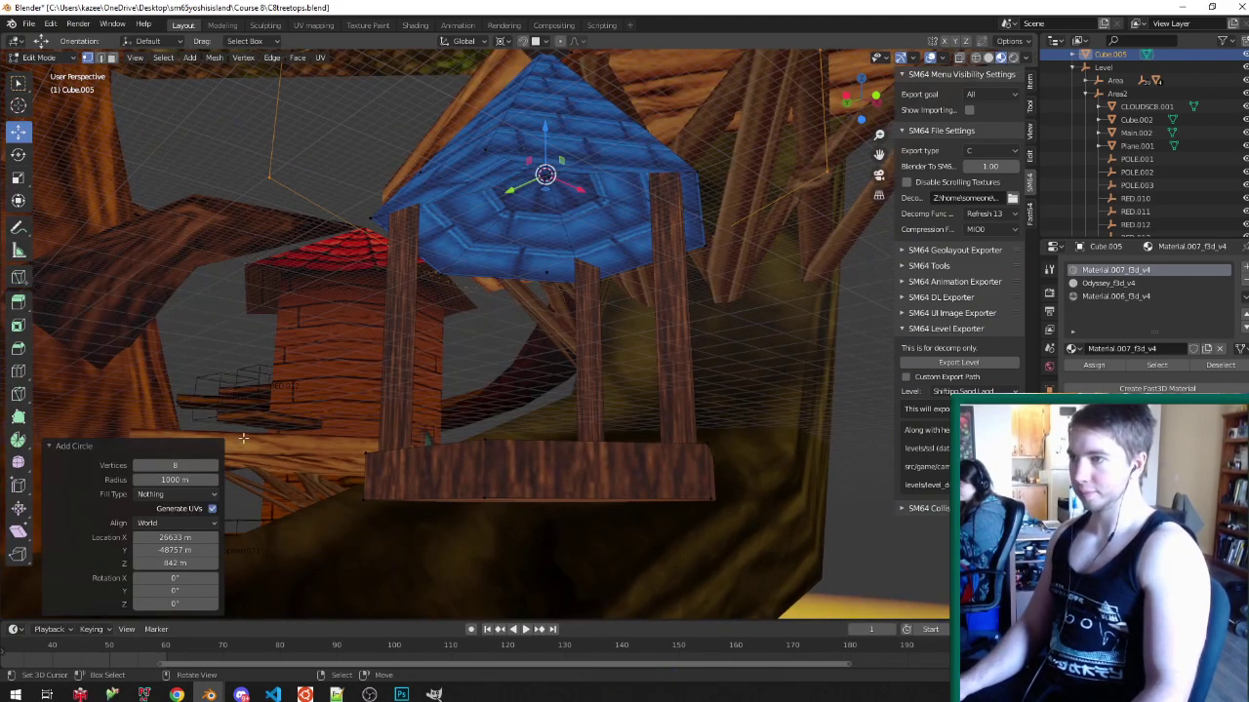
type("4")
key("Return")
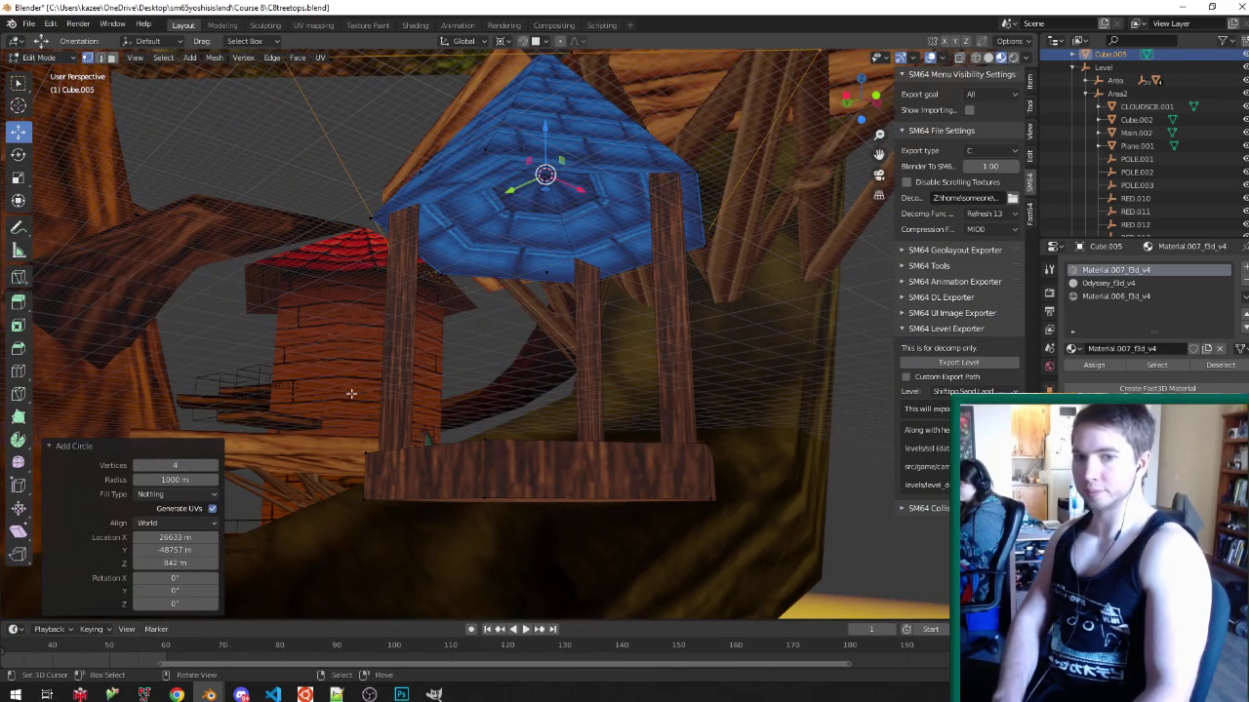
key("s")
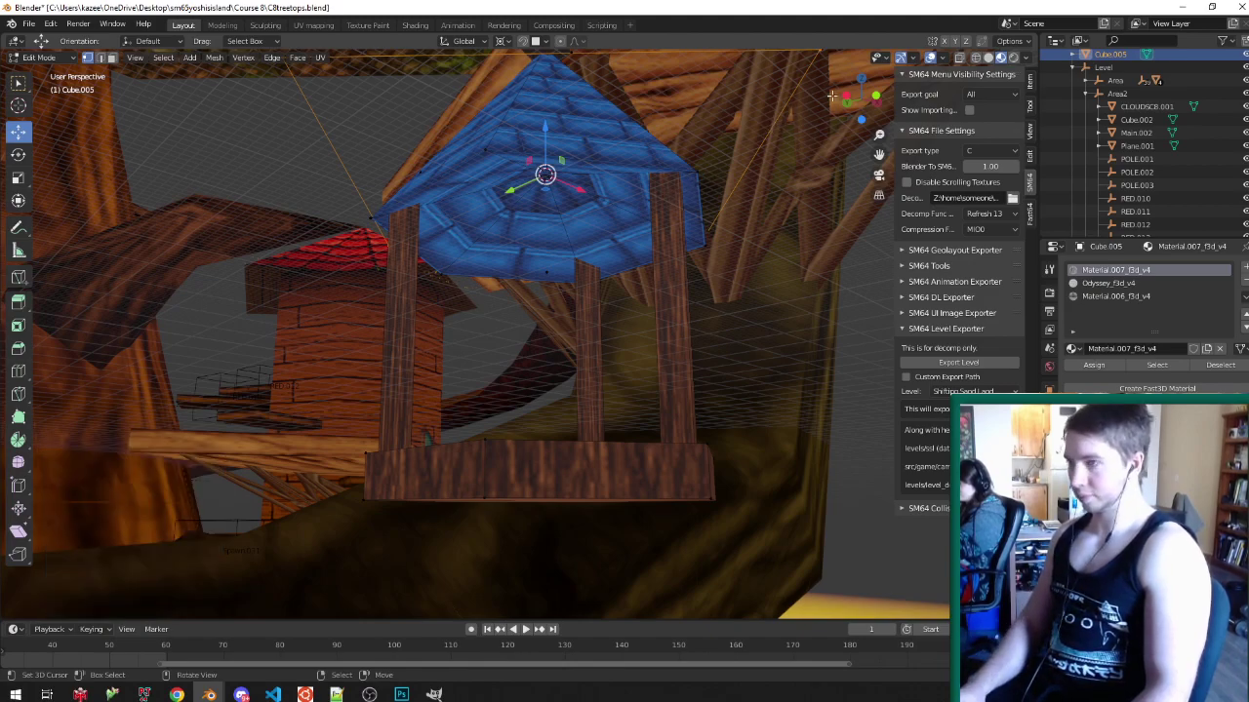
left_click(597, 198)
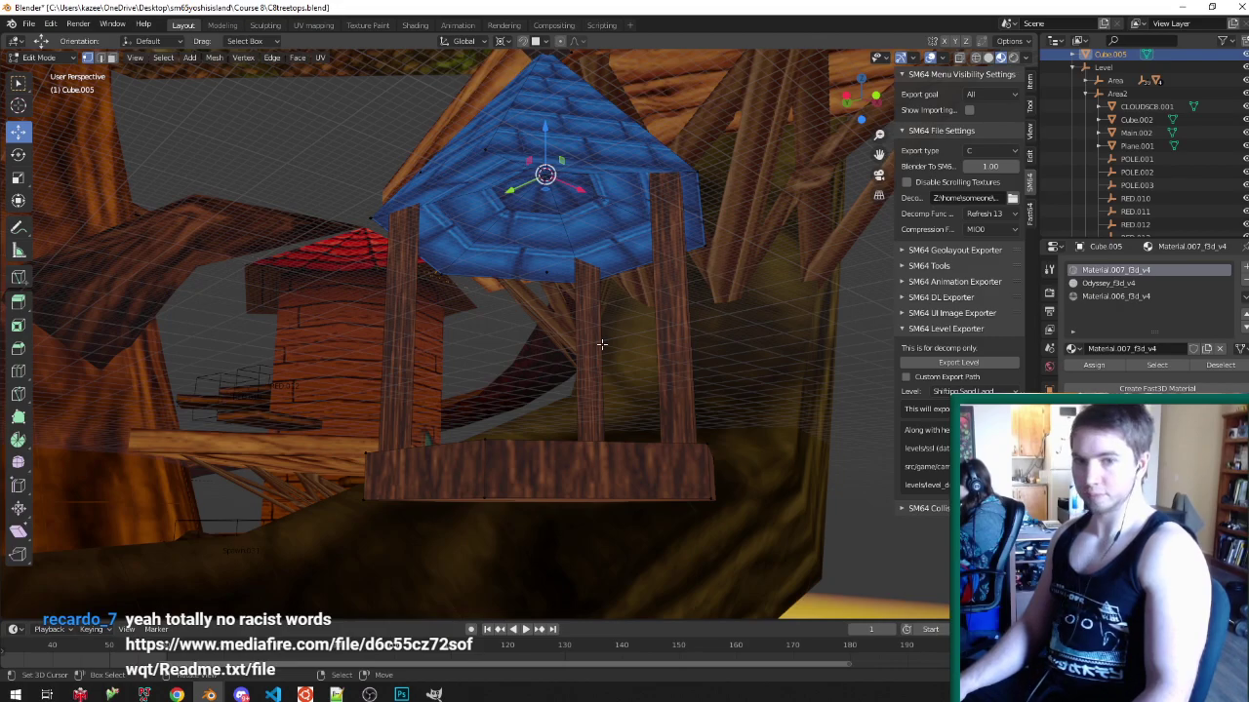
- Lower the four-sided ring to the gazebo's base and extrude it about 991 m up toward the roof
middle_click_drag(602, 343, 601, 357)
middle_click_drag(562, 416, 584, 355)
key("g")
key("z")
left_click(578, 457)
key("ctrl+z")
key("e")
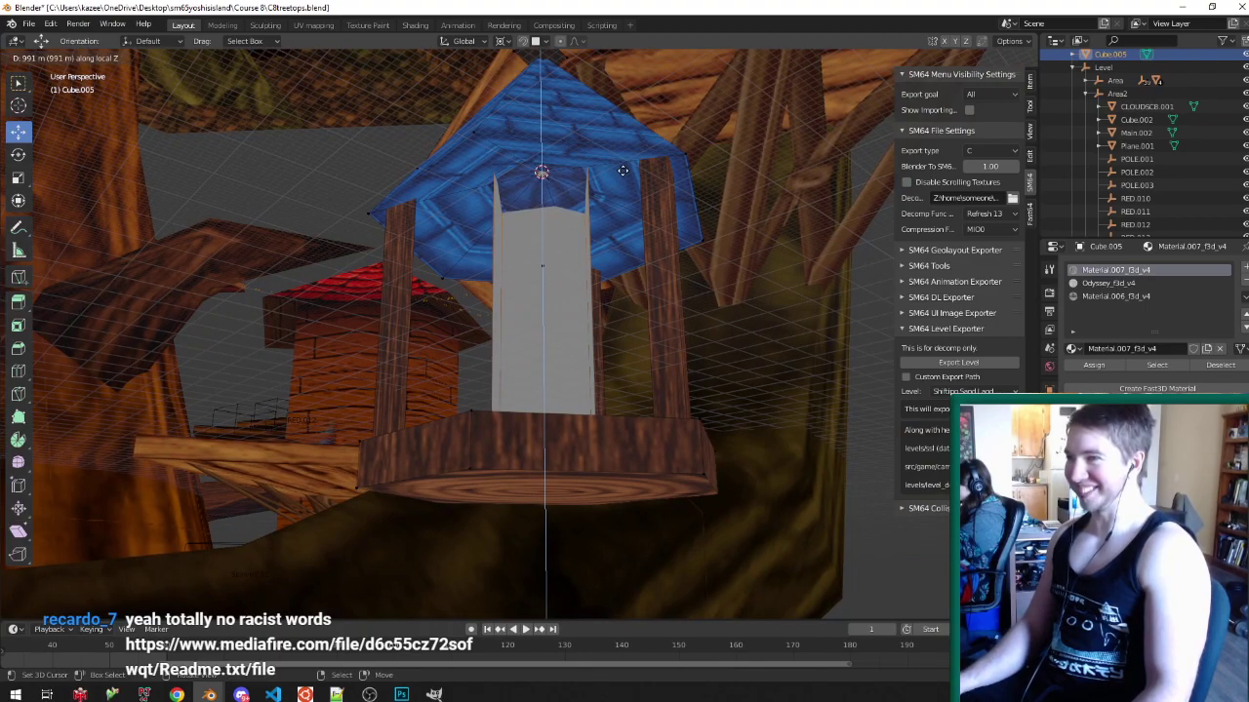
left_click(622, 170)
- Recalculate the normals of the new central column and delete the face at its foot
middle_click_drag(605, 254, 546, 425)
key("ctrl+Tab")
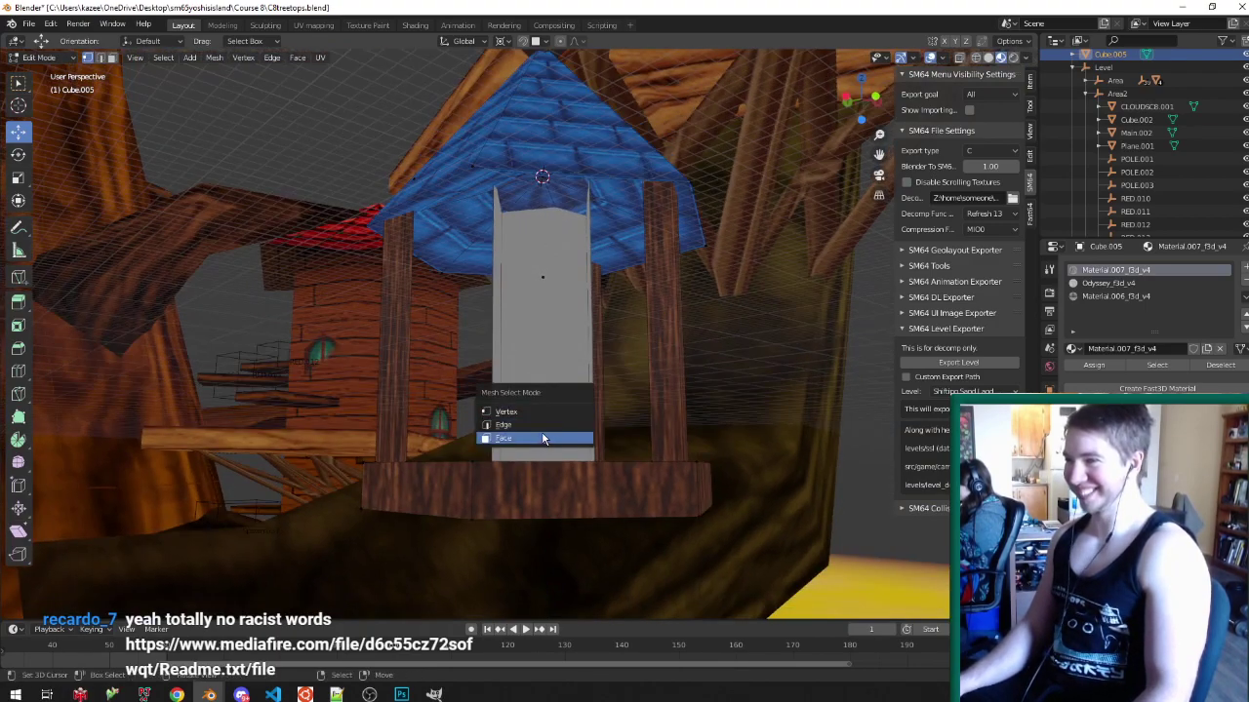
left_click(542, 439)
key("shift+n")
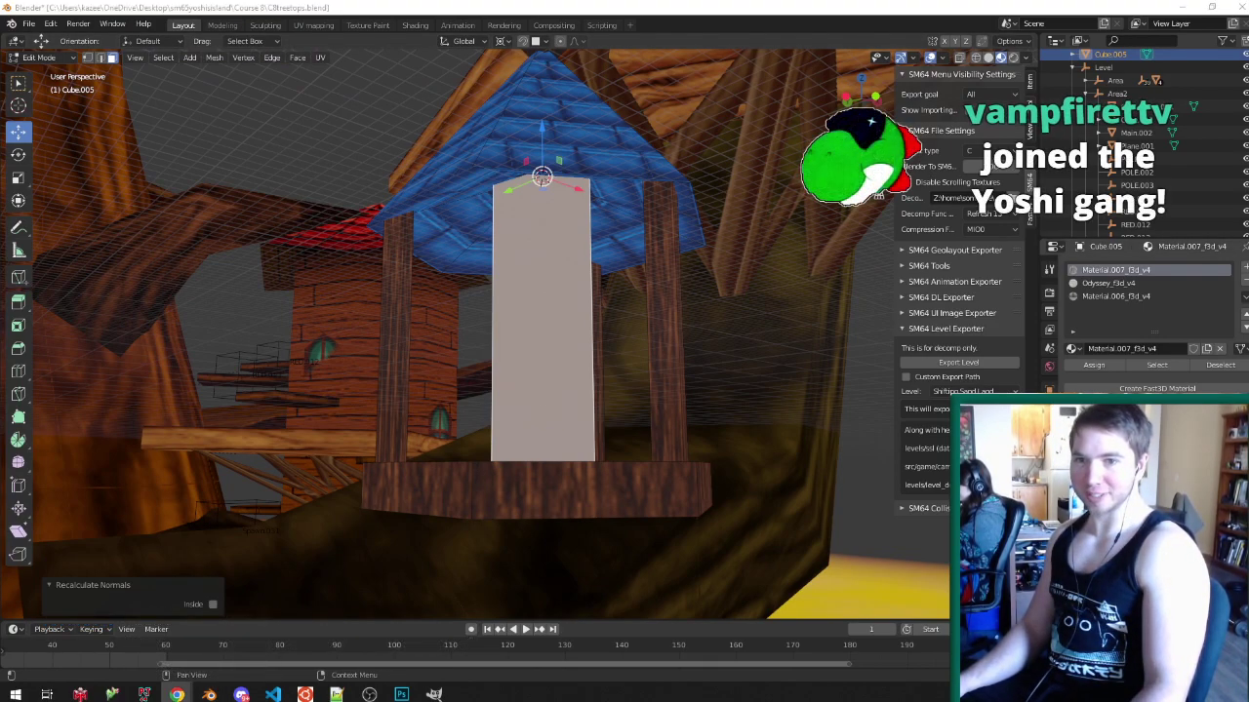
middle_click_drag(633, 475, 595, 441)
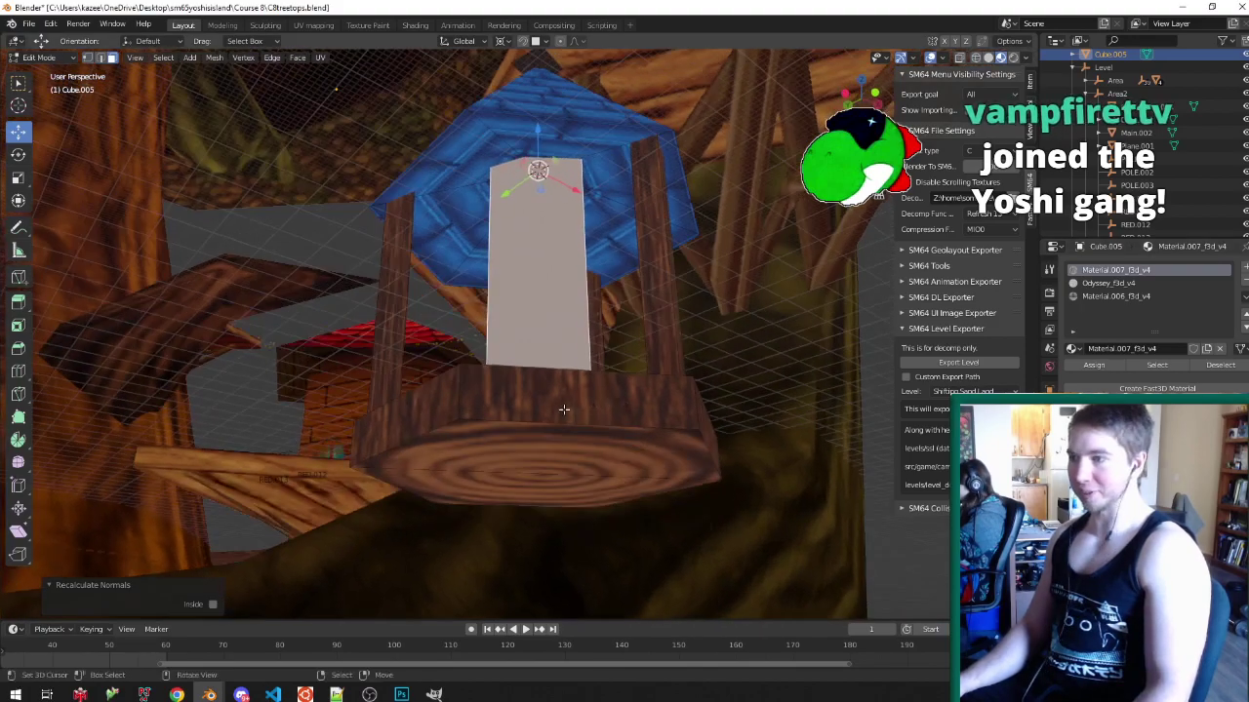
scroll(539, 441, "up", 8)
right_click(539, 442)
key("x")
key("f")
- Select the whole linked column and scale it to 0.5 in X and Y, keeping its height
scroll(538, 442, "down", 8)
middle_click_drag(564, 414, 817, 534)
key("a")
key("ctrl+l")
scroll(572, 437, "down", 4)
scroll(817, 533, "up", 2)
key("s")
key("shift+z")
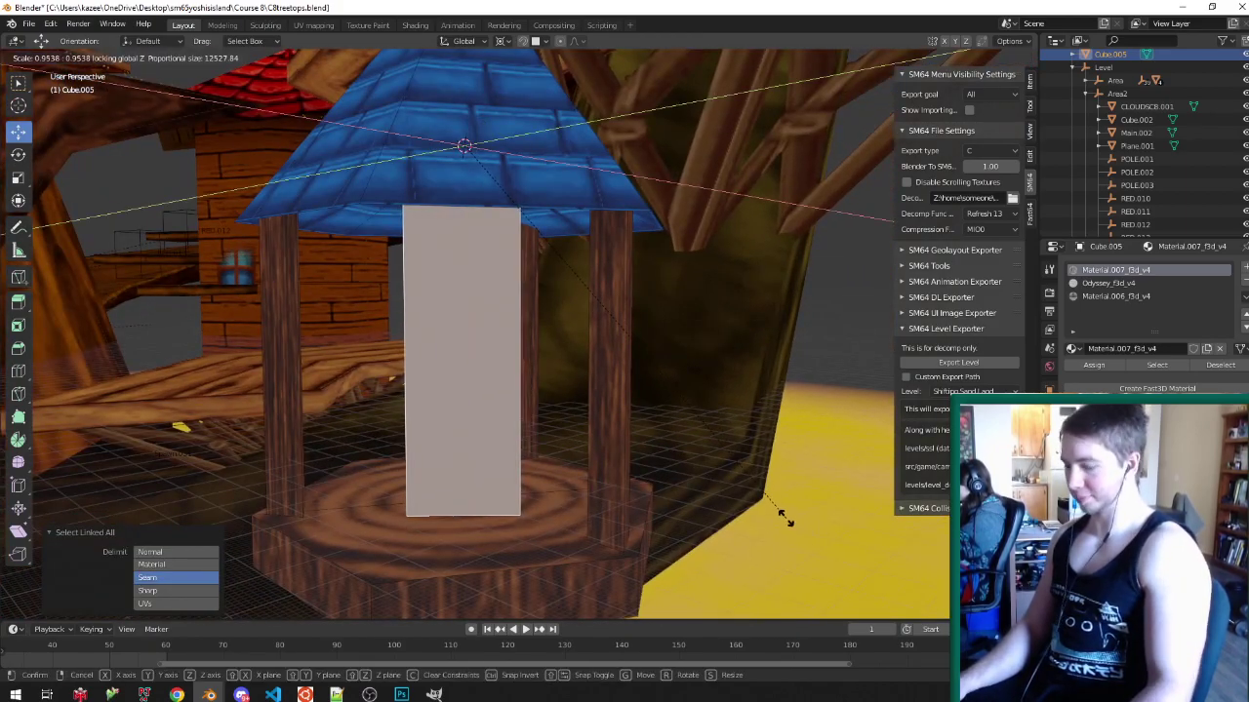
type(".5")
key("Return")
- Assign the outer posts' wood material, Material.007_f3d_v4, to the new central column
scroll(823, 521, "up", 4)
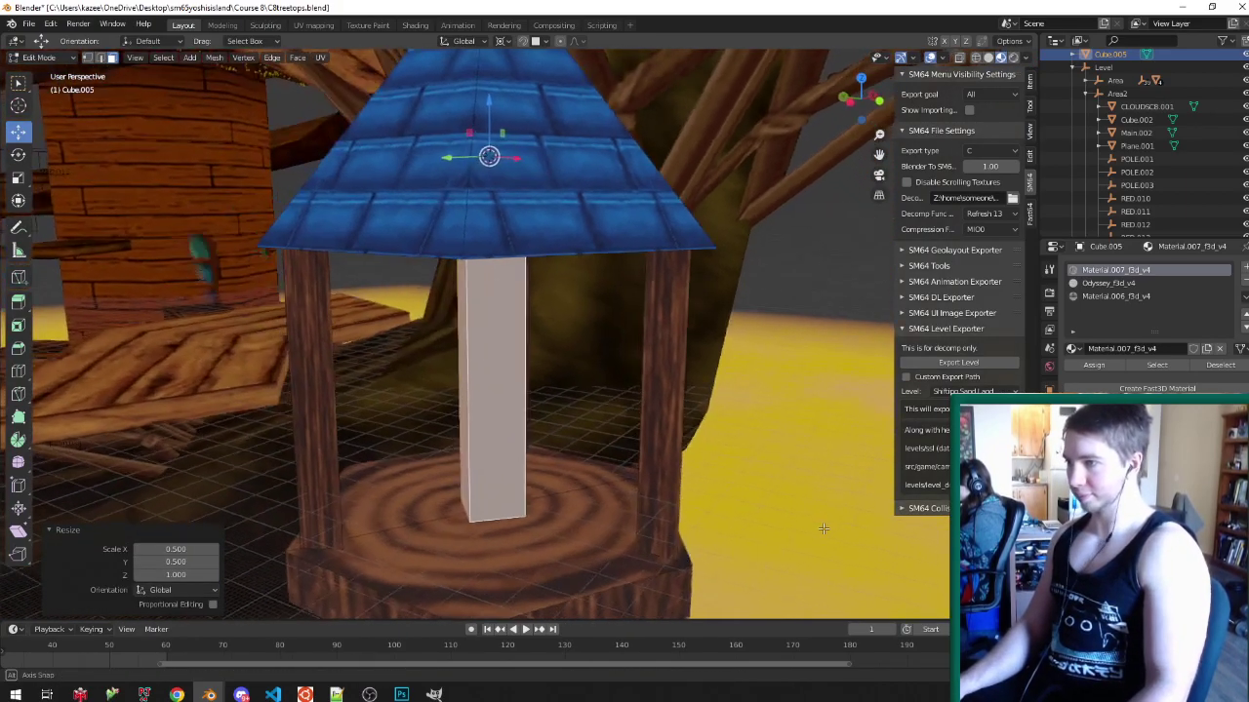
left_click(238, 397)
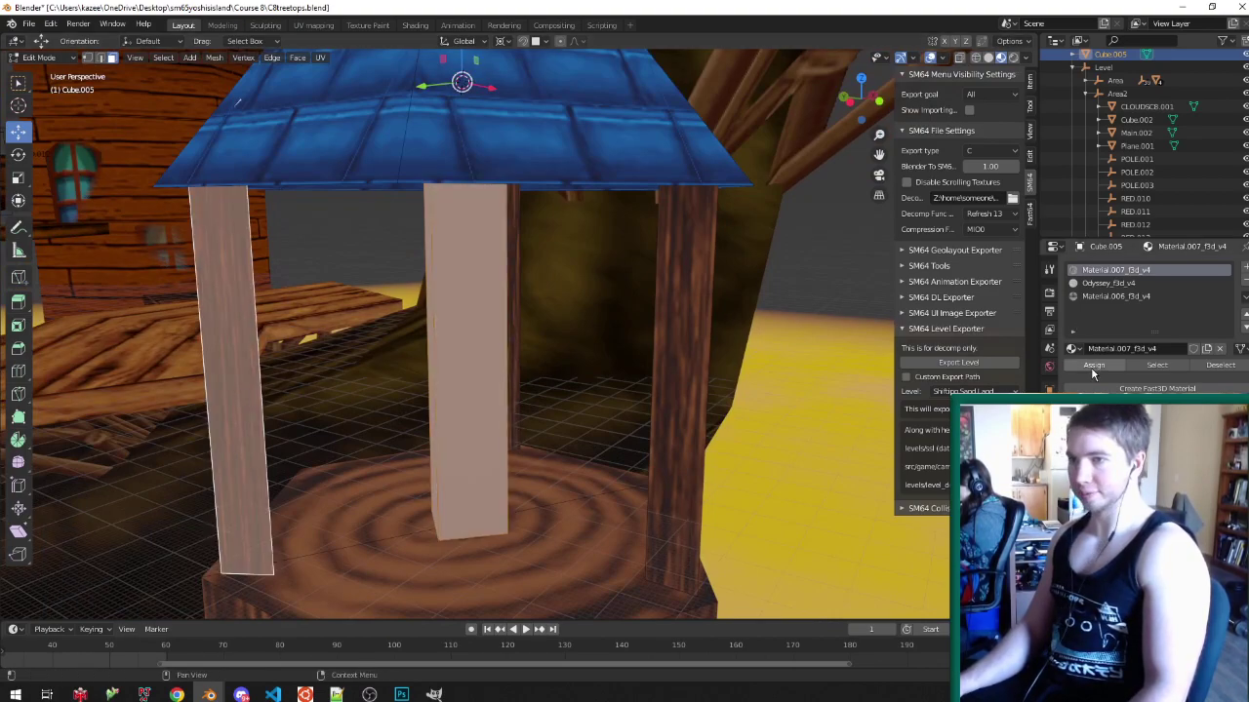
left_click(472, 324)
key("Tab")
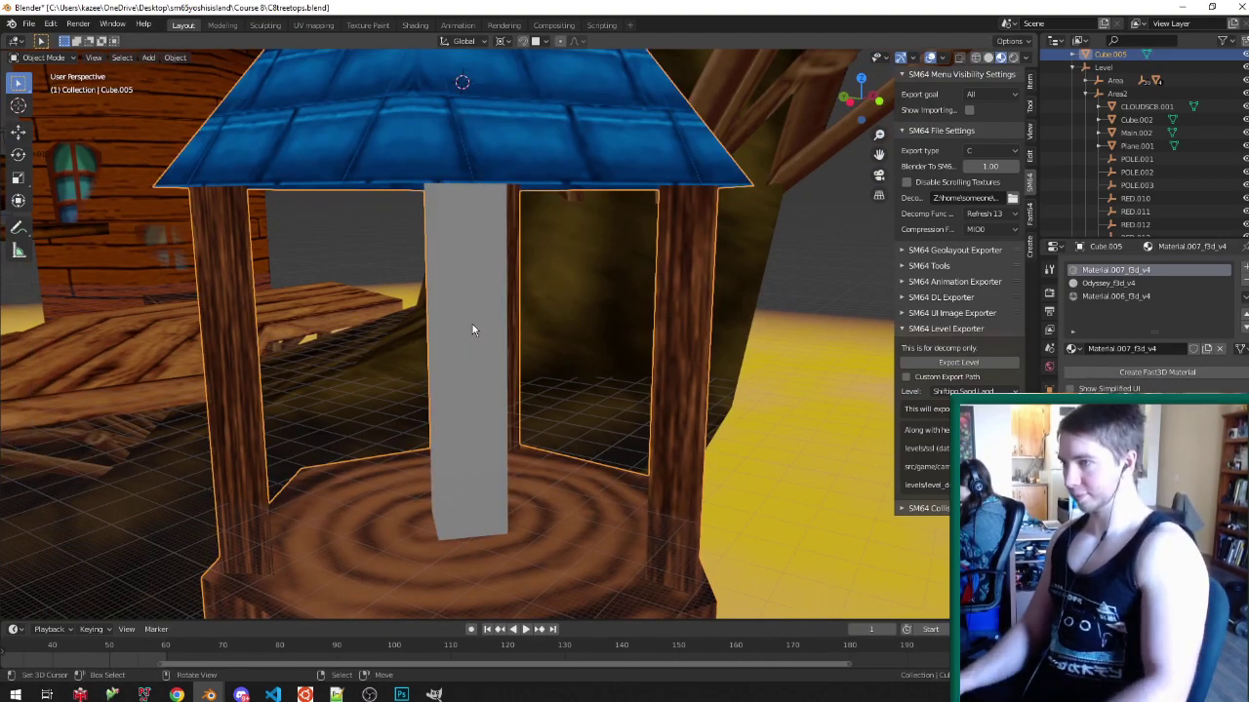
- Fill the central column's vertex colours with a muted brown of hue 0.072, saturation 0.549 and value 0.640
key("v")
key("shift+k")
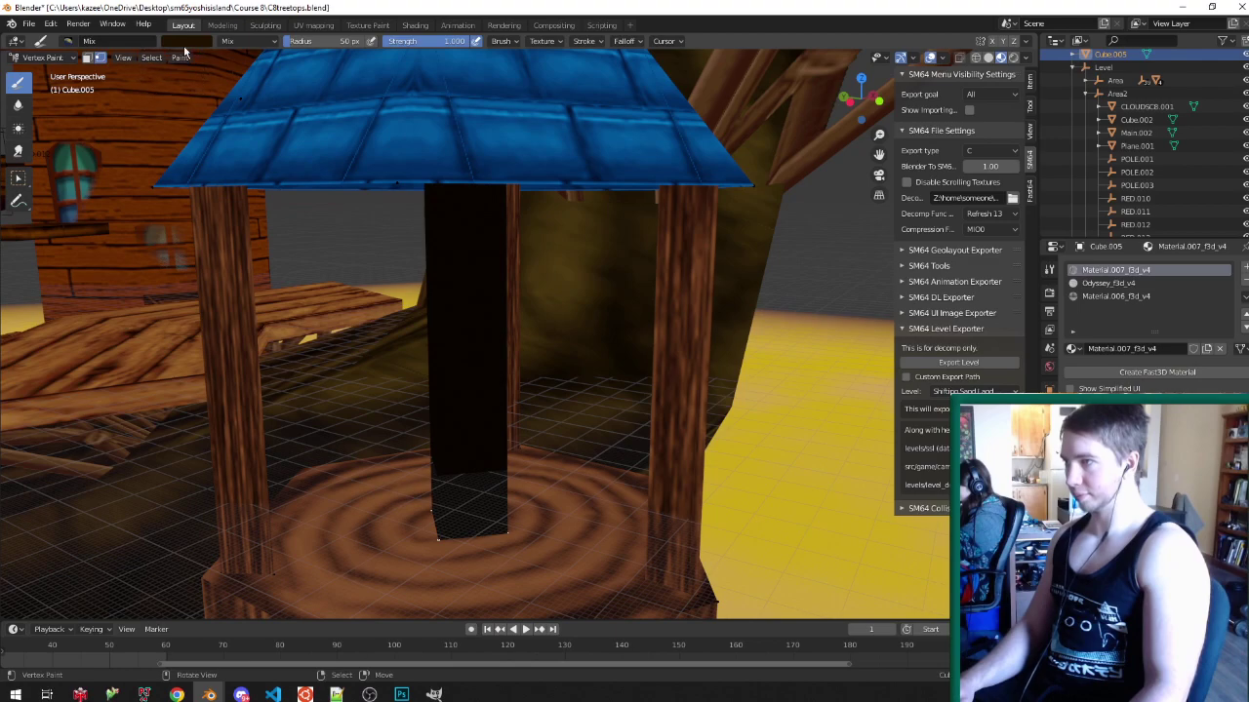
left_click(185, 45)
left_click(273, 90)
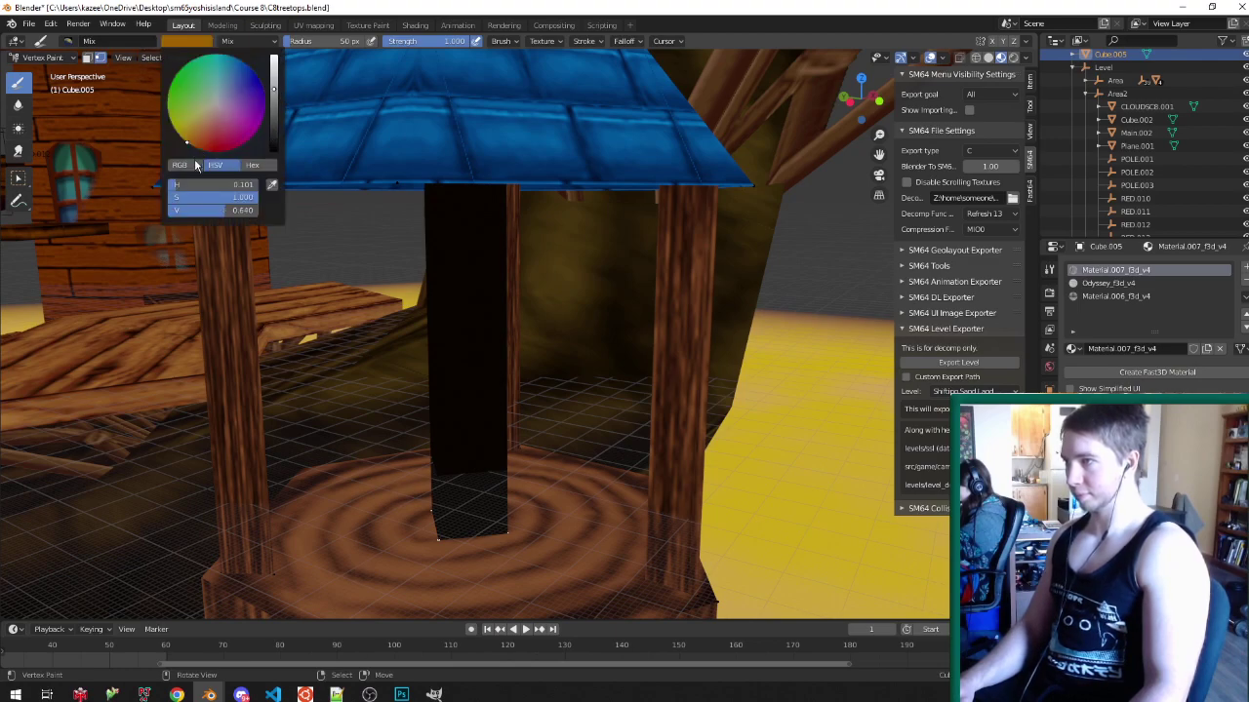
key("shift+k")
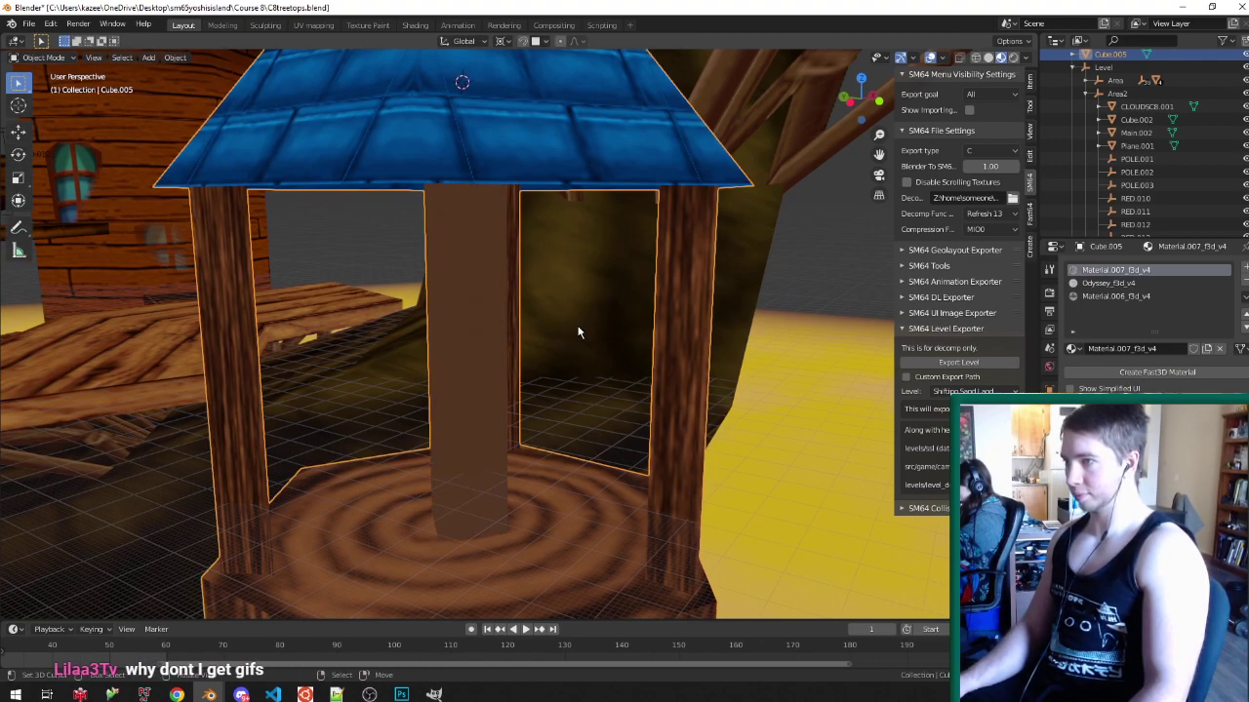
- Select all linked faces of the central column and unwrap them with Follow Active Quads in the UV mapping workspace
key("Tab")
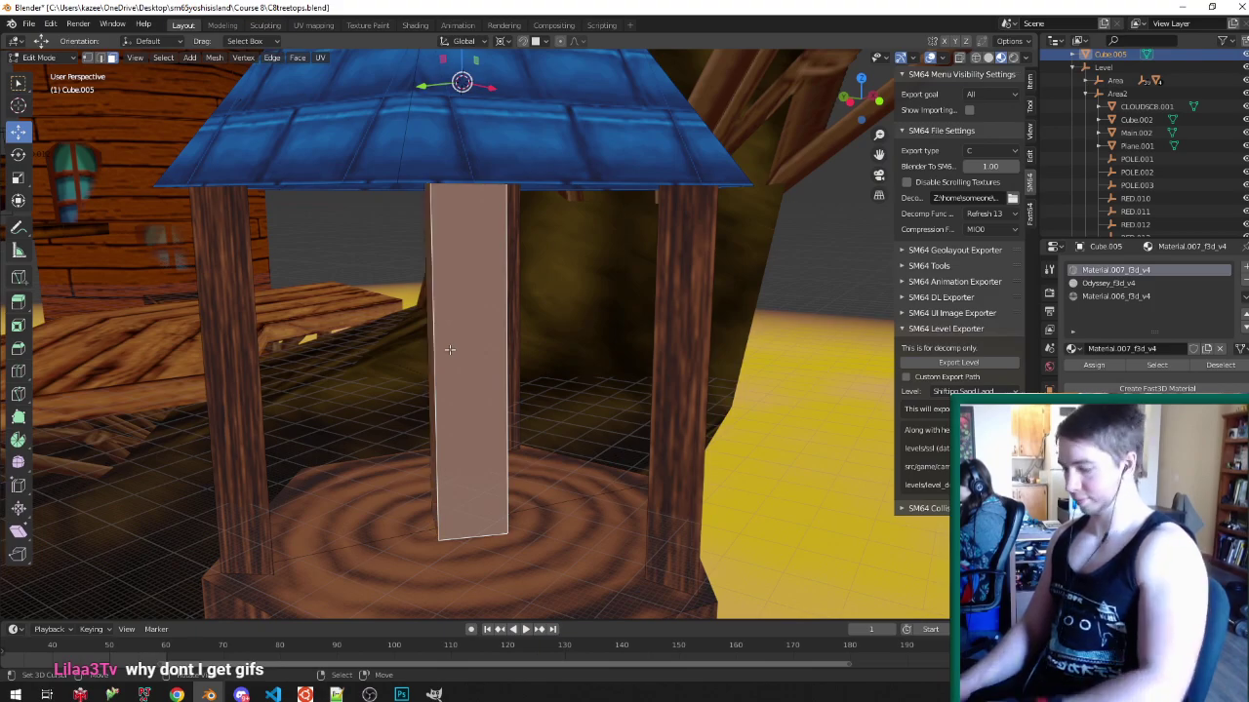
key("Tab")
middle_click_drag(450, 349, 524, 344)
key("Tab")
left_click(314, 25)
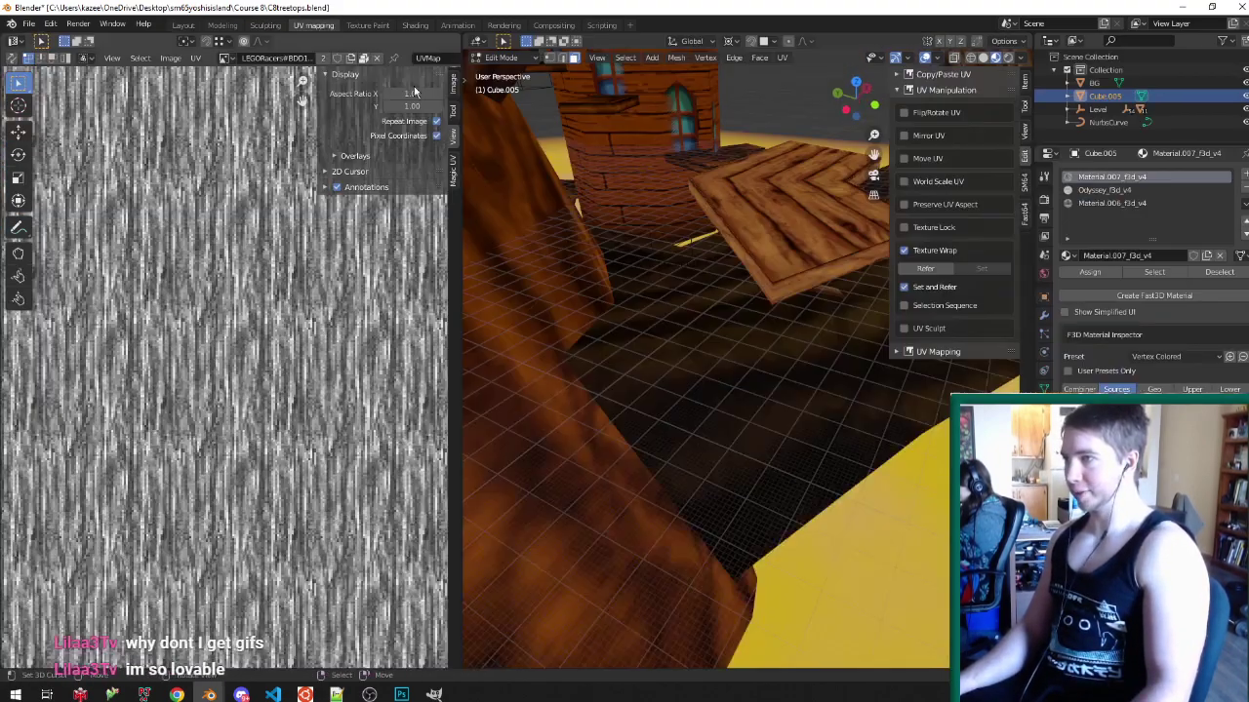
key("KP_Decimal")
middle_click_drag(667, 402, 706, 337)
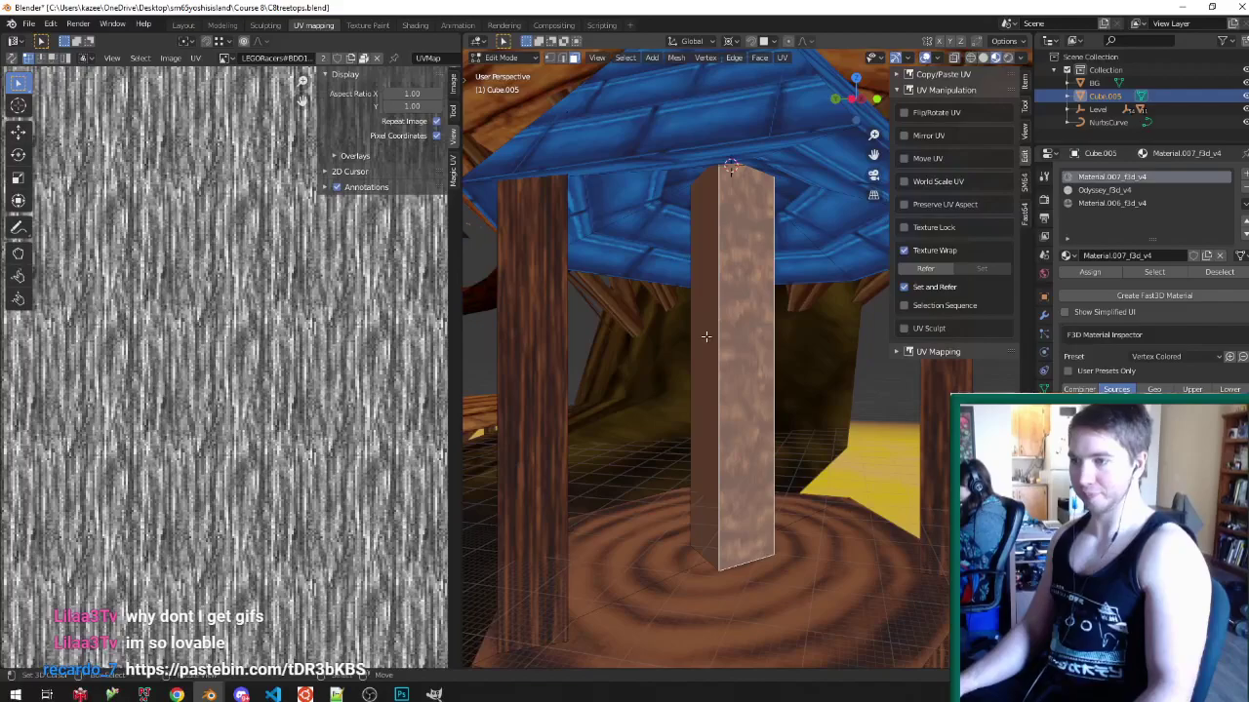
key("ctrl+l")
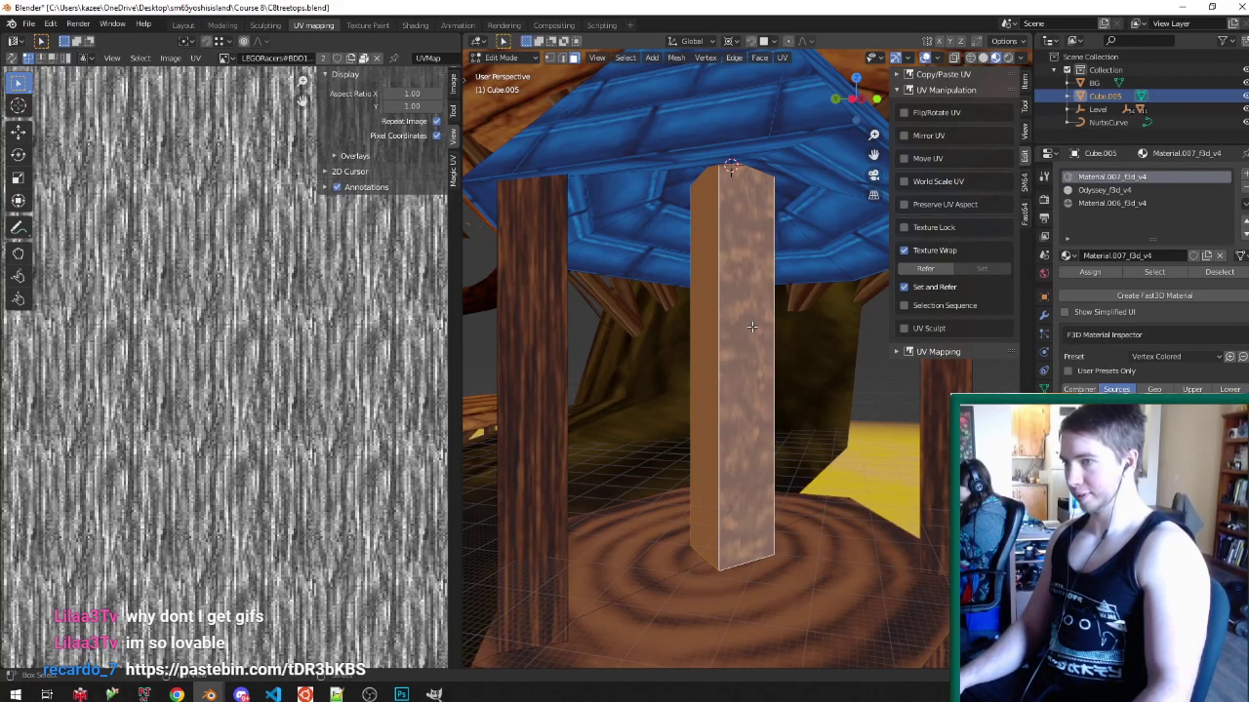
key("u")
left_click(748, 327)
scroll(139, 373, "down", 8)
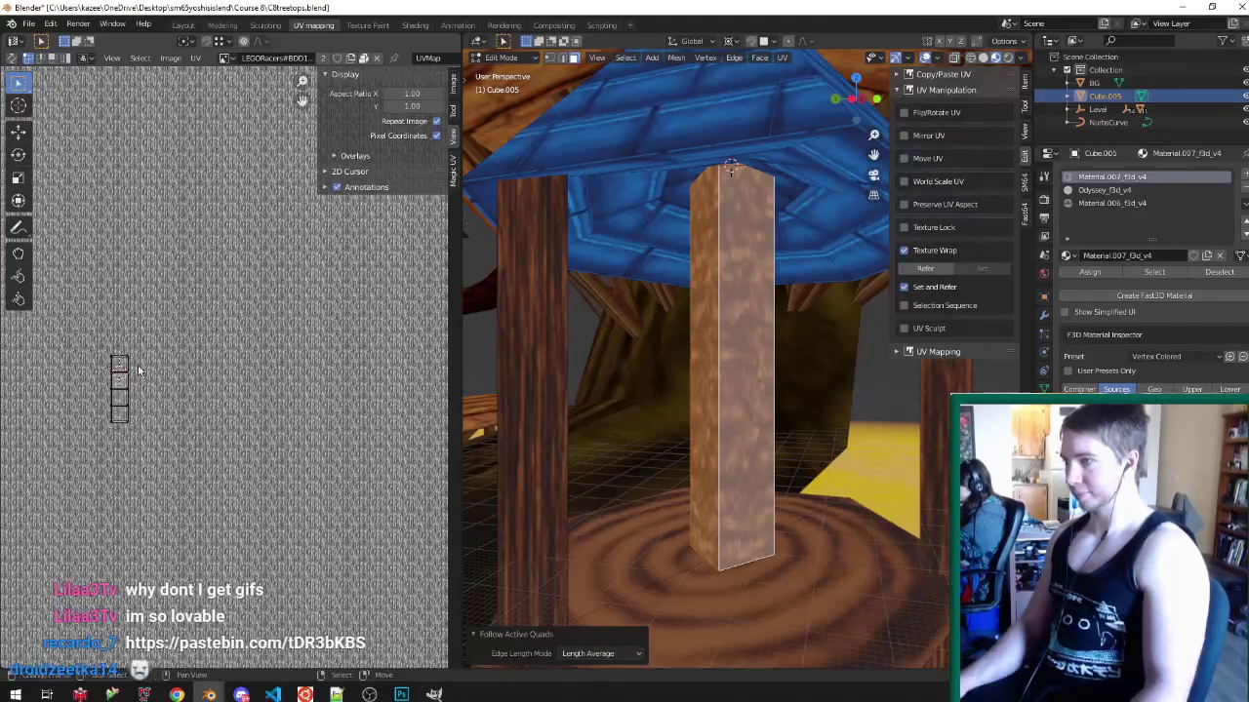
- Snap the 2D cursor to the corner of the column's UV strip and rotate all its UVs 90° about that cursor
scroll(134, 376, "up", 6)
key("shift+s")
left_click(161, 466)
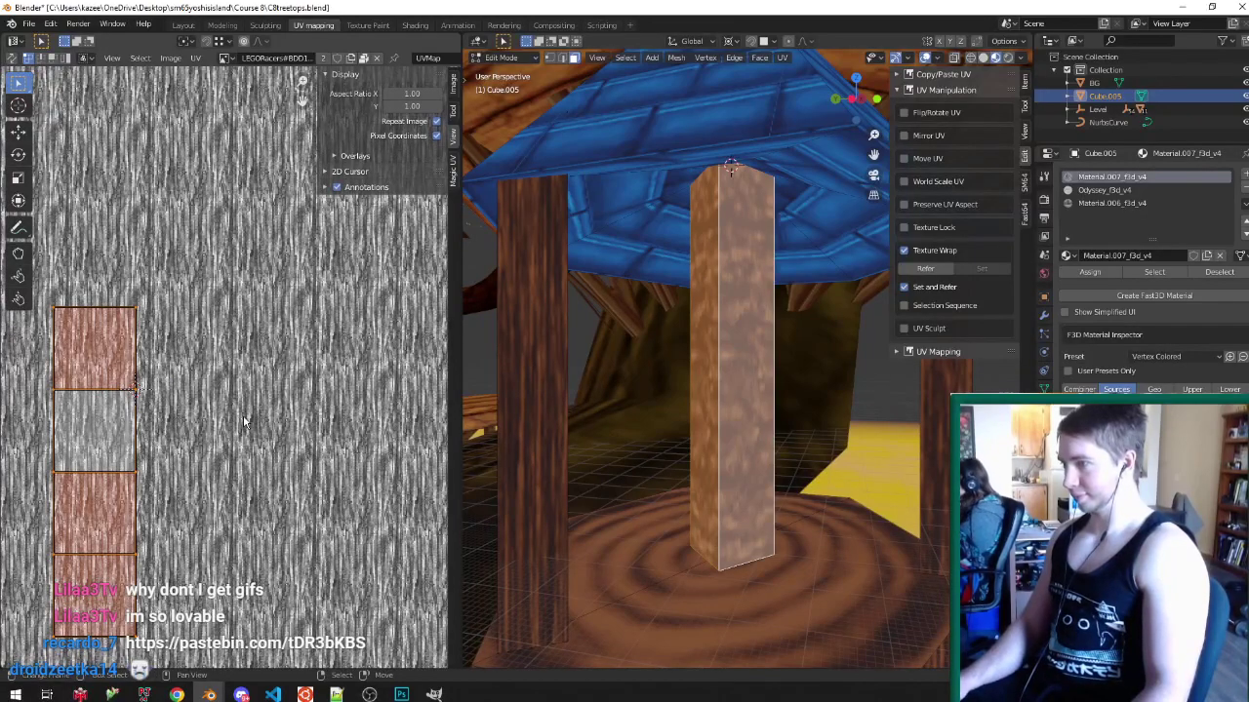
key("period")
left_click(355, 428)
type("r90")
key("Return")
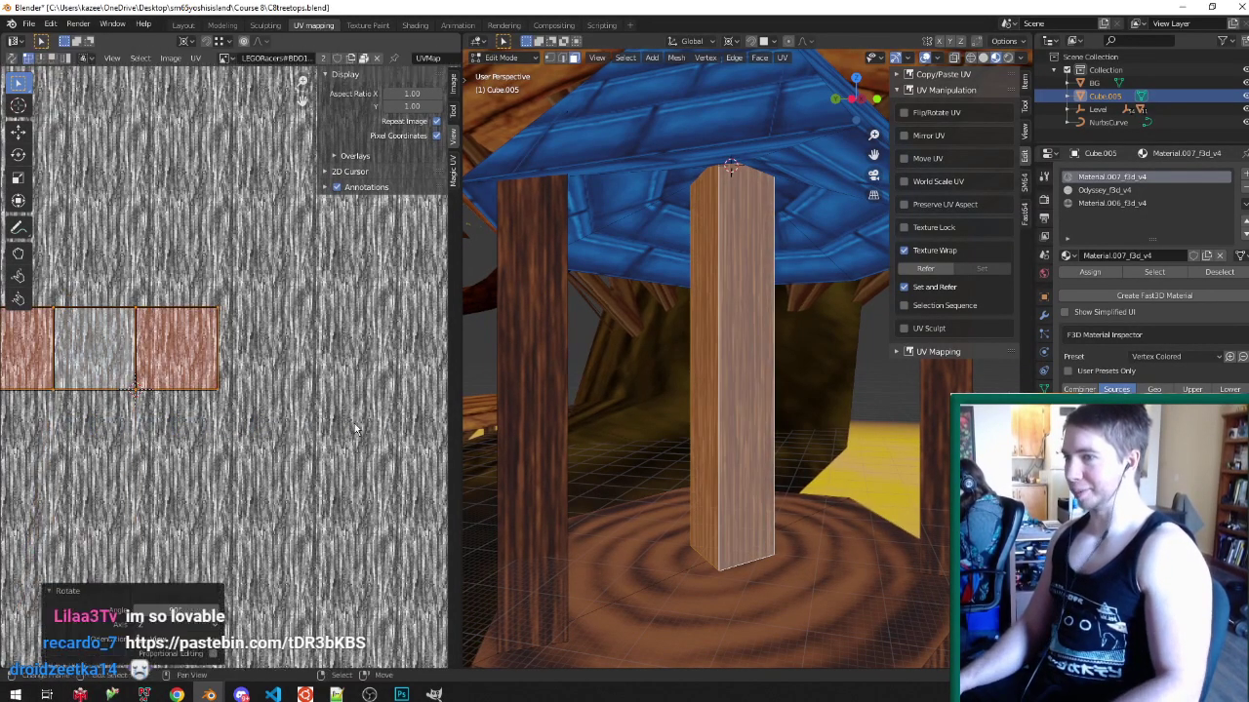
type("y.")
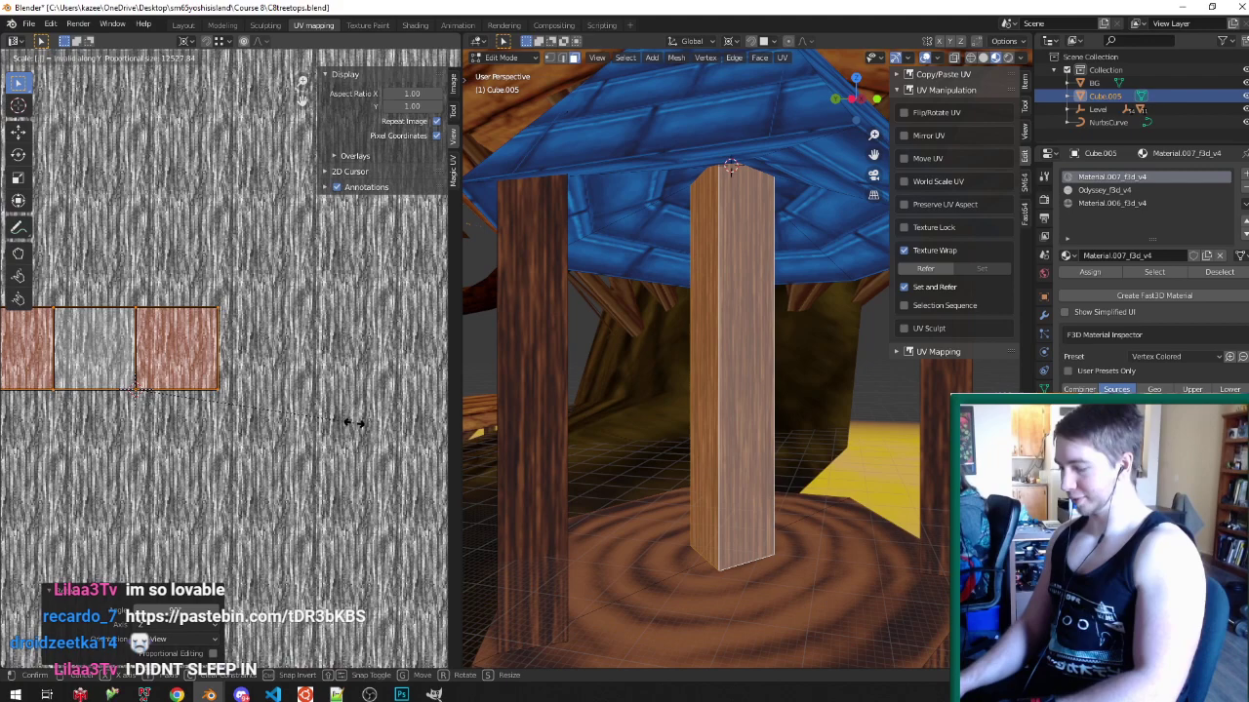
type("5")
key("Return")
key("ctrl+z")
- Scale the column's UVs by 0.5 along X twice and save the file
type("sx.5")
key("Return")
key("Tab")
key("Tab")
type("sx.")
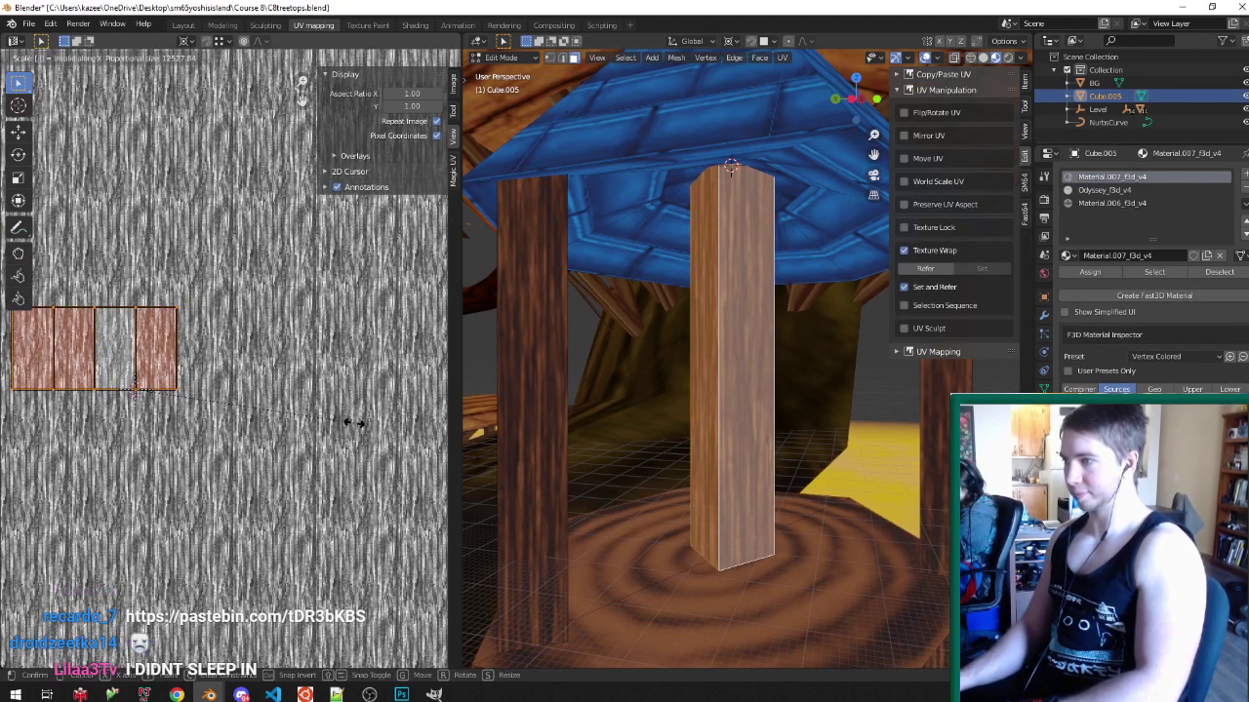
type("5")
key("Return")
key("Tab")
key("ctrl+s")
- Darken the vertex paint colour and refill the central column so its brown matches the surrounding wood
key("Tab")
key("Tab")
key("v")
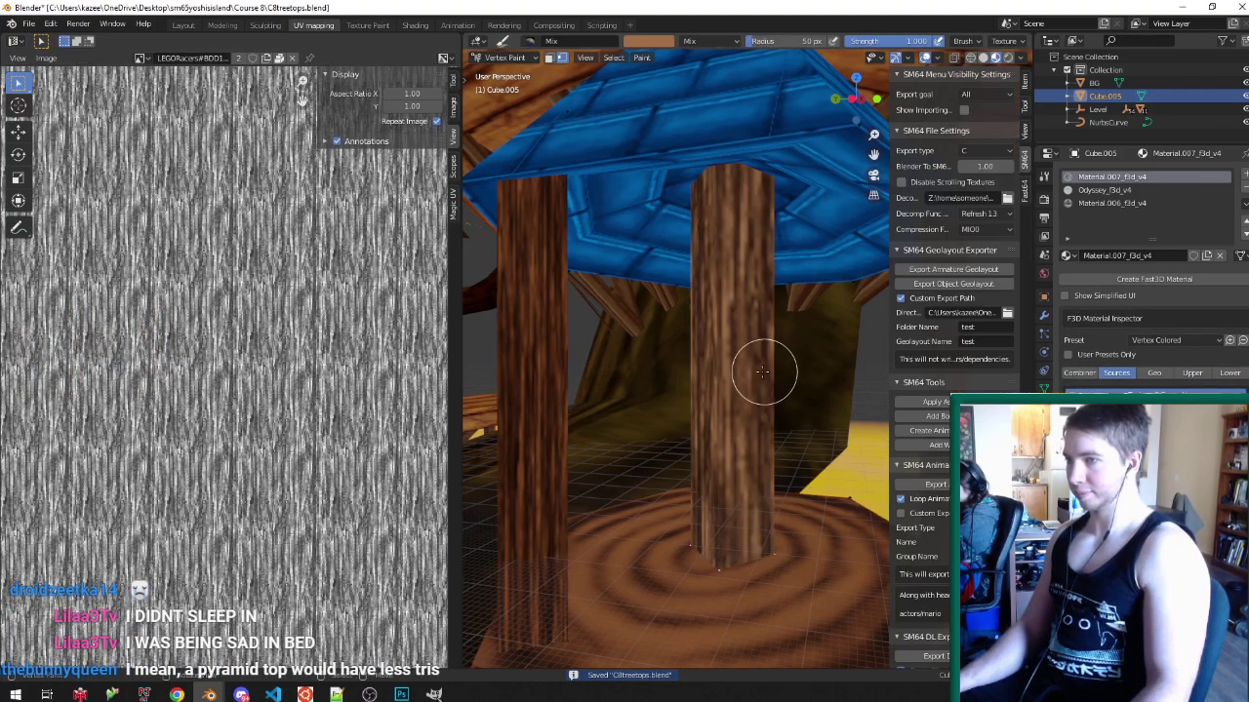
left_click(644, 40)
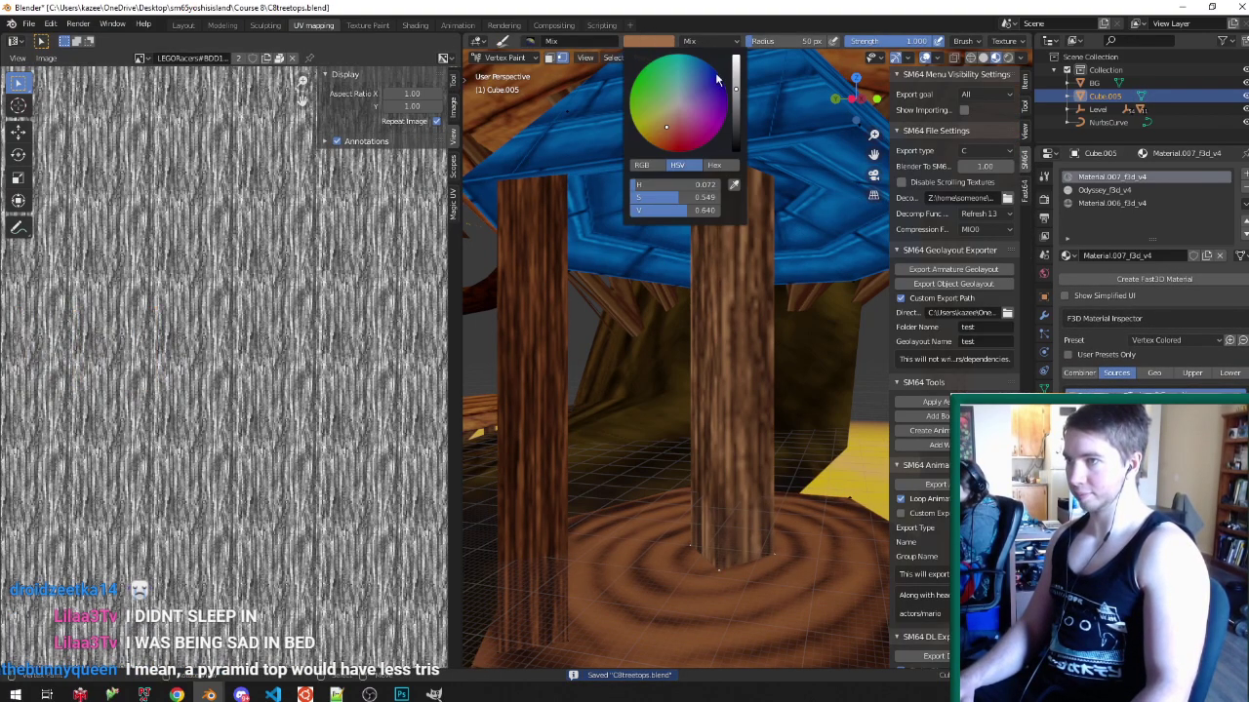
middle_click_drag(579, 335, 649, 195)
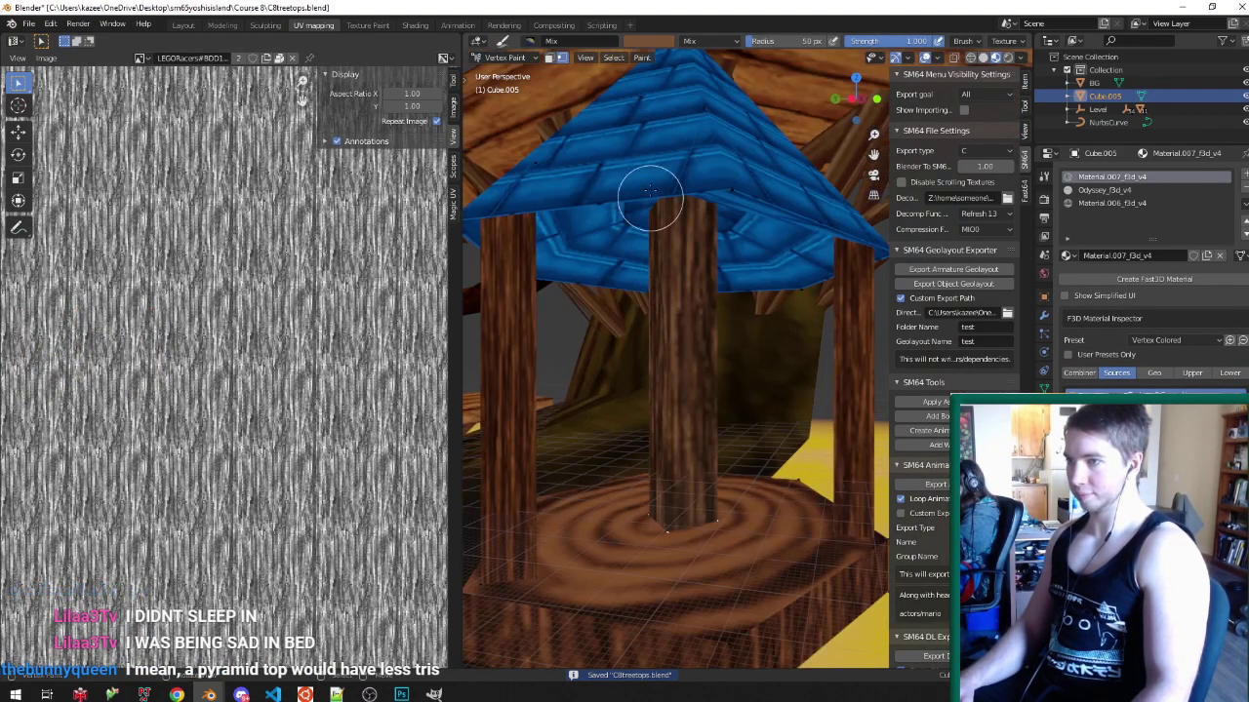
left_click(644, 41)
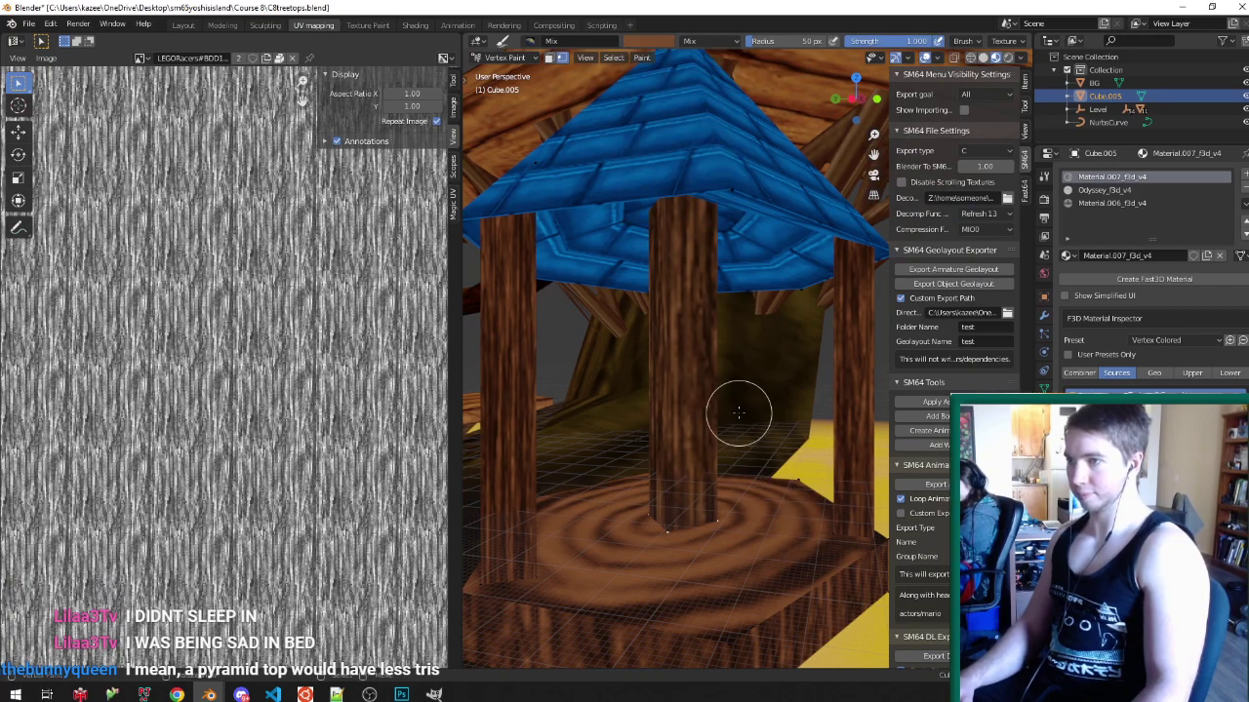
- Select the linked faces of the gazebo's outer posts, delete them and save the file
scroll(739, 412, "down", 3)
key("Tab")
left_click(578, 399)
middle_click_drag(732, 405, 692, 408)
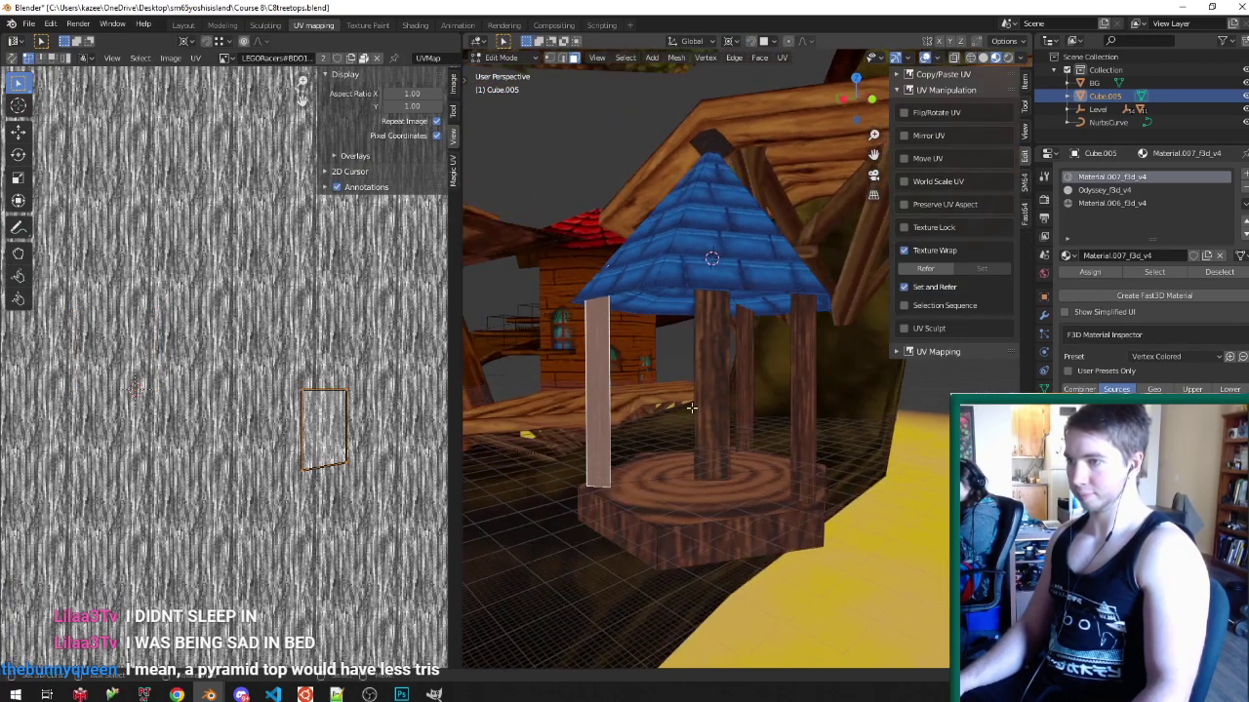
left_click(747, 370)
left_click(800, 371)
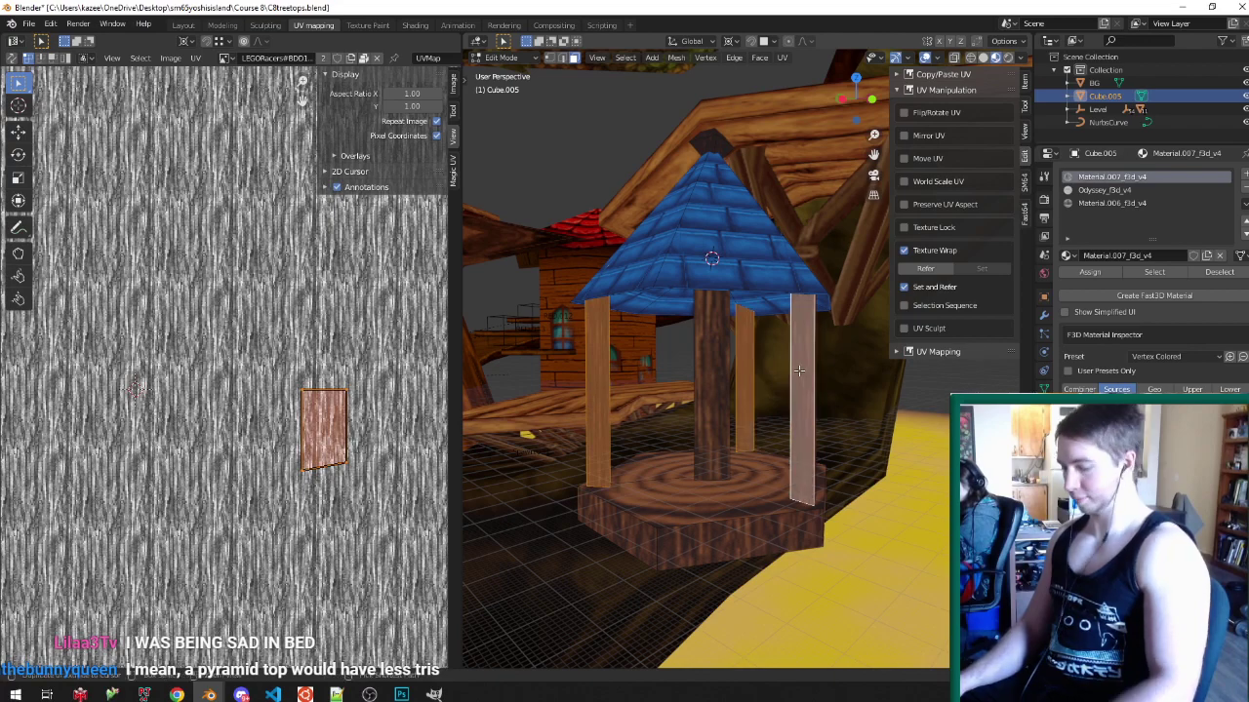
key("ctrl+l")
key("x")
left_click(800, 371)
key("ctrl+s")
- Select the whole linked column, scale its UVs by 1.5 along X and save
scroll(662, 374, "up", 2)
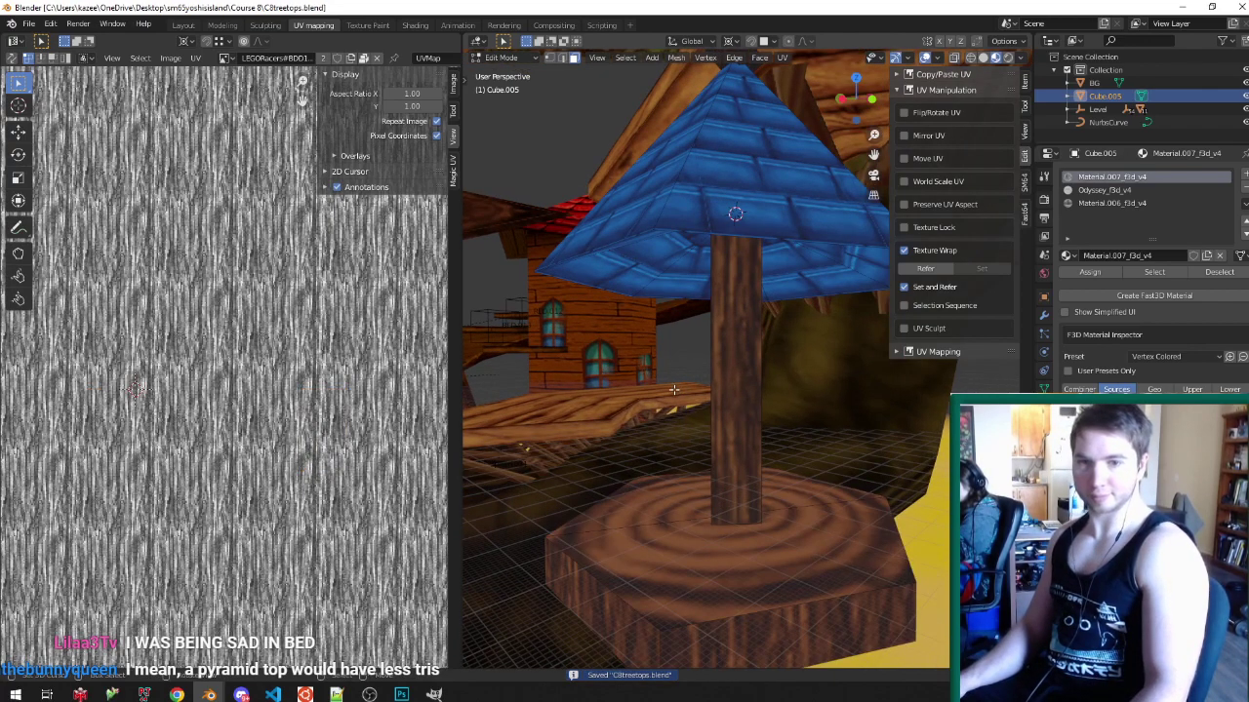
left_click(734, 365)
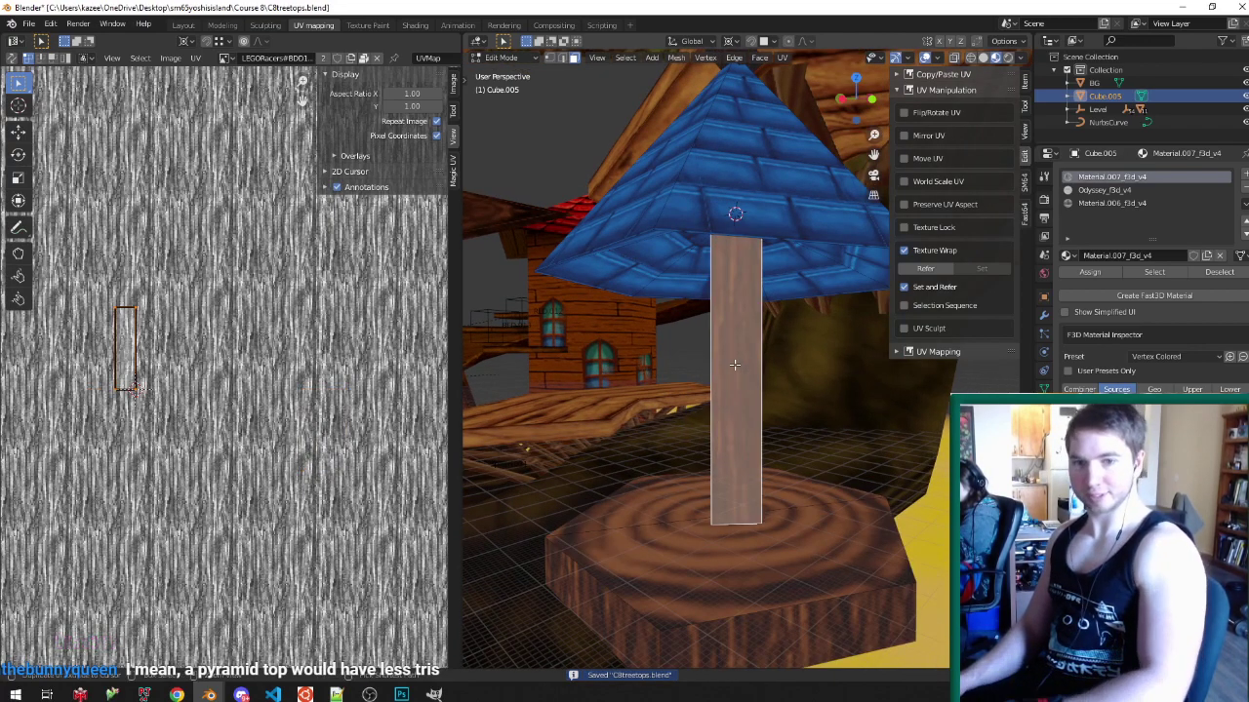
key("ctrl+l")
scroll(107, 380, "up", 1)
key("a")
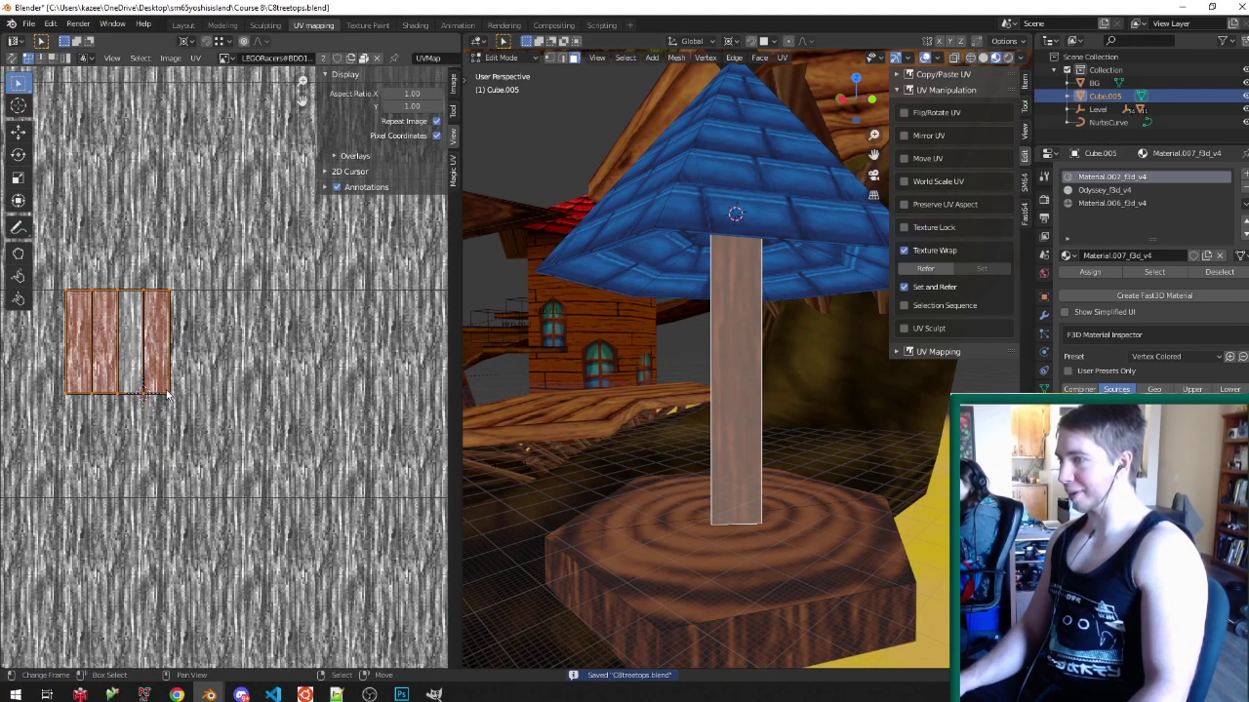
type("sx1.5")
key("Return")
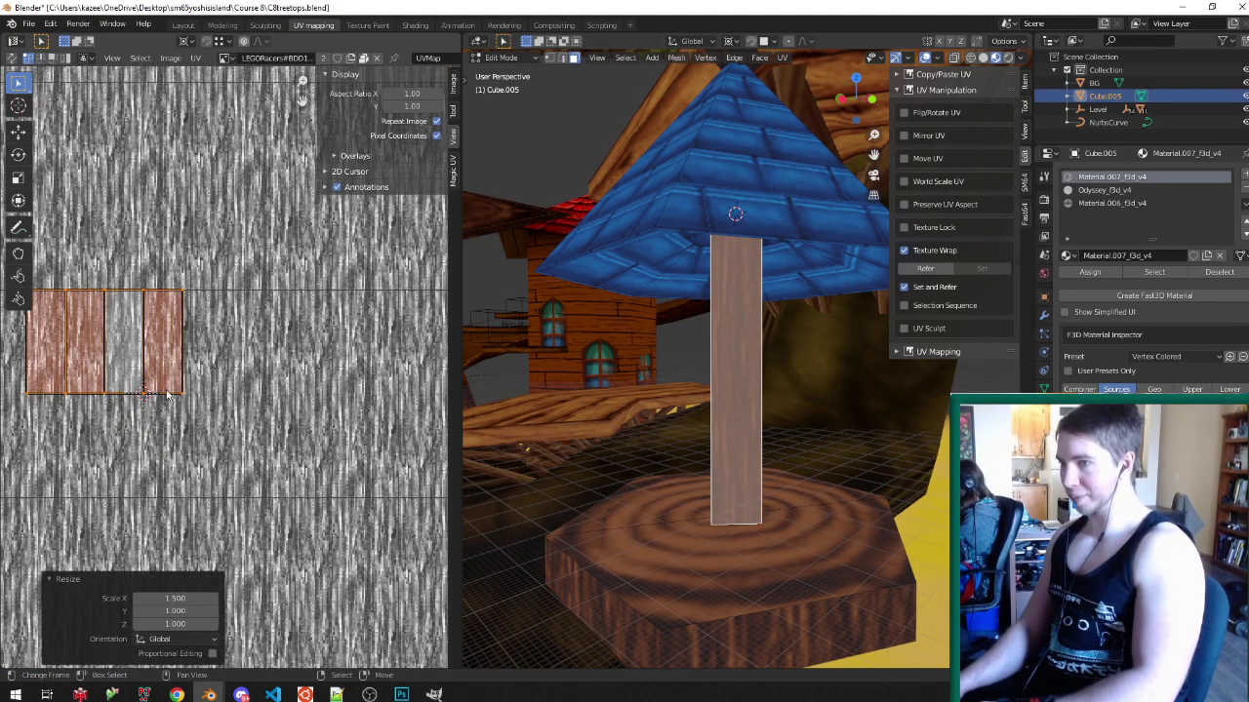
key("Tab")
key("ctrl+s")
- Rotate the vertex loop at the column's foot 45° about Z, triangulate the column's faces and save
middle_click_drag(634, 327, 737, 441)
key("Tab")
key("ctrl+Tab")
left_click(712, 413)
right_click(723, 521)
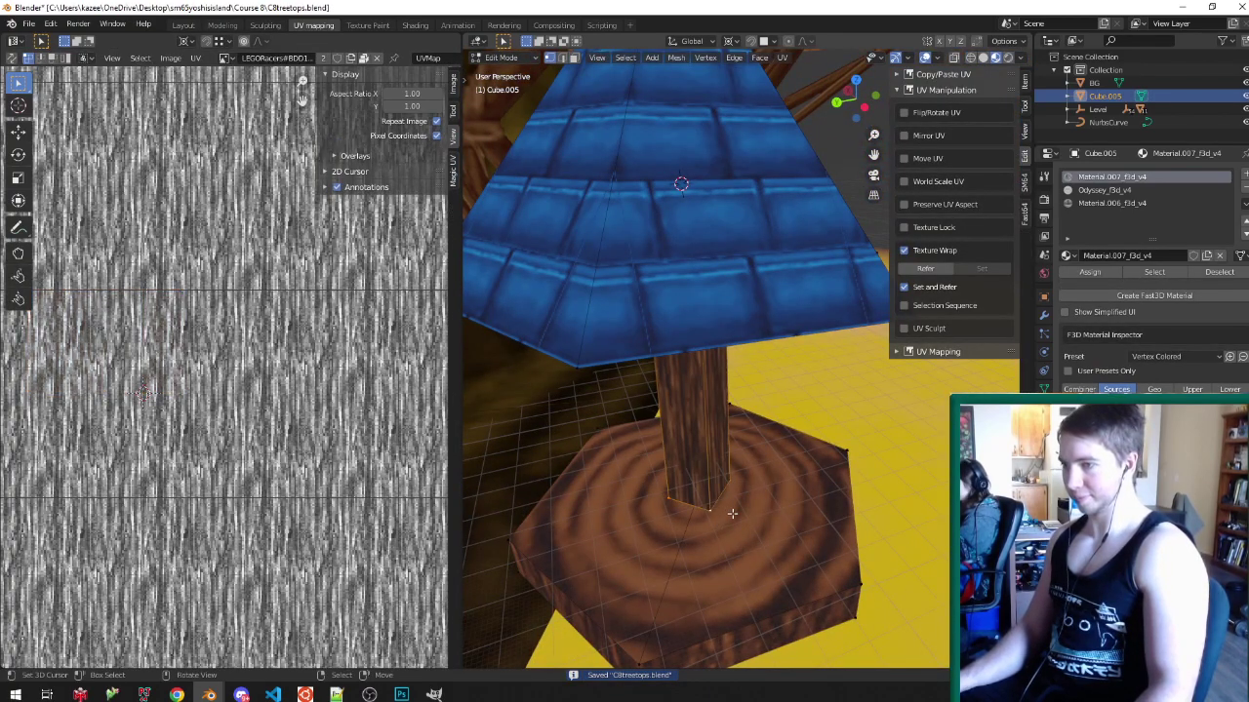
type("rz45")
key("Return")
key("ctrl+t")
scroll(766, 512, "down", 5)
key("Tab")
key("ctrl+s")
- Scale the column slightly slimmer in X and Y while keeping its height
middle_click_drag(683, 408, 823, 534)
scroll(679, 365, "up", 5)
key("Tab")
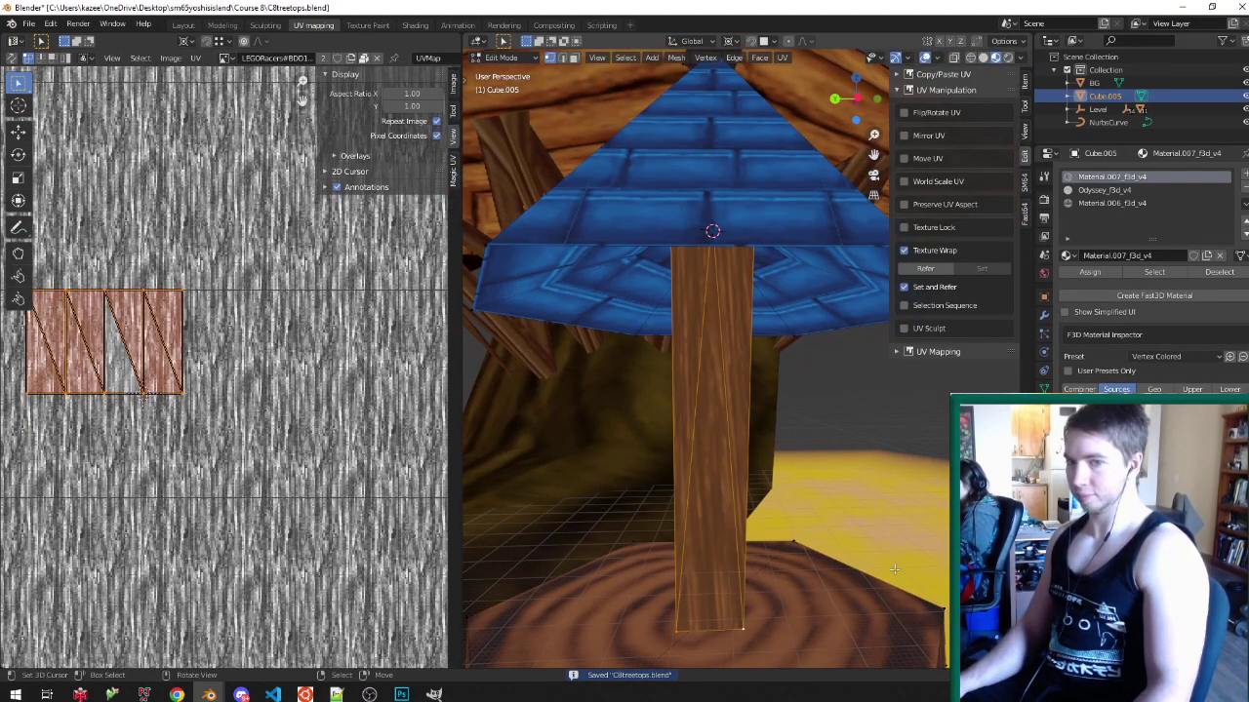
key("s")
key("shift+z")
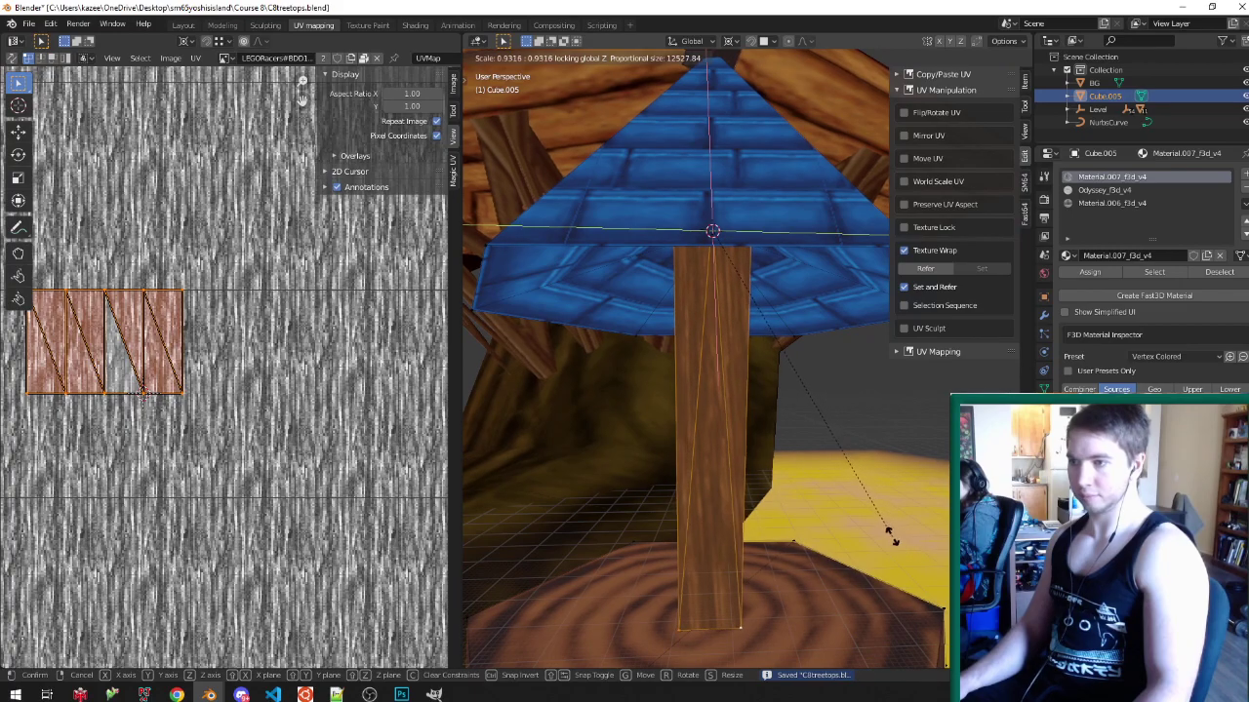
left_click(879, 494)
scroll(802, 417, "down", 3)
scroll(802, 416, "up", 2)
scroll(794, 389, "down", 3)
key("Tab")
middle_click_drag(802, 416, 785, 439)
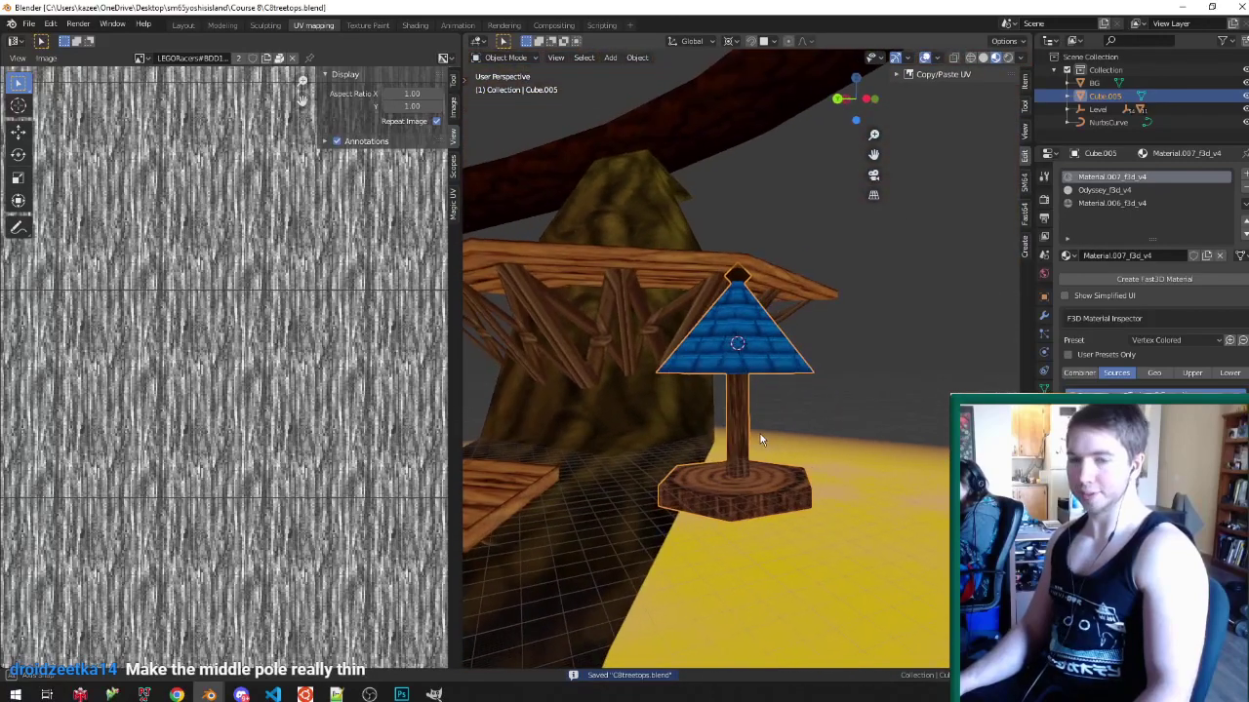
- Thin the column to about half its width in X and Y, keep its height, and save the file
scroll(775, 432, "up", 3)
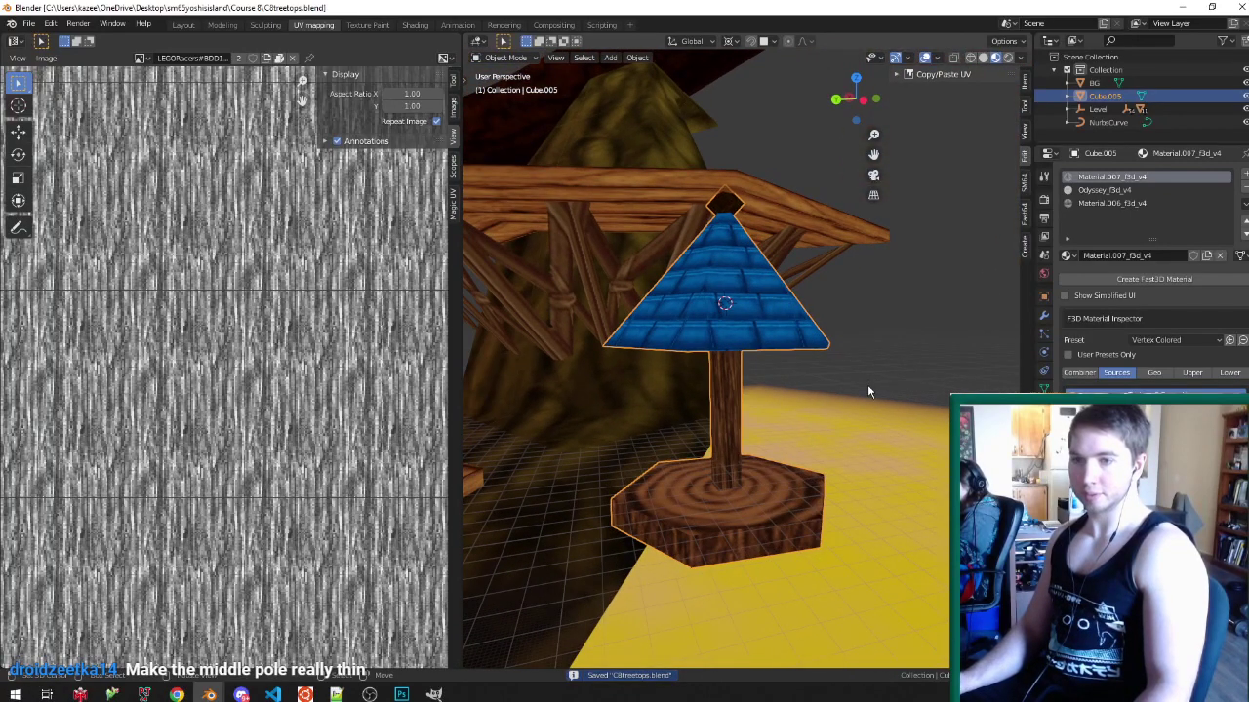
middle_click_drag(867, 384, 873, 458)
key("Tab")
key("s")
key("shift+z")
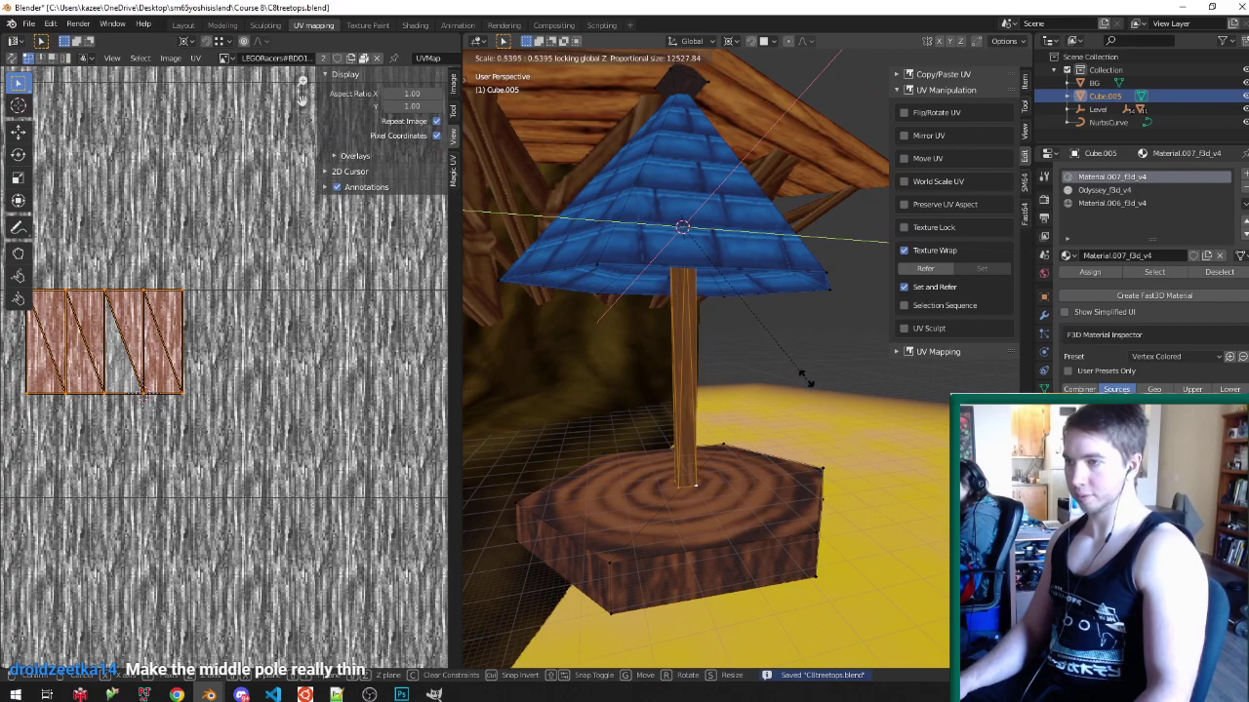
left_click(795, 367)
key("Tab")
middle_click_drag(794, 367, 755, 382)
scroll(855, 403, "down", 3)
key("ctrl+s")
- Examine the thin column beneath the roof and the structure's place in the whole level from the Layout workspace, and save
scroll(786, 381, "up", 3)
scroll(755, 389, "up", 4)
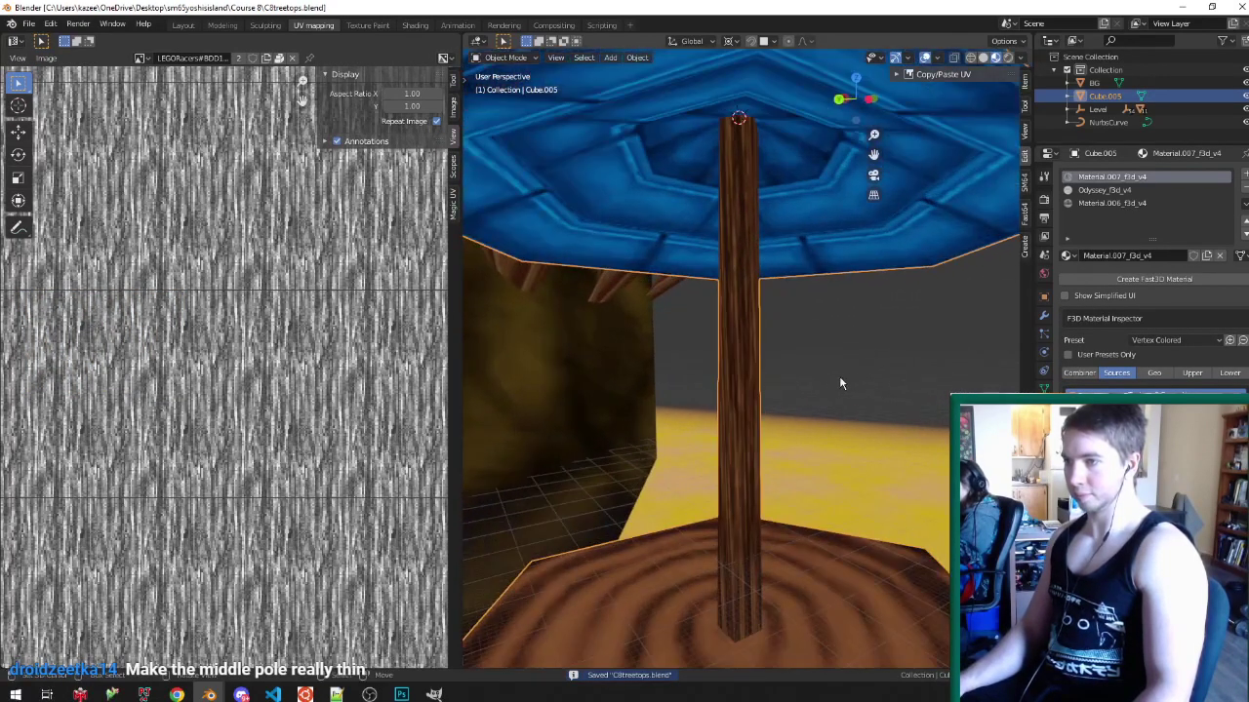
middle_click_drag(848, 381, 775, 388)
scroll(776, 388, "down", 3)
left_click(185, 26)
middle_click_drag(547, 196, 698, 218)
scroll(634, 244, "down", 6)
scroll(673, 211, "down", 5)
scroll(690, 296, "down", 3)
scroll(604, 466, "up", 3)
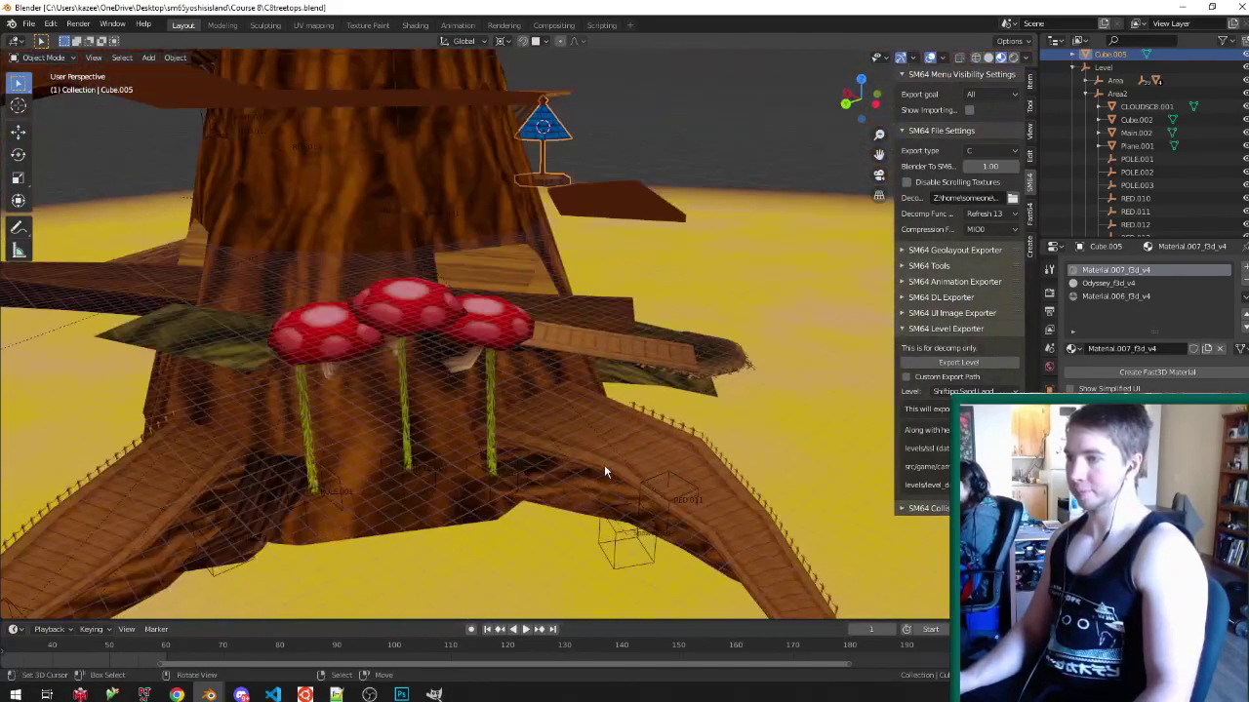
middle_click_drag(704, 470, 702, 293)
key("ctrl+s")
middle_click_drag(629, 263, 316, 398)
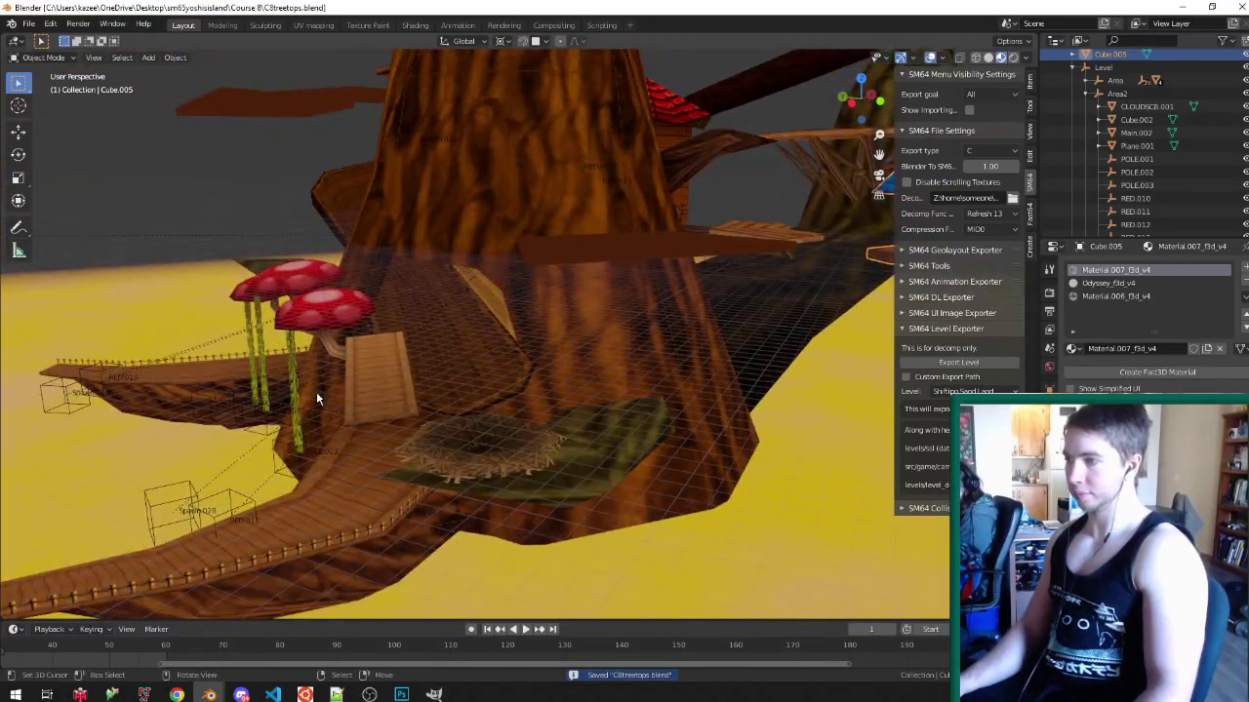
- Turn on vertex snapping, then duplicate the RED.011 object and snap the copy to a corner of the gazebo's wooden base
left_click(231, 495)
middle_click_drag(634, 390, 679, 251)
scroll(615, 499, "up", 9)
scroll(588, 478, "up", 3)
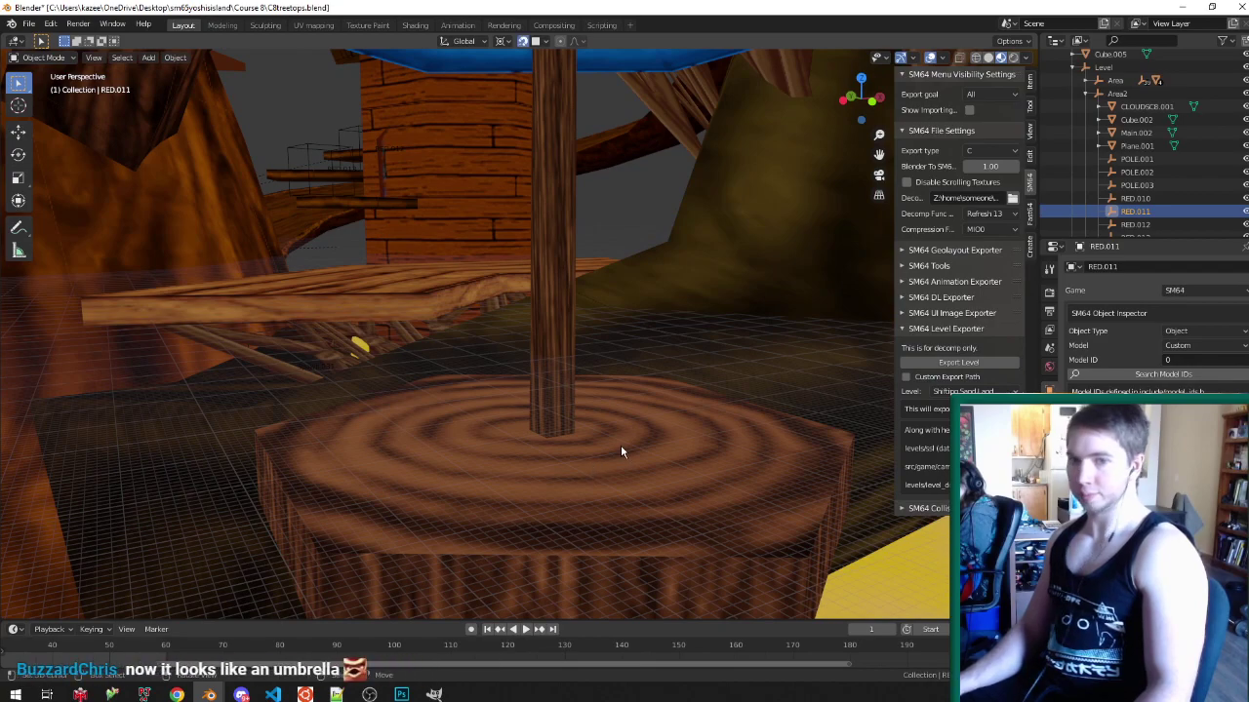
key("ctrl+shift+Tab")
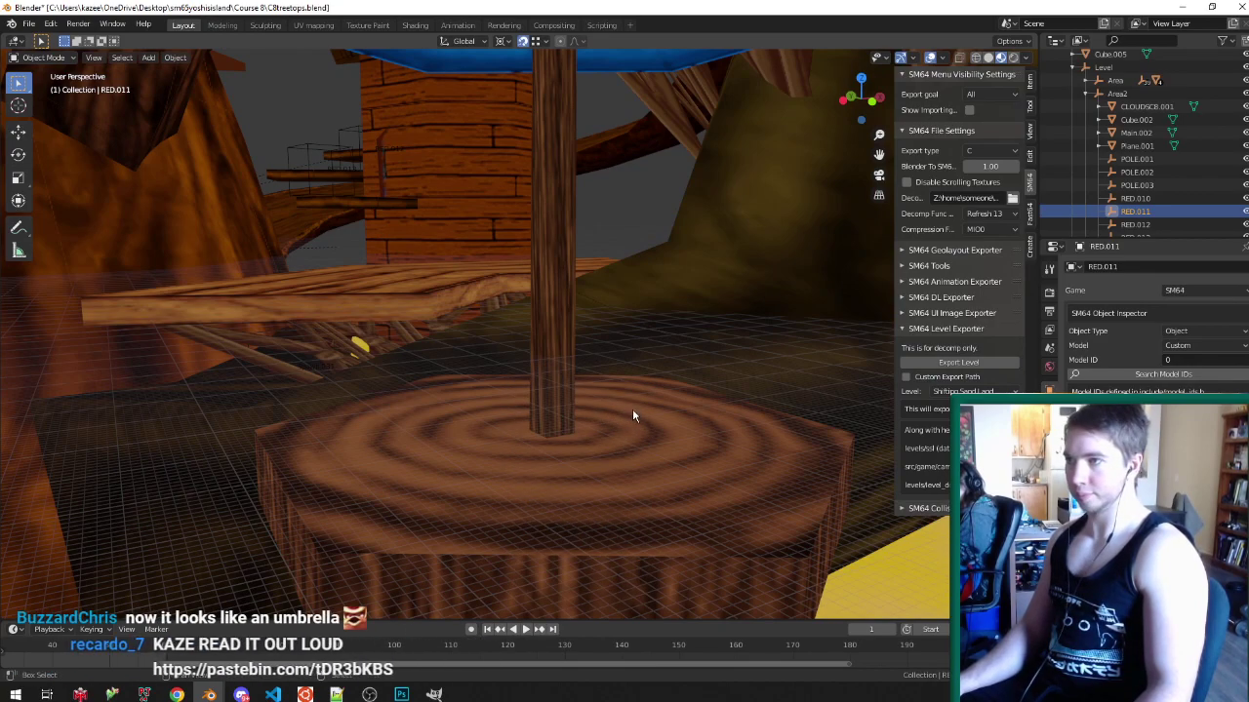
key("shift+d")
left_click(410, 497)
- Move the copy by -529 m in X and -294.9 m in Y to the column's foot, and save the file
key("g")
left_click(318, 552)
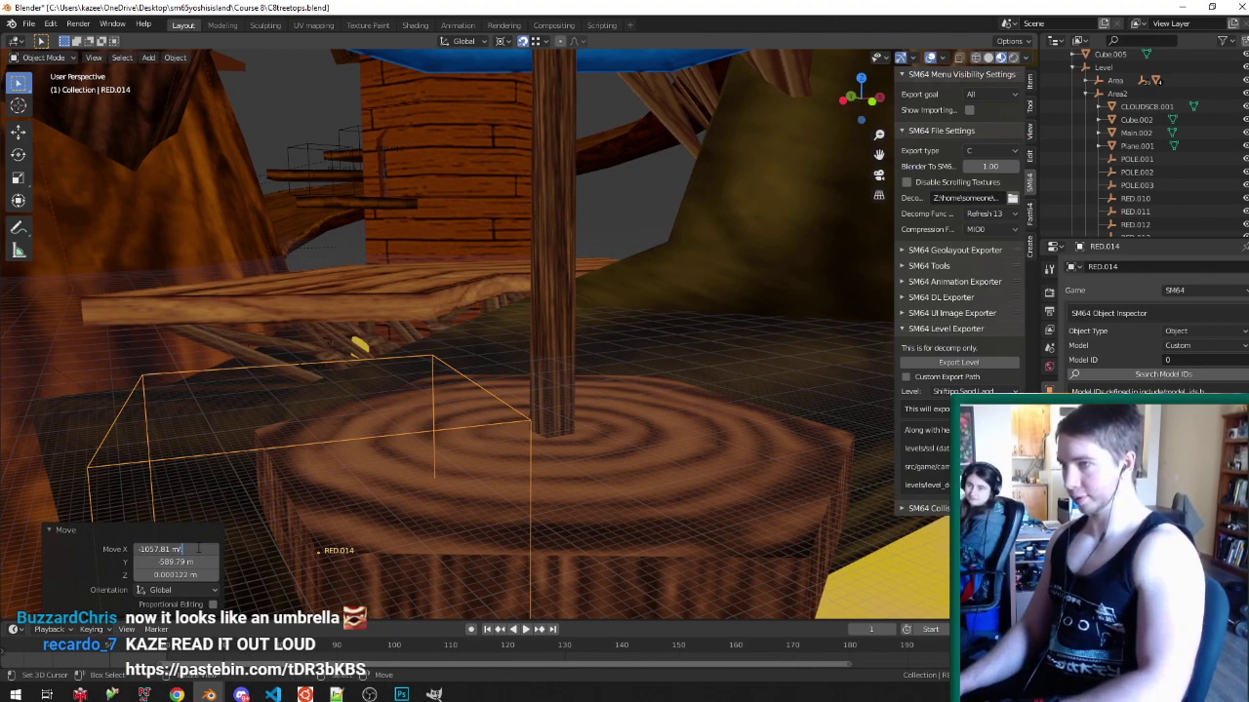
type("529")
key("Return")
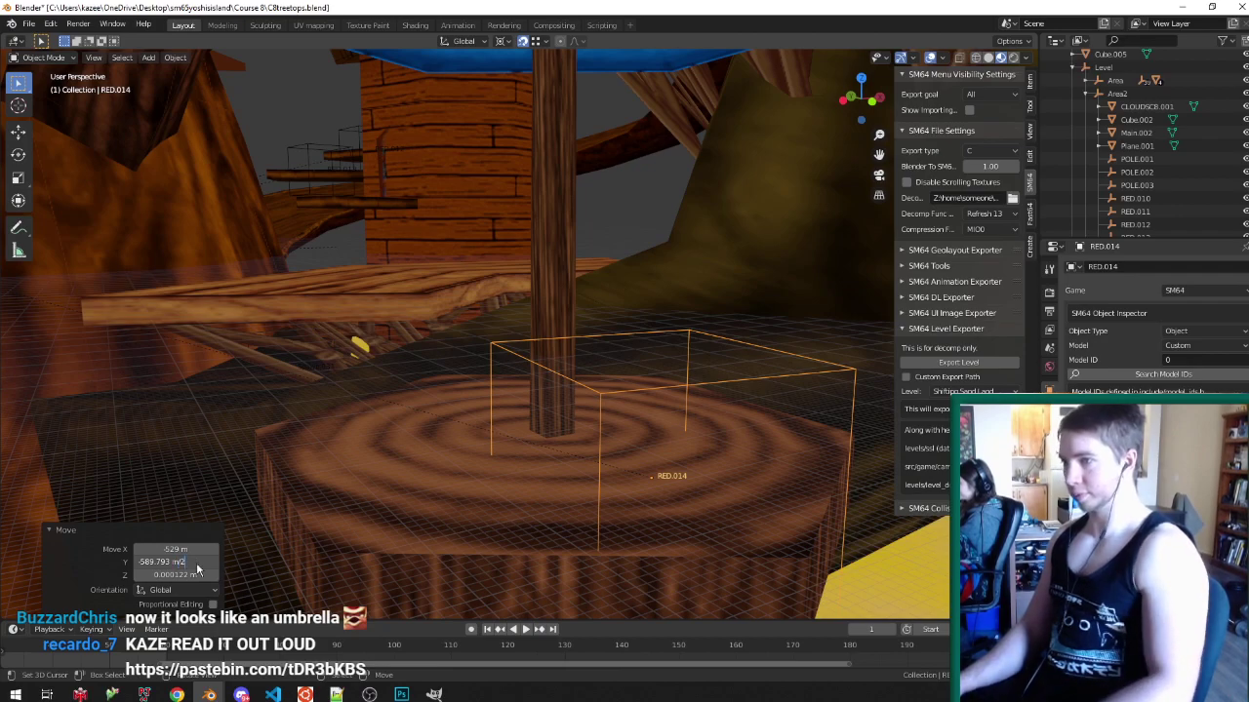
key("Return")
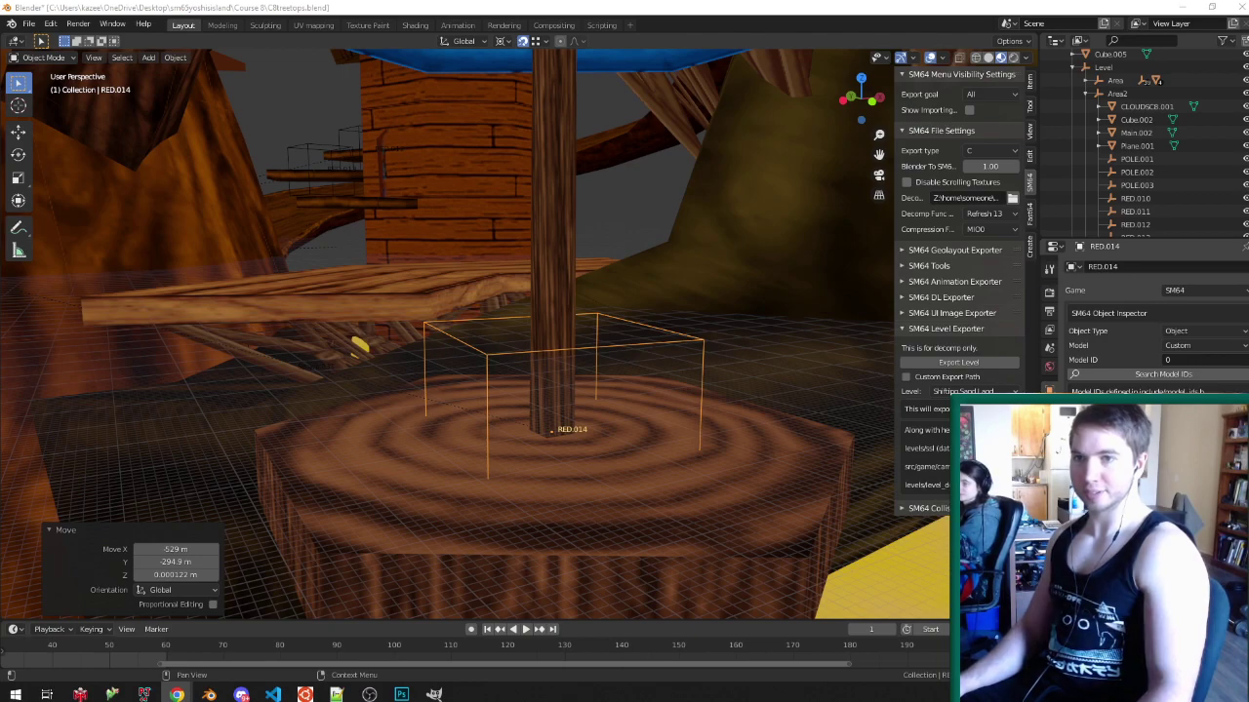
key("alt+Tab")
key("ctrl+s")
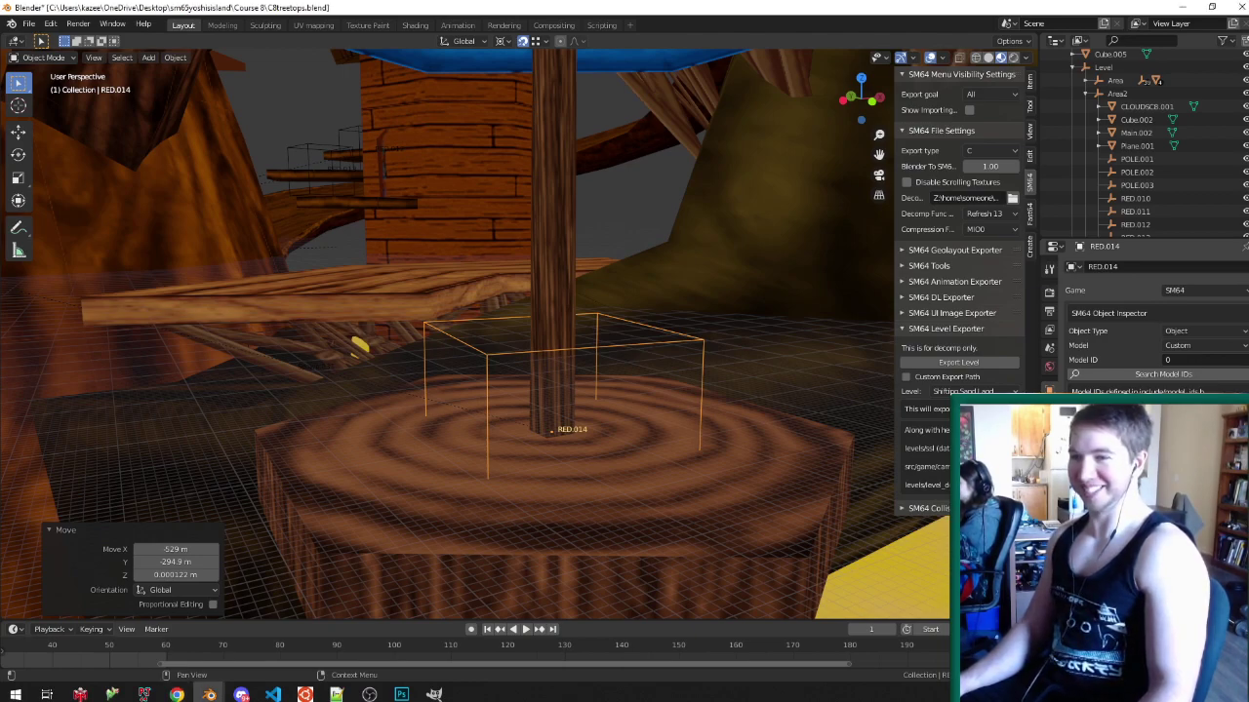
- Export the level from the Level root object and switch to the Ubuntu terminal
scroll(612, 274, "down", 8)
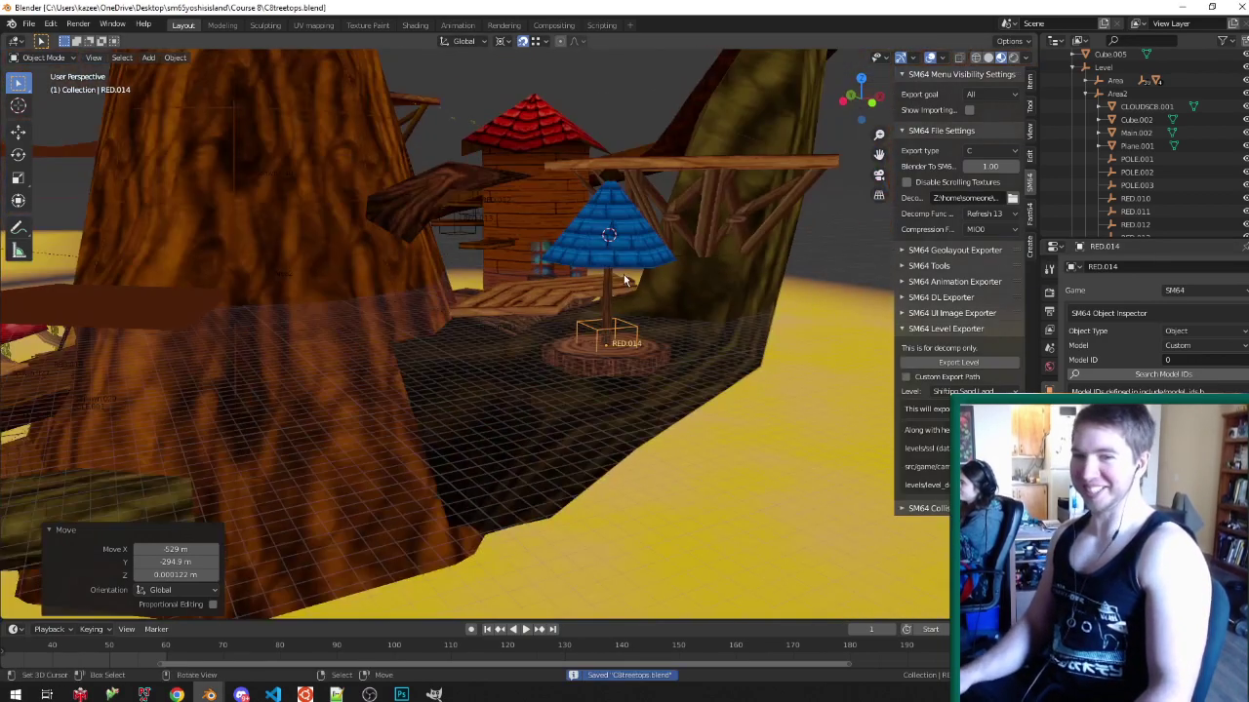
scroll(625, 278, "up", 10)
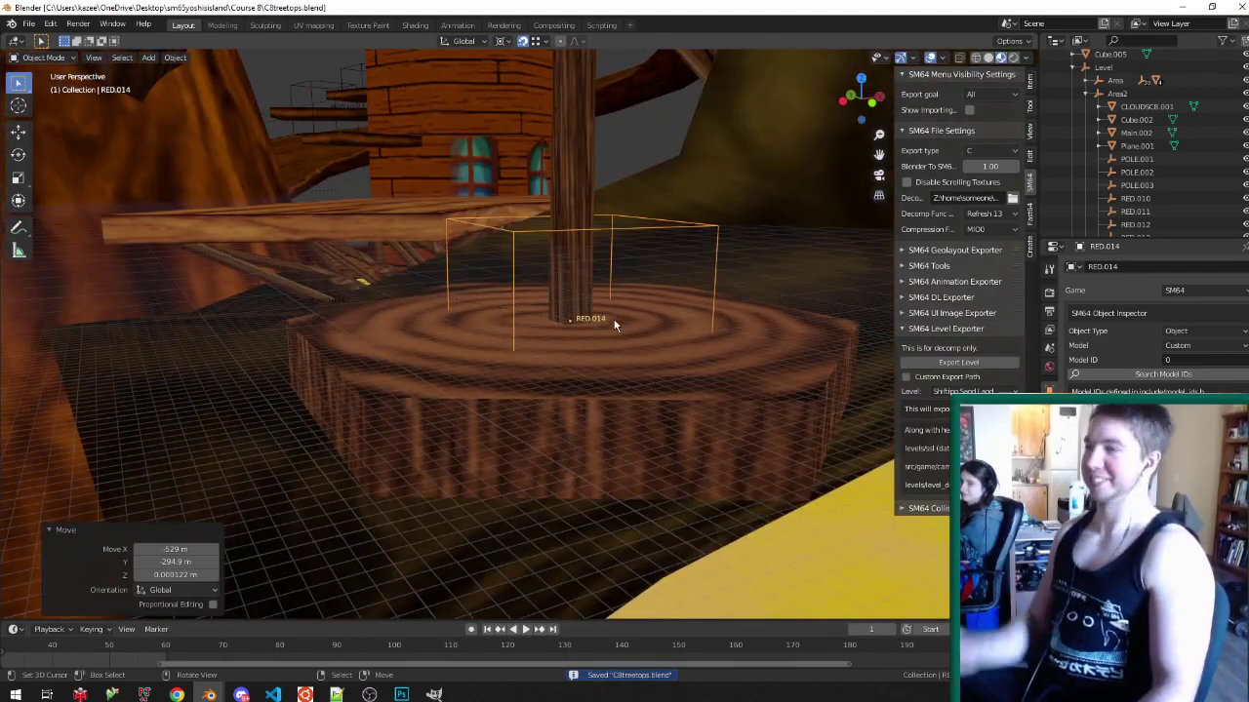
middle_click_drag(564, 273, 599, 288)
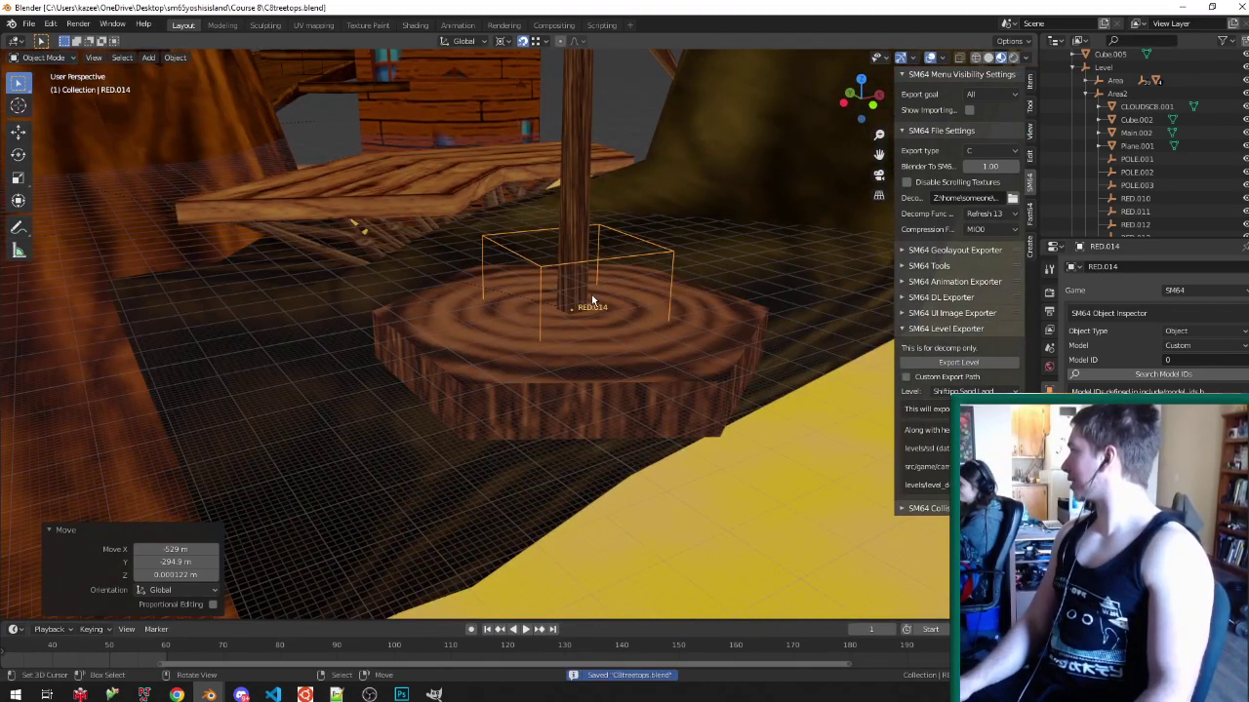
middle_click_drag(584, 296, 585, 390)
scroll(673, 258, "down", 3)
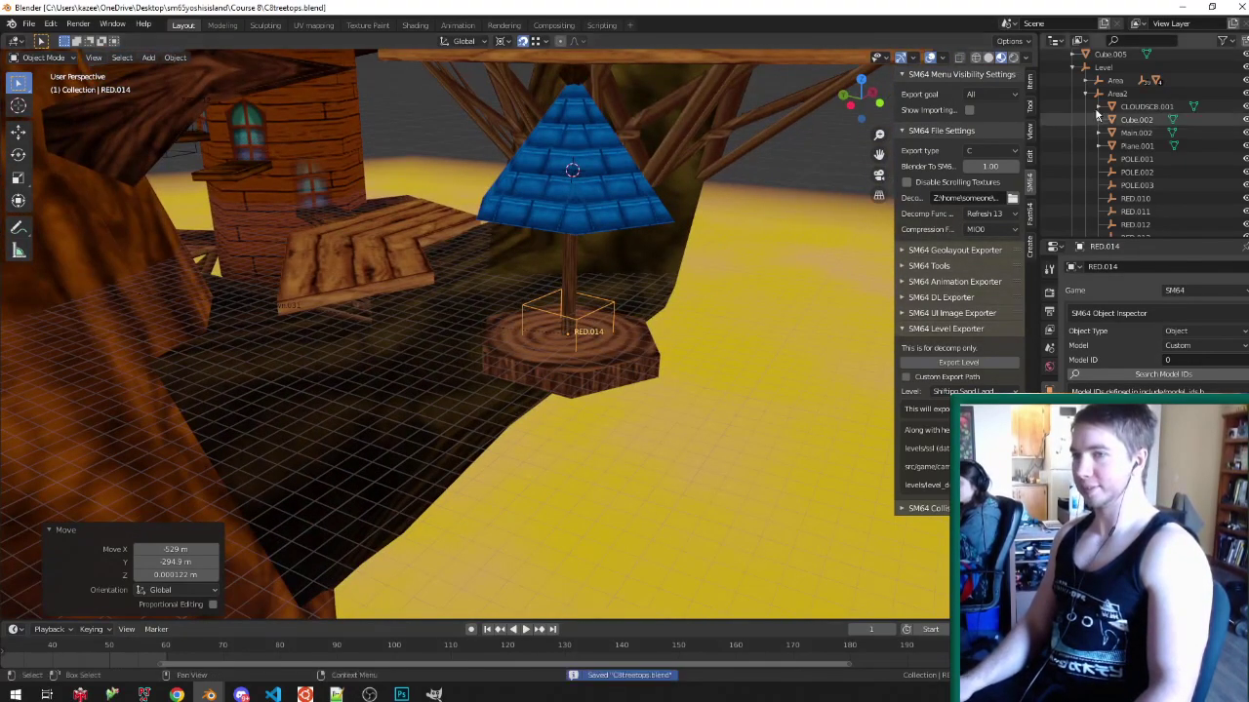
left_click(1117, 69)
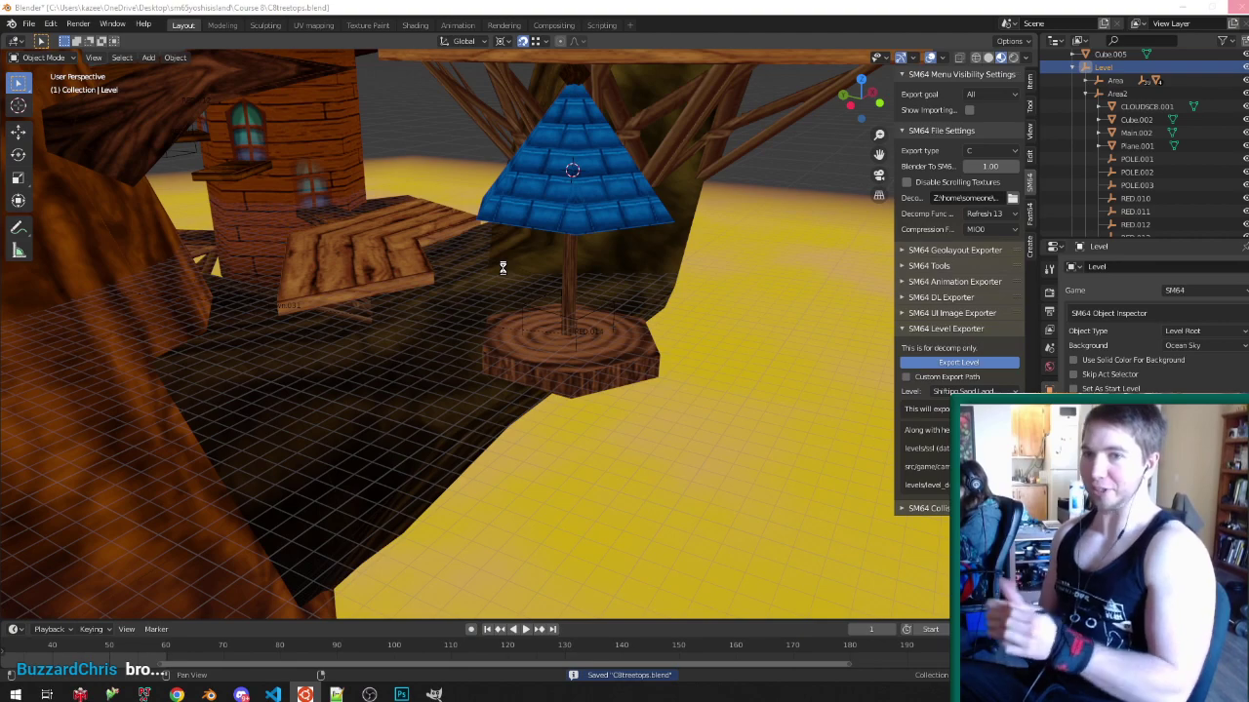
middle_click_drag(502, 266, 510, 279)
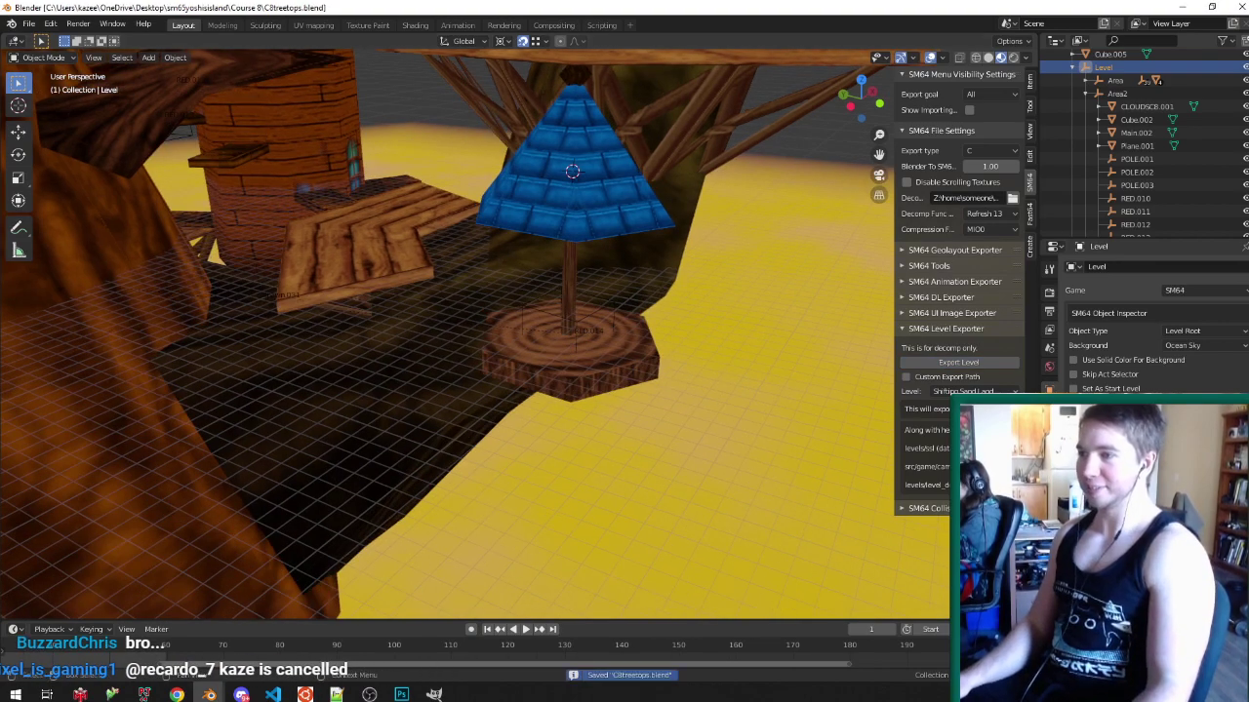
key("alt+Tab")
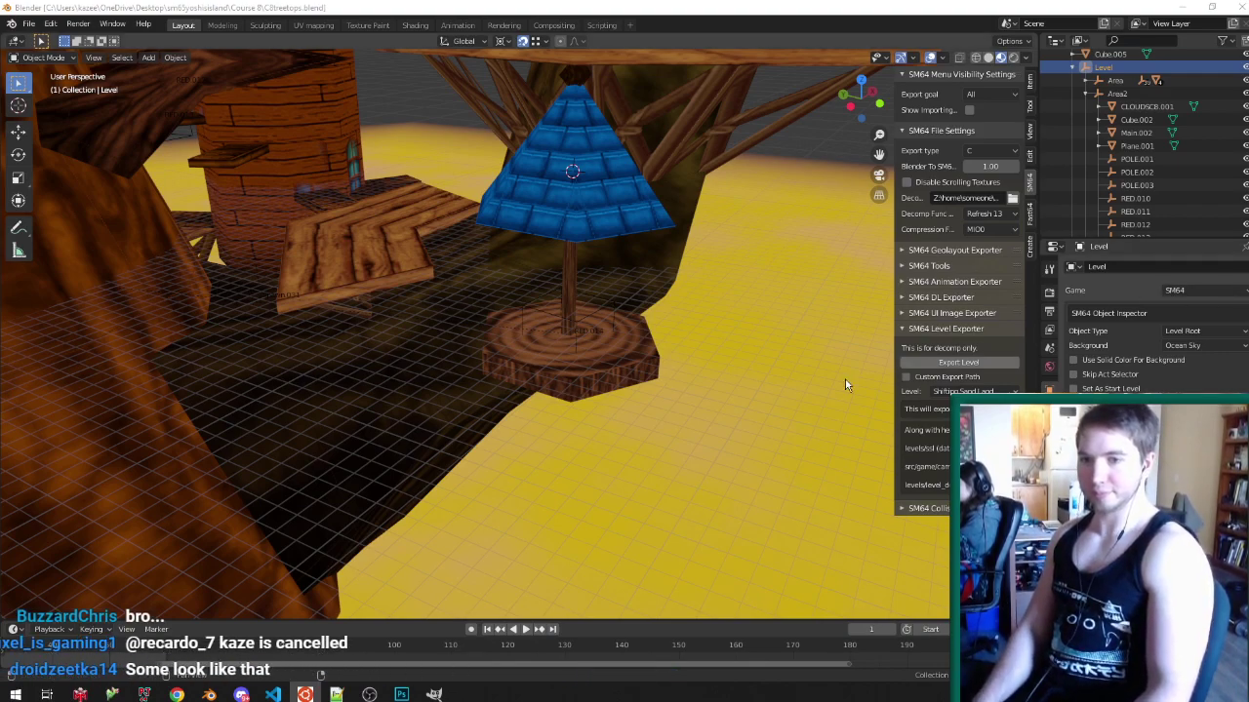
- Switch to Project64, start the ROM and save the emulation state
left_click(148, 694)
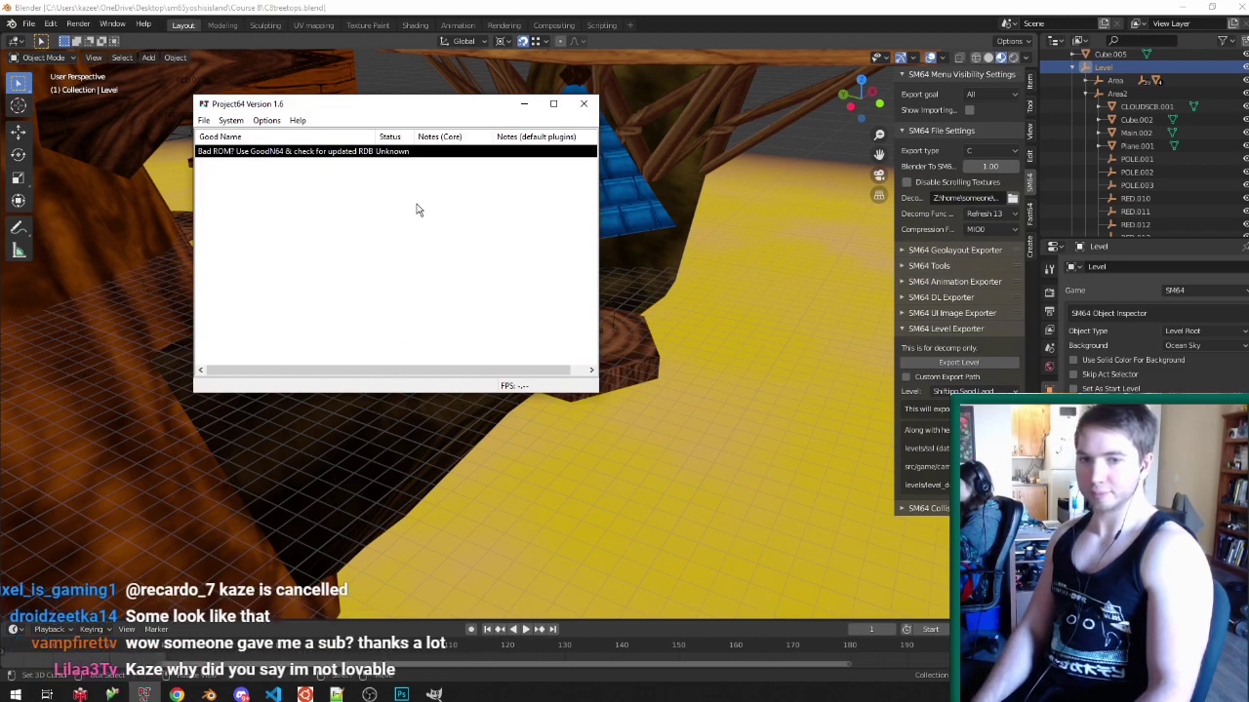
double_click(431, 154)
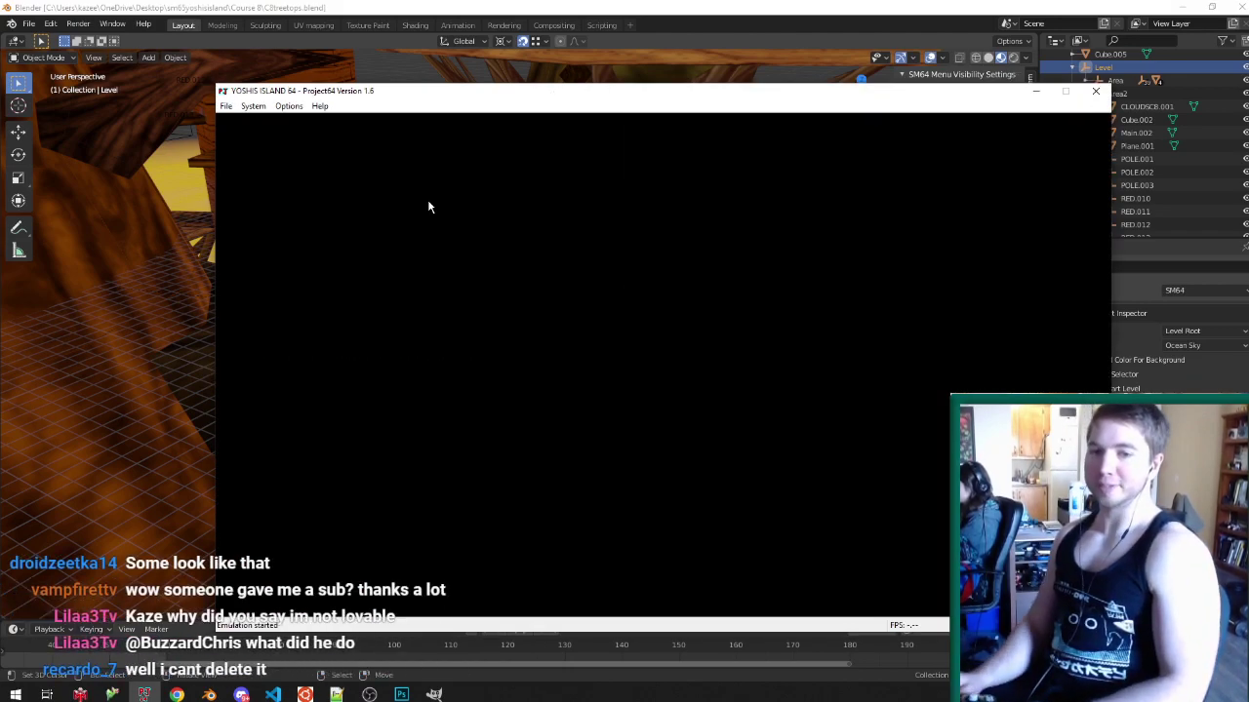
key("F5")
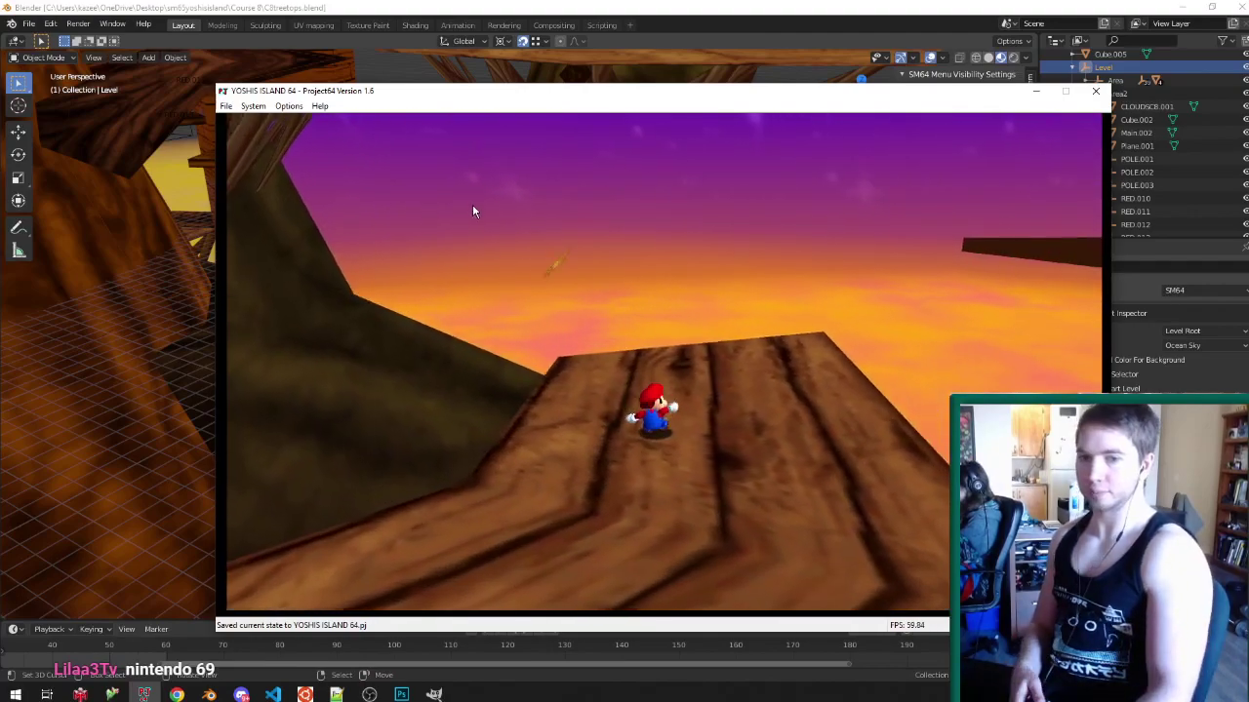
- Switch back to Blender and join the blue-roofed gazebo mesh into the main level mesh Main.002
left_click(518, 6)
left_click(567, 127)
scroll(630, 137, "down", 3)
middle_click_drag(629, 136, 638, 204, "shift")
left_click(644, 172)
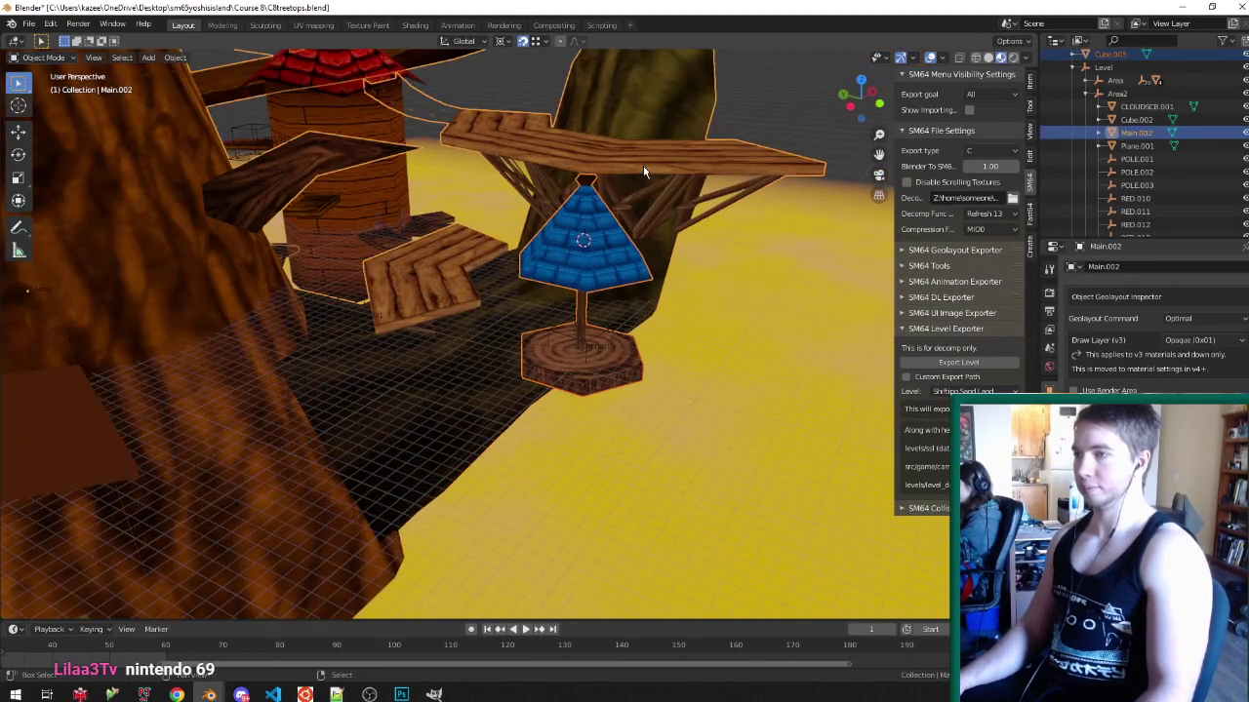
scroll(617, 252, "up", 3)
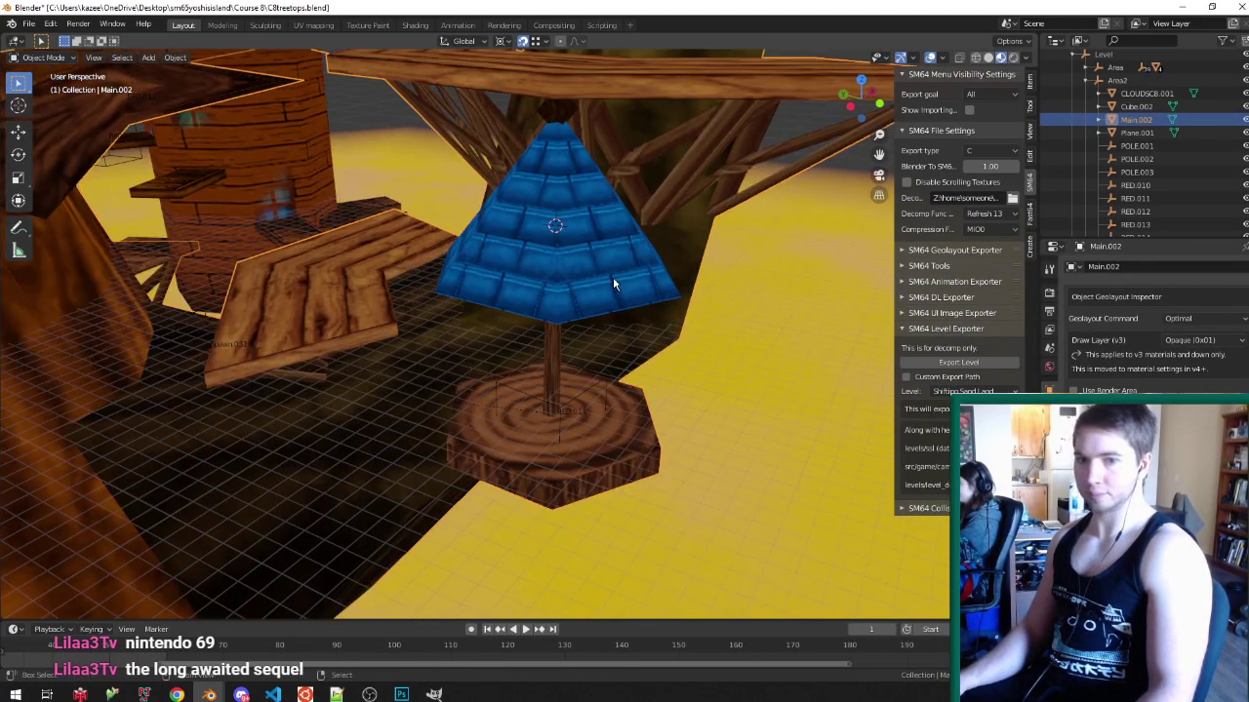
- Save the file and export the level again from the Level root object
left_click(1103, 54)
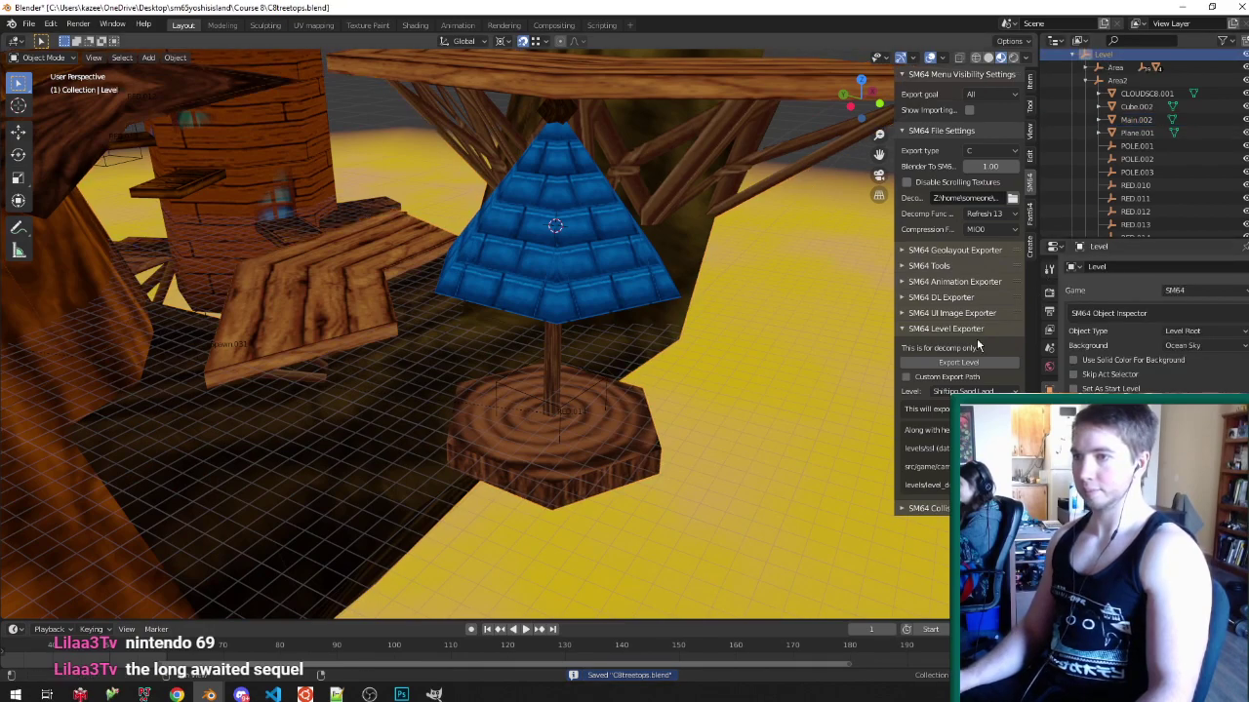
left_click(913, 363)
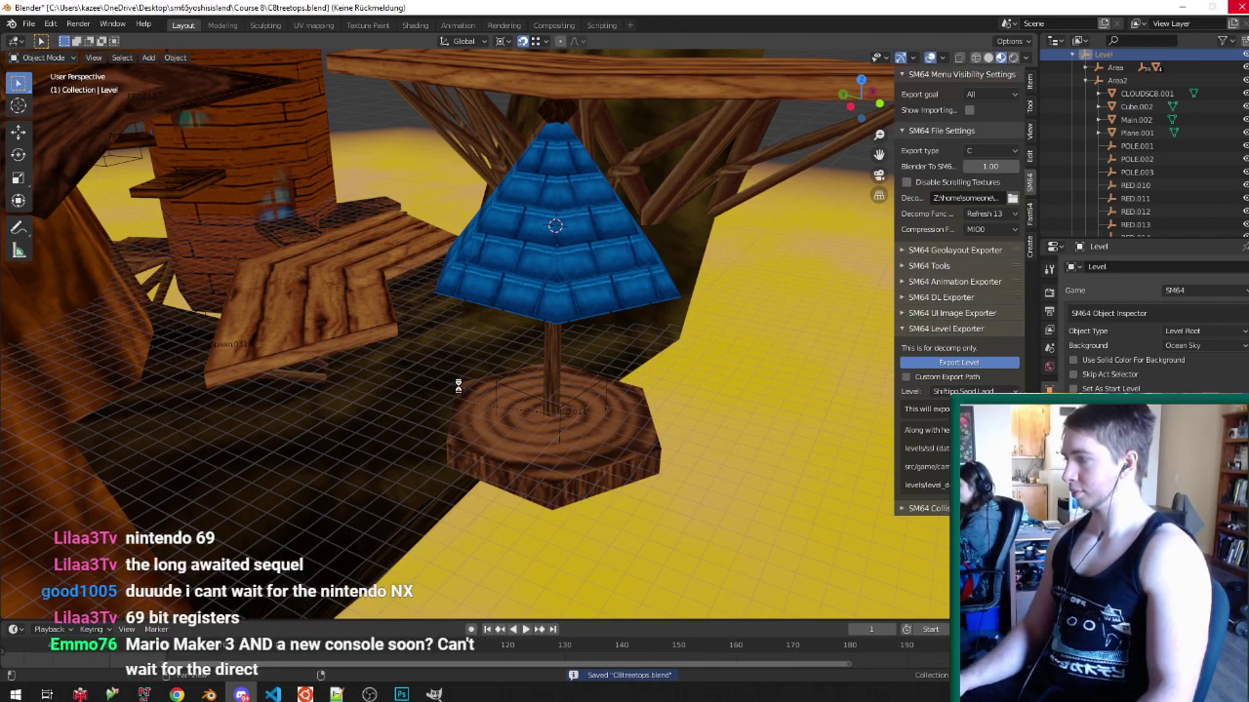
middle_click_drag(510, 368, 576, 297)
key("ctrl+s")
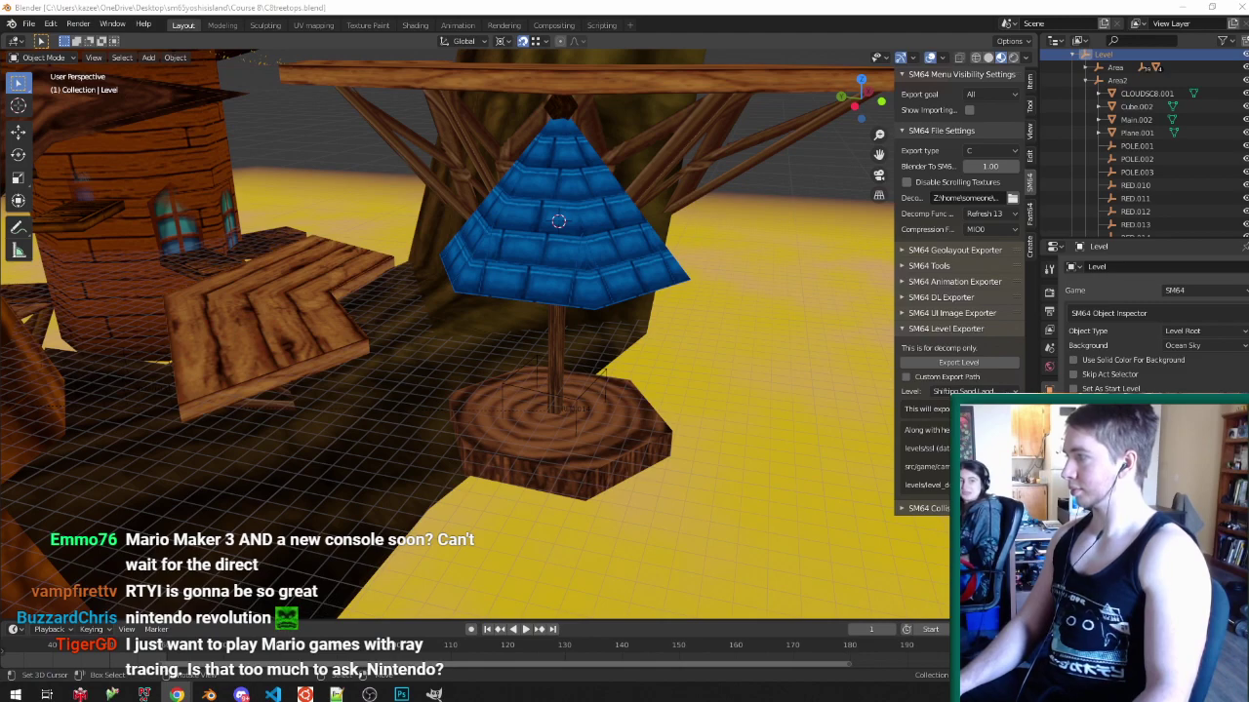
middle_click_drag(709, 361, 692, 359)
key("ctrl+s")
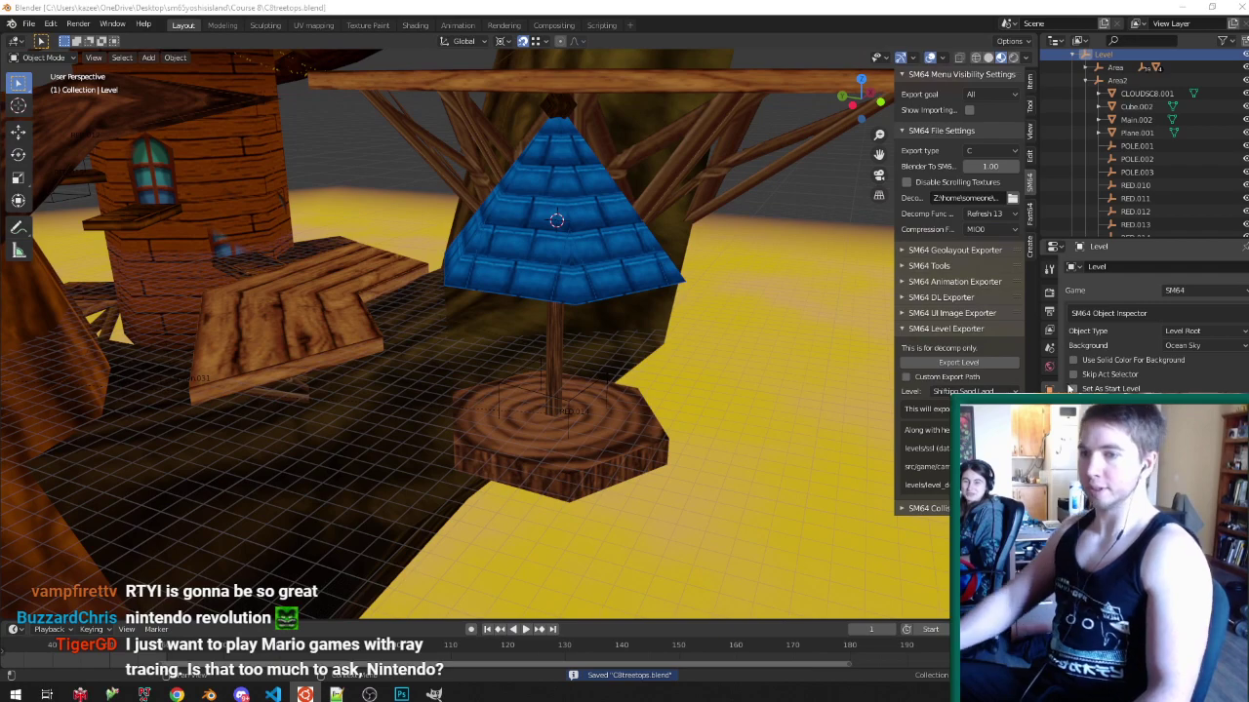
- Switch to Project64, end the running emulation, start the ROM again and save its state
key("alt+Tab")
left_click(225, 106)
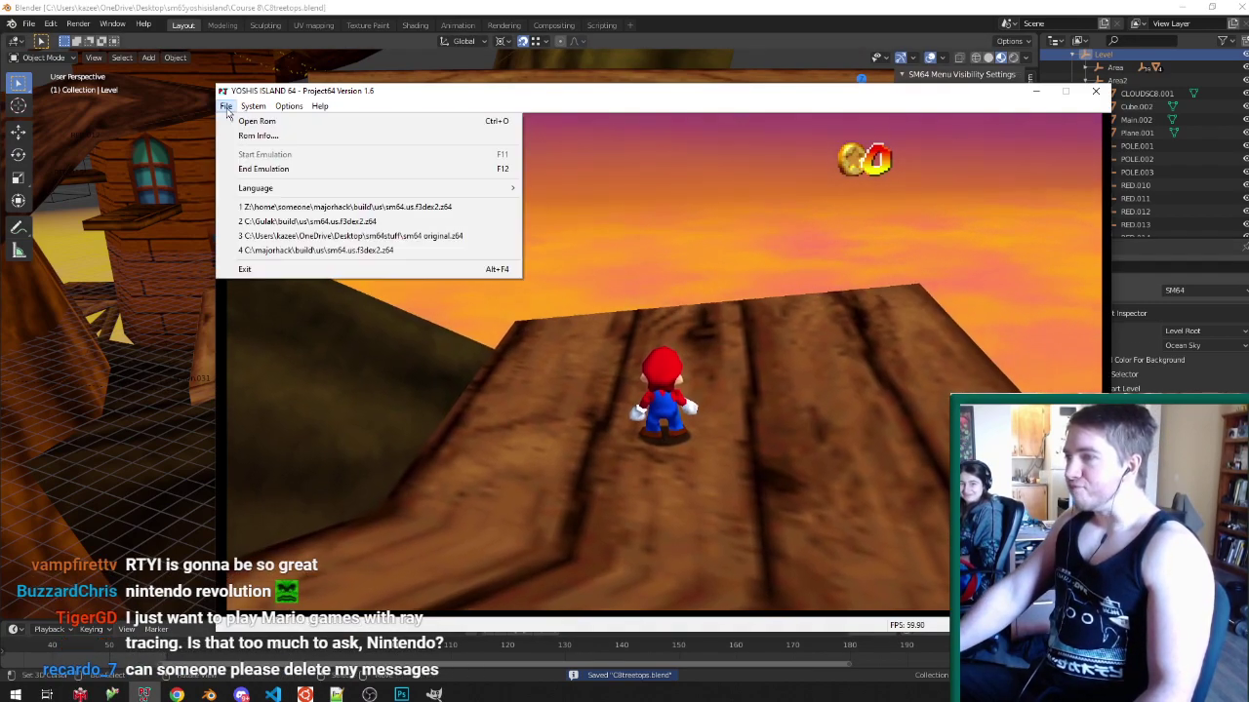
left_click(268, 165)
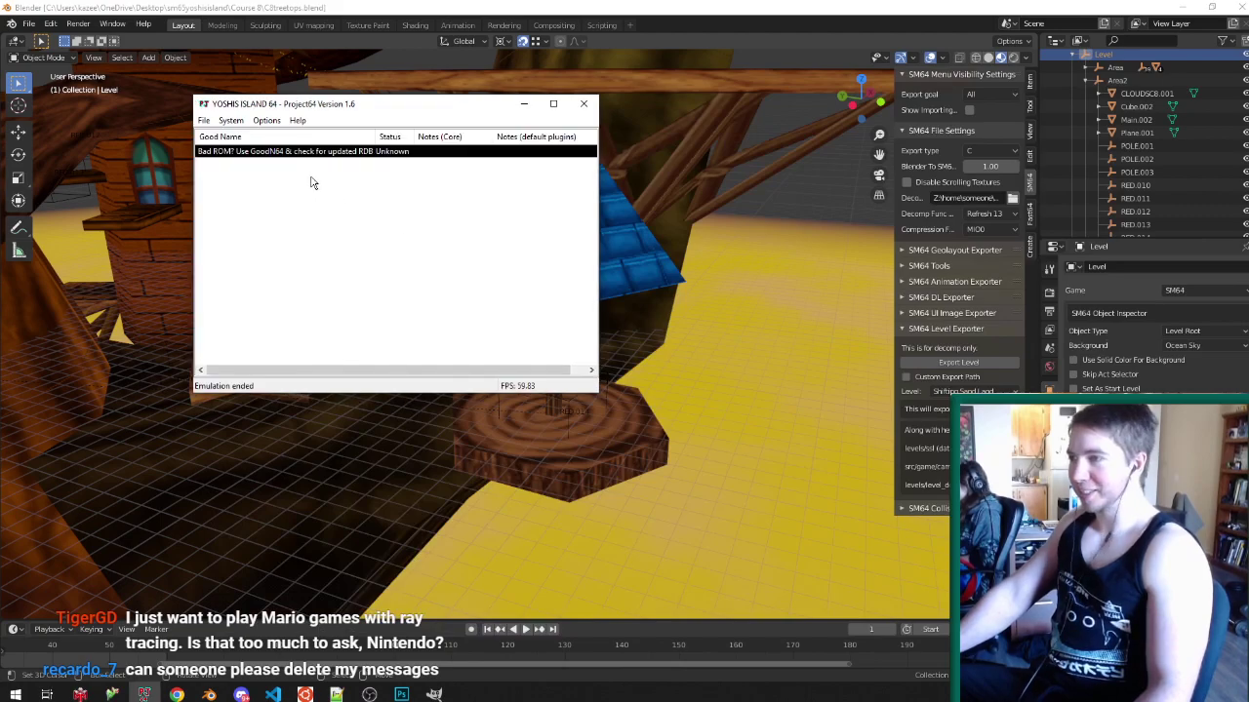
double_click(316, 151)
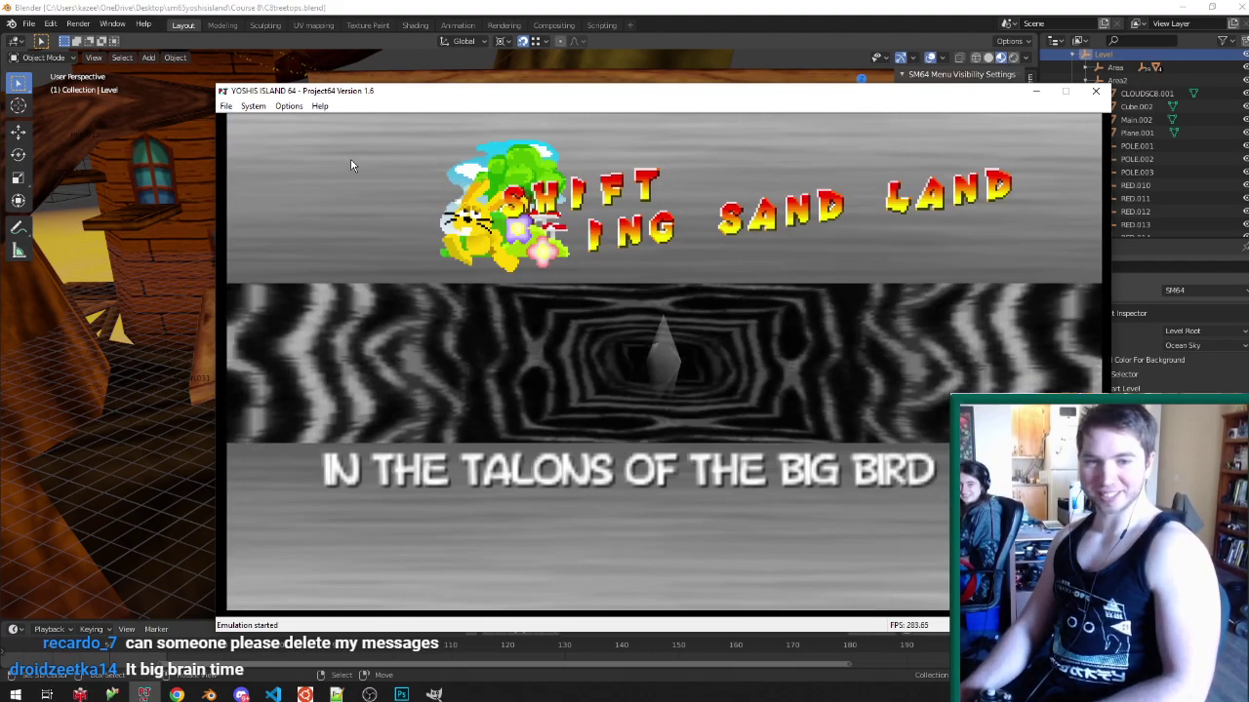
key("F5")
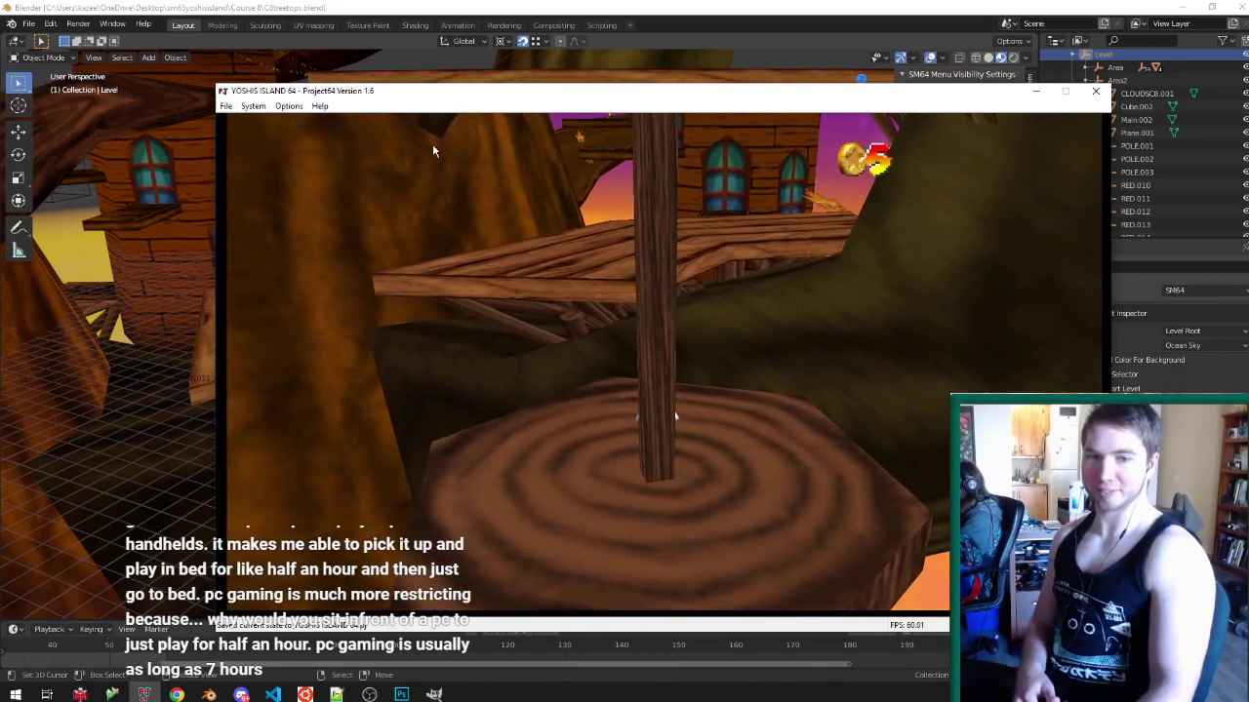
- Return to Blender and select RED.014 to check its placement at the column's foot
left_click(679, 6)
left_click(598, 388)
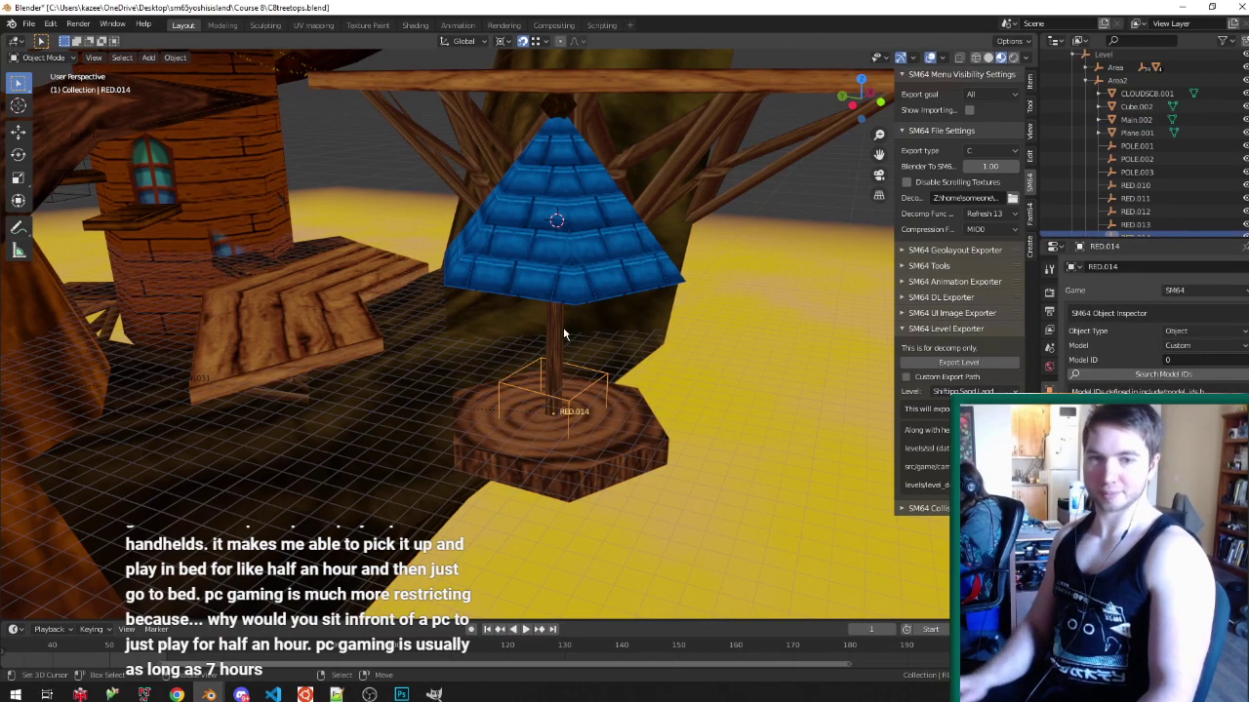
middle_click_drag(563, 327, 546, 343)
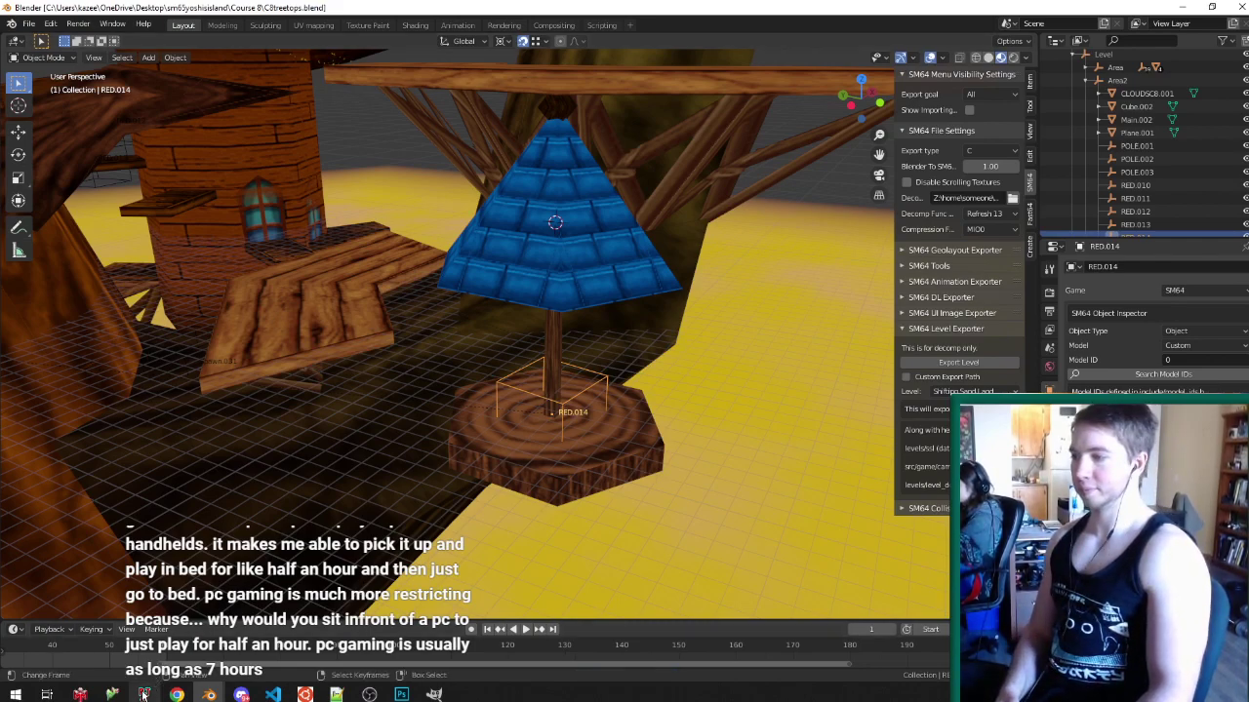
- Go back to Project64 to play-test the level around the gazebo, and close the emulator
key("alt+Tab")
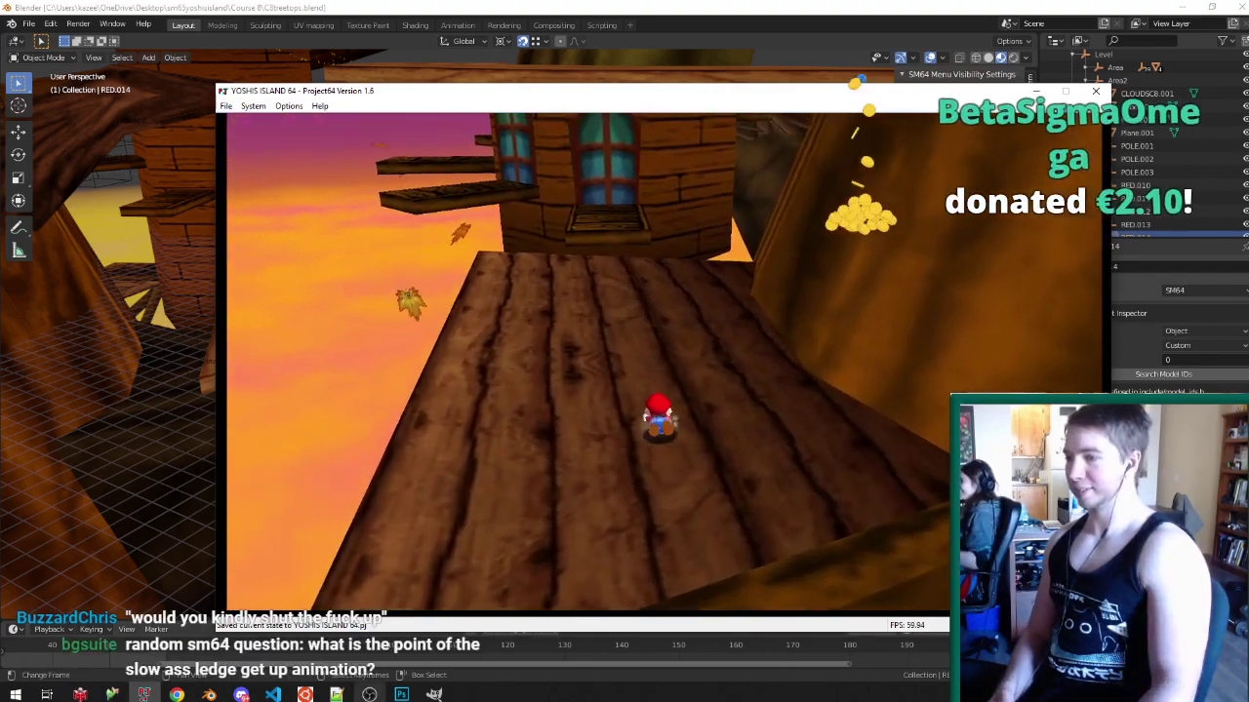
left_click(369, 694)
key("alt+Tab")
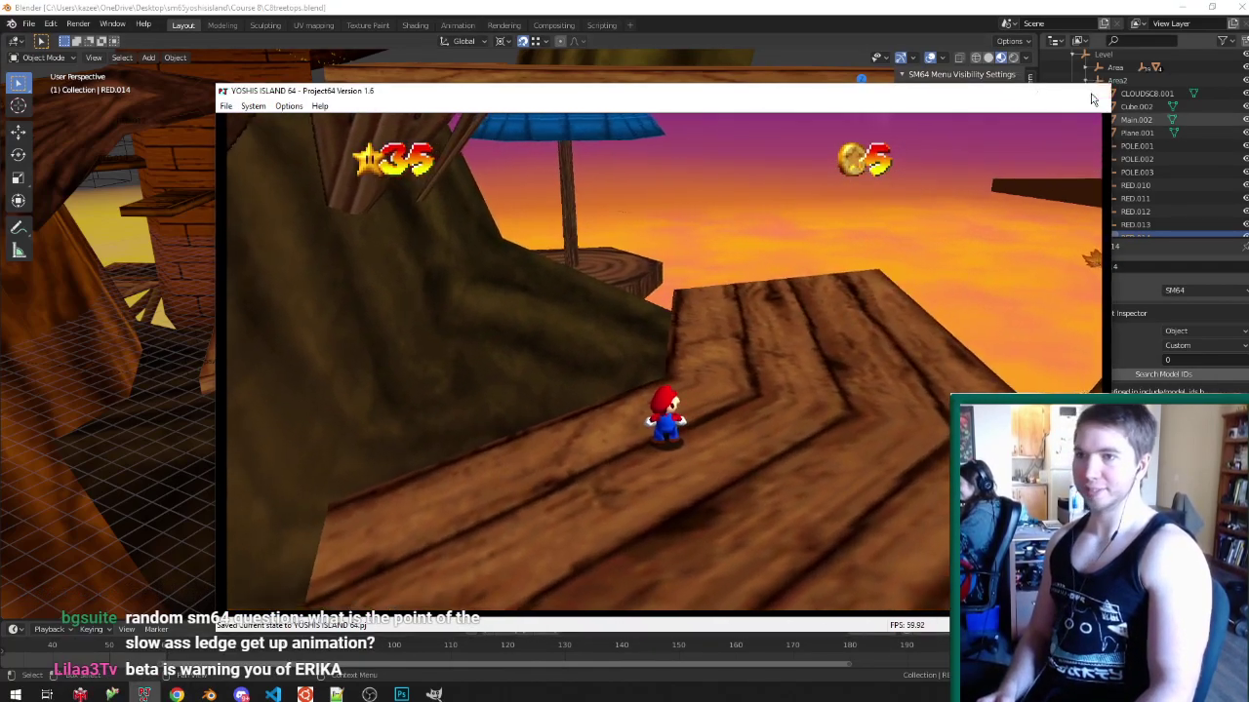
left_click(1095, 92)
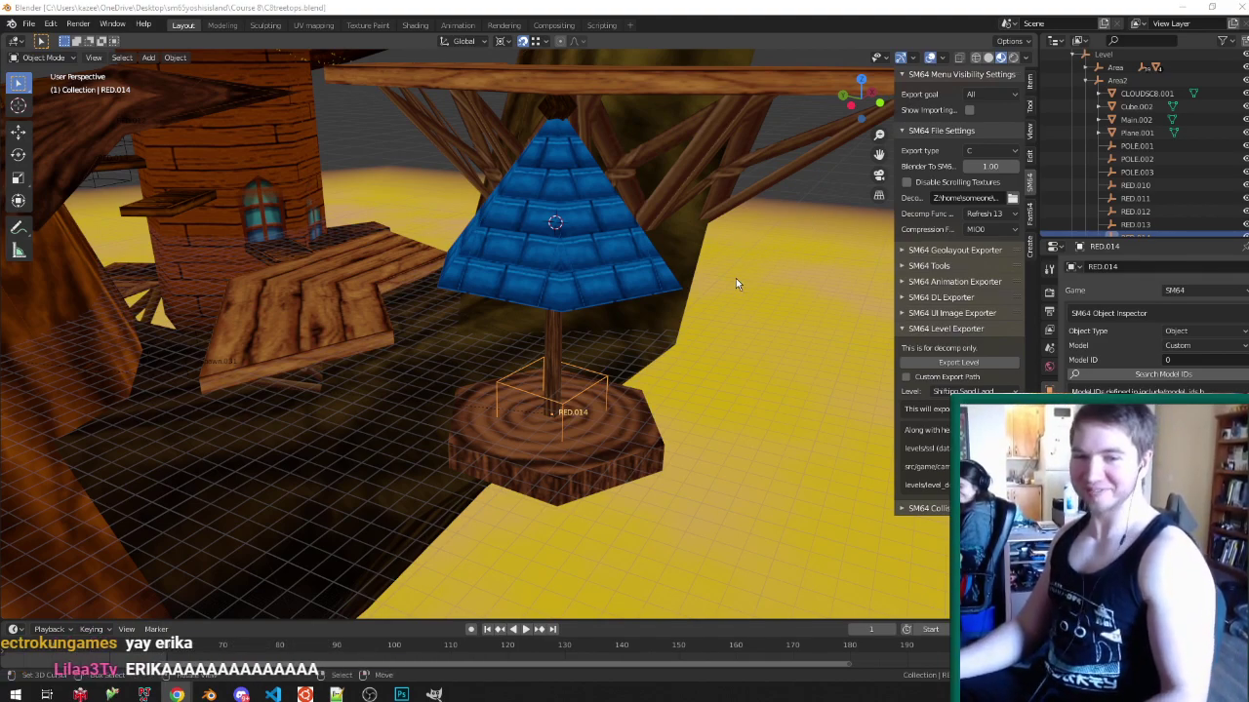
- Examine the gazebo and the planks around it from above, and save the level file
middle_click_drag(736, 278, 581, 284)
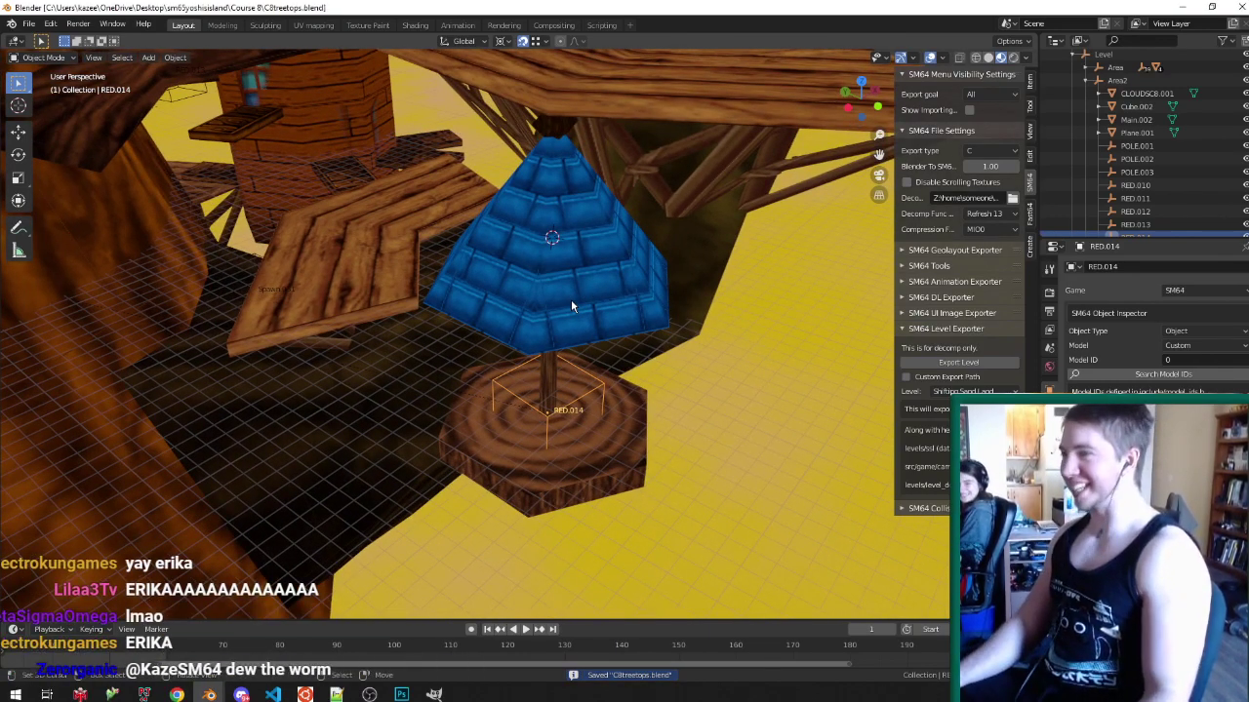
scroll(601, 305, "down", 4)
middle_click_drag(602, 267, 587, 264)
scroll(589, 265, "up", 3)
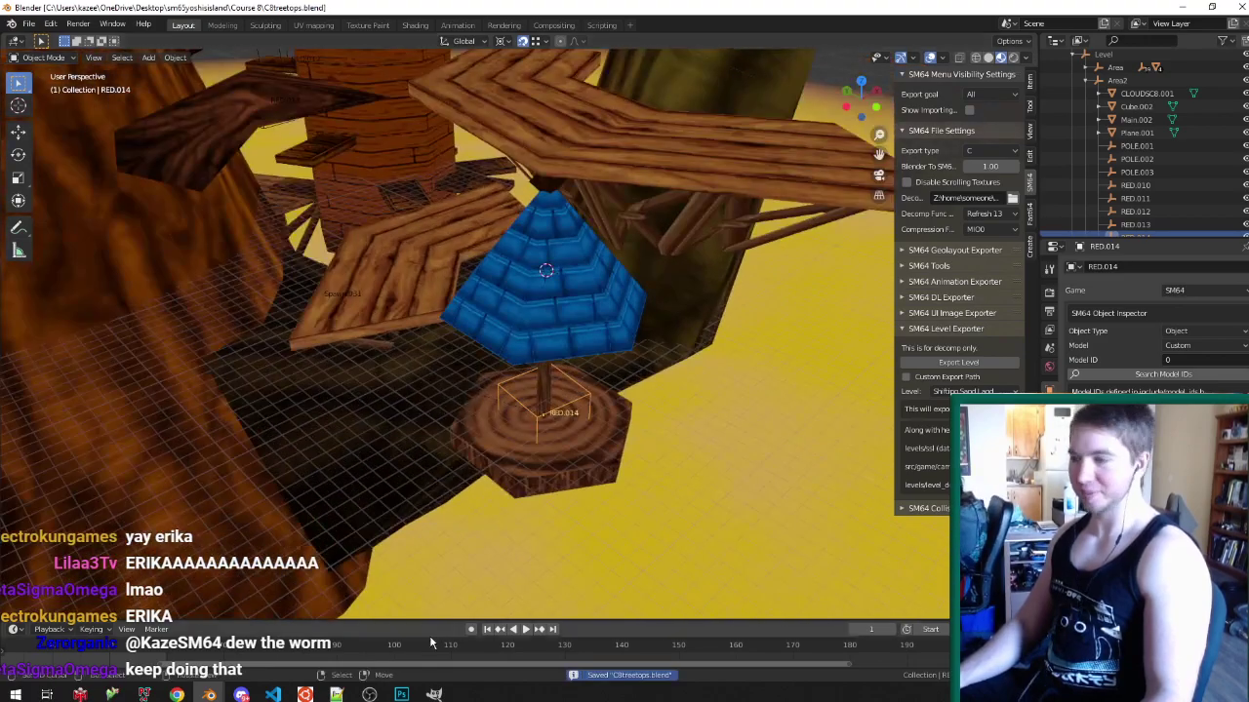
- Switch to the worm.blend window and load unknown (5).png from the Desktop as the texture of the worm's face faces
left_click(209, 694)
left_click(215, 629)
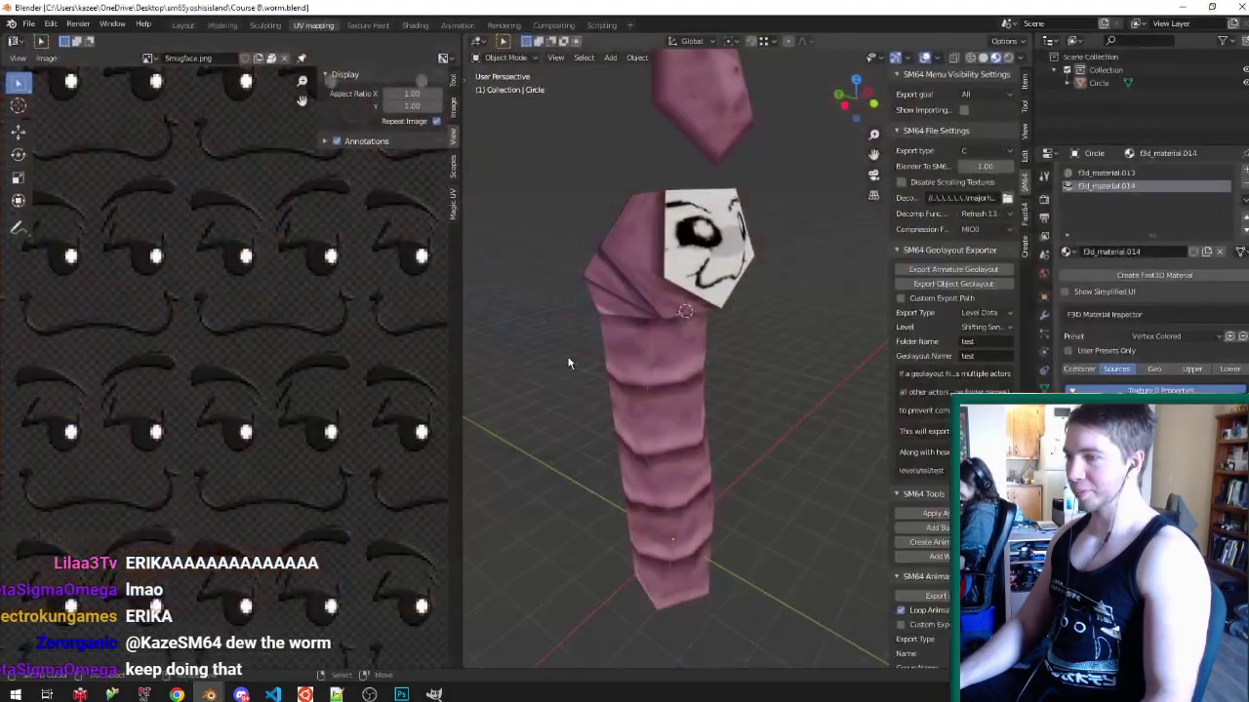
key("Tab")
scroll(557, 296, "up", 3)
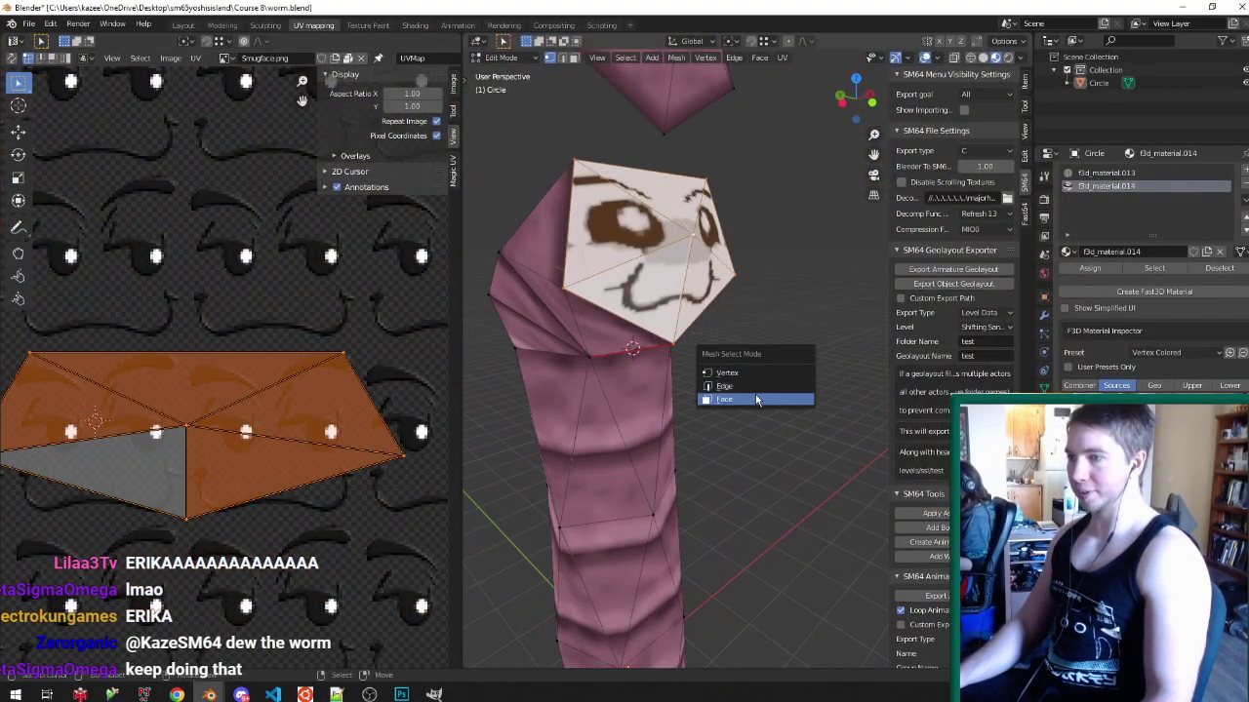
left_click(756, 400)
key("alt+o")
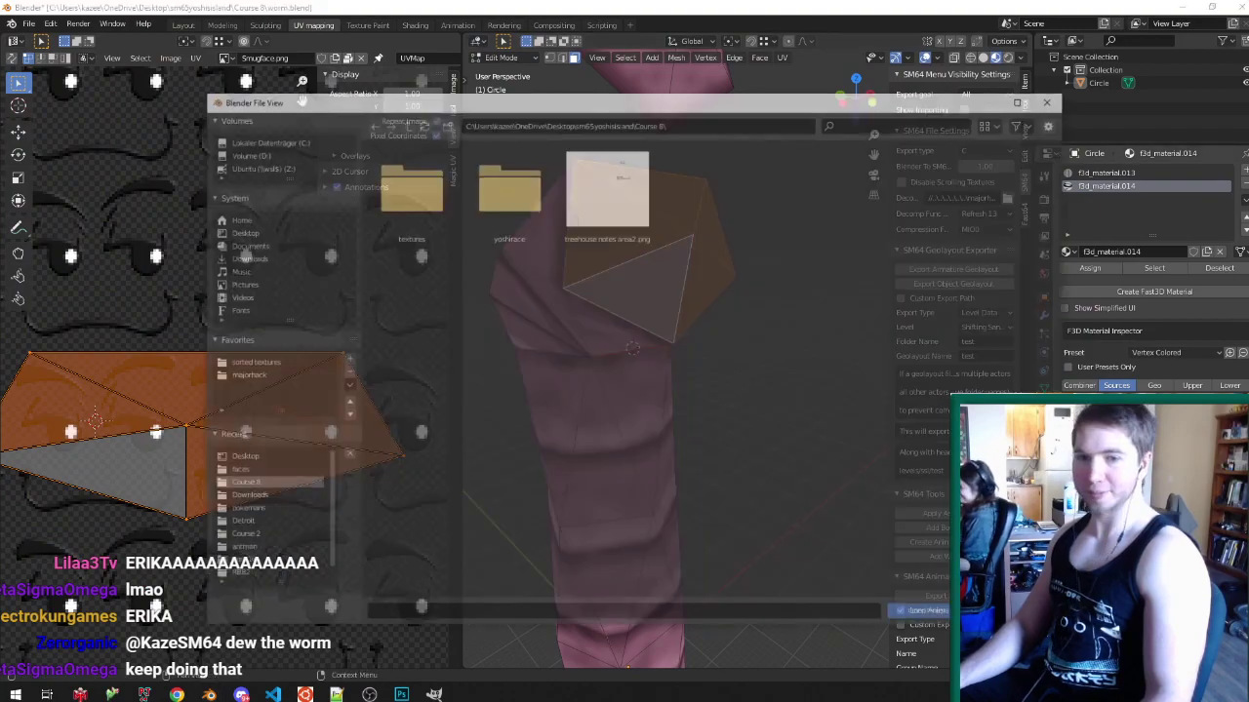
left_click(255, 457)
scroll(643, 442, "down", 8)
scroll(644, 443, "down", 3)
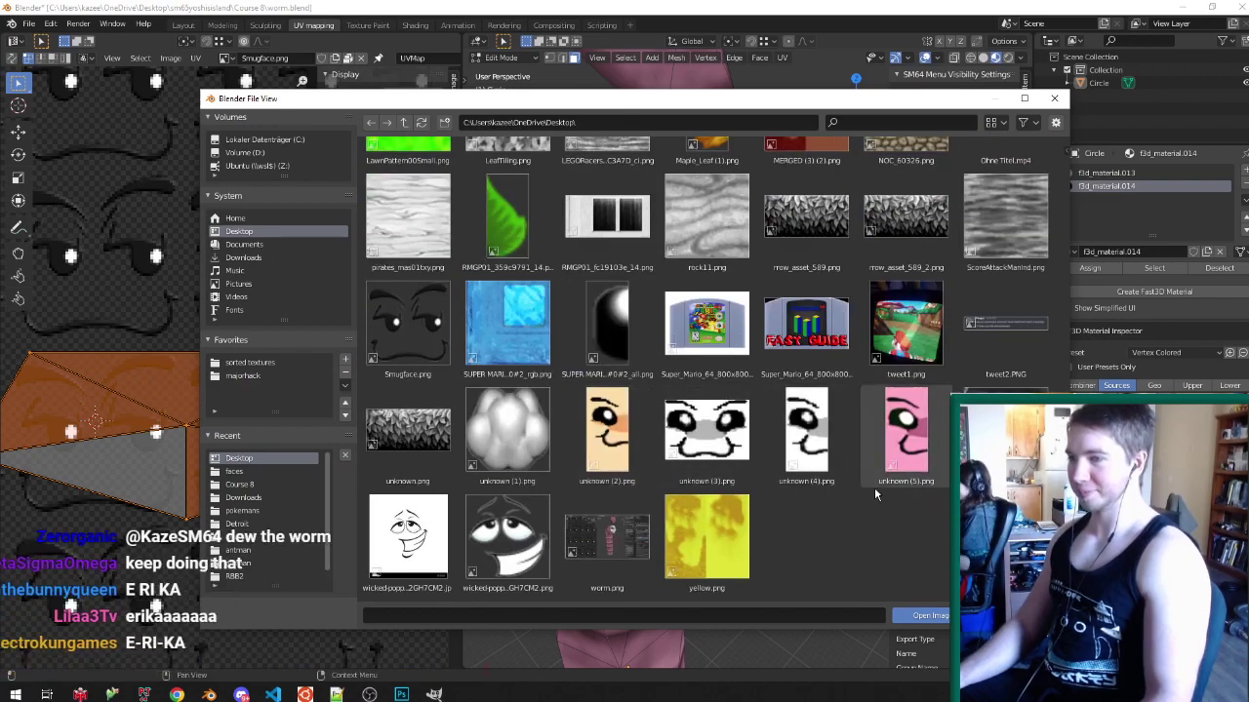
double_click(922, 468)
- Examine the new pink face texture on the worm's head from the front and side
middle_click_drag(727, 385, 673, 361)
key("Tab")
scroll(665, 350, "down", 4)
scroll(665, 350, "up", 5)
middle_click_drag(575, 348, 600, 345)
scroll(673, 354, "up", 2)
key("Tab")
middle_click_drag(693, 358, 679, 337)
key("Tab")
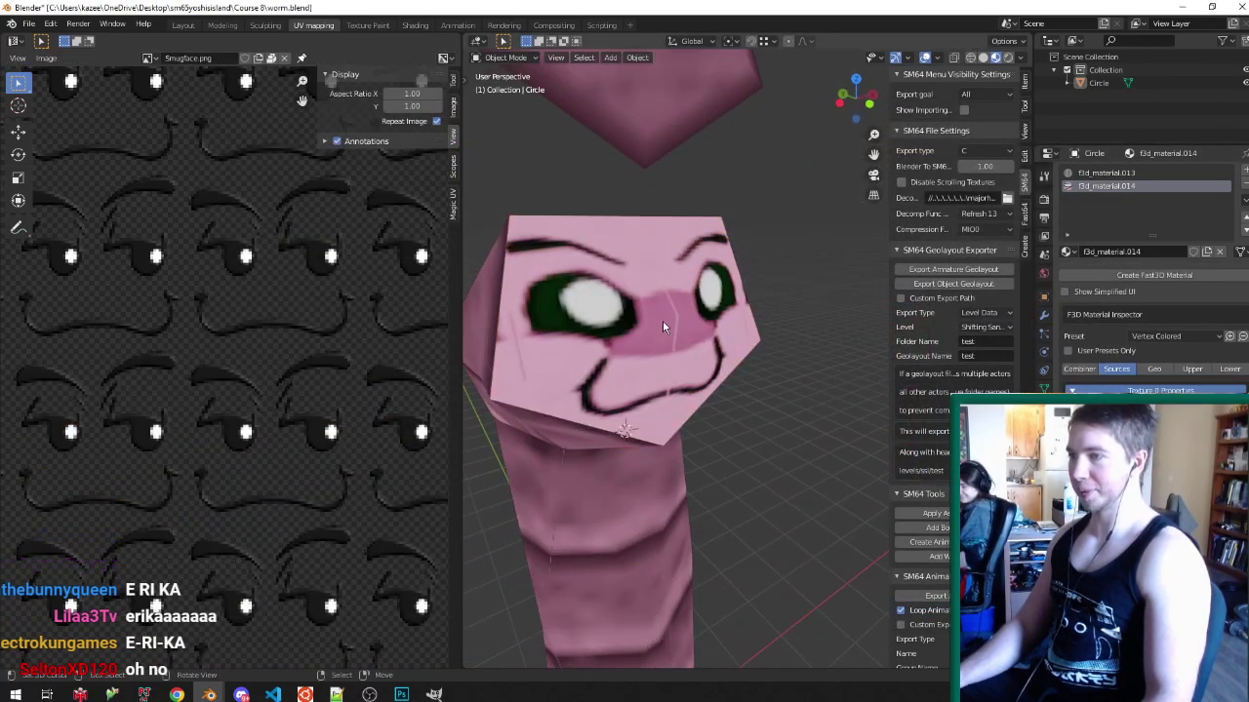
- Vertex-paint the outer corners of the worm's face in mid grey with value 0.5 and save the file
key("v")
left_click(736, 101)
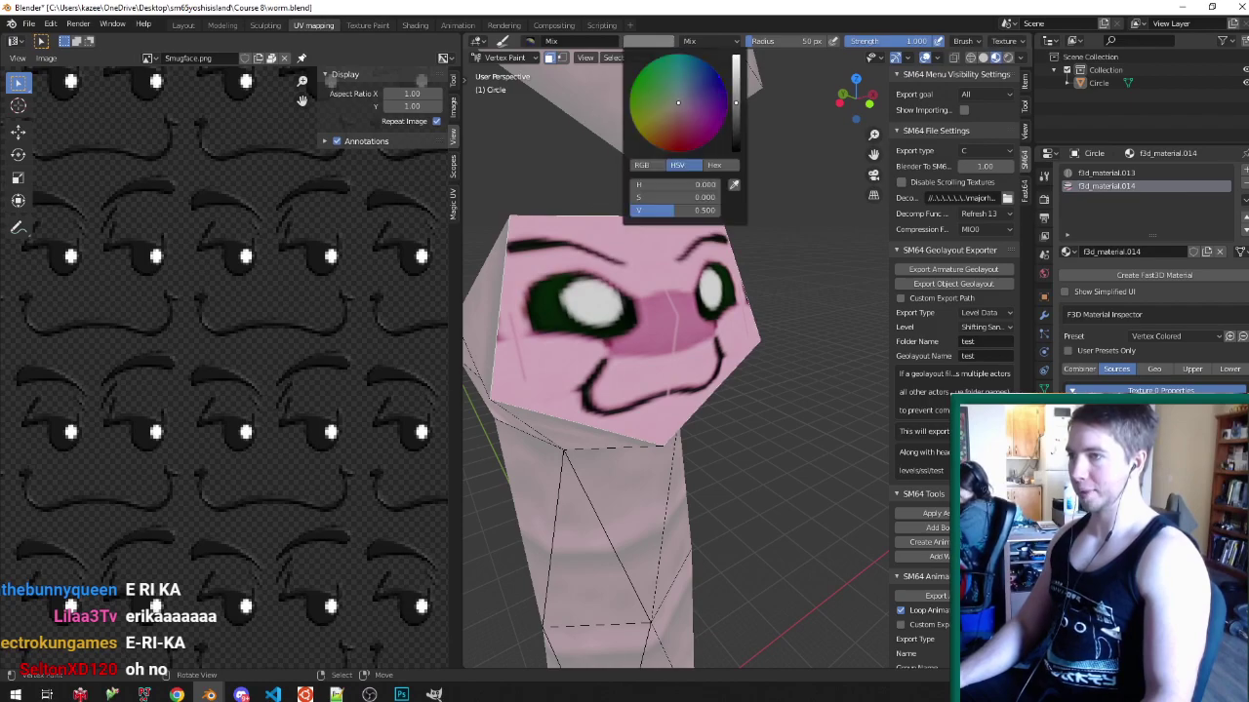
scroll(738, 268, "down", 4)
scroll(743, 229, "up", 2)
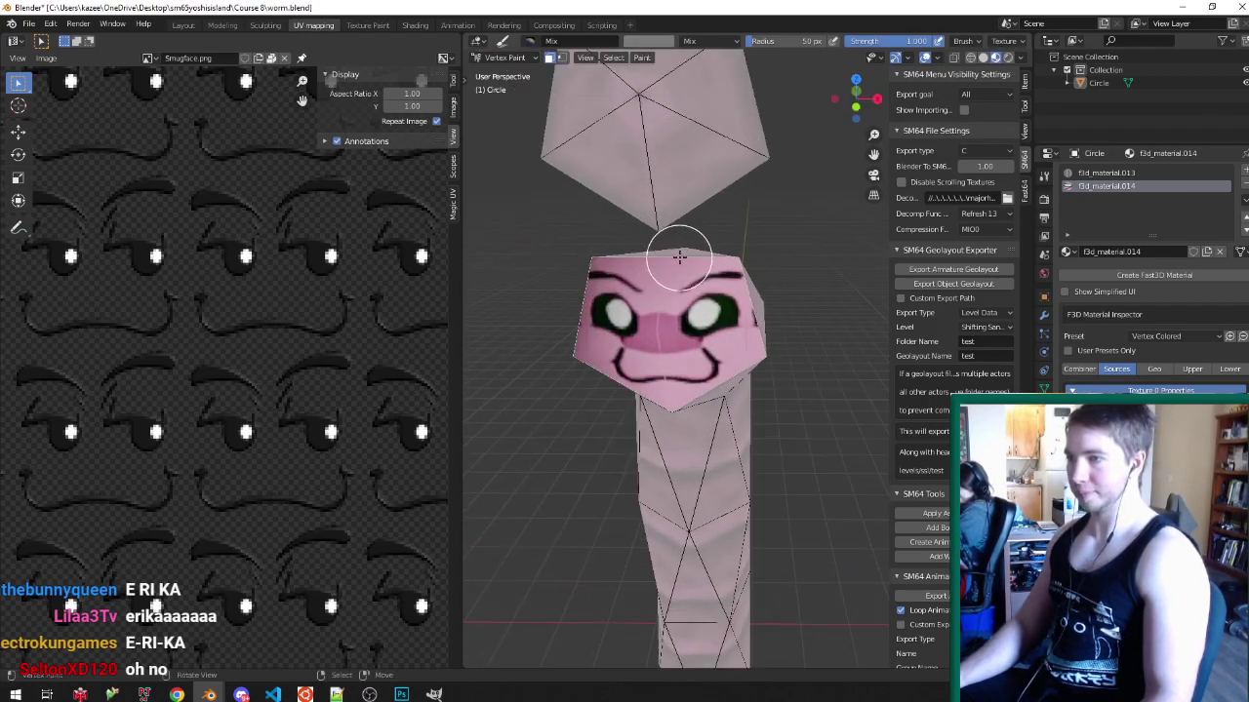
middle_click_drag(758, 371, 800, 353)
left_click(718, 377)
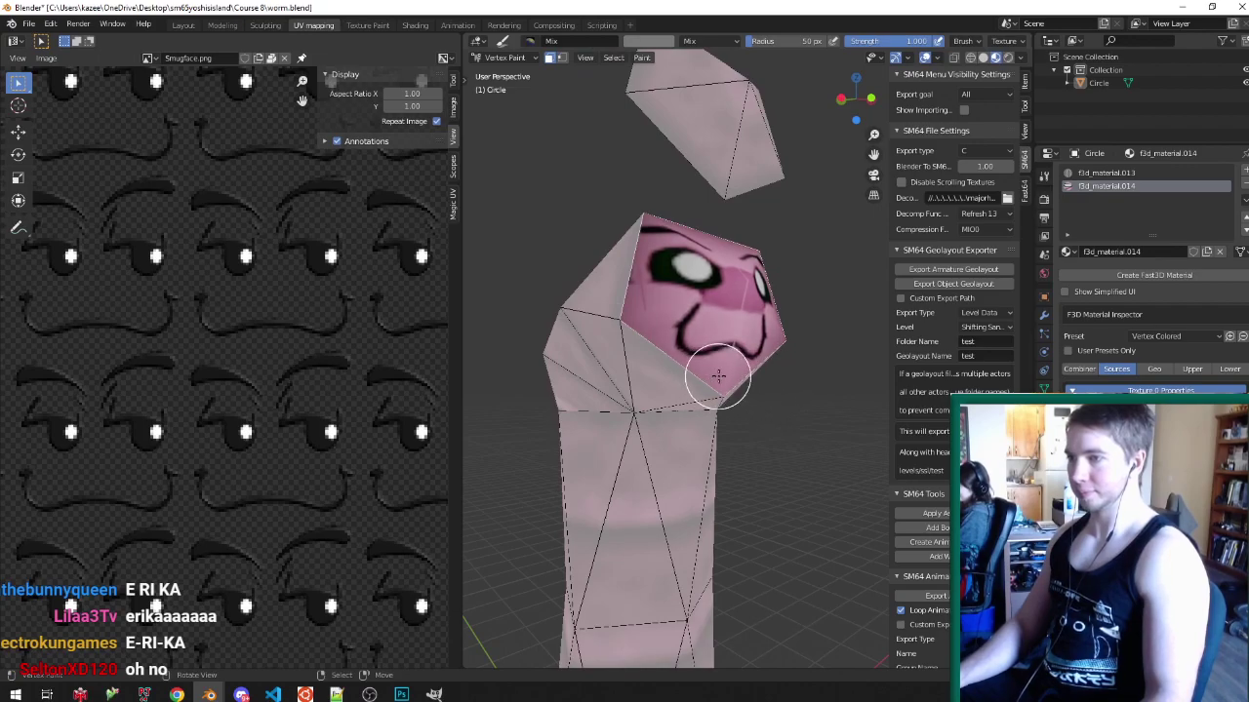
key("v")
mouse_move(668, 295)
middle_mouse_down()
mouse_move(783, 357)
mouse_move(735, 344)
mouse_move(700, 119)
middle_mouse_up()
key("ctrl+s")
- Set the vertex paint colour to a dusky pink with saturation 0.350 and value 0.473, repaint the face's outer corners, and save
key("ctrl+Tab")
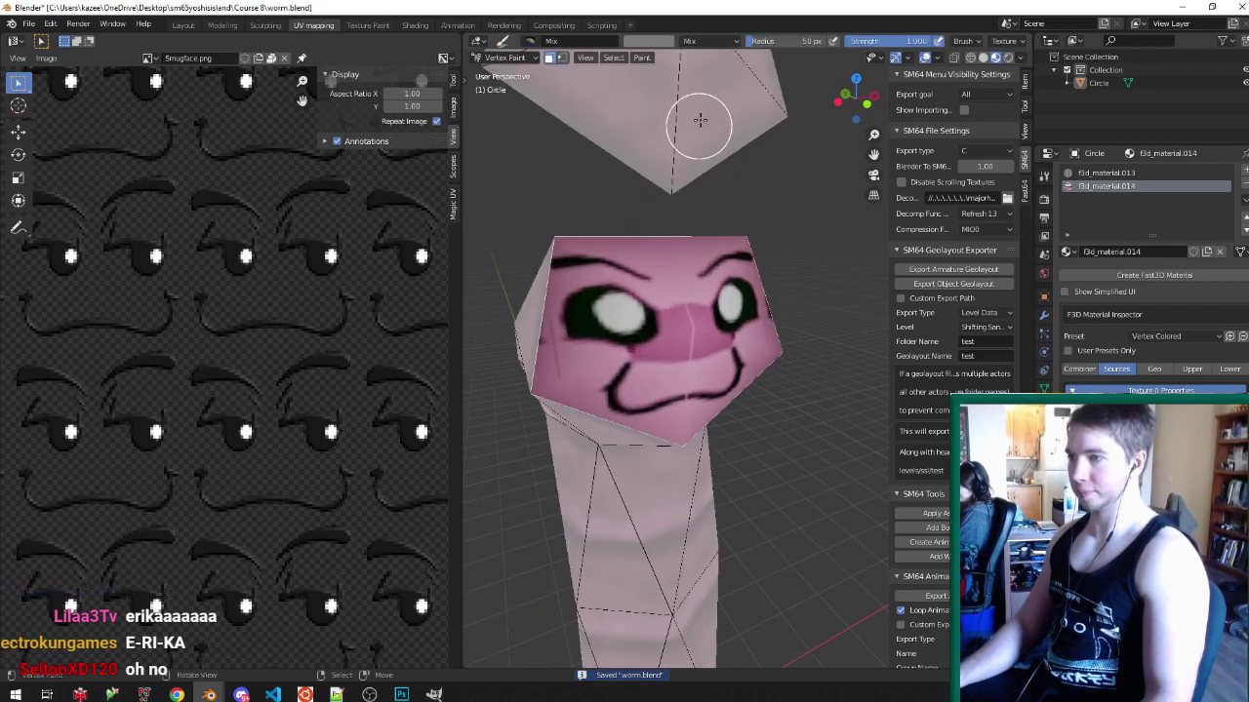
left_click(644, 41)
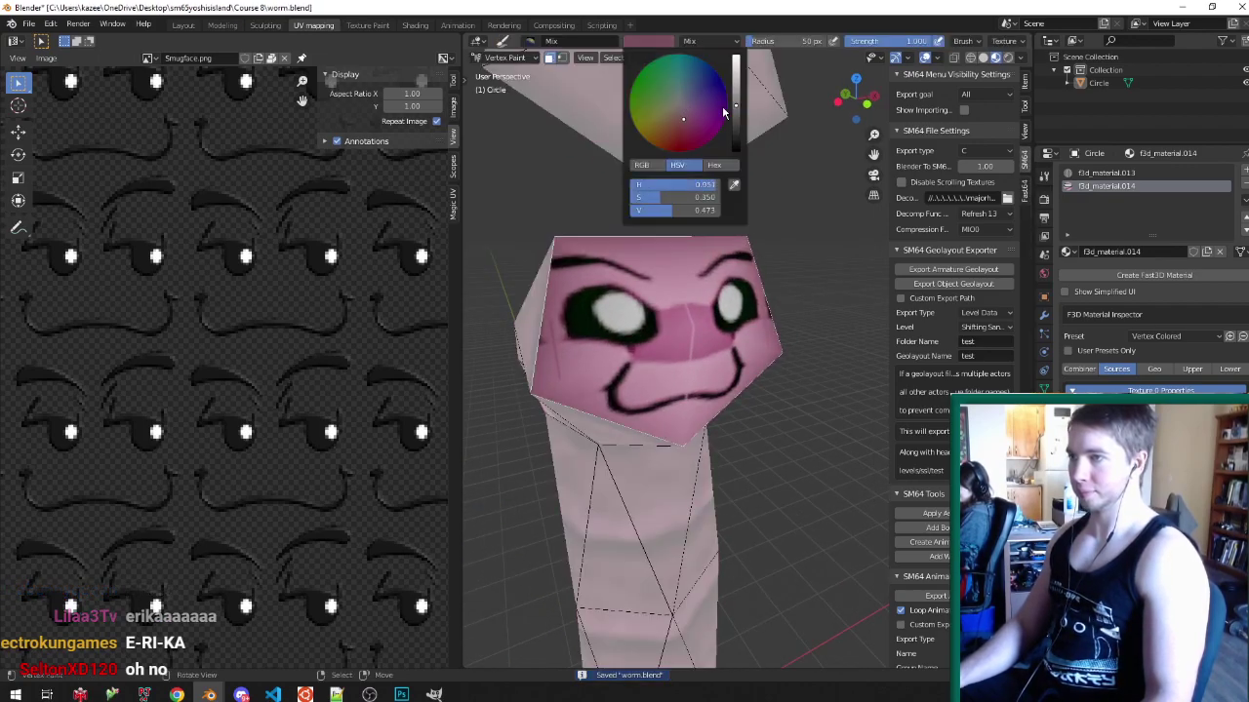
middle_click_drag(551, 361, 624, 389)
middle_click_drag(739, 357, 704, 427)
key("v")
mouse_move(625, 293)
middle_mouse_down()
mouse_move(677, 259)
mouse_move(718, 312)
mouse_move(725, 293)
middle_mouse_up()
key("ctrl+s")
scroll(725, 293, "down", 2)
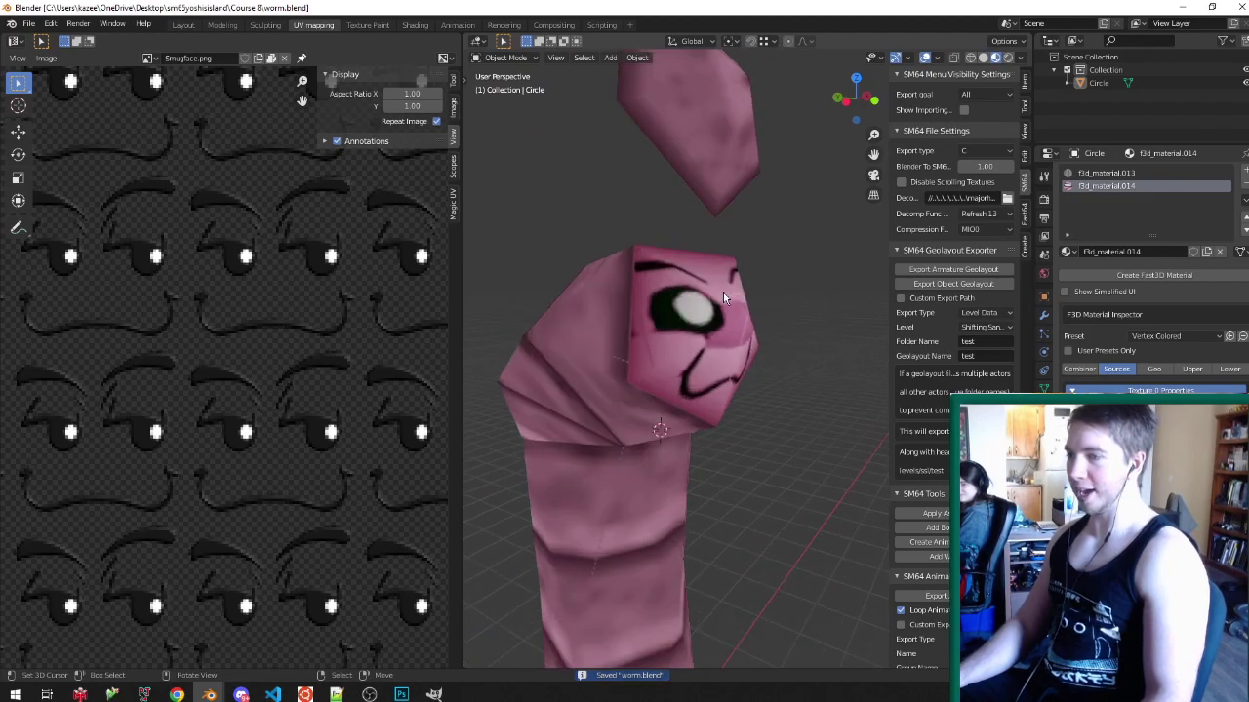
- Darken the pink brush colour, paint the face's outer corners with it again, and save the worm file
scroll(725, 292, "up", 2)
key("v")
left_click(648, 41)
left_click_drag(736, 119, 700, 127)
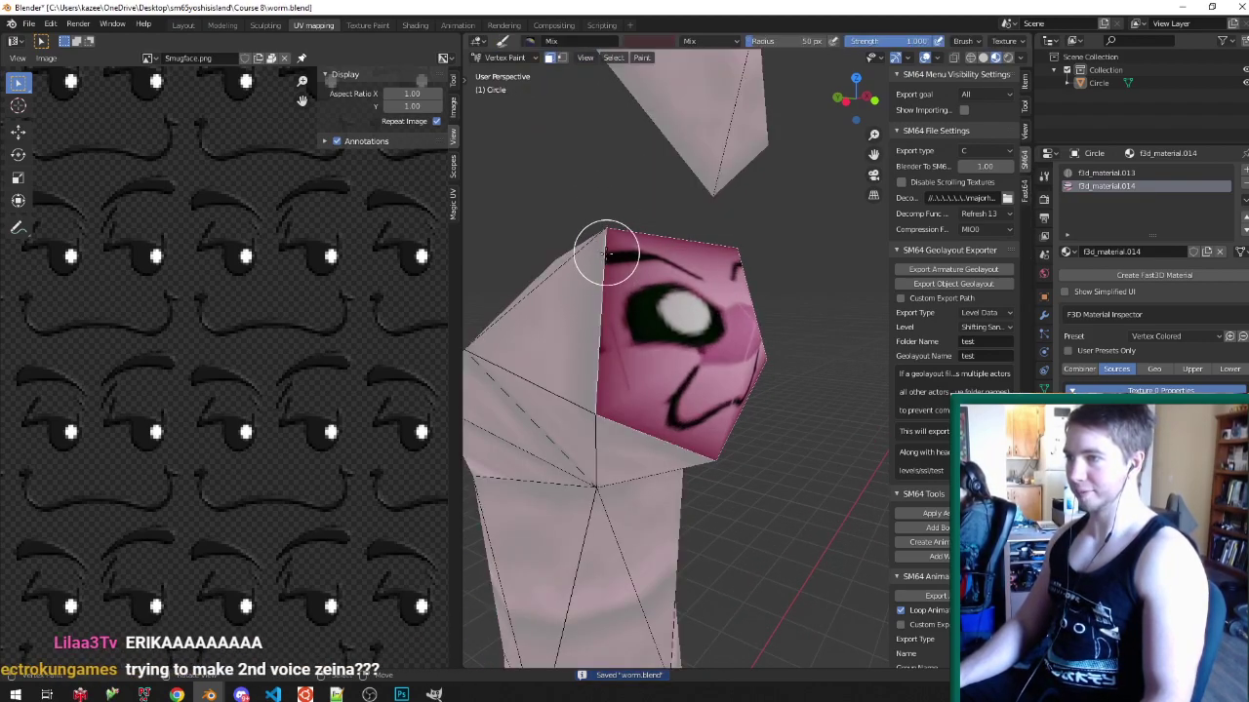
middle_click_drag(642, 402, 616, 412)
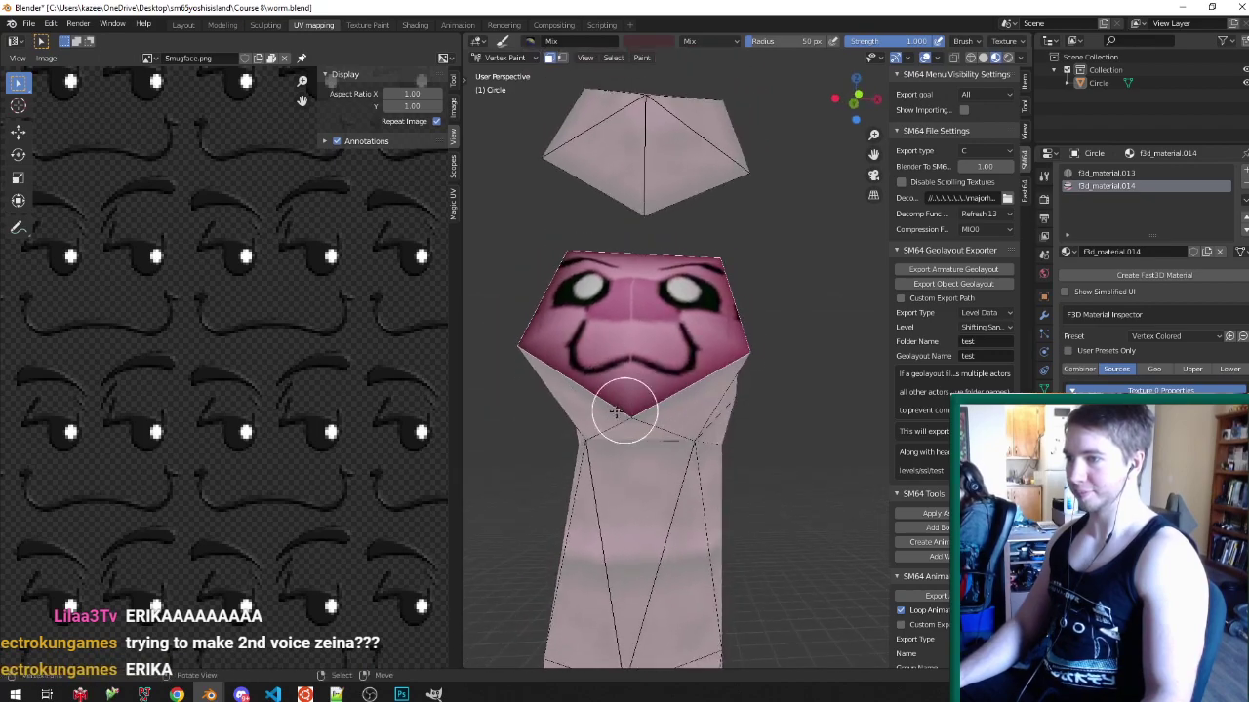
key("v")
middle_click_drag(721, 290, 696, 380)
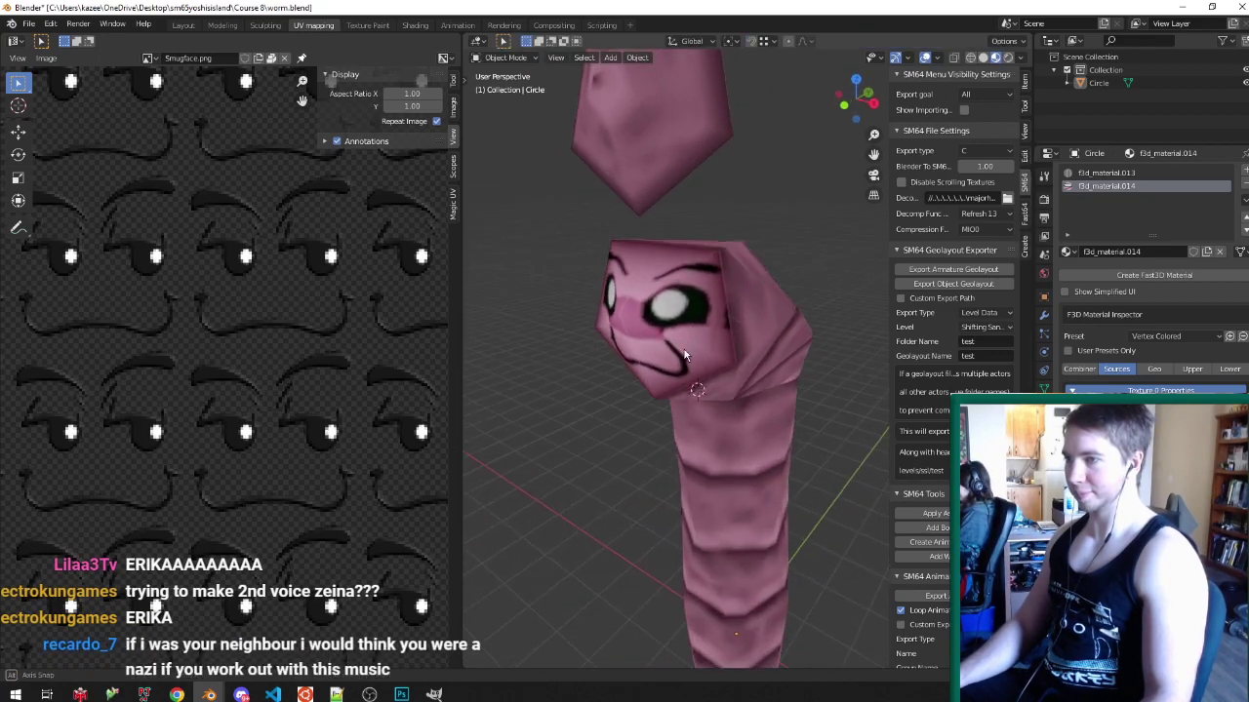
key("ctrl+s")
- Adjust the brush colour, vertex-paint the head's body-textured corners along the border of the face, and save
scroll(750, 251, "up", 3)
scroll(703, 224, "up", 4)
key("v")
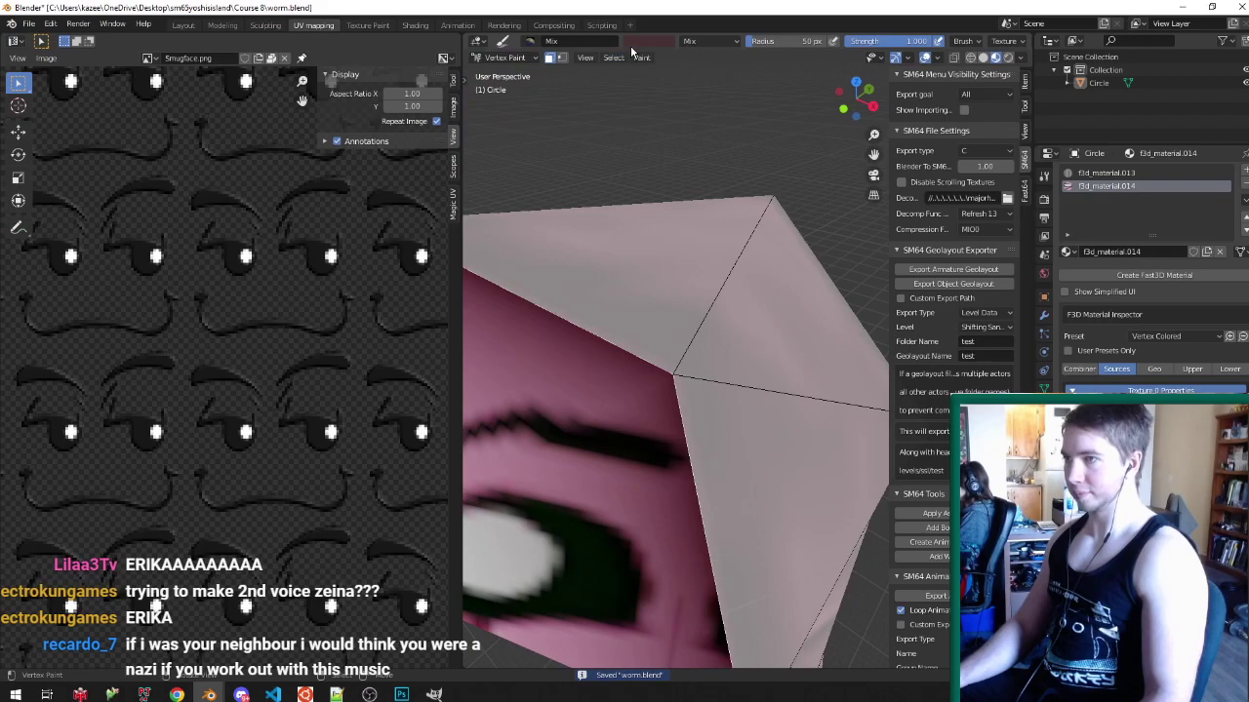
left_click(643, 42)
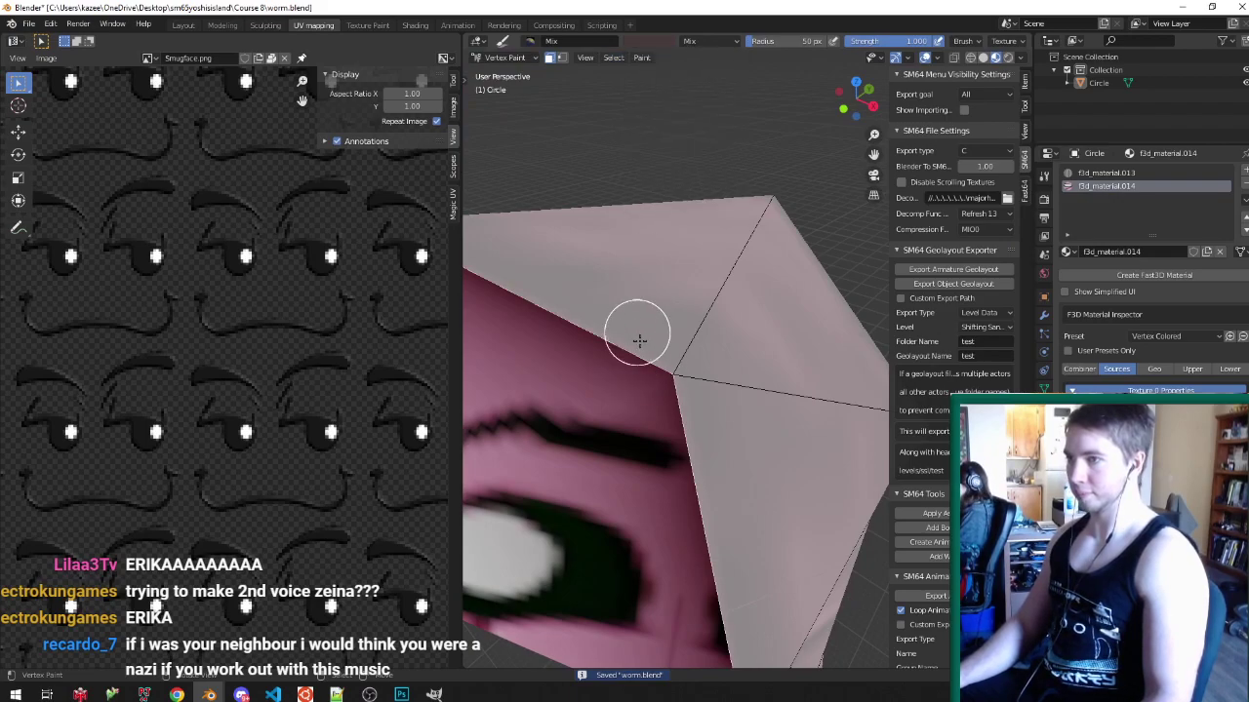
middle_click_drag(664, 344, 674, 508)
middle_click_drag(695, 595, 688, 471)
mouse_move(505, 376)
middle_mouse_down()
mouse_move(564, 280)
mouse_move(698, 312)
mouse_move(715, 346)
middle_mouse_up()
key("v")
key("ctrl+s")
- Select the ring of head faces bordering the face, shift one long edge of their UV strip about -0.13 along X, and save
key("Tab")
key("ctrl+Tab")
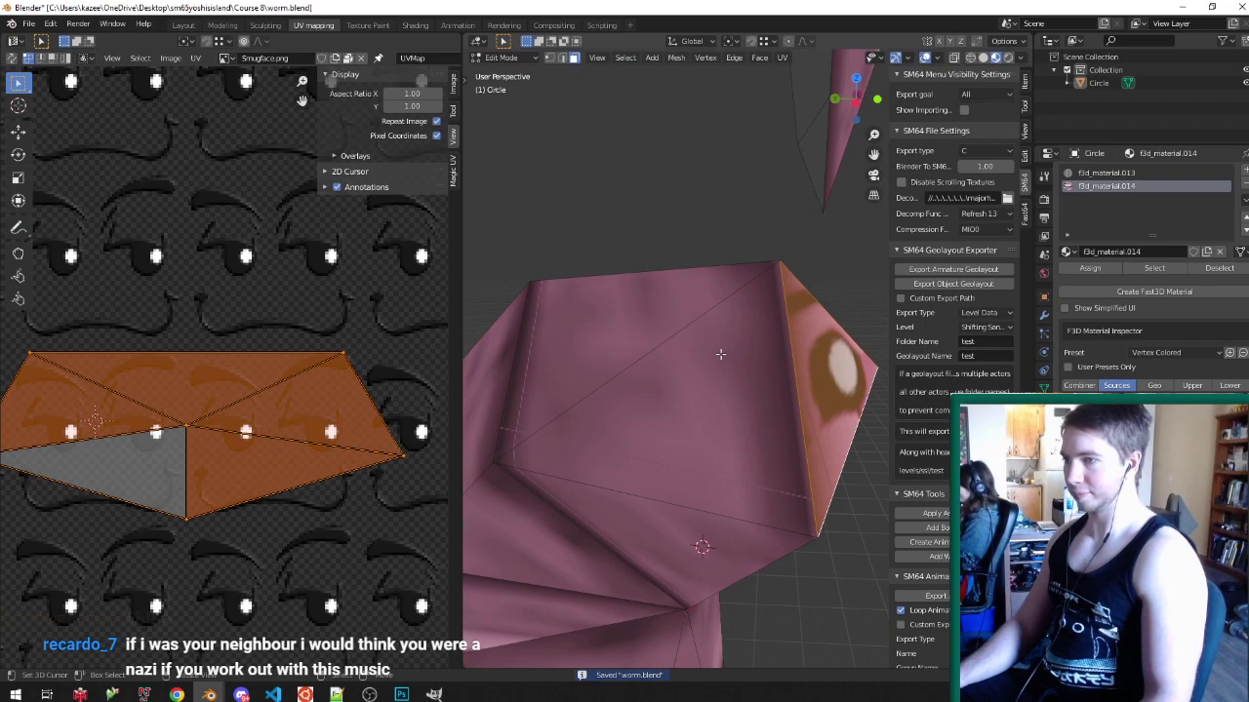
left_click(720, 354)
middle_click_drag(720, 338, 833, 270)
left_click(734, 385, "ctrl")
left_click(781, 343, "ctrl")
left_click(782, 390, "ctrl")
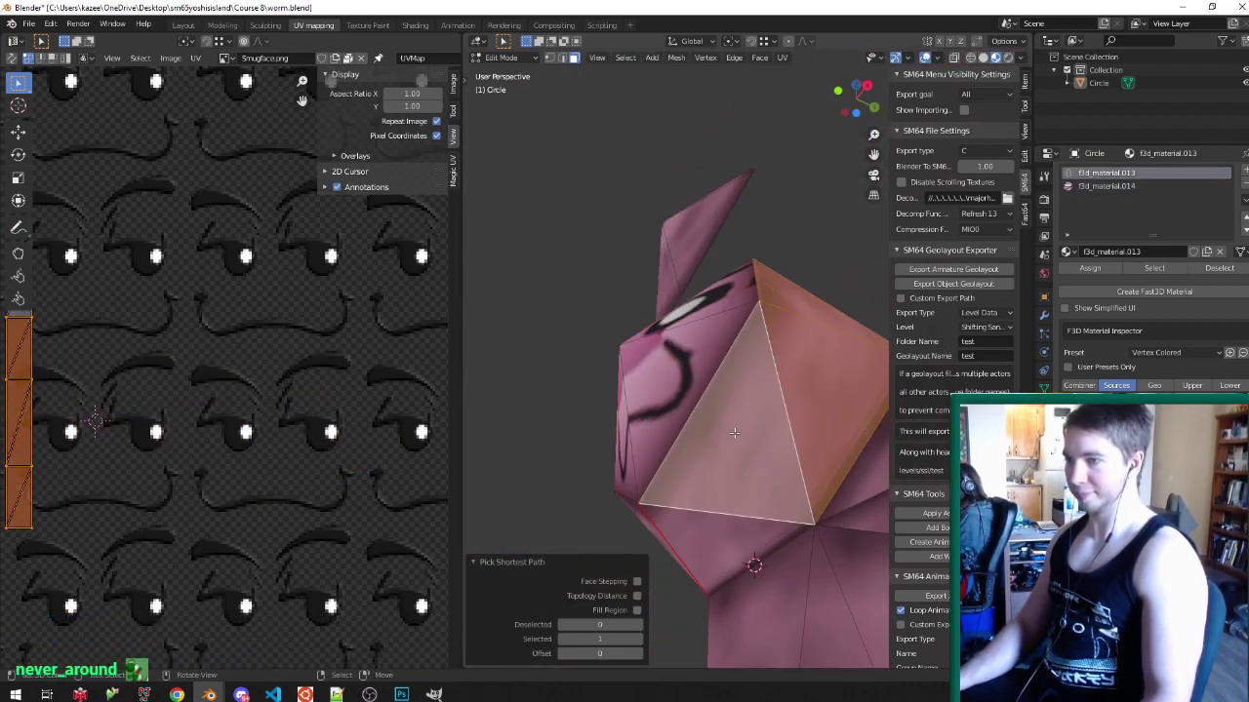
middle_click_drag(782, 390, 613, 413)
left_click(614, 412, "ctrl")
middle_click_drag(502, 337, 603, 271)
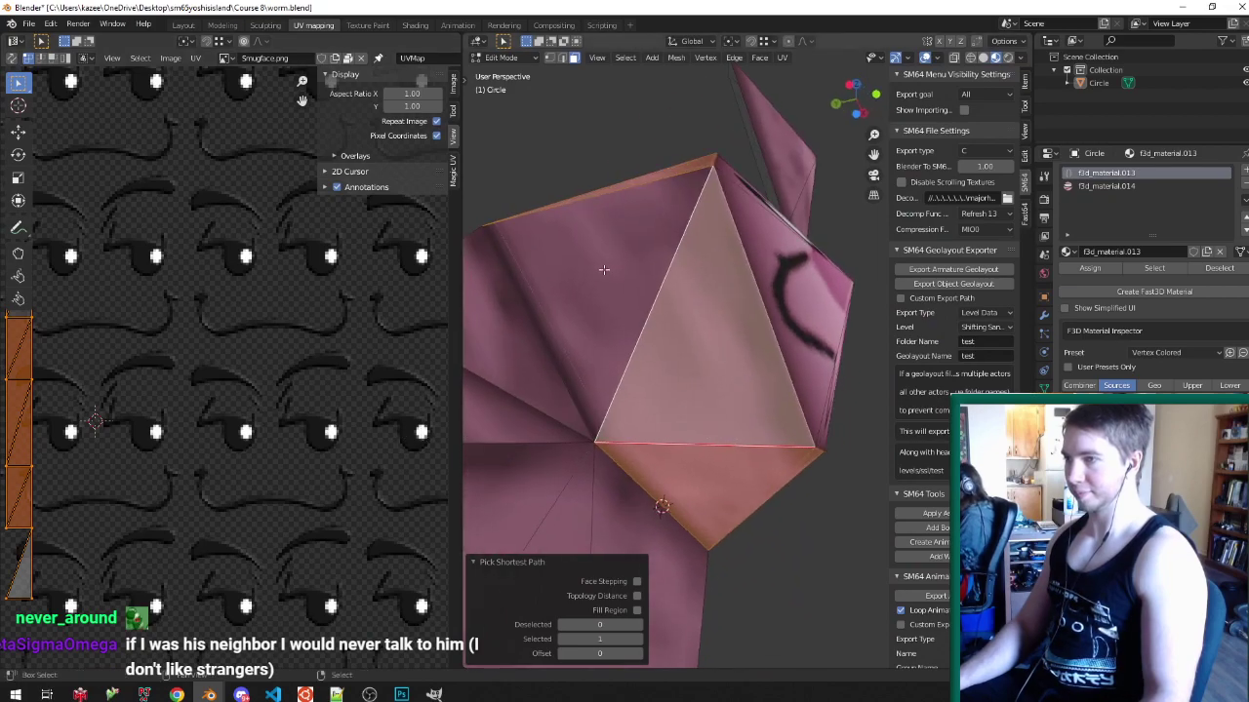
left_click(604, 272, "ctrl")
middle_click_drag(60, 617, 166, 533)
scroll(166, 534, "down", 1)
left_click(170, 529)
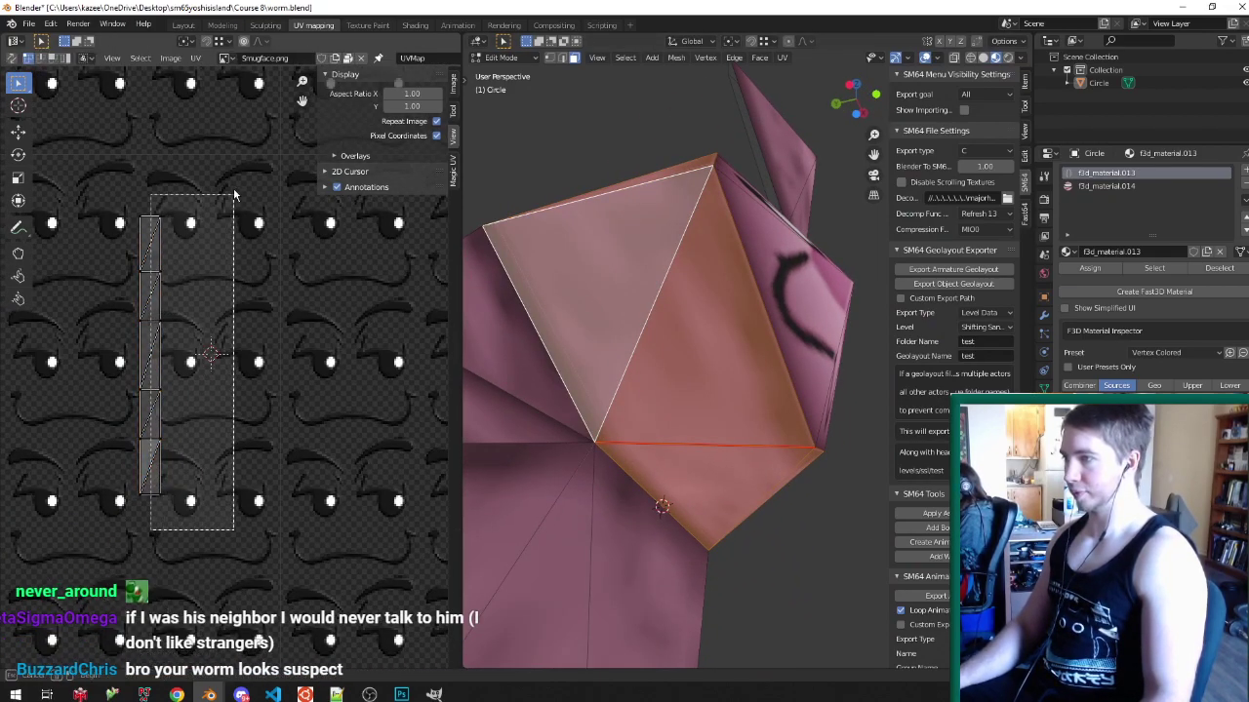
scroll(156, 204, "up", 8)
key("g")
key("x")
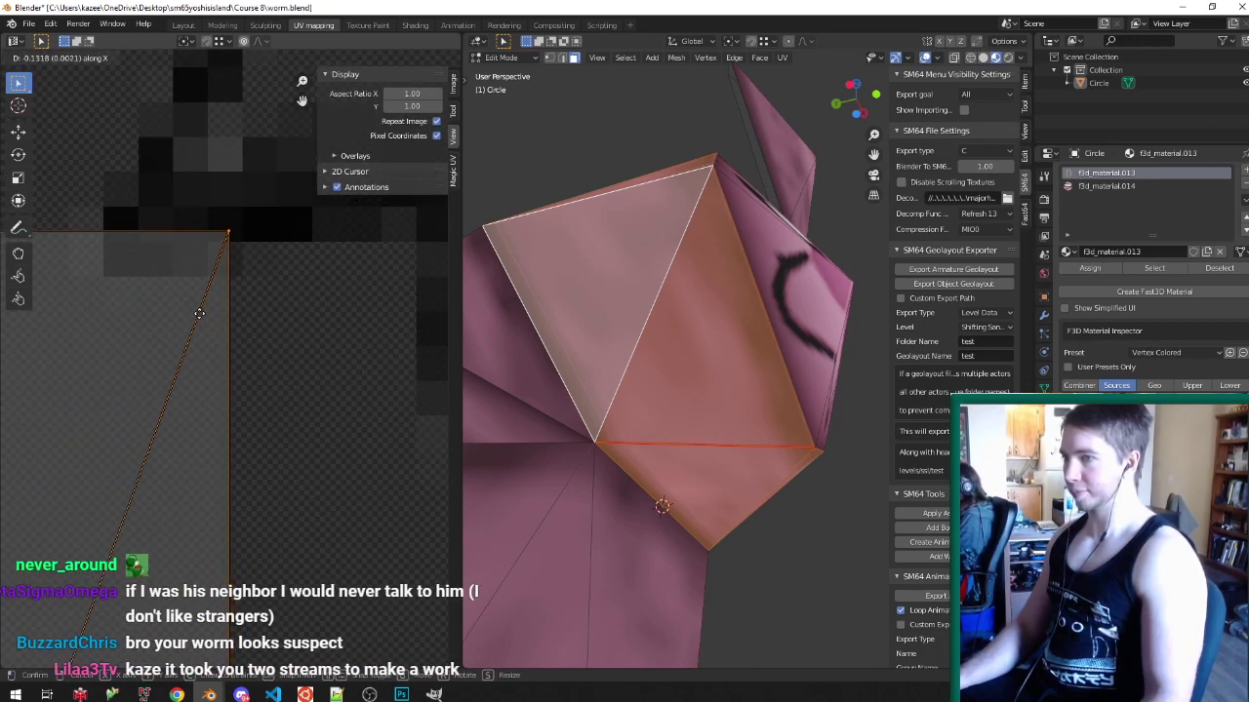
left_click(197, 313)
key("Tab")
middle_click_drag(697, 279, 696, 389)
key("ctrl+s")
scroll(658, 449, "down", 2)
- Delete the detached piece floating above the worm's head with all its linked faces, and save the file
key("Tab")
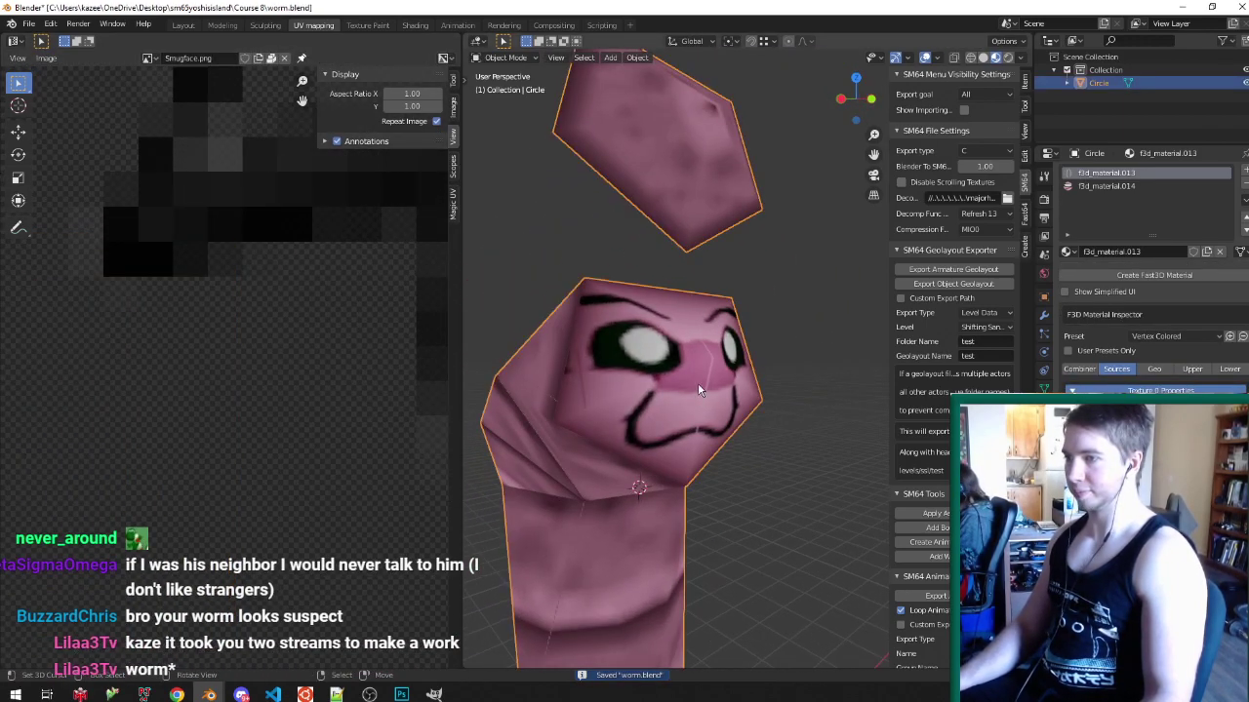
left_click(695, 158)
key("ctrl+l")
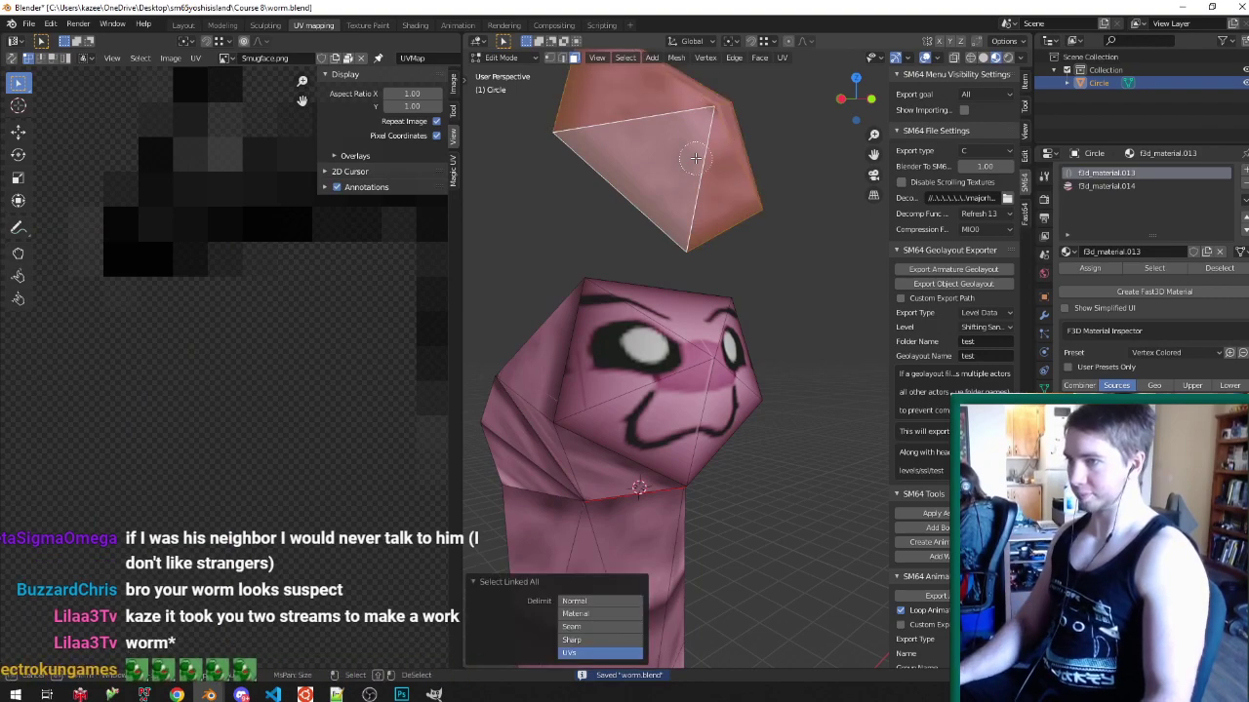
right_click(696, 158)
key("x")
left_click(696, 159)
scroll(707, 273, "down", 3)
key("Tab")
middle_click_drag(759, 320, 715, 347)
key("ctrl+s")
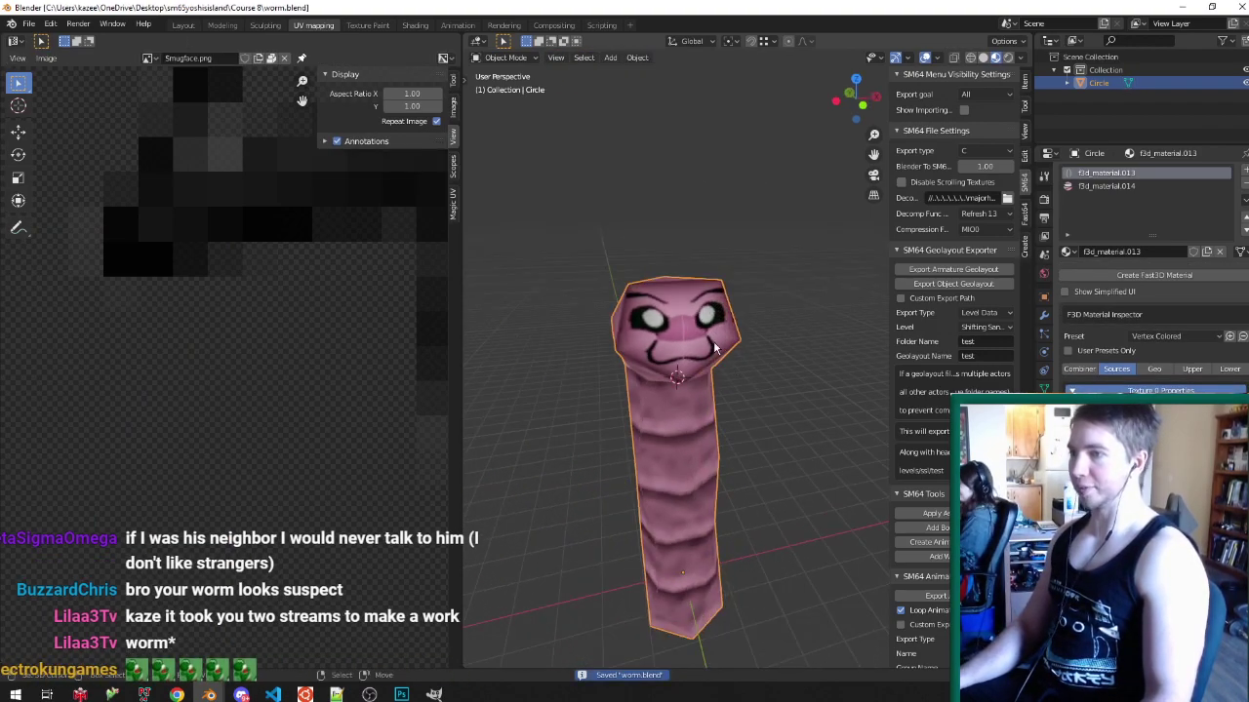
- Deselect the worm, switch to the Layout workspace, look over the head, and save the file
scroll(715, 347, "up", 1)
left_click(753, 391)
middle_click_drag(753, 391, 777, 412)
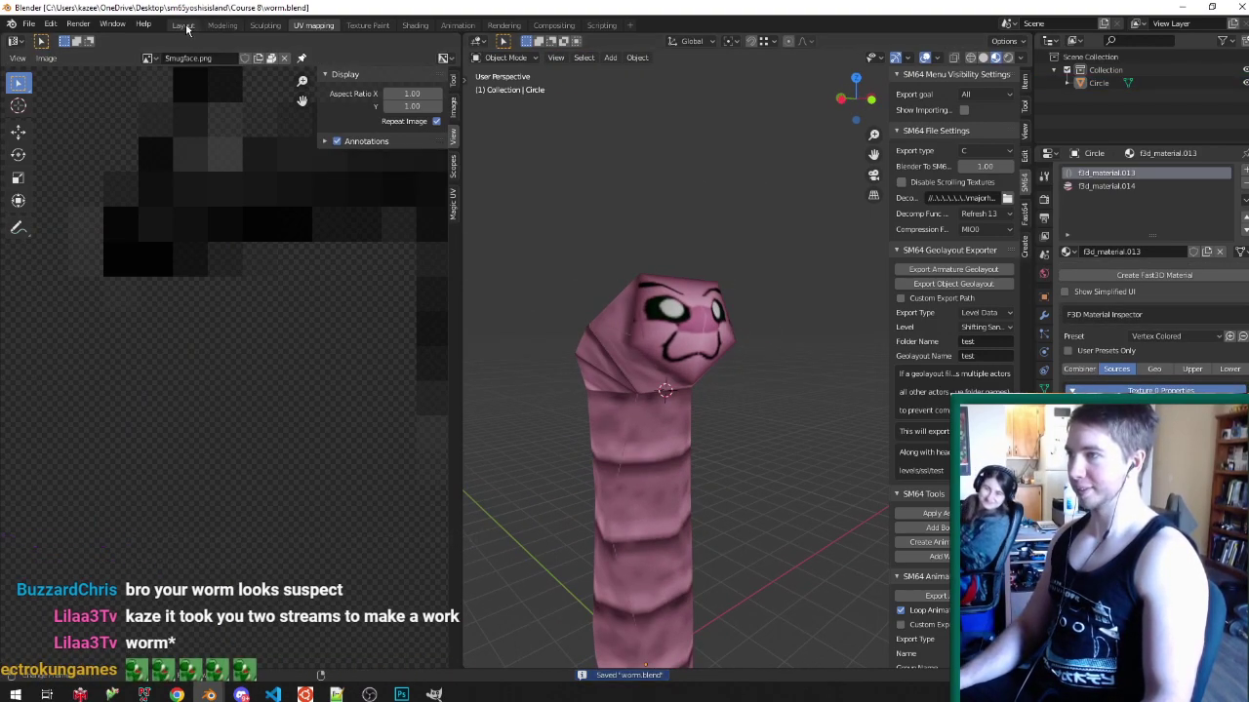
left_click(183, 26)
middle_click_drag(503, 266, 602, 229)
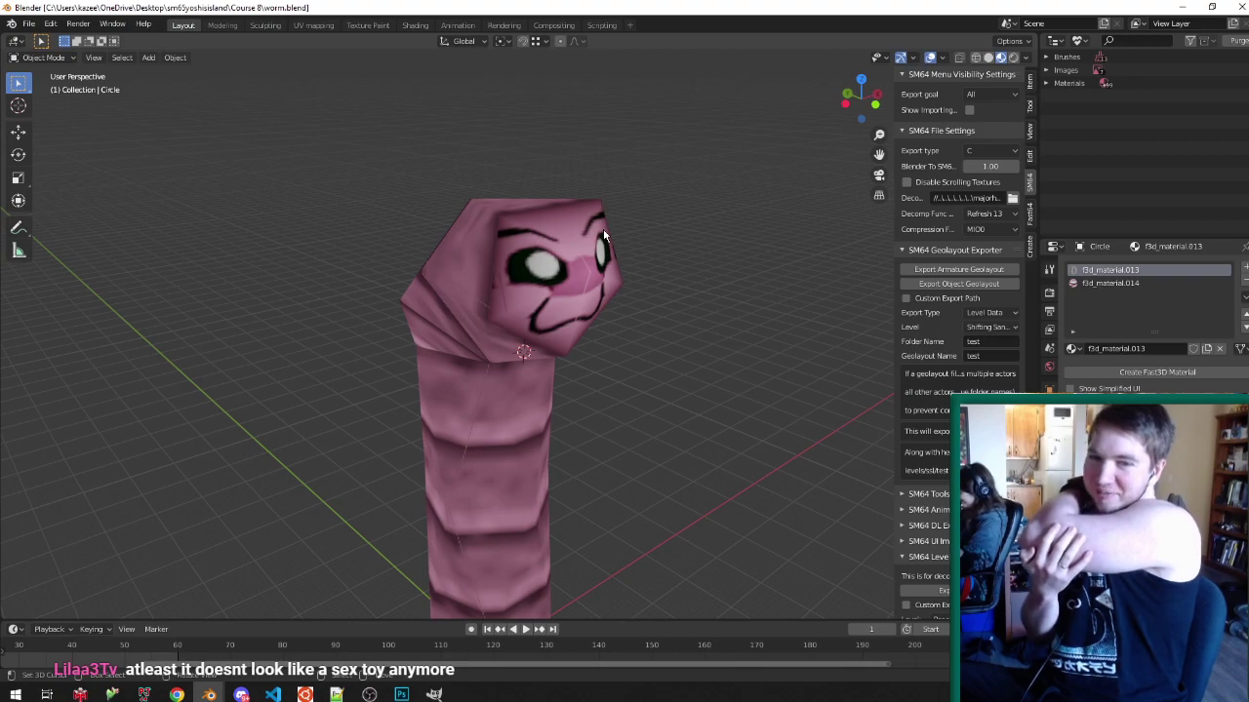
mouse_move(605, 234)
middle_mouse_down()
mouse_move(462, 303)
mouse_move(519, 304)
mouse_move(575, 337)
mouse_move(587, 328)
middle_mouse_up()
key("ctrl+s")
- Select all of the worm's head geometry and scale it up to about 1.12
key("Tab")
key("z")
key("z")
key("a")
key("a")
key("b")
left_click_drag(410, 335, 683, 181)
key("shift+z")
middle_click_drag(683, 182, 654, 259)
key("s")
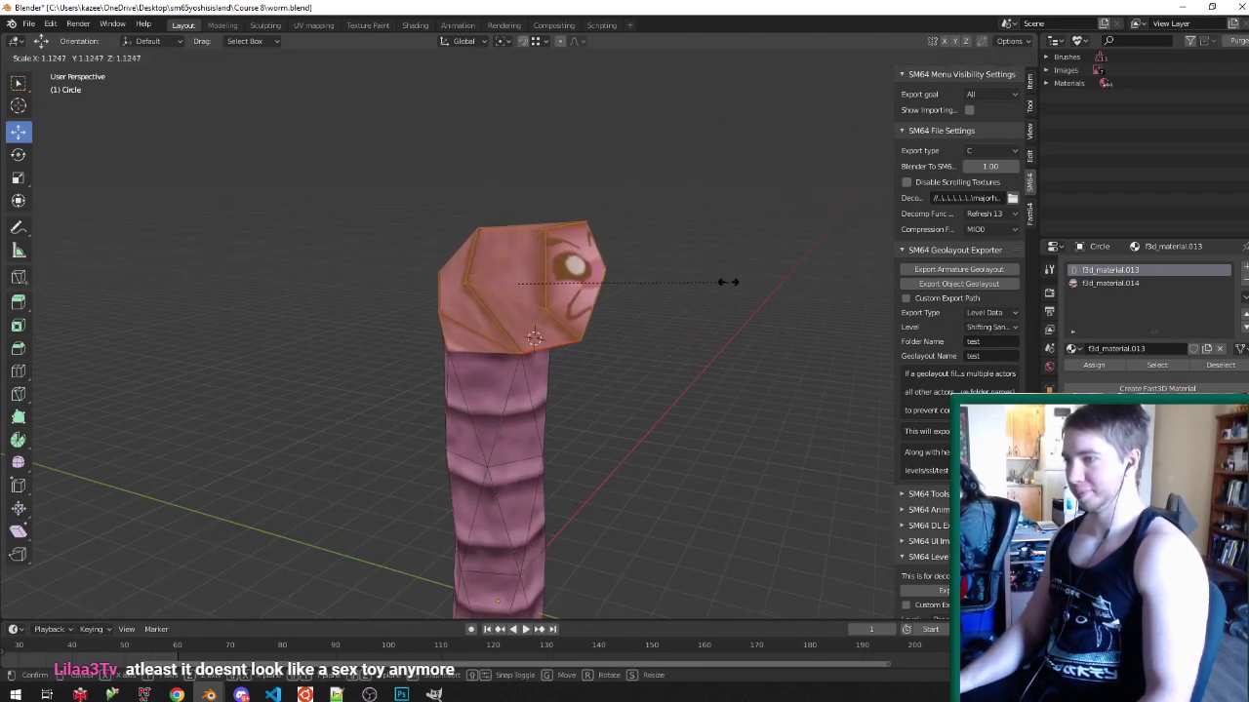
left_click(727, 282)
- Check the head's size from another angle and enlarge the selected head slightly more
key("Tab")
middle_click_drag(731, 280, 607, 252)
key("Tab")
key("s")
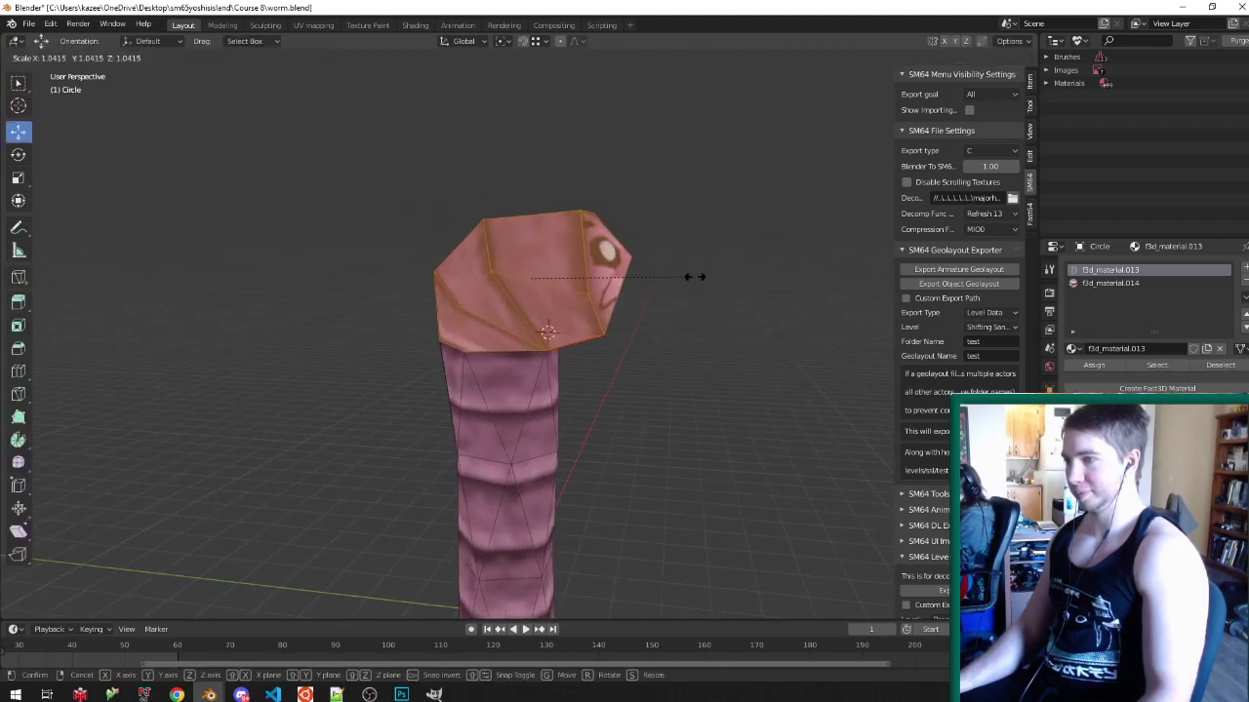
left_click(696, 296)
- Try to move the head along the Y axis and undo the move
key("g")
key("y")
left_click(709, 299)
key("ctrl+z")
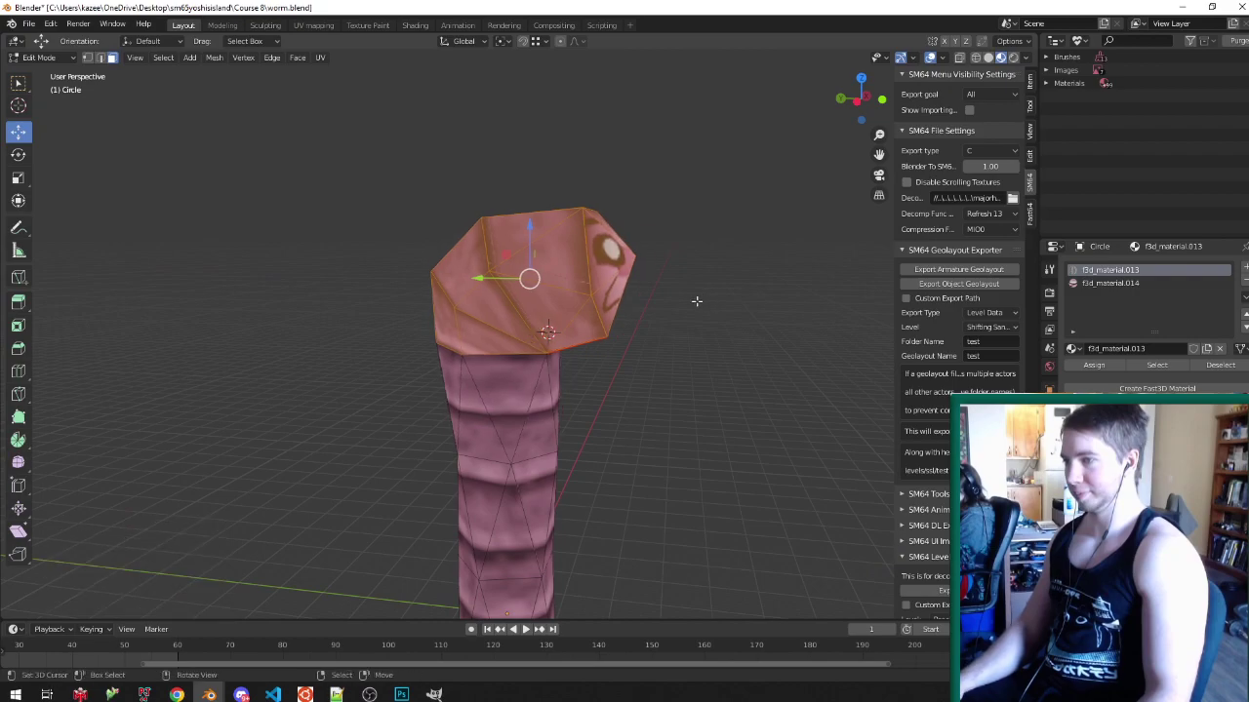
- Save worm.blend and examine the enlarged head from the front and side, toggling X-ray and the mesh edges
key("Tab")
key("ctrl+s")
mouse_move(697, 301)
middle_mouse_down()
mouse_move(571, 335)
mouse_move(468, 321)
mouse_move(461, 283)
mouse_move(654, 293)
mouse_move(543, 318)
mouse_move(507, 181)
mouse_move(534, 249)
mouse_move(484, 241)
mouse_move(619, 178)
mouse_move(653, 188)
mouse_move(671, 234)
middle_mouse_up()
scroll(507, 181, "up", 2)
key("alt+z")
key("z")
key("z")
key("alt+z")
key("Tab")
scroll(671, 234, "down", 3)
scroll(671, 234, "up", 3)
key("Tab")
middle_click_drag(555, 221, 593, 265)
scroll(593, 266, "down", 3)
scroll(593, 266, "up", 2)
key("ctrl+s")
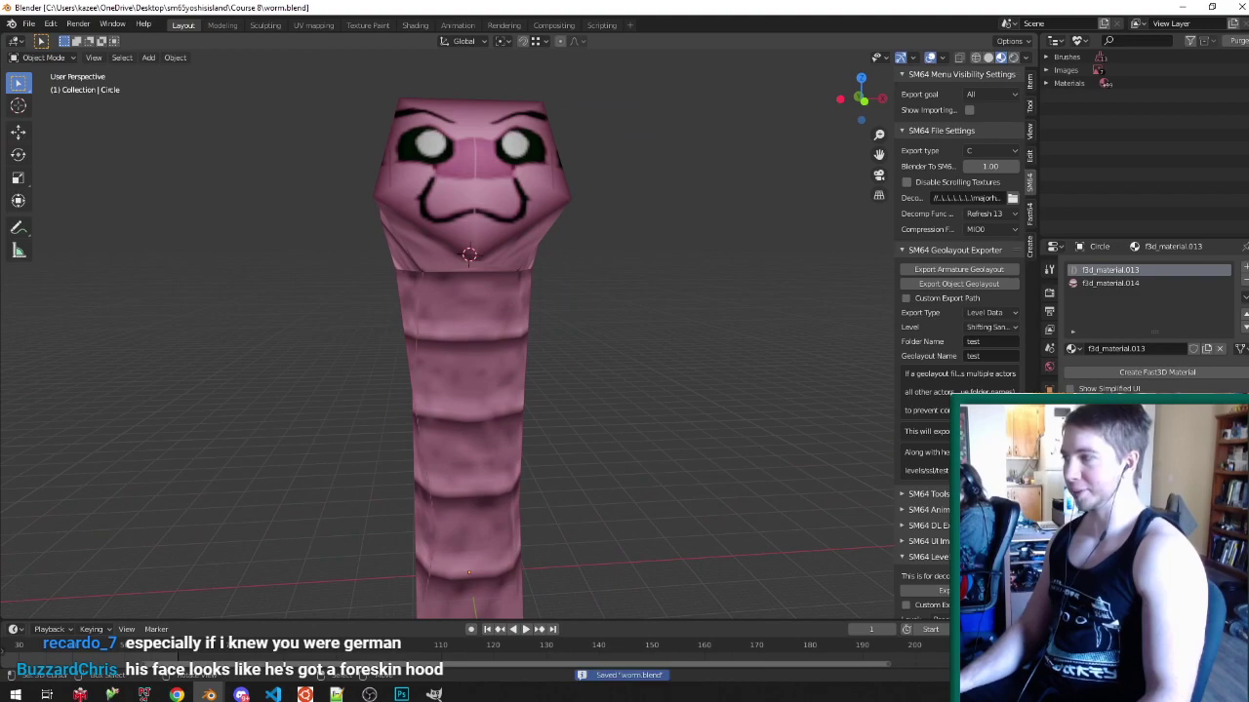
middle_click_drag(694, 291, 653, 223)
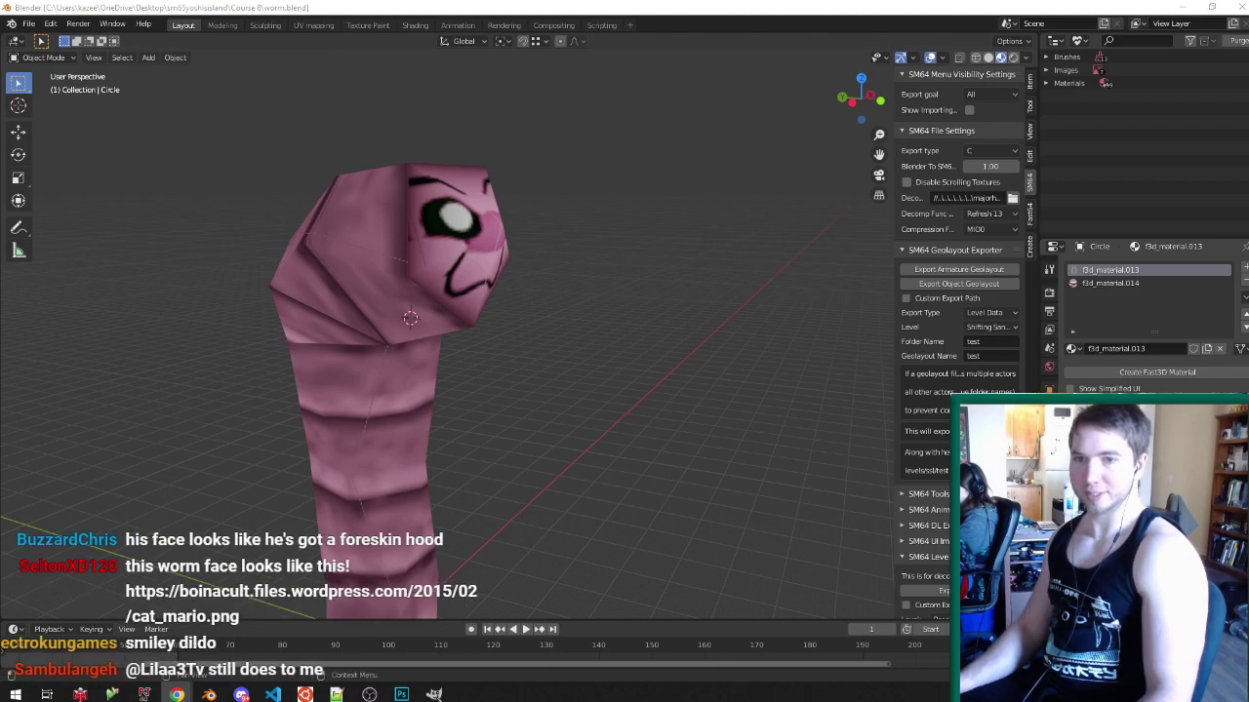
left_click_drag(1248, 205, 482, 6)
key("alt+Tab")
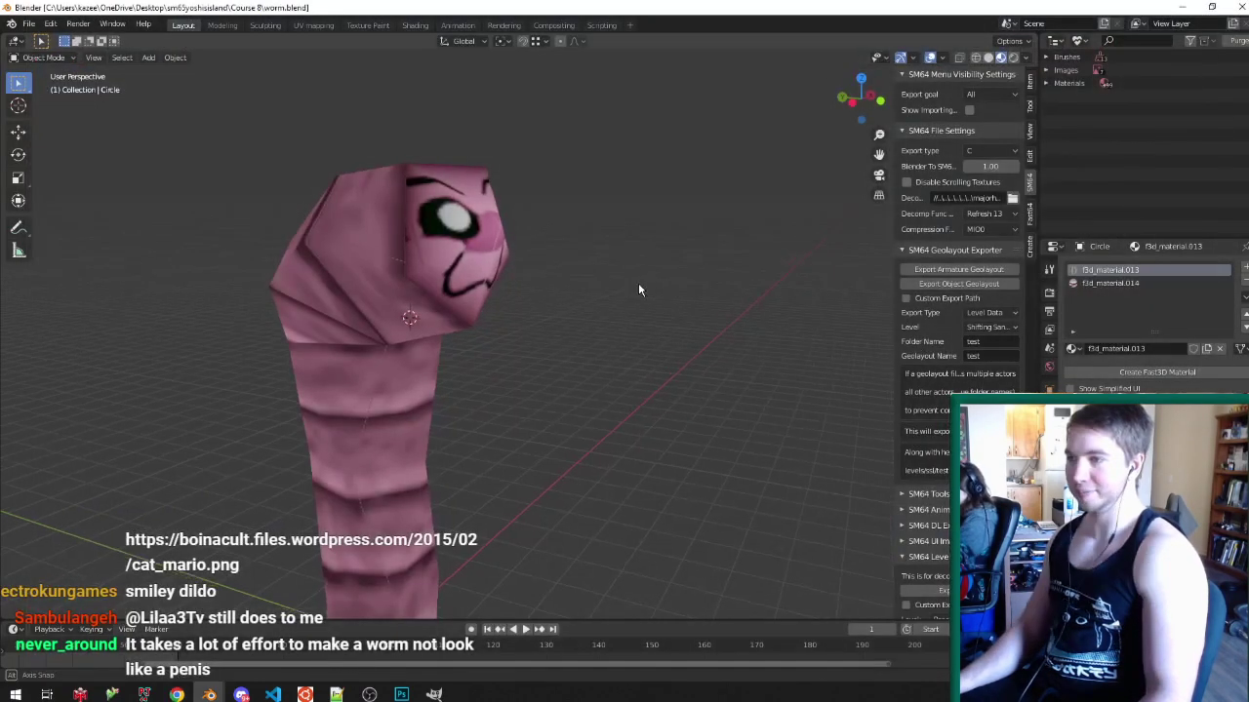
middle_click_drag(571, 333, 511, 336)
scroll(476, 288, "up", 1)
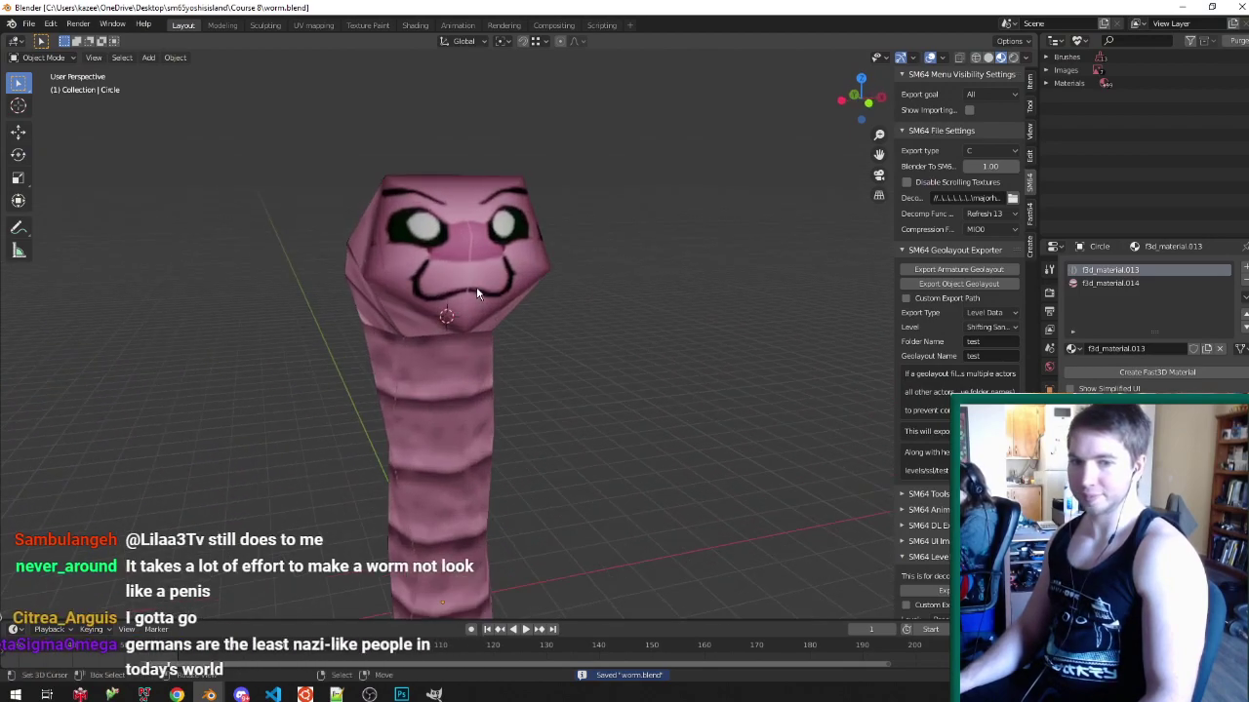
- Switch to the C8treetops.blend window and look over the gazebo and the planks around the big tree
mouse_move(209, 693)
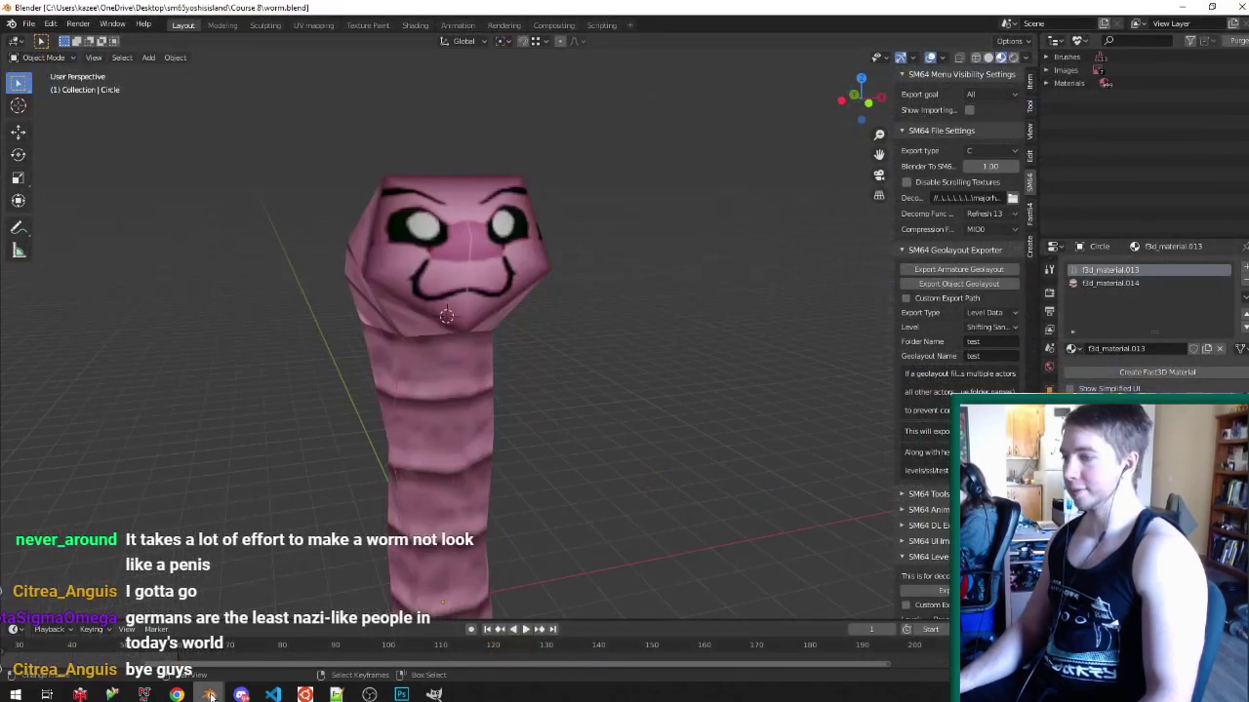
left_click(211, 697)
left_click(136, 643)
middle_click_drag(595, 308, 327, 367)
scroll(591, 372, "down", 4)
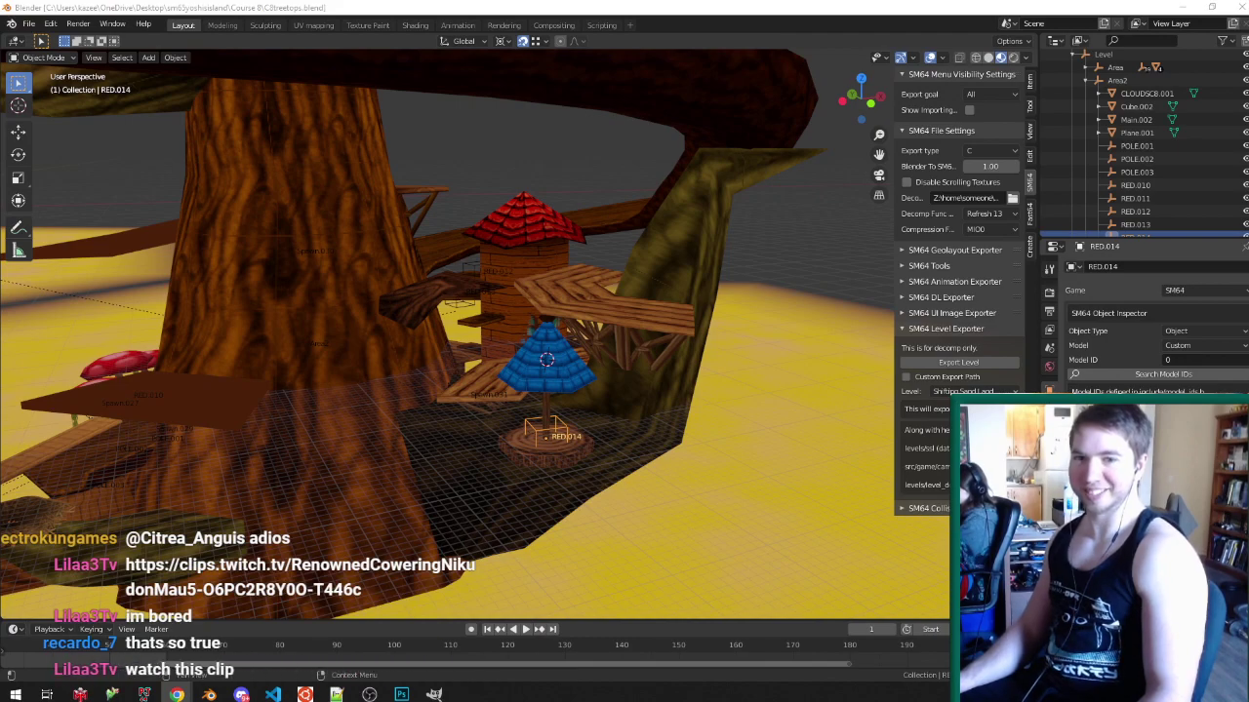
- View the Twitch clip about the worm's tongue in Chrome and close its tab
left_click_drag(1248, 6, 546, 0)
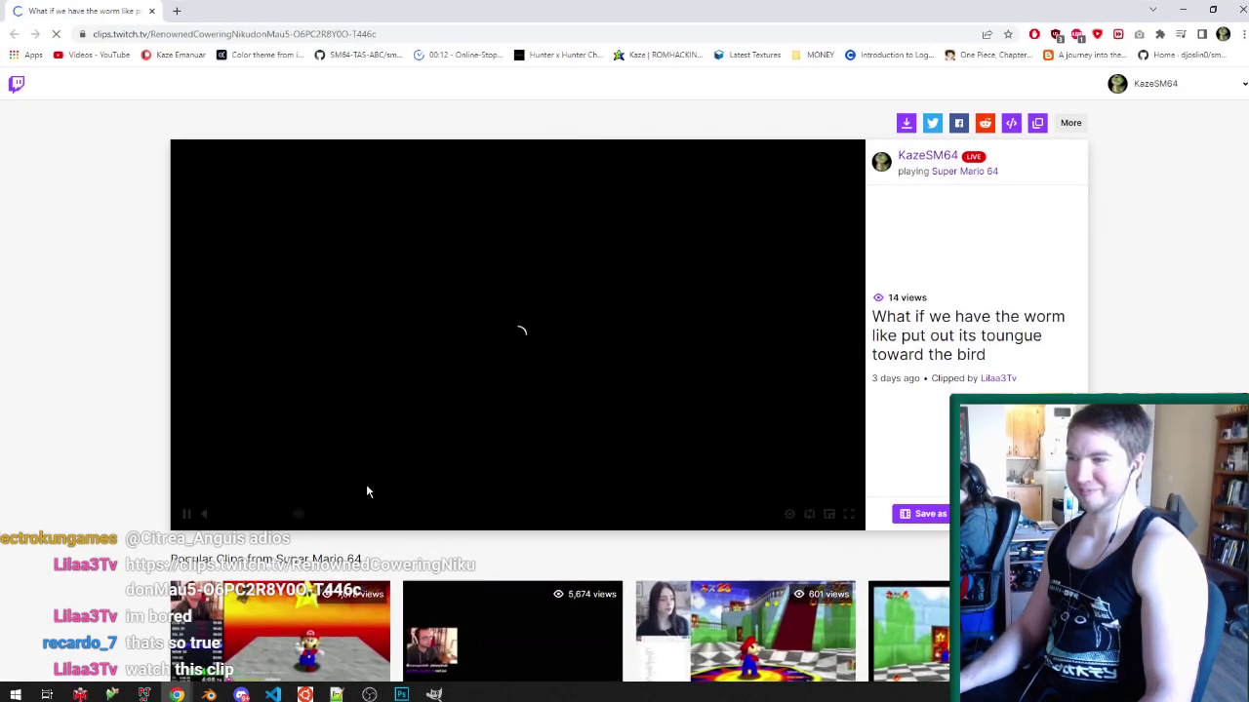
left_click(207, 516)
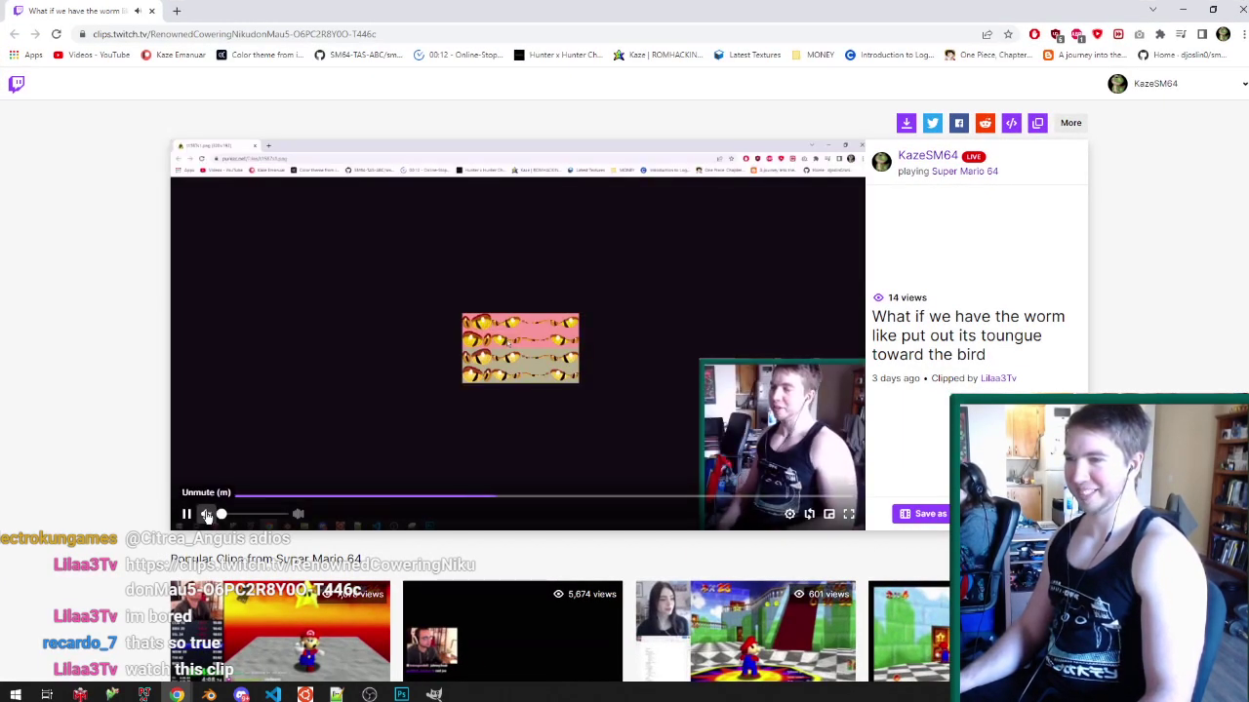
left_click(151, 11)
- Select the Main.002 level mesh in C8treetops.blend and save the file while checking the gazebo
middle_click_drag(429, 139, 525, 538)
key("ctrl+s")
scroll(525, 537, "up", 2)
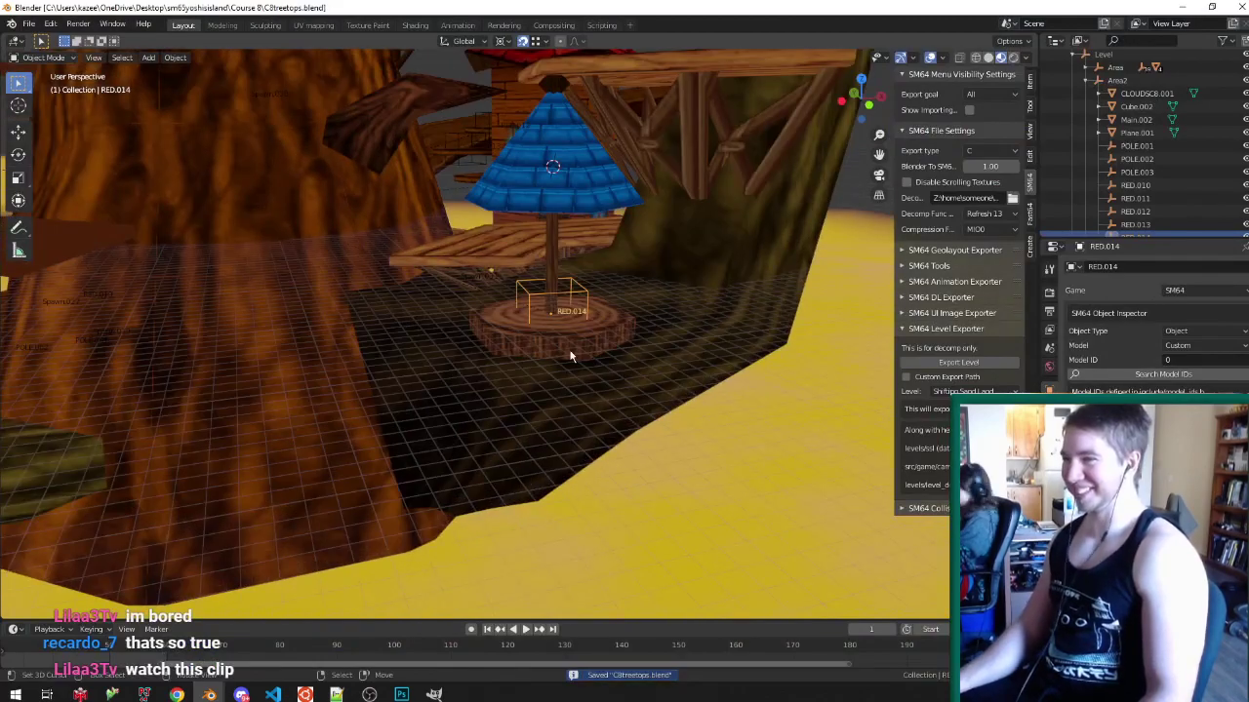
right_click(573, 353)
key("Tab")
middle_click_drag(573, 351, 547, 364)
key("Tab")
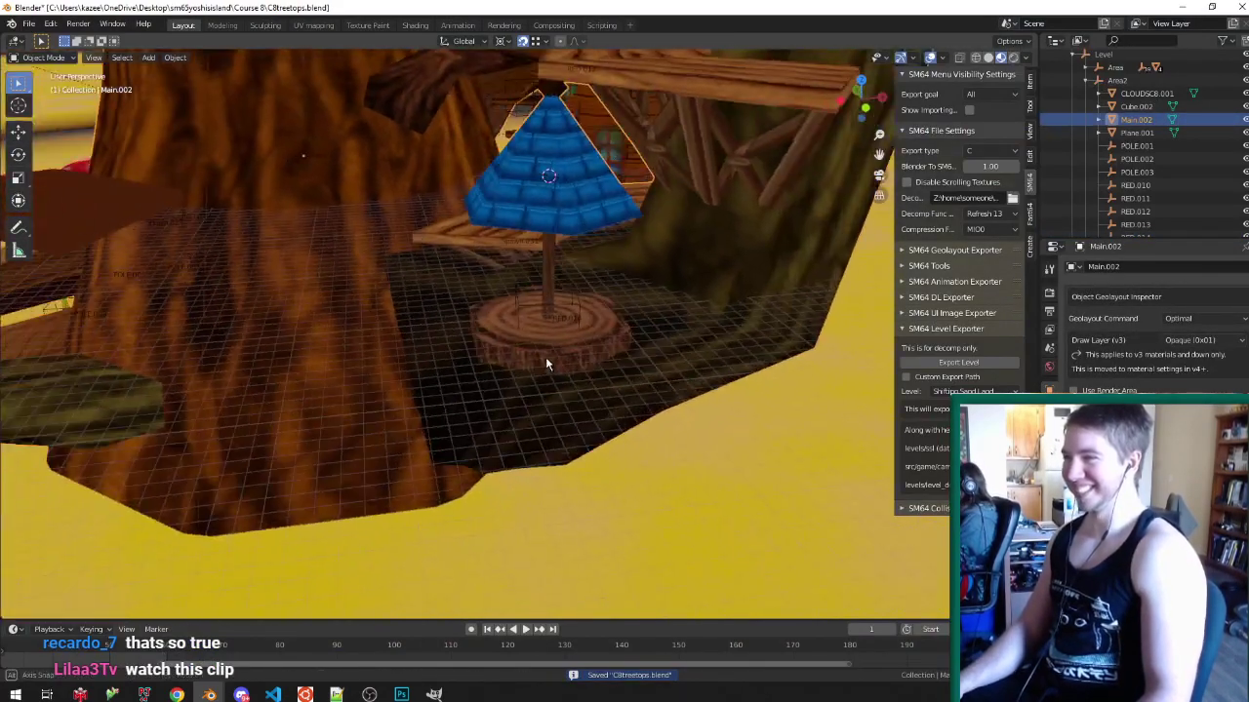
scroll(575, 381, "down", 3)
scroll(586, 303, "up", 3)
key("ctrl+s")
- Enter Edit Mode on Main.002 with face selection near the gazebo and save C8treetops.blend
key("Tab")
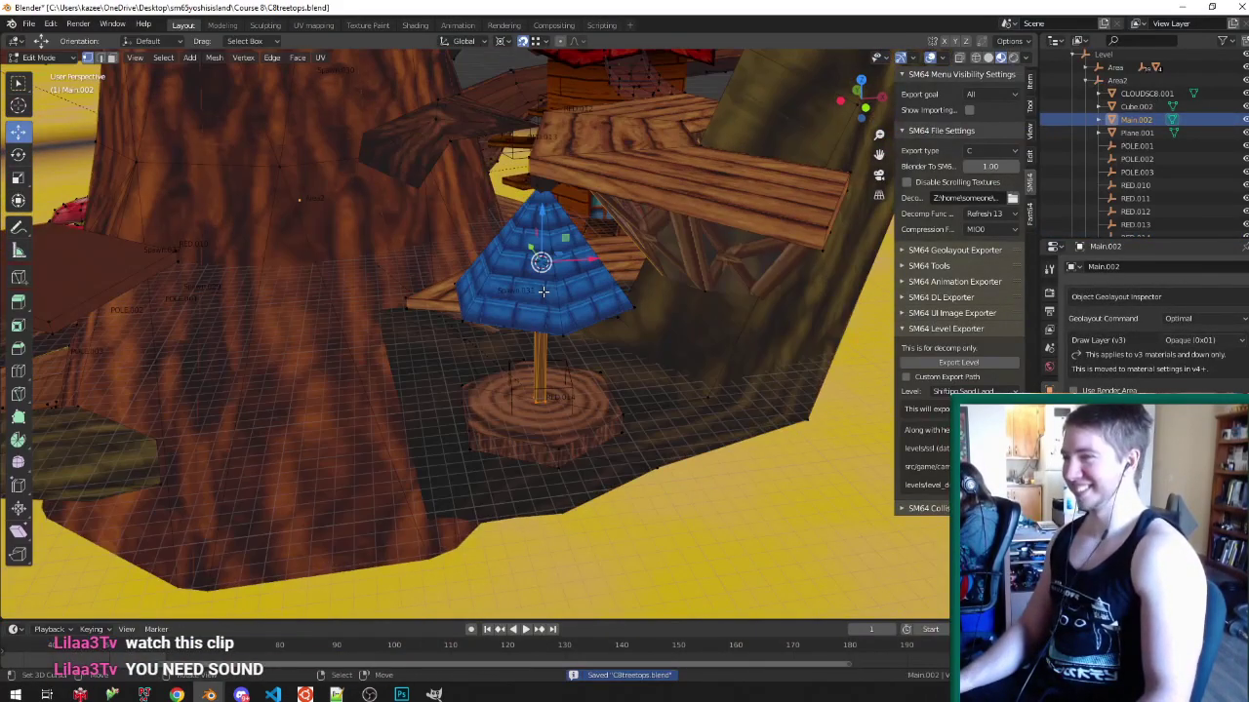
middle_click_drag(532, 252, 562, 291)
key("ctrl+Tab")
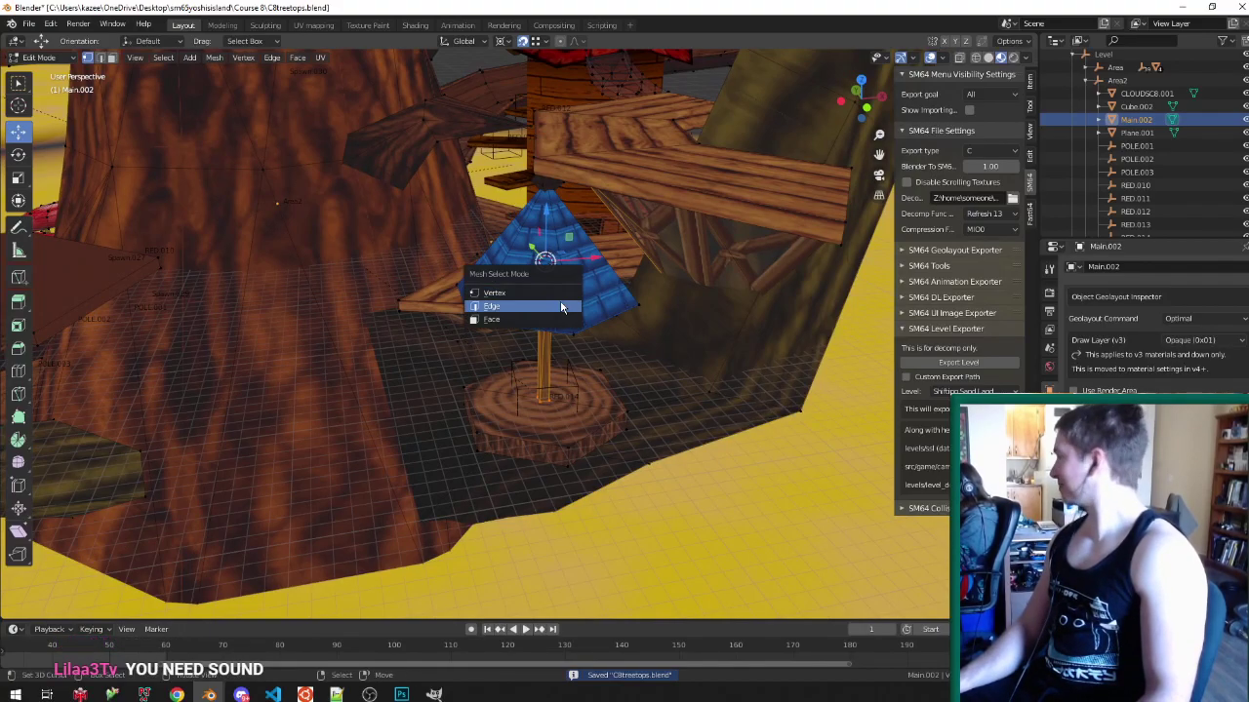
middle_click_drag(537, 323, 667, 338)
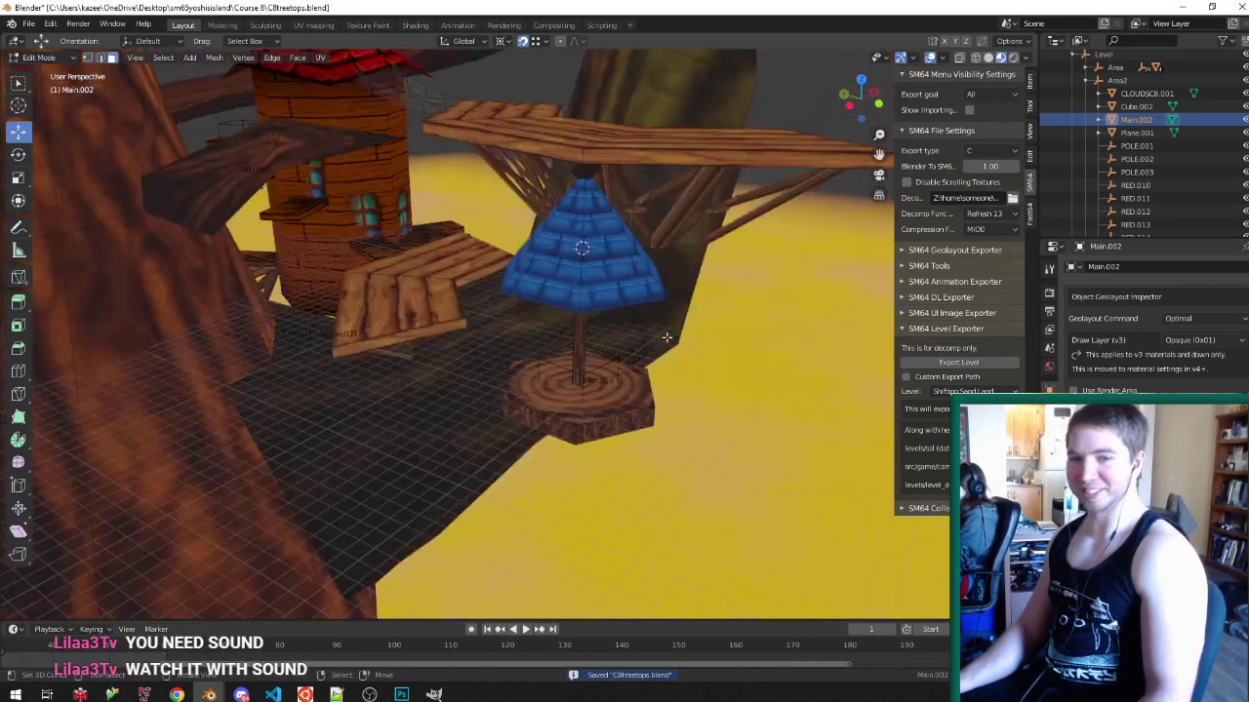
key("ctrl+s")
scroll(595, 339, "up", 2)
middle_click_drag(542, 334, 615, 358)
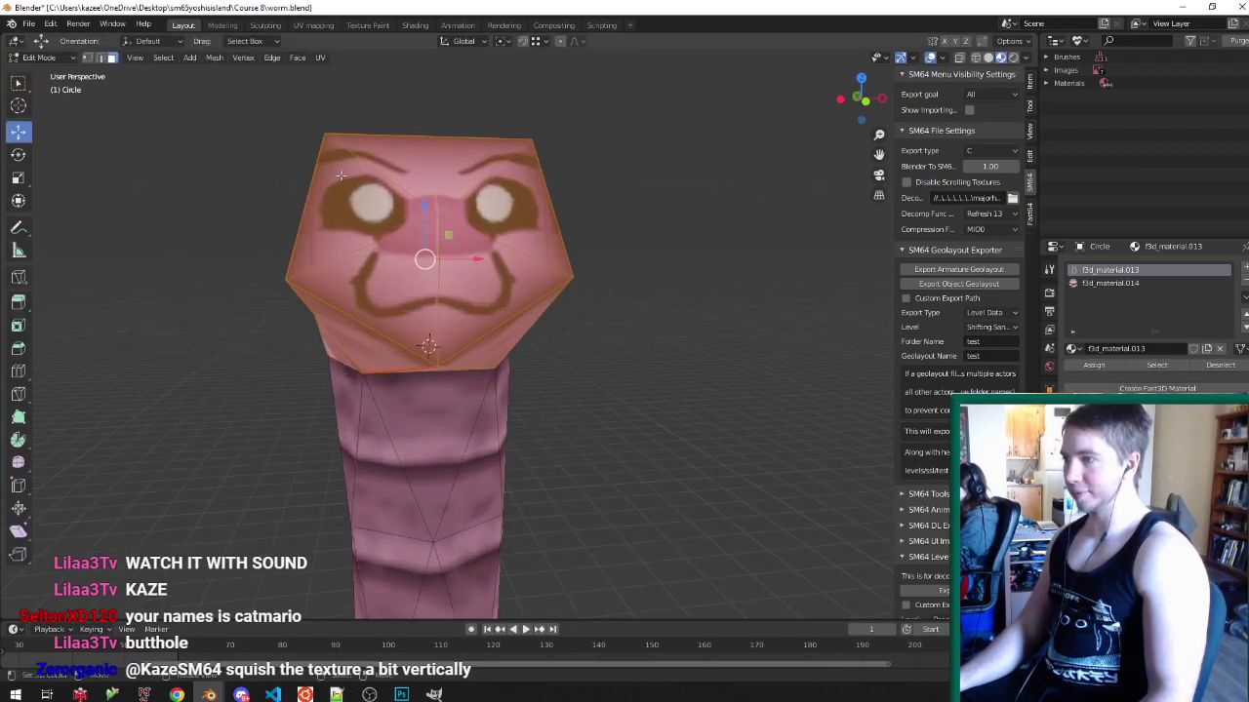
- Switch to worm.blend, open the UV mapping workspace and select all the front faces carrying the worm's face texture
left_click(310, 26)
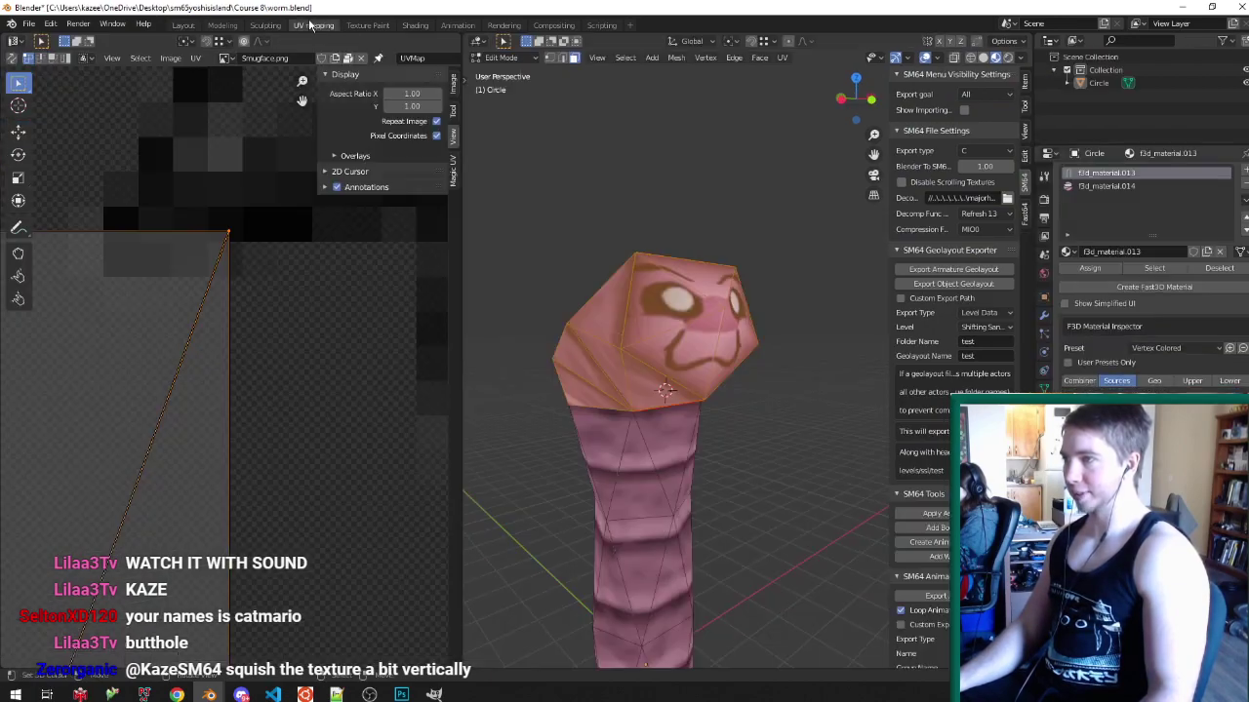
left_click(666, 307)
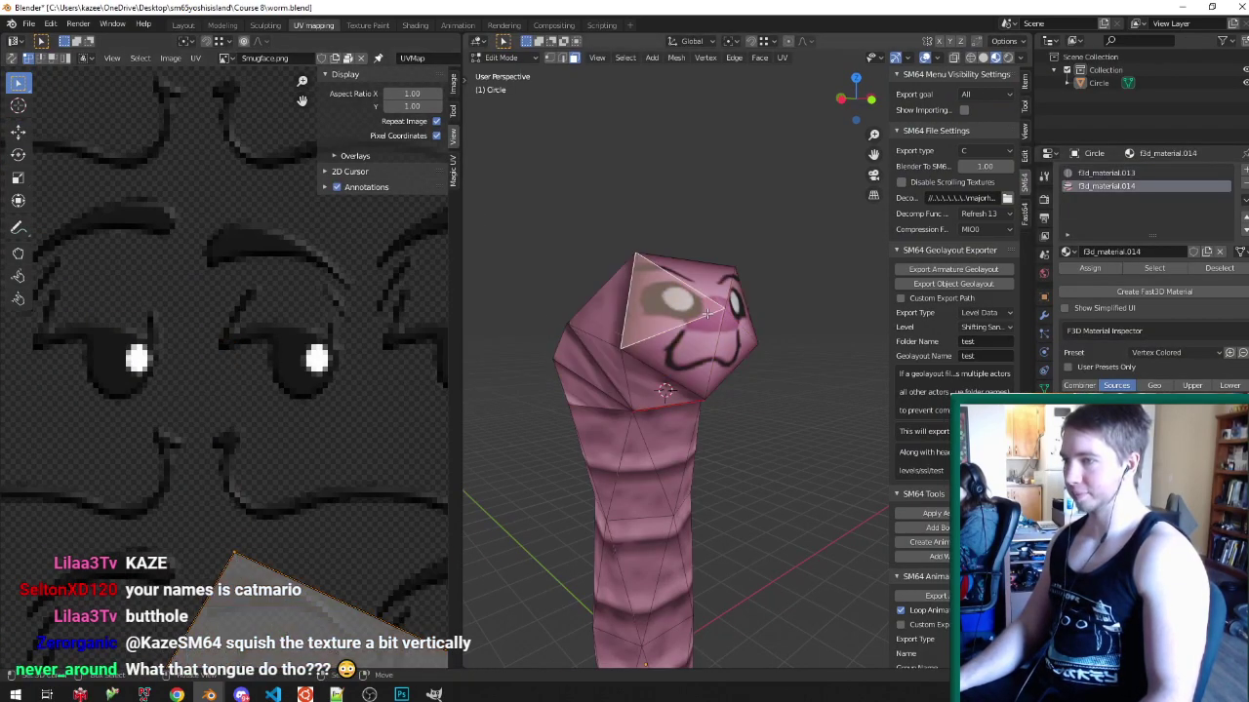
key("u")
left_click(706, 313)
scroll(293, 410, "down", 4)
scroll(367, 446, "up", 3)
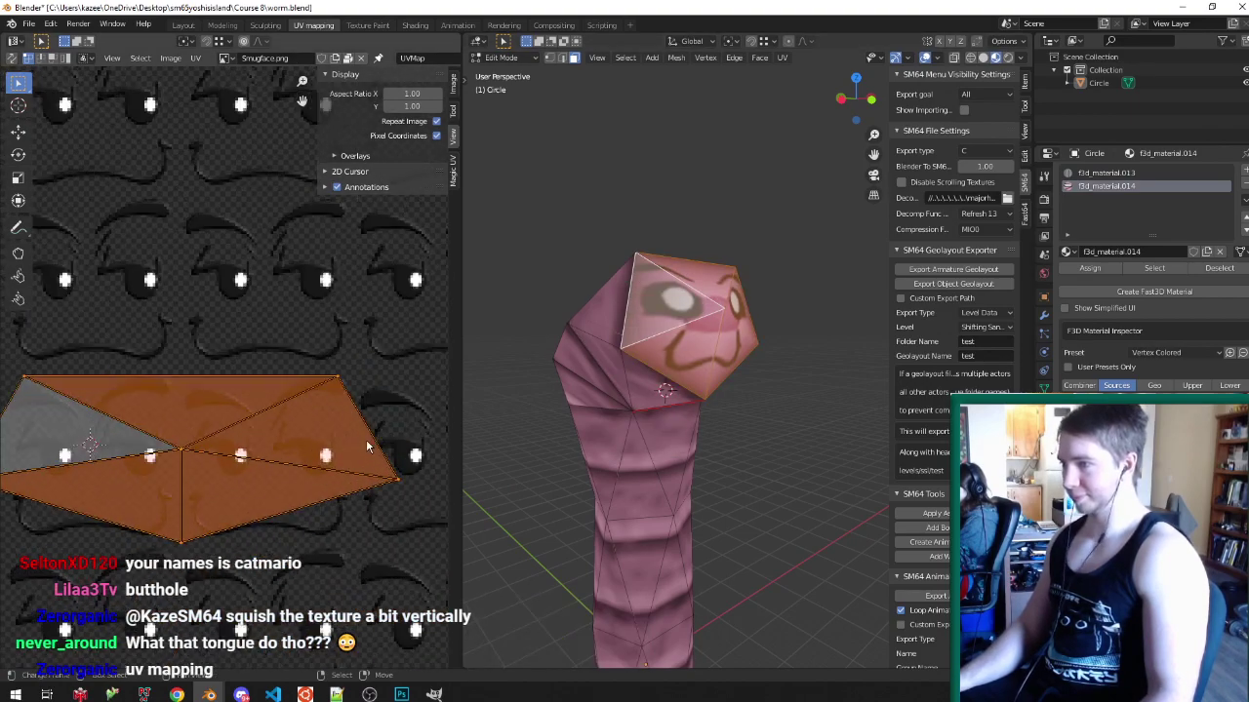
- Scale the face UVs along Y to squish the worm's facial features, and save worm.blend
key("s")
key("y")
left_click(410, 441)
key("Tab")
middle_click_drag(571, 426, 700, 337)
scroll(726, 336, "up", 2)
key("ctrl+s")
- Shift the worm's face UVs slightly along X to center the features on the head, and save worm.blend
key("Tab")
scroll(195, 444, "up", 3)
key("g")
key("x")
right_click(205, 444)
key("g")
key("x")
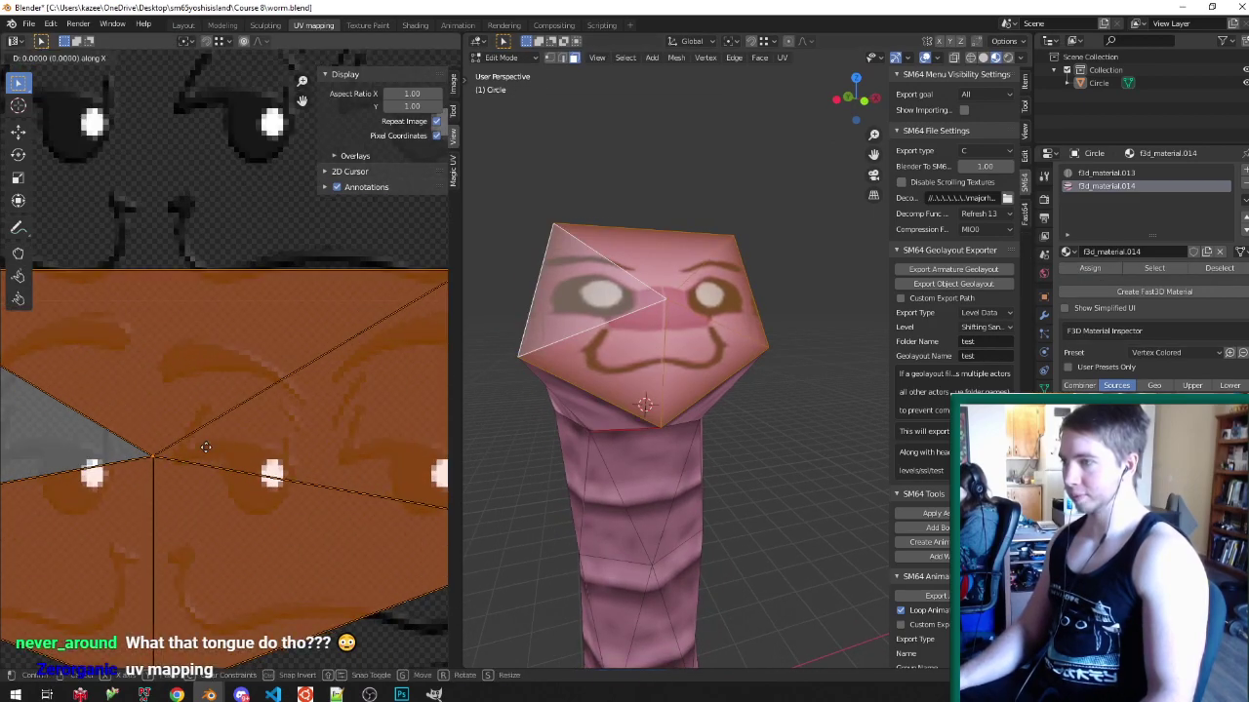
left_click(201, 447)
key("Tab")
key("ctrl+s")
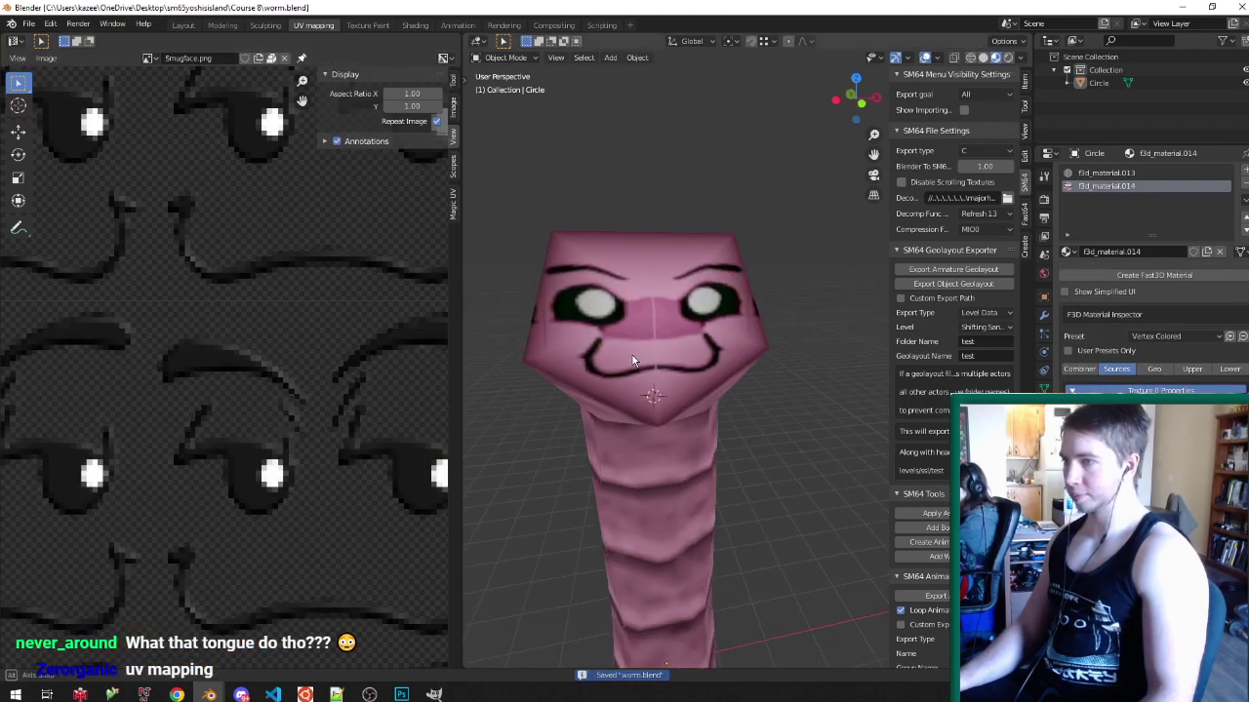
middle_click_drag(655, 347, 700, 344)
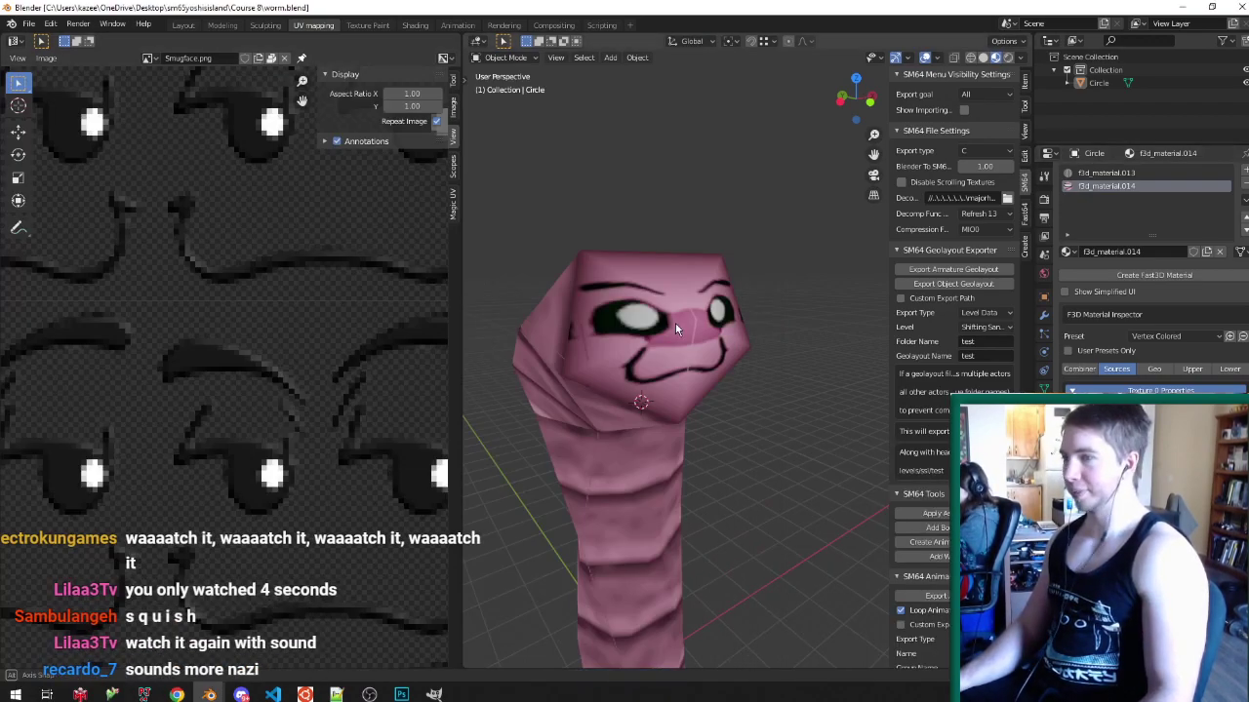
key("ctrl+s")
- Snap the 2D cursor to the center vertex of the face UVs and make it the pivot point
key("Tab")
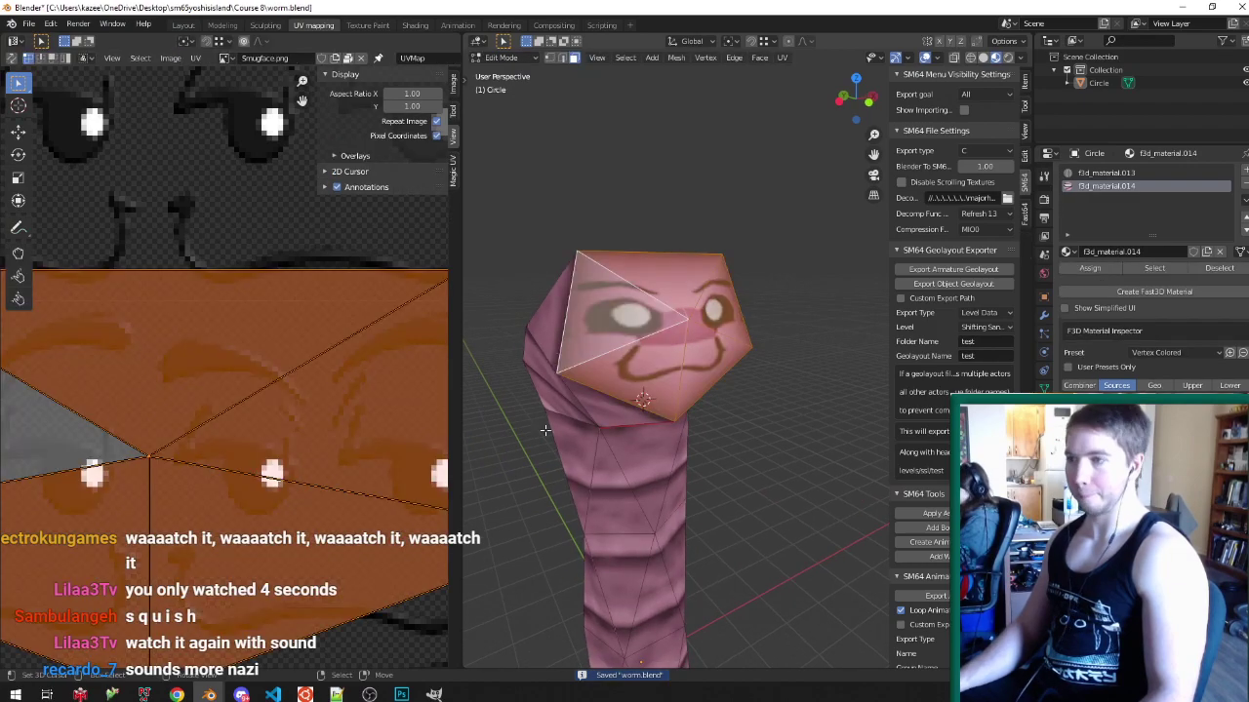
scroll(315, 396, "down", 2)
key("a")
key("a")
scroll(315, 396, "up", 1)
right_click(114, 436)
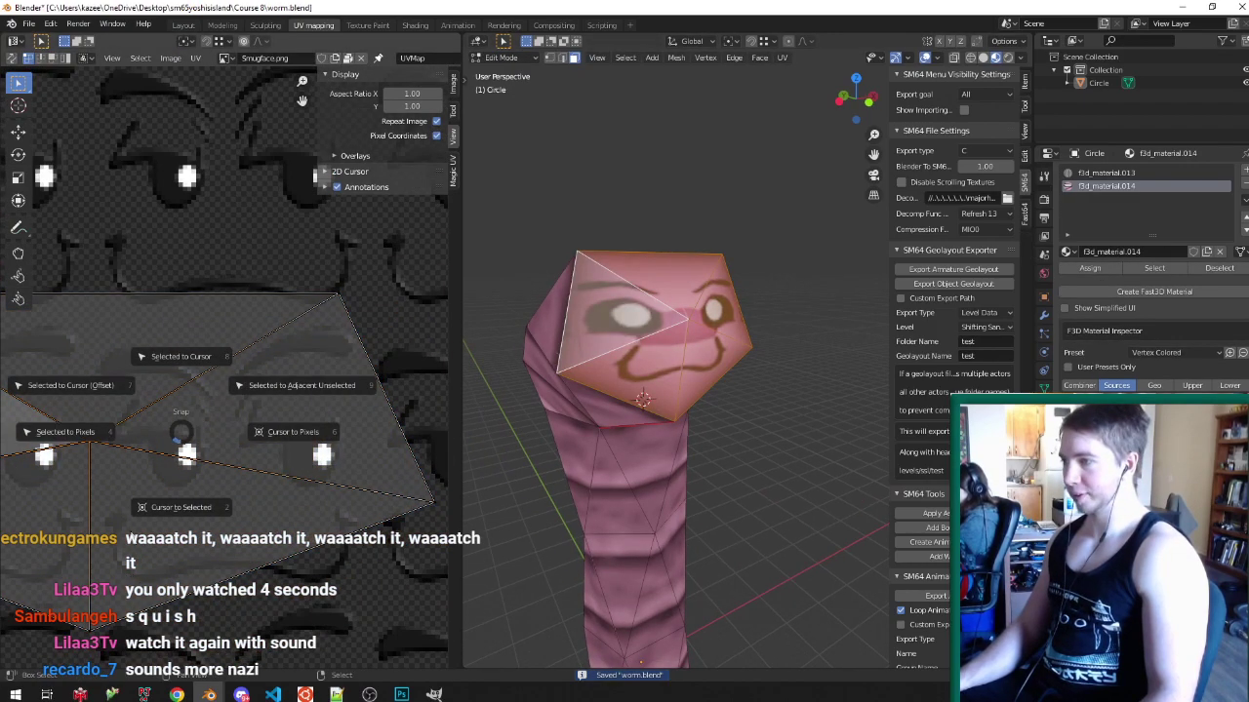
left_click(288, 489)
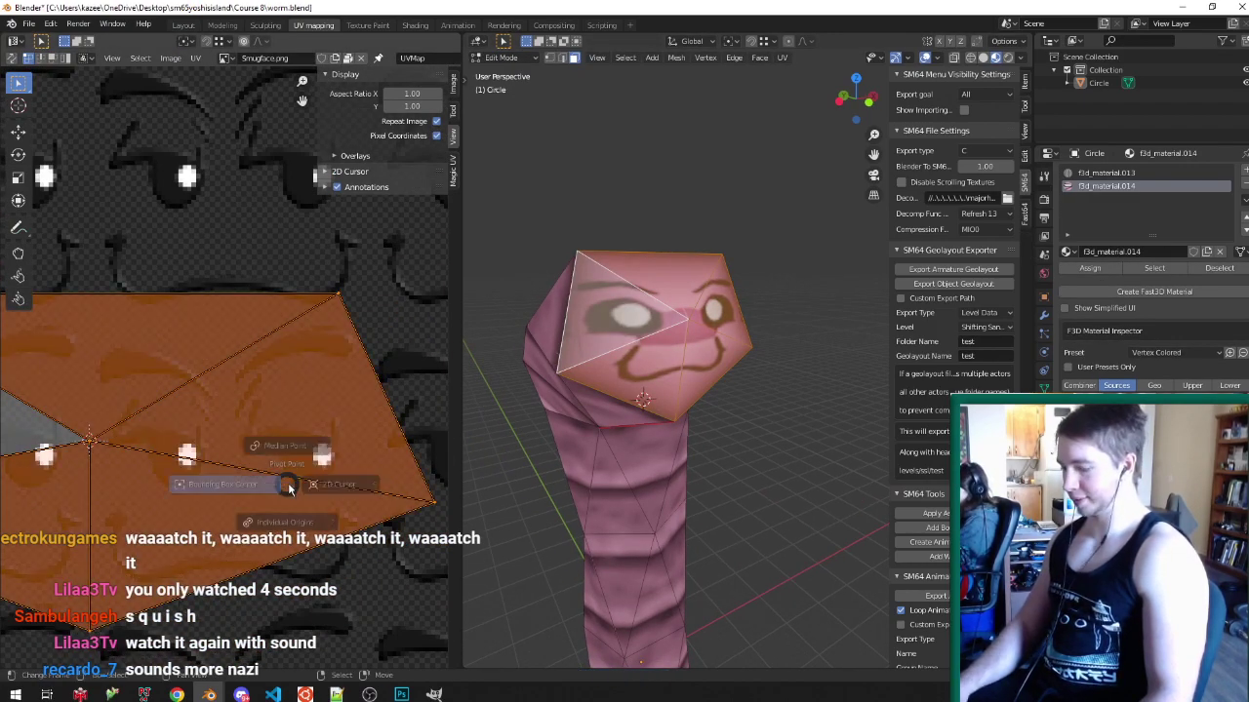
- Scale the face UVs slightly along X about the 2D cursor and save worm.blend
scroll(374, 426, "up", 2)
key("s")
key("x")
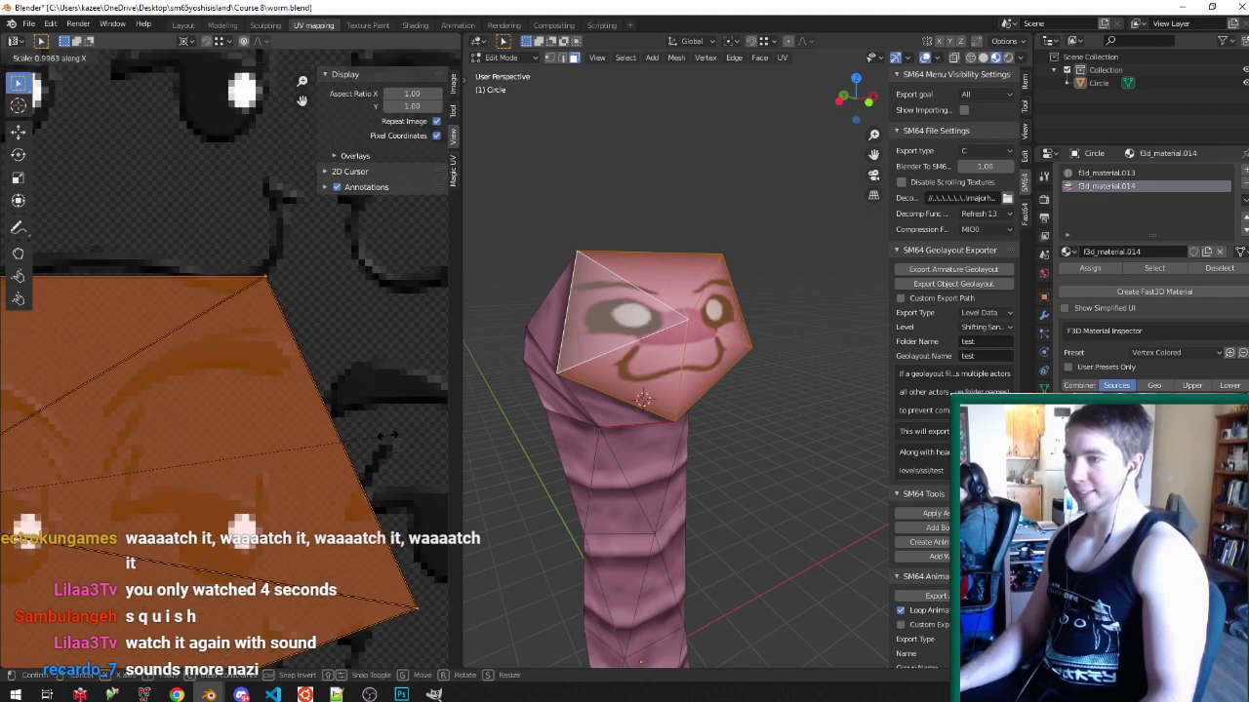
left_click(387, 436)
key("Tab")
key("ctrl+s")
middle_click_drag(639, 435, 699, 421)
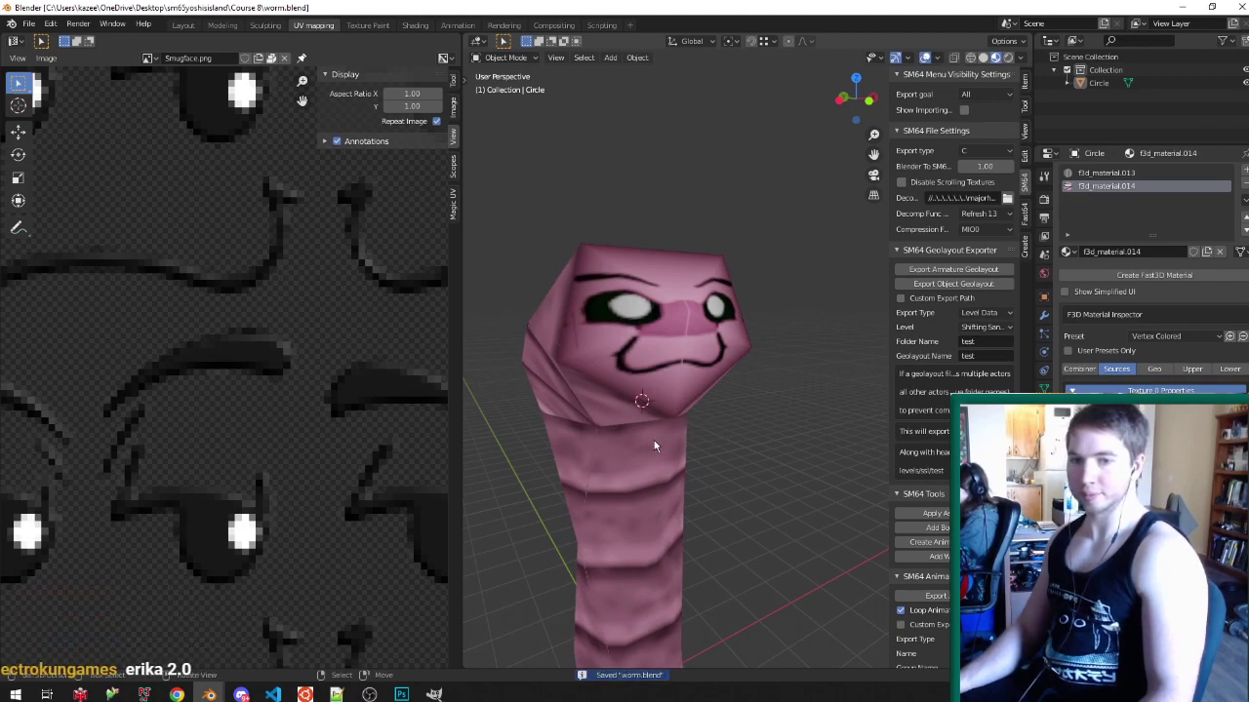
- Return worm.blend to the Layout workspace, check the worm's head and switch to the C8treetops.blend window
left_click(183, 24)
middle_click_drag(468, 312, 496, 312)
middle_click_drag(513, 250, 498, 316)
left_click(209, 694)
left_click(133, 659)
- Select a top face of the gazebo's wooden base, save C8treetops.blend and examine the gazebo from above and up close
scroll(498, 316, "down", 3)
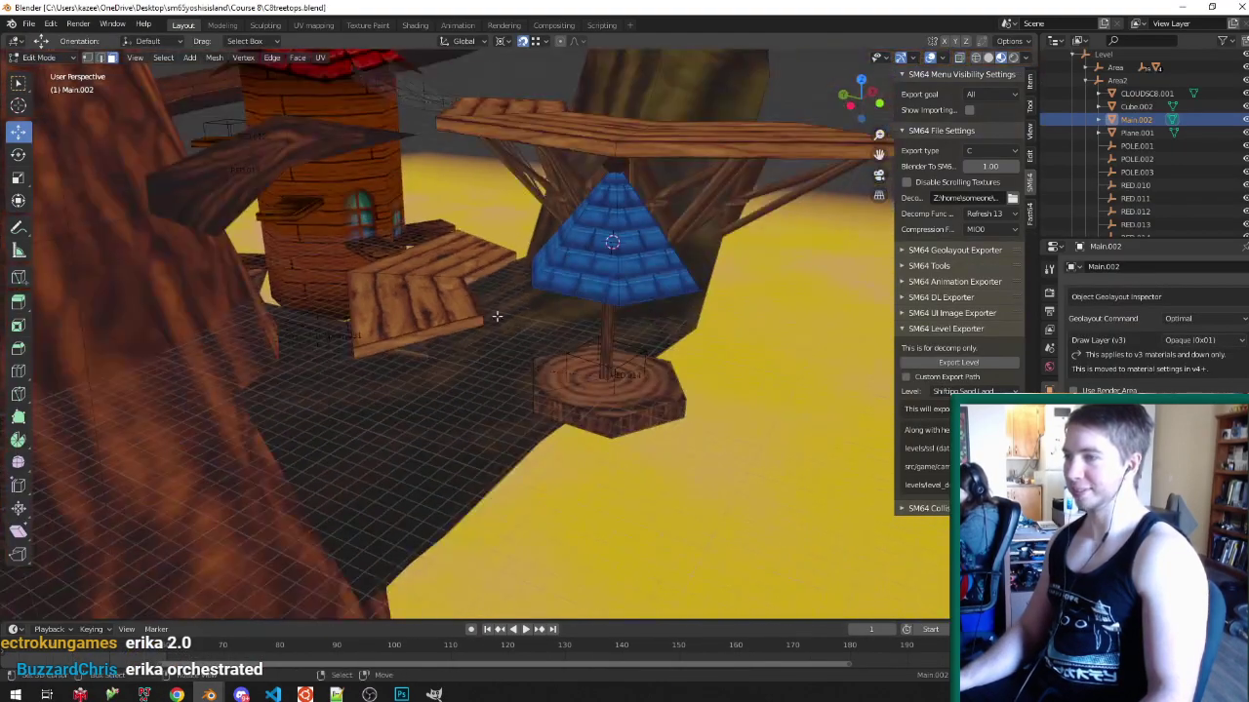
scroll(563, 360, "down", 4)
scroll(556, 373, "up", 5)
right_click(551, 380)
key("ctrl+s")
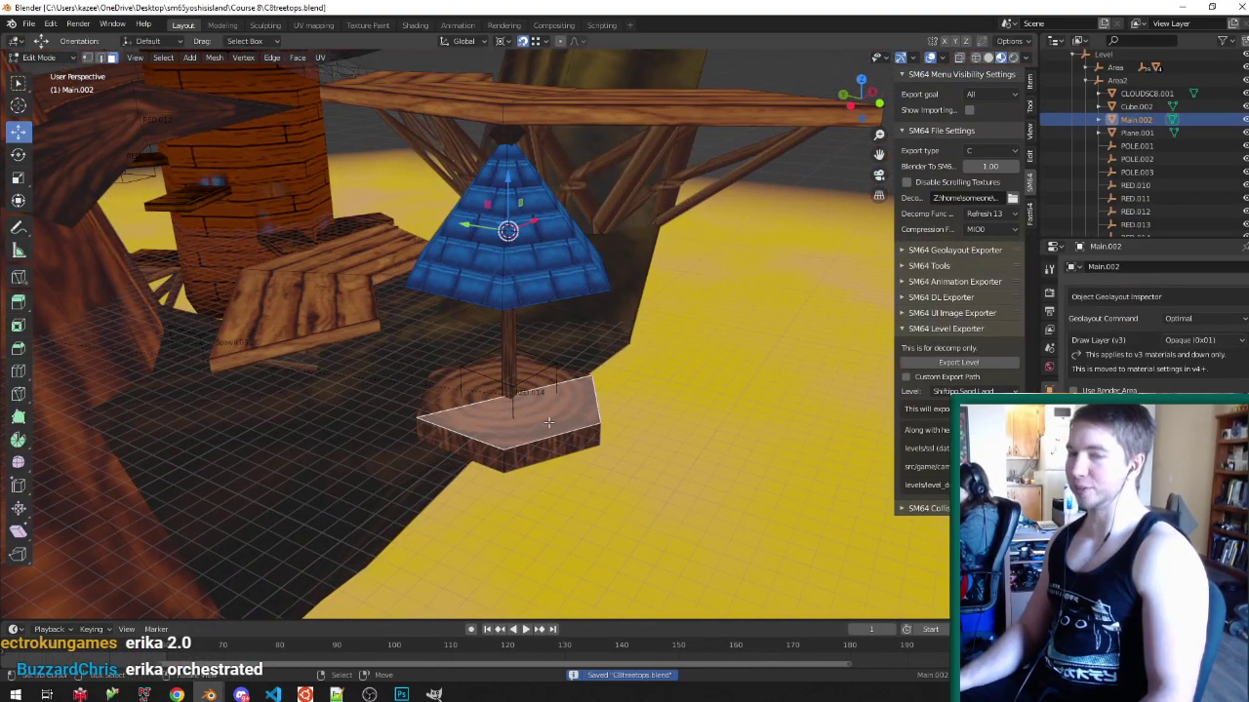
scroll(549, 380, "up", 8)
middle_click_drag(532, 378, 497, 381)
scroll(497, 382, "down", 9)
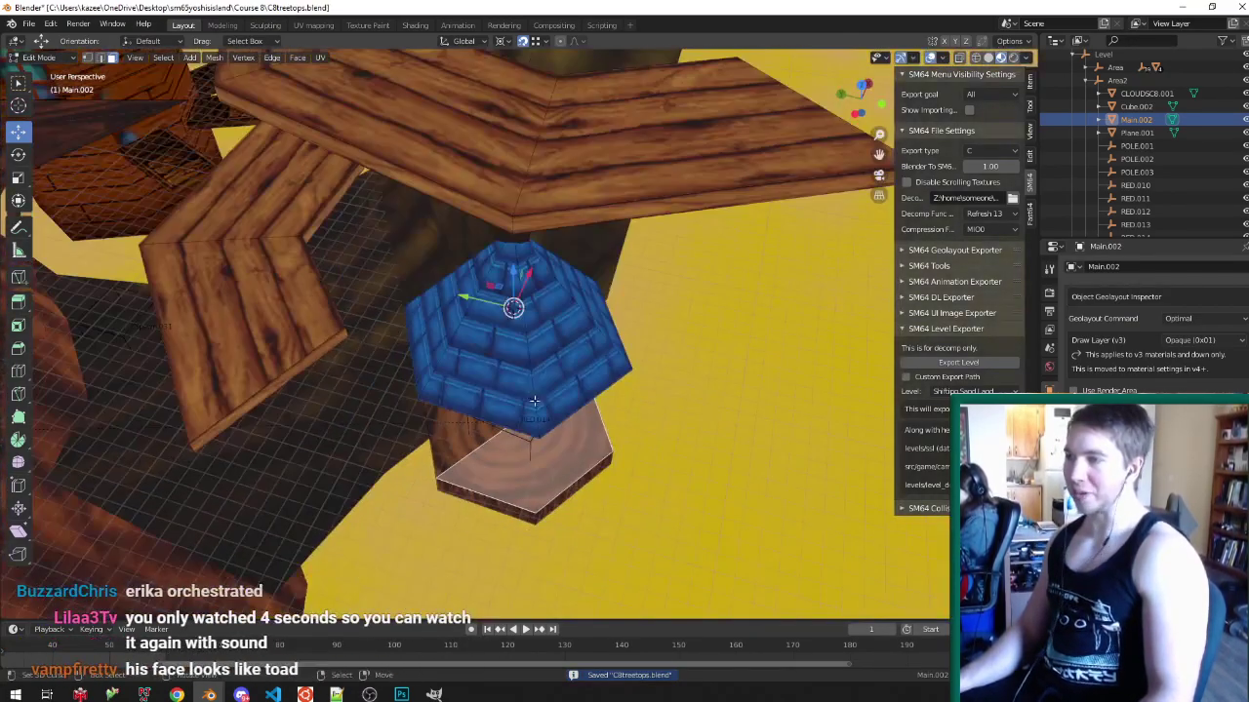
scroll(504, 264, "up", 6)
scroll(524, 301, "up", 6)
scroll(530, 308, "down", 8)
- Select all the underside faces of the gazebo's blue roof in face selection mode
middle_click_drag(525, 305, 502, 178)
scroll(502, 178, "up", 4)
key("ctrl+Tab")
left_click(456, 165)
right_click(496, 113)
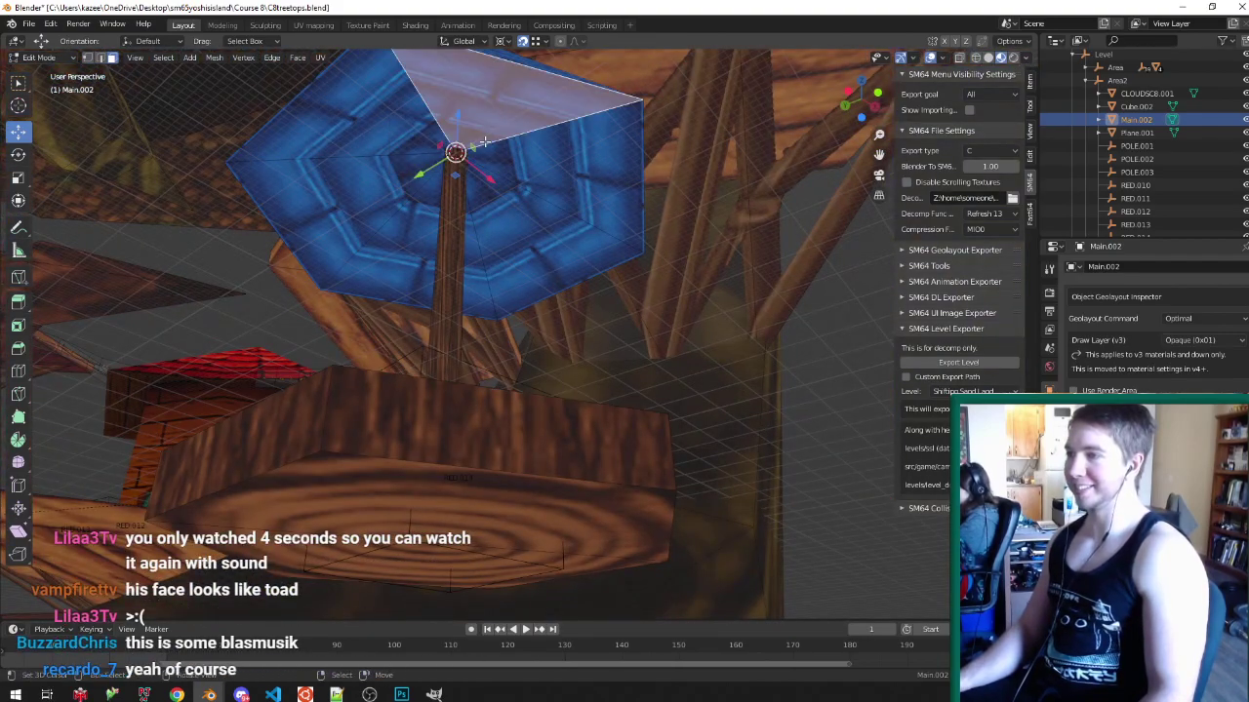
right_click(528, 211, "ctrl")
right_click(344, 181, "ctrl")
right_click(355, 121, "ctrl")
- Fill the selected roof underside with a dark navy blue in Vertex Paint mode
key("Tab")
key("v")
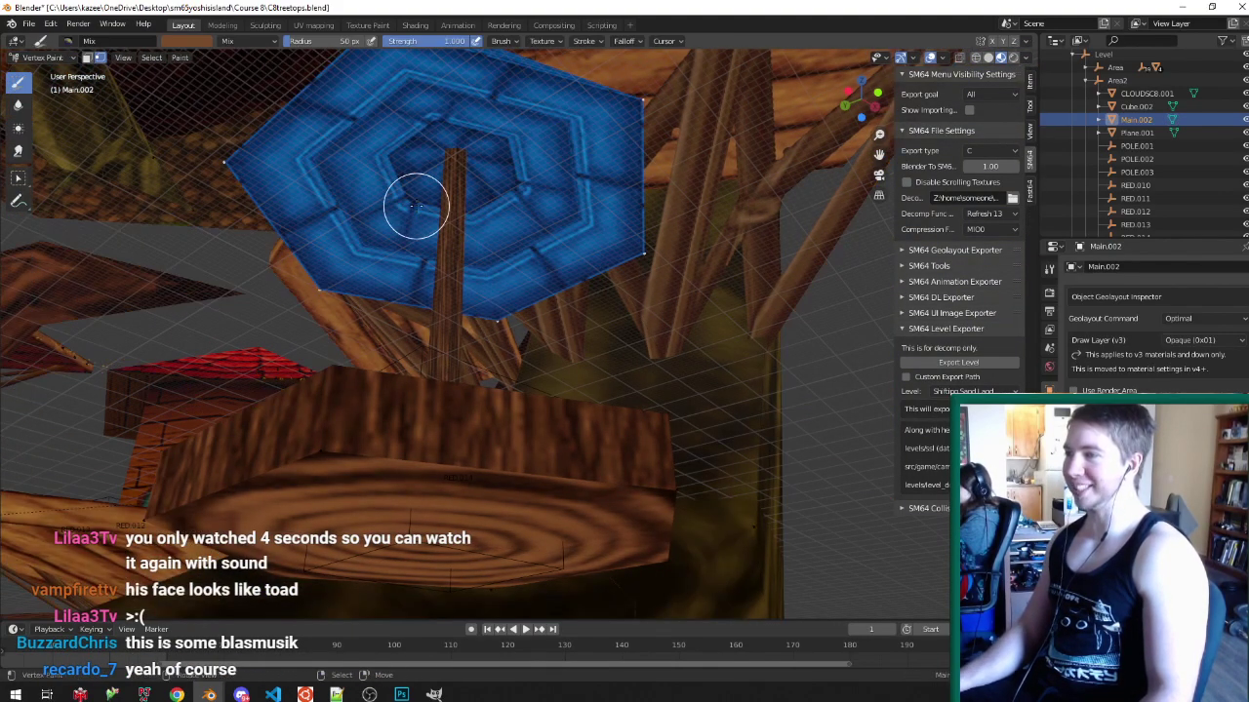
middle_click_drag(390, 195, 445, 269)
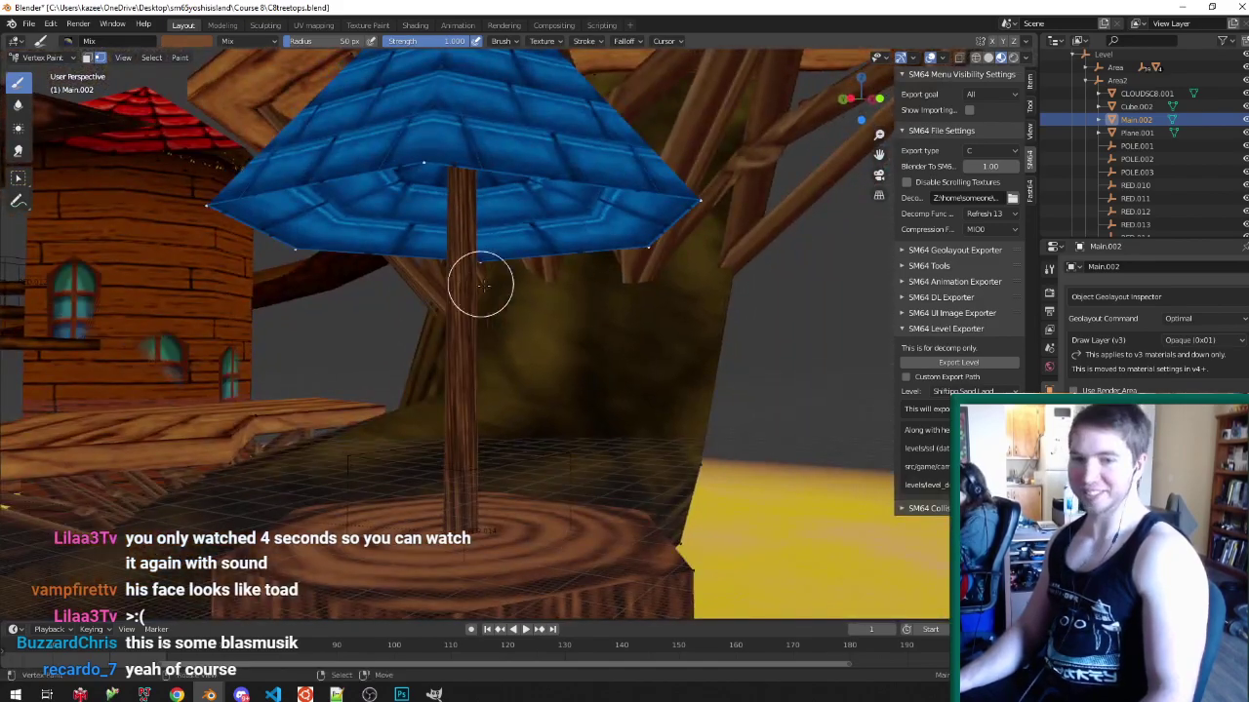
left_click(199, 45)
left_click_drag(242, 84, 261, 70)
key("shift+k")
scroll(591, 306, "down", 2)
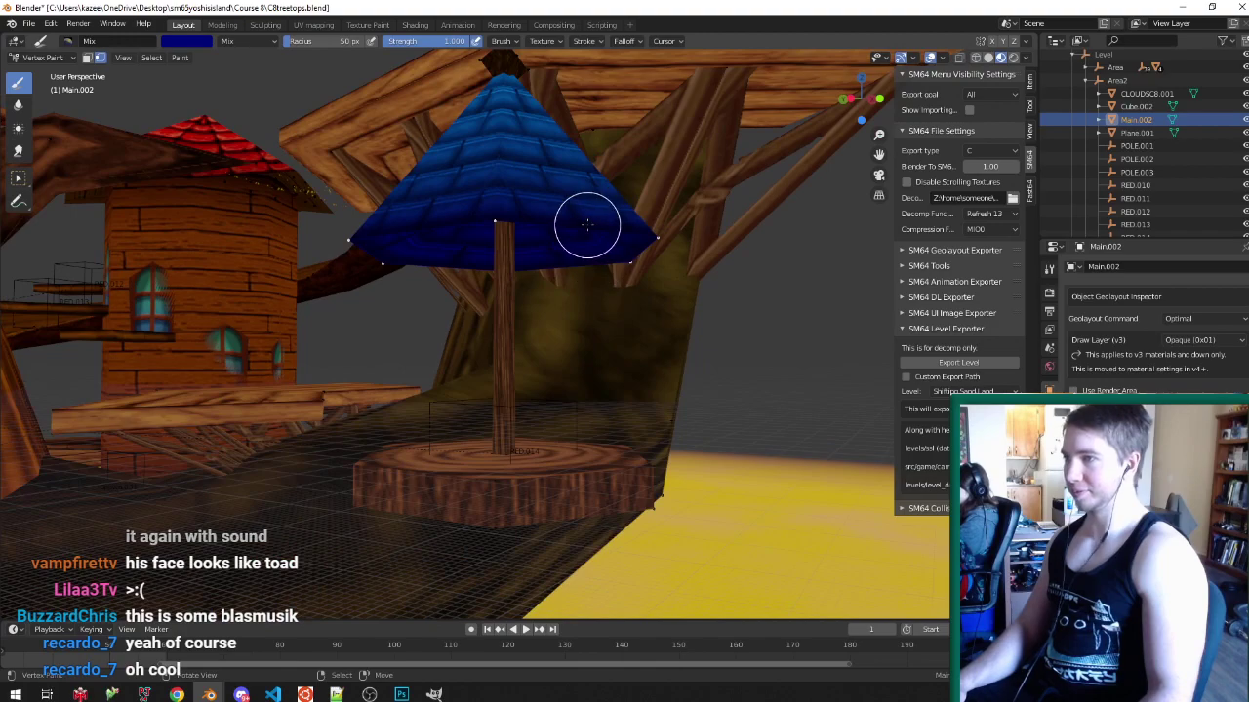
- Refill the roof underside with blue vertex color H 0.594, S 1.000, V 0.473, and save C8treetops.blend
middle_click_drag(587, 226, 526, 195)
left_click(190, 43)
left_click_drag(238, 66, 245, 65)
key("shift+k")
left_click(197, 42)
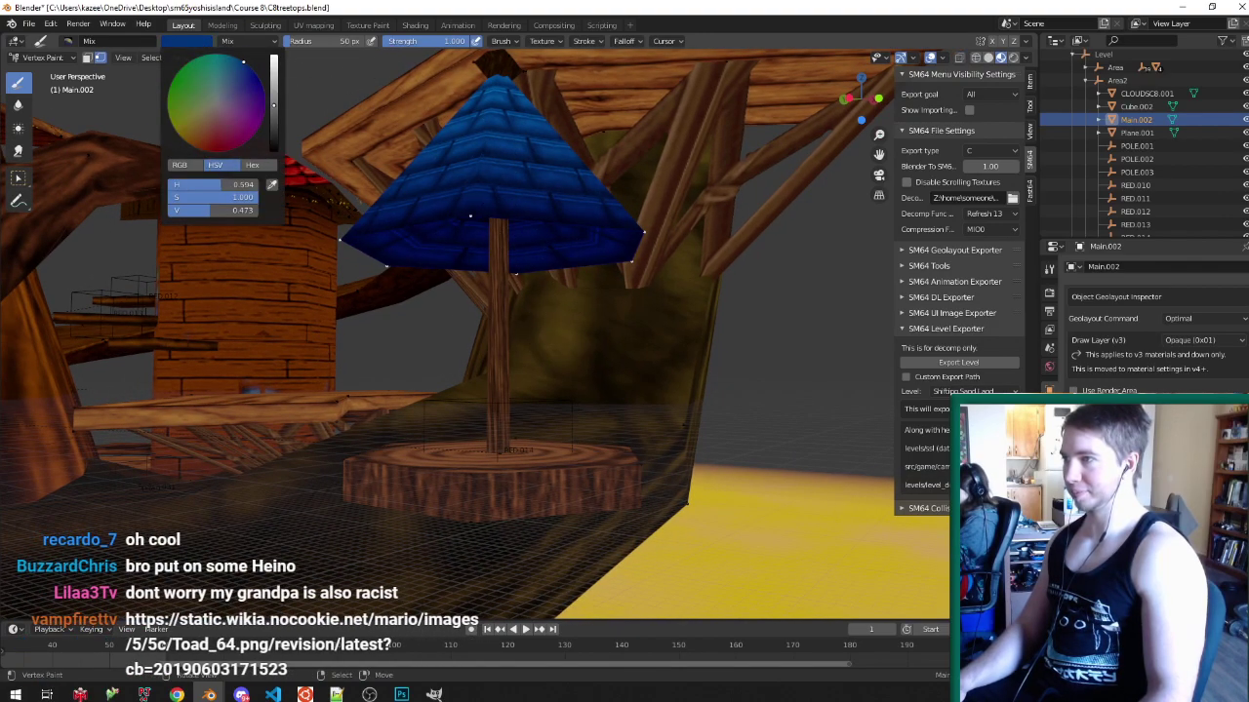
key("shift+k")
scroll(569, 215, "up", 2)
mouse_move(542, 203)
middle_mouse_down()
mouse_move(532, 176)
mouse_move(502, 191)
mouse_move(459, 178)
middle_mouse_up()
key("ctrl+s")
- Select only the center vertex of the roof's underside, where it meets the gazebo's pole
scroll(537, 201, "up", 2)
key("Tab")
key("alt+z")
key("alt+z")
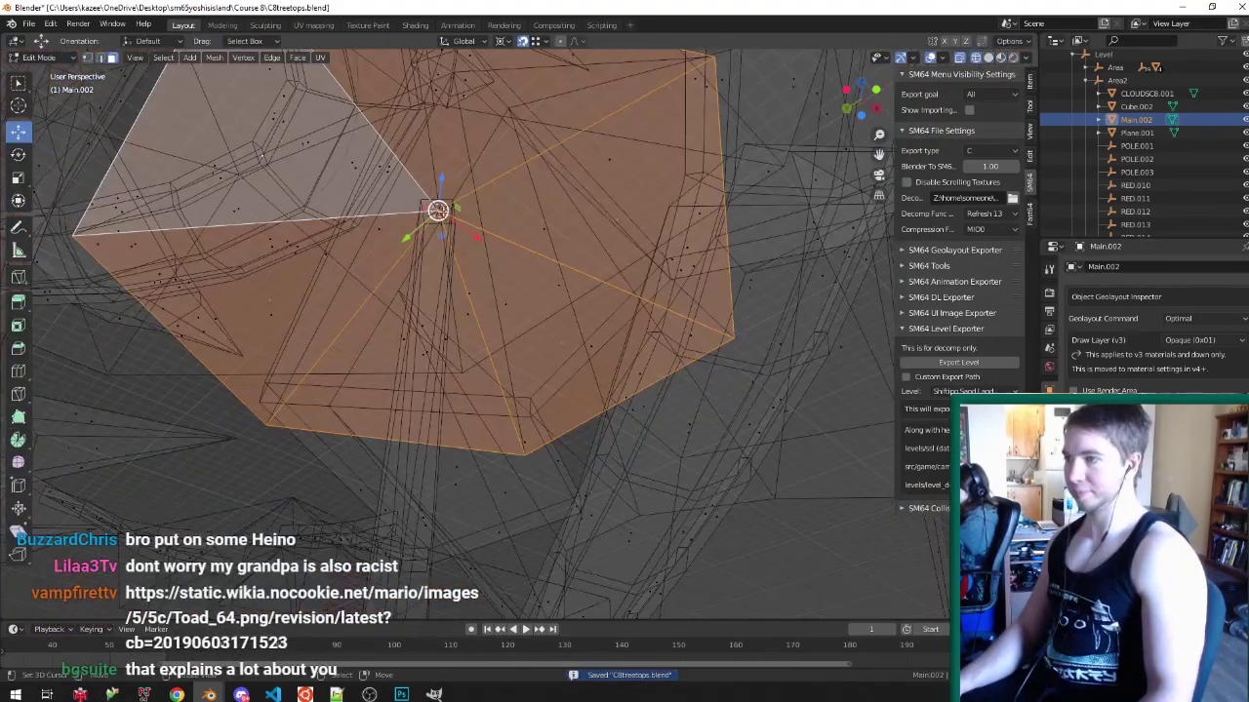
key("ctrl+Tab")
left_click(397, 184)
right_click(438, 212)
key("z")
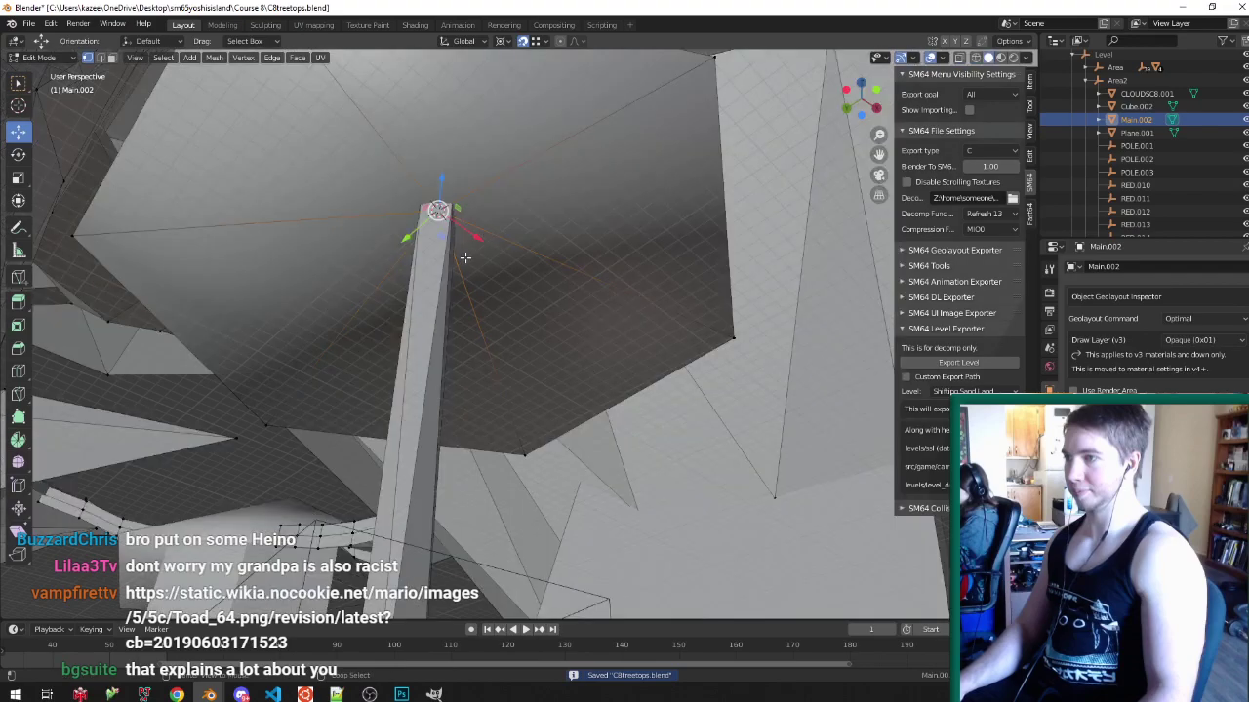
key("alt+z")
scroll(466, 259, "down", 2)
middle_click_drag(465, 260, 481, 278)
- Darken the selected center vertex with a darker blue in Vertex Paint mode and save C8treetops.blend
key("Tab")
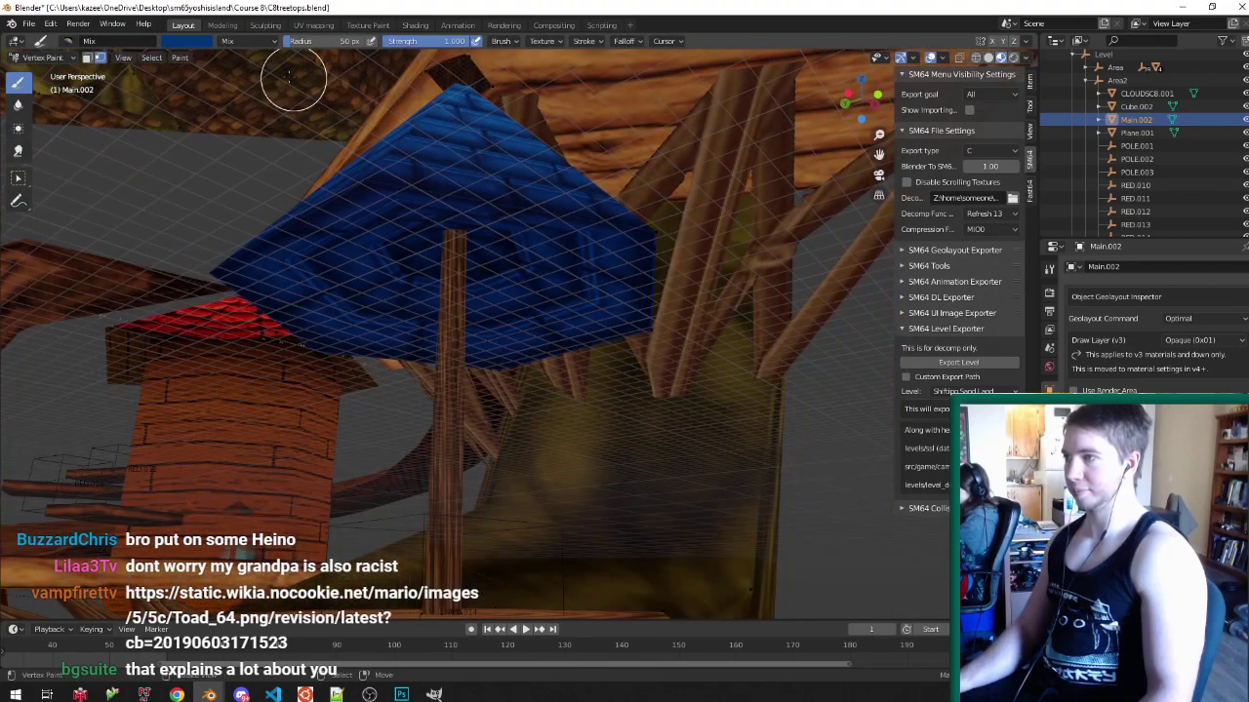
left_click(193, 43)
left_click(274, 125)
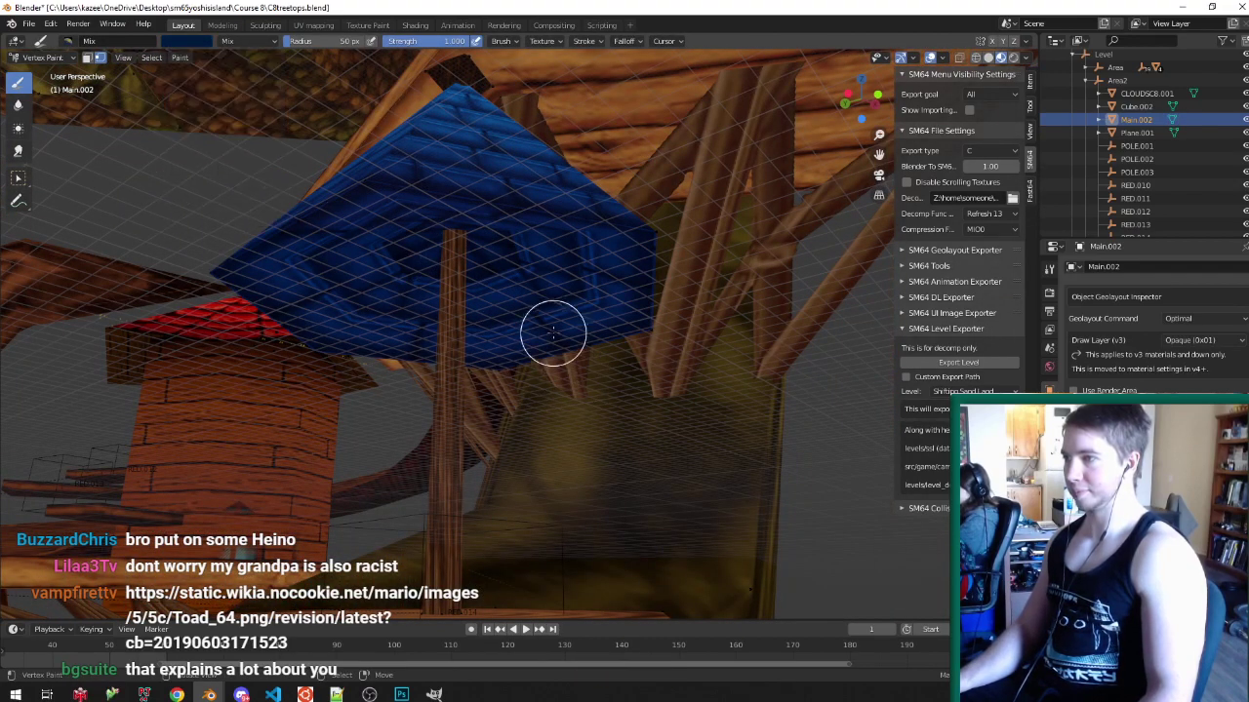
key("v")
key("ctrl+s")
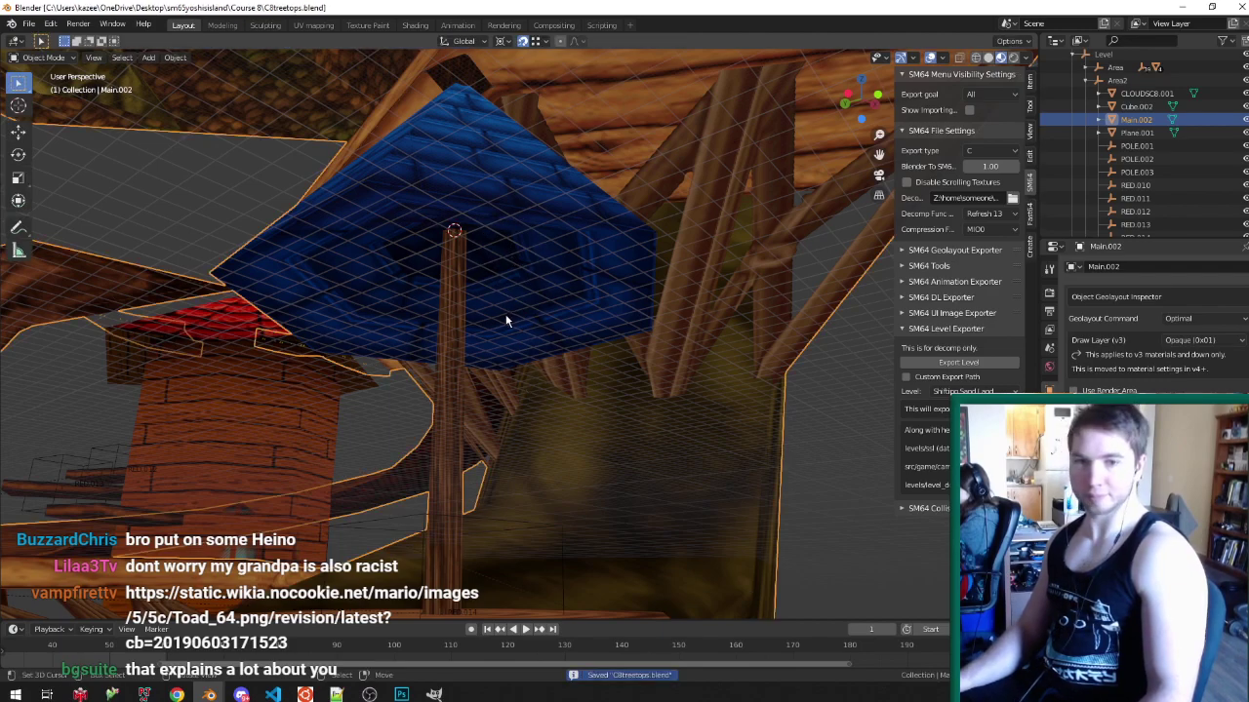
- Save C8treetops.blend again and inspect the shaded gazebo roof from below and from farther away
key("alt+Tab")
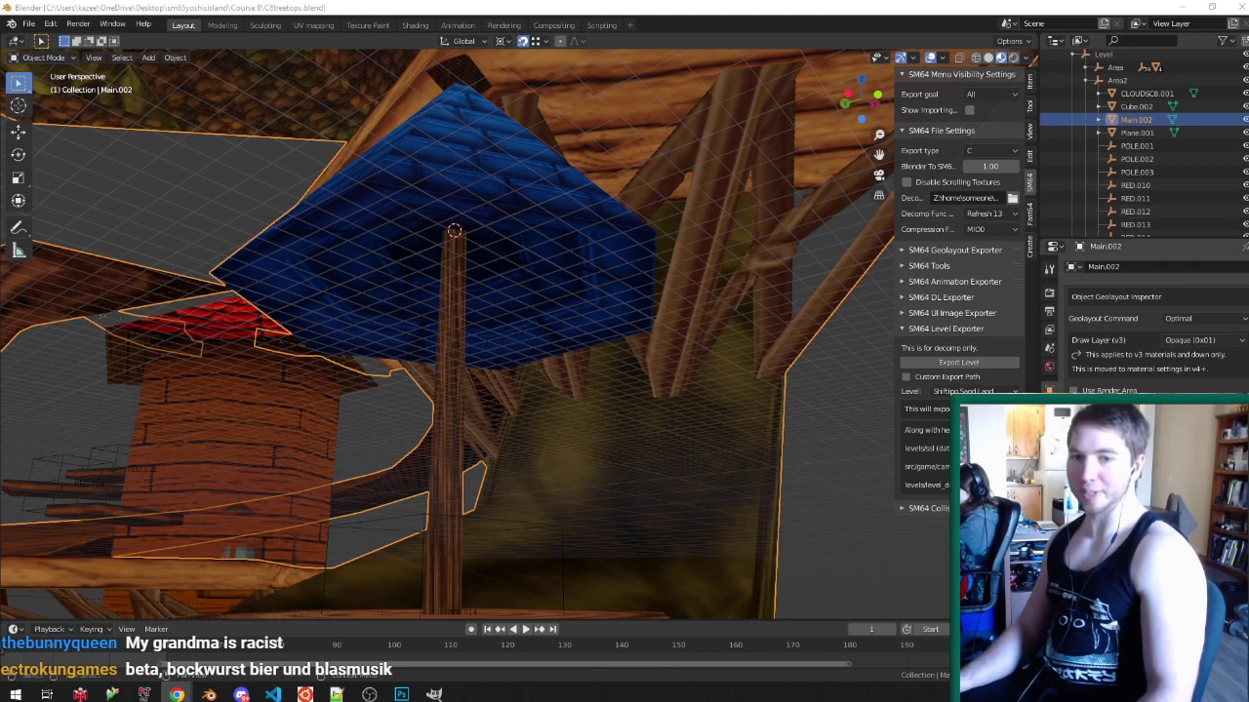
key("ctrl+s")
middle_click_drag(643, 280, 633, 328)
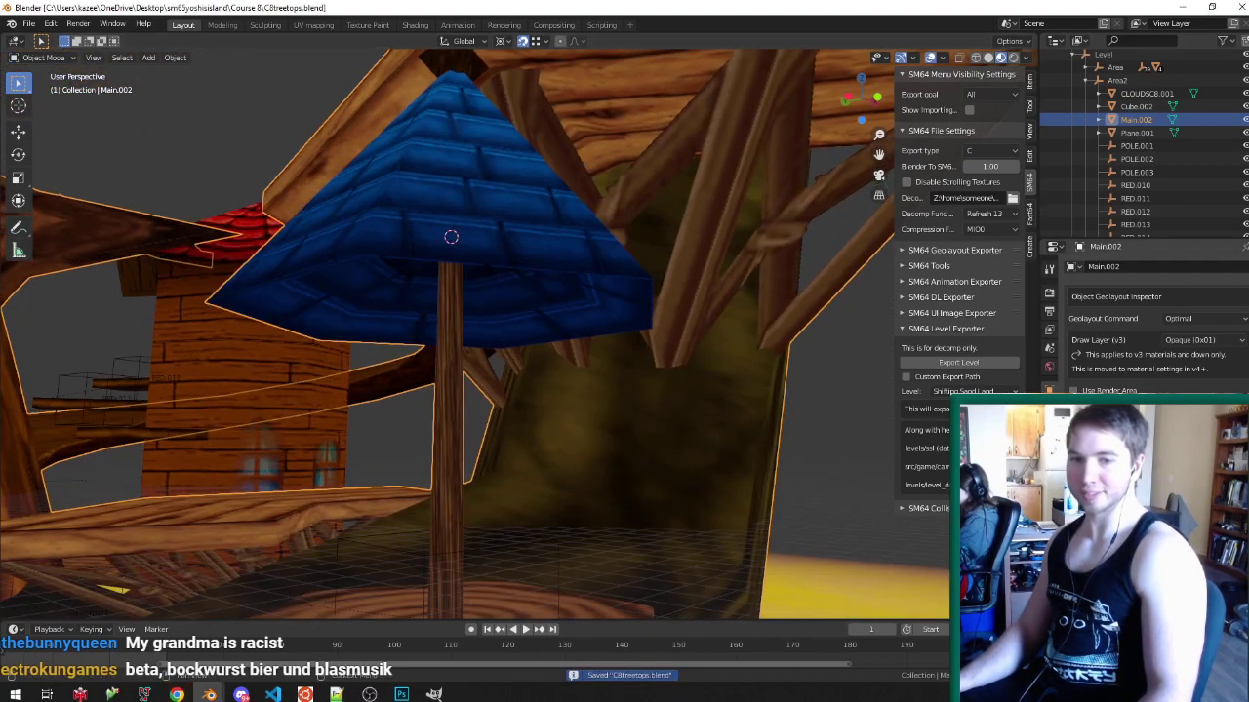
middle_click_drag(420, 266, 414, 288)
scroll(507, 291, "down", 3)
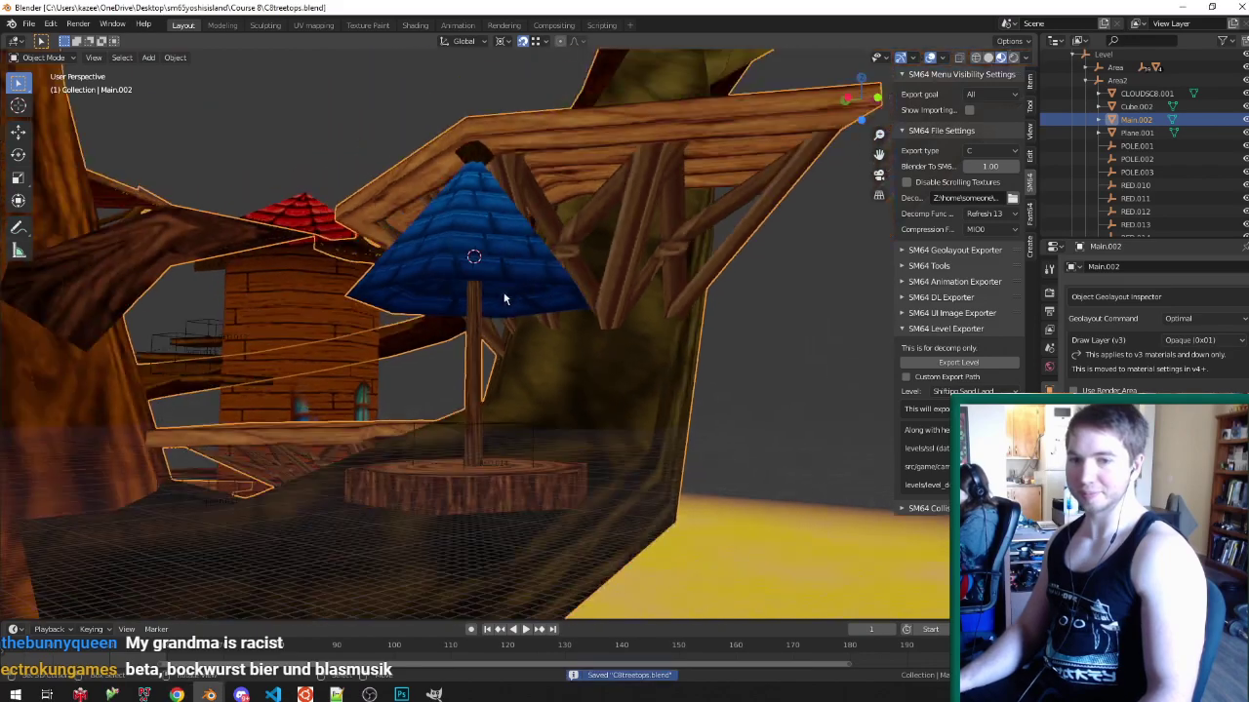
- Select the small wooden cap above the gazebo roof's tip and set the vertex paint color to black with V 0.000
scroll(418, 340, "up", 2)
middle_click_drag(417, 341, 504, 212)
scroll(545, 218, "up", 3)
key("Tab")
scroll(468, 190, "down", 2)
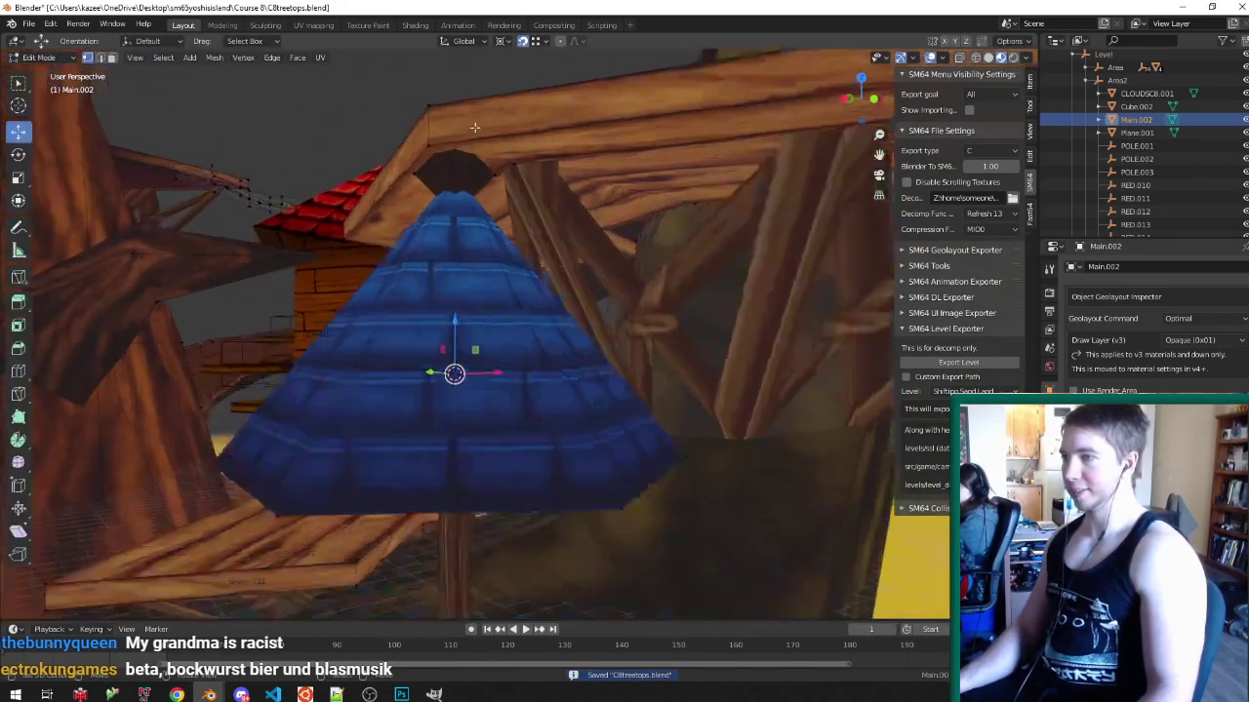
scroll(460, 185, "up", 2)
key("shift+z")
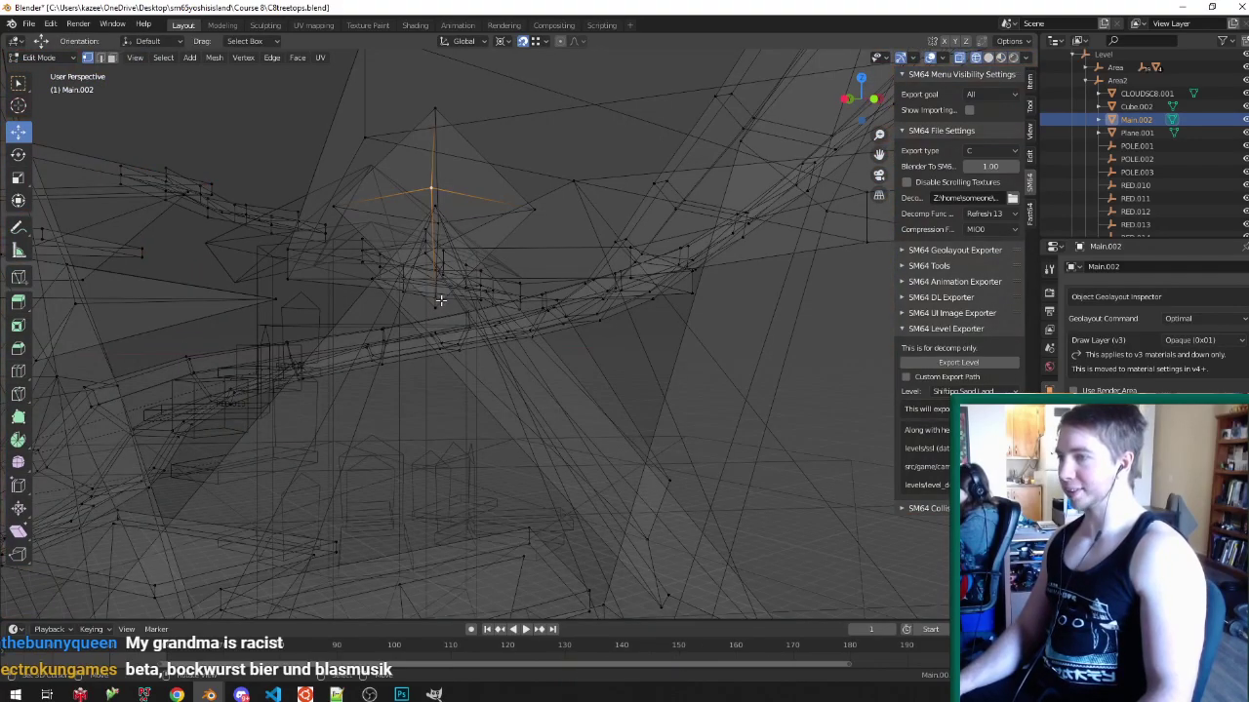
key("ctrl+l")
key("shift+z")
scroll(459, 223, "up", 2)
key("ctrl+Tab")
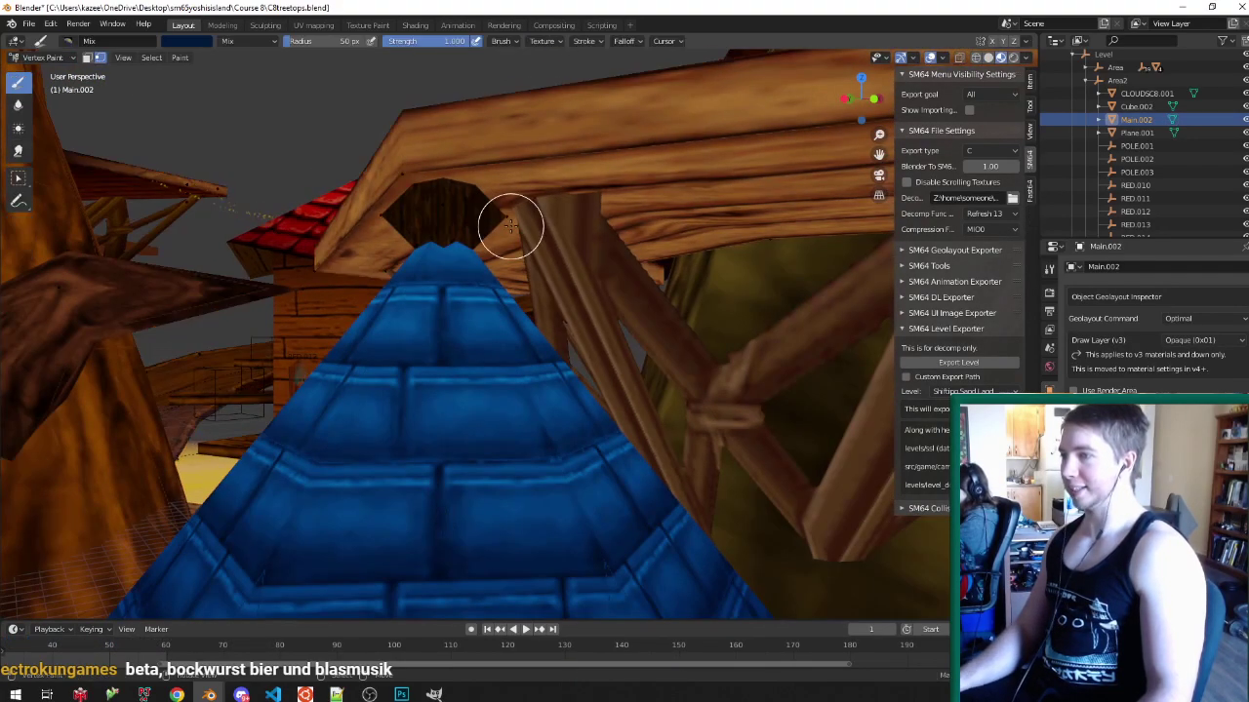
left_click(188, 41)
left_click_drag(271, 115, 272, 145)
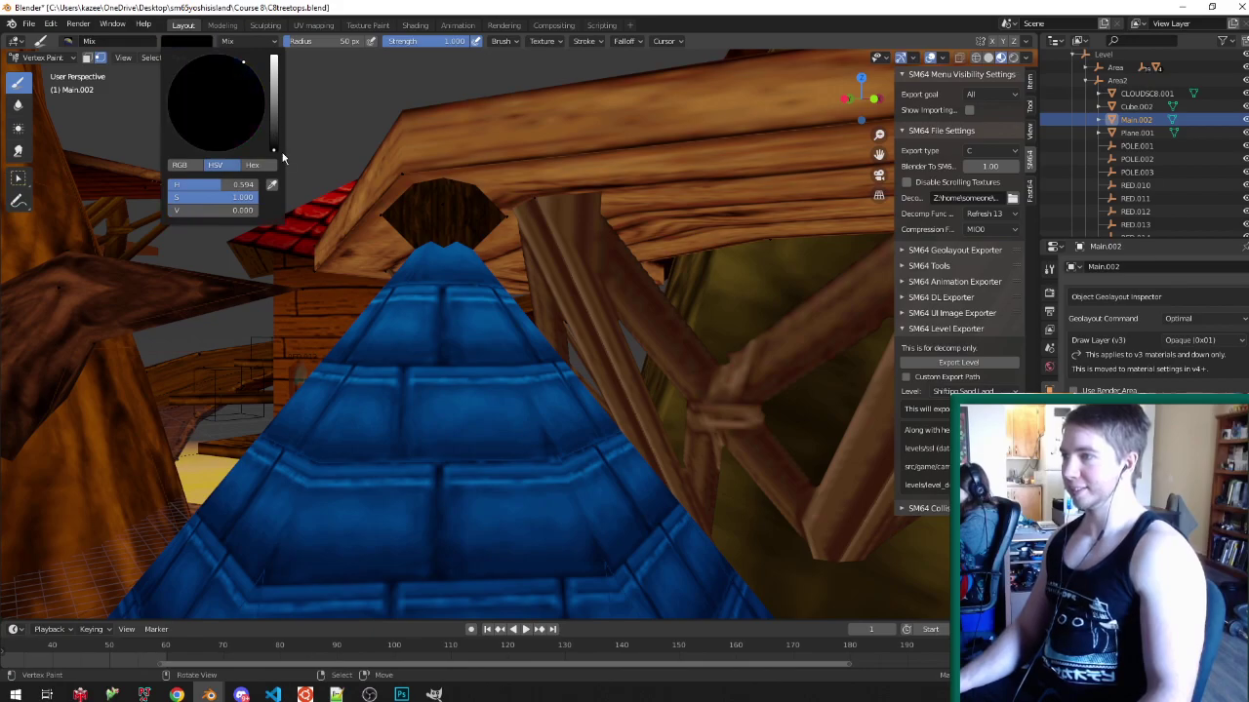
- Inspect the wooden cap and the surrounding beam from several sides and save C8treetops.blend
mouse_move(543, 237)
middle_mouse_down()
mouse_move(507, 201)
mouse_move(401, 173)
mouse_move(200, 215)
middle_mouse_up()
scroll(401, 173, "up", 4)
key("Tab")
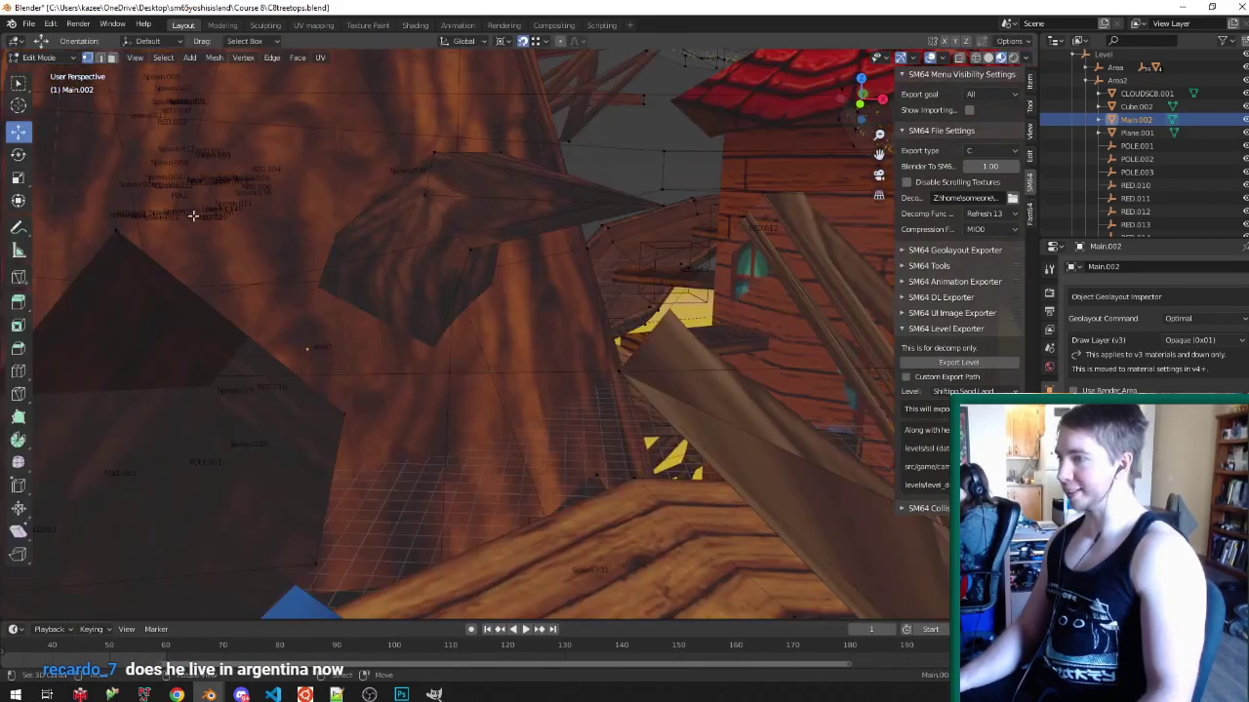
key("Tab")
middle_click_drag(326, 217, 479, 184)
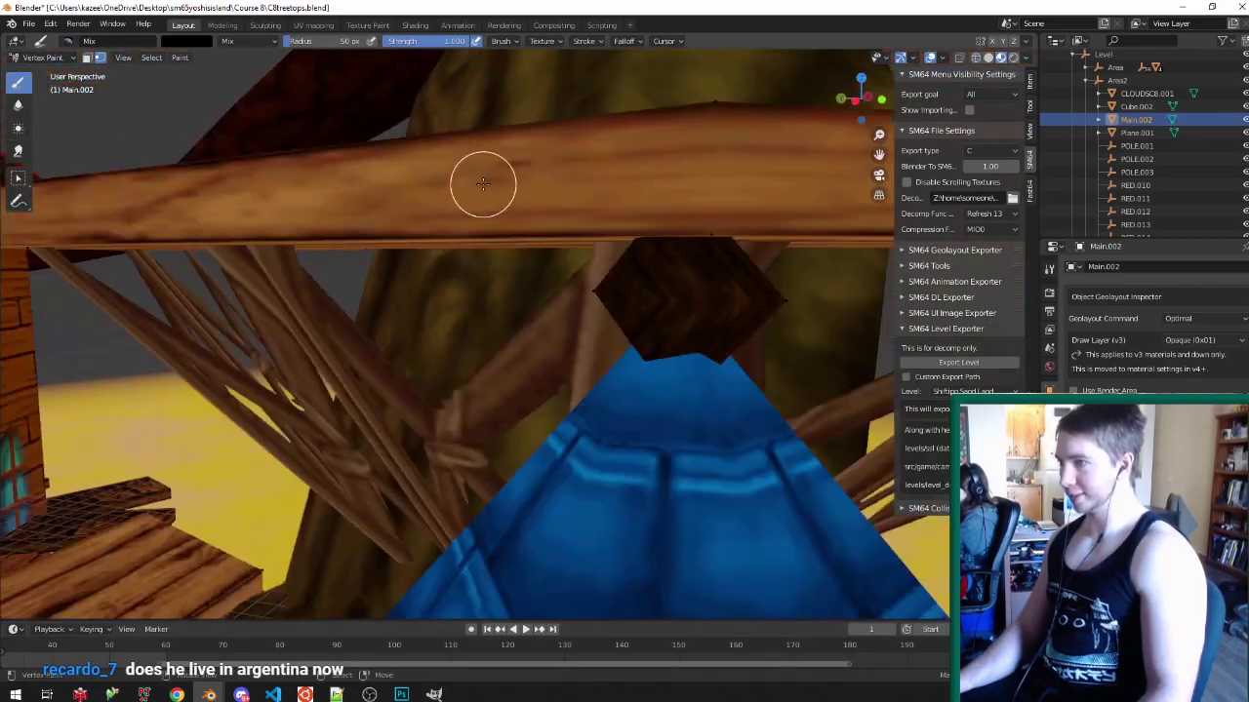
key("ctrl+s")
scroll(508, 221, "down", 5)
scroll(651, 235, "up", 3)
scroll(644, 234, "down", 2)
key("Tab")
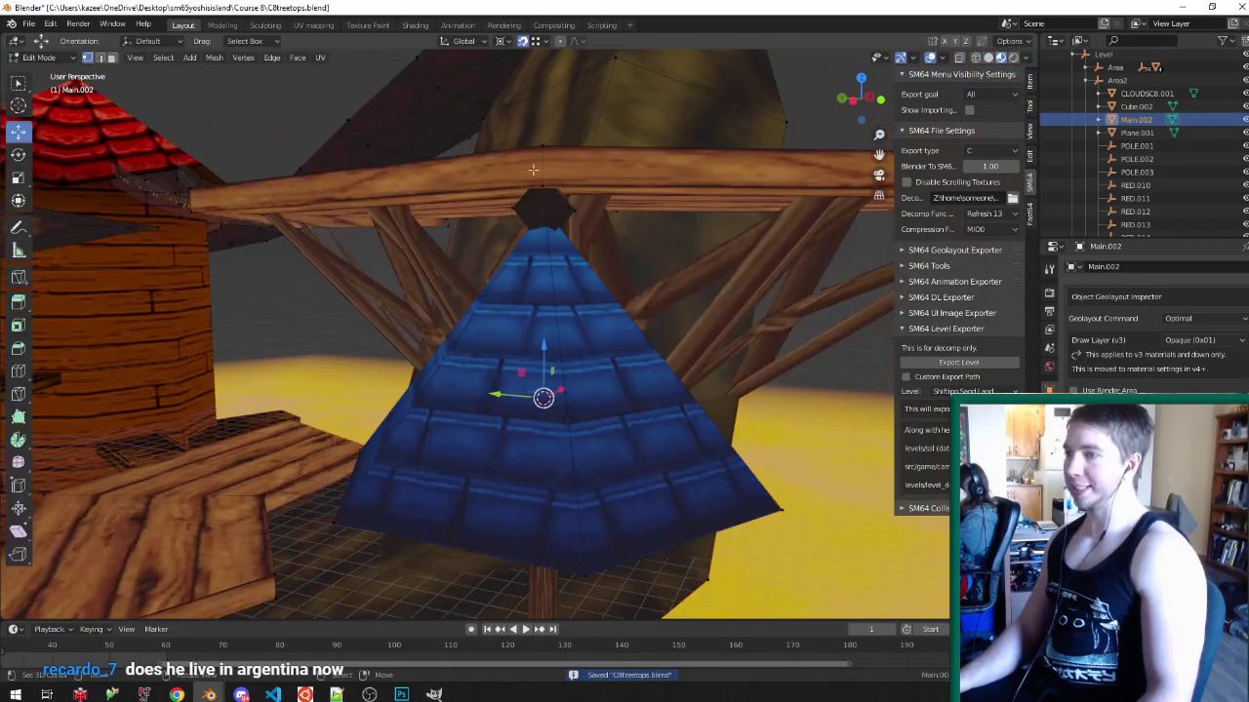
- Select the whole gazebo in face mode by picking faces of its base, pole, roof and cap and extending to linked geometry
scroll(534, 174, "down", 3)
key("ctrl+Tab")
left_click(519, 278)
key("ctrl+Tab")
left_click(487, 313)
right_click(542, 492)
scroll(535, 462, "up", 2)
right_click(521, 352, "shift")
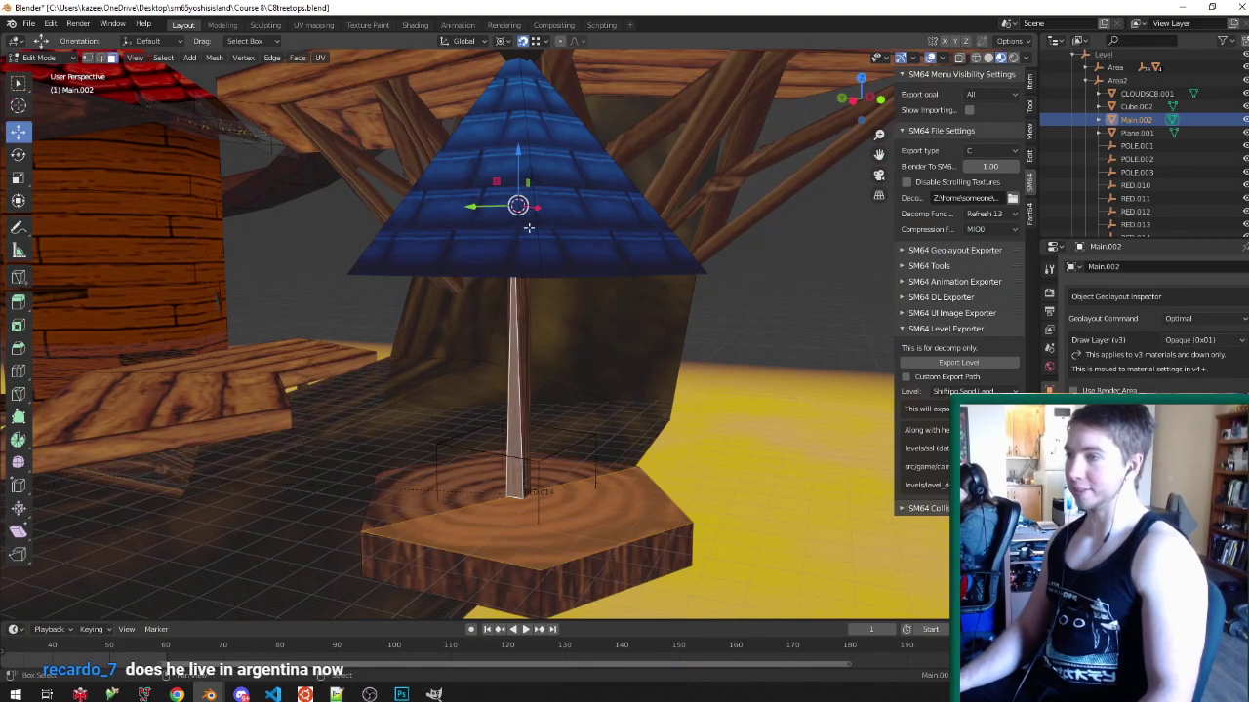
right_click(528, 228, "shift")
scroll(582, 275, "down", 1)
scroll(586, 275, "down", 1)
scroll(546, 112, "up", 2)
right_click(548, 127, "shift")
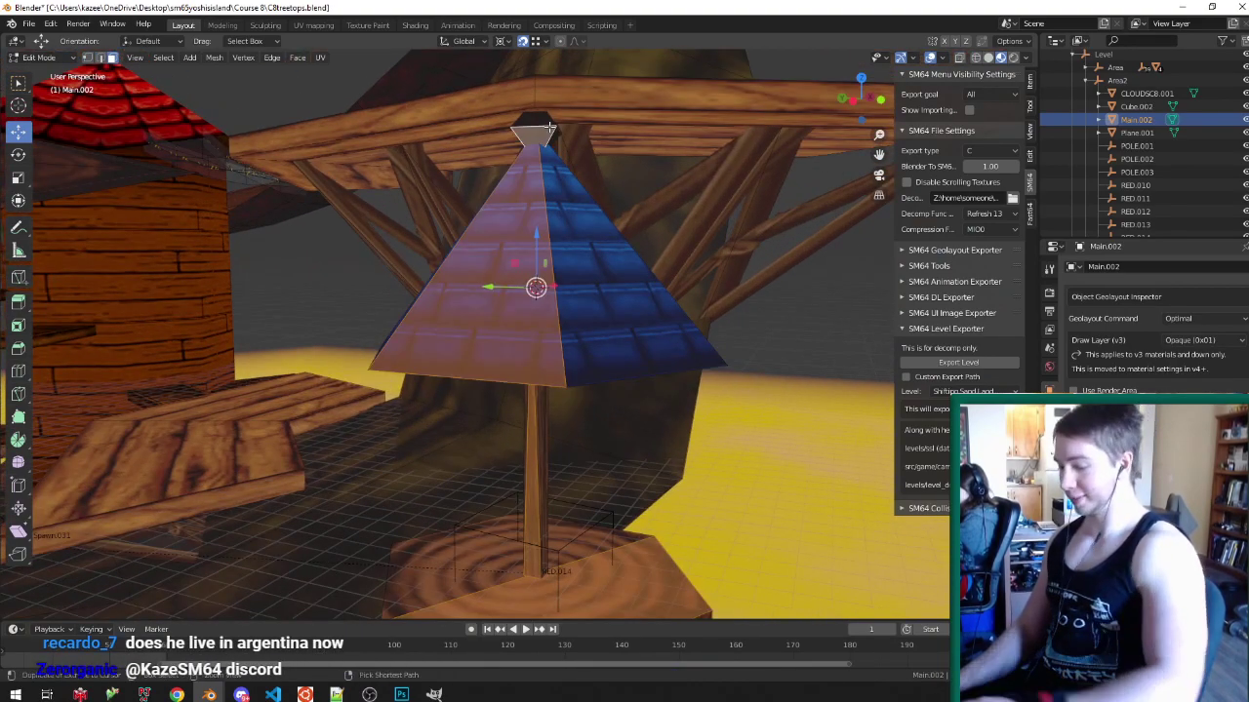
key("ctrl+l")
- Turn snapping off, move the gazebo down 27.285 m along Z, and save C8treetops.blend
middle_click_drag(577, 134, 464, 109)
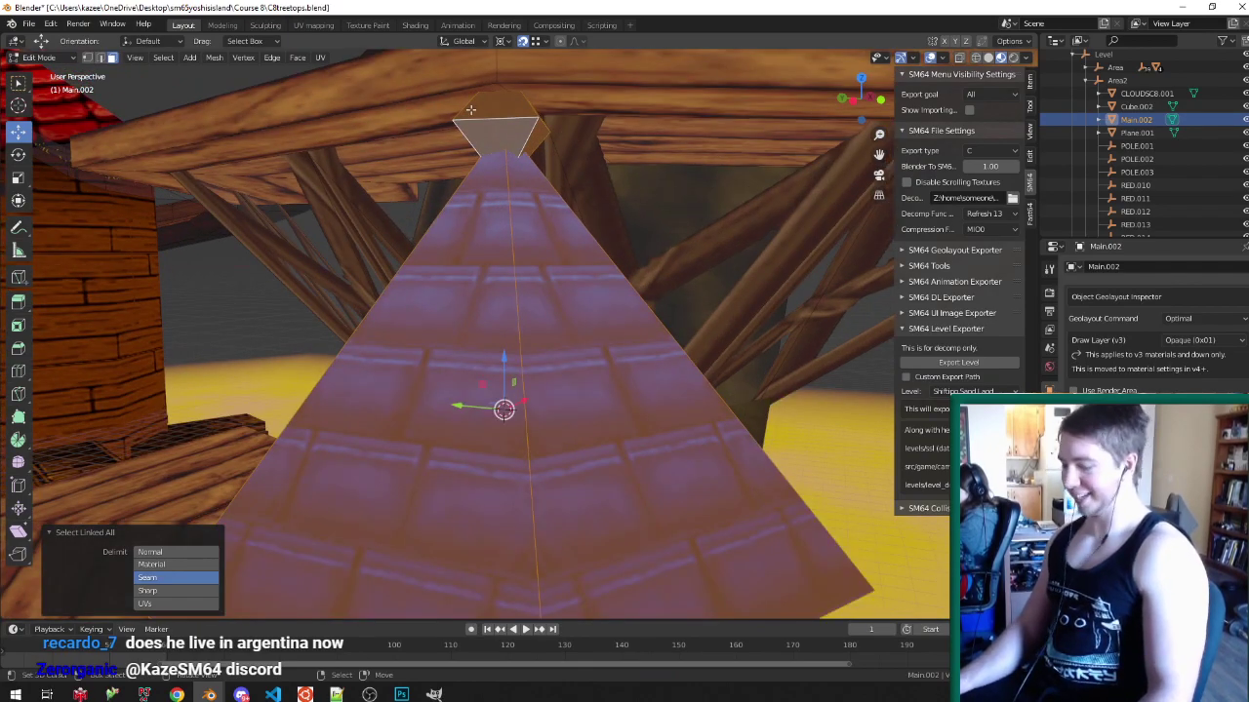
key("g")
right_click(503, 134)
key("shift+Tab")
key("g")
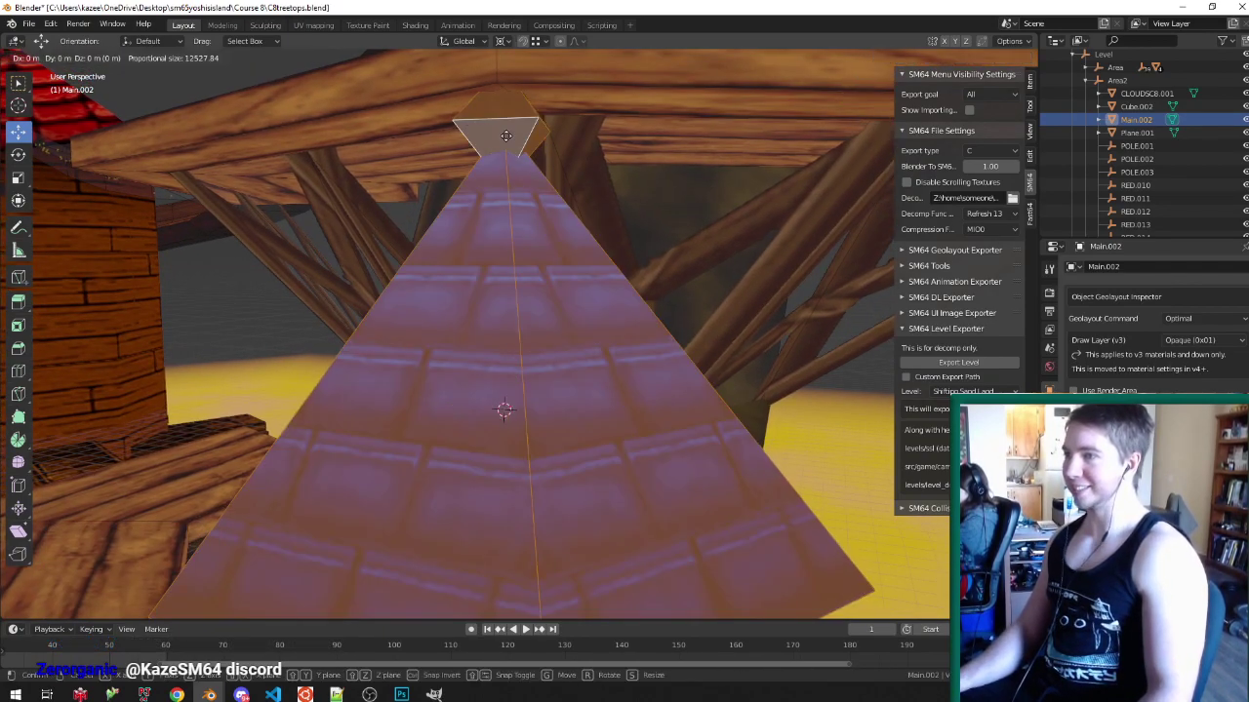
key("z")
left_click(591, 250)
key("ctrl+s")
scroll(539, 134, "down", 3)
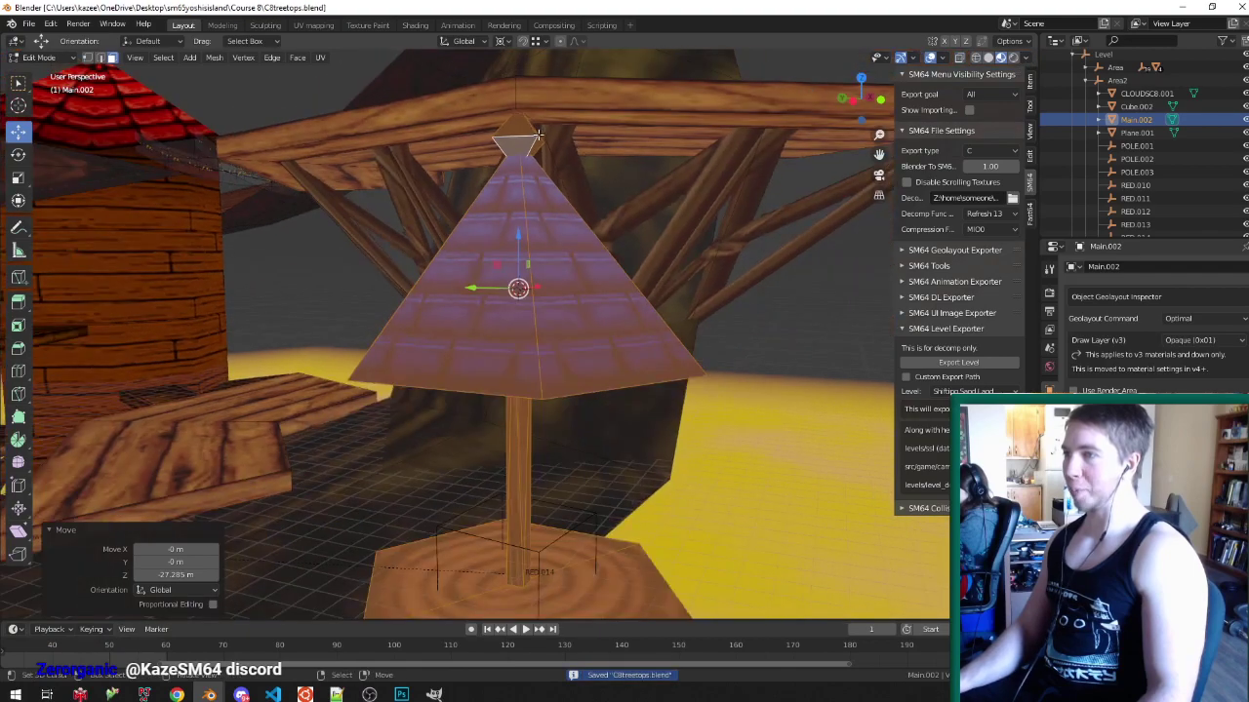
- Scale the selected gazebo along Z to 0.924
middle_click_drag(603, 184, 607, 454)
key("s")
key("z")
left_click(608, 470)
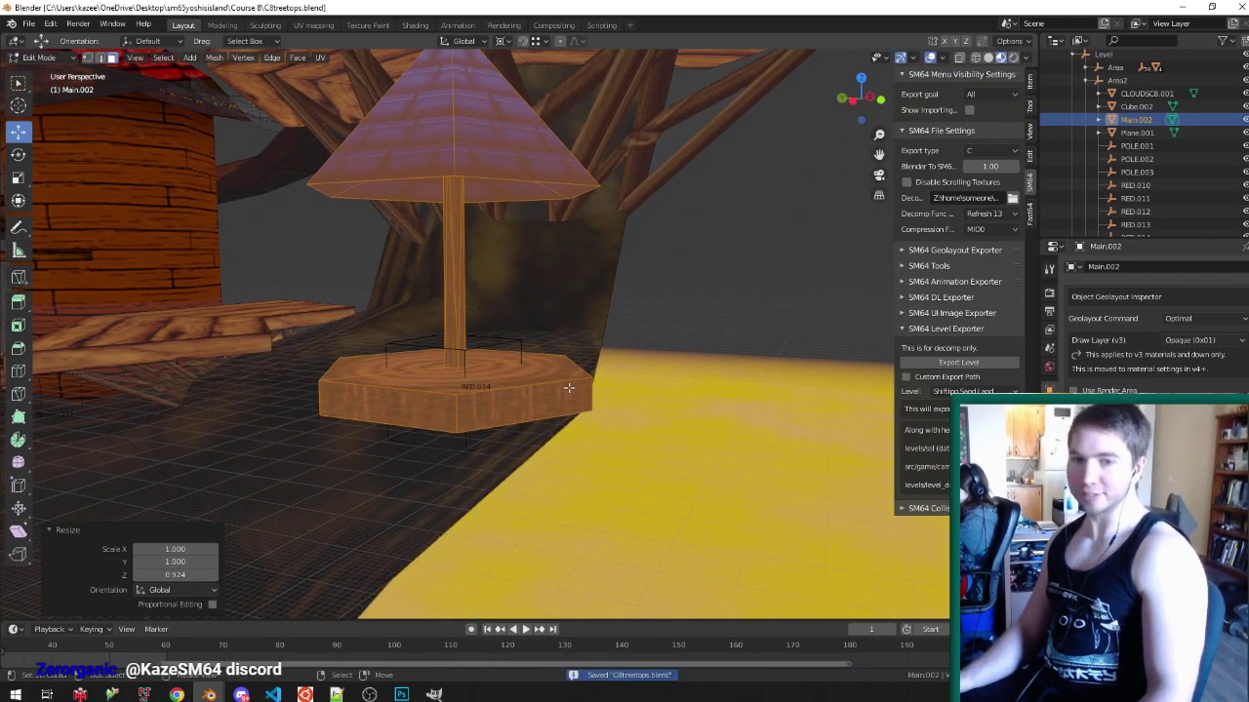
- Select the RED.014 object at the gazebo's base and raise it about 94 m along Z with snapping on
key("Tab")
left_click(515, 347)
left_click(521, 344)
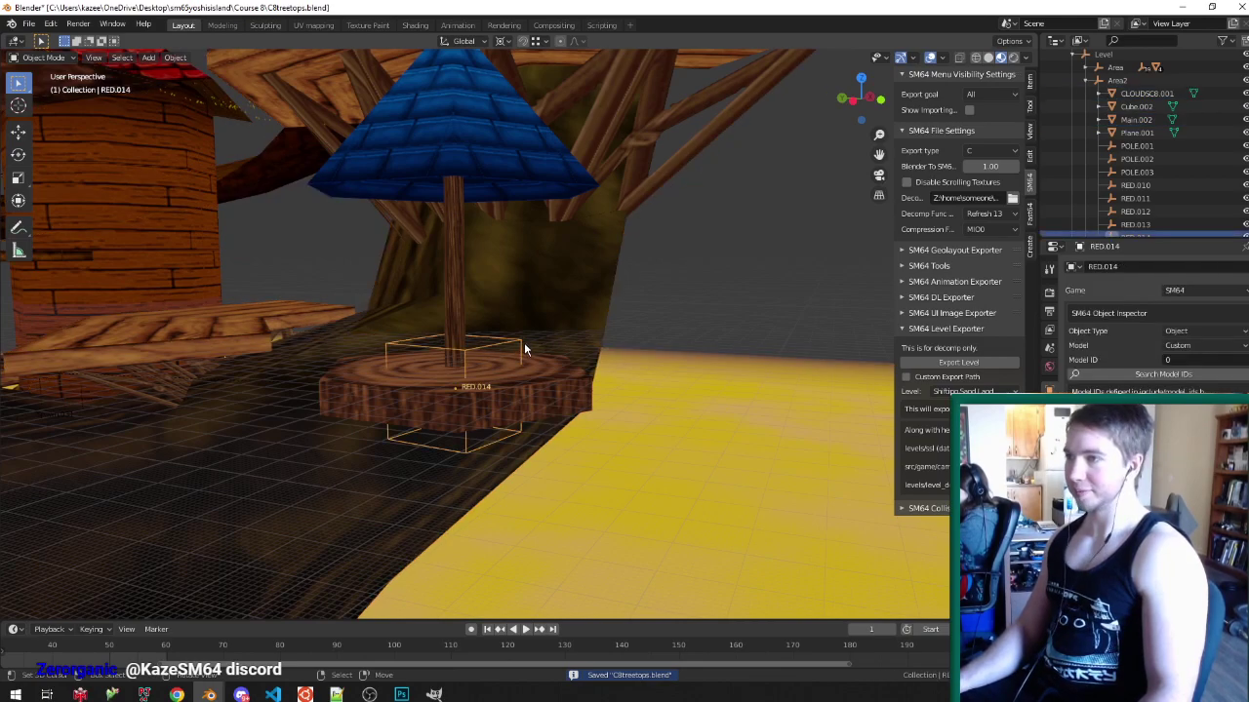
key("shift+Tab")
key("g")
key("z")
left_click(657, 368)
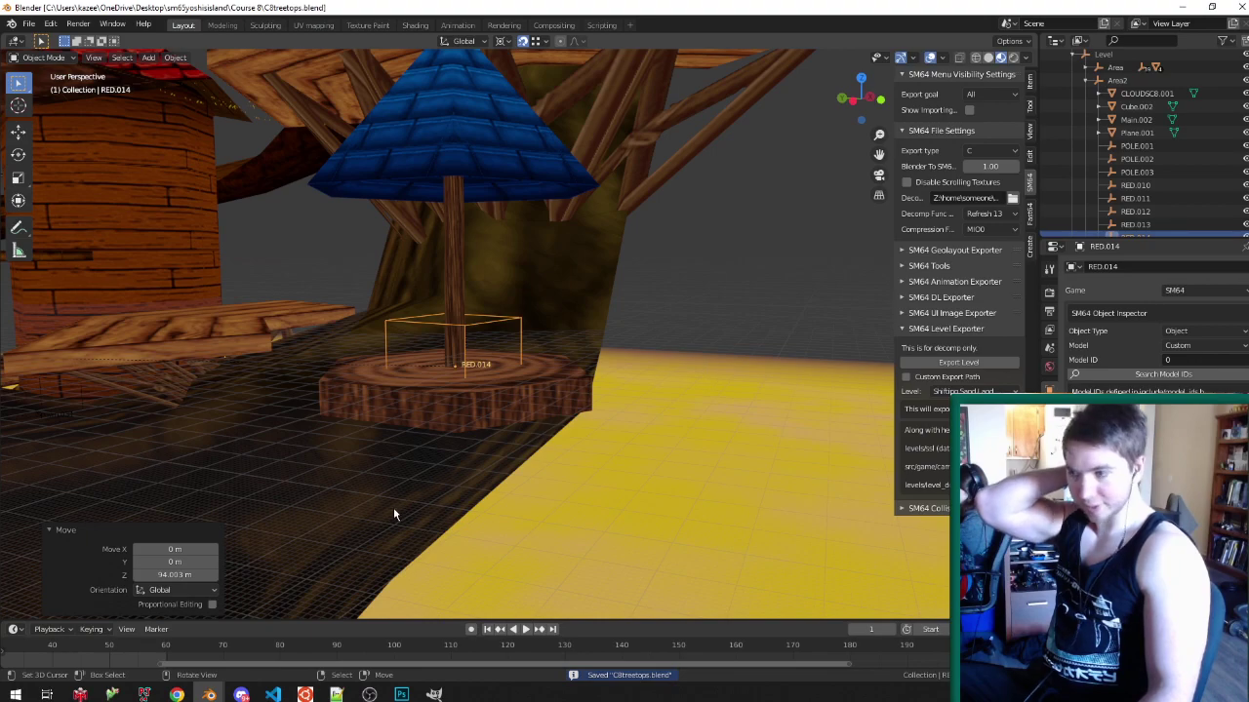
- Download the pink half-face image unknown.png from the Discord attachment in Chrome and open the saved copy in Photoshop
left_click(241, 694)
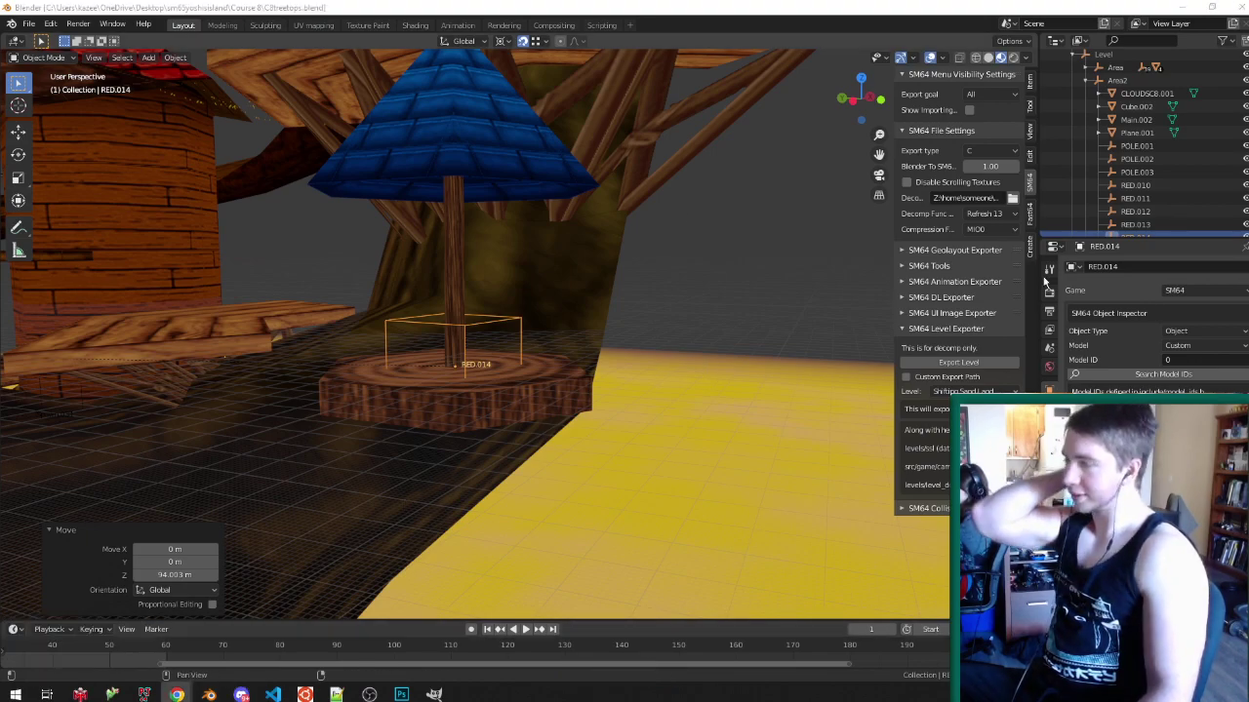
left_click_drag(0, 65, 605, 70)
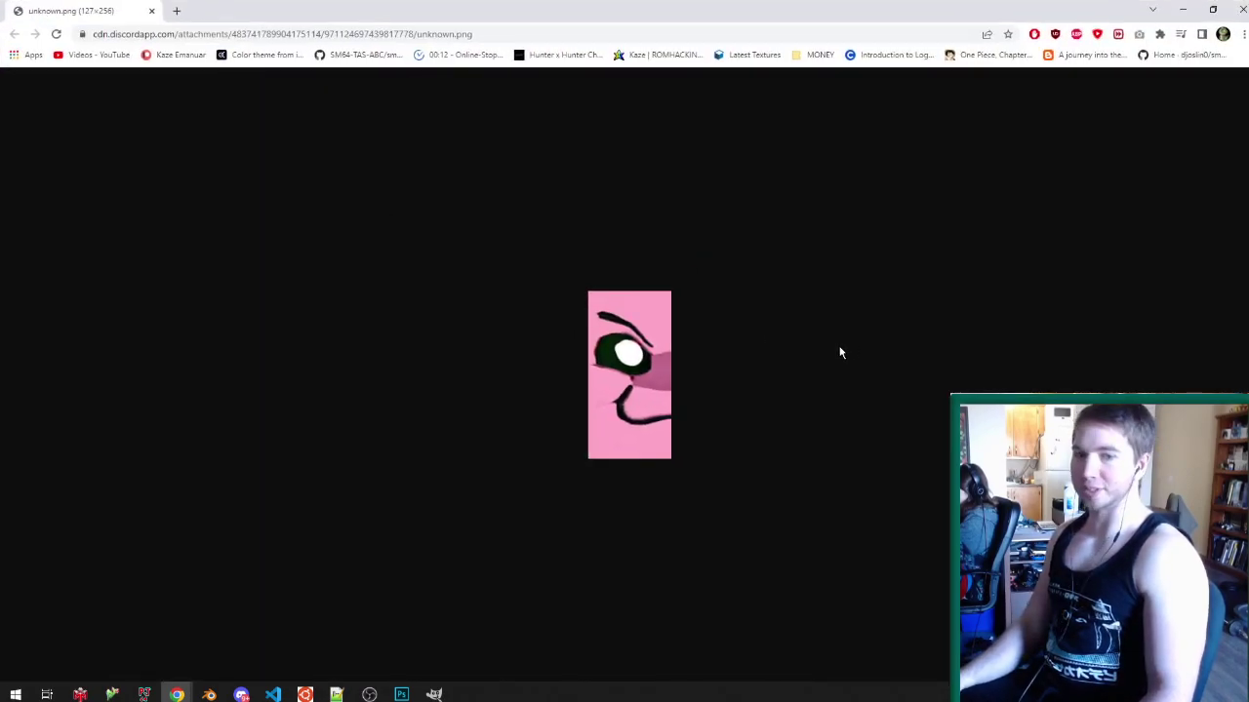
key("ctrl+s")
key("Return")
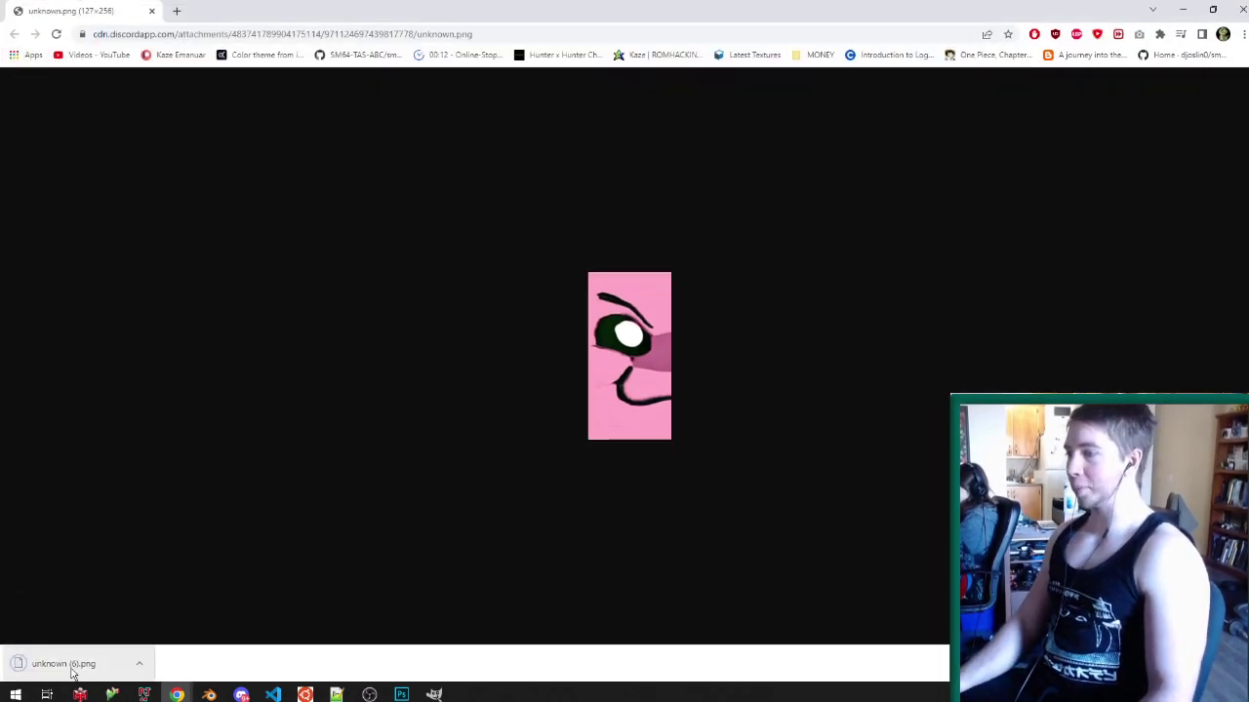
left_click(68, 666)
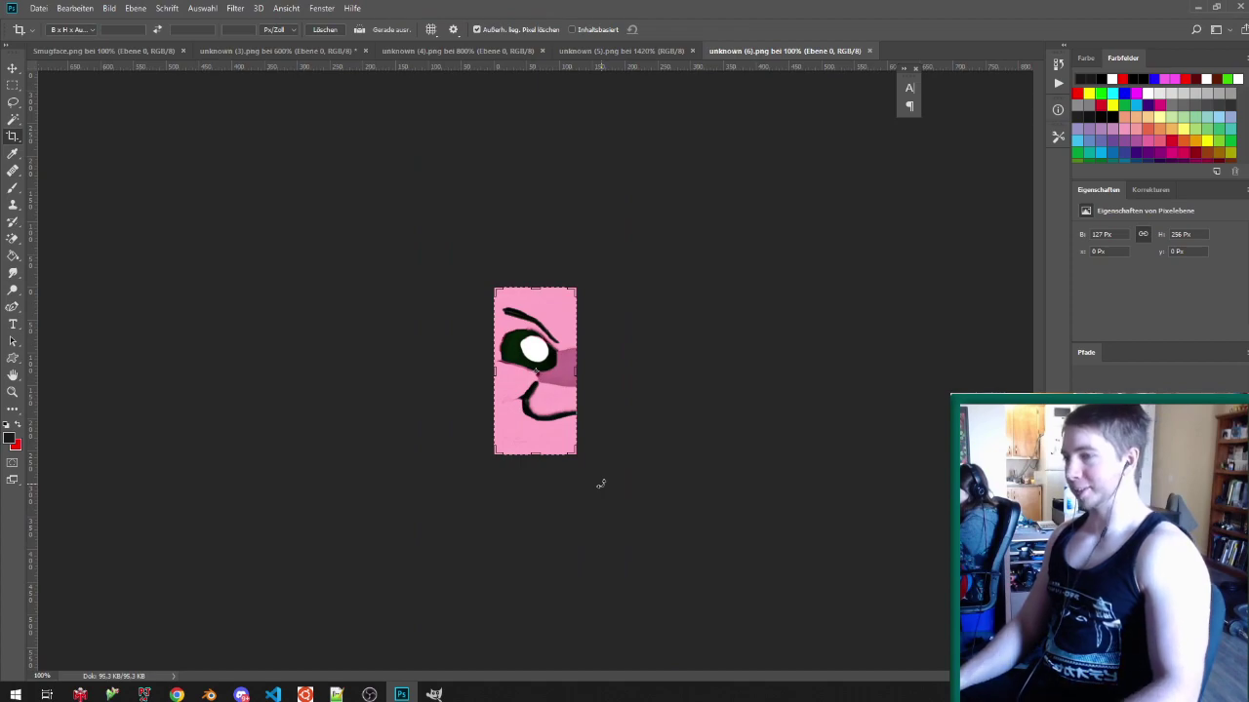
- Crop the empty pink areas above the eyebrow and below the mouth, leaving a 127 × 191 px image
key("ctrl+plus")
key("ctrl+plus")
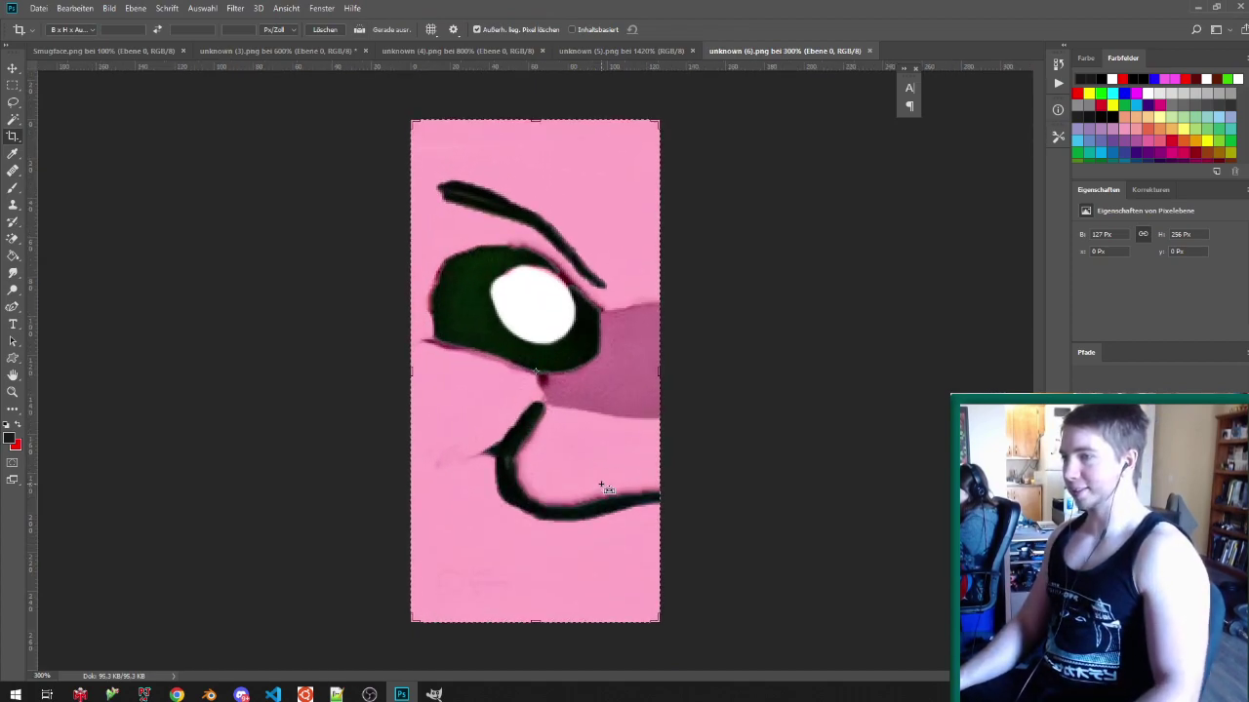
left_click_drag(535, 119, 534, 147)
mouse_move(550, 604)
left_mouse_down()
mouse_move(555, 561)
mouse_move(585, 566)
left_mouse_up()
key("Return")
- Resize the cropped half-face image to 32 × 64 pixels and minimize Photoshop
key("ctrl+alt+i")
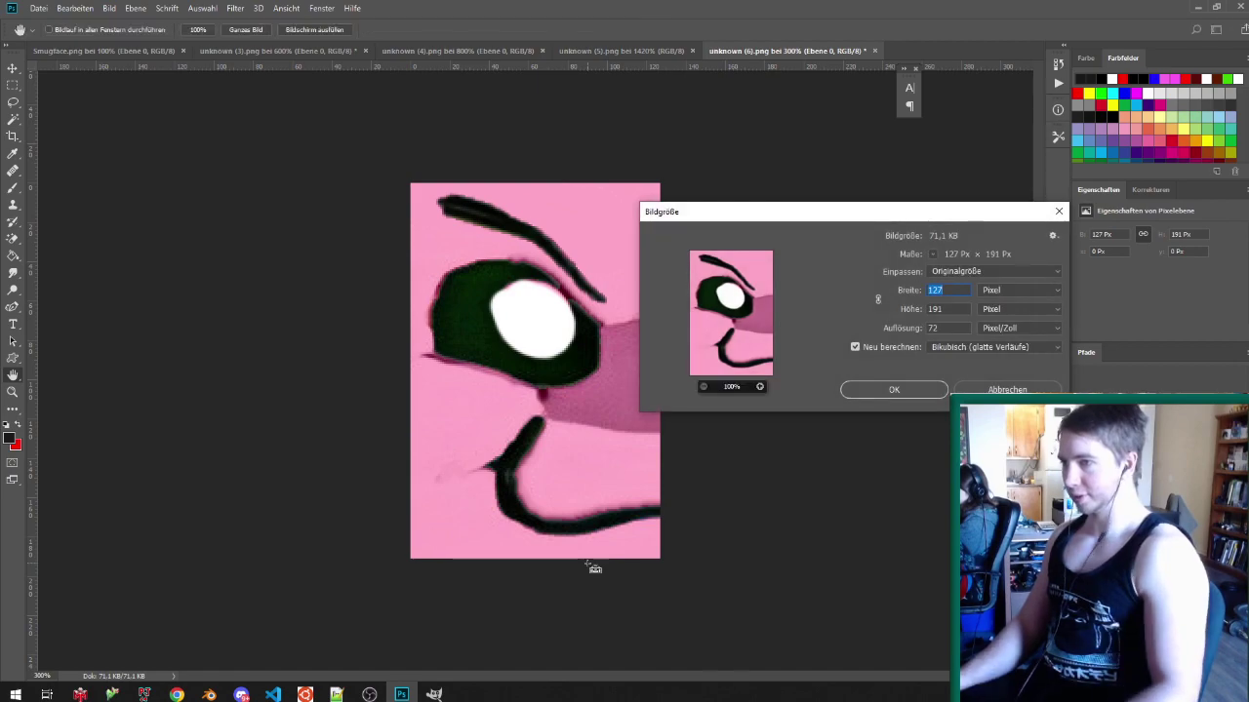
type("32")
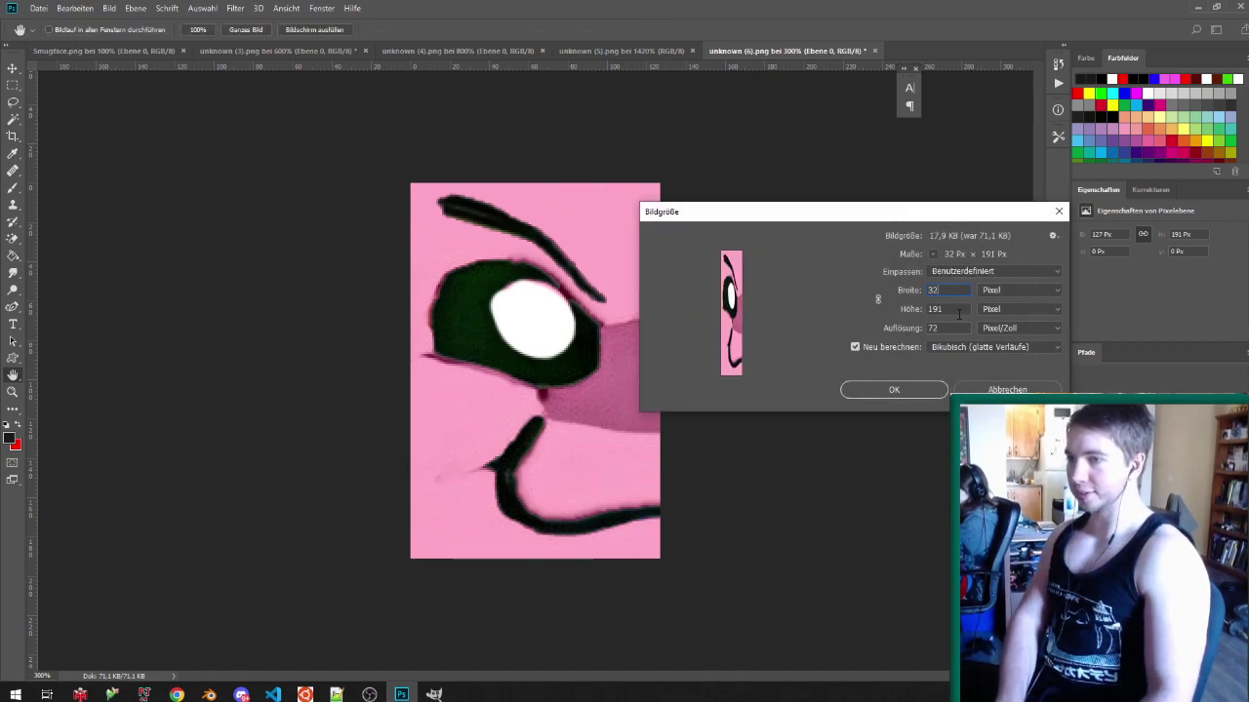
type("64")
key("Return")
key("ctrl+0")
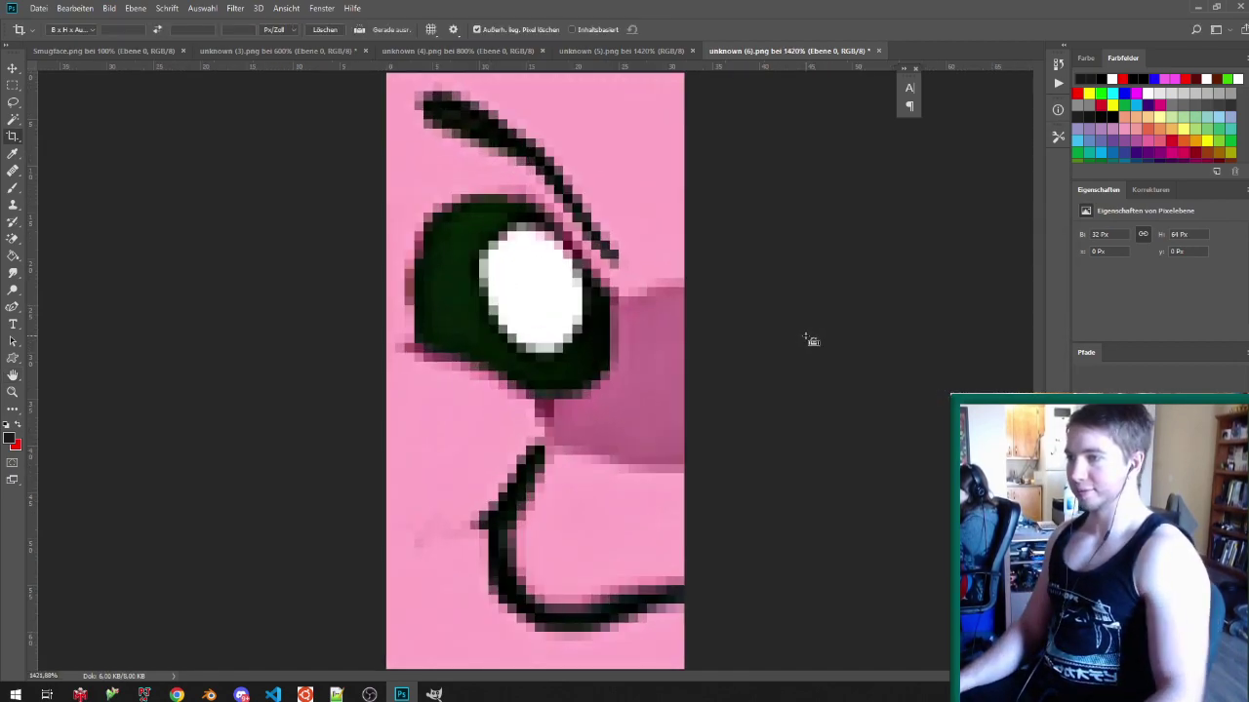
left_click(1196, 10)
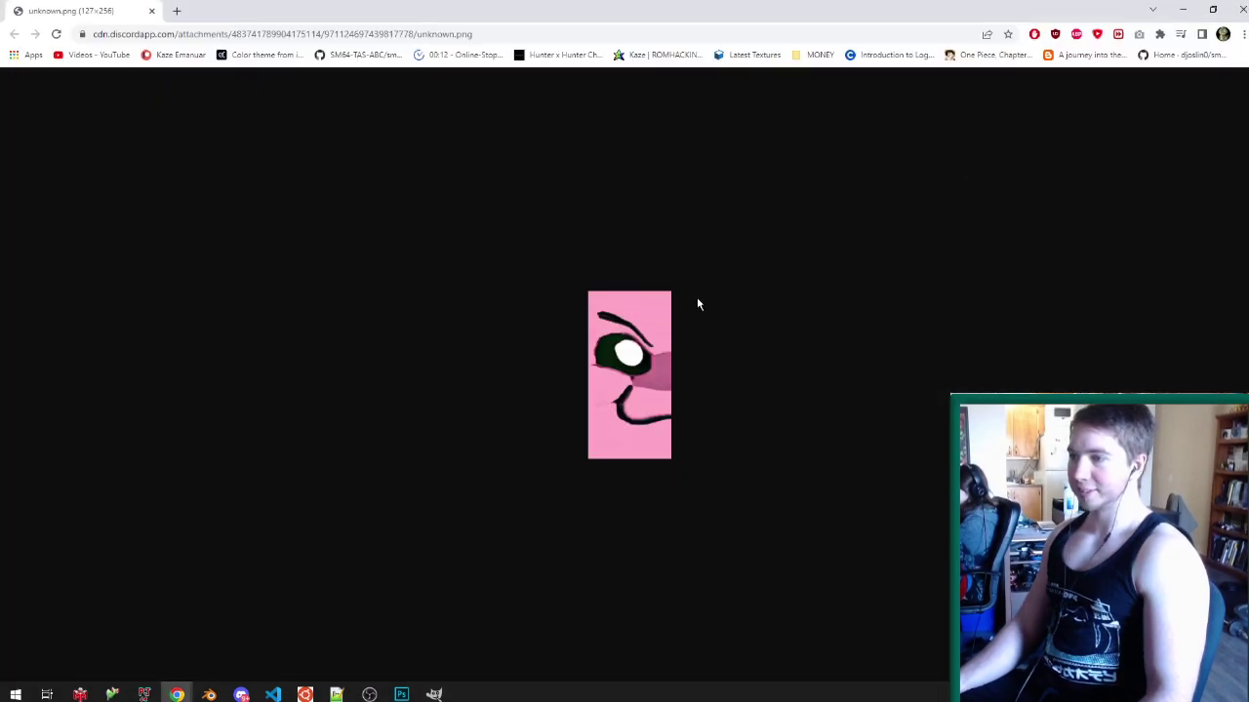
- Switch to worm.blend in Blender and load the newly resized half-face image from the Desktop as the f3d_material.014 texture
left_click(1242, 8)
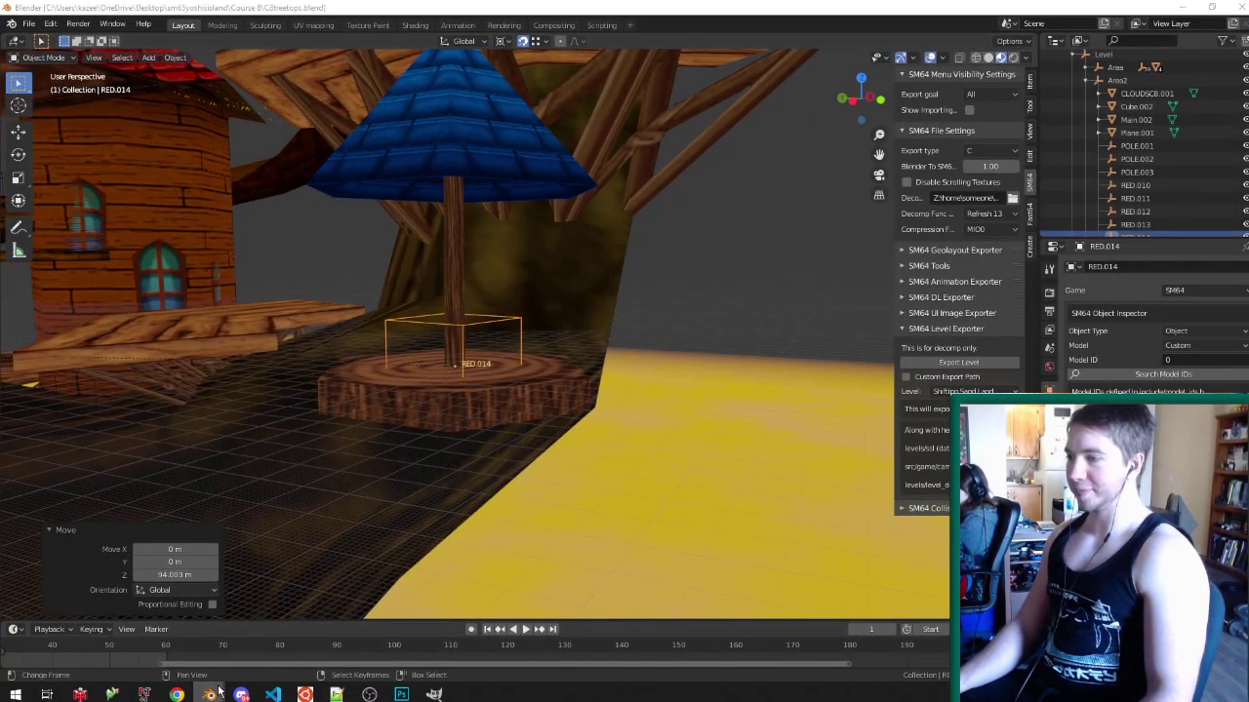
mouse_move(227, 683)
left_click(275, 653)
key("Tab")
middle_click_drag(390, 550, 341, 507)
scroll(430, 322, "up", 2)
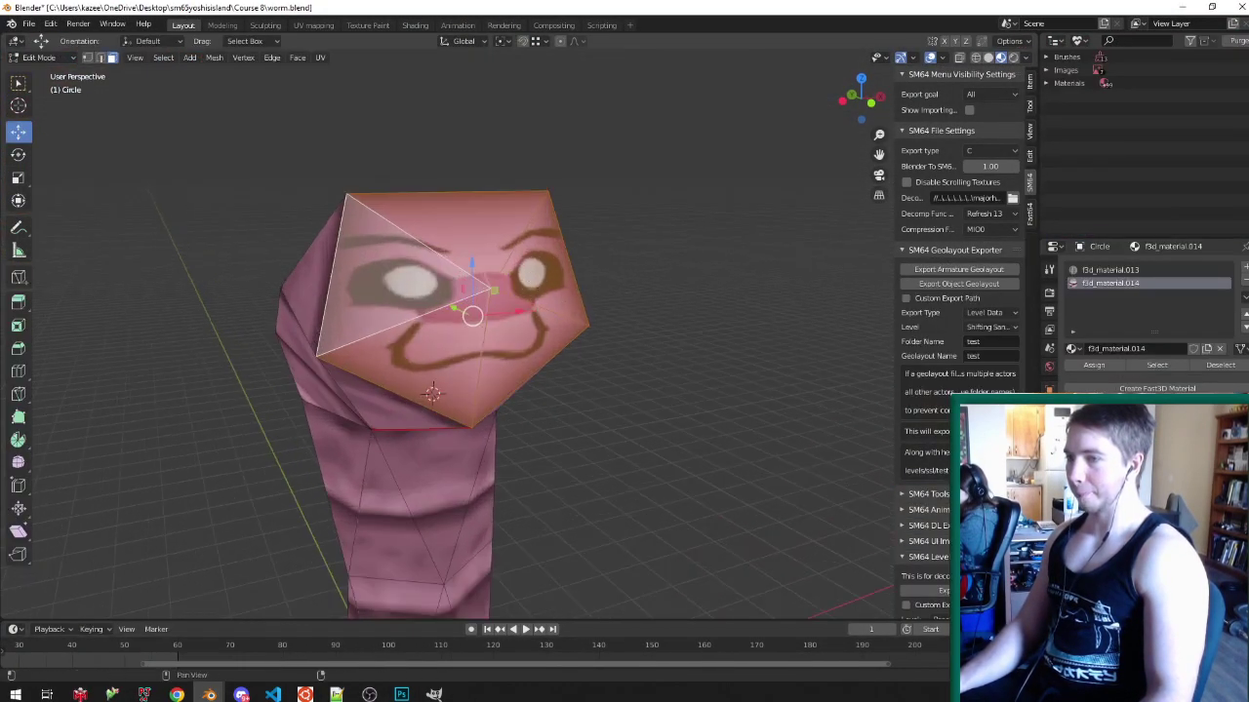
left_click(1209, 507)
left_click(1210, 507)
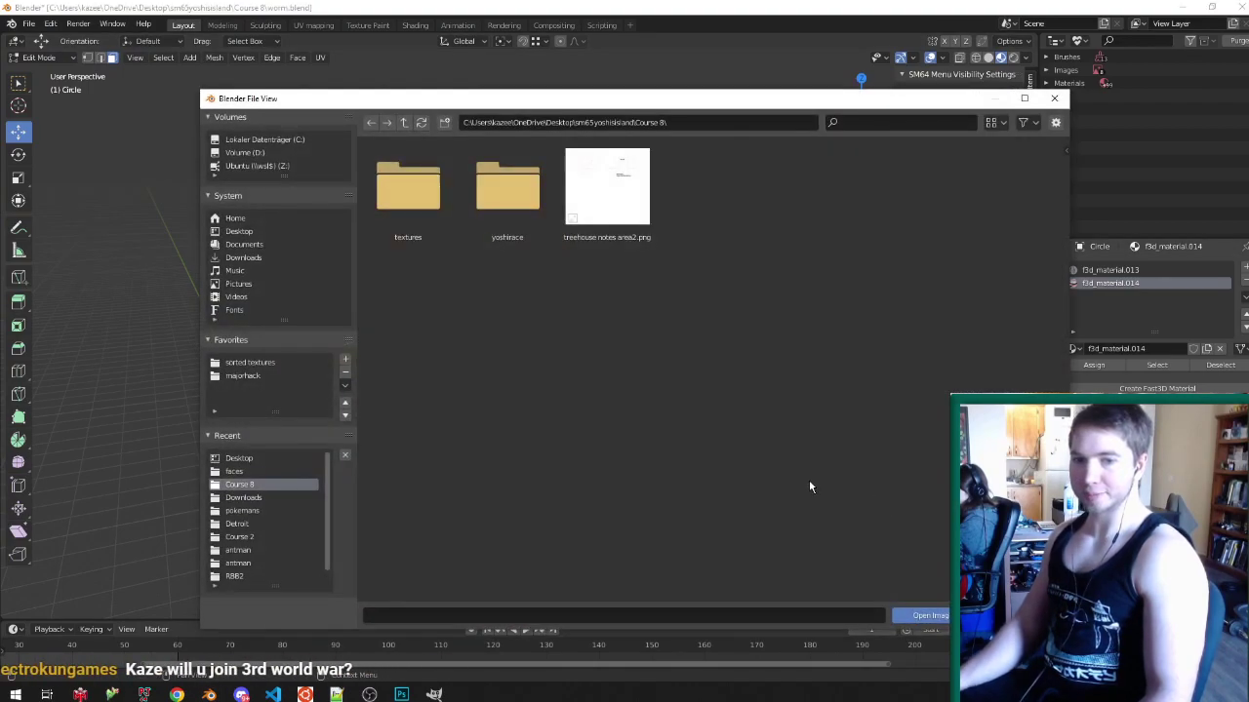
left_click(239, 458)
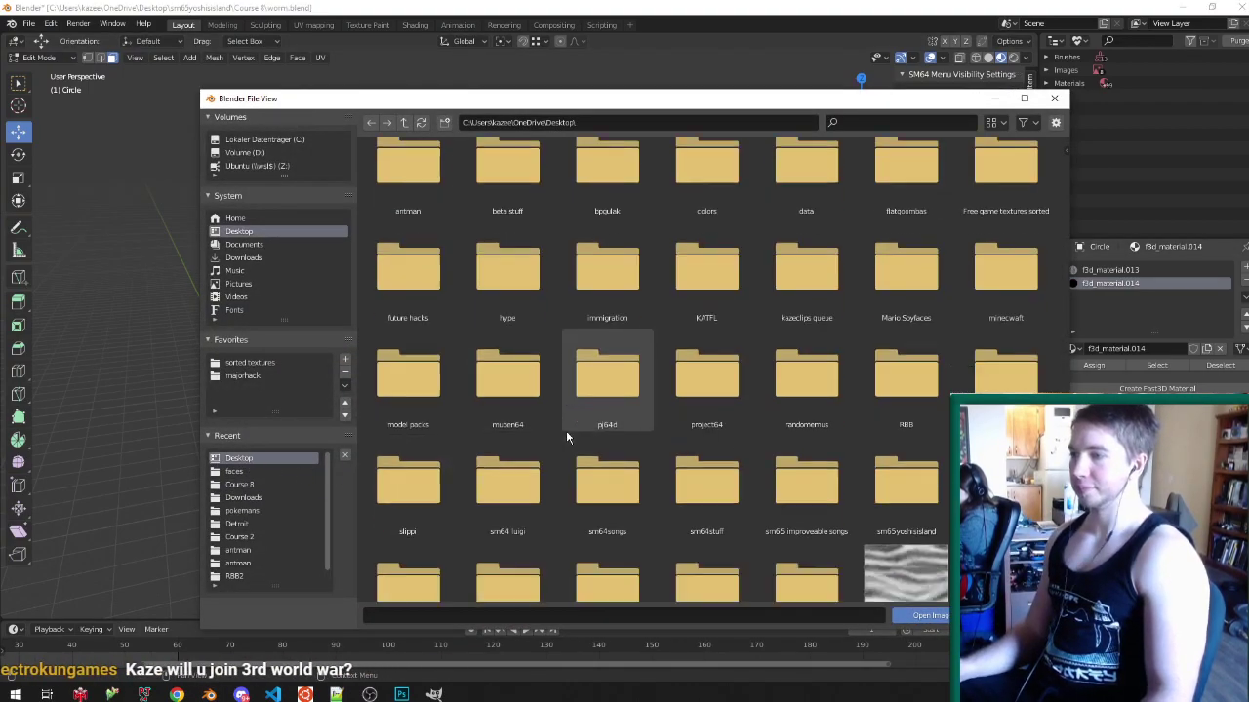
scroll(567, 431, "down", 10)
scroll(574, 436, "down", 5)
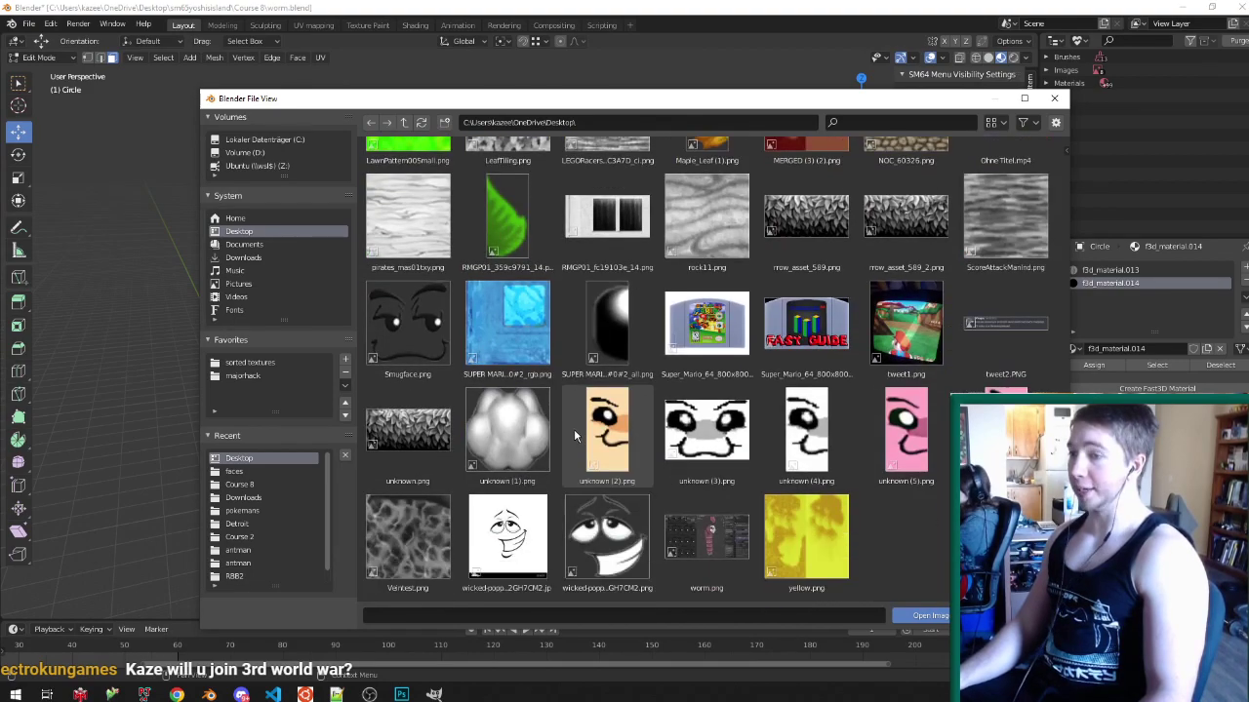
double_click(906, 436)
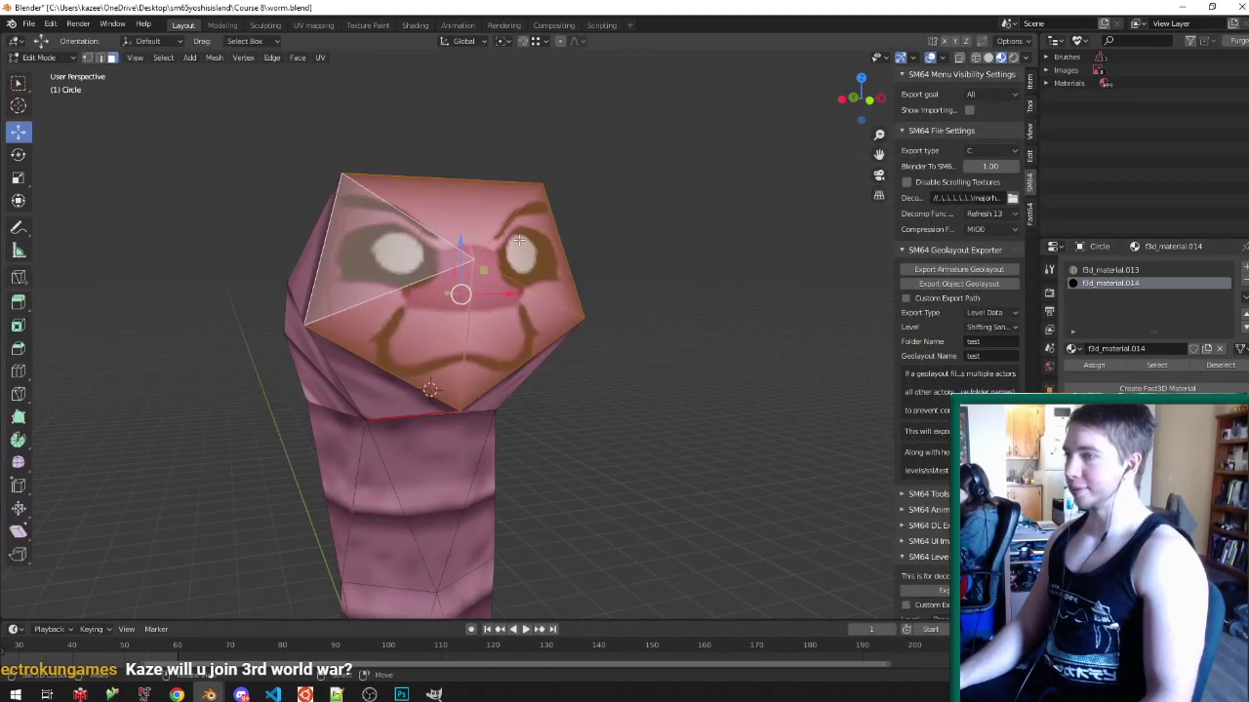
- Scale the worm face's UVs up slightly along Y in the UV mapping workspace, check the head, and save worm.blend
left_click(313, 25)
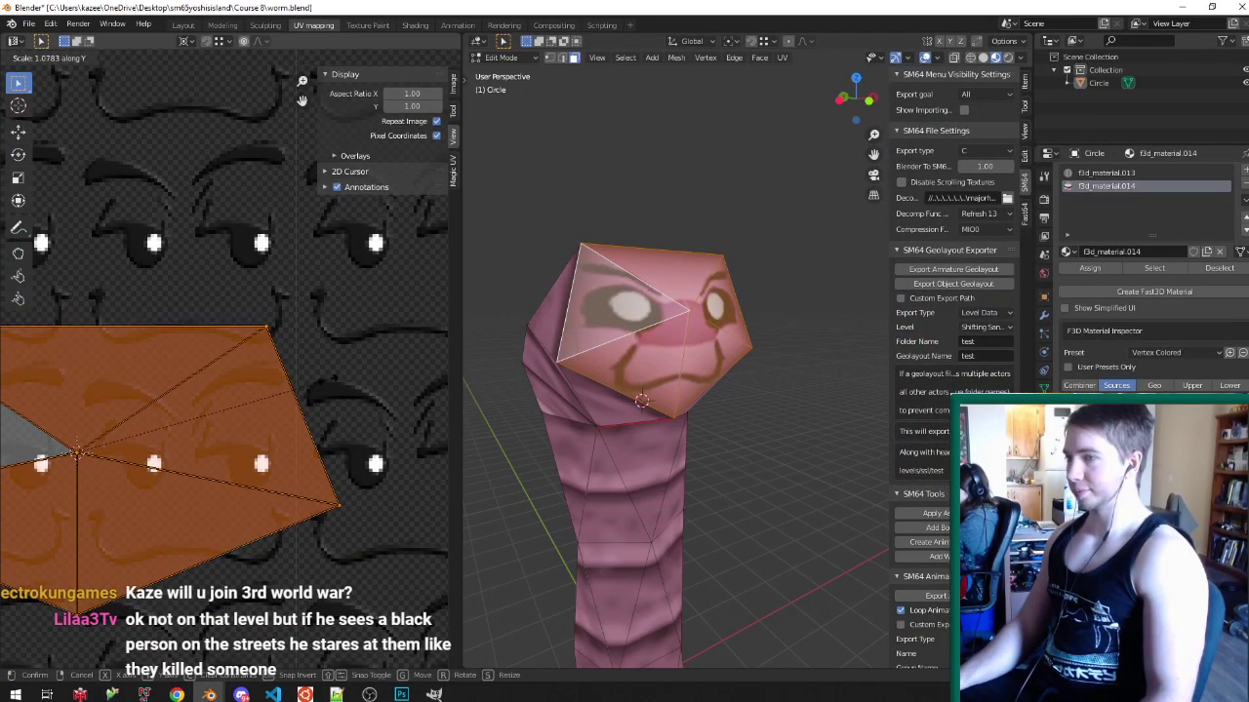
key("Tab")
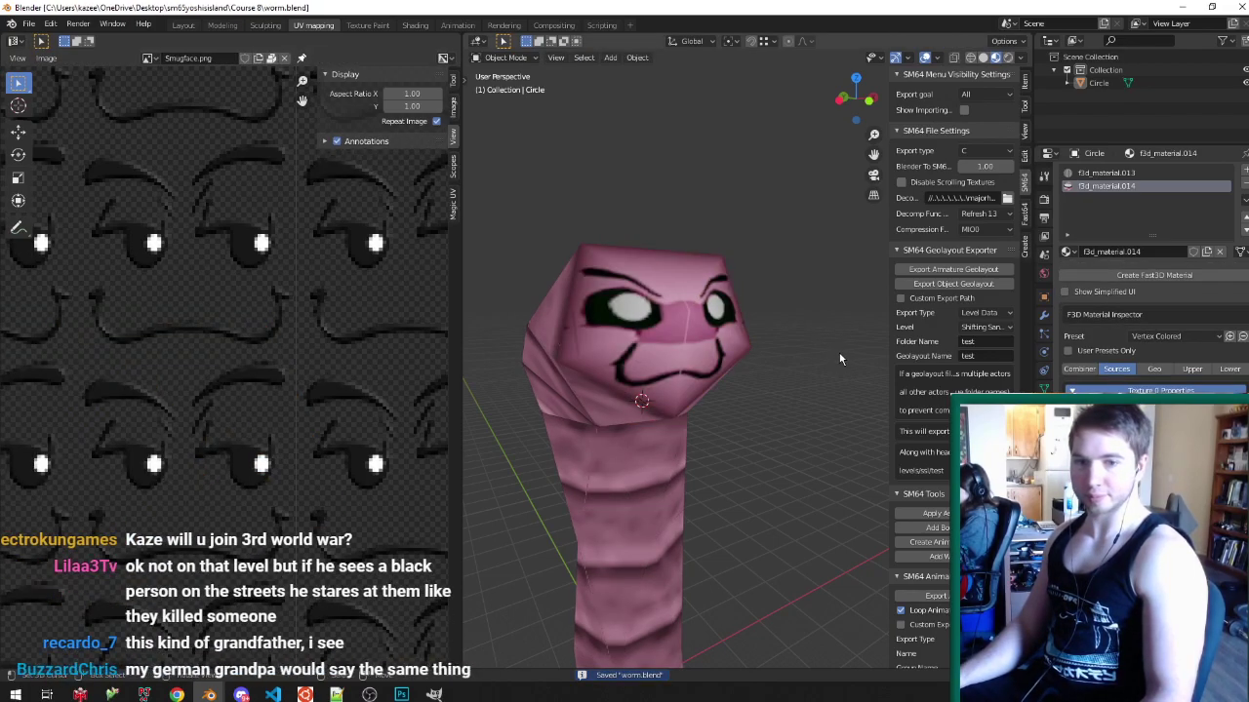
scroll(654, 326, "up", 1)
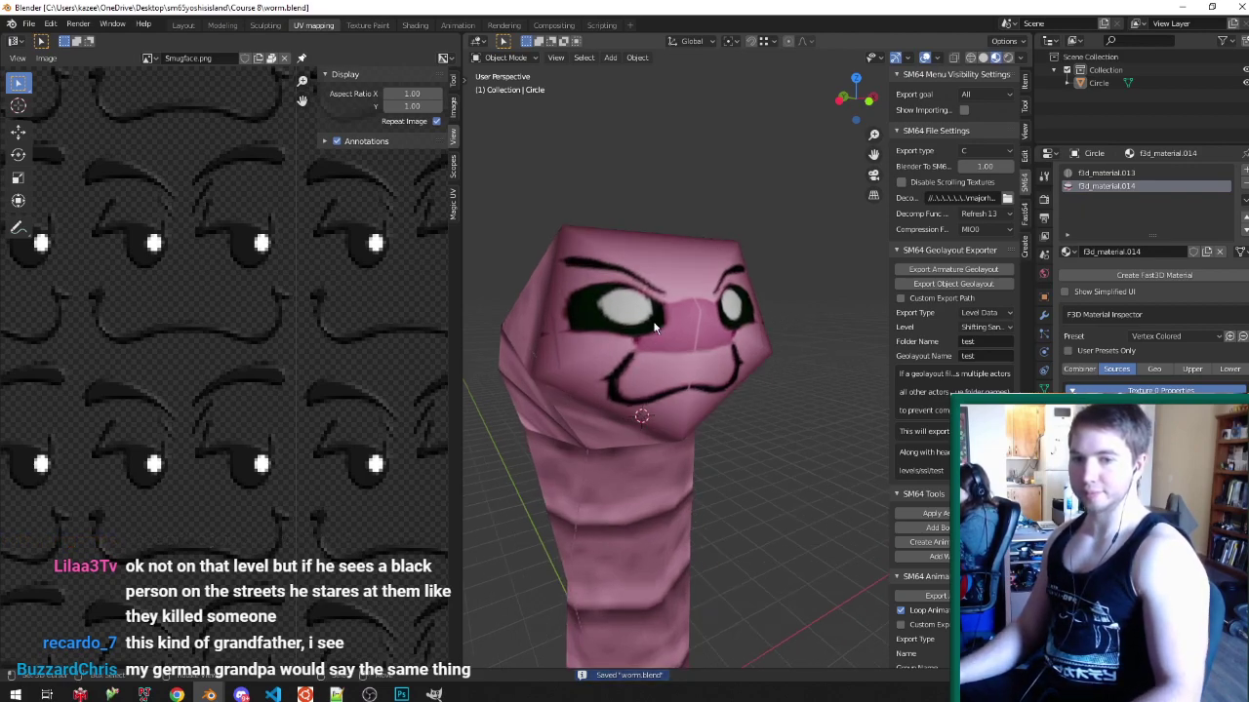
middle_click_drag(649, 322, 605, 338)
key("ctrl+s")
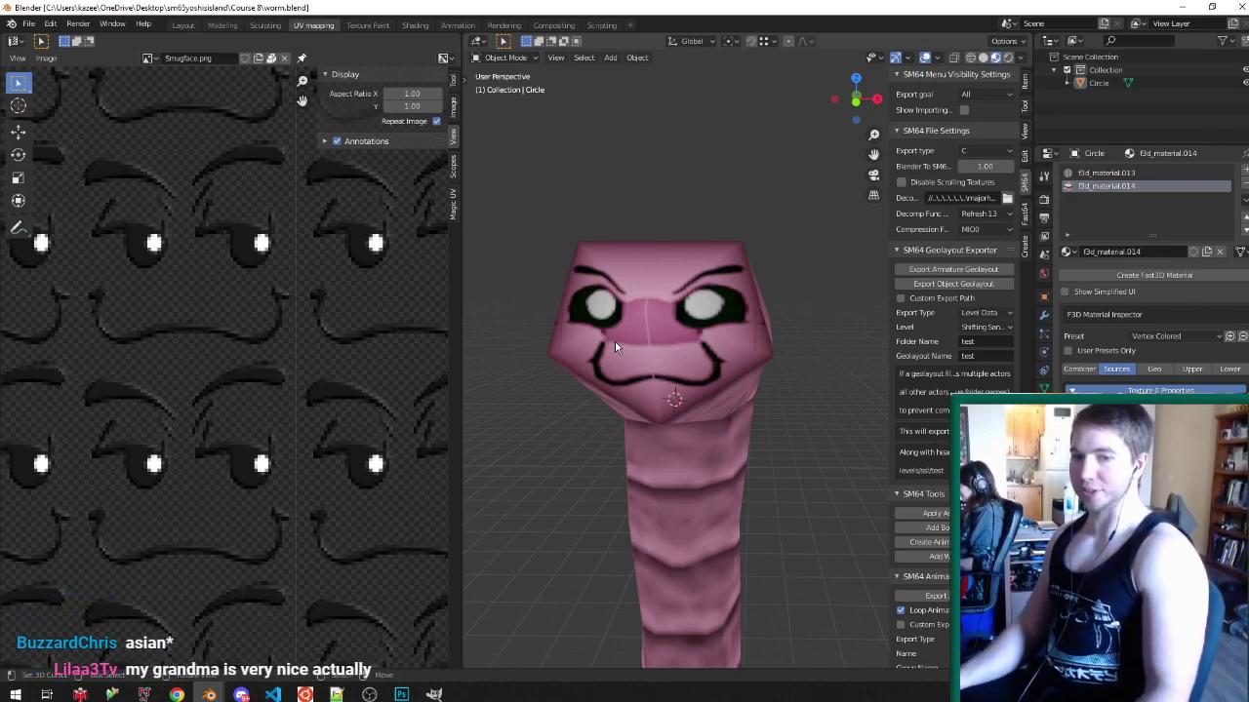
- Reposition and rescale the UVs of the worm's whole face, check the head, and save worm.blend
middle_click_drag(646, 309, 689, 303)
key("Tab")
scroll(252, 353, "down", 3)
key("a")
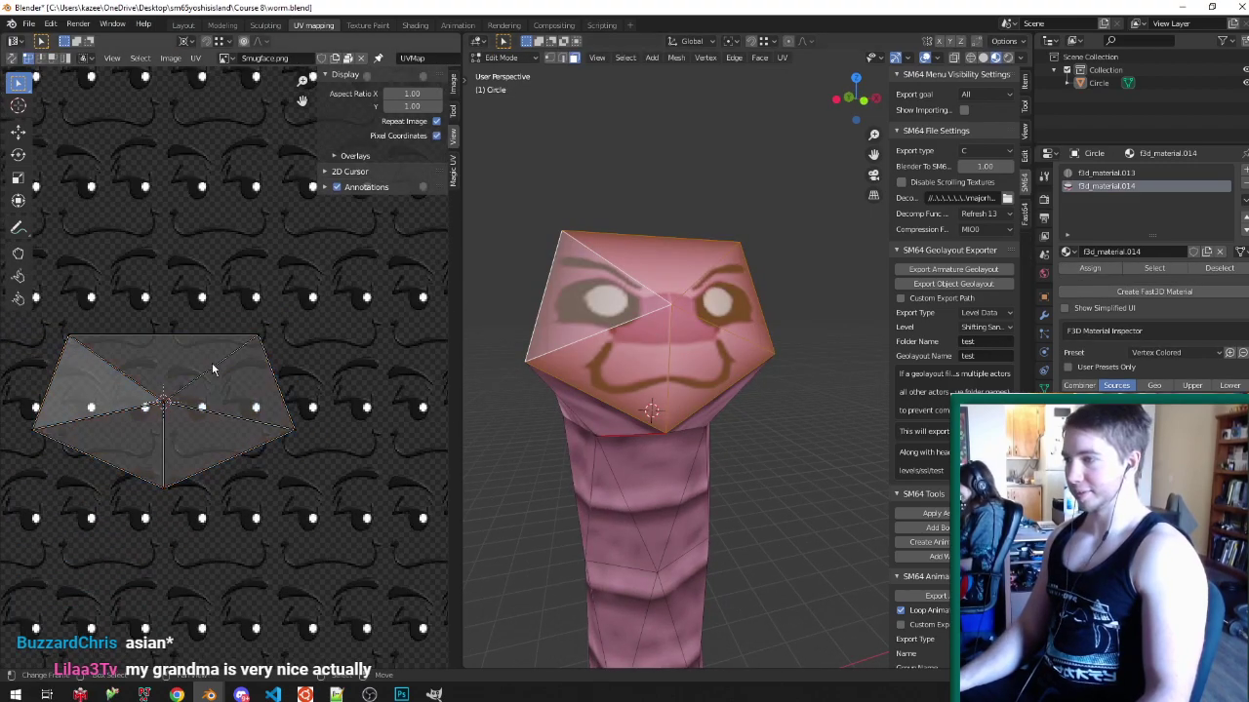
key("a")
scroll(214, 361, "up", 2)
key("g")
key("s")
left_click(395, 375)
key("Tab")
middle_click_drag(638, 318, 794, 343)
key("ctrl+s")
- Move the centre vertex of the worm's face along global Y, check the head's shape, and save worm.blend
key("Tab")
left_click(730, 307)
key("ctrl+Tab")
left_click(716, 287)
left_click(749, 300)
key("g")
key("y")
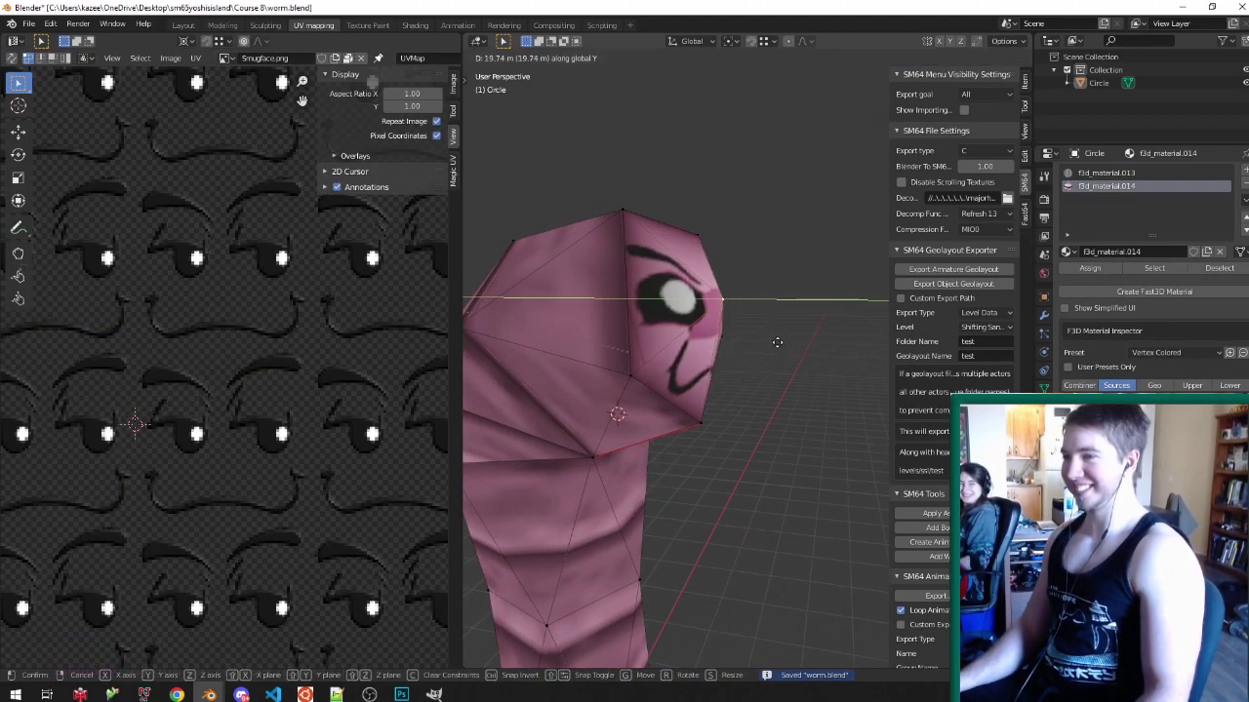
left_click(777, 342)
key("Tab")
key("ctrl+s")
scroll(778, 342, "down", 4)
middle_click_drag(732, 315, 674, 330)
scroll(673, 331, "up", 2)
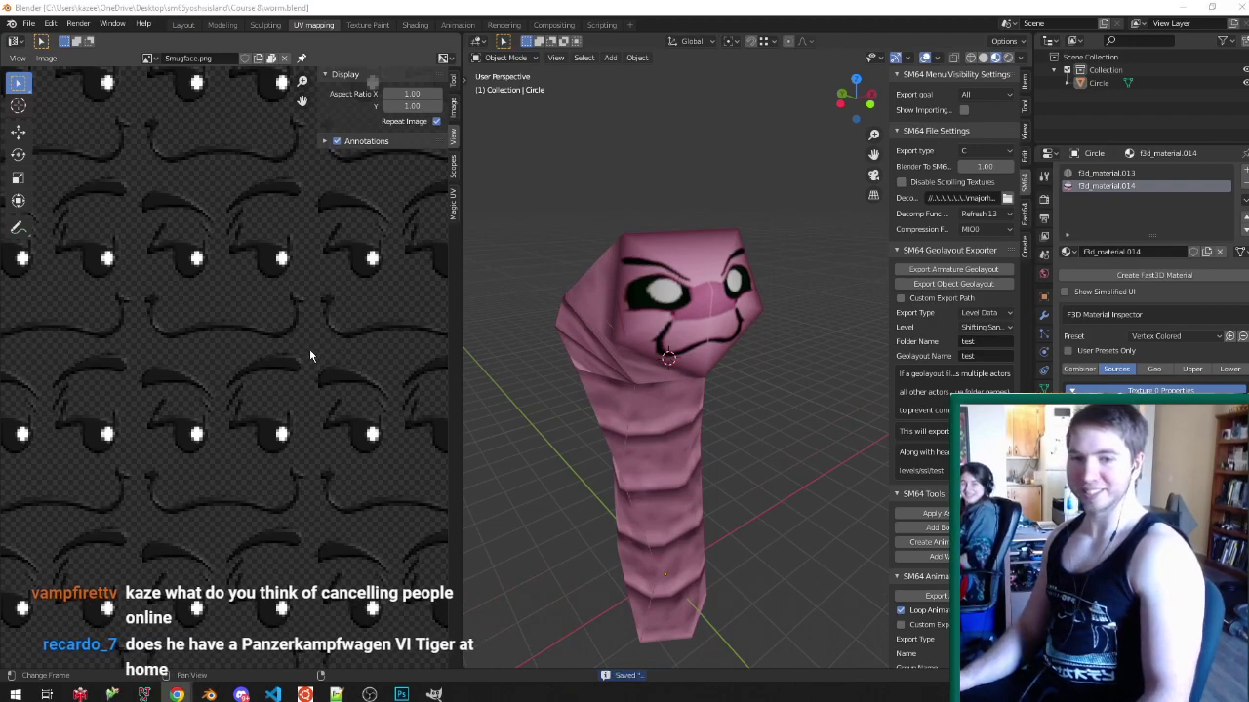
scroll(432, 335, "down", 2)
scroll(479, 306, "up", 2)
key("ctrl+s")
- Inspect the side and neck of the worm's head in the Layout workspace and save worm.blend
left_click(182, 25)
middle_click_drag(413, 159, 421, 193)
scroll(270, 281, "down", 2)
scroll(449, 225, "up", 4)
key("Tab")
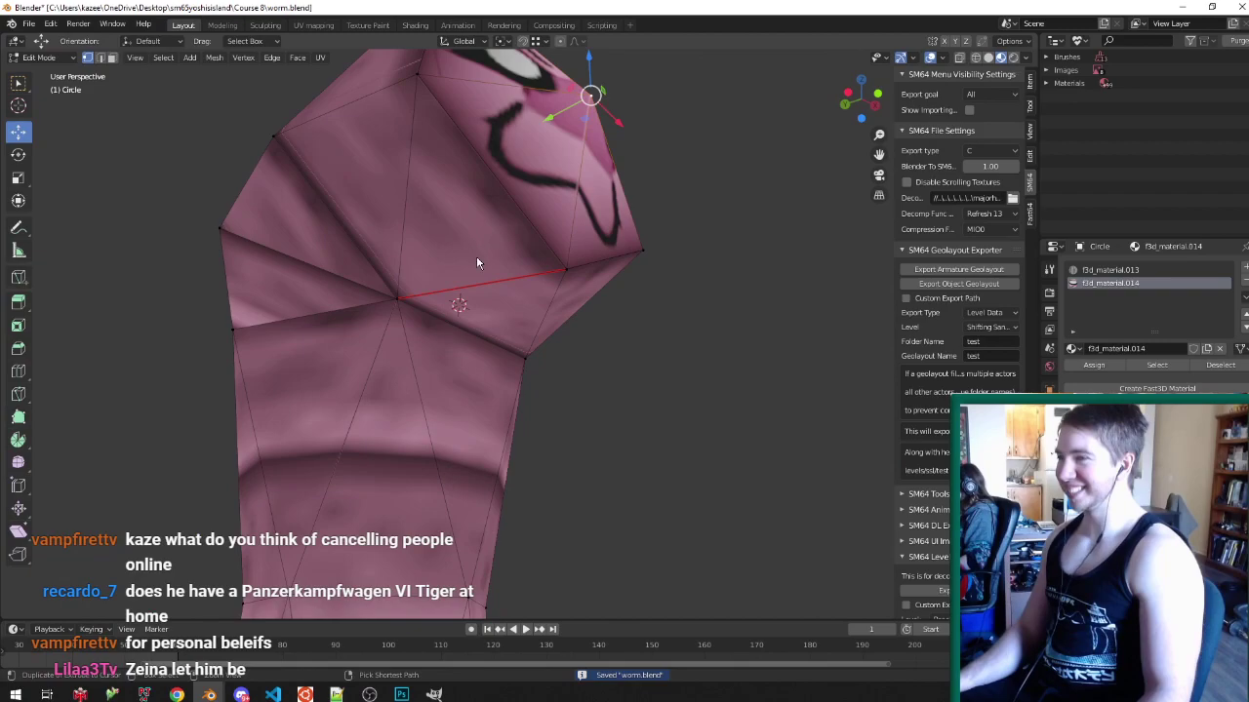
right_click(388, 203)
right_click(448, 229, "shift")
right_click(497, 304, "shift")
key("Tab")
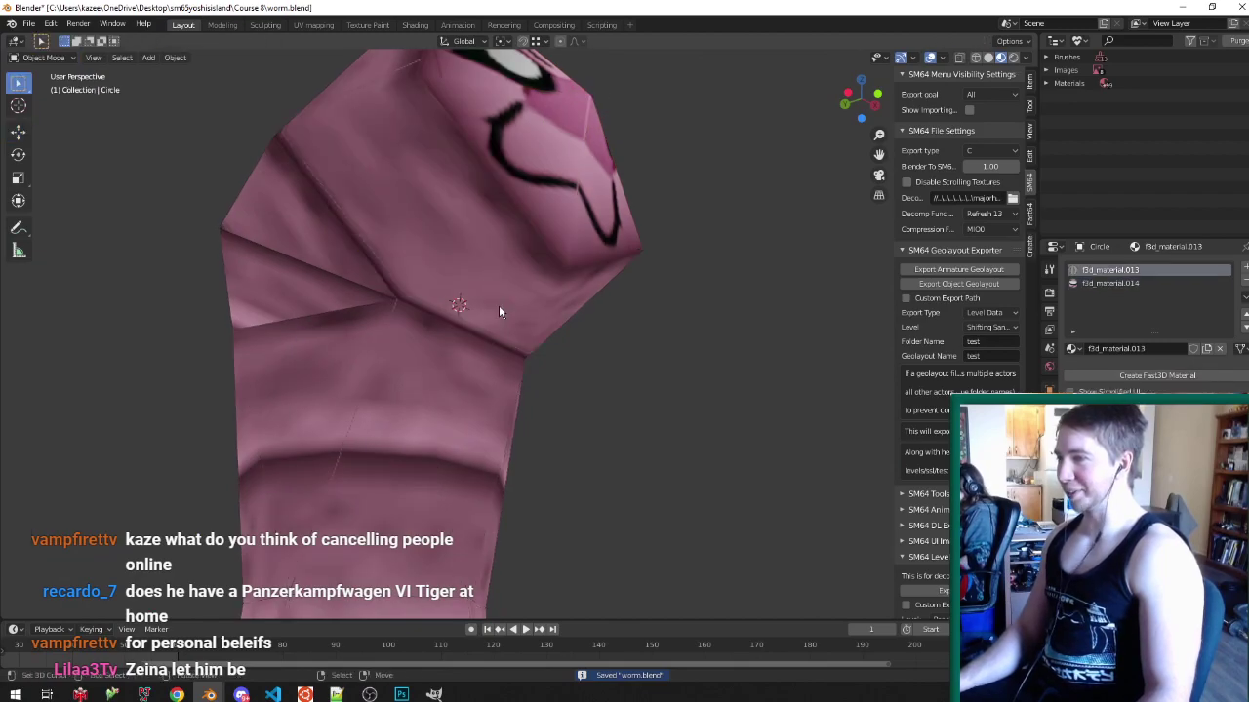
scroll(473, 276, "down", 4)
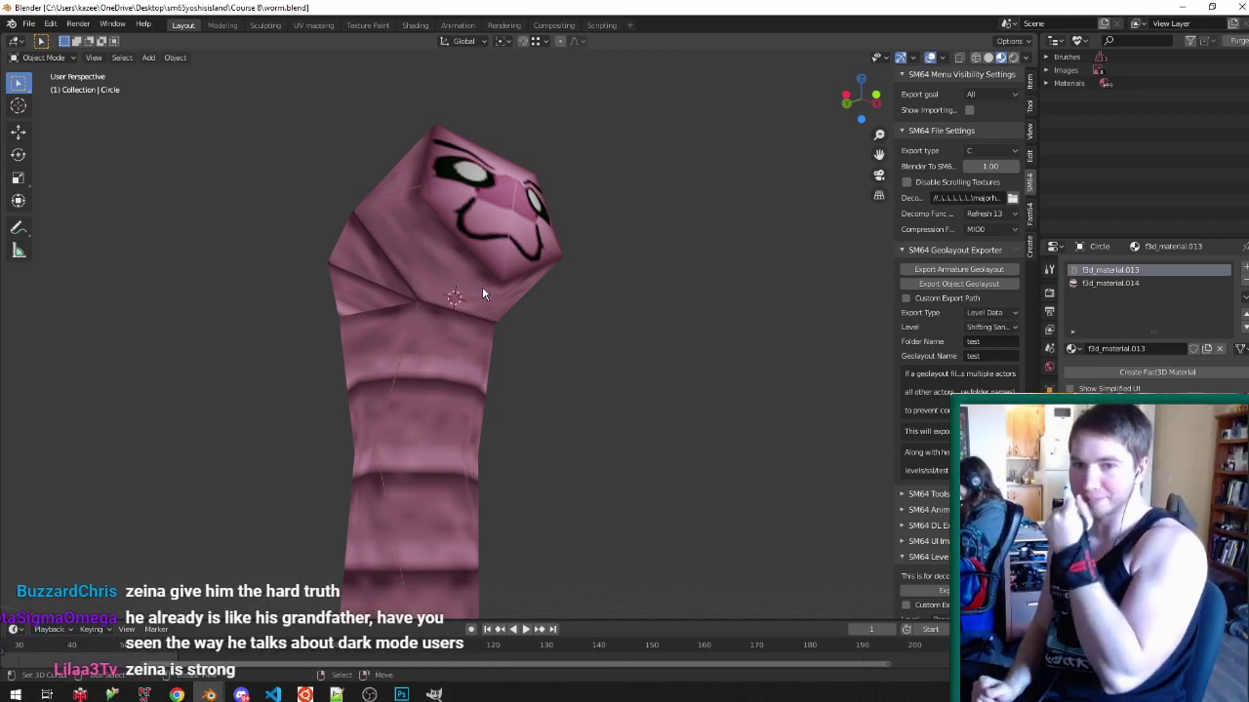
middle_click_drag(552, 230, 531, 375)
key("ctrl+s")
key("Tab")
key("Tab")
key("ctrl+s")
- Switch to the C8treetops.blend window, bring the gazebo area into view, and save the file
left_click(209, 694)
left_click(146, 629)
middle_click_drag(508, 430, 626, 344)
key("ctrl+s")
scroll(500, 378, "down", 3)
scroll(627, 343, "down", 3)
- Move the gazebo geometry in Main.002 horizontally by about 1.42 m in X and 103.72 m in Y
left_click(651, 328)
scroll(651, 326, "up", 4)
key("Tab")
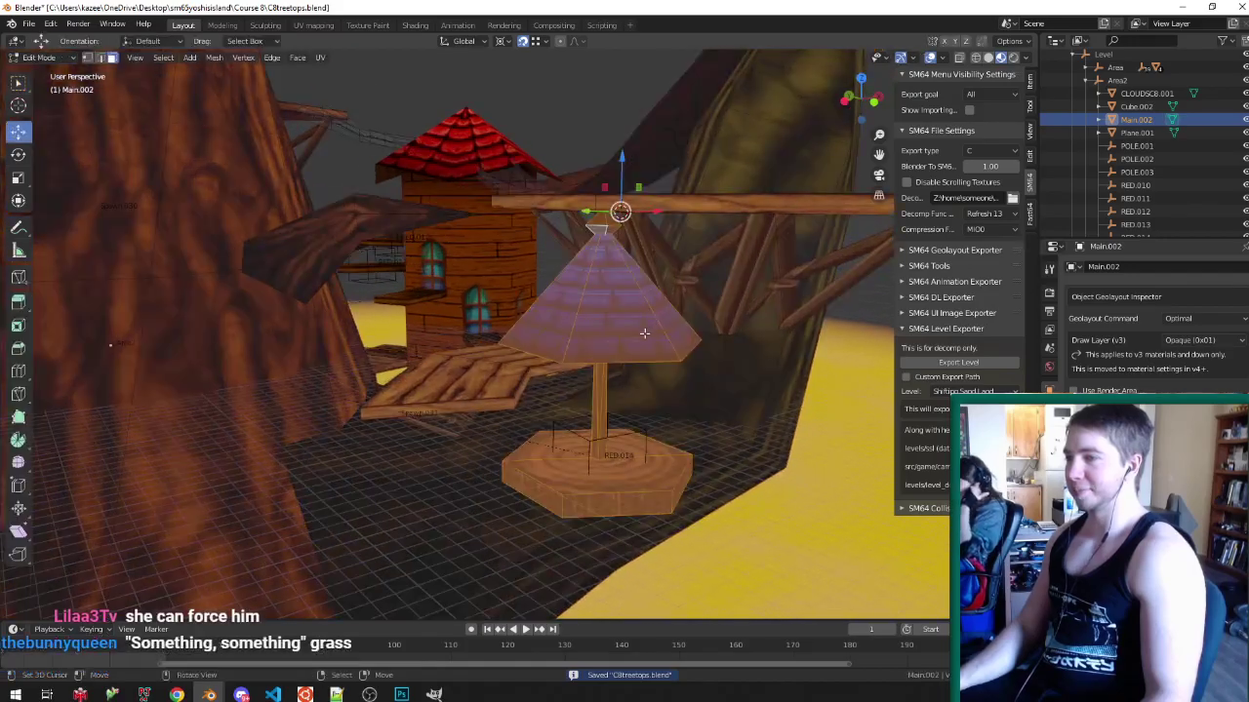
middle_click_drag(596, 307, 686, 304)
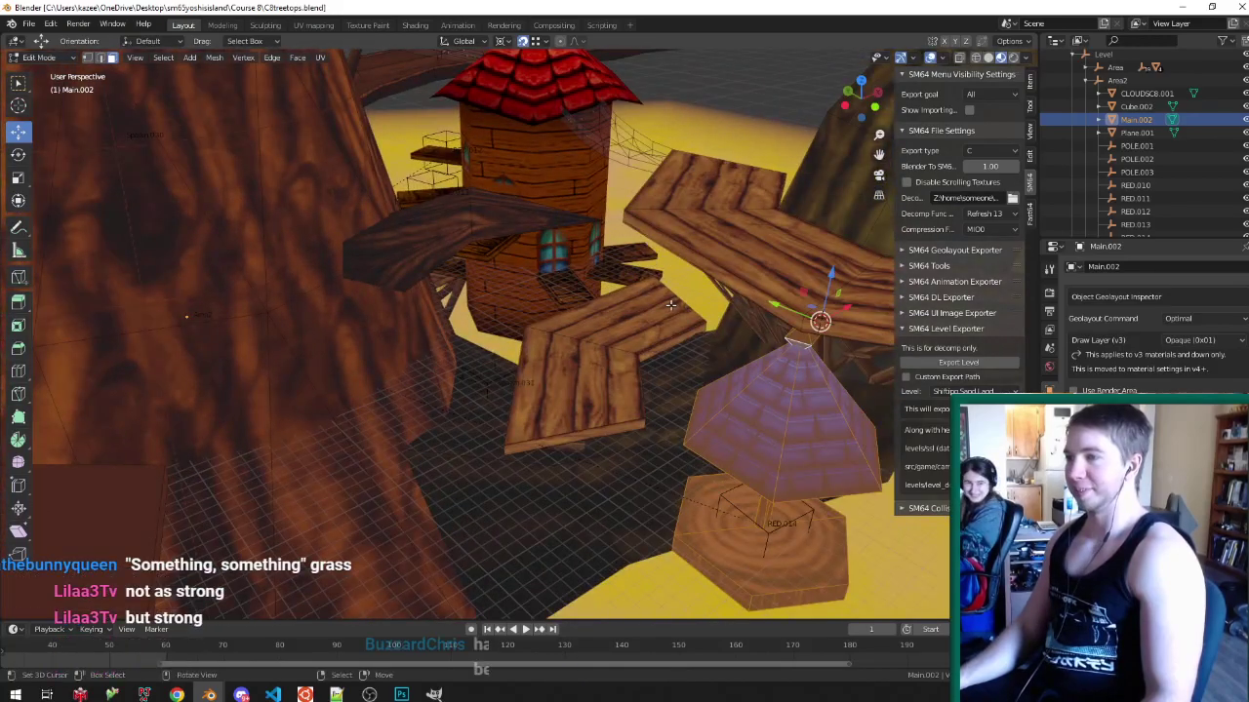
middle_click_drag(649, 303, 605, 381)
scroll(599, 390, "up", 2)
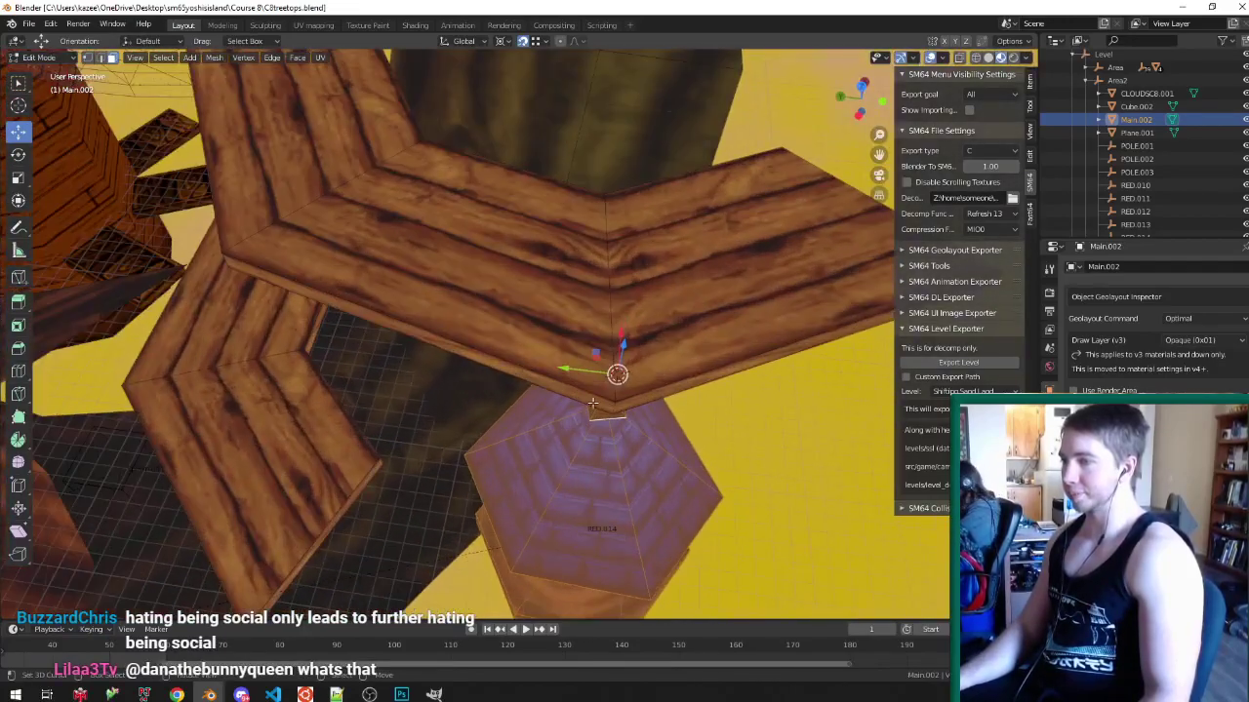
middle_click_drag(554, 399, 524, 307)
scroll(527, 322, "down", 3)
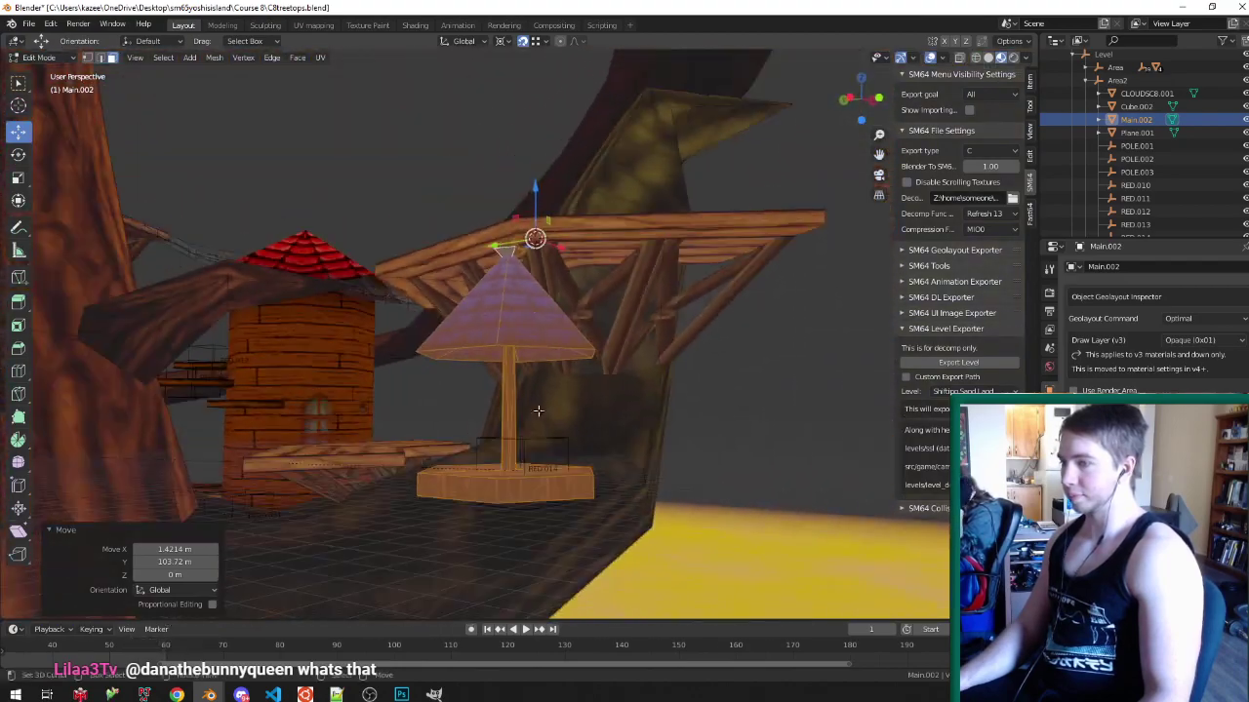
- Move the RED.014 coin by -528.91 m in X and -294.9 m in Y to the gazebo base's centre, and save
scroll(507, 434, "up", 5)
key("Tab")
left_click(521, 393)
mouse_move(507, 434)
middle_mouse_down()
mouse_move(521, 393)
mouse_move(538, 406)
mouse_move(544, 475)
mouse_move(500, 469)
mouse_move(484, 438)
middle_mouse_up()
key("g")
key("shift+z")
left_click(476, 429)
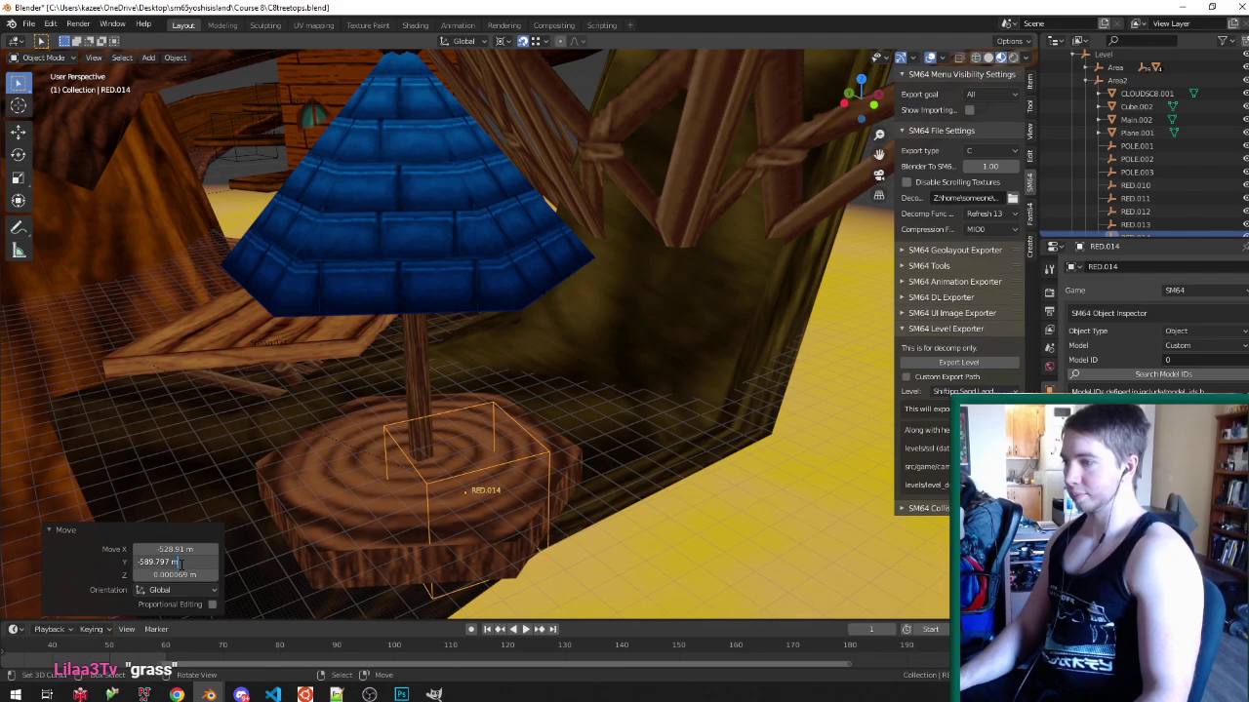
middle_click_drag(369, 409, 383, 370)
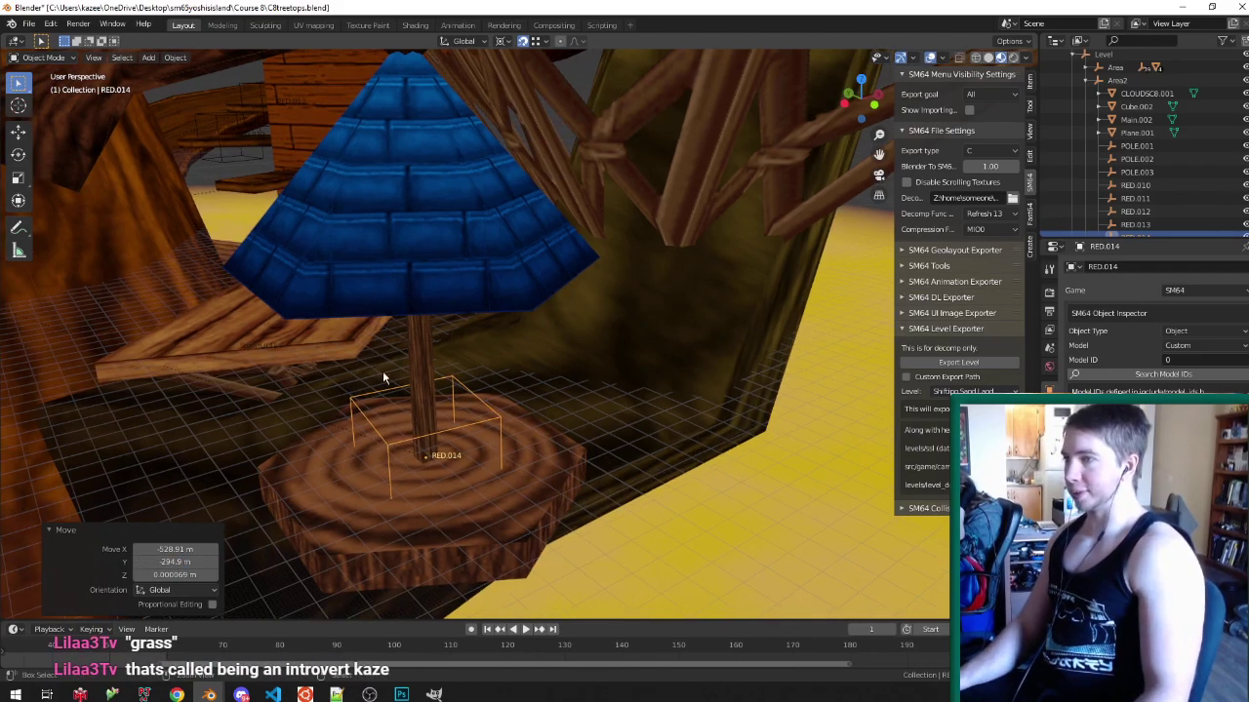
key("ctrl+s")
- Check the end section of the plank platform above the gazebo in Main.002 and save C8treetops.blend
scroll(714, 323, "down", 5)
scroll(714, 324, "up", 3)
left_click(712, 268)
middle_click_drag(714, 324, 519, 234)
key("Tab")
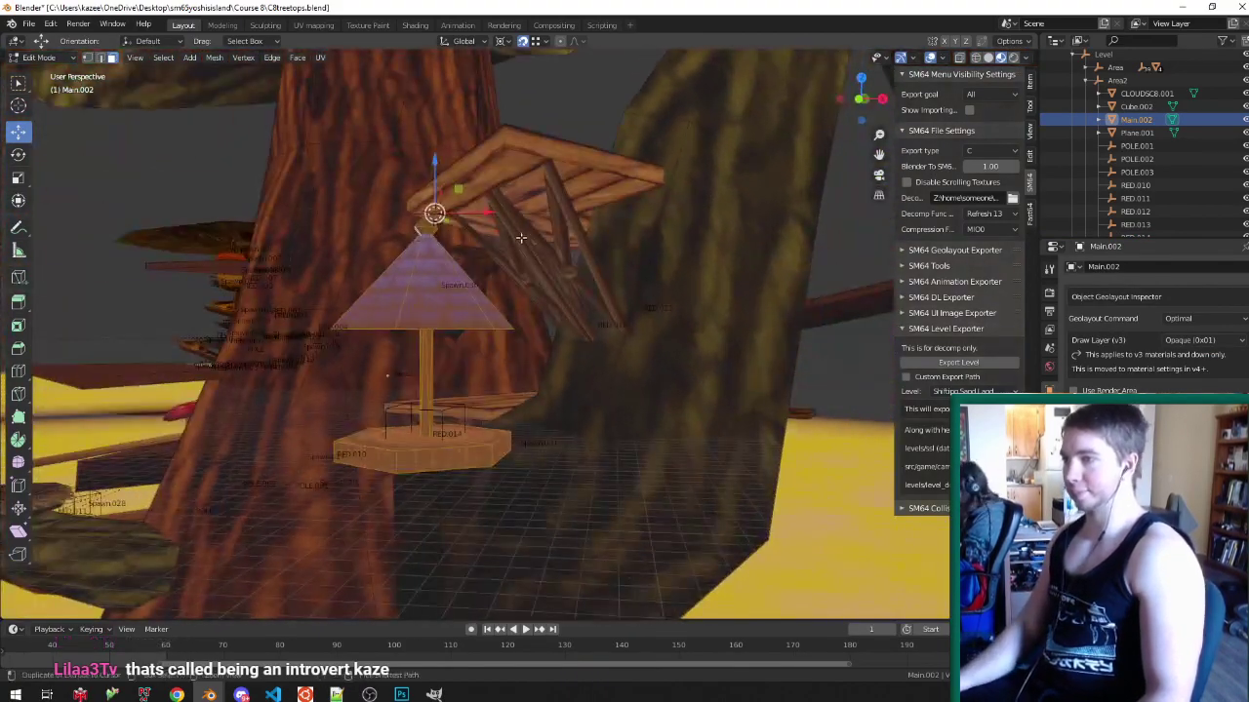
middle_click_drag(424, 256, 588, 277)
key("ctrl+s")
left_click(556, 260)
key("ctrl+s")
scroll(537, 268, "down", 5)
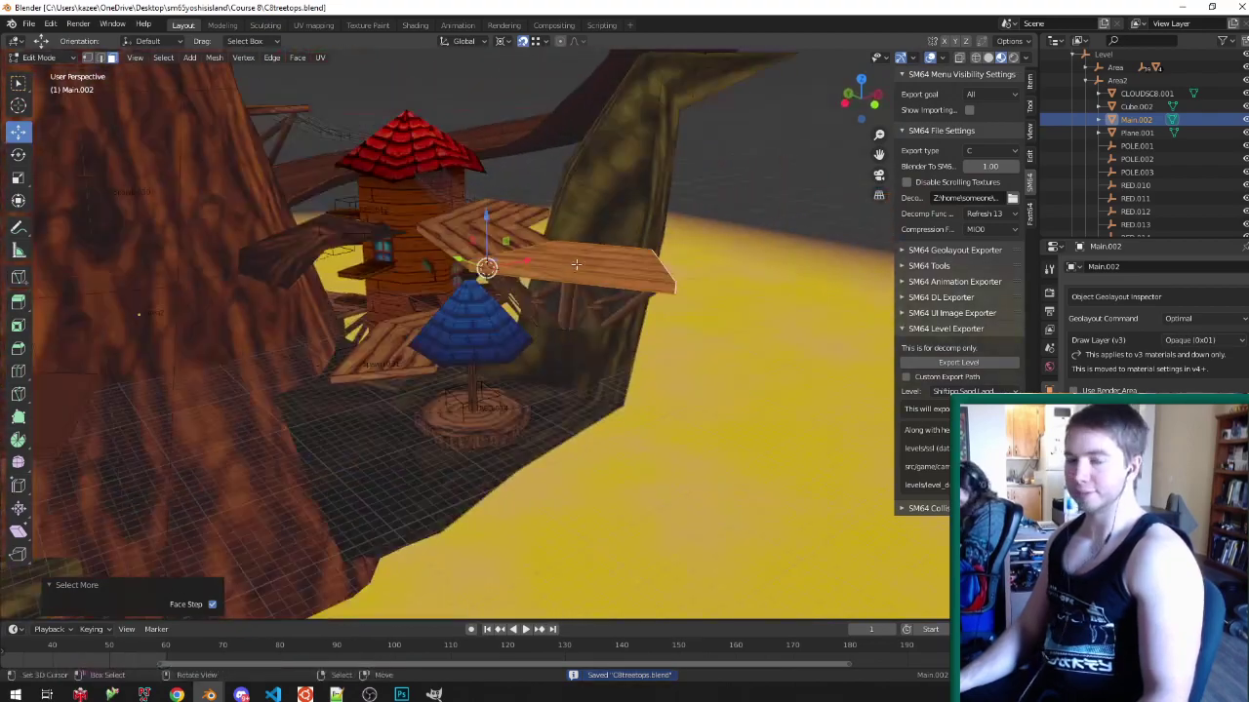
- Select the entire gazebo through its linked geometry and rotate it about the Z axis
scroll(478, 258, "up", 5)
middle_click_drag(468, 255, 518, 220)
scroll(494, 397, "up", 3)
key("ctrl+s")
middle_click_drag(528, 387, 522, 333)
key("ctrl+s")
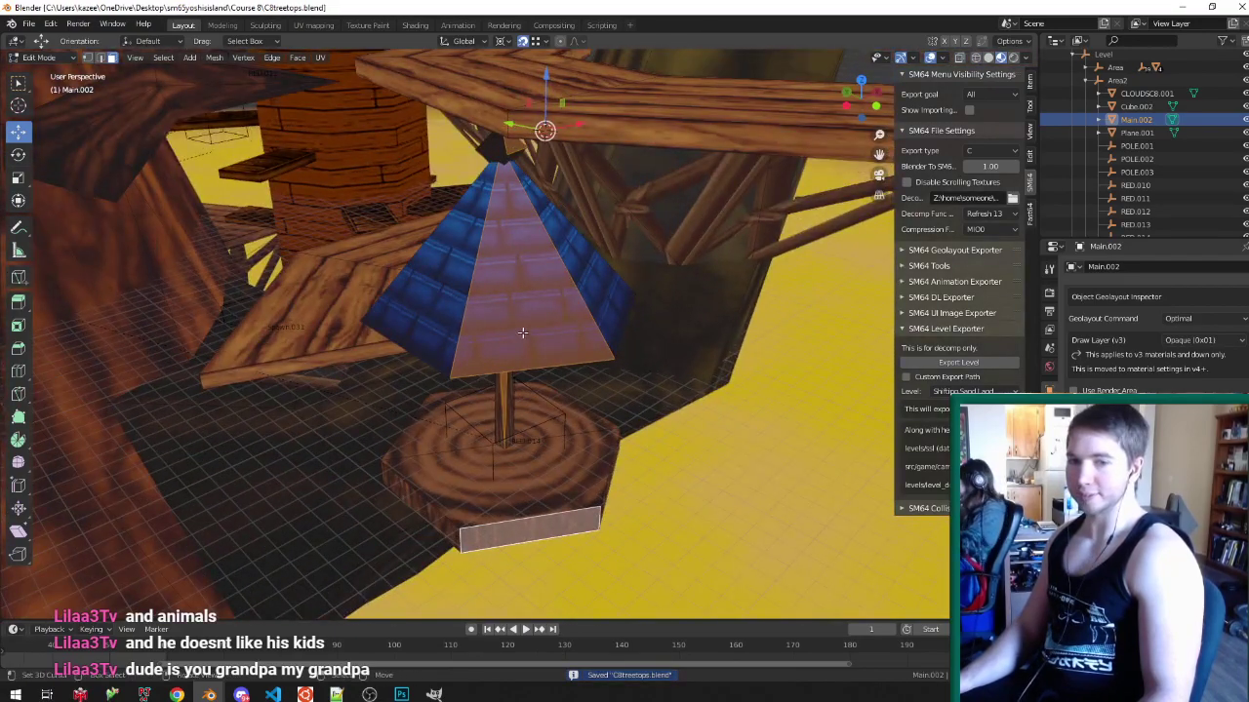
key("ctrl+l")
scroll(522, 332, "up", 1)
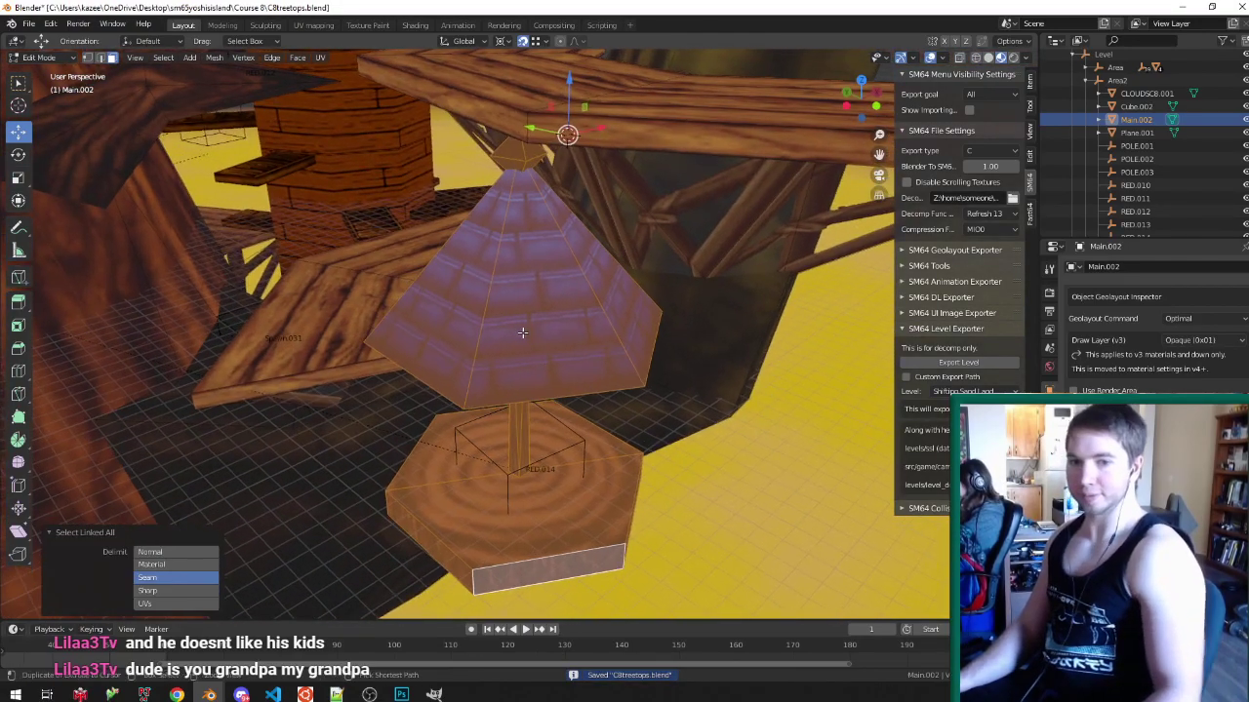
middle_click_drag(629, 376, 734, 411)
middle_click_drag(765, 364, 816, 327)
key("r")
key("z")
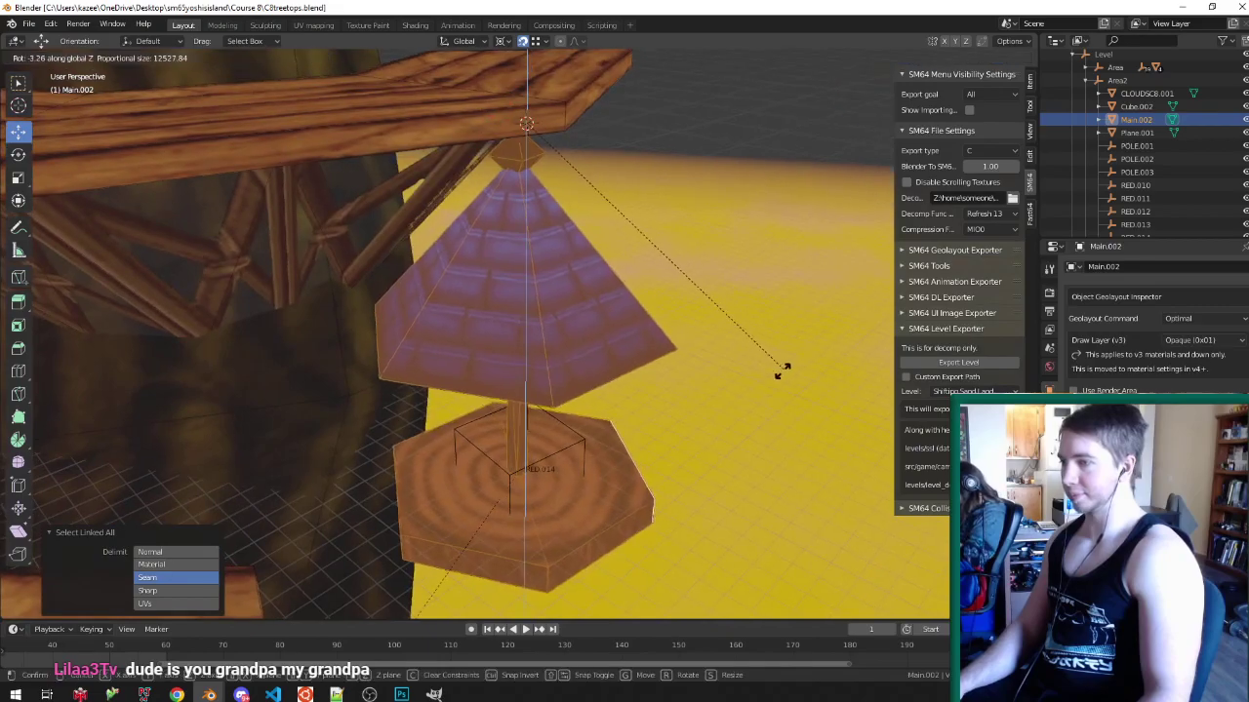
left_click(754, 429)
- Shift the gazebo by about 50.79 m in X and 130.53 m in Y, and fine-tune its rotation about Z
middle_click_drag(754, 429, 625, 449)
left_click(456, 348)
key("r")
key("z")
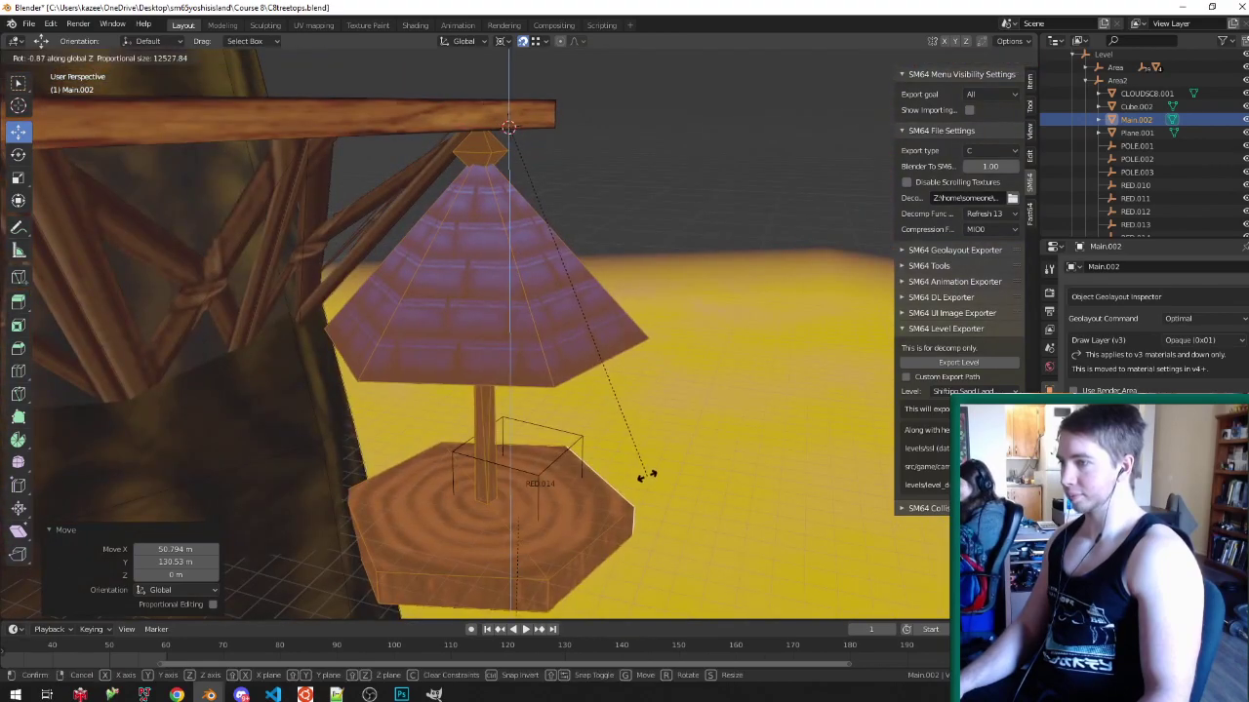
left_click(629, 536)
middle_click_drag(629, 536, 560, 417)
left_click(632, 427)
- Move the RED.014 coin by -348.42 m in X and 467.3 m in Y back to the gazebo's centre, and save
key("Tab")
left_click(573, 458)
key("g")
key("shift+z")
left_click(400, 539)
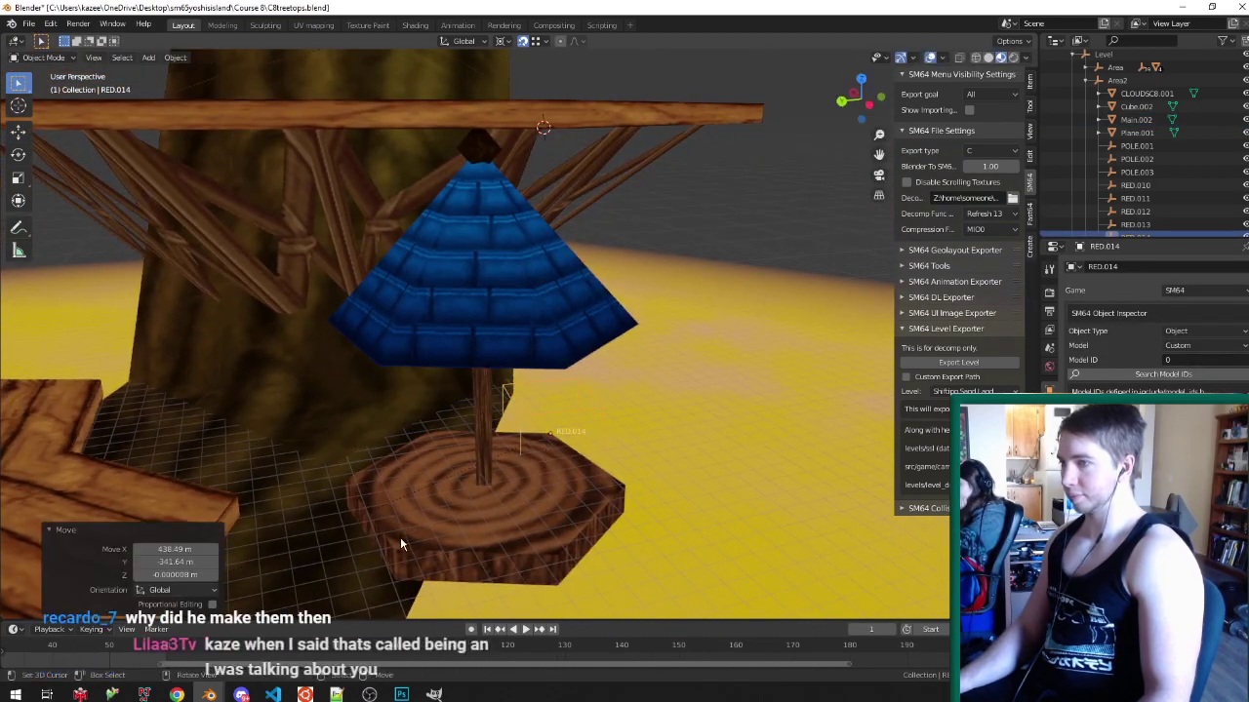
left_click(184, 549)
type("/2")
key("Return")
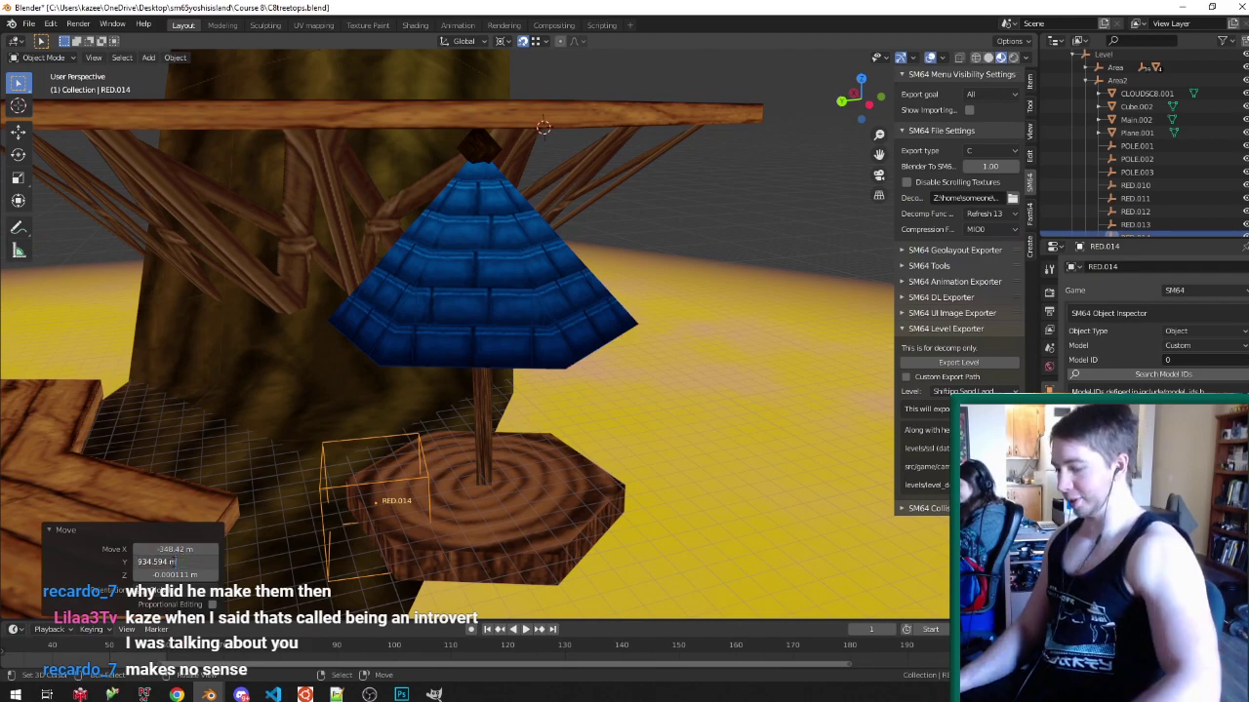
middle_click_drag(560, 396, 573, 166)
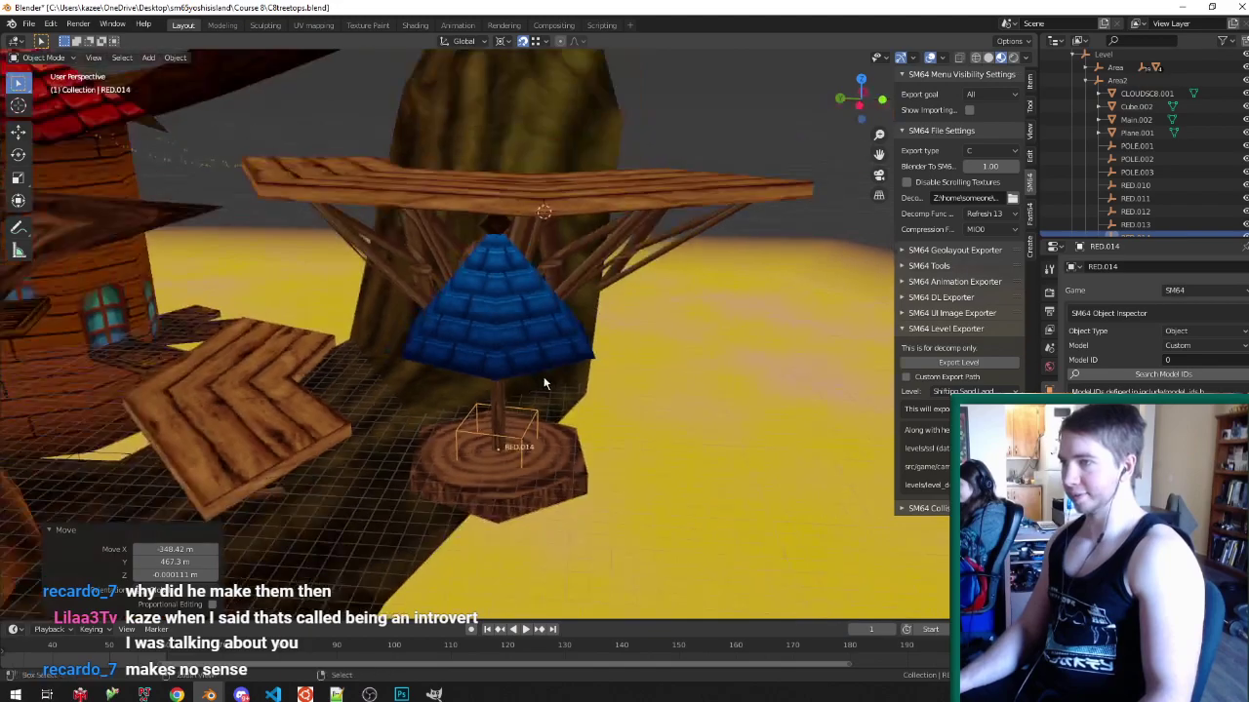
key("ctrl+s")
- Select faces around the plank platform above the gazebo, expand the selection, return to Object Mode, and save the level
left_click(575, 149)
key("Tab")
middle_click_drag(625, 213, 595, 221)
scroll(663, 293, "up", 4)
left_click(657, 293)
left_click(601, 214)
left_click(555, 277, "shift")
middle_click_drag(555, 277, 652, 263)
key("ctrl+KP_Add")
middle_click_drag(694, 224, 620, 224)
key("Tab")
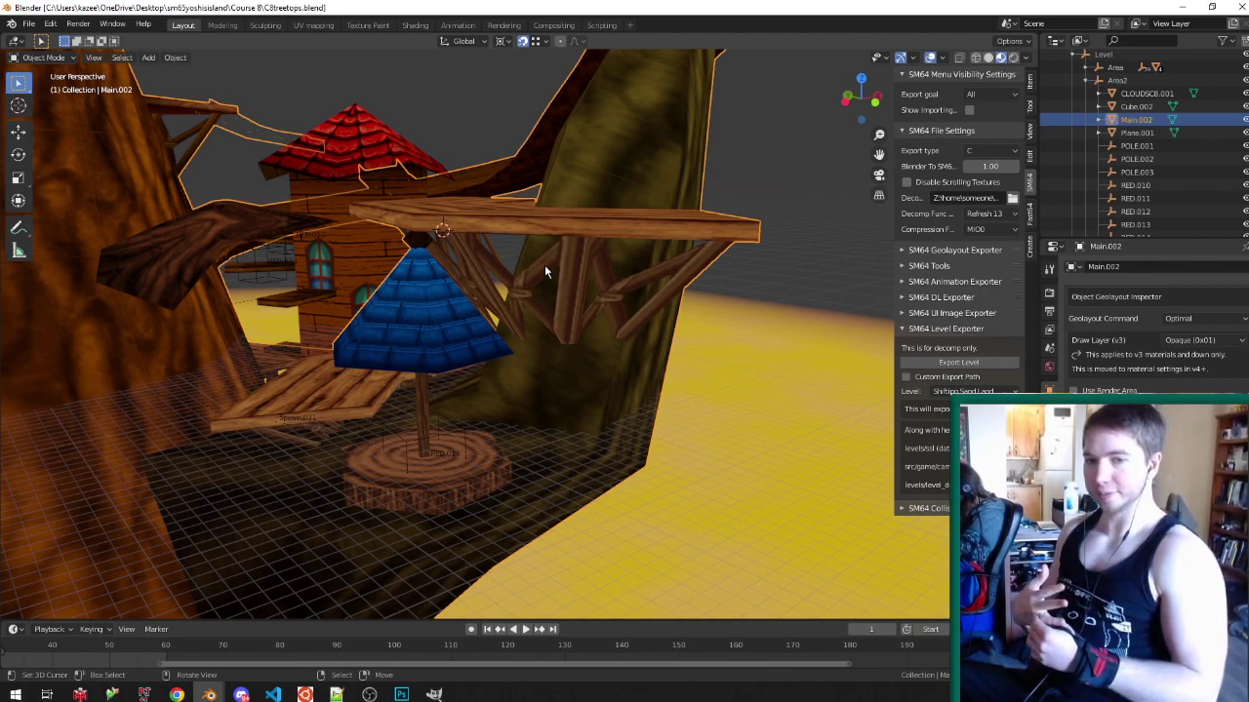
middle_click_drag(544, 265, 677, 287)
key("ctrl+s")
- Examine the plank platform's end face and the triangular support panels beneath it
scroll(623, 251, "down", 4)
key("Tab")
scroll(622, 256, "up", 3)
key("Tab")
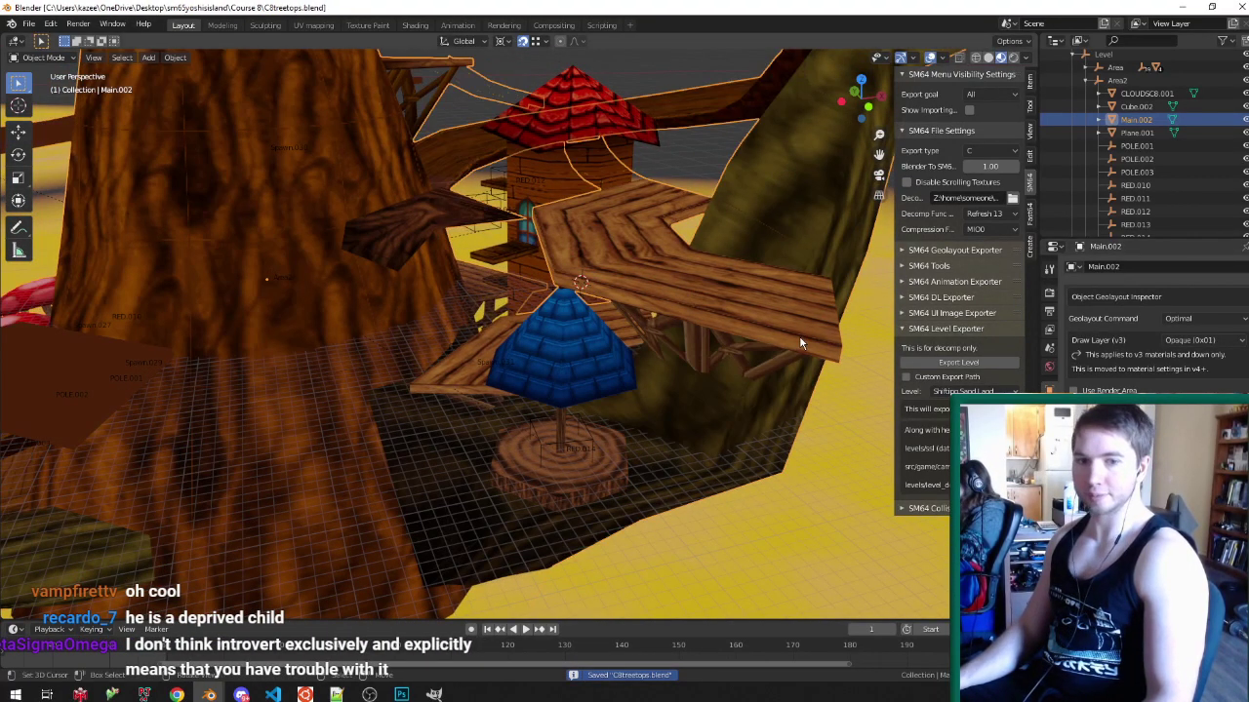
middle_click_drag(787, 388, 663, 212)
key("Tab")
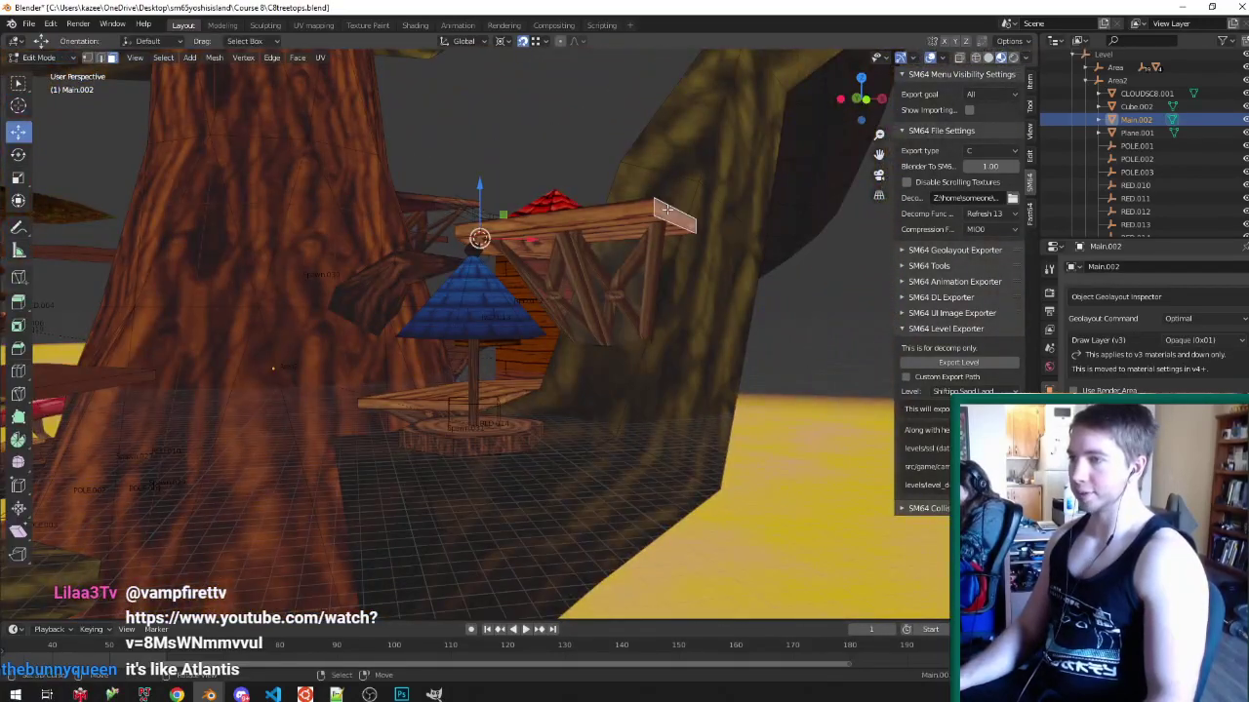
scroll(664, 285, "up", 3)
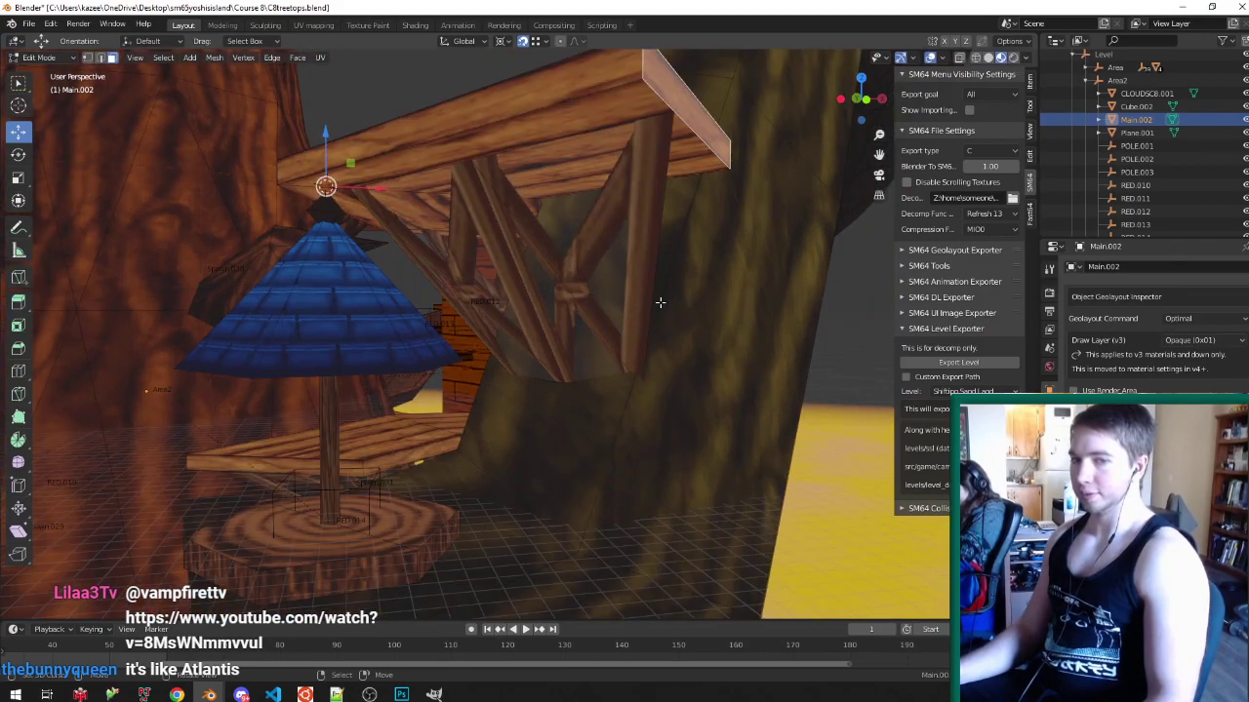
middle_click_drag(641, 294, 630, 264)
left_click(630, 269)
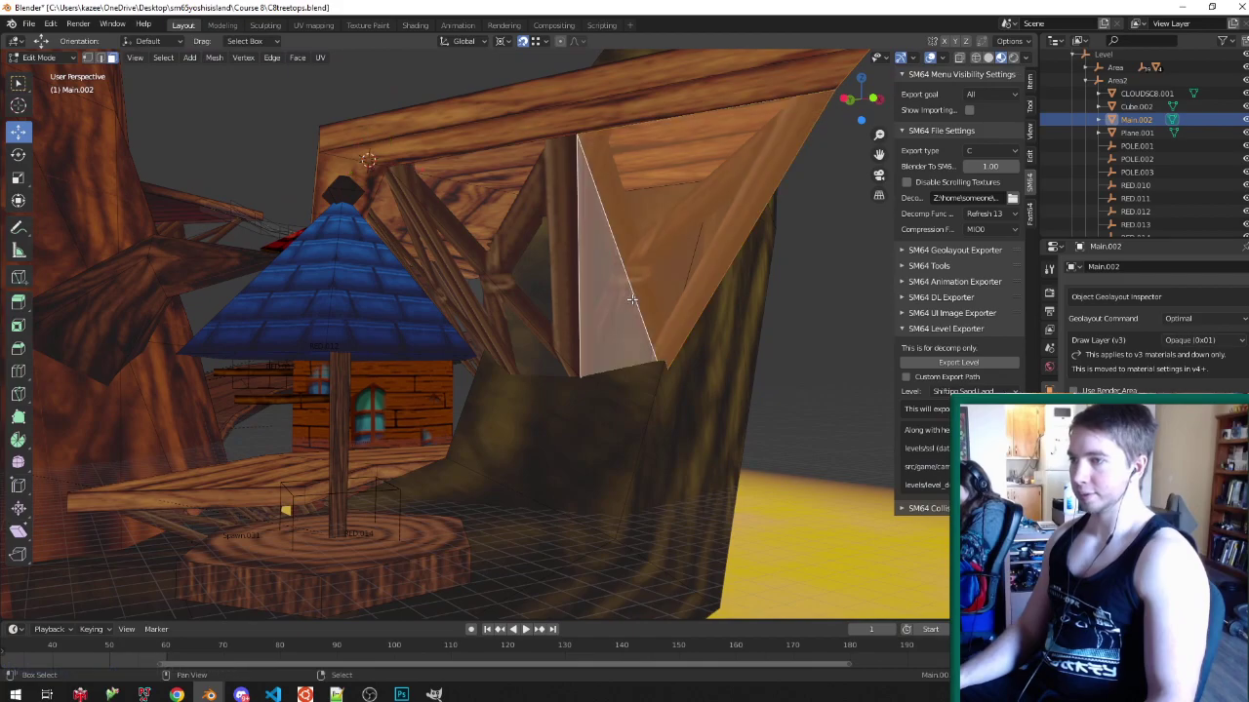
middle_click_drag(649, 230, 541, 195)
scroll(505, 171, "up", 3)
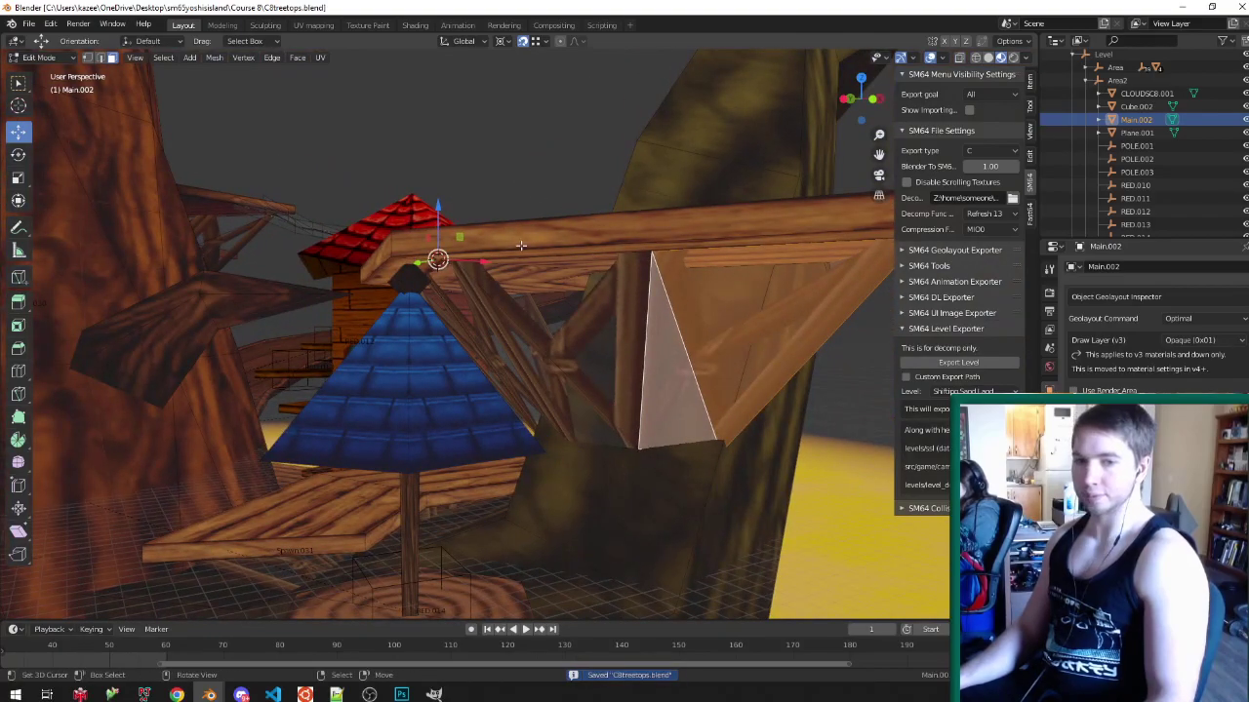
key("Tab")
middle_click_drag(521, 244, 629, 279)
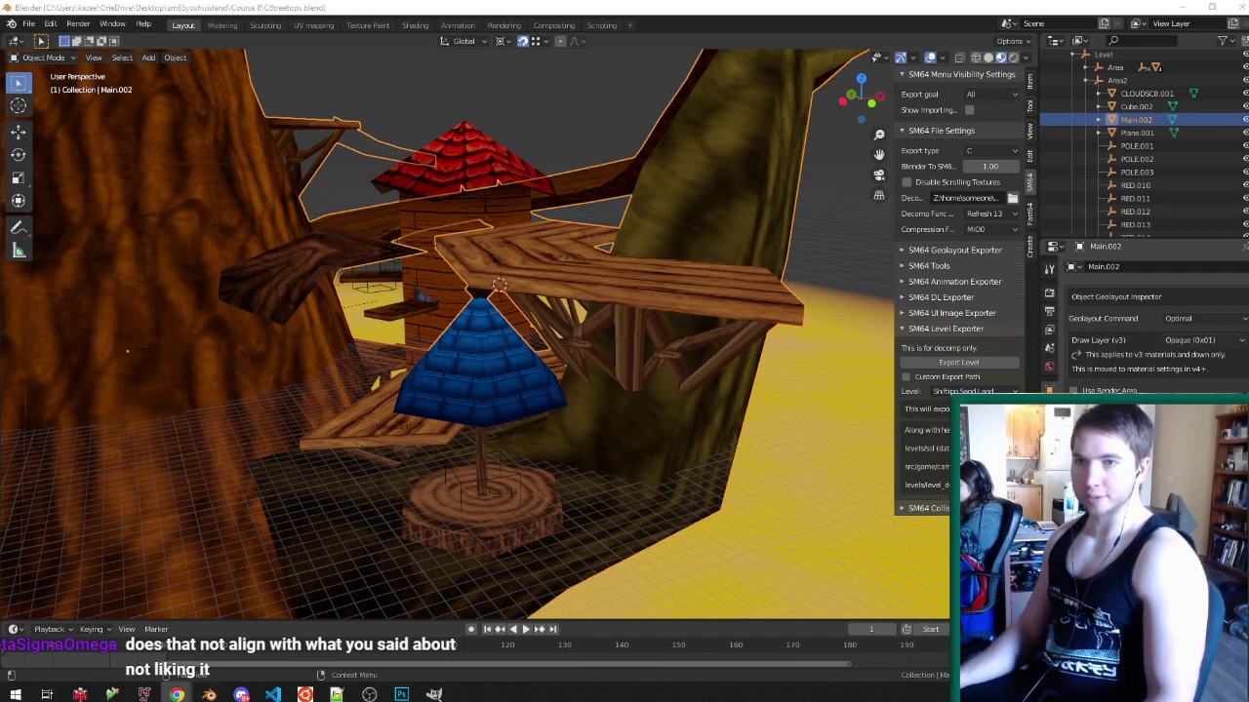
- Save the level and examine the gazebo, surrounding platforms and main trunk from several angles
middle_click_drag(340, 289, 535, 288)
key("ctrl+s")
scroll(576, 280, "up", 2)
middle_click_drag(575, 280, 449, 289)
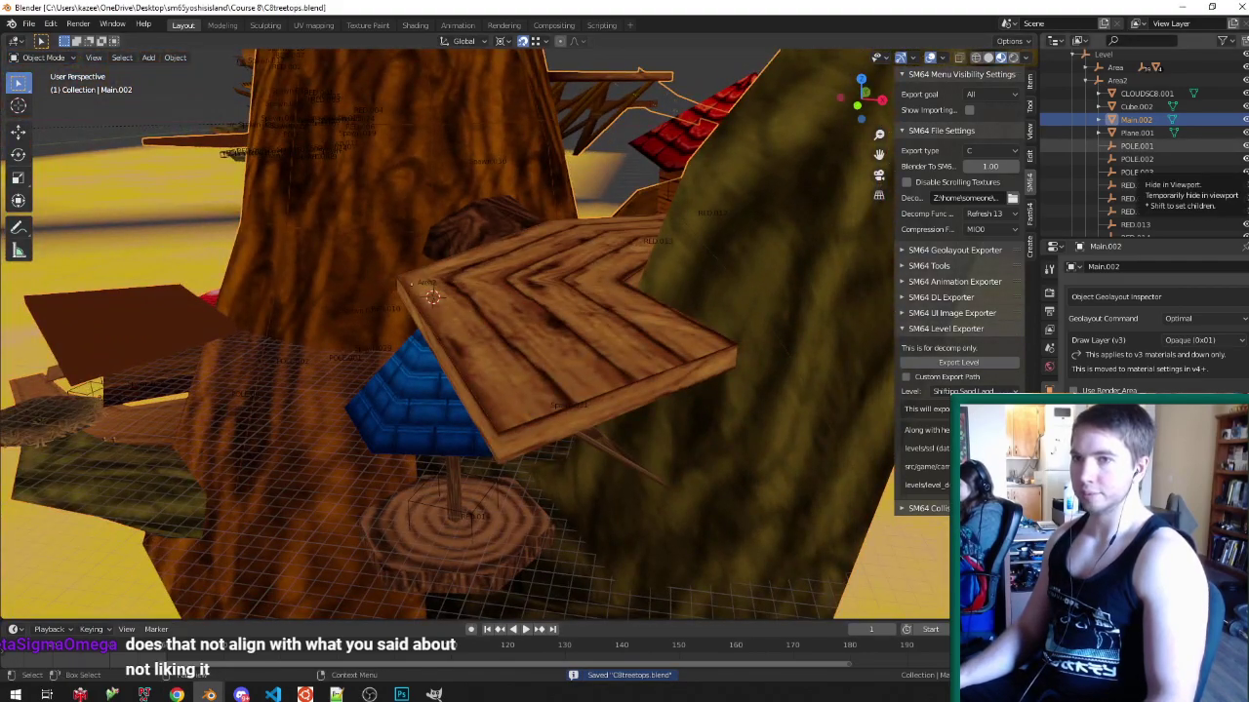
middle_click_drag(721, 349, 571, 361)
middle_click_drag(265, 328, 524, 332)
scroll(524, 332, "down", 2)
middle_click_drag(431, 279, 422, 436)
scroll(576, 298, "down", 5)
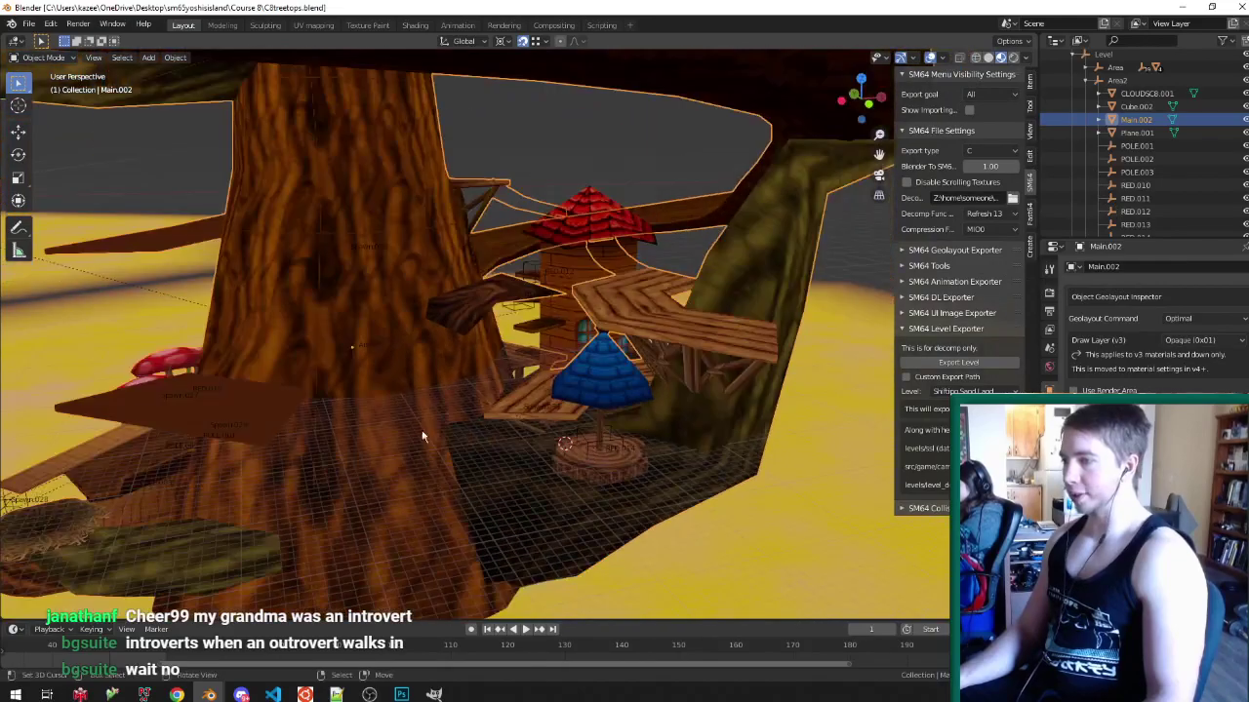
middle_click_drag(145, 395, 368, 371)
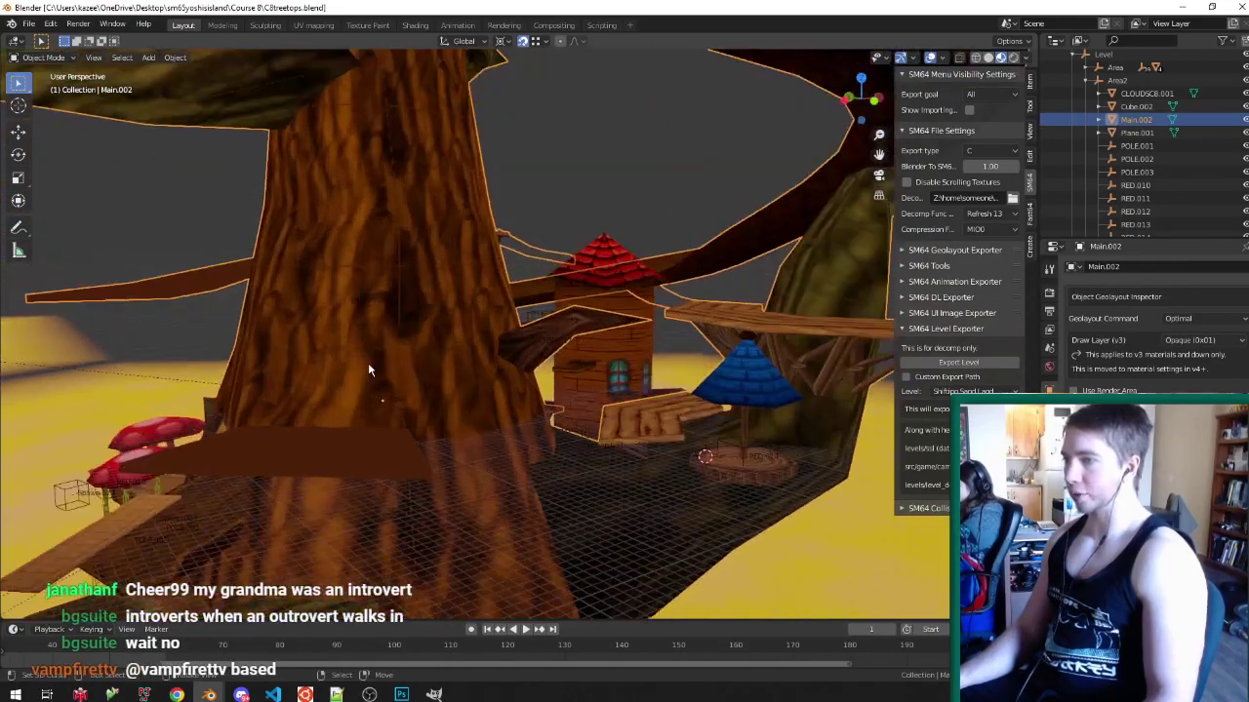
middle_click_drag(482, 383, 430, 410)
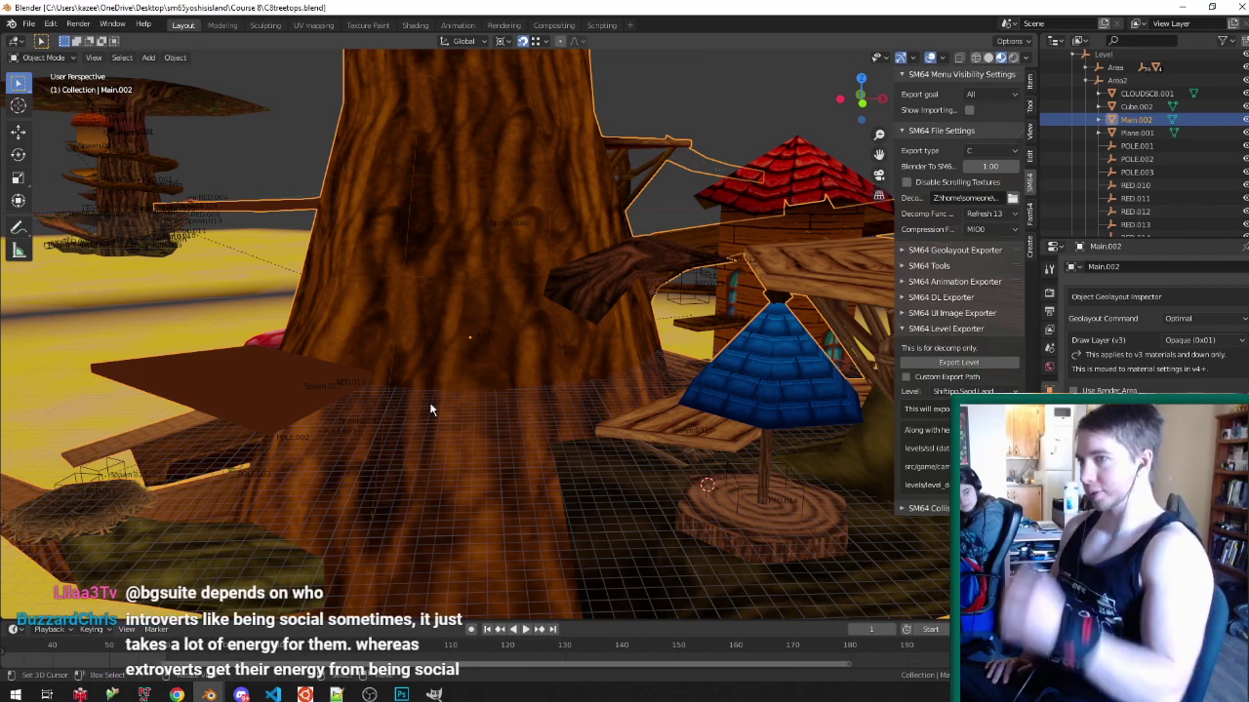
- Duplicate the whole dark wooden branch beside the red-roofed house in the main mesh and place the copy above the house's roof
middle_click_drag(429, 410, 590, 246)
left_click(585, 251)
key("Tab")
key("Tab")
right_click(621, 338)
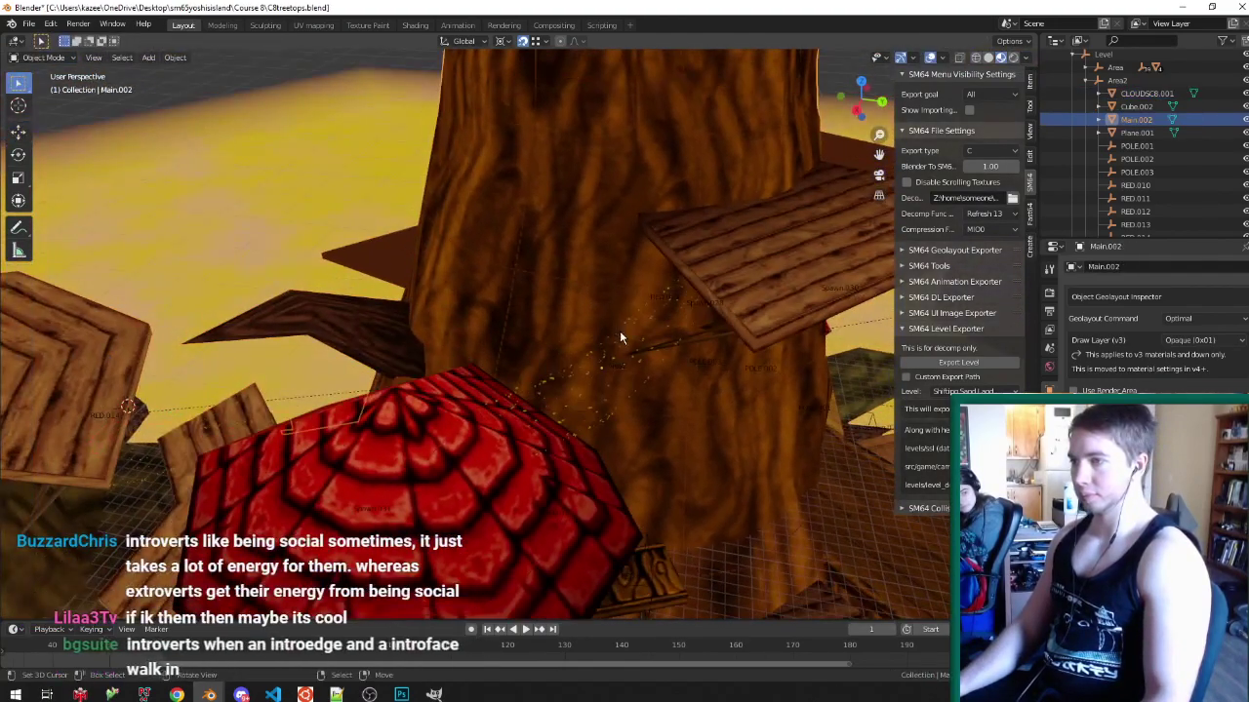
key("Tab")
scroll(588, 322, "down", 2)
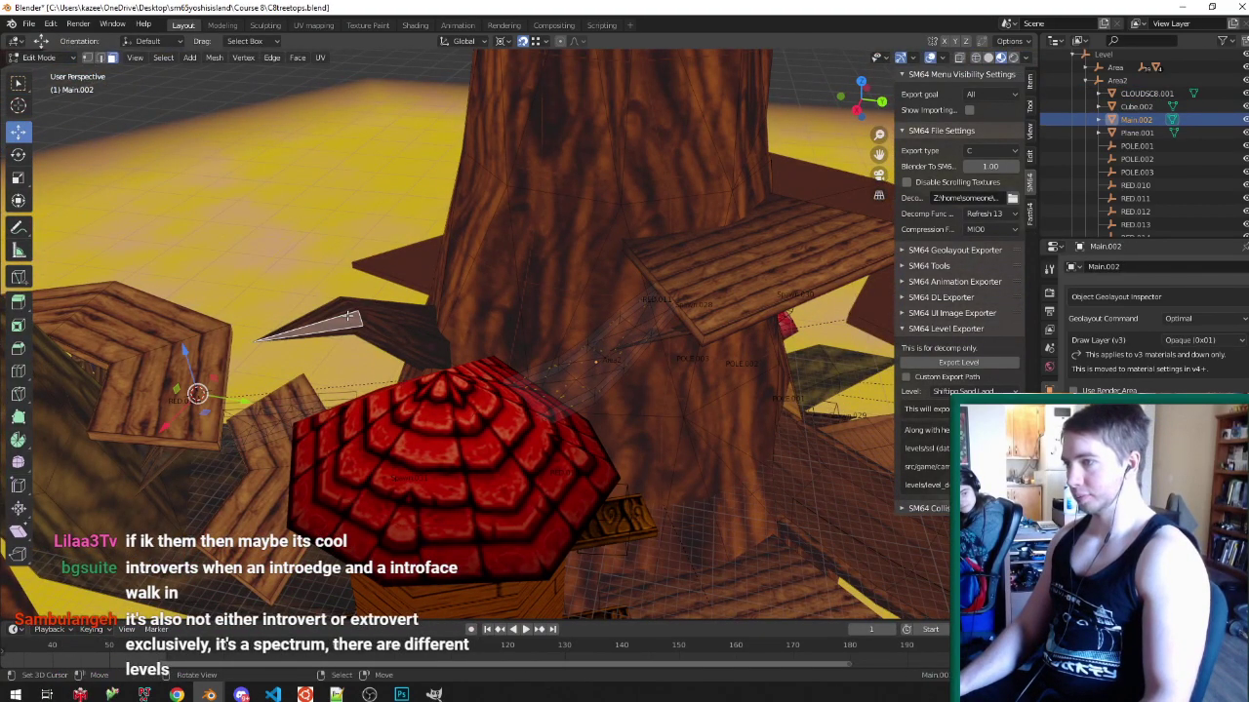
key("ctrl+l")
key("g")
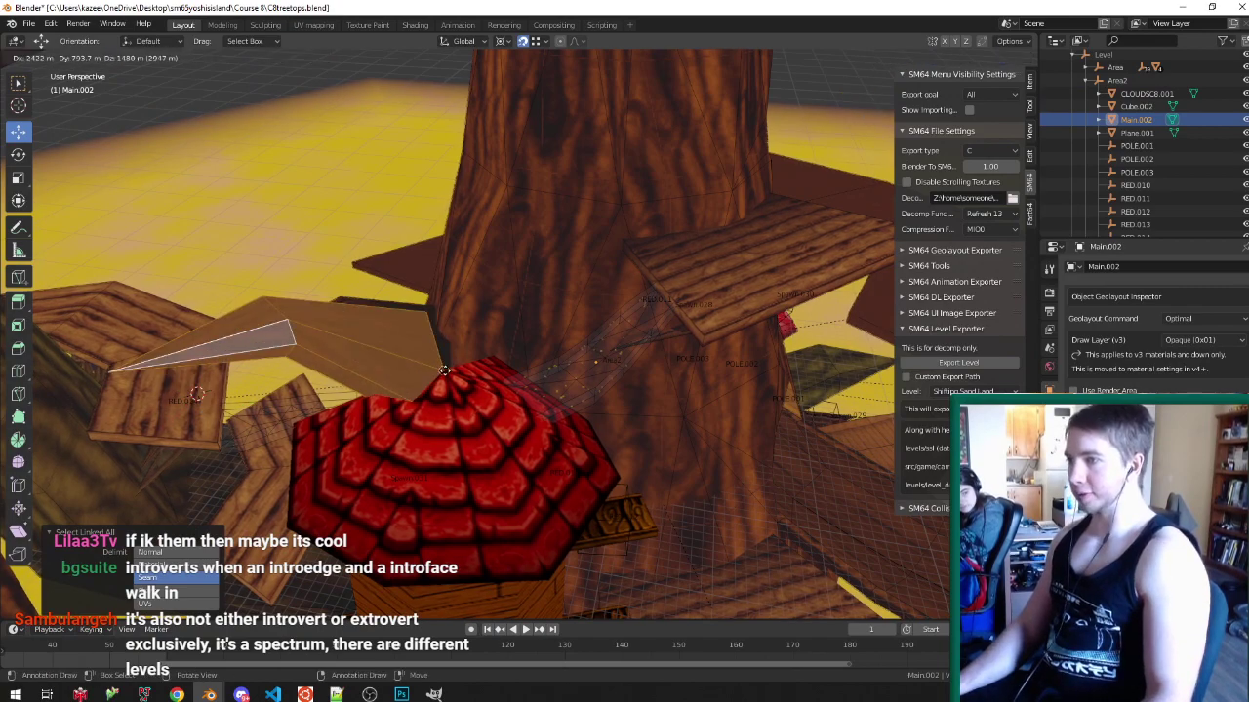
left_click(508, 288)
middle_click_drag(508, 288, 549, 329)
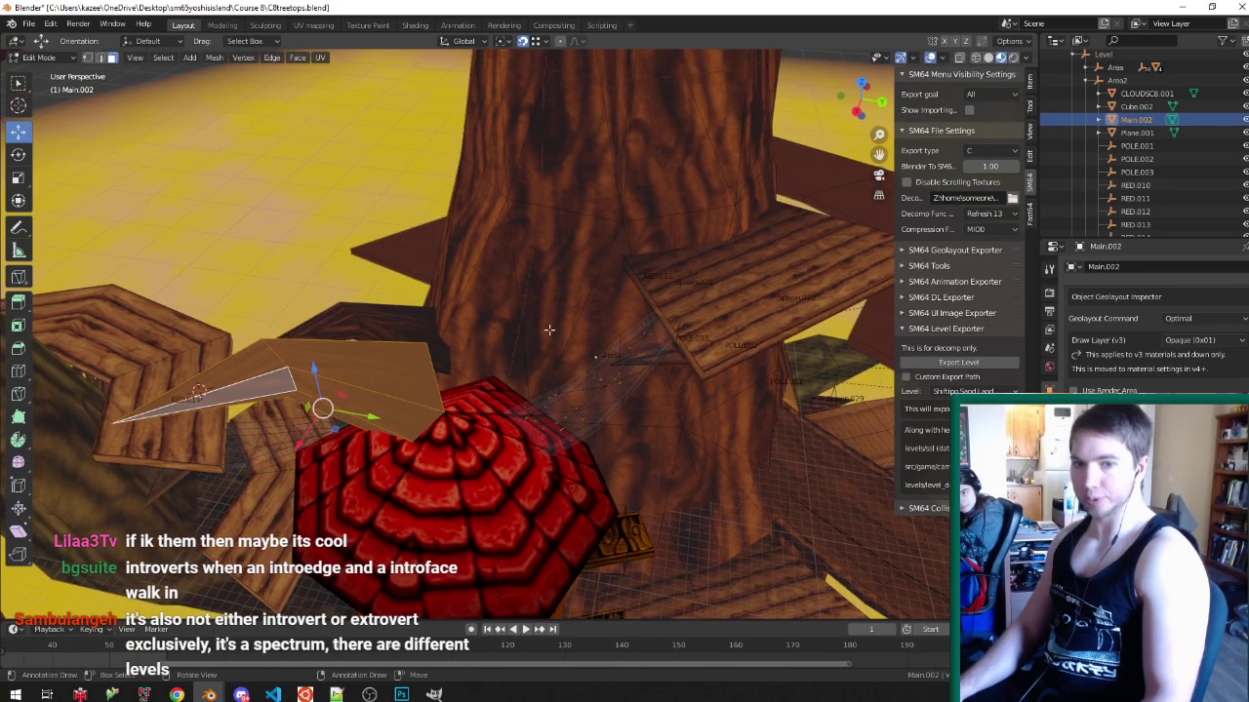
- Rotate the branch copy about Z and shift it about 2,000 m horizontally towards the trunk
key("r")
key("z")
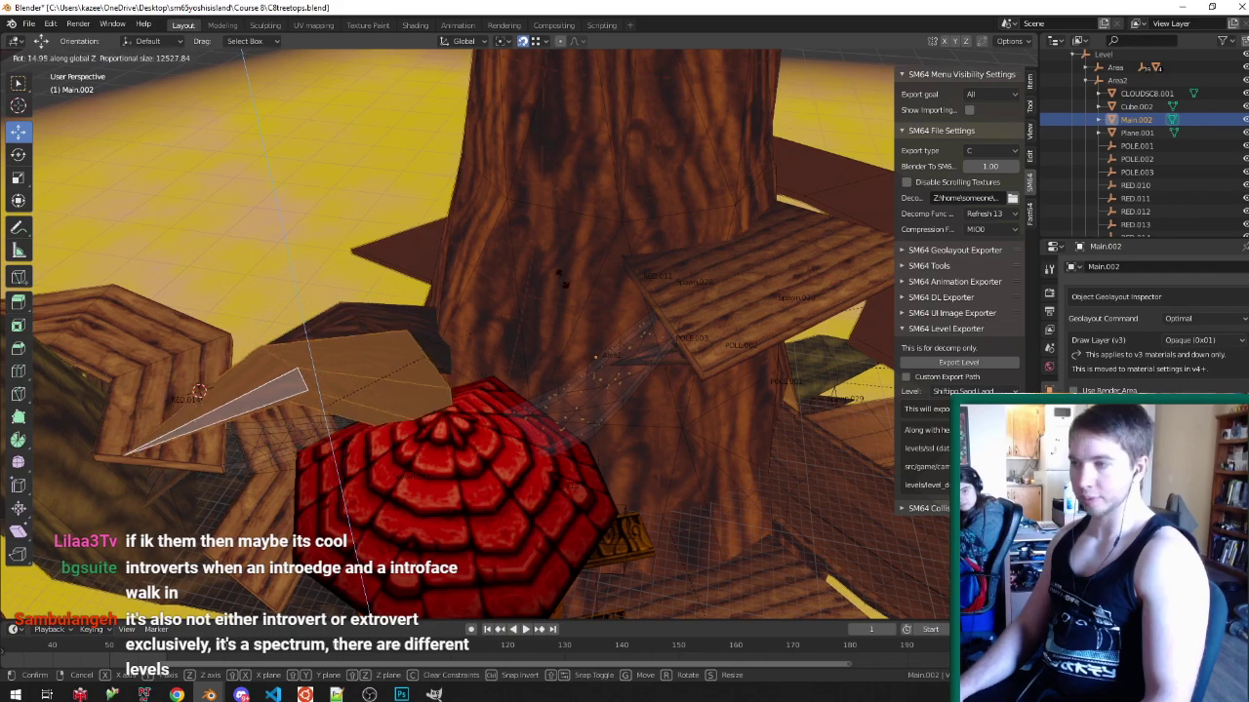
left_click(345, 240)
middle_click_drag(348, 244, 386, 409)
scroll(385, 409, "down", 5)
key("g")
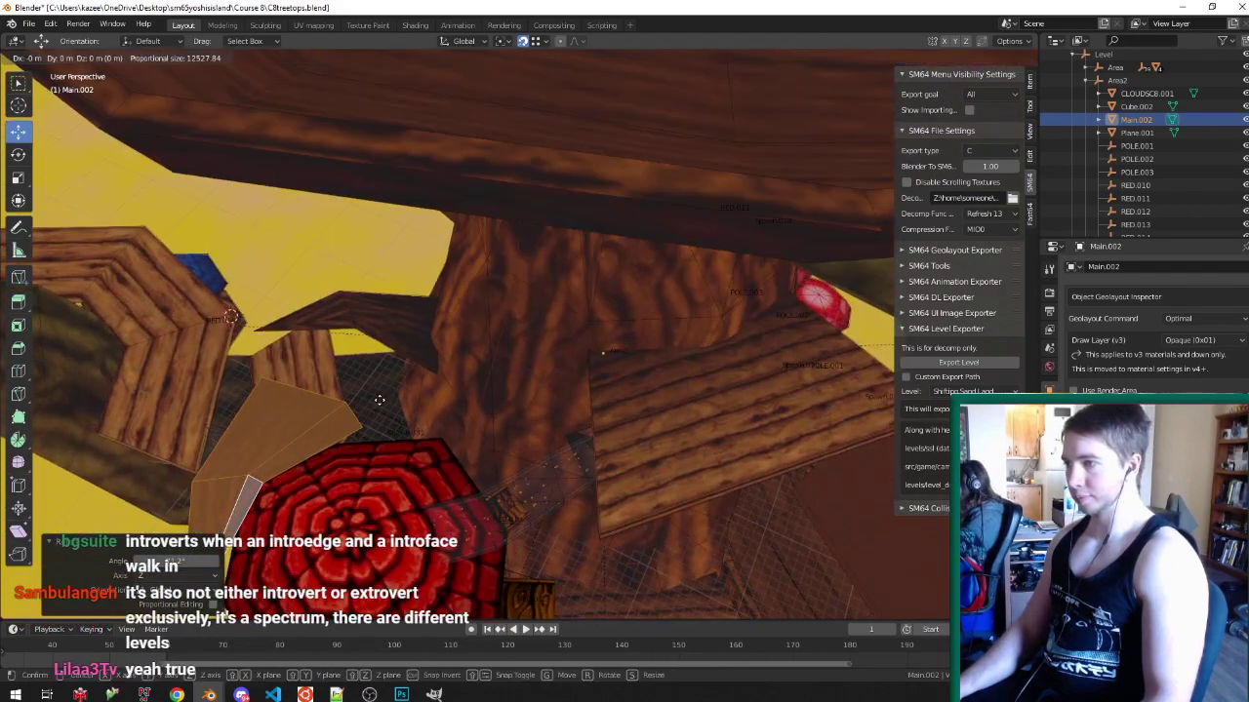
key("shift+z")
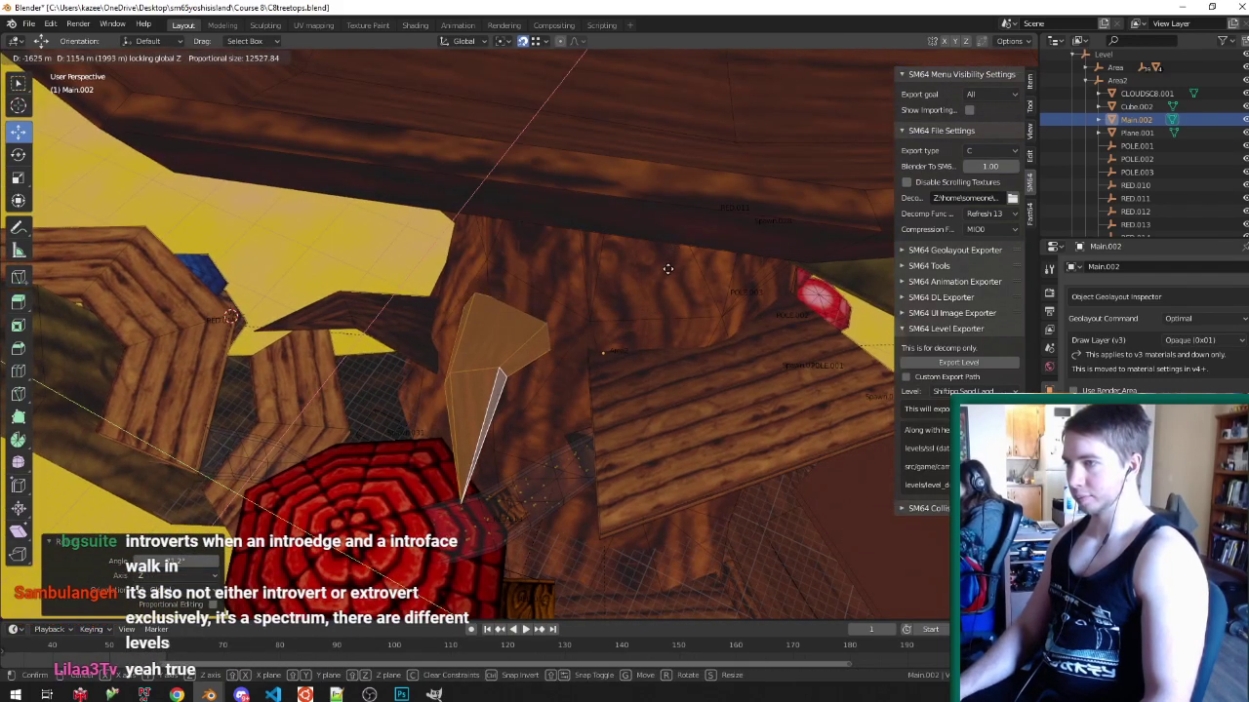
left_click(666, 271)
- Pull the branch copy's tip vertex out over the red roof's peak and select the branch's middle edge loop
key("ctrl+Tab")
left_click(426, 496)
left_click(454, 517)
middle_click_drag(433, 519, 435, 486)
key("shift+Tab")
key("g")
left_click(343, 486)
key("g")
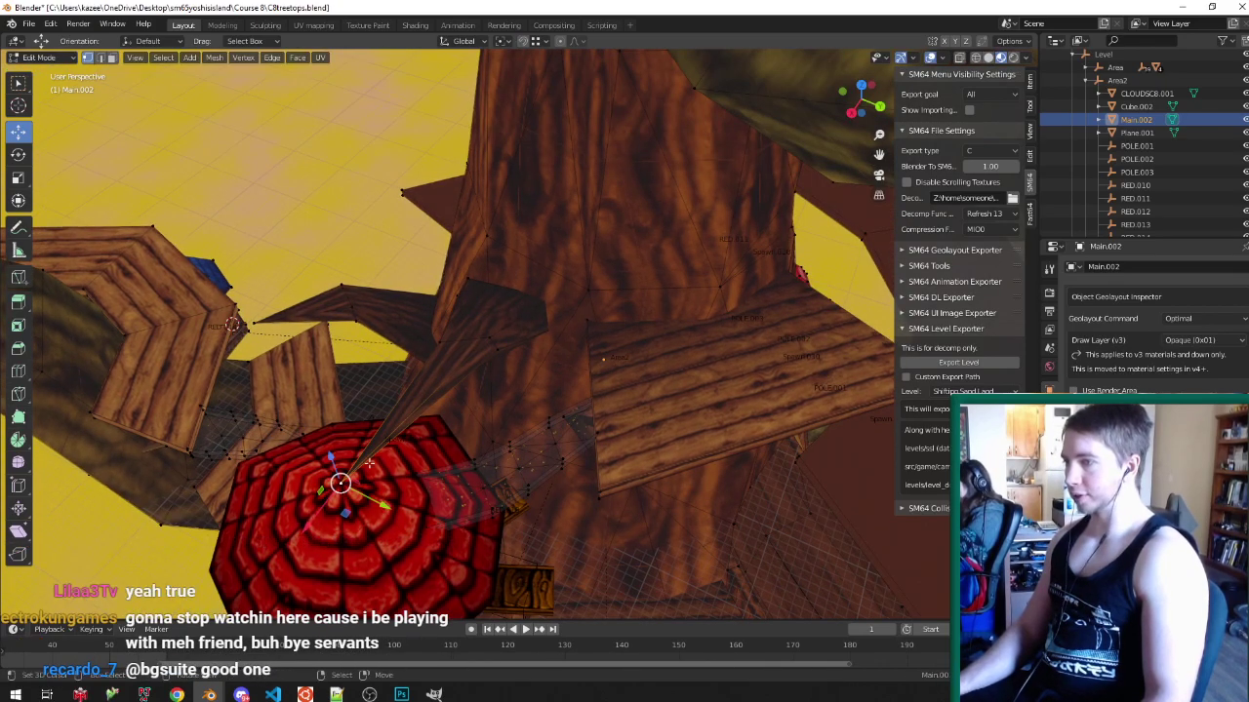
left_click(442, 397)
left_click(488, 337)
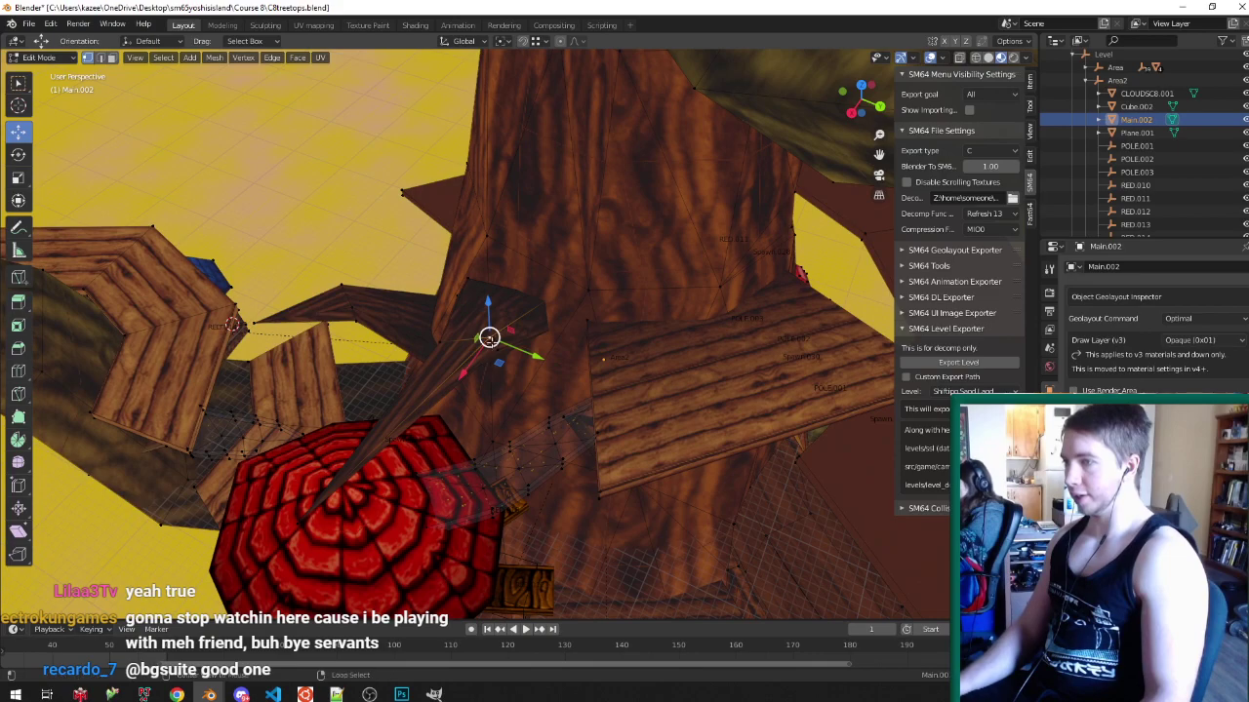
key("e")
key("z")
left_click(573, 372)
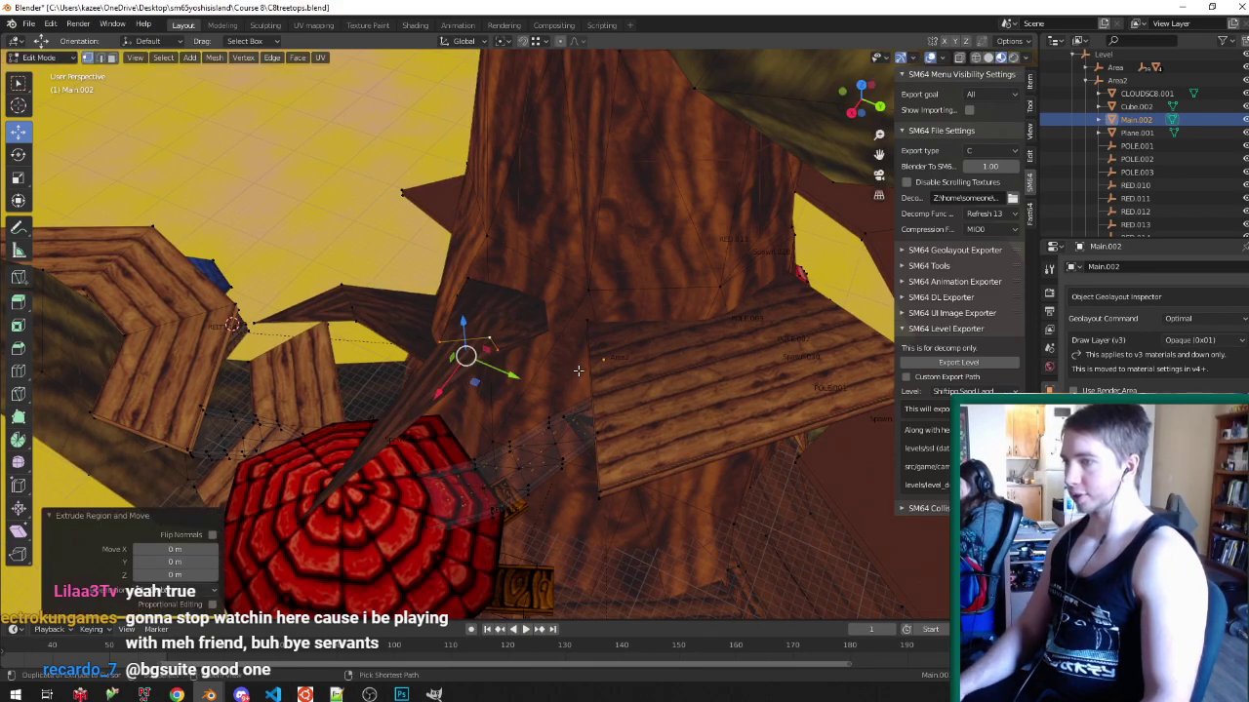
key("ctrl+z")
- Rotate the middle edge loop -35.8° about Z and shift it horizontally to straighten the branch
key("r")
key("z")
left_click(581, 461)
key("g")
key("shift+z")
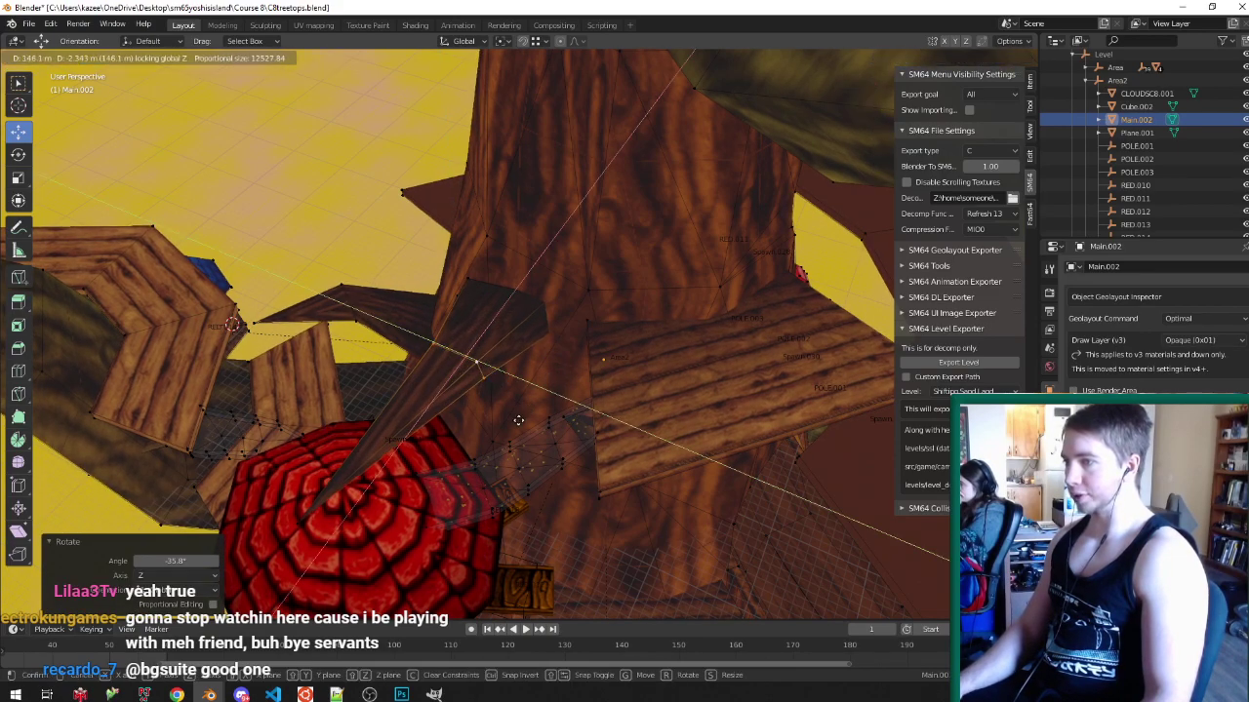
left_click(486, 462)
- Lower the middle edge loop by 155.12 m and by about another 78 m, and adjust its horizontal position
middle_click_drag(486, 462, 549, 253)
scroll(604, 186, "up", 2)
key("g")
key("z")
left_click(594, 212)
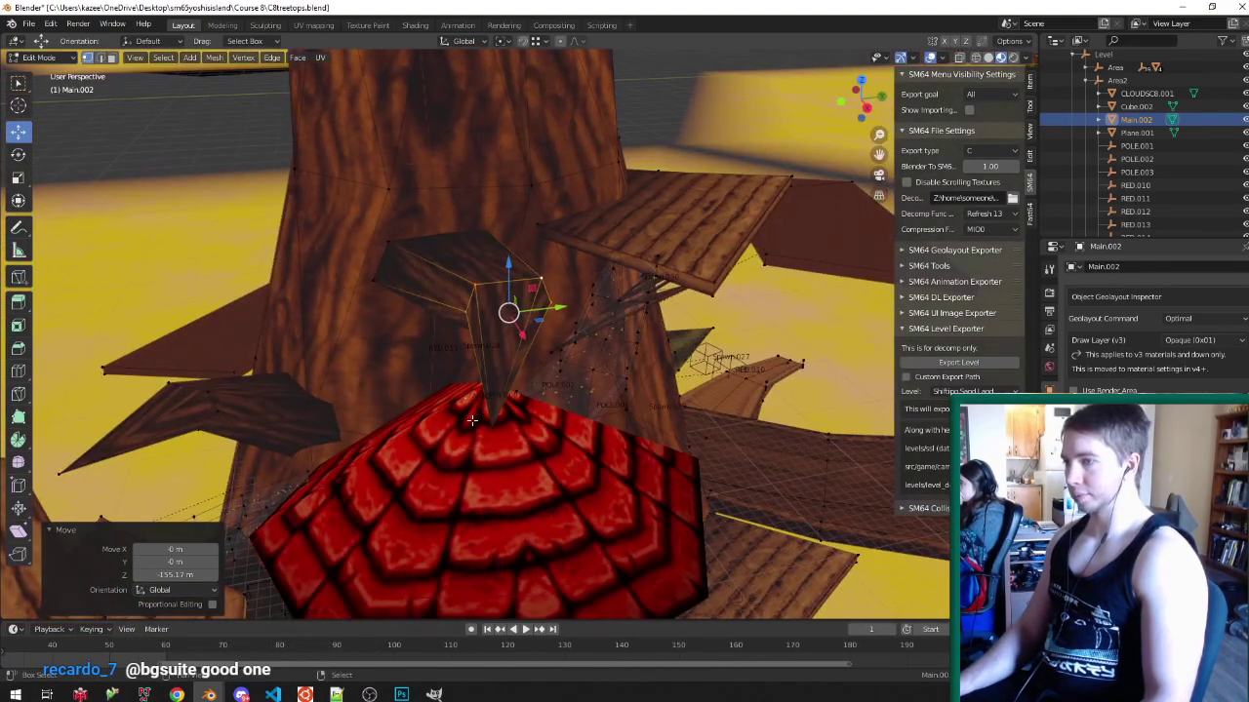
key("g")
key("z")
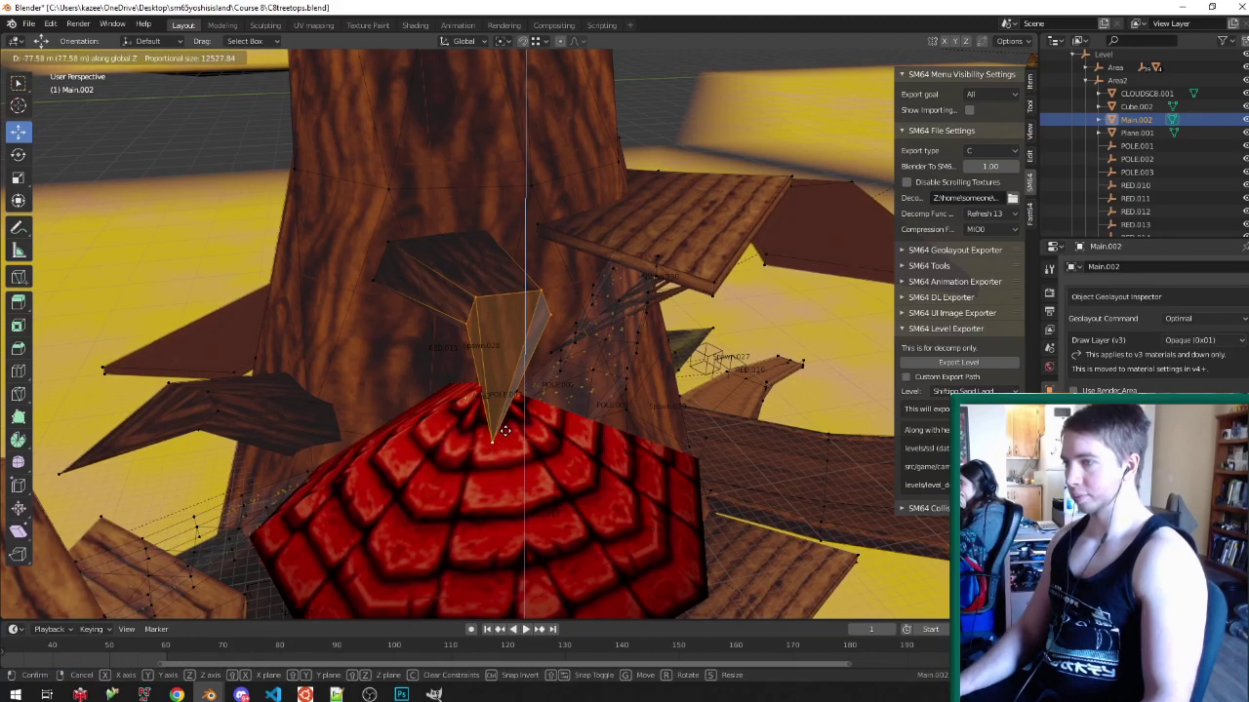
left_click(505, 431)
key("g")
key("shift+z")
left_click(493, 426)
- Turn the branch's wide base edge loop about Z and shift it horizontally against the trunk
scroll(388, 250, "up", 1)
right_click(387, 256, "alt")
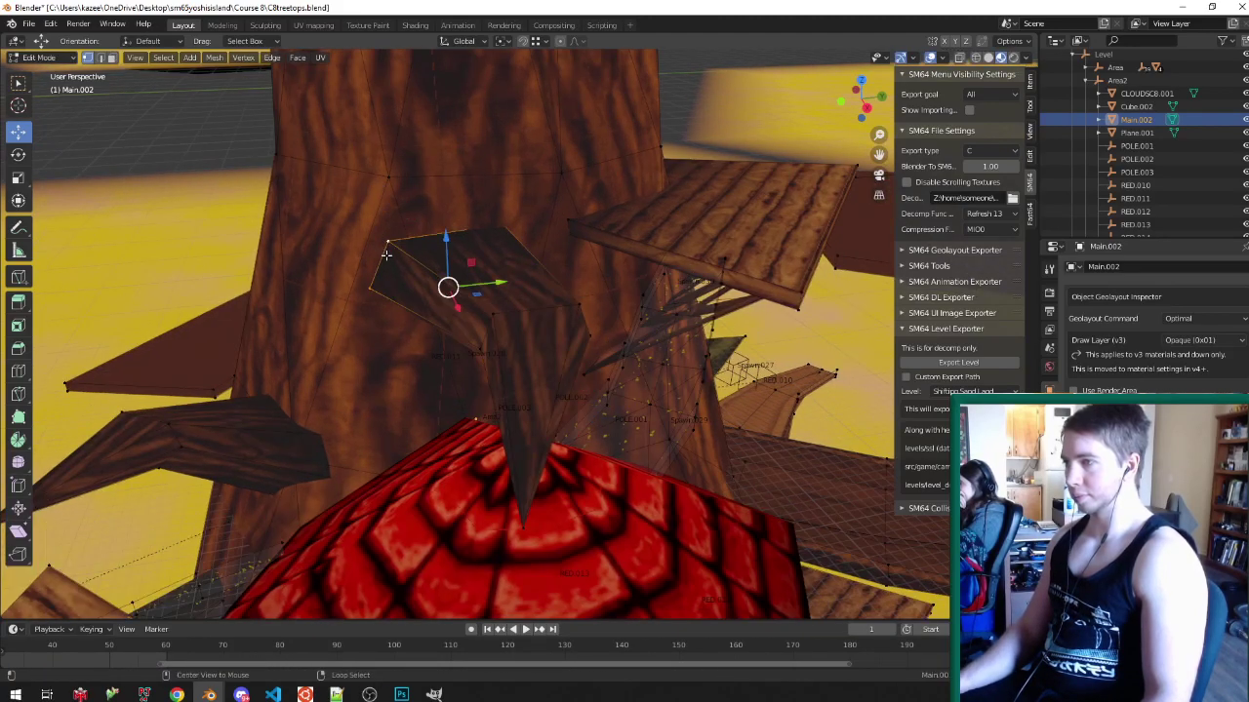
key("r")
key("z")
left_click(645, 430)
key("g")
key("shift+z")
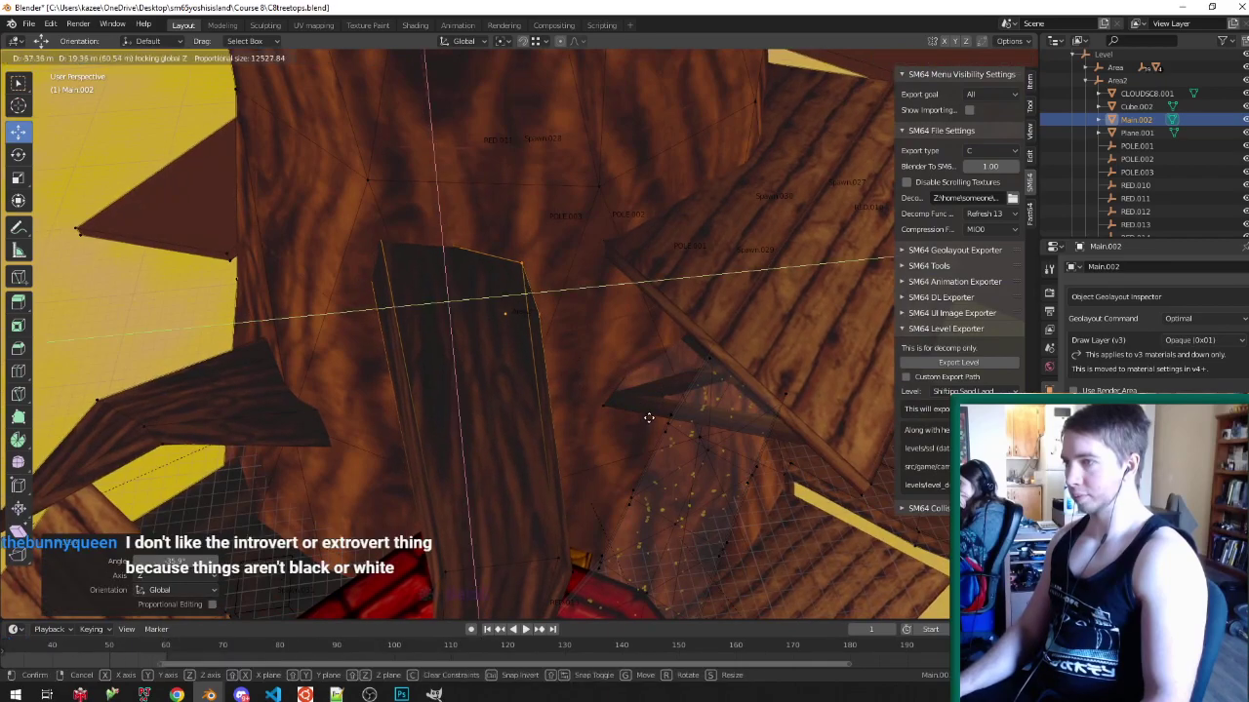
left_click(630, 415)
key("r")
key("z")
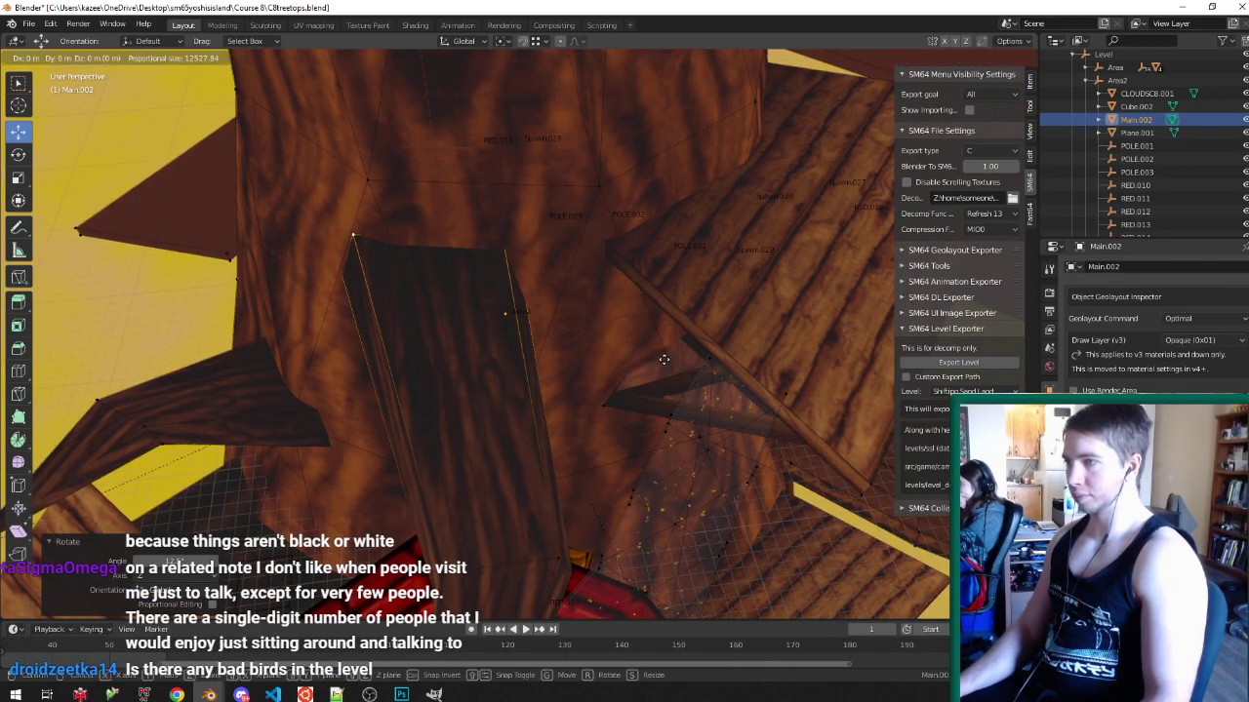
right_click(668, 360)
- Add one centred loop cut across the branch's base section and rotate the new loop about Z
left_click(416, 441)
key("ctrl+r")
left_click(412, 400)
right_click(412, 400)
middle_click_drag(636, 396, 613, 402)
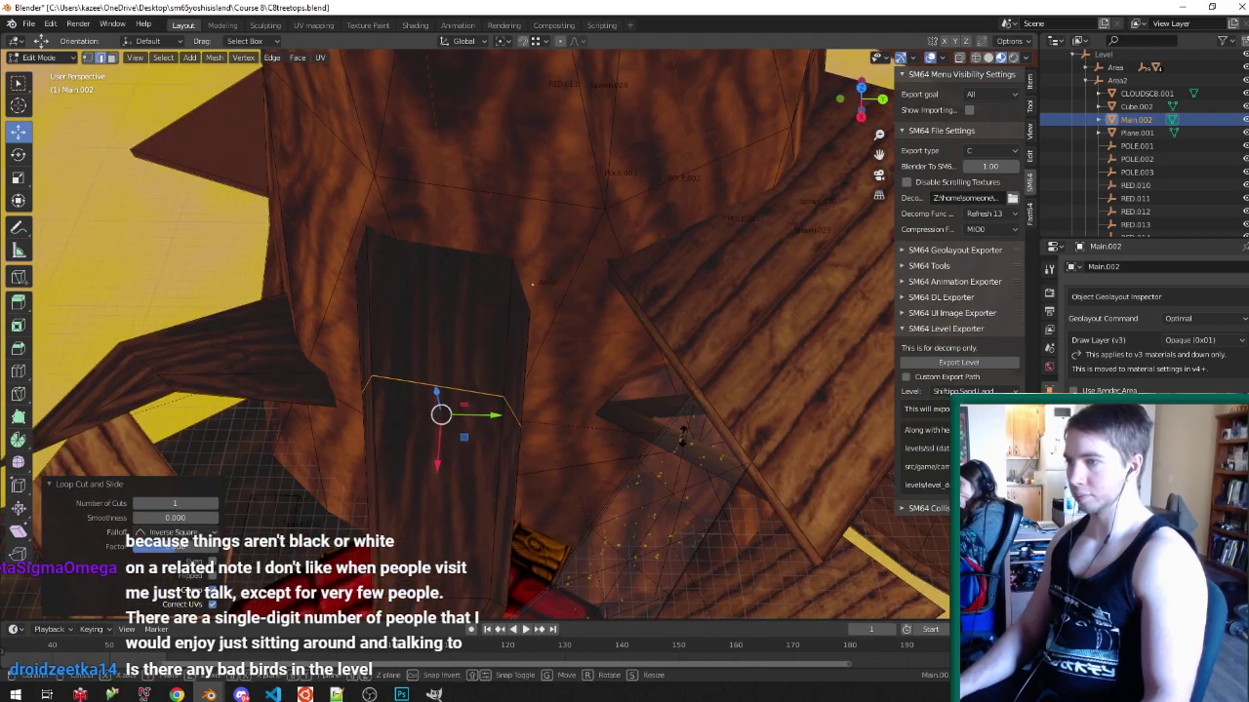
key("r")
key("z")
left_click(697, 429)
middle_click_drag(695, 429, 698, 441)
- Shift the new edge loop about 230 m along Y and rotate it 5.91° about Z to bend the branch
key("g")
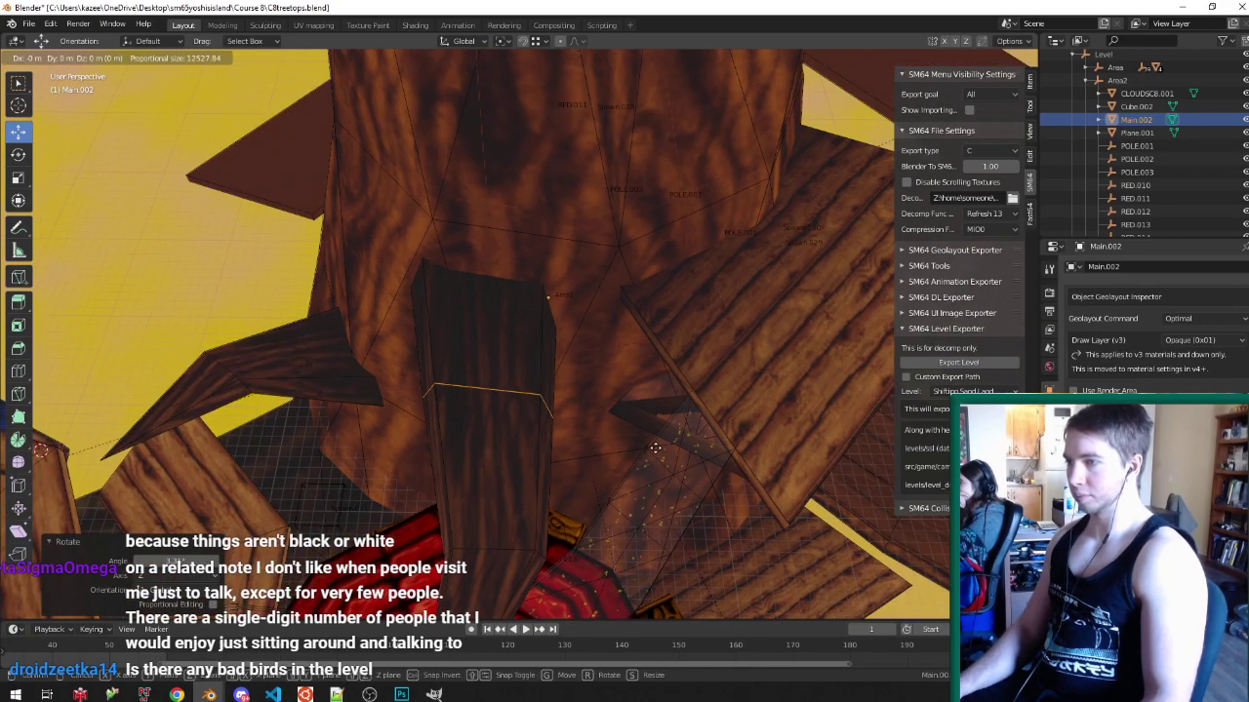
key("shift+z")
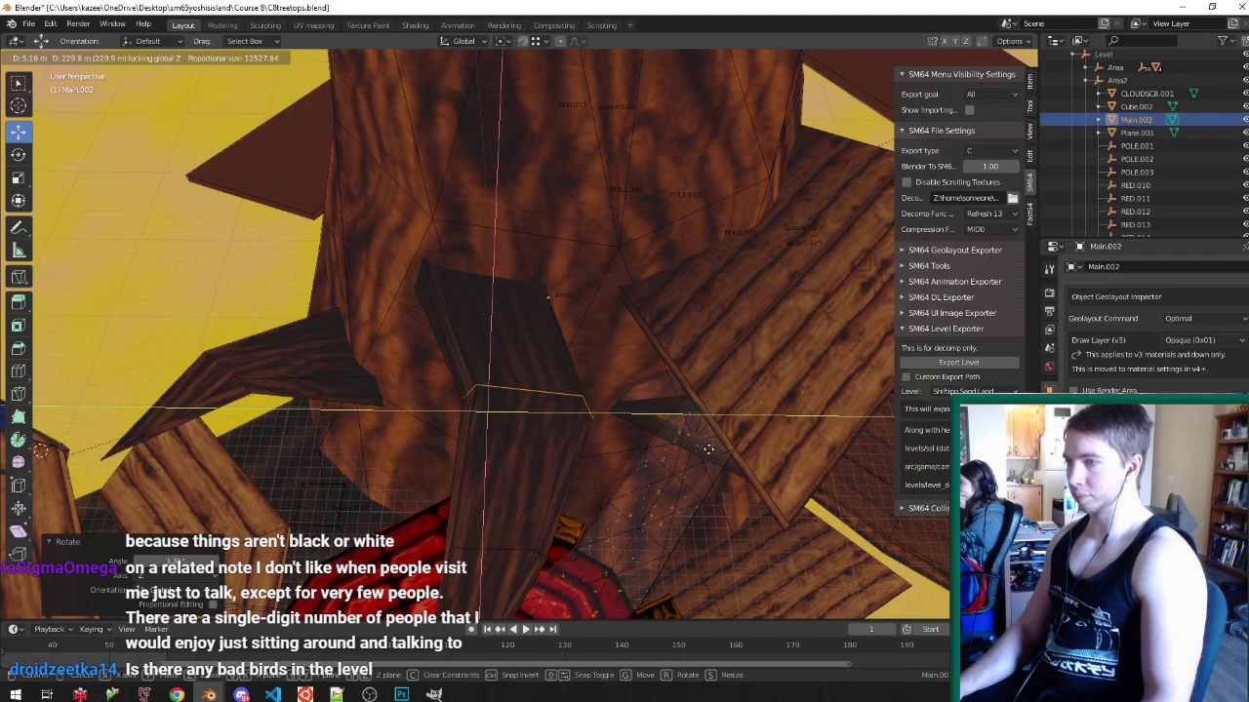
left_click(710, 451)
key("r")
key("z")
left_click(704, 437)
middle_click_drag(703, 435, 481, 301)
middle_click_drag(658, 332, 439, 318)
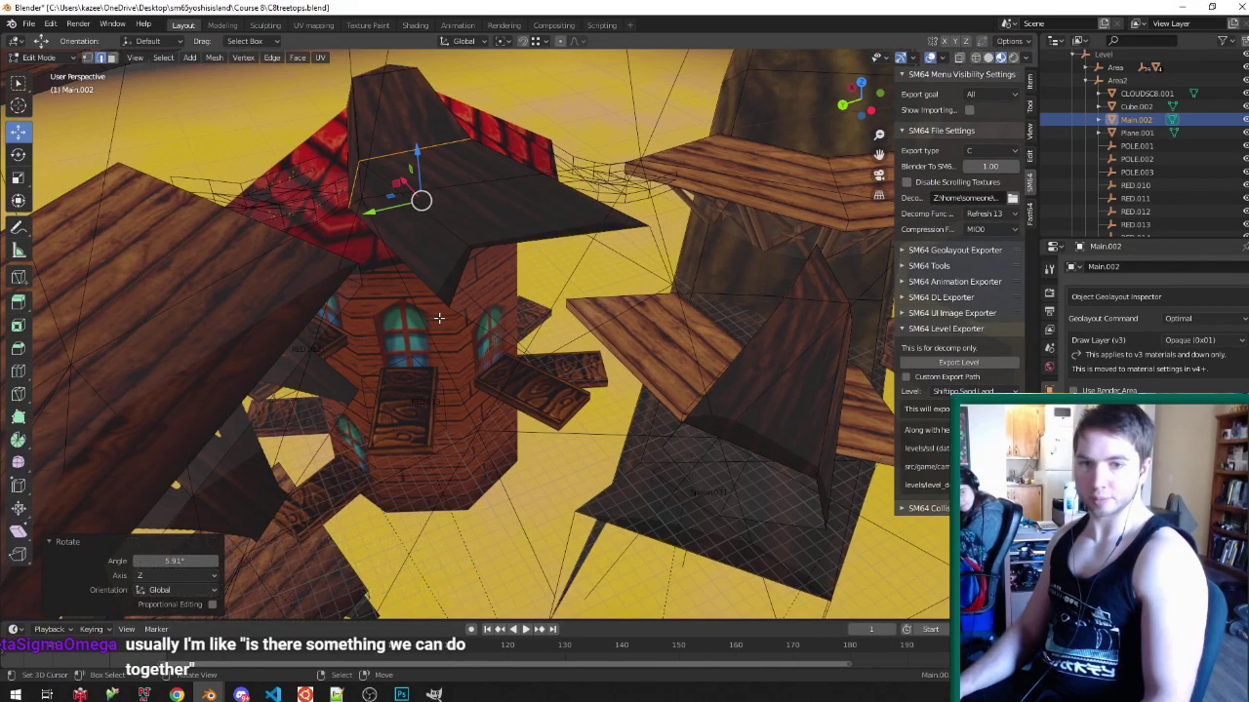
- Select the branch's open end loop inside the trunk using the see-through view and shift it horizontally
key("alt+z")
right_click(498, 234)
key("ctrl+Tab")
left_click(472, 238)
scroll(486, 226, "up", 1)
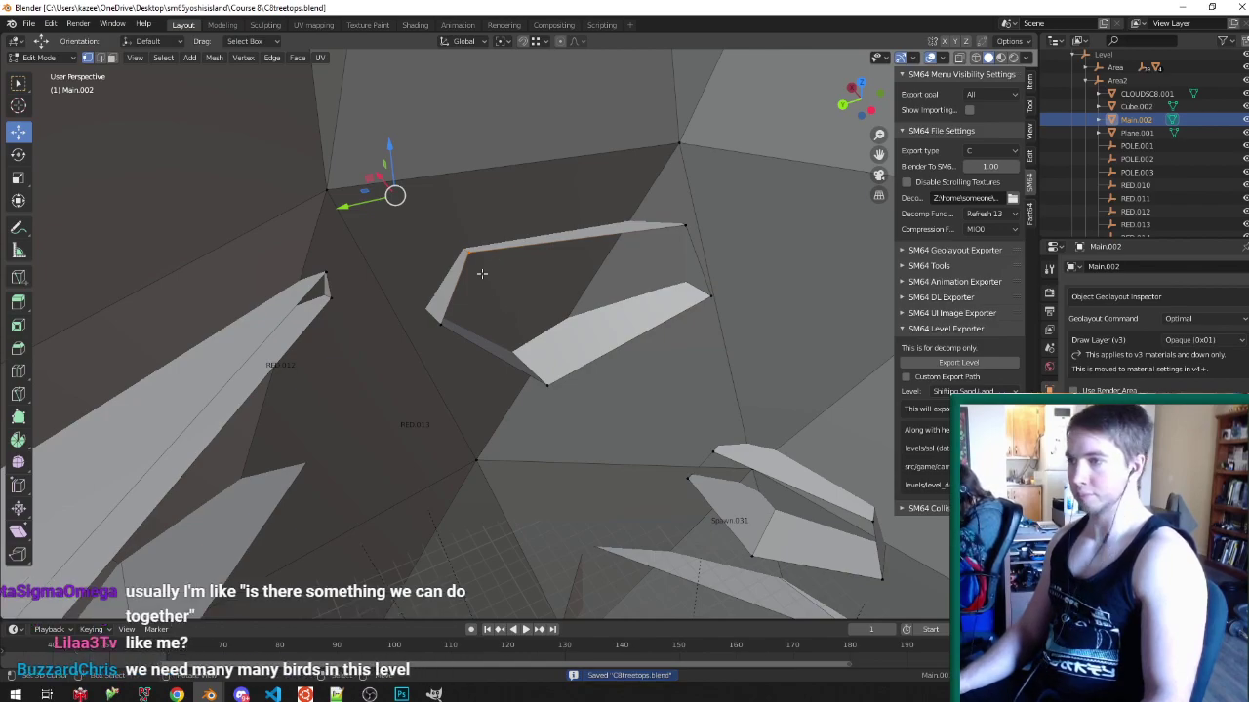
key("g")
key("z")
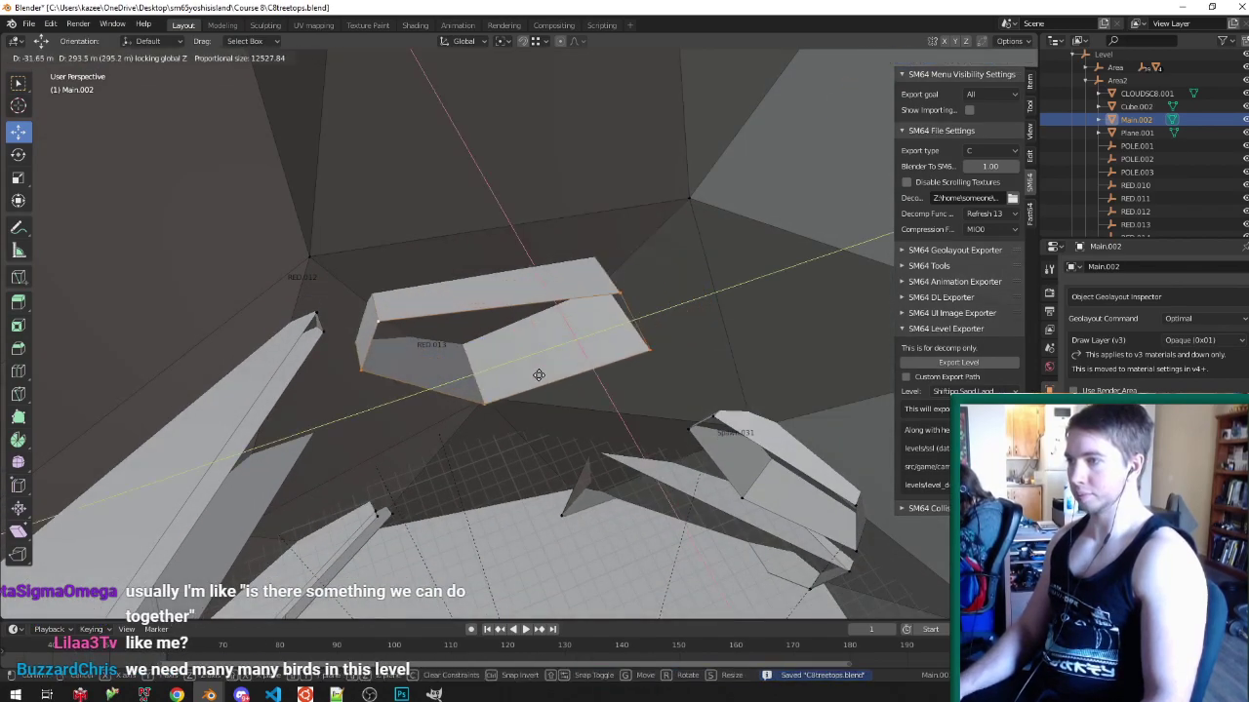
left_click(504, 379)
- Return to the textured view, shift the branch's end loop horizontally and rotate it 8.28° about Z
key("alt+z")
mouse_move(390, 312)
middle_mouse_down()
mouse_move(471, 228)
mouse_move(567, 283)
middle_mouse_up()
key("g")
key("shift+z")
left_click(589, 287)
key("r")
key("z")
left_click(727, 301)
- Lower the branch's end loop along Z, shift it horizontally into the trunk, return to Object Mode and save the level
middle_click_drag(724, 299, 611, 231)
key("g")
key("z")
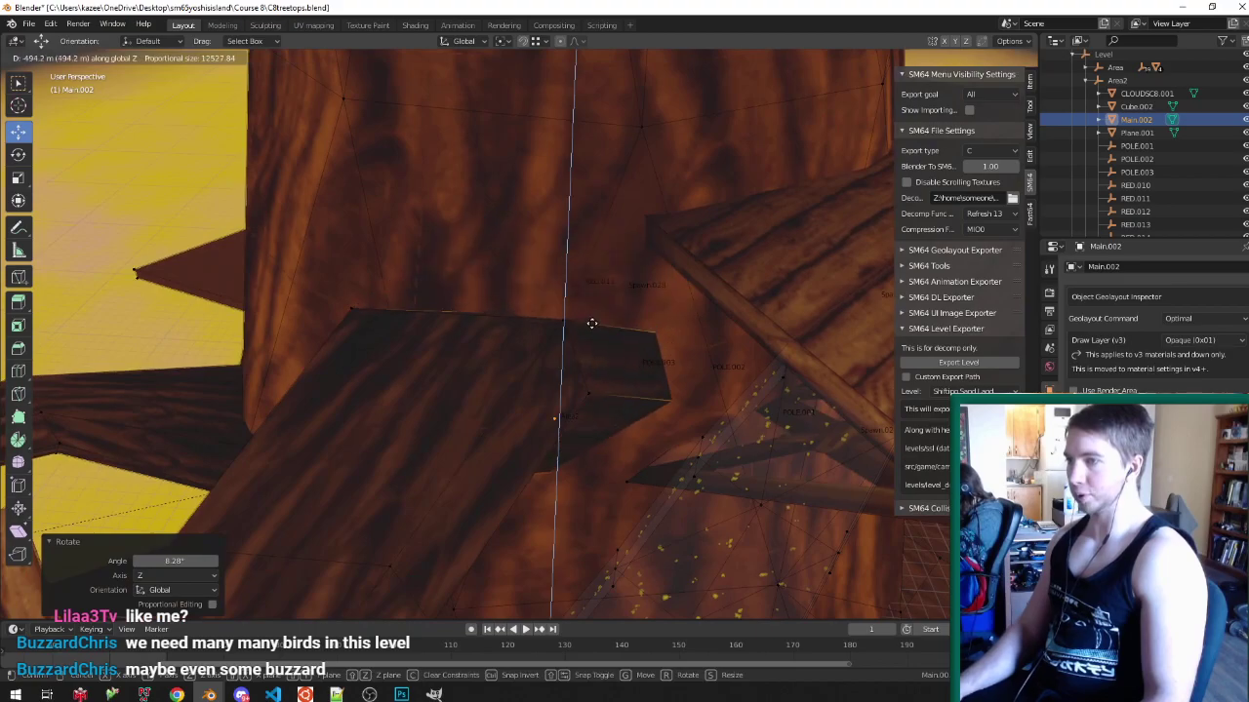
left_click(607, 311)
middle_click_drag(611, 308, 738, 384)
key("g")
key("shift+z")
left_click(758, 378)
scroll(758, 377, "down", 5)
key("Tab")
key("ctrl+s")
- Delete the linked semi-transparent speckled strip running between the red roof and the plank platform, and save the level
mouse_move(642, 396)
middle_mouse_down()
mouse_move(594, 304)
mouse_move(633, 404)
middle_mouse_up()
key("Tab")
key("ctrl+Tab")
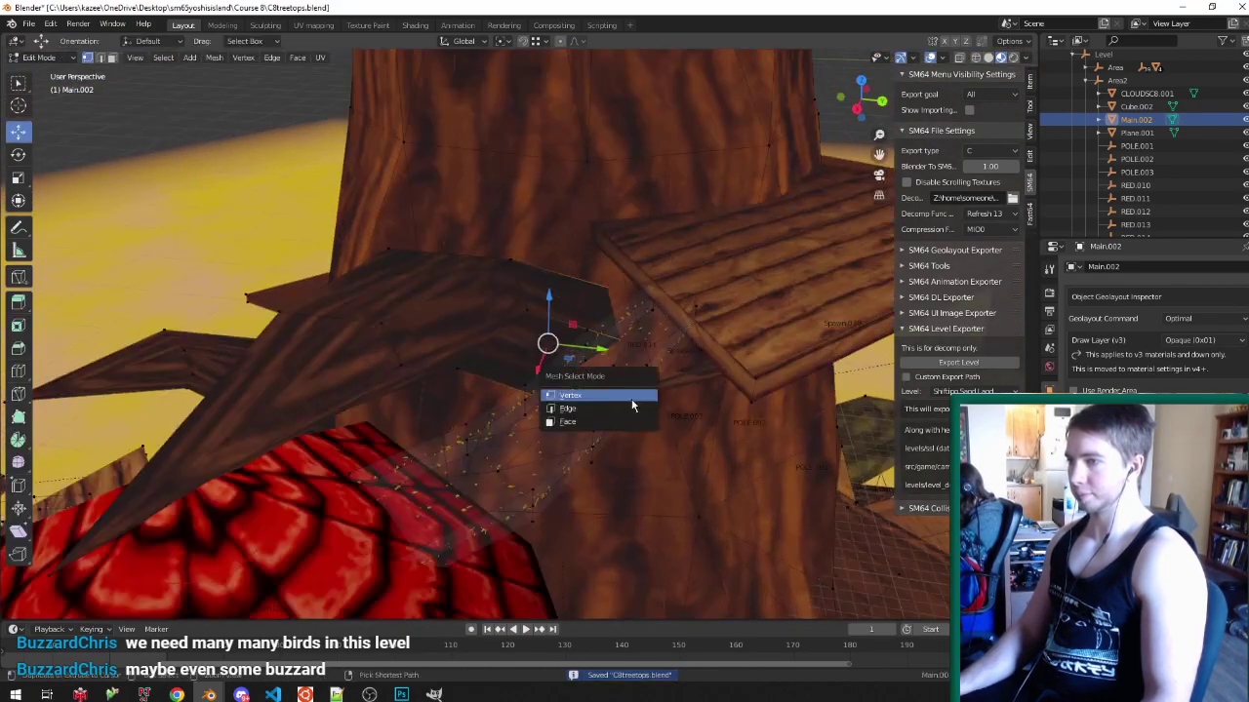
left_click(584, 428)
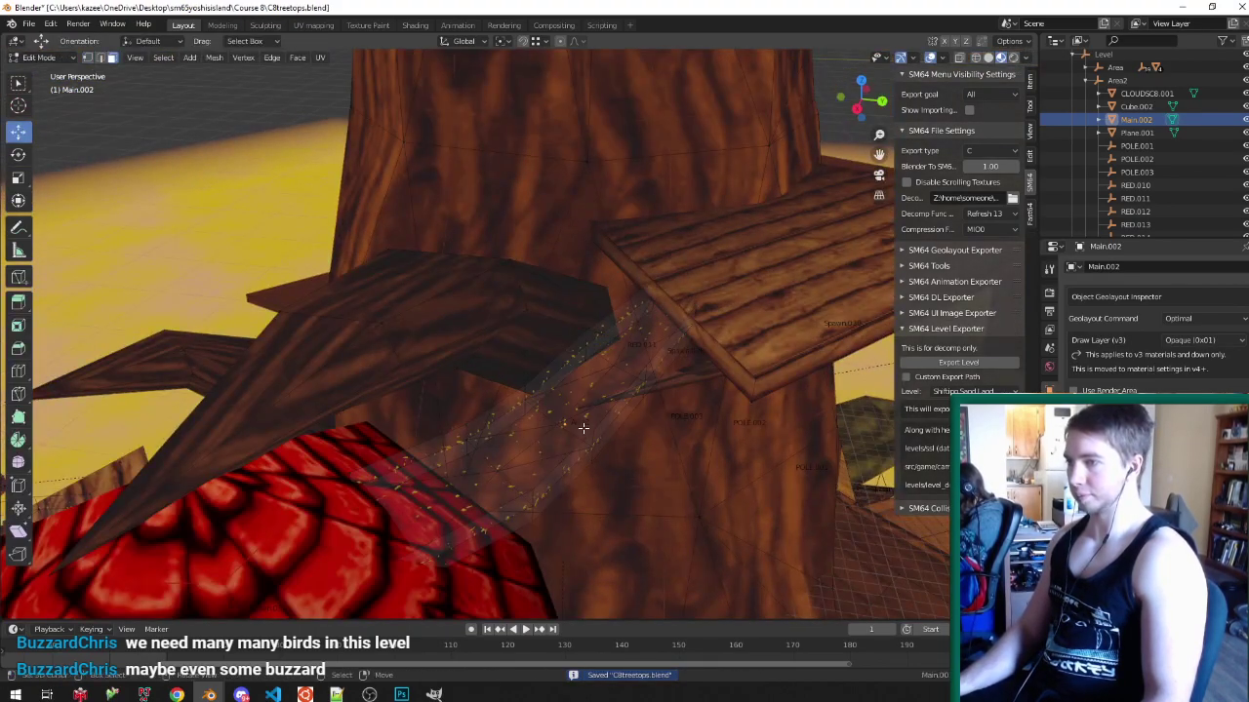
left_click(573, 484)
left_click(565, 477)
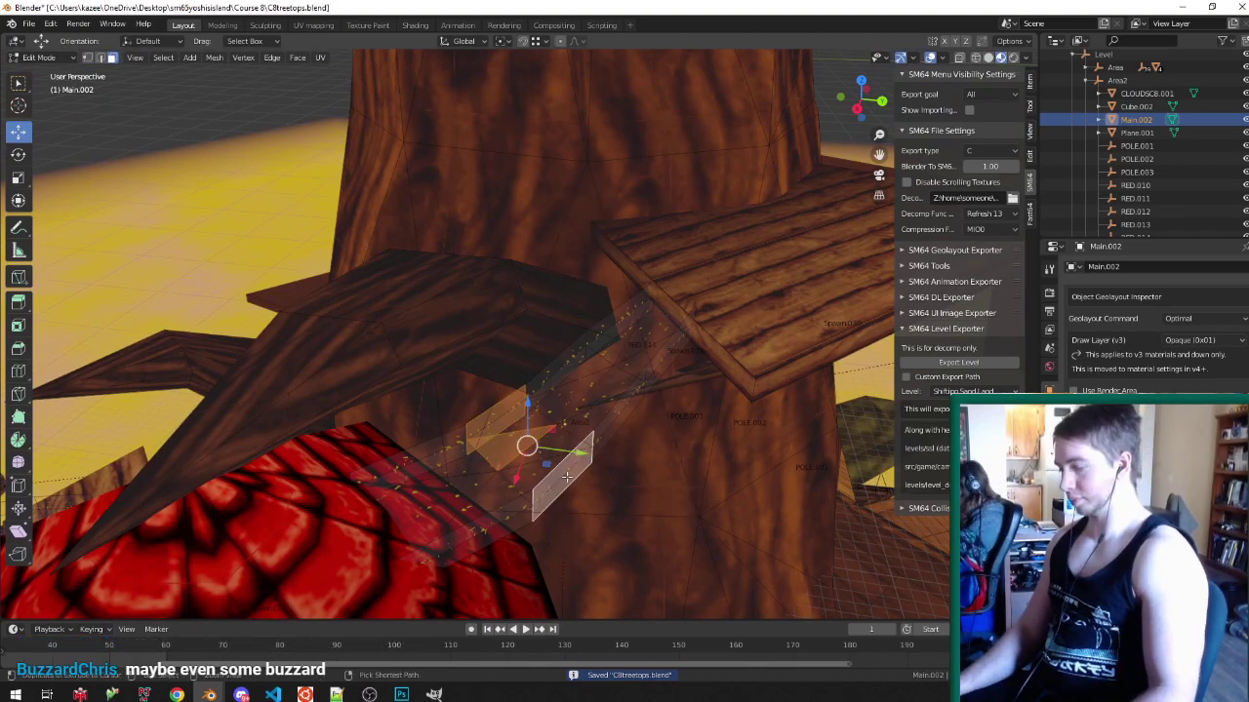
key("x")
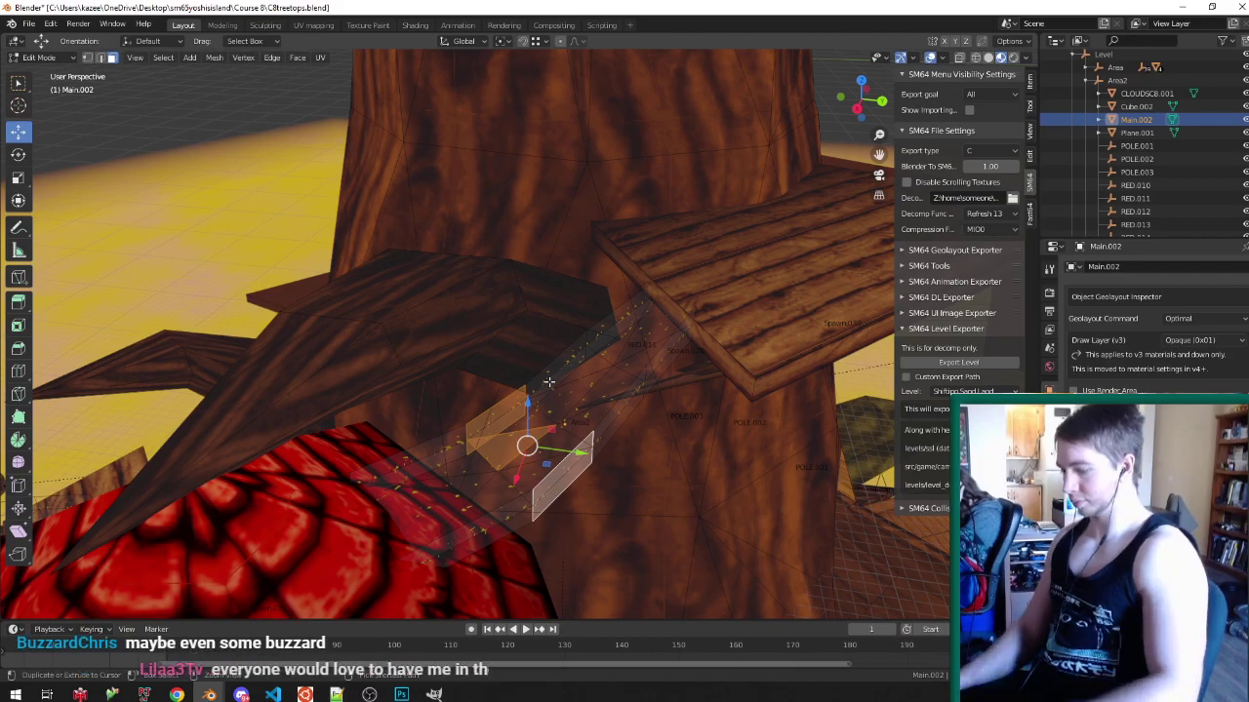
key("ctrl+l")
key("x")
left_click(550, 381)
scroll(561, 380, "down", 2)
key("Tab")
middle_click_drag(566, 380, 534, 315)
key("ctrl+s")
- Lower the faces of the branch's middle segment by about 98 m along Z
scroll(393, 289, "up", 4)
mouse_move(392, 289)
middle_mouse_down()
mouse_move(351, 296)
mouse_move(394, 309)
middle_mouse_up()
key("Tab")
left_click(406, 326)
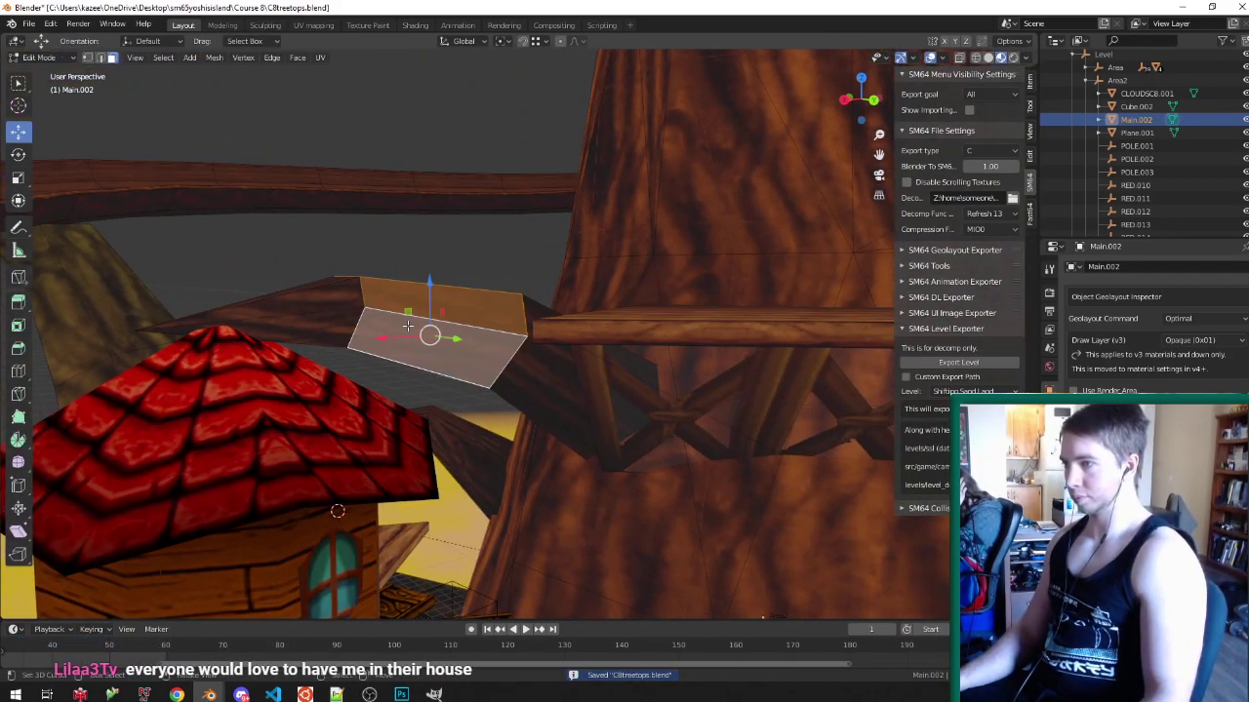
key("g")
key("z")
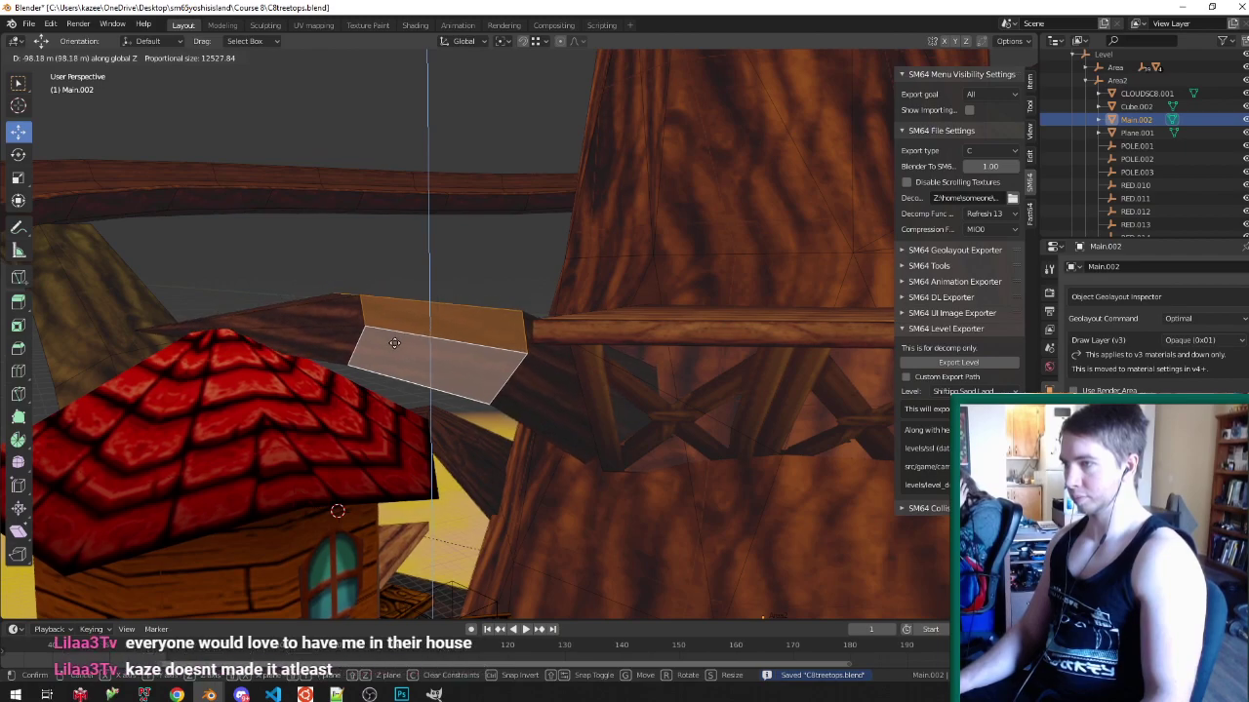
left_click(394, 342)
- Raise the branch's tip vertex by 63.616 m along Z
key("x")
left_click(122, 308)
left_click(134, 330)
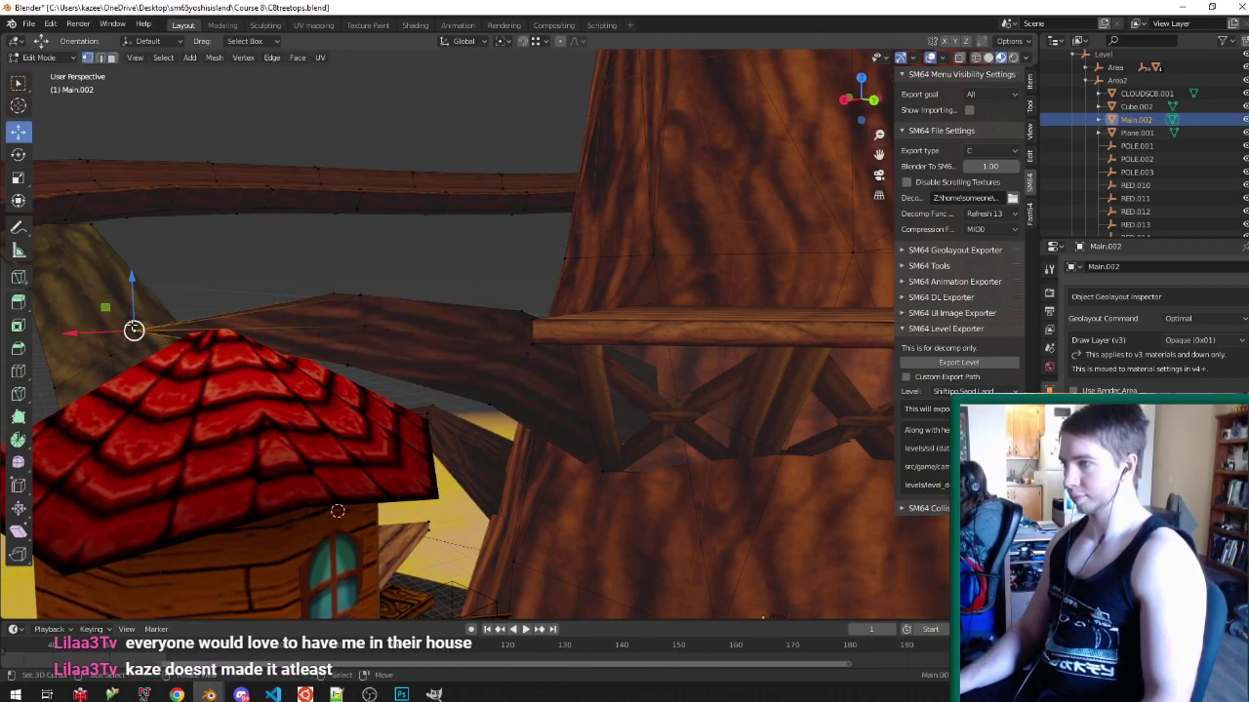
key("g")
key("z")
left_click(133, 312)
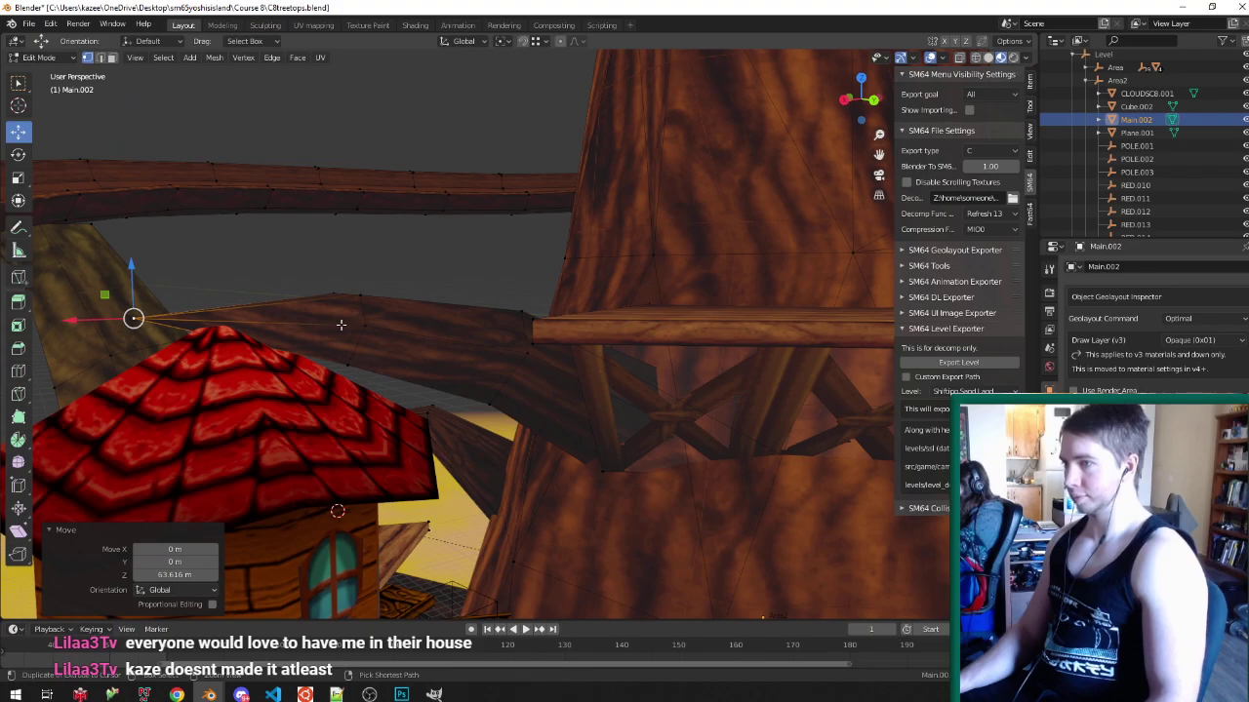
- Extend the selection from the tip over the branch's outer segments, lower them about 20 m, and save the level
key("ctrl+KP_Add")
scroll(390, 327, "up", 1)
key("g")
key("z")
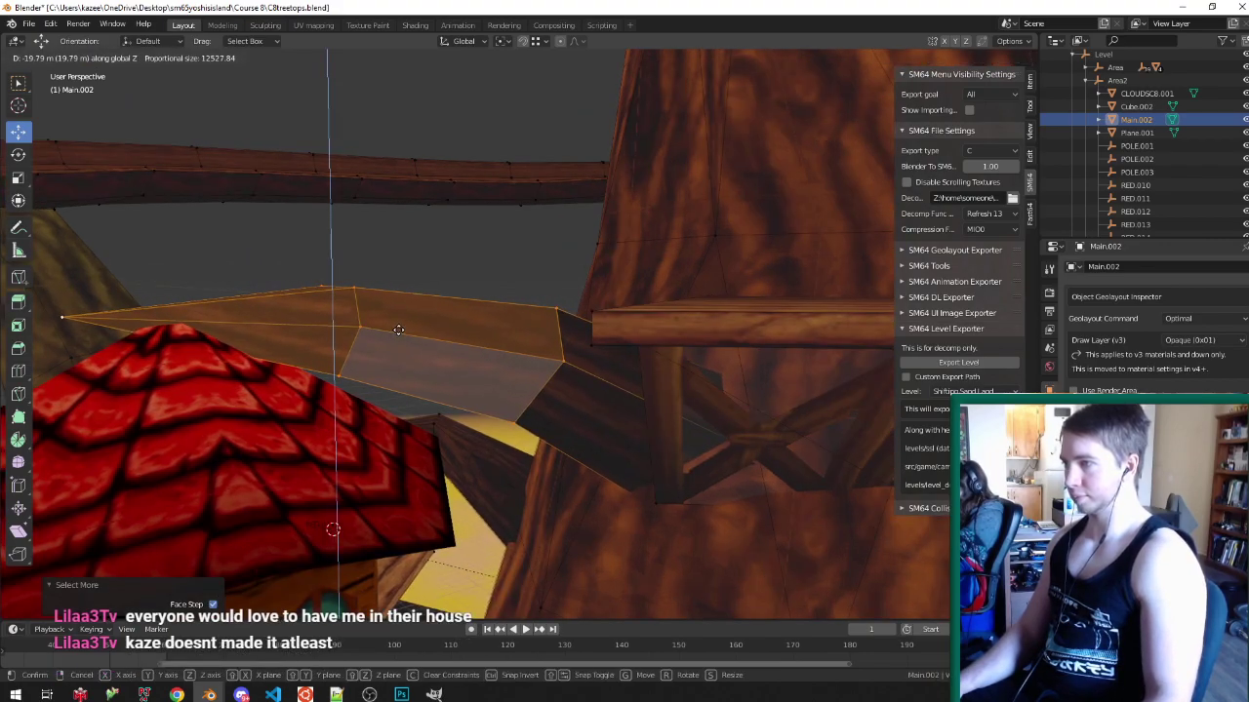
left_click(399, 330)
key("Tab")
mouse_move(458, 347)
middle_mouse_down()
mouse_move(571, 399)
mouse_move(649, 387)
mouse_move(477, 430)
mouse_move(367, 430)
mouse_move(683, 322)
mouse_move(700, 369)
mouse_move(742, 394)
mouse_move(683, 405)
mouse_move(781, 389)
mouse_move(712, 390)
mouse_move(655, 338)
mouse_move(615, 443)
mouse_move(704, 361)
mouse_move(716, 382)
middle_mouse_up()
key("ctrl+s")
- Shift the branch's base end horizontally and rotate it about Z to line it up with the trunk
key("Tab")
key("alt+z")
key("alt+z")
key("g")
key("shift+z")
left_click(807, 385)
key("r")
key("z")
left_click(761, 409)
- Grow the selection over the branch's base segment and move it 24.048 m in X and 186.78 m in Y
key("Tab")
key("Tab")
key("ctrl+KP_Add")
key("g")
key("shift+z")
left_click(802, 384)
key("r")
key("z")
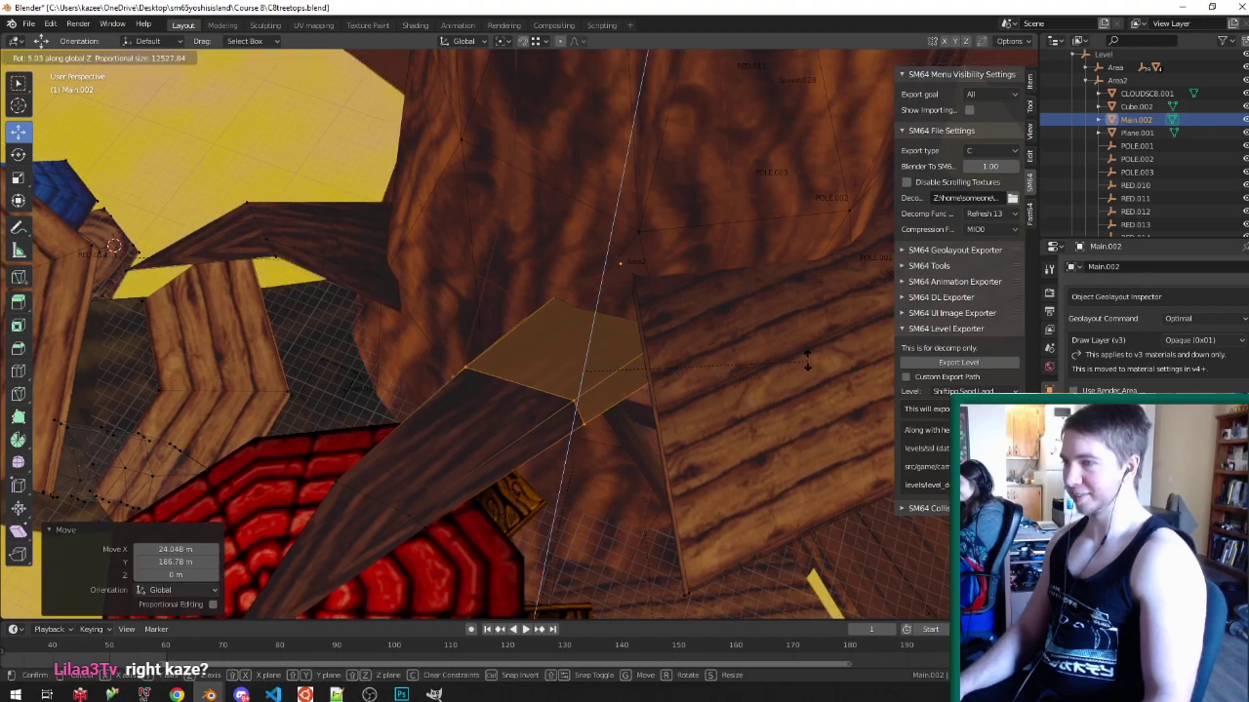
right_click(807, 337)
middle_click_drag(807, 342, 709, 304)
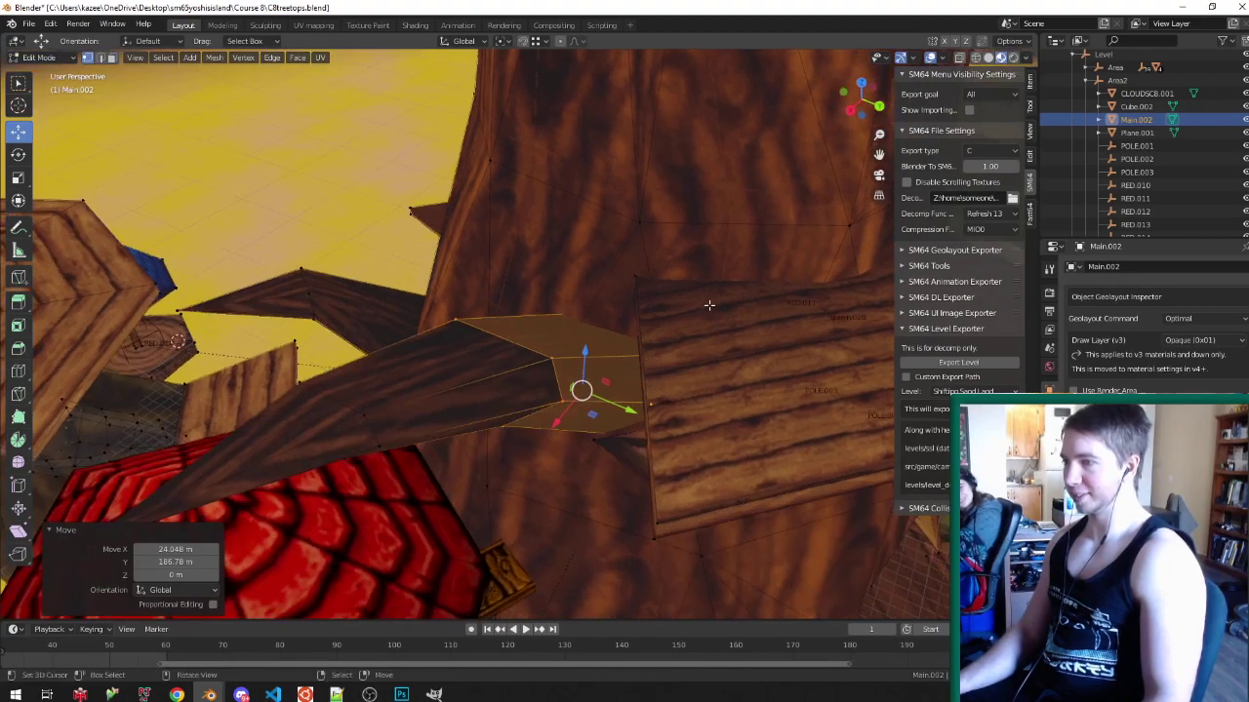
- Extend the selection to the whole new branch, bring it up for UV editing, and save the level
key("ctrl+KP_Add")
key("ctrl+KP_Add")
left_click(313, 25)
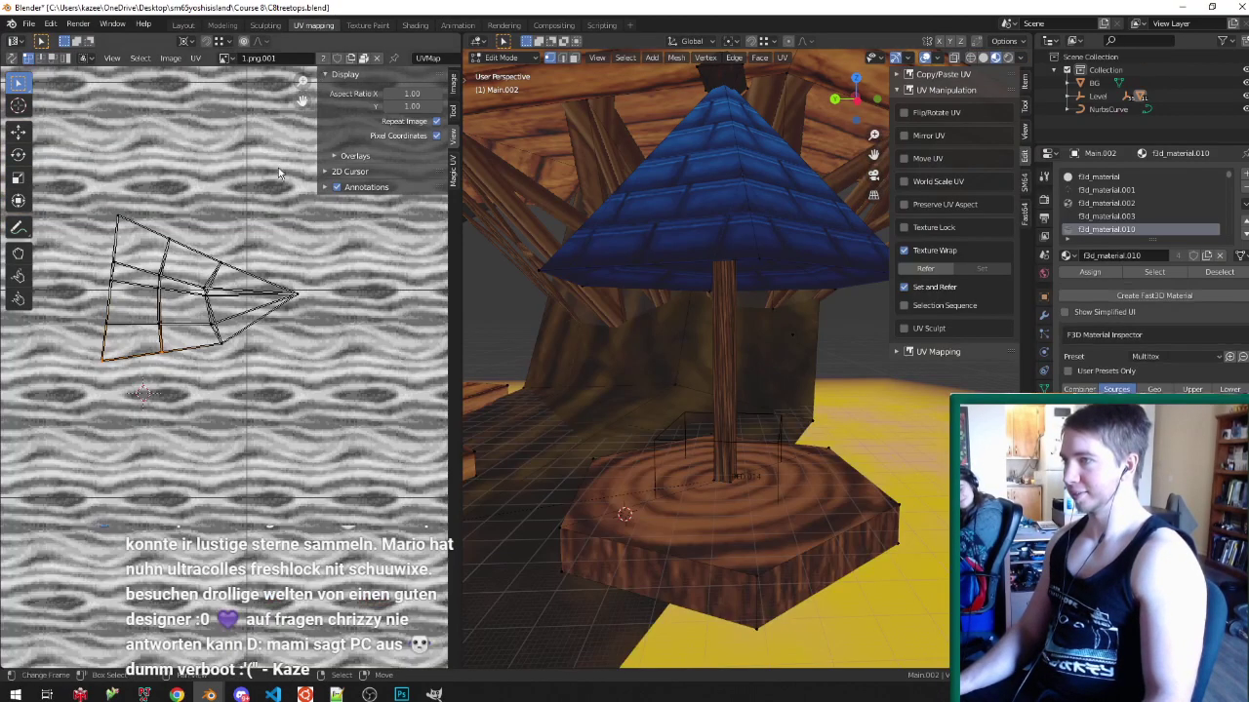
key("KP_Decimal")
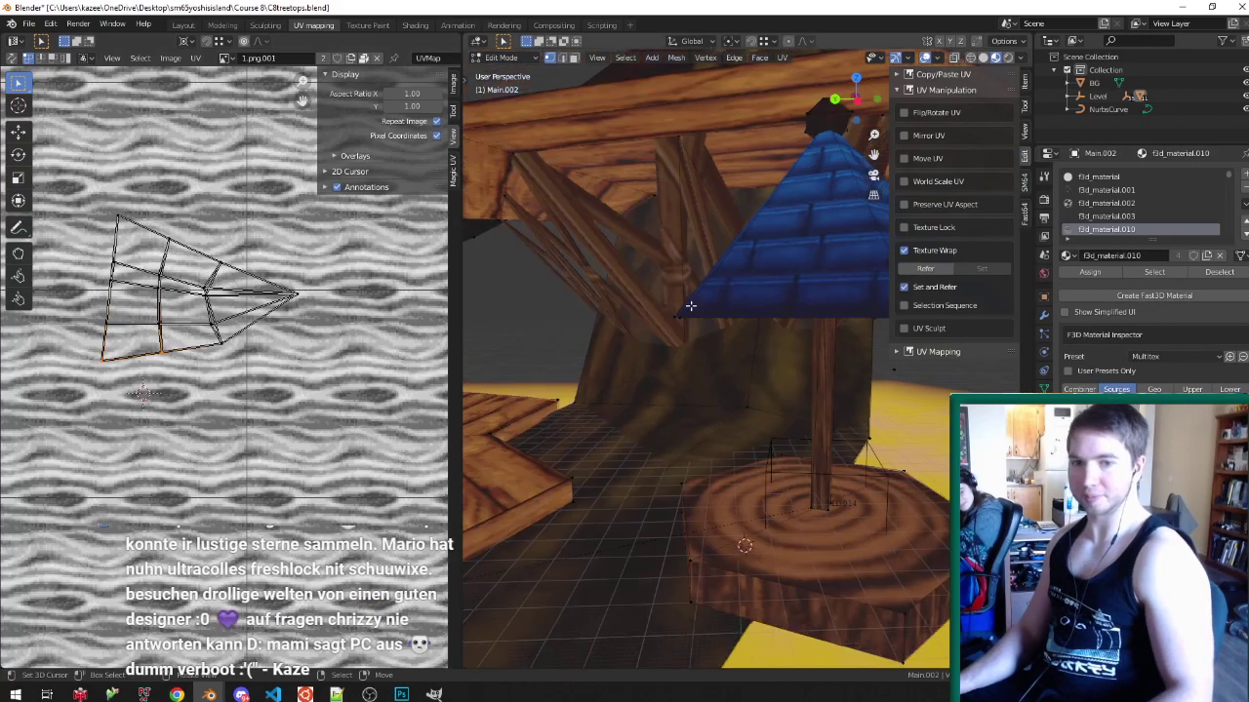
key("ctrl+s")
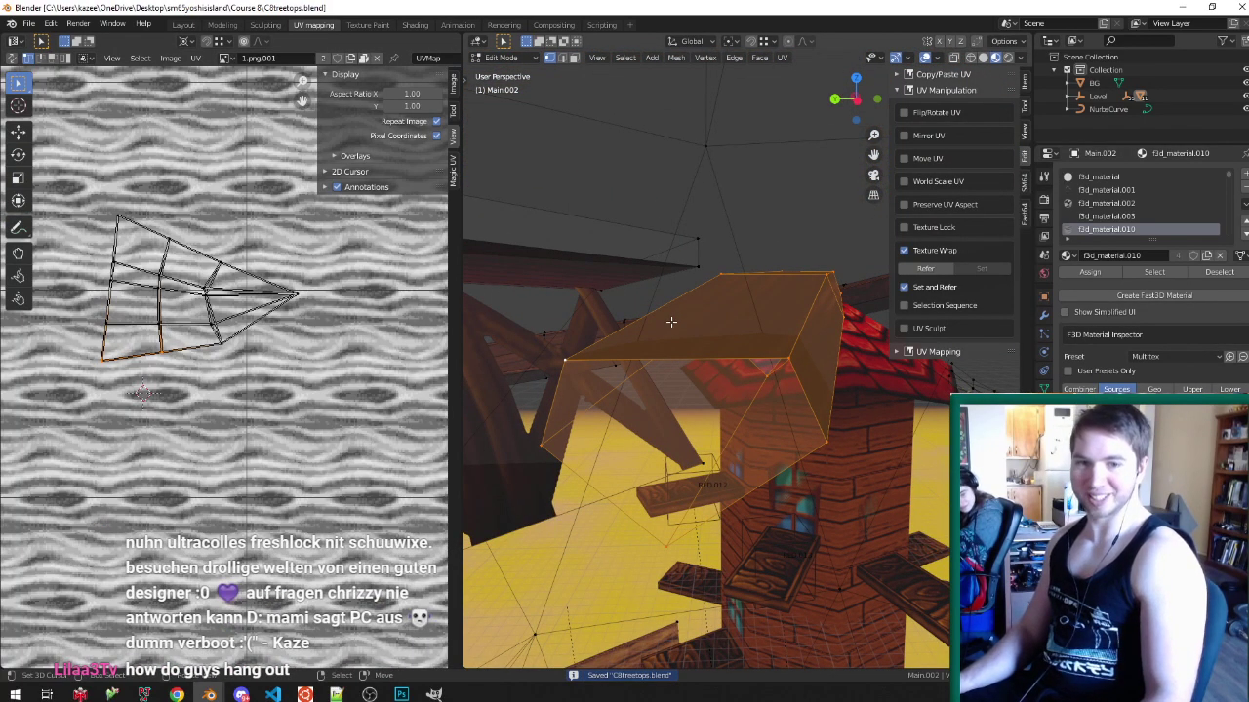
middle_click_drag(590, 299, 817, 341)
scroll(816, 340, "up", 3)
scroll(306, 342, "down", 3)
scroll(305, 340, "up", 2)
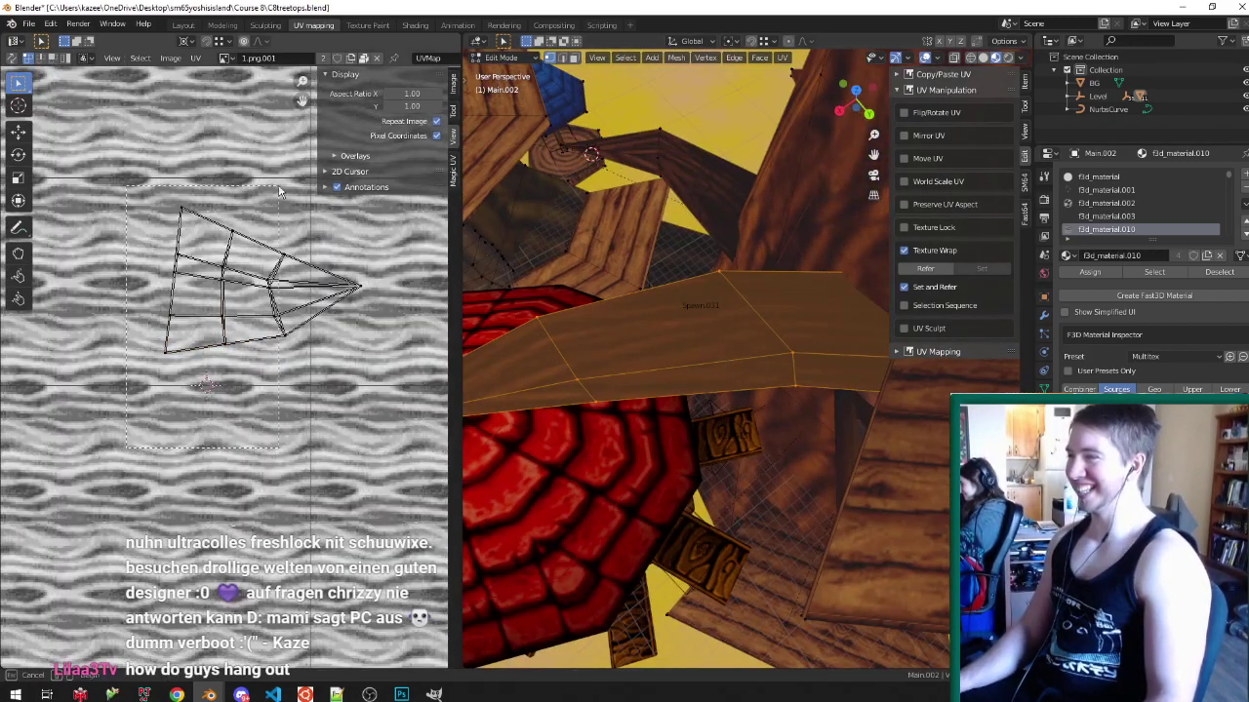
- Move all the branch's UV columns except the tip along X, stretching the UV layout away from the tip
left_click_drag(296, 177, 299, 177)
scroll(173, 290, "up", 2)
middle_click_drag(560, 371, 781, 368)
scroll(781, 368, "down", 3)
scroll(210, 354, "up", 2)
scroll(229, 315, "down", 1)
scroll(309, 275, "up", 2)
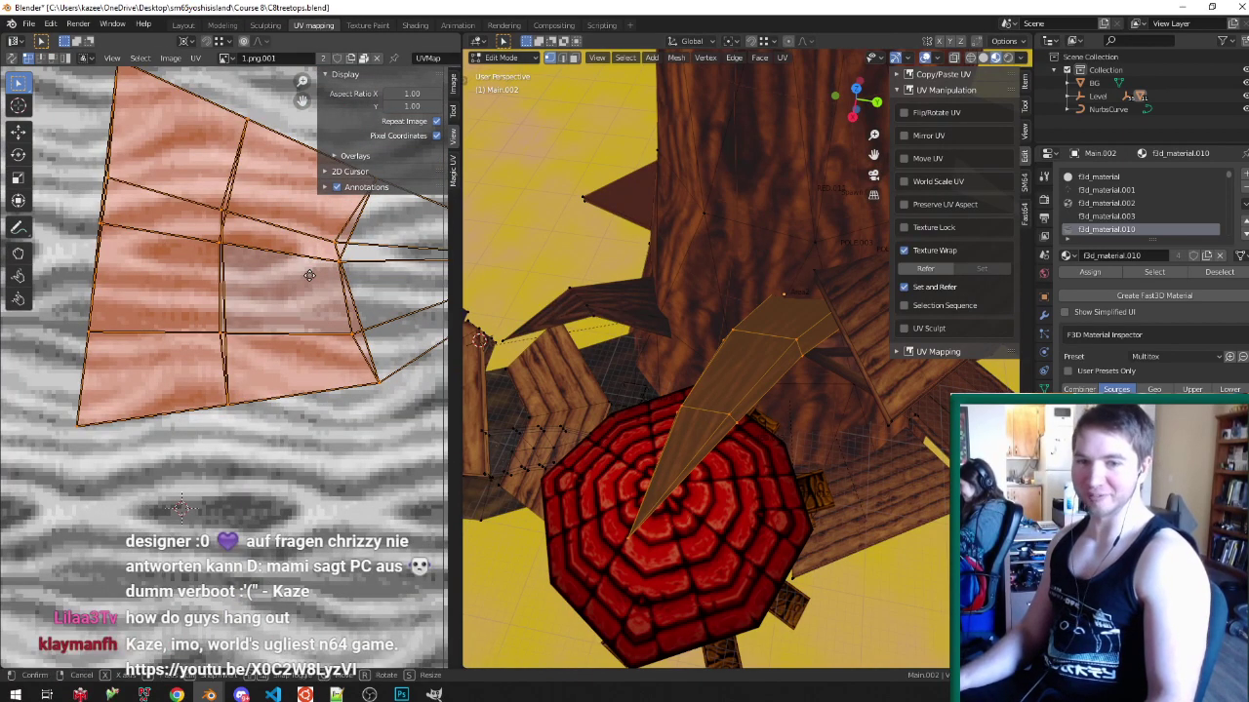
key("g")
key("x")
left_click(273, 283)
scroll(303, 294, "down", 3)
- Select only the two UV columns at the branch's wide base end and move them farther from the tip along X
key("alt+a")
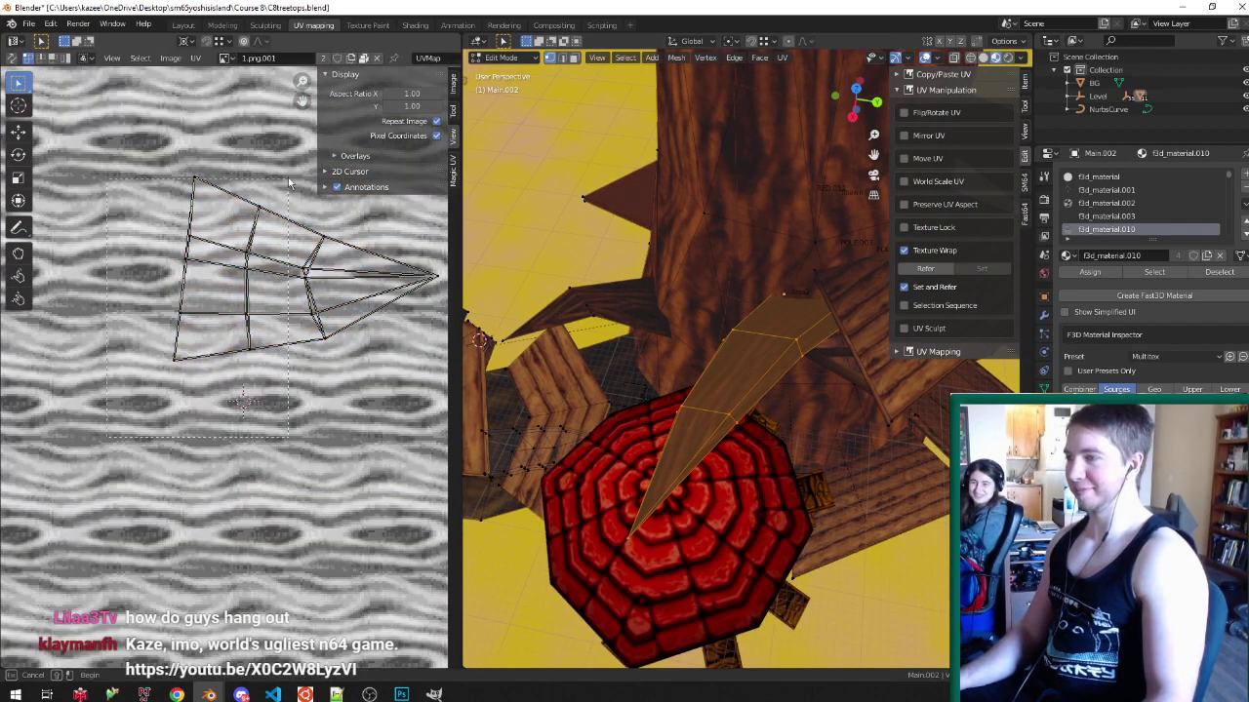
left_click_drag(277, 164, 278, 160)
key("g")
key("x")
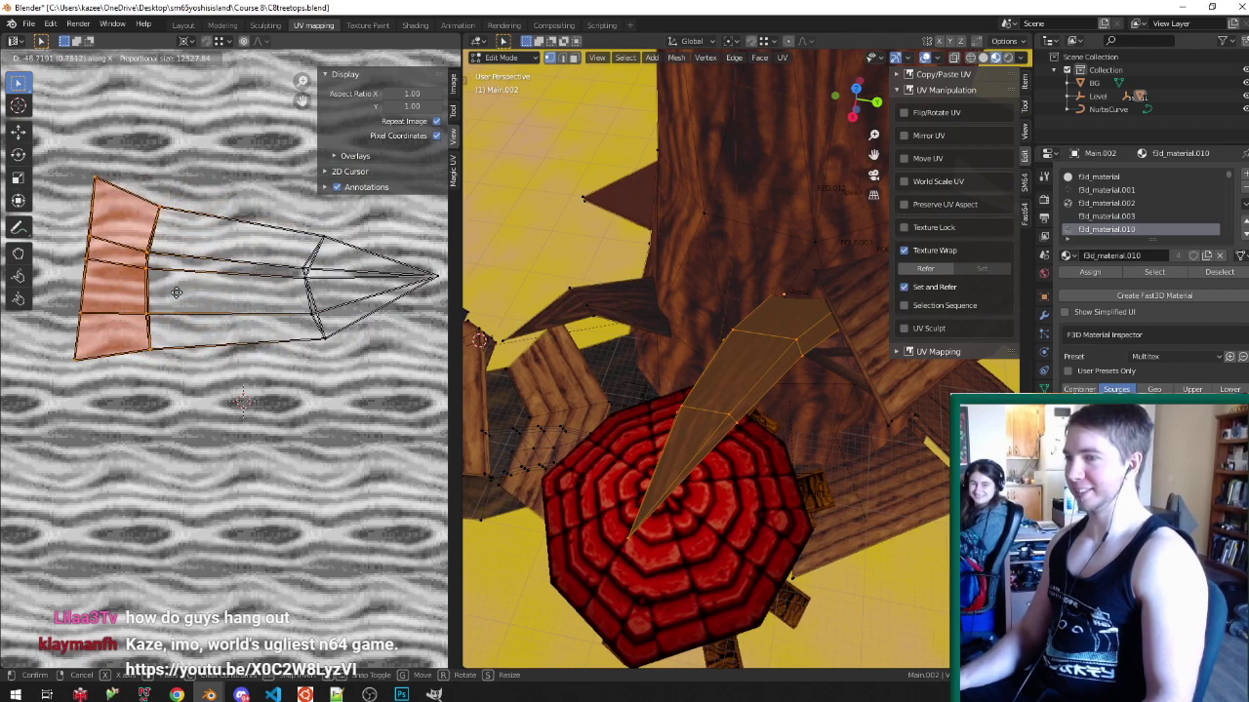
left_click(194, 292)
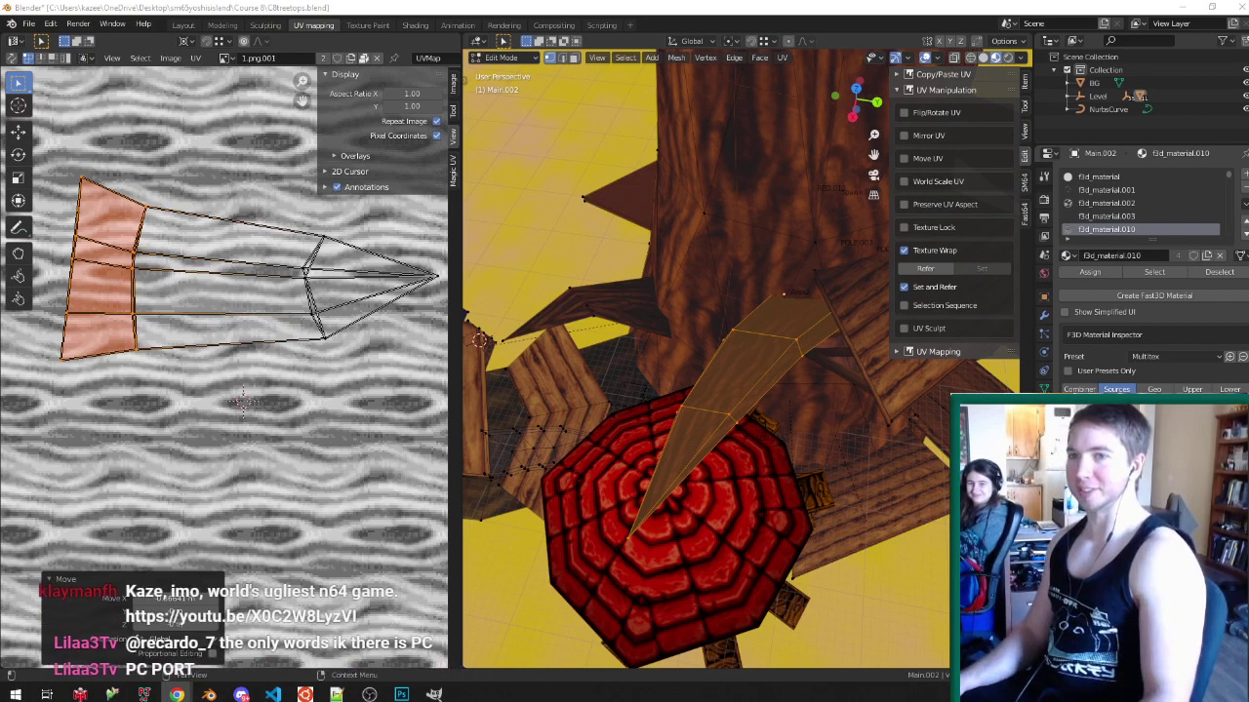
- Switch to the Pastebin draft in the browser, highlight the joke quote's phrases while reading, and undo the accidental text move
left_click(176, 694)
type("\"tolle spil have ich gekackt. :D in das spil konnte ic lustige sterne sammeln. Mario hat nuhn ultracolles freshlock mit schuuwixe. besuchen drollige welten von einen guten designer :0 <3 auf fragen chrizzy nie antworten kann D: wami sagt PC aus :/ dumm verboot :'(\" - Kaze")
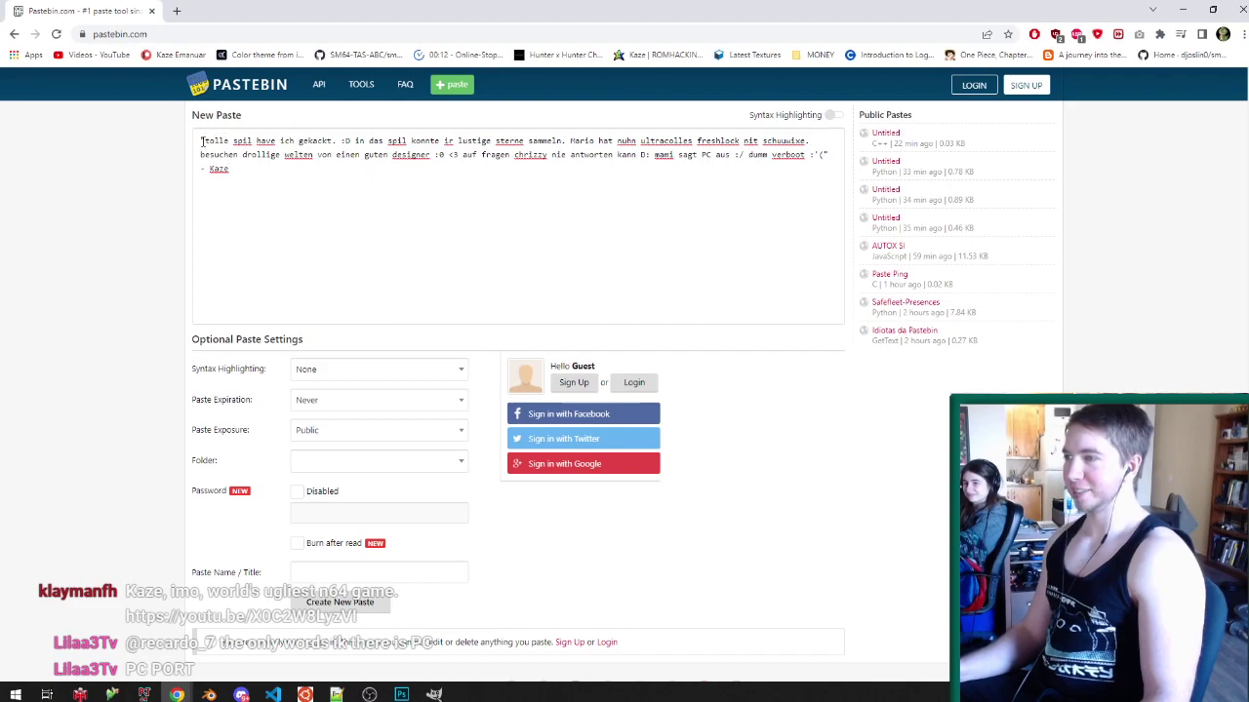
left_click_drag(207, 140, 239, 139)
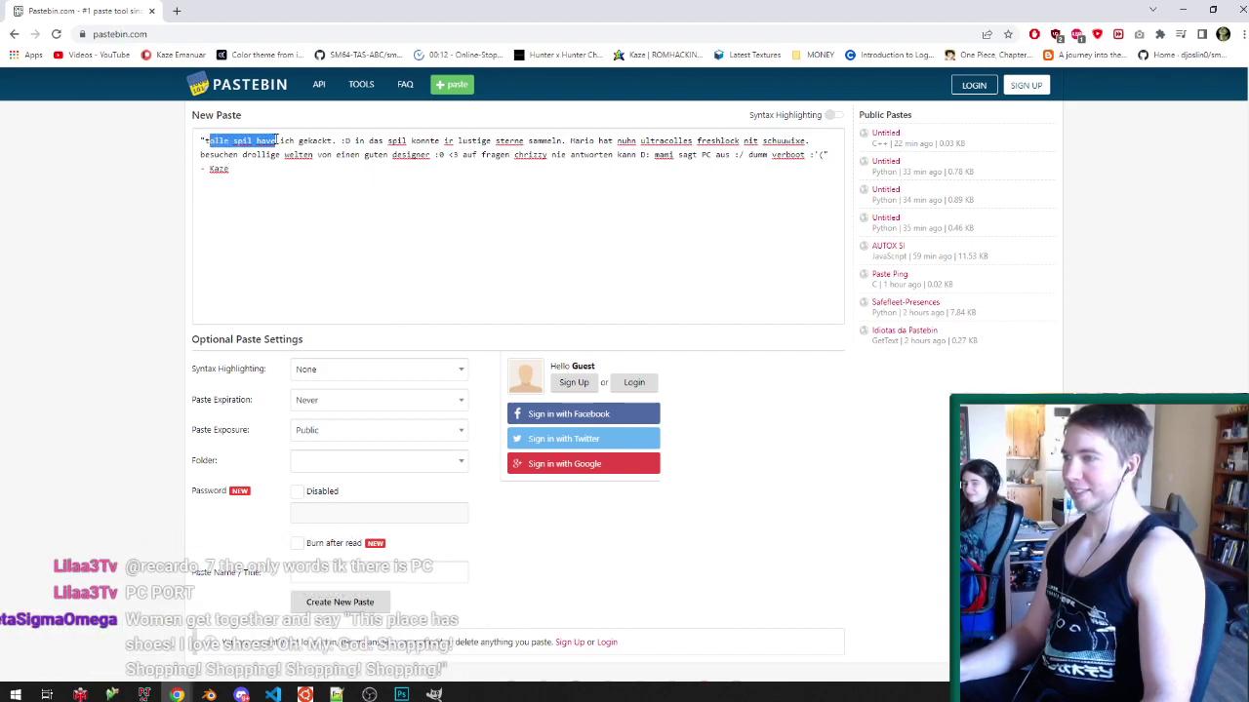
left_click_drag(335, 143, 380, 144)
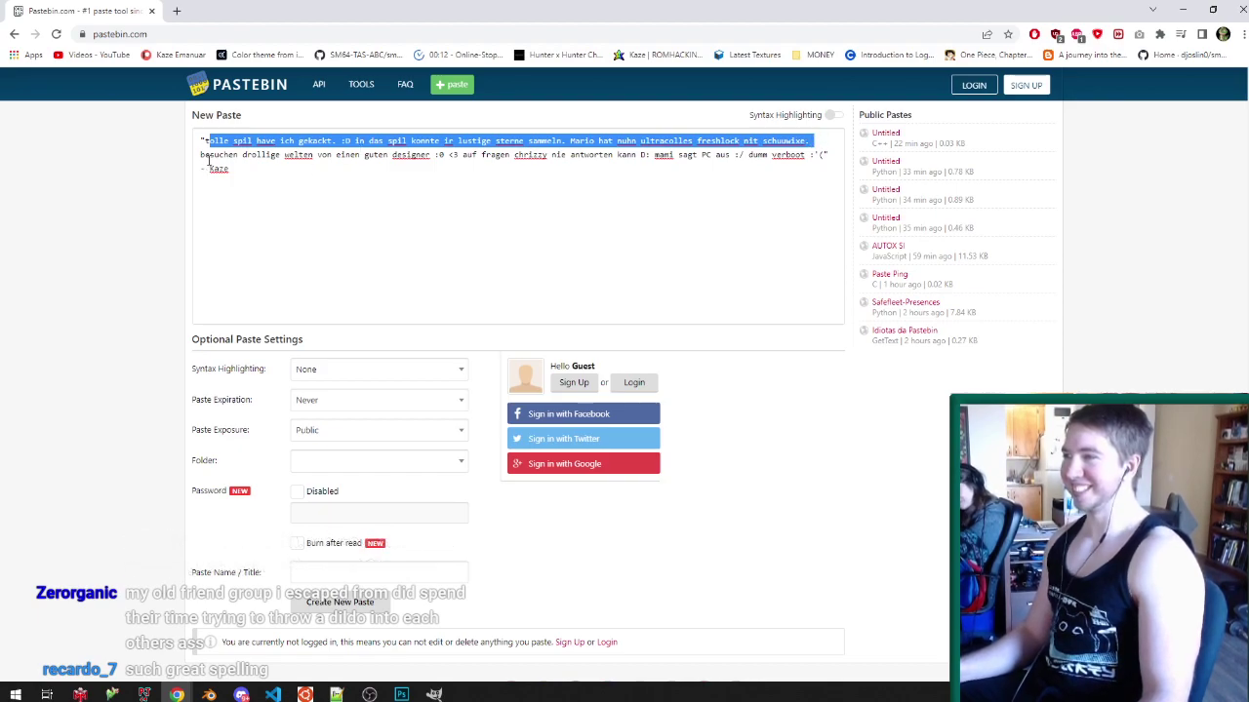
left_click_drag(266, 156, 264, 156)
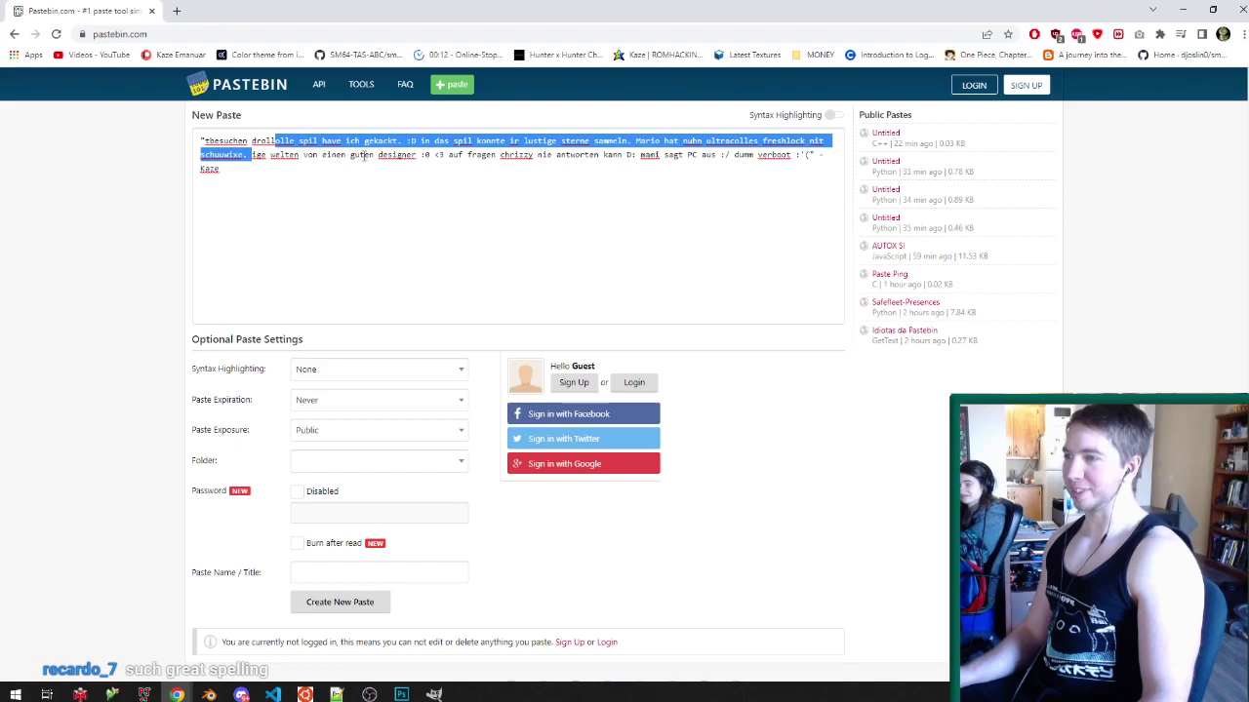
left_click_drag(448, 156, 494, 154)
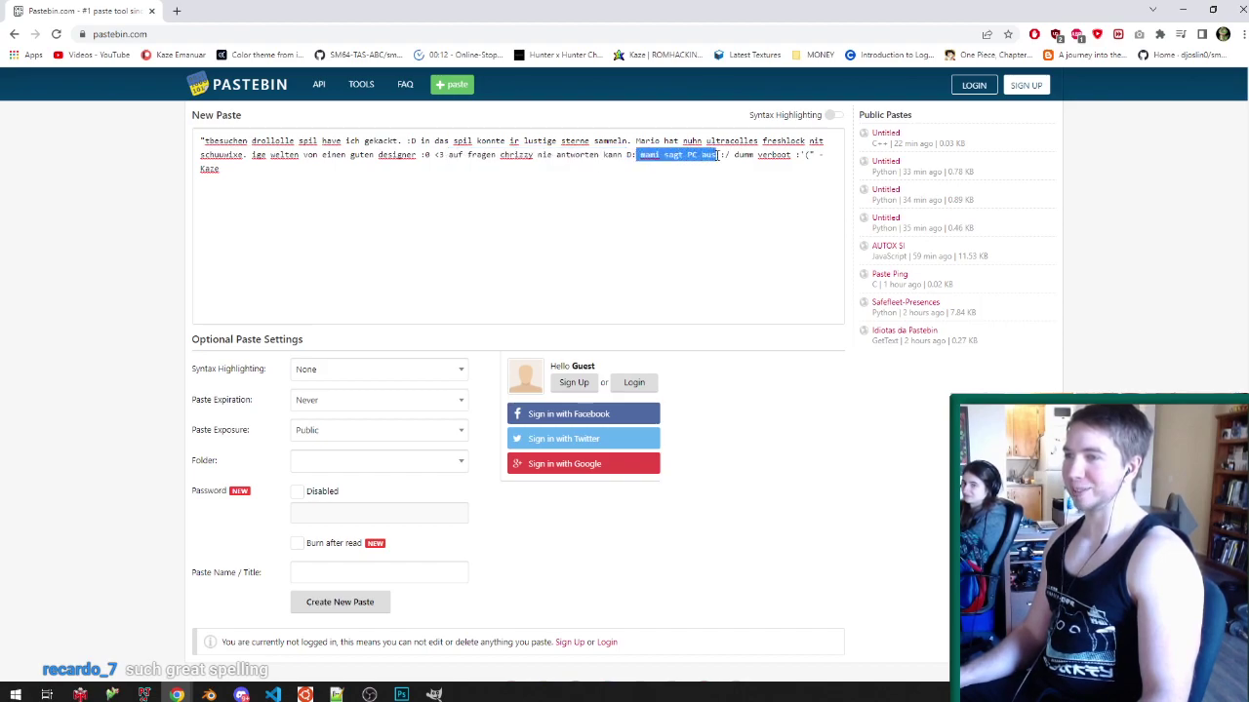
left_click_drag(734, 155, 747, 155)
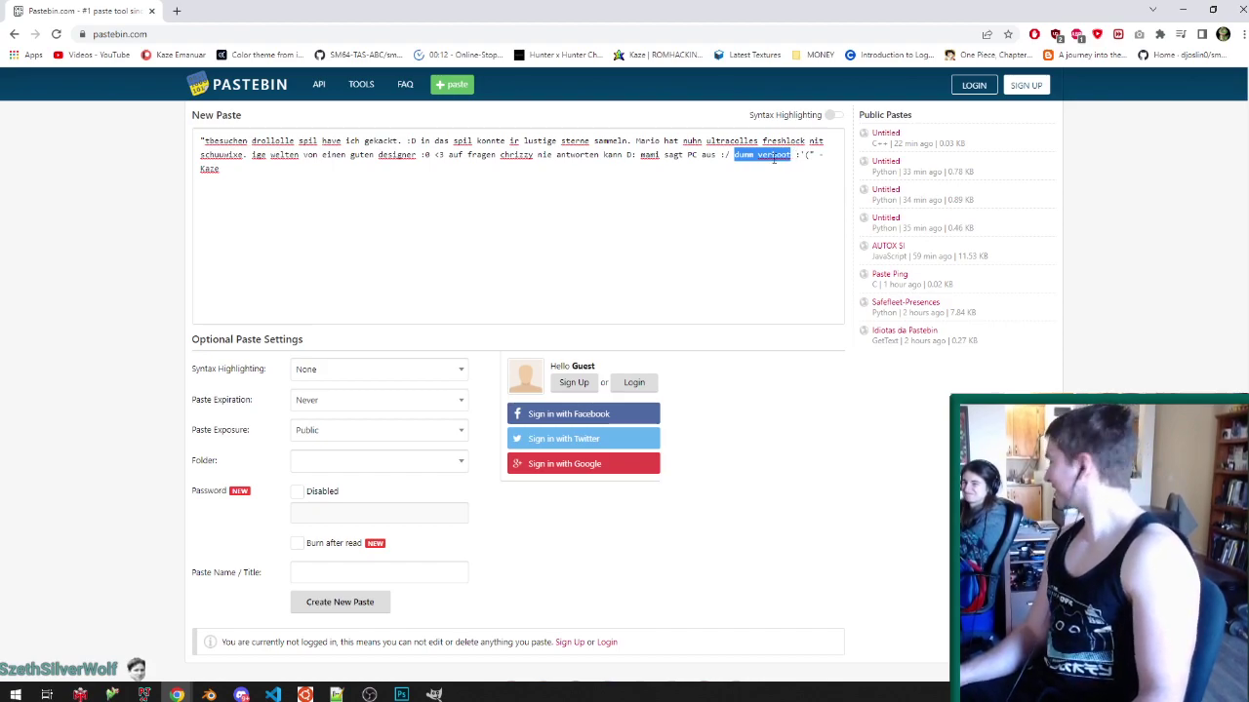
key("ctrl+z")
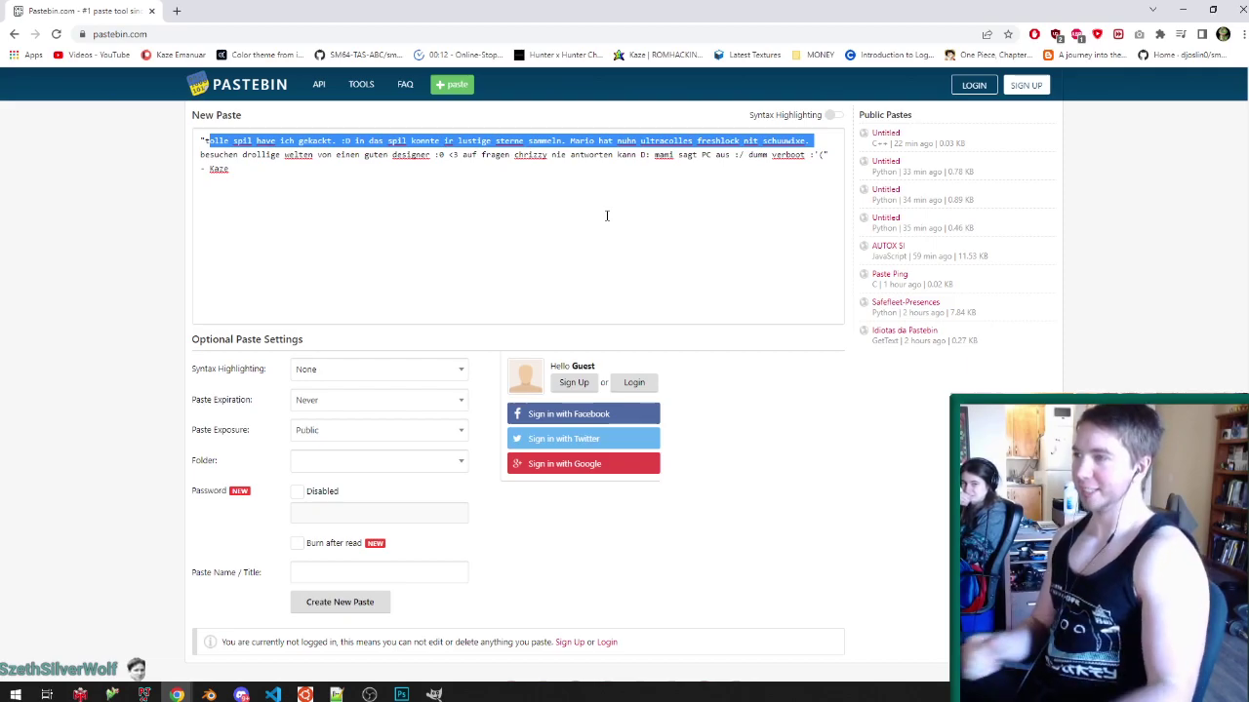
- Return to Blender, check the branch's texture in Object Mode, save the level, and resume editing the mesh
left_click_drag(82, 5, 0, 129)
middle_click_drag(722, 298, 767, 318)
key("Tab")
scroll(764, 298, "up", 3)
key("ctrl+s")
key("Tab")
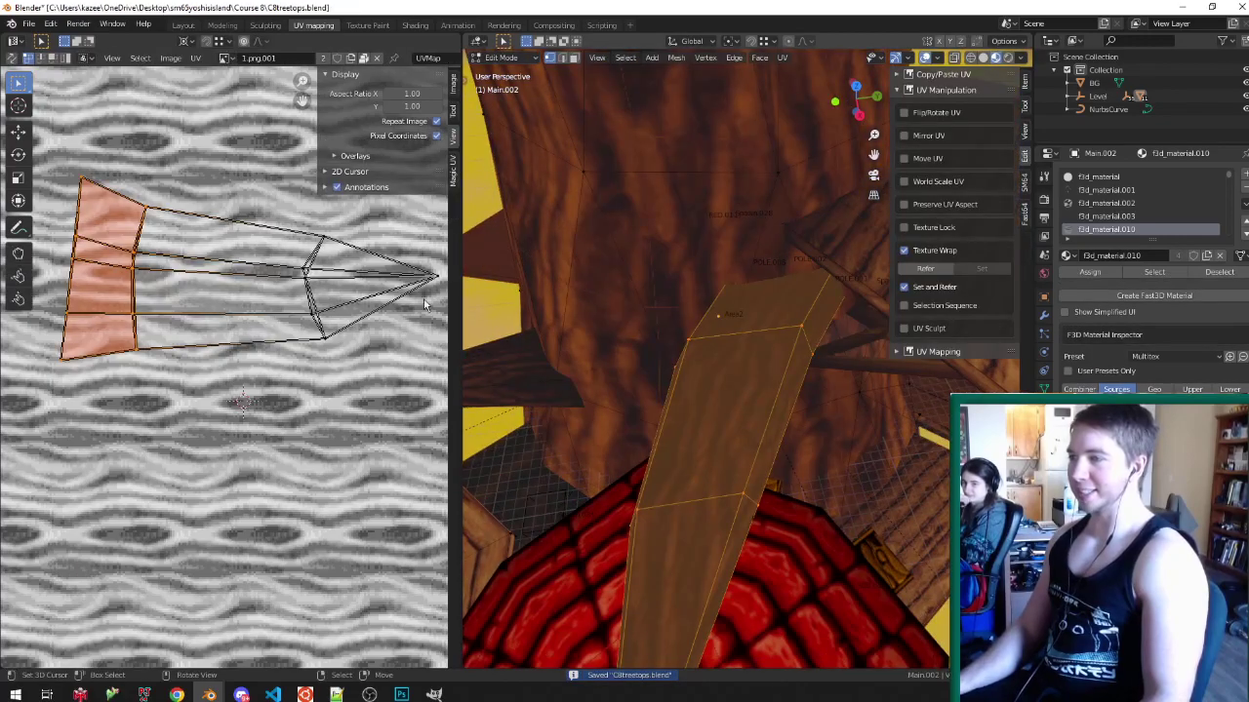
- Select the outermost UV column at the branch's base end and move it outward along X
scroll(388, 324, "down", 2)
key("alt+a")
scroll(156, 390, "up", 1)
left_click_drag(145, 428, 198, 233)
scroll(162, 207, "up", 2)
key("g")
key("x")
left_click(177, 245)
- Rotate the base-end UV column until it stands nearly vertical, adjust its position, and save the level
key("r")
right_click(348, 230)
key("period")
left_click(258, 235)
key("r")
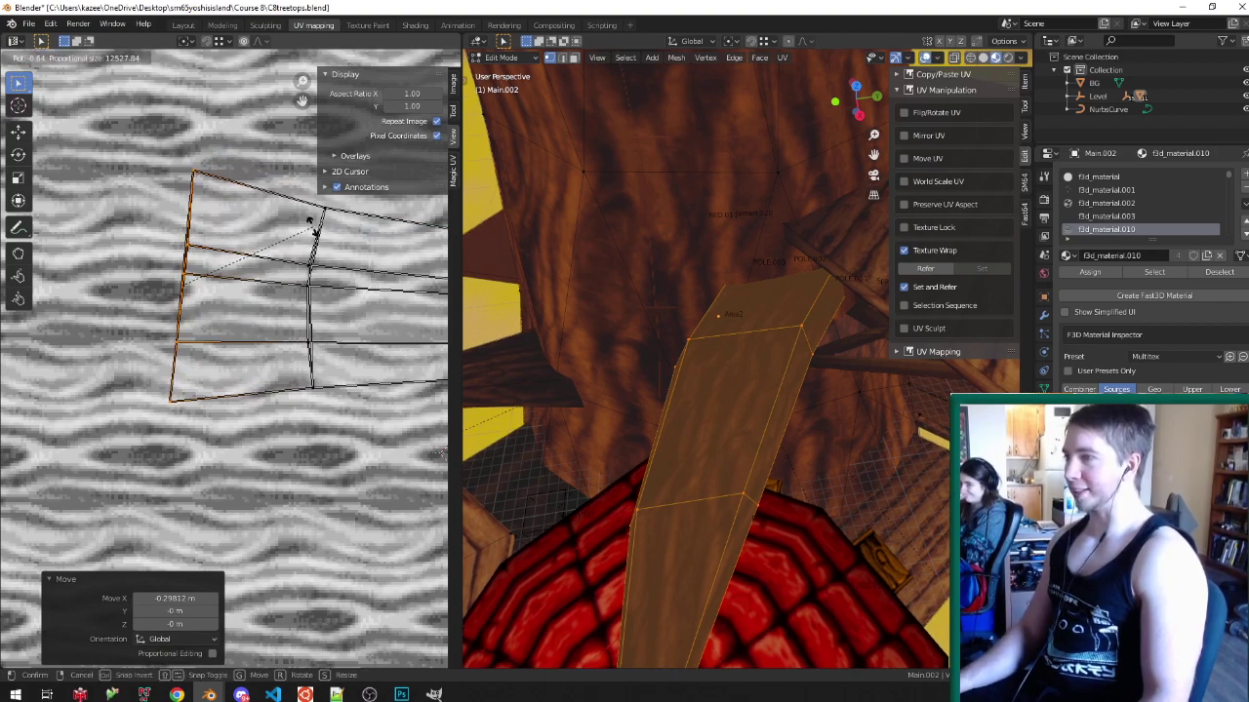
left_click(315, 204)
key("g")
left_click(272, 273)
middle_click_drag(682, 342, 537, 317)
key("ctrl+s")
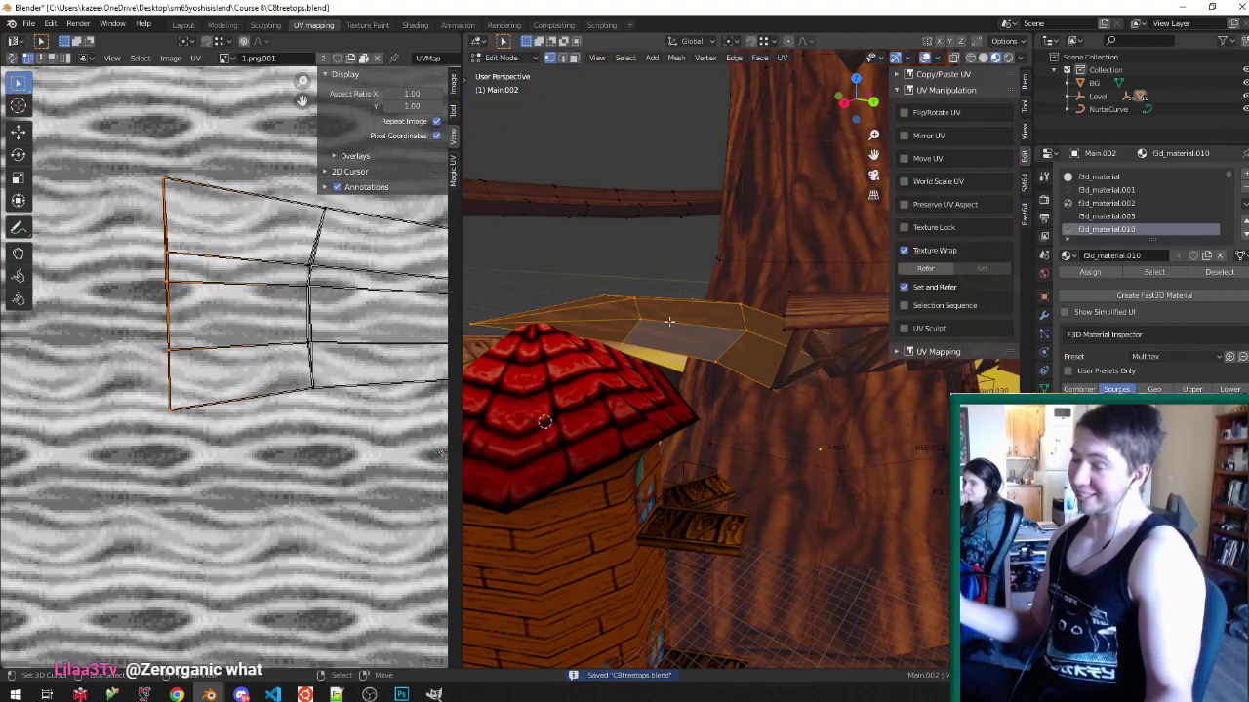
- Select the whole level mesh, leave Edit Mode, and return to the Layout workspace to check the retextured branch
middle_click_drag(670, 321, 756, 346)
key("Tab")
key("Tab")
key("a")
key("Tab")
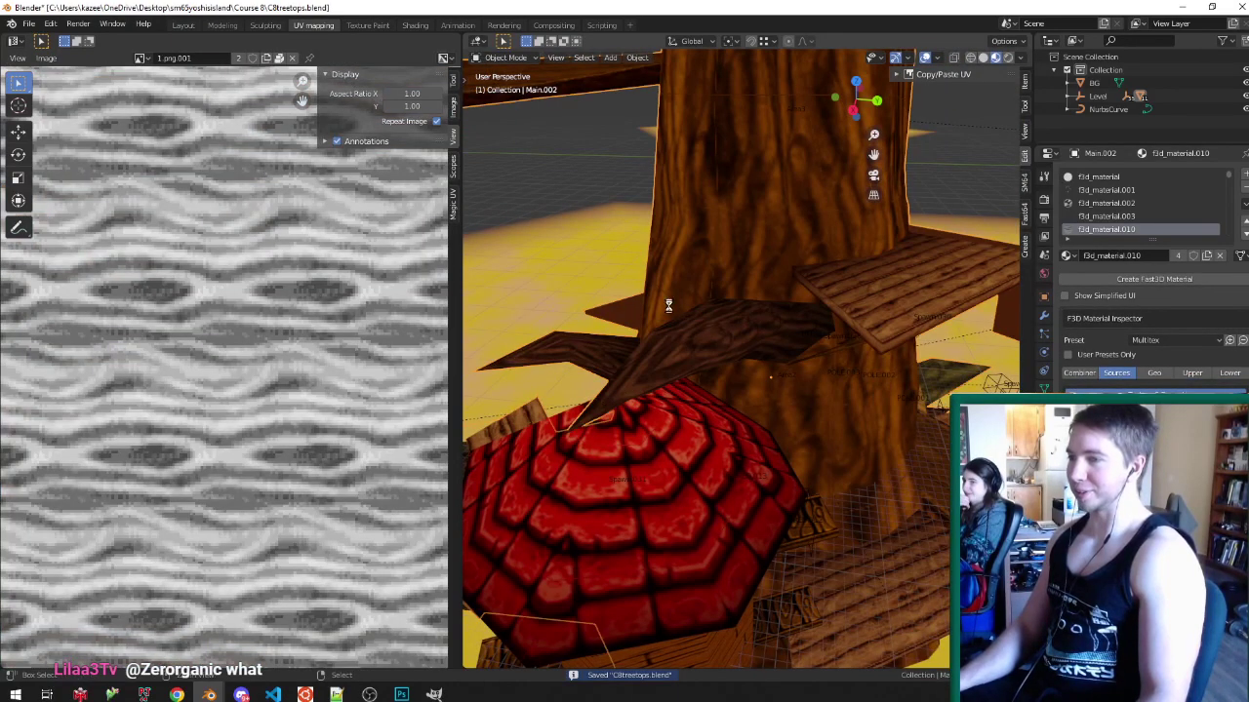
left_click(181, 25)
middle_click_drag(510, 209, 499, 318)
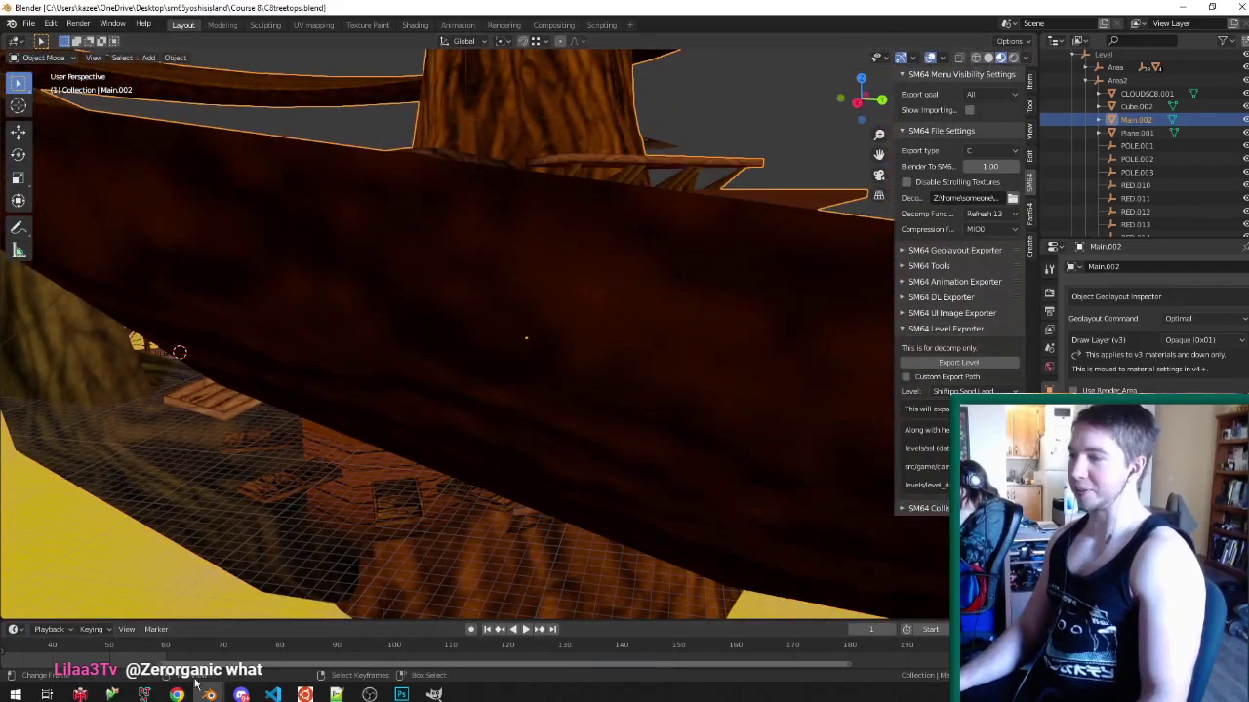
mouse_move(177, 694)
left_click_drag(0, 12, 565, 5)
left_click(666, 264)
key("ctrl+a")
key("alt+Tab")
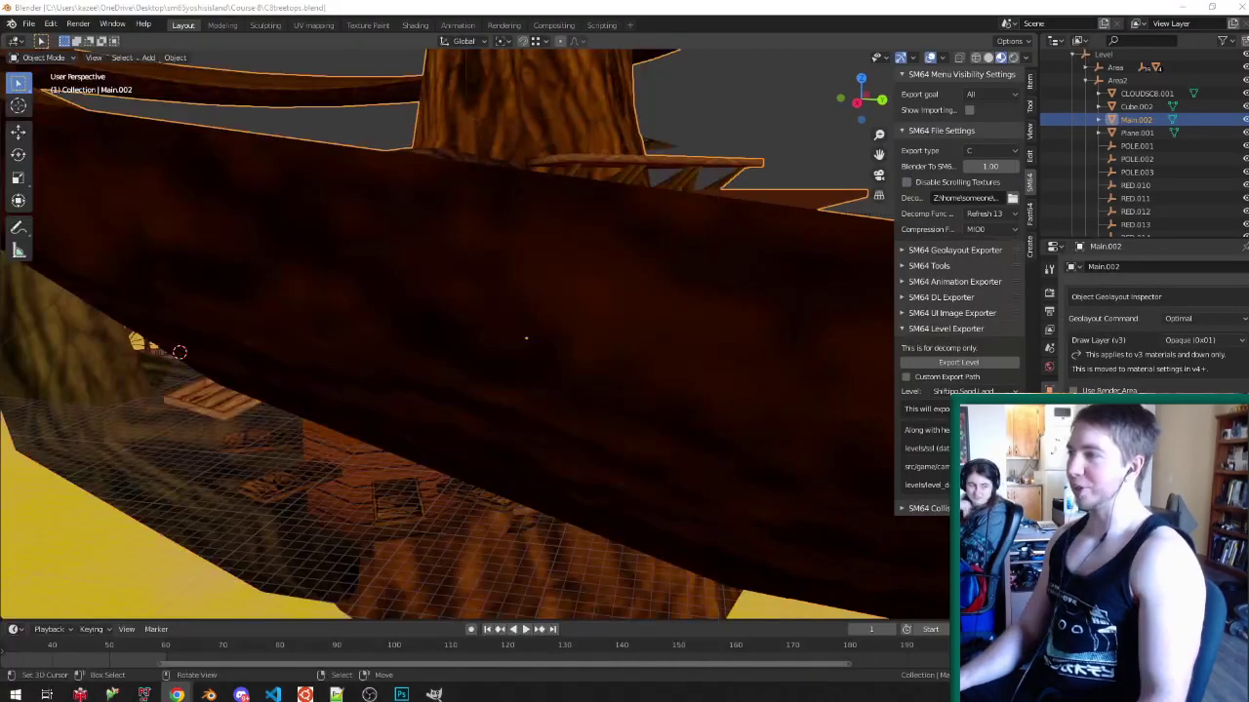
- Save the level file and select the Level root object for exporting
scroll(585, 263, "down", 5)
middle_click_drag(653, 289, 599, 342)
scroll(562, 326, "down", 3)
key("ctrl+s")
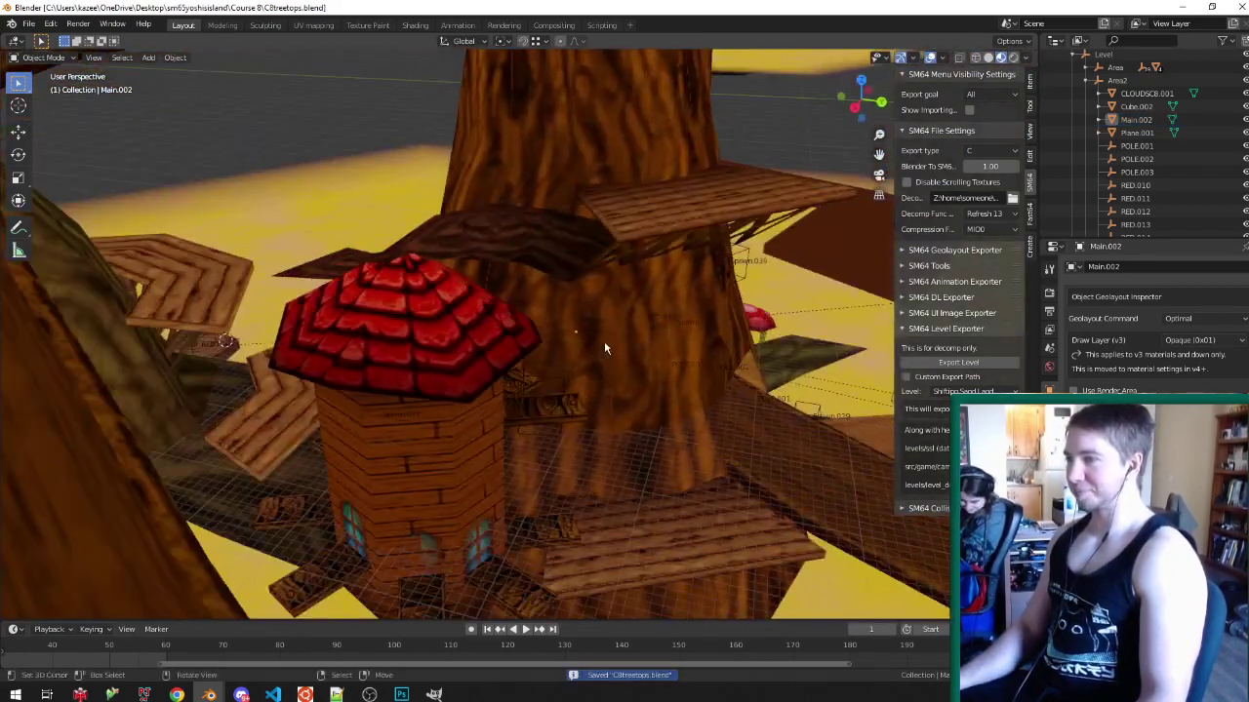
left_click(1115, 58)
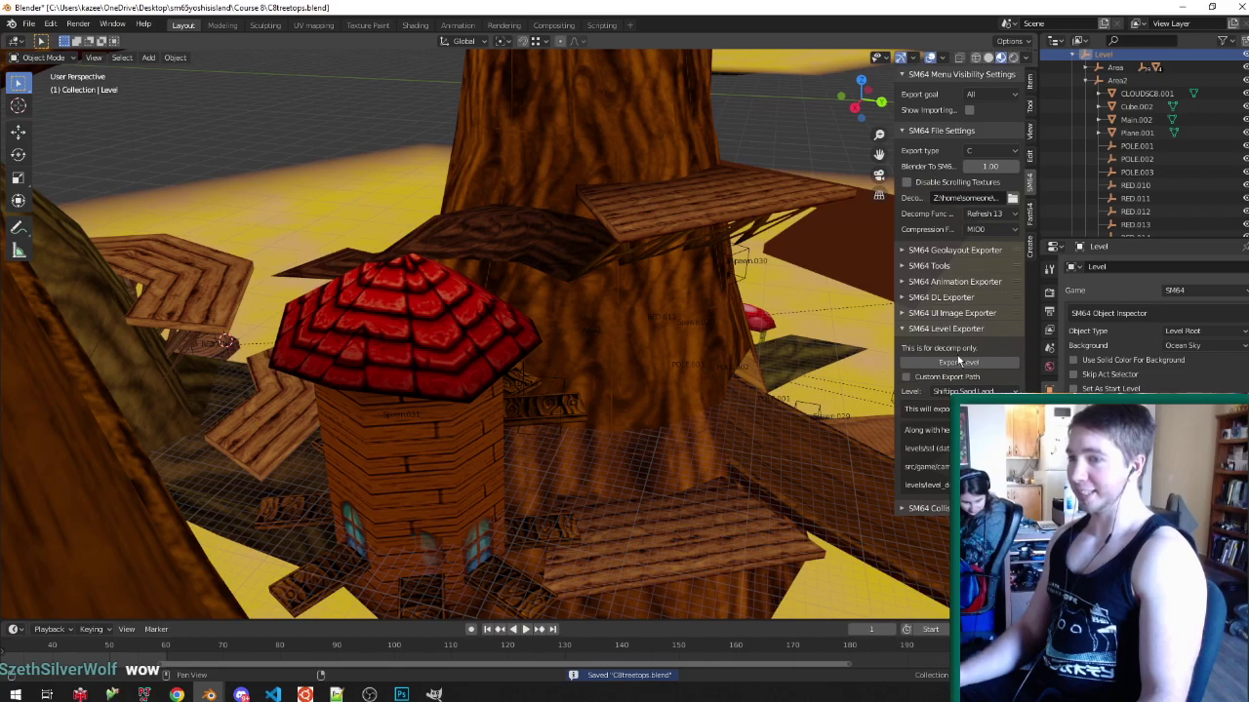
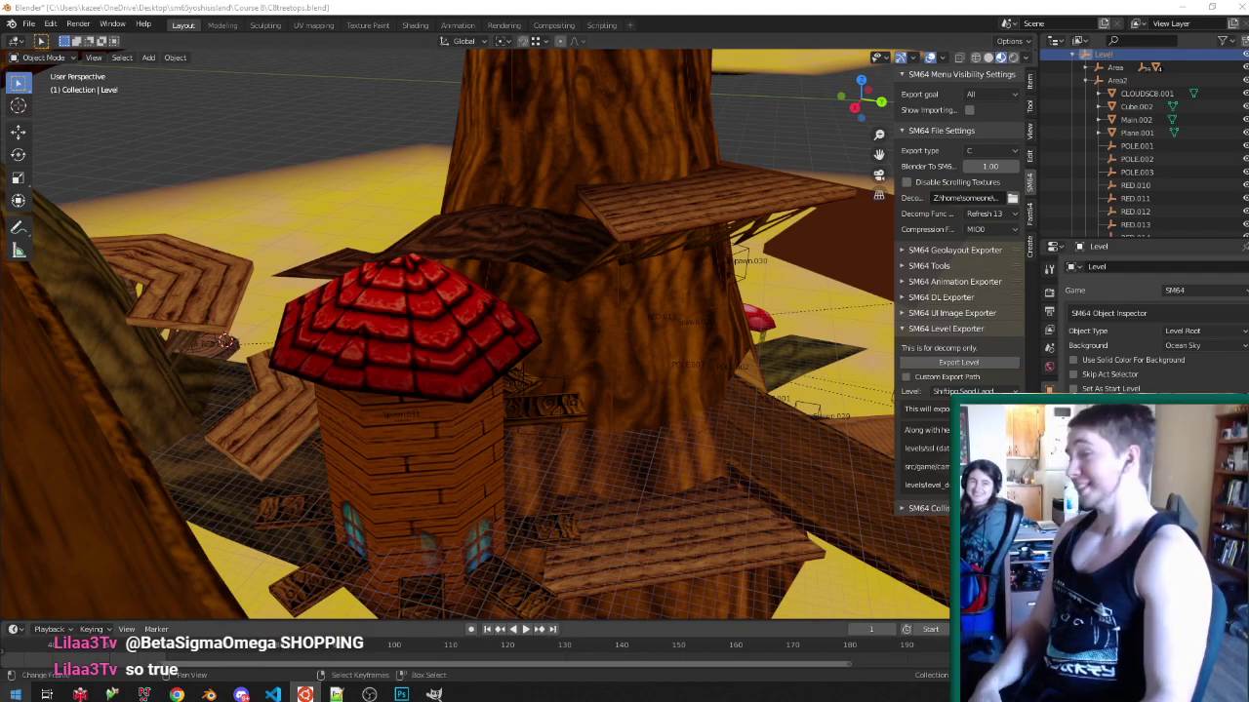
- Switch to Project64, start the Yoshi's Island 64 ROM, and save the emulator state
left_click(144, 694)
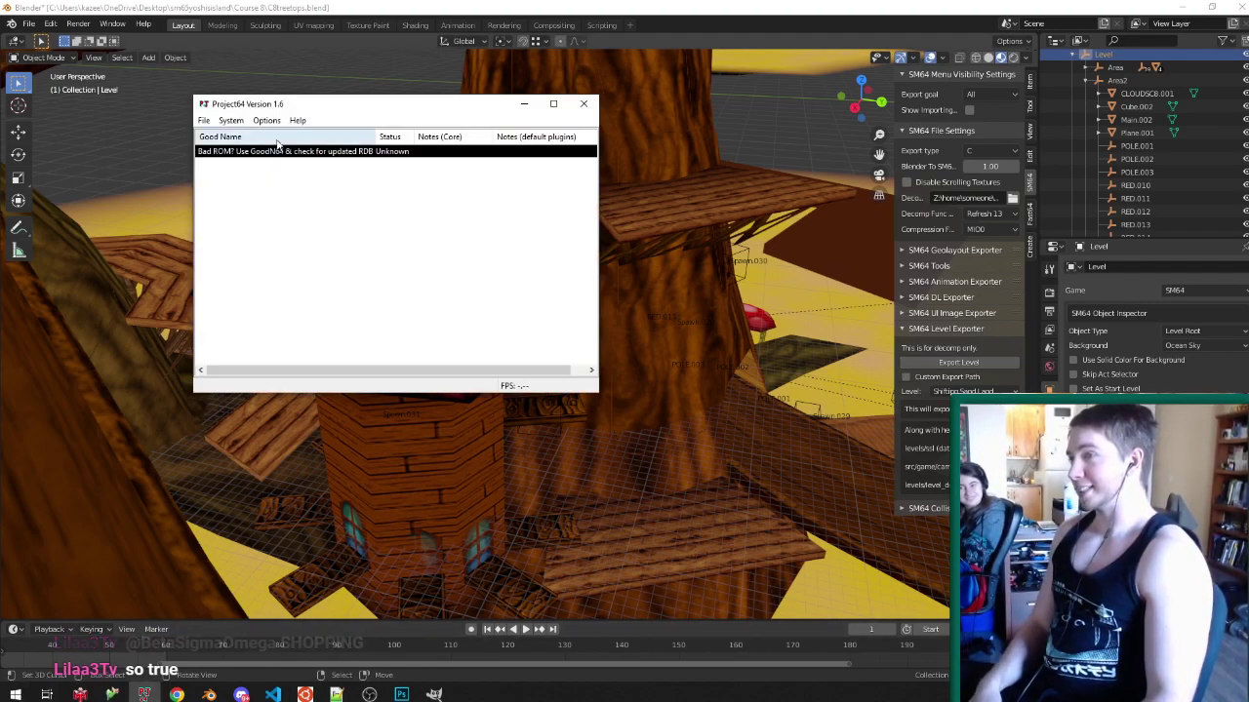
double_click(269, 154)
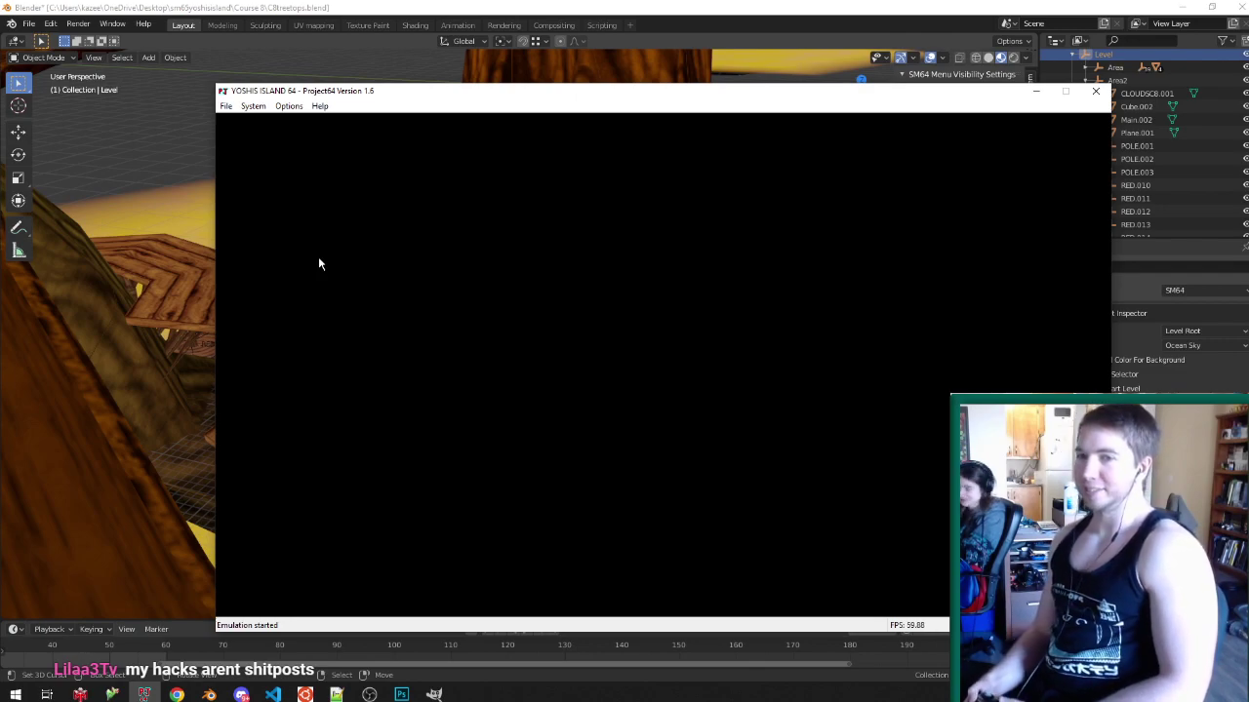
key("F5")
- Playtest the route from the starting branch over the small dark tree platform onto the fenced wooden bridge
key("Up")
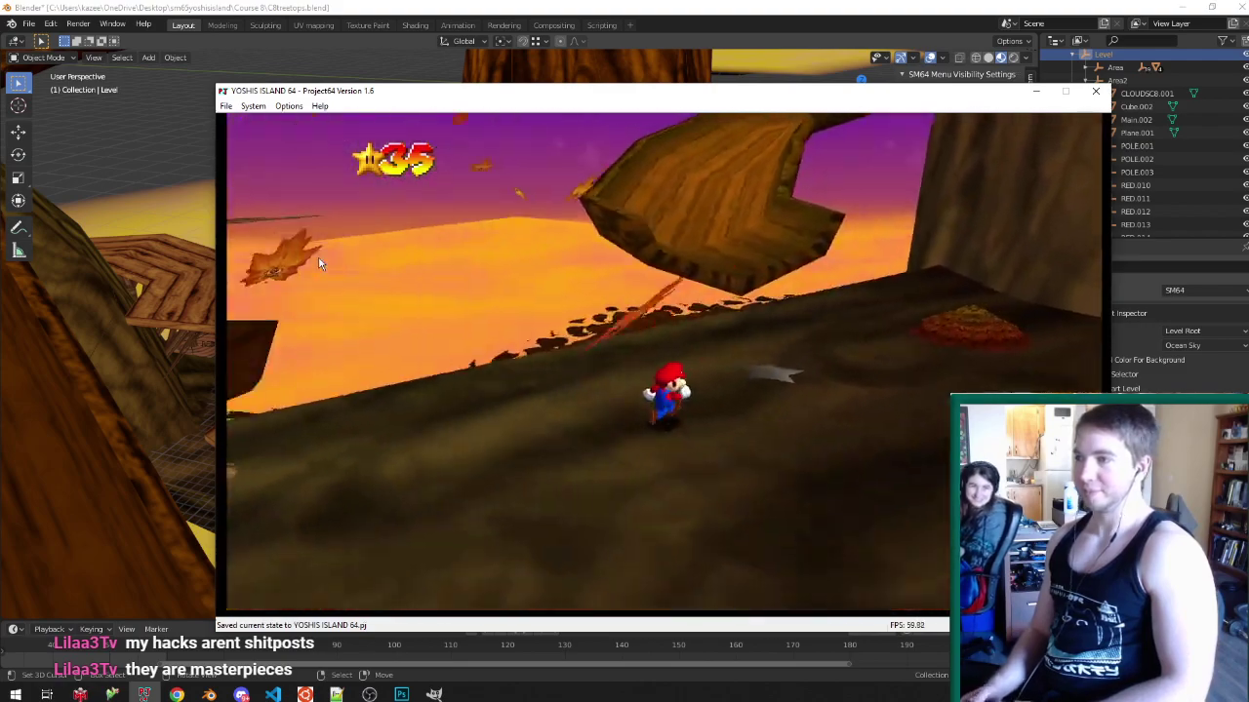
key("Up")
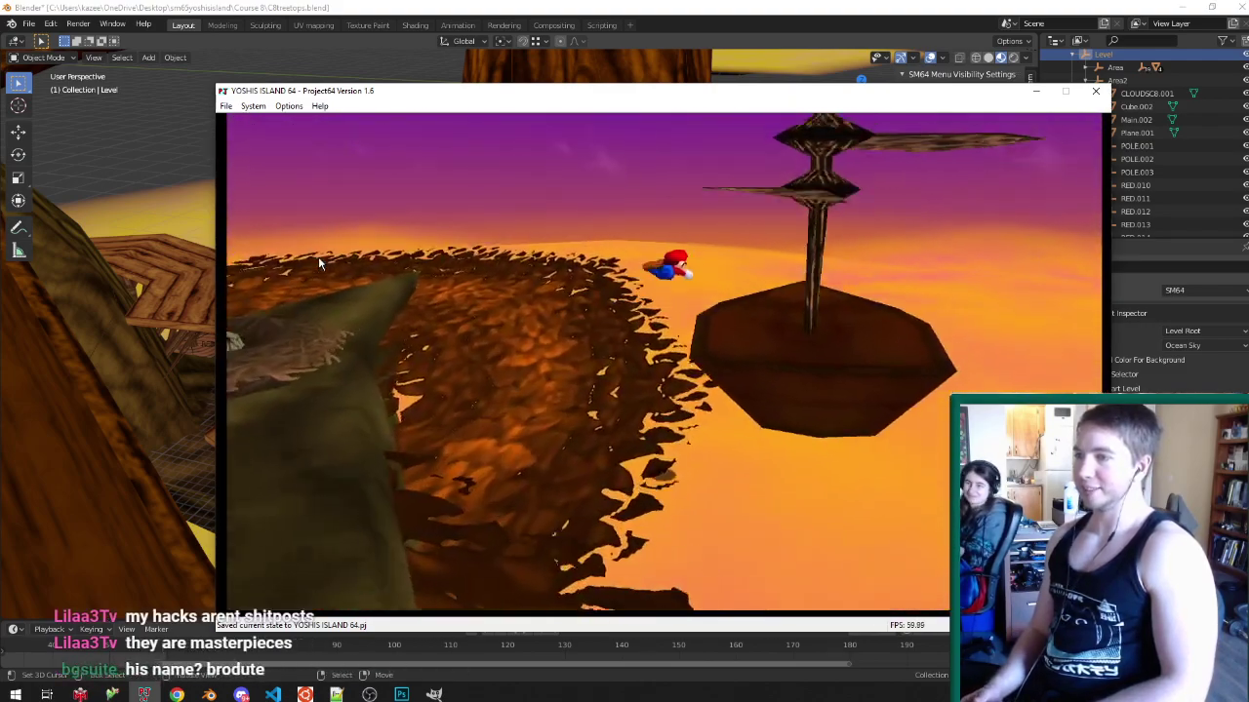
key("Up")
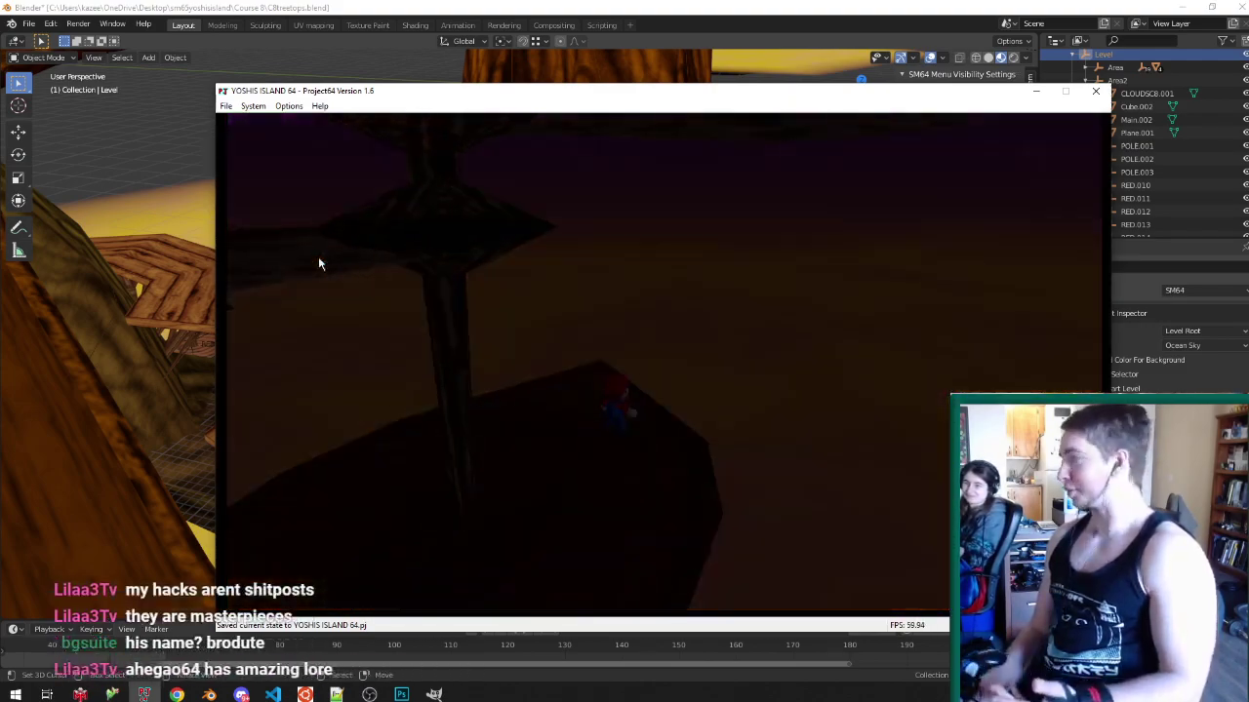
key("Up")
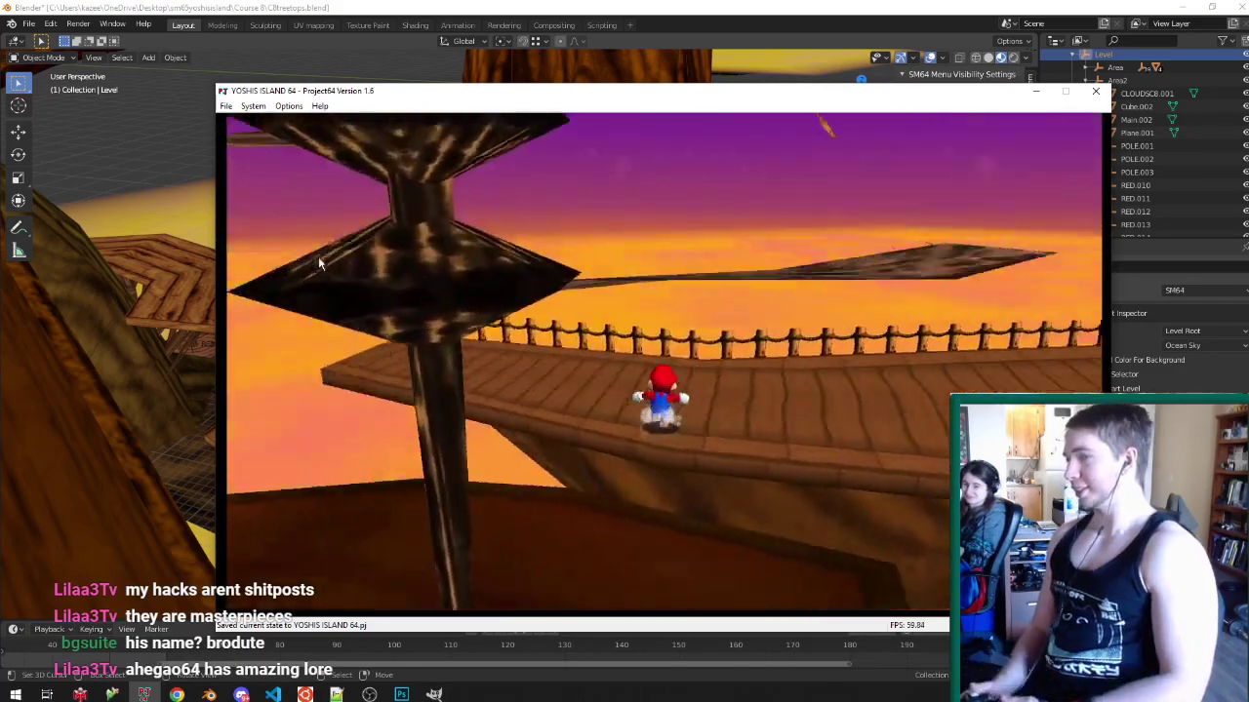
key("Up")
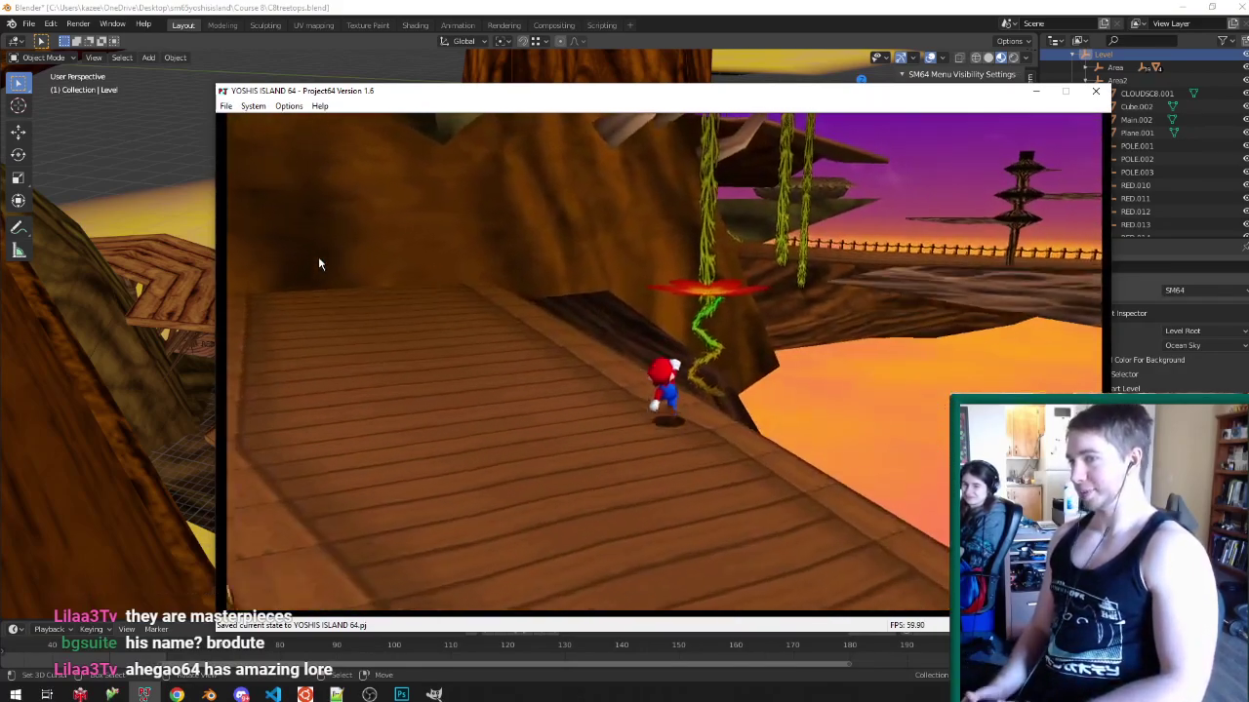
- Bounce Mario off the red flower beside the bridge and bring him onto the rope-hung wooden platform
key("Up")
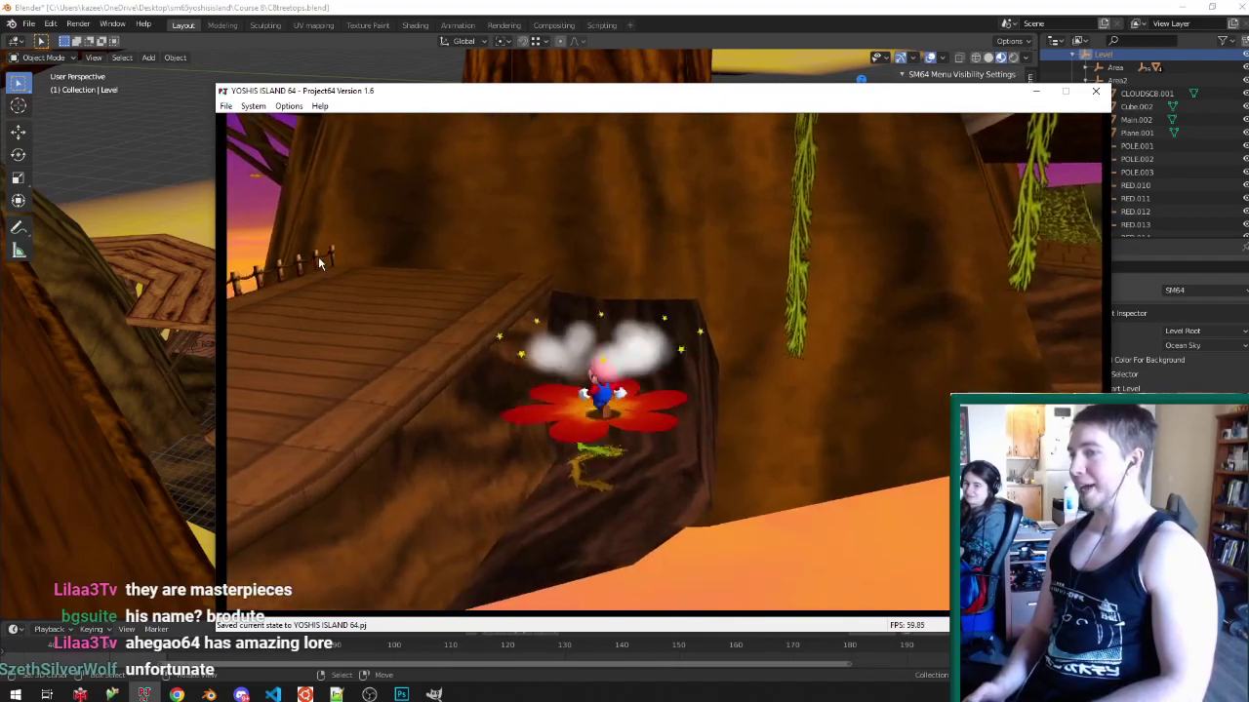
key("Up")
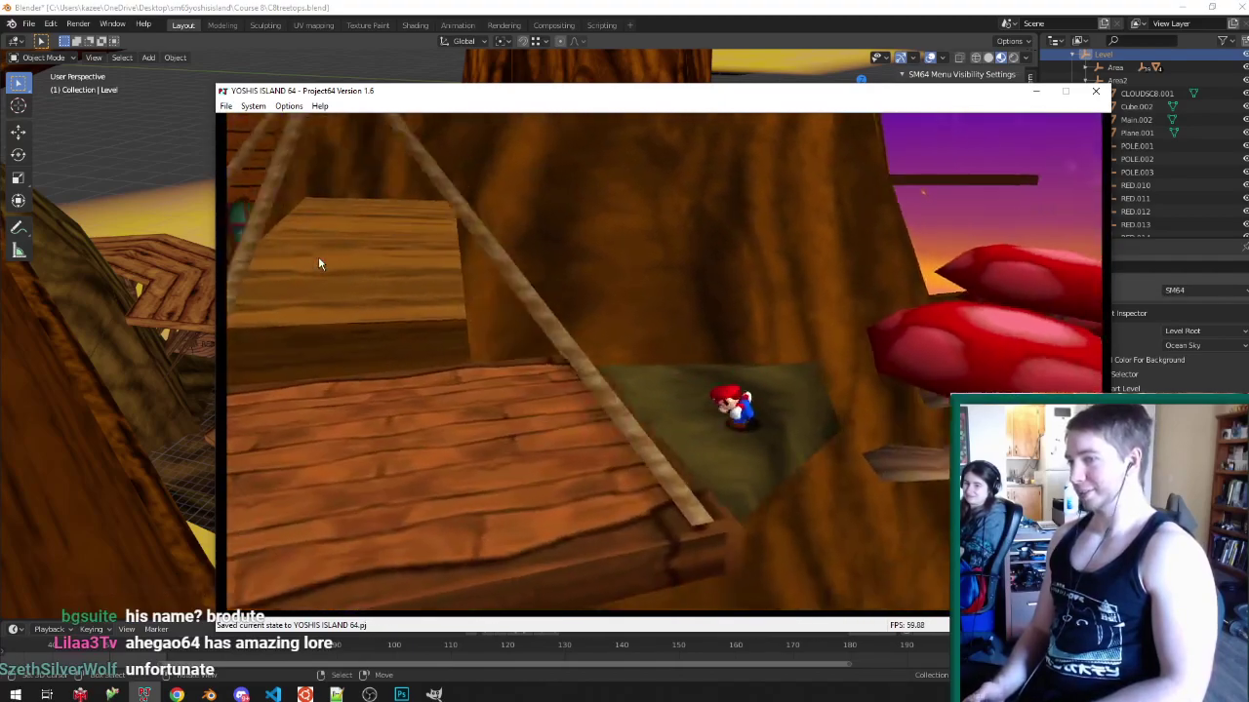
key("Up")
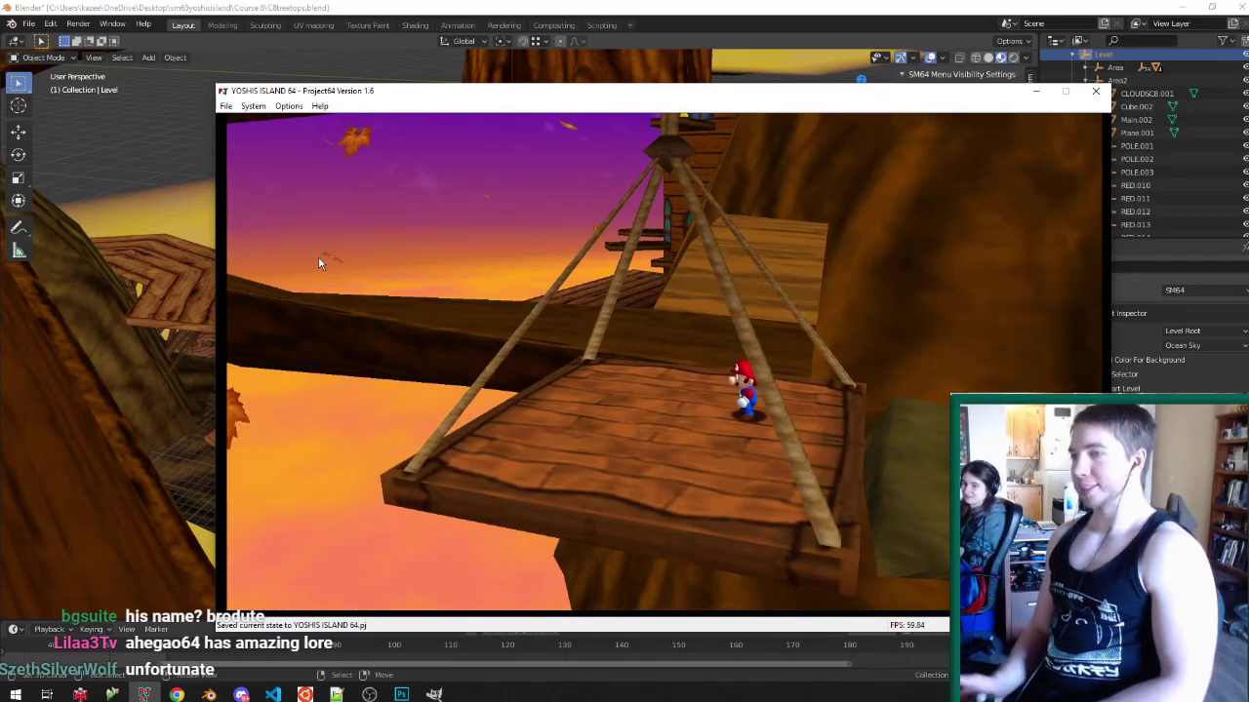
key("Up")
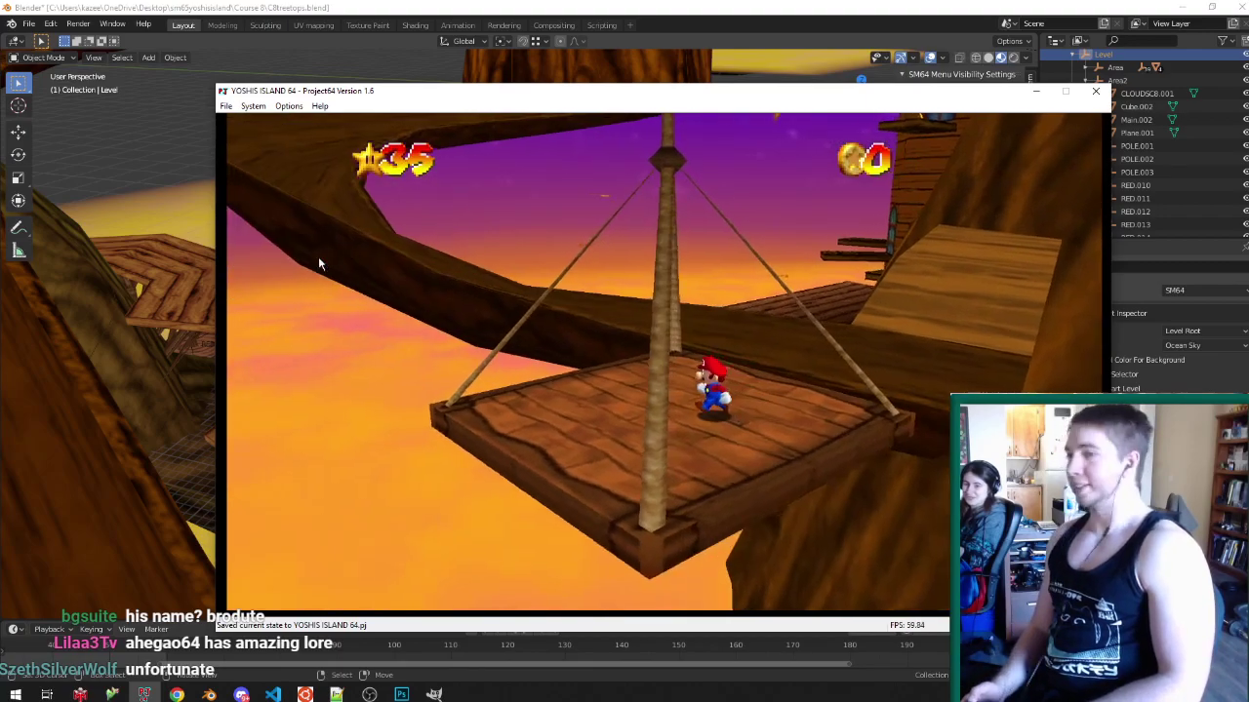
- Test the climb from the plank walkway up the tower's window ledges and red flower to the zigzag plank platform
key("Up")
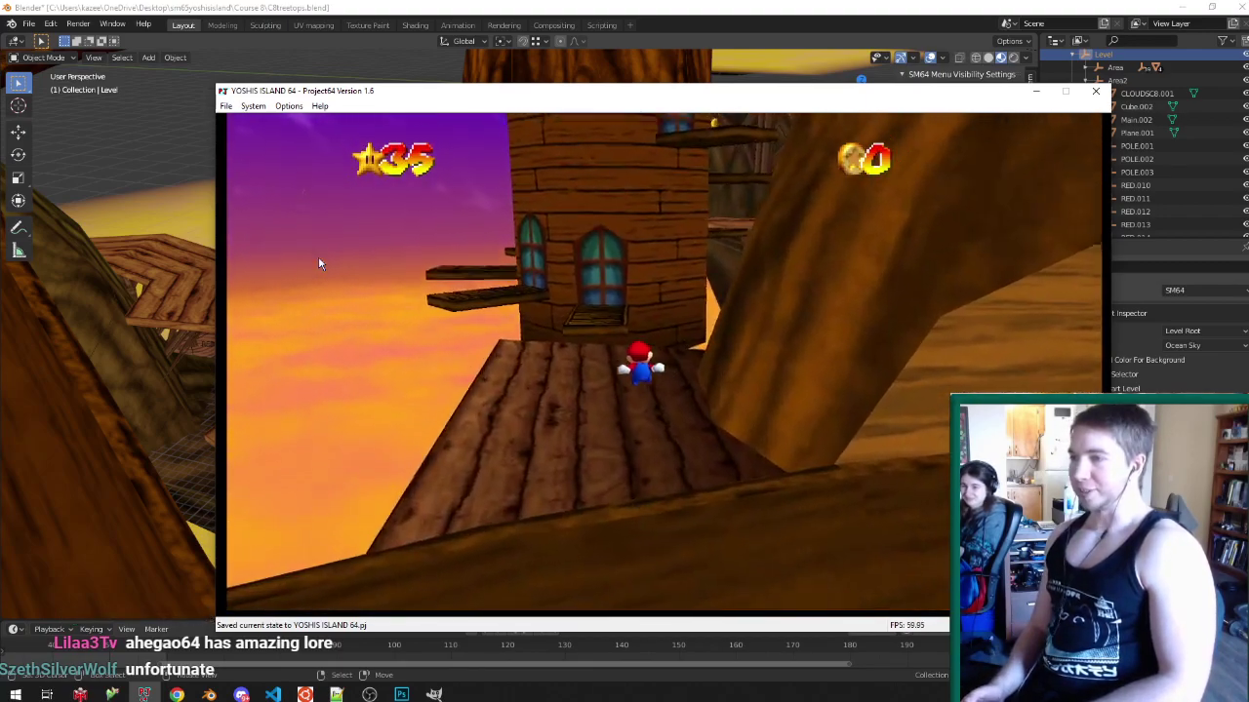
key("Up")
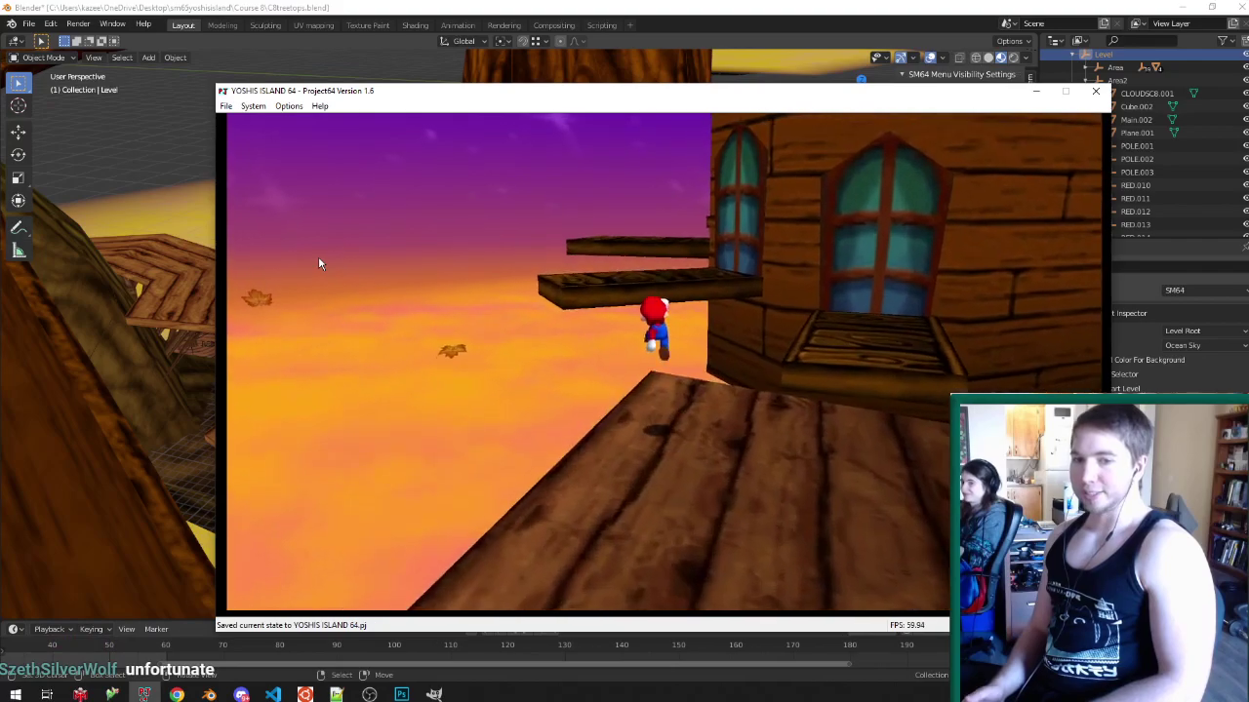
key("Up")
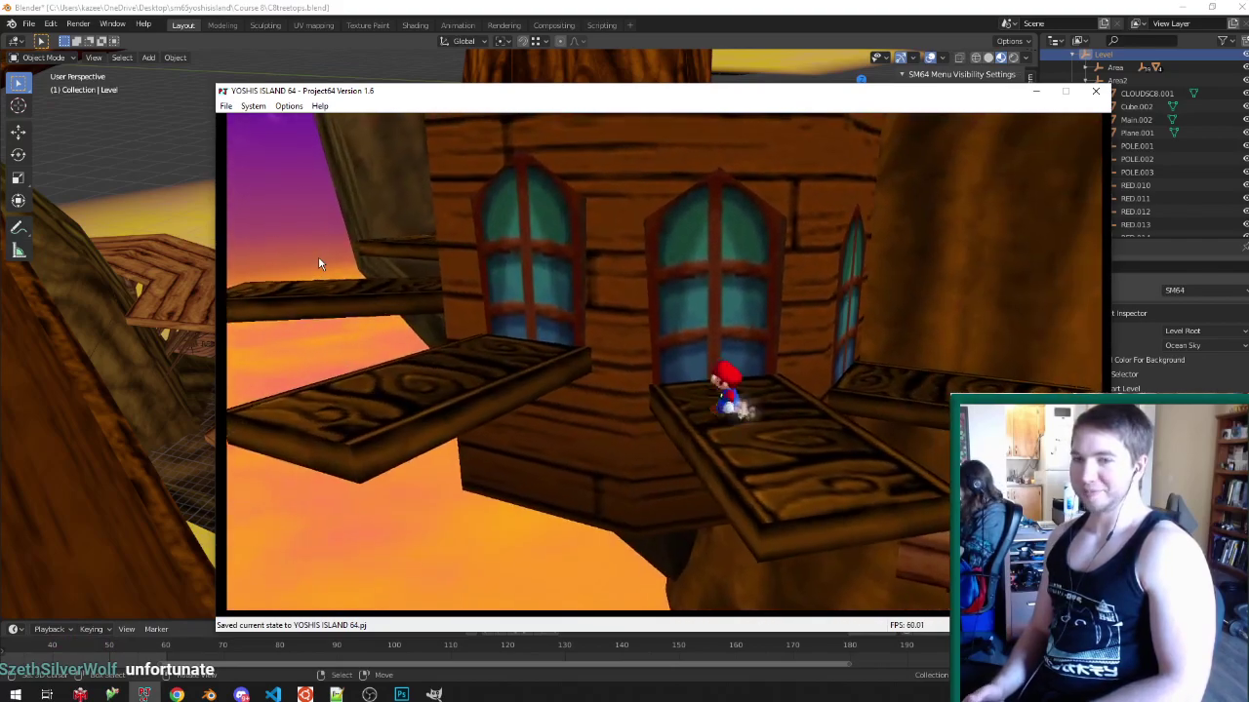
key("Up")
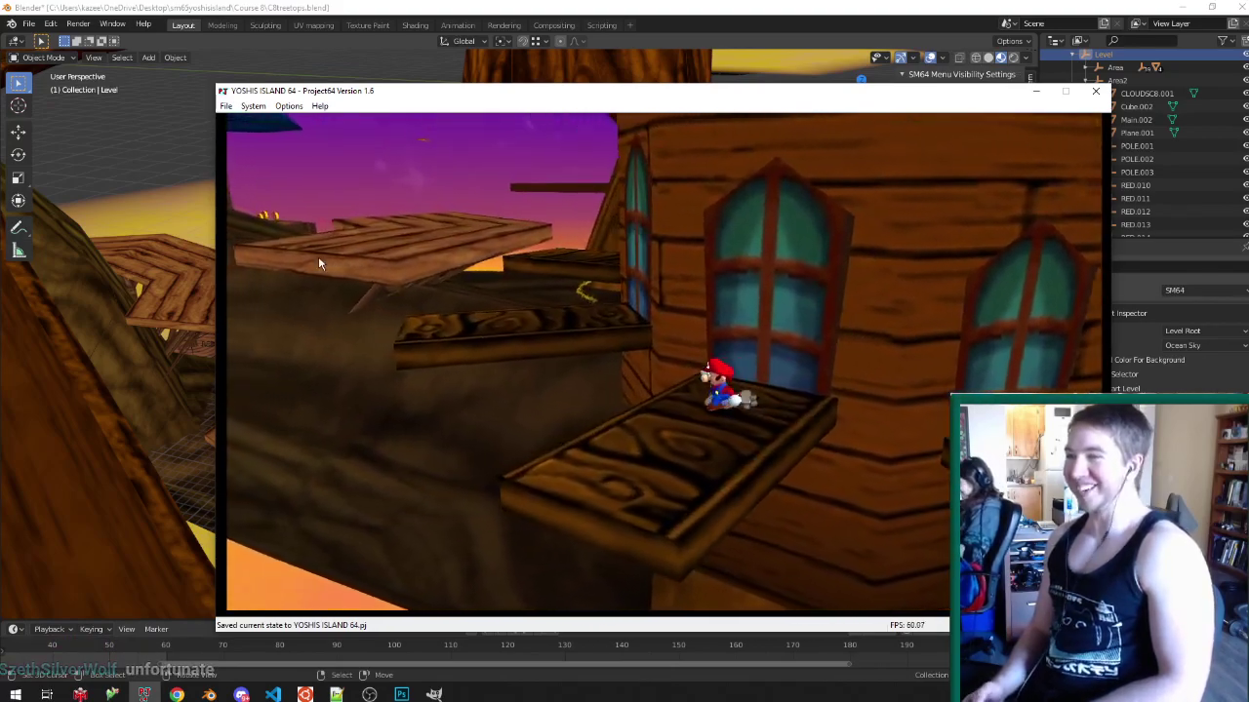
key("Up")
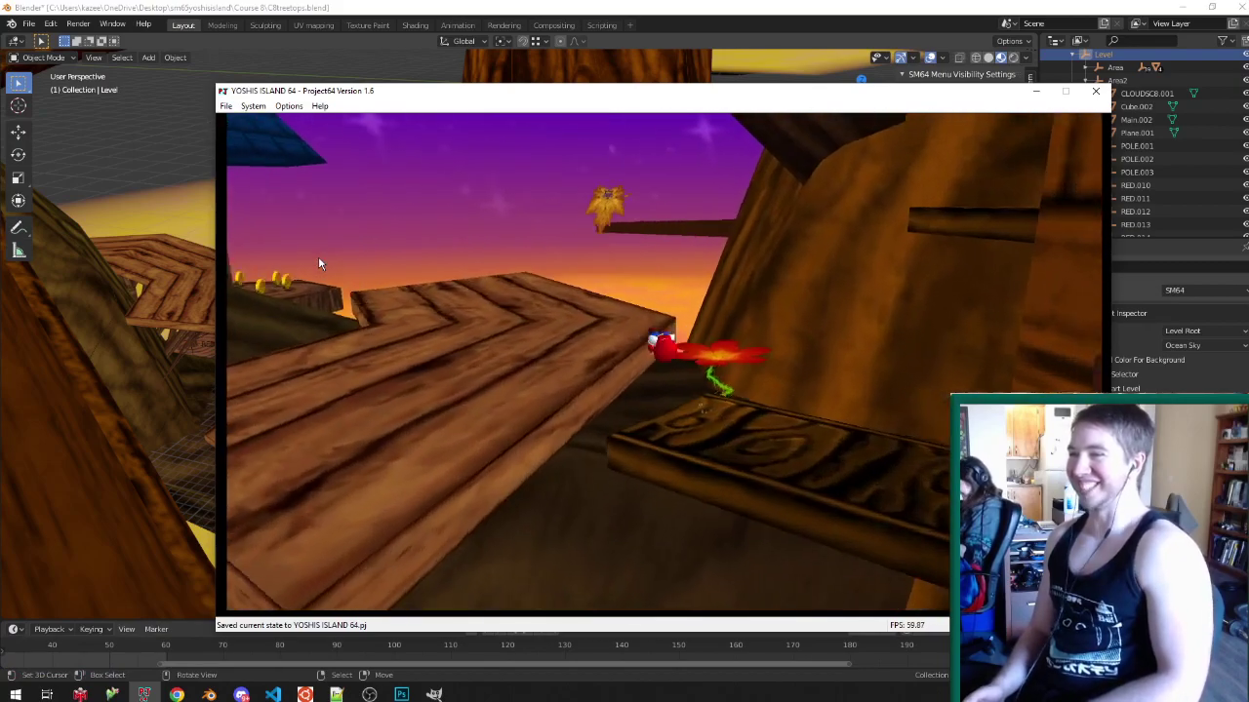
key("Up")
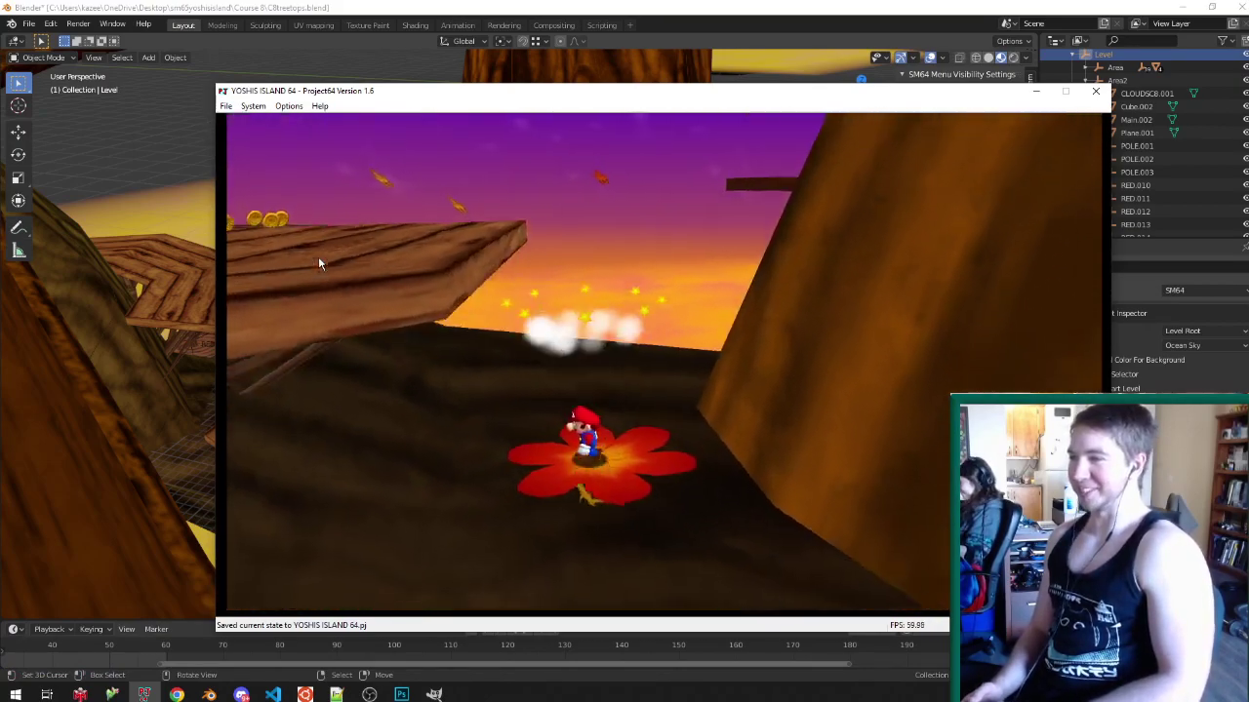
key("Up")
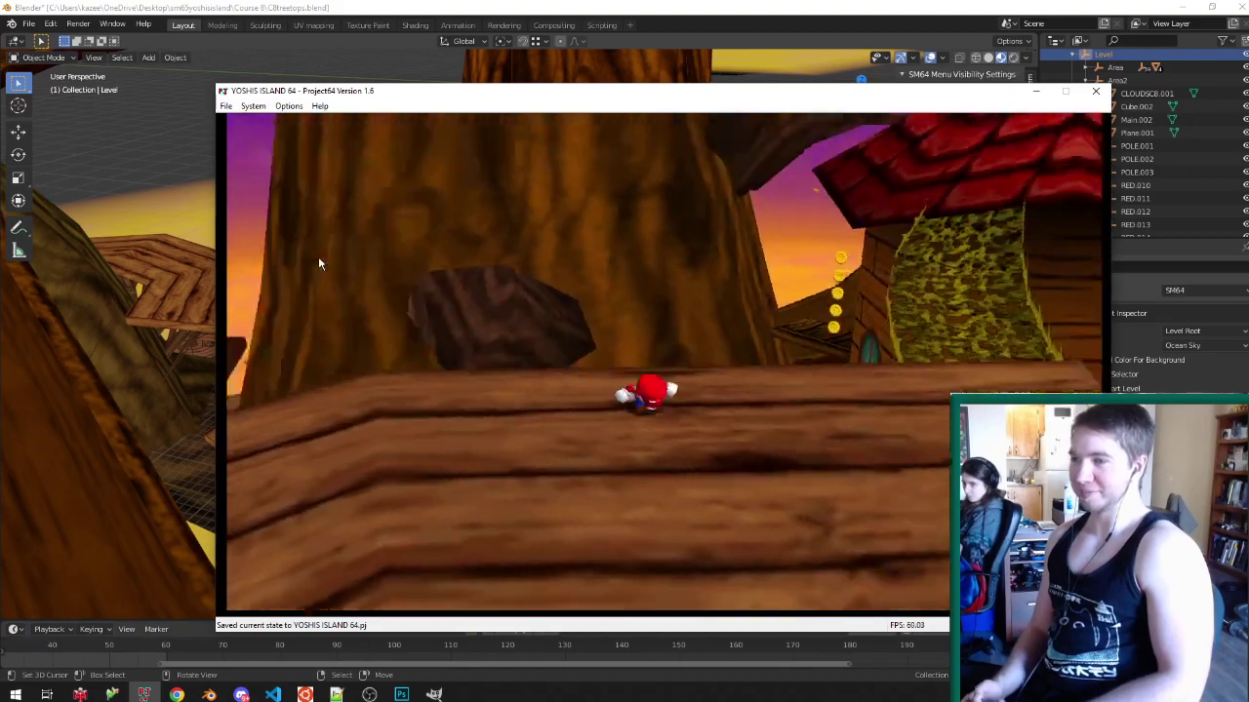
- Move Mario over the red tower roof and the new dark branch onto the wooden platform beside the trunk
key("Up")
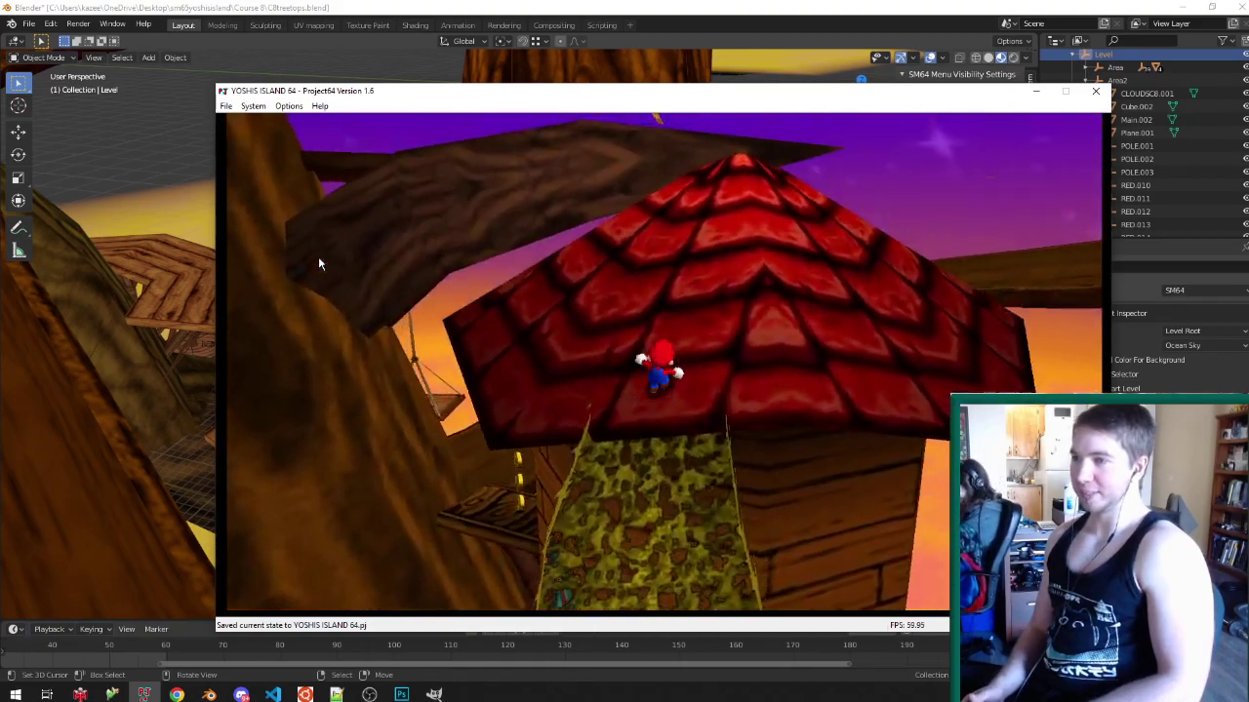
key("Up")
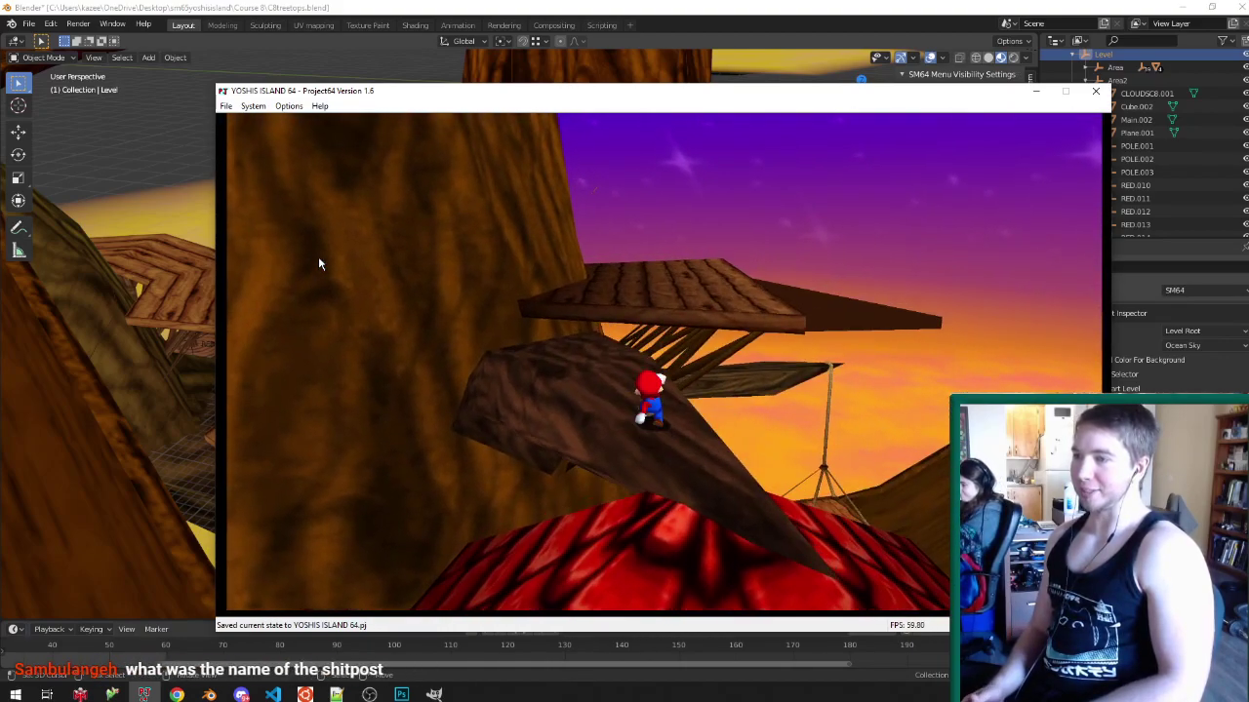
key("Up")
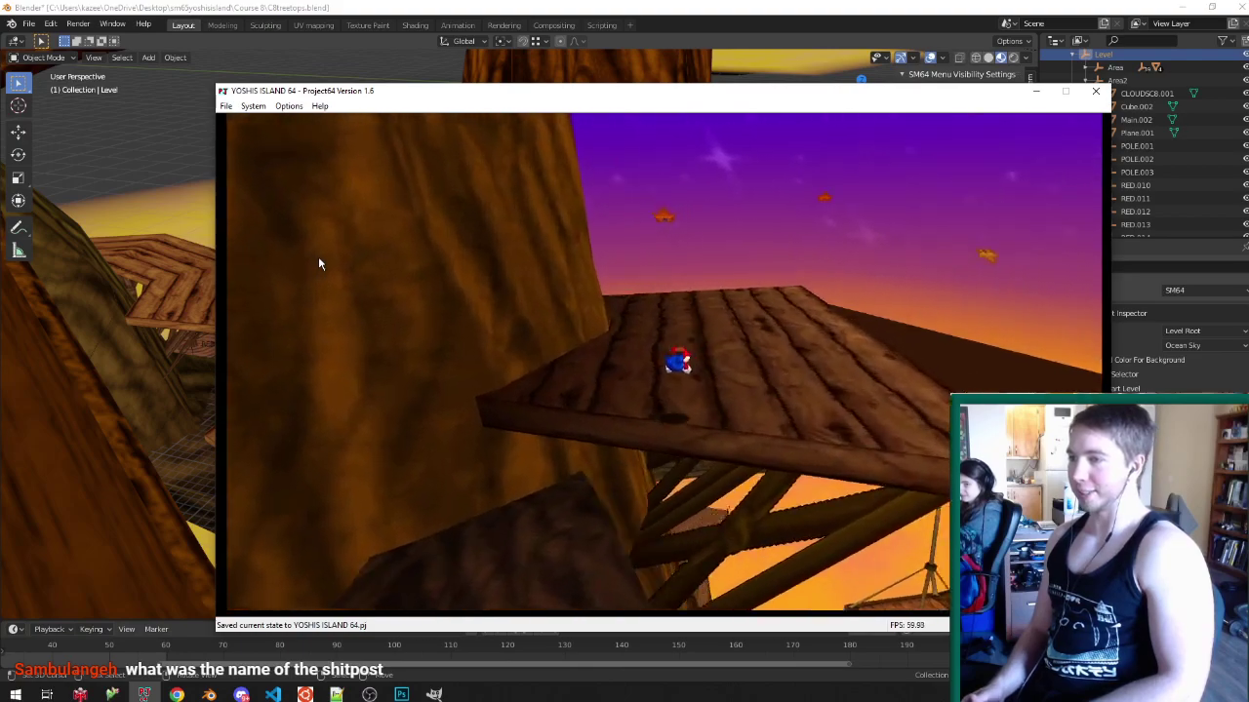
key("Up")
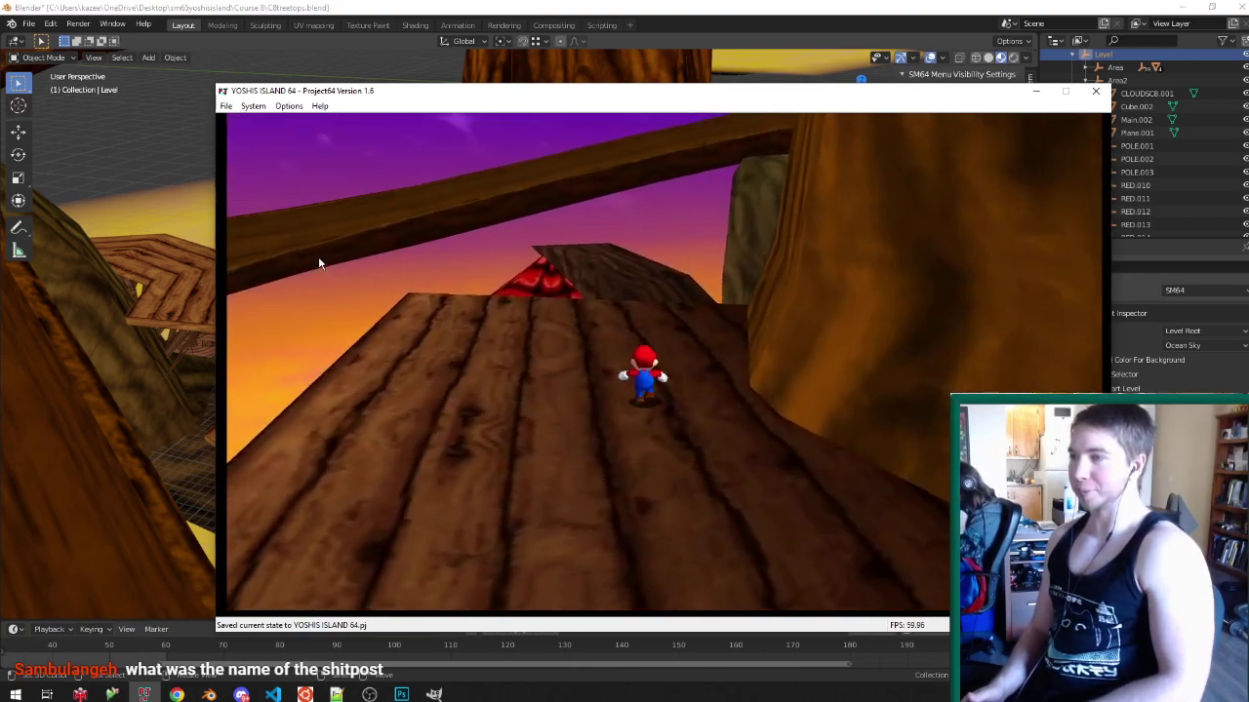
- Test the way back from the trunk platform across the red roof to the zigzag platform around the mossy trunk
key("Up")
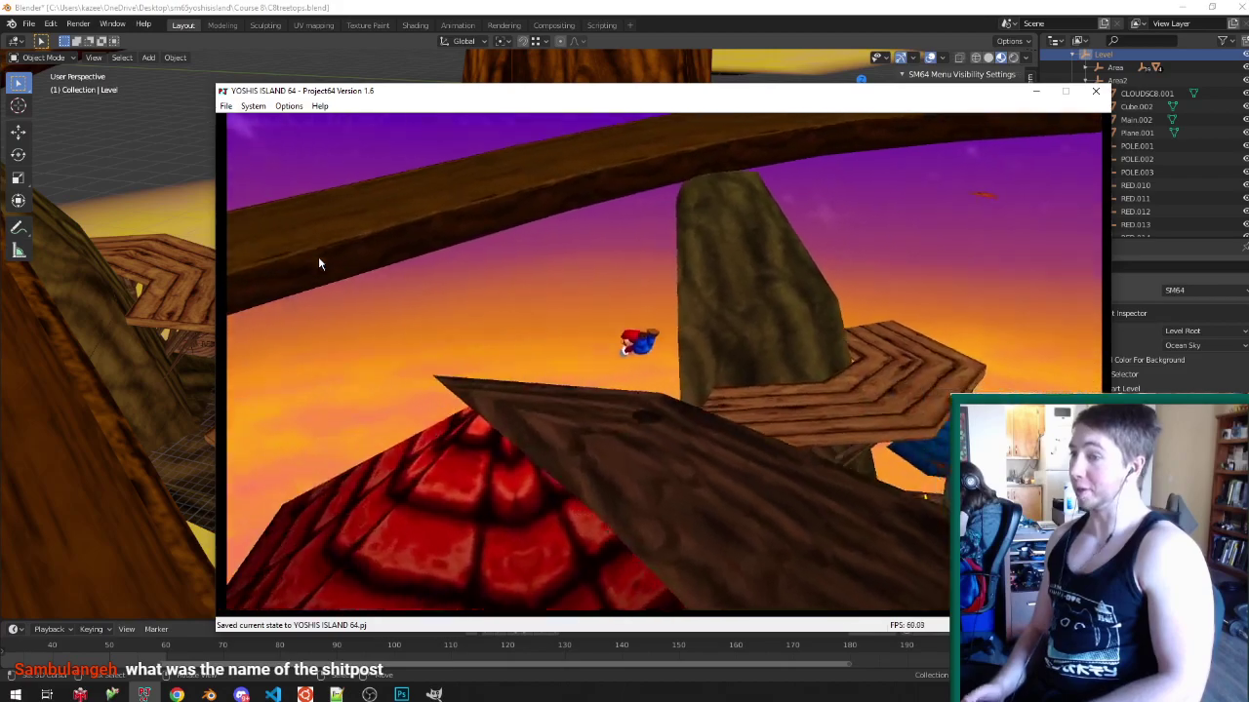
key("Up")
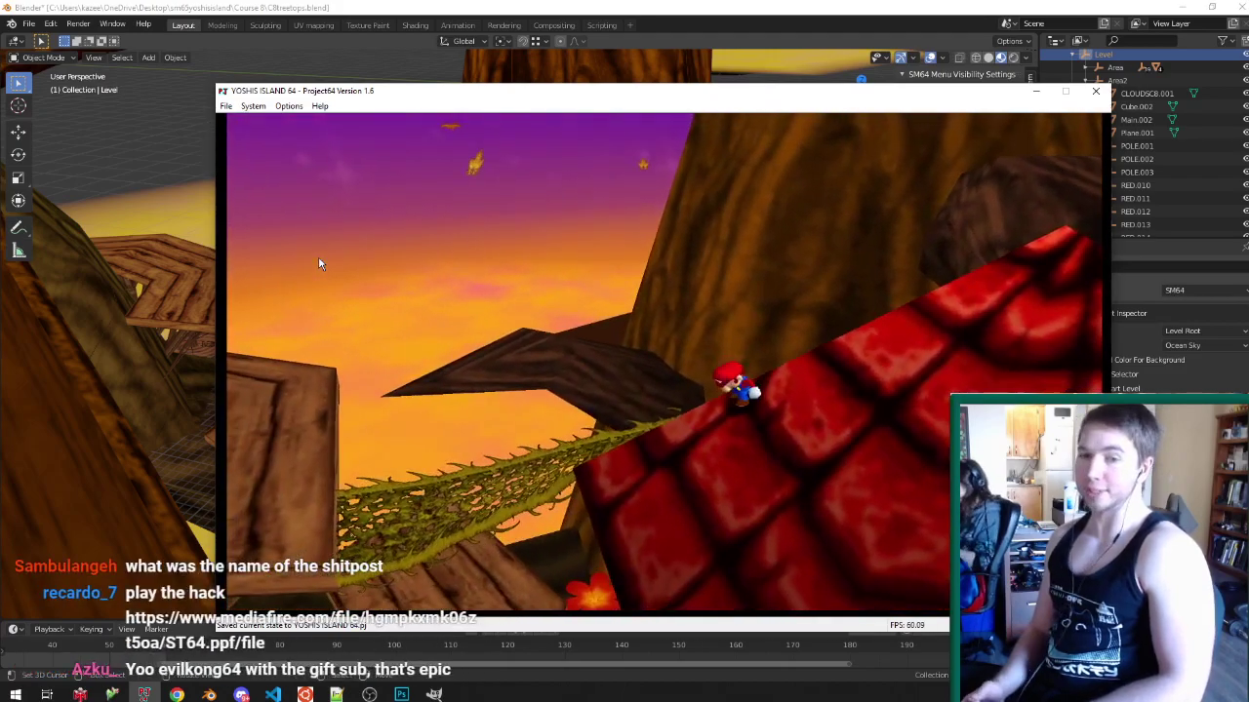
key("Up")
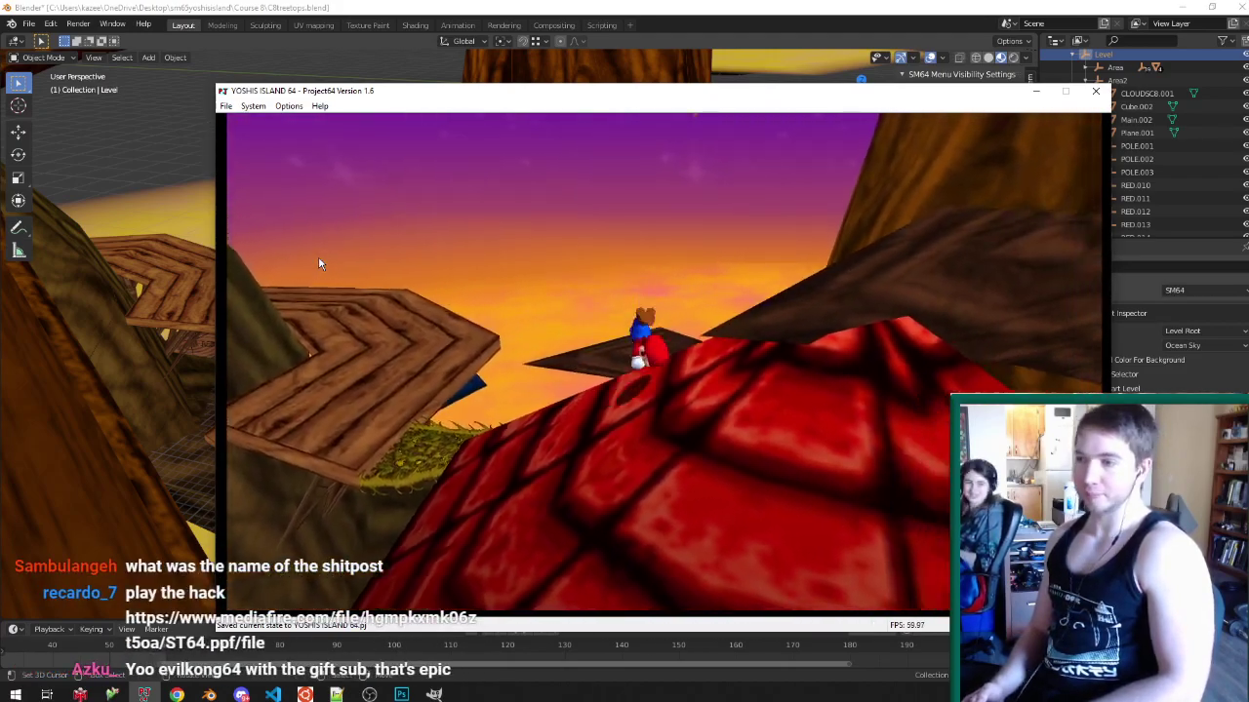
key("Up")
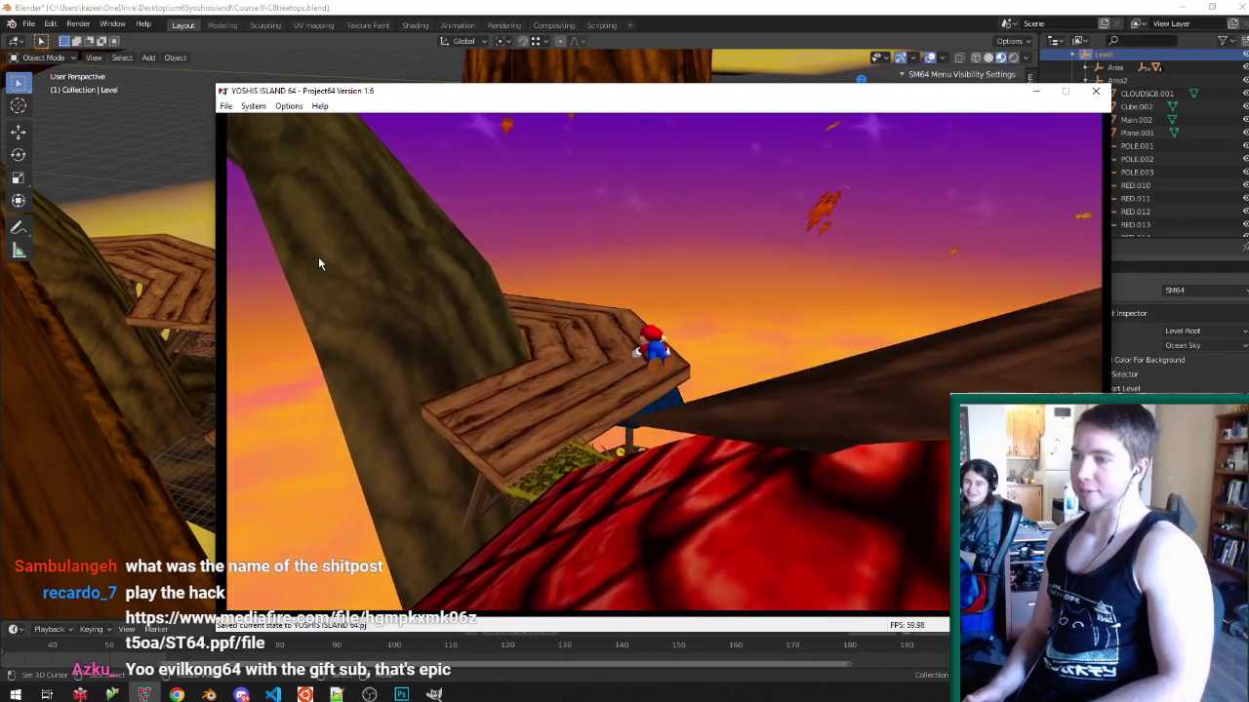
key("Up")
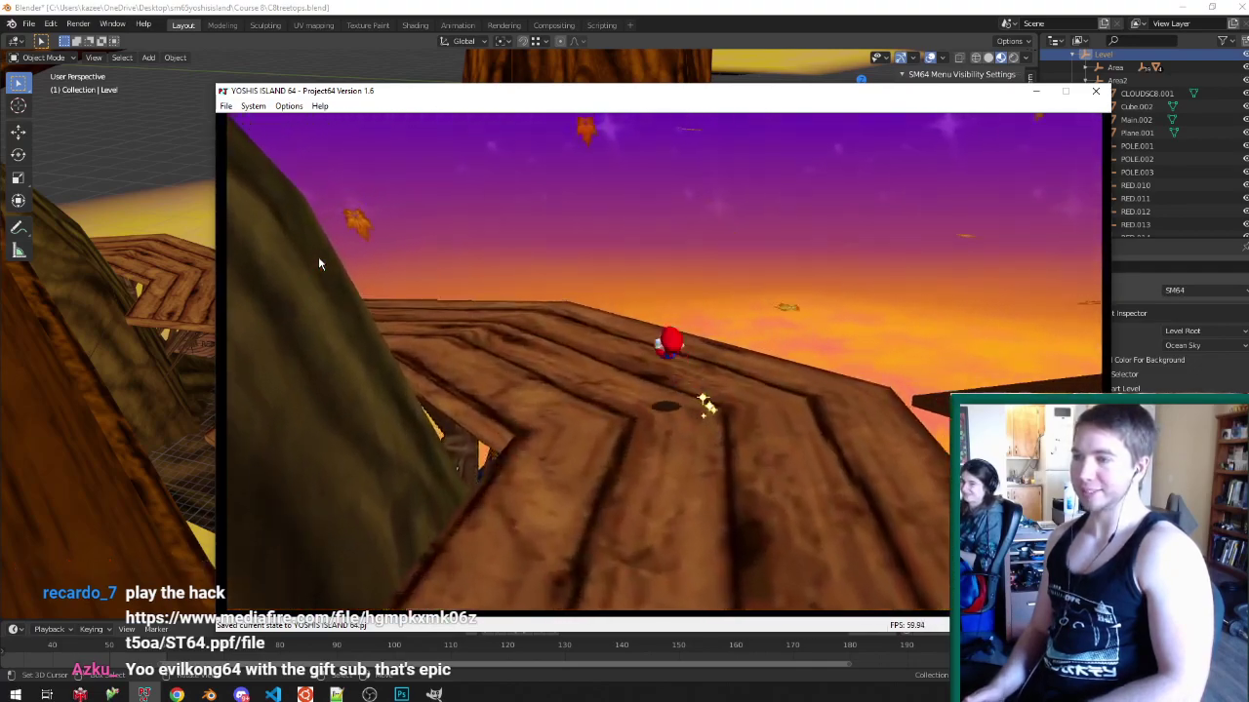
key("Up")
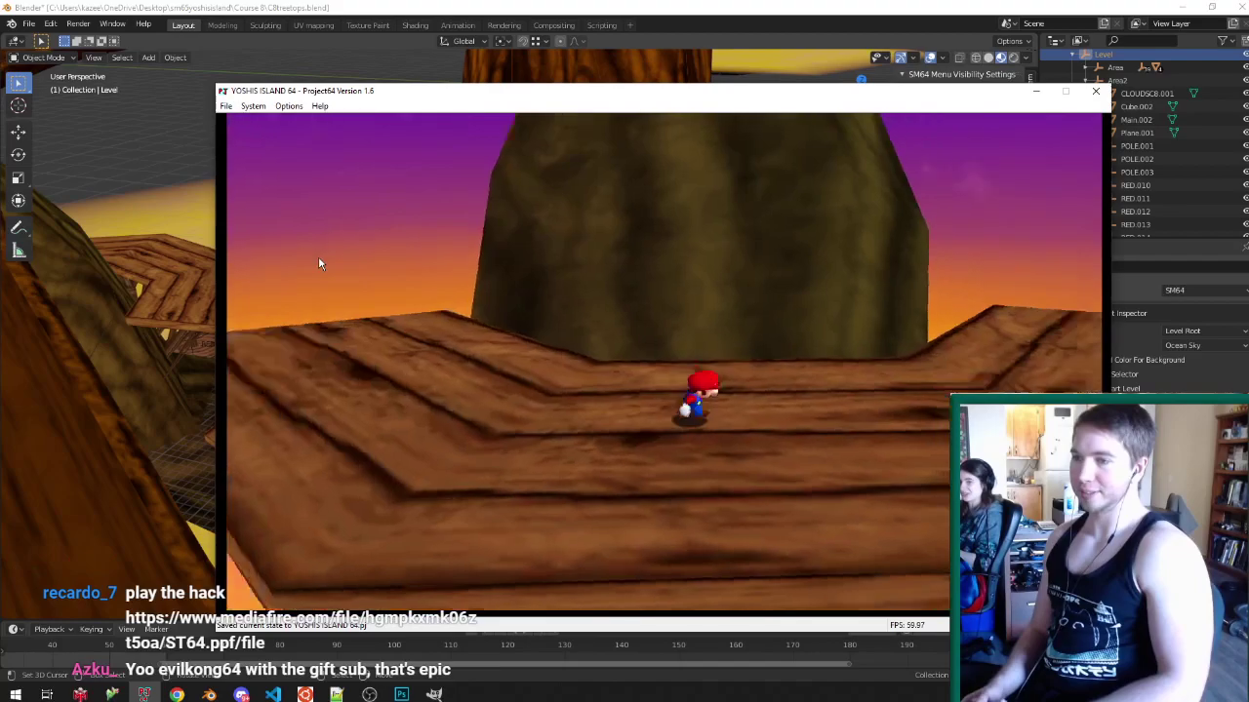
key("Up")
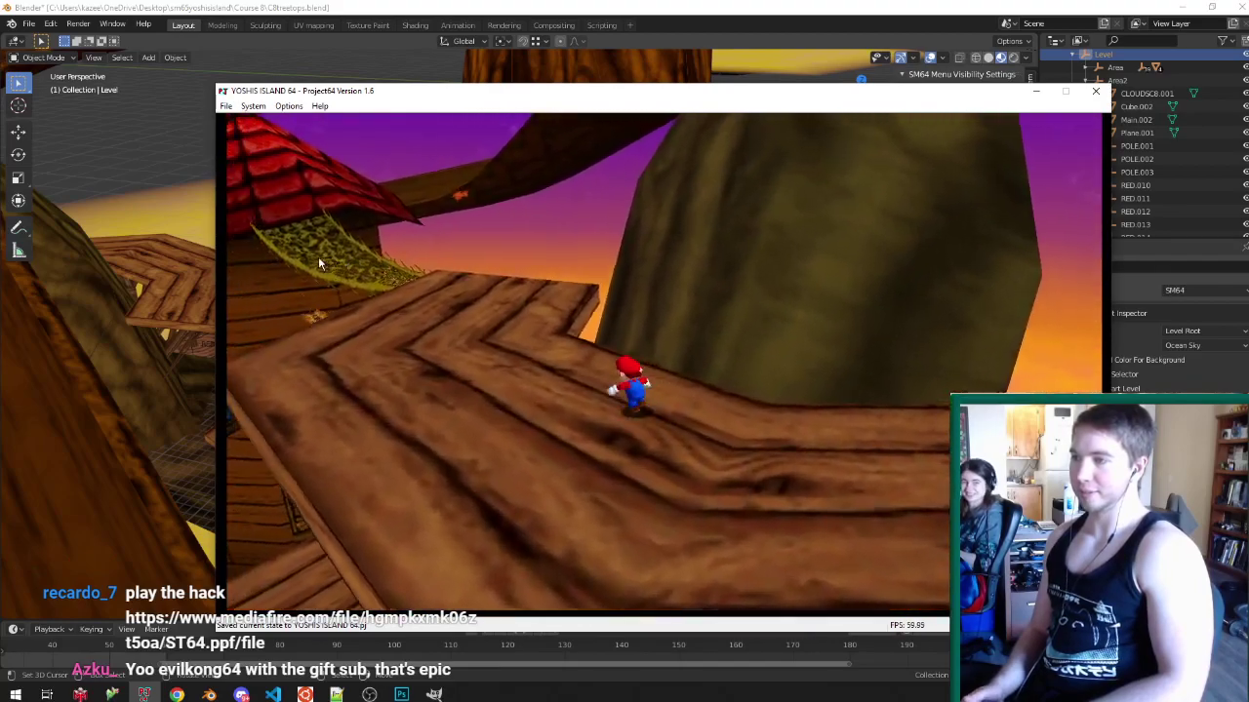
- Repeat the climb up the leafy ramp and red roof to the wooden platform beside the trunk
key("Up")
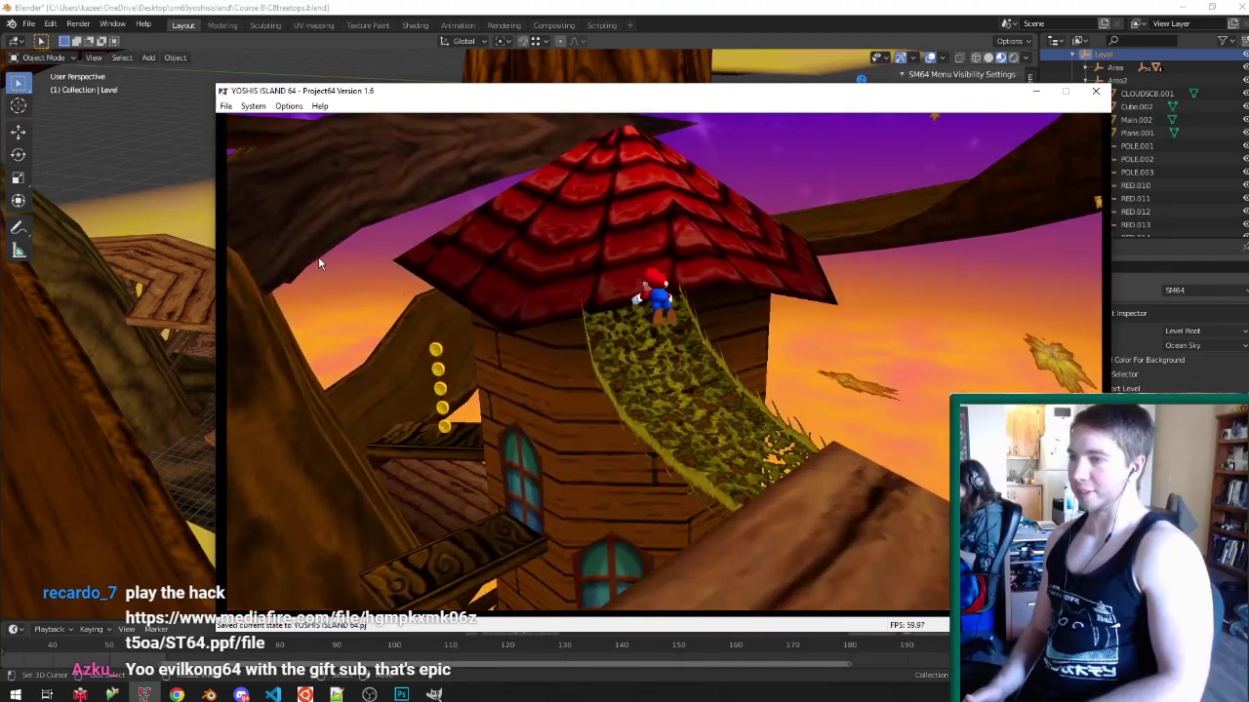
key("Up")
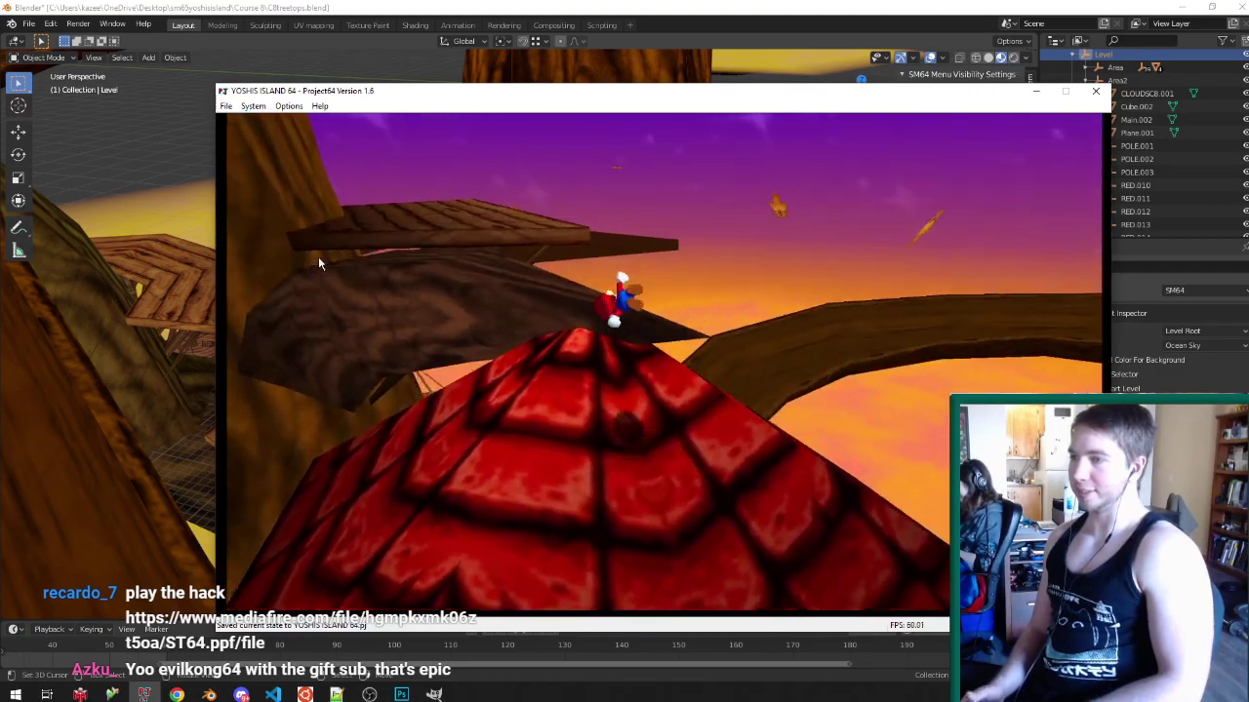
key("Up")
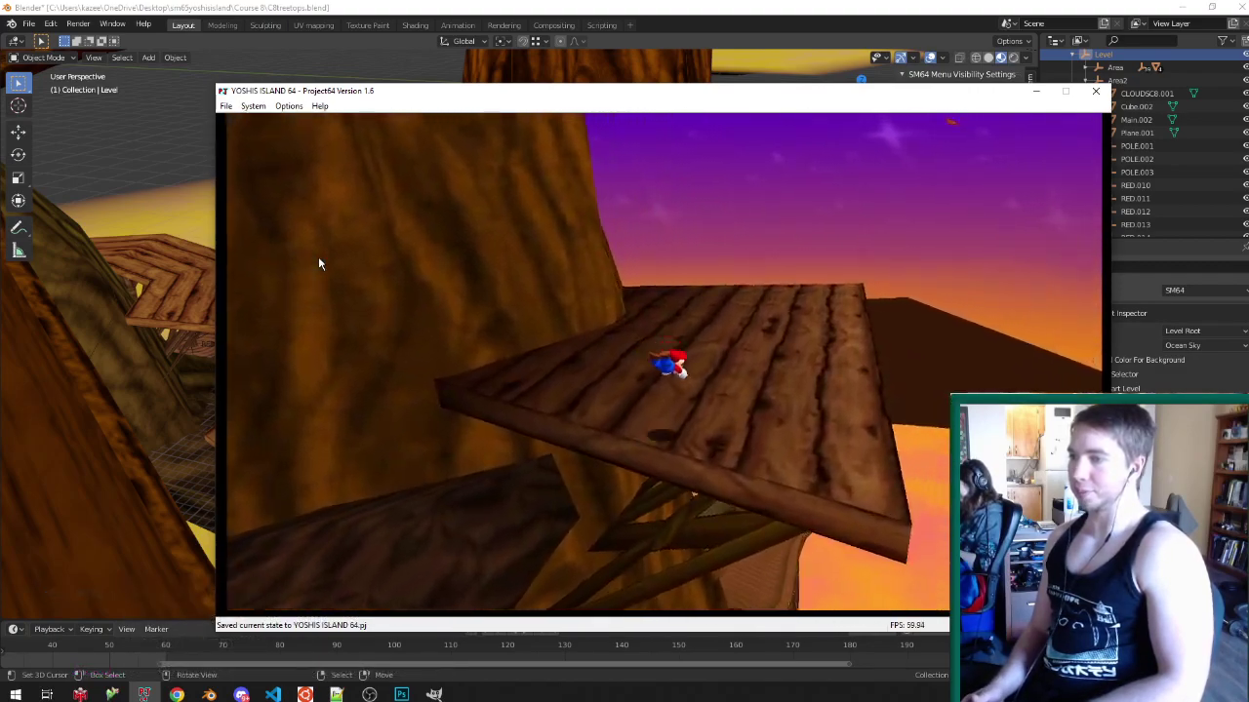
- Test moving Mario back and forth between the trunk's wooden platform and the adjacent plain brown platform
key("Up")
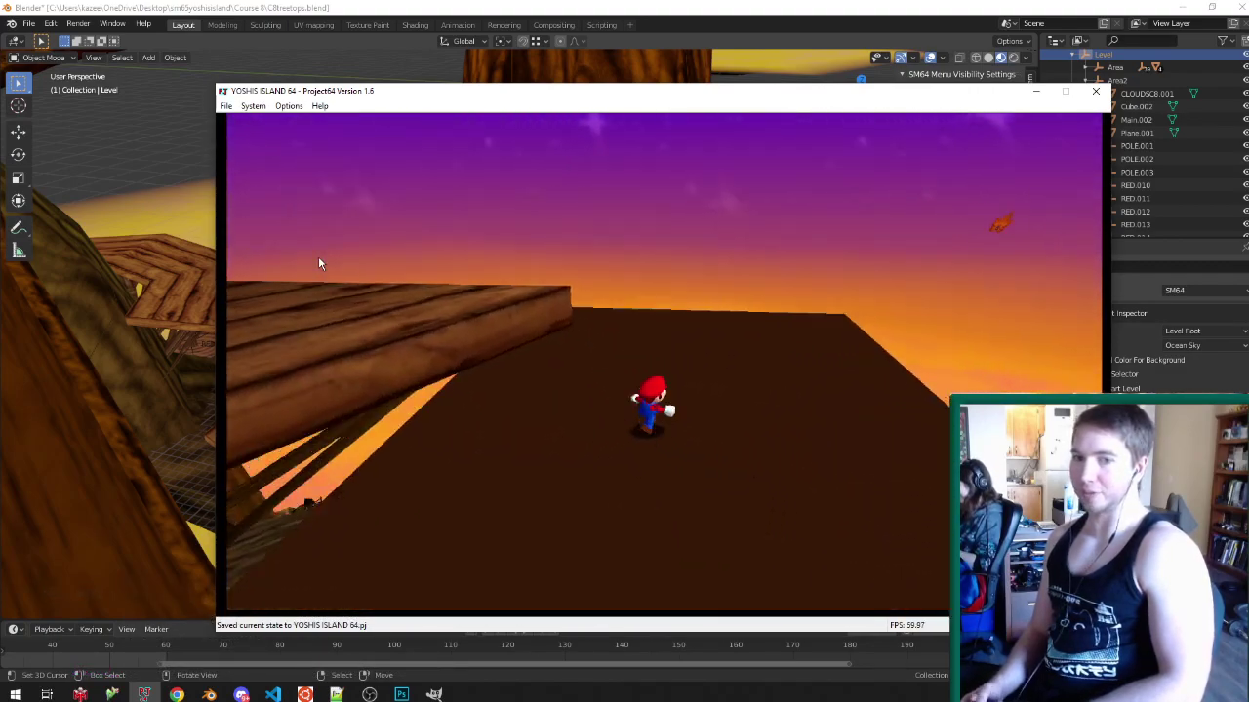
key("Up")
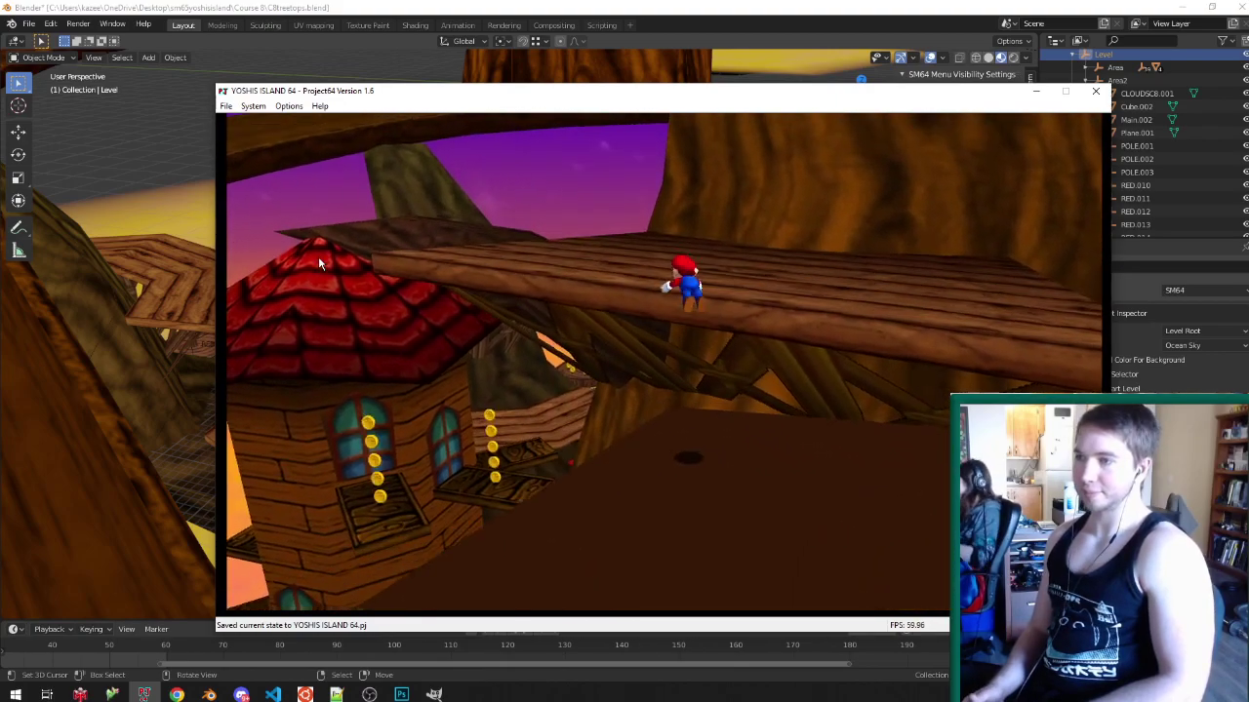
key("Up")
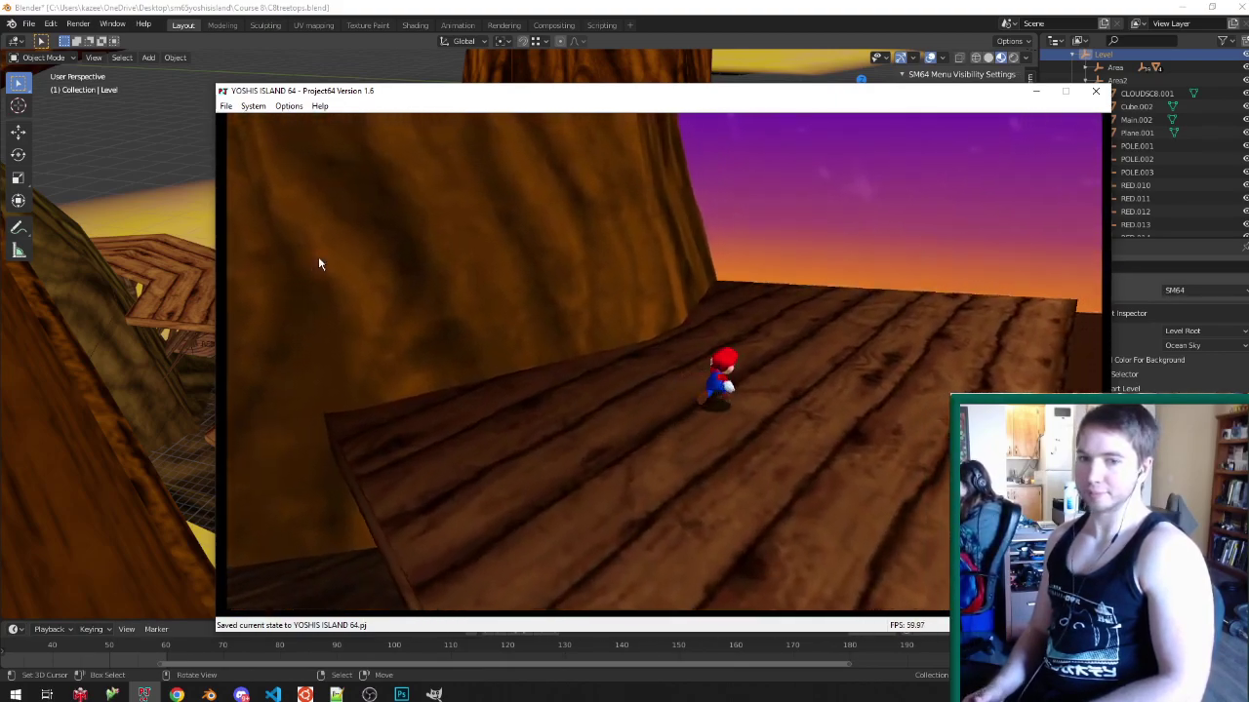
key("Up")
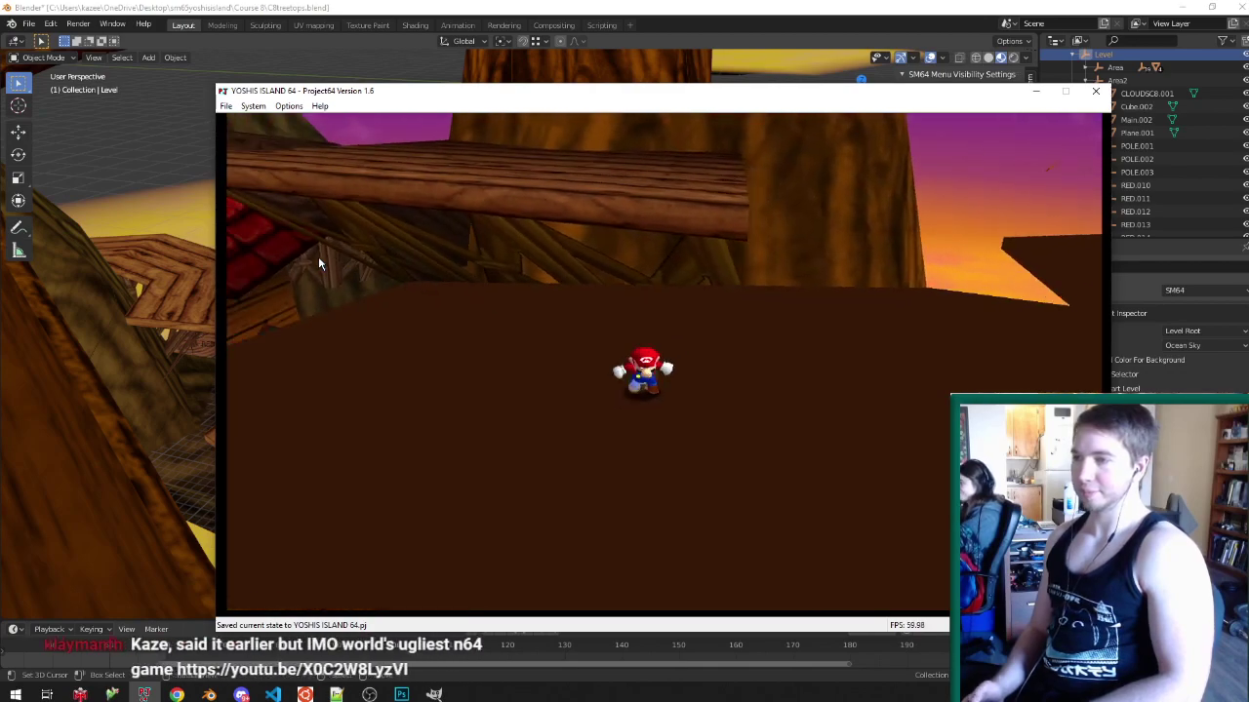
key("Up")
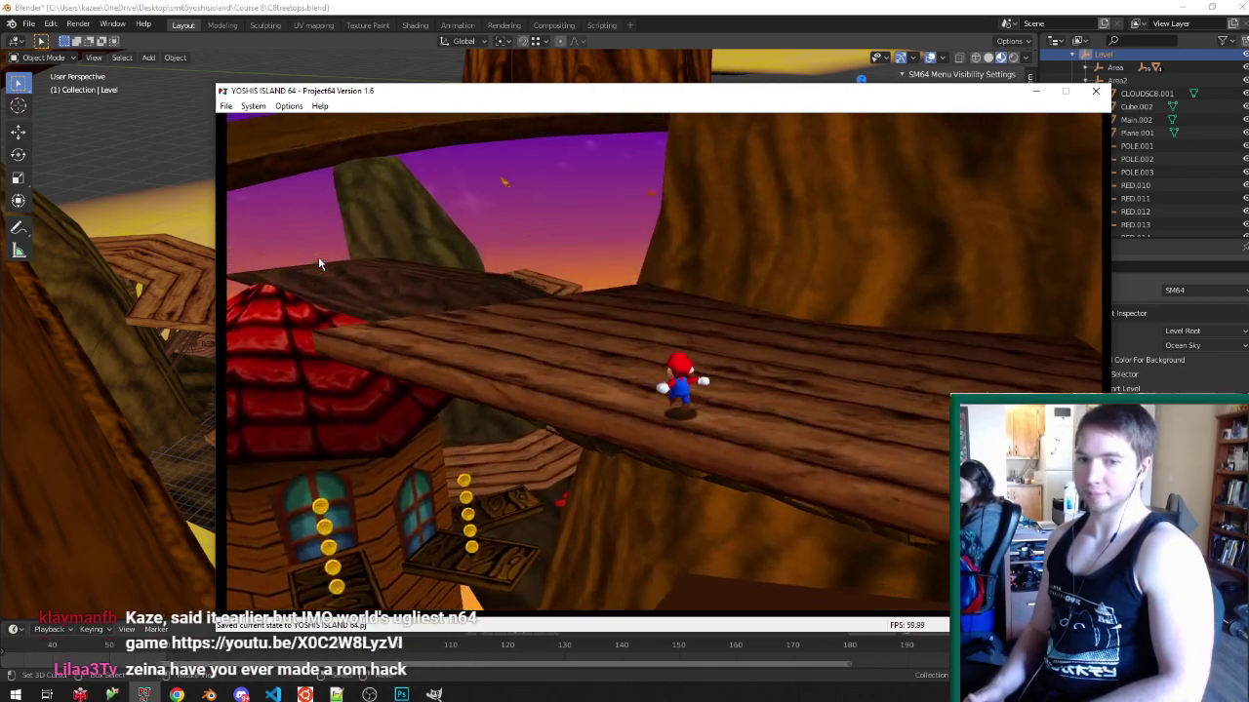
- Switch to the browser, skim through the Longplay of Carmageddon 64 video on YouTube and close its tab
key("Up")
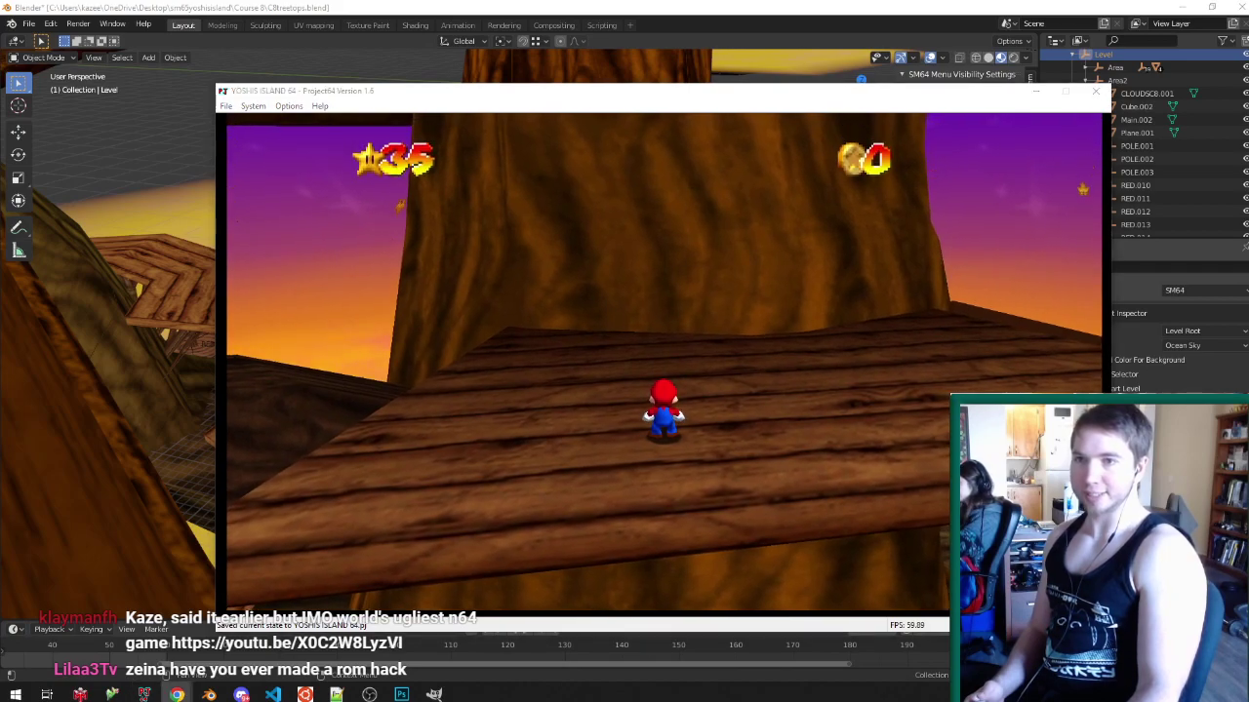
left_click_drag(1247, 10, 381, 2)
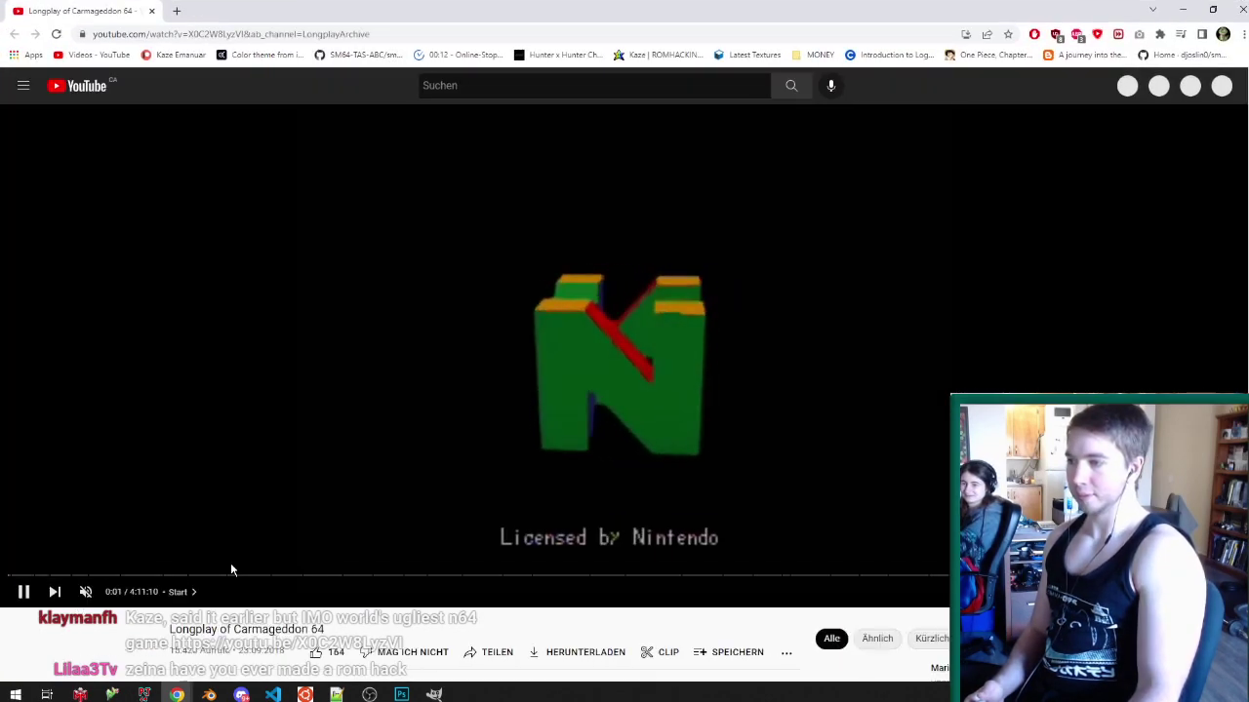
left_click(230, 565)
left_click(226, 575)
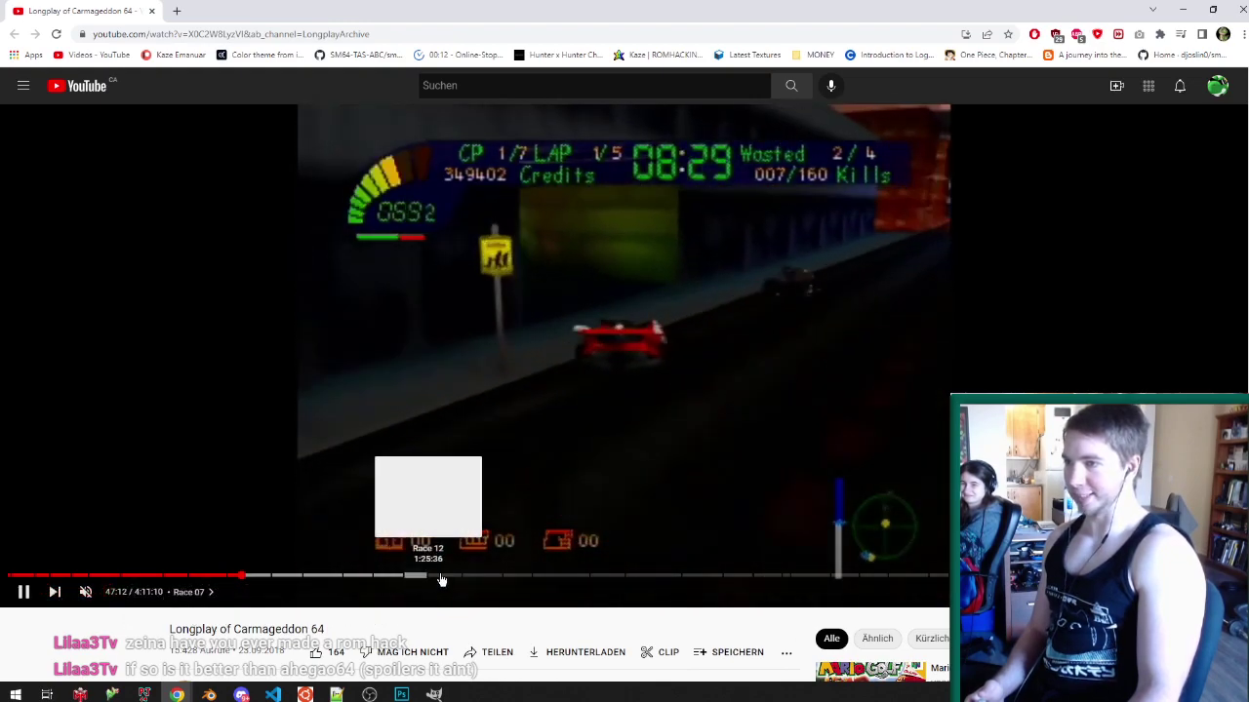
left_click(589, 578)
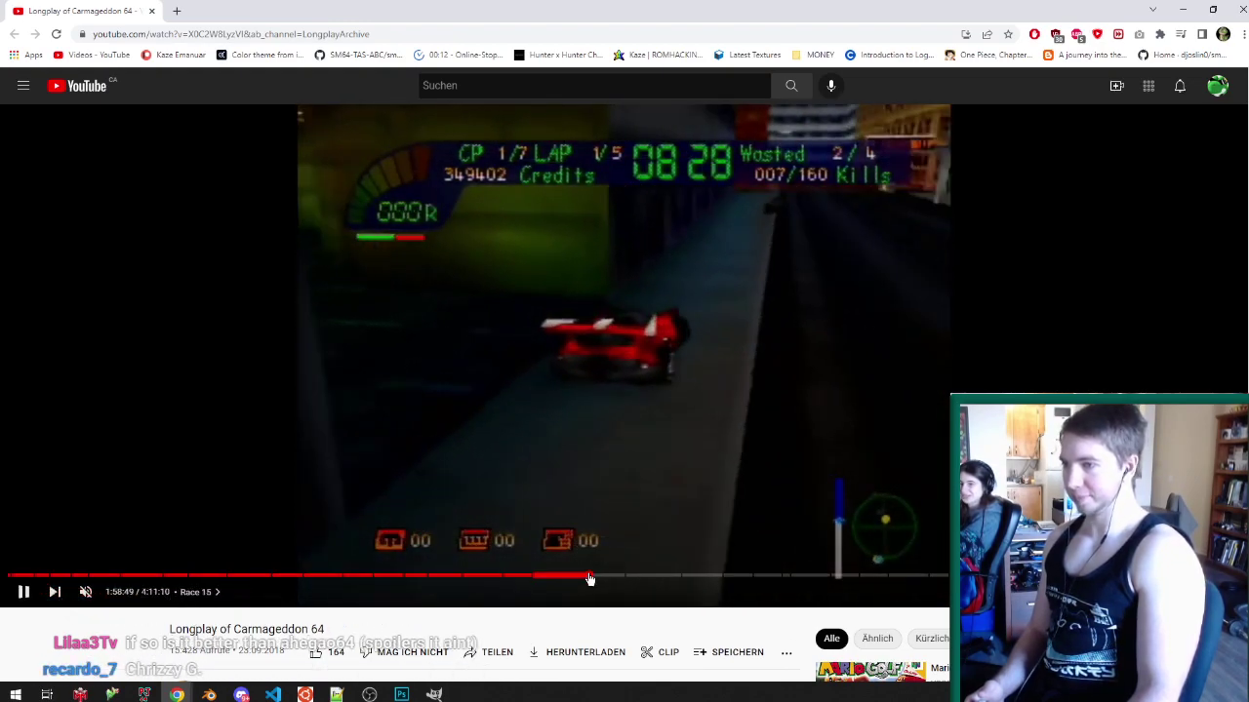
left_click(614, 578)
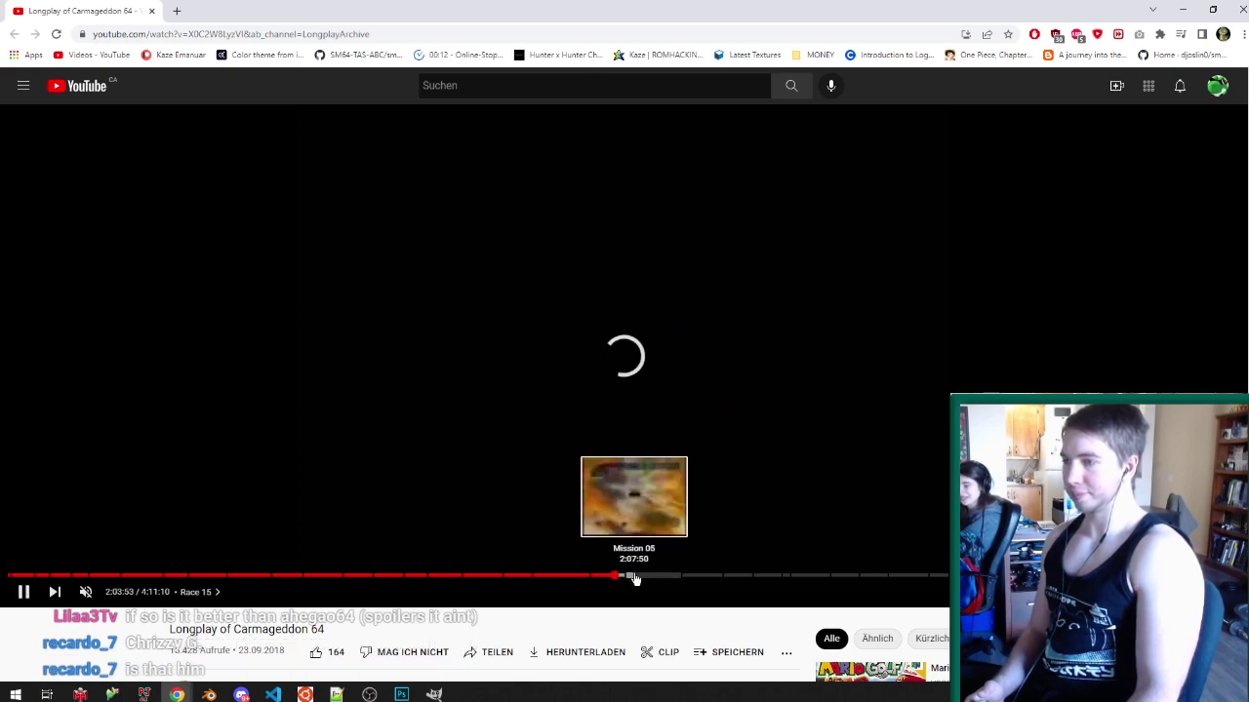
left_click(654, 577)
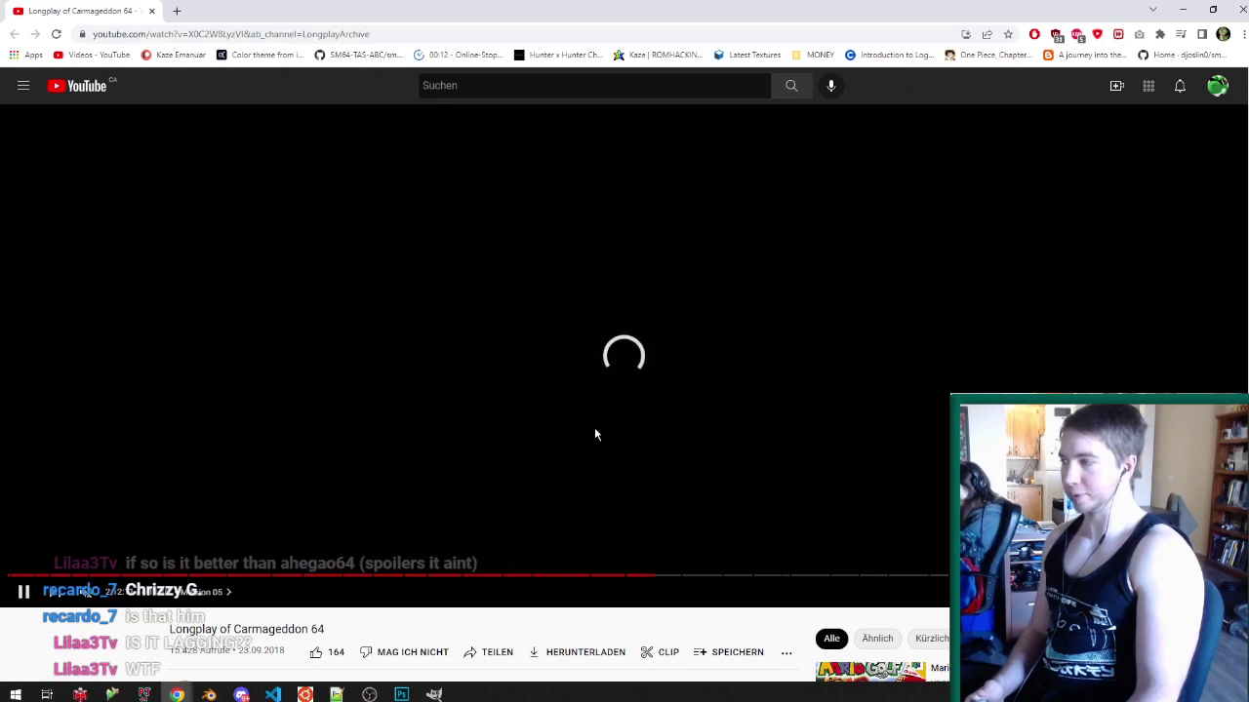
left_click(151, 11)
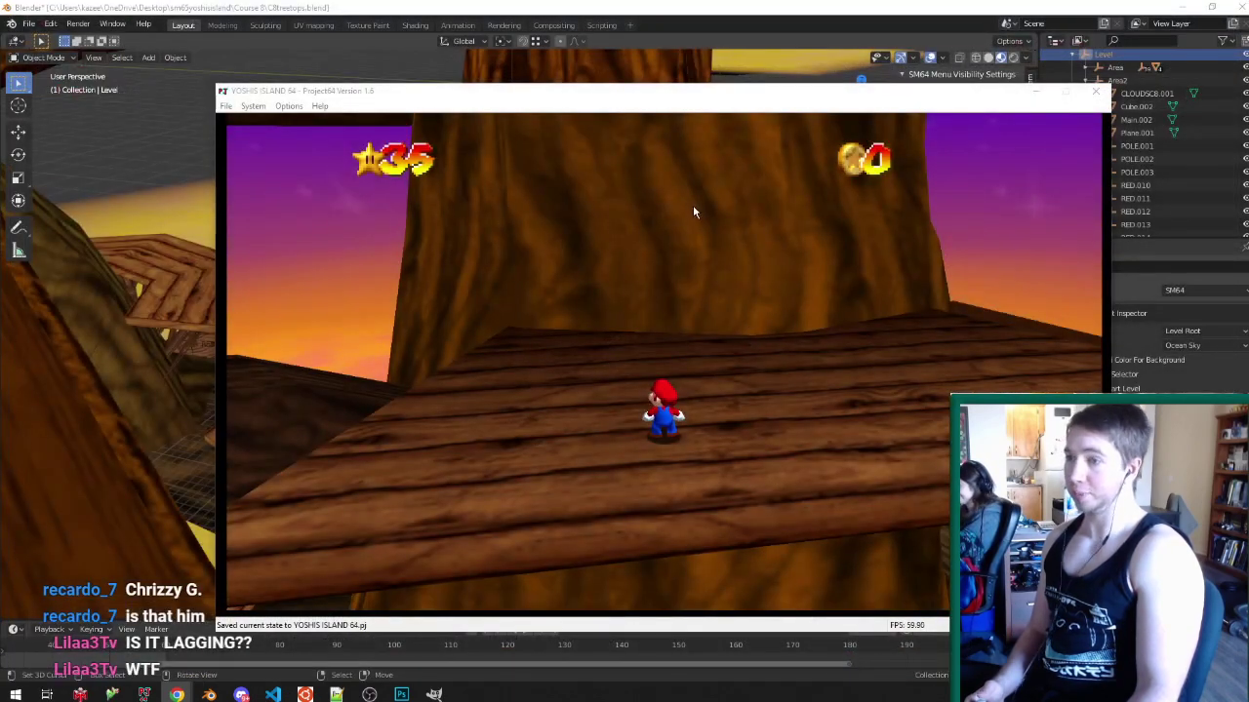
- Return to Project64 and test Mario's climb up the red tower roof toward the dark branch
left_click(688, 198)
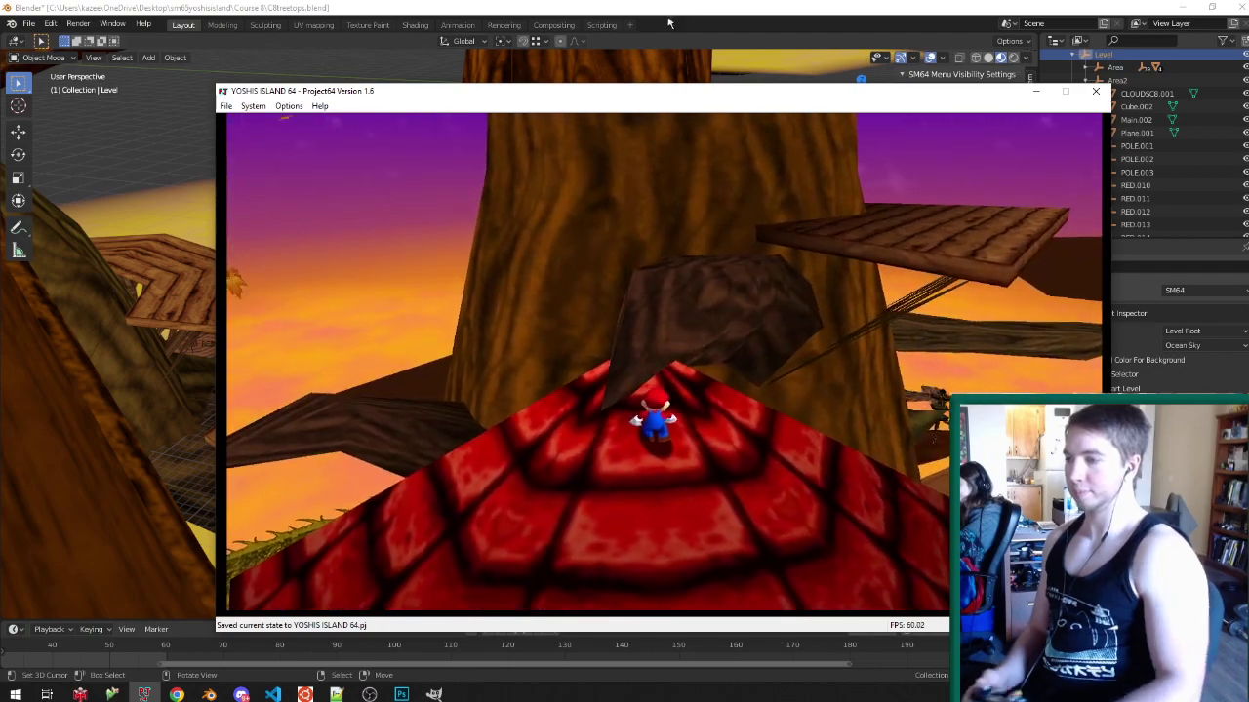
left_click(241, 693)
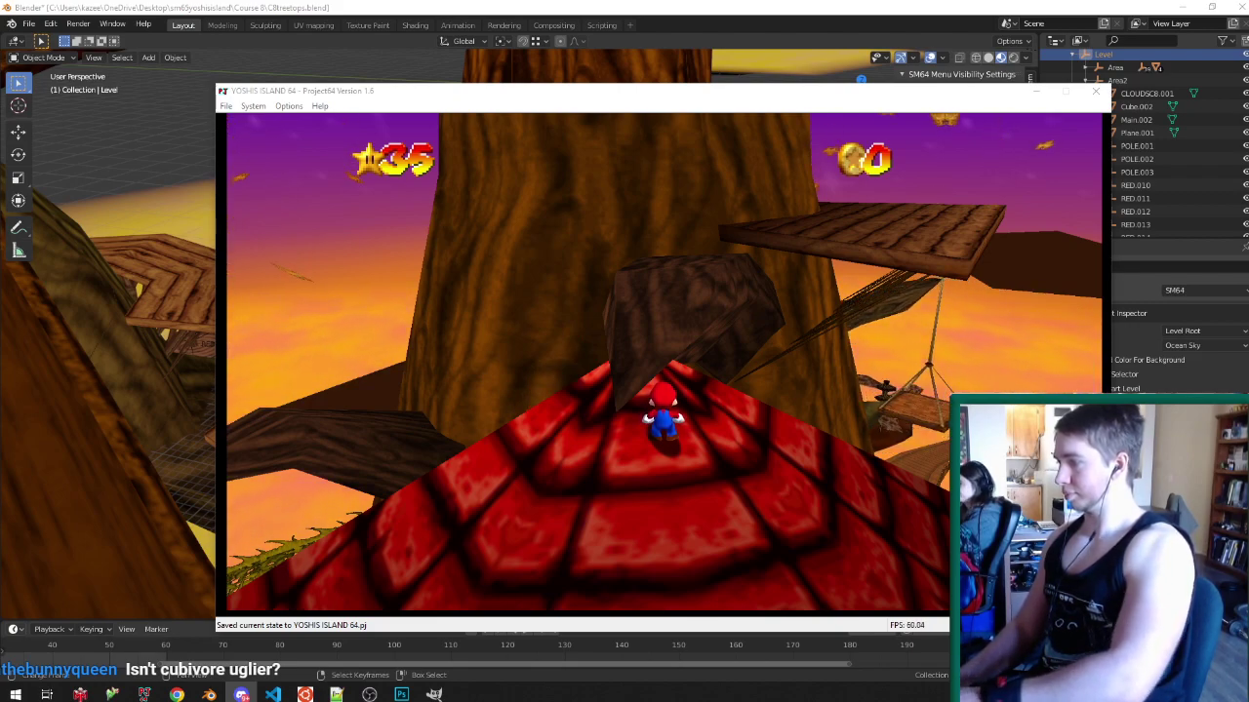
left_click(717, 232)
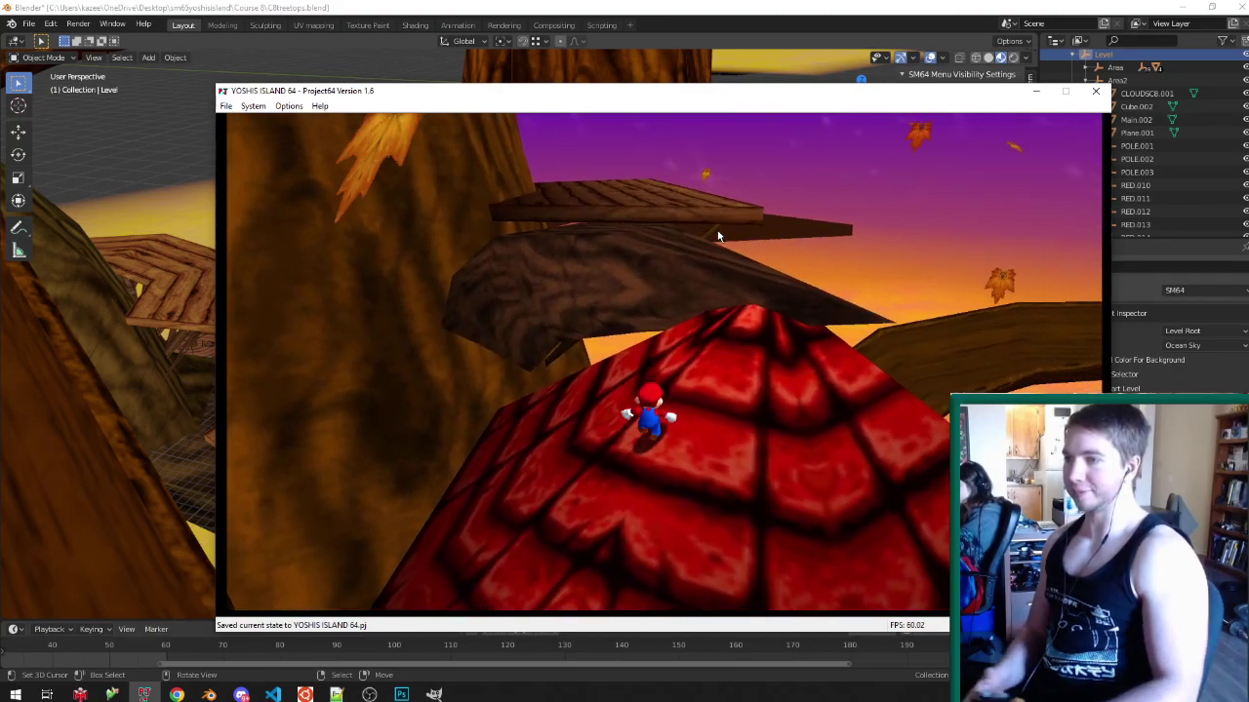
- Switch to Blender and raise the tip of Main.002's dark branch above the red roof by about 85 m
left_click(794, 6)
left_click(430, 250)
key("Tab")
scroll(430, 249, "up", 4)
middle_click_drag(457, 220, 419, 221)
left_click(227, 266)
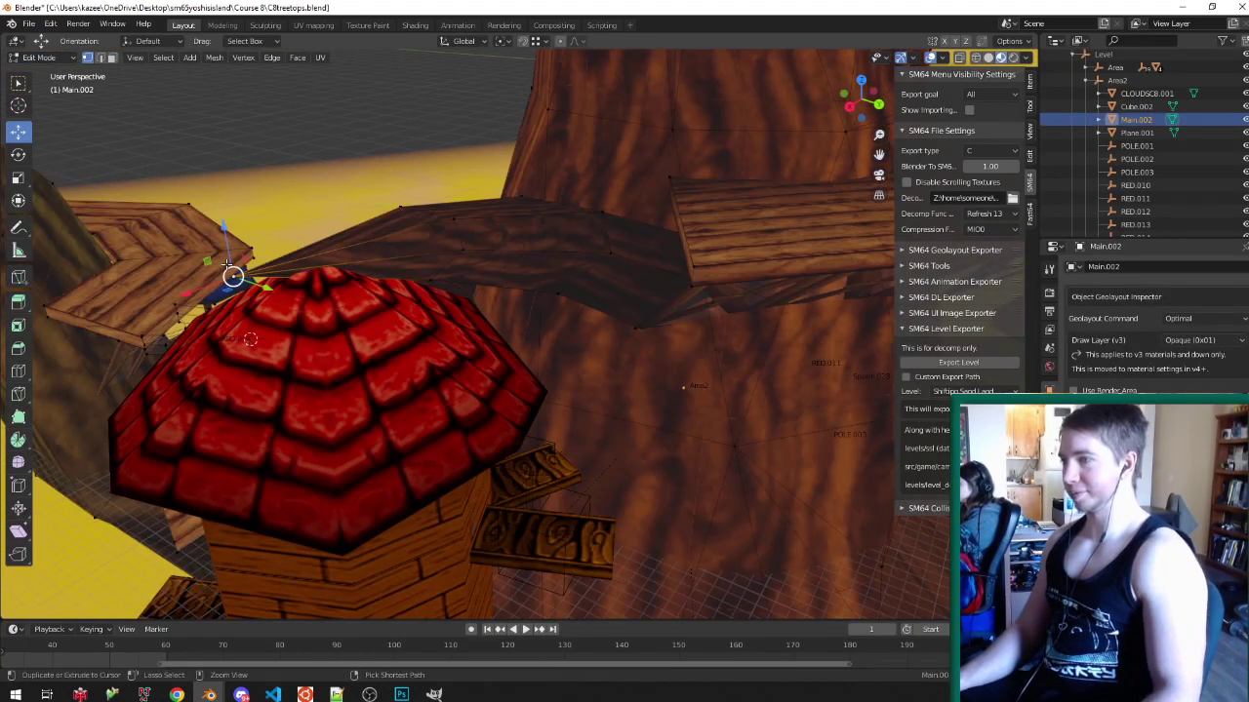
key("ctrl+KP_Add")
middle_click_drag(228, 265, 277, 151)
scroll(307, 163, "up", 3)
left_click_drag(358, 150, 358, 167)
right_click(157, 198)
left_click_drag(140, 139, 137, 114)
- Shift the dark branch's tip horizontally above the red roof by about 297 m and save the file
middle_click_drag(138, 114, 312, 293)
key("g")
key("z")
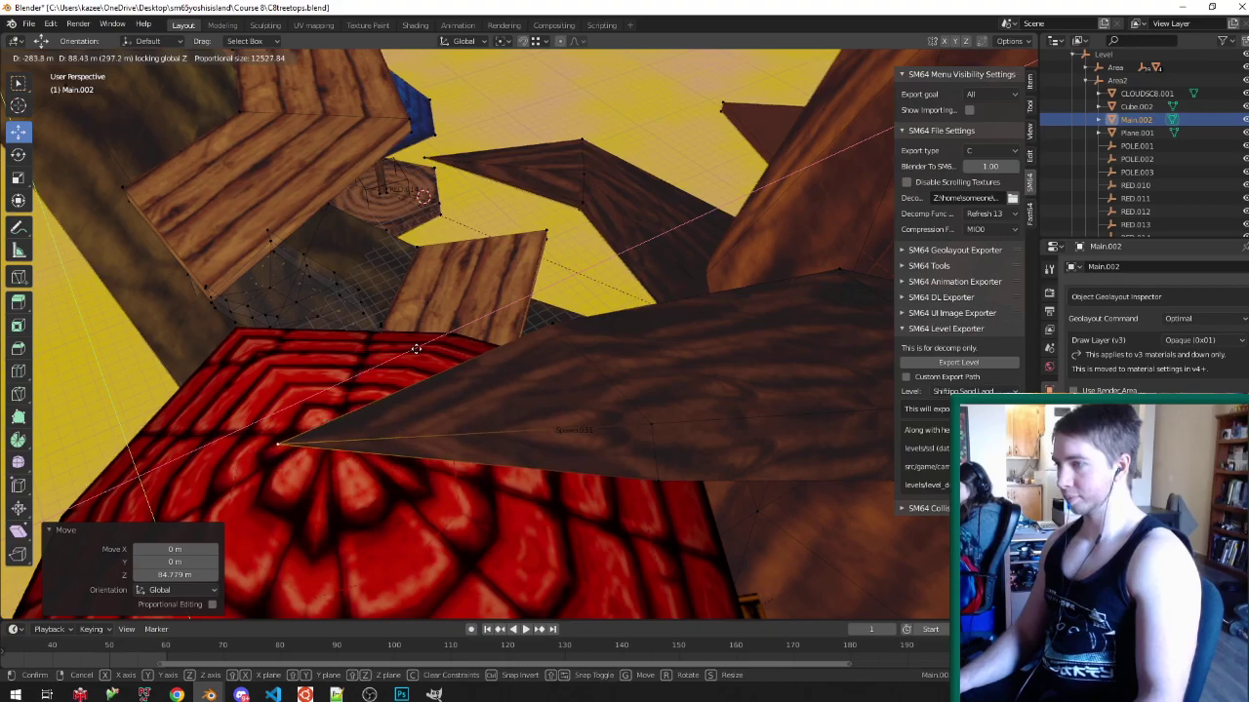
left_click(416, 349)
key("Tab")
middle_click_drag(358, 371, 459, 329)
key("ctrl+s")
- Adjust a vertex of the dark branch in Main.002 along the Y axis
scroll(657, 279, "down", 5)
scroll(655, 277, "up", 4)
middle_click_drag(643, 273, 657, 446)
key("Tab")
left_click(465, 306)
key("g")
key("y")
left_click(441, 308)
- Rotate the edge loop at the dark branch's trunk end 10° about Z, shift it horizontally, and save the file
left_click(472, 367)
left_click(487, 376, "alt")
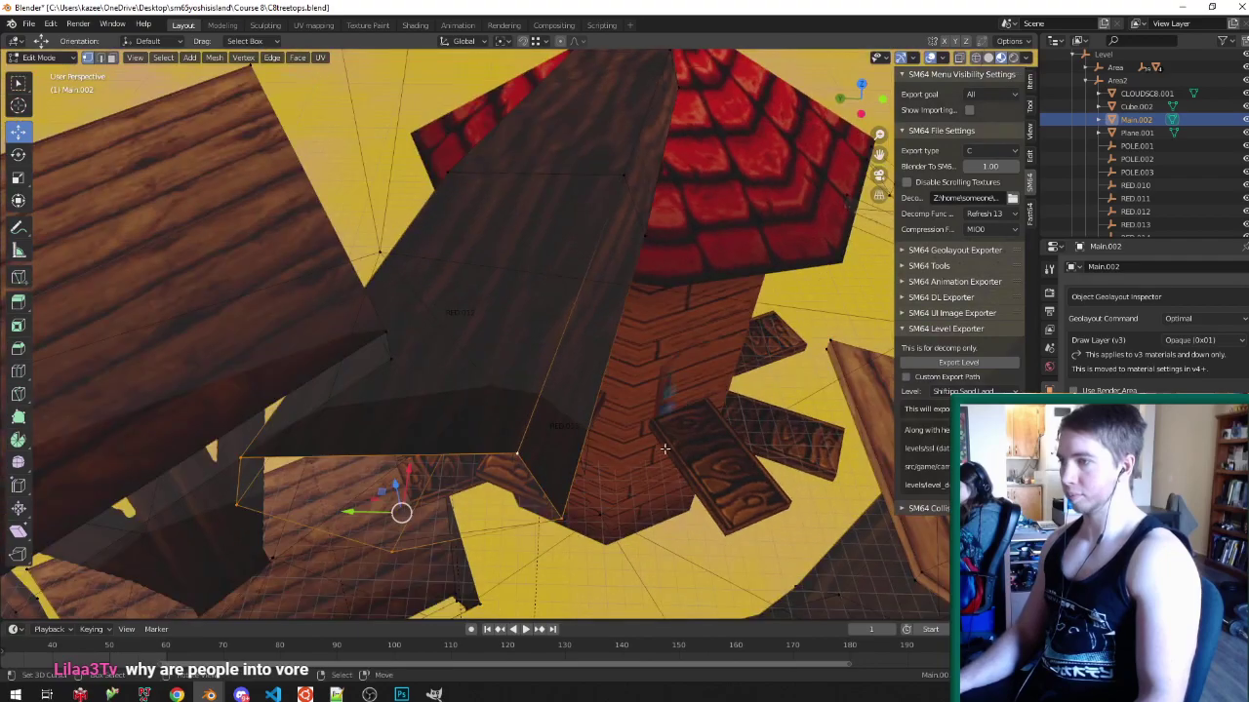
key("r")
key("z")
left_click(694, 413)
key("g")
key("shift+z")
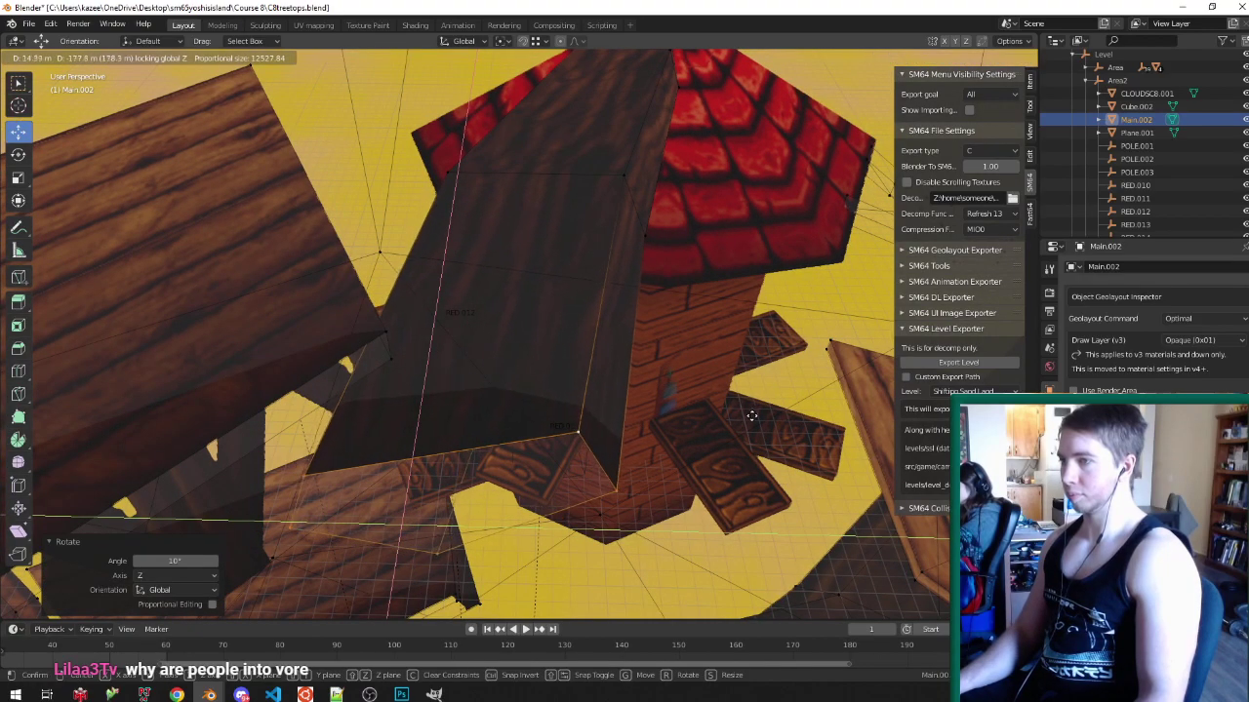
left_click(783, 407)
key("Tab")
middle_click_drag(658, 371, 464, 276)
key("ctrl+s")
scroll(488, 281, "down", 4)
key("ctrl+s")
scroll(653, 293, "down", 3)
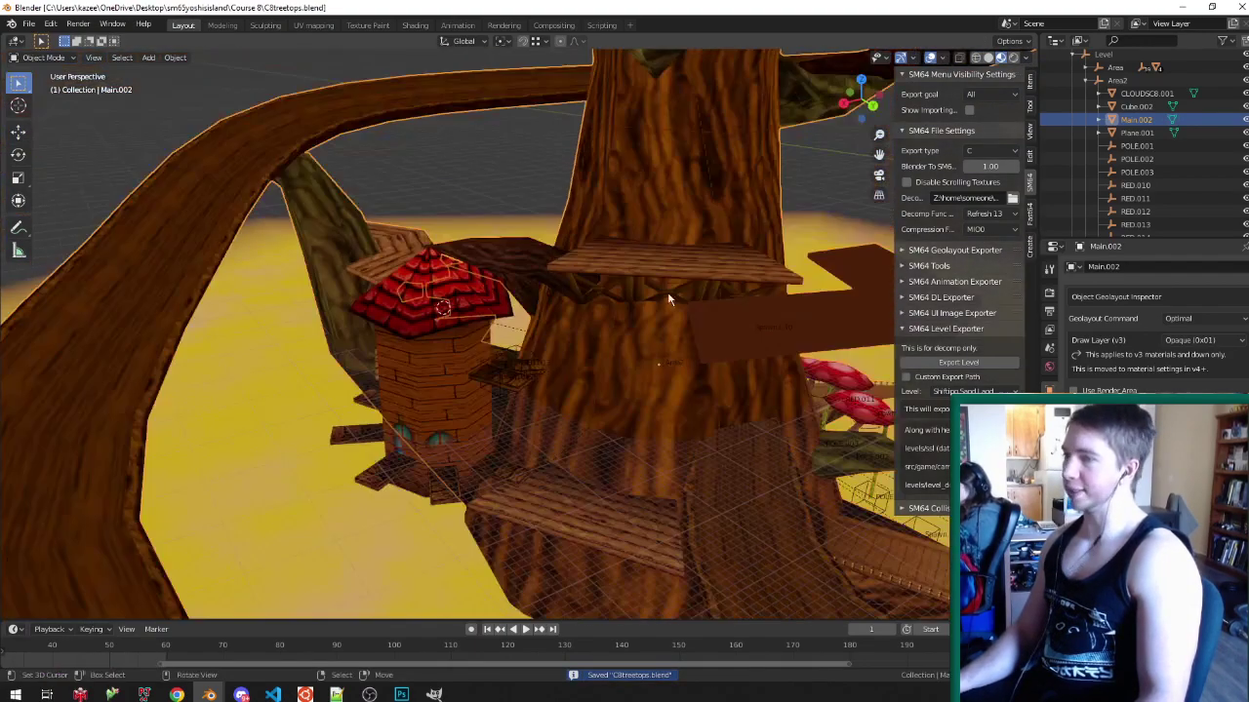
- Scale the dark branch's trunk-end edge loop by 1.177, lower it along Z, and save the file
middle_click_drag(667, 292, 500, 279)
scroll(499, 279, "up", 4)
key("Tab")
scroll(499, 278, "up", 3)
key("s")
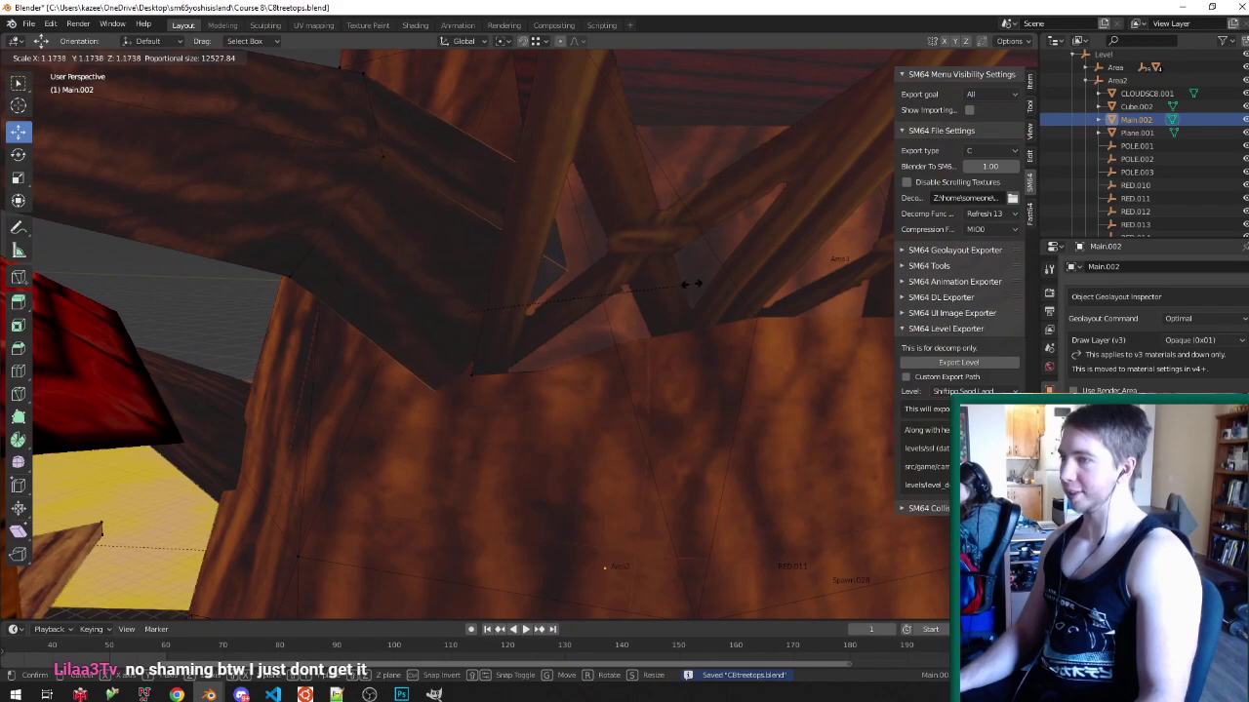
left_click(693, 283)
key("g")
key("z")
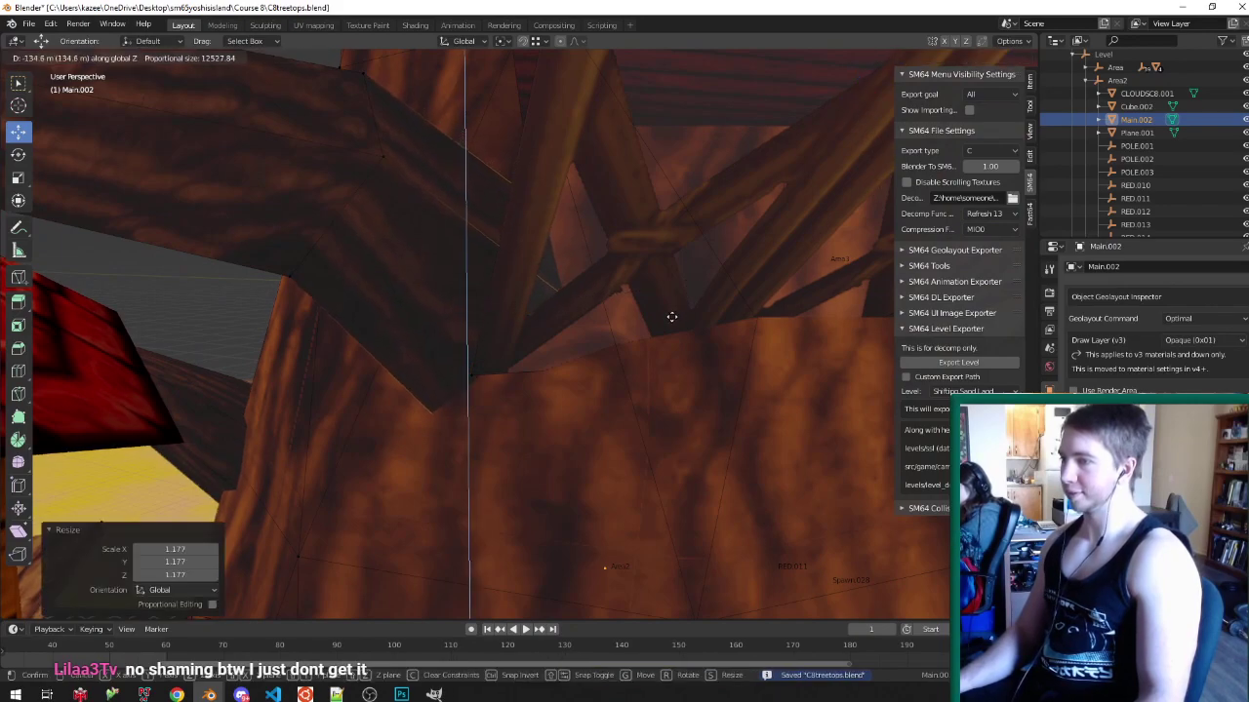
left_click(657, 345)
middle_click_drag(656, 345, 497, 448)
key("Tab")
scroll(658, 332, "down", 4)
key("ctrl+s")
key("ctrl+s")
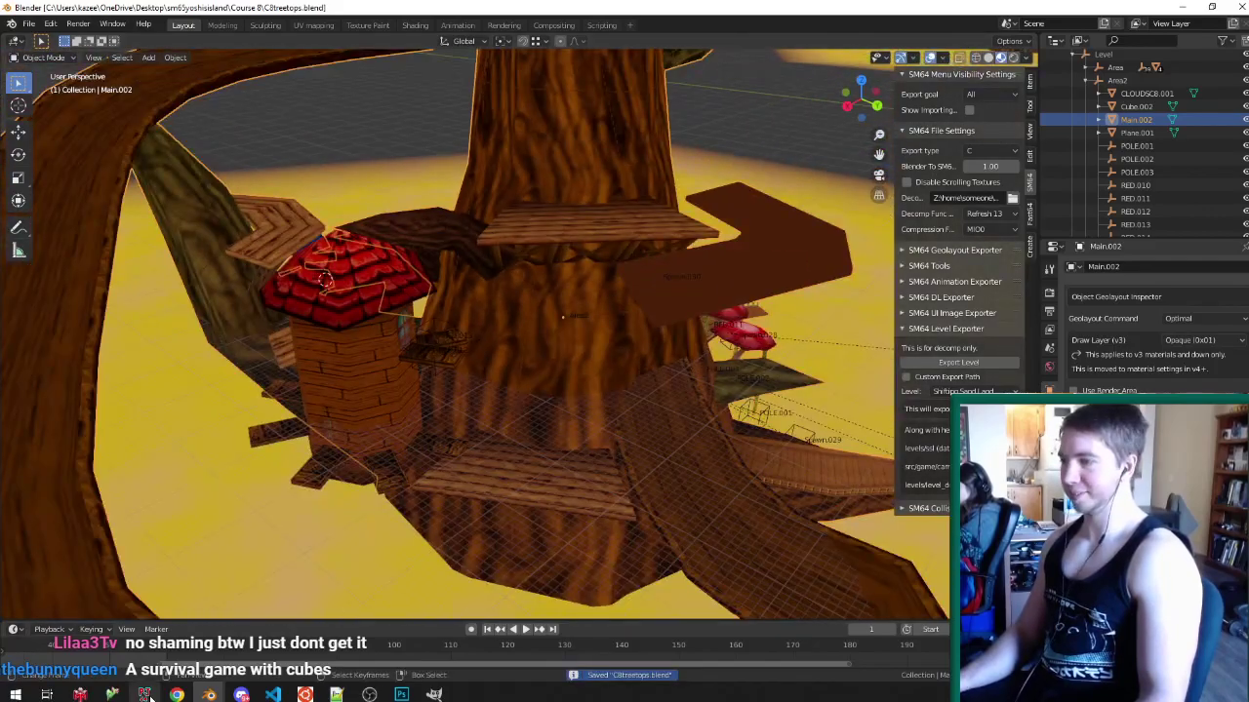
- Close the Project64 emulator
left_click(149, 697)
left_click(1096, 91)
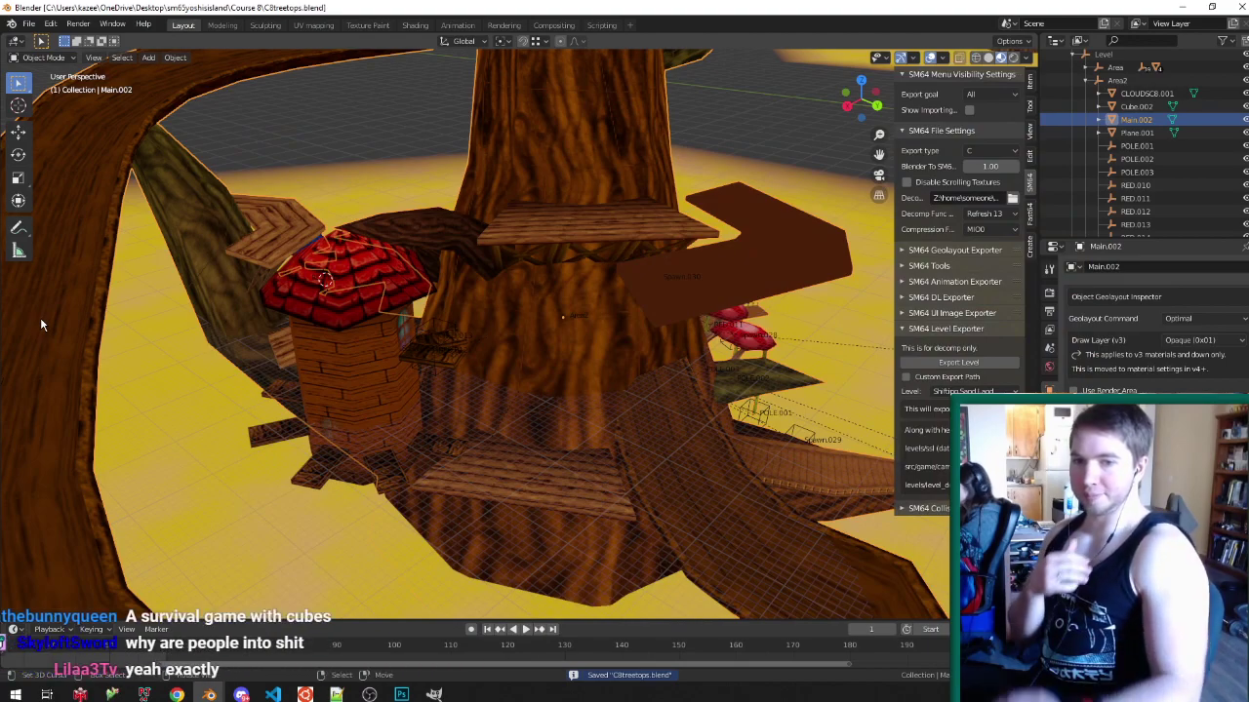
- Place the 3D cursor at the trunk-side edge of the plain brown platform
middle_click_drag(520, 252, 615, 395)
scroll(460, 270, "up", 3)
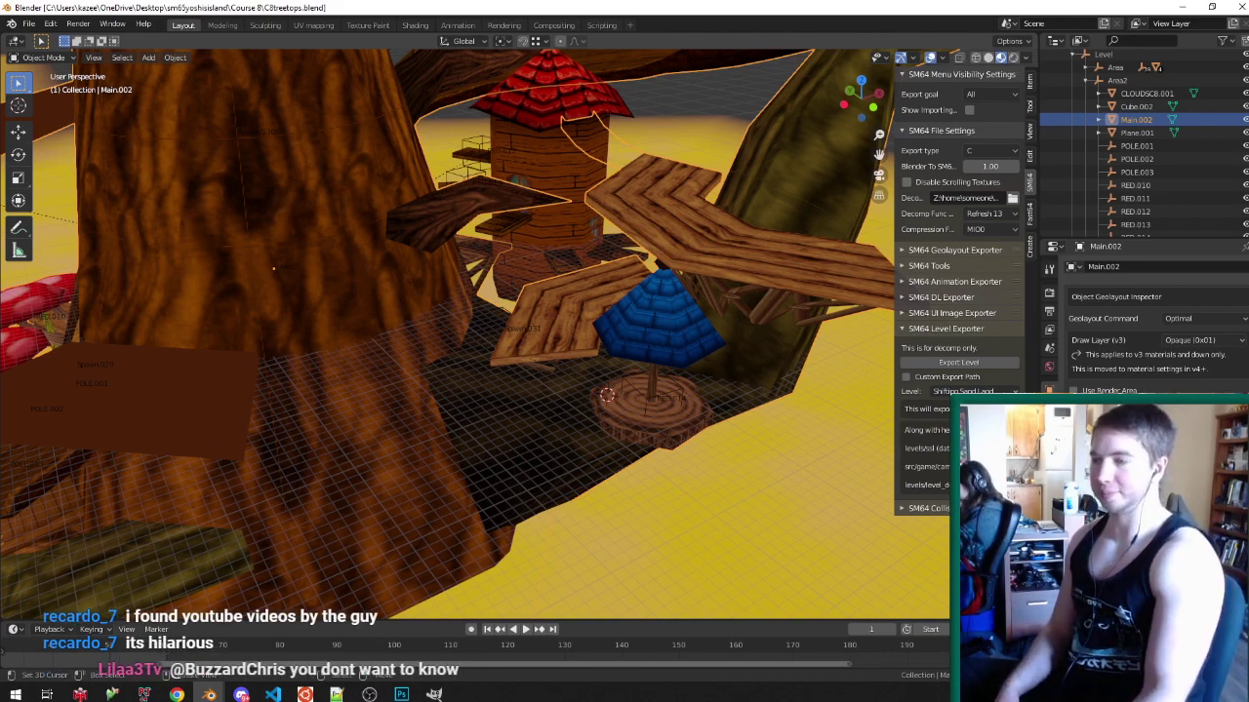
middle_click_drag(579, 388, 539, 355)
scroll(591, 388, "down", 3)
scroll(540, 355, "up", 3)
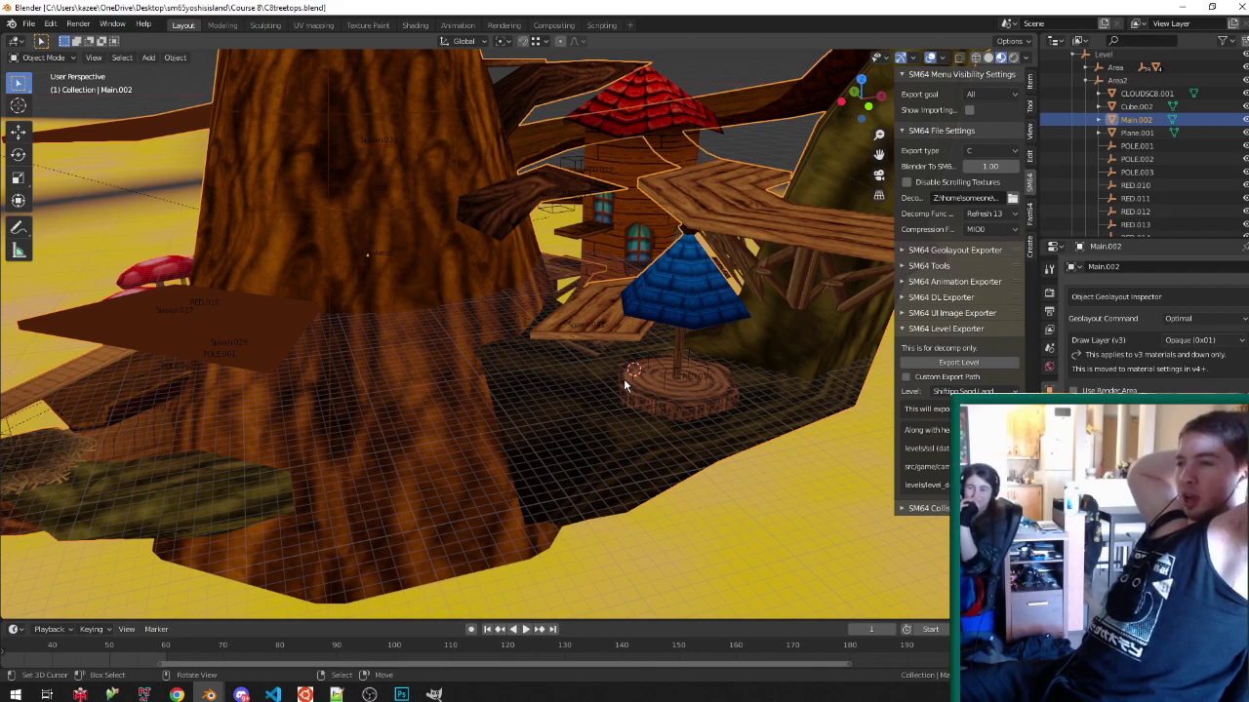
middle_click_drag(706, 388, 499, 364)
right_click(350, 343, "shift")
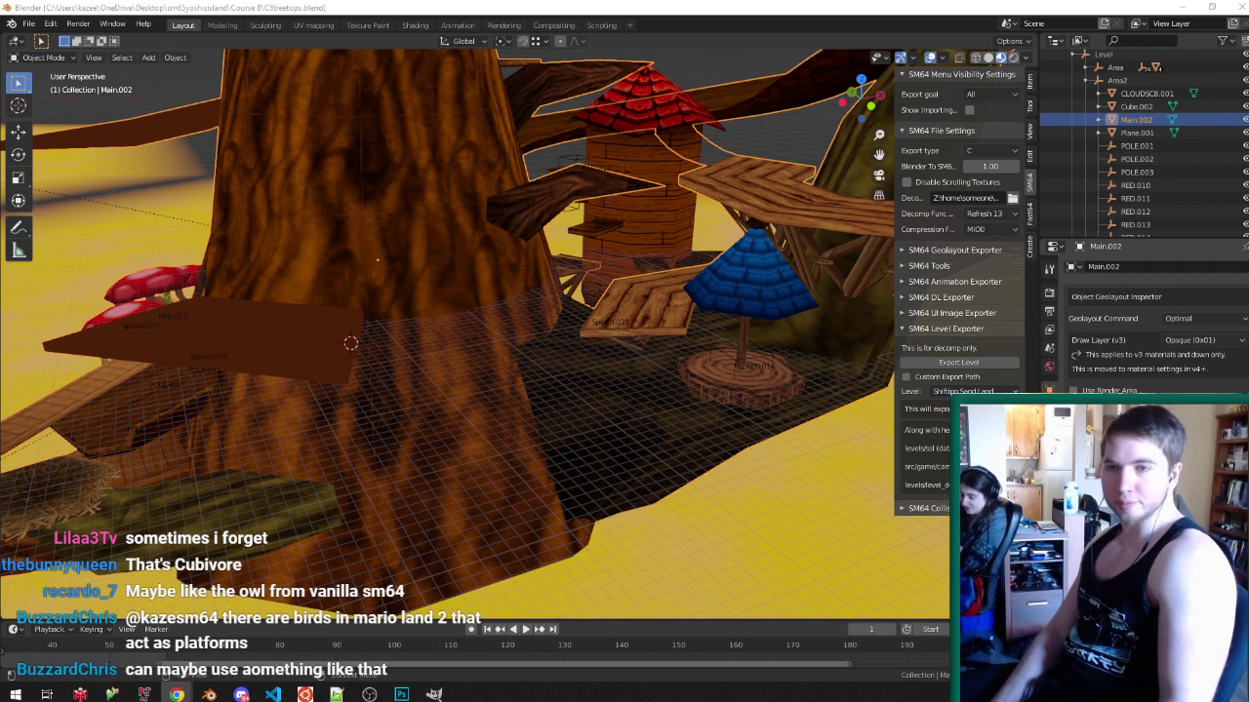
- Switch to the browser, skim through the Cubivore N64 Beta gameplay video on YouTube and close it
left_click_drag(0, 64, 146, 64)
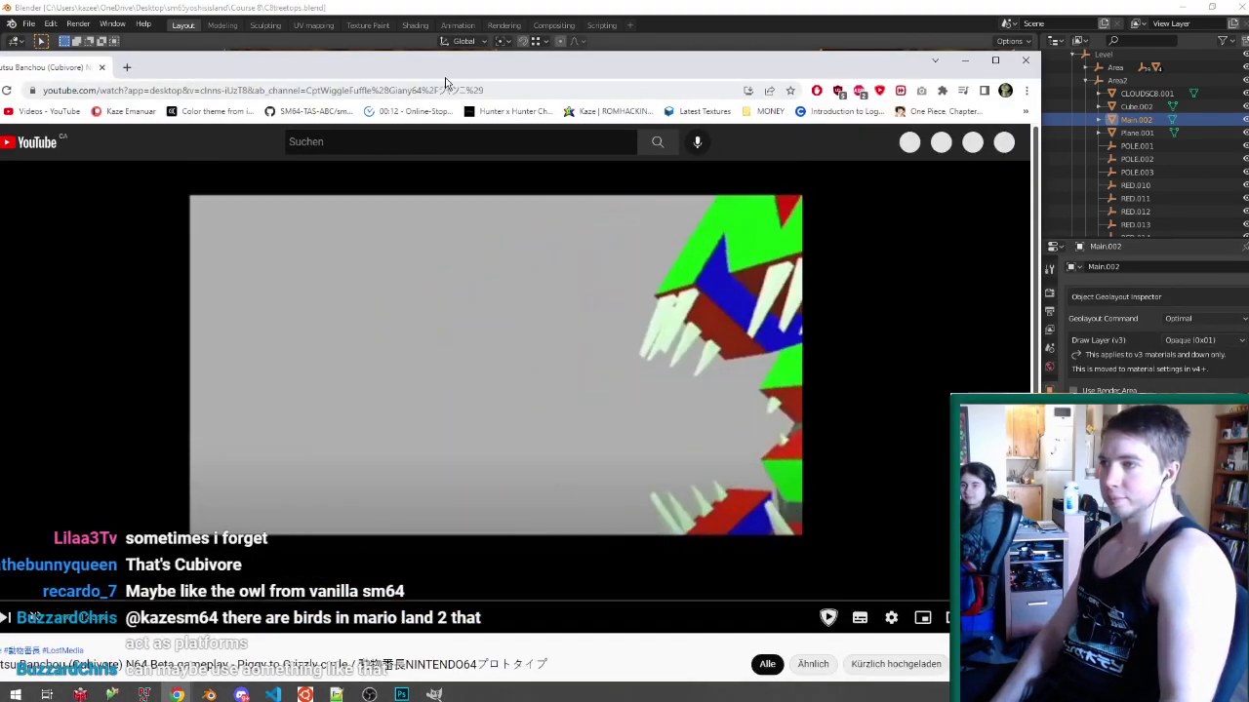
double_click(444, 64)
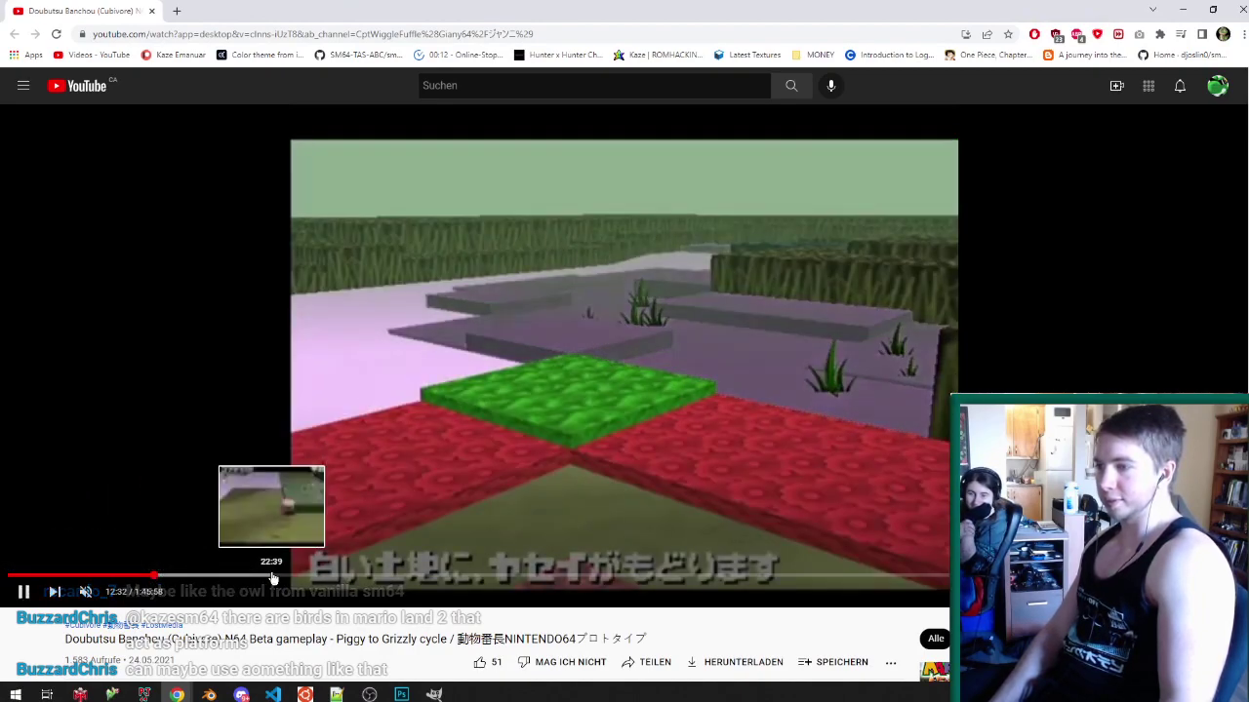
left_click(273, 577)
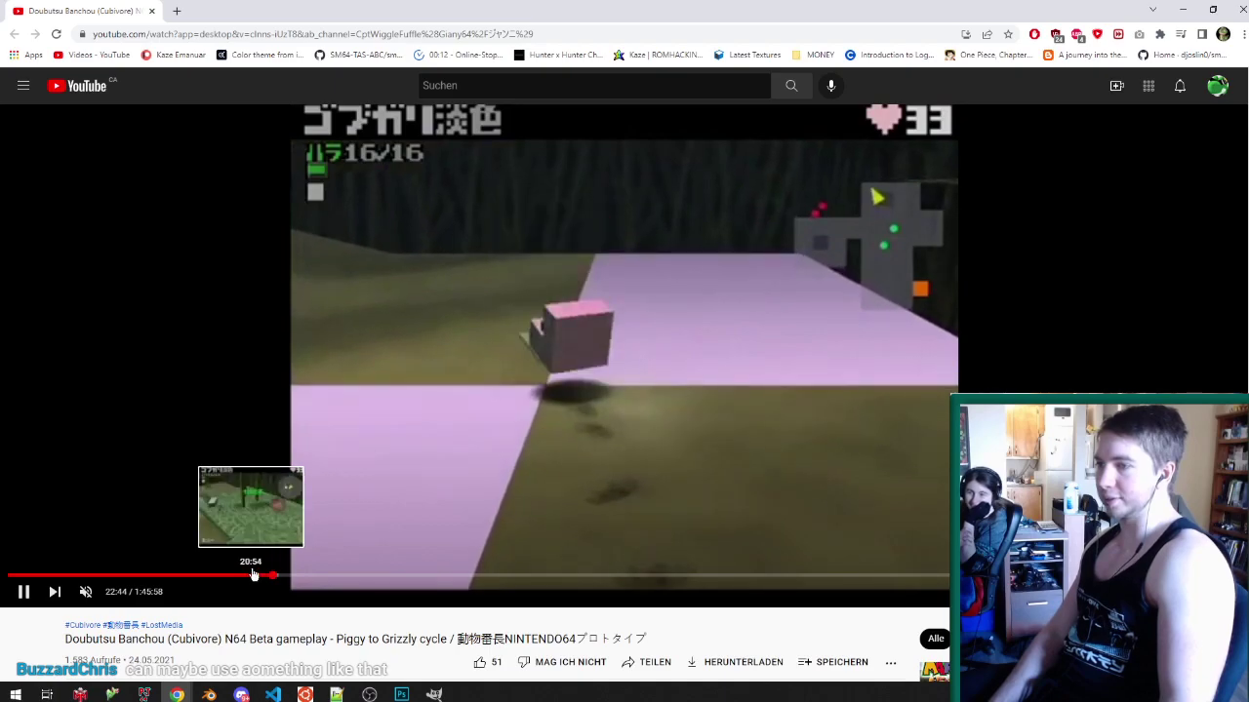
left_click(603, 577)
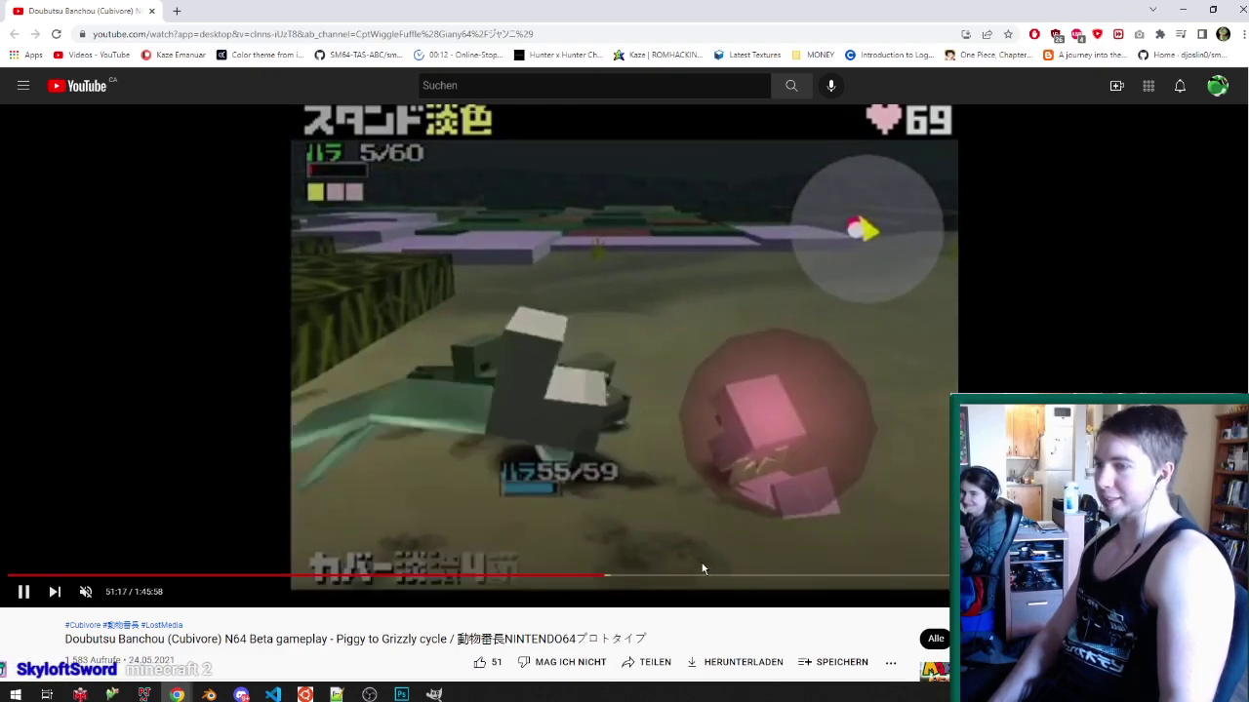
left_click(702, 562)
left_click(707, 572)
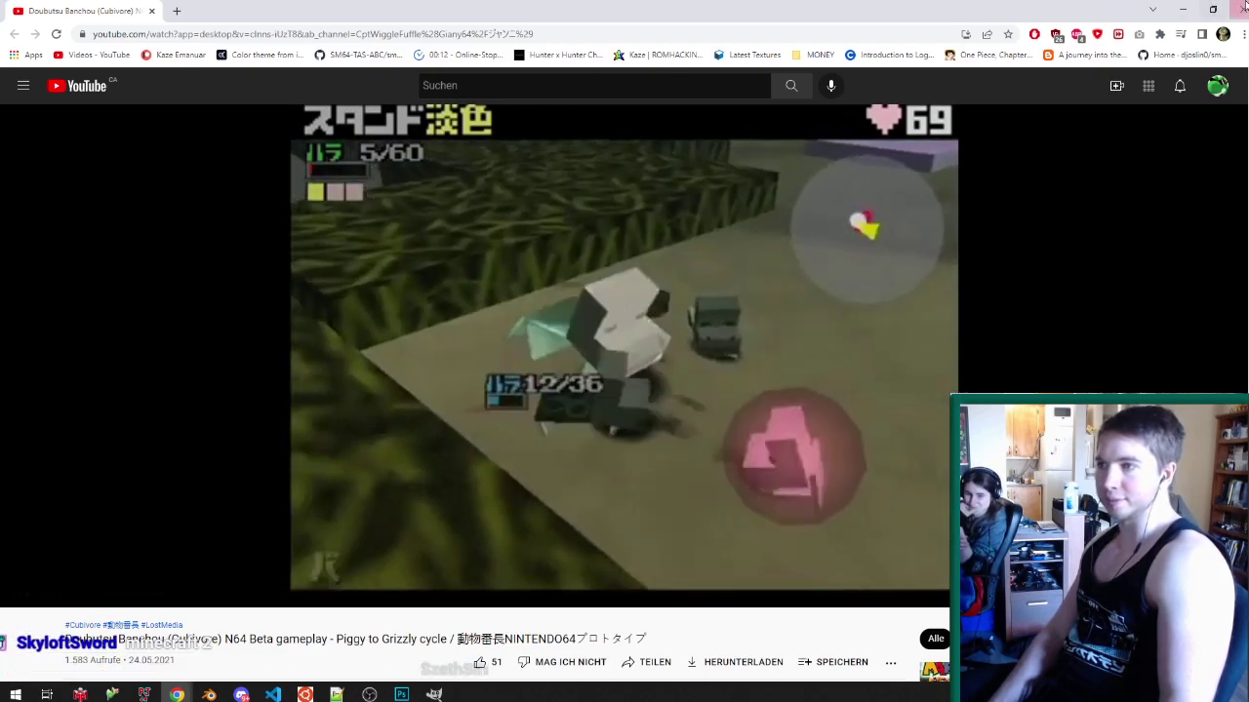
left_click(1241, 9)
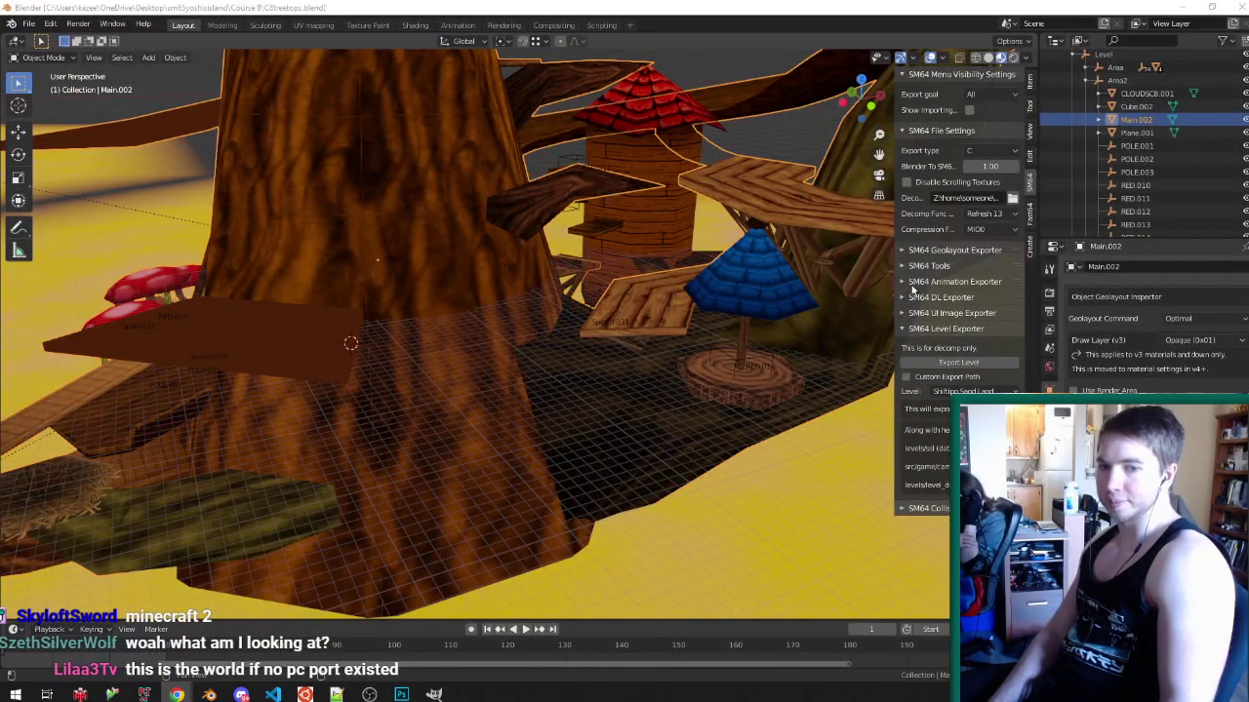
middle_click_drag(858, 327, 537, 336)
scroll(632, 280, "up", 2)
middle_click_drag(504, 272, 535, 273)
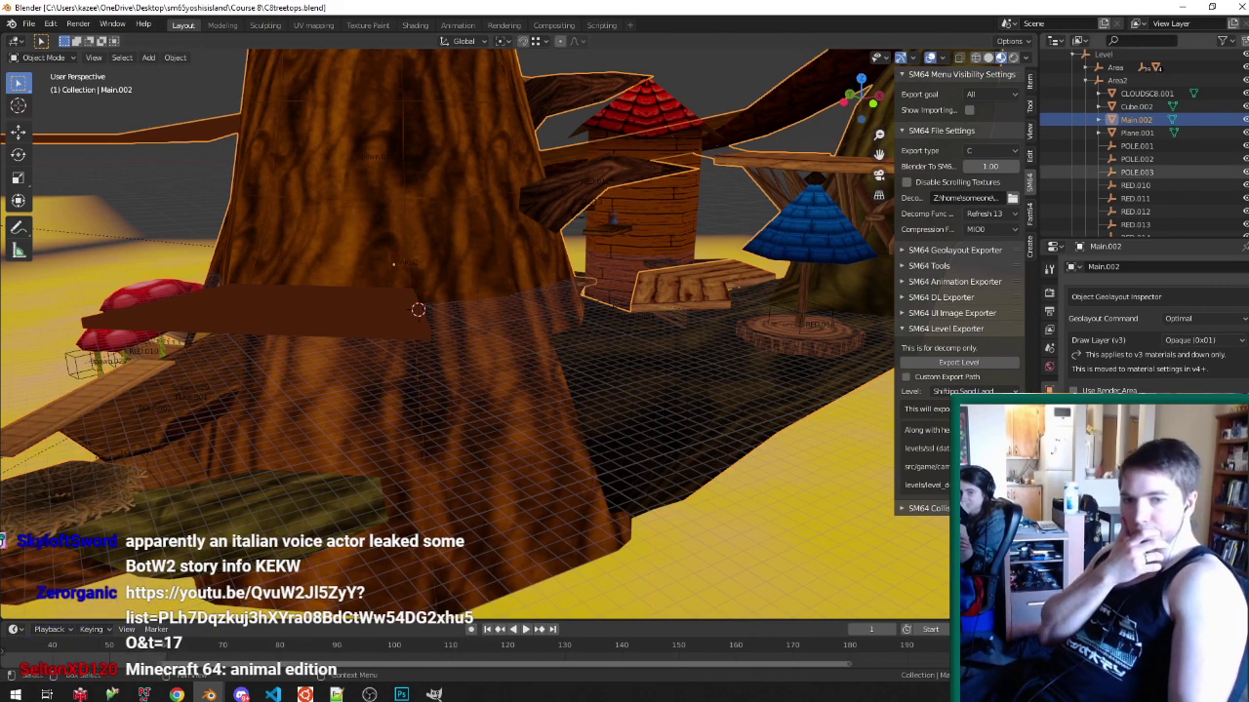
- Switch to the browser, watch the YouTube video "If you're smart you'll walk away." with sound on, and close its tab
key("alt+Tab")
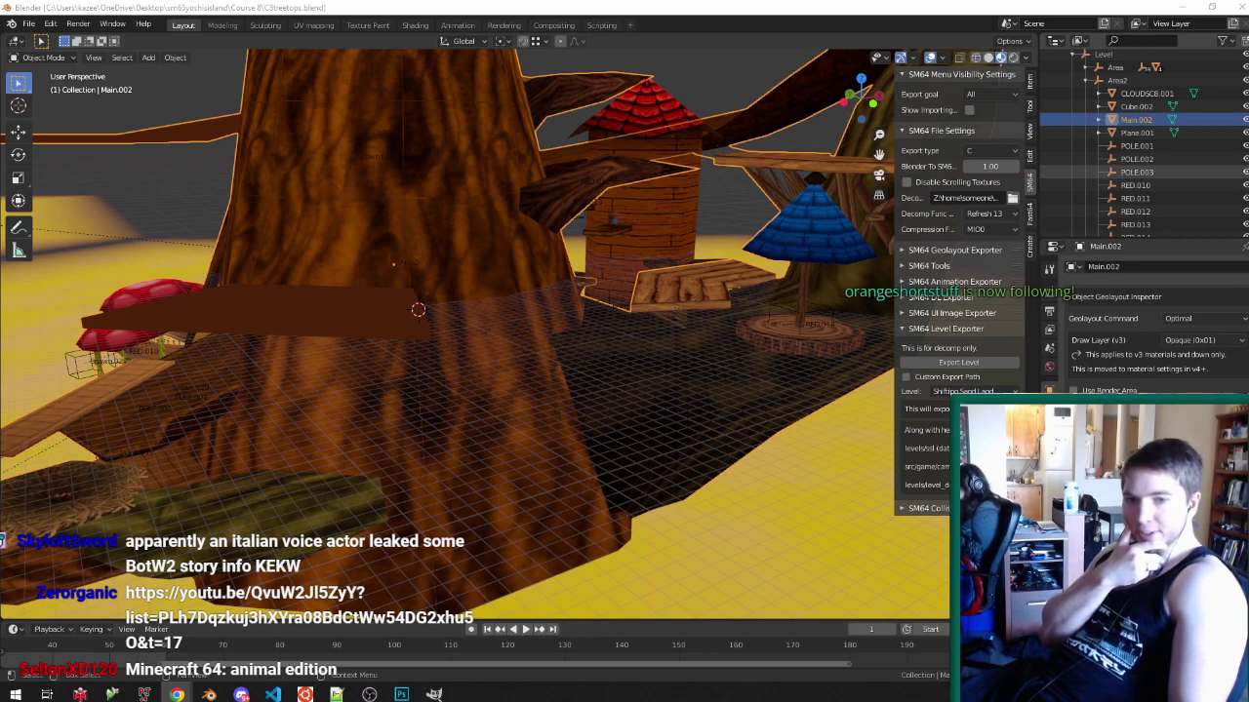
left_click_drag(0, 6, 533, 6)
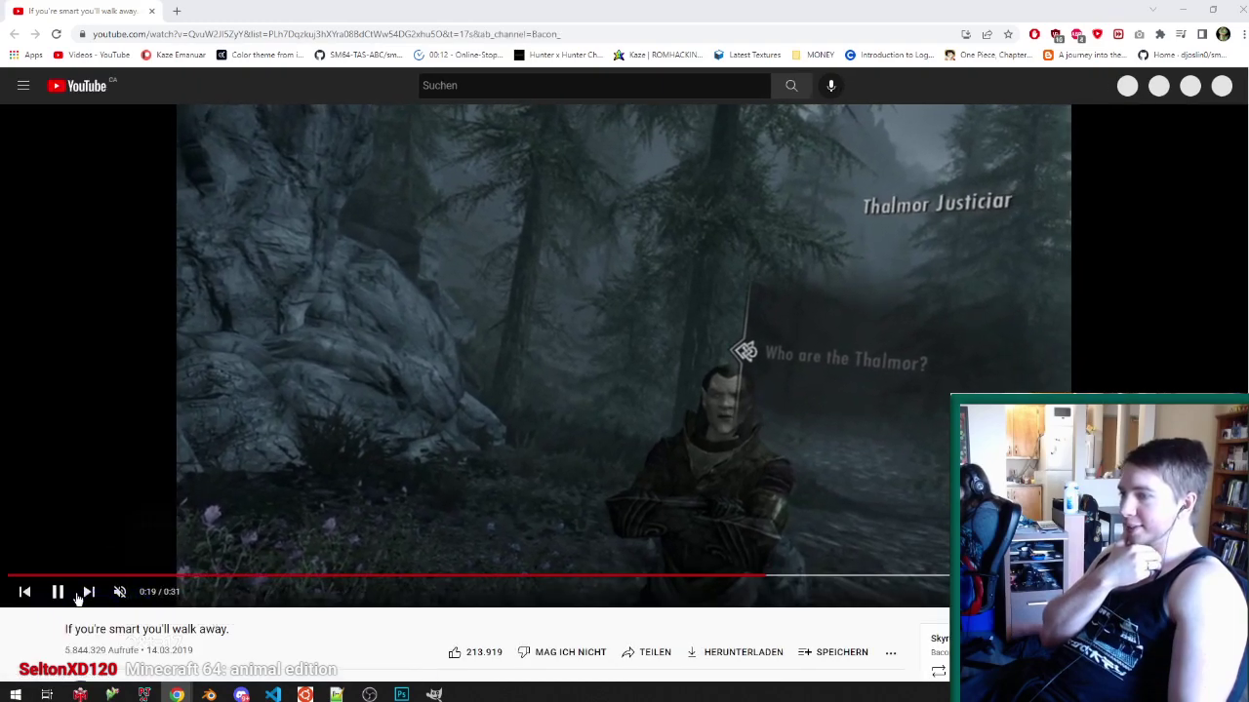
left_click(87, 594)
key("alt+Left")
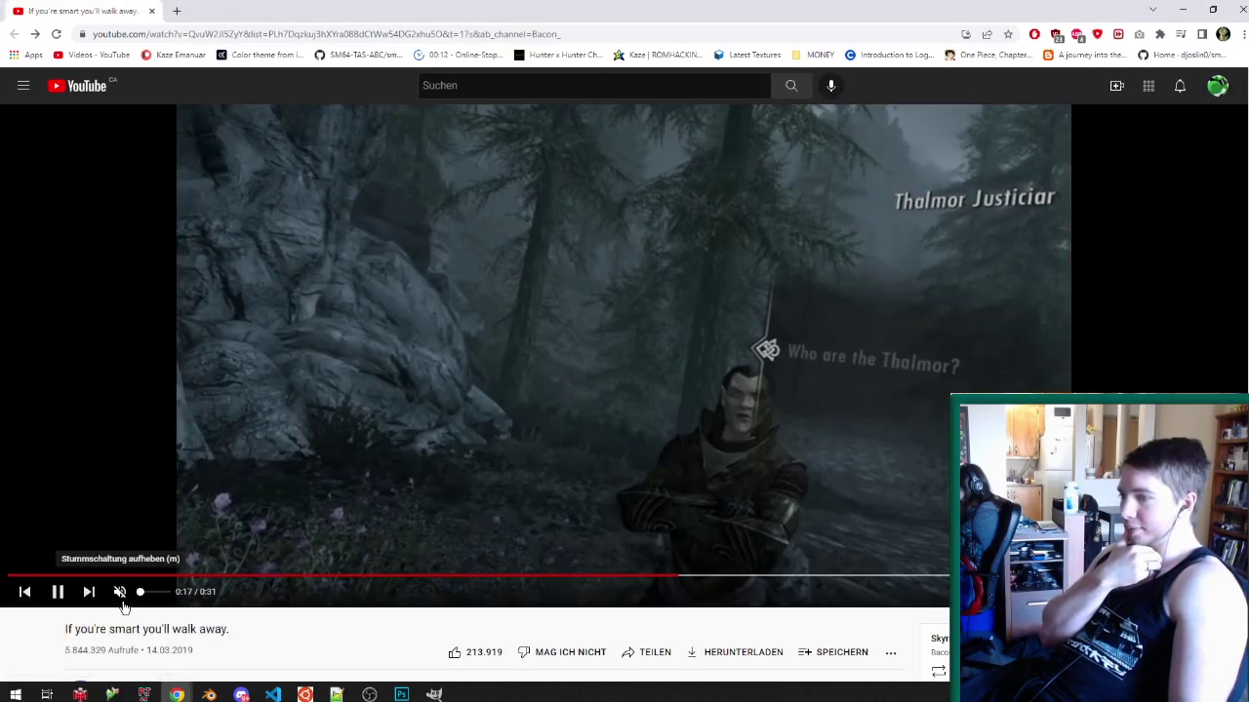
left_click(122, 602)
left_click_drag(143, 592, 154, 597)
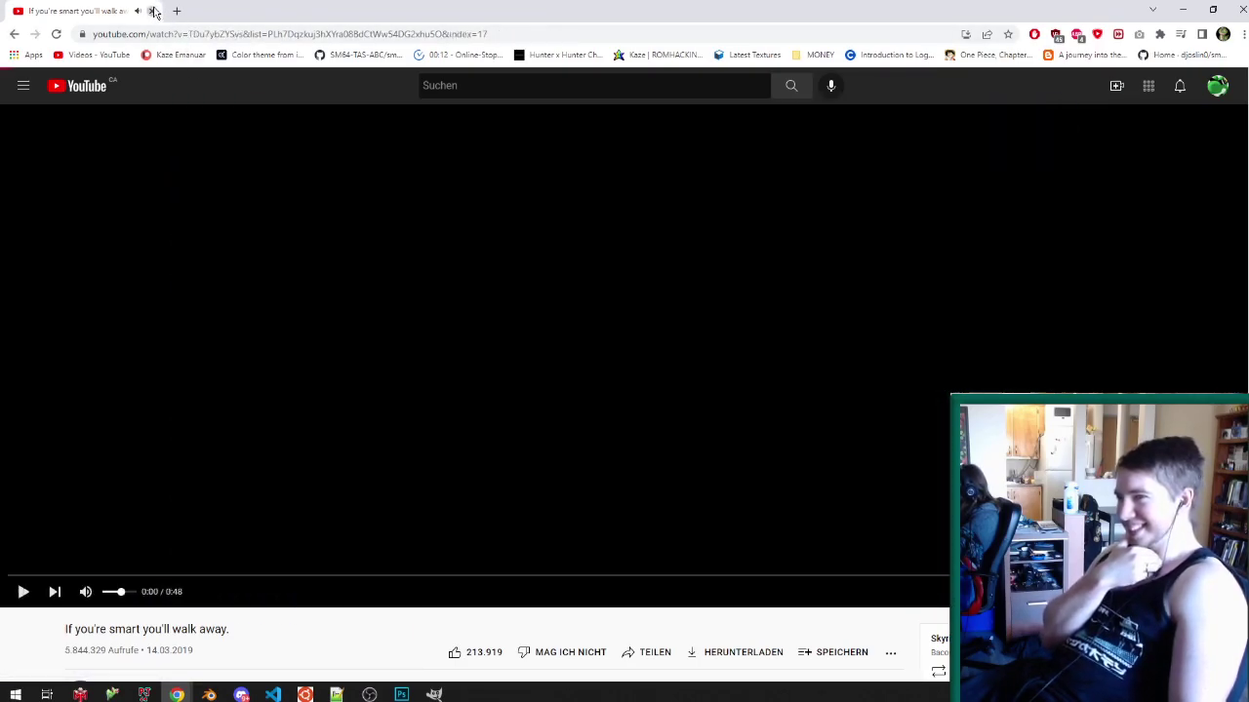
left_click(151, 11)
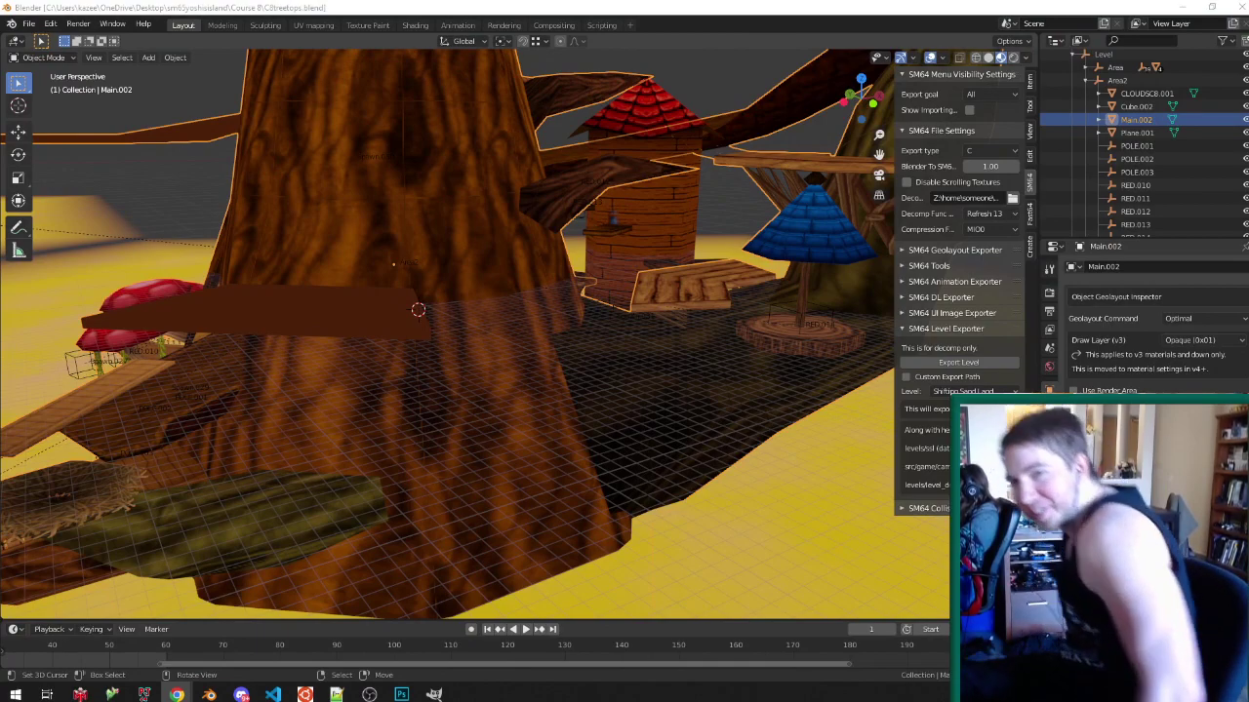
middle_click_drag(191, 267, 590, 346)
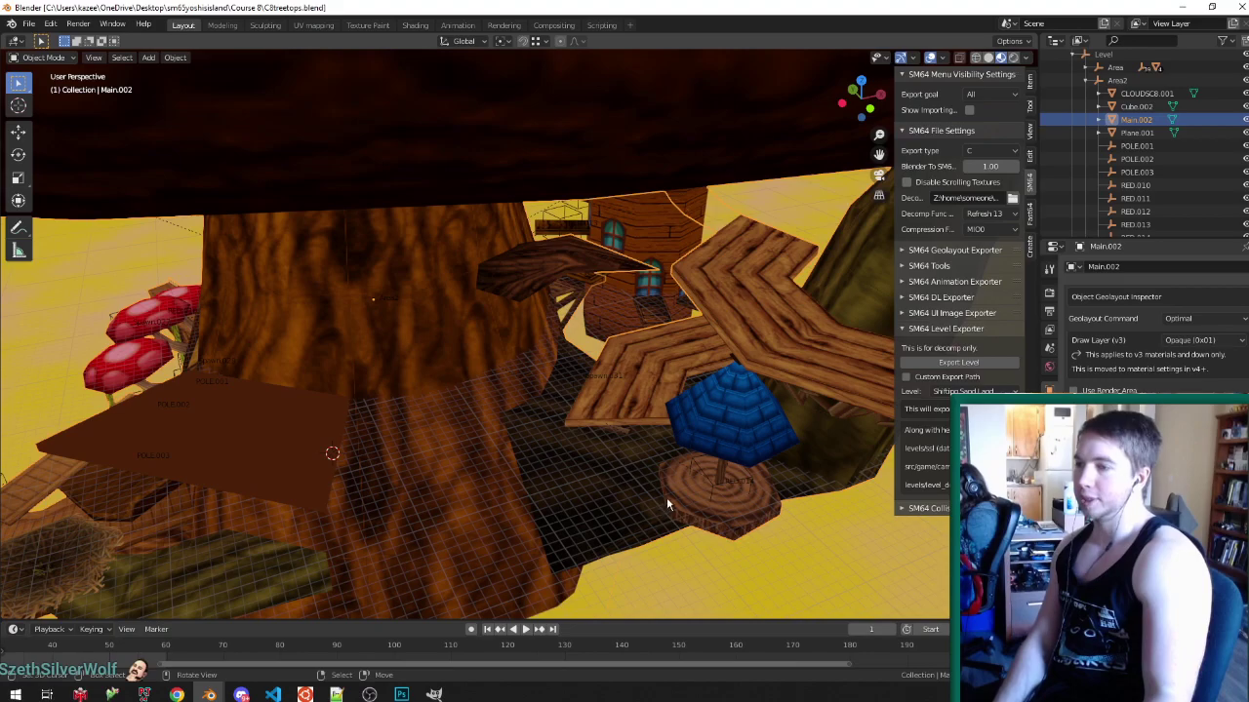
- Delete the whole plain brown platform beside the tree trunk from the Main.002 mesh
left_click(317, 441)
middle_click_drag(317, 442, 410, 401)
scroll(411, 401, "up", 2)
right_click(328, 406)
key("Tab")
key("Tab")
left_click(351, 413)
key("Tab")
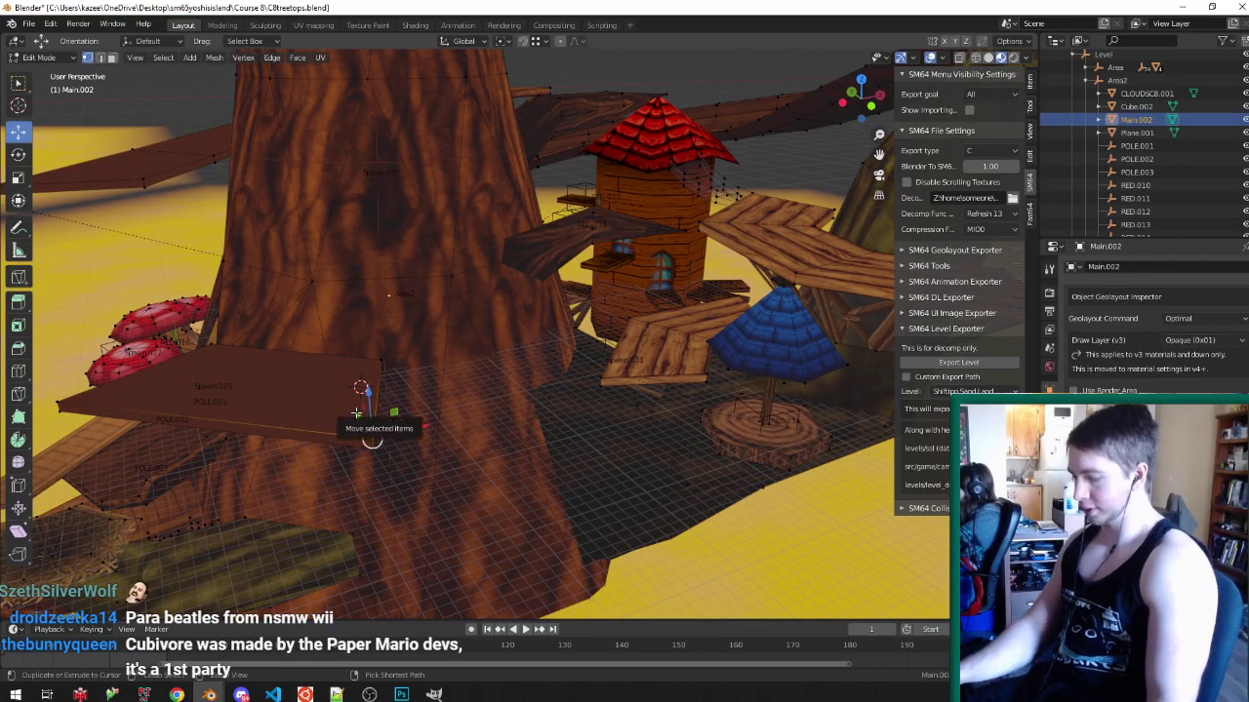
key("ctrl+l")
key("x")
middle_click_drag(356, 413, 420, 381)
left_click(378, 387)
- Duplicate the wooden plank platform with its supports near the house and place the copy in open space in front of the trunk
key("ctrl+Tab")
left_click(493, 429)
right_click(494, 424)
middle_click_drag(494, 423, 691, 418)
key("ctrl+l")
scroll(691, 417, "down", 4)
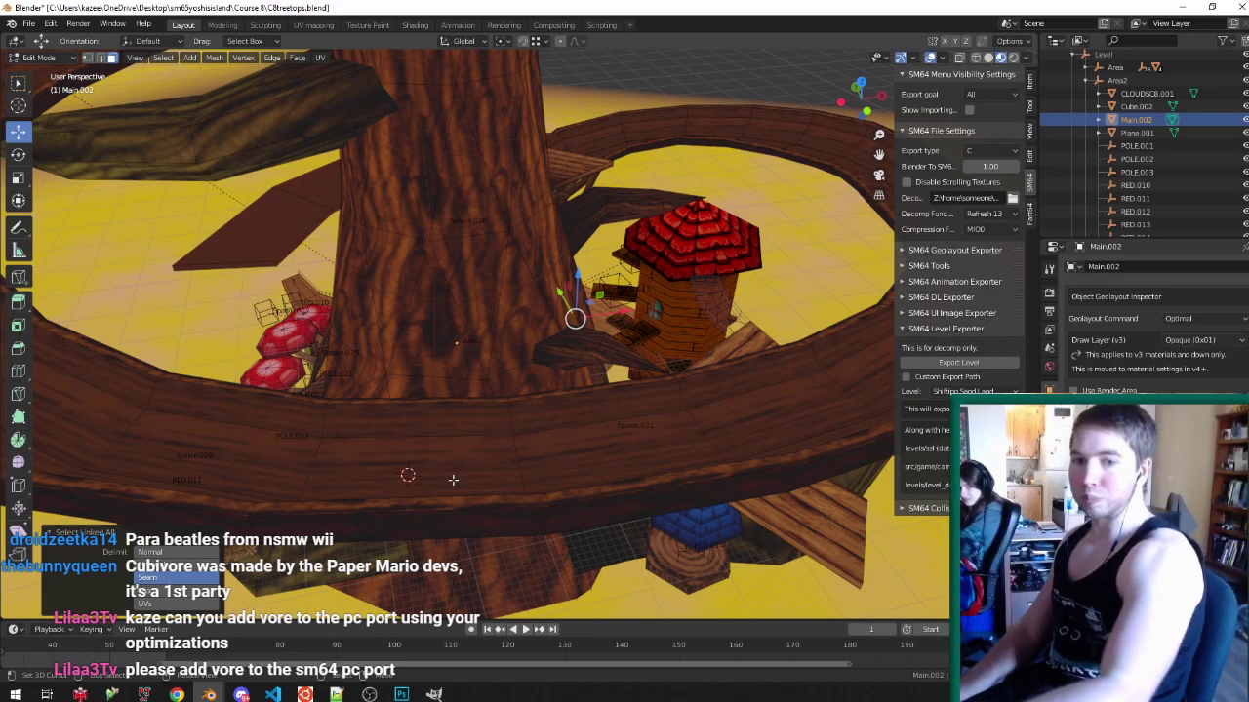
middle_click_drag(452, 480, 445, 502)
key("shift+Tab")
key("shift+d")
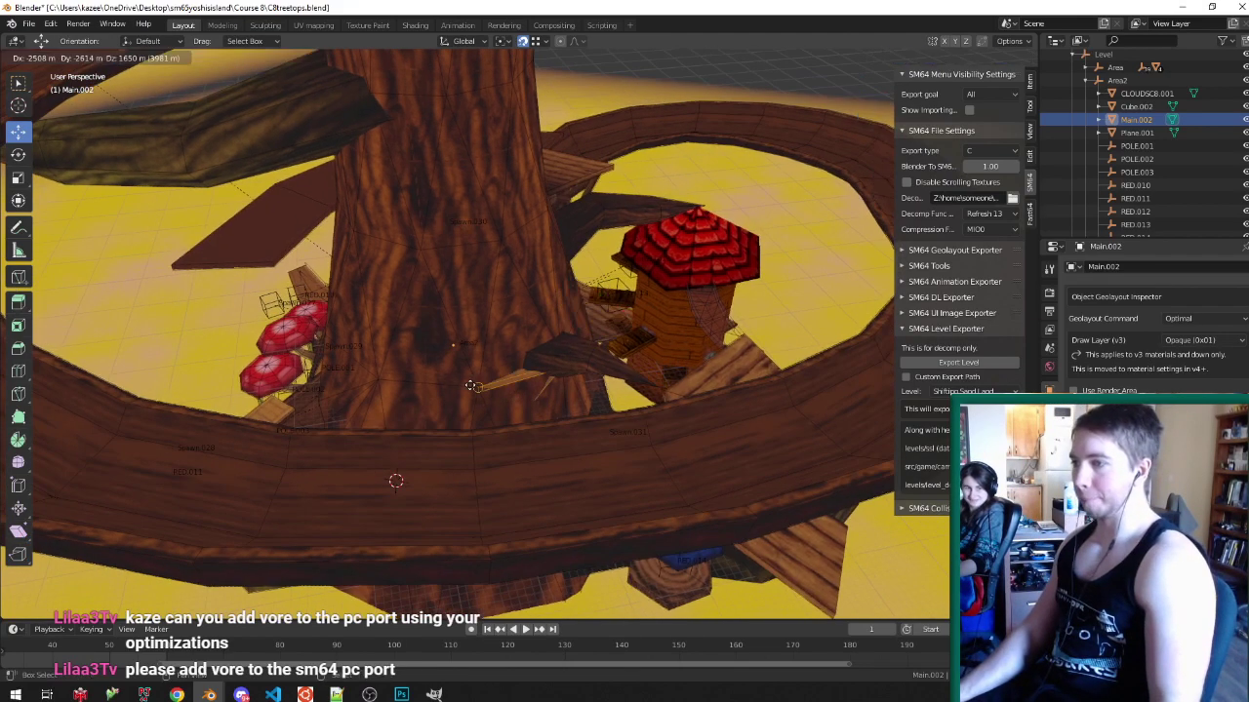
left_click(471, 389)
key("g")
left_click(561, 488)
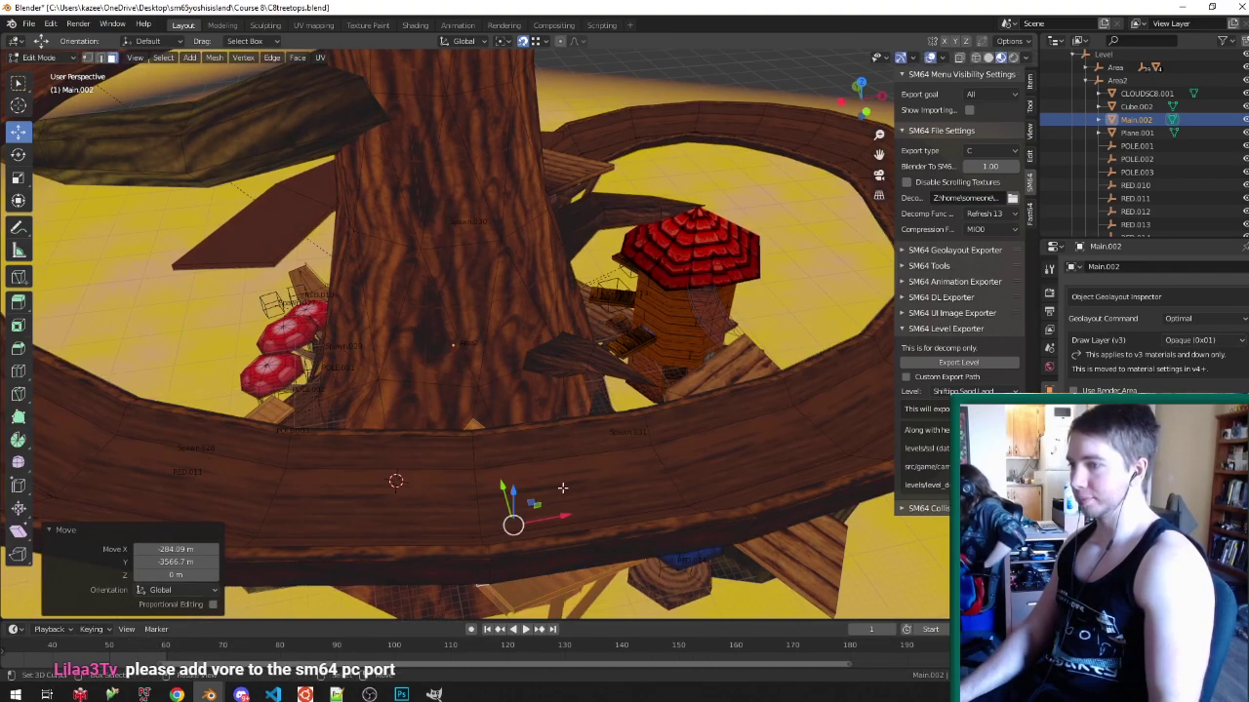
- Dissolve the bend vertices of the copied plank platform to make it straight
key("KP_Decimal")
middle_click_drag(329, 284, 441, 397)
key("ctrl+Tab")
left_click(452, 365)
left_click(465, 410)
key("x")
key("d")
- Add two evenly spaced loop cuts across the copied platform
middle_click_drag(517, 396, 504, 528)
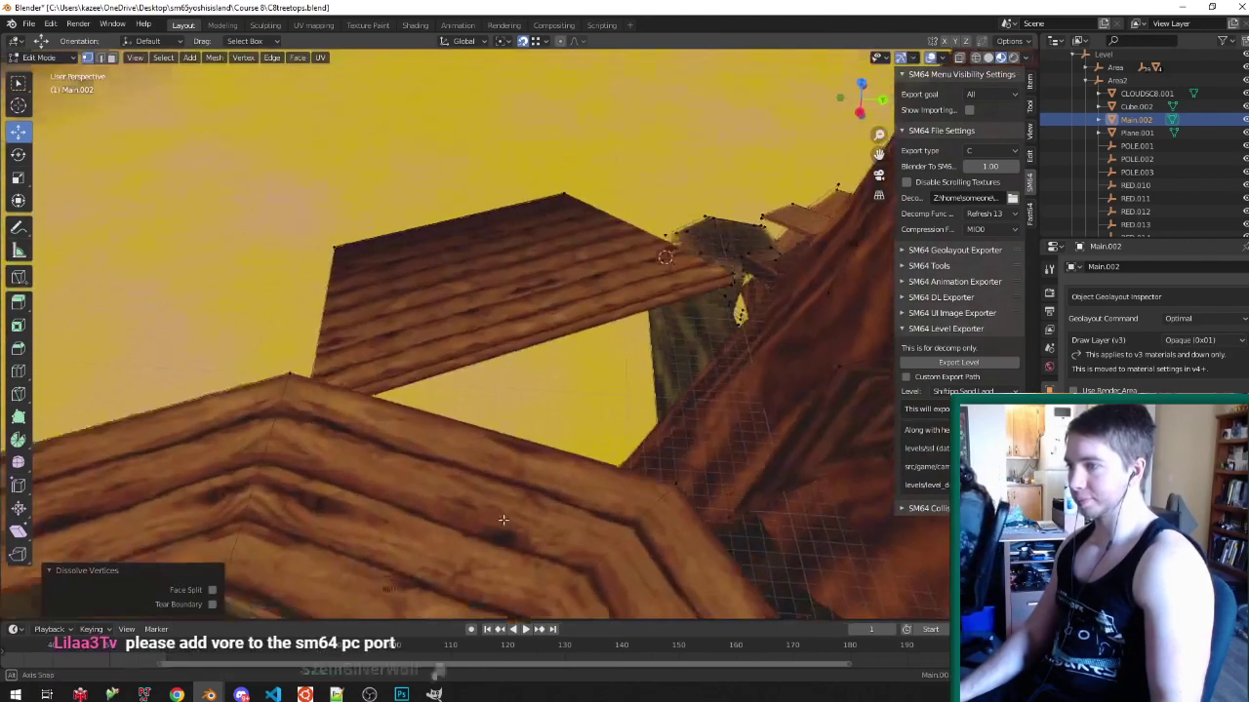
key("ctrl+r")
scroll(538, 339, "up", 1)
right_click(536, 335)
scroll(552, 330, "up", 1)
left_click(552, 330)
right_click(553, 331)
- Subdivide the copied platform's support panel along its upper and lower edges and delete its two outer faces
middle_click_drag(550, 331, 509, 258)
scroll(509, 263, "up", 4)
key("ctrl+Tab")
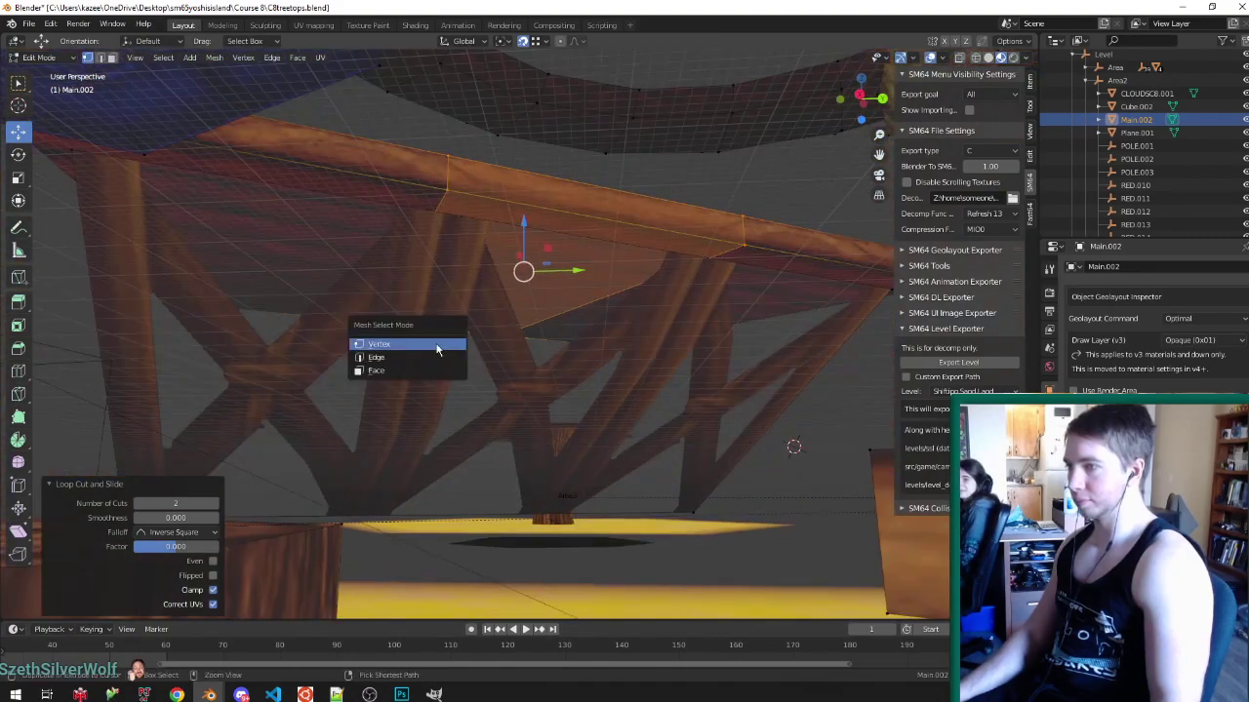
left_click(424, 359)
left_click(461, 523)
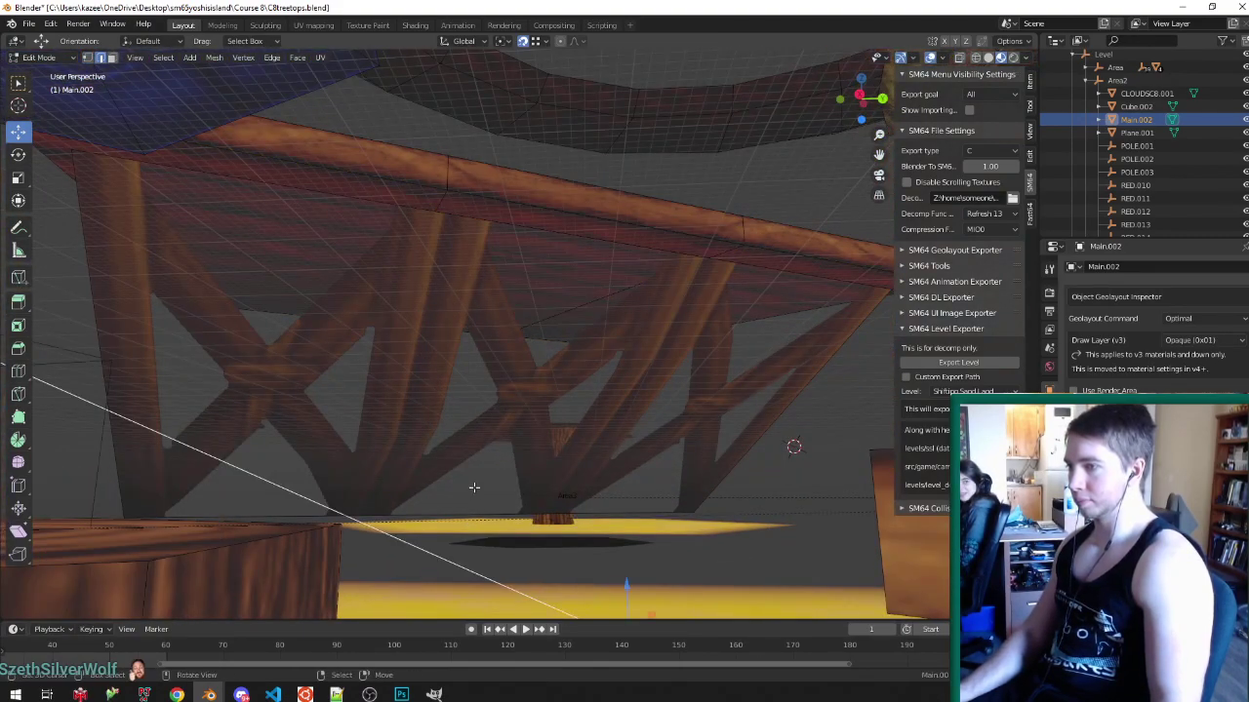
middle_click_drag(474, 487, 366, 497)
left_click(526, 202, "shift")
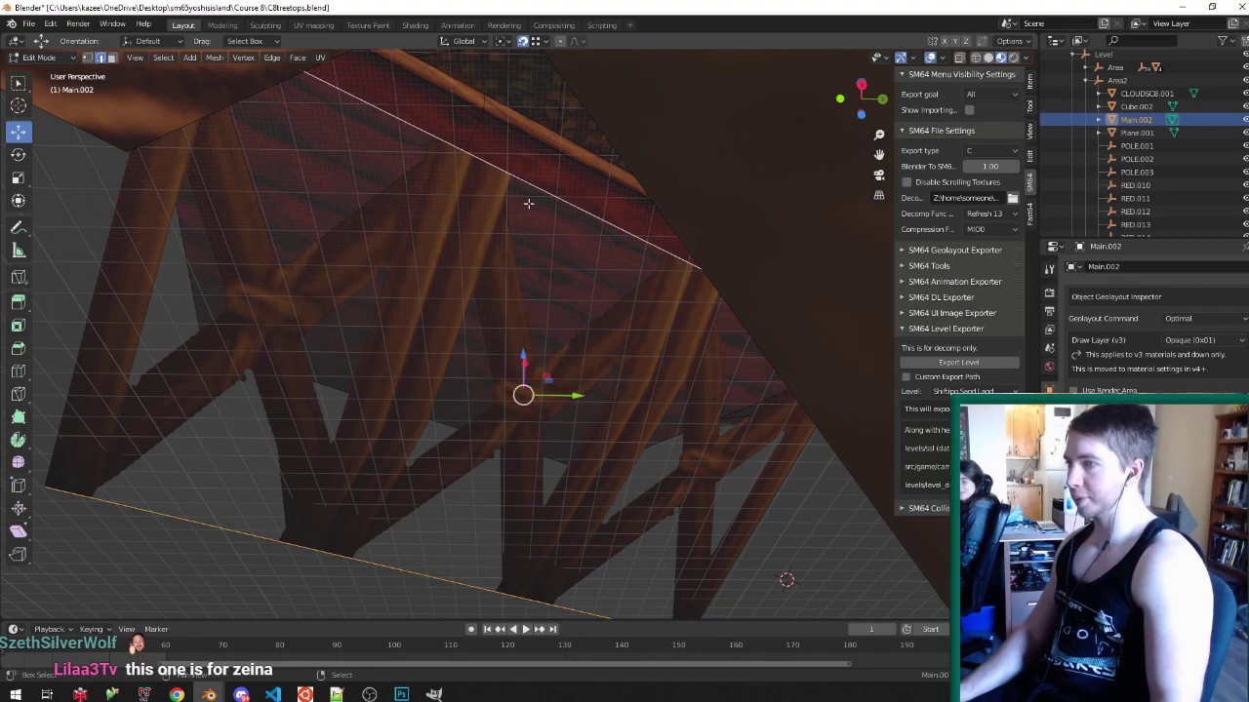
right_click(527, 202)
left_click(525, 220)
left_click(214, 521)
key("ctrl+Tab")
left_click(441, 405)
left_click(308, 290)
left_click(690, 430, "shift")
key("x")
left_click(673, 460)
- Delete the linked side faces around the rim of the copied platform
middle_click_drag(671, 461, 530, 496)
middle_click_drag(509, 433, 553, 463)
left_click(562, 456)
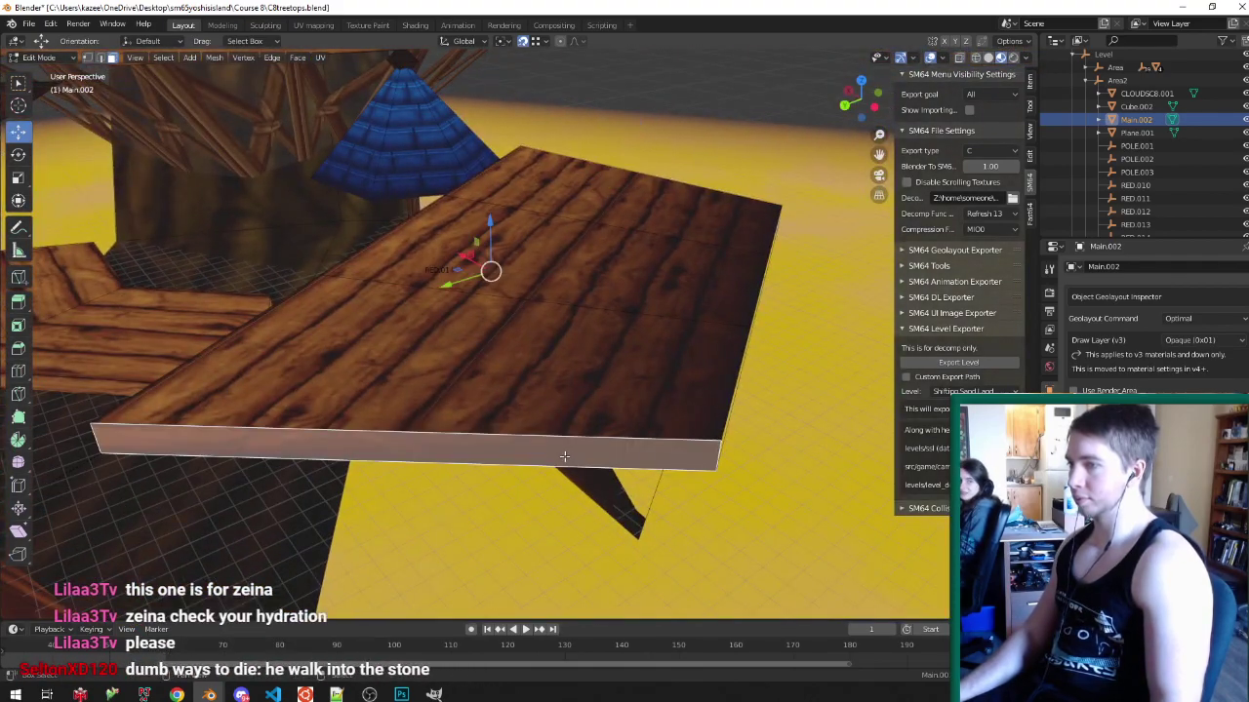
key("ctrl+l")
key("x")
left_click(543, 480)
- Extrude the platform's trunk-side vertical corner edge to the outer corner, by -1441.4 m in X and -620.71 m in Y, to form a side face
middle_click_drag(542, 478, 863, 243)
scroll(864, 243, "up", 2)
middle_click_drag(556, 261, 517, 271)
key("ctrl+Tab")
left_click(517, 260)
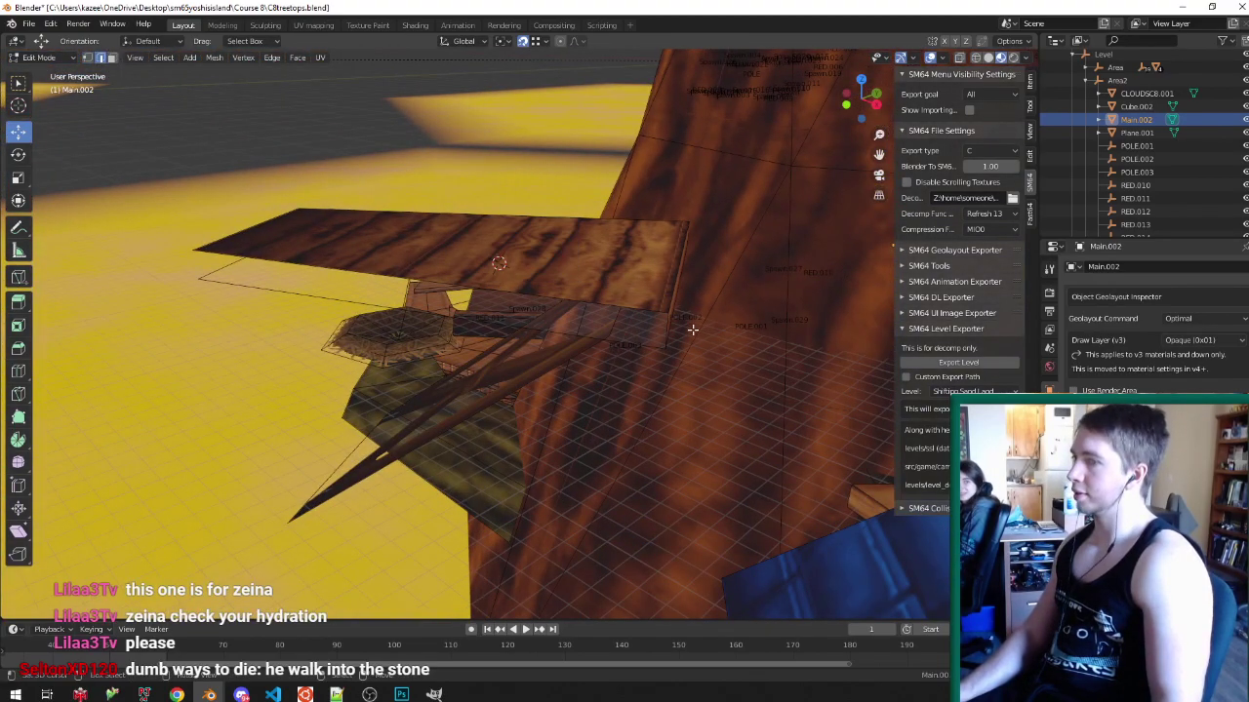
middle_click_drag(662, 329, 673, 380)
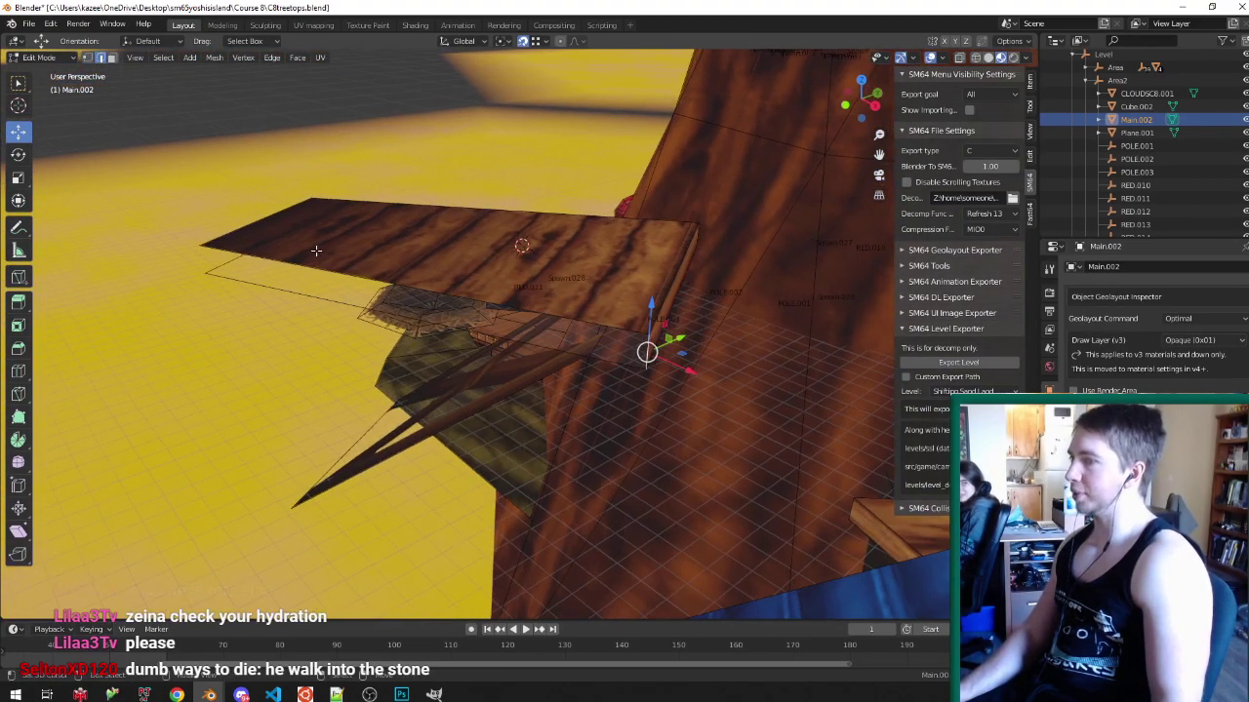
key("e")
left_click(209, 246)
- Extrude the vertical edge at the platform's far corner to the neighbouring corner to close another side
middle_click_drag(780, 273, 374, 362)
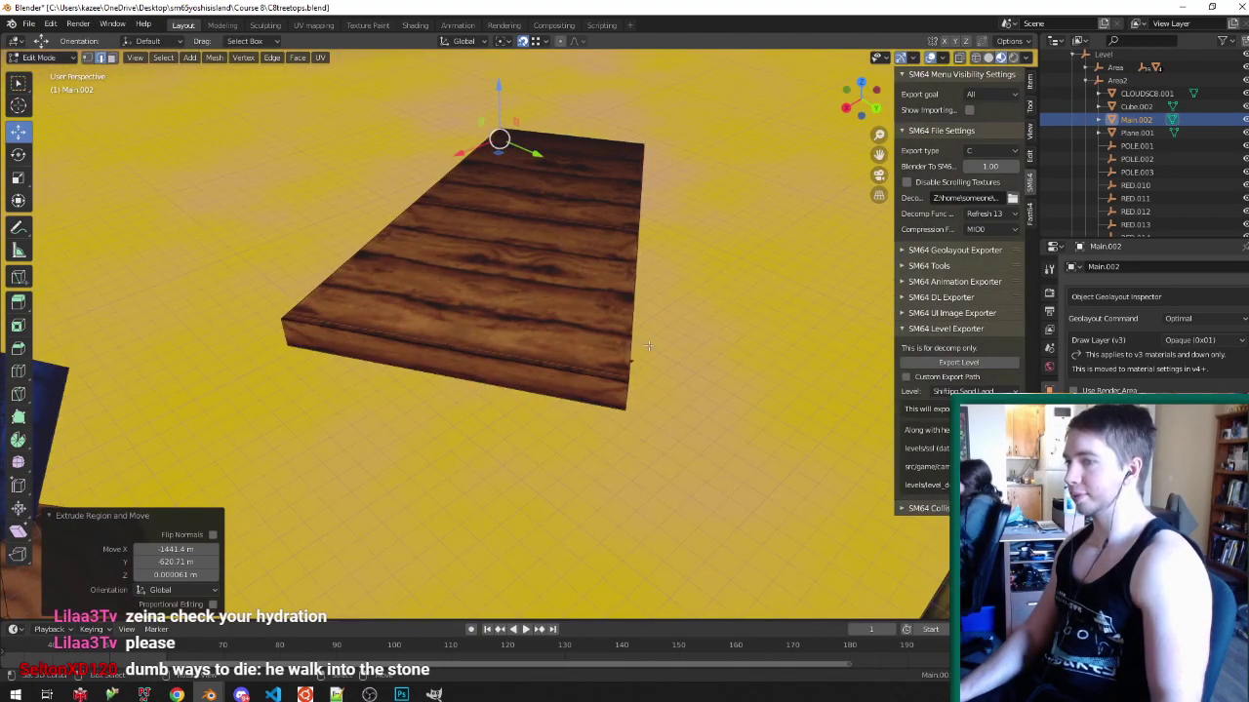
key("g")
right_click(651, 138)
key("ctrl+z")
scroll(646, 426, "up", 1)
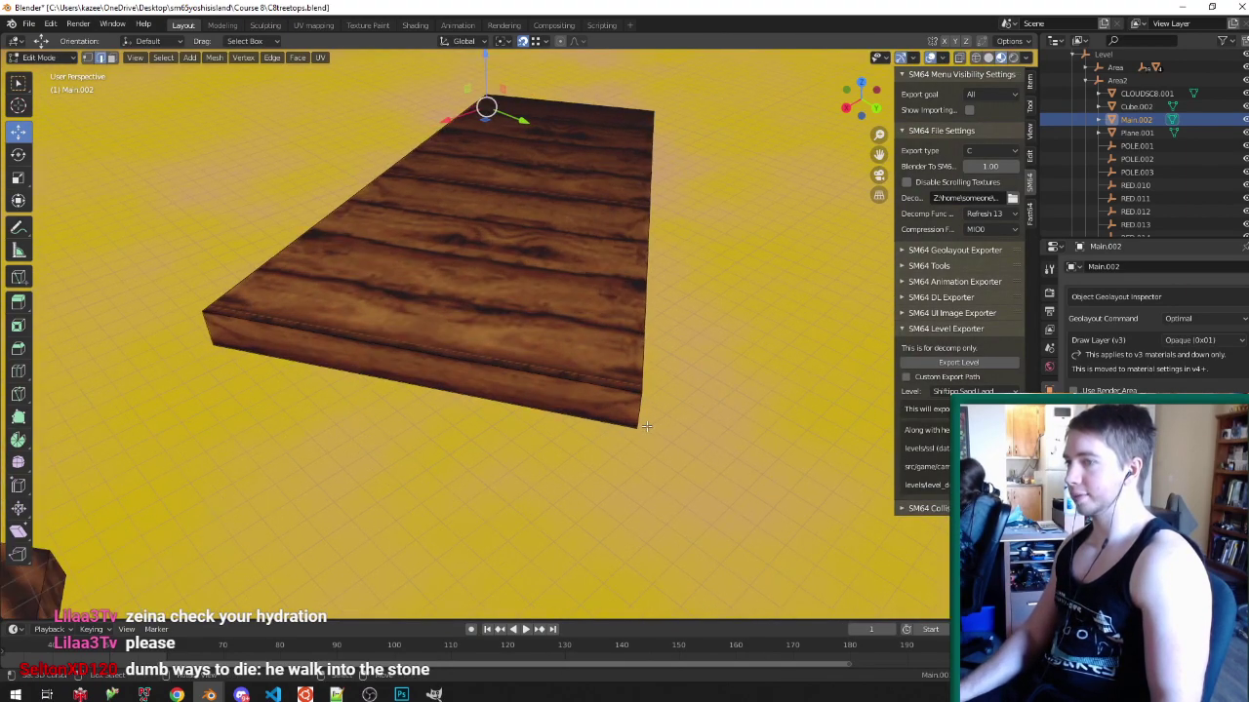
middle_click_drag(670, 350, 609, 312)
key("e")
left_click(710, 168)
- Select the platform's rebuilt side faces and unwrap their UVs
key("ctrl+Tab")
left_click(633, 279)
right_click(564, 347)
right_click(558, 349, "alt")
right_click(543, 350, "shift")
right_click(542, 350, "shift")
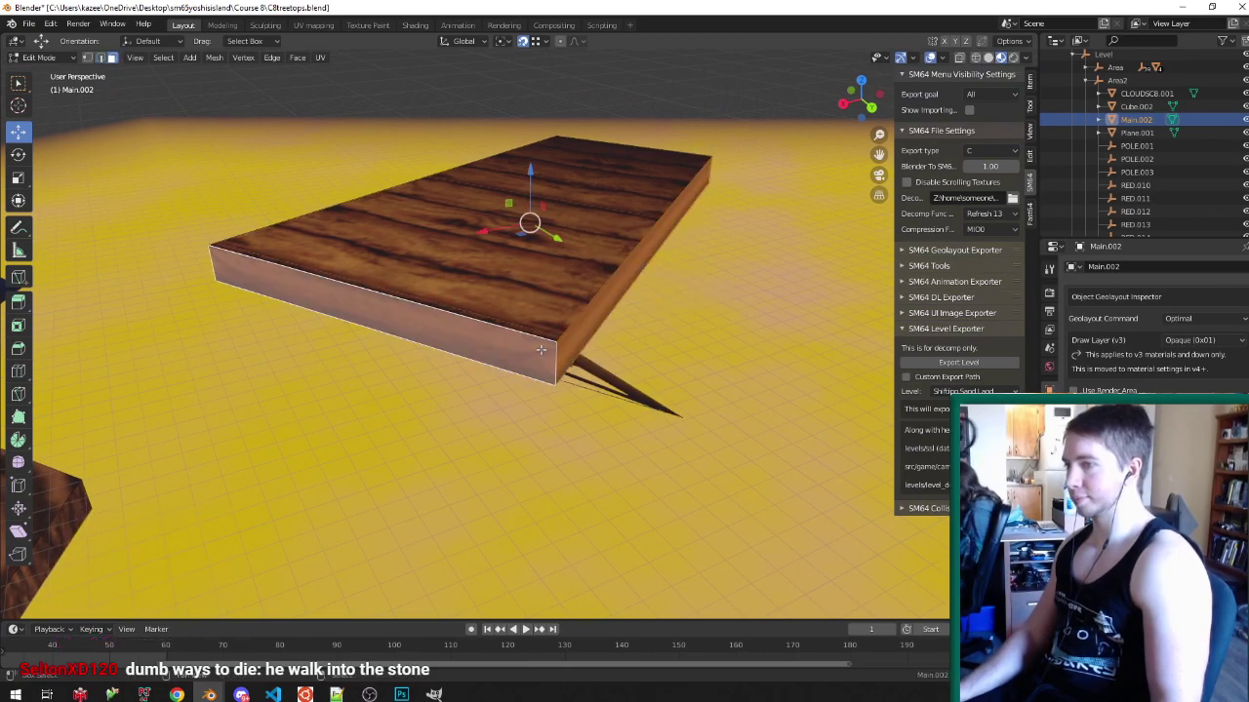
key("u")
left_click(541, 351)
- Select the entire copied platform with its support, save the file and rotate the selection about -129° around Z
left_click(597, 371)
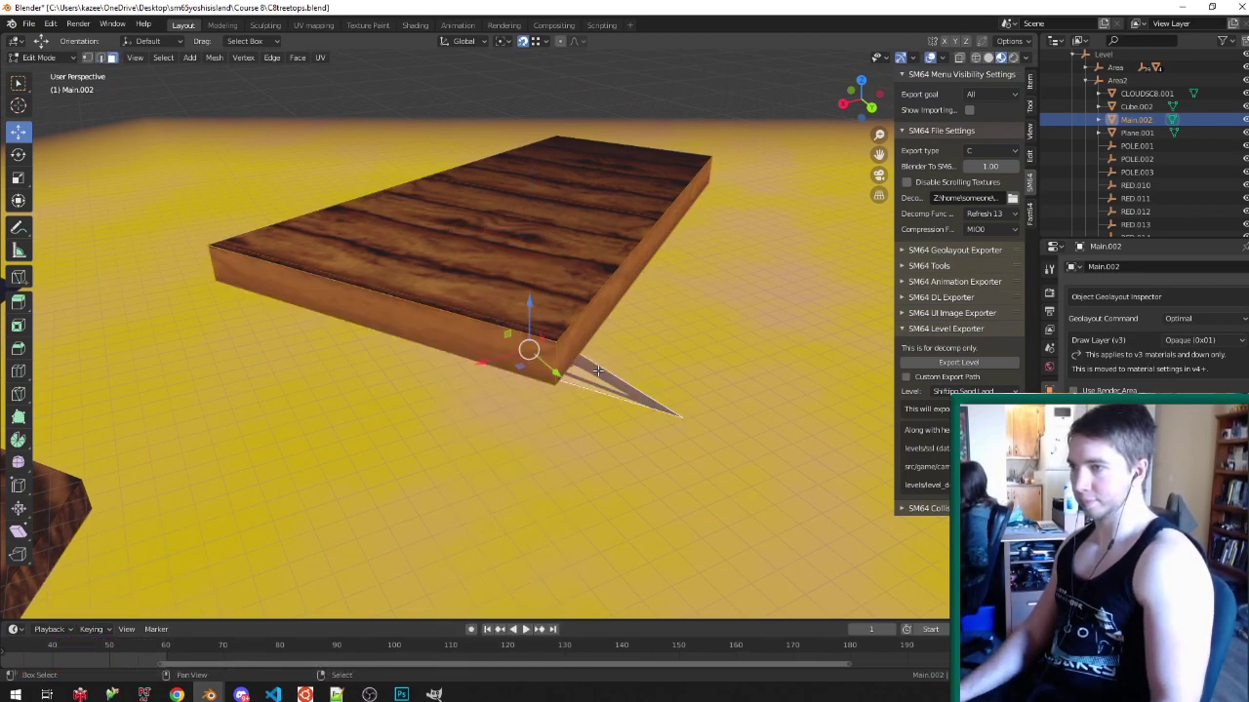
key("ctrl+l")
key("ctrl+s")
middle_click_drag(598, 371, 742, 405)
key("r")
key("z")
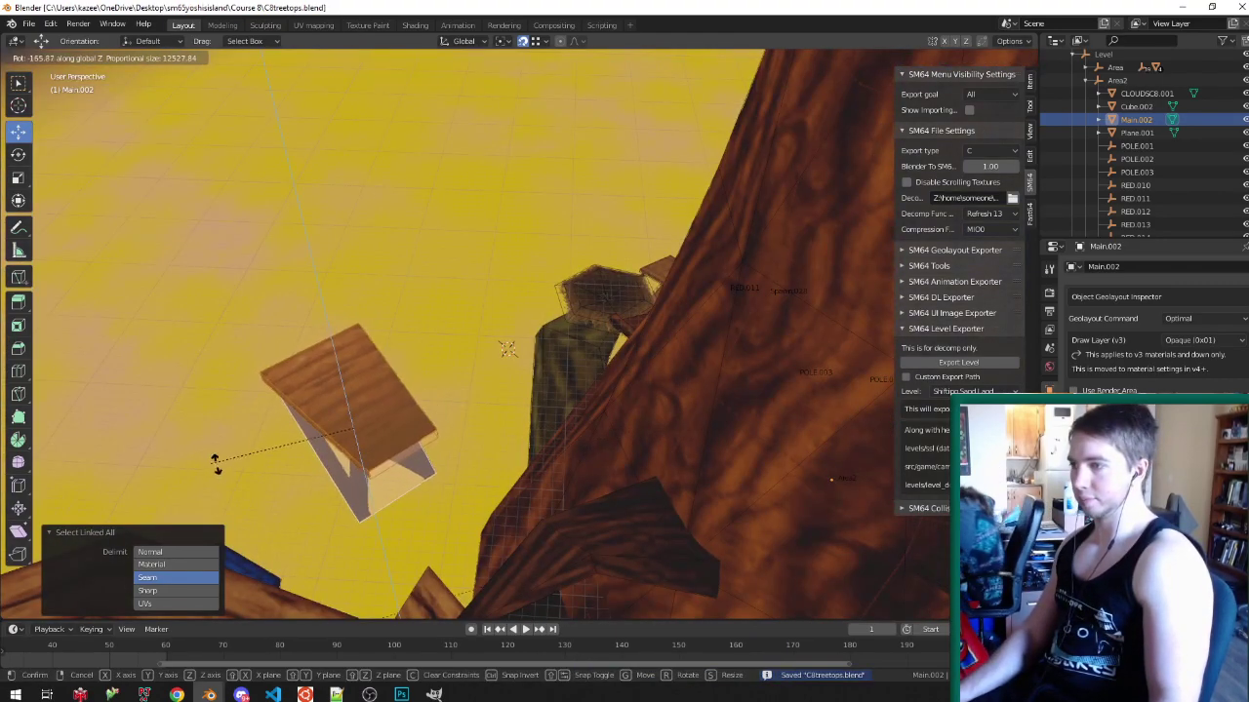
left_click(297, 498)
- Move the platform horizontally against the trunk and rotate it another -11.5° around Z to fit the bark
middle_click_drag(296, 498, 300, 556)
key("g")
key("shift+z")
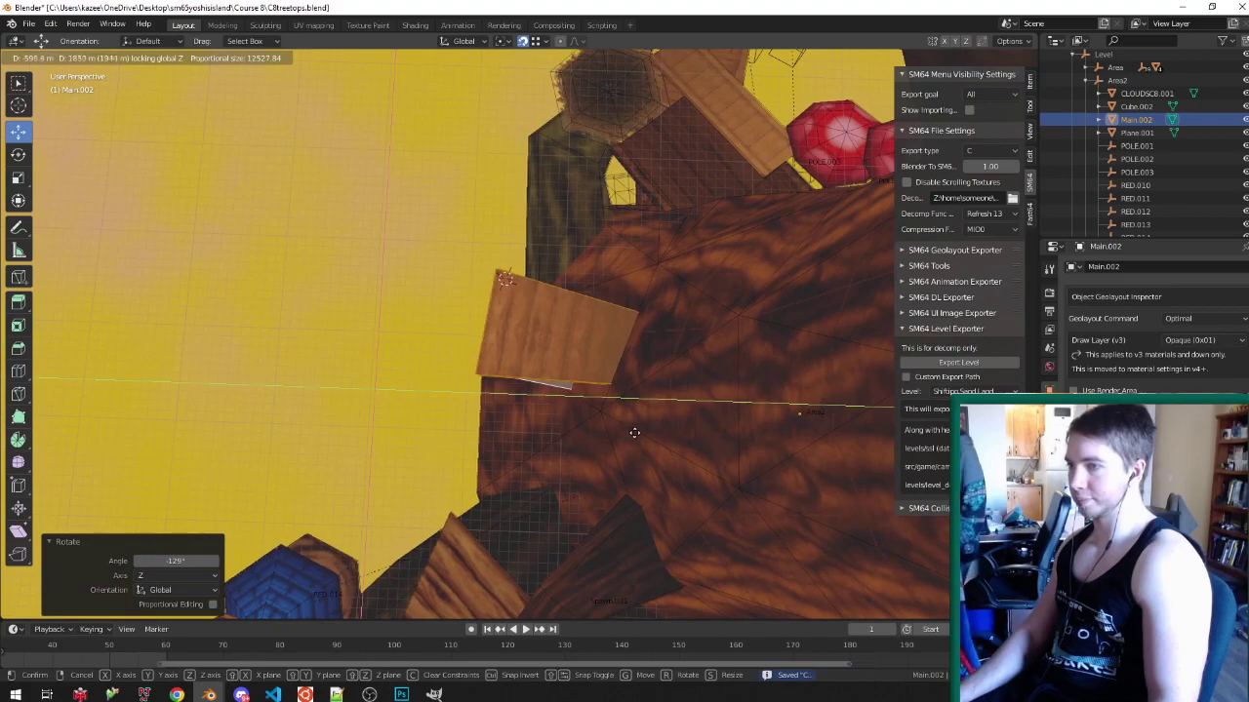
left_click(646, 433)
key("r")
key("z")
left_click(810, 450)
key("g")
key("shift+z")
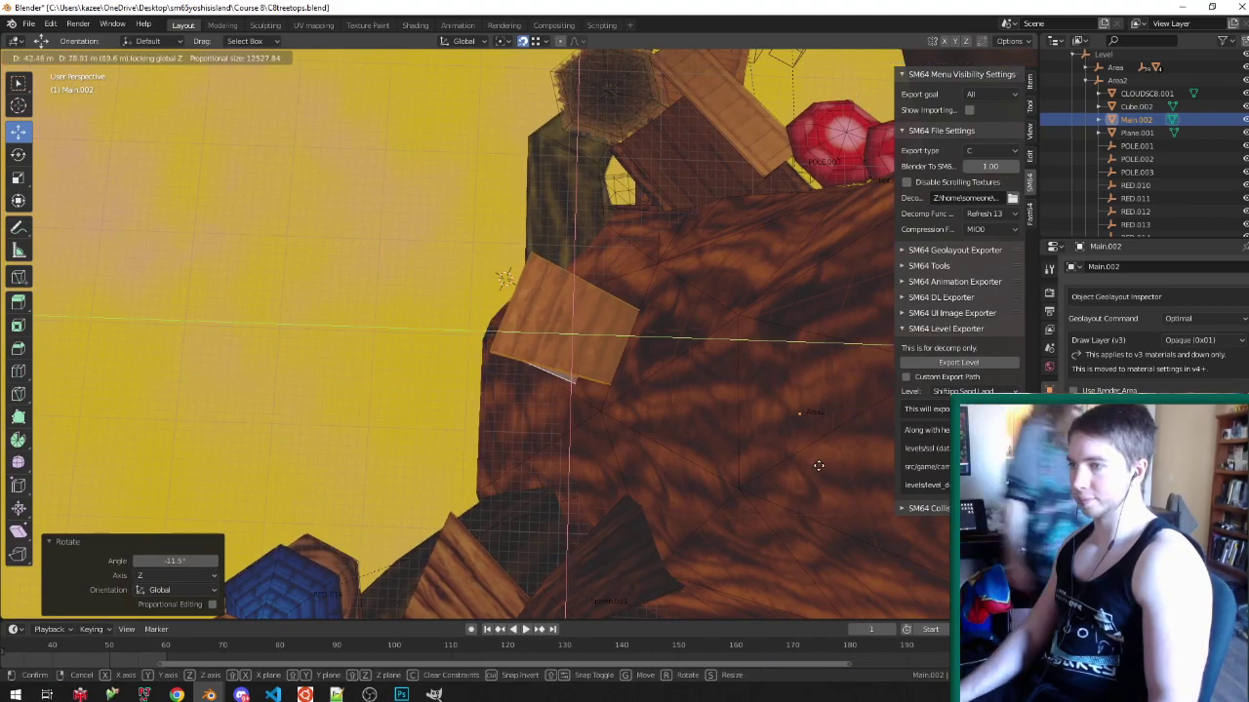
left_click(830, 475)
- Lower the platform by about 838 m and adjust its horizontal position against the trunk
middle_click_drag(341, 415, 373, 336)
key("g")
key("z")
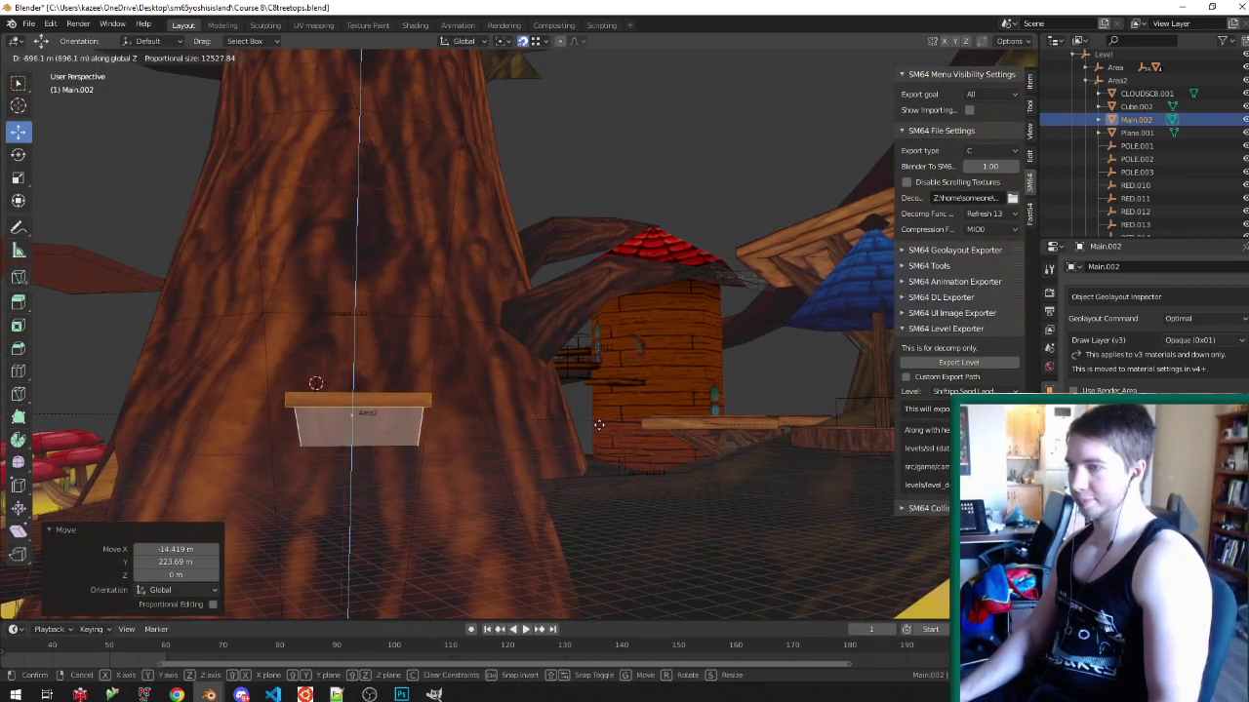
left_click(852, 432)
middle_click_drag(852, 432, 898, 531)
scroll(363, 380, "up", 3)
key("g")
key("shift+z")
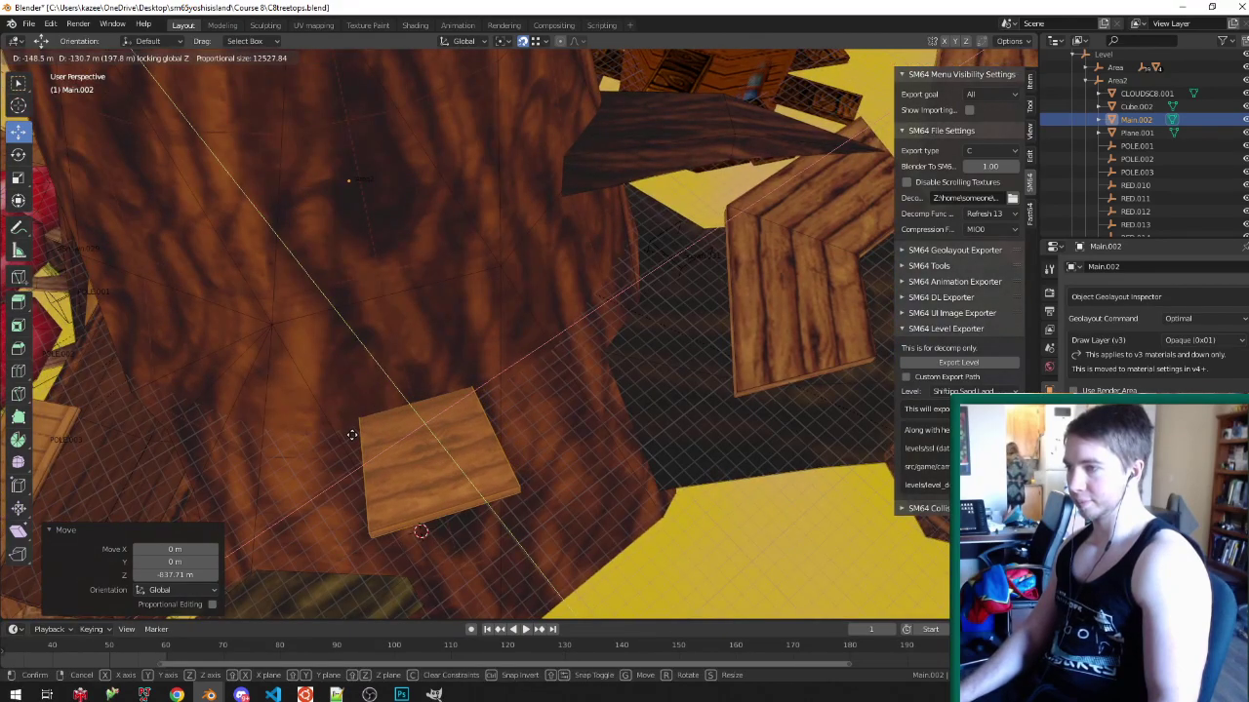
left_click(341, 435)
- Switch the viewport to solid shading and merge all vertices of Main.002 by distance
mouse_move(341, 435)
middle_mouse_down()
mouse_move(581, 506)
mouse_move(576, 435)
mouse_move(625, 482)
middle_mouse_up()
key("Tab")
key("alt+z")
key("Tab")
key("ctrl+Tab")
mouse_move(566, 415)
middle_mouse_down()
mouse_move(548, 452)
mouse_move(594, 479)
middle_mouse_up()
left_click(546, 448)
left_click(502, 469, "alt")
key("a")
key("m")
left_click(594, 482)
- Edge-slide the platform's outer rim and the support's lower edge, the latter by a factor of 0.540, to make the platform and support shorter
left_click(478, 480, "alt")
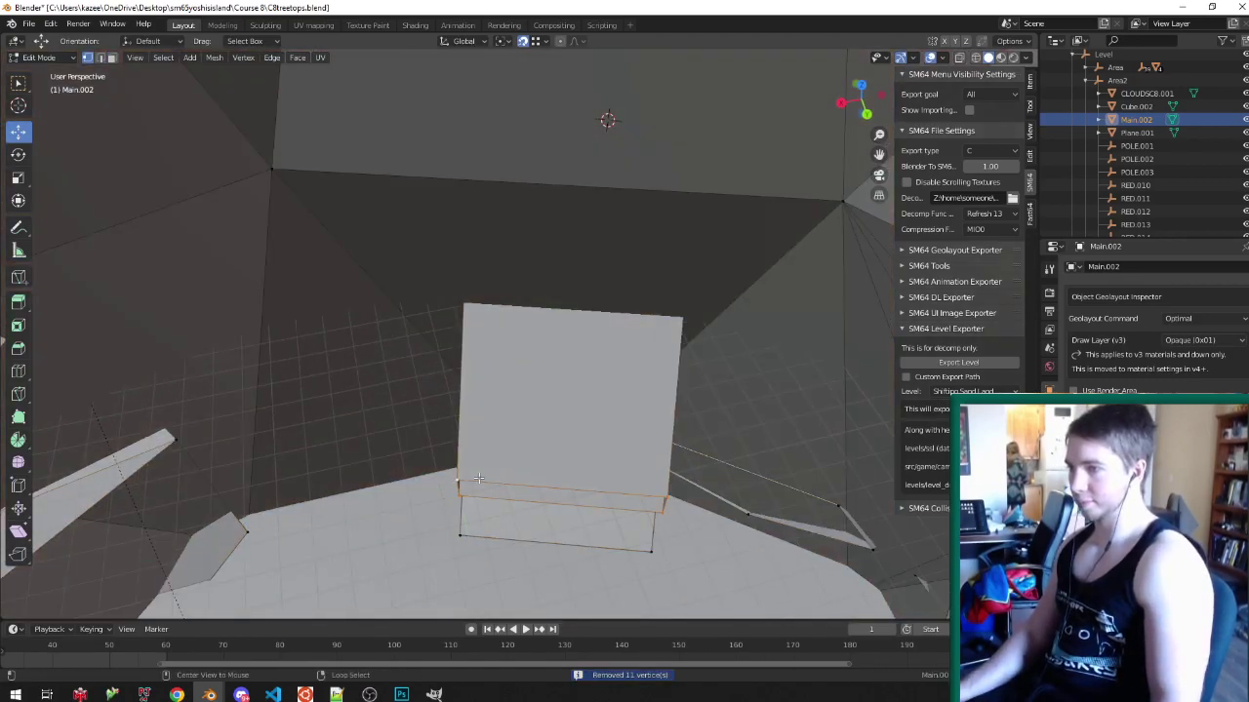
key("g")
key("g")
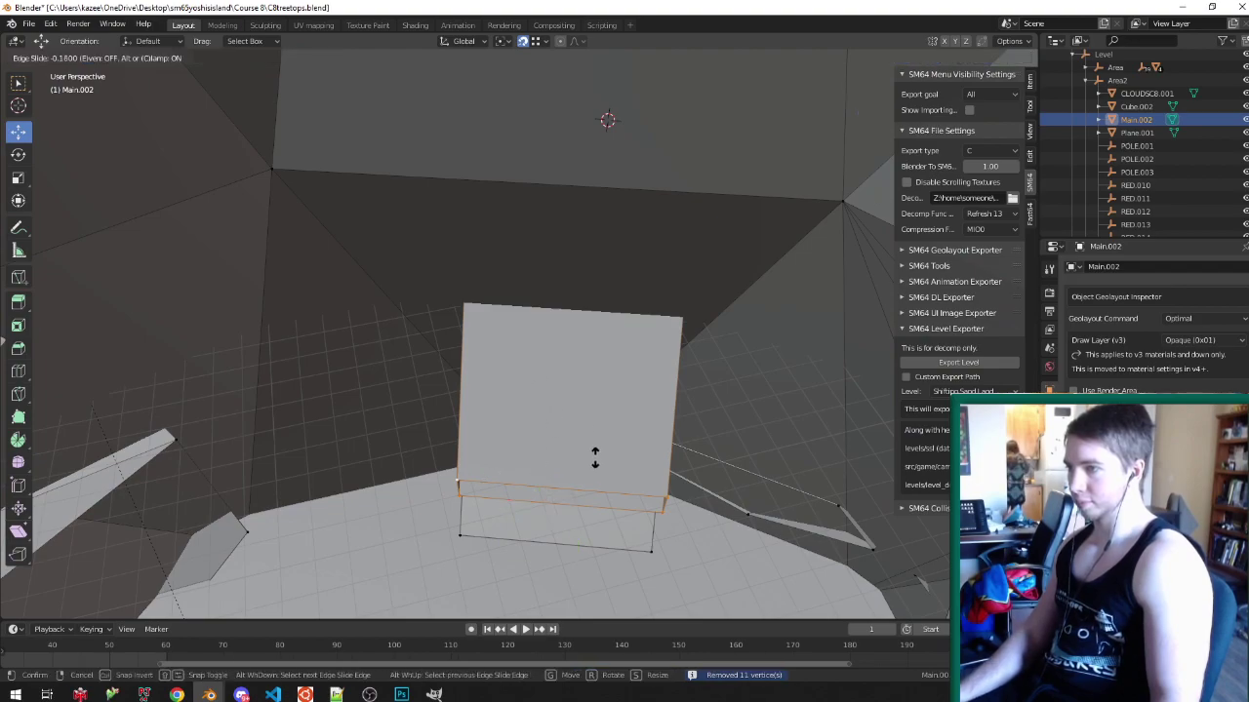
left_click(616, 490)
left_click(553, 544)
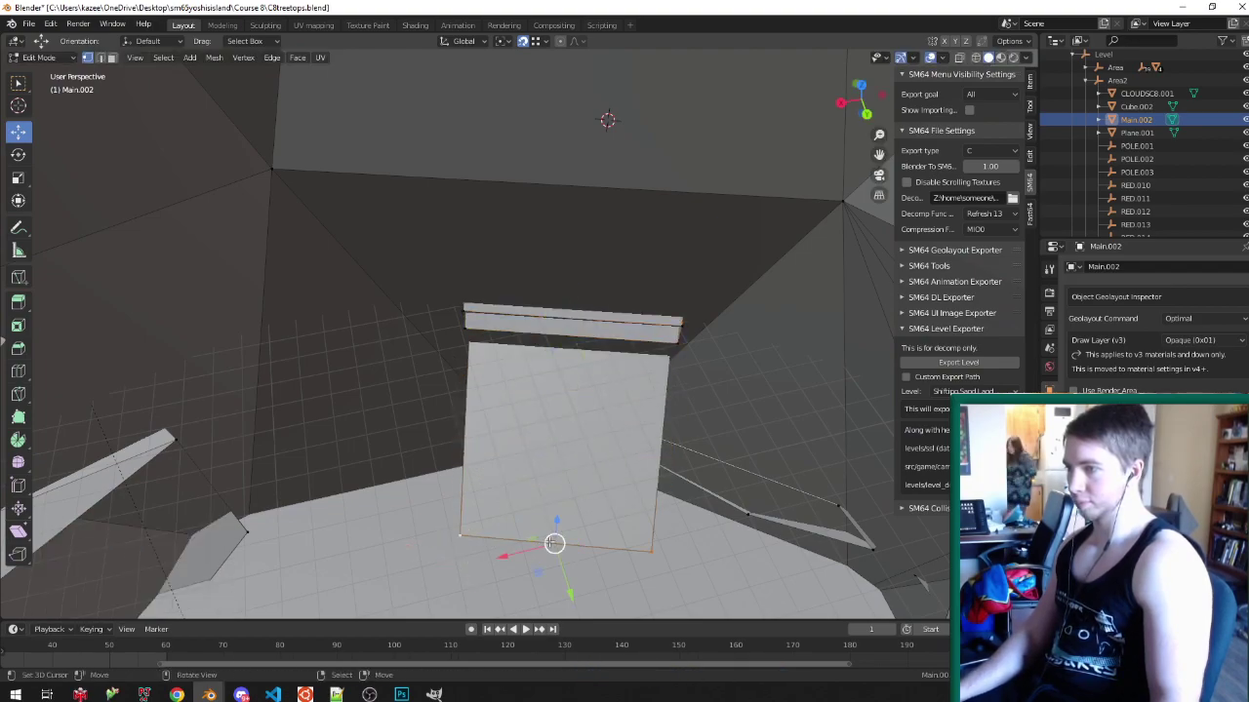
key("g")
key("g")
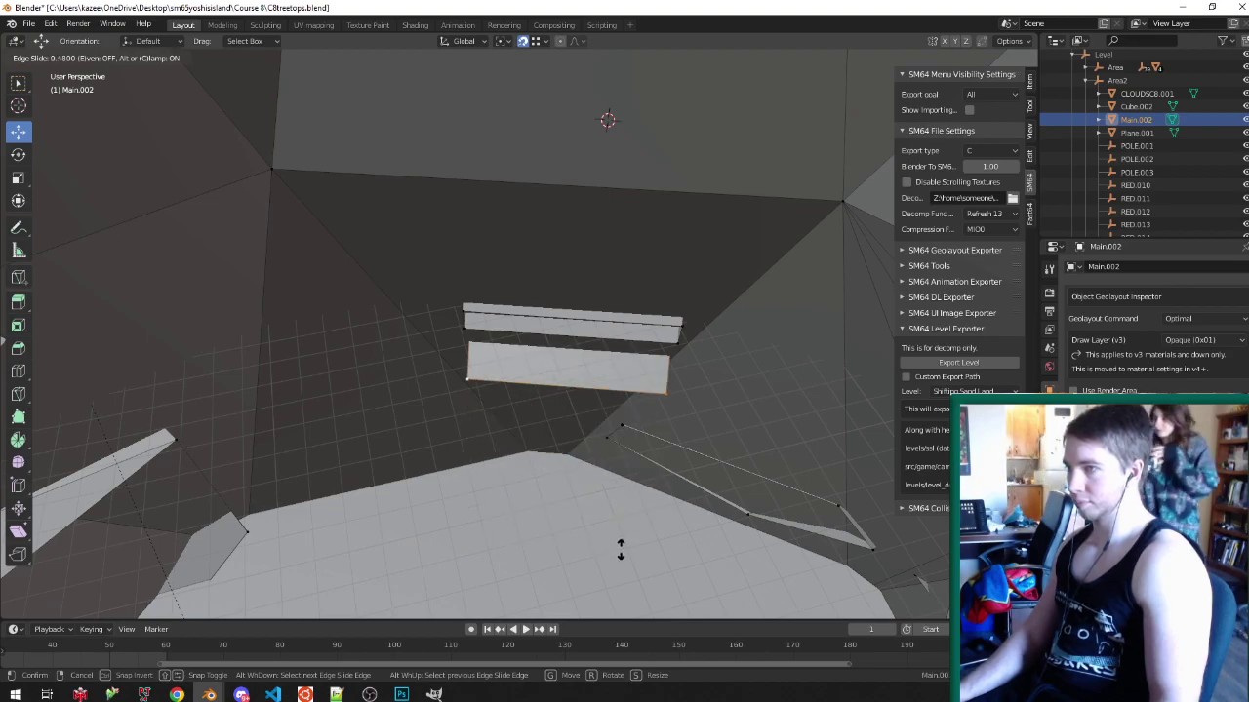
left_click(622, 550)
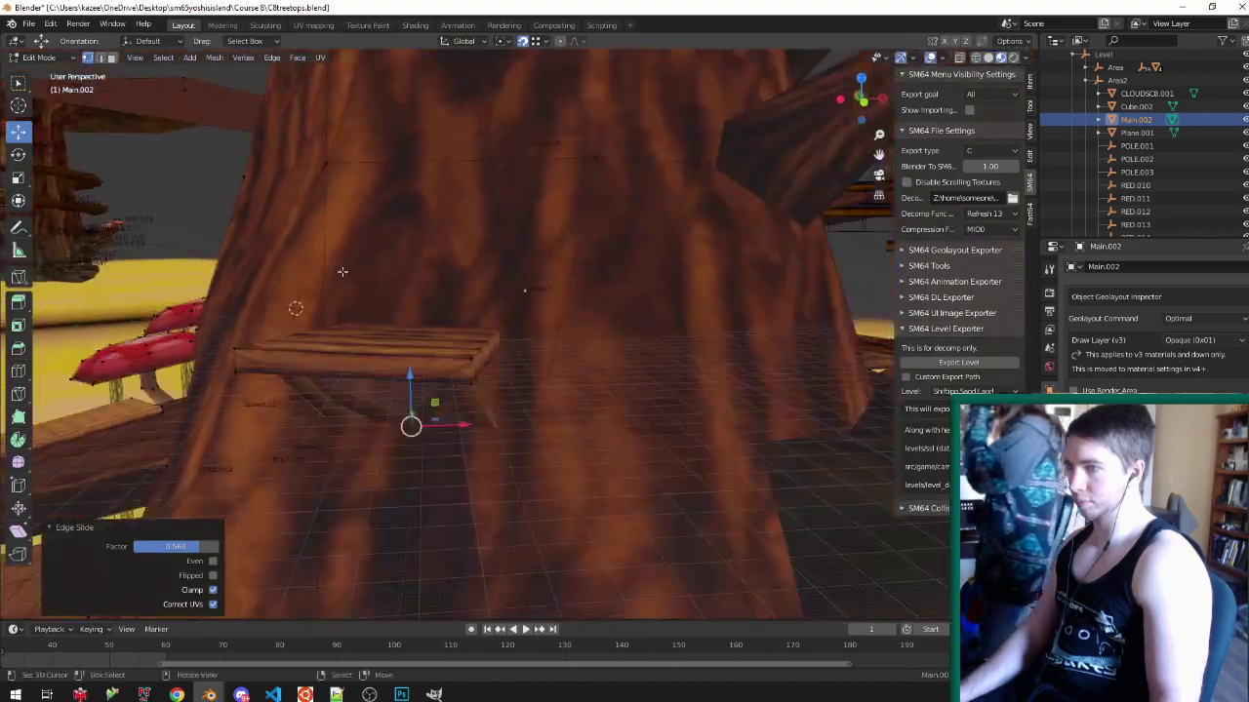
- Inspect the shortened trunk platform against its surroundings and save C8treetops.blend
scroll(562, 368, "down", 3)
middle_click_drag(559, 359, 641, 390)
middle_click_drag(185, 286, 217, 264)
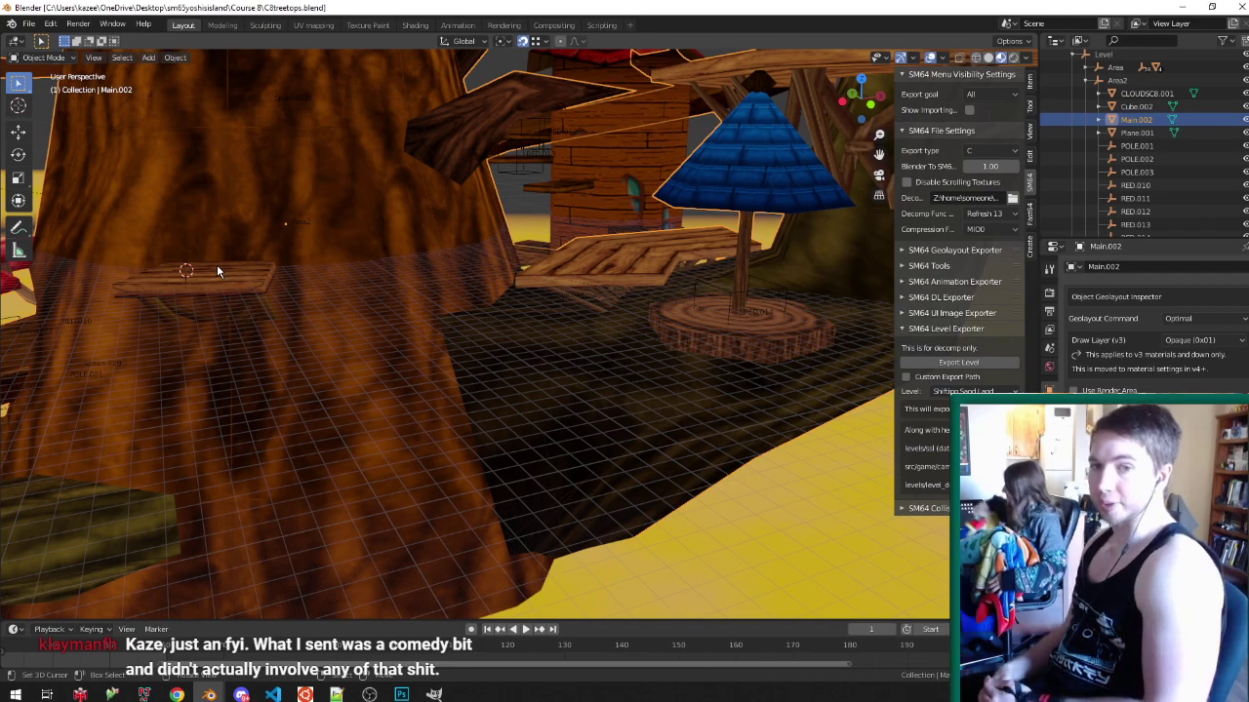
middle_click_drag(338, 314, 518, 274)
scroll(519, 275, "up", 3)
key("ctrl+s")
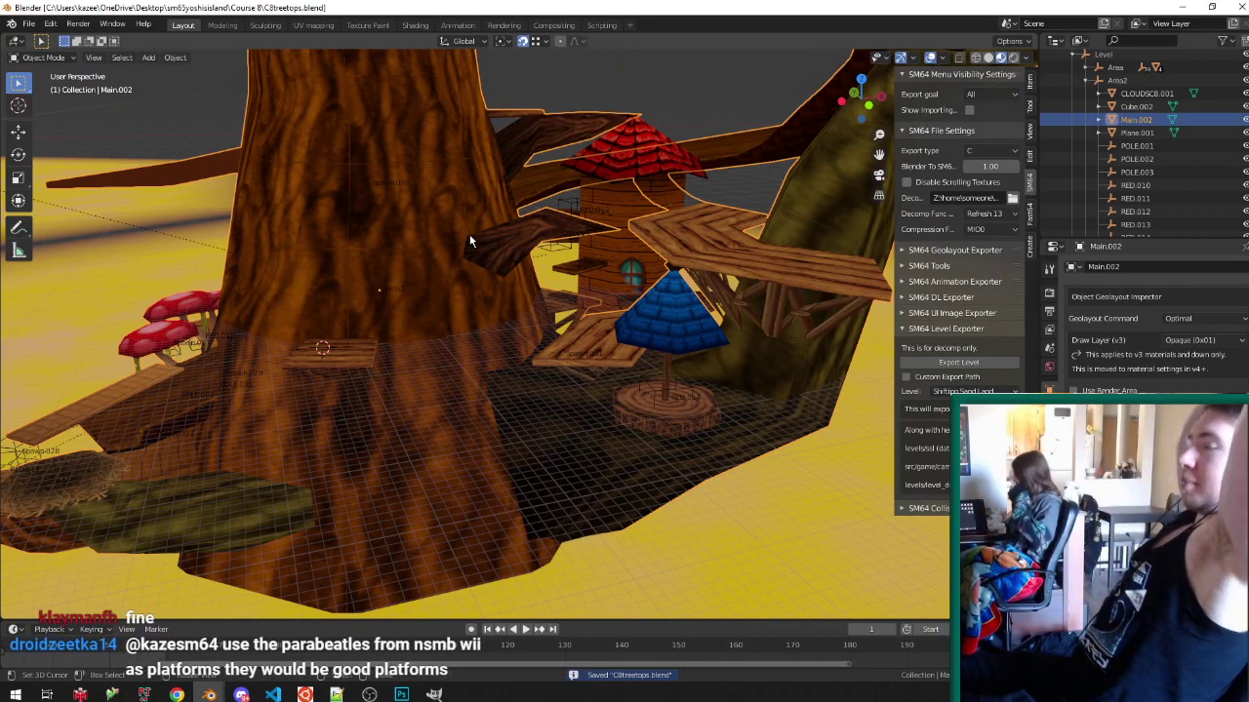
- Switch to the OBS window
scroll(469, 241, "up", 1)
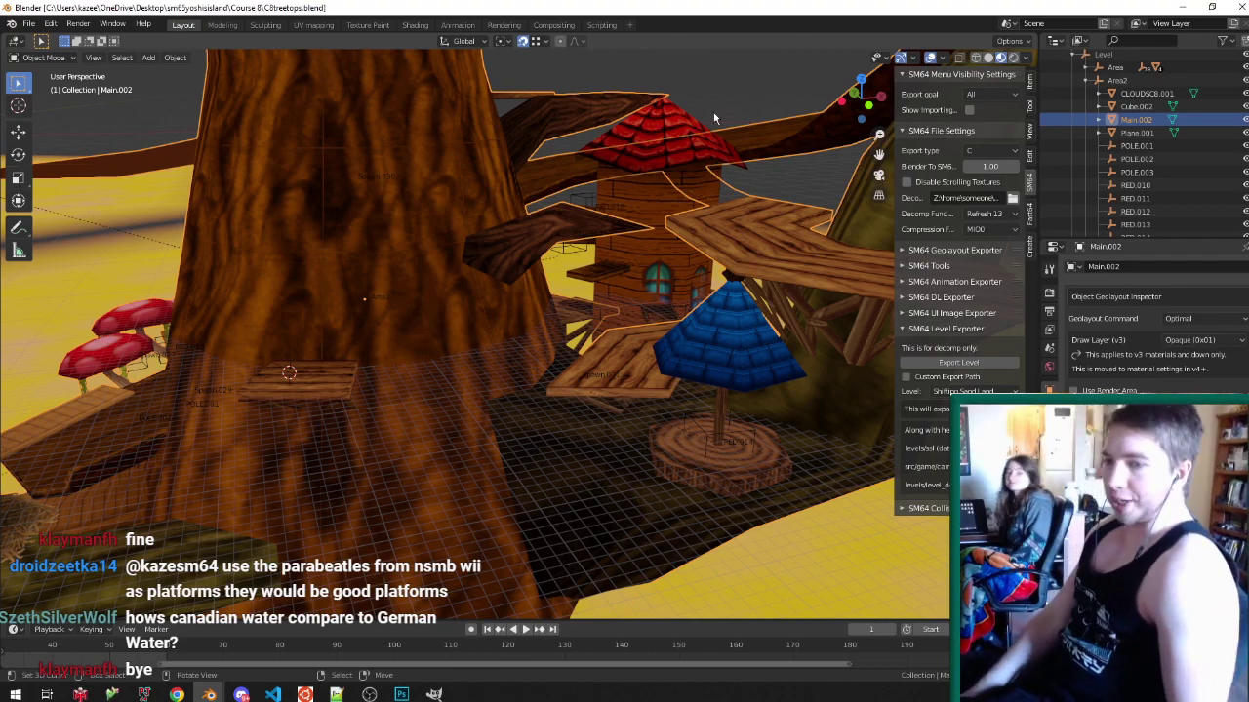
left_click(370, 694)
key("alt+Tab")
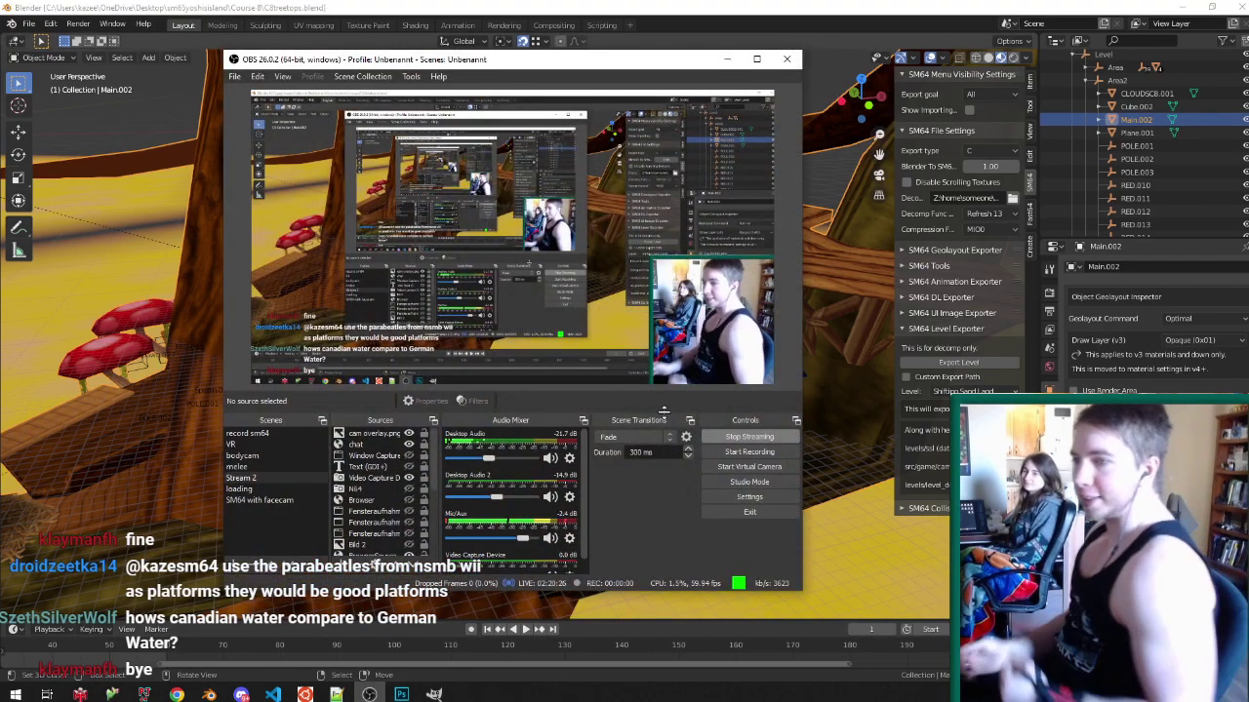